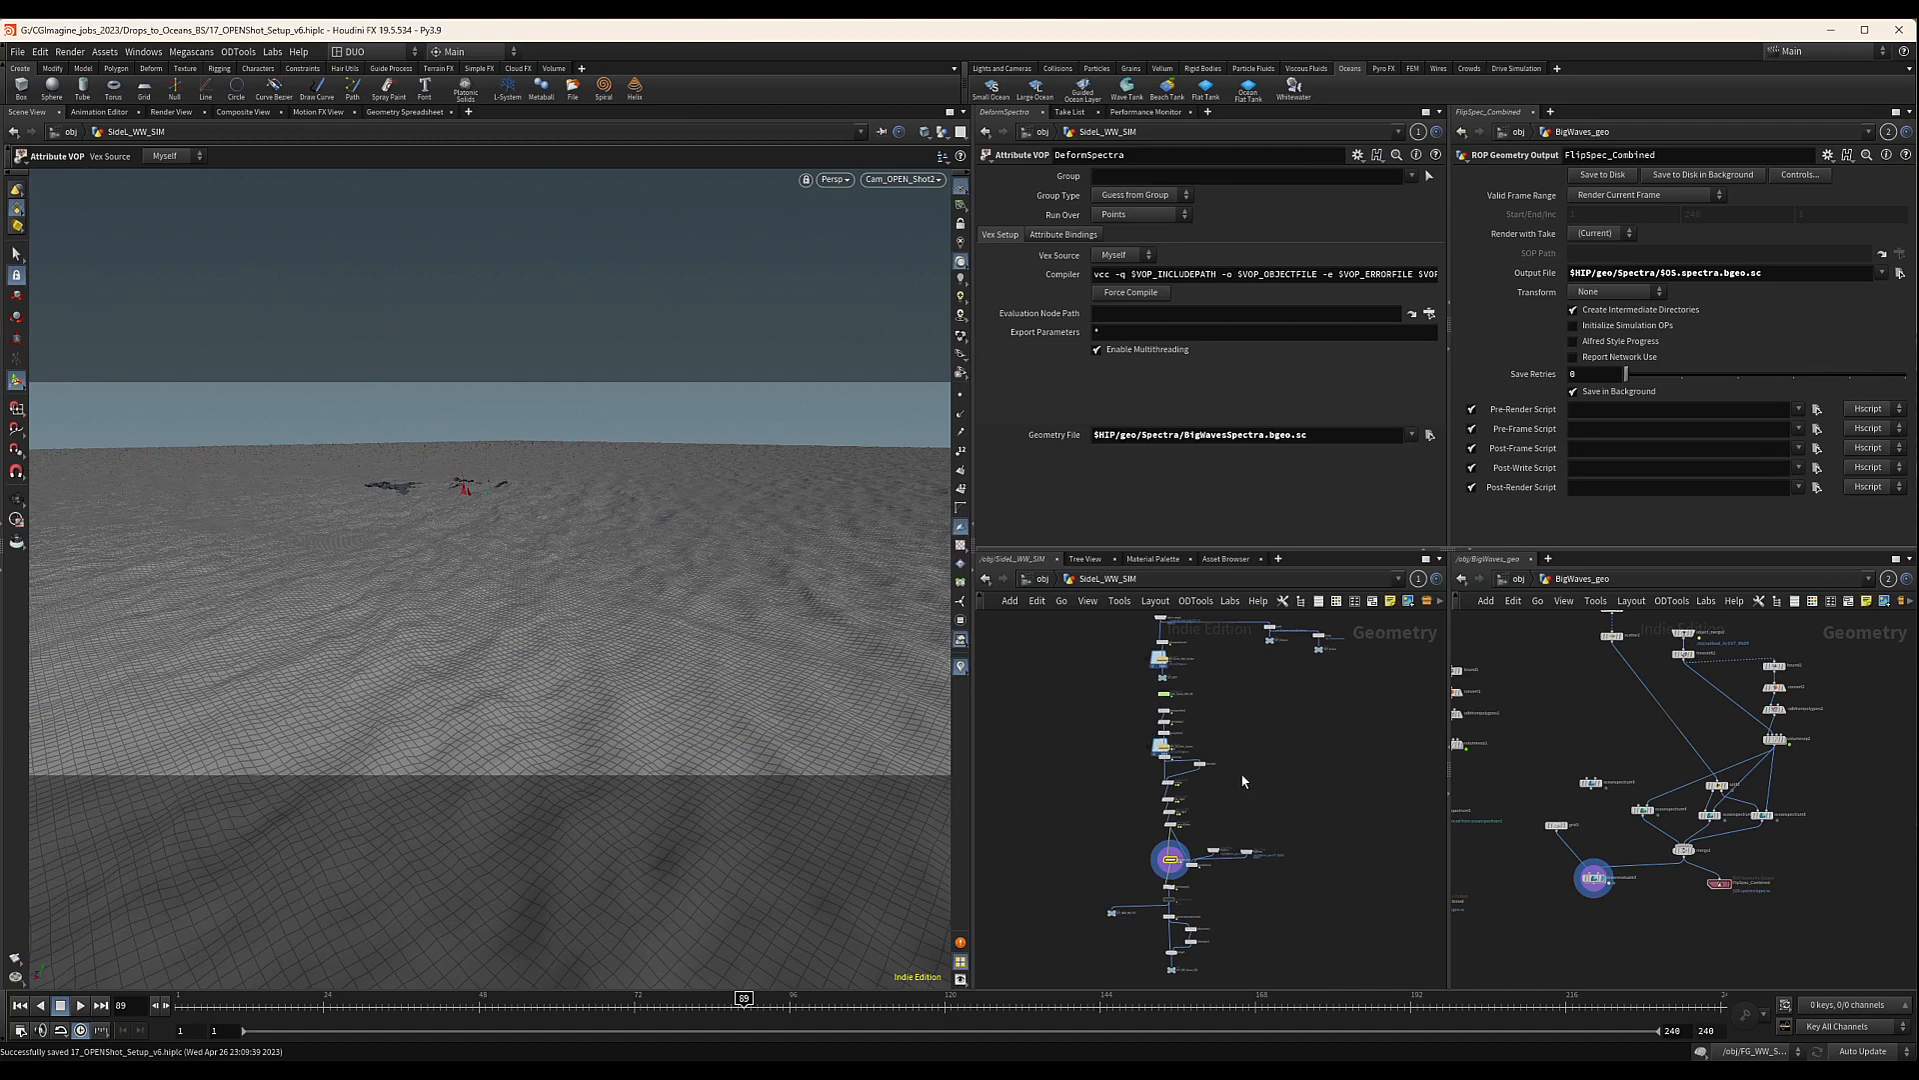
Copy the spectraDistort Attribute VOP node in the SideL_WW_SIM network
{"action": "middle_click_drag", "start_coordinate": [1220, 773], "coordinate": [1259, 735]}
{"action": "scroll", "coordinate": [1217, 767], "scroll_direction": "up", "scroll_amount": 3}
{"action": "scroll", "coordinate": [1236, 758], "scroll_direction": "down", "scroll_amount": 2}
{"action": "scroll", "coordinate": [1230, 749], "scroll_direction": "up", "scroll_amount": 5}
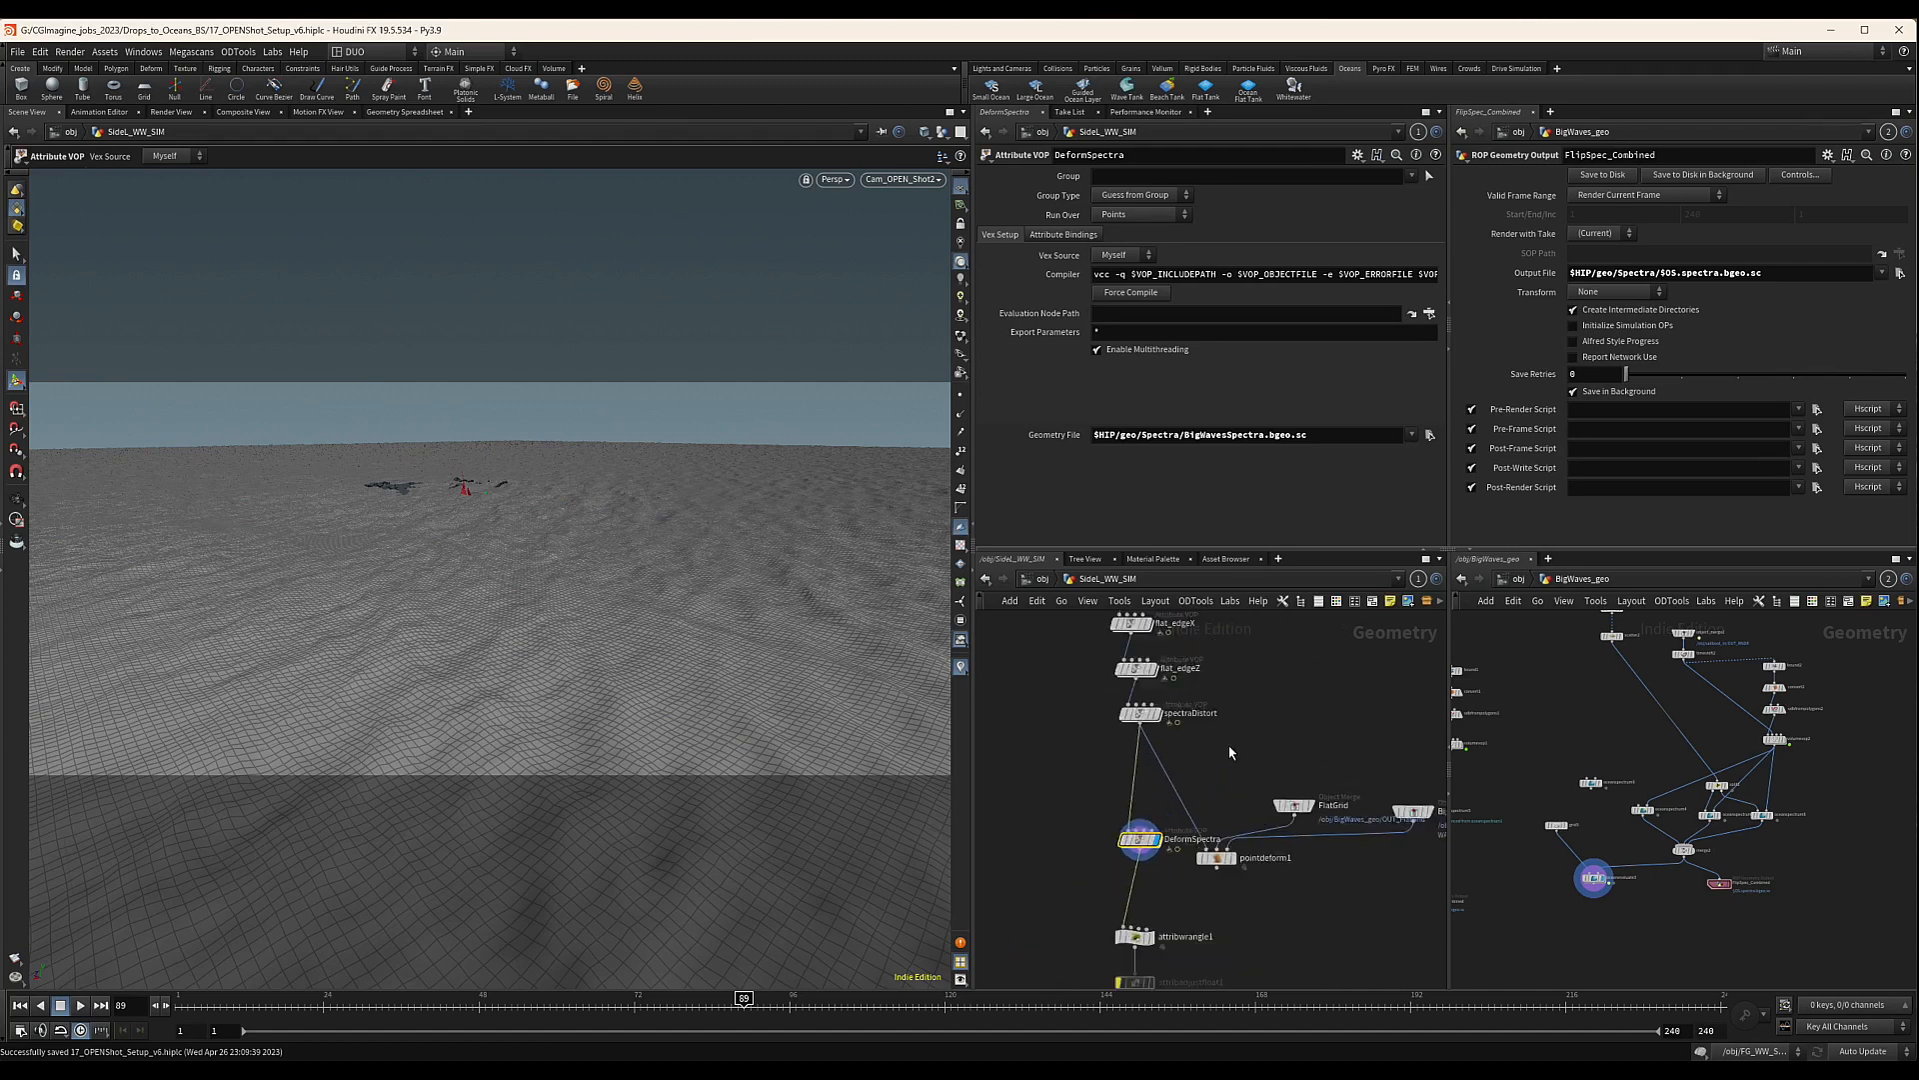
{"action": "left_click", "coordinate": [1122, 707]}
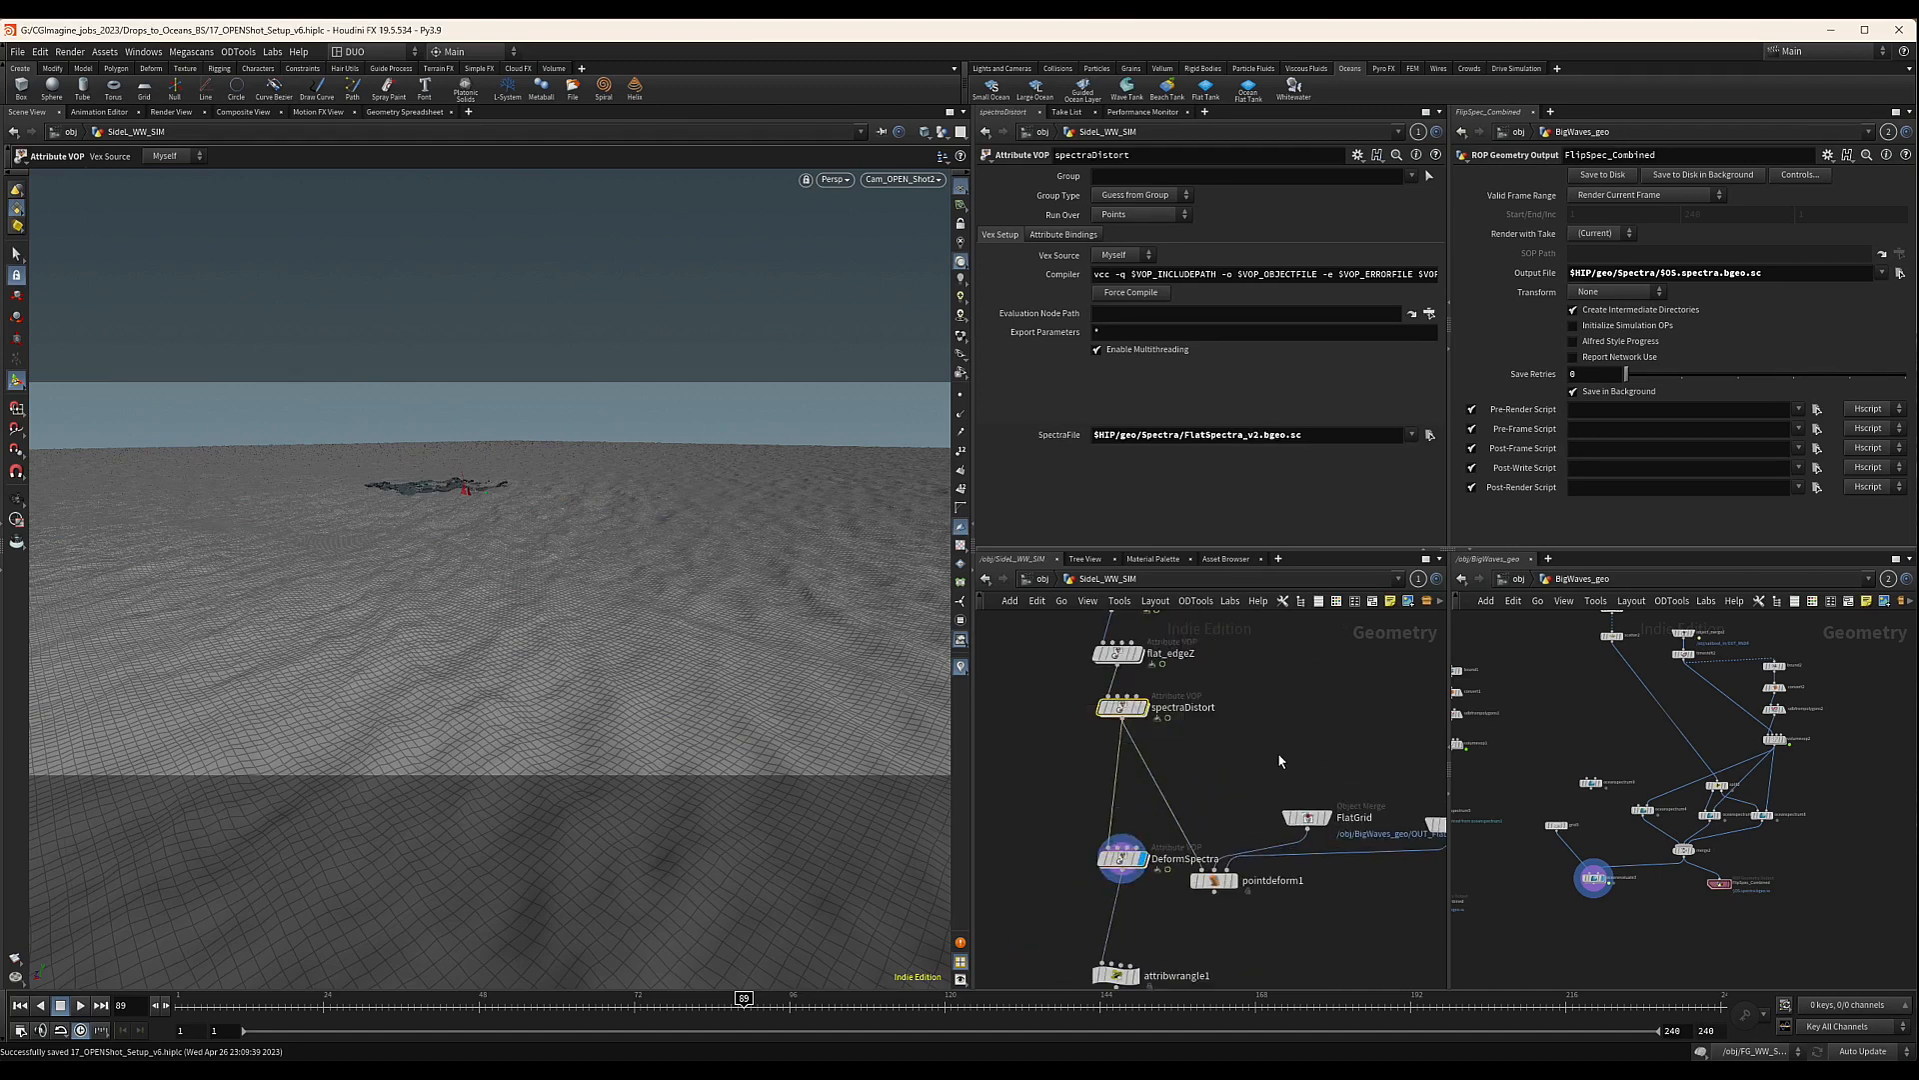
{"action": "key", "text": "ctrl+c"}
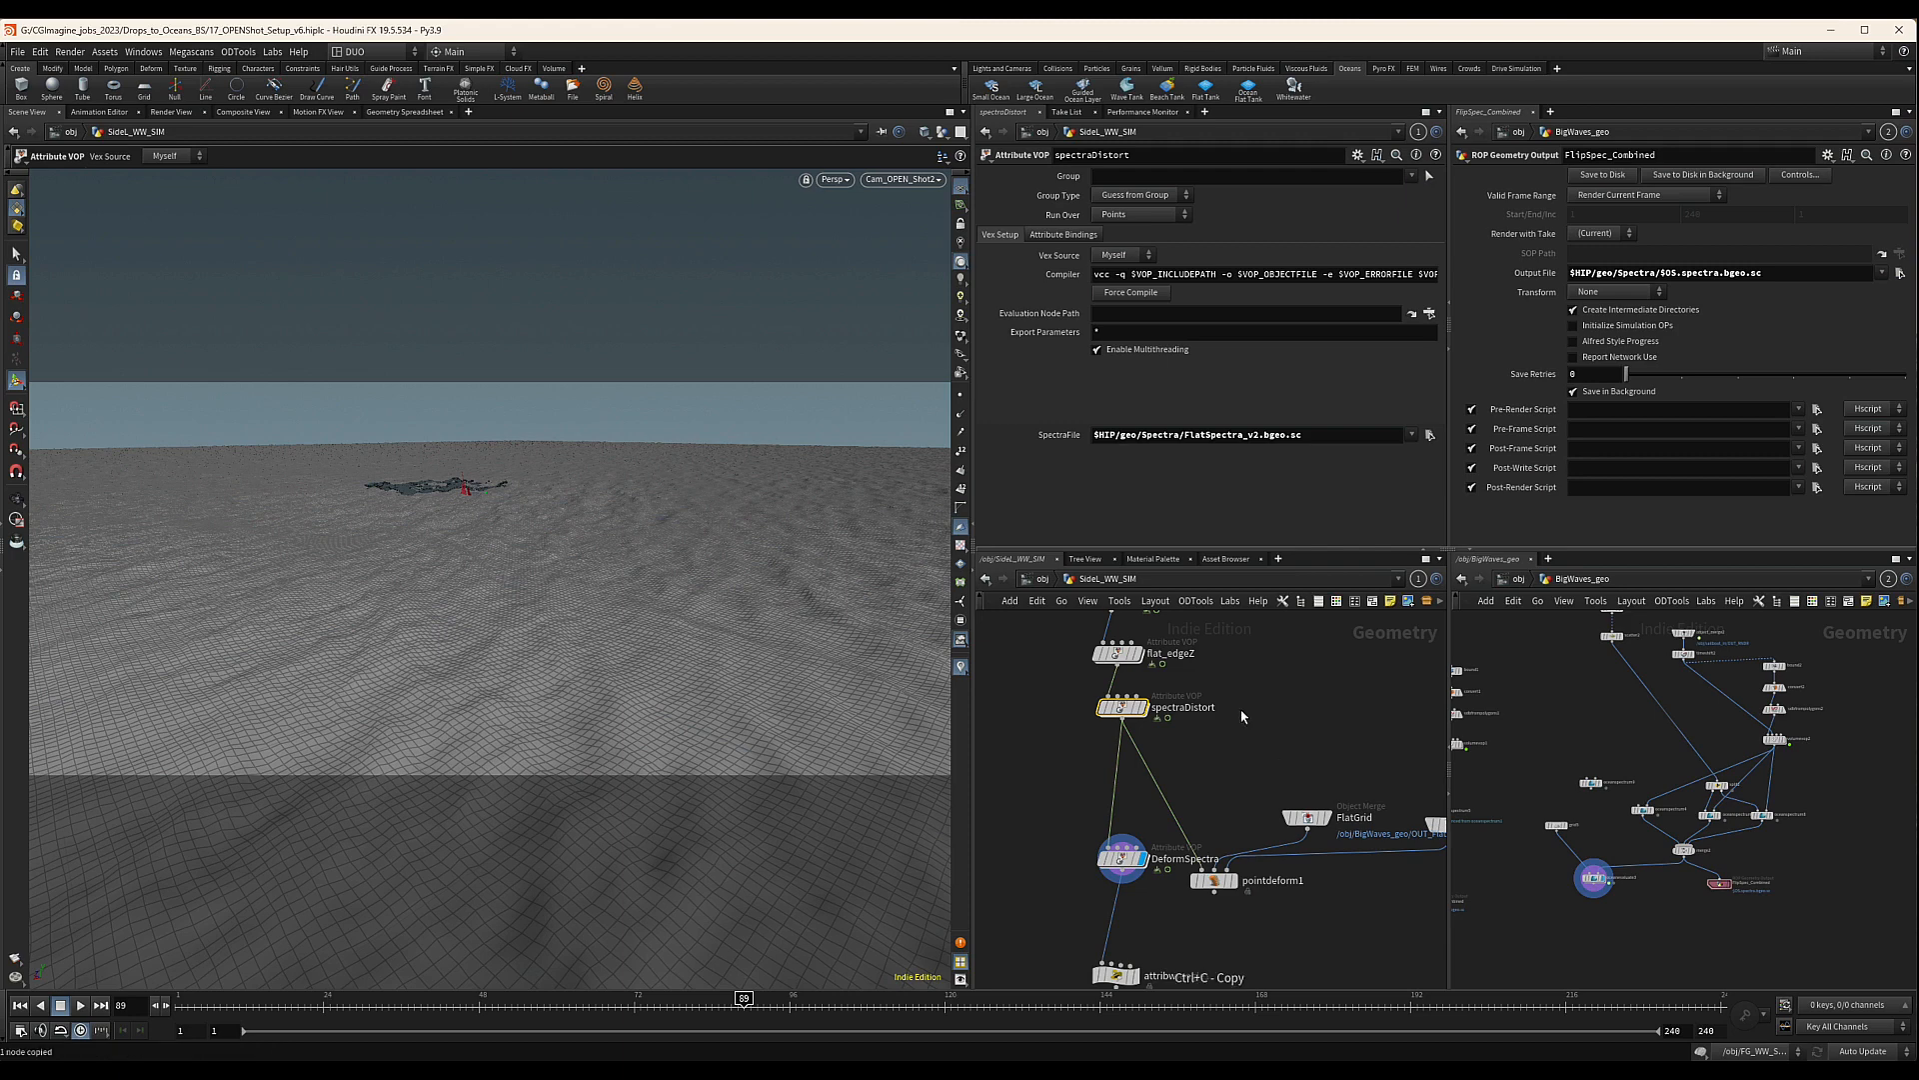
Go into the BASE_WW object's network and set the viewport to hide other objects
{"action": "left_click", "coordinate": [1043, 577]}
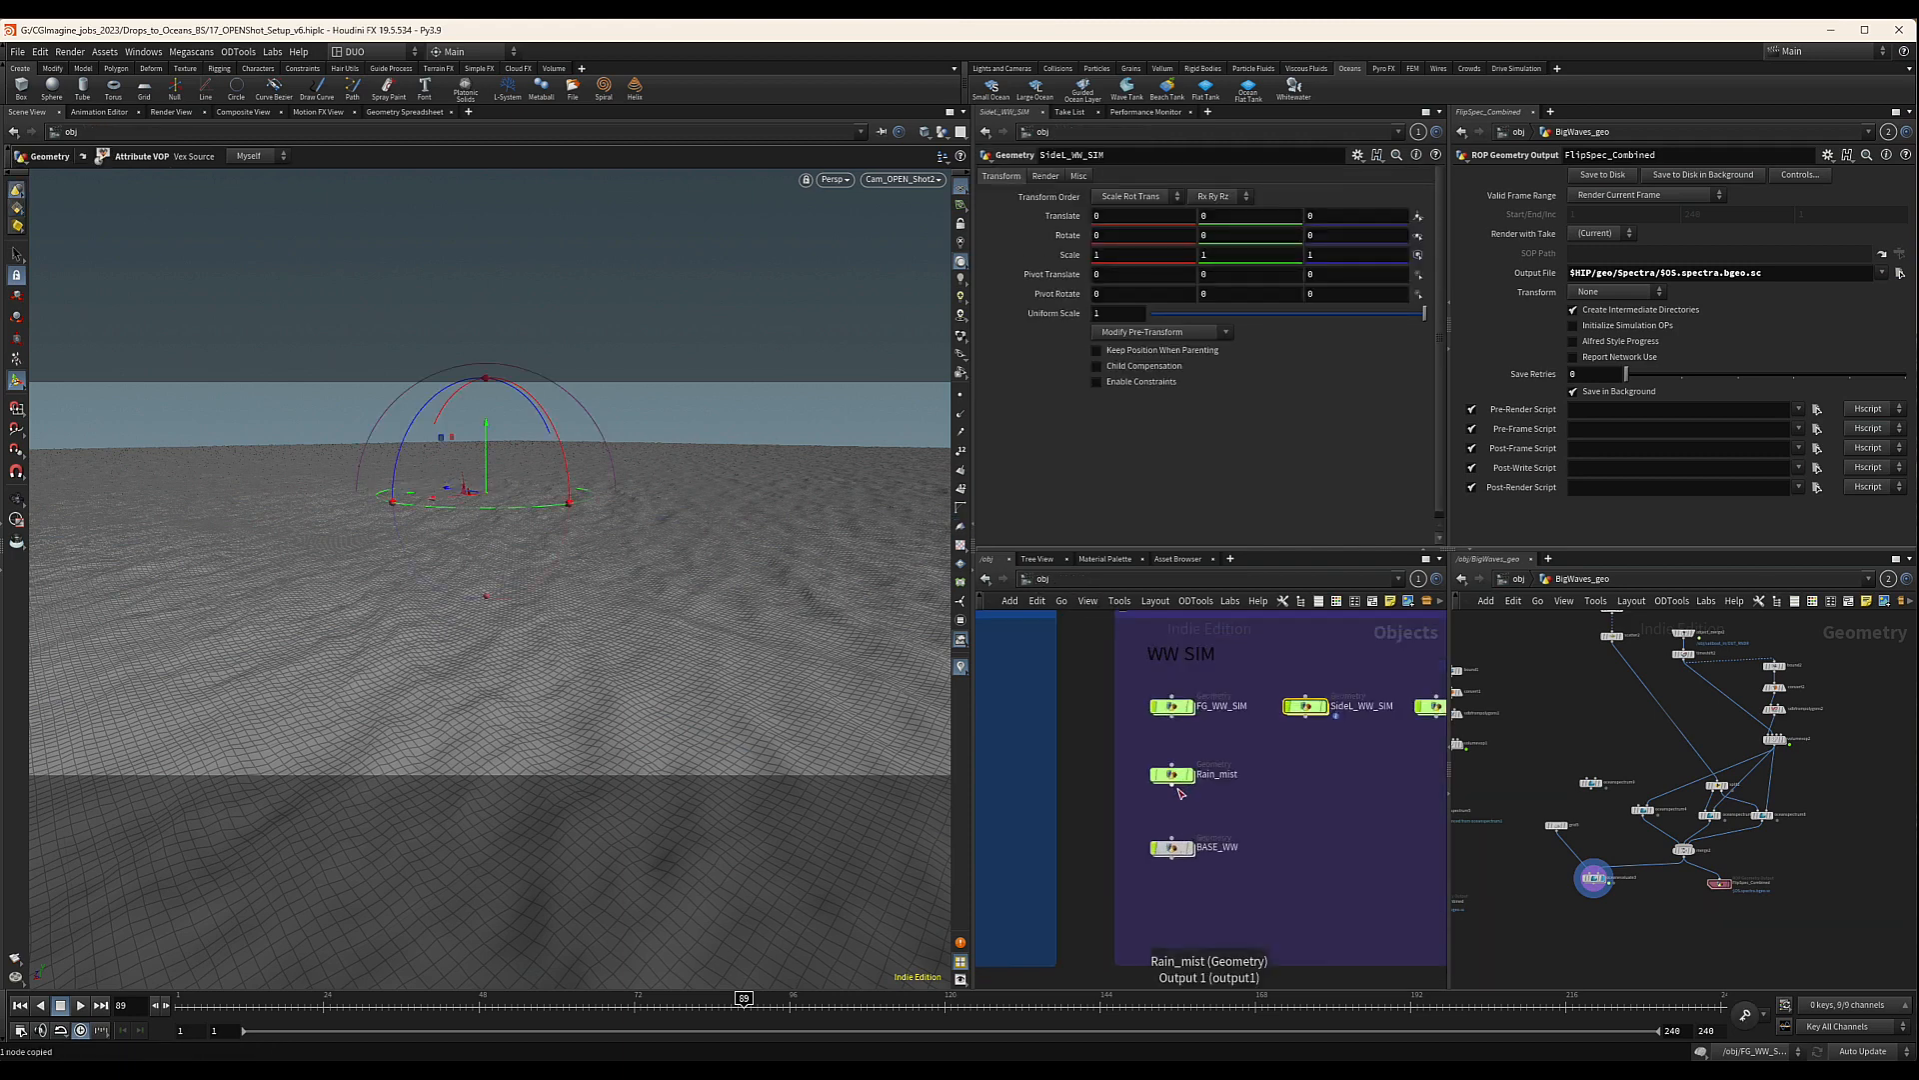
{"action": "double_click", "coordinate": [1173, 848]}
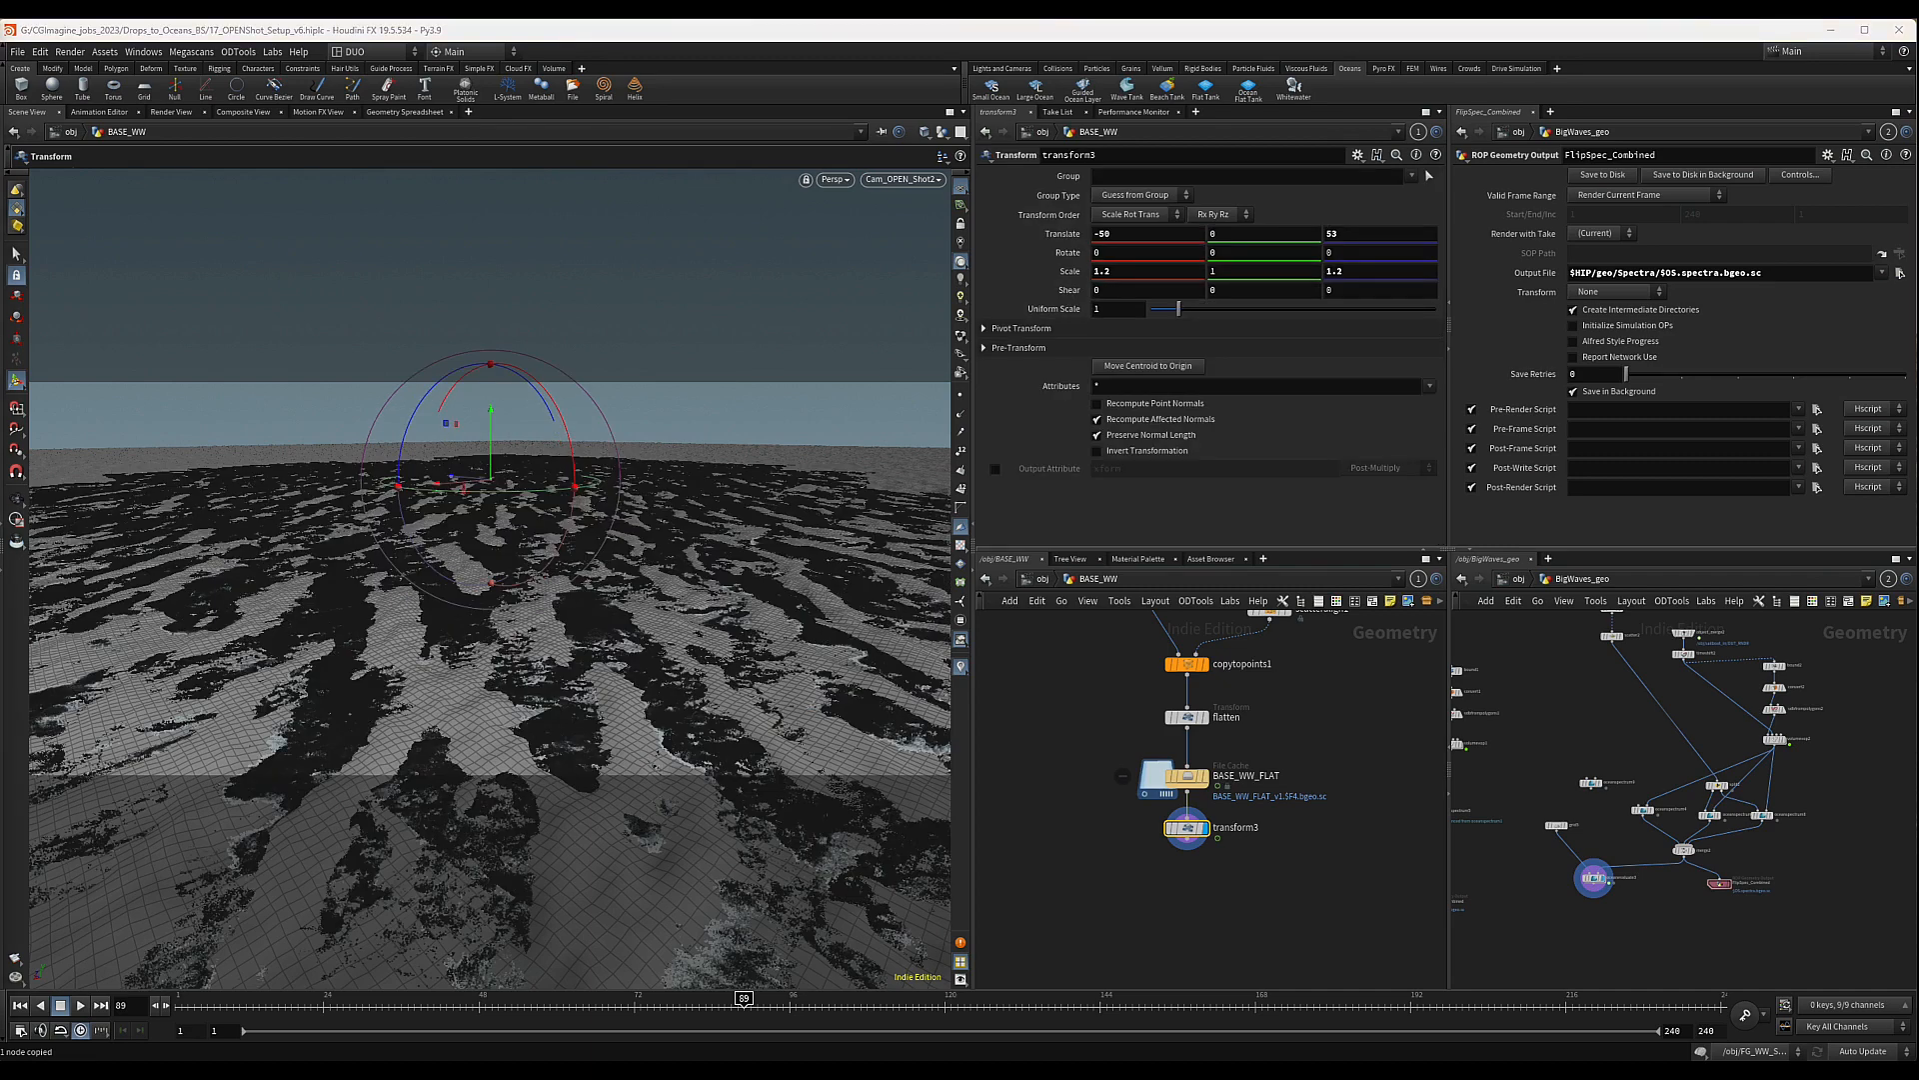
{"action": "scroll", "coordinate": [1251, 854], "scroll_direction": "down", "scroll_amount": 3}
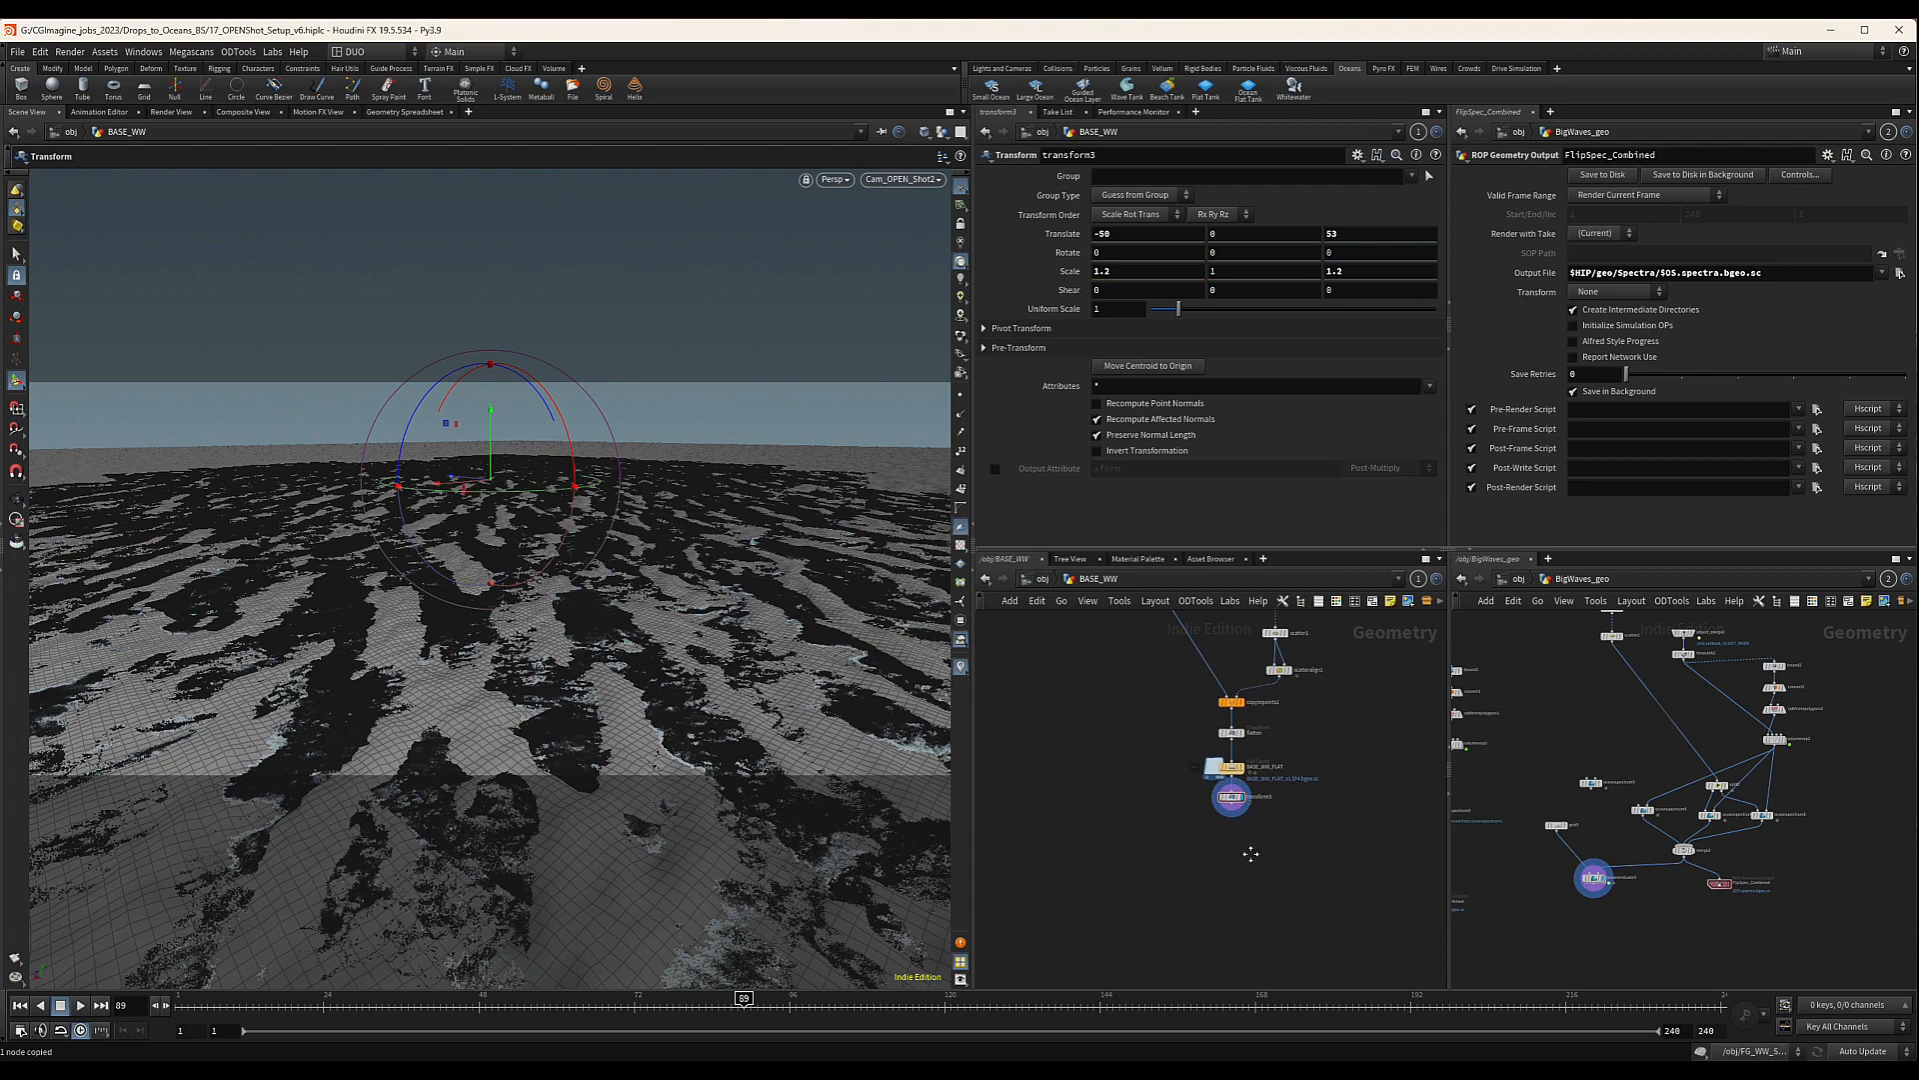
{"action": "scroll", "coordinate": [1232, 796], "scroll_direction": "up", "scroll_amount": 3}
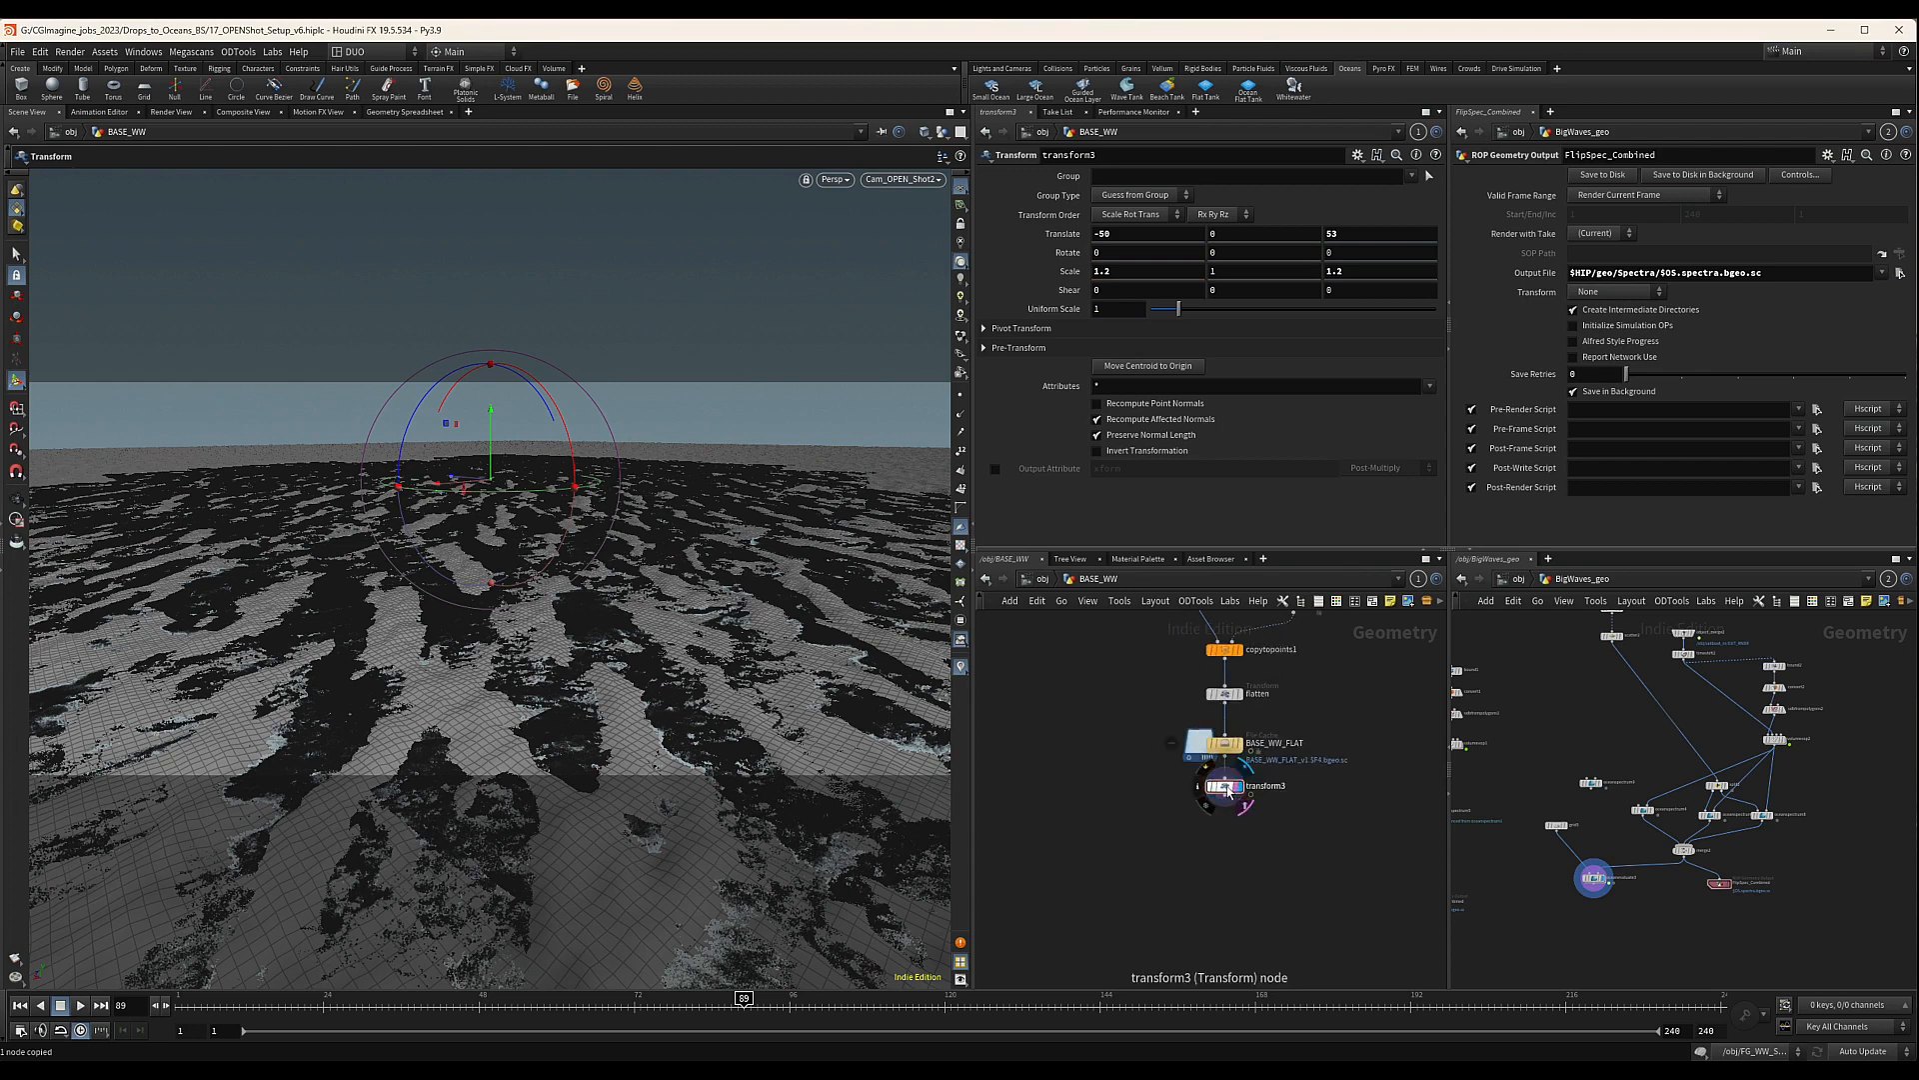
{"action": "left_click", "coordinate": [943, 132]}
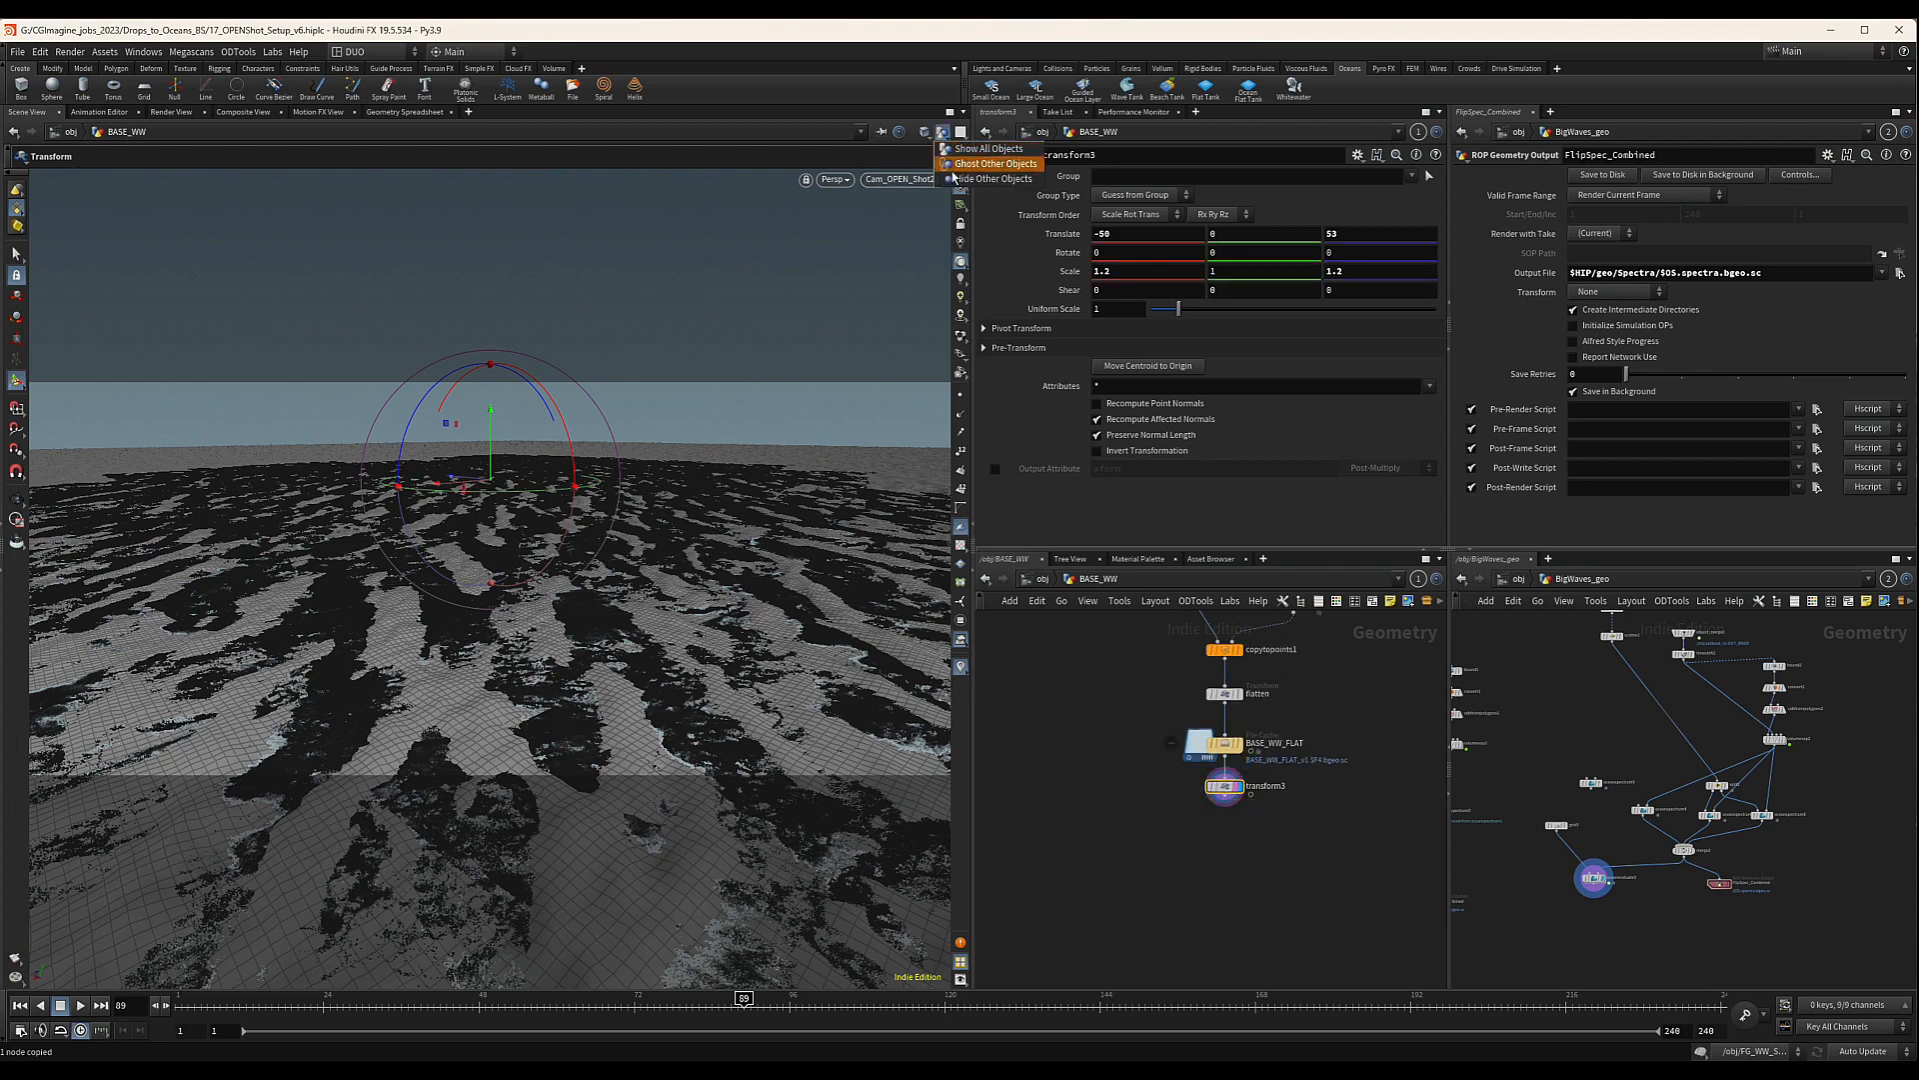
{"action": "left_click", "coordinate": [954, 178]}
Paste the copied spectraDistort node below transform3 and connect it to transform3's output
{"action": "middle_click_drag", "start_coordinate": [1194, 859], "coordinate": [1137, 808]}
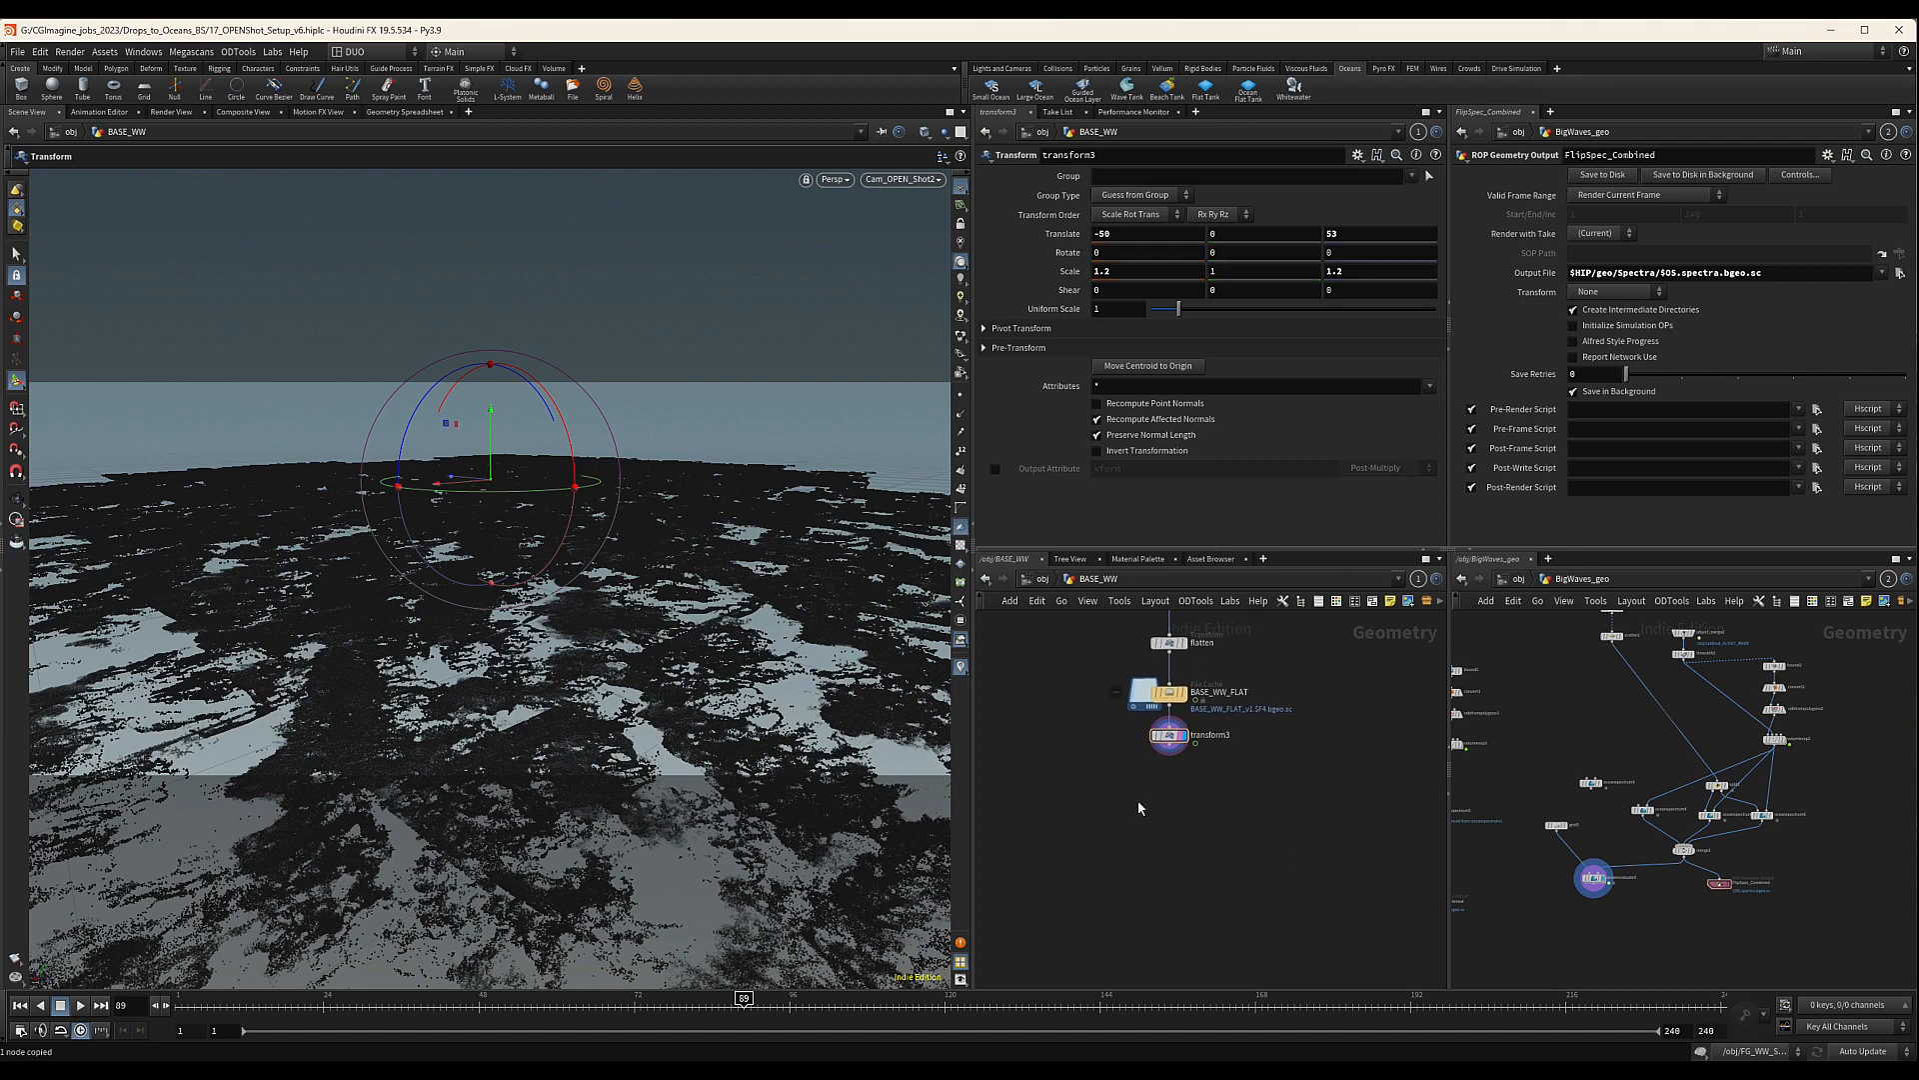
{"action": "key", "text": "ctrl+v"}
{"action": "scroll", "coordinate": [1138, 800], "scroll_direction": "up", "scroll_amount": 2}
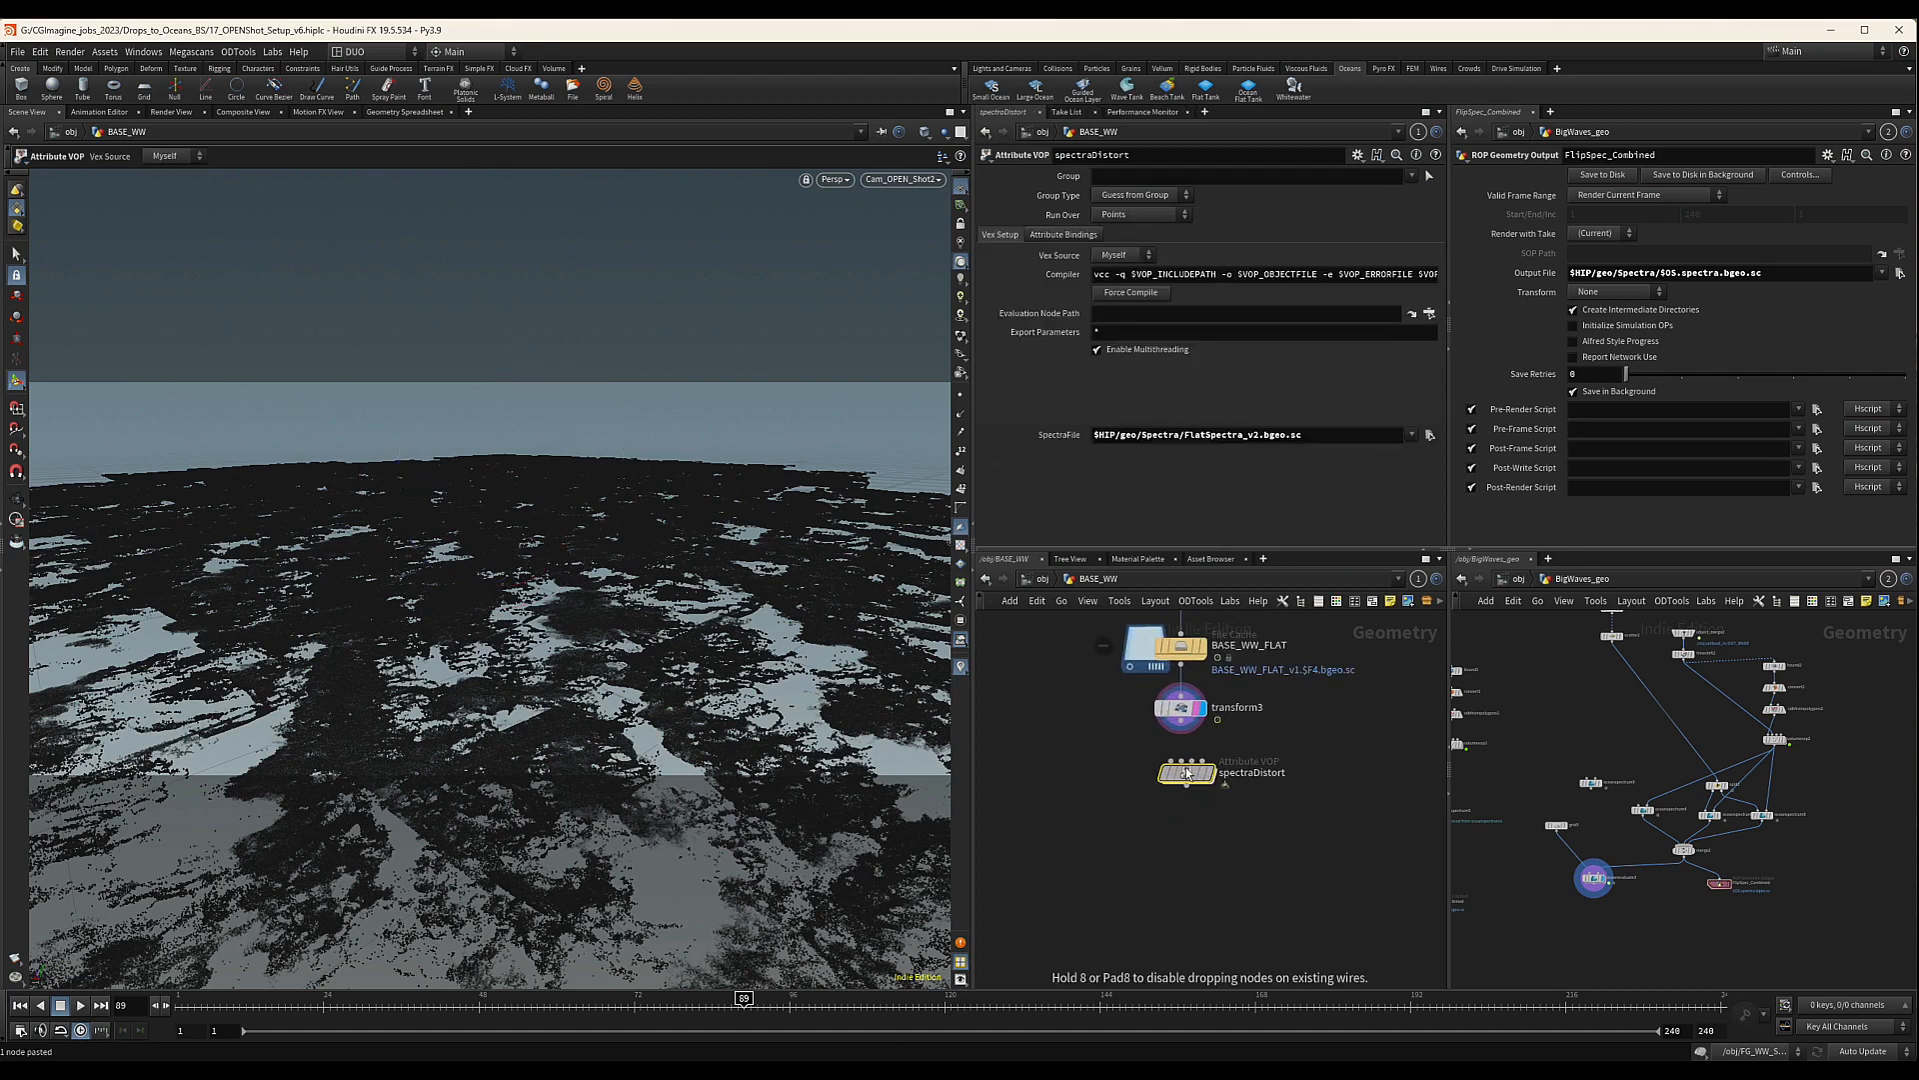
{"action": "left_click_drag", "start_coordinate": [1187, 767], "coordinate": [1149, 730]}
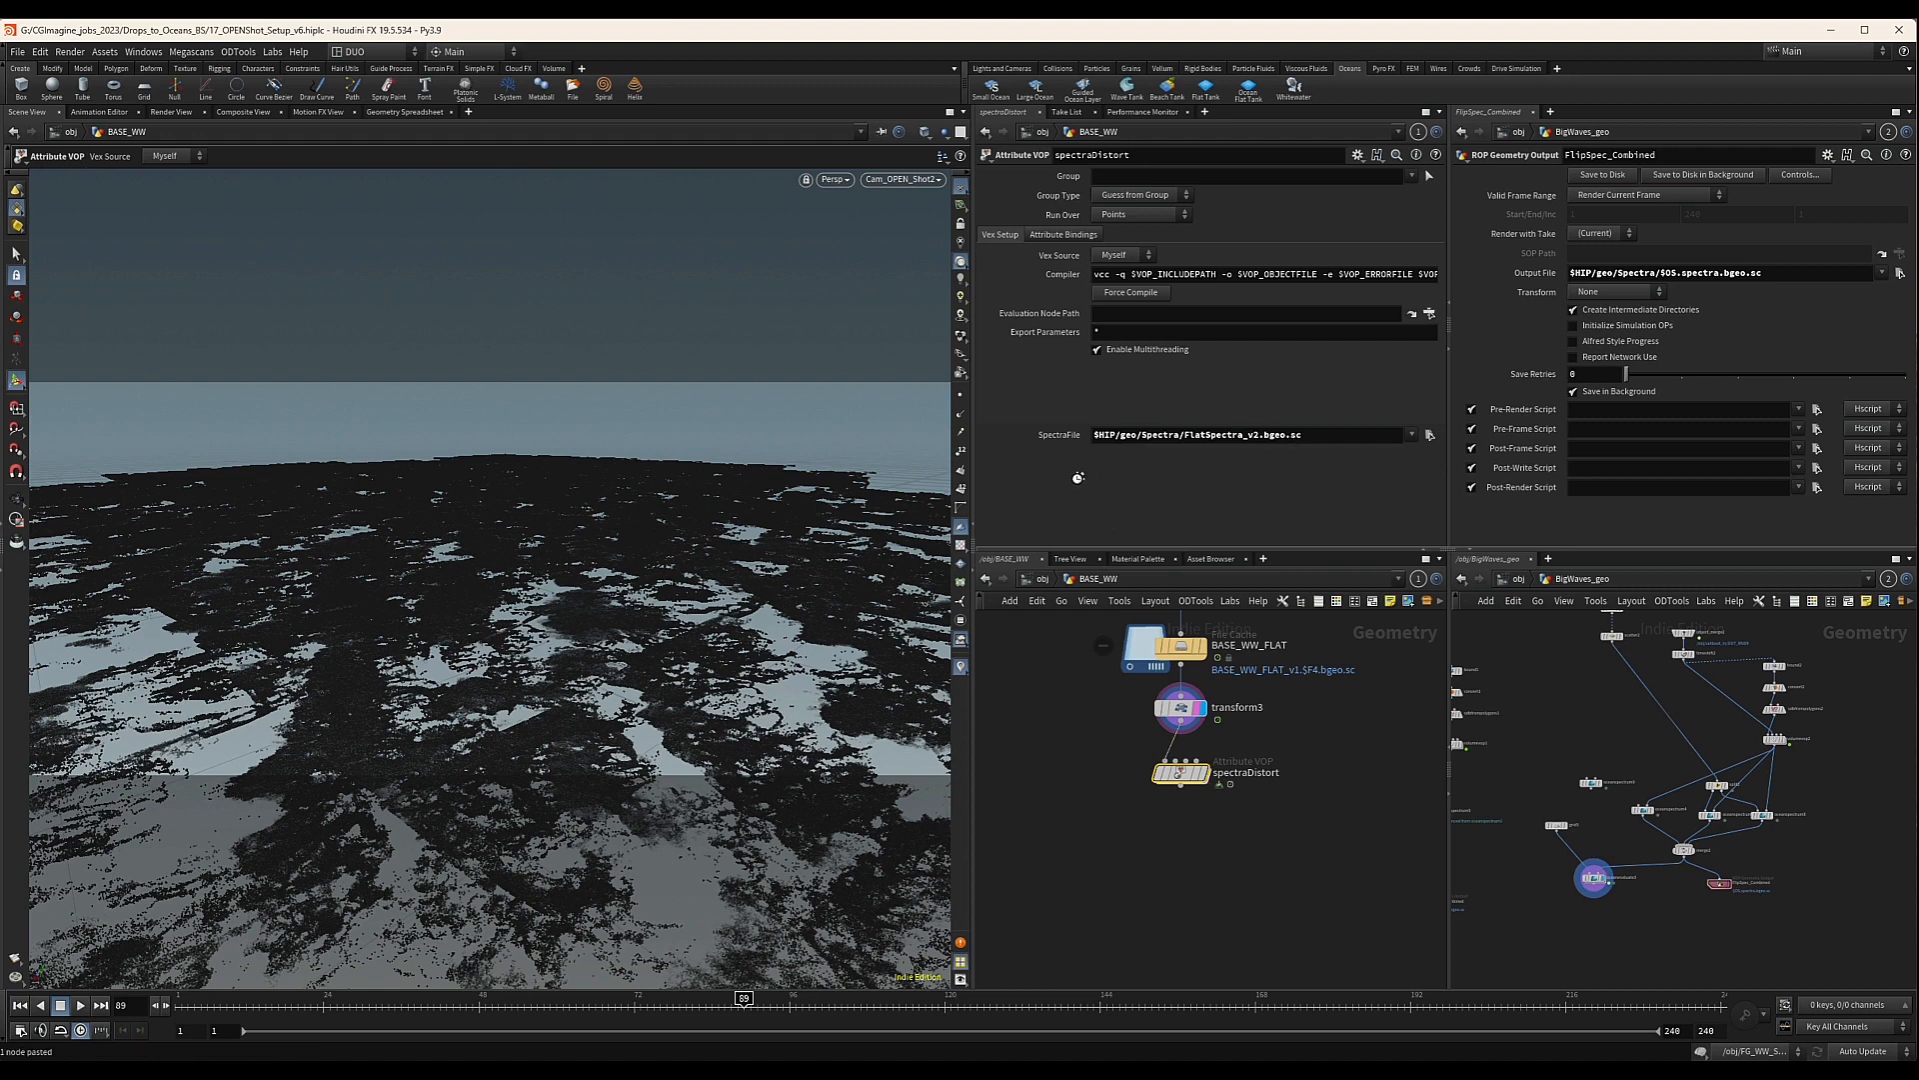
Display the spectraDistort node's result and open its inner VEX network
{"action": "left_click", "coordinate": [1206, 775]}
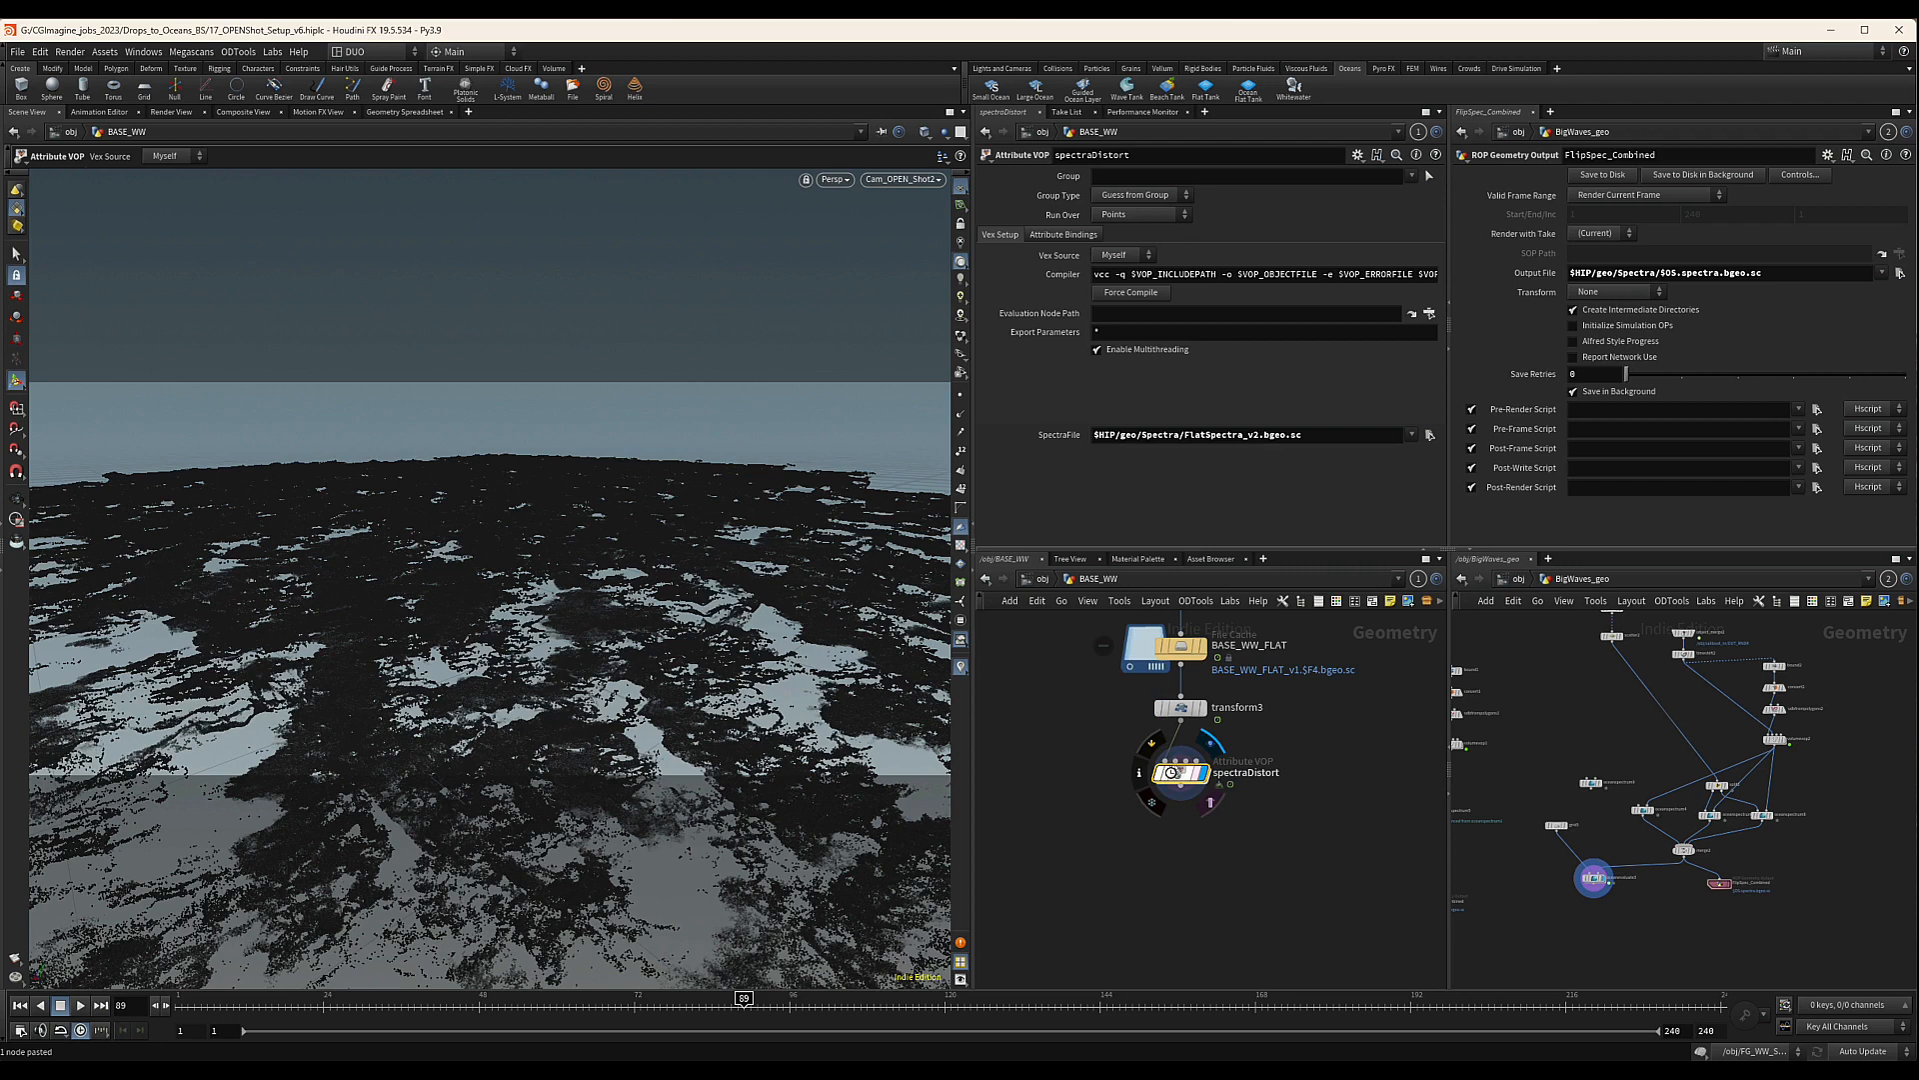
{"action": "double_click", "coordinate": [1184, 777]}
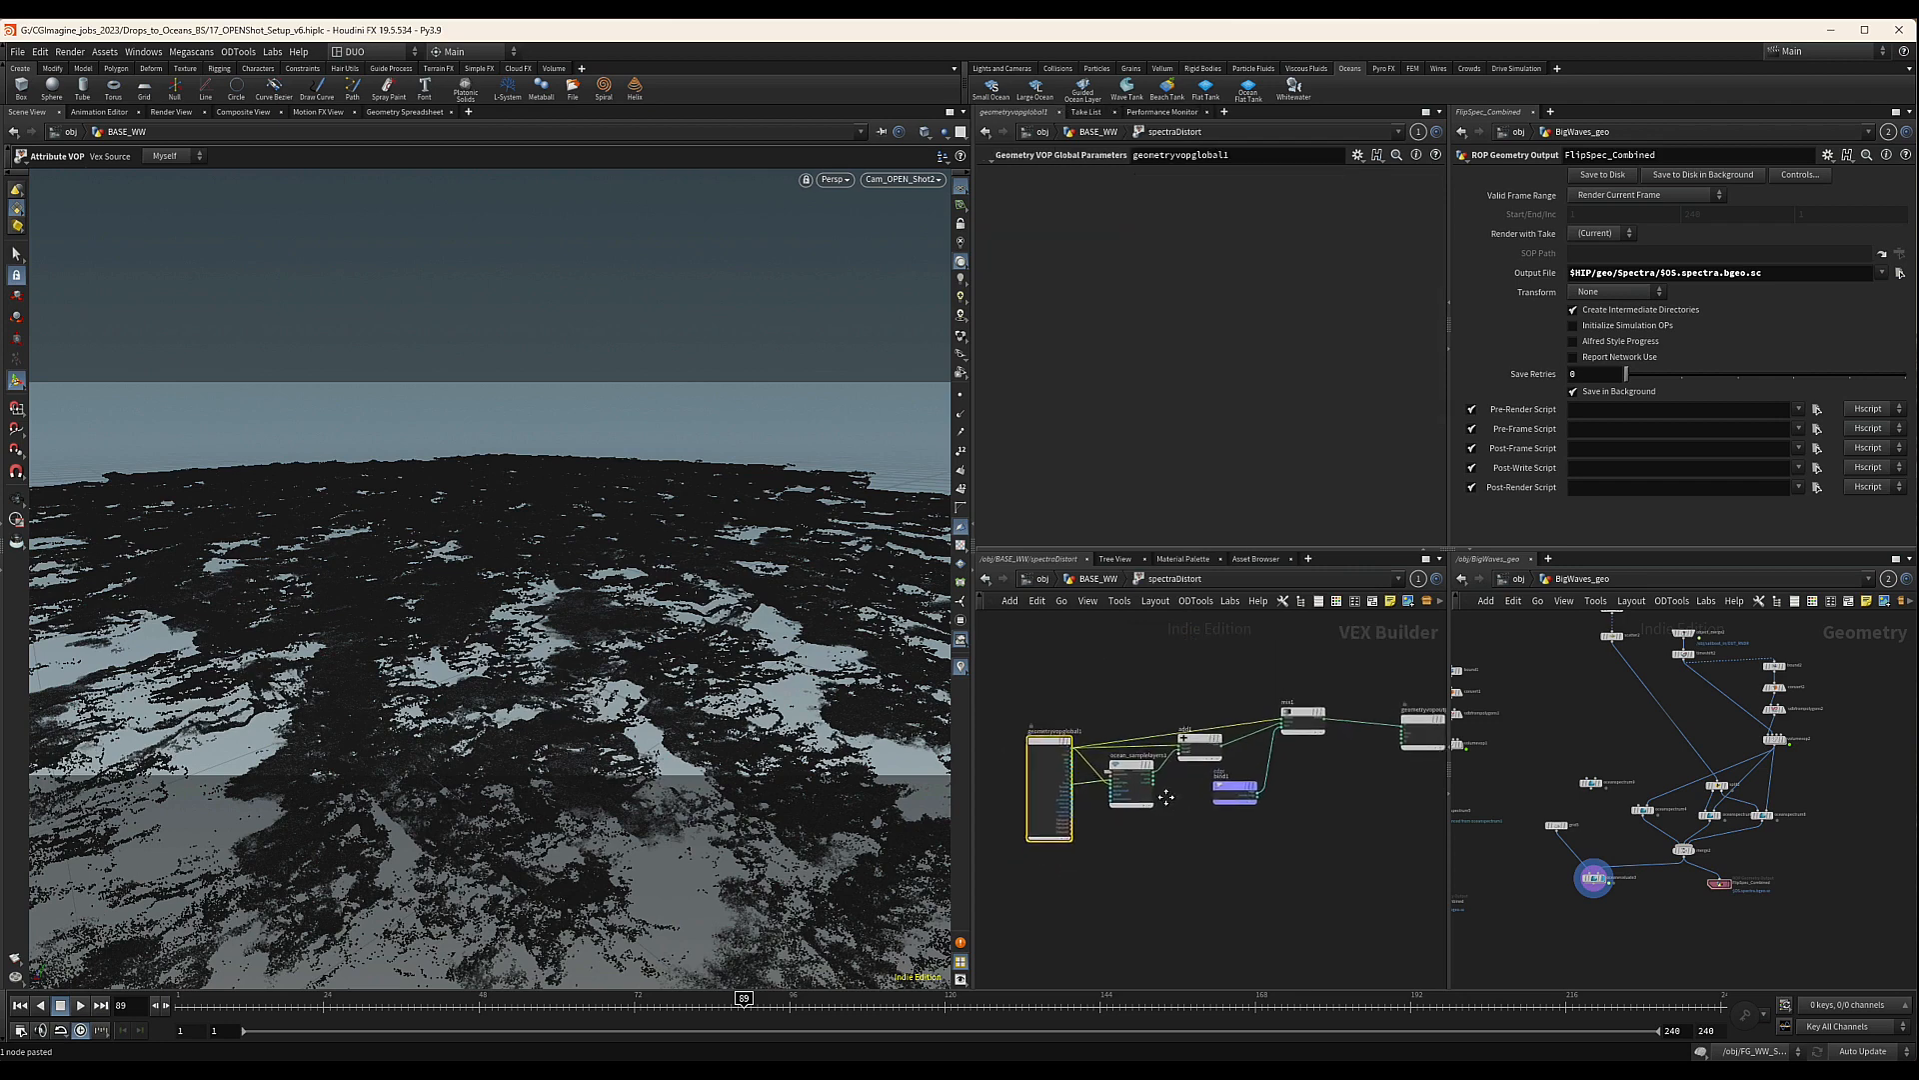
{"action": "middle_click_drag", "start_coordinate": [1165, 797], "coordinate": [1164, 746]}
{"action": "scroll", "coordinate": [1162, 745], "scroll_direction": "up", "scroll_amount": 1}
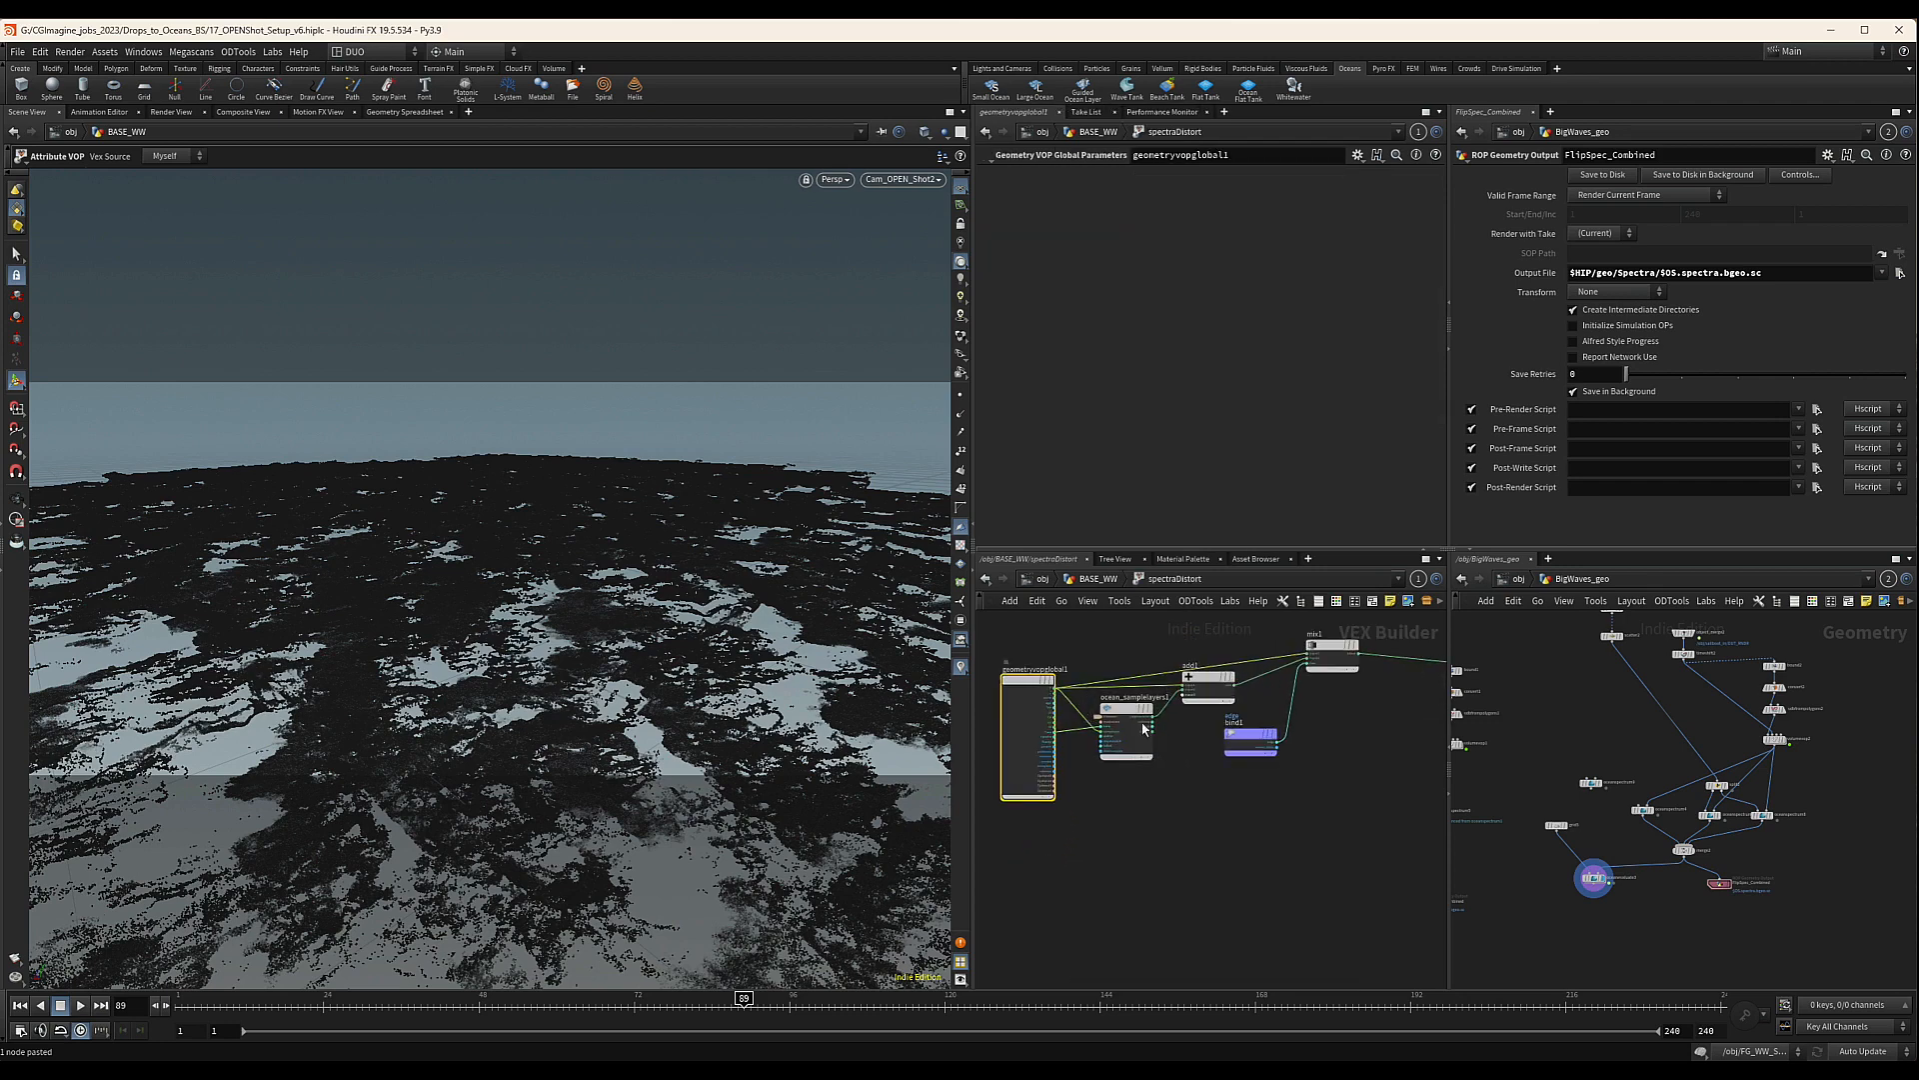
Try to duplicate the ocean_samplelayers1 node together with its SpectraFile parameter input
{"action": "key", "text": "ctrl+v"}
{"action": "left_click", "coordinate": [1123, 810]}
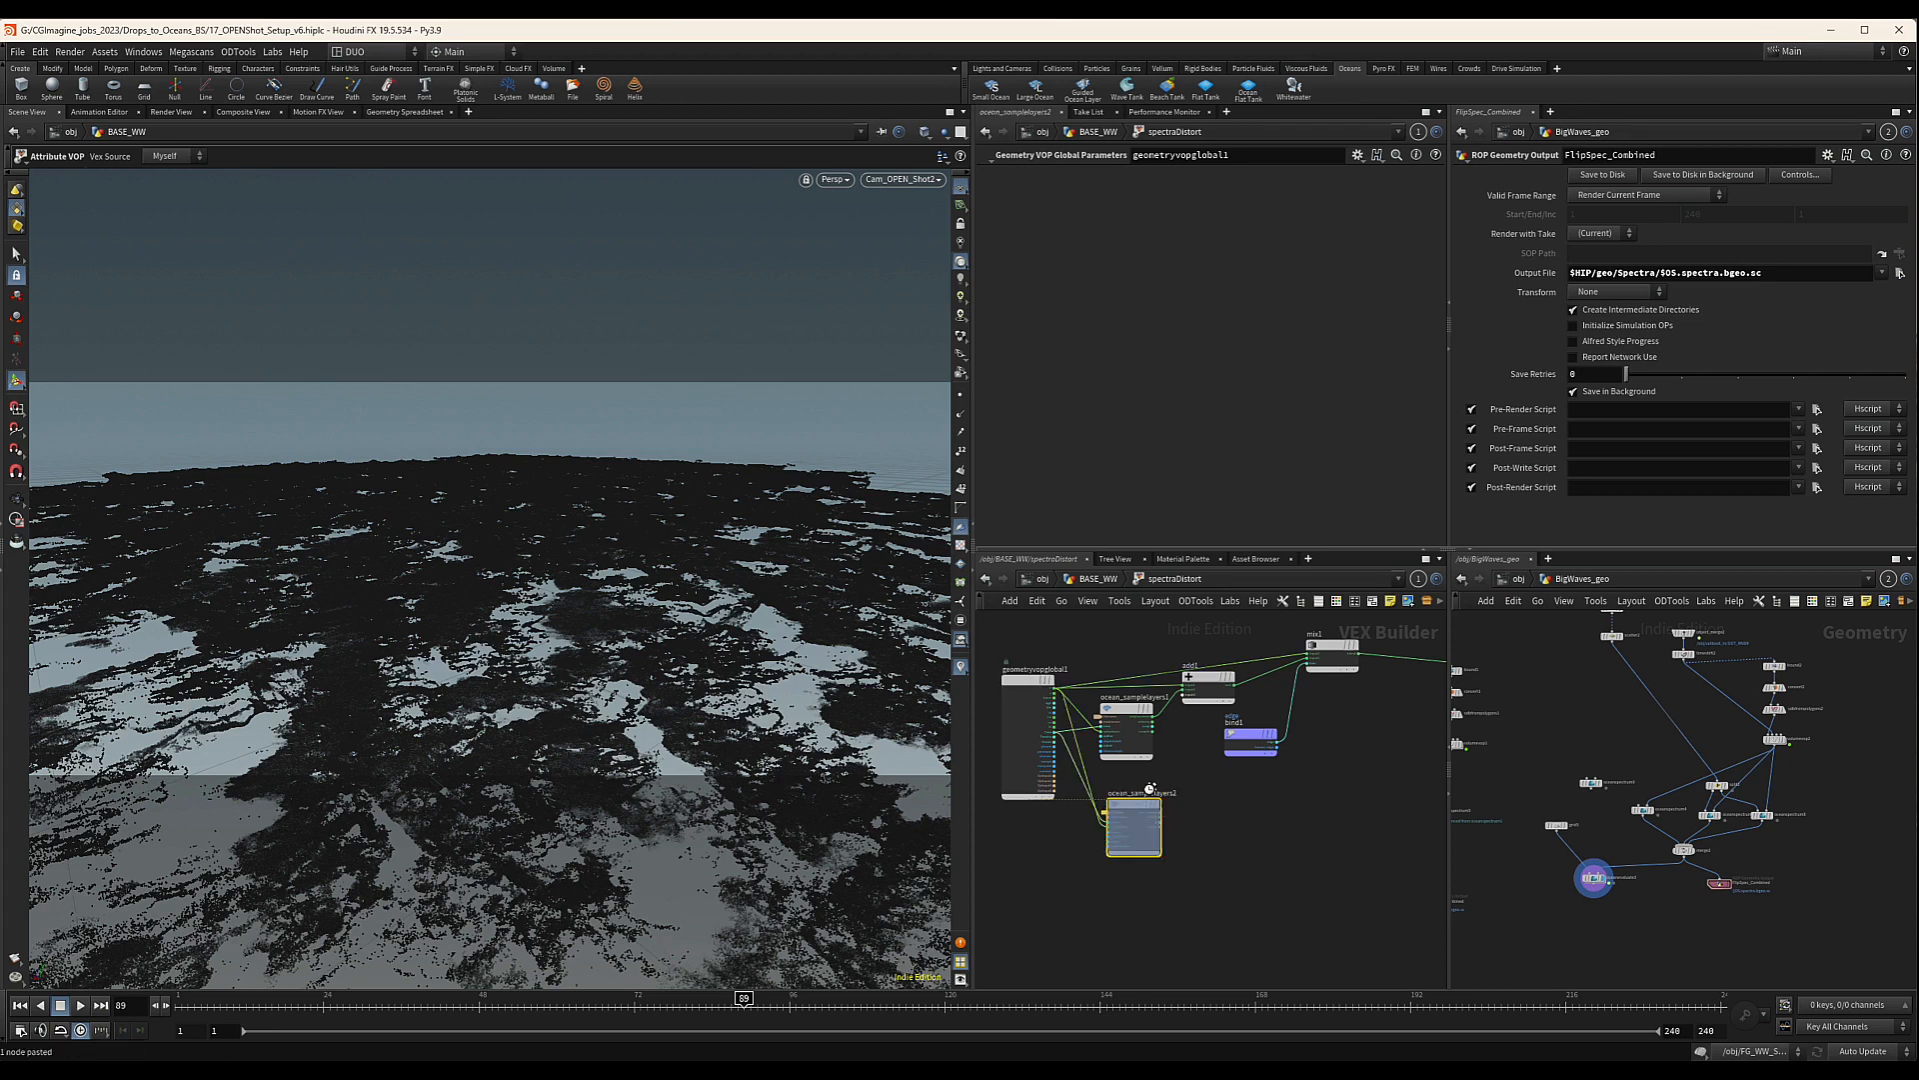
{"action": "scroll", "coordinate": [1190, 795], "scroll_direction": "up", "scroll_amount": 5}
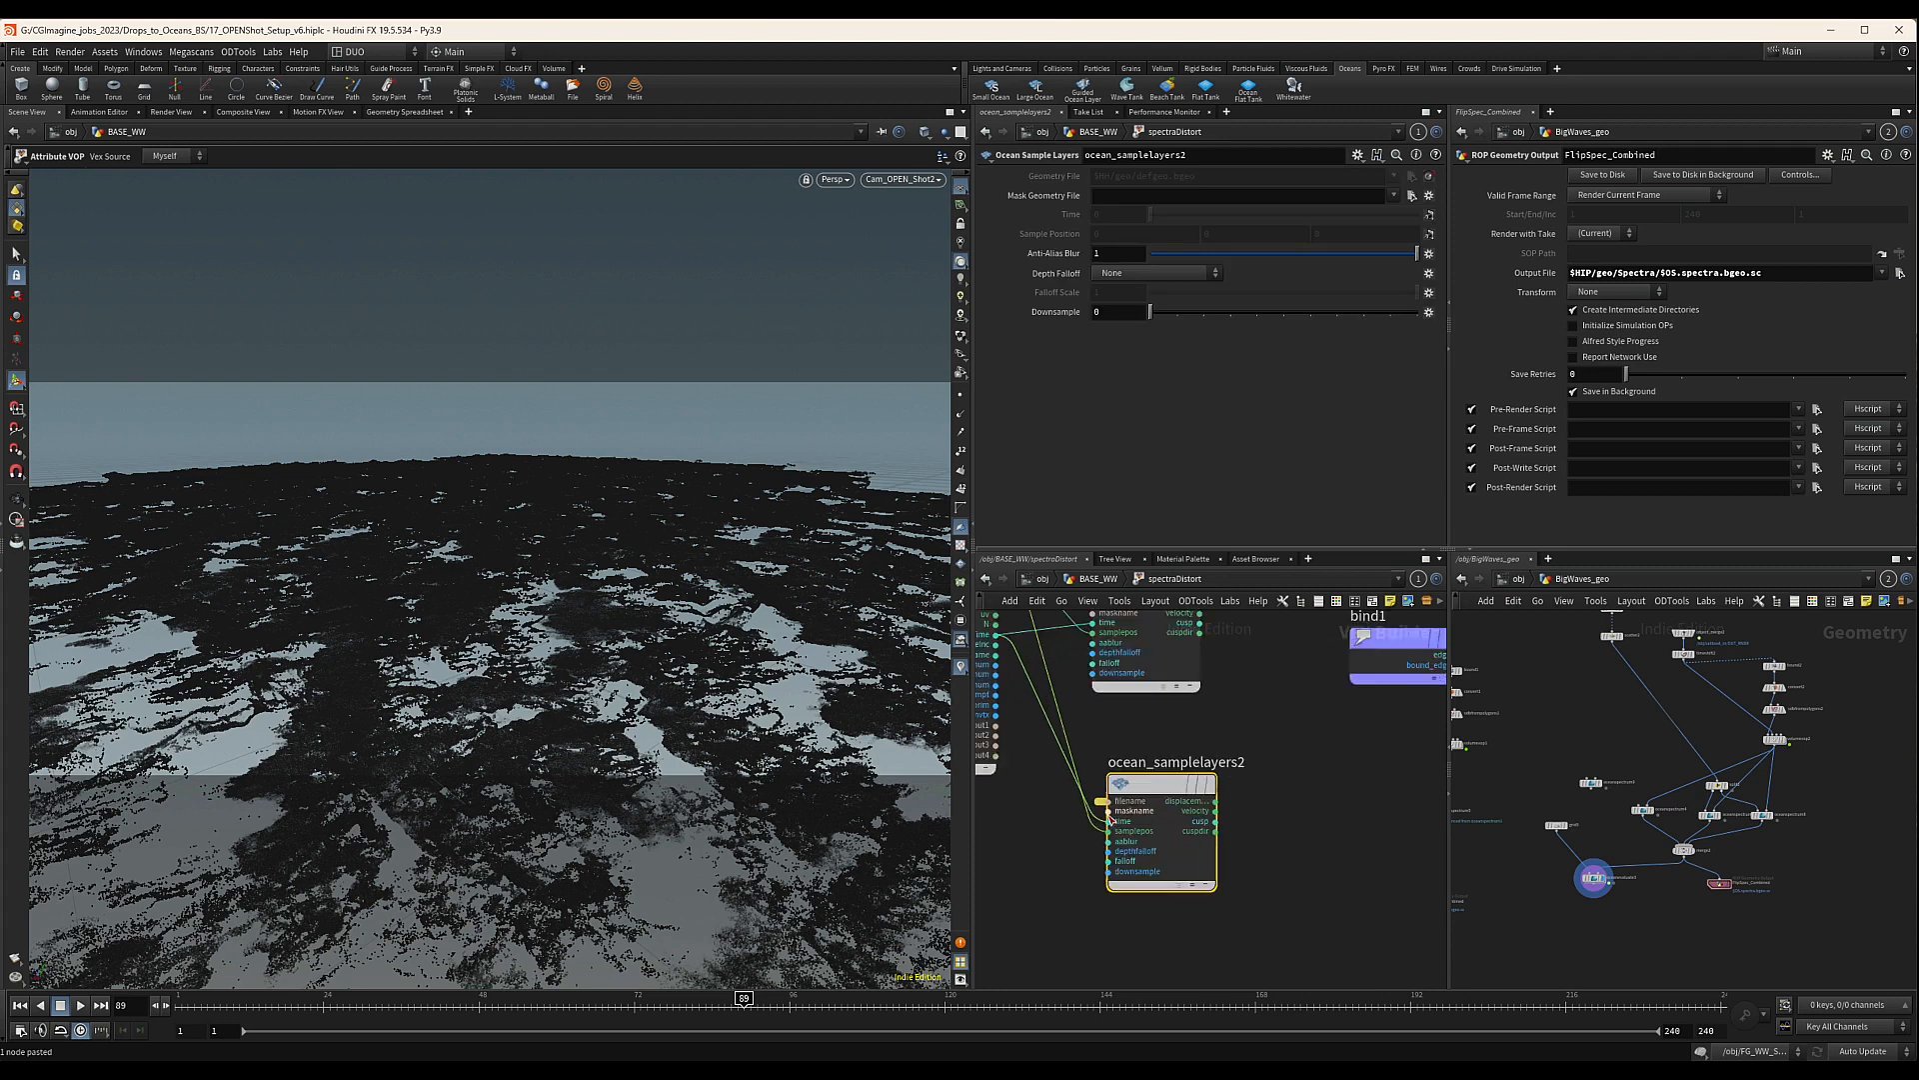
{"action": "left_click", "coordinate": [1098, 798]}
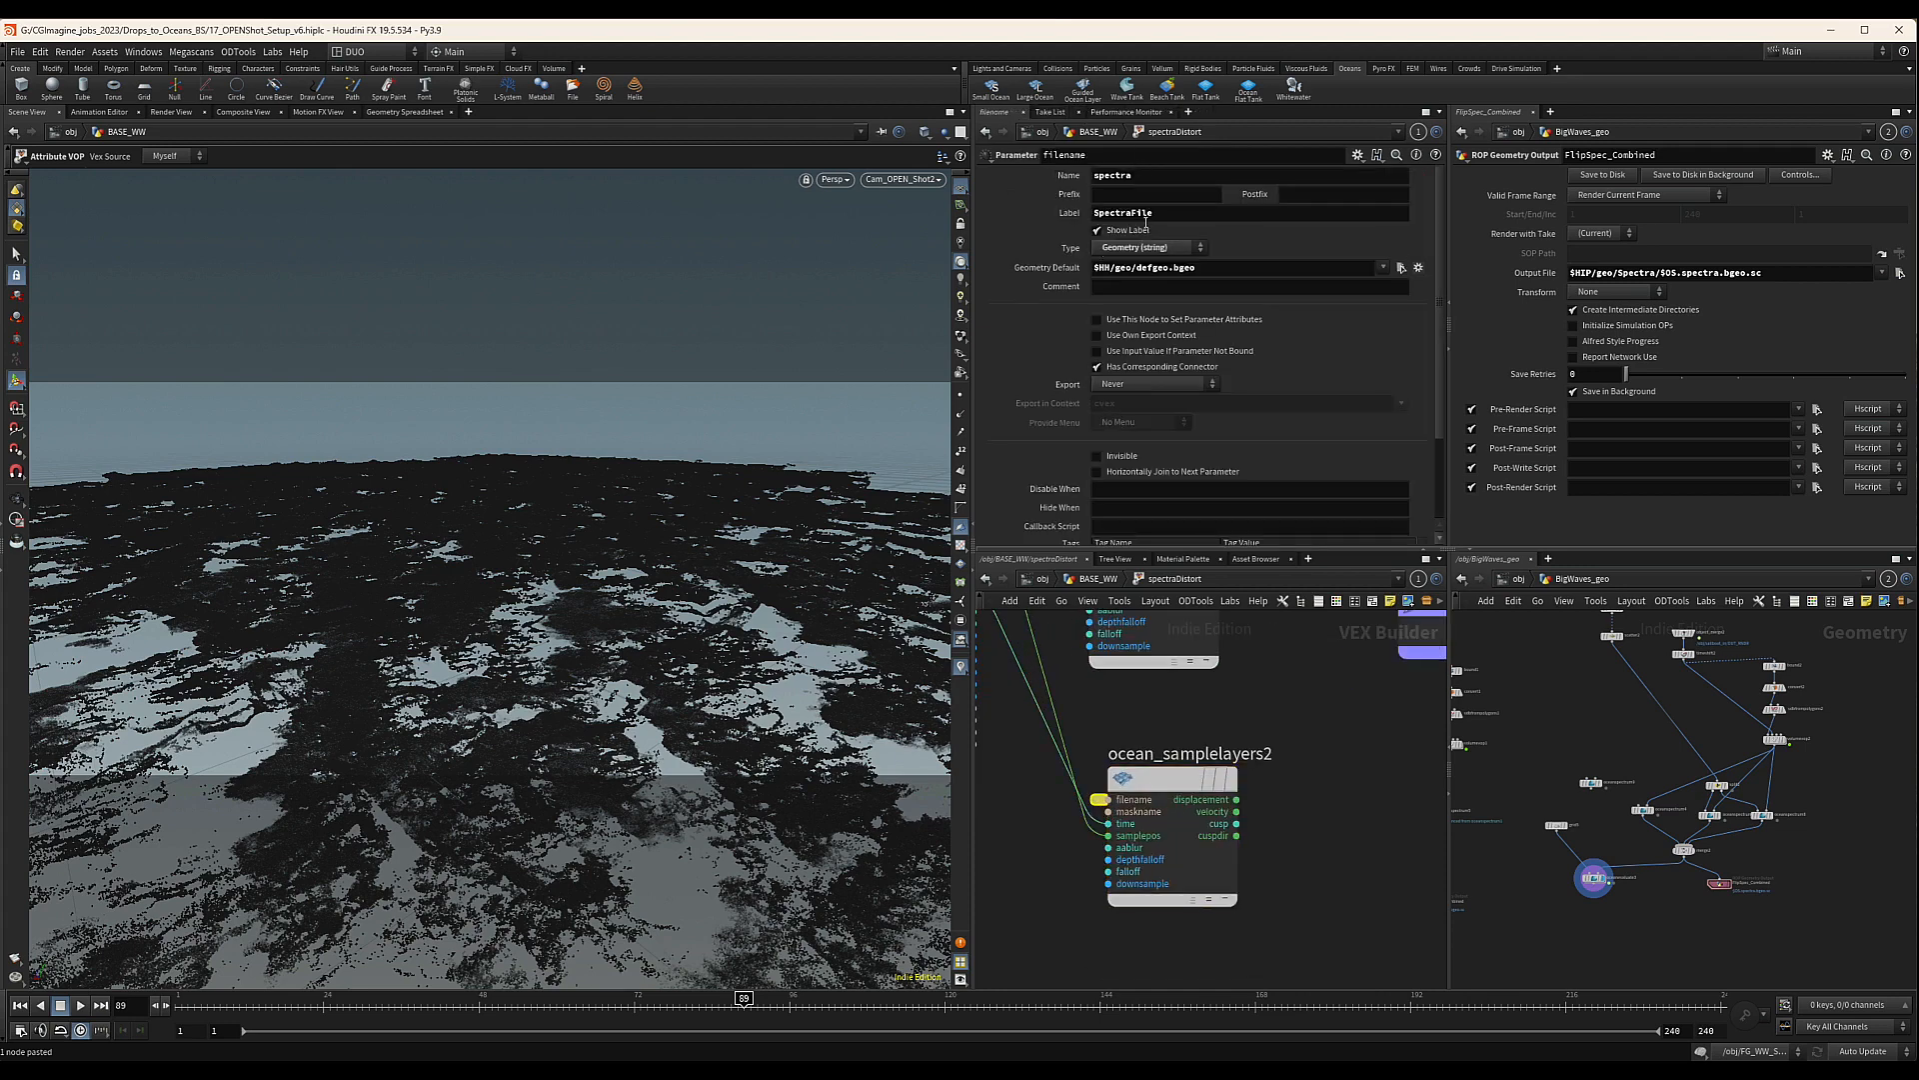
{"action": "middle_click_drag", "start_coordinate": [1112, 685], "coordinate": [1152, 764]}
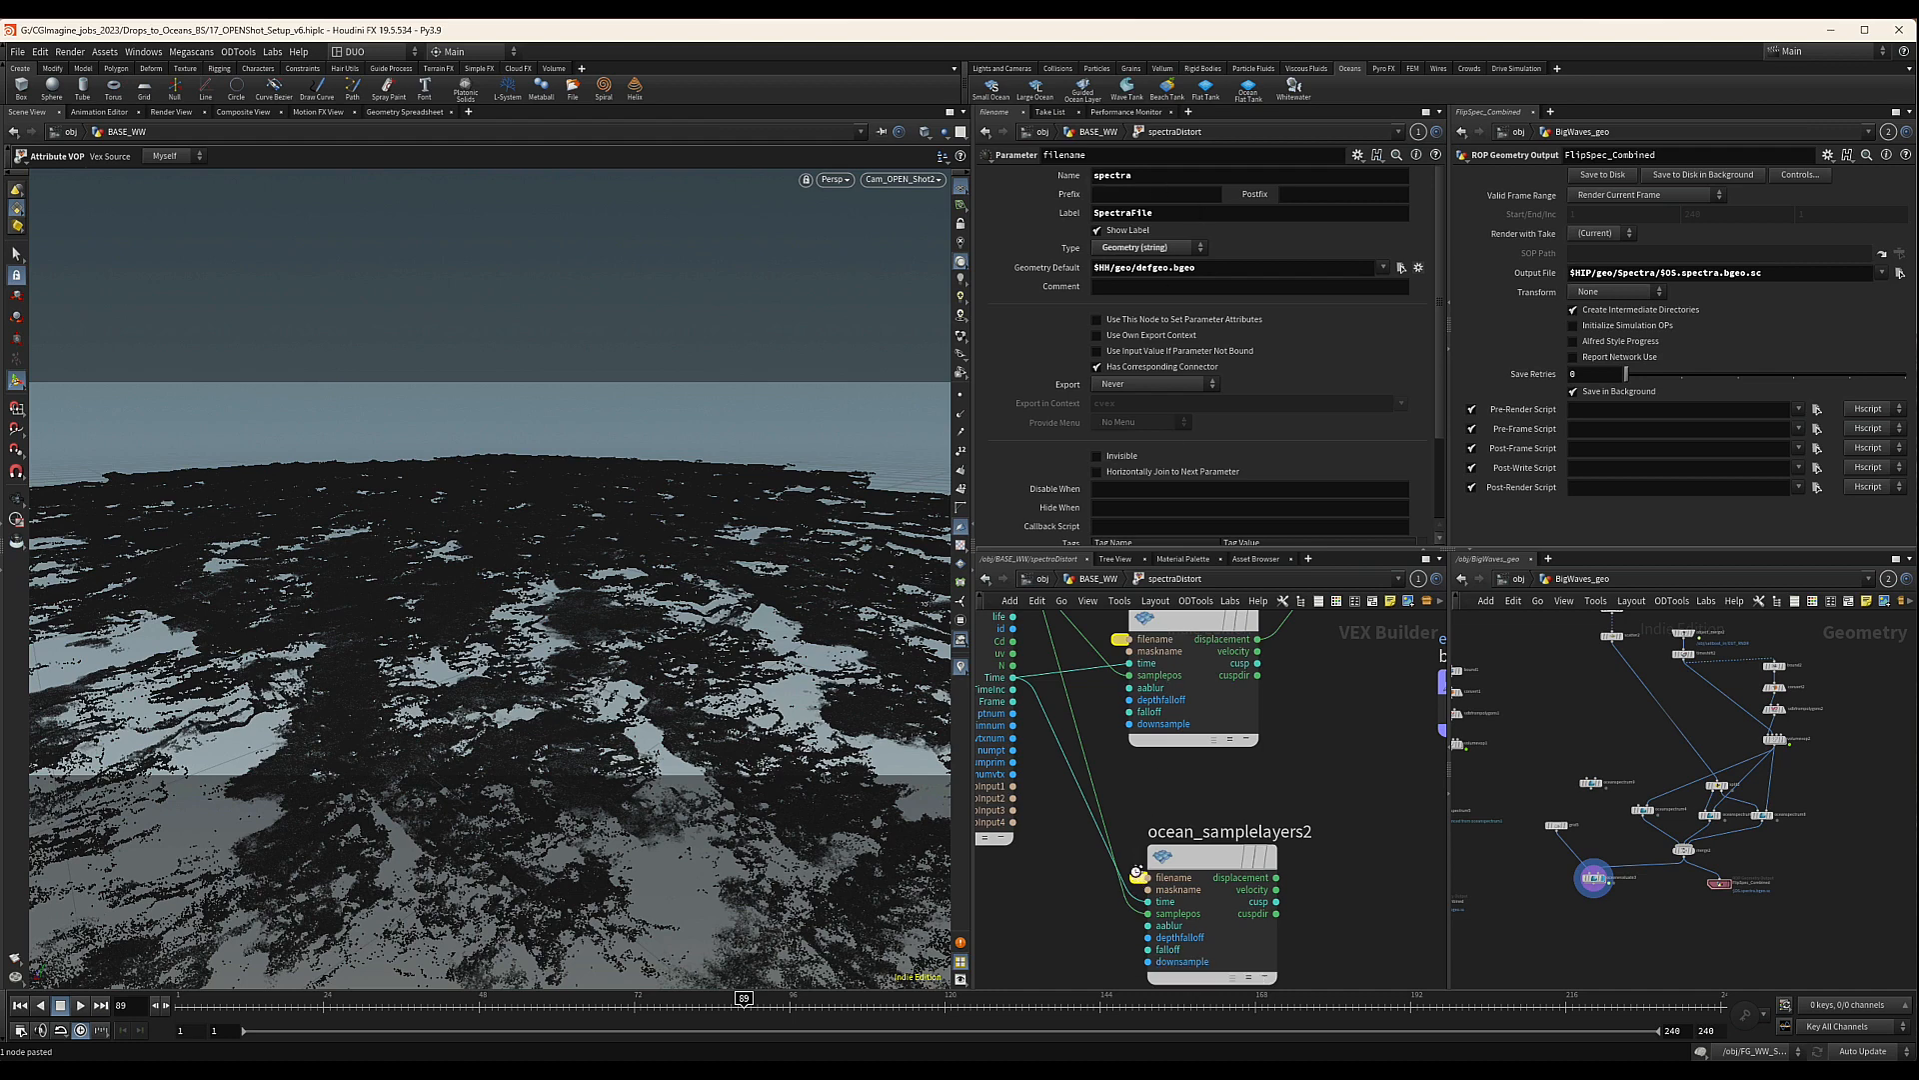
{"action": "left_click", "coordinate": [1225, 849]}
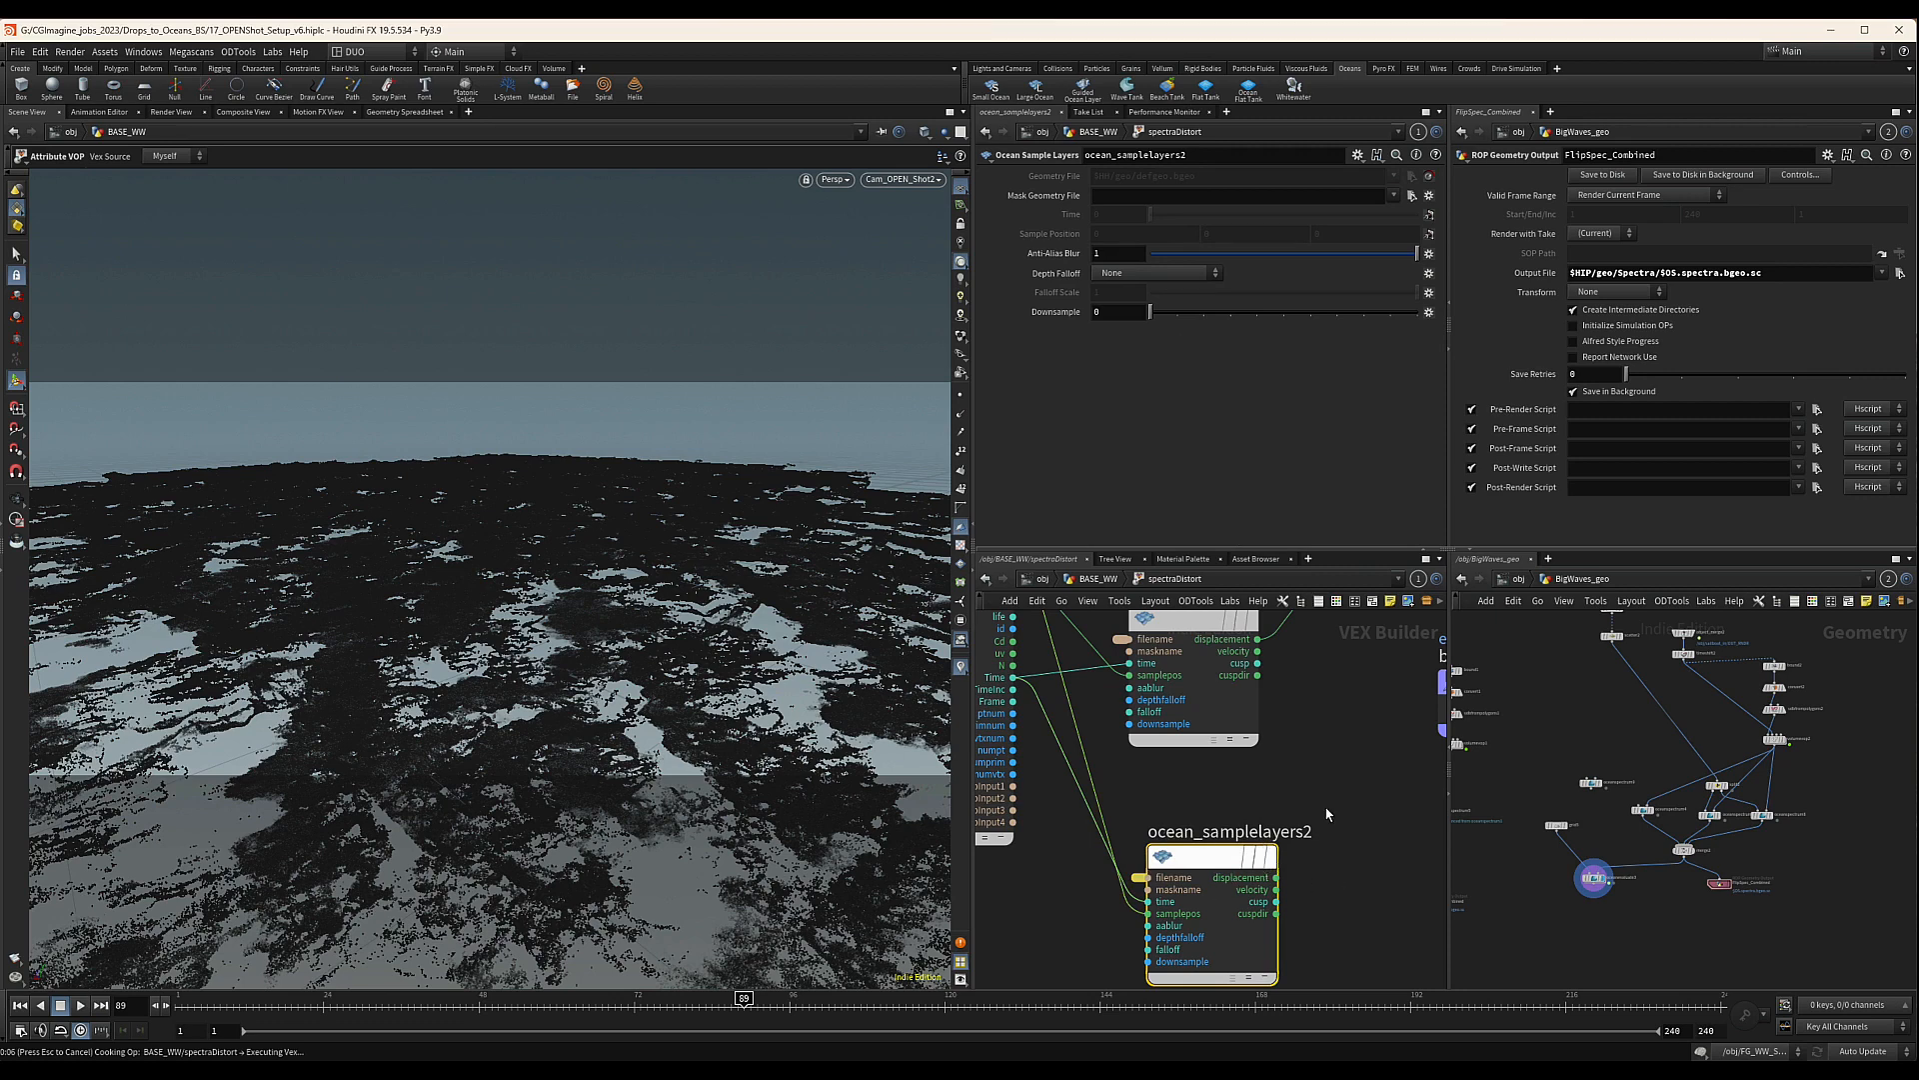
{"action": "key", "text": "ctrl+z"}
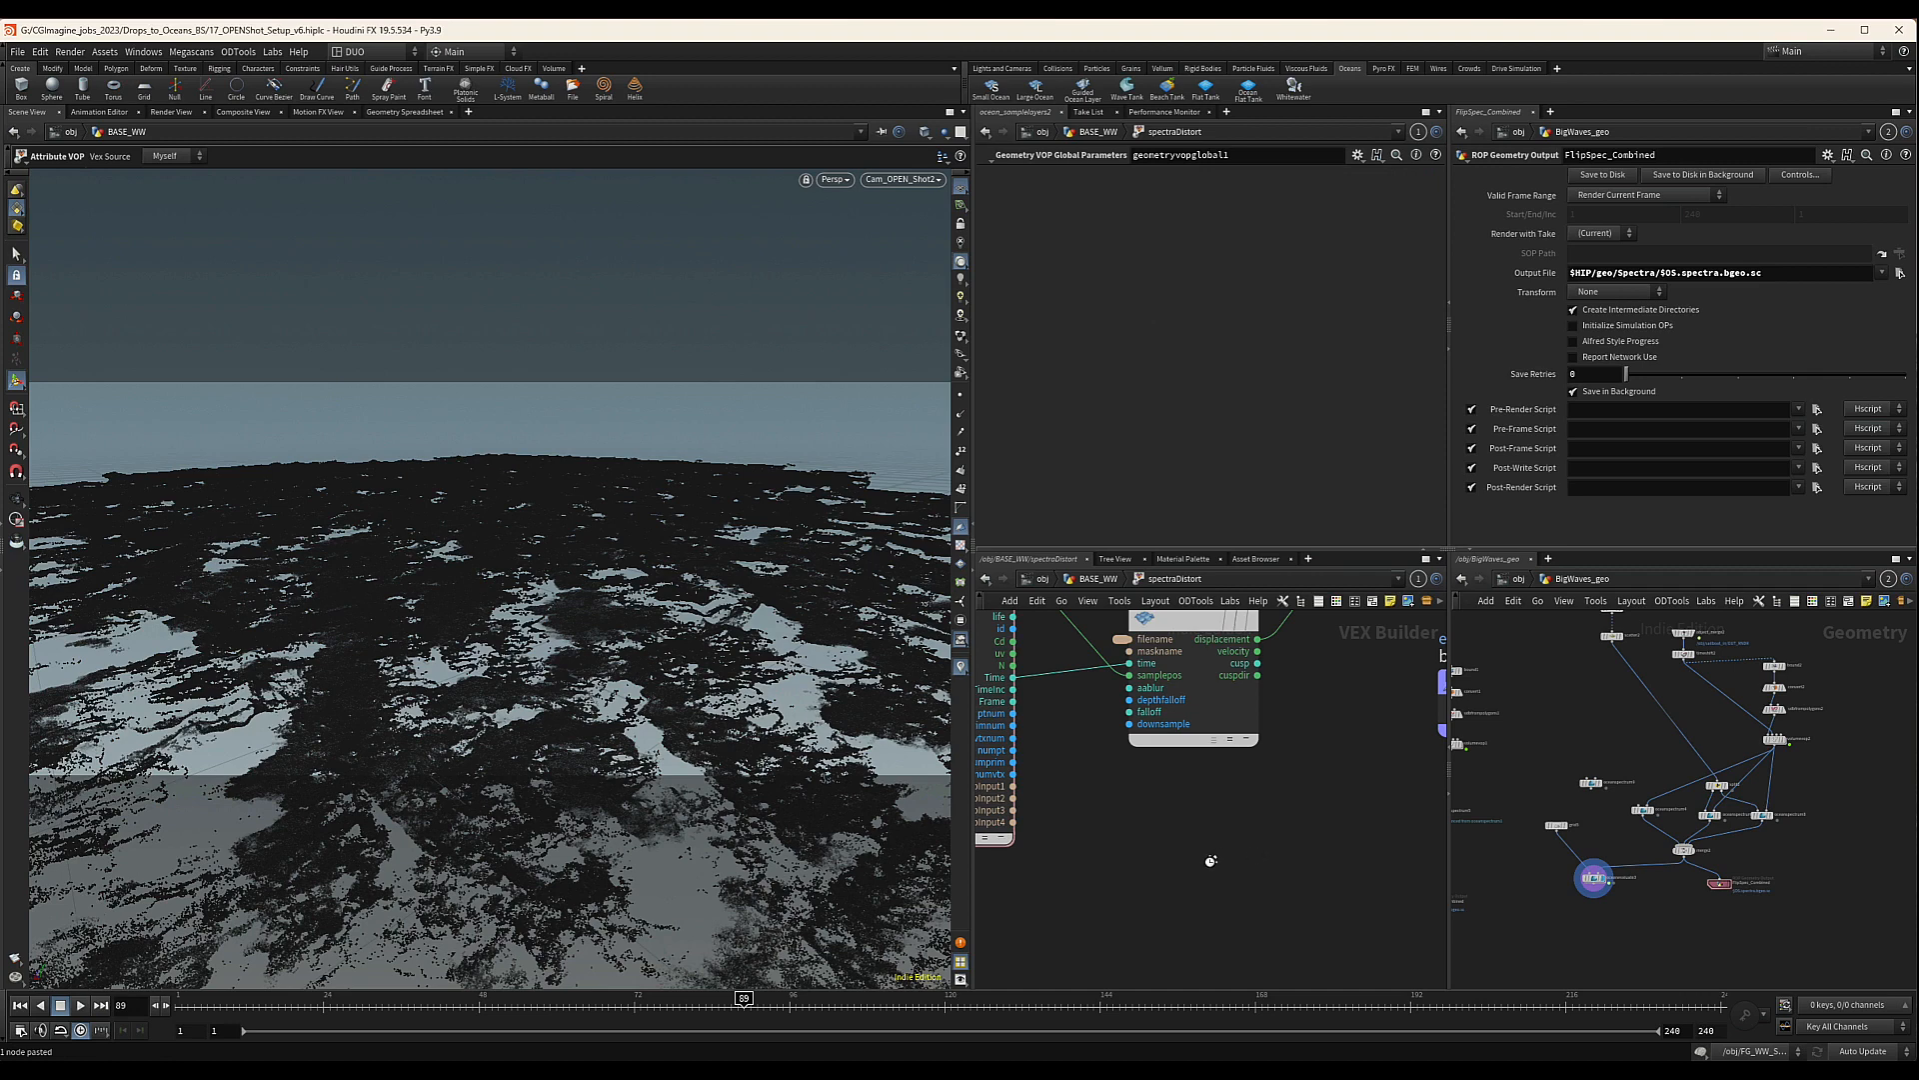
{"action": "key", "text": "Tab"}
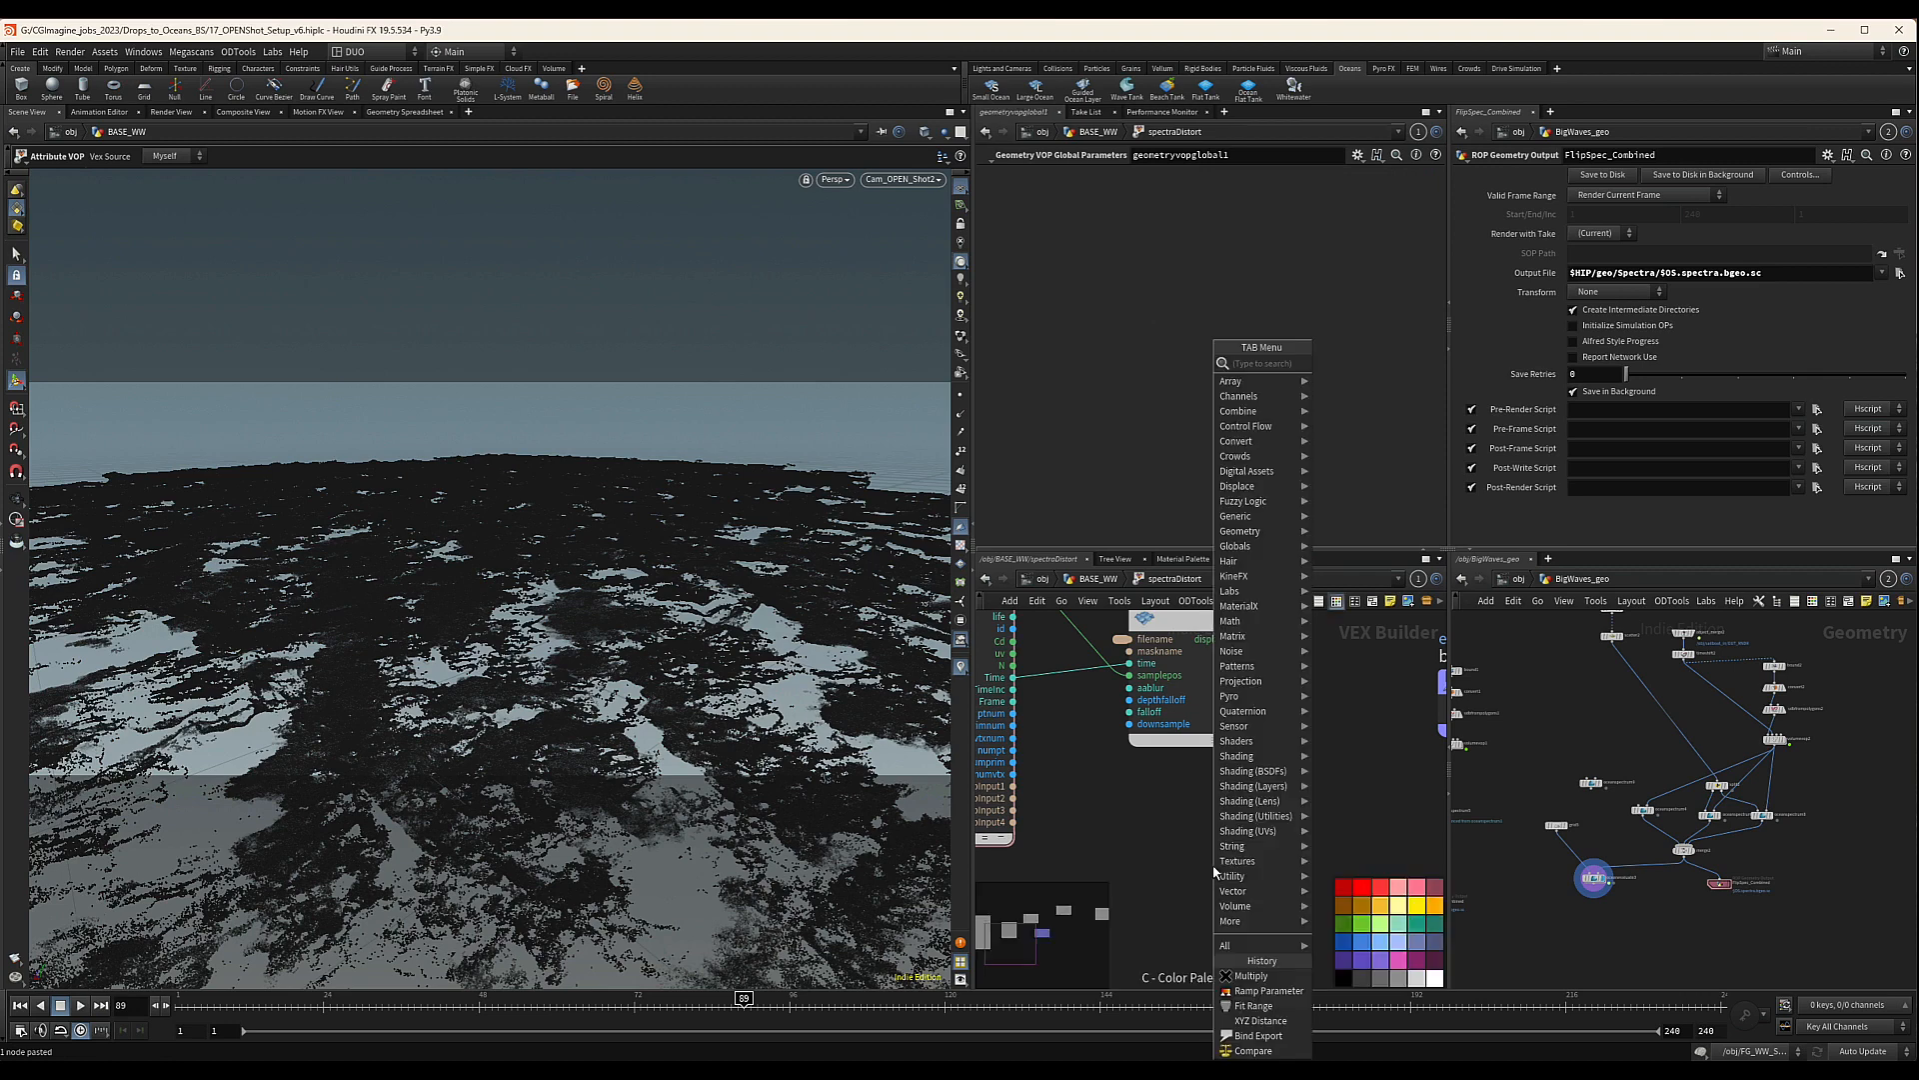
{"action": "type", "text": "a"}
{"action": "key", "text": "BackSpace"}
{"action": "key", "text": "Escape"}
{"action": "key", "text": "o"}
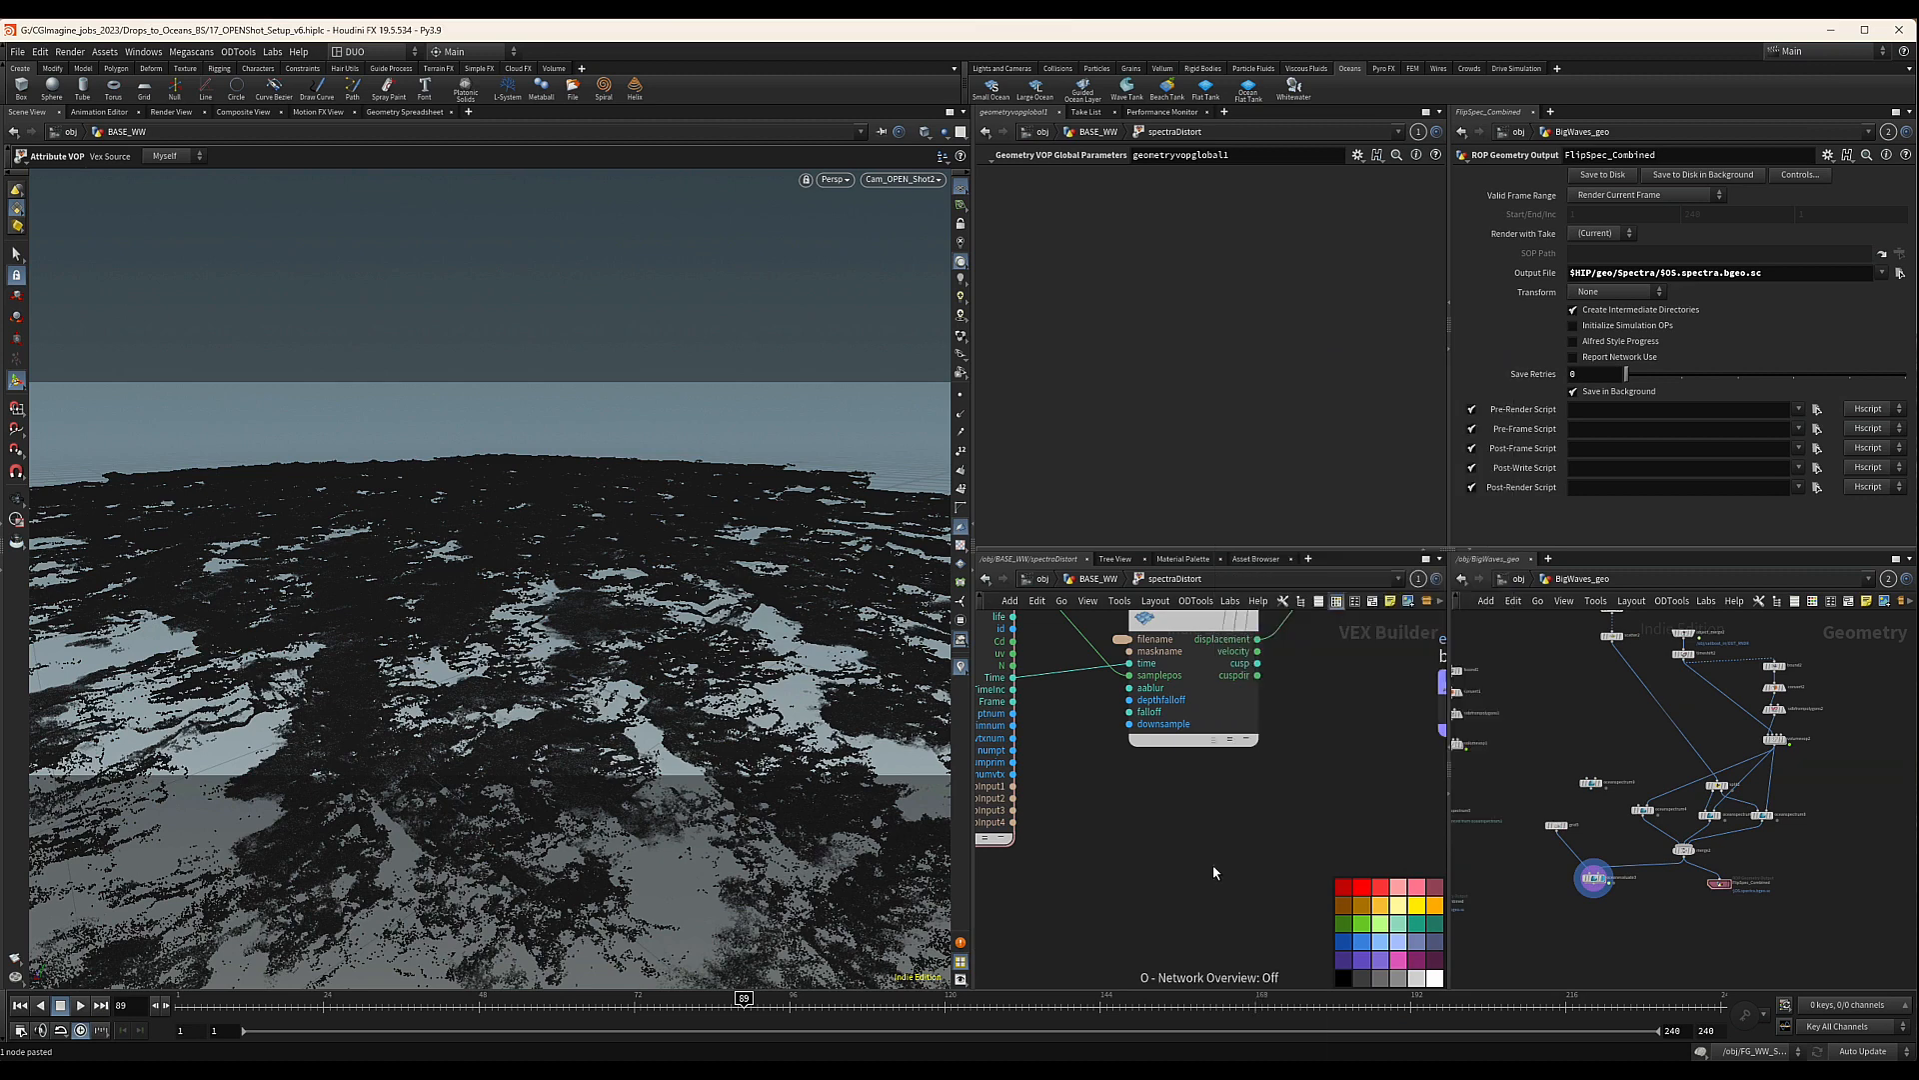
Add a new Ocean Sample Layers node below ocean_samplelayers1 and switch the scene's update mode to Manual
{"action": "key", "text": "Tab"}
{"action": "type", "text": "oce"}
{"action": "key", "text": "Return"}
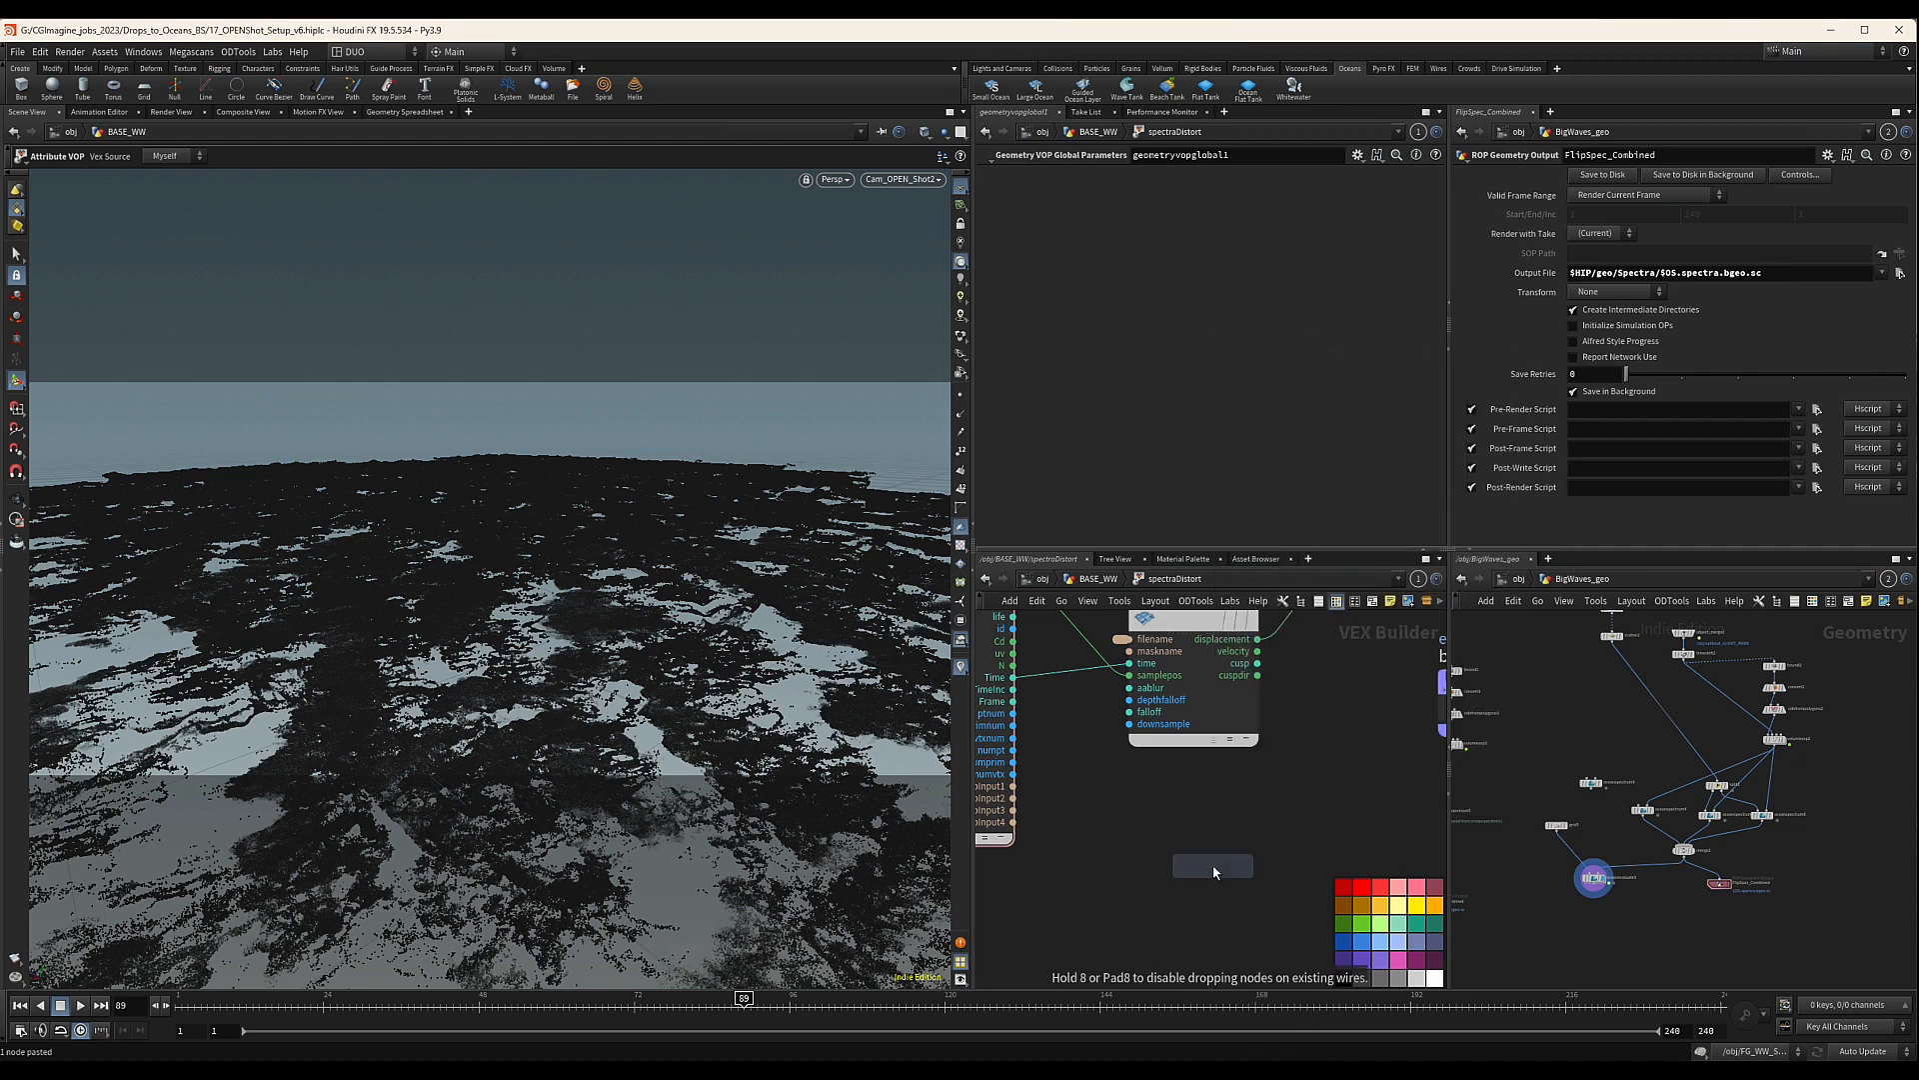
{"action": "left_click", "coordinate": [1213, 867]}
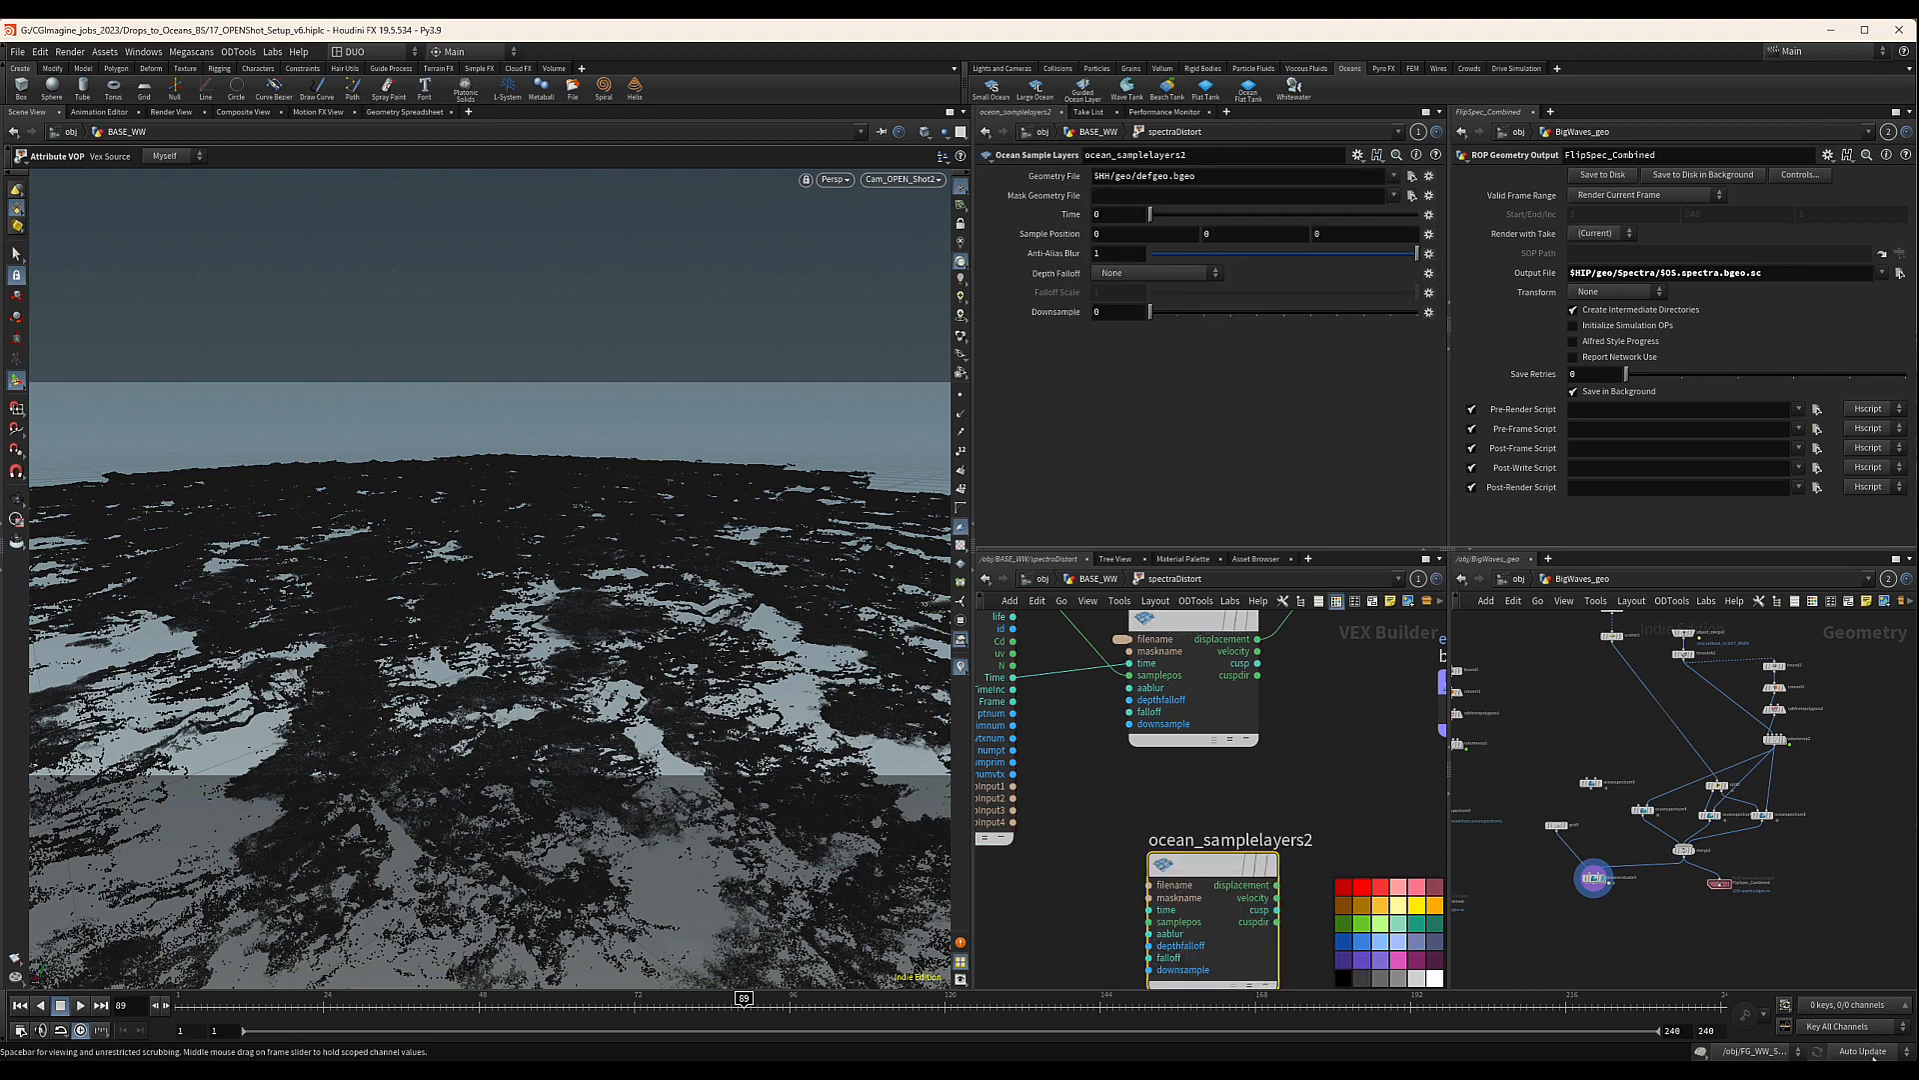
{"action": "left_click", "coordinate": [1872, 1050]}
{"action": "left_click", "coordinate": [1855, 1035]}
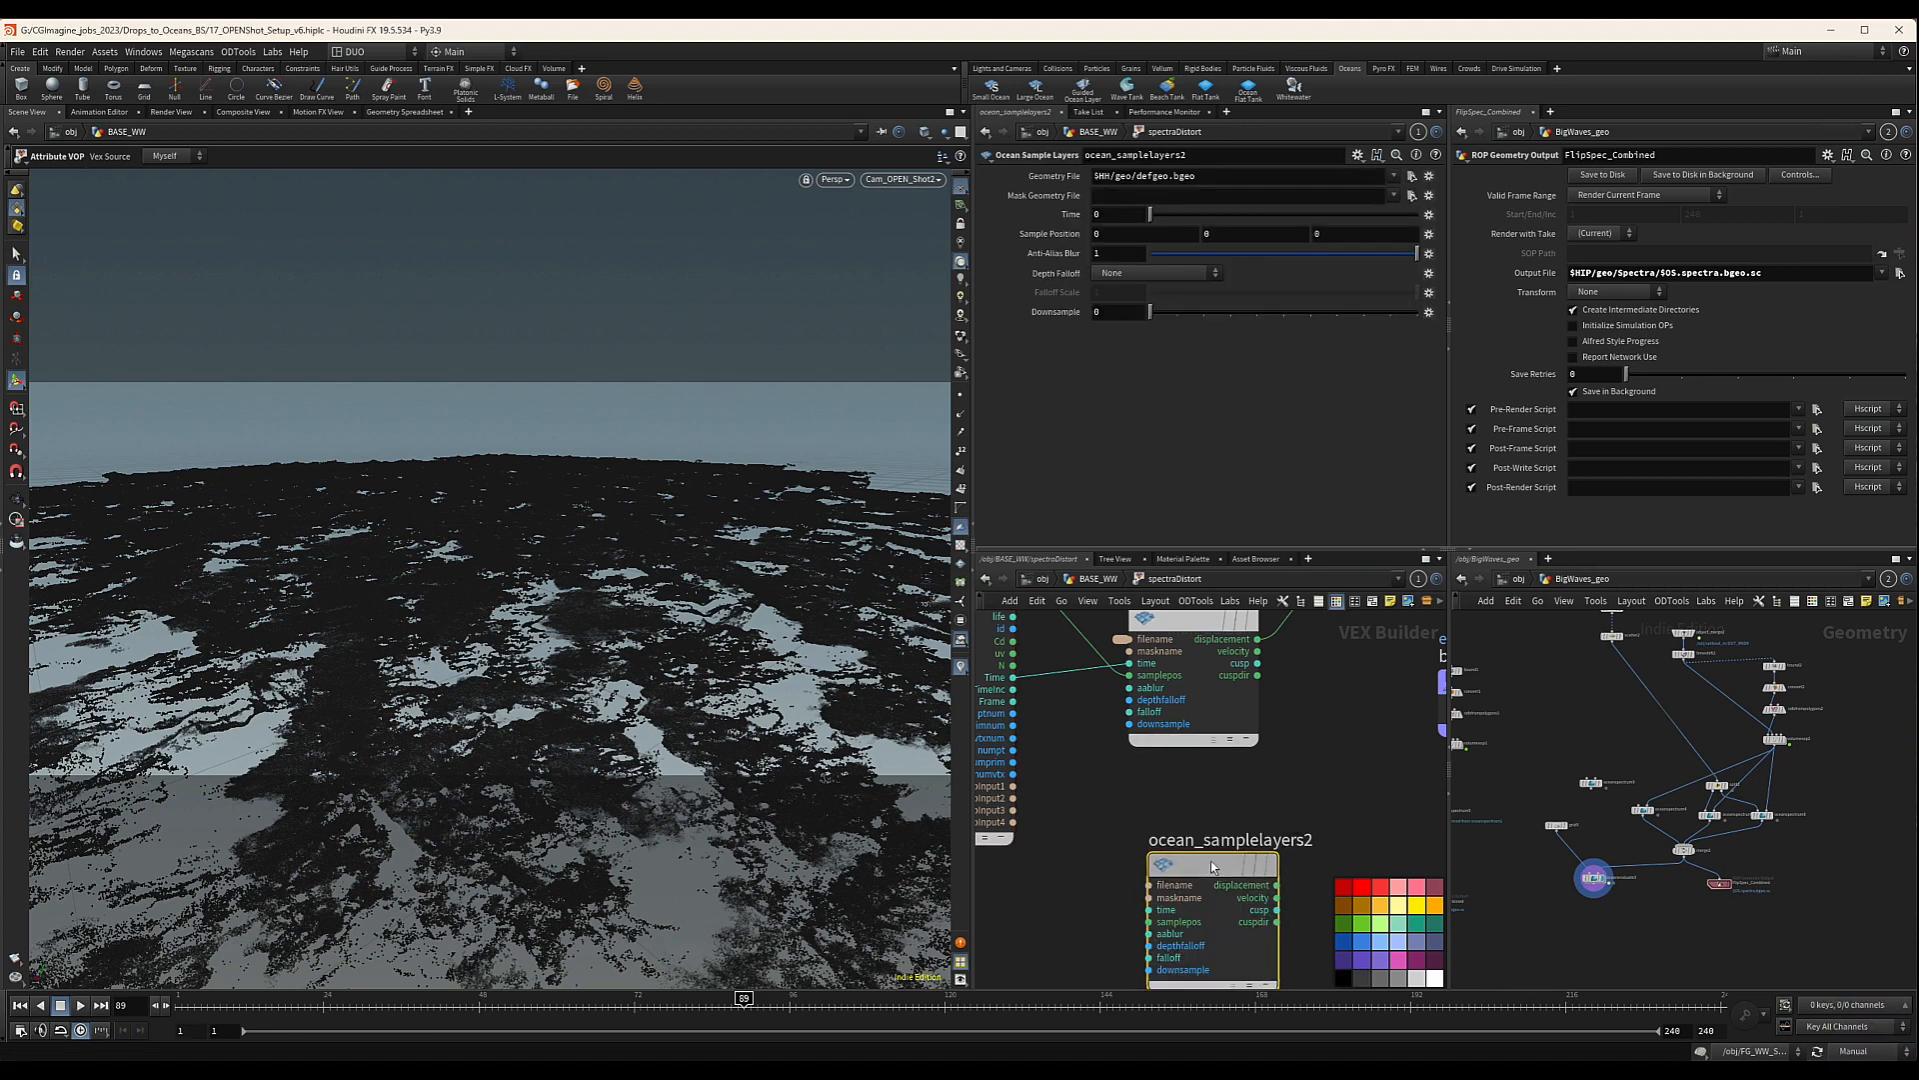
{"action": "scroll", "coordinate": [1104, 801], "scroll_direction": "down", "scroll_amount": 3}
{"action": "scroll", "coordinate": [1083, 706], "scroll_direction": "up", "scroll_amount": 3}
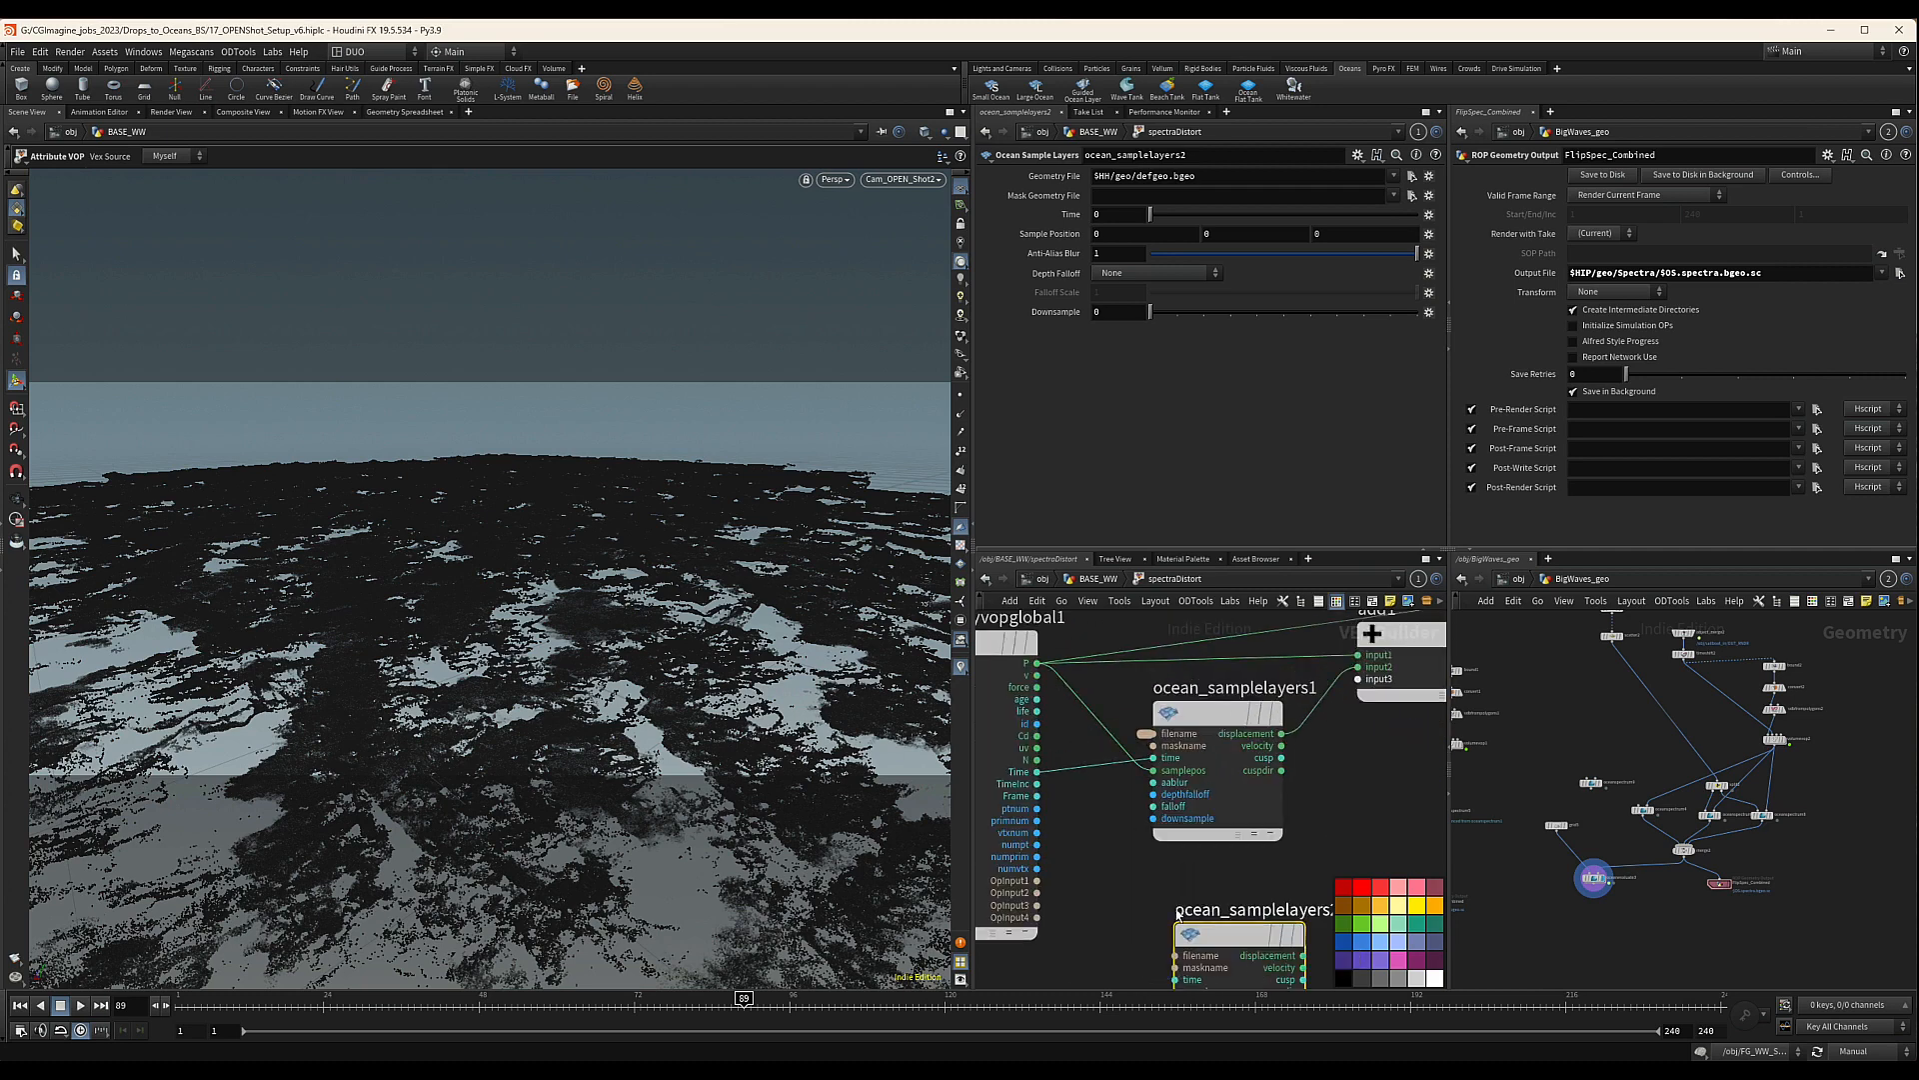
{"action": "scroll", "coordinate": [1150, 822], "scroll_direction": "up", "scroll_amount": 3}
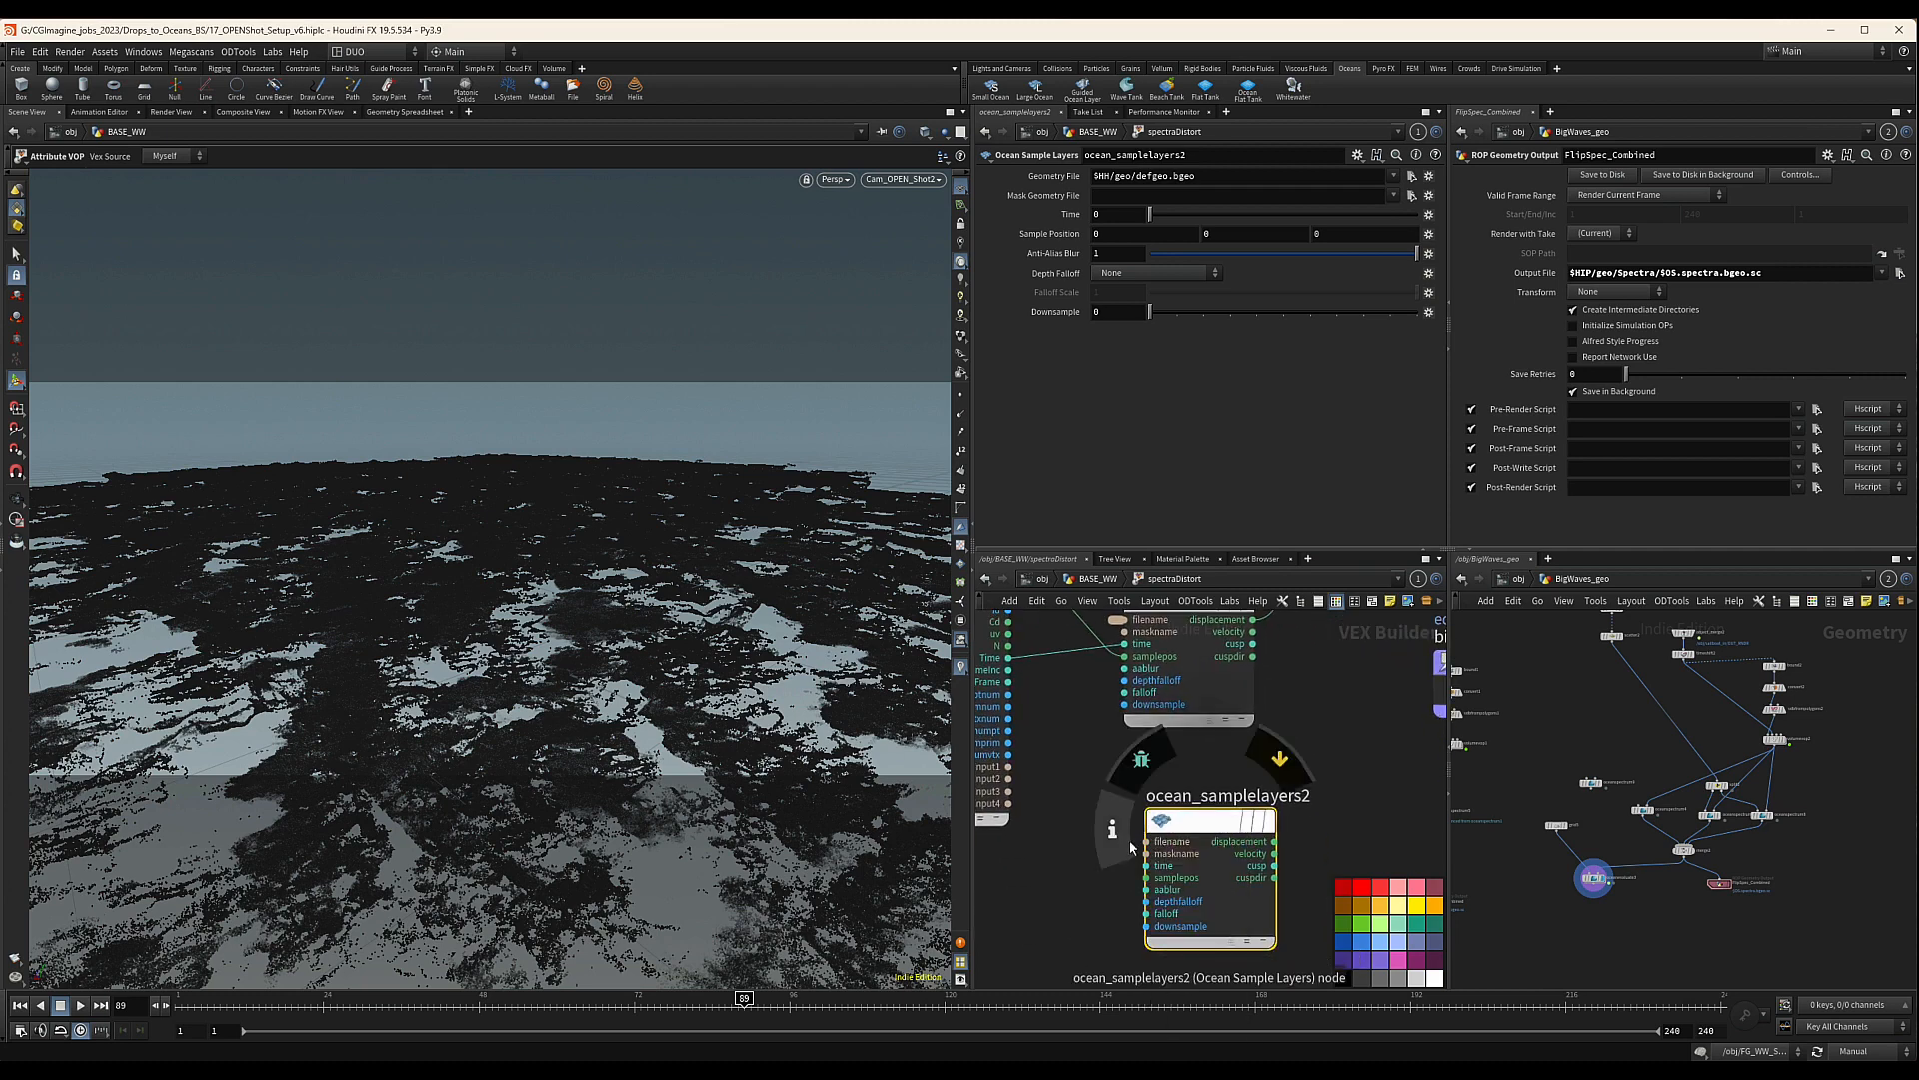
{"action": "middle_click_drag", "start_coordinate": [1082, 737], "coordinate": [1099, 773]}
{"action": "left_click", "coordinate": [1132, 655]}
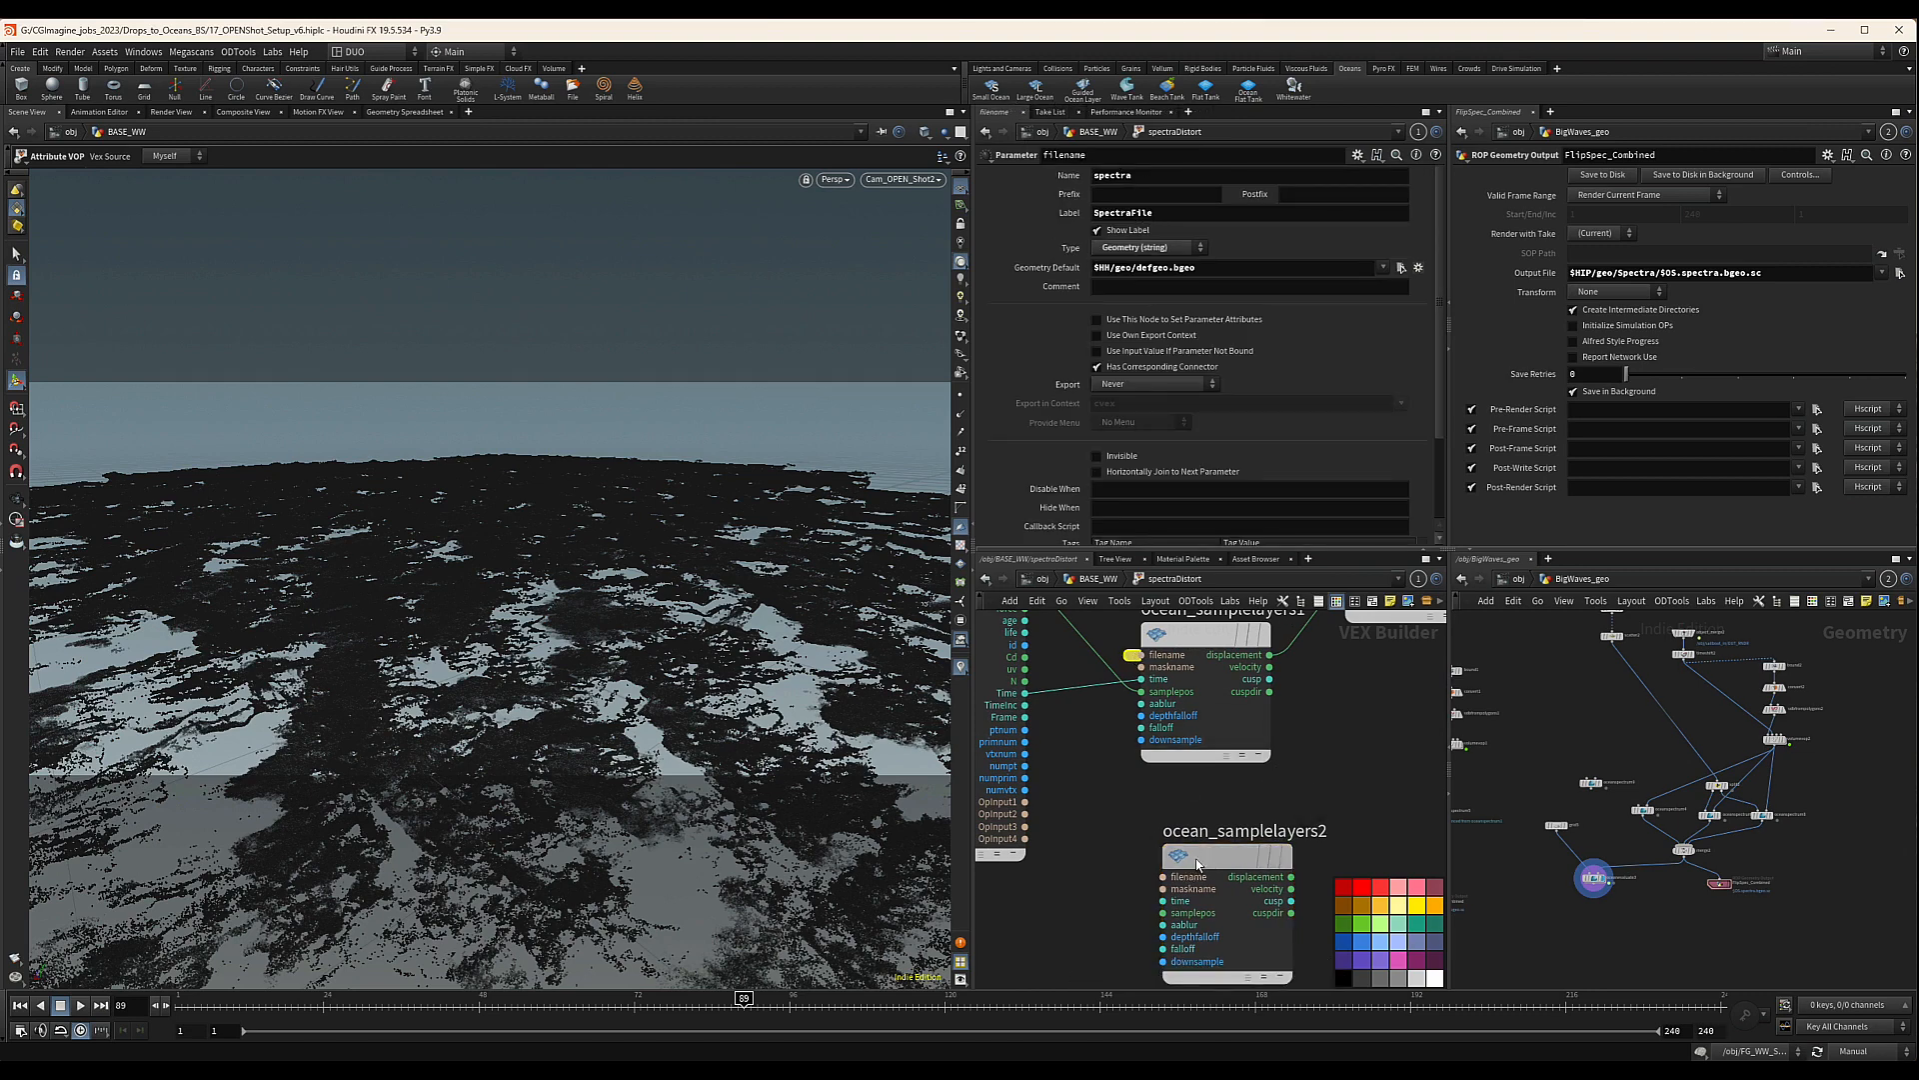
{"action": "left_click", "coordinate": [1164, 877]}
{"action": "left_click", "coordinate": [1126, 871]}
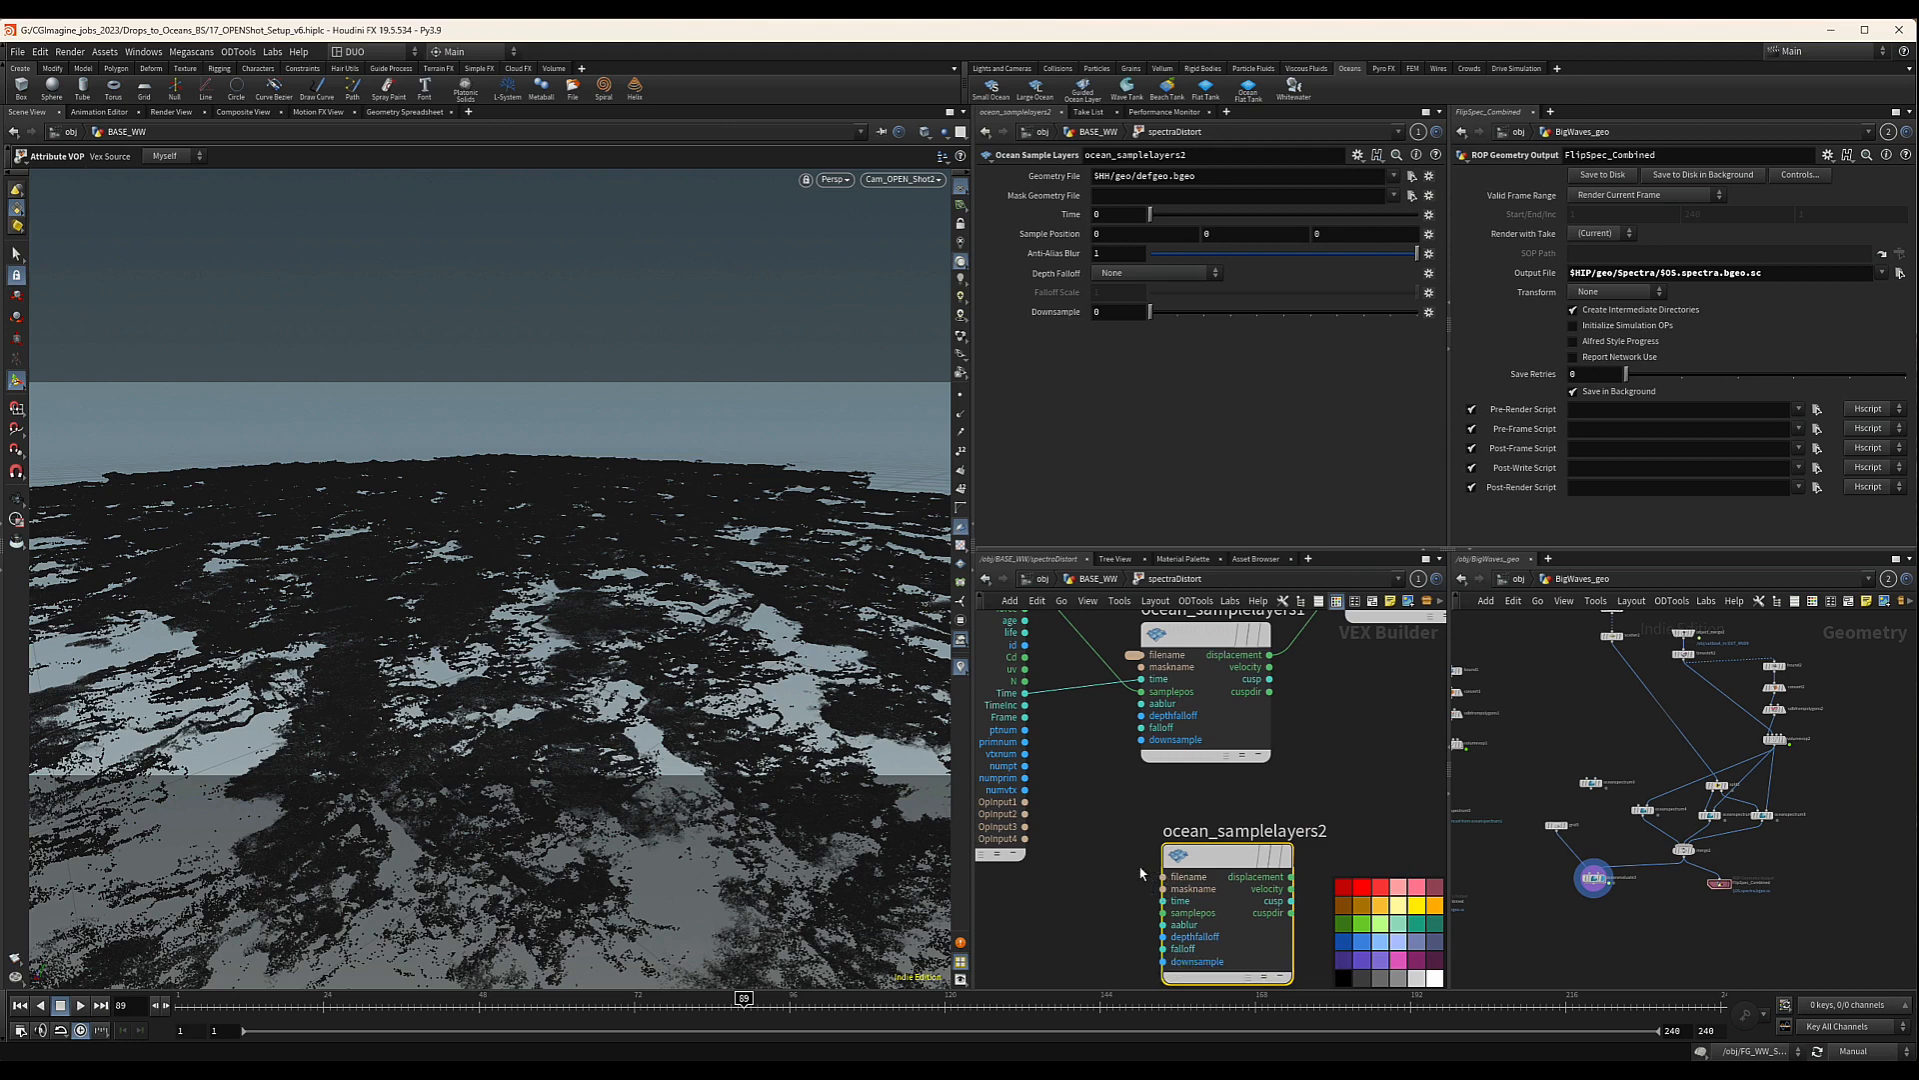
{"action": "right_click", "coordinate": [1163, 877]}
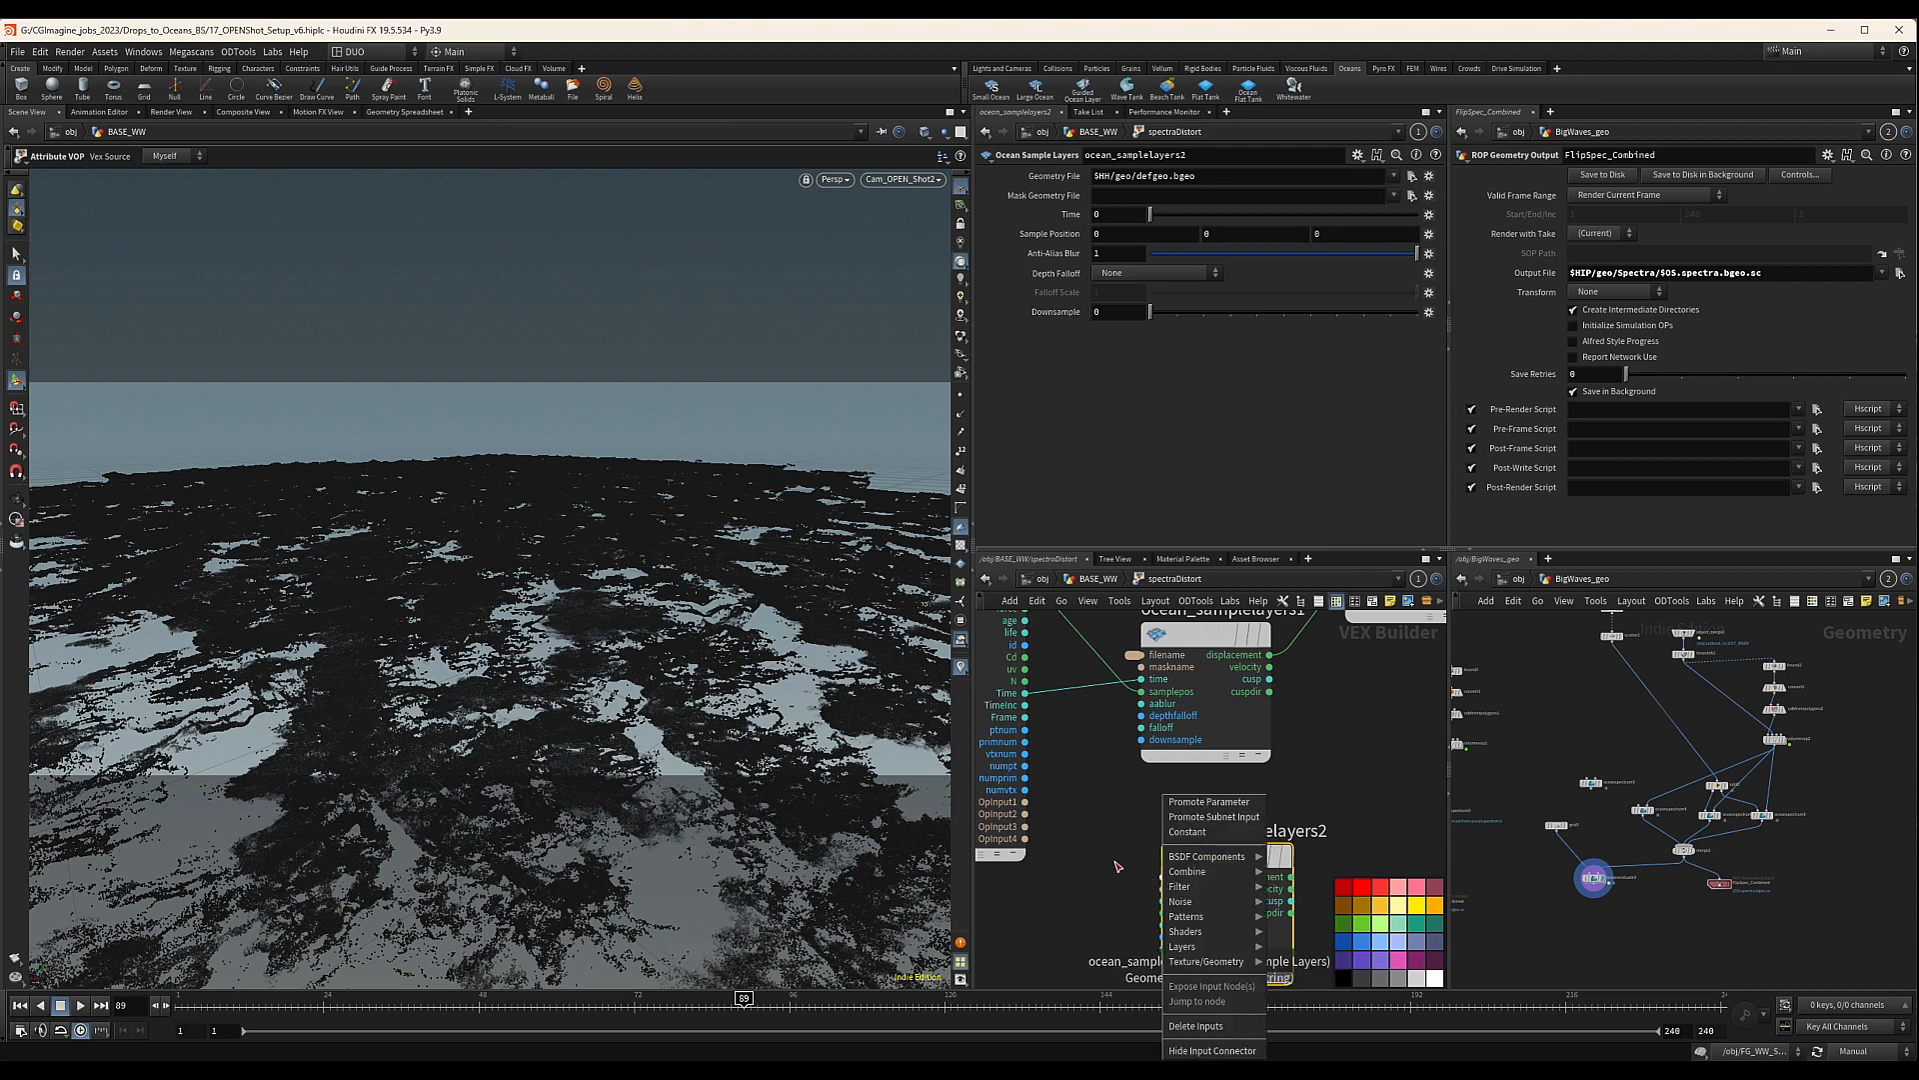
{"action": "left_click", "coordinate": [1117, 865]}
Rename ocean_samplelayers1's filename parameter to Bigspectra and set its label to BigSpectra
{"action": "left_click", "coordinate": [1133, 656]}
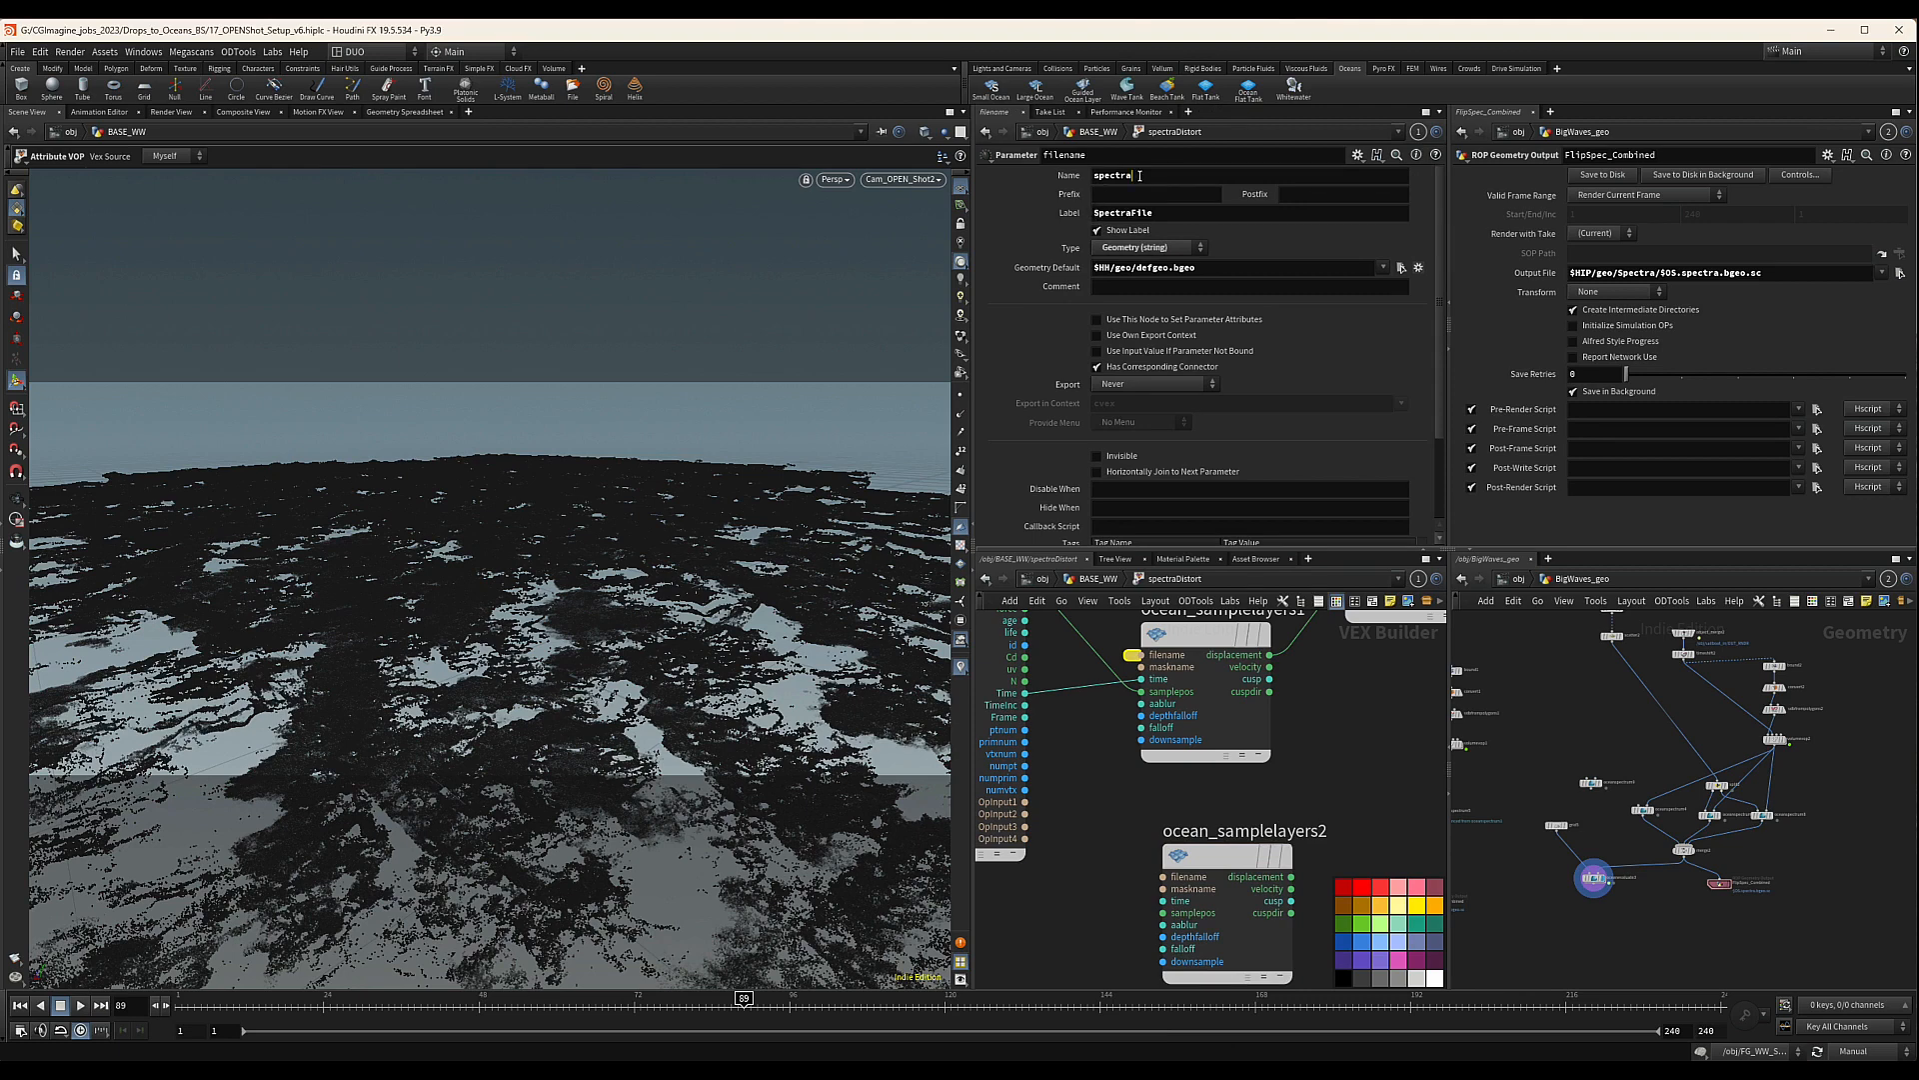
{"action": "left_click", "coordinate": [1097, 176]}
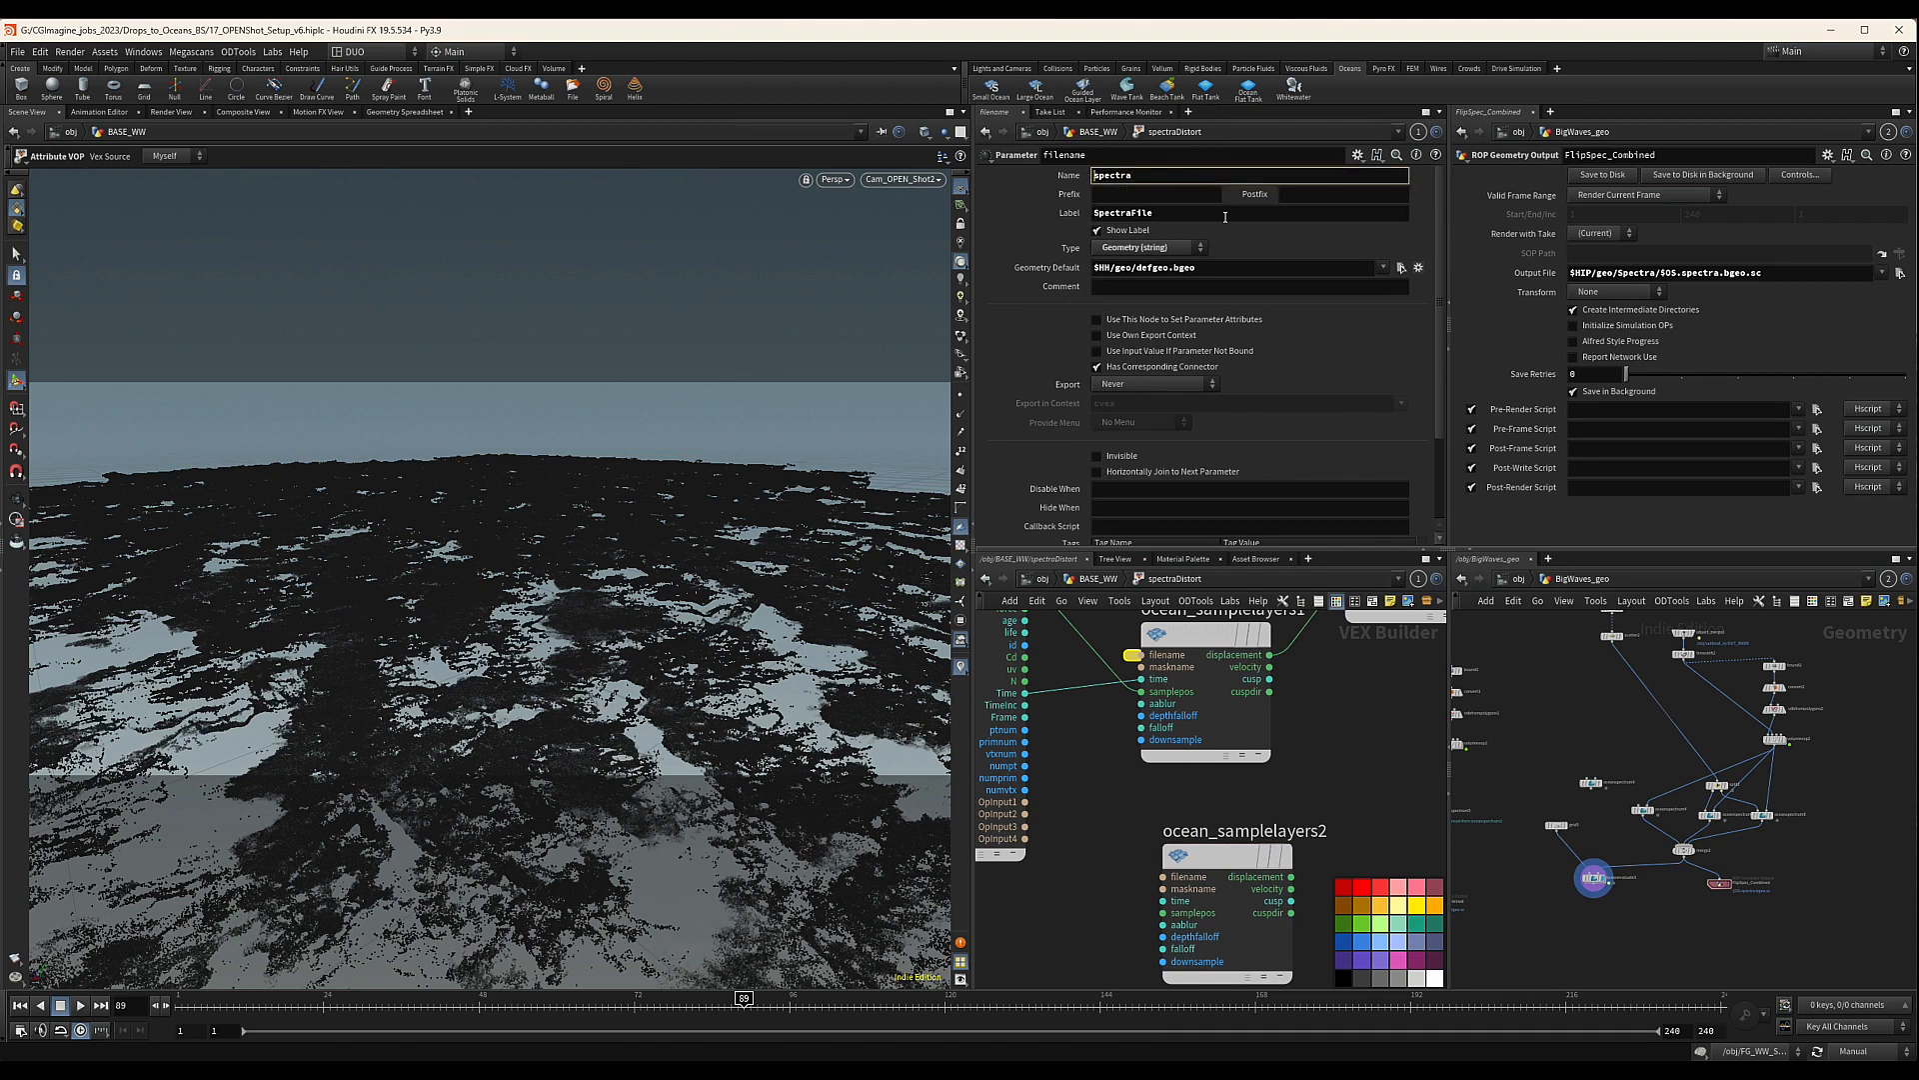
{"action": "type", "text": "Big"}
{"action": "left_click", "coordinate": [1096, 213]}
{"action": "type", "text": "Big"}
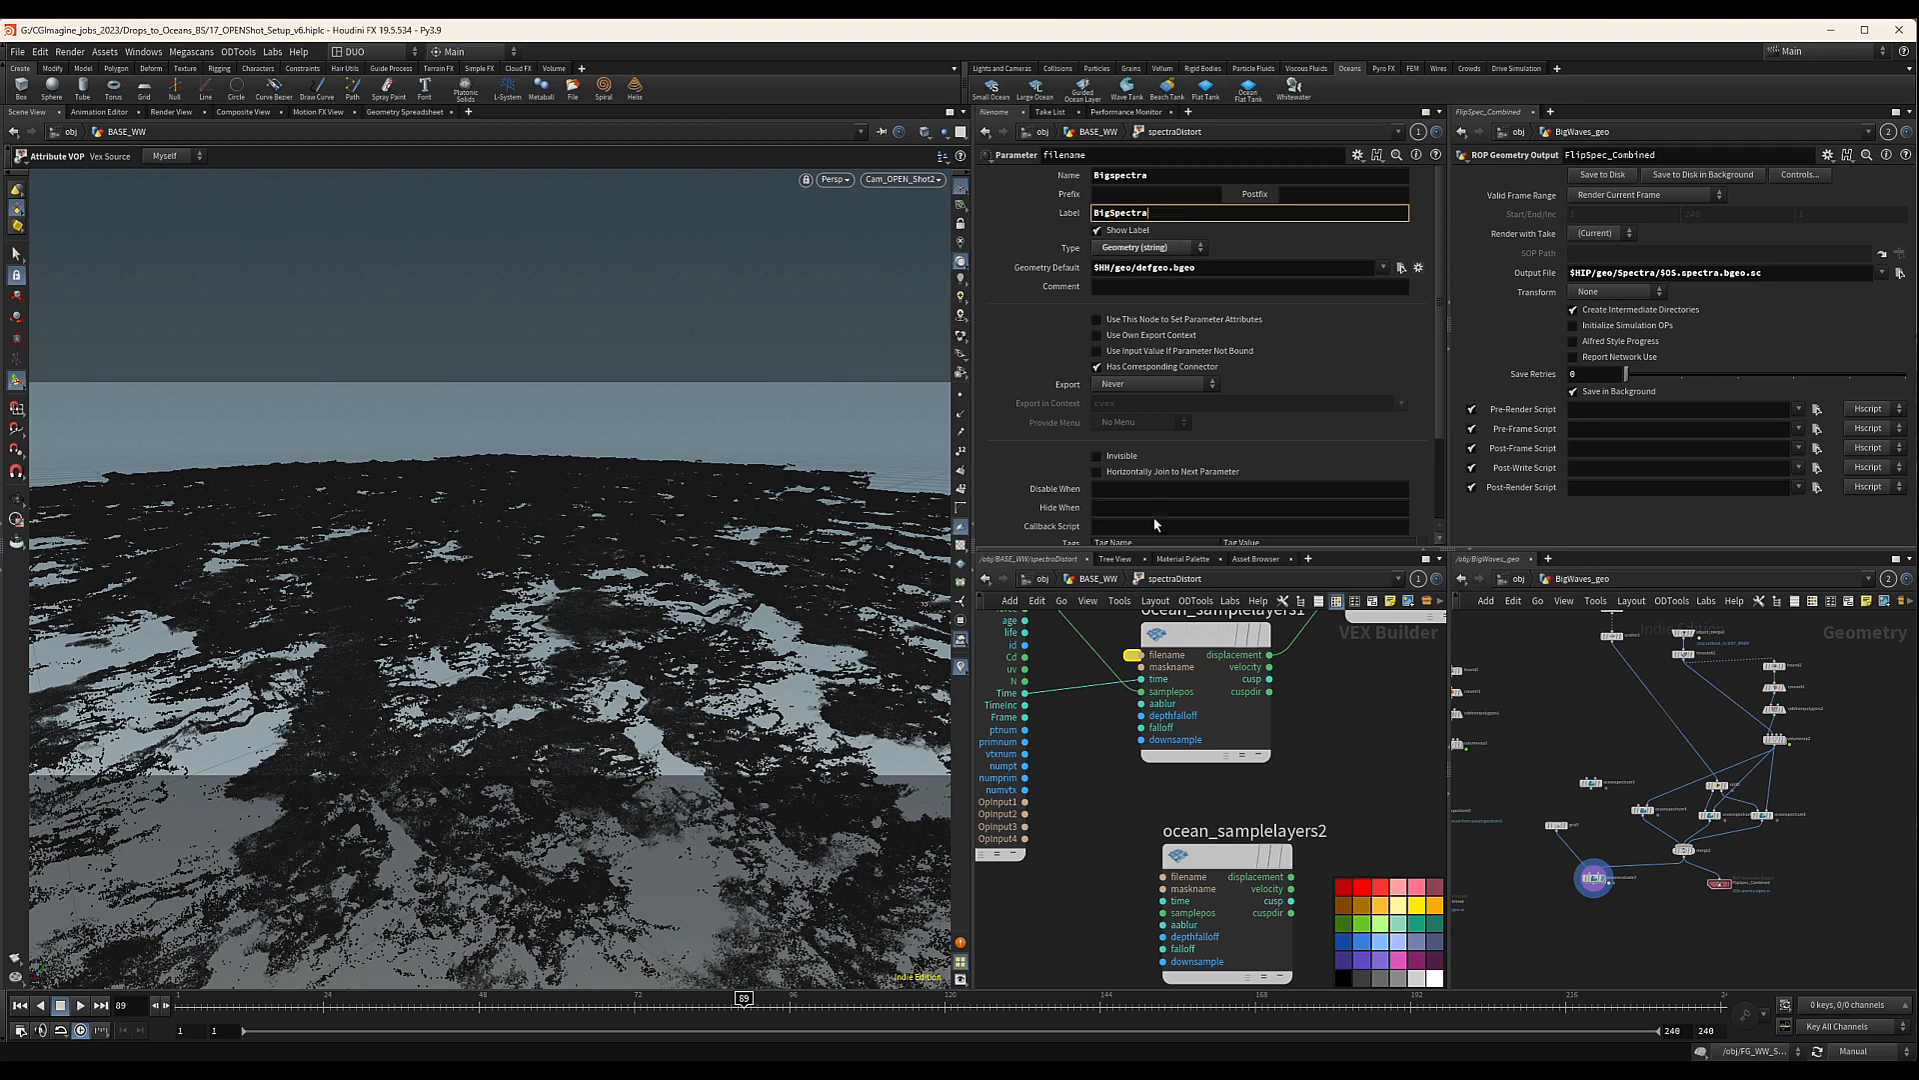
Promote the filename input of ocean_samplelayers2 to its own parameter node
{"action": "middle_click_drag", "start_coordinate": [1210, 854], "coordinate": [1217, 788]}
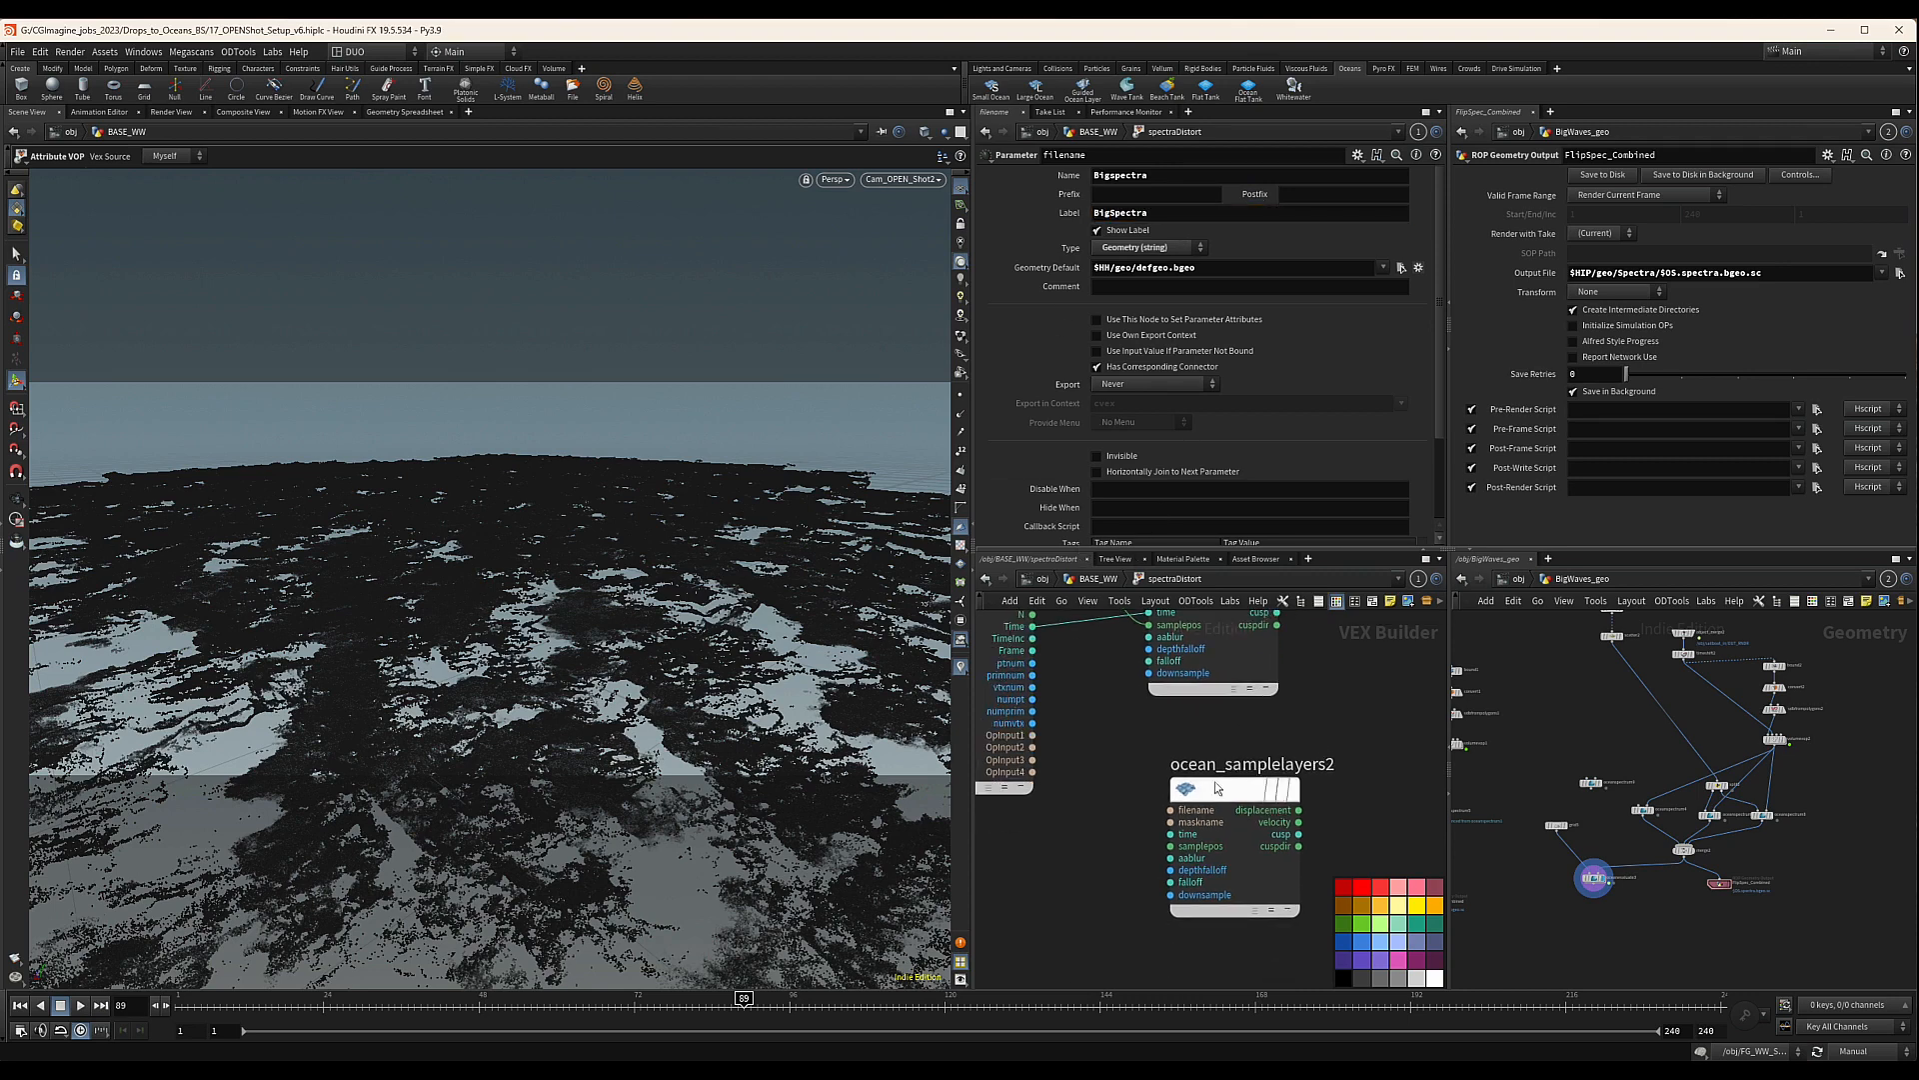
{"action": "middle_click", "coordinate": [1170, 808]}
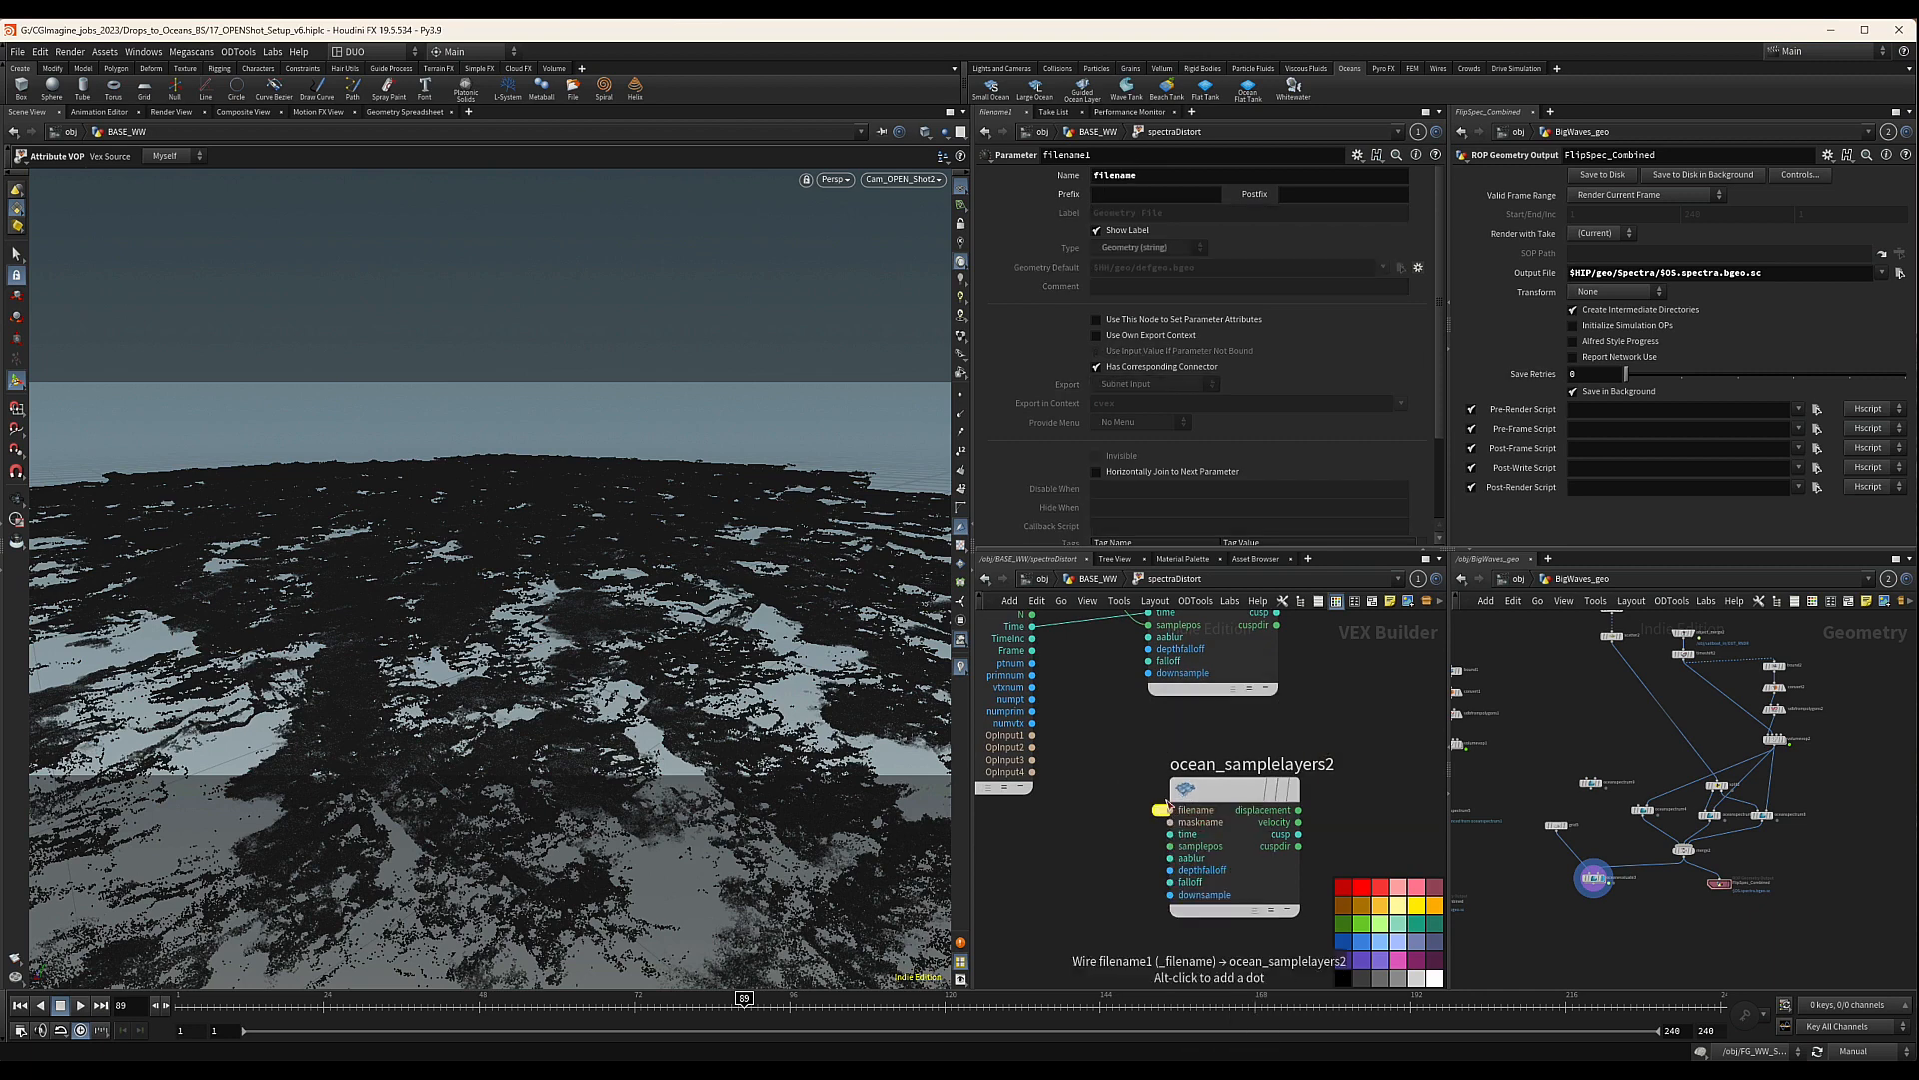
Try to rename the promoted filename parameter of ocean_samplelayers2 to Flipspectra
{"action": "double_click", "coordinate": [1137, 176]}
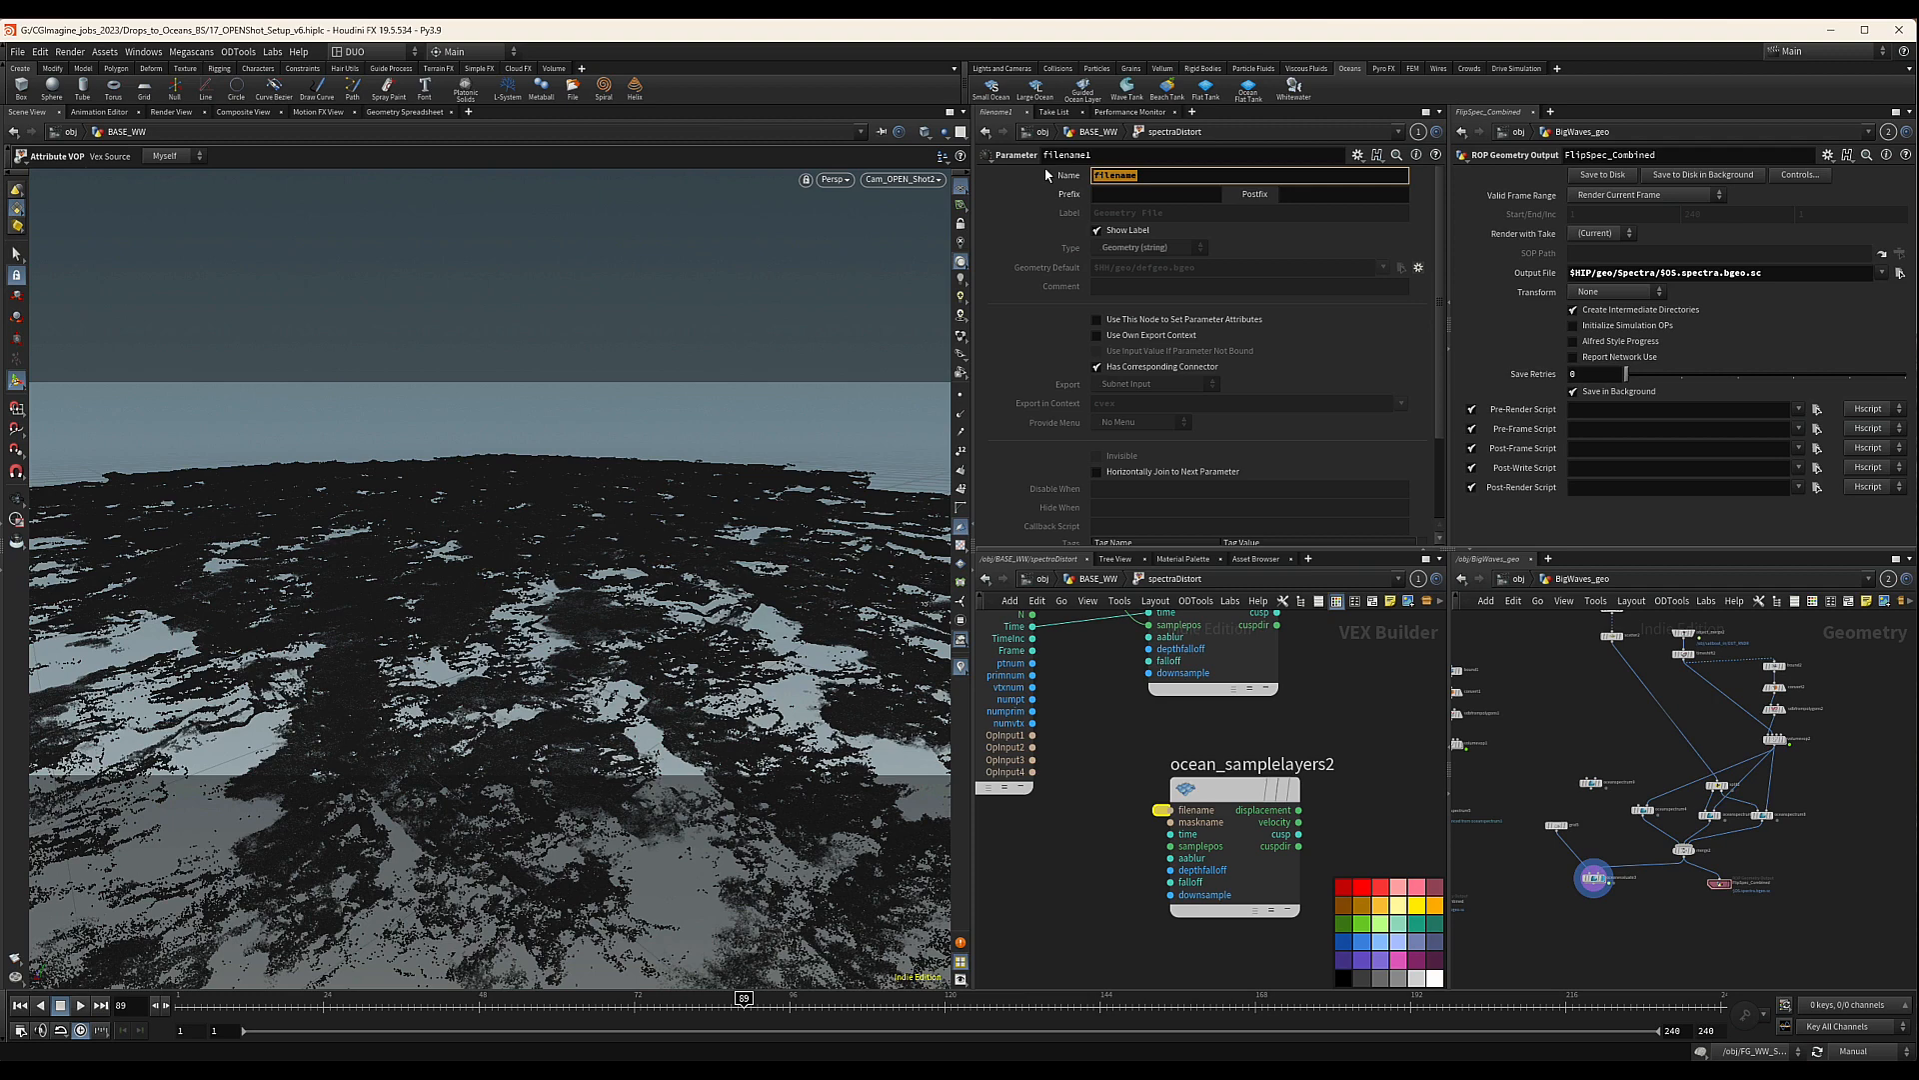
{"action": "type", "text": "Flipspectra"}
{"action": "key", "text": "Return"}
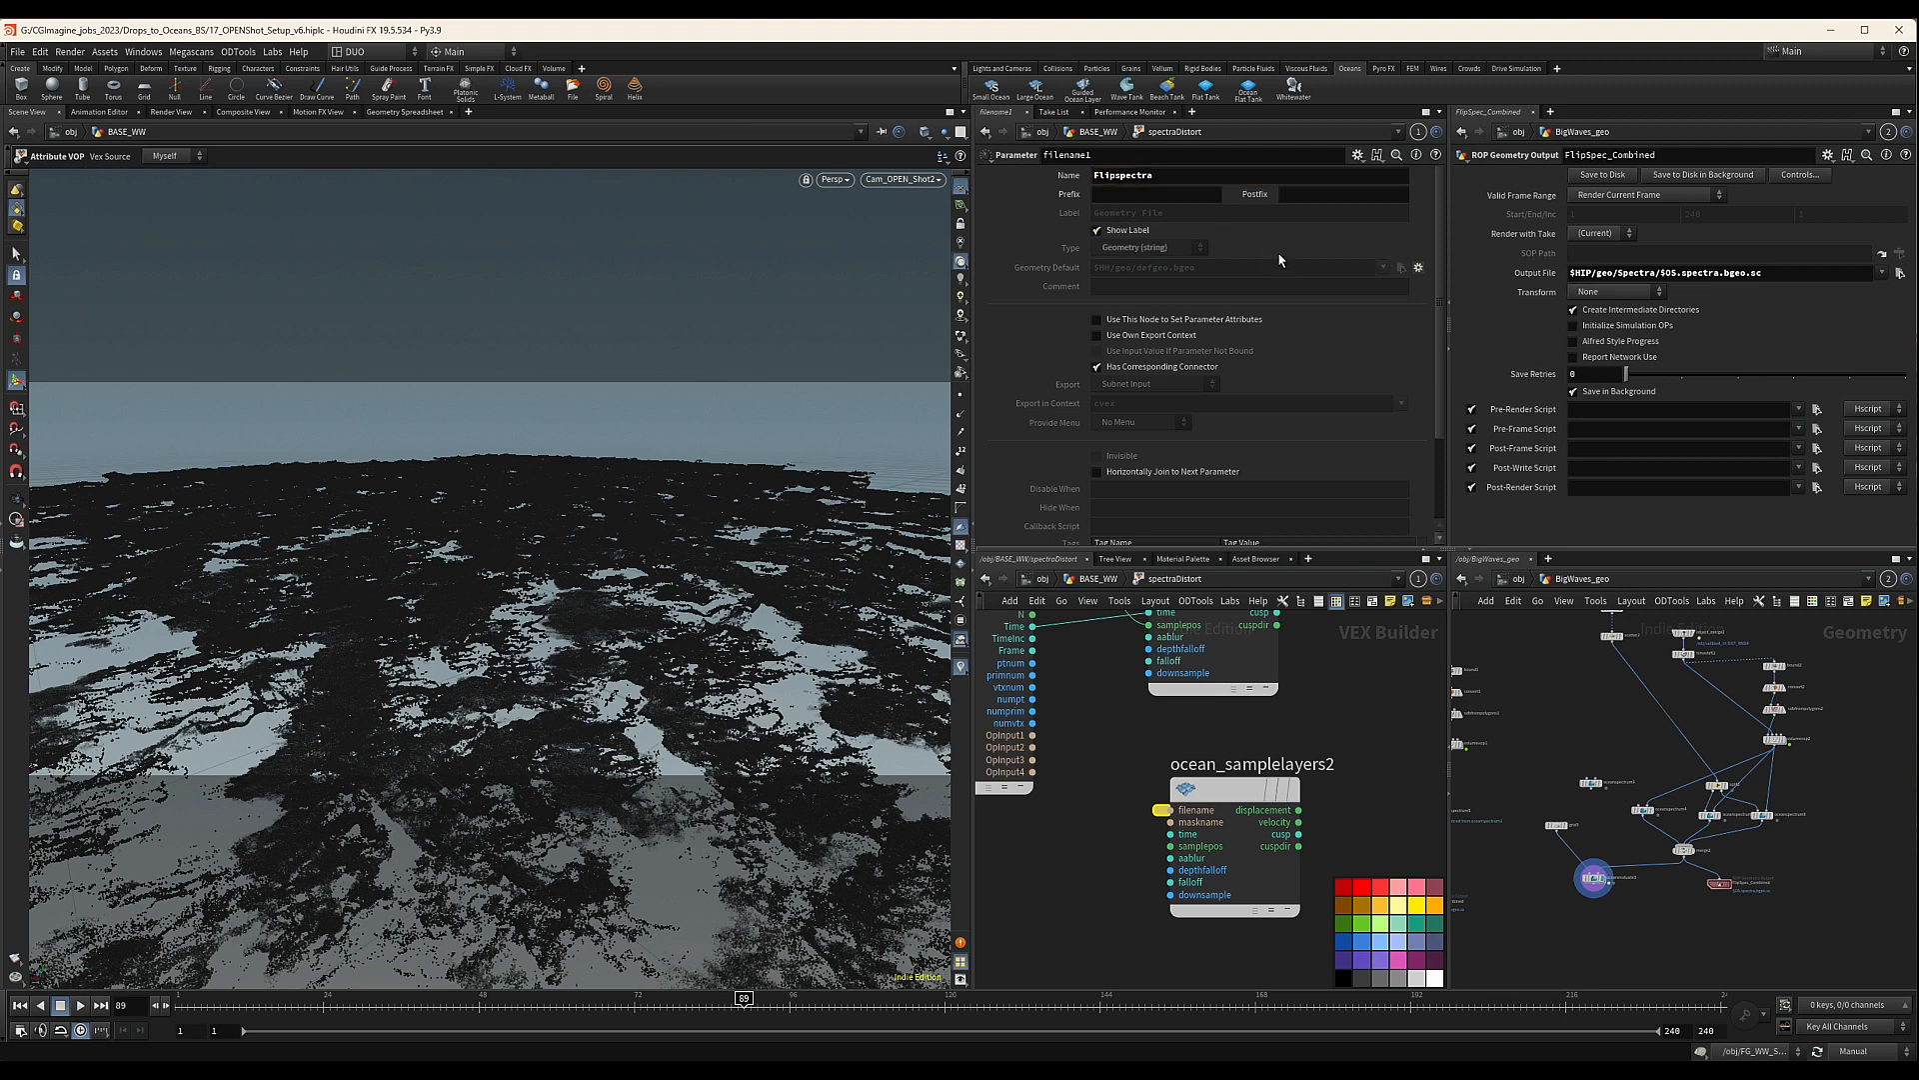
{"action": "left_click_drag", "start_coordinate": [1114, 786], "coordinate": [1175, 835]}
{"action": "left_click", "coordinate": [1161, 811]}
{"action": "middle_click_drag", "start_coordinate": [1145, 743], "coordinate": [1160, 830]}
{"action": "left_click", "coordinate": [1165, 681]}
{"action": "left_click", "coordinate": [1193, 867]}
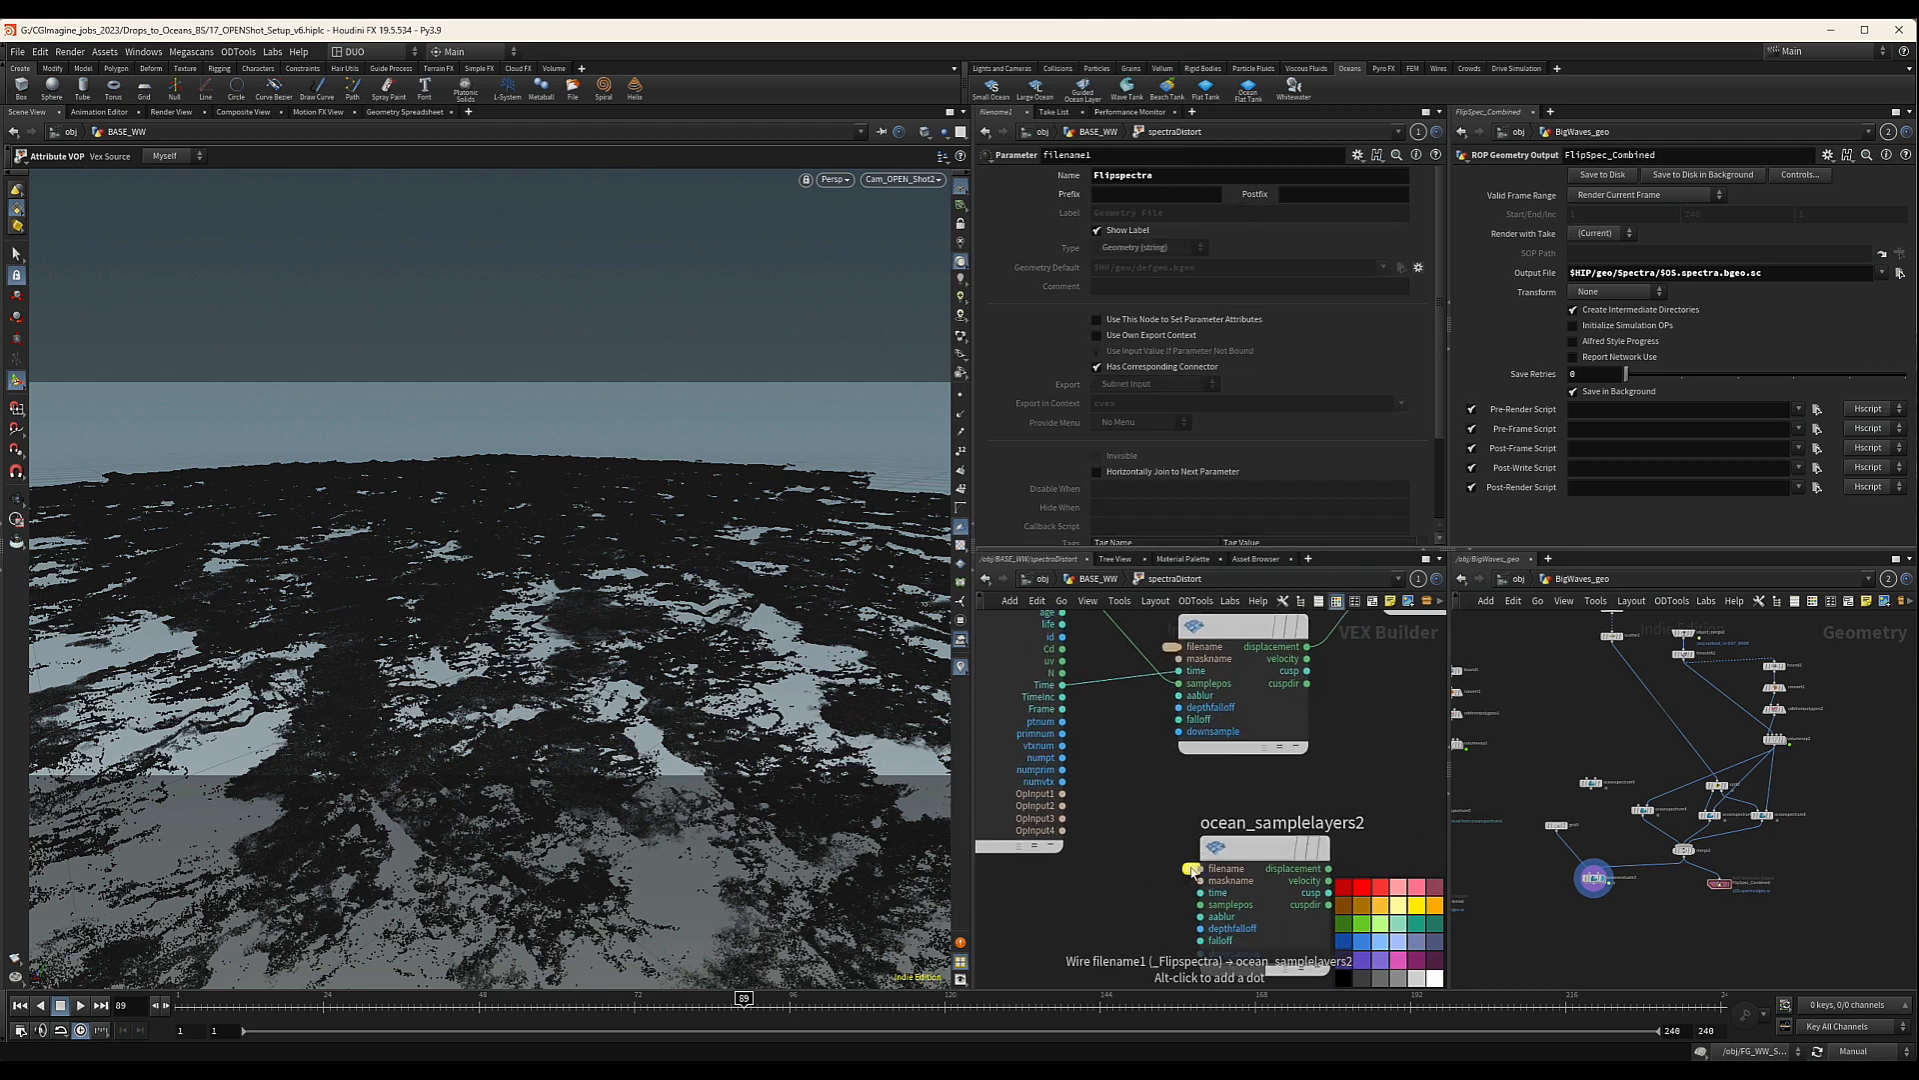
Remove the promoted filename parameter from ocean_samplelayers2 and promote its filename input afresh
{"action": "right_click", "coordinate": [1195, 870]}
{"action": "left_click", "coordinate": [1223, 889]}
{"action": "middle_click", "coordinate": [1200, 869]}
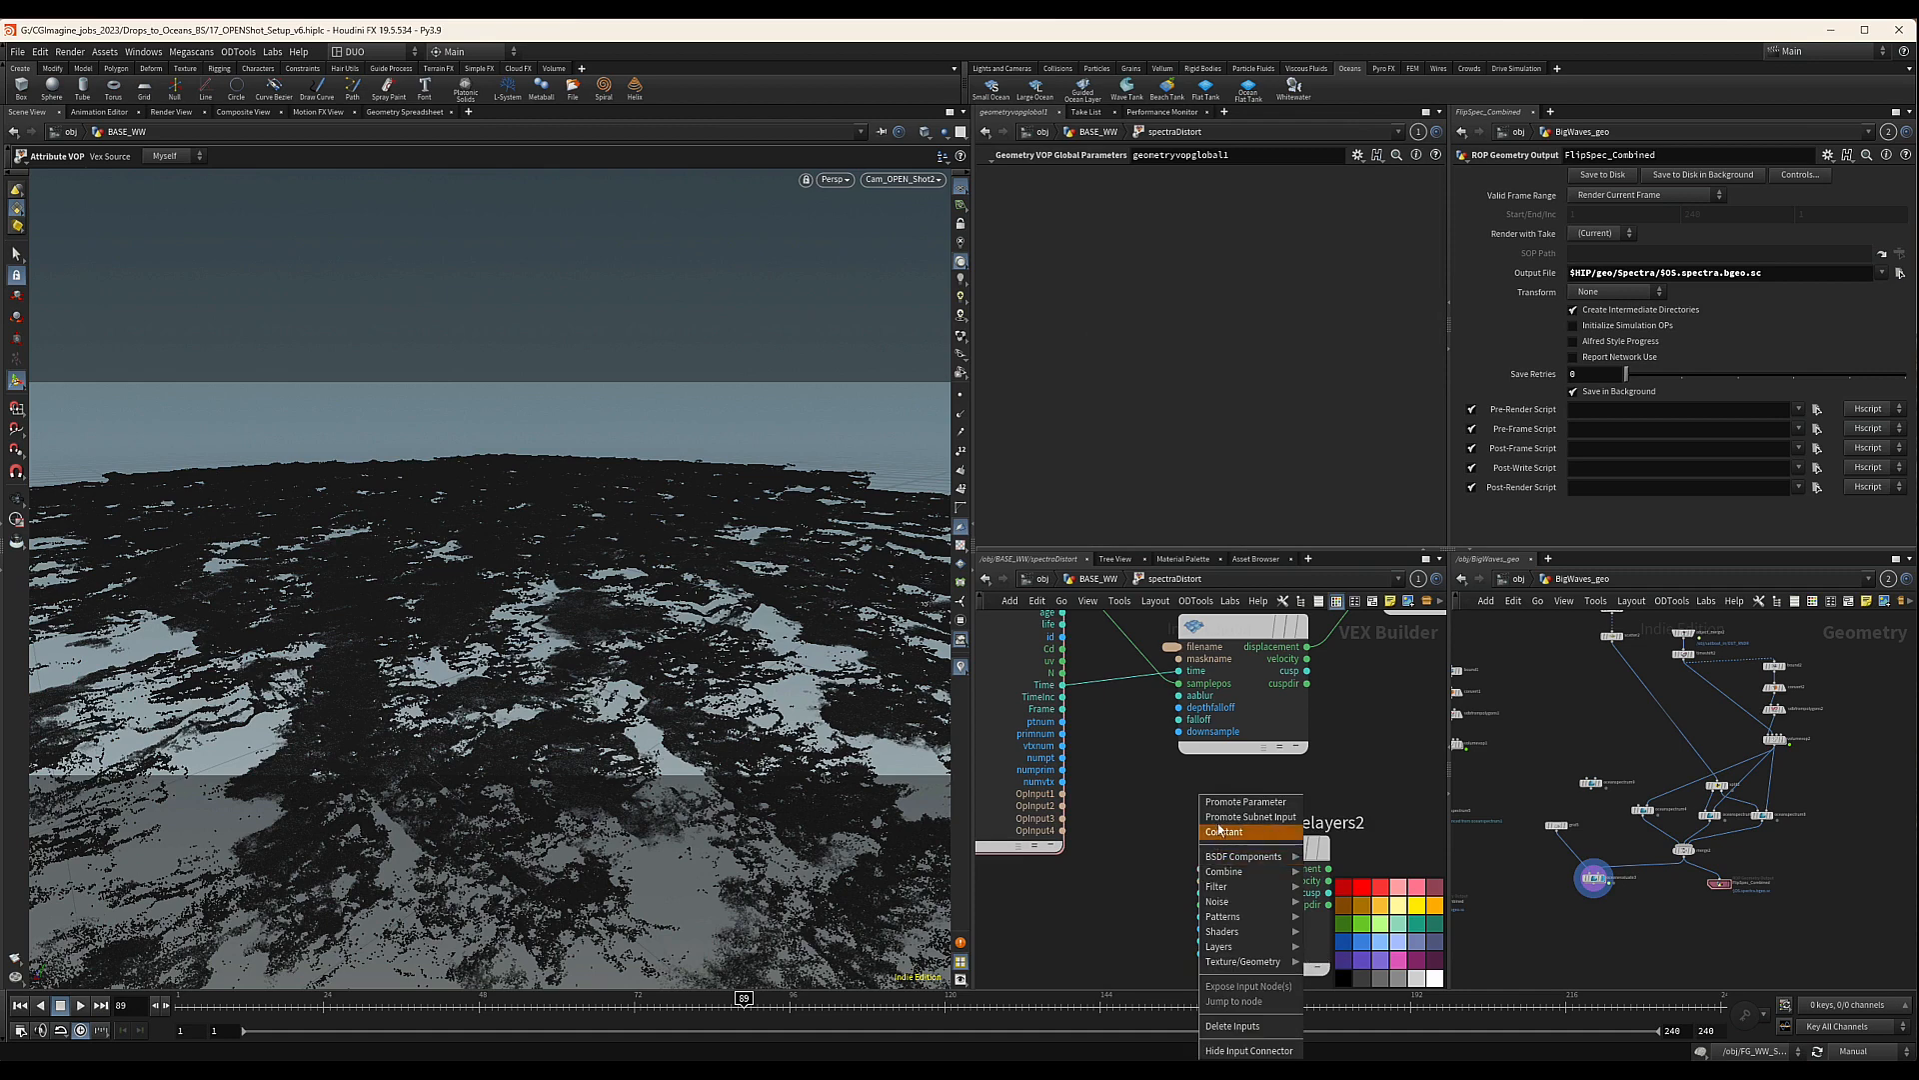
{"action": "left_click", "coordinate": [1220, 805]}
{"action": "left_click", "coordinate": [1192, 868]}
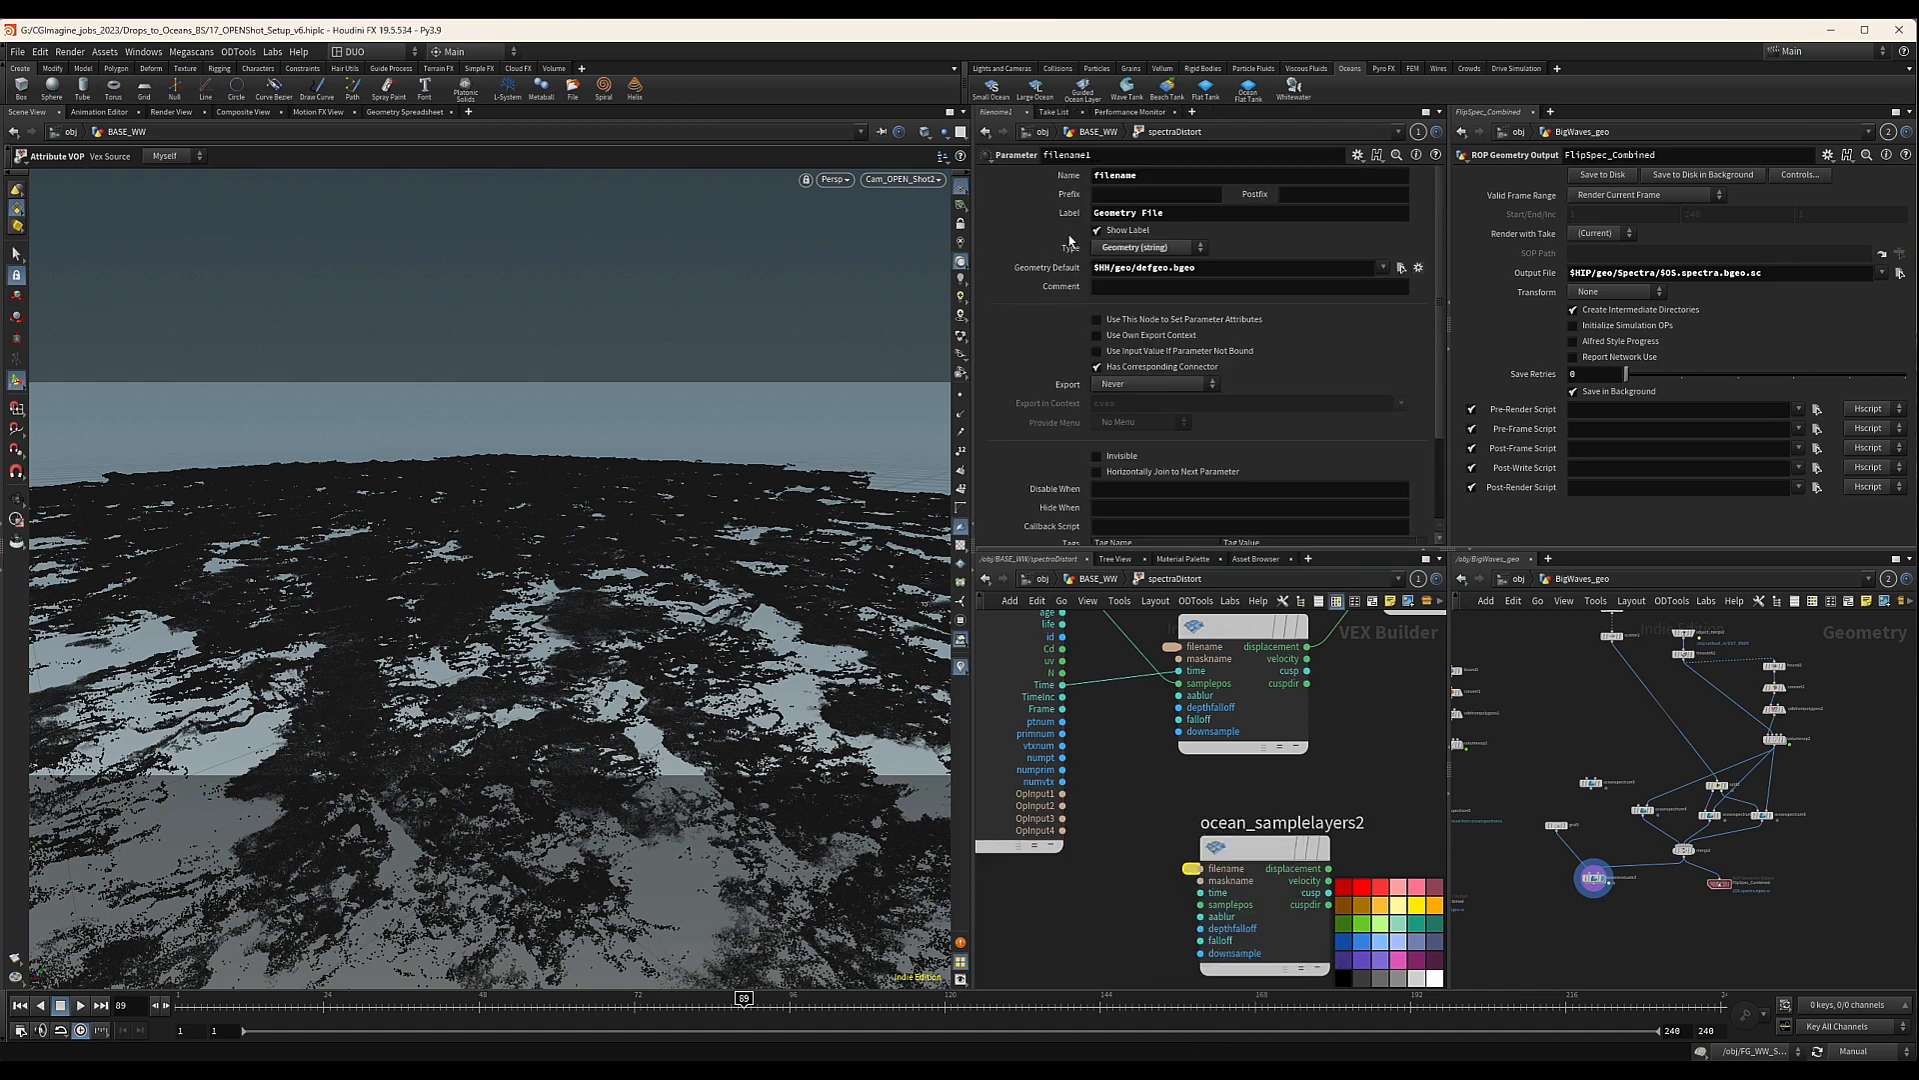
Rename ocean_samplelayers2's promoted filename parameter to flipSpectra and set its label to FlipSpectra
{"action": "double_click", "coordinate": [1144, 177]}
{"action": "type", "text": "flipSpectr"}
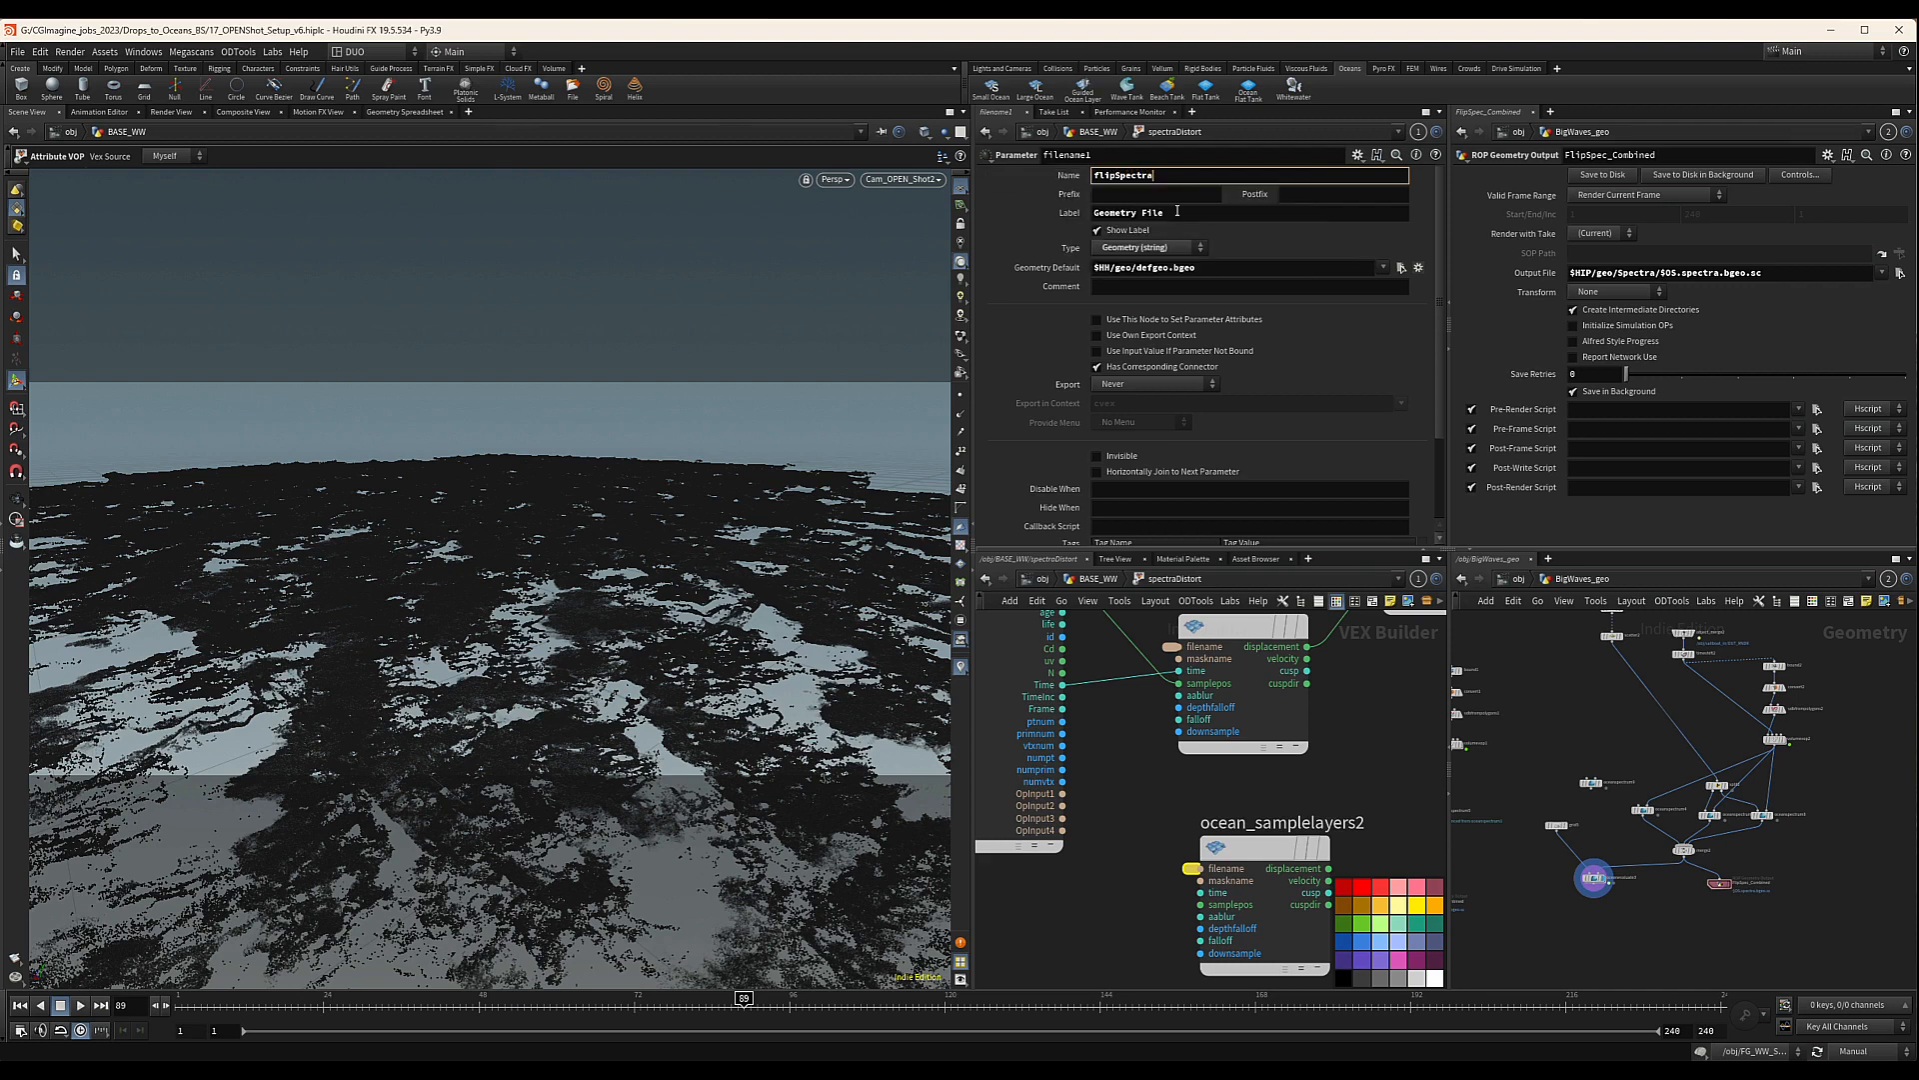
{"action": "double_click", "coordinate": [1177, 211]}
{"action": "type", "text": "FlipSpectra"}
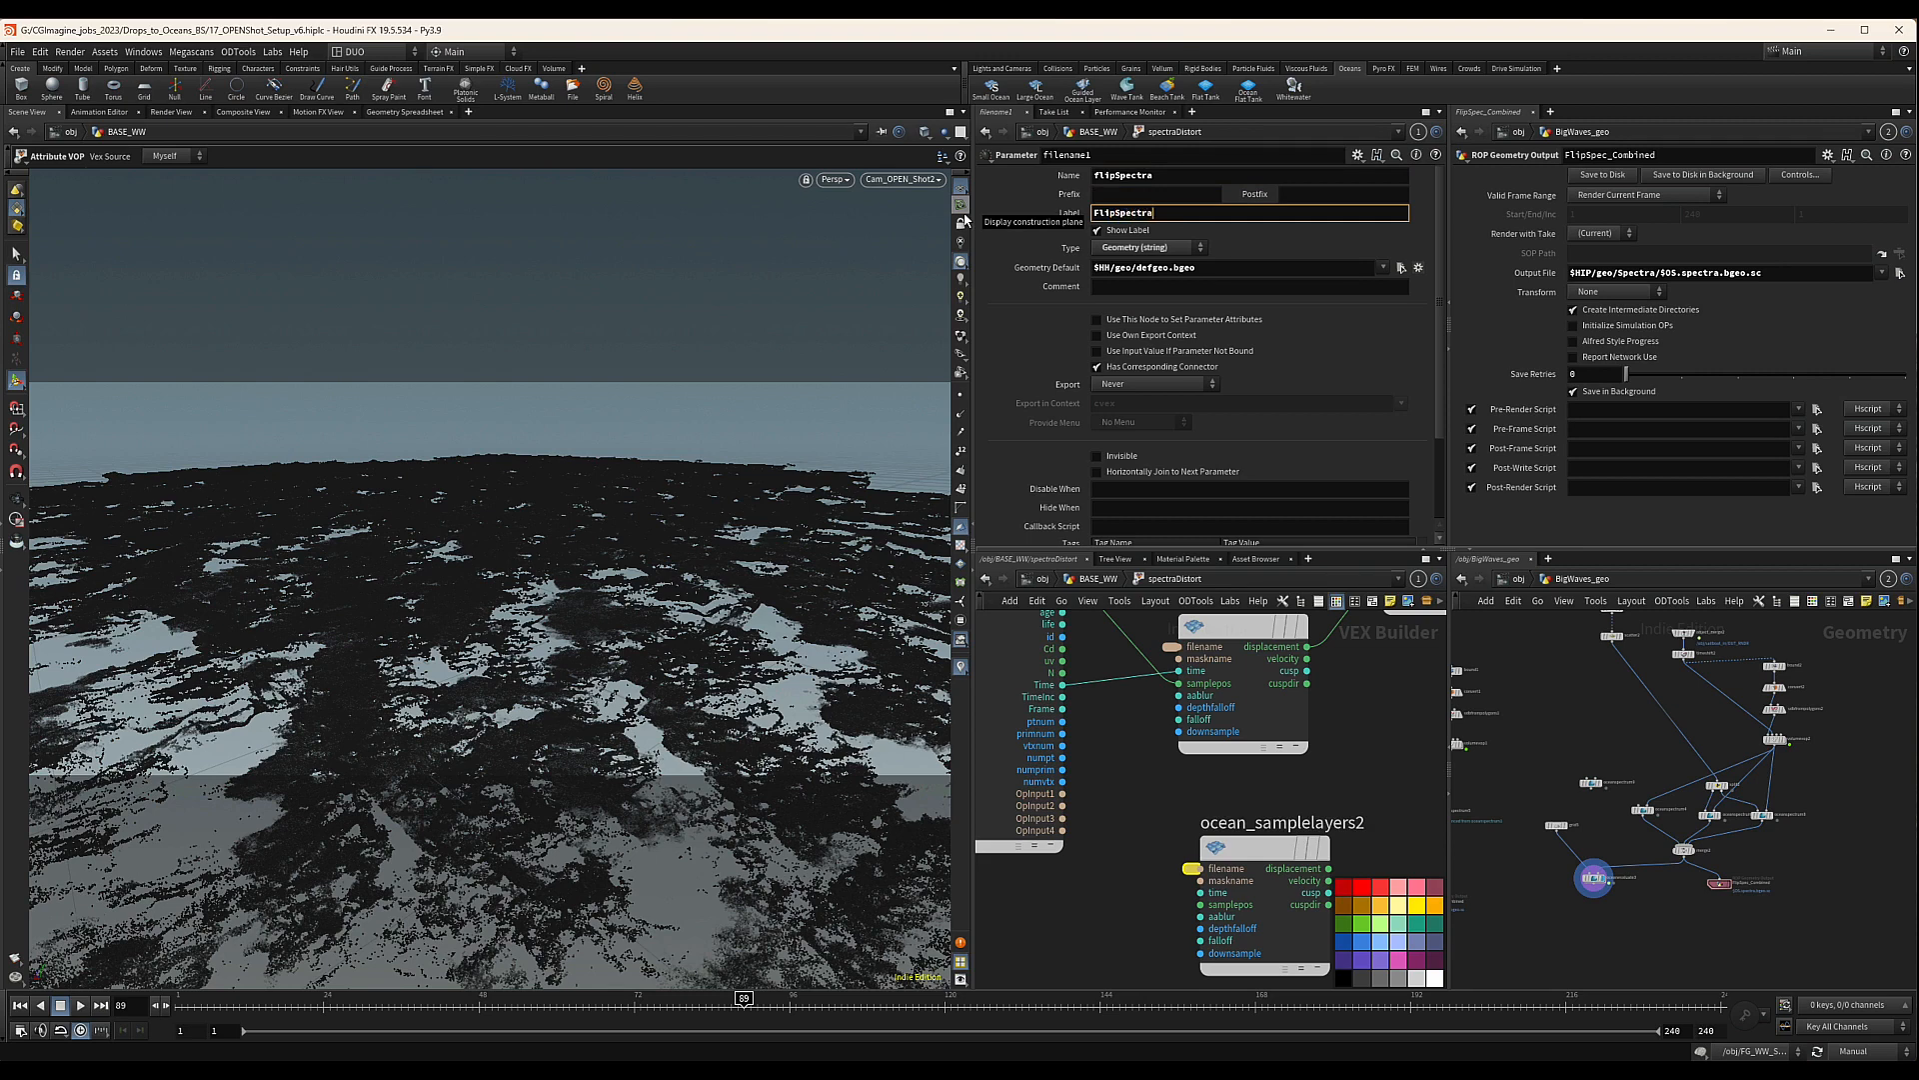
{"action": "key", "text": "Return"}
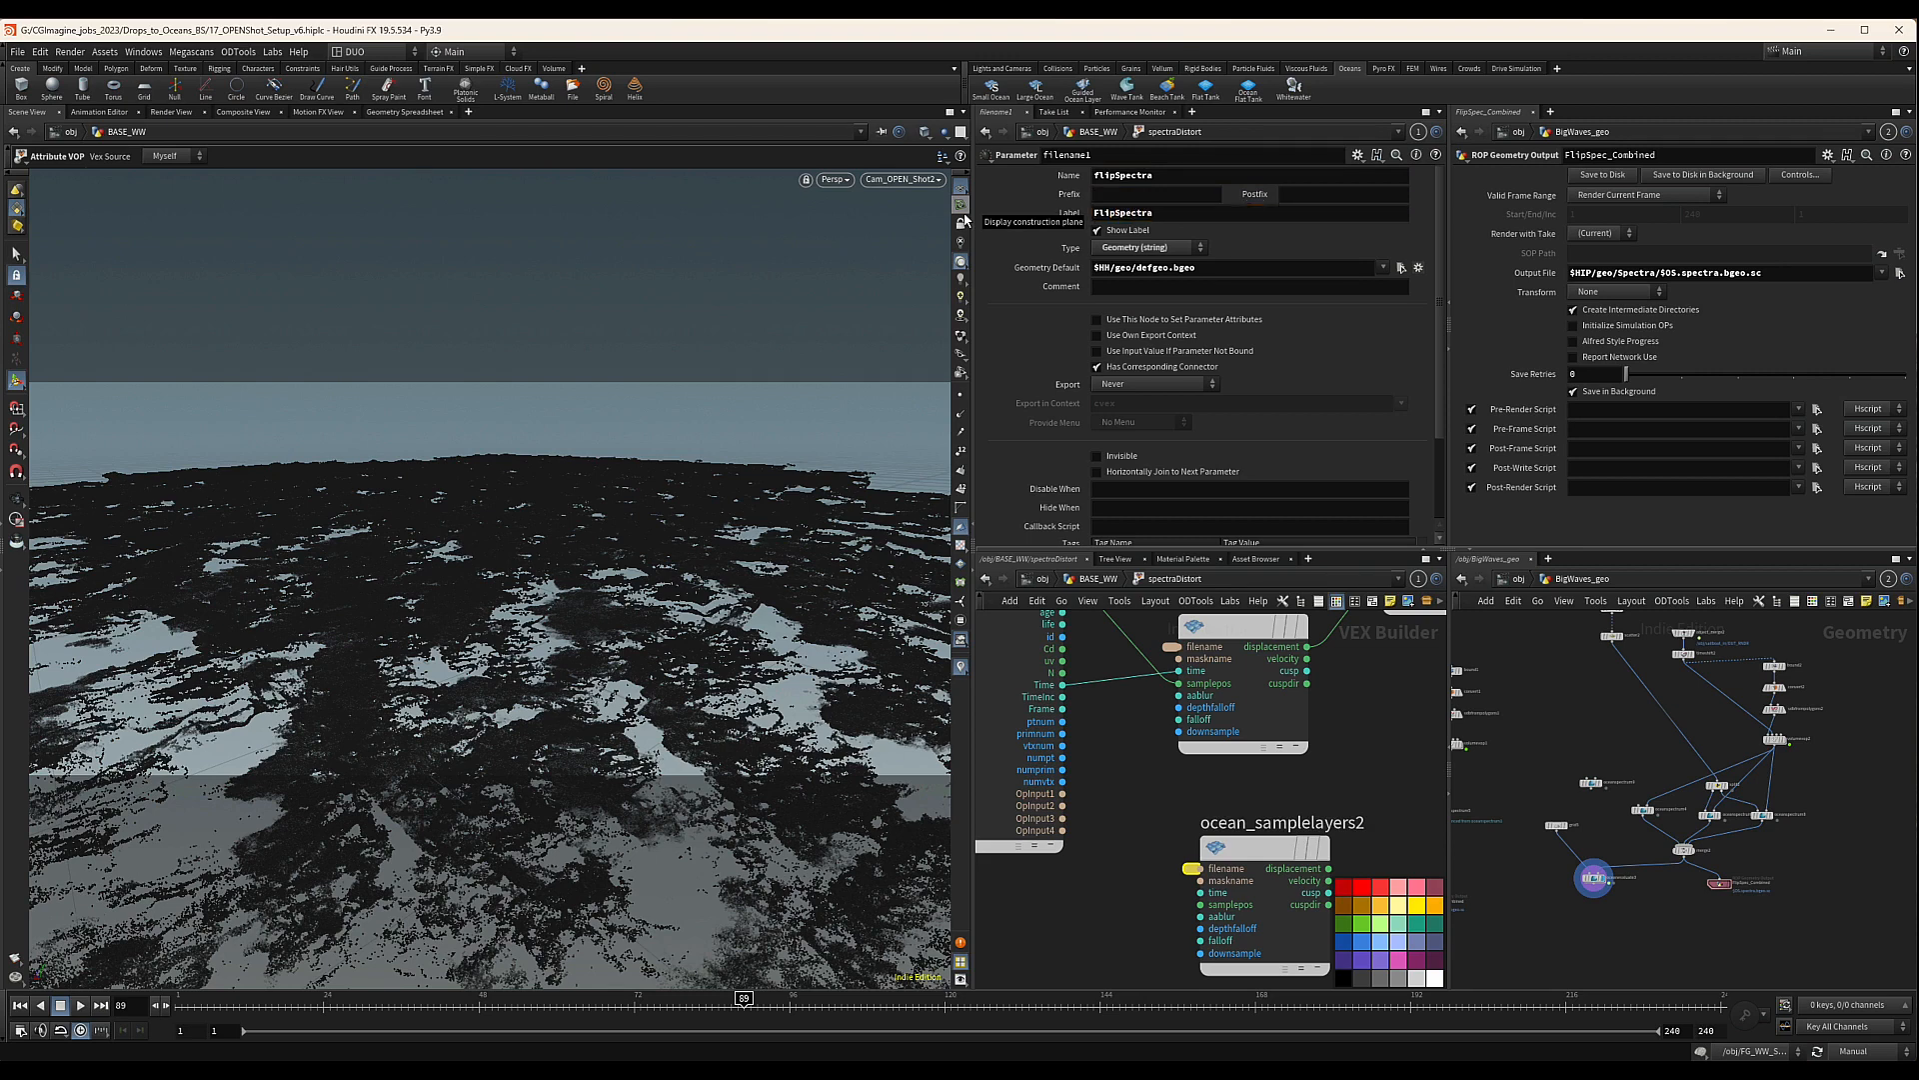
Wire geometryvopglobal1's P into the samplepos input of ocean_samplelayers2 and its Time into the time input
{"action": "middle_click_drag", "start_coordinate": [1106, 762], "coordinate": [1185, 743]}
{"action": "scroll", "coordinate": [1142, 816], "scroll_direction": "down", "scroll_amount": 2}
{"action": "left_click", "coordinate": [1108, 666]}
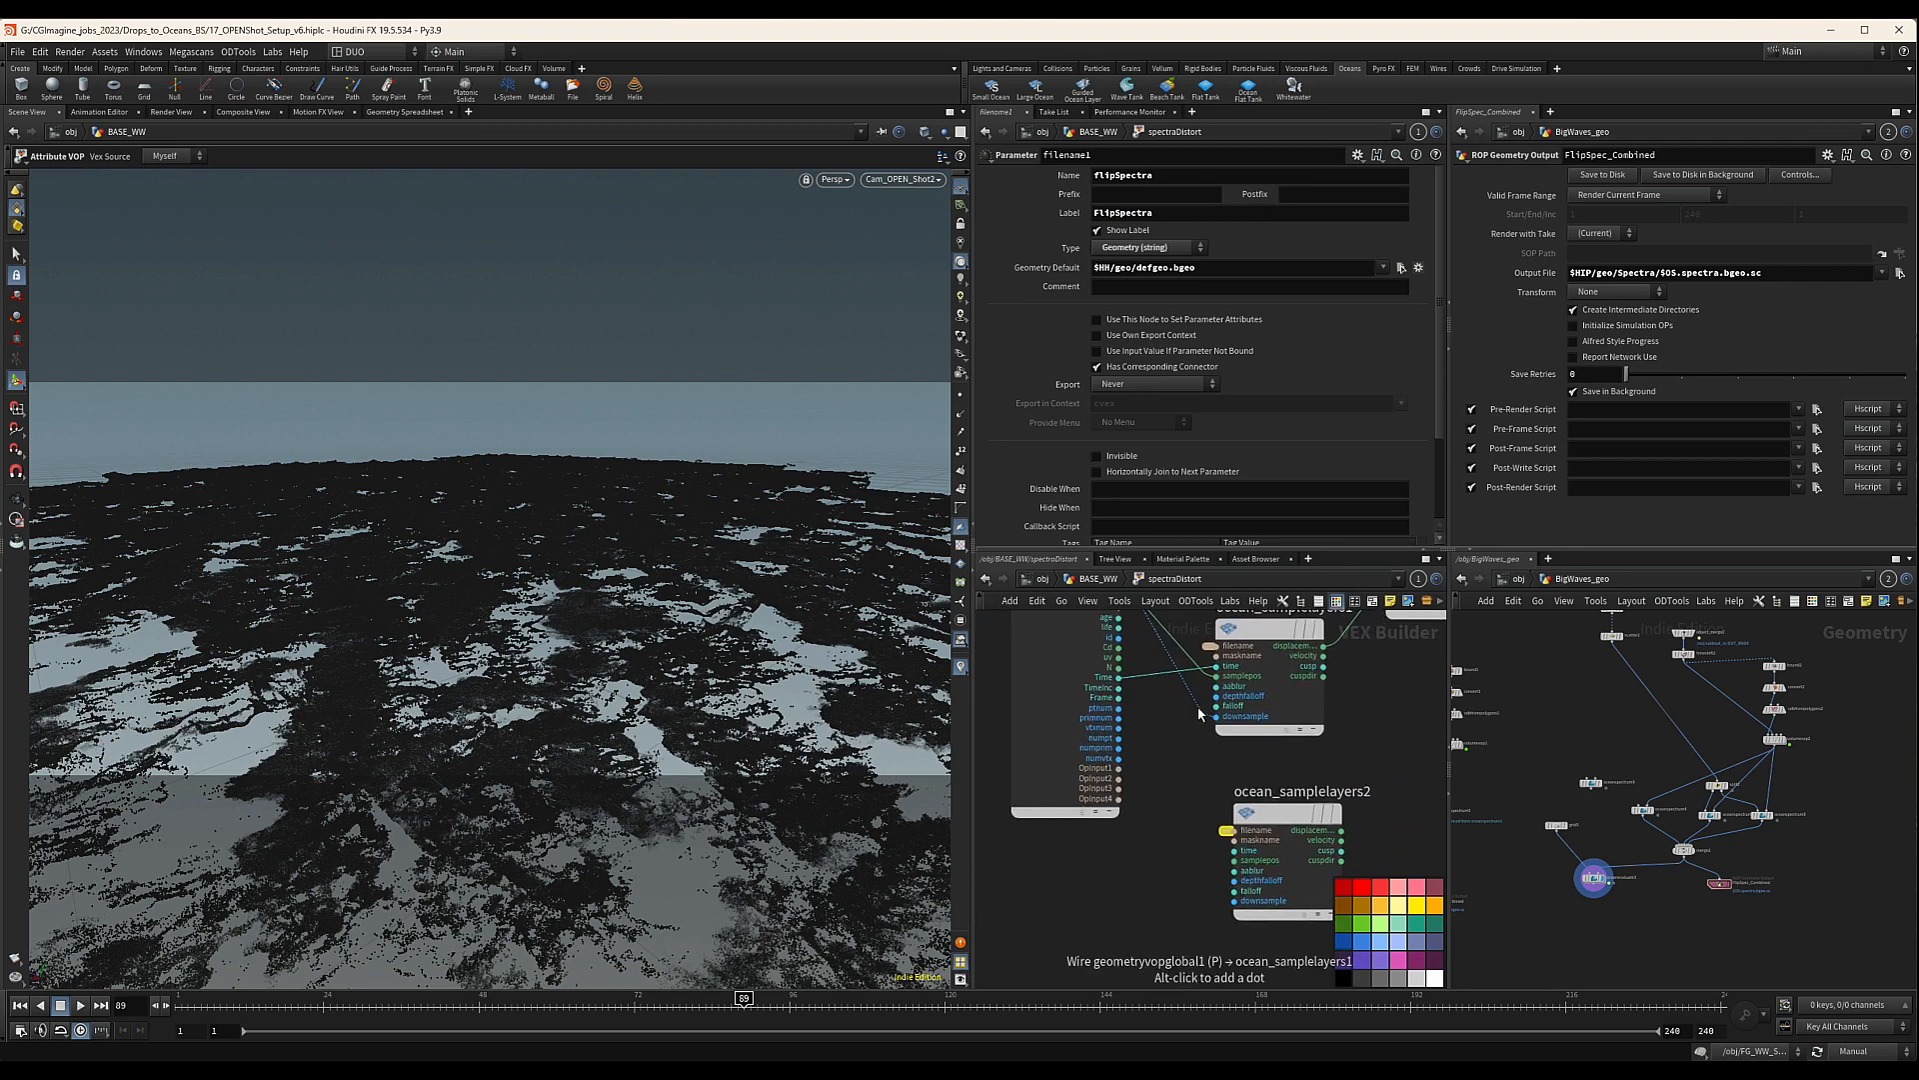
{"action": "left_click", "coordinate": [1224, 864]}
{"action": "scroll", "coordinate": [1173, 848], "scroll_direction": "down", "scroll_amount": 3}
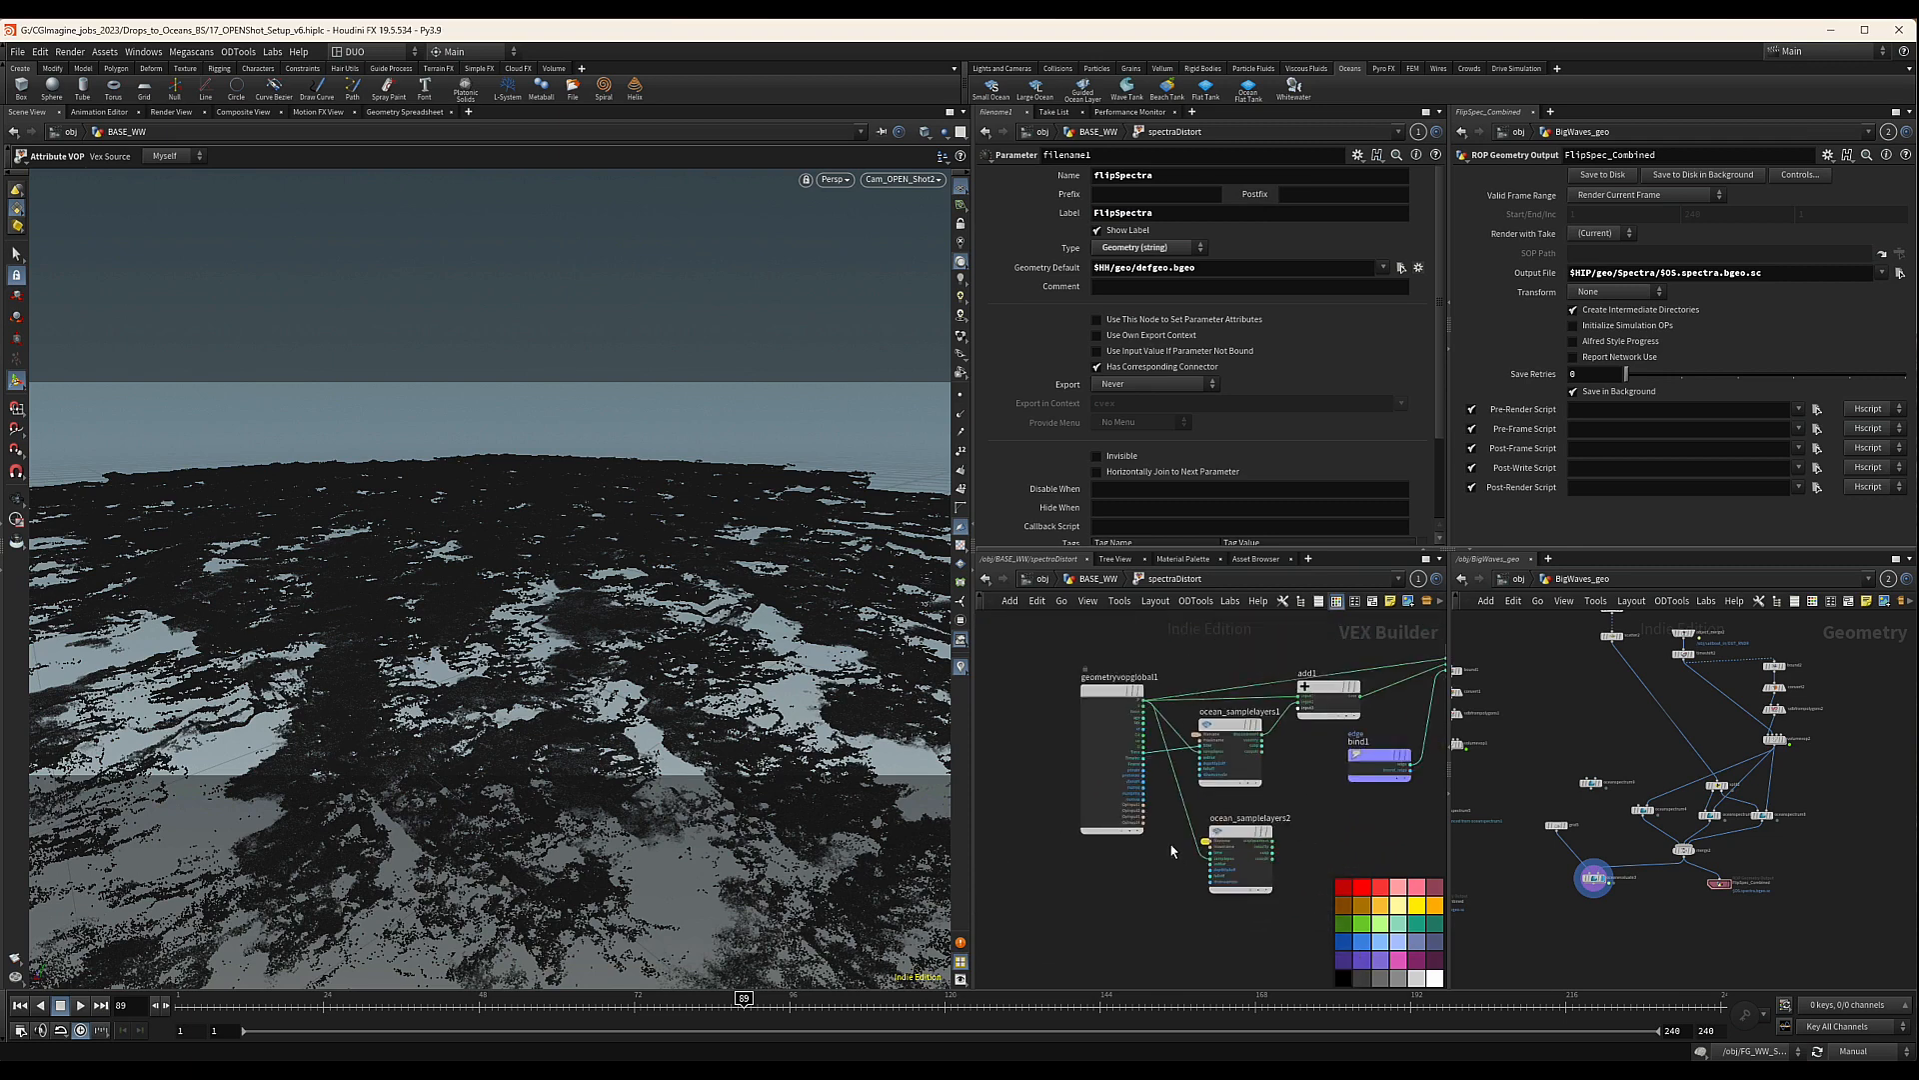
{"action": "scroll", "coordinate": [1158, 748], "scroll_direction": "up", "scroll_amount": 2}
{"action": "left_click", "coordinate": [1136, 754]}
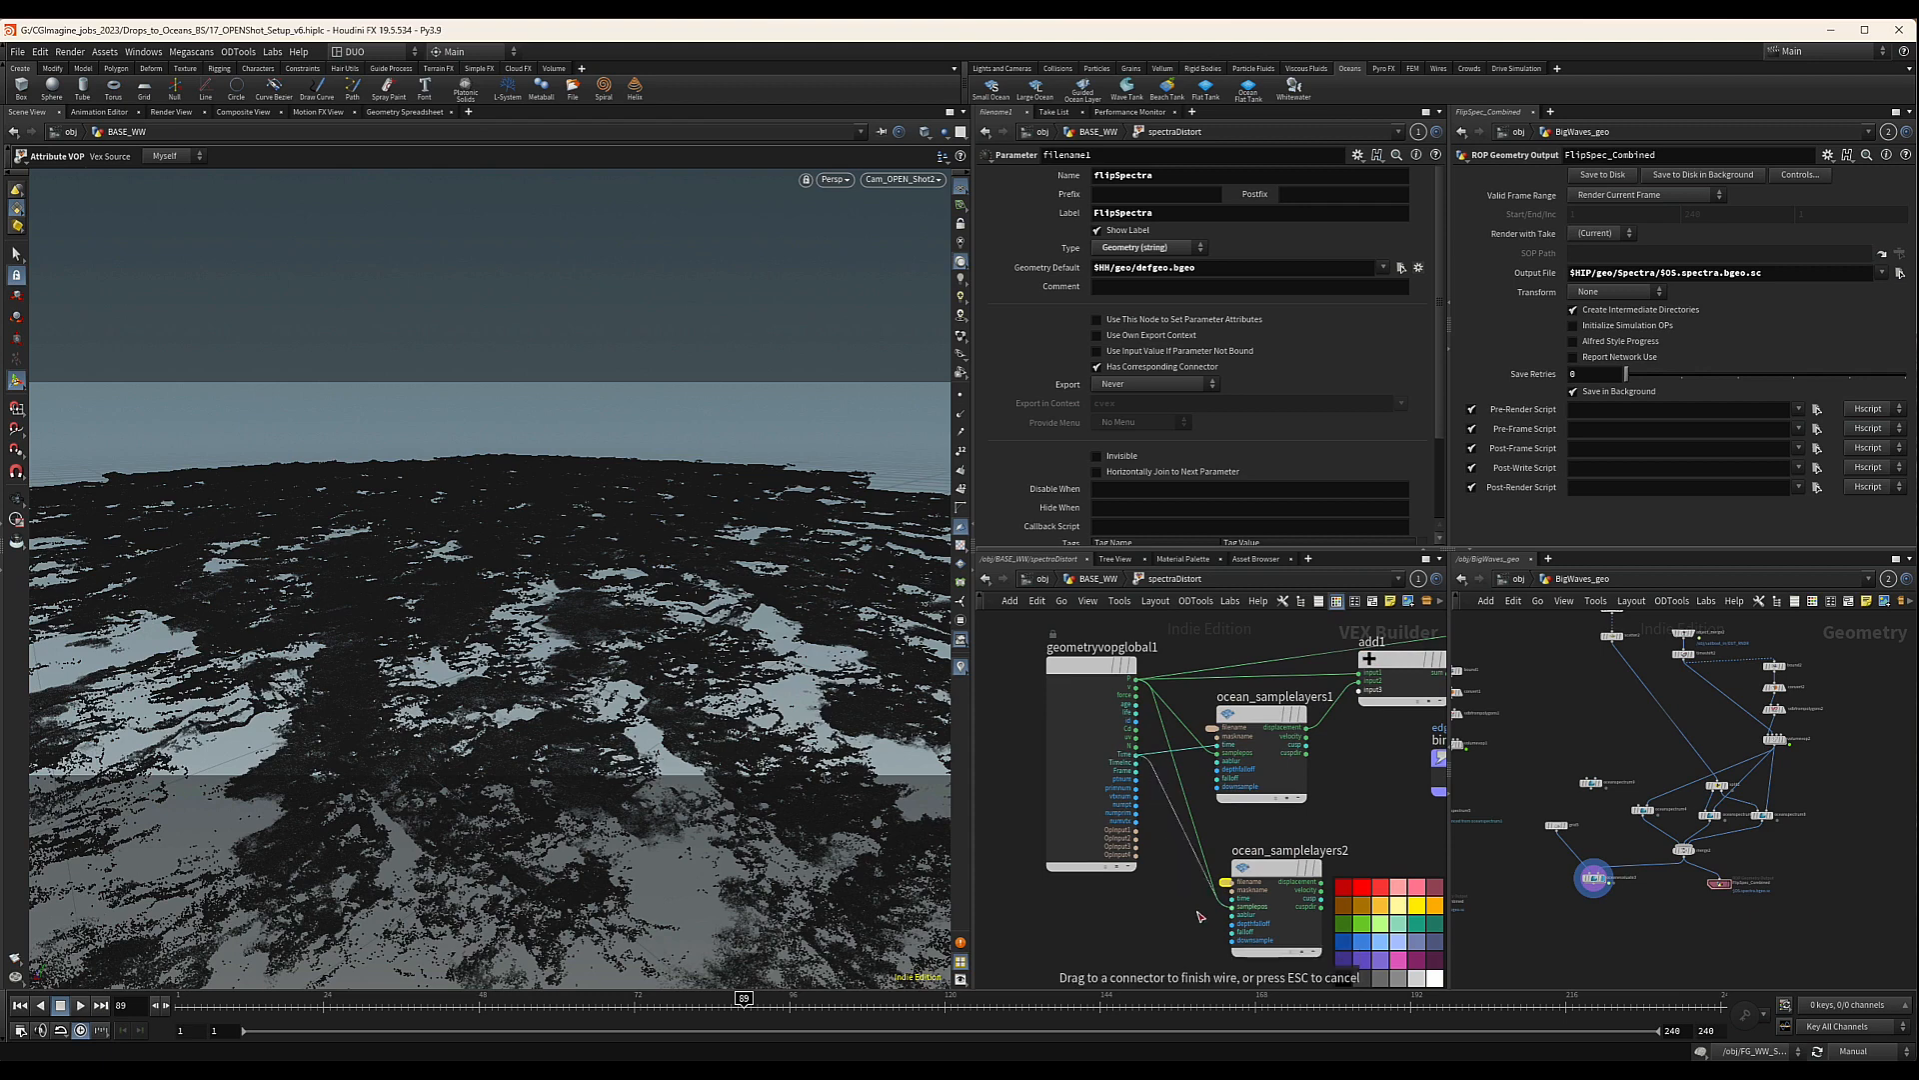
{"action": "left_click", "coordinate": [1232, 898]}
{"action": "scroll", "coordinate": [1198, 914], "scroll_direction": "down", "scroll_amount": 3}
{"action": "middle_click_drag", "start_coordinate": [1319, 860], "coordinate": [1250, 842]}
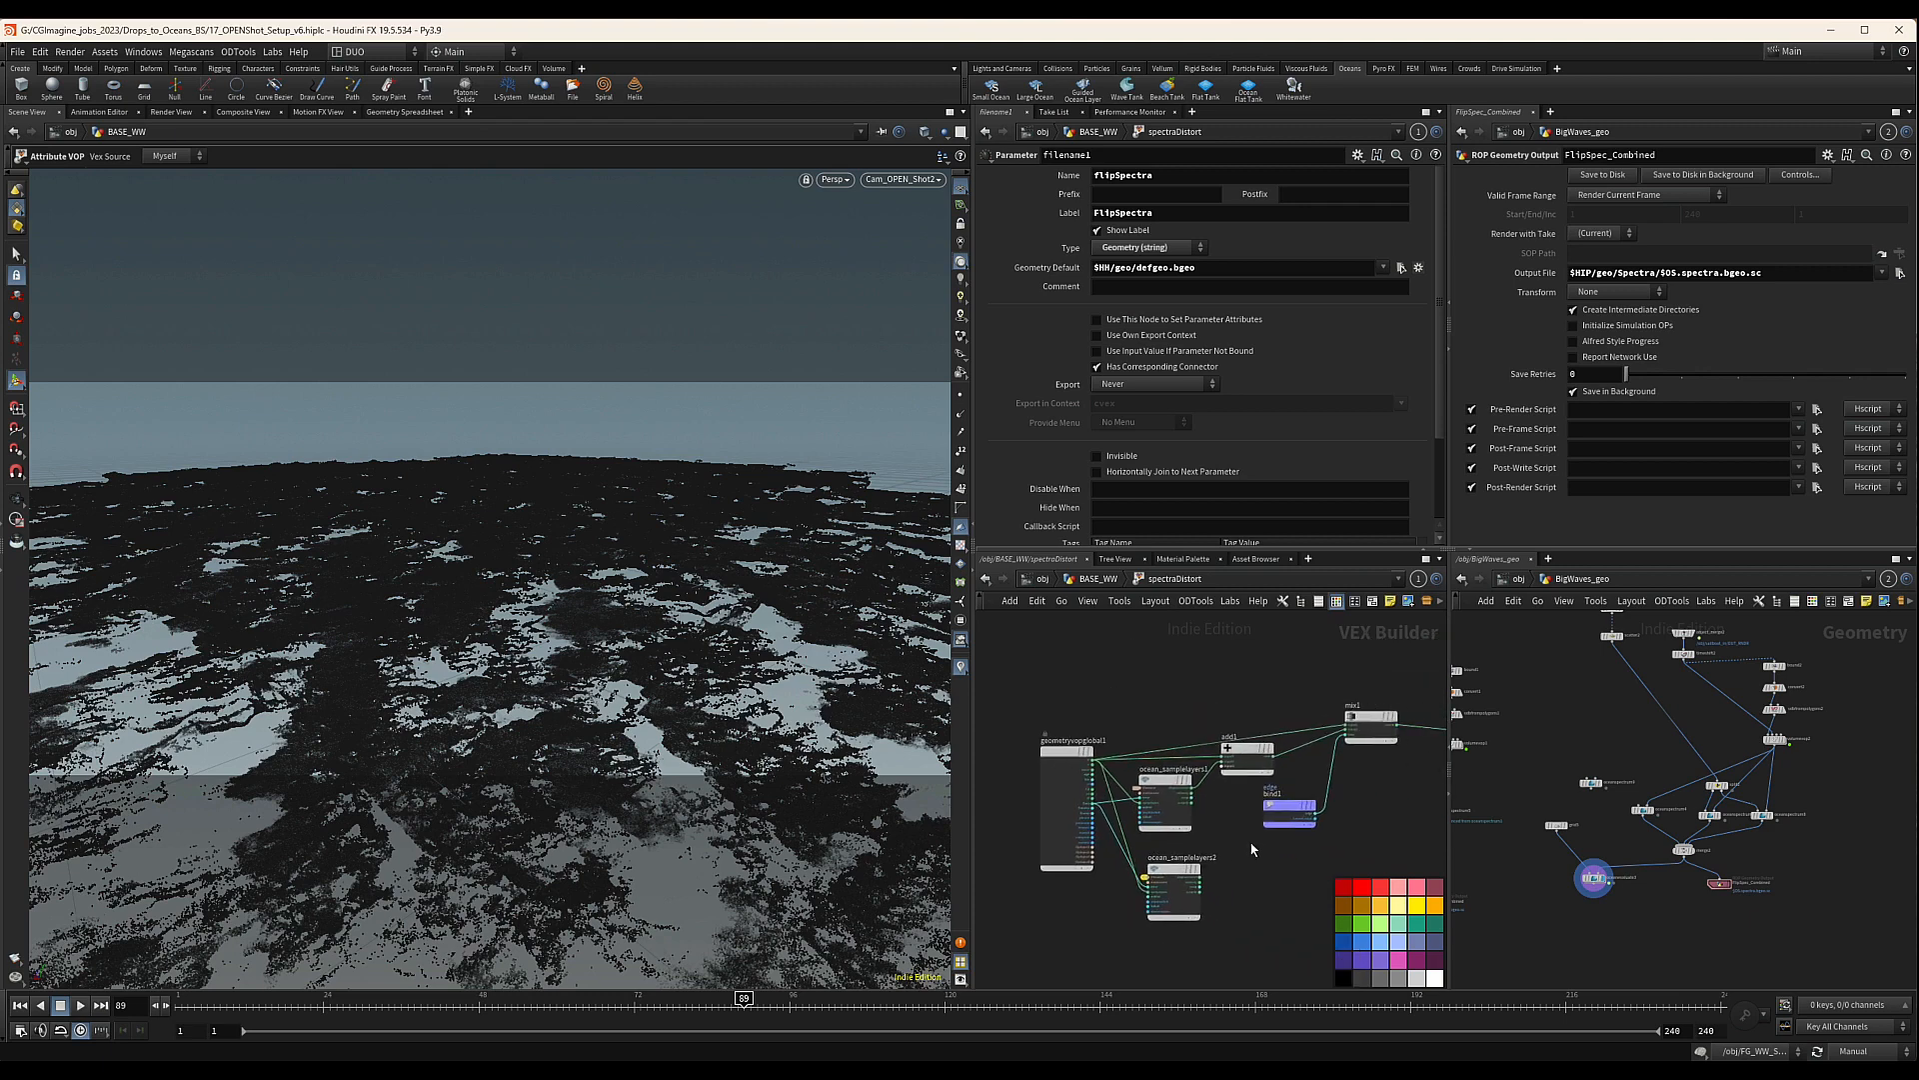
Wire the displacement output of ocean_samplelayers2 into input3 of add1
{"action": "scroll", "coordinate": [1231, 864], "scroll_direction": "up", "scroll_amount": 4}
{"action": "left_click", "coordinate": [1166, 894]}
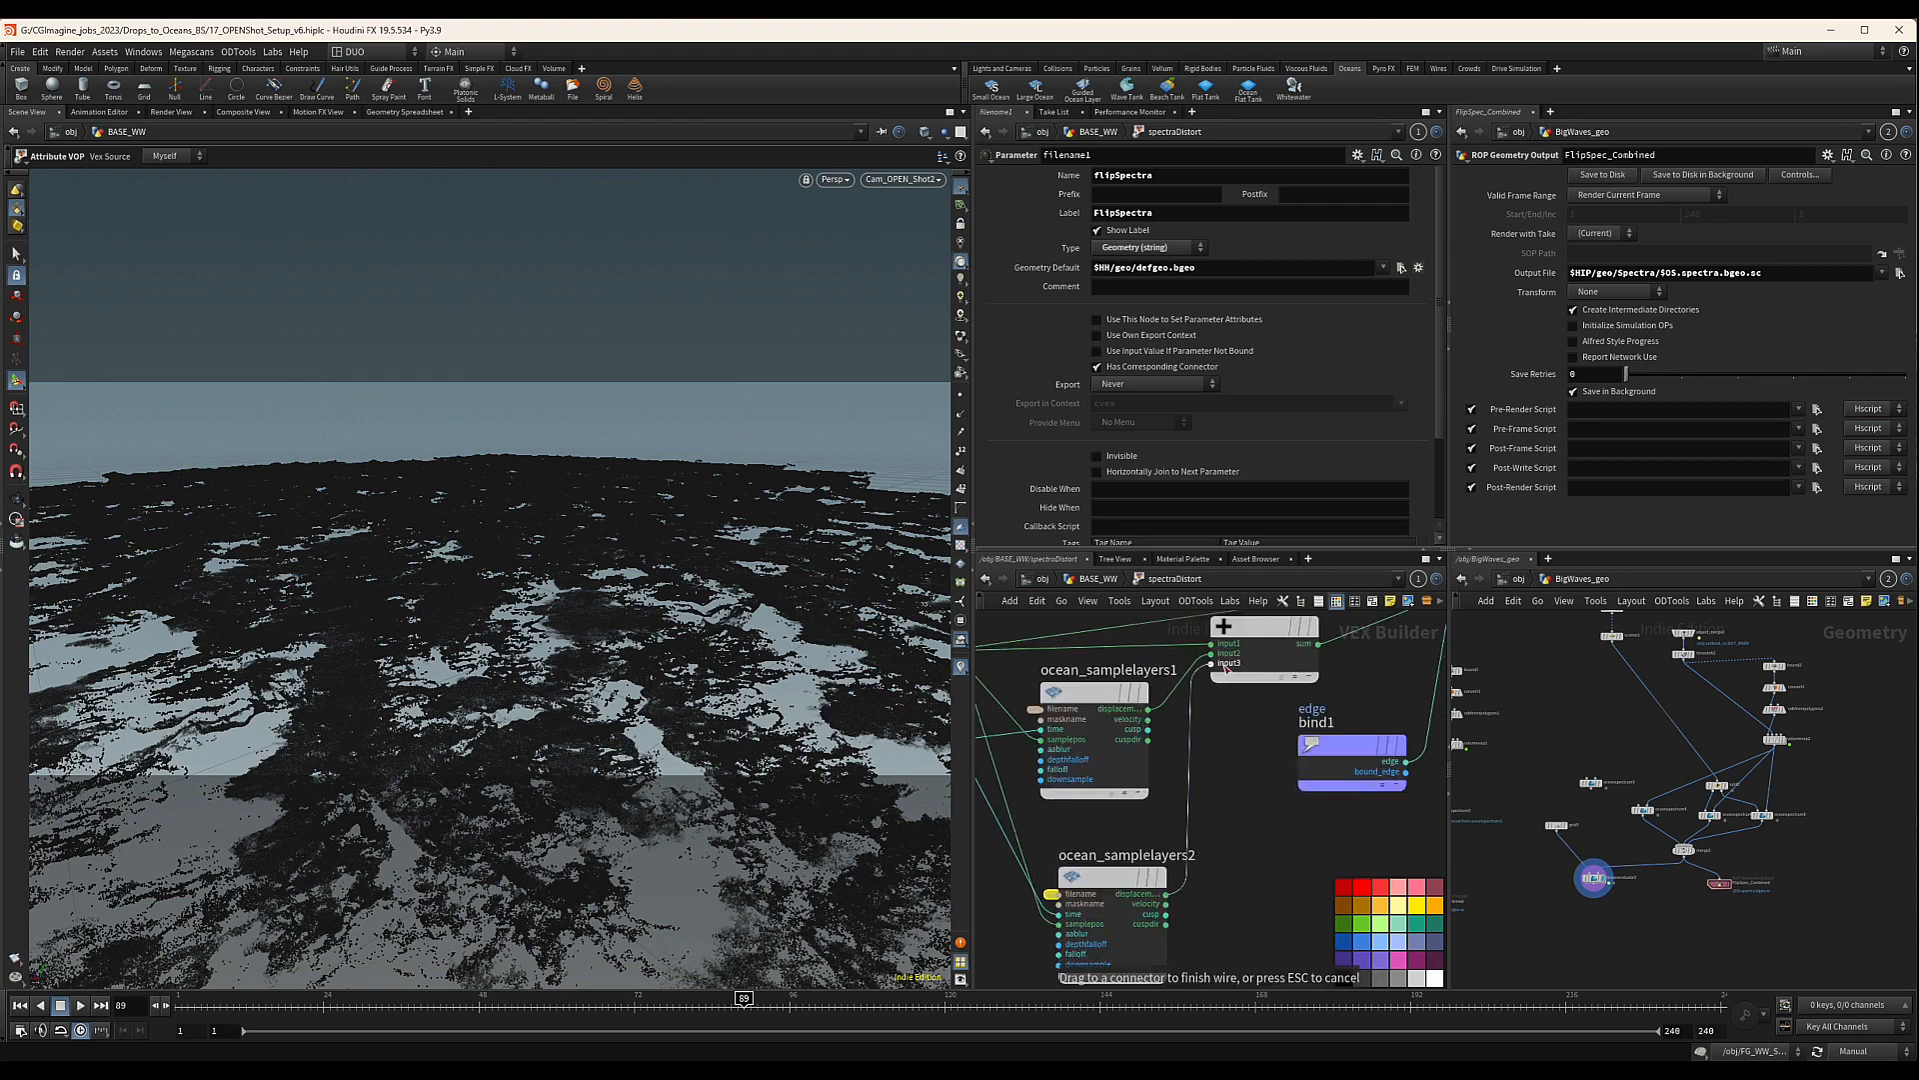
{"action": "left_click", "coordinate": [1228, 668]}
{"action": "scroll", "coordinate": [1242, 725], "scroll_direction": "down", "scroll_amount": 3}
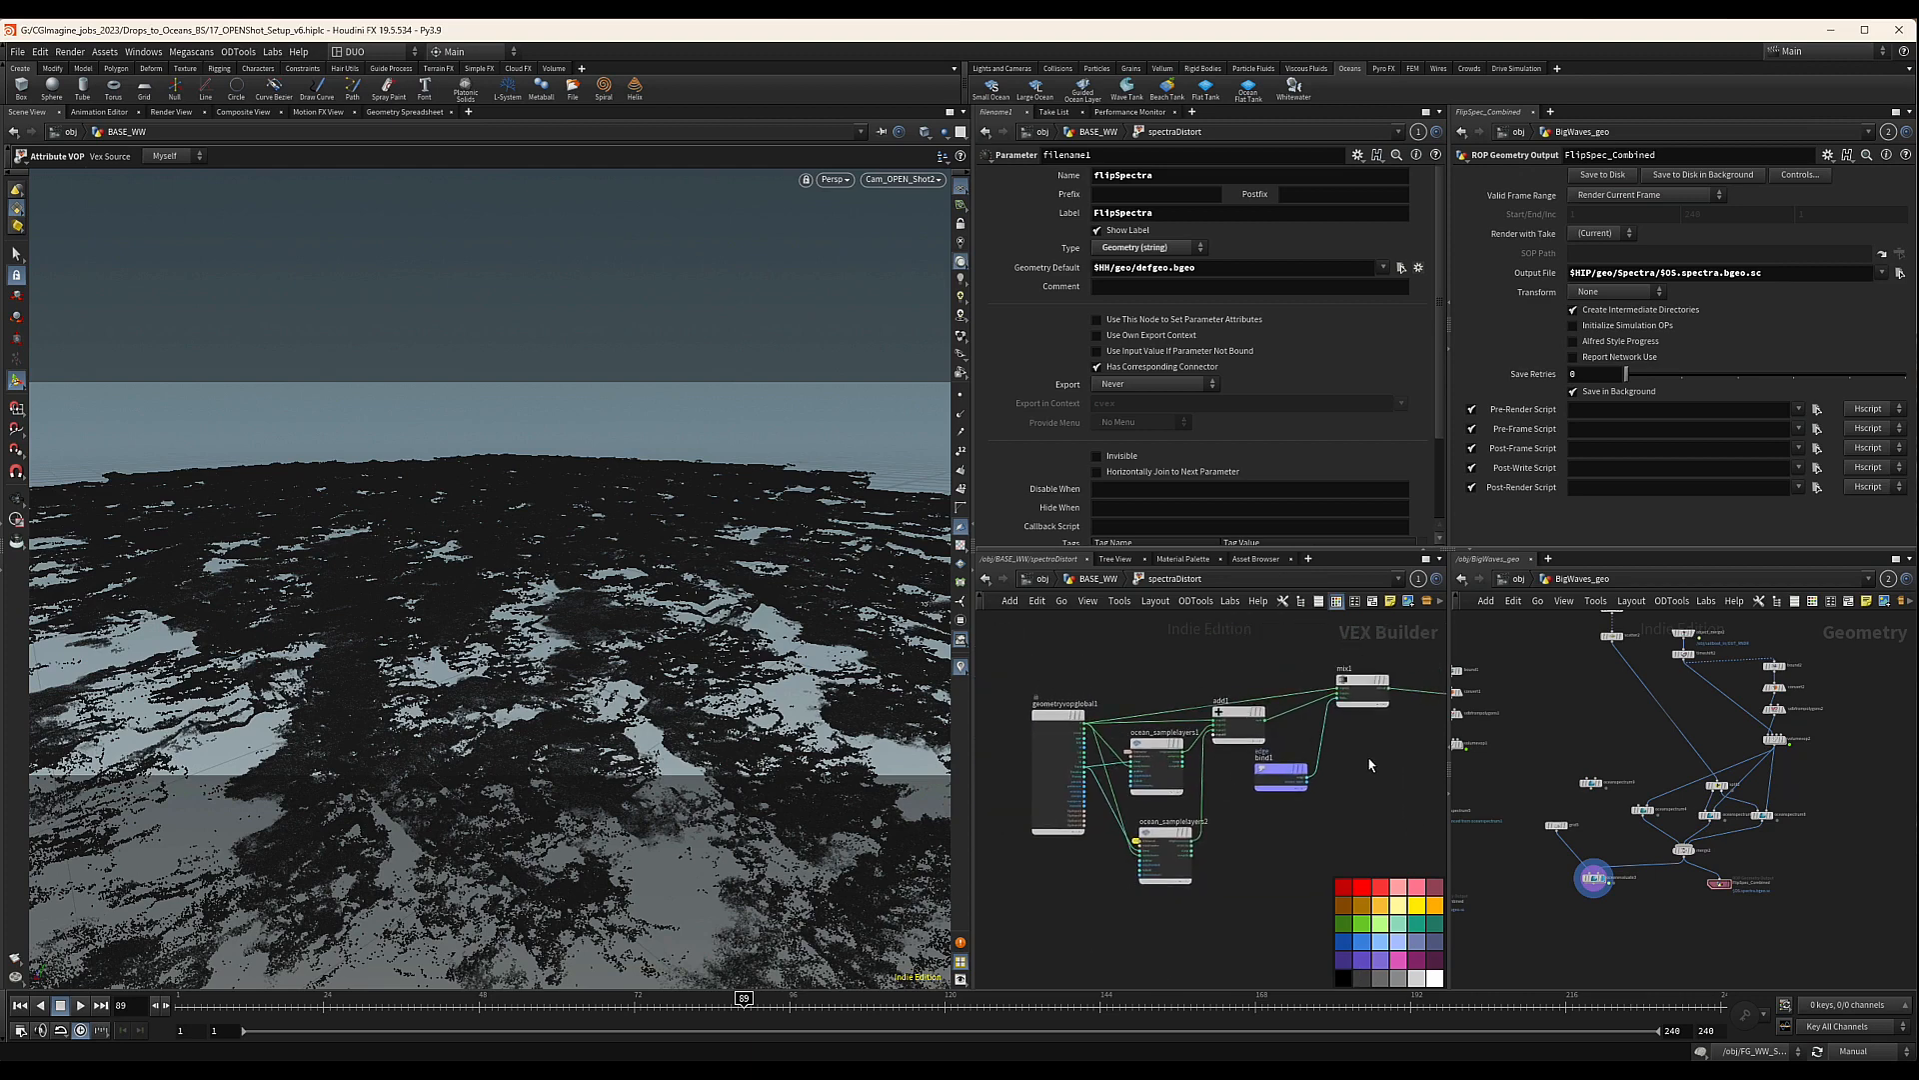
Delete the edge bind node and the mix1 node between add1 and the output node
{"action": "middle_click_drag", "start_coordinate": [1370, 765], "coordinate": [1187, 810]}
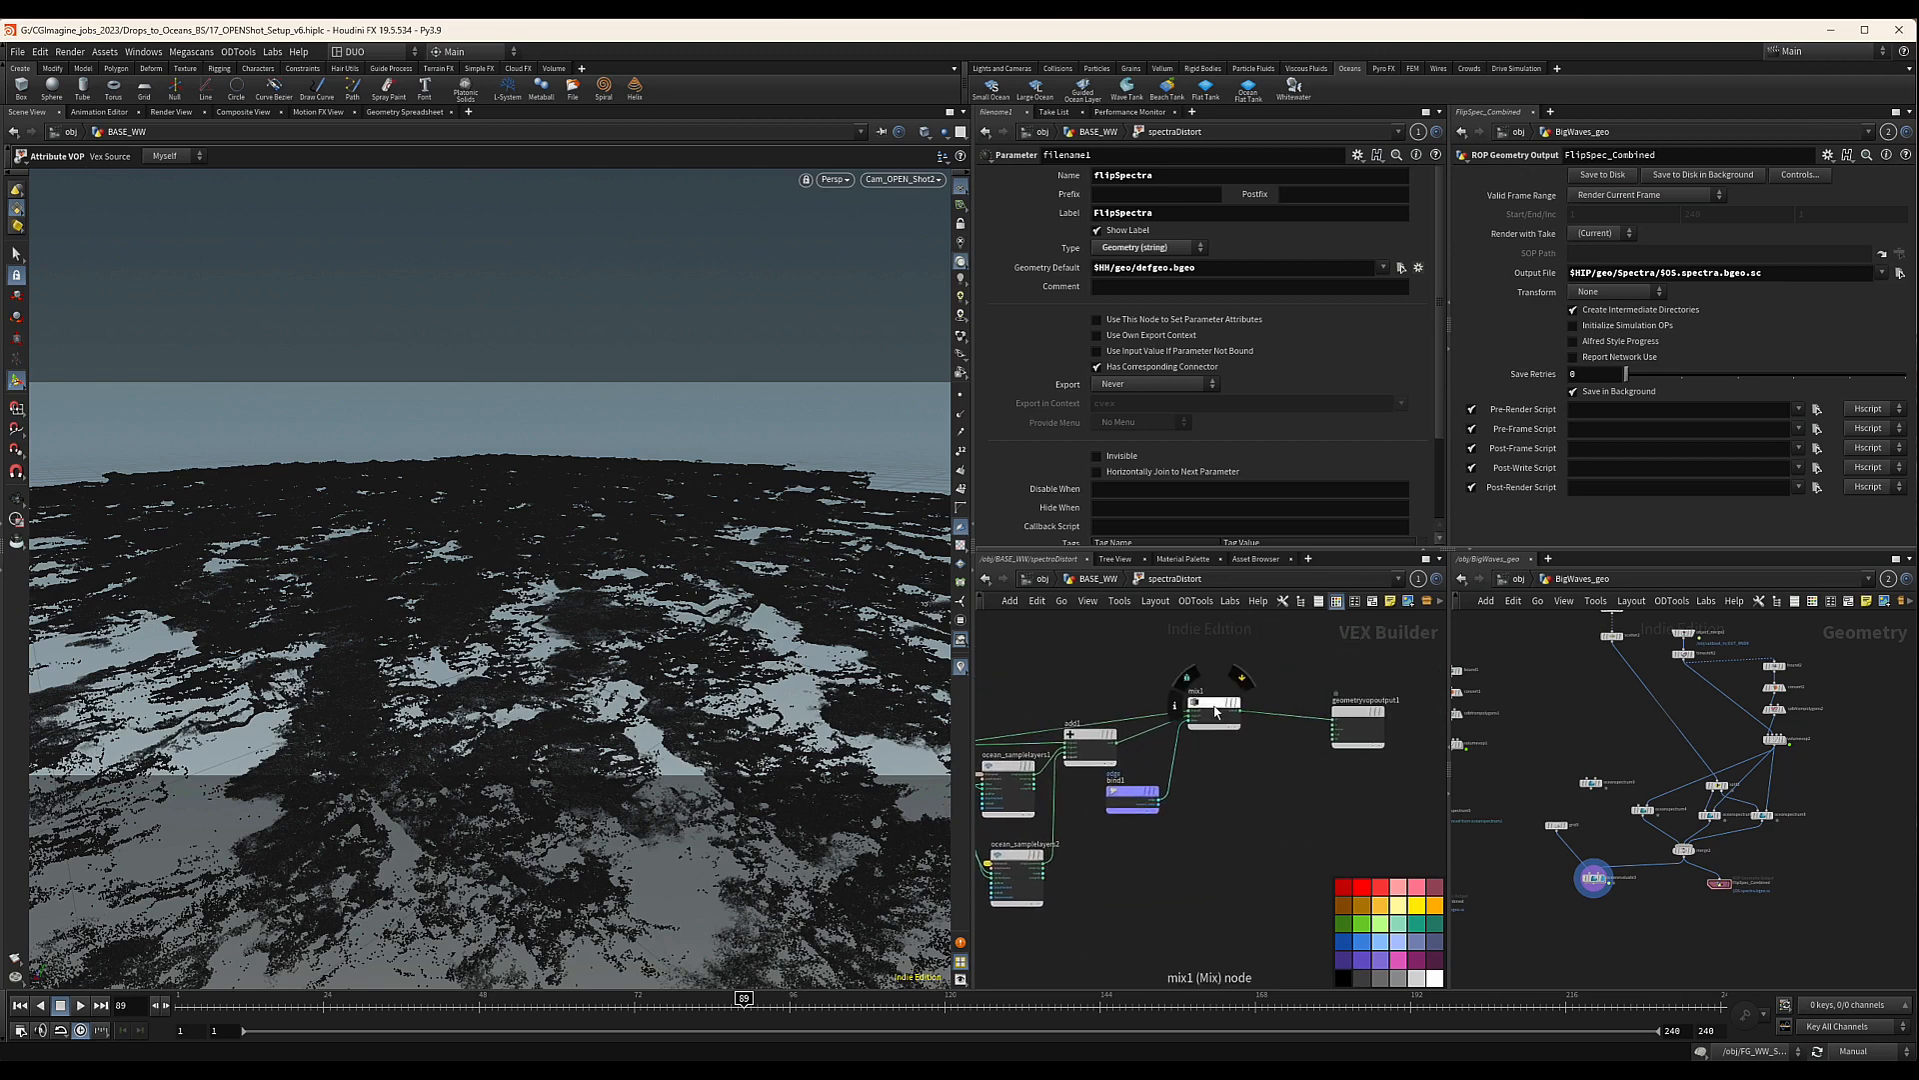
{"action": "left_click_drag", "start_coordinate": [1209, 703], "coordinate": [1216, 717]}
{"action": "left_click", "coordinate": [1160, 795]}
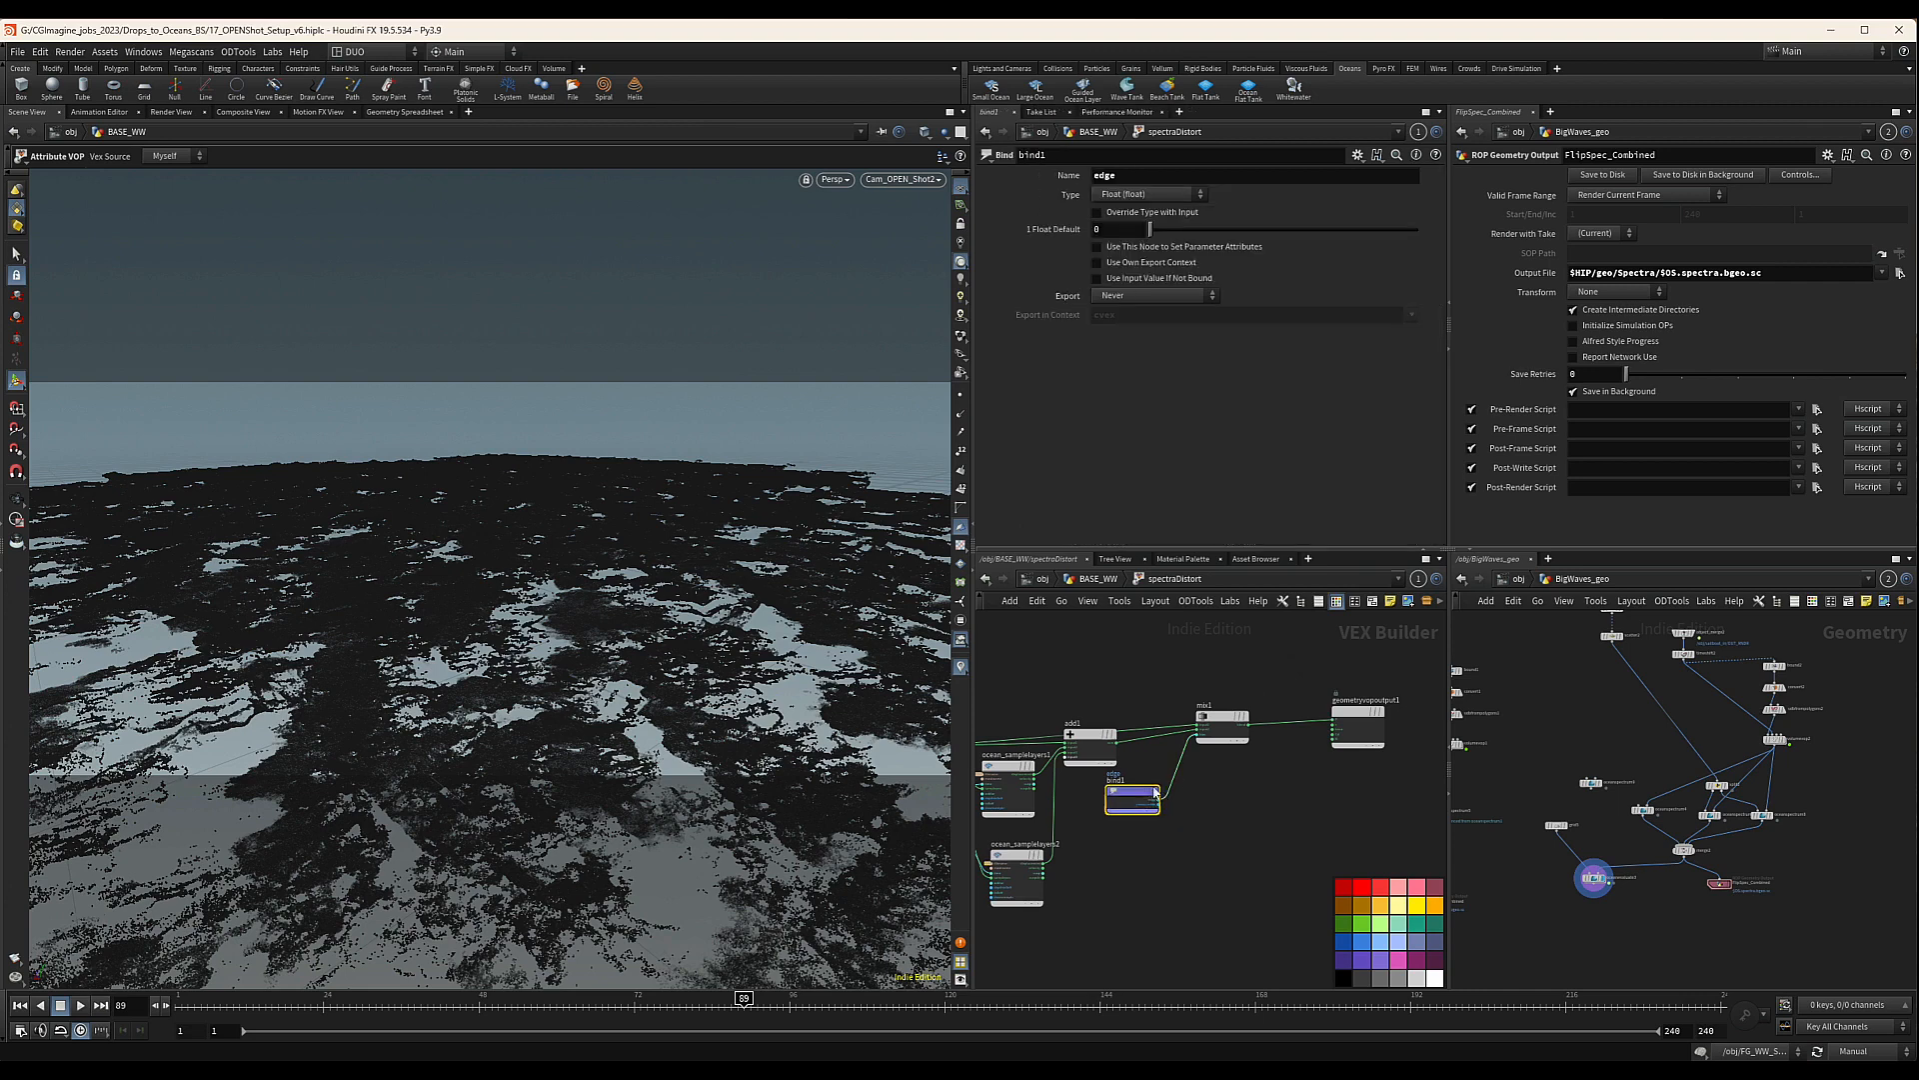
{"action": "key", "text": "Delete"}
{"action": "key", "text": "l"}
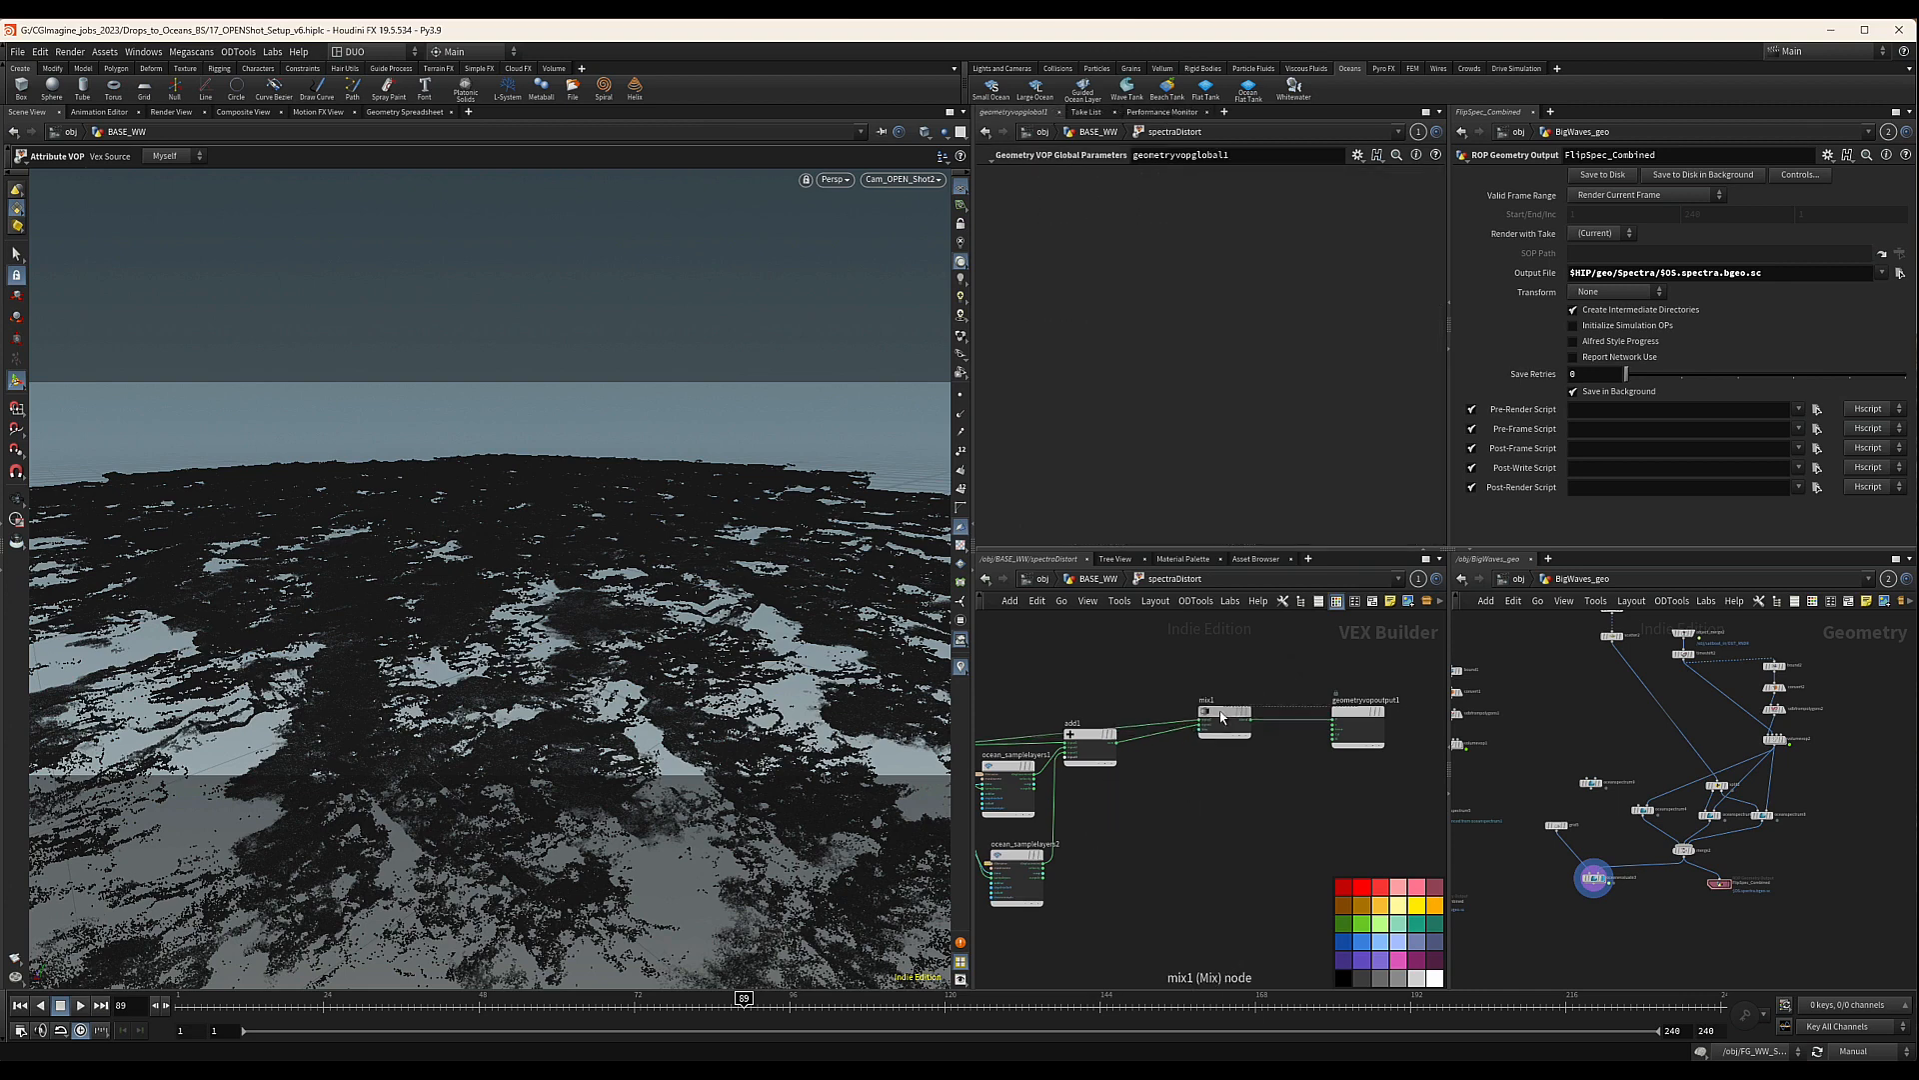
{"action": "left_click_drag", "start_coordinate": [1205, 737], "coordinate": [1261, 660]}
{"action": "key", "text": "Delete"}
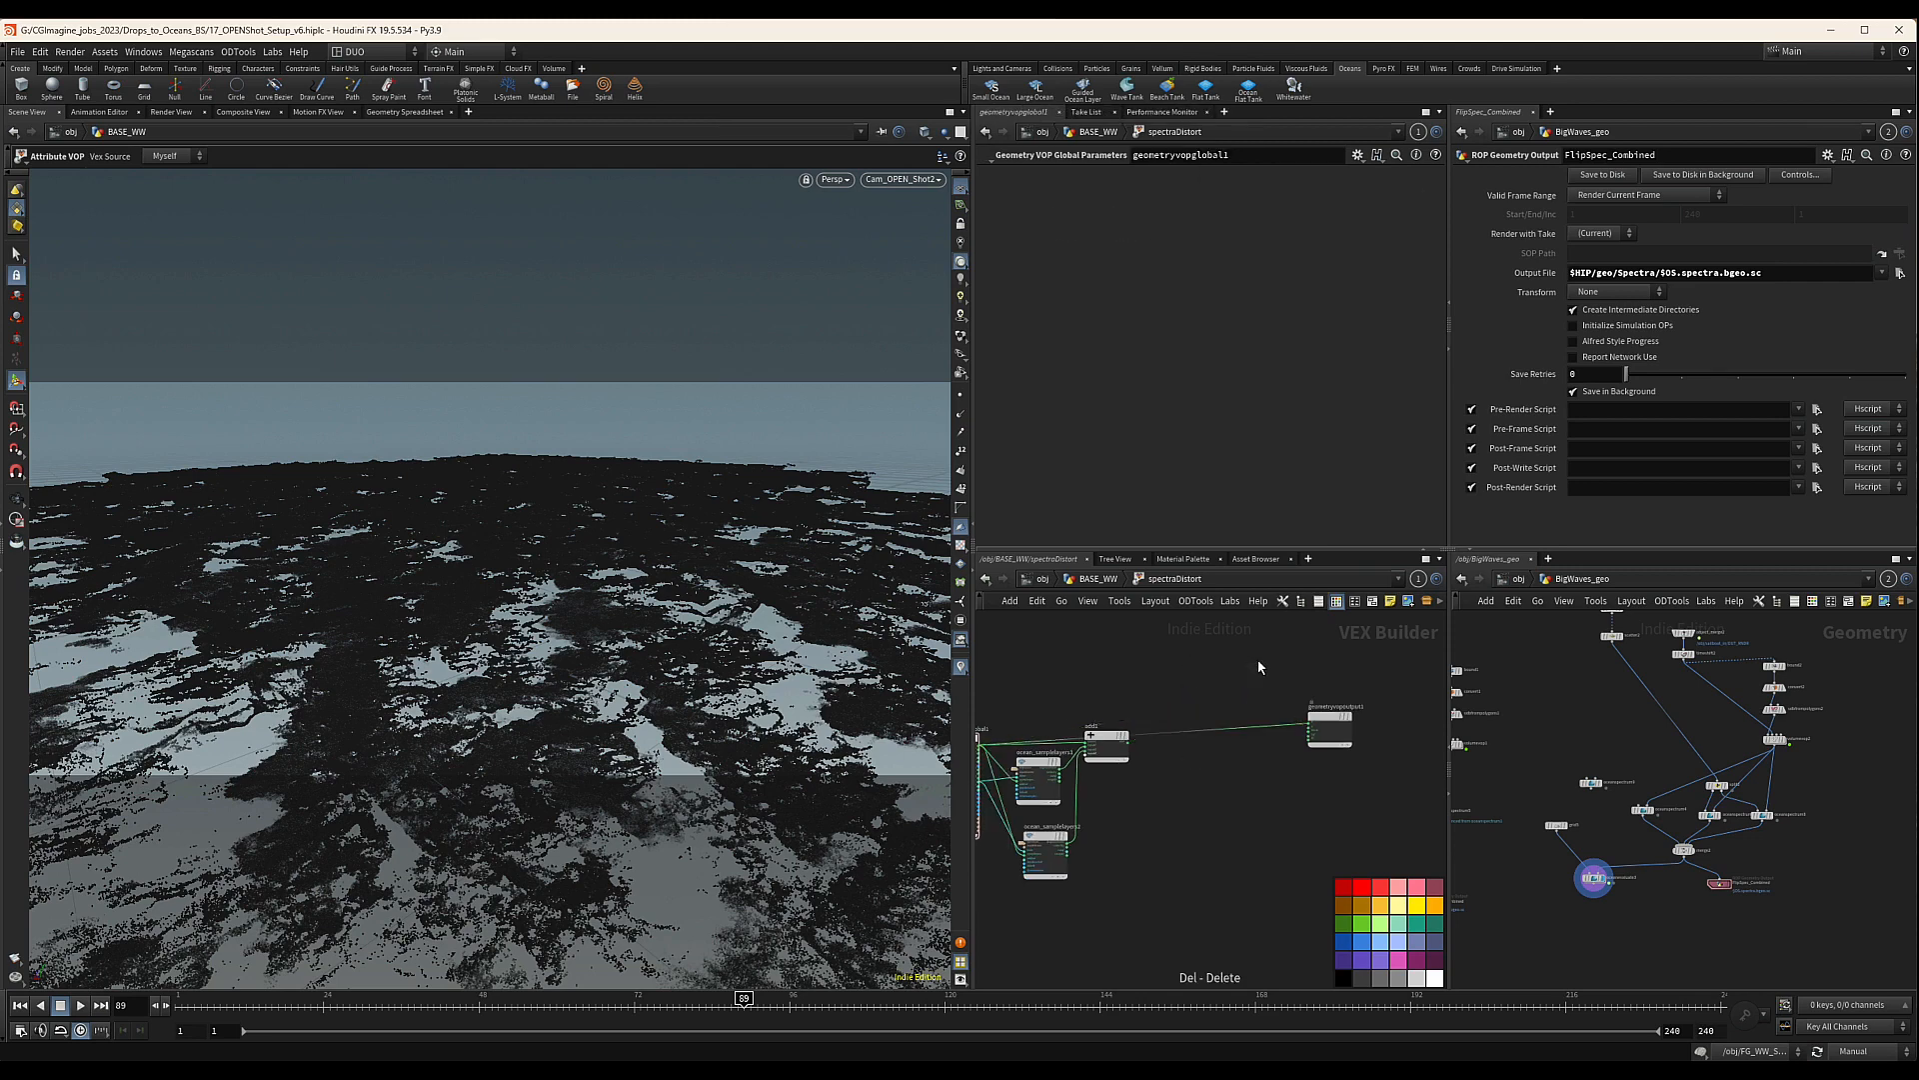
Connect add1's sum output directly to the geometry VOP output node
{"action": "scroll", "coordinate": [1160, 778], "scroll_direction": "up", "scroll_amount": 2}
{"action": "left_click", "coordinate": [1123, 736]}
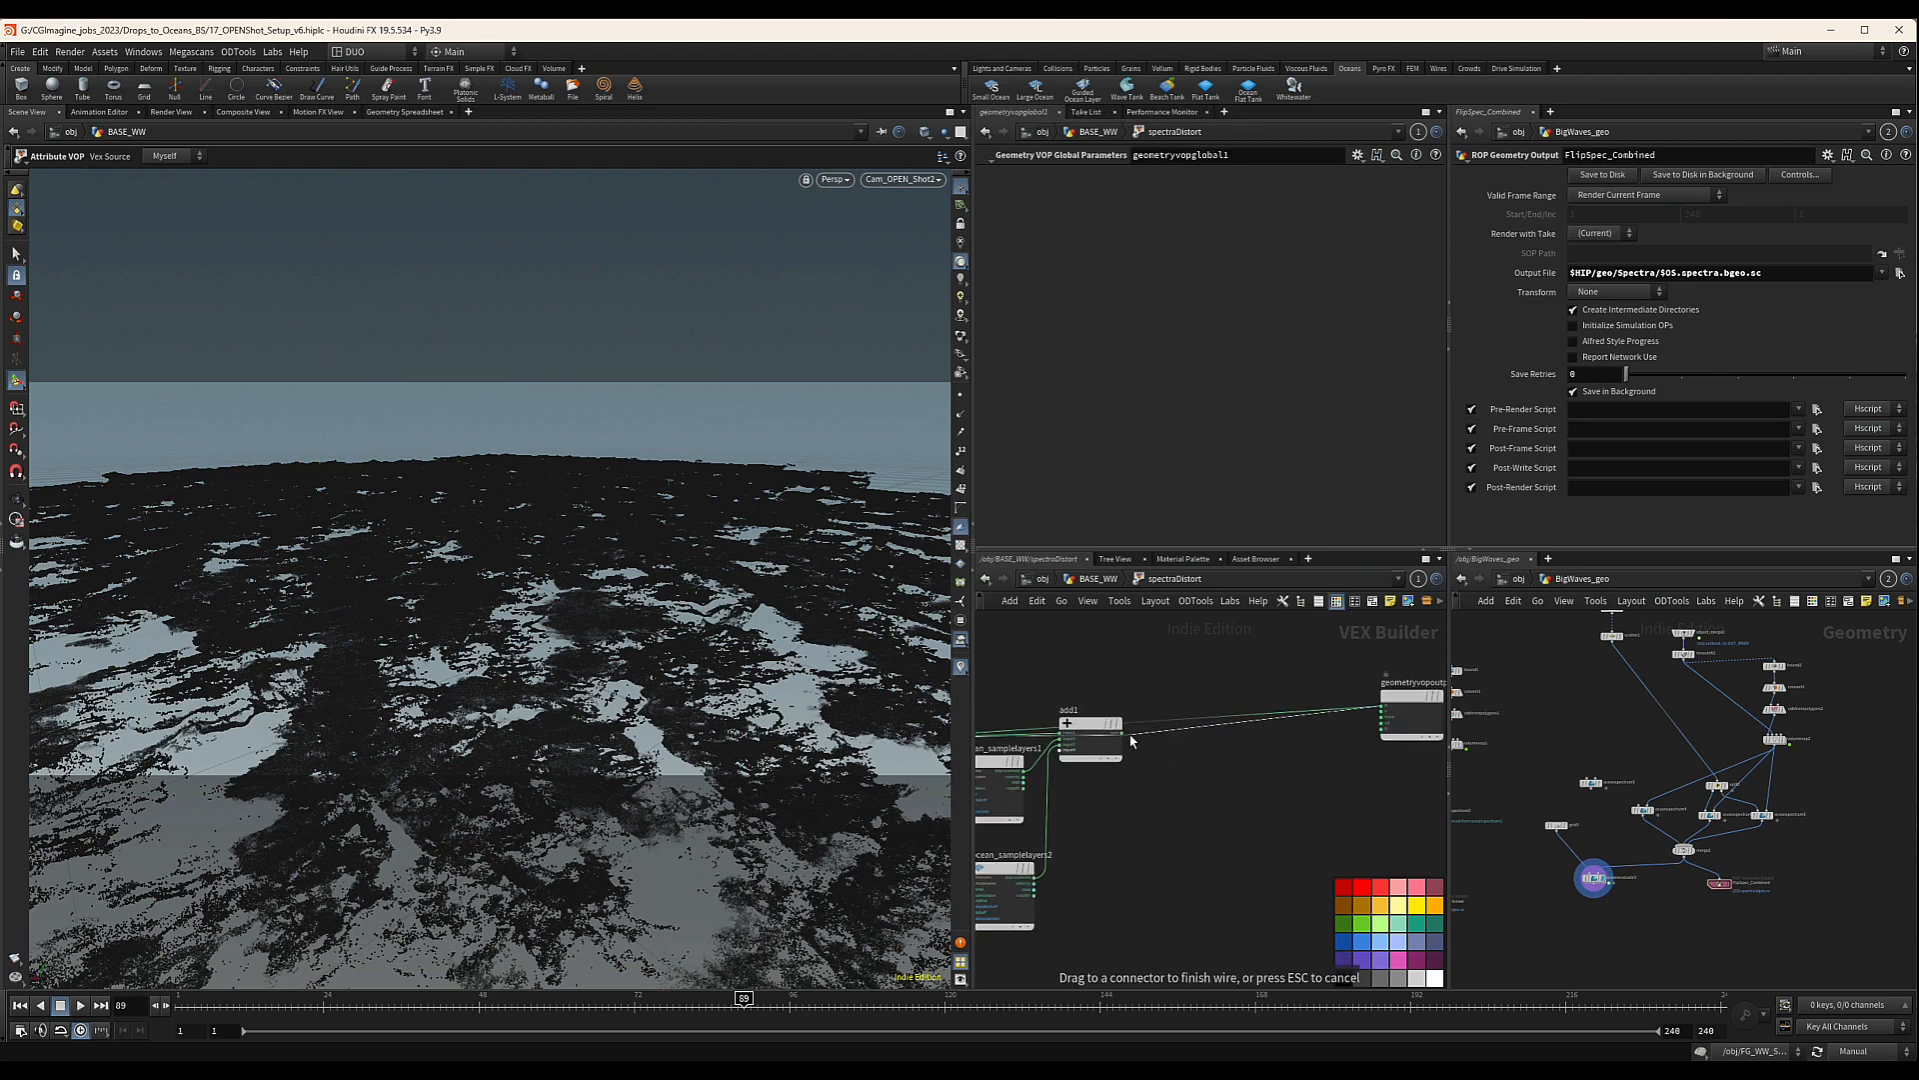
{"action": "left_click", "coordinate": [1122, 735]}
{"action": "middle_click_drag", "start_coordinate": [1155, 782], "coordinate": [1295, 742]}
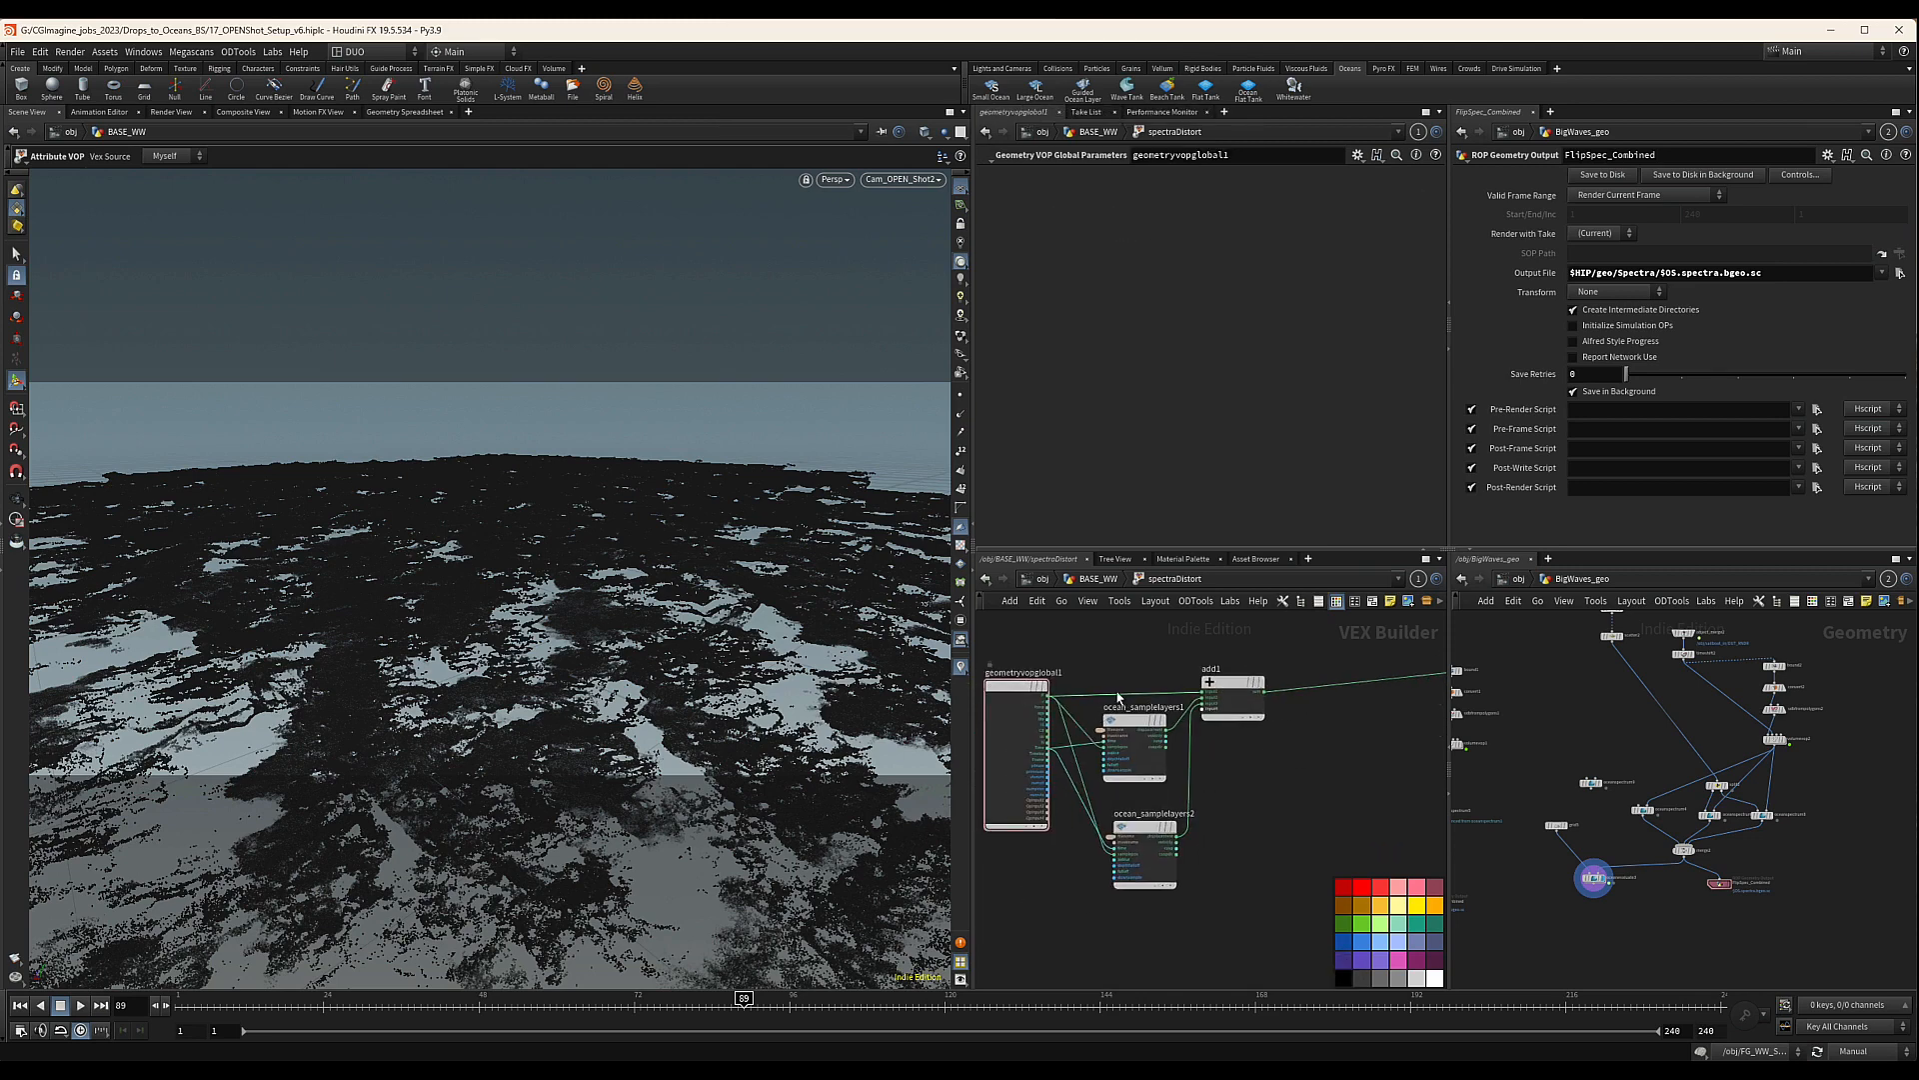
{"action": "left_click", "coordinate": [1111, 835]}
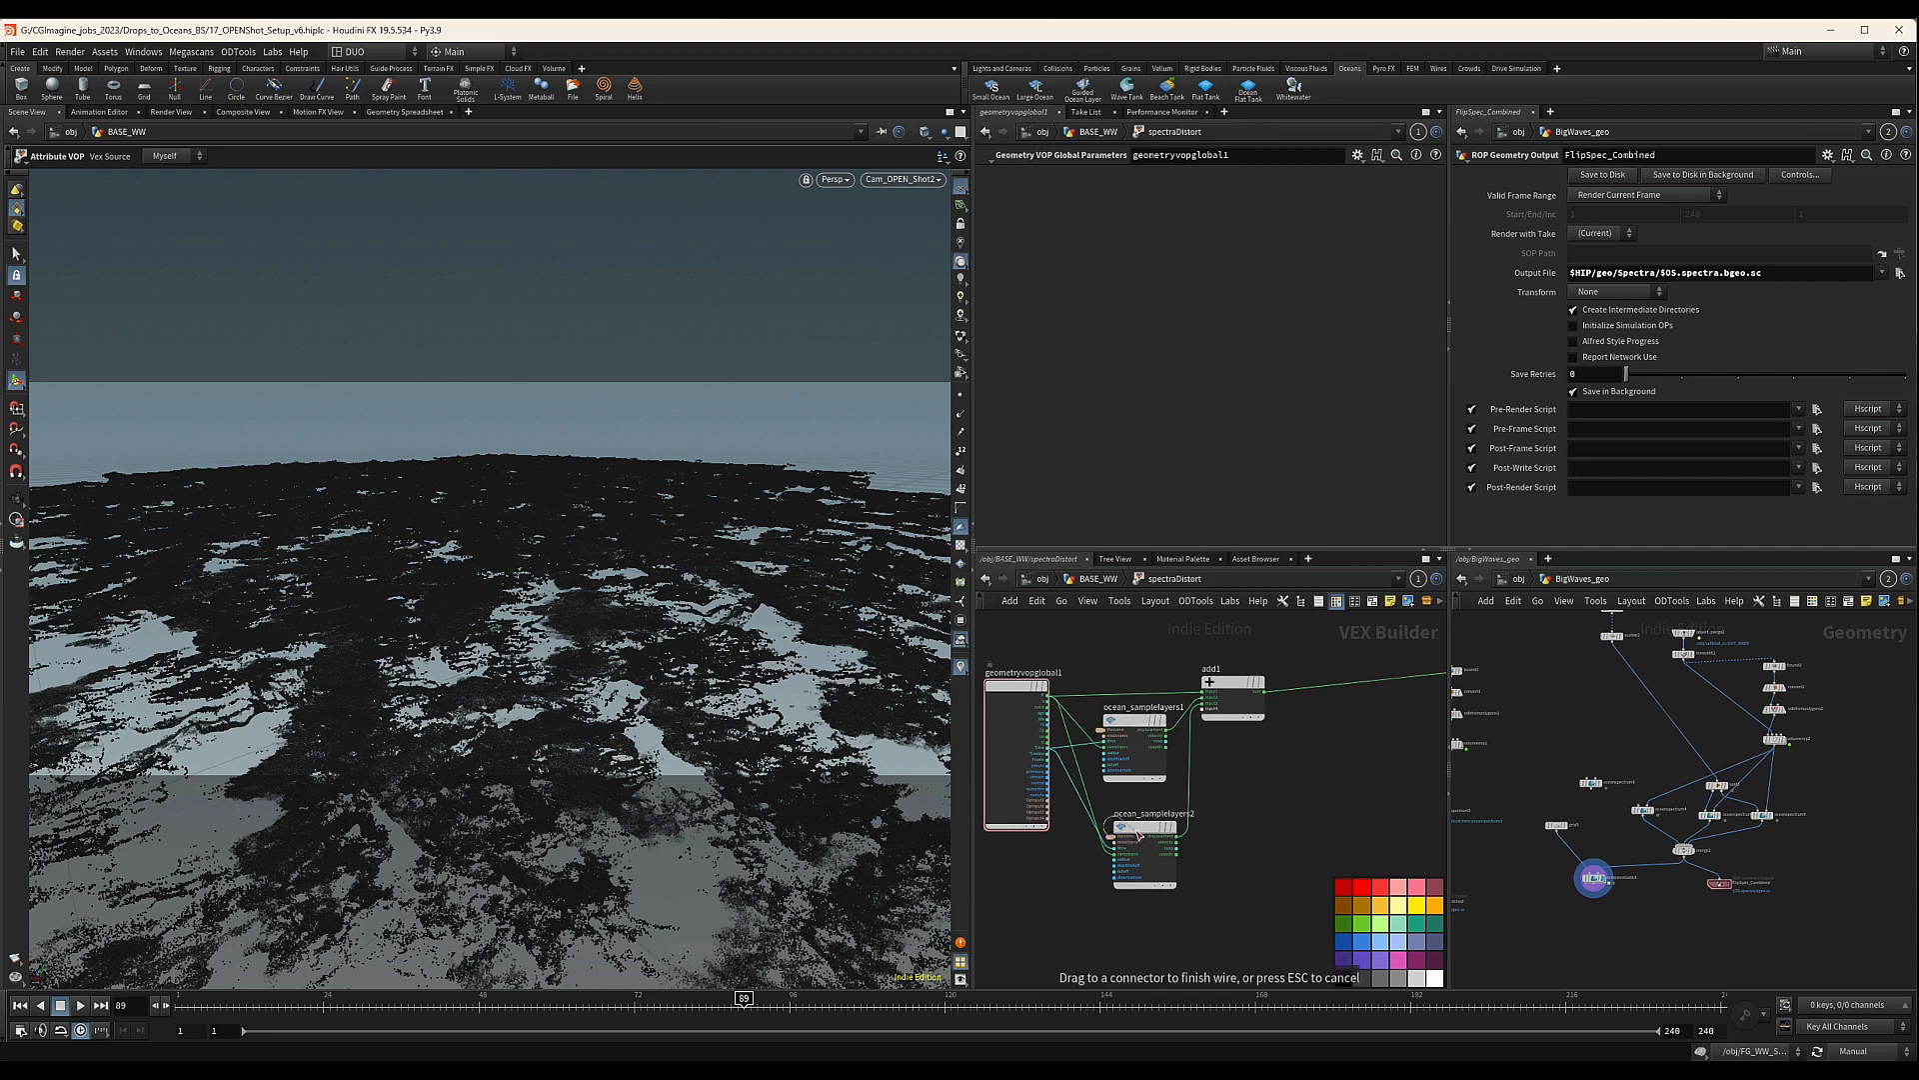
{"action": "key", "text": "Escape"}
{"action": "middle_click_drag", "start_coordinate": [1213, 797], "coordinate": [1188, 811]}
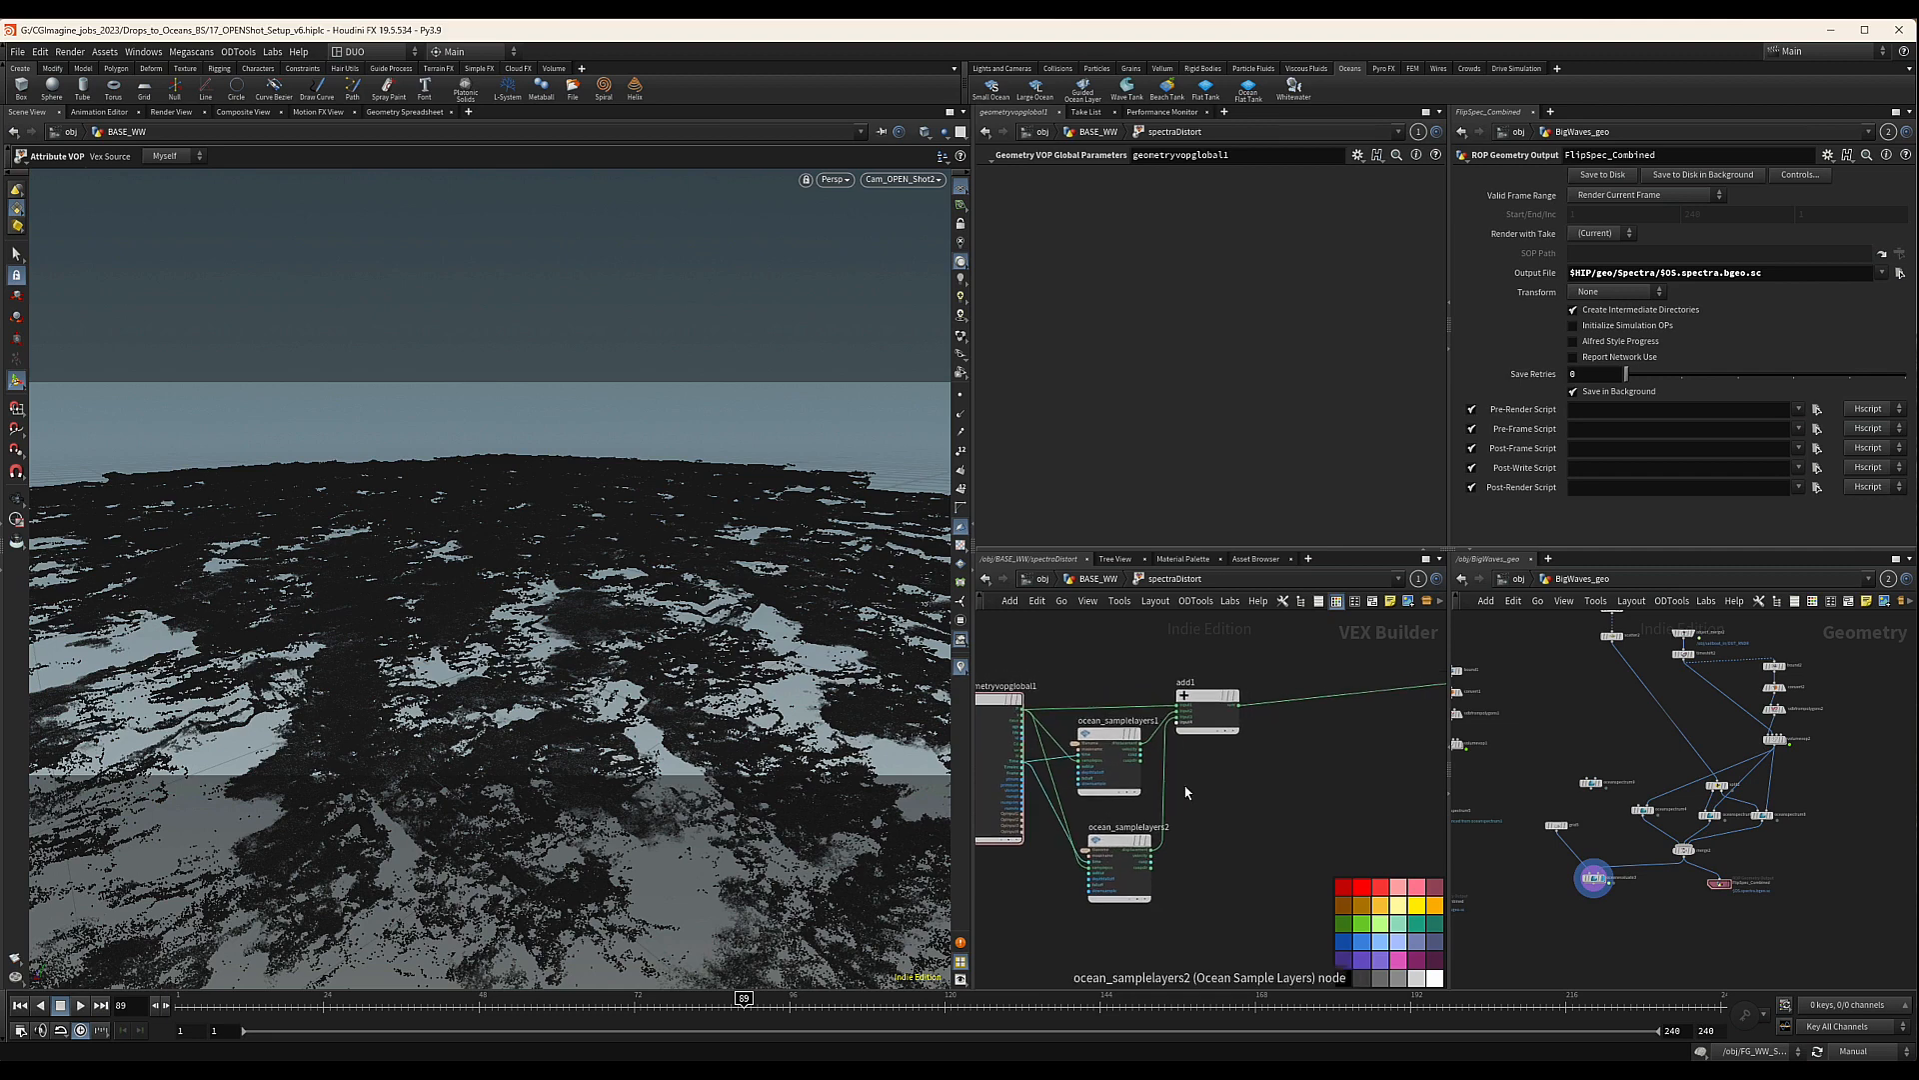
Return to the BASE_WW network and set spectraDistort's BigSpectra file to $HIP/geo/Spectra/BIGSpec_Combined.spectra.bgeo.sc
{"action": "left_click", "coordinate": [1090, 579]}
{"action": "left_click", "coordinate": [1429, 435]}
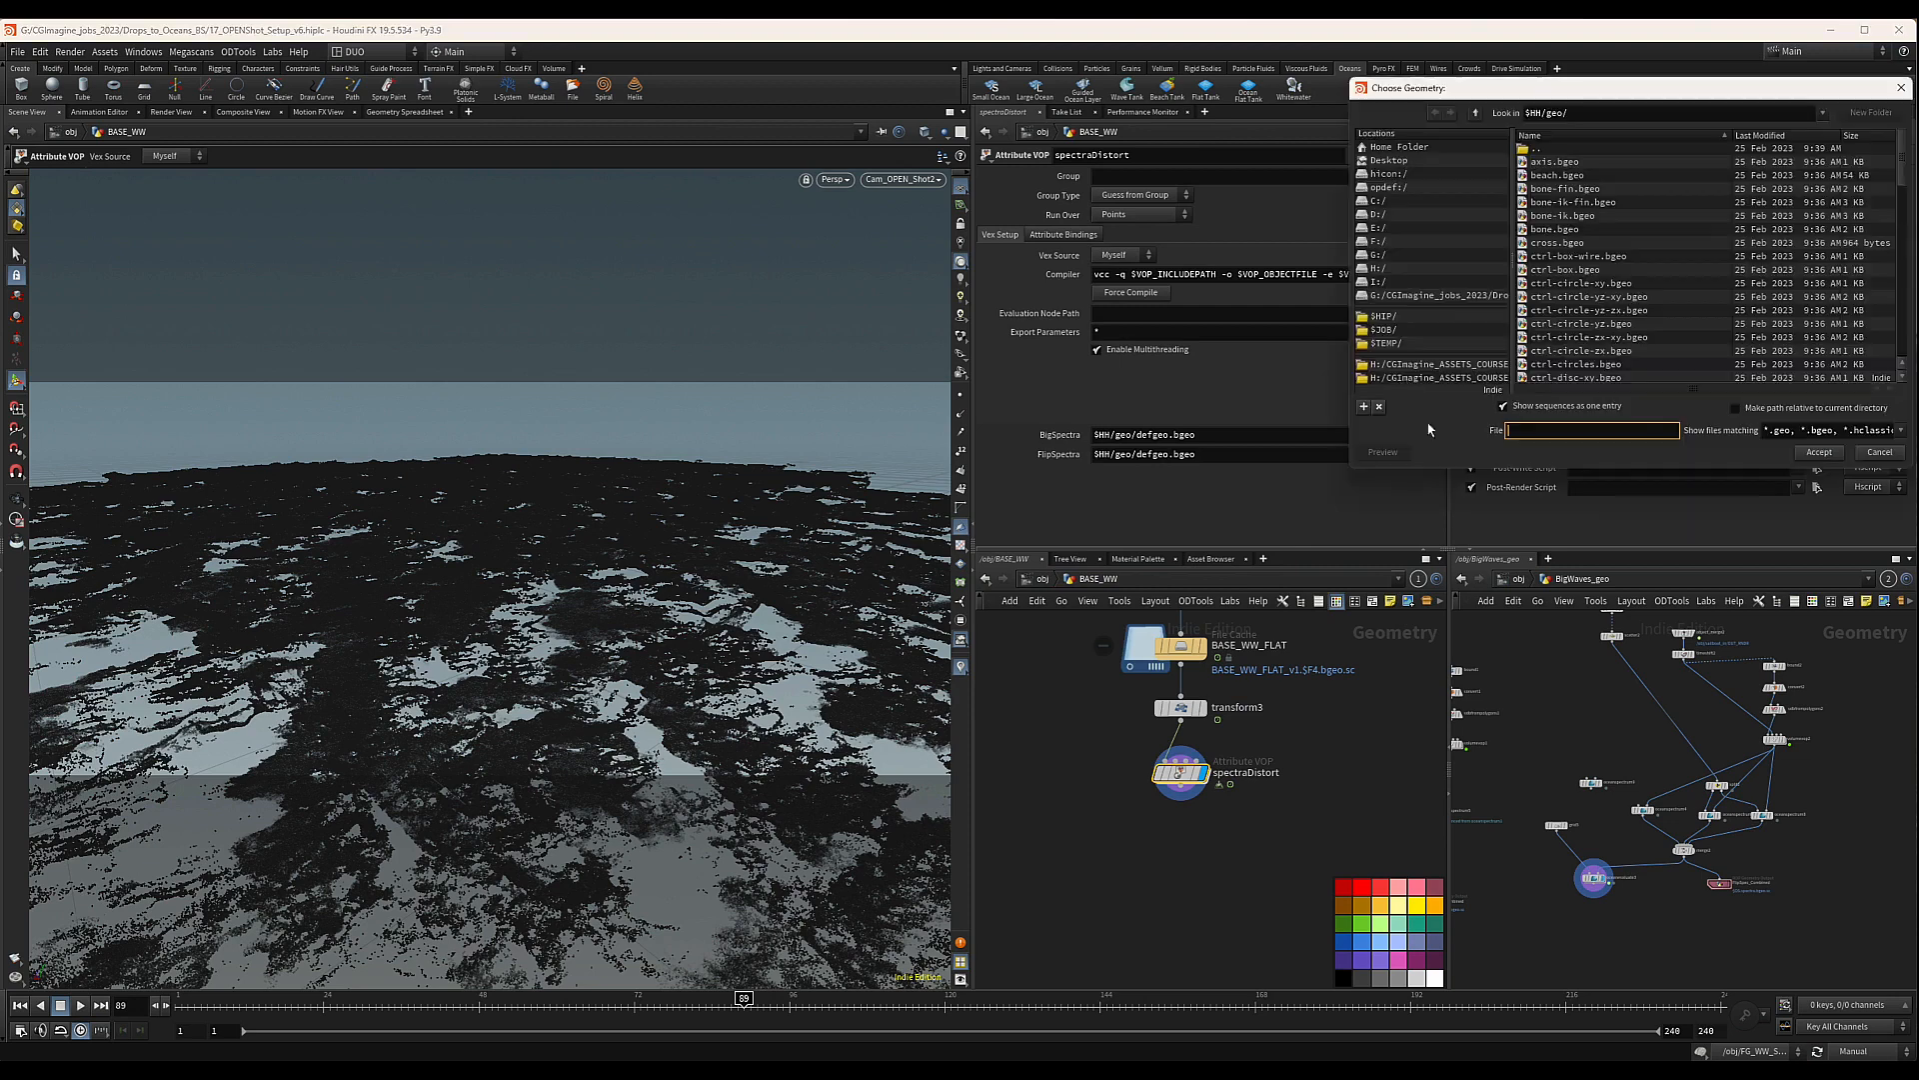
{"action": "left_click", "coordinate": [1395, 316]}
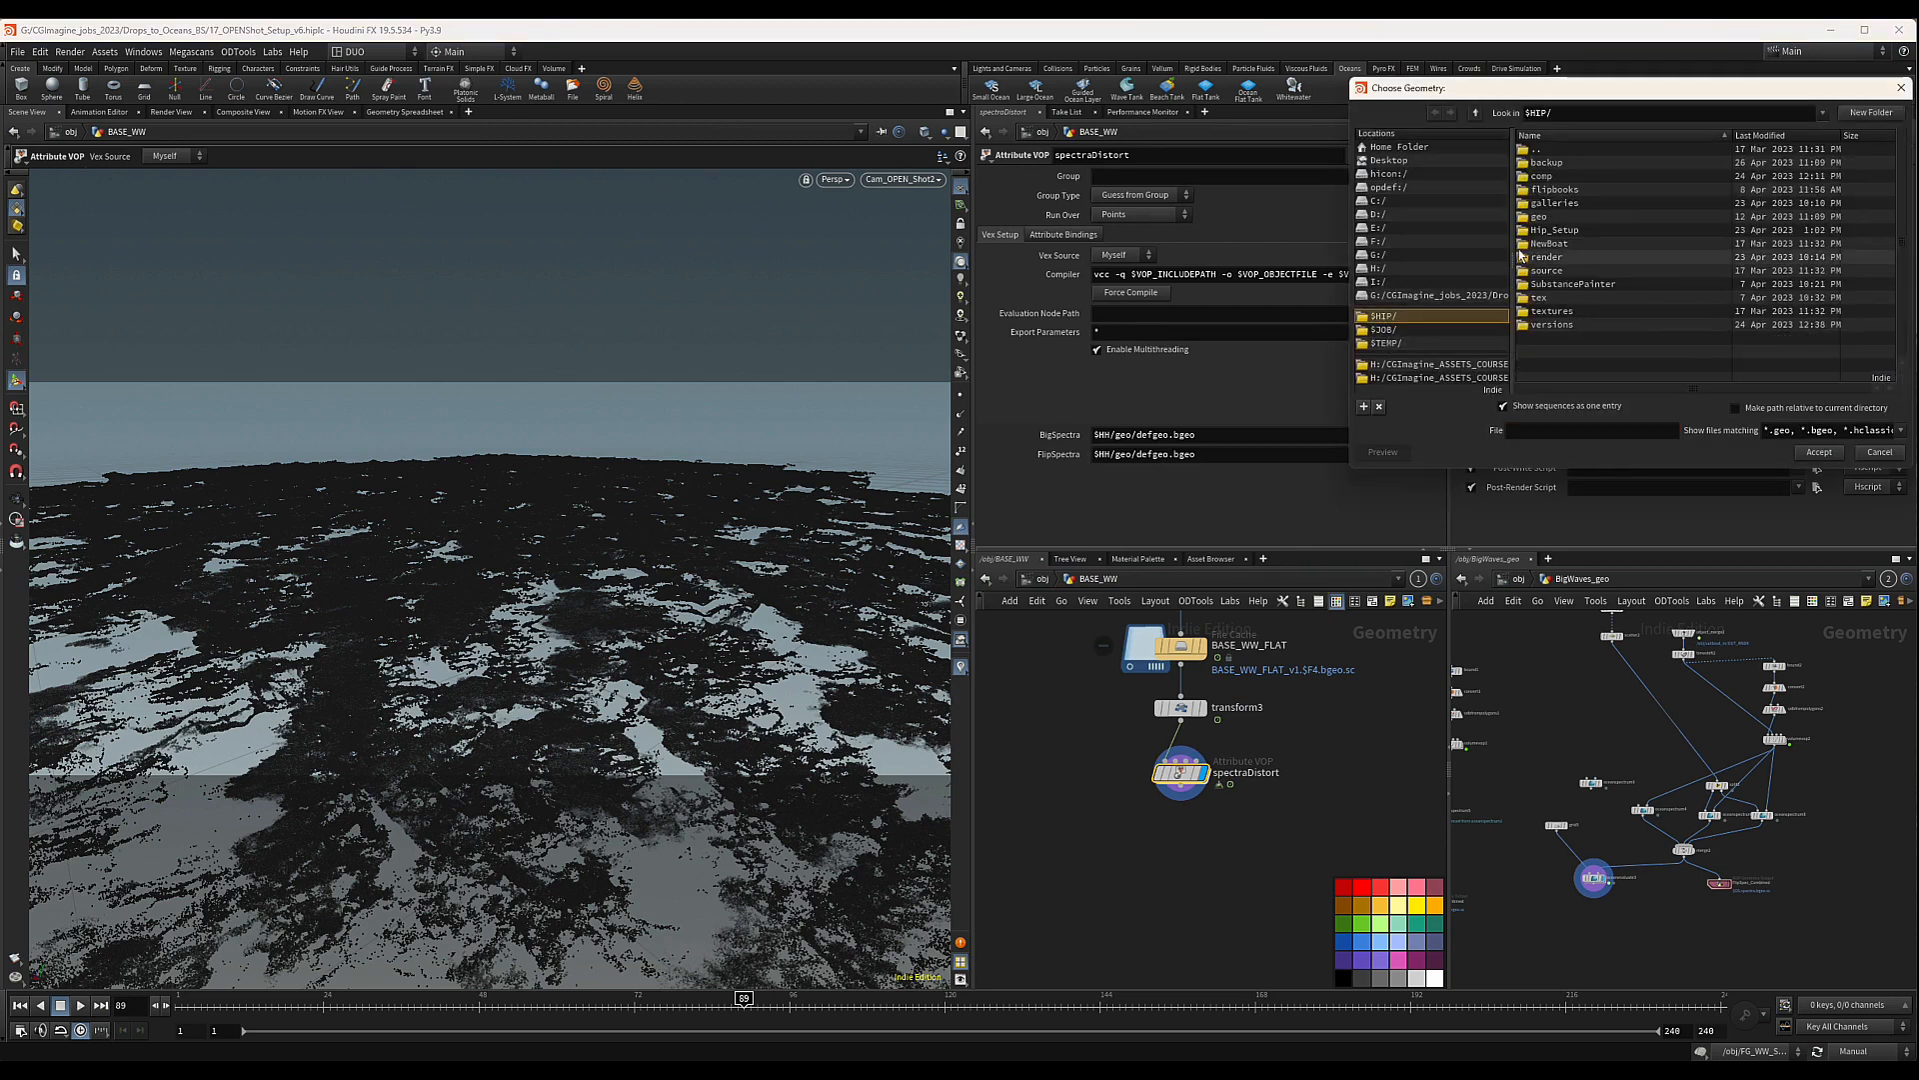
{"action": "double_click", "coordinate": [1536, 217]}
{"action": "double_click", "coordinate": [1550, 243]}
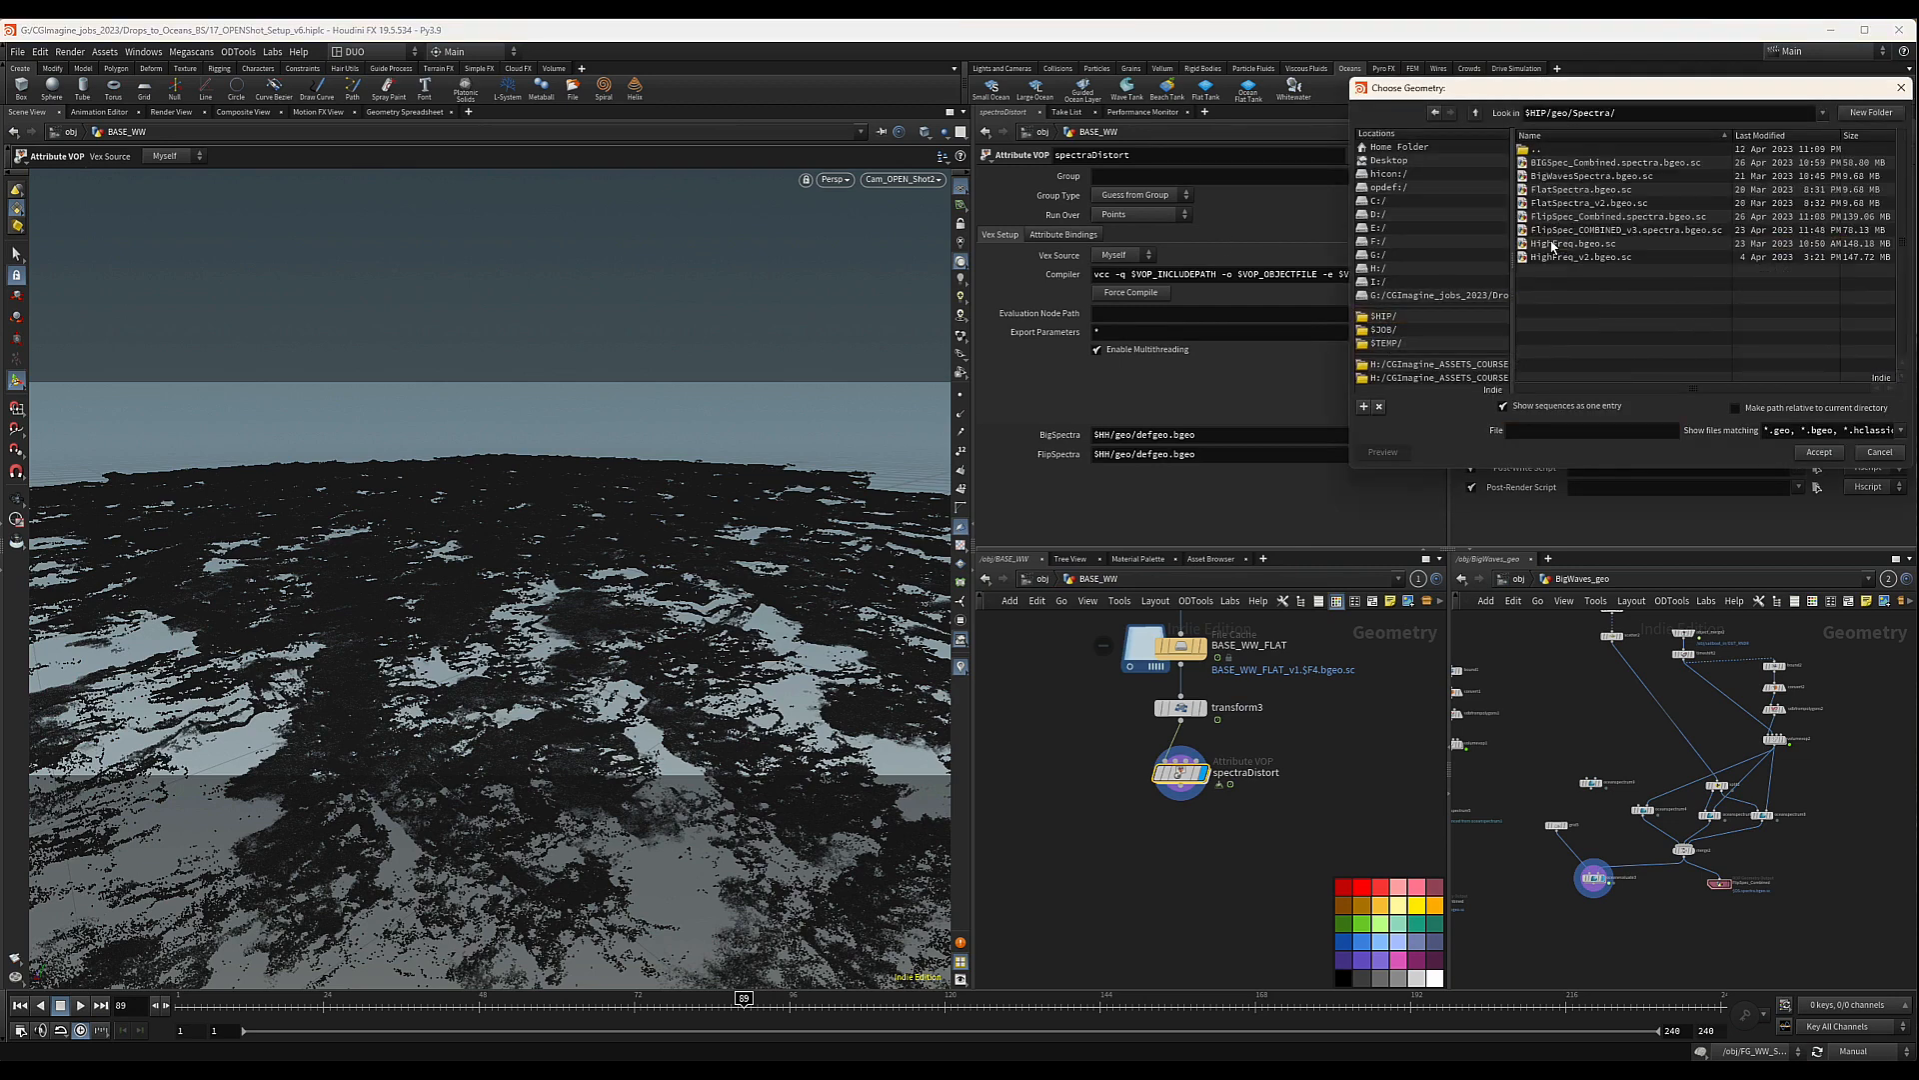
{"action": "double_click", "coordinate": [1649, 164]}
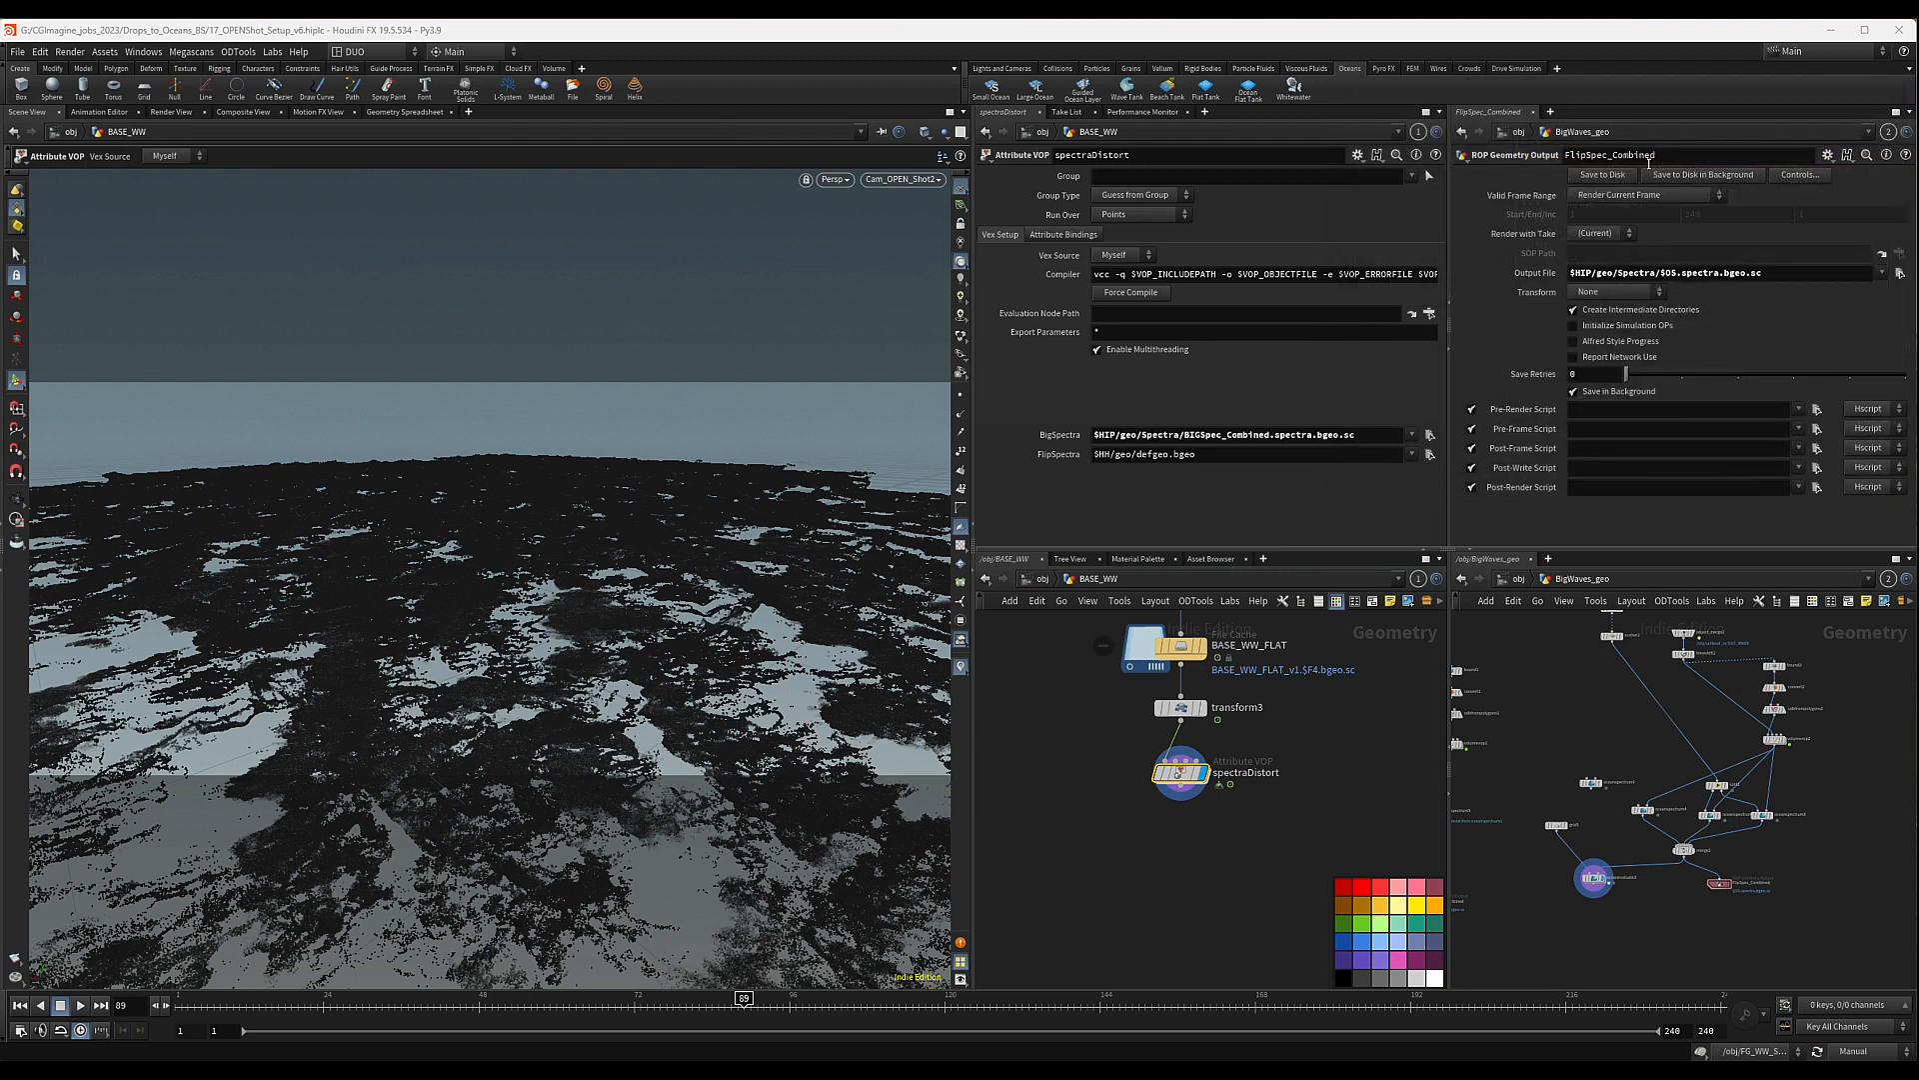
Set spectraDistort's FlipSpectra file to $HIP/geo/Spectra/FlipSpec_Combined.spectra.bgeo.sc
{"action": "left_click", "coordinate": [1430, 454]}
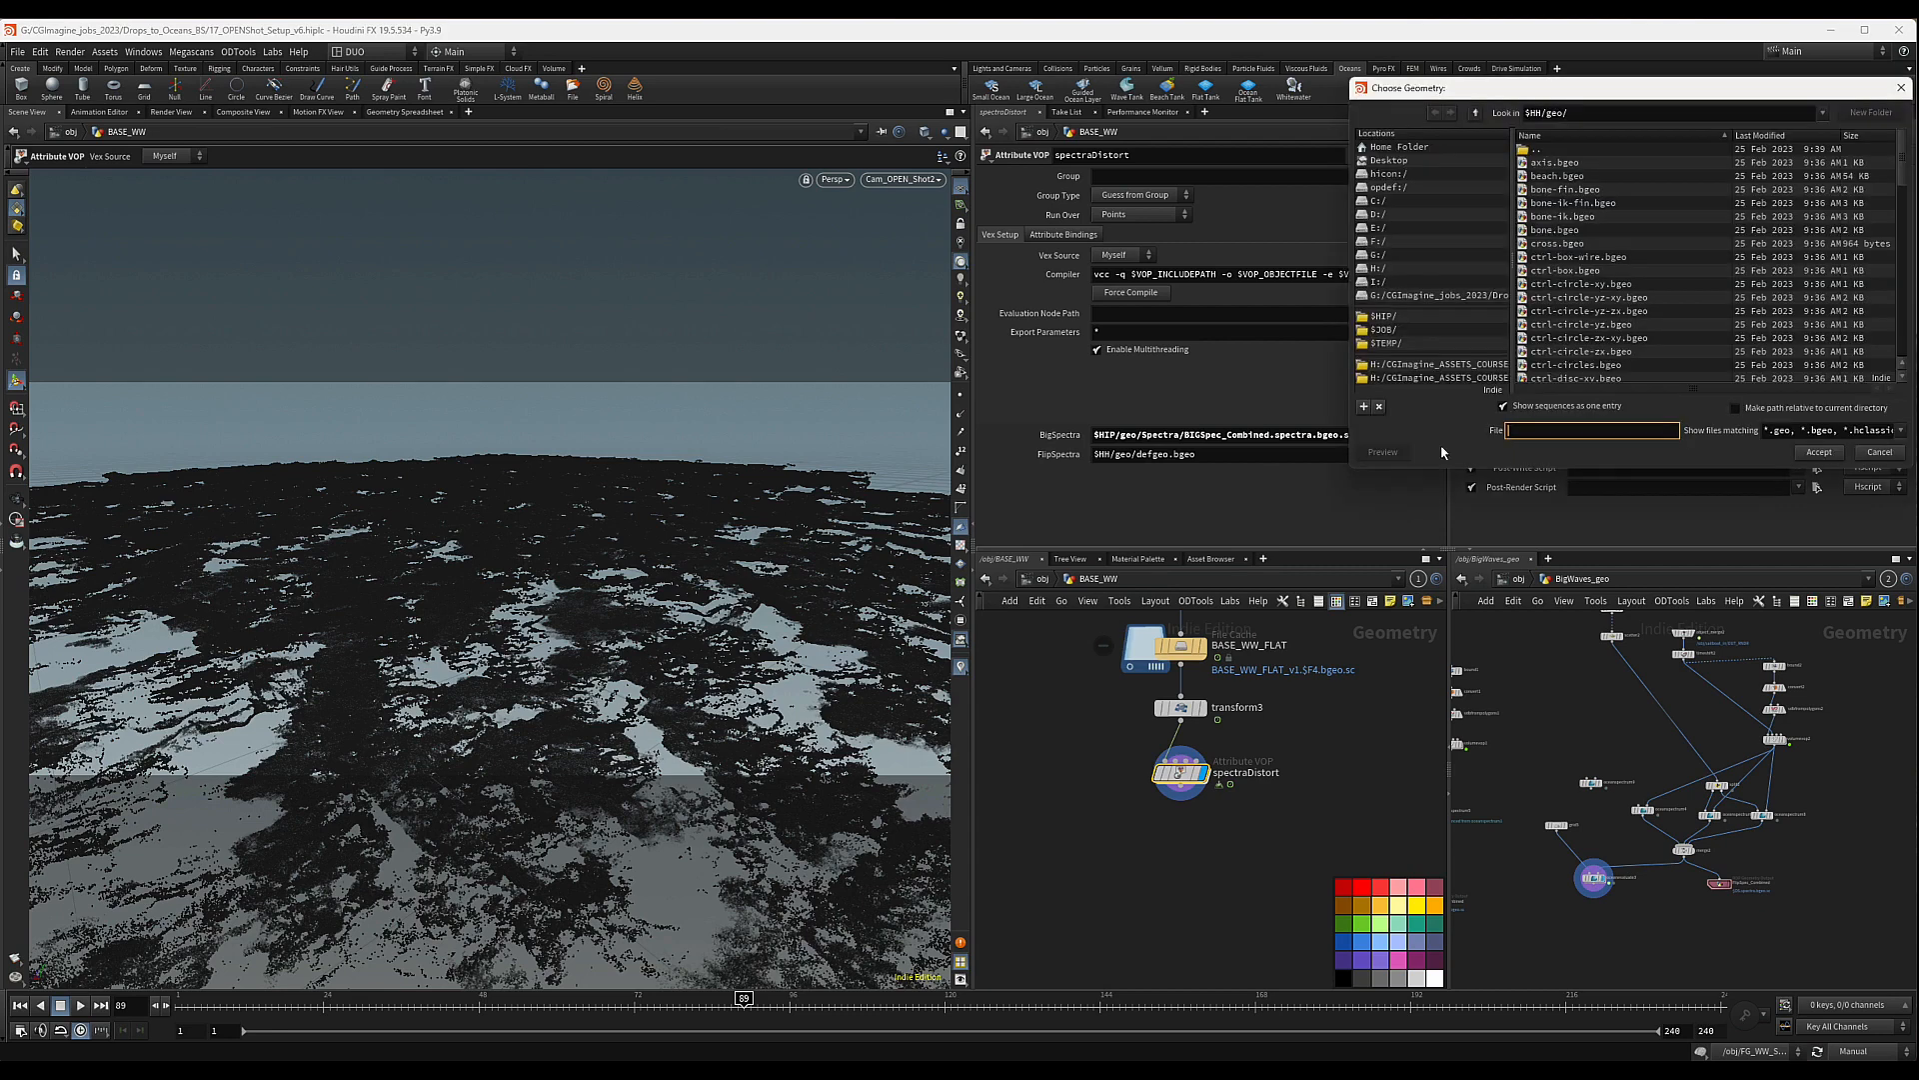
{"action": "left_click", "coordinate": [1388, 318]}
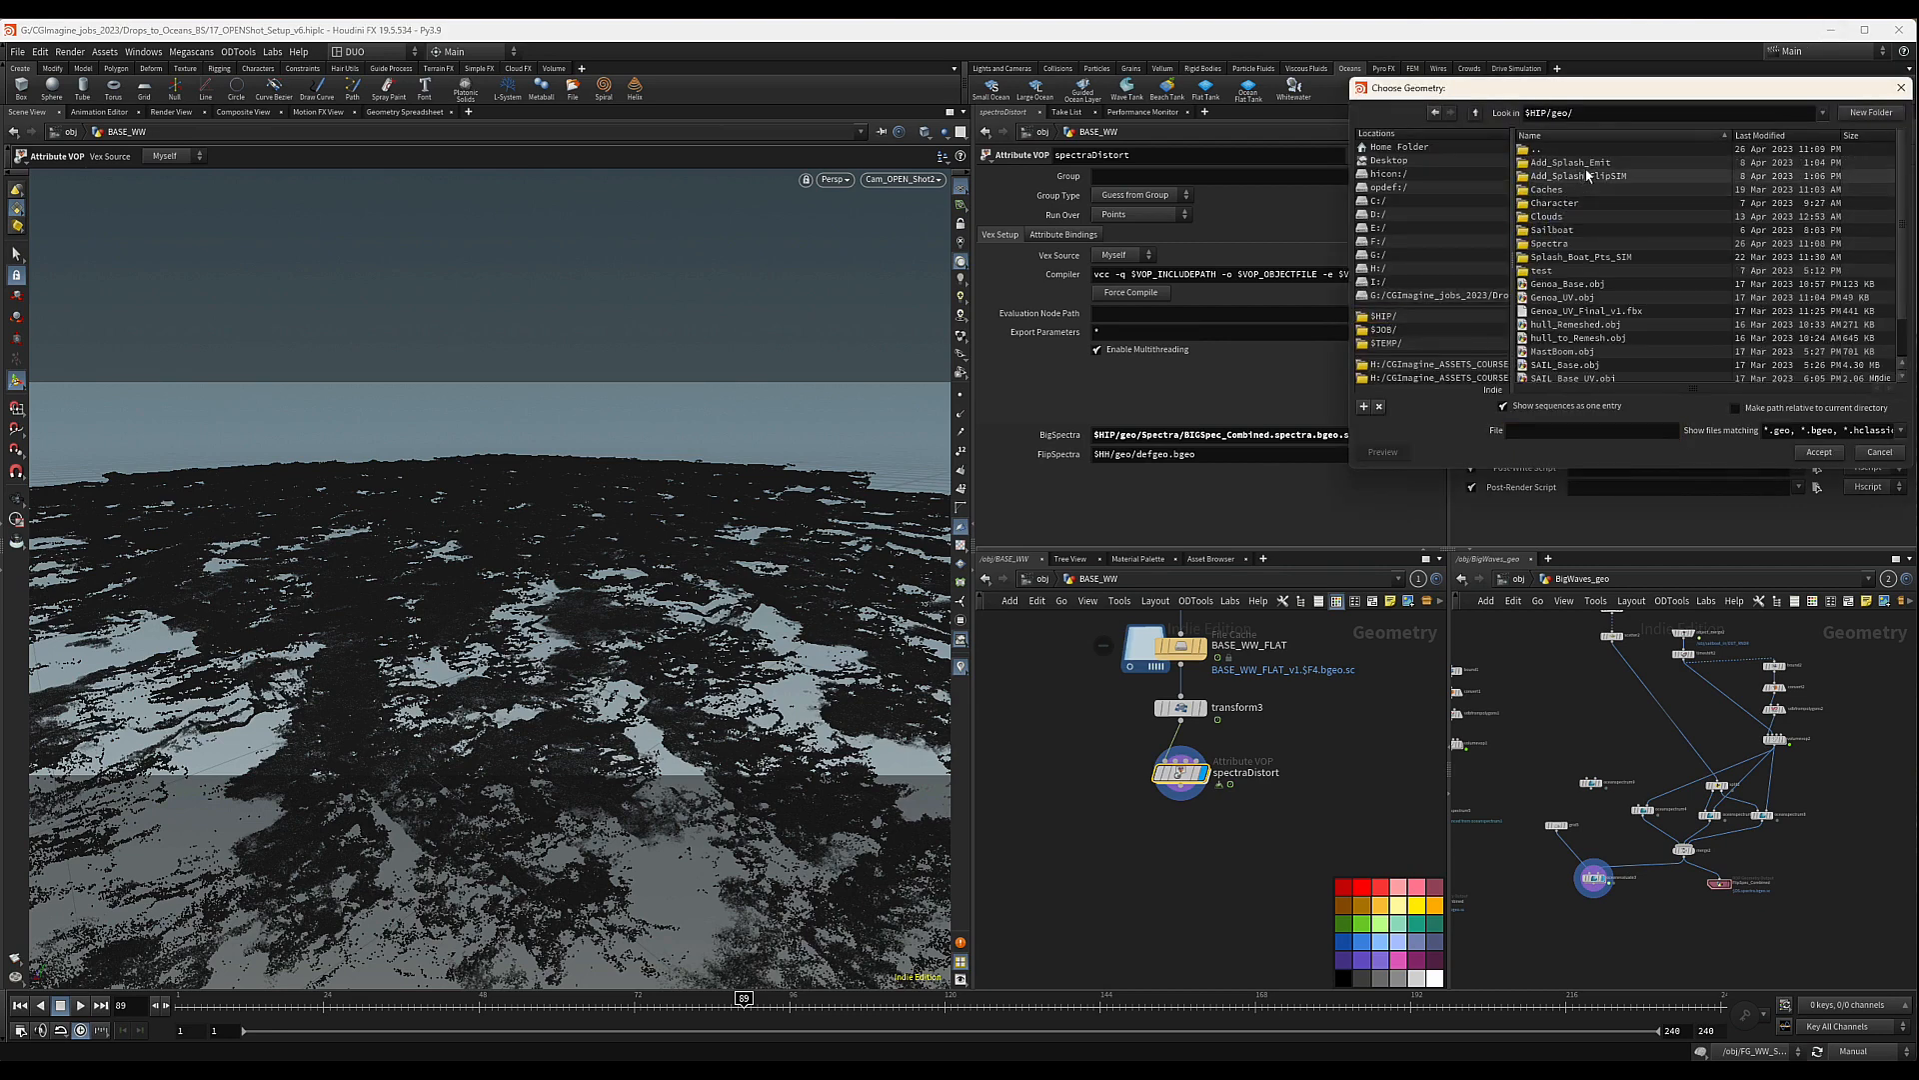
{"action": "double_click", "coordinate": [1551, 243]}
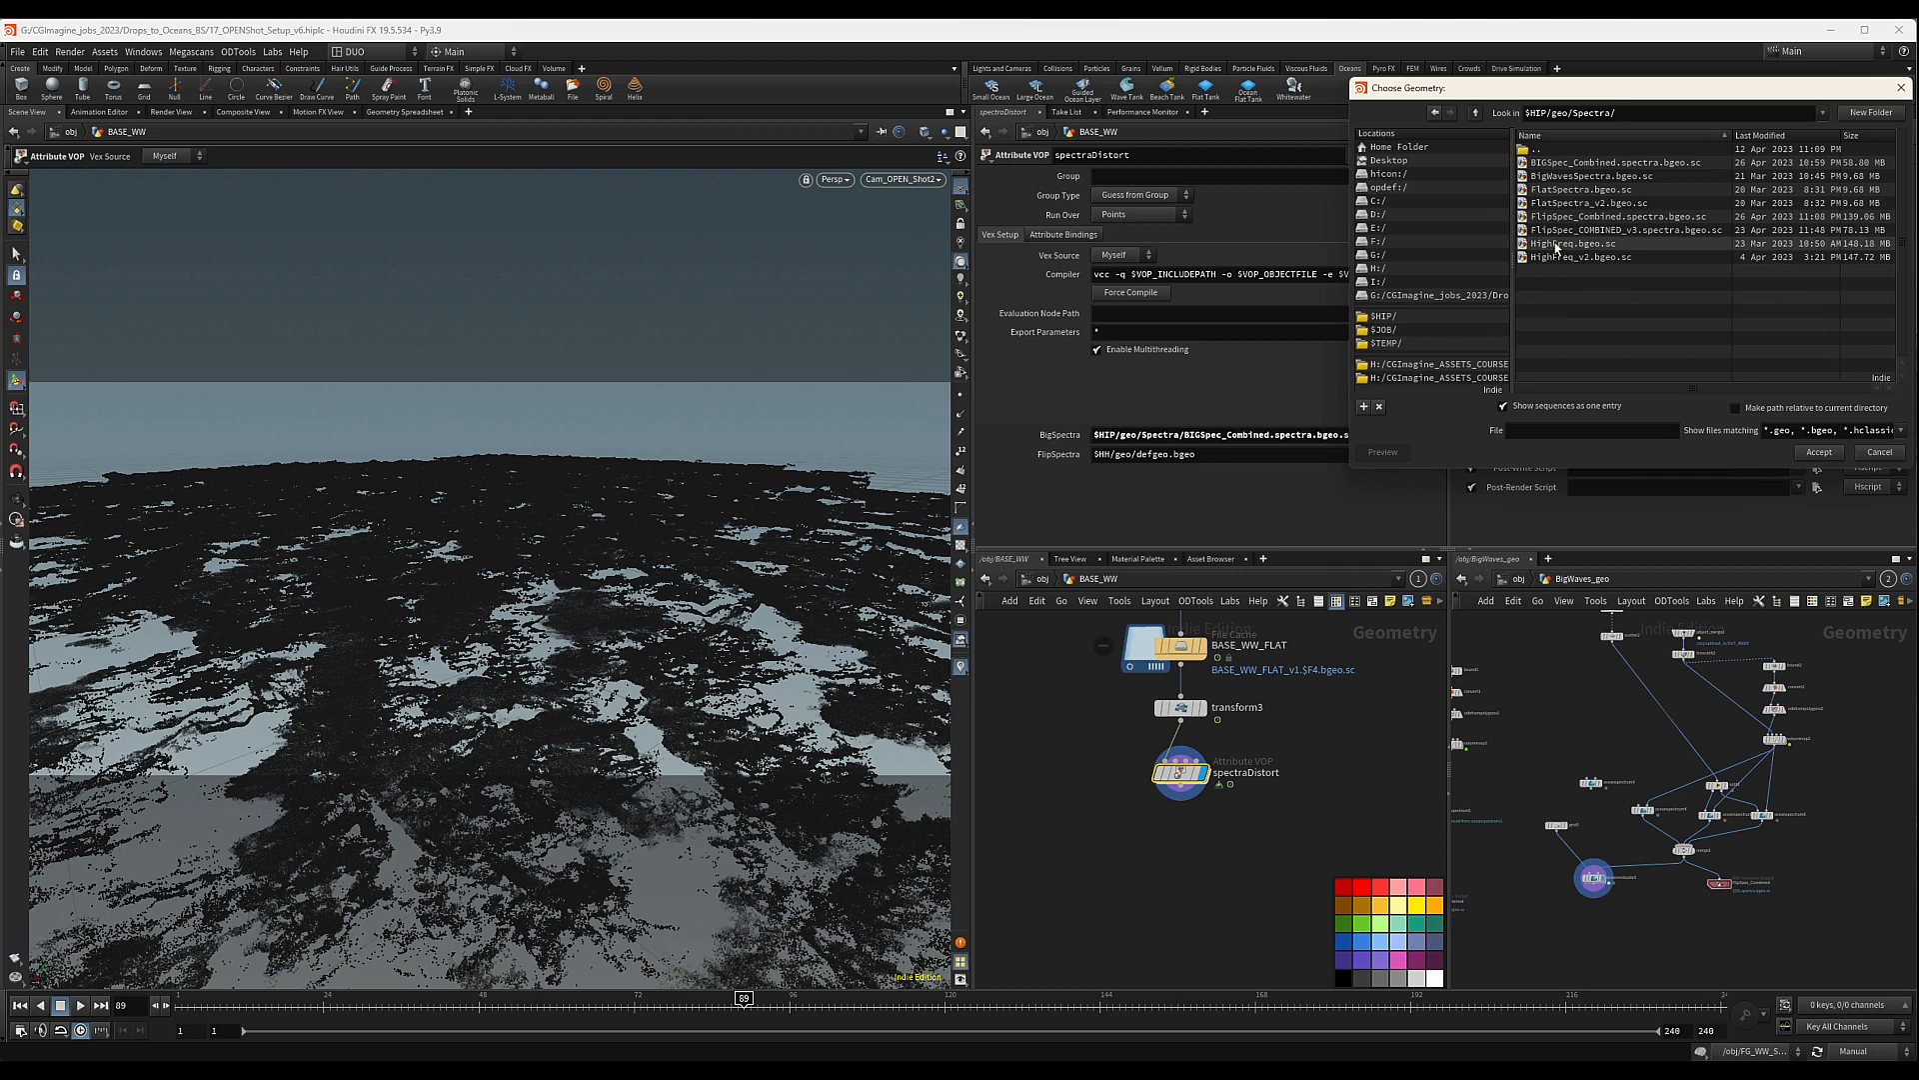
{"action": "double_click", "coordinate": [1640, 217]}
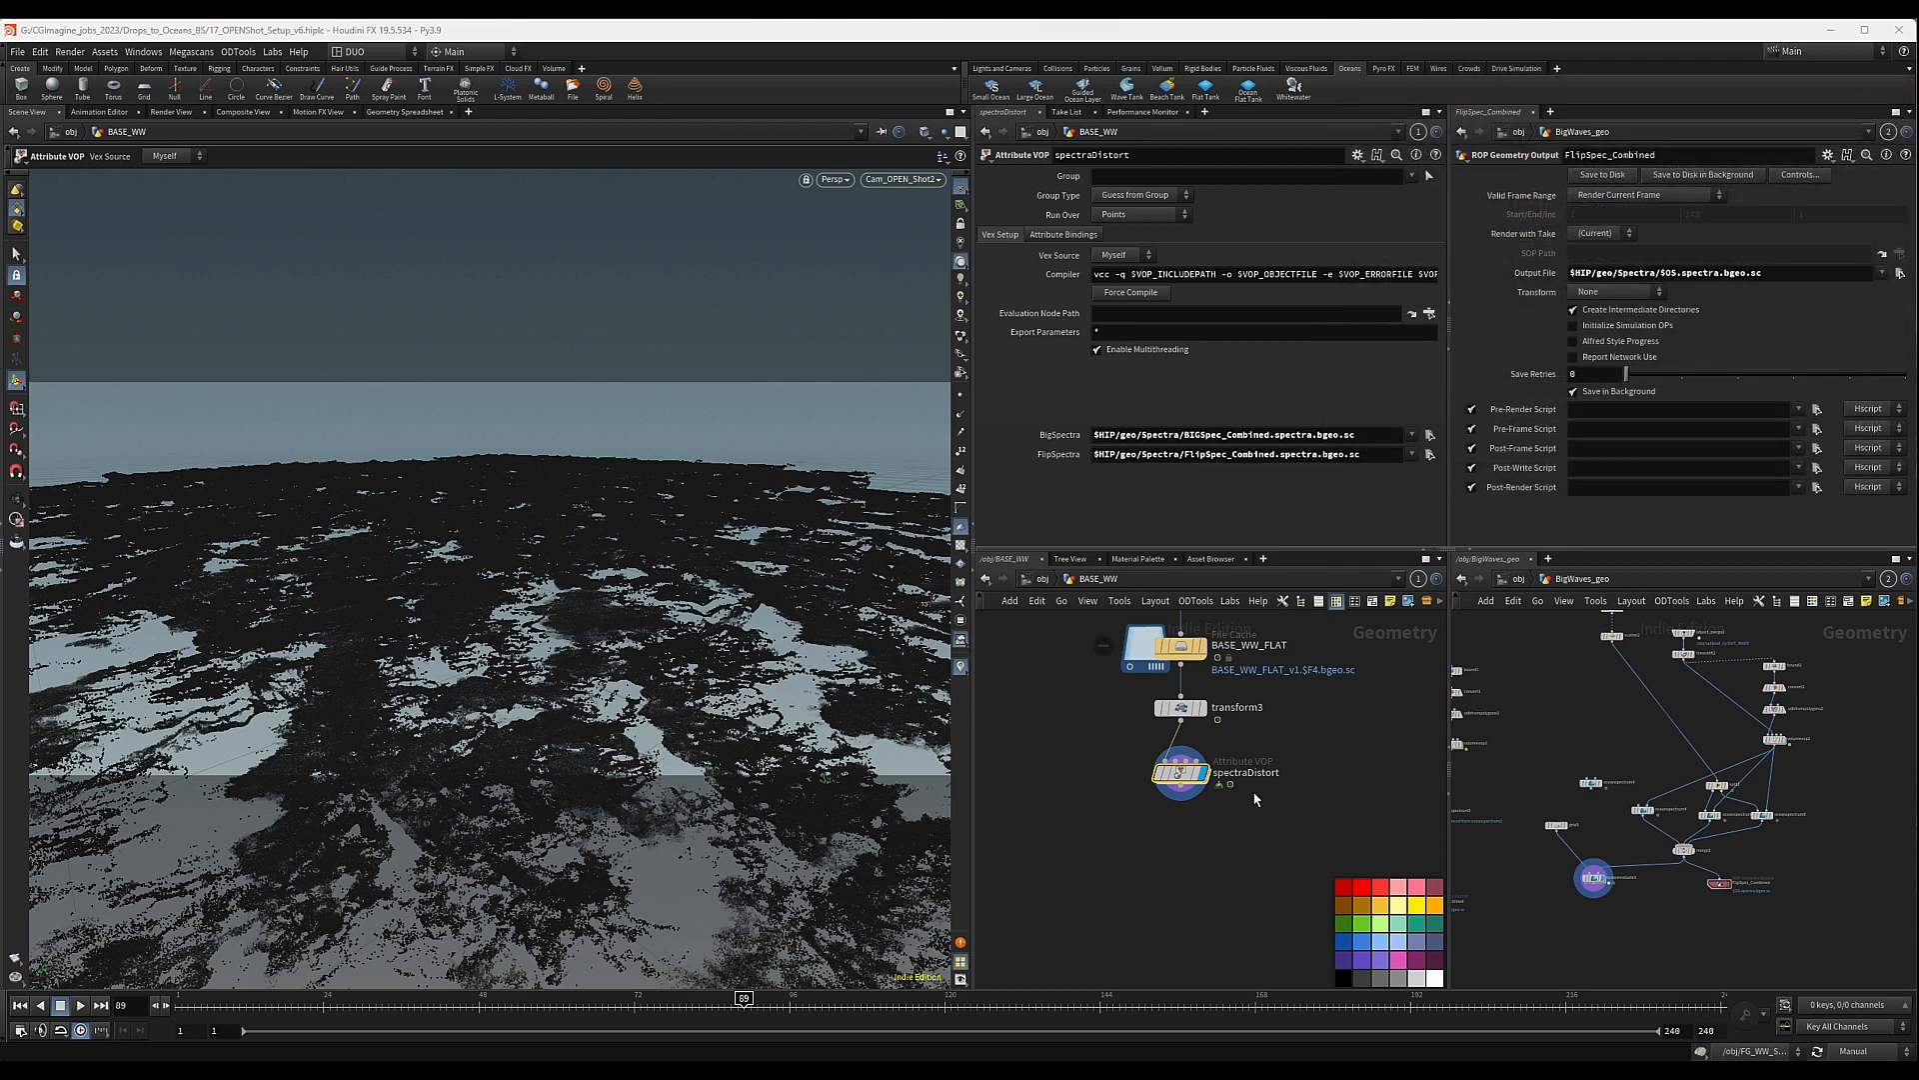
Inspect the whitewater from a higher angle and restore the Cam_OPEN_Shot2 camera view
{"action": "middle_click_drag", "start_coordinate": [1257, 799], "coordinate": [1299, 796]}
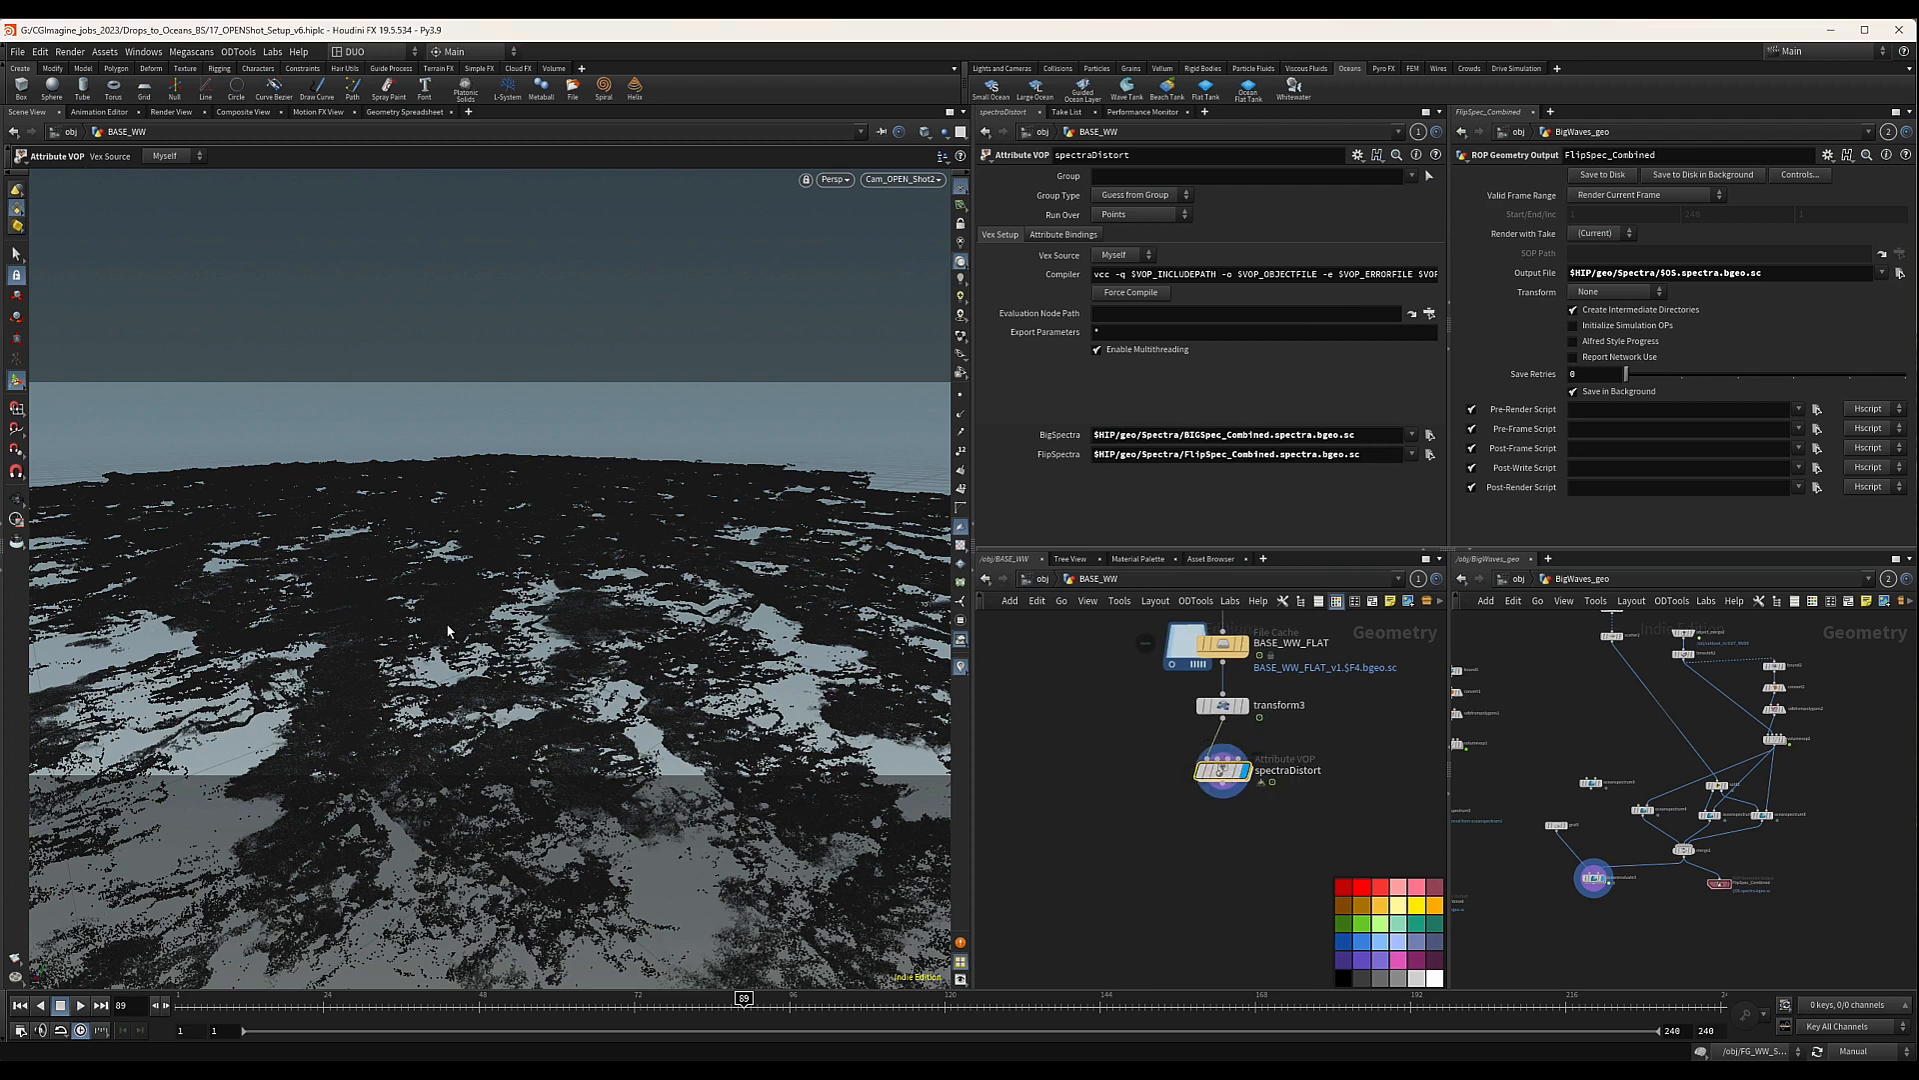
{"action": "left_click_drag", "start_coordinate": [463, 658], "coordinate": [608, 636], "text": "alt"}
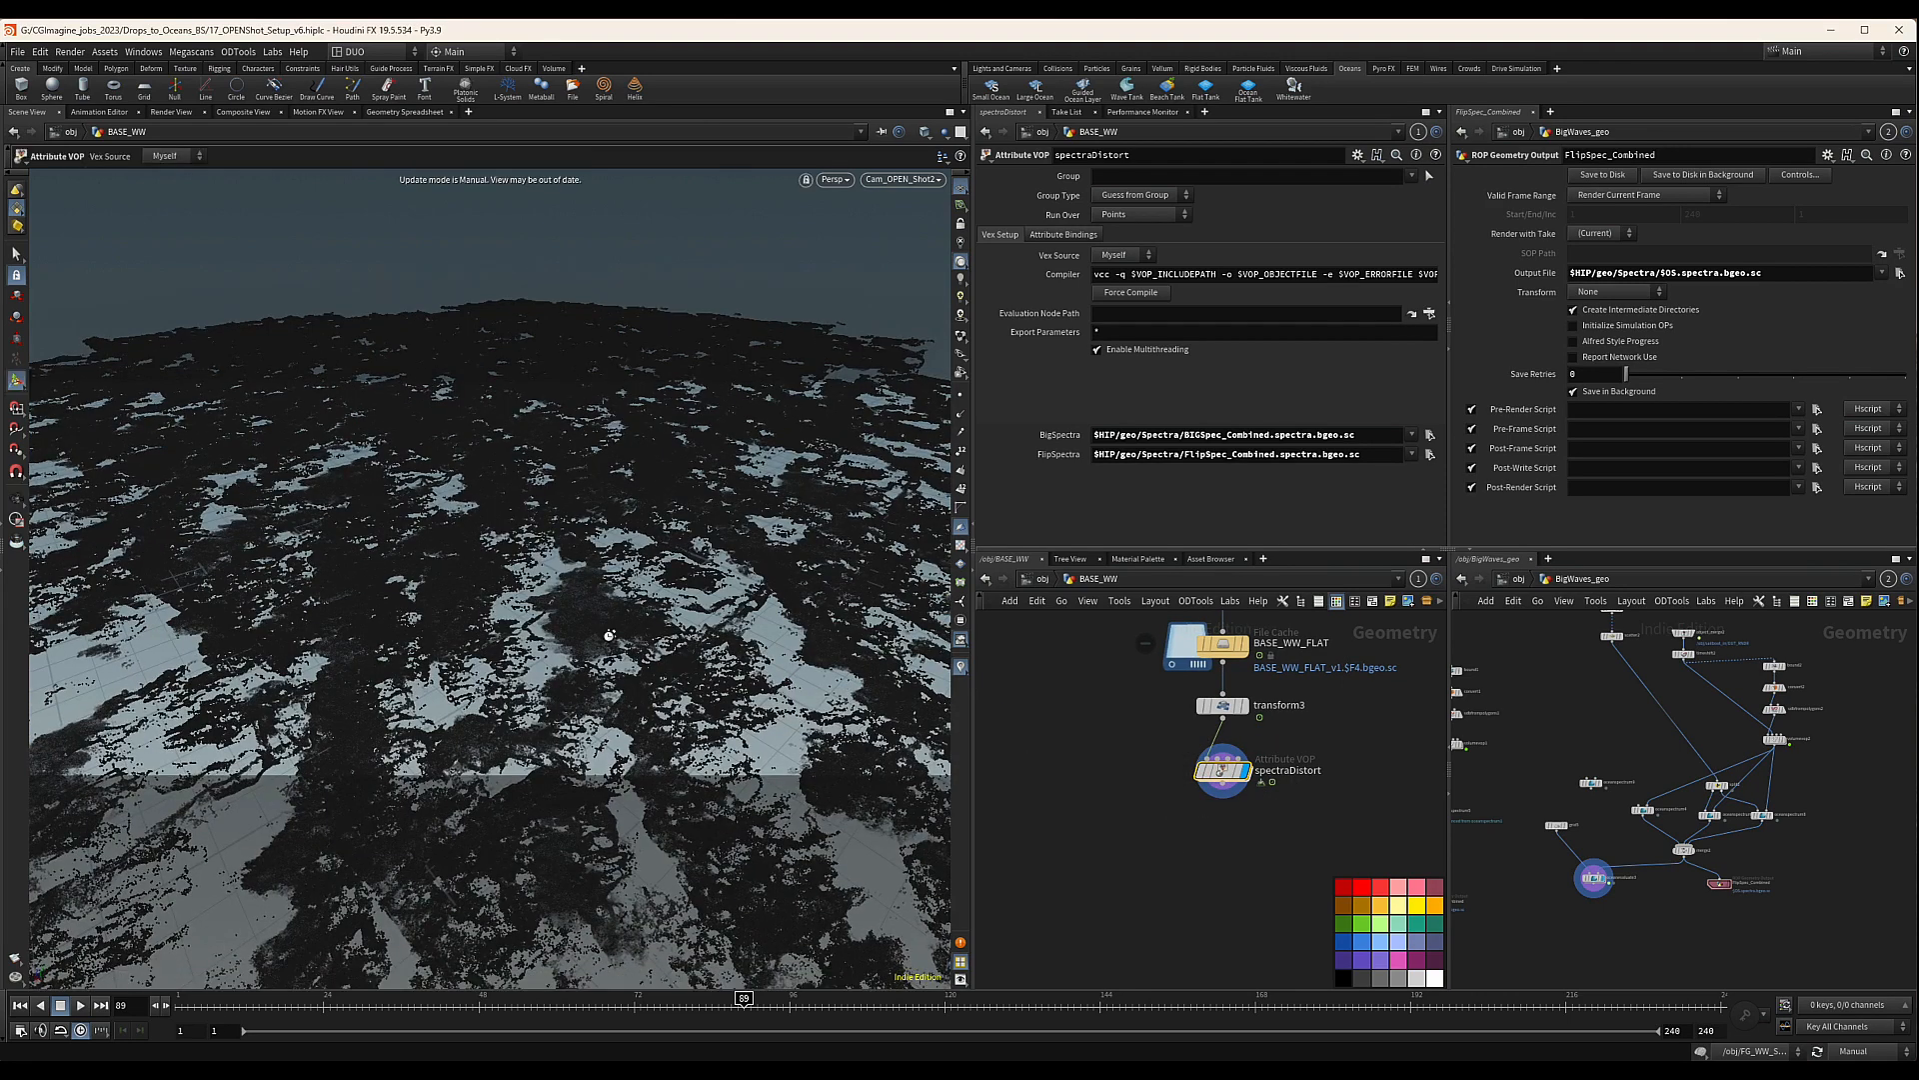
{"action": "left_click", "coordinate": [920, 179]}
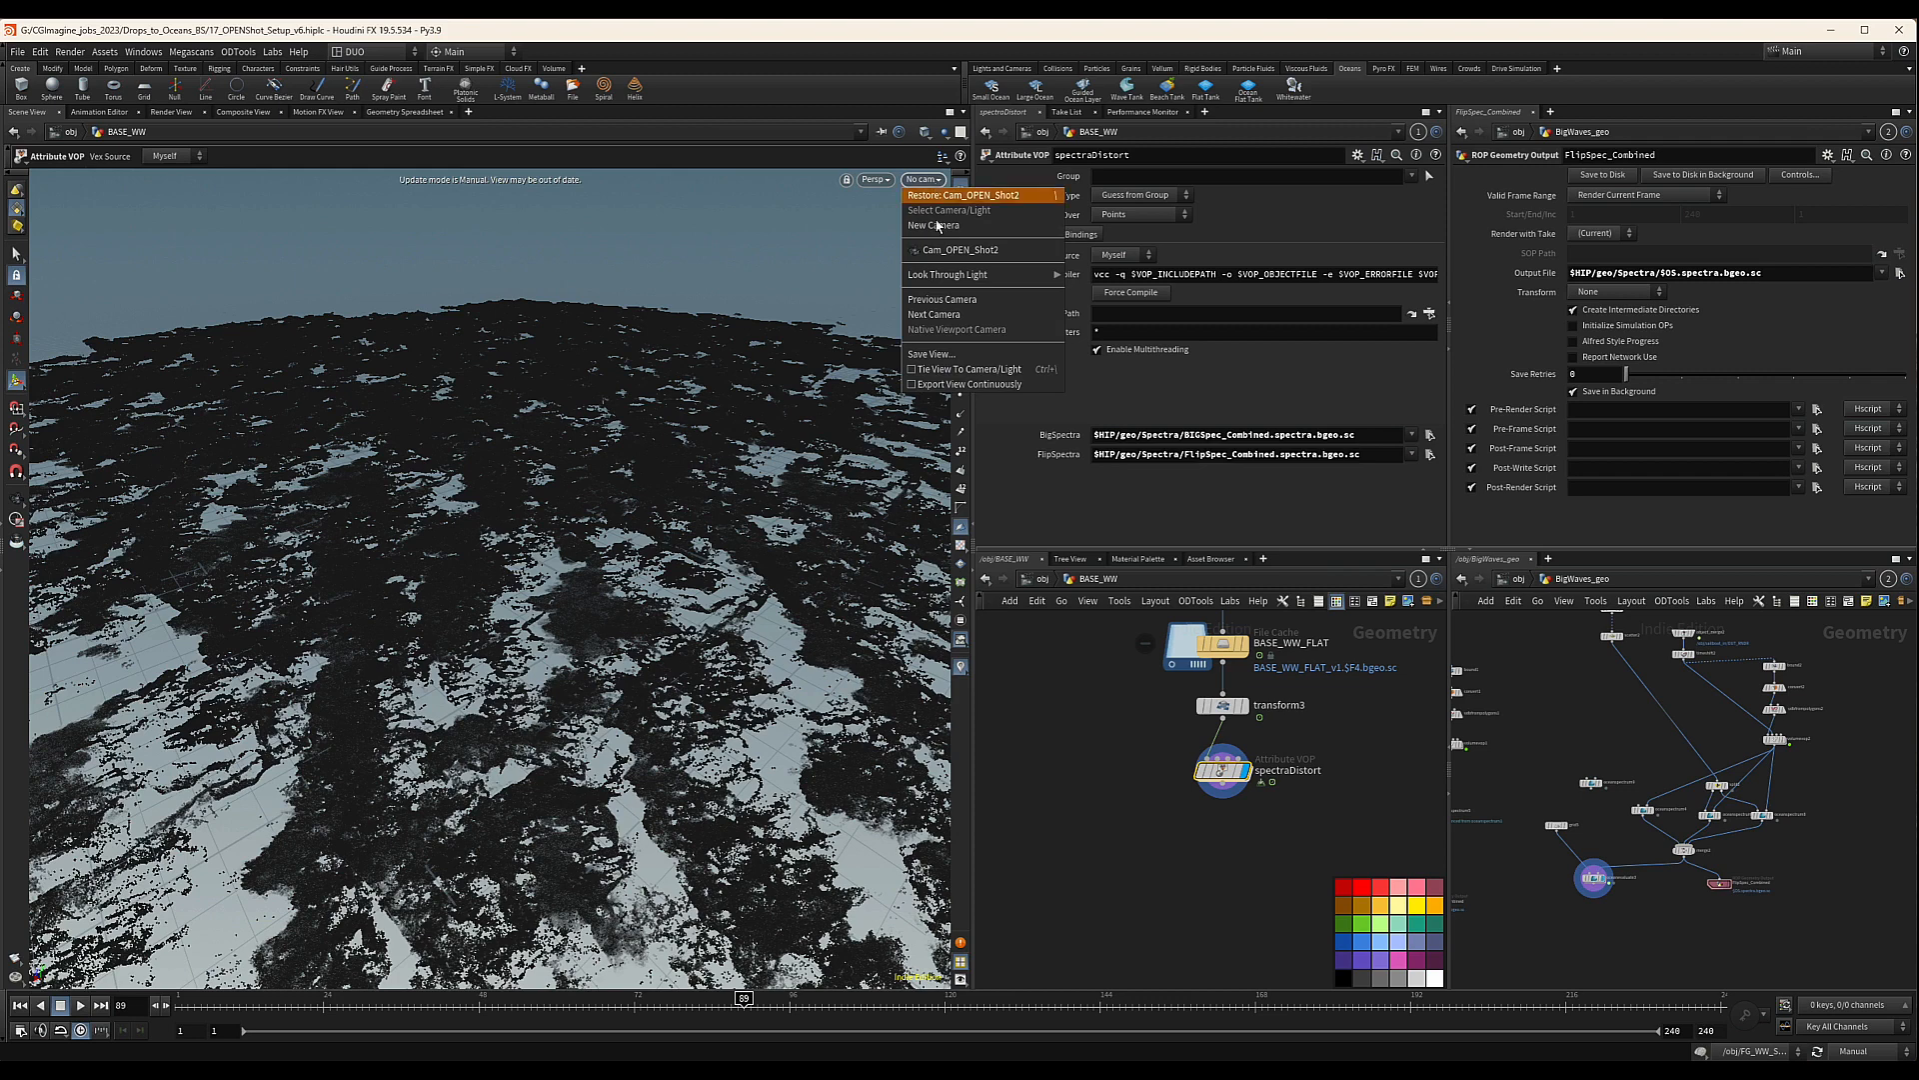
{"action": "left_click", "coordinate": [943, 251]}
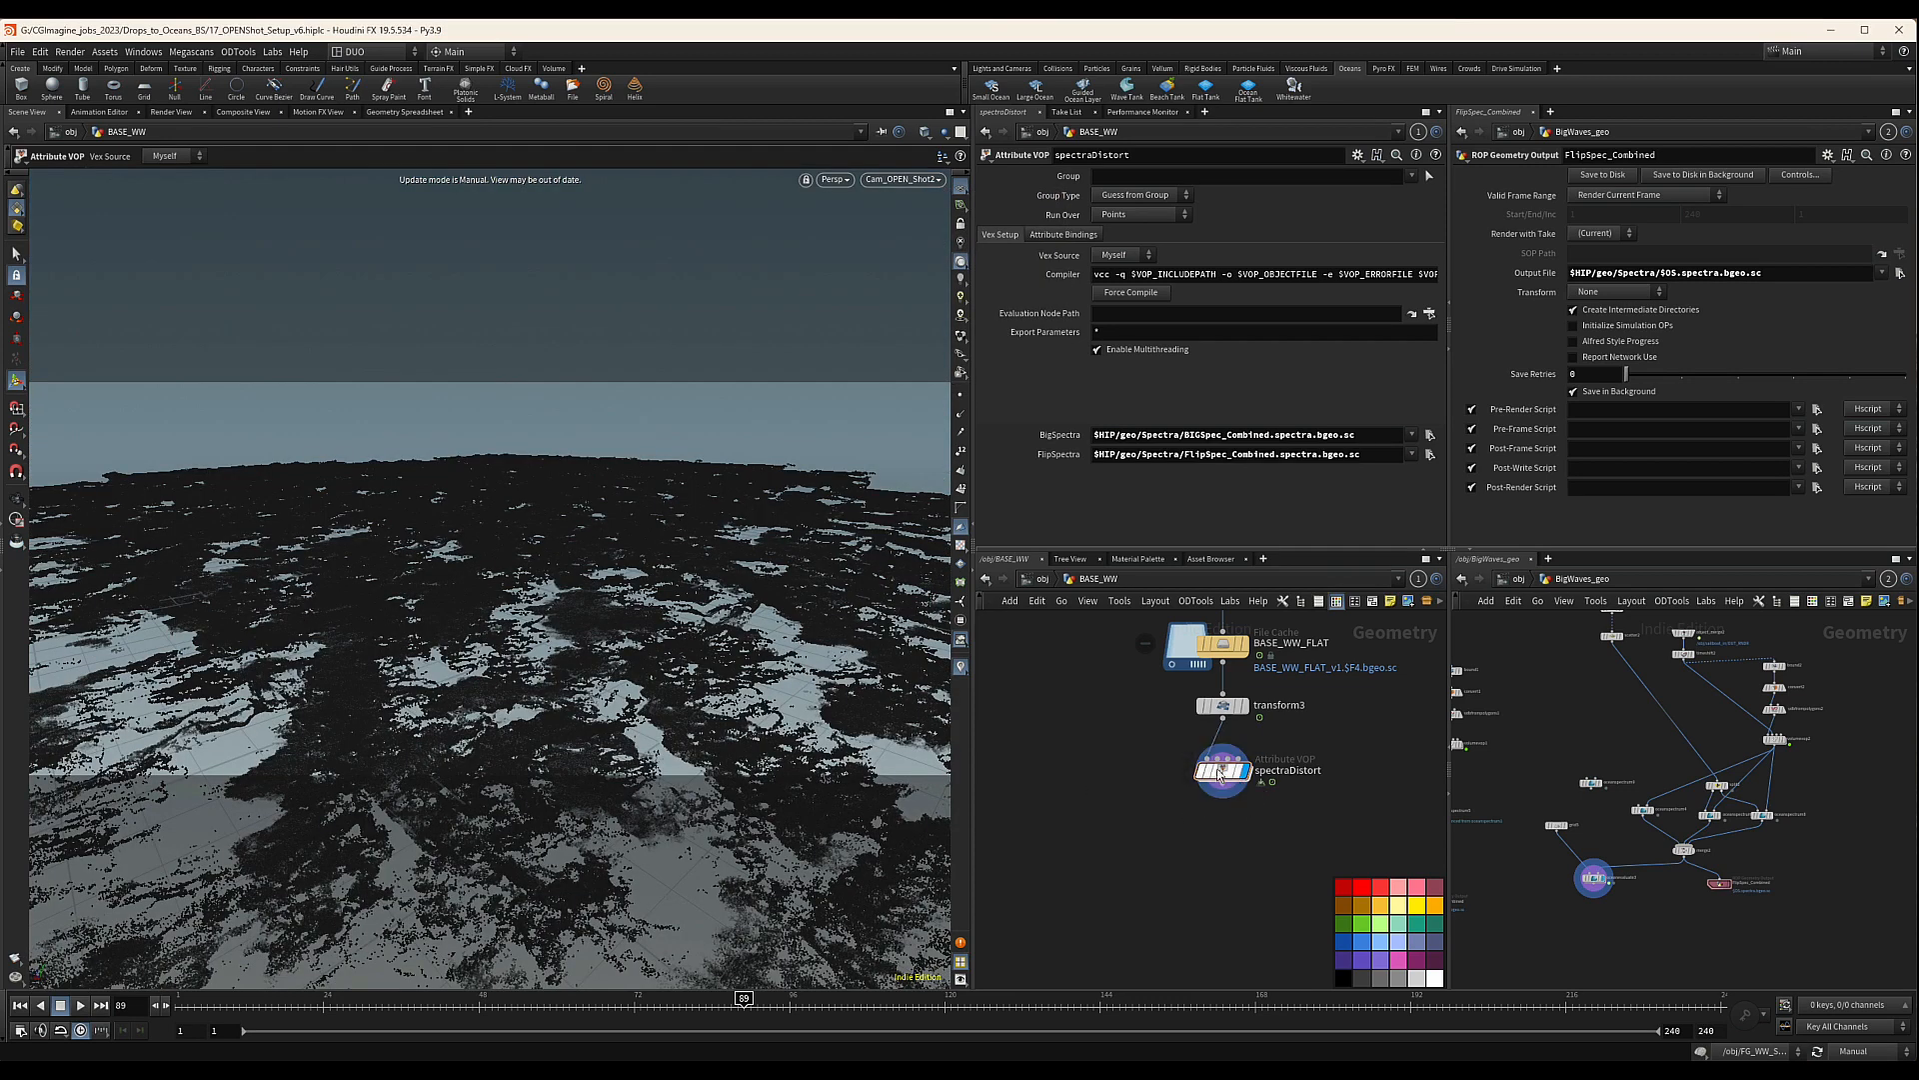
{"action": "key", "text": "Escape"}
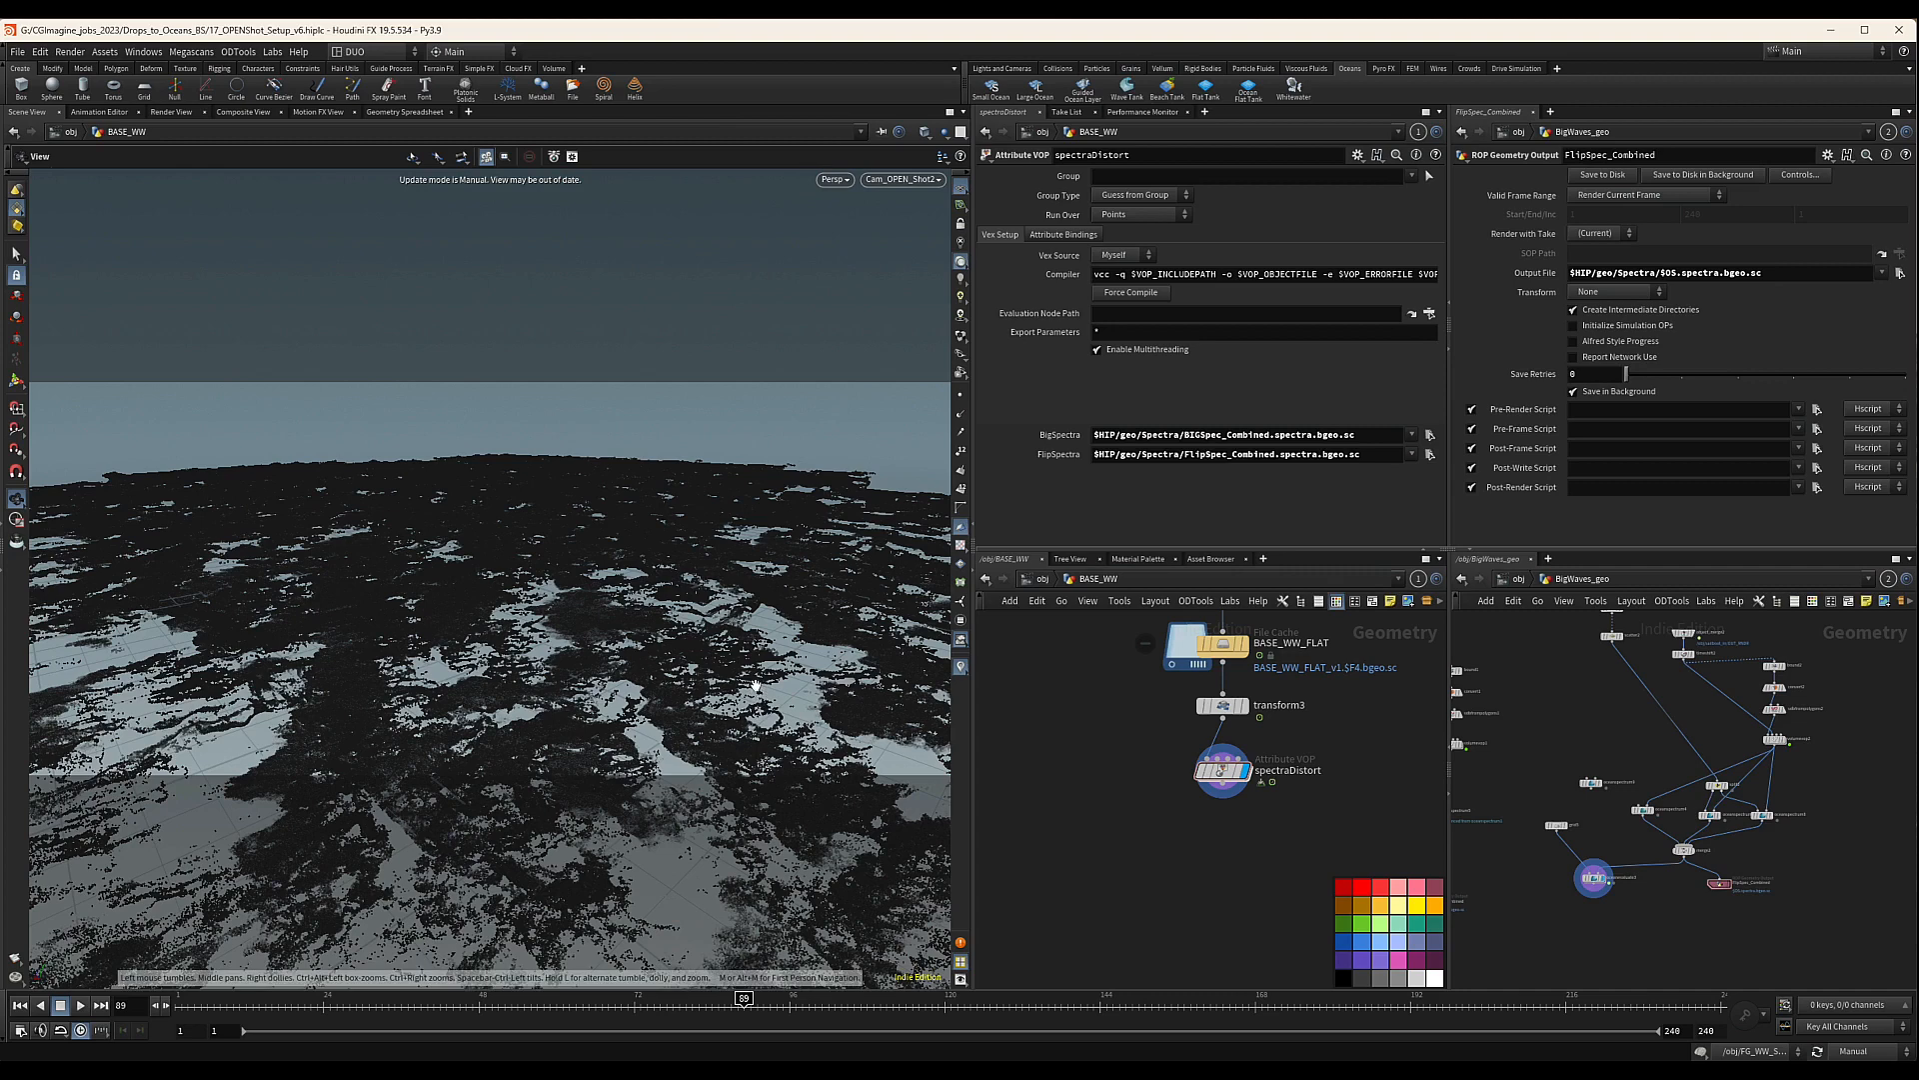
Inspect the distorted whitewater outside the camera view from a low and a higher angle
{"action": "left_click_drag", "start_coordinate": [755, 686], "coordinate": [706, 630]}
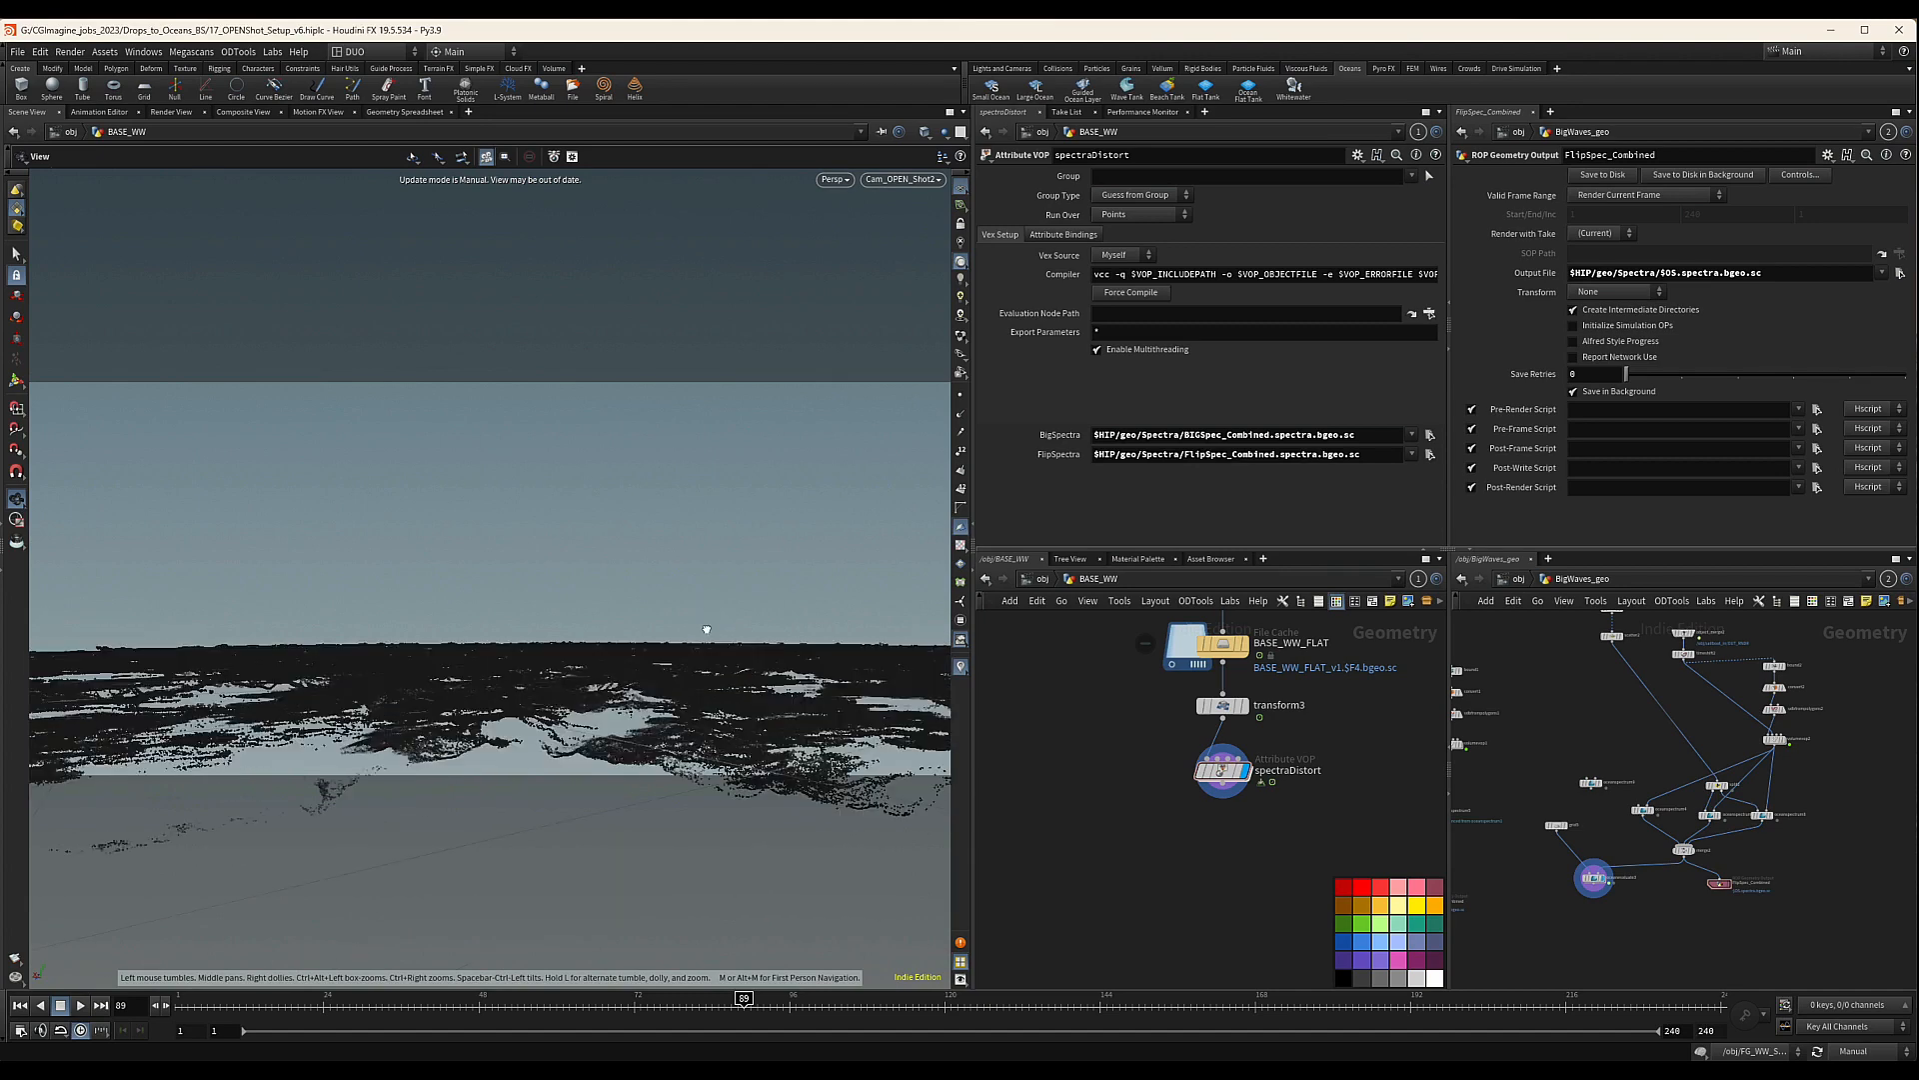
{"action": "scroll", "coordinate": [1174, 815], "scroll_direction": "down", "scroll_amount": 3}
{"action": "scroll", "coordinate": [1237, 803], "scroll_direction": "up", "scroll_amount": 1}
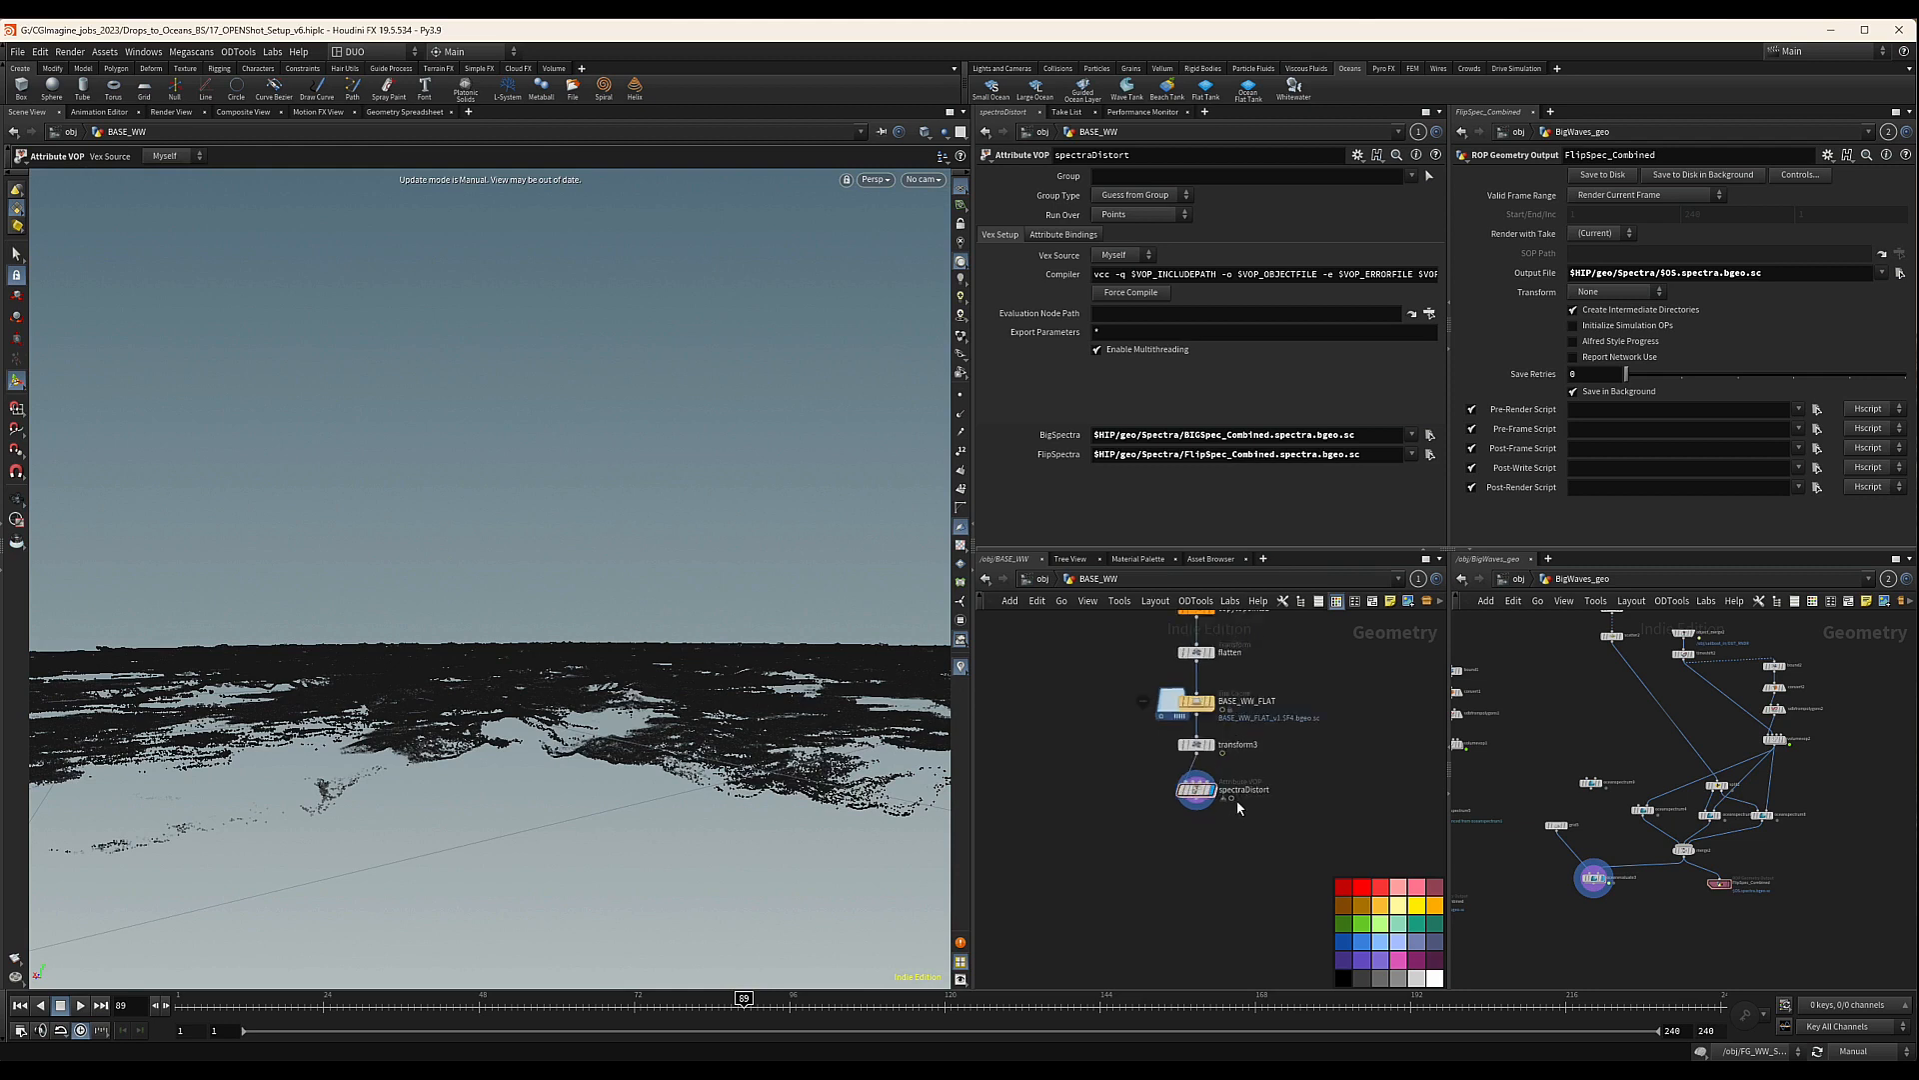
{"action": "scroll", "coordinate": [1138, 812], "scroll_direction": "up", "scroll_amount": 2}
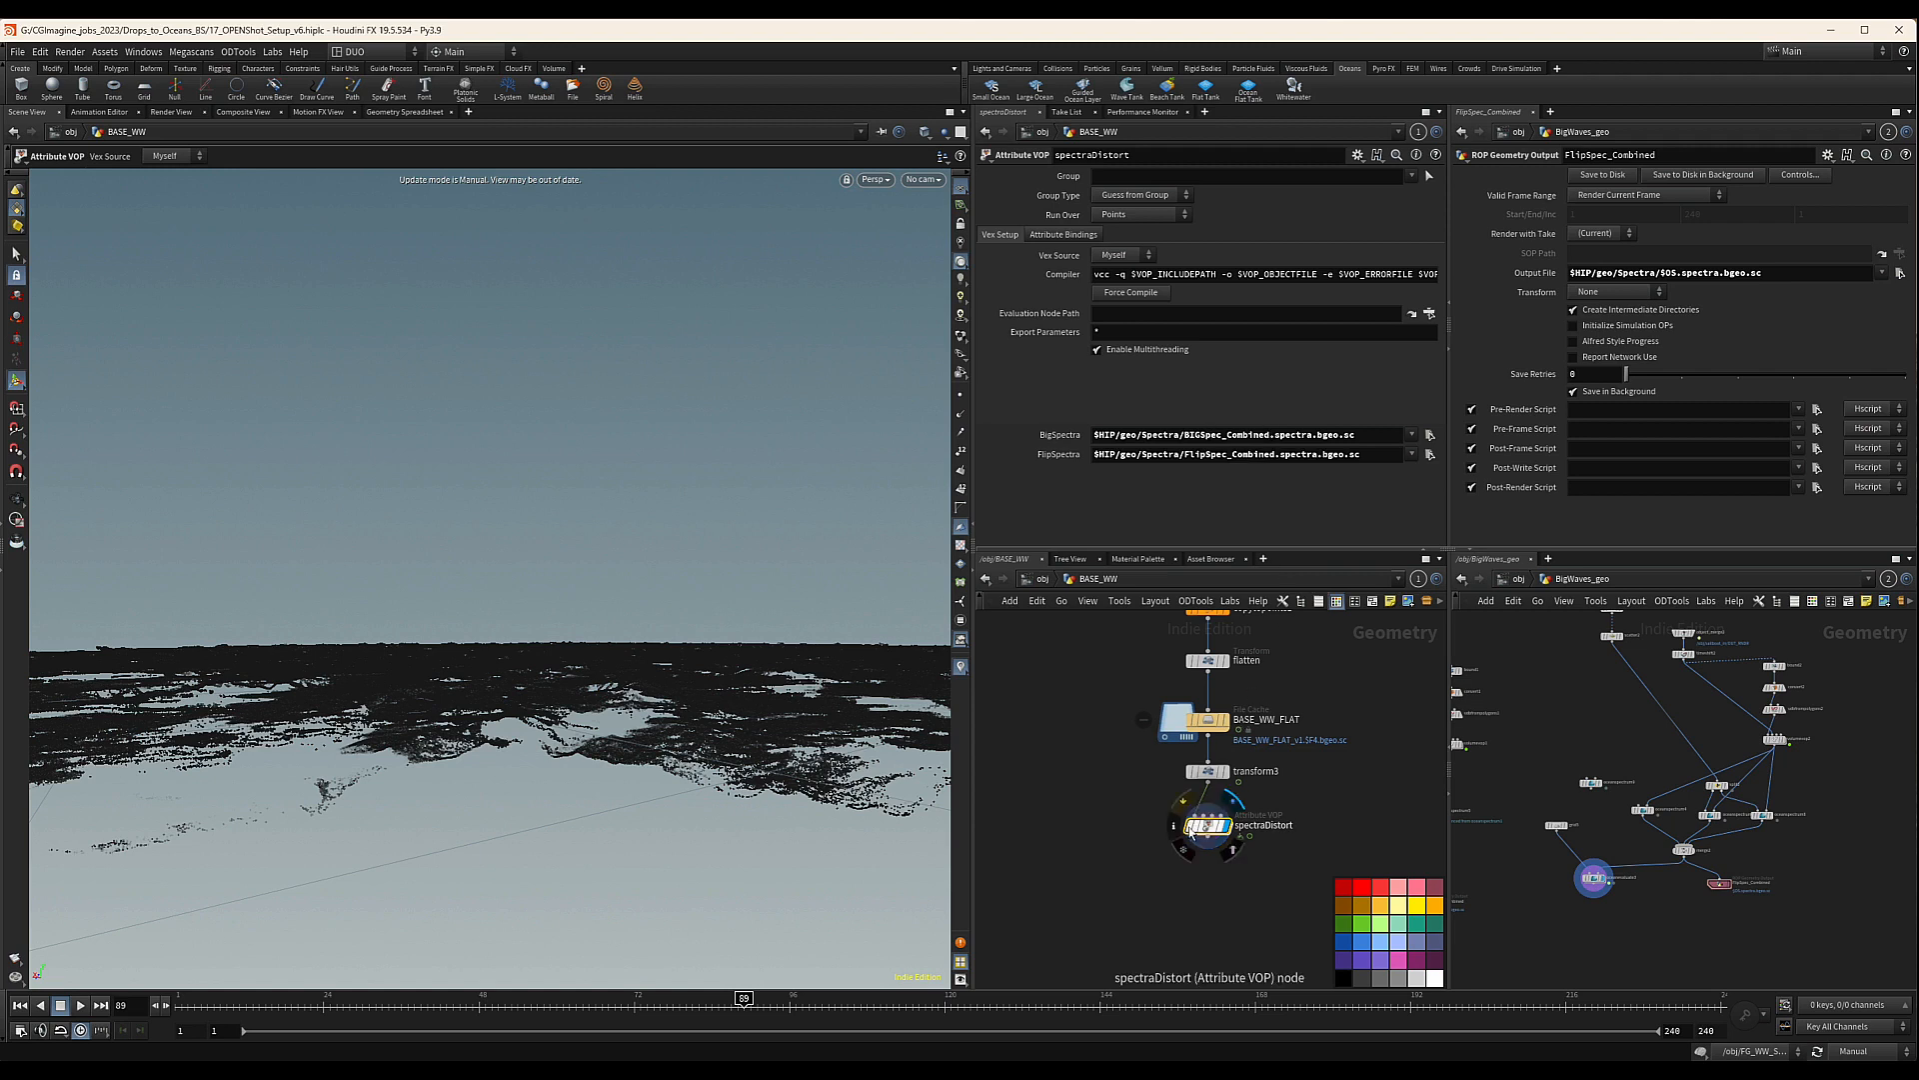
{"action": "key", "text": "Escape"}
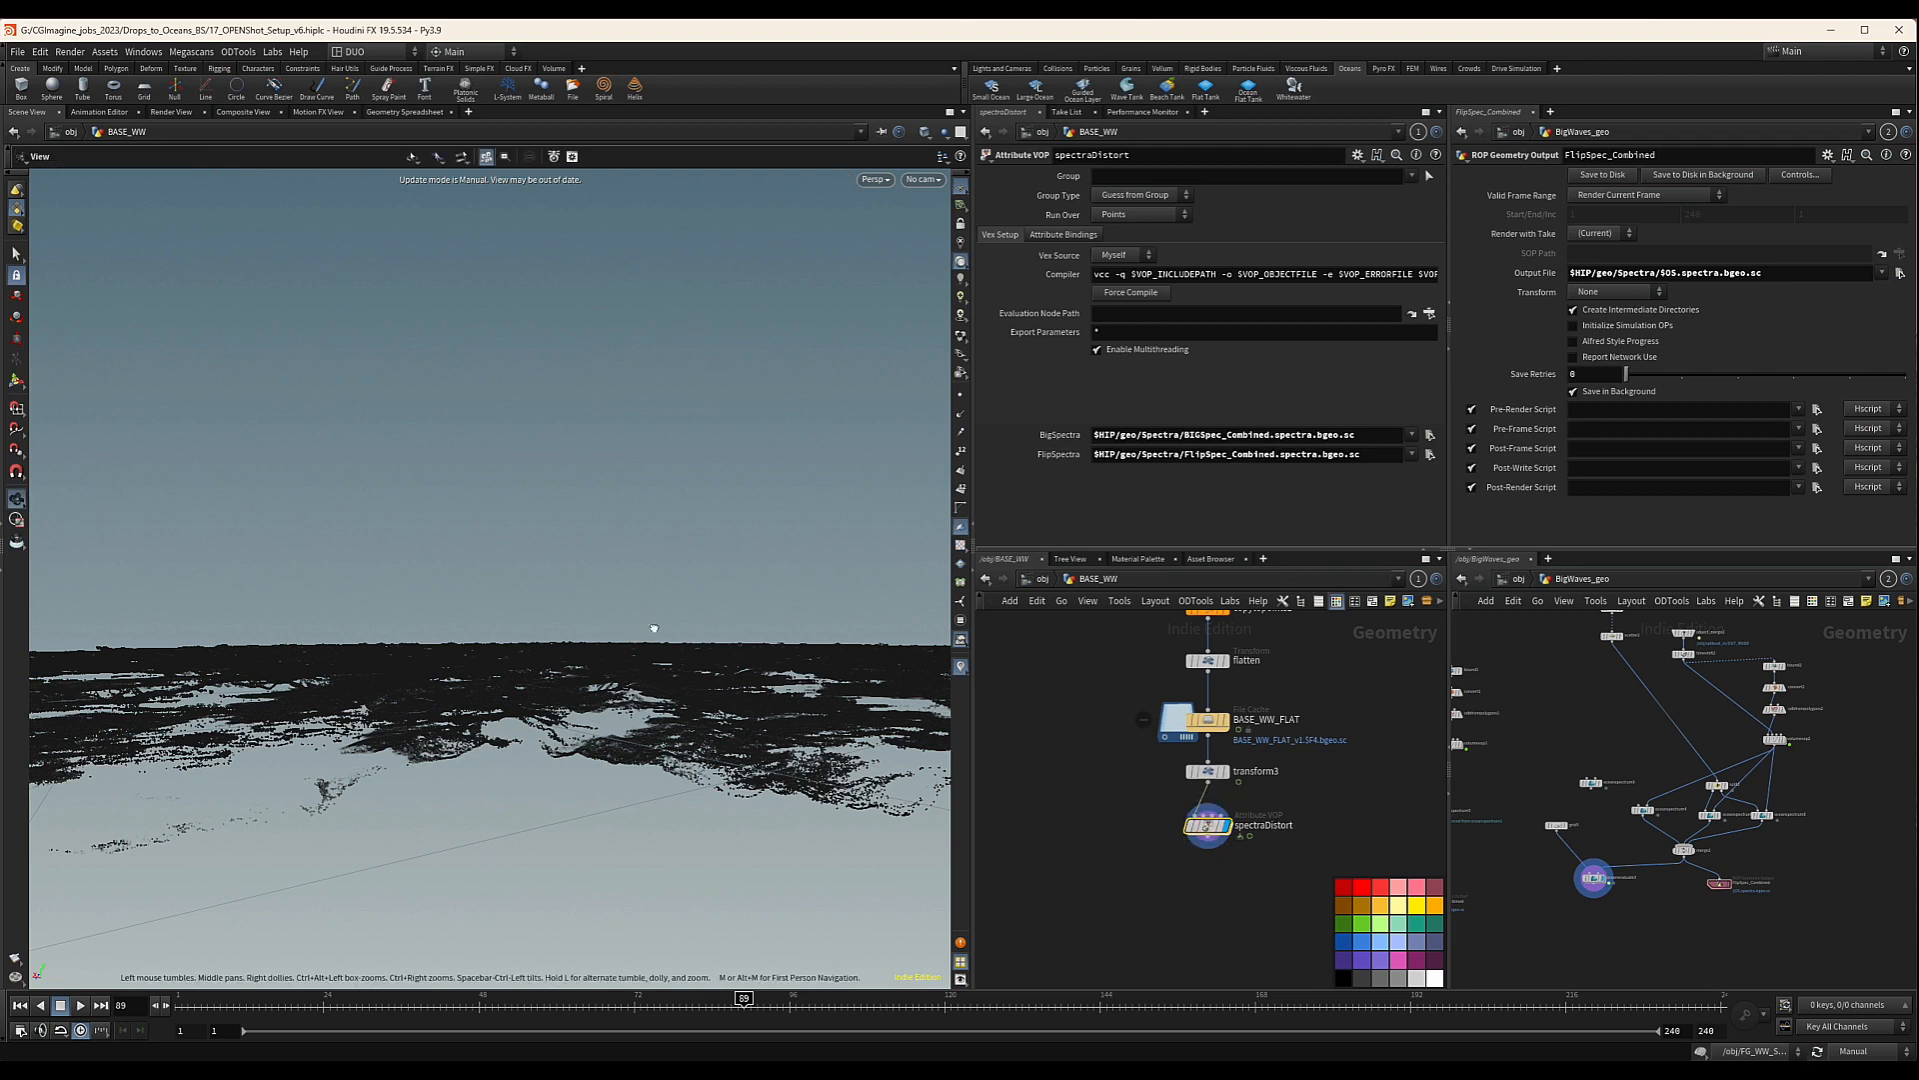
{"action": "left_click_drag", "start_coordinate": [656, 634], "coordinate": [656, 680]}
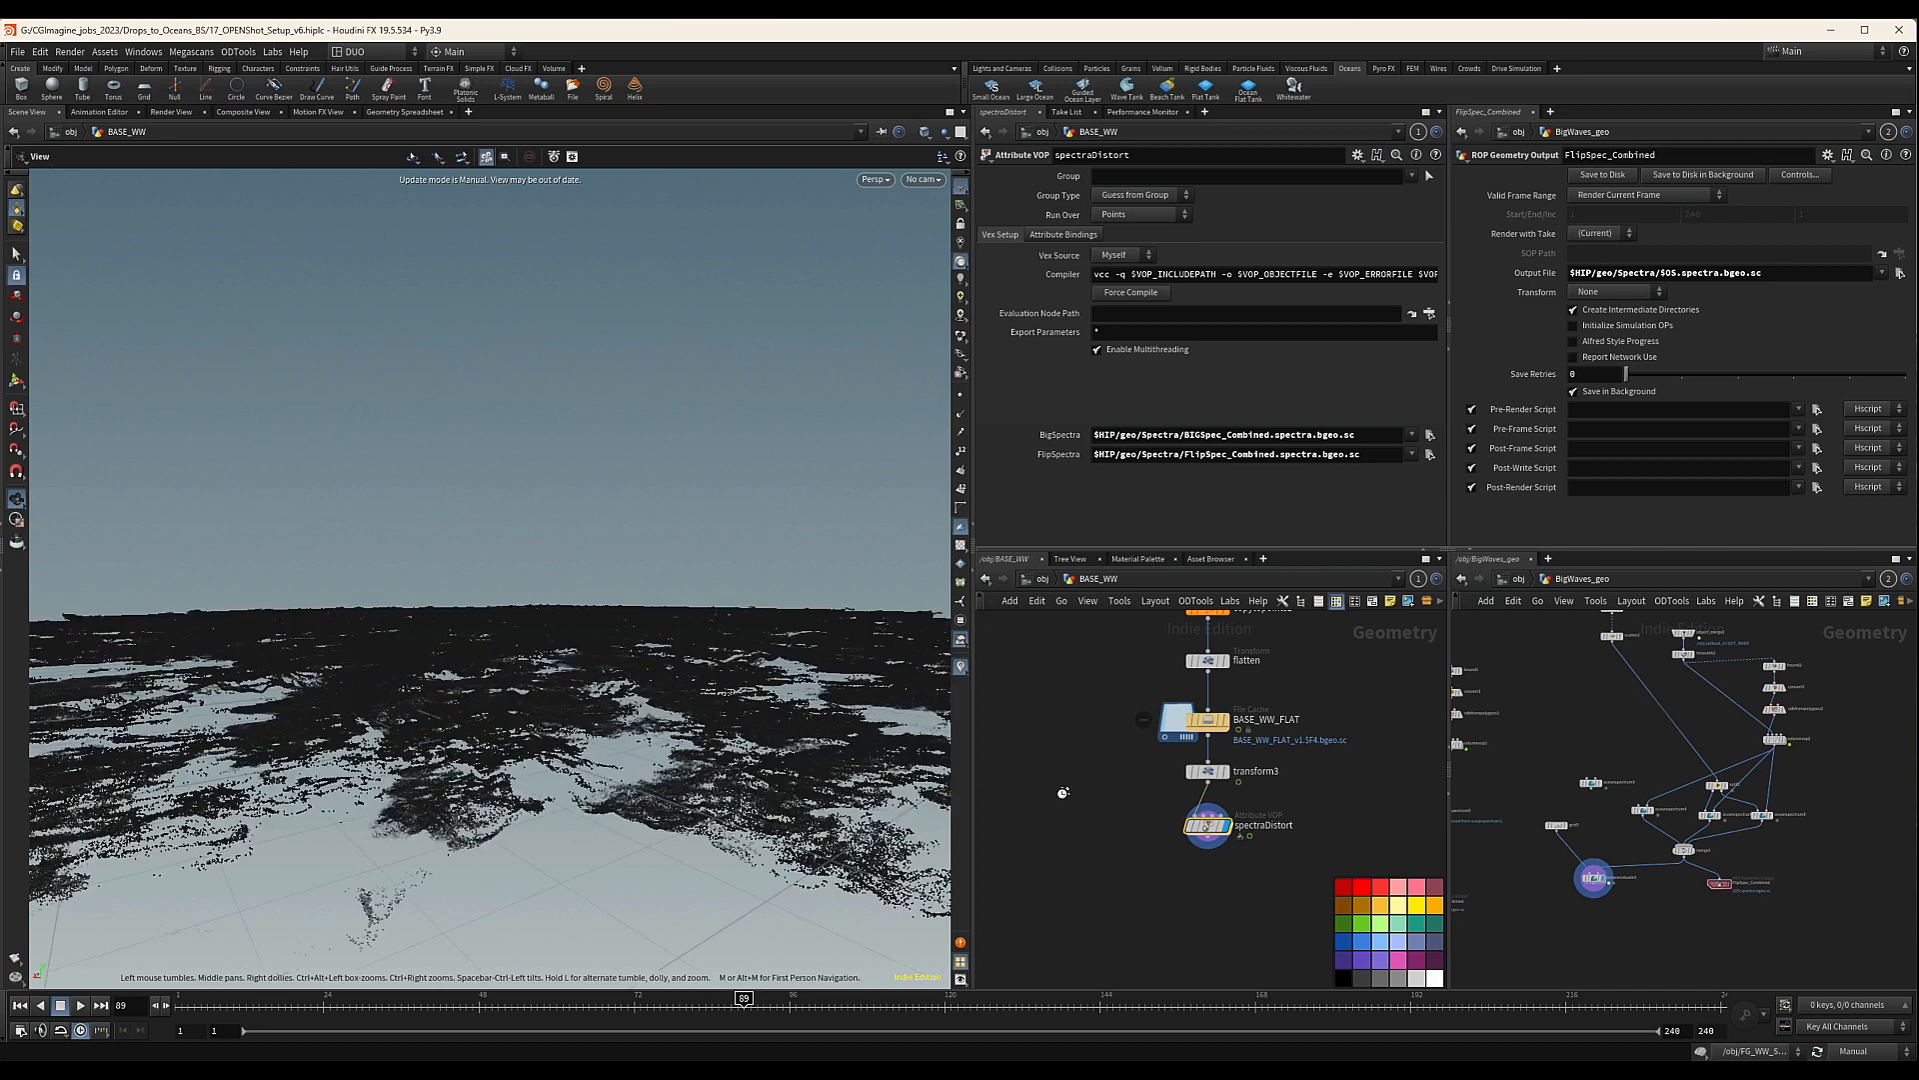
Leave BASE_WW for the object level and open the BigWaves_geo network in Assets_IN
{"action": "left_click", "coordinate": [1043, 580]}
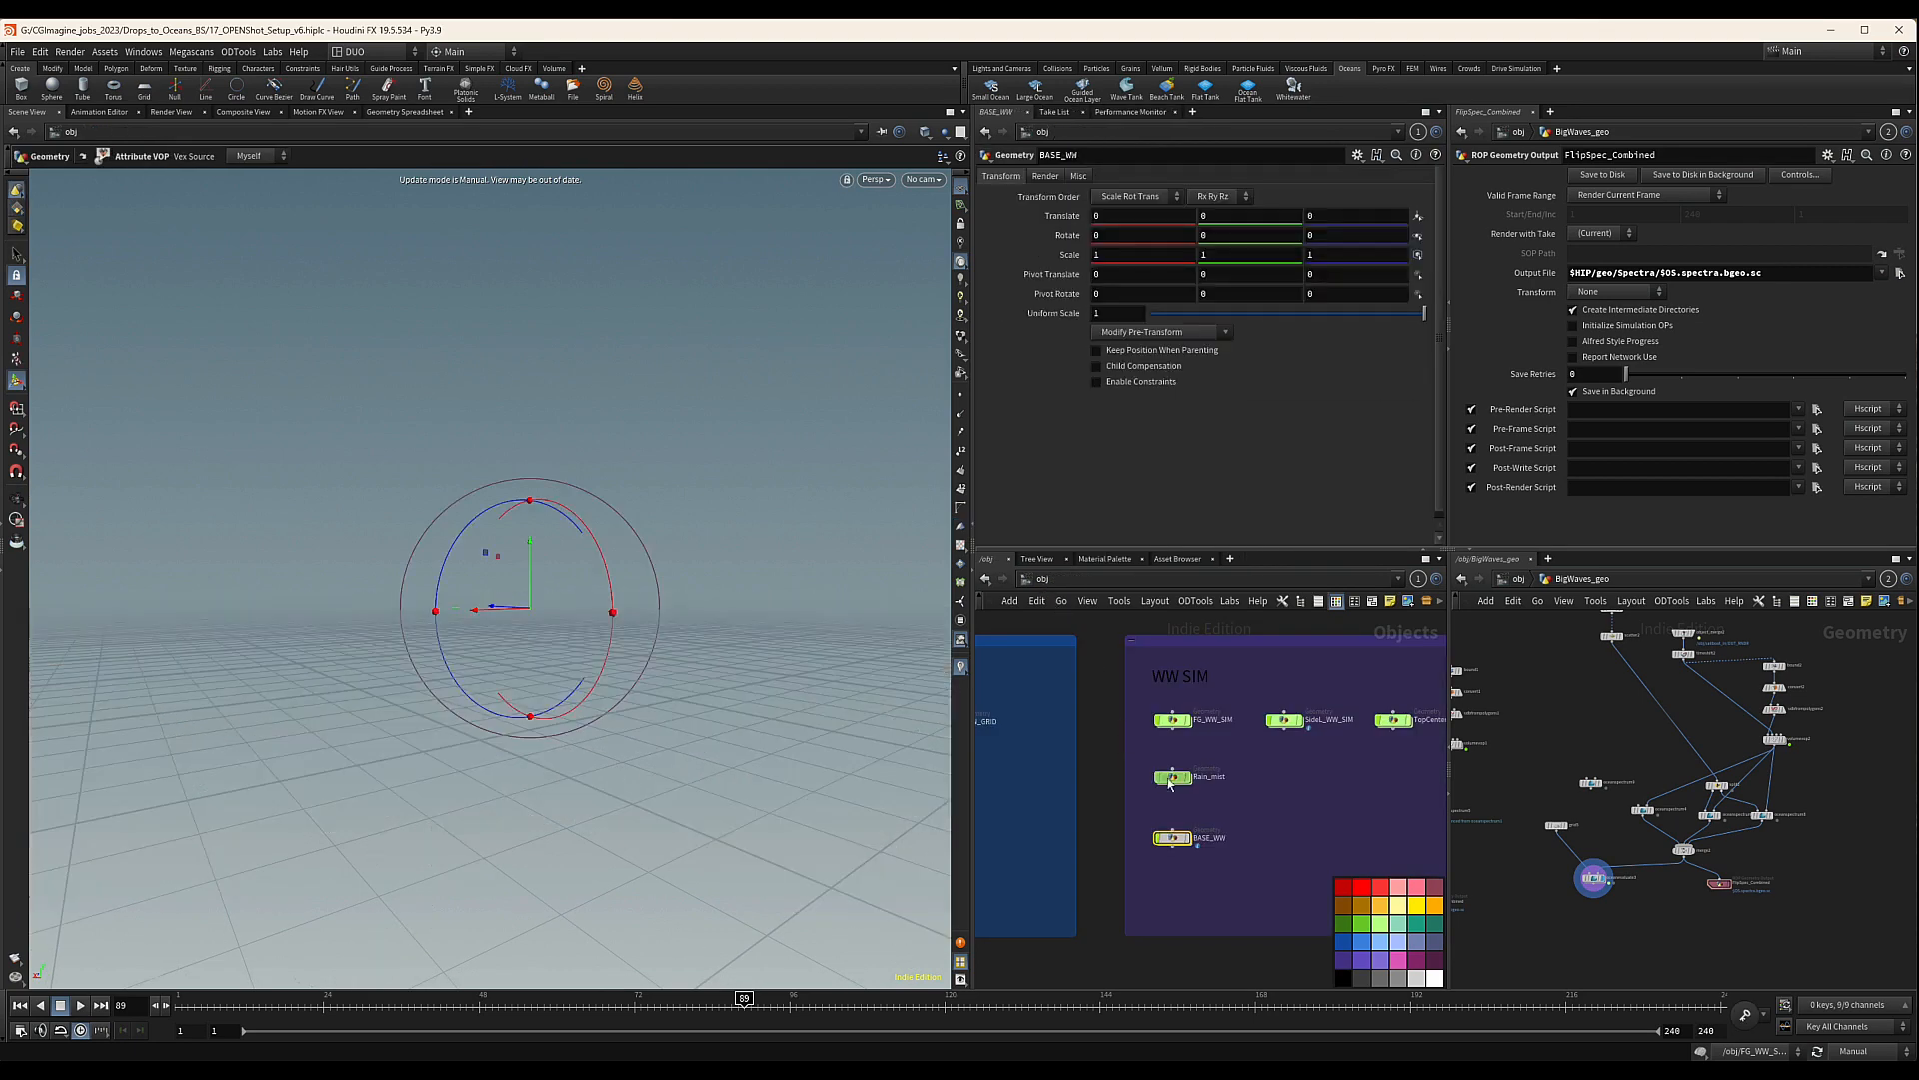
{"action": "middle_click_drag", "start_coordinate": [1252, 778], "coordinate": [1460, 781]}
{"action": "scroll", "coordinate": [1244, 762], "scroll_direction": "down", "scroll_amount": 3}
{"action": "middle_click_drag", "start_coordinate": [1207, 781], "coordinate": [1433, 801]}
{"action": "scroll", "coordinate": [1213, 775], "scroll_direction": "up", "scroll_amount": 2}
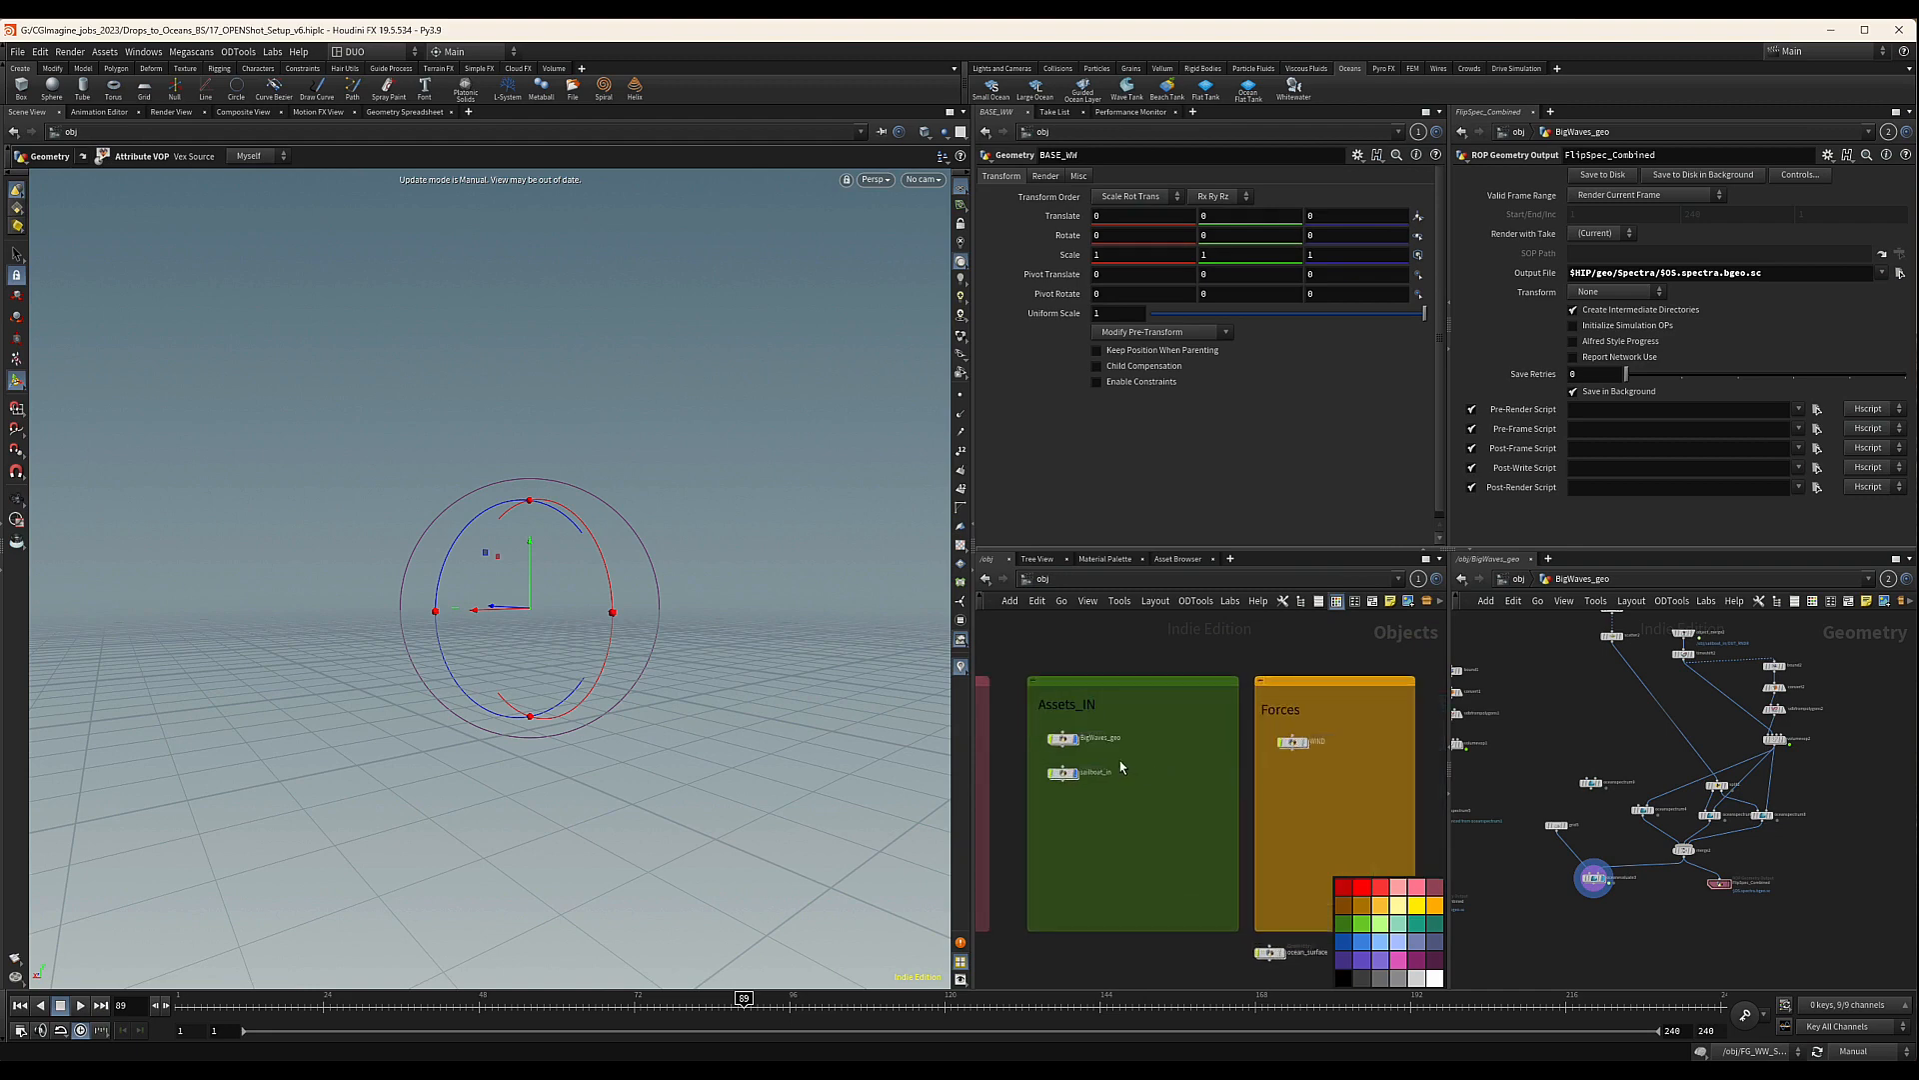
{"action": "middle_click_drag", "start_coordinate": [1102, 768], "coordinate": [1224, 757]}
{"action": "scroll", "coordinate": [1181, 760], "scroll_direction": "up", "scroll_amount": 3}
{"action": "scroll", "coordinate": [1185, 748], "scroll_direction": "down", "scroll_amount": 4}
{"action": "scroll", "coordinate": [1110, 730], "scroll_direction": "up", "scroll_amount": 2}
{"action": "double_click", "coordinate": [1118, 730]}
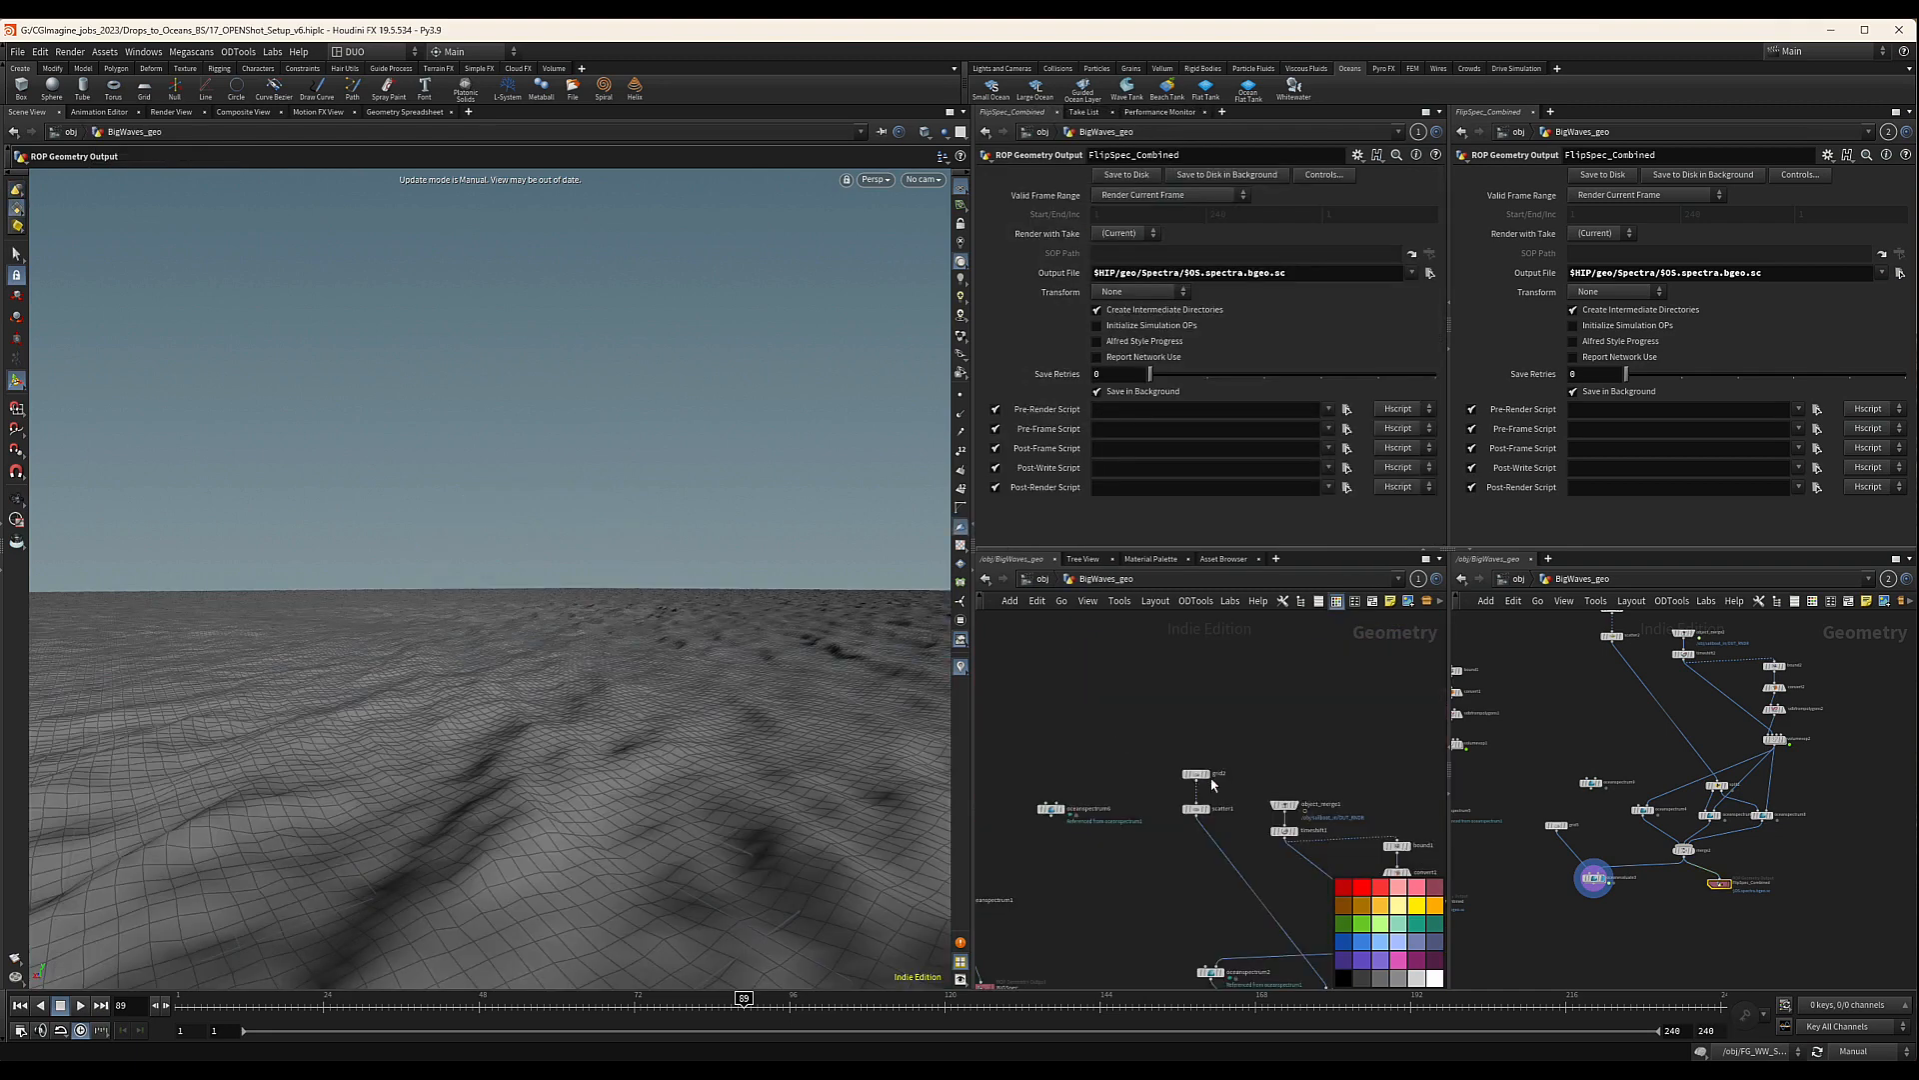
Move oceanevaluate2 slightly below the BIGSpec_Combined branch's grid and display its result
{"action": "scroll", "coordinate": [1212, 784], "scroll_direction": "down", "scroll_amount": 5}
{"action": "scroll", "coordinate": [1168, 805], "scroll_direction": "up", "scroll_amount": 2}
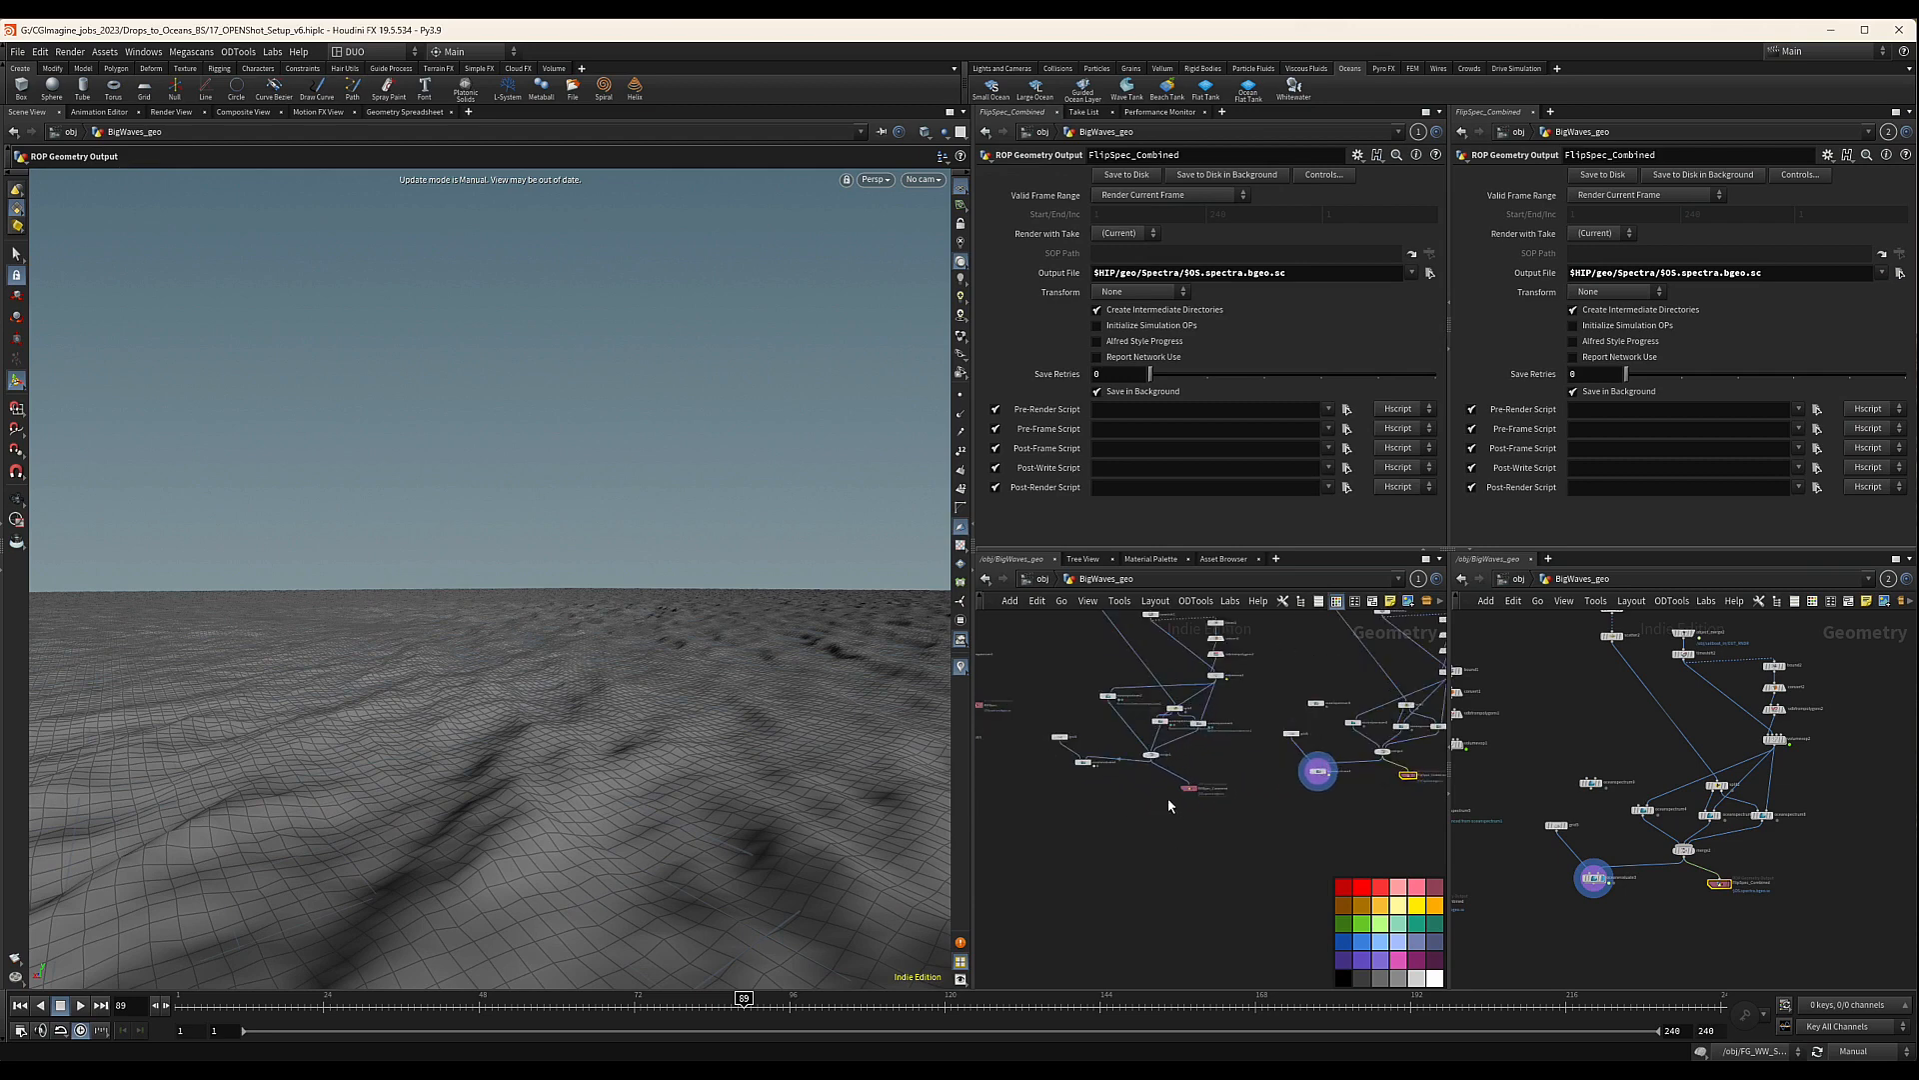
{"action": "middle_click_drag", "start_coordinate": [1117, 803], "coordinate": [1269, 849]}
{"action": "scroll", "coordinate": [1129, 771], "scroll_direction": "up", "scroll_amount": 2}
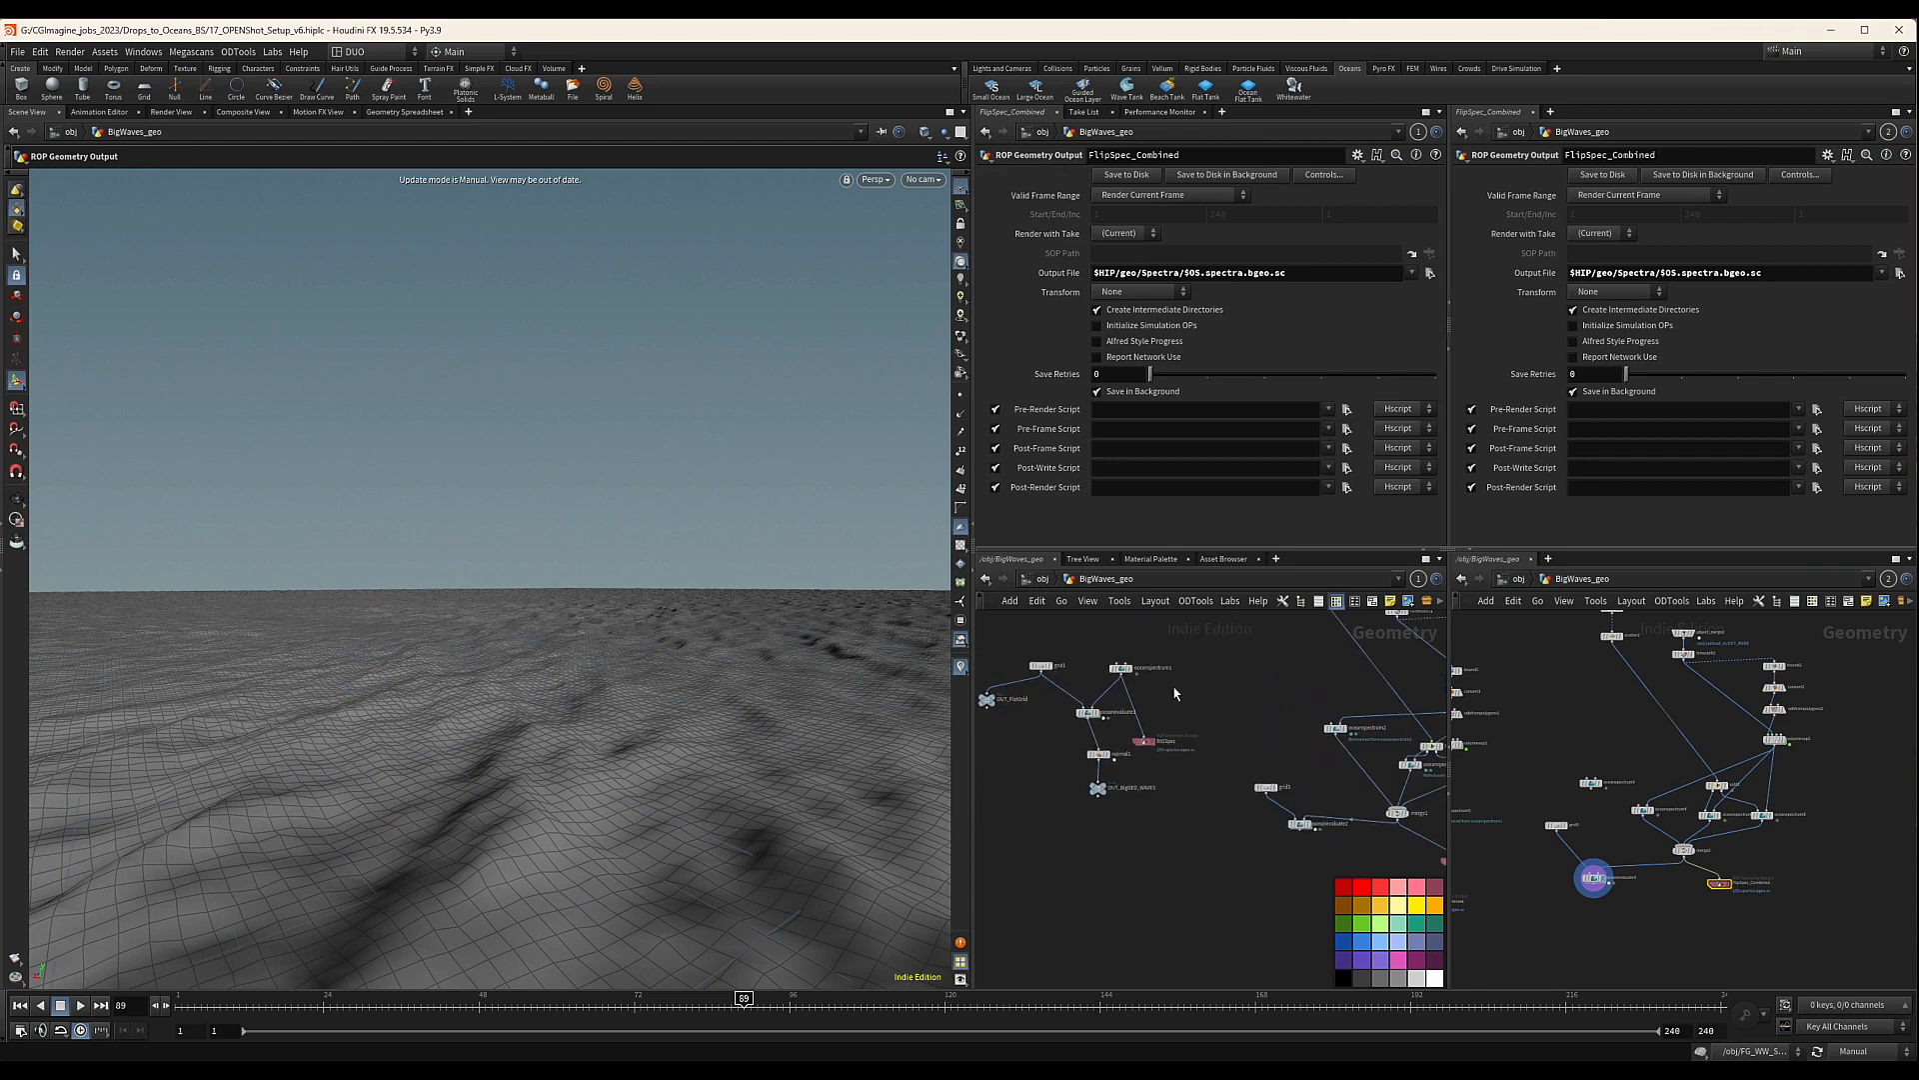
{"action": "middle_click_drag", "start_coordinate": [1174, 688], "coordinate": [1086, 650]}
{"action": "scroll", "coordinate": [1300, 812], "scroll_direction": "up", "scroll_amount": 2}
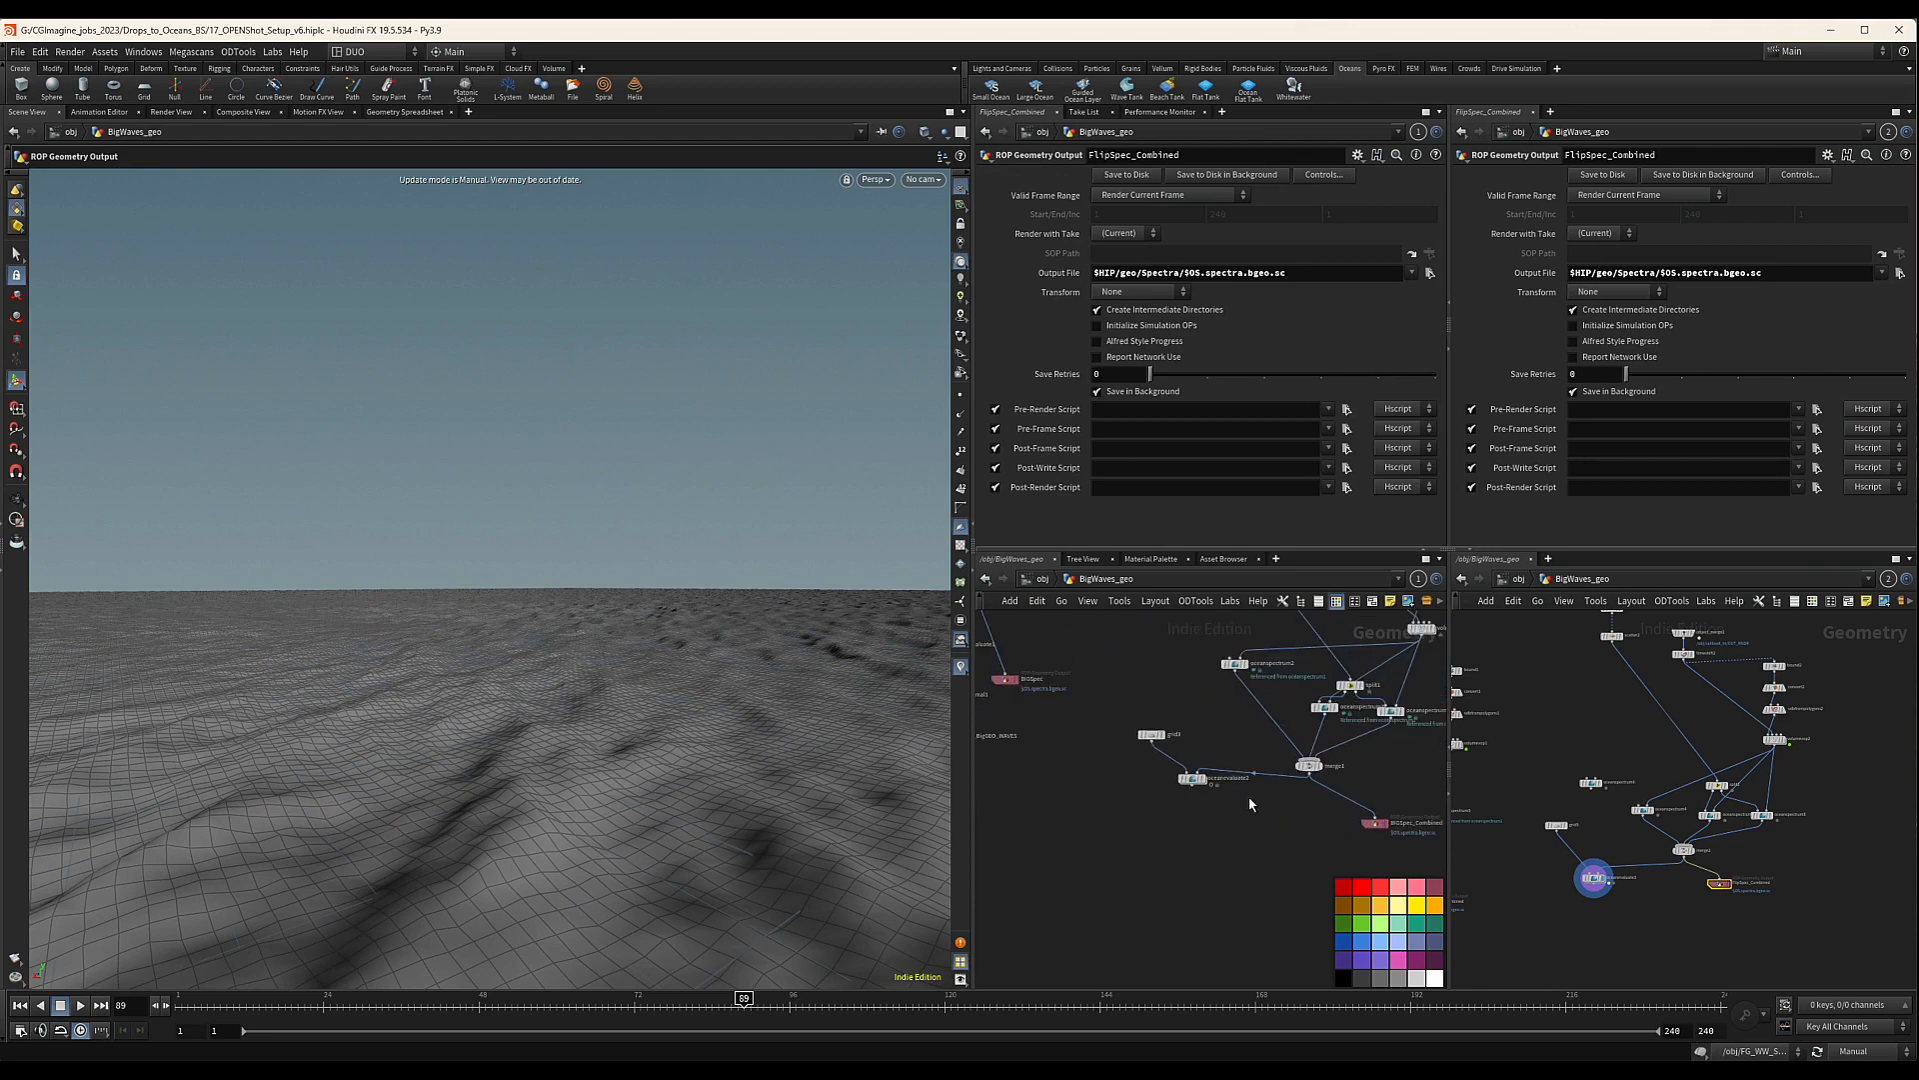
{"action": "left_click_drag", "start_coordinate": [1191, 777], "coordinate": [1194, 797]}
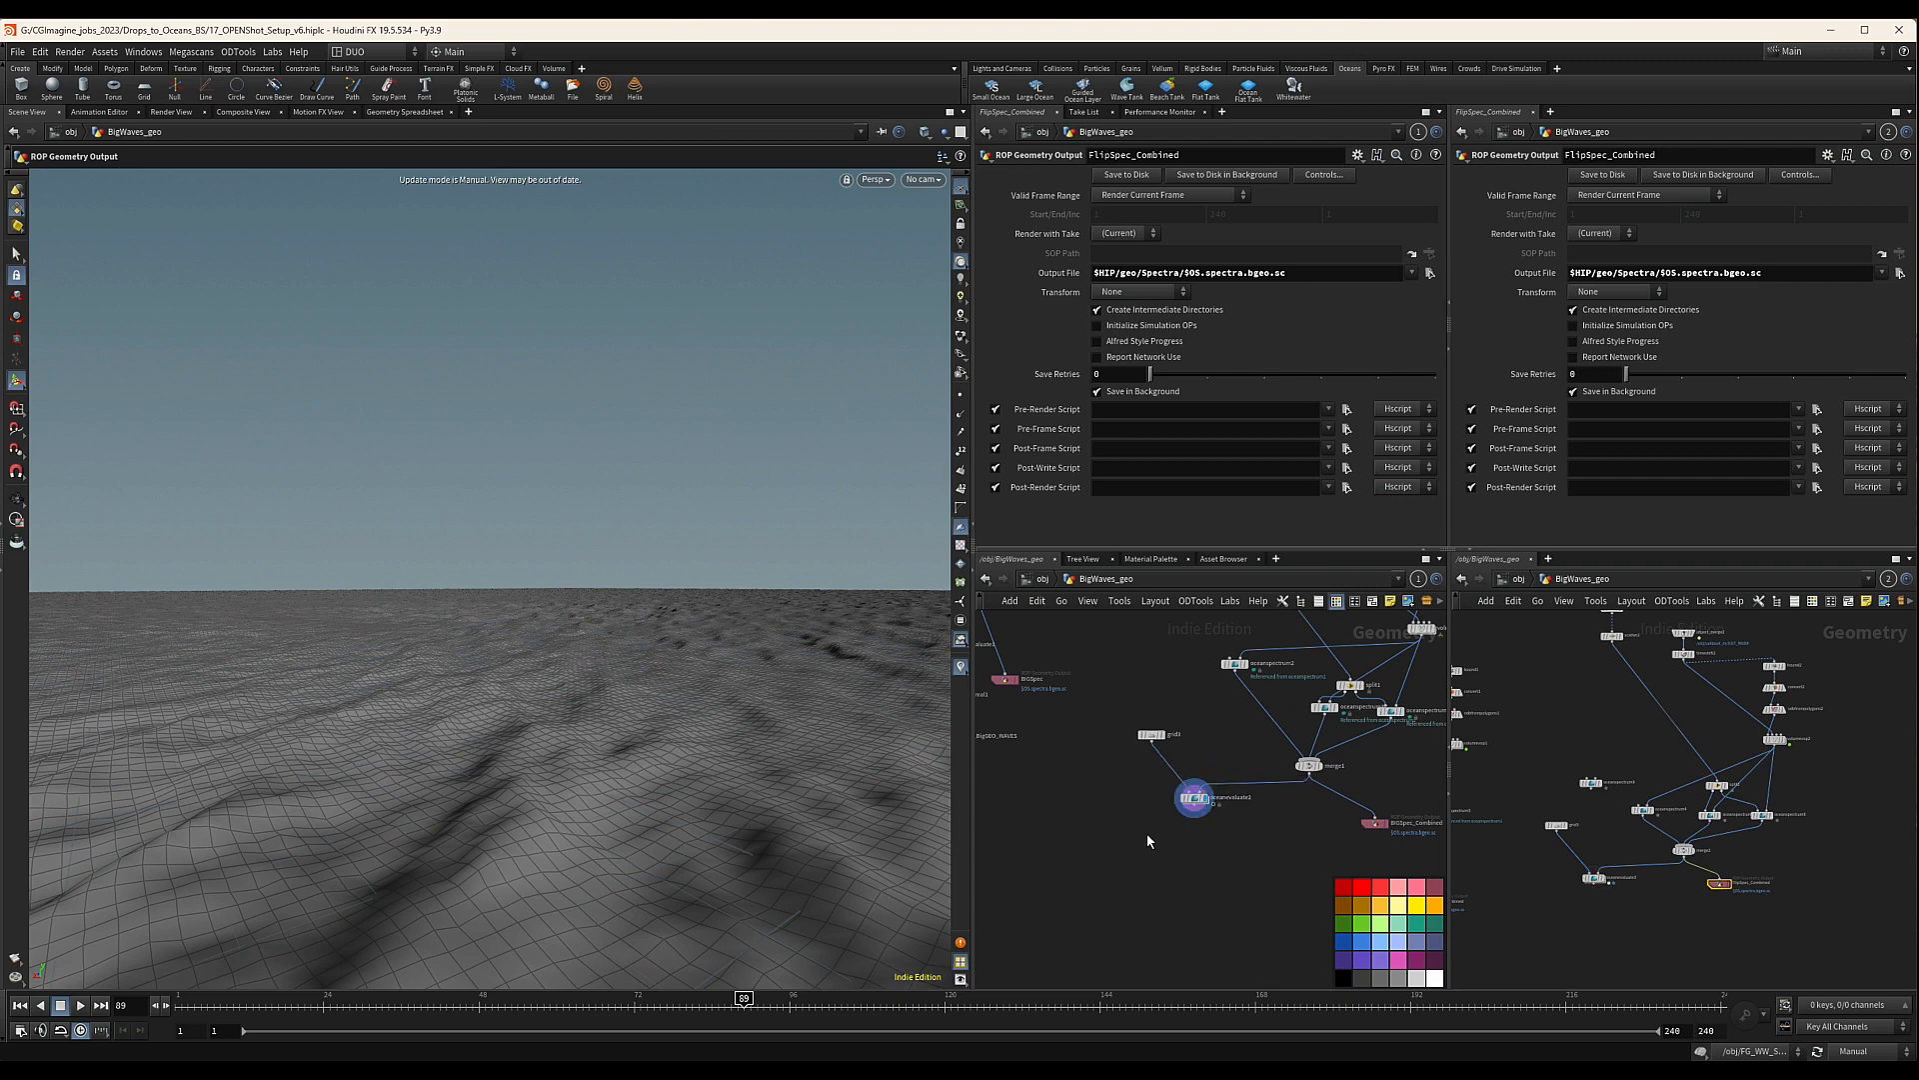
{"action": "left_click_drag", "start_coordinate": [1147, 834], "coordinate": [1191, 820]}
{"action": "scroll", "coordinate": [1220, 842], "scroll_direction": "down", "scroll_amount": 3}
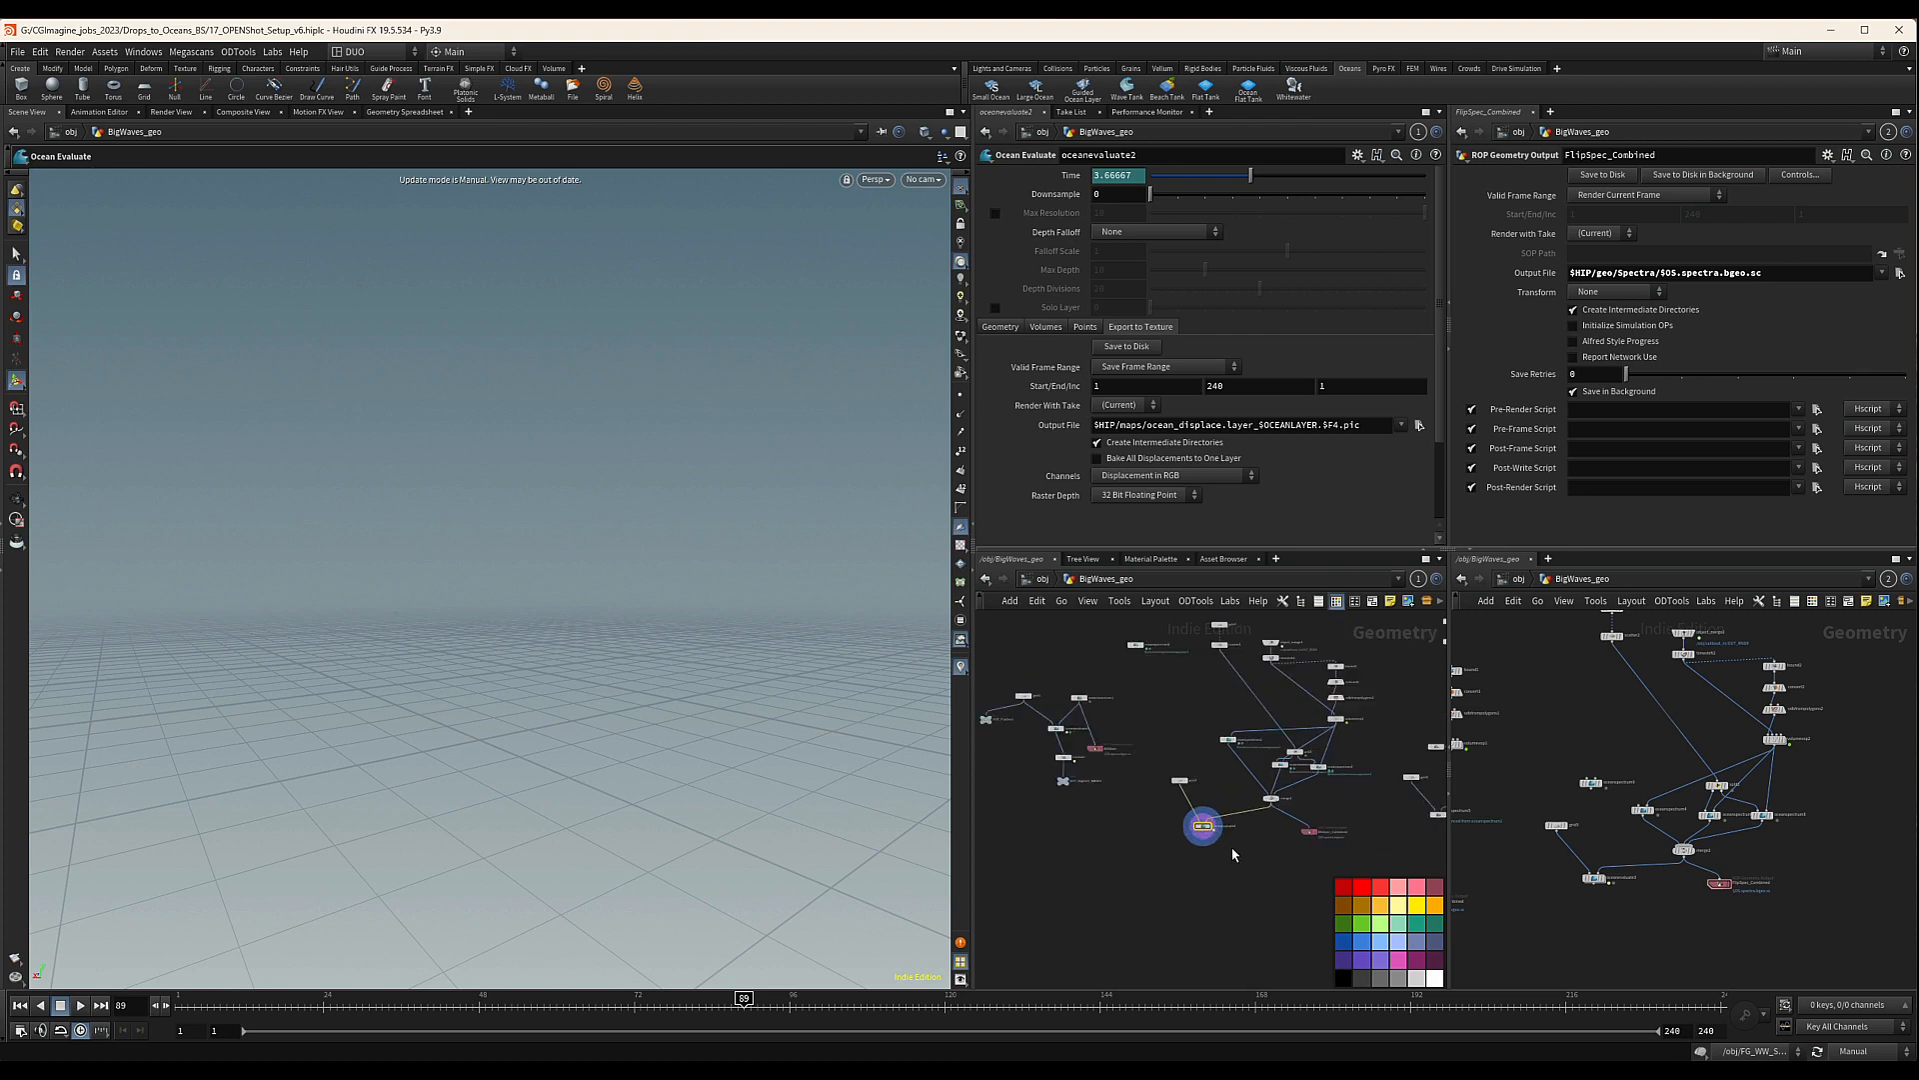
Duplicate oceanevaluate3 from the FlipSpec branch and place the copy below oceanevaluate2
{"action": "middle_click_drag", "start_coordinate": [1266, 849], "coordinate": [1217, 819]}
{"action": "middle_click_drag", "start_coordinate": [1390, 794], "coordinate": [1325, 770]}
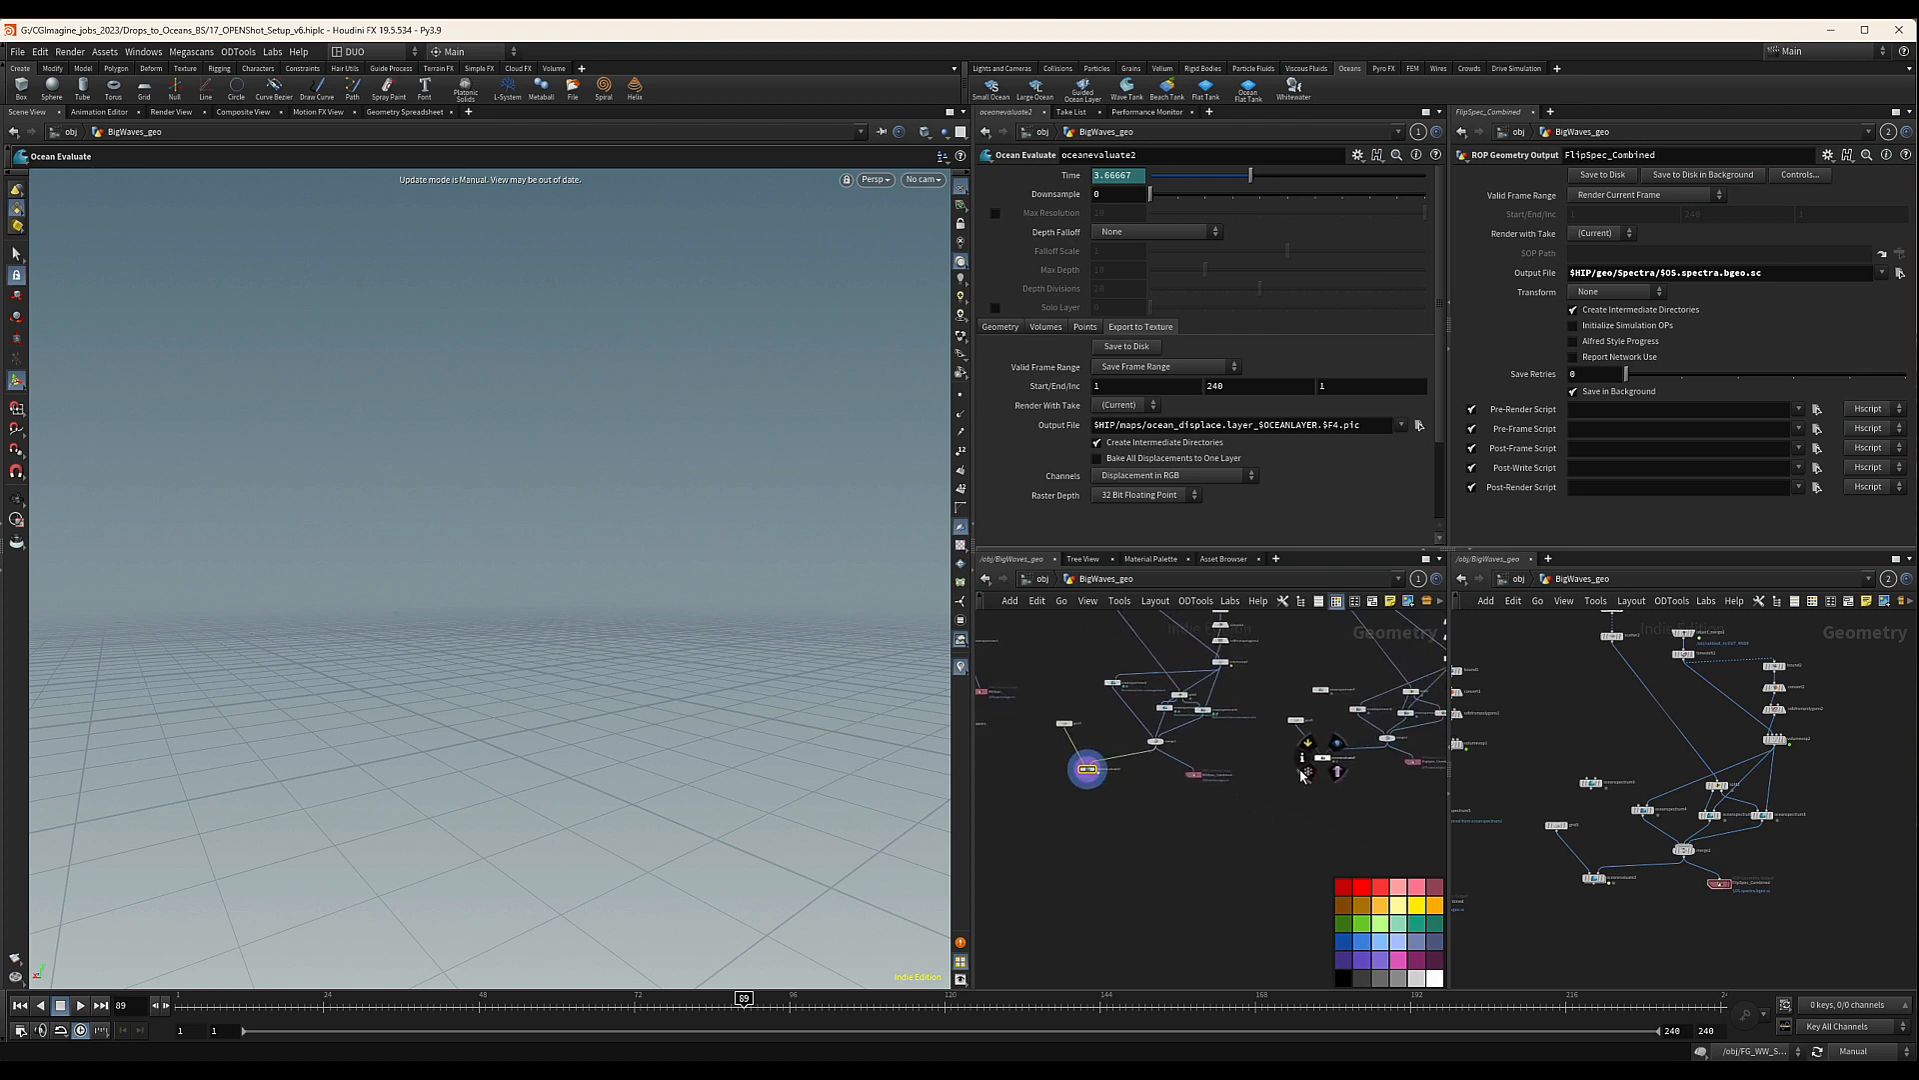
{"action": "scroll", "coordinate": [1325, 748], "scroll_direction": "up", "scroll_amount": 2}
{"action": "left_click_drag", "start_coordinate": [1324, 742], "coordinate": [1322, 754]}
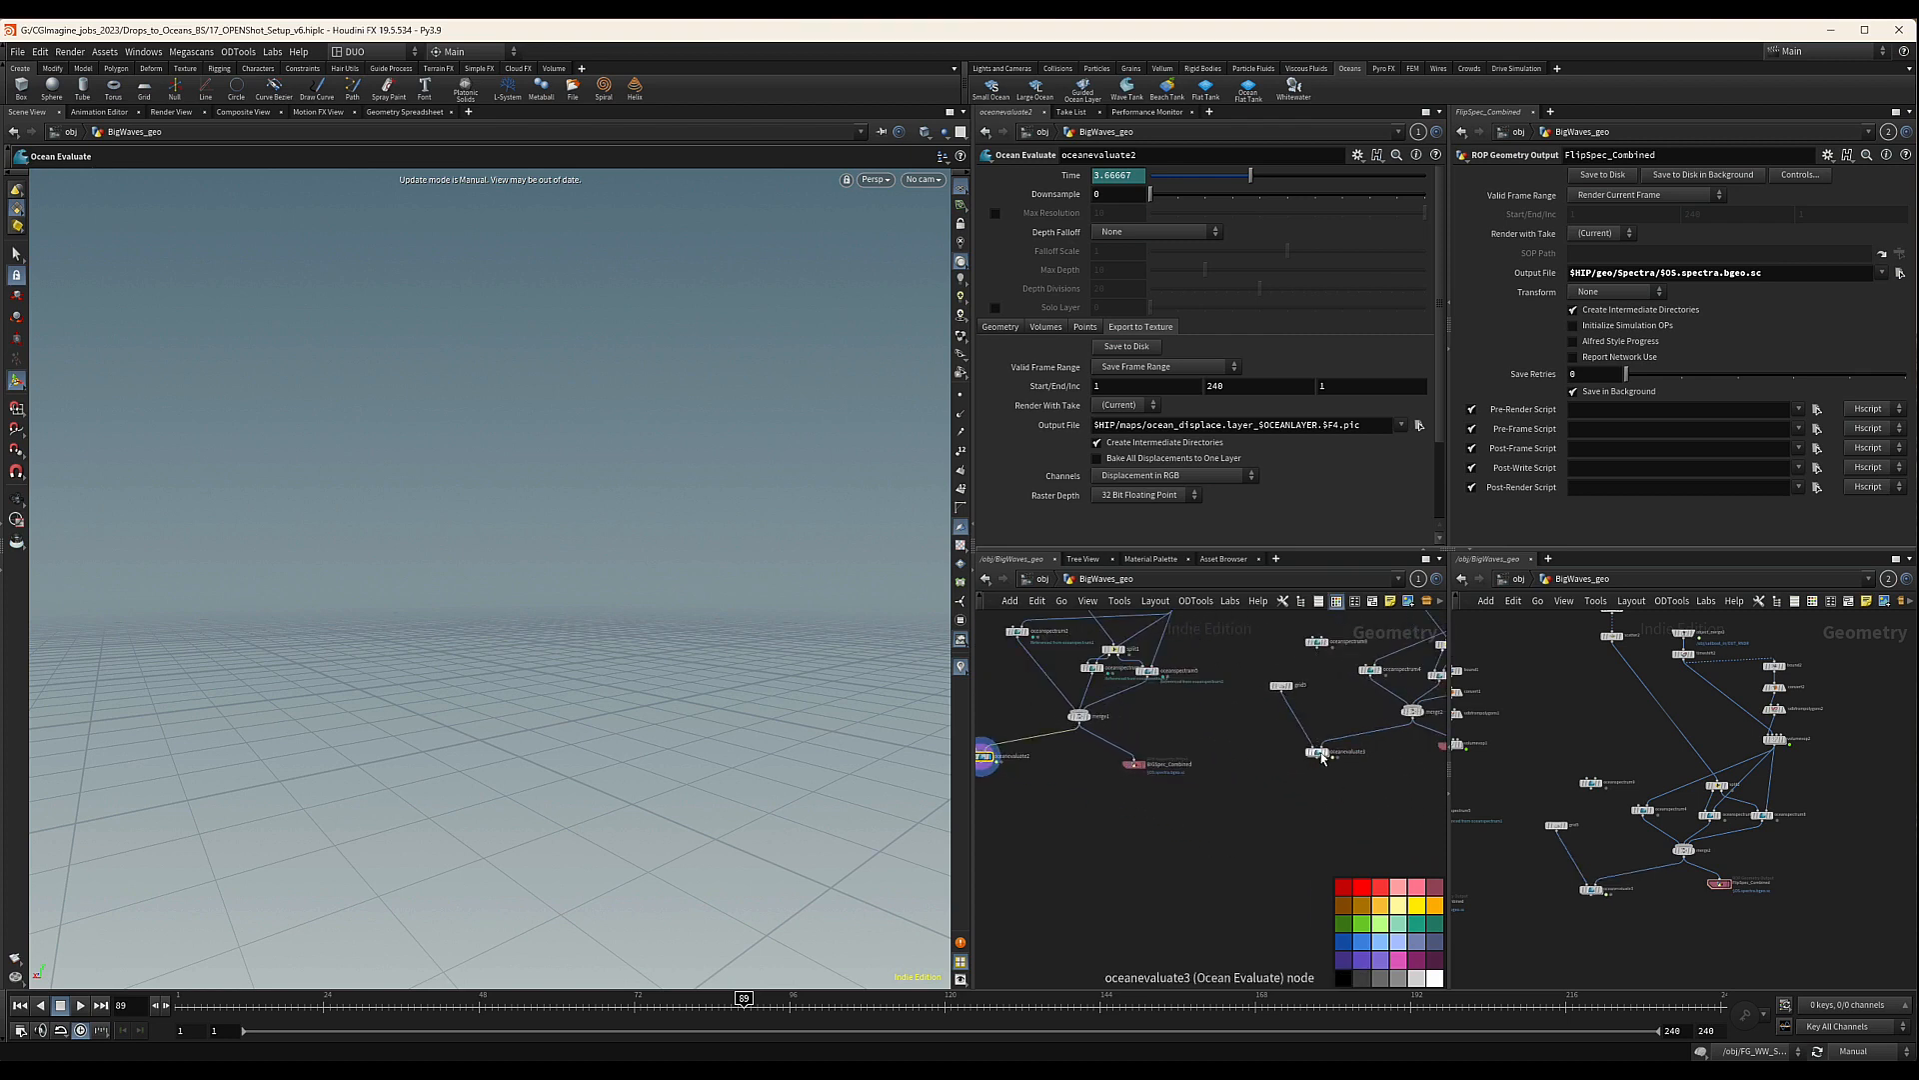
{"action": "left_click_drag", "start_coordinate": [1044, 854], "coordinate": [1044, 853], "text": "alt"}
{"action": "middle_click_drag", "start_coordinate": [1037, 805], "coordinate": [1155, 783]}
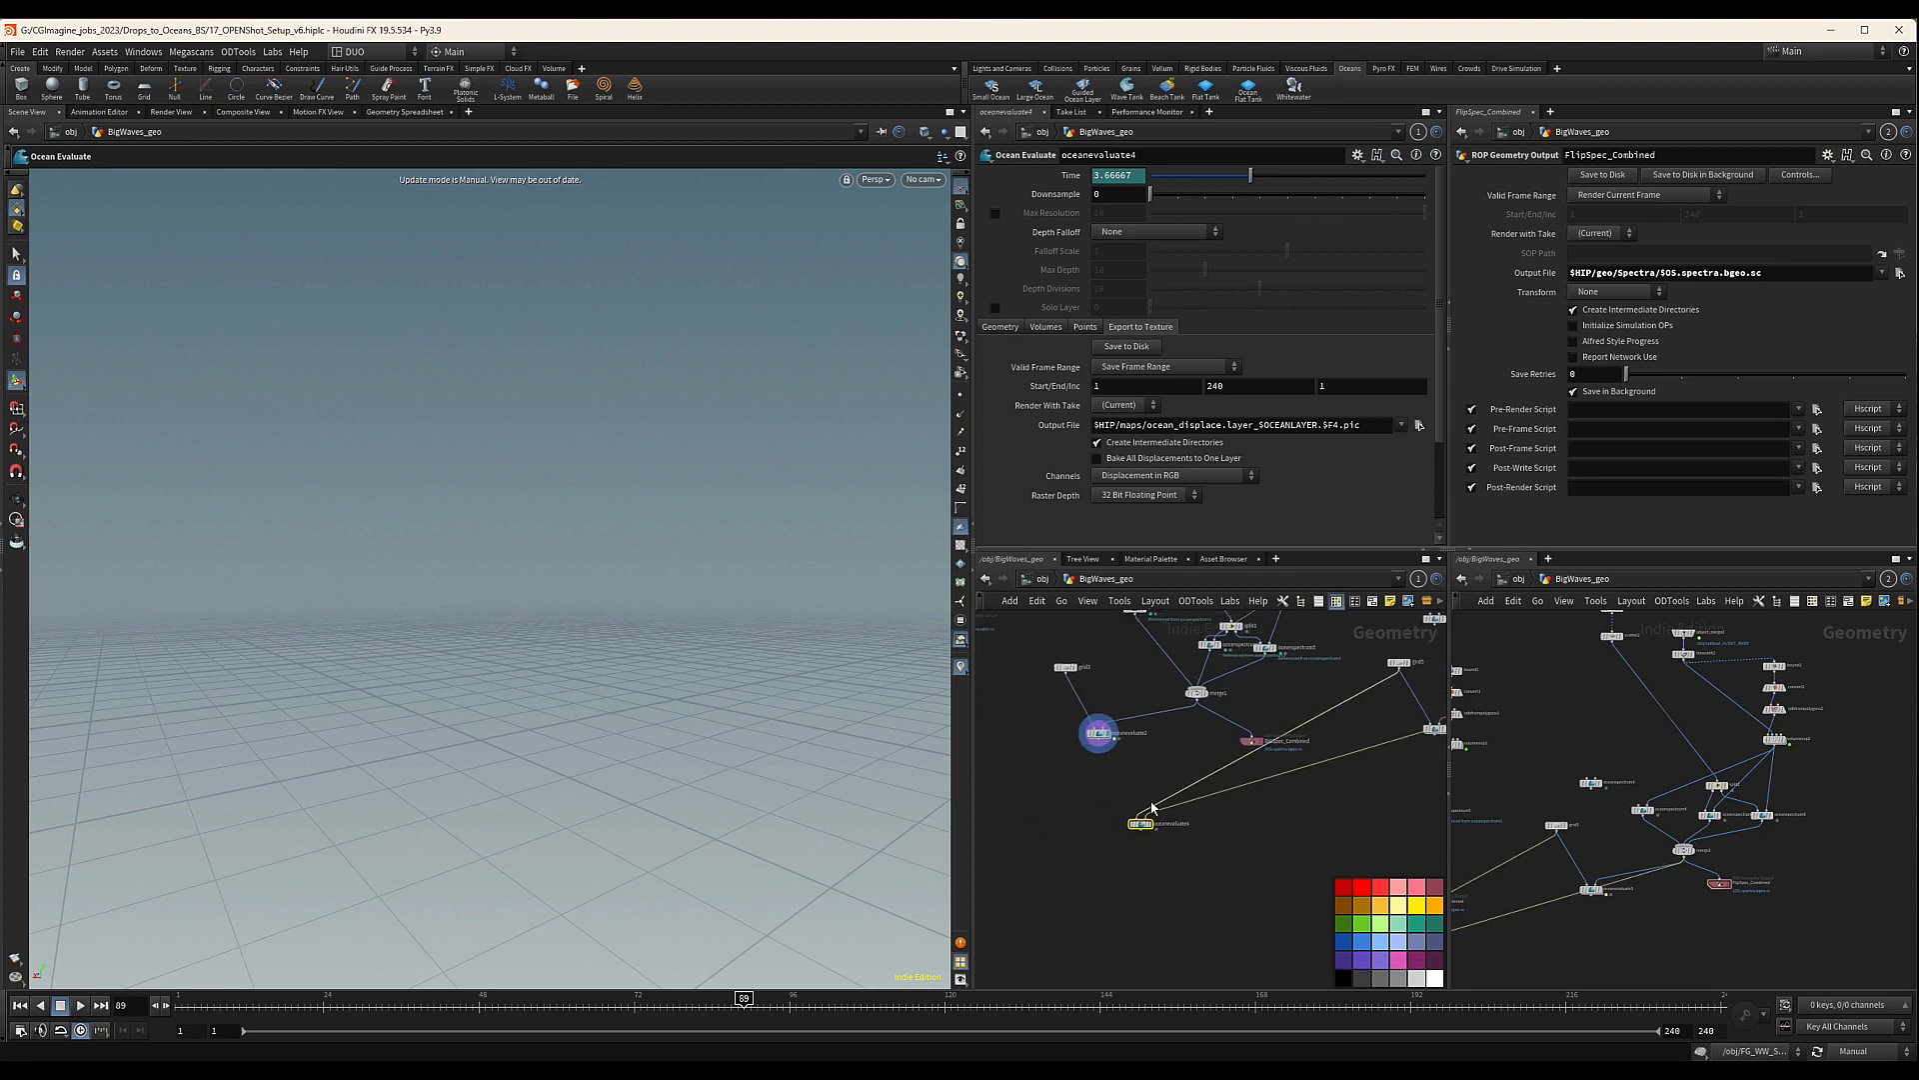
Connect oceanevaluate2's output to the first input of oceanevaluate4 and display oceanevaluate4
{"action": "mouse_move", "coordinate": [1134, 808]}
{"action": "left_mouse_down"}
{"action": "mouse_move", "coordinate": [1097, 750]}
{"action": "mouse_move", "coordinate": [1111, 820]}
{"action": "left_mouse_up"}
{"action": "scroll", "coordinate": [1122, 825], "scroll_direction": "up", "scroll_amount": 3}
{"action": "left_click", "coordinate": [1117, 813]}
{"action": "middle_click_drag", "start_coordinate": [1070, 872], "coordinate": [1110, 827]}
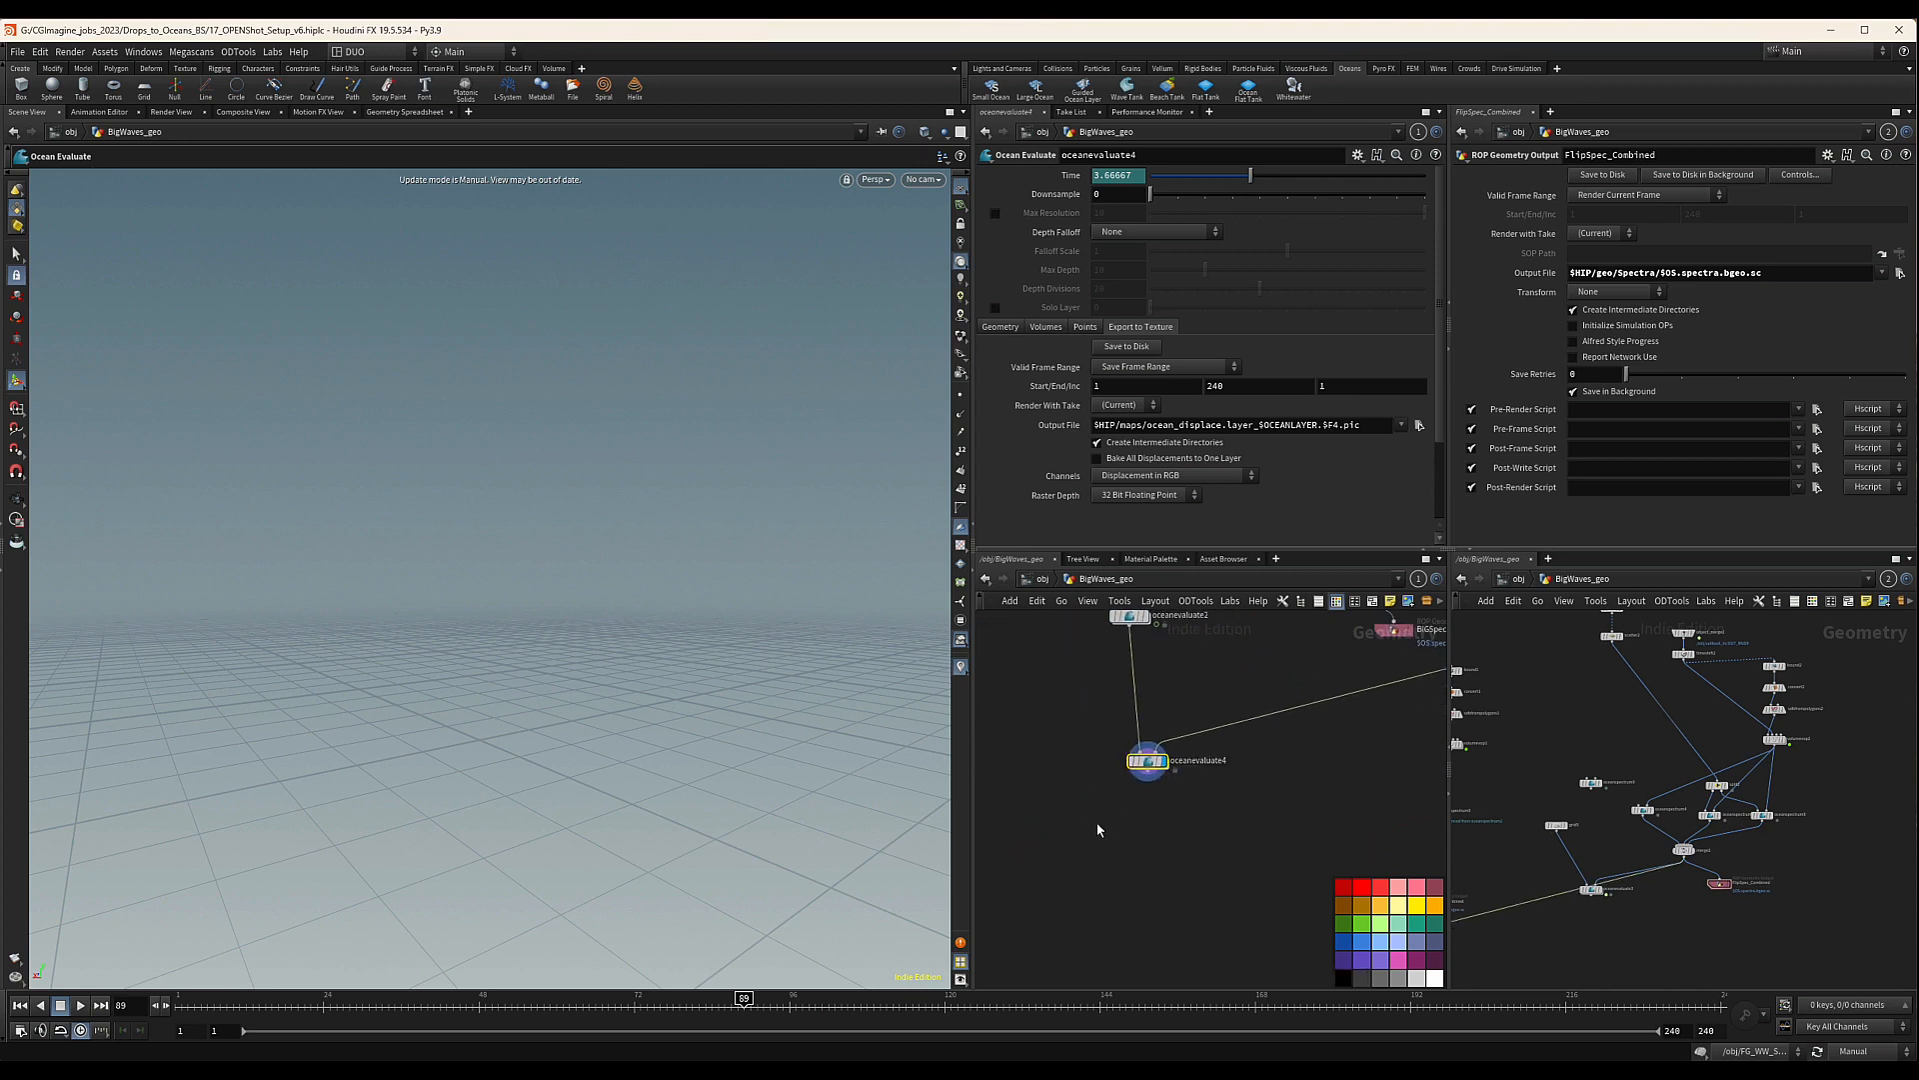
Display oceanevaluate2 again and switch the update mode to Auto Update to cook the ocean surface
{"action": "scroll", "coordinate": [1220, 826], "scroll_direction": "down", "scroll_amount": 3}
{"action": "middle_click_drag", "start_coordinate": [1209, 705], "coordinate": [1194, 836]}
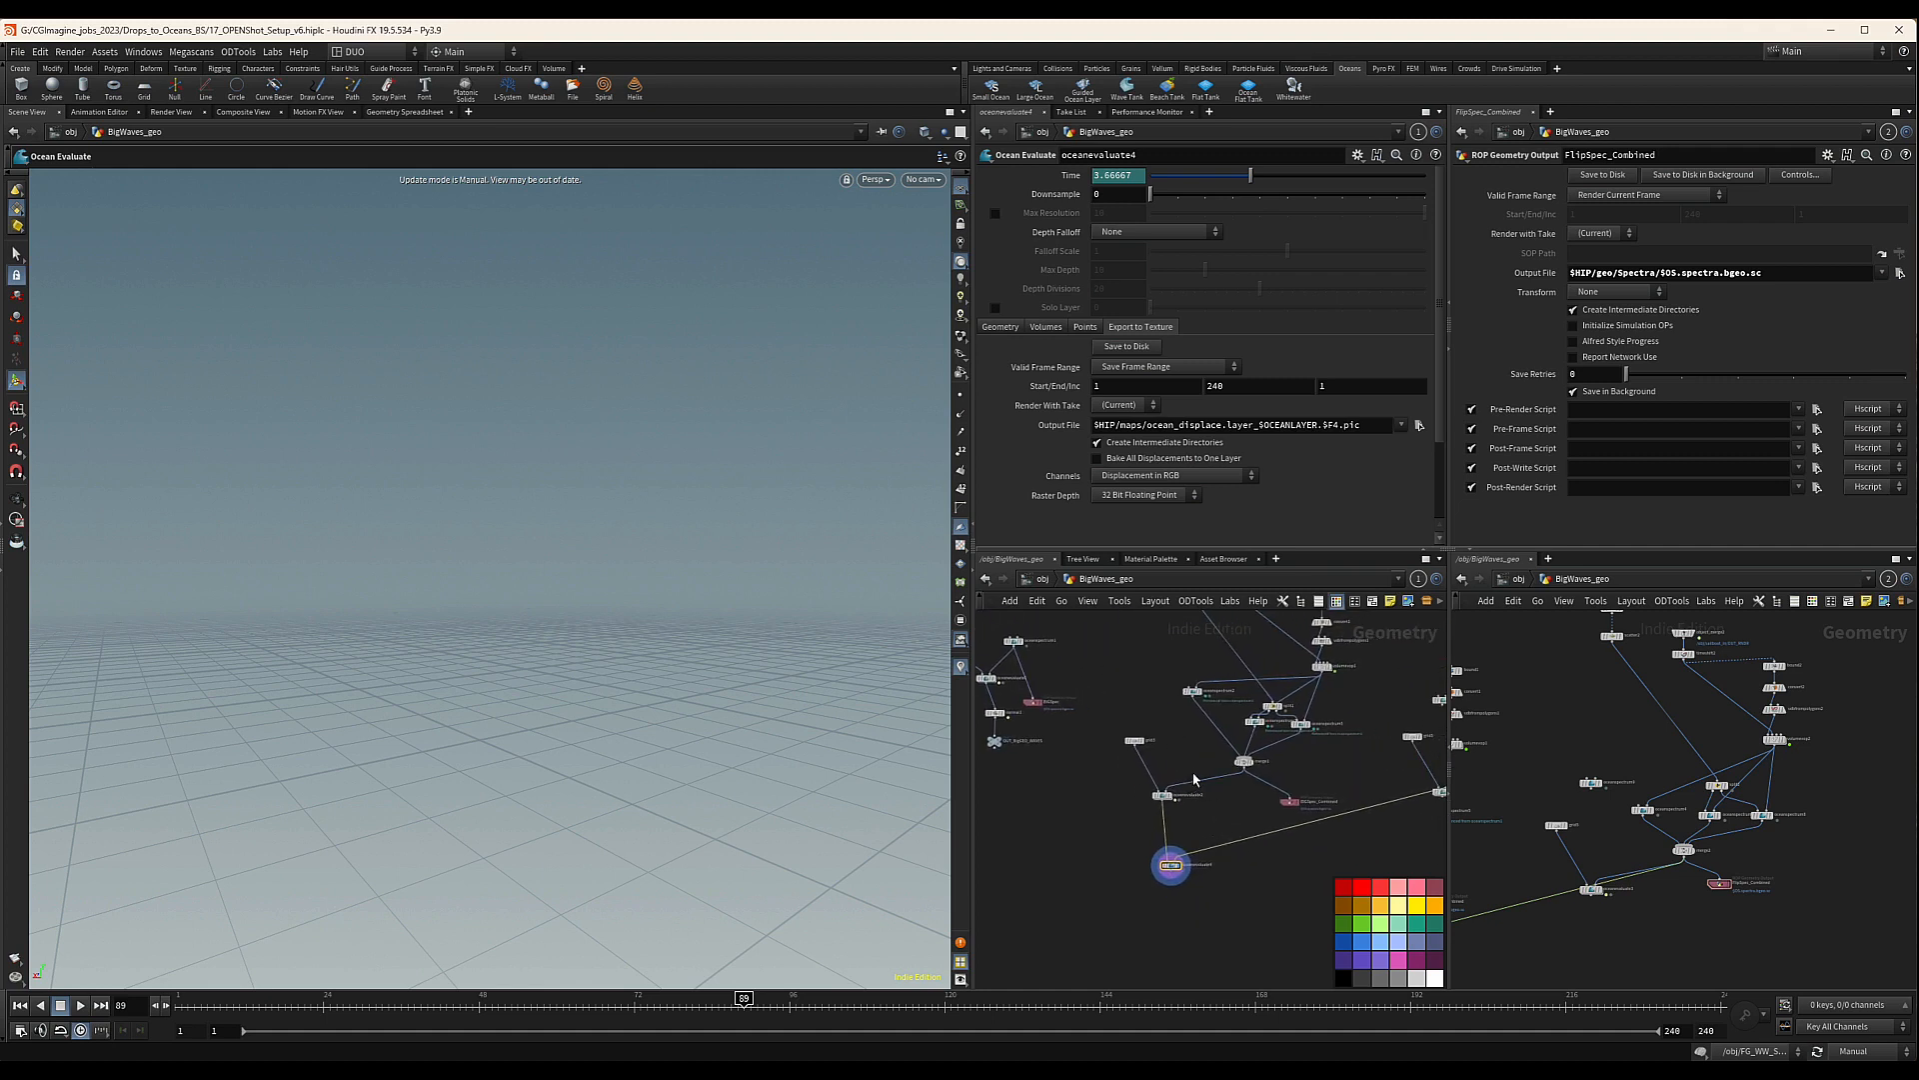
{"action": "scroll", "coordinate": [1147, 749], "scroll_direction": "up", "scroll_amount": 3}
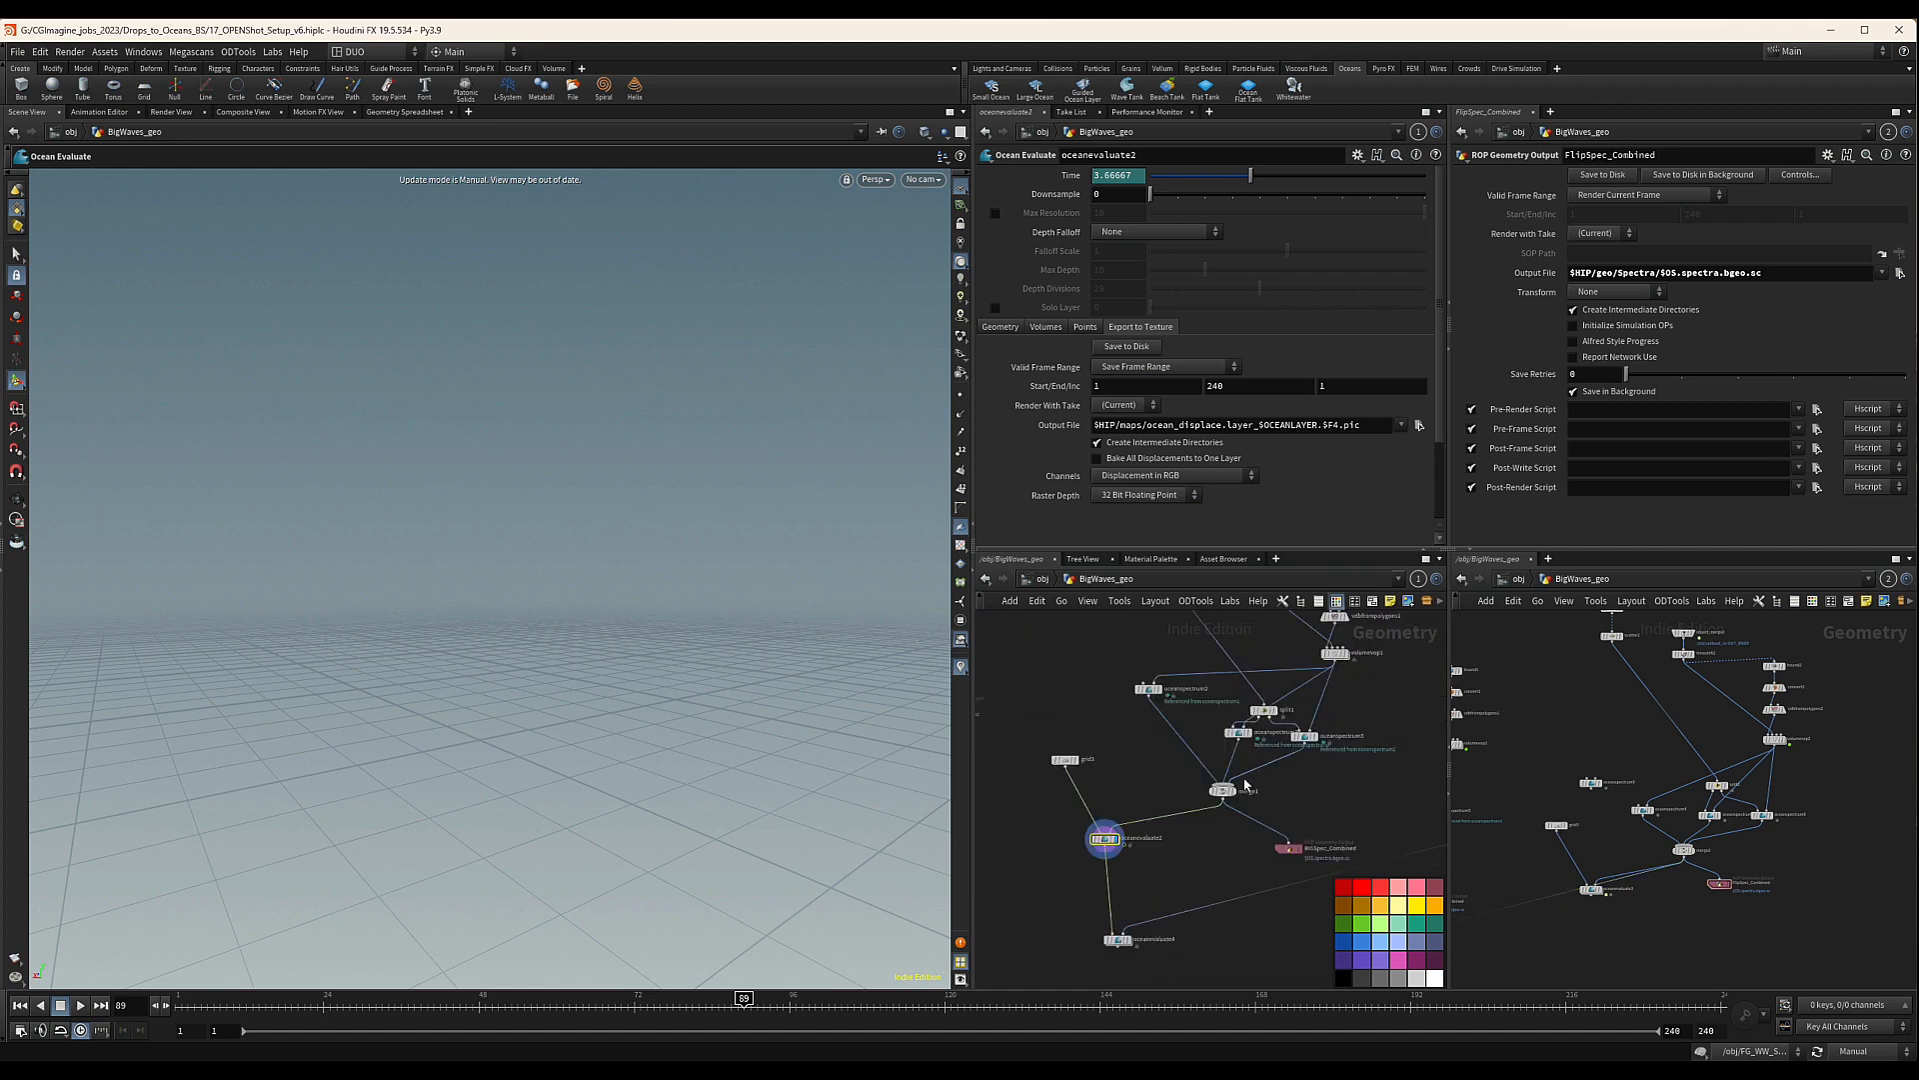
{"action": "middle_click_drag", "start_coordinate": [1170, 813], "coordinate": [1179, 828]}
{"action": "left_click_drag", "start_coordinate": [592, 654], "coordinate": [579, 793], "text": "alt"}
{"action": "right_click_drag", "start_coordinate": [579, 793], "coordinate": [557, 485], "text": "alt"}
{"action": "left_click_drag", "start_coordinate": [557, 473], "coordinate": [541, 566], "text": "alt"}
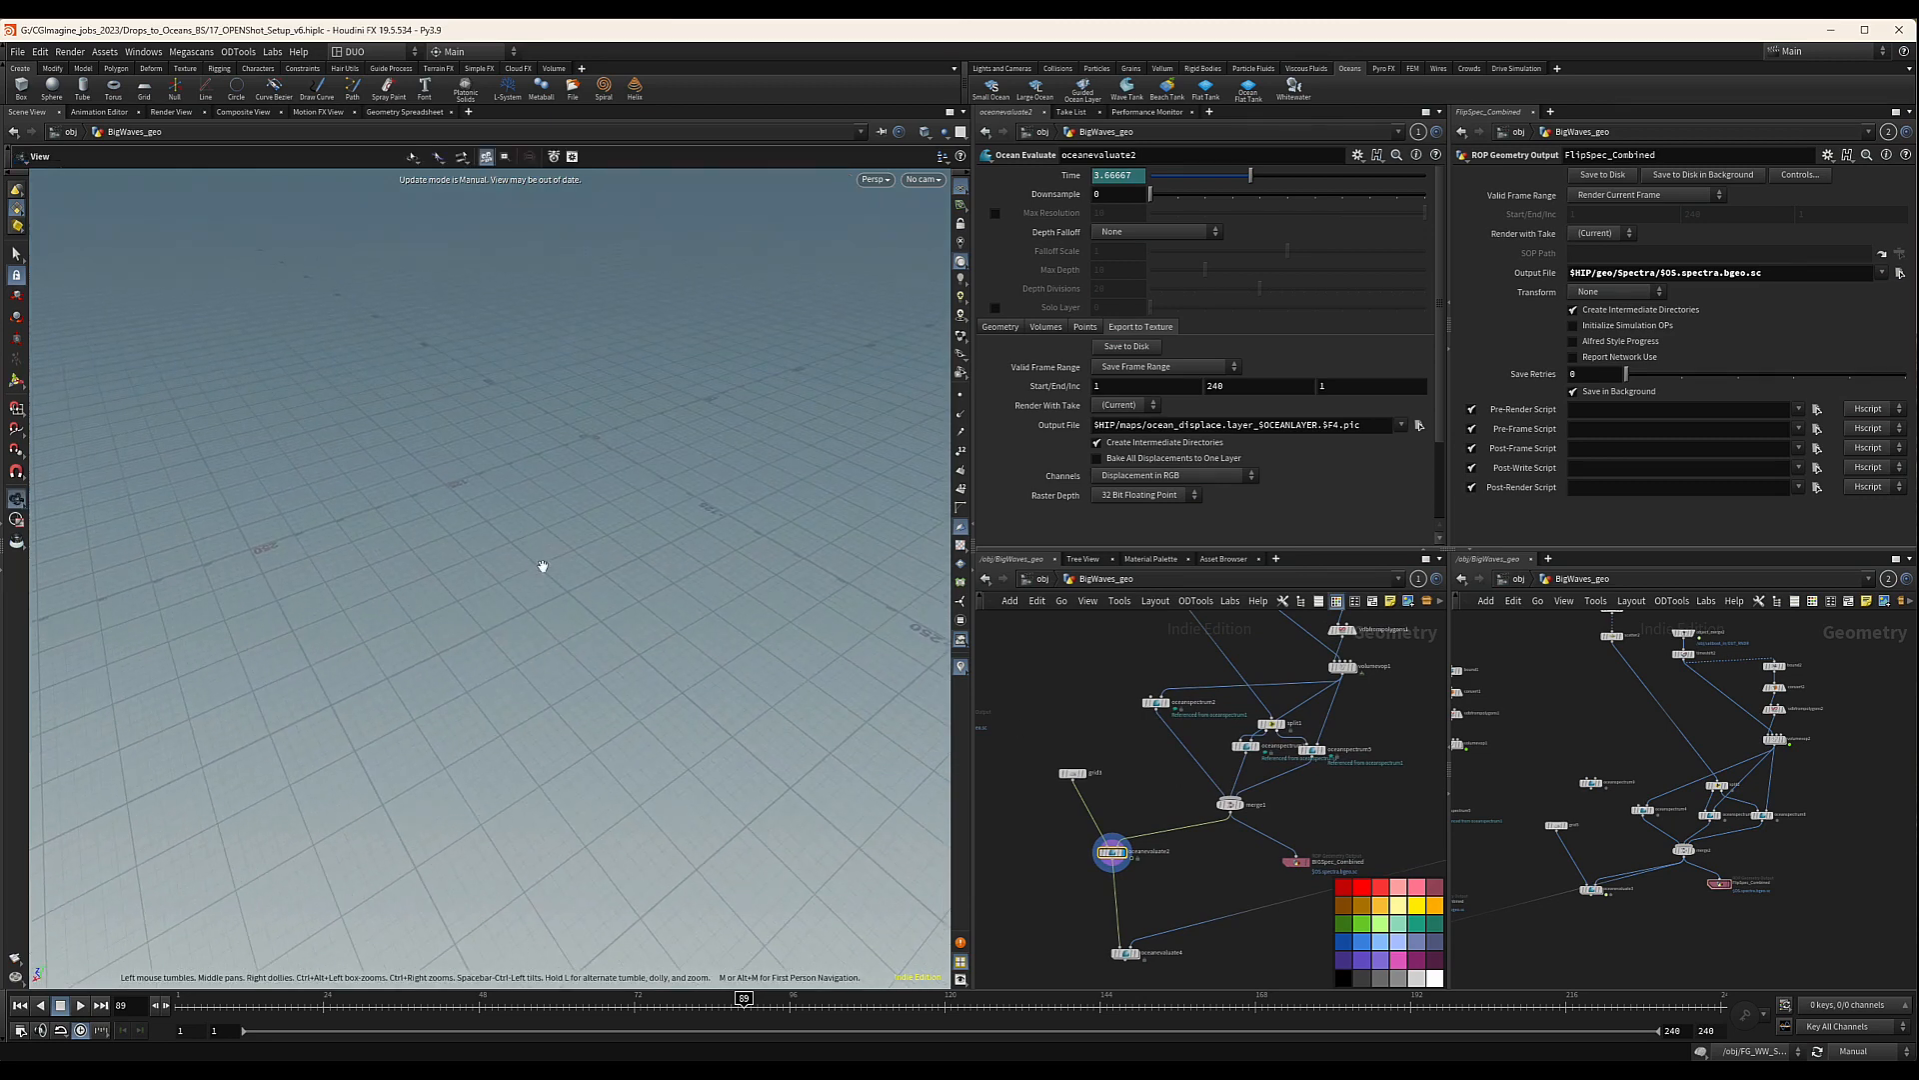
{"action": "left_click", "coordinate": [1879, 1054]}
{"action": "left_click", "coordinate": [1860, 1004]}
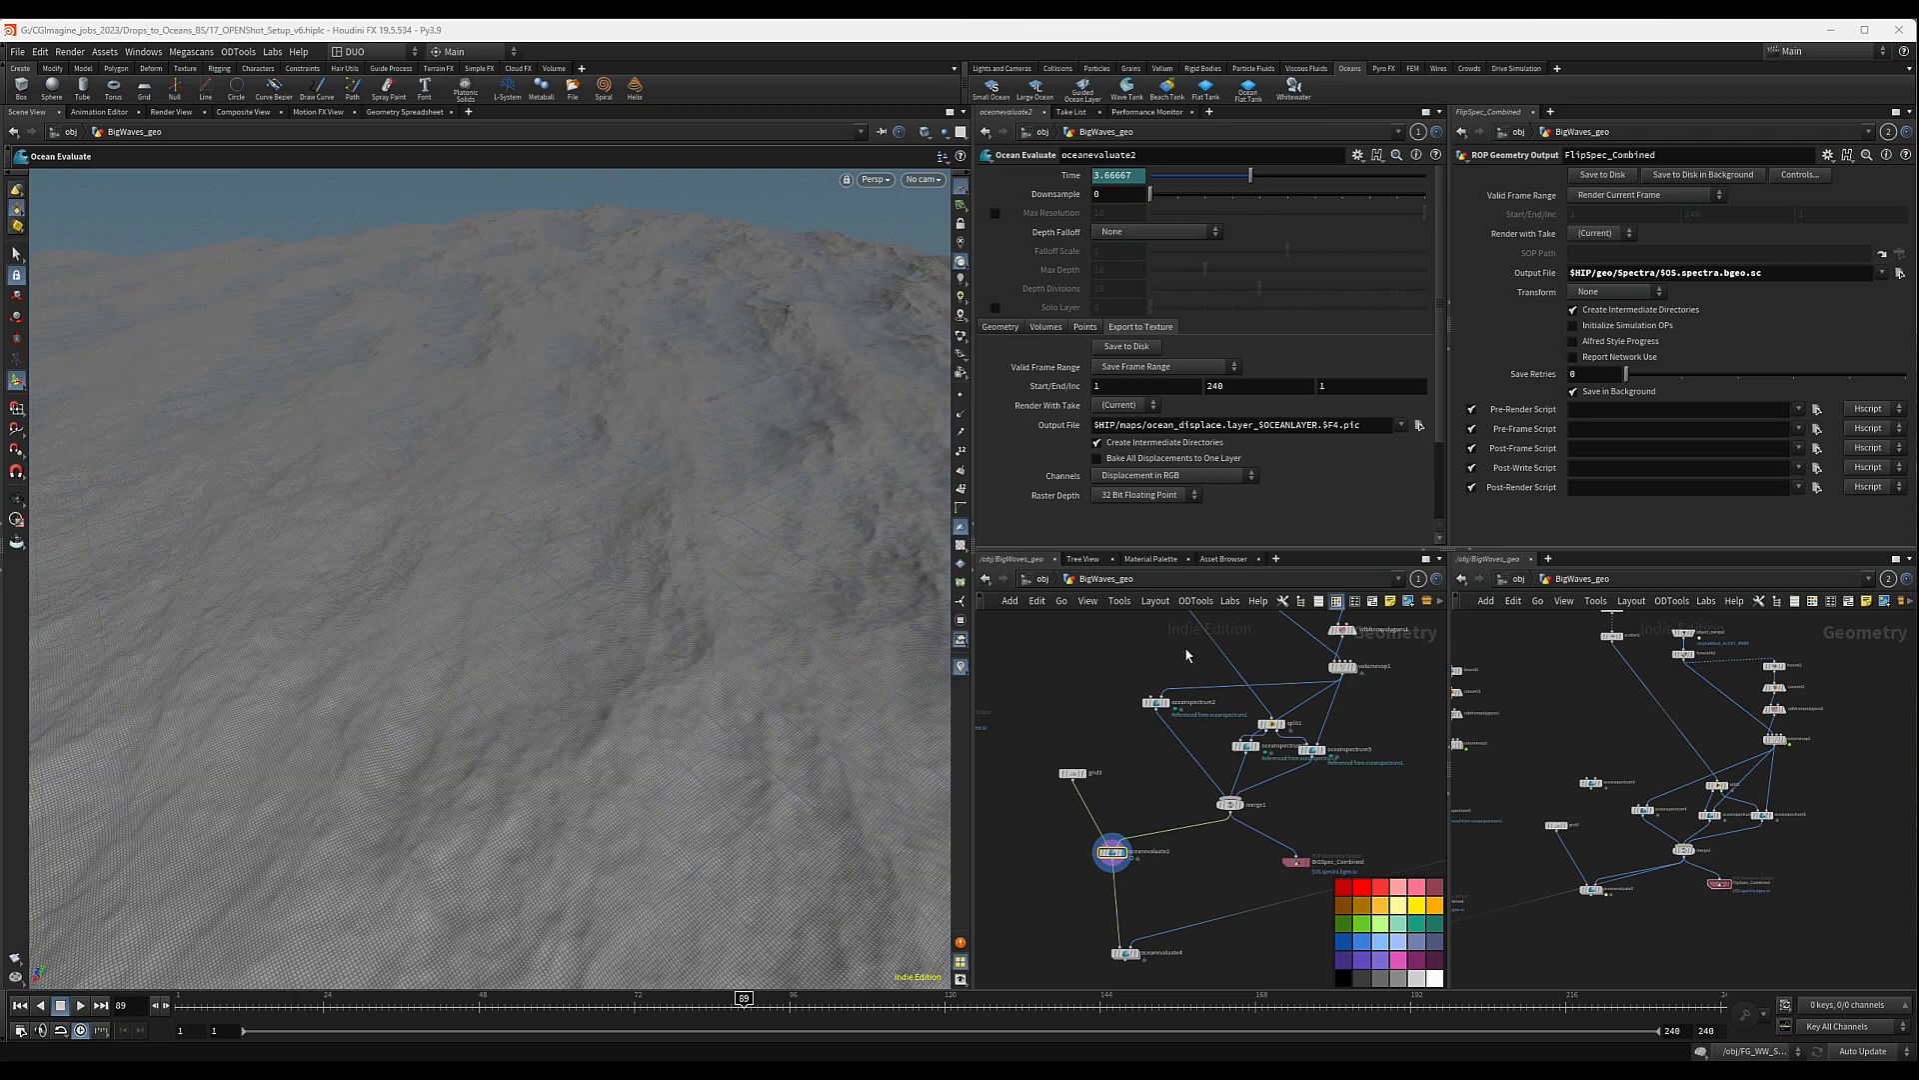
Return to the object level and open the BASE_WW network in the WW SIM group
{"action": "left_click", "coordinate": [1040, 579]}
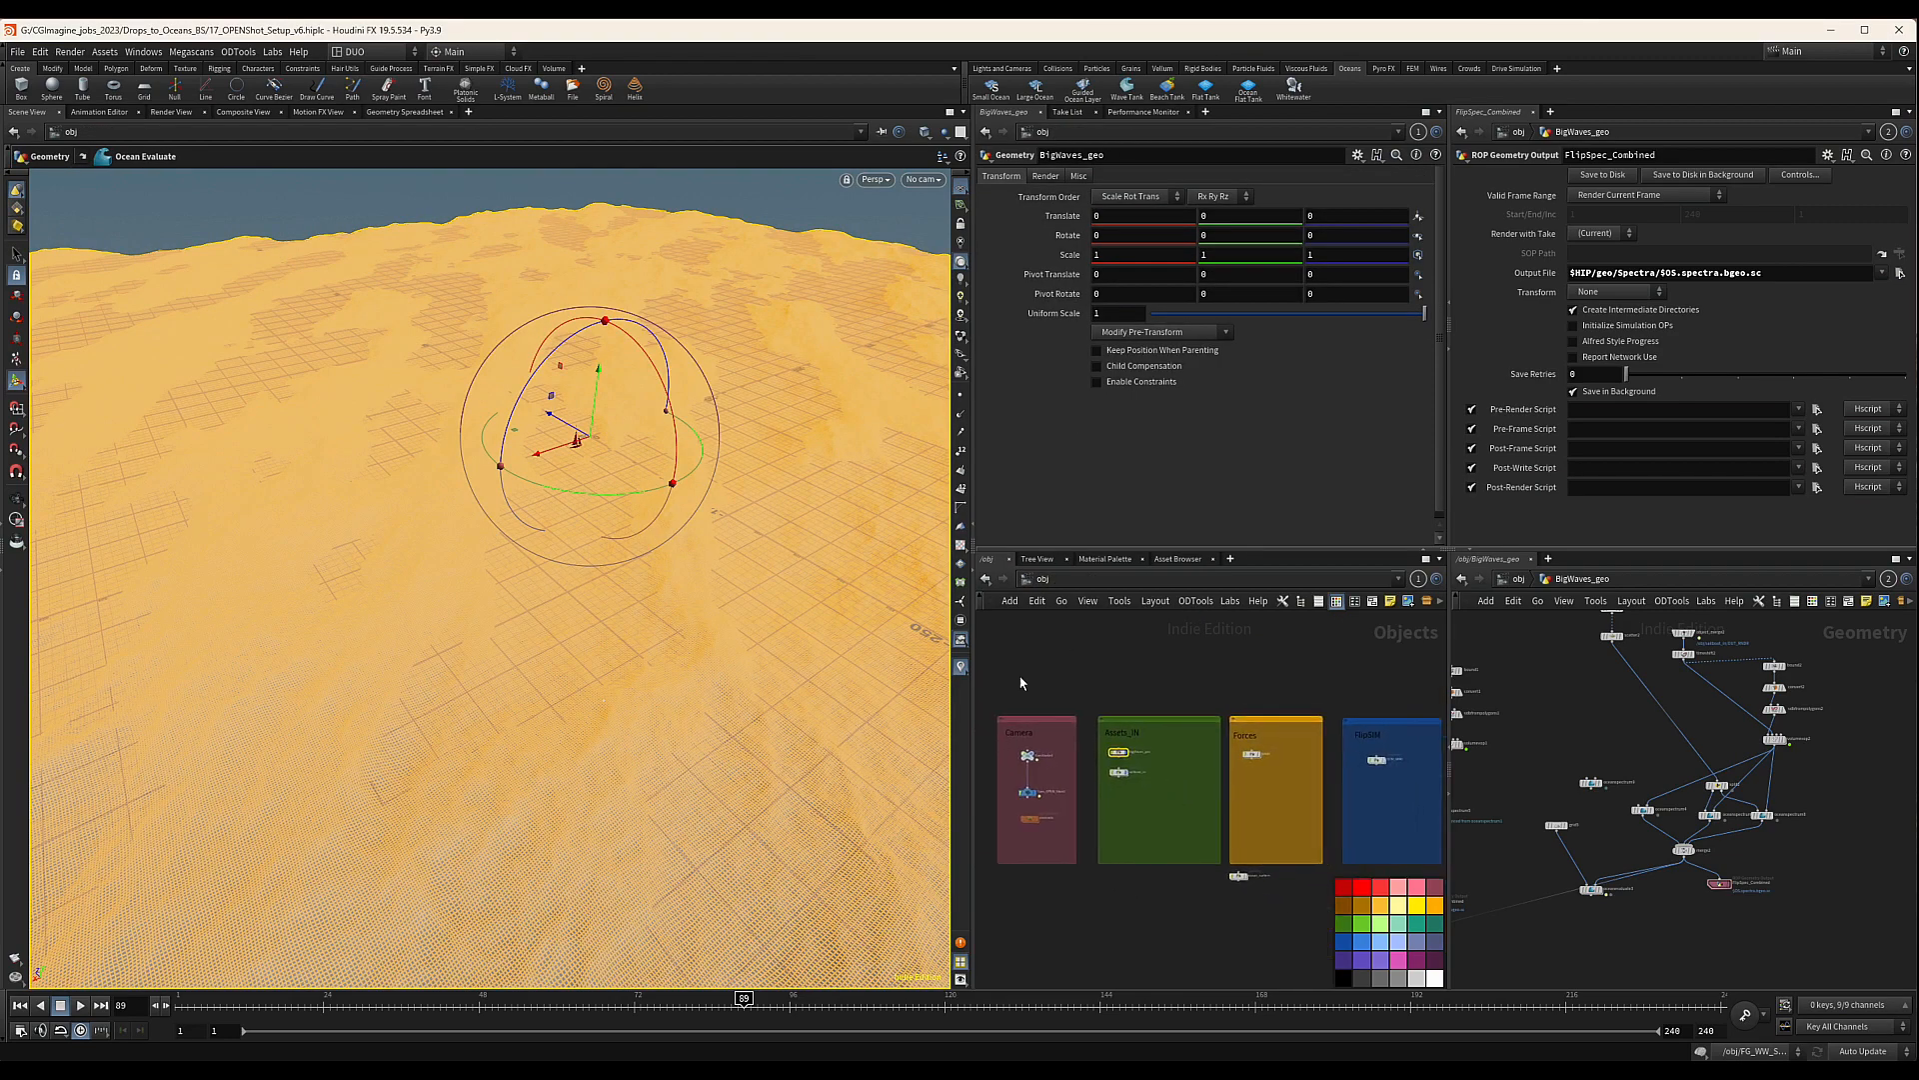
{"action": "scroll", "coordinate": [1289, 787], "scroll_direction": "up", "scroll_amount": 3}
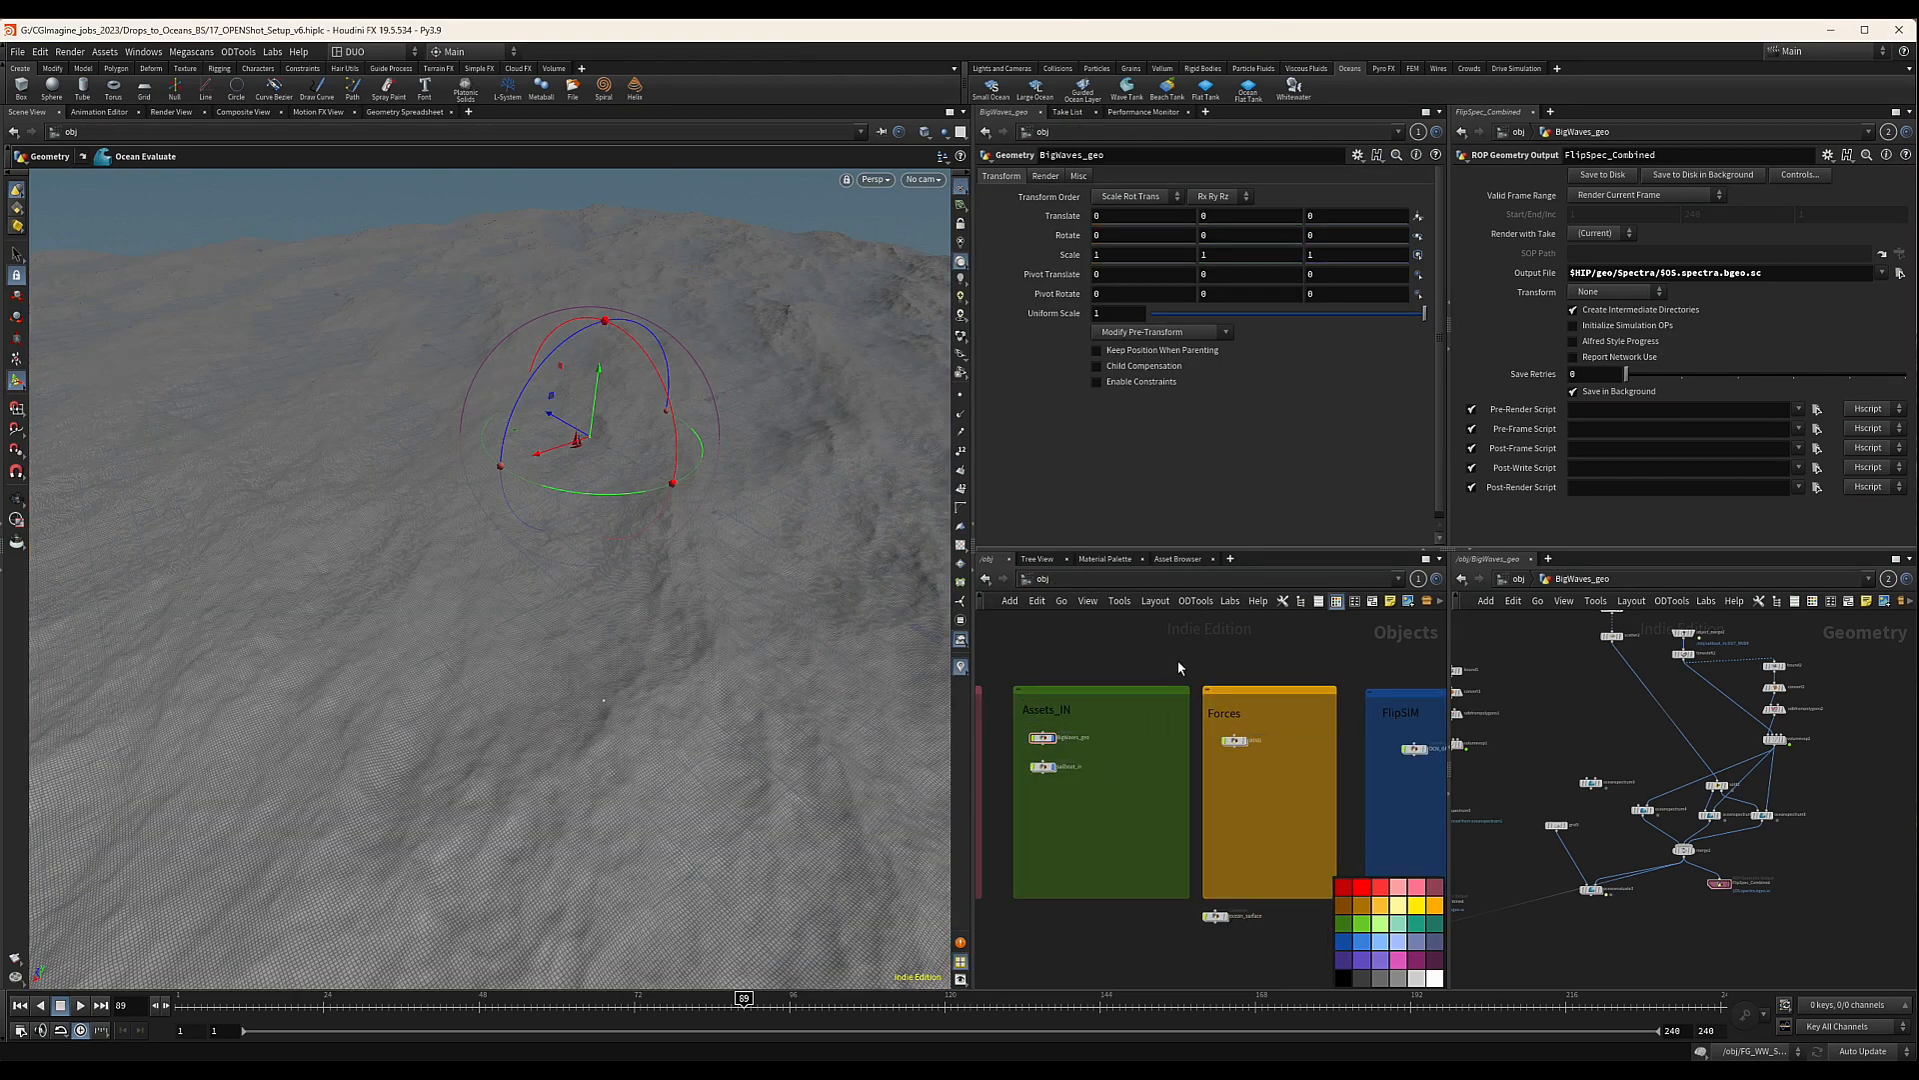
{"action": "scroll", "coordinate": [1311, 768], "scroll_direction": "down", "scroll_amount": 3}
{"action": "middle_click_drag", "start_coordinate": [1378, 774], "coordinate": [1099, 703]}
{"action": "scroll", "coordinate": [1343, 777], "scroll_direction": "up", "scroll_amount": 3}
{"action": "scroll", "coordinate": [1281, 775], "scroll_direction": "up", "scroll_amount": 3}
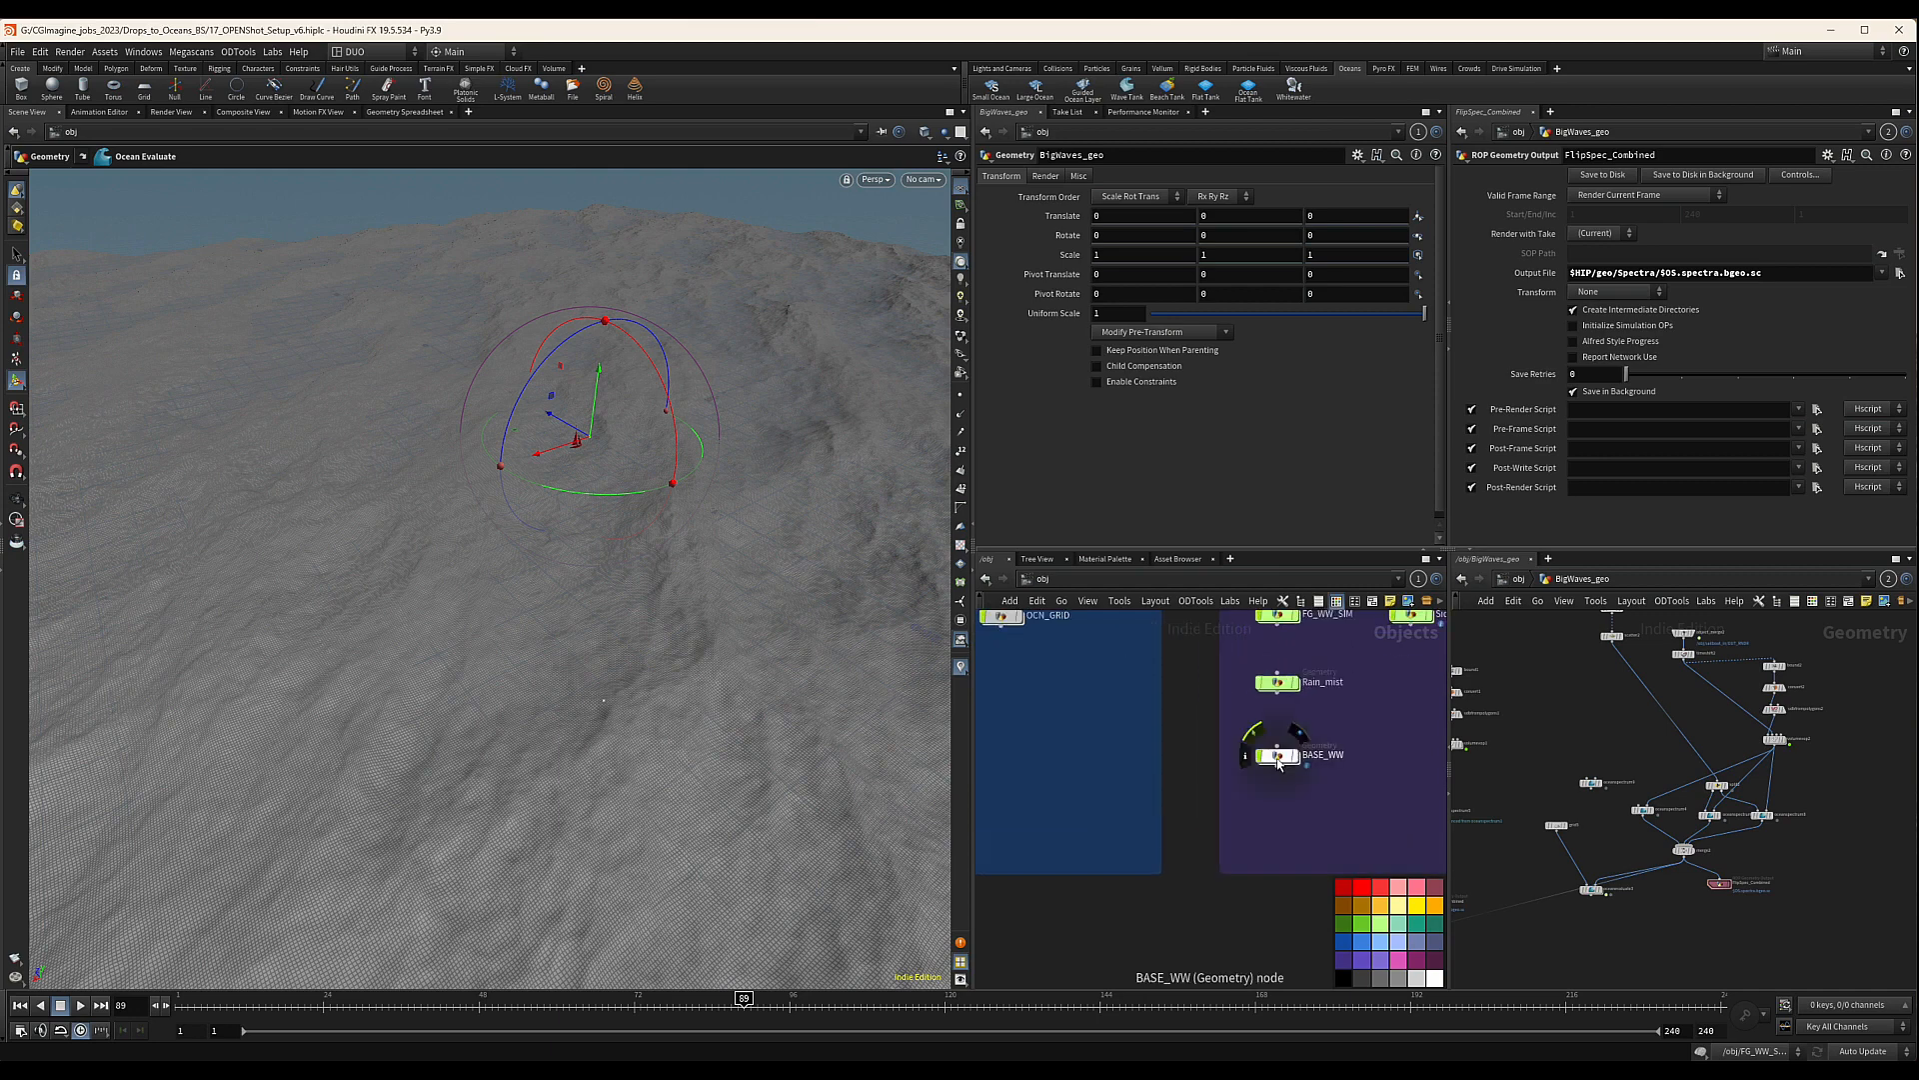
{"action": "double_click", "coordinate": [1278, 757]}
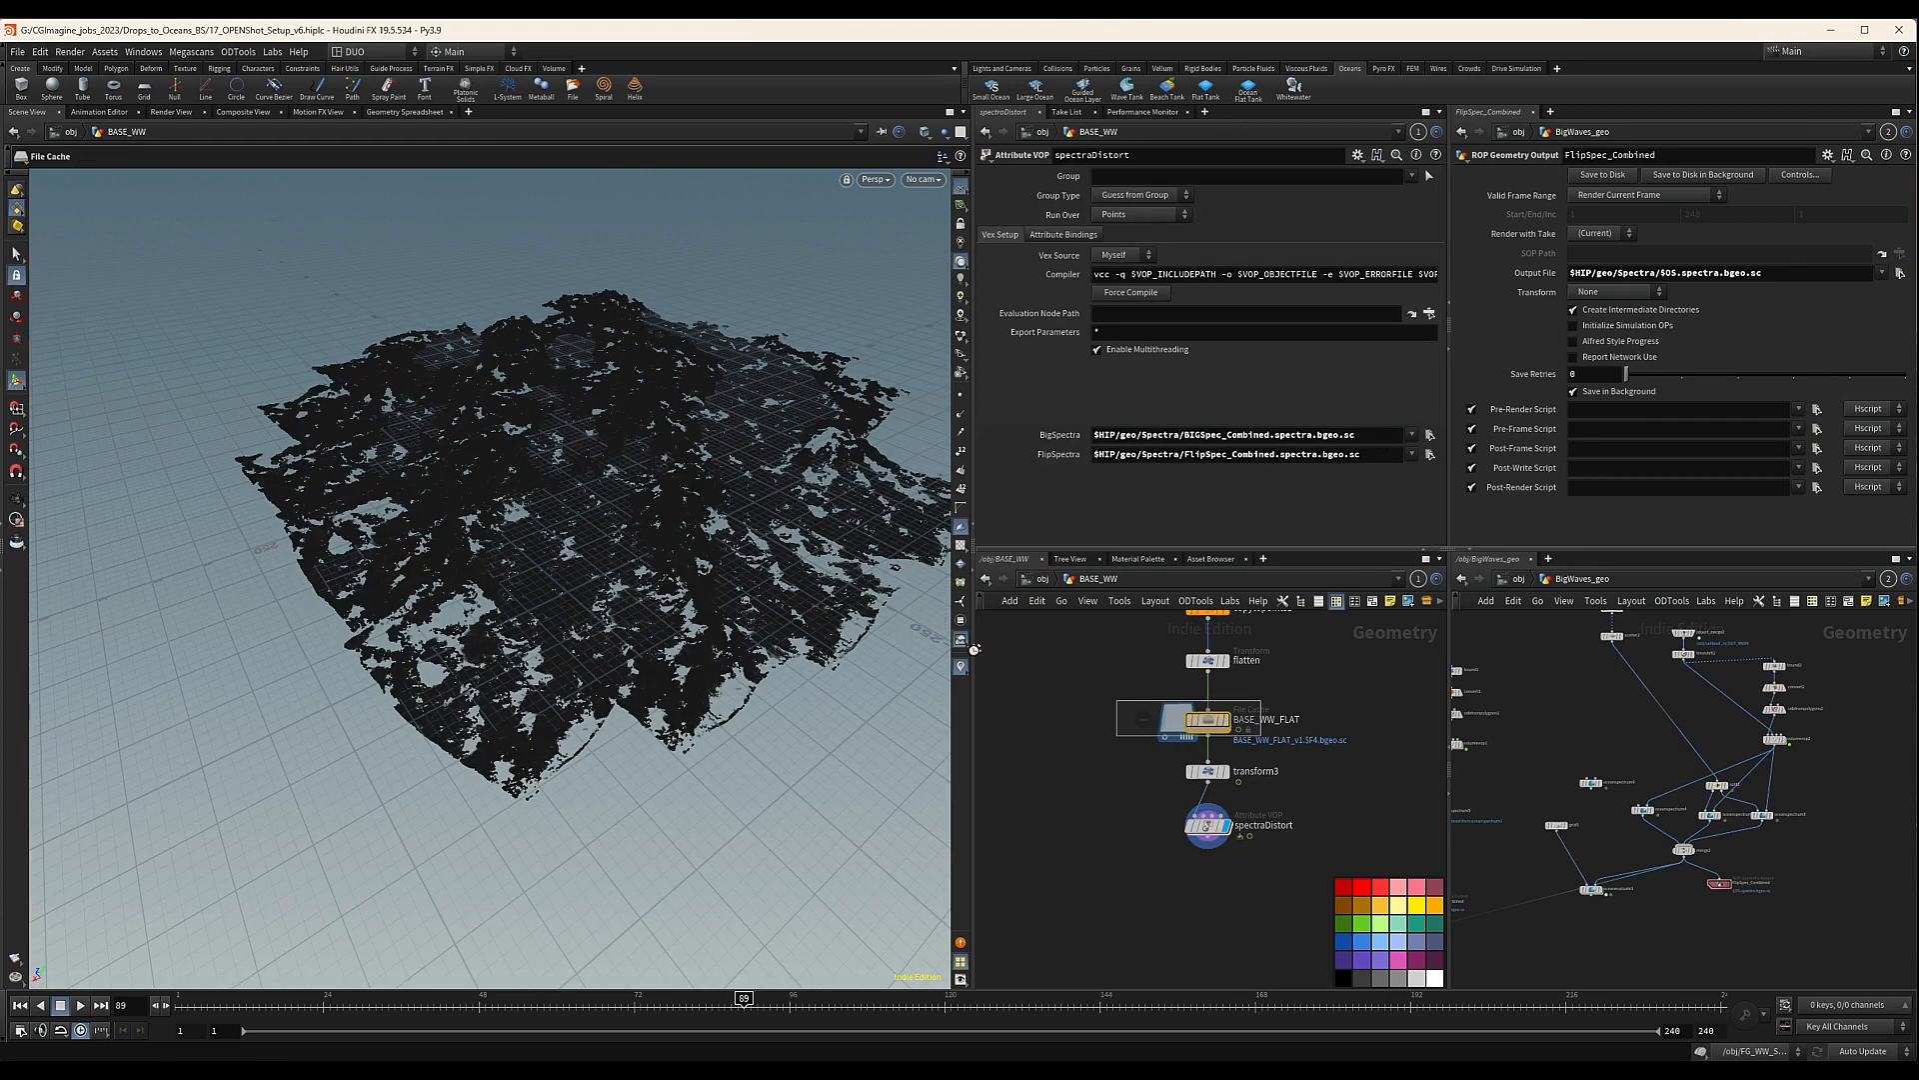
Look at the distorted whitewater through Cam_OPEN_Shot2
{"action": "left_click", "coordinate": [928, 177]}
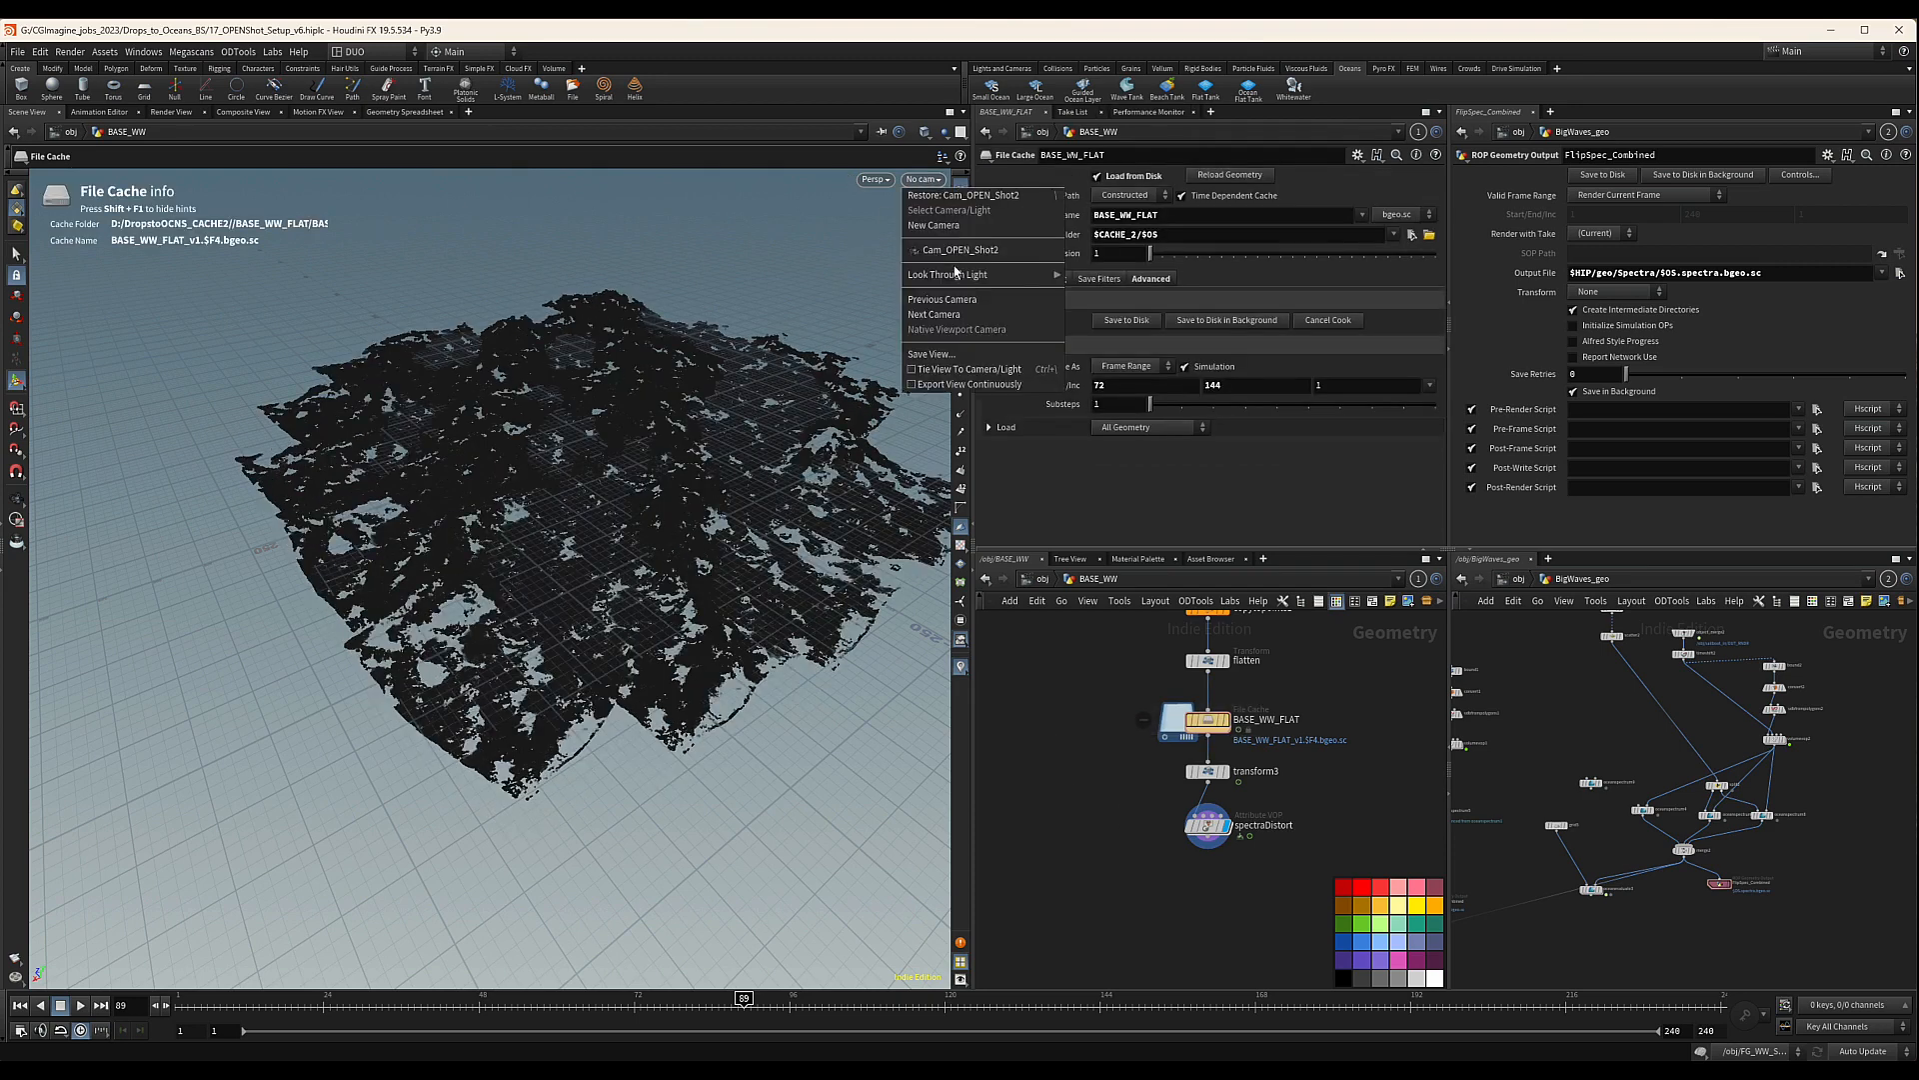
{"action": "left_click", "coordinate": [955, 260]}
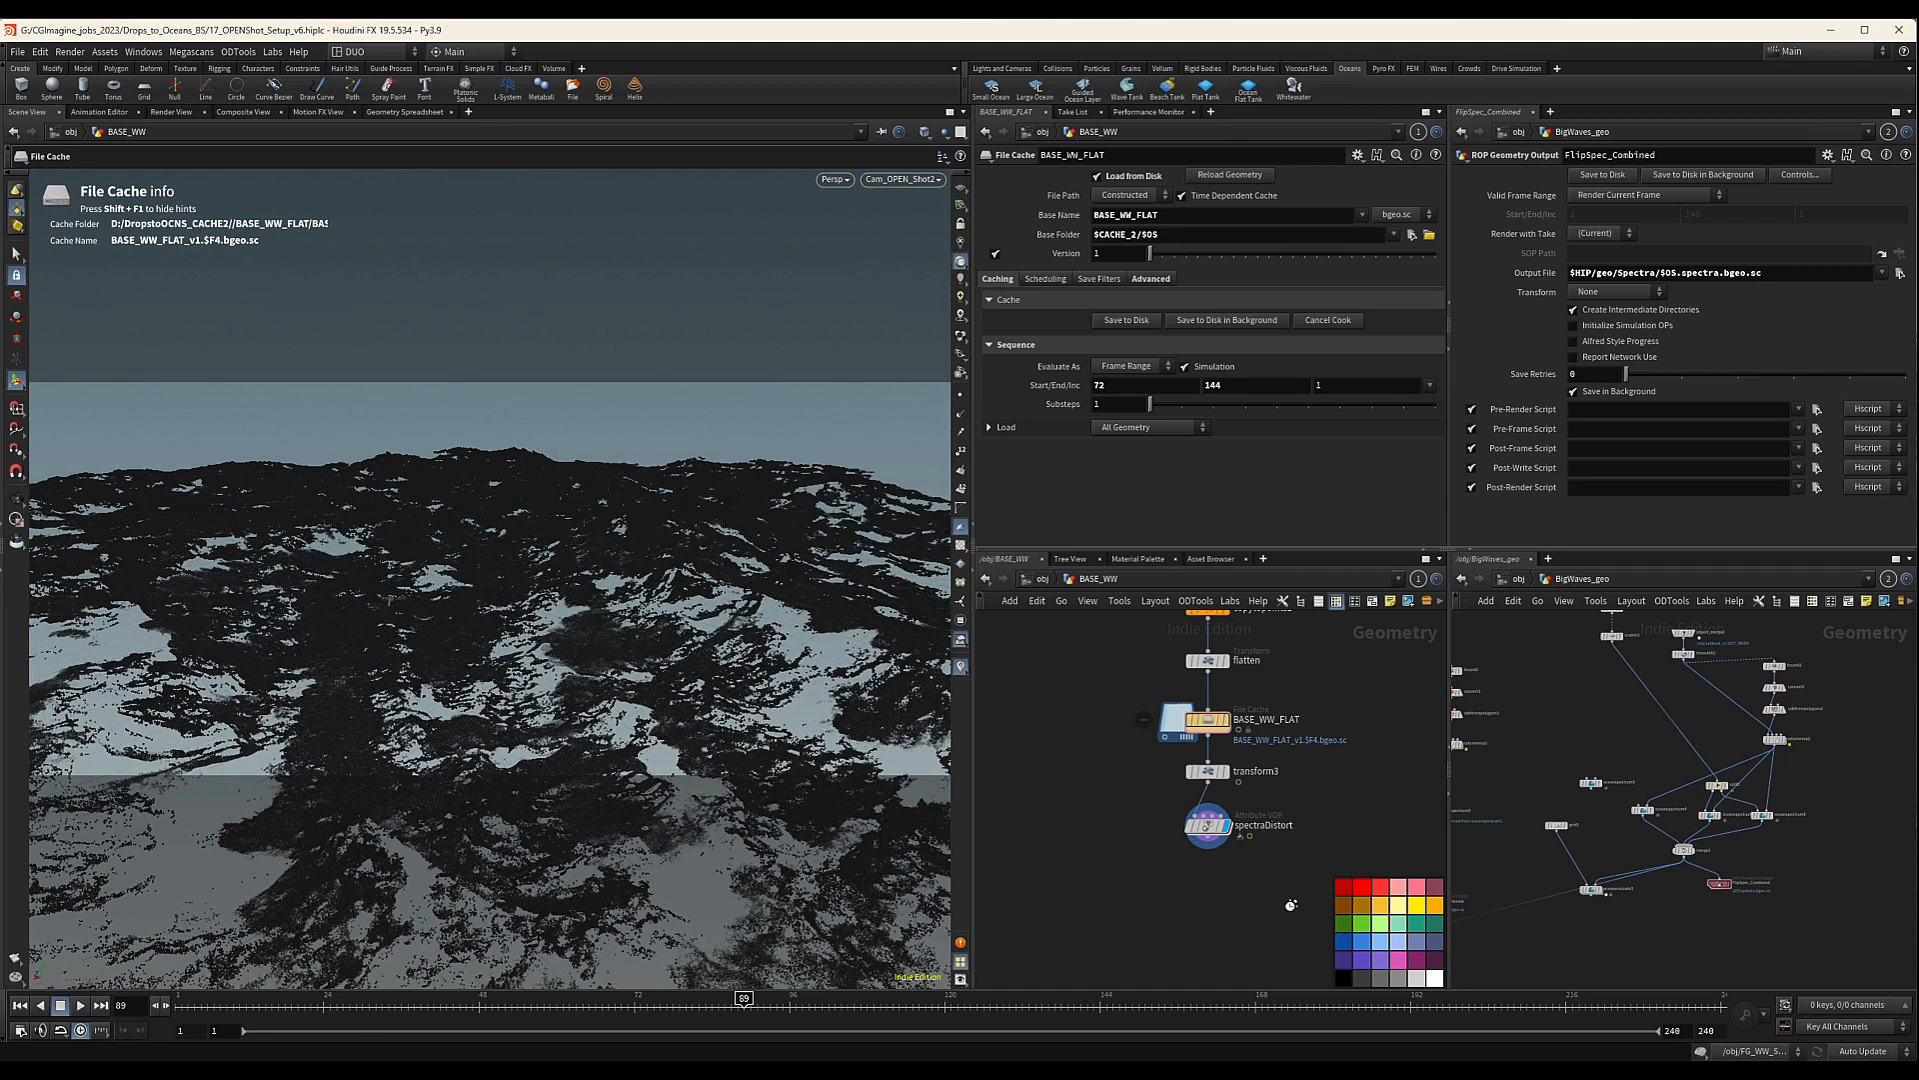
{"action": "middle_click_drag", "start_coordinate": [1291, 905], "coordinate": [1284, 886]}
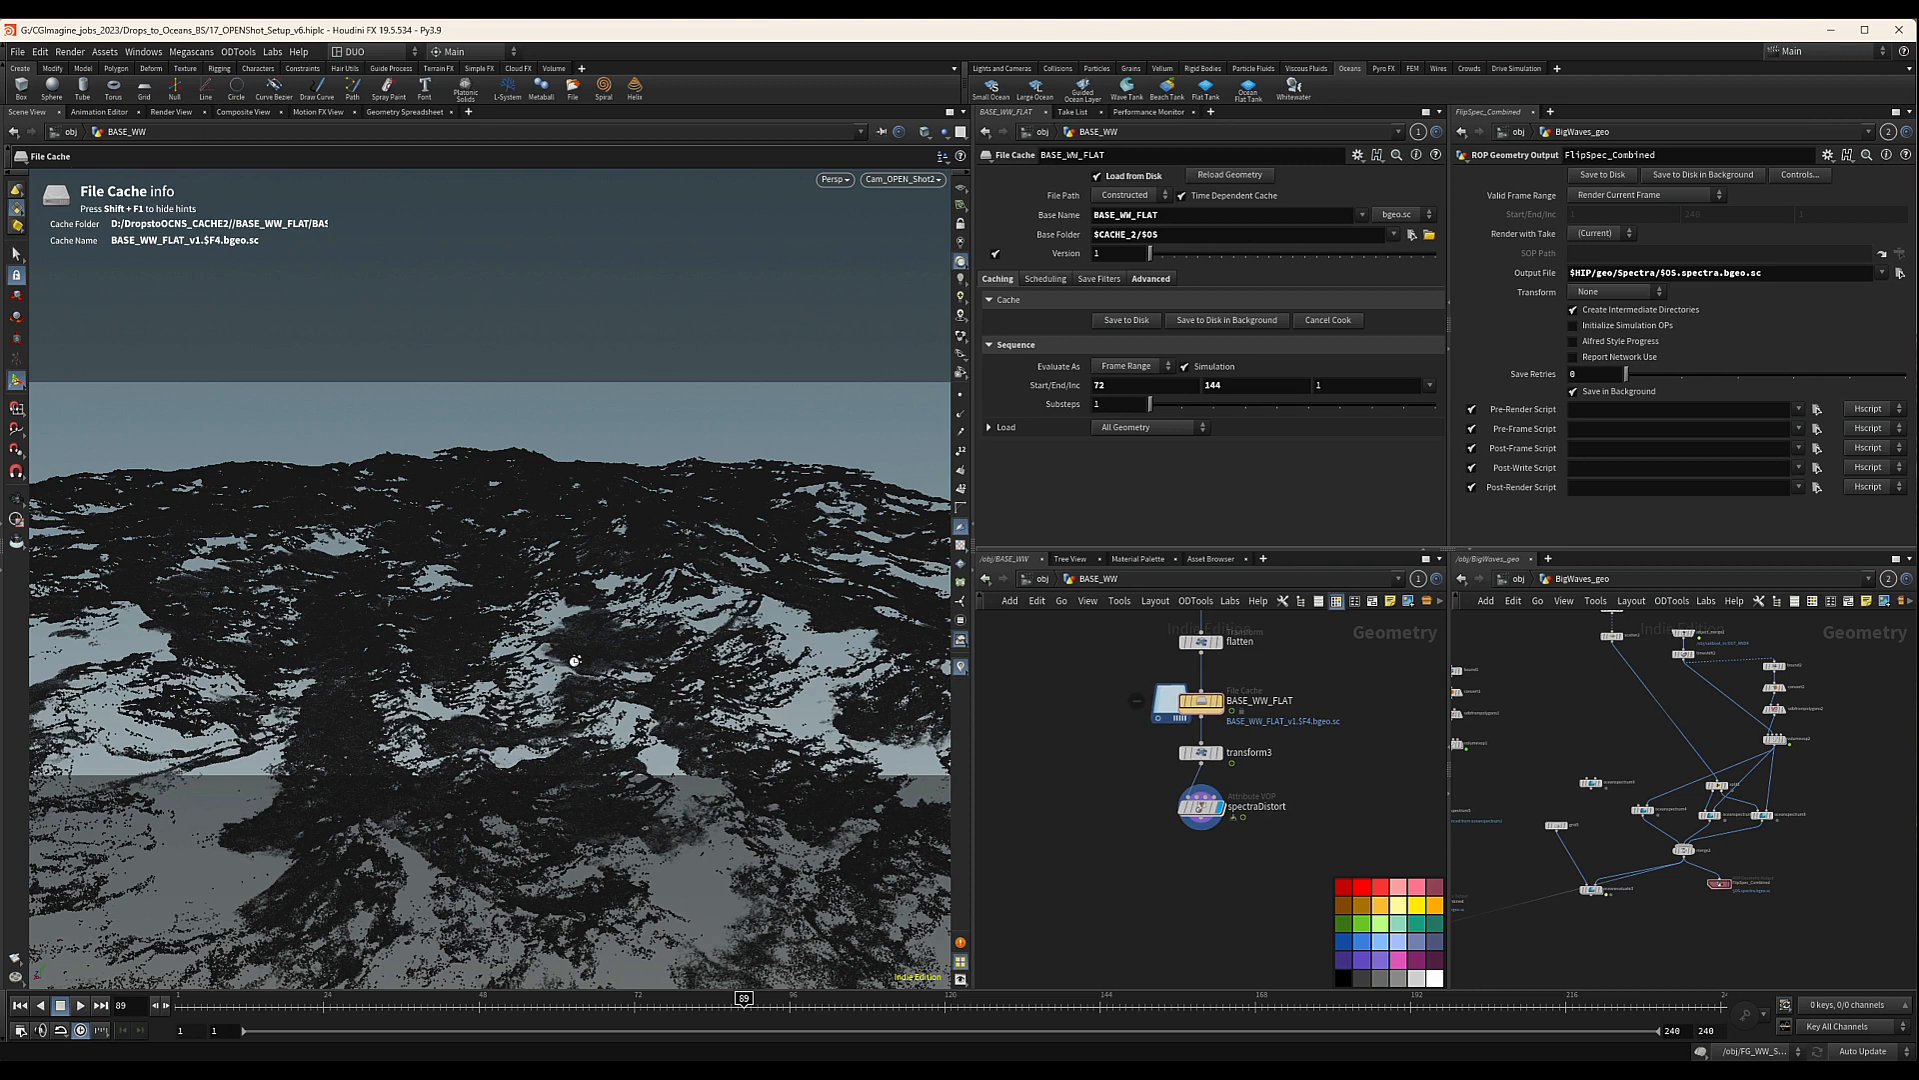
Open the spectraDistort VOP network and move add1 away from the ocean sample layers to make room
{"action": "double_click", "coordinate": [1240, 794]}
{"action": "scroll", "coordinate": [1244, 792], "scroll_direction": "down", "scroll_amount": 3}
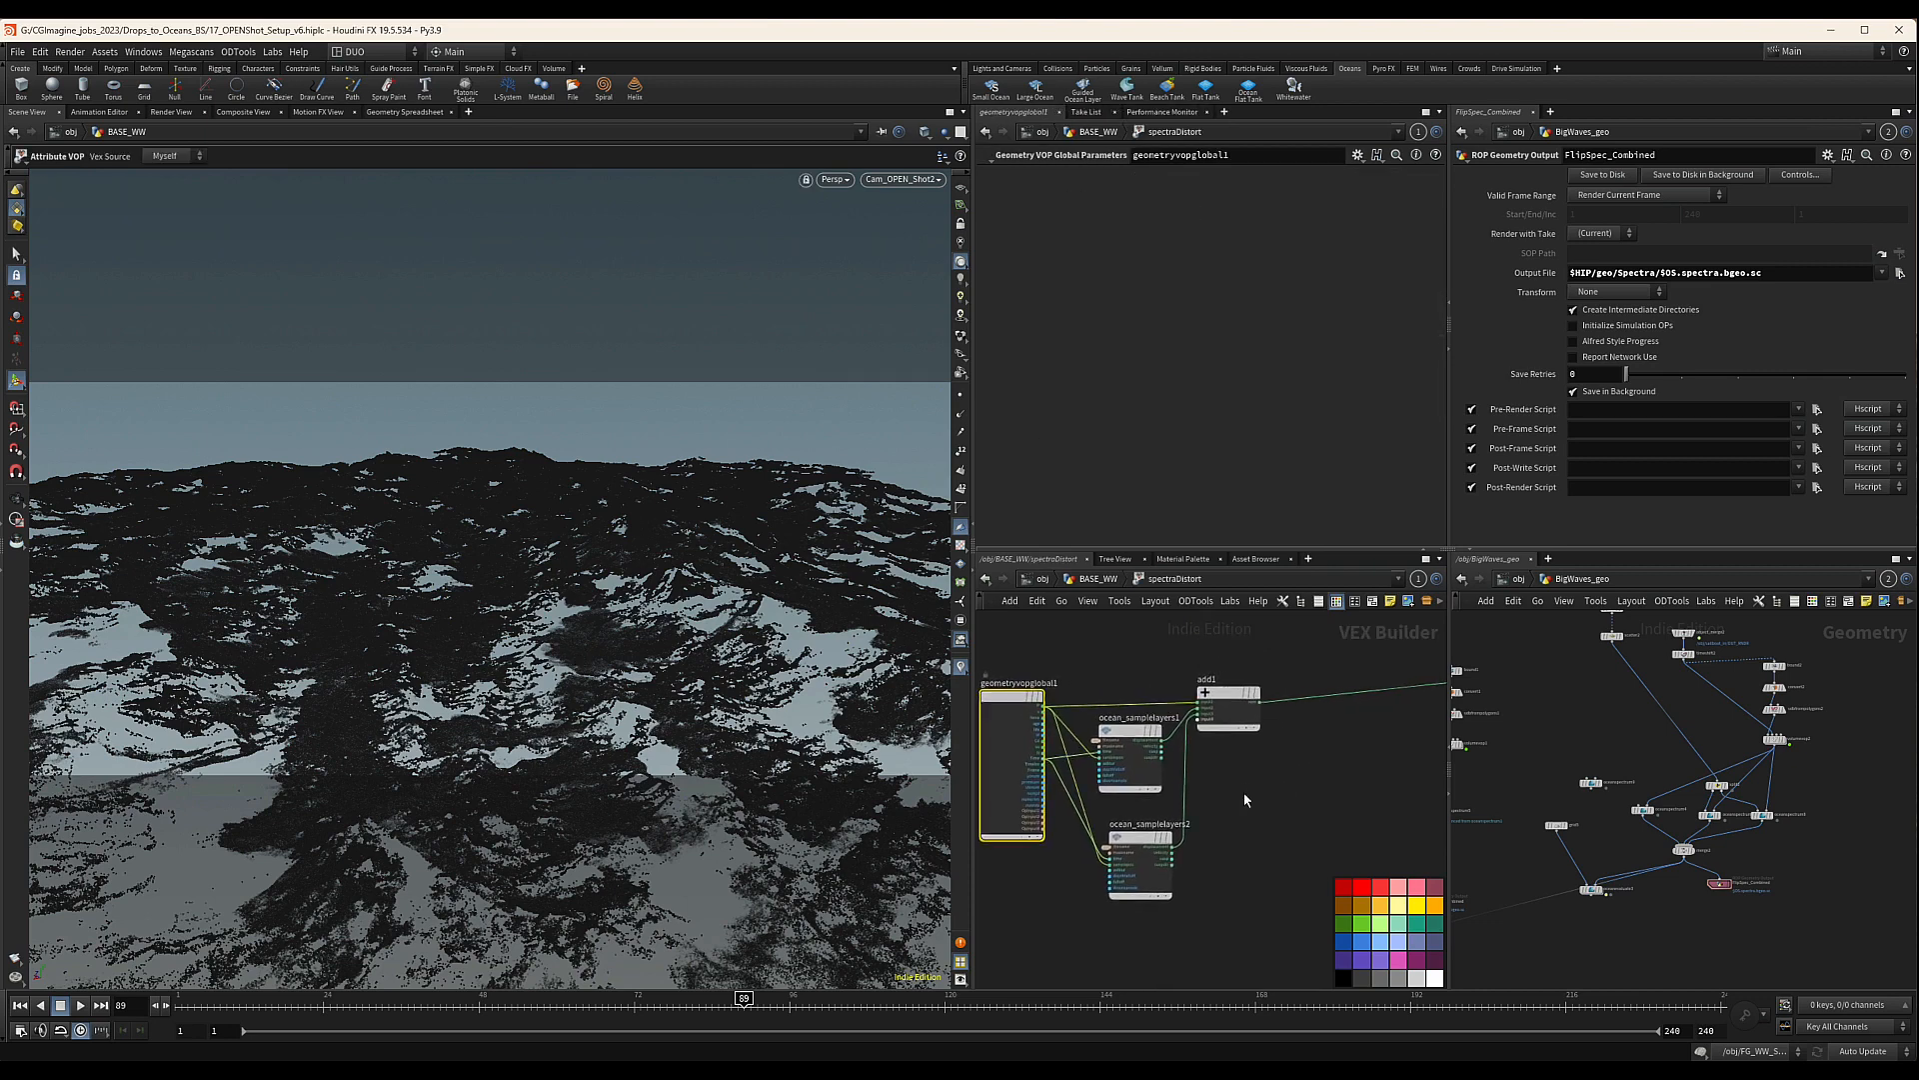
{"action": "left_click", "coordinate": [1149, 816]}
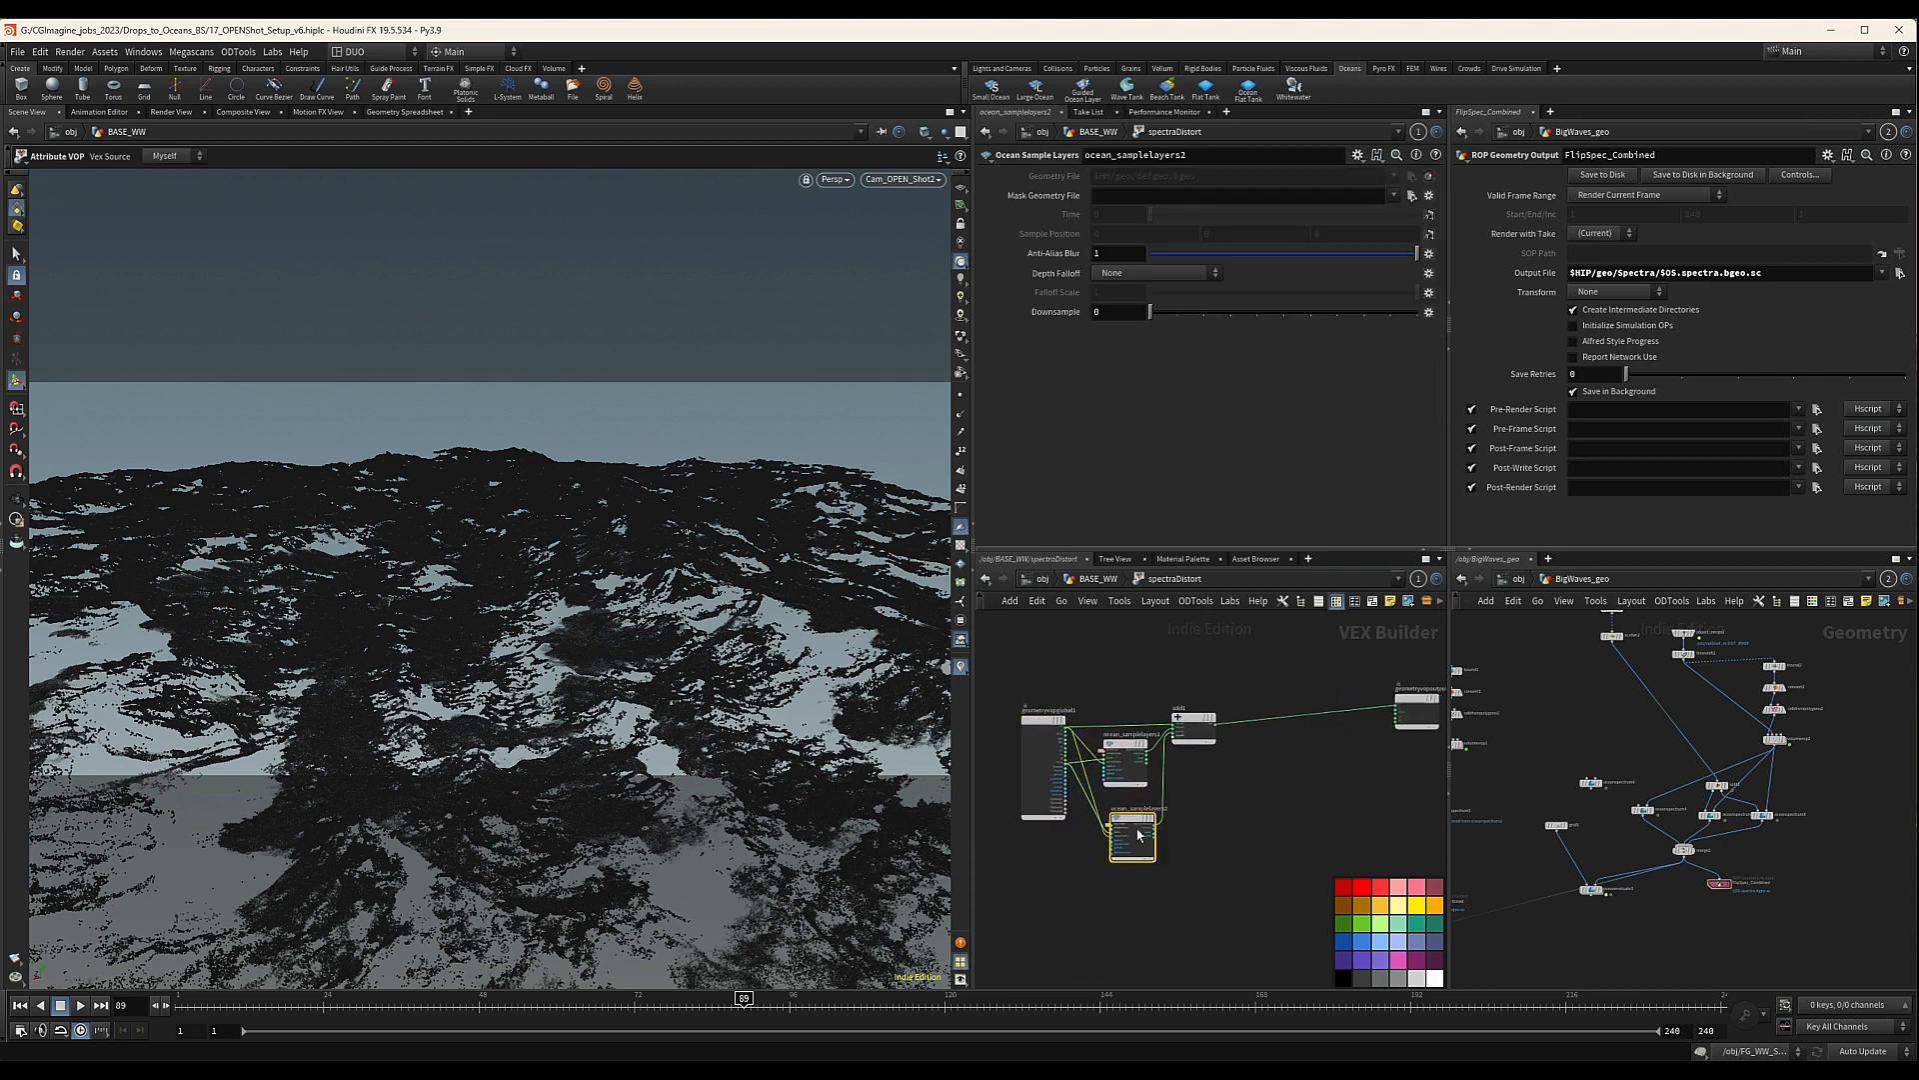
{"action": "scroll", "coordinate": [1179, 808], "scroll_direction": "up", "scroll_amount": 4}
{"action": "middle_click_drag", "start_coordinate": [1209, 791], "coordinate": [1151, 867]}
{"action": "scroll", "coordinate": [1153, 865], "scroll_direction": "down", "scroll_amount": 1}
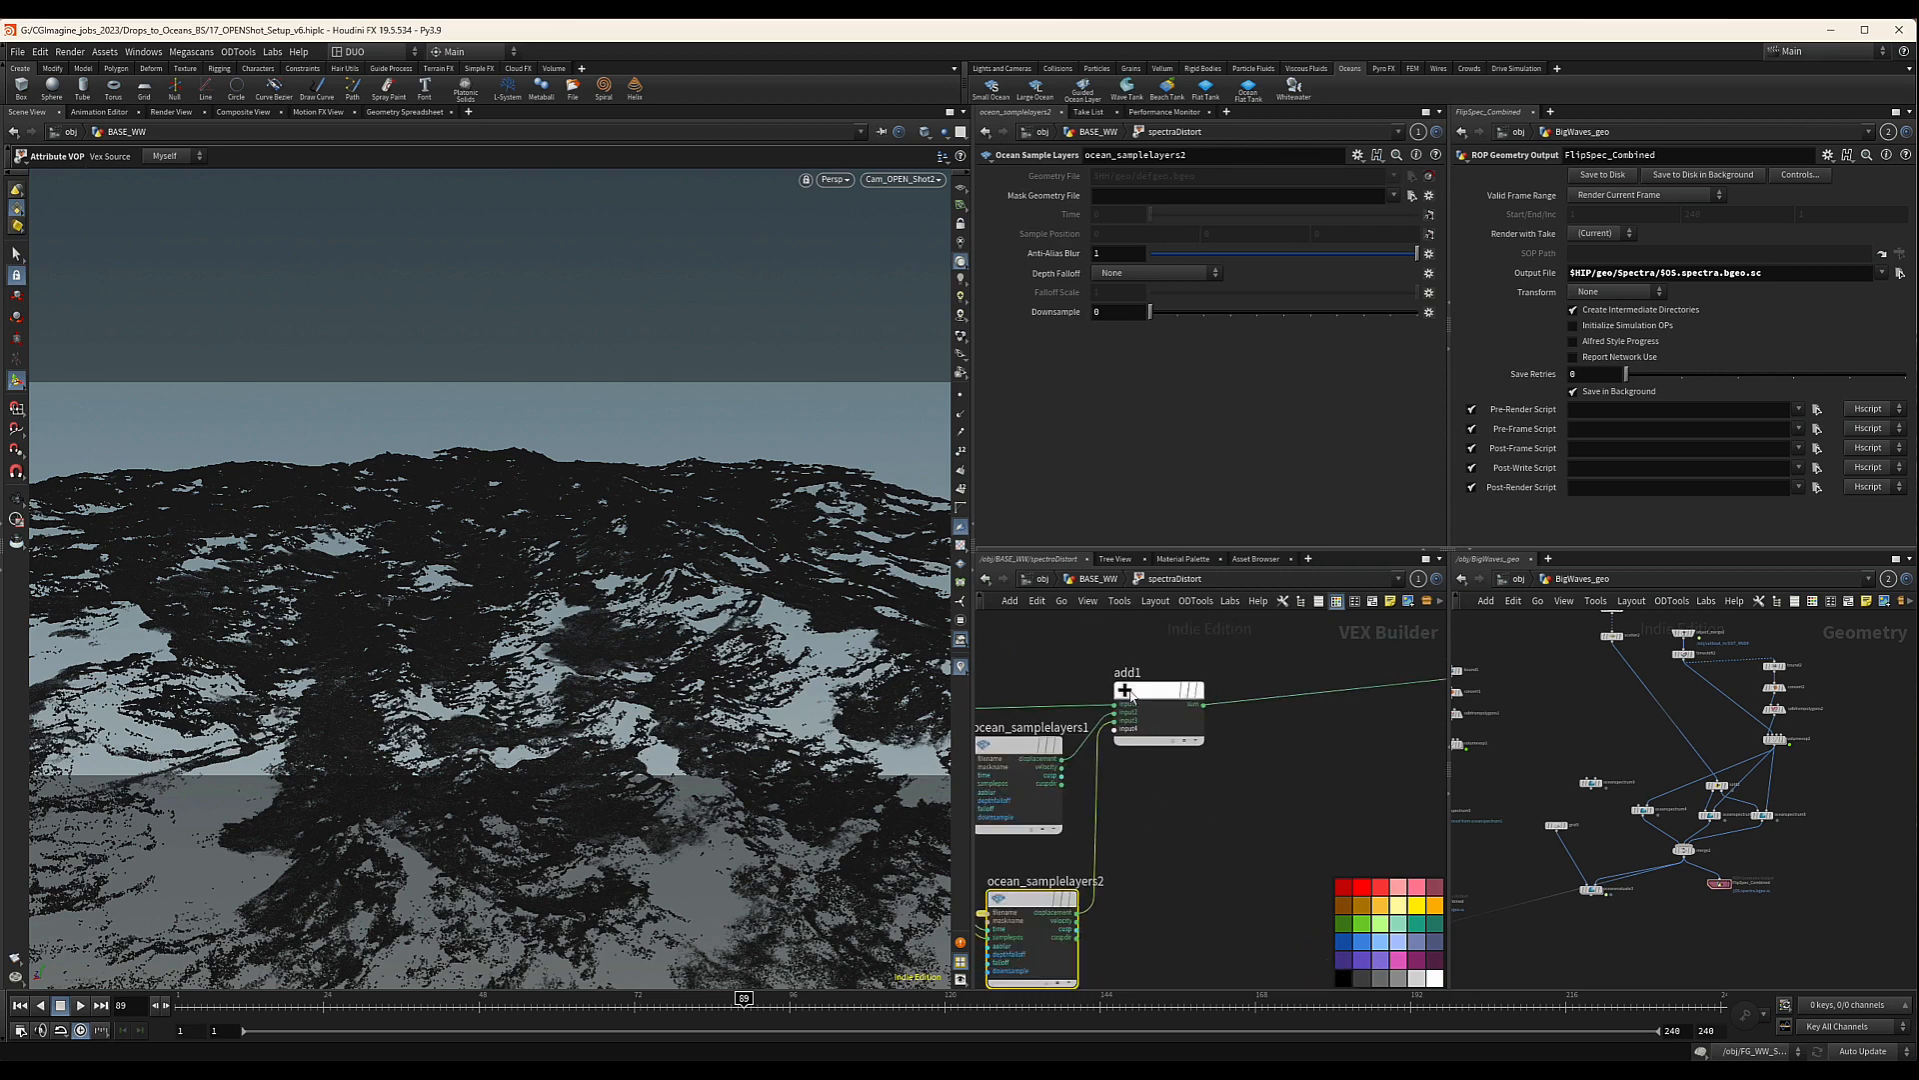
{"action": "left_click_drag", "start_coordinate": [1149, 687], "coordinate": [1269, 692]}
Insert a Multiply node between ocean_samplelayers2's displacement and add1, and set the update mode to Manual
{"action": "key", "text": "Tab"}
{"action": "type", "text": "mul"}
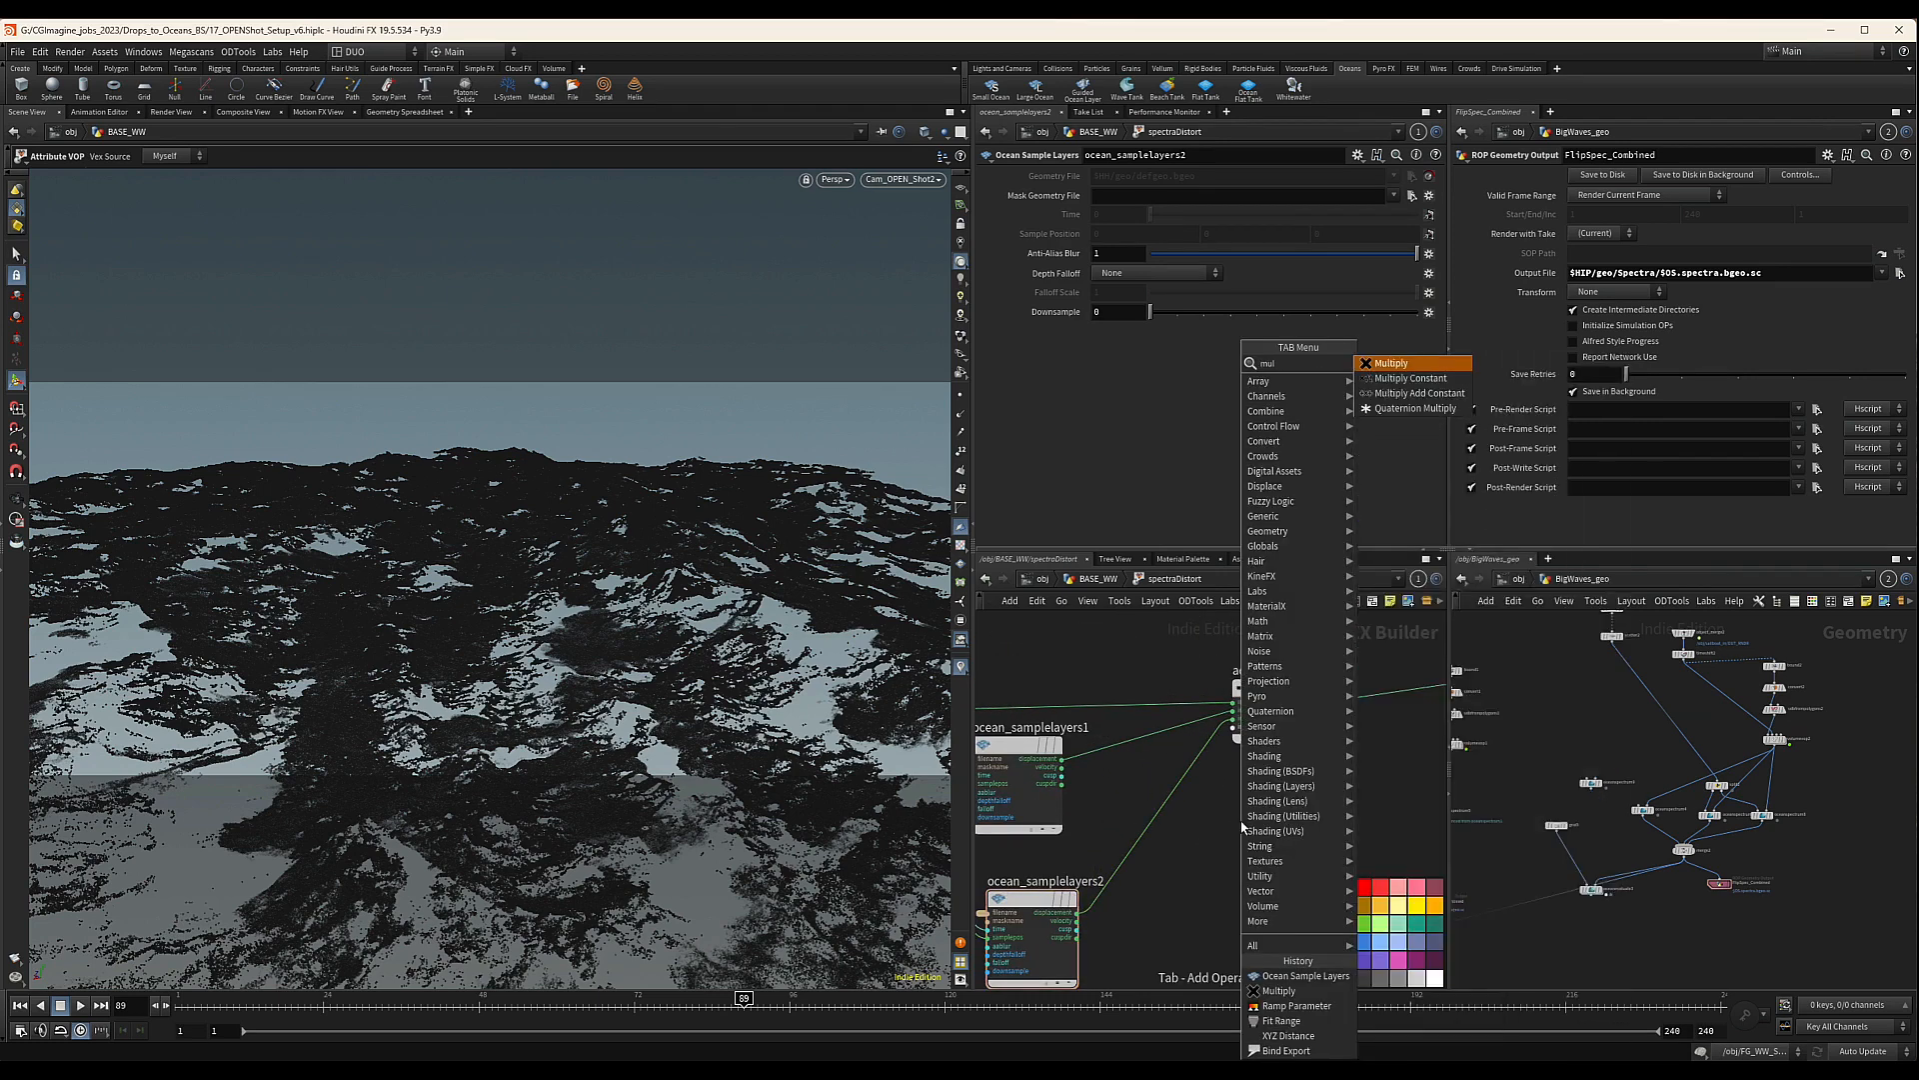
{"action": "key", "text": "Return"}
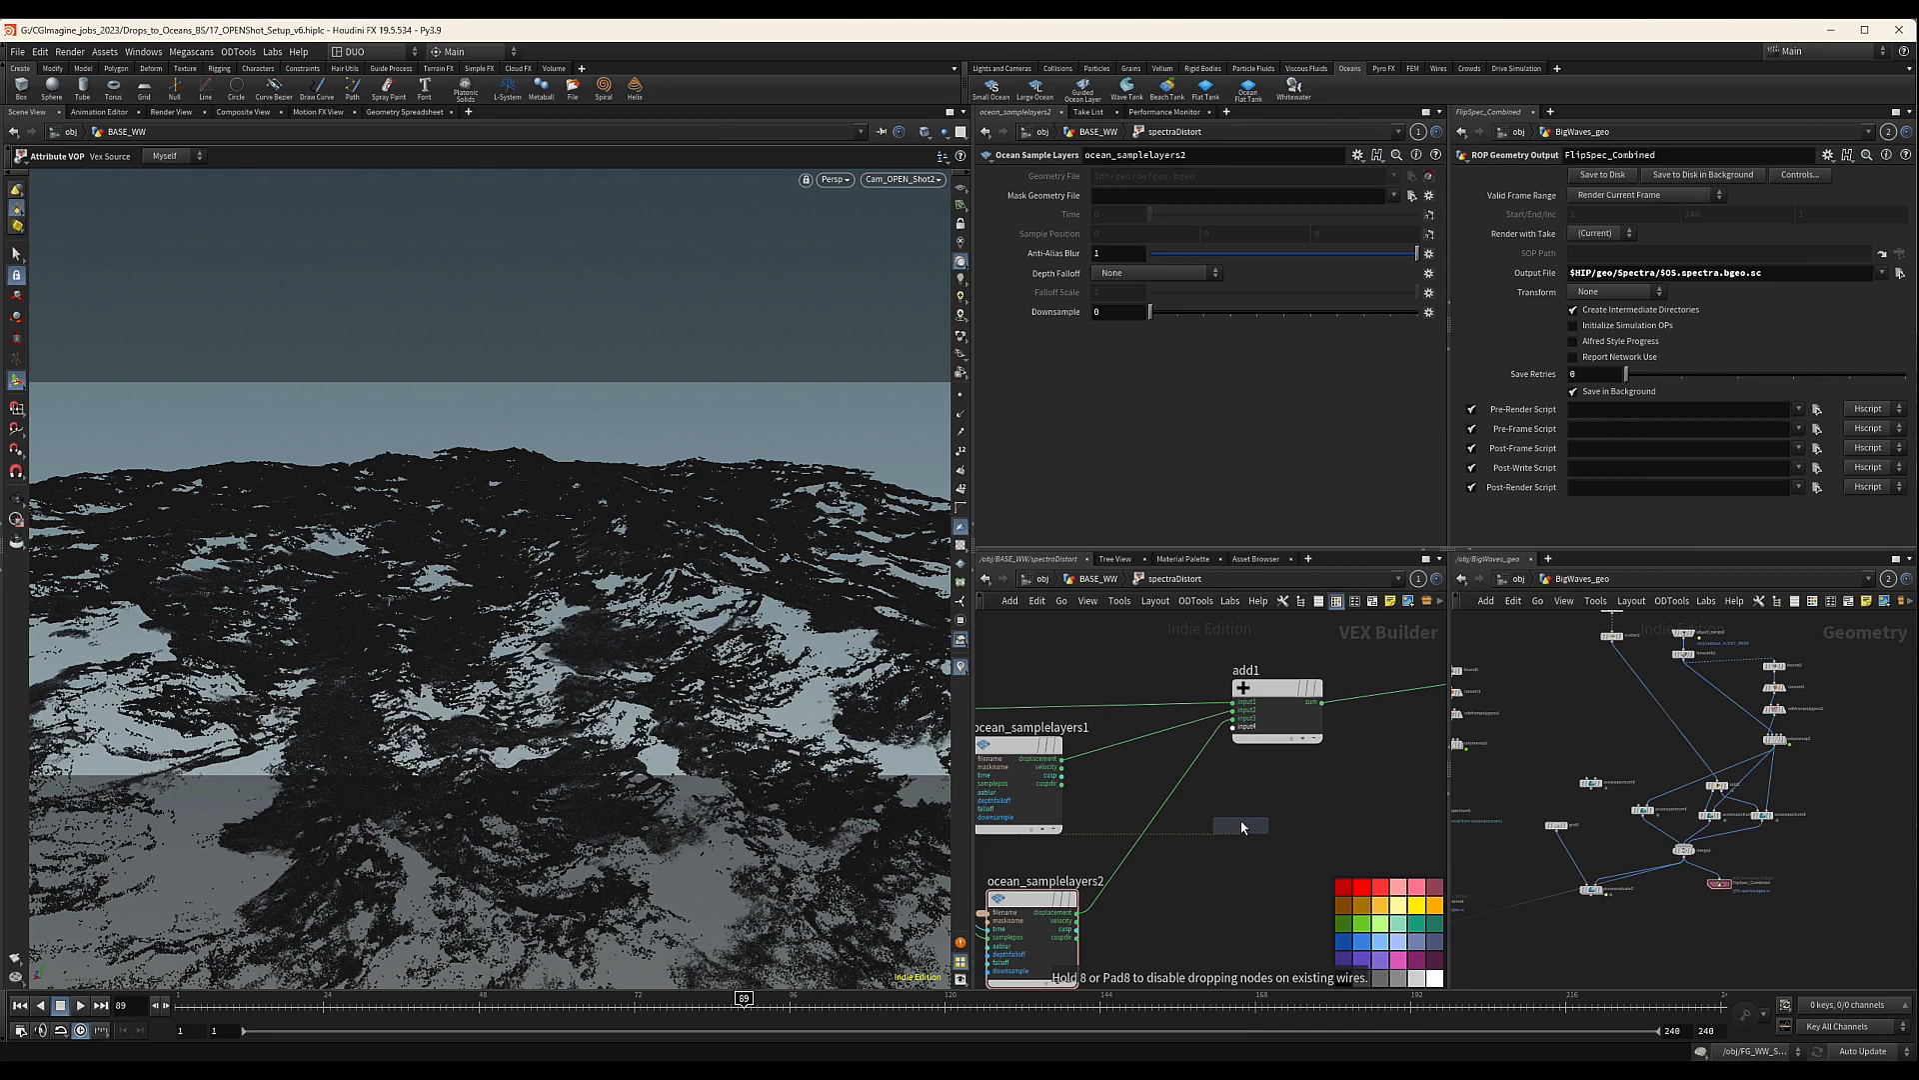
{"action": "left_click", "coordinate": [1241, 822]}
{"action": "left_click", "coordinate": [1862, 1052]}
{"action": "left_click", "coordinate": [1855, 1049]}
{"action": "mouse_move", "coordinate": [1241, 814]}
{"action": "left_mouse_down"}
{"action": "mouse_move", "coordinate": [1158, 806]}
{"action": "mouse_move", "coordinate": [1203, 814]}
{"action": "left_mouse_up"}
Promote the second input of multiply1 as a parameter labelled MultFlipSpec, and return to the BASE_WW network
{"action": "middle_click", "coordinate": [1153, 832]}
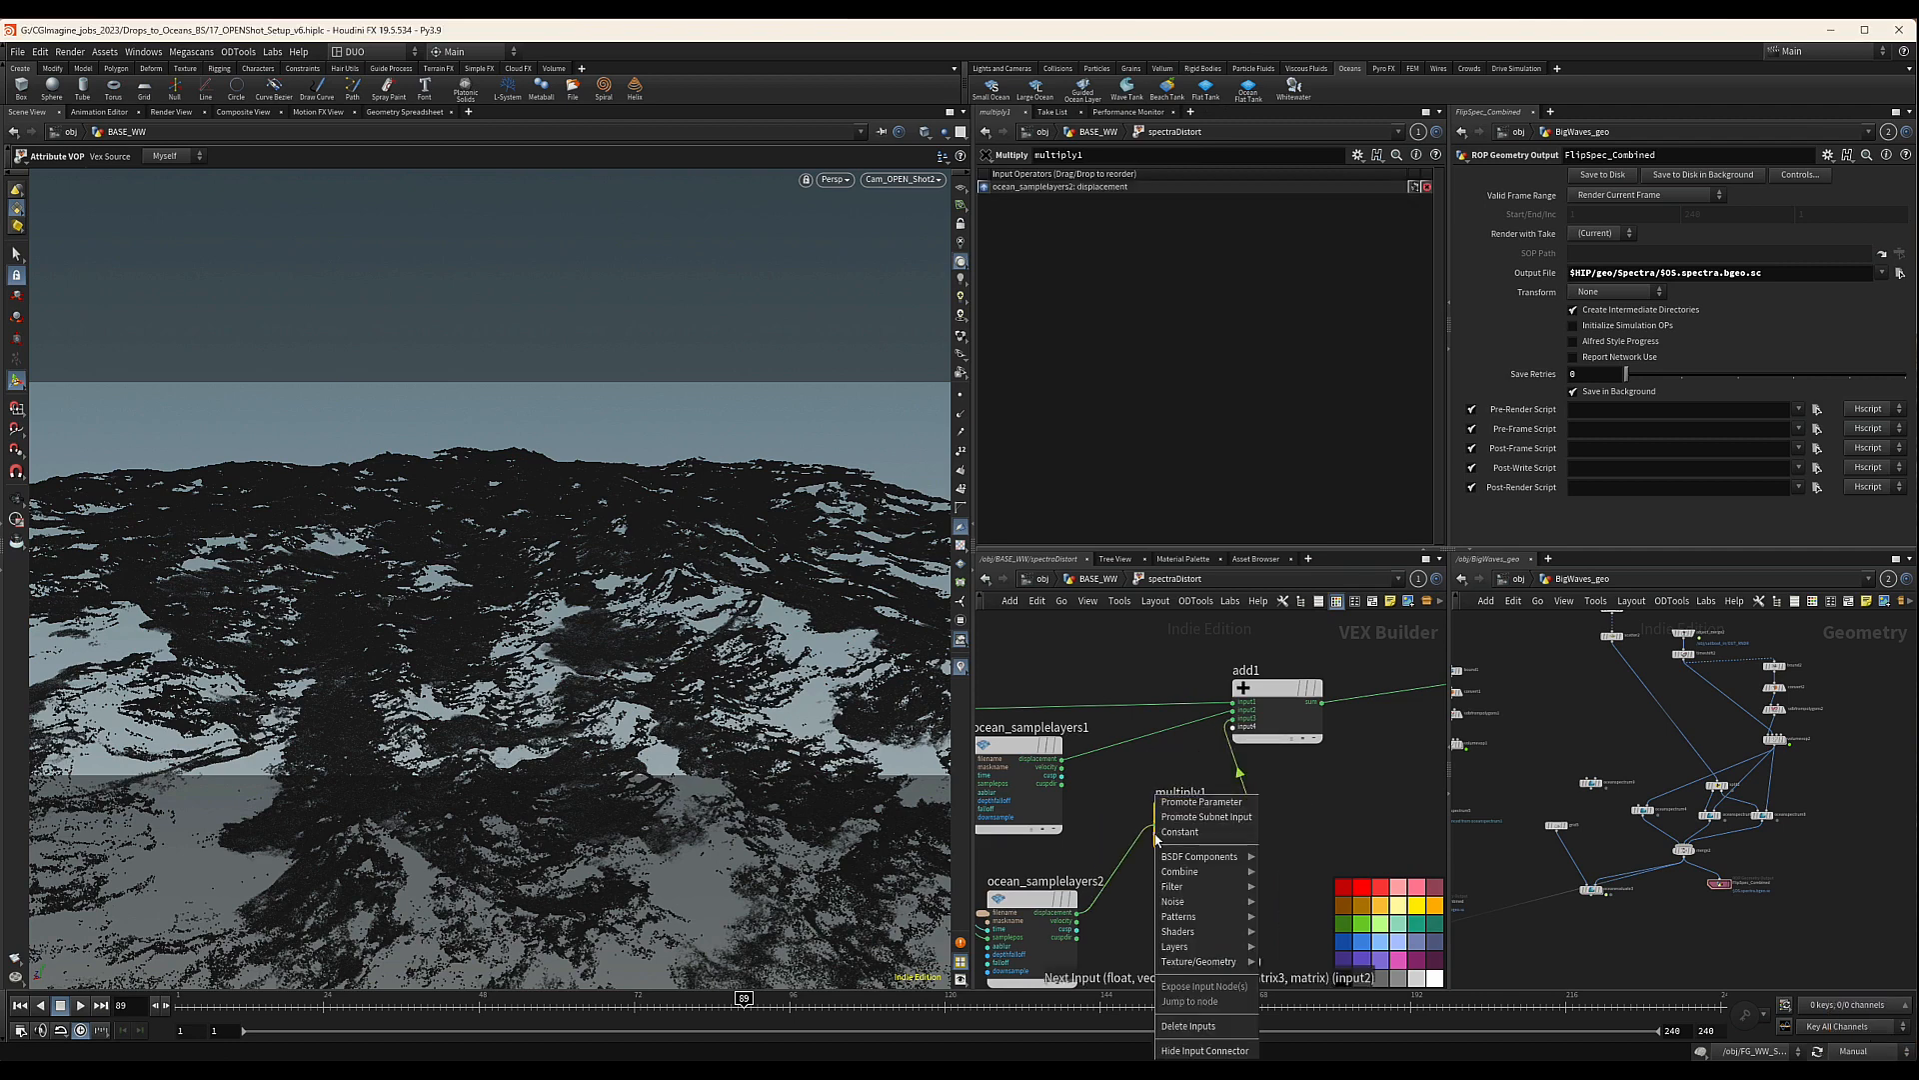
{"action": "left_click", "coordinate": [1183, 803]}
{"action": "left_click", "coordinate": [1147, 831]}
{"action": "type", "text": "Mult"}
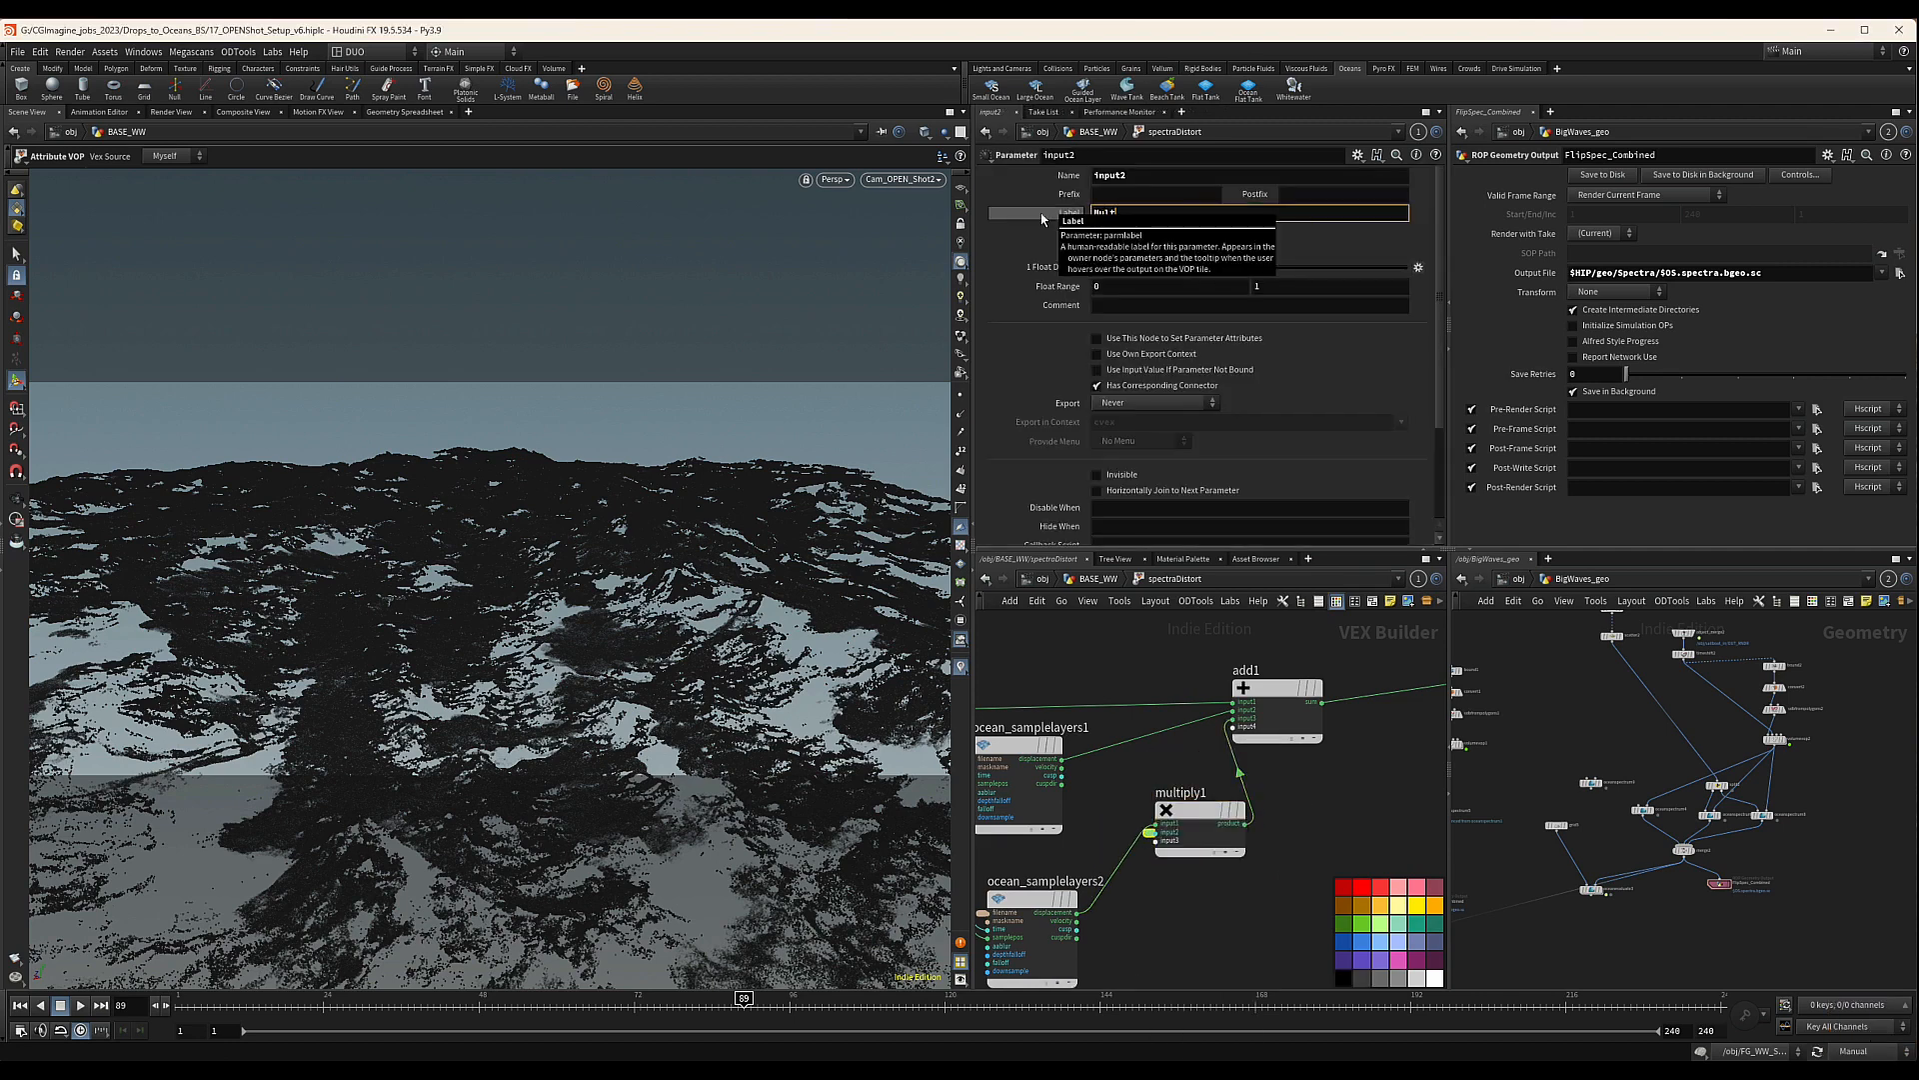
{"action": "type", "text": "FlipSpec"}
{"action": "key", "text": "Return"}
{"action": "key", "text": "u"}
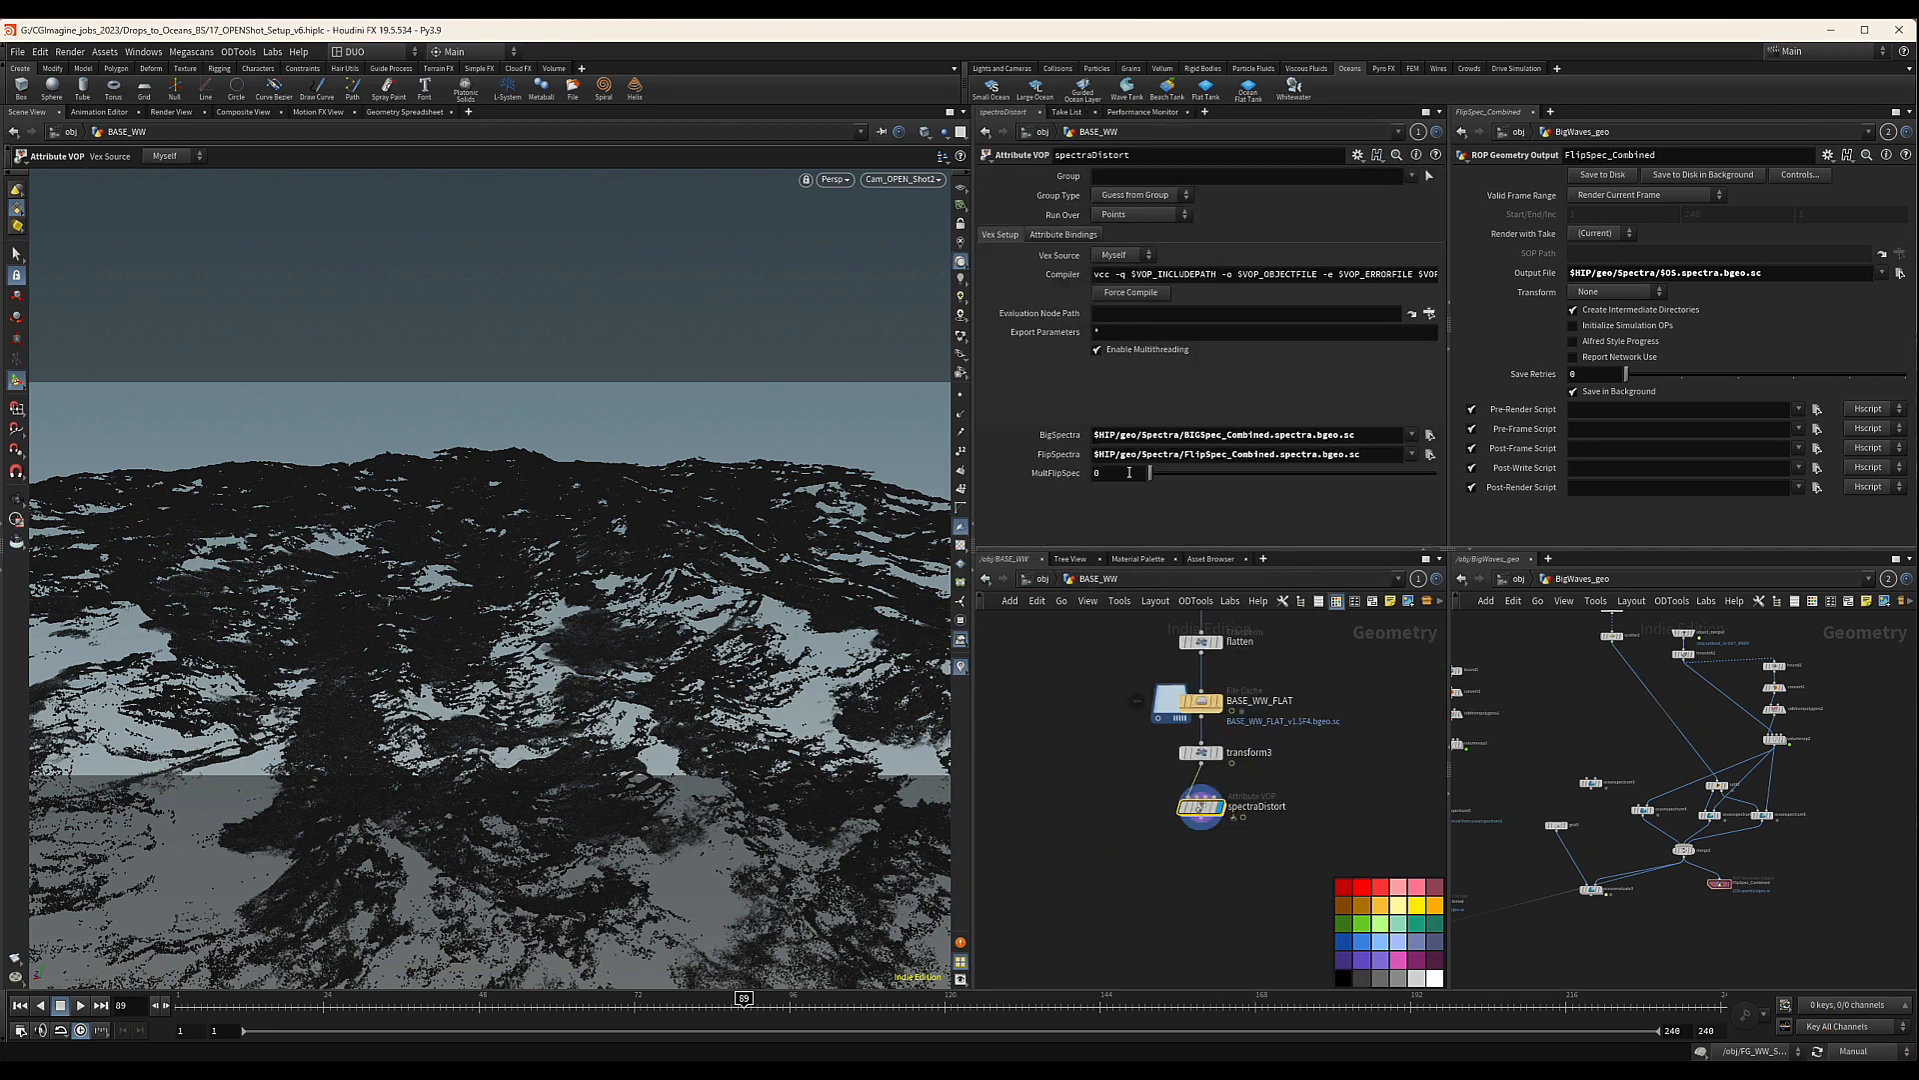
Set spectraDistort's MultFlipSpec to .4 and switch the update mode to Auto Update
{"action": "left_click", "coordinate": [1128, 472]}
{"action": "type", "text": ".4"}
{"action": "key", "text": "Return"}
{"action": "middle_click_drag", "start_coordinate": [1286, 877], "coordinate": [1280, 856]}
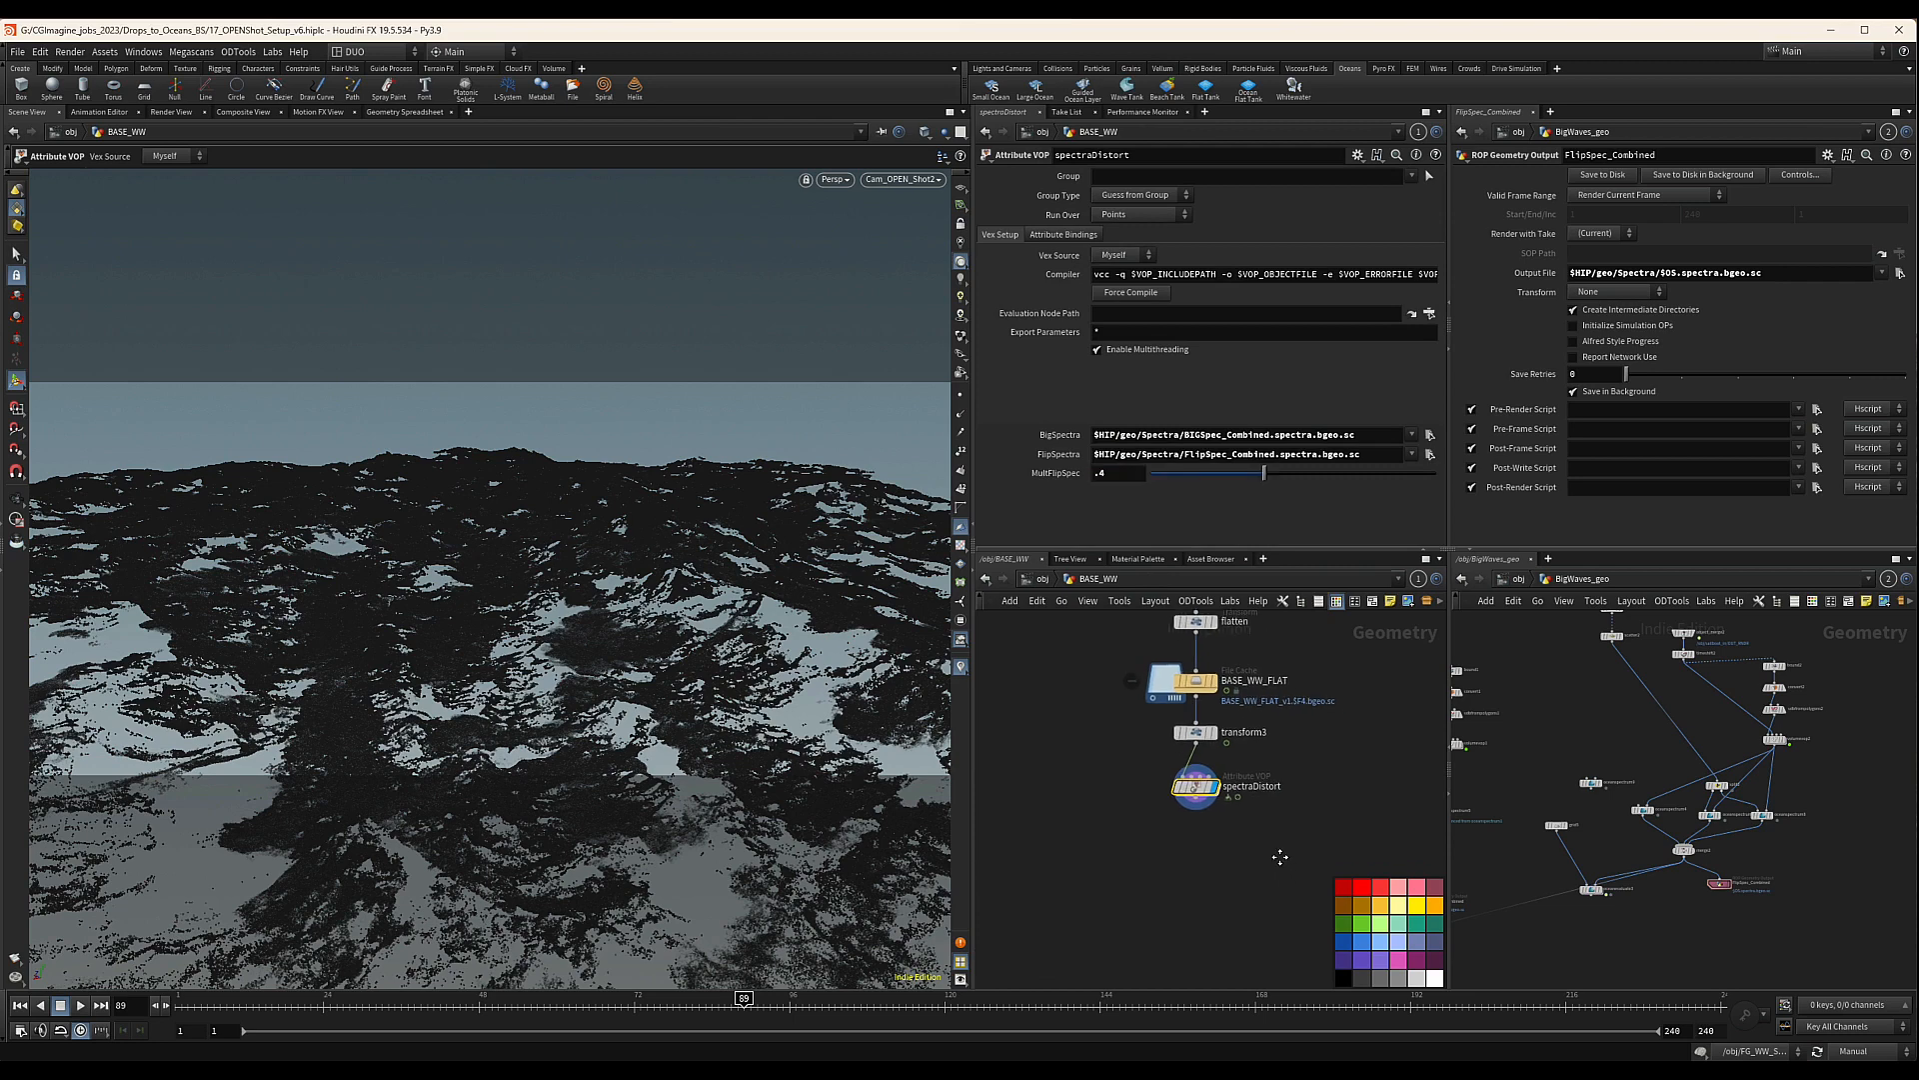
{"action": "left_click", "coordinate": [1910, 1050]}
{"action": "left_click", "coordinate": [1860, 1012]}
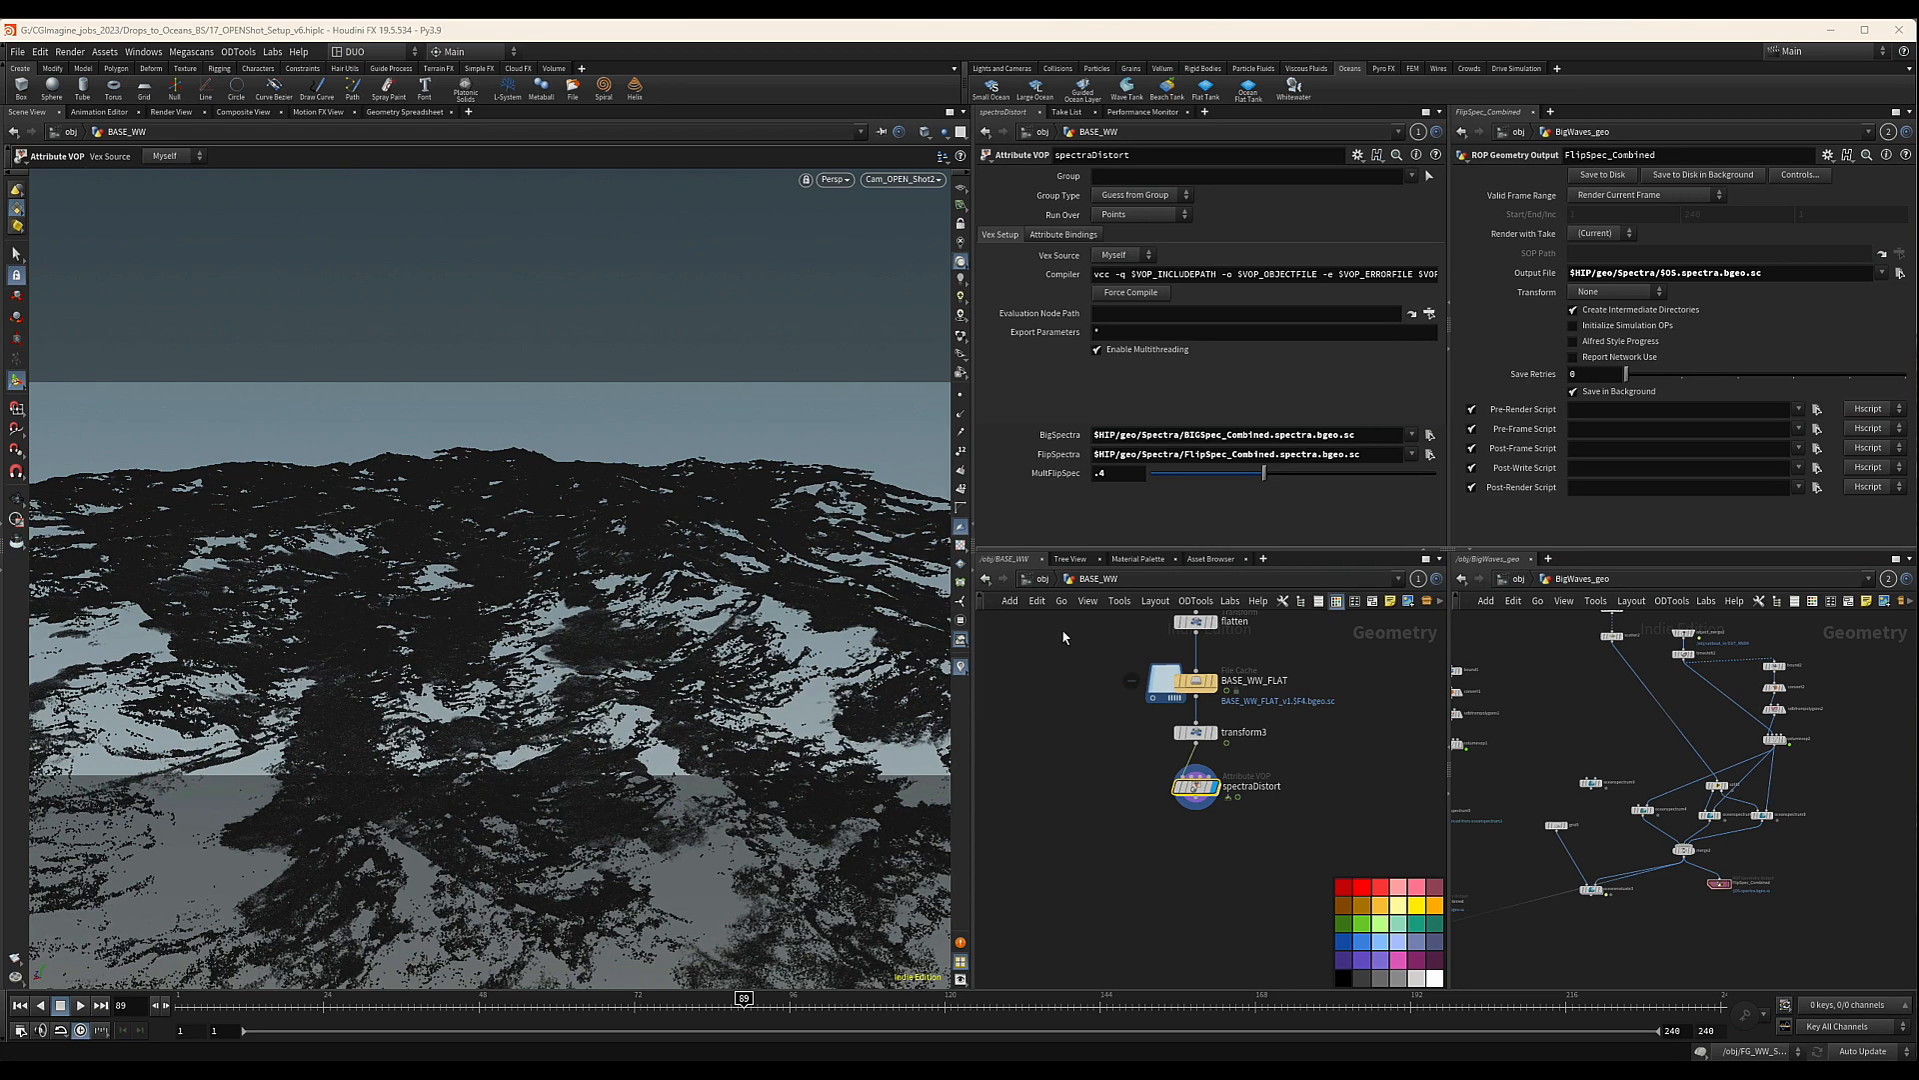
Add an Attribute Adjust Float node below spectraDistort in the BASE_WW network
{"action": "middle_click_drag", "start_coordinate": [1132, 820], "coordinate": [1094, 820]}
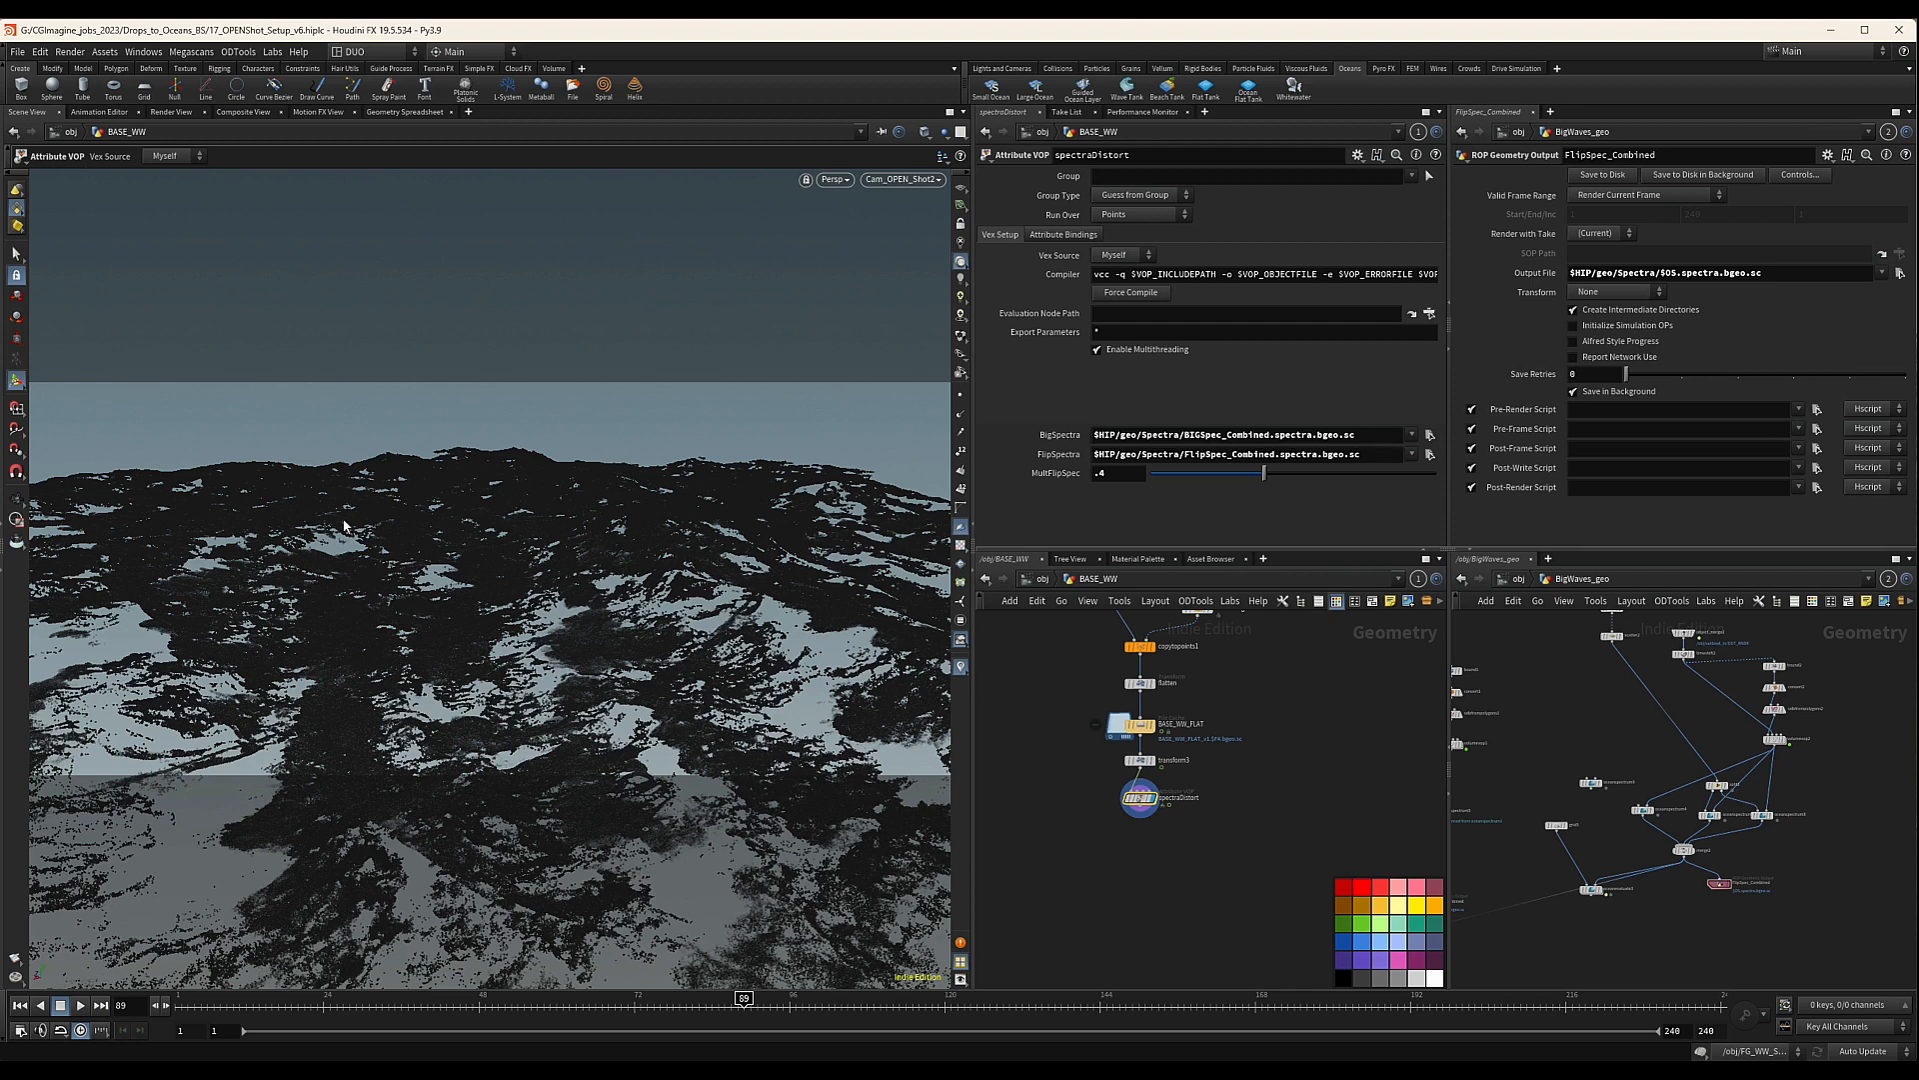
{"action": "scroll", "coordinate": [1164, 870], "scroll_direction": "down", "scroll_amount": 5}
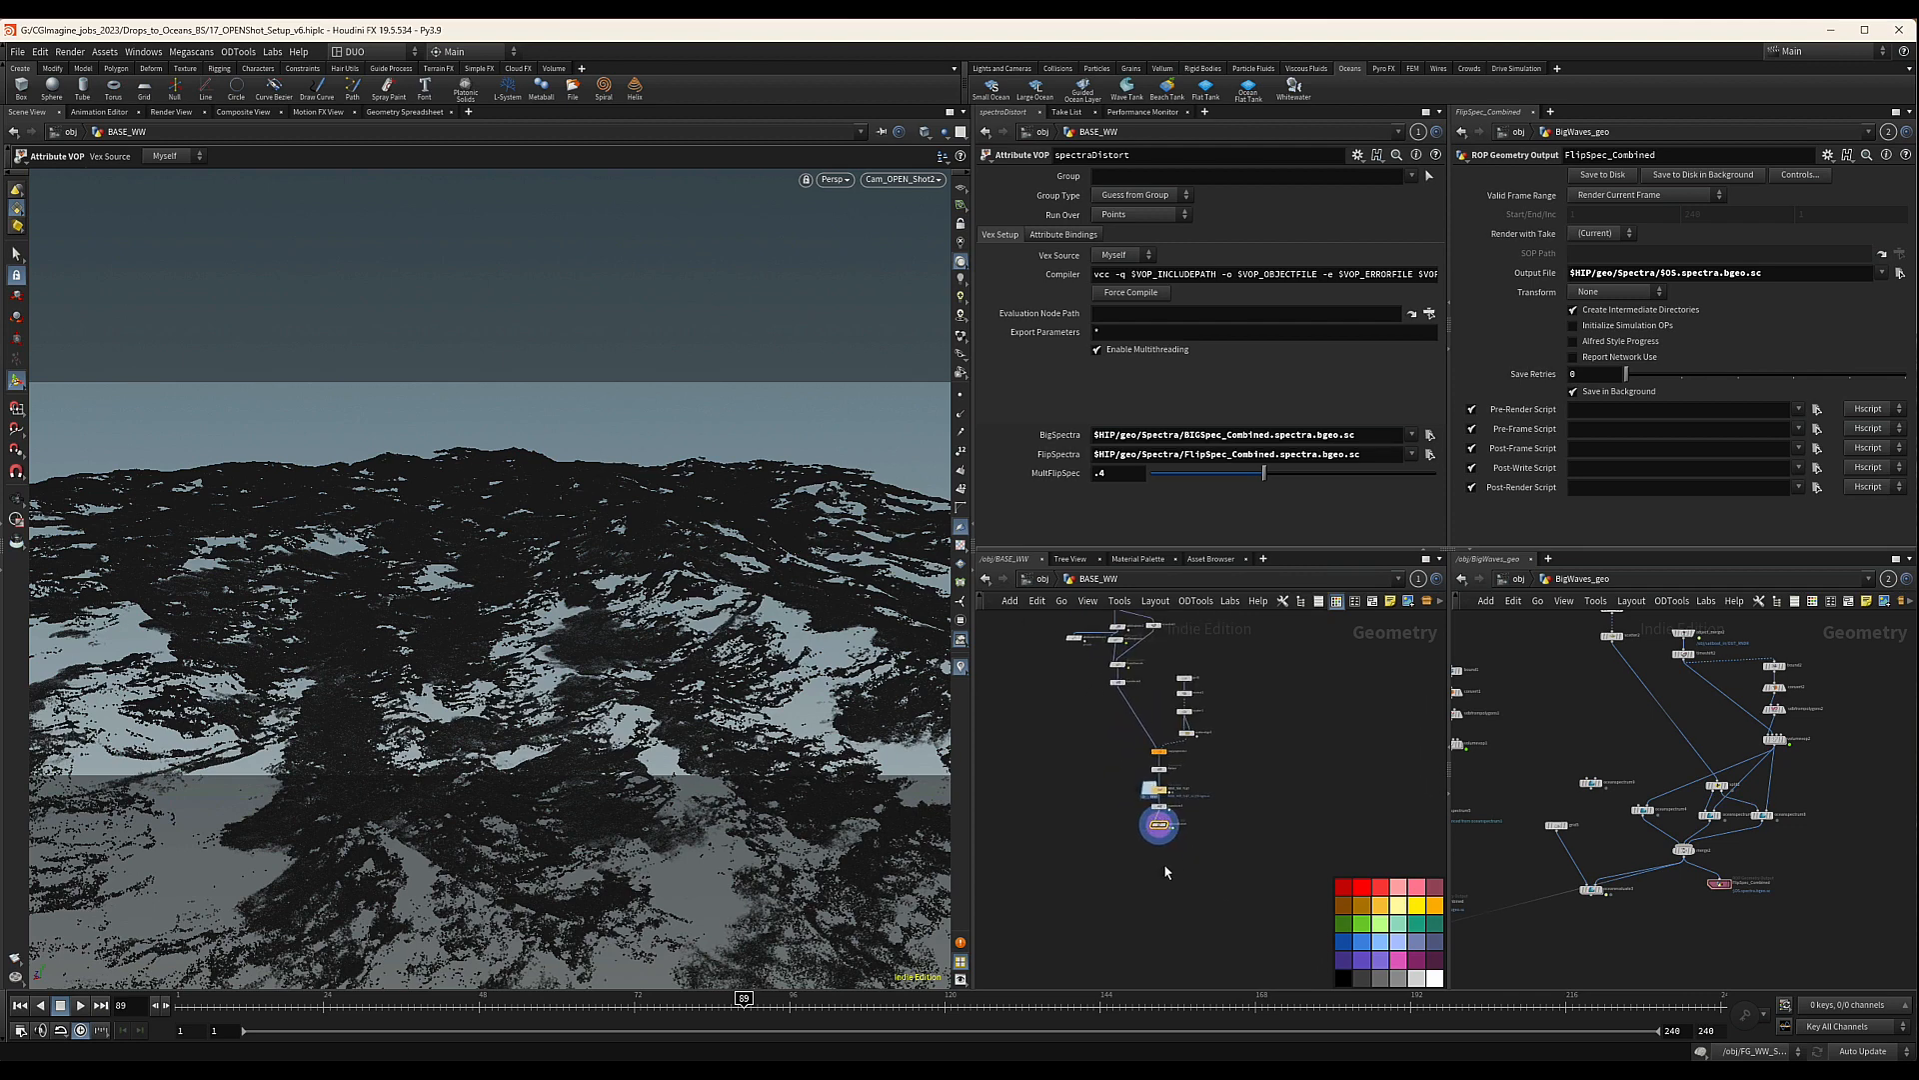
{"action": "scroll", "coordinate": [1165, 871], "scroll_direction": "up", "scroll_amount": 5}
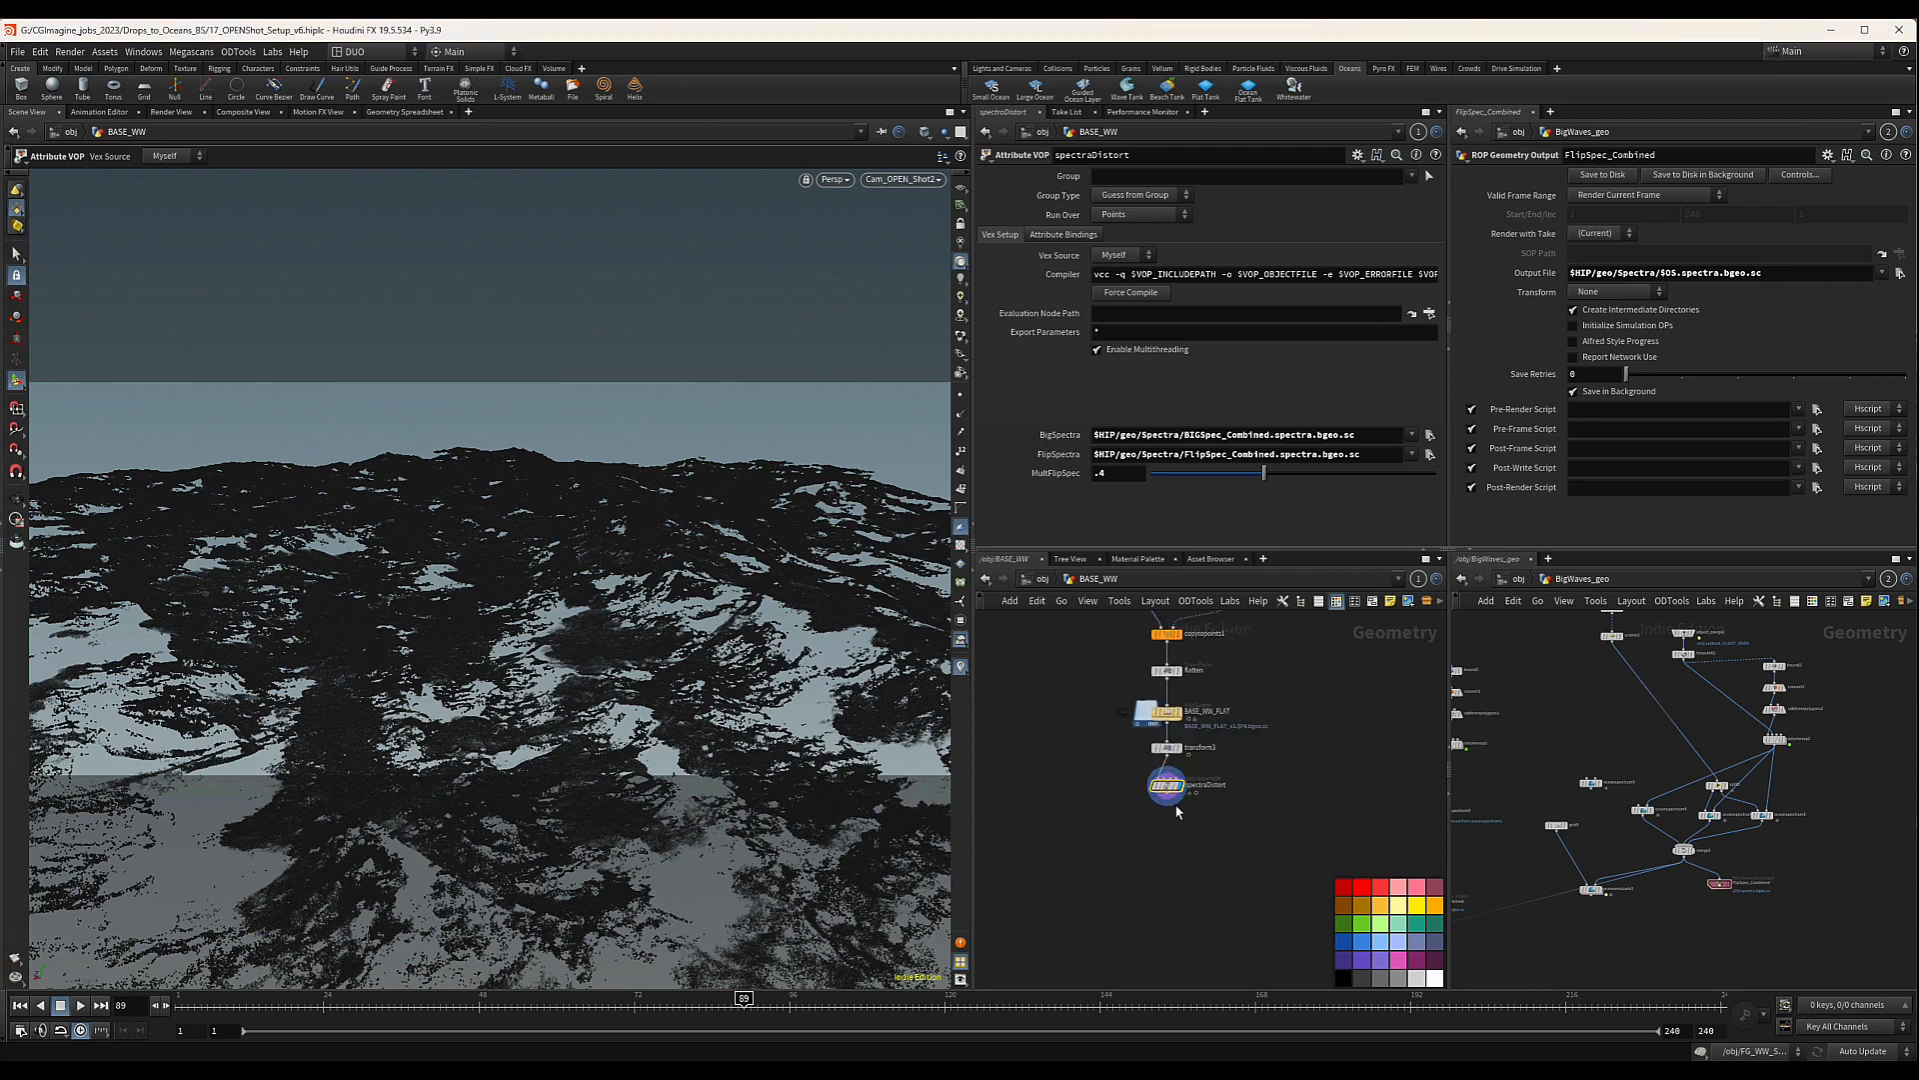
{"action": "scroll", "coordinate": [1185, 839], "scroll_direction": "up", "scroll_amount": 4}
{"action": "key", "text": "Tab"}
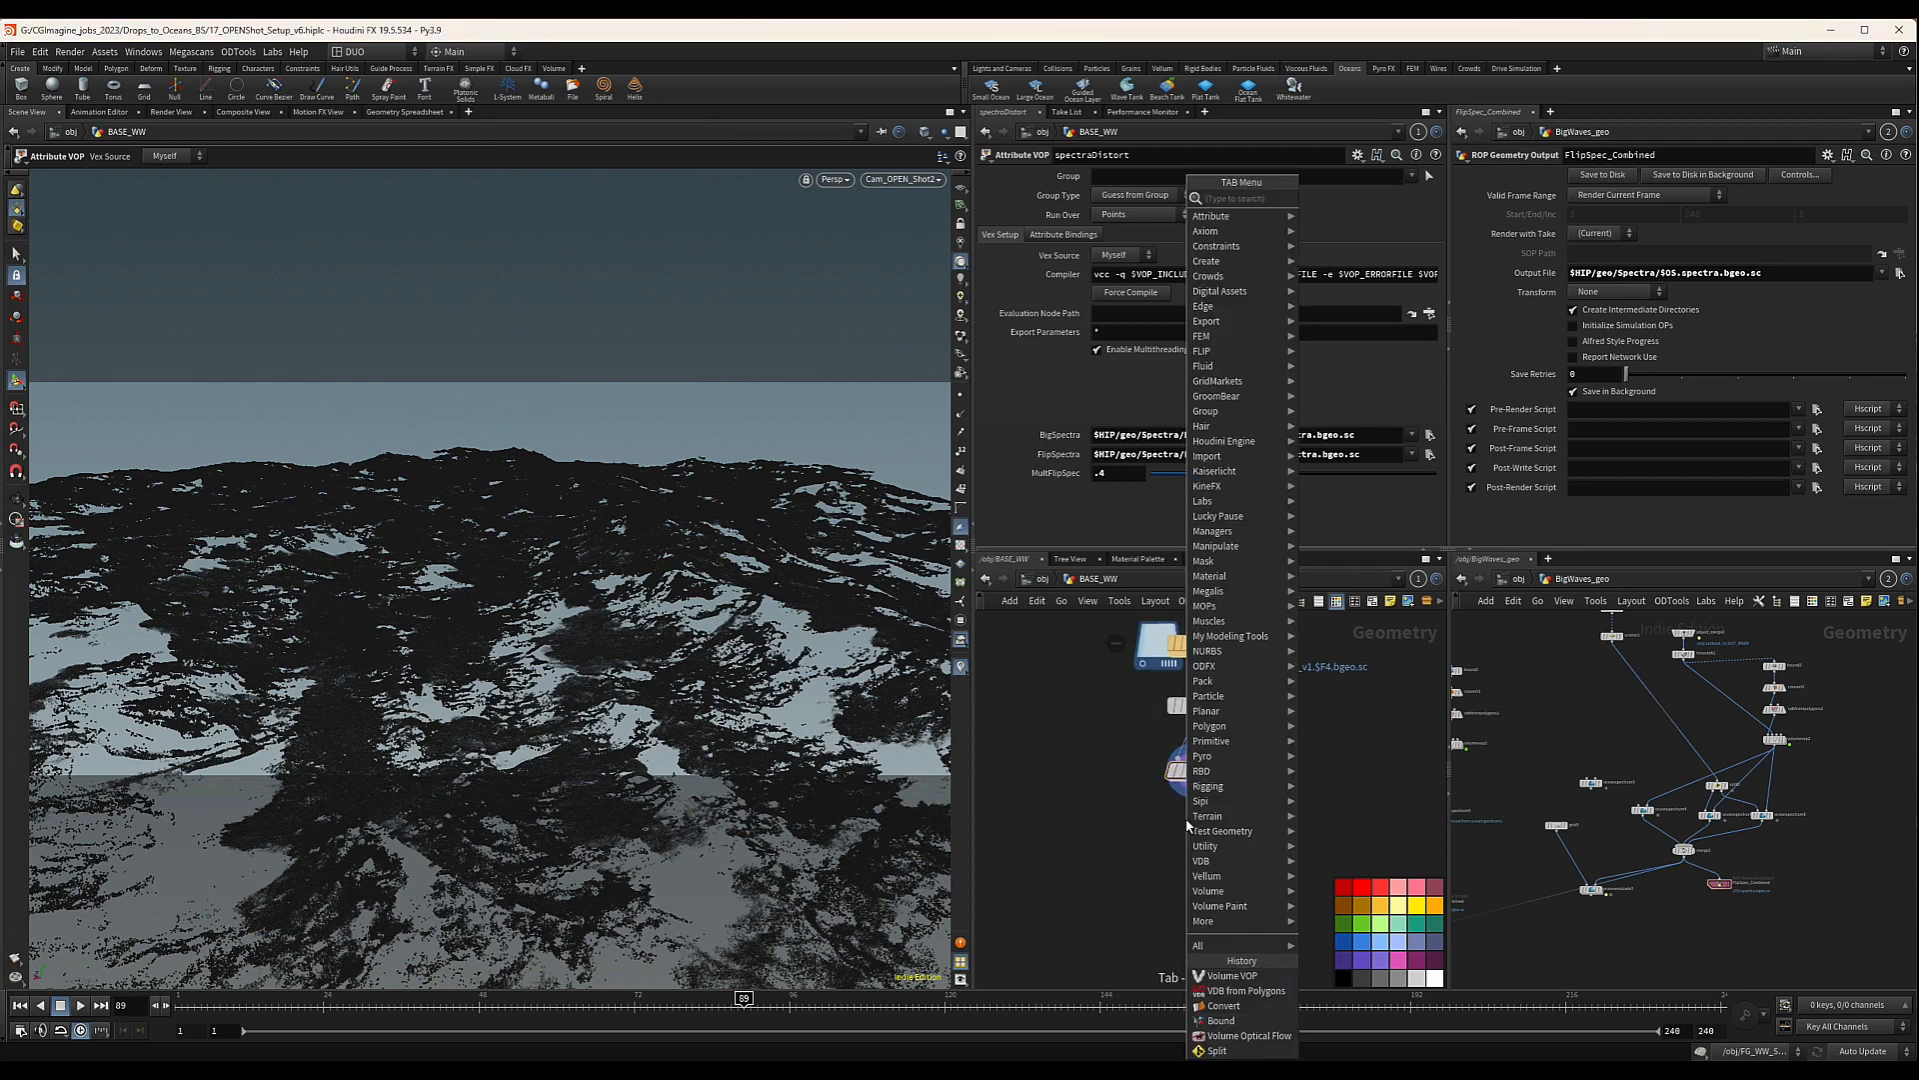
{"action": "type", "text": "a"}
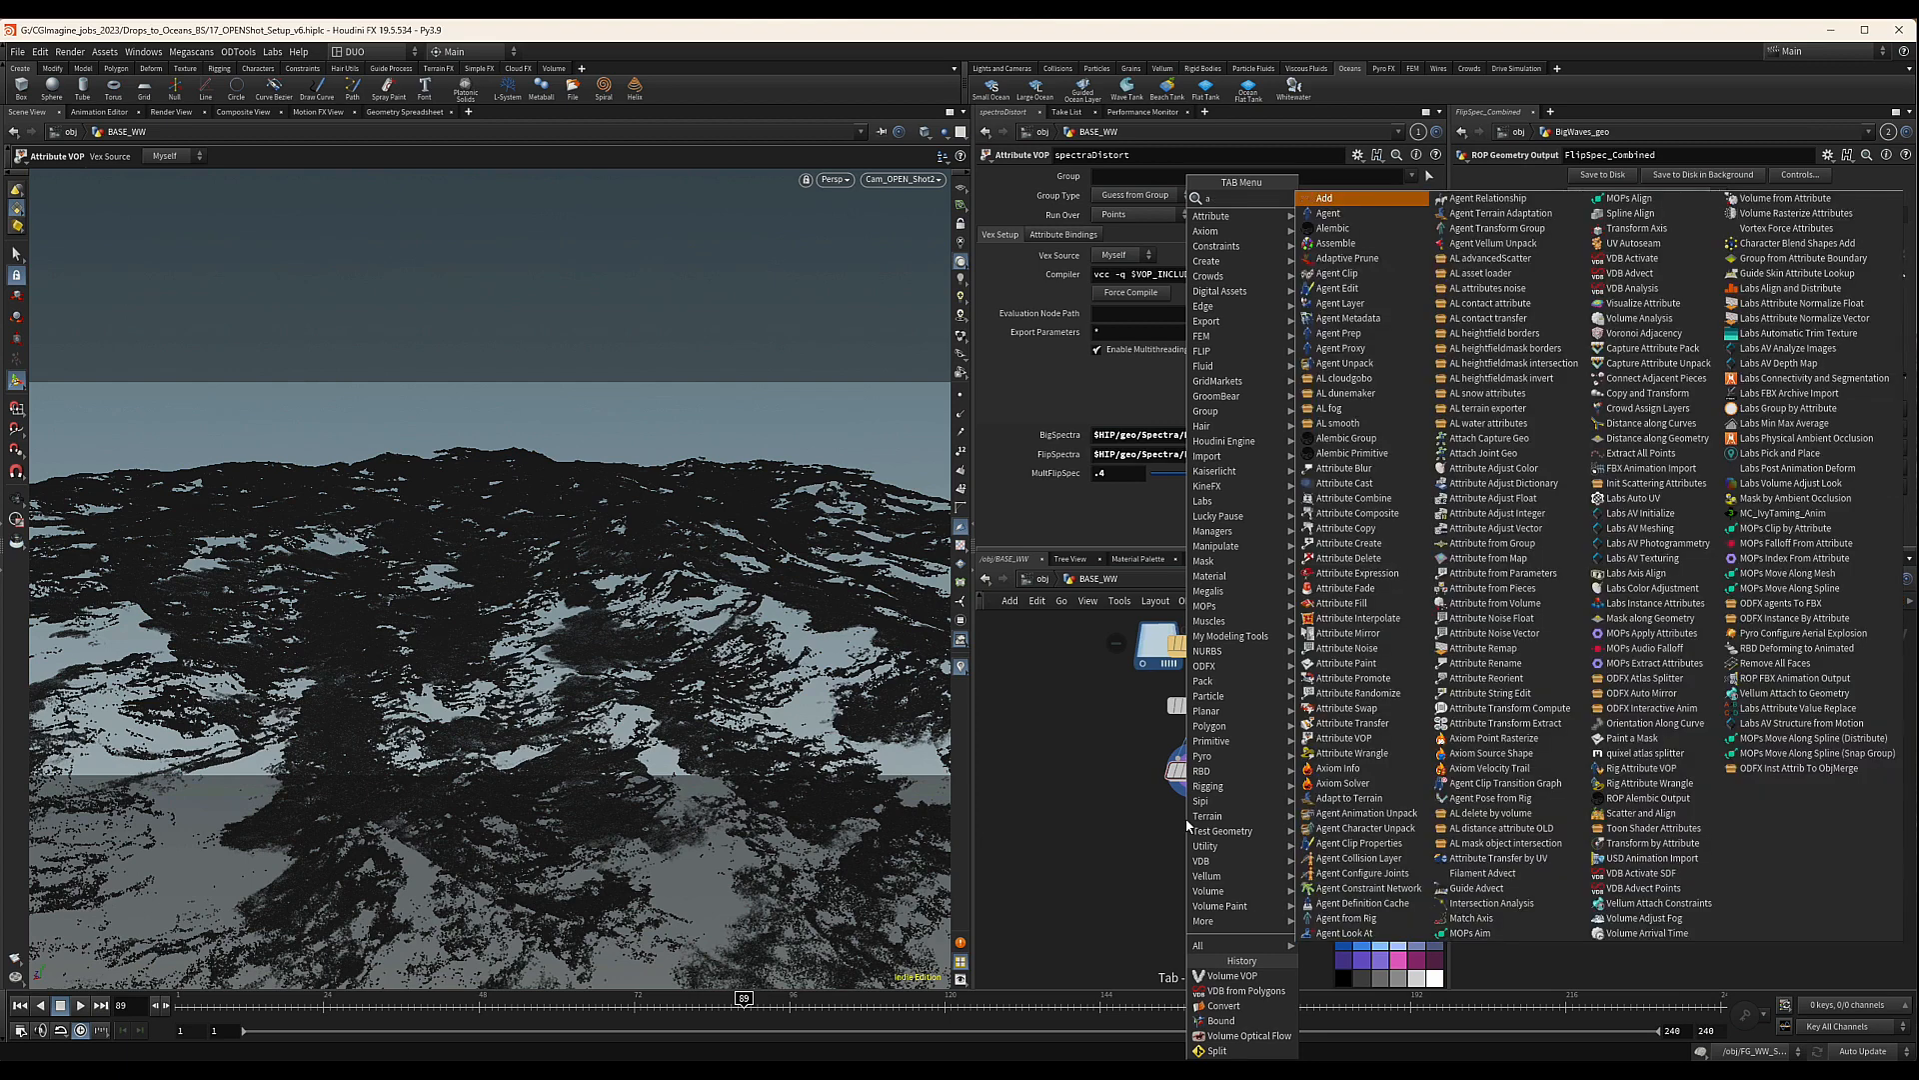
{"action": "type", "text": "djus"}
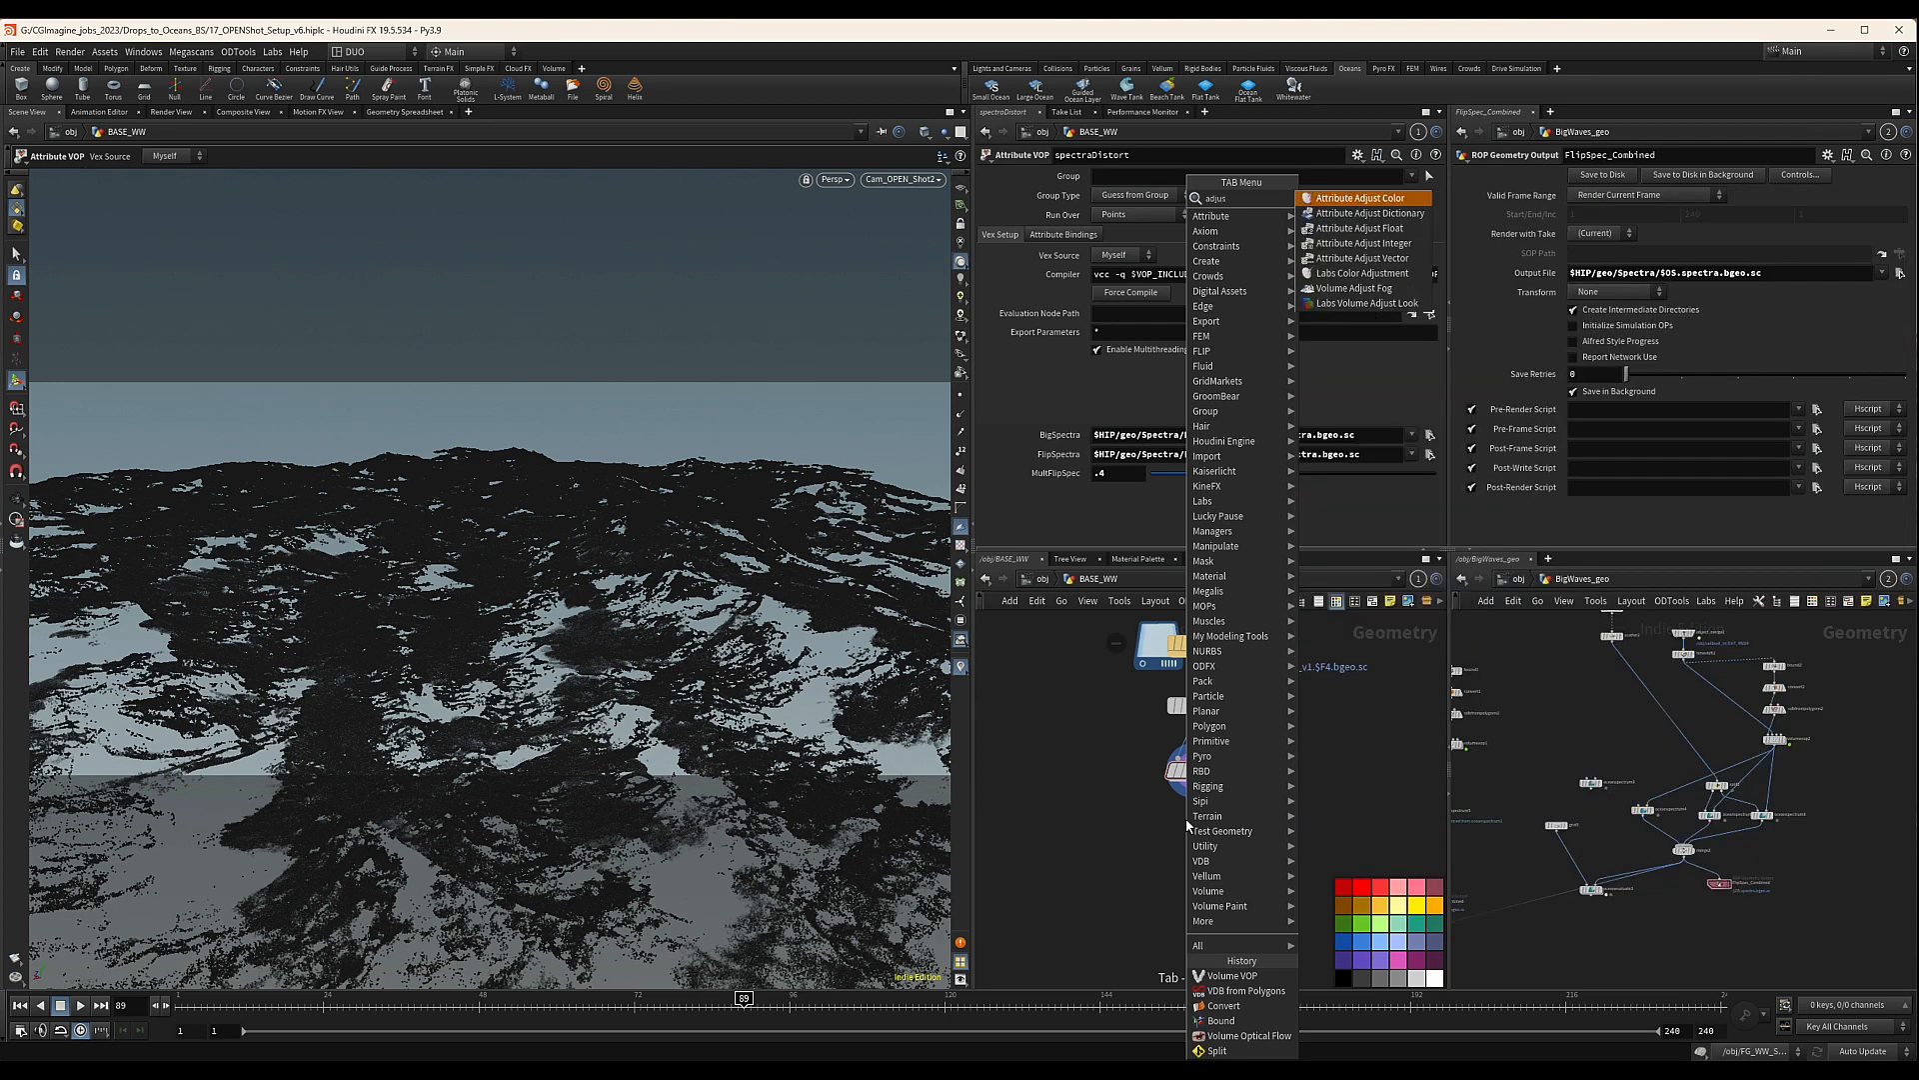
{"action": "key", "text": "Down"}
{"action": "key", "text": "Down"}
{"action": "key", "text": "Return"}
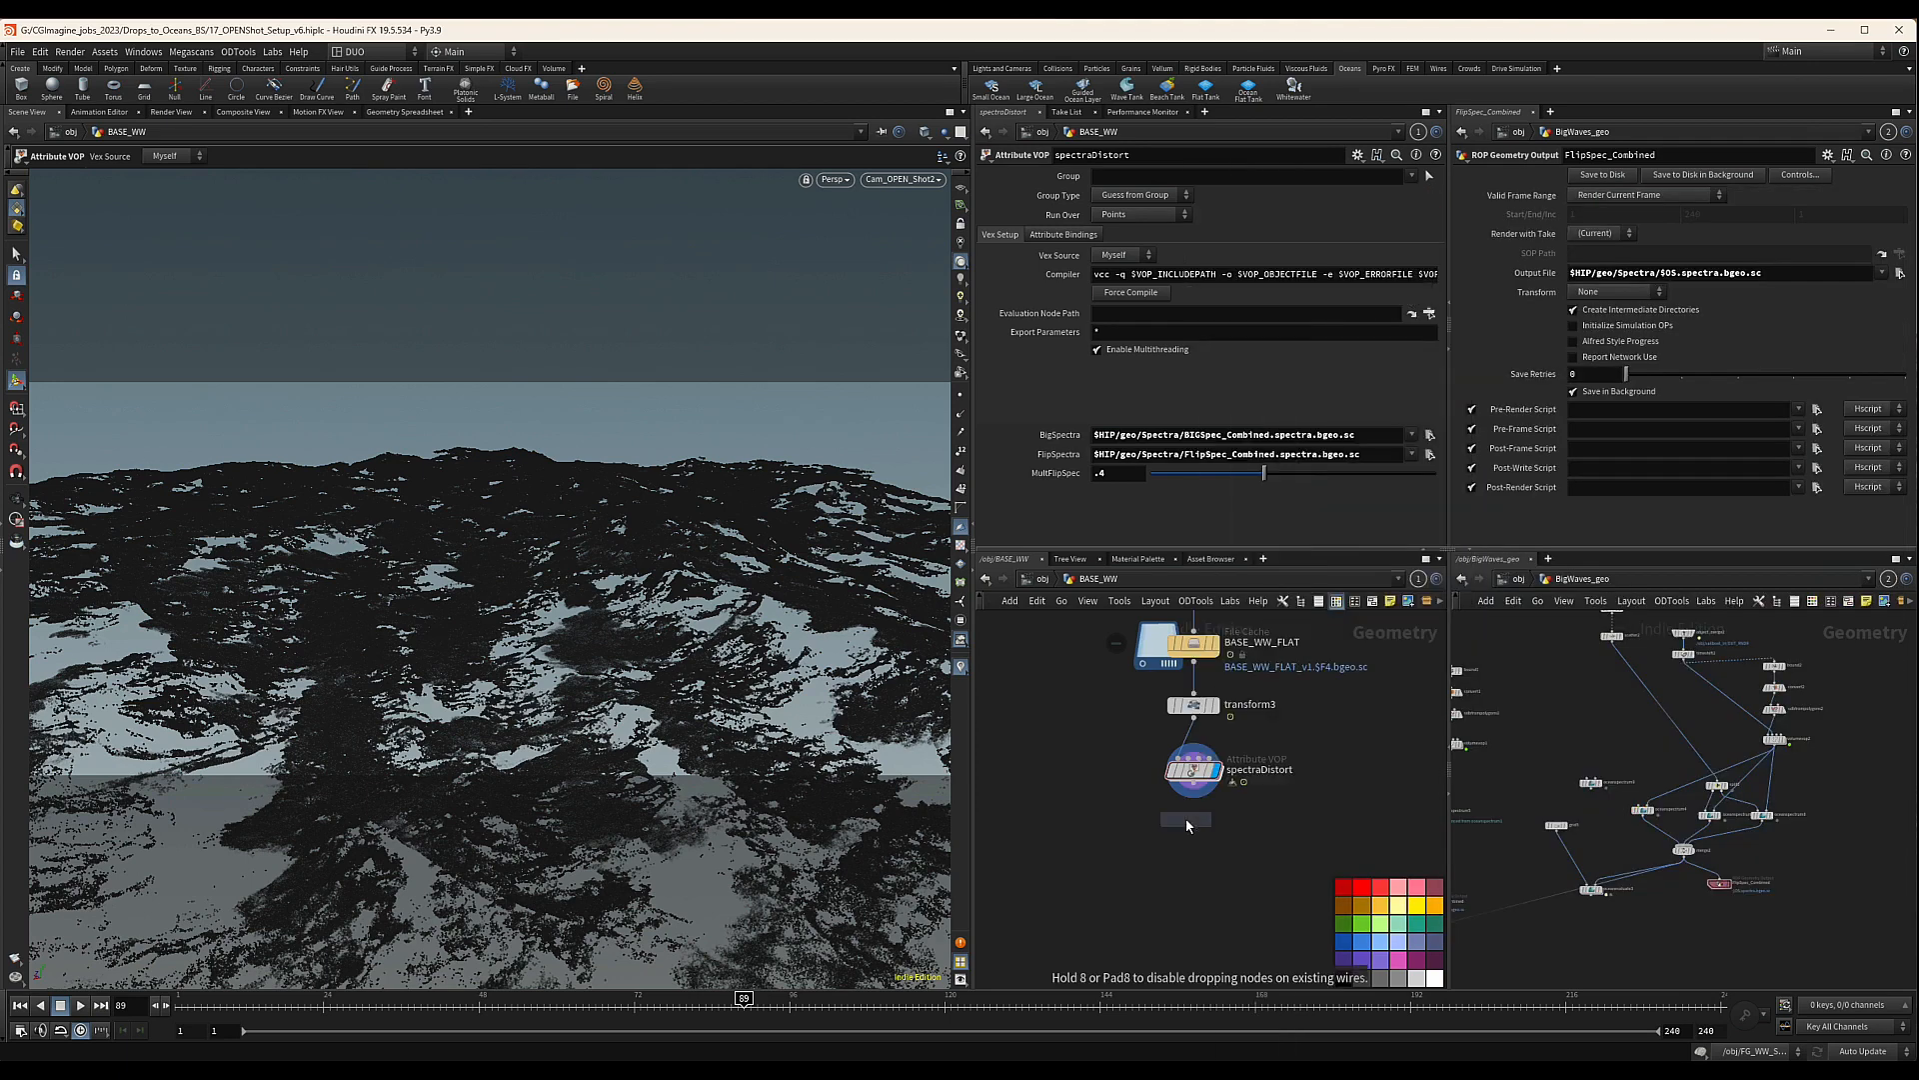
{"action": "left_click", "coordinate": [1196, 838]}
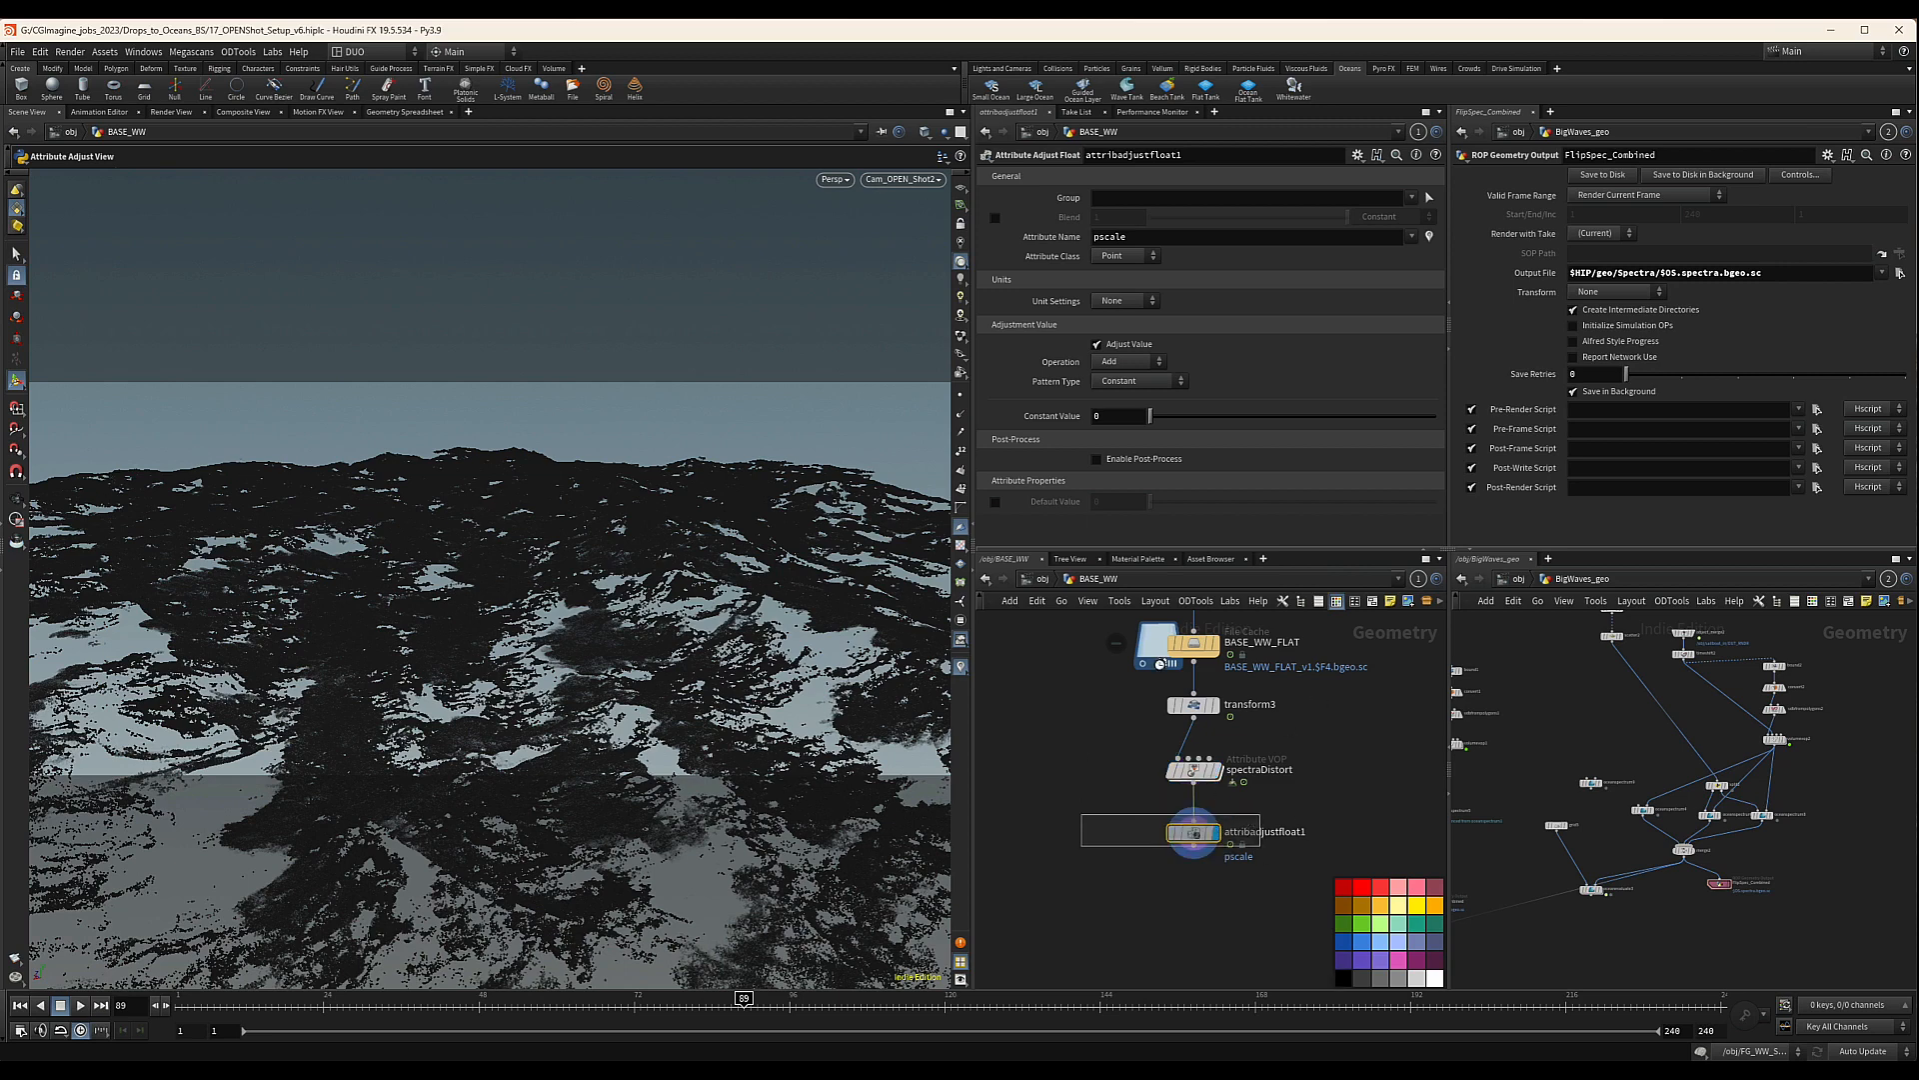
Make the Attribute Adjust Float node multiply pscale by a constant value of 0.5
{"action": "left_click", "coordinate": [1127, 364]}
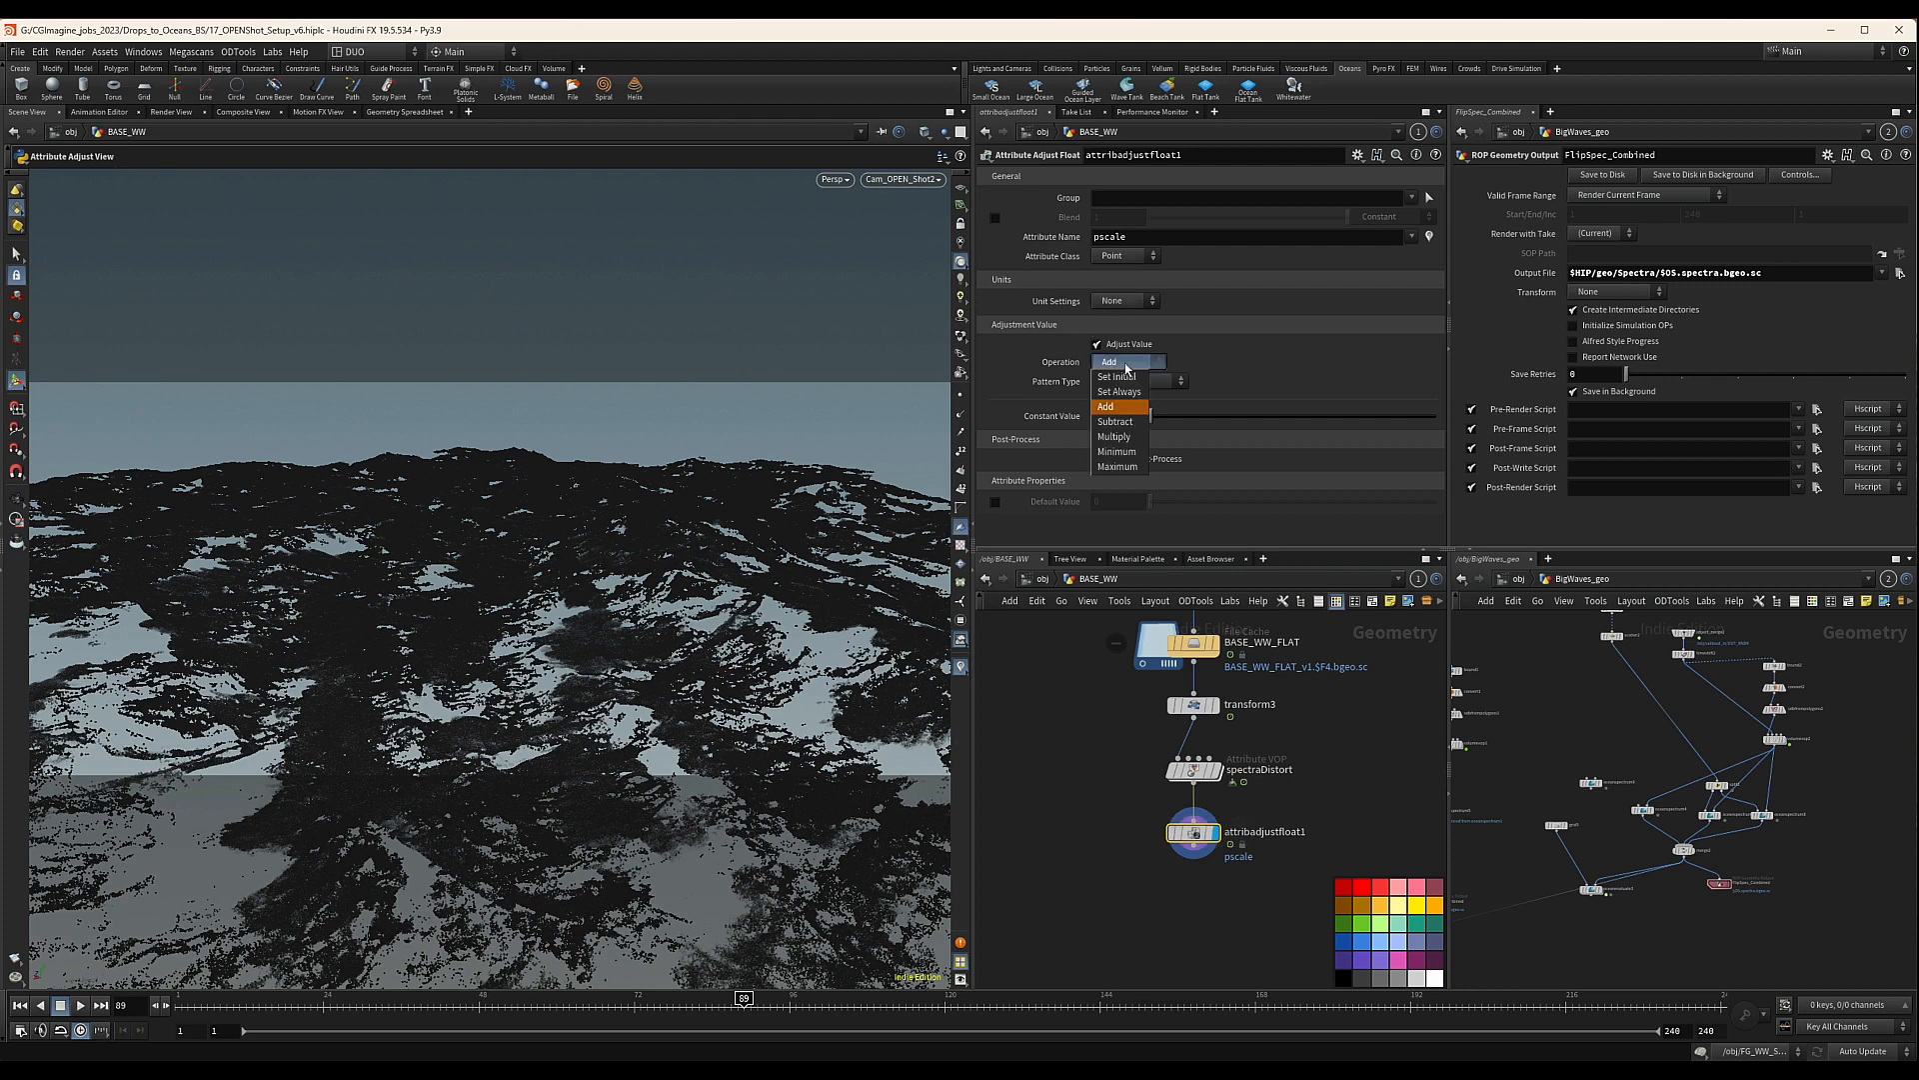
{"action": "left_click", "coordinate": [1119, 437]}
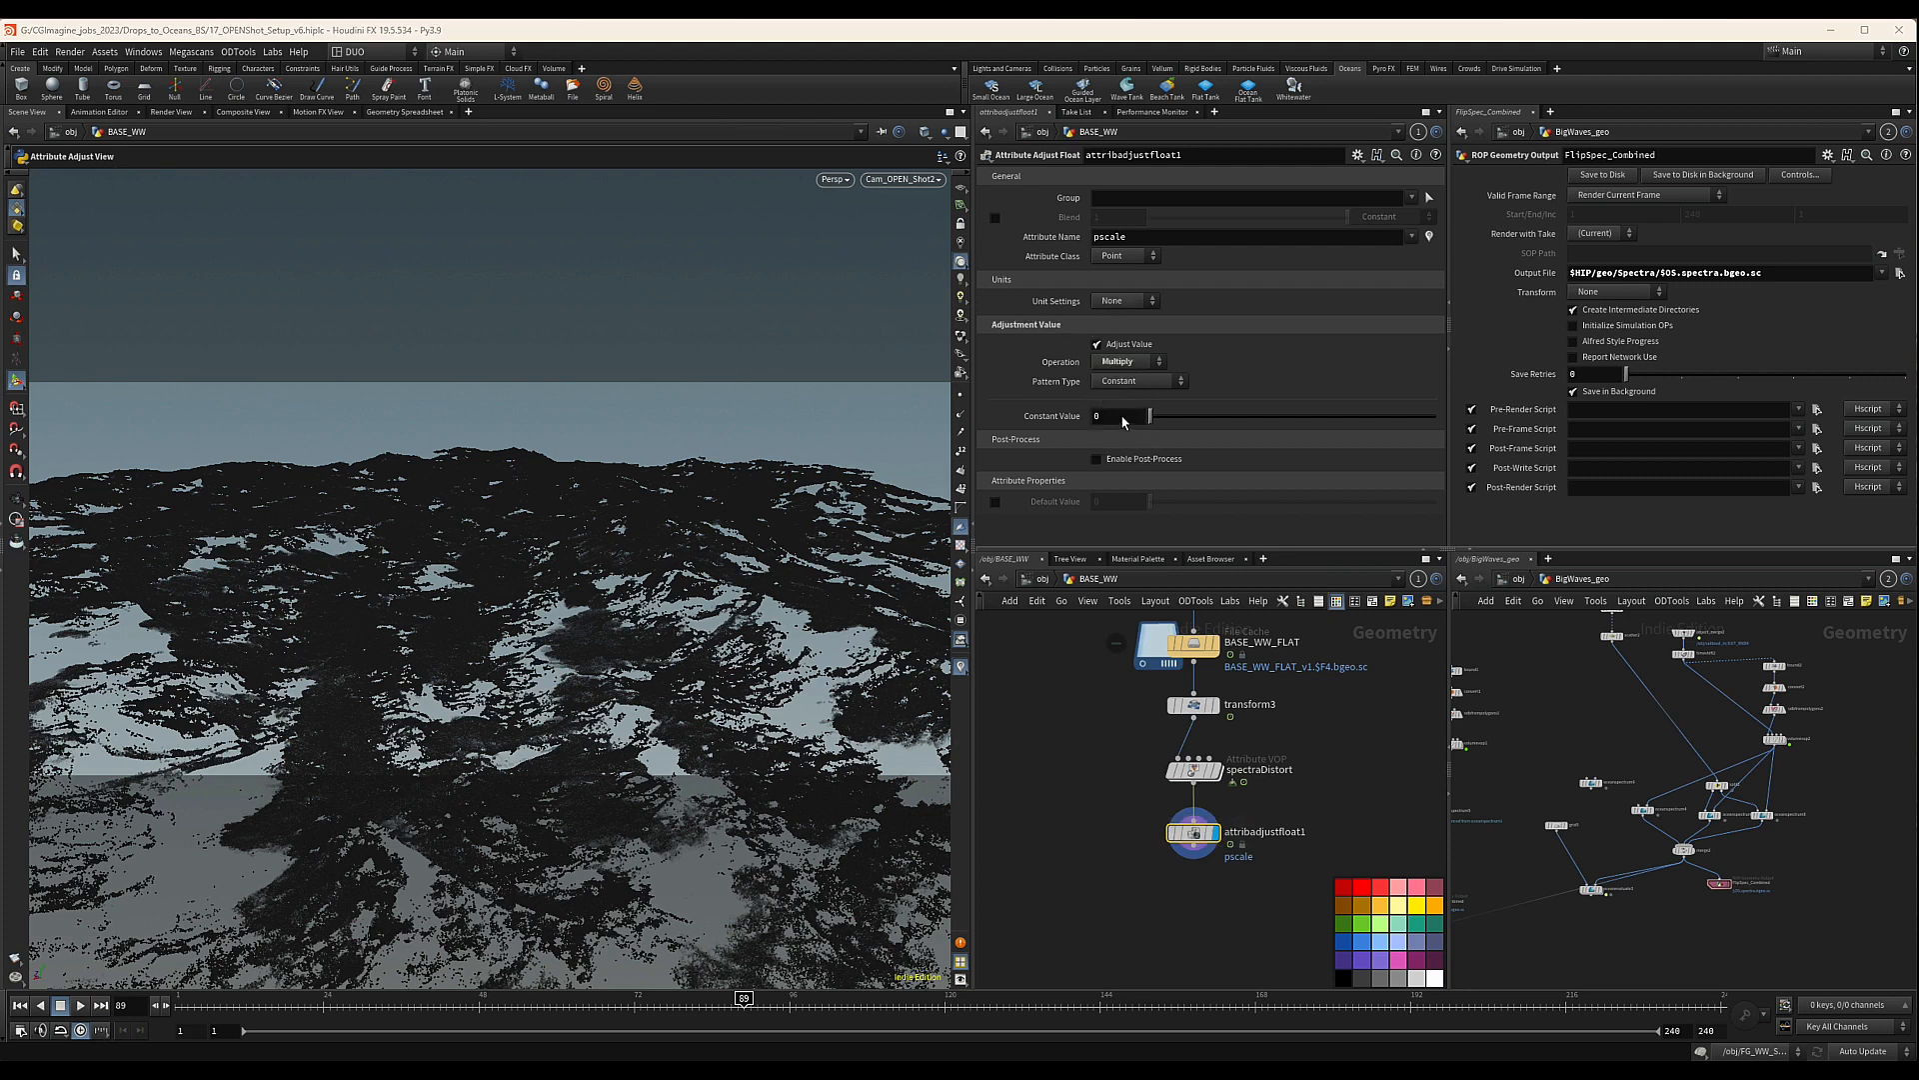
{"action": "left_click", "coordinate": [1123, 418]}
{"action": "type", "text": "0.5"}
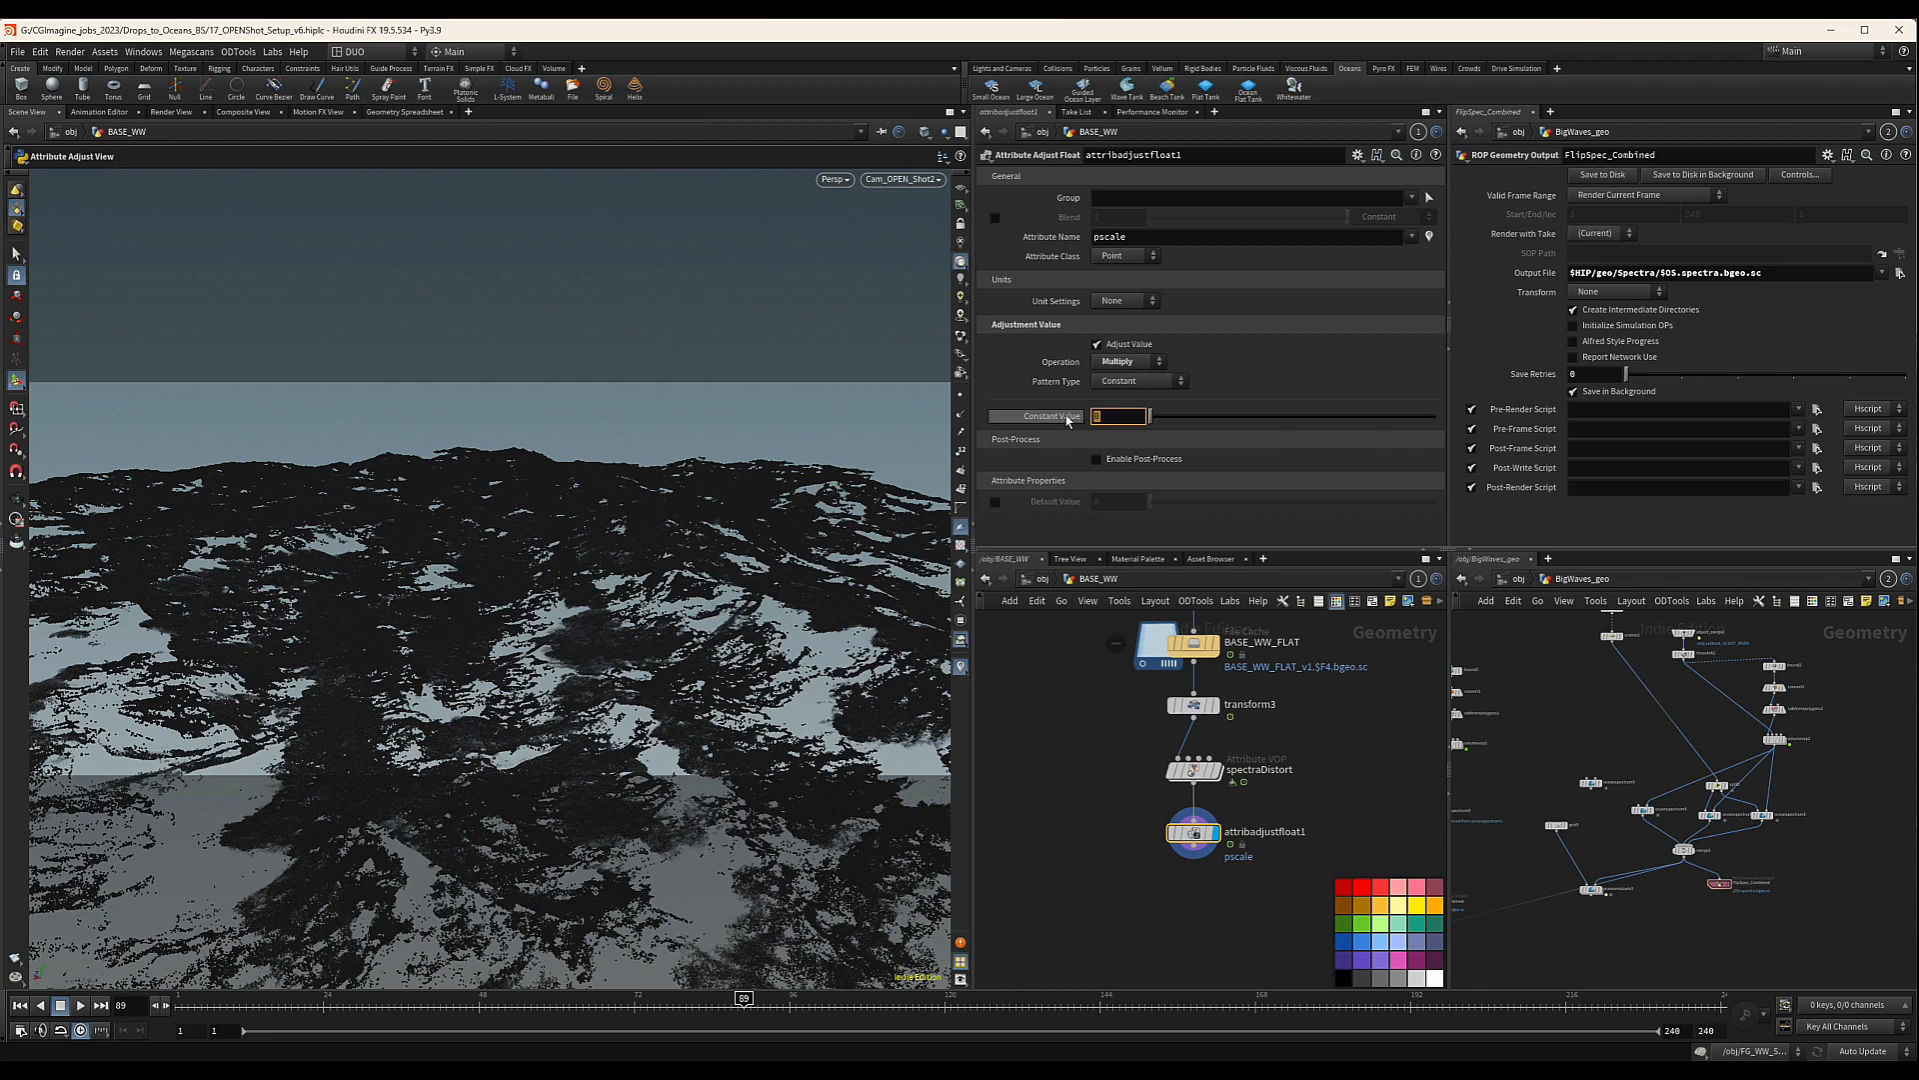
{"action": "key", "text": "Return"}
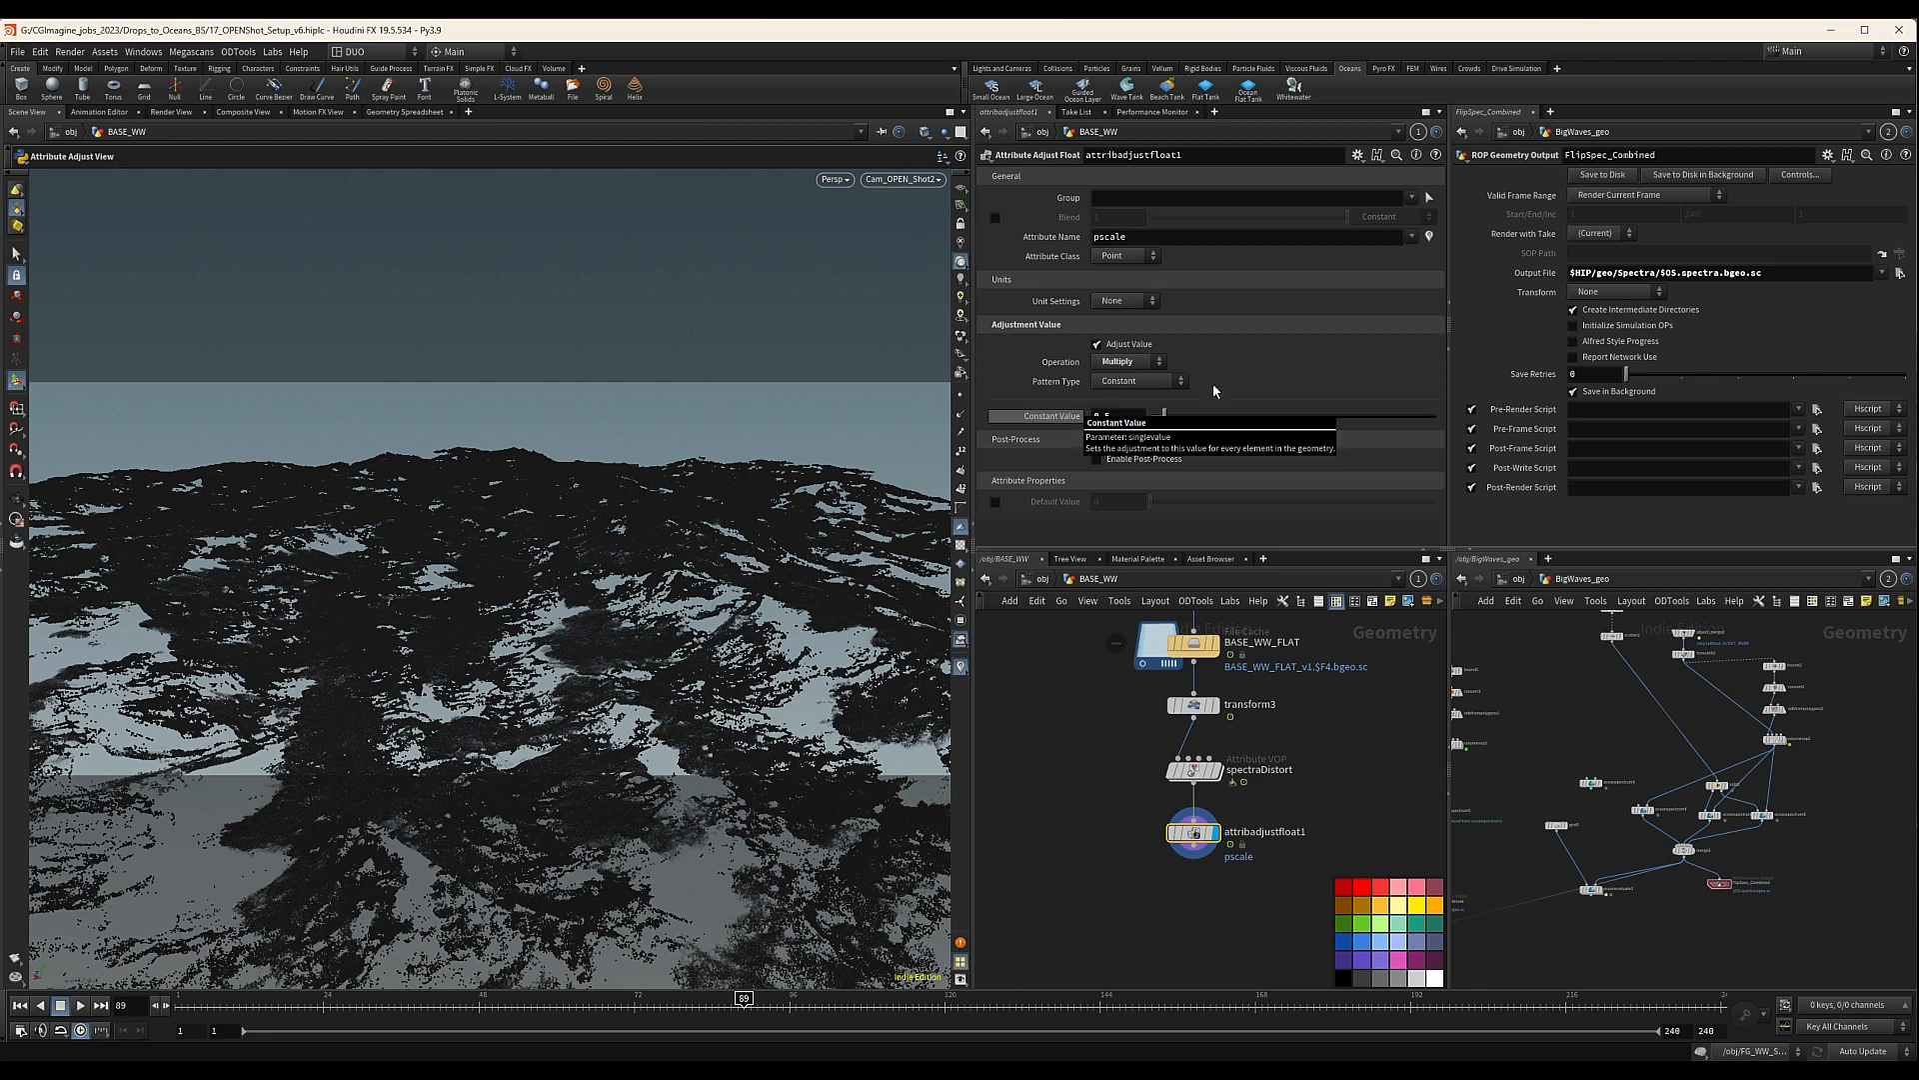
Add a Null below attribadjustfloat1, name it OUT_Base_WW and make it the displayed node
{"action": "middle_click_drag", "start_coordinate": [1231, 895], "coordinate": [1234, 881]}
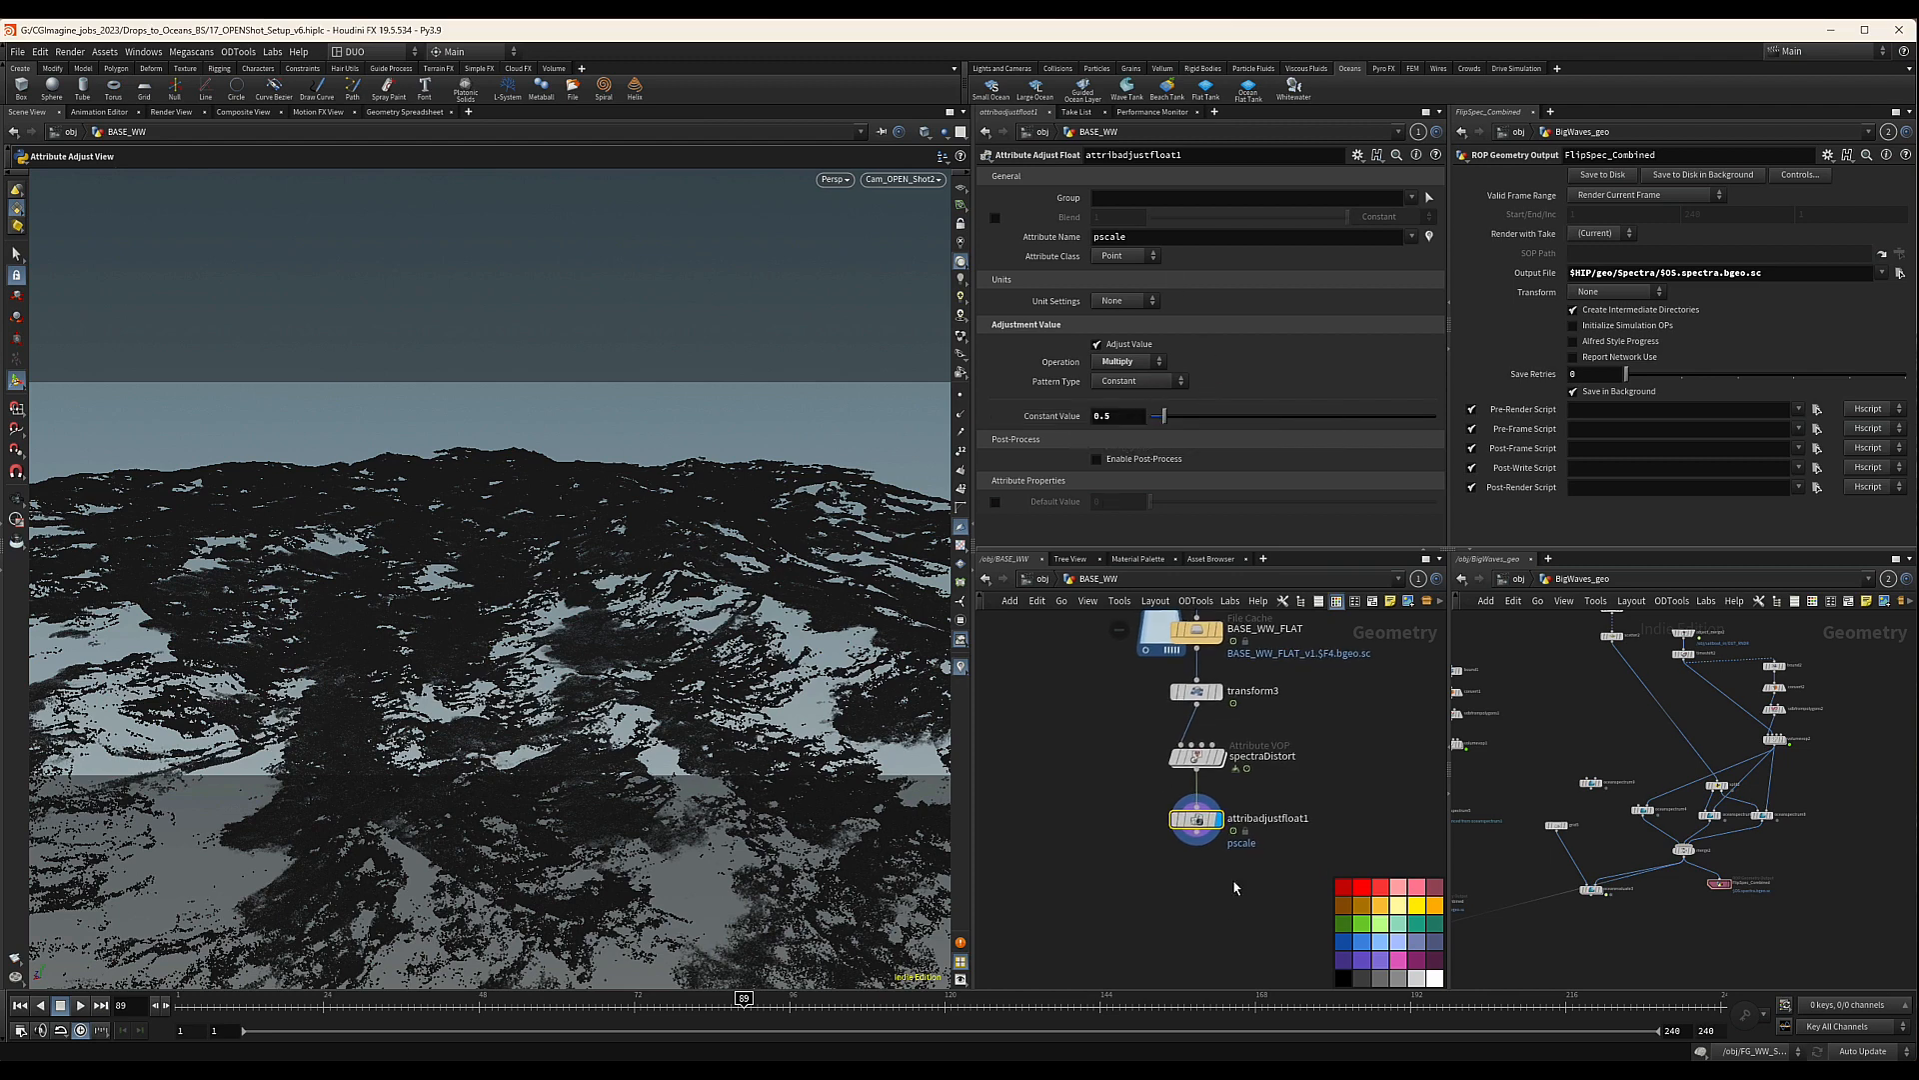
{"action": "key", "text": "Tab"}
{"action": "type", "text": "null"}
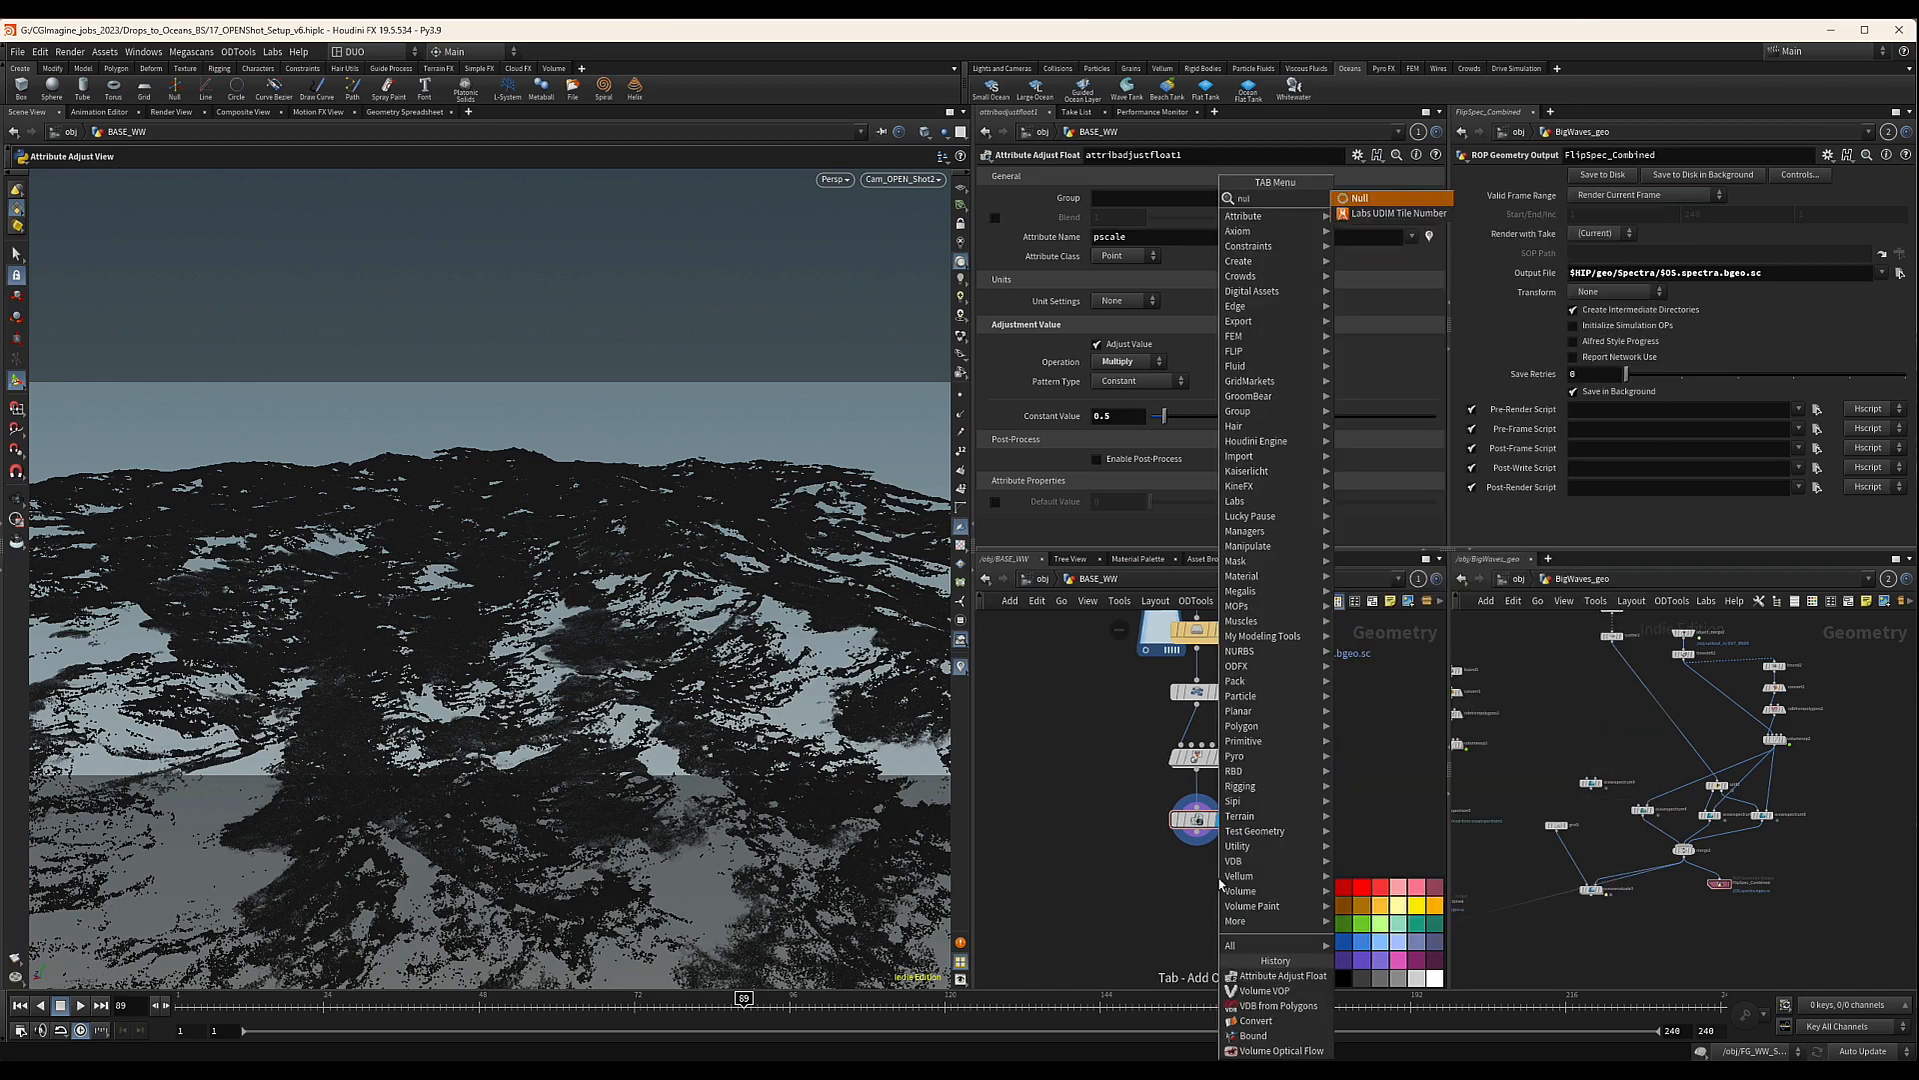
{"action": "key", "text": "Return"}
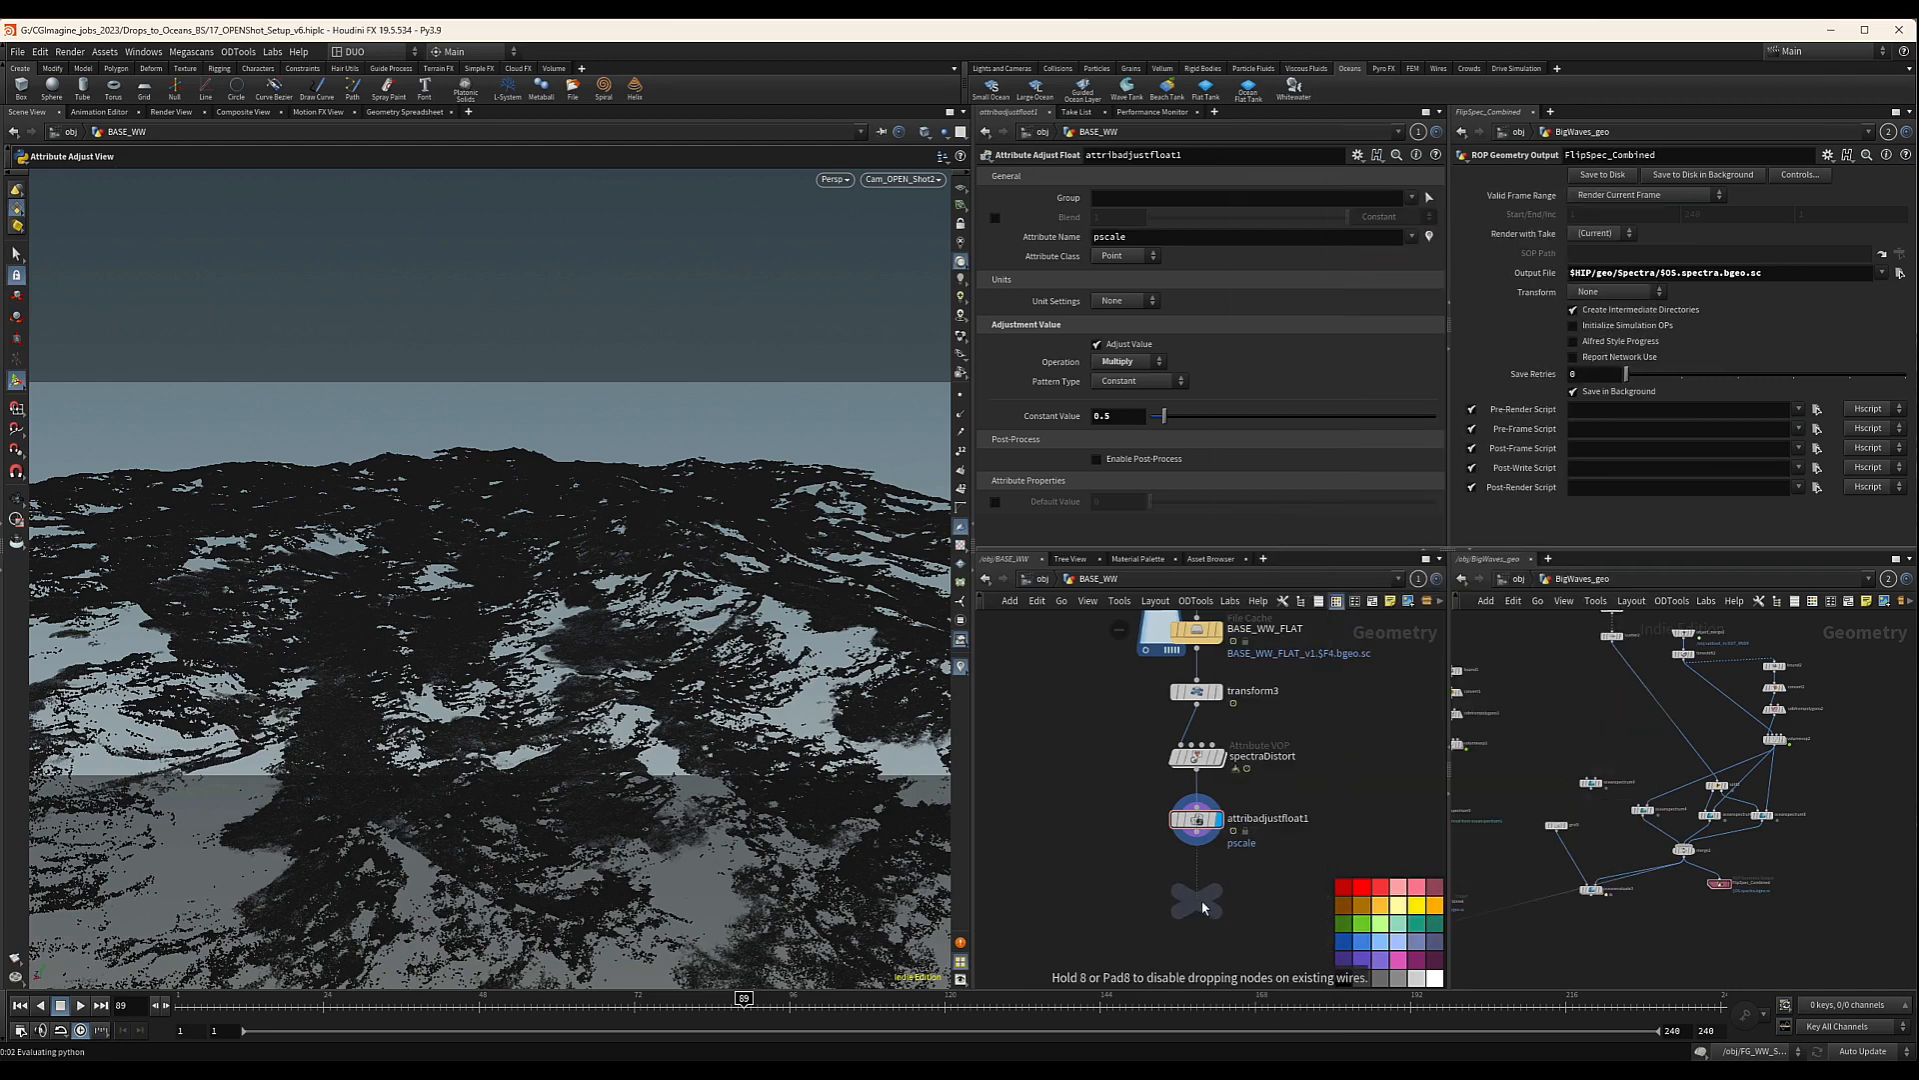
{"action": "left_click", "coordinate": [1198, 900]}
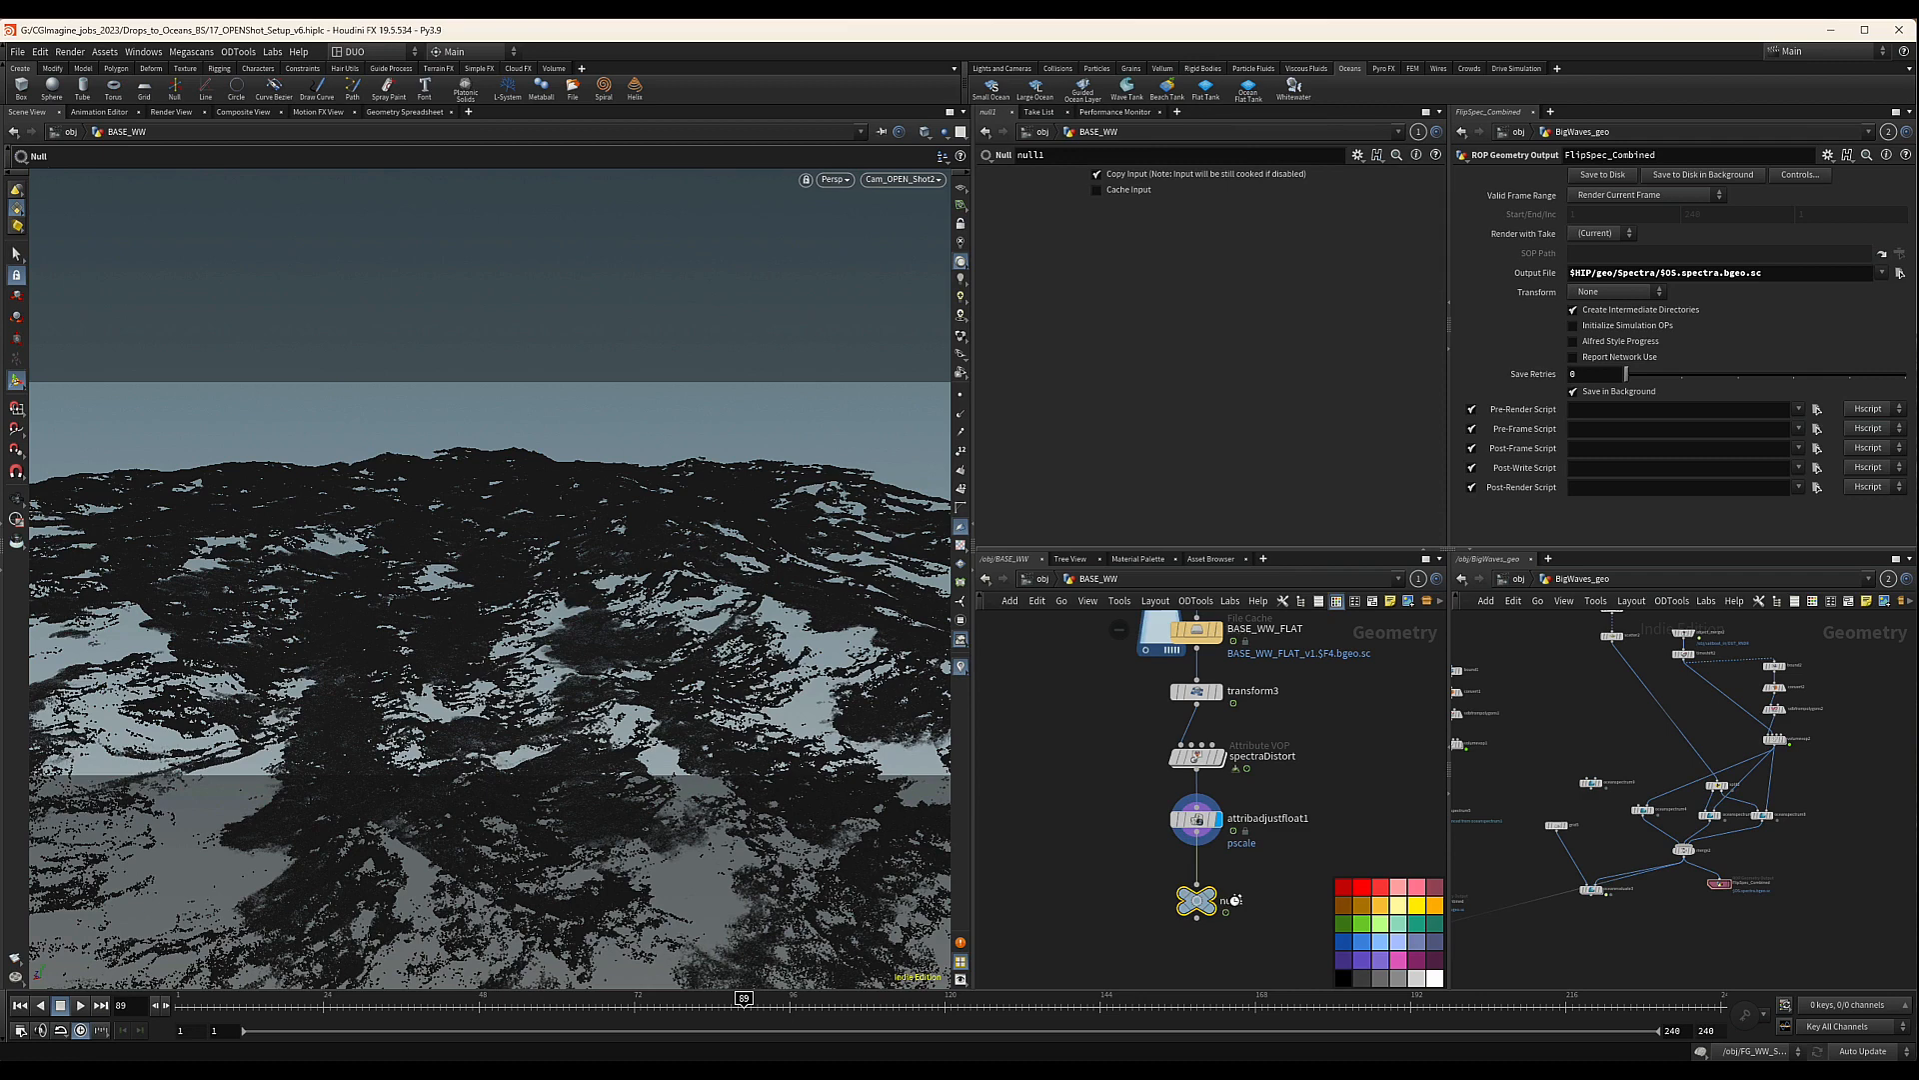
{"action": "double_click", "coordinate": [1243, 900]}
{"action": "type", "text": "OUT_Base_WW"}
{"action": "key", "text": "Return"}
{"action": "key", "text": "r"}
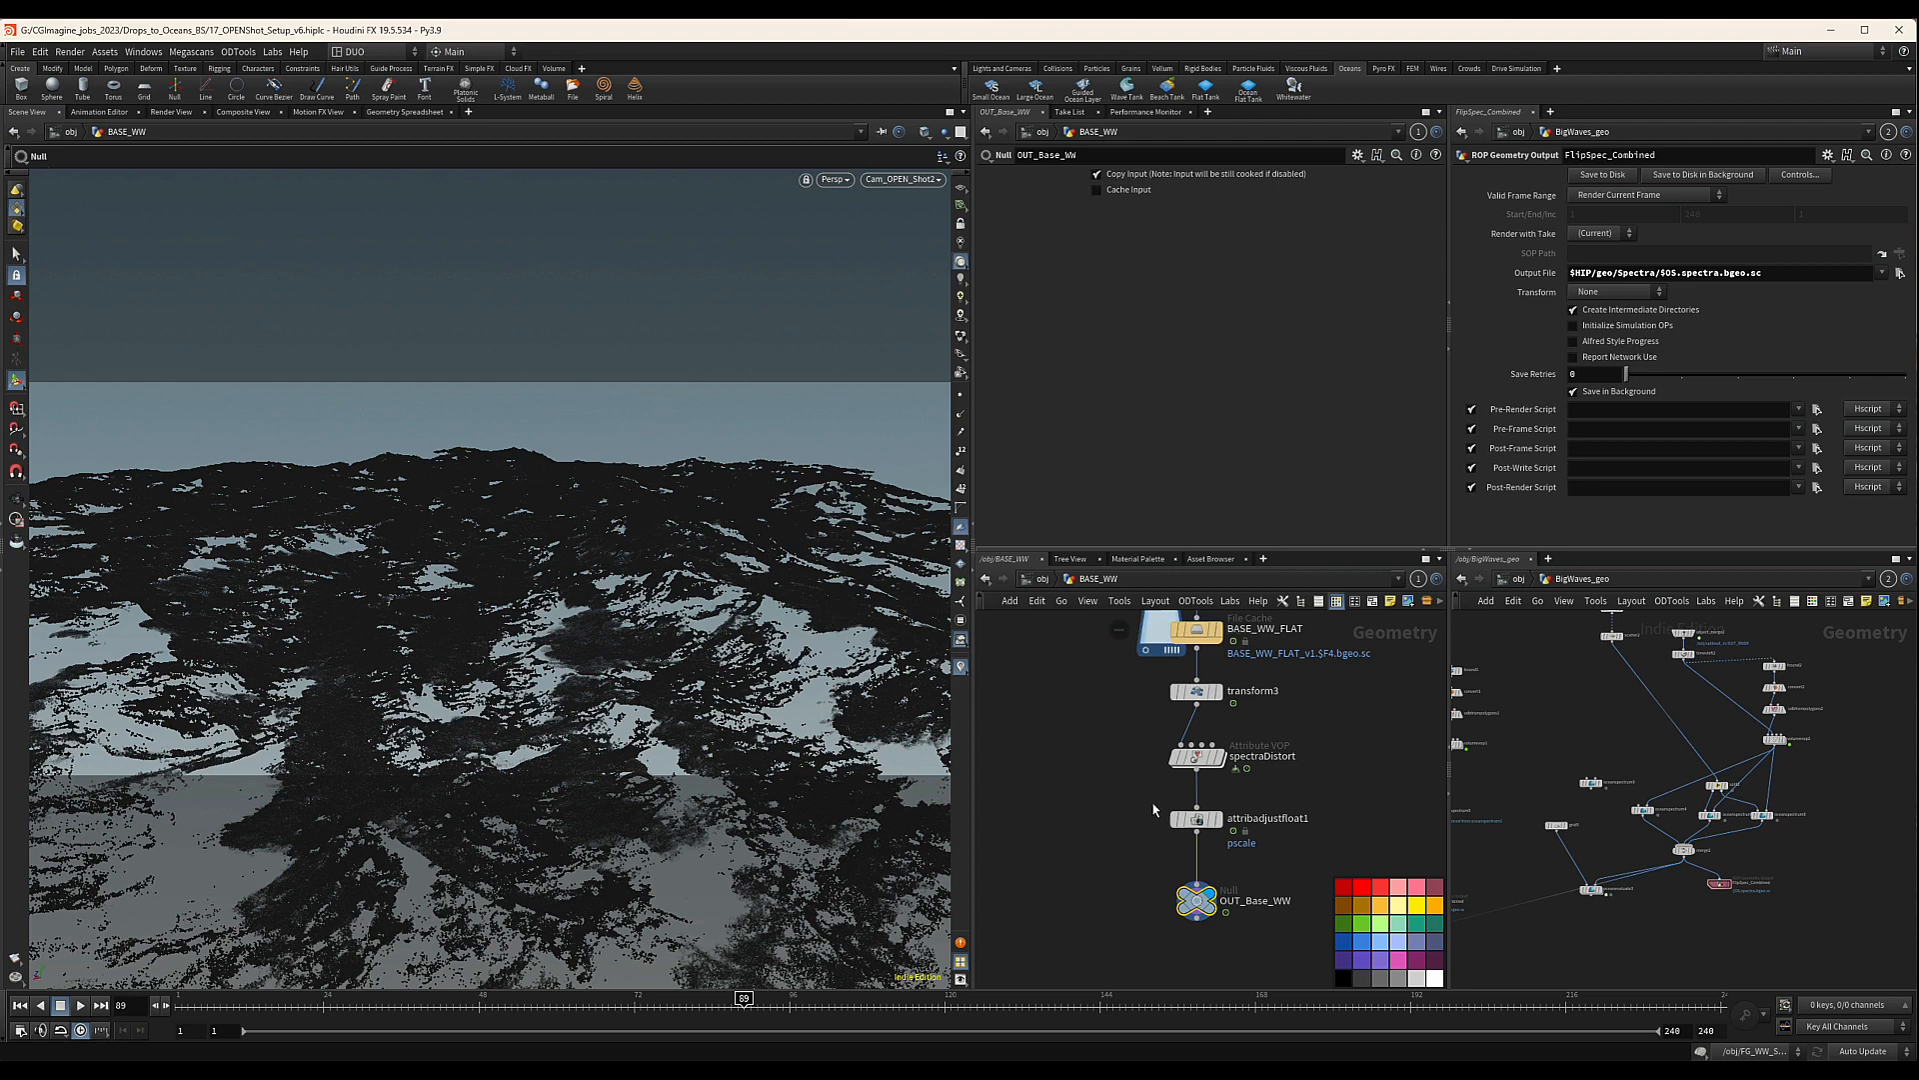
Open the Rain_mist network from the object level and insert the copied Transform node between attribrandomize1 and OUT_RAIN
{"action": "left_click", "coordinate": [1040, 579]}
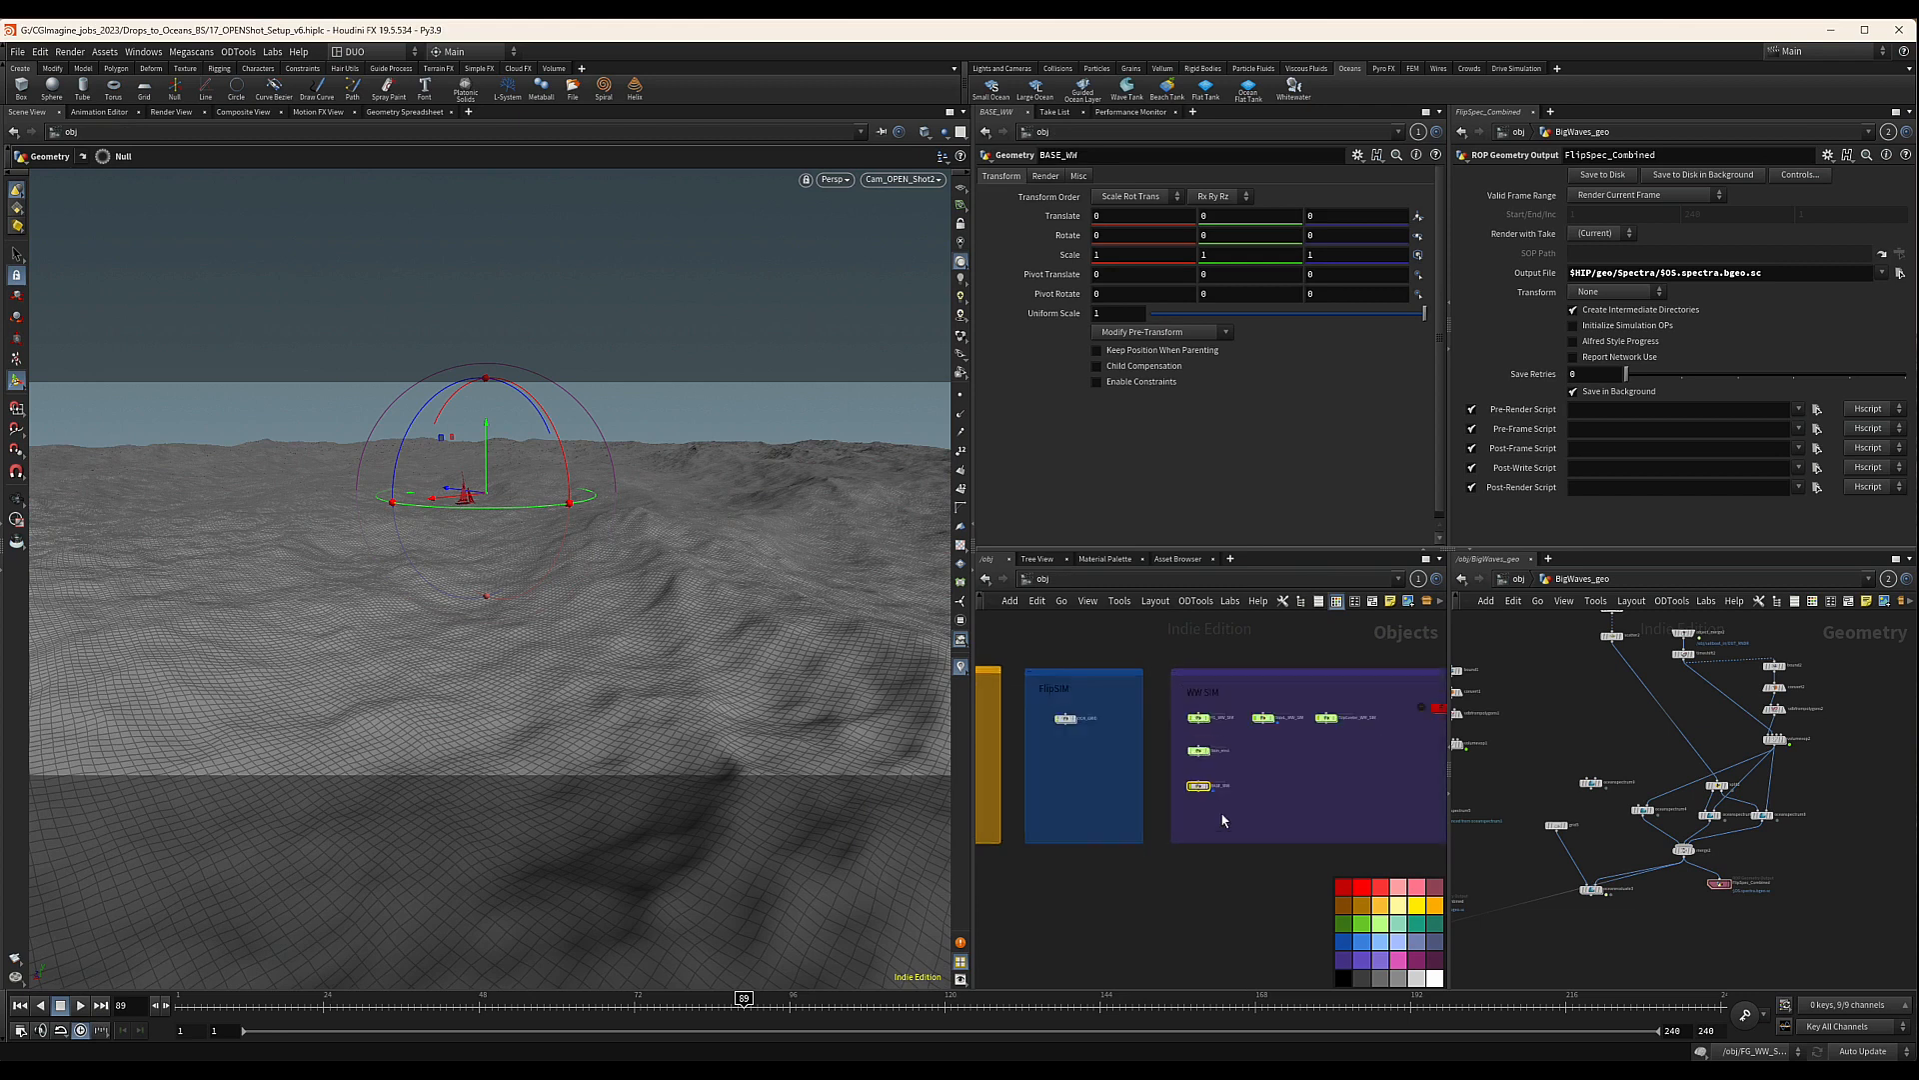
{"action": "scroll", "coordinate": [1222, 820], "scroll_direction": "up", "scroll_amount": 5}
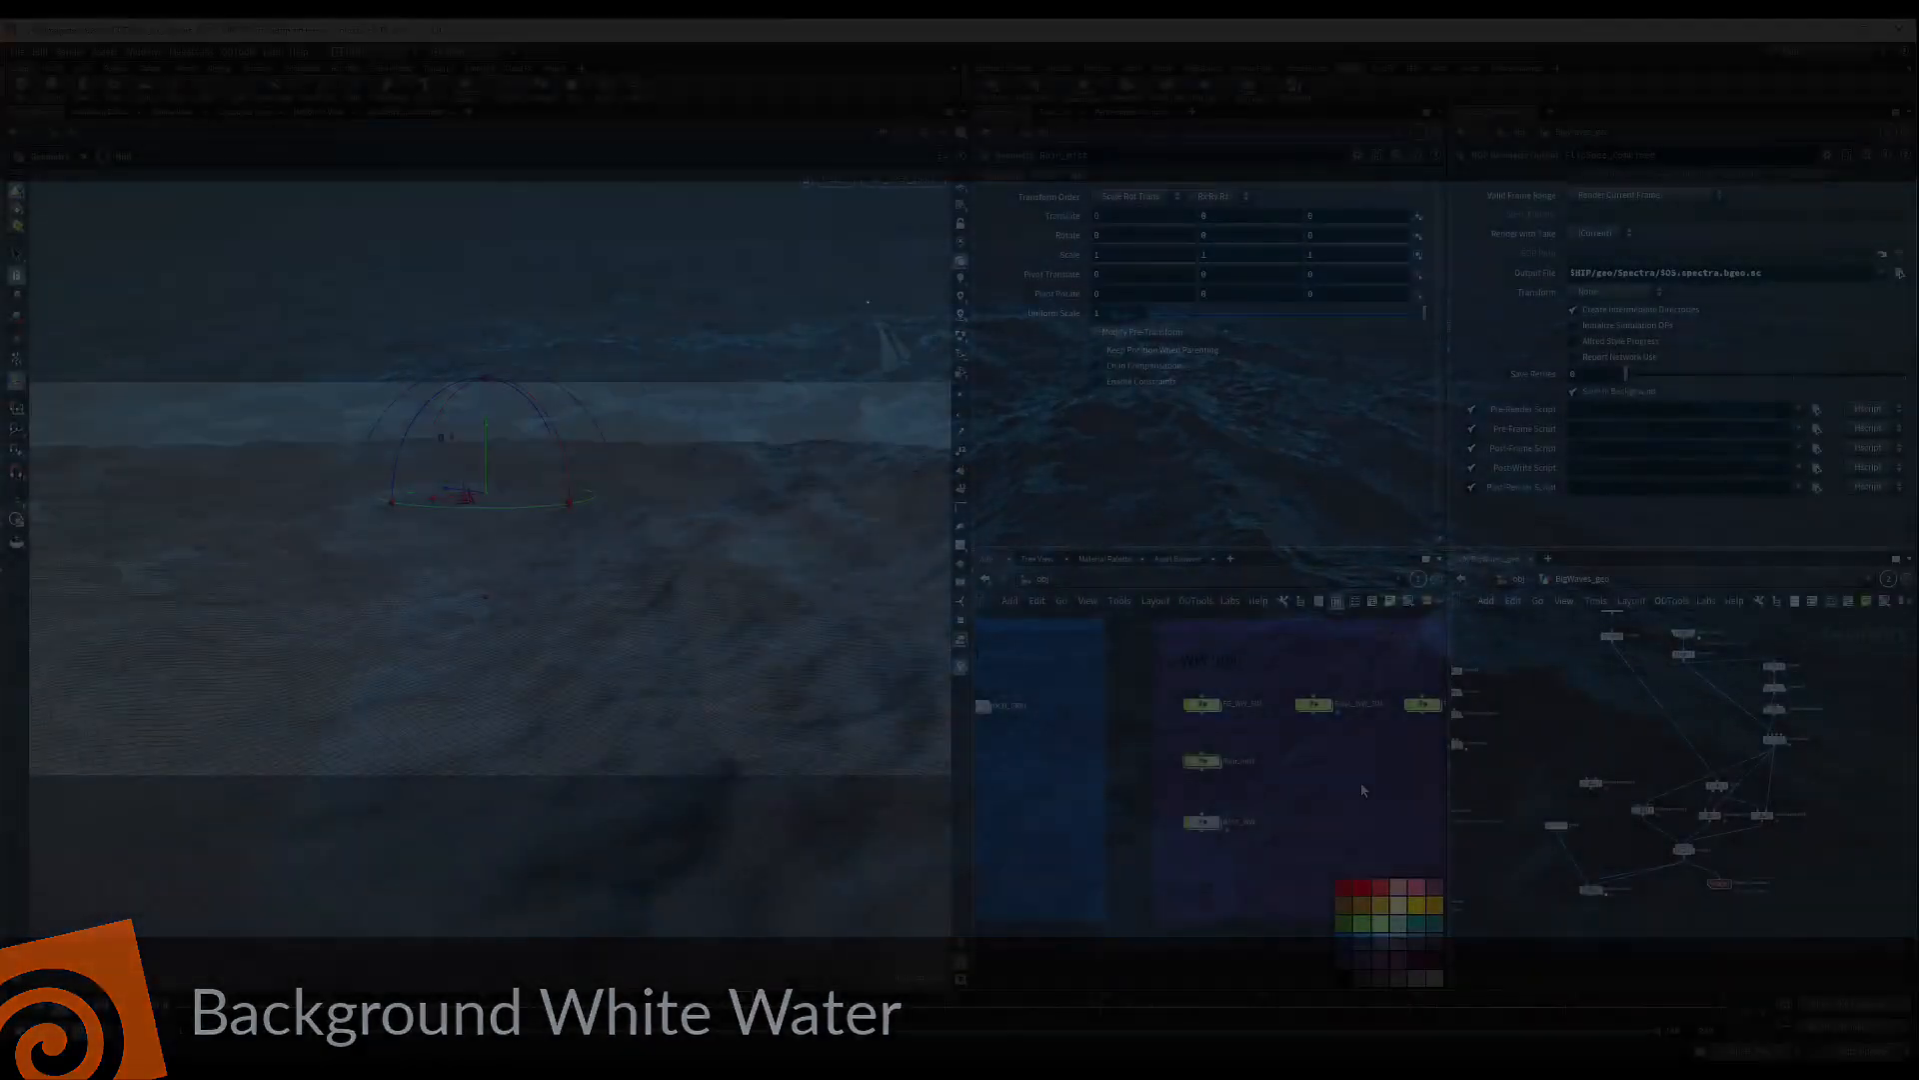
{"action": "double_click", "coordinate": [1203, 760]}
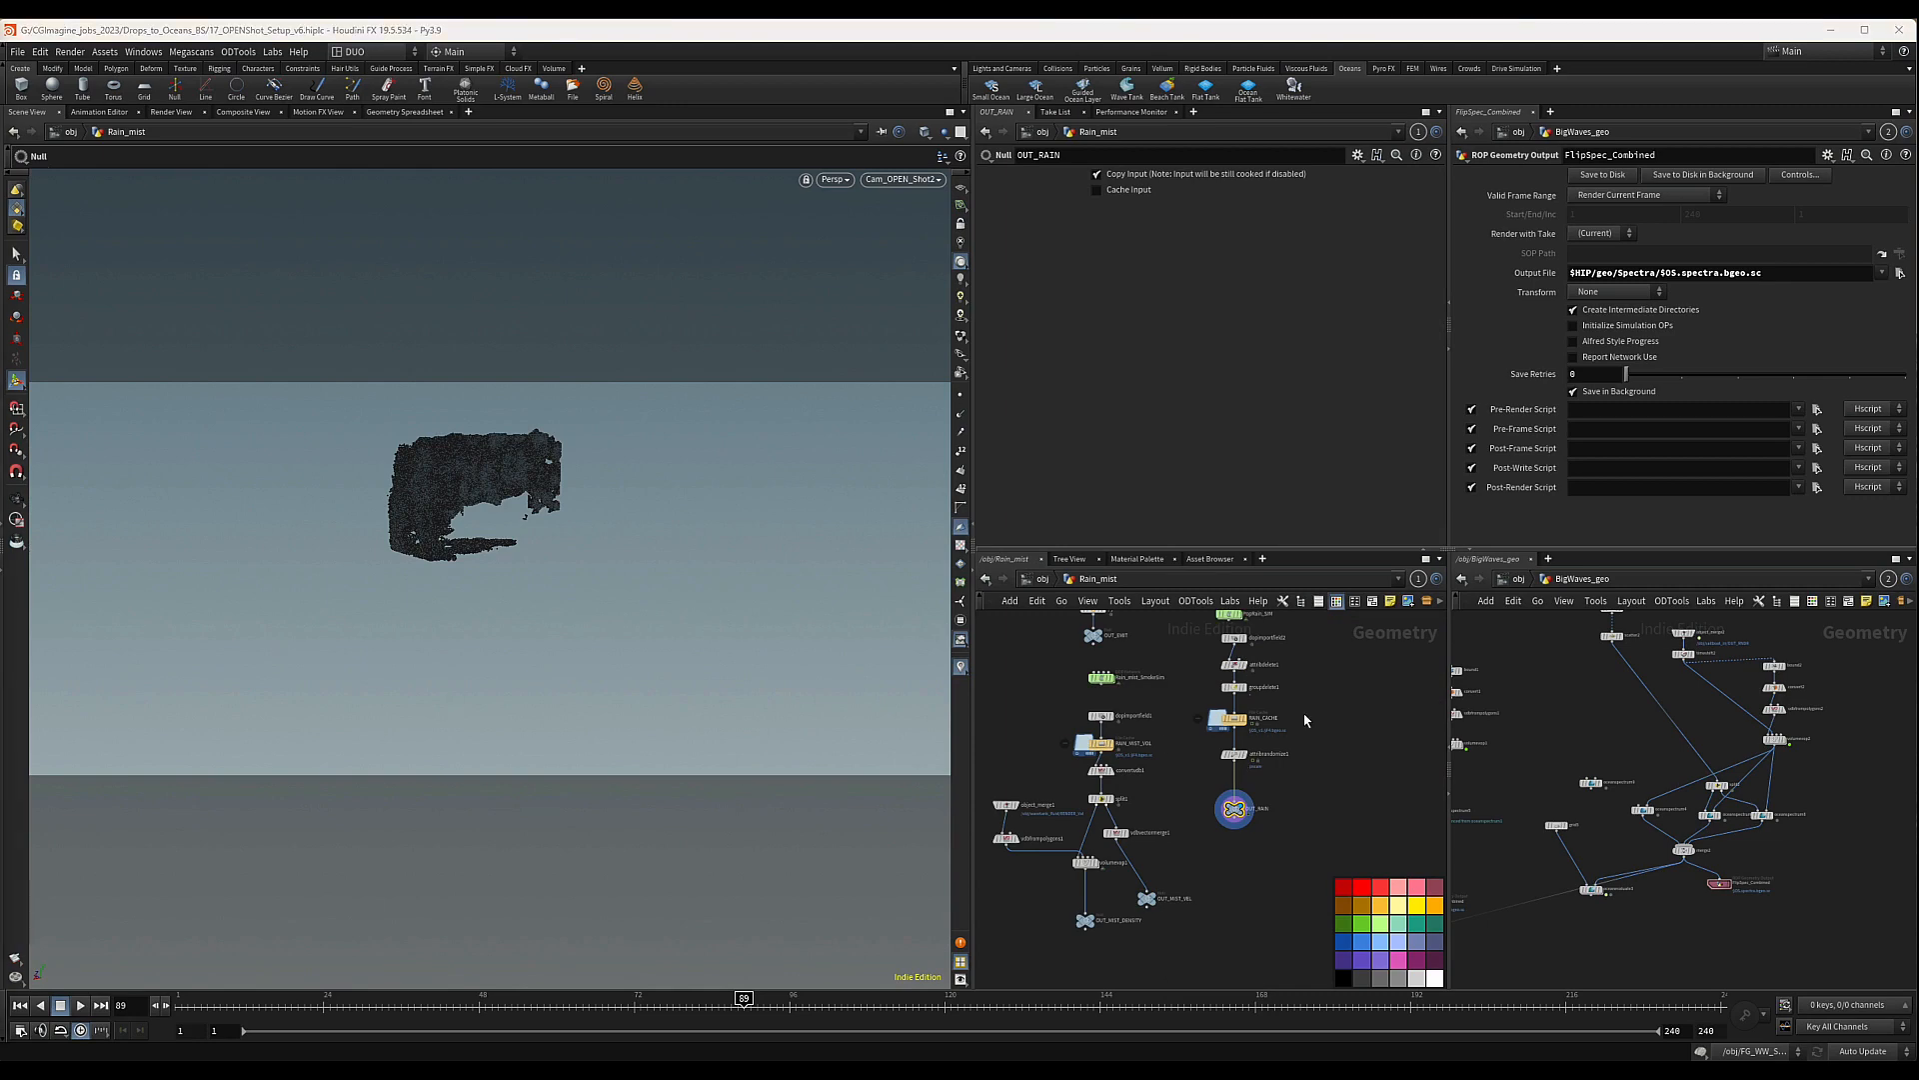
{"action": "key", "text": "ctrl+v"}
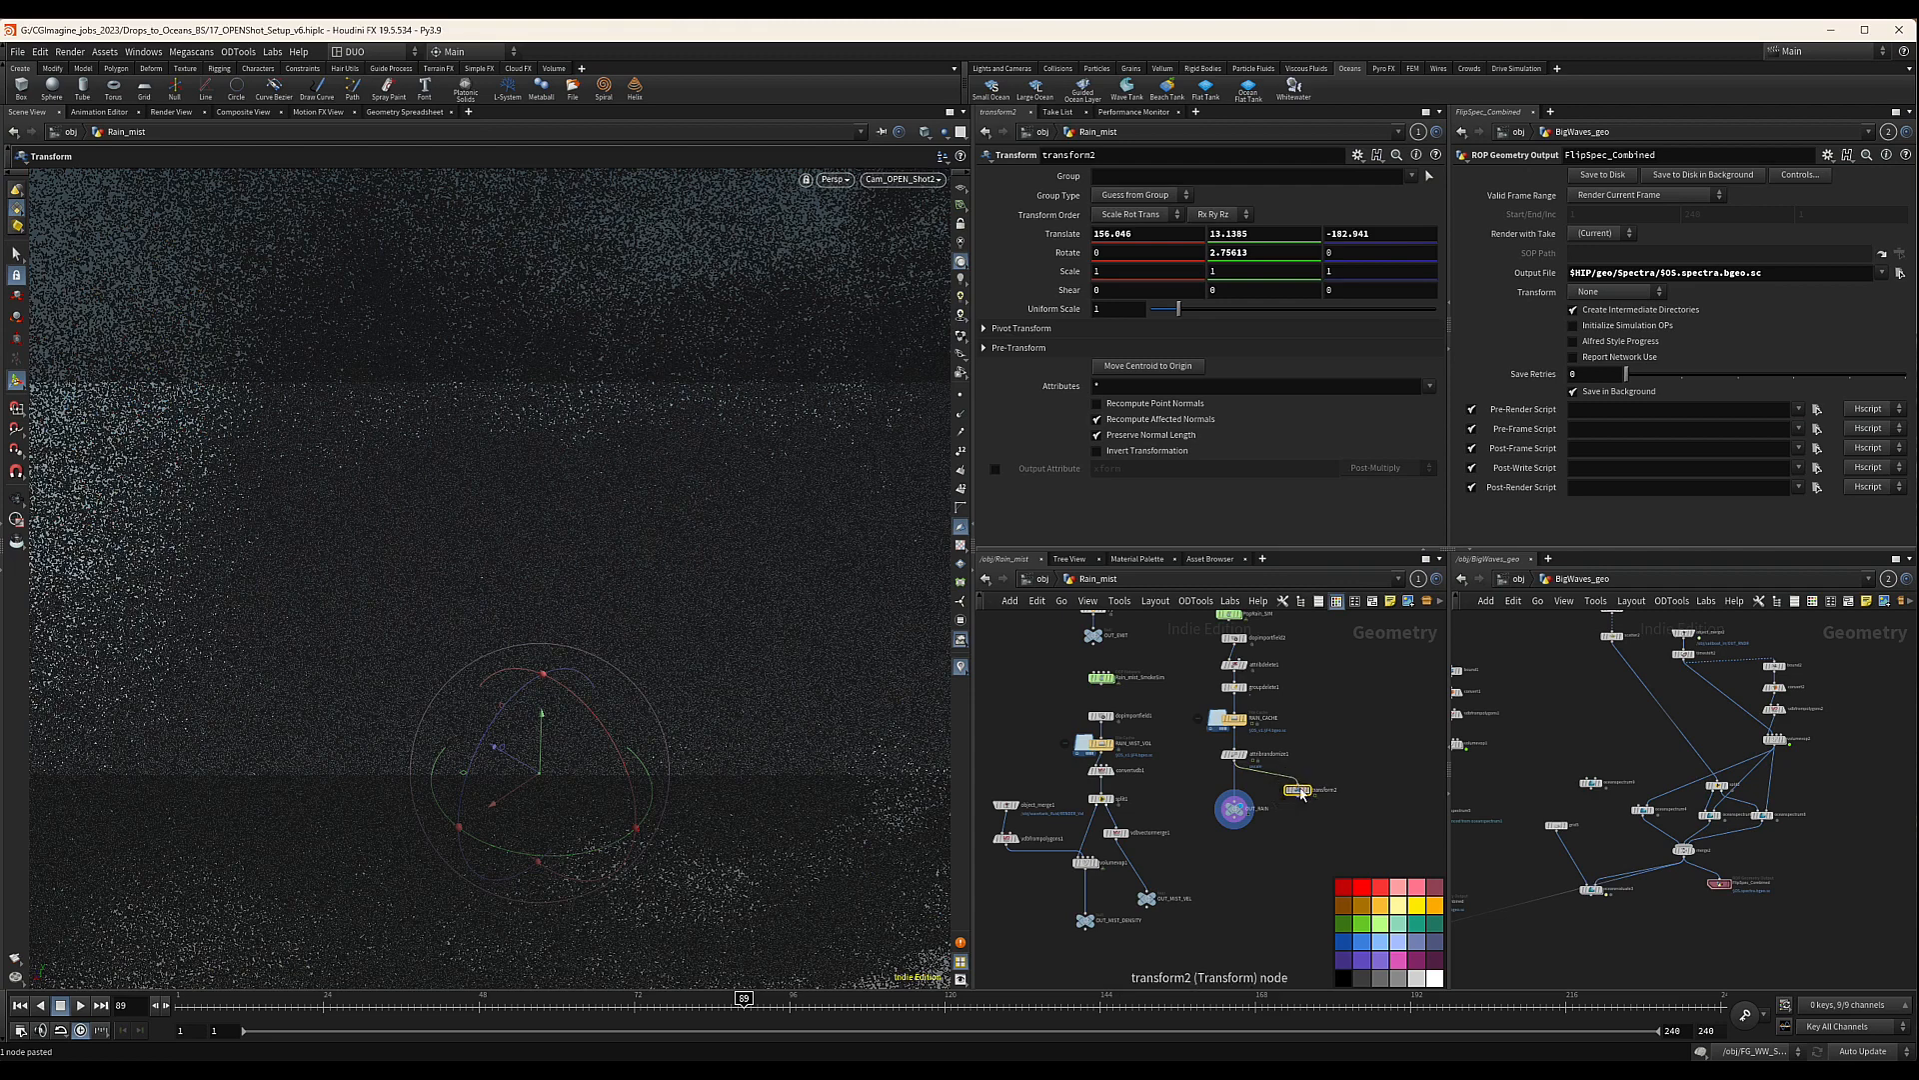
{"action": "left_click_drag", "start_coordinate": [1302, 794], "coordinate": [1238, 782]}
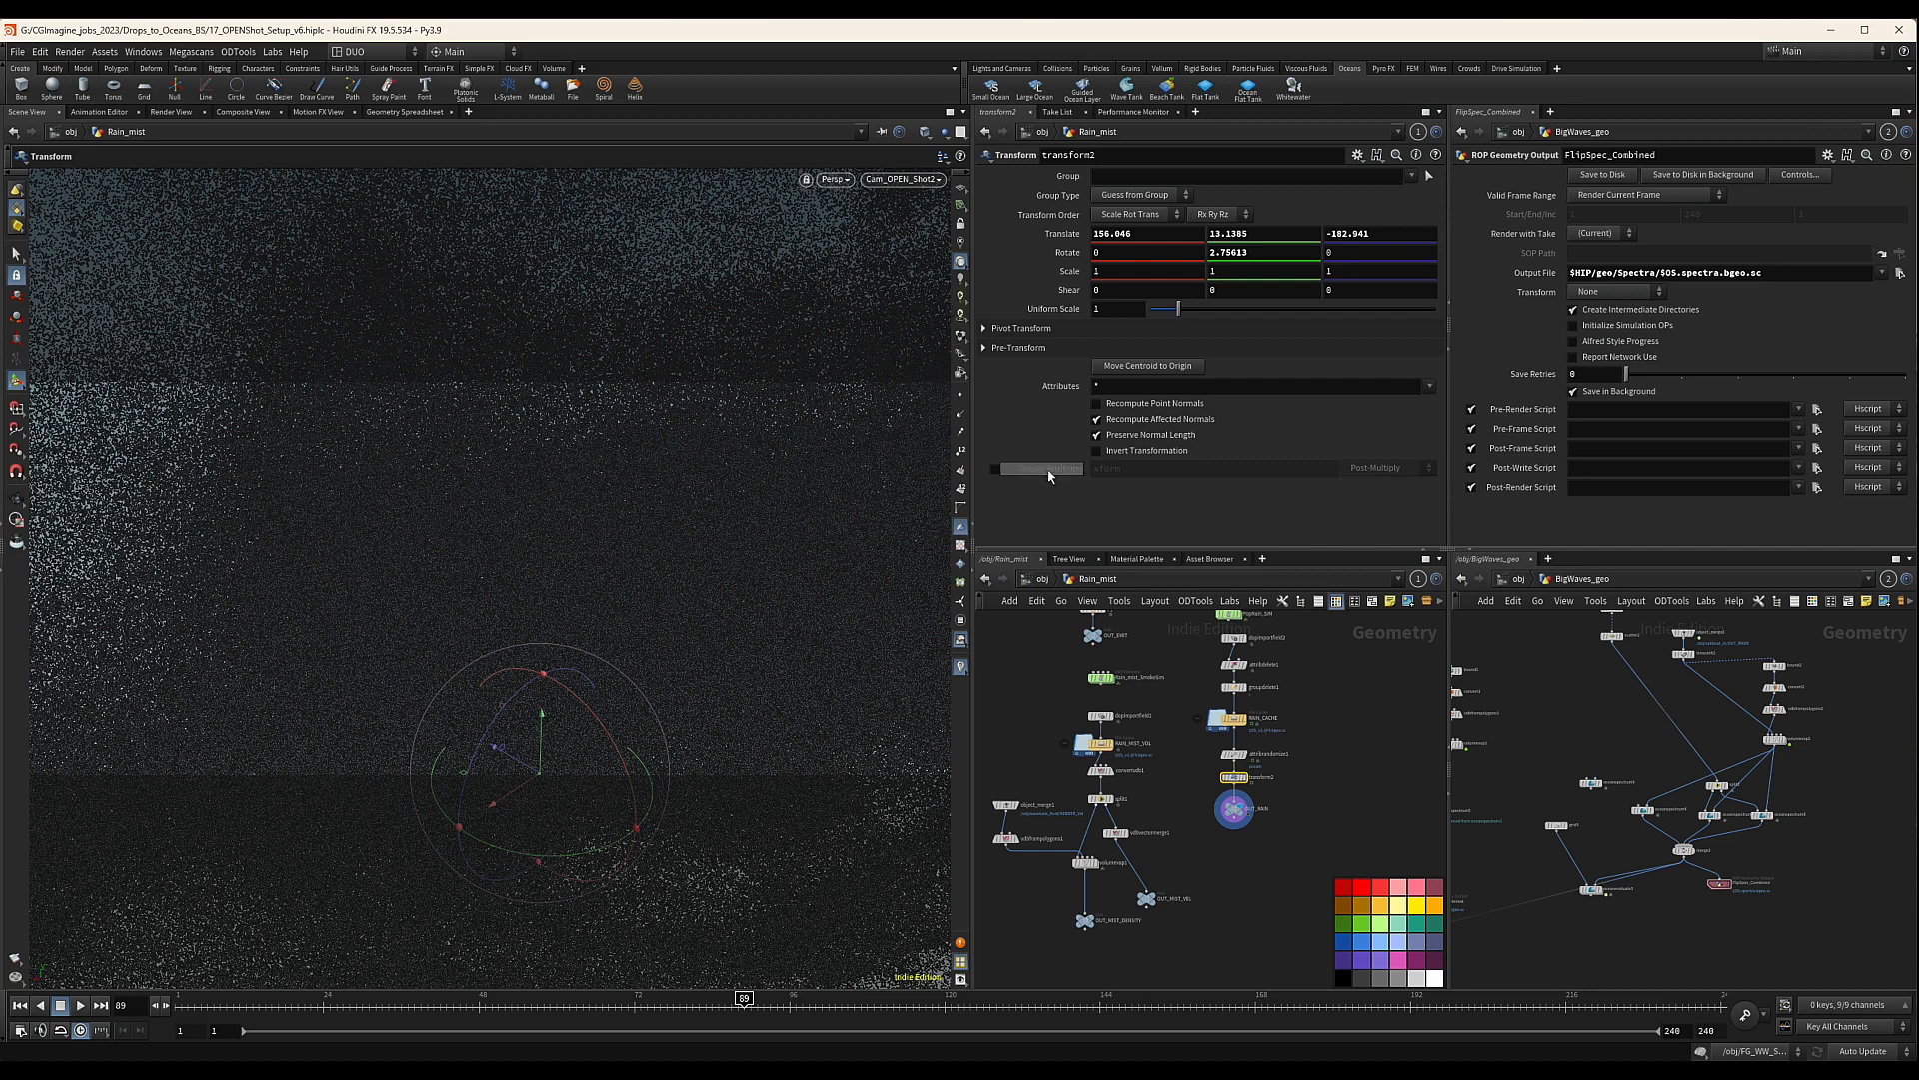
Display viewport particles as Discs and inspect the pscale randomization settings of attribrandomize1
{"action": "left_click", "coordinate": [960, 337]}
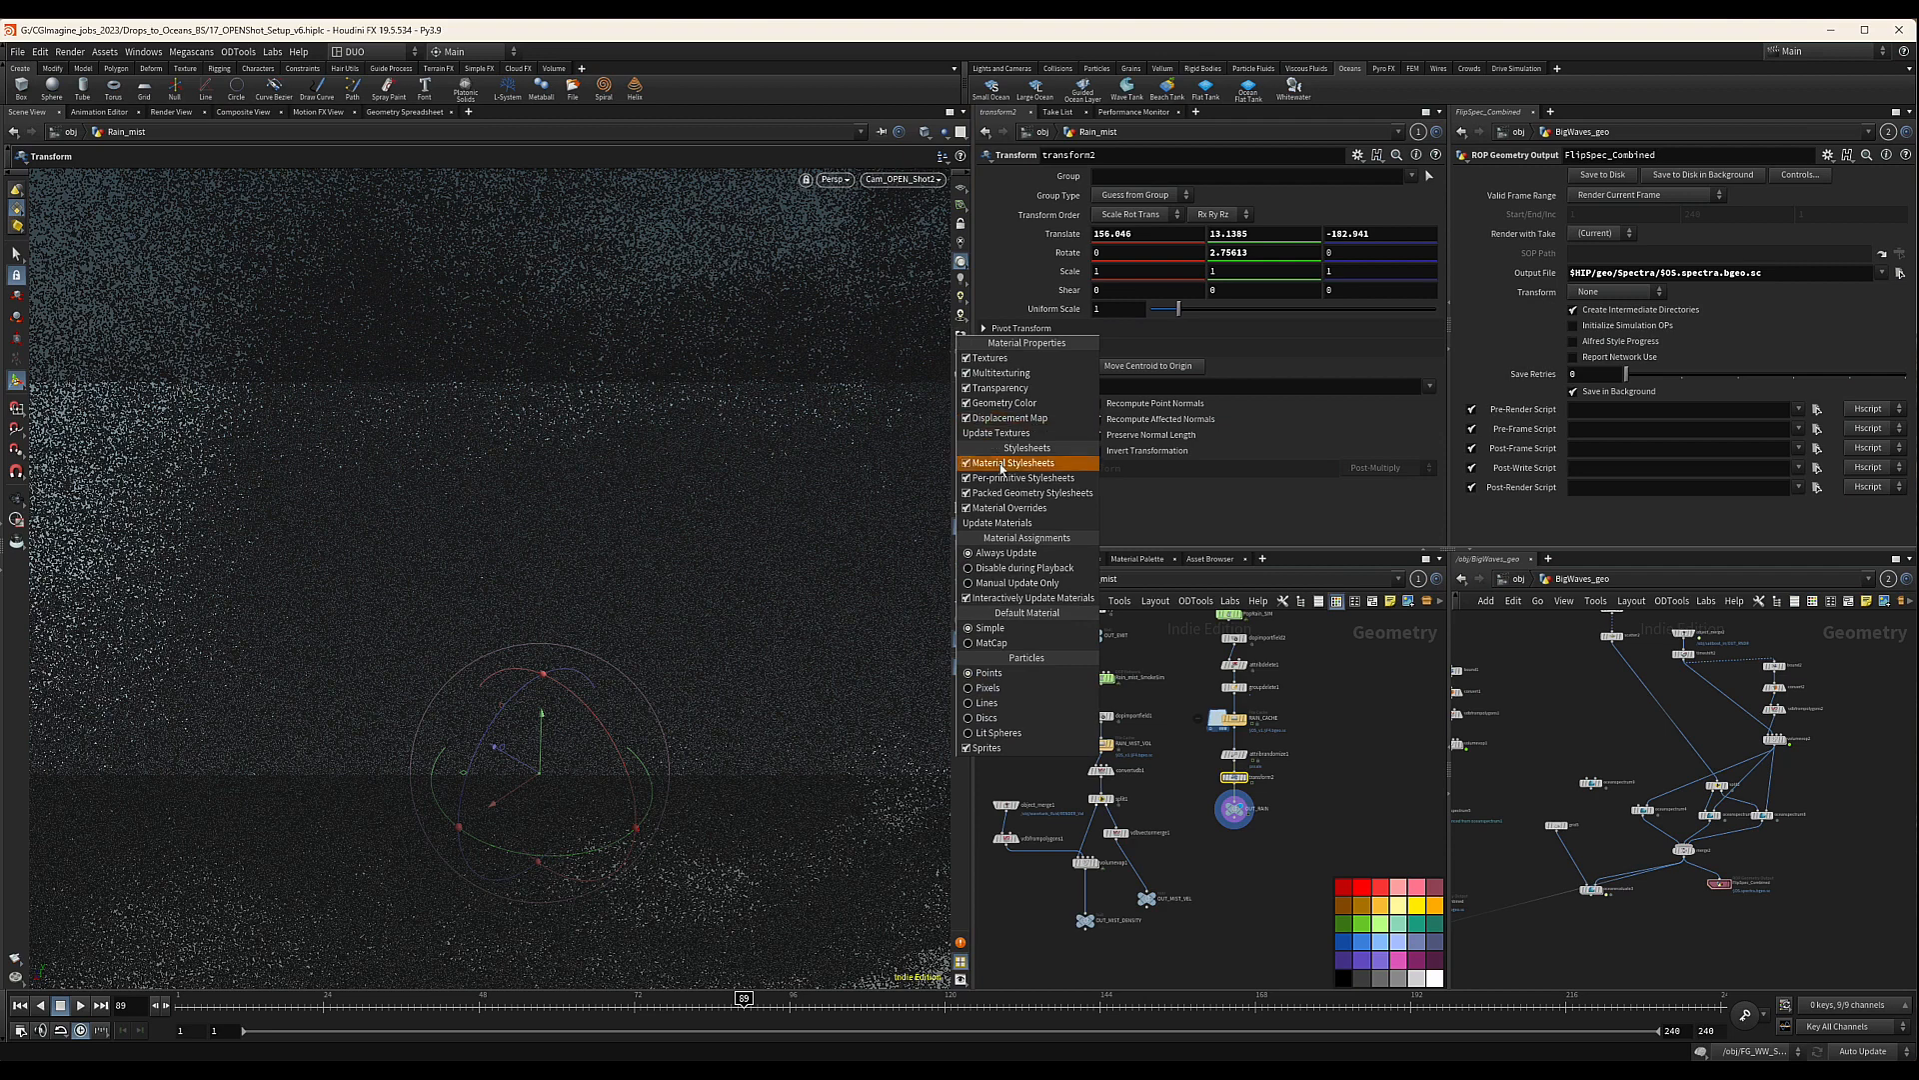
{"action": "left_click", "coordinate": [1018, 721]}
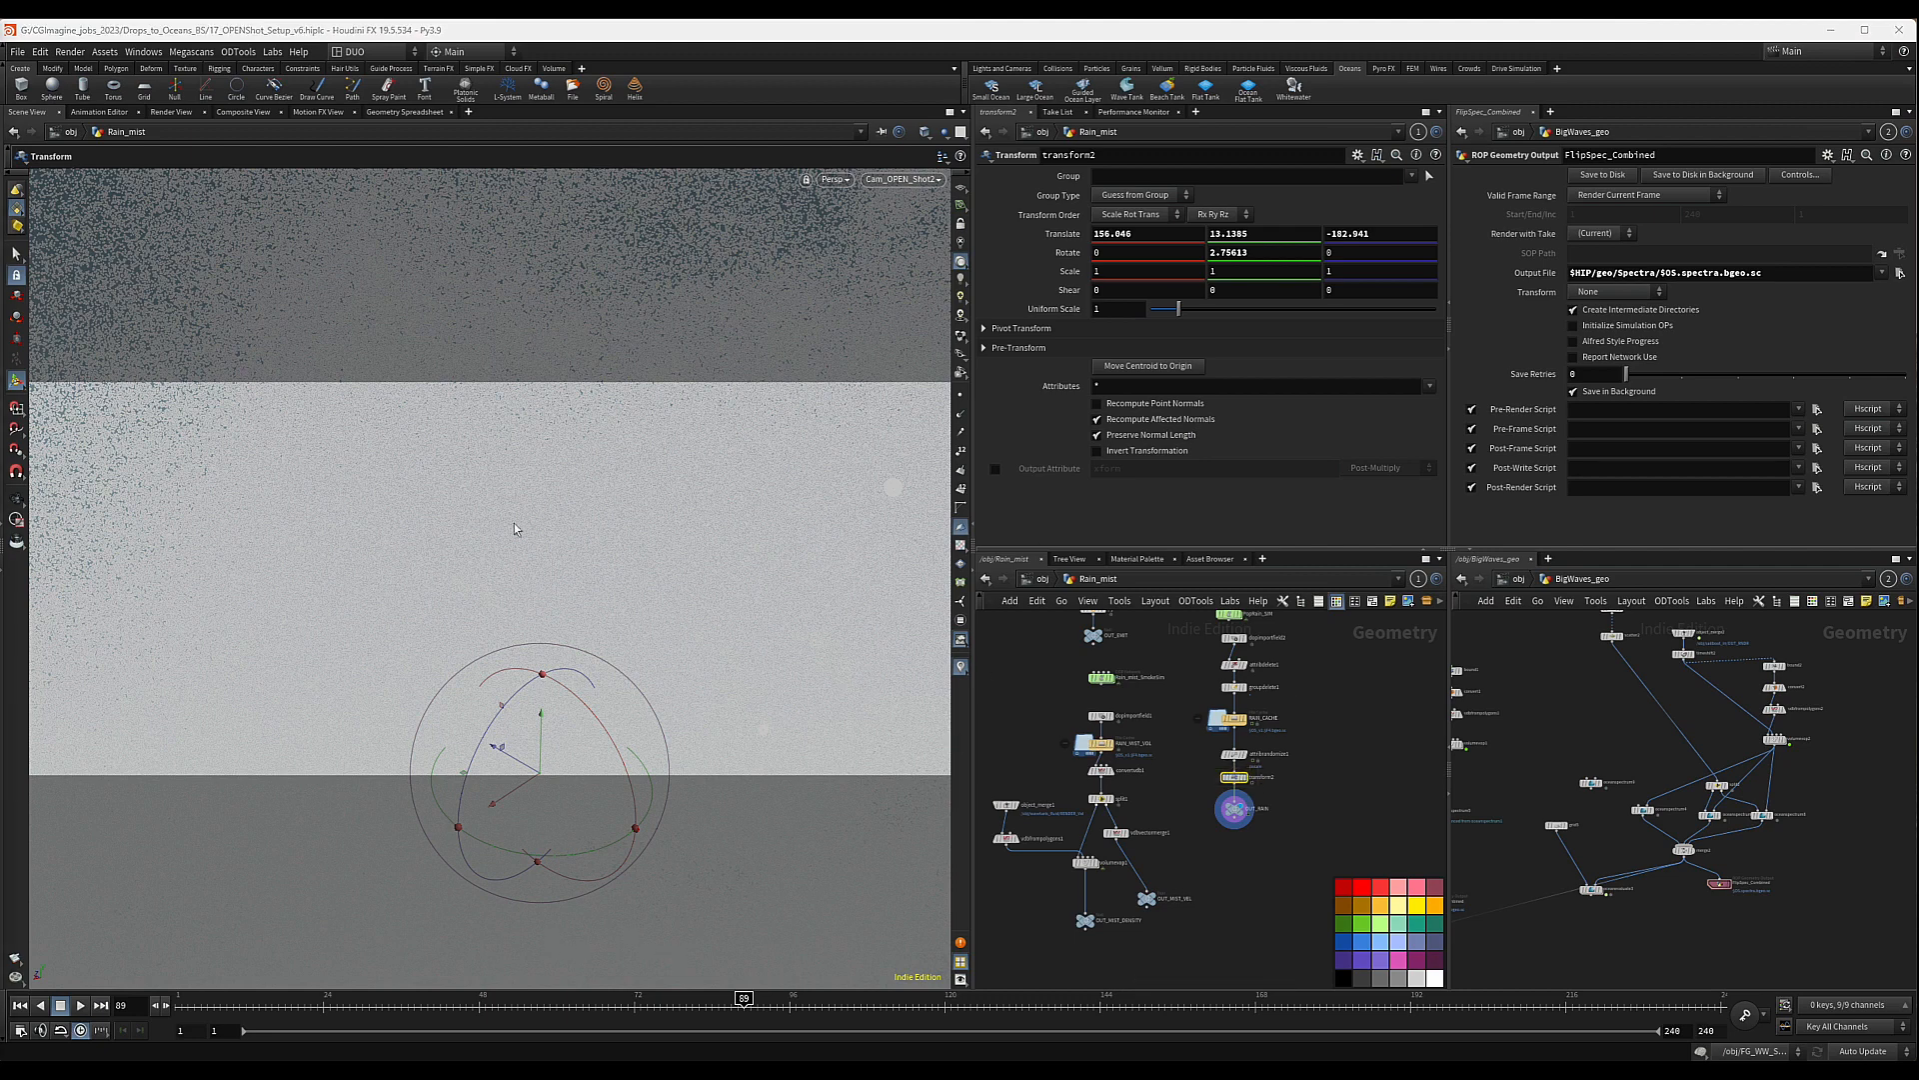
{"action": "left_click", "coordinate": [1238, 754]}
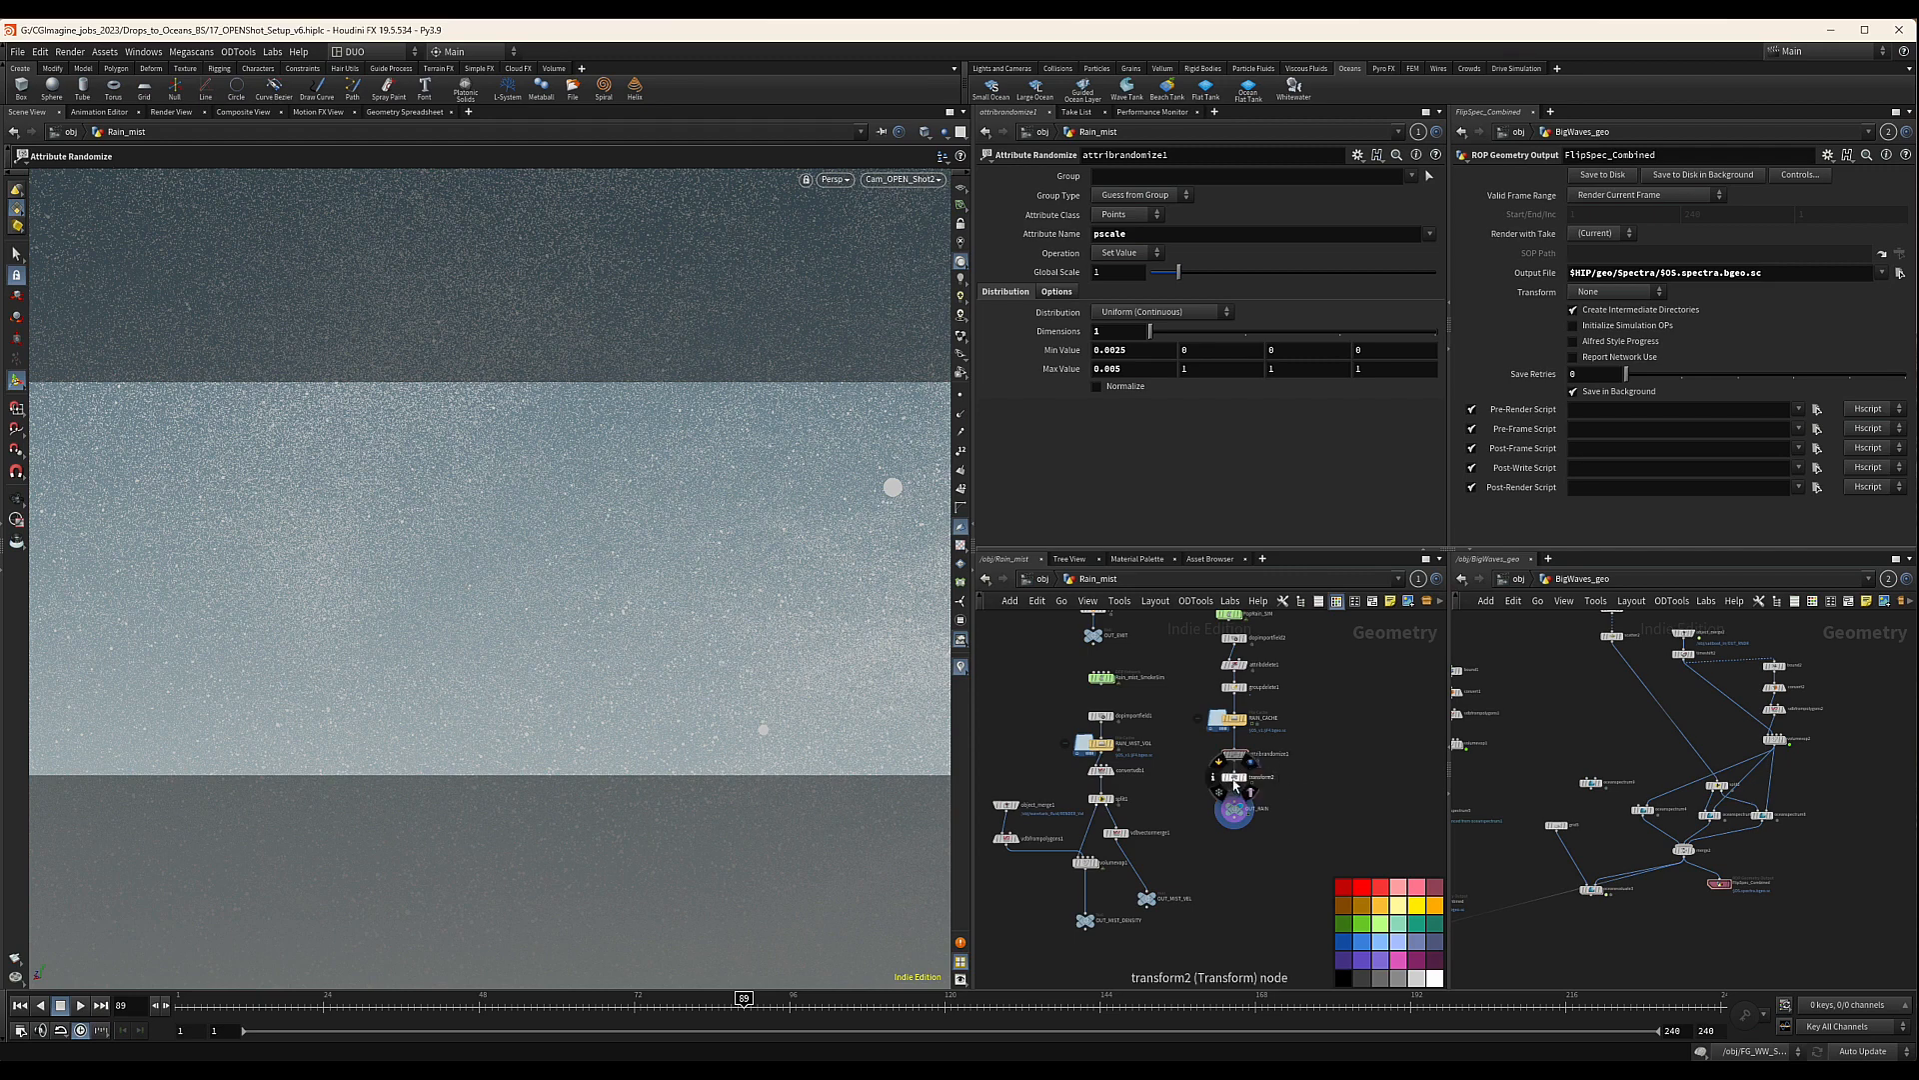
Create a reference copy of transform2 and insert it directly above OUT_MIST_DENSITY in the mist branch
{"action": "left_click_drag", "start_coordinate": [1237, 786], "coordinate": [1239, 787]}
{"action": "left_click_drag", "start_coordinate": [1236, 787], "coordinate": [1245, 862], "text": "ctrl+alt+shift"}
{"action": "scroll", "coordinate": [1246, 858], "scroll_direction": "up", "scroll_amount": 3}
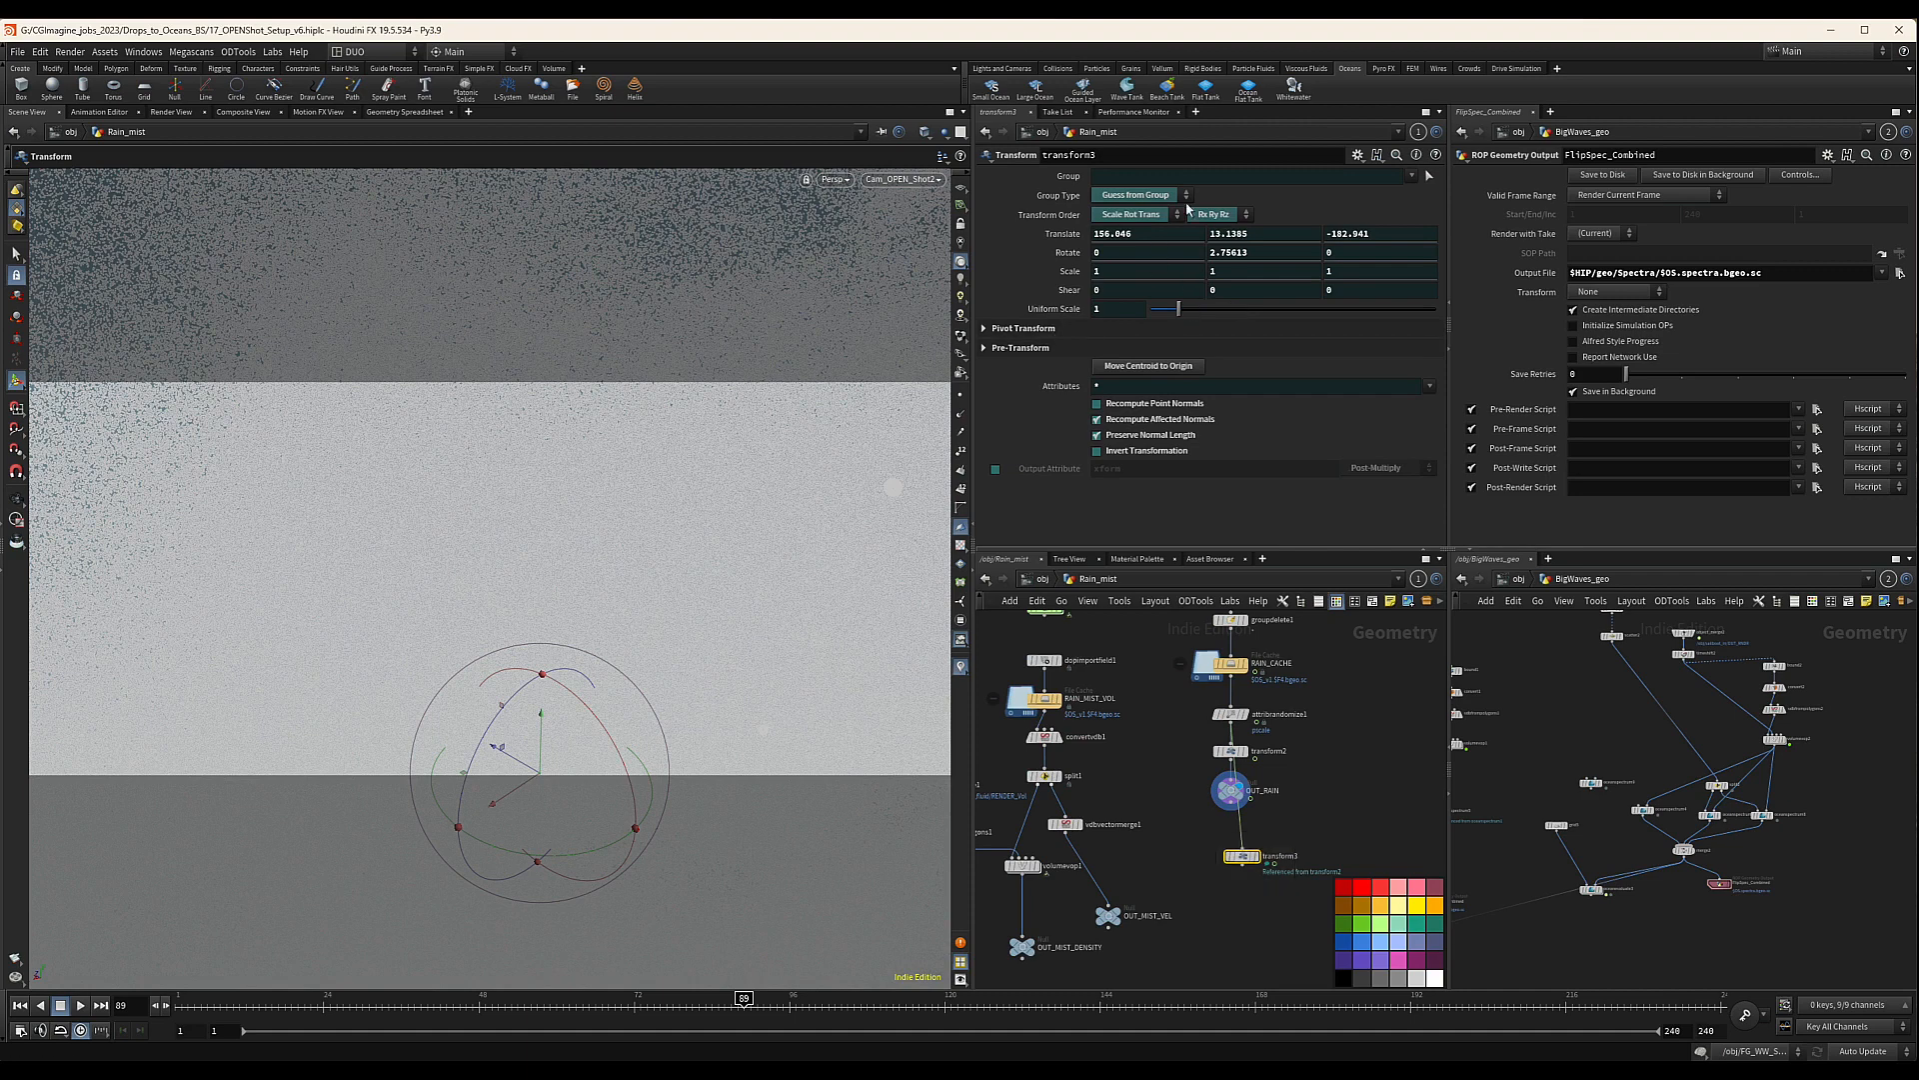
{"action": "left_click_drag", "start_coordinate": [1244, 858], "coordinate": [1028, 909]}
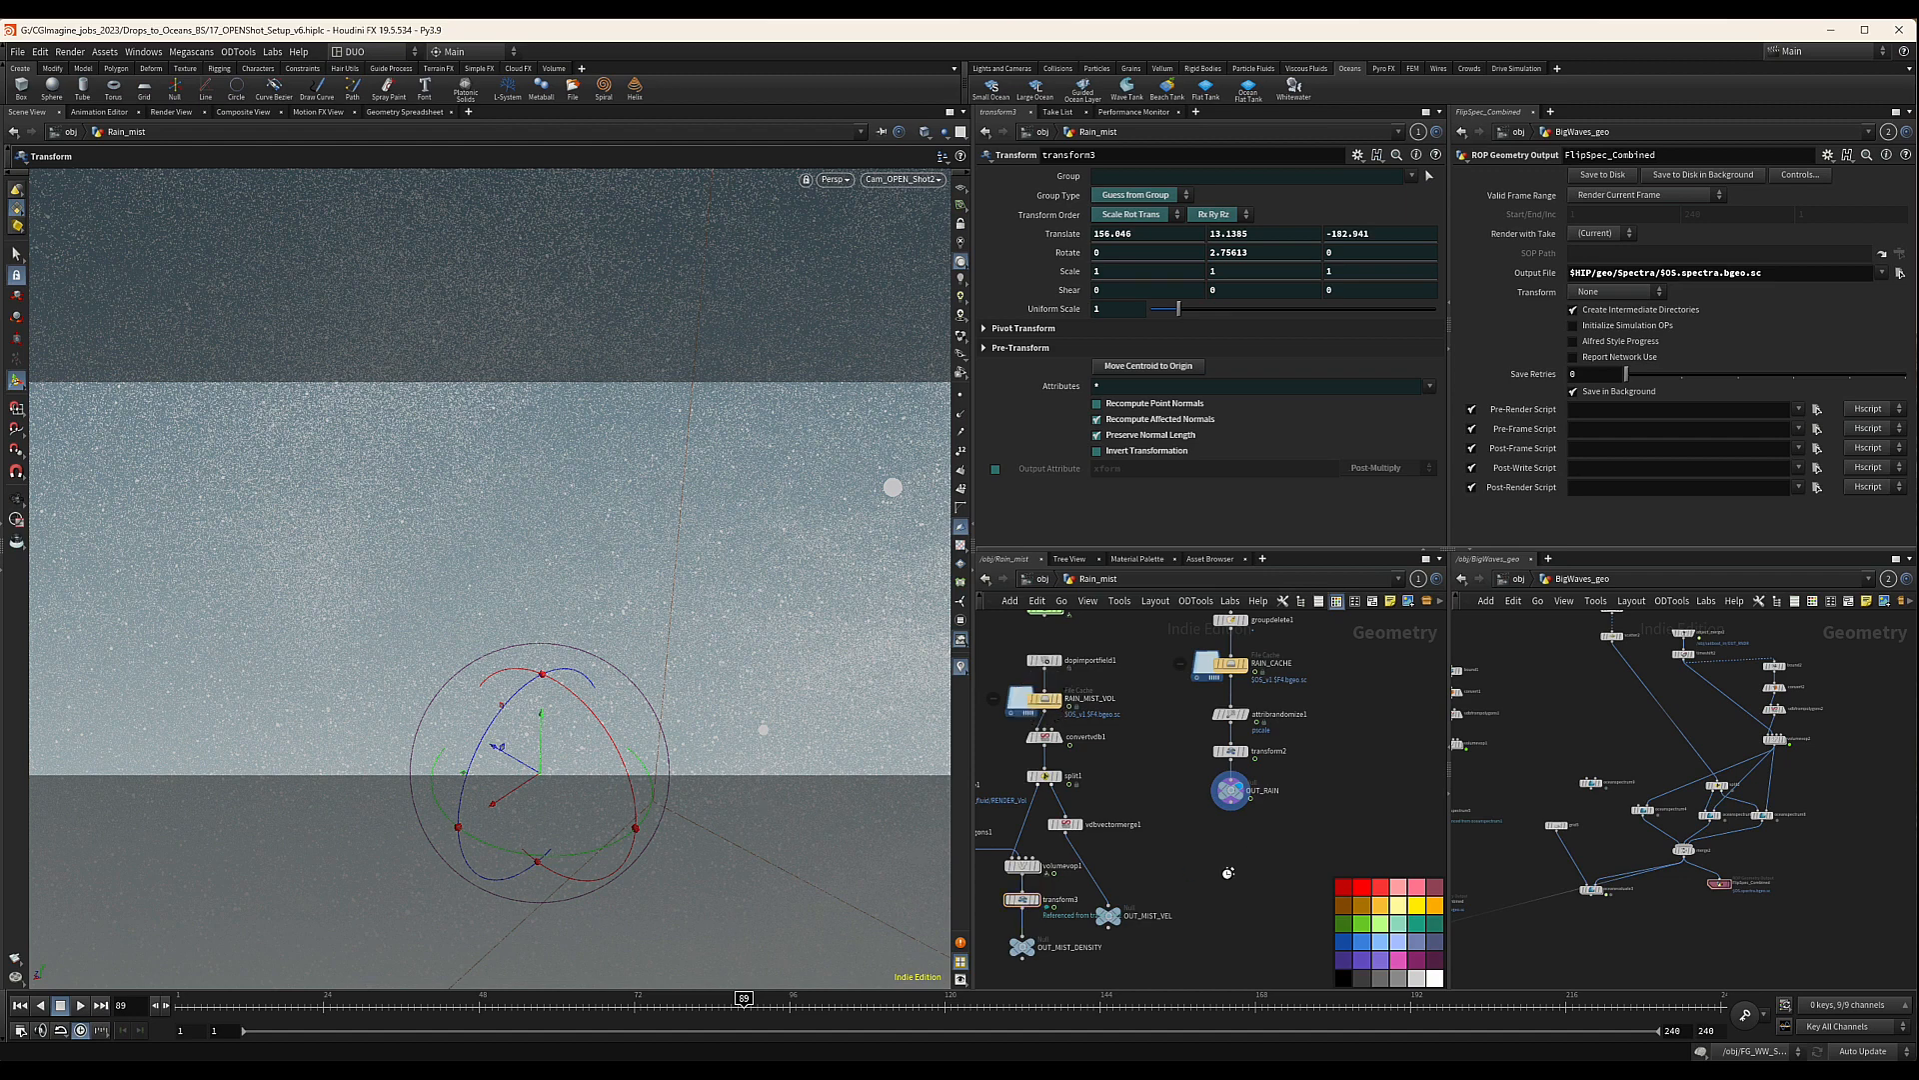
Return to the object level and show the WW SIM group
{"action": "scroll", "coordinate": [1186, 850], "scroll_direction": "down", "scroll_amount": 3}
{"action": "scroll", "coordinate": [1260, 875], "scroll_direction": "down", "scroll_amount": 3}
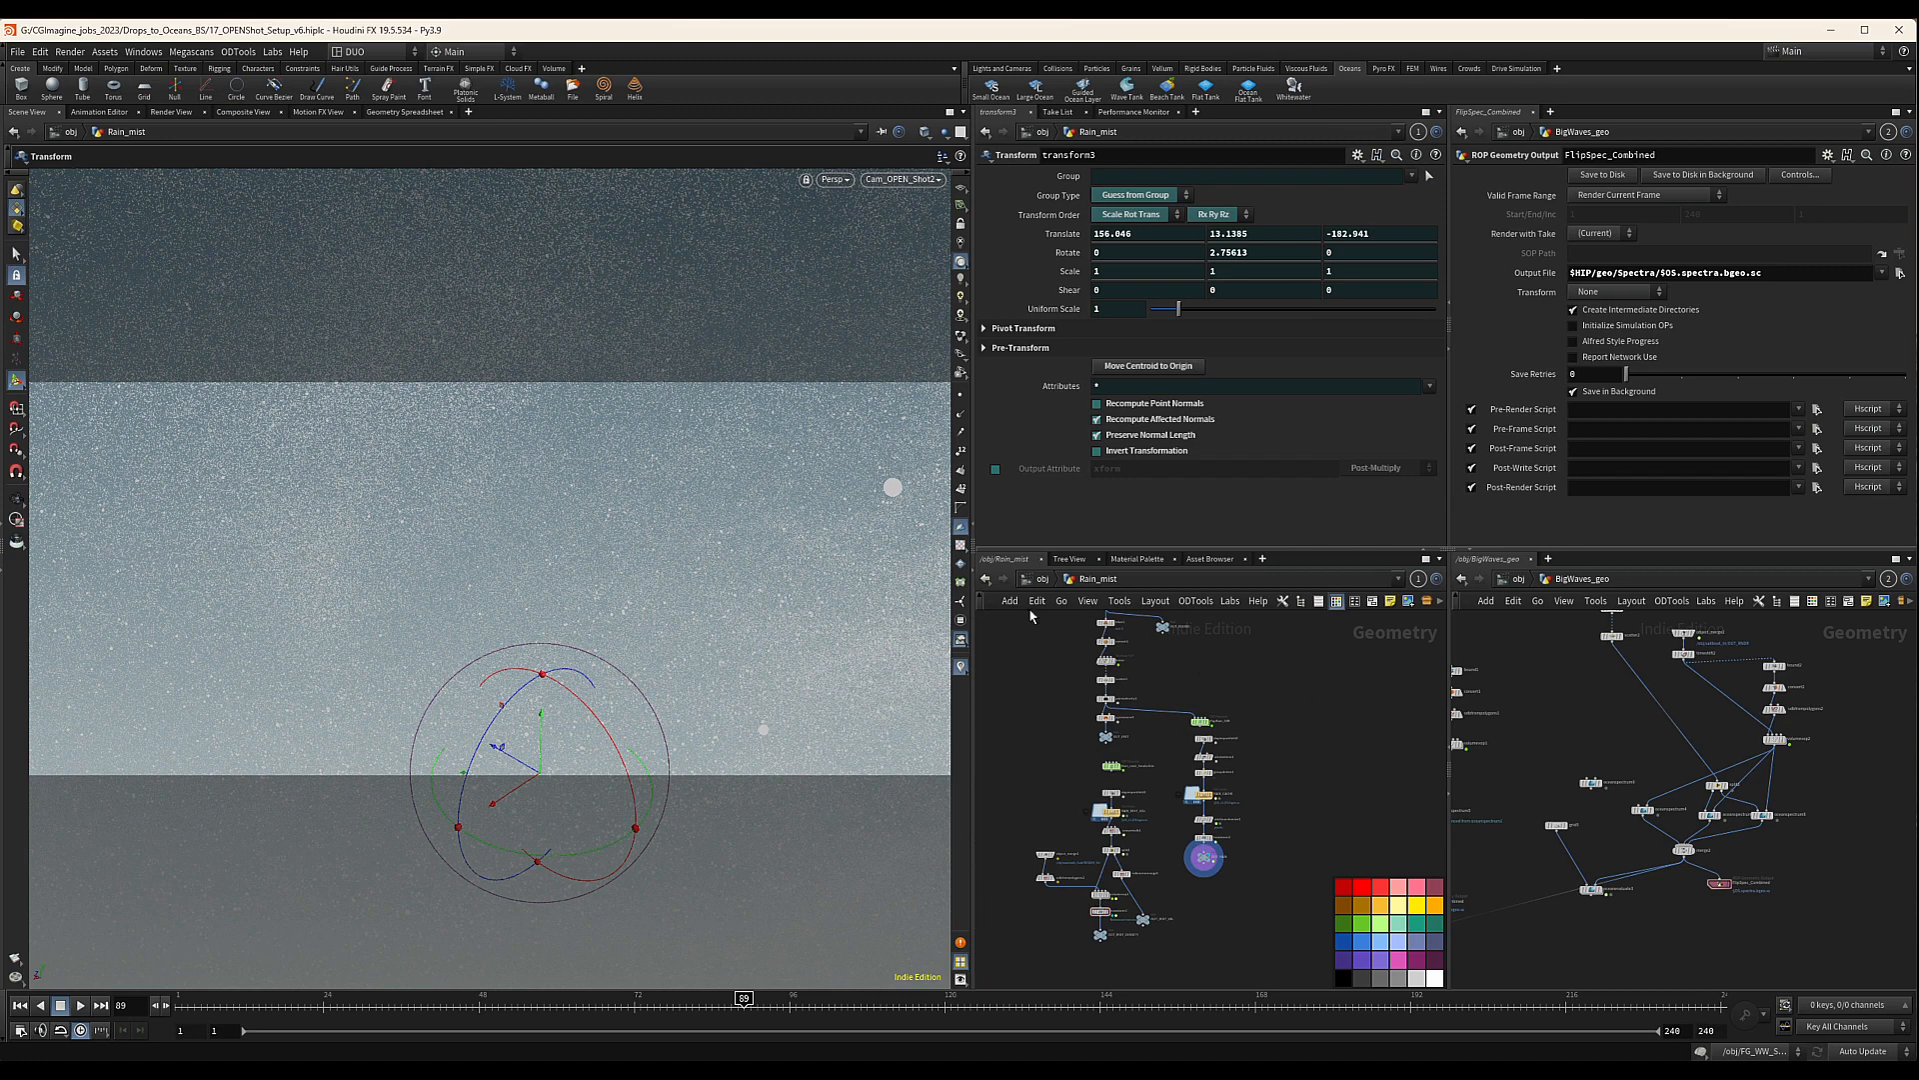
{"action": "left_click", "coordinate": [1039, 579]}
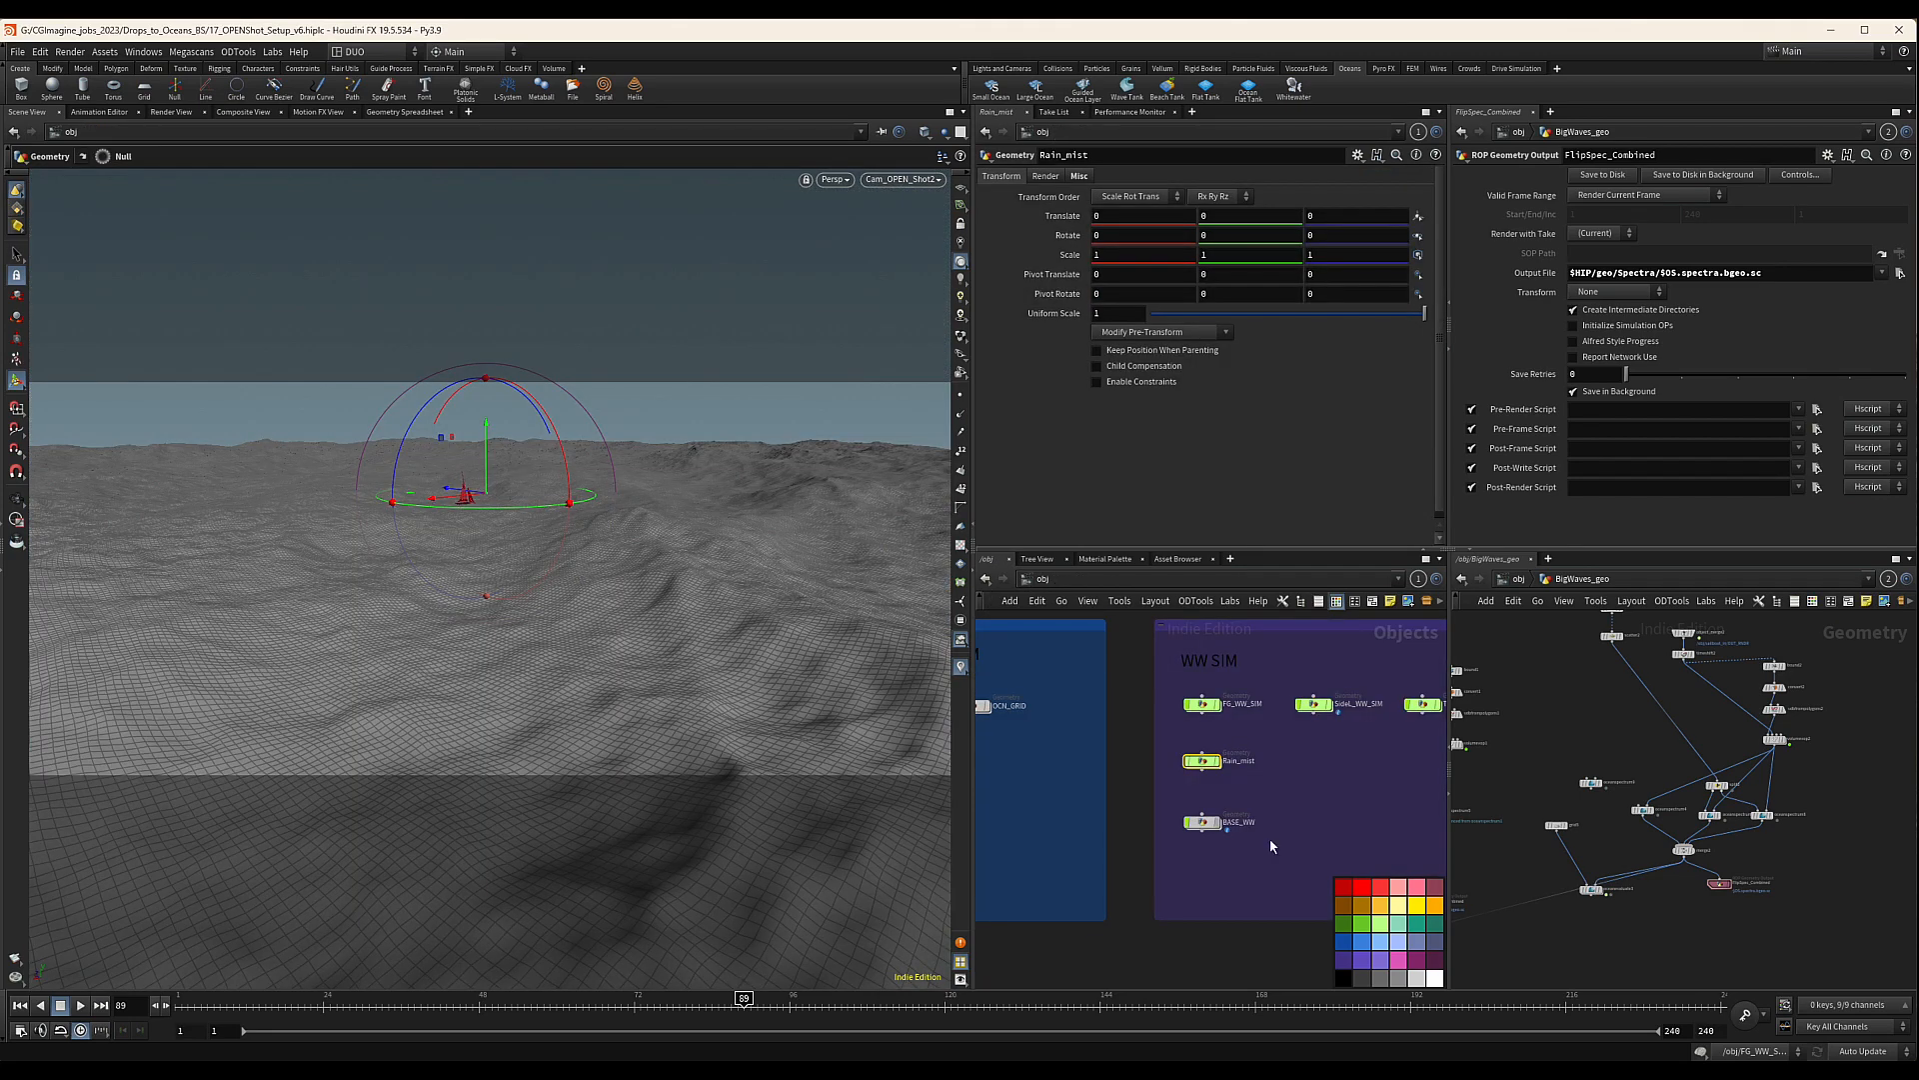
{"action": "scroll", "coordinate": [1274, 815], "scroll_direction": "down", "scroll_amount": 2}
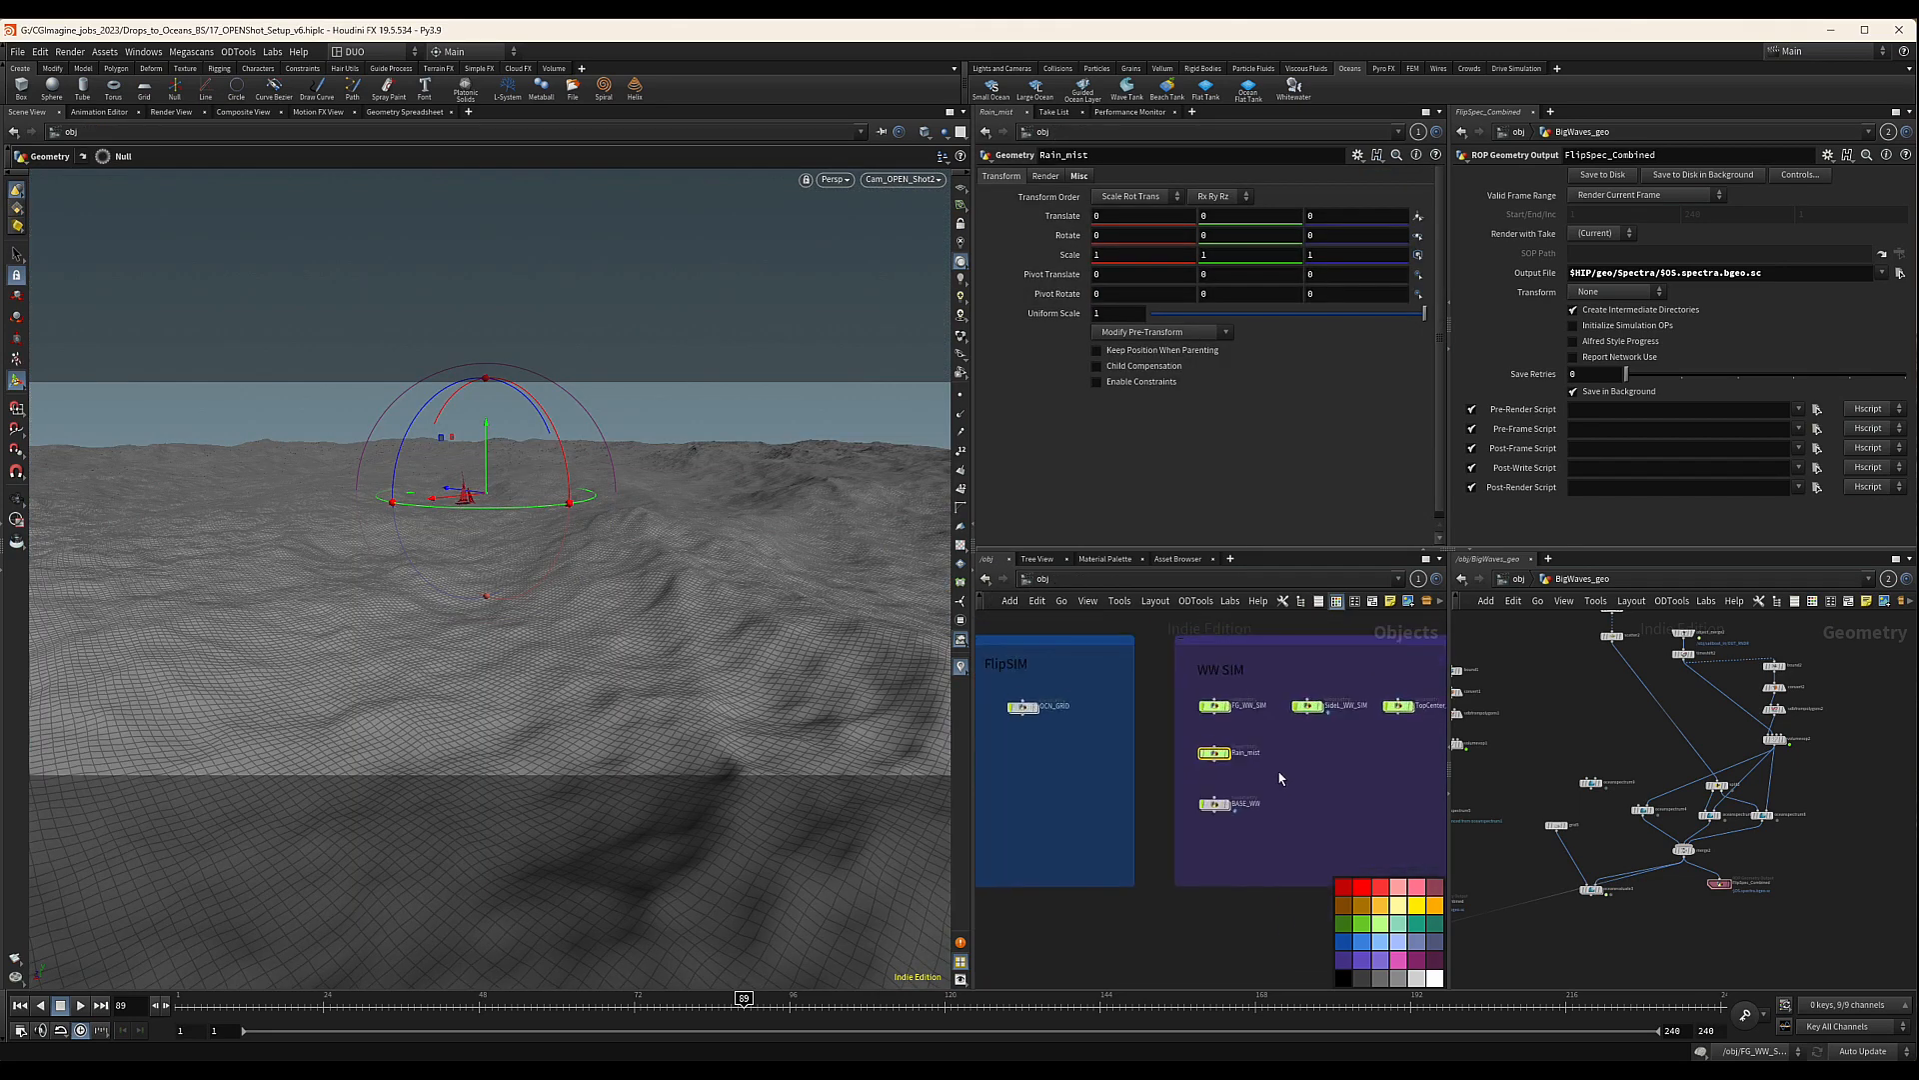
Colour the BASE_WW node lime green like the other WW SIM nodes and set the update mode to Manual
{"action": "scroll", "coordinate": [1280, 778], "scroll_direction": "up", "scroll_amount": 2}
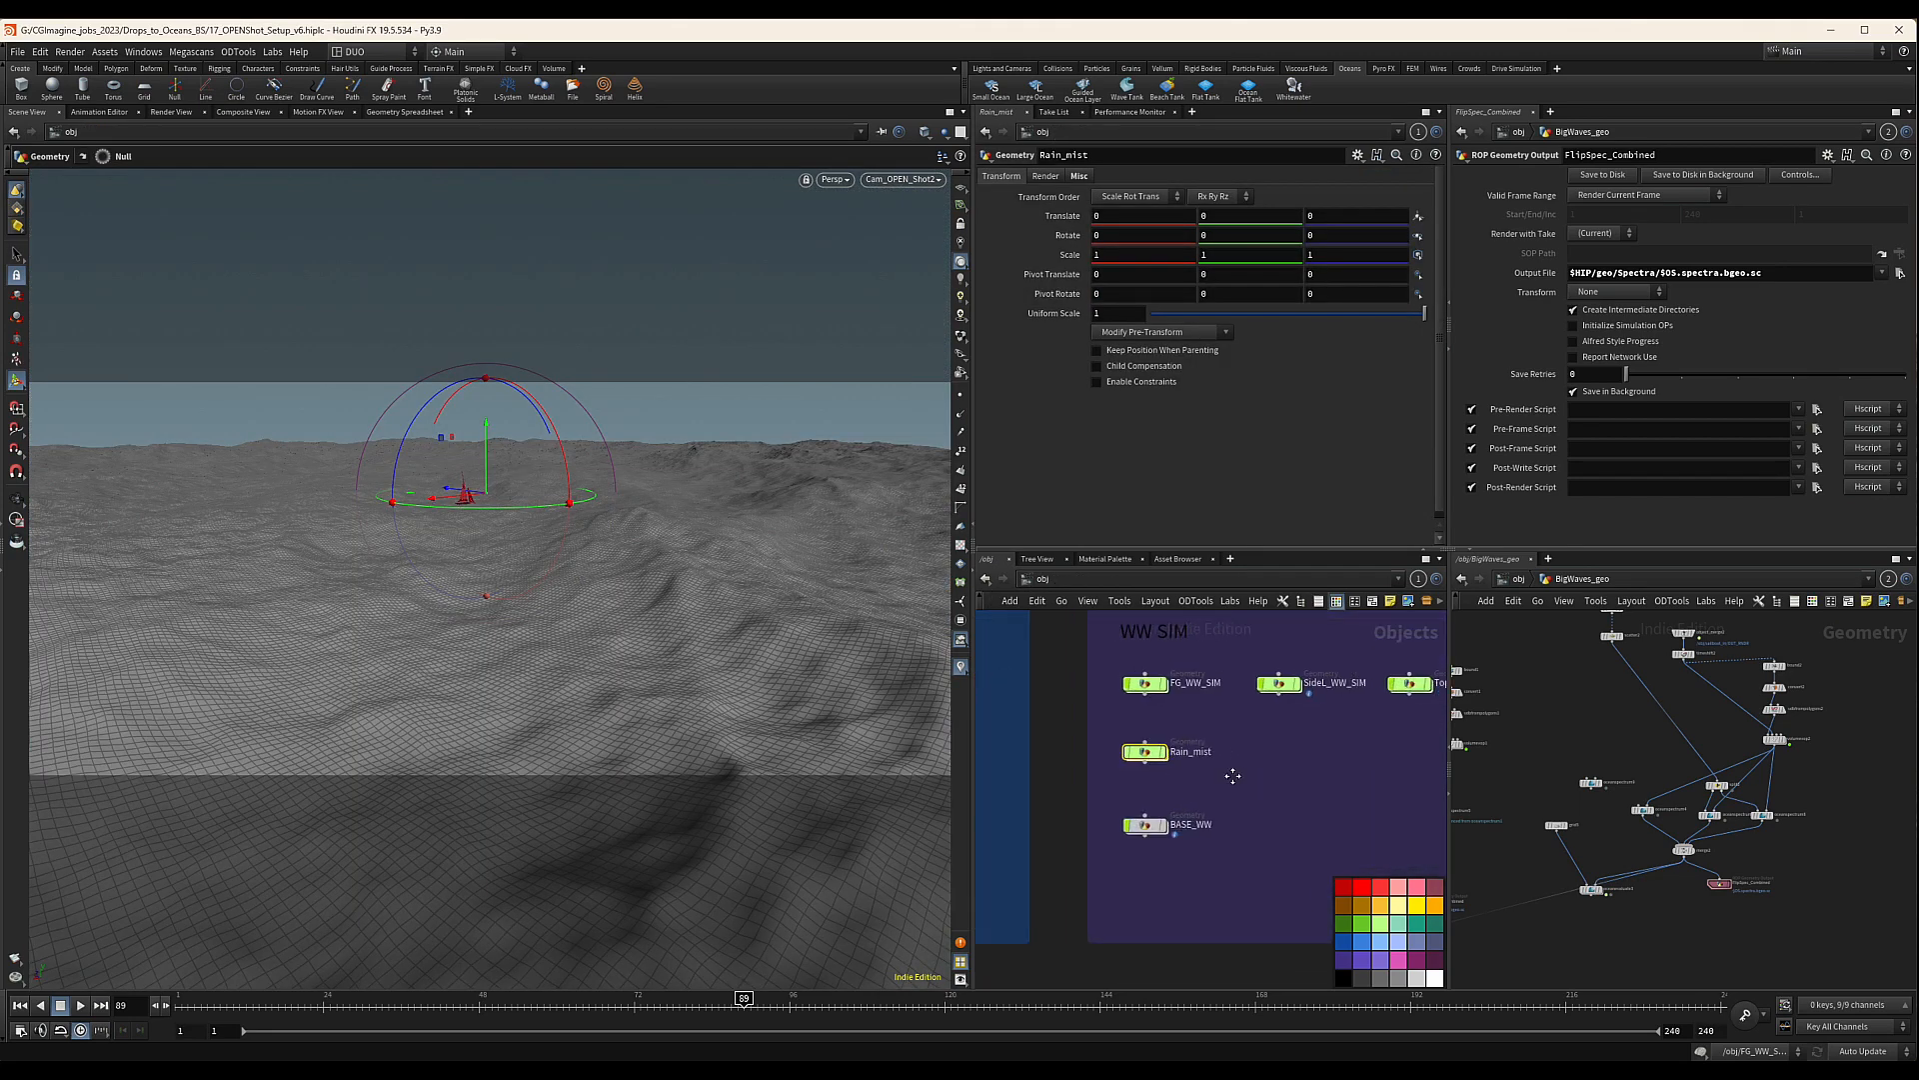
{"action": "left_click", "coordinate": [1134, 826]}
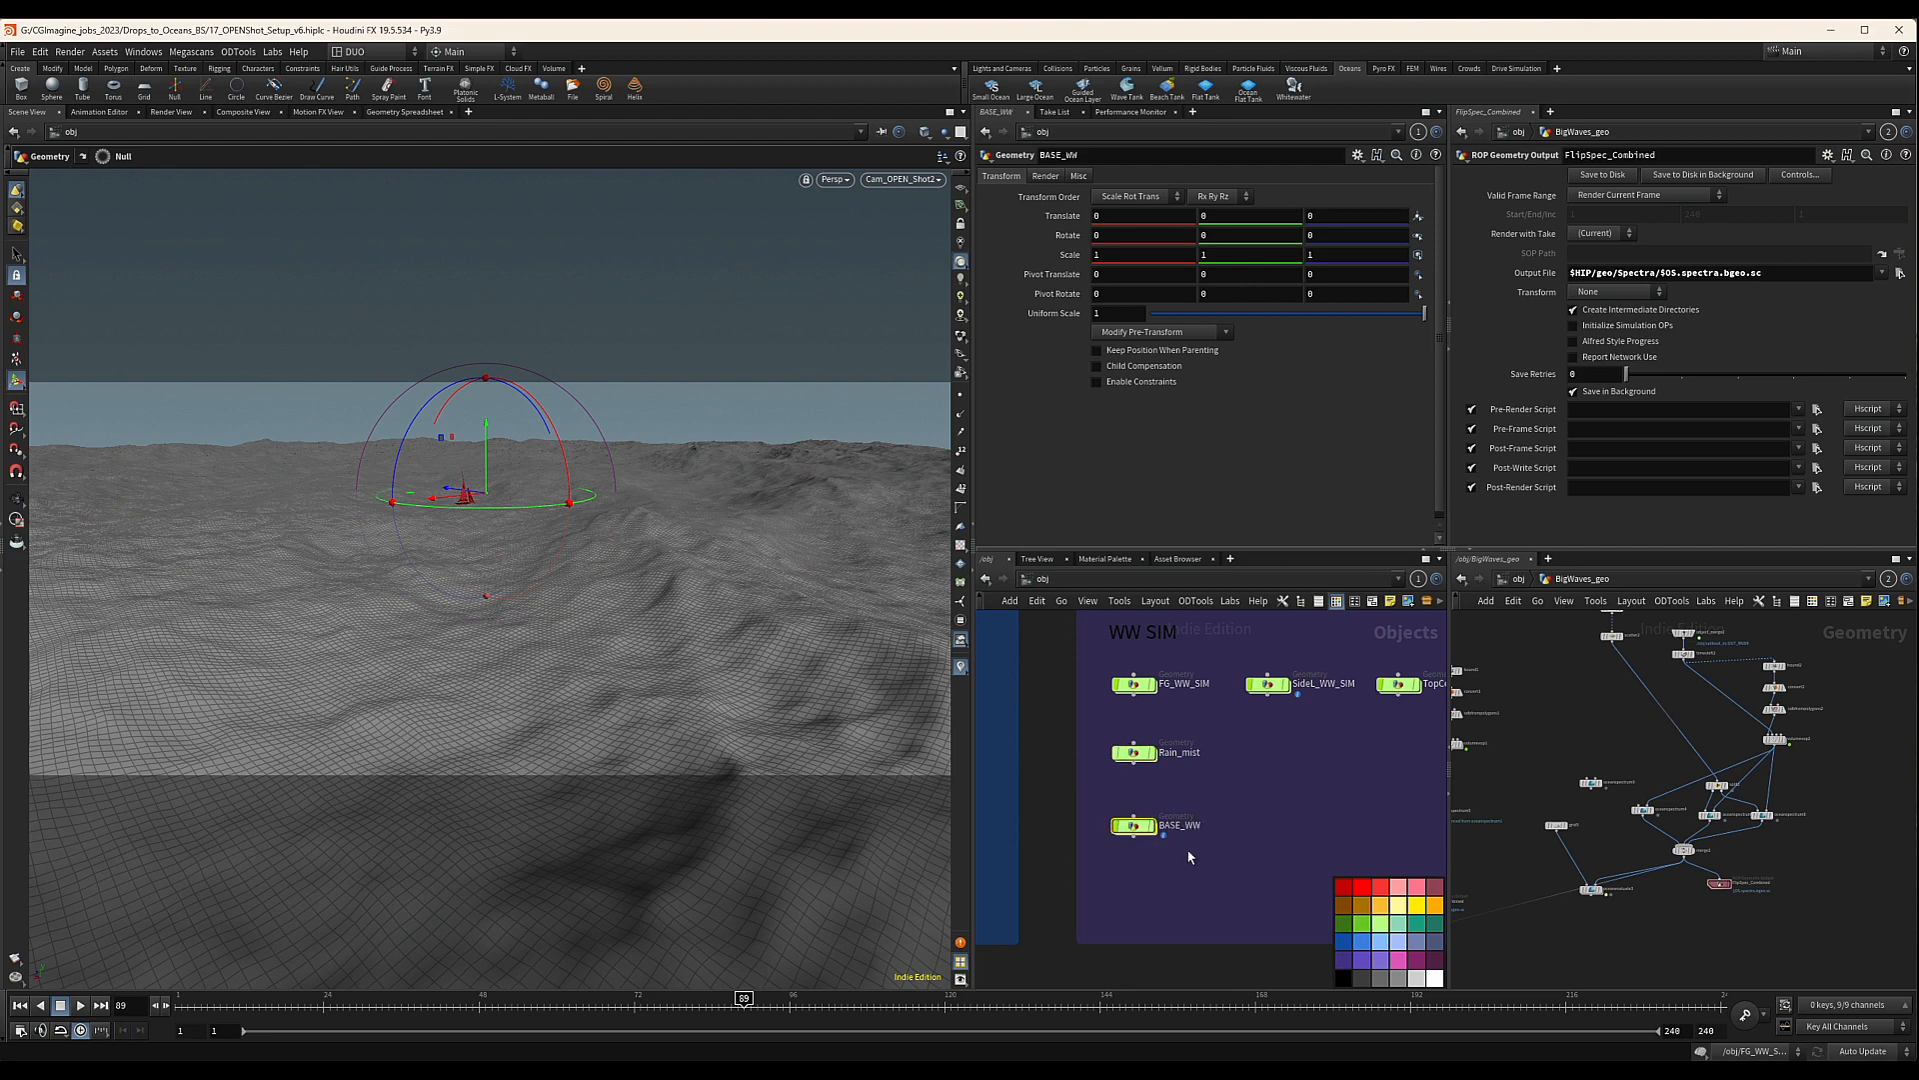
{"action": "scroll", "coordinate": [1215, 834], "scroll_direction": "up", "scroll_amount": 3}
{"action": "middle_click_drag", "start_coordinate": [1350, 838], "coordinate": [1286, 784]}
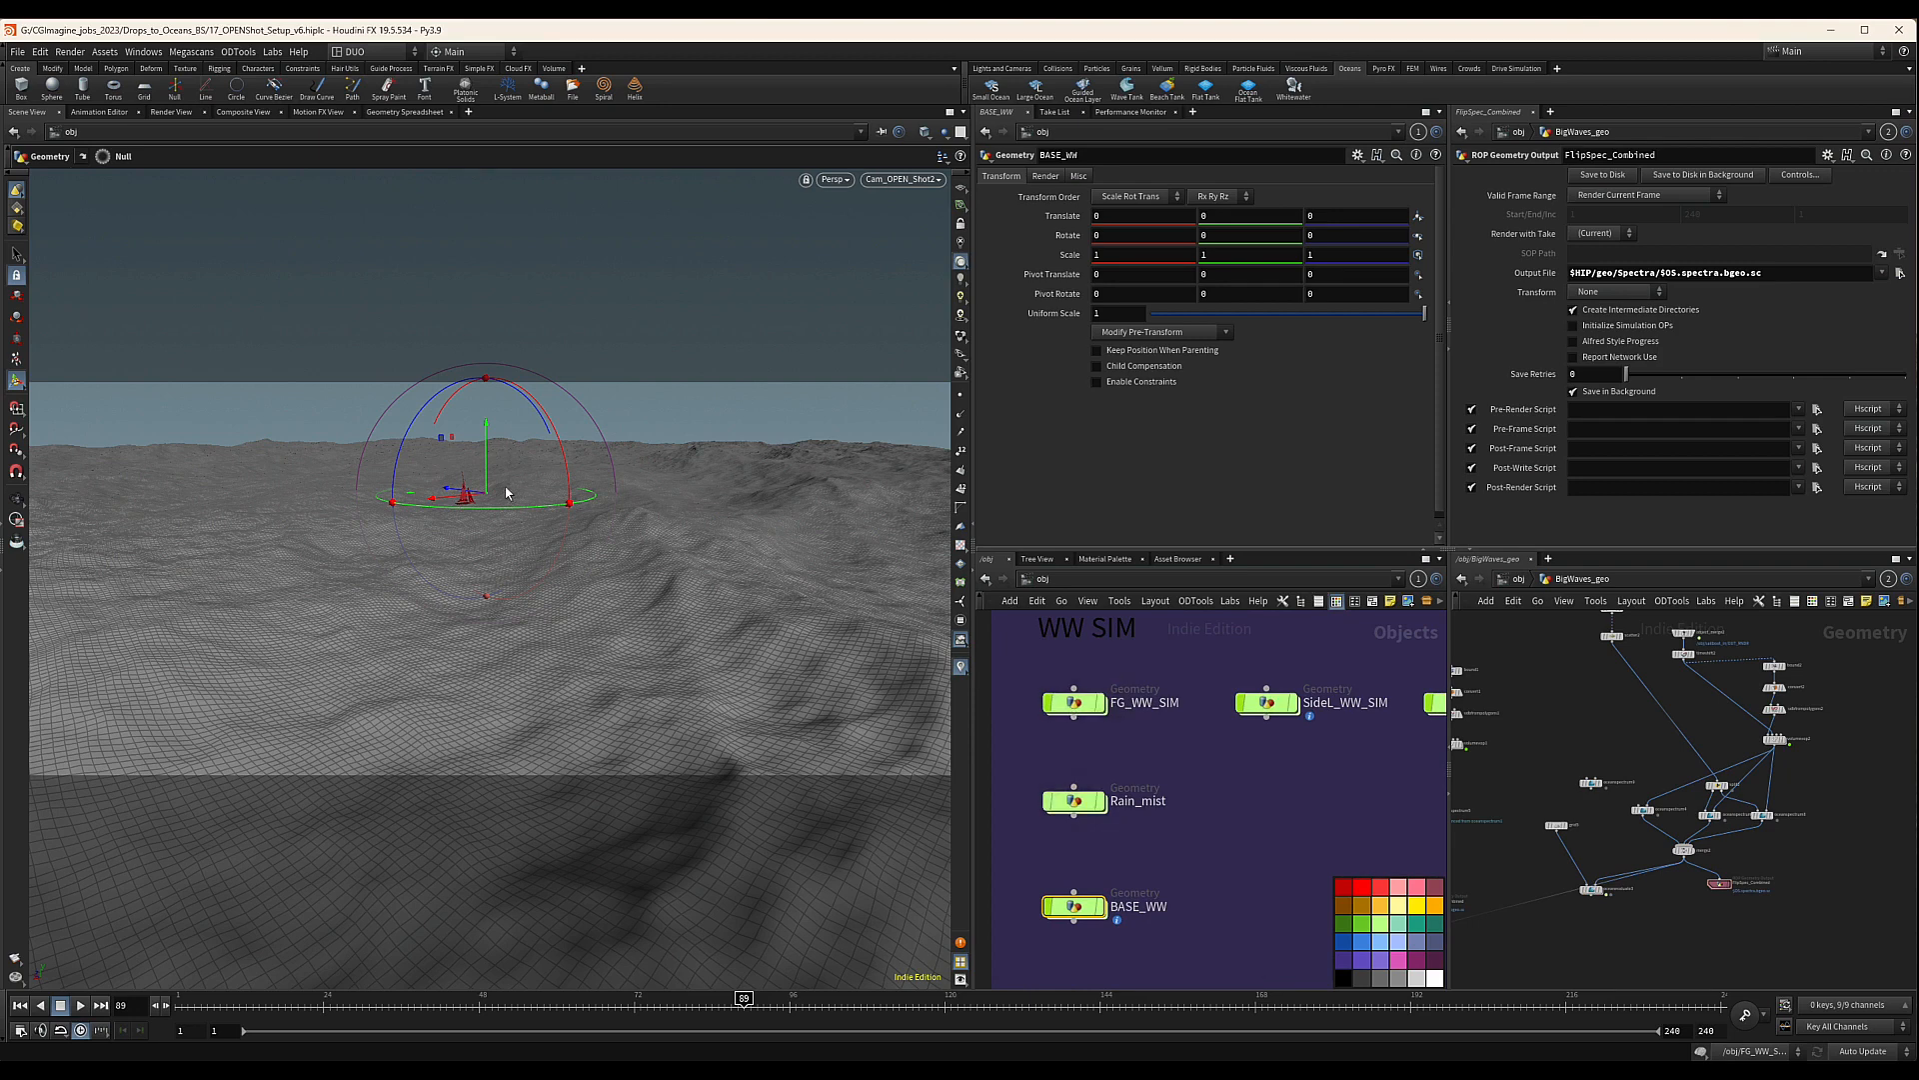
{"action": "left_click", "coordinate": [1861, 1050]}
{"action": "left_click", "coordinate": [1859, 1044]}
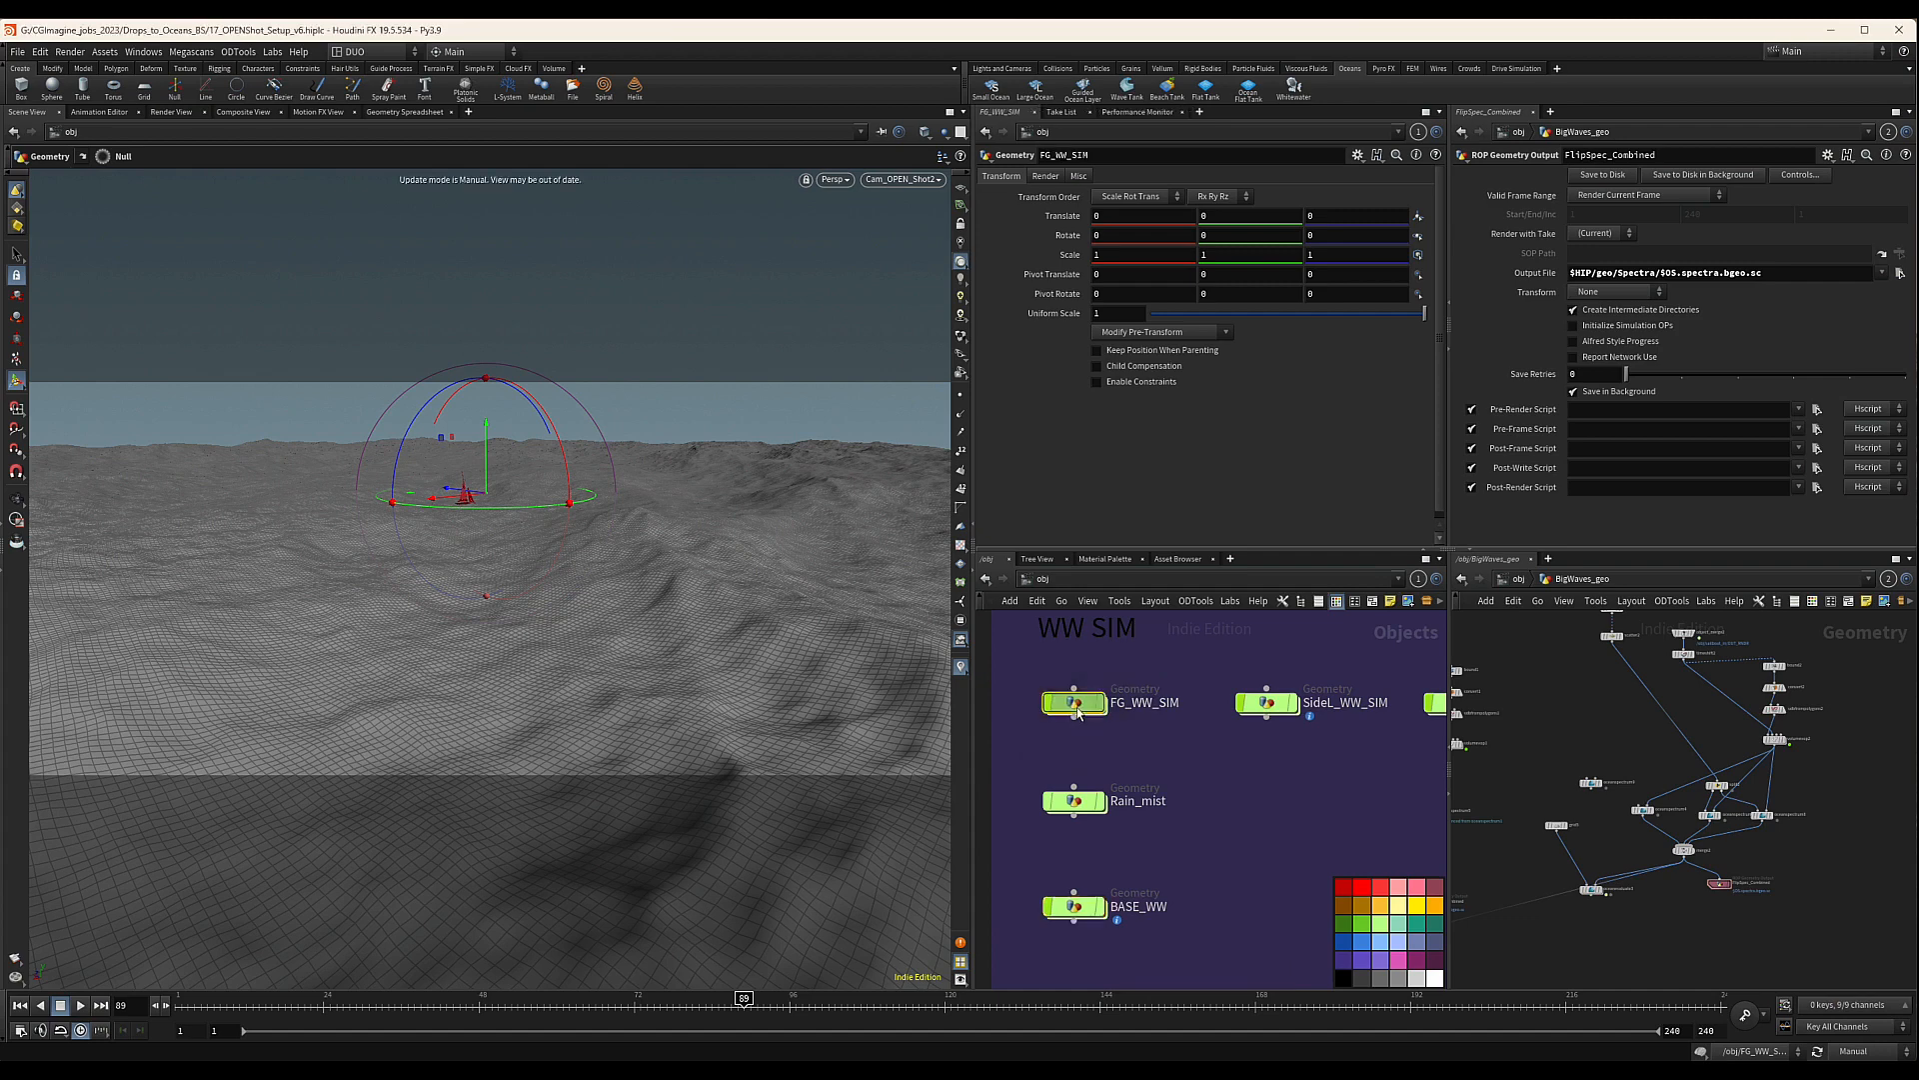
Open FG_WW_SIM and delete the purple whitewater and light-blue Flip Spray Mist network boxes with all their nodes
{"action": "double_click", "coordinate": [1076, 702]}
{"action": "scroll", "coordinate": [1200, 690], "scroll_direction": "up", "scroll_amount": 8}
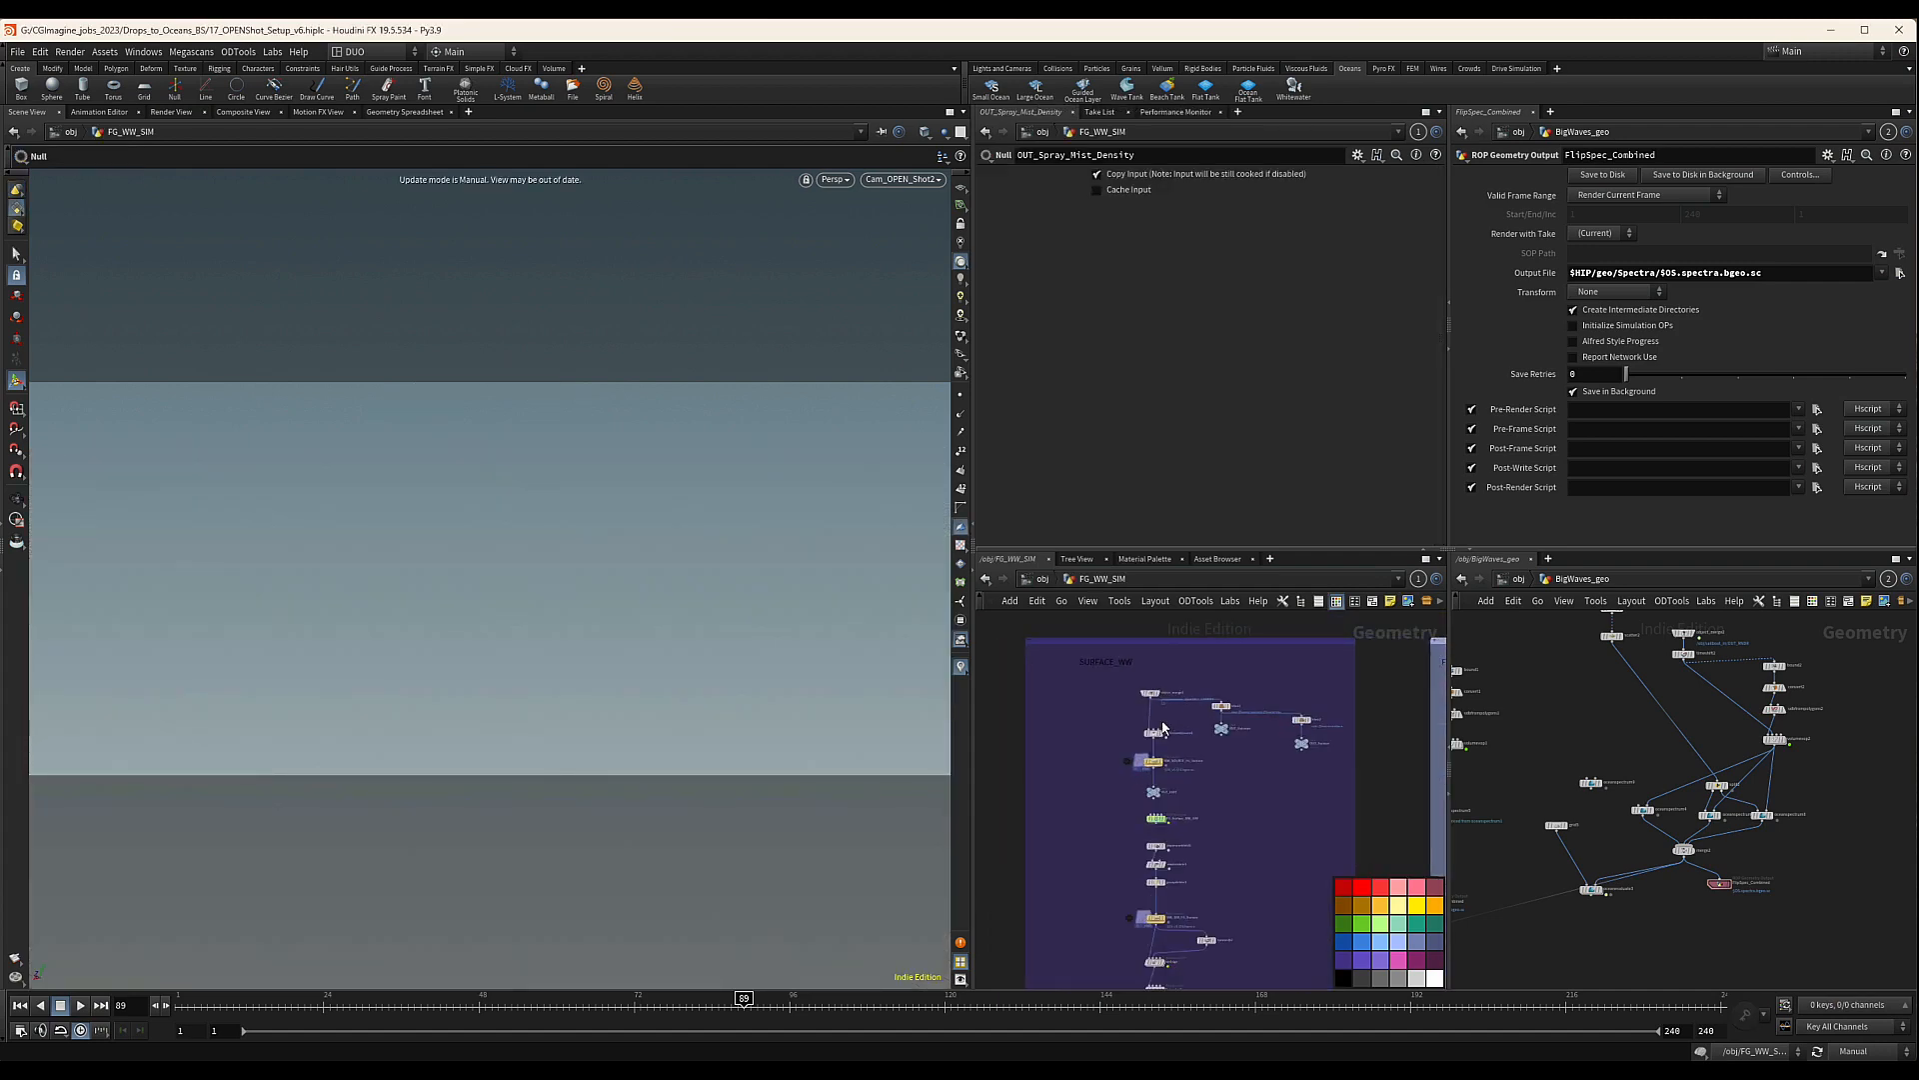
{"action": "scroll", "coordinate": [1200, 689], "scroll_direction": "down", "scroll_amount": 6}
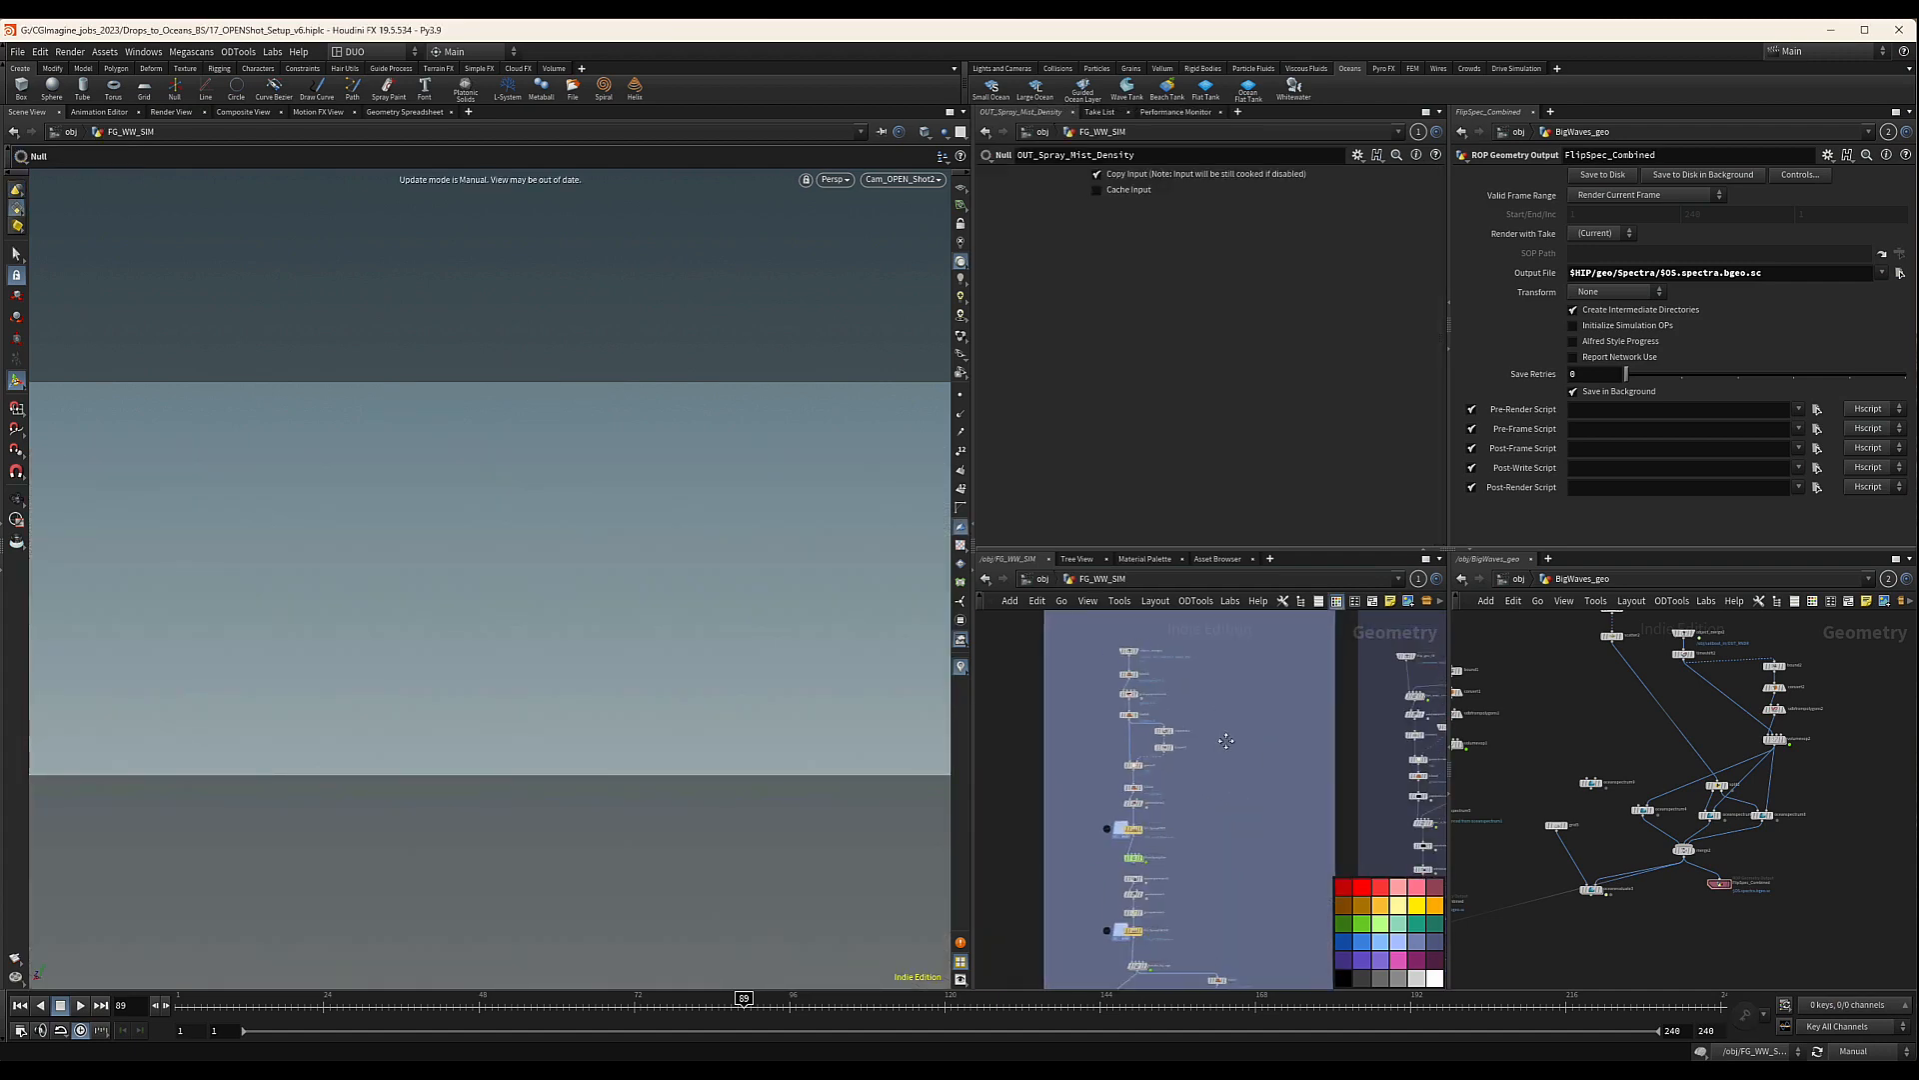
{"action": "scroll", "coordinate": [1230, 661], "scroll_direction": "down", "scroll_amount": 4}
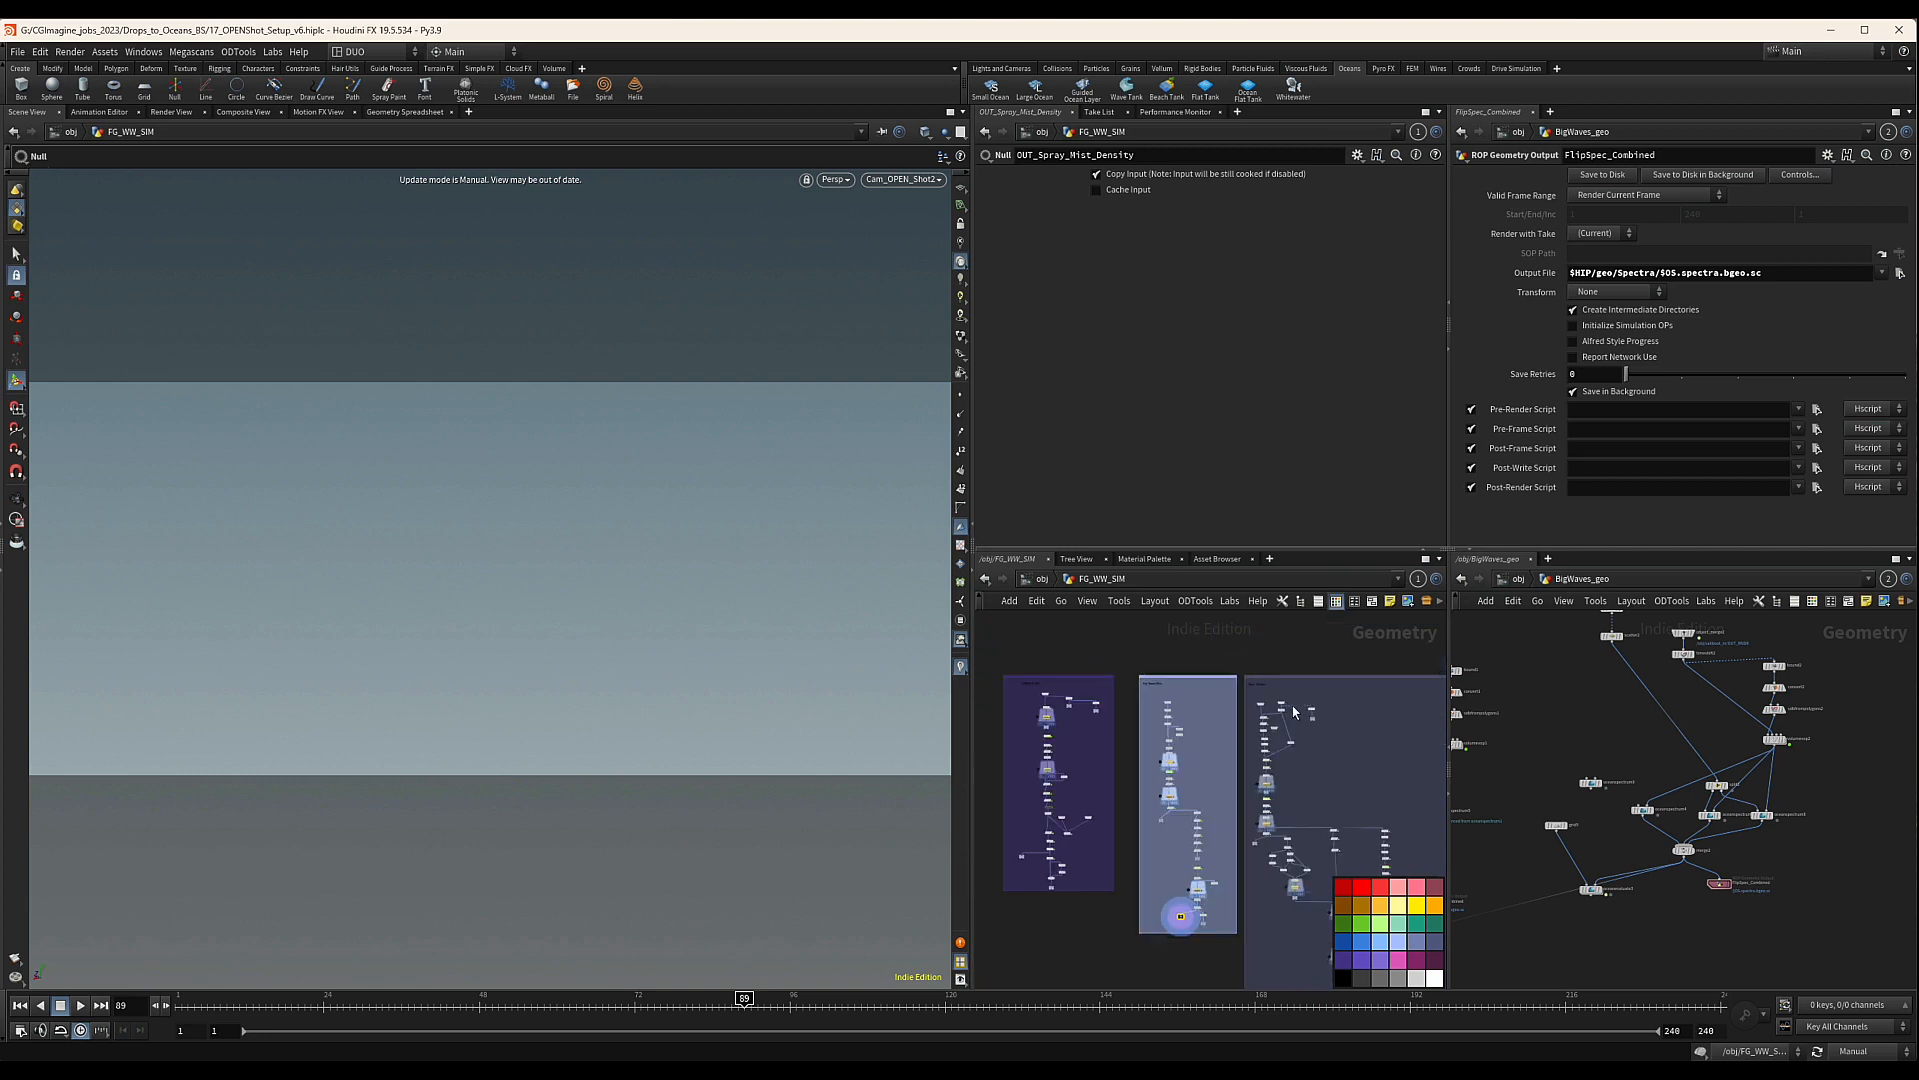
{"action": "scroll", "coordinate": [1254, 698], "scroll_direction": "up", "scroll_amount": 3}
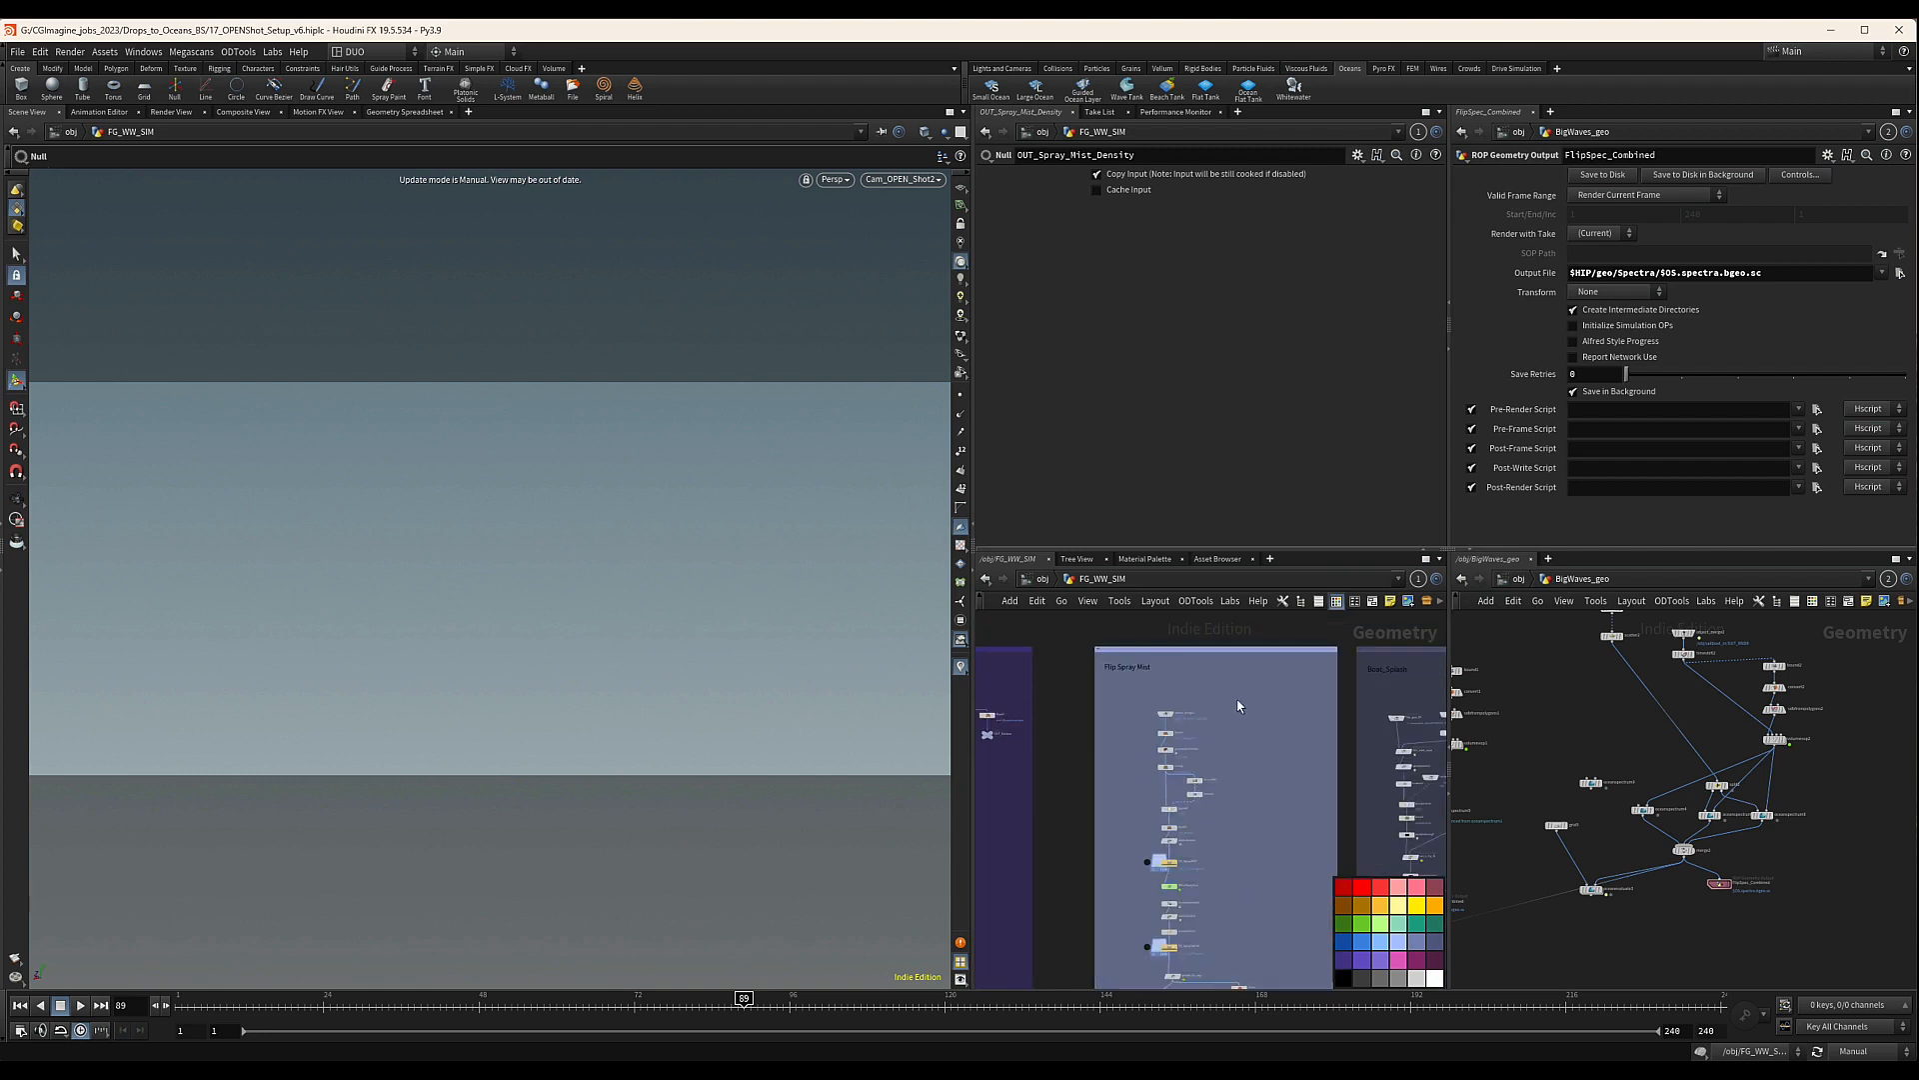
{"action": "scroll", "coordinate": [1223, 698], "scroll_direction": "down", "scroll_amount": 3}
{"action": "left_click_drag", "start_coordinate": [1045, 648], "coordinate": [1258, 892]}
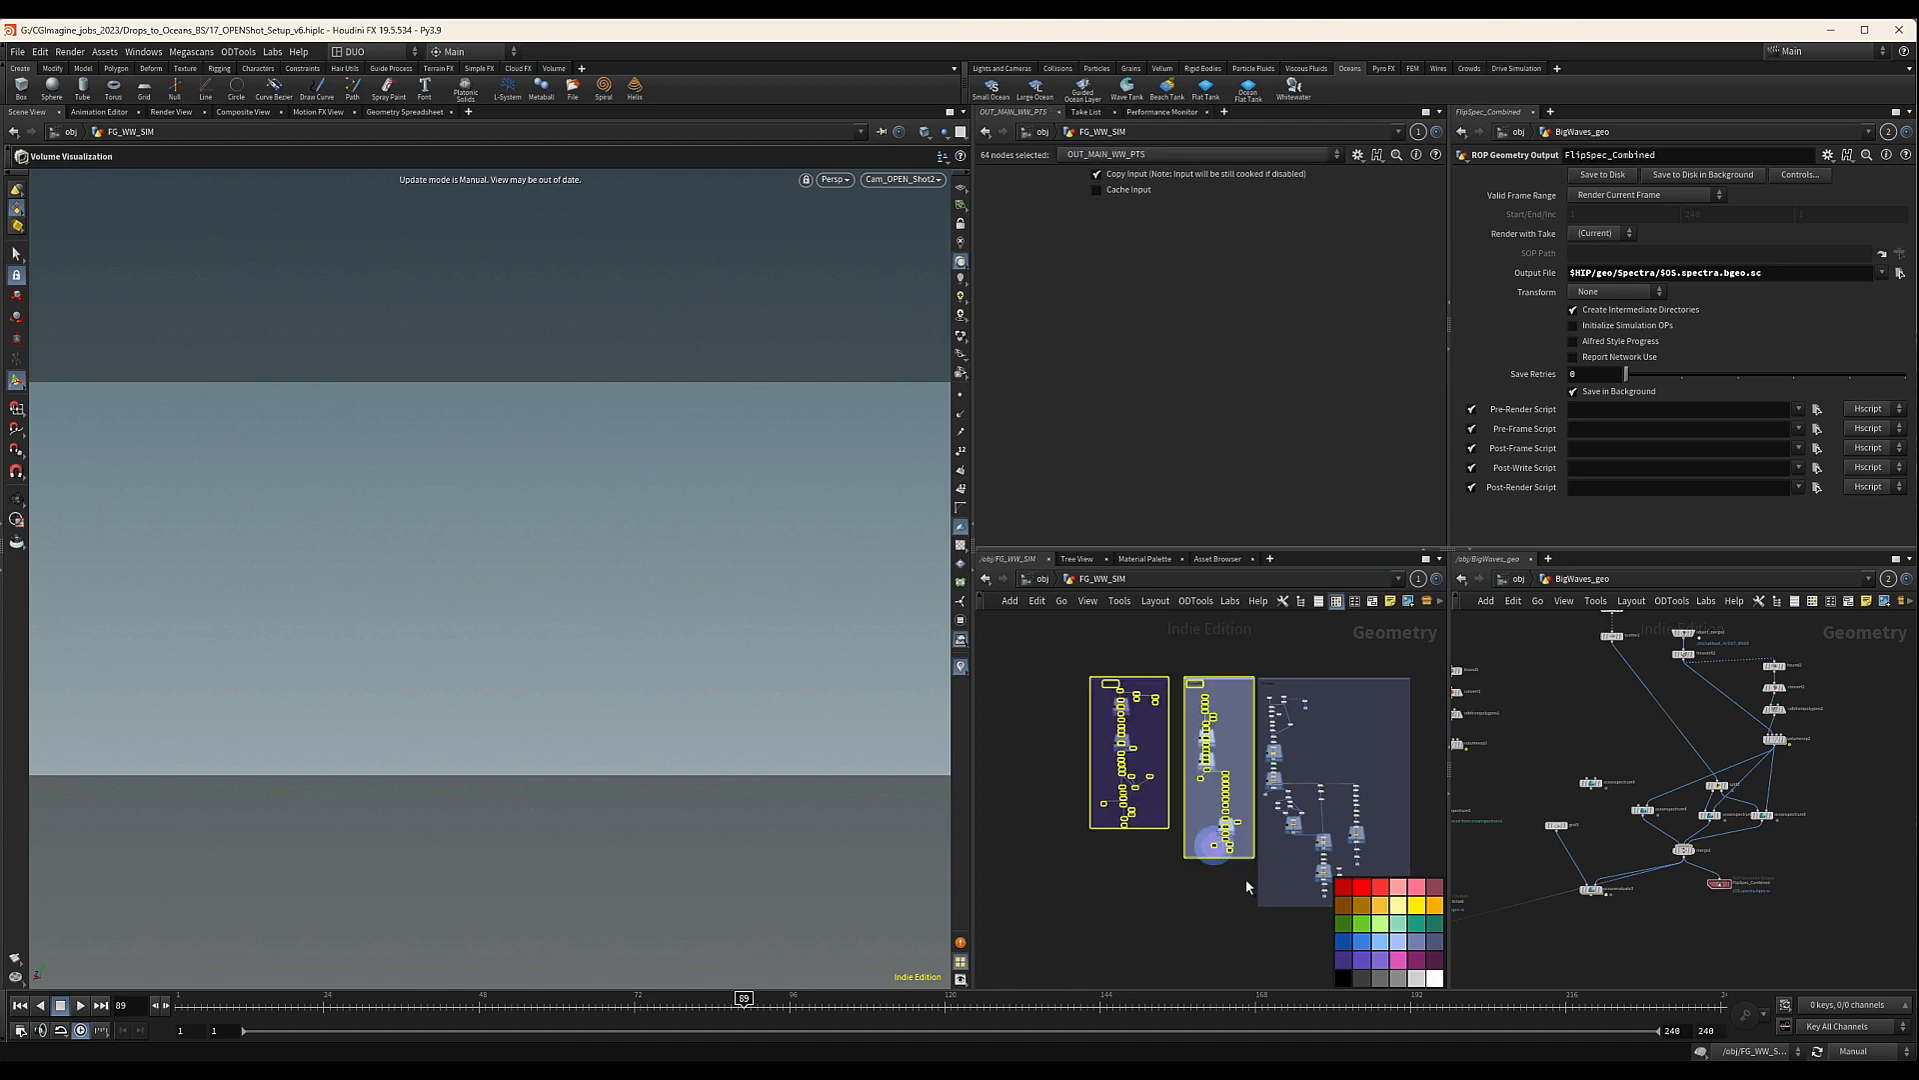
{"action": "key", "text": "Delete"}
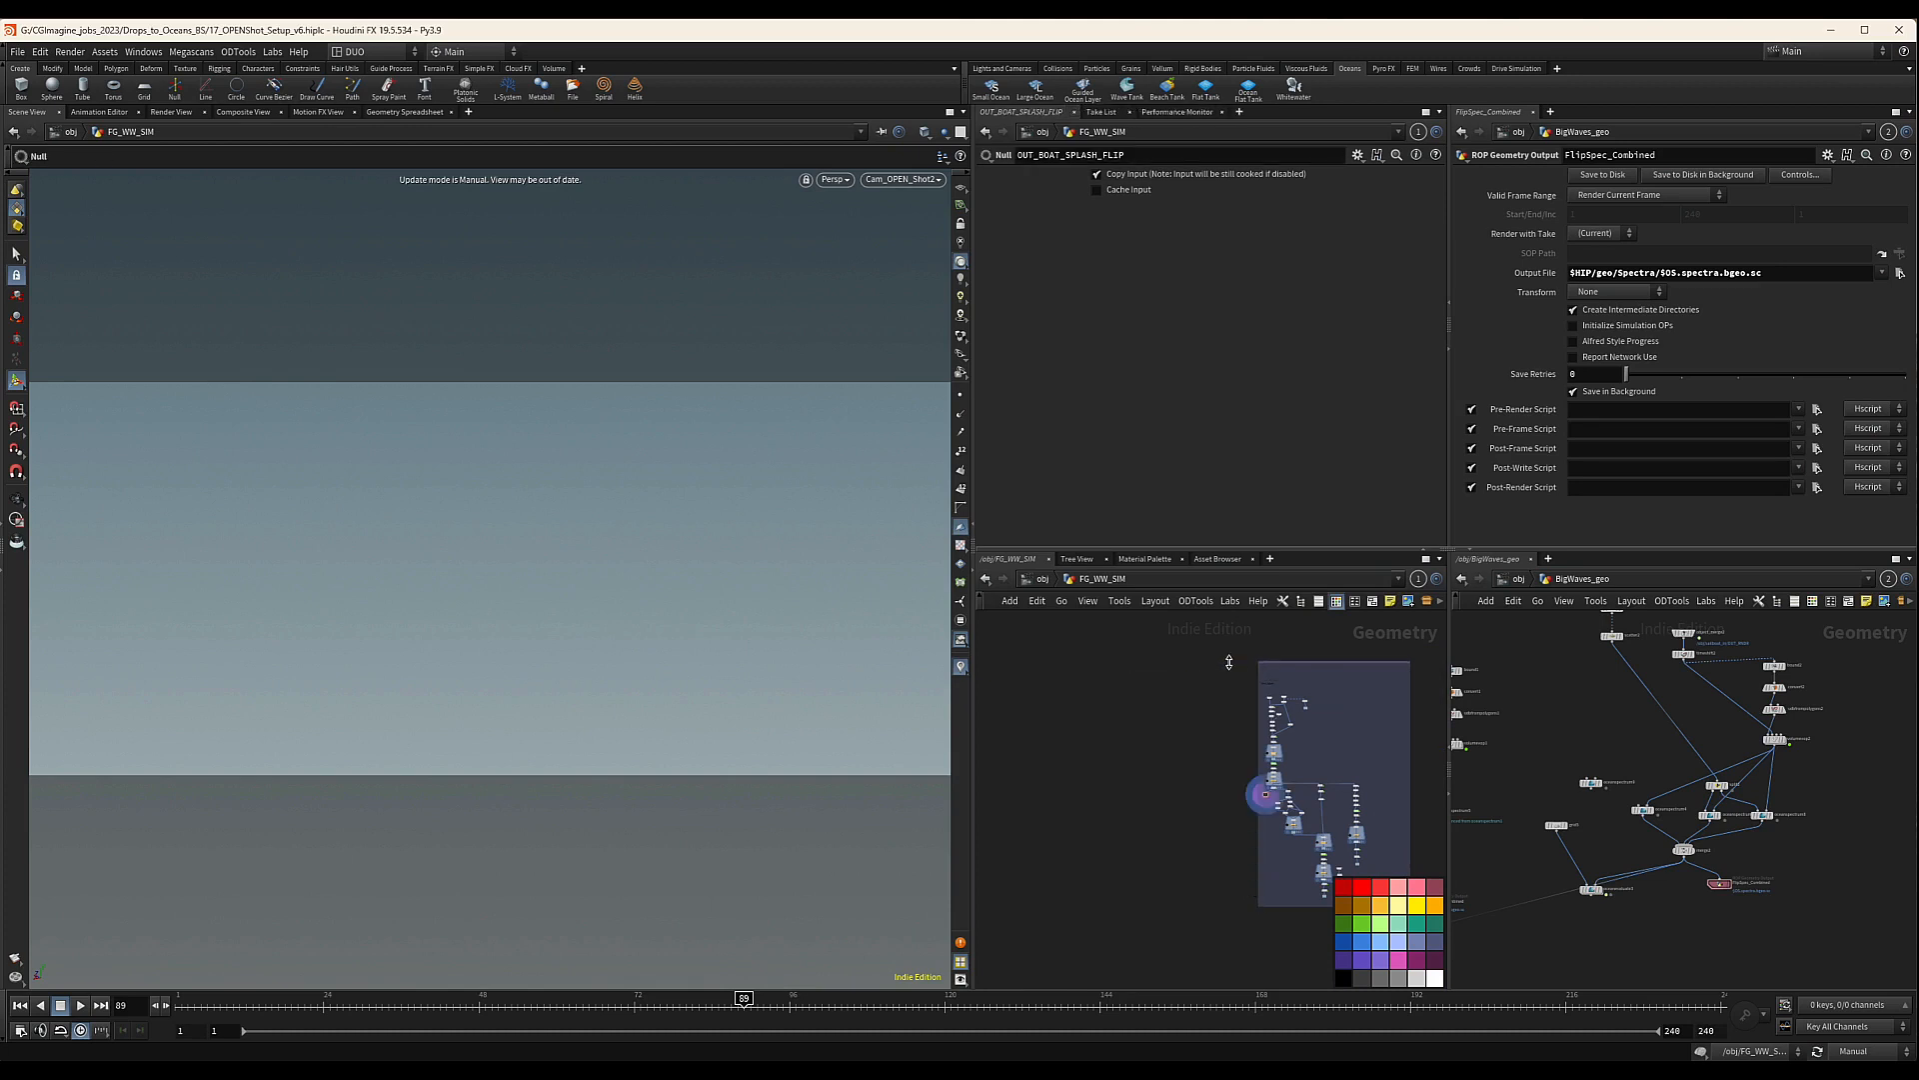
Examine the branches of the remaining dark network box in FG_WW_SIM and return to the object level
{"action": "middle_click_drag", "start_coordinate": [1282, 793], "coordinate": [1122, 757]}
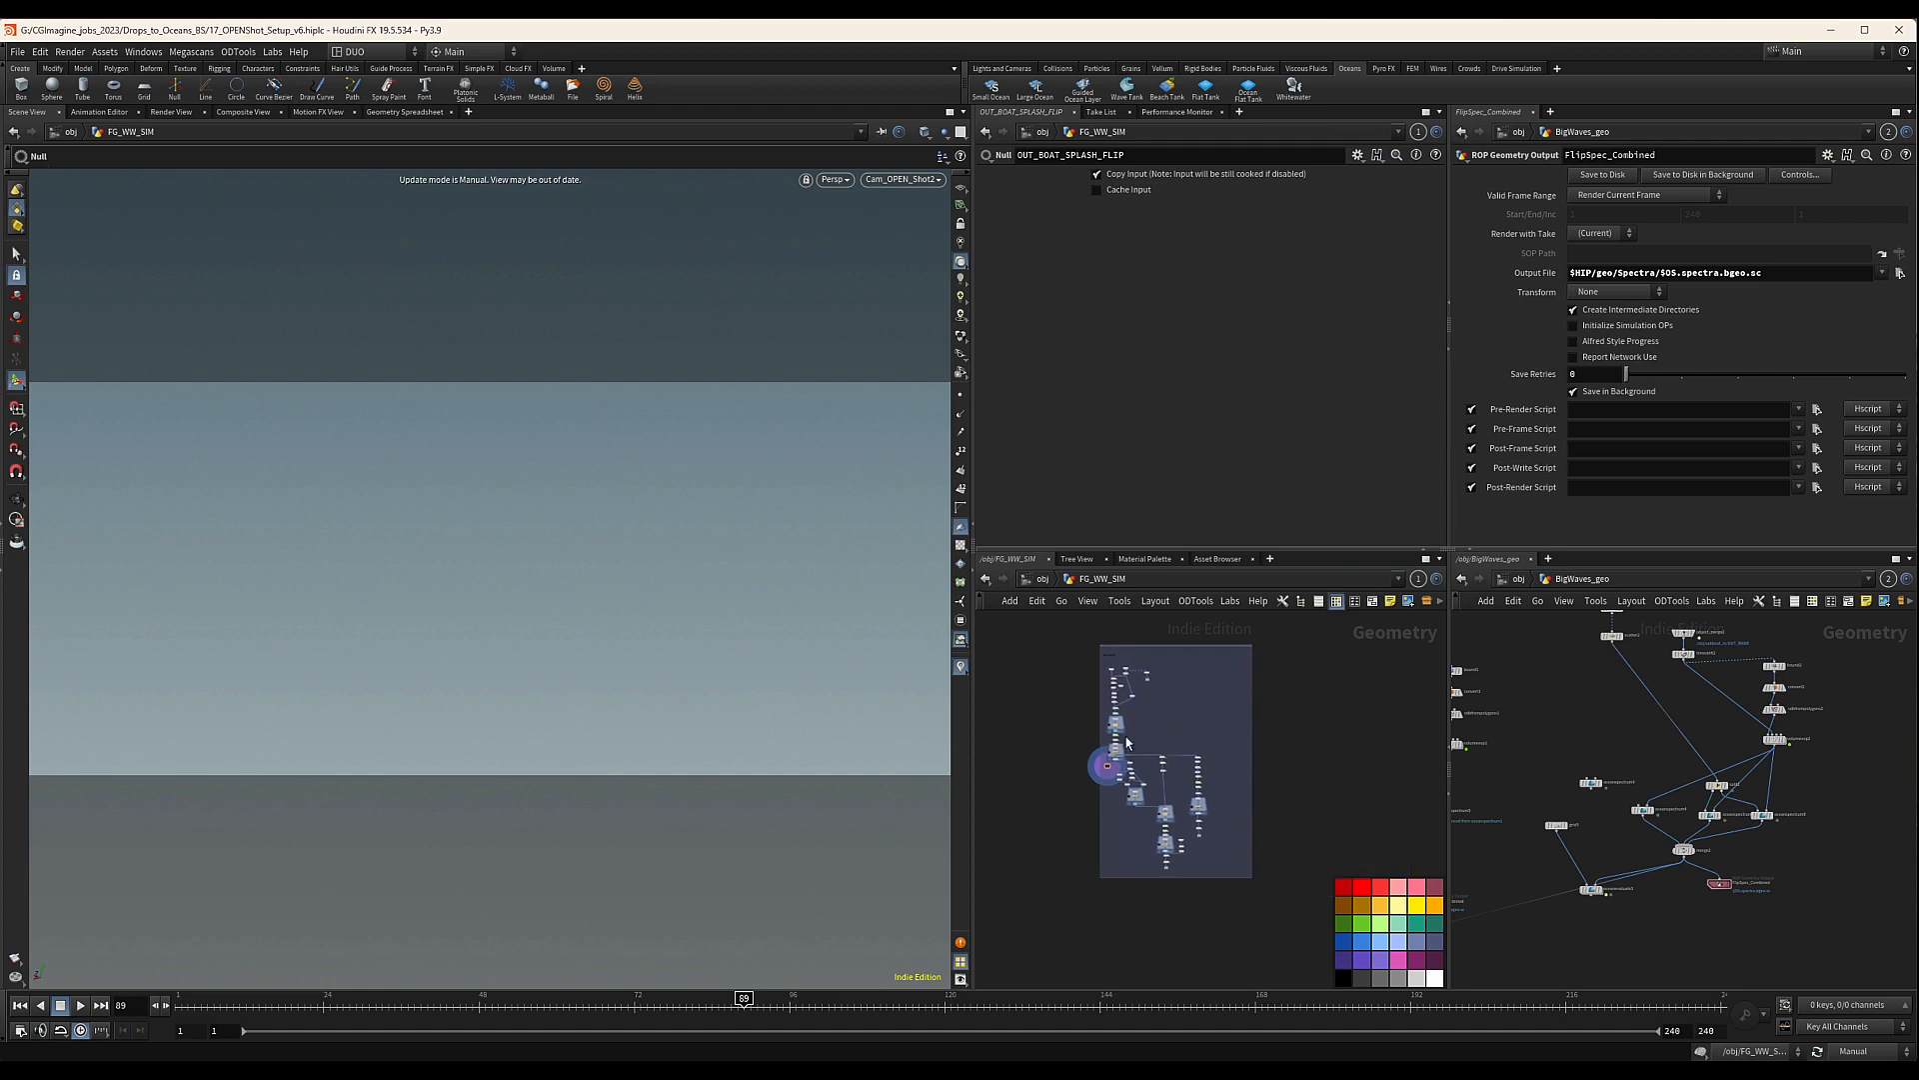
{"action": "scroll", "coordinate": [1117, 801], "scroll_direction": "up", "scroll_amount": 6}
{"action": "scroll", "coordinate": [1125, 825], "scroll_direction": "up", "scroll_amount": 1}
{"action": "middle_click_drag", "start_coordinate": [1118, 685], "coordinate": [1132, 738]}
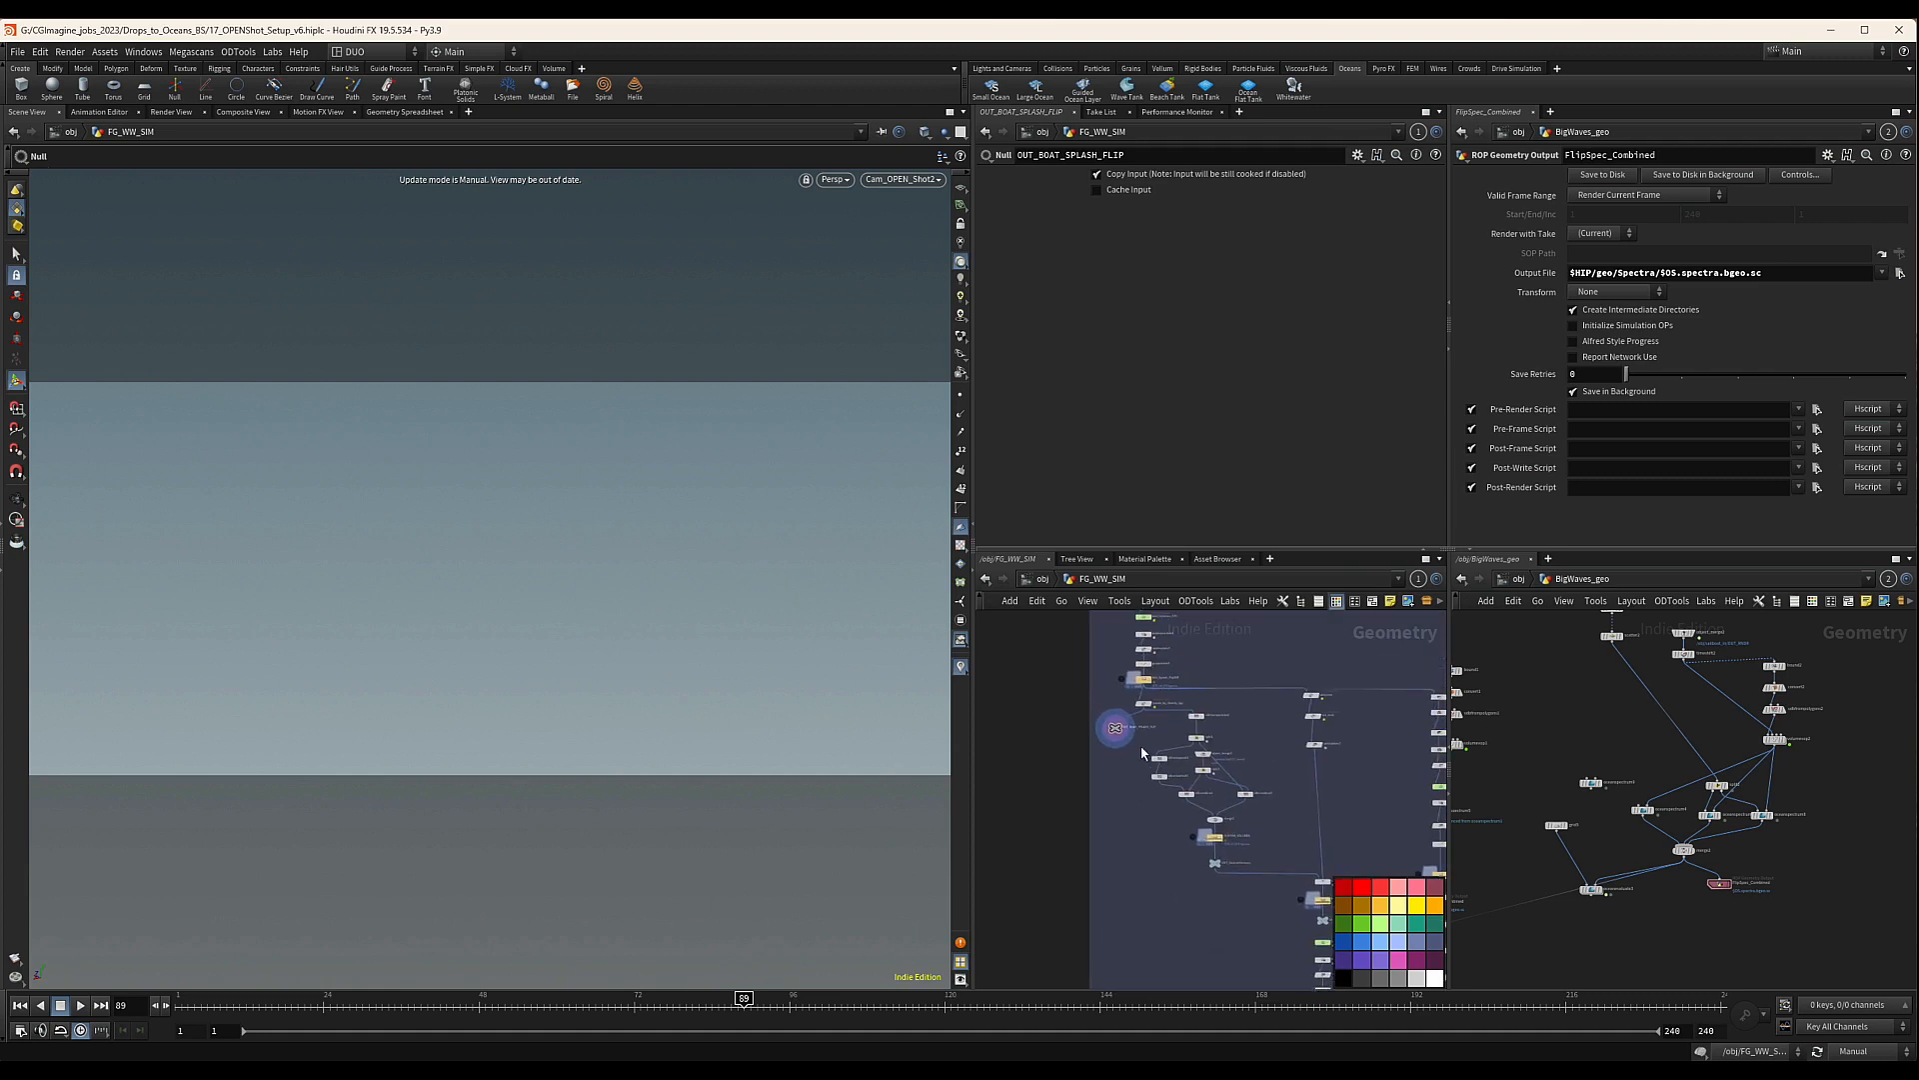
{"action": "middle_click_drag", "start_coordinate": [1156, 862], "coordinate": [1119, 803]}
{"action": "scroll", "coordinate": [1287, 825], "scroll_direction": "down", "scroll_amount": 2}
{"action": "middle_click_drag", "start_coordinate": [1287, 825], "coordinate": [1227, 729]}
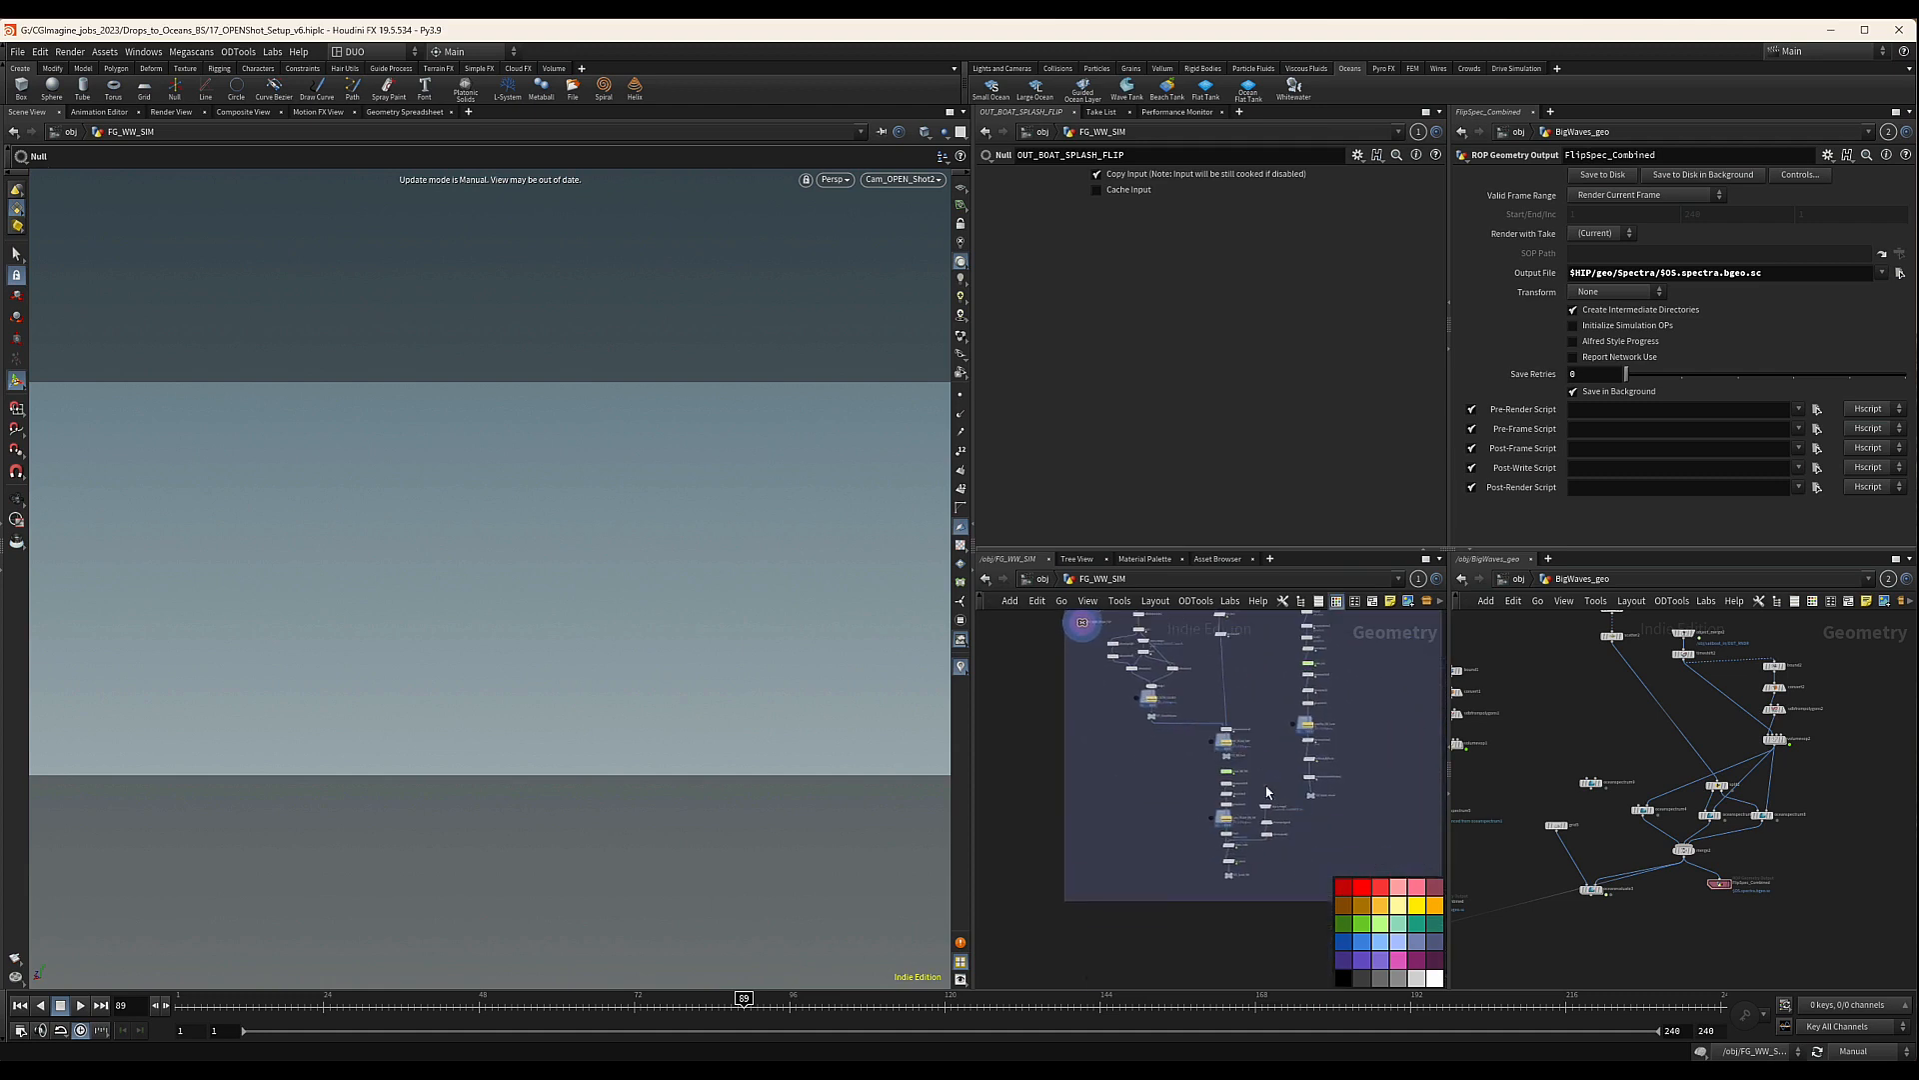
{"action": "middle_click_drag", "start_coordinate": [1164, 864], "coordinate": [1267, 922]}
{"action": "key", "text": "u"}
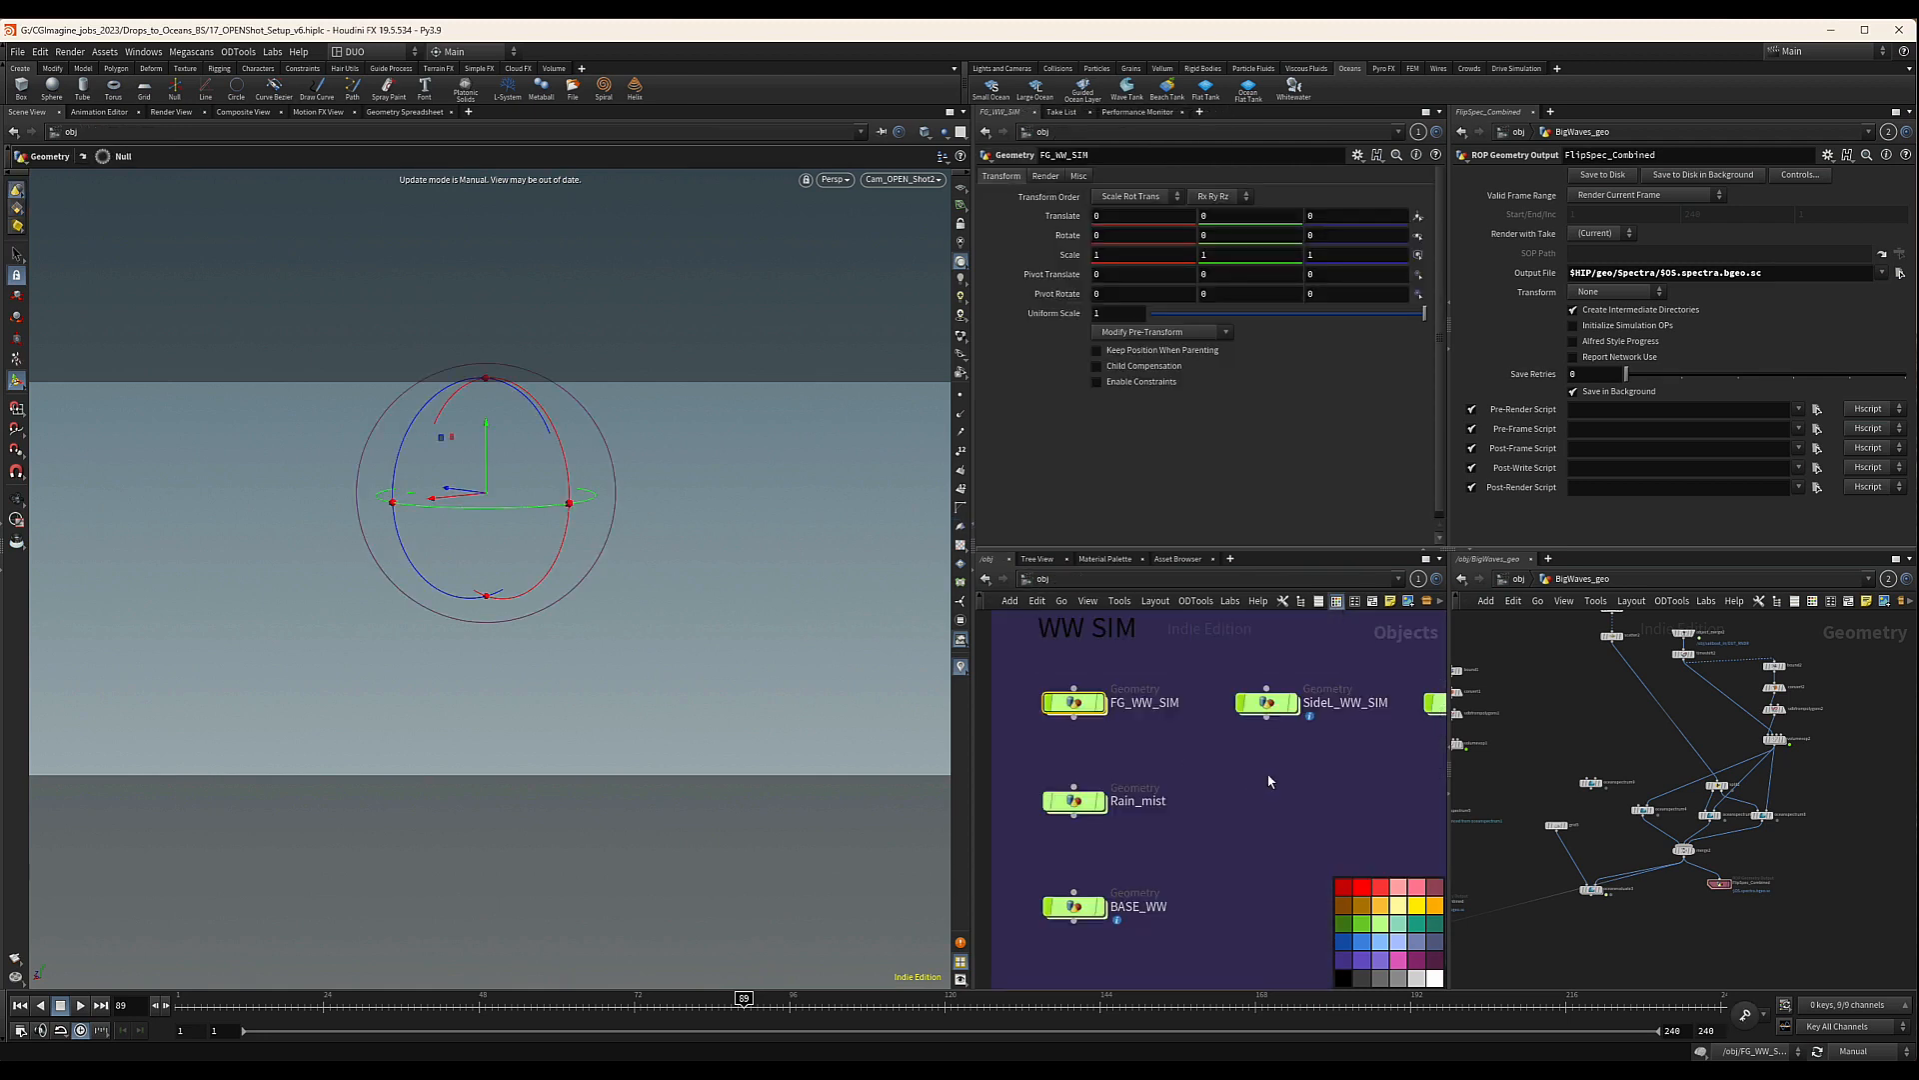
Delete the SideL_WW_SIM and TopCenter_WW_SIM objects from the WW SIM group
{"action": "left_click_drag", "start_coordinate": [1137, 807], "coordinate": [1440, 695]}
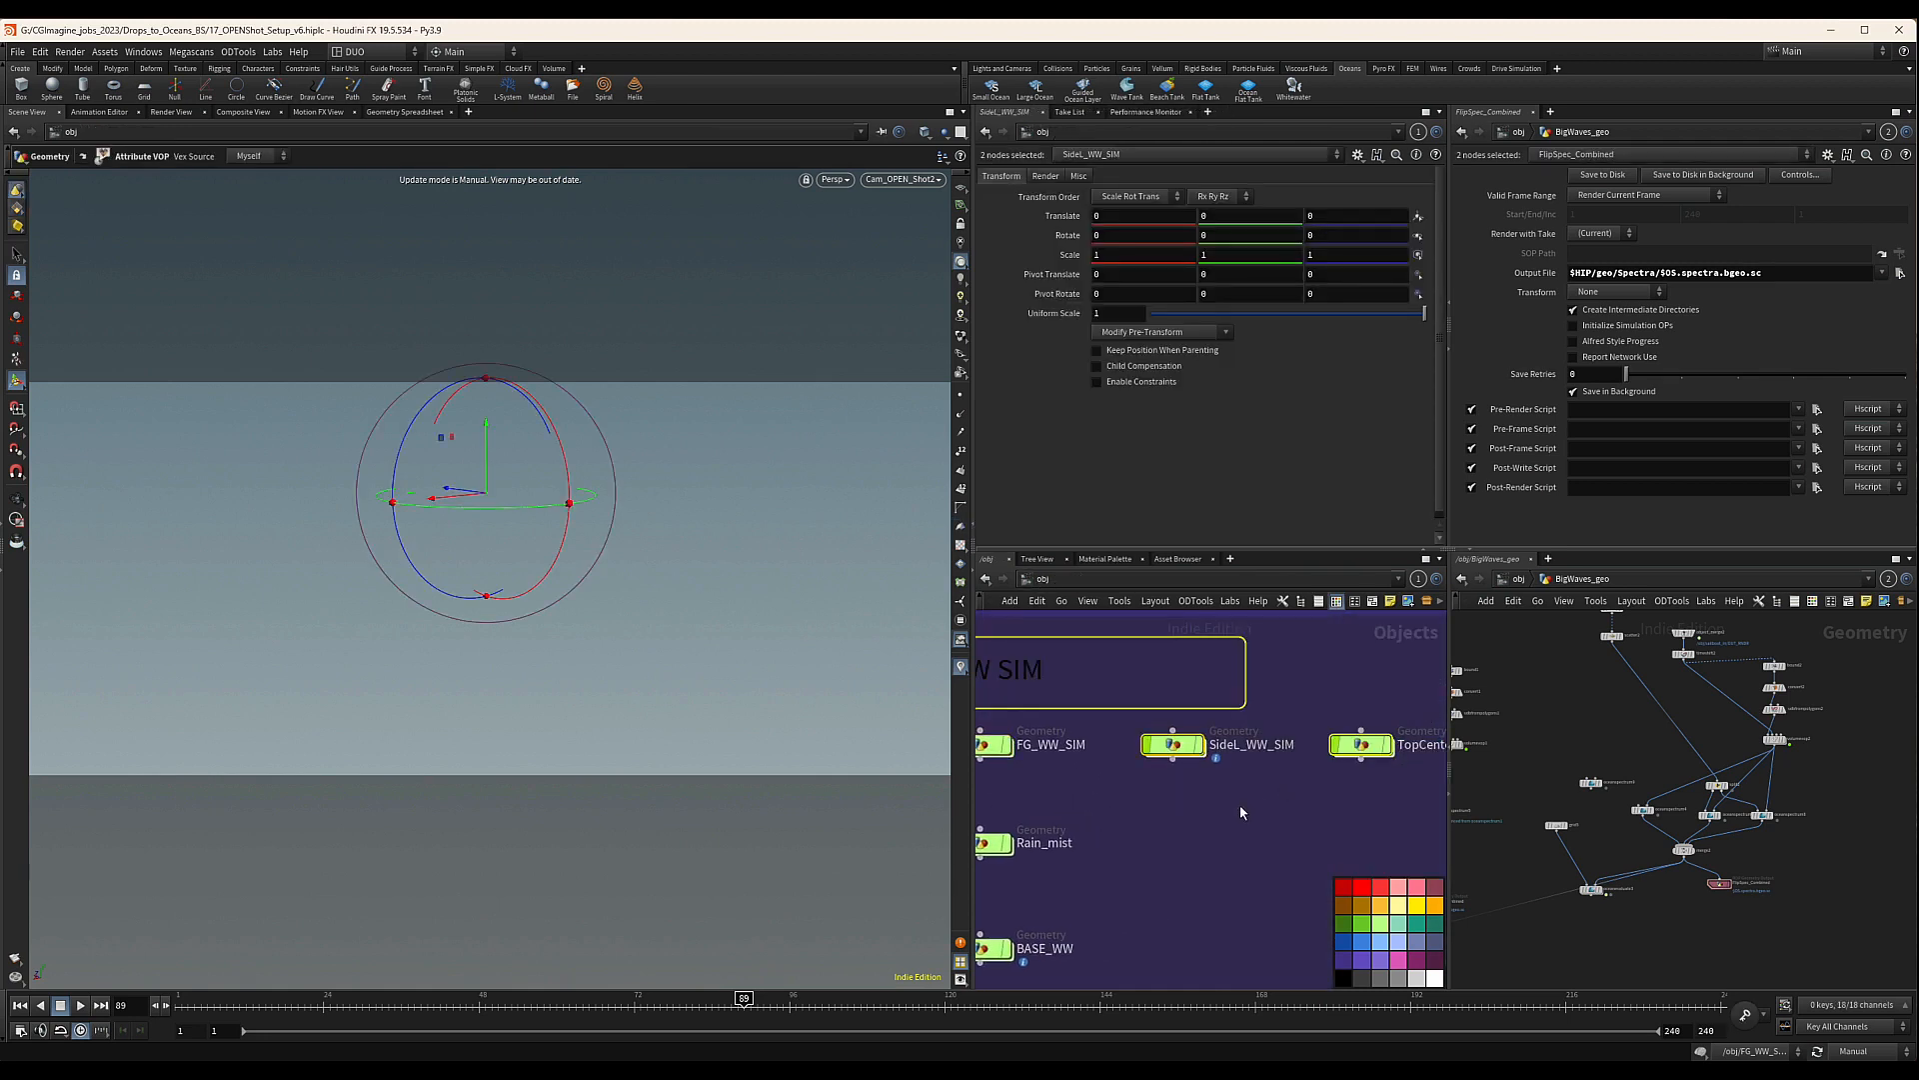
{"action": "middle_click_drag", "start_coordinate": [1277, 811], "coordinate": [1196, 818]}
{"action": "left_click_drag", "start_coordinate": [1064, 811], "coordinate": [1348, 737]}
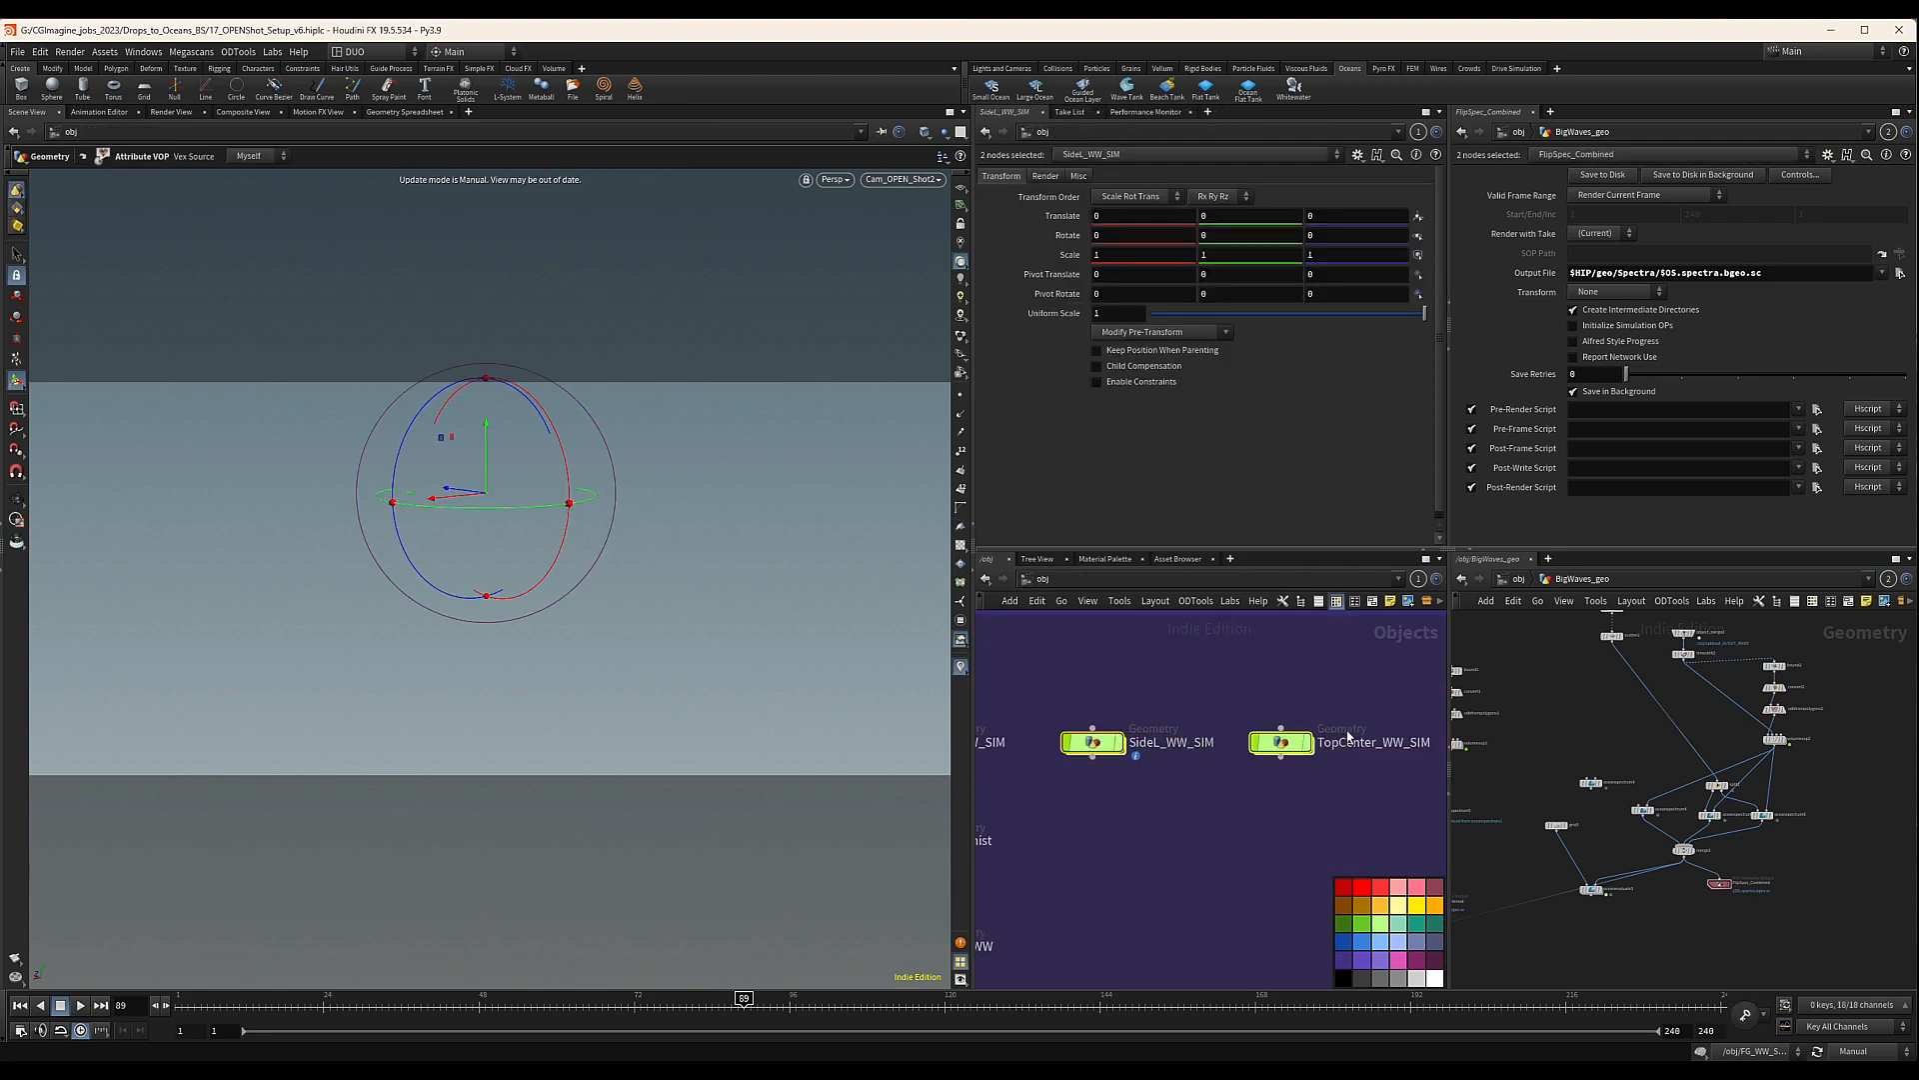
{"action": "left_click", "coordinate": [1221, 806]}
{"action": "scroll", "coordinate": [1217, 814], "scroll_direction": "down", "scroll_amount": 4}
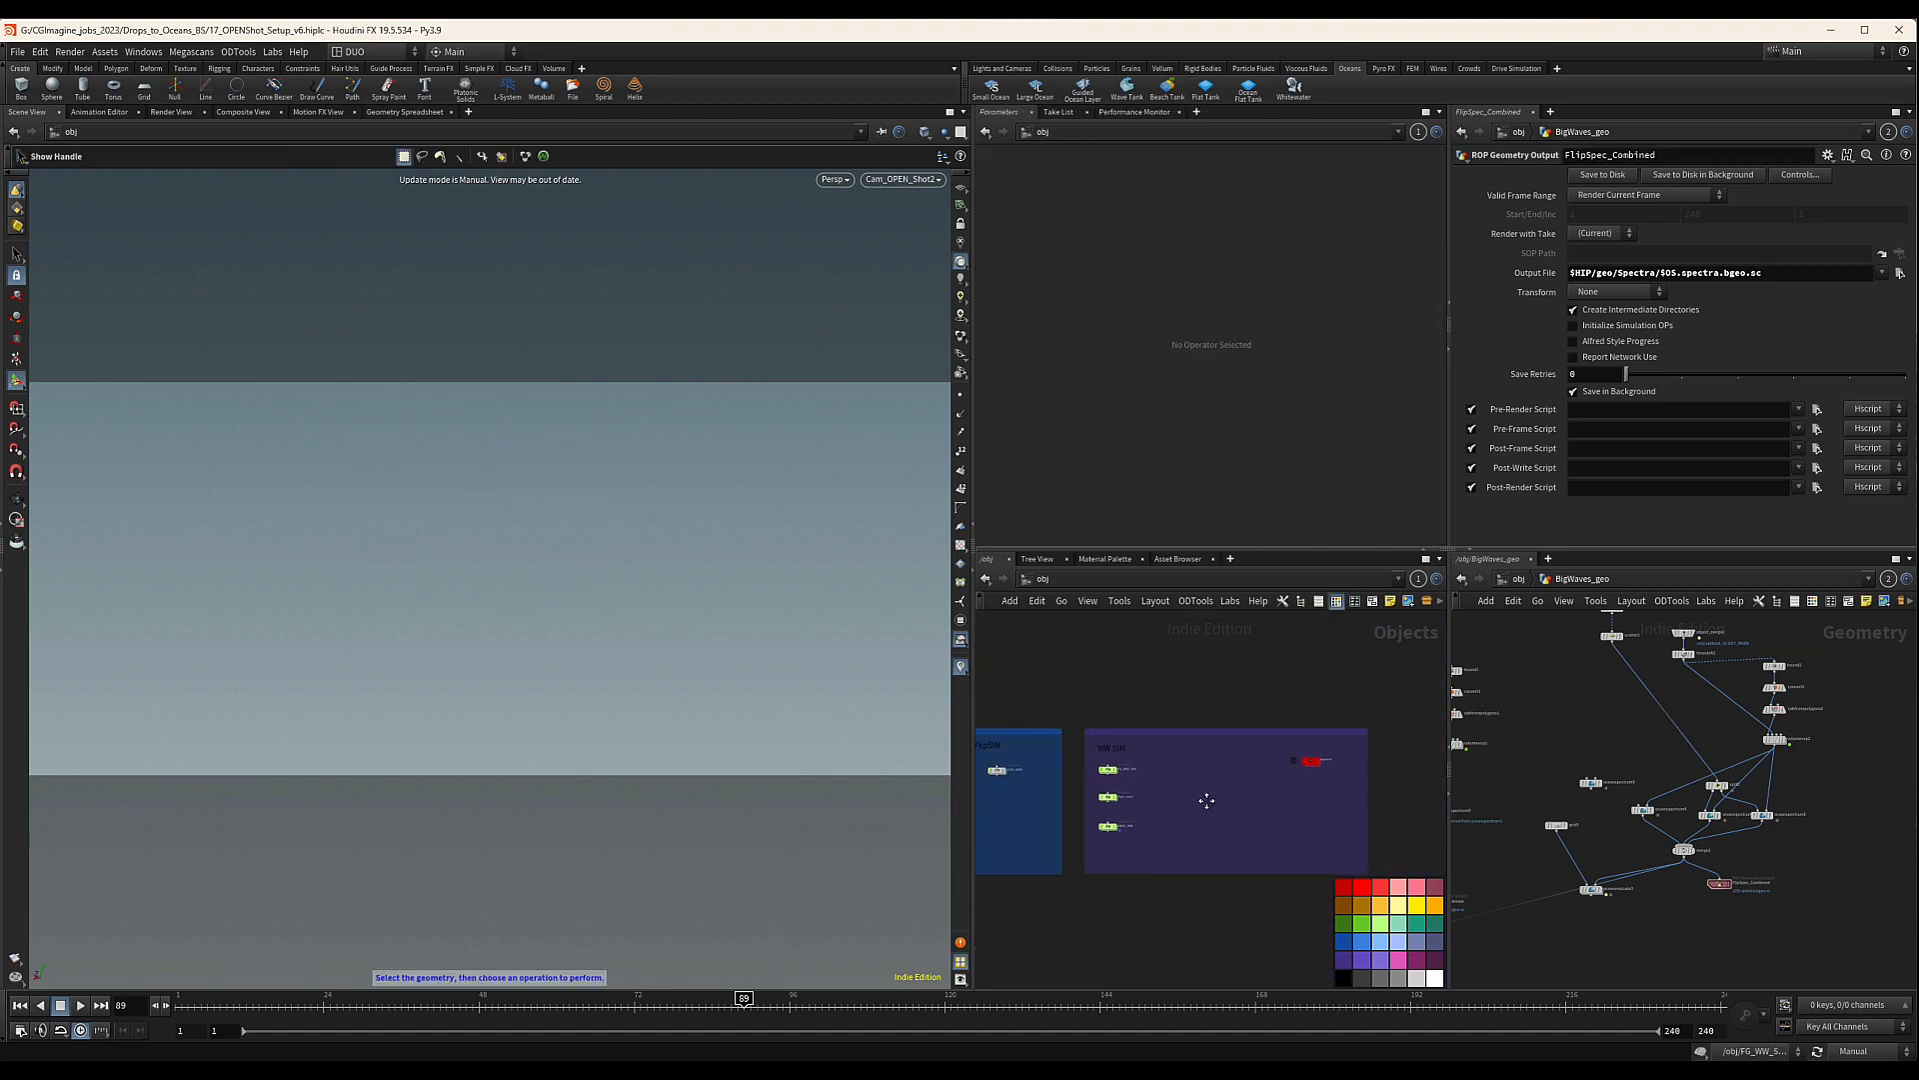
Move the red node closer to the whitewater nodes and narrow the WW SIM network box to fit them
{"action": "left_click_drag", "start_coordinate": [1299, 754], "coordinate": [1180, 755]}
{"action": "left_click_drag", "start_coordinate": [1351, 862], "coordinate": [1186, 858]}
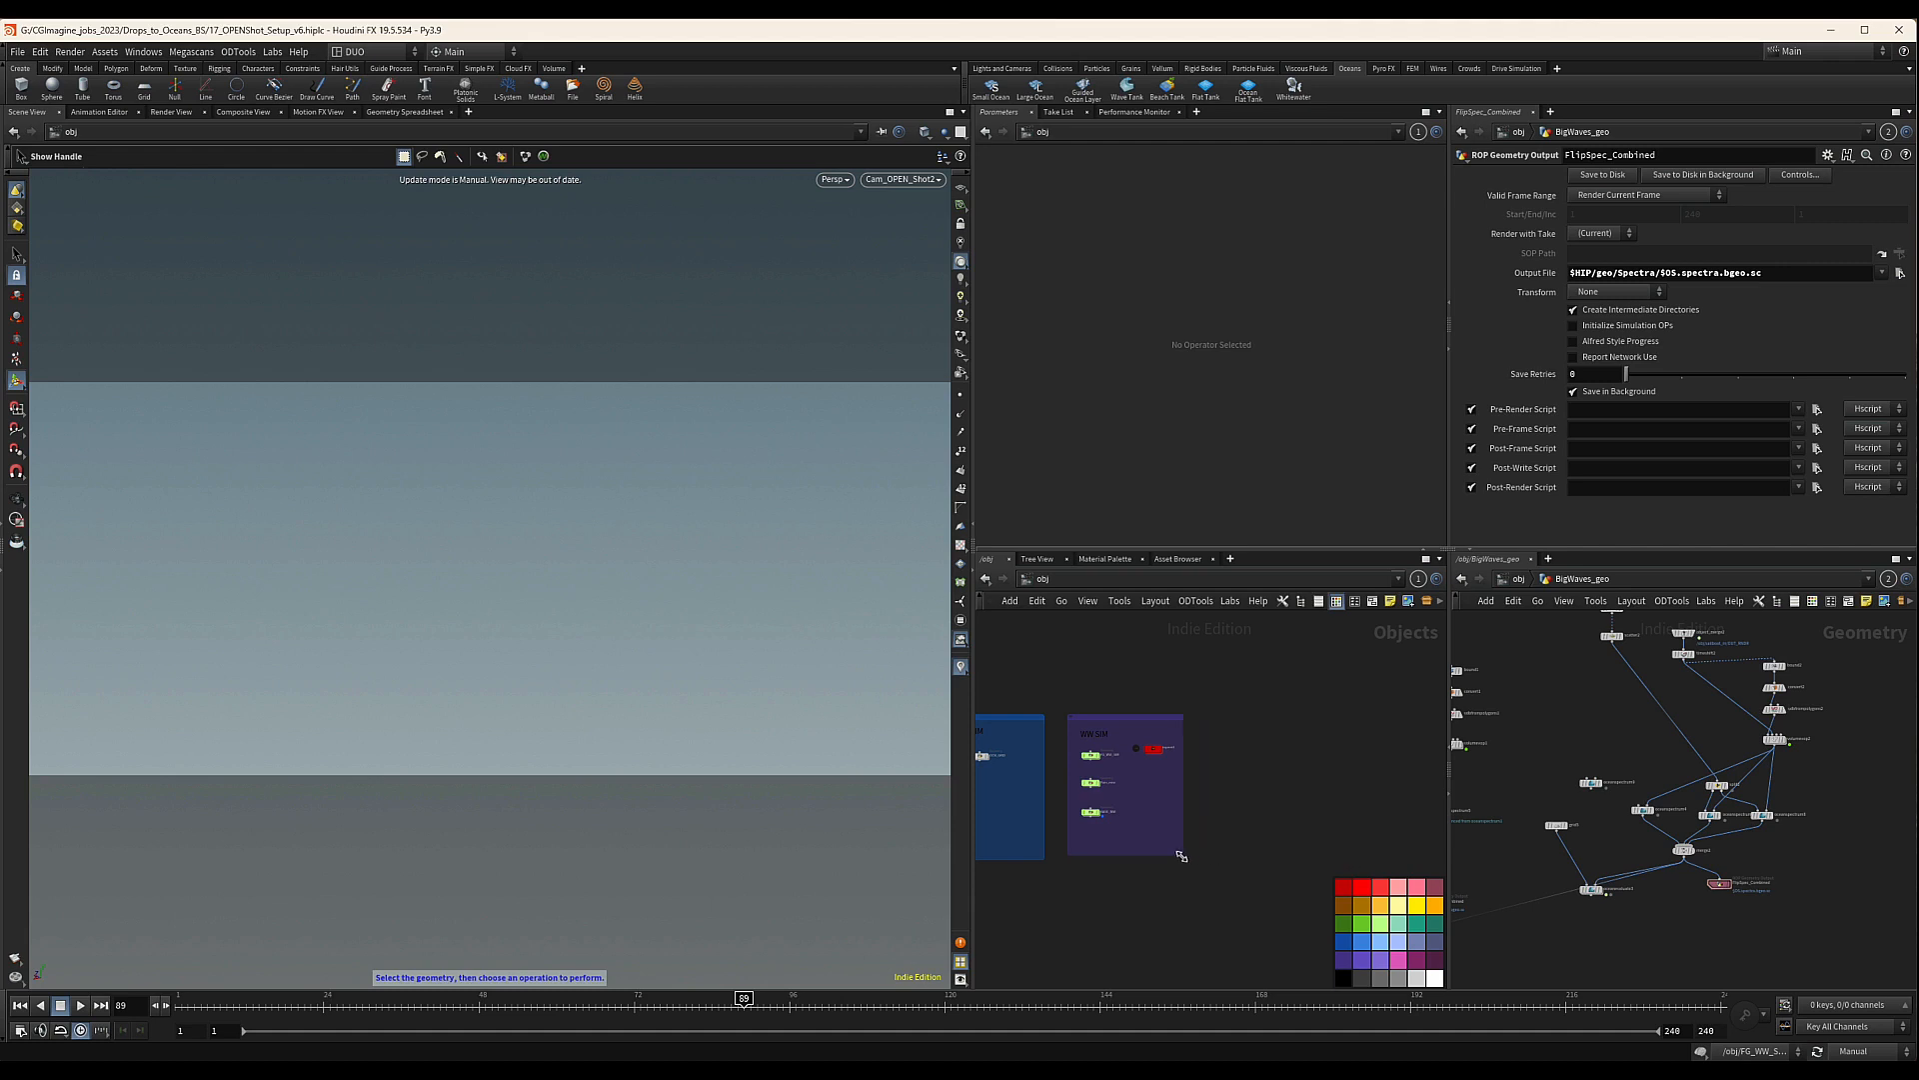
{"action": "middle_click_drag", "start_coordinate": [1167, 855], "coordinate": [1363, 858]}
{"action": "scroll", "coordinate": [1217, 807], "scroll_direction": "up", "scroll_amount": 3}
{"action": "middle_click_drag", "start_coordinate": [1199, 807], "coordinate": [1348, 809]}
{"action": "scroll", "coordinate": [1348, 809], "scroll_direction": "down", "scroll_amount": 2}
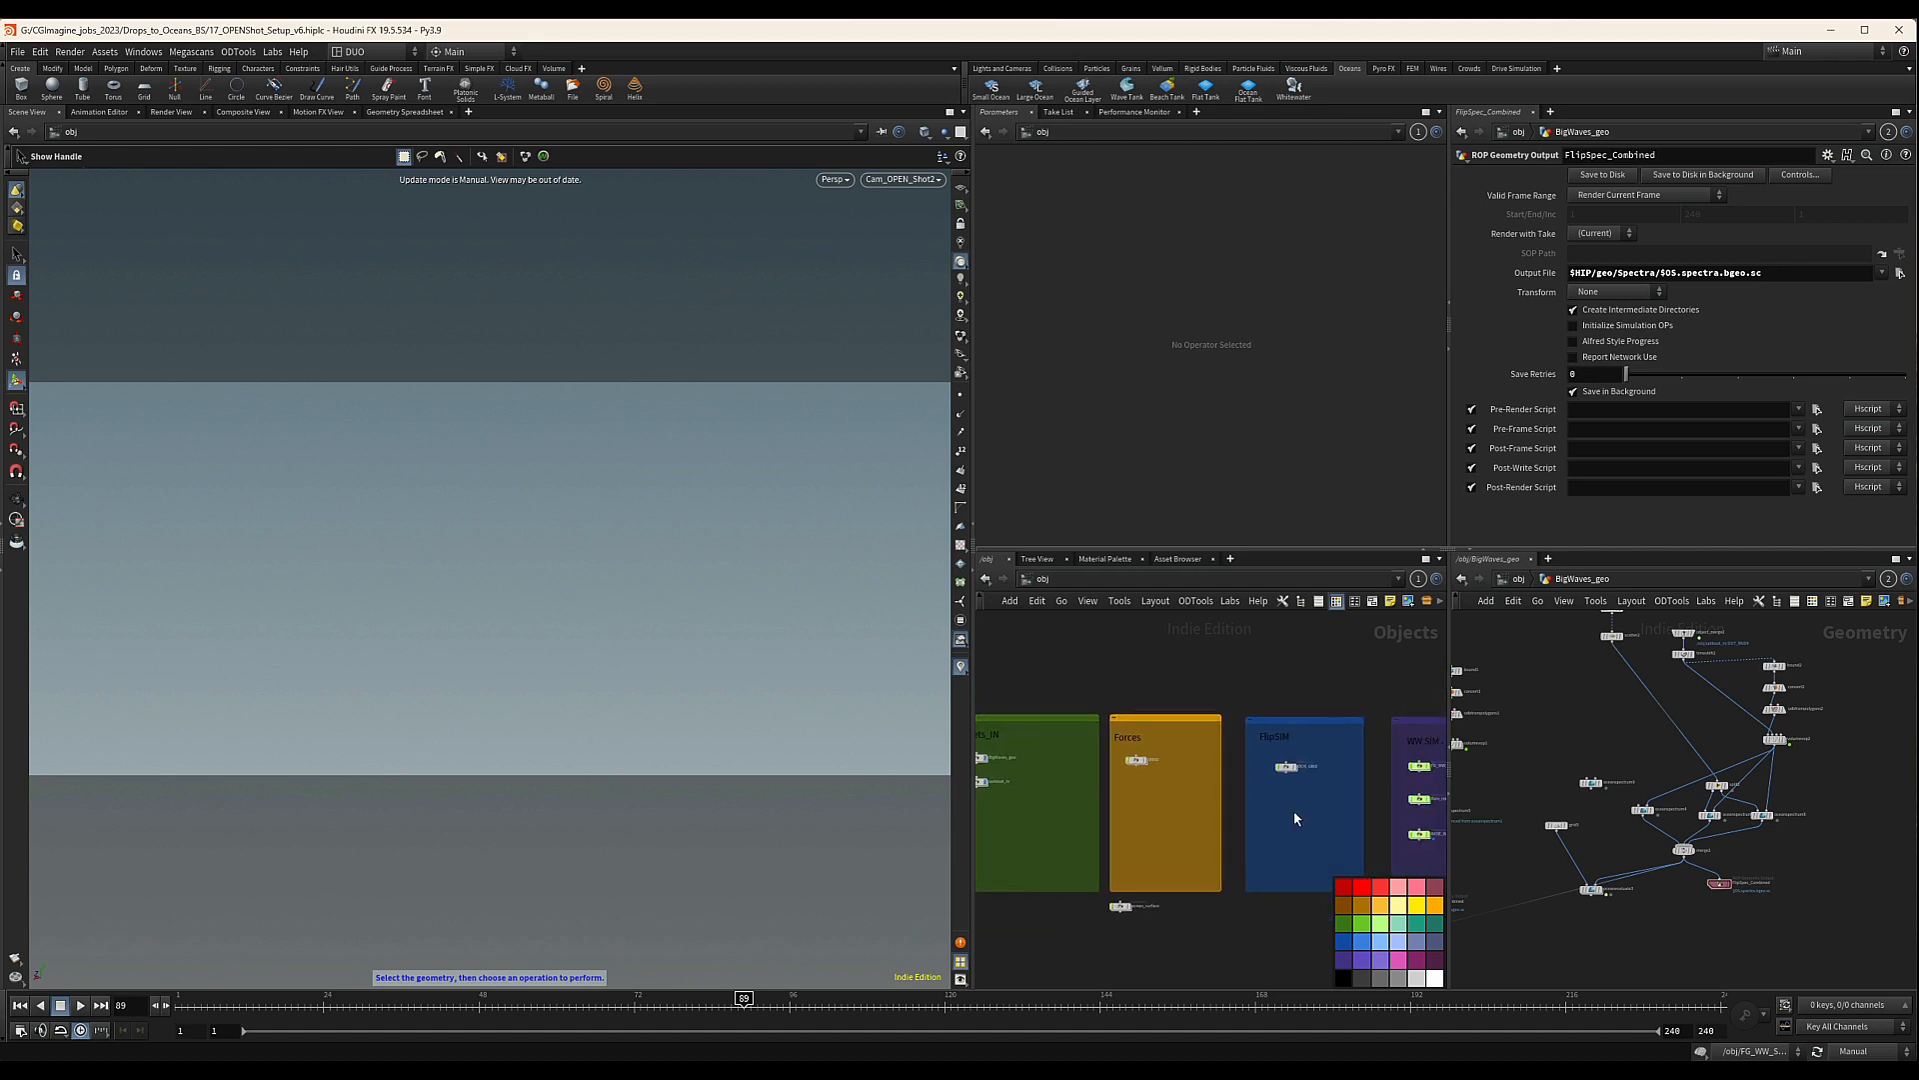
Delete the ocean_surface object below the Forces network box and save the scene
{"action": "left_click", "coordinate": [1121, 906]}
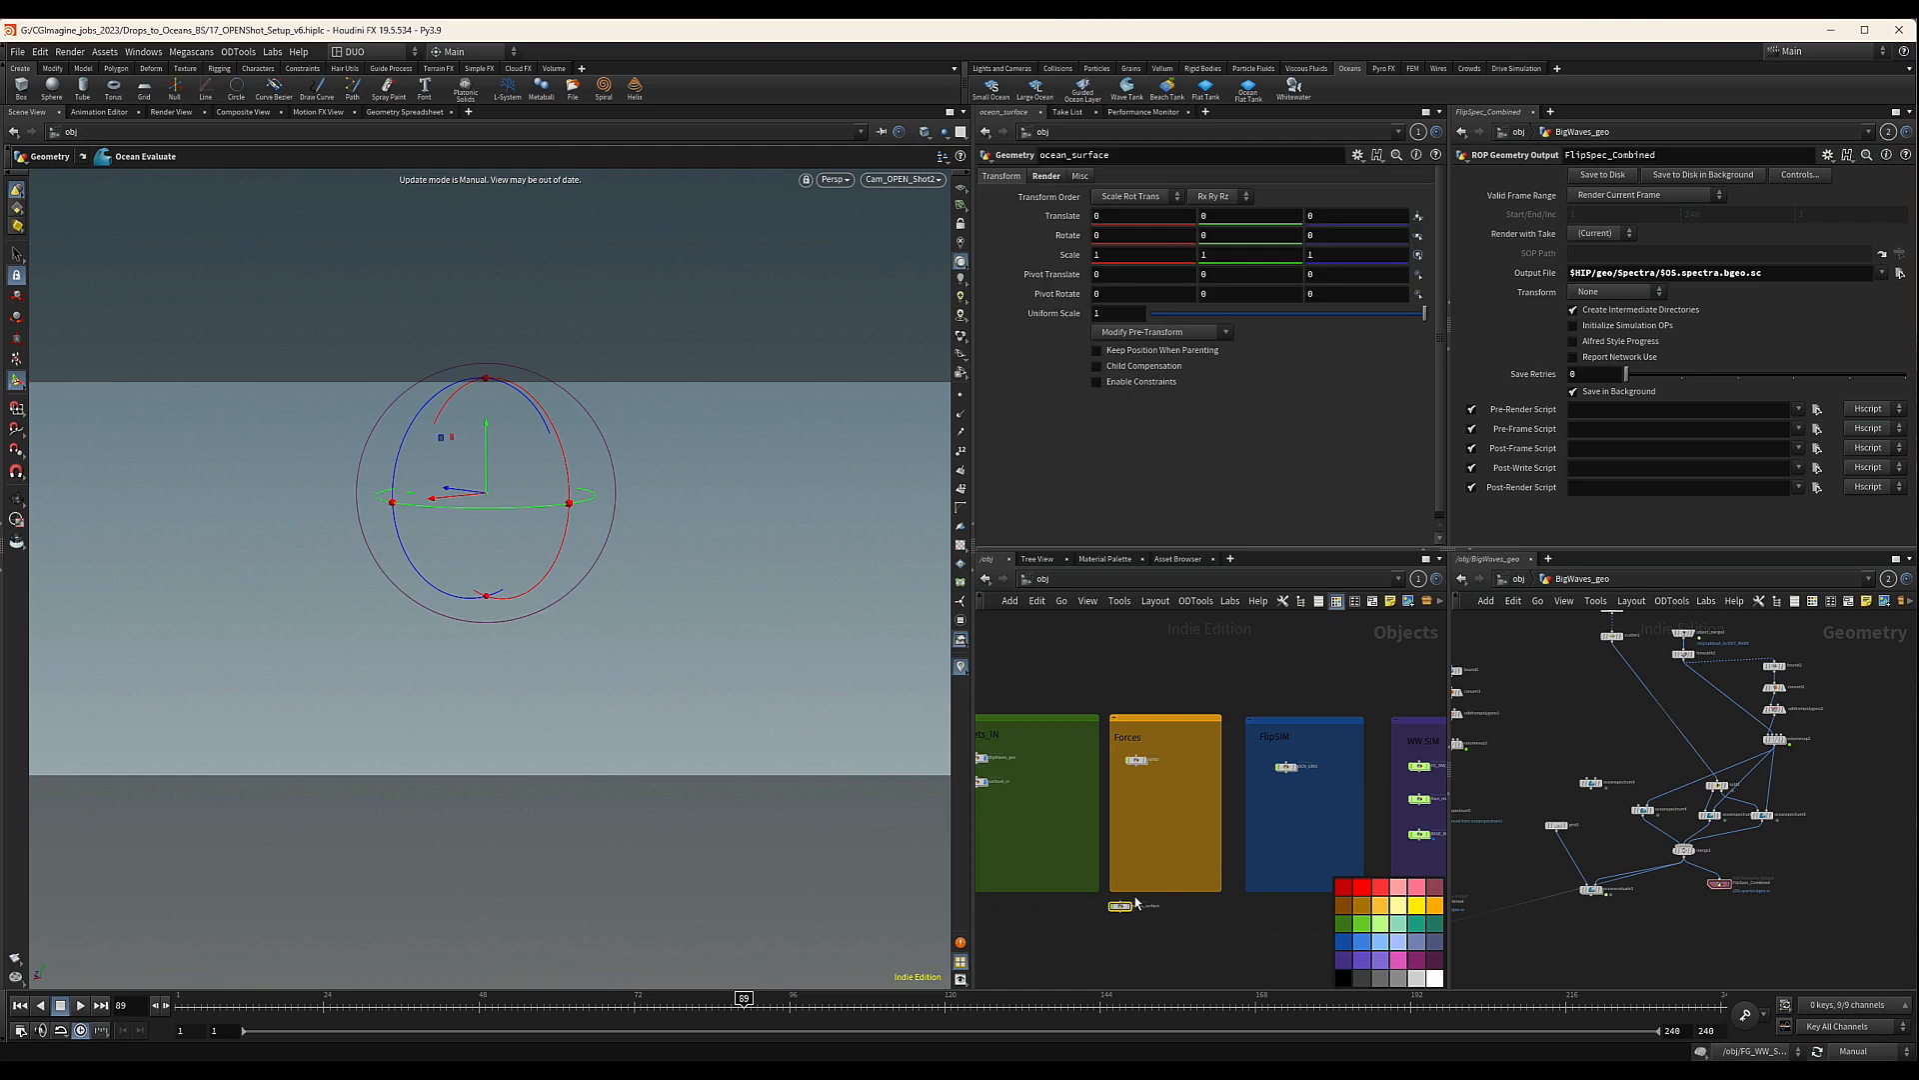
{"action": "left_click", "coordinate": [1245, 816]}
{"action": "scroll", "coordinate": [1244, 815], "scroll_direction": "down", "scroll_amount": 3}
{"action": "scroll", "coordinate": [1244, 805], "scroll_direction": "up", "scroll_amount": 3}
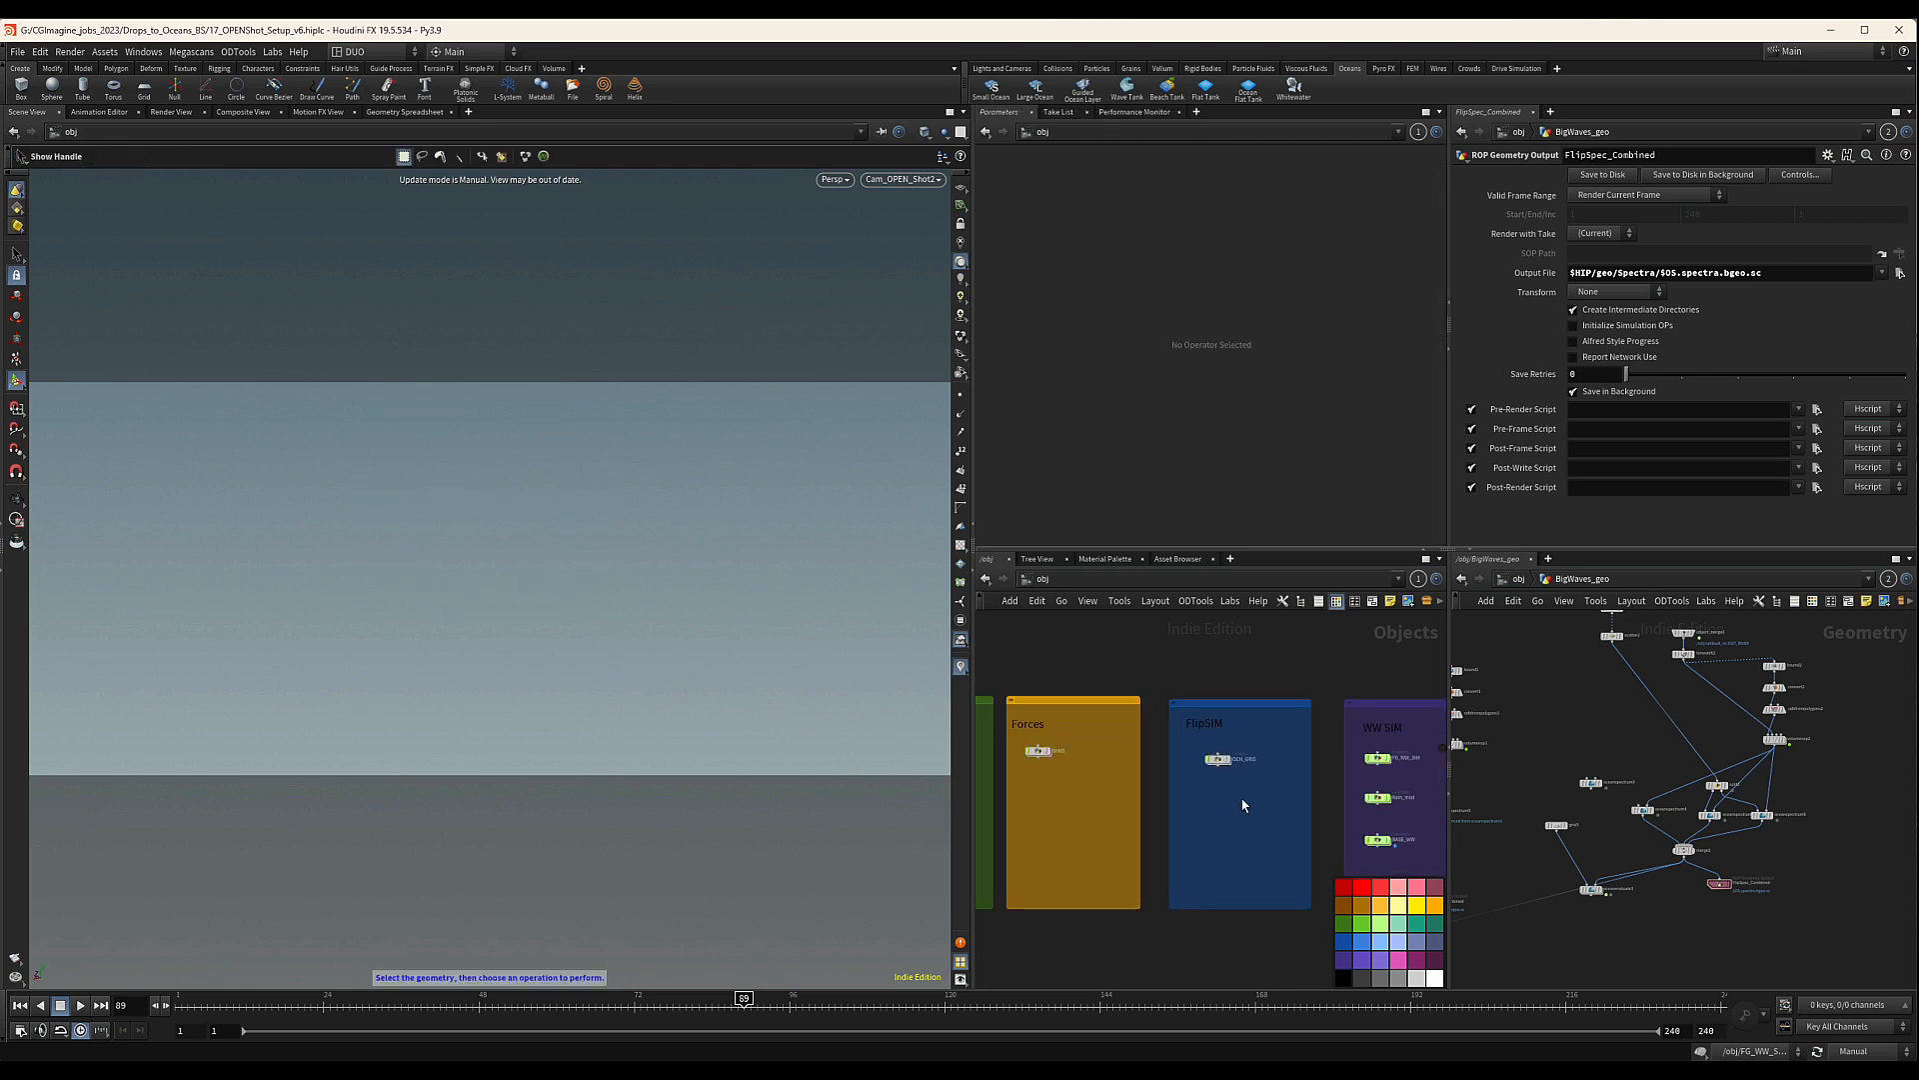
{"action": "key", "text": "ctrl+s"}
Open OCN_GRID and delete the three side nodes and the group and blast nodes directly above OUT_BG_WW_50_200
{"action": "middle_click_drag", "start_coordinate": [1271, 778], "coordinate": [1328, 778]}
{"action": "double_click", "coordinate": [1278, 752]}
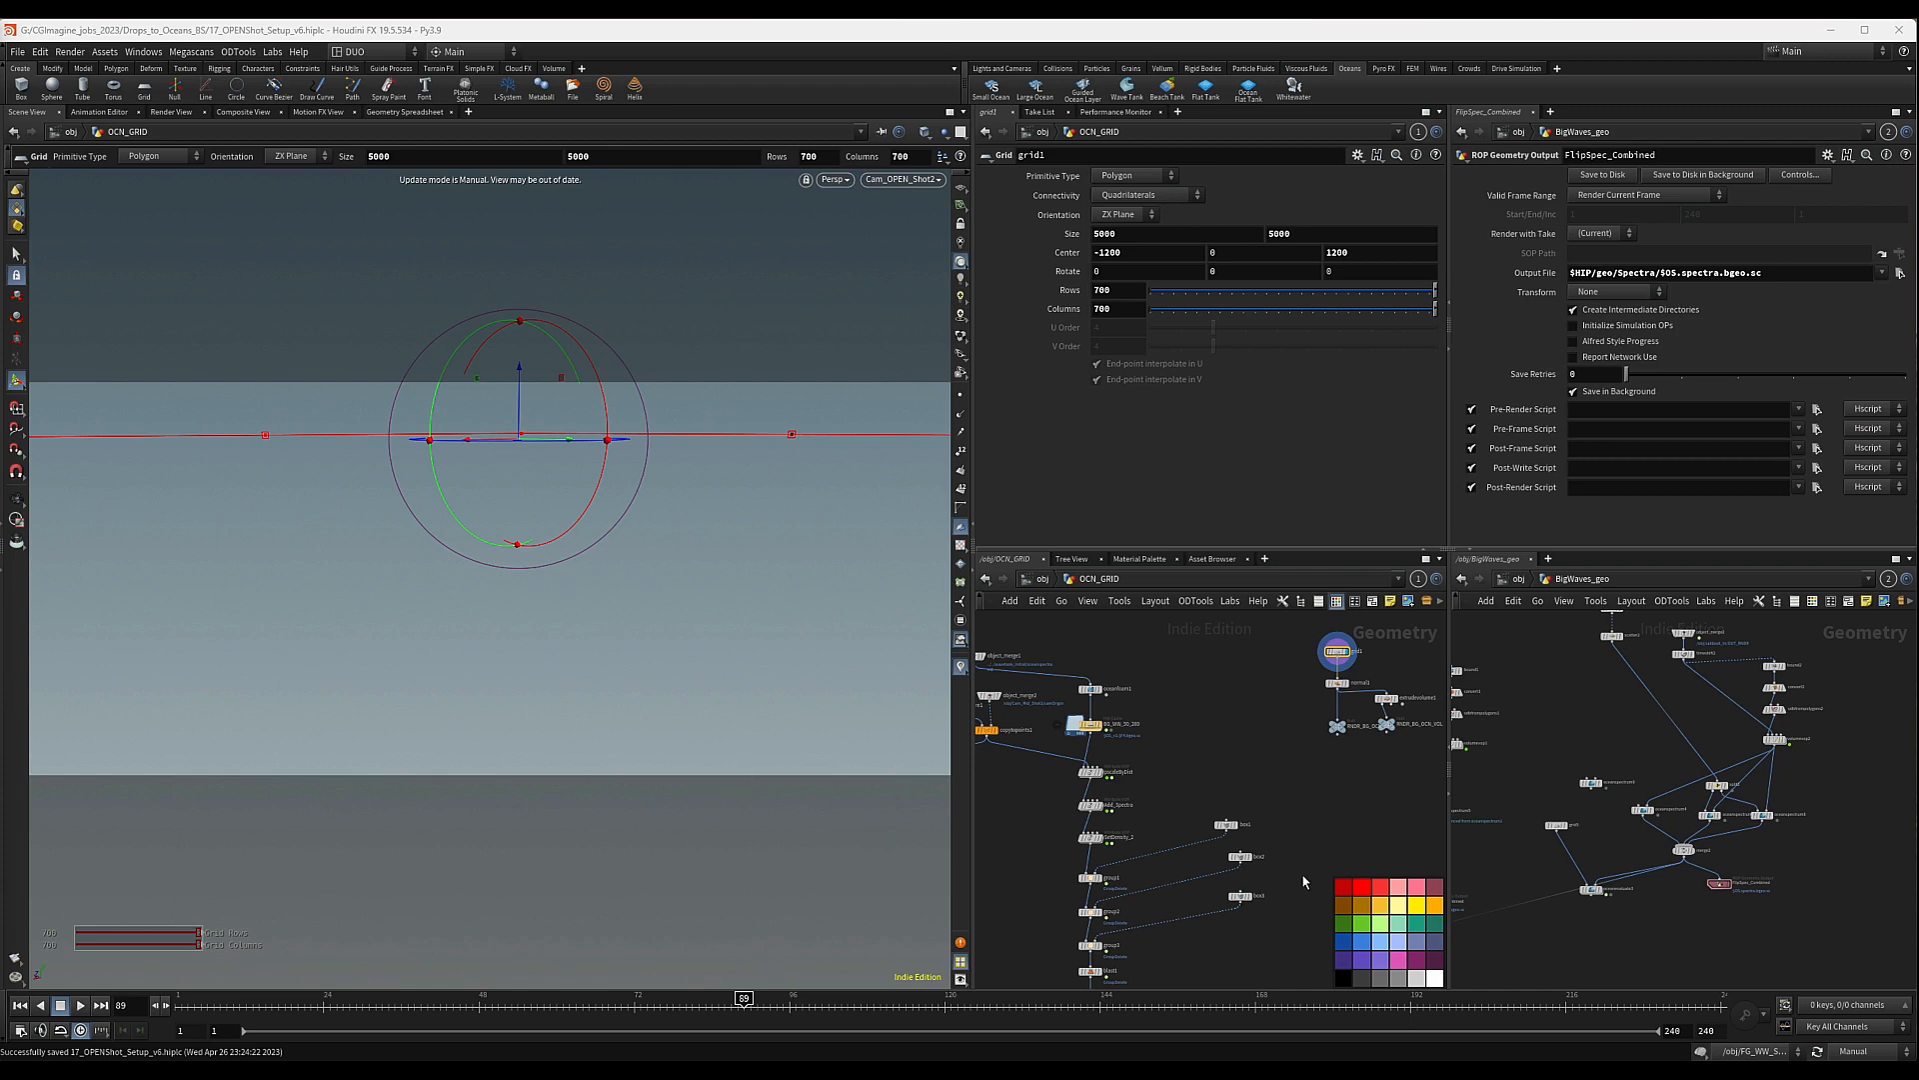
{"action": "middle_click_drag", "start_coordinate": [1154, 760], "coordinate": [1157, 704]}
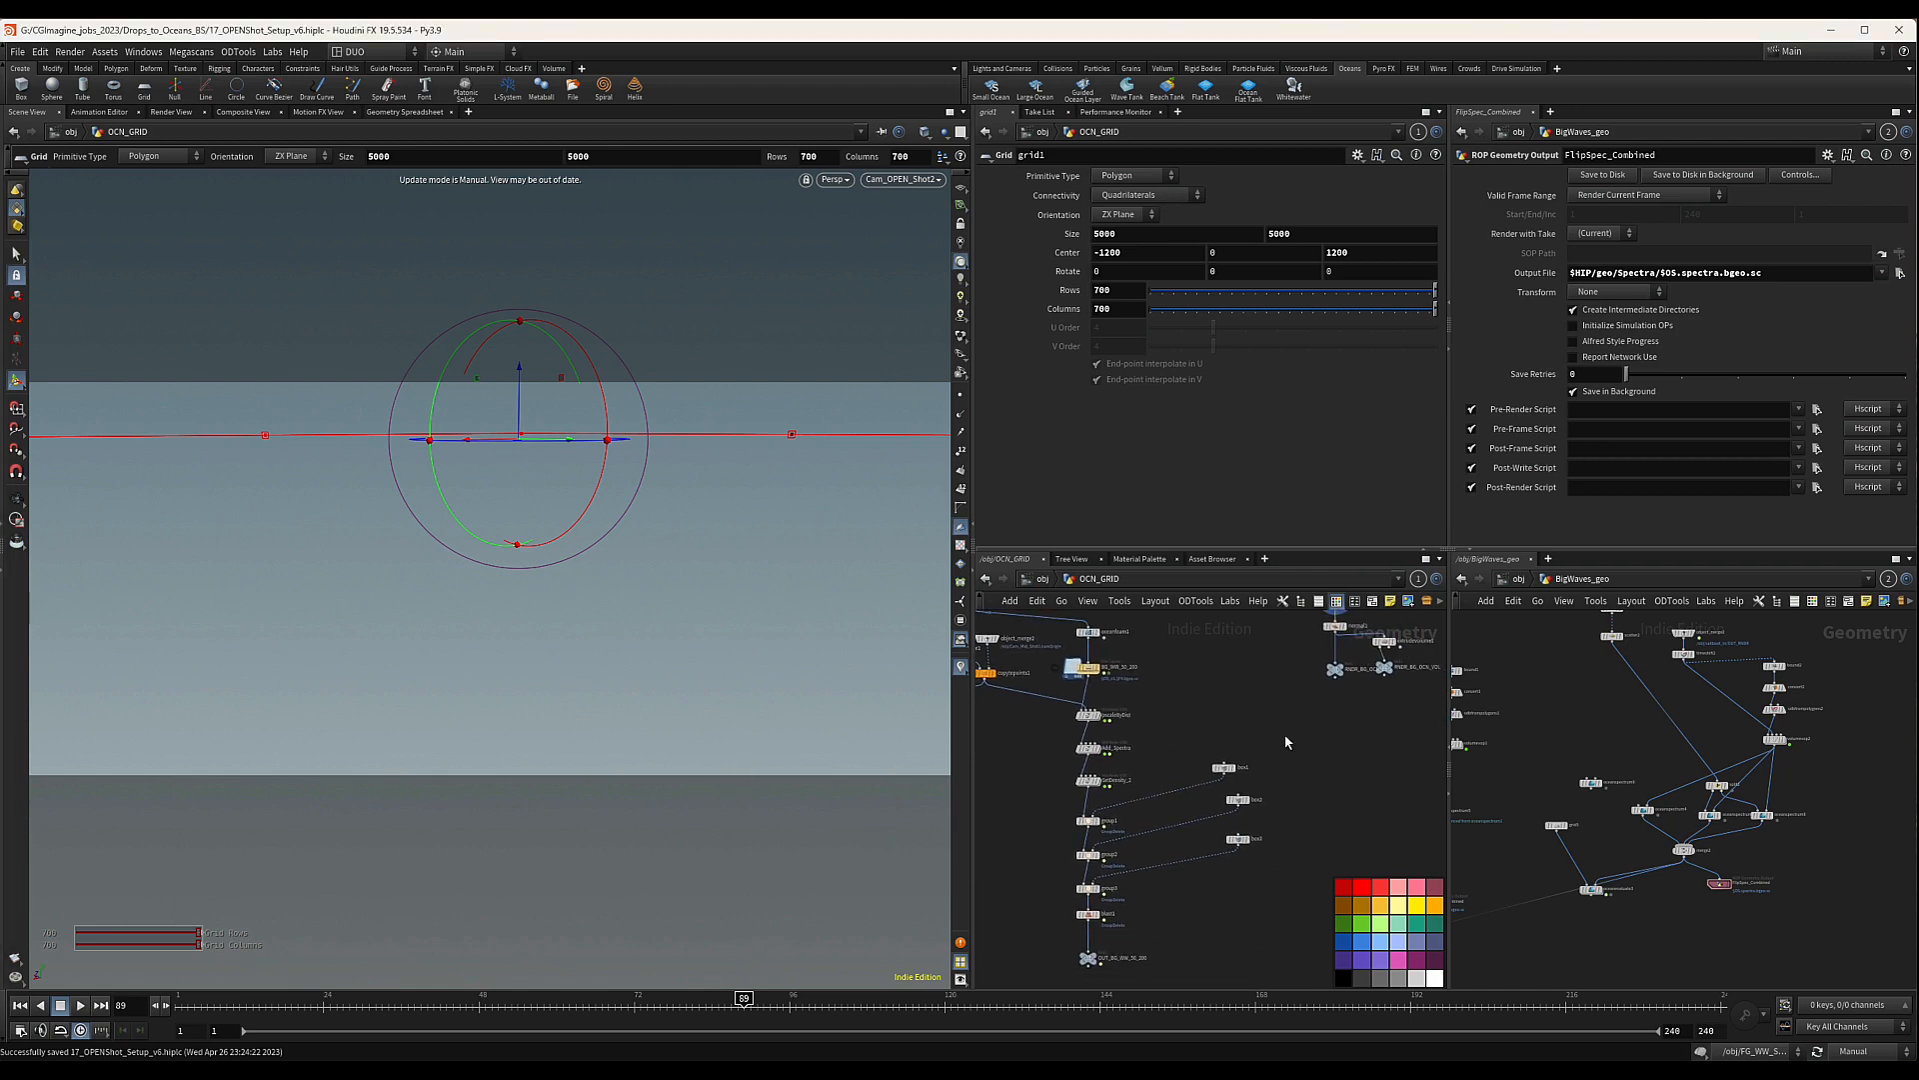
{"action": "left_click_drag", "start_coordinate": [1286, 735], "coordinate": [1214, 912]}
{"action": "key", "text": "Delete"}
{"action": "left_click_drag", "start_coordinate": [1041, 806], "coordinate": [1082, 840]}
{"action": "key", "text": "Delete"}
{"action": "key", "text": "Delete"}
{"action": "scroll", "coordinate": [1155, 792], "scroll_direction": "up", "scroll_amount": 3}
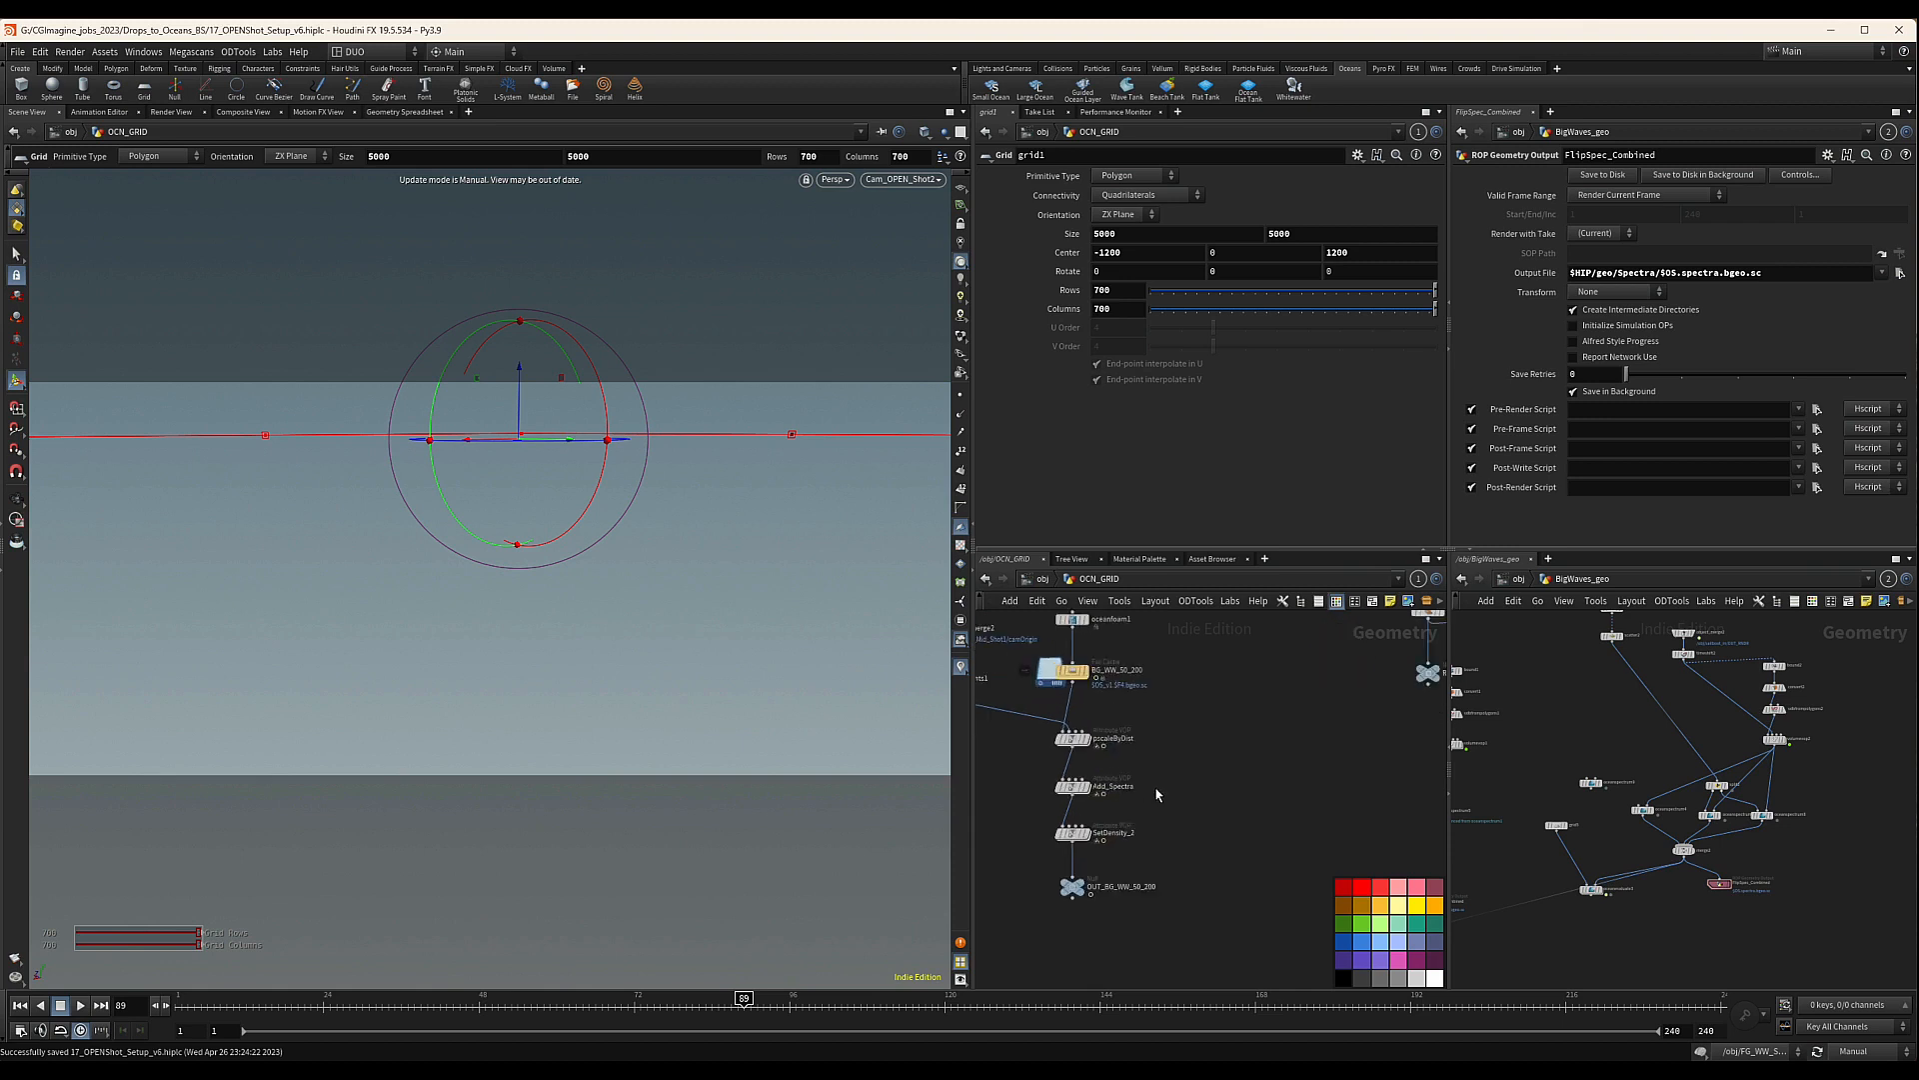
Orbit the viewport out of the shot camera and leave the update mode on Manual
{"action": "middle_click_drag", "start_coordinate": [1150, 718], "coordinate": [1213, 832]}
{"action": "middle_click_drag", "start_coordinate": [1192, 768], "coordinate": [1226, 821]}
{"action": "middle_click_drag", "start_coordinate": [1100, 770], "coordinate": [1245, 743]}
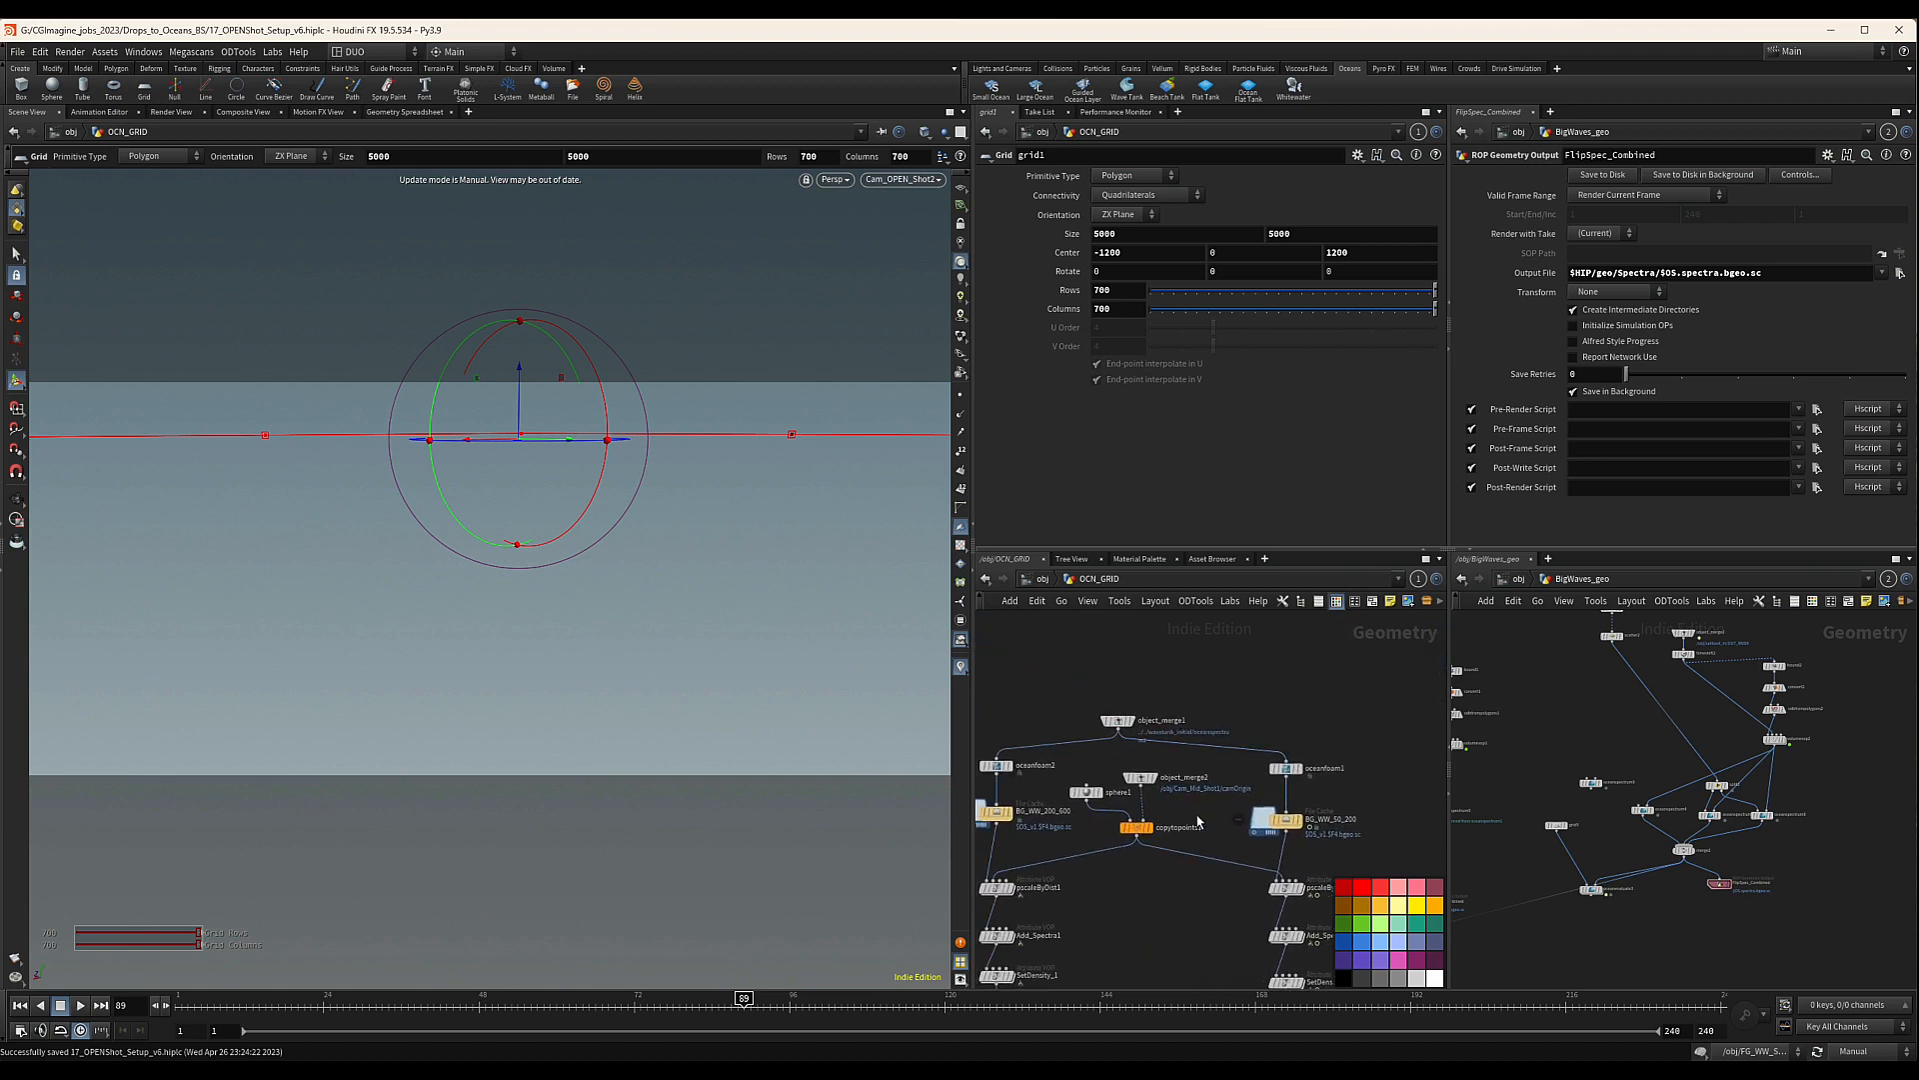
{"action": "key", "text": "Escape"}
{"action": "left_click_drag", "start_coordinate": [545, 438], "coordinate": [339, 437]}
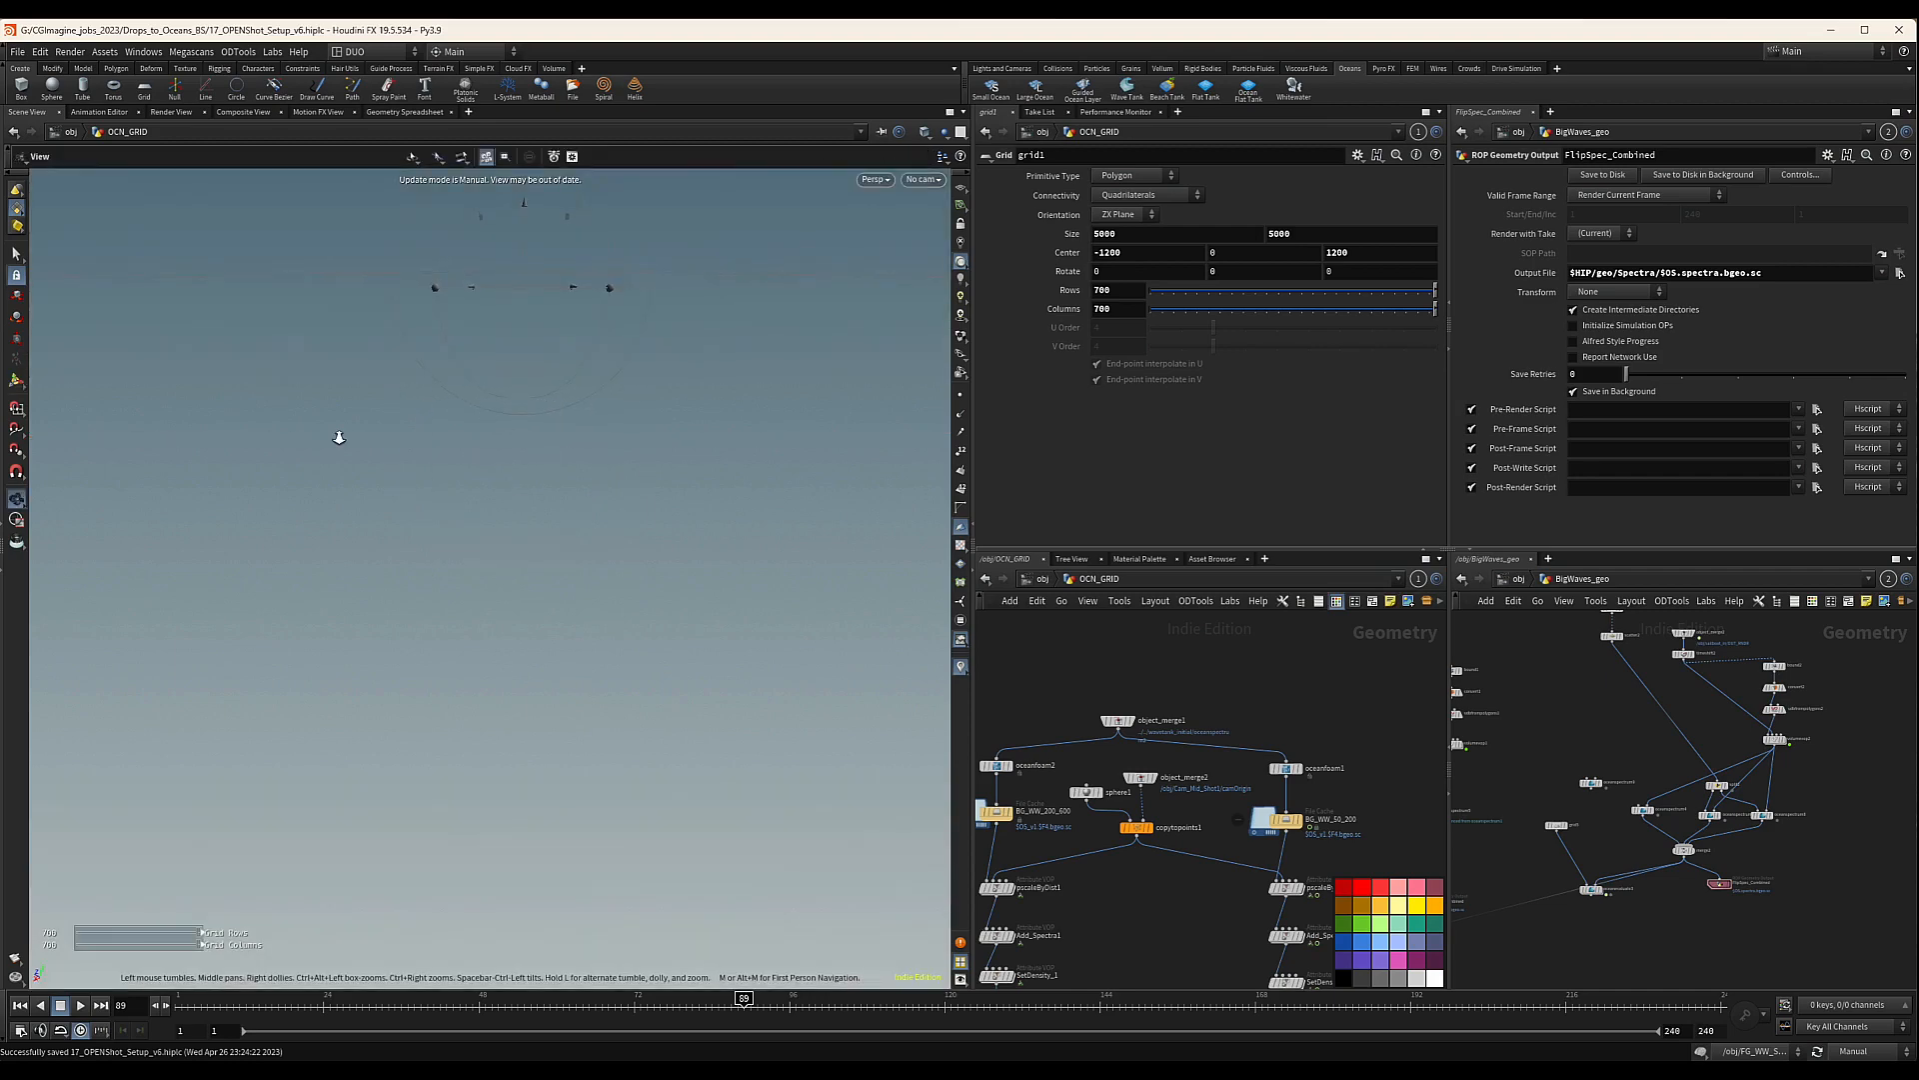
{"action": "key", "text": "Return"}
{"action": "left_click", "coordinate": [1854, 1050]}
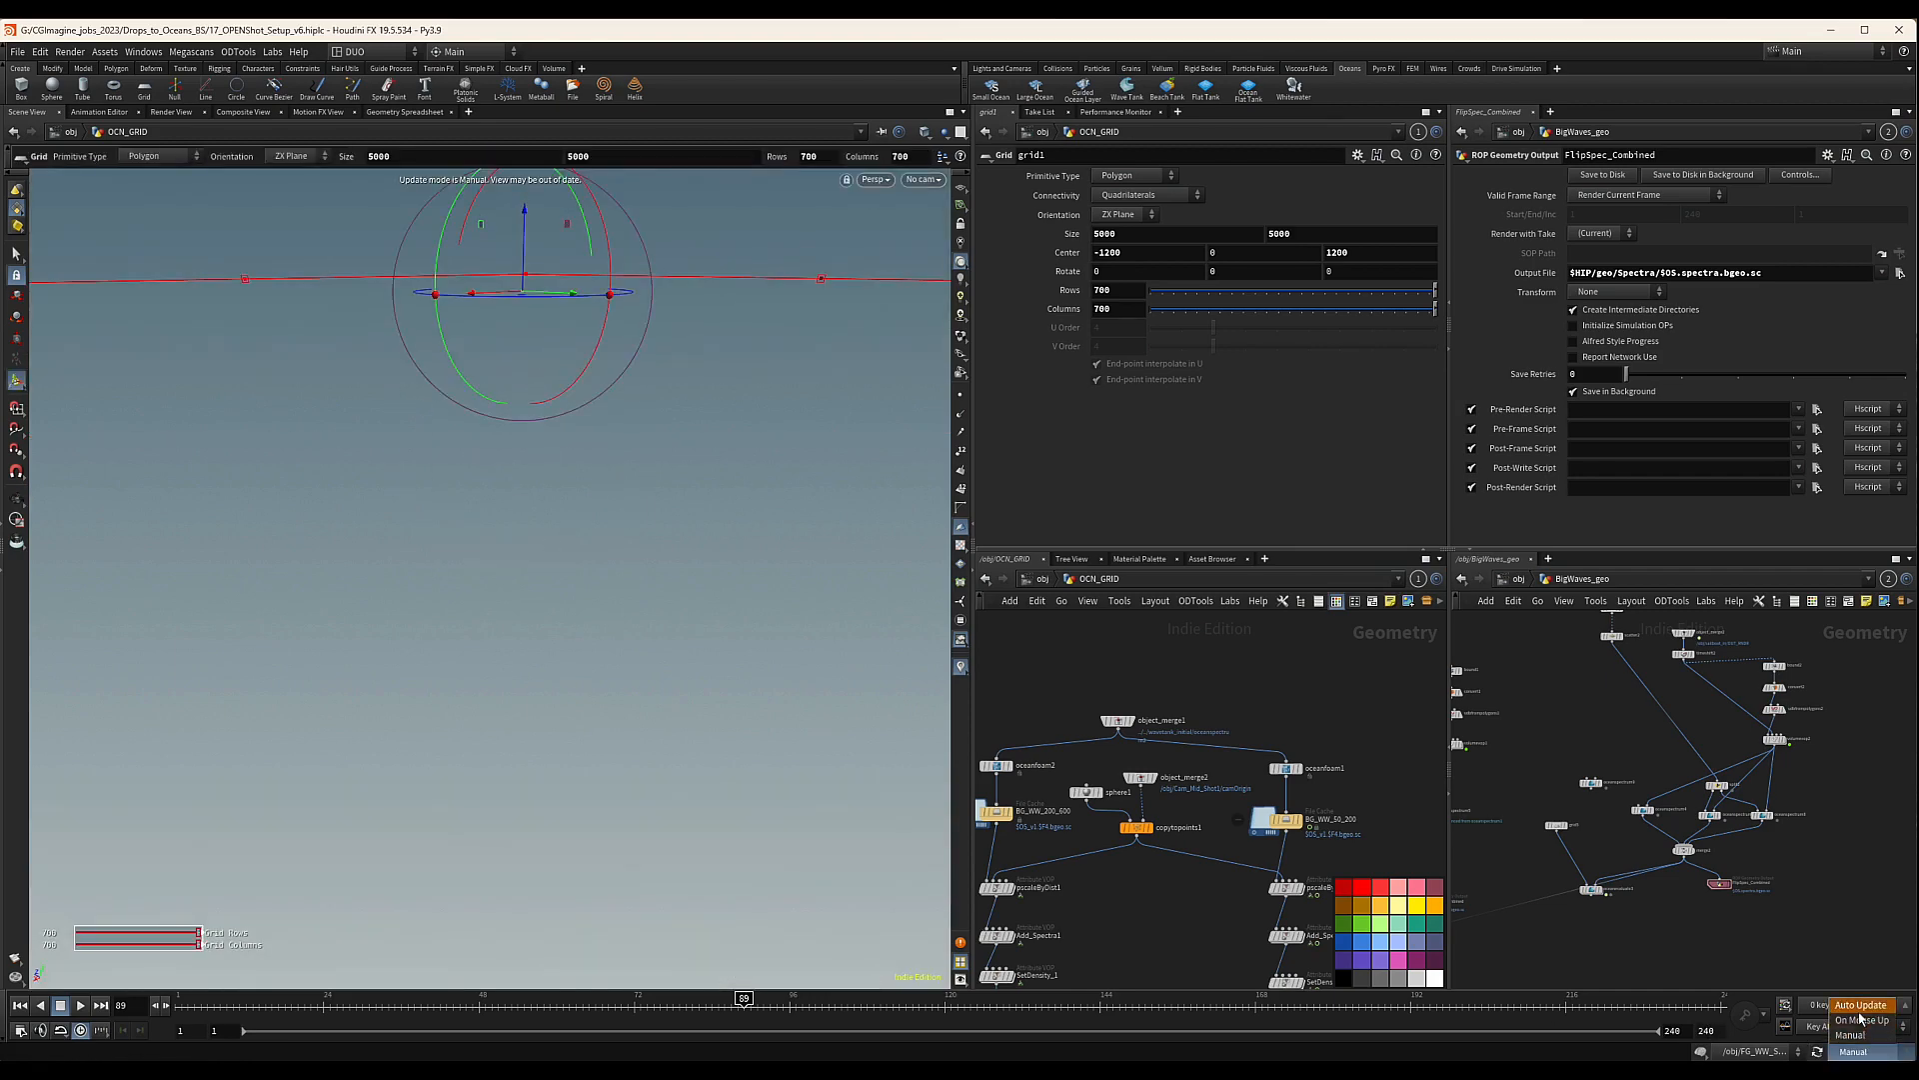
{"action": "left_click", "coordinate": [1851, 1034]}
Set oceanfoam1's Particle Density to 30 and its camera region's Z Near to 350
{"action": "left_click", "coordinate": [1287, 768]}
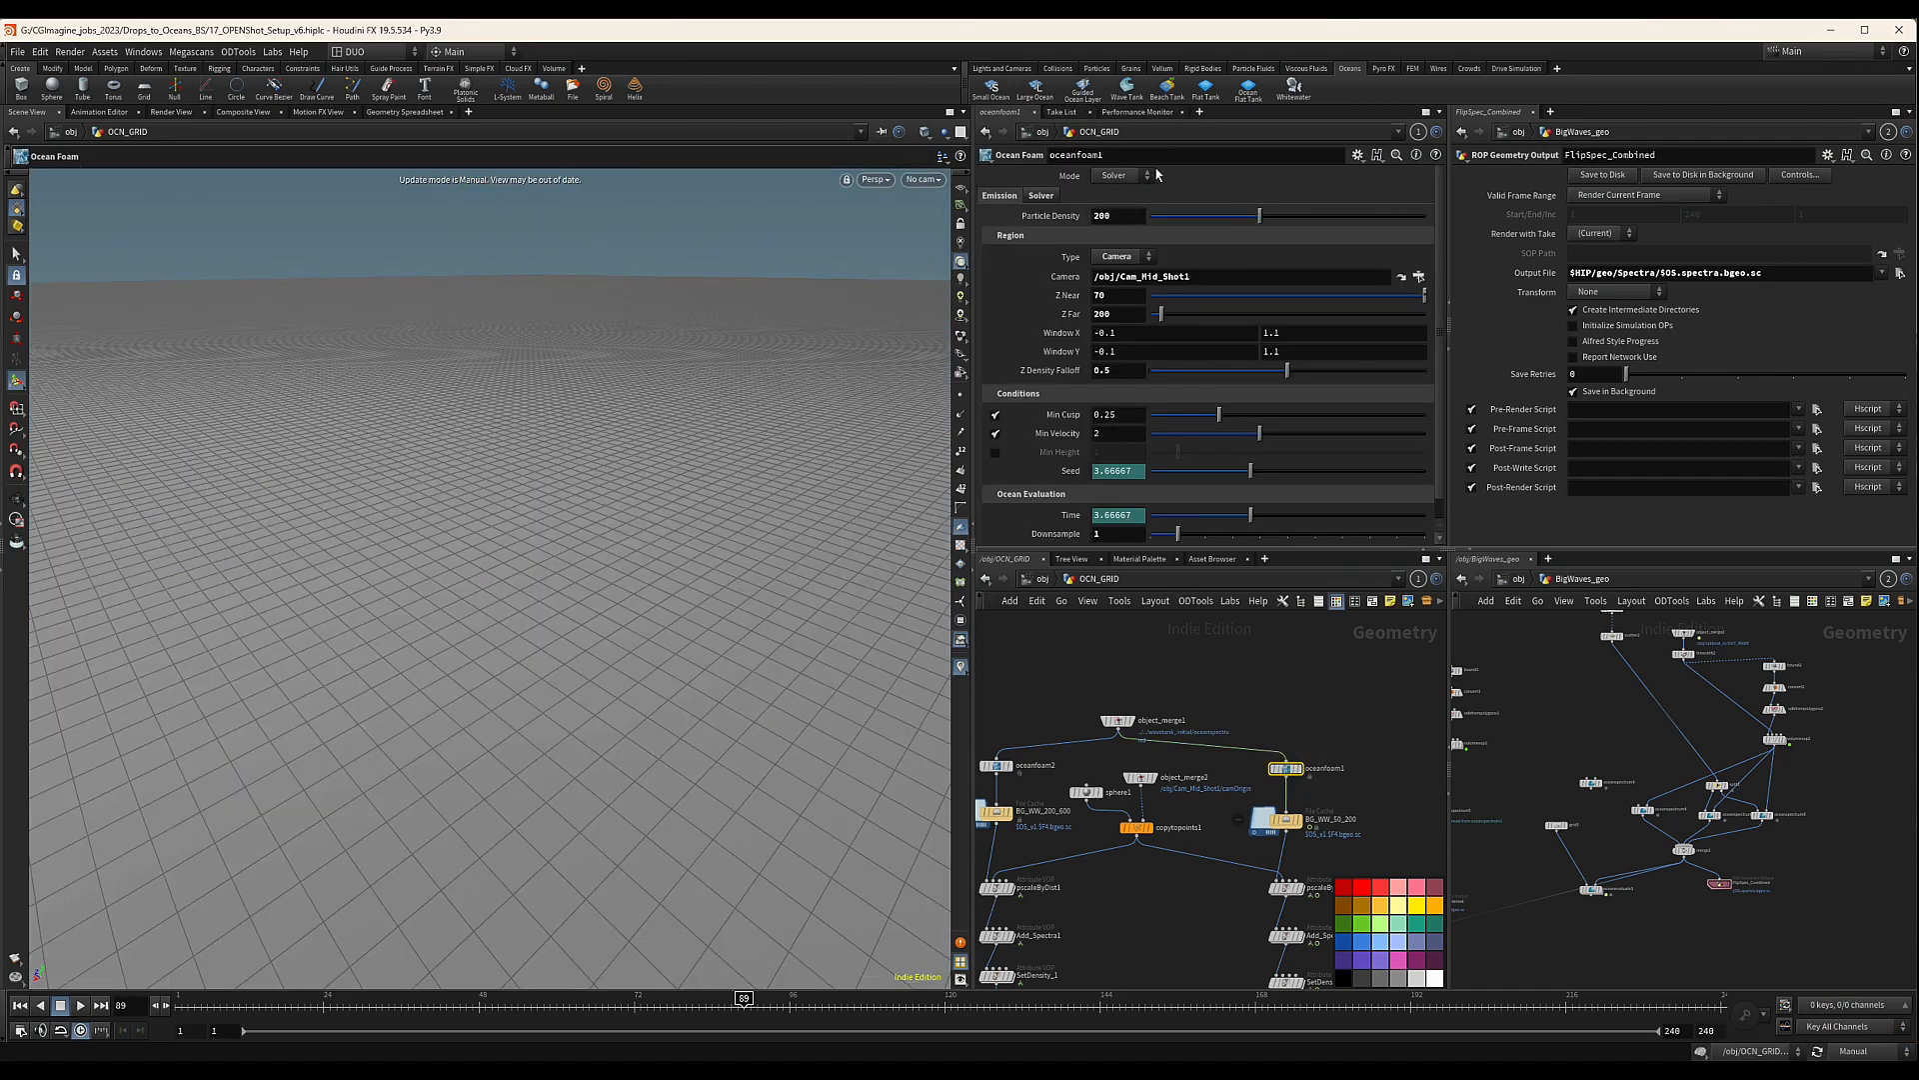
{"action": "left_click", "coordinate": [1106, 216]}
{"action": "type", "text": "80"}
{"action": "left_click", "coordinate": [1109, 295]}
{"action": "type", "text": "350"}
{"action": "key", "text": "Tab"}
Open BASE_WW in the second network pane beside OCN_GRID and examine its node chain down to OUT_Base_WW
{"action": "left_click", "coordinate": [1519, 577]}
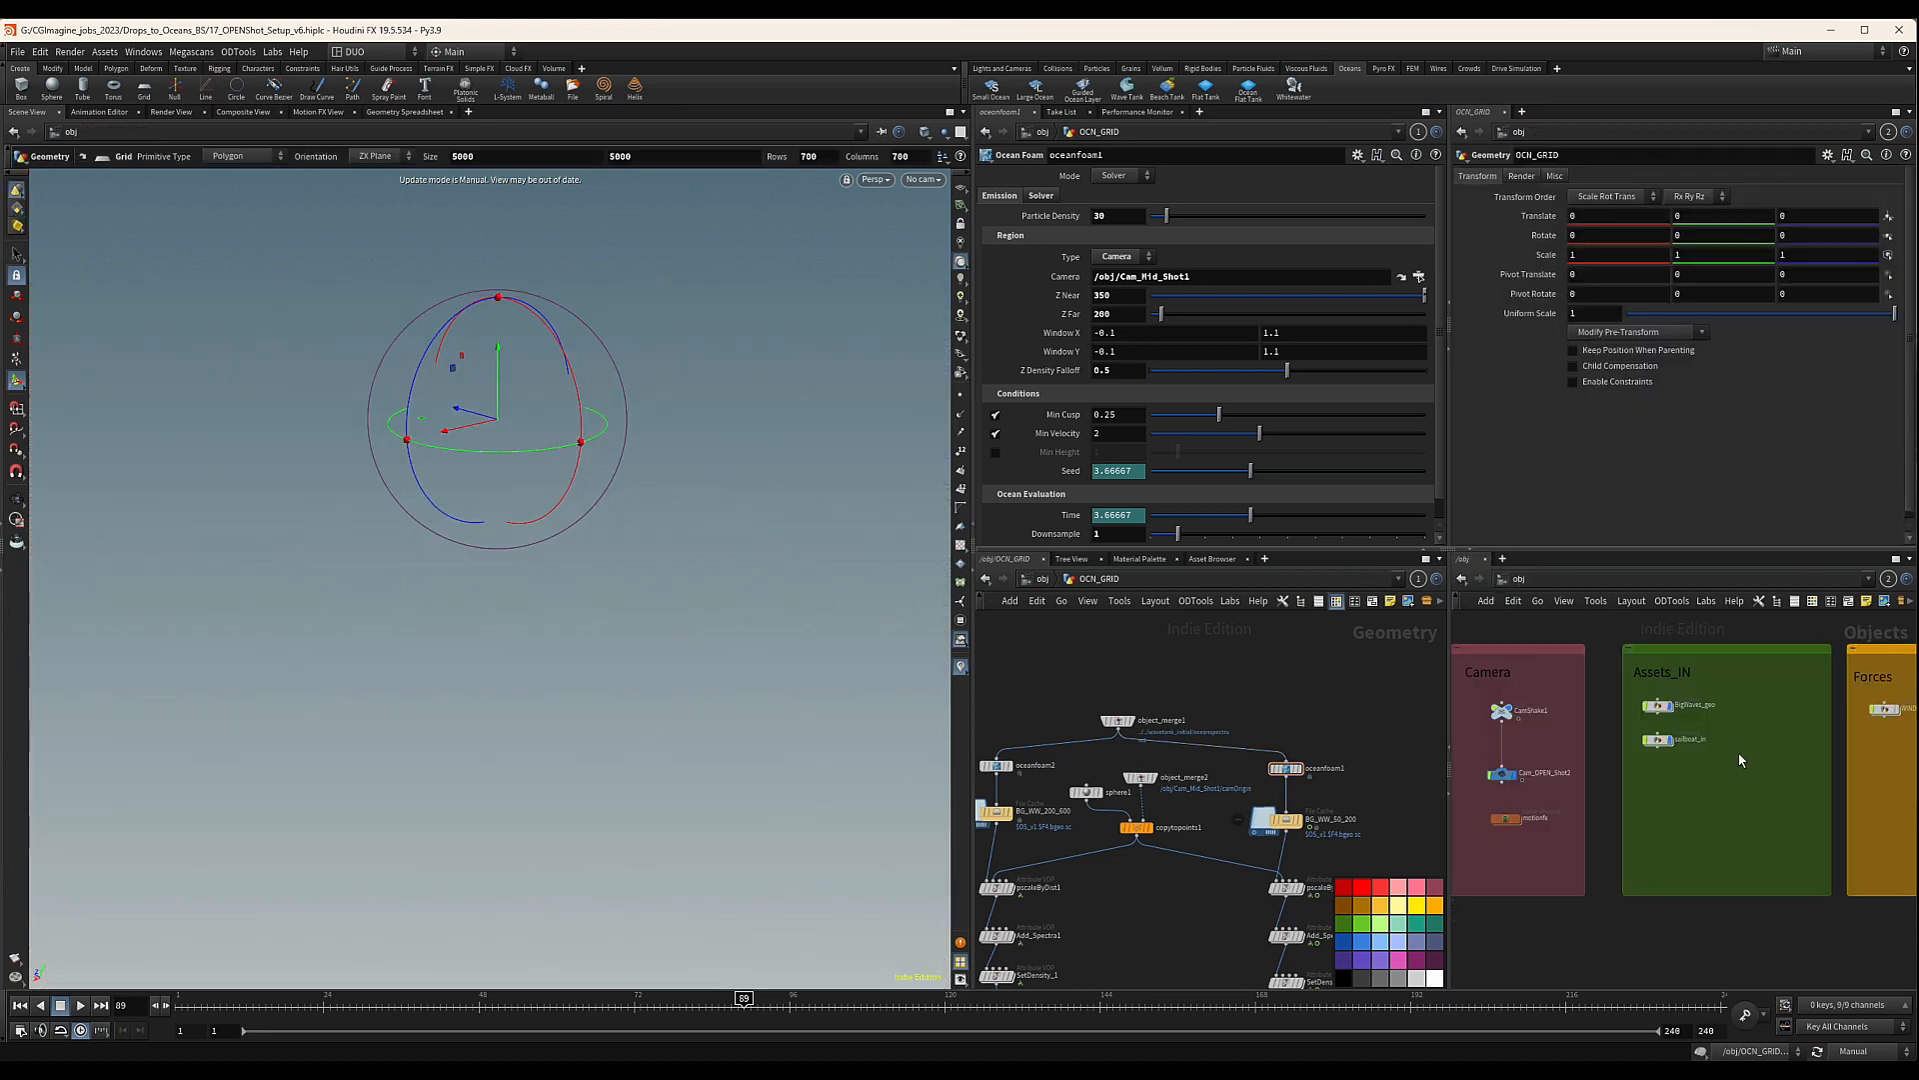
{"action": "key", "text": "h"}
{"action": "scroll", "coordinate": [1740, 768], "scroll_direction": "up", "scroll_amount": 5}
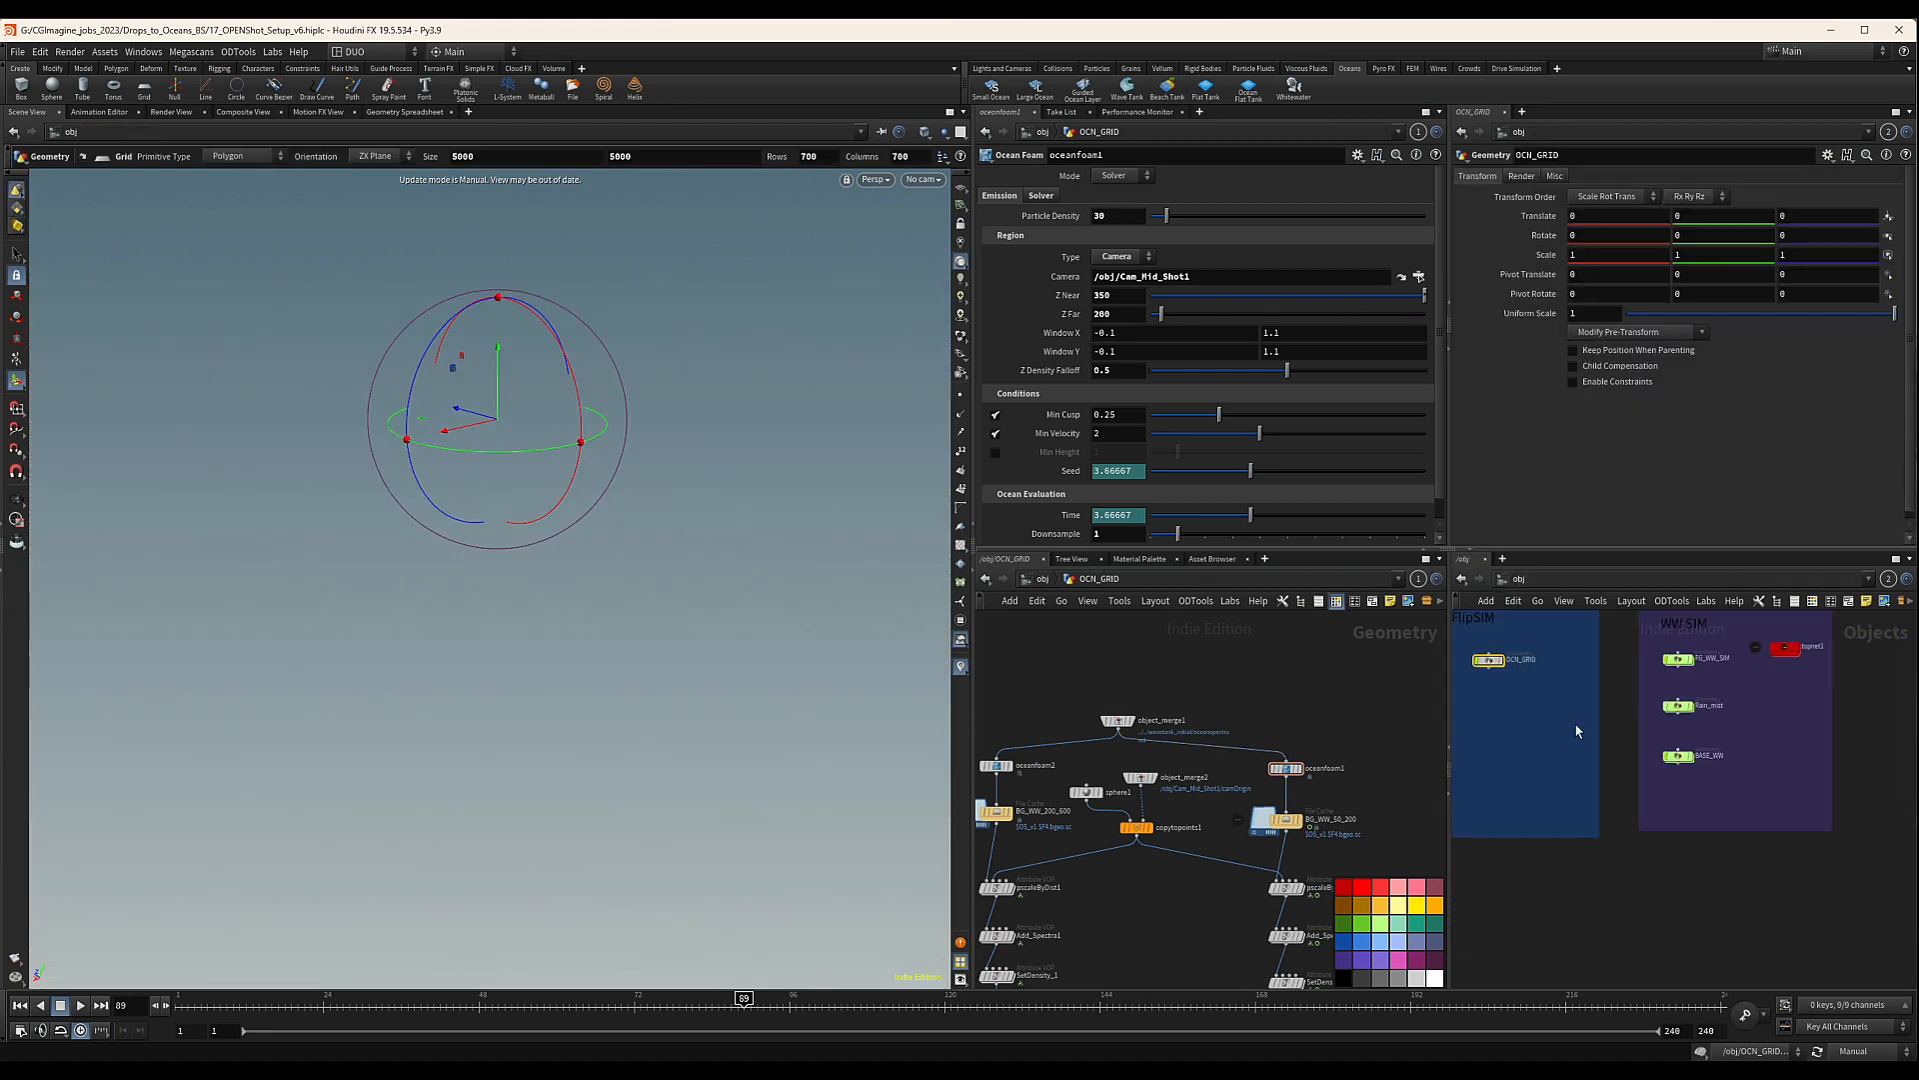
{"action": "middle_click_drag", "start_coordinate": [1661, 727], "coordinate": [1635, 728]}
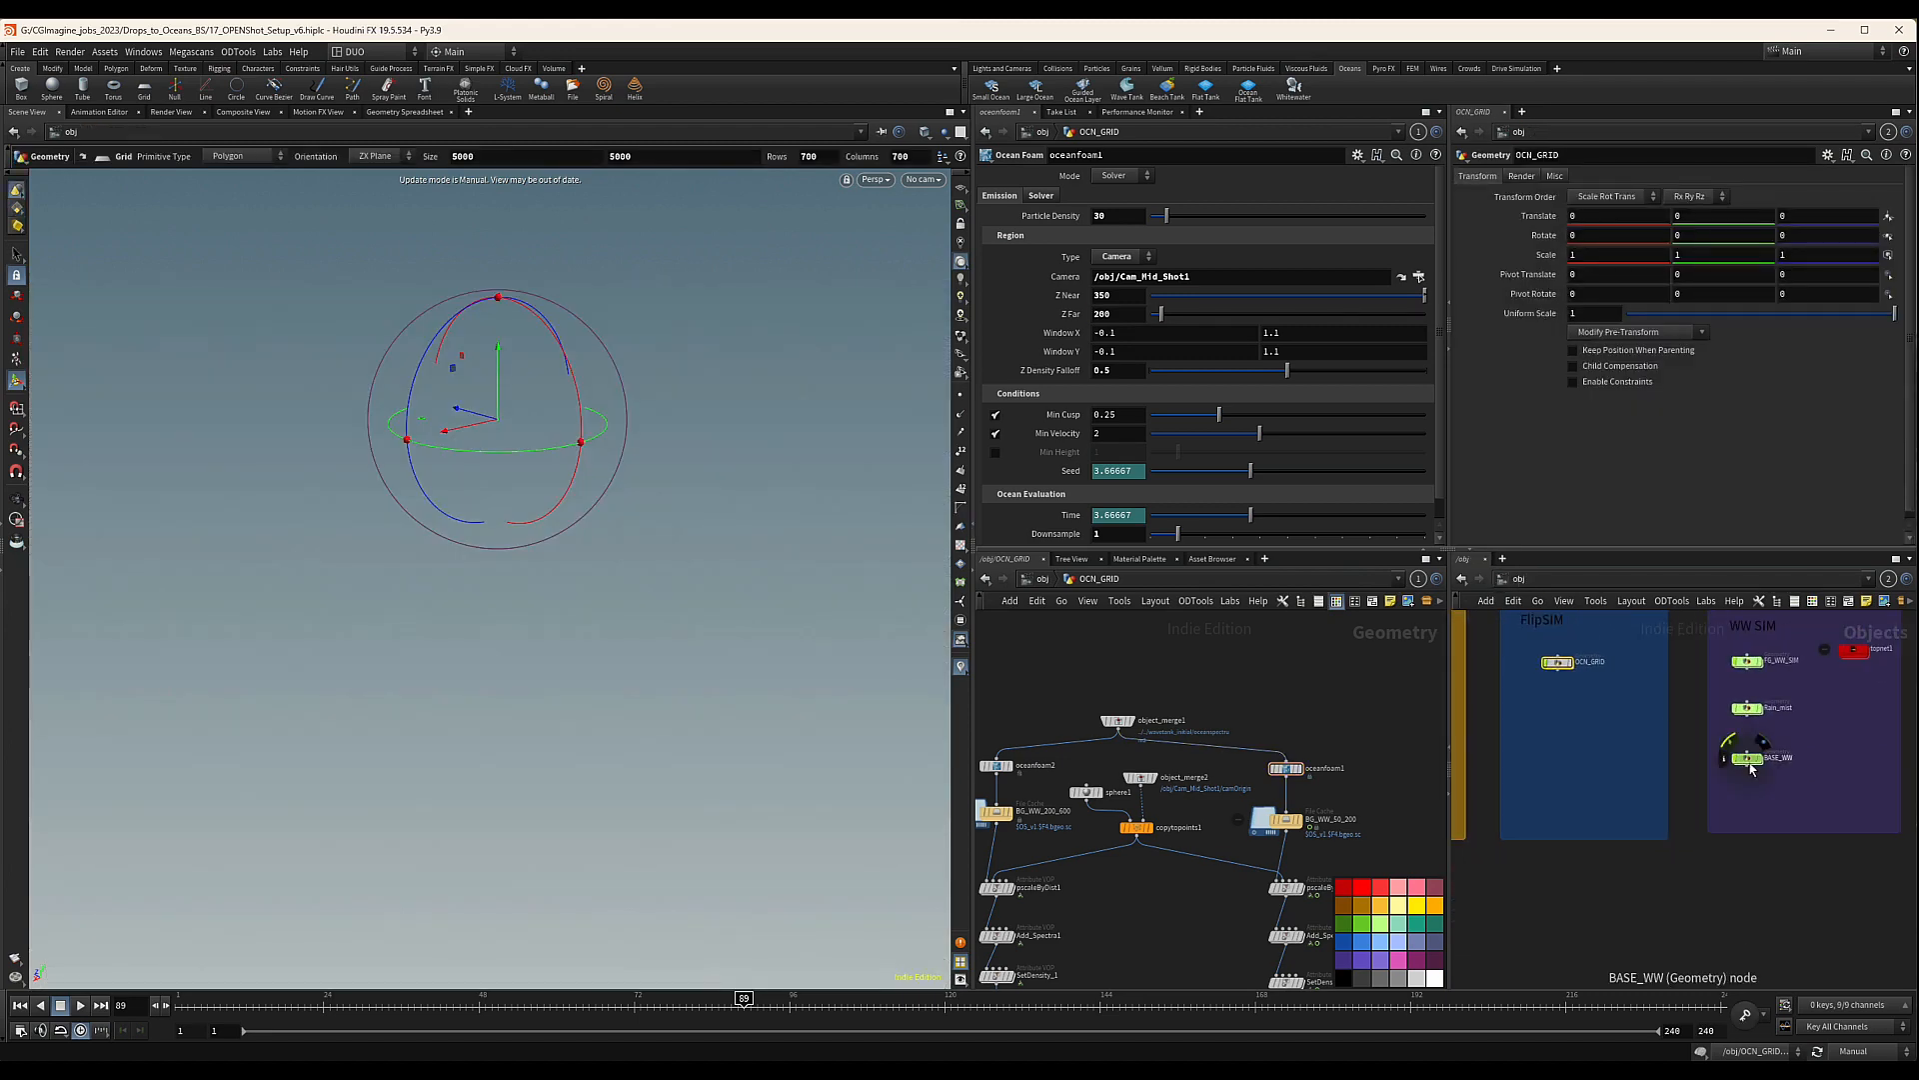
{"action": "left_click", "coordinate": [1748, 758]}
{"action": "double_click", "coordinate": [1747, 759]}
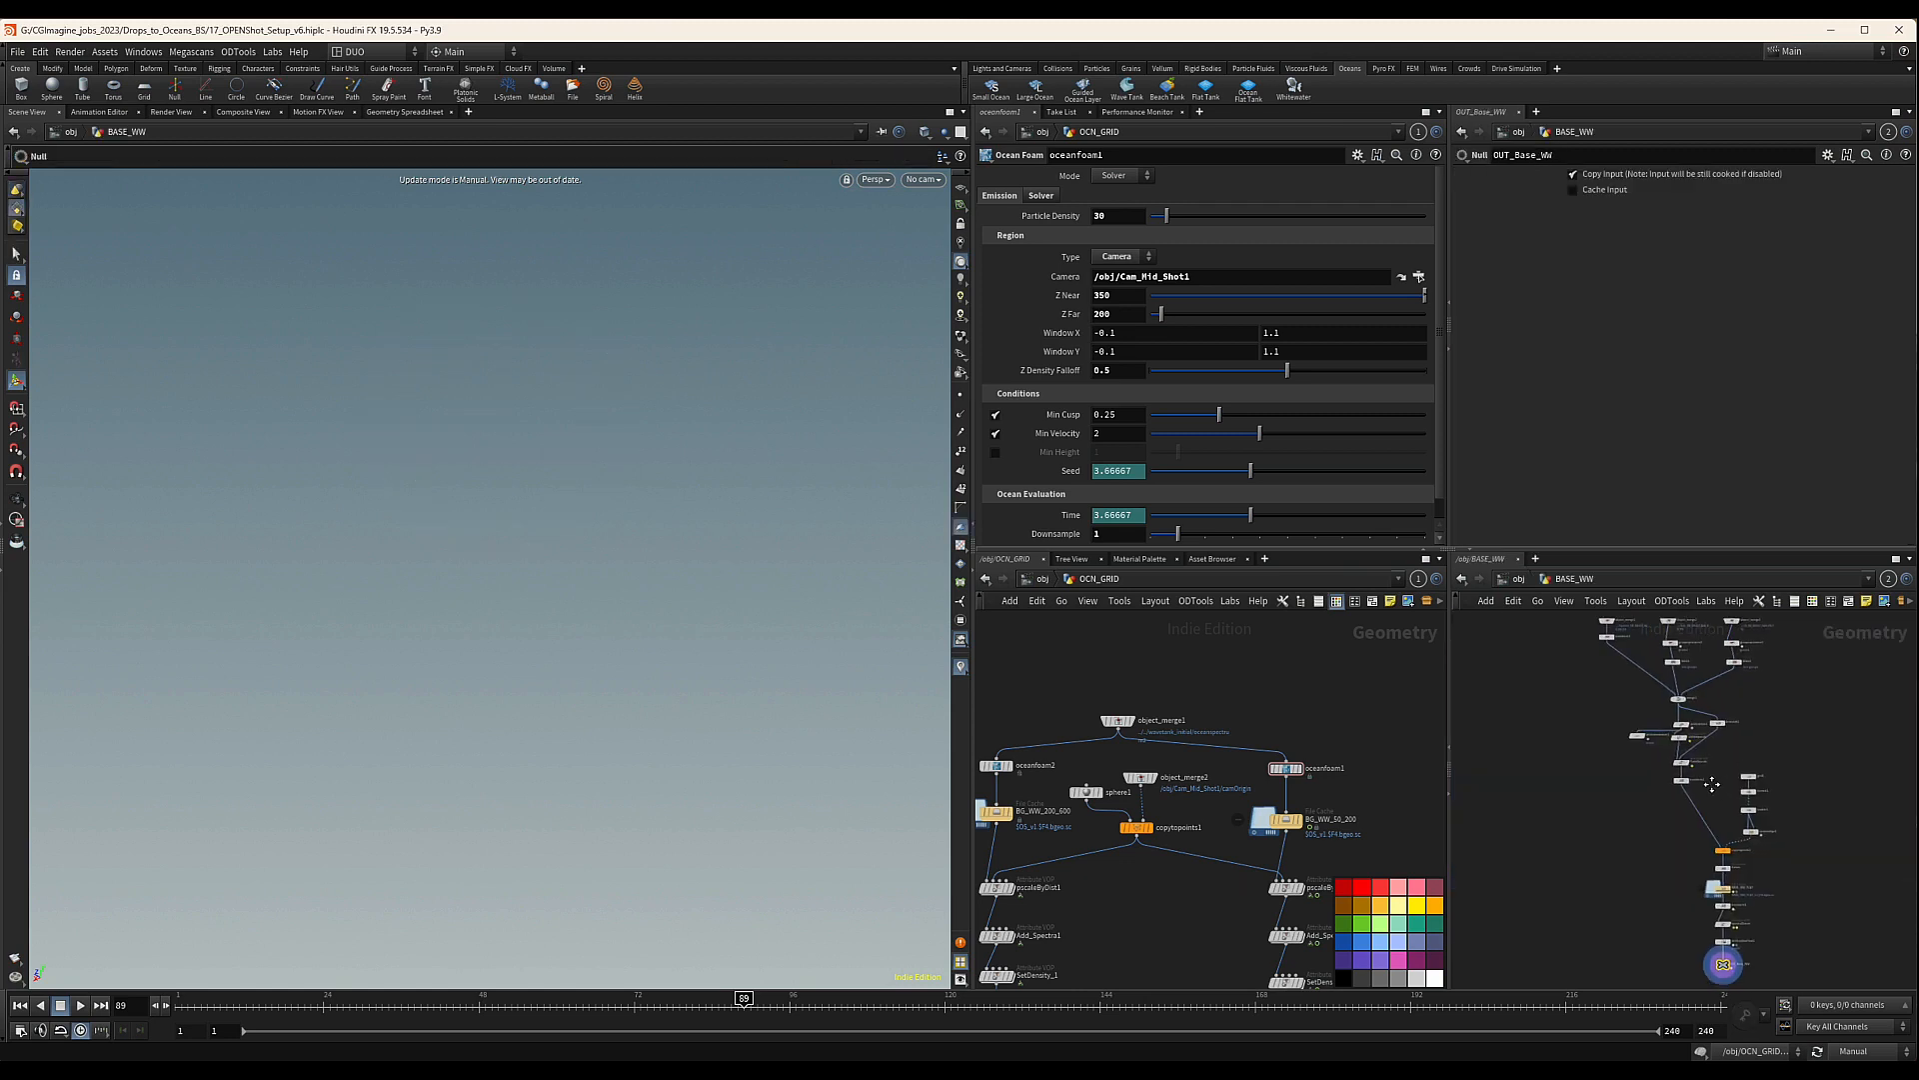
{"action": "scroll", "coordinate": [1704, 790], "scroll_direction": "up", "scroll_amount": 5}
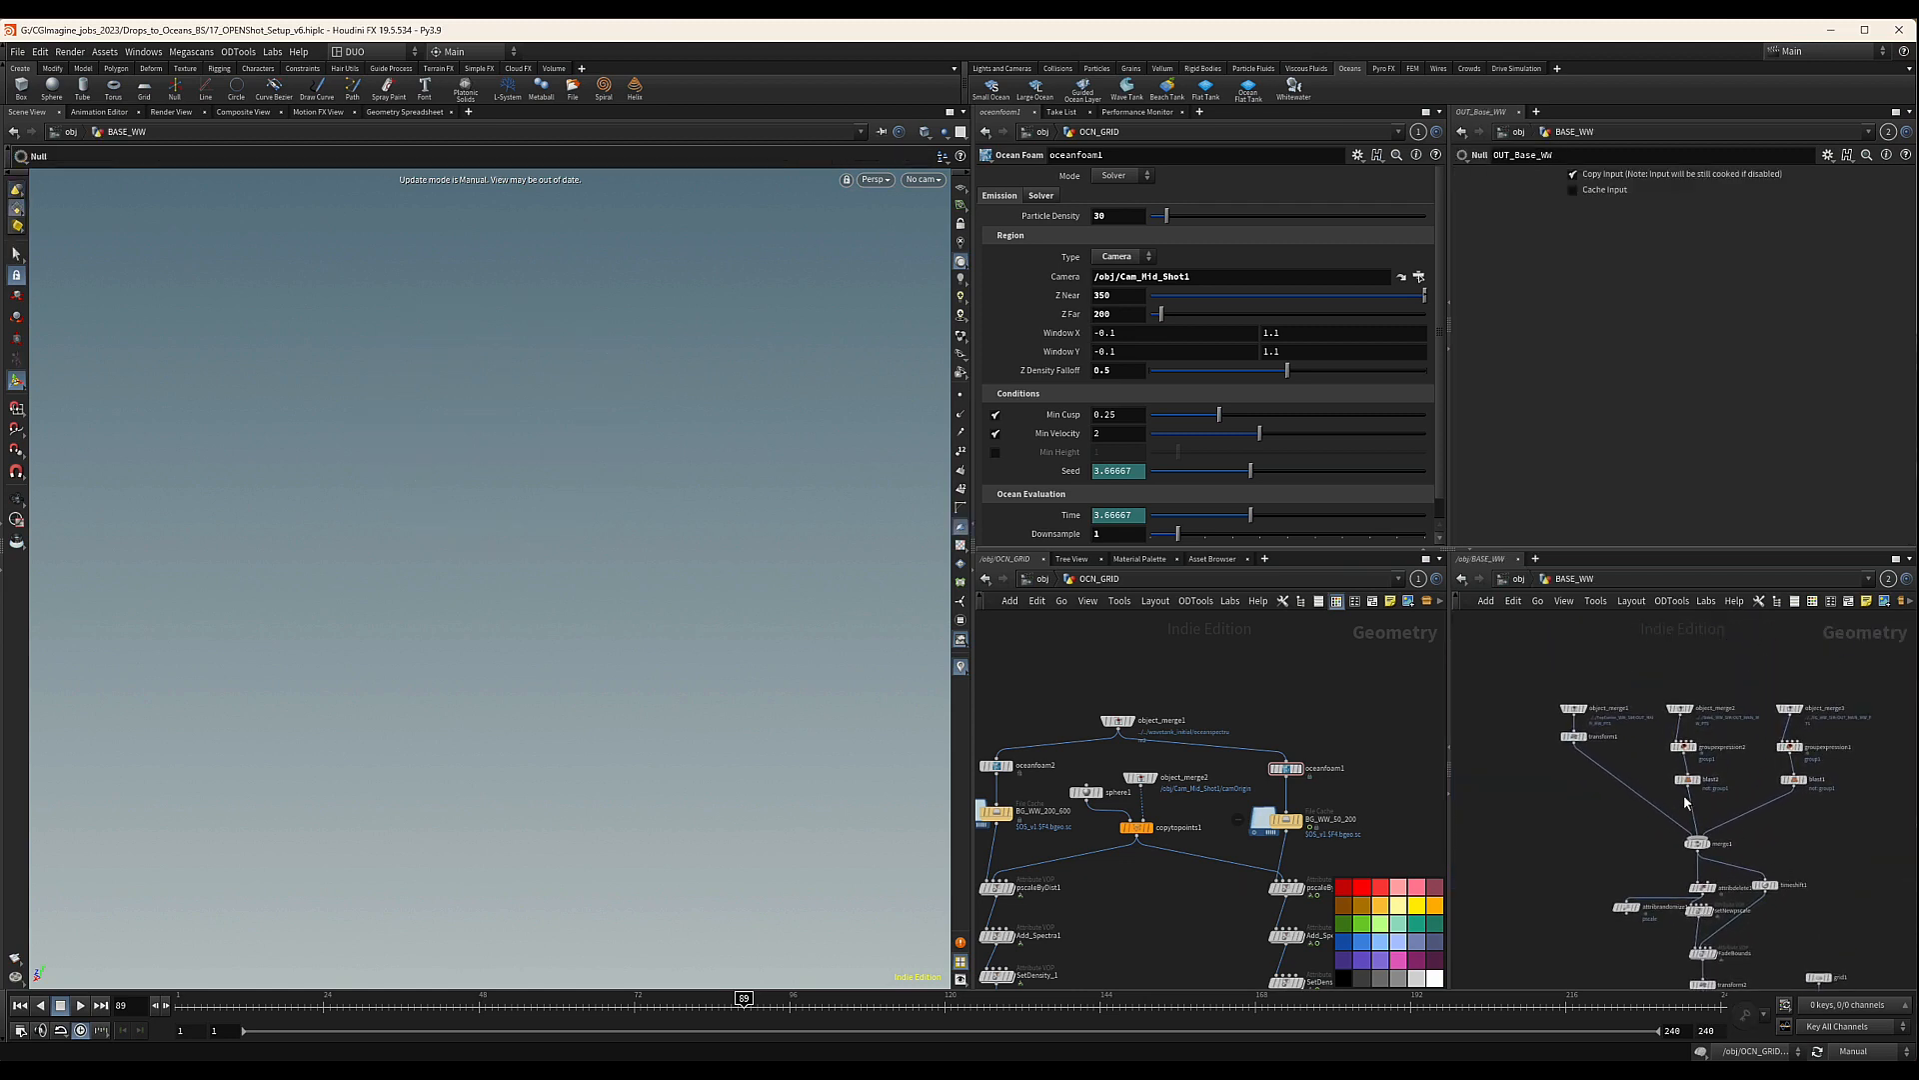
{"action": "middle_click_drag", "start_coordinate": [1668, 805], "coordinate": [1649, 682]}
{"action": "scroll", "coordinate": [1647, 812], "scroll_direction": "up", "scroll_amount": 3}
{"action": "middle_click_drag", "start_coordinate": [1646, 817], "coordinate": [1569, 821]}
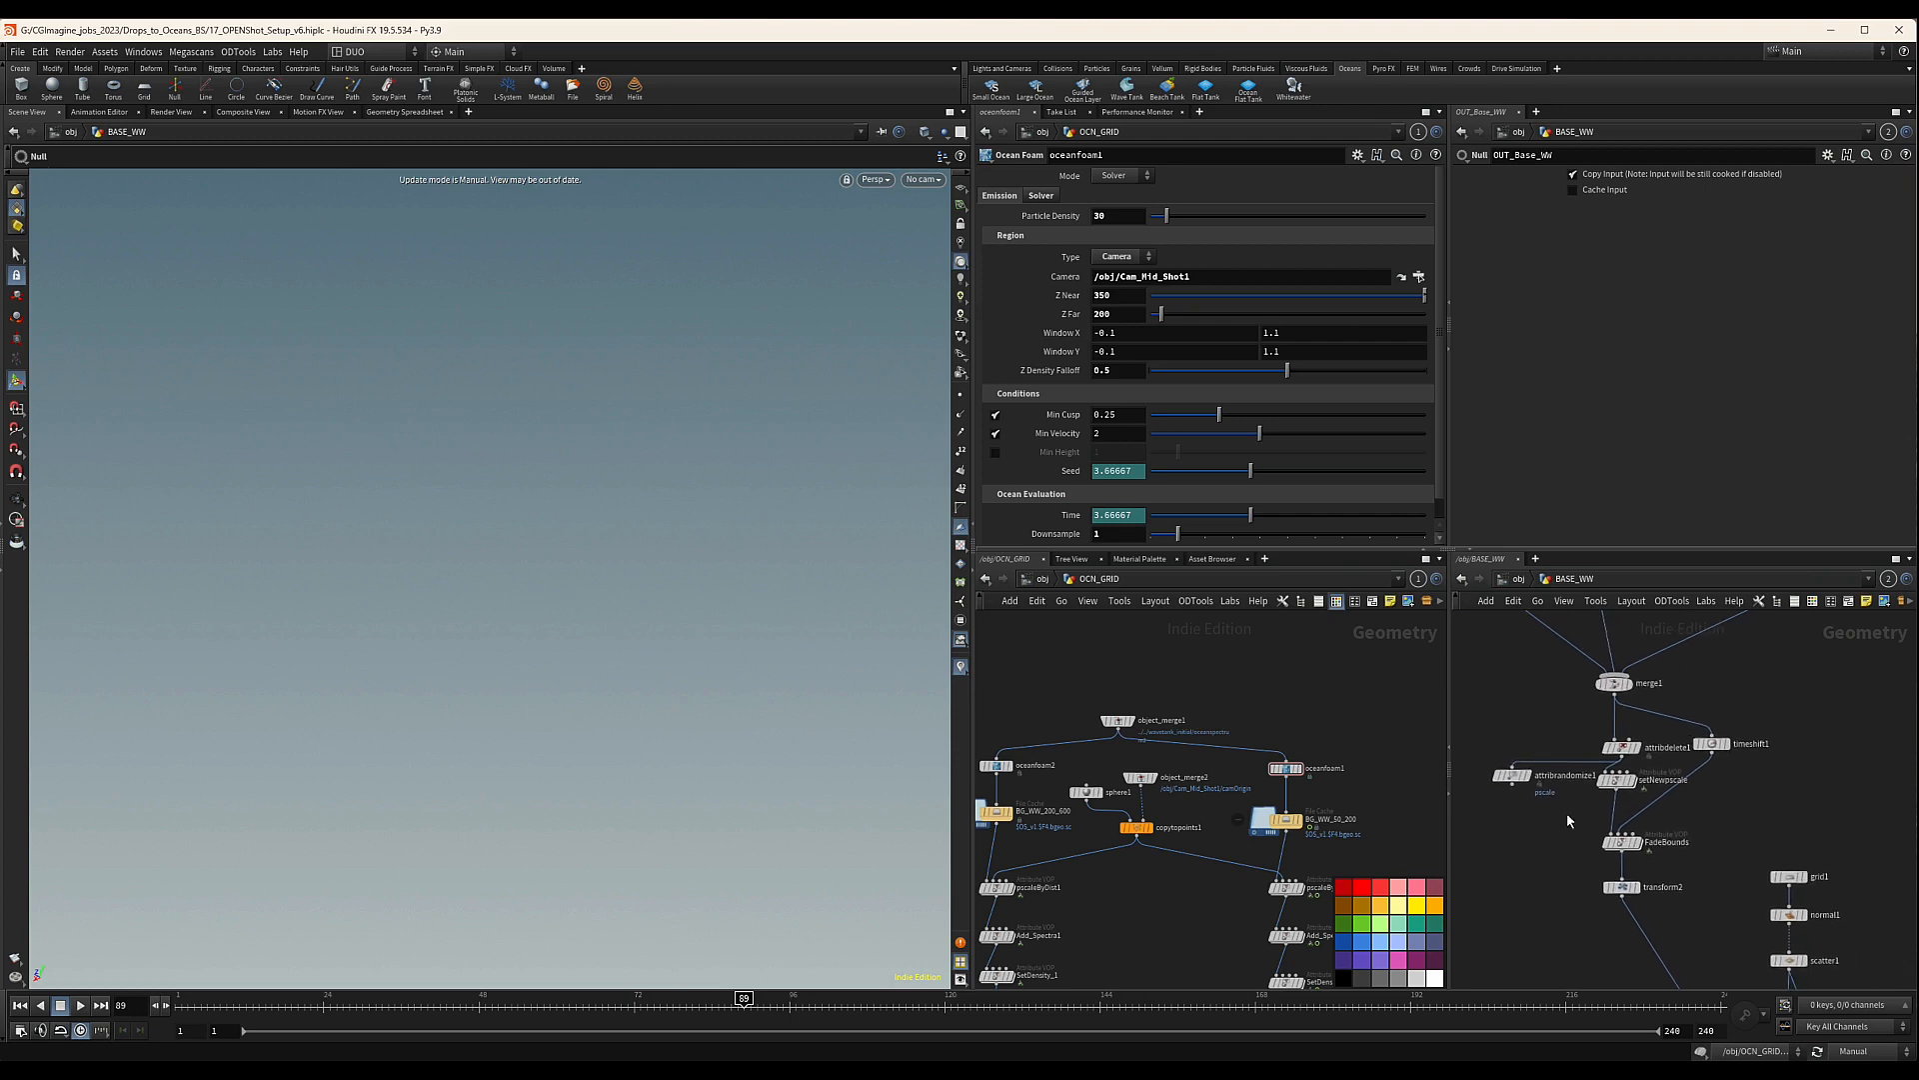
{"action": "scroll", "coordinate": [1736, 780], "scroll_direction": "down", "scroll_amount": 6}
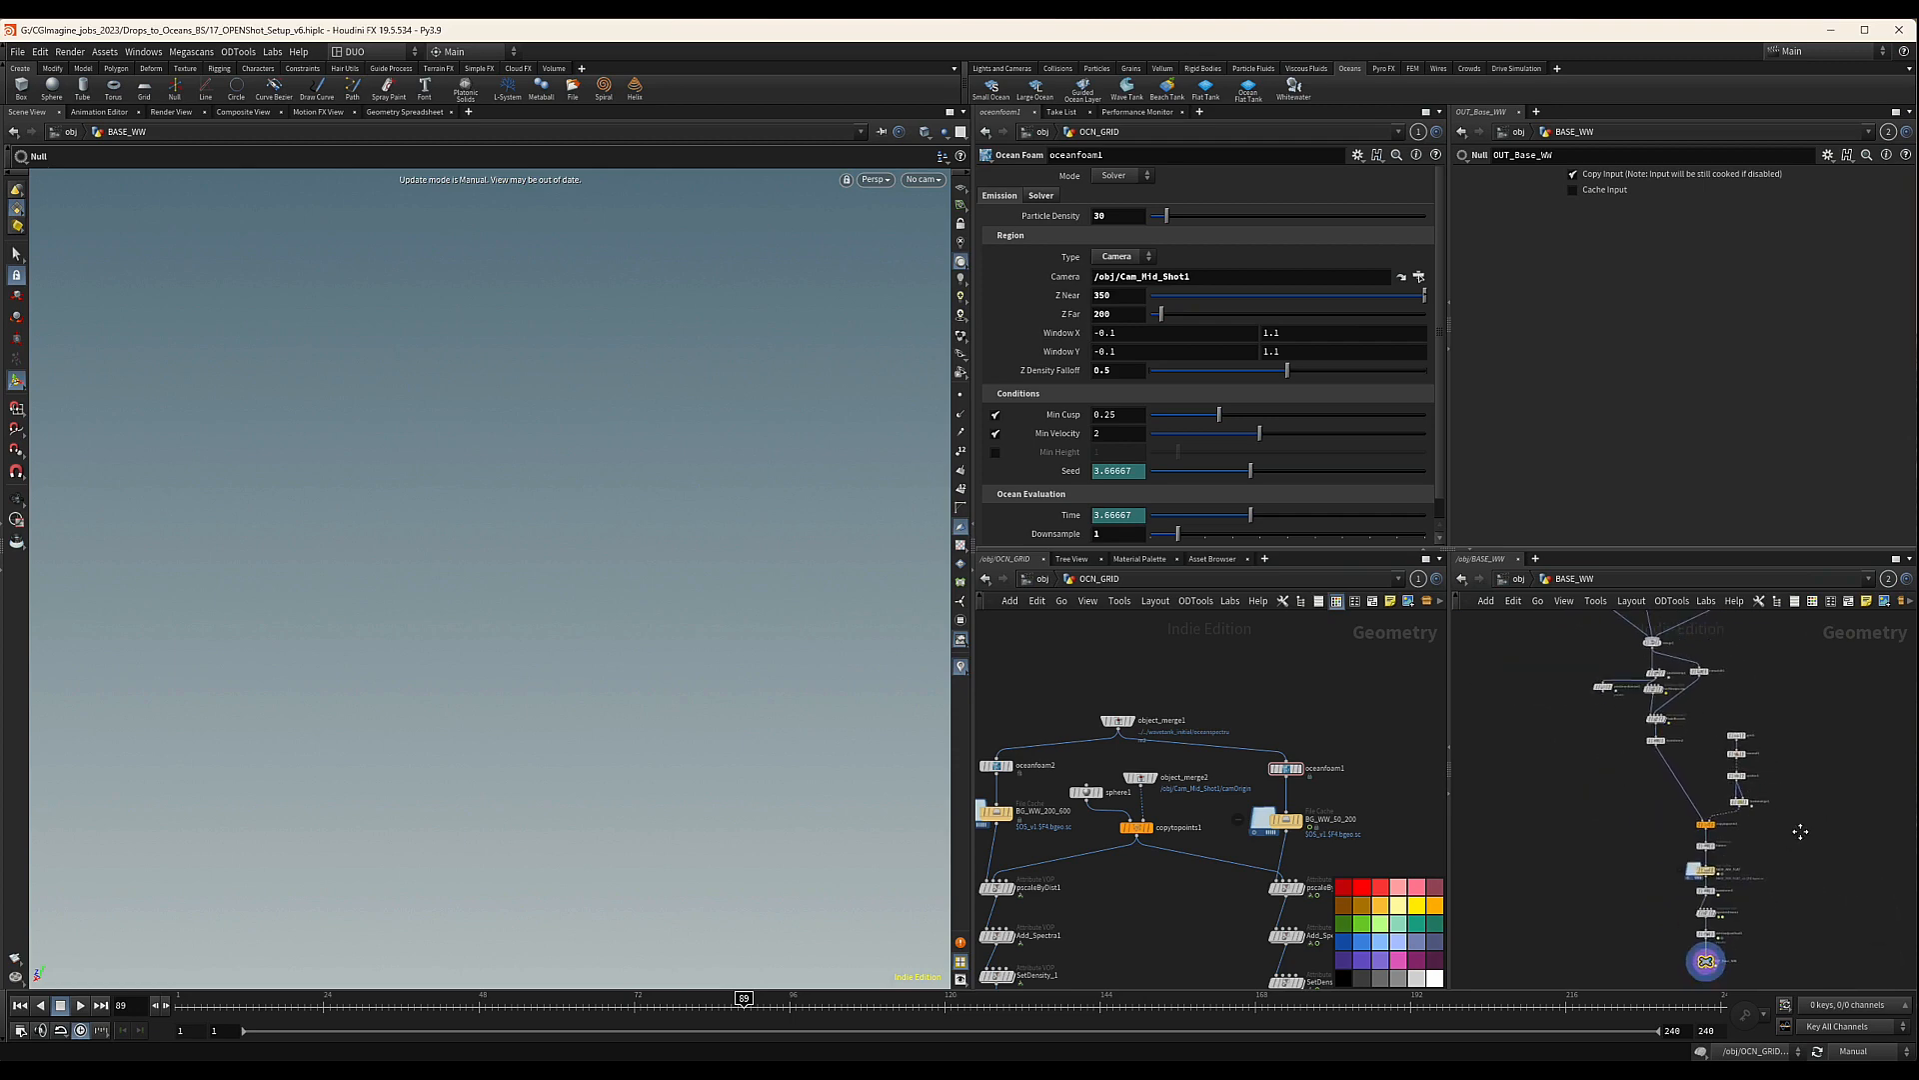
Inspect grid1's size settings in the BASE_WW network
{"action": "scroll", "coordinate": [1794, 830], "scroll_direction": "up", "scroll_amount": 3}
{"action": "left_click", "coordinate": [1717, 741]}
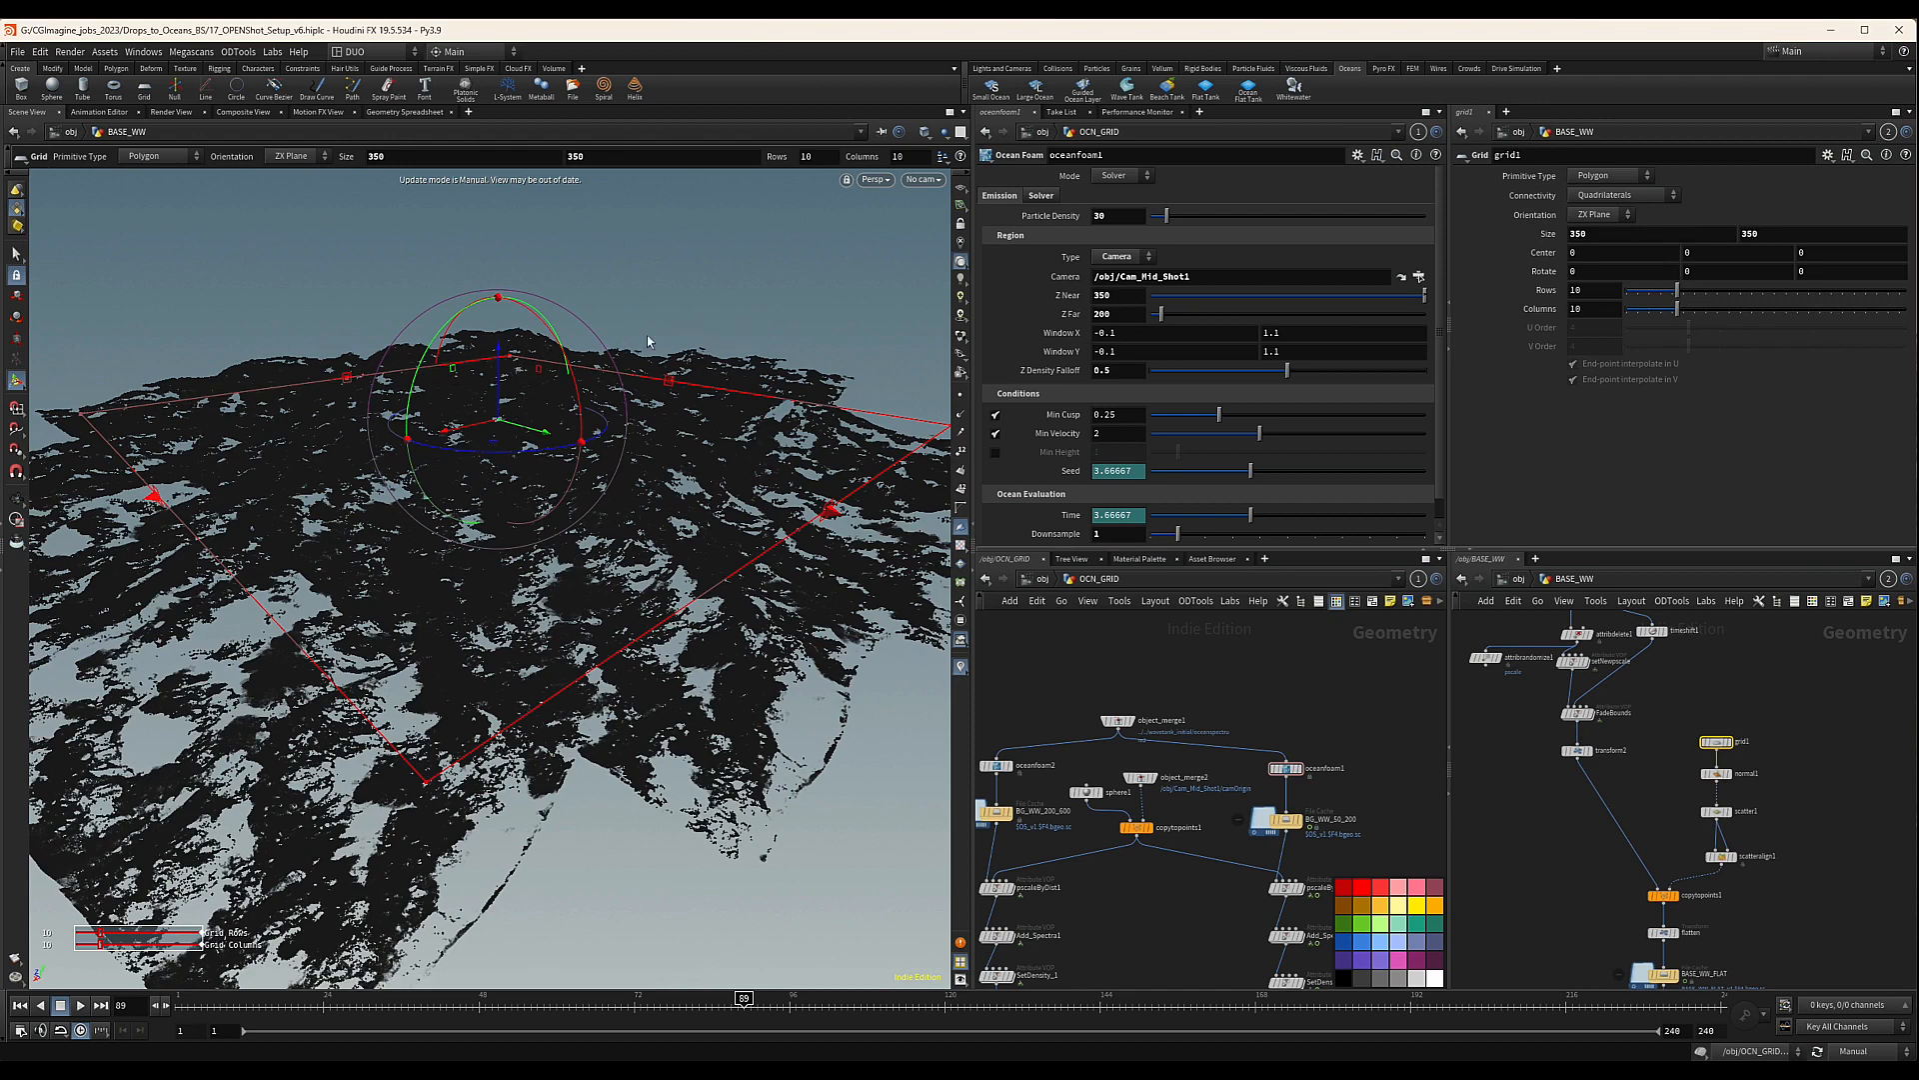
{"action": "middle_click_drag", "start_coordinate": [1488, 752], "coordinate": [1532, 724]}
Set oceanfoam1's camera region Z Far to 800 and its Min Cusp condition to 0.3
{"action": "left_click", "coordinate": [1287, 768]}
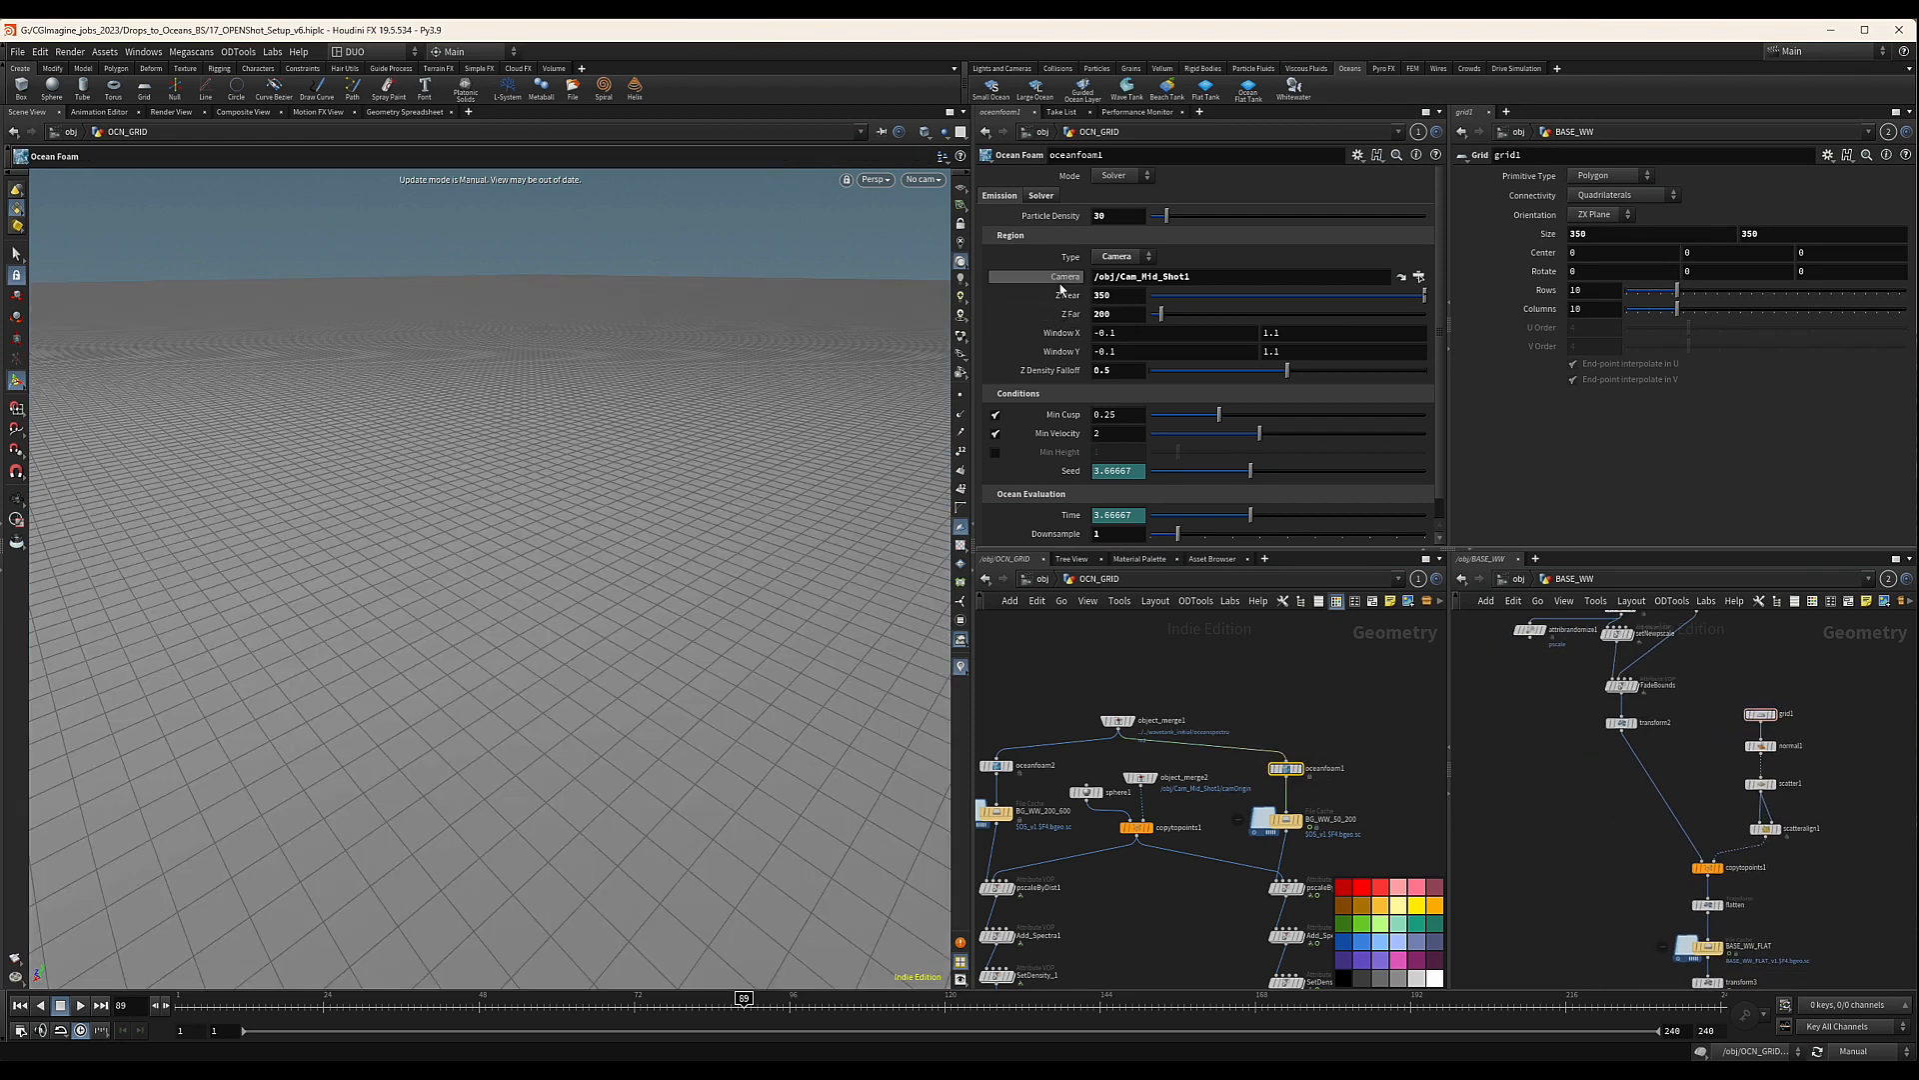
{"action": "left_click", "coordinate": [1118, 314]}
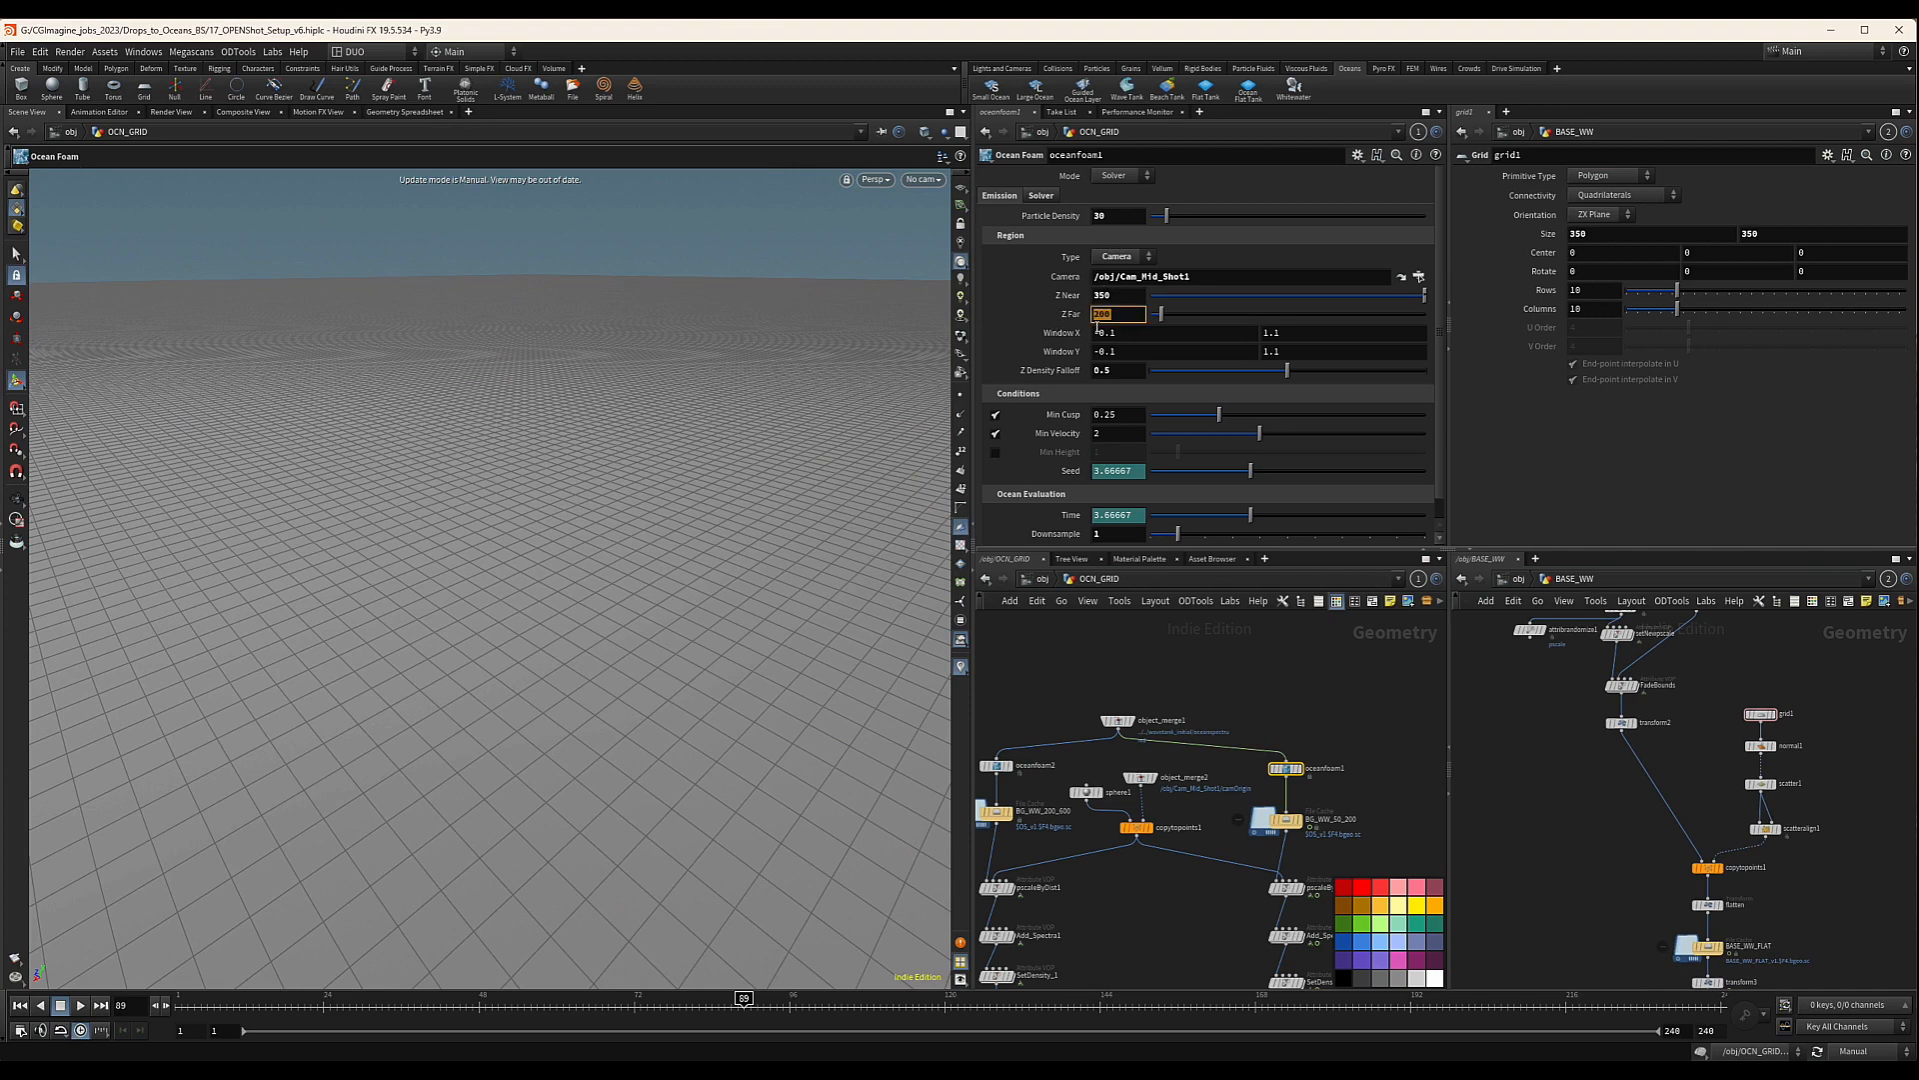
{"action": "type", "text": "800"}
{"action": "key", "text": "Return"}
{"action": "double_click", "coordinate": [1111, 414]}
{"action": "double_click", "coordinate": [1112, 412]}
{"action": "type", "text": "3"}
{"action": "key", "text": "Return"}
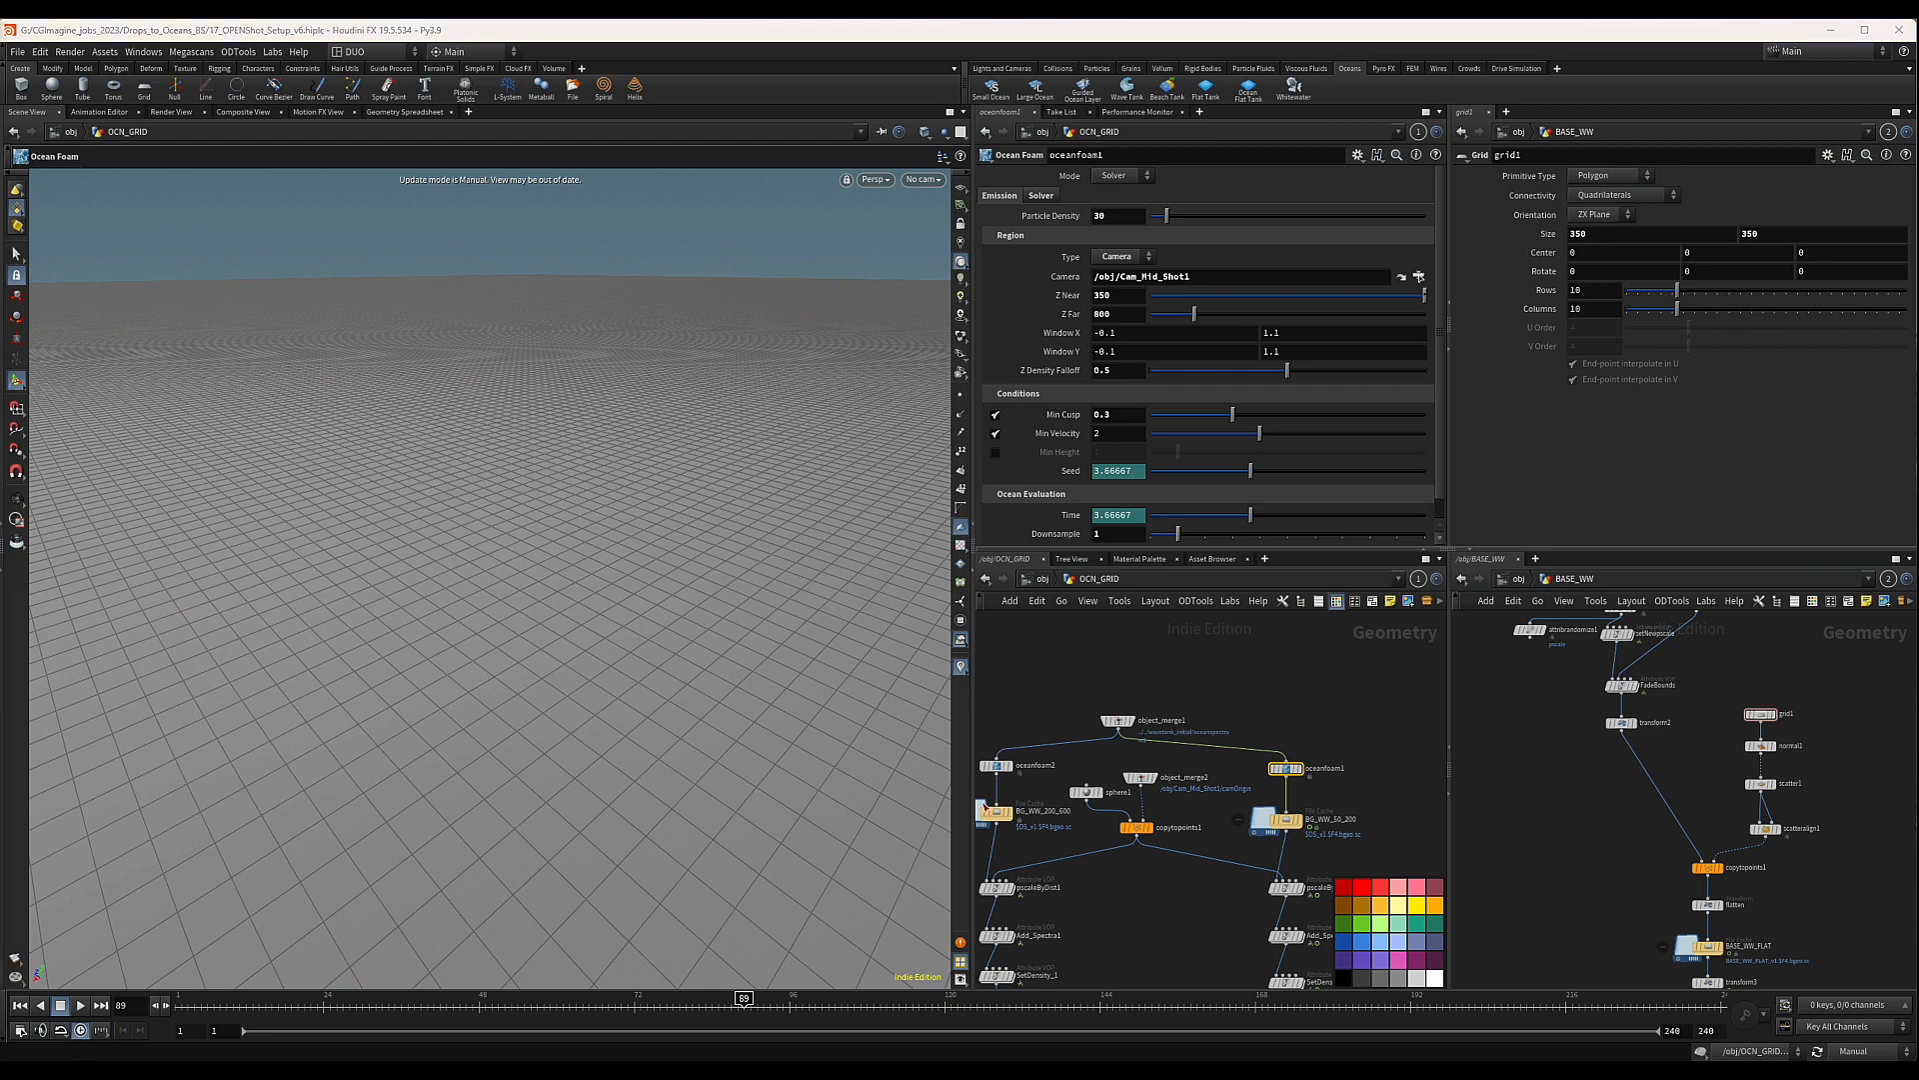
Select object_merge1 in OCN_GRID and check which source object it references
{"action": "middle_click_drag", "start_coordinate": [1236, 693], "coordinate": [1132, 714]}
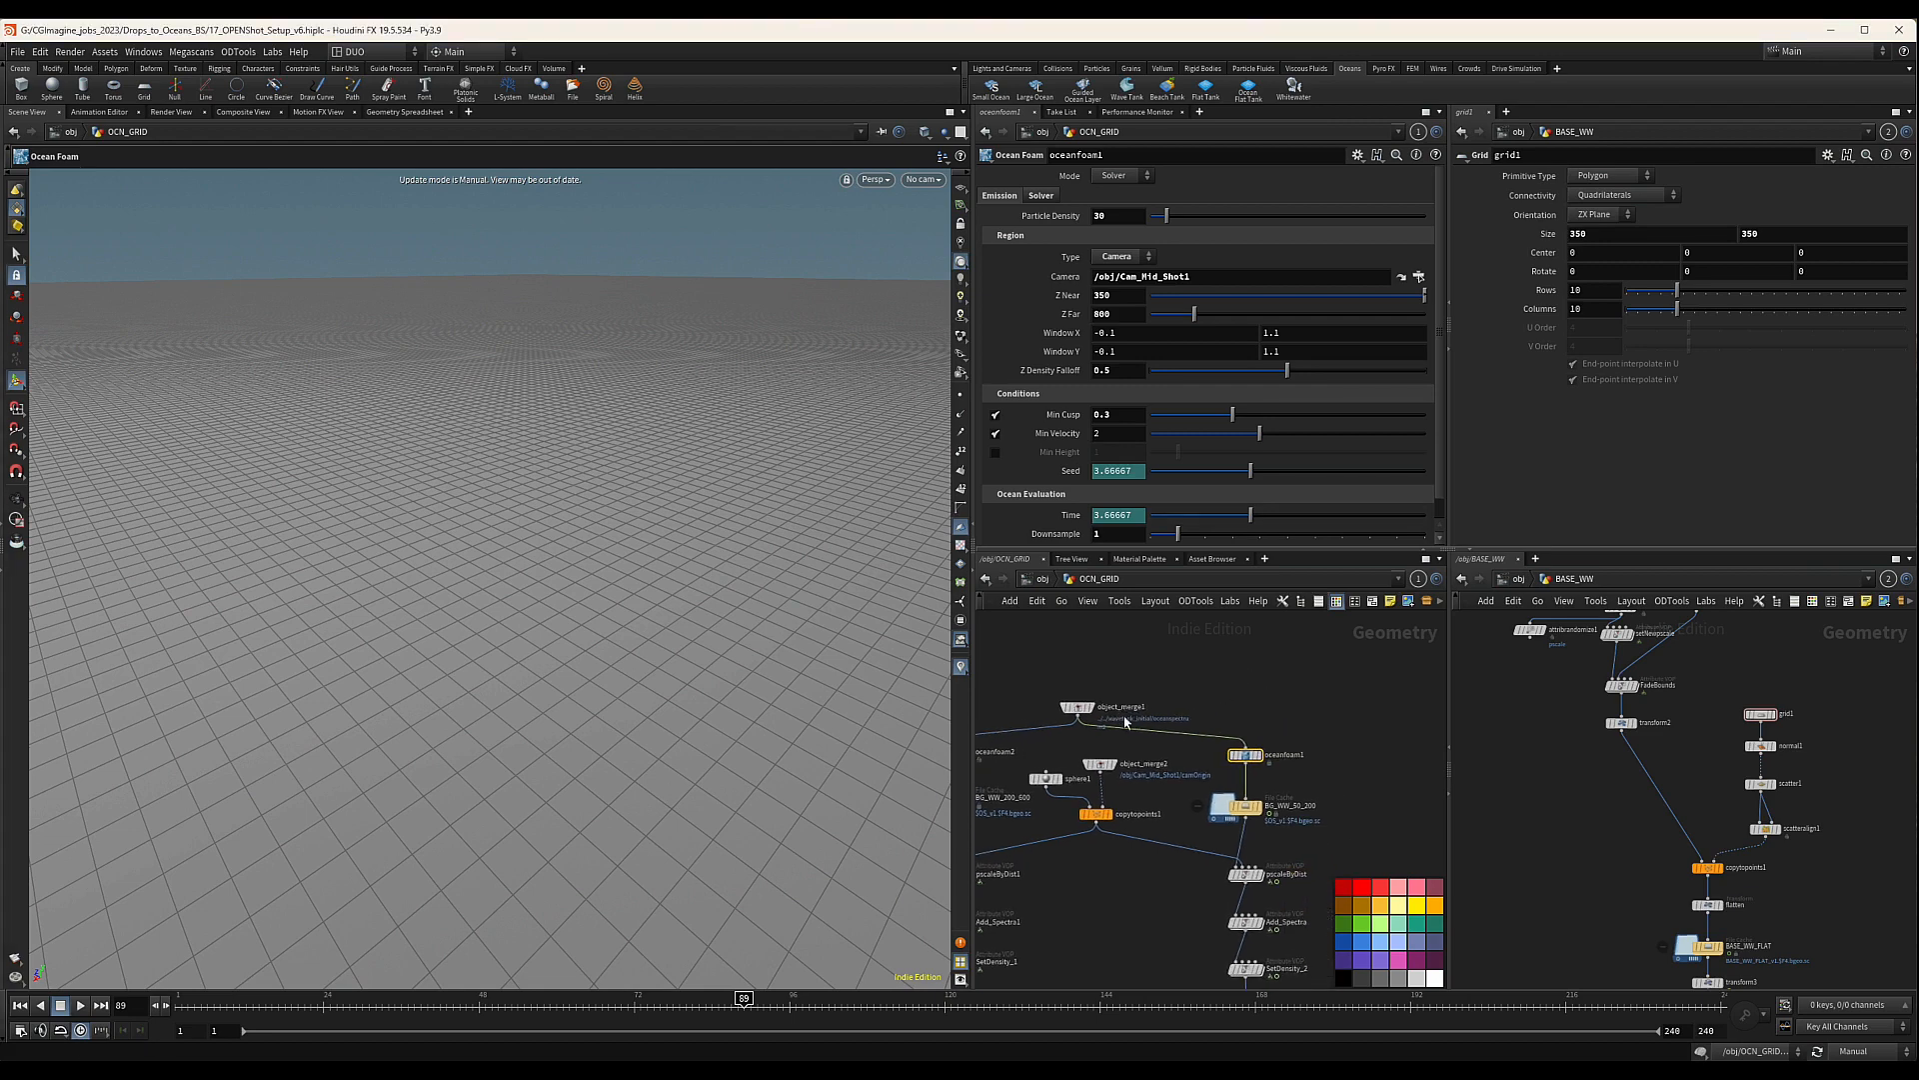
{"action": "left_click", "coordinate": [1078, 708]}
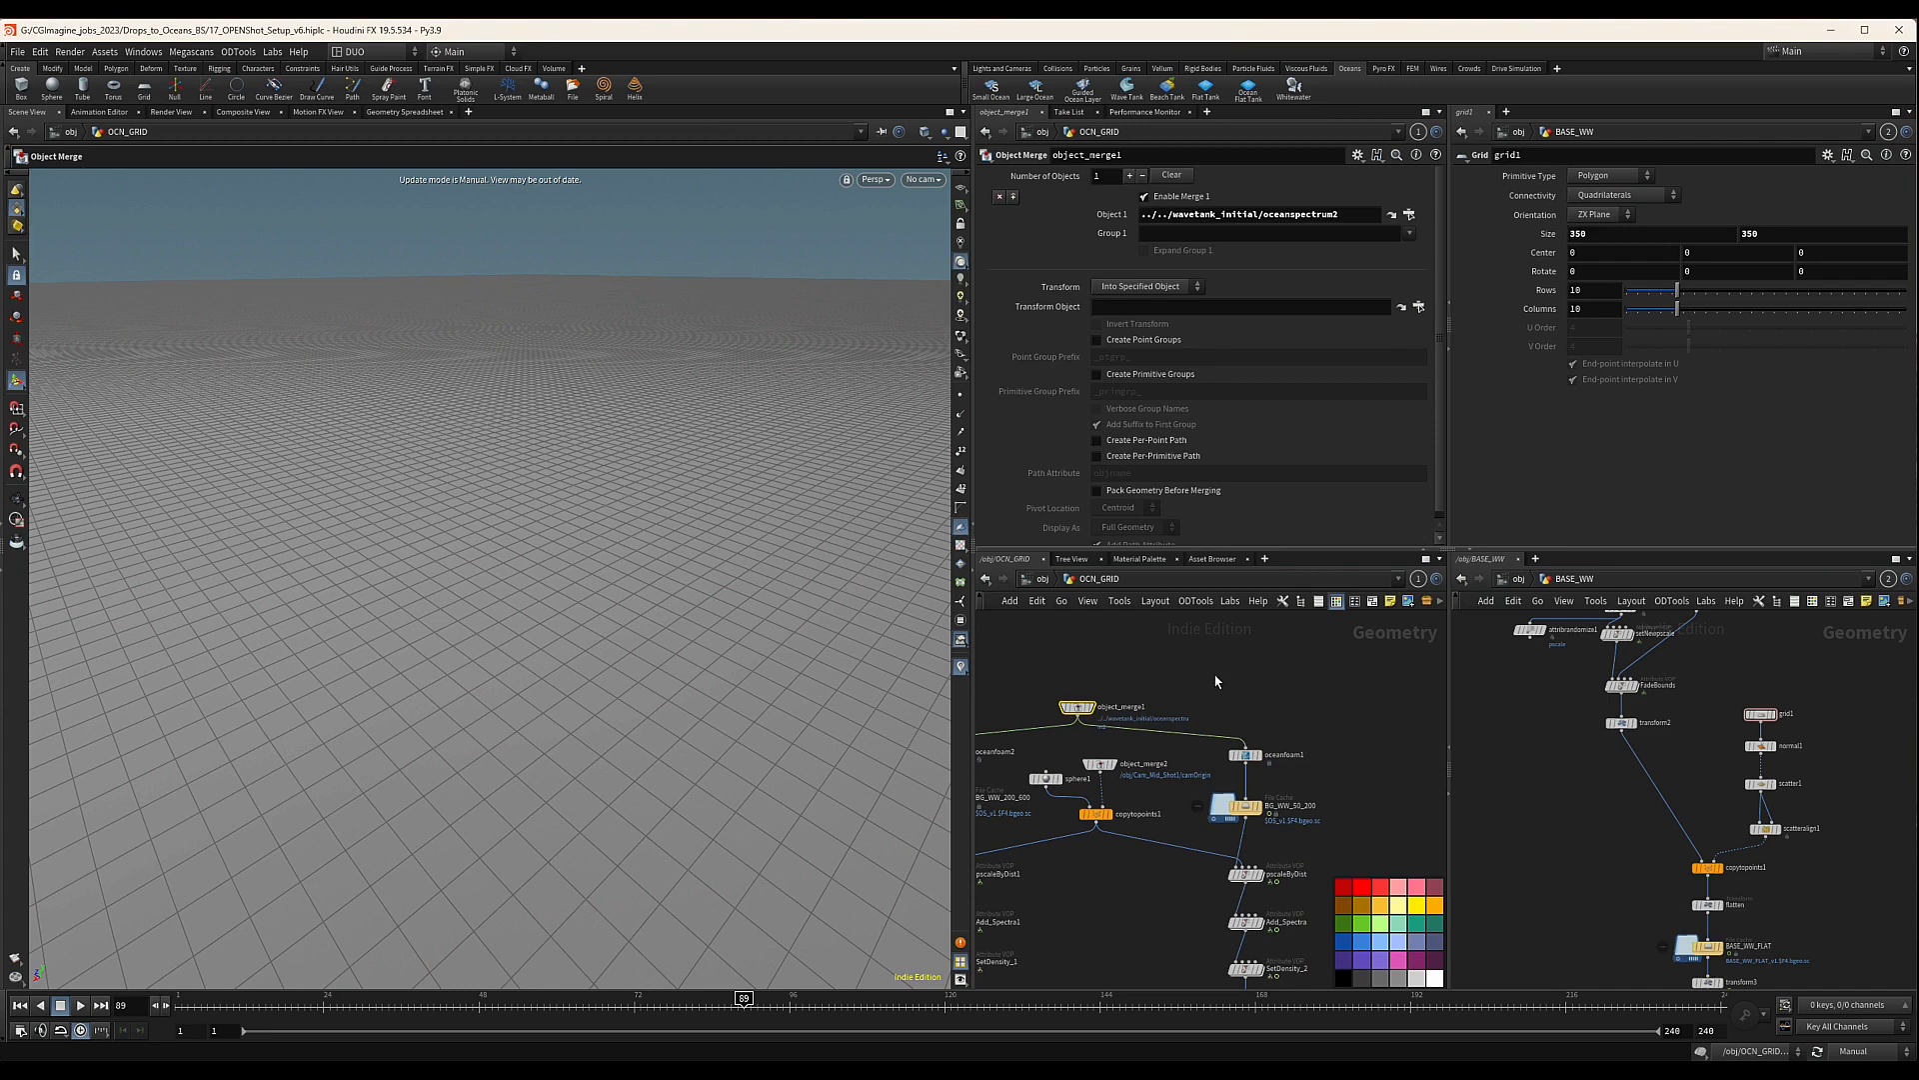
{"action": "scroll", "coordinate": [1199, 696], "scroll_direction": "up", "scroll_amount": 2}
{"action": "scroll", "coordinate": [1200, 695], "scroll_direction": "down", "scroll_amount": 1}
{"action": "middle_click_drag", "start_coordinate": [1226, 694], "coordinate": [1201, 702]}
{"action": "left_click", "coordinate": [1190, 699]}
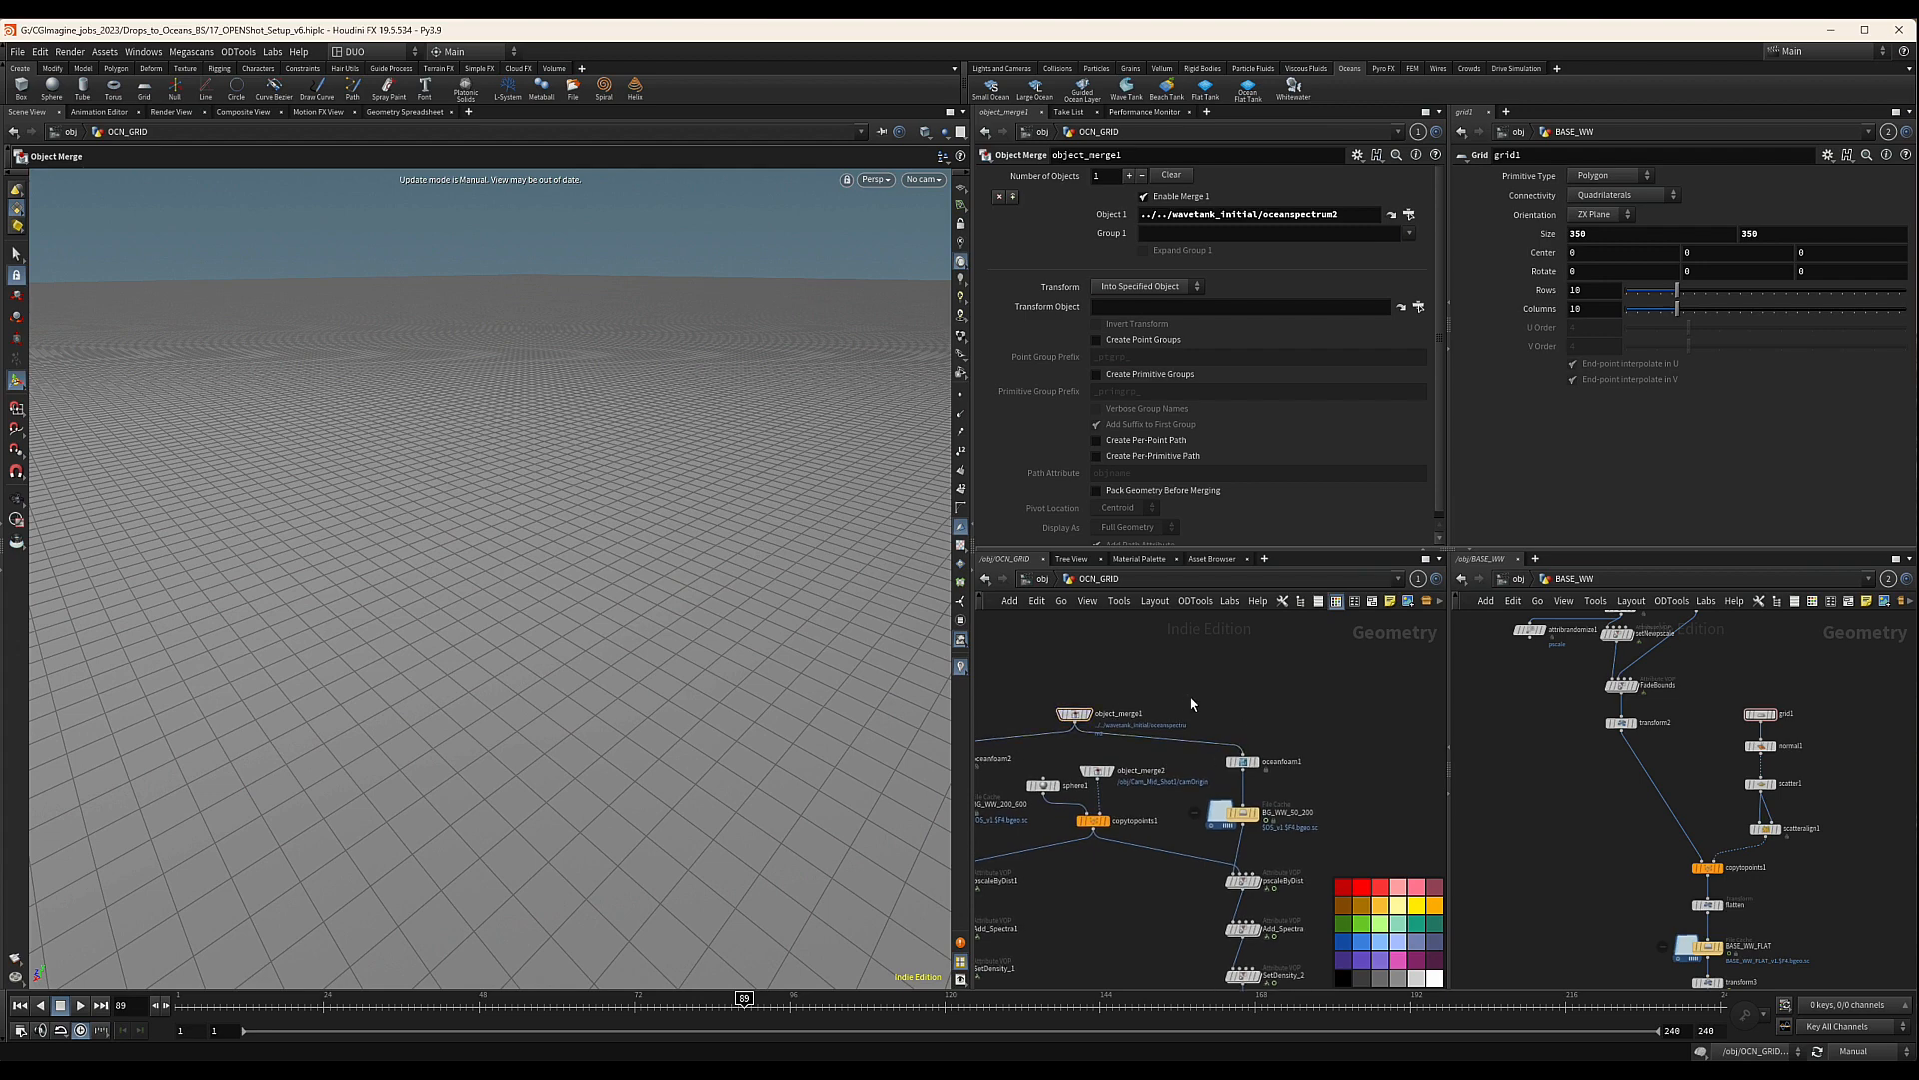
Return the second network pane to the object level and open BigWaves_geo from the Assets_IN group
{"action": "left_click", "coordinate": [1517, 579]}
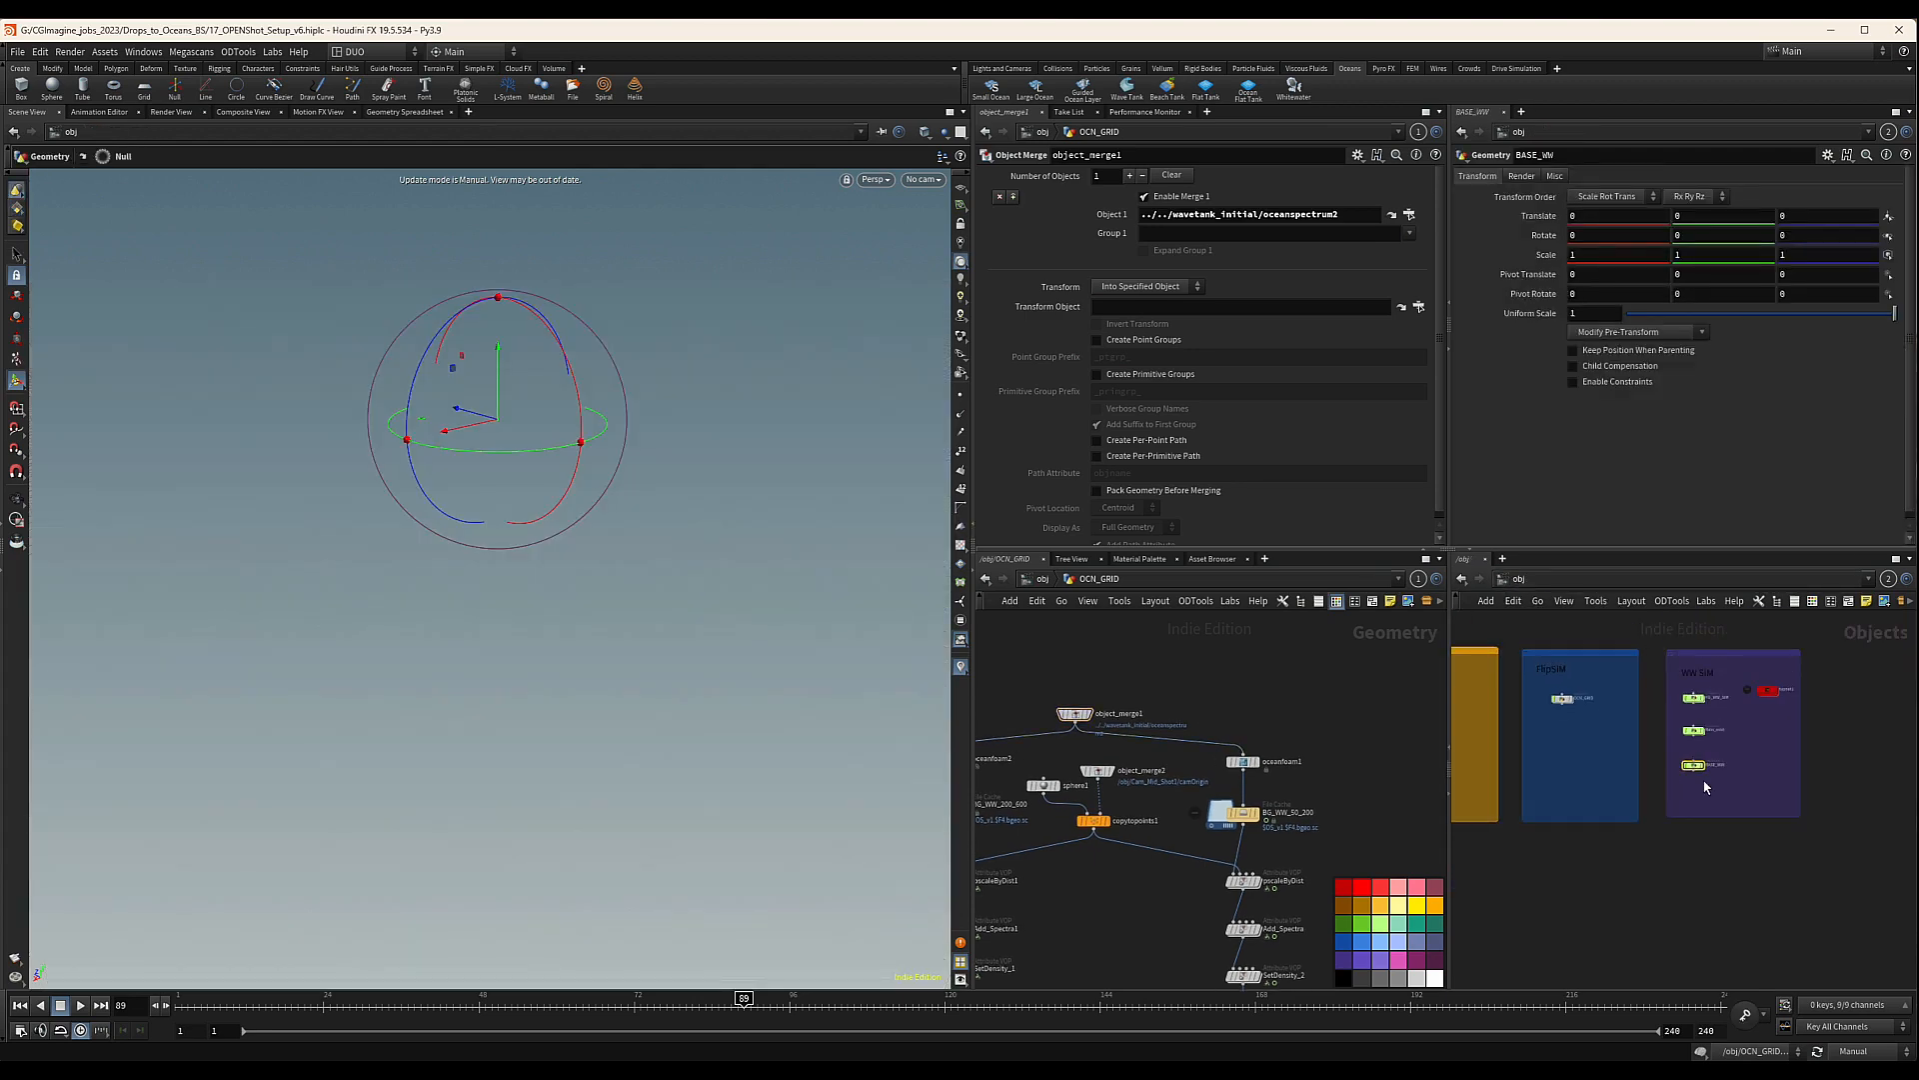
{"action": "scroll", "coordinate": [1705, 785], "scroll_direction": "up", "scroll_amount": 4}
{"action": "scroll", "coordinate": [1687, 799], "scroll_direction": "down", "scroll_amount": 4}
{"action": "scroll", "coordinate": [1688, 788], "scroll_direction": "up", "scroll_amount": 4}
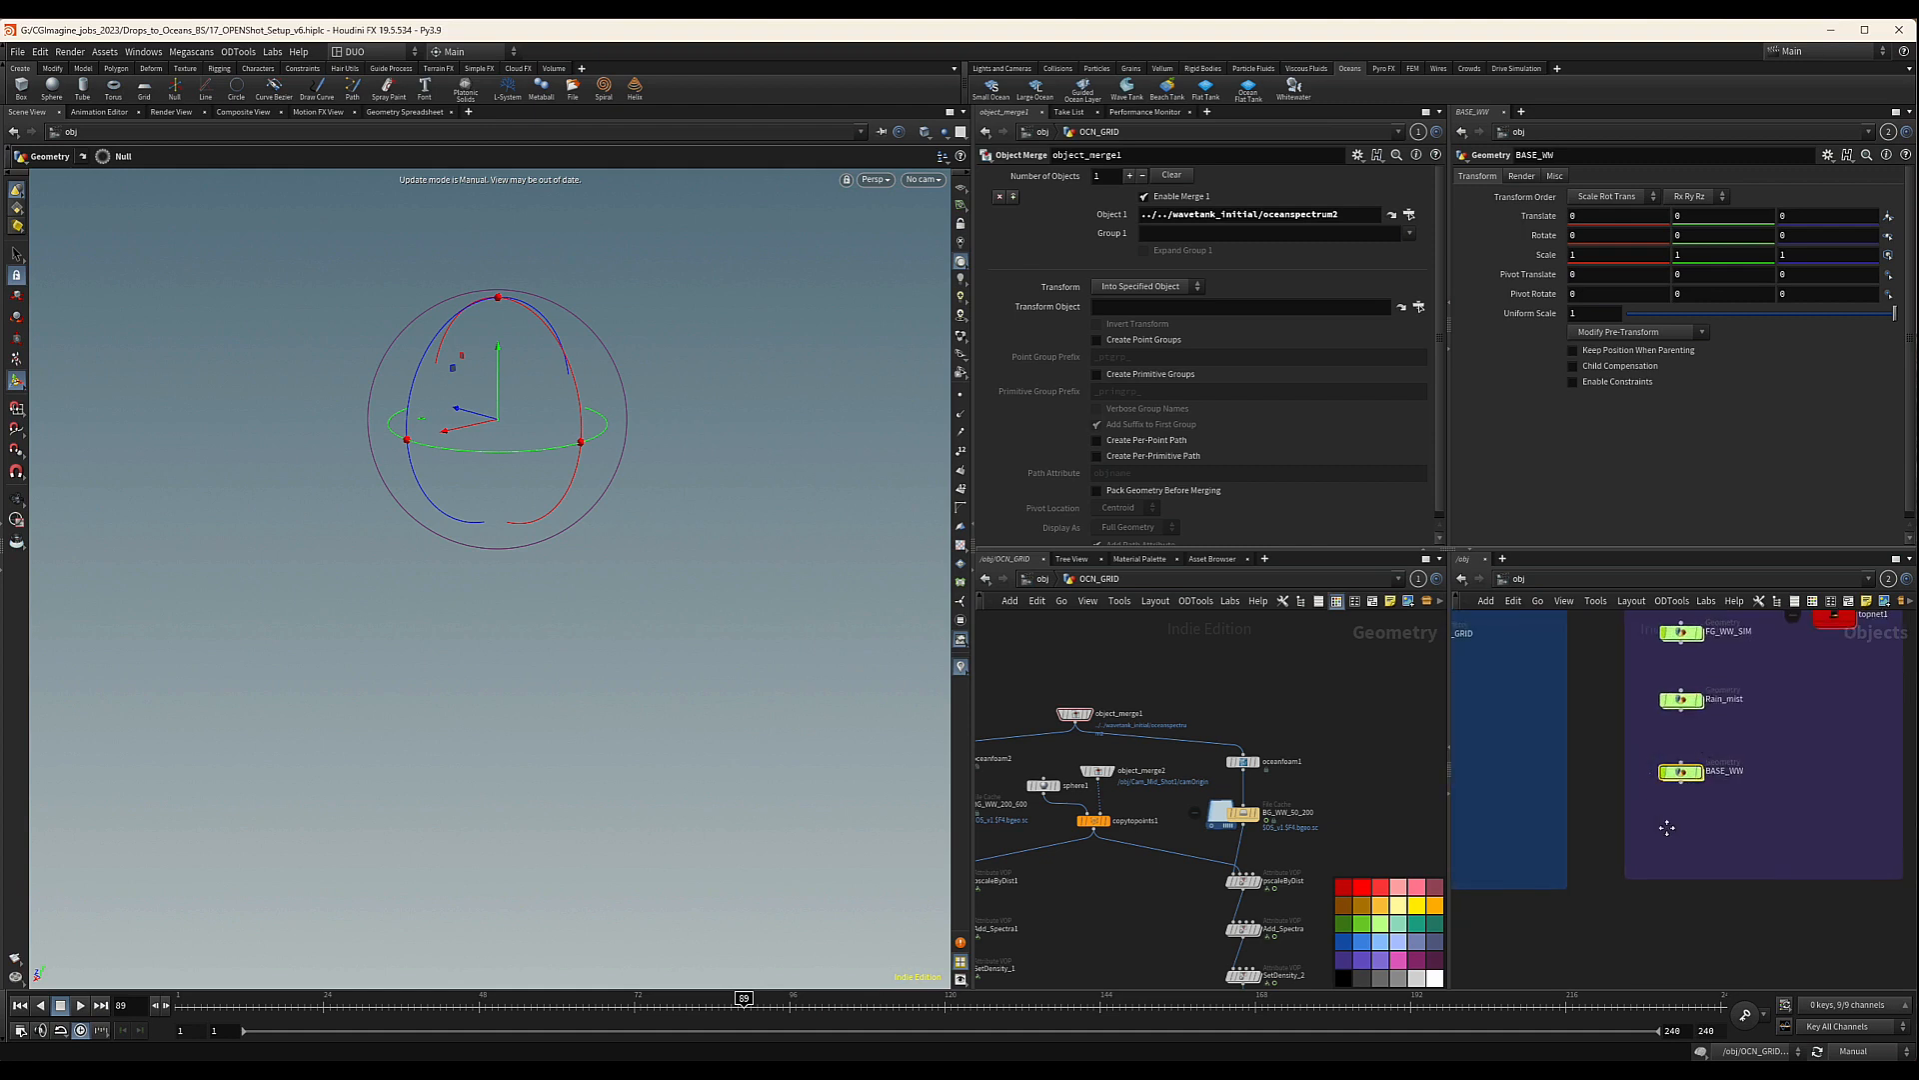
{"action": "middle_click_drag", "start_coordinate": [1667, 828], "coordinate": [1885, 872]}
{"action": "middle_click_drag", "start_coordinate": [1663, 822], "coordinate": [1859, 835]}
{"action": "middle_click_drag", "start_coordinate": [1513, 695], "coordinate": [1824, 726]}
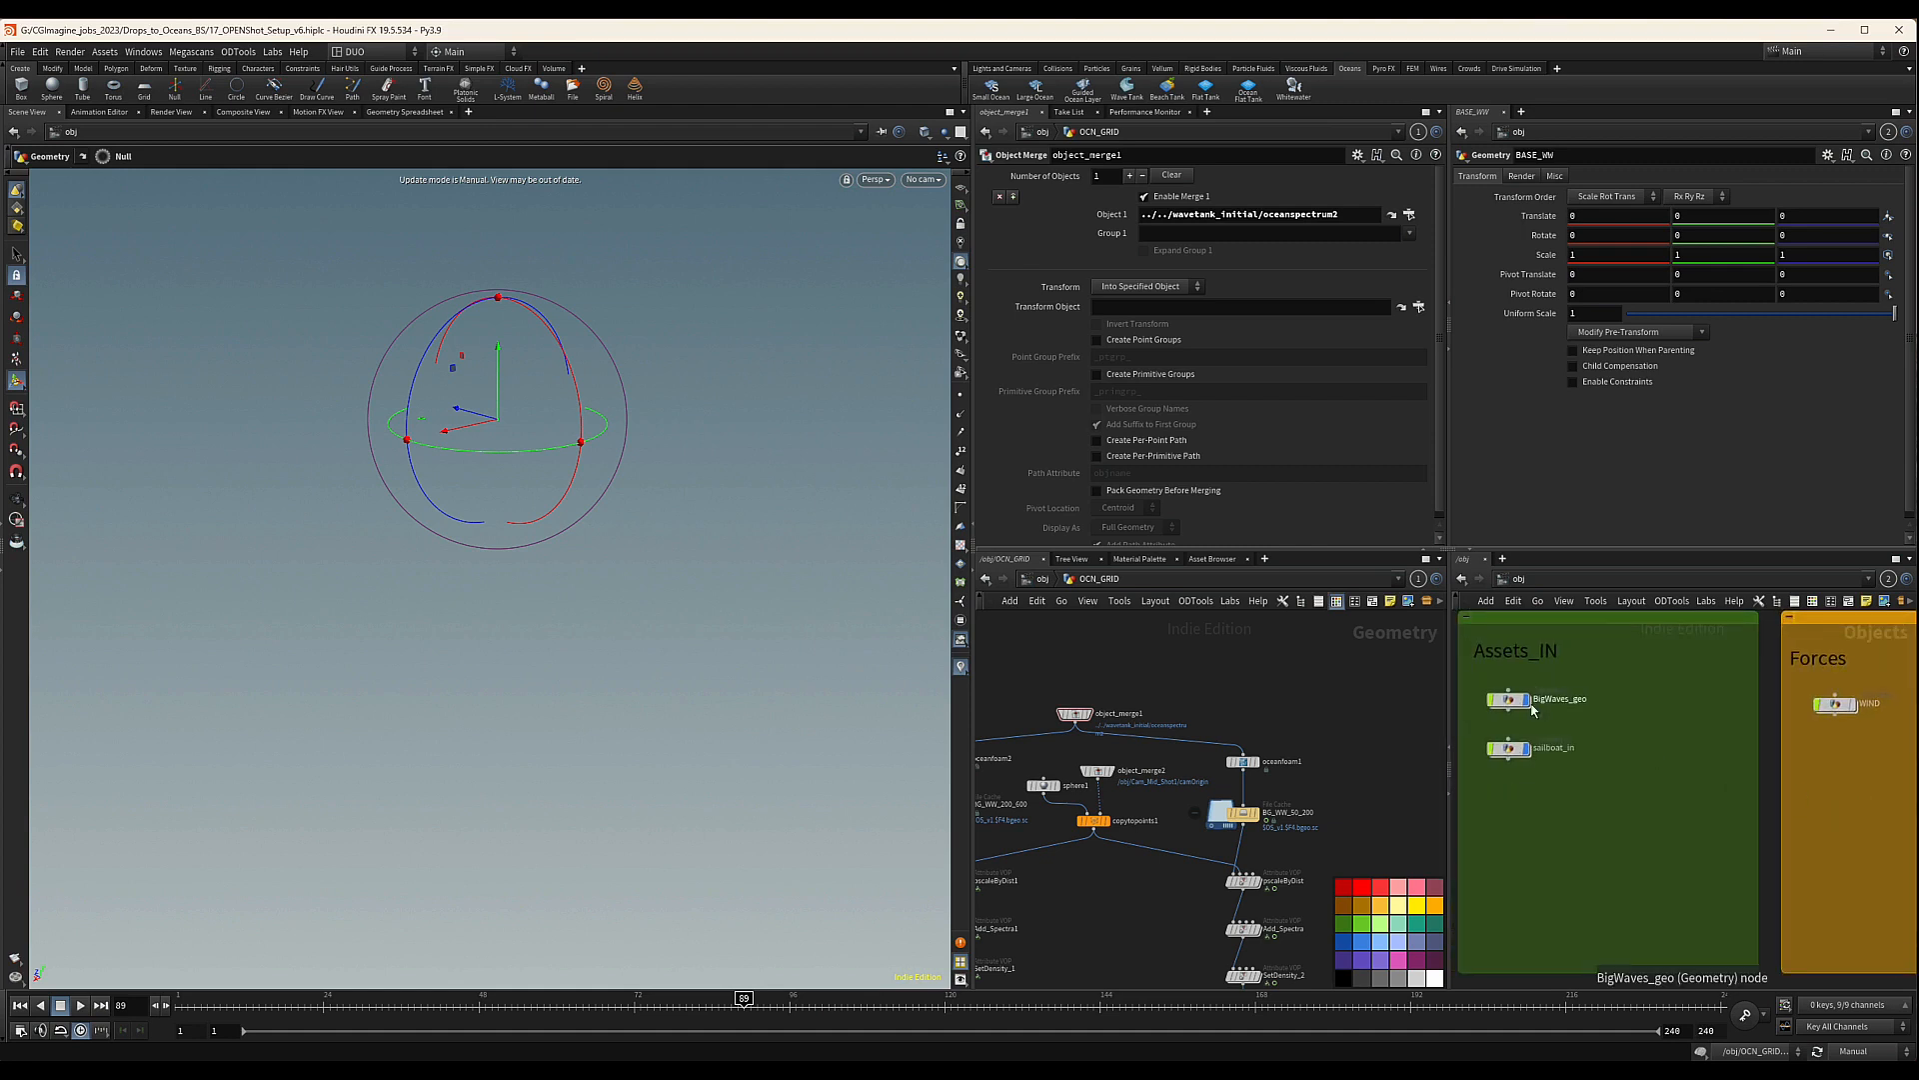
{"action": "double_click", "coordinate": [1530, 701]}
{"action": "middle_click_drag", "start_coordinate": [1609, 735], "coordinate": [1628, 767]}
{"action": "scroll", "coordinate": [1630, 769], "scroll_direction": "down", "scroll_amount": 4}
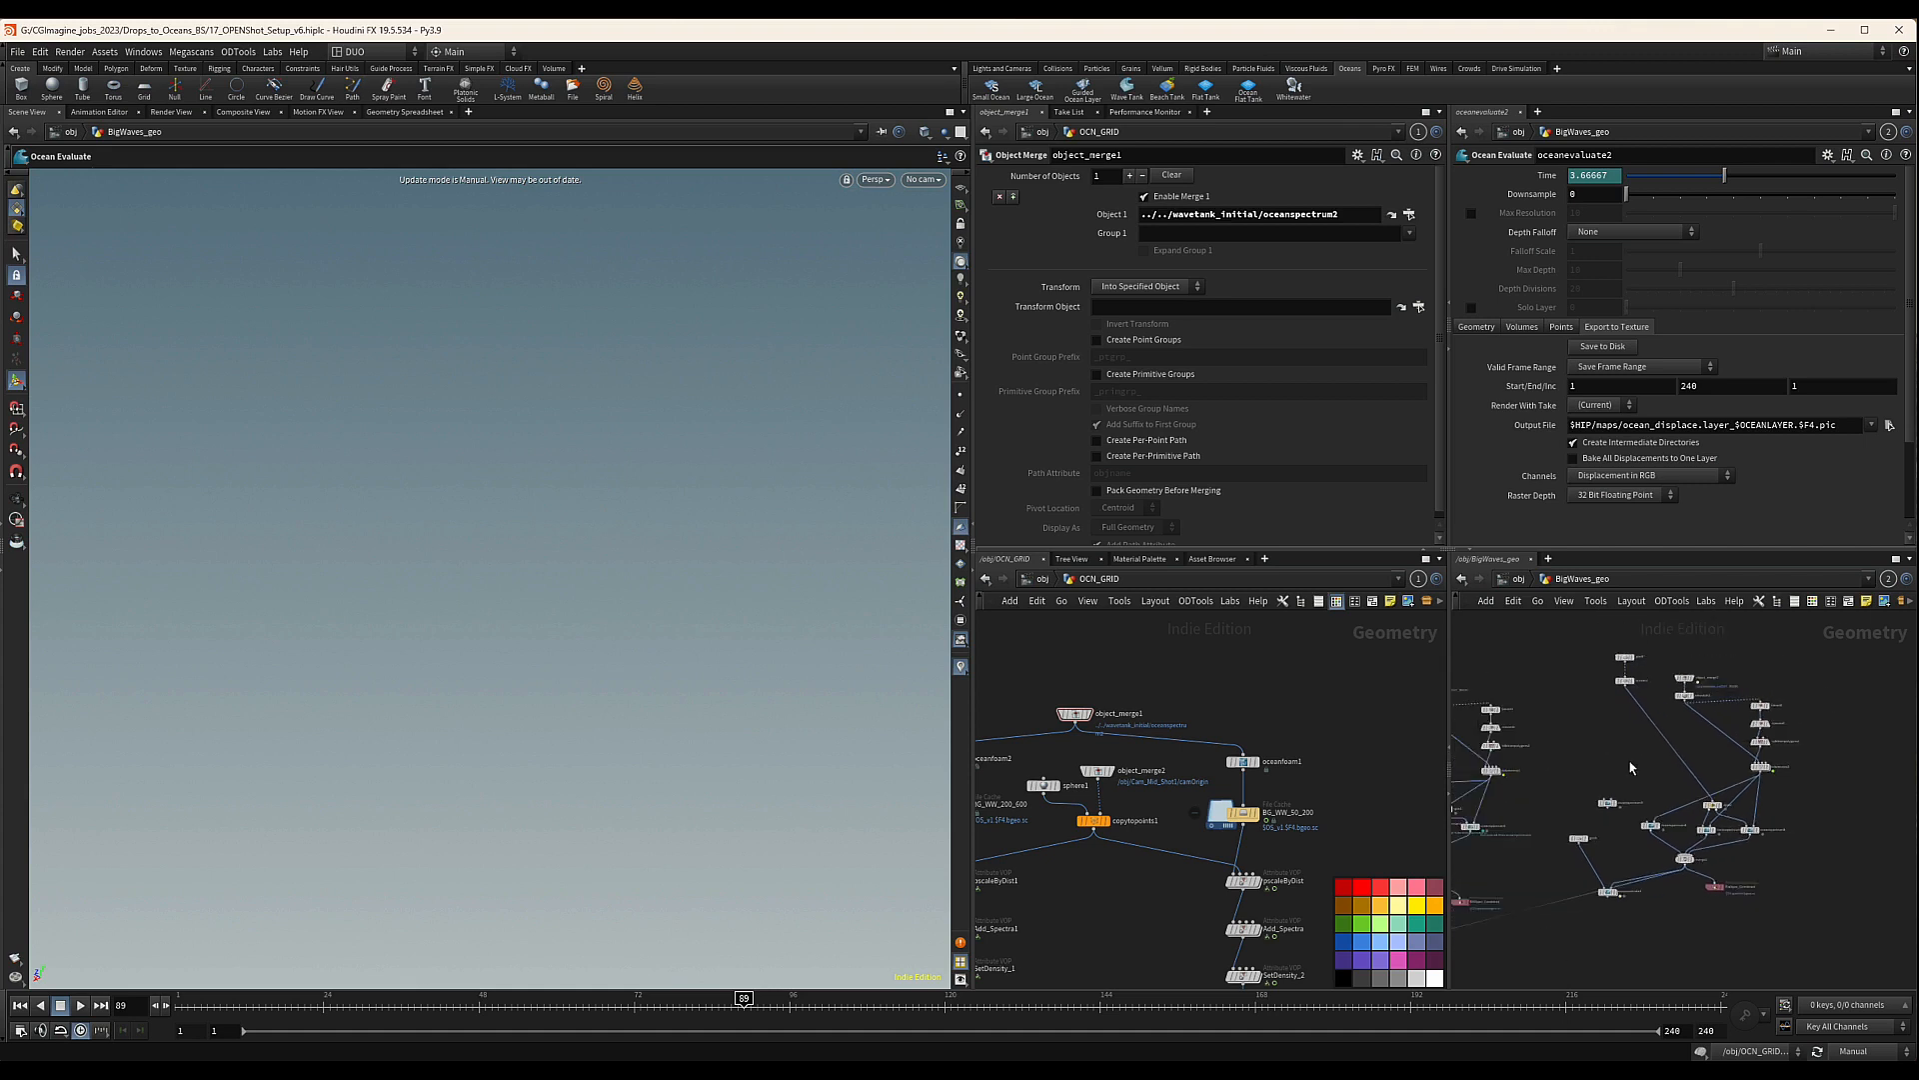
Locate the merge2 node that feeds FlipSpec_Combined in BigWaves_geo and copy it
{"action": "scroll", "coordinate": [1634, 700], "scroll_direction": "up", "scroll_amount": 4}
{"action": "mouse_move", "coordinate": [1729, 808]}
{"action": "middle_mouse_down"}
{"action": "mouse_move", "coordinate": [1647, 692]}
{"action": "mouse_move", "coordinate": [1819, 772]}
{"action": "middle_mouse_up"}
{"action": "scroll", "coordinate": [1646, 693], "scroll_direction": "down", "scroll_amount": 4}
{"action": "scroll", "coordinate": [1651, 776], "scroll_direction": "up", "scroll_amount": 10}
{"action": "left_click_drag", "start_coordinate": [1587, 720], "coordinate": [1738, 774]}
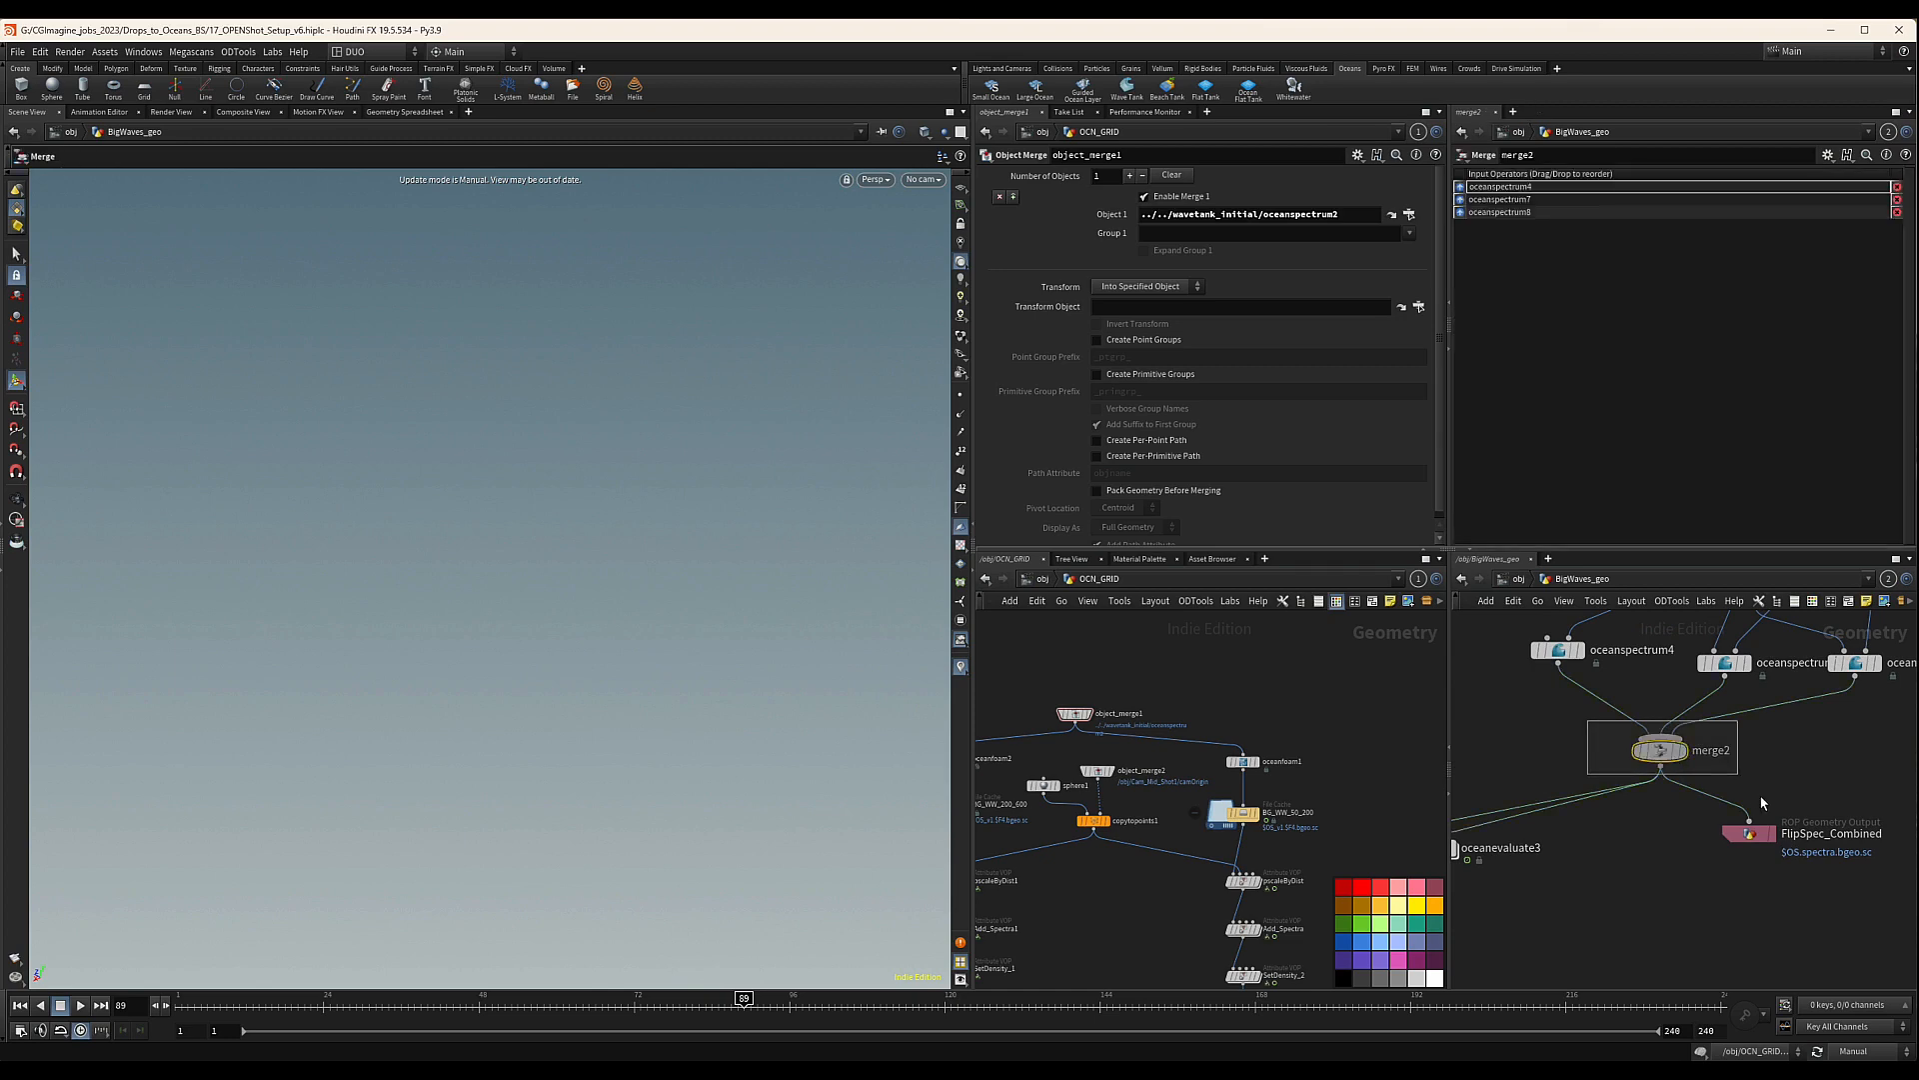
{"action": "key", "text": "ctrl+c"}
Set object_merge1's Object 1 in OCN_GRID to BigWaves_geo's merge2, exported as a relative path
{"action": "left_click", "coordinate": [1075, 714]}
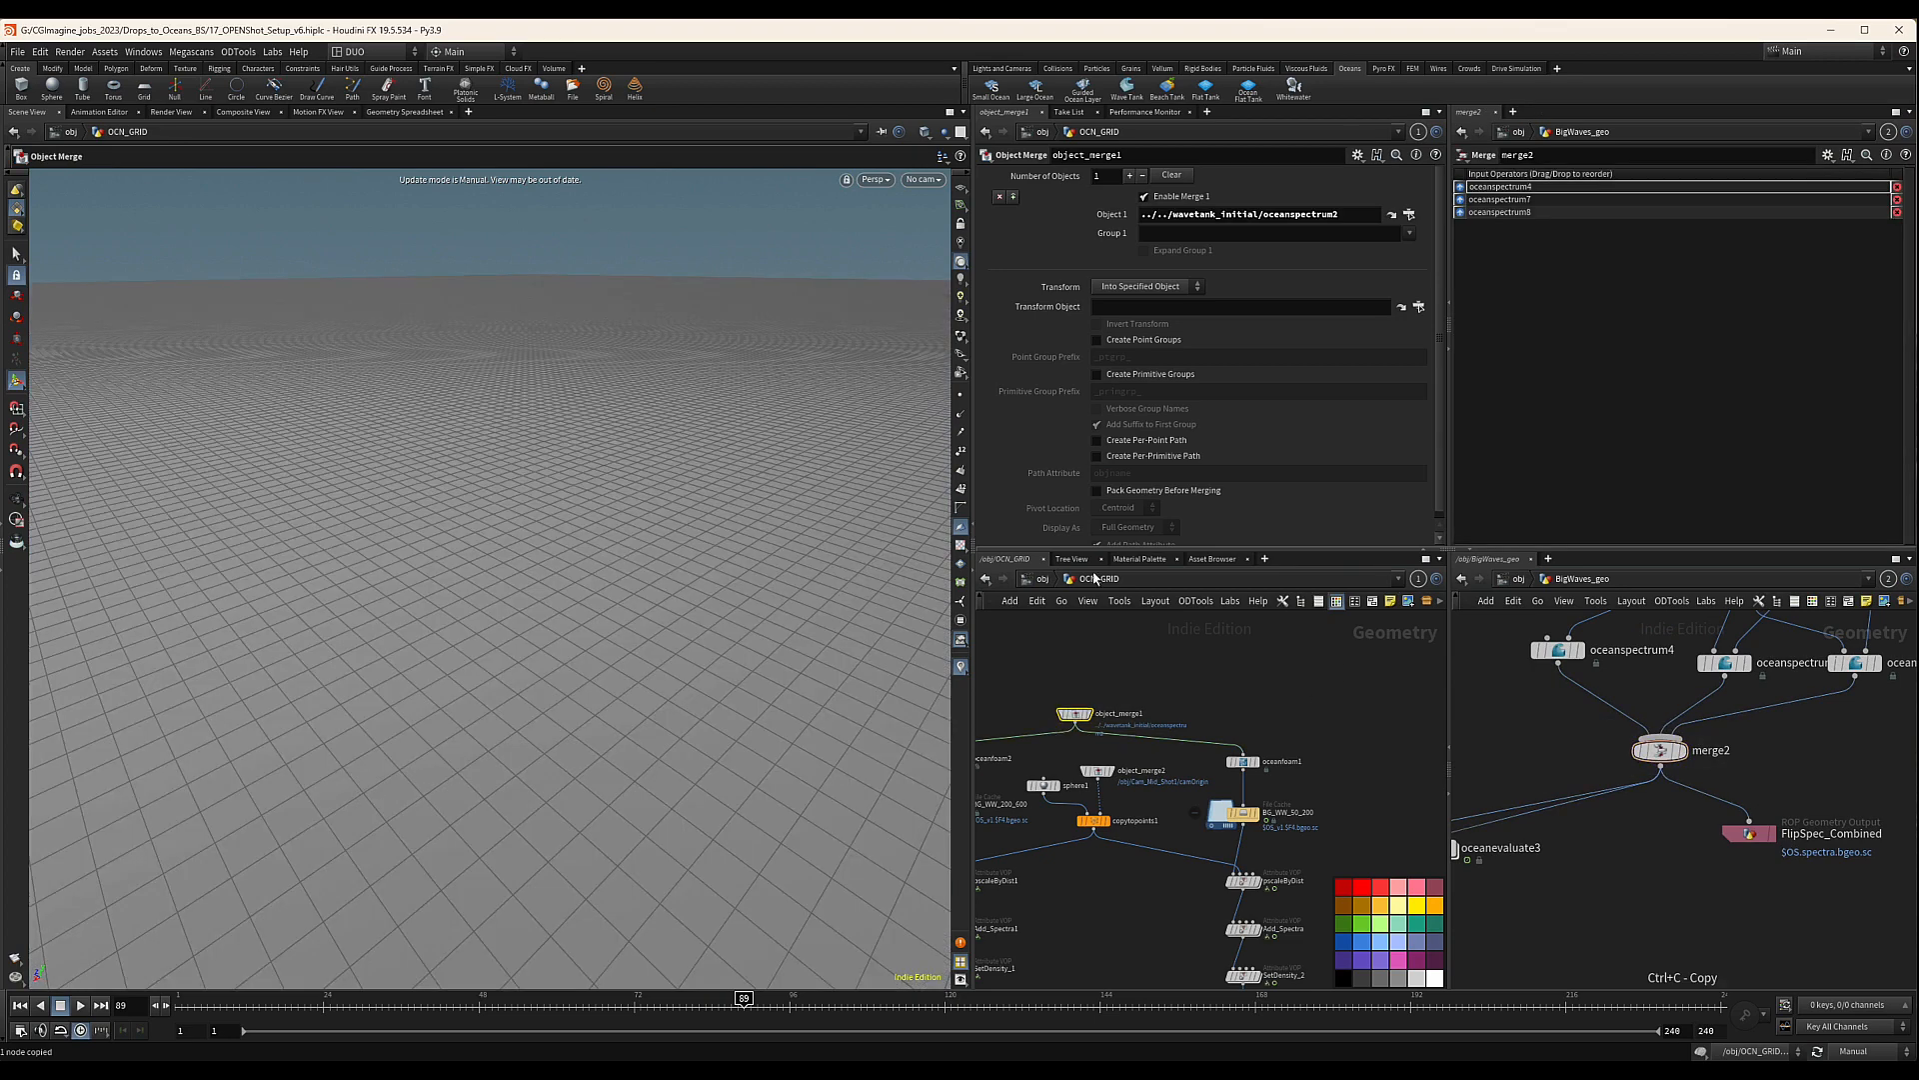
{"action": "left_click", "coordinate": [1325, 217]}
{"action": "key", "text": "ctrl+v"}
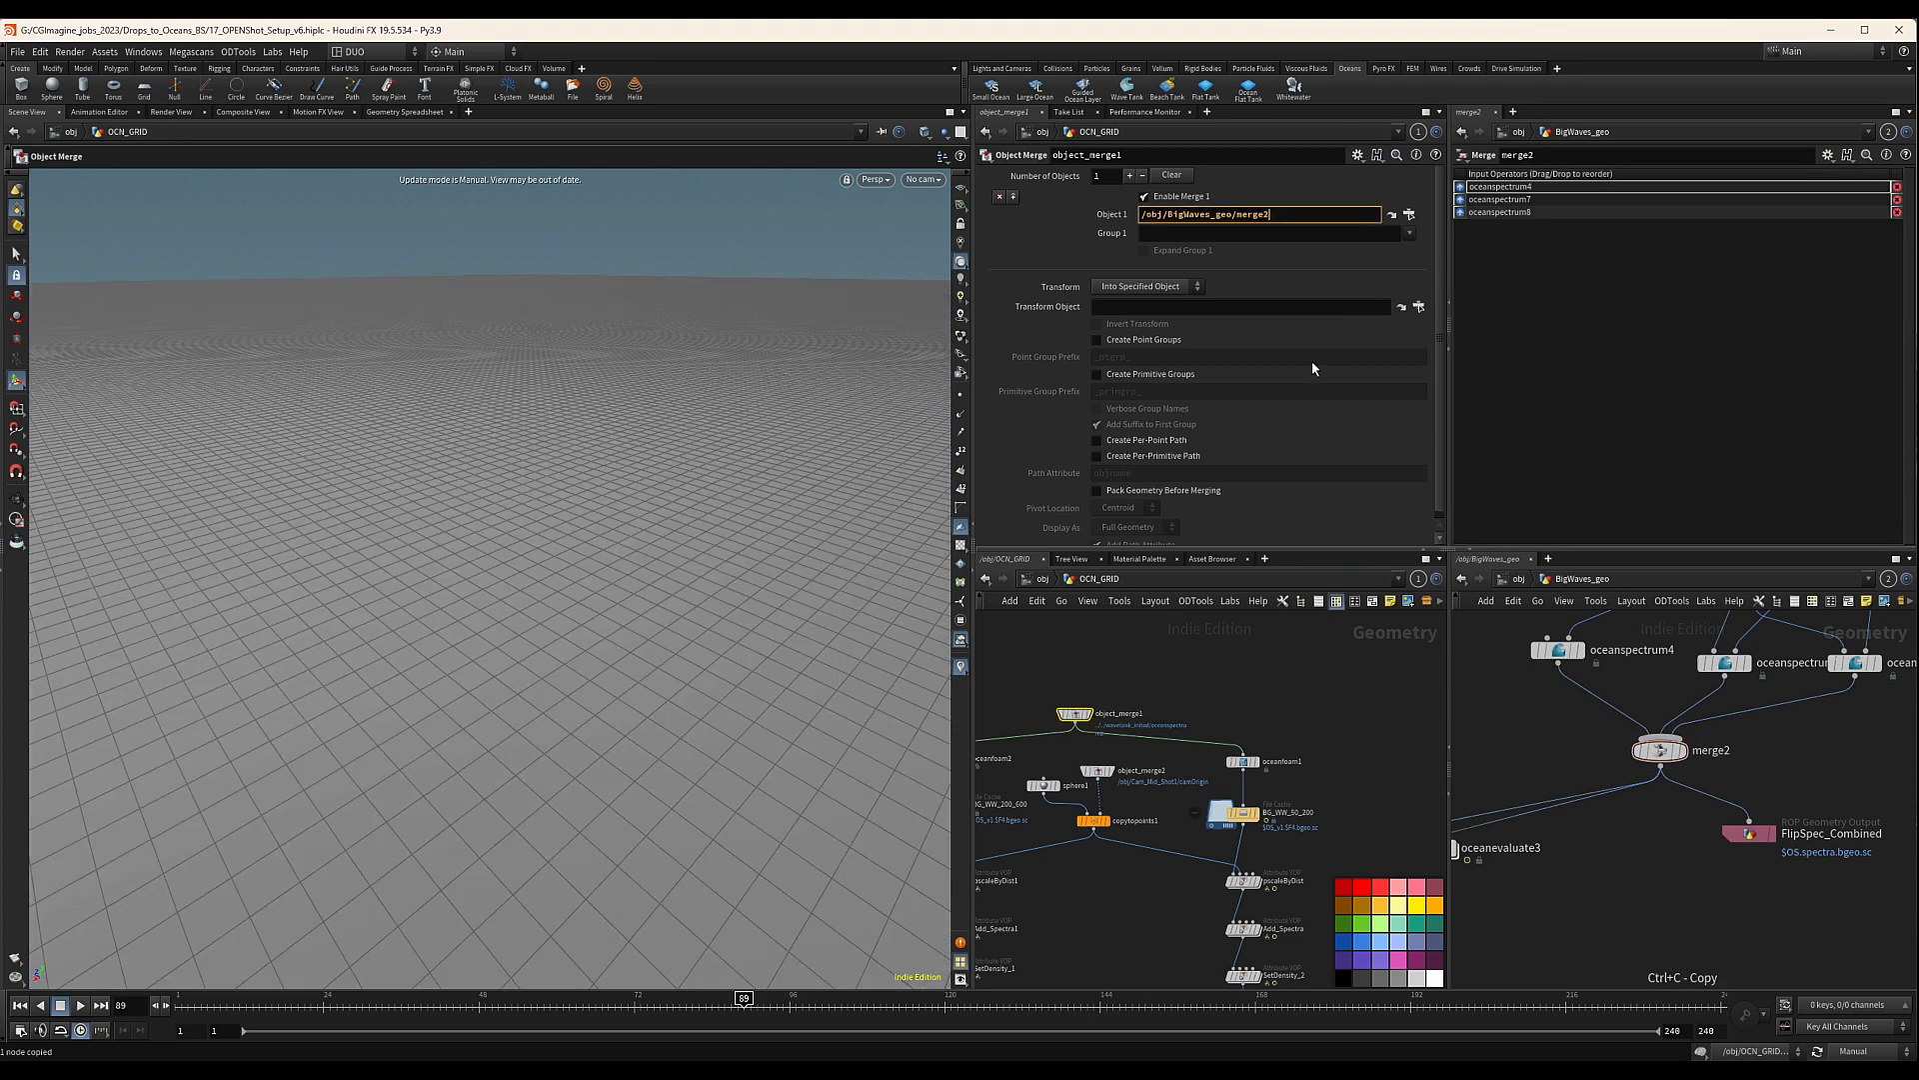
{"action": "left_click", "coordinate": [1410, 214]}
{"action": "left_click", "coordinate": [1327, 319]}
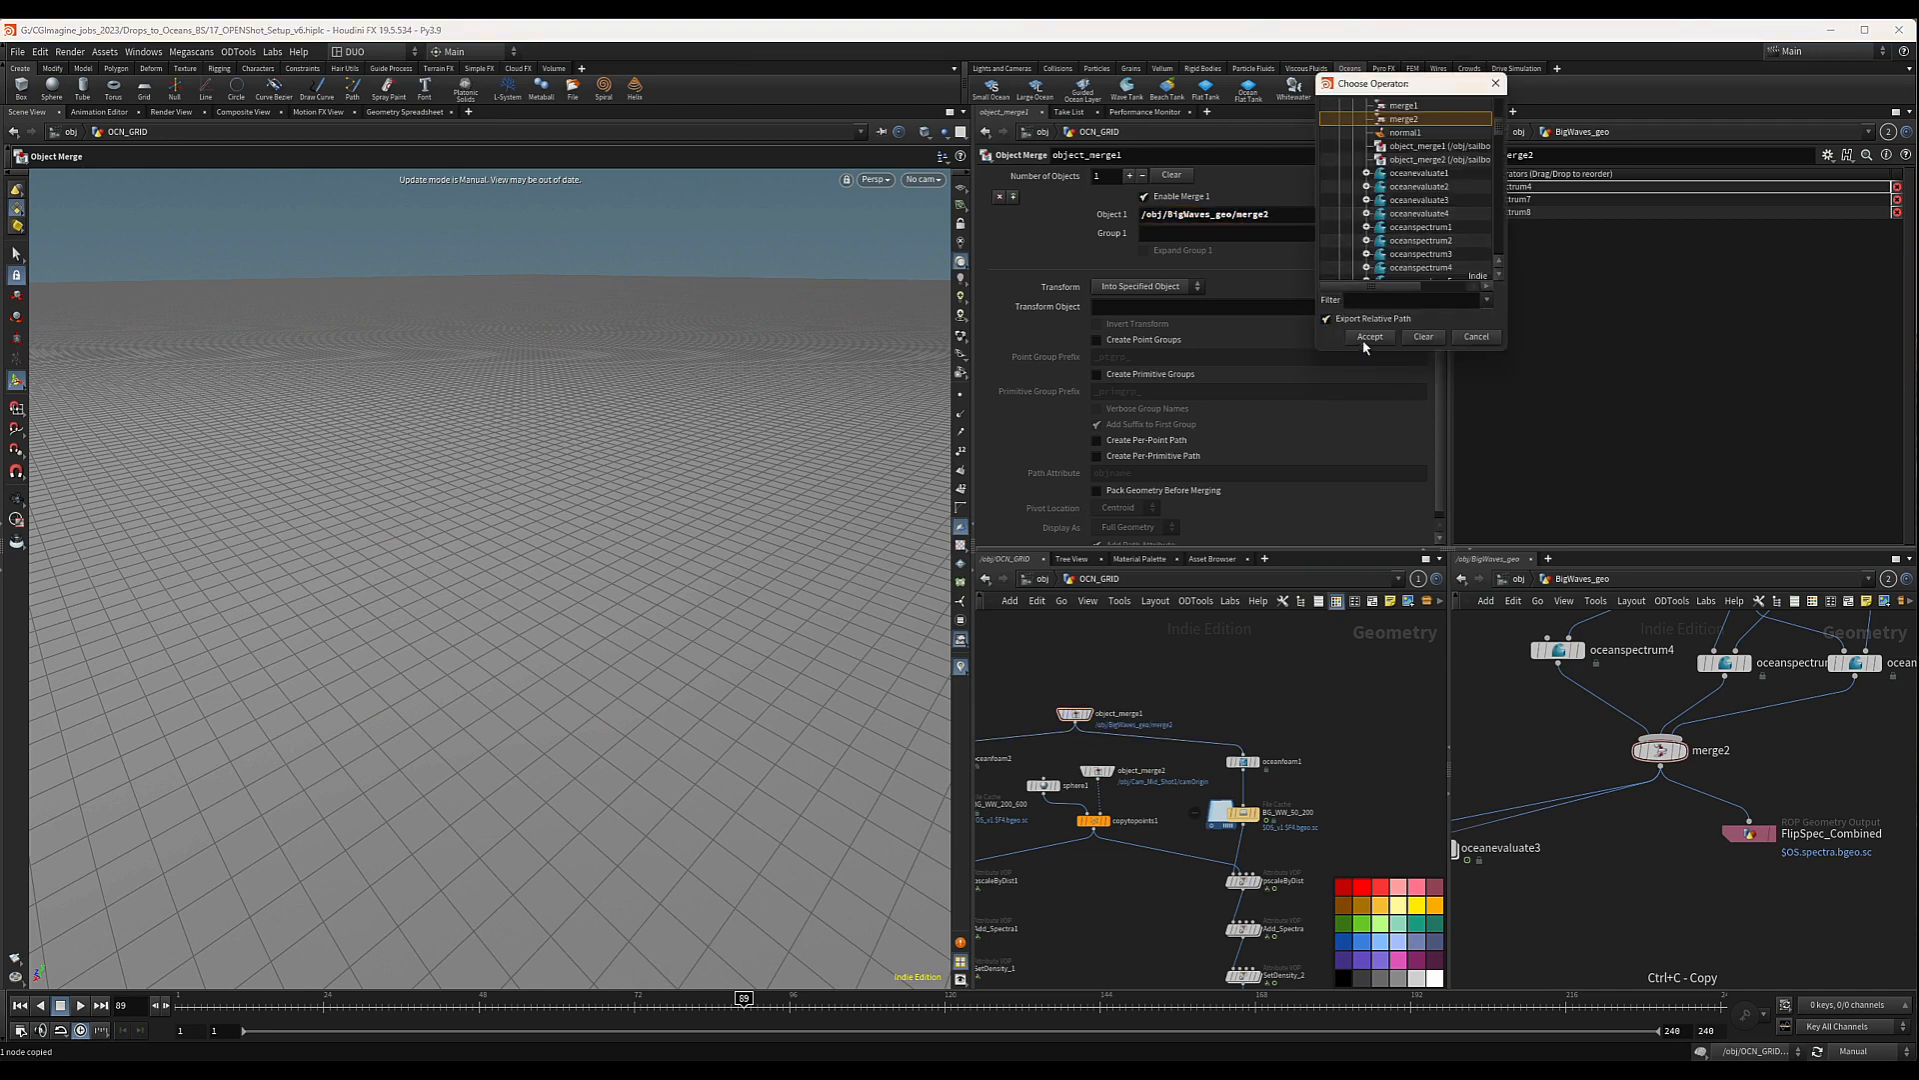
{"action": "left_click", "coordinate": [1367, 337]}
Set oceanfoam1's solver Max Foam Density to 9 and its simulation Start Frame to 30
{"action": "left_click", "coordinate": [1263, 718]}
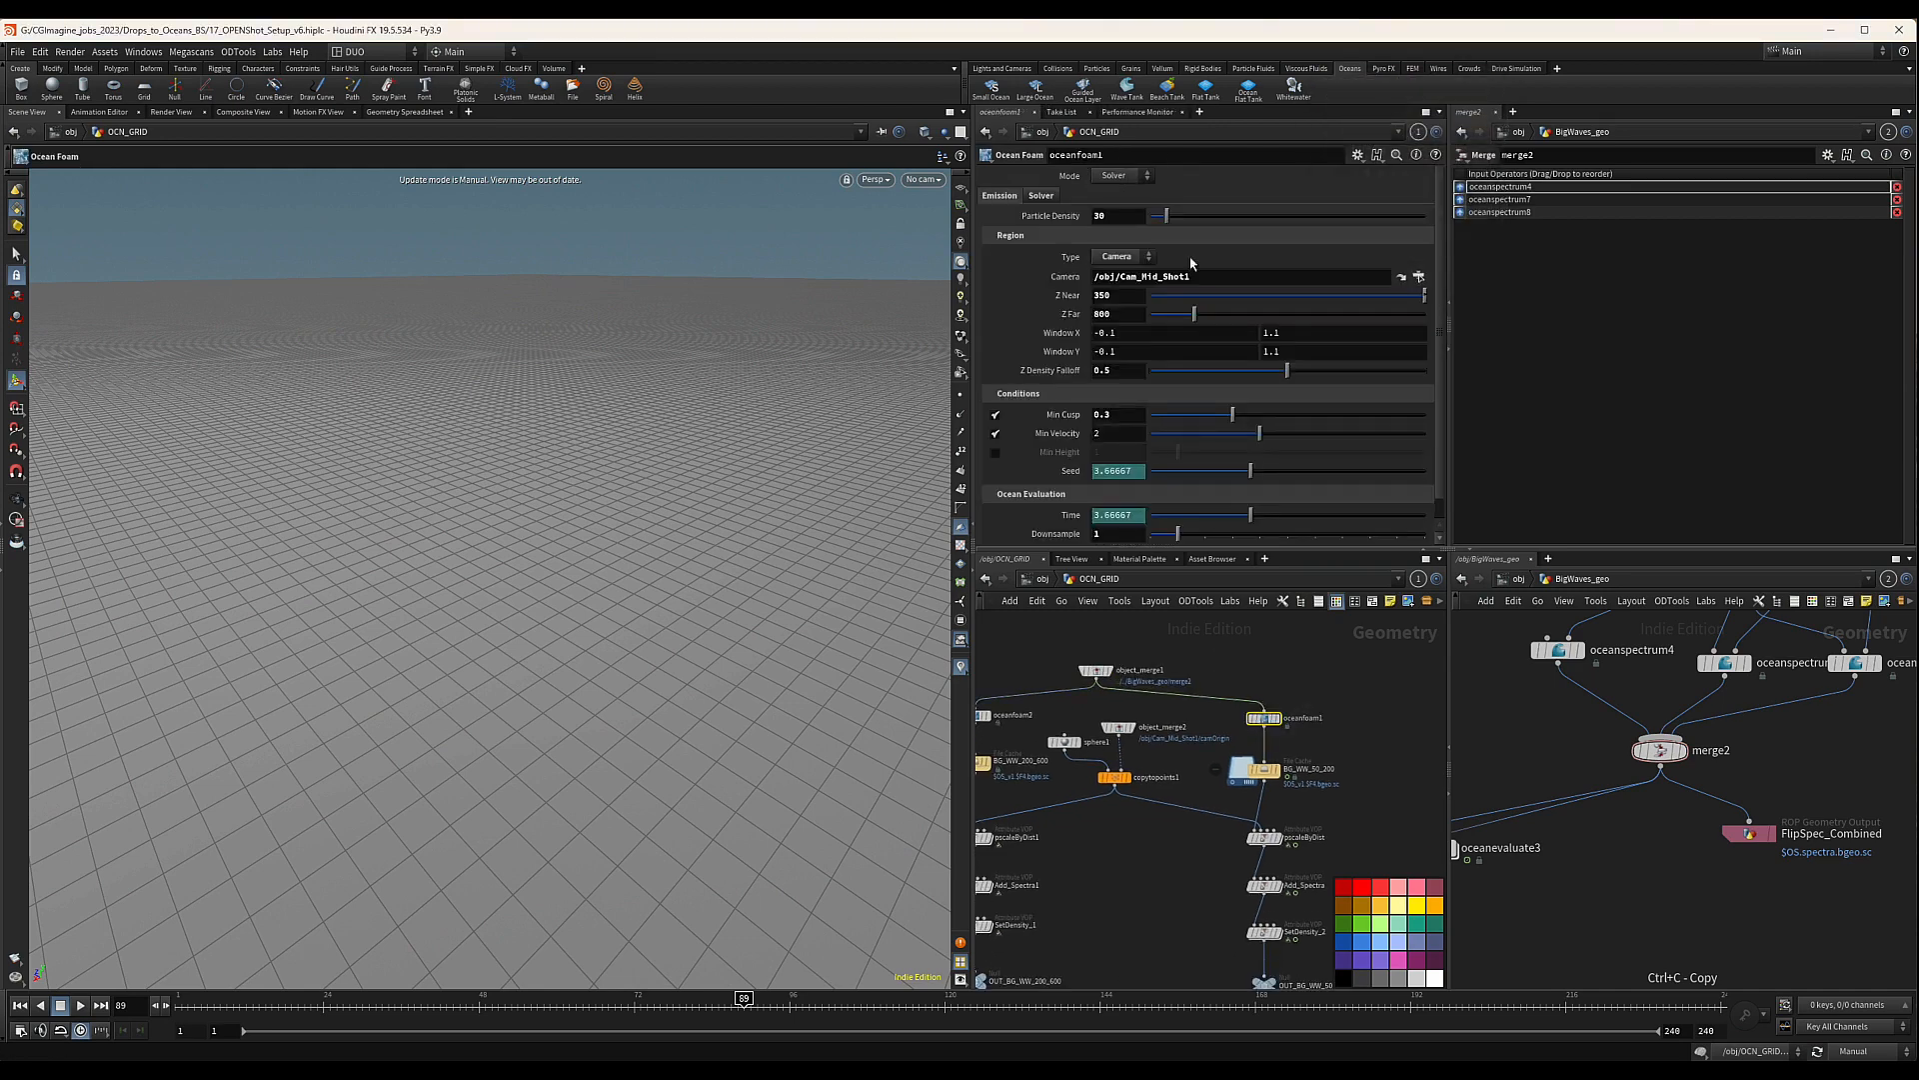
{"action": "type", "text": "2"}
{"action": "scroll", "coordinate": [1075, 470], "scroll_direction": "down", "scroll_amount": 1}
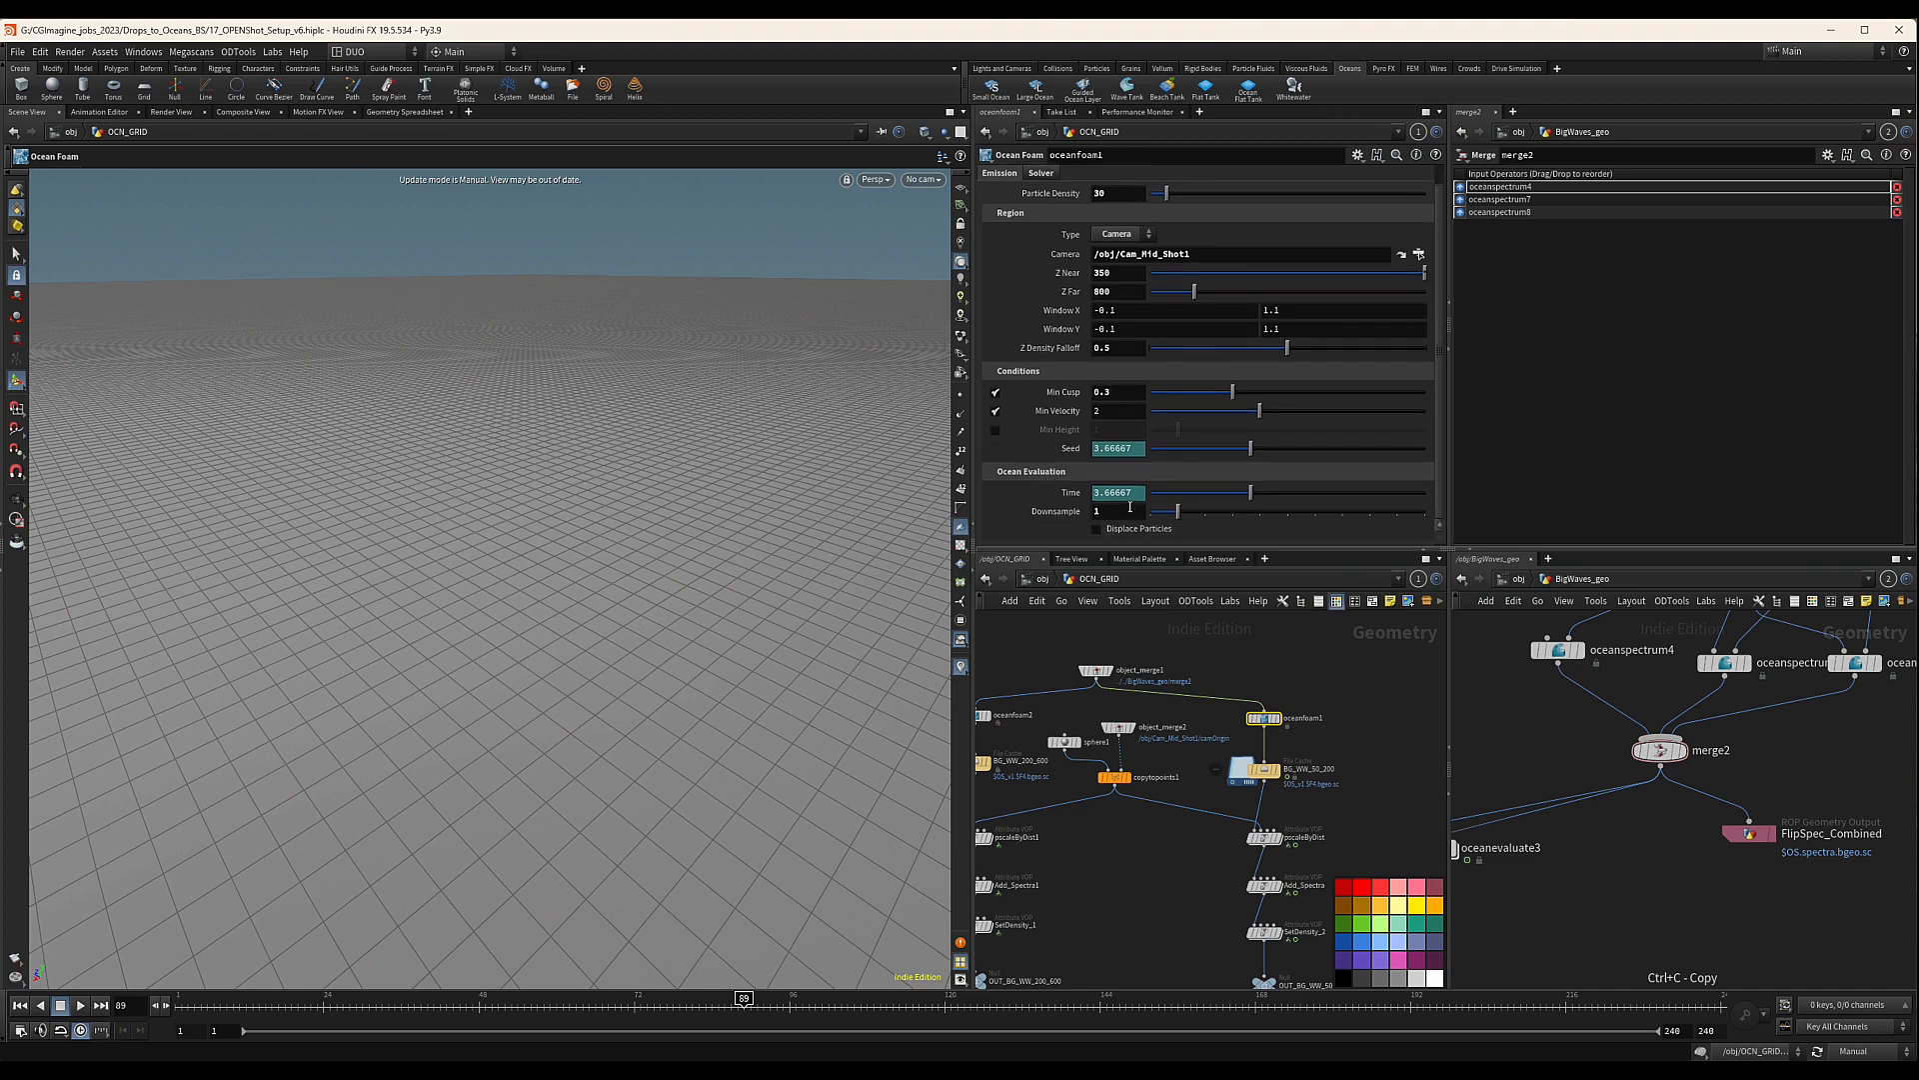
{"action": "scroll", "coordinate": [1061, 335], "scroll_direction": "up", "scroll_amount": 1}
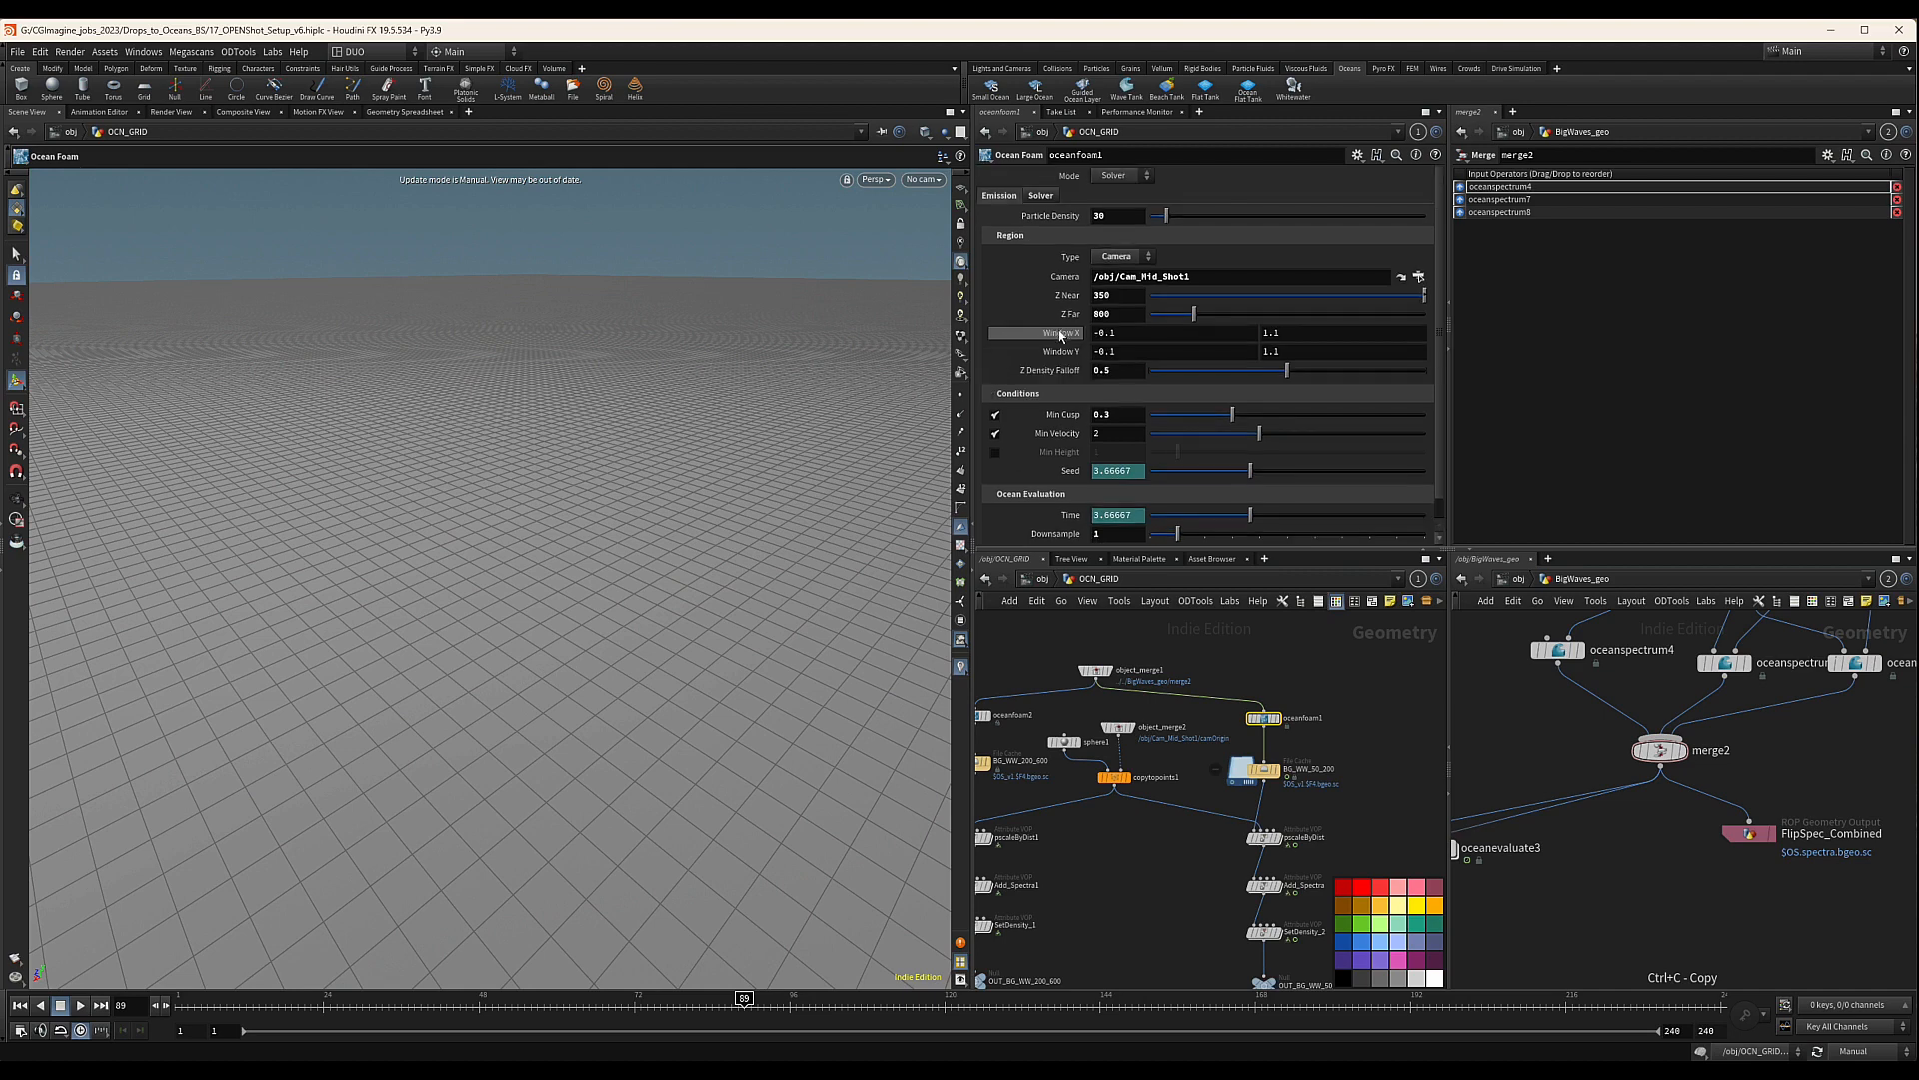
{"action": "left_click", "coordinate": [1043, 196]}
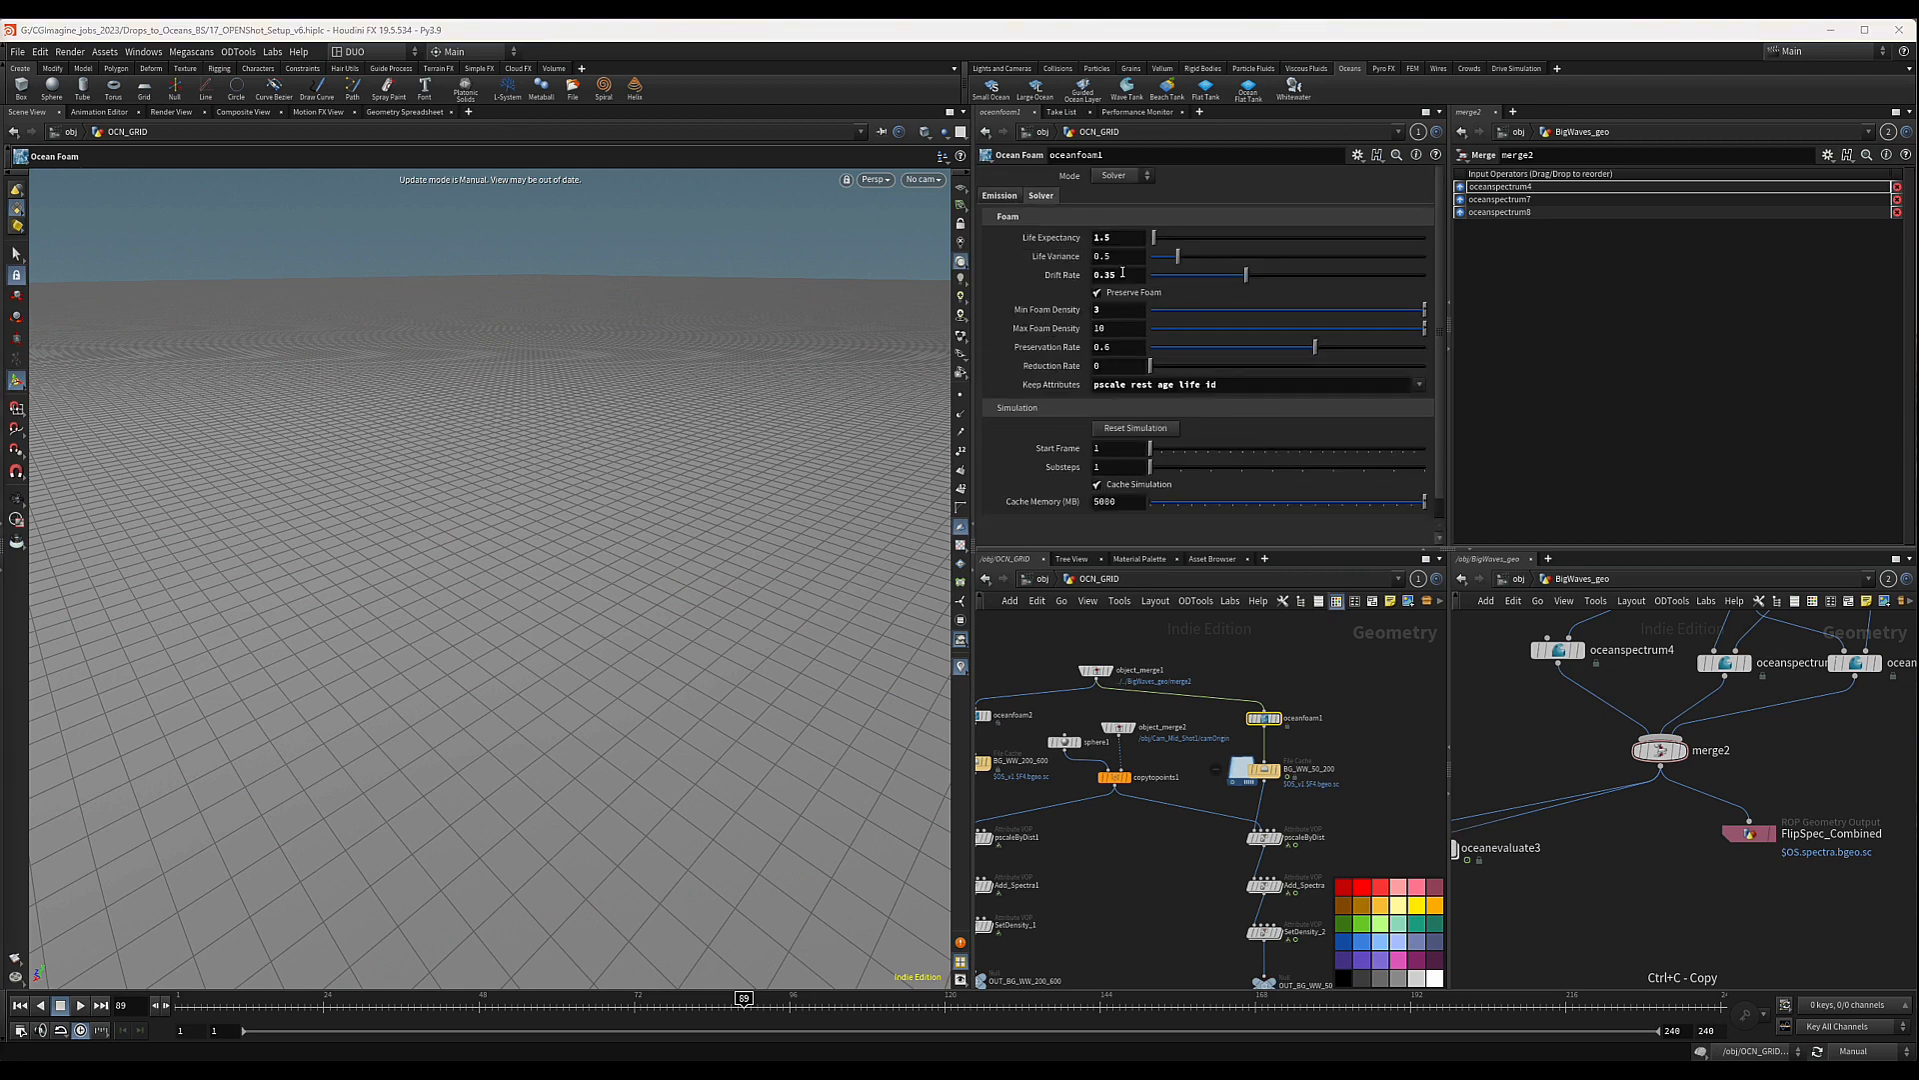
{"action": "left_click_drag", "start_coordinate": [1120, 330], "coordinate": [1036, 338]}
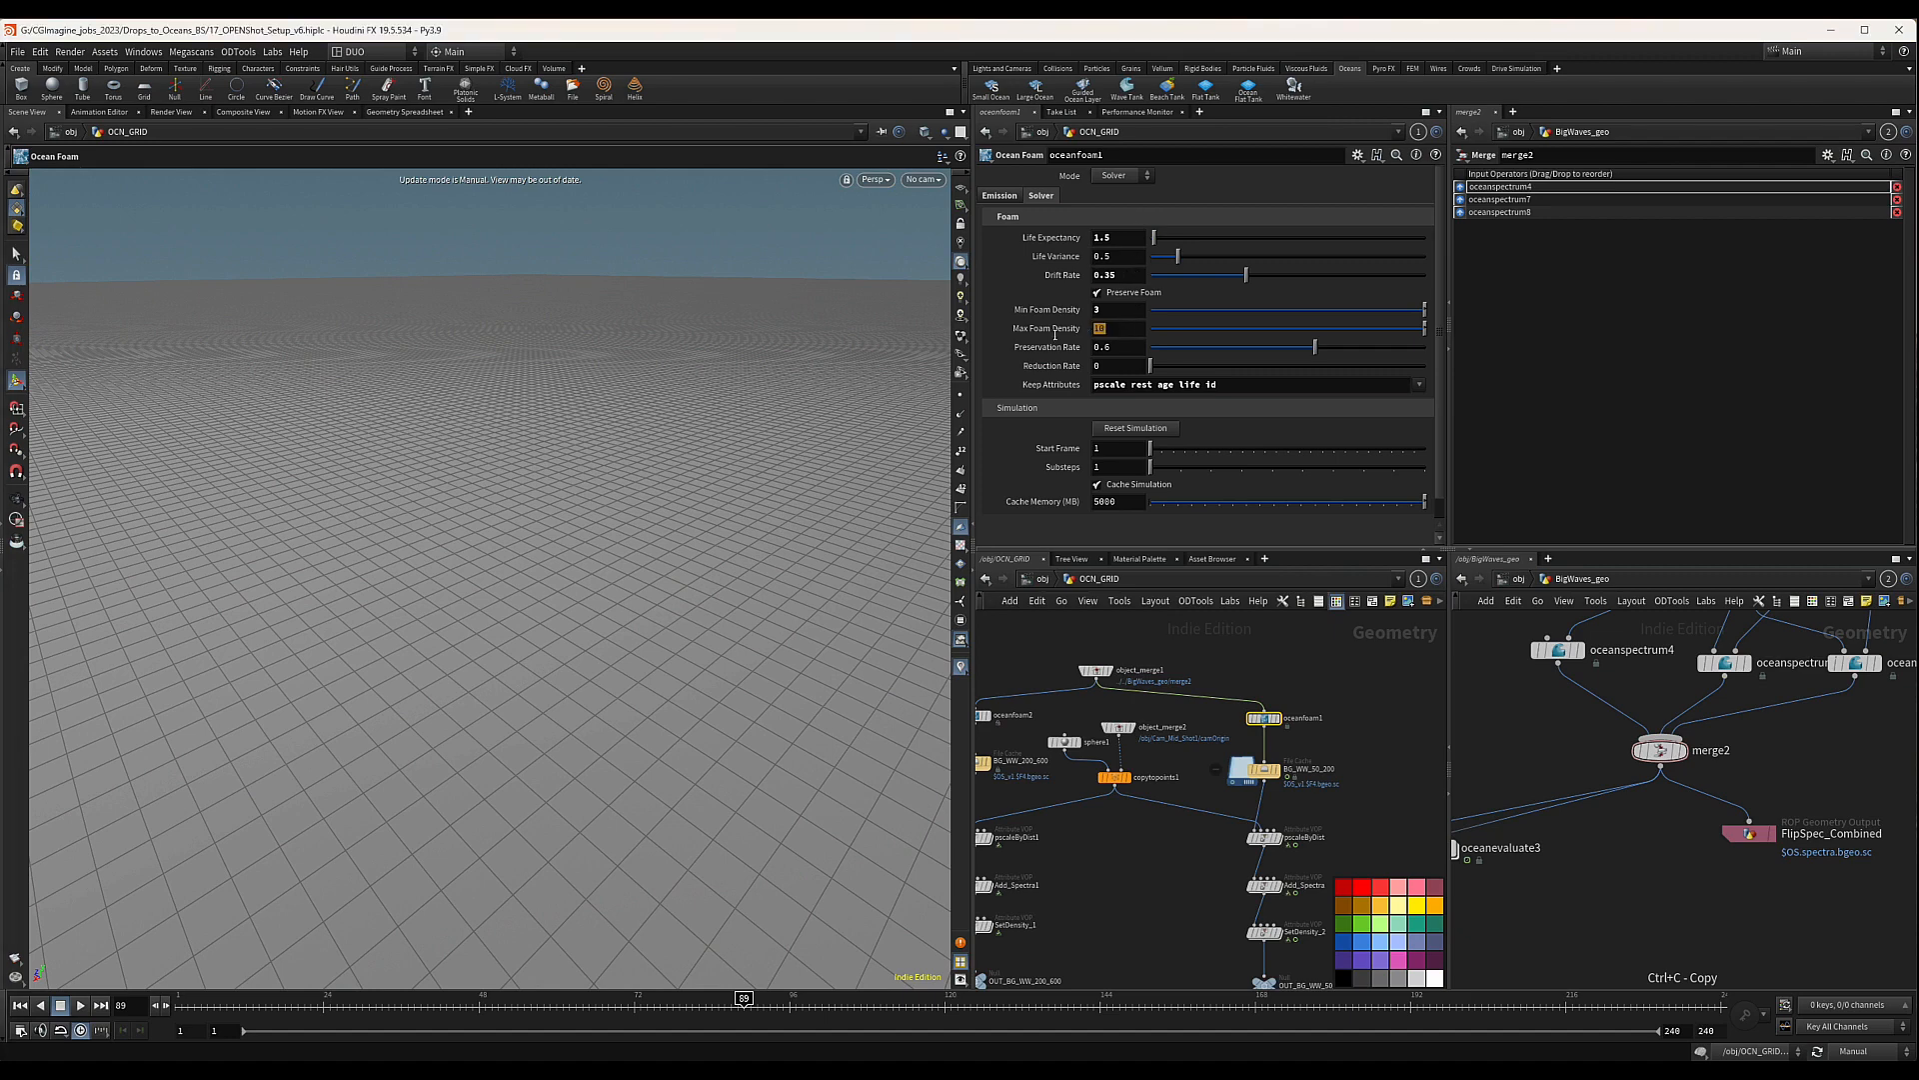
{"action": "type", "text": "9"}
{"action": "key", "text": "Return"}
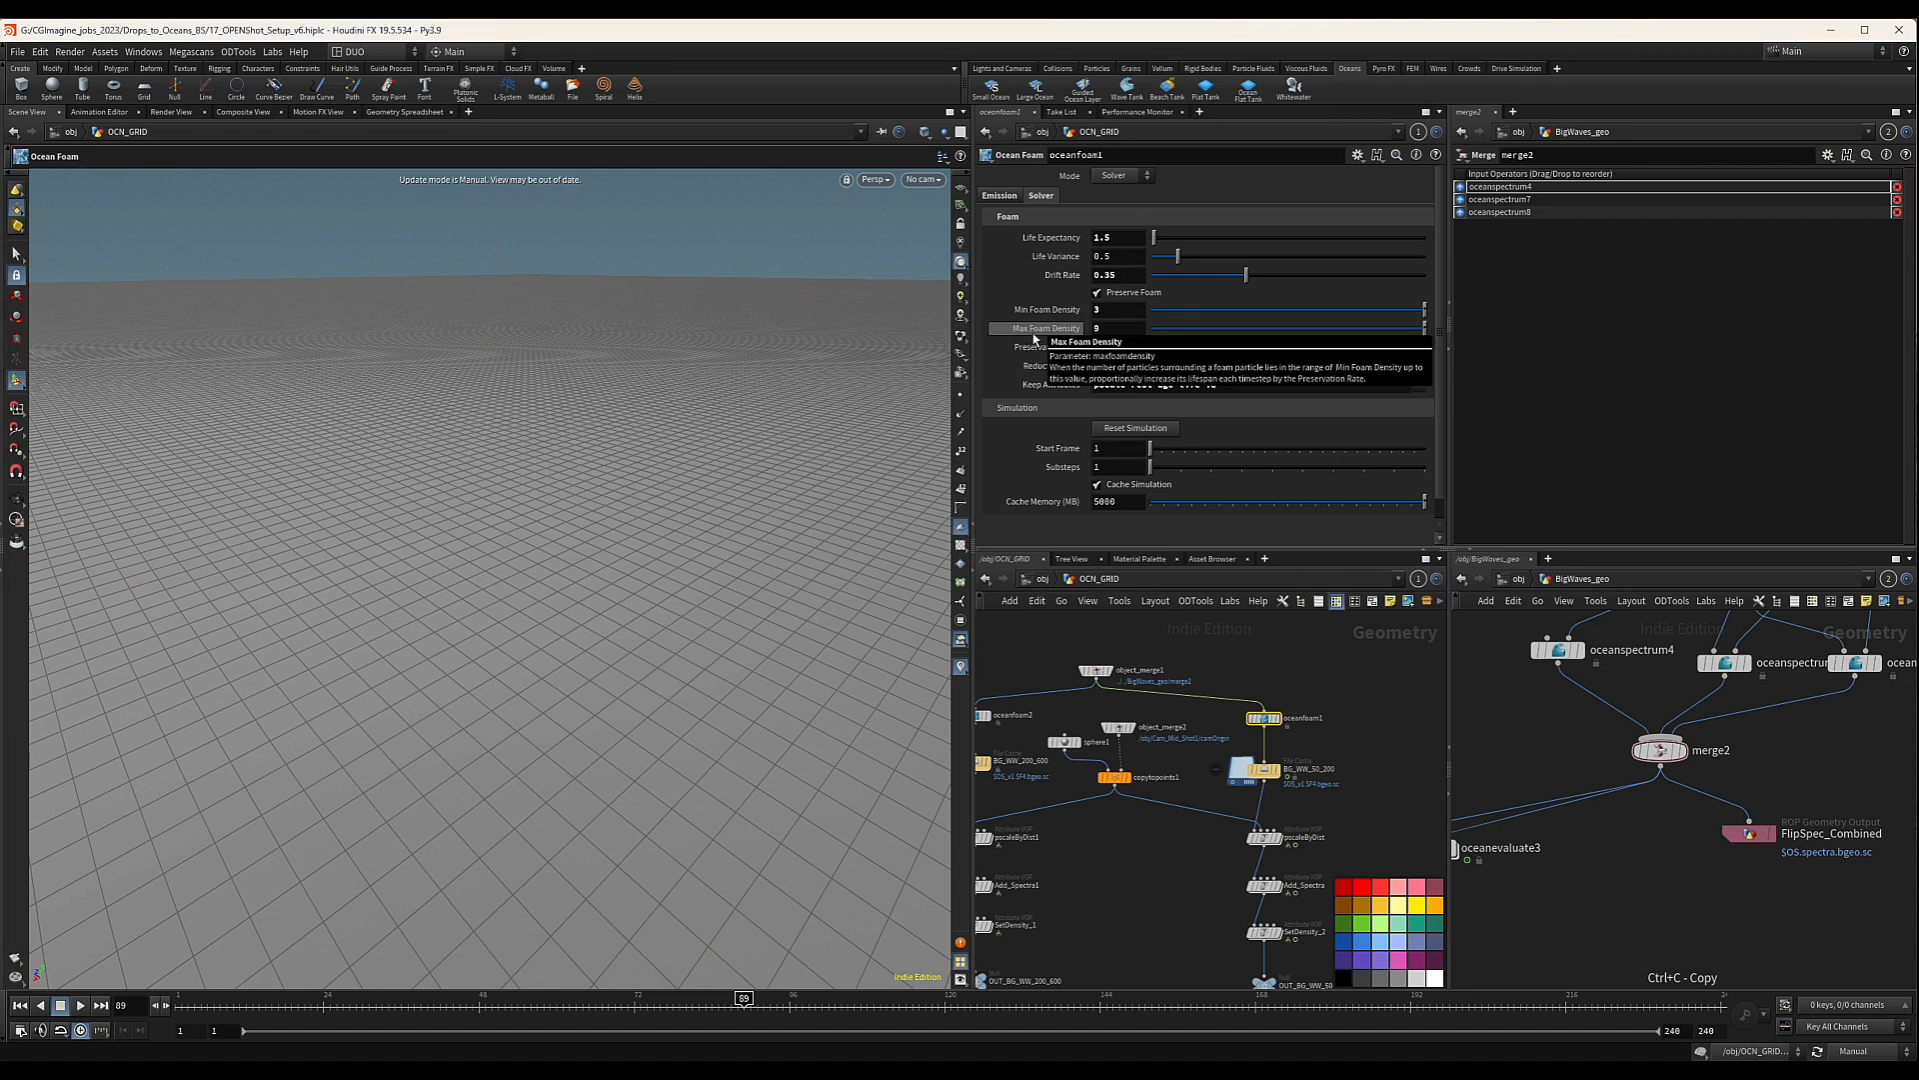
{"action": "left_click", "coordinate": [1126, 448]}
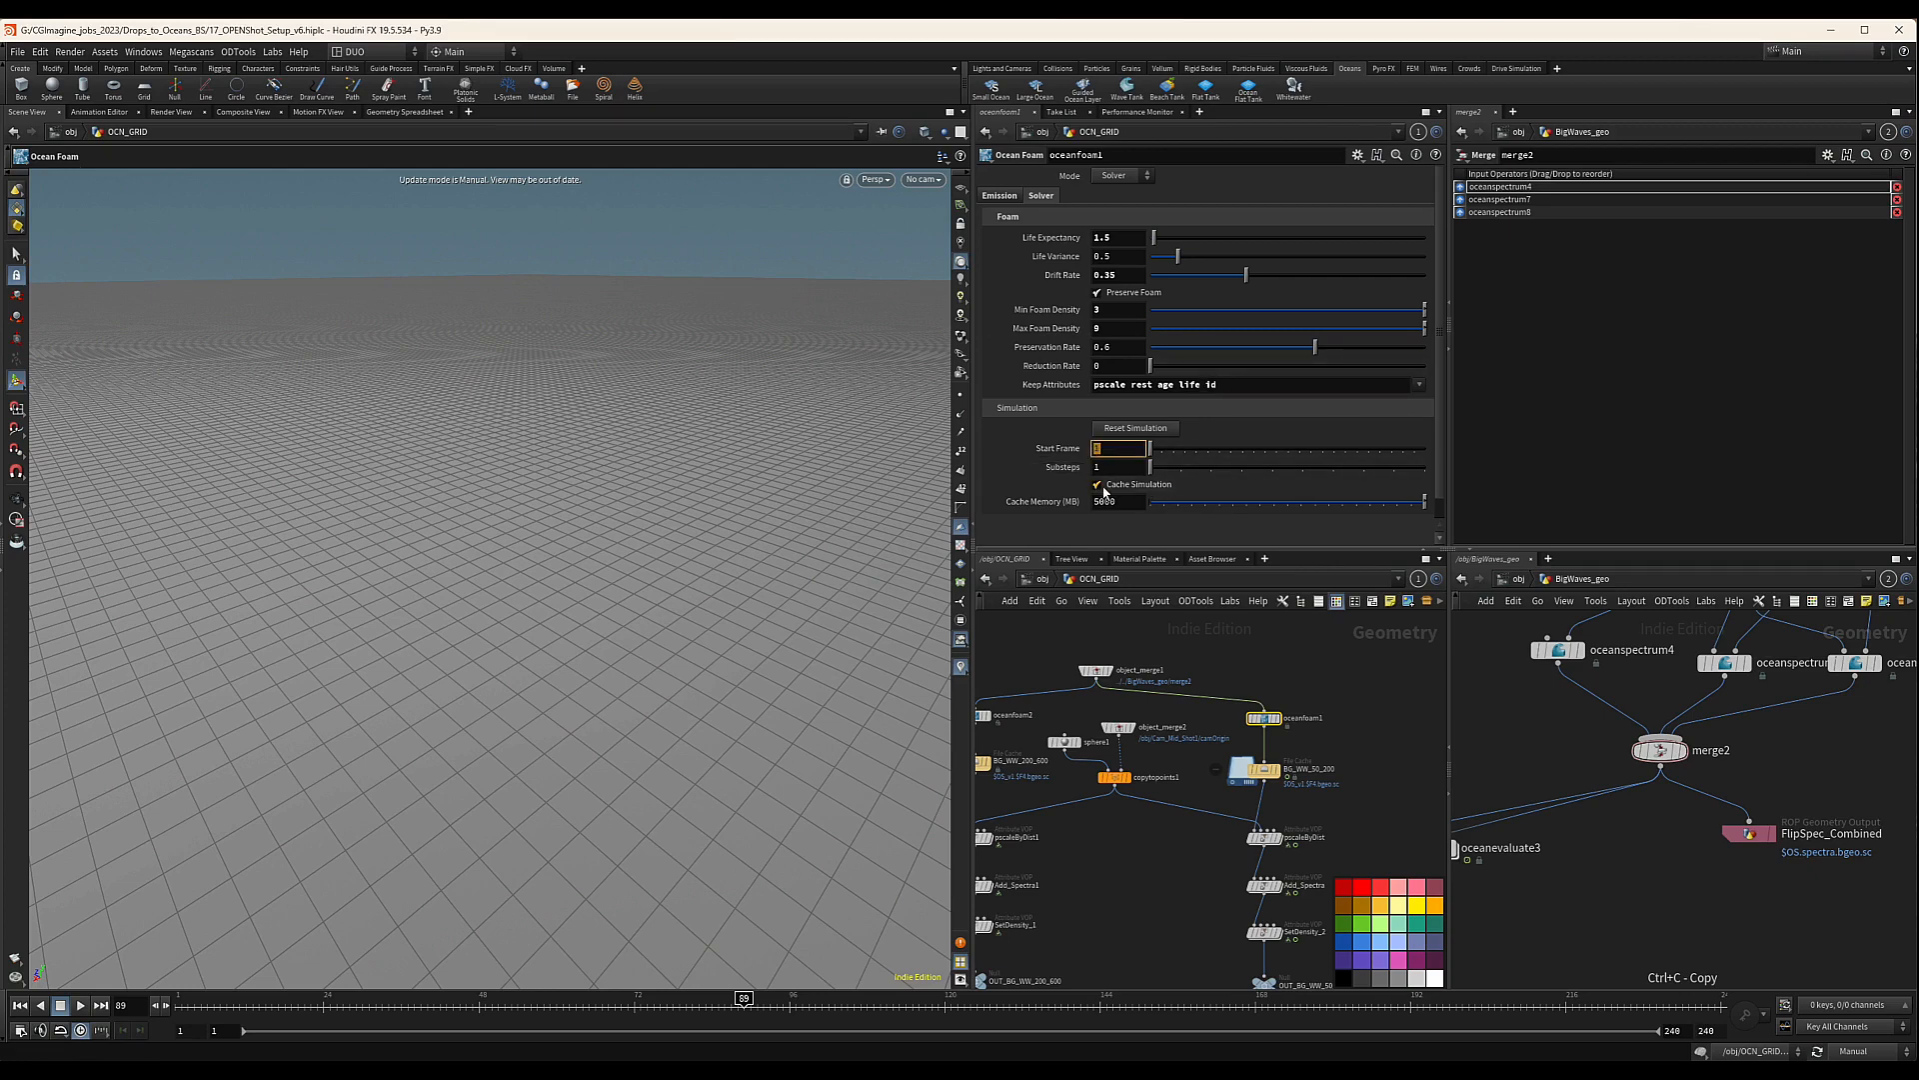
{"action": "type", "text": "30"}
{"action": "key", "text": "Return"}
Move the timeline to frame 30 and look through Cam_OPEN_Shot2 in the viewport
{"action": "middle_click_drag", "start_coordinate": [1352, 777], "coordinate": [1370, 726]}
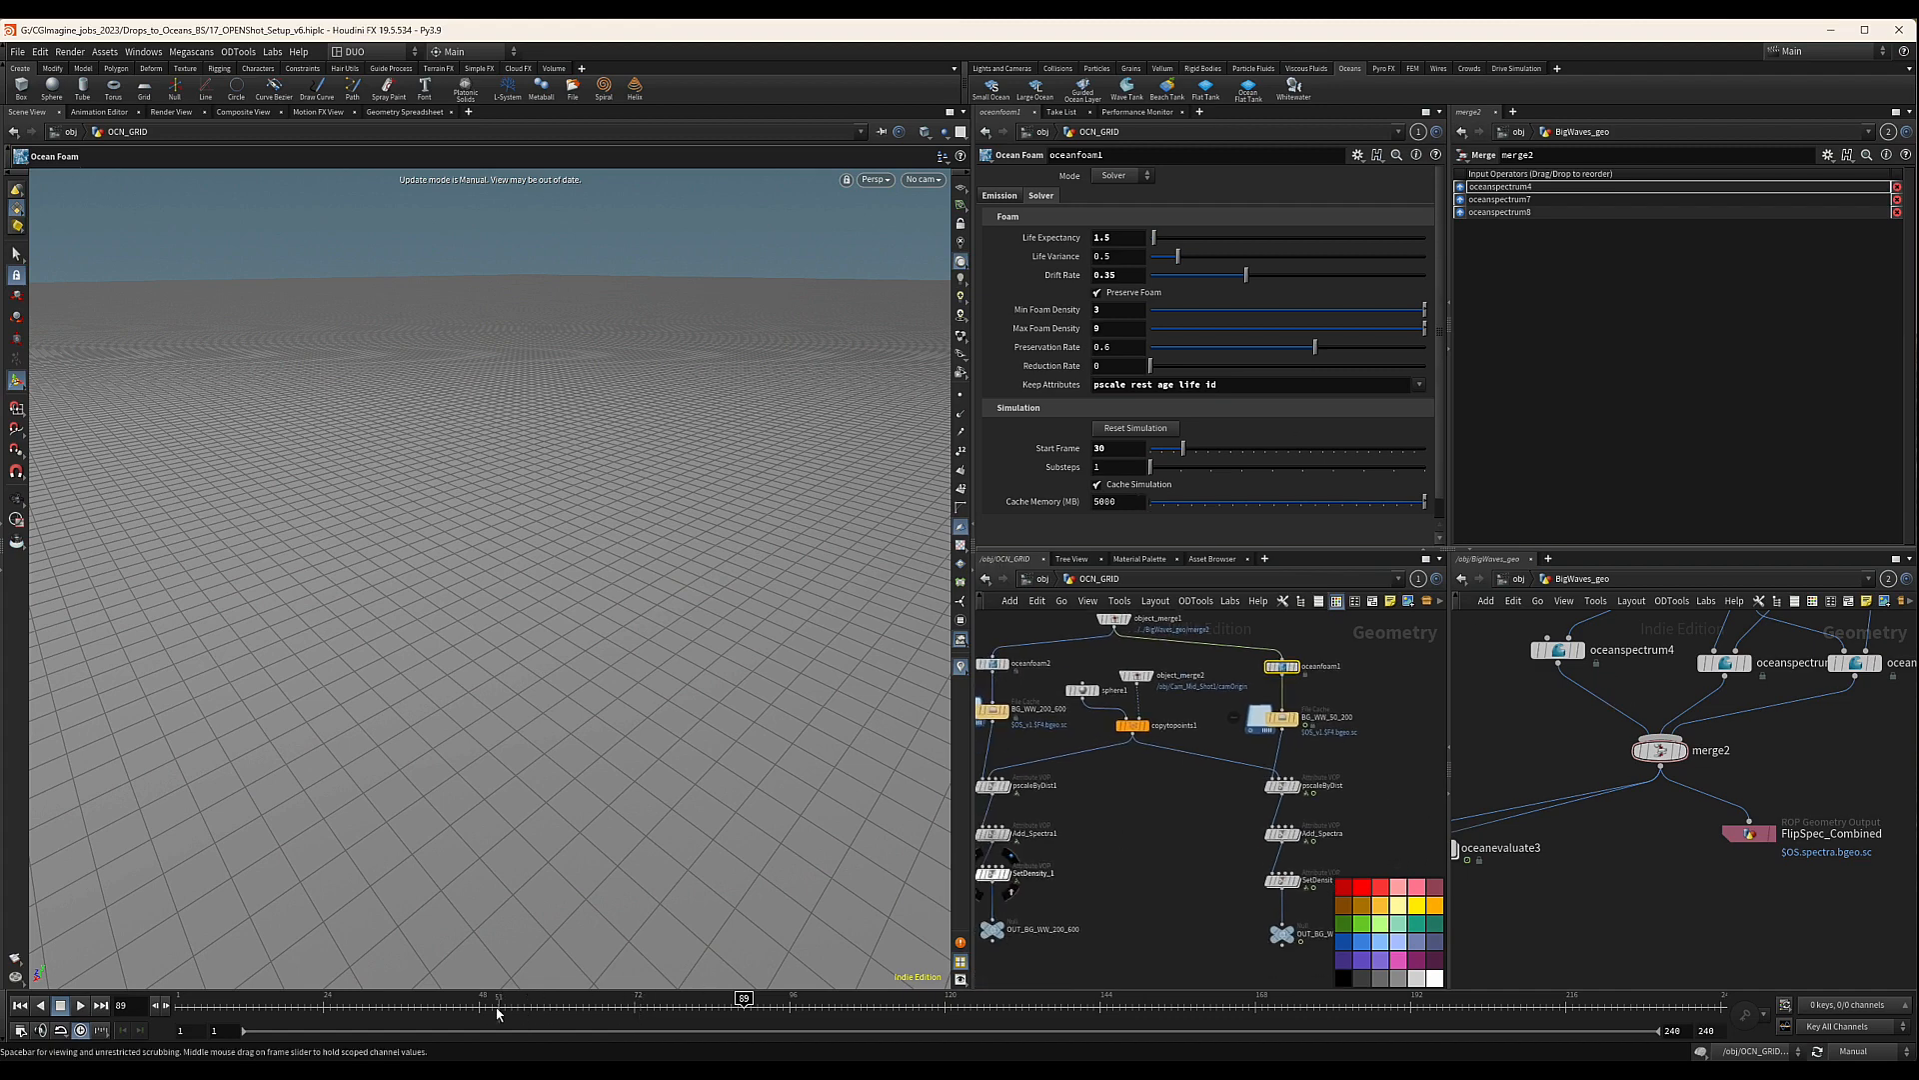
{"action": "left_click", "coordinate": [361, 1004]}
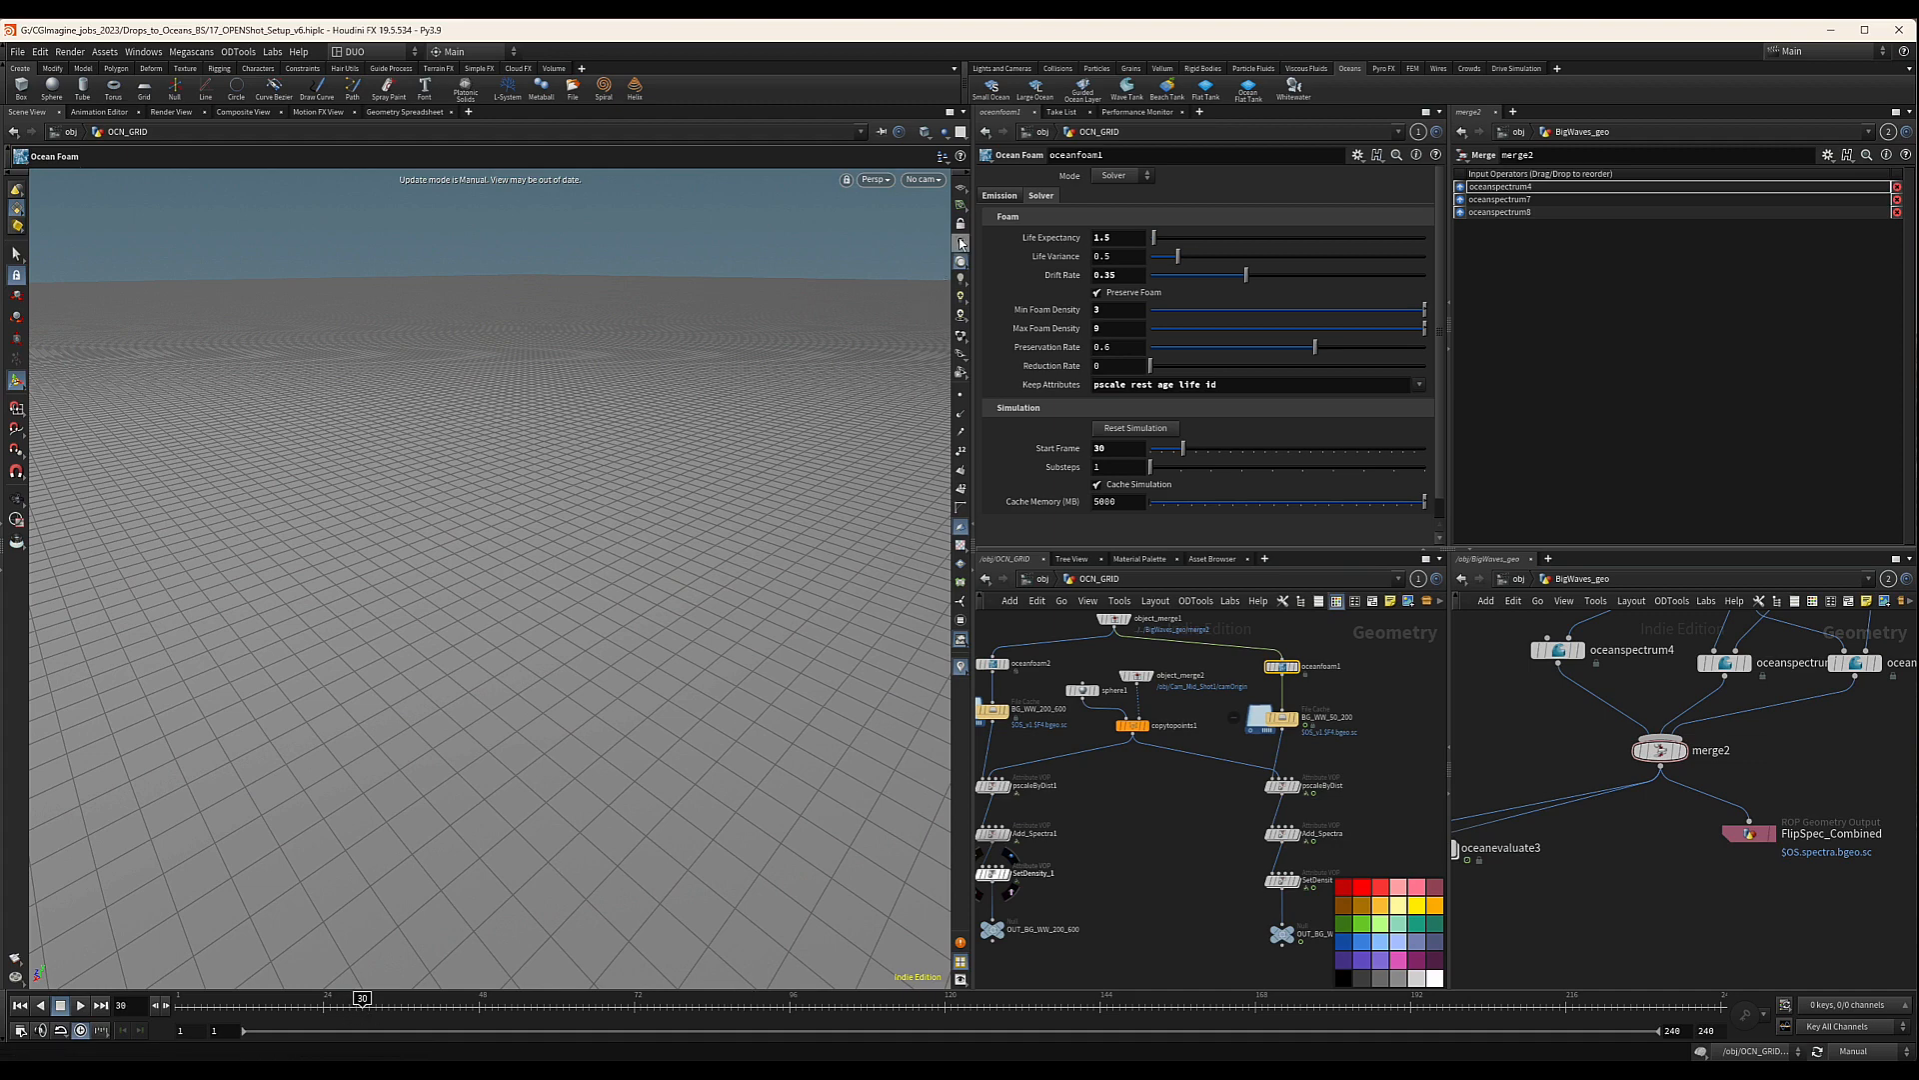
{"action": "left_click", "coordinate": [923, 179]}
{"action": "left_click", "coordinate": [979, 248]}
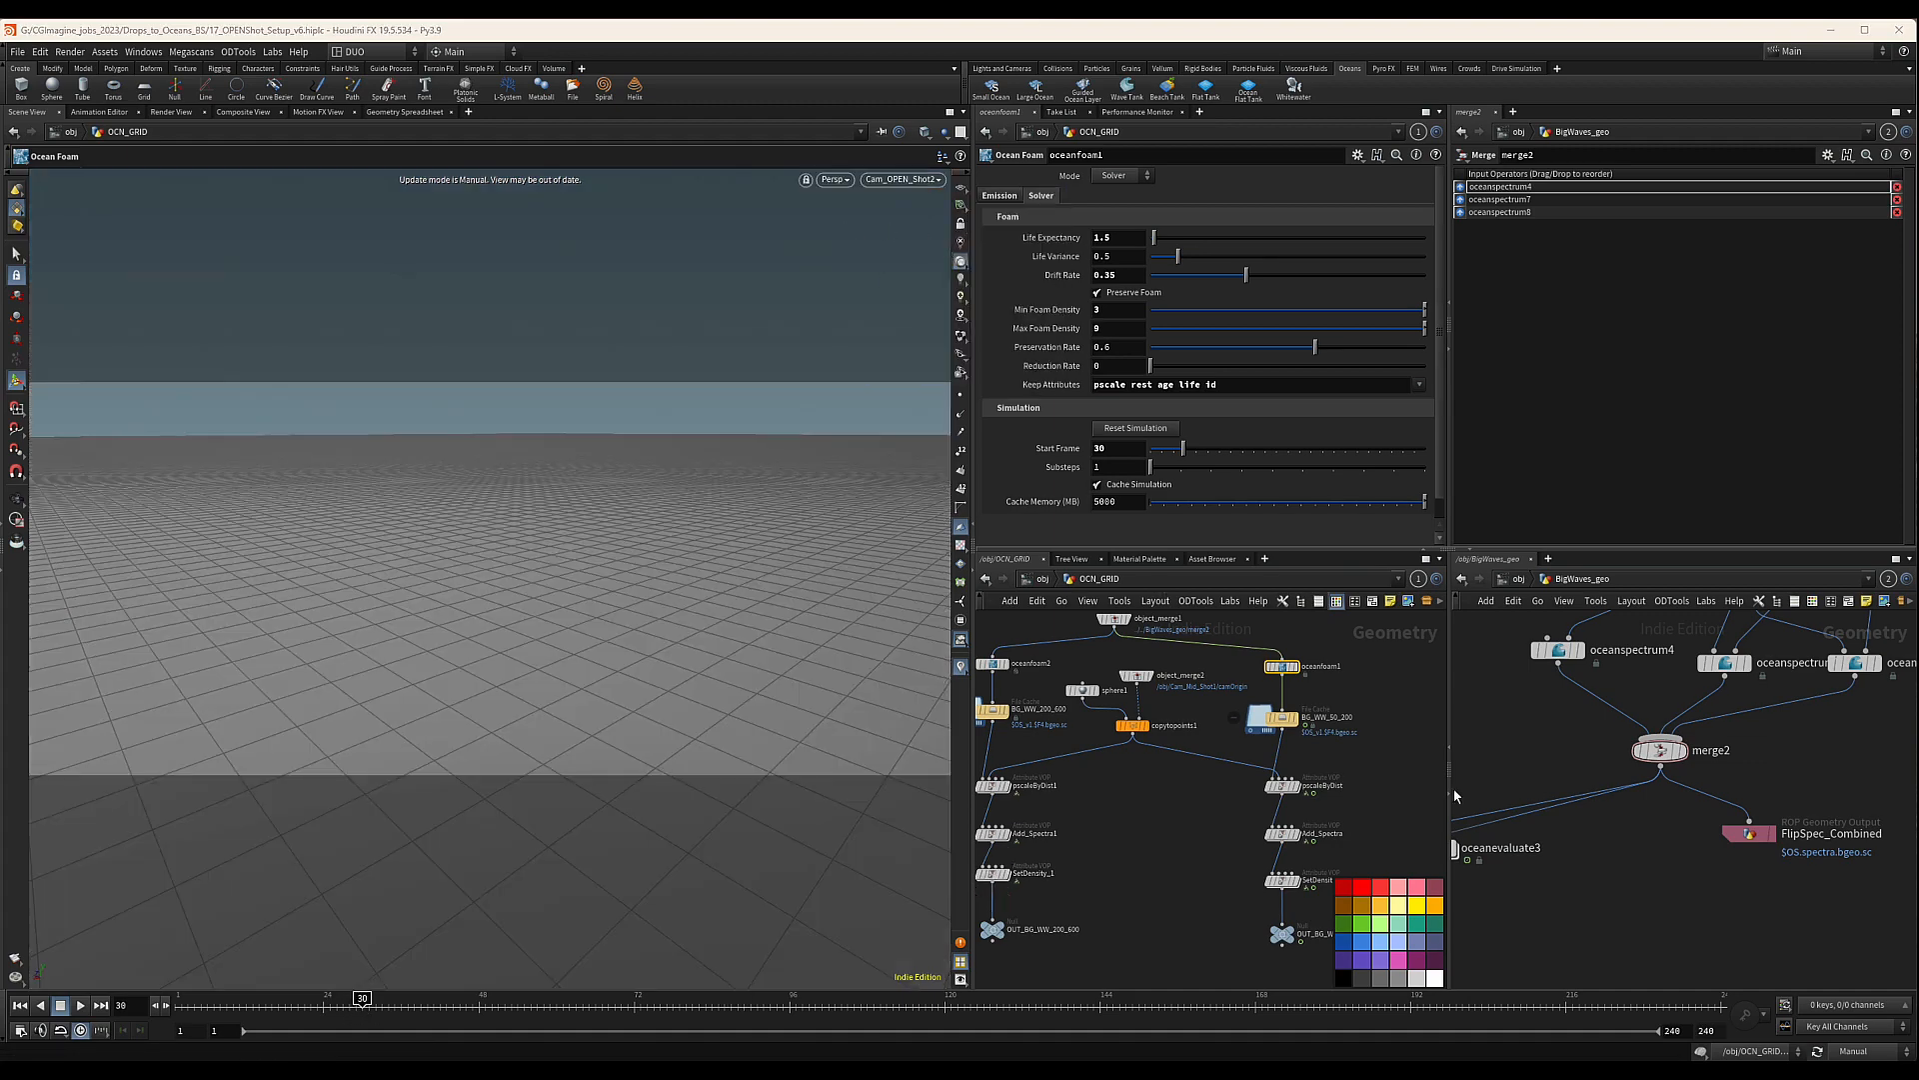
Display oceanfoam1 with the update mode on Auto Update and advance the timeline one frame
{"action": "scroll", "coordinate": [1355, 770], "scroll_direction": "down", "scroll_amount": 5}
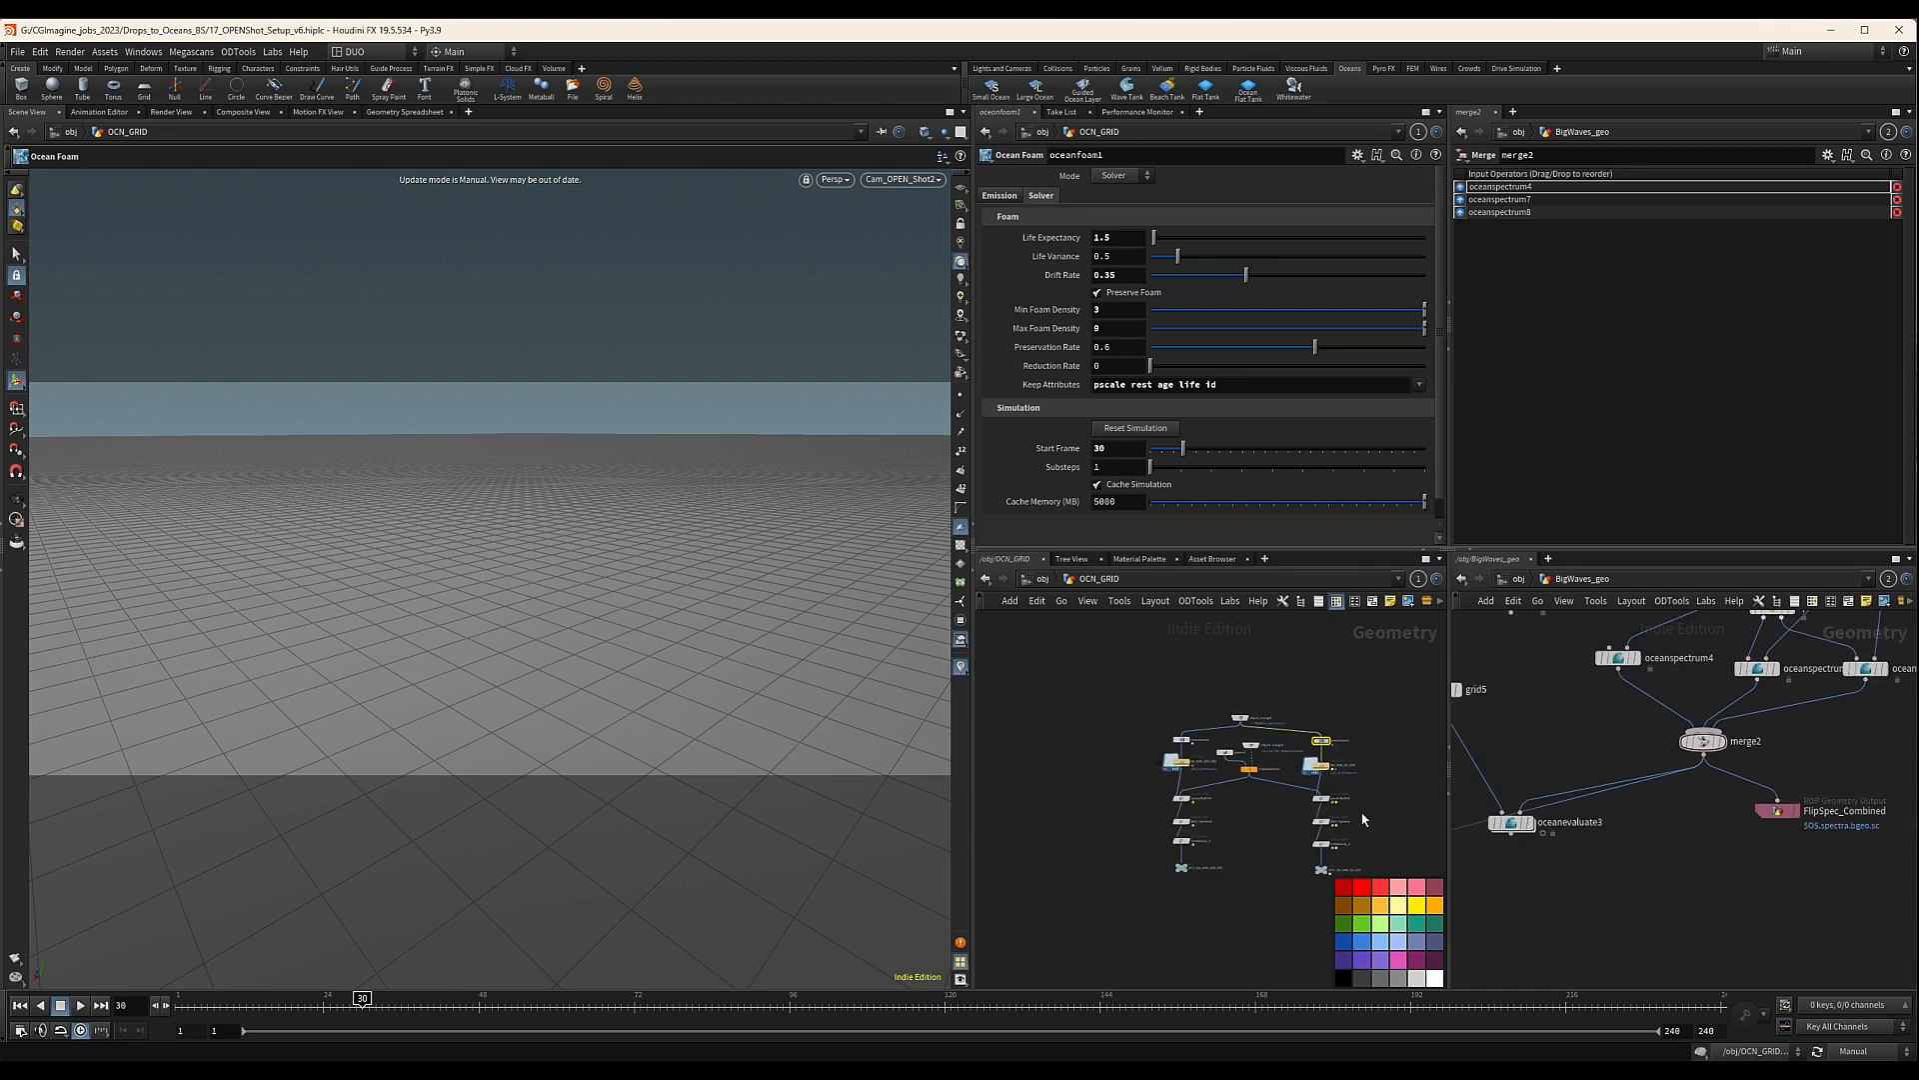
{"action": "scroll", "coordinate": [1280, 685], "scroll_direction": "up", "scroll_amount": 5}
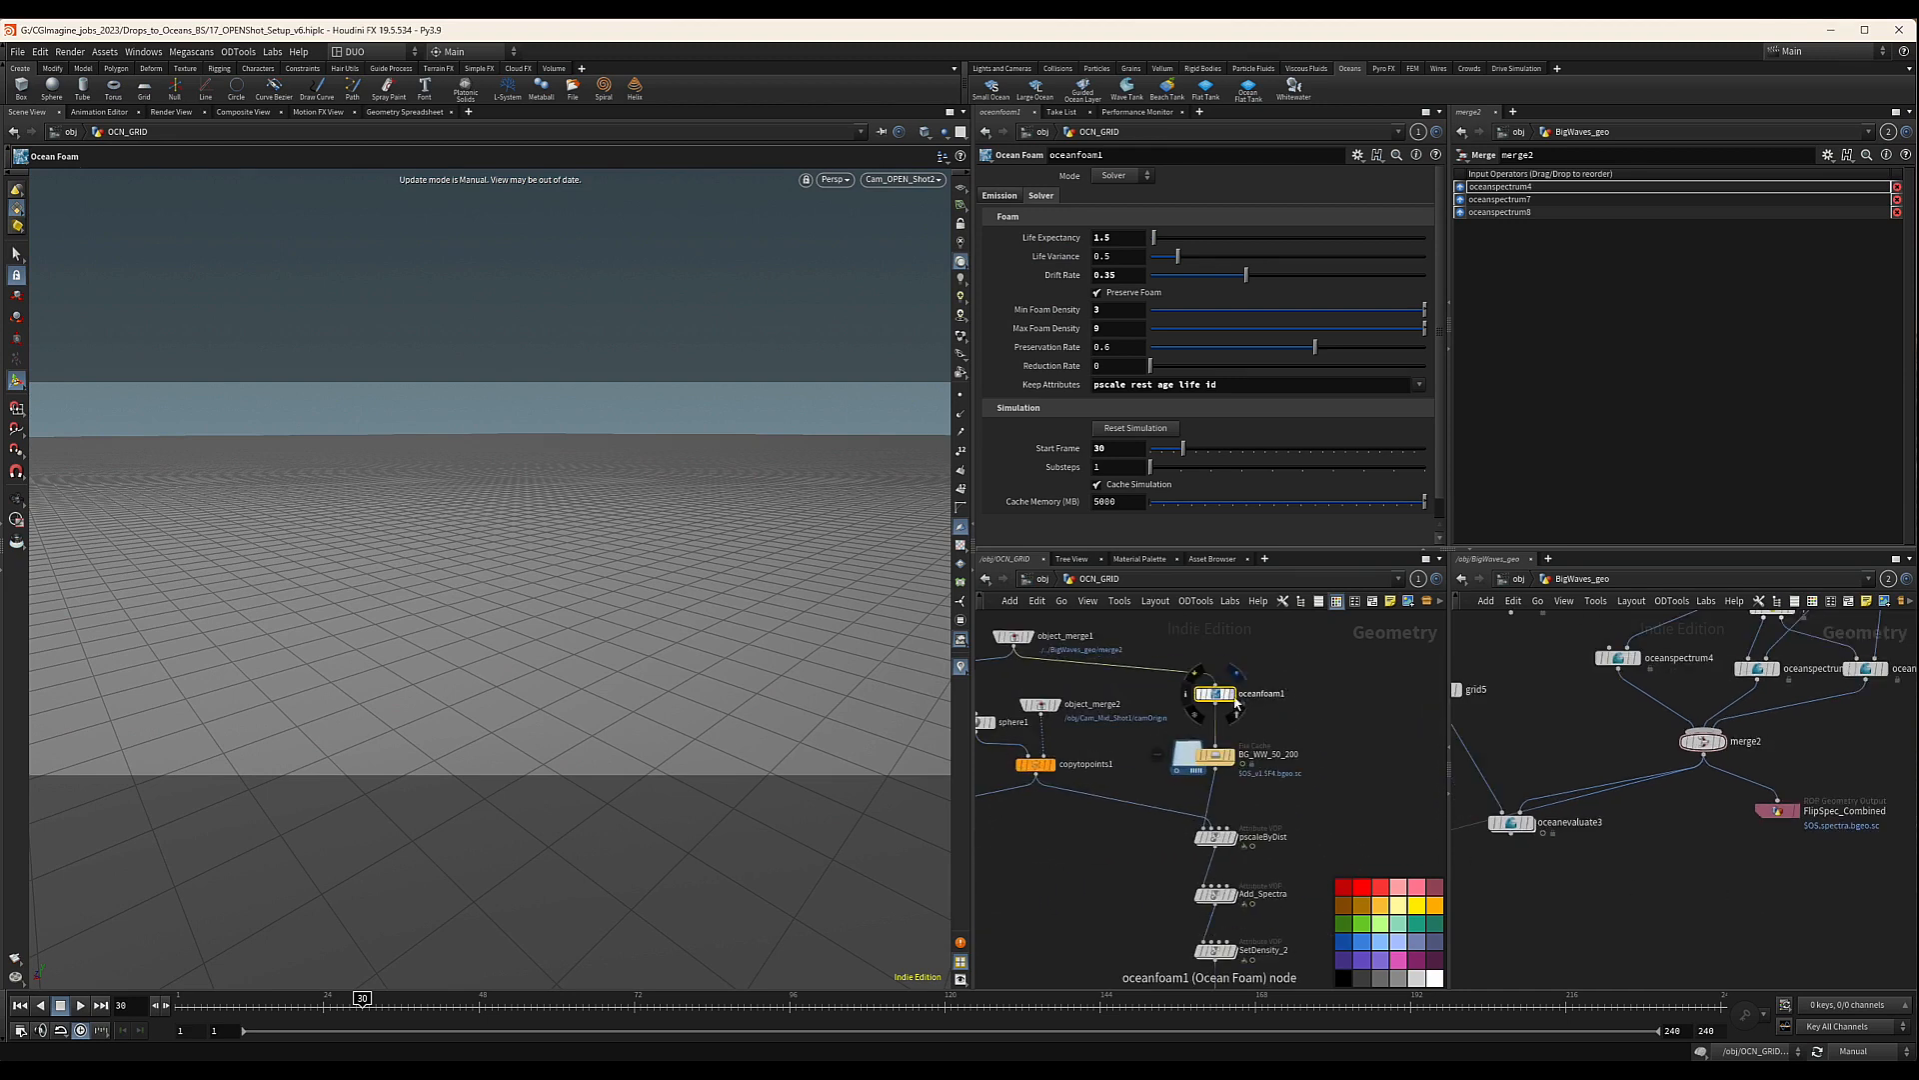
{"action": "left_click", "coordinate": [1861, 1051]}
{"action": "left_click", "coordinate": [1858, 1005]}
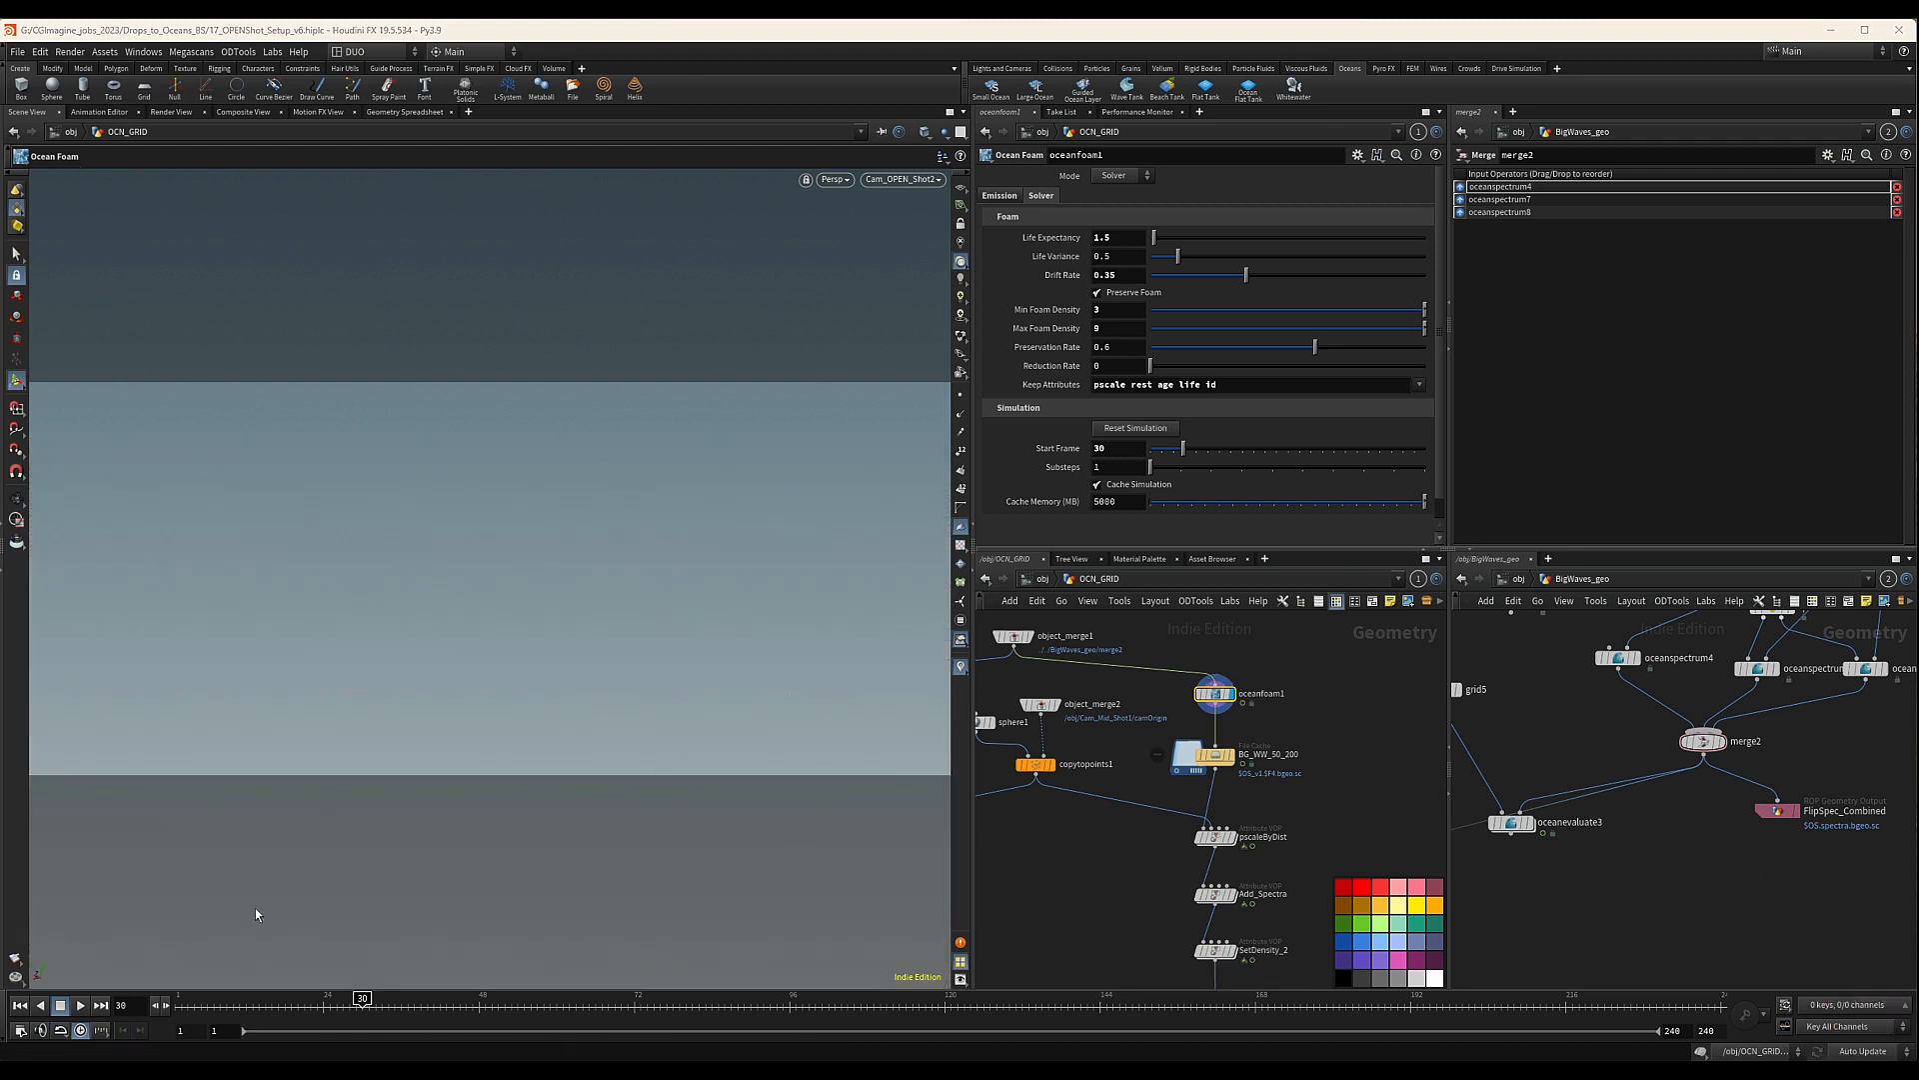
{"action": "left_click", "coordinate": [163, 1005]}
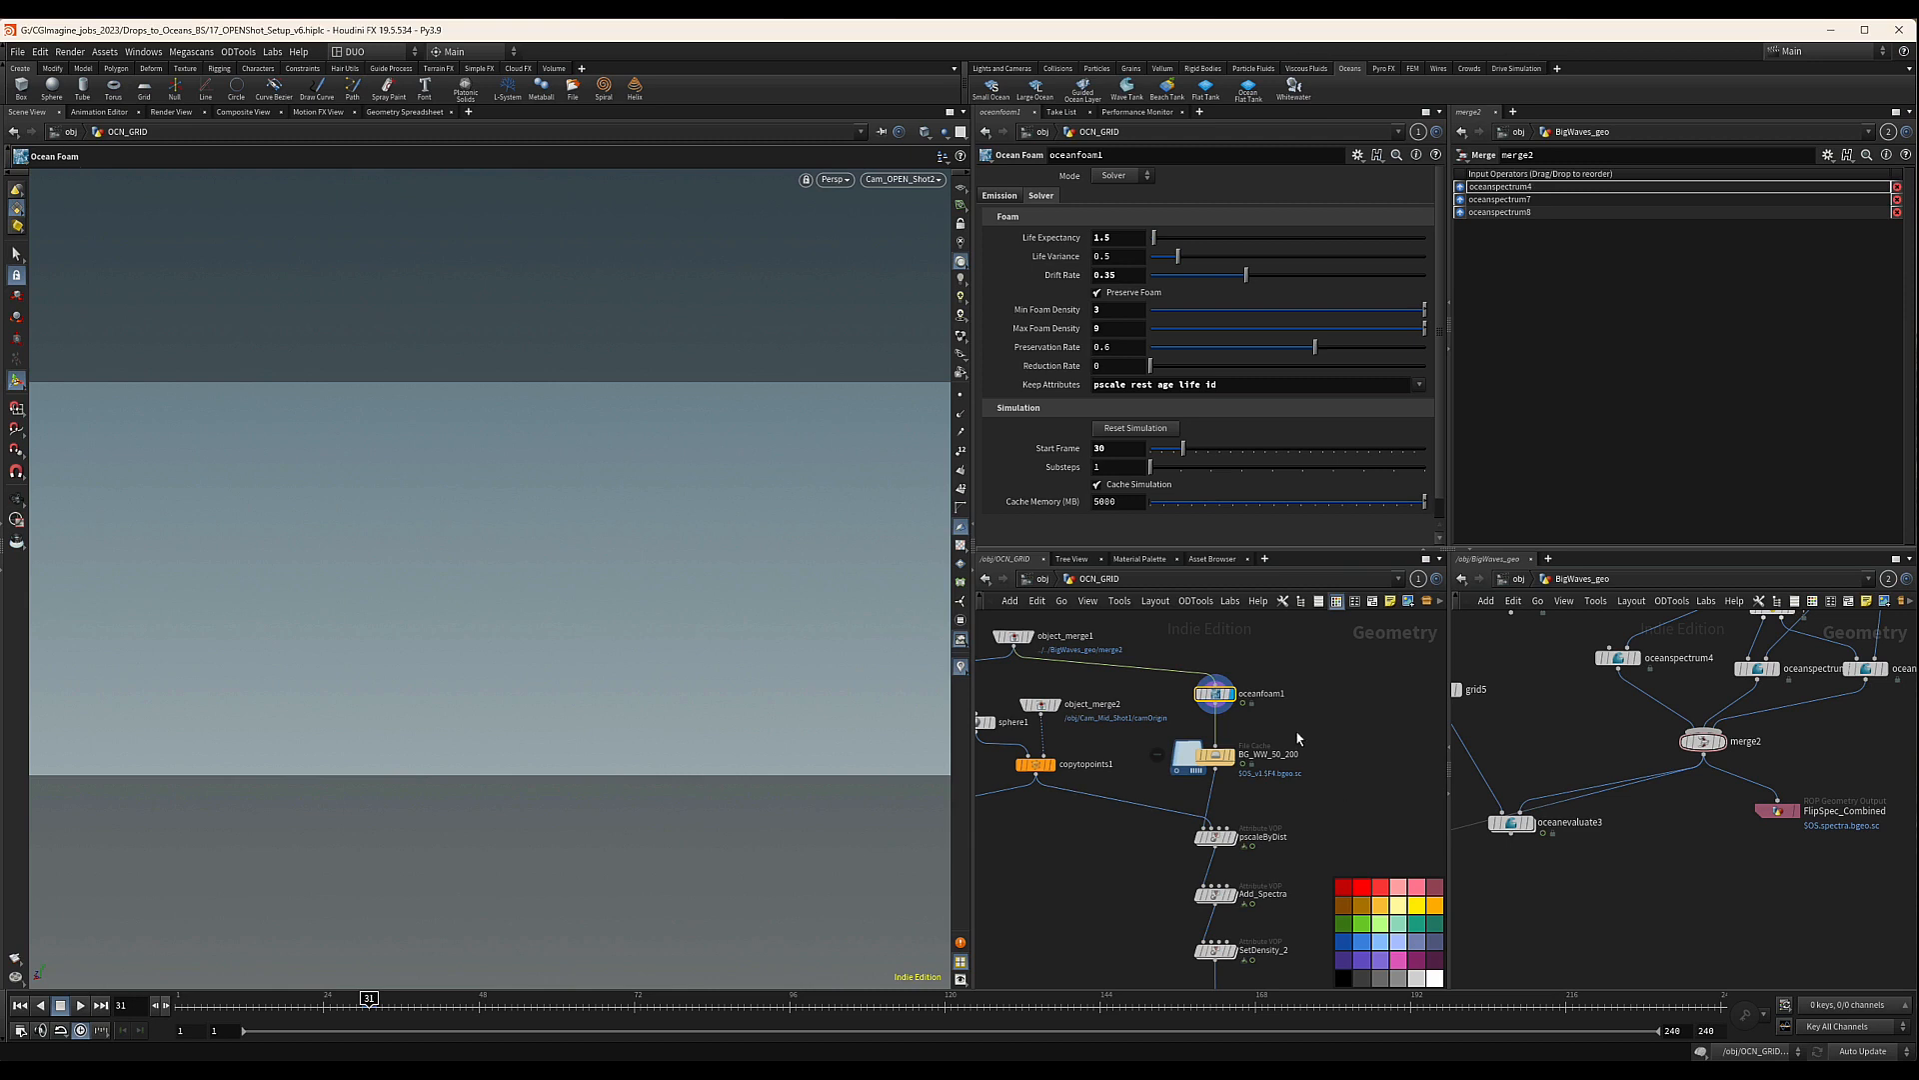
Set the camera of oceanfoam1's emission region to Cam_OPEN_Shot2
{"action": "left_click", "coordinate": [999, 195]}
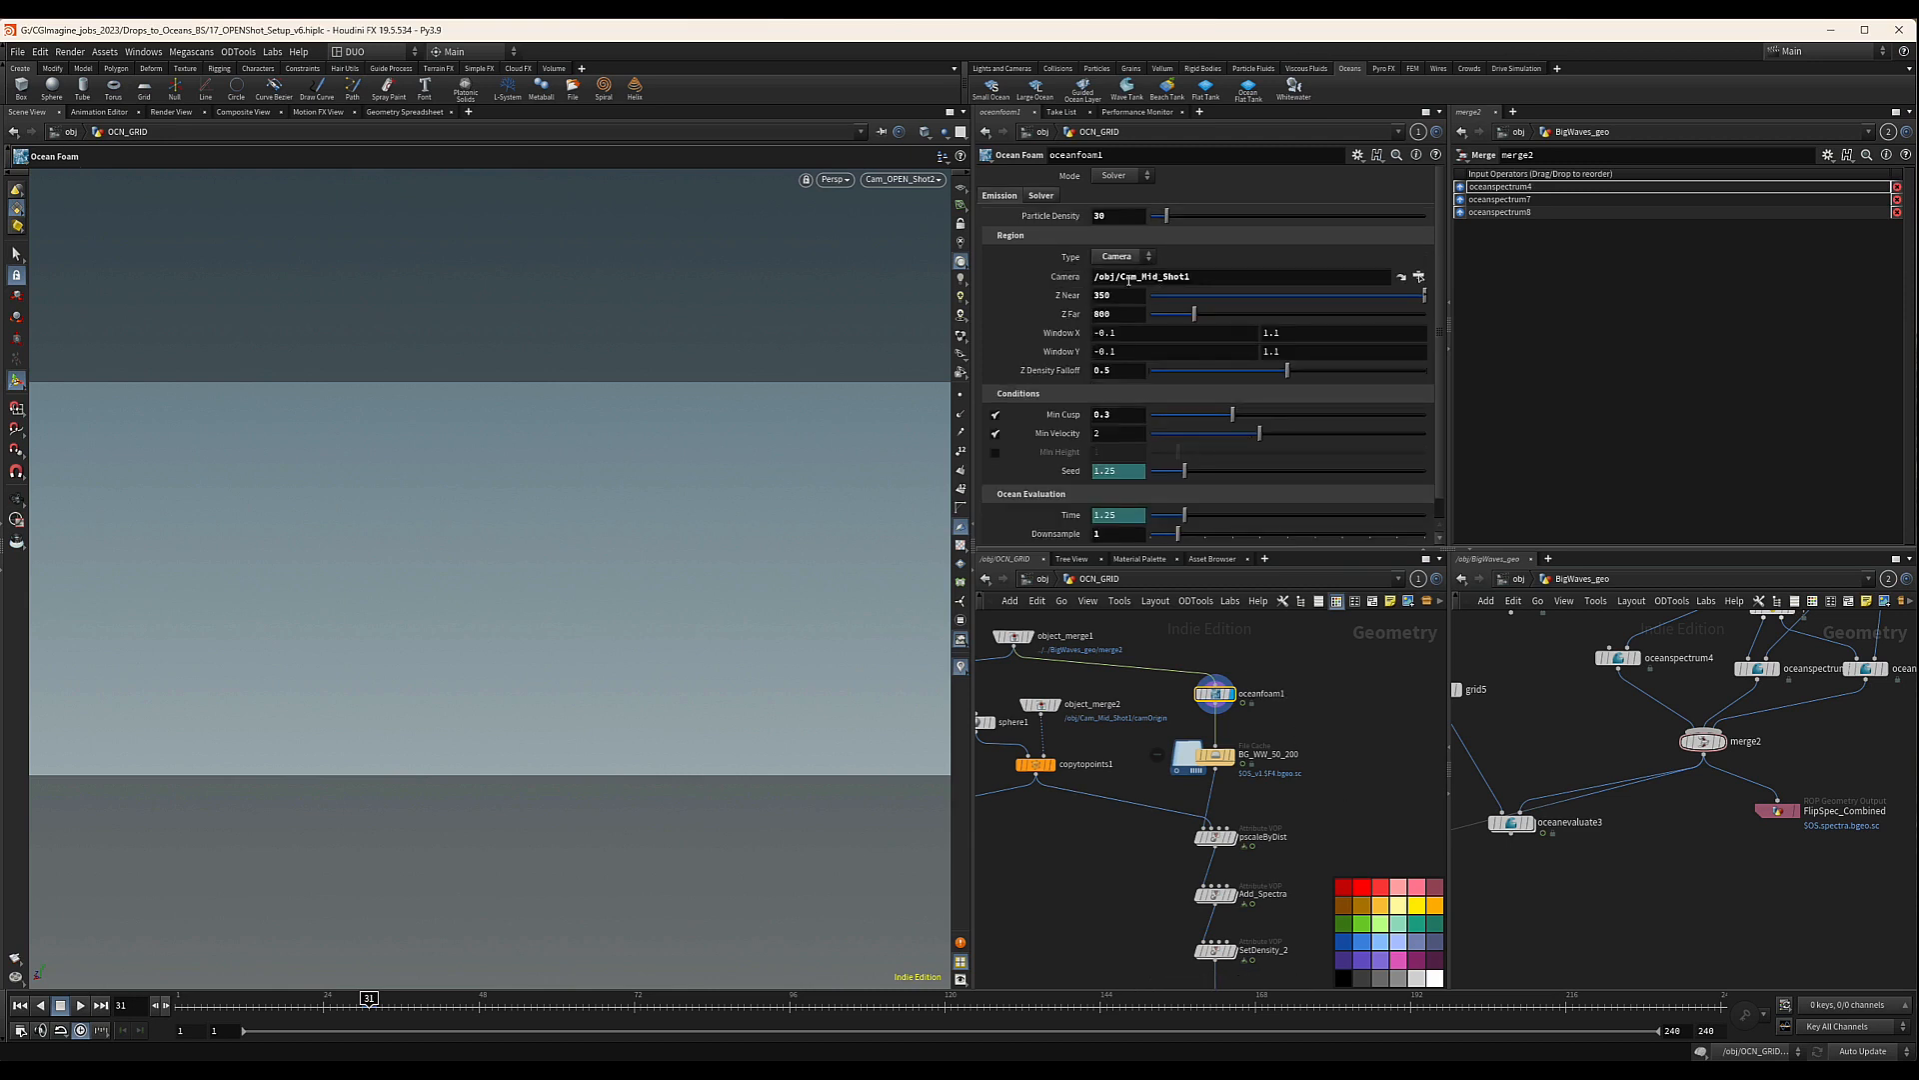
{"action": "left_click", "coordinate": [1419, 277]}
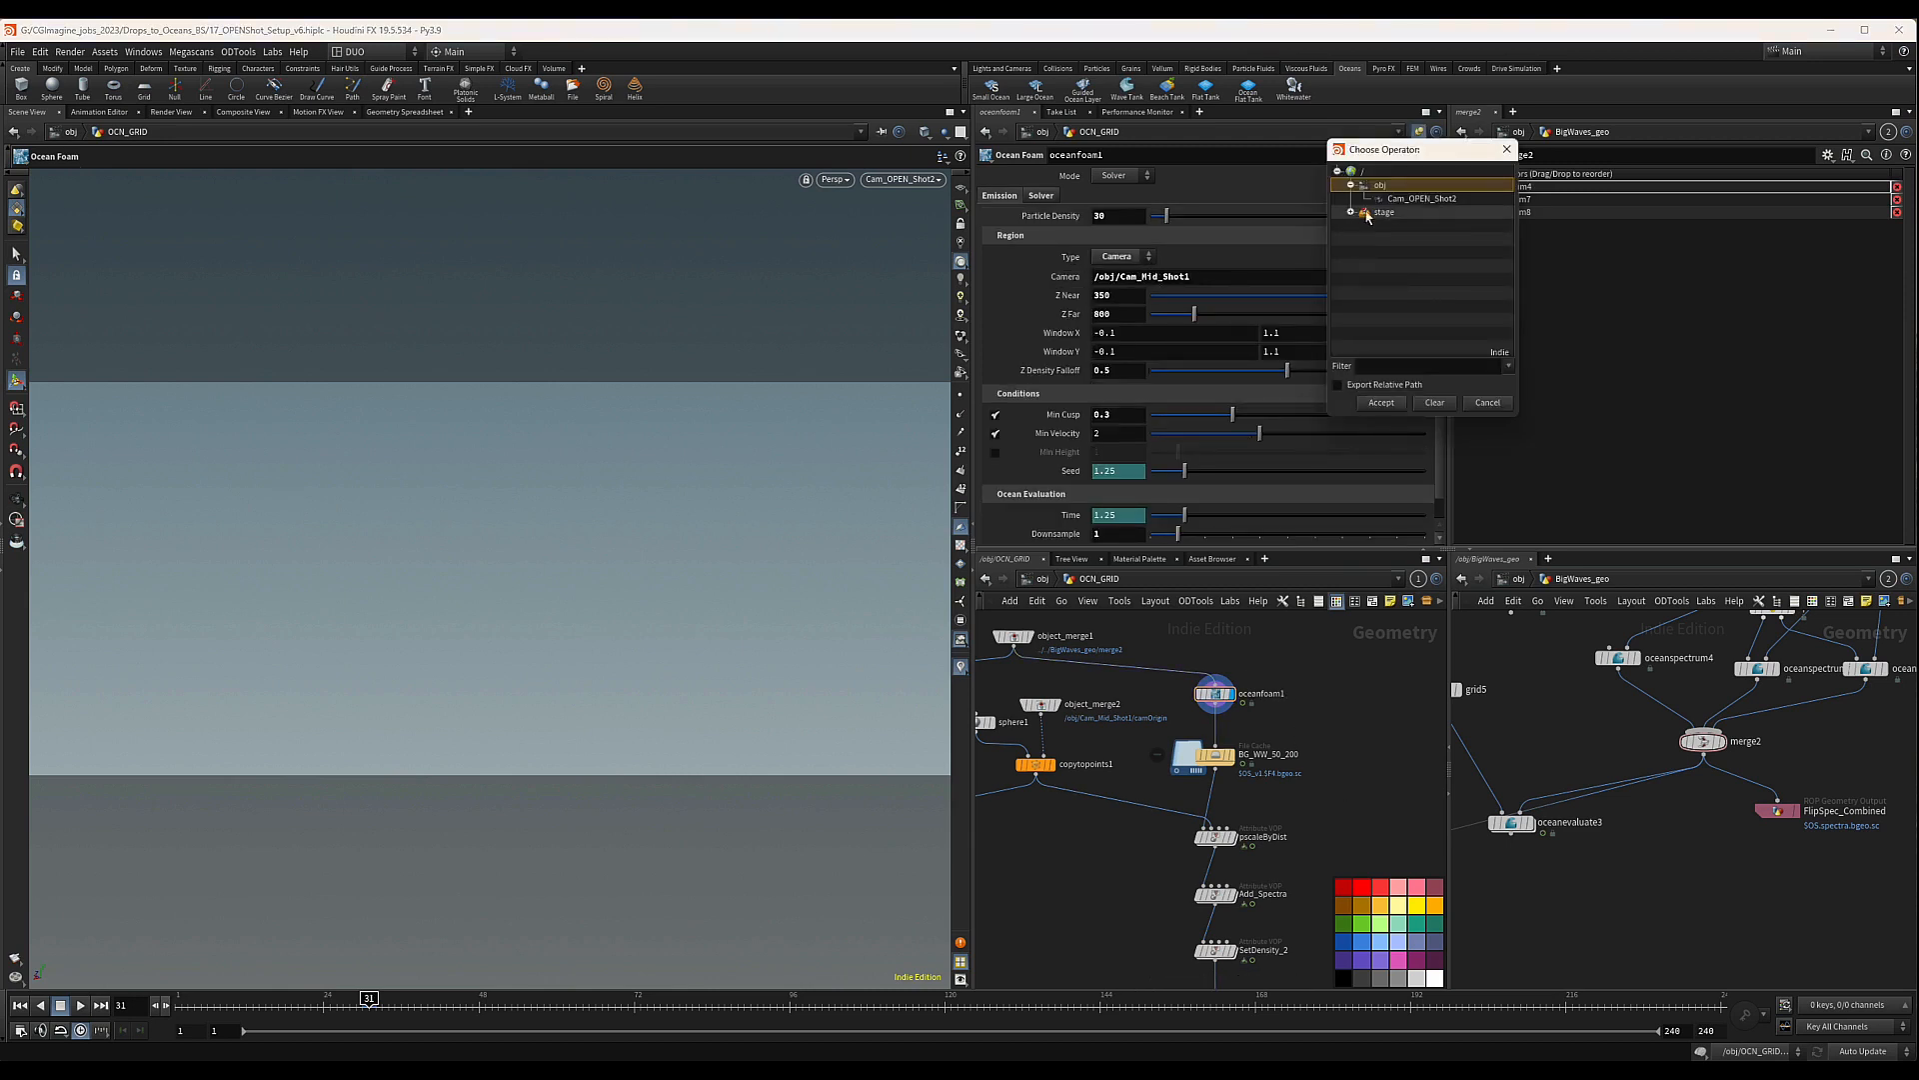
{"action": "left_click", "coordinate": [1352, 185]}
{"action": "left_click", "coordinate": [1422, 199]}
{"action": "left_click", "coordinate": [1399, 401]}
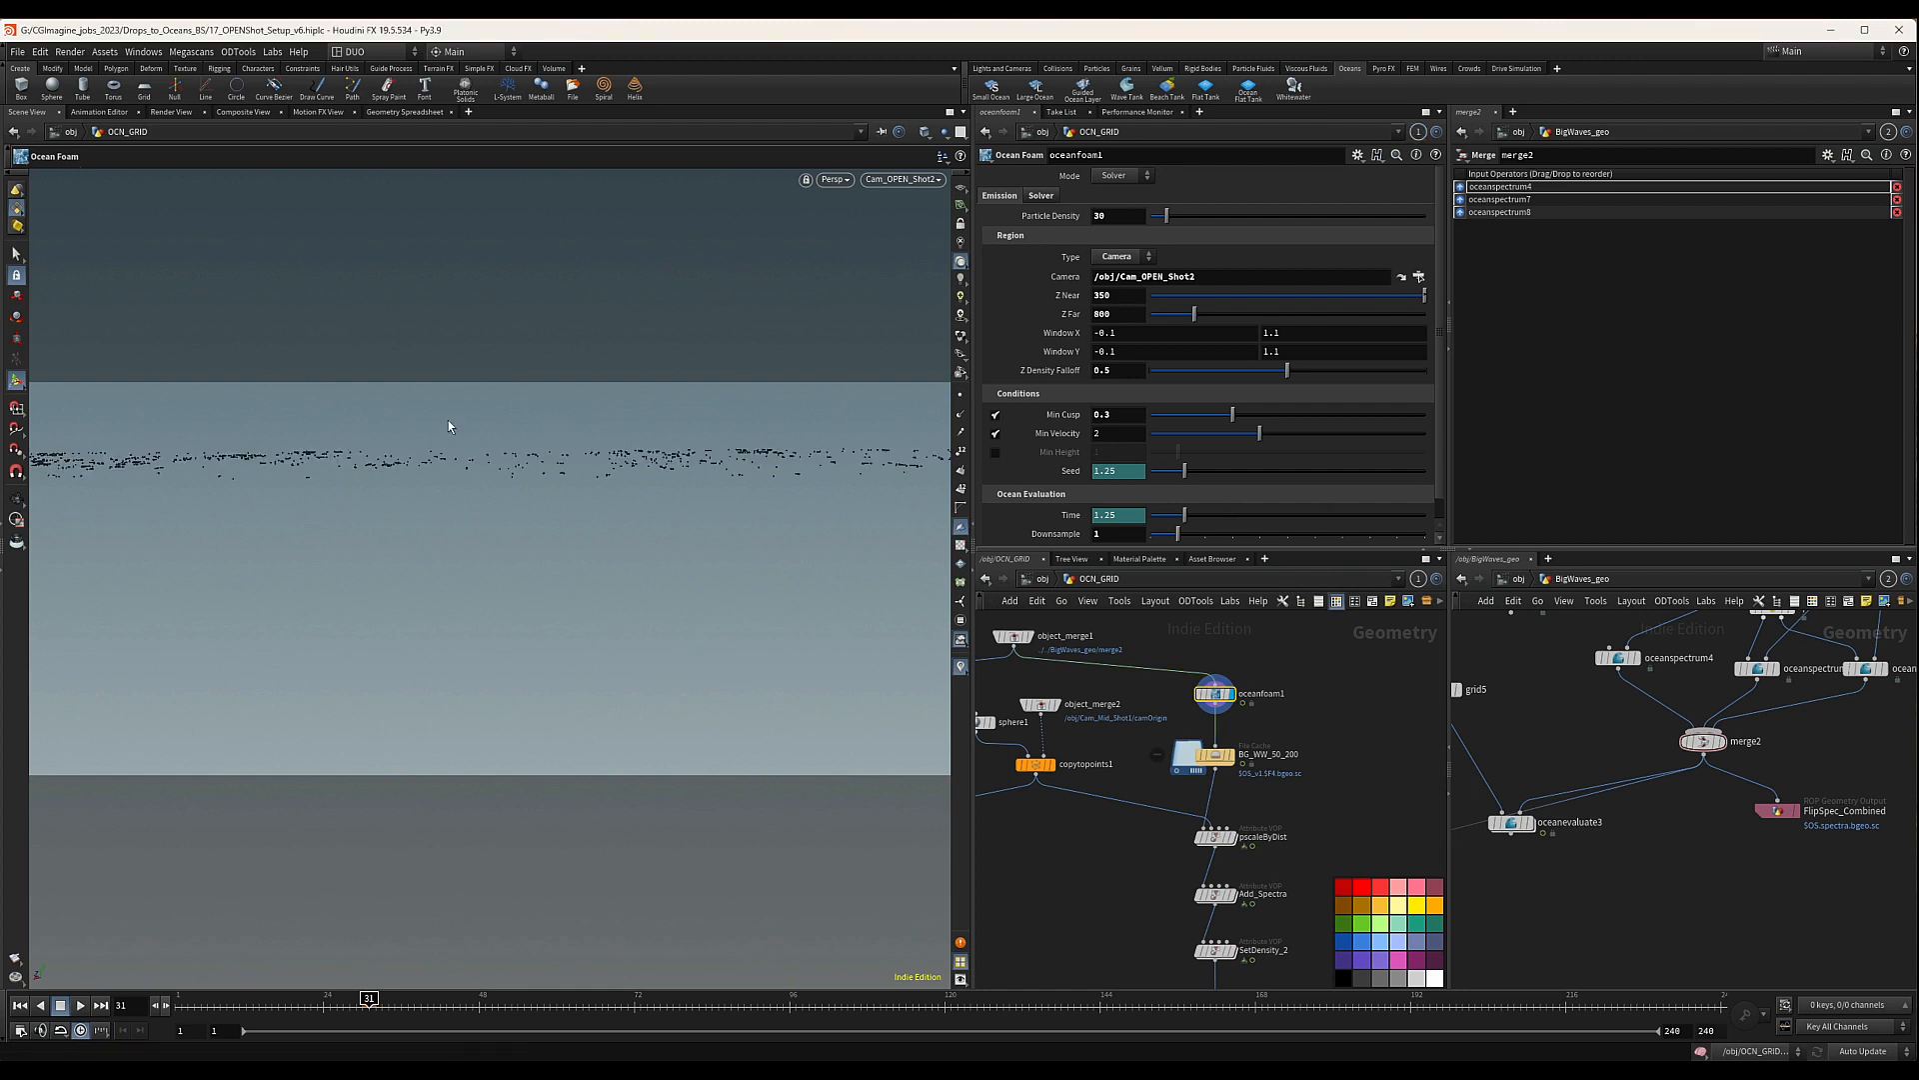
Check oceanfoam1's node information and examine the foam points from outside the shot camera while stepping the timeline
{"action": "middle_click", "coordinate": [1223, 702]}
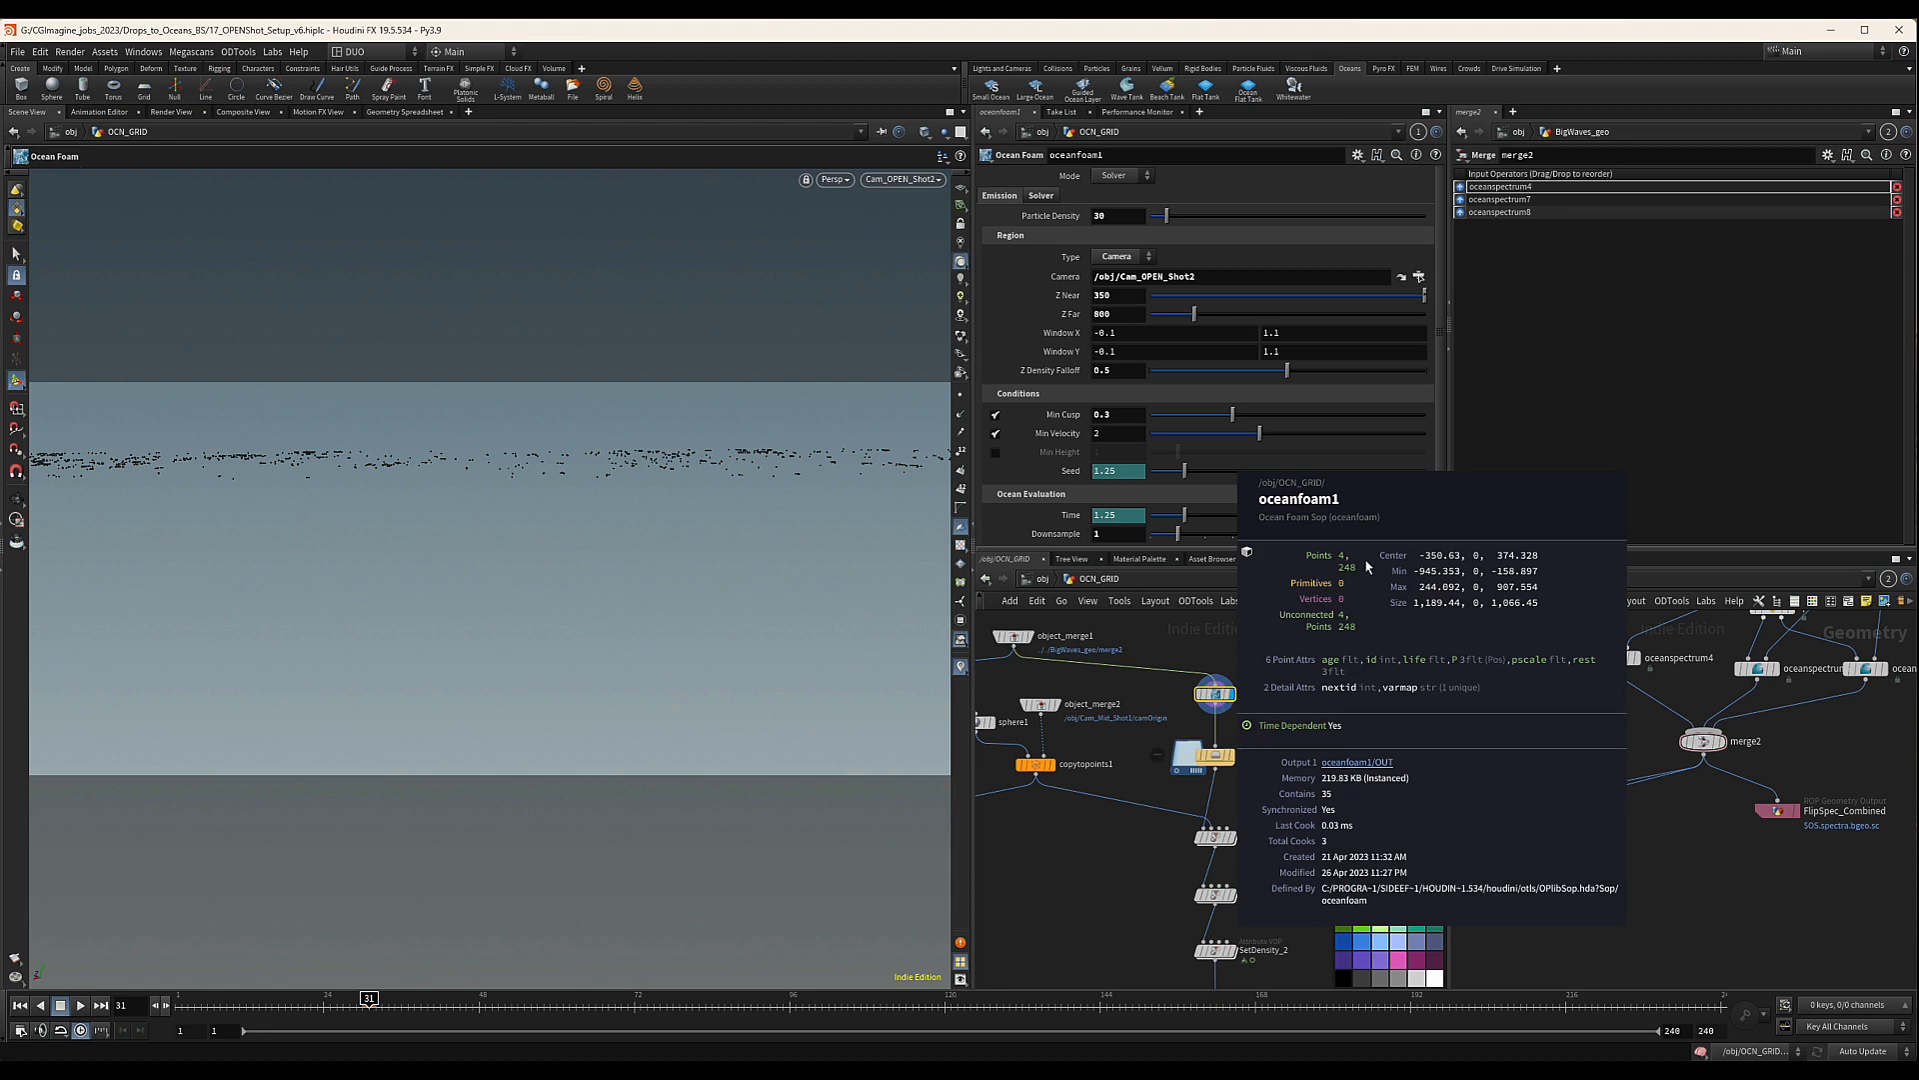
{"action": "scroll", "coordinate": [1330, 530], "scroll_direction": "down", "scroll_amount": 1}
{"action": "left_click_drag", "start_coordinate": [677, 454], "coordinate": [532, 682], "text": "alt"}
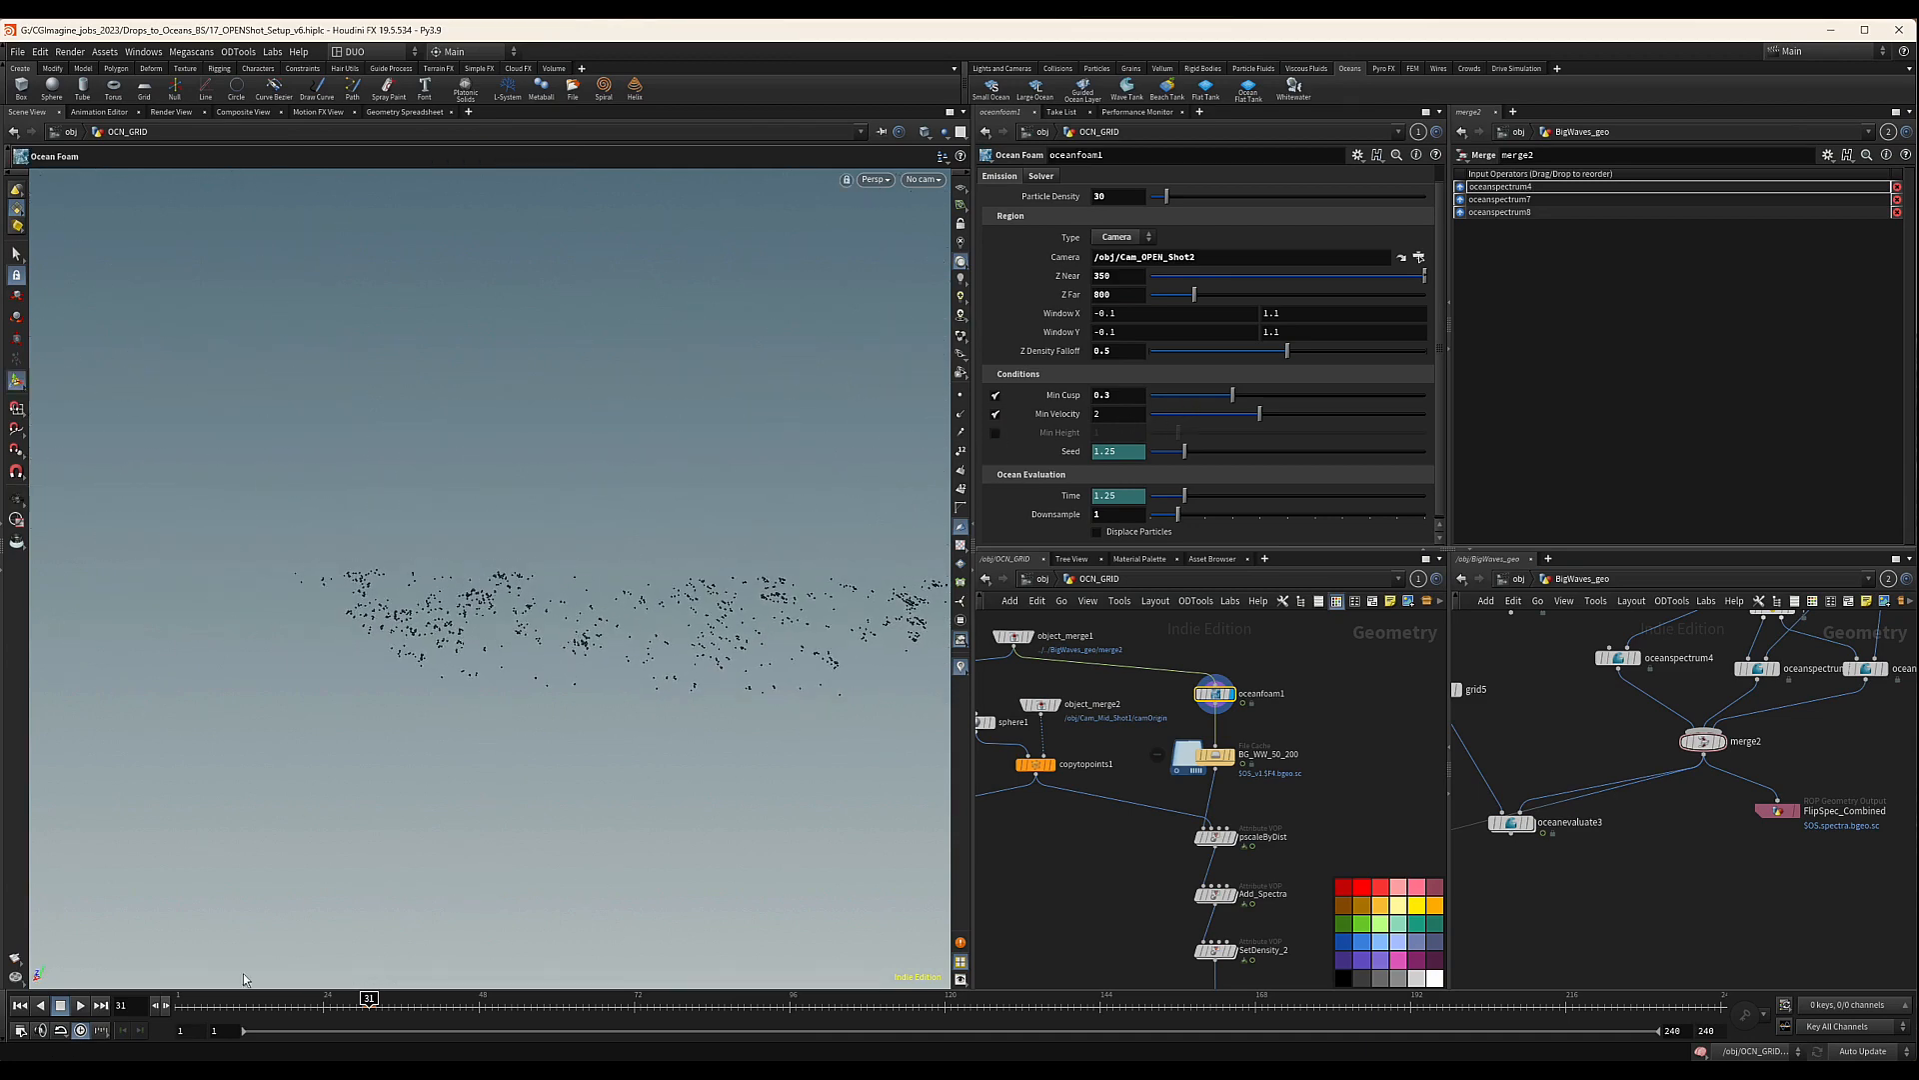
{"action": "left_click", "coordinate": [166, 1007]}
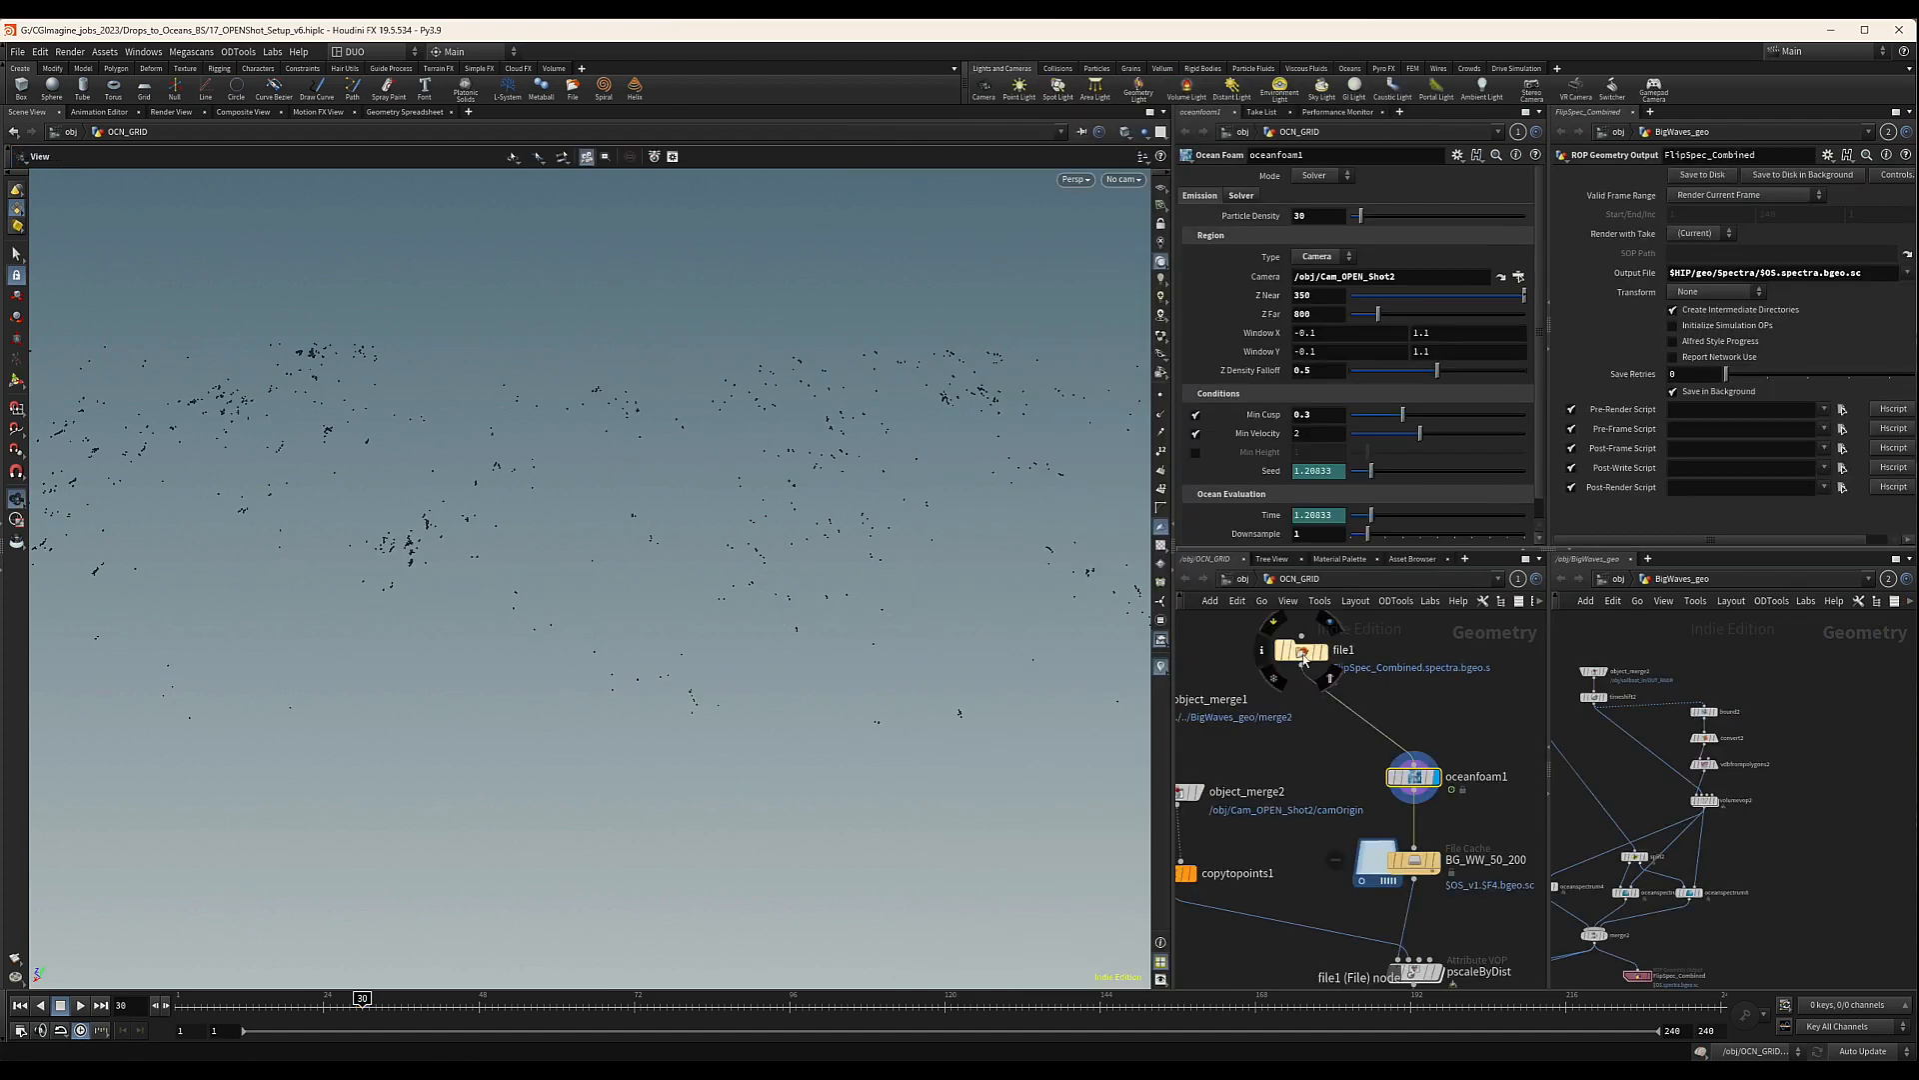
Reposition the file1 and object_merge1 nodes above the foam branches in the OCN_GRID network
{"action": "left_click_drag", "start_coordinate": [1302, 655], "coordinate": [1337, 677]}
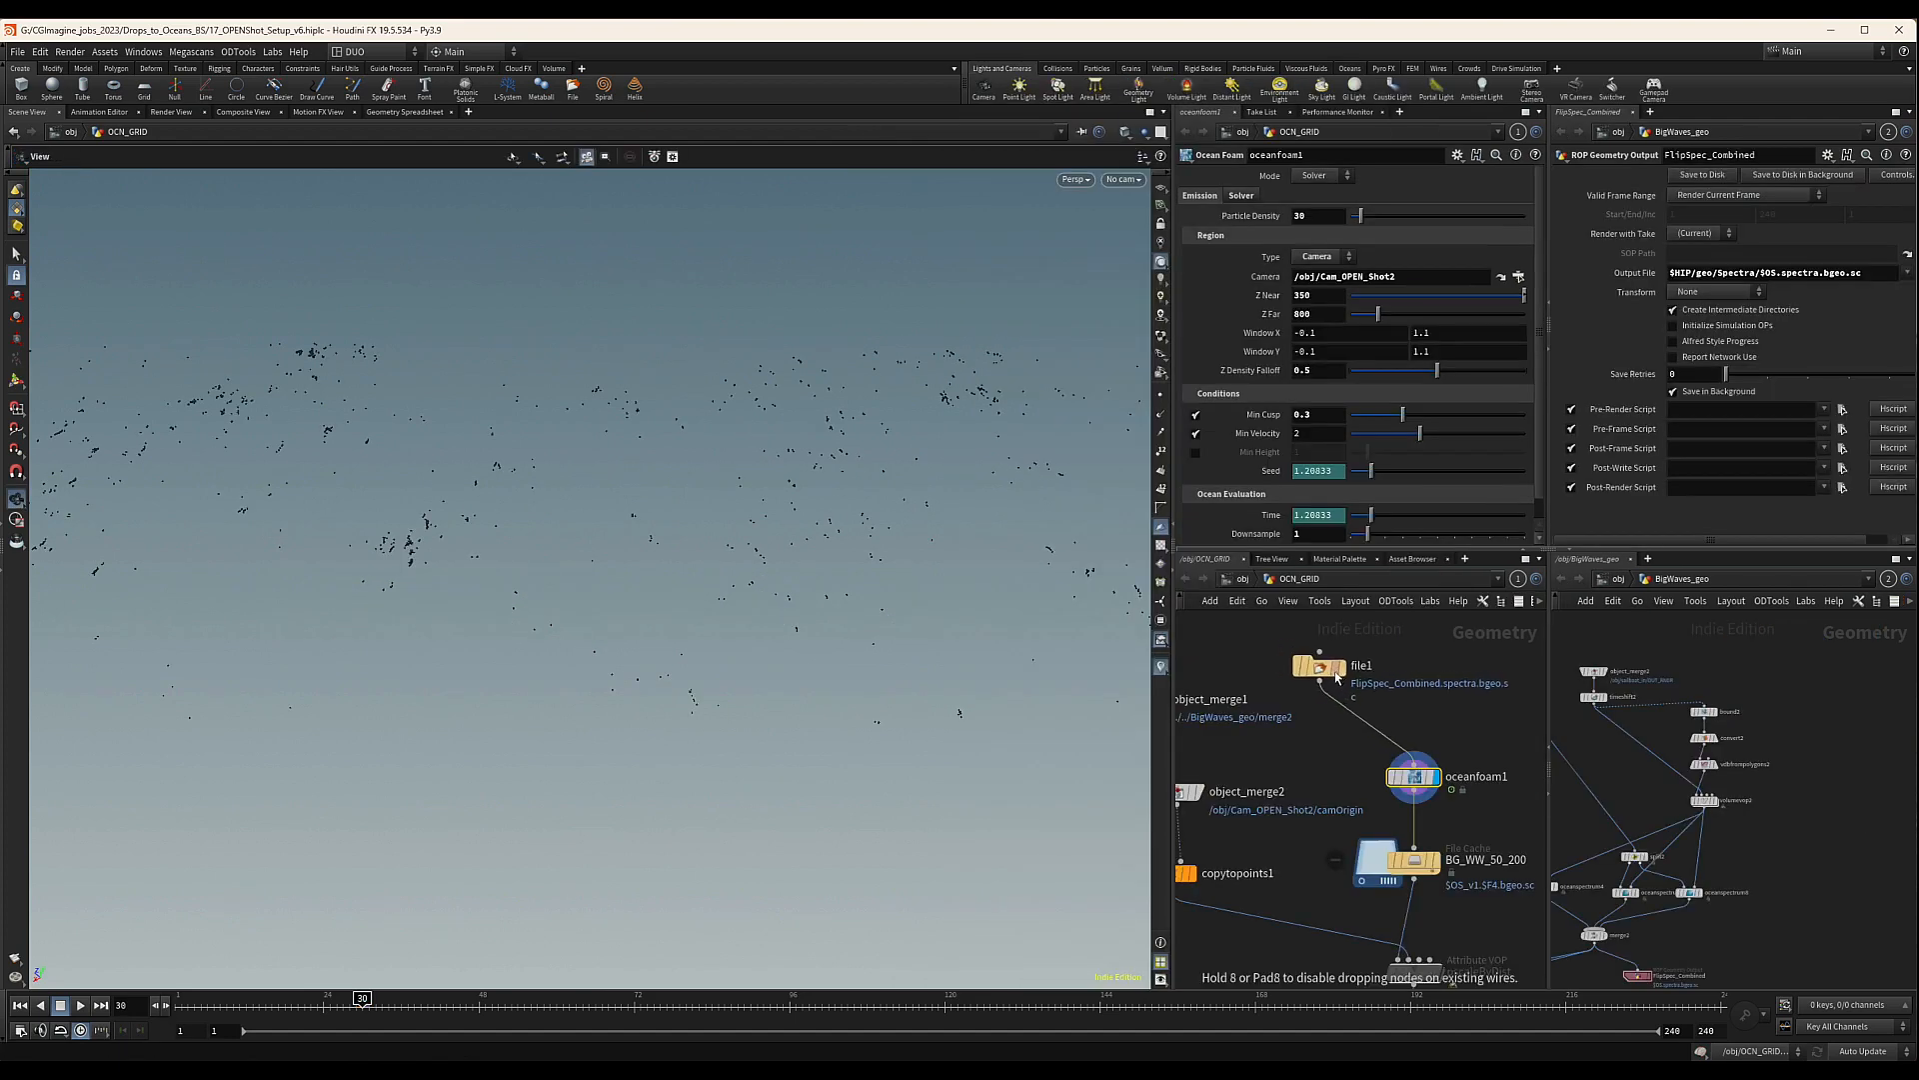
{"action": "middle_click_drag", "start_coordinate": [1303, 766], "coordinate": [1440, 760]}
{"action": "scroll", "coordinate": [1319, 697], "scroll_direction": "down", "scroll_amount": 3}
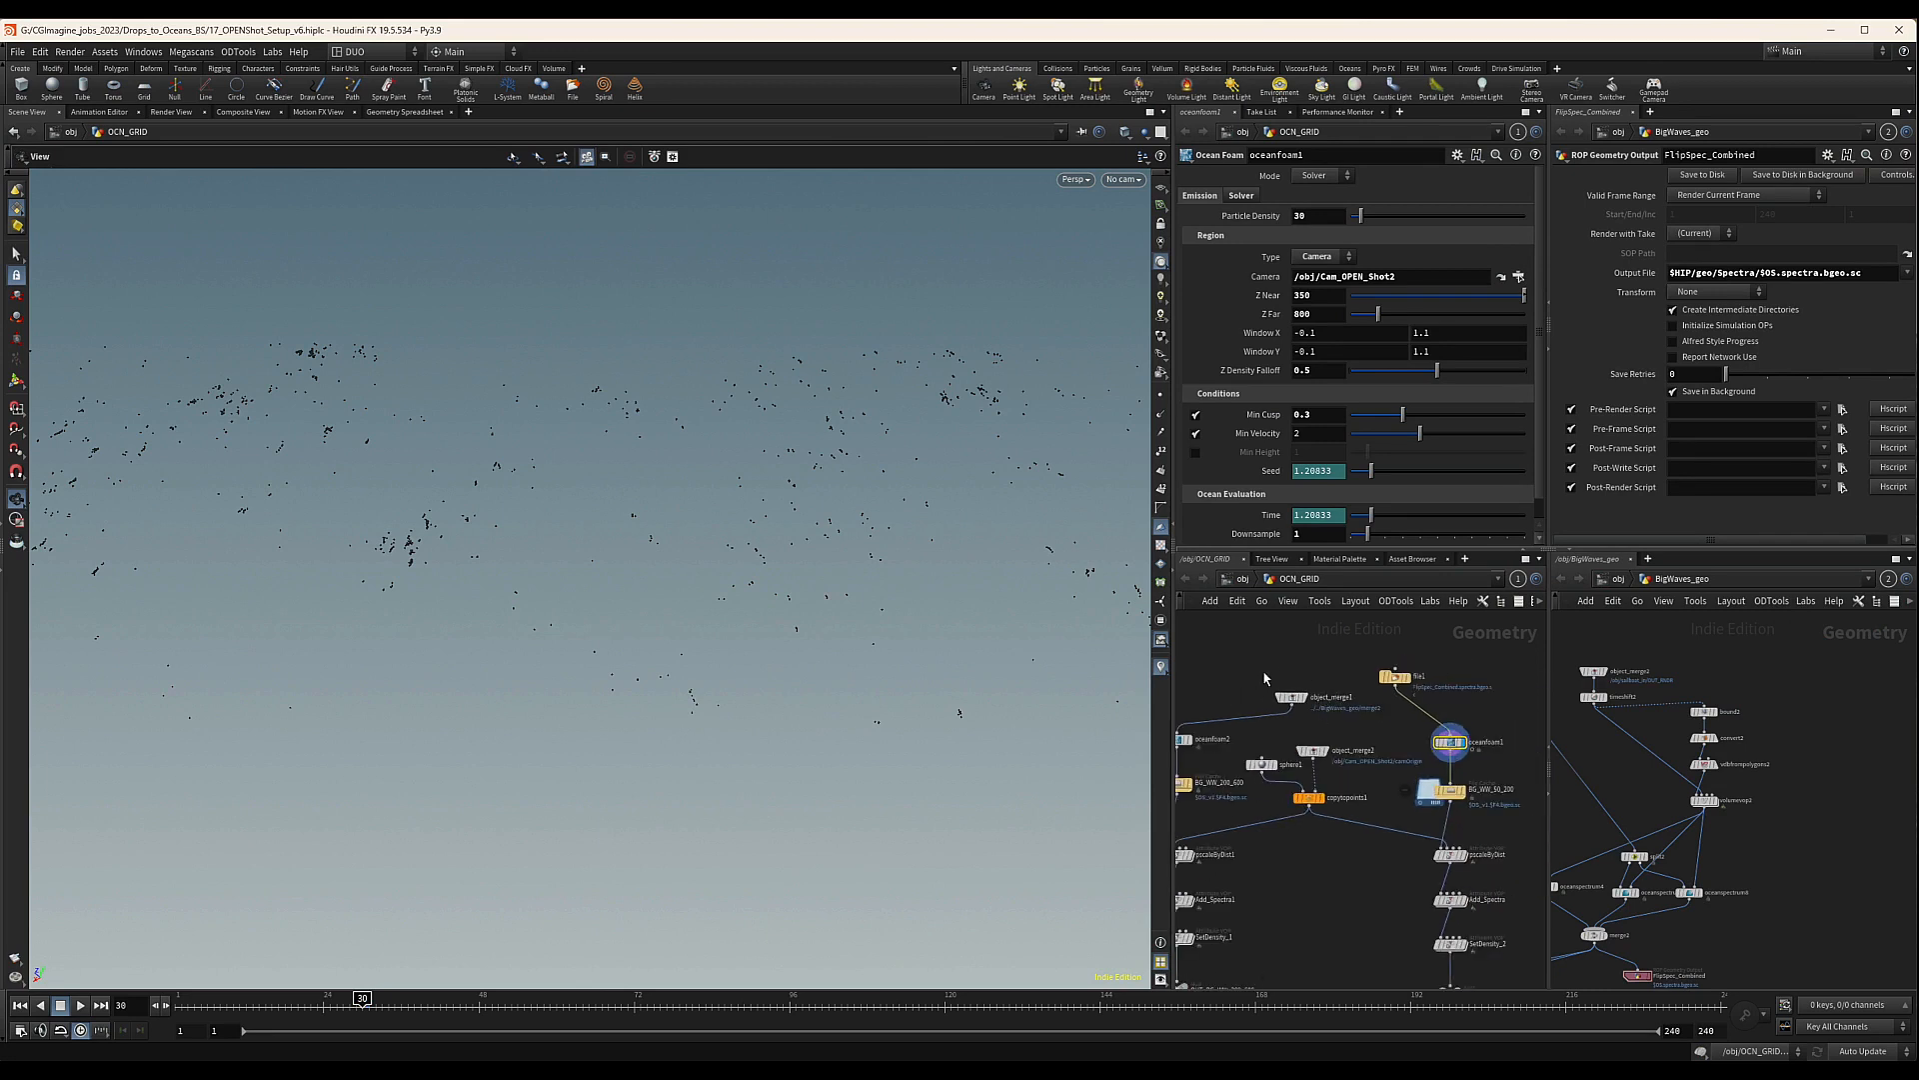
{"action": "left_click_drag", "start_coordinate": [1292, 698], "coordinate": [1272, 682]}
{"action": "left_click", "coordinate": [1394, 669]}
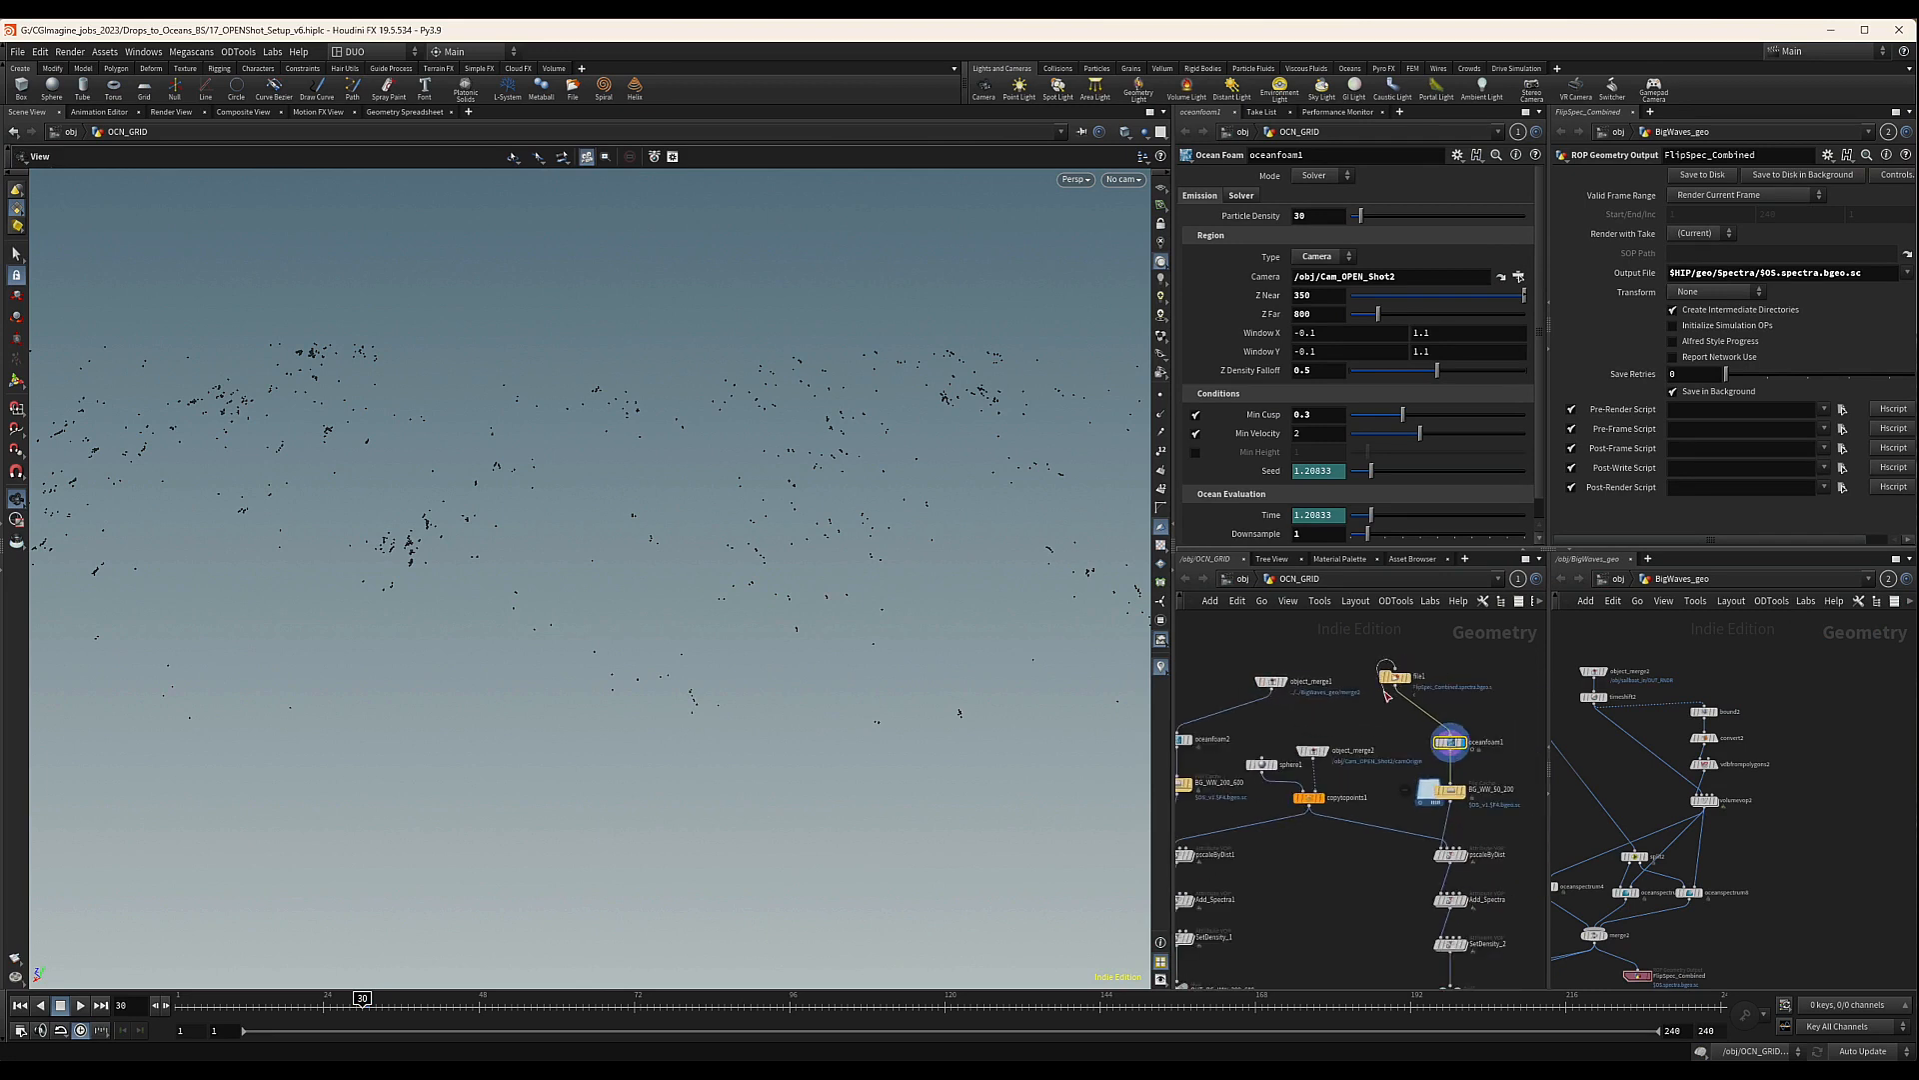
{"action": "left_click", "coordinate": [1382, 659]}
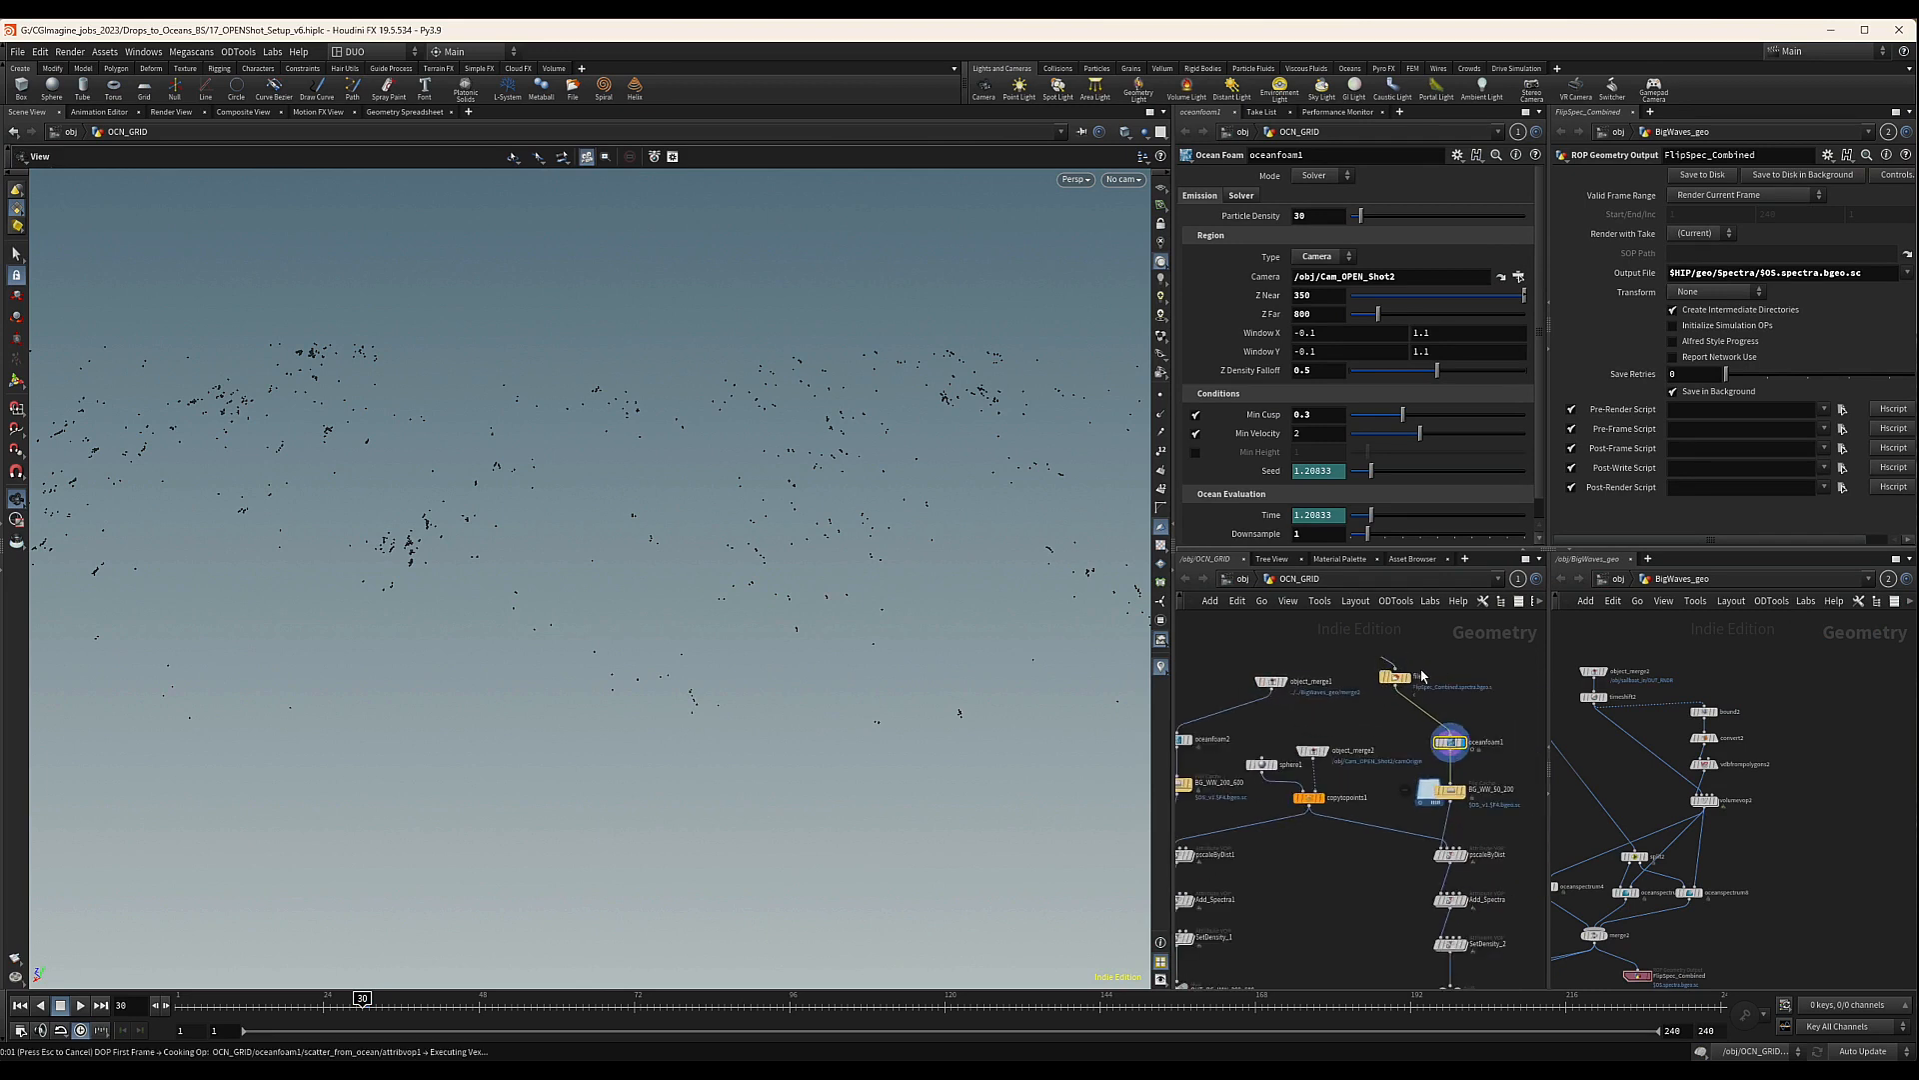
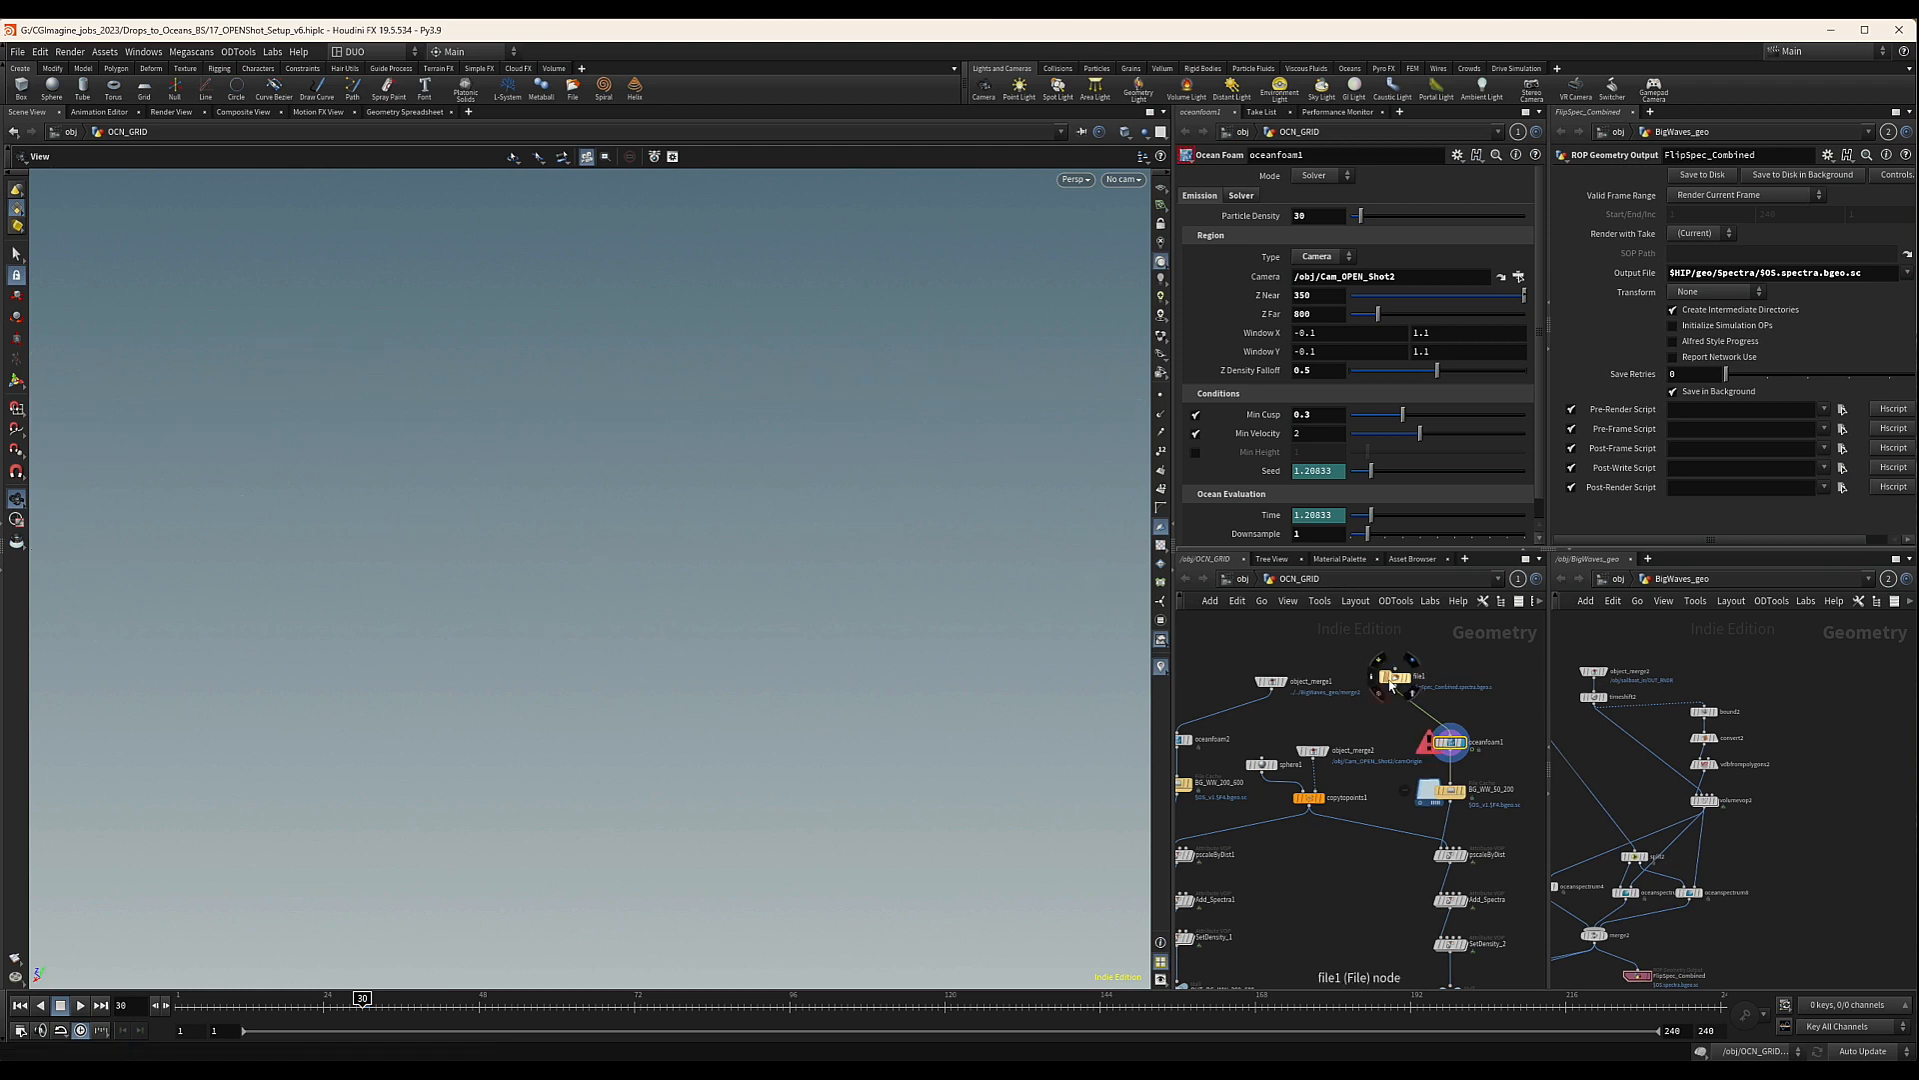
Load $HIP/geo/Spectra/FlatSpectra_v2.bgeo.sc as file1's geometry file and advance one frame to recook oceanfoam1
{"action": "left_click", "coordinate": [1394, 677]}
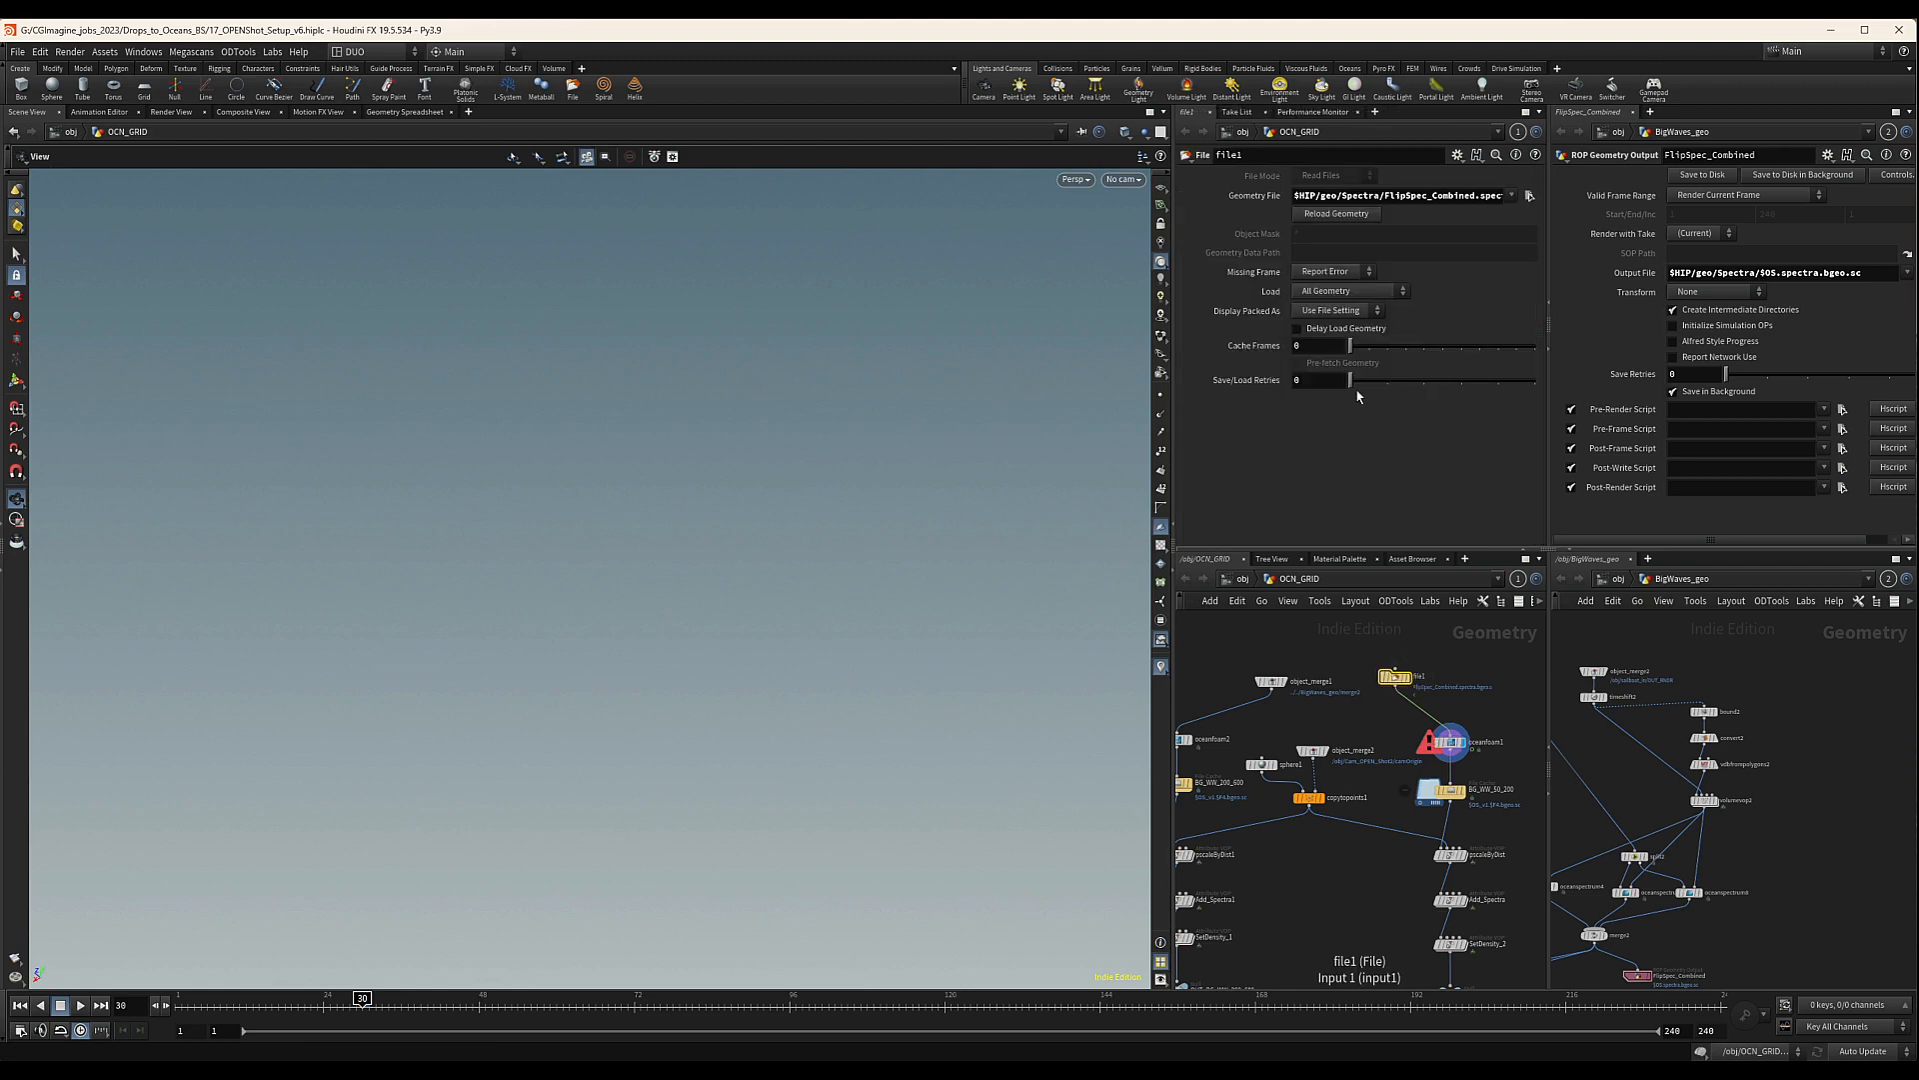
{"action": "left_click", "coordinate": [1530, 196]}
{"action": "double_click", "coordinate": [1501, 150]}
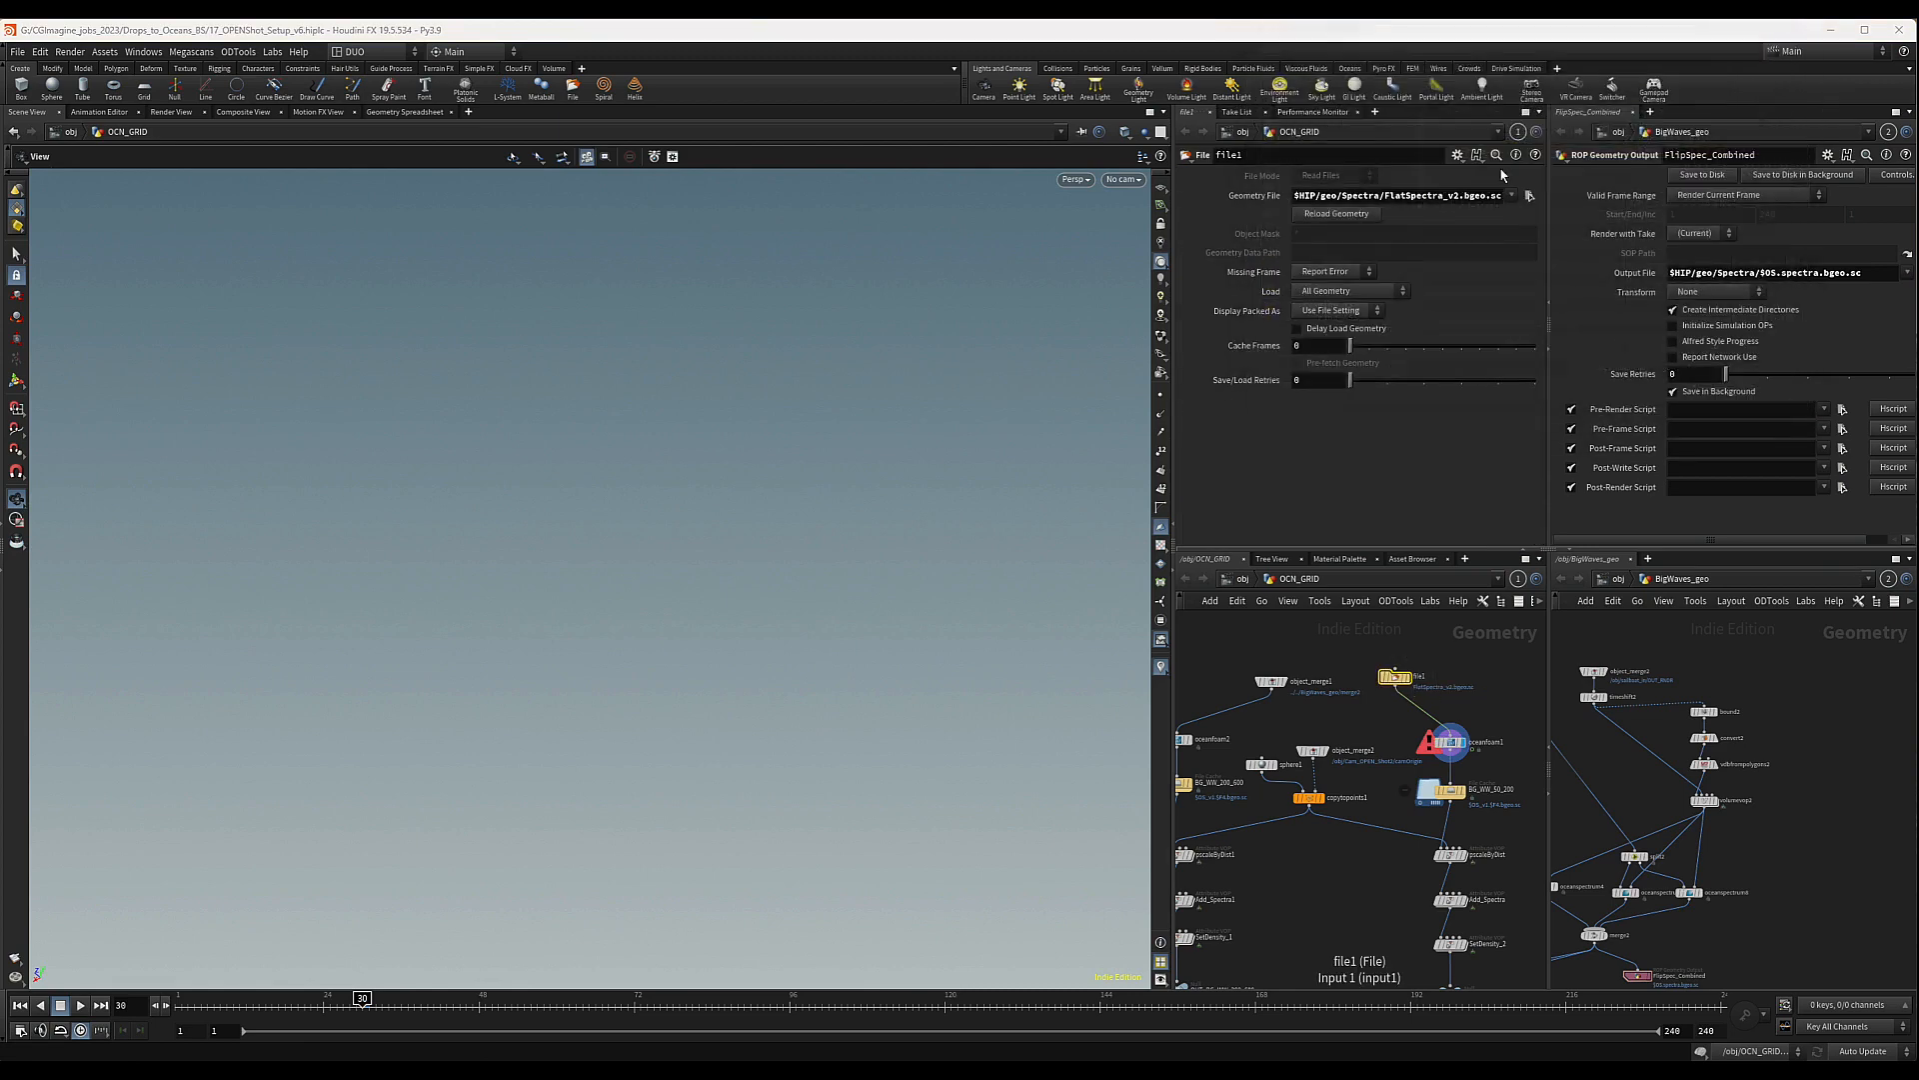
{"action": "left_click", "coordinate": [1440, 748]}
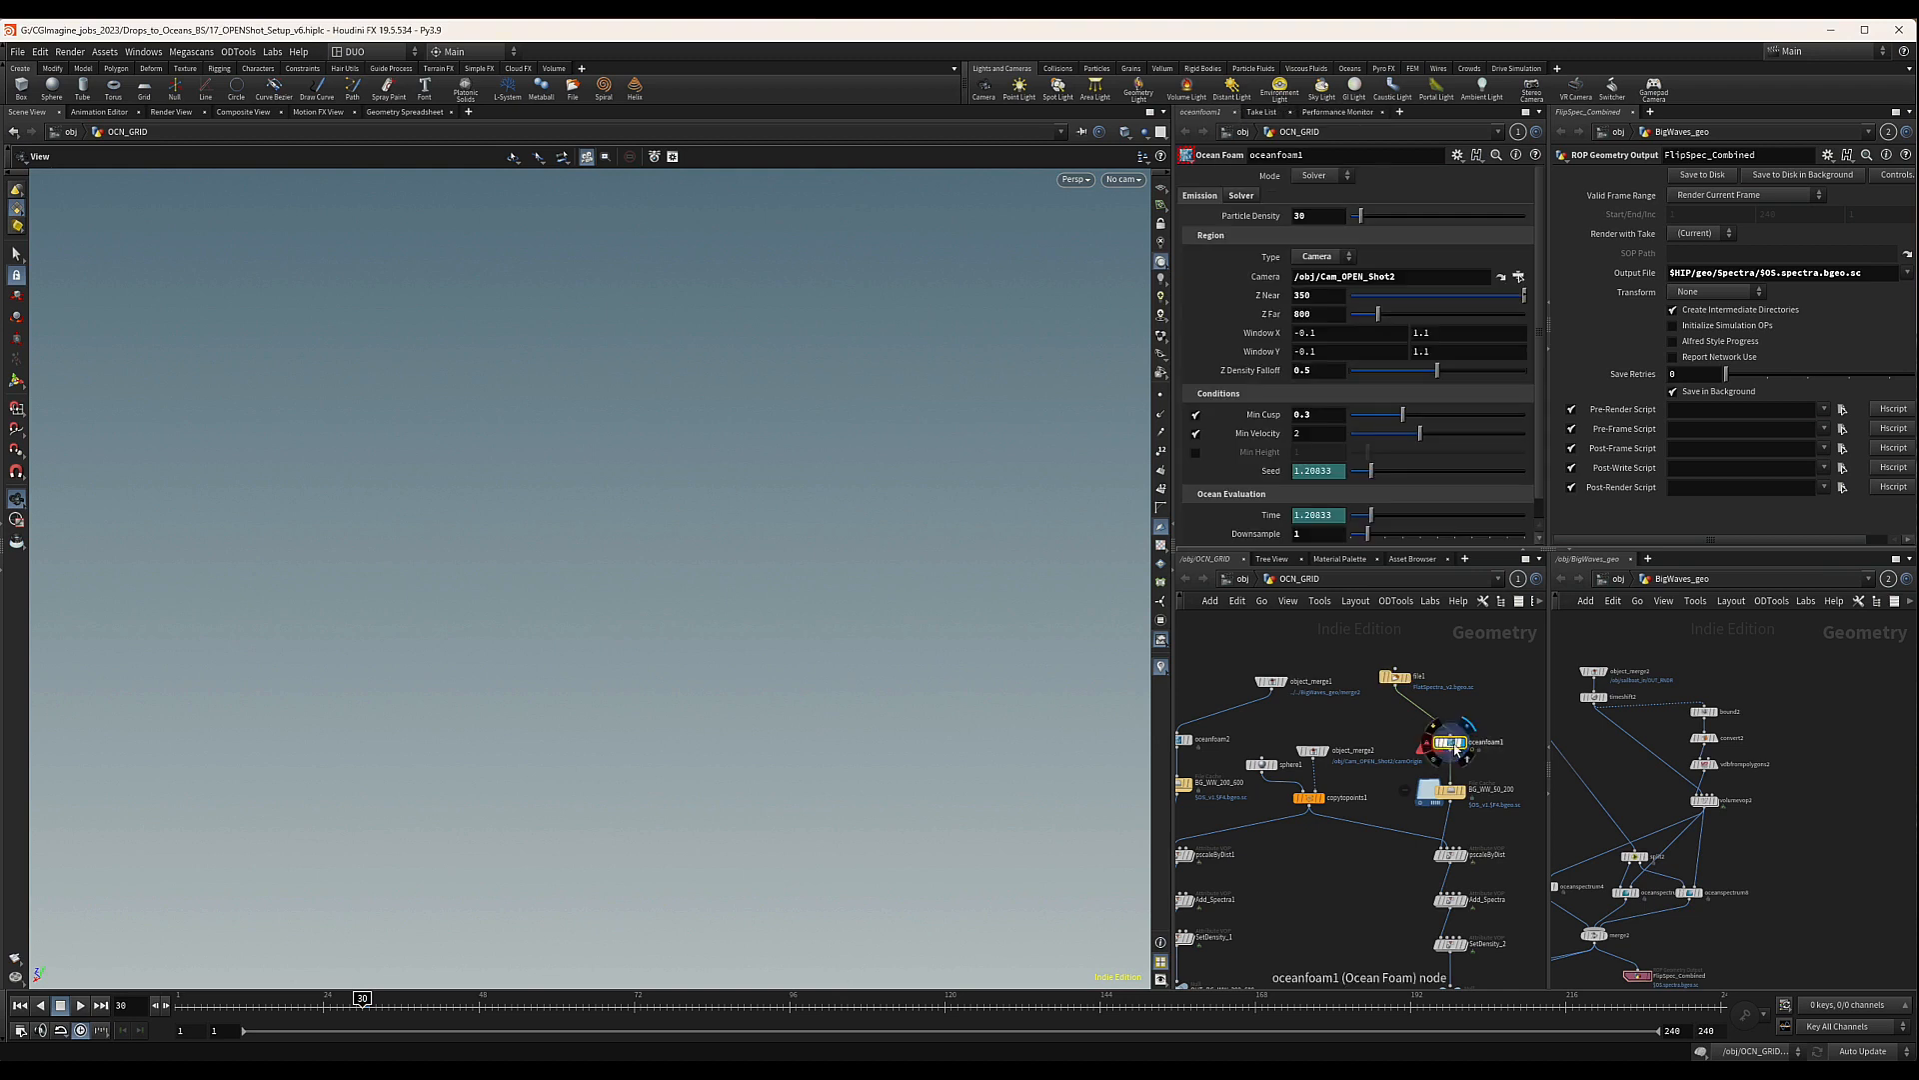
{"action": "left_click", "coordinate": [166, 1005]}
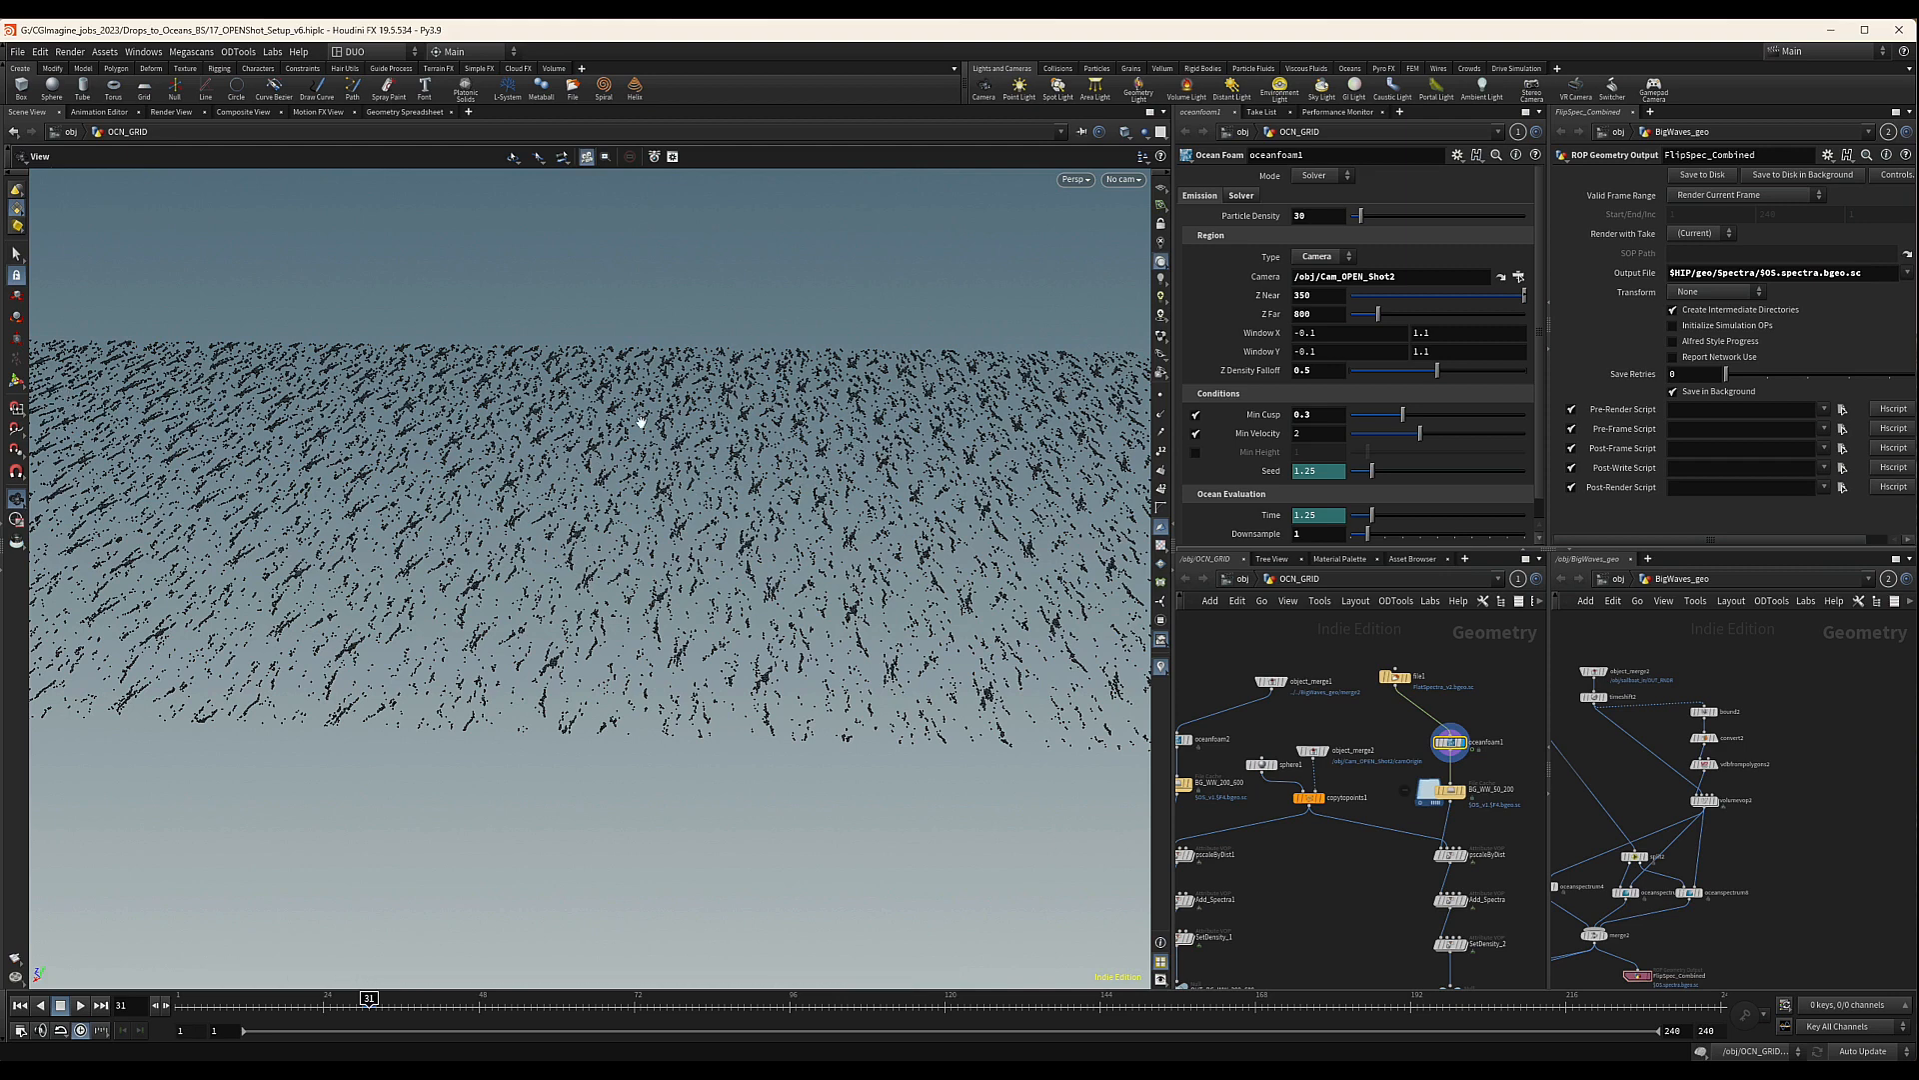
Rename the file cache node below oceanfoam1 to BG_WW_350_800
{"action": "middle_click_drag", "start_coordinate": [1499, 693], "coordinate": [1440, 763]}
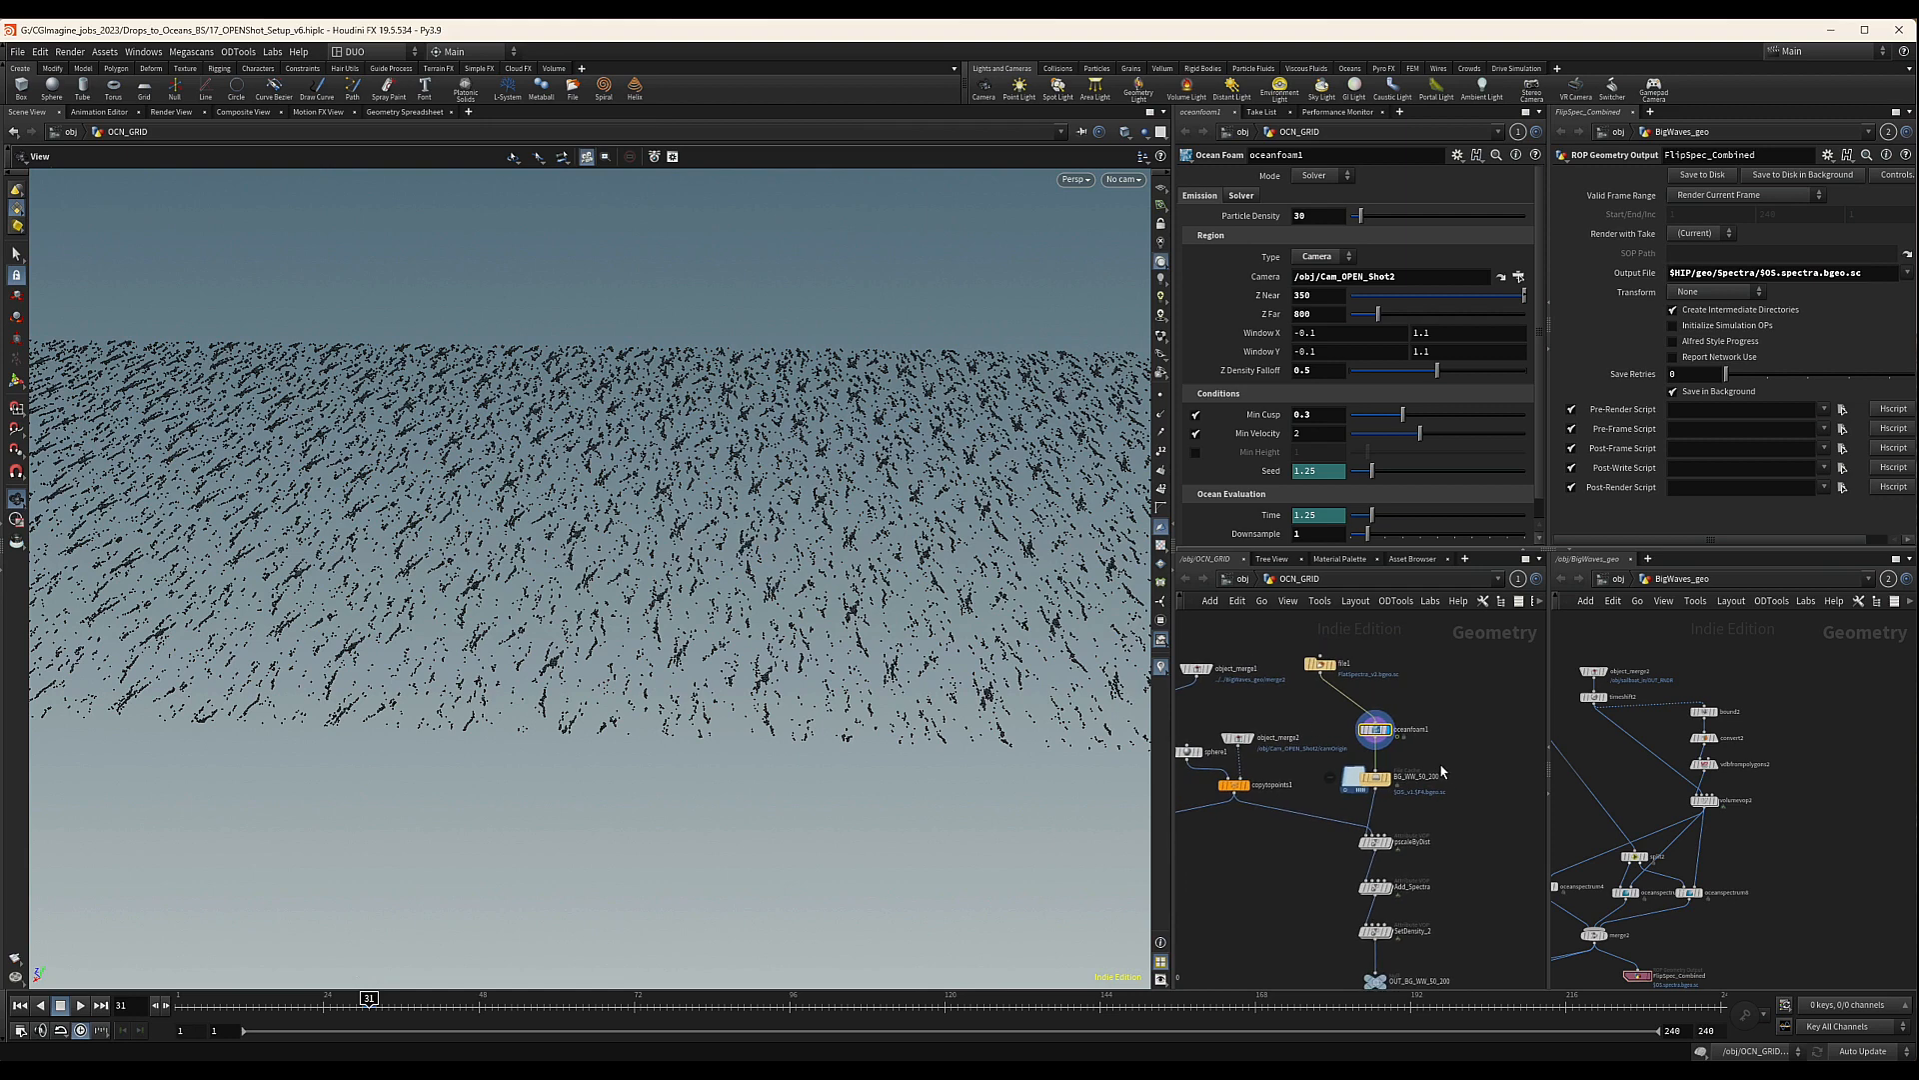
{"action": "left_click_drag", "start_coordinate": [1440, 764], "coordinate": [1397, 743]}
{"action": "middle_click_drag", "start_coordinate": [1461, 749], "coordinate": [1440, 695]}
{"action": "left_click_drag", "start_coordinate": [1445, 706], "coordinate": [1343, 736]}
{"action": "scroll", "coordinate": [1407, 724], "scroll_direction": "up", "scroll_amount": 4}
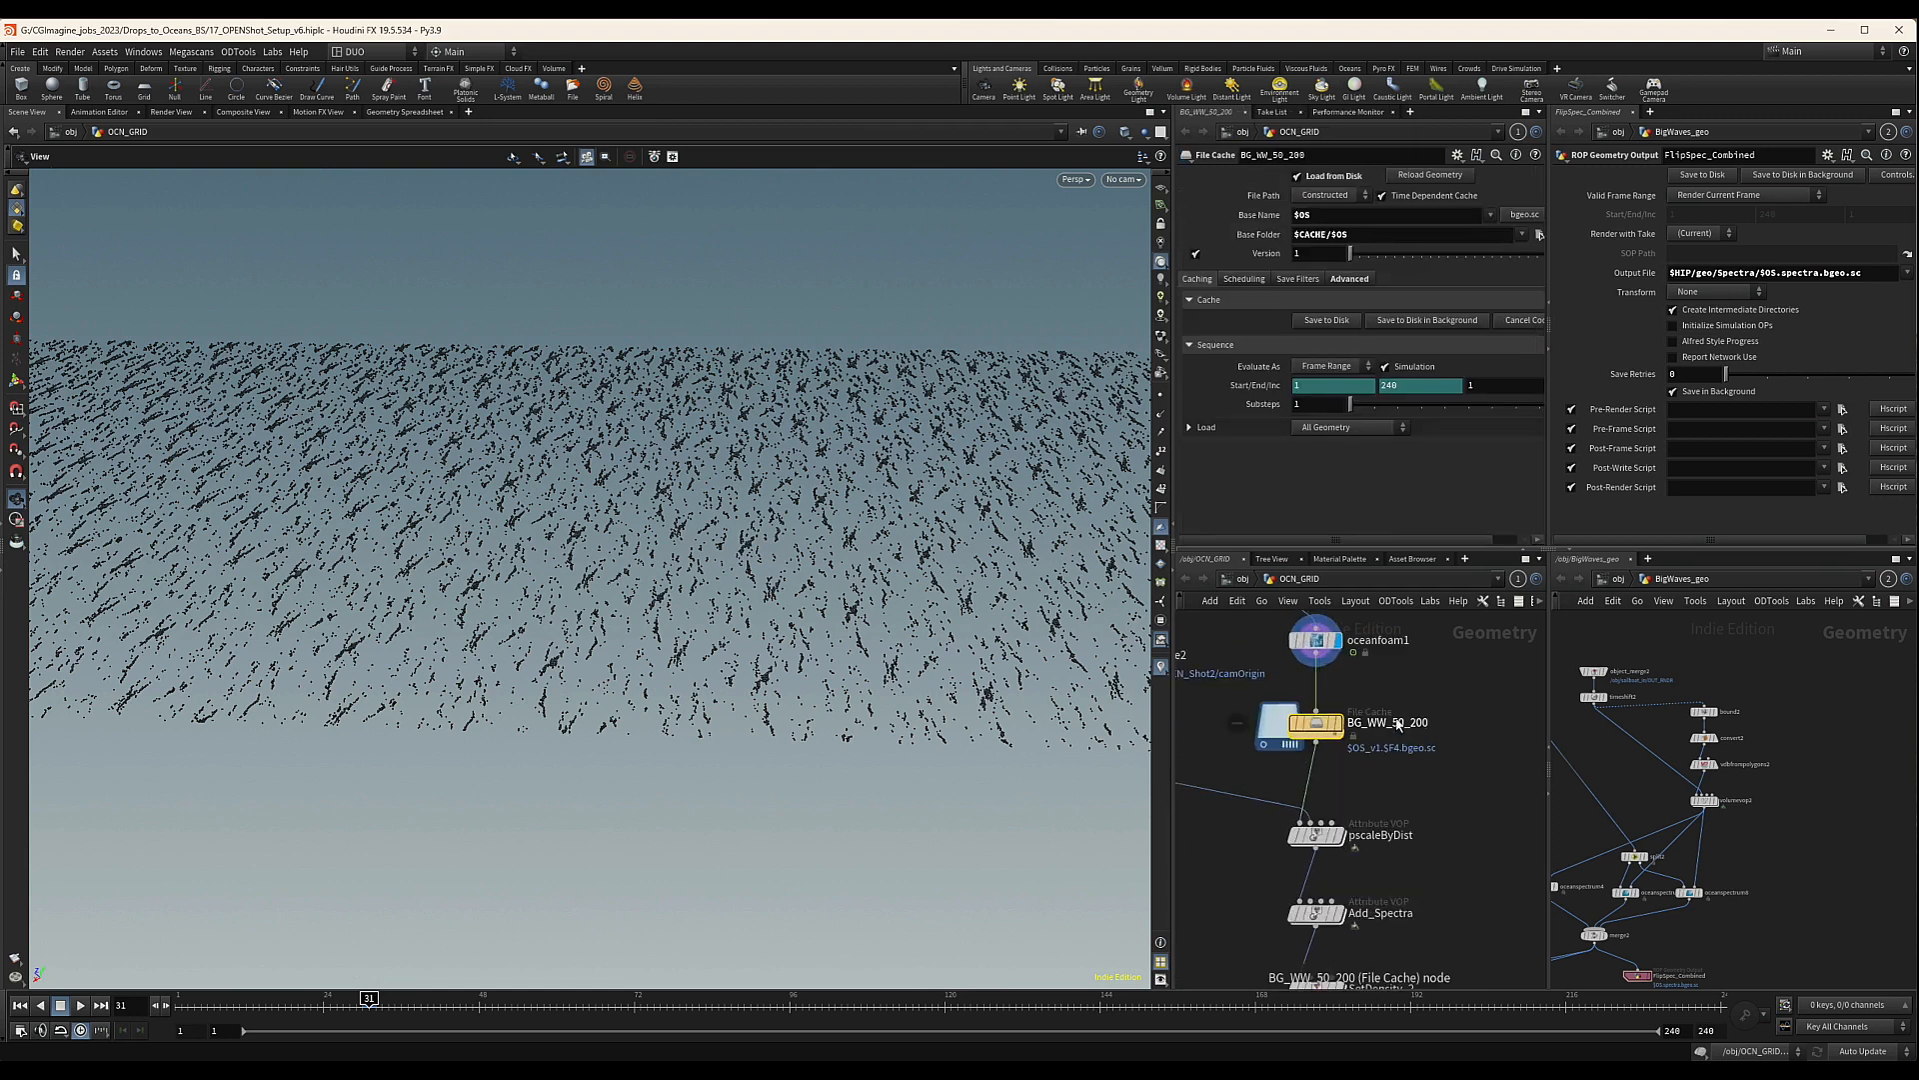
{"action": "double_click", "coordinate": [1403, 726]}
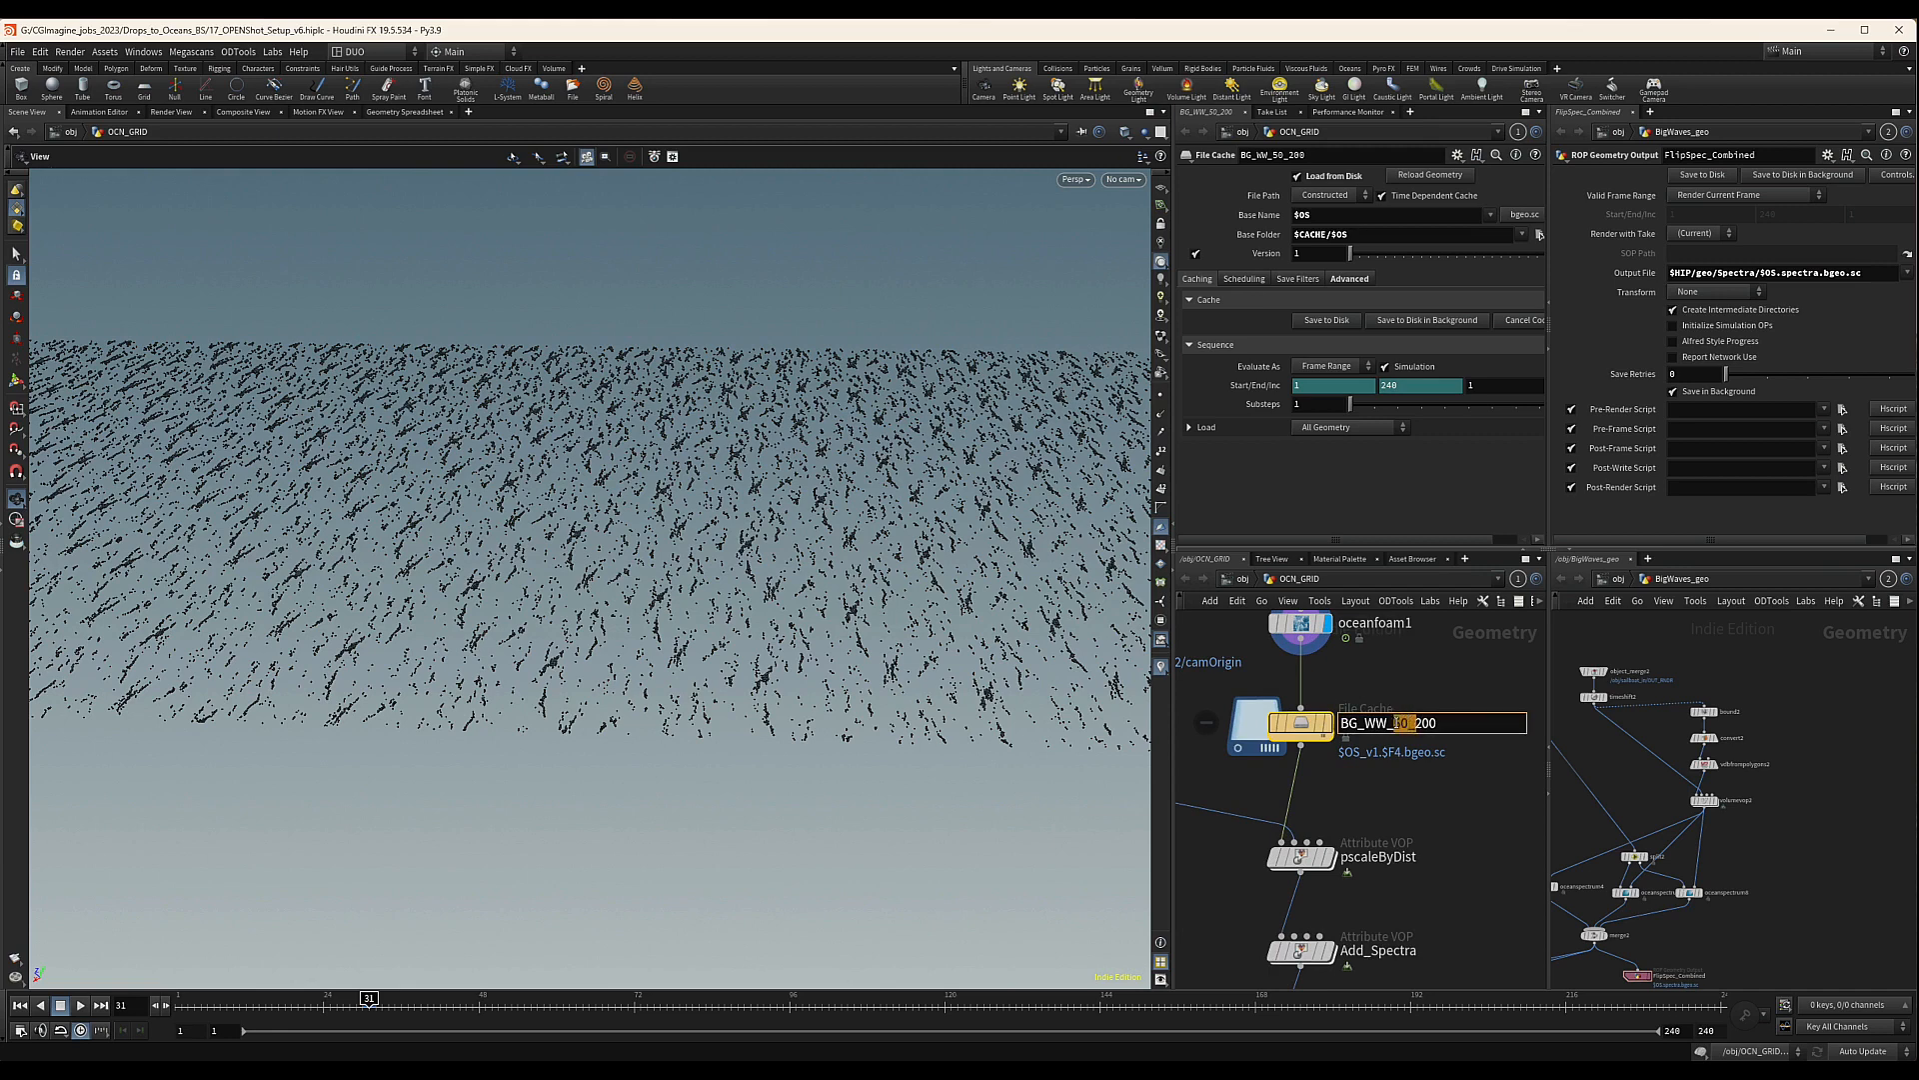
{"action": "double_click", "coordinate": [1402, 724]}
{"action": "type", "text": "350"}
{"action": "key", "text": "BackSpace"}
{"action": "key", "text": "BackSpace"}
{"action": "type", "text": "800"}
{"action": "key", "text": "Return"}
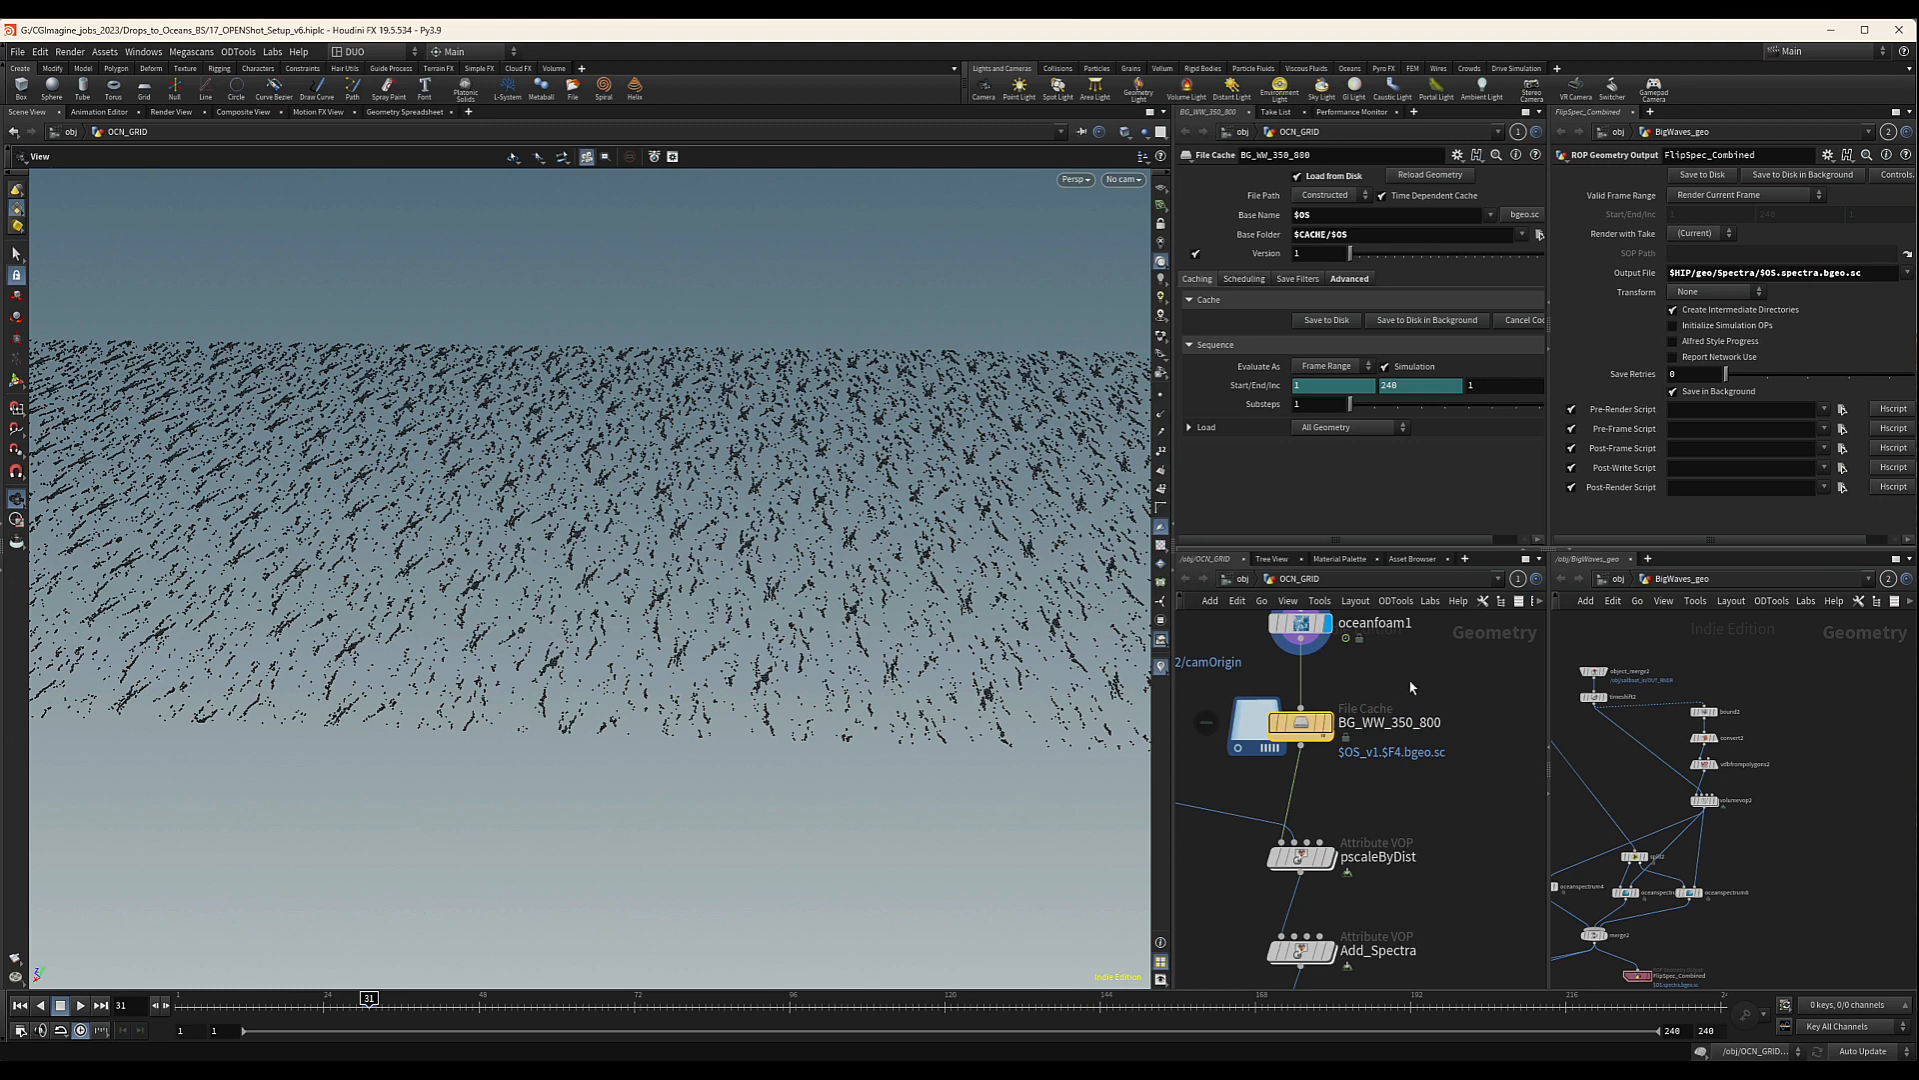
Rename the output null at the end of the oceanfoam1 branch to OUT_BG_WW_350_800
{"action": "scroll", "coordinate": [1408, 740], "scroll_direction": "down", "scroll_amount": 3}
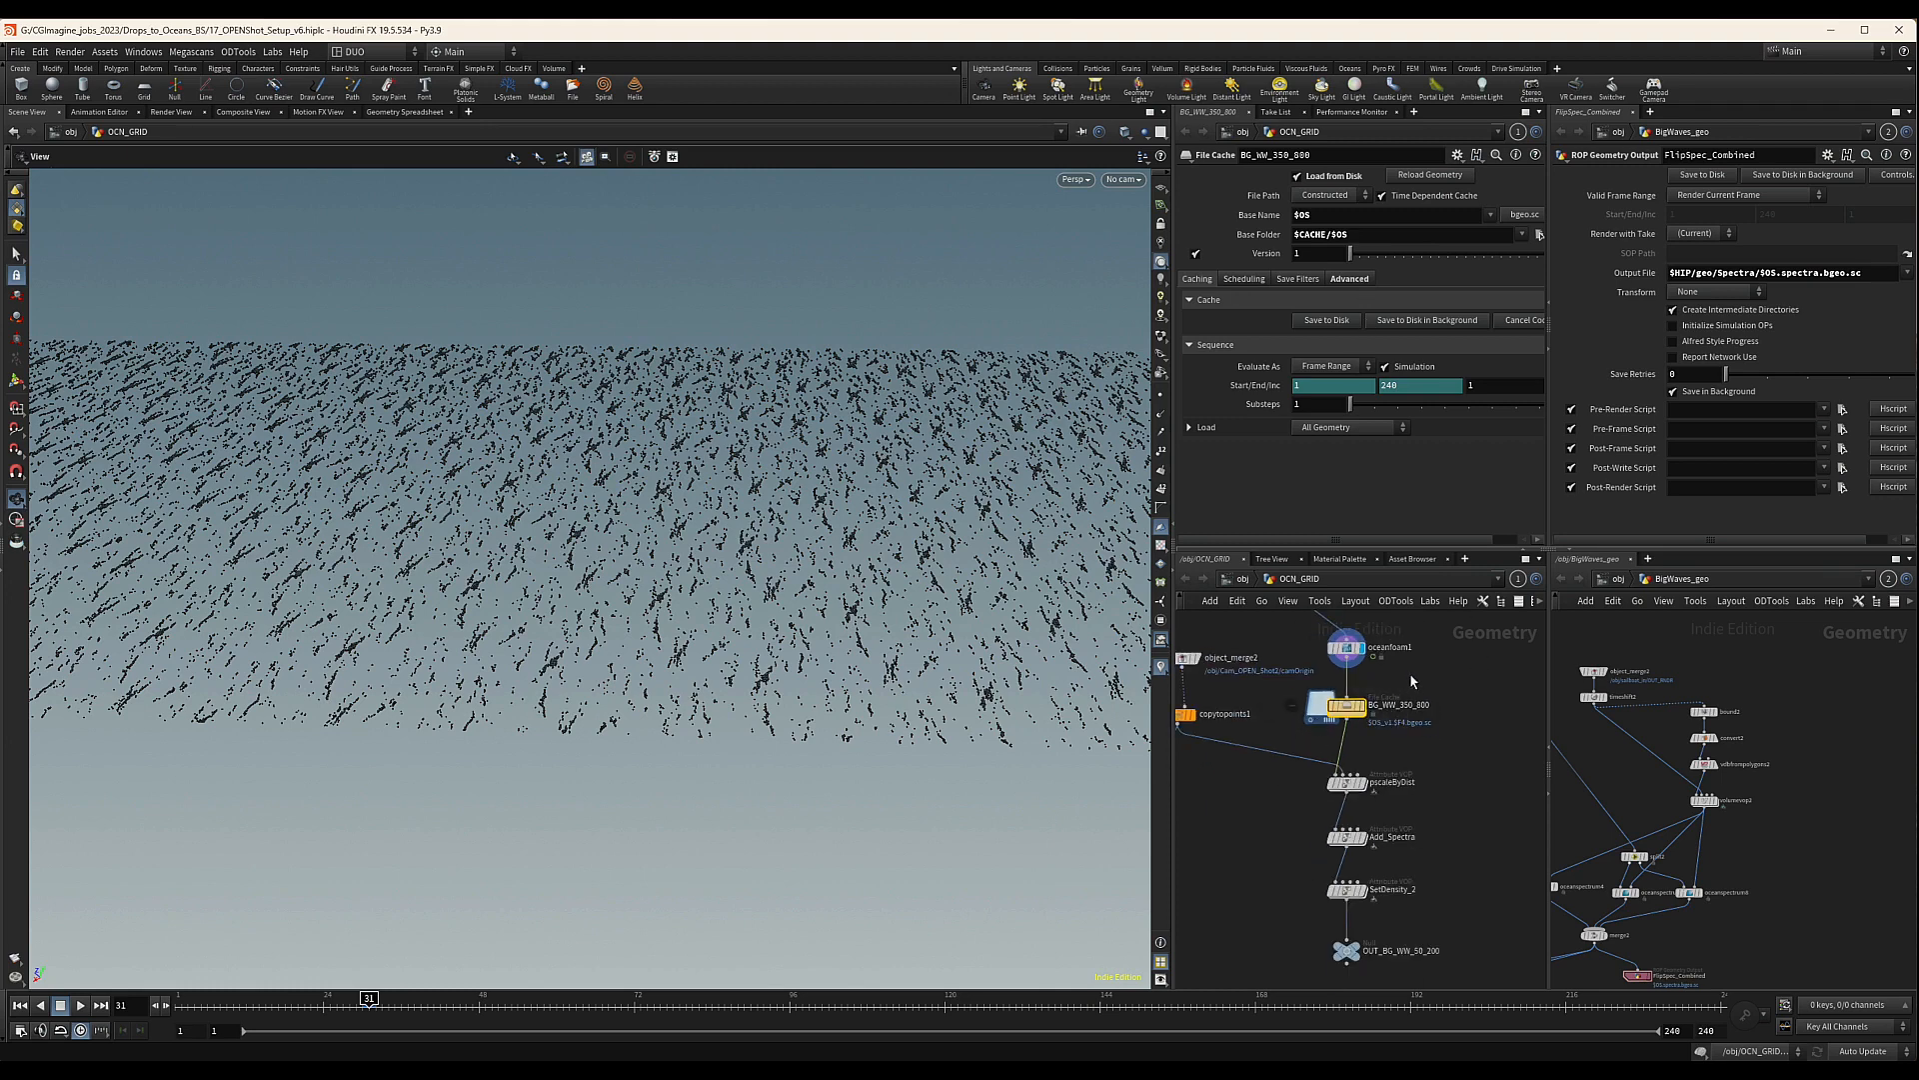
{"action": "middle_click_drag", "start_coordinate": [1412, 680], "coordinate": [1404, 733]}
{"action": "scroll", "coordinate": [1456, 741], "scroll_direction": "down", "scroll_amount": 2}
{"action": "middle_click_drag", "start_coordinate": [1400, 787], "coordinate": [1422, 786]}
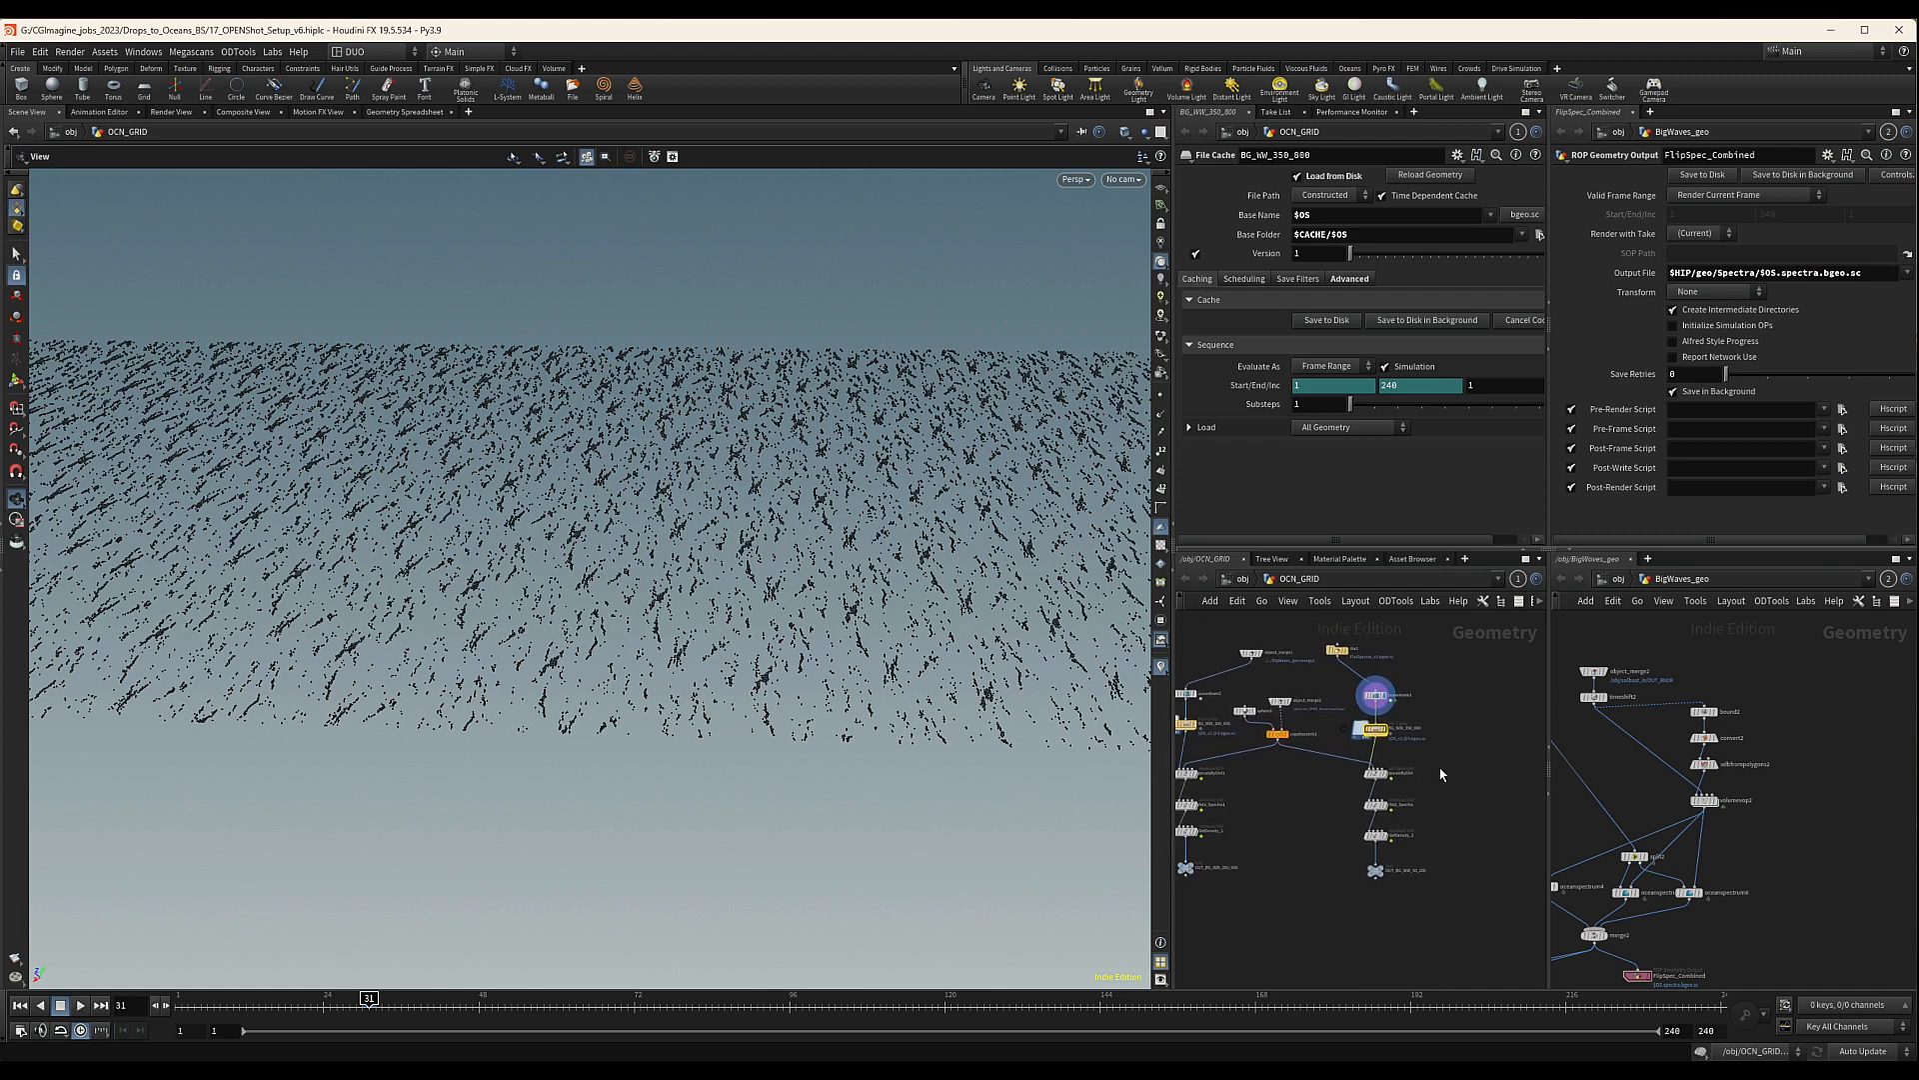
{"action": "scroll", "coordinate": [1433, 763], "scroll_direction": "up", "scroll_amount": 3}
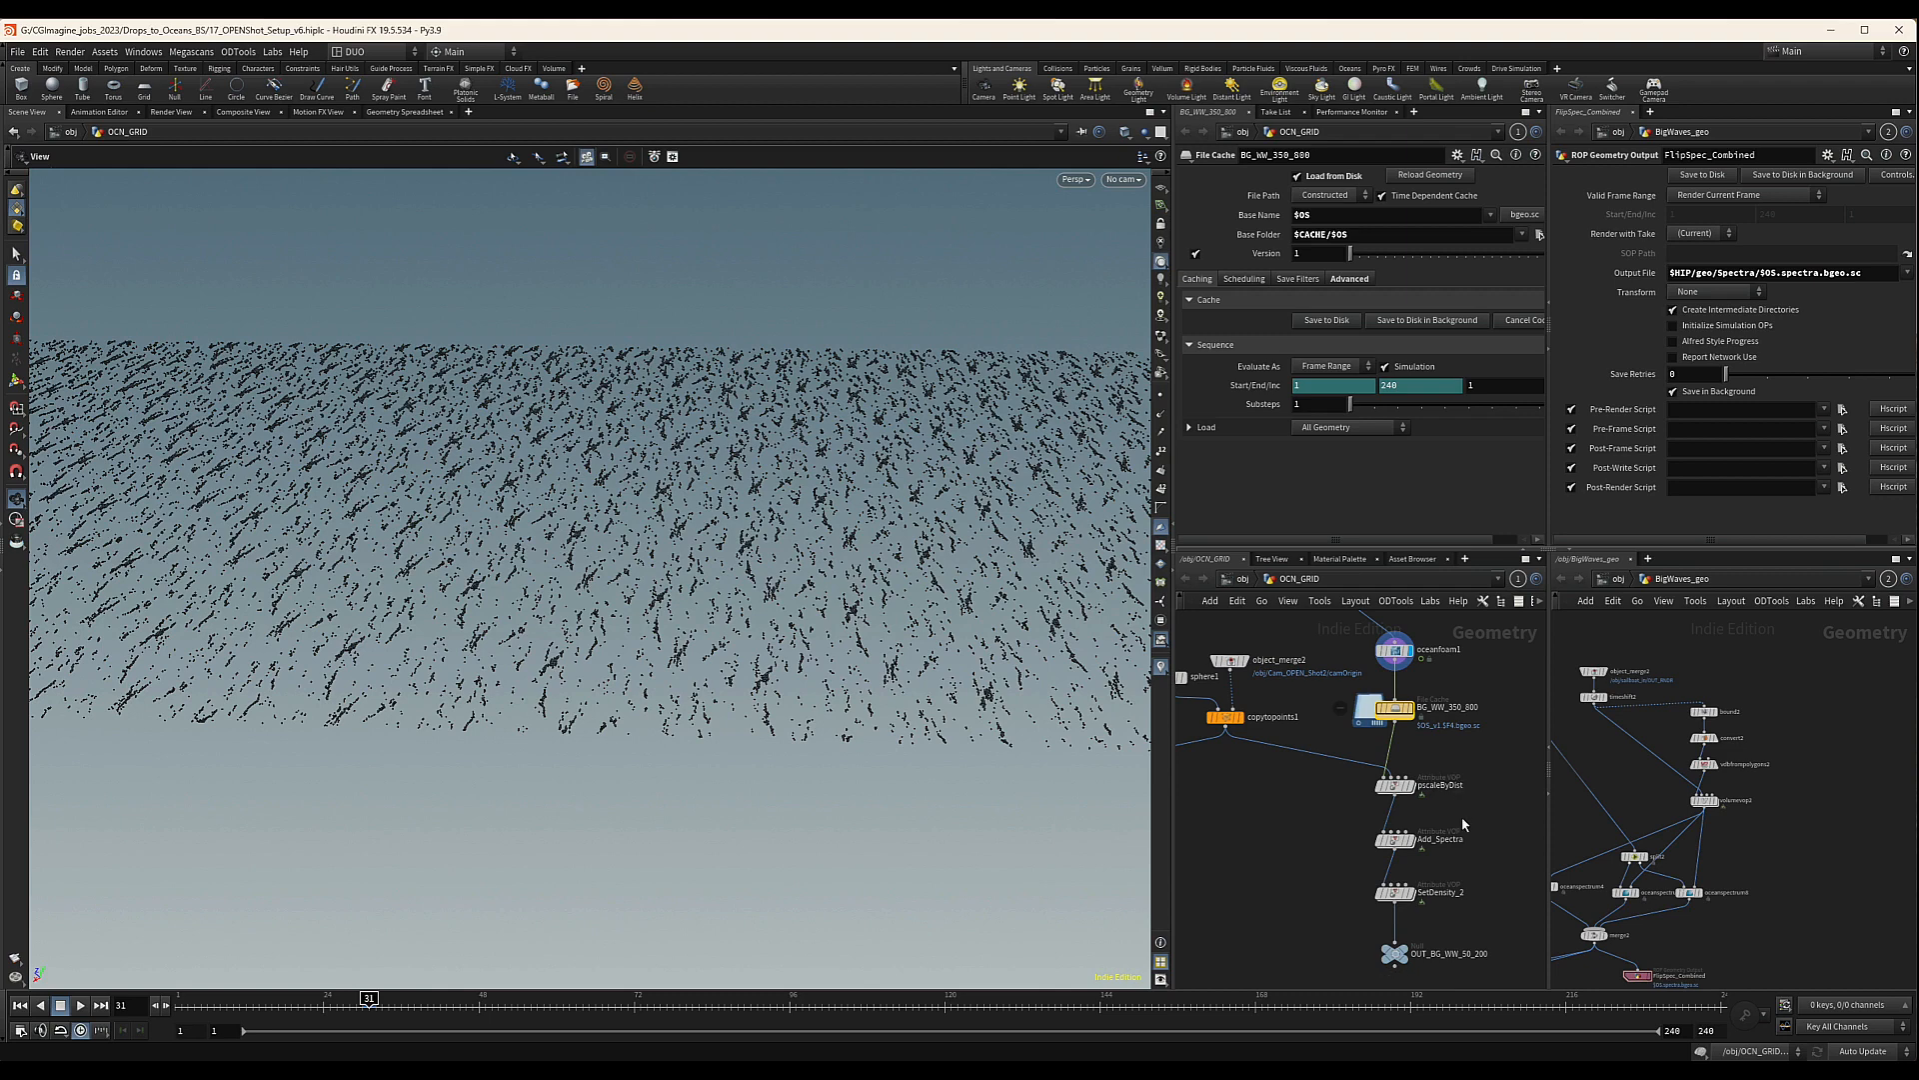
{"action": "middle_click_drag", "start_coordinate": [1450, 822], "coordinate": [1421, 736]}
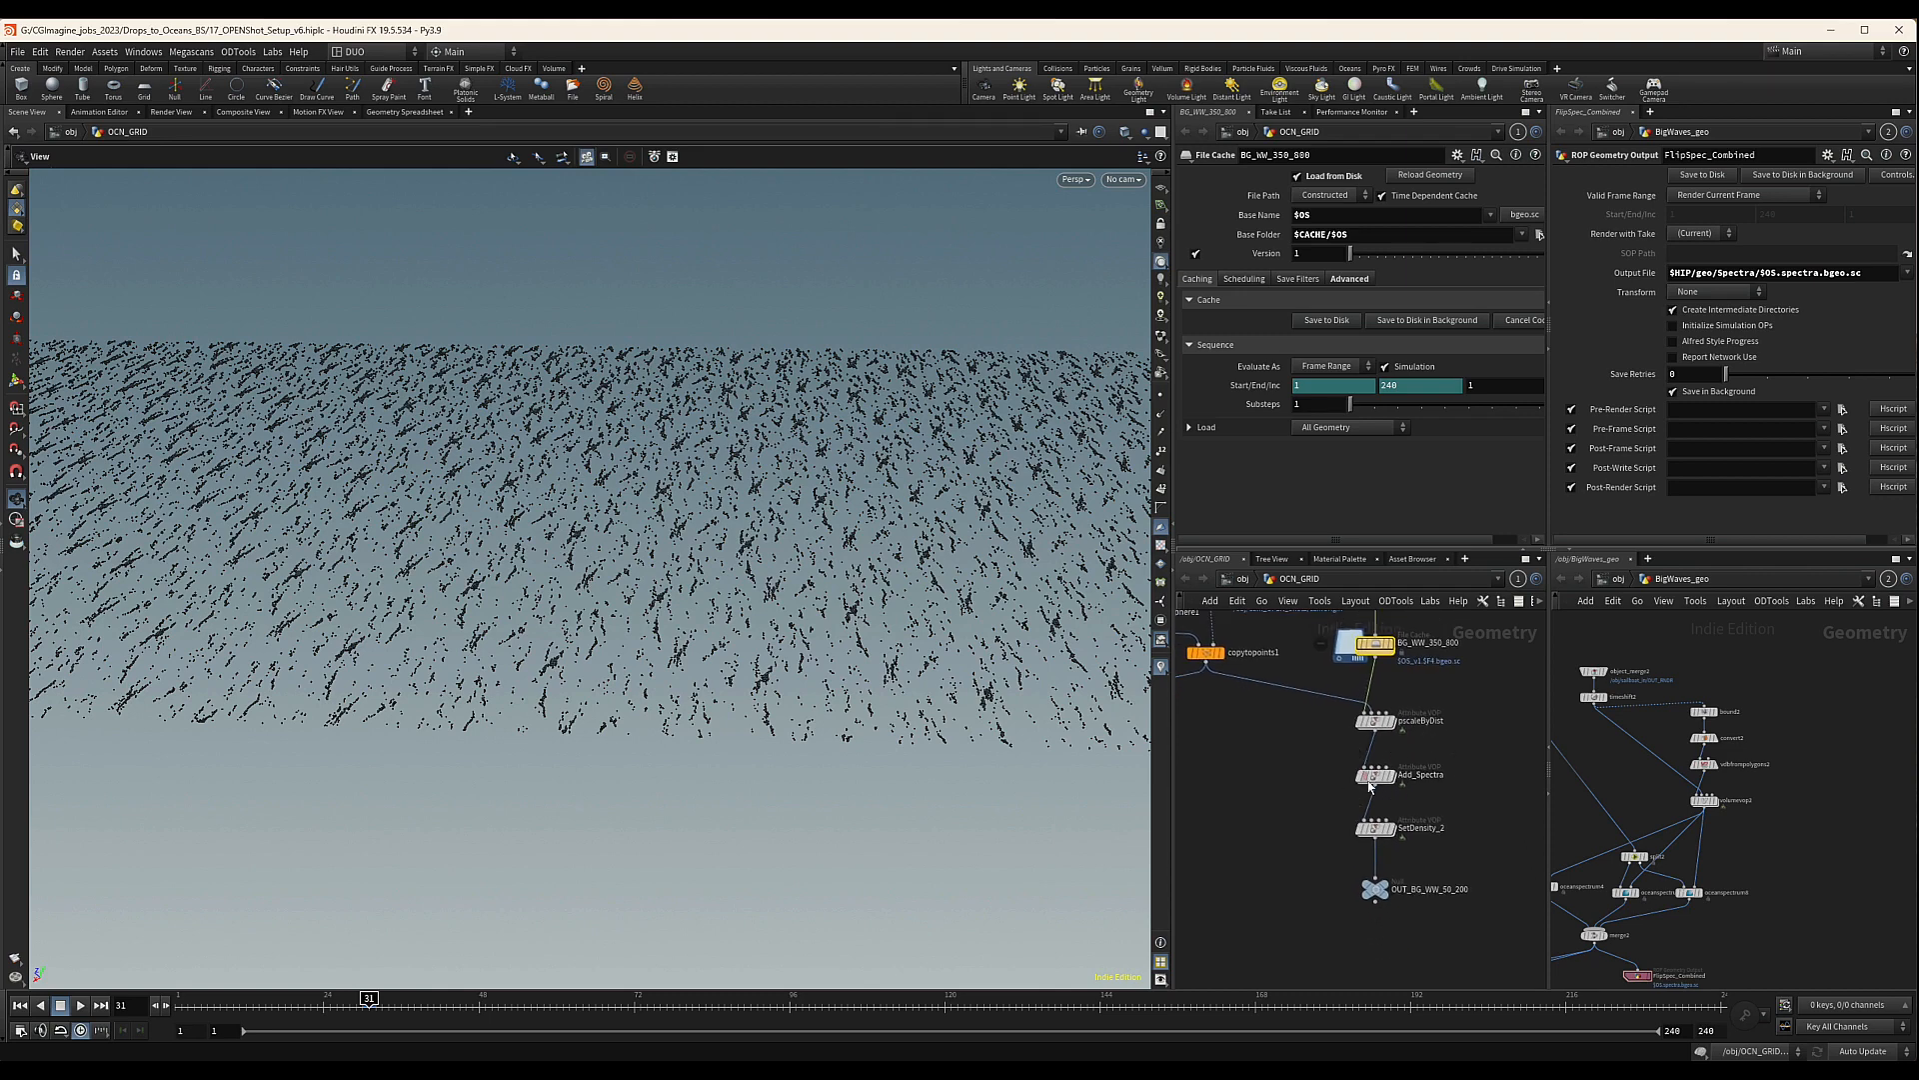
{"action": "middle_click_drag", "start_coordinate": [1430, 815], "coordinate": [1375, 806]}
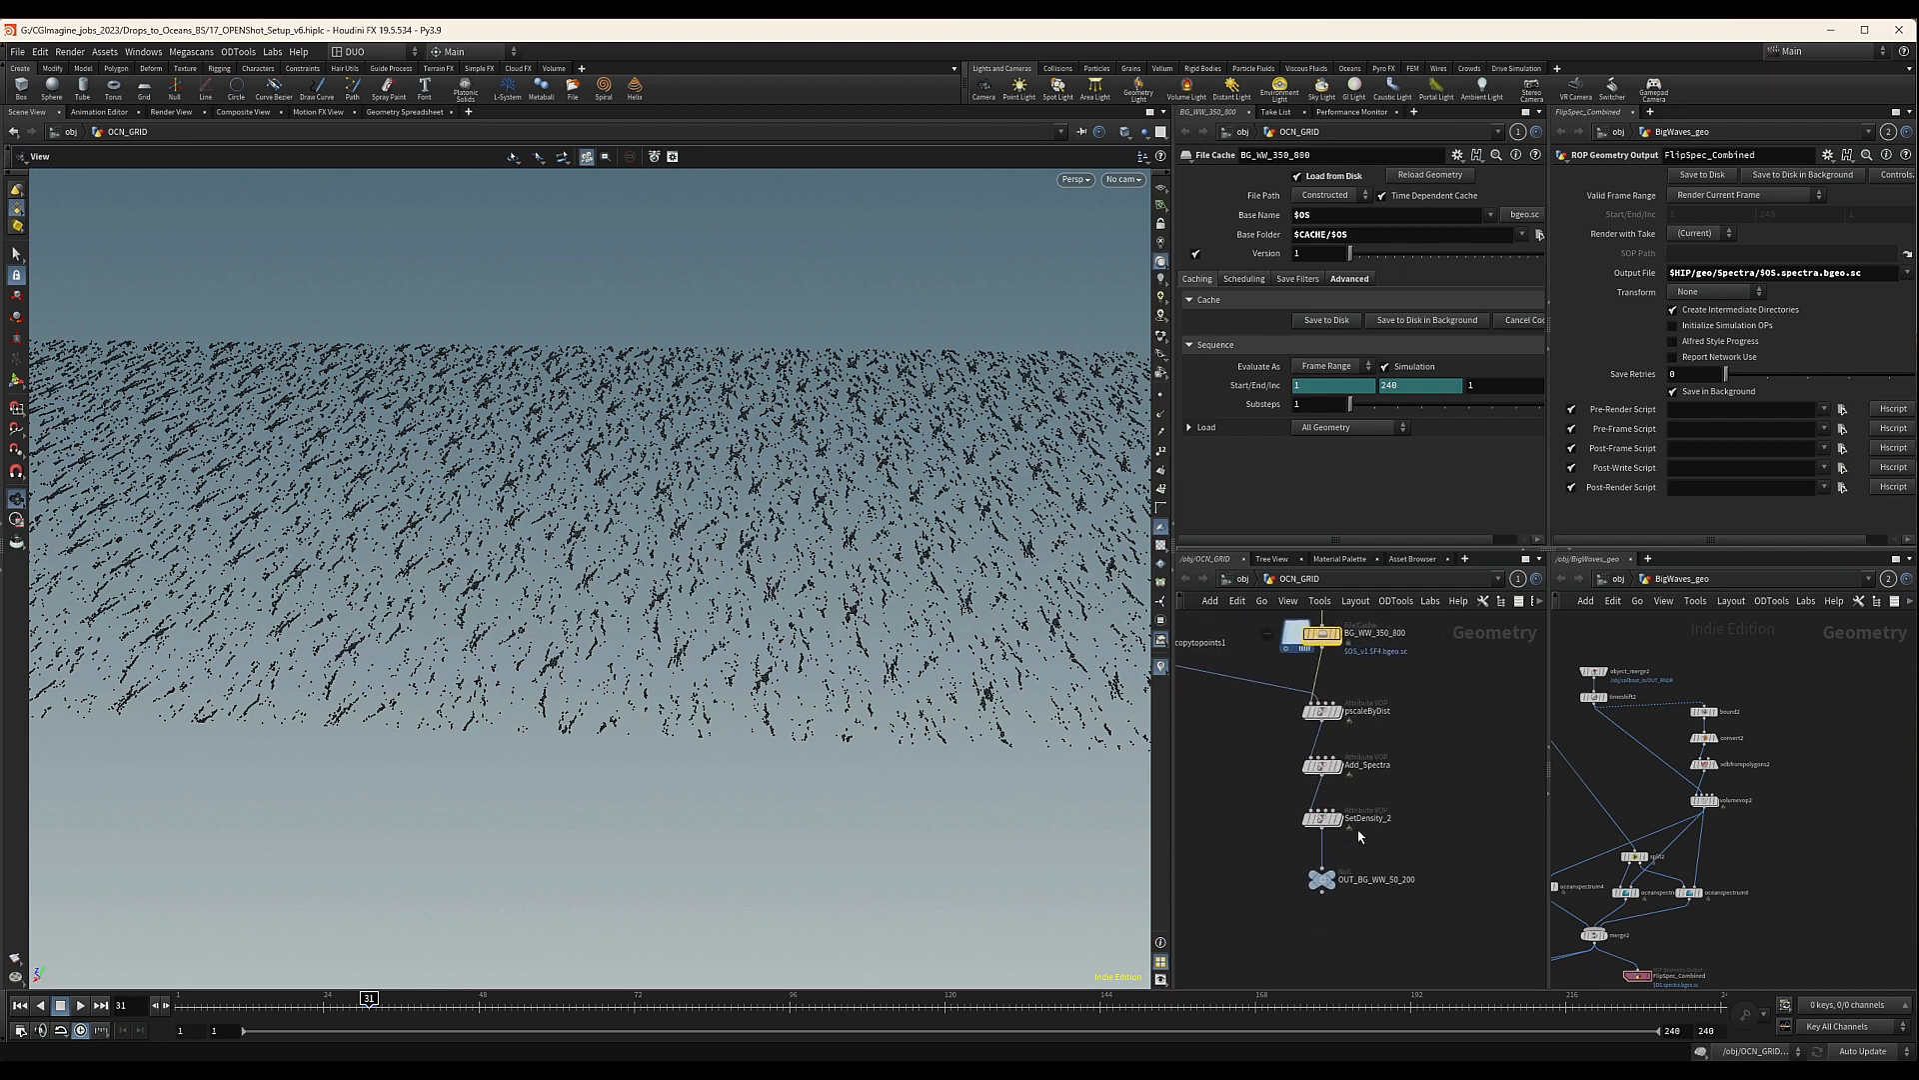
{"action": "double_click", "coordinate": [1376, 879]}
{"action": "left_click", "coordinate": [1403, 880]}
{"action": "left_click", "coordinate": [1393, 881]}
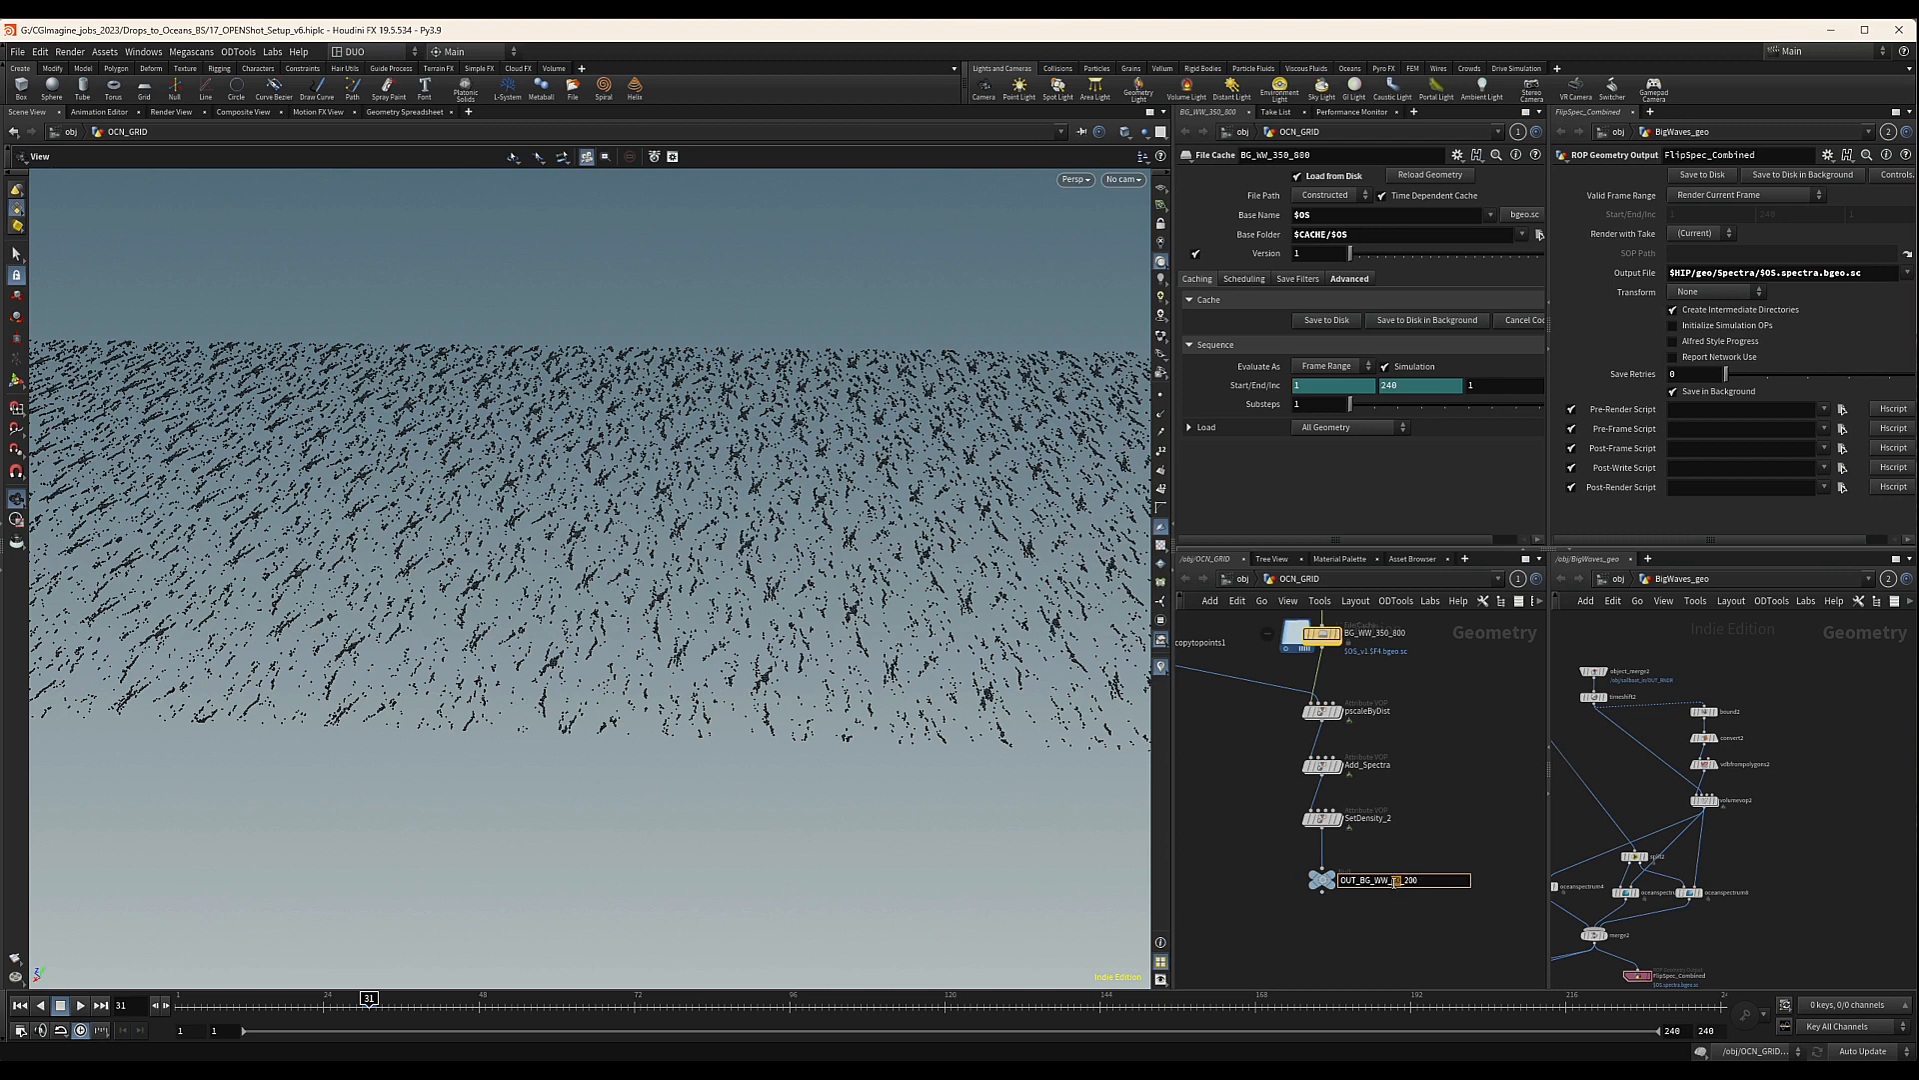
{"action": "type", "text": "21"}
{"action": "key", "text": "BackSpace"}
{"action": "type", "text": "50"}
{"action": "key", "text": "Return"}
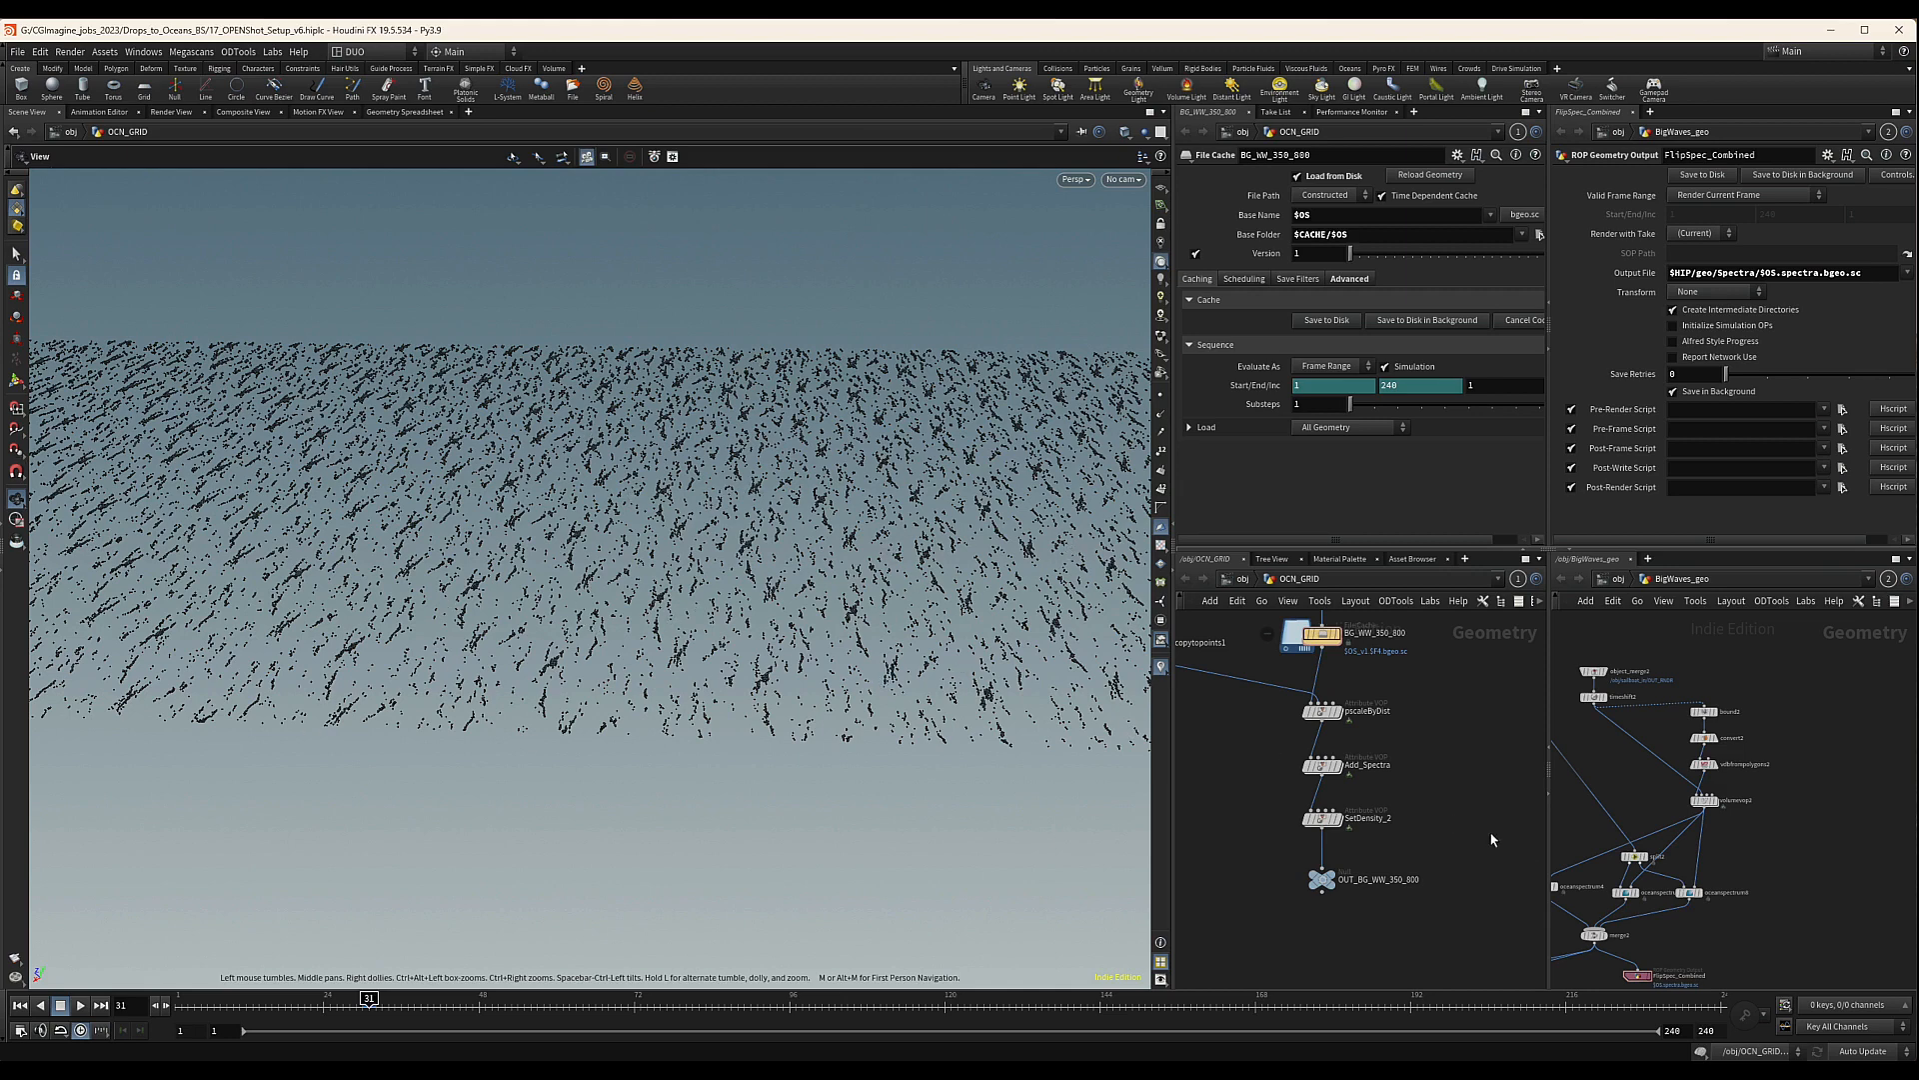
Scrub the timeline to frame 142 to review the foam cached in BG_WW_350_800
{"action": "scroll", "coordinate": [1472, 828], "scroll_direction": "down", "scroll_amount": 6}
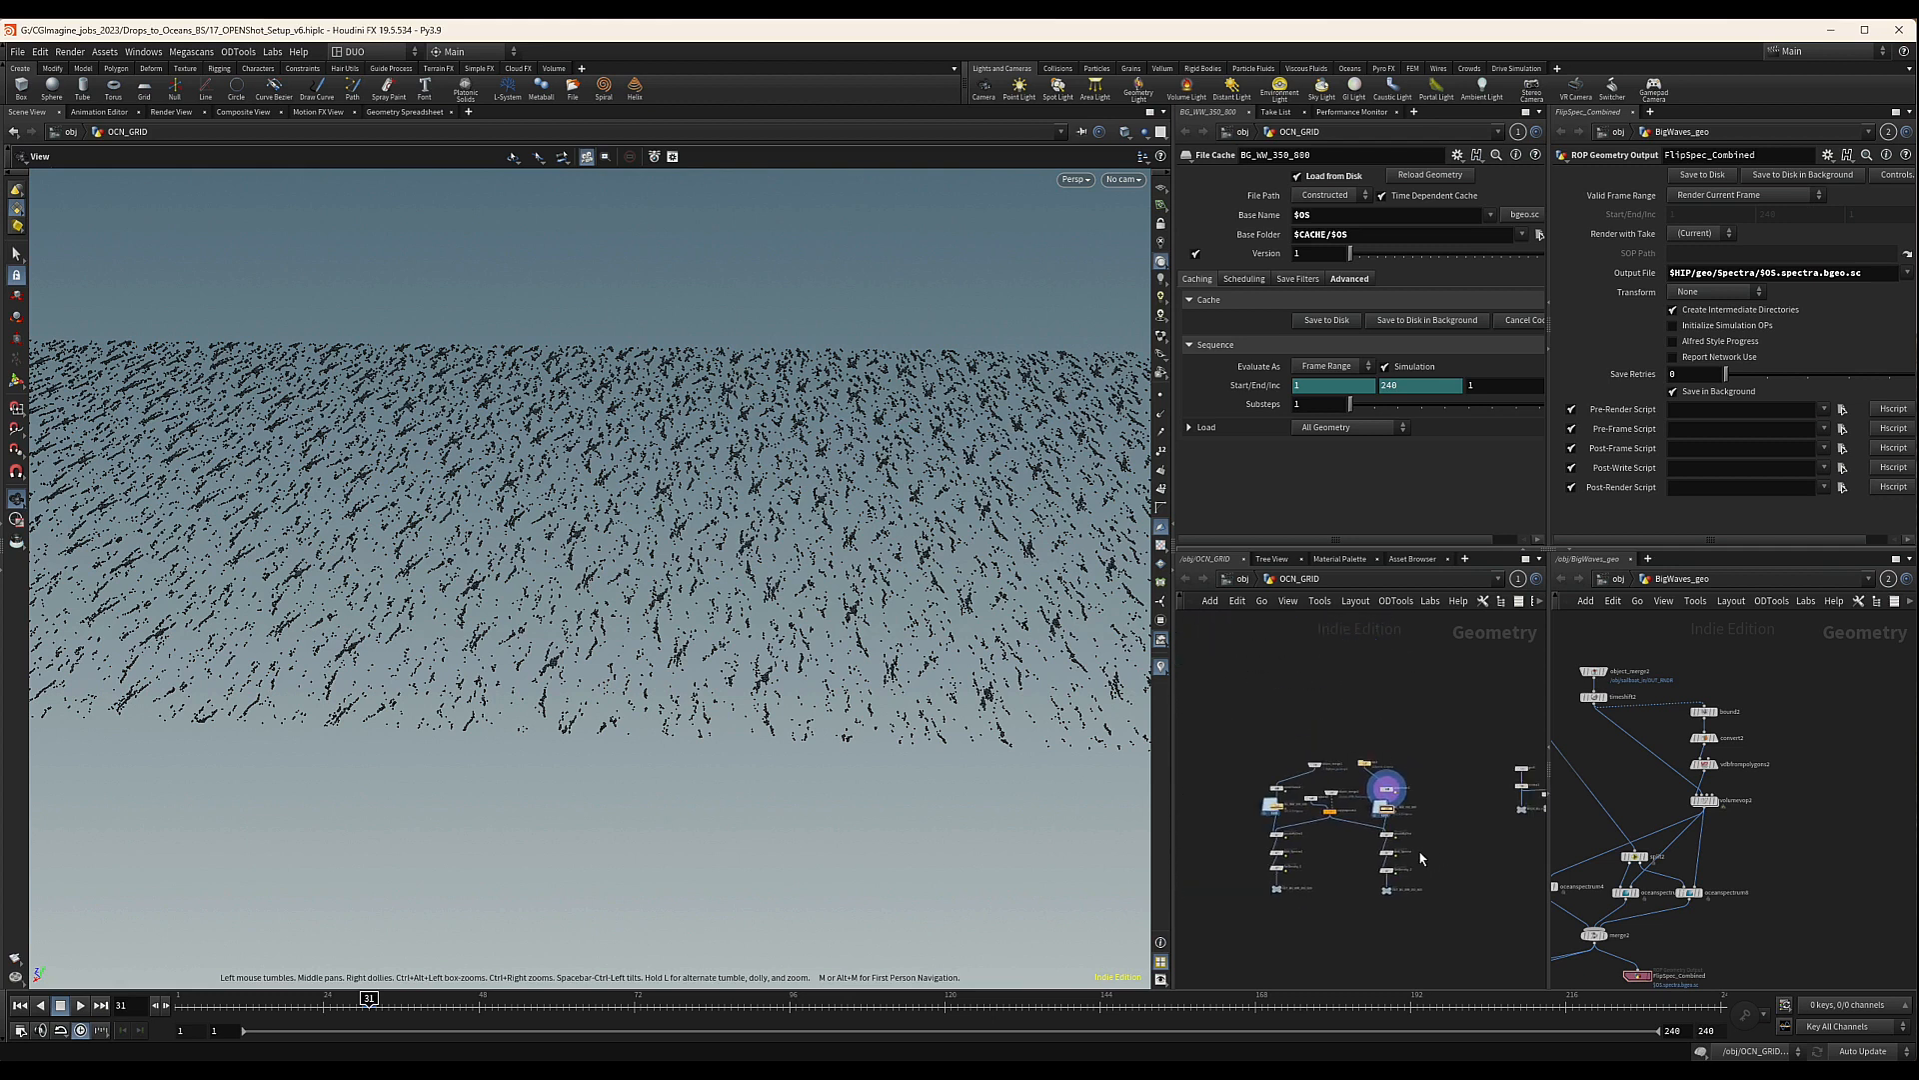
{"action": "scroll", "coordinate": [1421, 858], "scroll_direction": "up", "scroll_amount": 4}
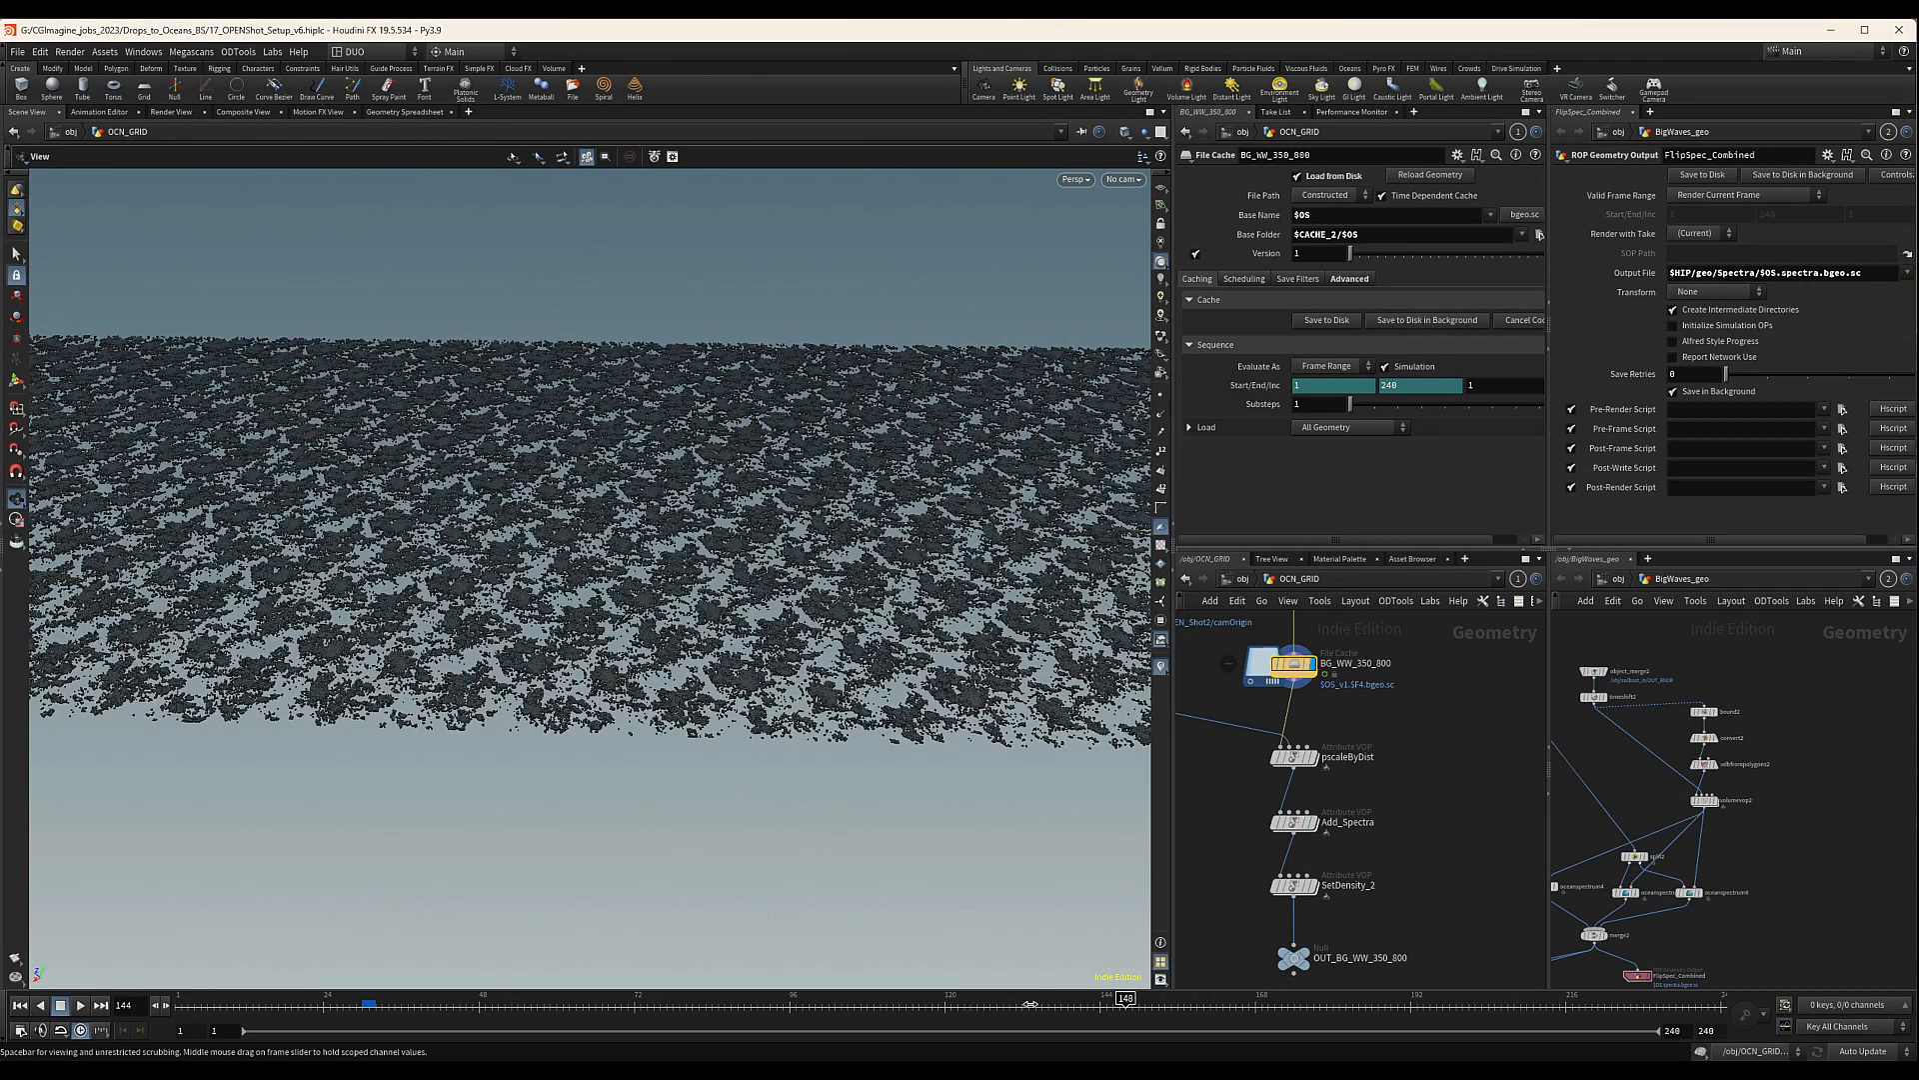
{"action": "left_click_drag", "start_coordinate": [1031, 1003], "coordinate": [1083, 1012]}
Open the pscaleByDist VOP network and check the Source Min and Source Max of its fit1 node
{"action": "middle_click_drag", "start_coordinate": [1393, 809], "coordinate": [1376, 710]}
{"action": "scroll", "coordinate": [1304, 734], "scroll_direction": "up", "scroll_amount": 4}
{"action": "double_click", "coordinate": [1303, 737]}
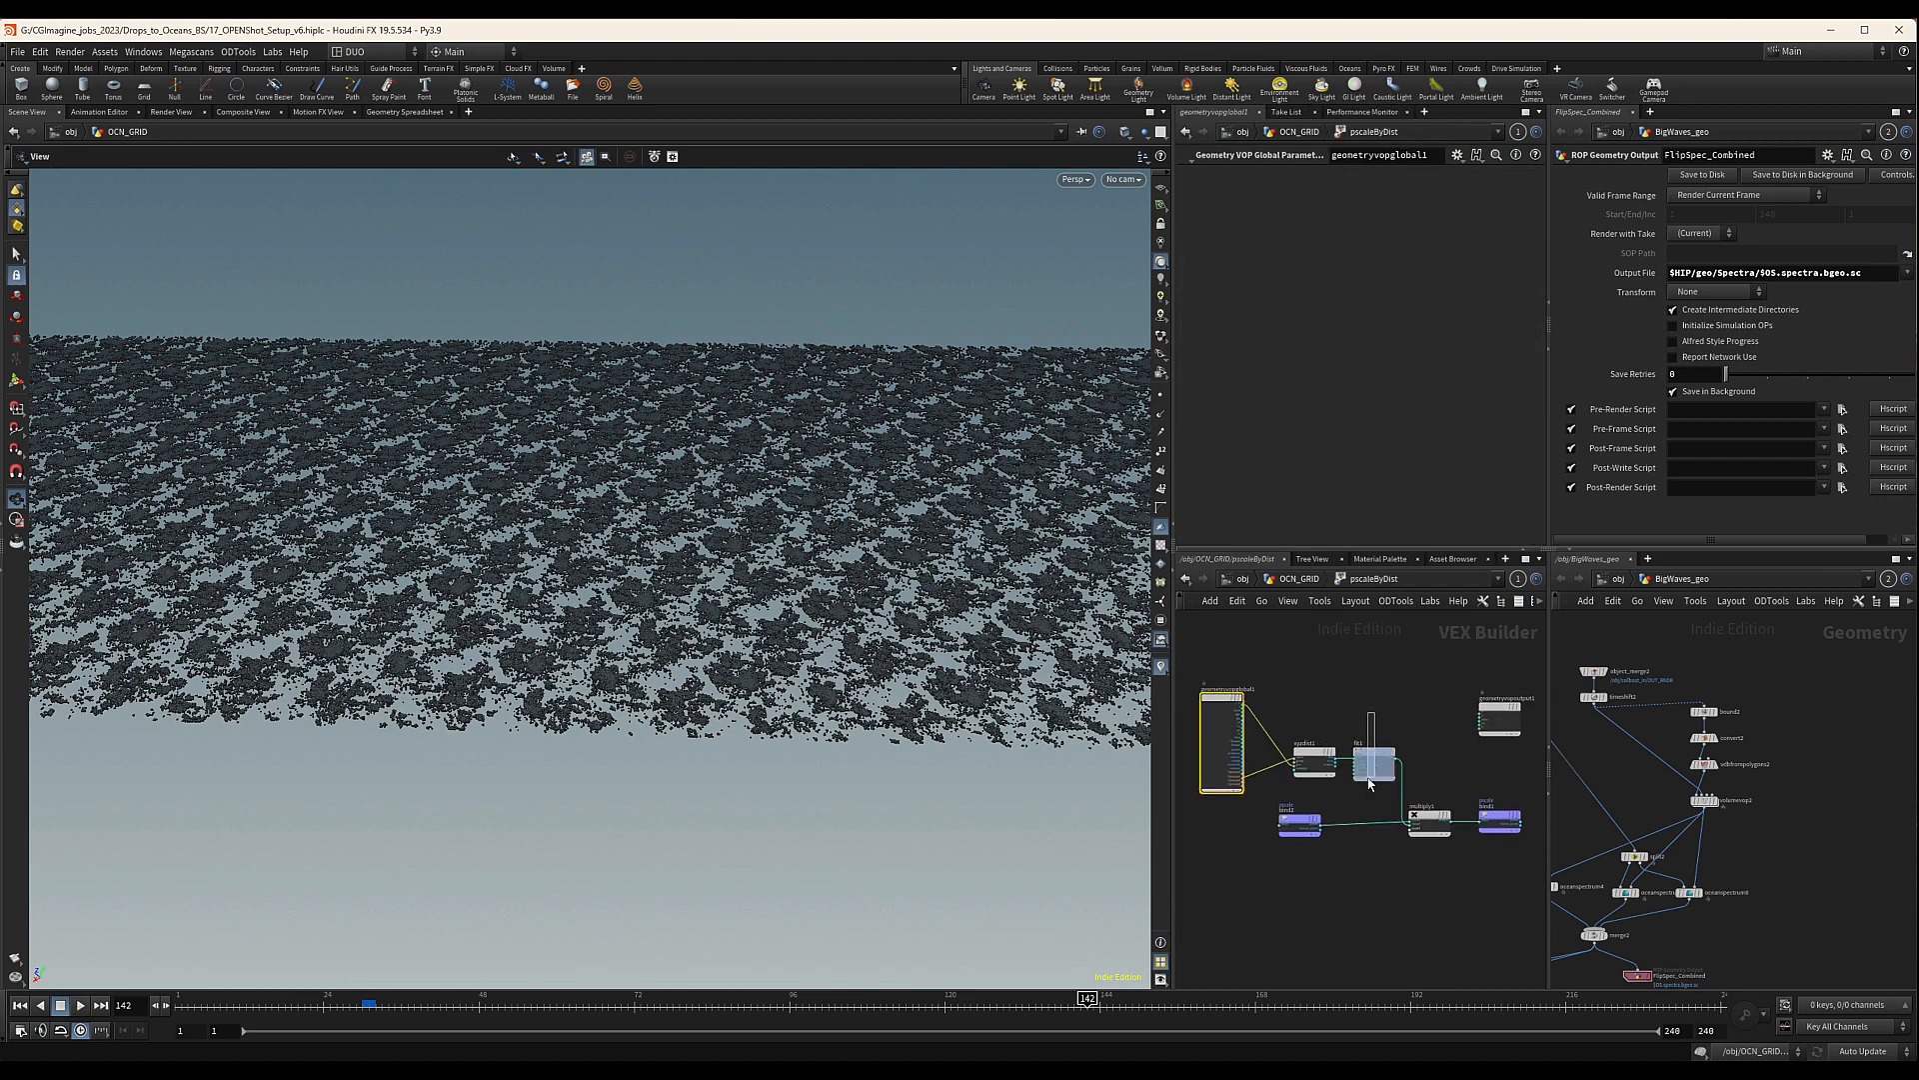
{"action": "left_click", "coordinate": [1374, 764]}
{"action": "left_click", "coordinate": [1256, 219]}
{"action": "left_click", "coordinate": [1258, 198]}
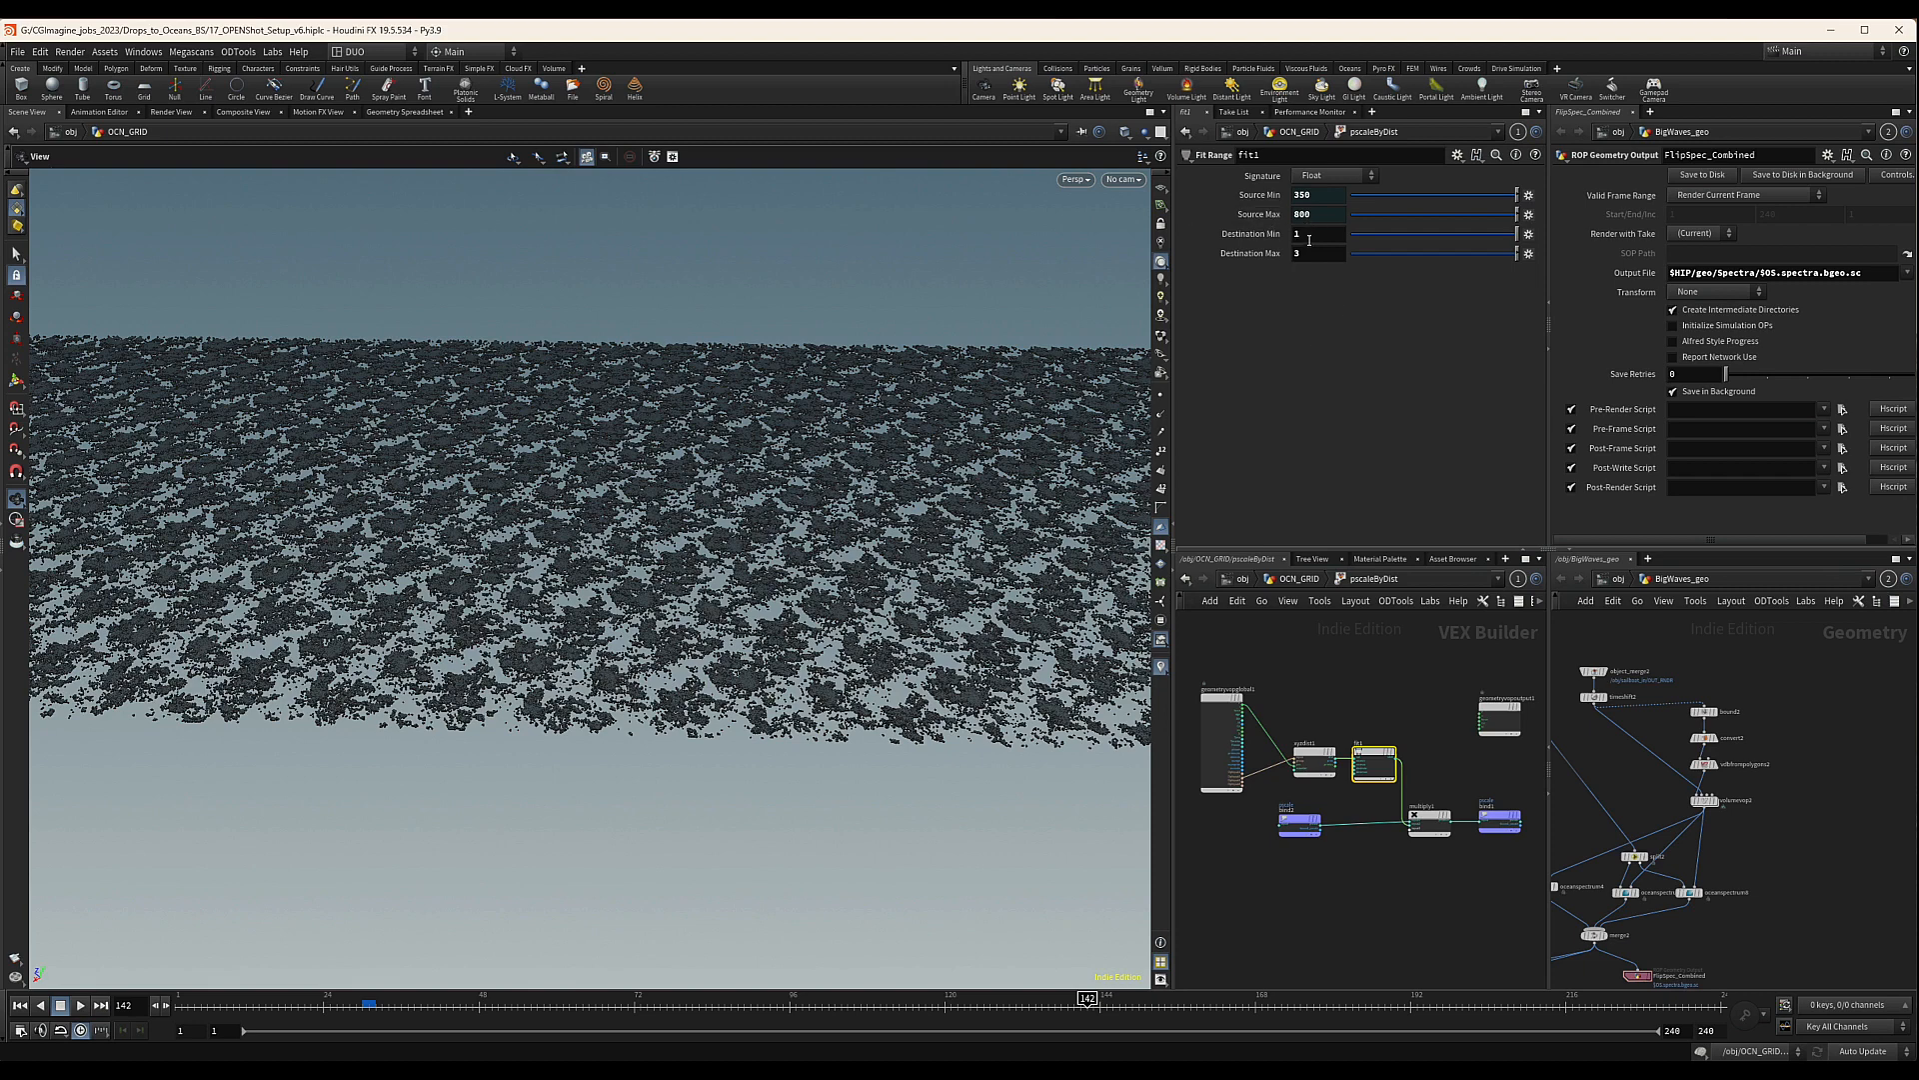
Set fit1's Destination Min to .5 and Destination Max to 1.5, and return to the OCN_GRID network
{"action": "left_click", "coordinate": [1309, 234]}
{"action": "type", "text": "5"}
{"action": "key", "text": "Return"}
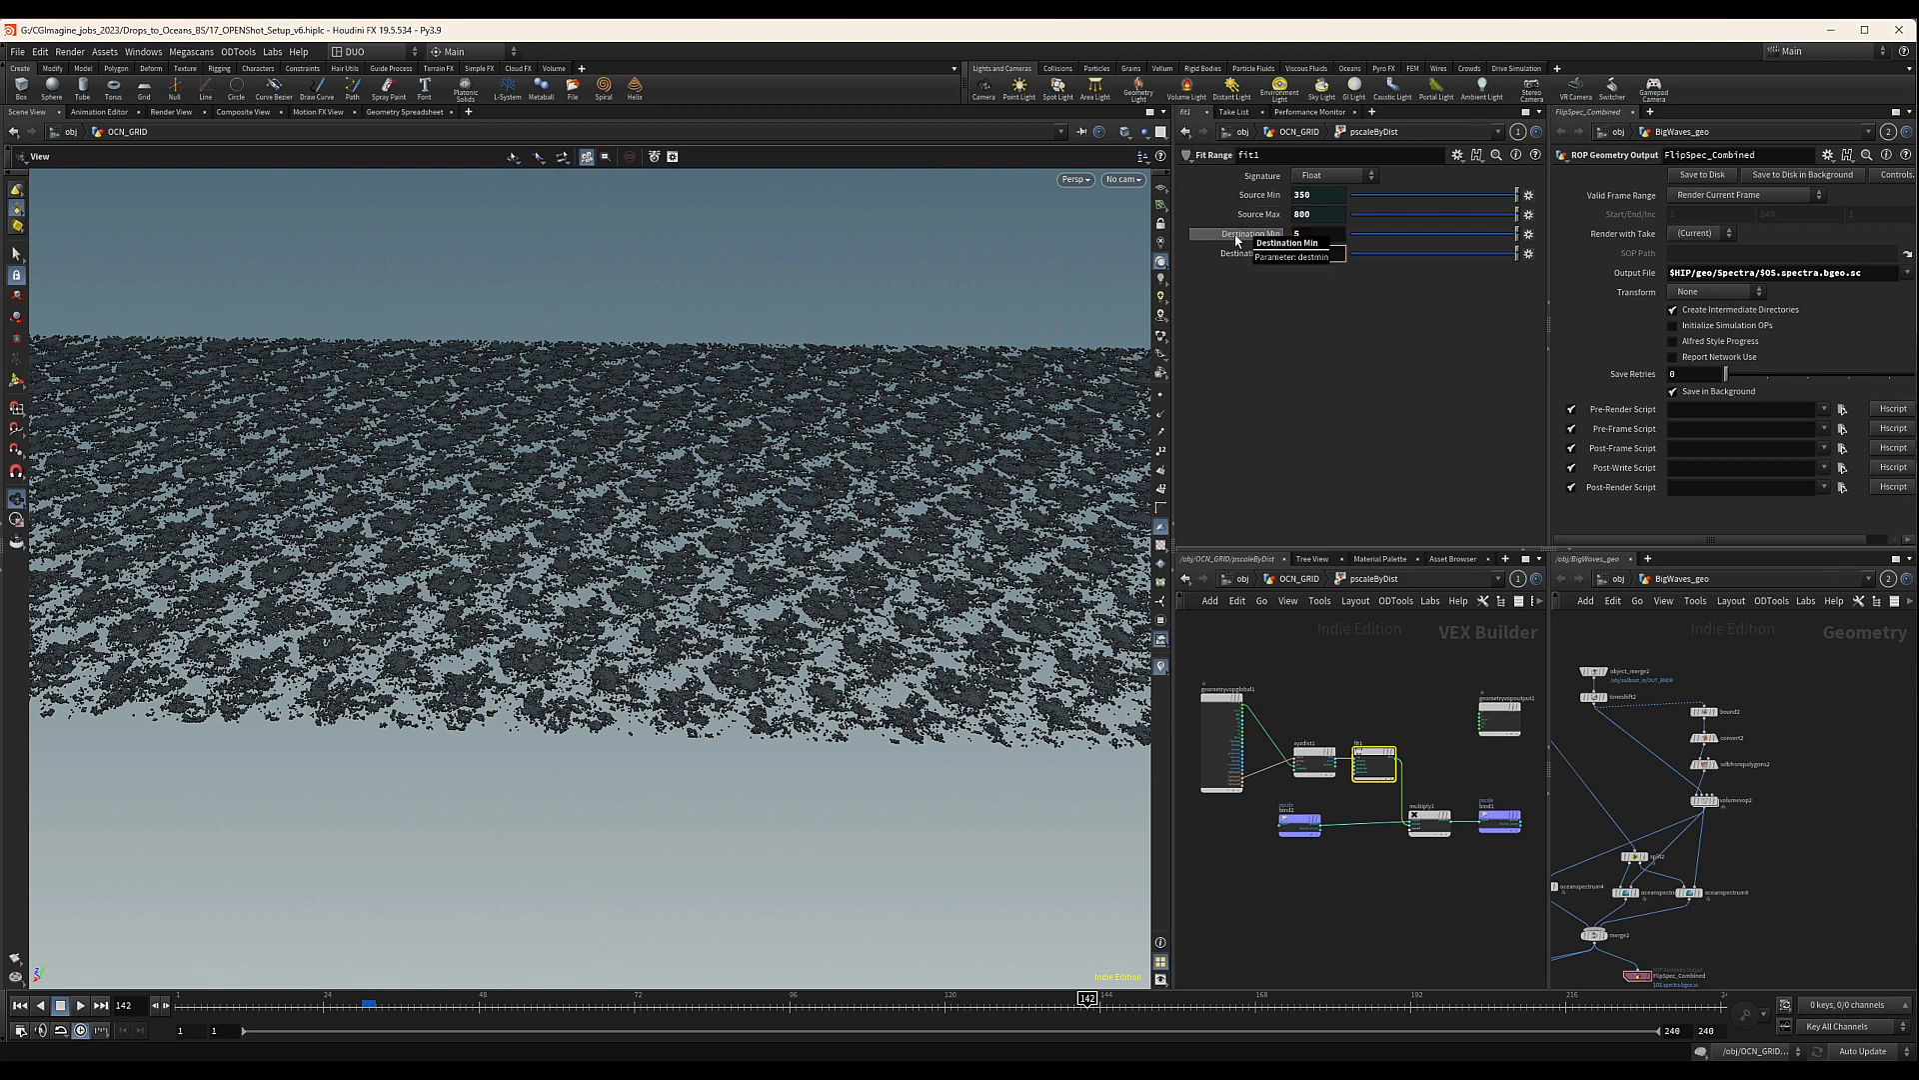
{"action": "left_click", "coordinate": [1308, 252]}
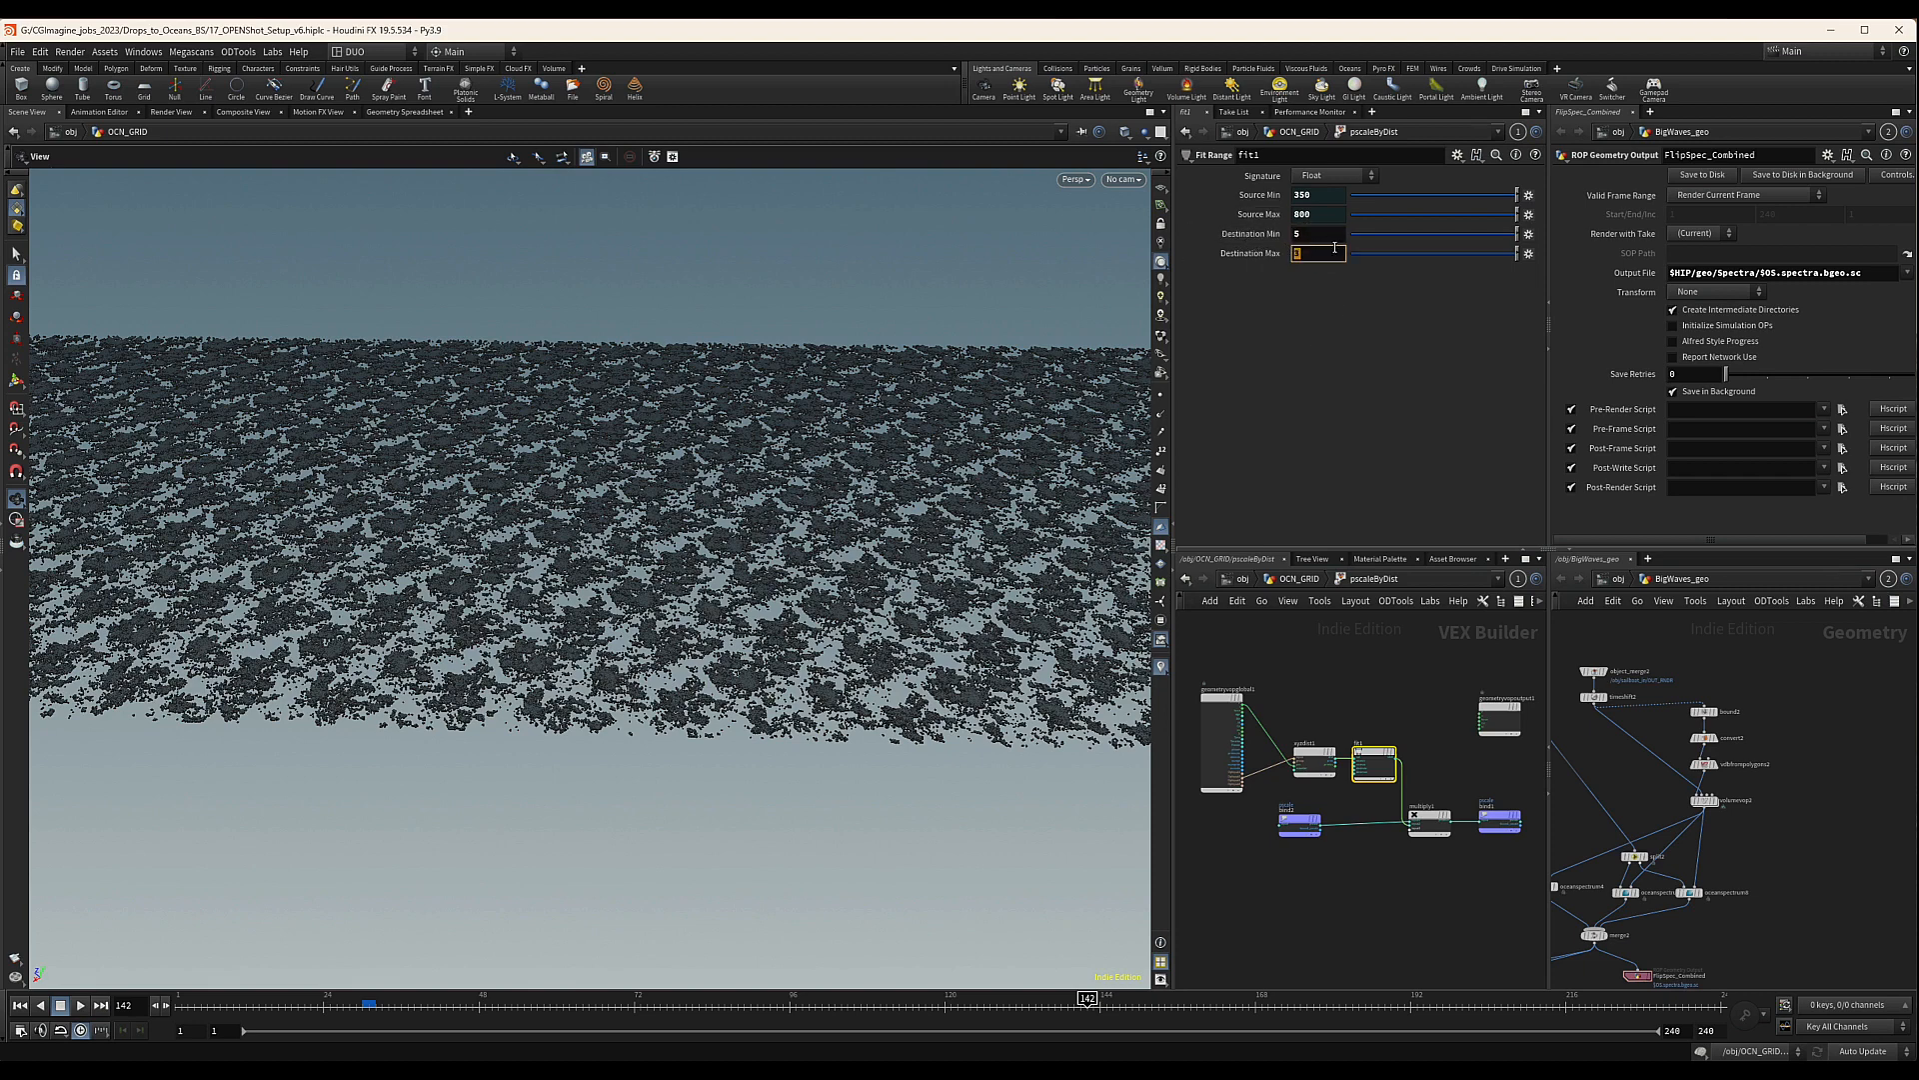
{"action": "left_click_drag", "start_coordinate": [1317, 234], "coordinate": [1232, 242]}
{"action": "type", "text": ".5"}
{"action": "key", "text": "Tab"}
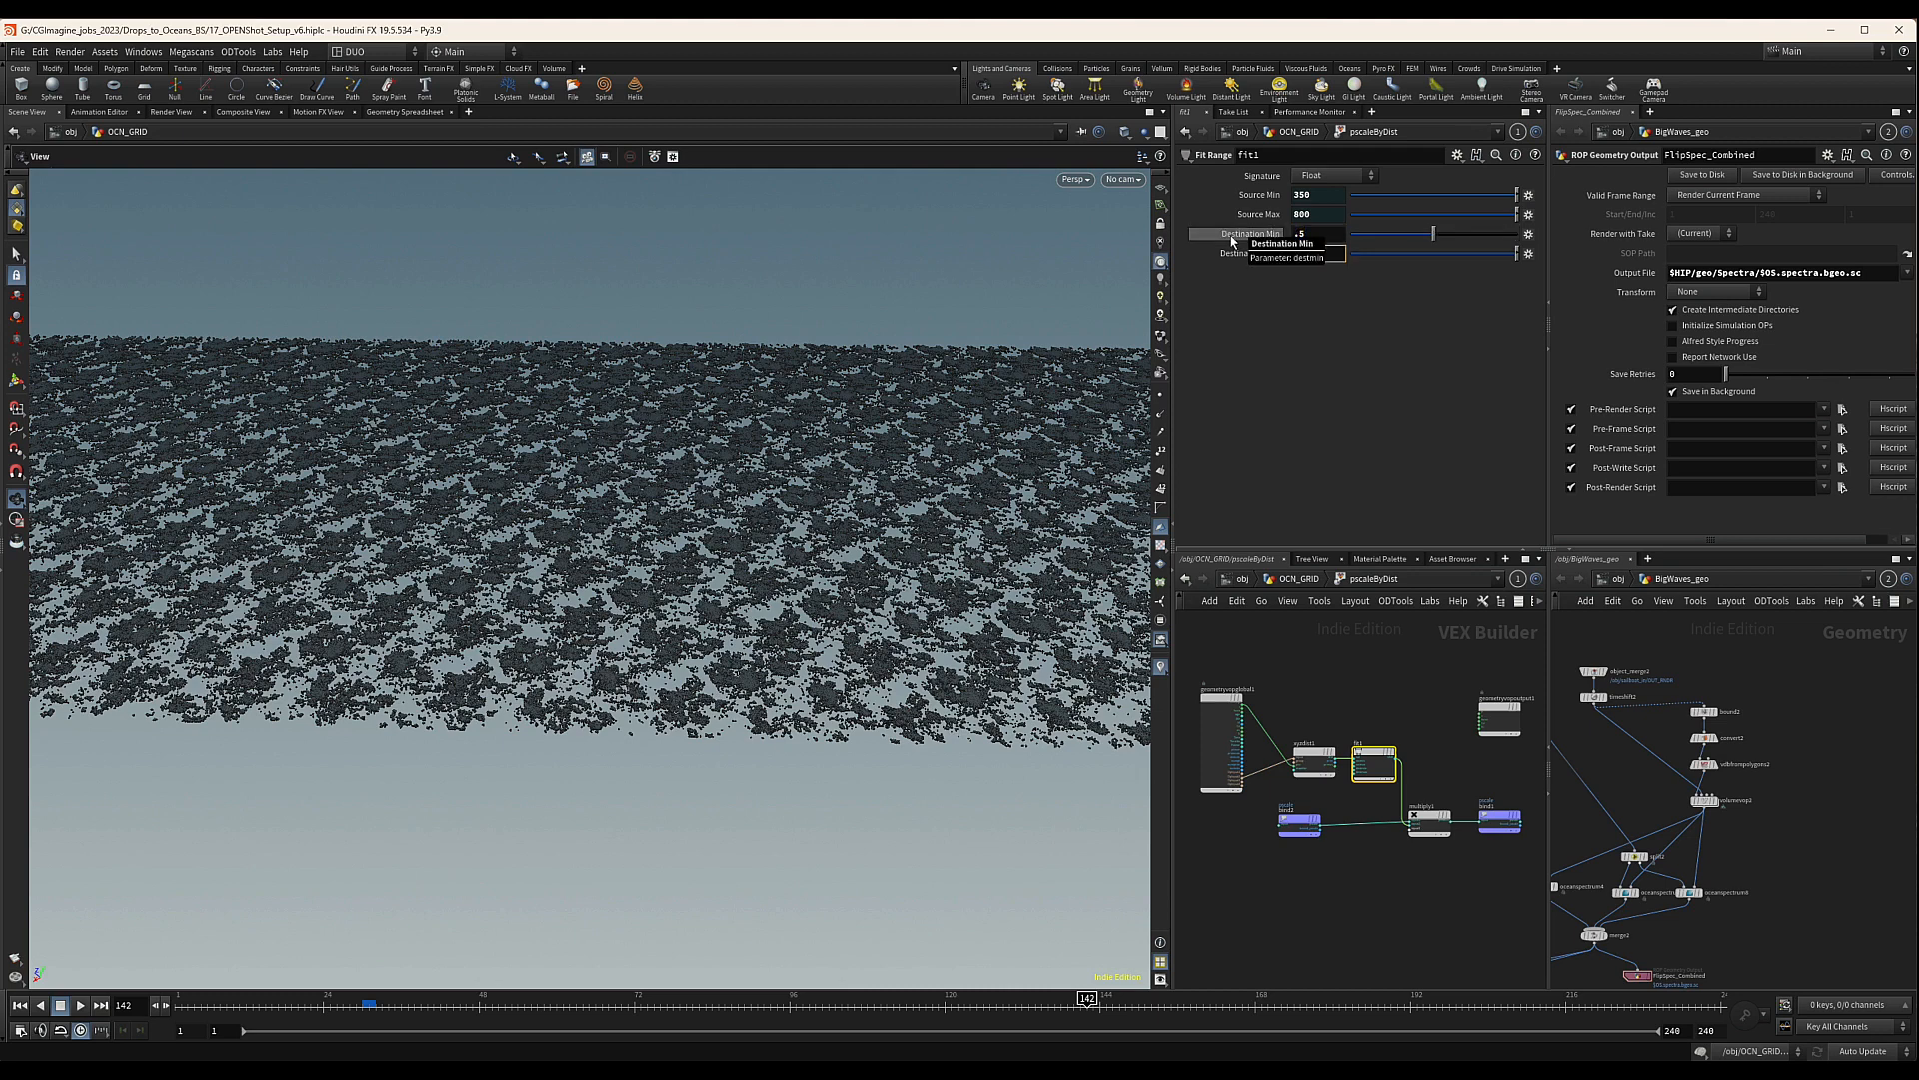
{"action": "type", "text": "1.5"}
{"action": "key", "text": "Return"}
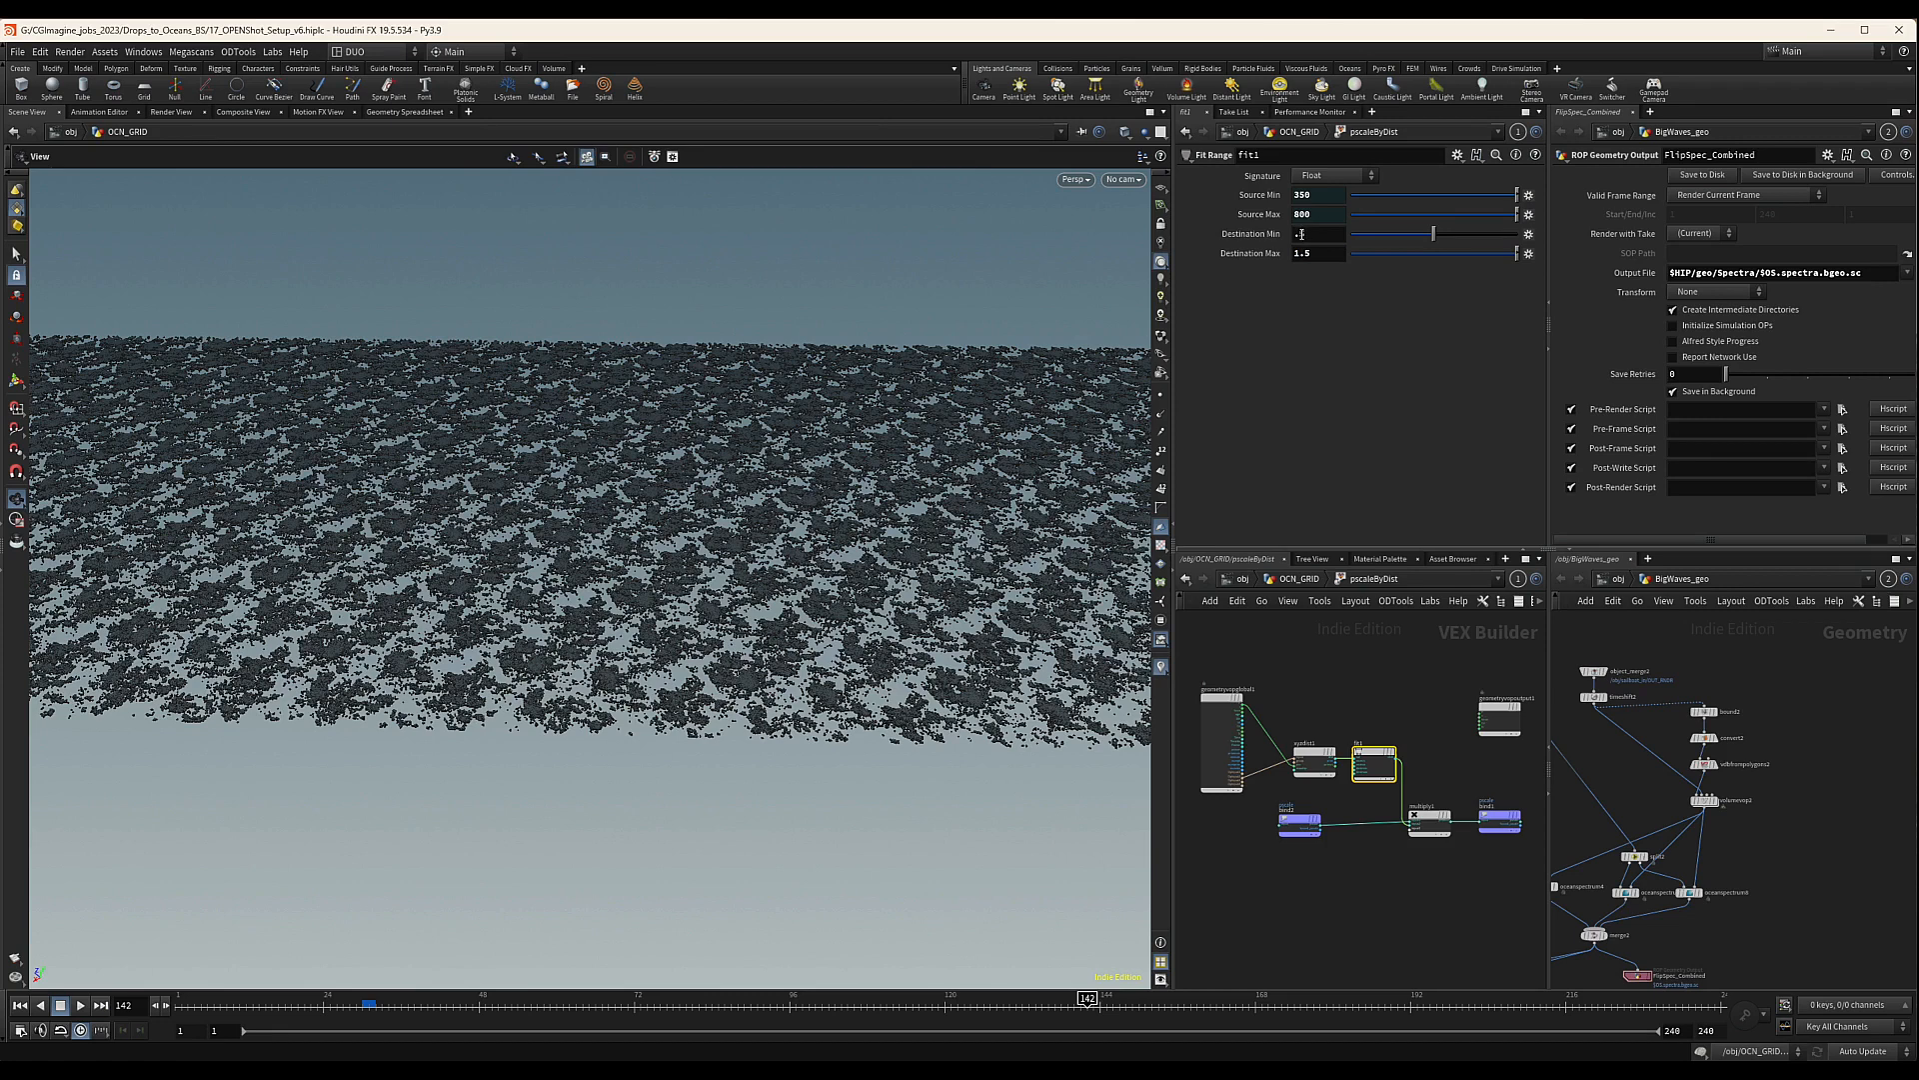
{"action": "scroll", "coordinate": [1415, 868], "scroll_direction": "up", "scroll_amount": 2}
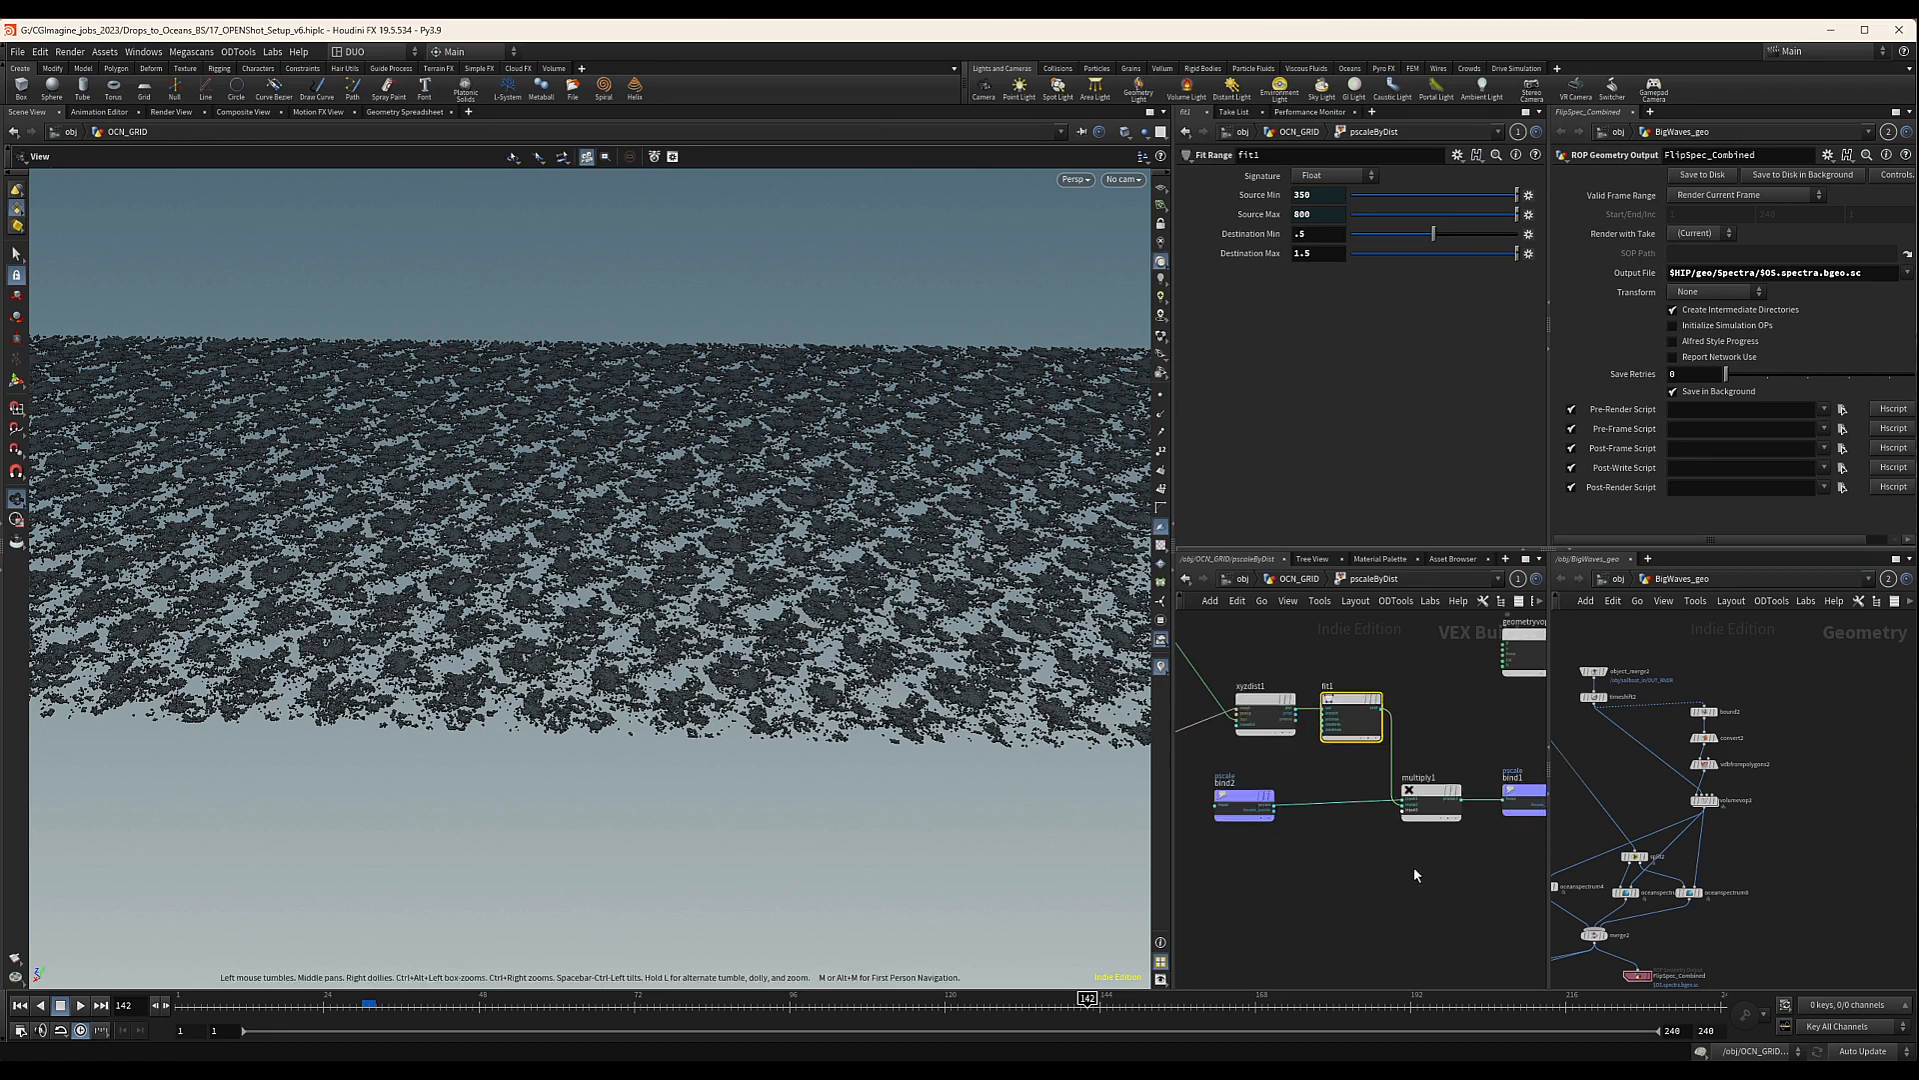
{"action": "middle_click_drag", "start_coordinate": [1359, 868], "coordinate": [1279, 881]}
{"action": "left_click", "coordinate": [1293, 587]}
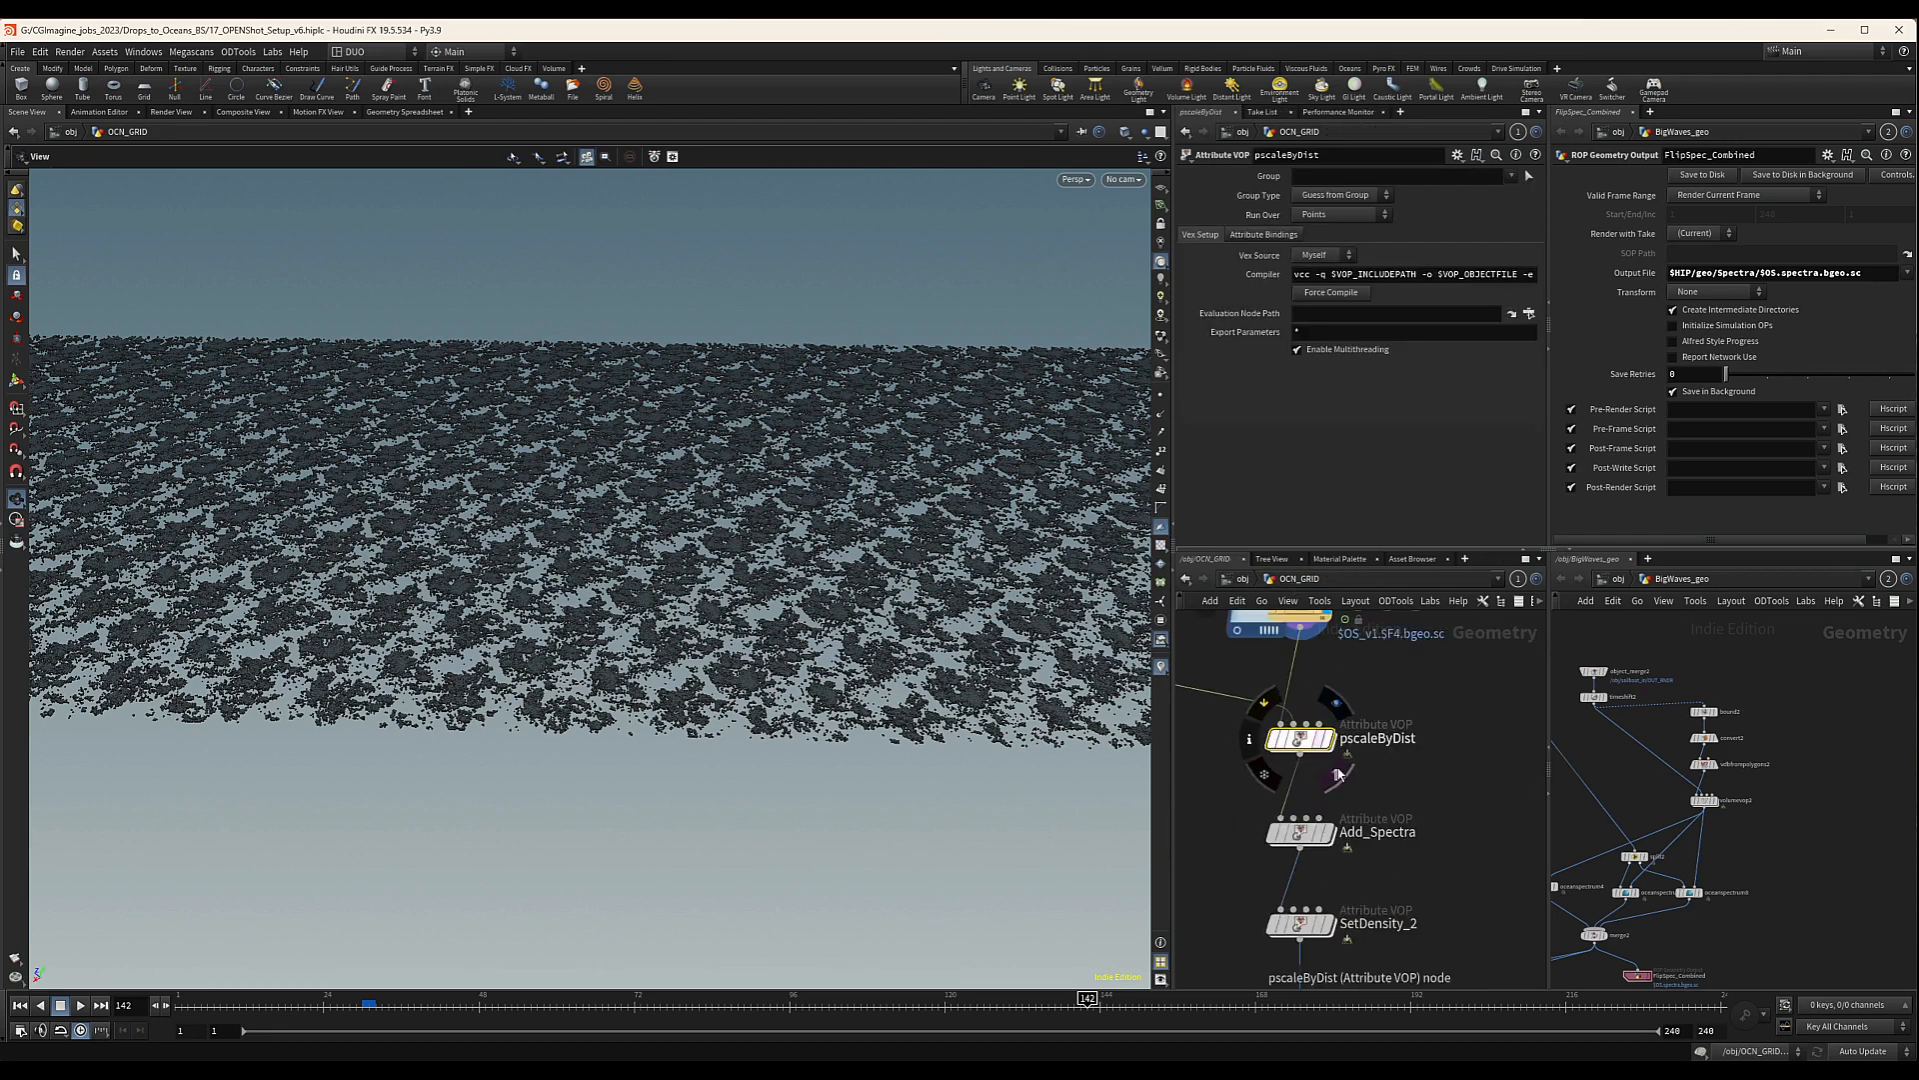
{"action": "scroll", "coordinate": [1290, 760], "scroll_direction": "up", "scroll_amount": 2}
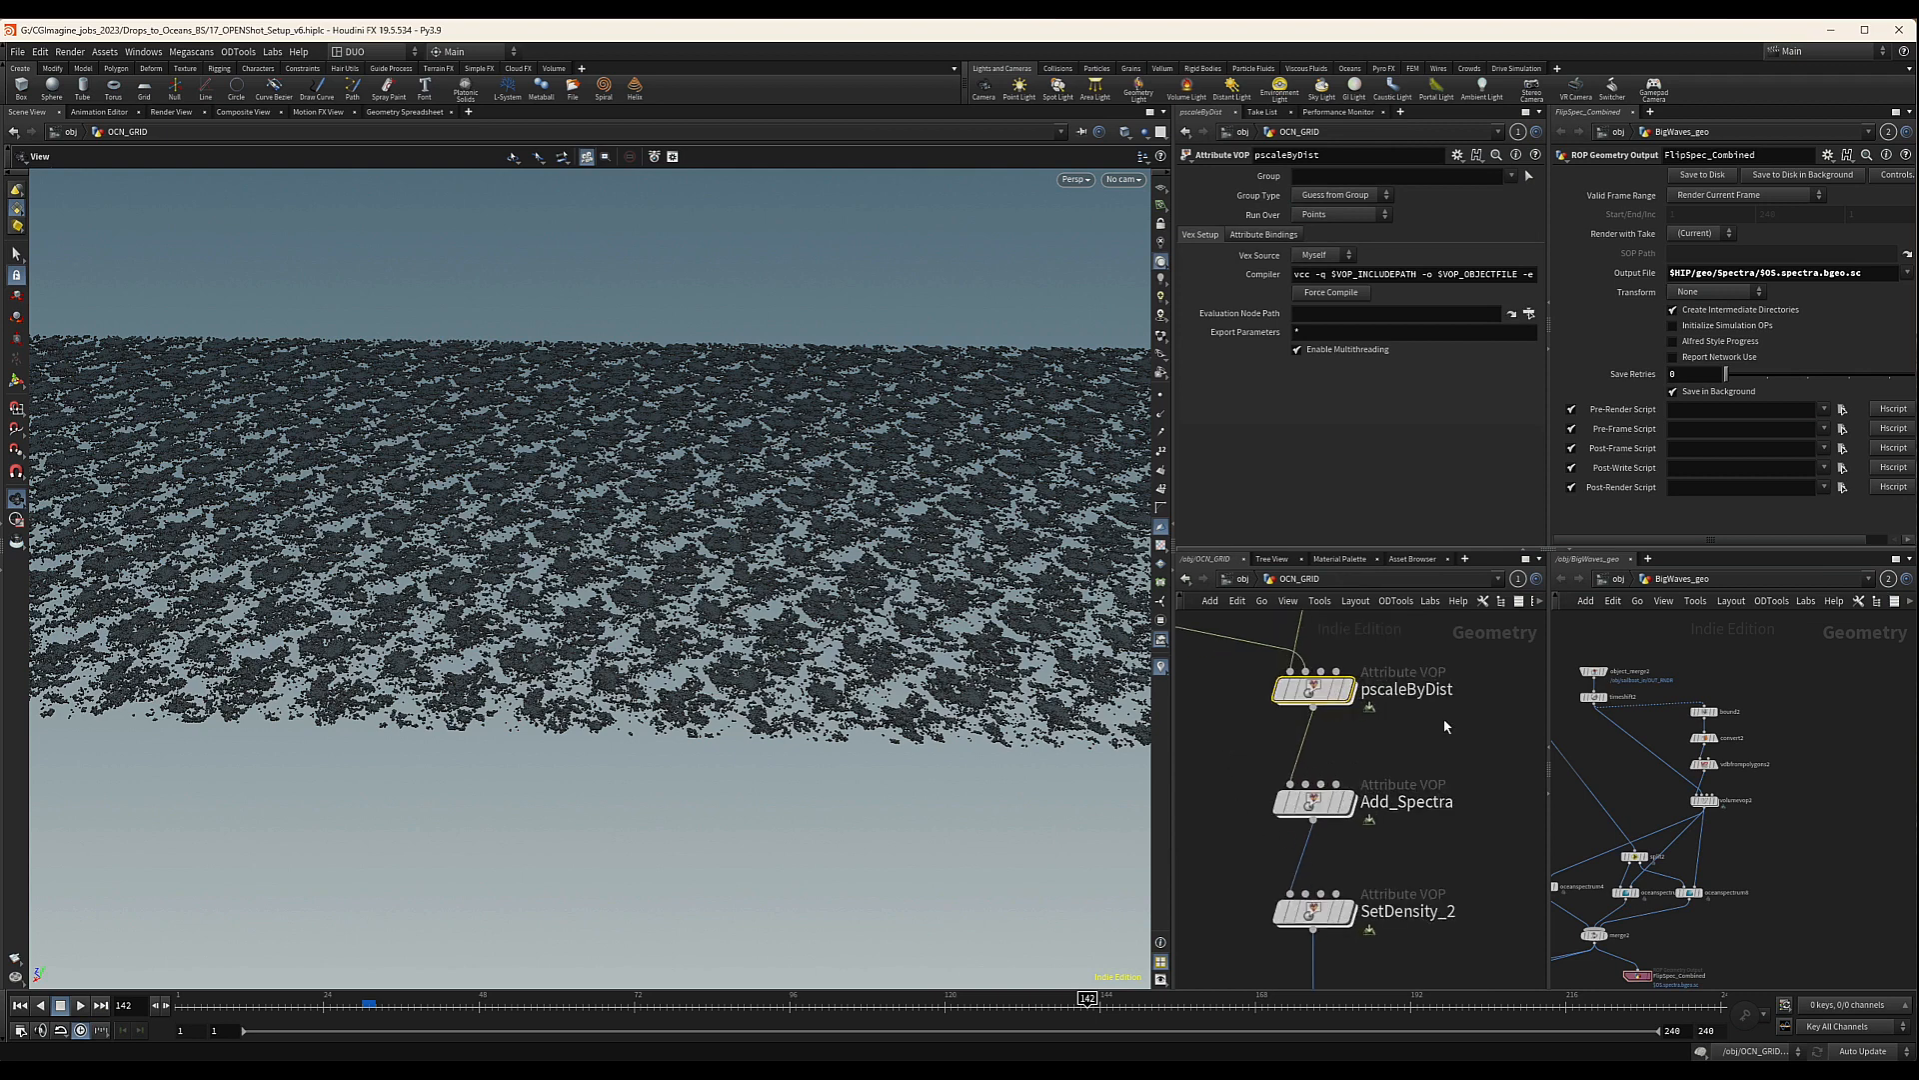
{"action": "scroll", "coordinate": [1507, 809], "scroll_direction": "down", "scroll_amount": 2}
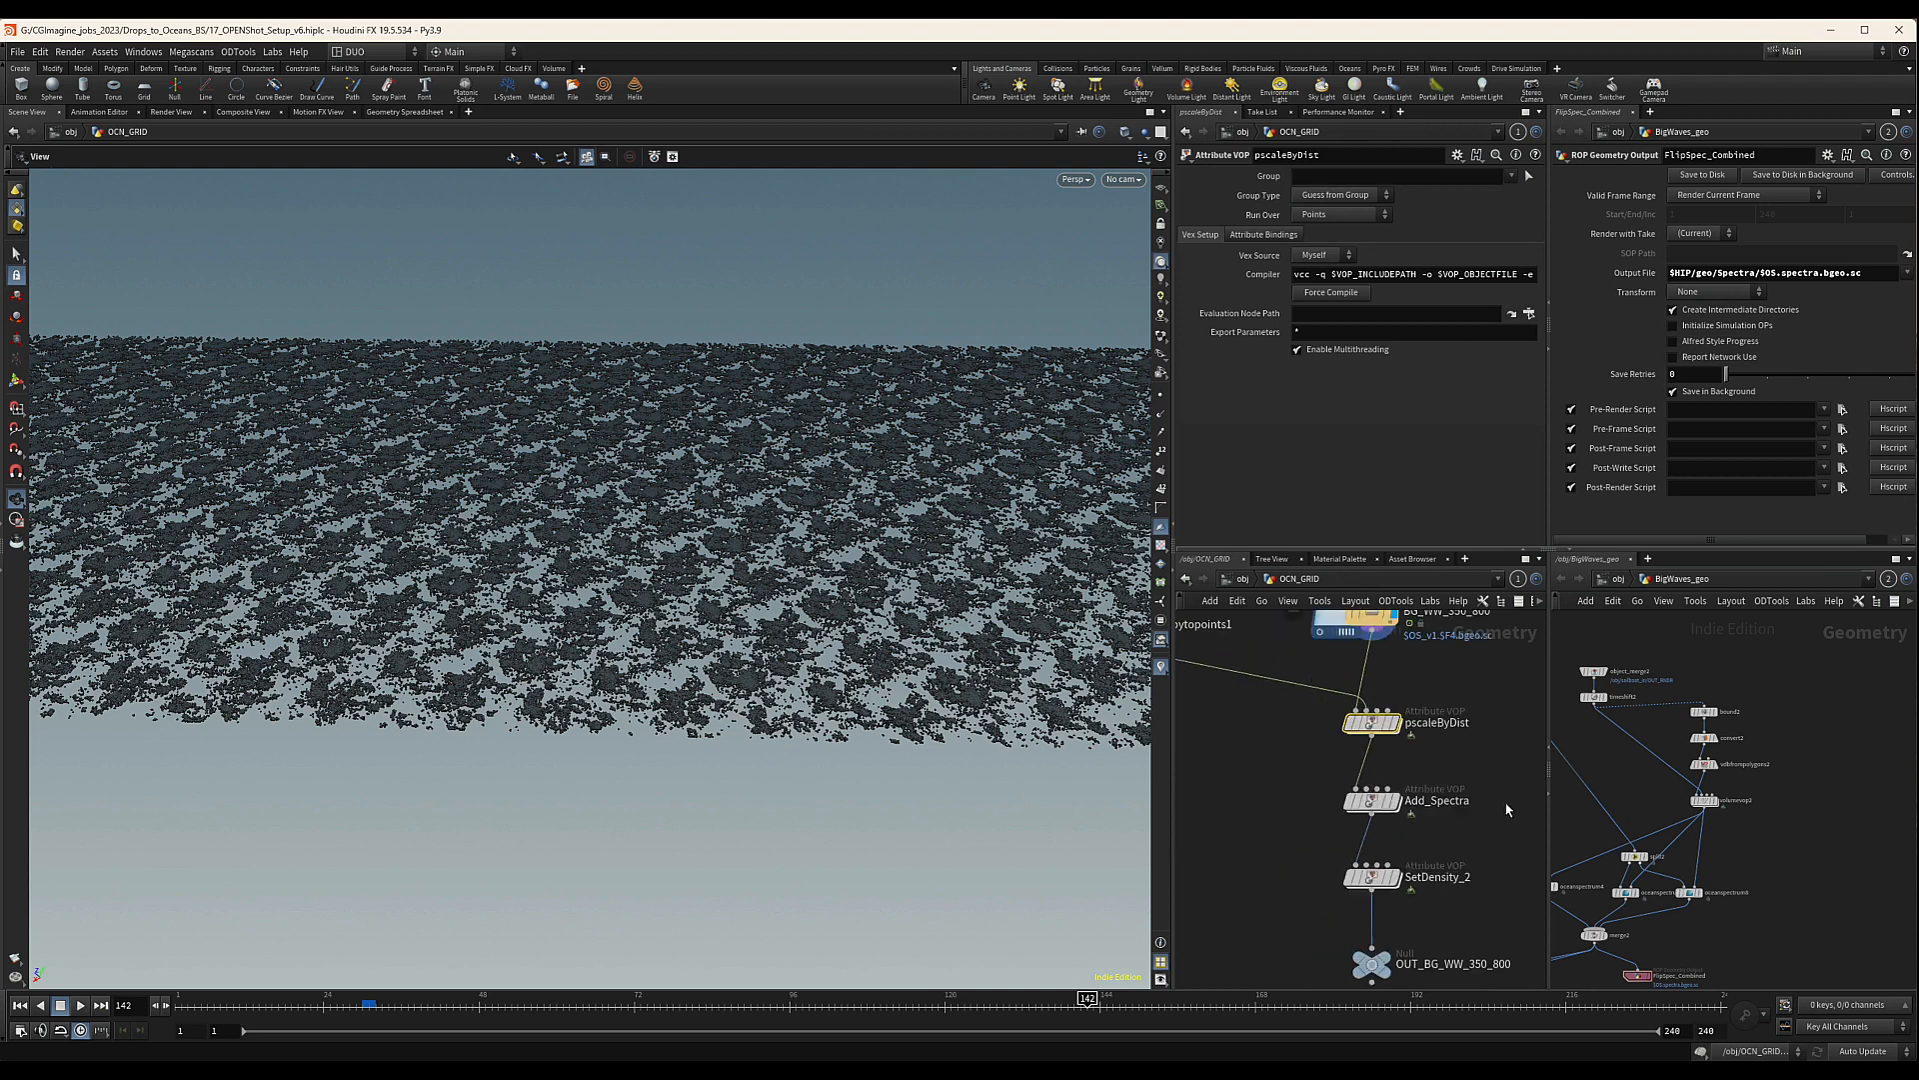
Go up to the object level in the BigWaves_geo network view, switch the update mode to Manual and bring up the WW SIM objects
{"action": "left_click", "coordinate": [1614, 579]}
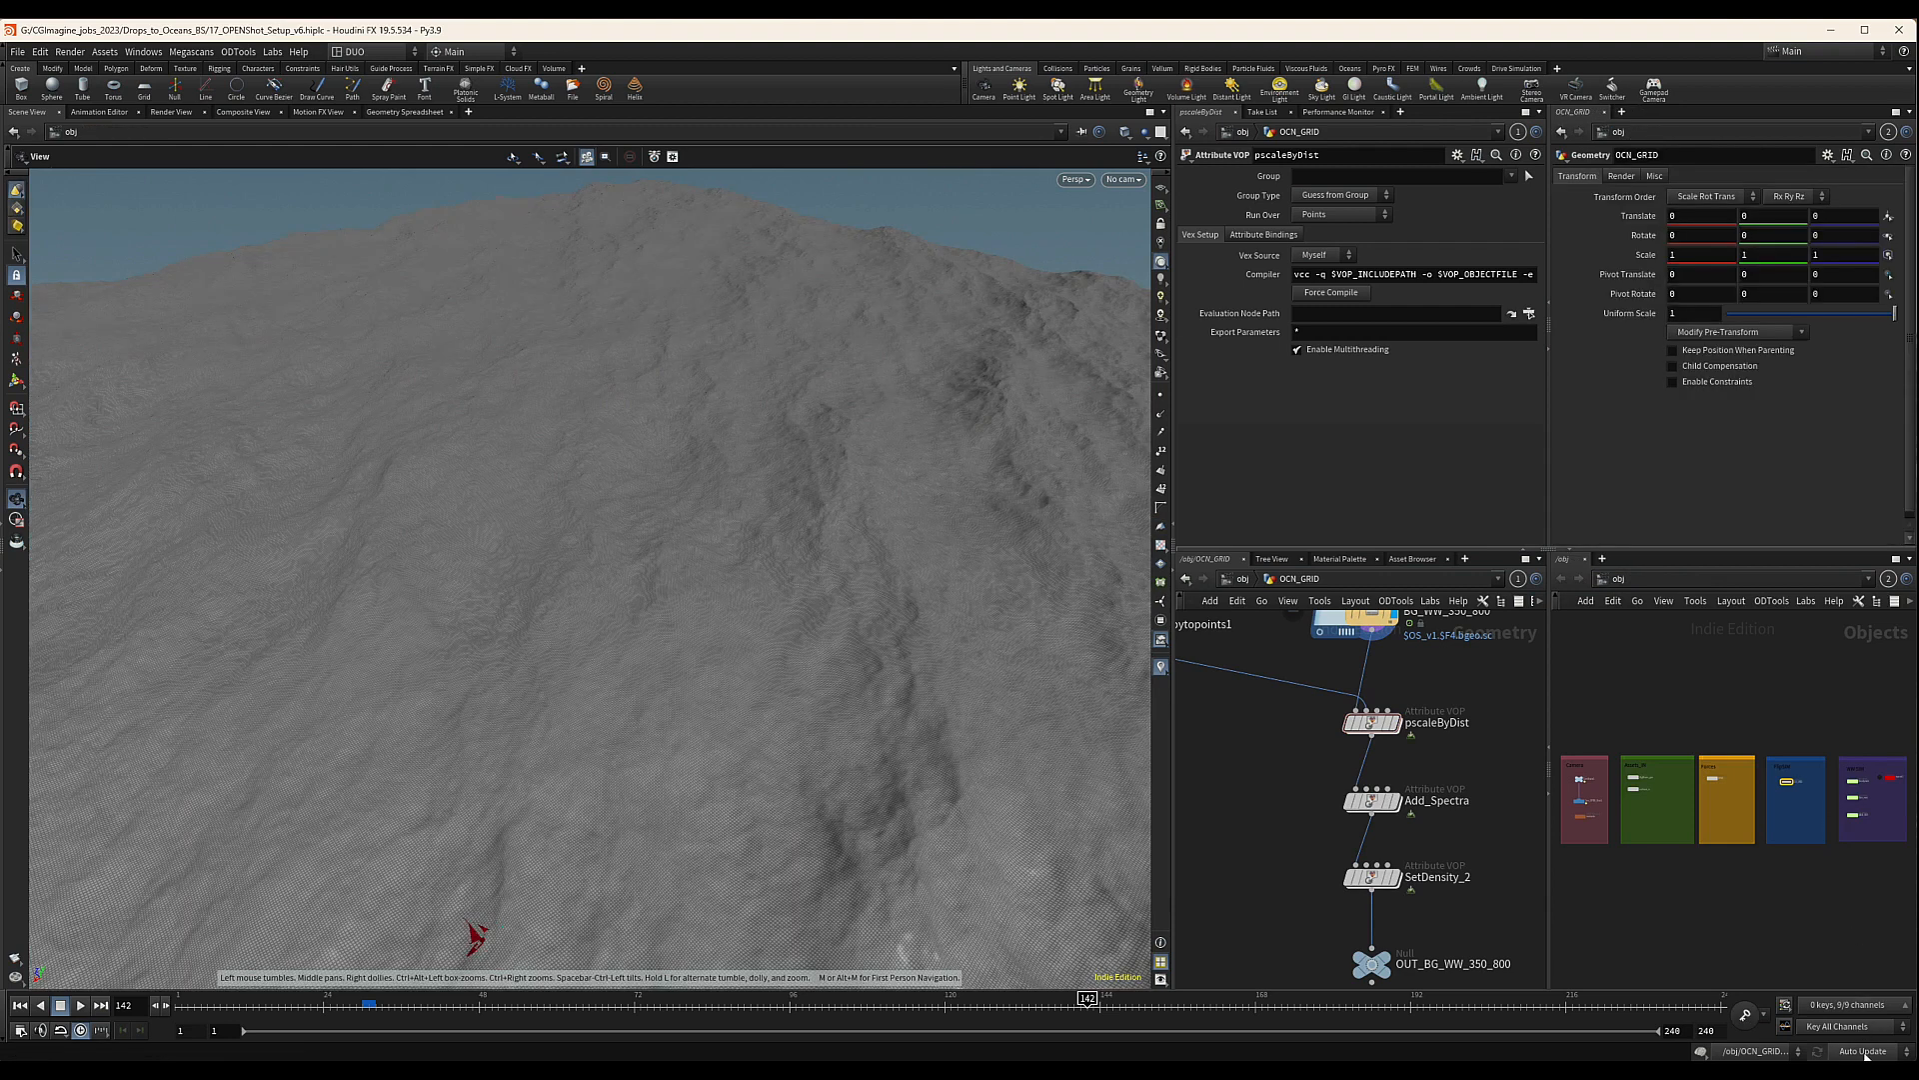
{"action": "left_click", "coordinate": [1866, 1054]}
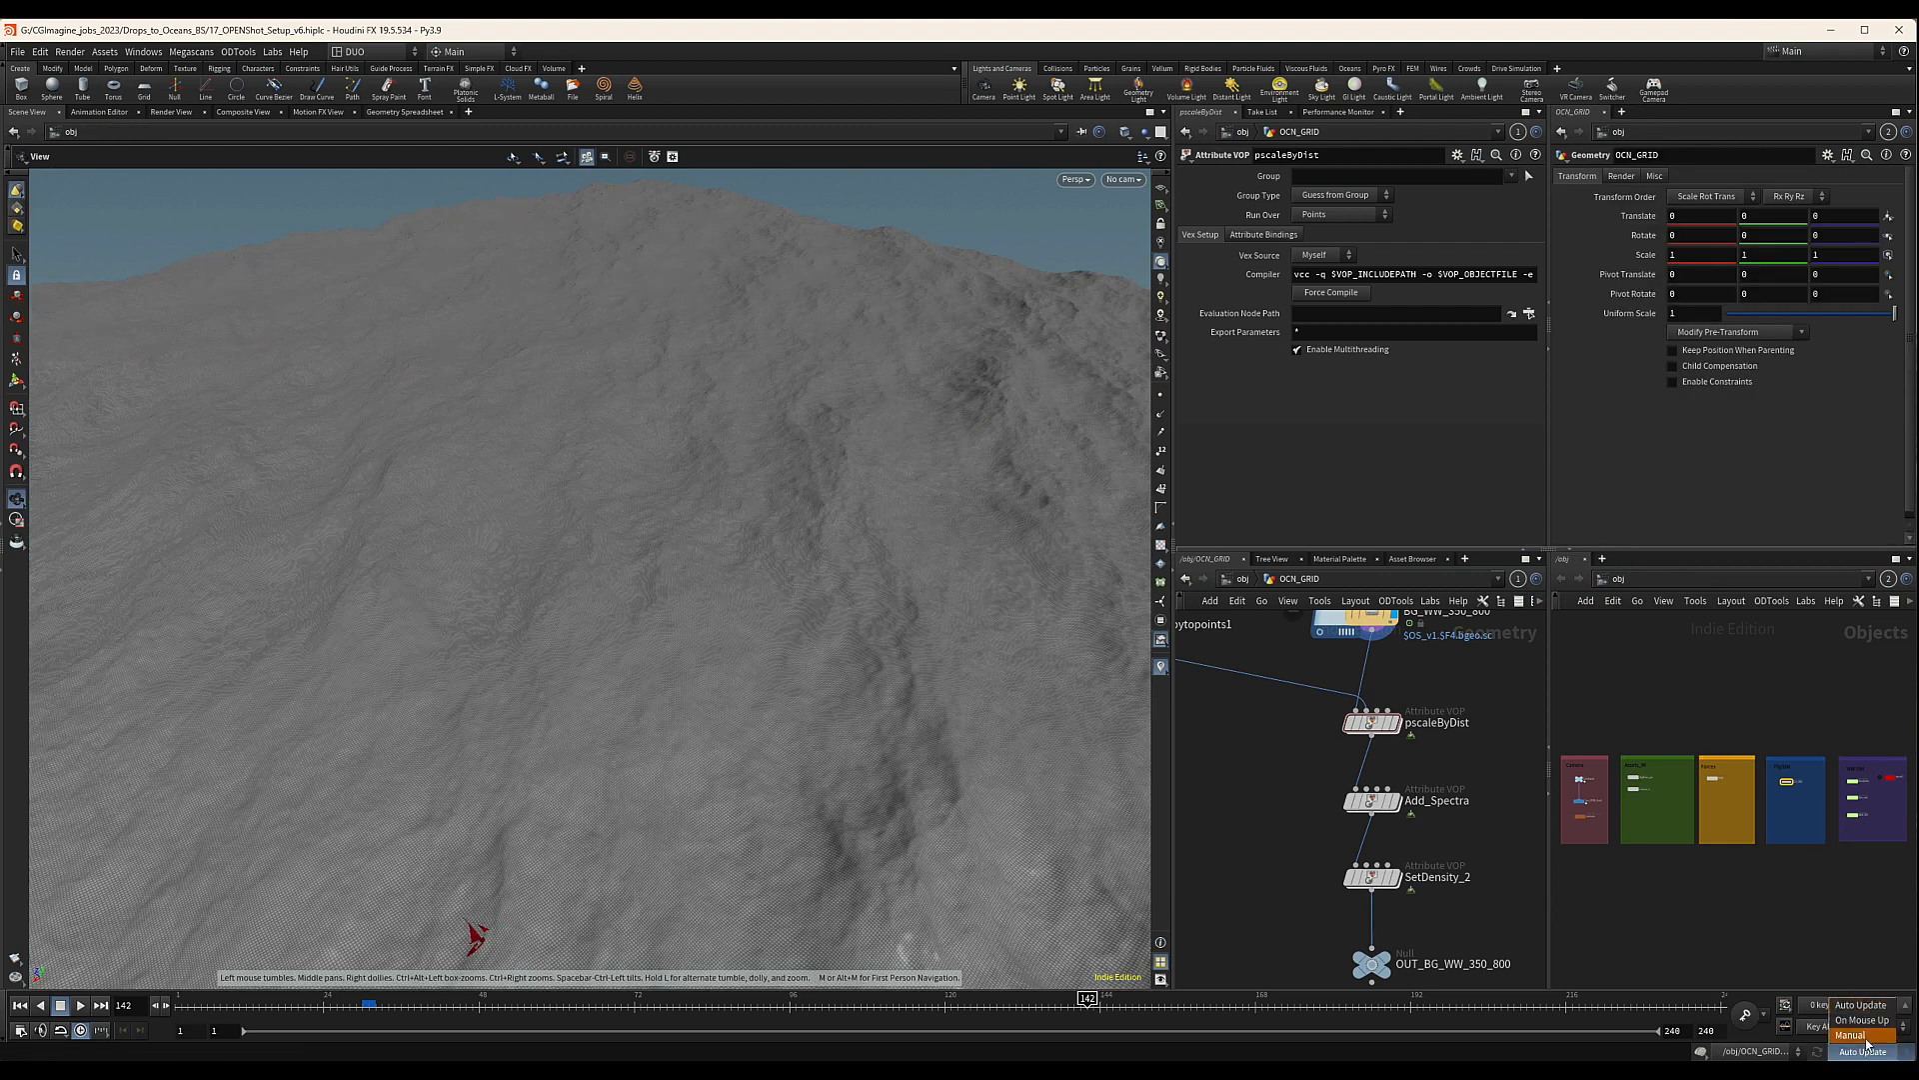
{"action": "left_click", "coordinate": [1857, 1050]}
{"action": "scroll", "coordinate": [1729, 840], "scroll_direction": "up", "scroll_amount": 3}
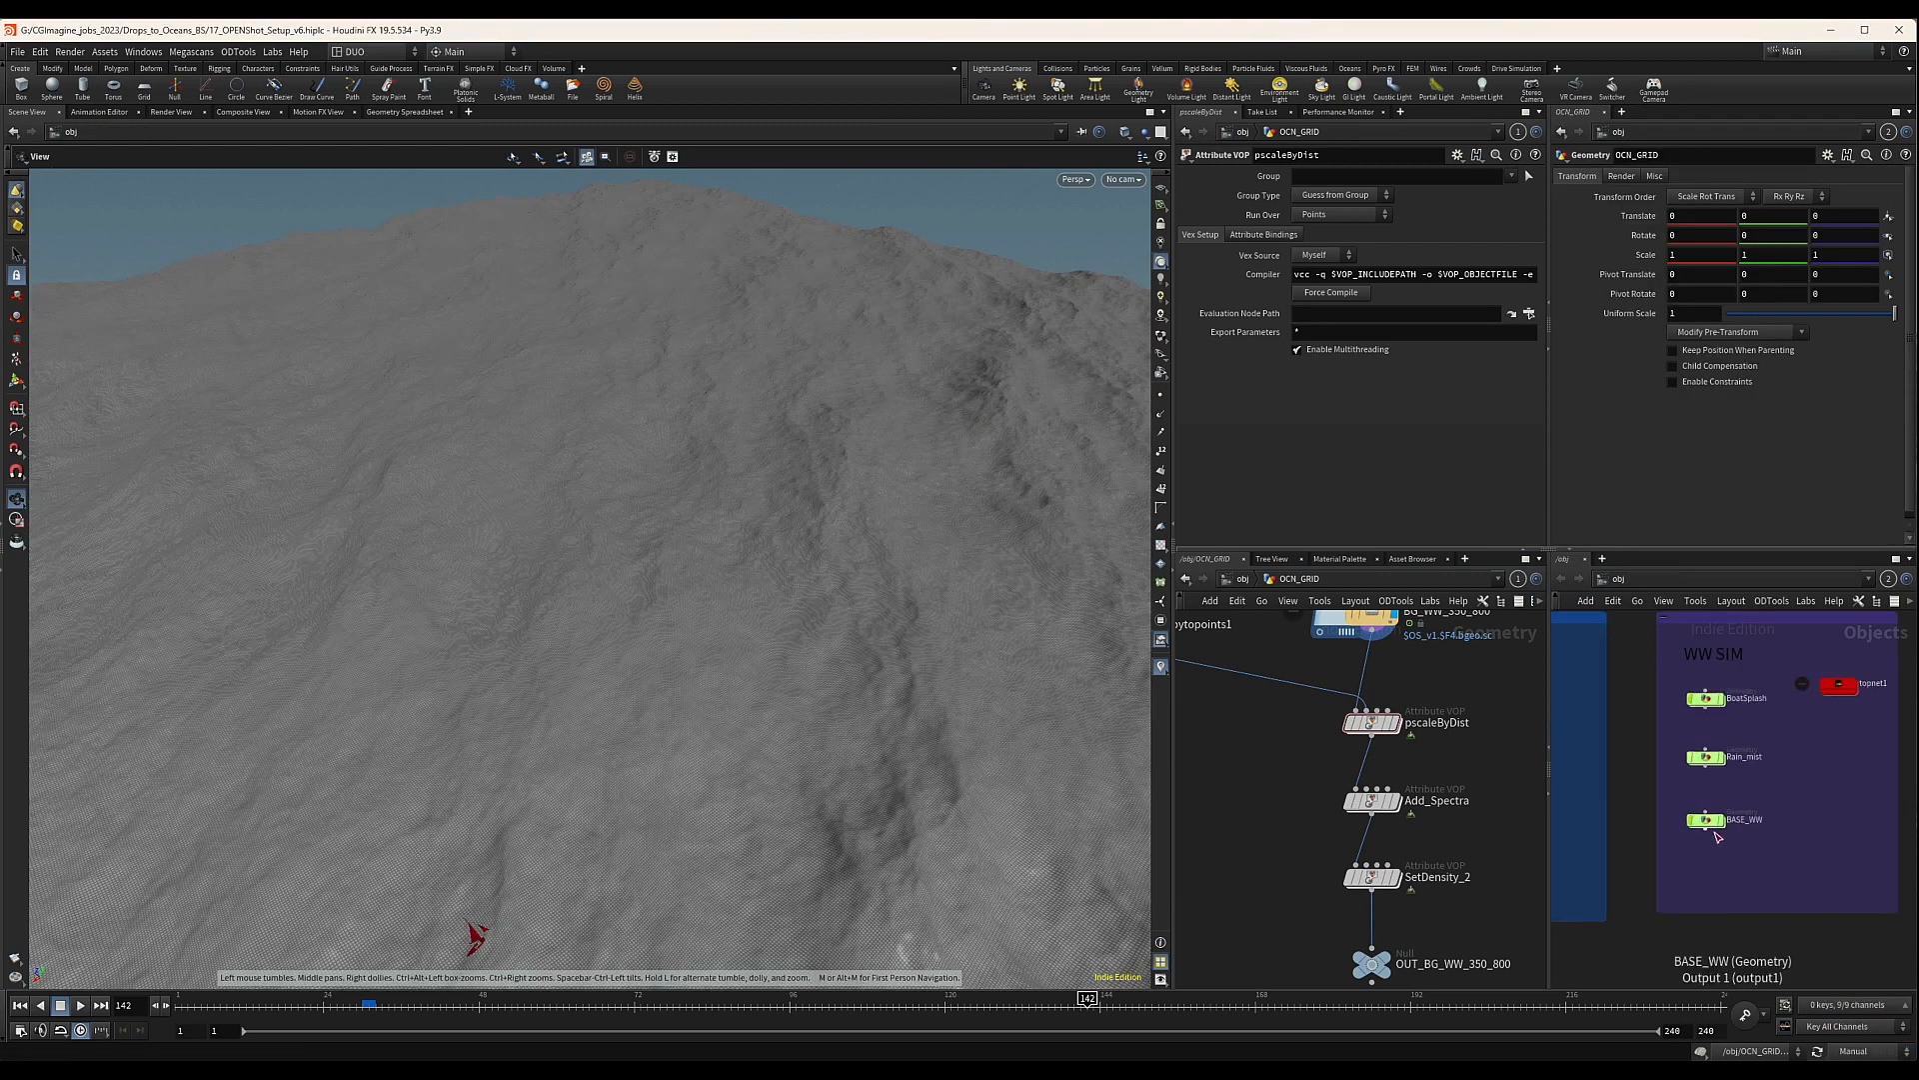
Copy the spectraDistort node from BASE_WW and paste it into OCN_GRID in place of Add_Spectra, between pscaleByDist and SetDensity_2
{"action": "double_click", "coordinate": [1715, 830]}
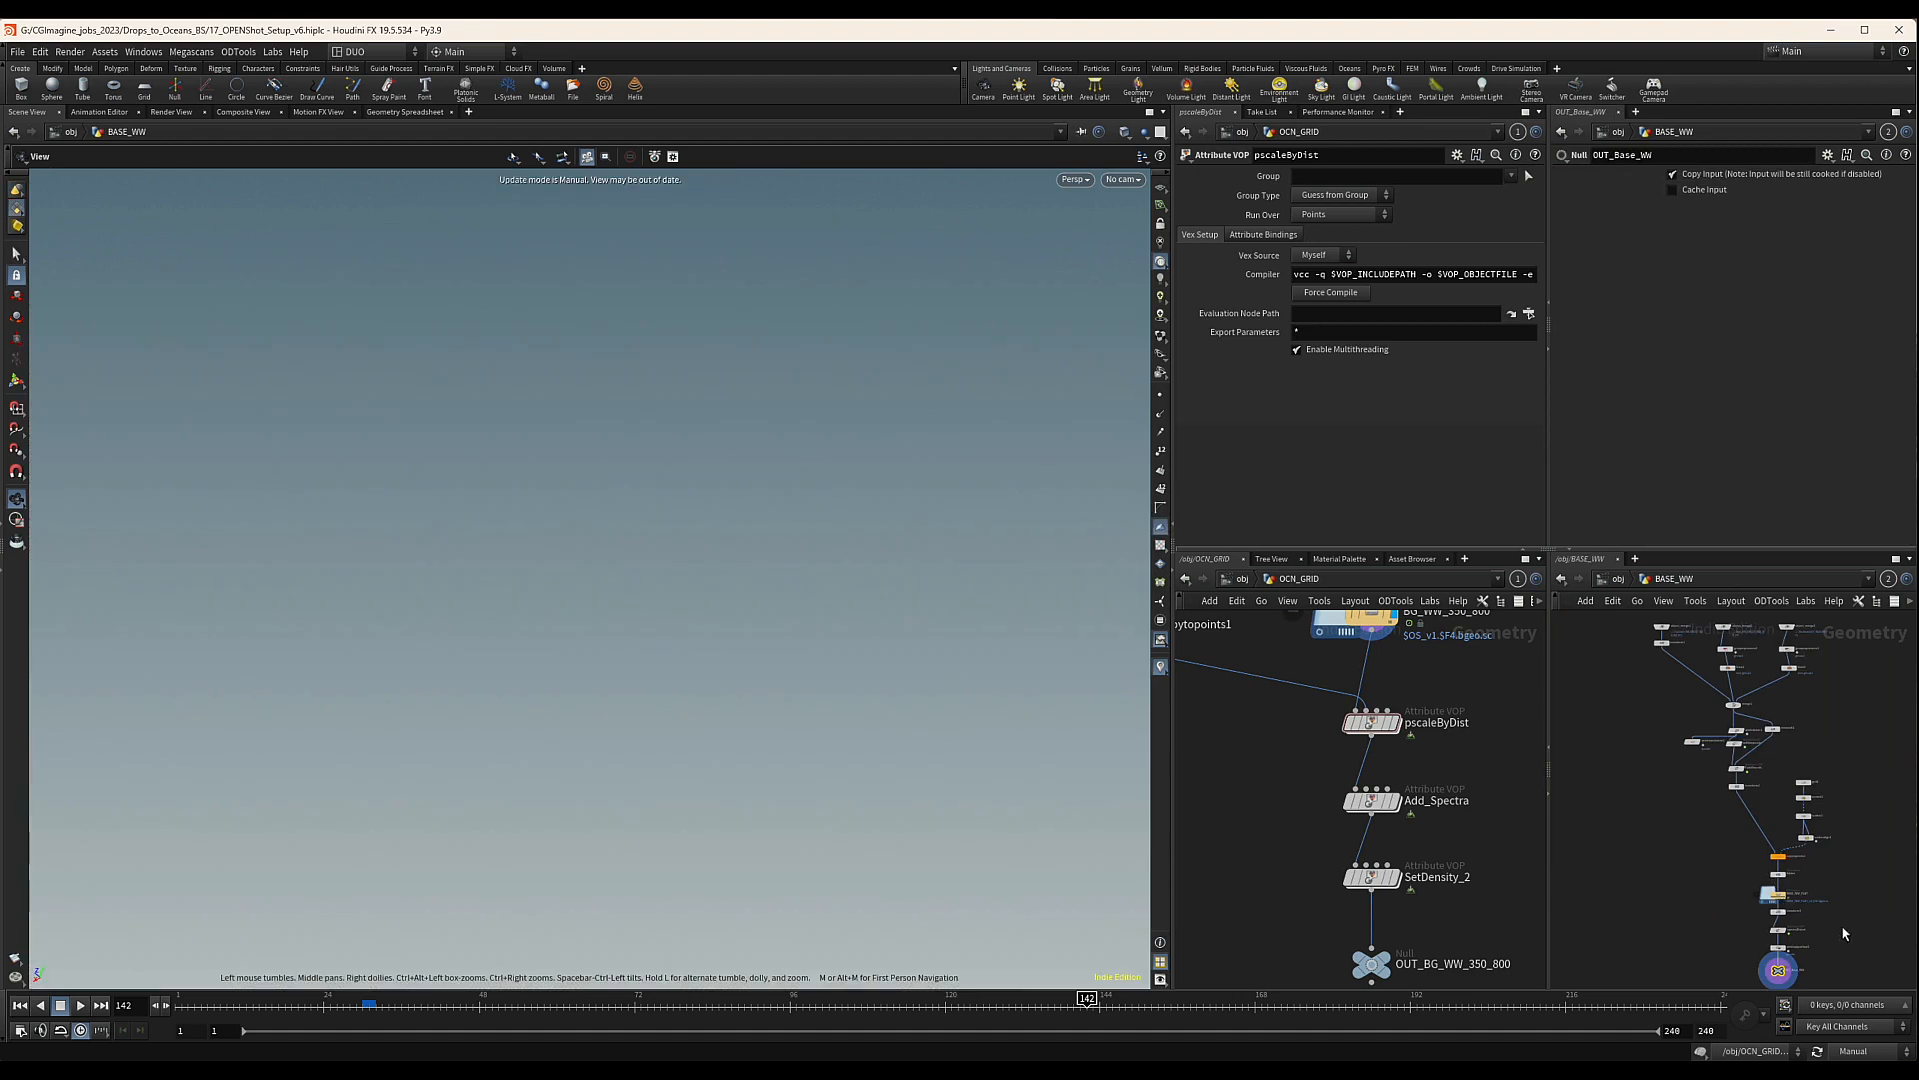
{"action": "scroll", "coordinate": [1789, 835], "scroll_direction": "up", "scroll_amount": 5}
{"action": "left_click", "coordinate": [1833, 825]}
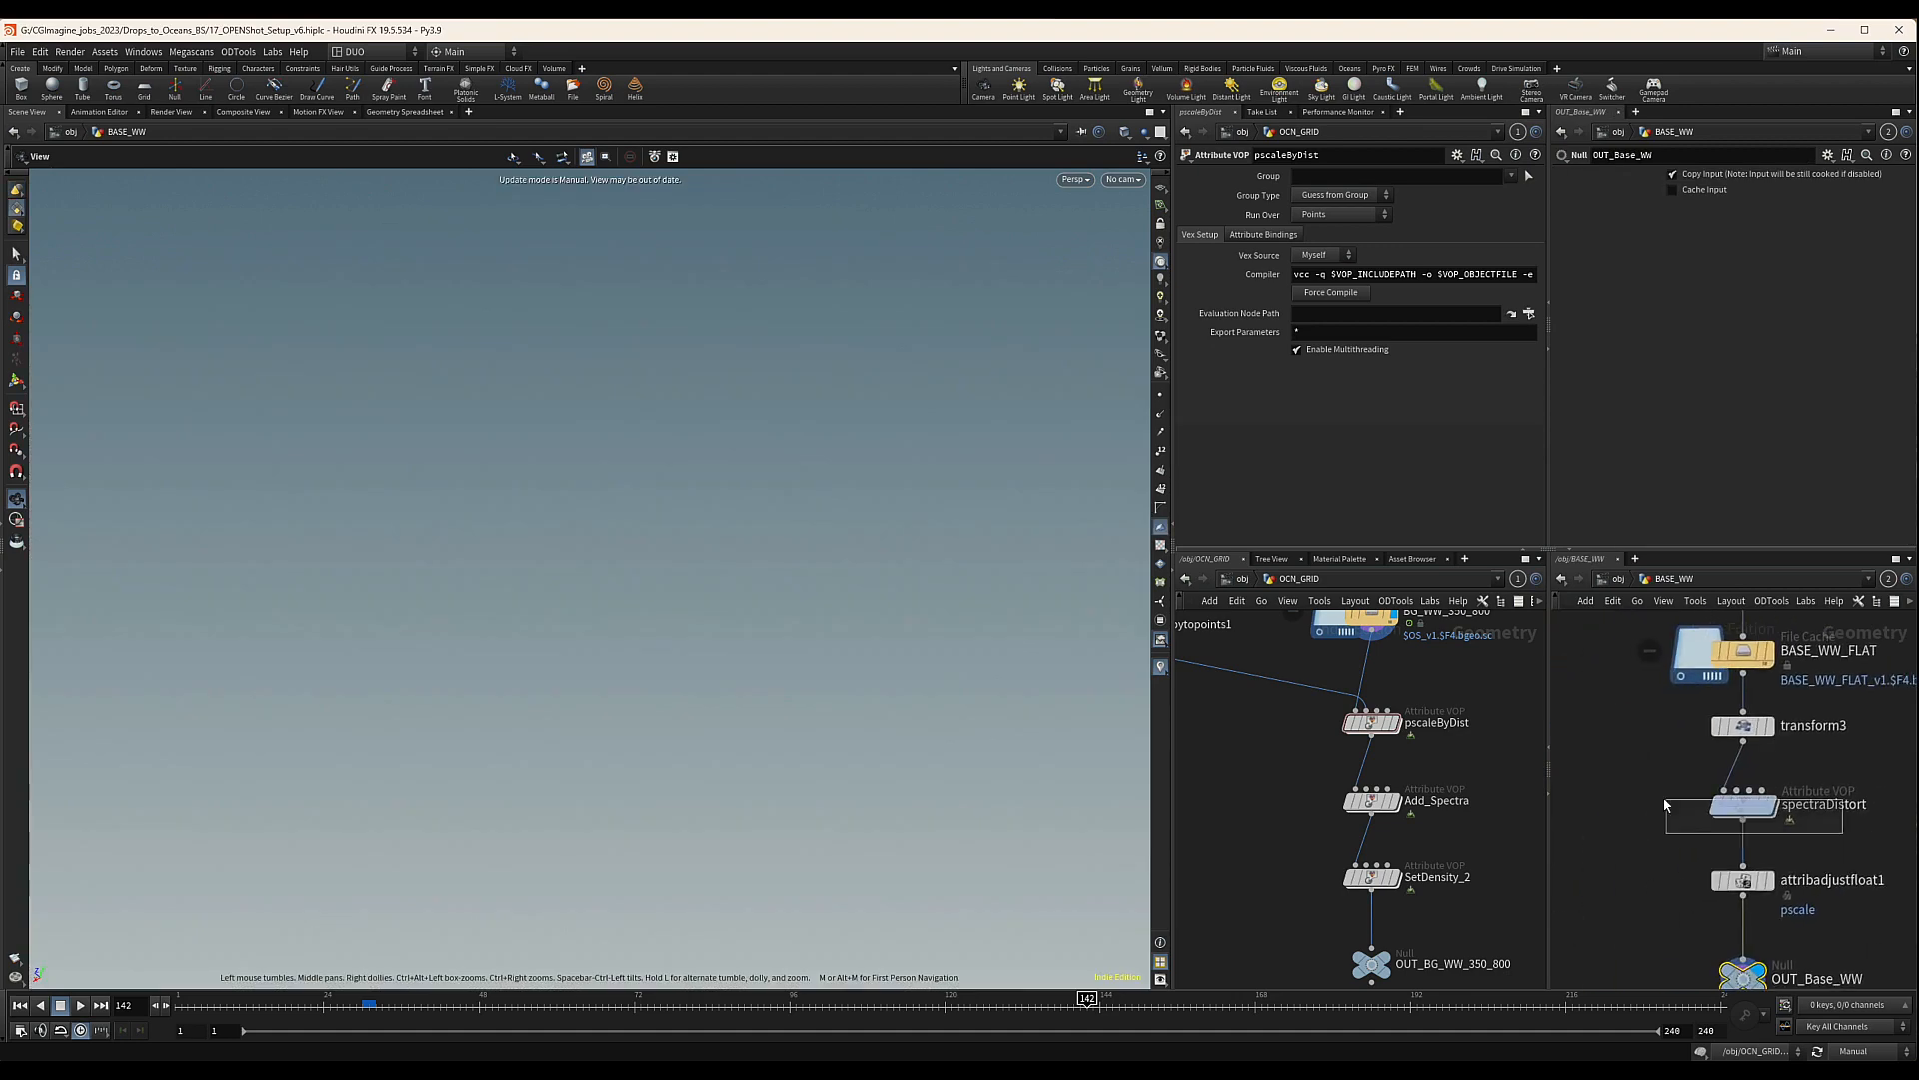
{"action": "key", "text": "ctrl+c"}
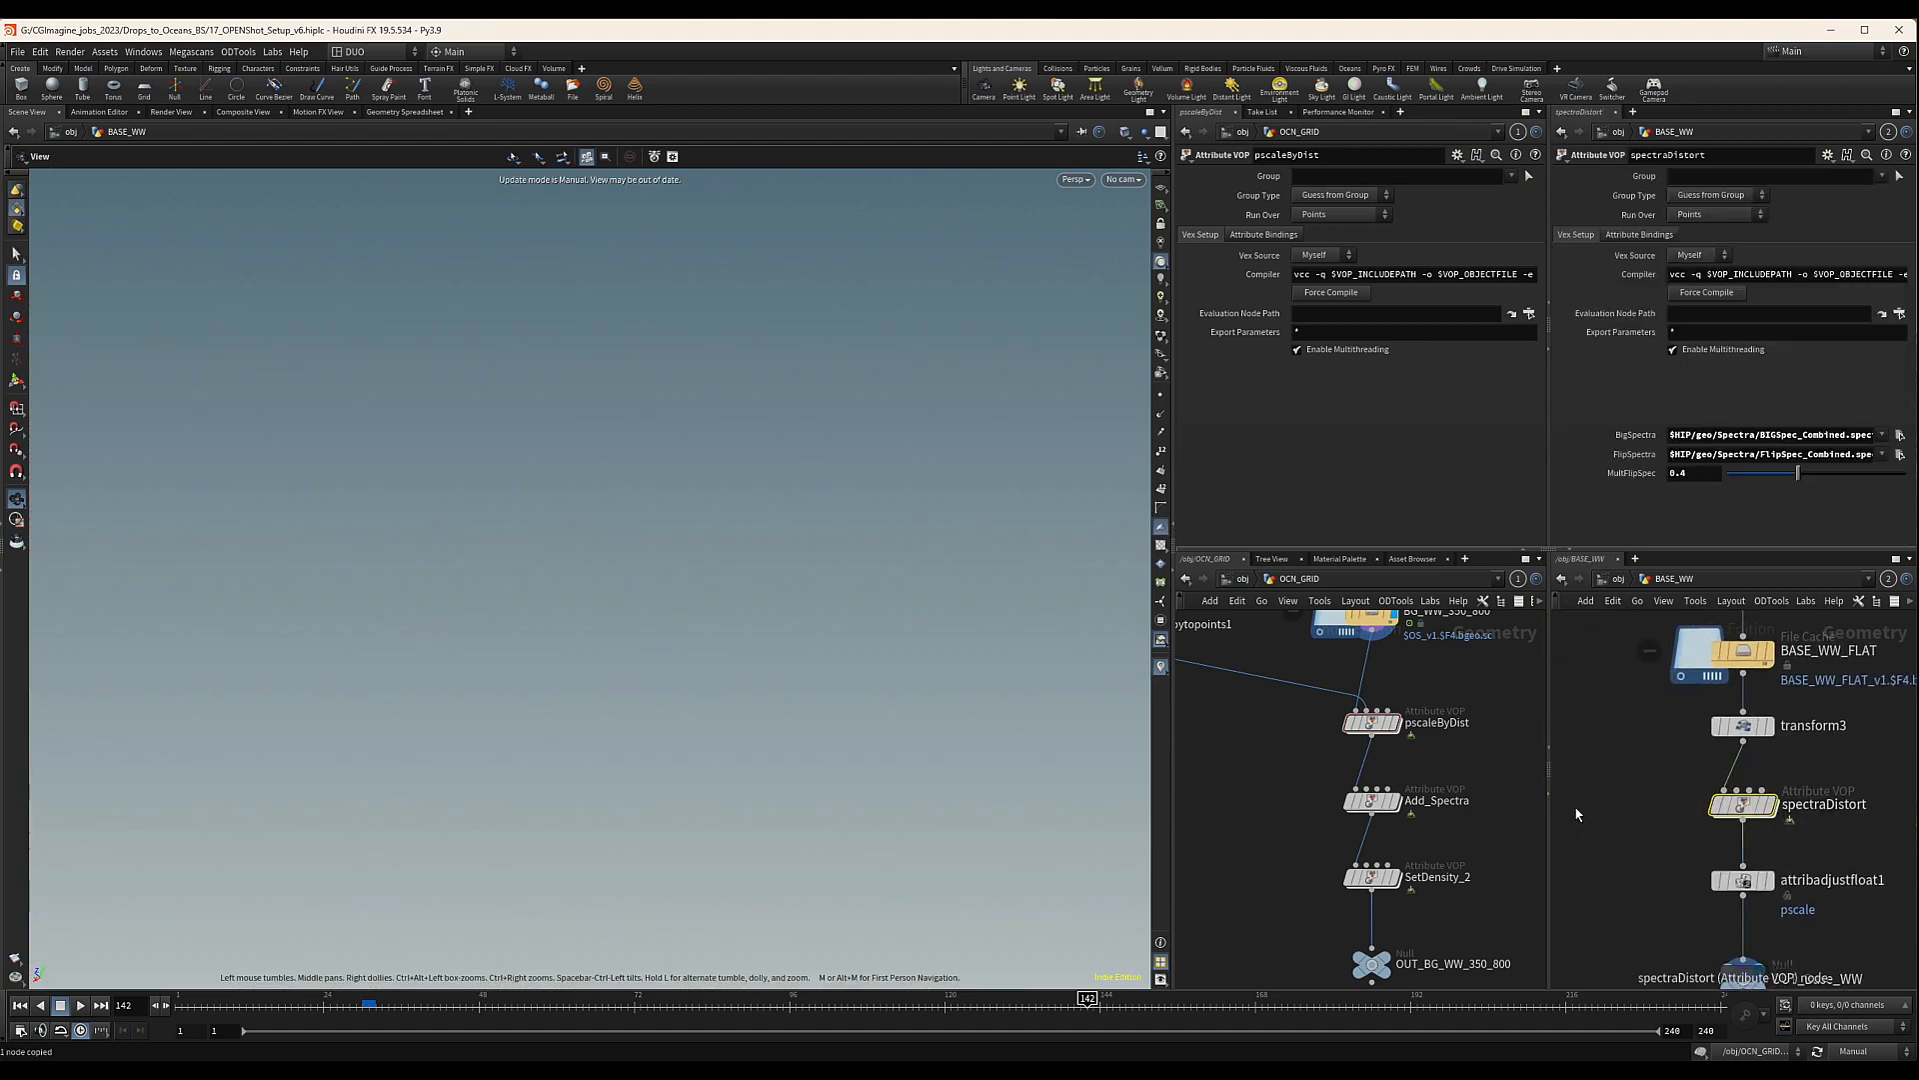
{"action": "left_click", "coordinate": [1371, 801]}
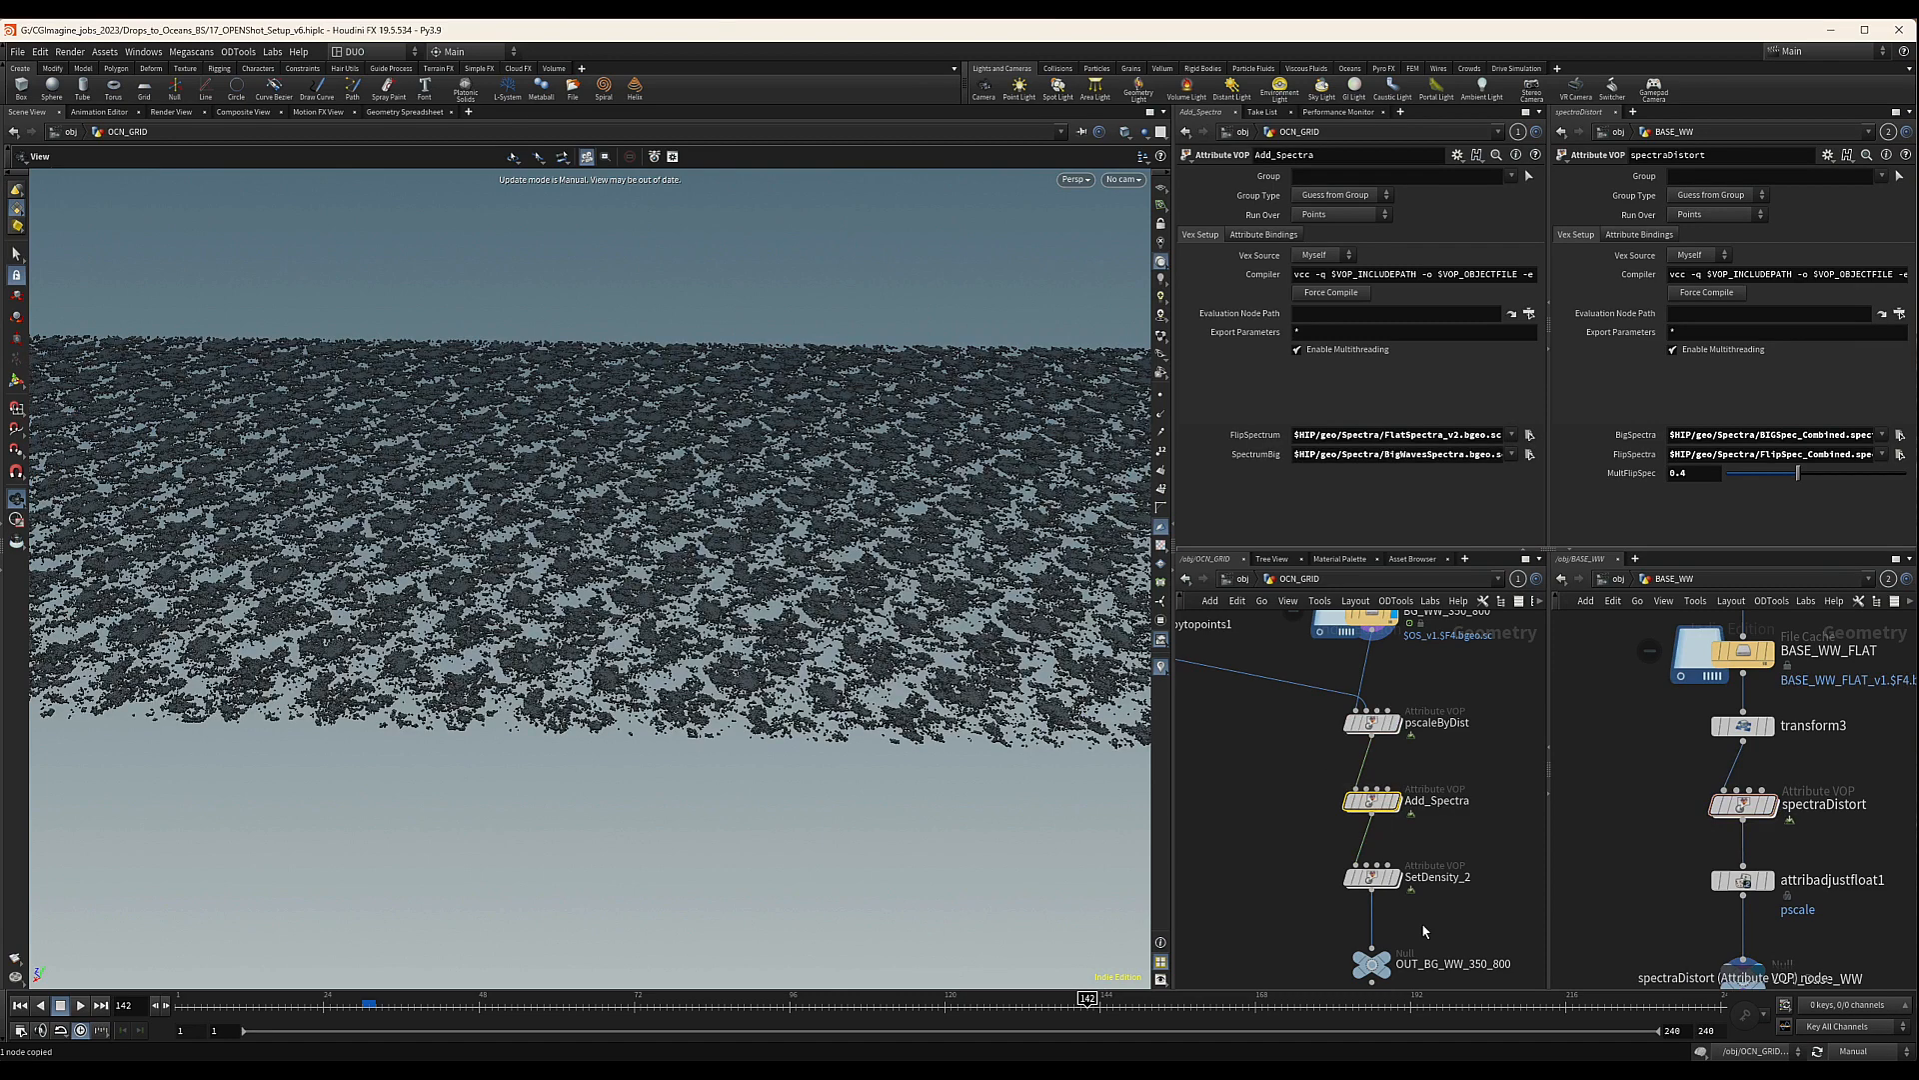
{"action": "key", "text": "Delete"}
{"action": "key", "text": "ctrl+v"}
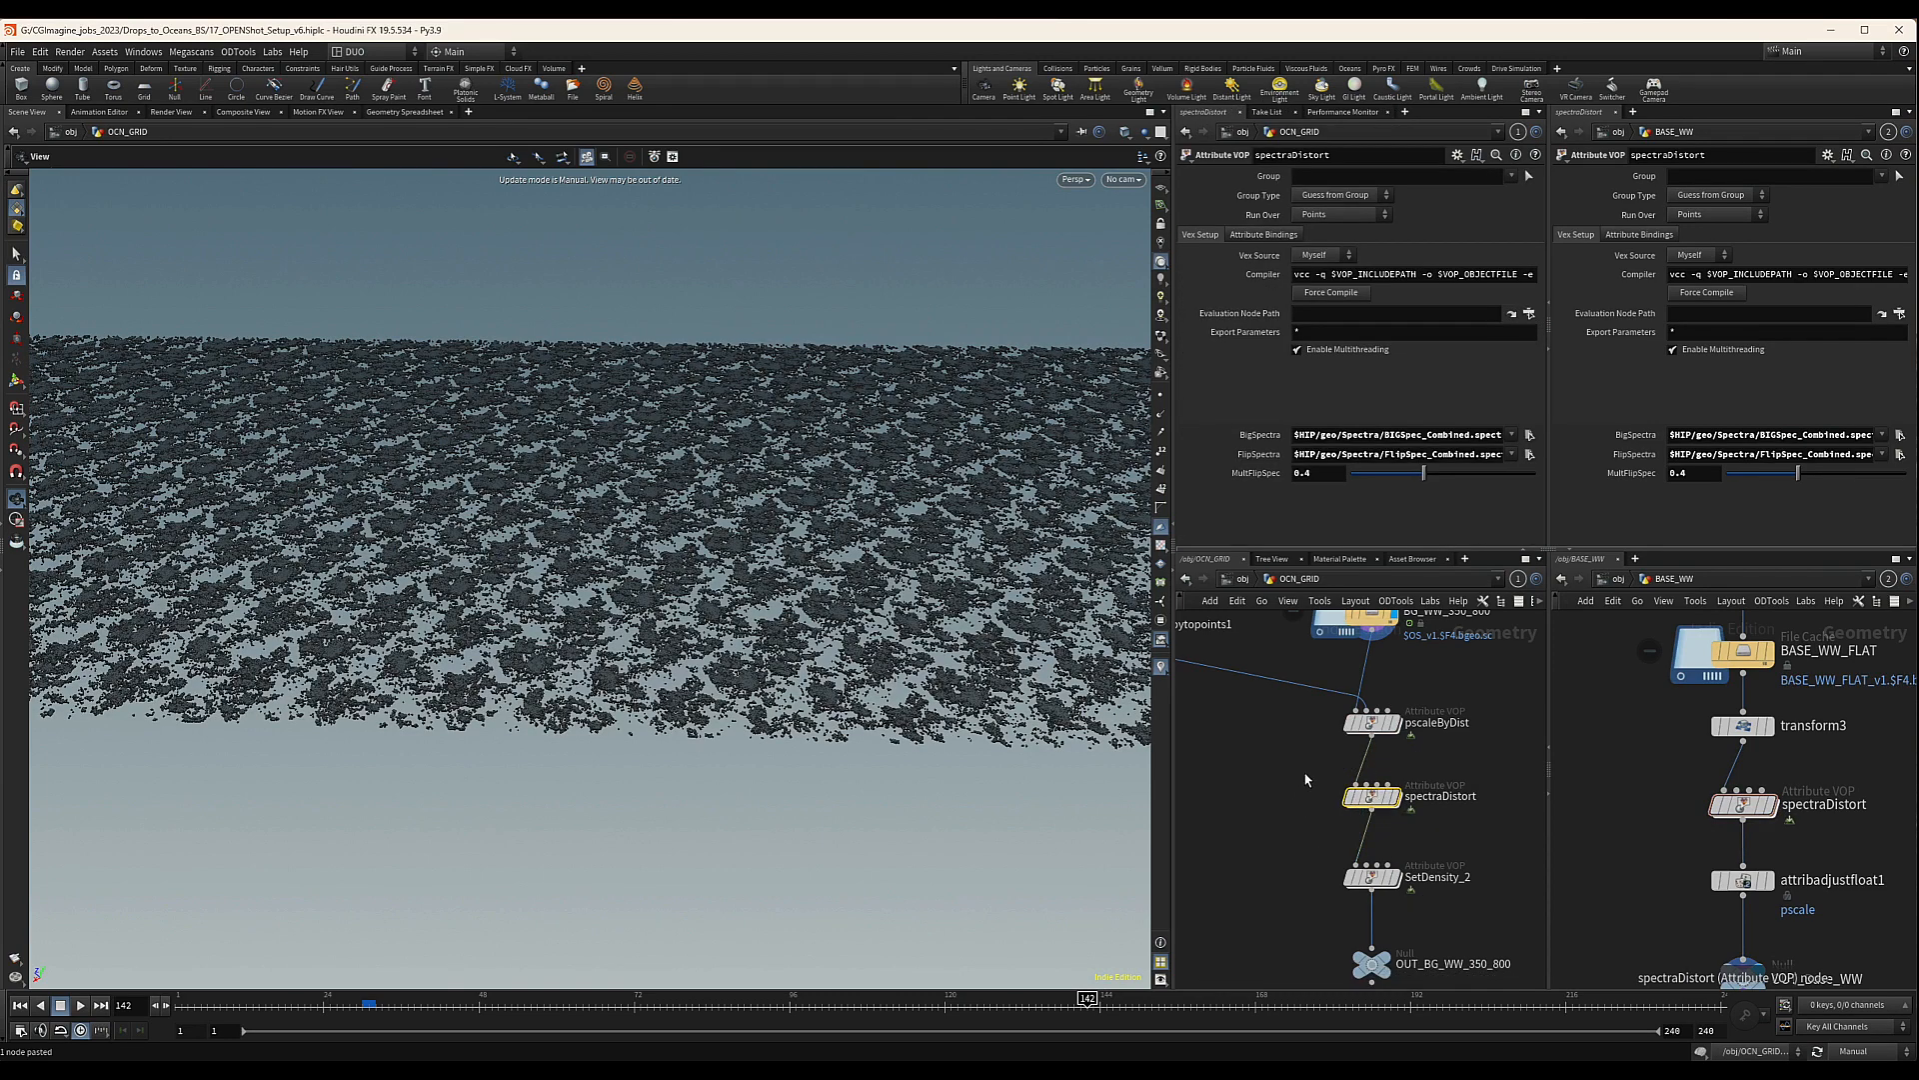
Display spectraDistort in OCN_GRID with the update mode on Auto Update and look through Cam_OPEN_Shot2
{"action": "key", "text": "r"}
{"action": "left_click", "coordinate": [1376, 803]}
{"action": "left_click", "coordinate": [1855, 1050]}
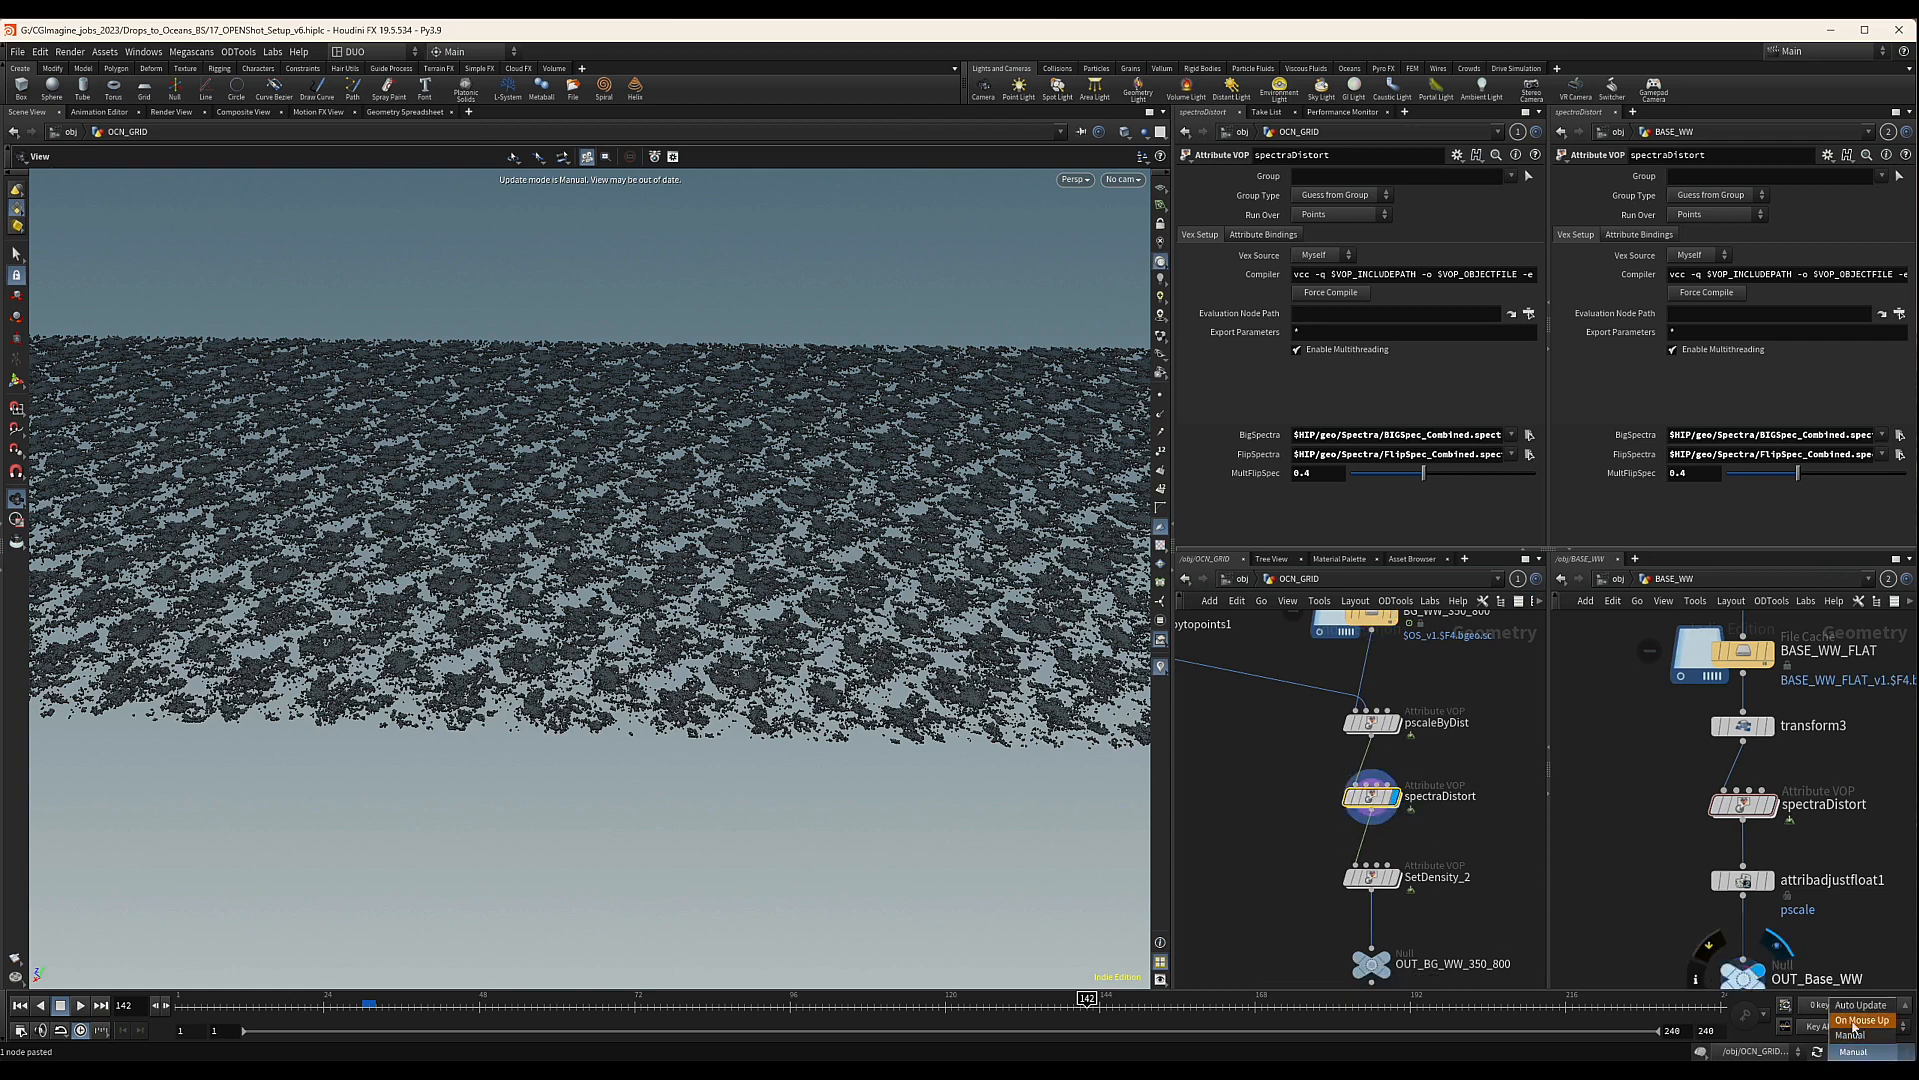
{"action": "left_click", "coordinate": [1860, 1007]}
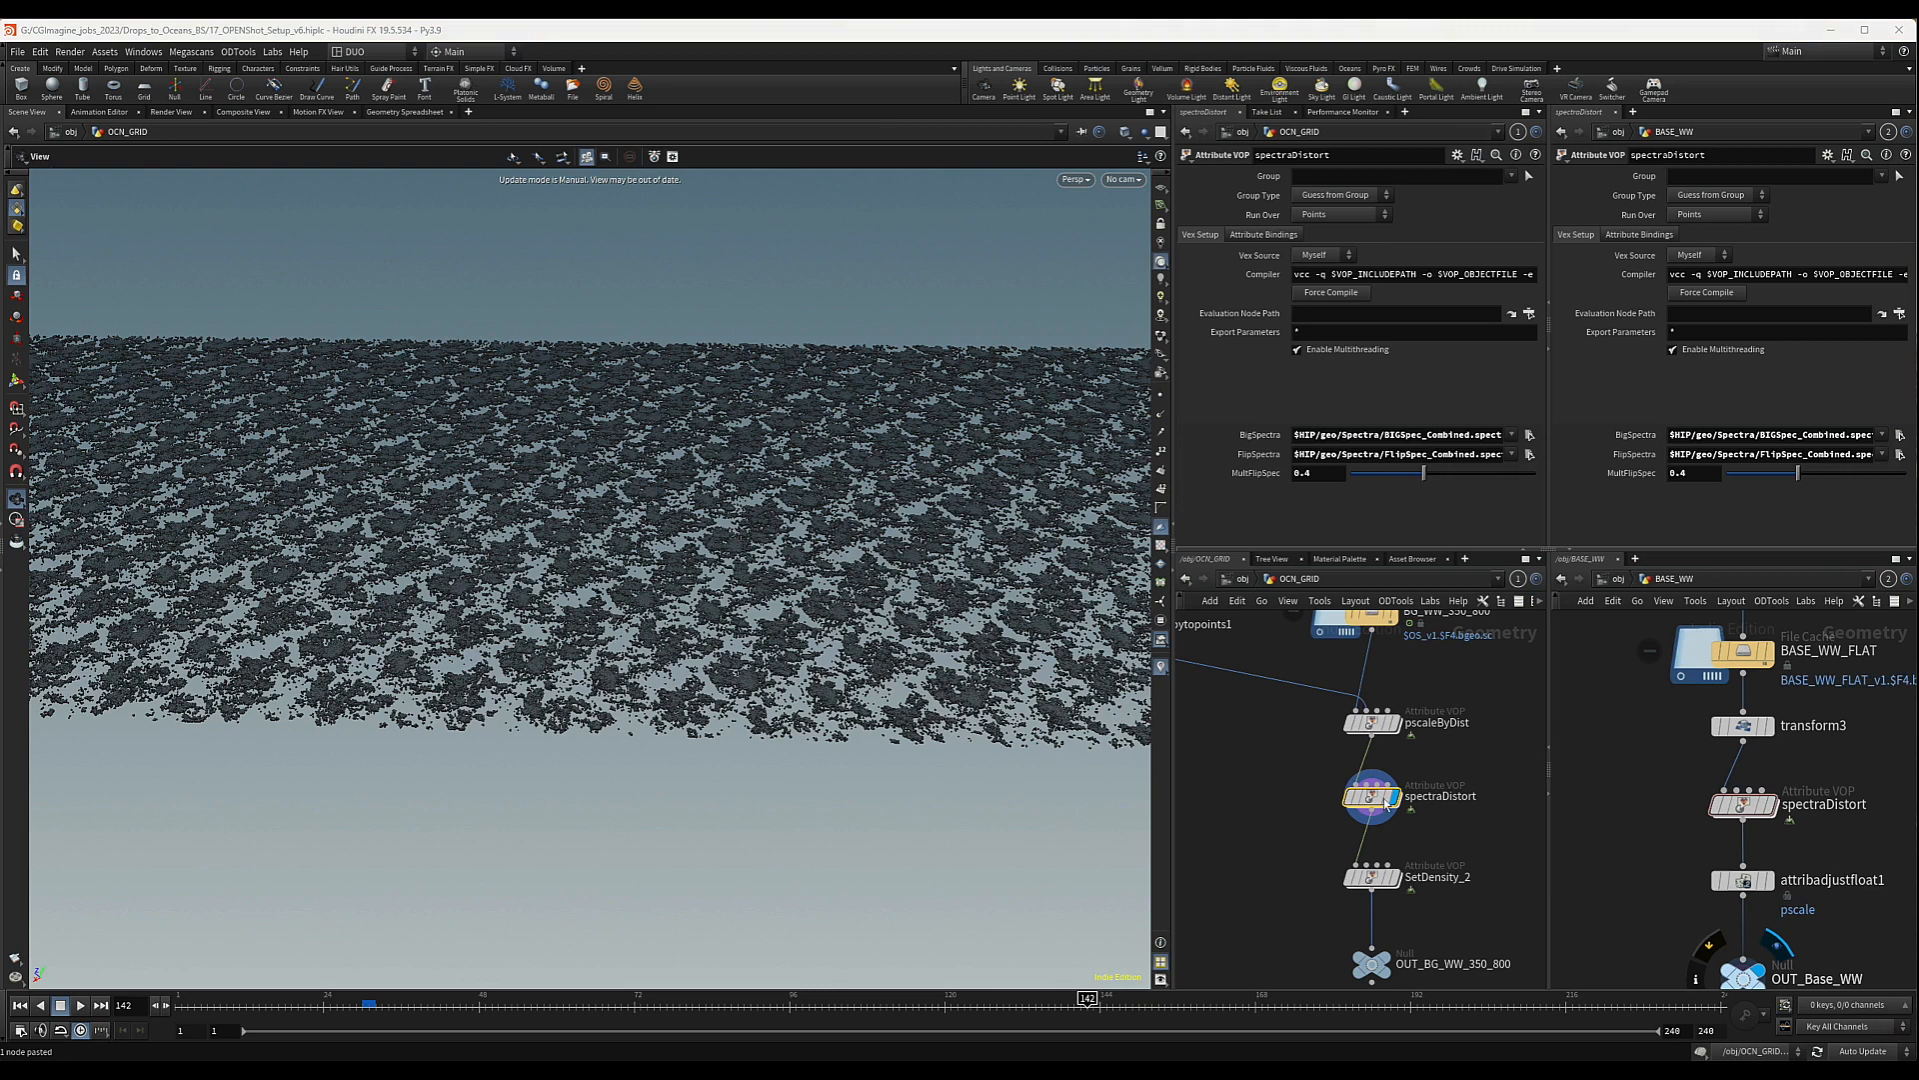
{"action": "left_click", "coordinate": [1123, 179]}
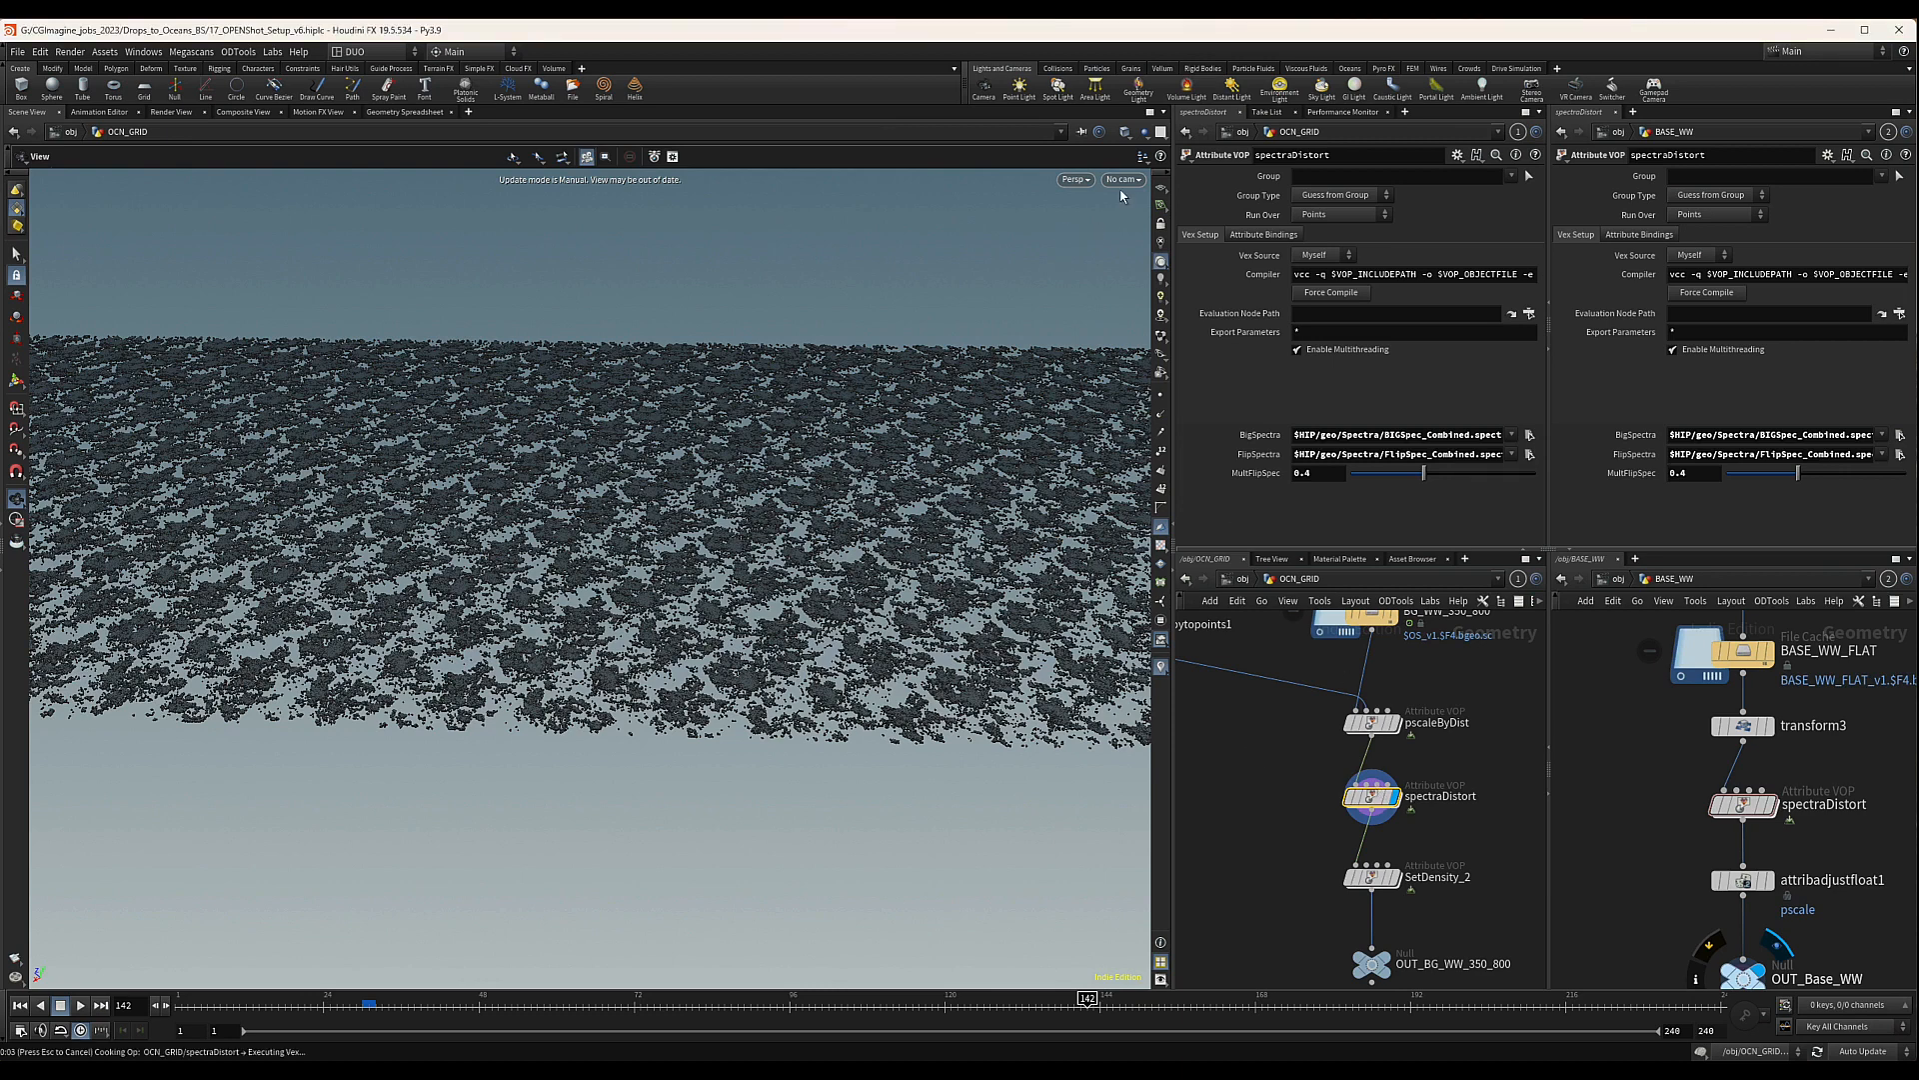
{"action": "left_click", "coordinate": [1065, 235]}
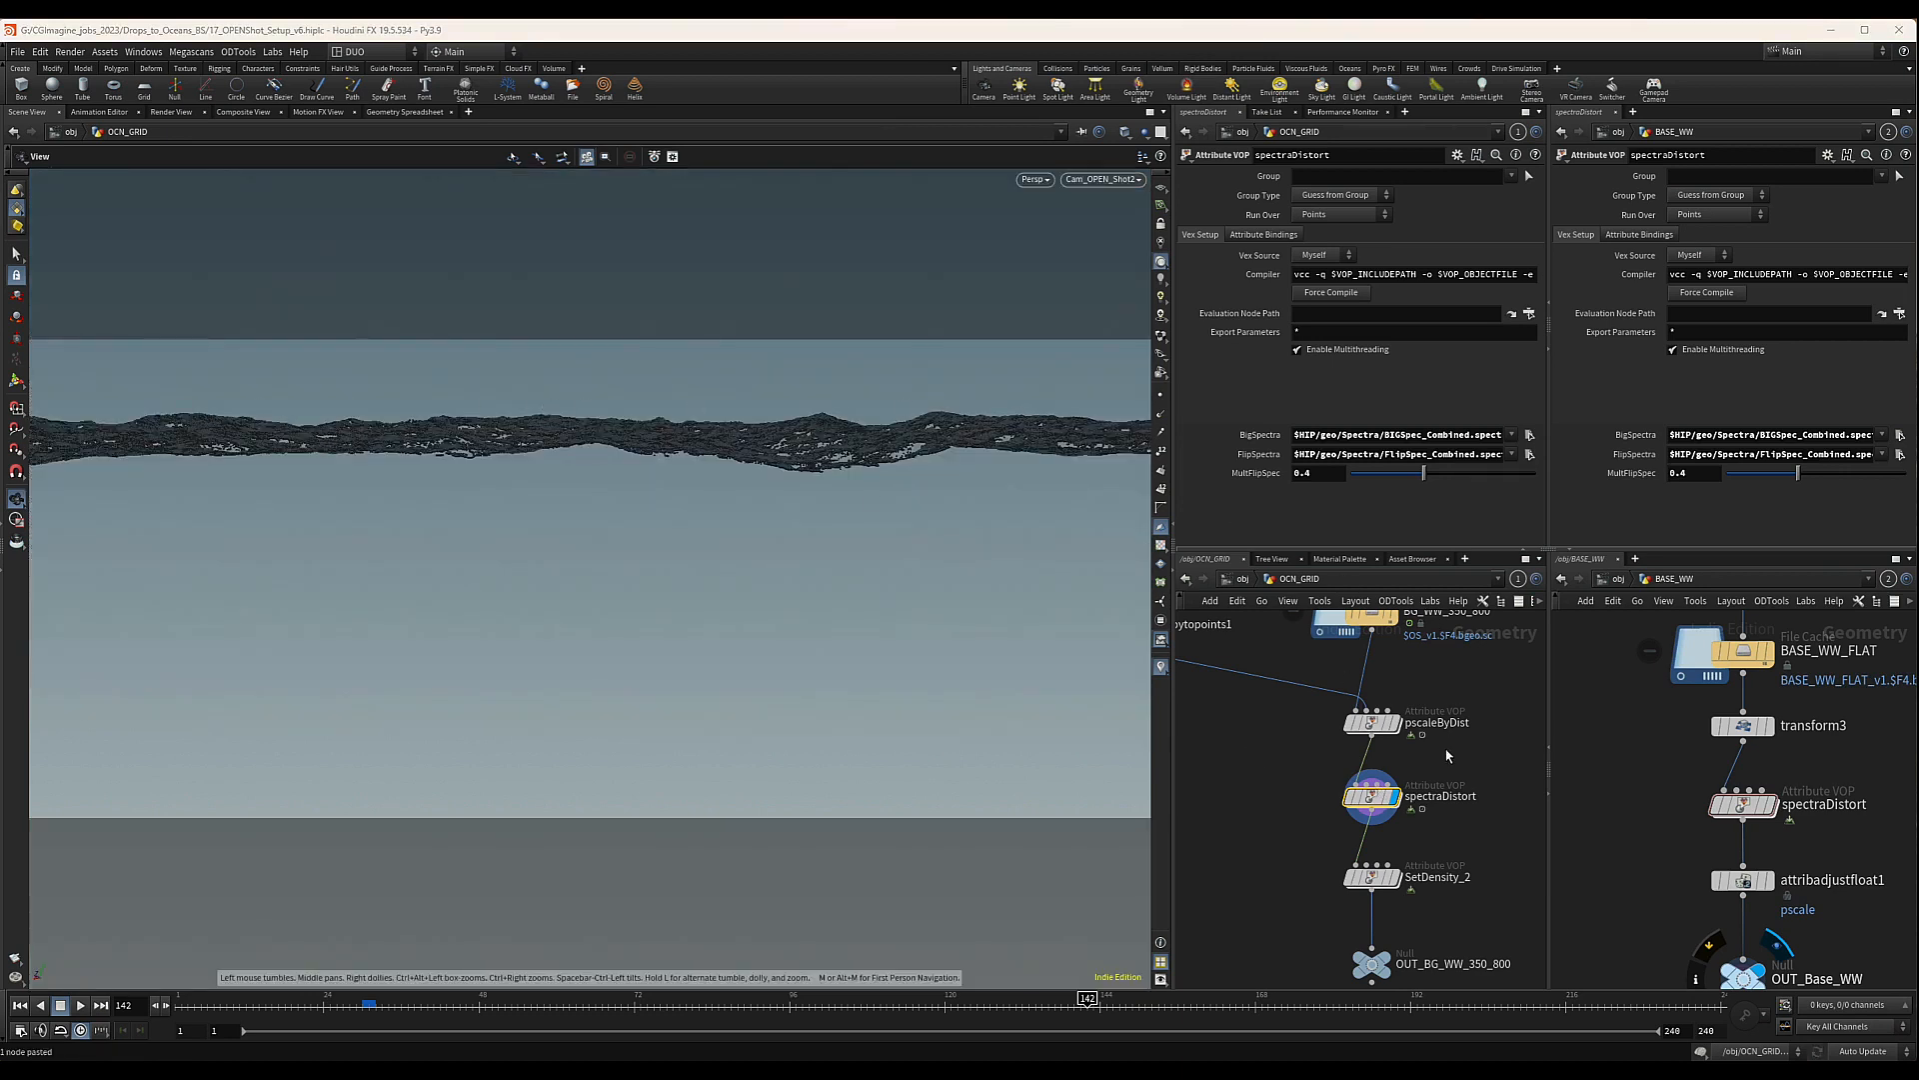
Inside SetDensity_2, set fit1's Destination Min to .5 and Destination Max to 1.5, and return to the OCN_GRID network
{"action": "scroll", "coordinate": [1446, 756], "scroll_direction": "down", "scroll_amount": 5}
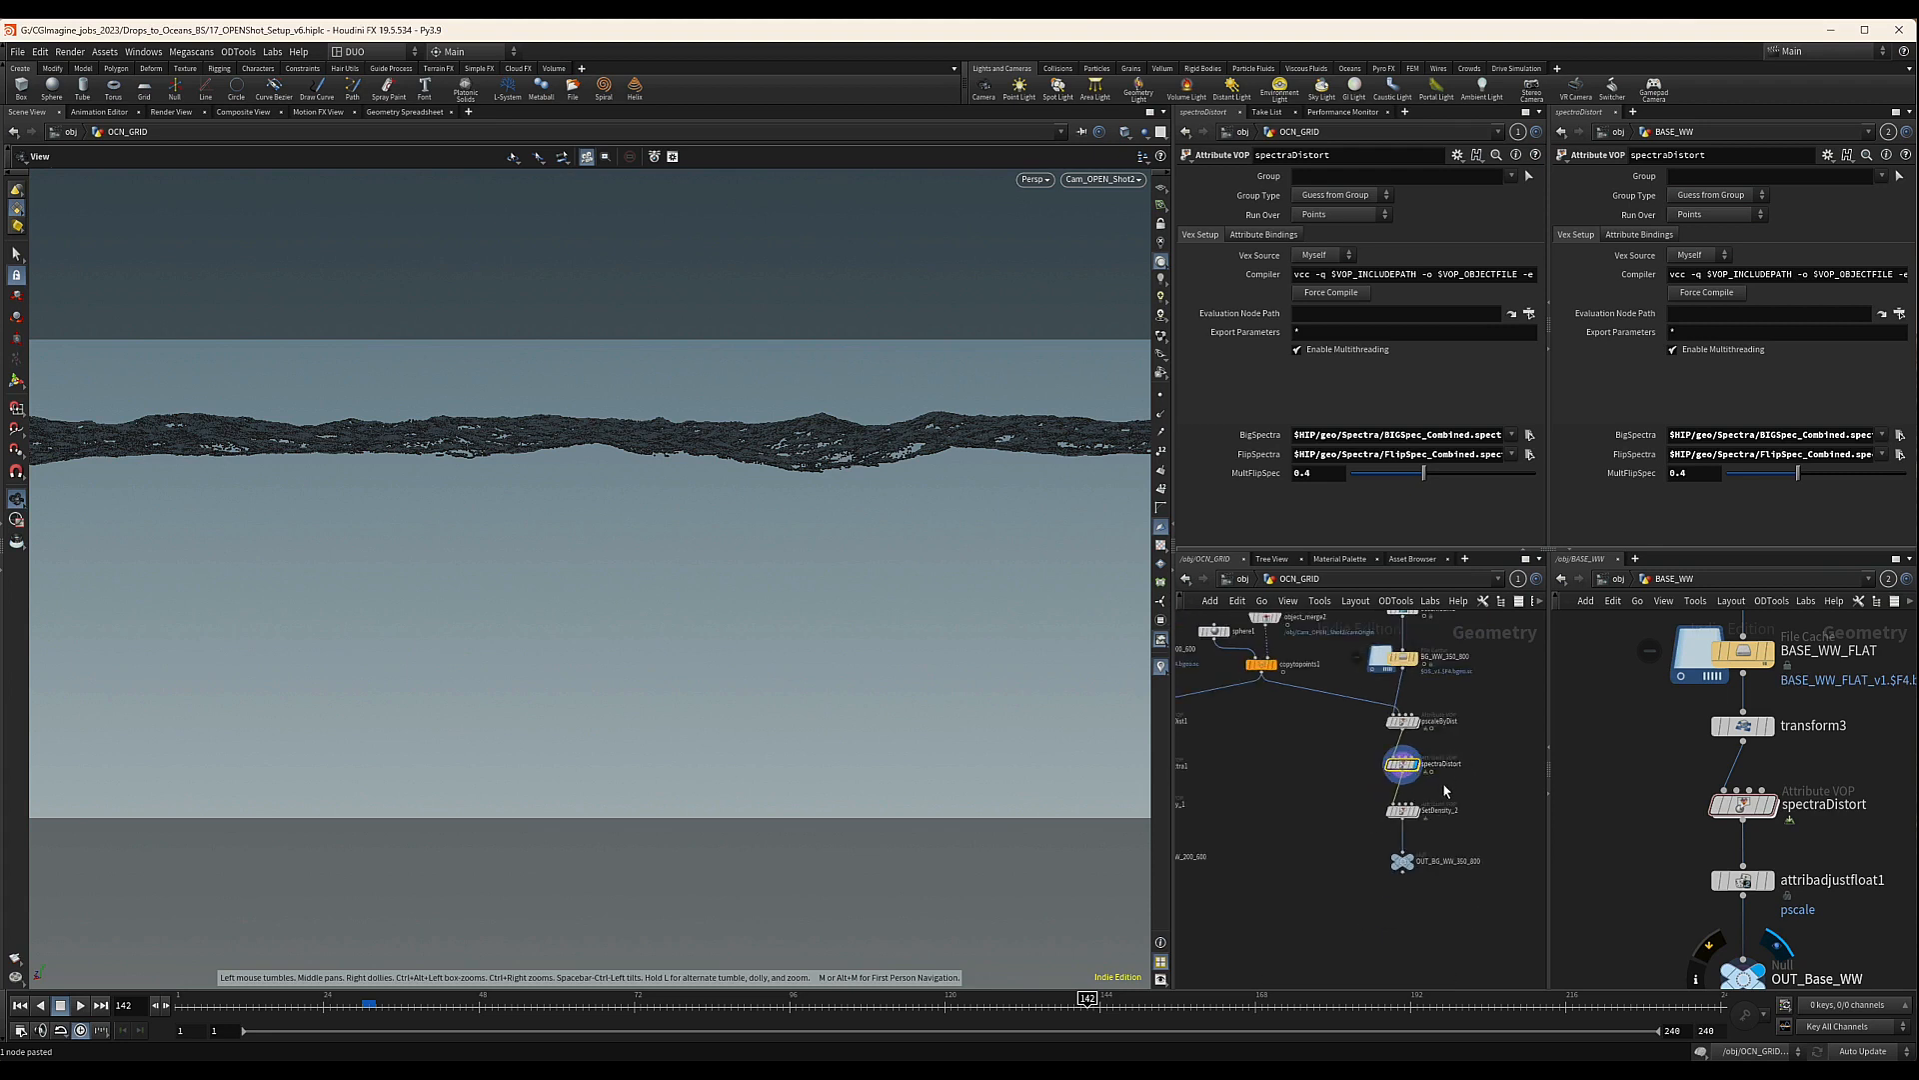
{"action": "scroll", "coordinate": [1349, 792], "scroll_direction": "up", "scroll_amount": 5}
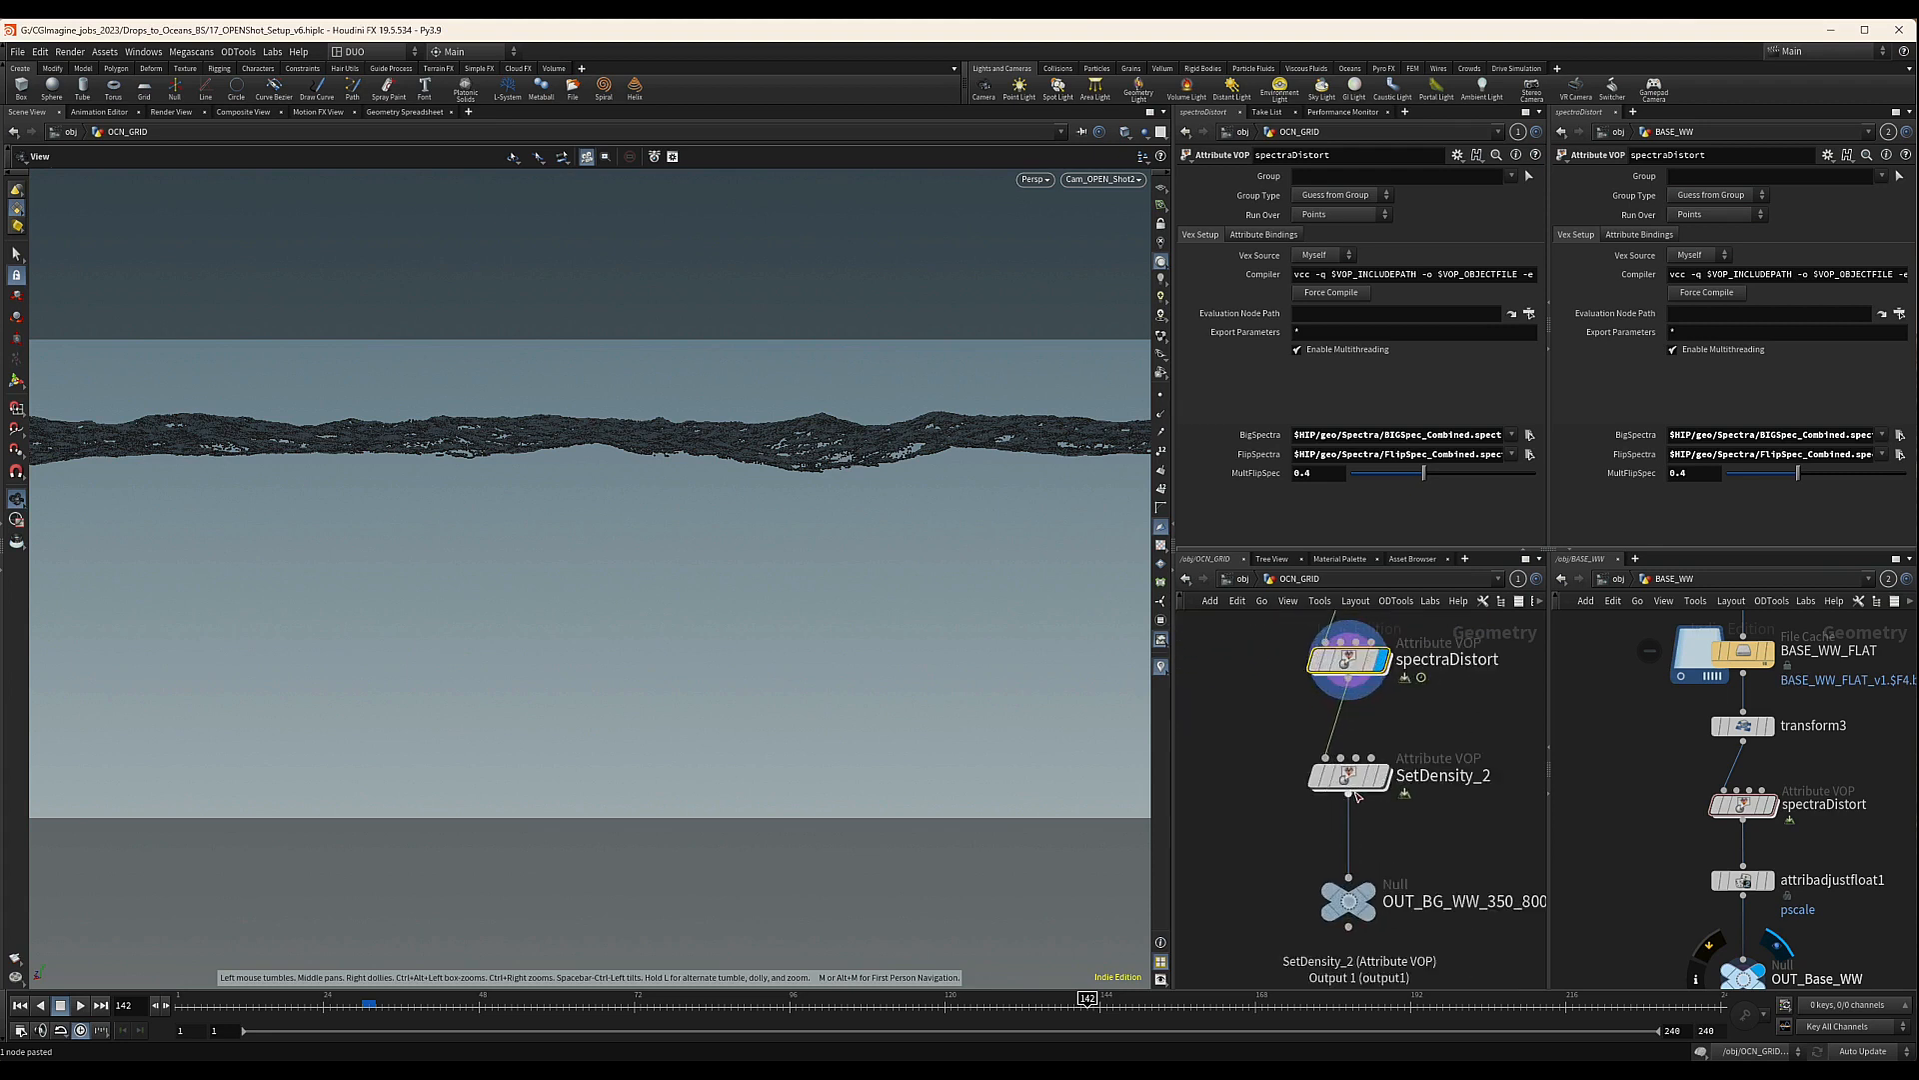
{"action": "left_click", "coordinate": [1352, 779]}
{"action": "double_click", "coordinate": [1351, 780]}
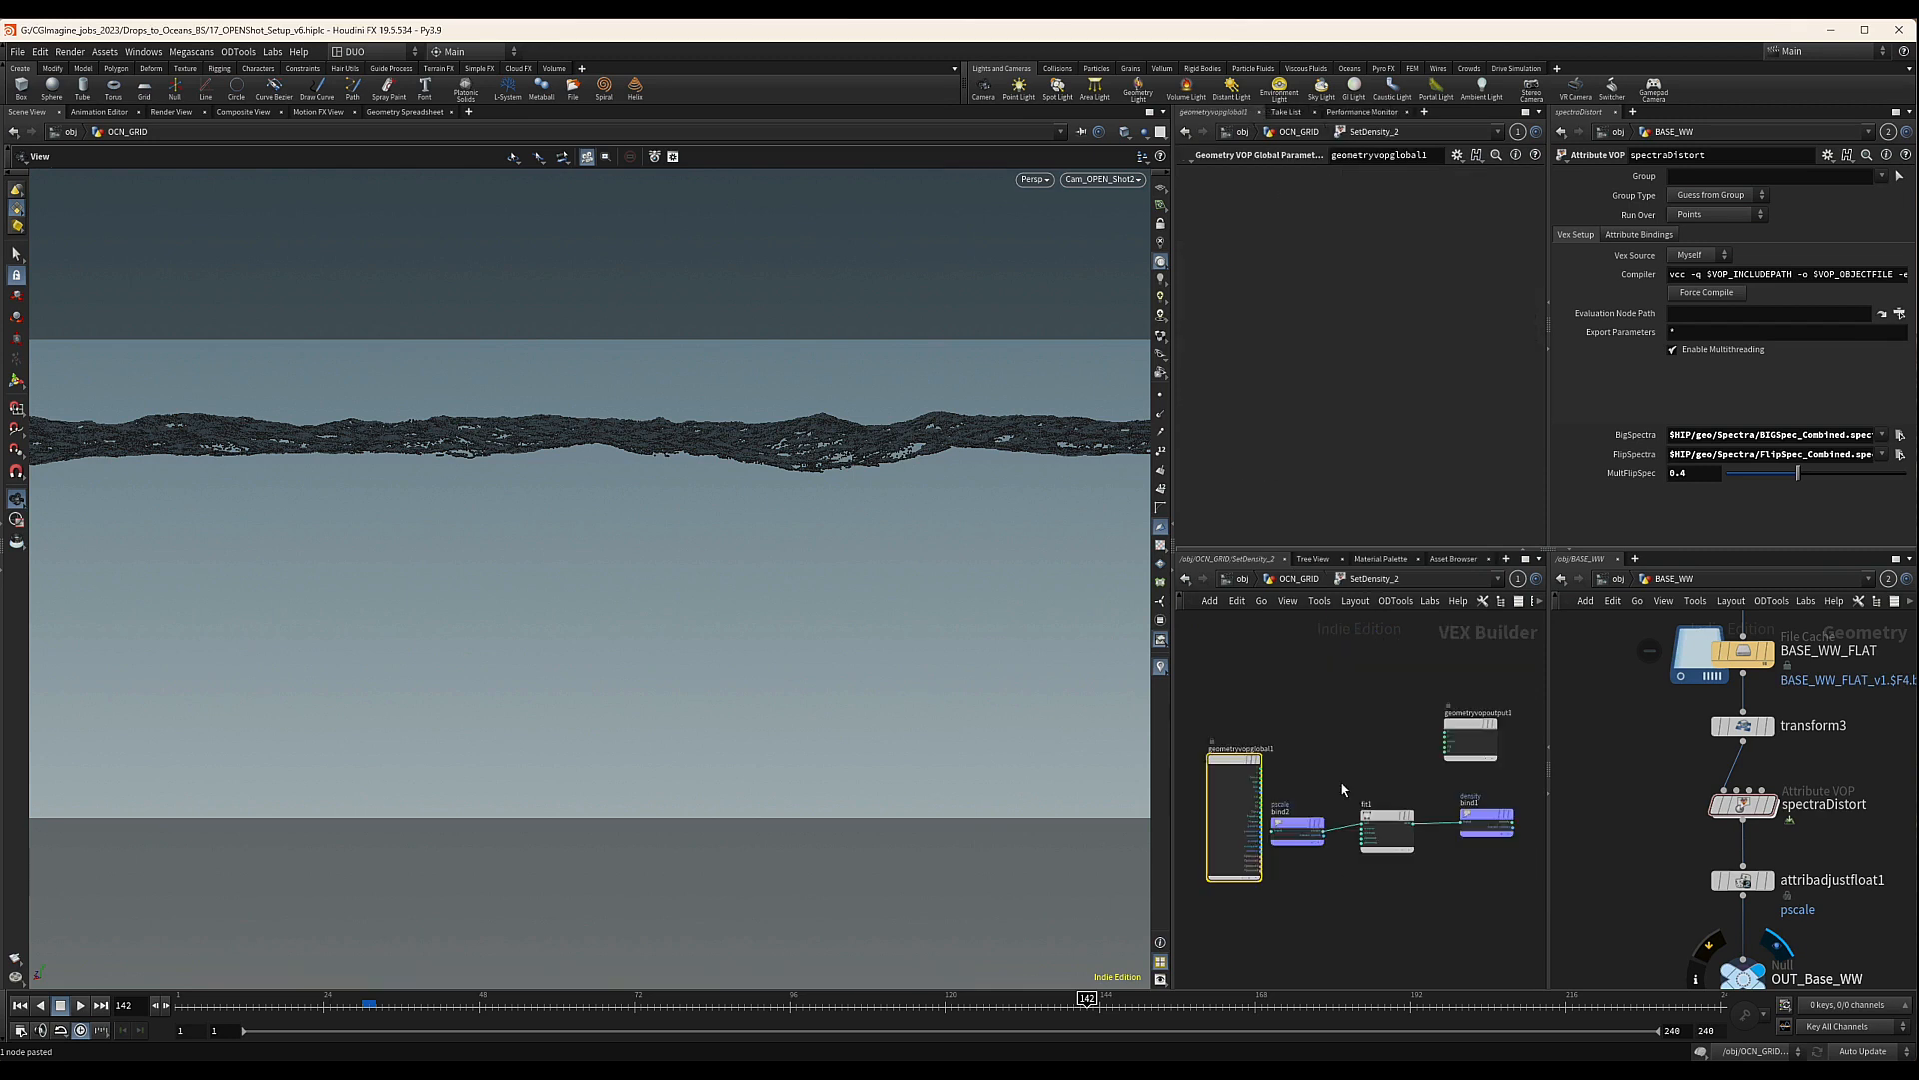
{"action": "left_click", "coordinate": [1388, 830]}
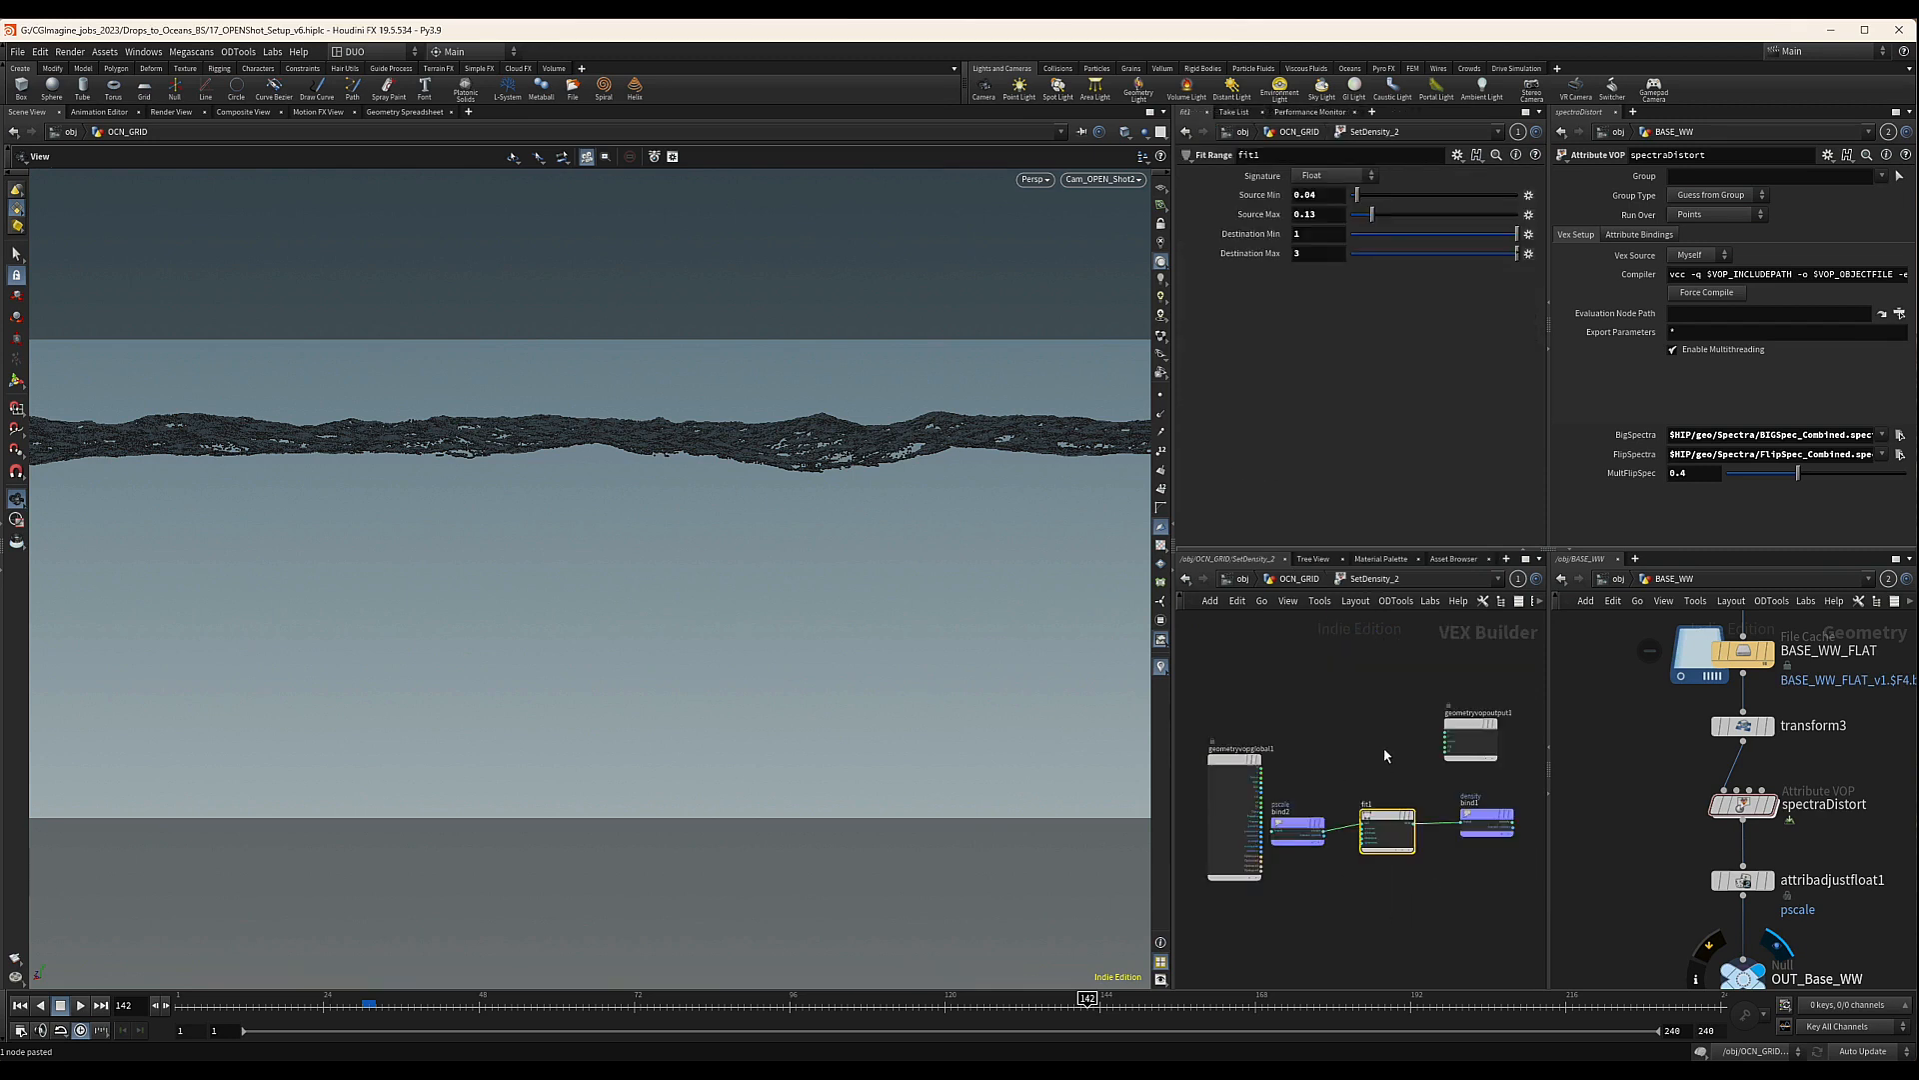
{"action": "double_click", "coordinate": [1317, 236]}
{"action": "type", "text": ".5"}
{"action": "key", "text": "Tab"}
{"action": "key", "text": "Return"}
{"action": "left_click", "coordinate": [1346, 697]}
{"action": "left_click", "coordinate": [1299, 580]}
Check the pscale range of the spectraDistort points in the Geometry Spreadsheet by sorting on pscale
{"action": "left_click", "coordinate": [1336, 676]}
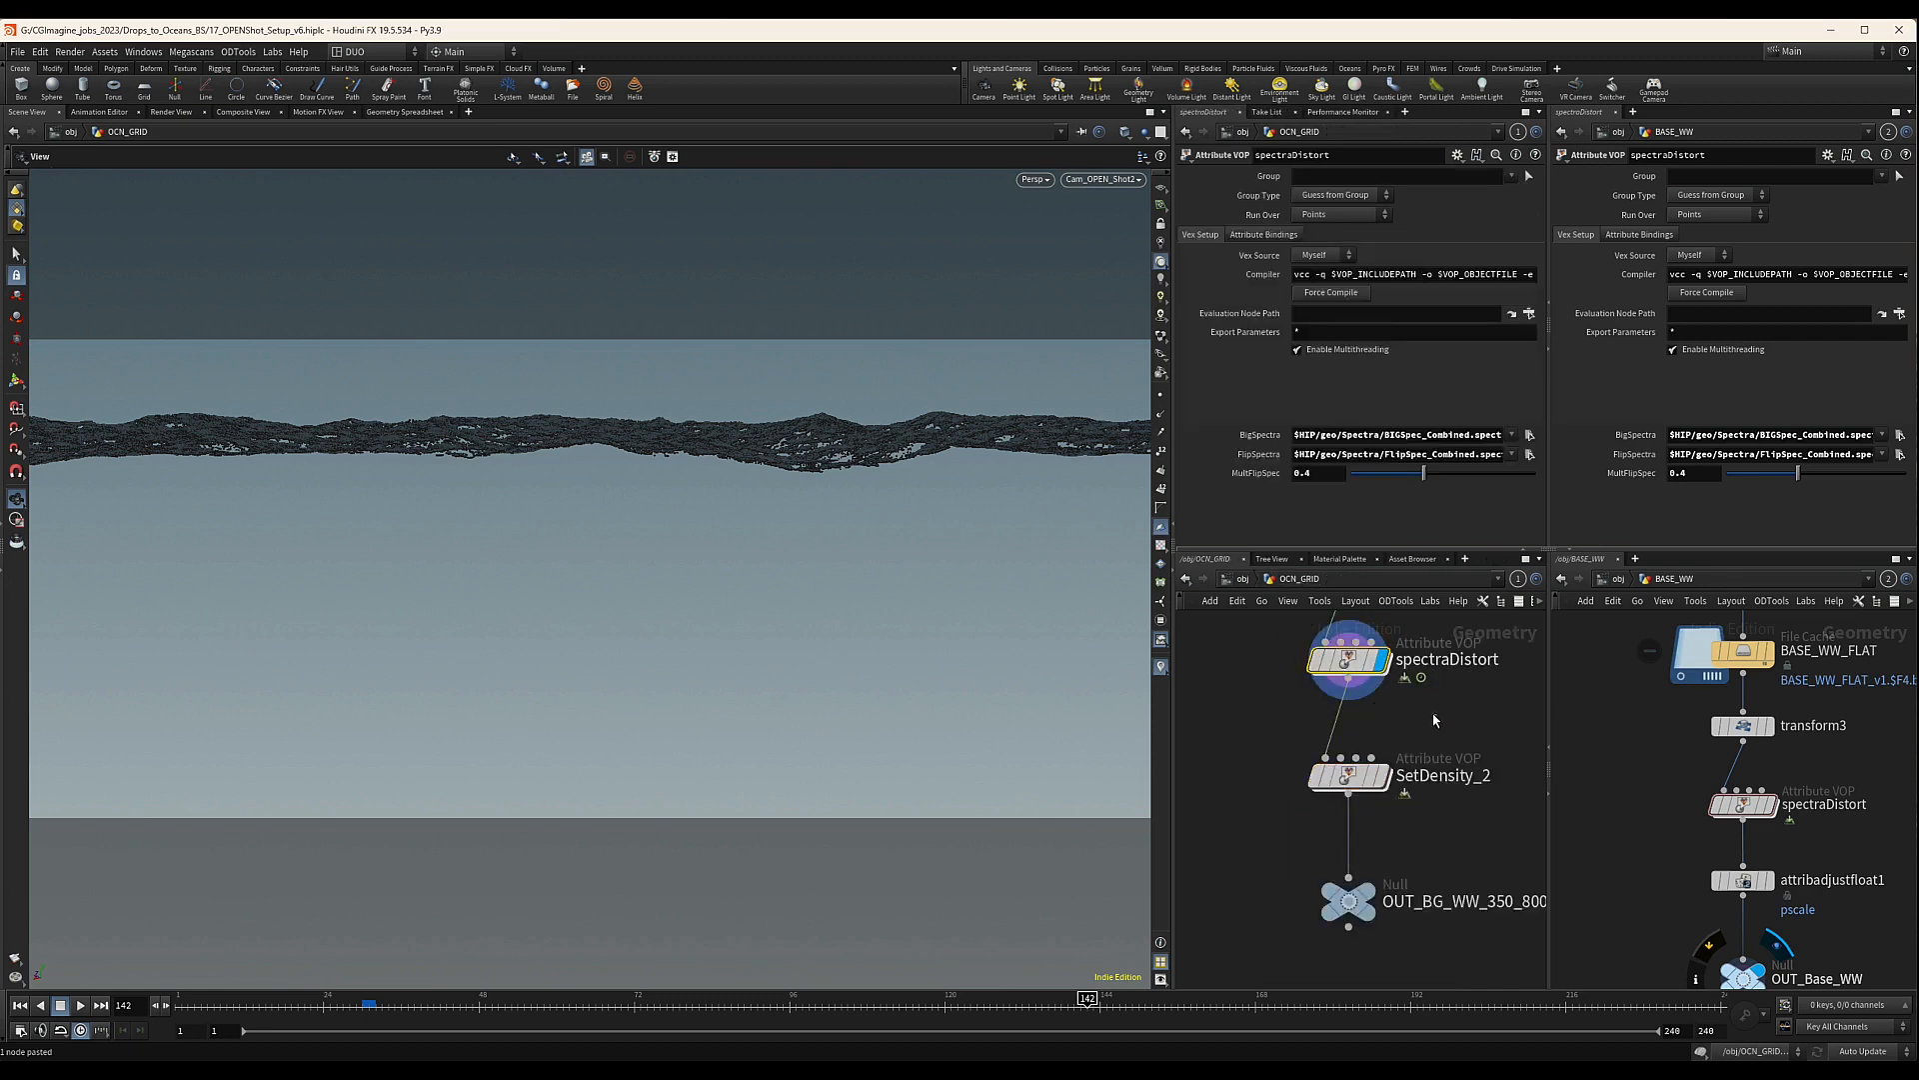
{"action": "left_click", "coordinate": [405, 111]}
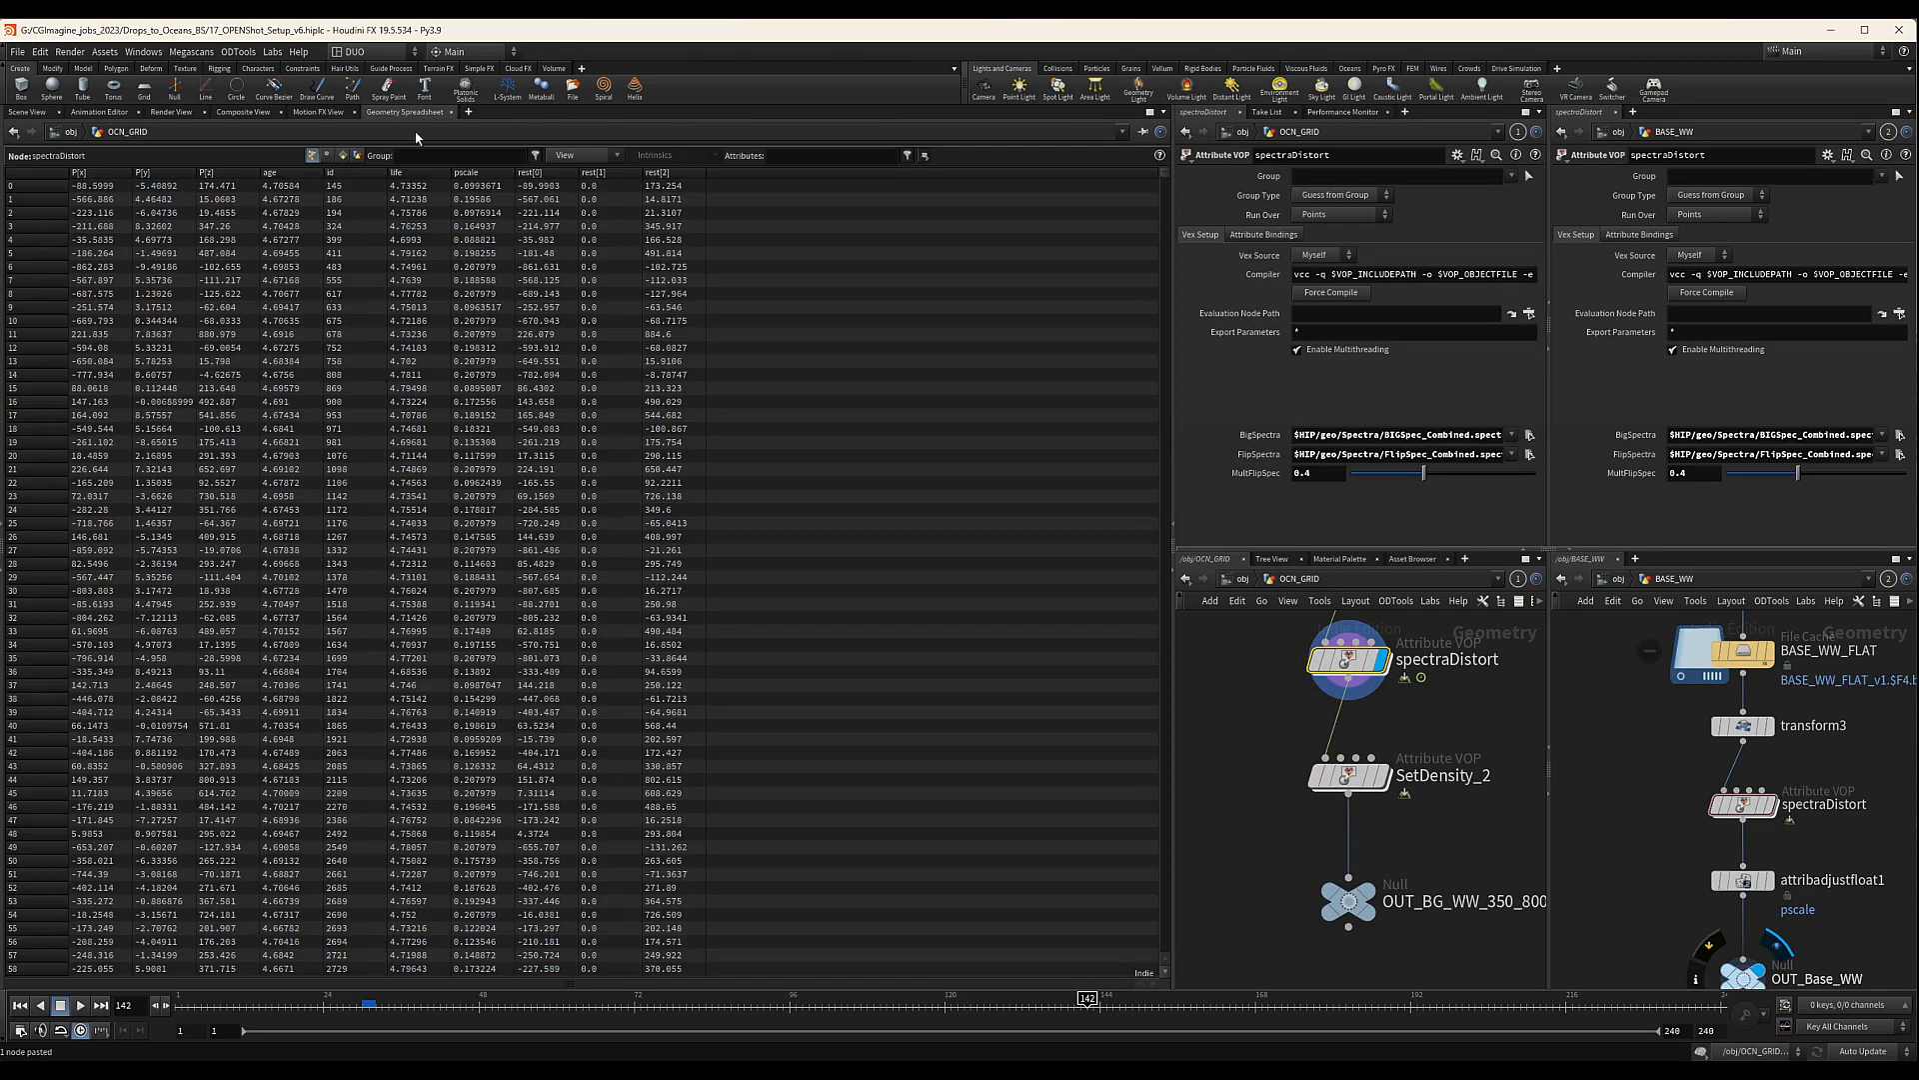
{"action": "left_click", "coordinate": [489, 174]}
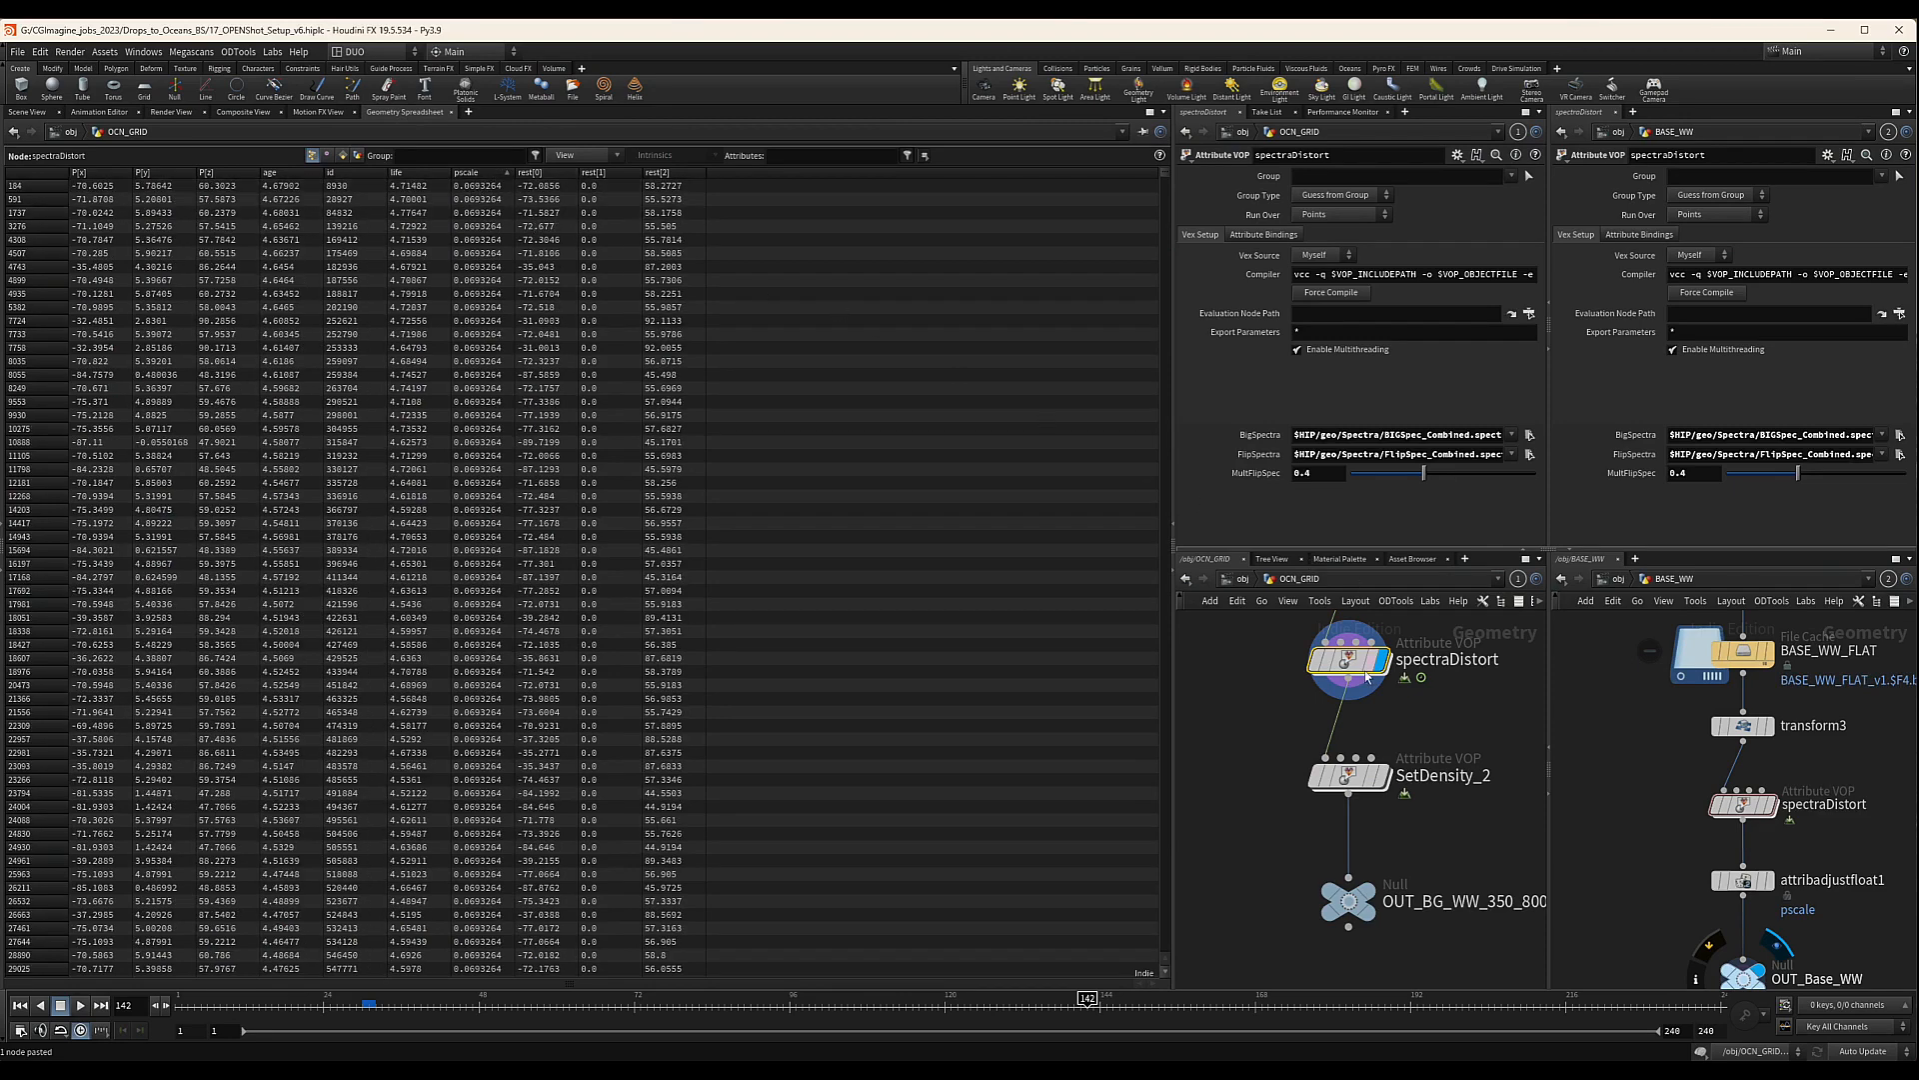
Set the Source Min to 0.07 and Source Max to 0.2 on SetDensity_2's fit1, and go back to OCN_GRID
{"action": "double_click", "coordinate": [1349, 776]}
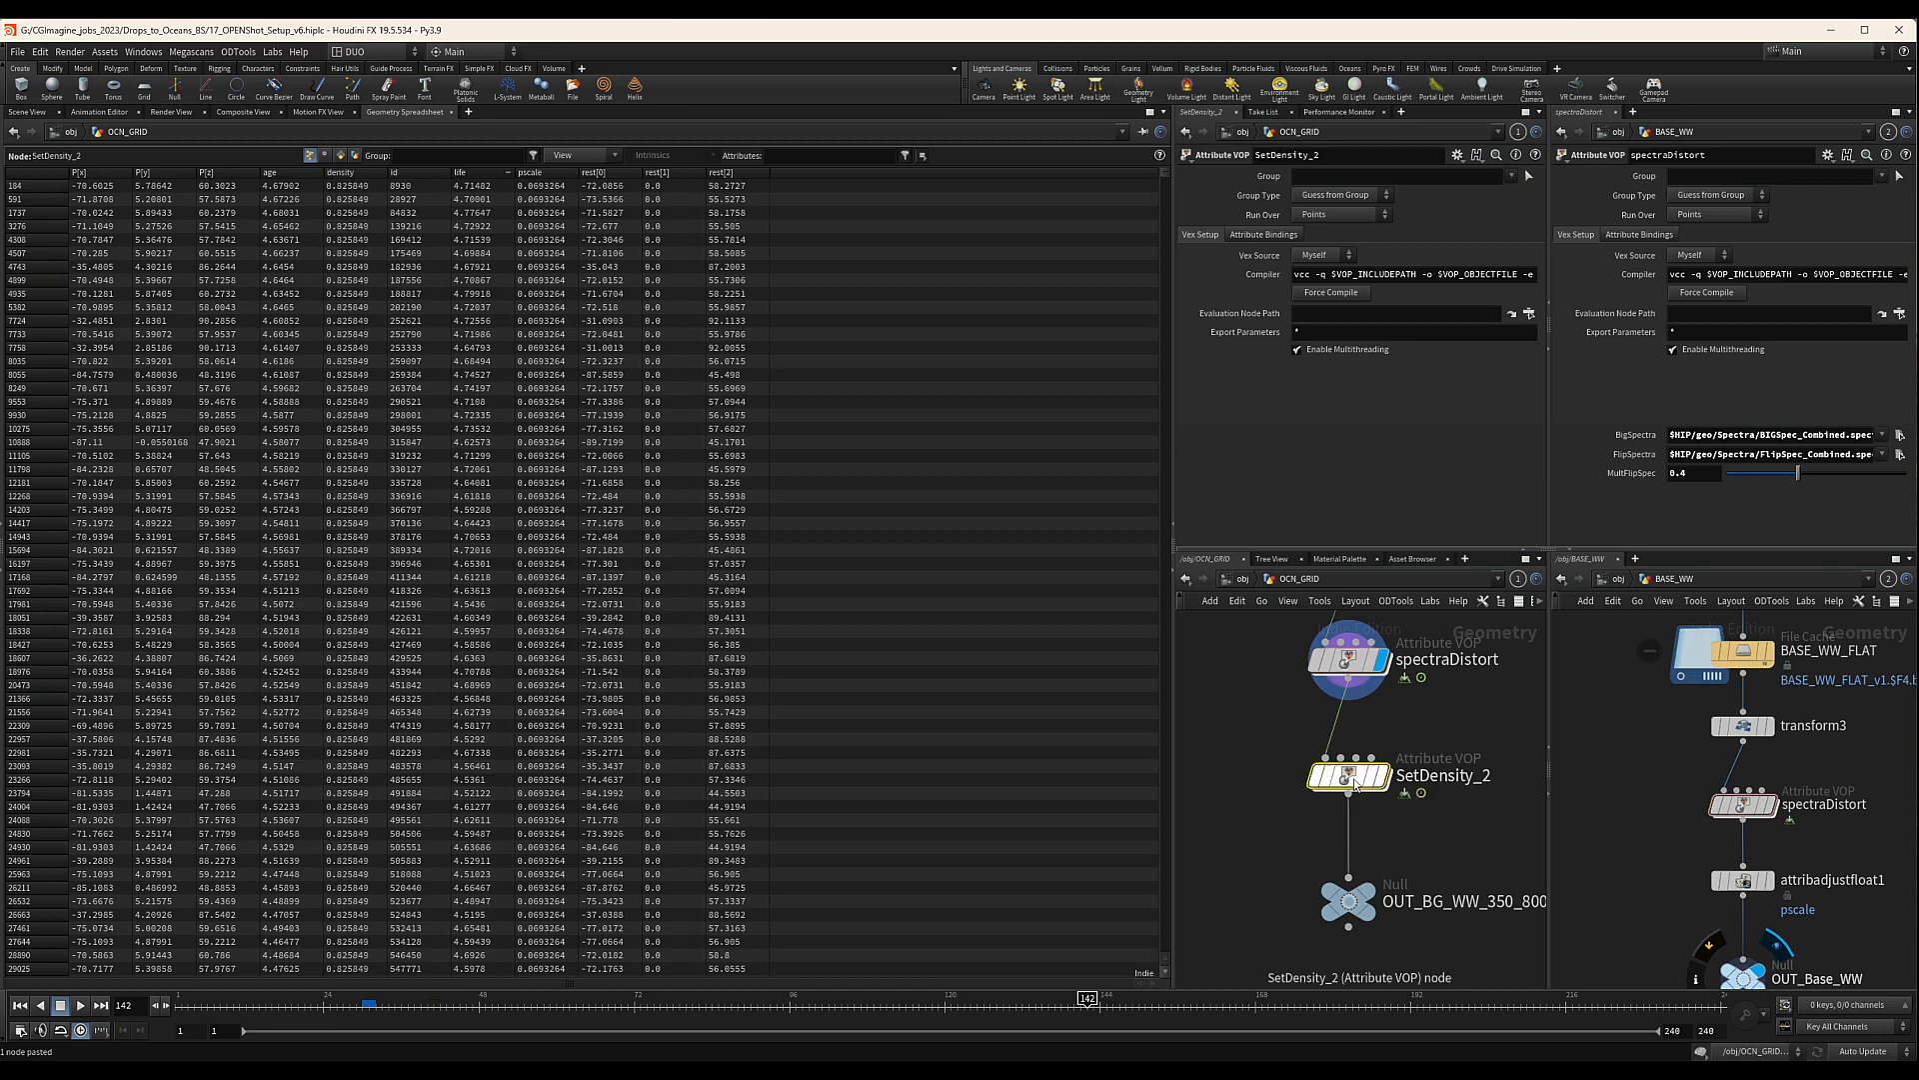
{"action": "left_click", "coordinate": [1390, 830]}
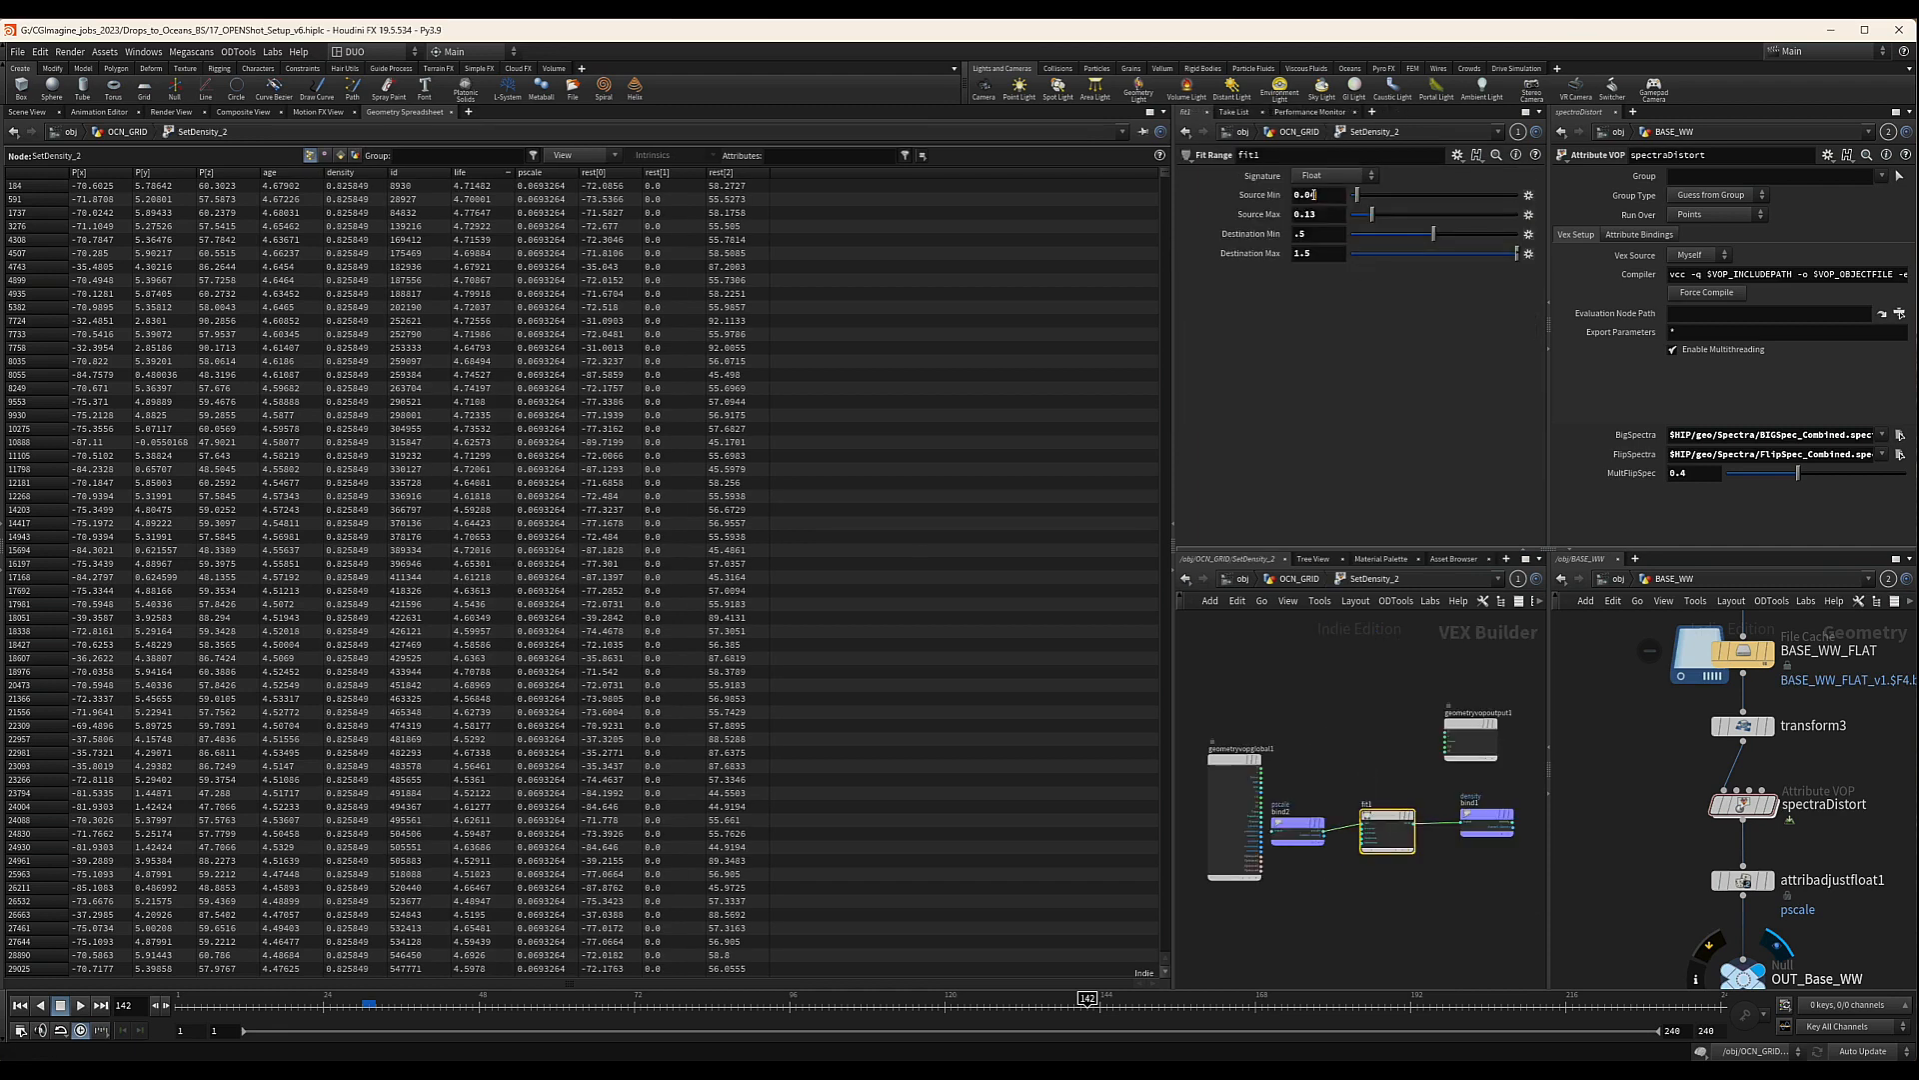
{"action": "left_click", "coordinate": [1310, 195]}
{"action": "key", "text": "Tab"}
{"action": "type", "text": "0.2"}
{"action": "key", "text": "Return"}
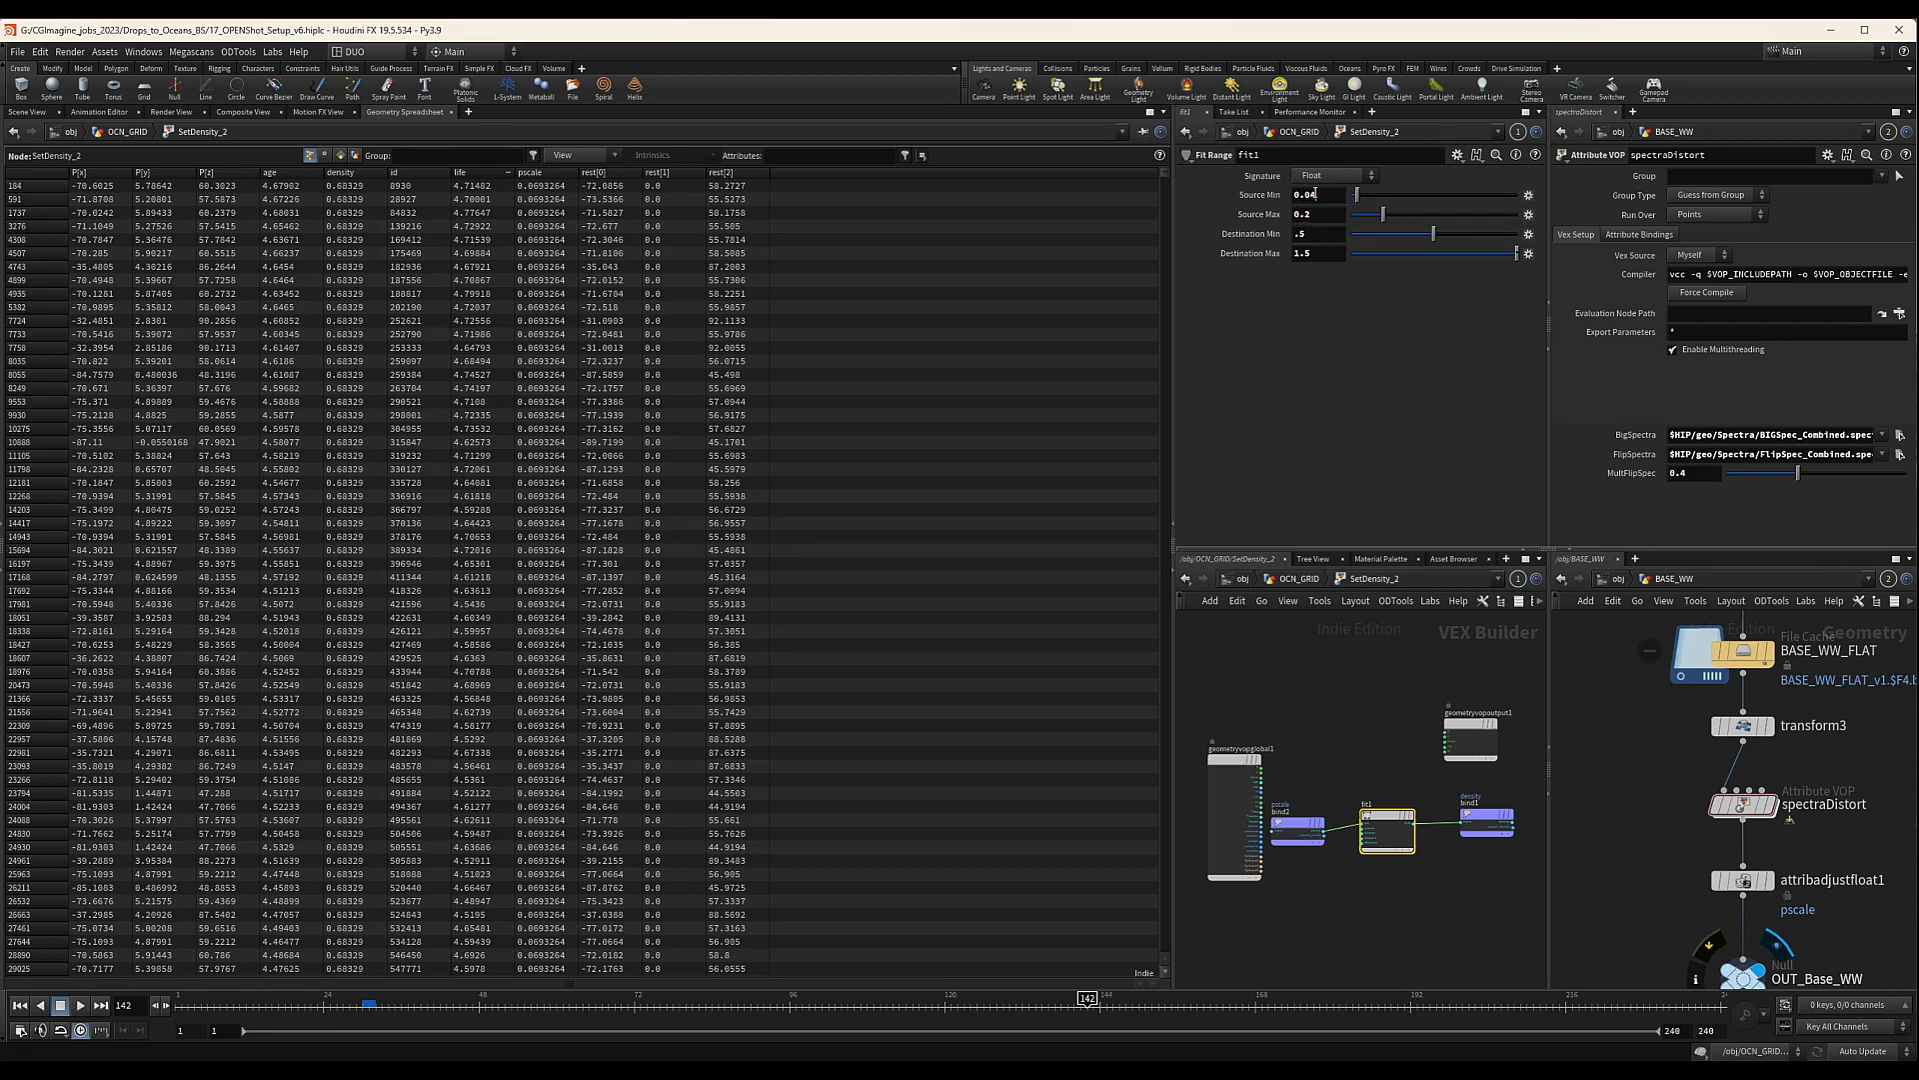
{"action": "left_click", "coordinate": [1316, 195]}
{"action": "type", "text": "7"}
{"action": "key", "text": "Return"}
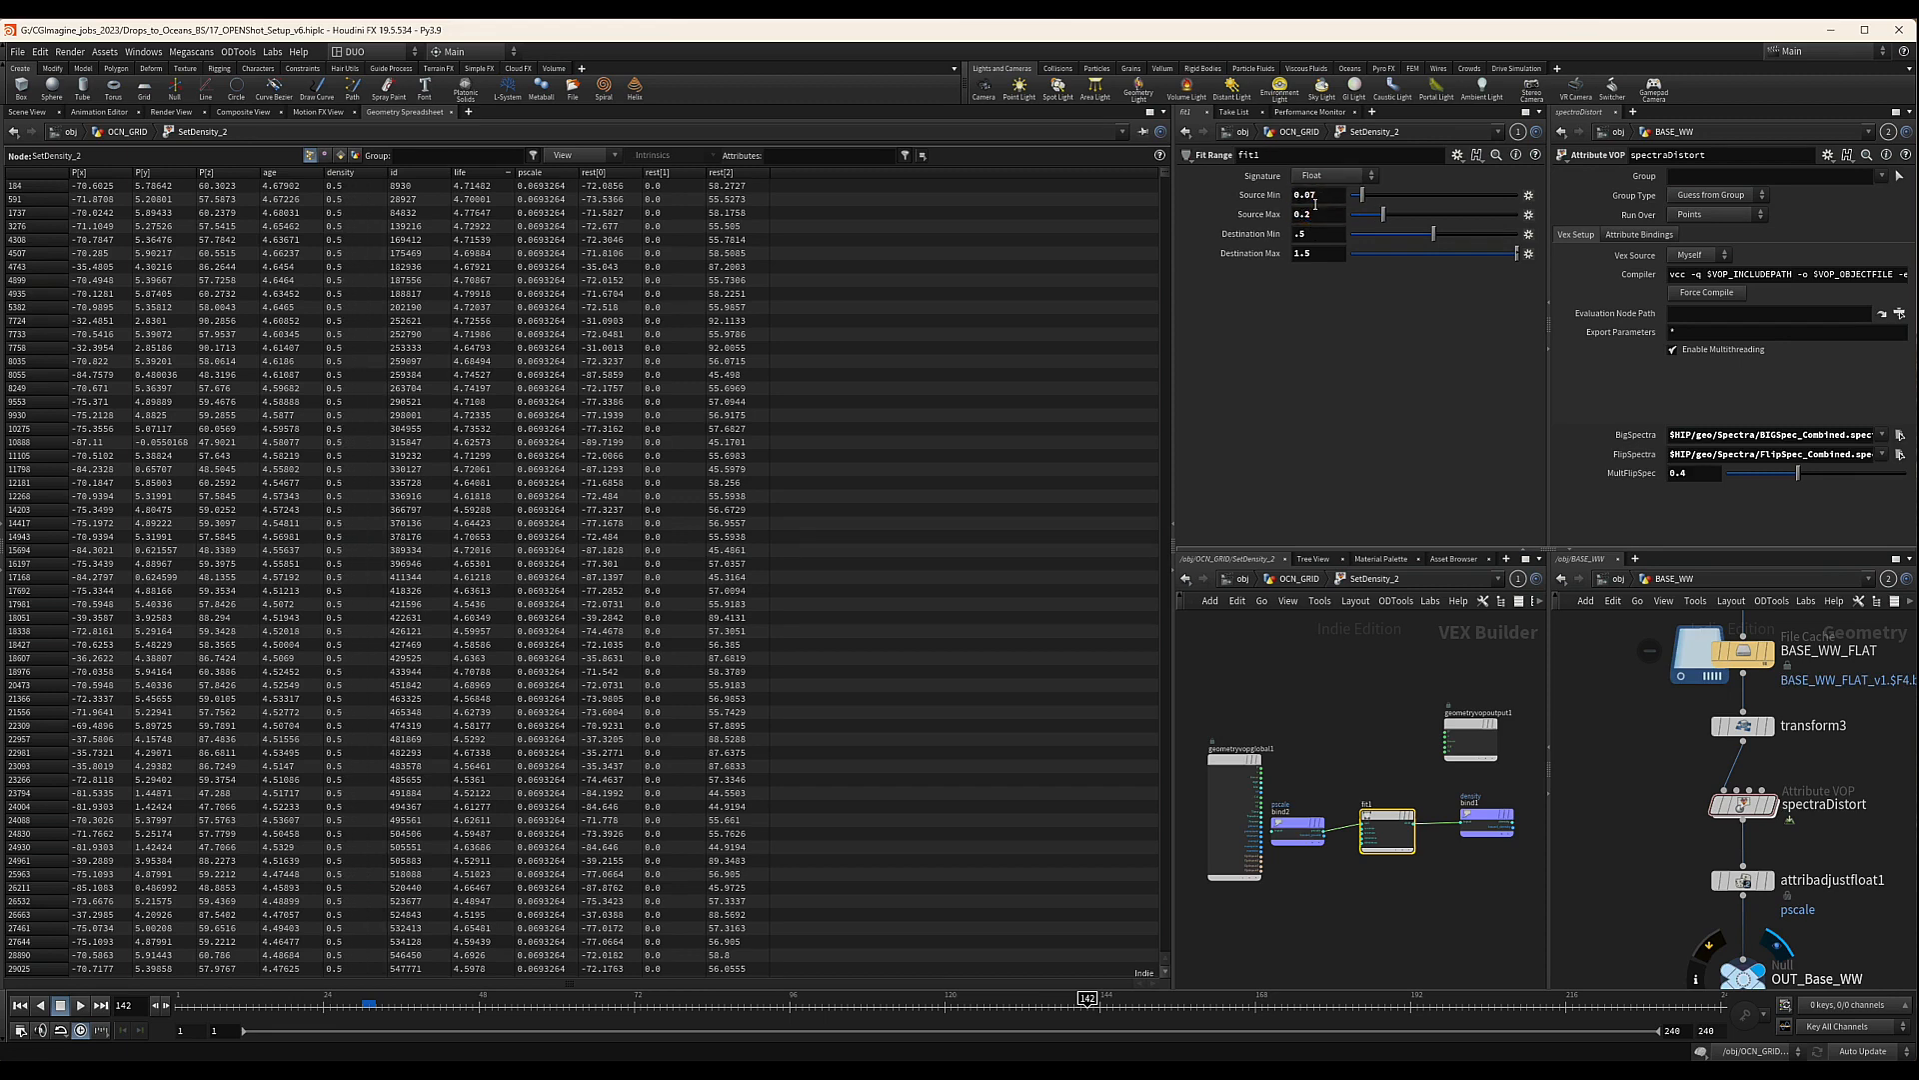
{"action": "left_click", "coordinate": [1371, 645]}
{"action": "left_click", "coordinate": [1306, 584]}
Delete the unused foam branch ending in OUT_BG_WW_200_600, including its leftover source node
{"action": "scroll", "coordinate": [1412, 820], "scroll_direction": "down", "scroll_amount": 3}
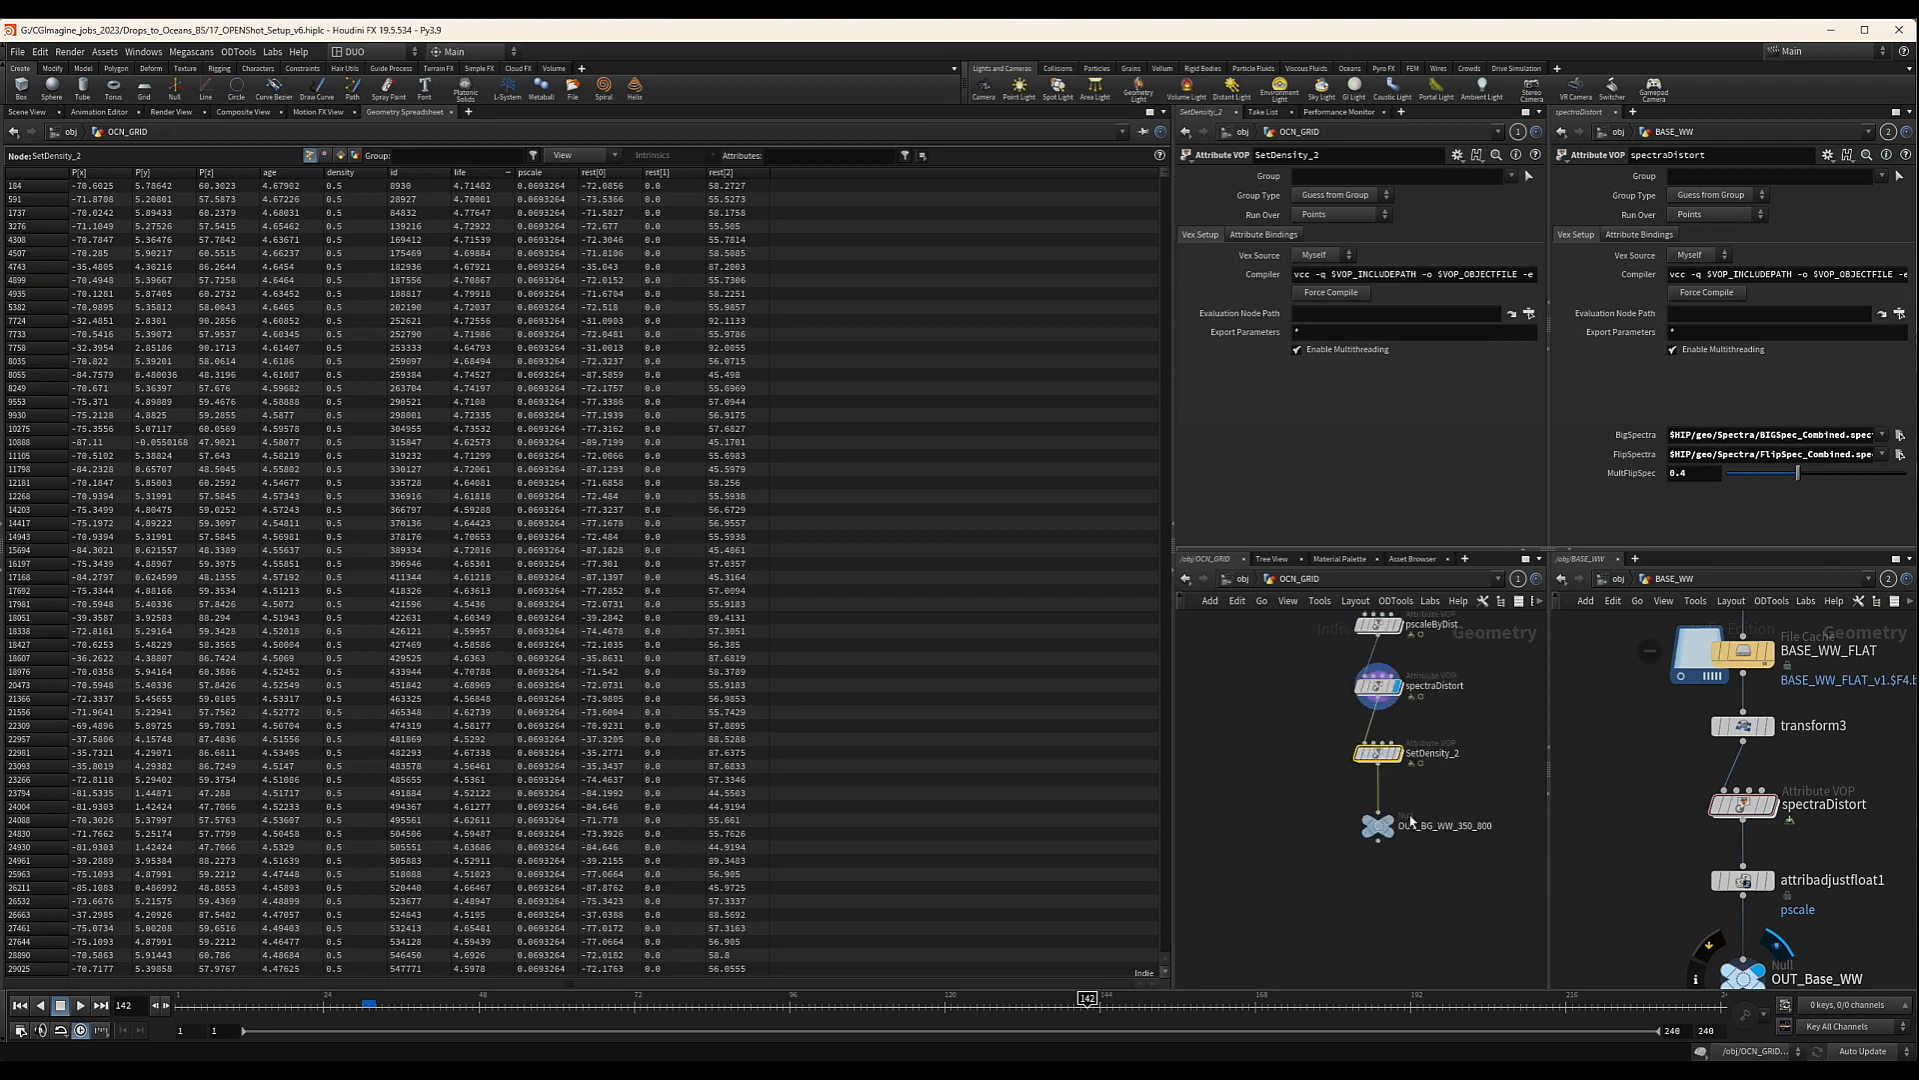
{"action": "scroll", "coordinate": [1411, 820], "scroll_direction": "down", "scroll_amount": 5}
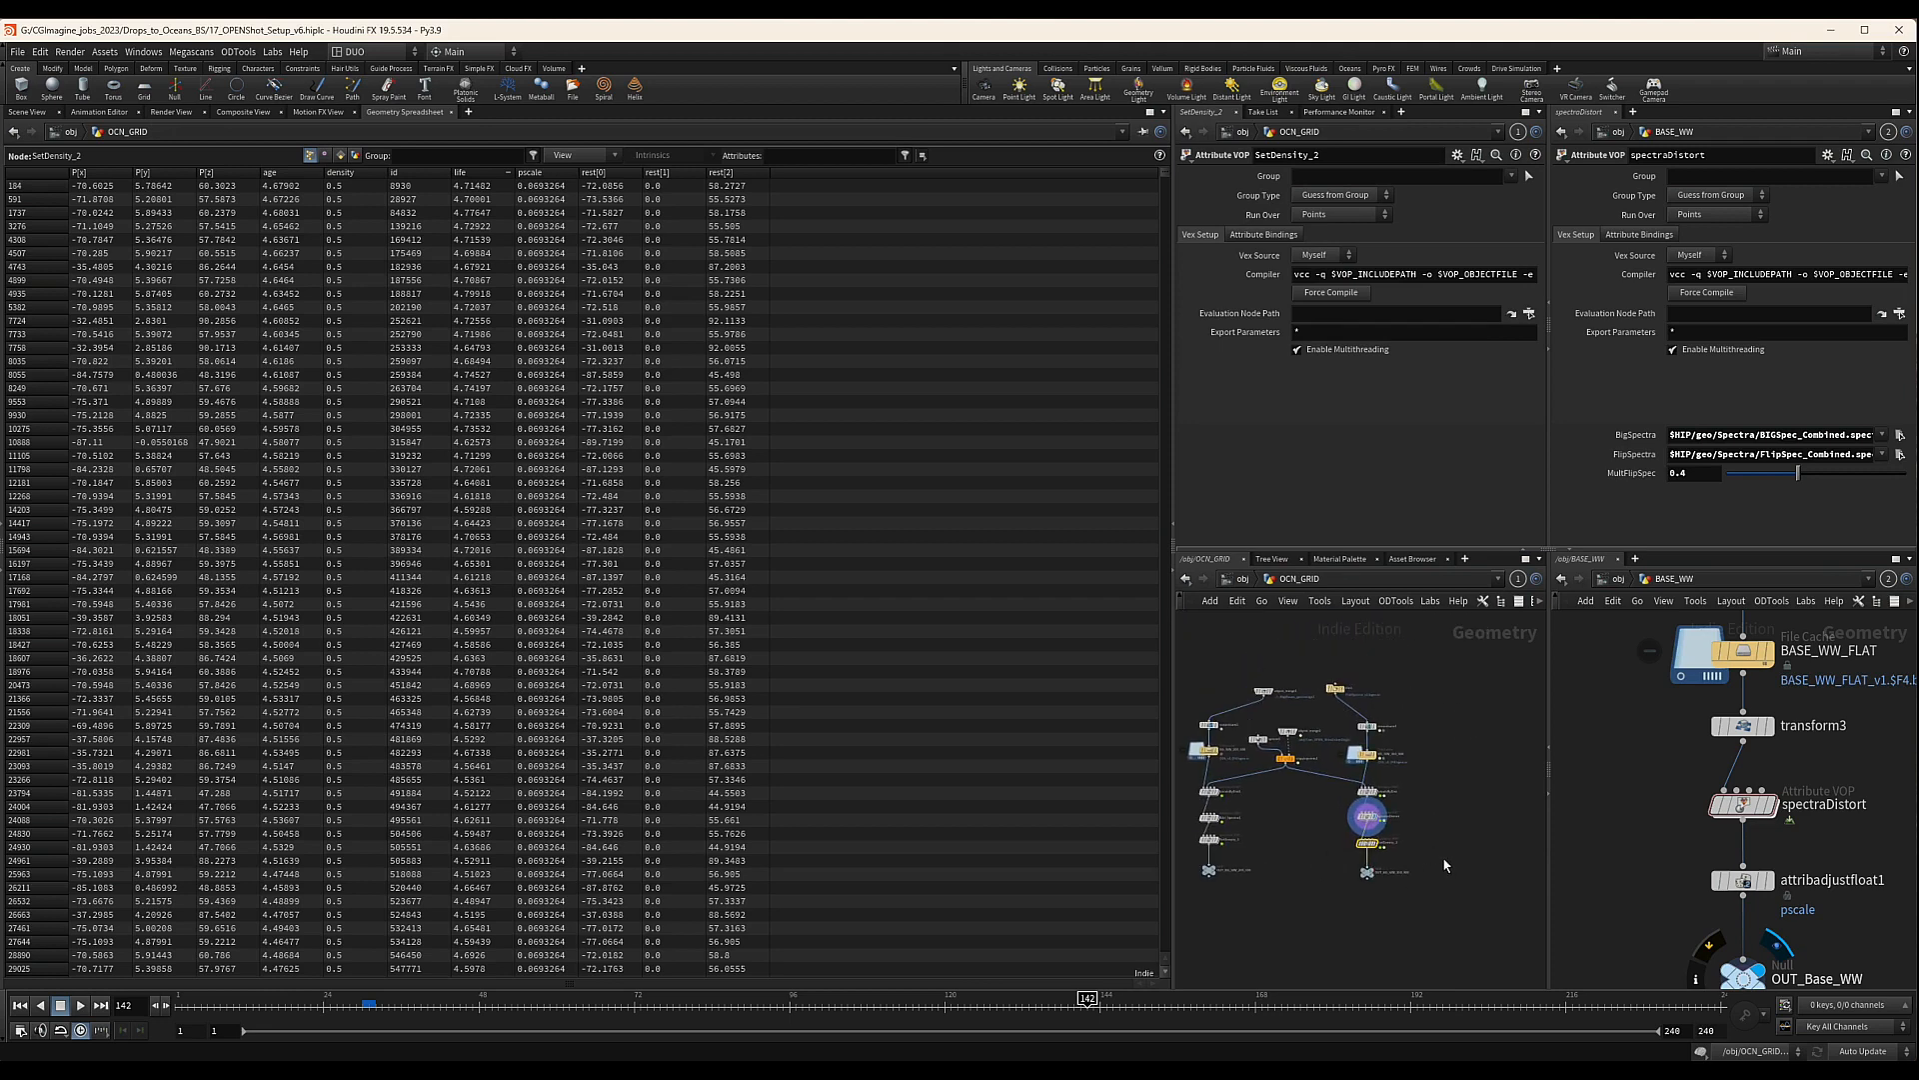
{"action": "scroll", "coordinate": [1400, 760], "scroll_direction": "down", "scroll_amount": 3}
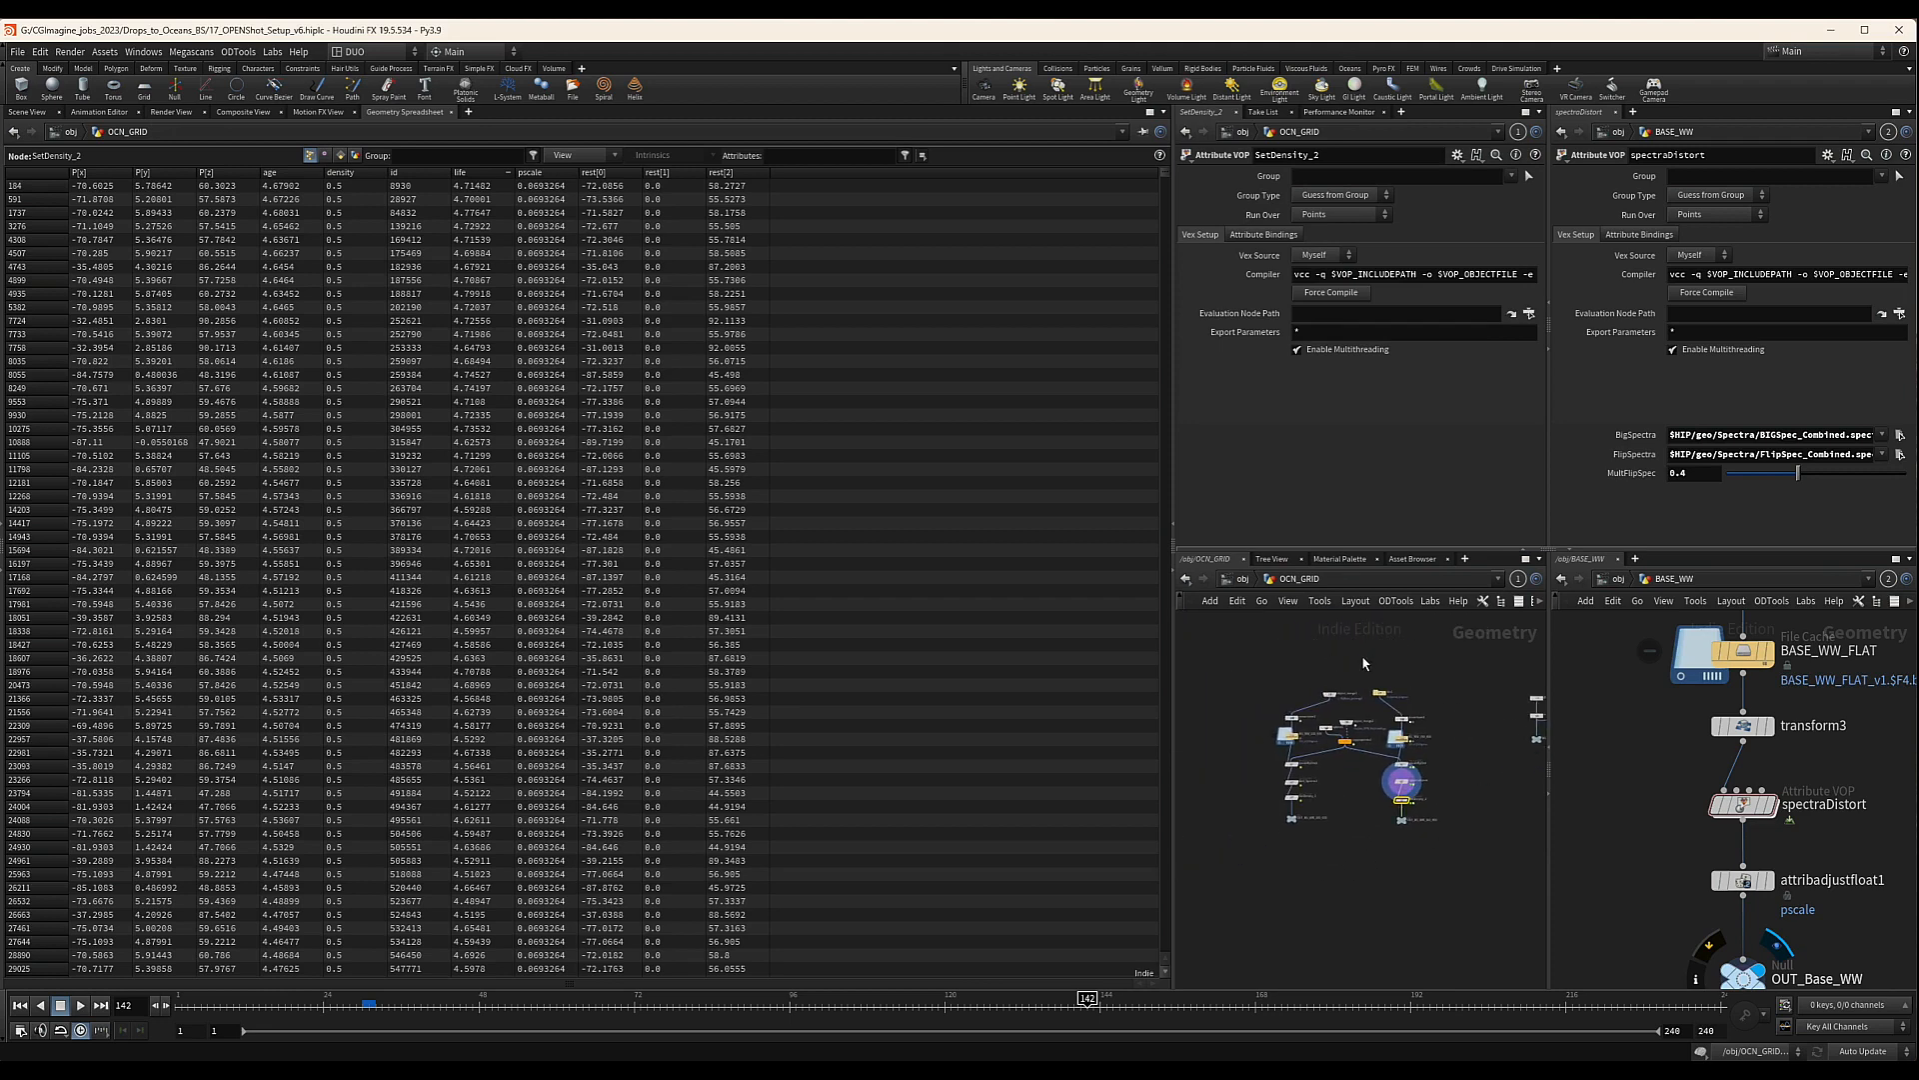
{"action": "left_click_drag", "start_coordinate": [1309, 661], "coordinate": [1265, 865]}
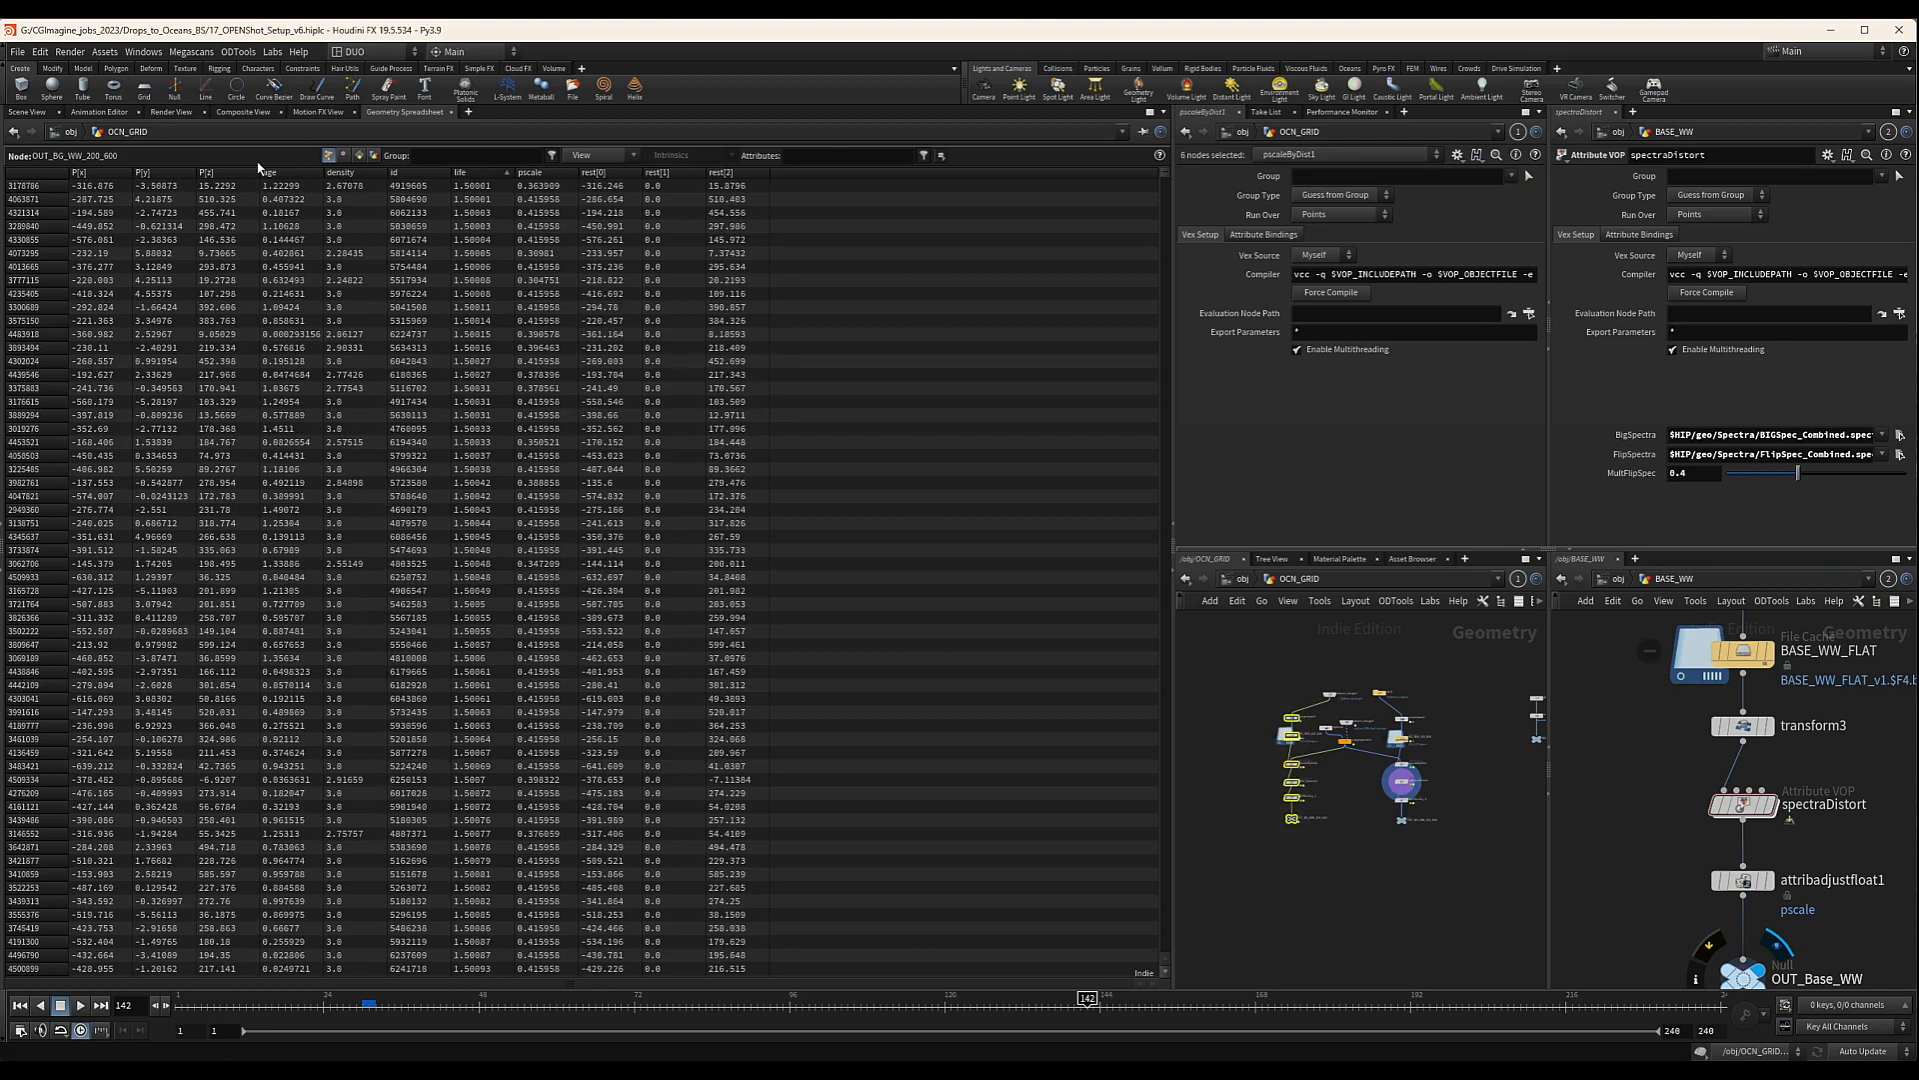
{"action": "key", "text": "Delete"}
{"action": "scroll", "coordinate": [1349, 701], "scroll_direction": "up", "scroll_amount": 3}
{"action": "left_click_drag", "start_coordinate": [1349, 664], "coordinate": [1290, 703]}
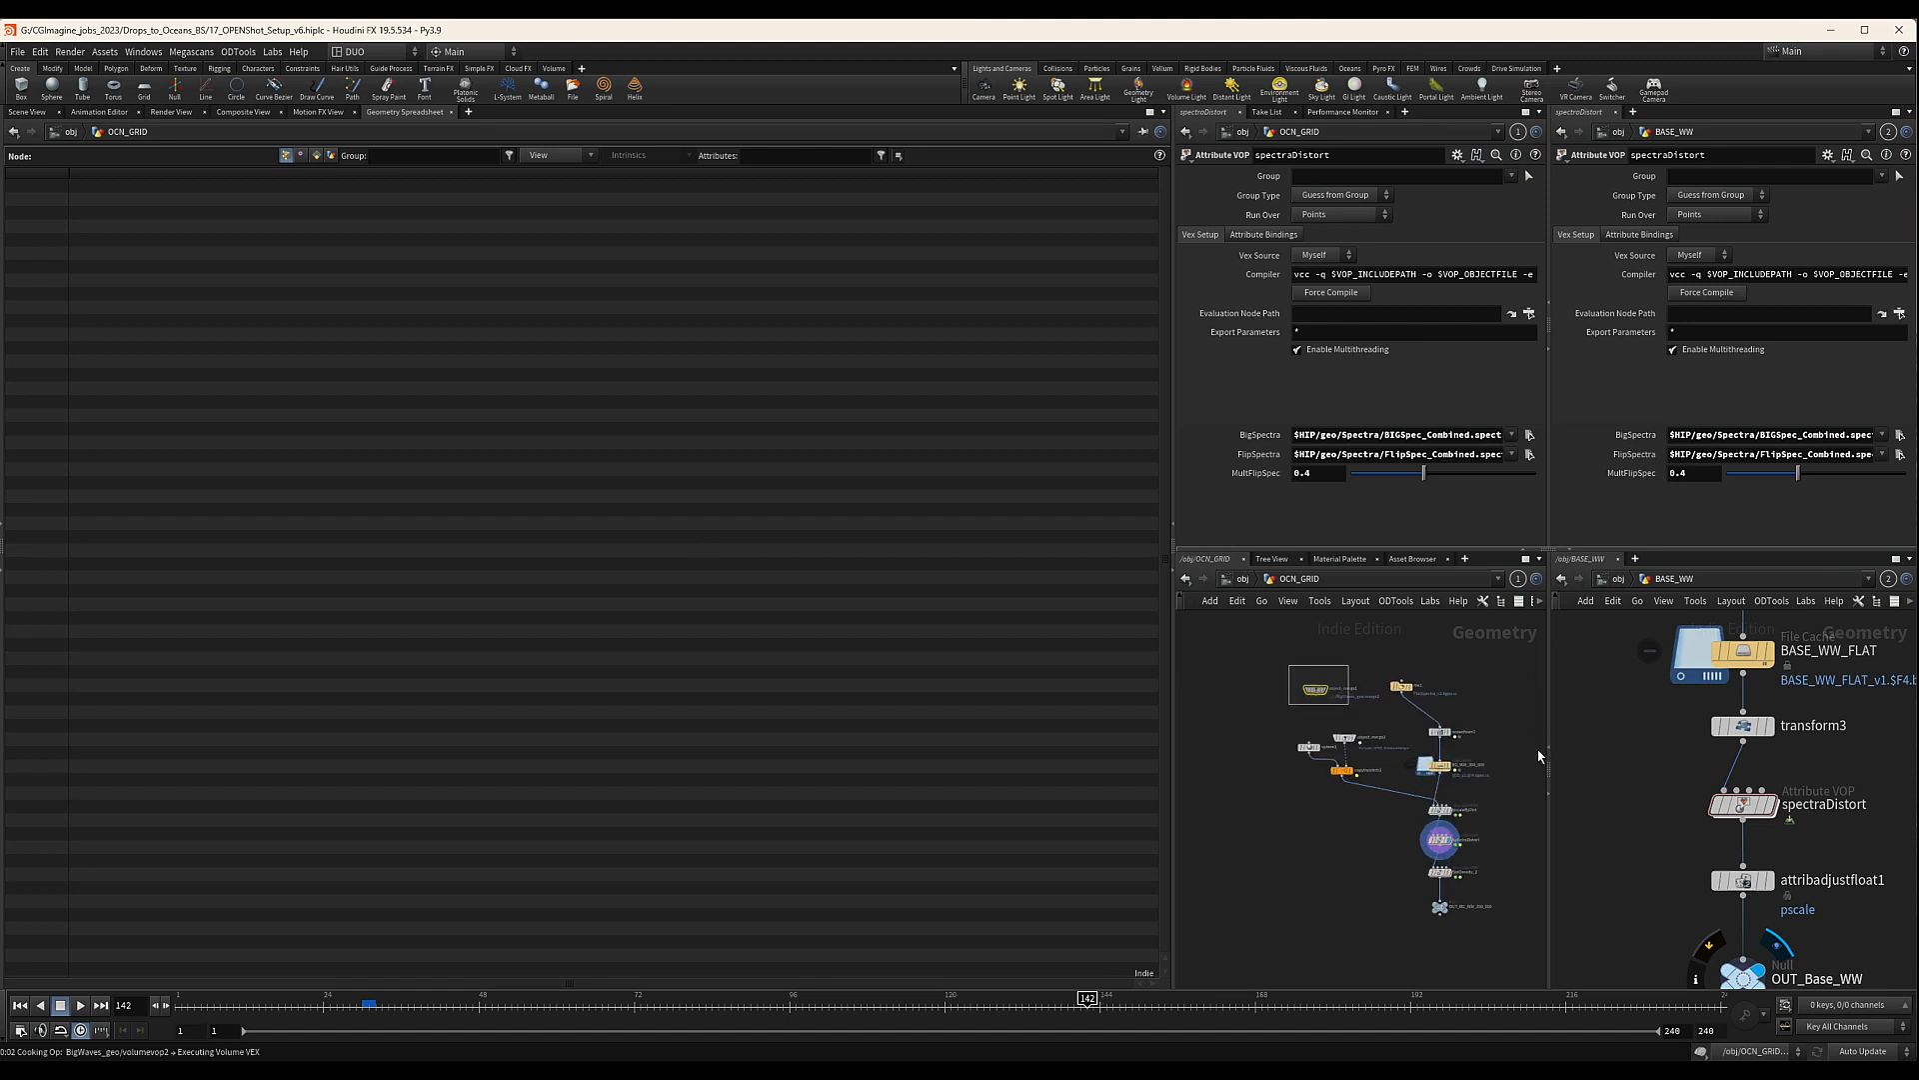
{"action": "key", "text": "Delete"}
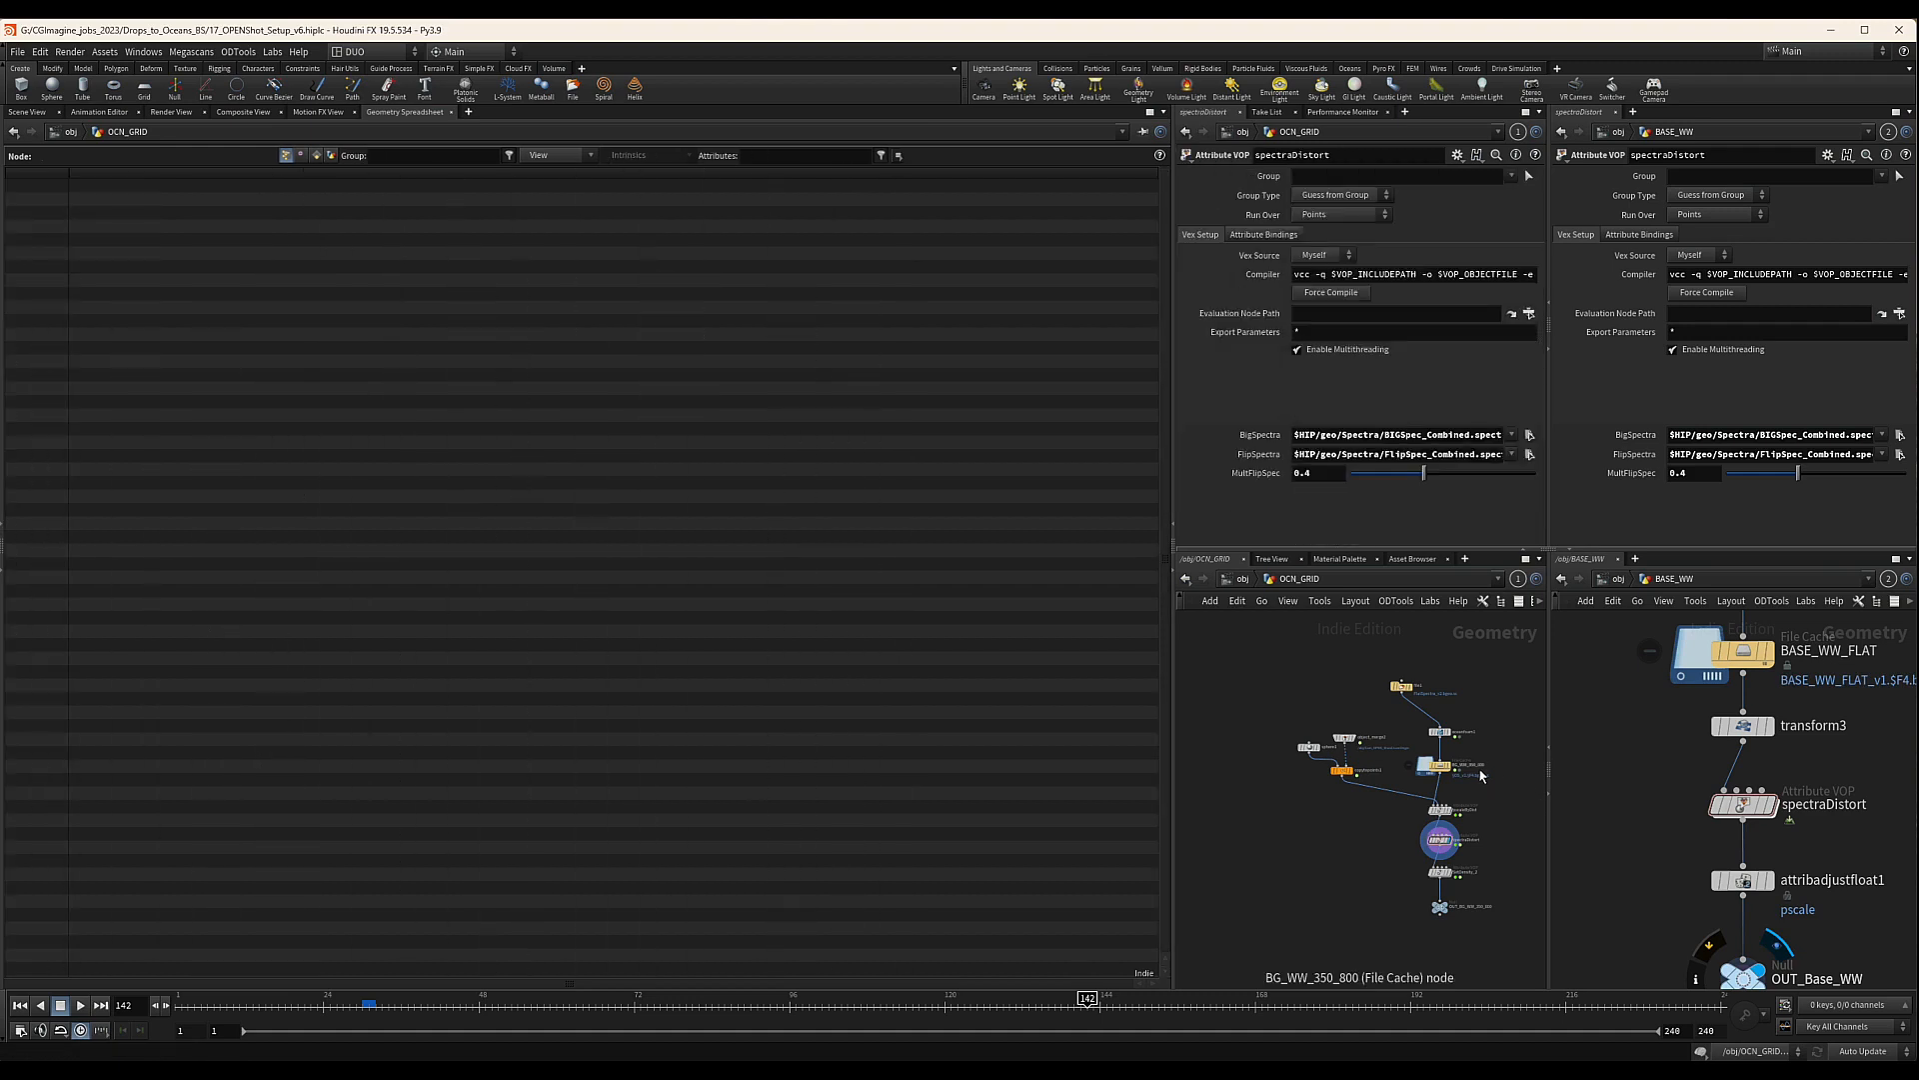
Examine the size, center, rows and columns of grid1, which feeds the background ocean render outputs
{"action": "scroll", "coordinate": [1484, 682], "scroll_direction": "down", "scroll_amount": 3}
{"action": "middle_click_drag", "start_coordinate": [1487, 683], "coordinate": [1265, 677]}
{"action": "scroll", "coordinate": [1380, 733], "scroll_direction": "up", "scroll_amount": 4}
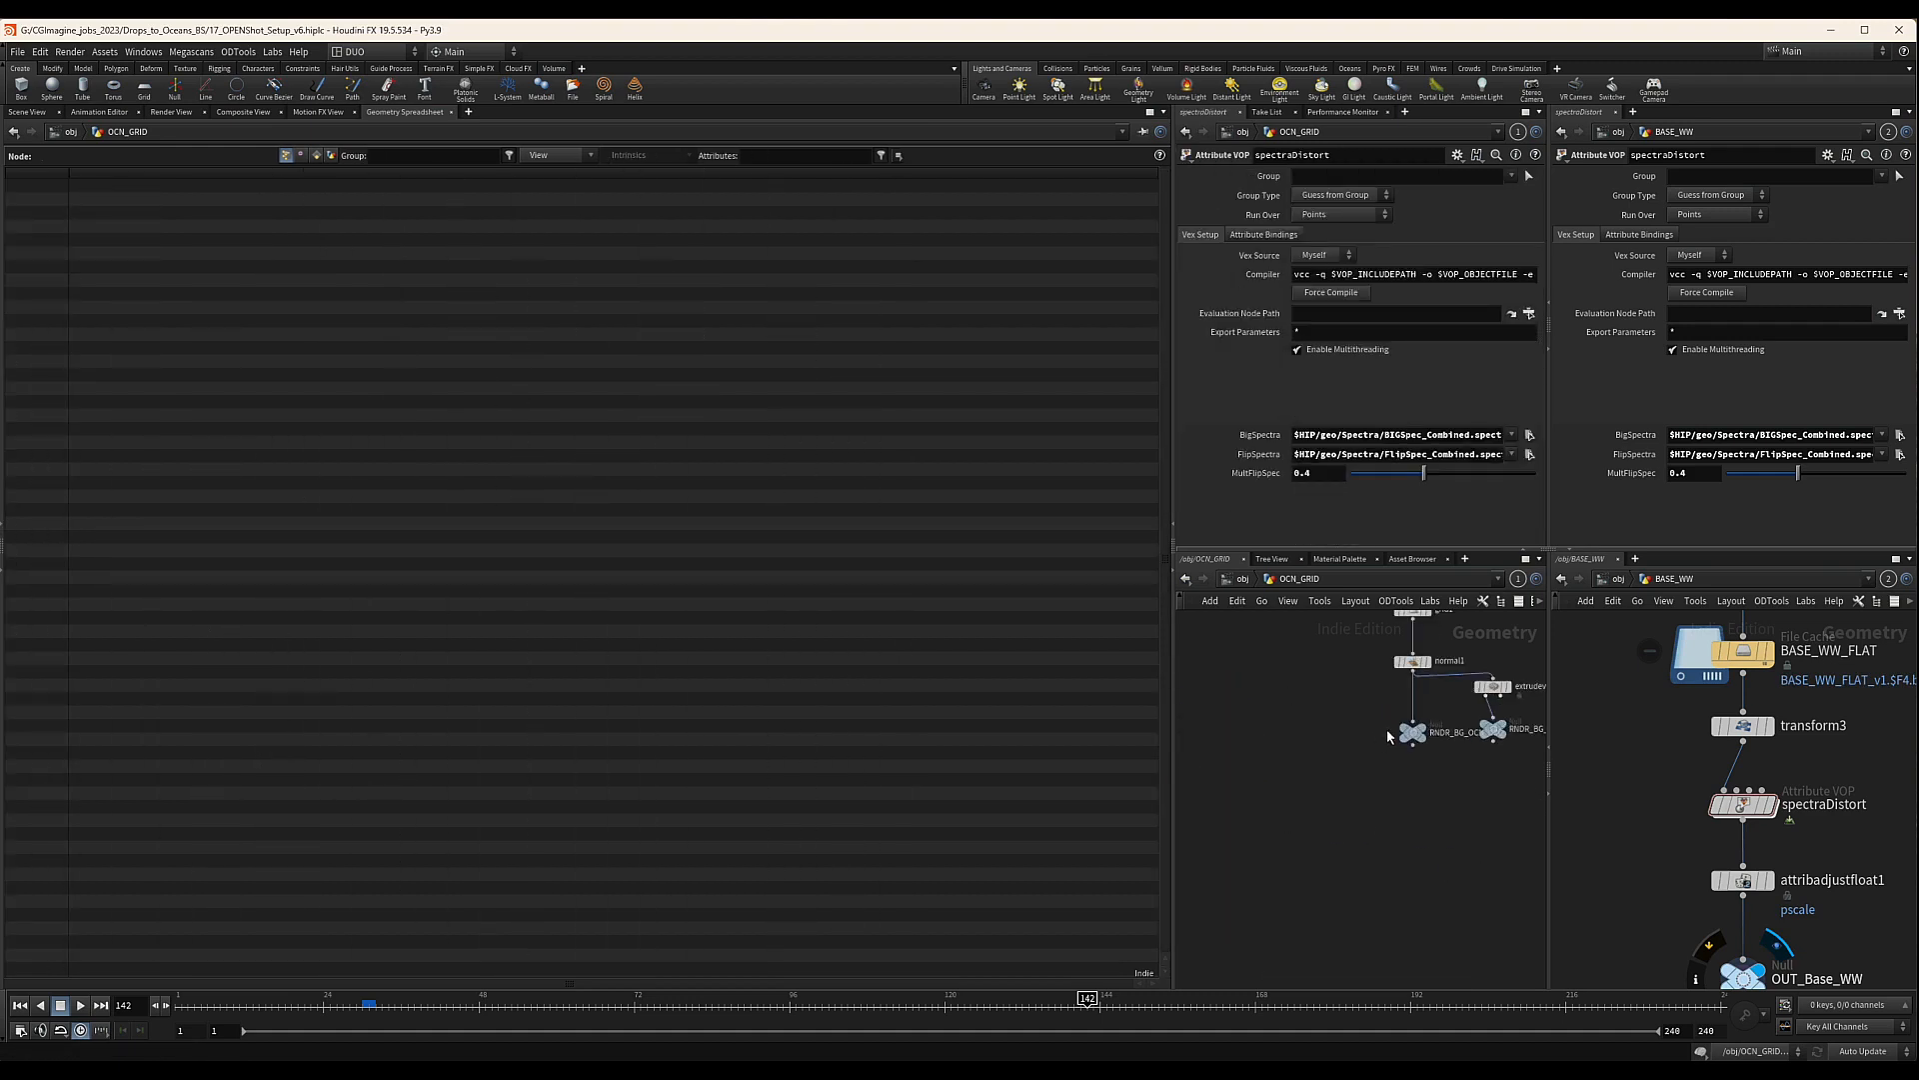
{"action": "middle_click_drag", "start_coordinate": [1386, 723], "coordinate": [1306, 784]}
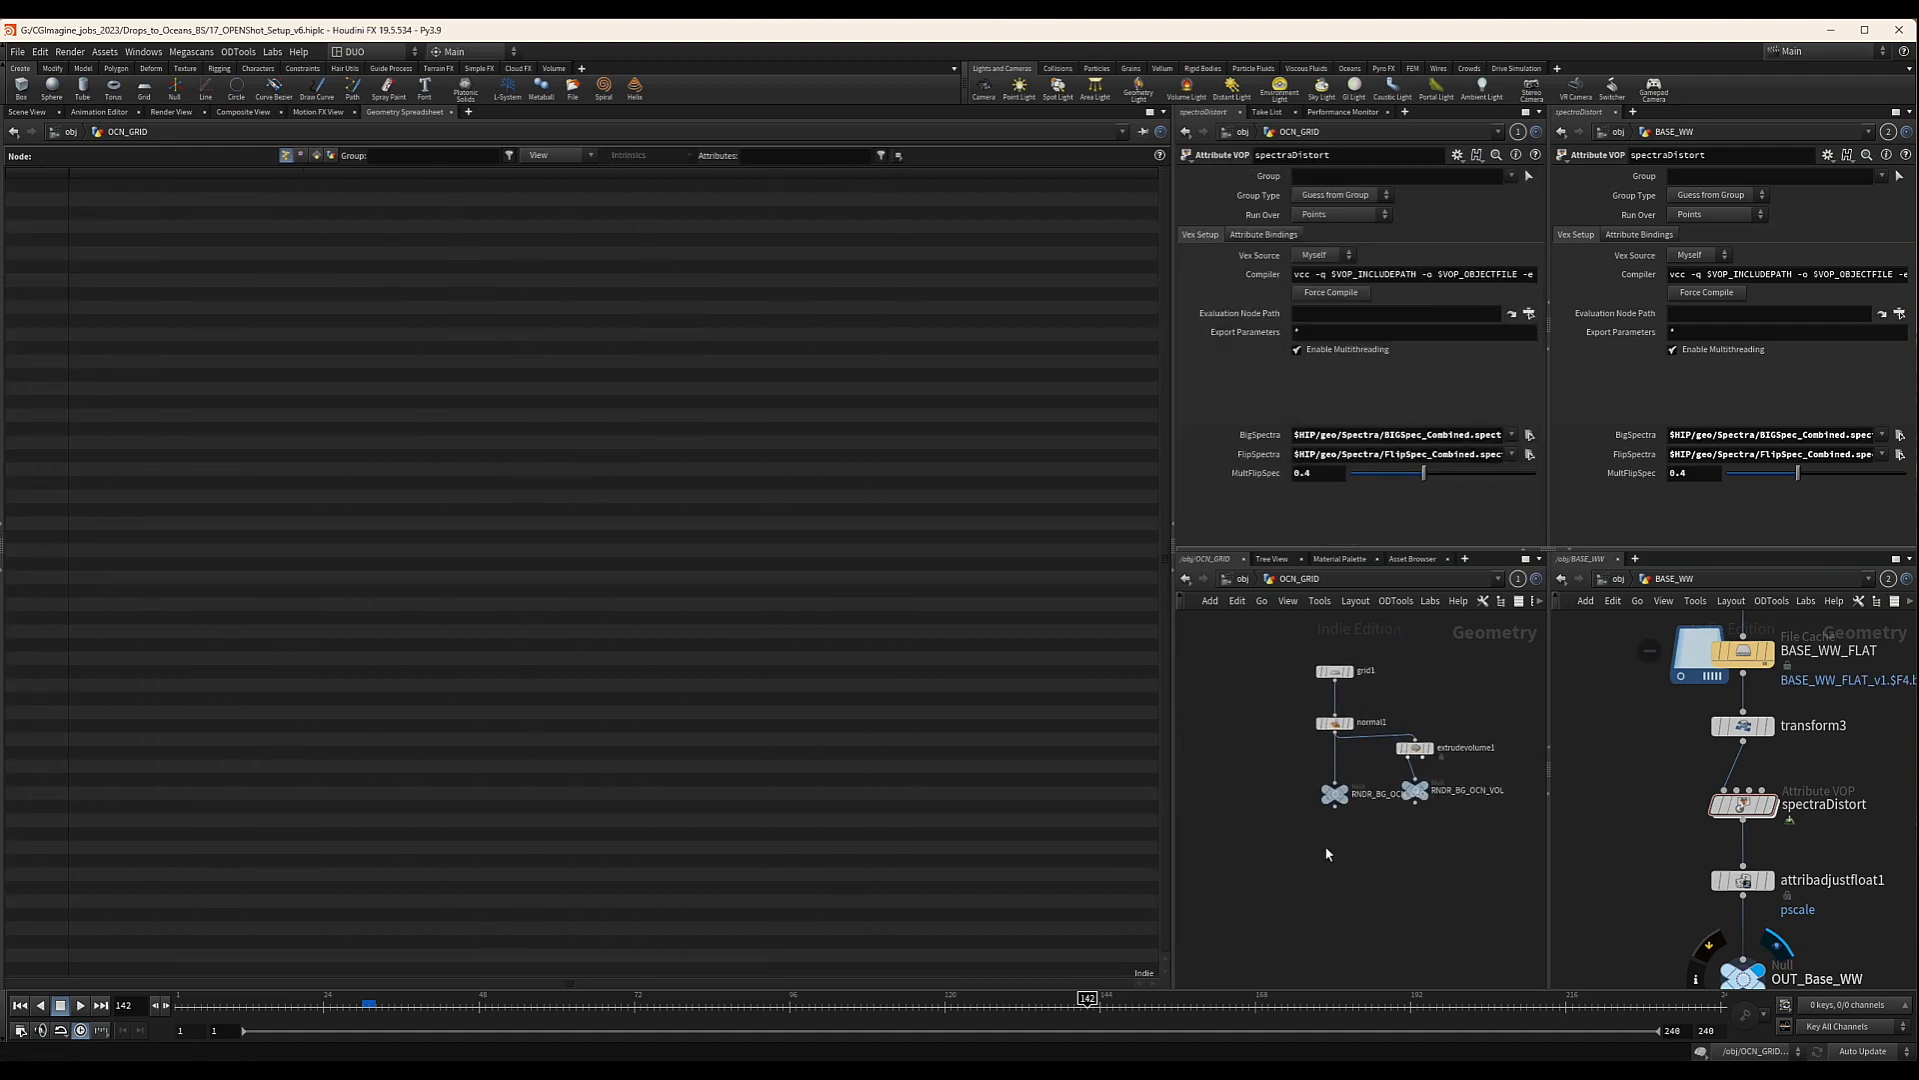
{"action": "left_click", "coordinate": [1334, 670]}
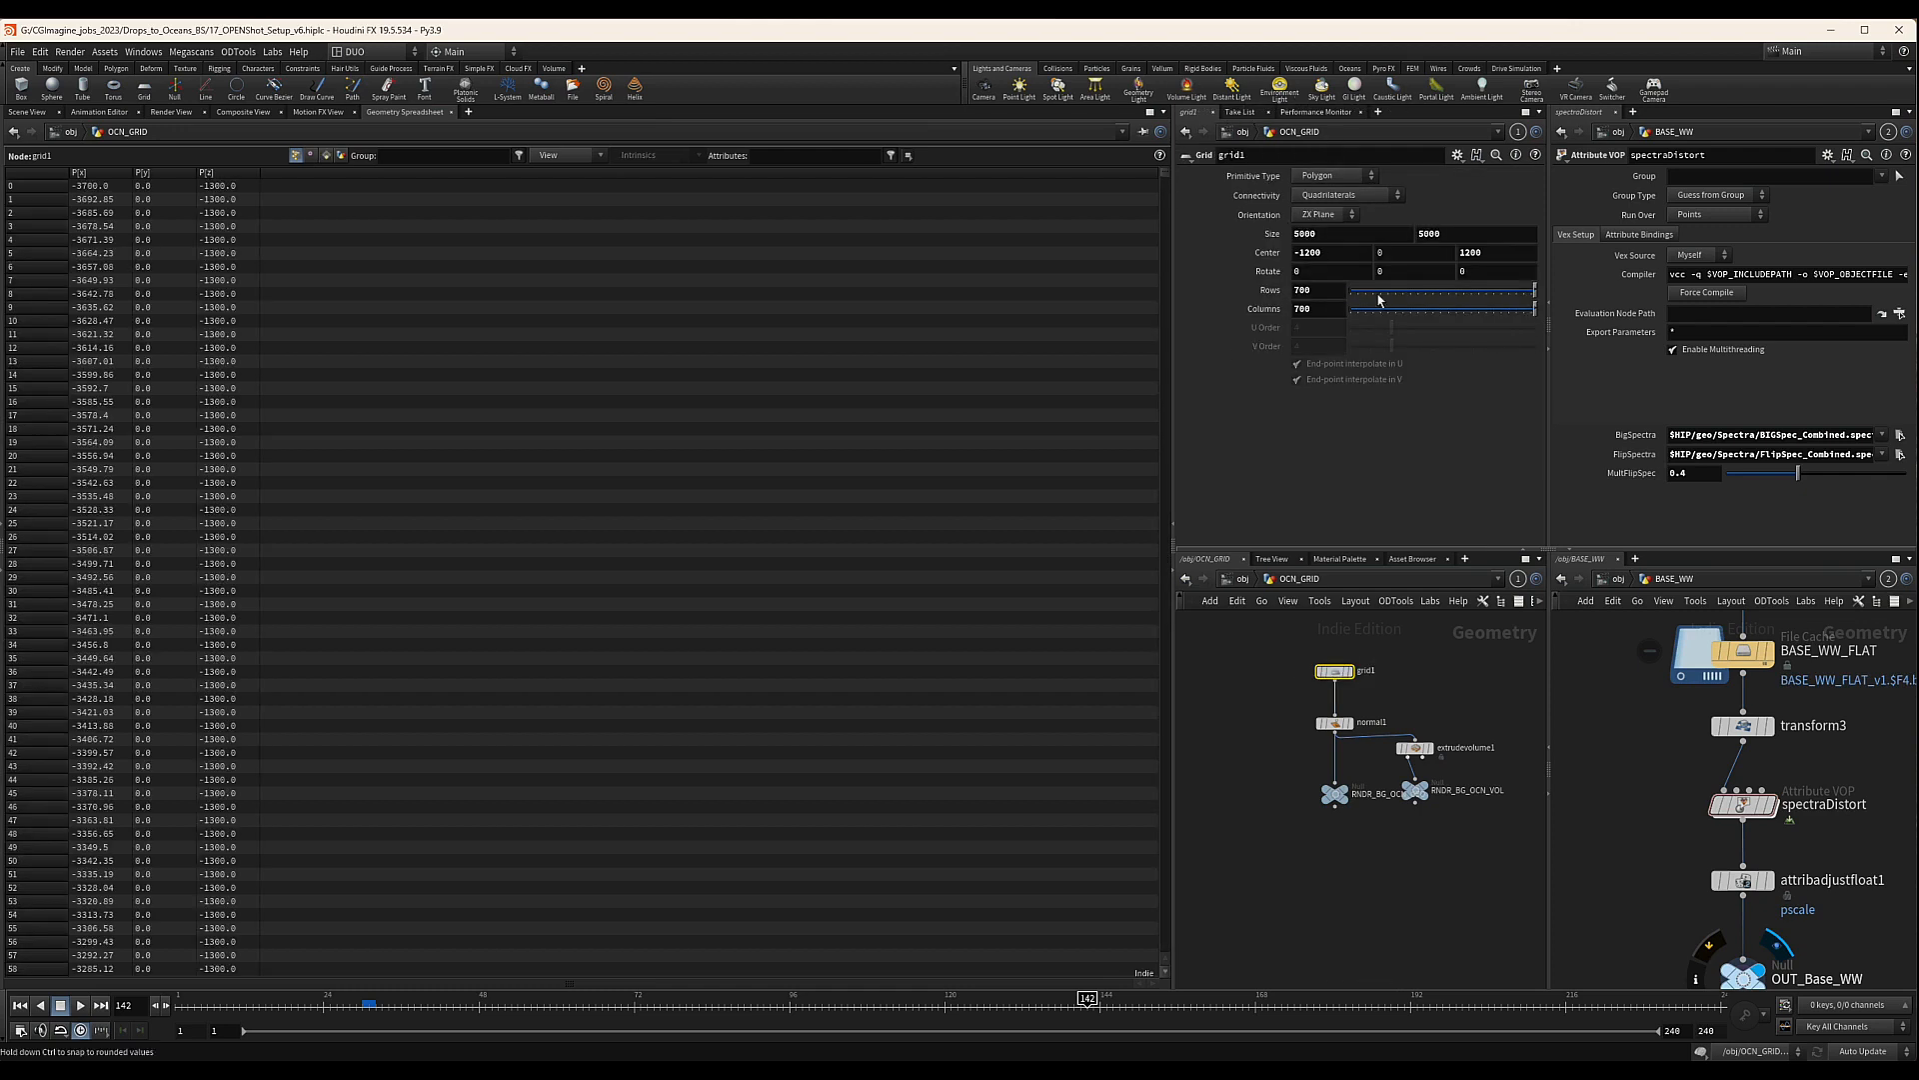
{"action": "scroll", "coordinate": [1293, 753], "scroll_direction": "down", "scroll_amount": 3}
{"action": "middle_click_drag", "start_coordinate": [1292, 753], "coordinate": [1334, 749]}
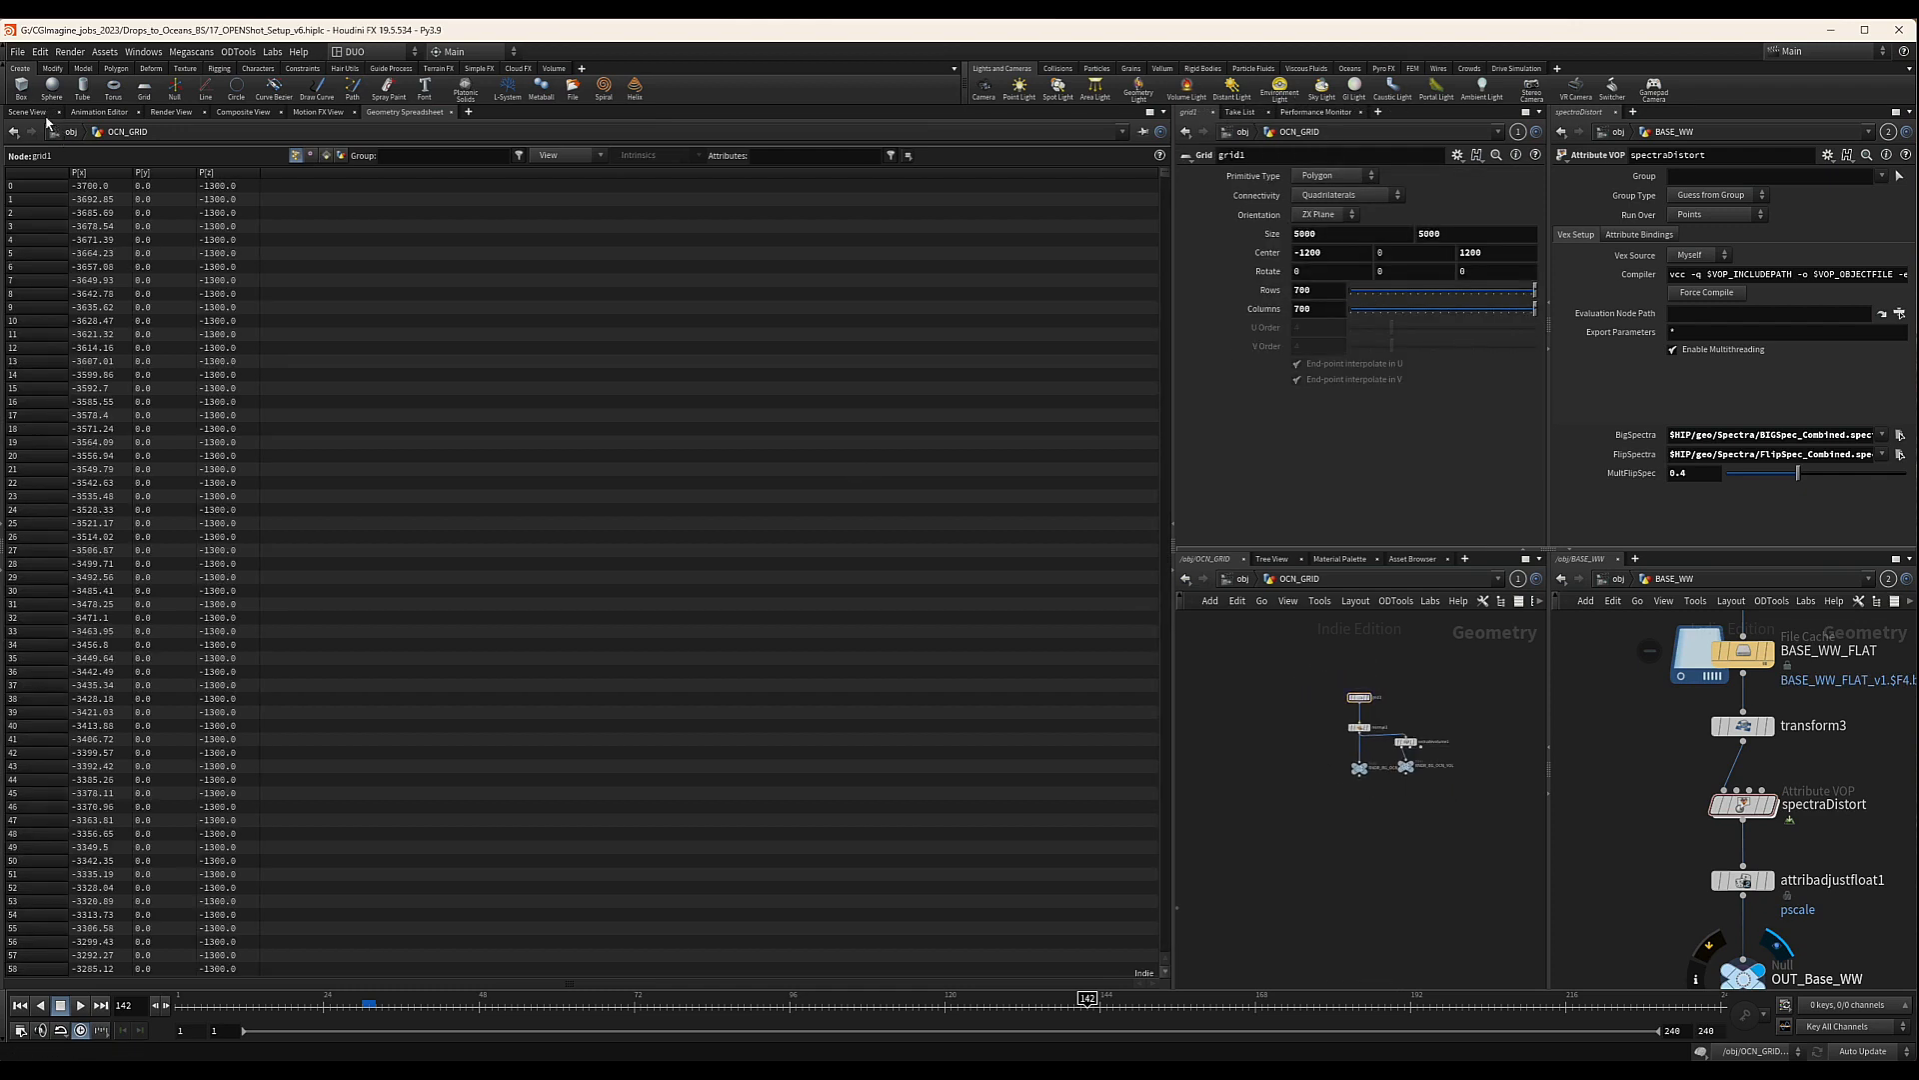
Bring back the scene view, widen the parameter and network panes, and switch from OCN_GRID to the stage network
{"action": "left_click", "coordinate": [45, 115]}
{"action": "scroll", "coordinate": [1280, 631], "scroll_direction": "down", "scroll_amount": 2}
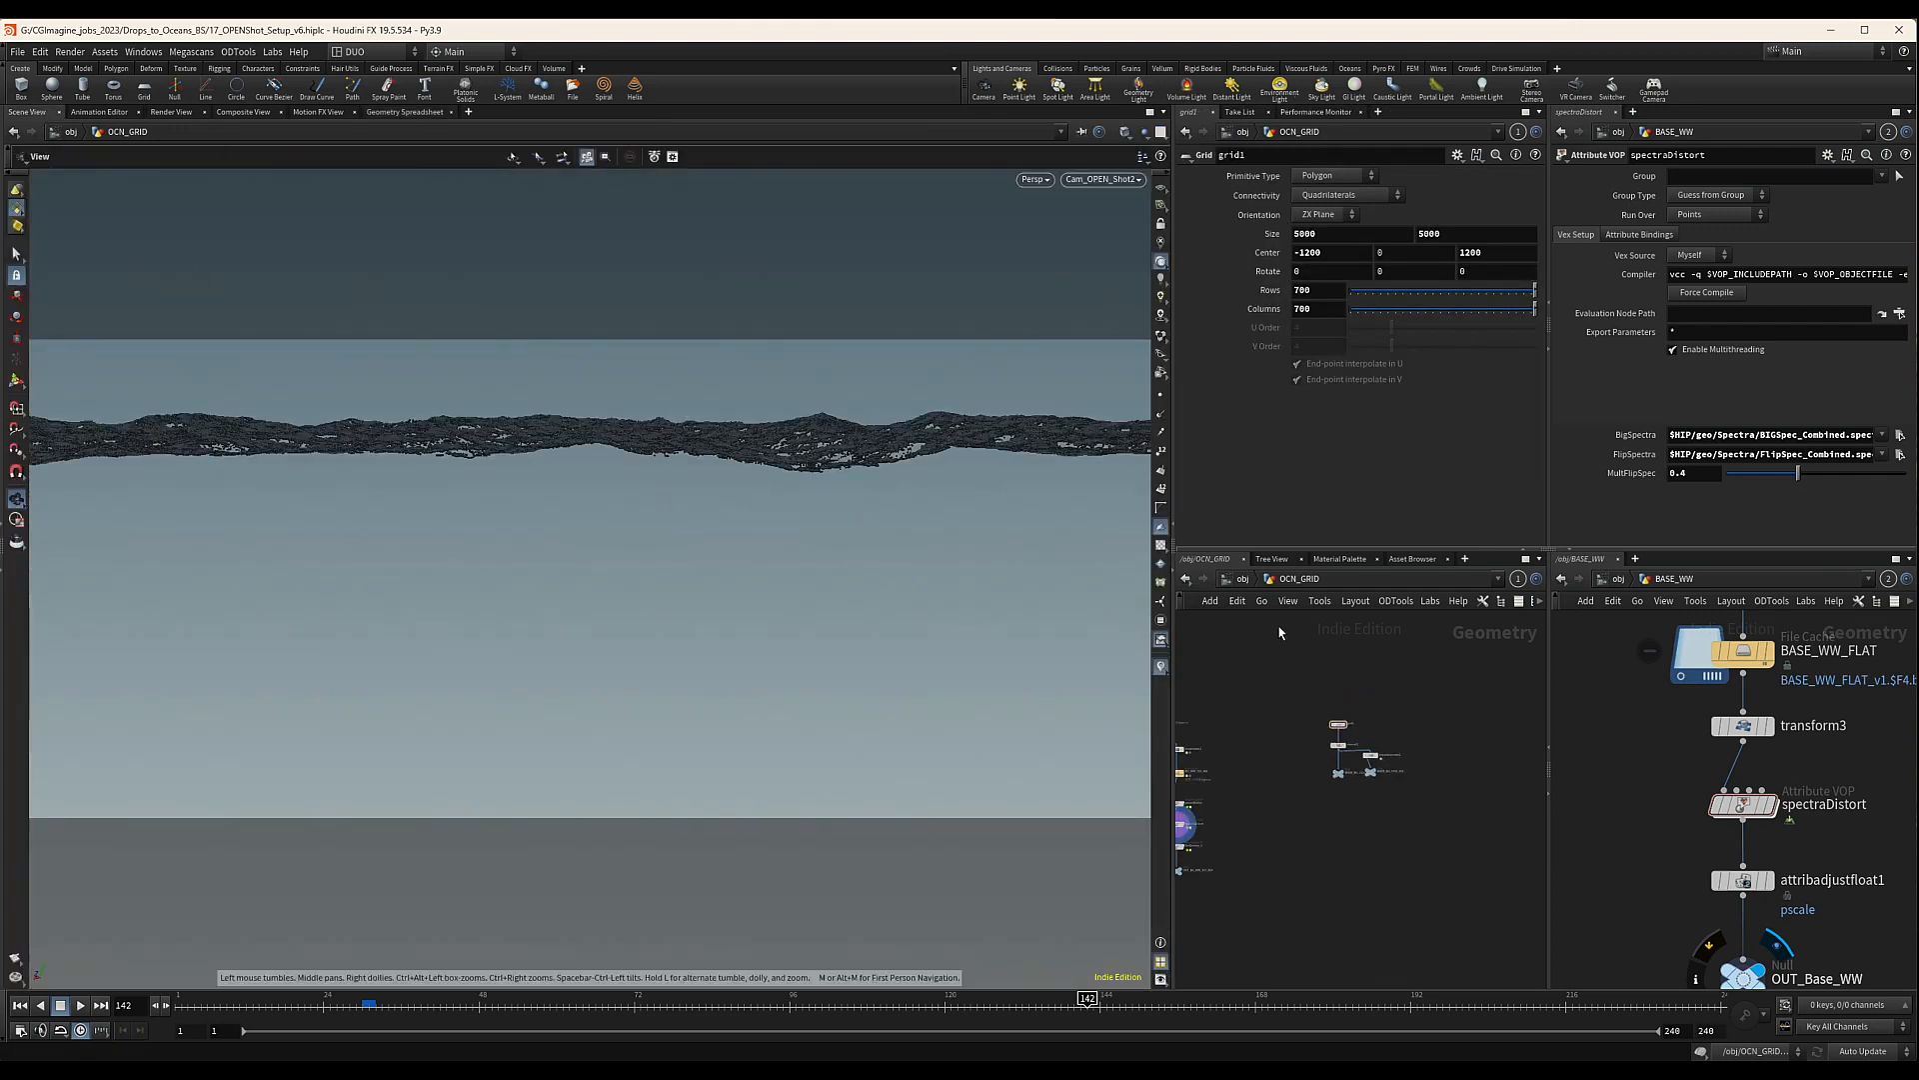
{"action": "left_click", "coordinate": [1240, 579]}
{"action": "scroll", "coordinate": [1345, 822], "scroll_direction": "down", "scroll_amount": 2}
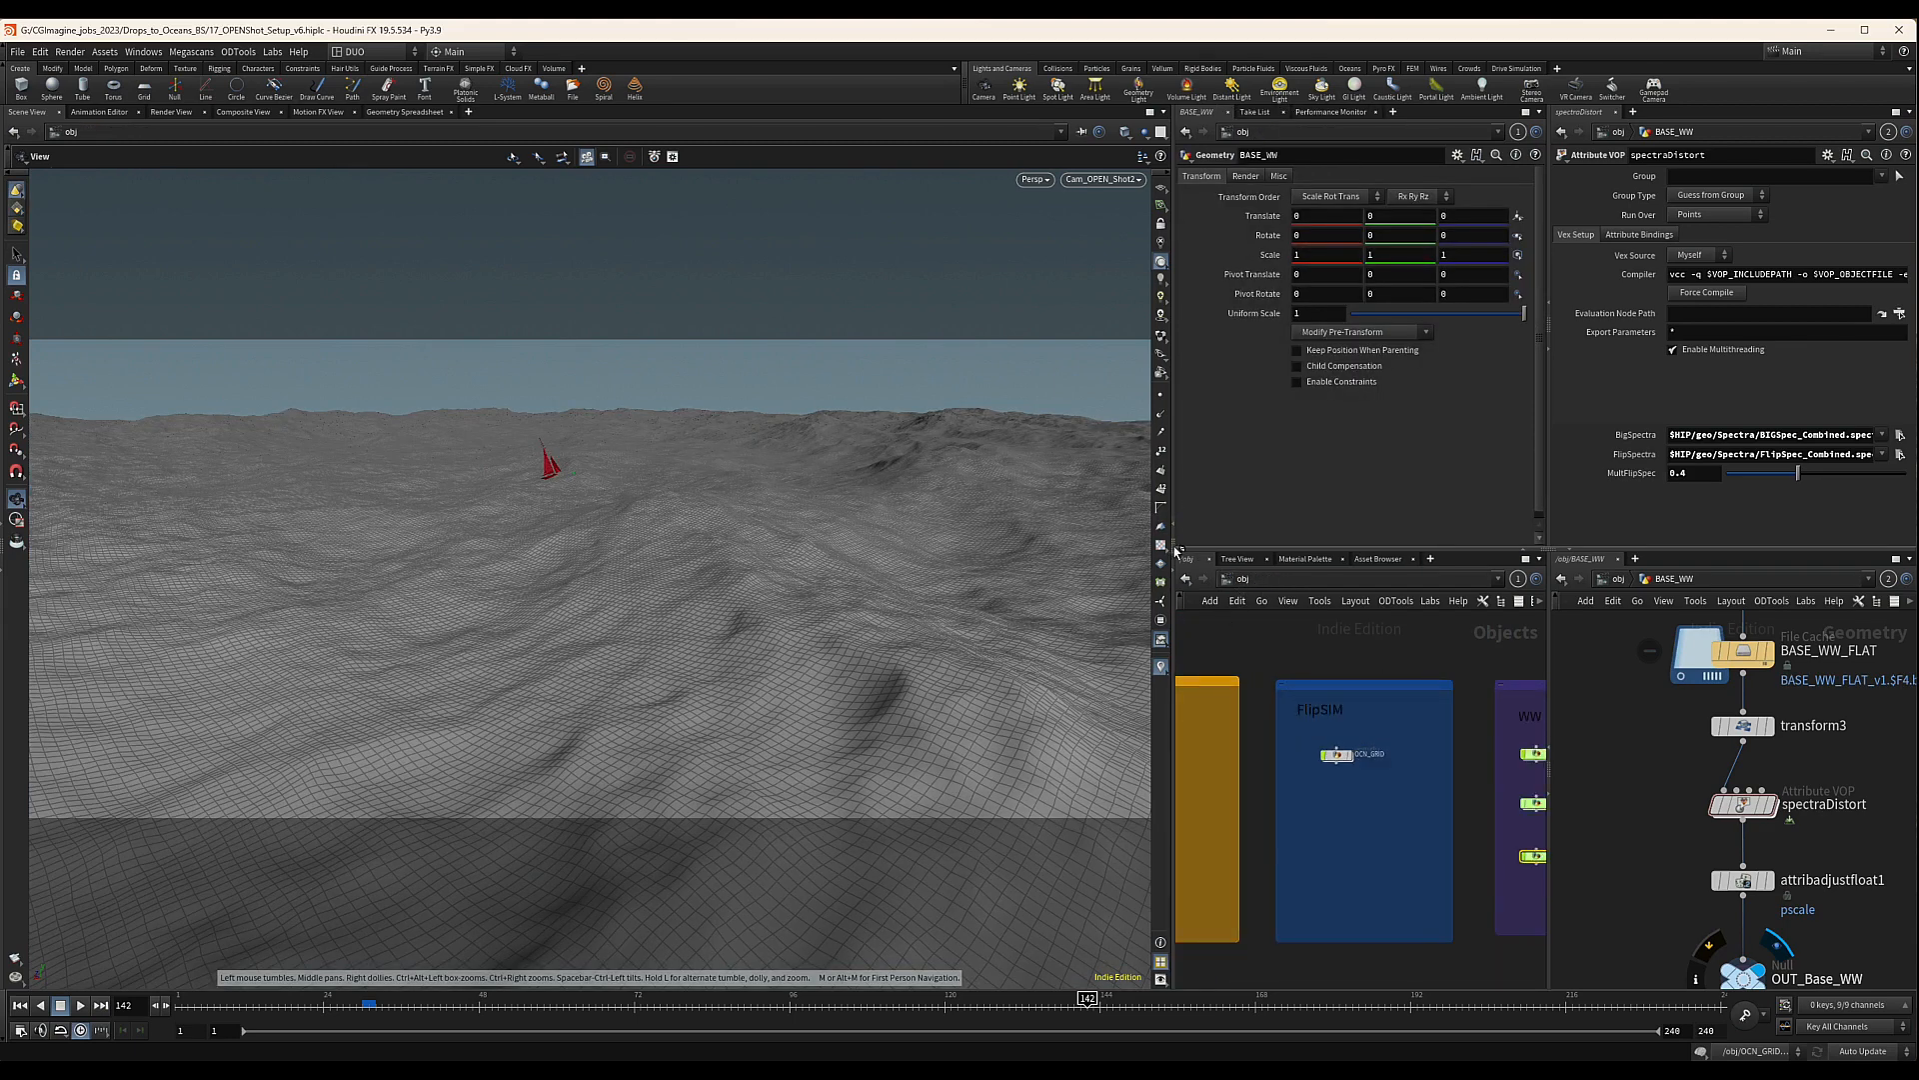
{"action": "left_click_drag", "start_coordinate": [1176, 550], "coordinate": [891, 551]}
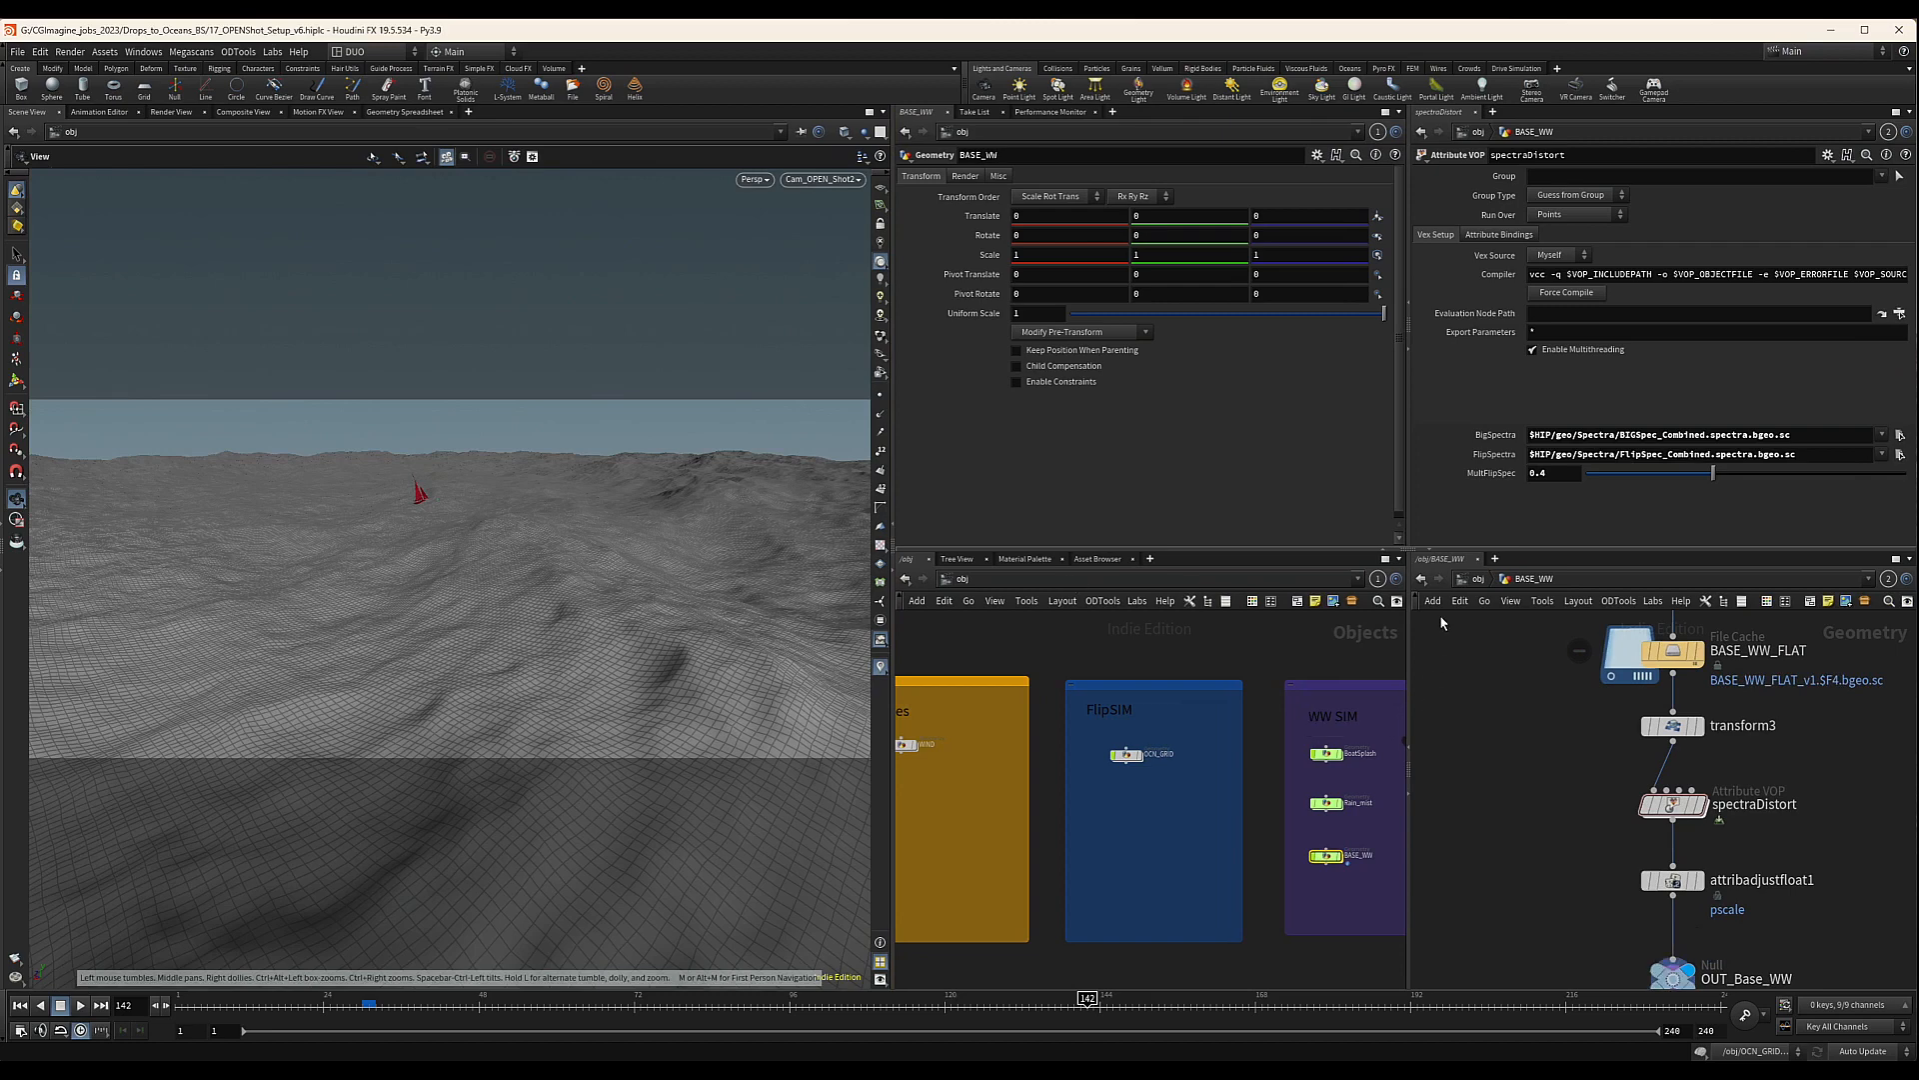
{"action": "left_click", "coordinate": [960, 582]}
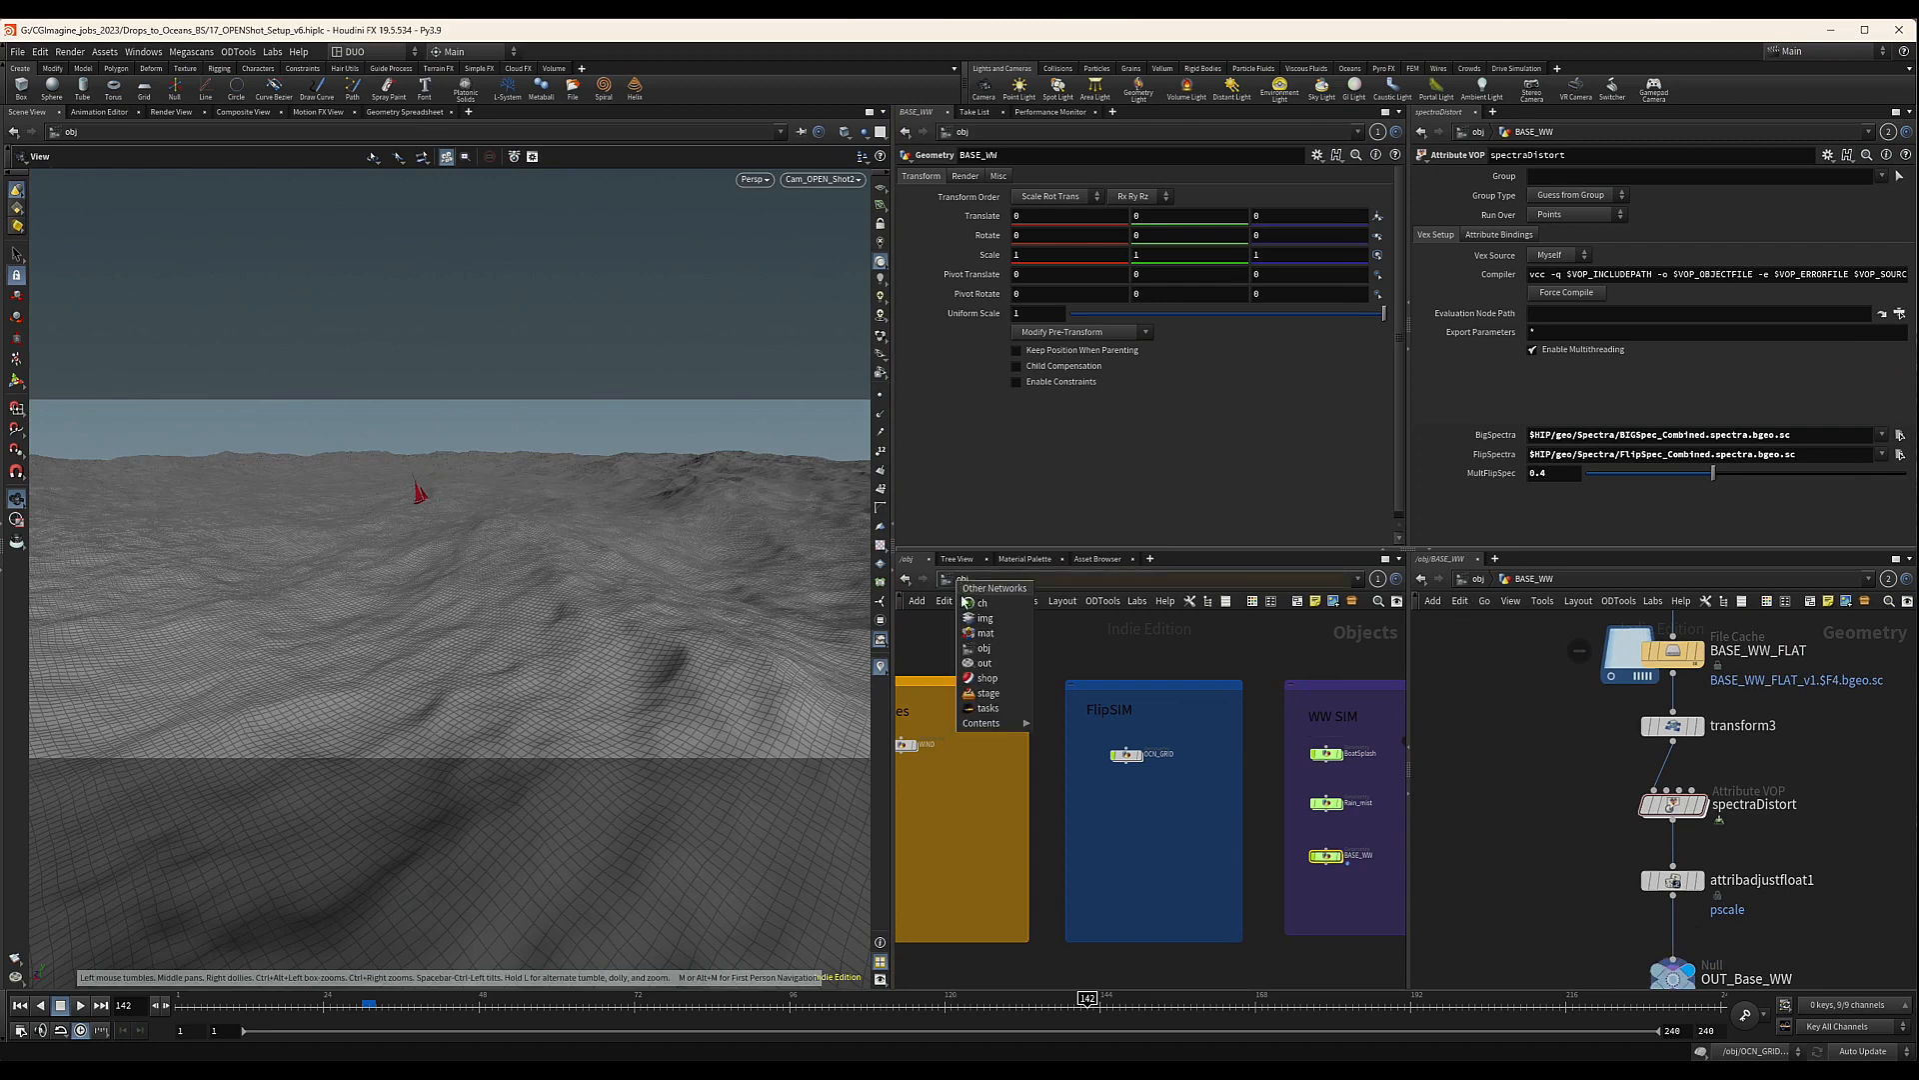
{"action": "left_click", "coordinate": [989, 694]}
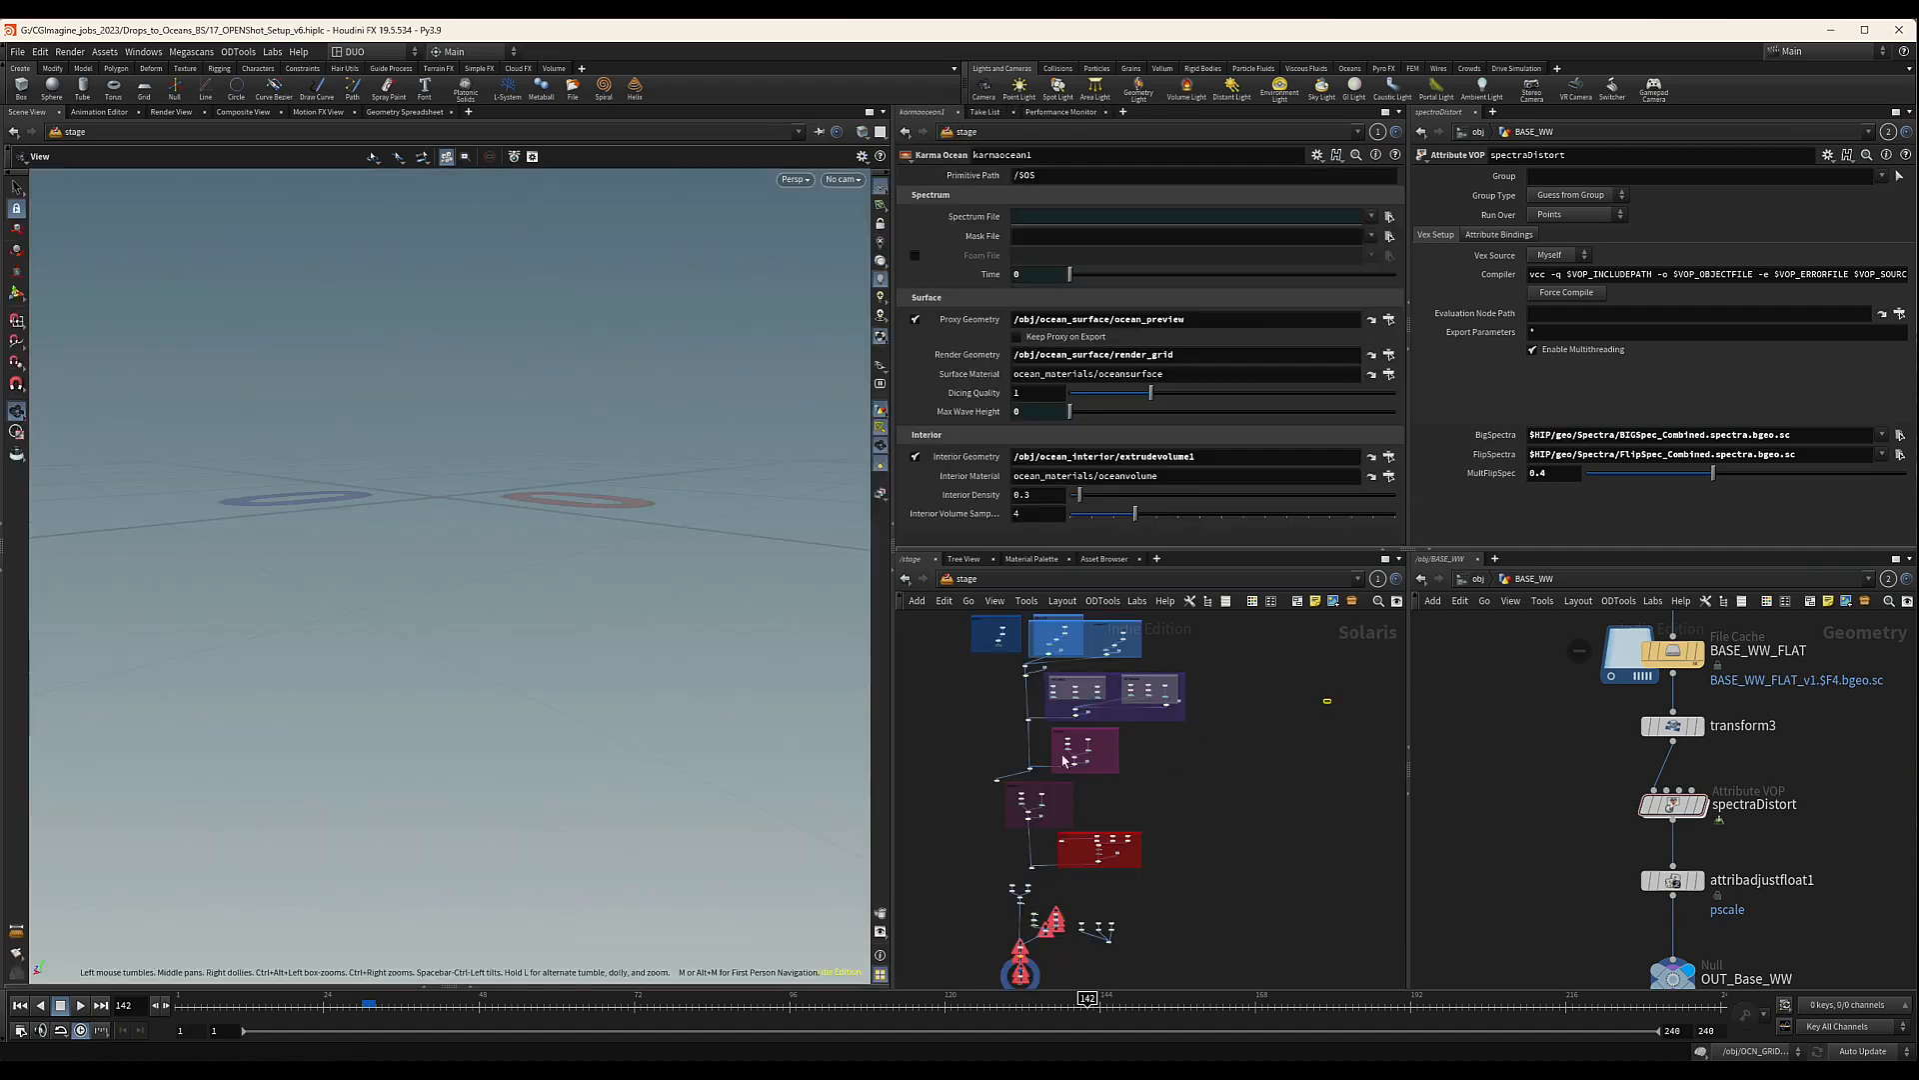
Delete the leftmost dark blue network box and its nodes at the start of the stage network
{"action": "middle_click_drag", "start_coordinate": [950, 711], "coordinate": [962, 771]}
{"action": "scroll", "coordinate": [1012, 720], "scroll_direction": "up", "scroll_amount": 10}
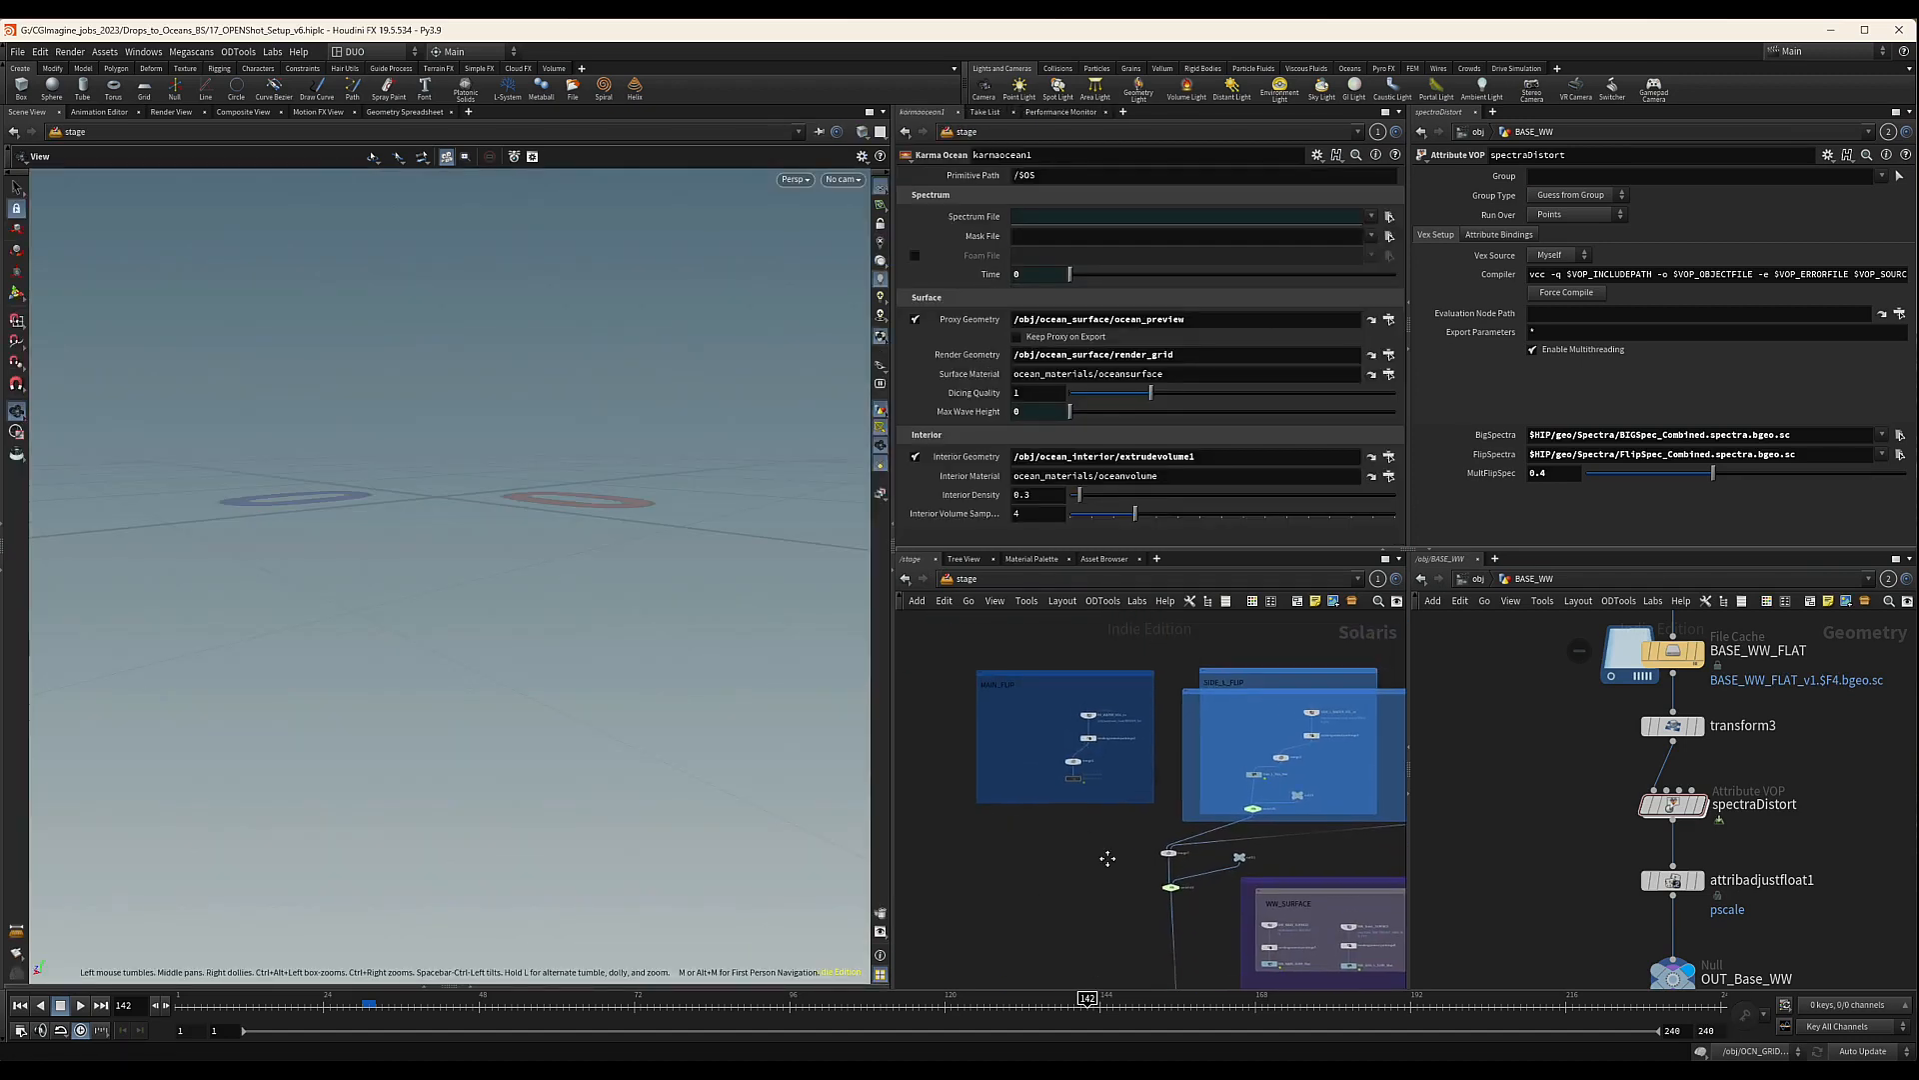
{"action": "scroll", "coordinate": [1028, 740], "scroll_direction": "down", "scroll_amount": 4}
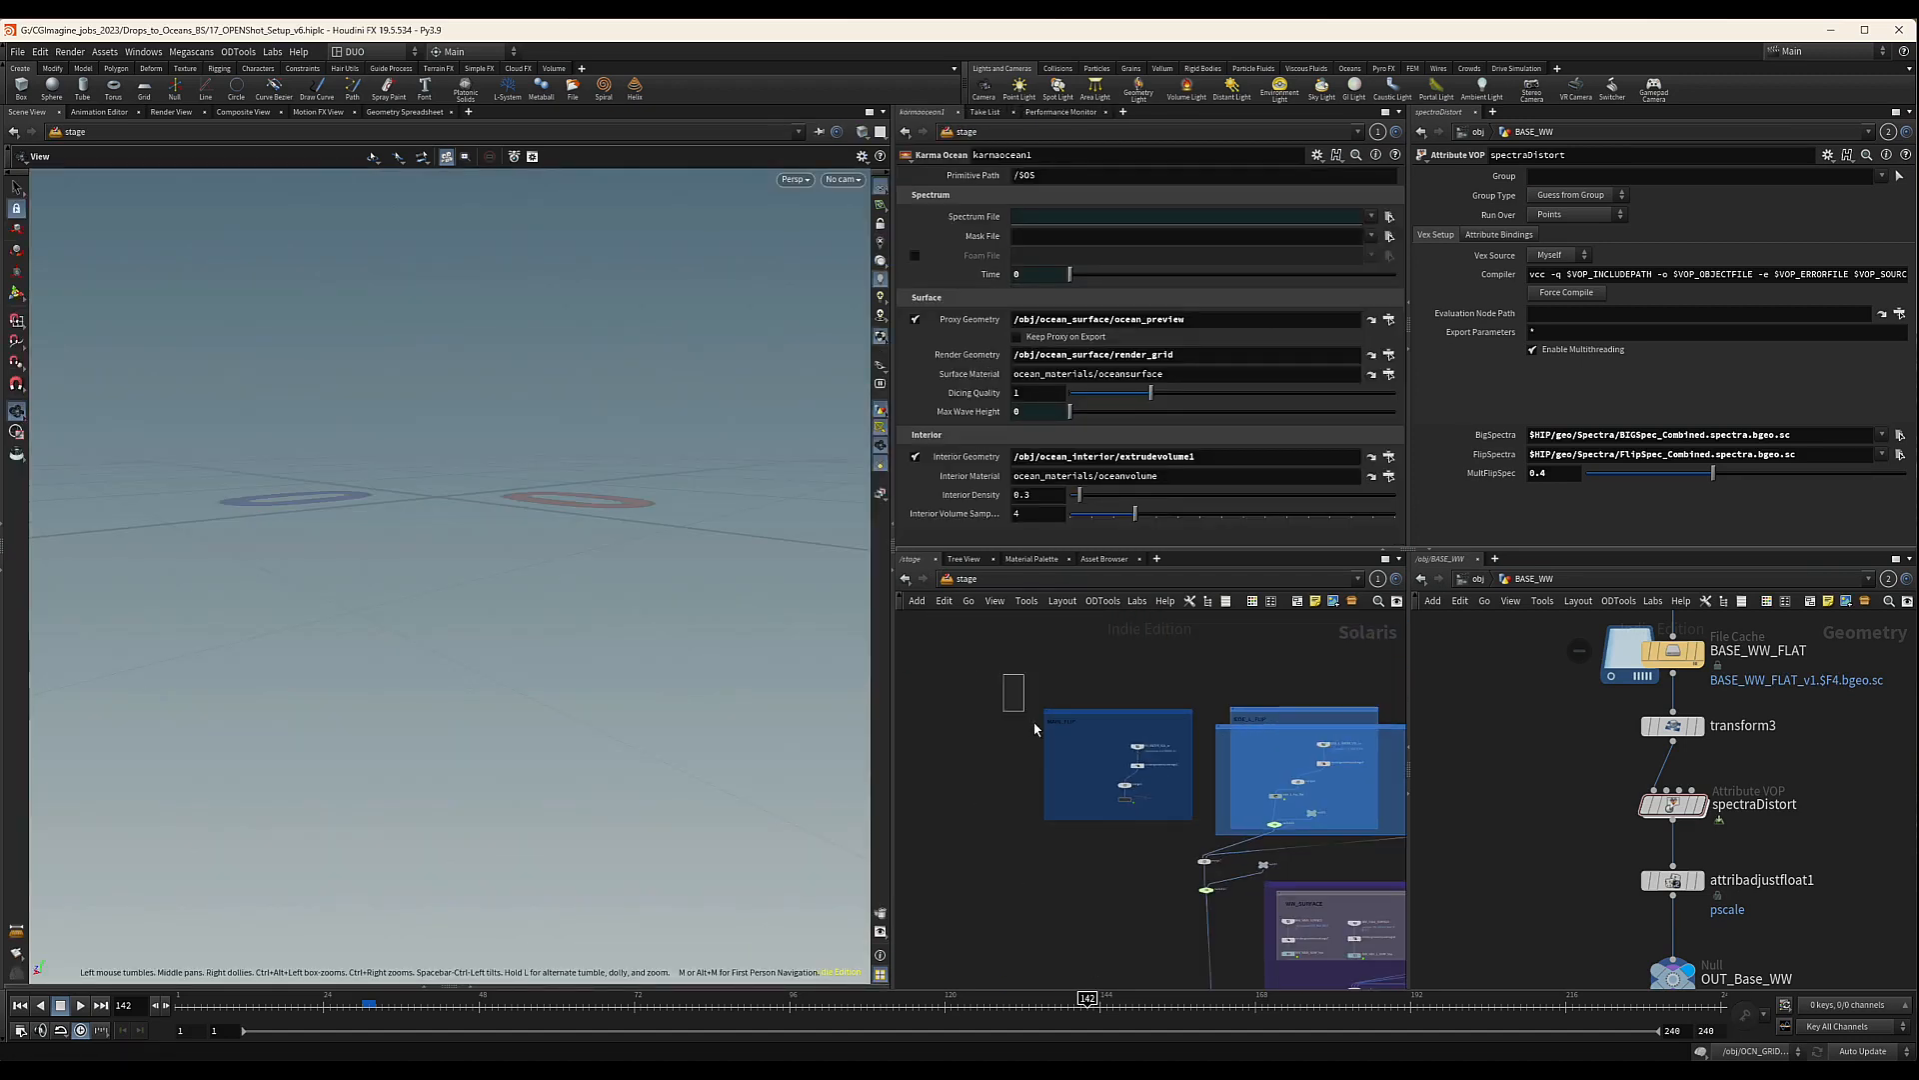
{"action": "left_click_drag", "start_coordinate": [1035, 730], "coordinate": [1194, 833]}
{"action": "key", "text": "Delete"}
{"action": "middle_click_drag", "start_coordinate": [1207, 750], "coordinate": [1134, 727]}
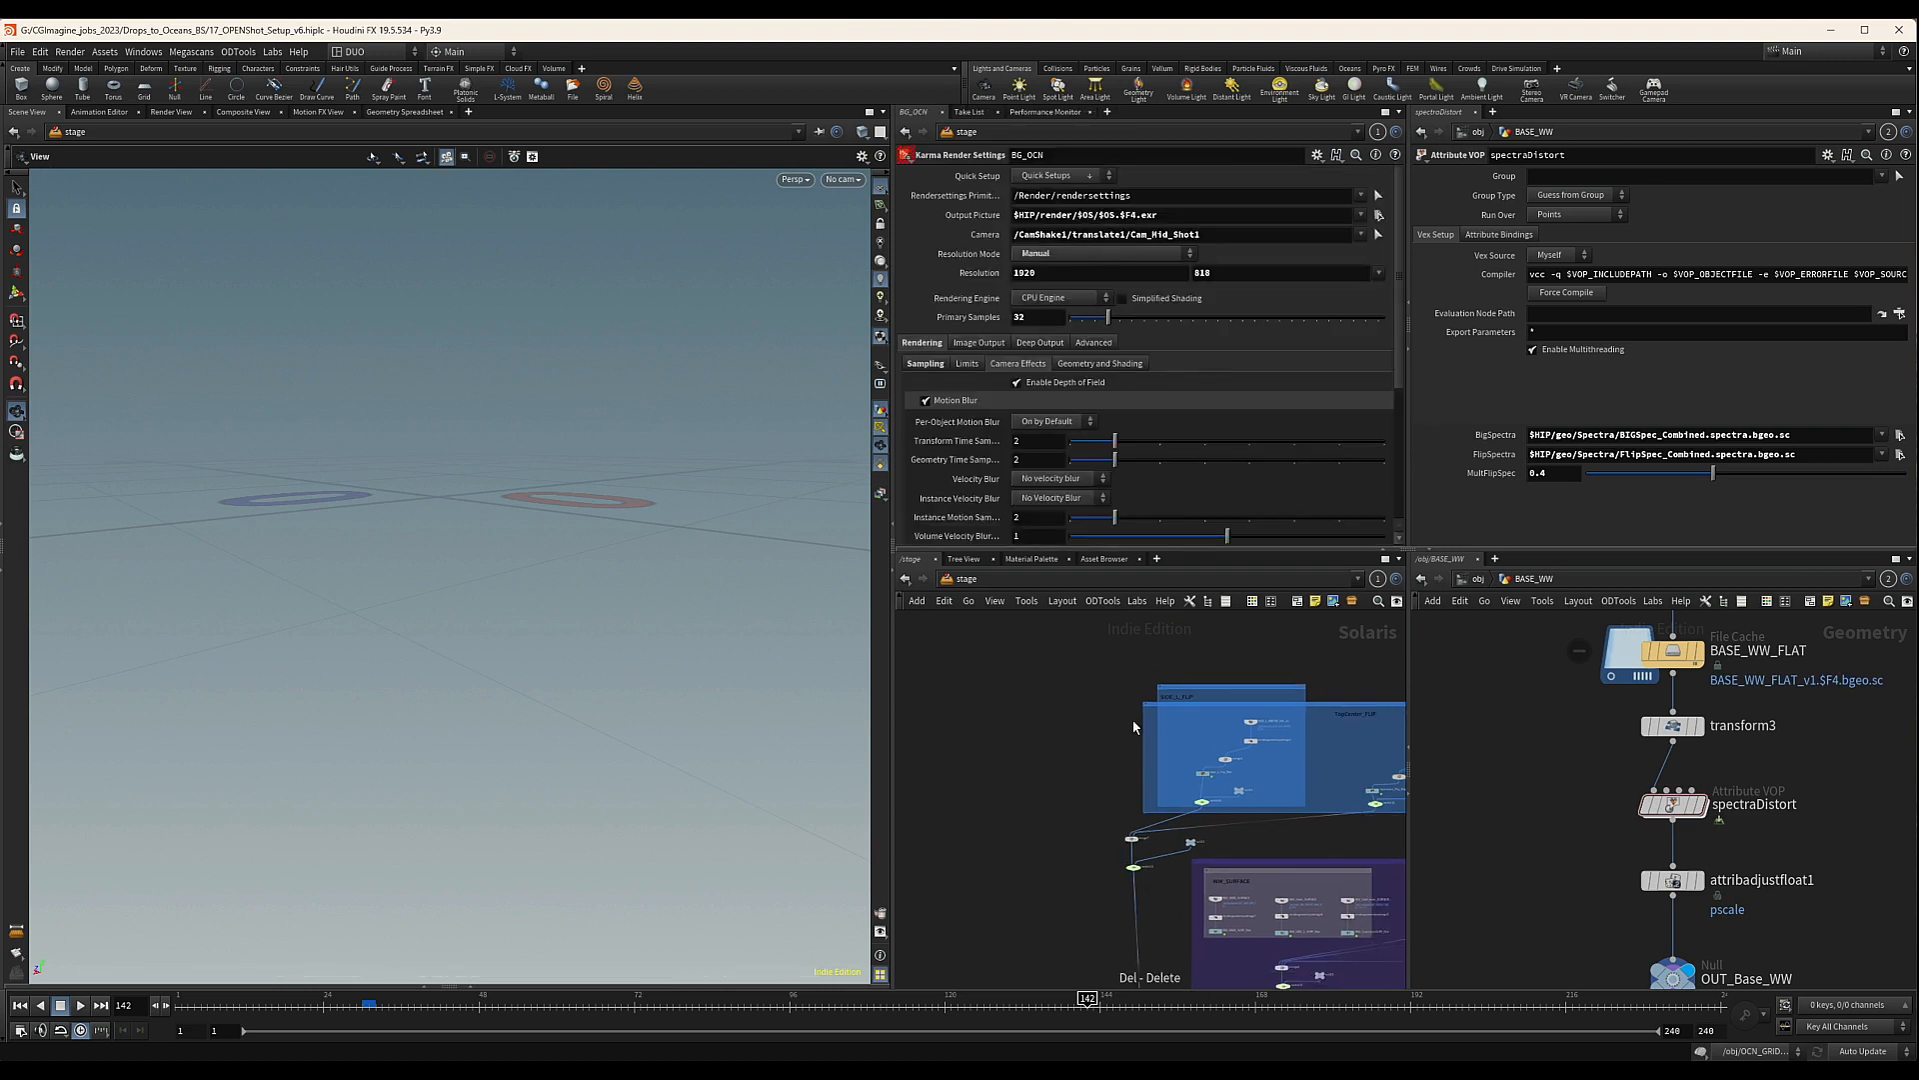
Delete the two remaining blue network boxes above the WW section with their nodes, including the one holding Side_L_Flip_Mat
{"action": "left_click_drag", "start_coordinate": [1199, 692], "coordinate": [967, 676]}
{"action": "middle_click_drag", "start_coordinate": [966, 646], "coordinate": [1003, 652]}
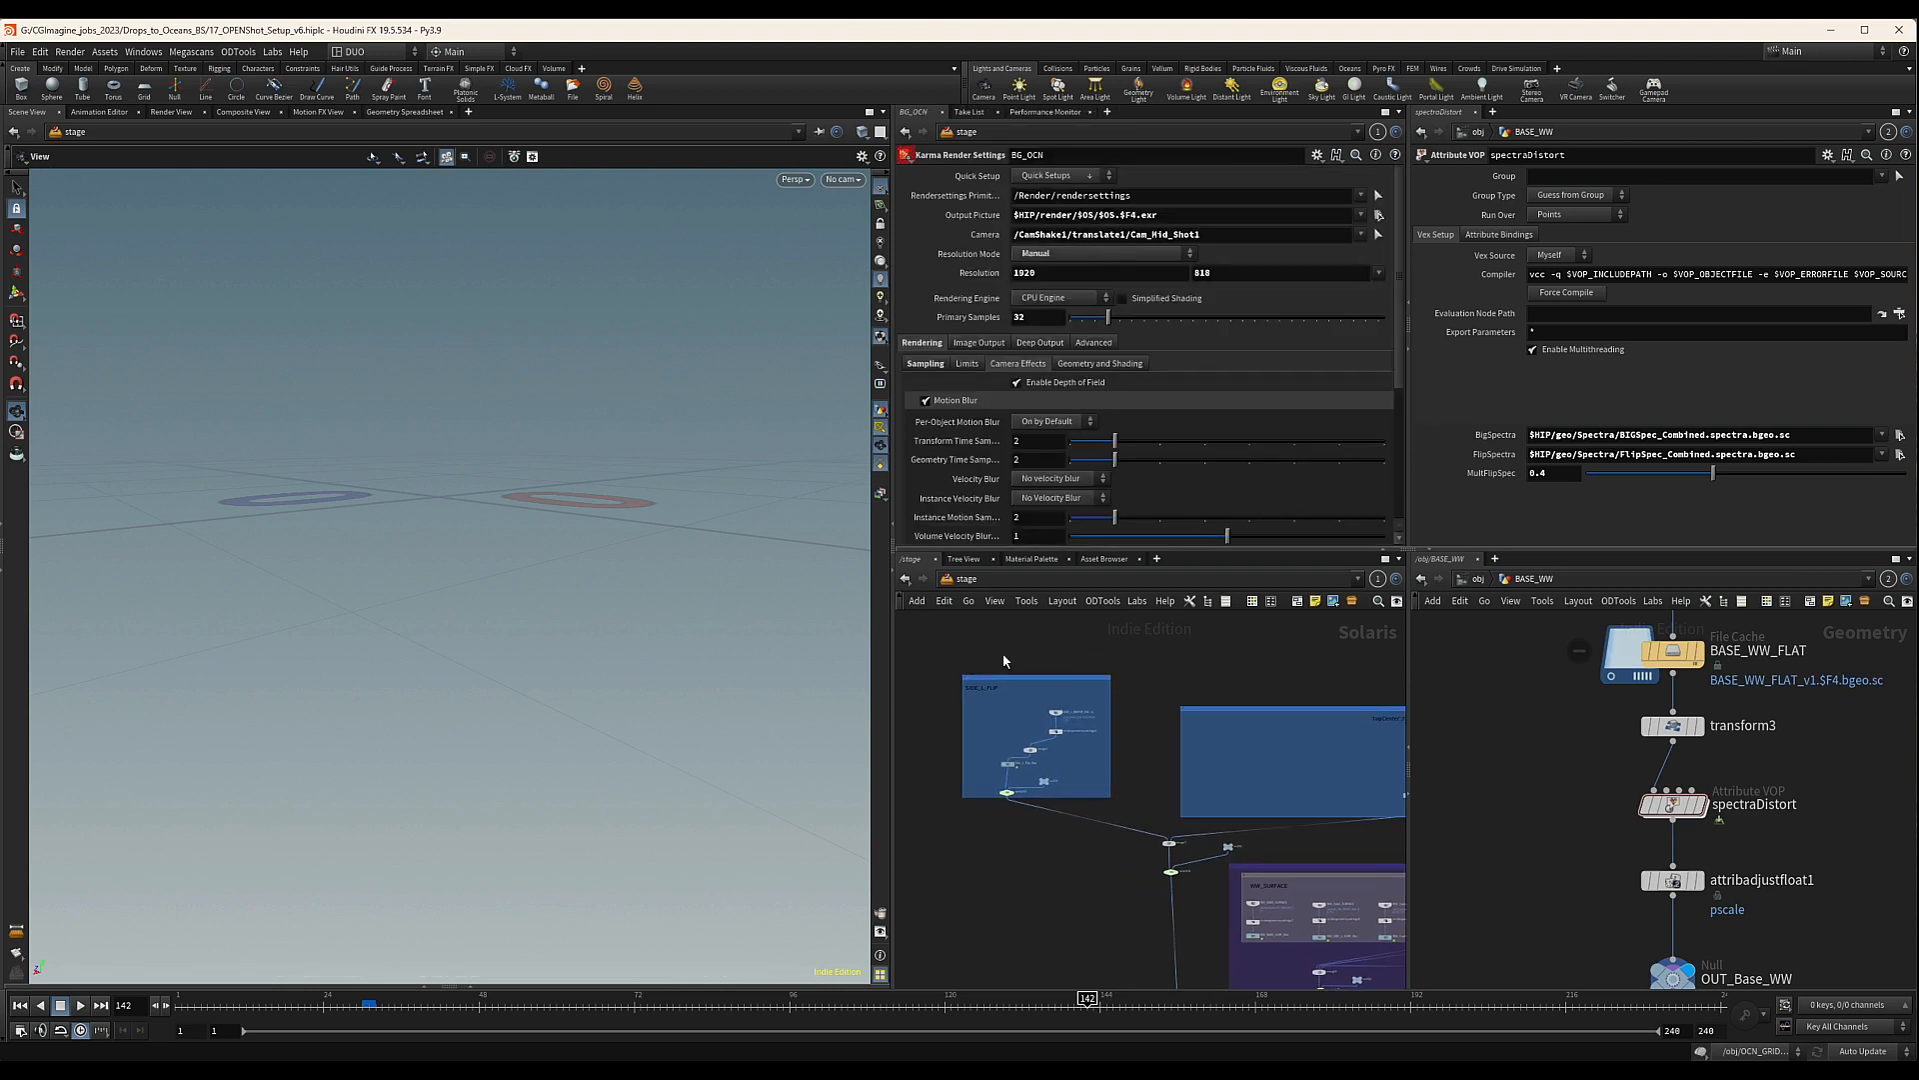
{"action": "left_click_drag", "start_coordinate": [1146, 640], "coordinate": [929, 828]}
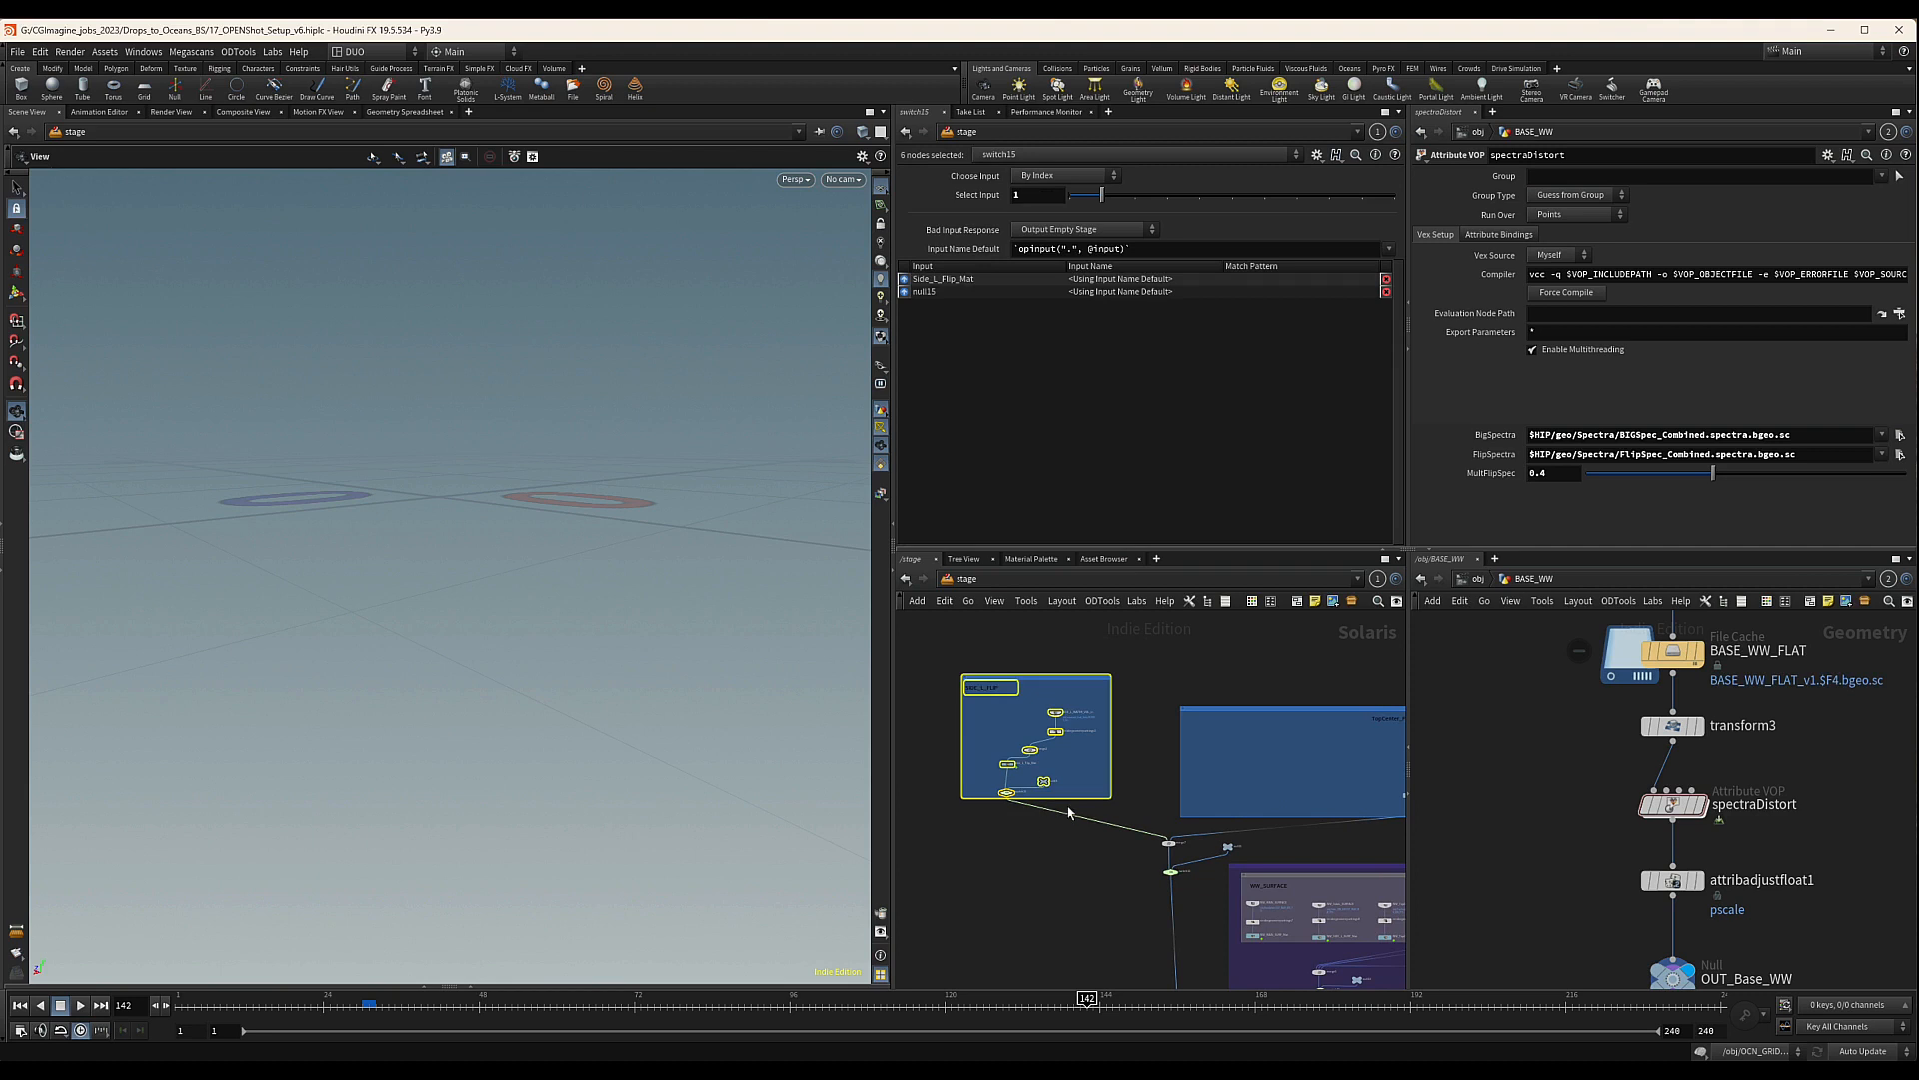
{"action": "key", "text": "Delete"}
{"action": "middle_click_drag", "start_coordinate": [1142, 777], "coordinate": [950, 727]}
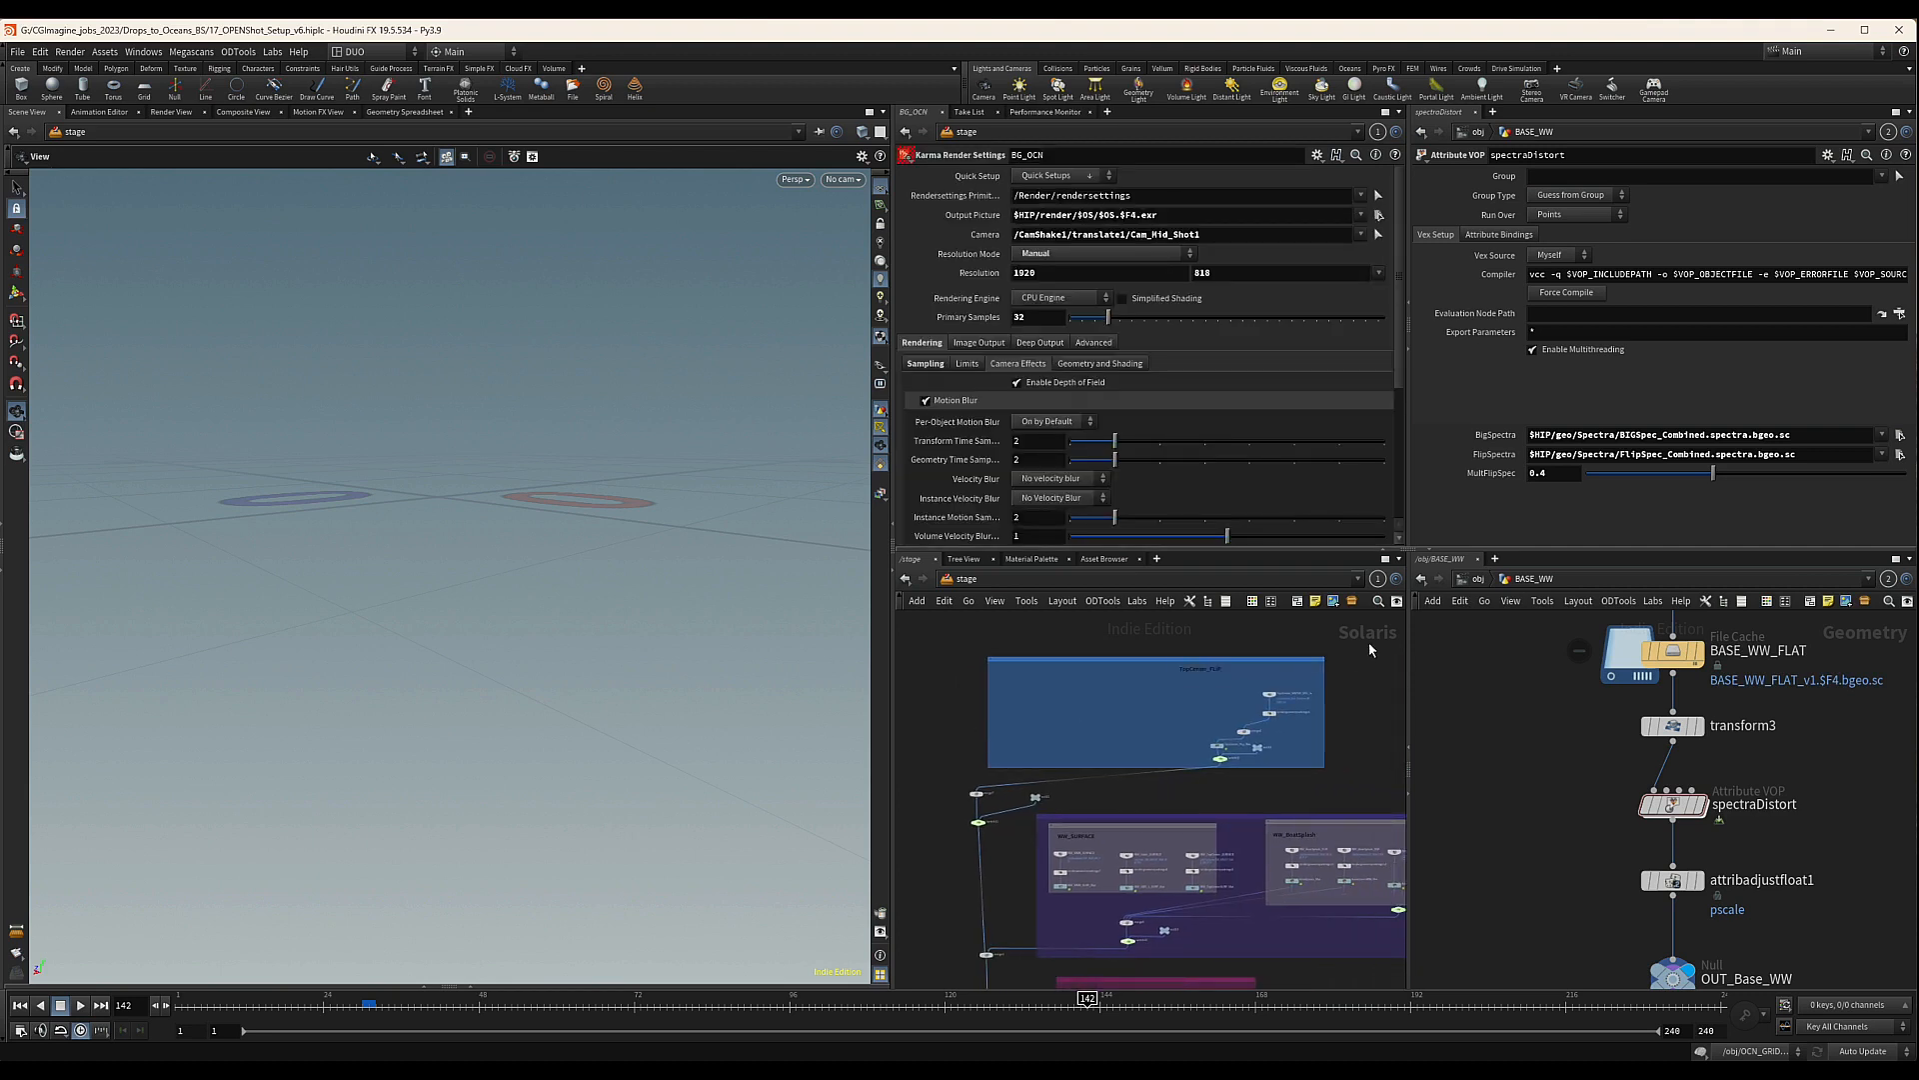
{"action": "left_click_drag", "start_coordinate": [1370, 642], "coordinate": [963, 794]}
{"action": "key", "text": "Delete"}
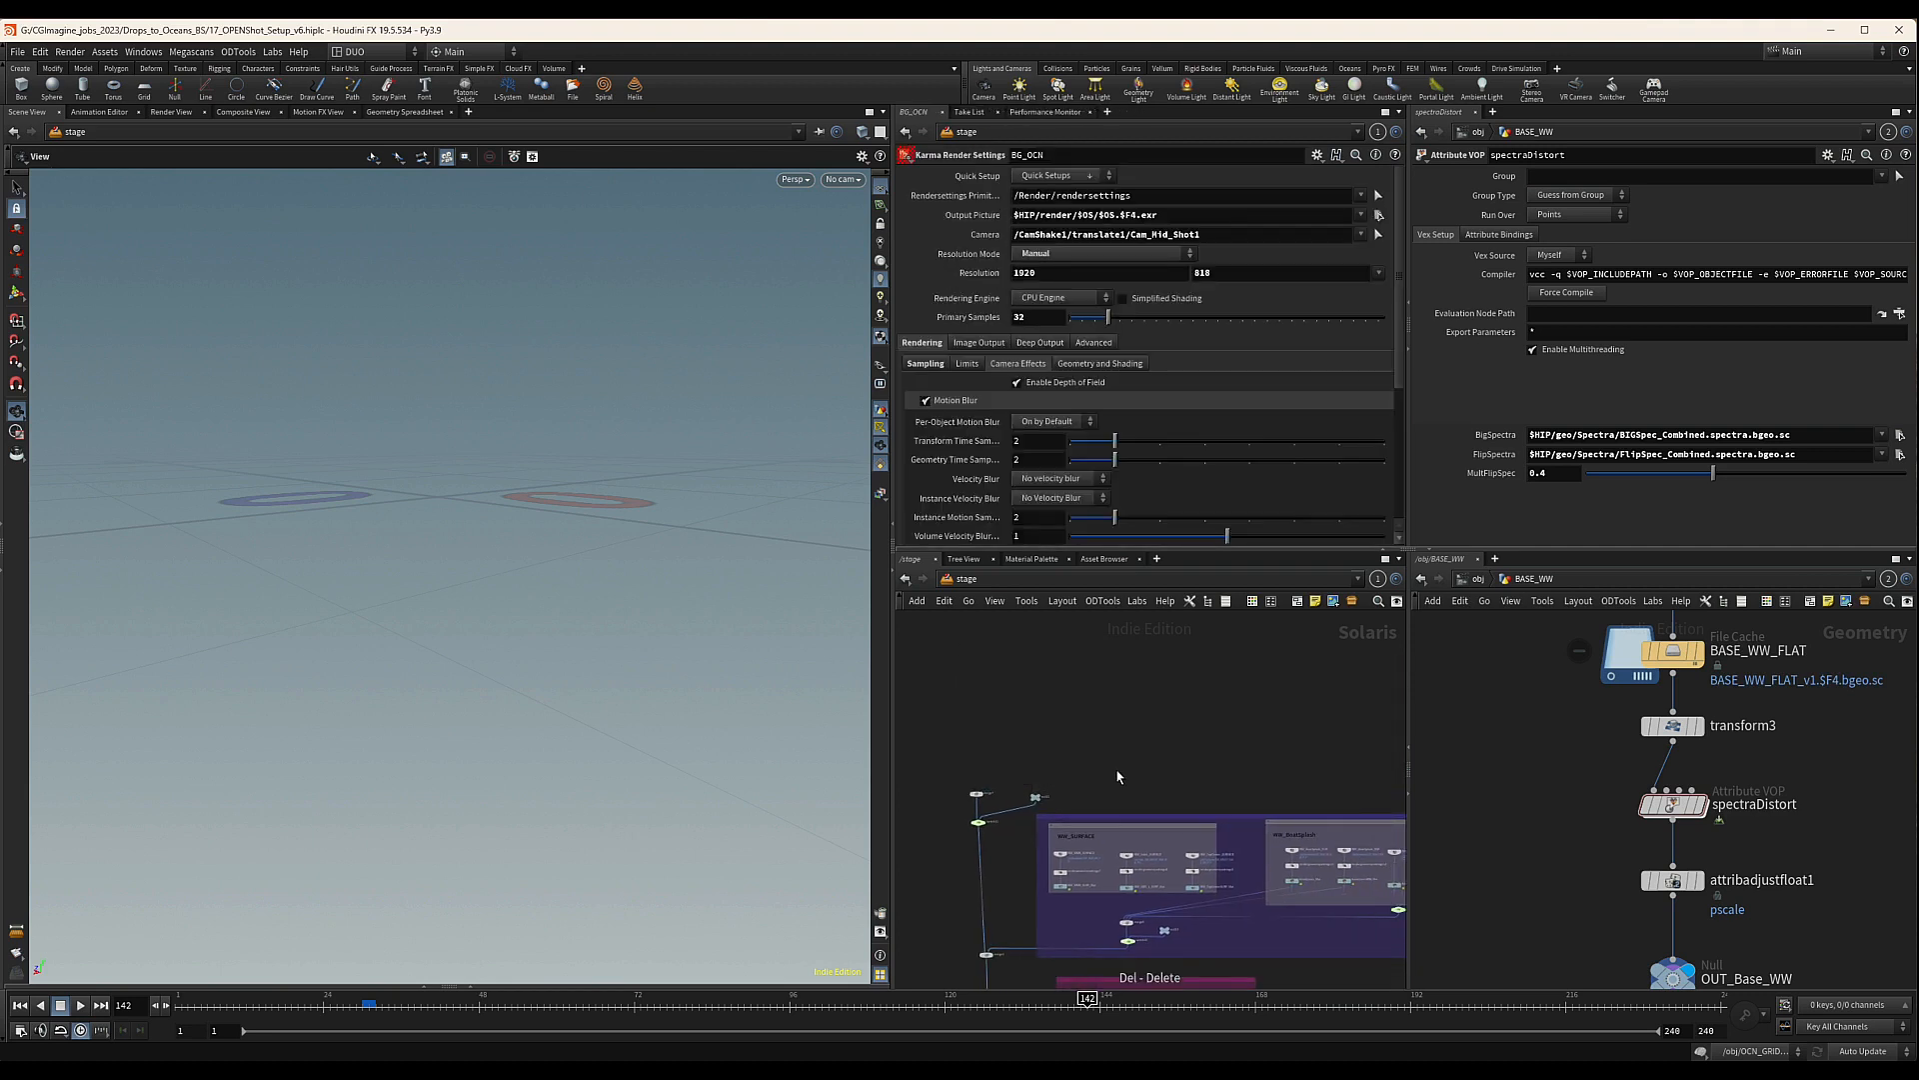
Select OUT_Base_WW in the BASE_WW network, interrupt its cooking, and switch the update mode to Manual
{"action": "middle_click_drag", "start_coordinate": [1118, 776], "coordinate": [1113, 679]}
{"action": "scroll", "coordinate": [1113, 678], "scroll_direction": "up", "scroll_amount": 3}
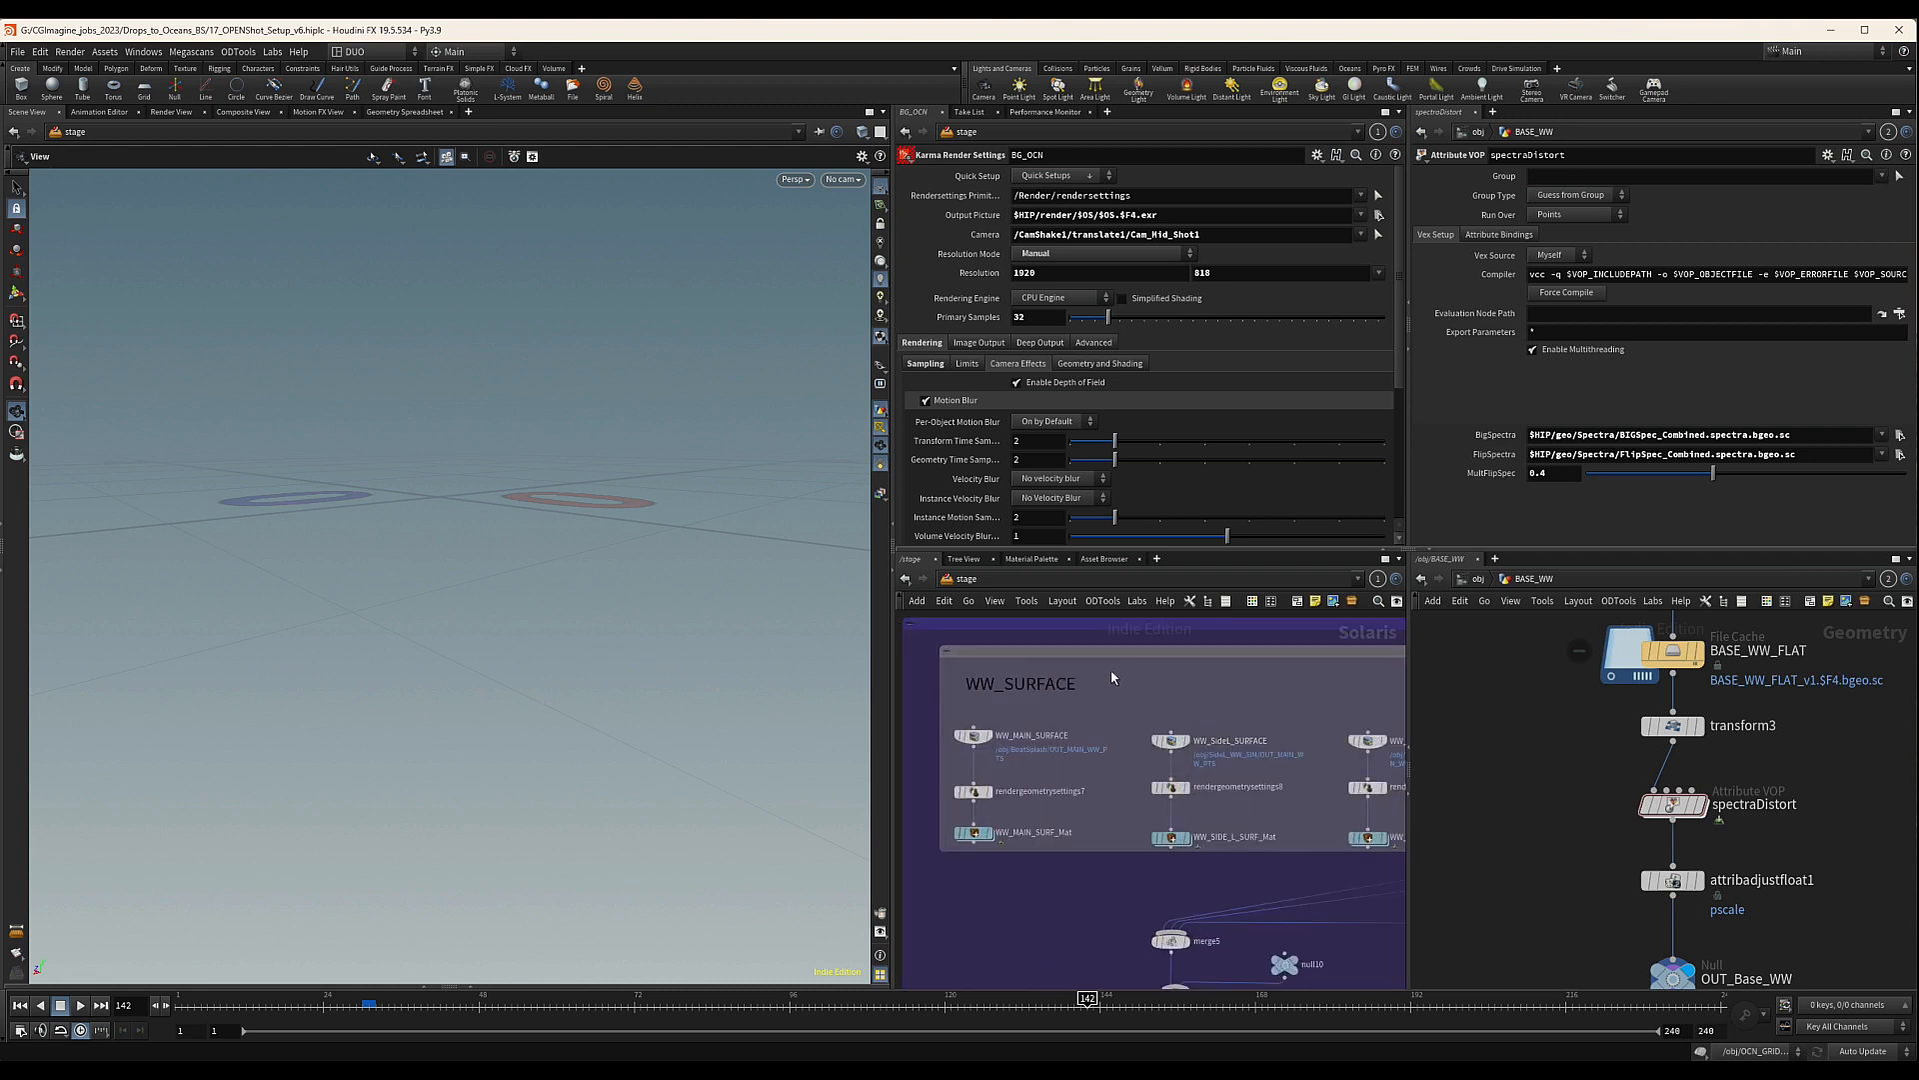
{"action": "scroll", "coordinate": [1077, 730], "scroll_direction": "down", "scroll_amount": 2}
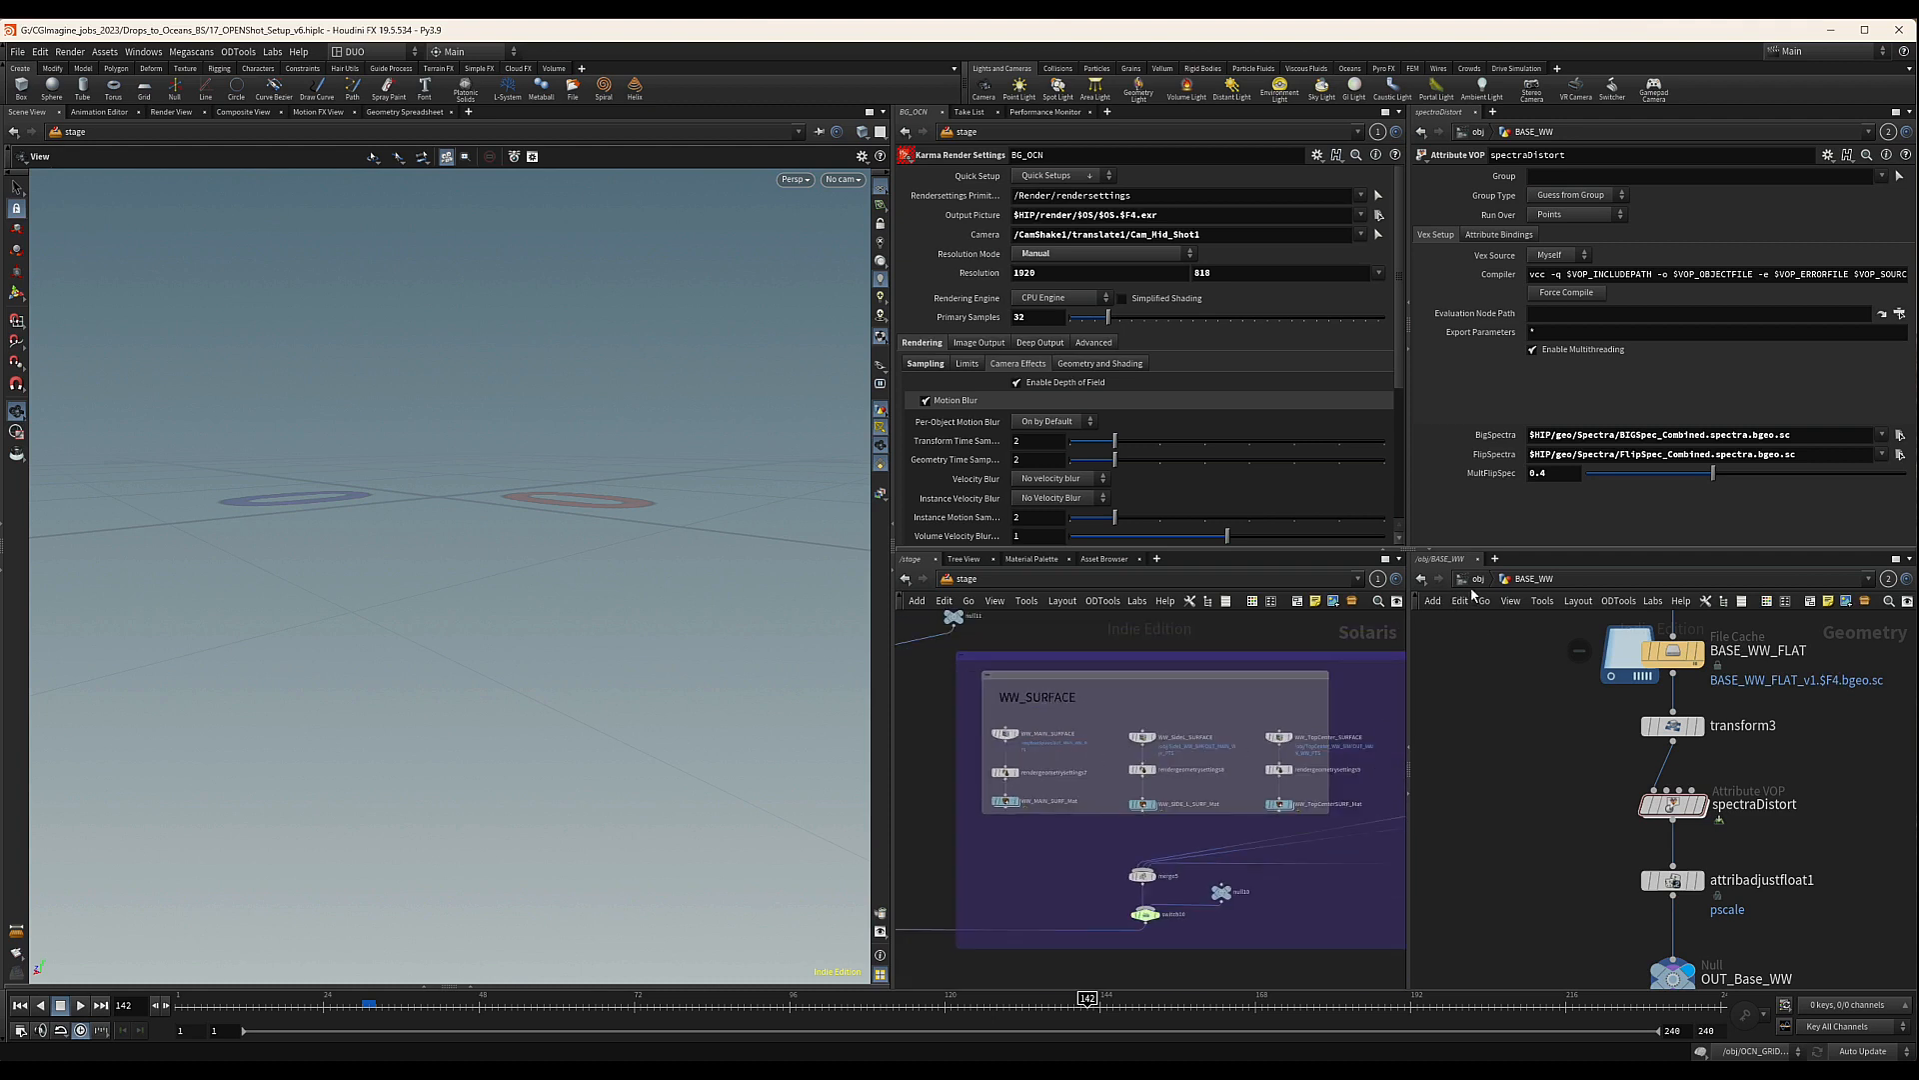
{"action": "scroll", "coordinate": [1530, 849], "scroll_direction": "down", "scroll_amount": 5}
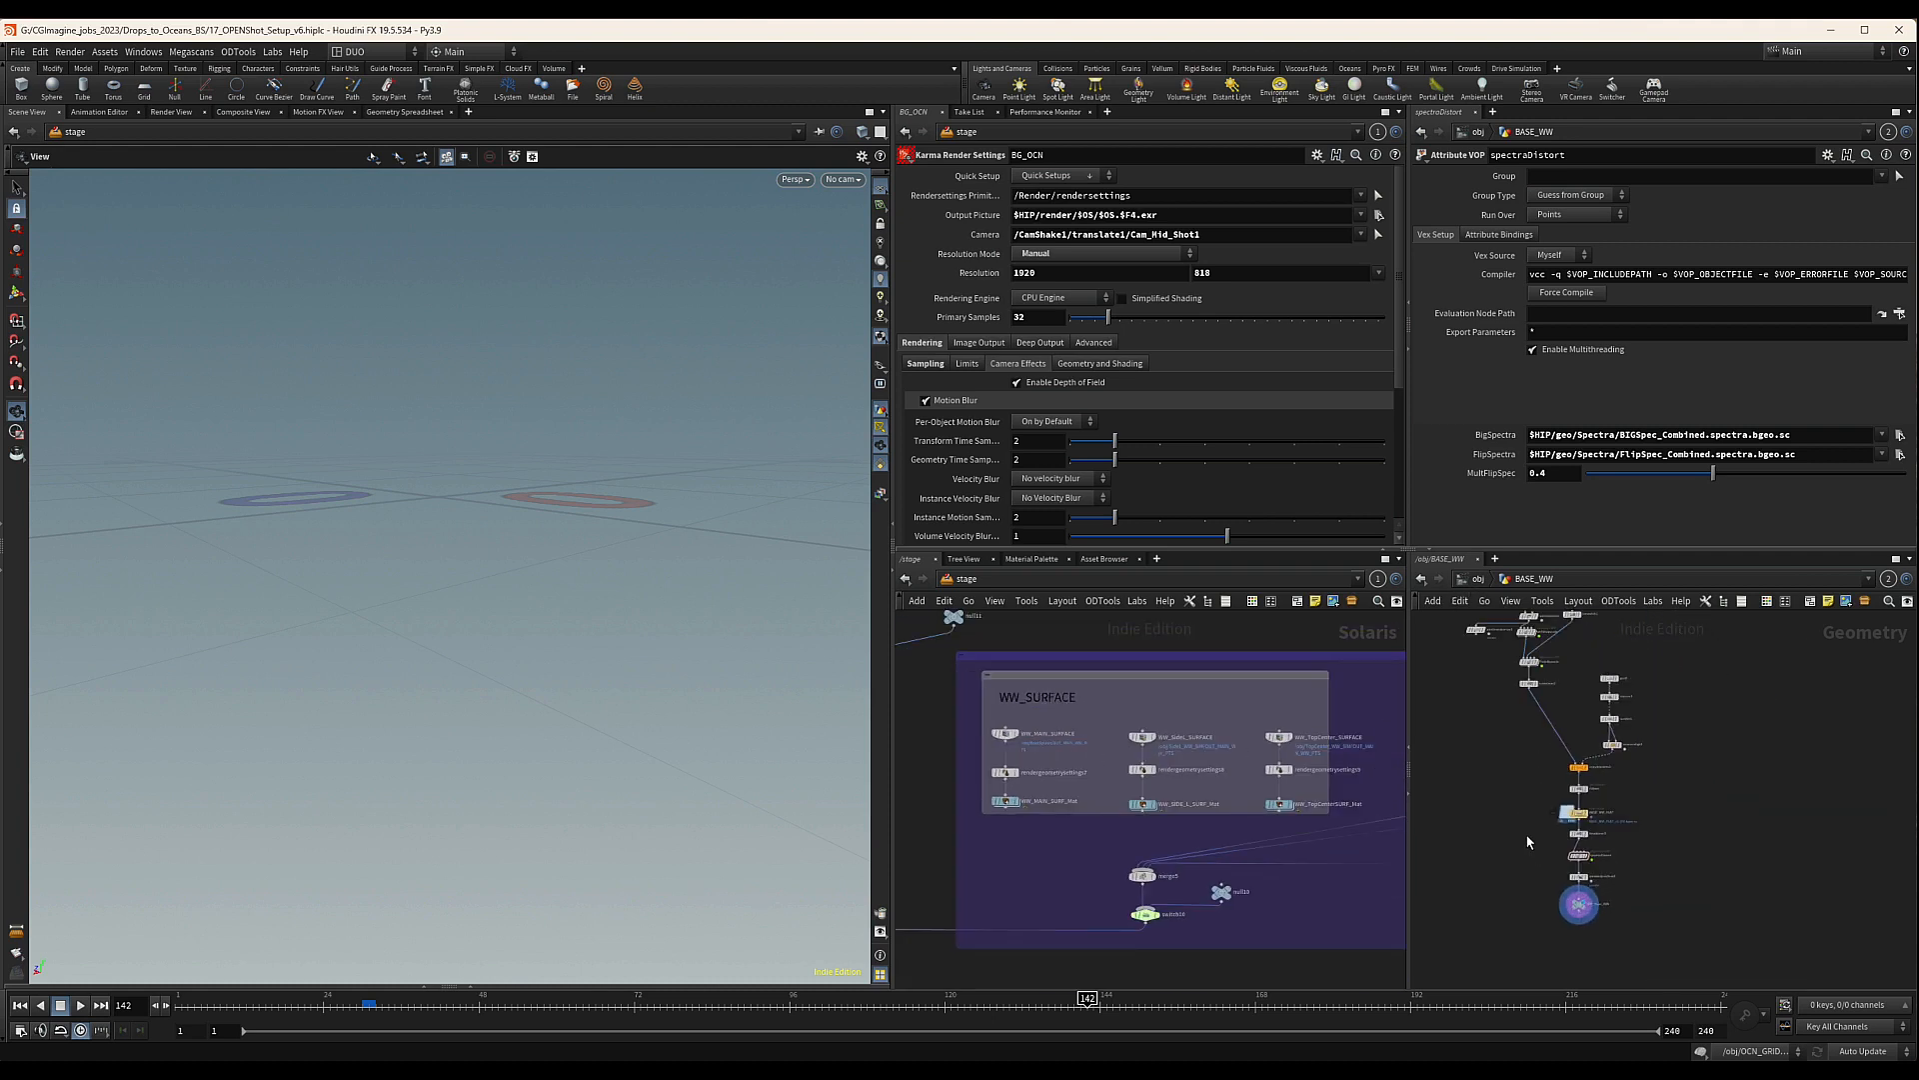
{"action": "scroll", "coordinate": [1487, 617], "scroll_direction": "down", "scroll_amount": 4}
{"action": "middle_click_drag", "start_coordinate": [1491, 729], "coordinate": [1538, 733]}
{"action": "scroll", "coordinate": [1574, 776], "scroll_direction": "up", "scroll_amount": 3}
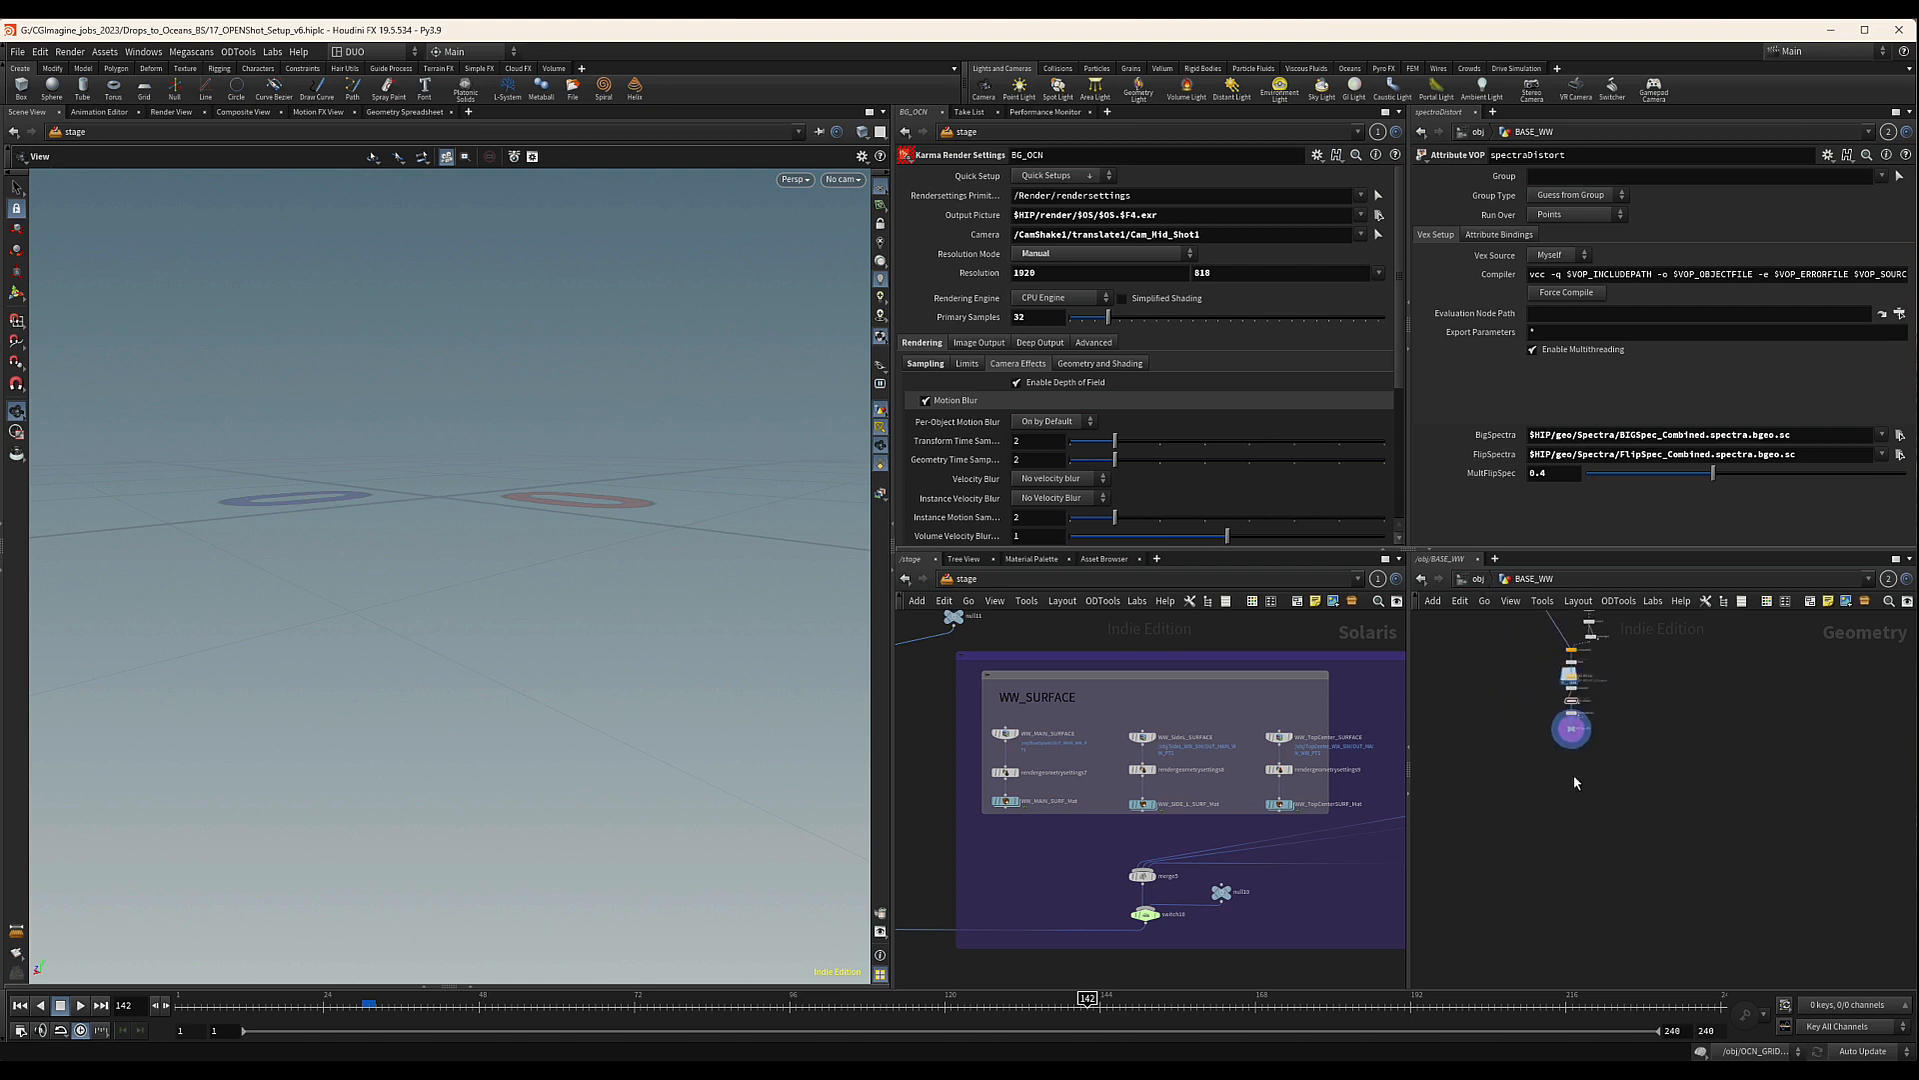
{"action": "scroll", "coordinate": [1538, 713], "scroll_direction": "up", "scroll_amount": 4}
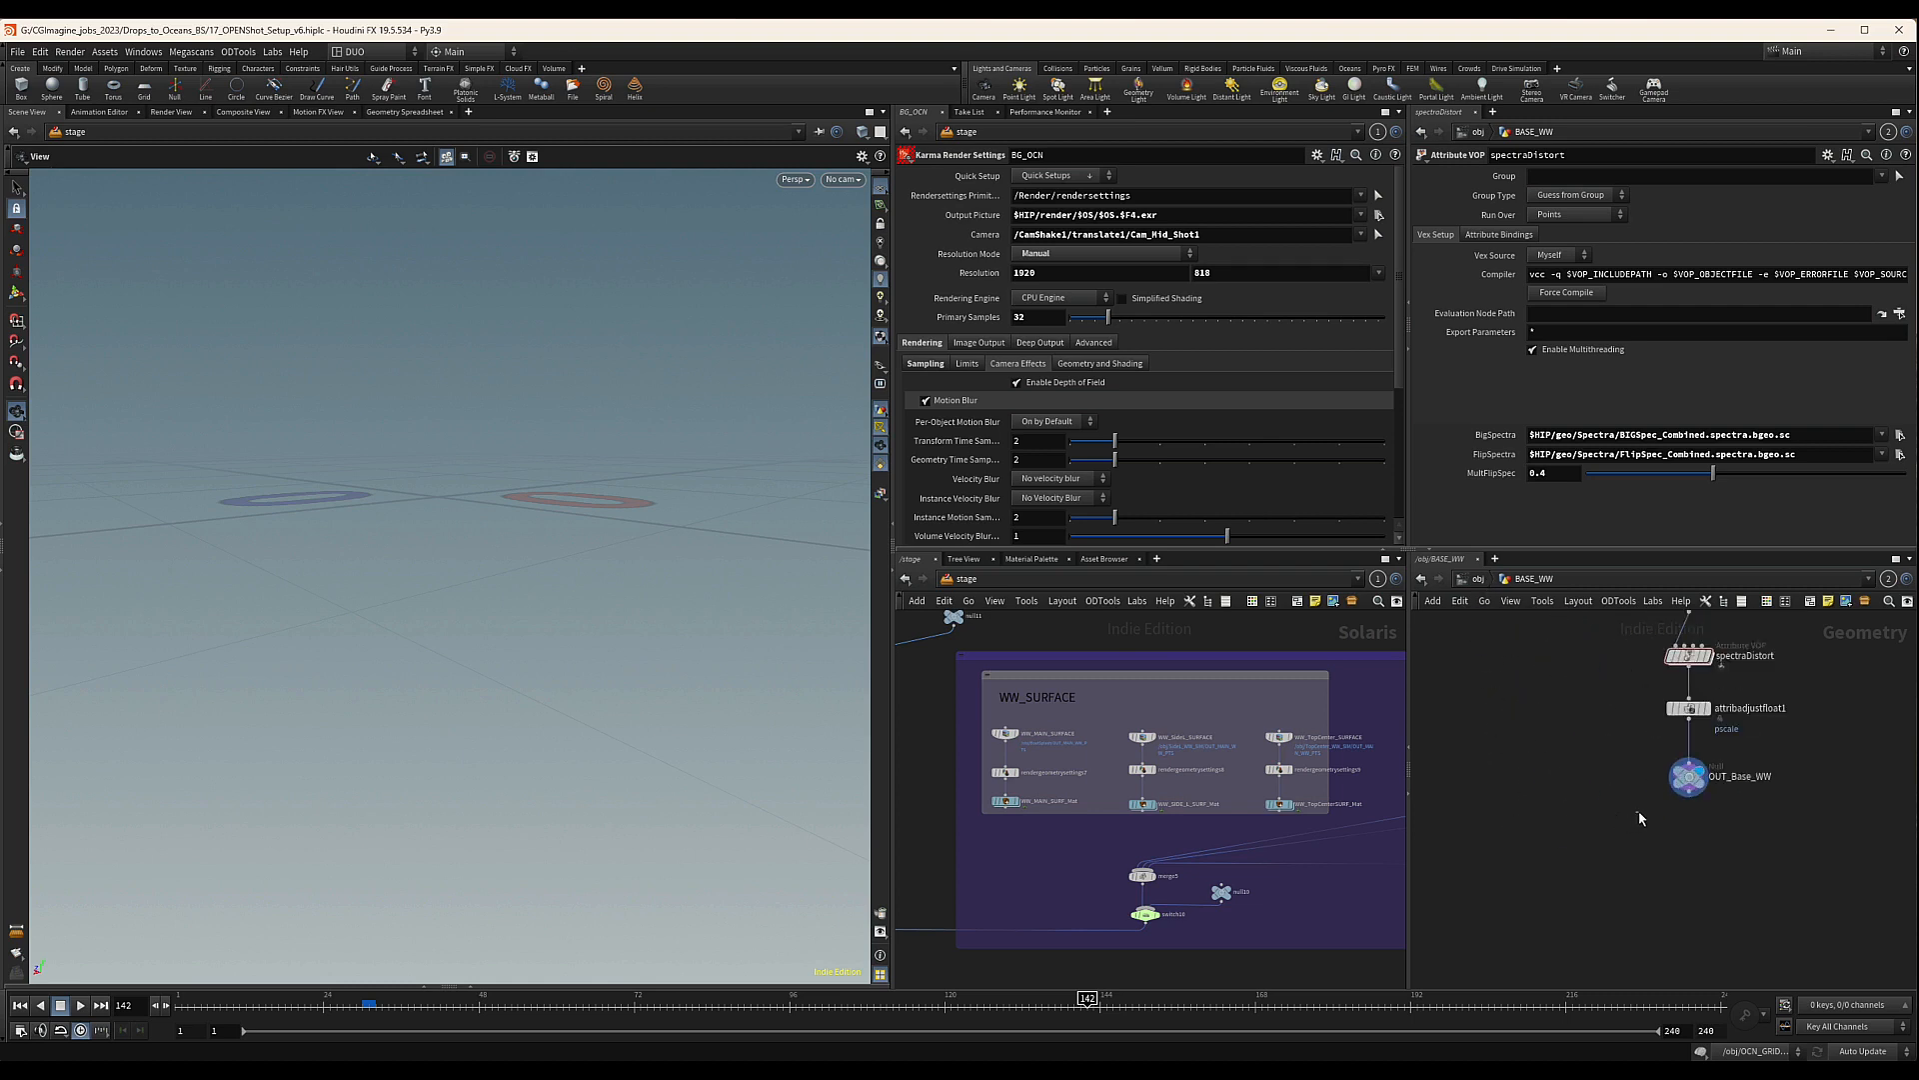
{"action": "left_click_drag", "start_coordinate": [1638, 812], "coordinate": [1730, 776]}
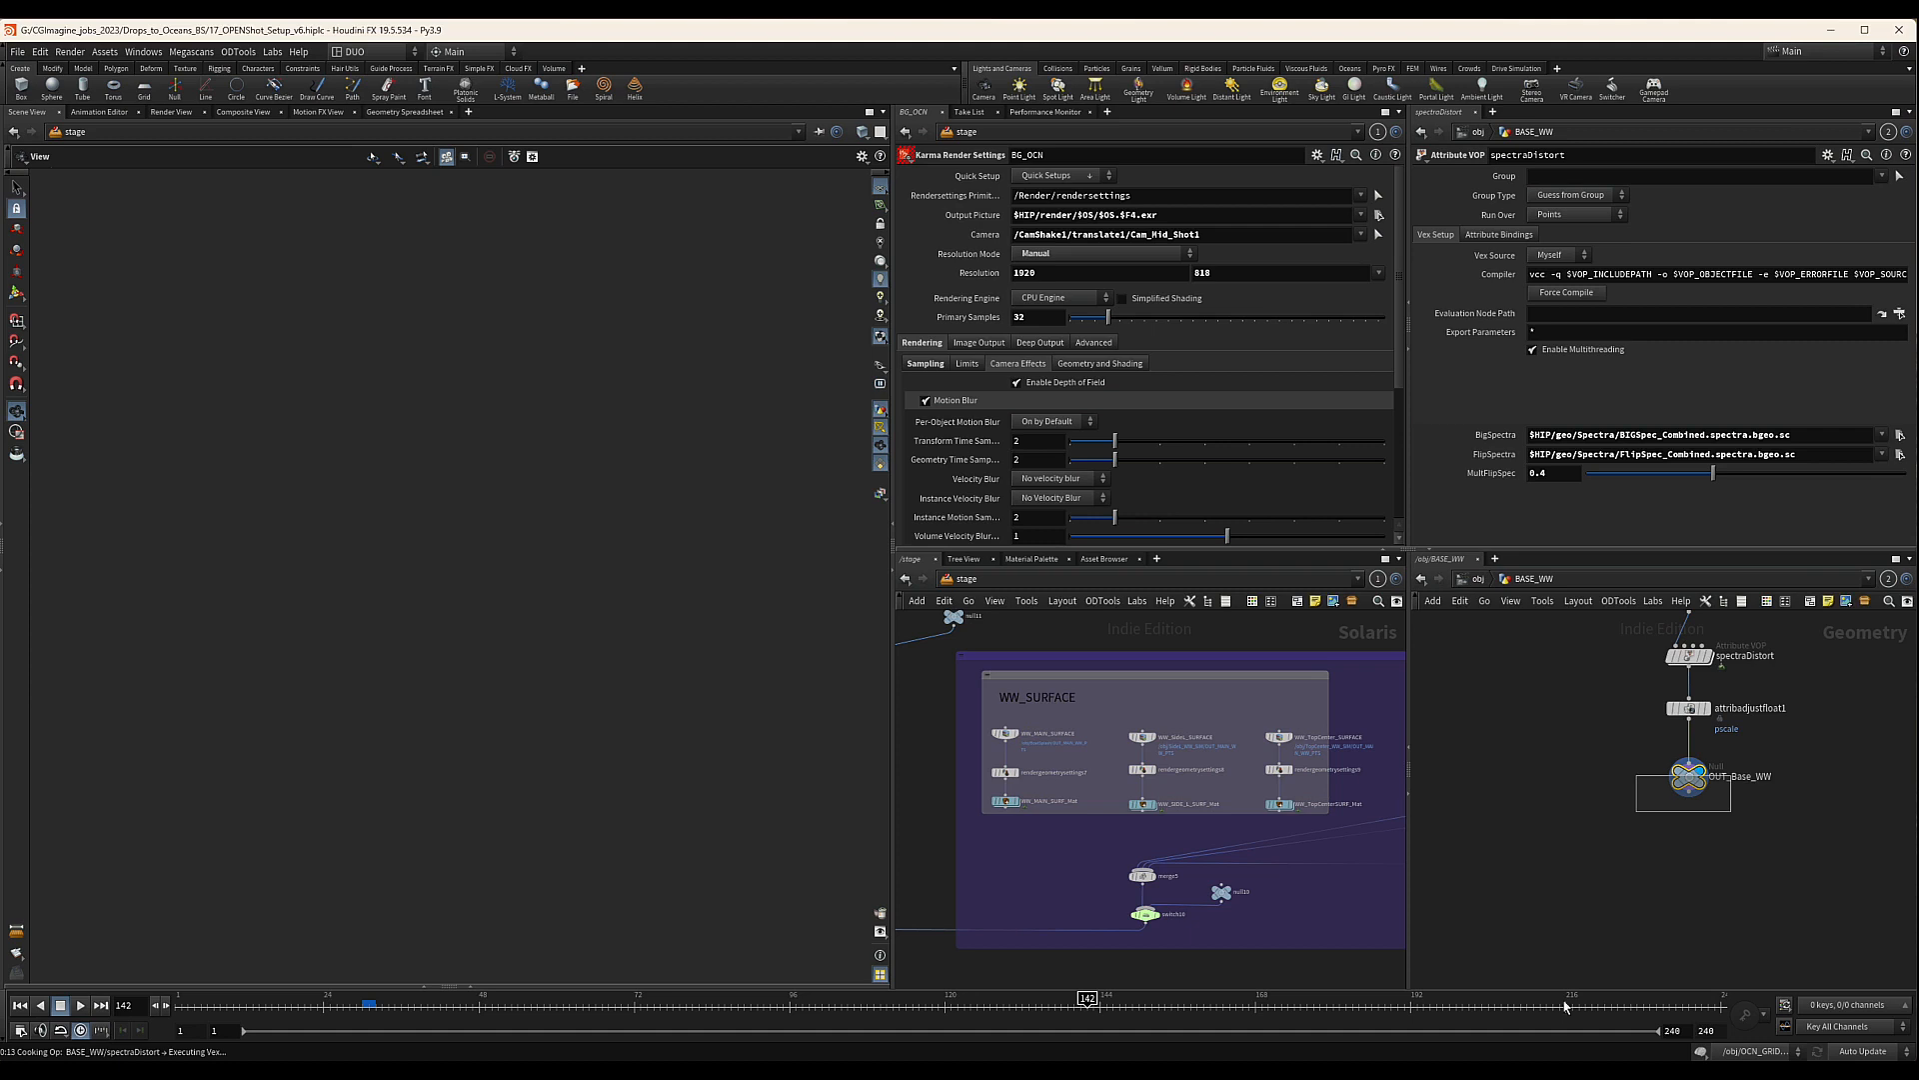
{"action": "key", "text": "Escape"}
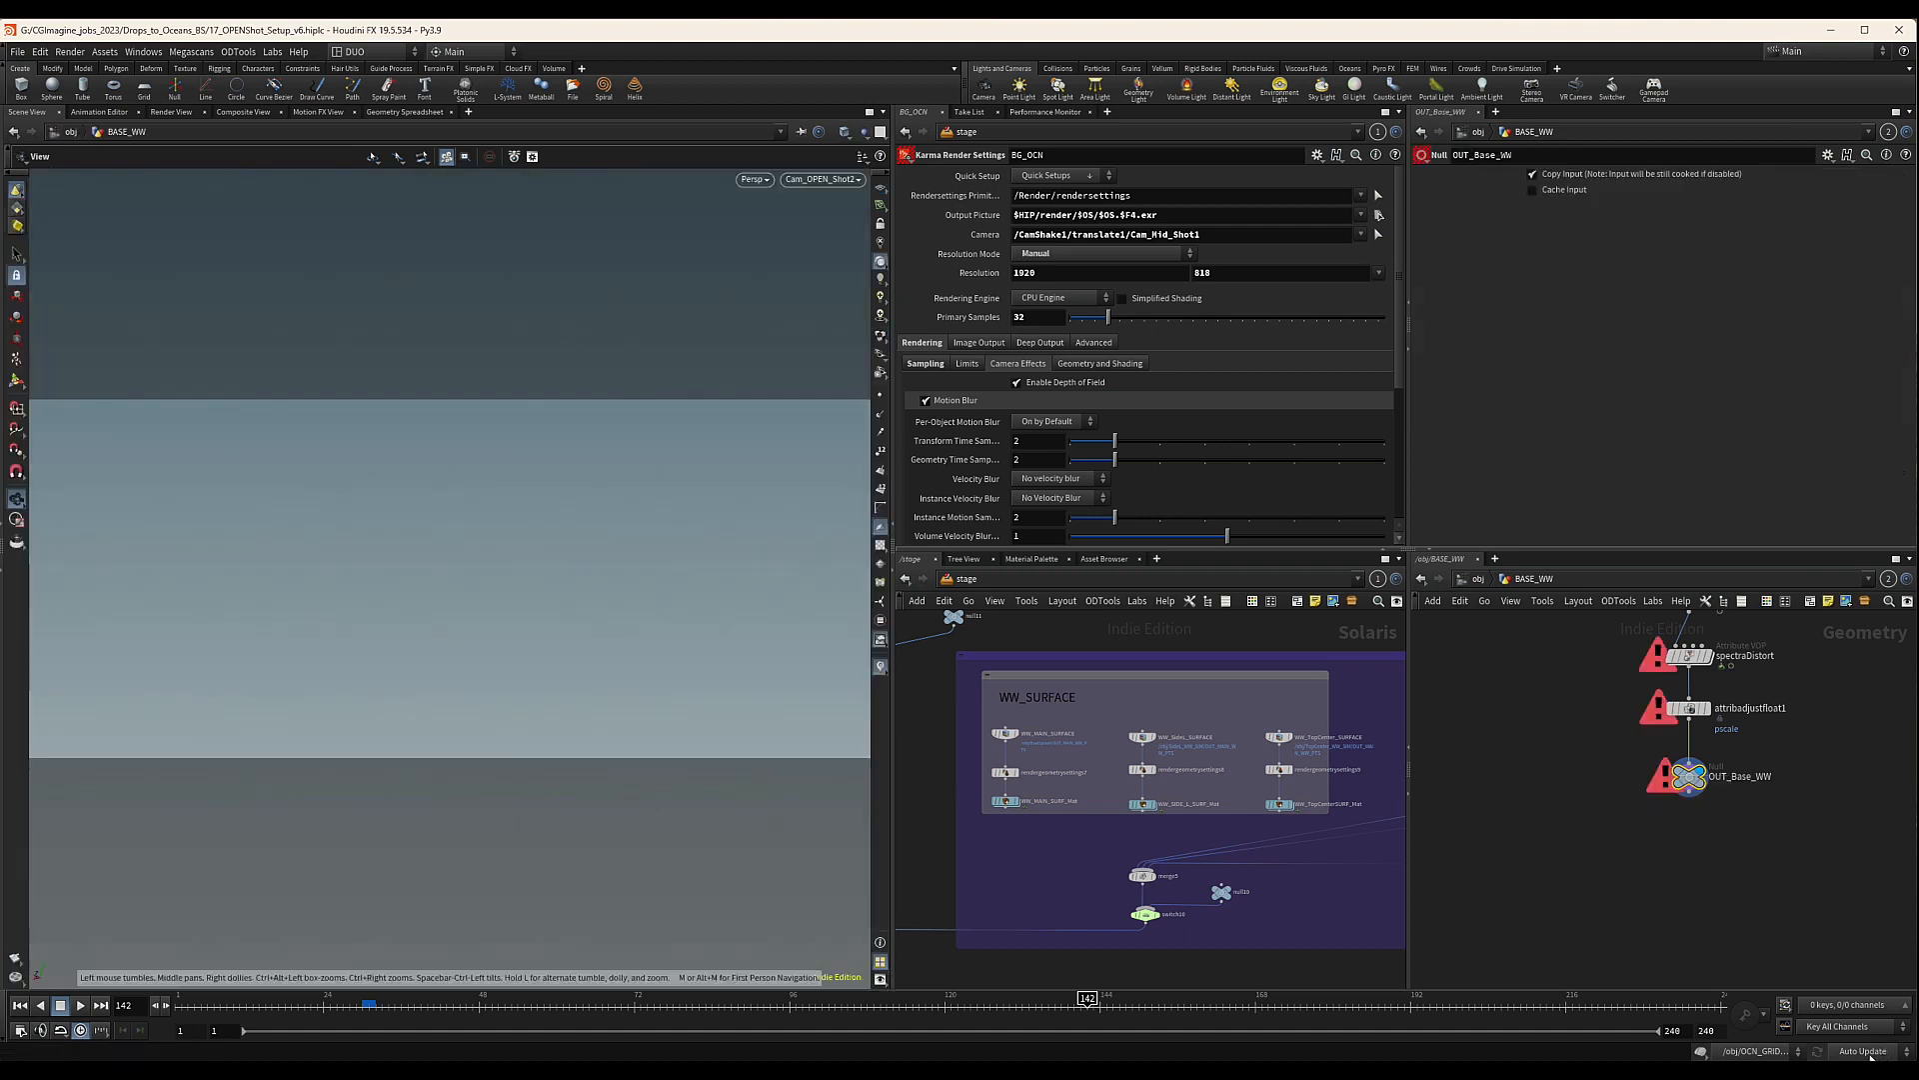
{"action": "left_click", "coordinate": [1883, 1052]}
{"action": "left_click", "coordinate": [1868, 1040]}
Point the SOP Path of the WW_MAIN_SURFACE import to /obj/BASE_WW/OUT_Base_WW
{"action": "left_click_drag", "start_coordinate": [1590, 785], "coordinate": [1696, 810]}
{"action": "left_click", "coordinate": [1000, 737]}
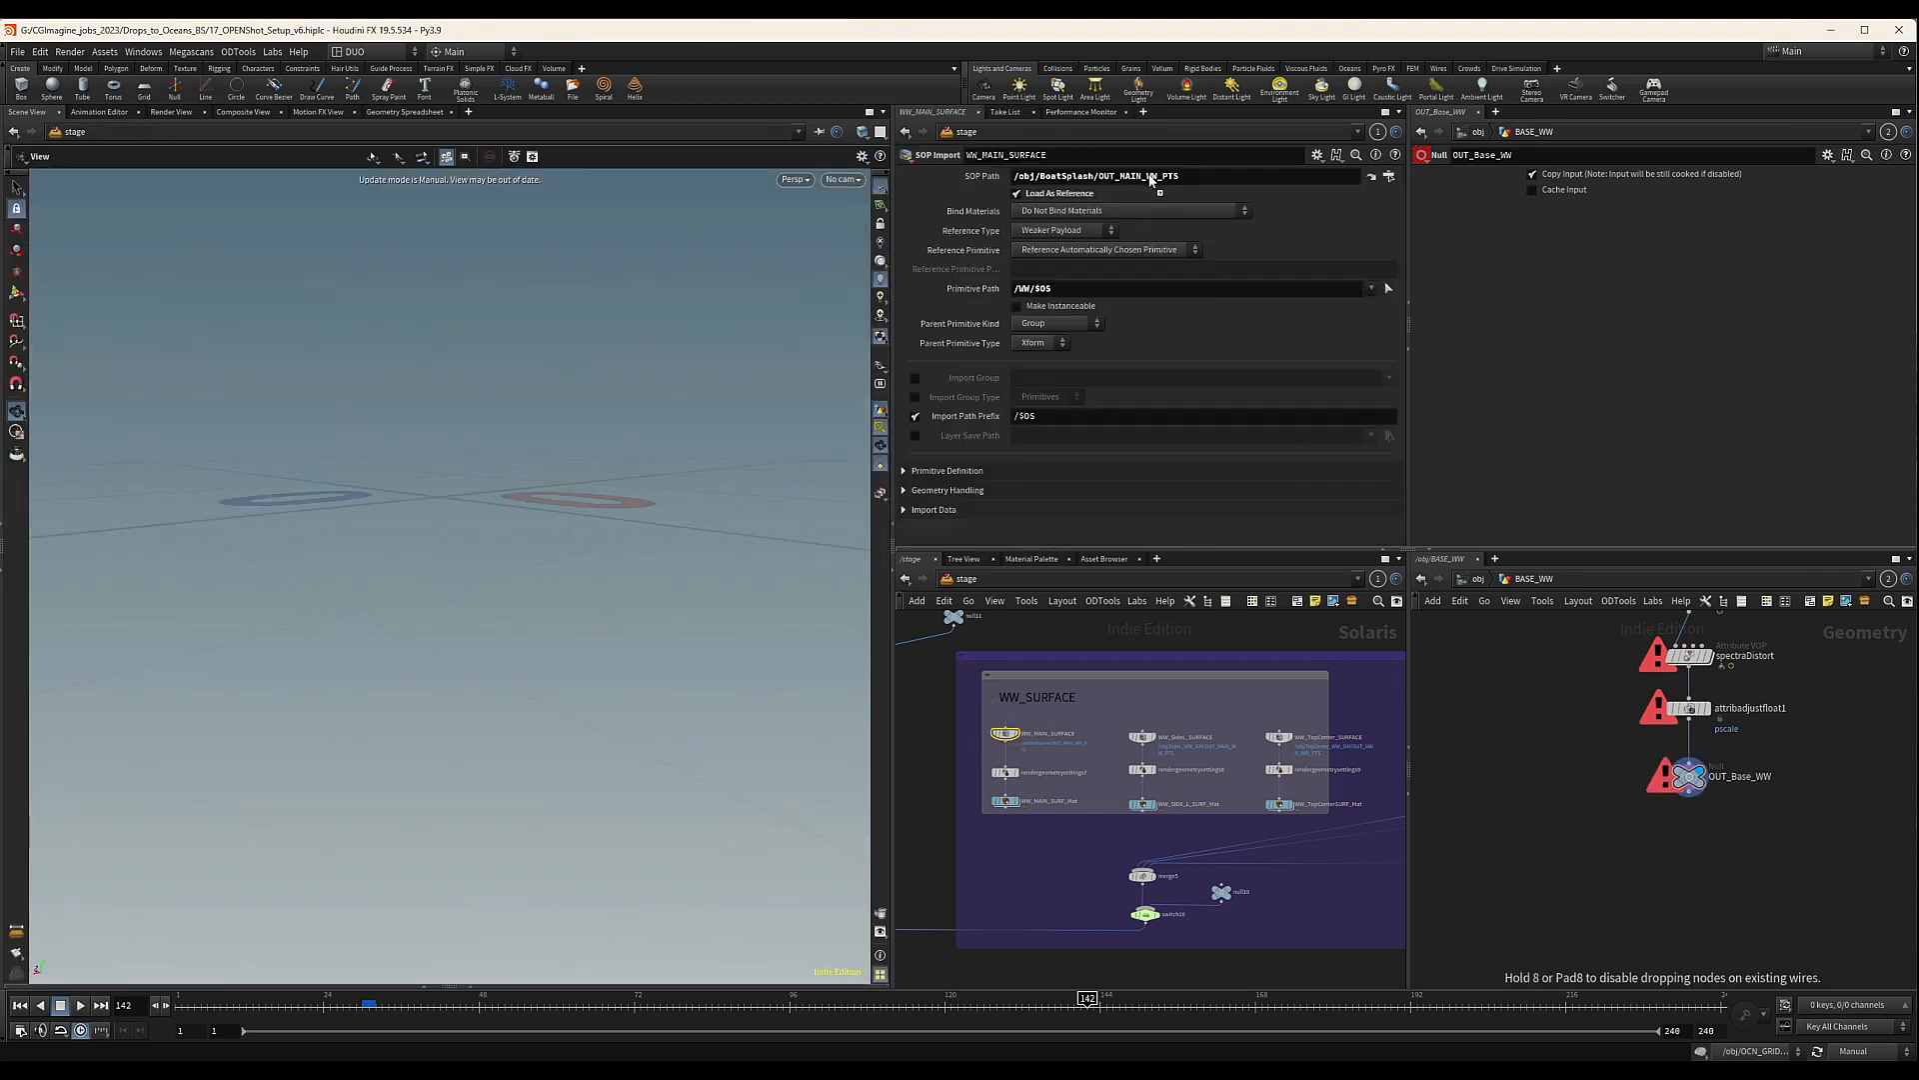
{"action": "left_click_drag", "start_coordinate": [1149, 178], "coordinate": [1154, 182]}
{"action": "scroll", "coordinate": [1041, 740], "scroll_direction": "up", "scroll_amount": 5}
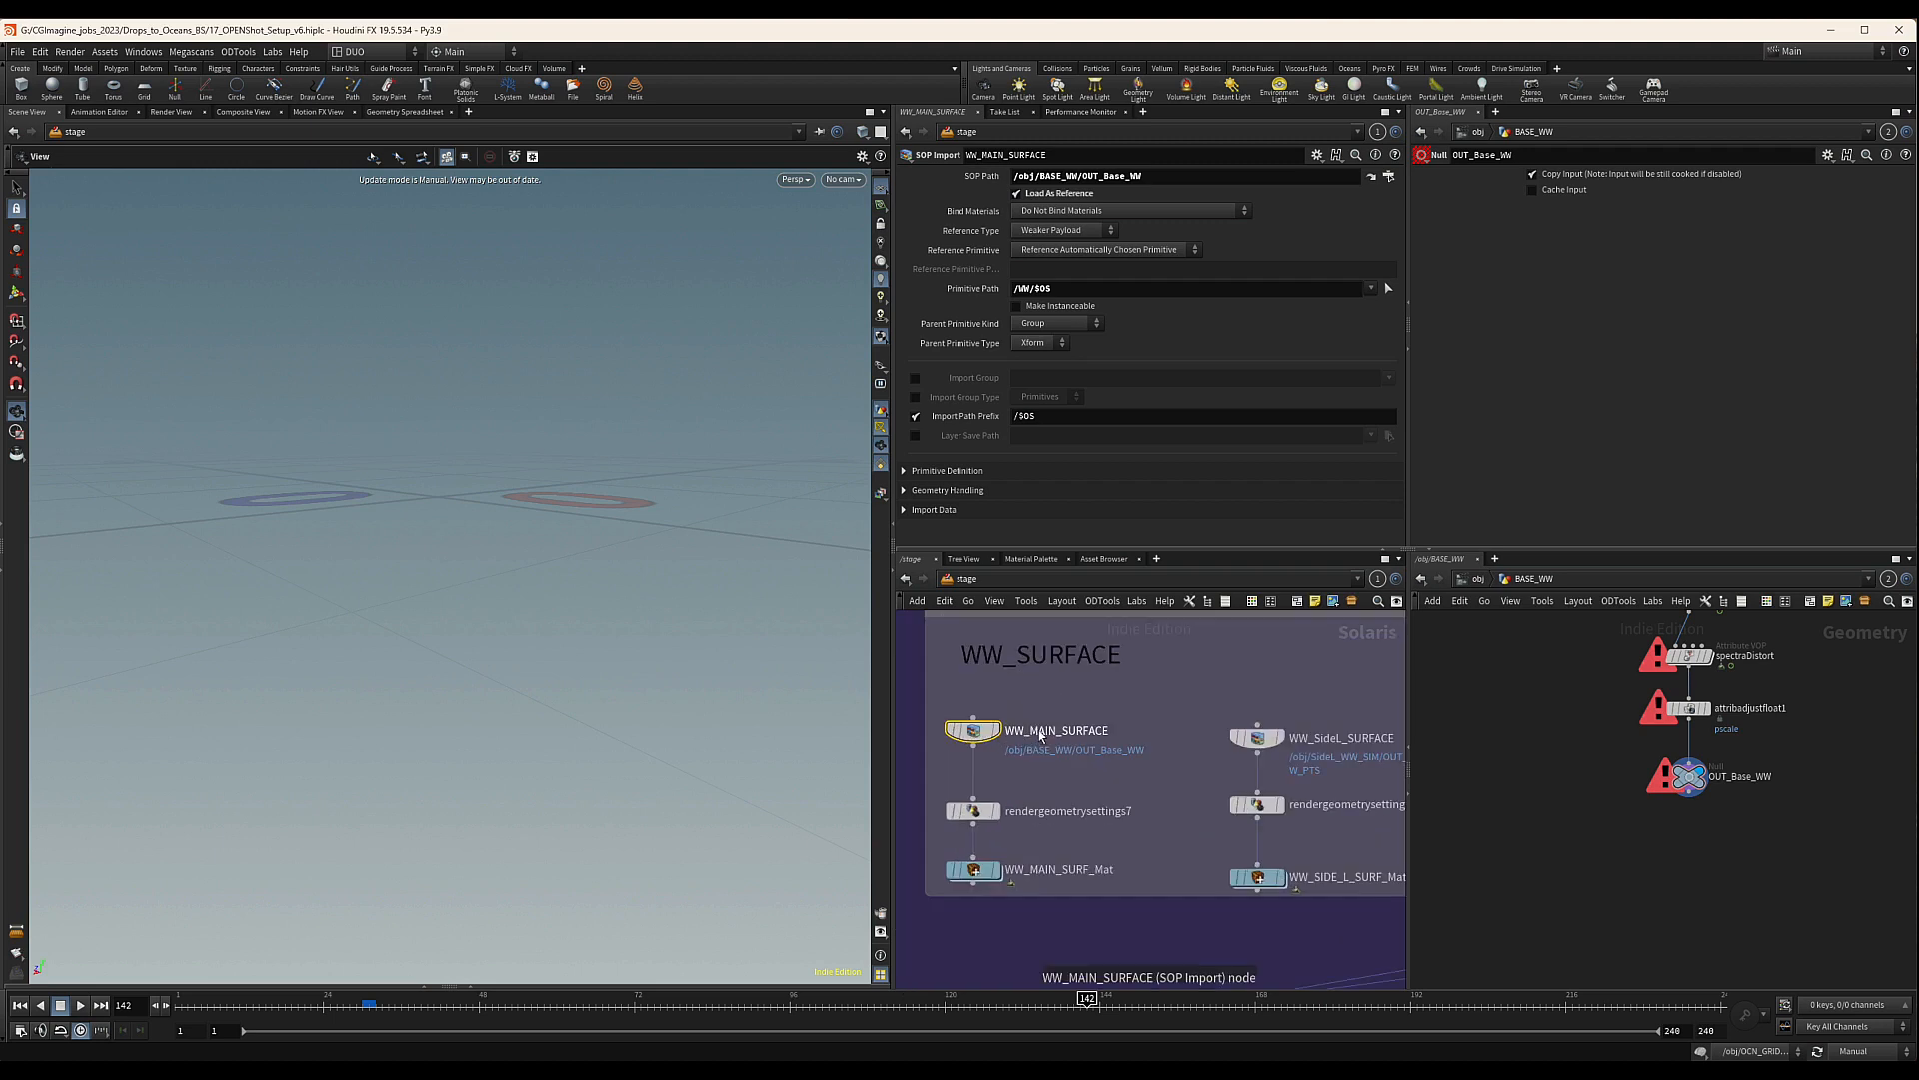
{"action": "double_click", "coordinate": [1034, 734]}
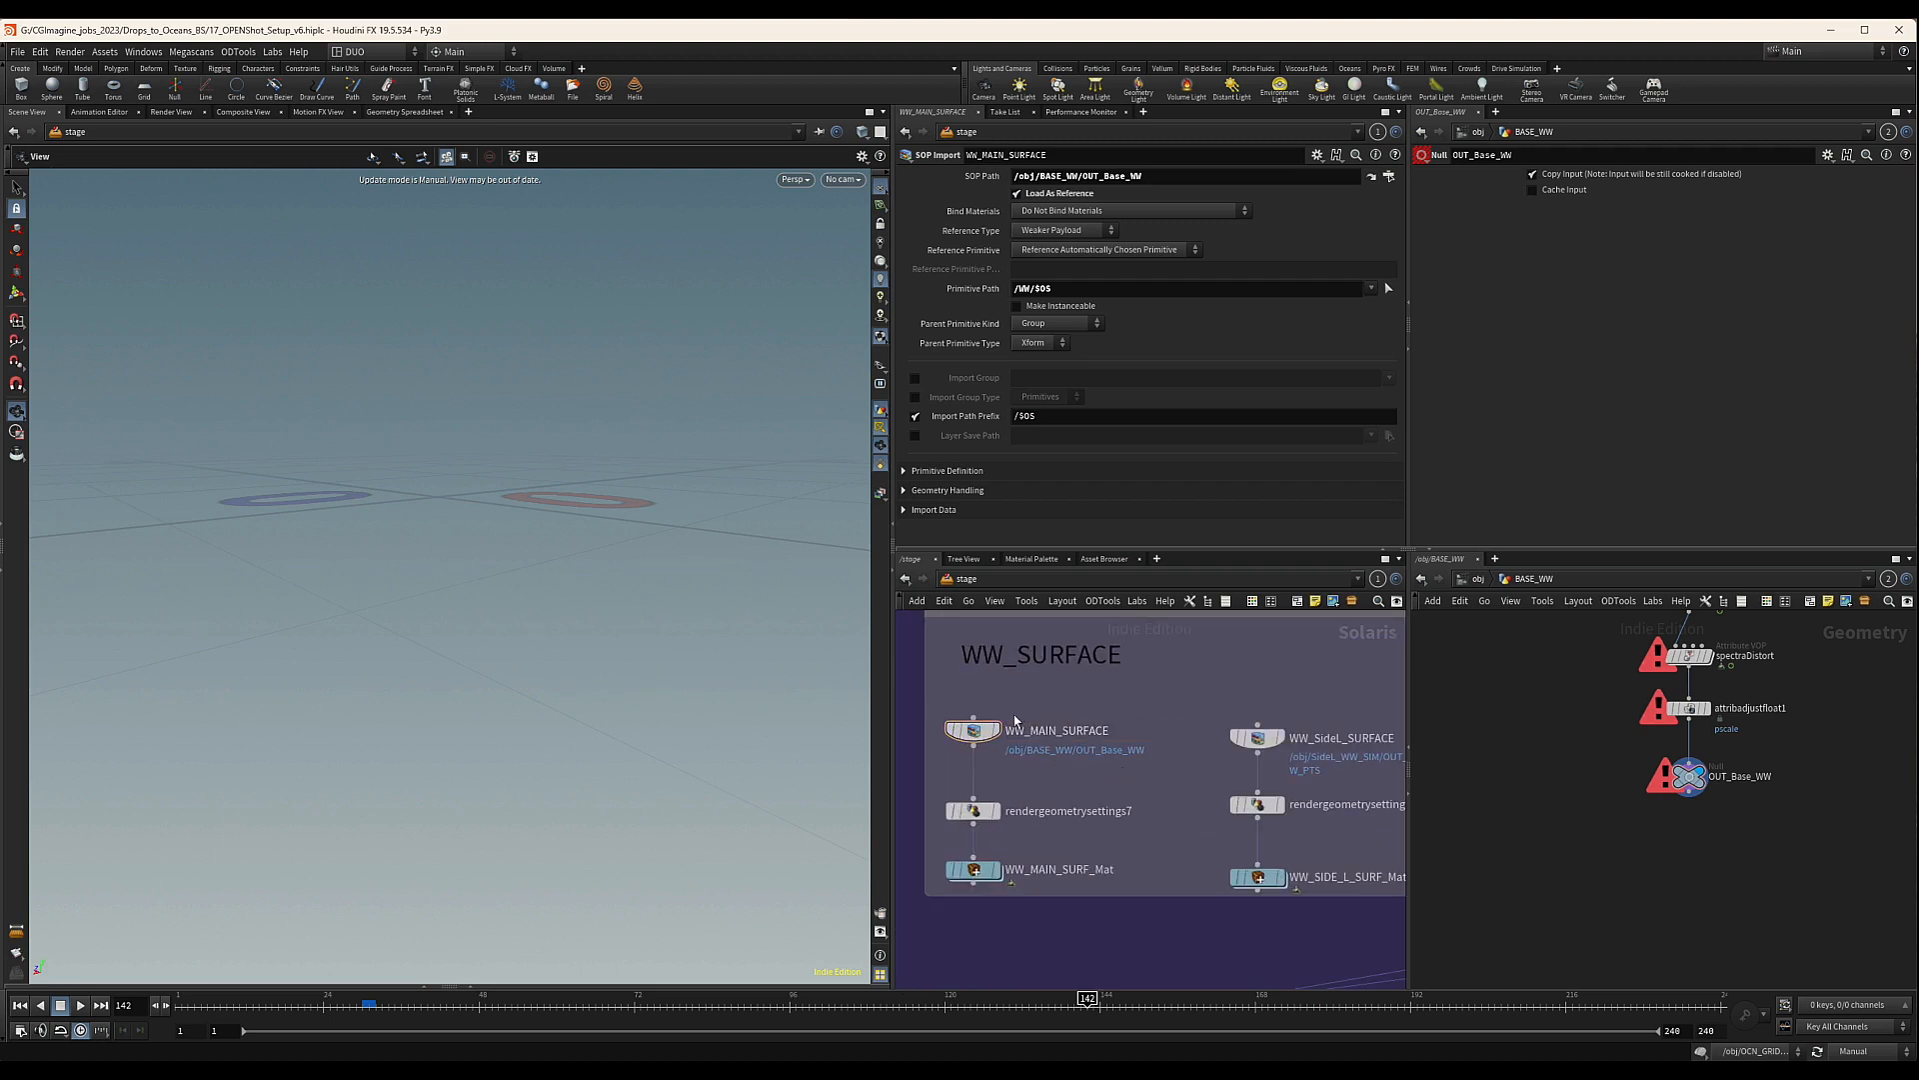
Delete the two side surface branches from WW_SURFACE and shrink its box around the WW_MAIN_SURFACE branch
{"action": "middle_click_drag", "start_coordinate": [1041, 811], "coordinate": [1063, 803]}
{"action": "scroll", "coordinate": [1140, 792], "scroll_direction": "down", "scroll_amount": 6}
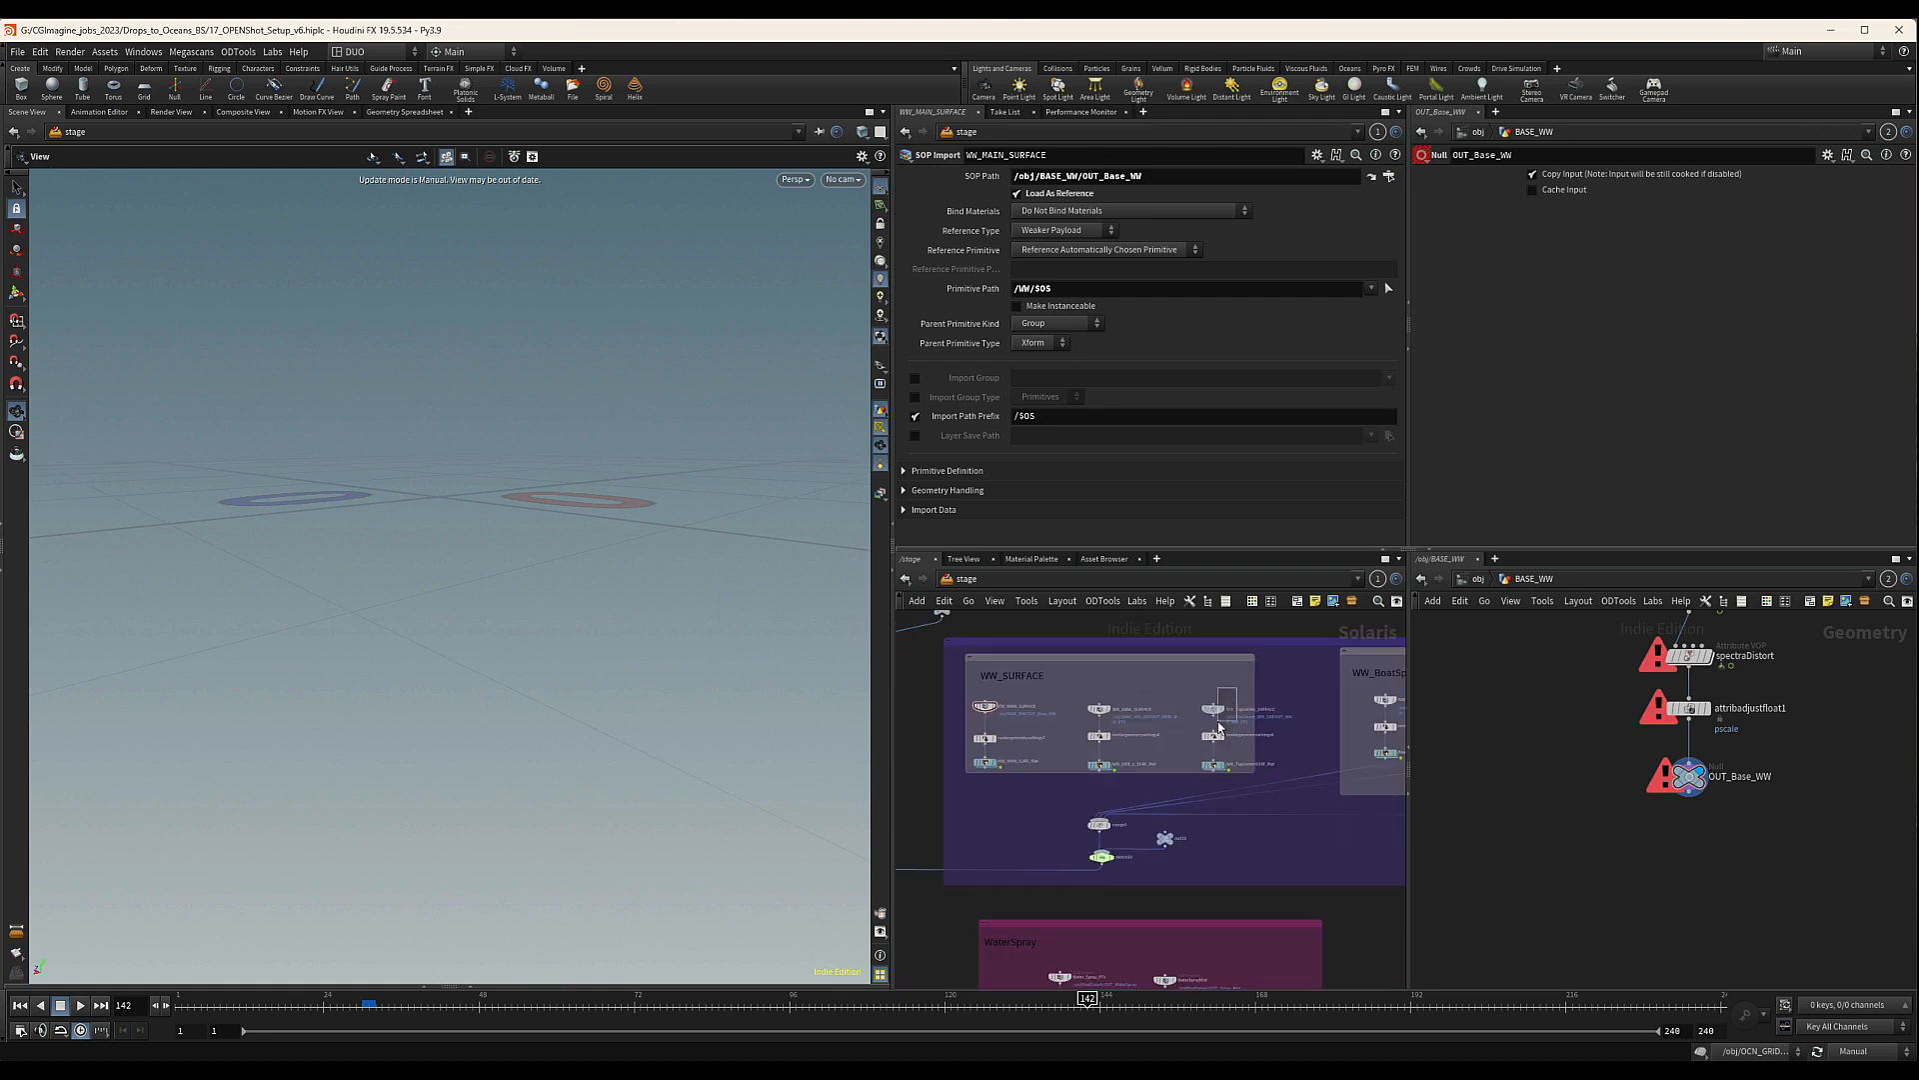
{"action": "left_click_drag", "start_coordinate": [1219, 727], "coordinate": [1076, 782]}
{"action": "key", "text": "Delete"}
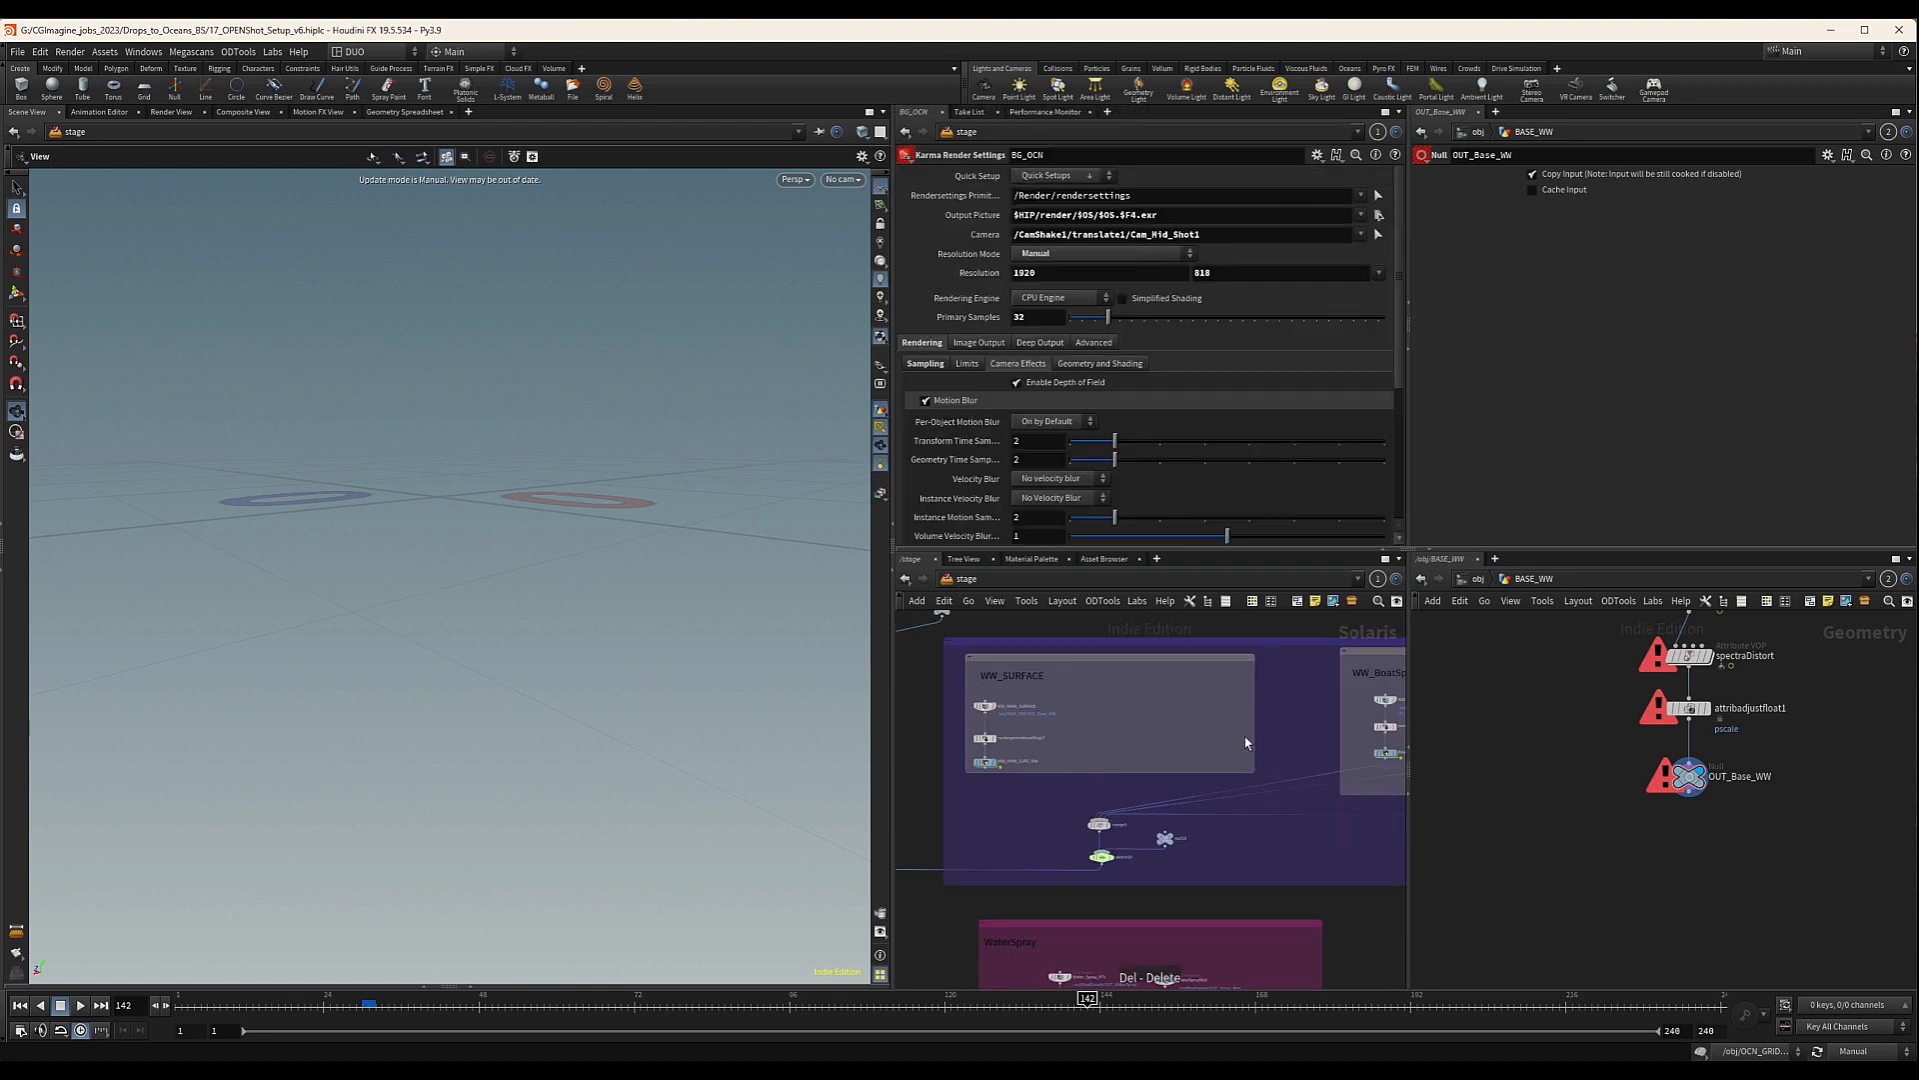
{"action": "left_click_drag", "start_coordinate": [1252, 771], "coordinate": [1046, 778]}
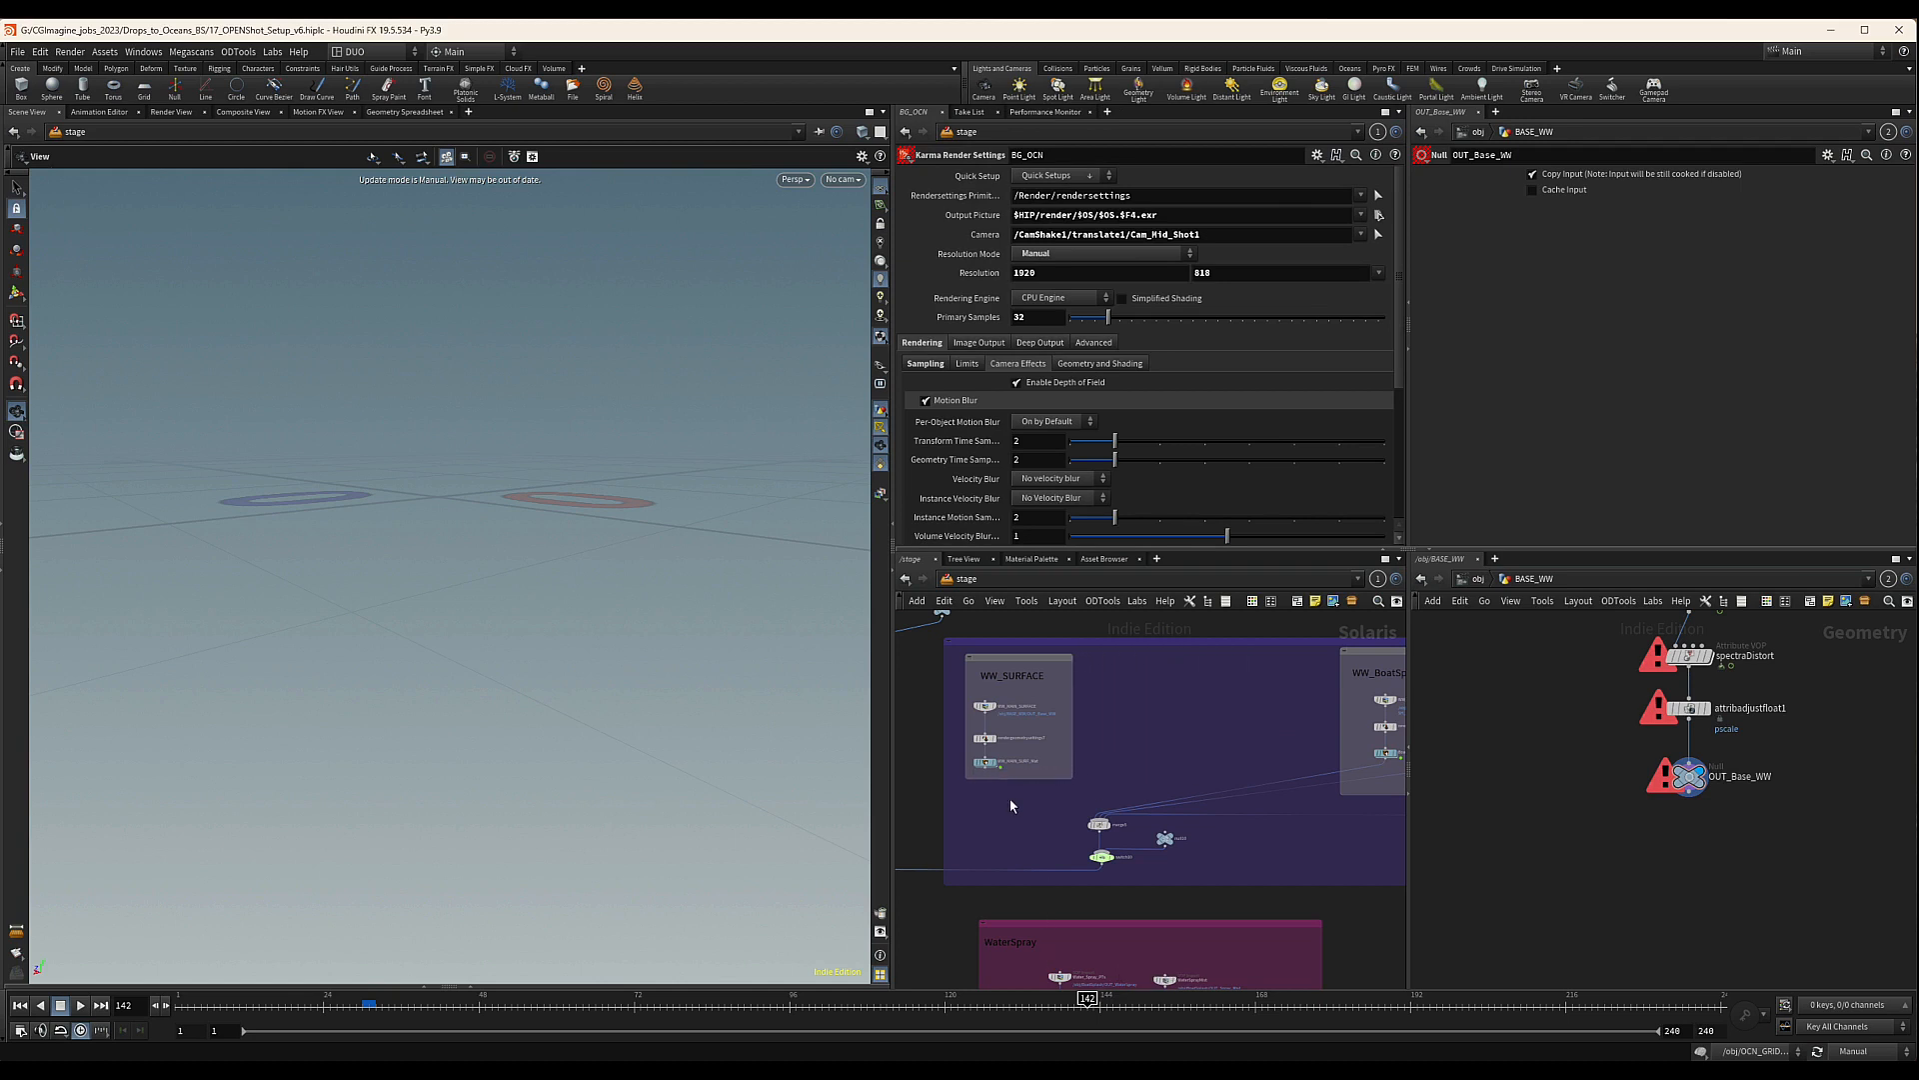
Open the BoatSplash object's network and check the SOP Path of WW_BoatSplash_FLIP against the OUT_BOAT_SPLASH_FLIP output
{"action": "scroll", "coordinate": [1307, 772], "scroll_direction": "up", "scroll_amount": 2}
{"action": "scroll", "coordinate": [1036, 774], "scroll_direction": "down", "scroll_amount": 4}
{"action": "middle_click_drag", "start_coordinate": [1308, 766], "coordinate": [1141, 749]}
{"action": "scroll", "coordinate": [1007, 748], "scroll_direction": "down", "scroll_amount": 3}
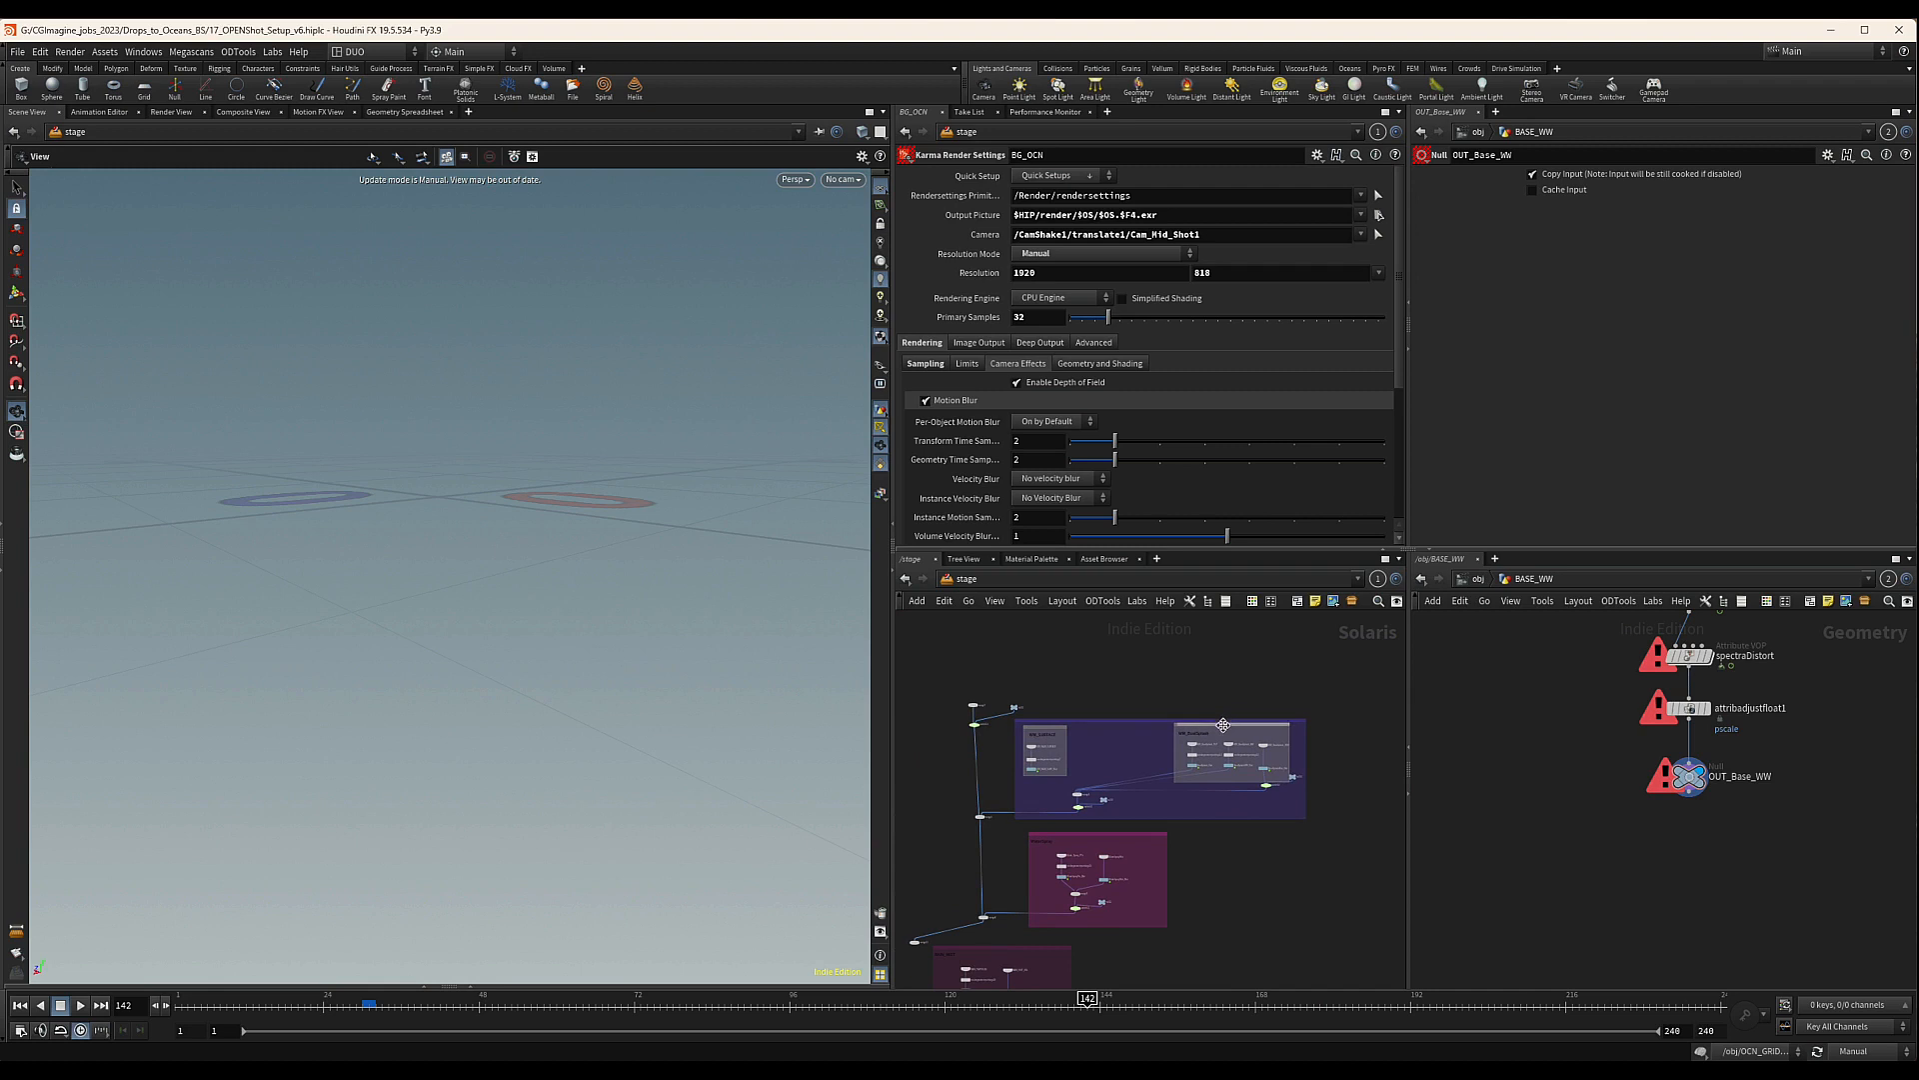
{"action": "scroll", "coordinate": [1180, 750], "scroll_direction": "up", "scroll_amount": 3}
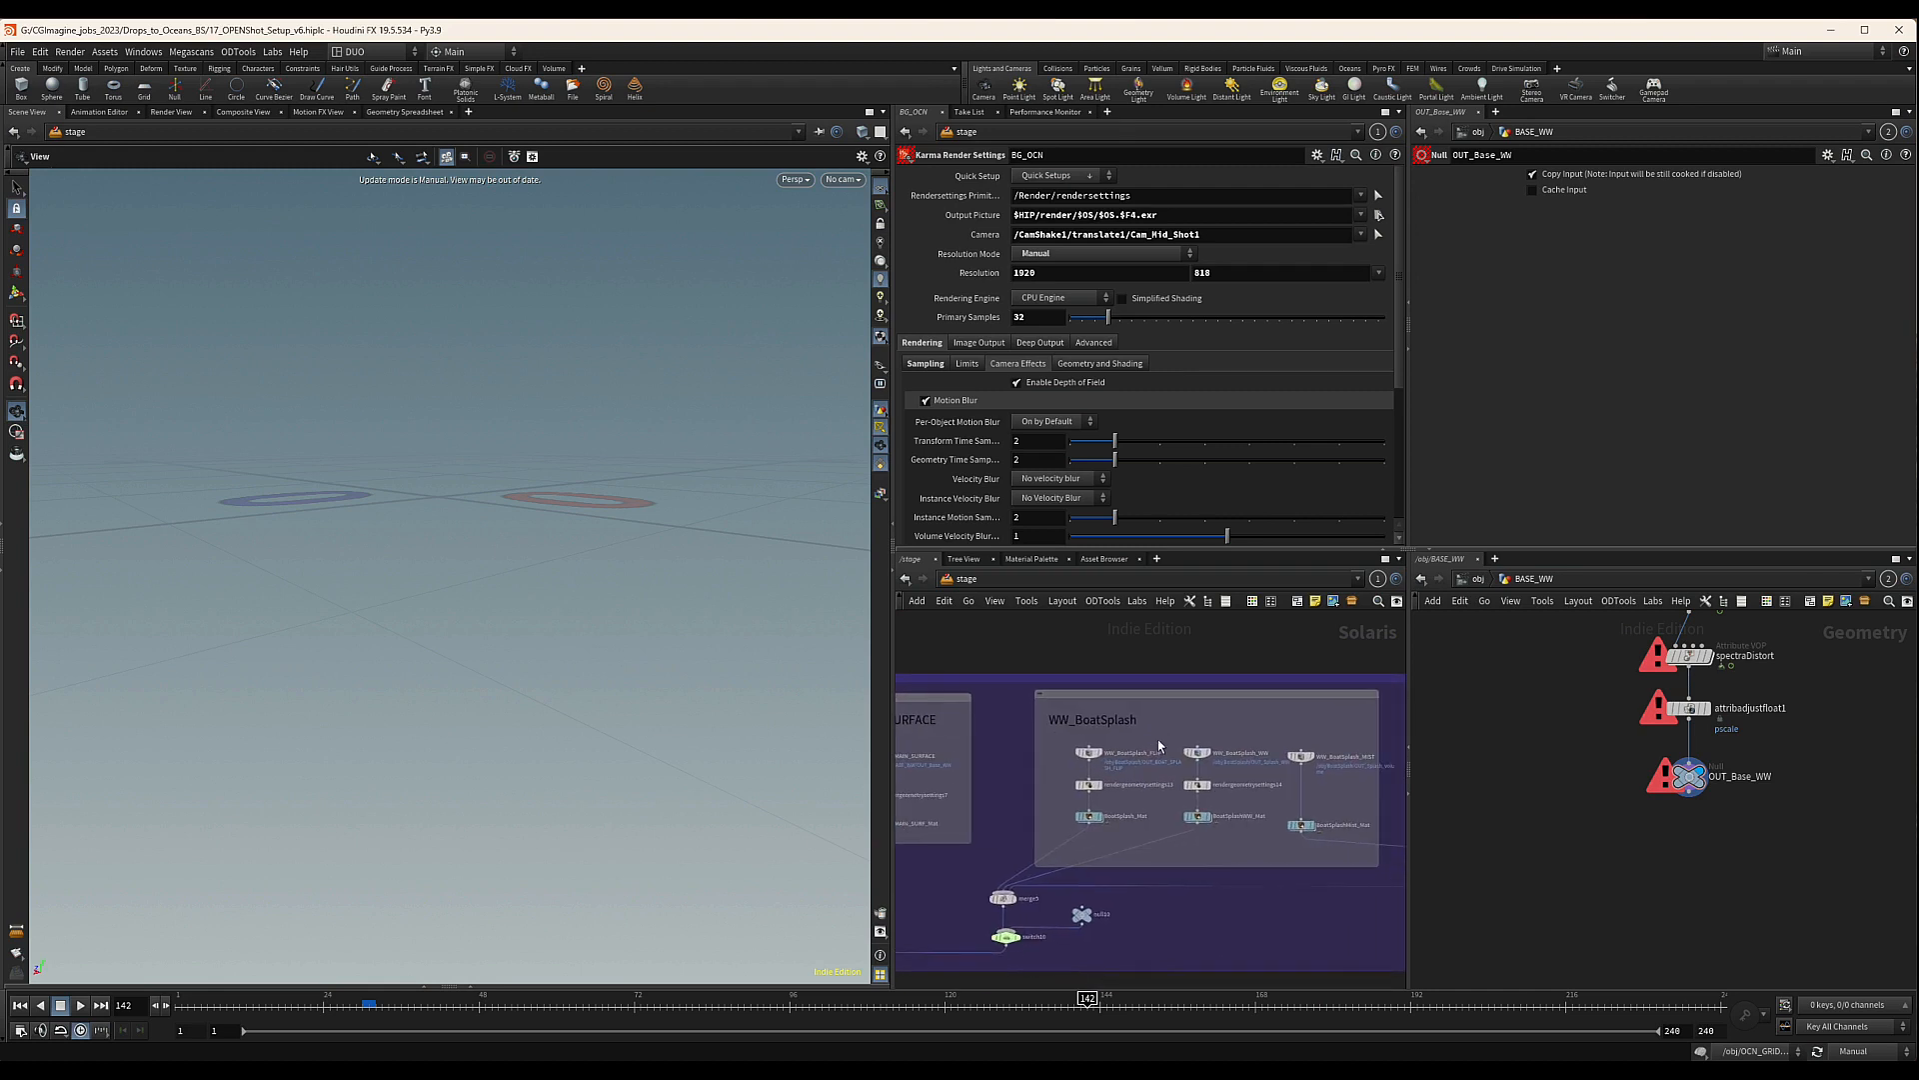
{"action": "left_click", "coordinate": [1087, 752]}
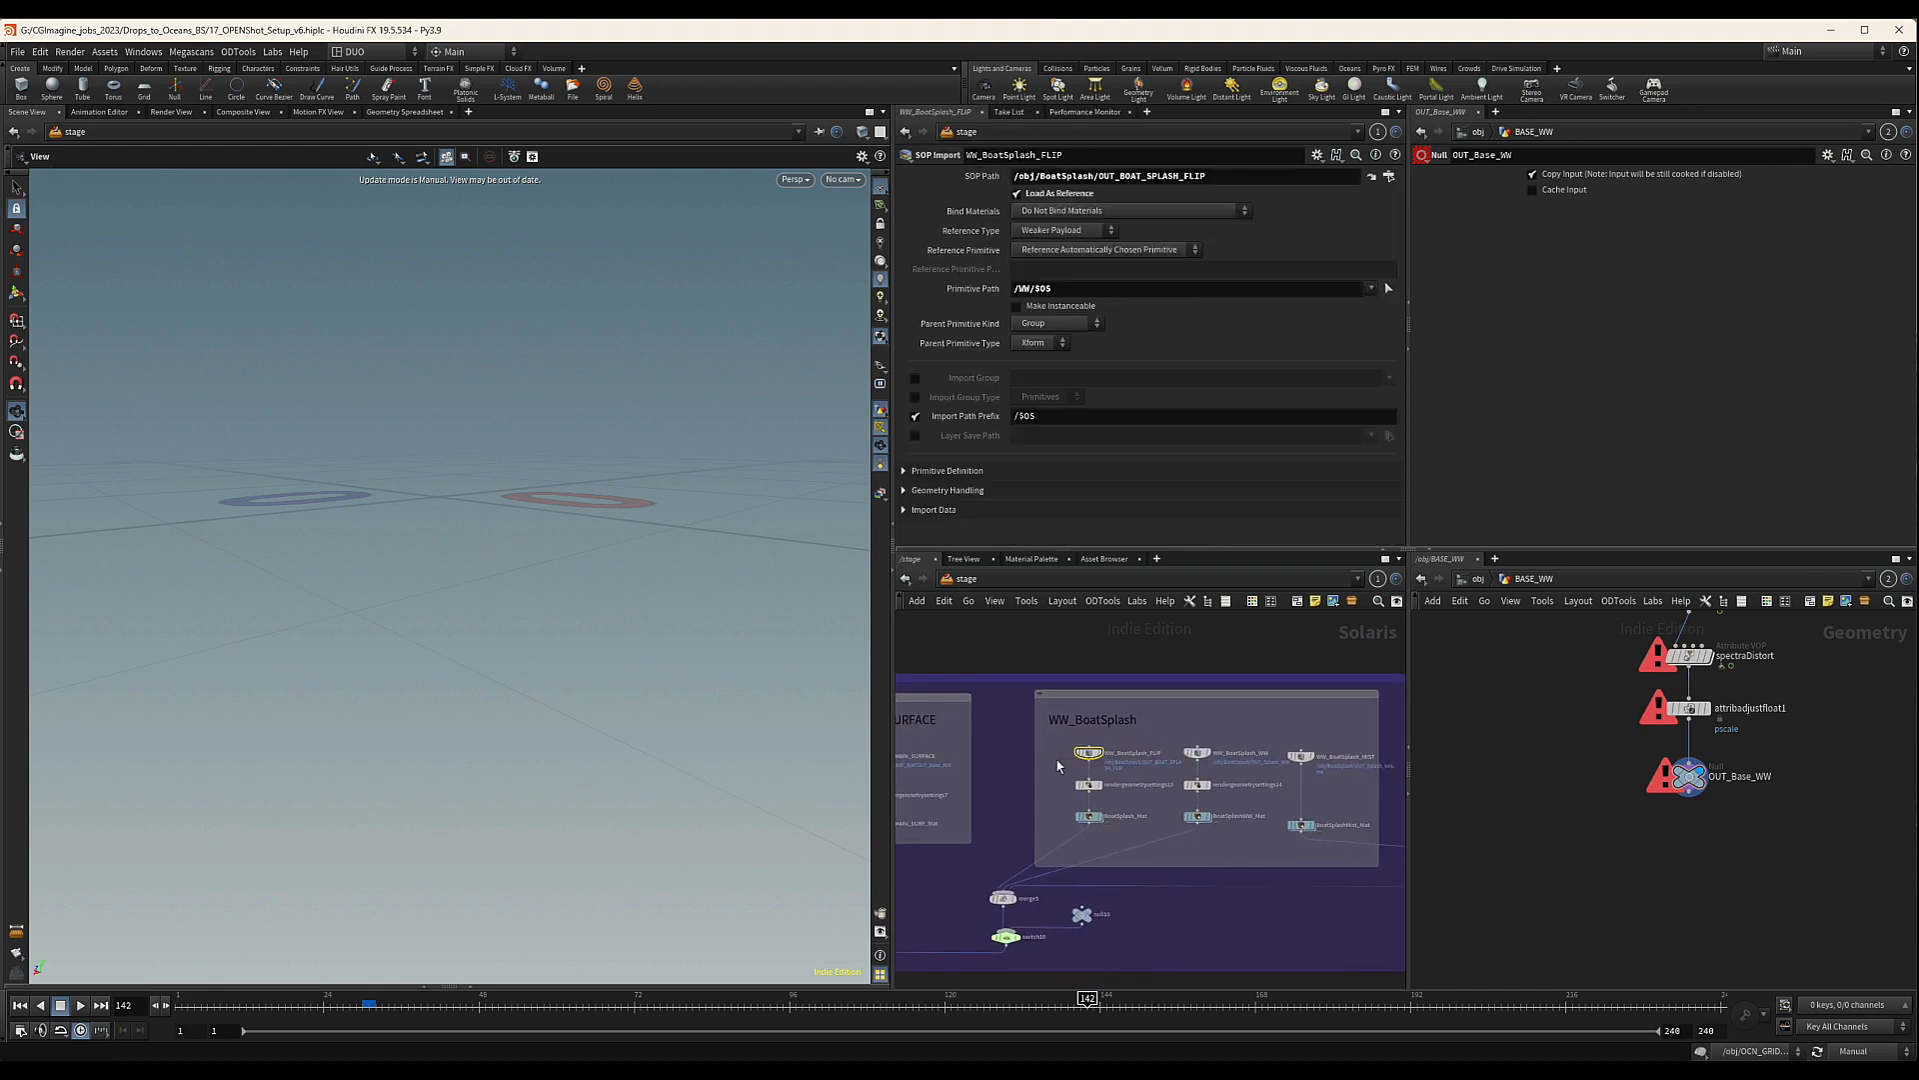
{"action": "left_click", "coordinate": [1477, 578]}
{"action": "mouse_move", "coordinate": [1640, 706]}
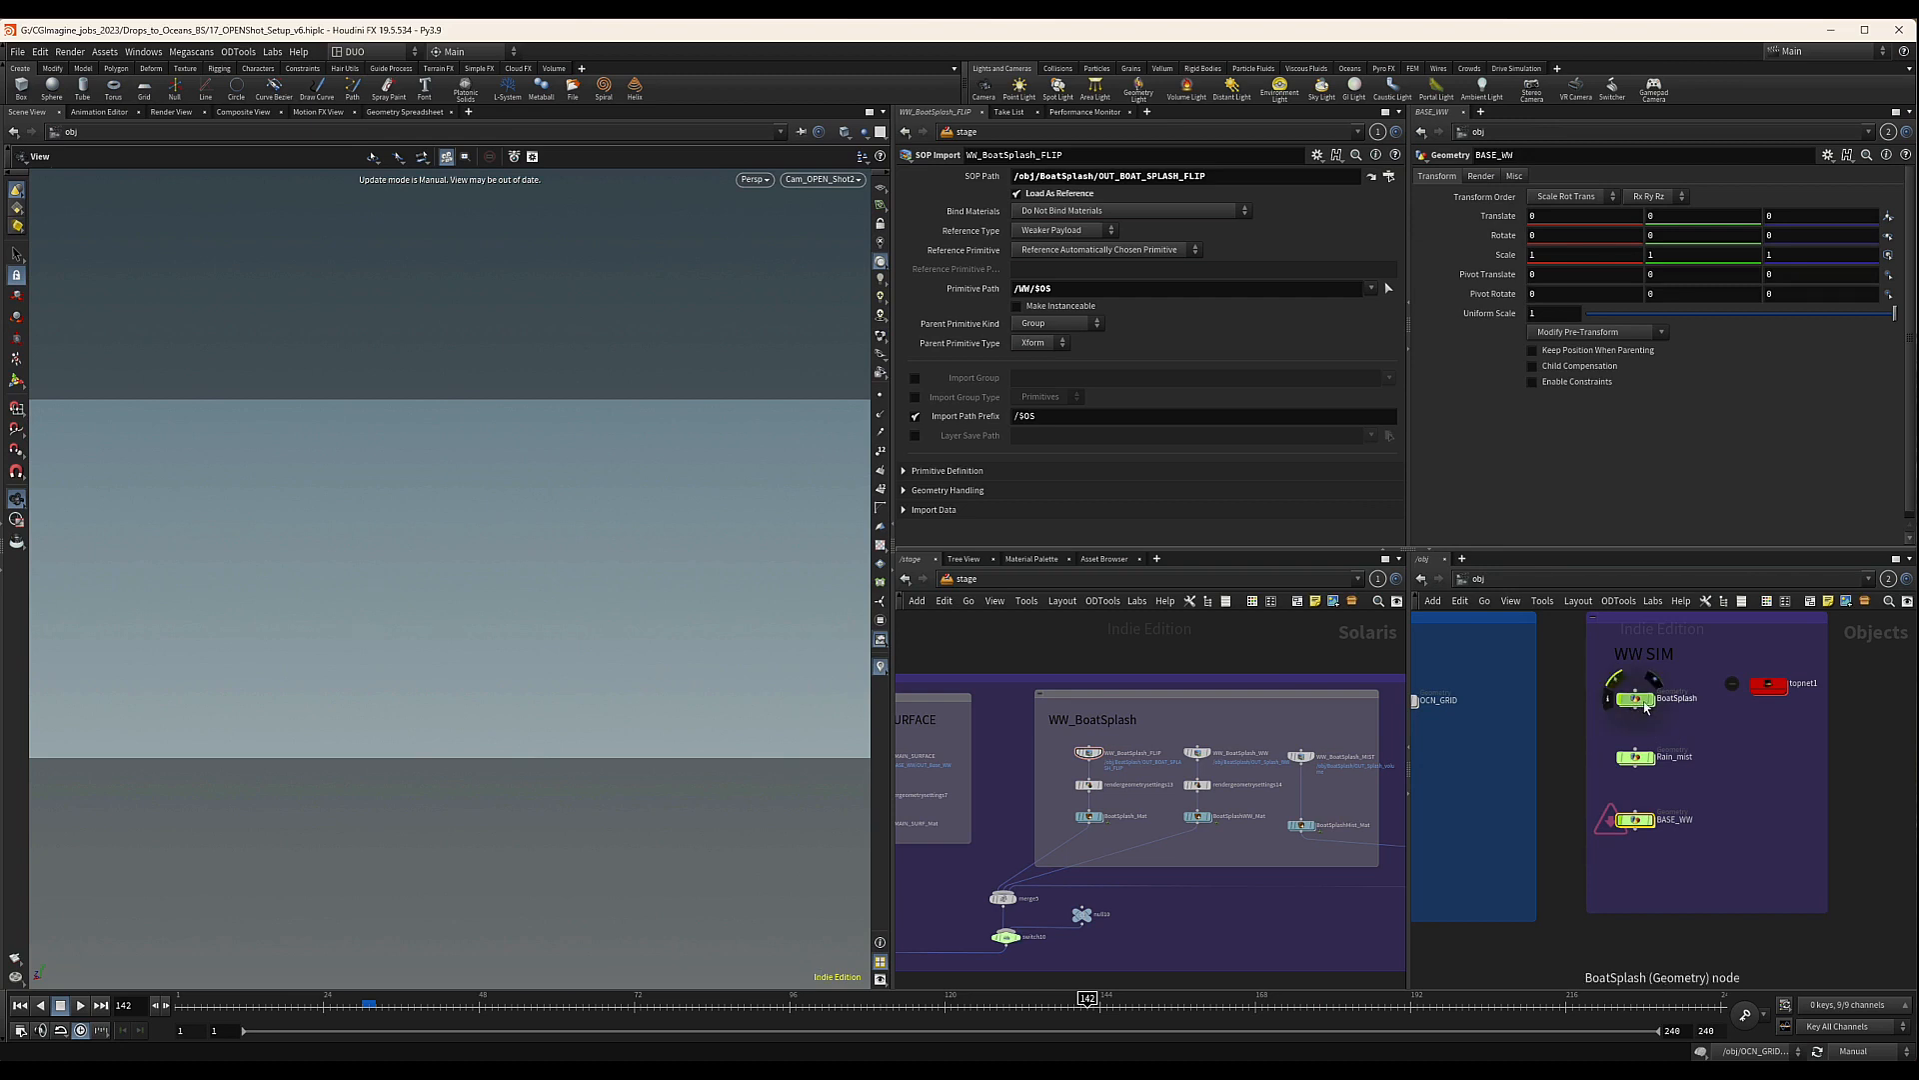
{"action": "double_click", "coordinate": [1646, 702]}
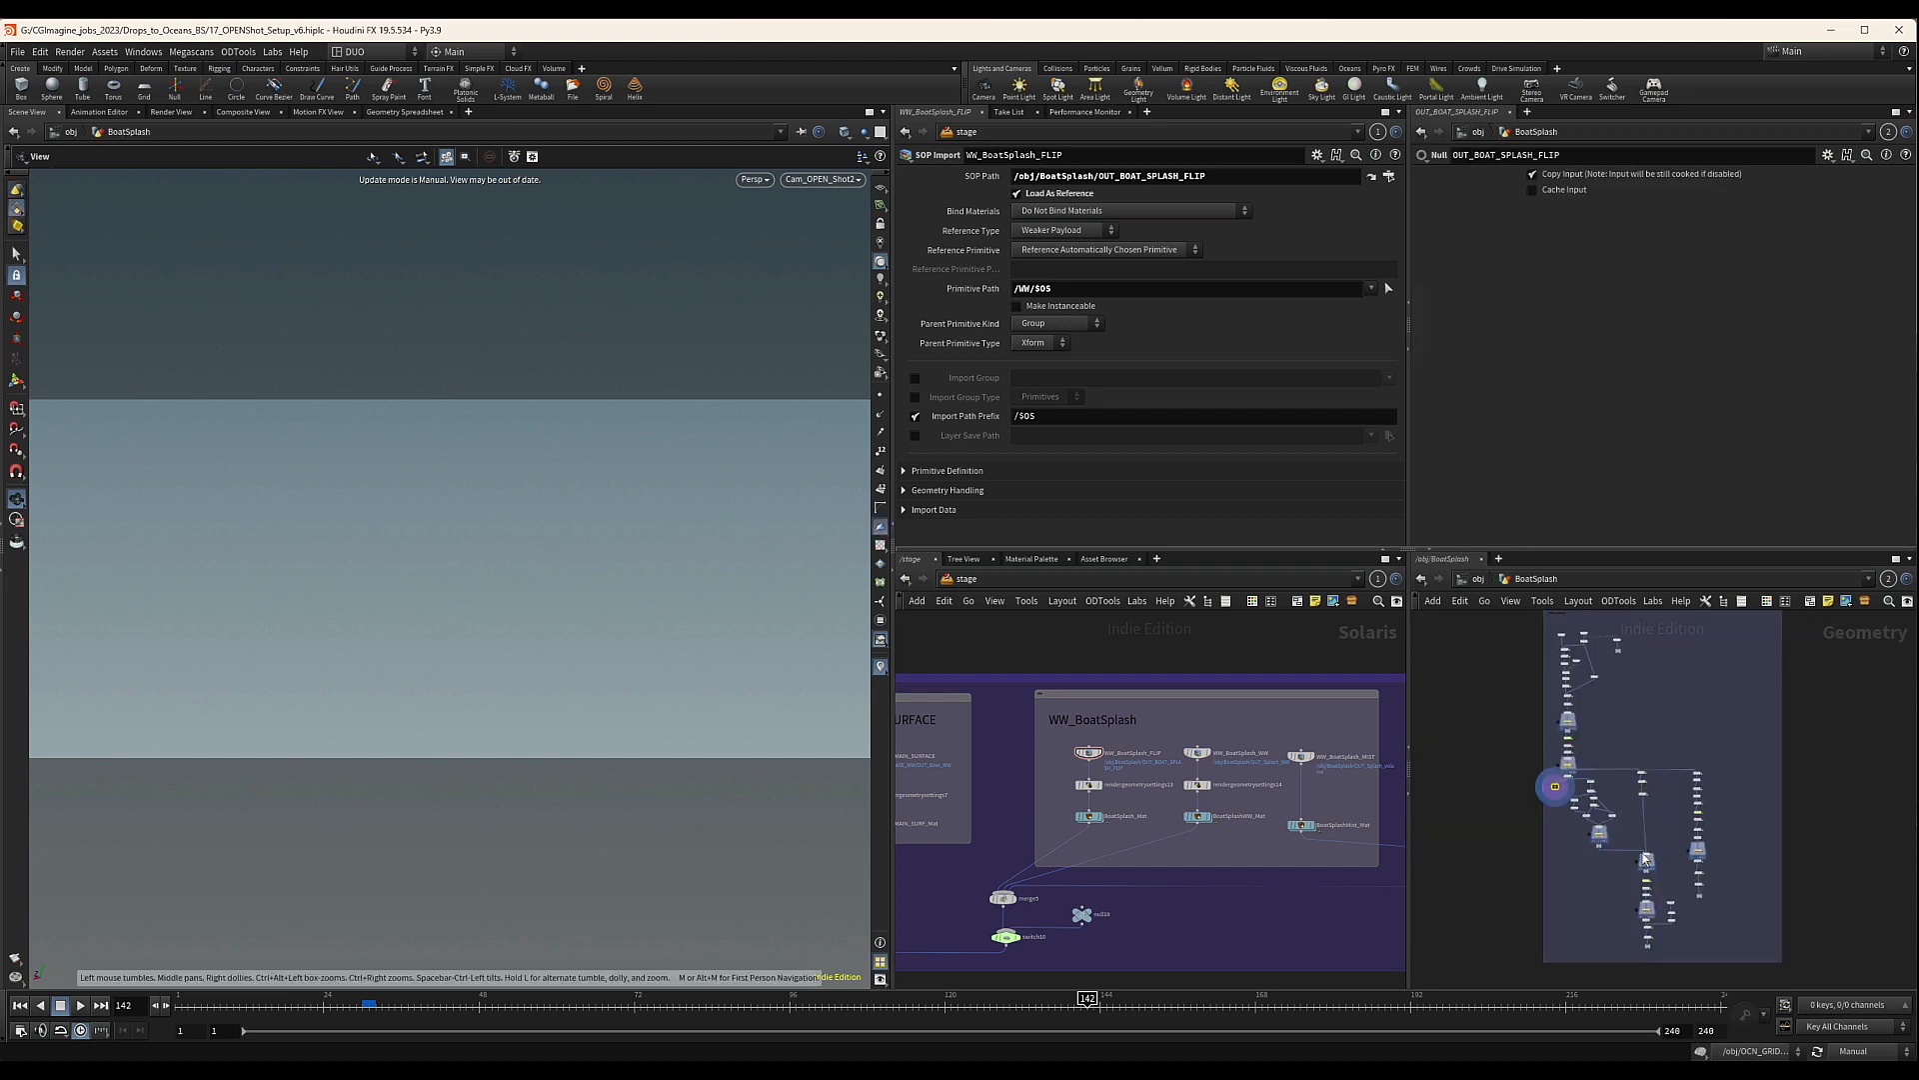
{"action": "scroll", "coordinate": [1593, 814], "scroll_direction": "up", "scroll_amount": 5}
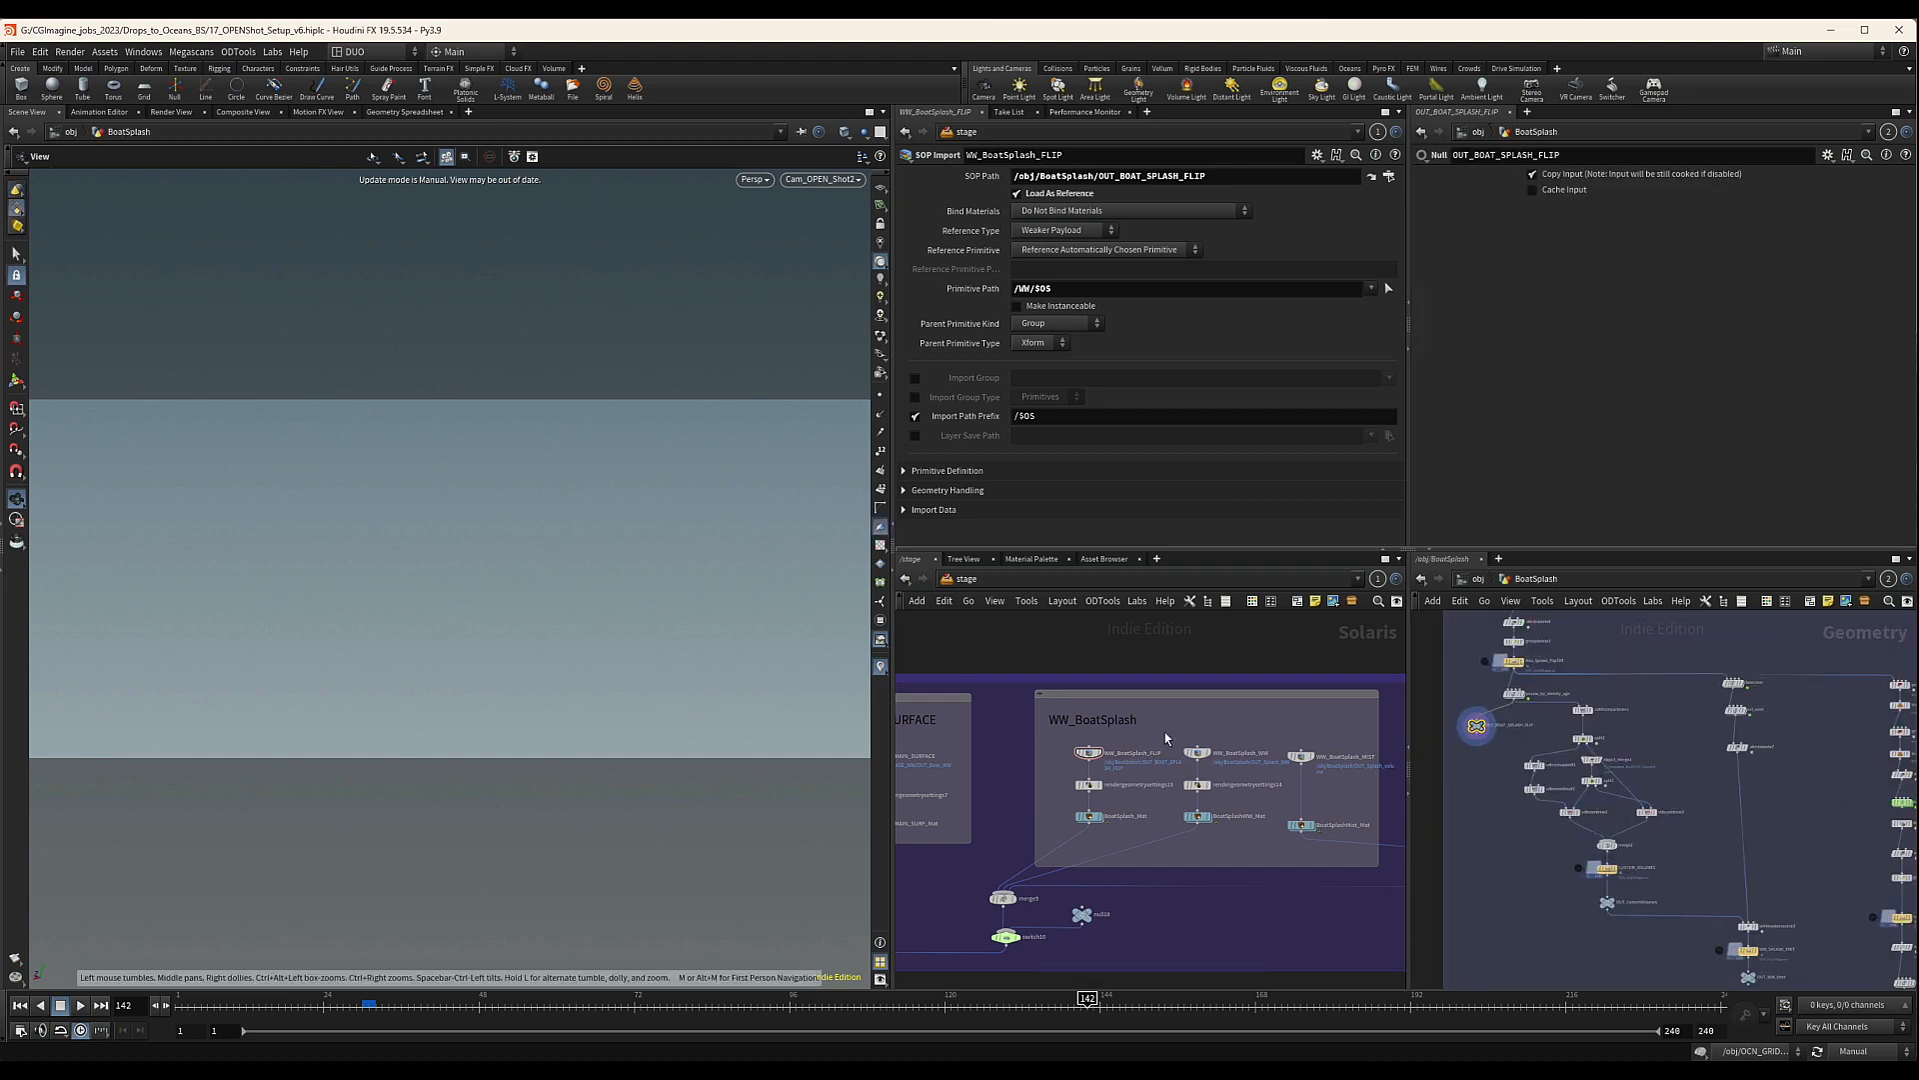
{"action": "left_click", "coordinate": [1089, 752]}
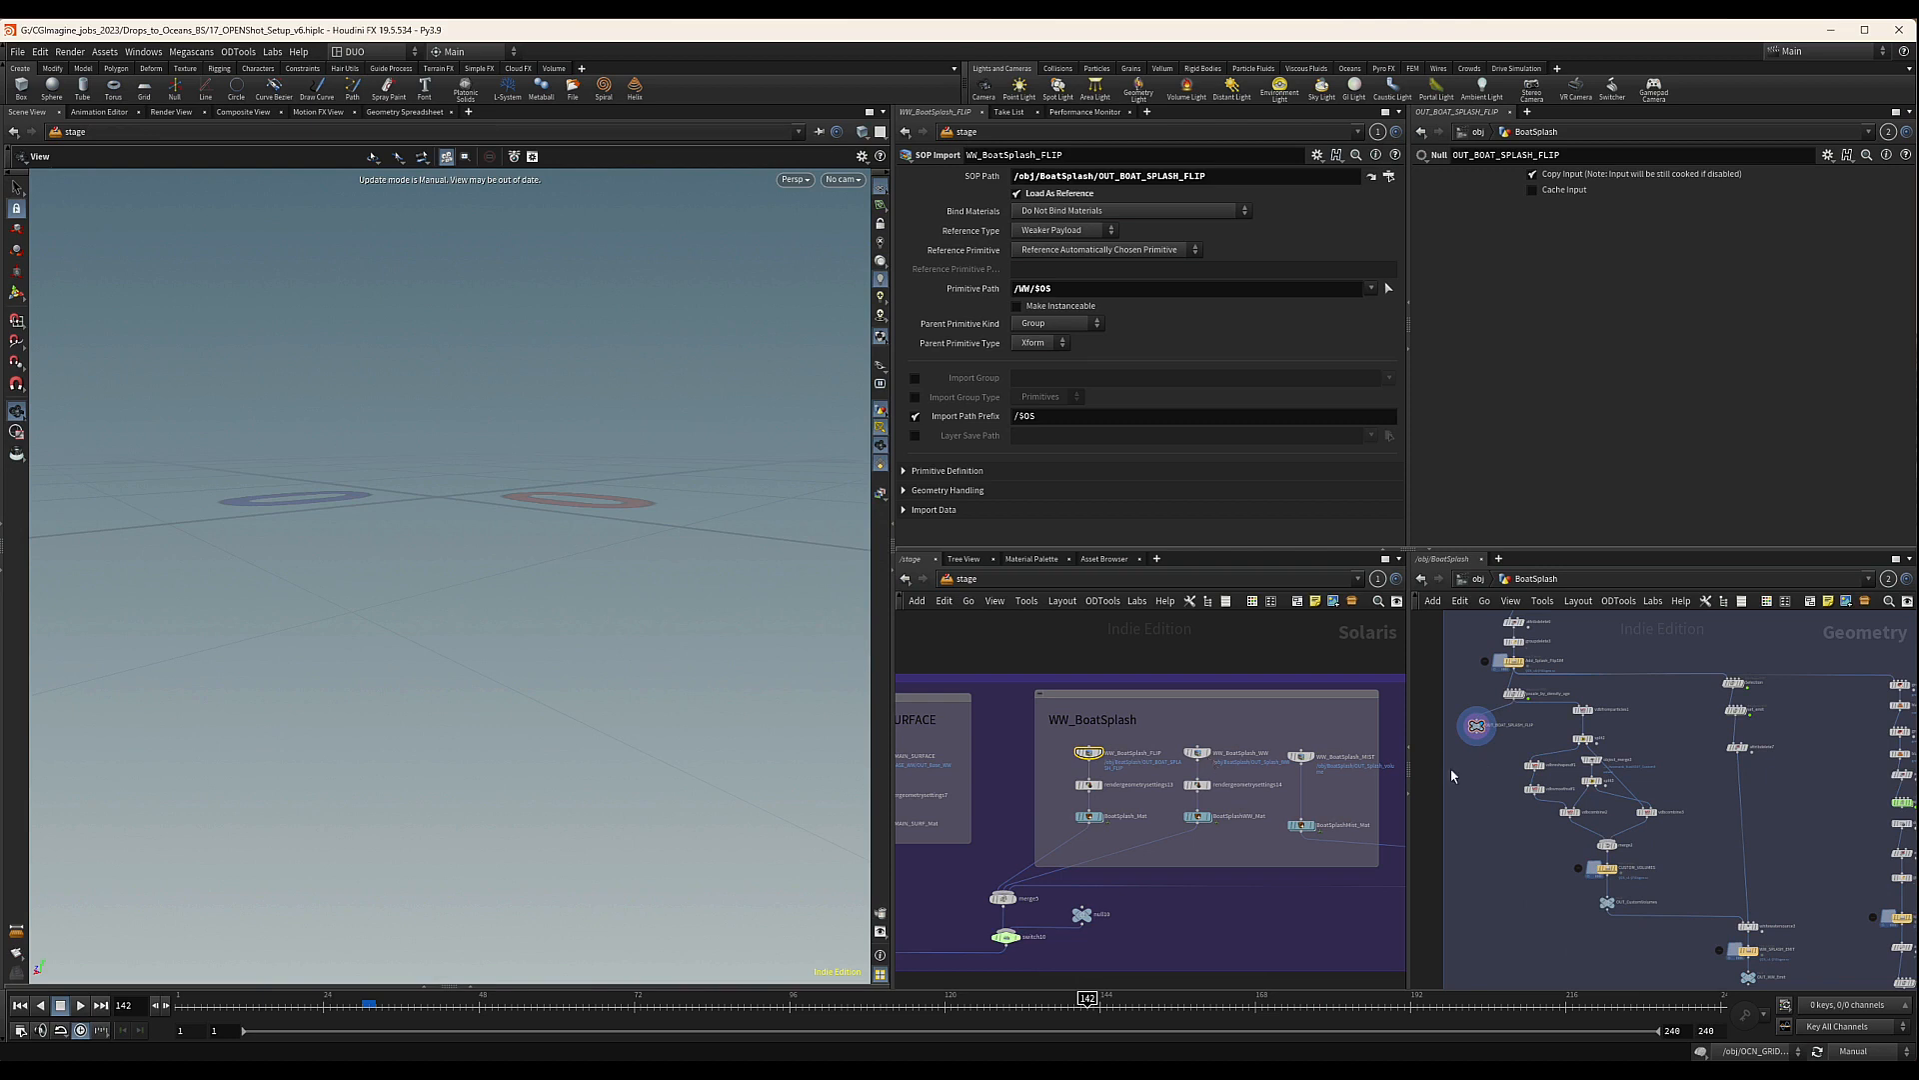
{"action": "scroll", "coordinate": [1454, 774], "scroll_direction": "up", "scroll_amount": 2}
{"action": "scroll", "coordinate": [1130, 777], "scroll_direction": "up", "scroll_amount": 2}
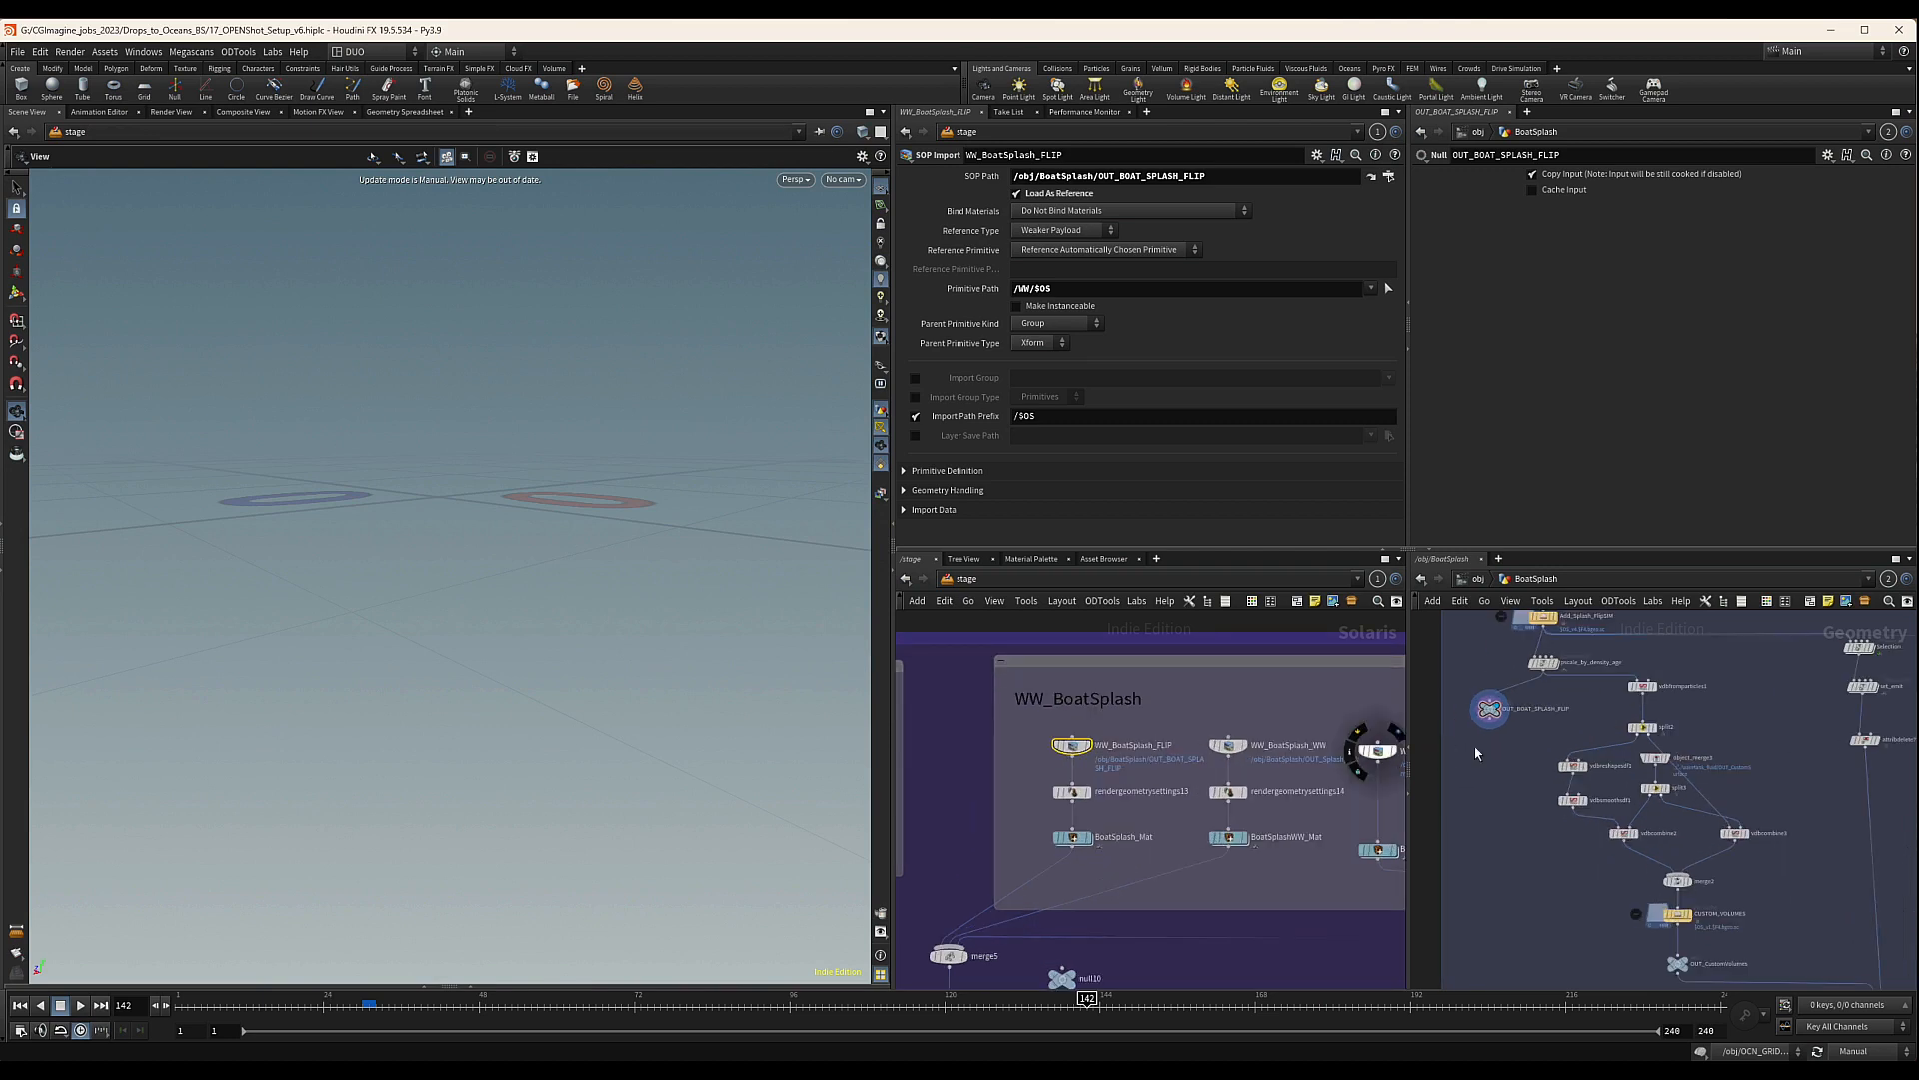
{"action": "middle_click_drag", "start_coordinate": [1481, 753], "coordinate": [1501, 770]}
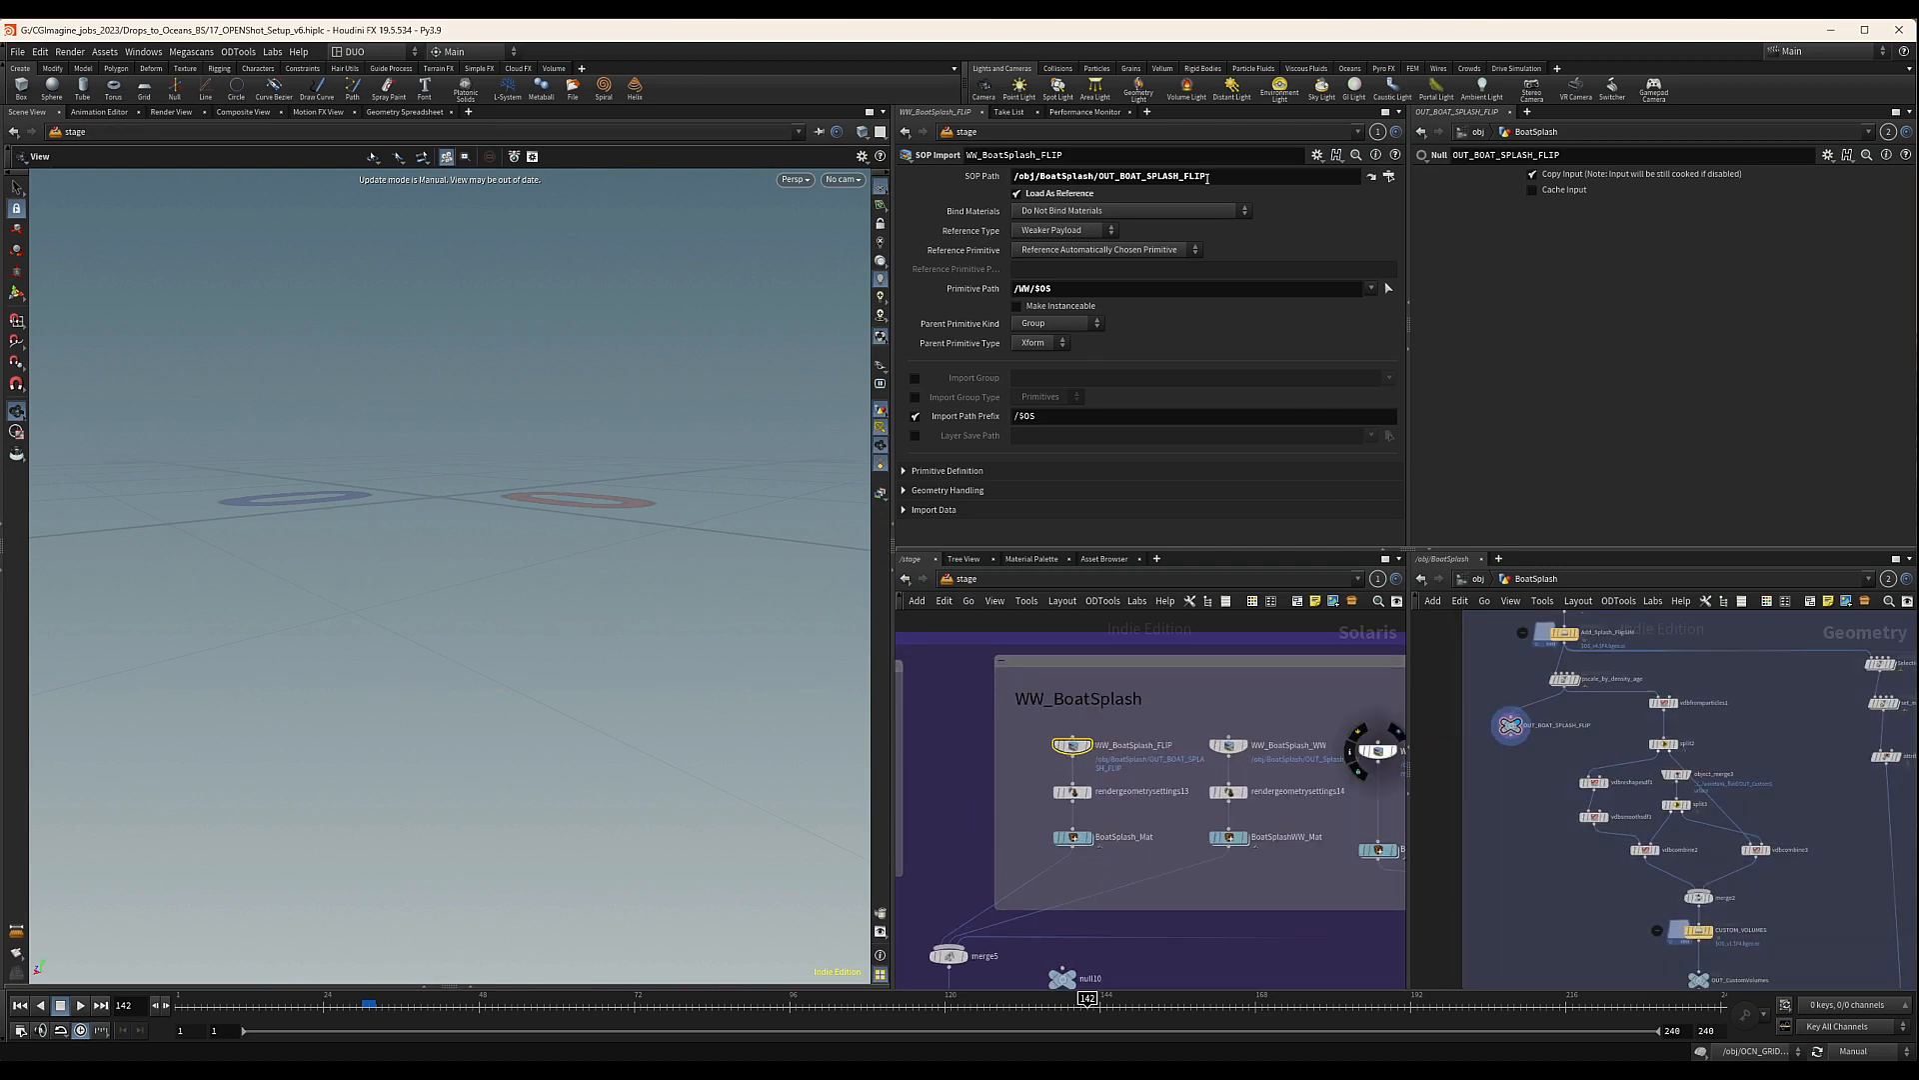
{"action": "scroll", "coordinate": [1368, 734], "scroll_direction": "down", "scroll_amount": 1}
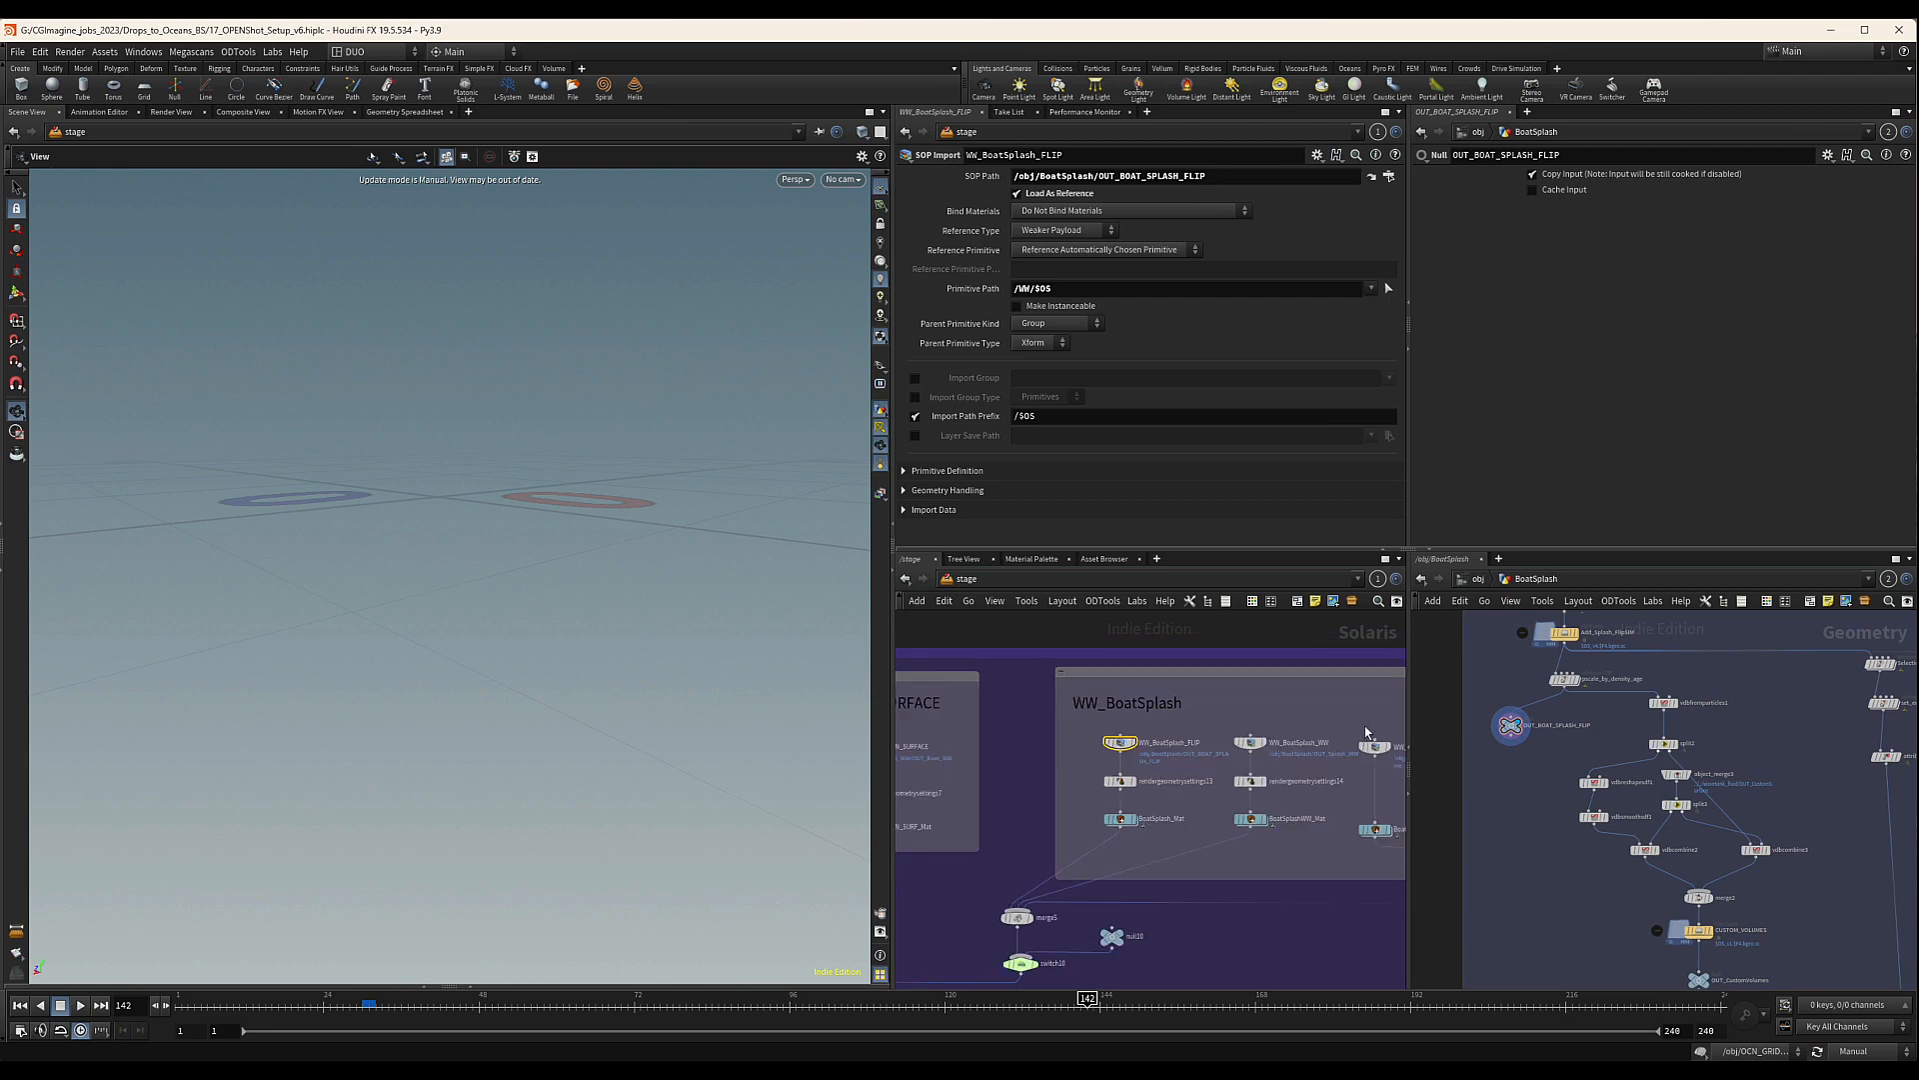
Connect WW_MAIN_SURF_Mat to merge5 and move it to first place in the merge's input order
{"action": "mouse_move", "coordinate": [1392, 730]}
{"action": "middle_mouse_down"}
{"action": "mouse_move", "coordinate": [1313, 719]}
{"action": "mouse_move", "coordinate": [1231, 756]}
{"action": "mouse_move", "coordinate": [1081, 719]}
{"action": "middle_mouse_up"}
{"action": "scroll", "coordinate": [1342, 765], "scroll_direction": "down", "scroll_amount": 1}
{"action": "middle_click_drag", "start_coordinate": [1177, 766], "coordinate": [1181, 729]}
{"action": "scroll", "coordinate": [1184, 729], "scroll_direction": "down", "scroll_amount": 3}
{"action": "left_click_drag", "start_coordinate": [1261, 729], "coordinate": [1307, 818]}
{"action": "scroll", "coordinate": [1071, 768], "scroll_direction": "up", "scroll_amount": 6}
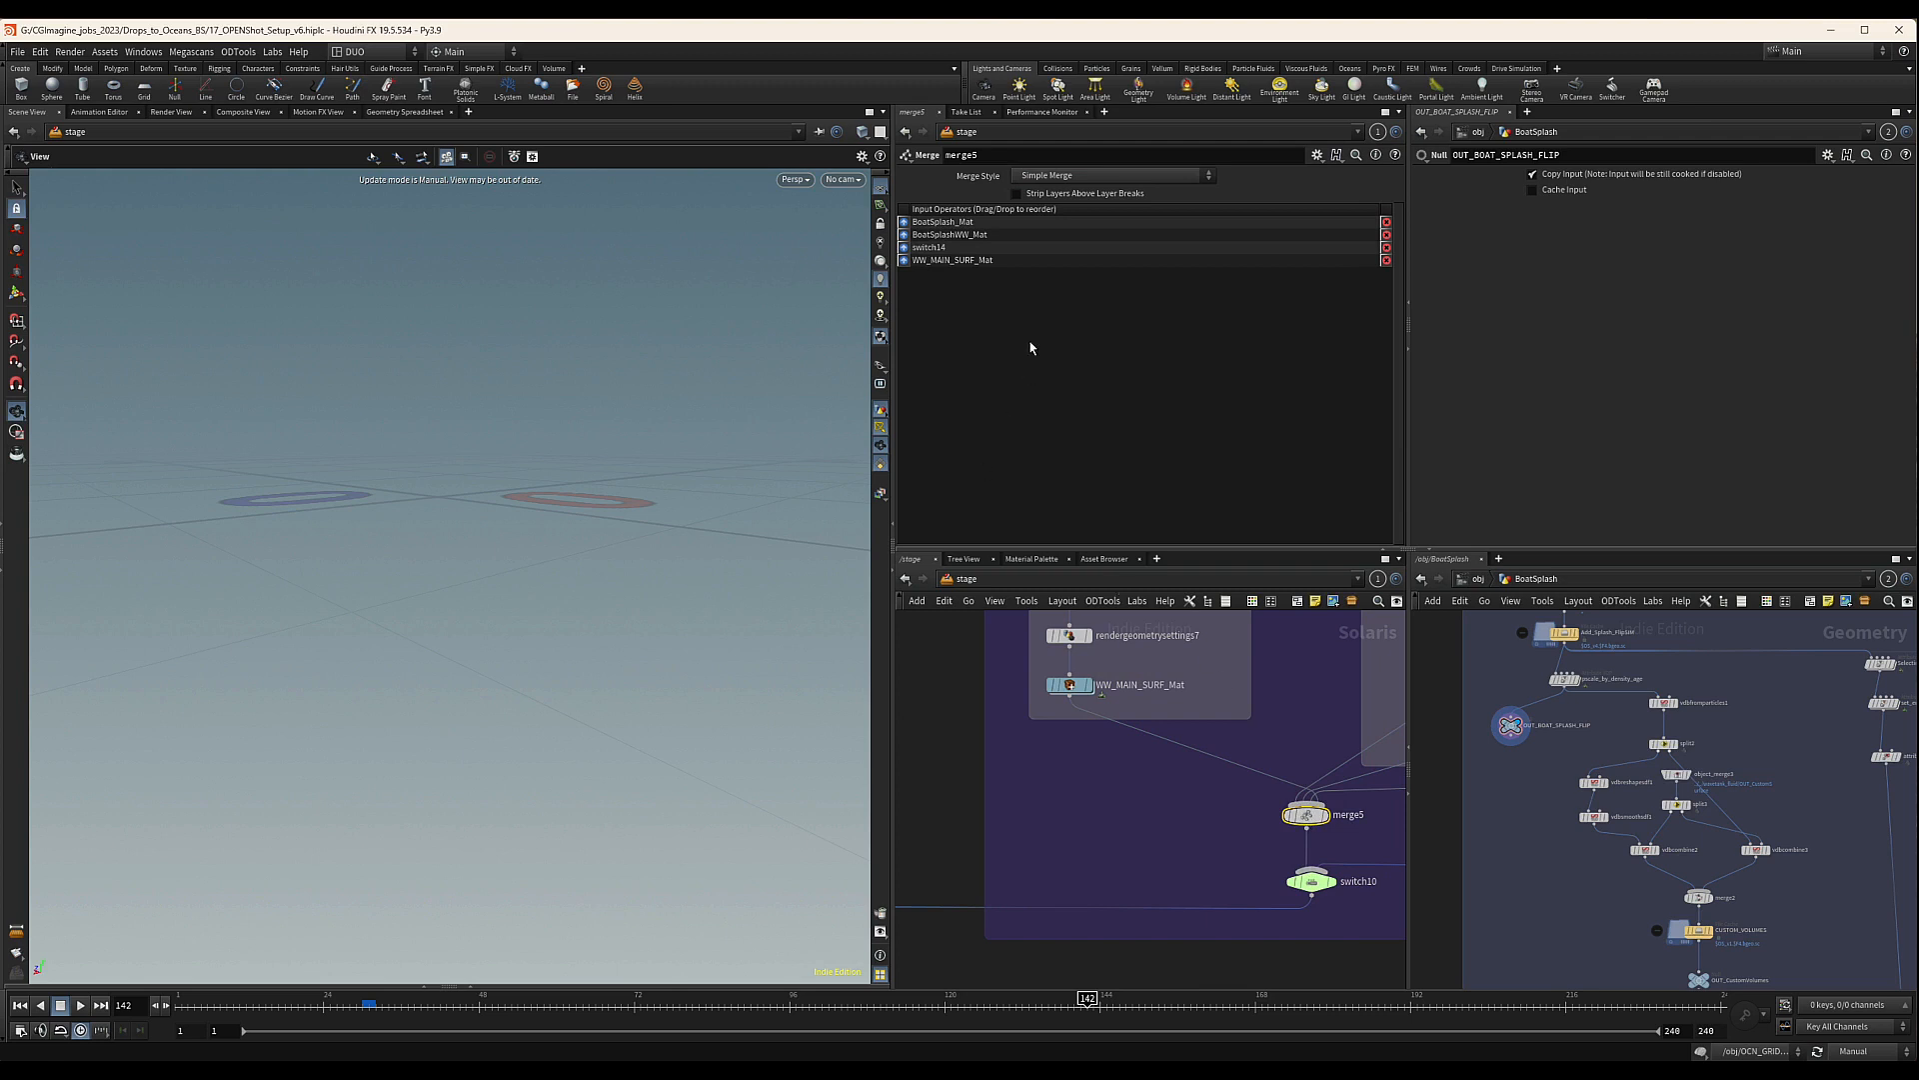
{"action": "mouse_move", "coordinate": [920, 262]}
{"action": "left_mouse_down"}
{"action": "mouse_move", "coordinate": [899, 265]}
{"action": "mouse_move", "coordinate": [905, 237]}
{"action": "left_mouse_up"}
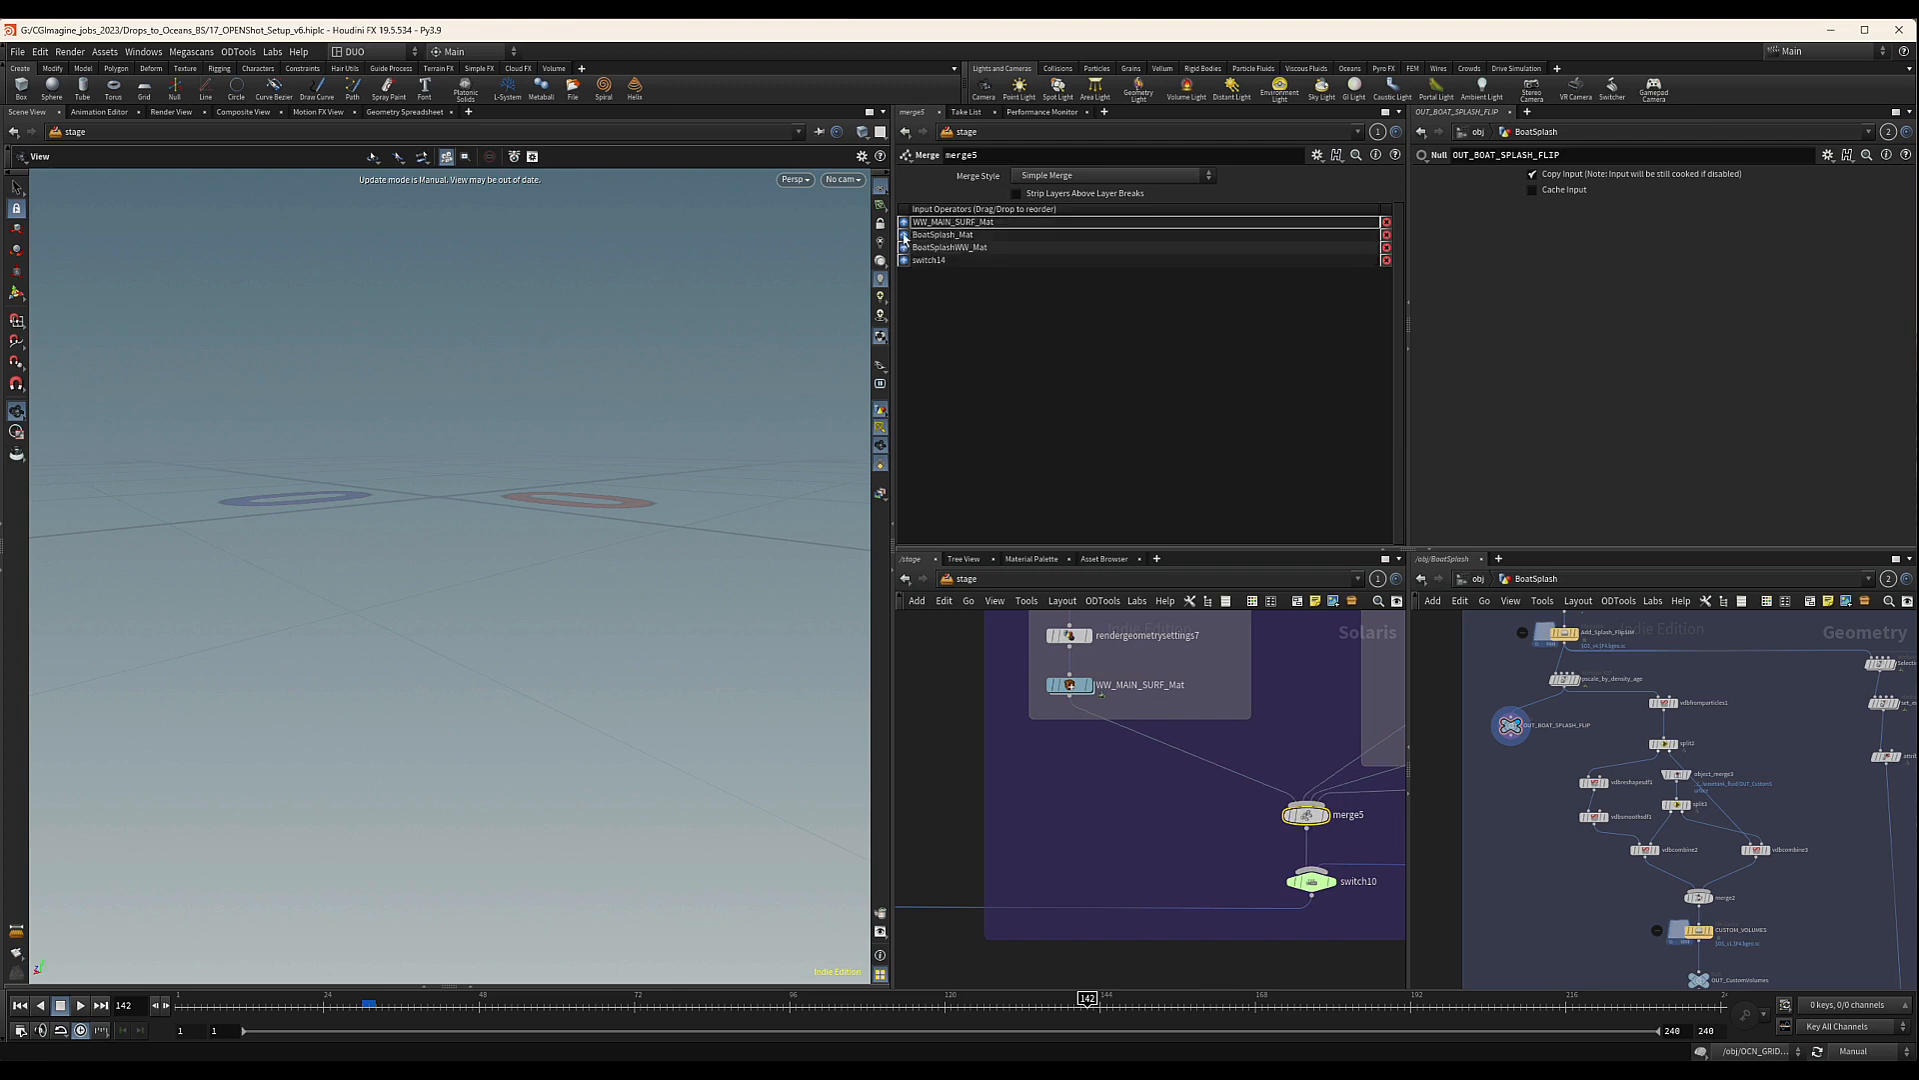
Review the shading, light and geometry settings of rendergeometrysettings7 in the WW_SURFACE branch
{"action": "middle_click_drag", "start_coordinate": [1135, 757], "coordinate": [1172, 864]}
{"action": "left_click_drag", "start_coordinate": [1073, 722], "coordinate": [1149, 777]}
{"action": "scroll", "coordinate": [990, 361], "scroll_direction": "down", "scroll_amount": 10}
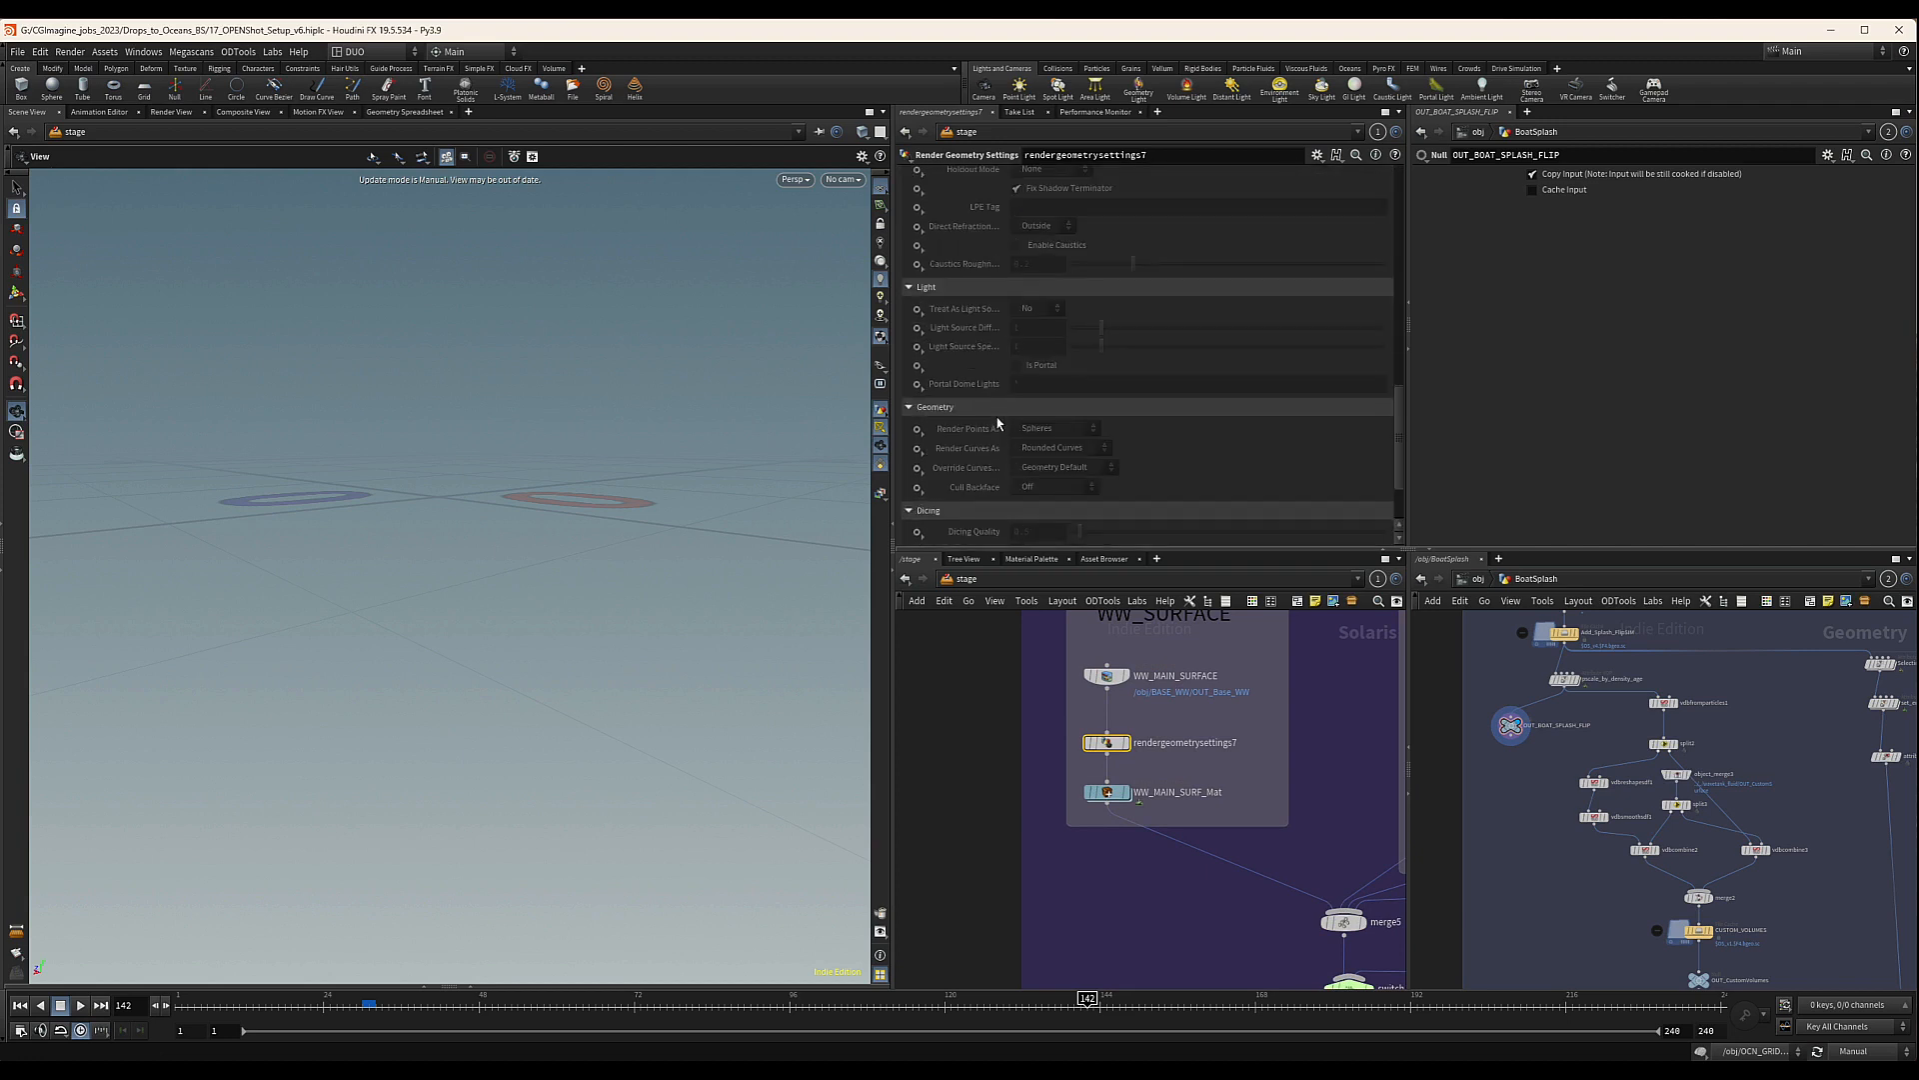
{"action": "scroll", "coordinate": [989, 257], "scroll_direction": "down", "scroll_amount": 3}
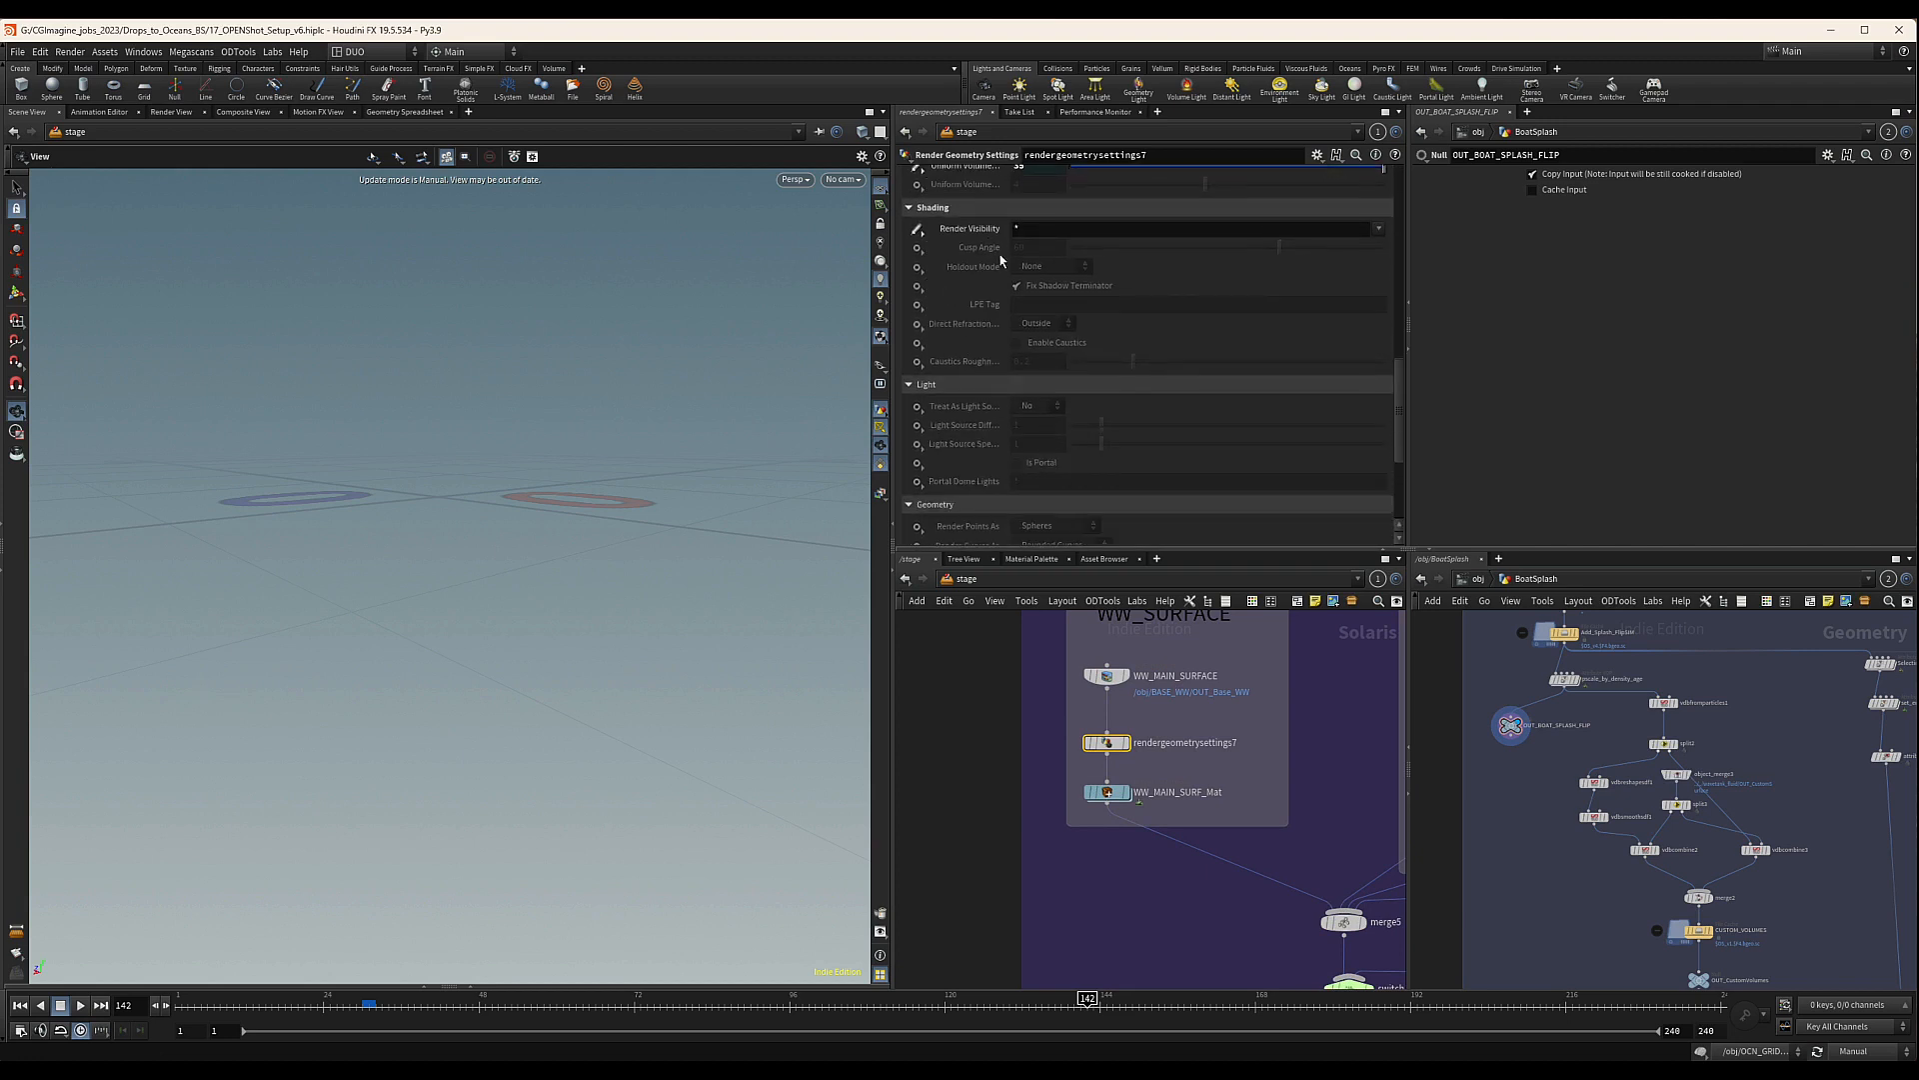
{"action": "scroll", "coordinate": [1150, 760], "scroll_direction": "down", "scroll_amount": 4}
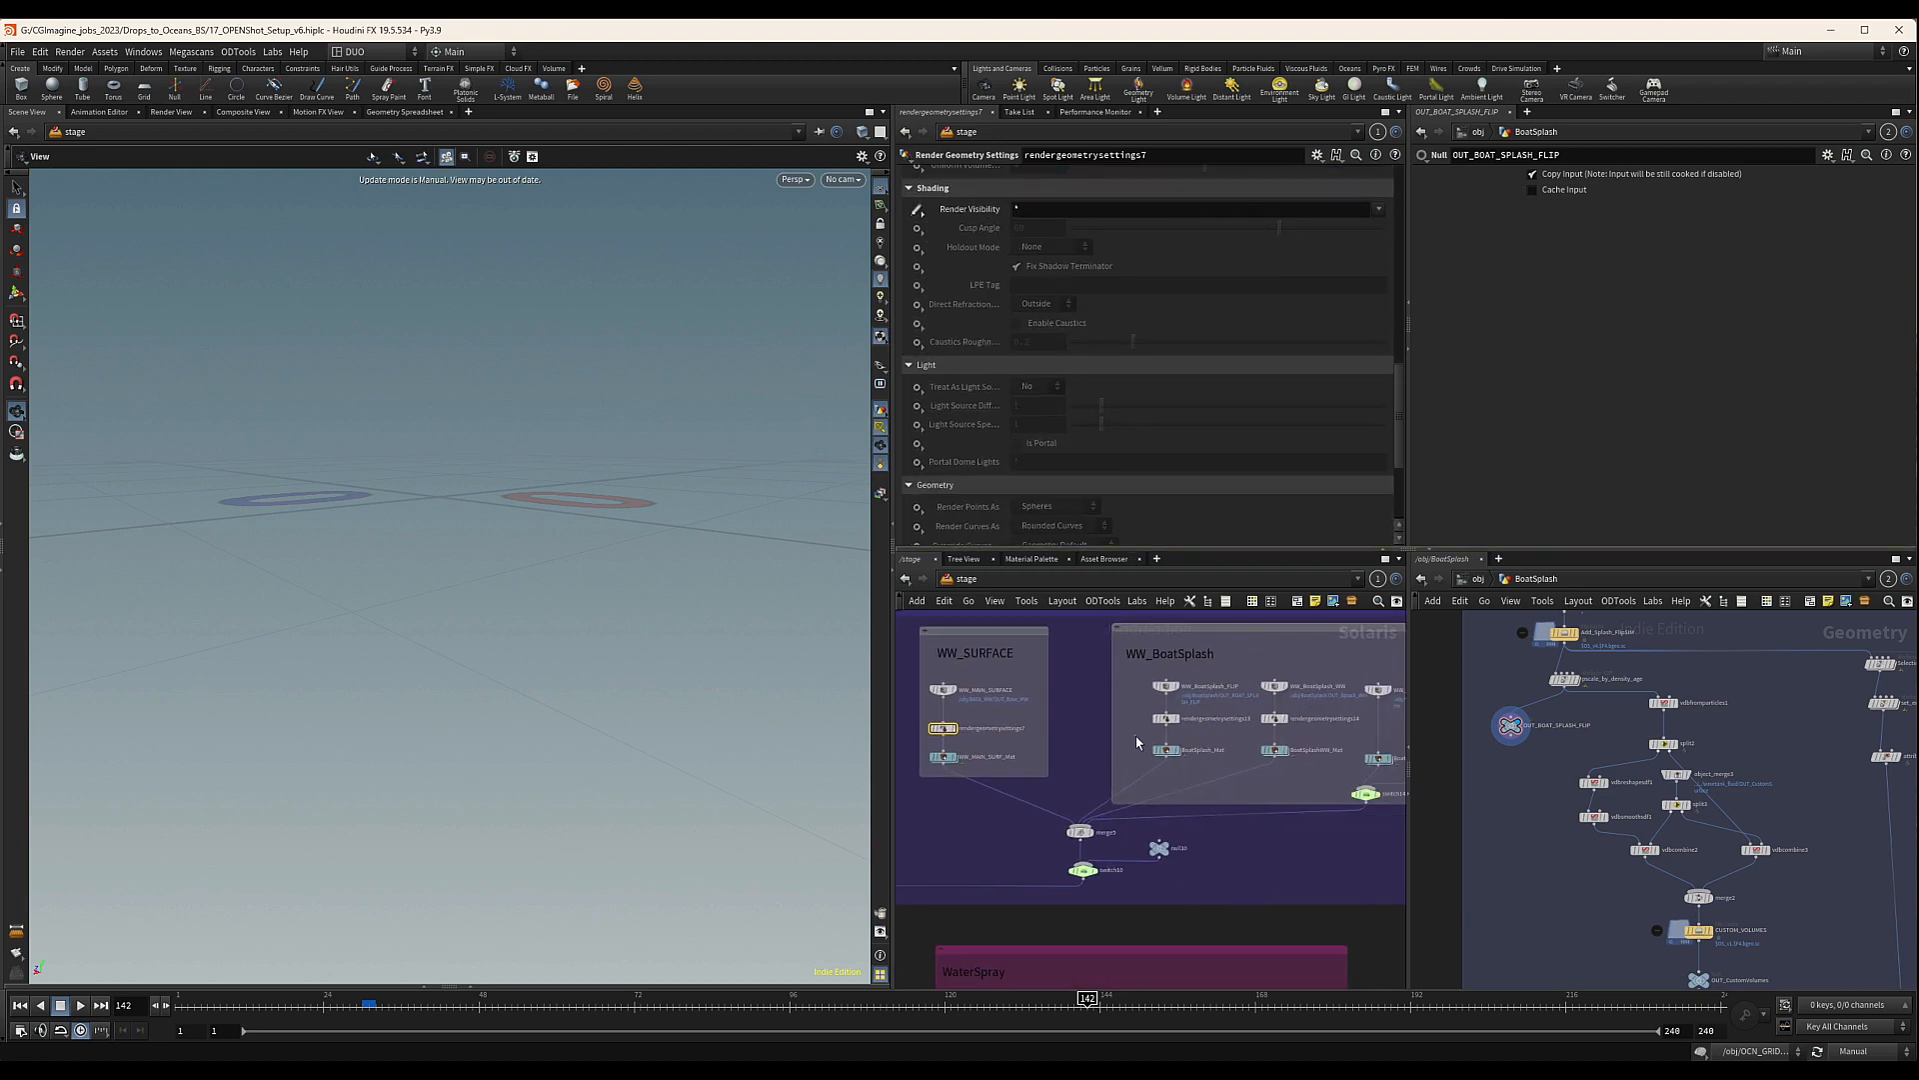
Review the BoatSplash_Mat material assignment and the uniform volume and shading settings of rendergeometrysettings13 in the WW_BoatSplash box
{"action": "left_click", "coordinate": [1165, 750]}
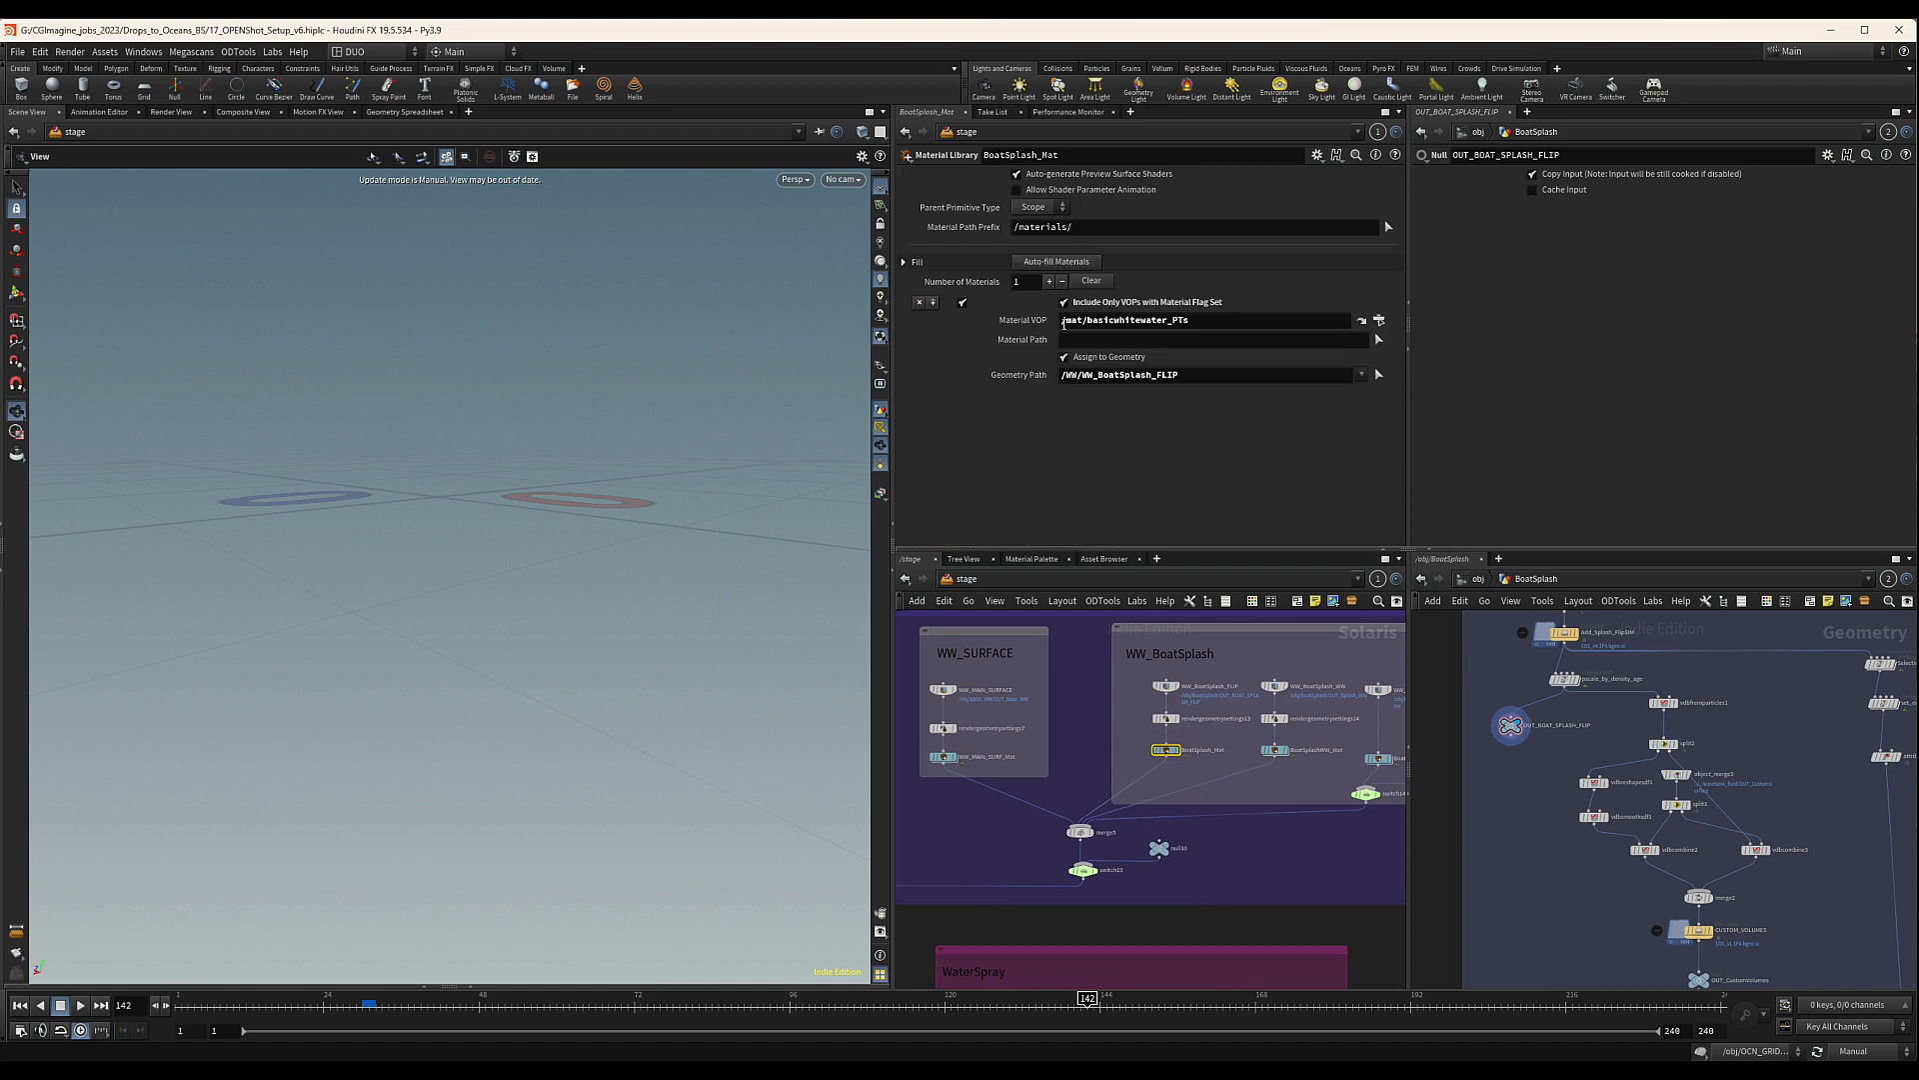
{"action": "left_click", "coordinate": [1148, 718]}
{"action": "scroll", "coordinate": [985, 250], "scroll_direction": "down", "scroll_amount": 6}
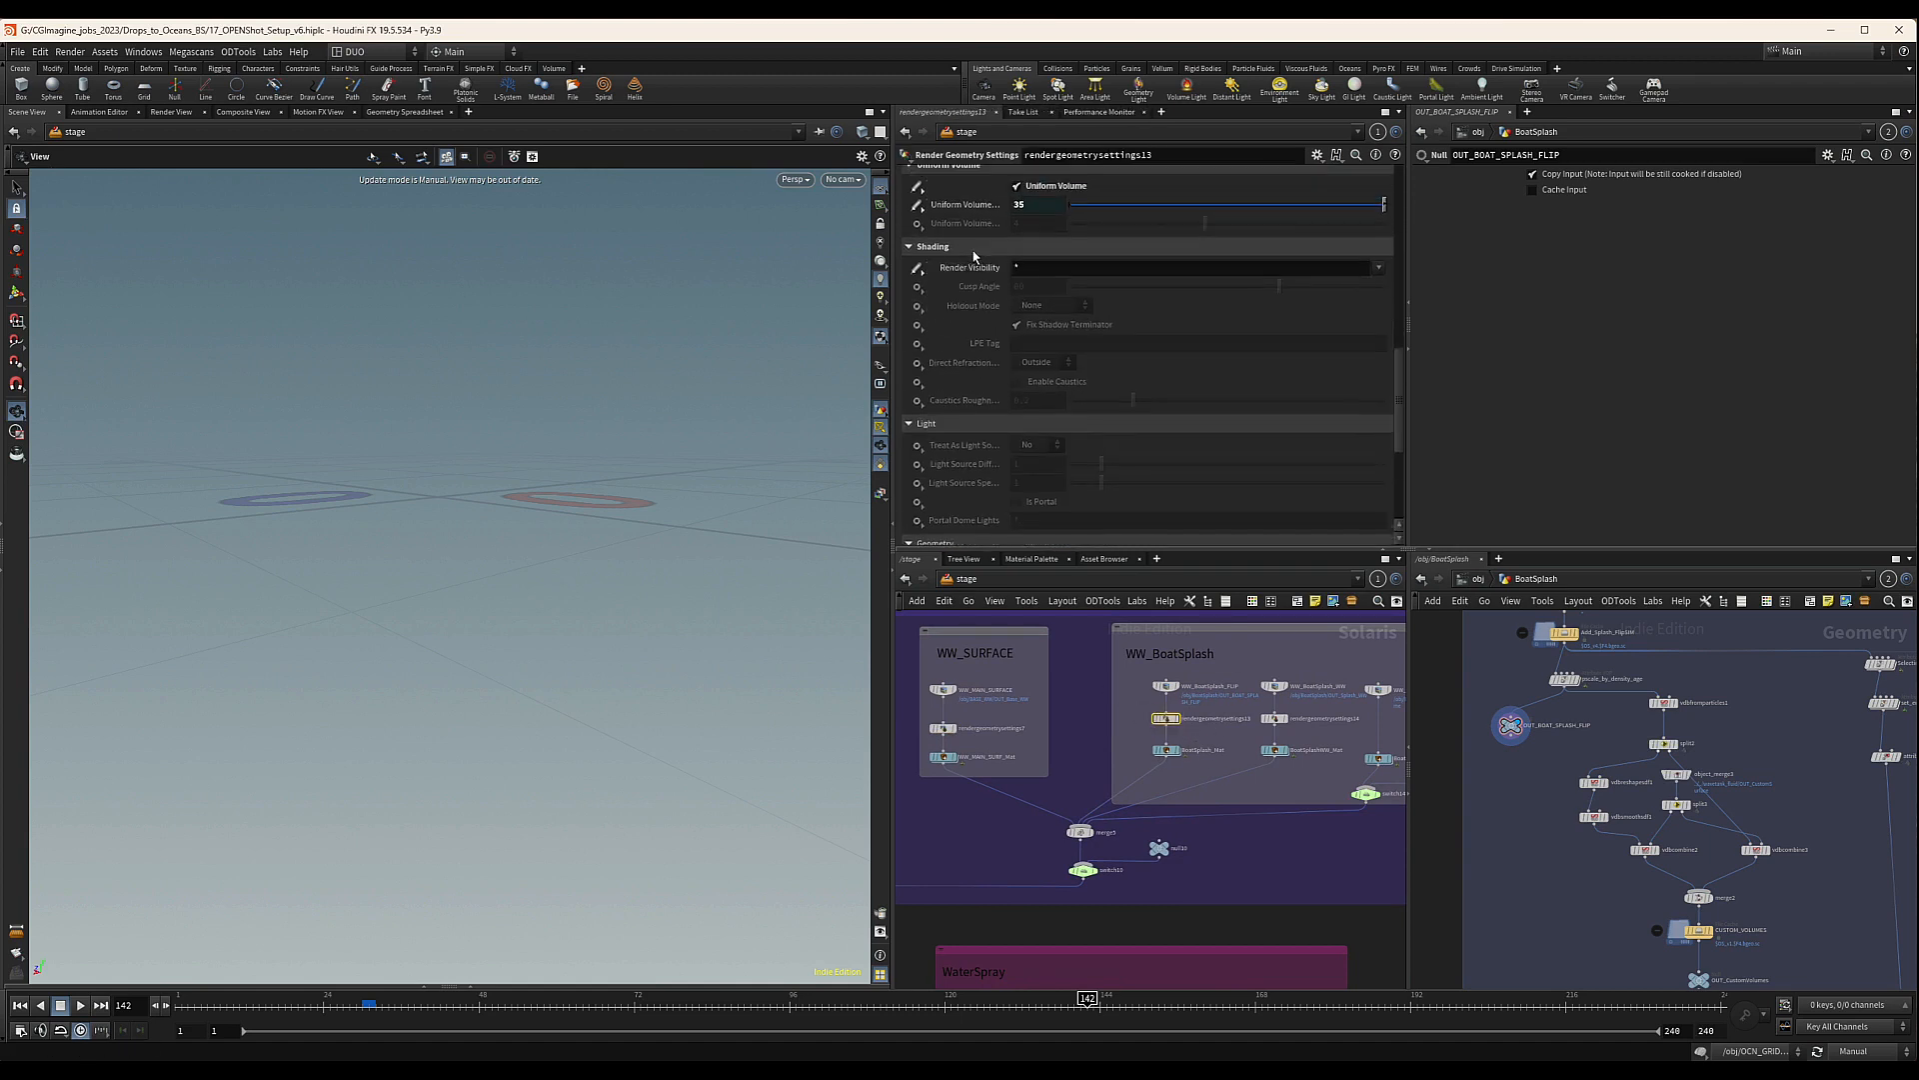
{"action": "scroll", "coordinate": [975, 256], "scroll_direction": "up", "scroll_amount": 5}
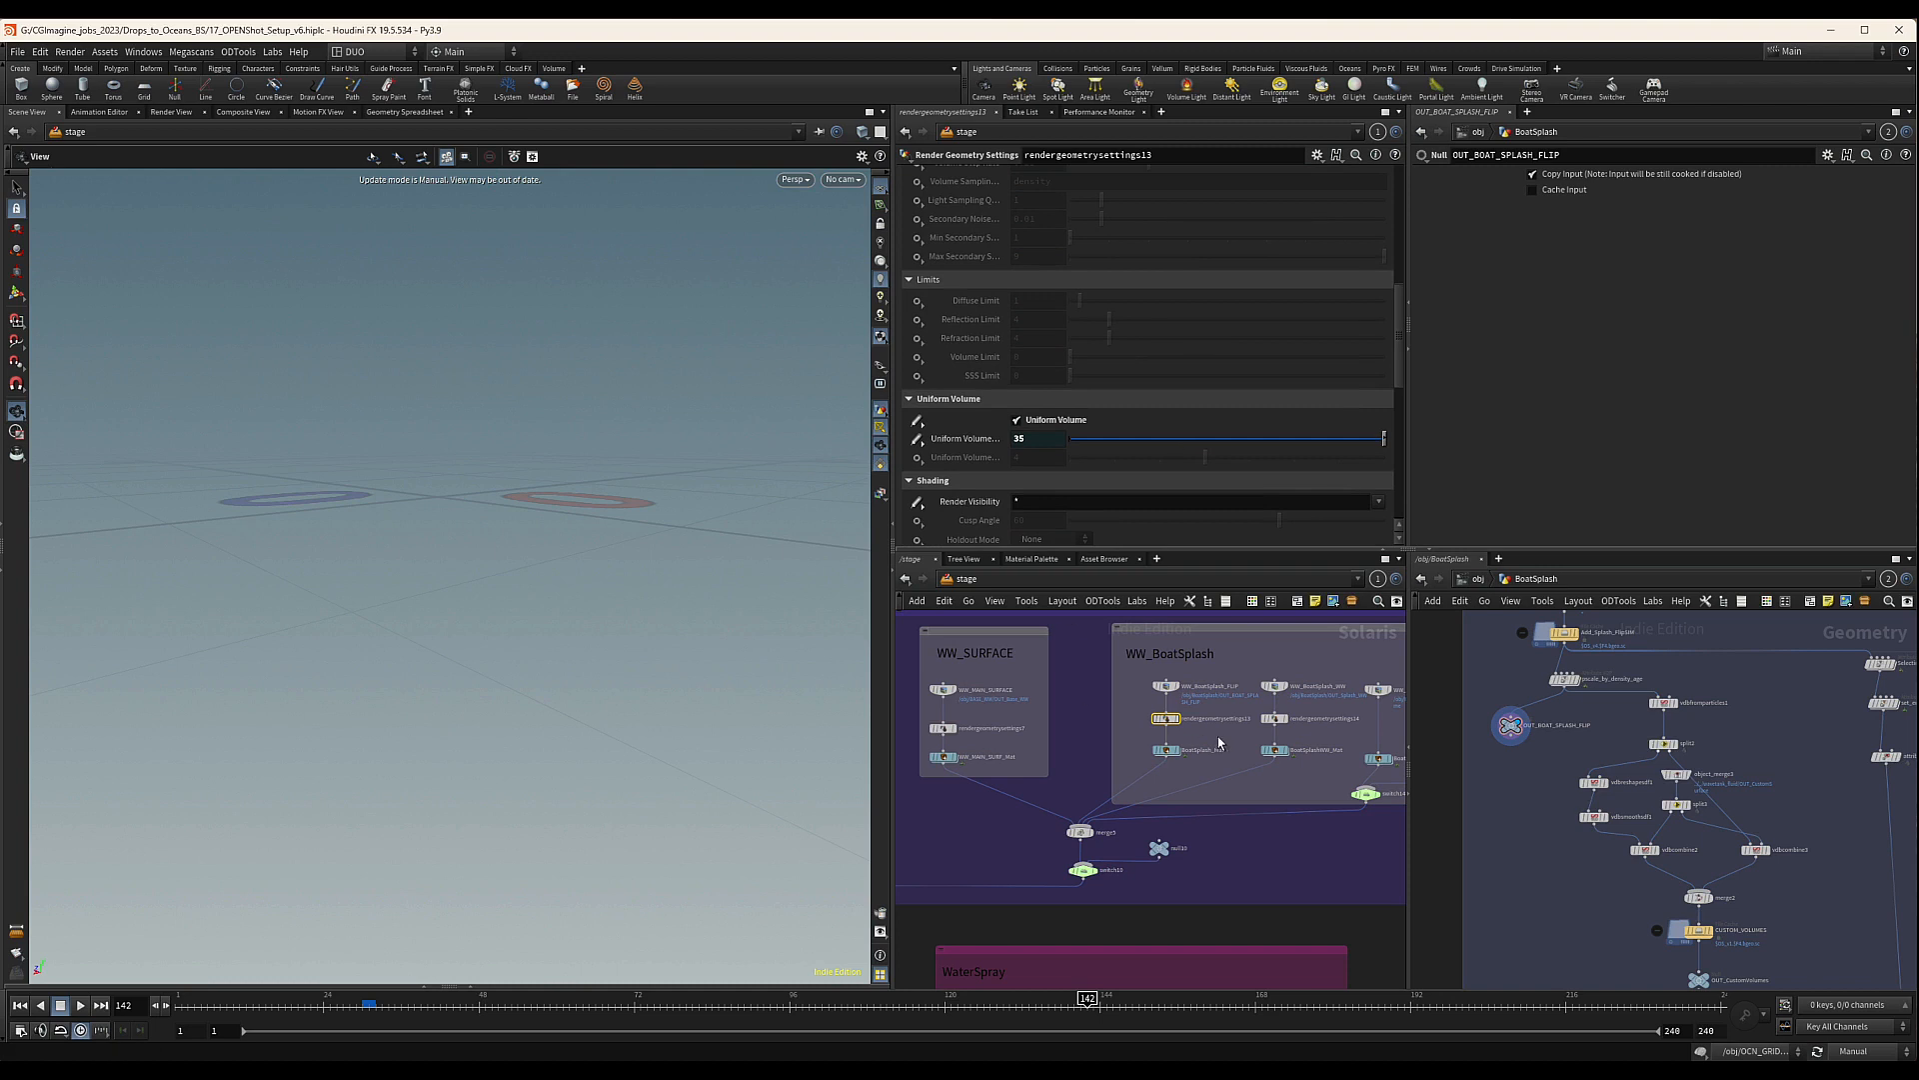
{"action": "scroll", "coordinate": [1115, 745], "scroll_direction": "down", "scroll_amount": 2}
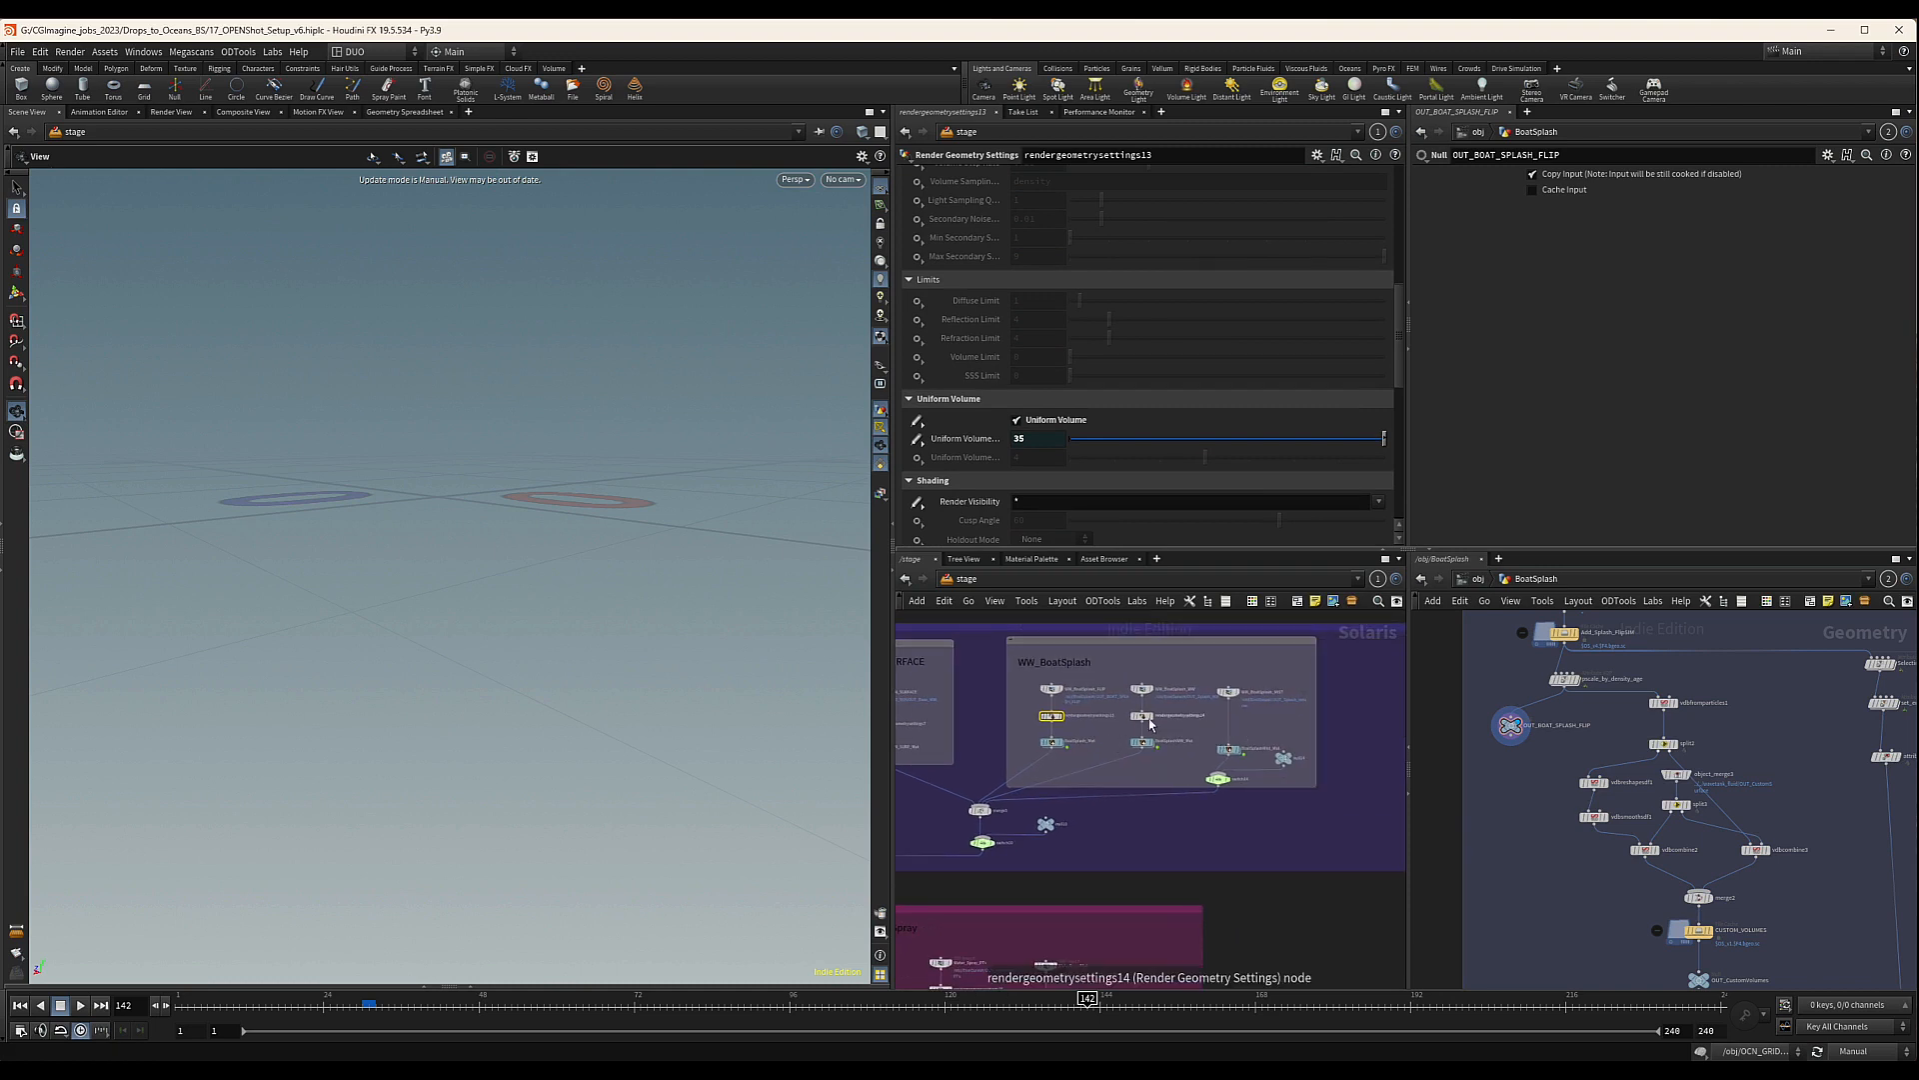
{"action": "scroll", "coordinate": [1150, 723], "scroll_direction": "up", "scroll_amount": 1}
{"action": "scroll", "coordinate": [1277, 738], "scroll_direction": "down", "scroll_amount": 3}
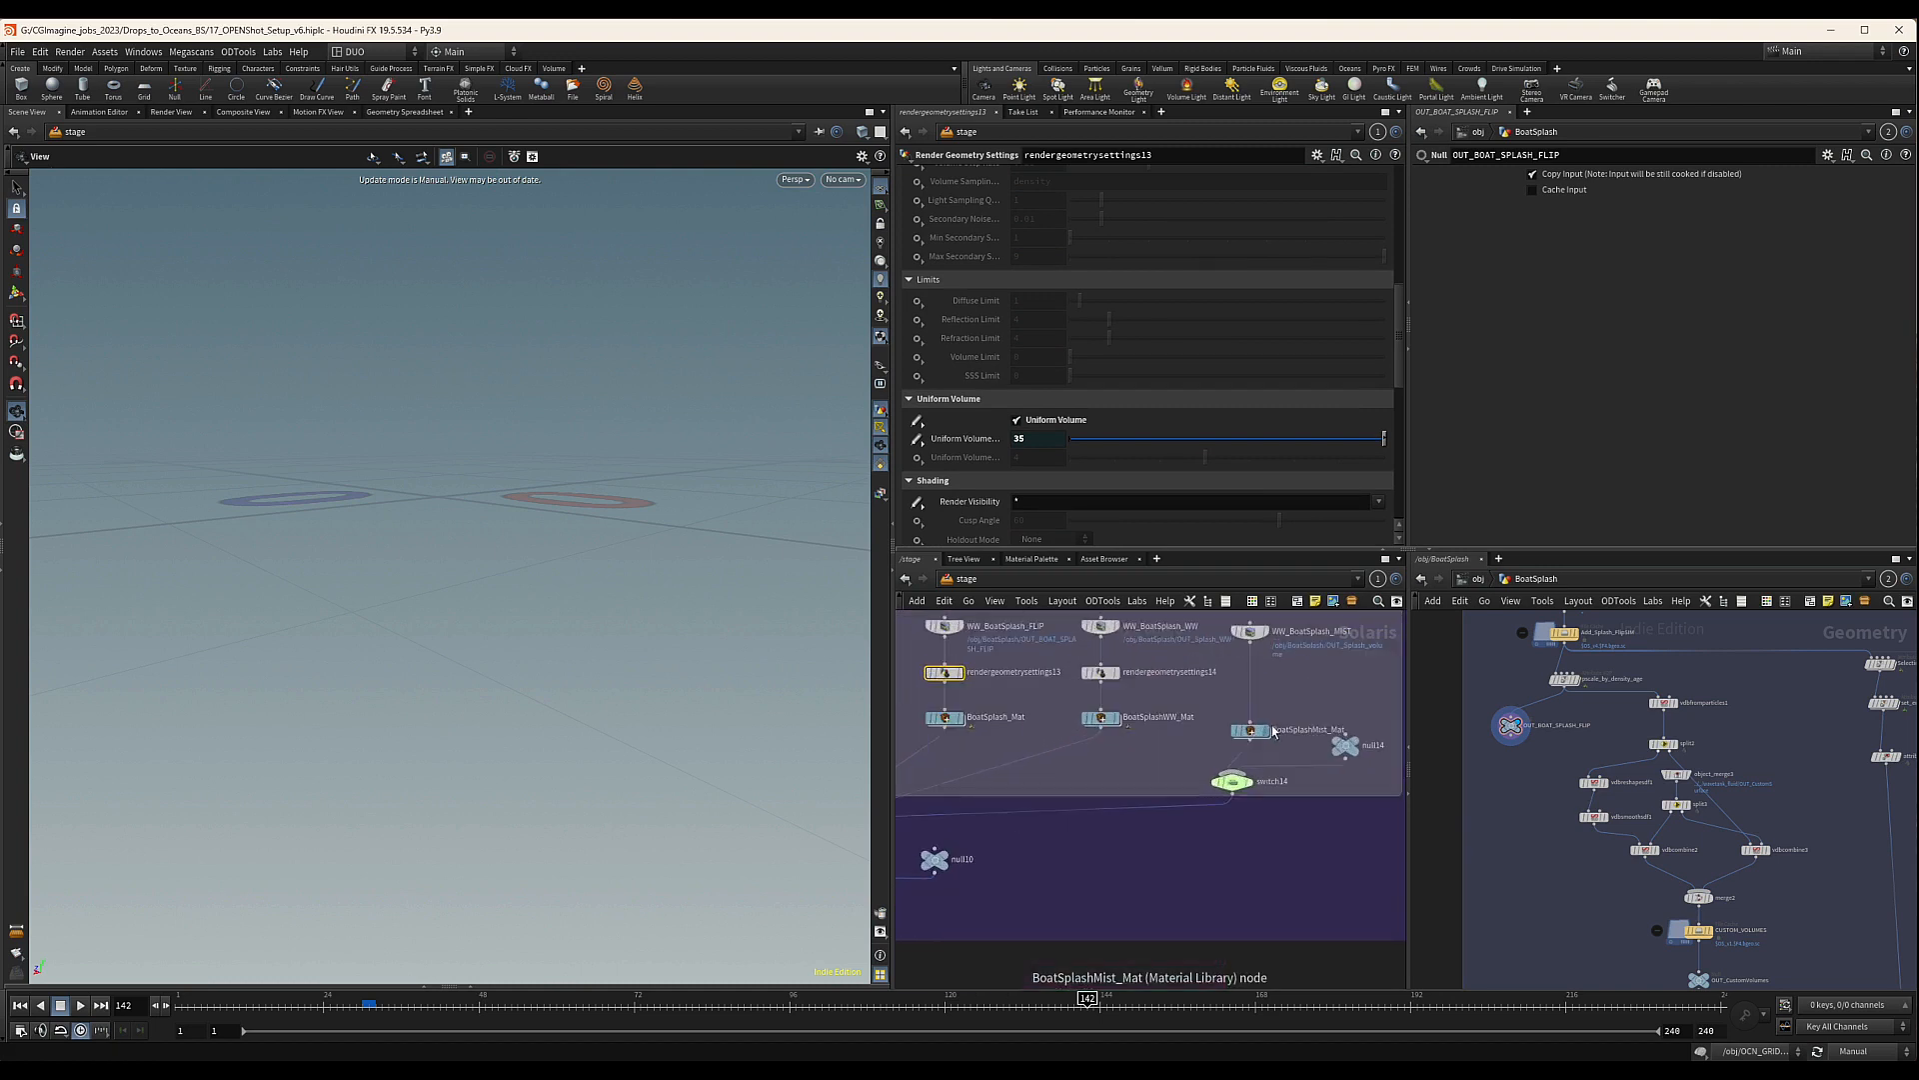
{"action": "scroll", "coordinate": [1200, 783], "scroll_direction": "up", "scroll_amount": 4}
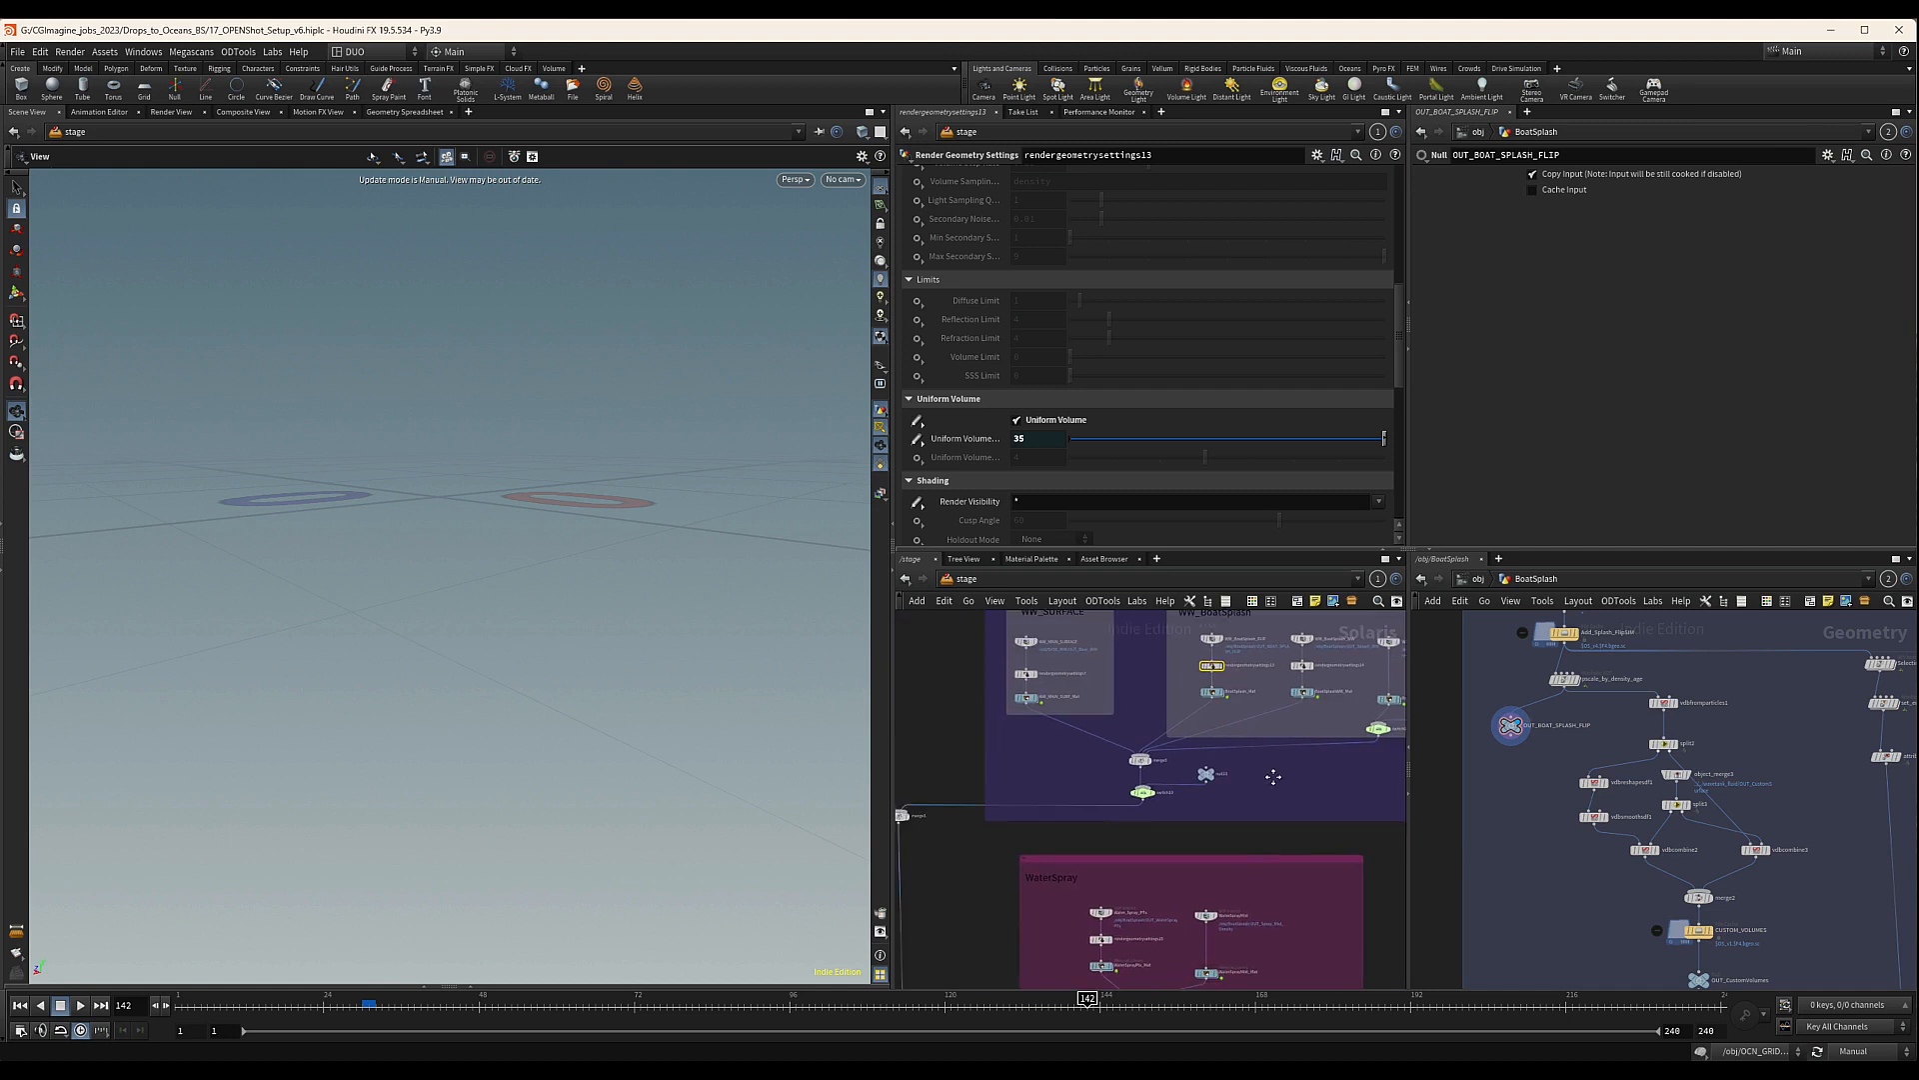
Check the input selection of switch14 in the WW_BoatSplash box and of switch10 below merge5
{"action": "left_click", "coordinate": [1218, 744]}
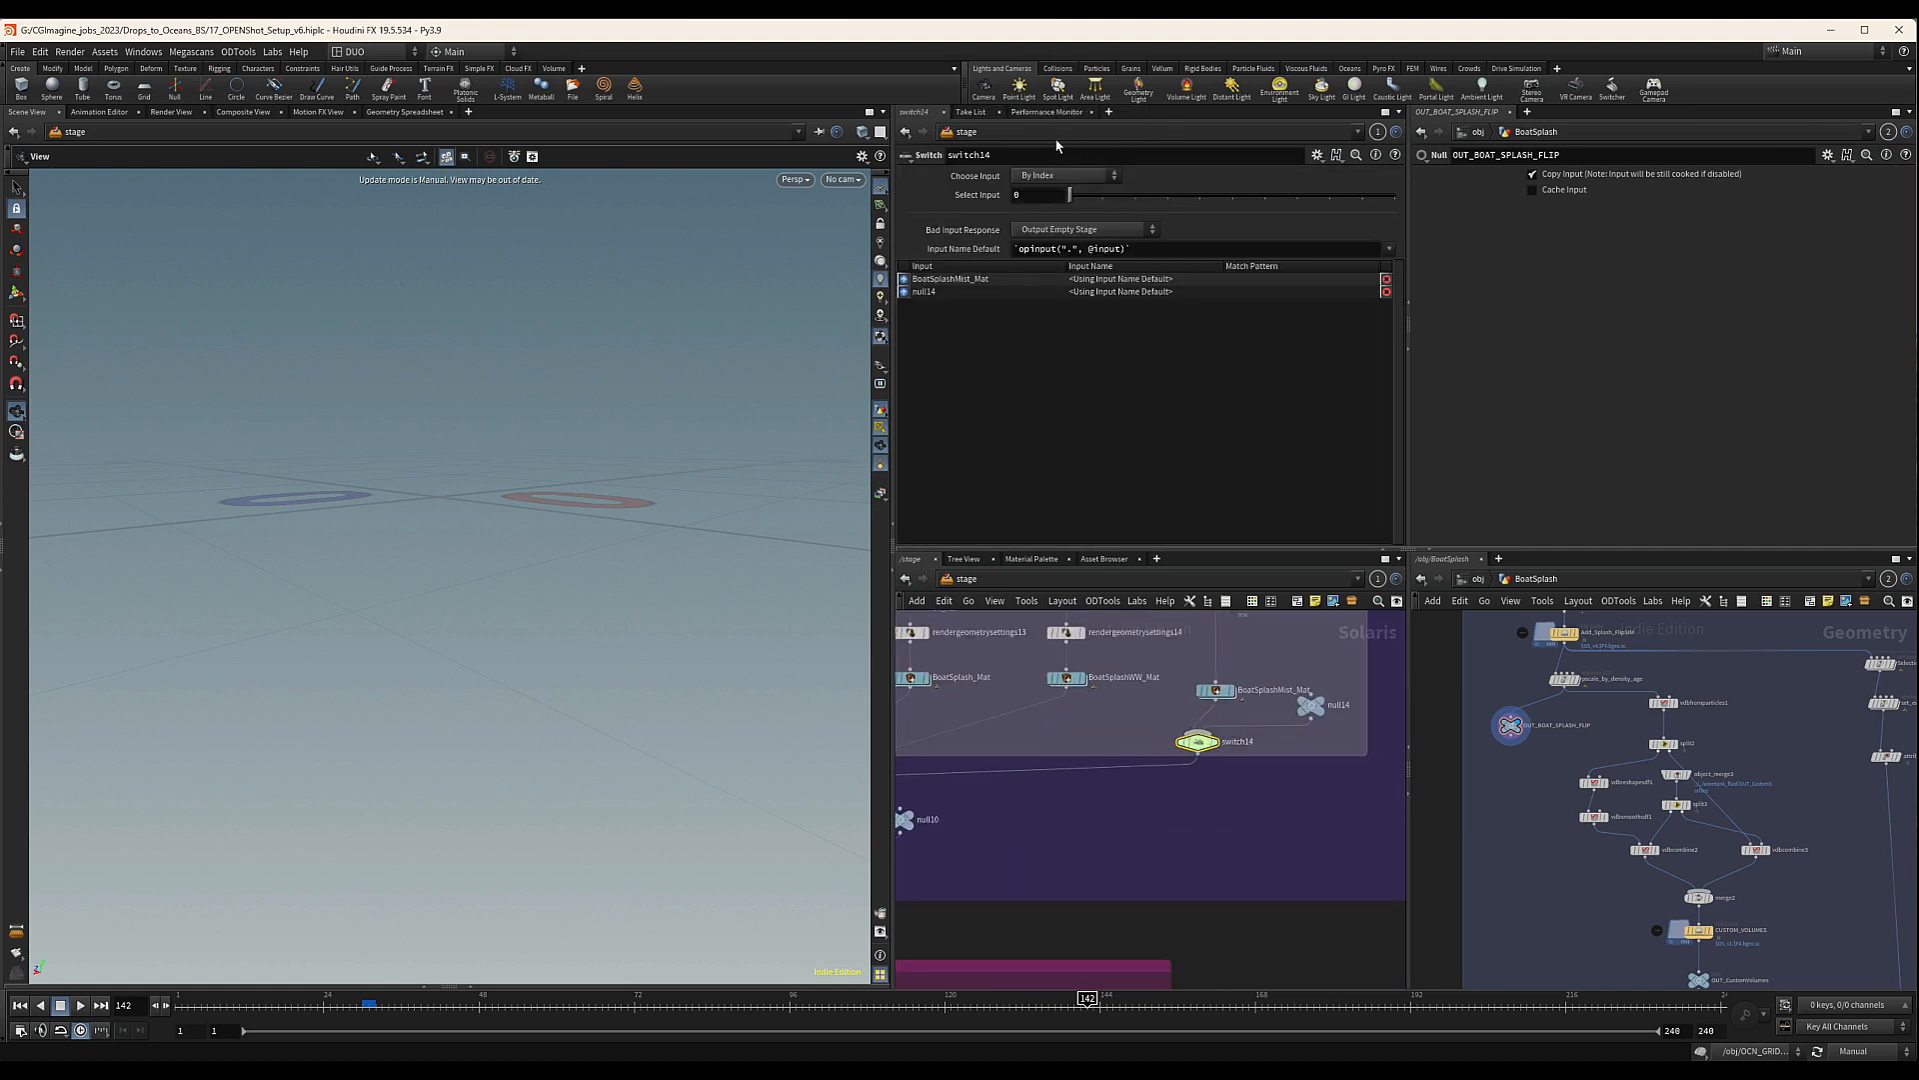
{"action": "scroll", "coordinate": [1098, 730], "scroll_direction": "down", "scroll_amount": 4}
{"action": "middle_click_drag", "start_coordinate": [975, 789], "coordinate": [1115, 768]}
{"action": "scroll", "coordinate": [1112, 767], "scroll_direction": "up", "scroll_amount": 4}
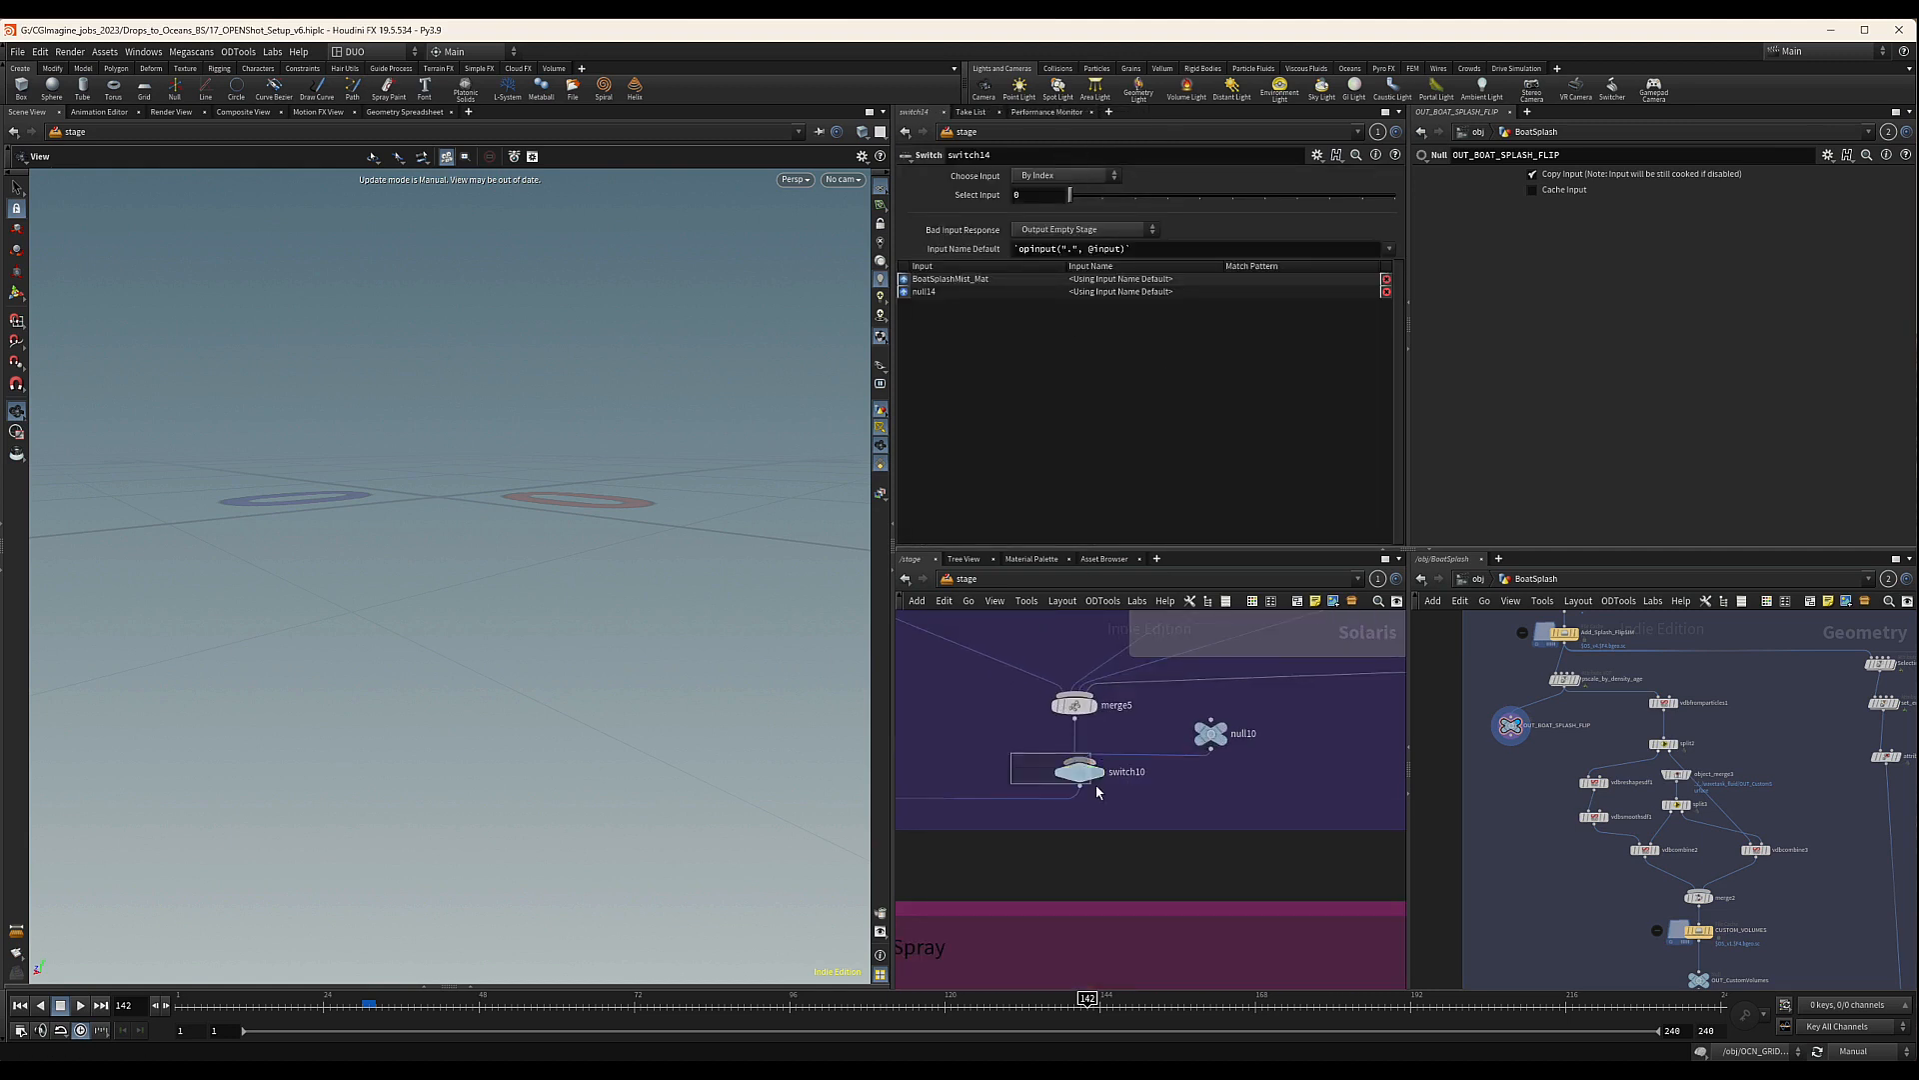
{"action": "left_click", "coordinate": [1091, 776]}
{"action": "scroll", "coordinate": [1070, 649], "scroll_direction": "down", "scroll_amount": 4}
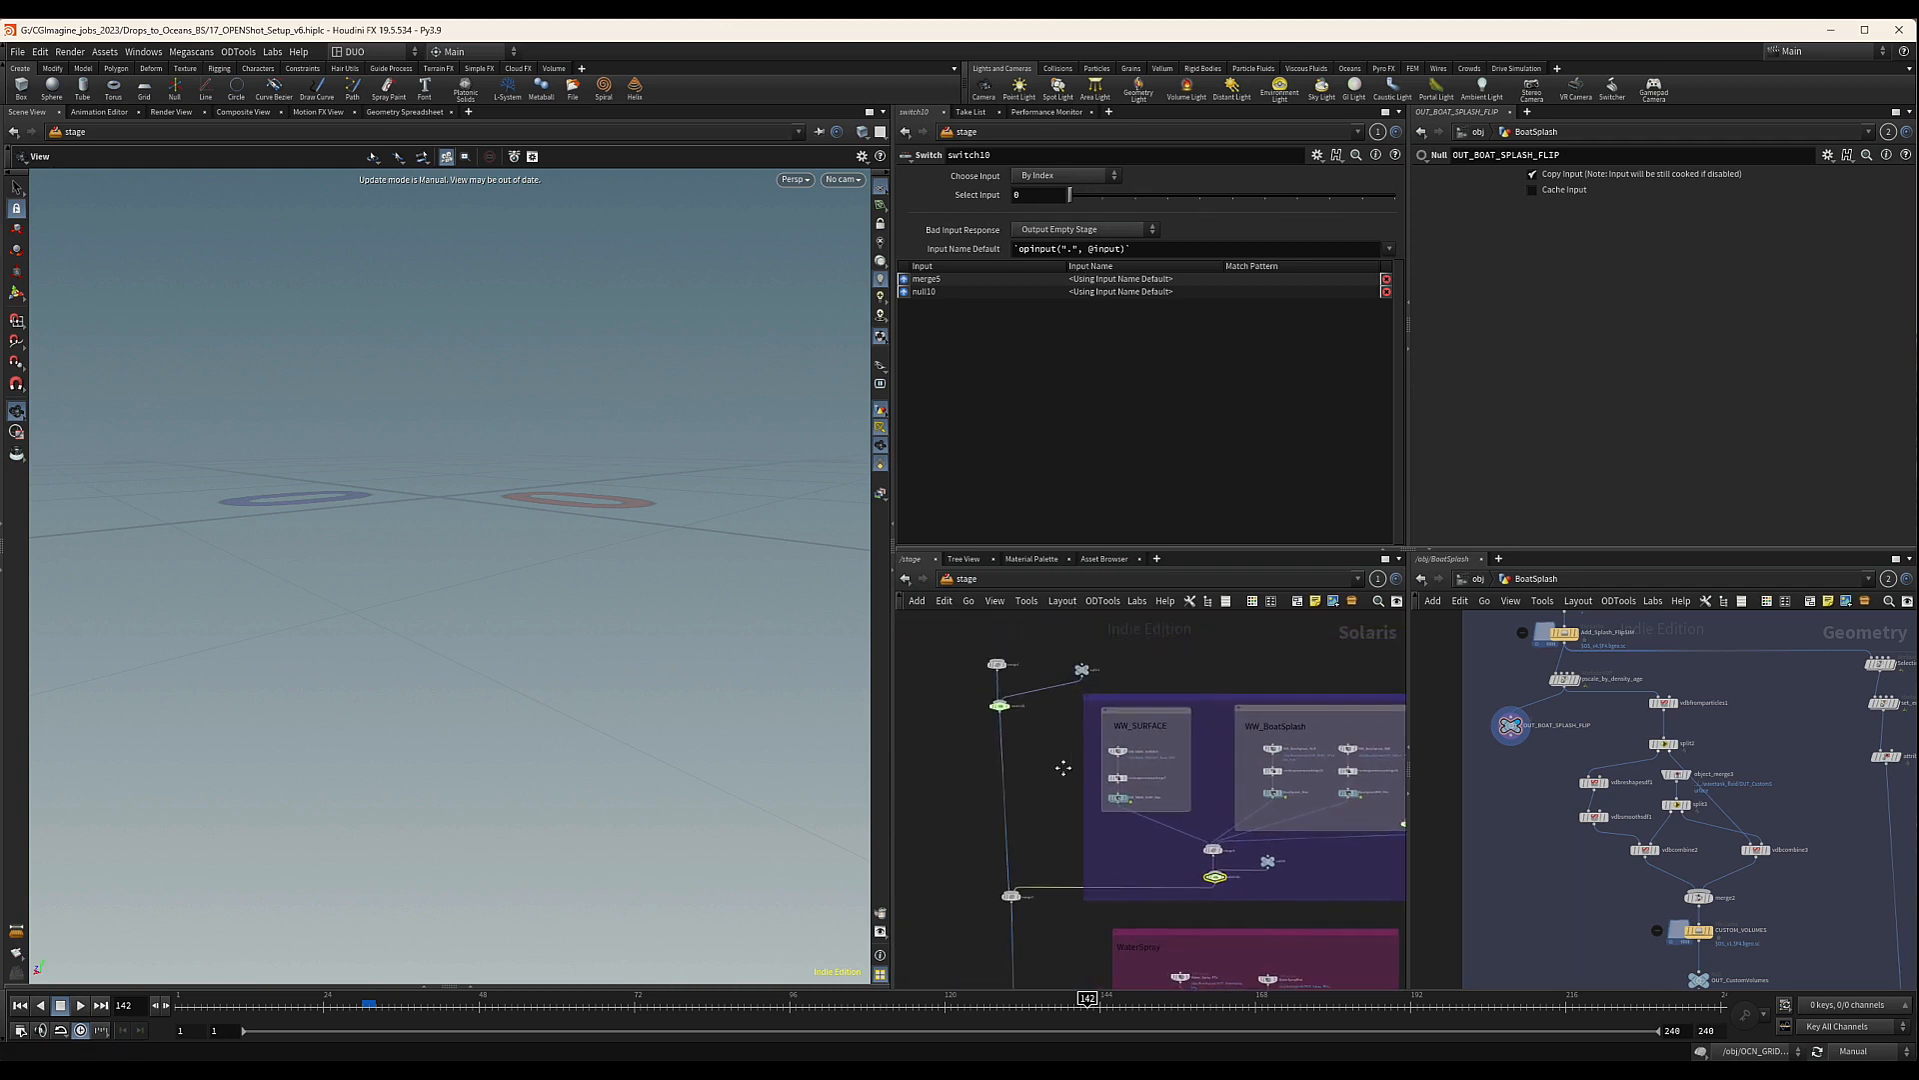
Delete the WaterSpray network box together with all the nodes inside it
{"action": "middle_click_drag", "start_coordinate": [1087, 797], "coordinate": [1106, 687]}
{"action": "scroll", "coordinate": [1105, 687], "scroll_direction": "down", "scroll_amount": 4}
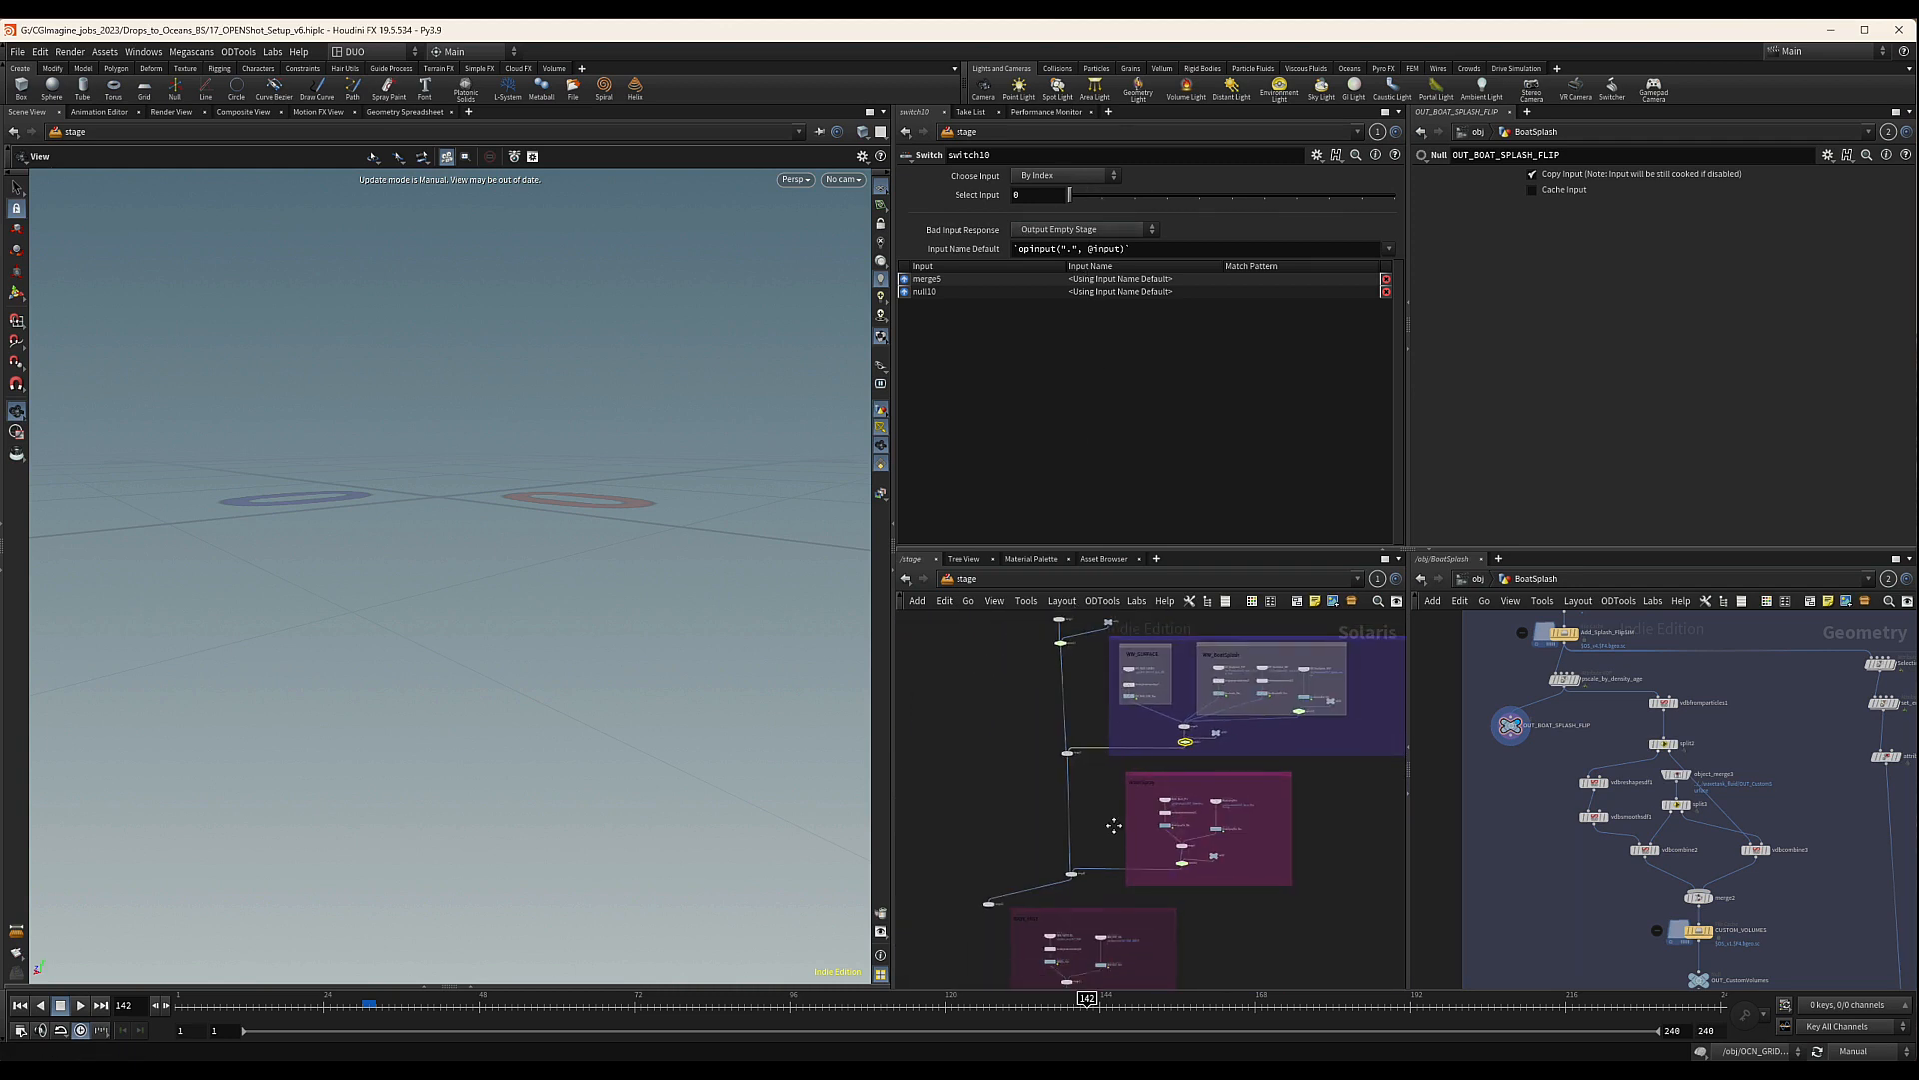
{"action": "middle_click_drag", "start_coordinate": [1113, 824], "coordinate": [1101, 698]}
{"action": "scroll", "coordinate": [1101, 703], "scroll_direction": "up", "scroll_amount": 4}
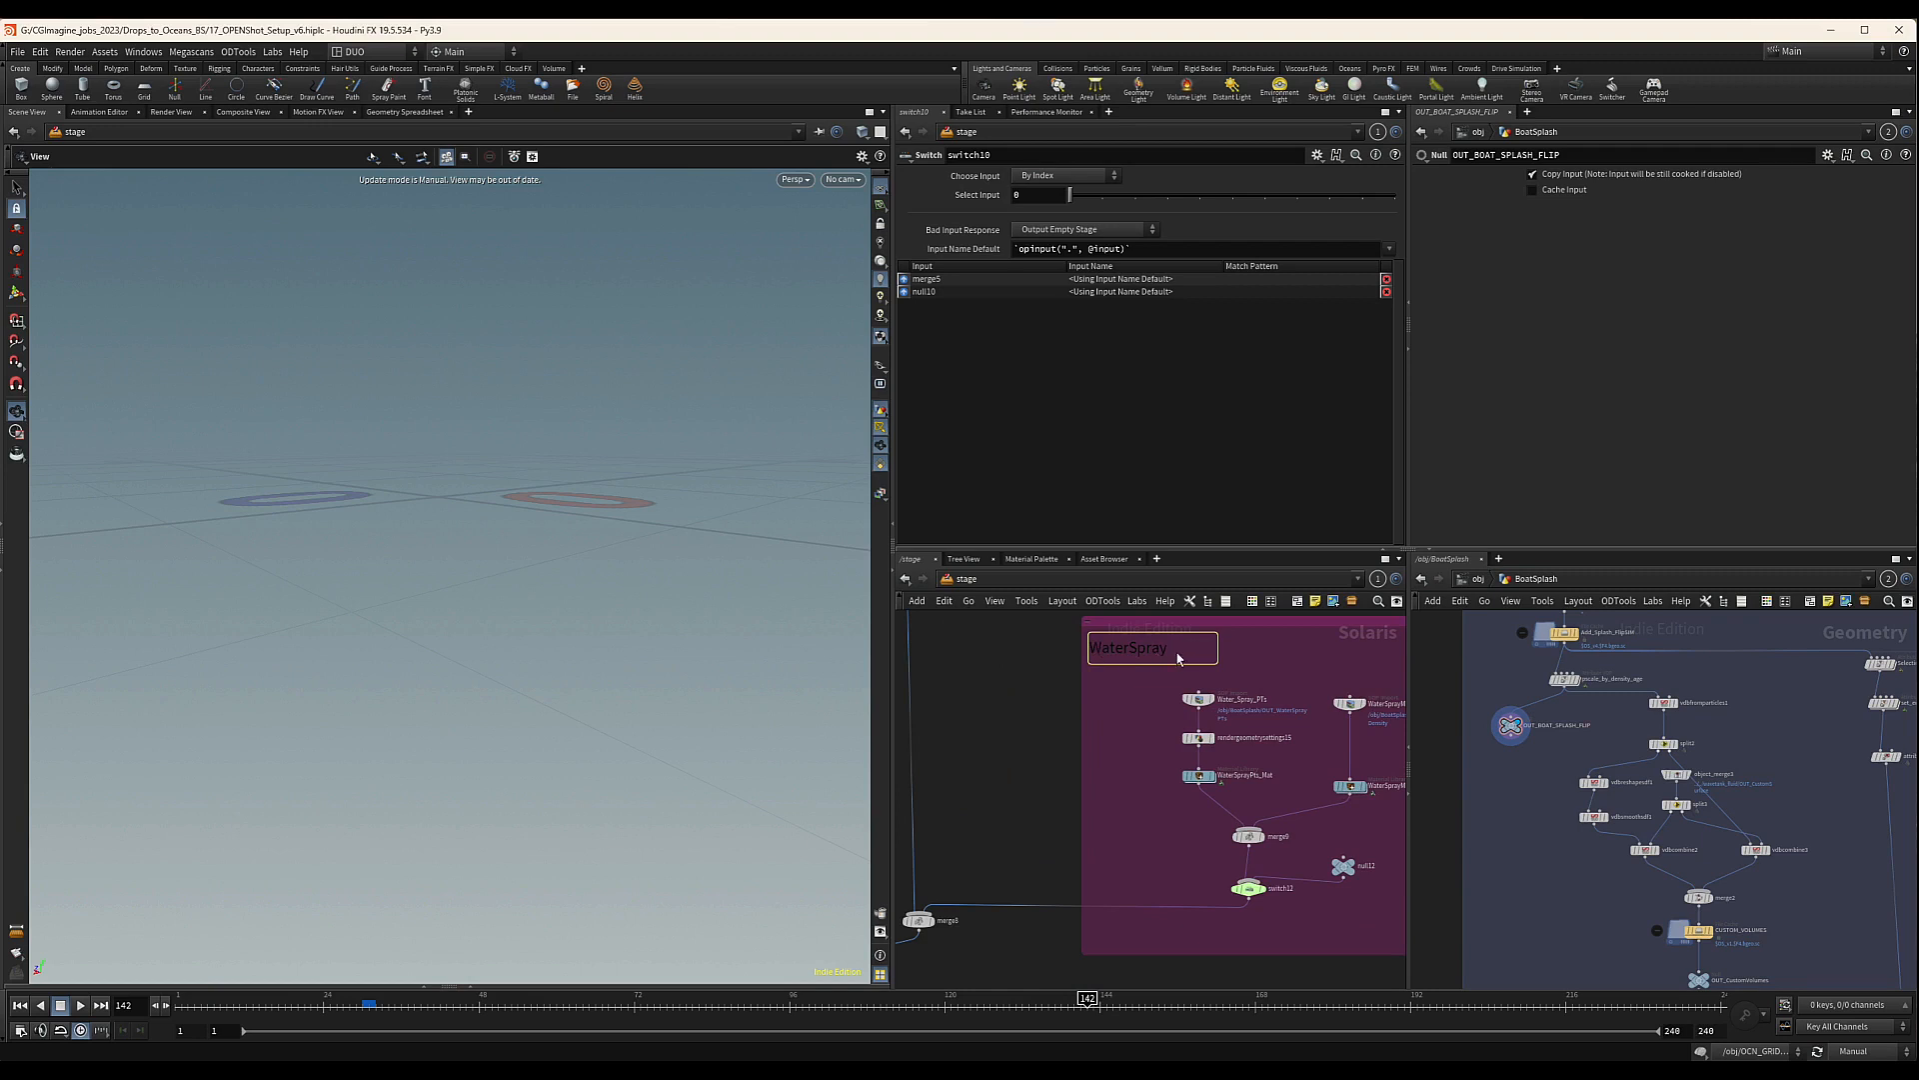
{"action": "scroll", "coordinate": [1177, 658], "scroll_direction": "down", "scroll_amount": 3}
{"action": "left_click_drag", "start_coordinate": [1020, 662], "coordinate": [1300, 829]}
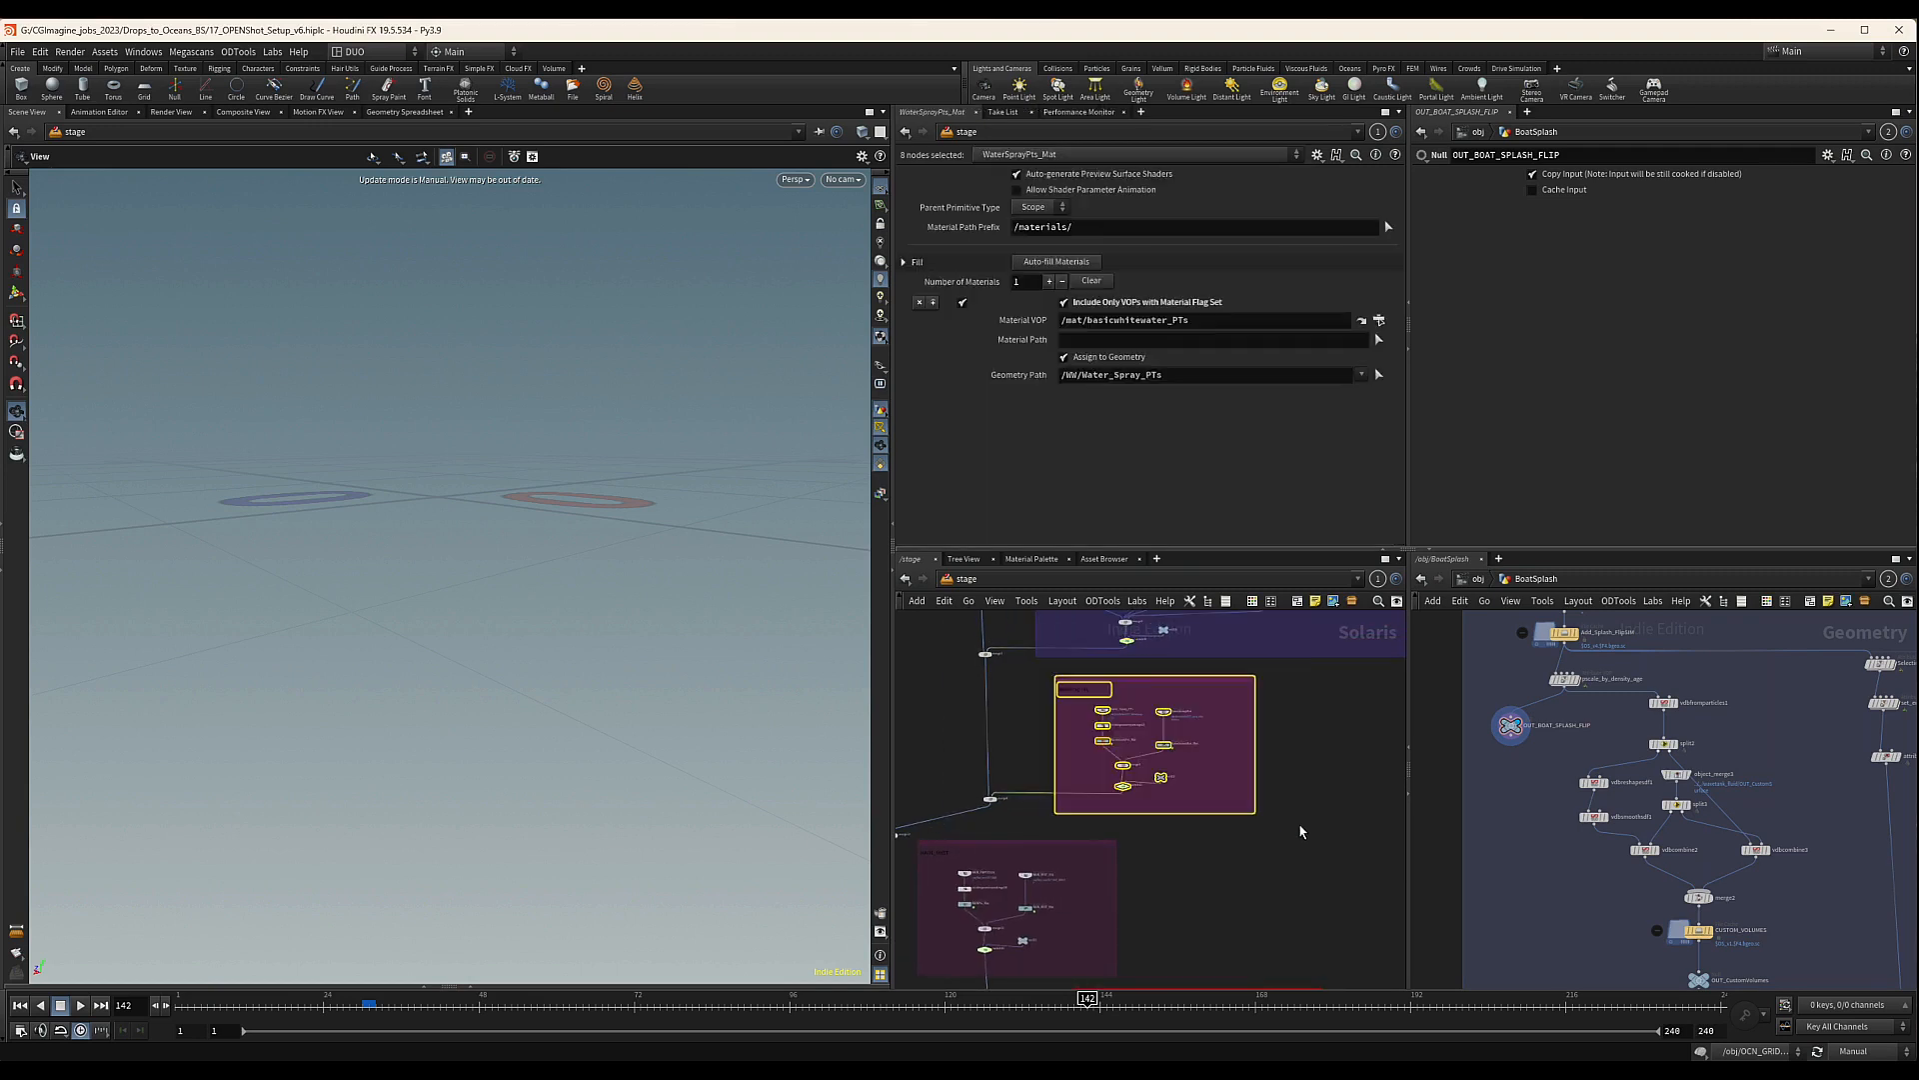
{"action": "key", "text": "Delete"}
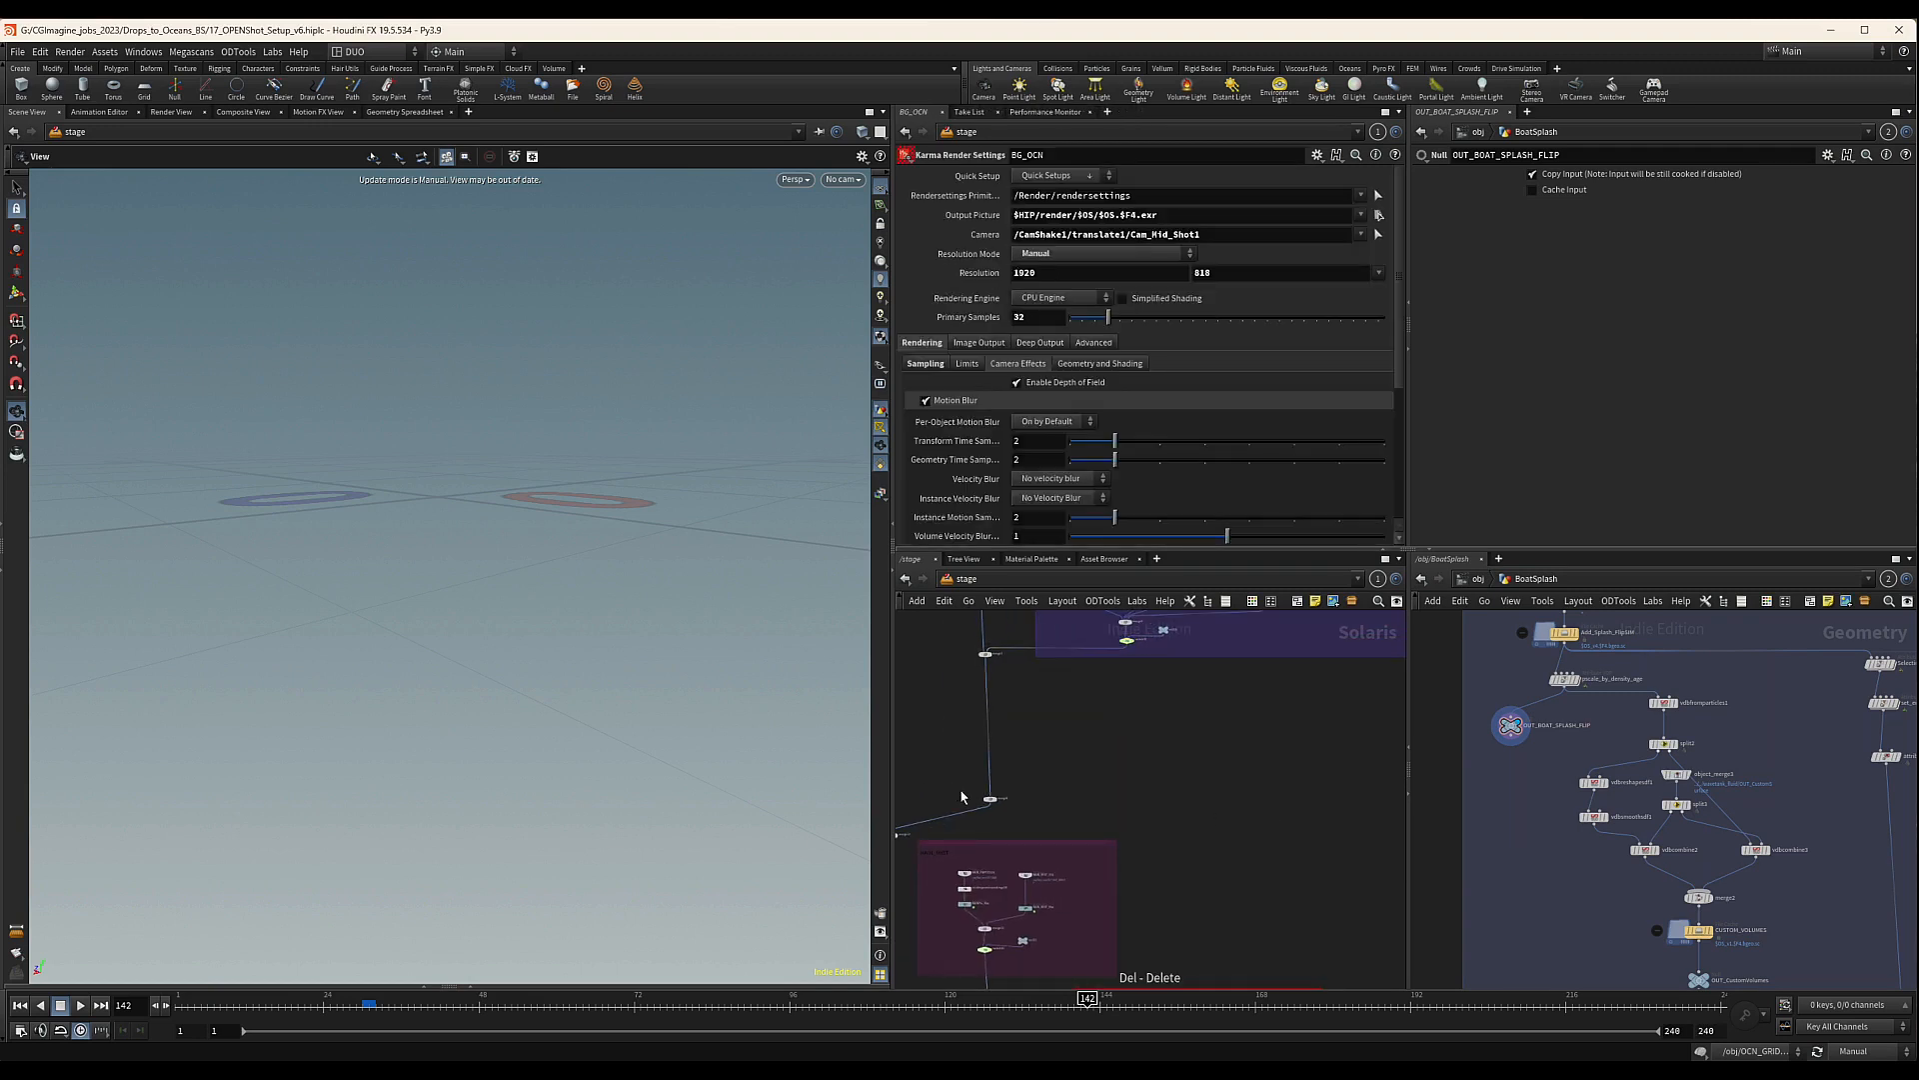
Move the remaining dark purple box up beneath the whitewater box and reposition the merge node on the main chain beside it
{"action": "middle_click_drag", "start_coordinate": [1072, 831], "coordinate": [1195, 748]}
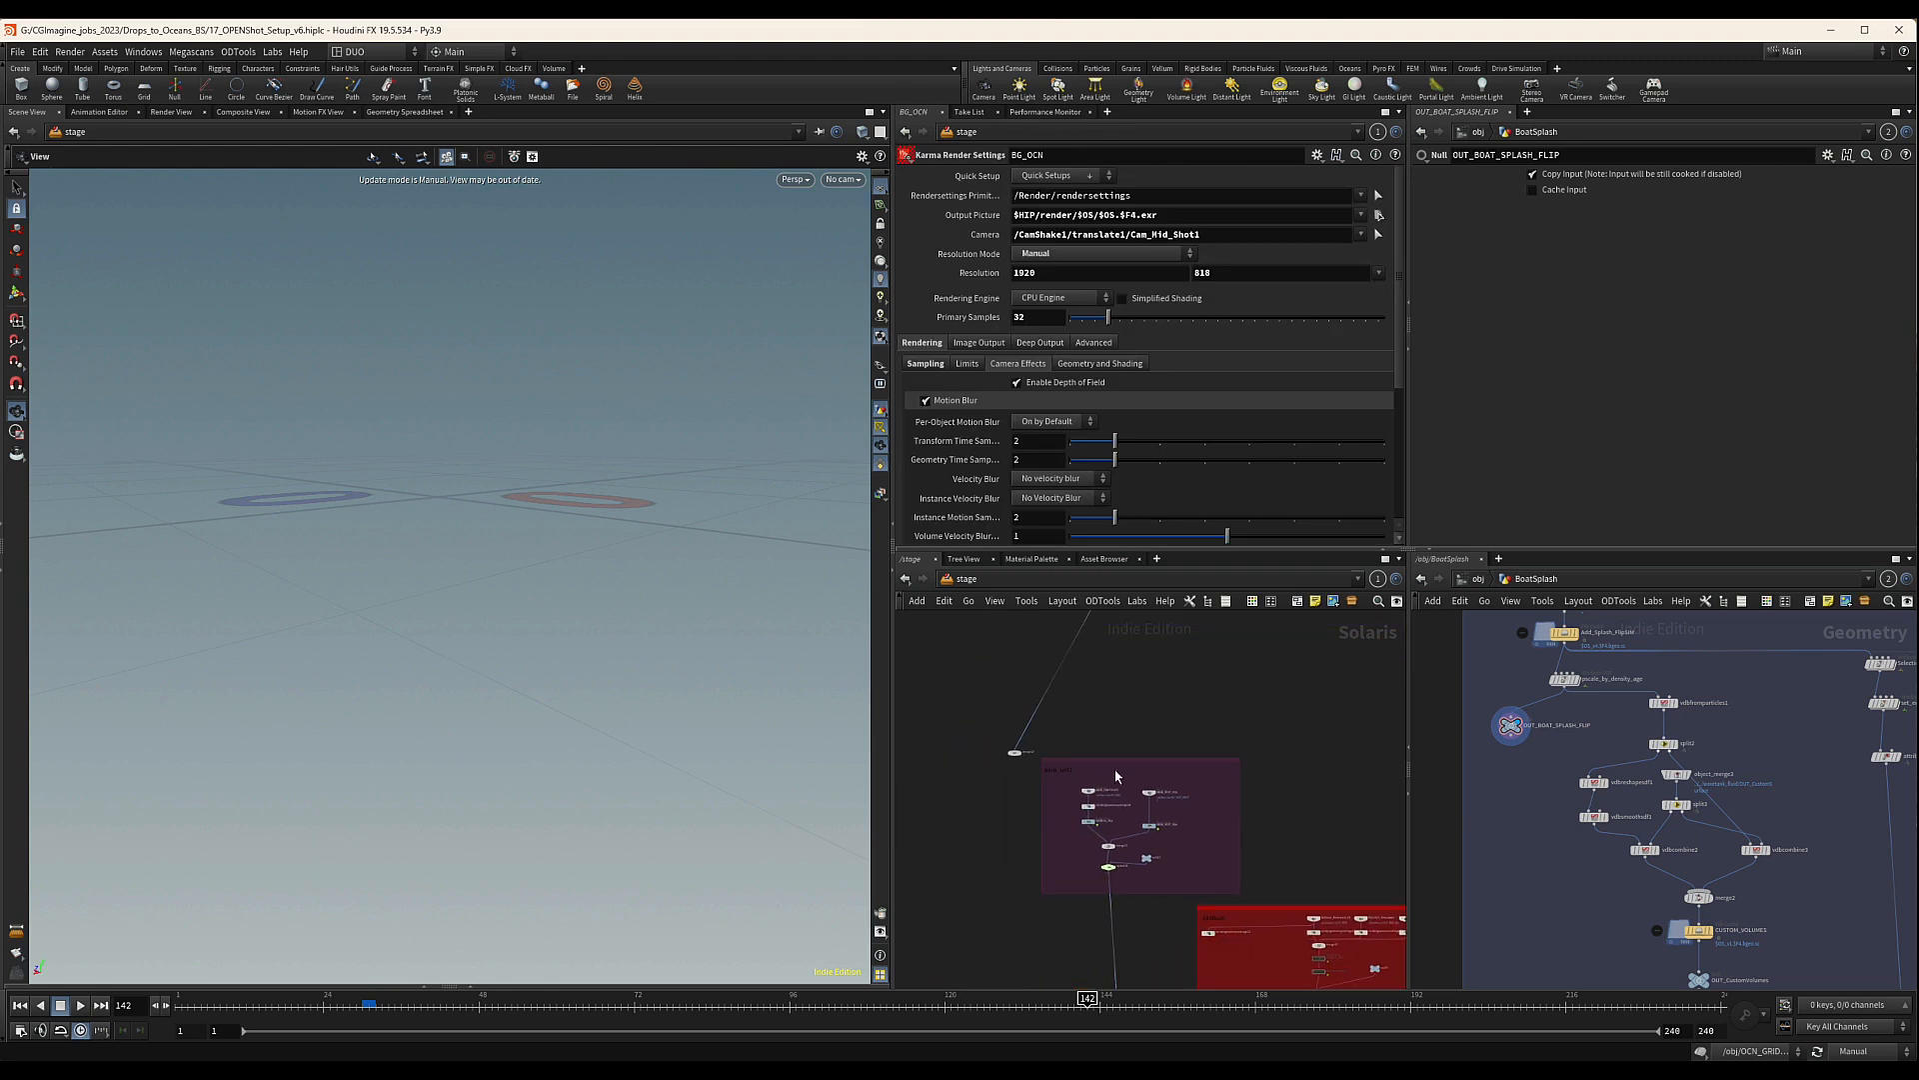
{"action": "left_click_drag", "start_coordinate": [1124, 762], "coordinate": [1210, 629]}
{"action": "middle_click_drag", "start_coordinate": [1104, 739], "coordinate": [1109, 801]}
{"action": "scroll", "coordinate": [1172, 751], "scroll_direction": "up", "scroll_amount": 2}
{"action": "left_click_drag", "start_coordinate": [984, 868], "coordinate": [1096, 918]}
{"action": "scroll", "coordinate": [1159, 832], "scroll_direction": "down", "scroll_amount": 3}
{"action": "middle_click_drag", "start_coordinate": [1153, 842], "coordinate": [1128, 806]}
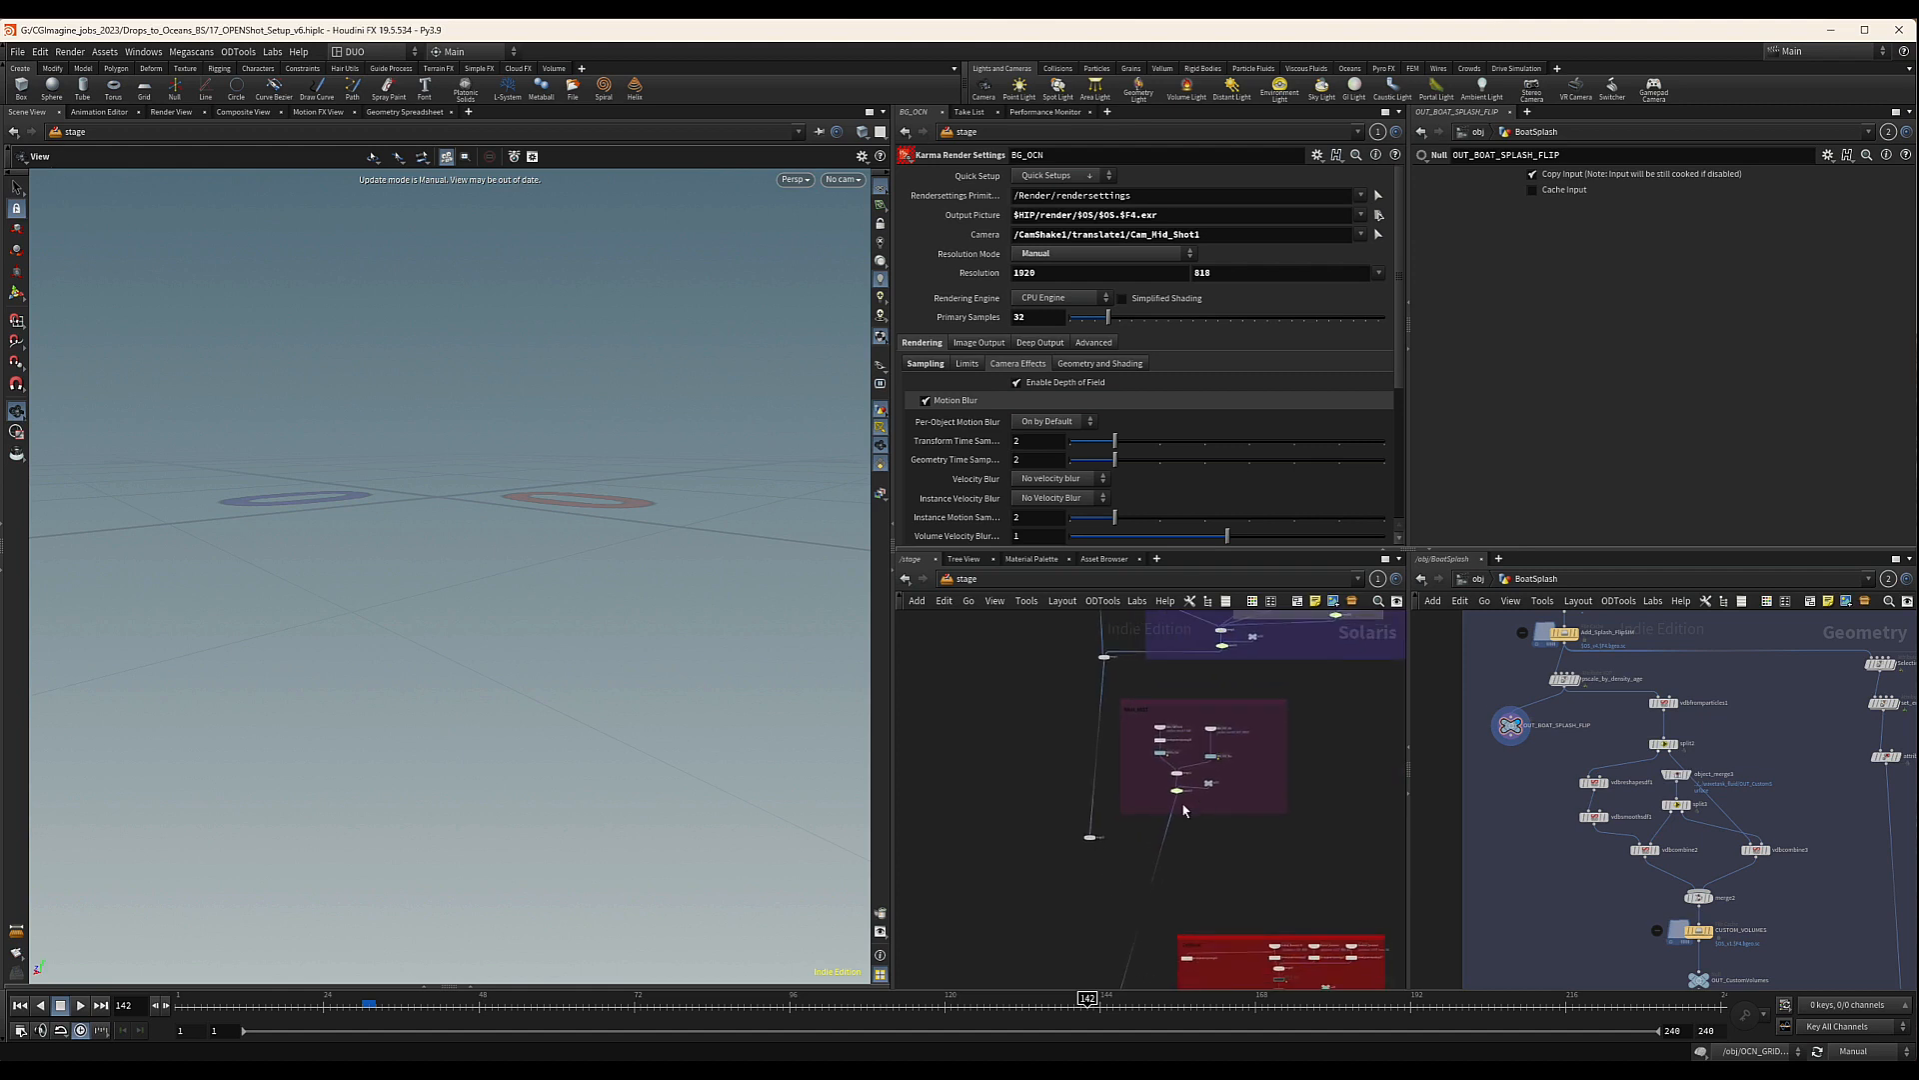
Cut the output wire of the dark purple box and park the box on the opposite side of the main chain
{"action": "middle_click_drag", "start_coordinate": [1199, 864], "coordinate": [1157, 818]}
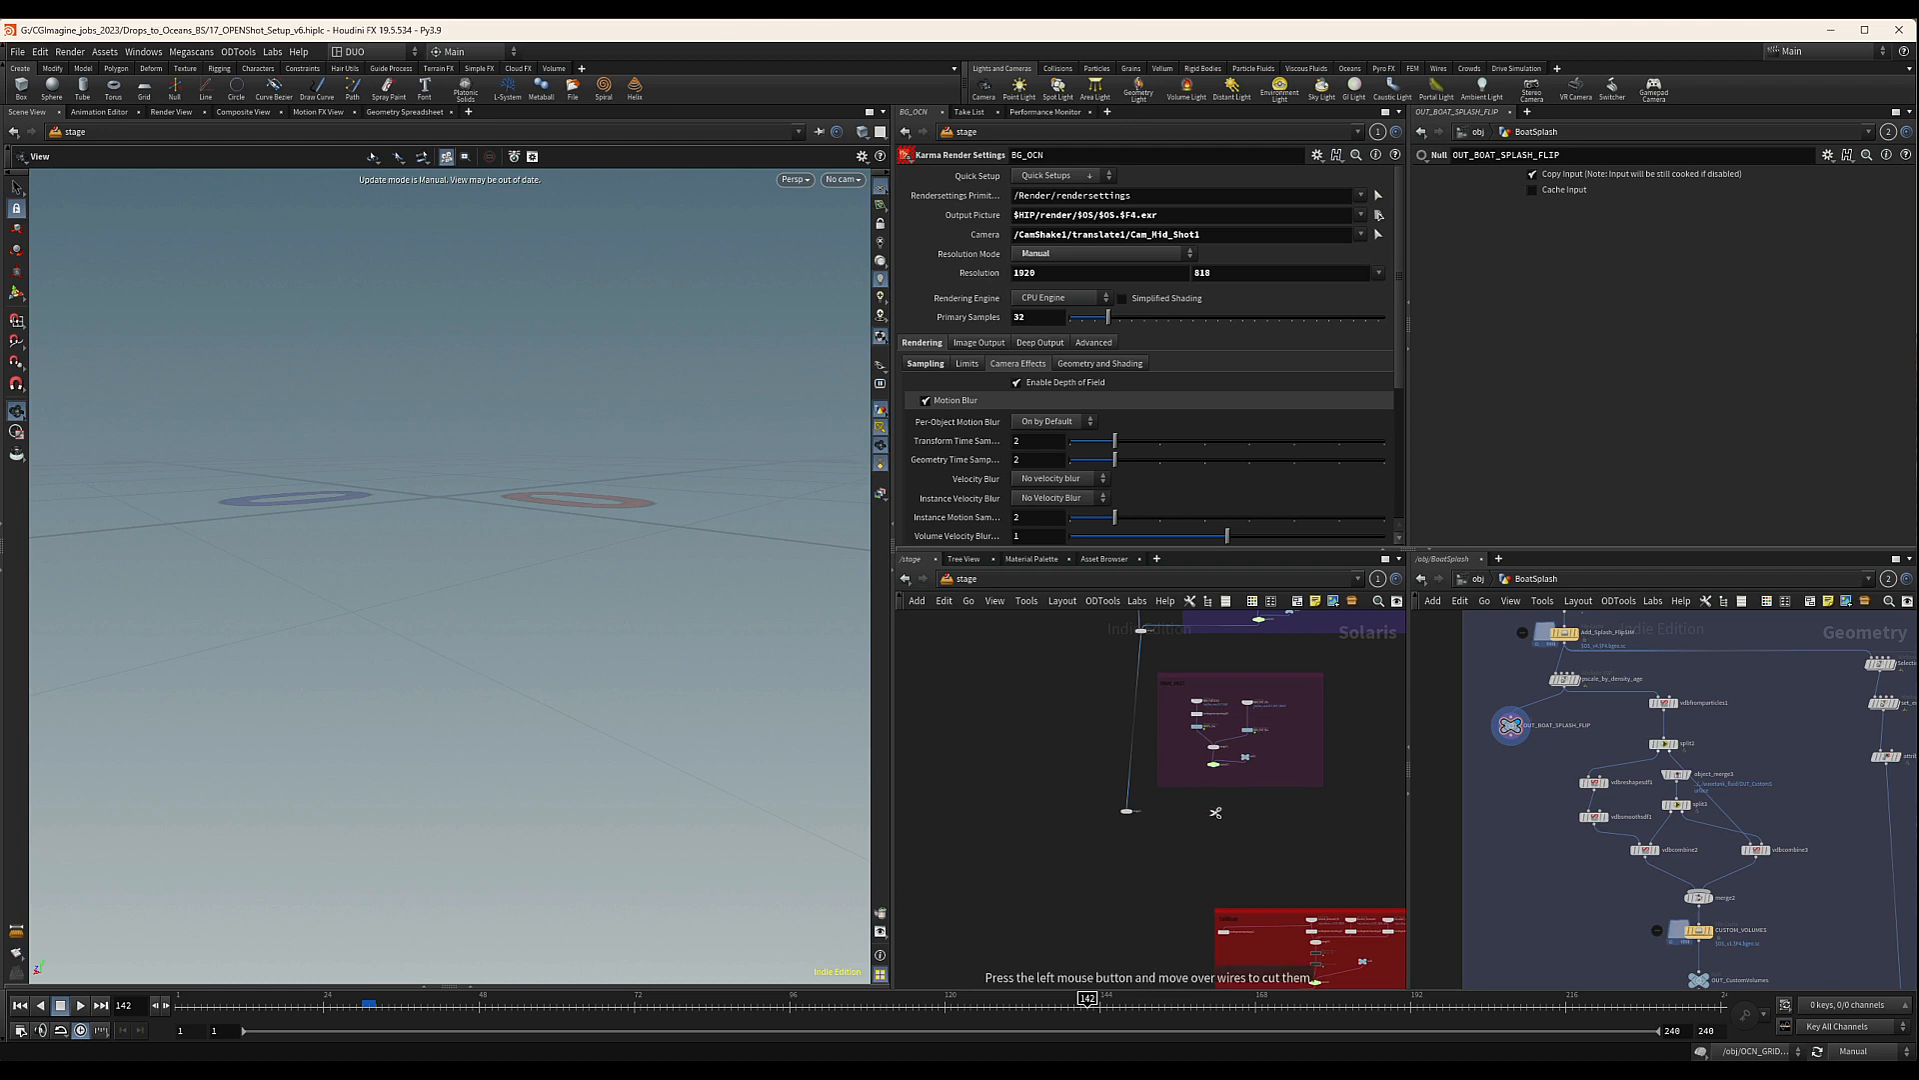
{"action": "left_click_drag", "start_coordinate": [1214, 676], "coordinate": [1281, 660]}
{"action": "scroll", "coordinate": [1151, 709], "scroll_direction": "down", "scroll_amount": 3}
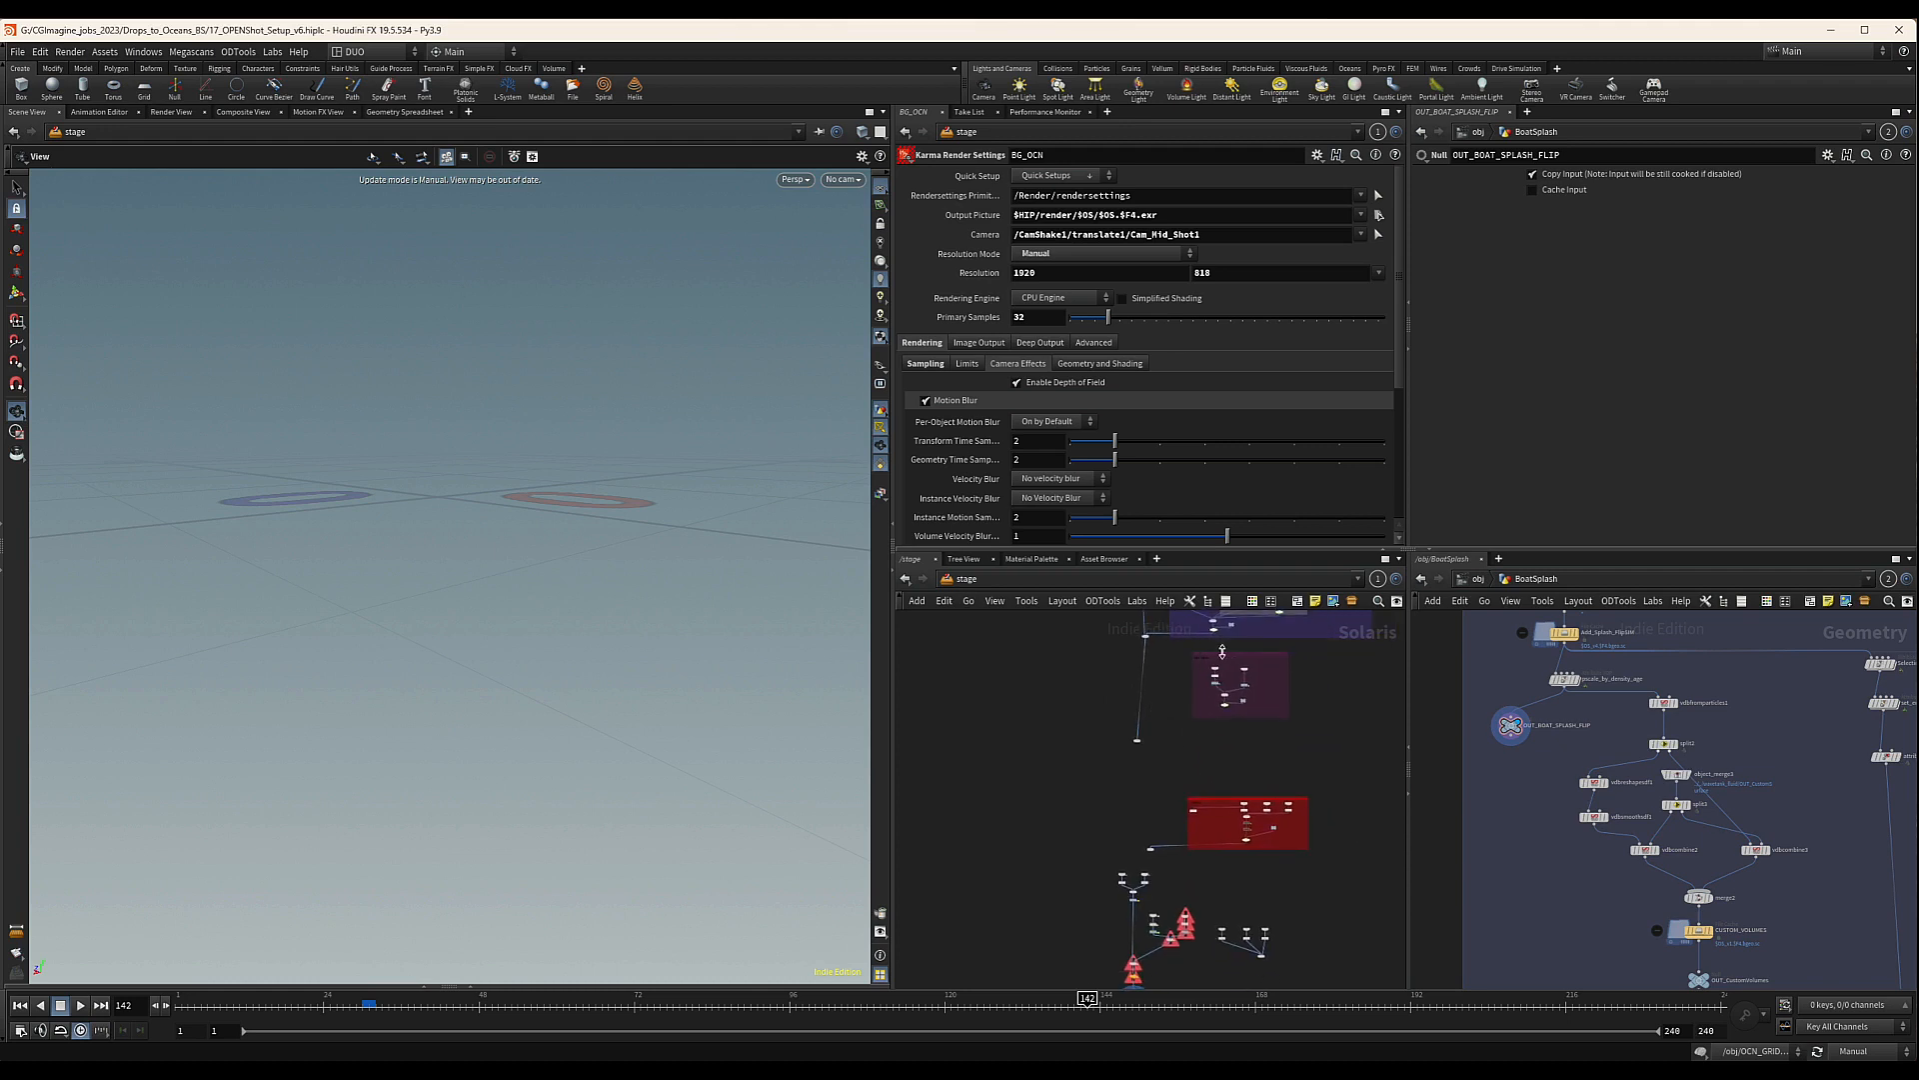
{"action": "left_click_drag", "start_coordinate": [1222, 651], "coordinate": [982, 632]}
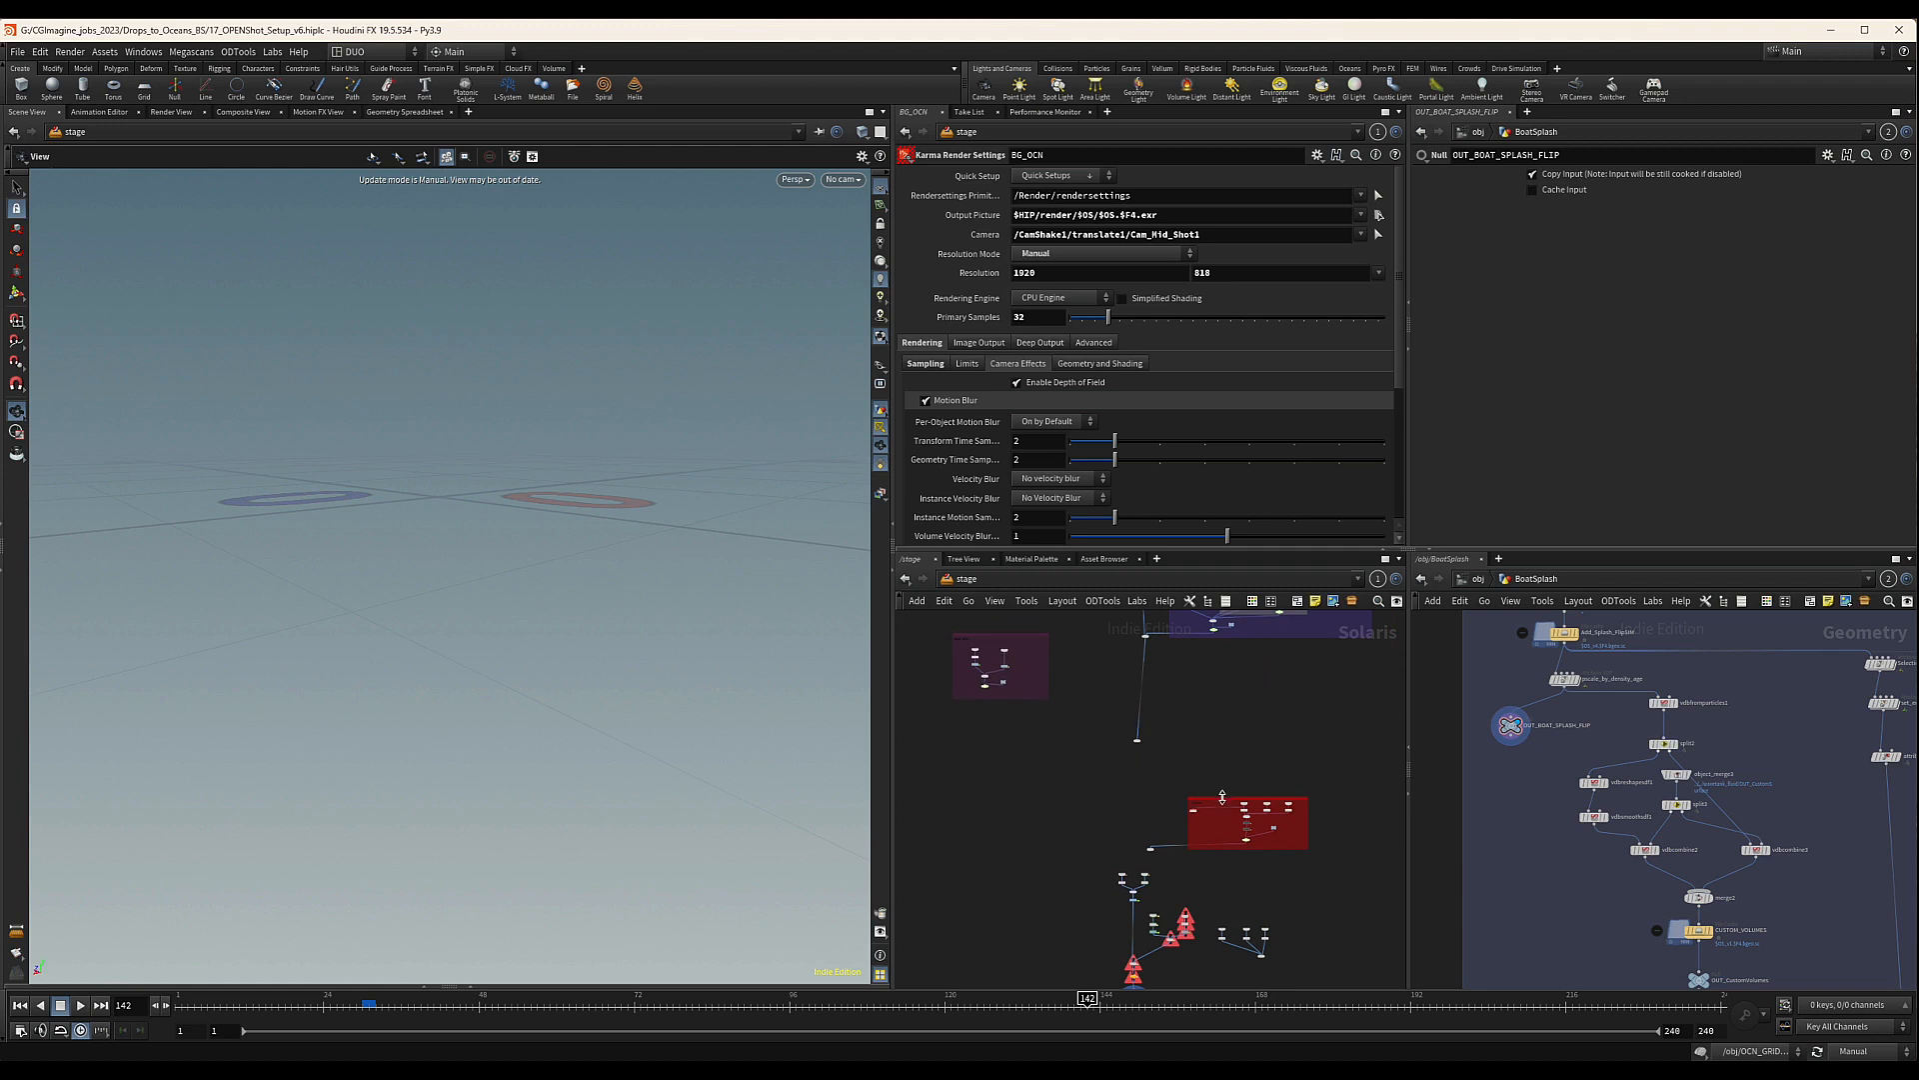
Re-enable the bypassed Sailboat_Mat and the assign-material node below it in the red SailBoat box, and save the scene
{"action": "left_click_drag", "start_coordinate": [1223, 796], "coordinate": [1255, 742]}
{"action": "scroll", "coordinate": [1240, 665], "scroll_direction": "up", "scroll_amount": 3}
{"action": "scroll", "coordinate": [1180, 743], "scroll_direction": "up", "scroll_amount": 4}
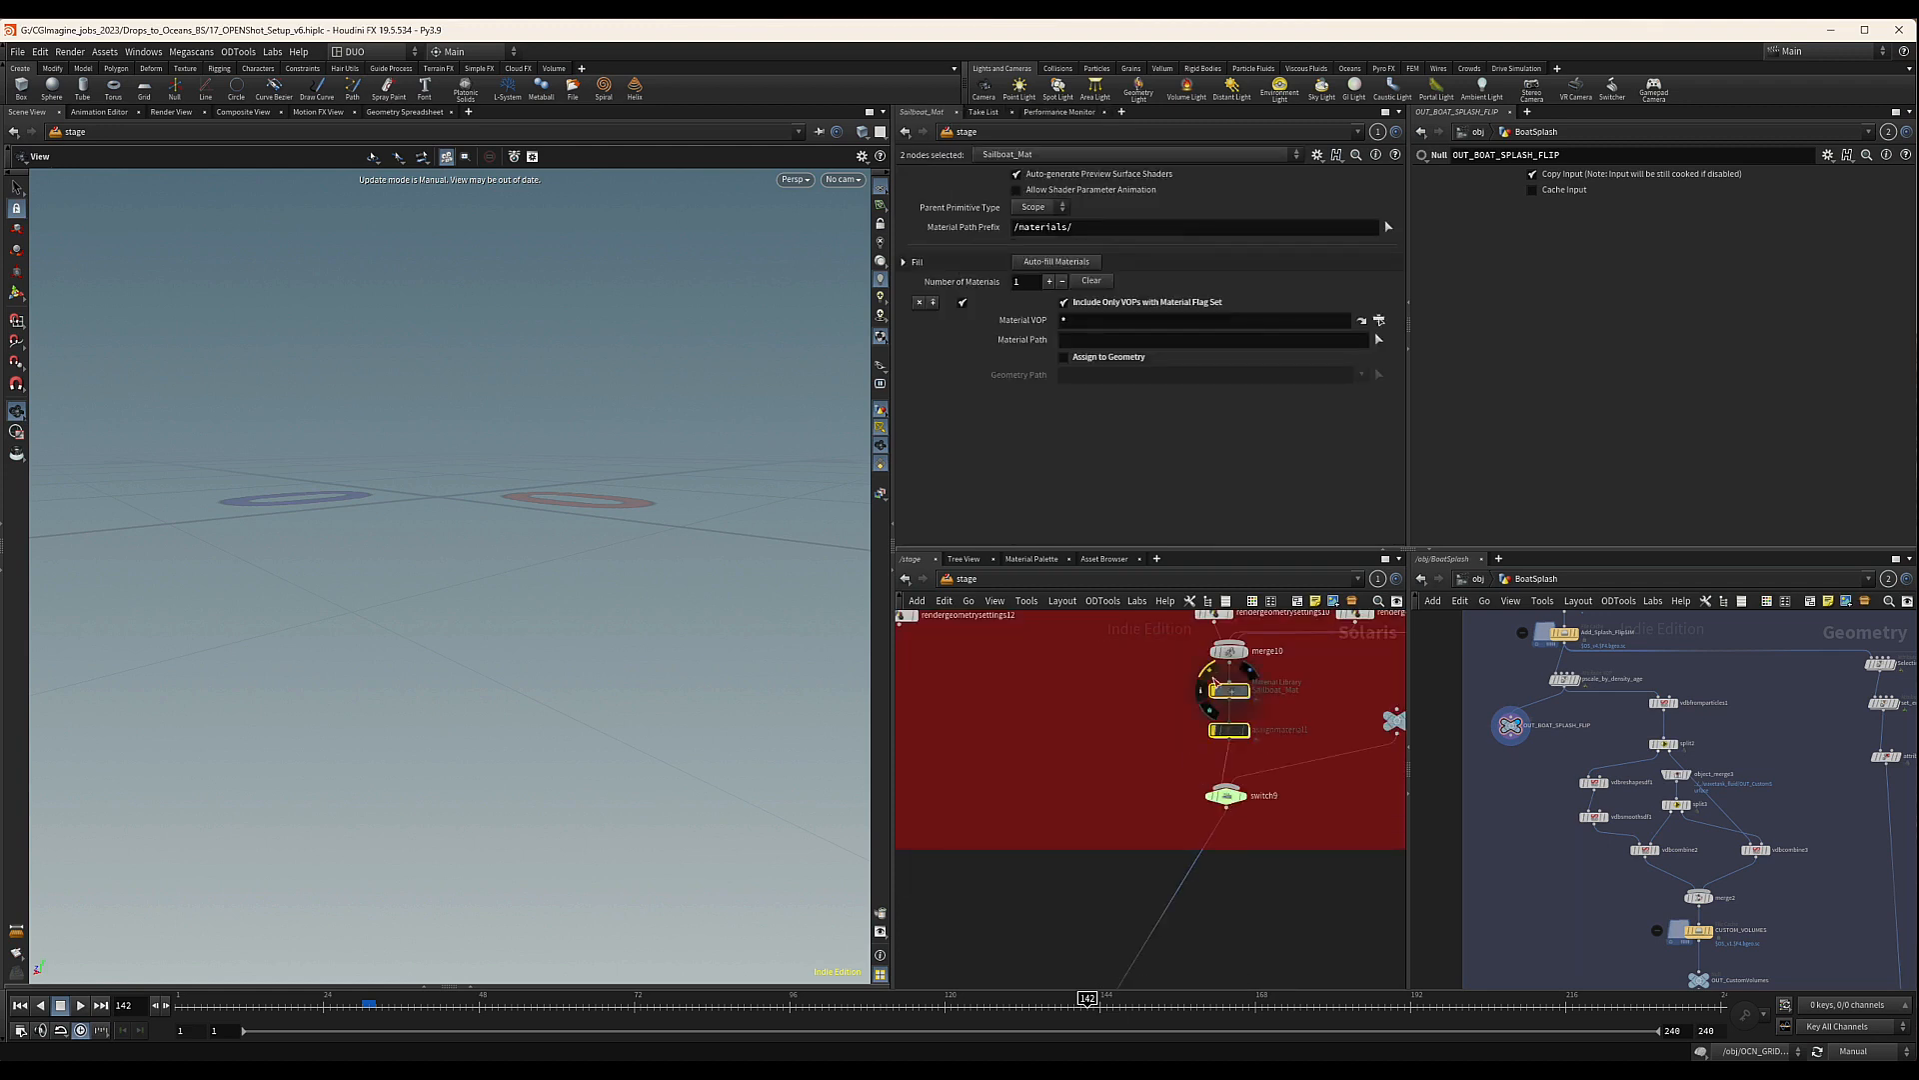
{"action": "middle_click_drag", "start_coordinate": [1149, 689], "coordinate": [1033, 762]}
{"action": "scroll", "coordinate": [1170, 759], "scroll_direction": "down", "scroll_amount": 1}
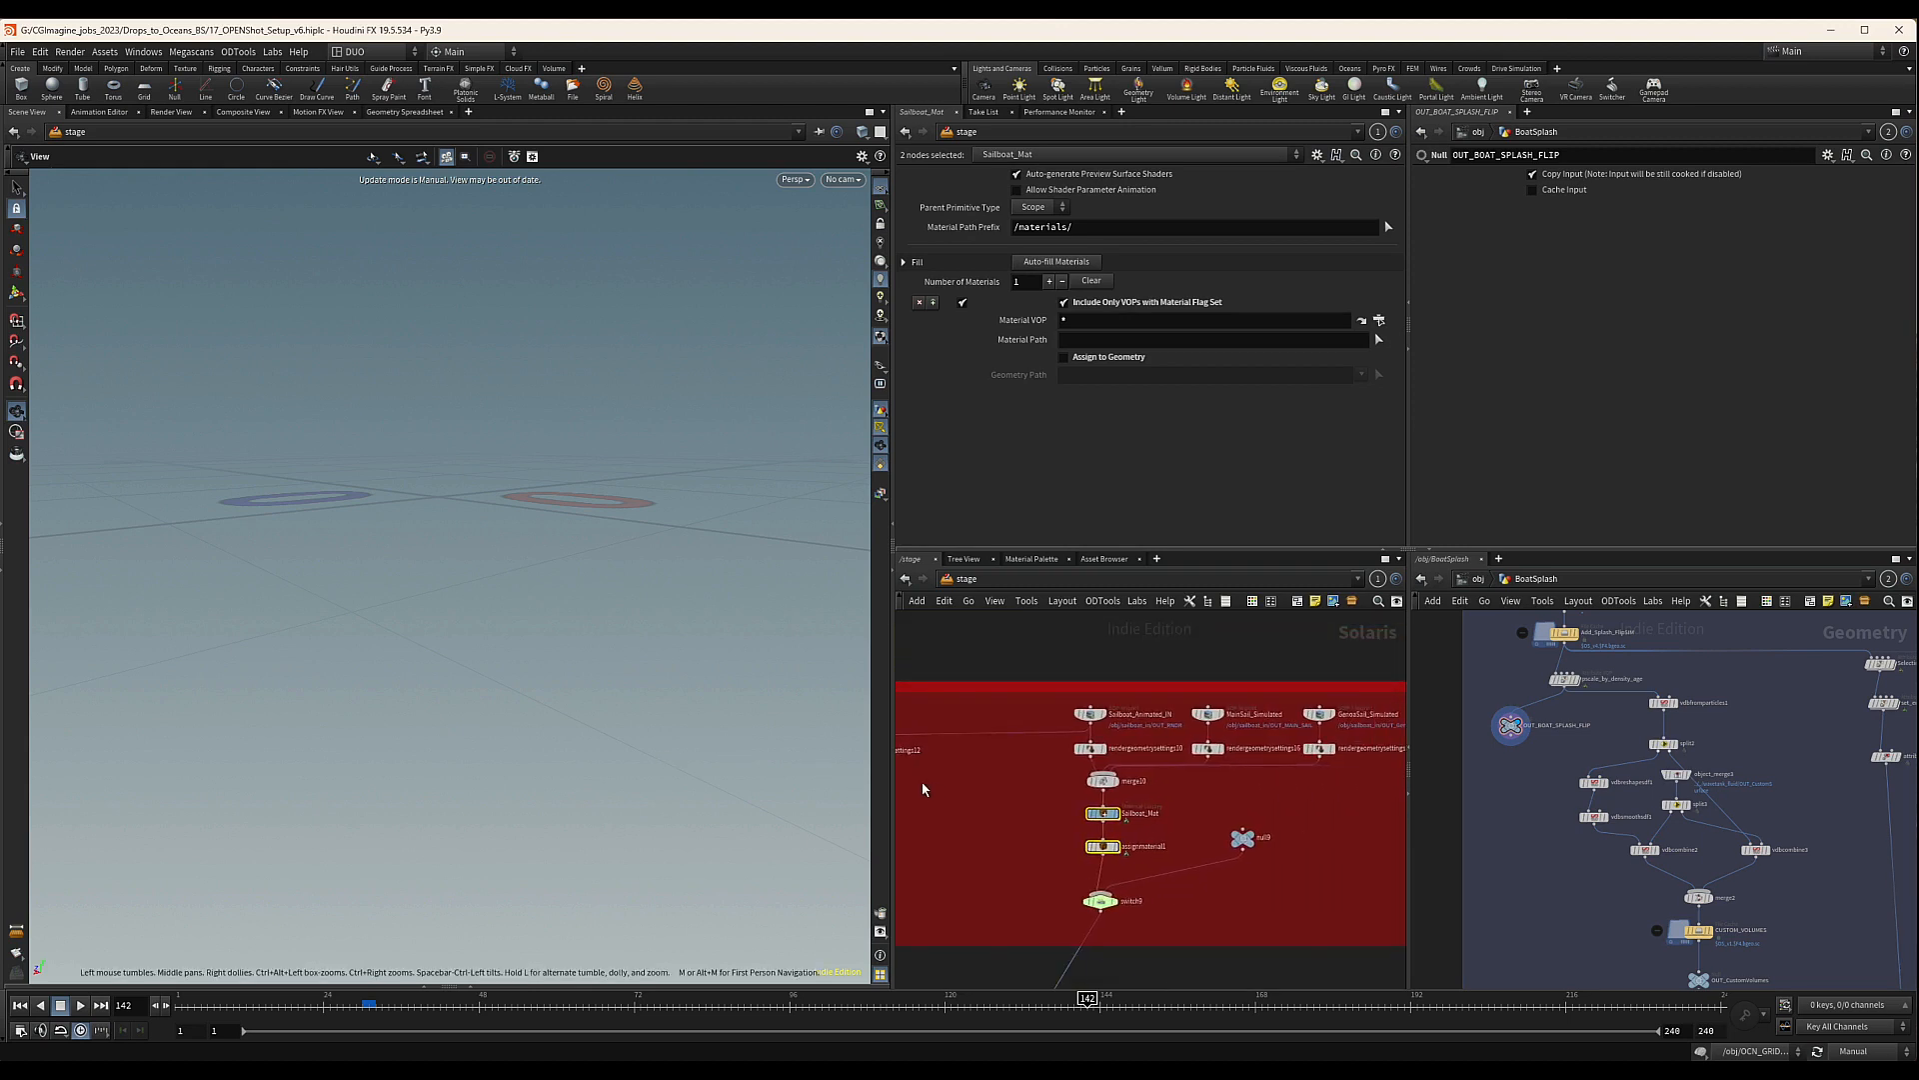
{"action": "middle_click_drag", "start_coordinate": [920, 784], "coordinate": [1037, 780]}
{"action": "key", "text": "ctrl+s"}
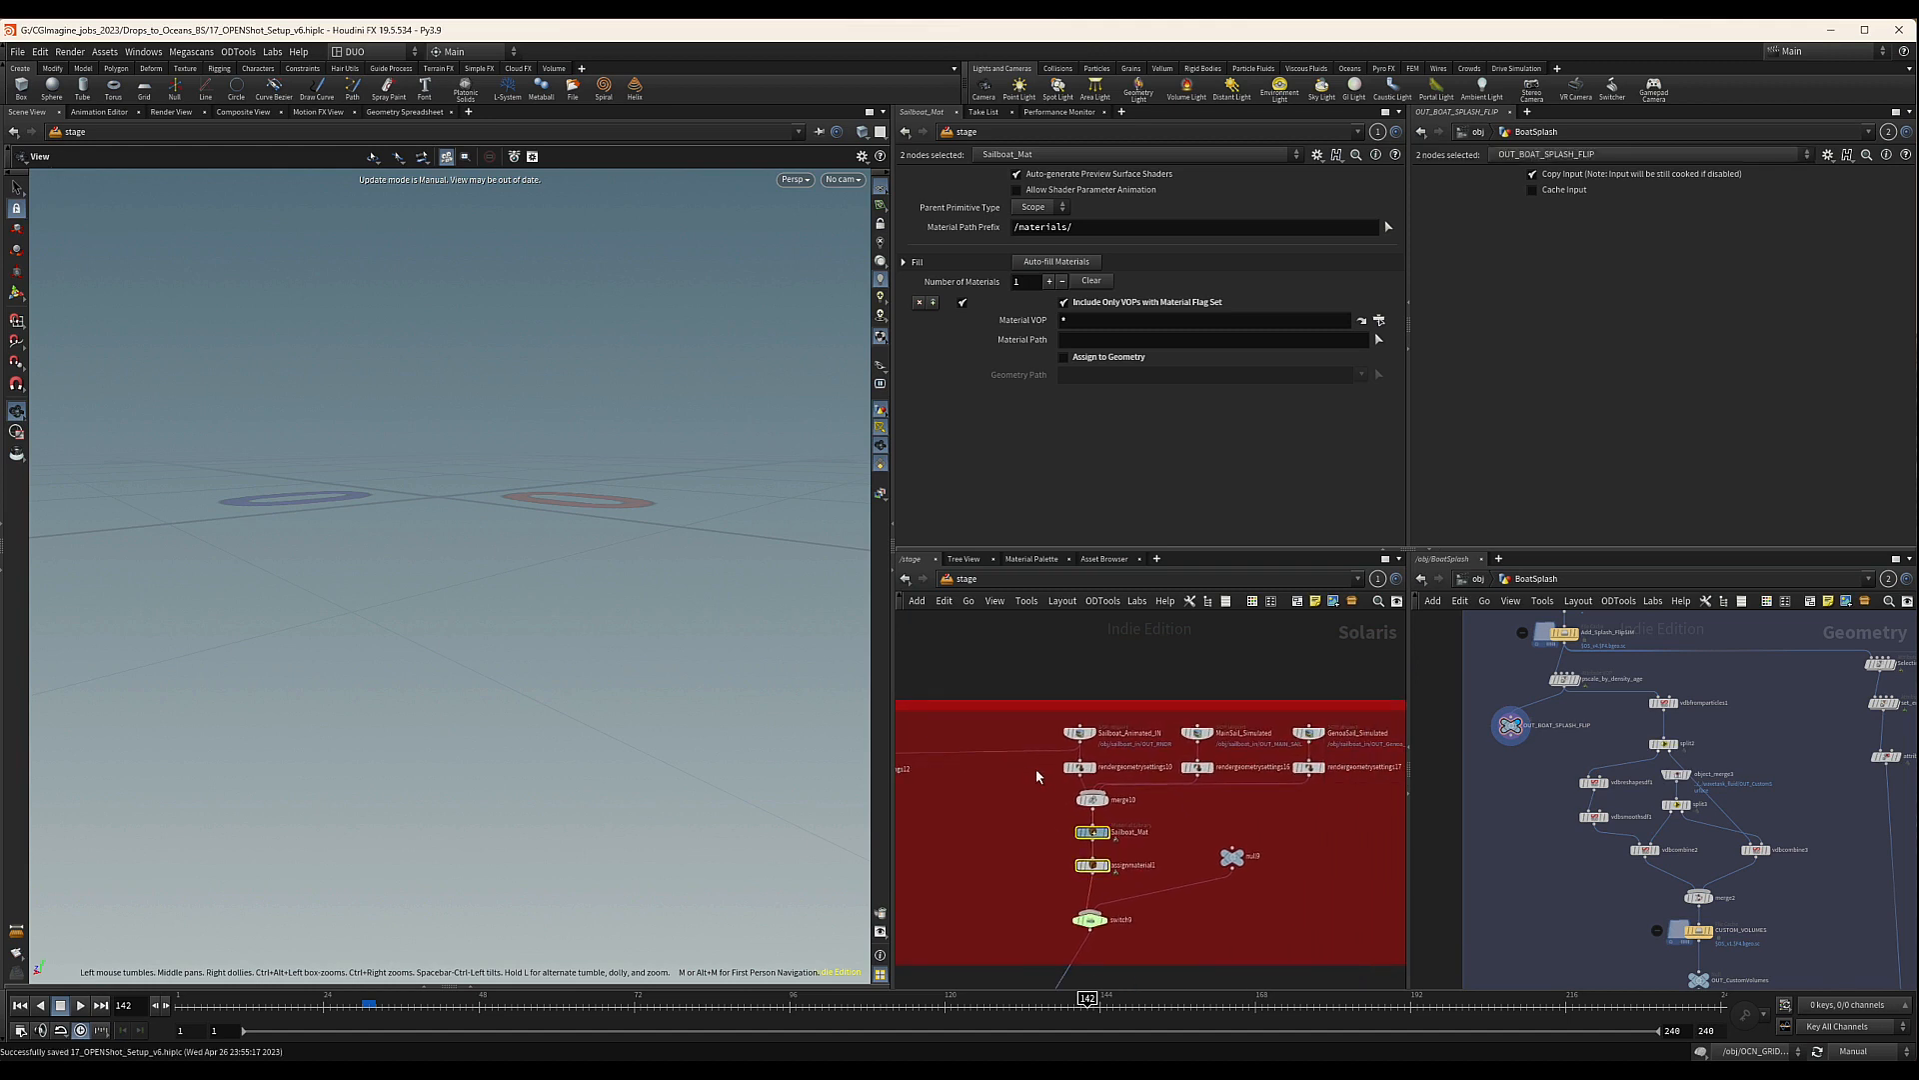
Set Holdout Mode to None on the three render geometry settings nodes below the animated sailboat and simulated sail imports
{"action": "left_click_drag", "start_coordinate": [1030, 769], "coordinate": [1360, 775]}
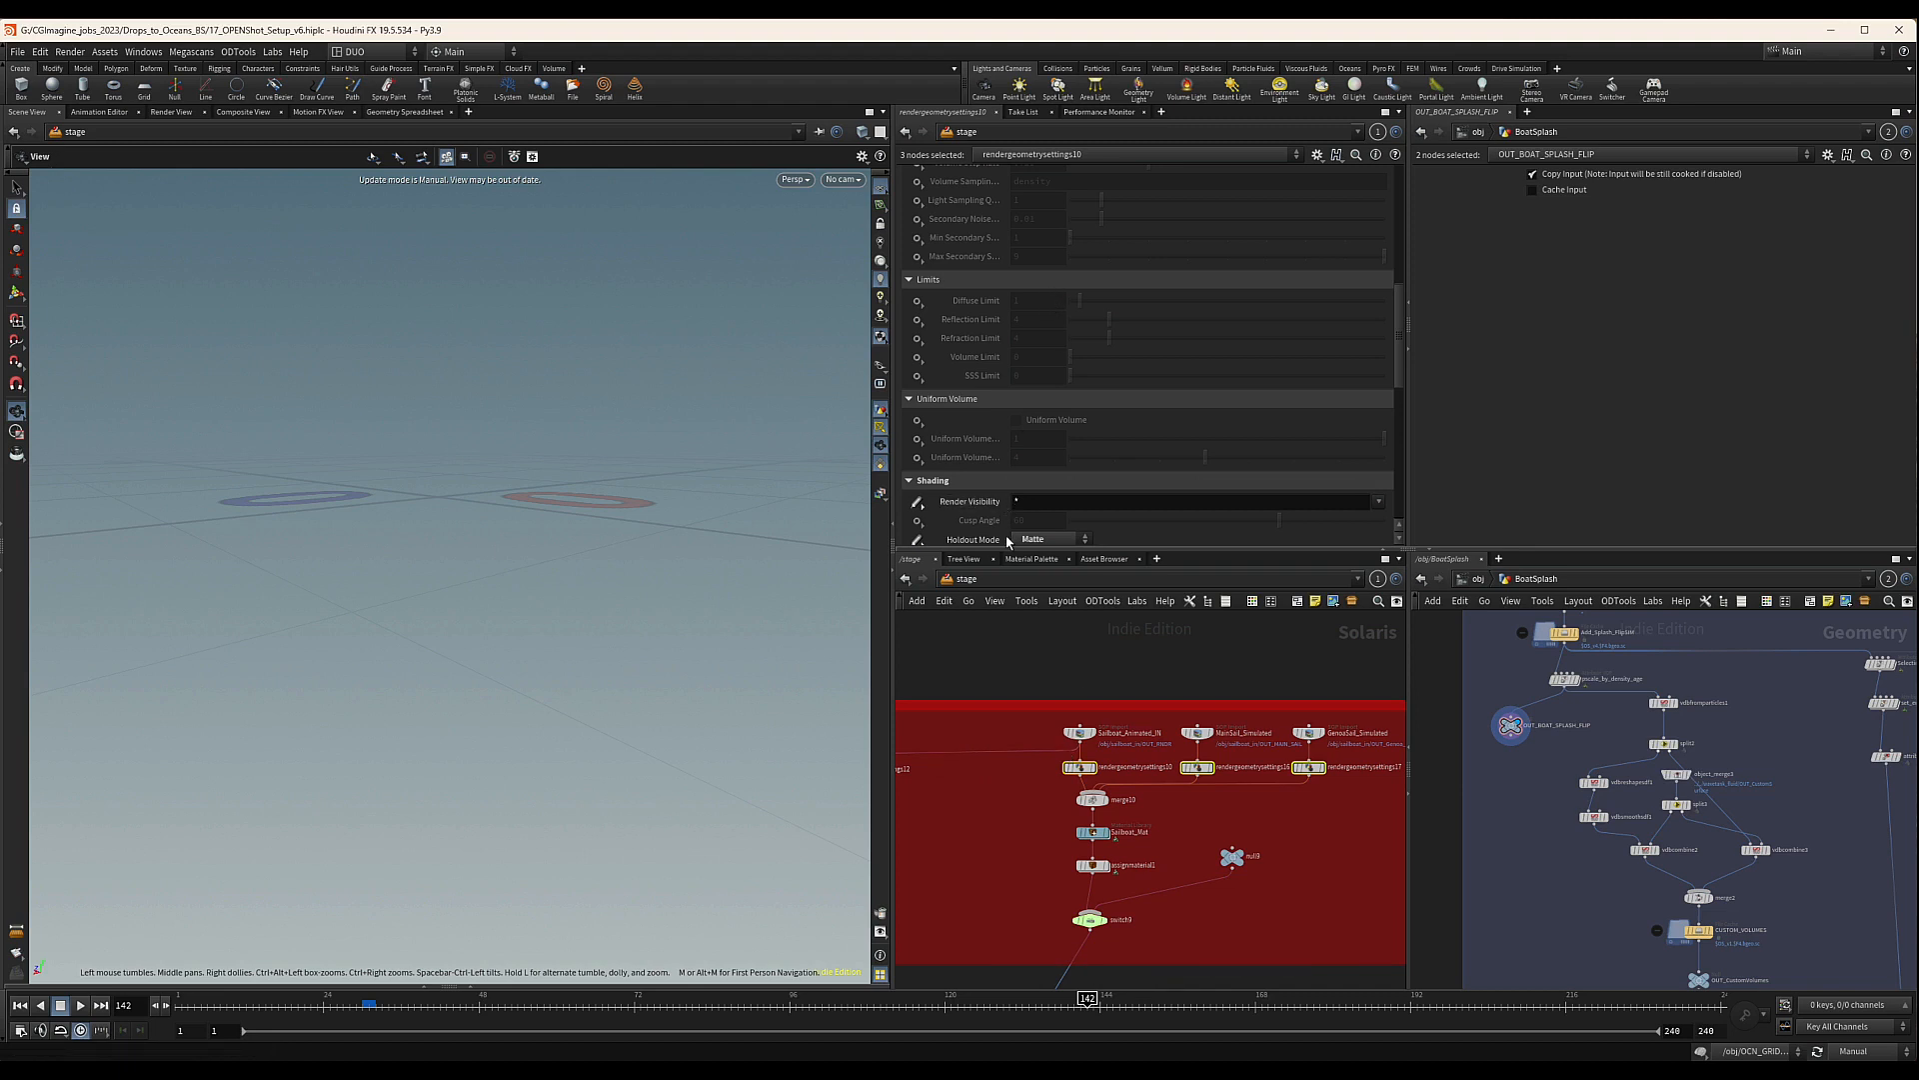
{"action": "scroll", "coordinate": [1013, 518], "scroll_direction": "down", "scroll_amount": 3}
{"action": "left_click", "coordinate": [1059, 459]}
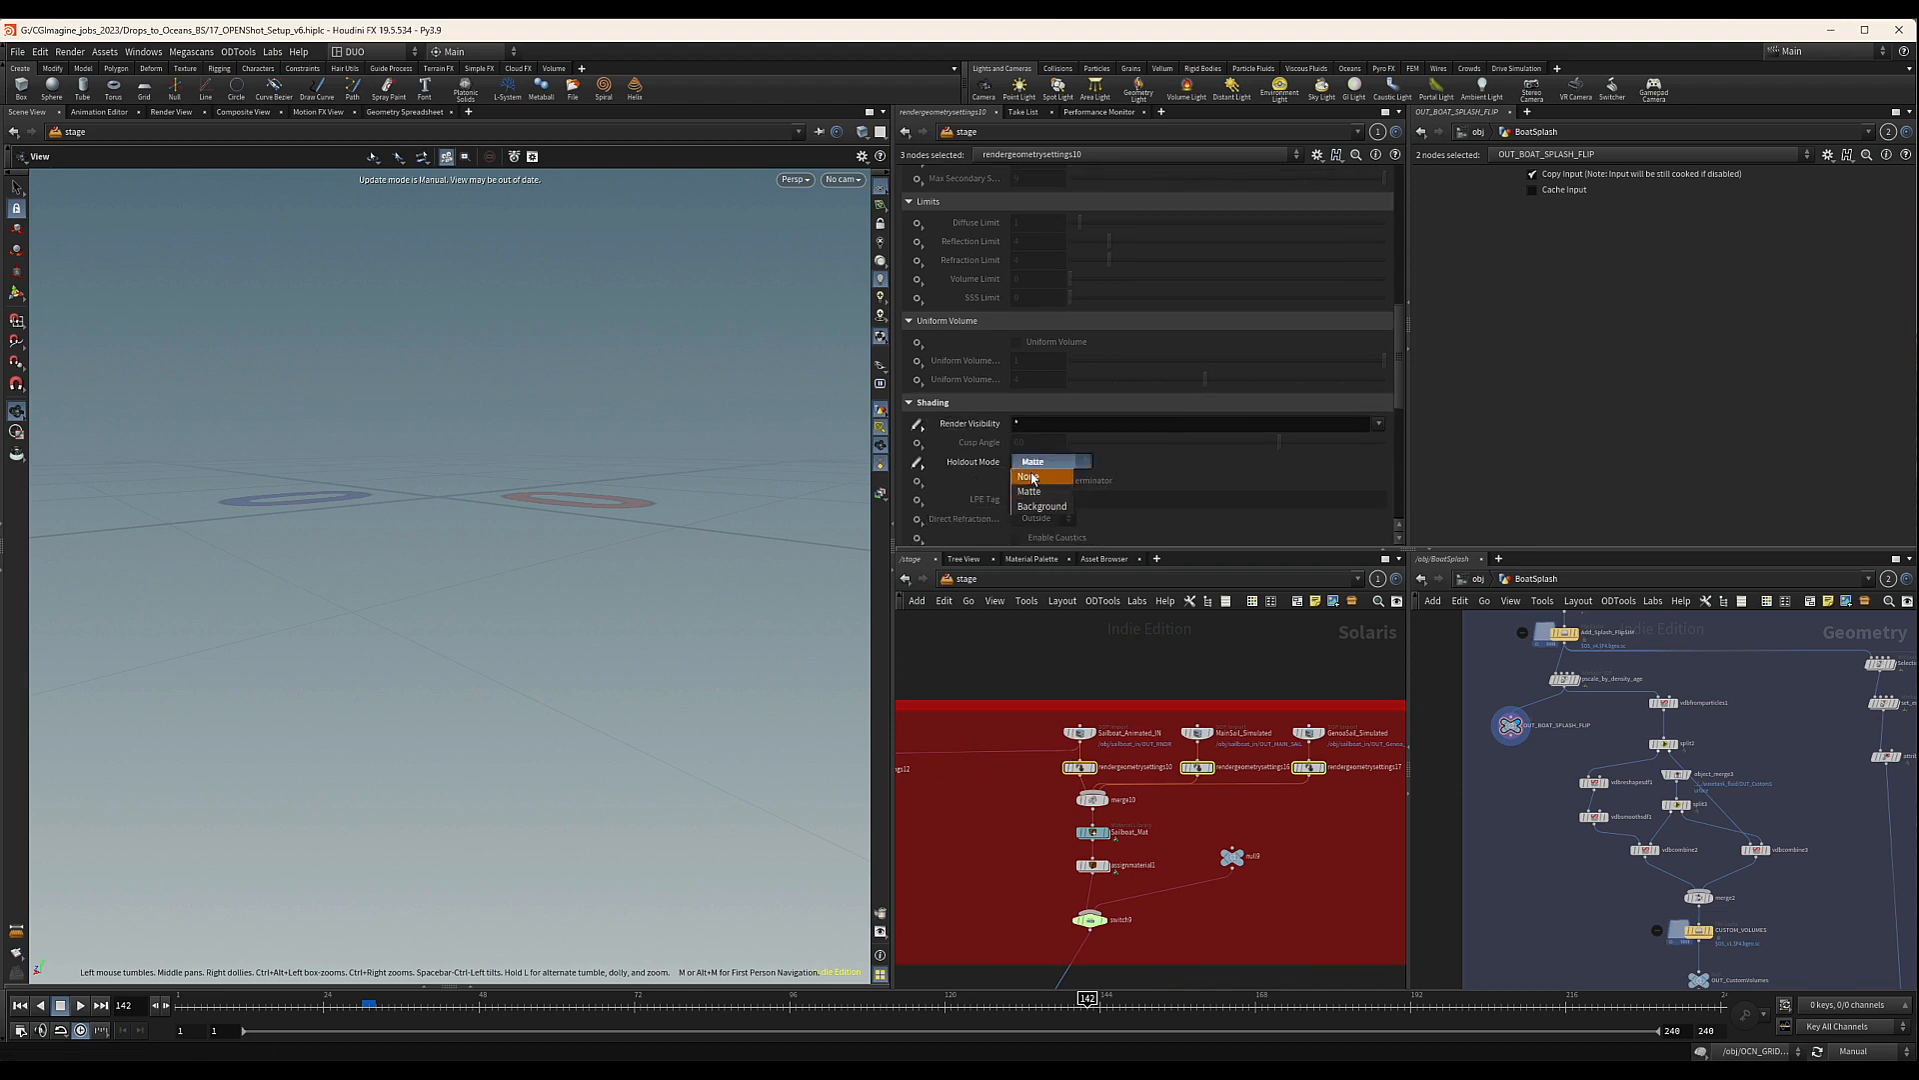
{"action": "left_click", "coordinate": [1040, 463]}
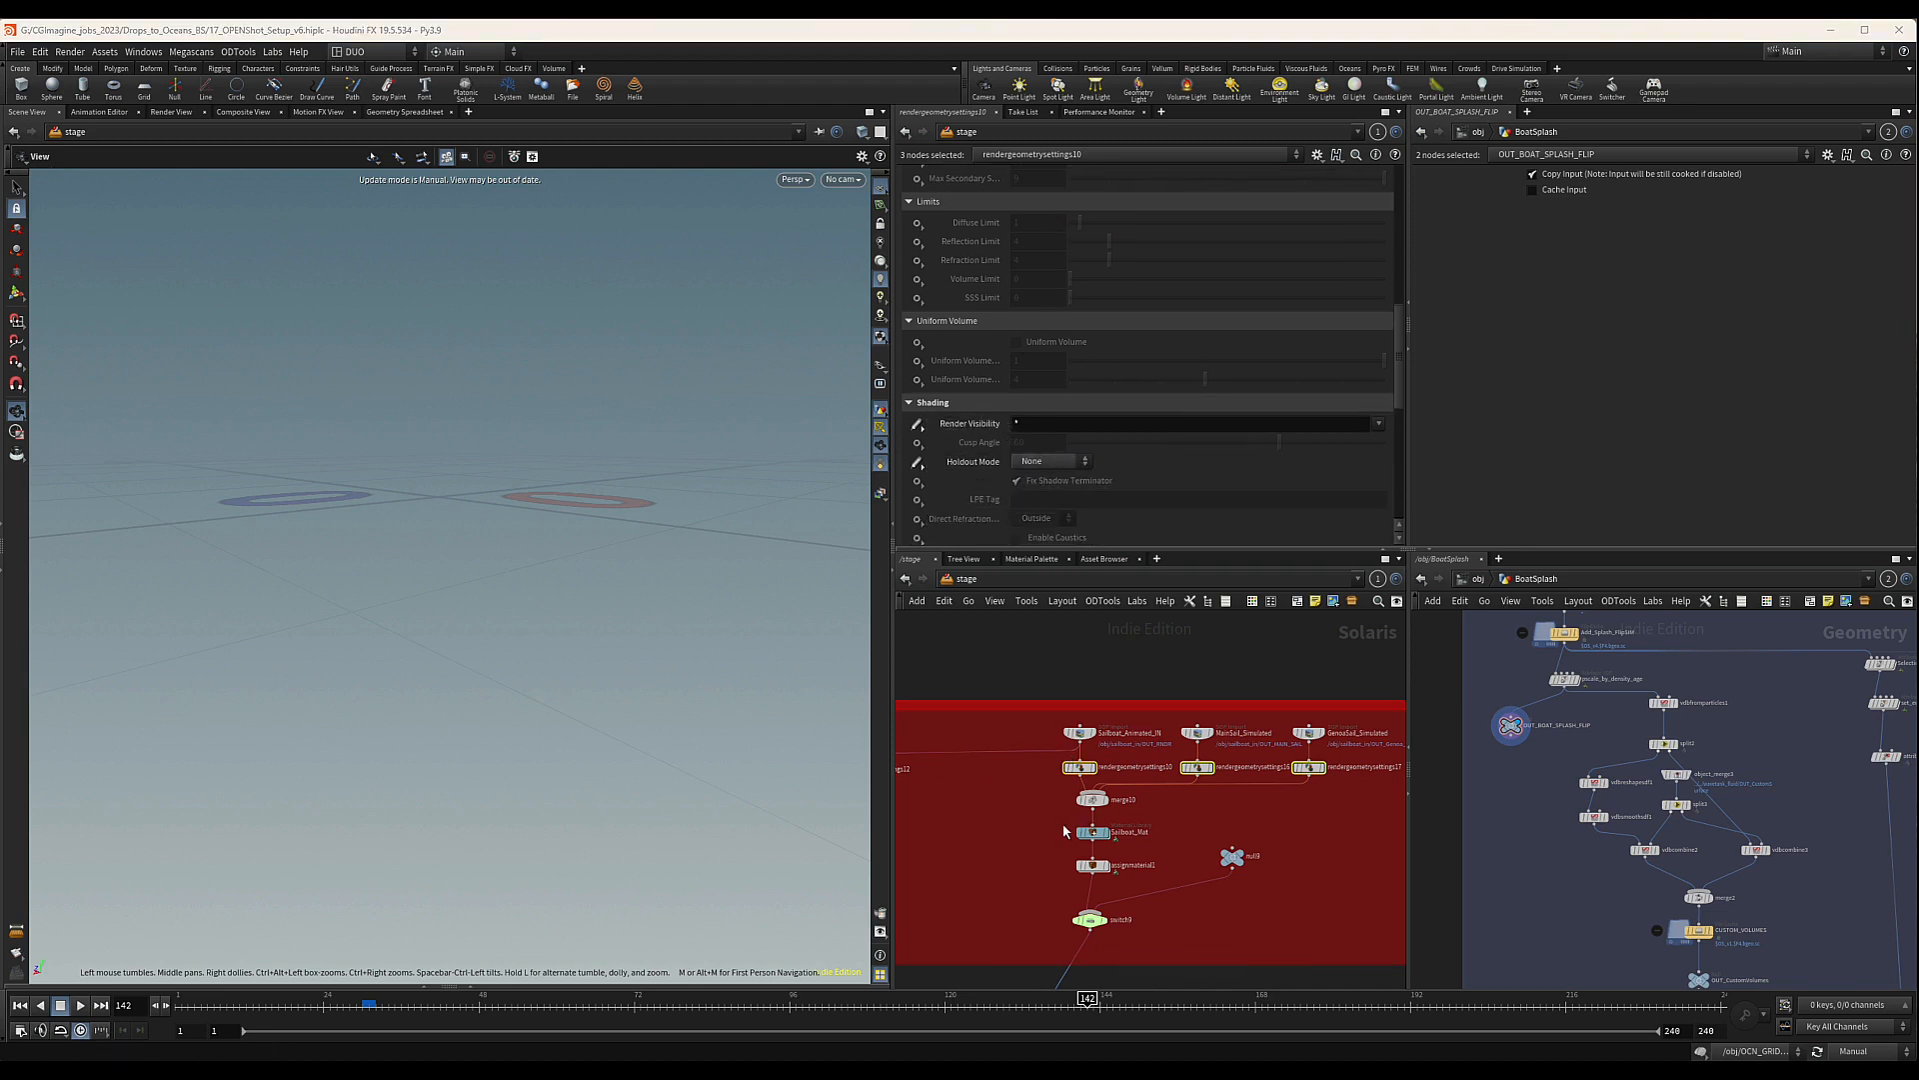
{"action": "middle_click_drag", "start_coordinate": [1031, 816], "coordinate": [1113, 821]}
{"action": "scroll", "coordinate": [1009, 403], "scroll_direction": "up", "scroll_amount": 15}
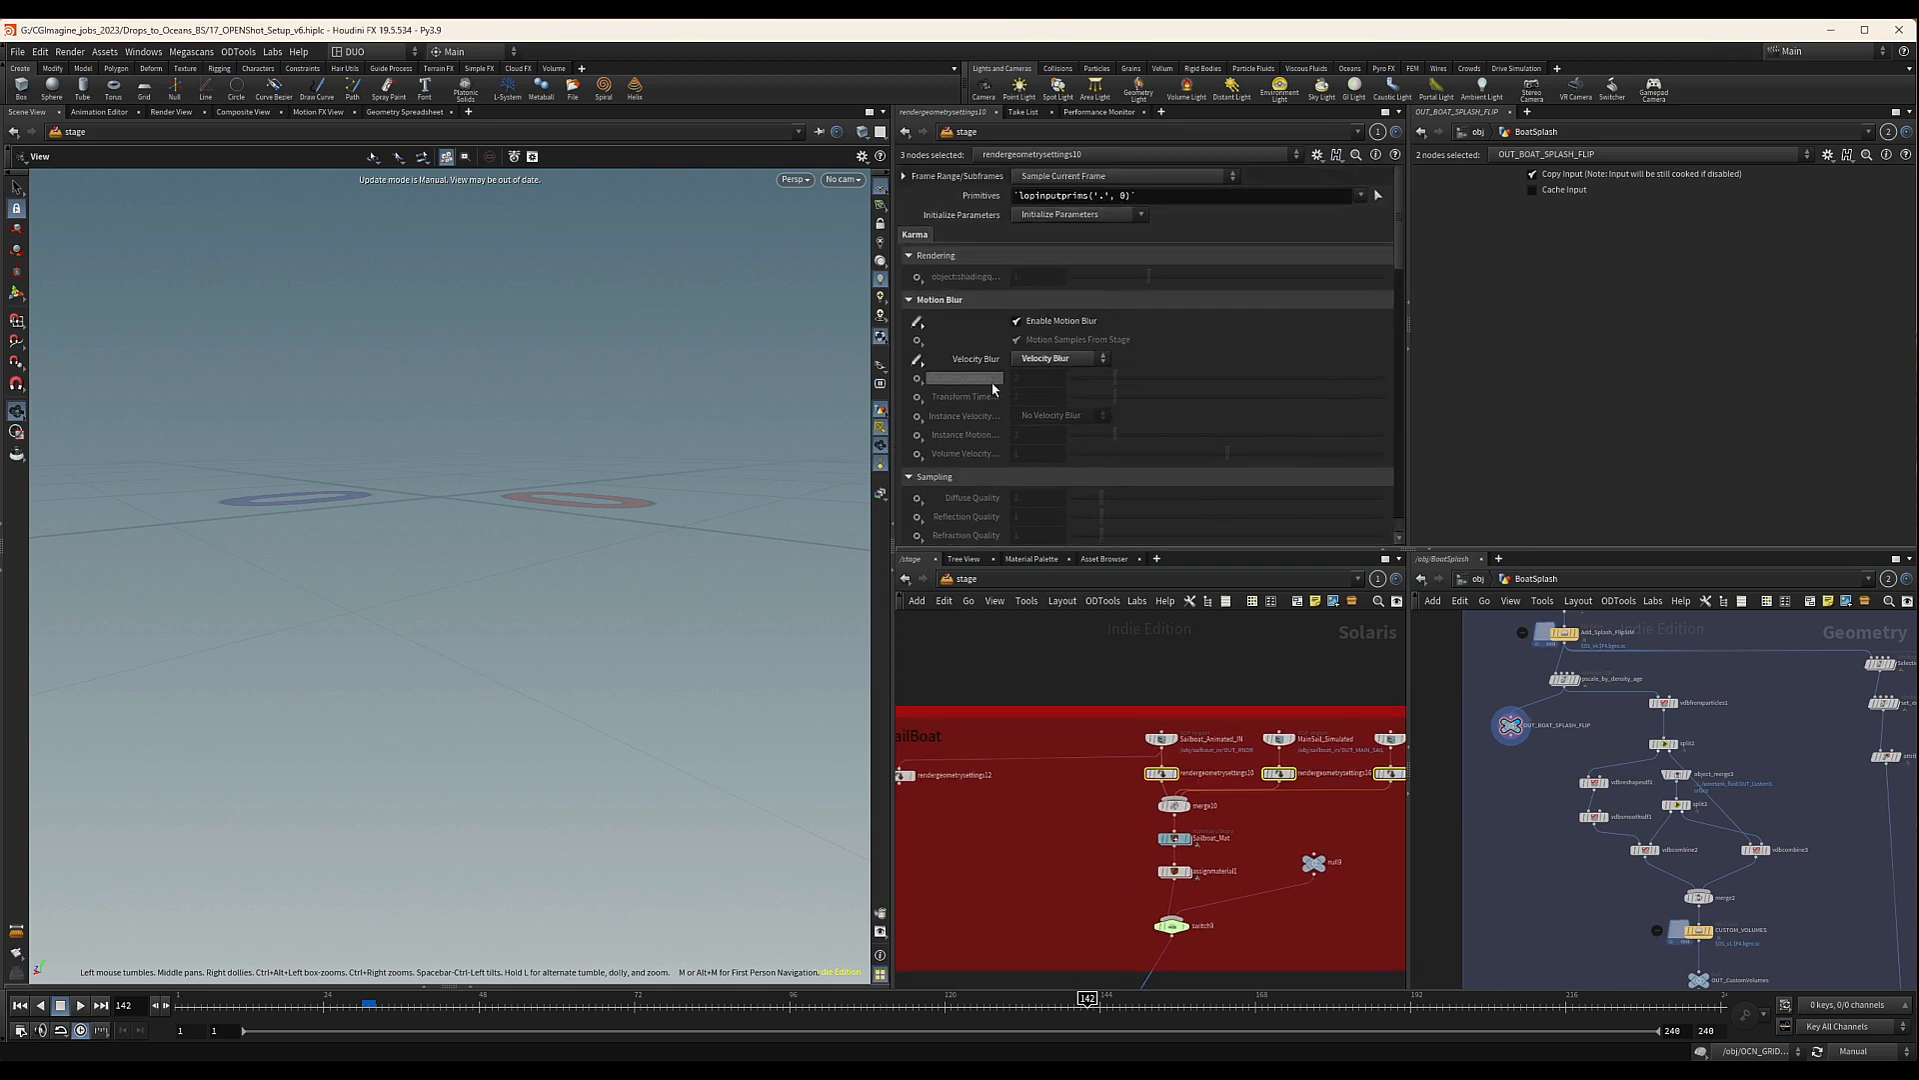
Connect the output of the SailBoat box's switch node to the merge node at the lower end of the main stage chain
{"action": "scroll", "coordinate": [1037, 837], "scroll_direction": "down", "scroll_amount": 4}
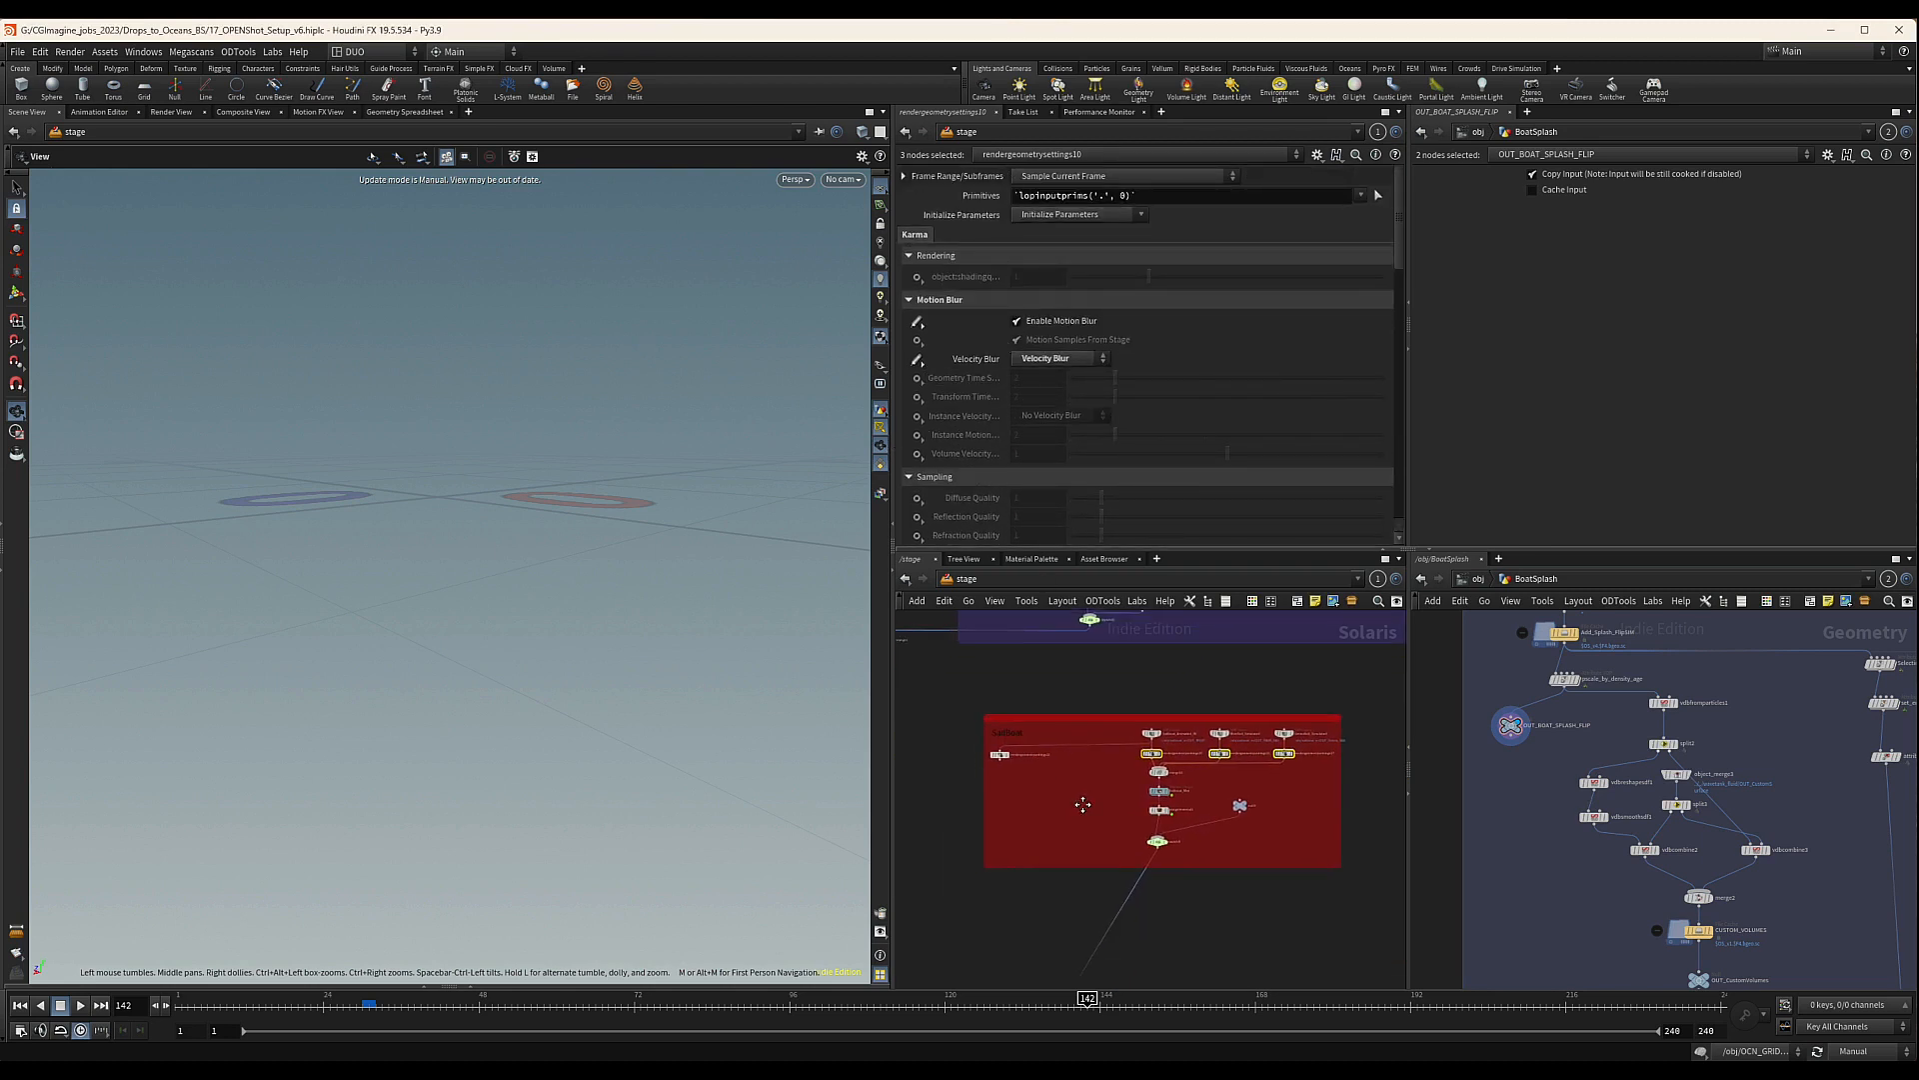
{"action": "scroll", "coordinate": [1226, 781], "scroll_direction": "down", "scroll_amount": 2}
{"action": "scroll", "coordinate": [1240, 780], "scroll_direction": "up", "scroll_amount": 4}
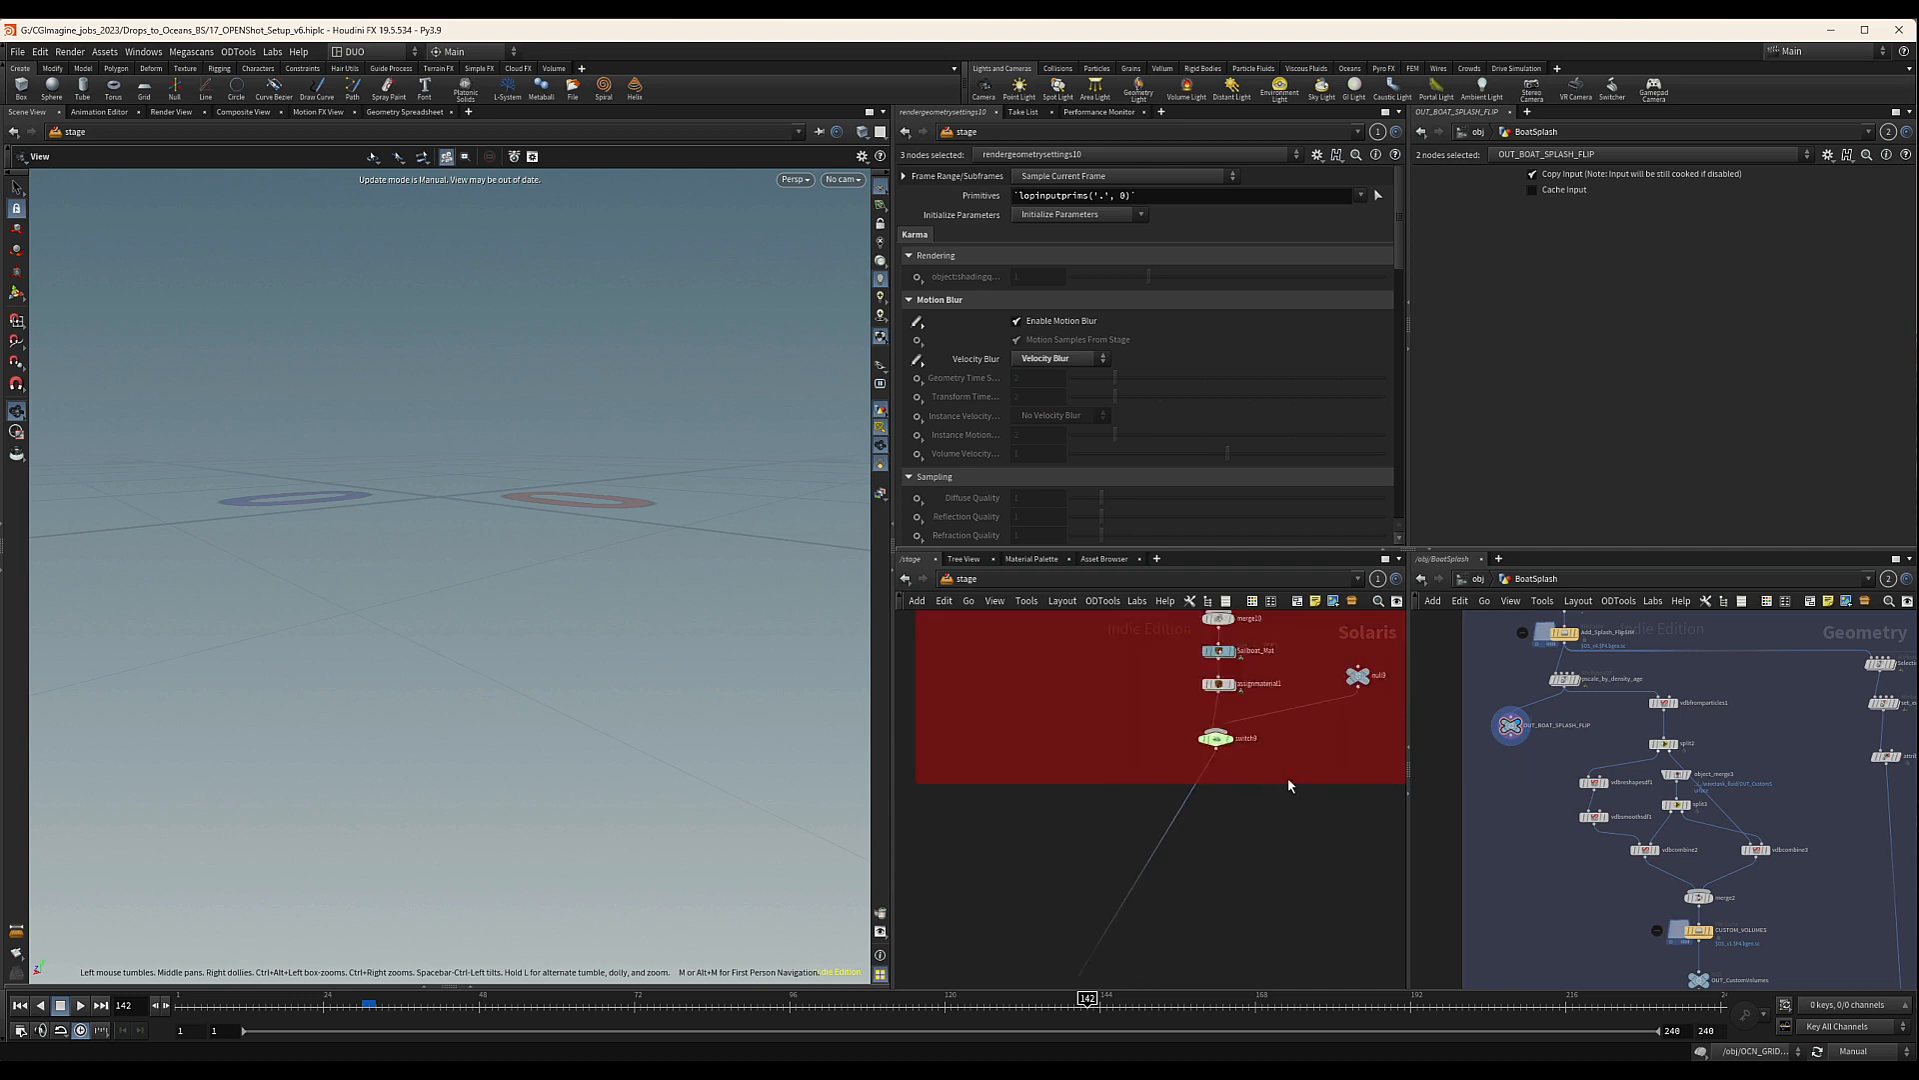
{"action": "left_click", "coordinate": [1189, 726]}
{"action": "scroll", "coordinate": [1311, 805], "scroll_direction": "down", "scroll_amount": 4}
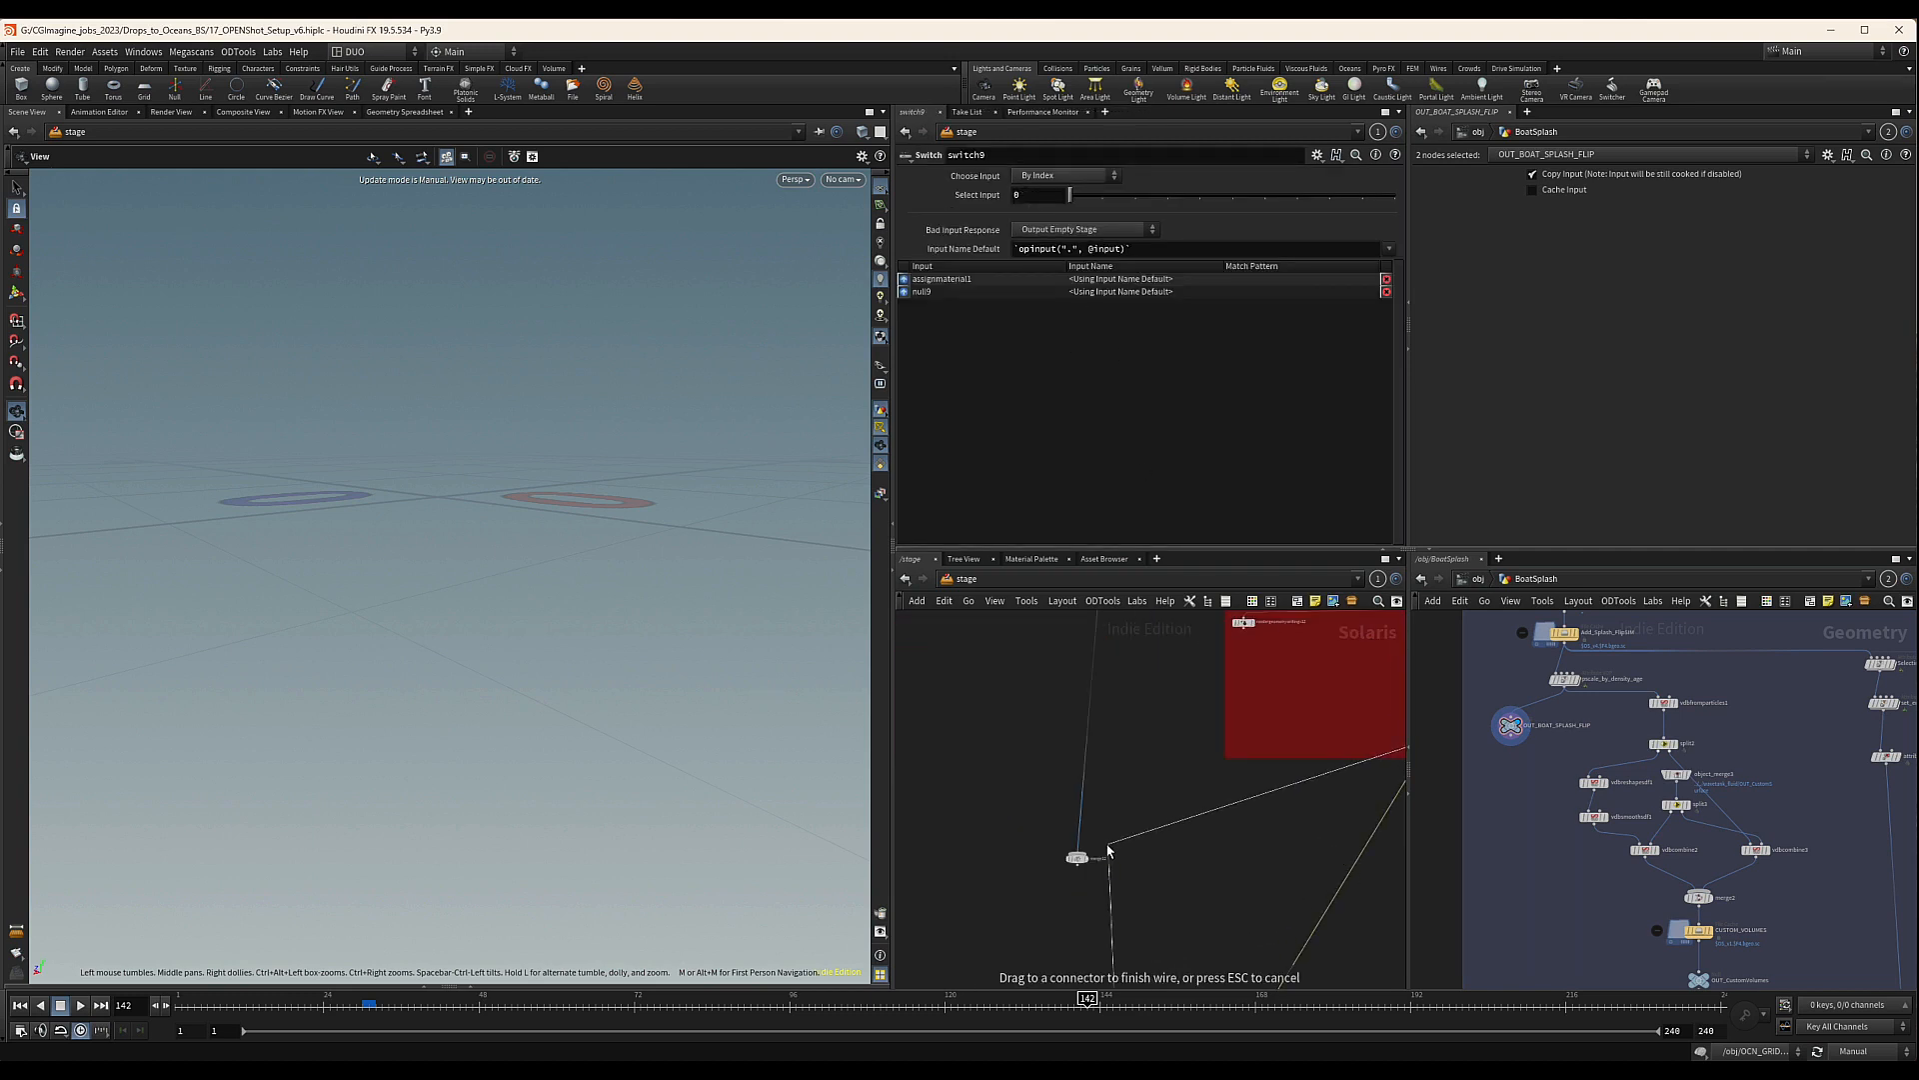
{"action": "scroll", "coordinate": [1114, 864], "scroll_direction": "down", "scroll_amount": 5}
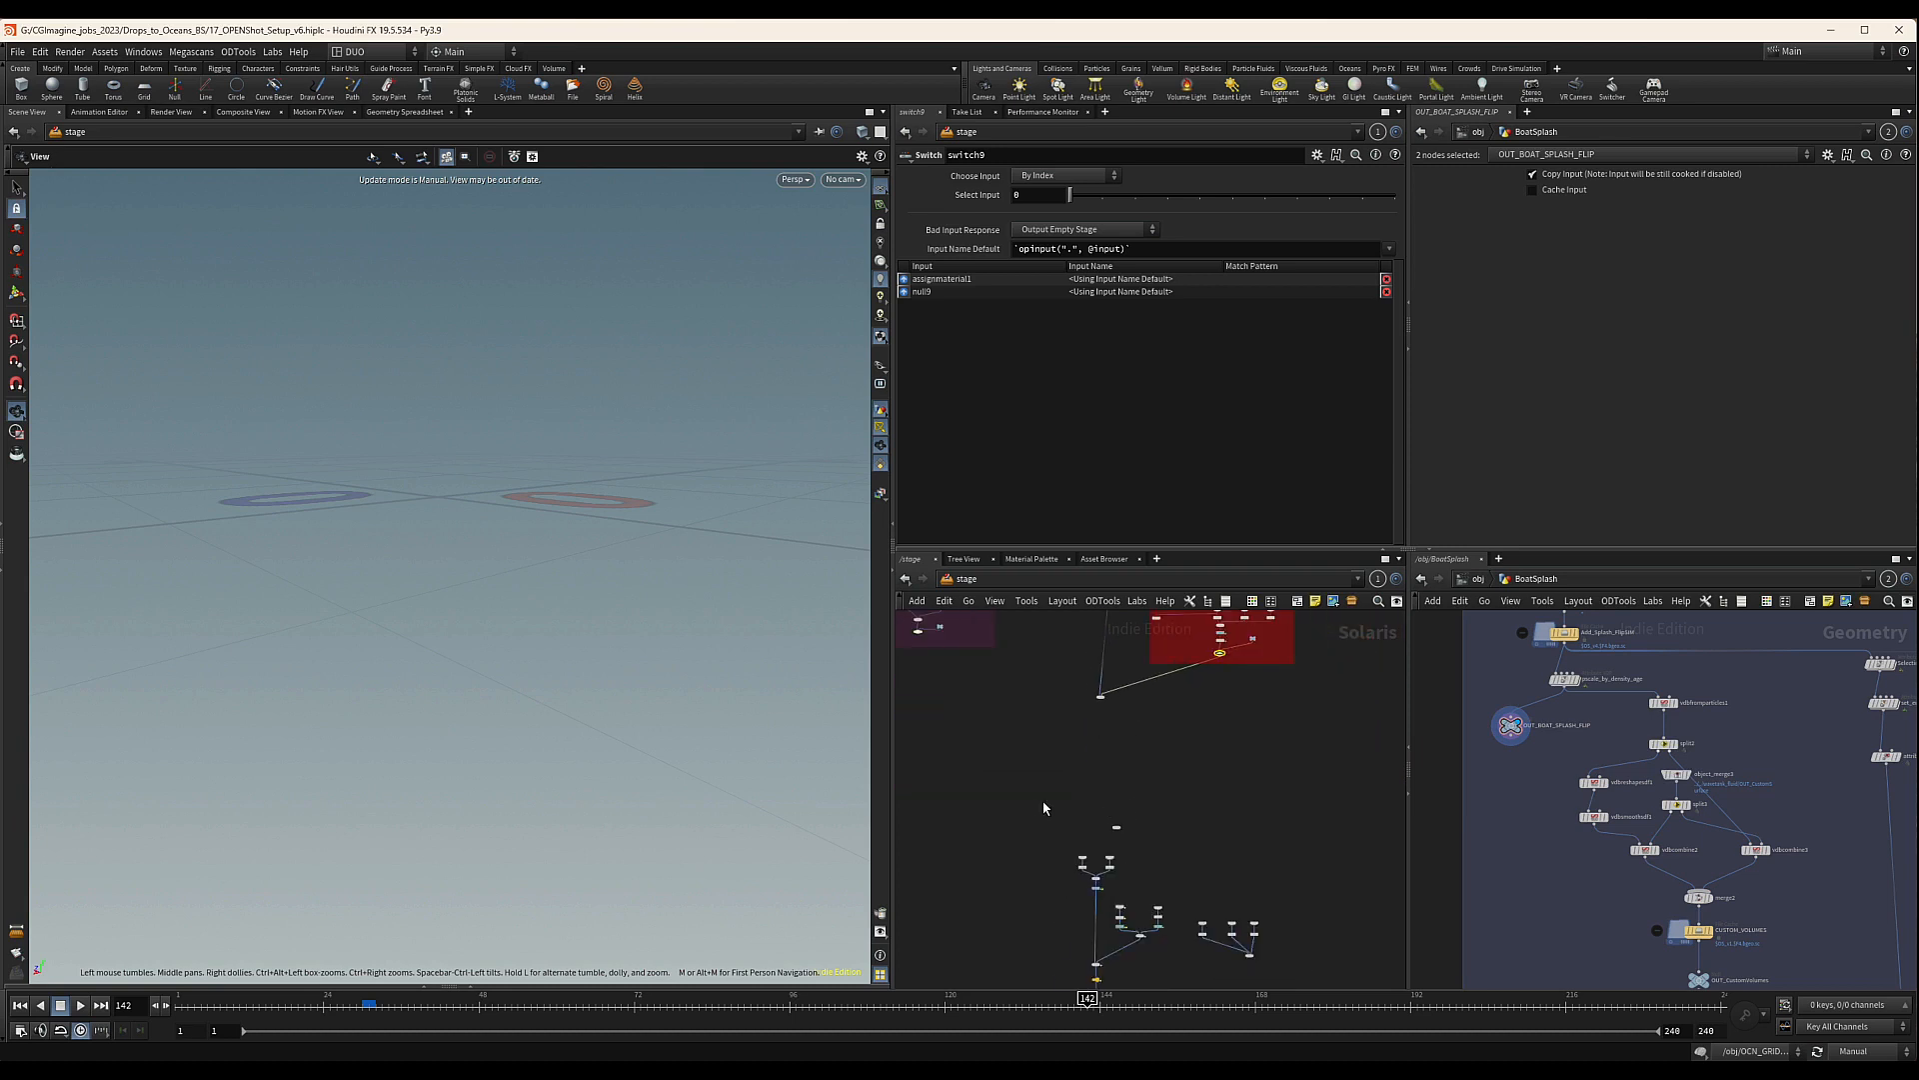
Detach the six background ocean nodes, from the BG_OCN imports to BG_OCN_mat, and move them above the start of the main stage chain
{"action": "scroll", "coordinate": [1044, 807], "scroll_direction": "down", "scroll_amount": 3}
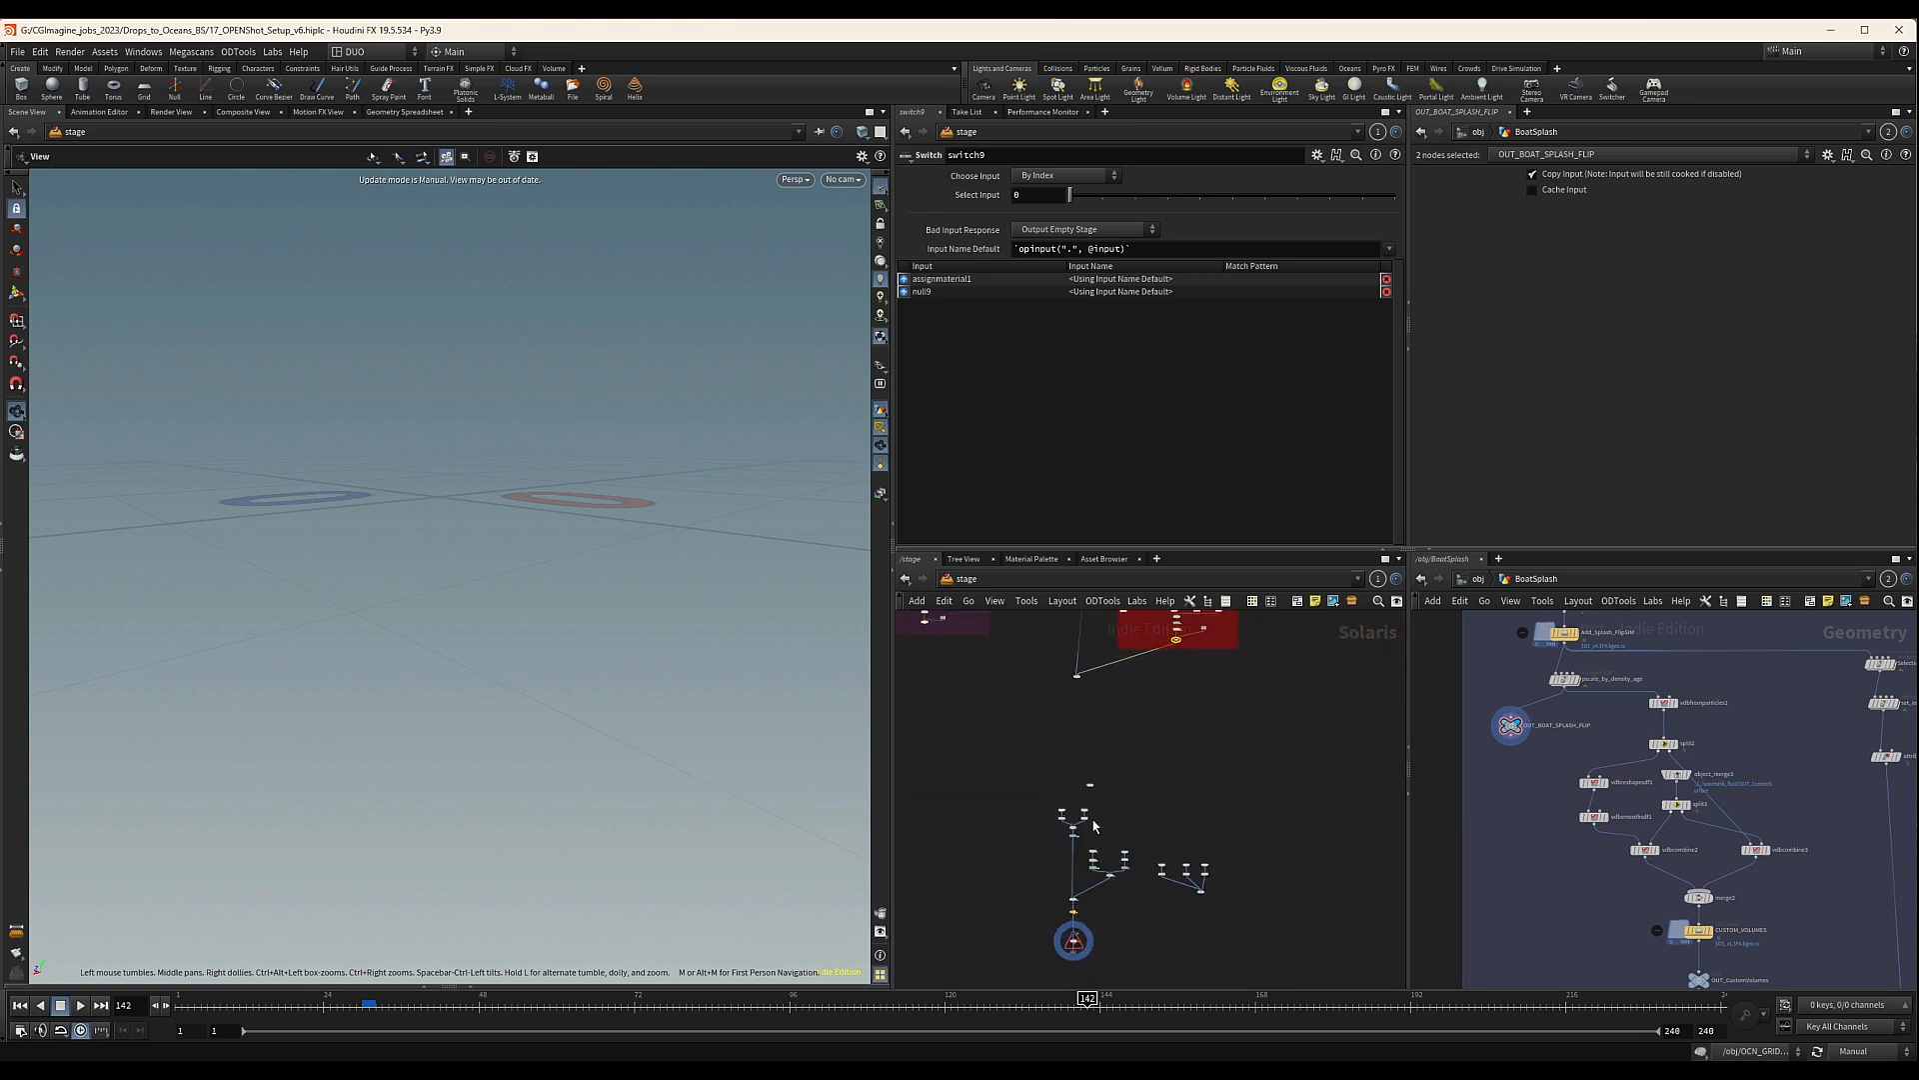
{"action": "scroll", "coordinate": [1094, 826], "scroll_direction": "up", "scroll_amount": 3}
{"action": "left_click_drag", "start_coordinate": [940, 772], "coordinate": [1112, 874]}
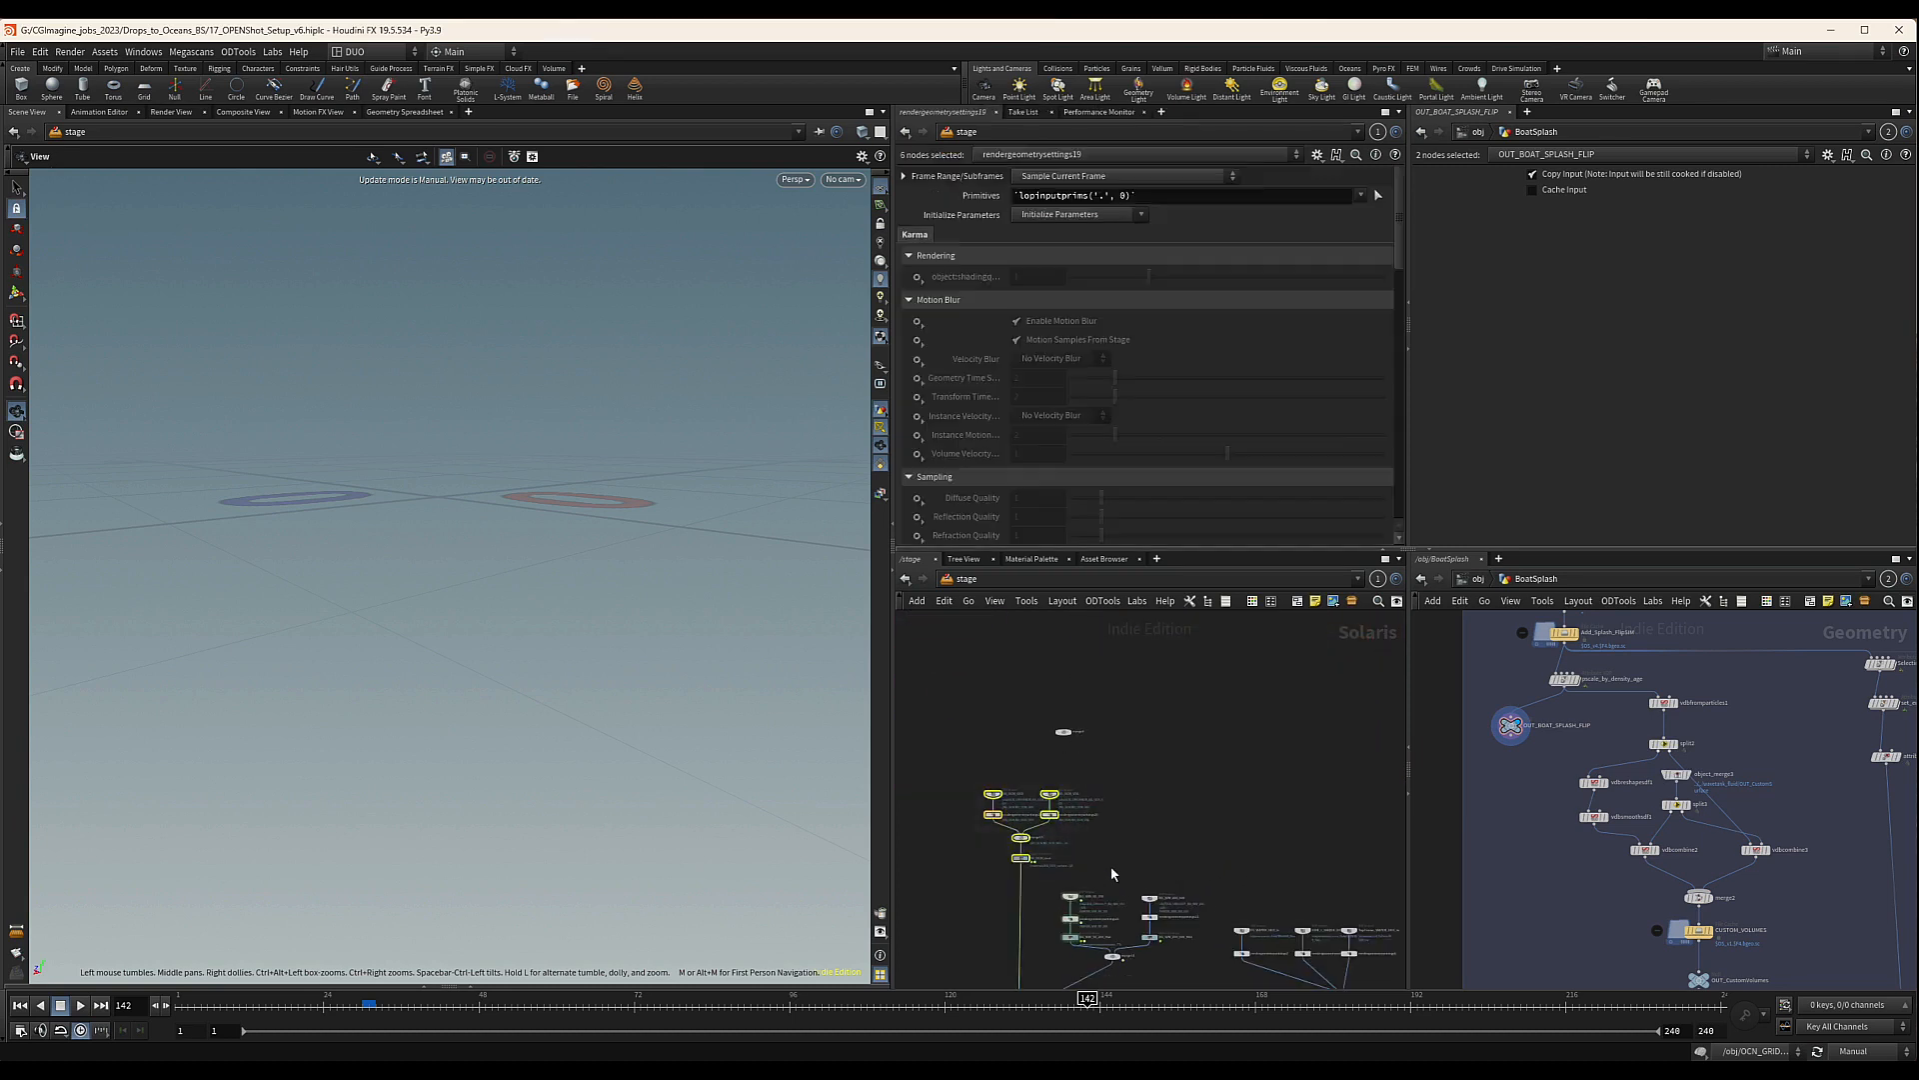
{"action": "middle_click_drag", "start_coordinate": [1111, 868], "coordinate": [1136, 844]}
{"action": "left_click_drag", "start_coordinate": [1051, 833], "coordinate": [1229, 709]}
{"action": "scroll", "coordinate": [1209, 760], "scroll_direction": "down", "scroll_amount": 2}
{"action": "scroll", "coordinate": [1189, 763], "scroll_direction": "down", "scroll_amount": 2}
{"action": "middle_click_drag", "start_coordinate": [1180, 763], "coordinate": [1153, 857]}
{"action": "scroll", "coordinate": [1166, 768], "scroll_direction": "down", "scroll_amount": 1}
{"action": "middle_click_drag", "start_coordinate": [1166, 768], "coordinate": [1175, 858]}
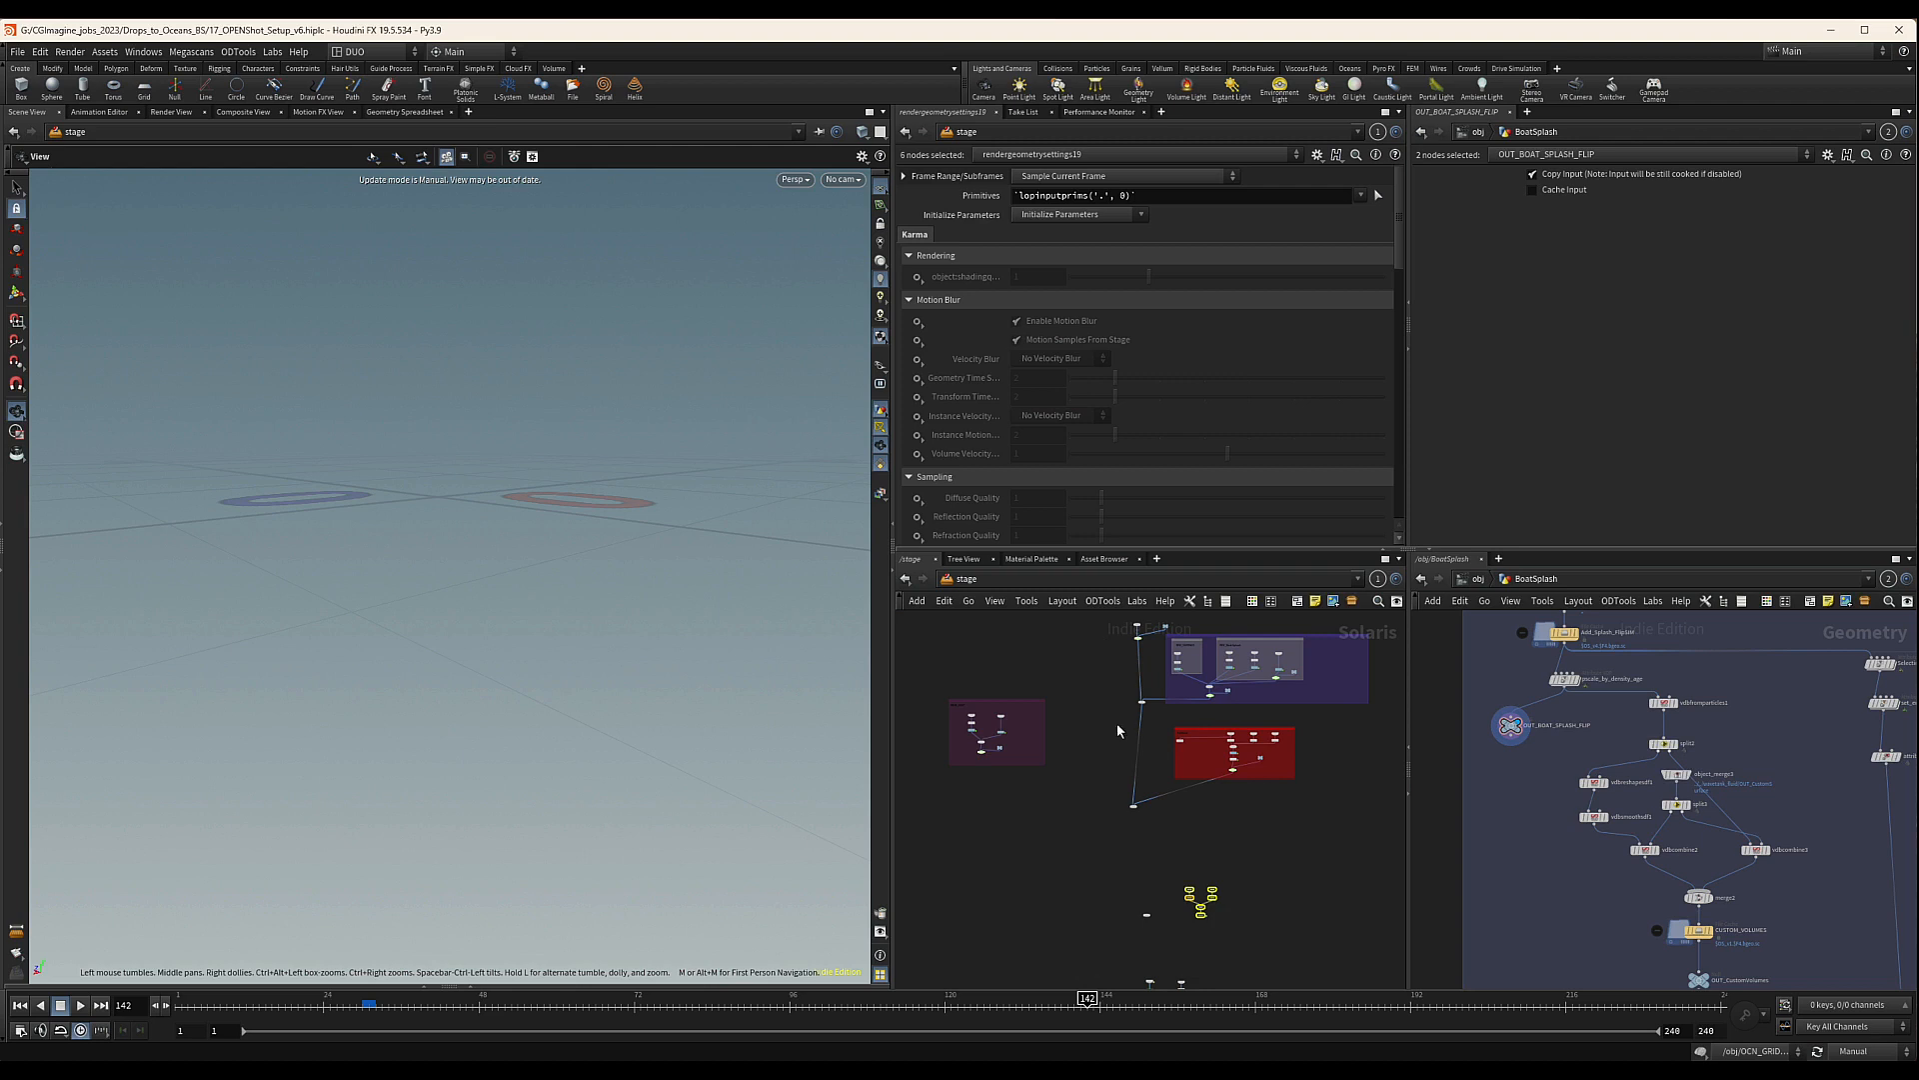
{"action": "middle_click_drag", "start_coordinate": [1118, 730], "coordinate": [1133, 812]}
{"action": "scroll", "coordinate": [1150, 870], "scroll_direction": "down", "scroll_amount": 2}
{"action": "left_click_drag", "start_coordinate": [1204, 961], "coordinate": [1200, 902]}
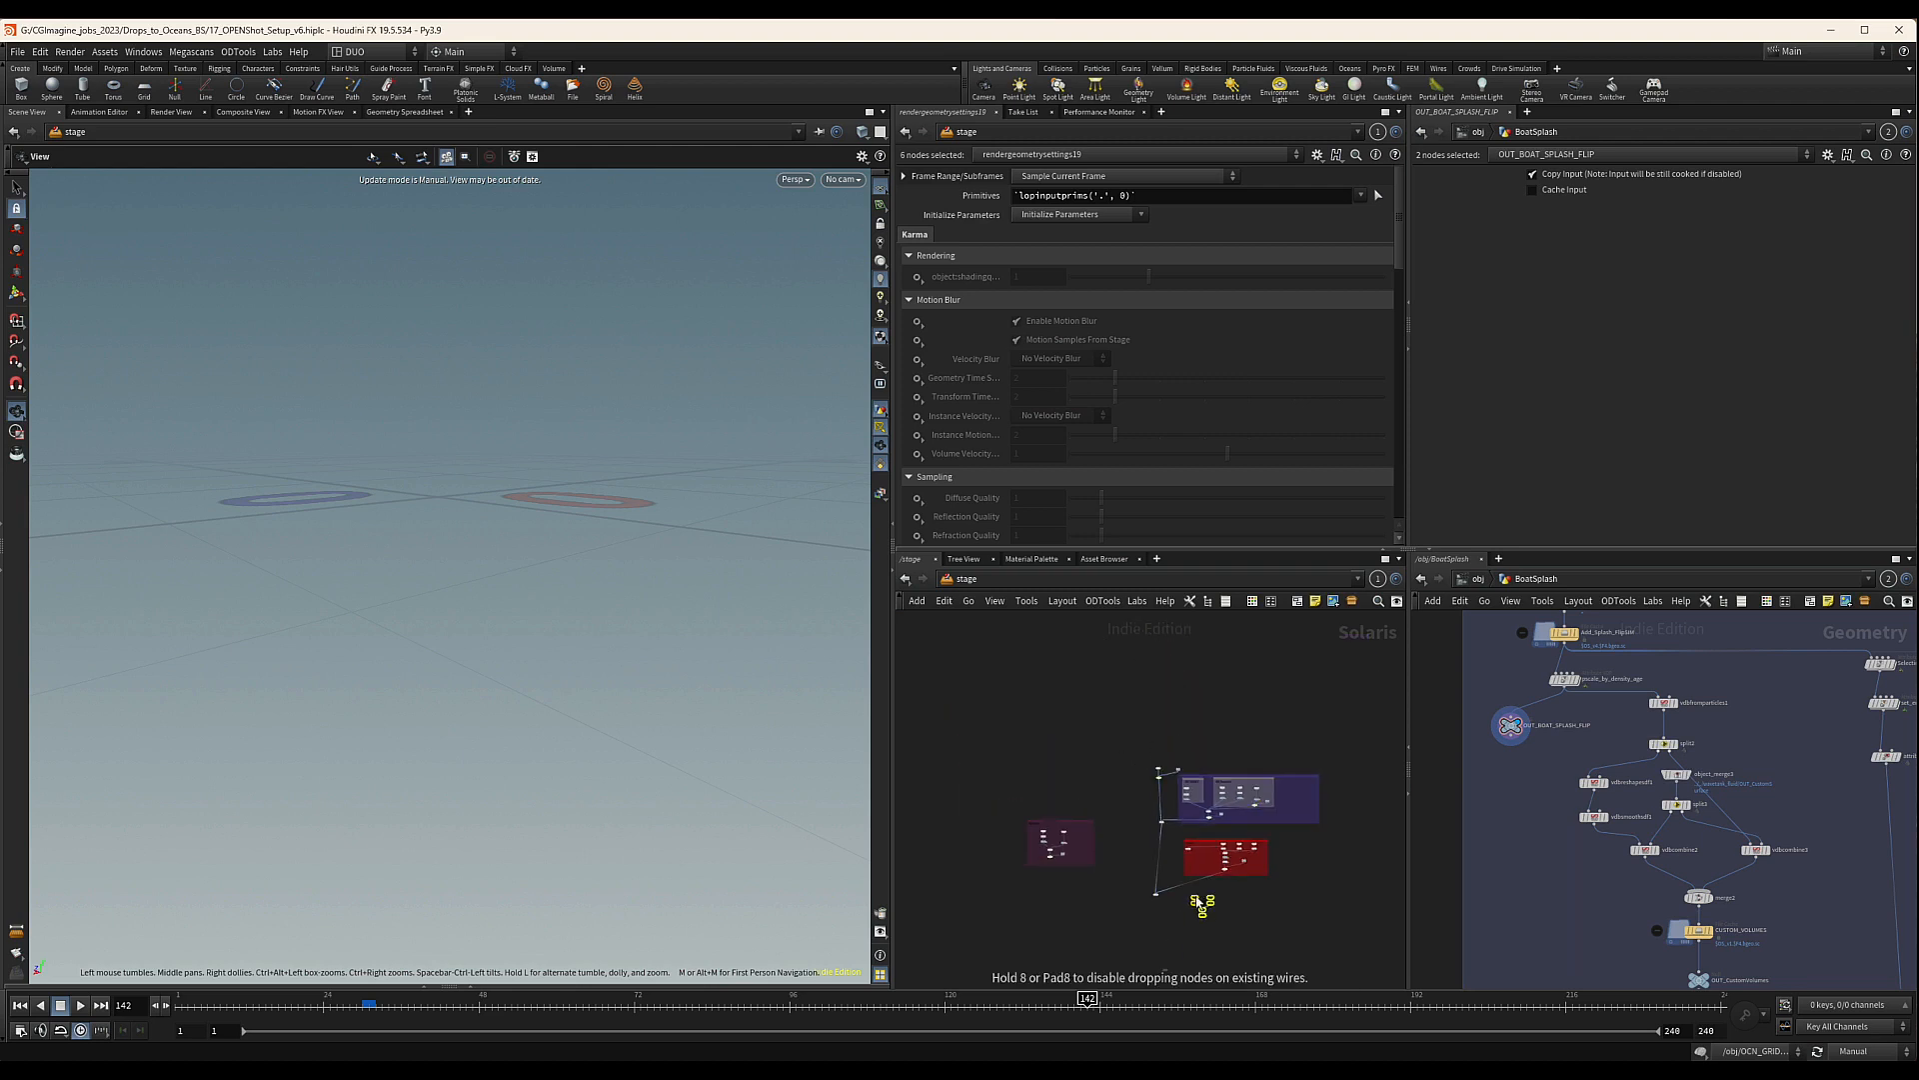
{"action": "left_click_drag", "start_coordinate": [1150, 733], "coordinate": [1150, 732]}
Enclose the background ocean nodes in a network box and enlarge it to leave a margin around them
{"action": "scroll", "coordinate": [1165, 750], "scroll_direction": "up", "scroll_amount": 5}
{"action": "left_click_drag", "start_coordinate": [1206, 657], "coordinate": [1098, 727]}
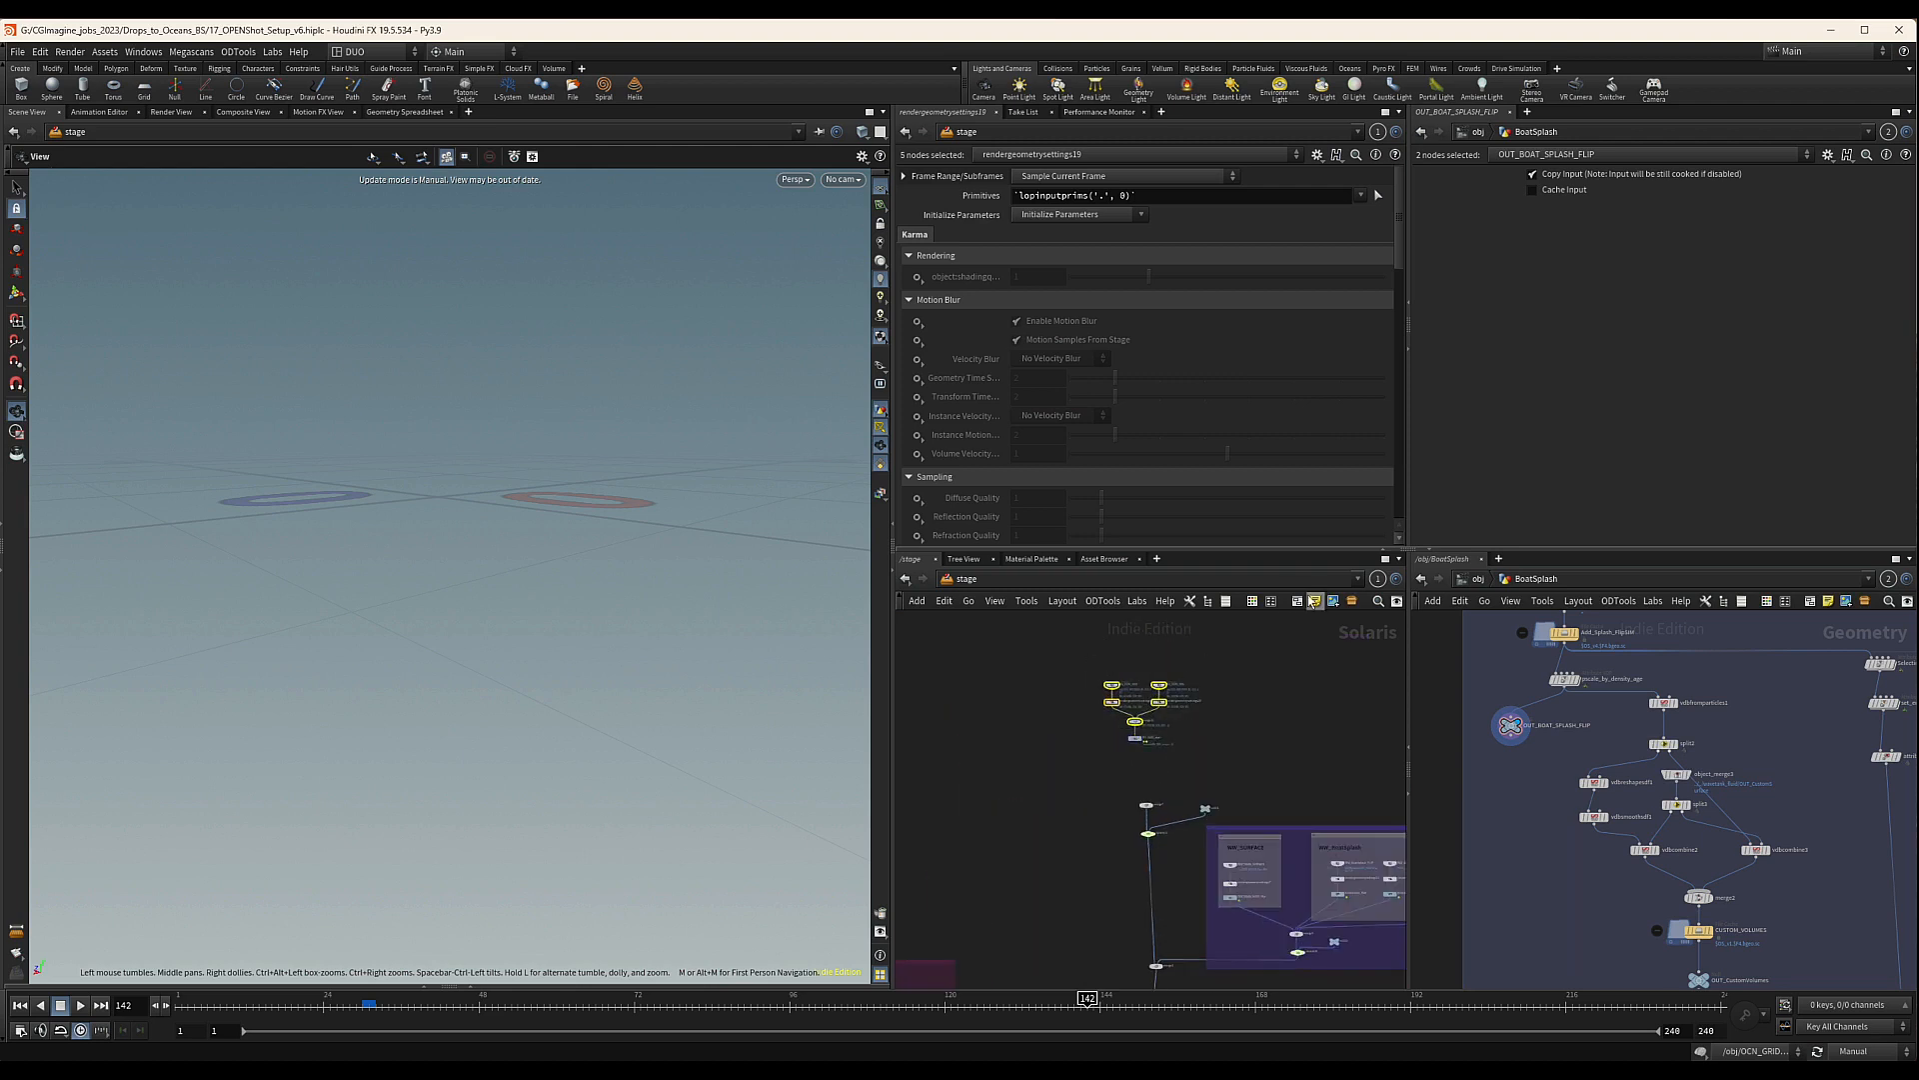
{"action": "left_click_drag", "start_coordinate": [1212, 650], "coordinate": [1085, 790]}
{"action": "left_click", "coordinate": [1297, 603]}
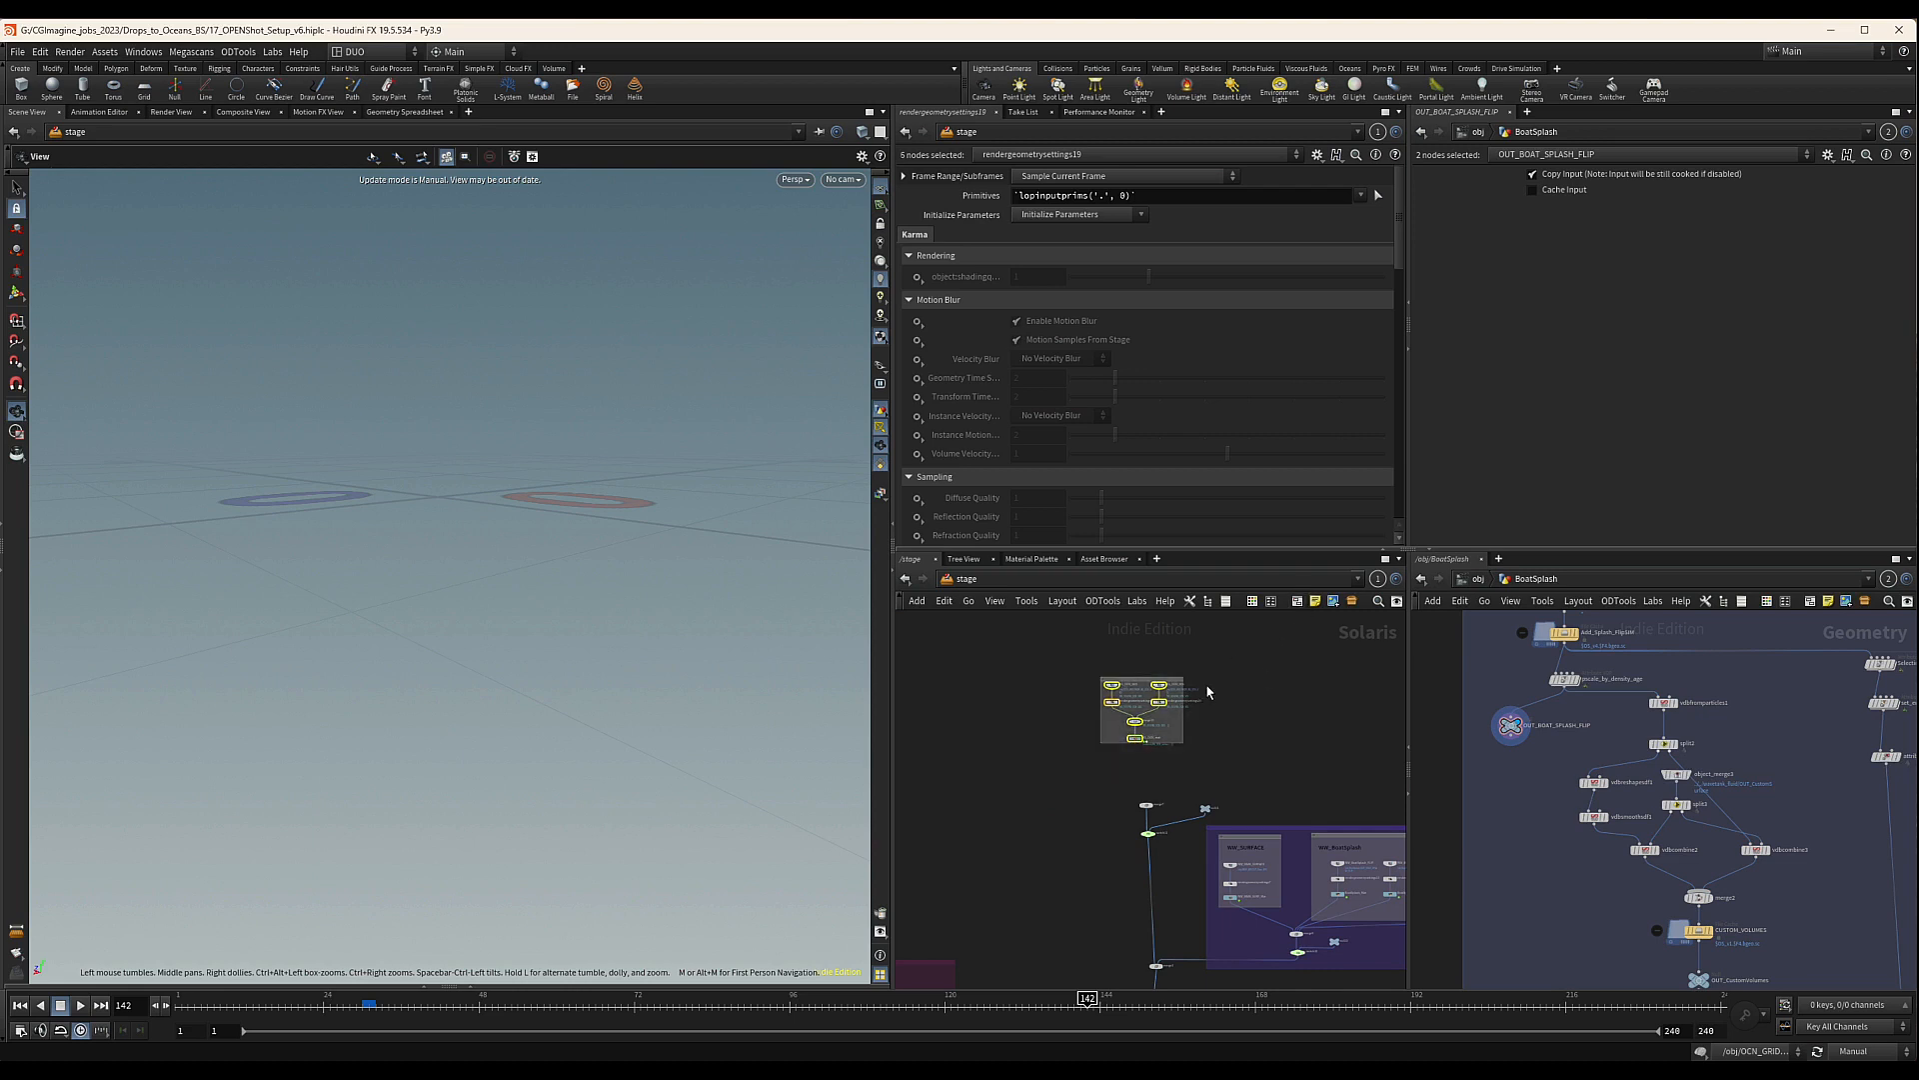
{"action": "left_click_drag", "start_coordinate": [1104, 684], "coordinate": [1062, 656]}
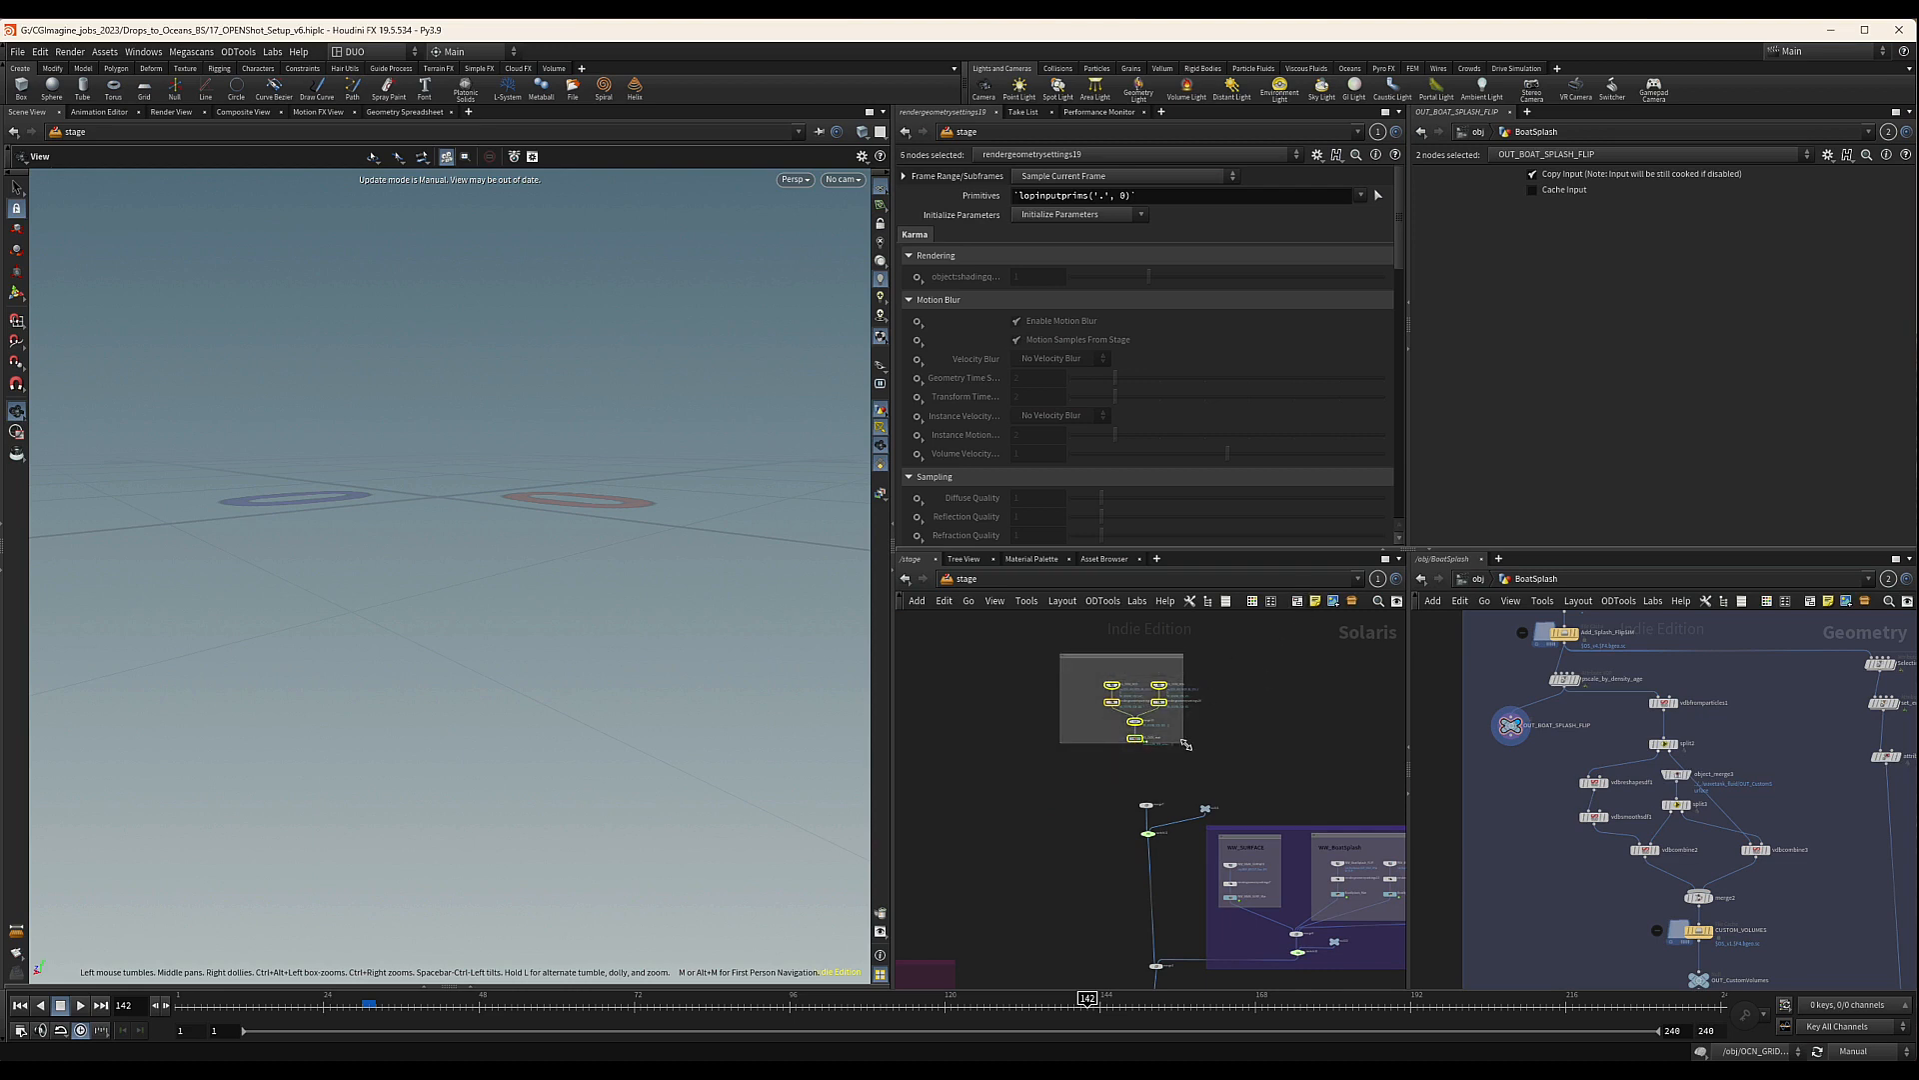
{"action": "left_click_drag", "start_coordinate": [1185, 746], "coordinate": [1218, 765]}
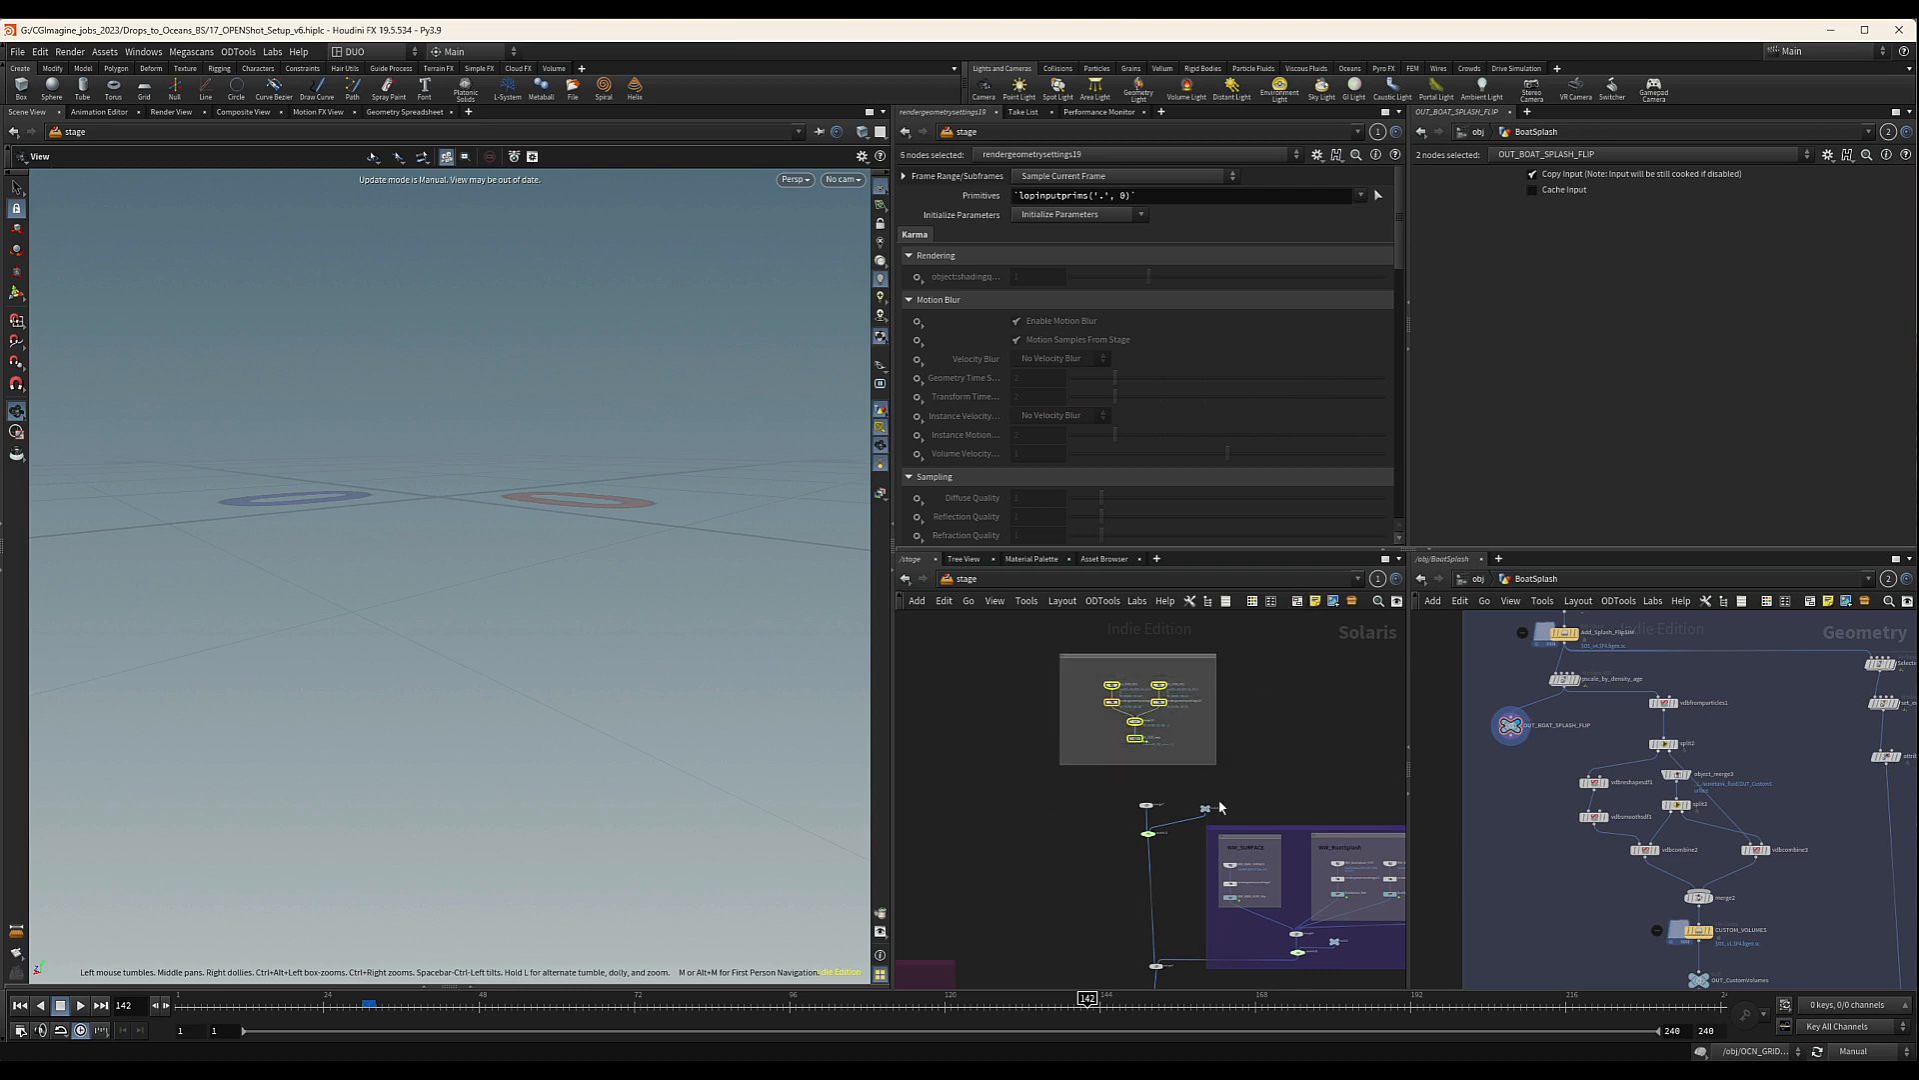
Place a copy of the WW_SURFACE sticky note in the new network box and change its text to OCN
{"action": "double_click", "coordinate": [1082, 675]}
{"action": "left_click_drag", "start_coordinate": [1079, 681], "coordinate": [1081, 676], "text": "alt"}
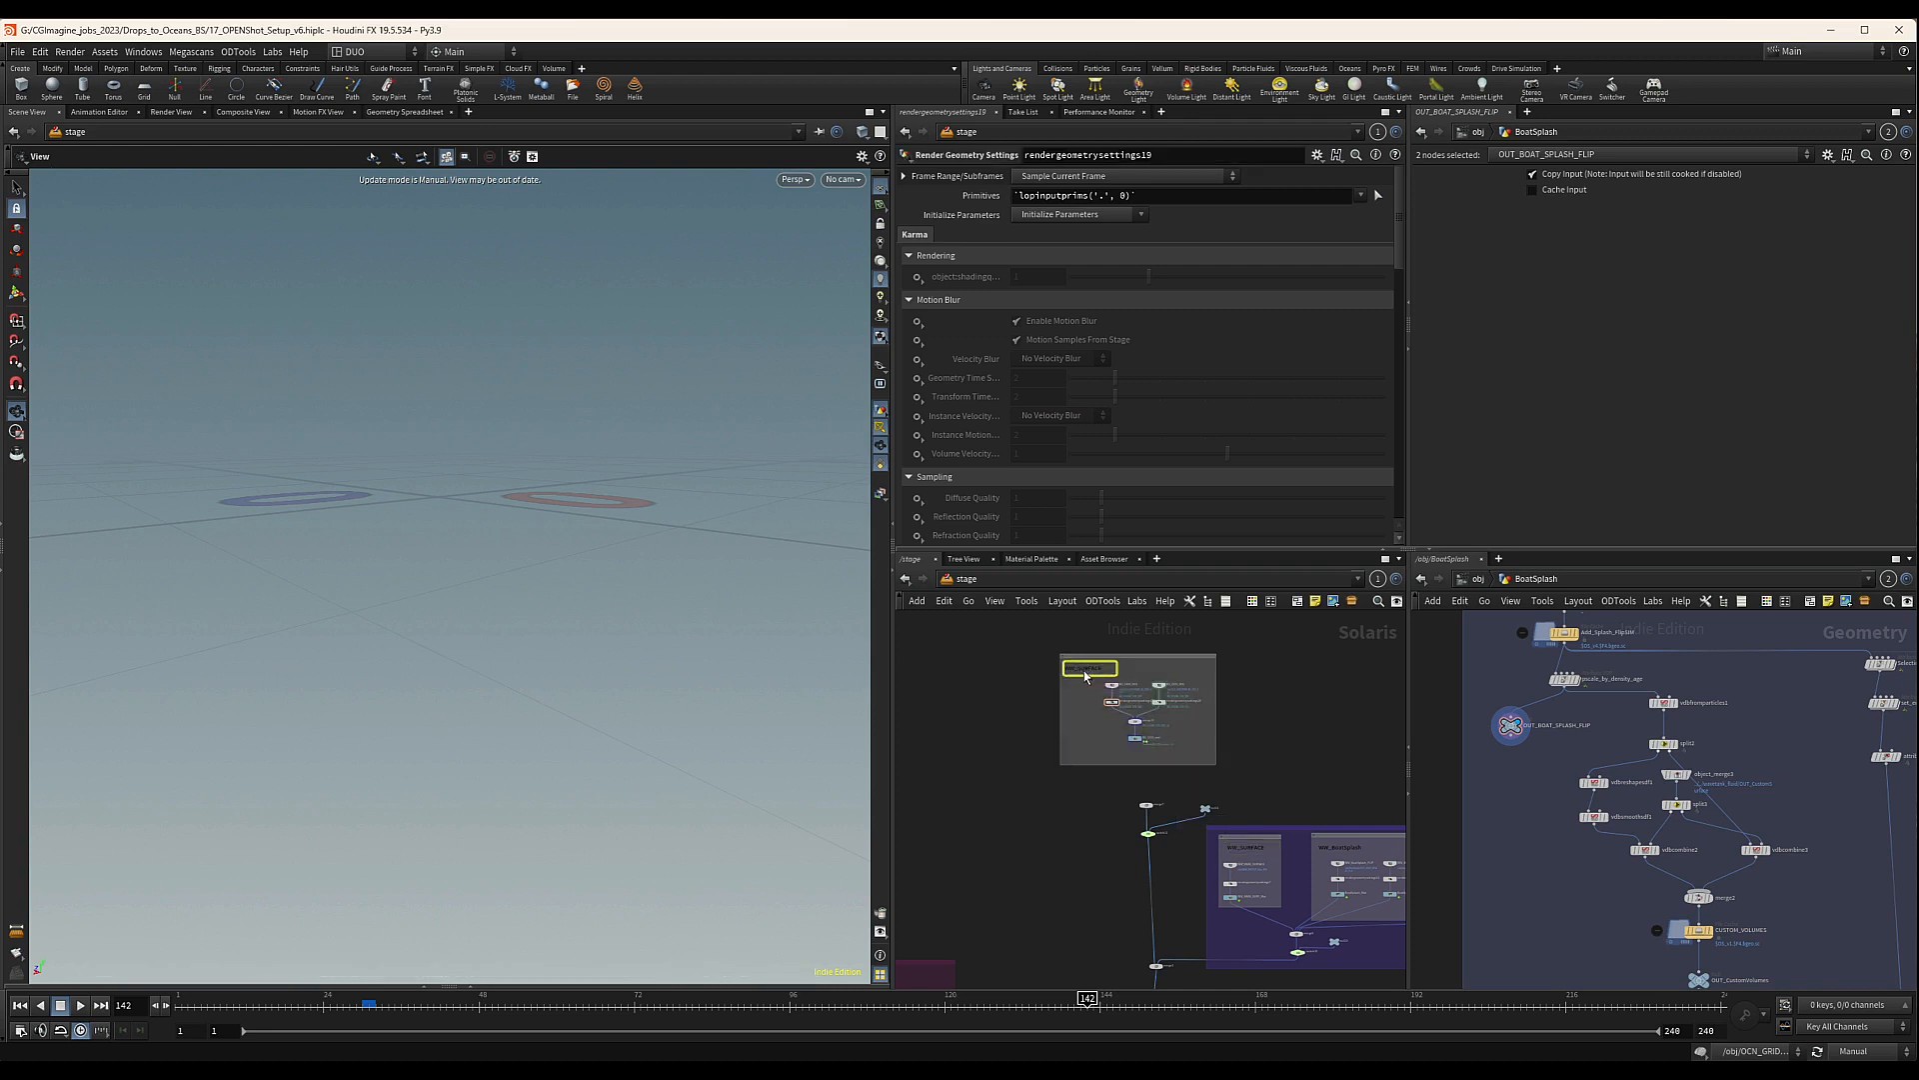
{"action": "scroll", "coordinate": [1087, 672], "scroll_direction": "up", "scroll_amount": 4}
{"action": "double_click", "coordinate": [1088, 662]}
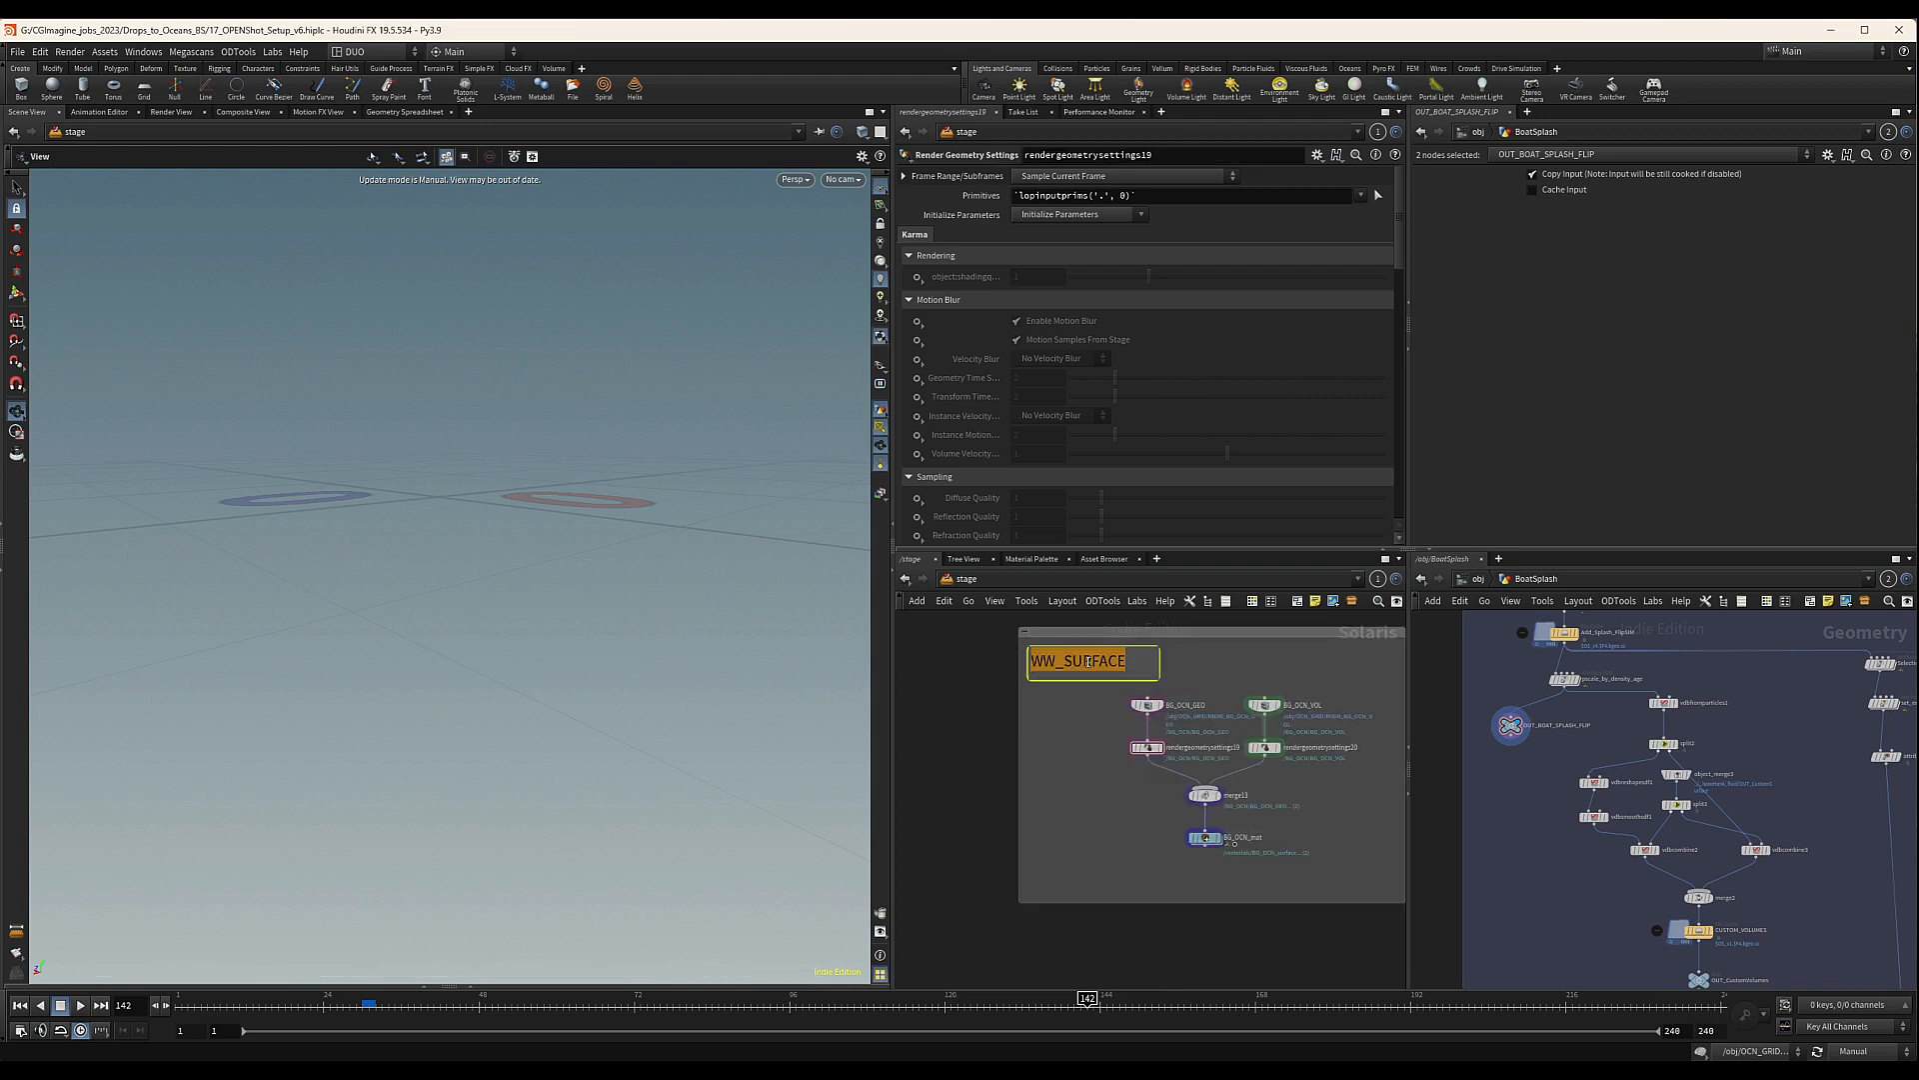
{"action": "type", "text": "OCN"}
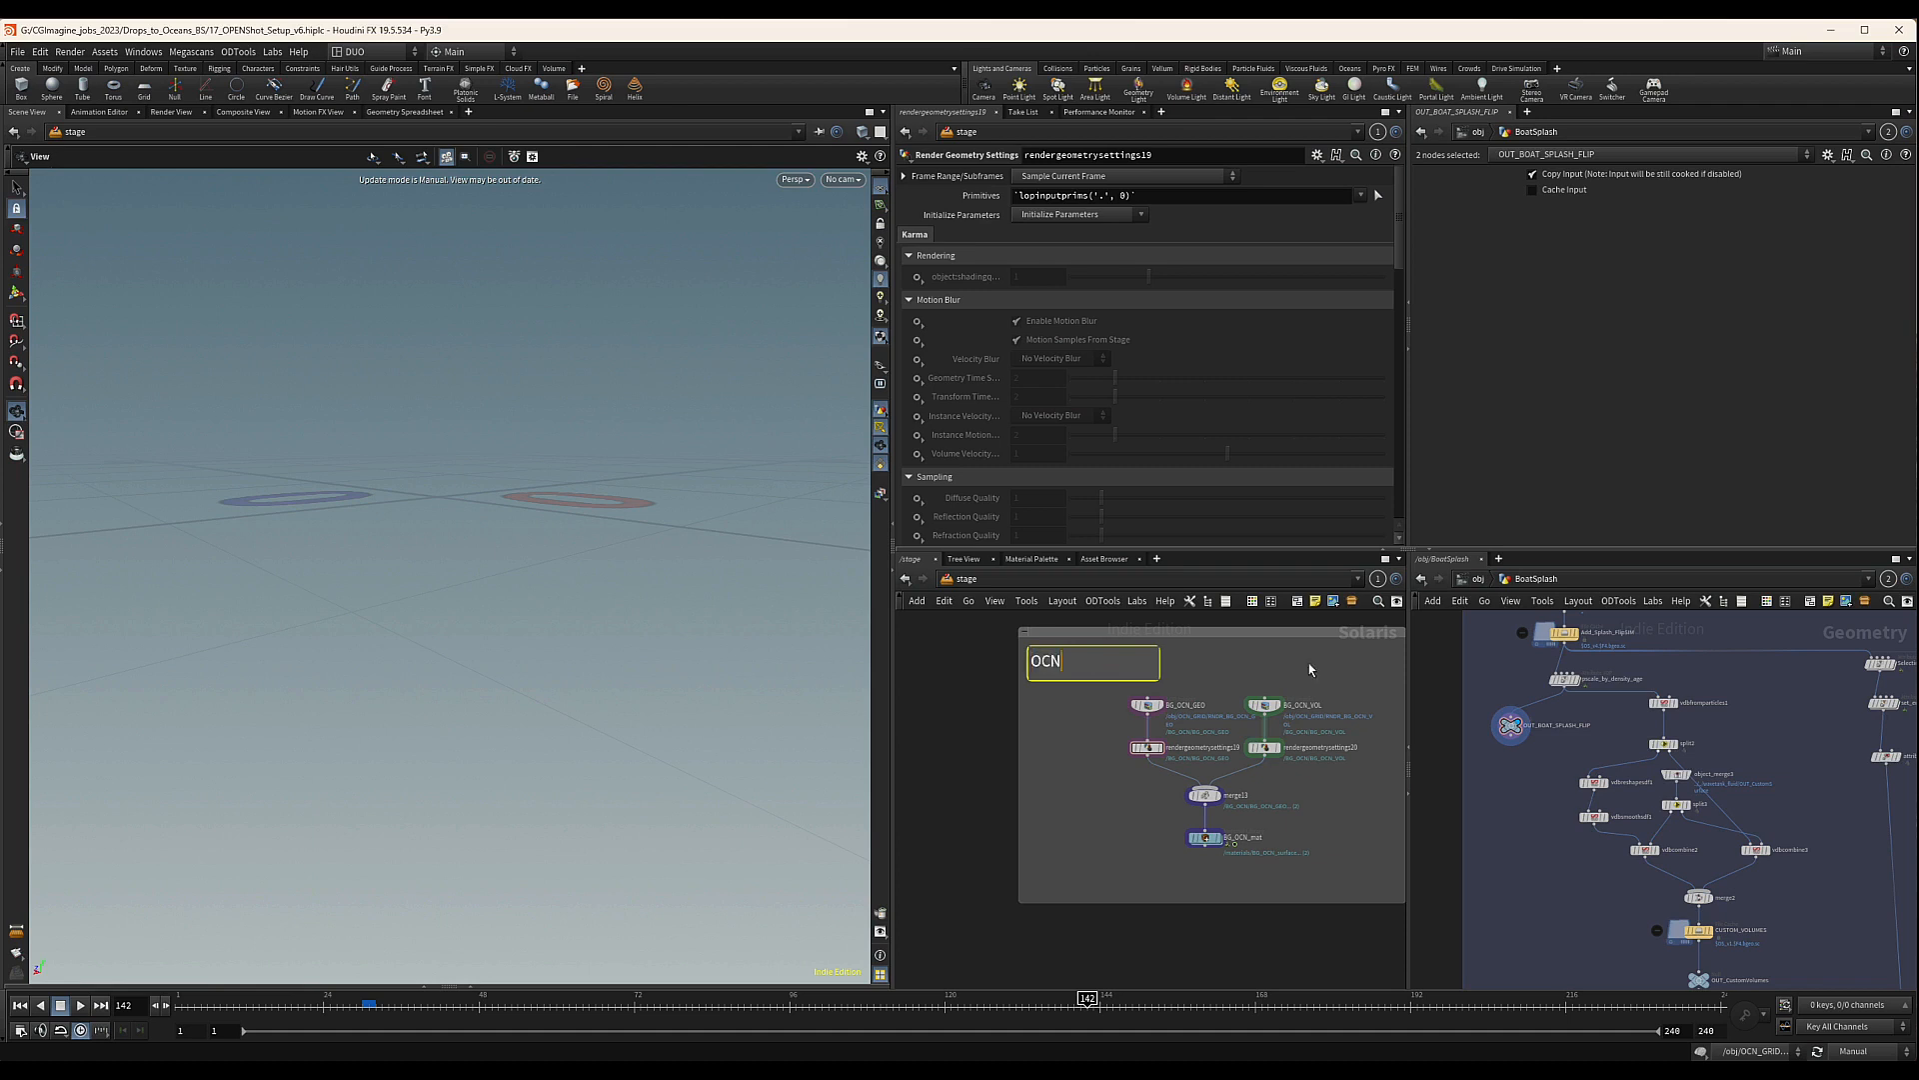
{"action": "left_click", "coordinate": [1311, 670]}
Colour the OCN network box dark blue
{"action": "left_click", "coordinate": [1279, 633]}
{"action": "key", "text": "c"}
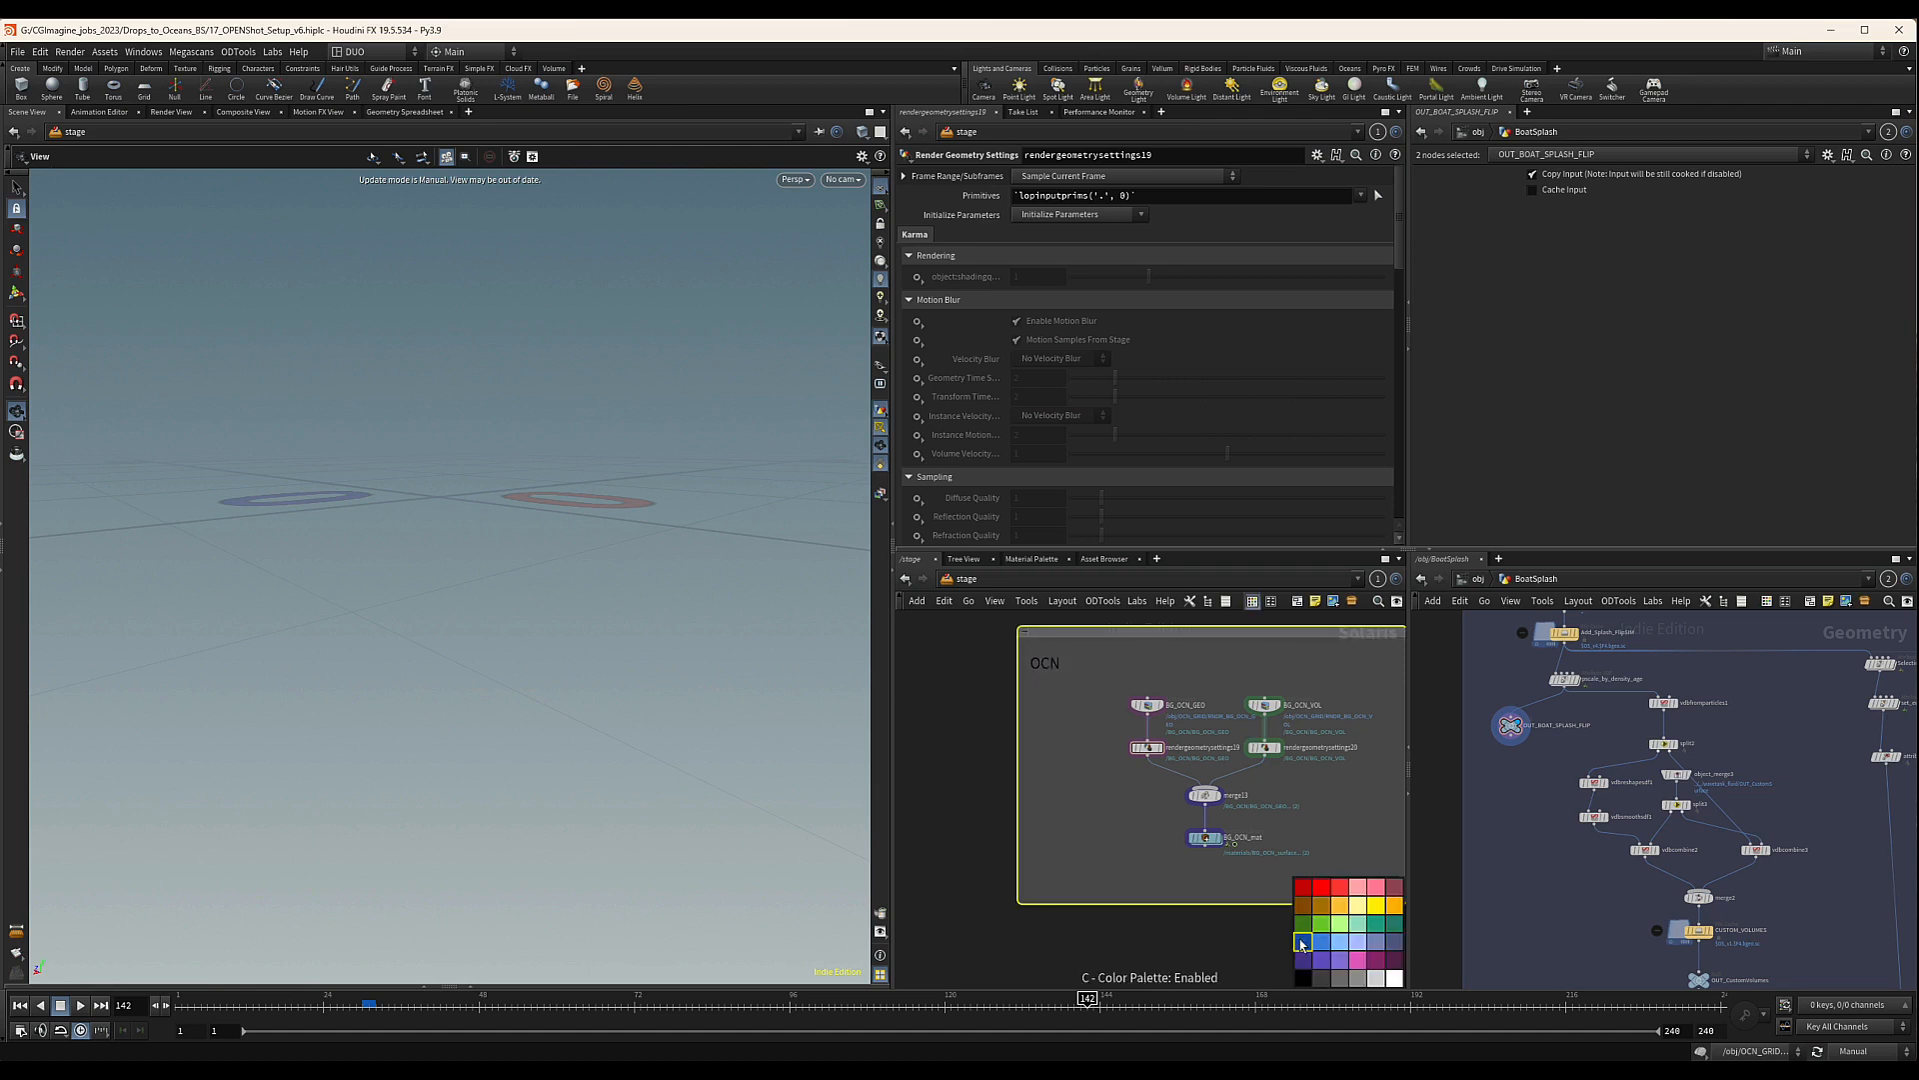
{"action": "left_click", "coordinate": [1301, 943]}
{"action": "scroll", "coordinate": [1108, 825], "scroll_direction": "down", "scroll_amount": 4}
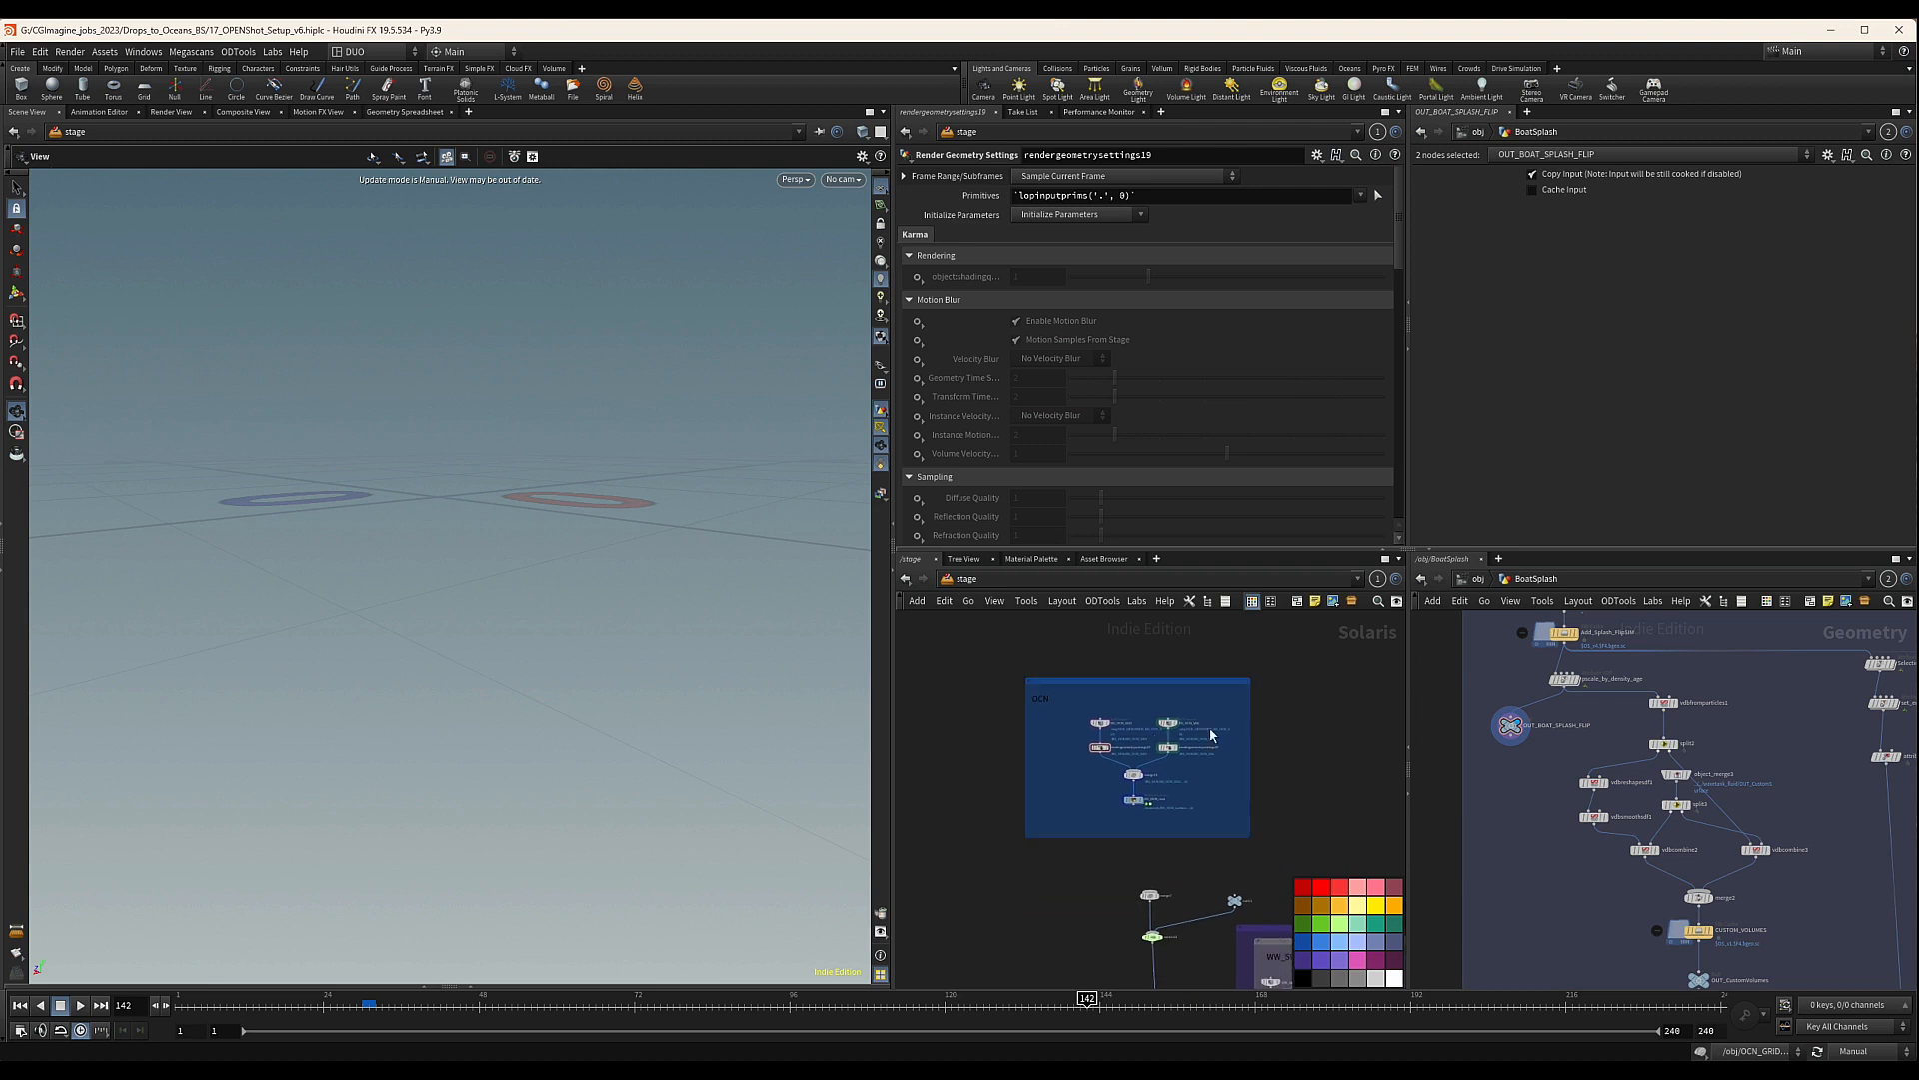
Review the BG_OCN_GEO and BG_OCN_VOL imports and connect the BG_OCN_mat output to the merge7 node below the OCN box
{"action": "scroll", "coordinate": [1118, 752], "scroll_direction": "up", "scroll_amount": 4}
{"action": "left_click", "coordinate": [1085, 697]}
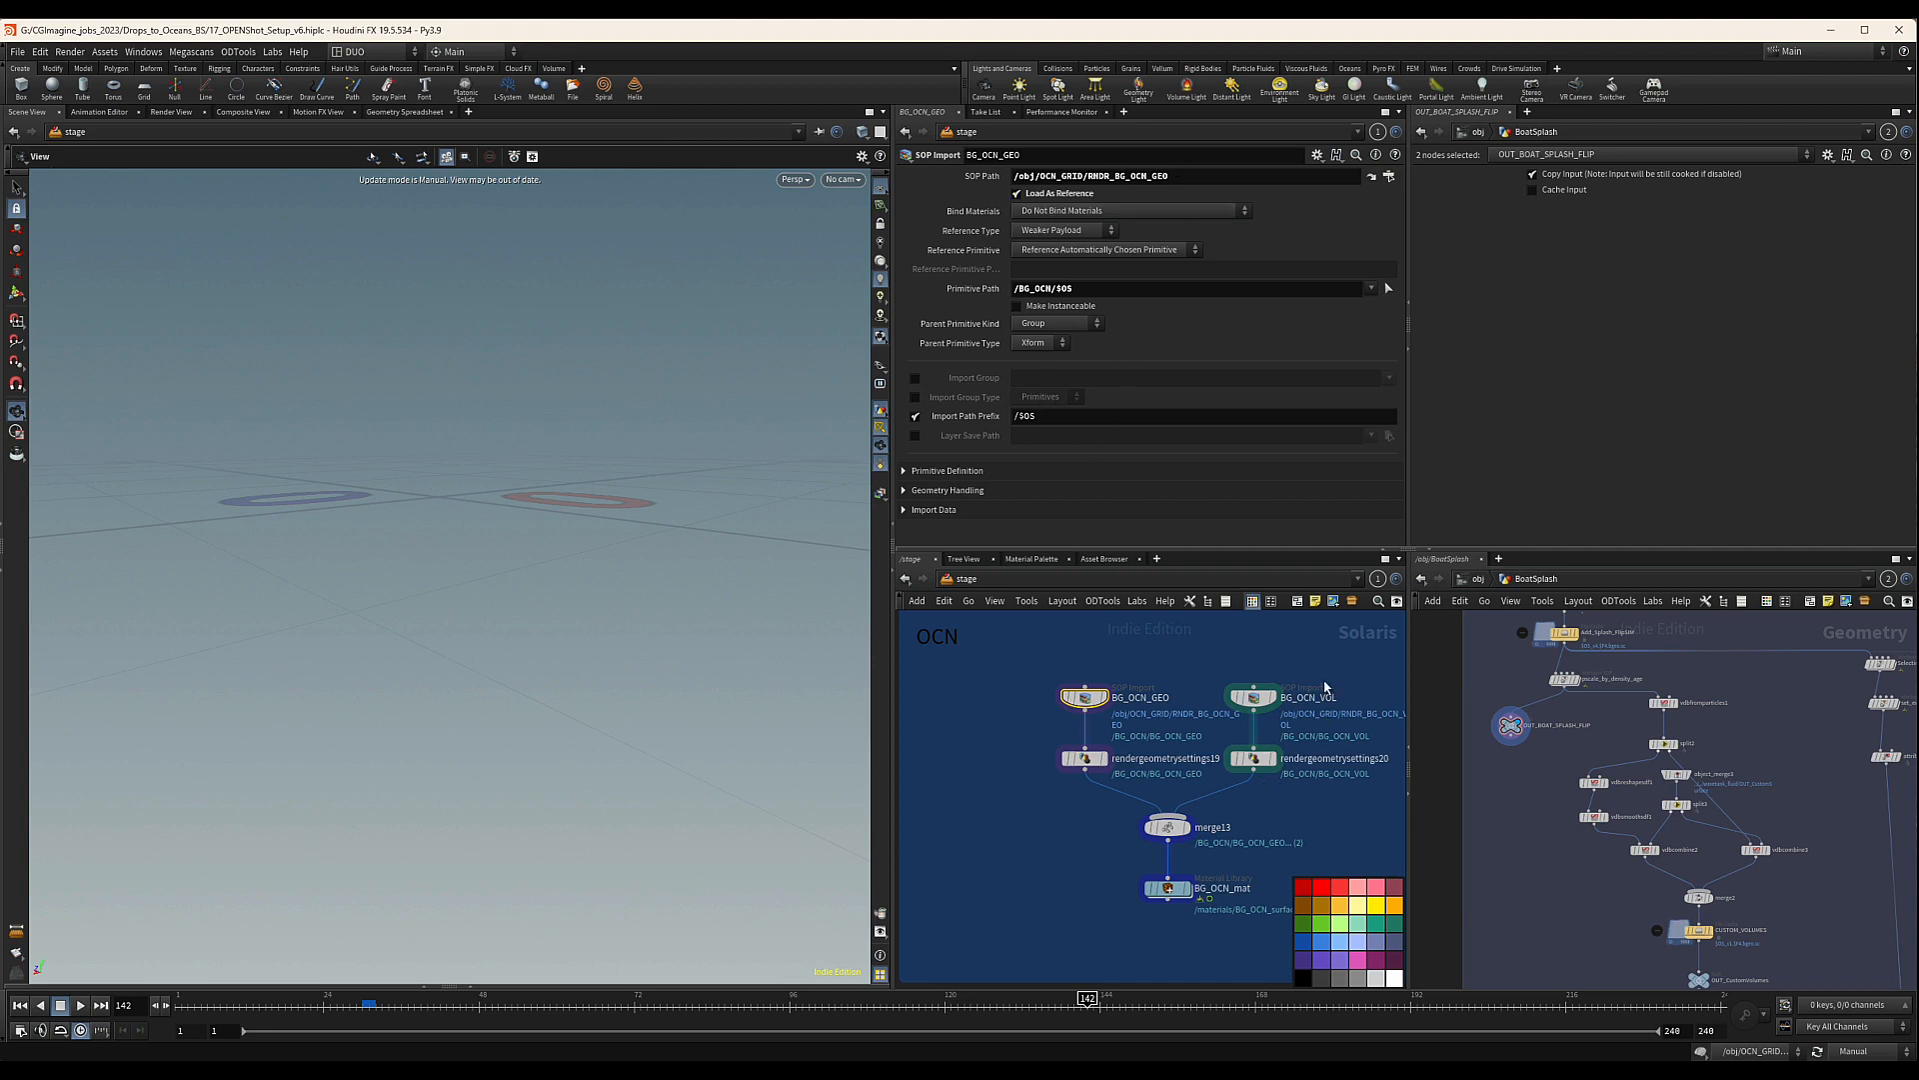
{"action": "left_click", "coordinate": [1253, 697]}
{"action": "scroll", "coordinate": [1161, 812], "scroll_direction": "down", "scroll_amount": 3}
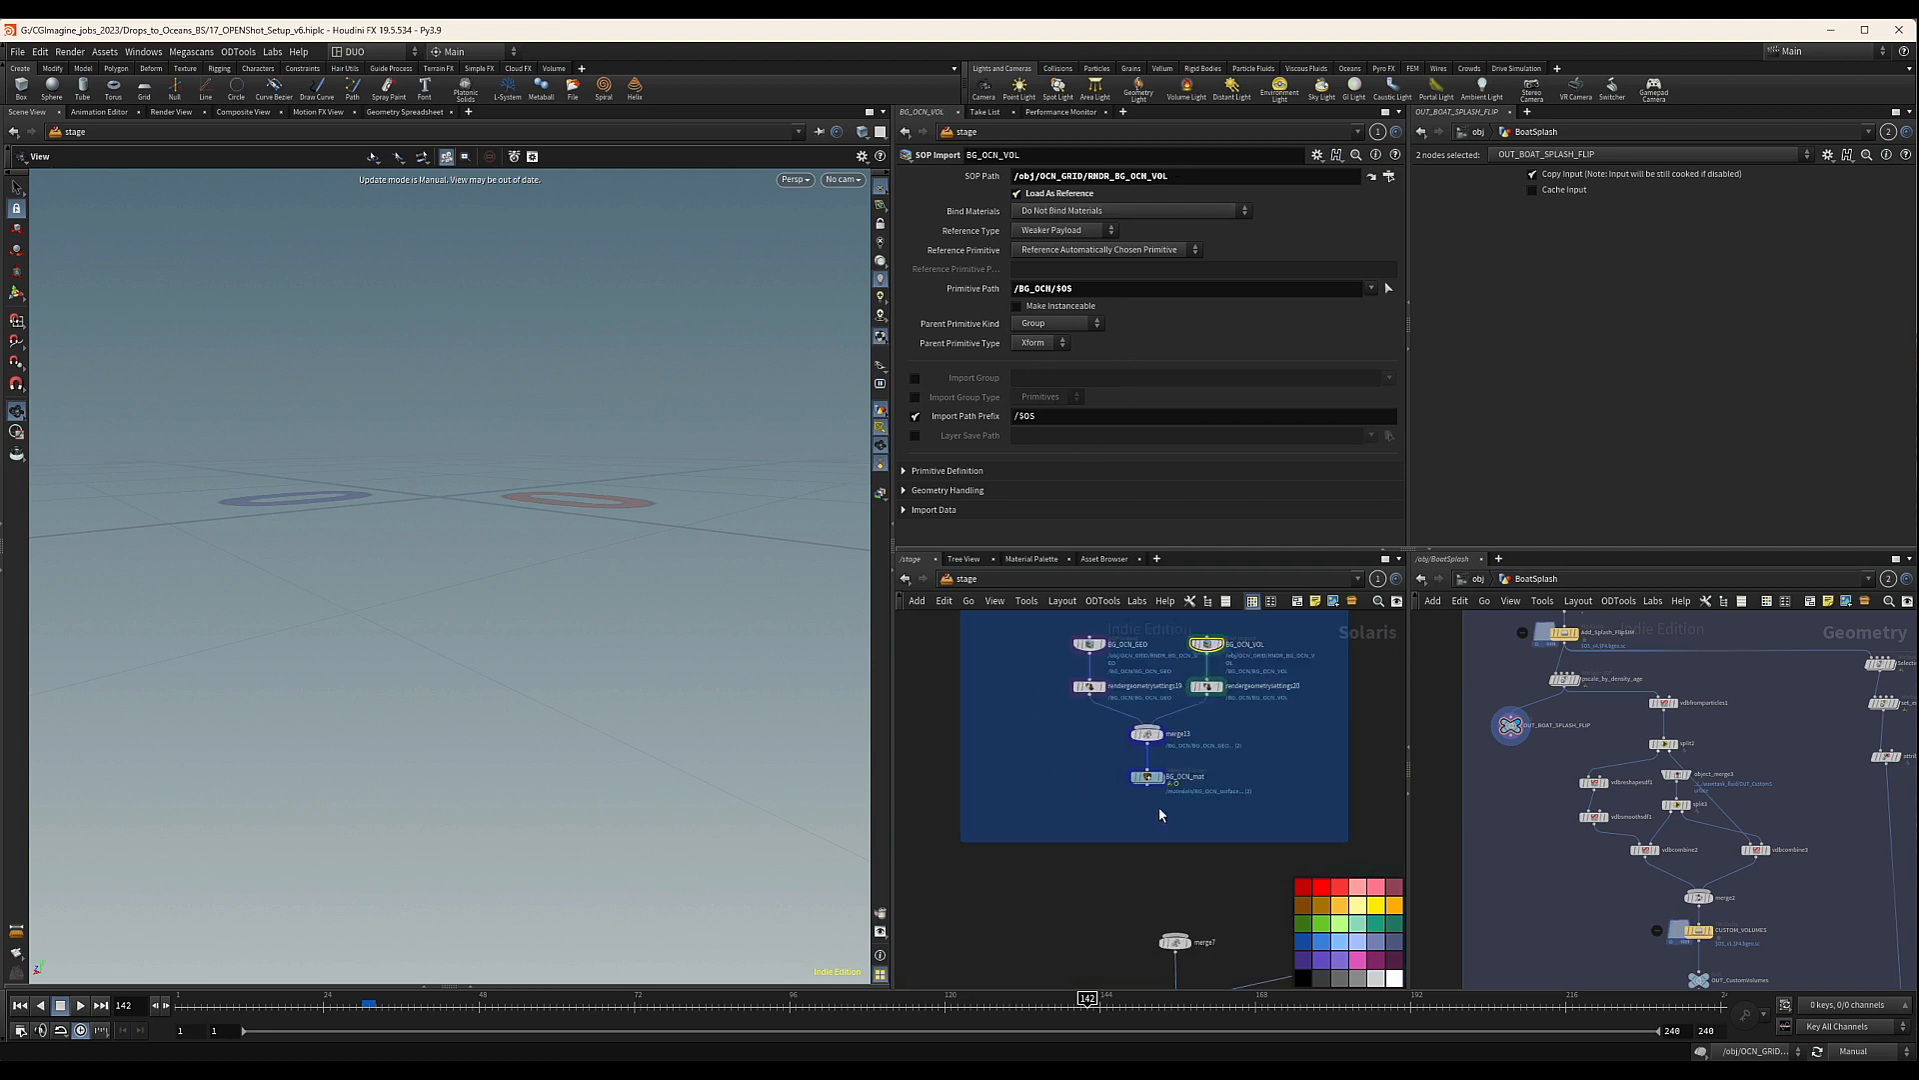
{"action": "scroll", "coordinate": [1162, 815], "scroll_direction": "down", "scroll_amount": 4}
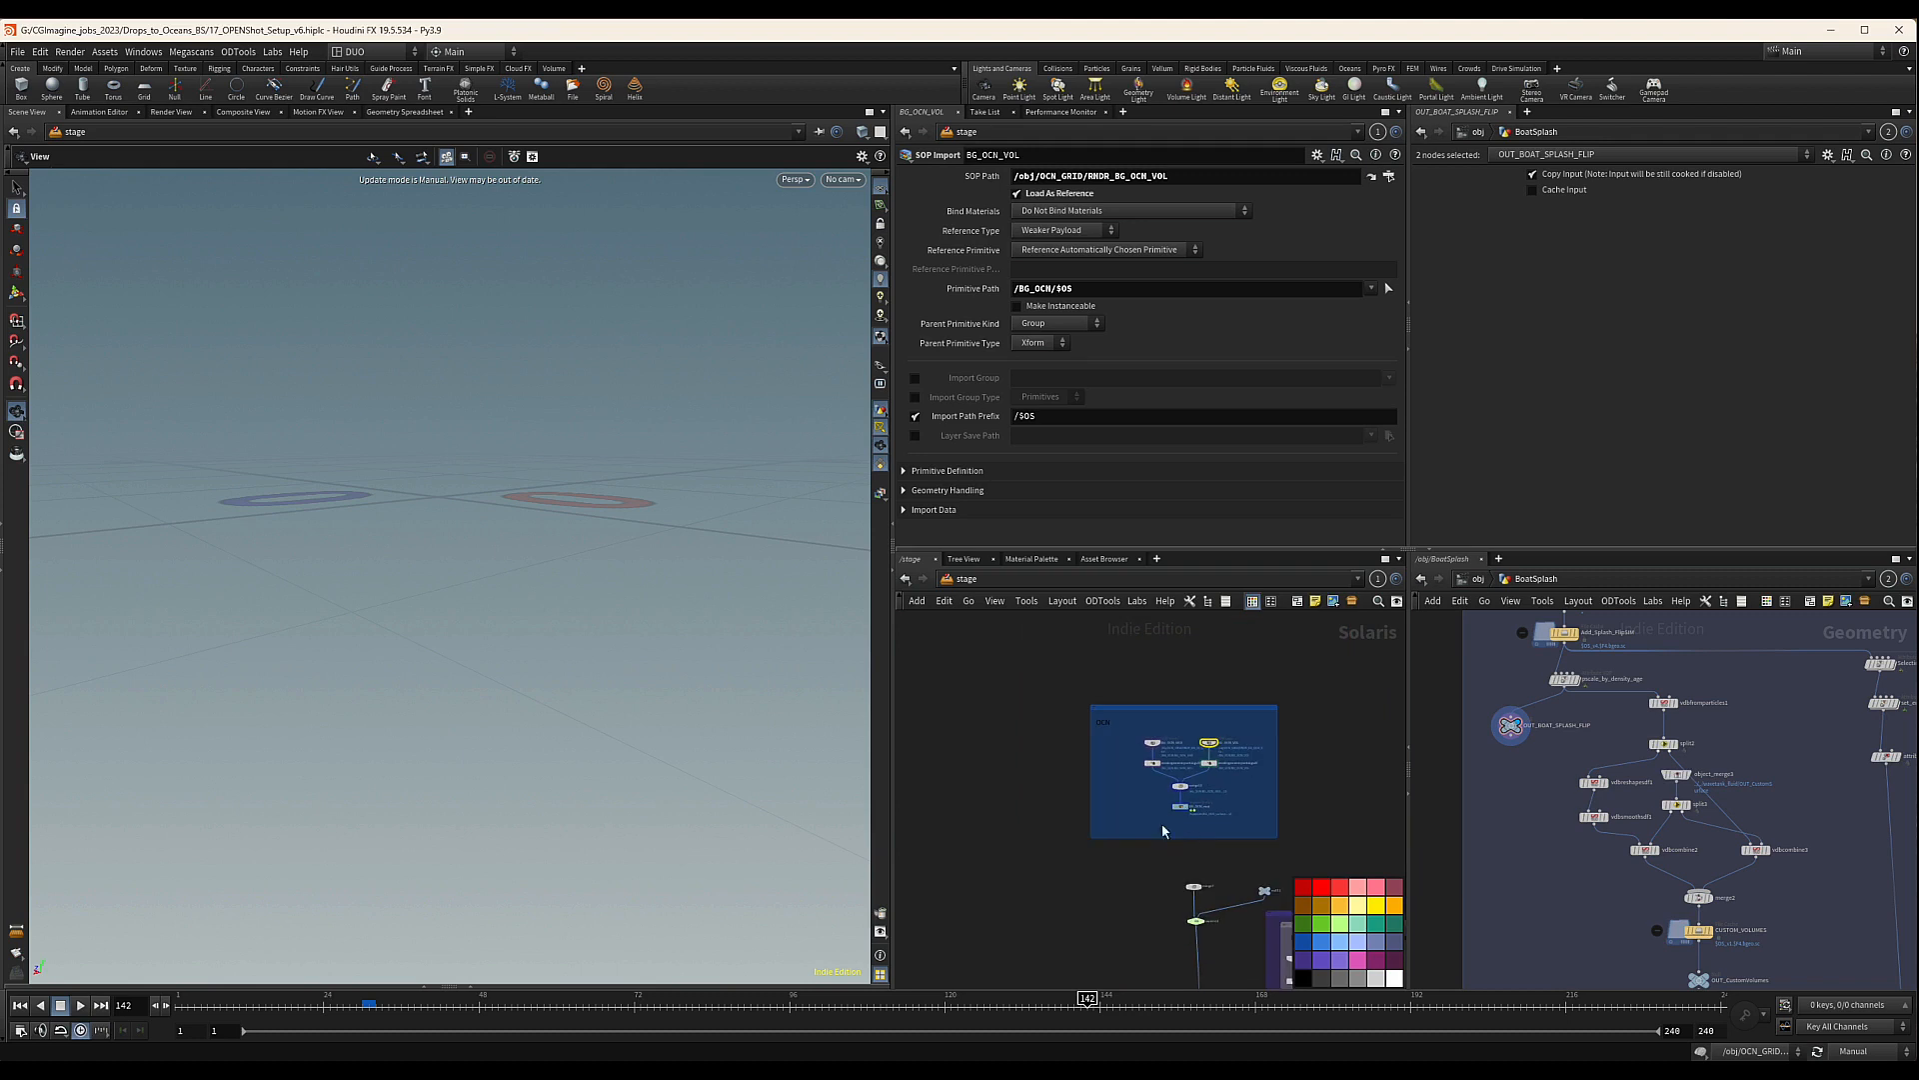
{"action": "scroll", "coordinate": [1190, 860], "scroll_direction": "up", "scroll_amount": 6}
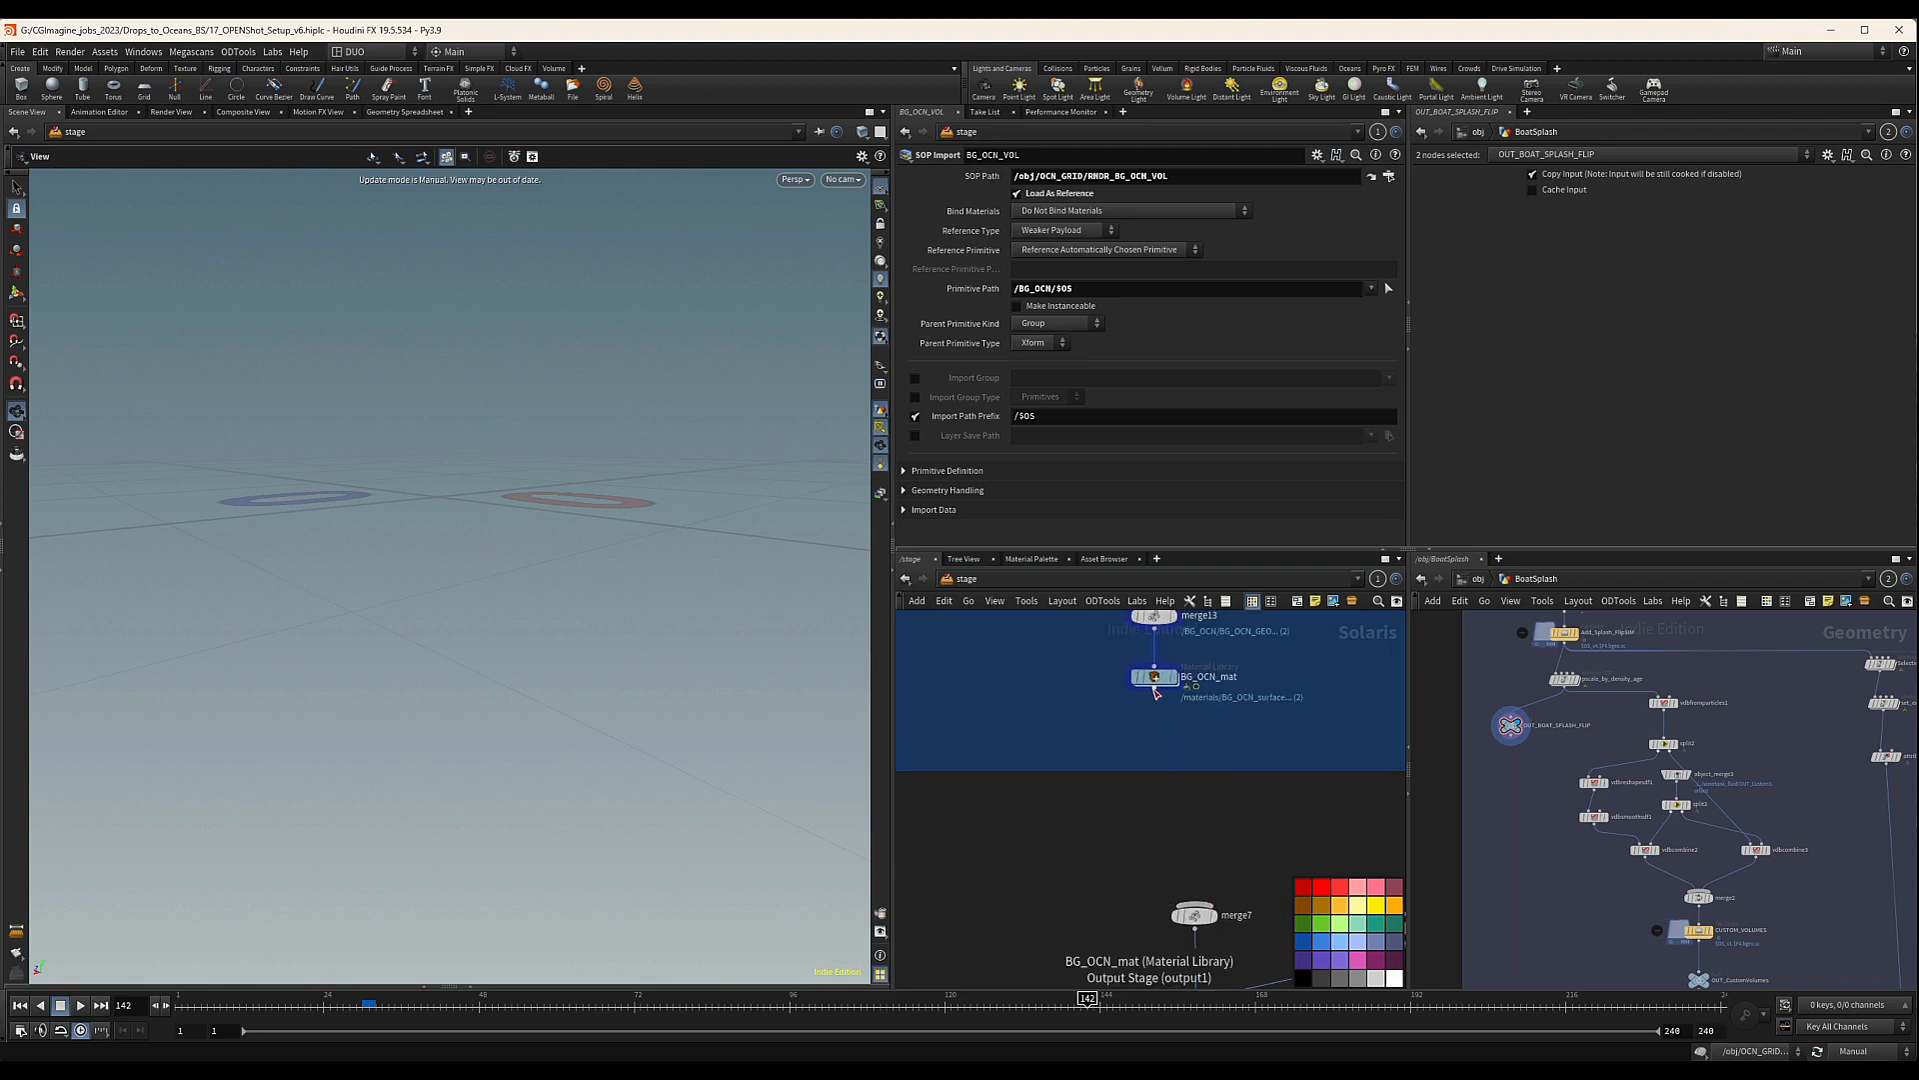
{"action": "scroll", "coordinate": [1250, 820], "scroll_direction": "down", "scroll_amount": 6}
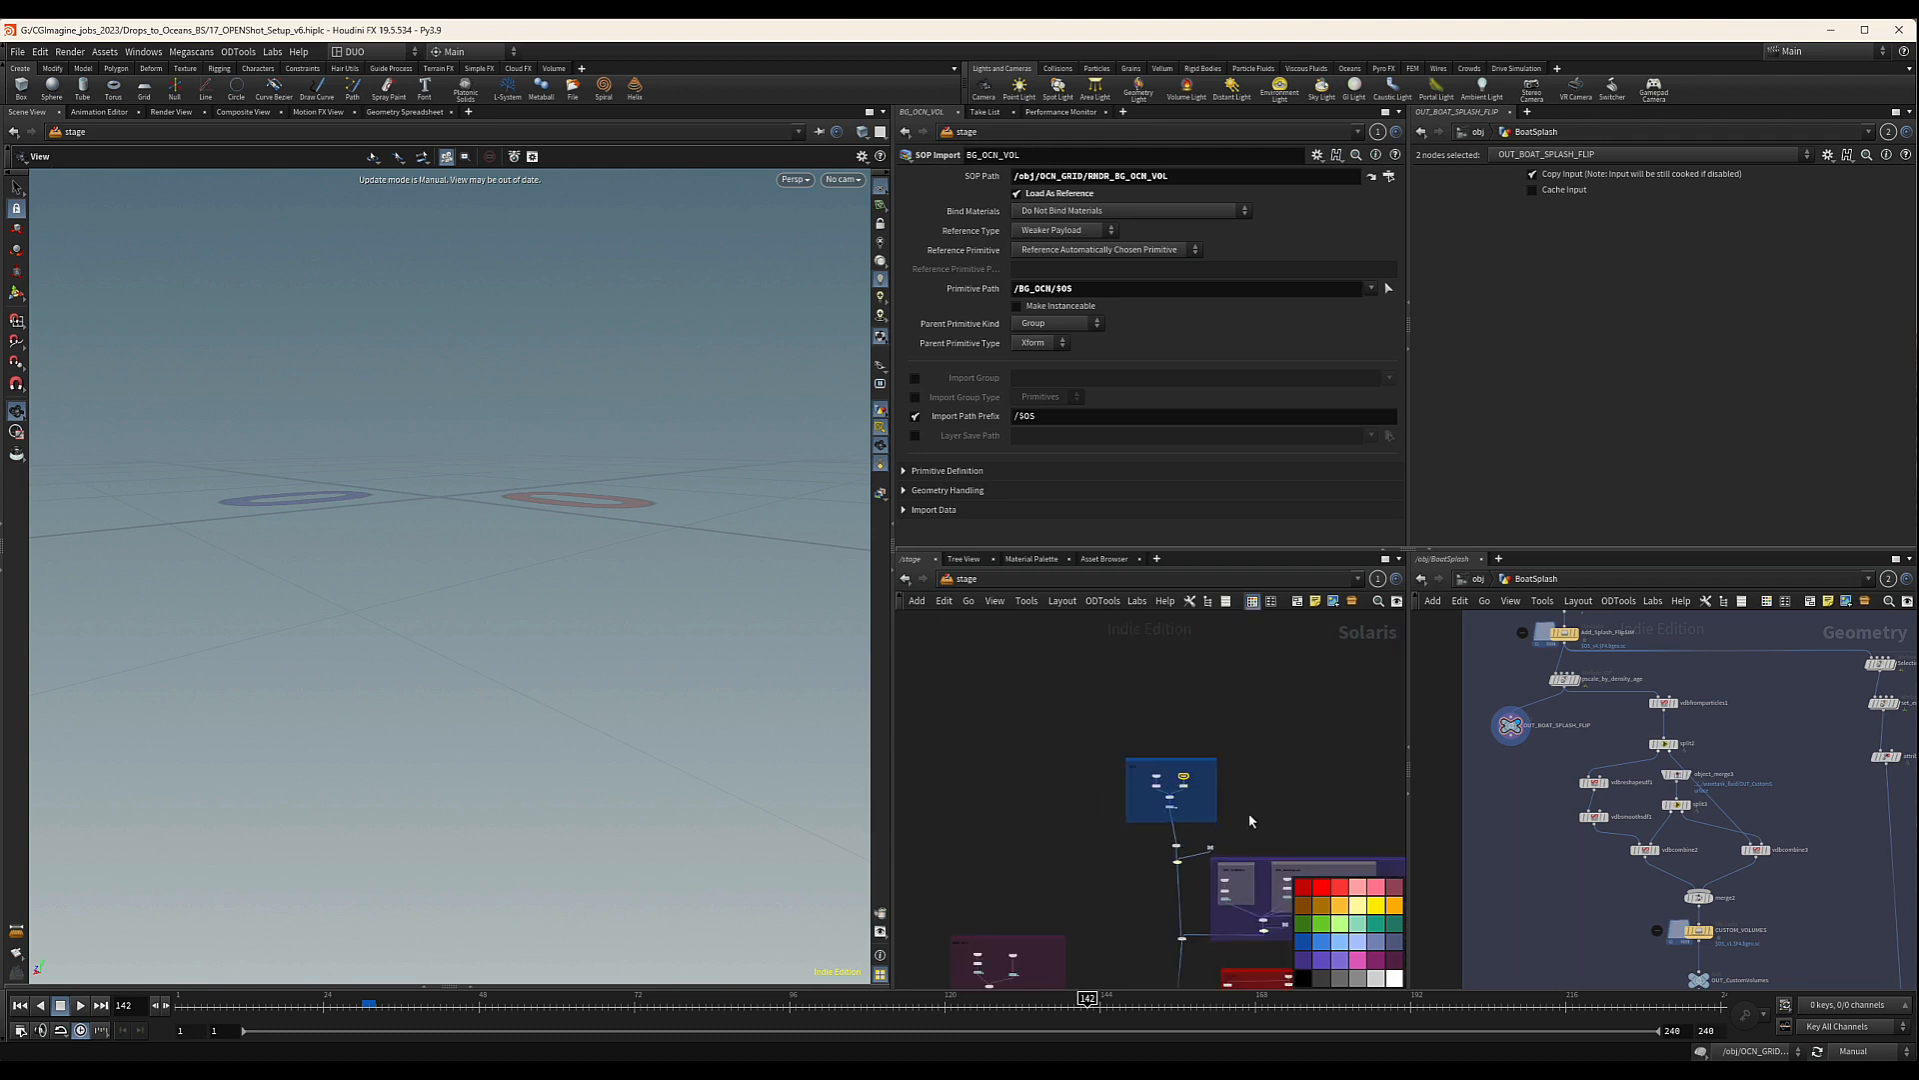
{"action": "scroll", "coordinate": [1130, 667], "scroll_direction": "up", "scroll_amount": 2}
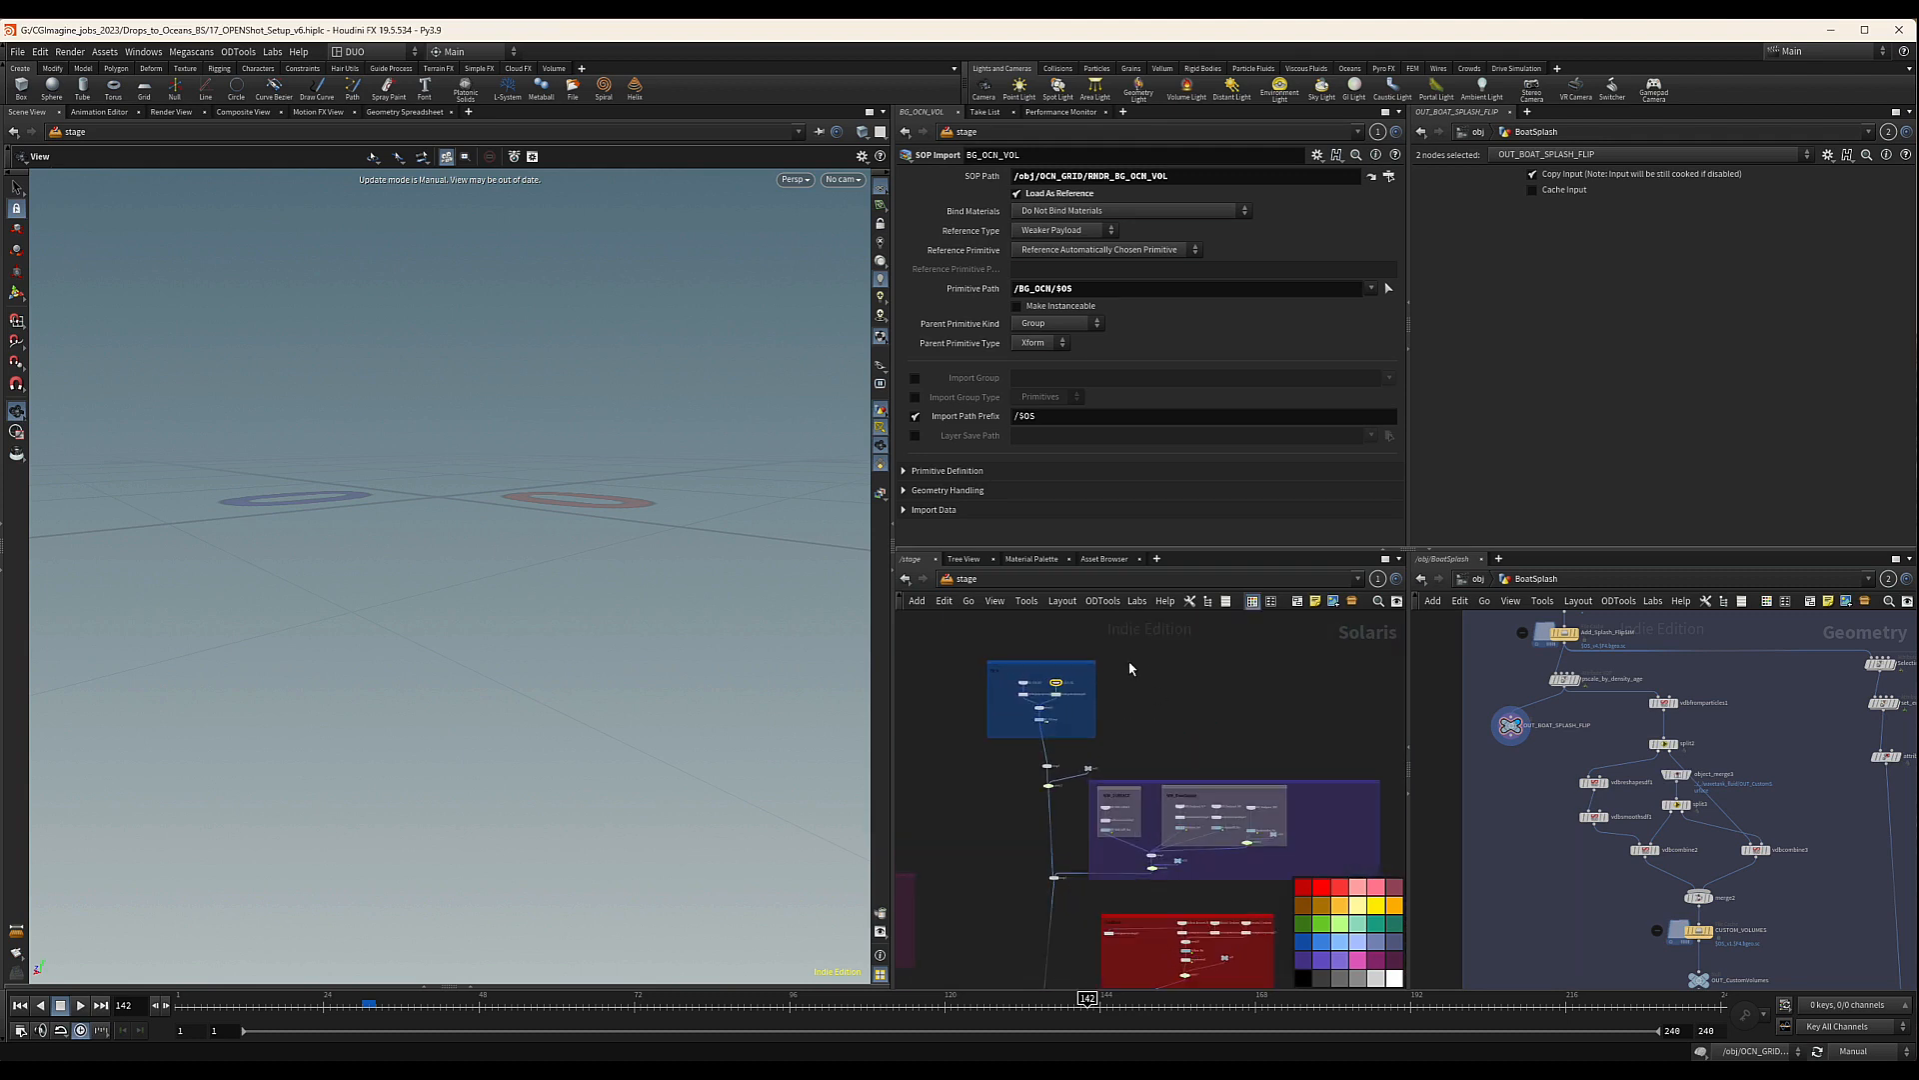
Go up from the BoatSplash geometry network to the object level
{"action": "left_click", "coordinate": [1477, 578]}
{"action": "scroll", "coordinate": [1192, 704], "scroll_direction": "down", "scroll_amount": 4}
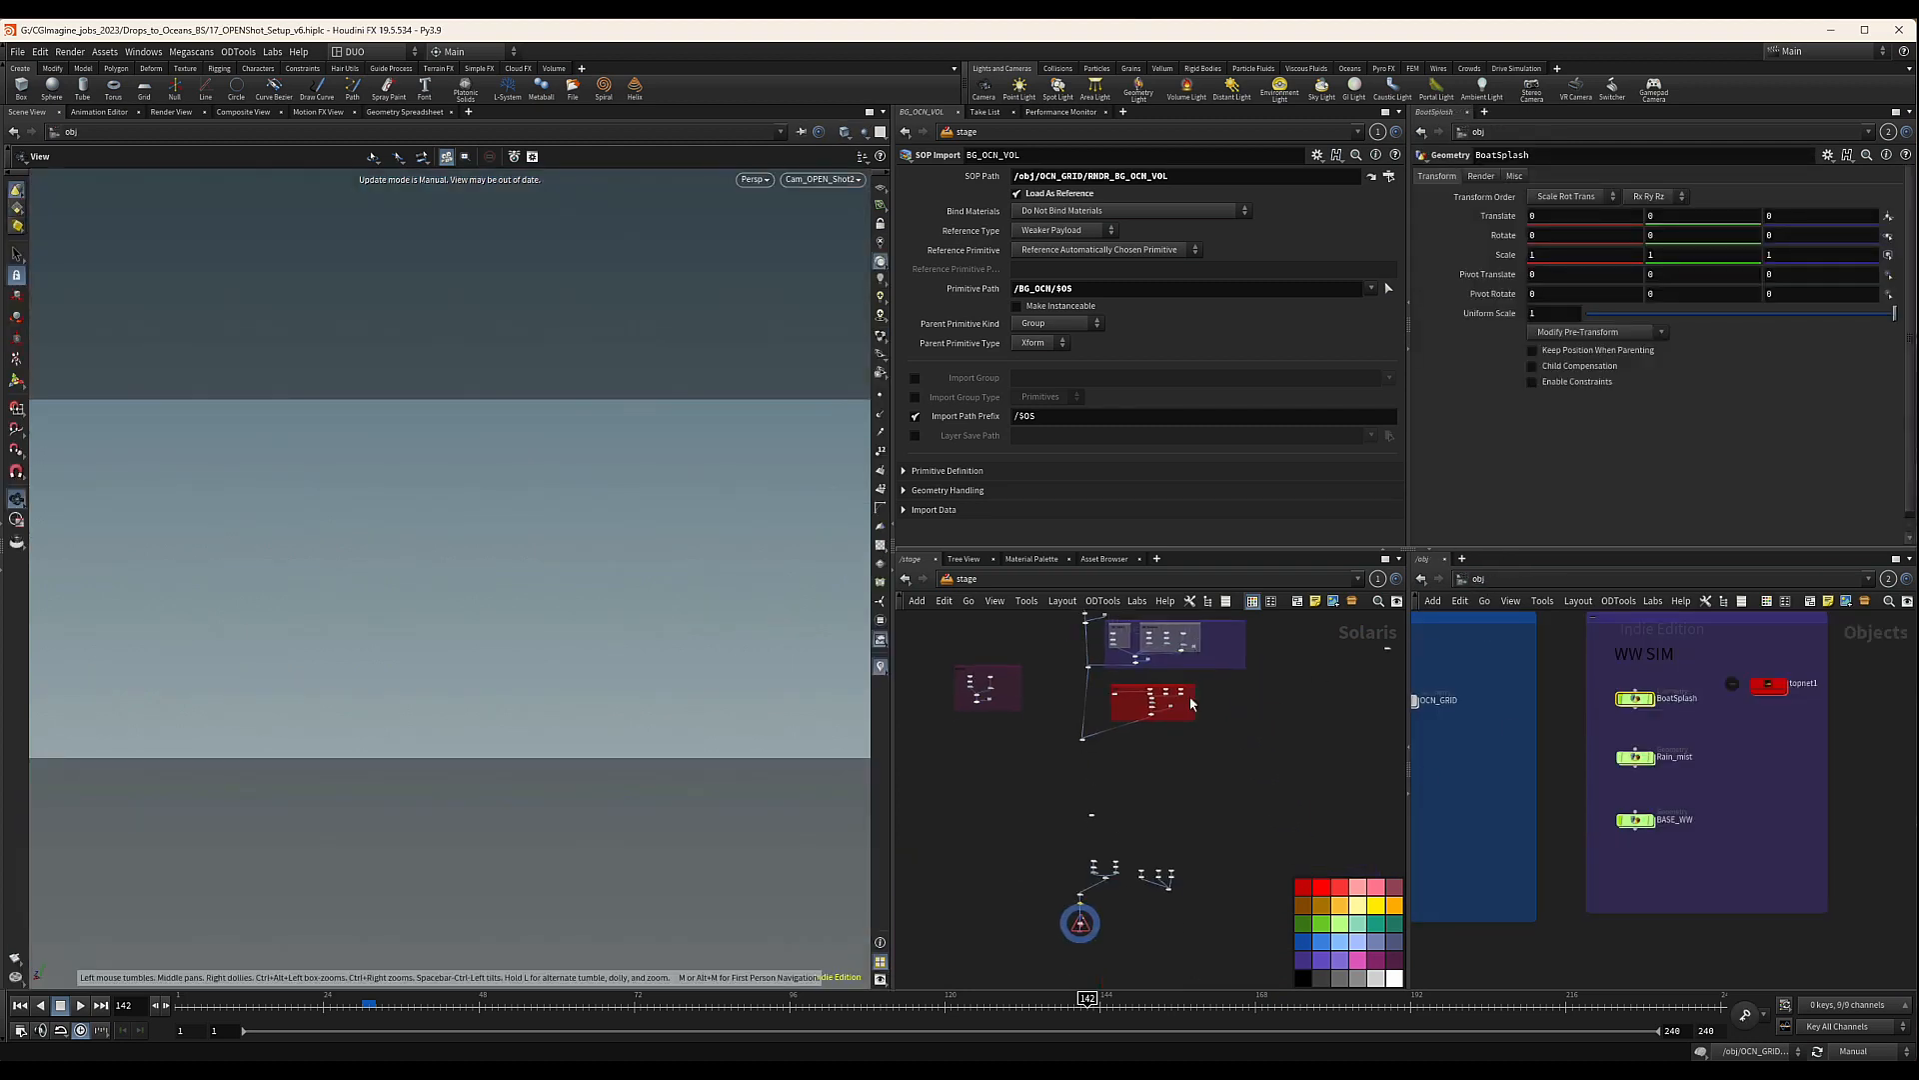
{"action": "scroll", "coordinate": [1150, 750], "scroll_direction": "up", "scroll_amount": 5}
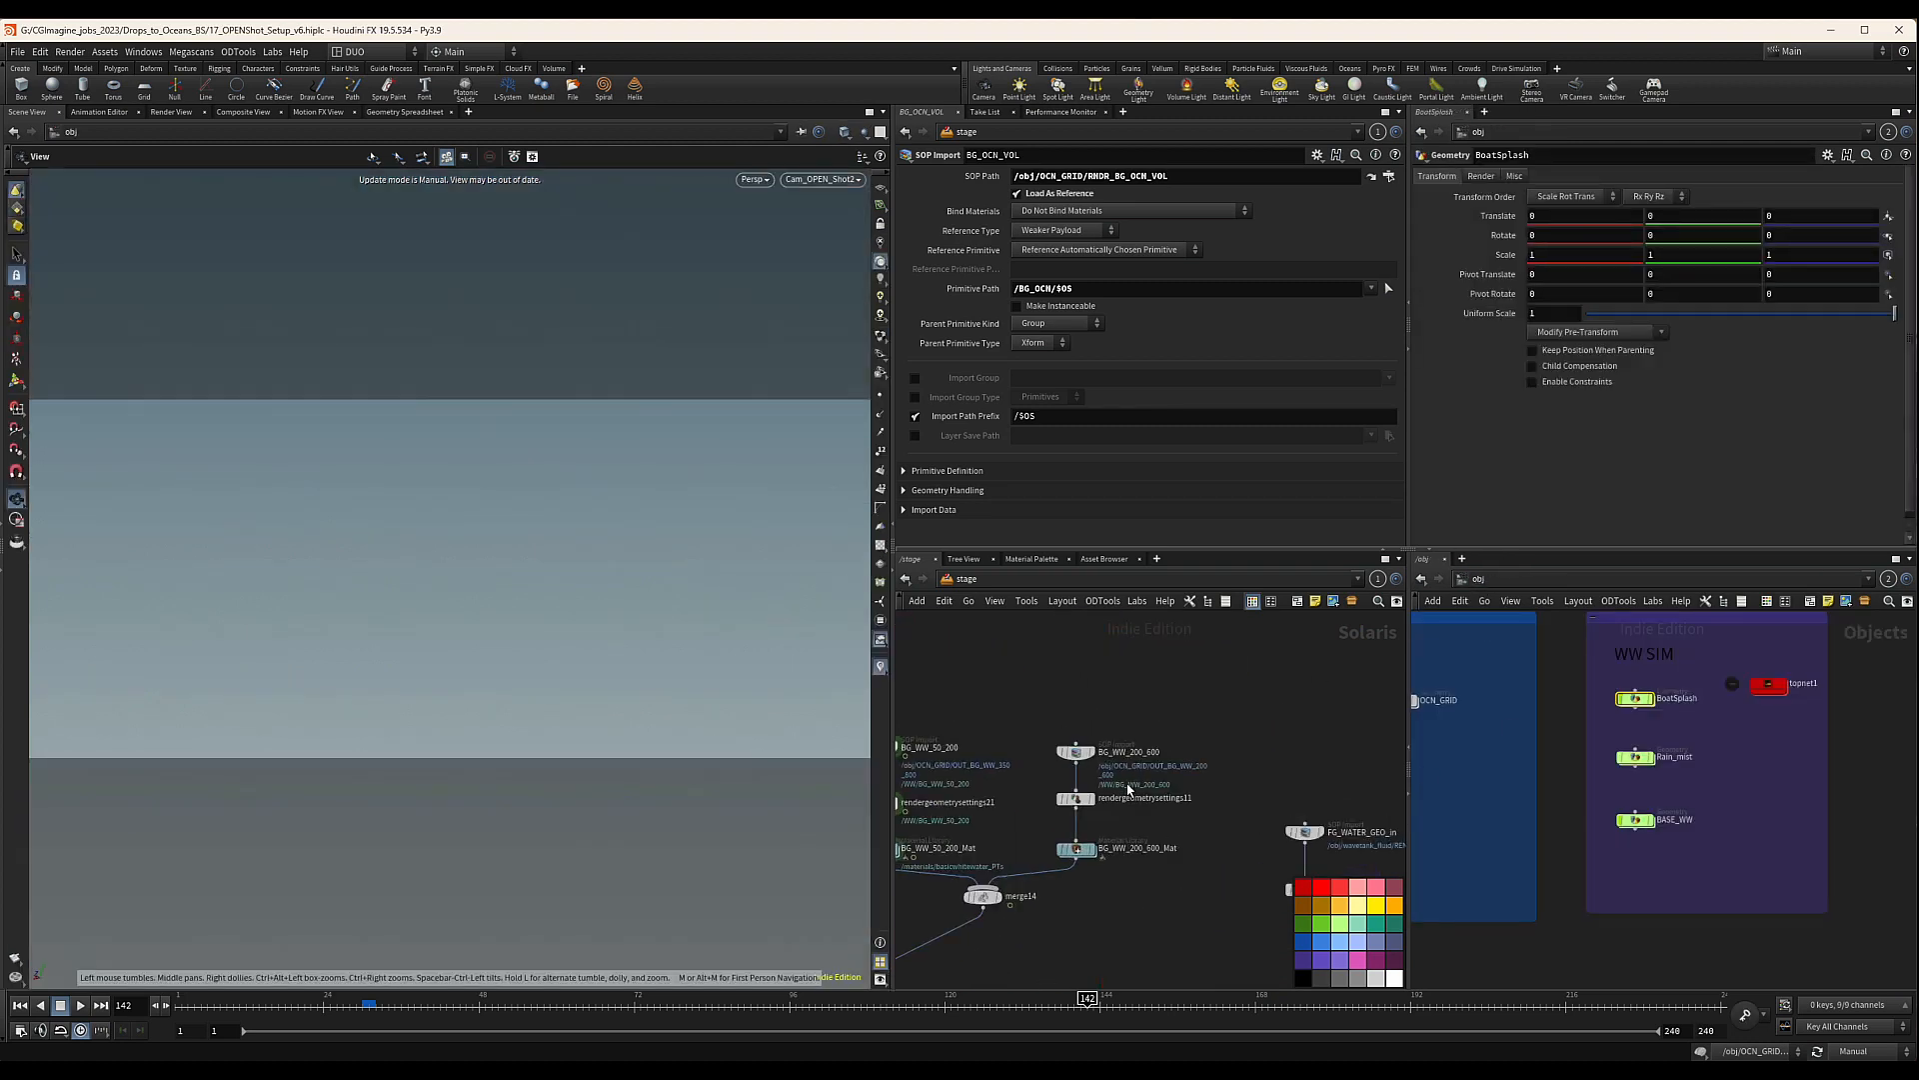
{"action": "middle_click_drag", "start_coordinate": [1015, 766], "coordinate": [1095, 730]}
{"action": "scroll", "coordinate": [1146, 708], "scroll_direction": "down", "scroll_amount": 3}
{"action": "scroll", "coordinate": [1085, 738], "scroll_direction": "up", "scroll_amount": 4}
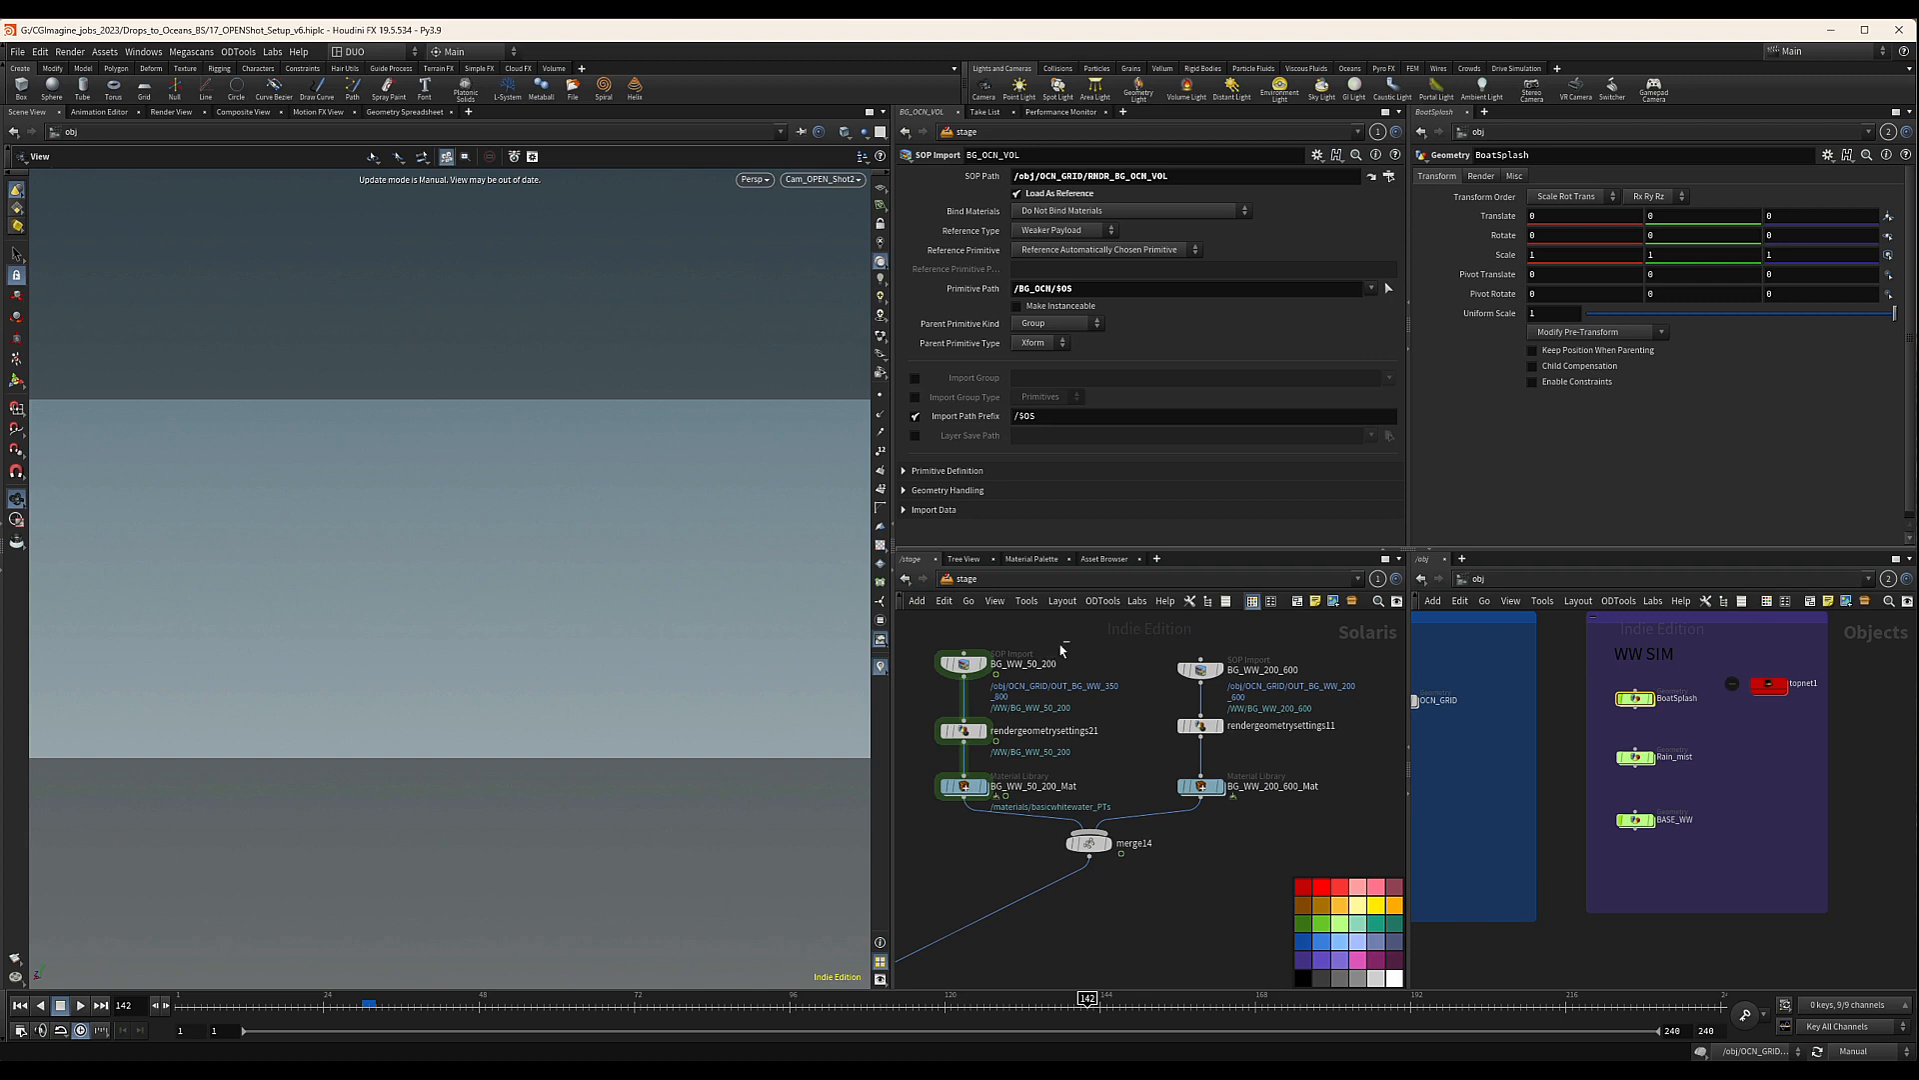
Rename the BG_WW_50_200 SOP Import node to BG_WW_350_800
{"action": "left_click", "coordinate": [964, 664]}
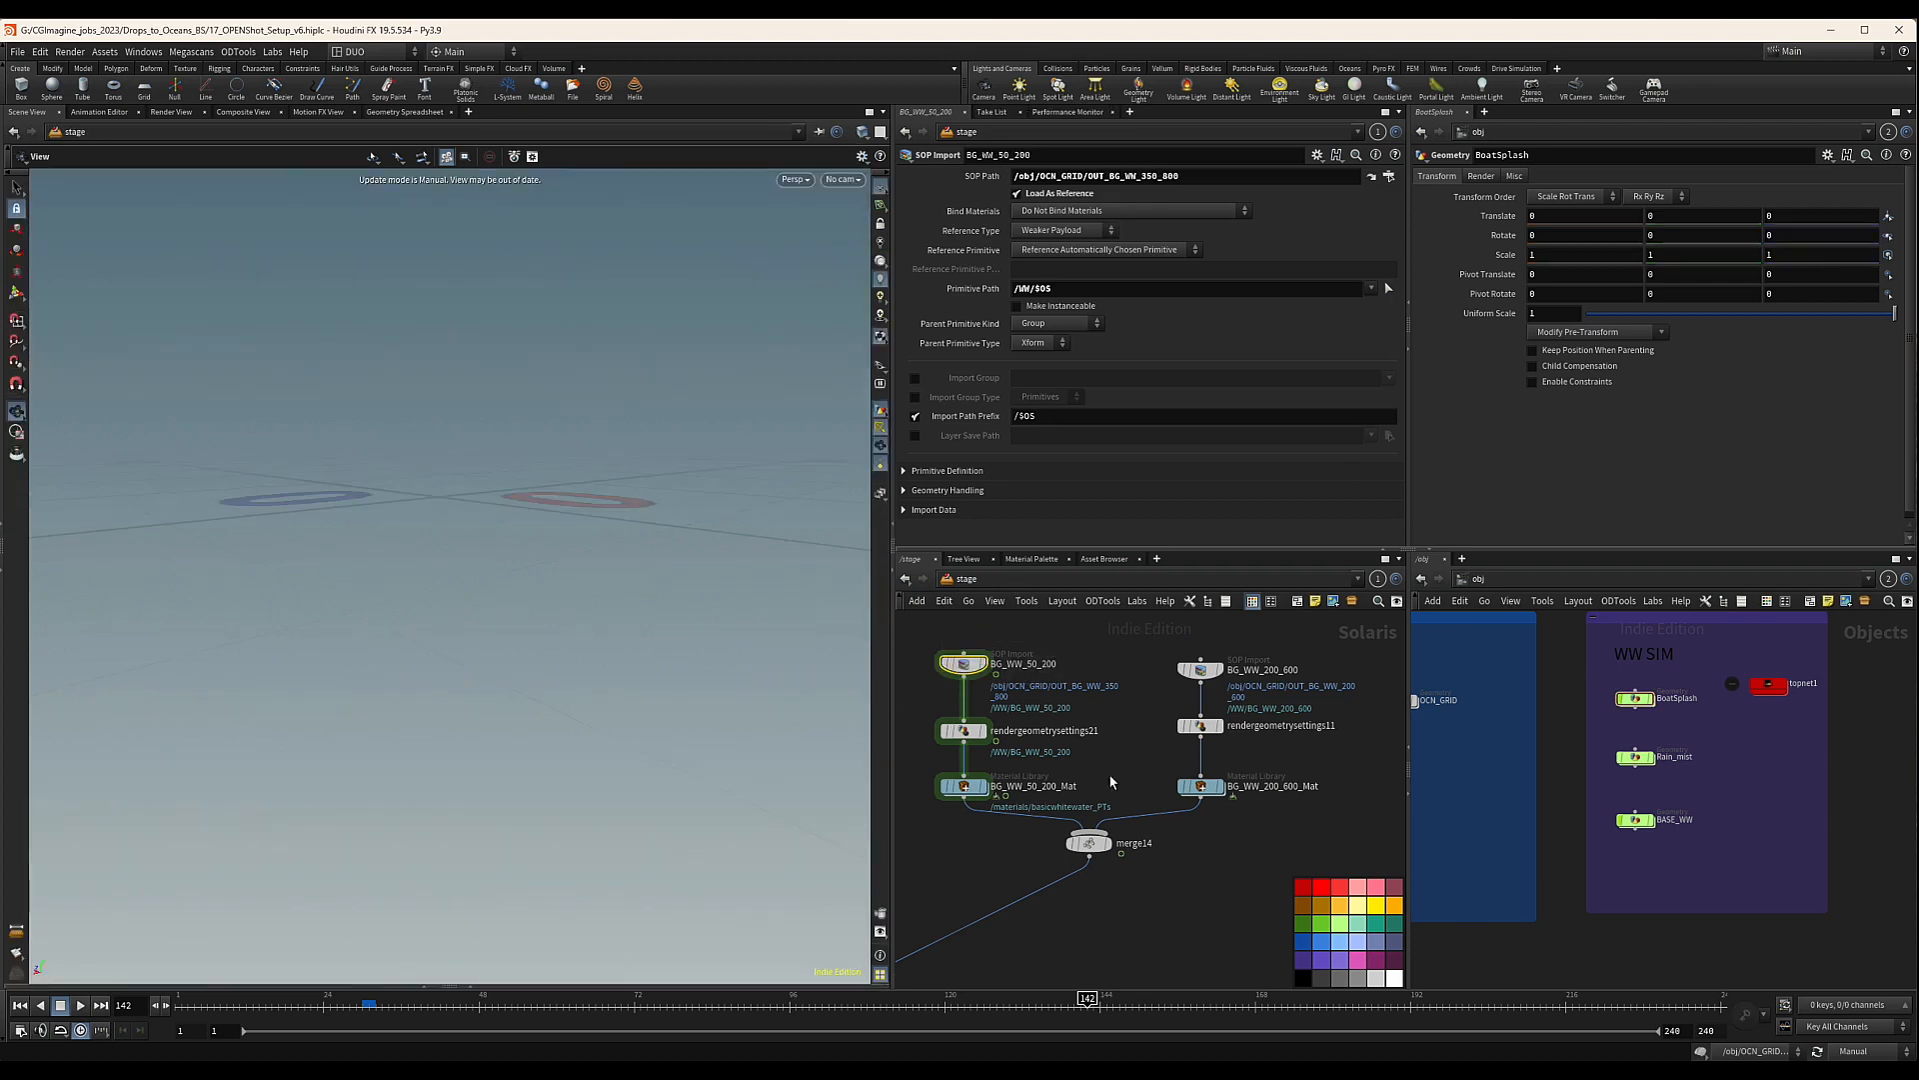
{"action": "double_click", "coordinate": [1040, 664]}
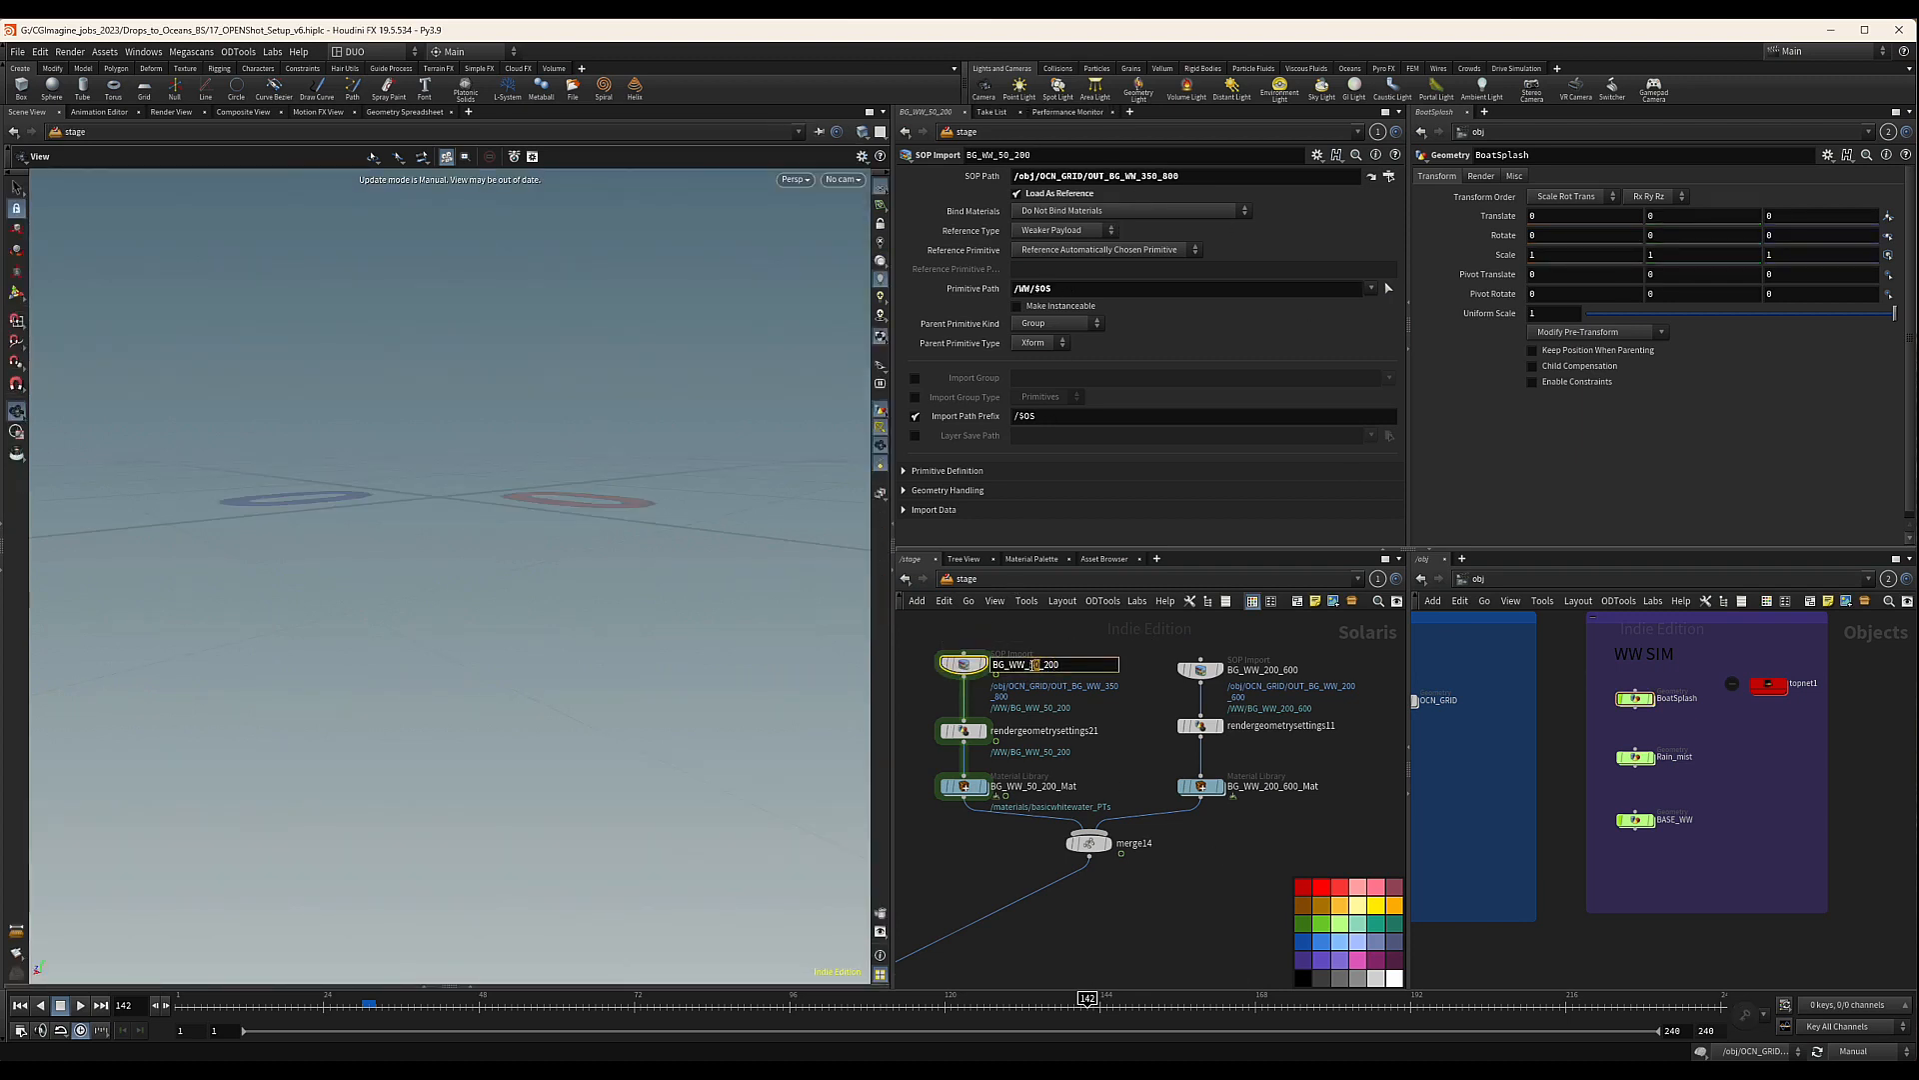
{"action": "type", "text": "350"}
{"action": "key", "text": "Return"}
{"action": "double_click", "coordinate": [1049, 663]}
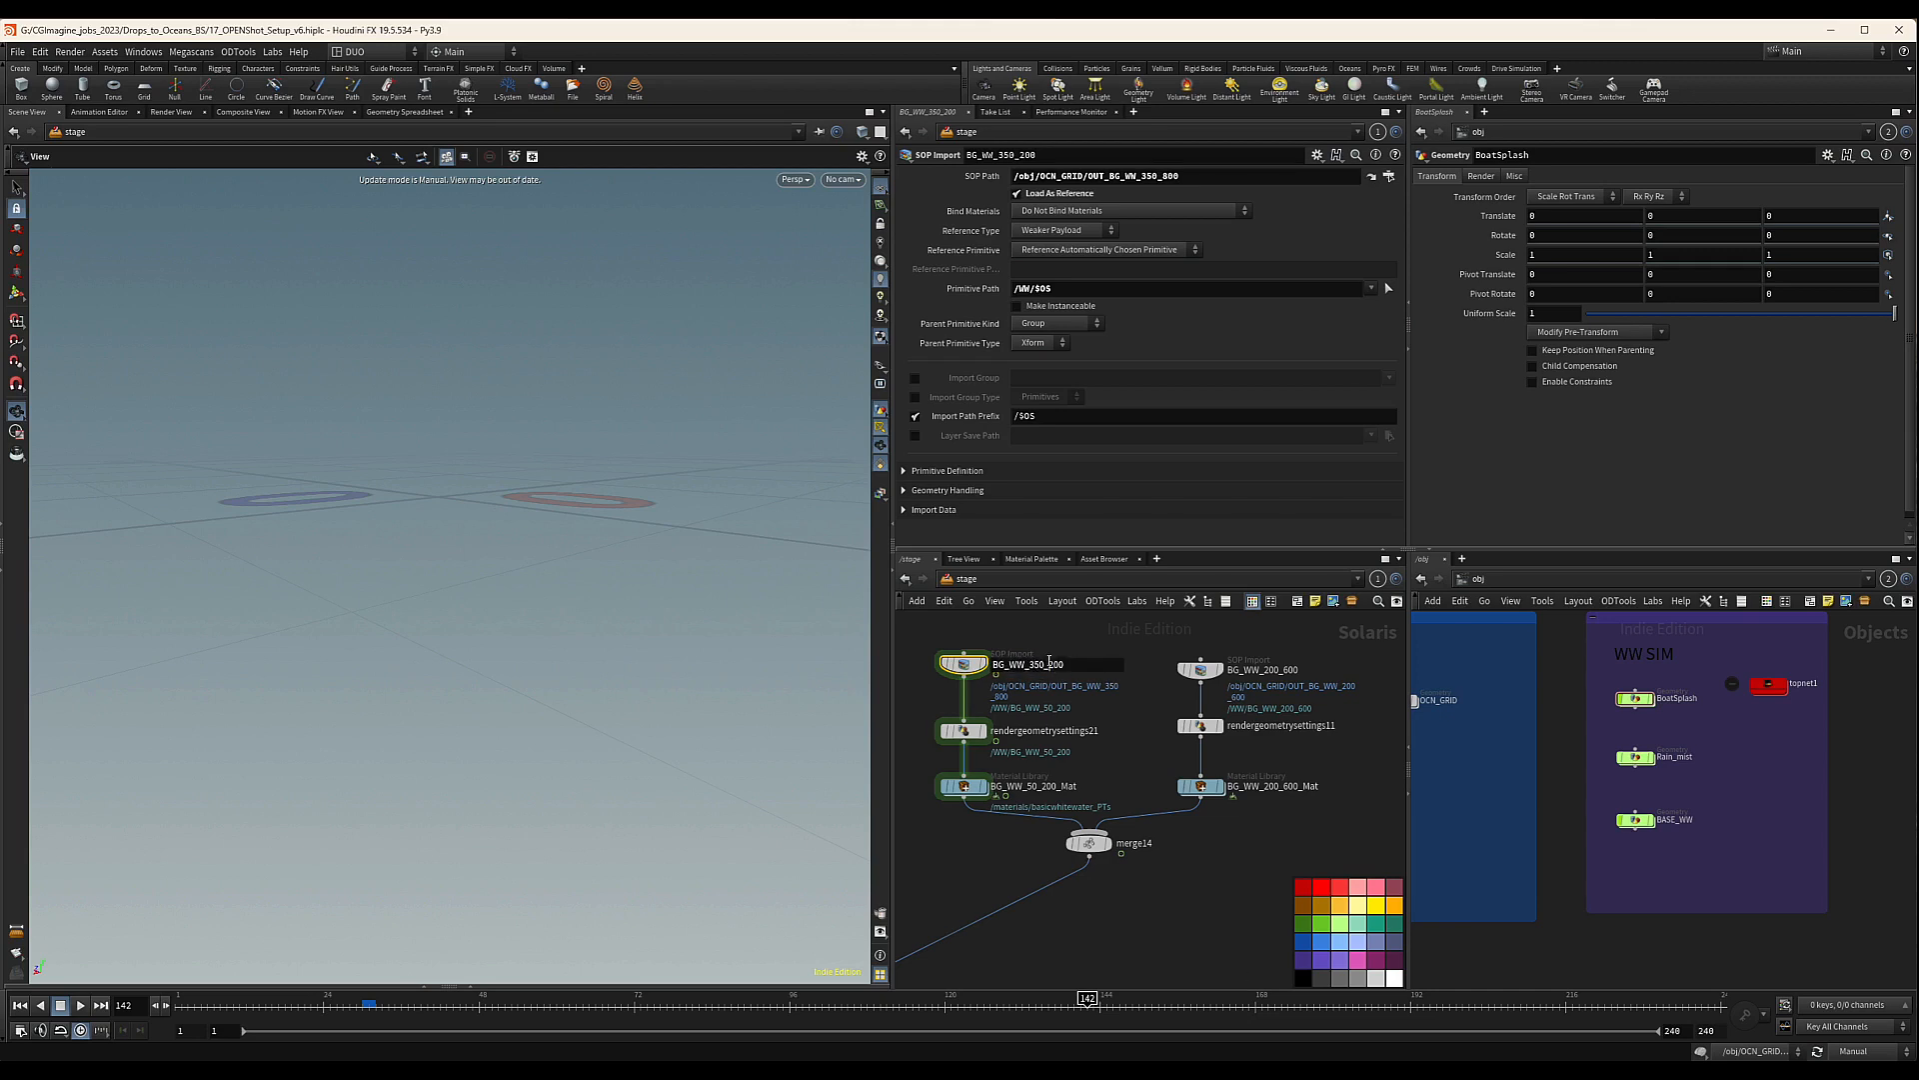
{"action": "left_click_drag", "start_coordinate": [1052, 660], "coordinate": [1054, 664]}
{"action": "key", "text": "Return"}
Rename the BG_WW_50_200_Mat material library node to BG_WW_350_800_Mat
{"action": "double_click", "coordinate": [1030, 787]}
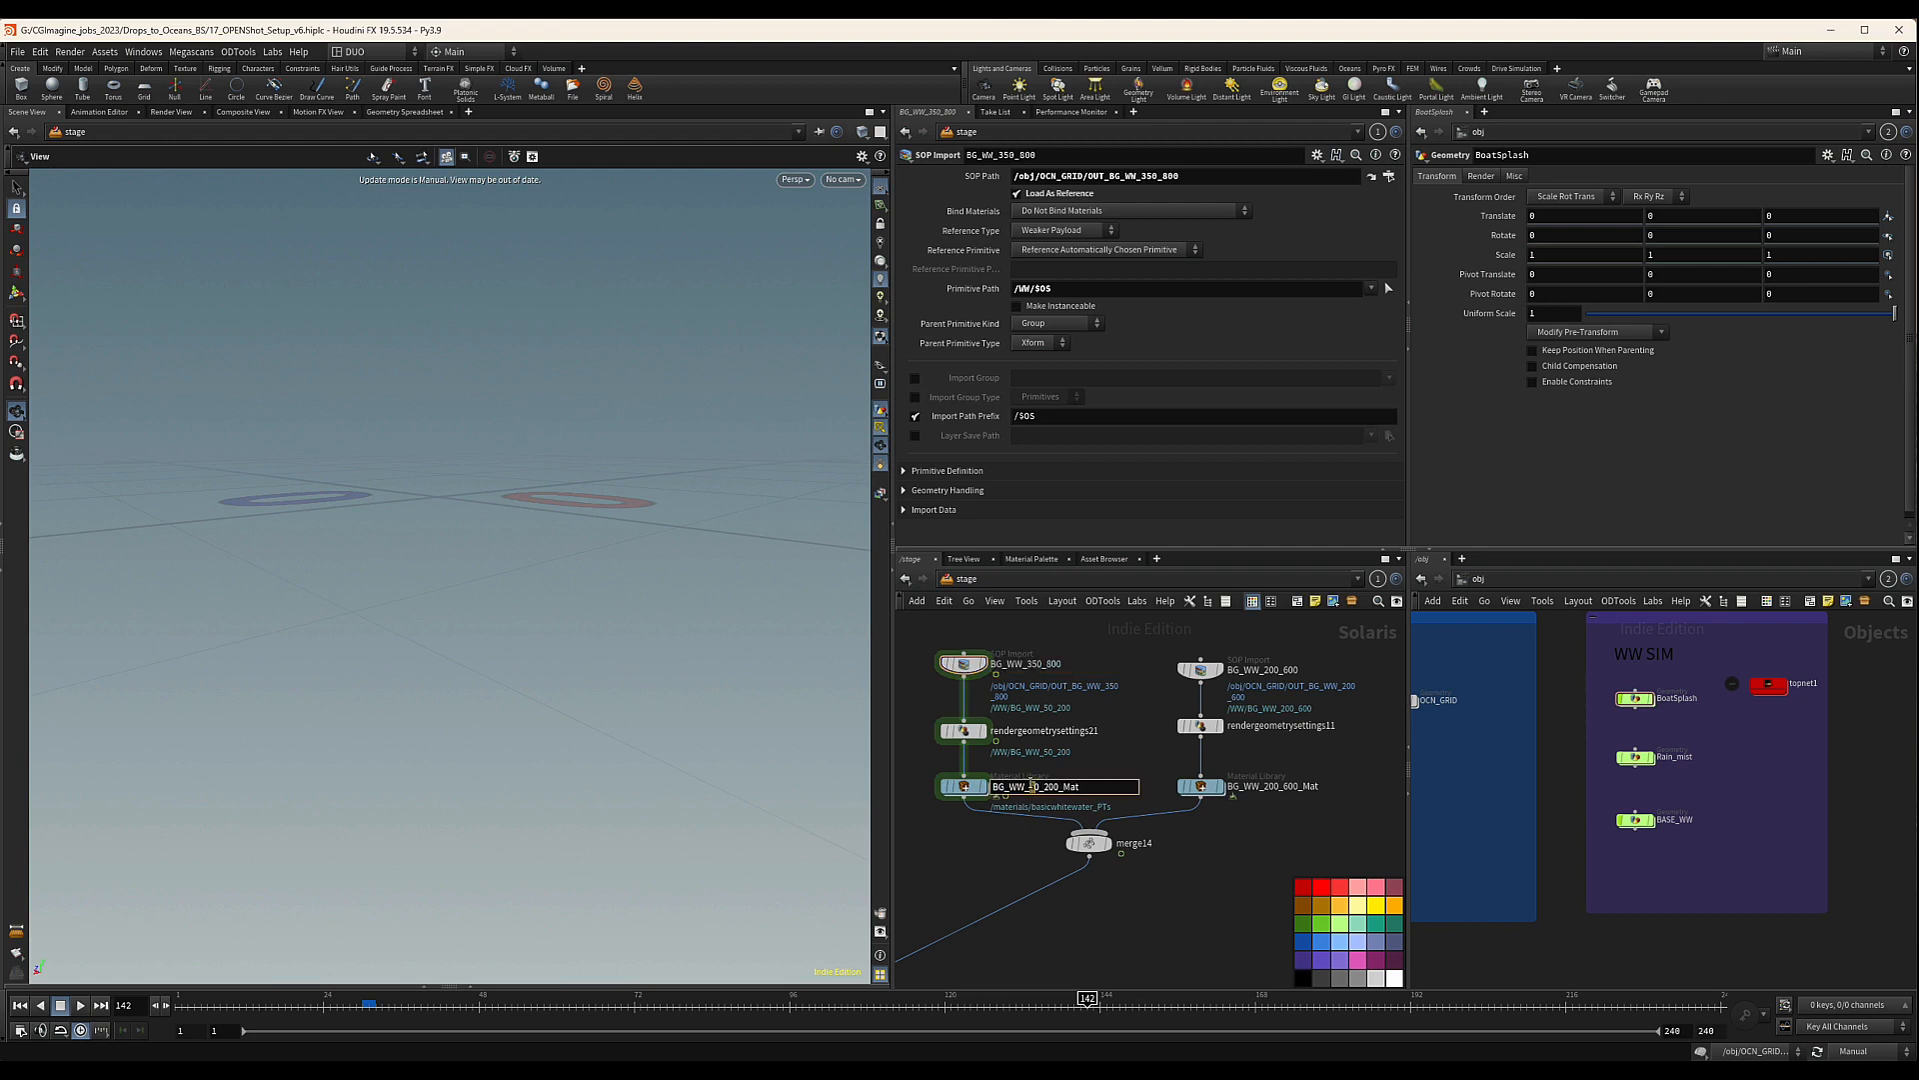
{"action": "type", "text": "350_8"}
{"action": "key", "text": "Return"}
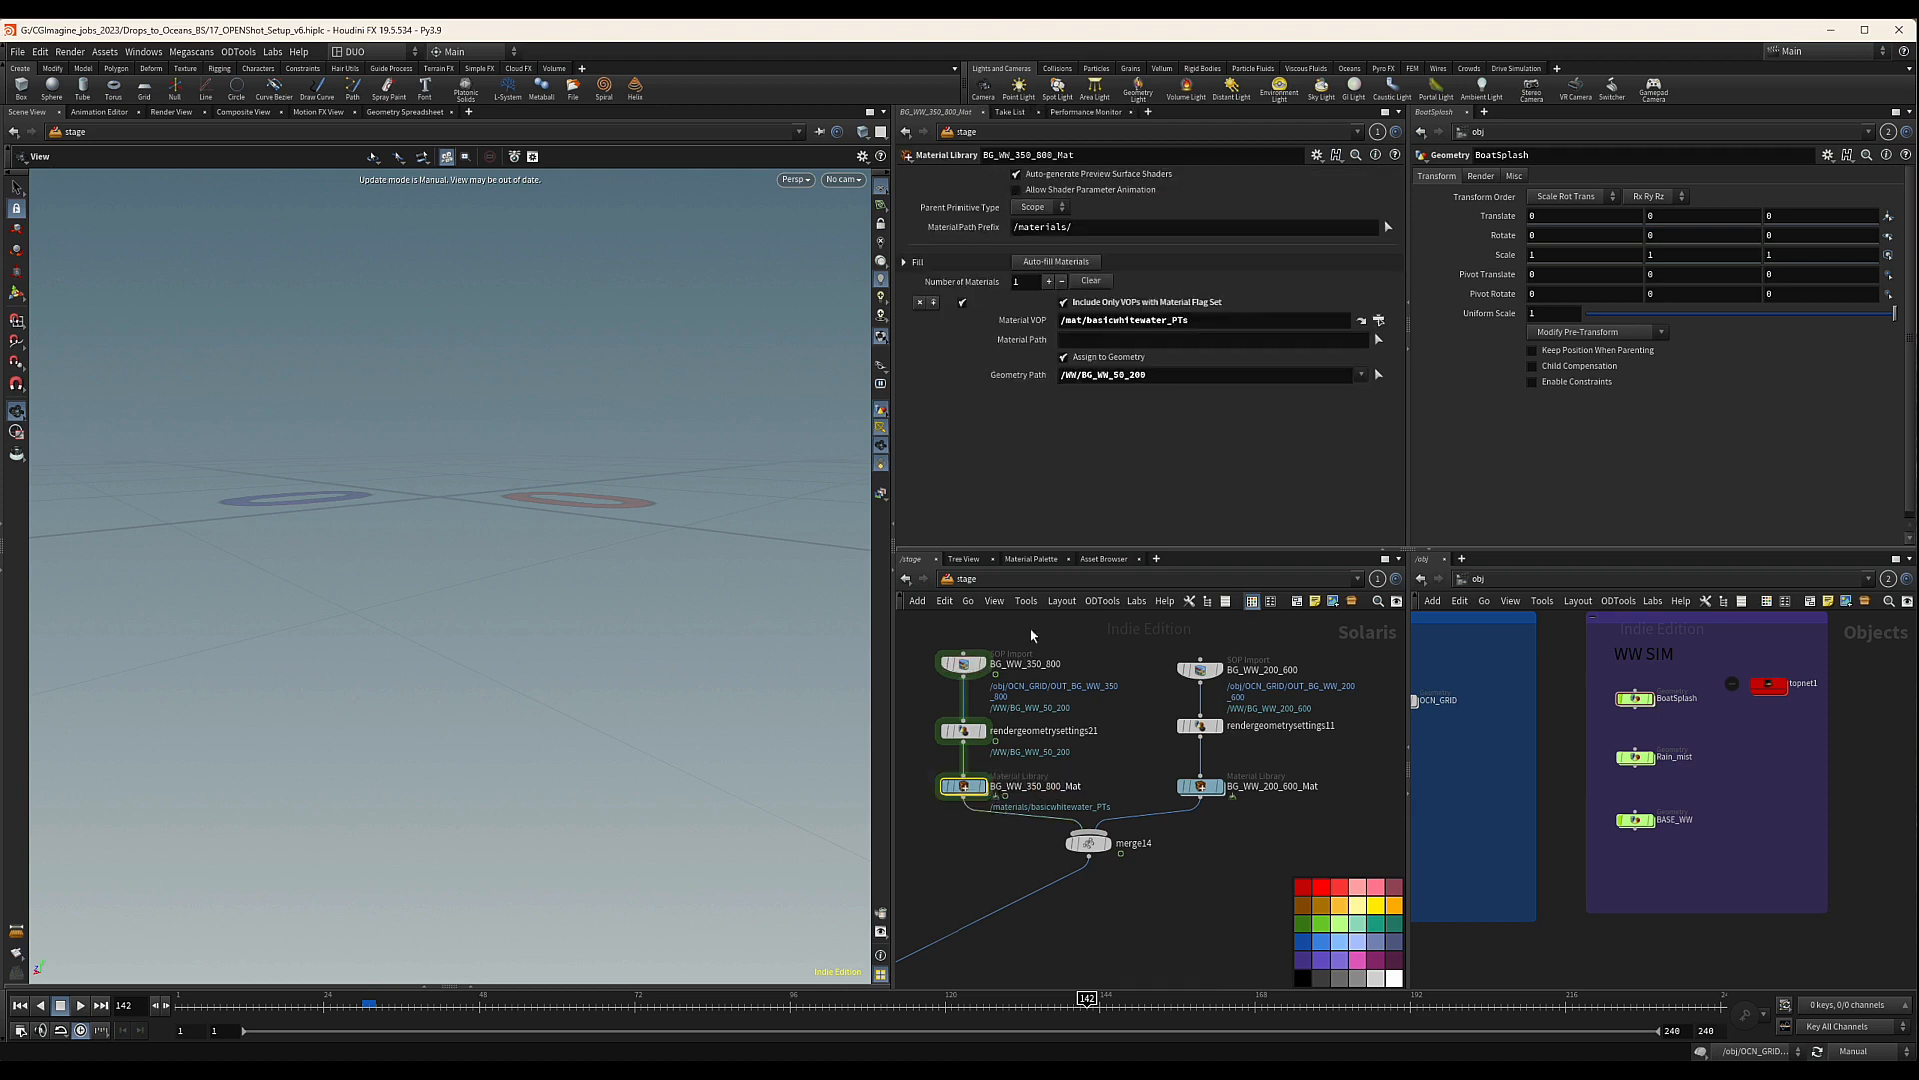
Set the geometry path of the BG_WW_350_800_Mat material assignment to /WW/BG_WW_350_800
{"action": "left_click", "coordinate": [1118, 376]}
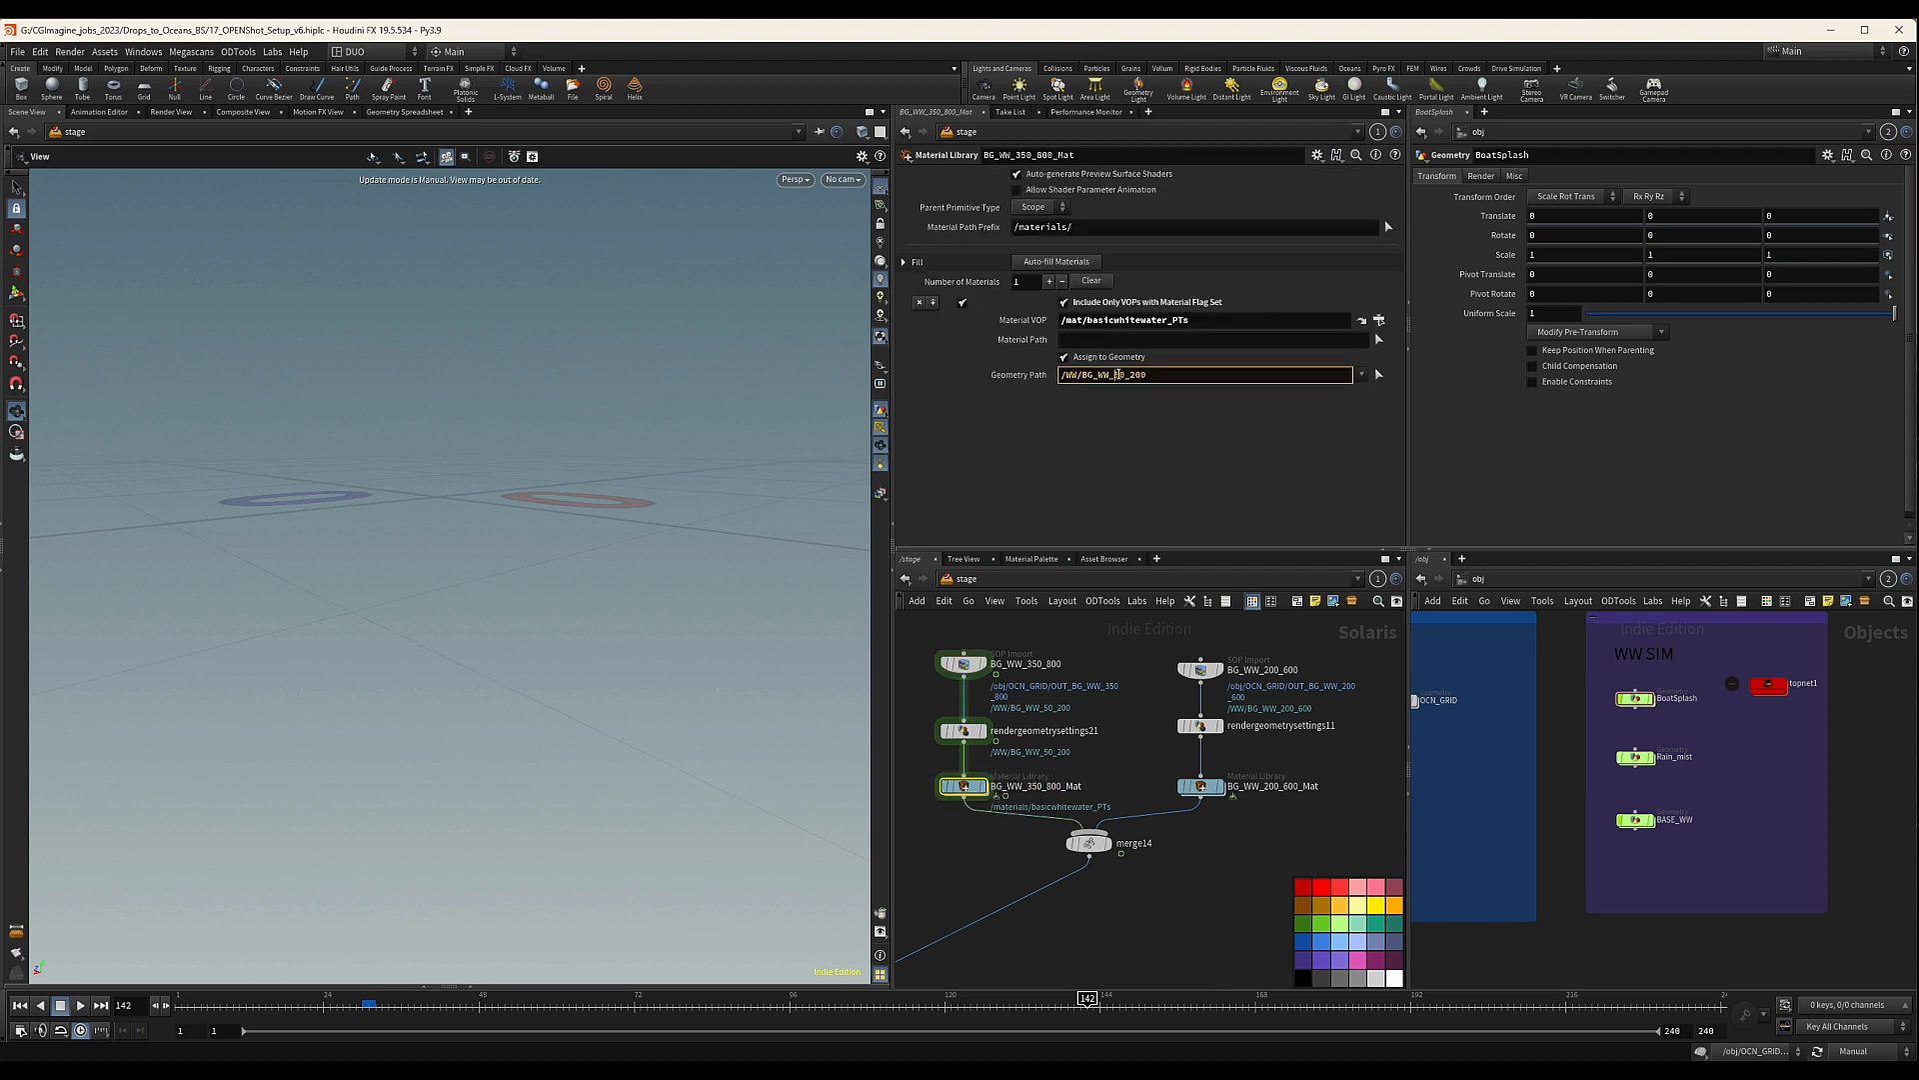
{"action": "key", "text": "Return"}
{"action": "left_click", "coordinate": [1119, 376]}
{"action": "key", "text": "Return"}
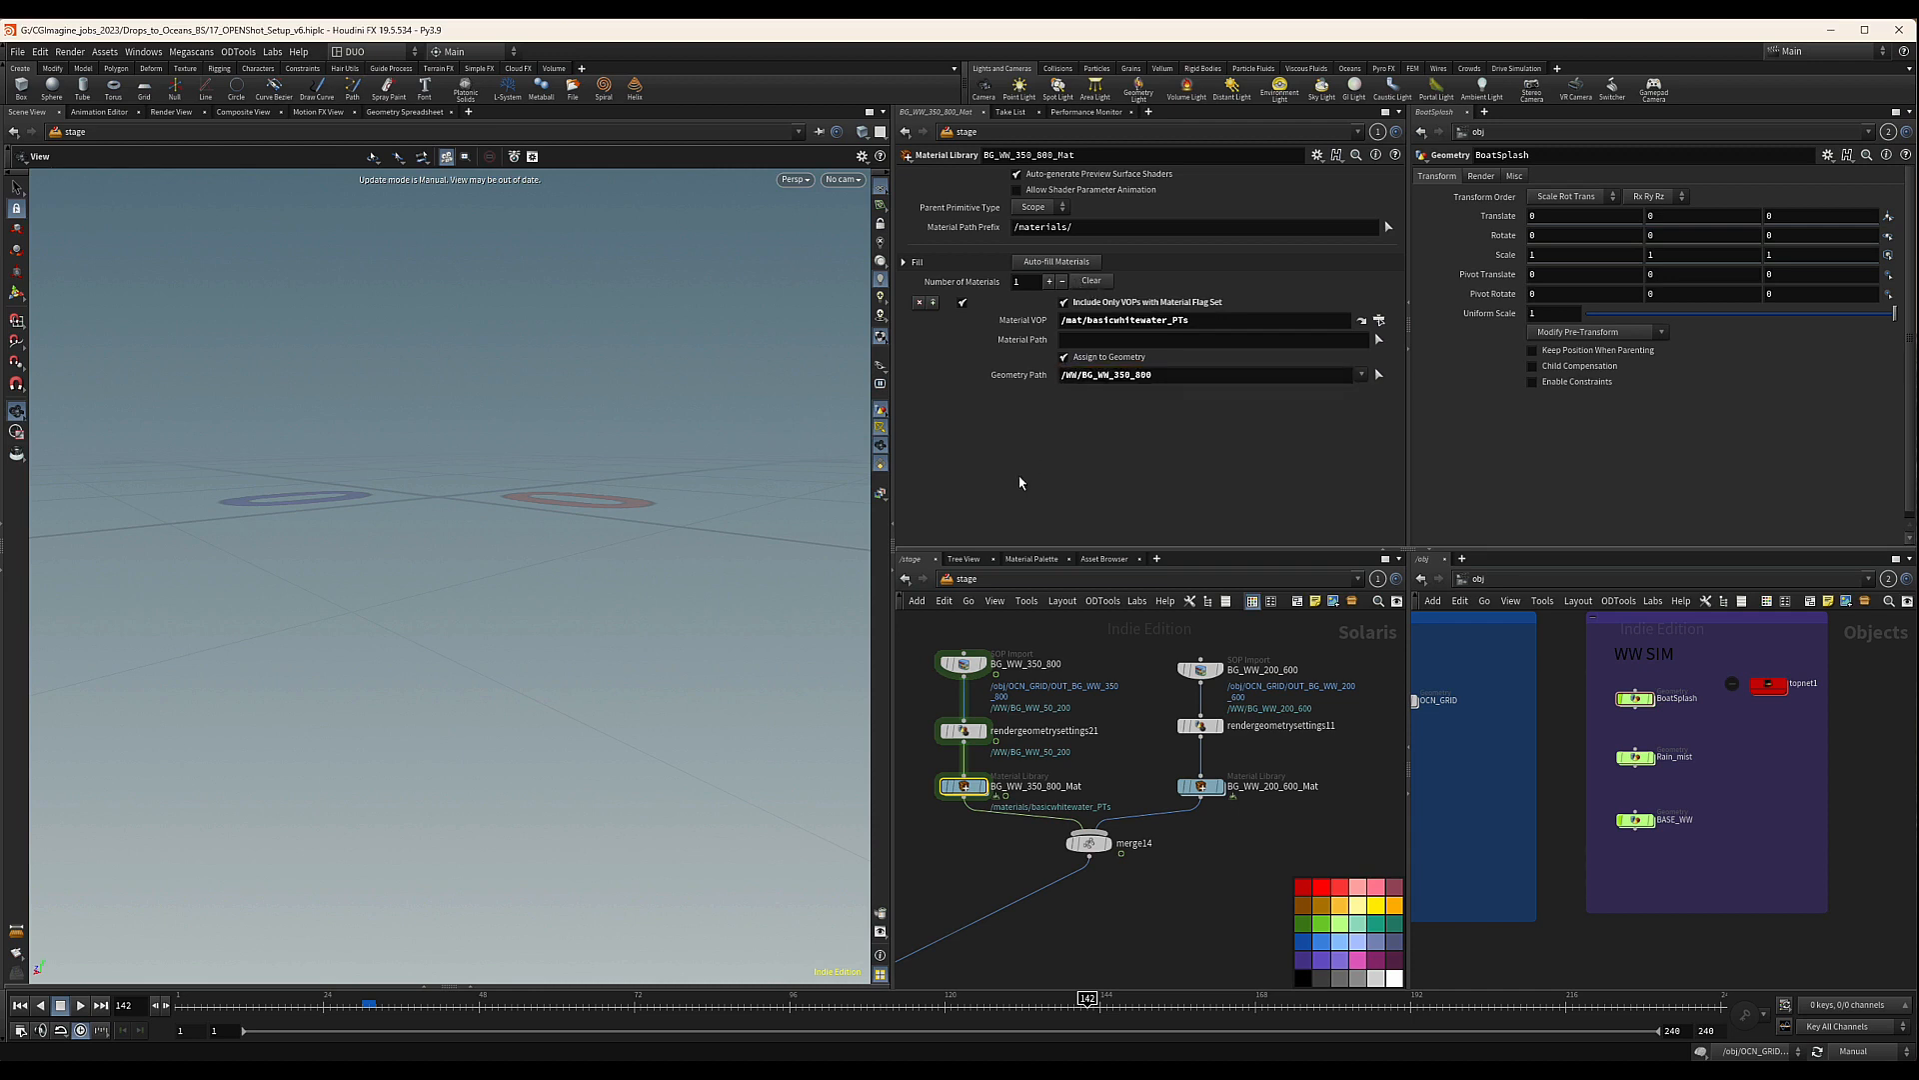
{"action": "scroll", "coordinate": [1120, 830], "scroll_direction": "down", "scroll_amount": 5}
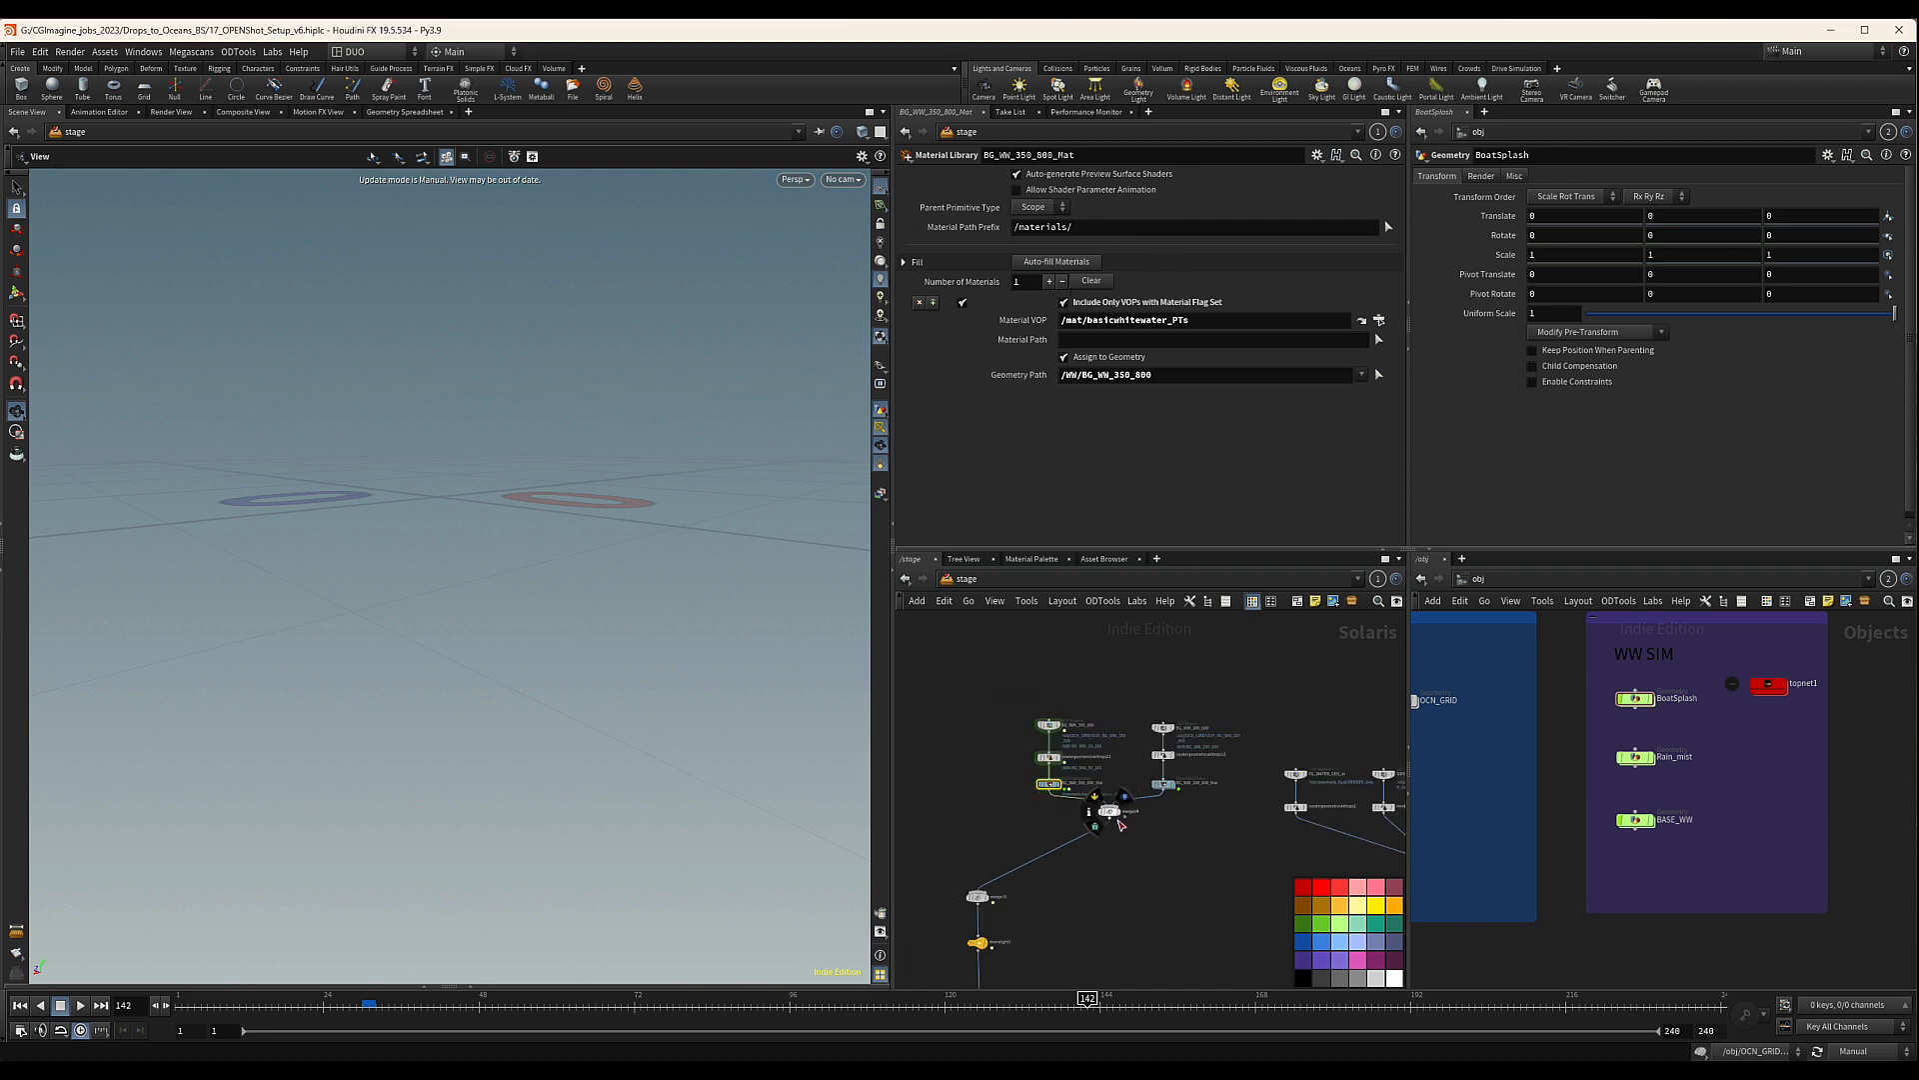
{"action": "scroll", "coordinate": [1039, 688], "scroll_direction": "down", "scroll_amount": 3}
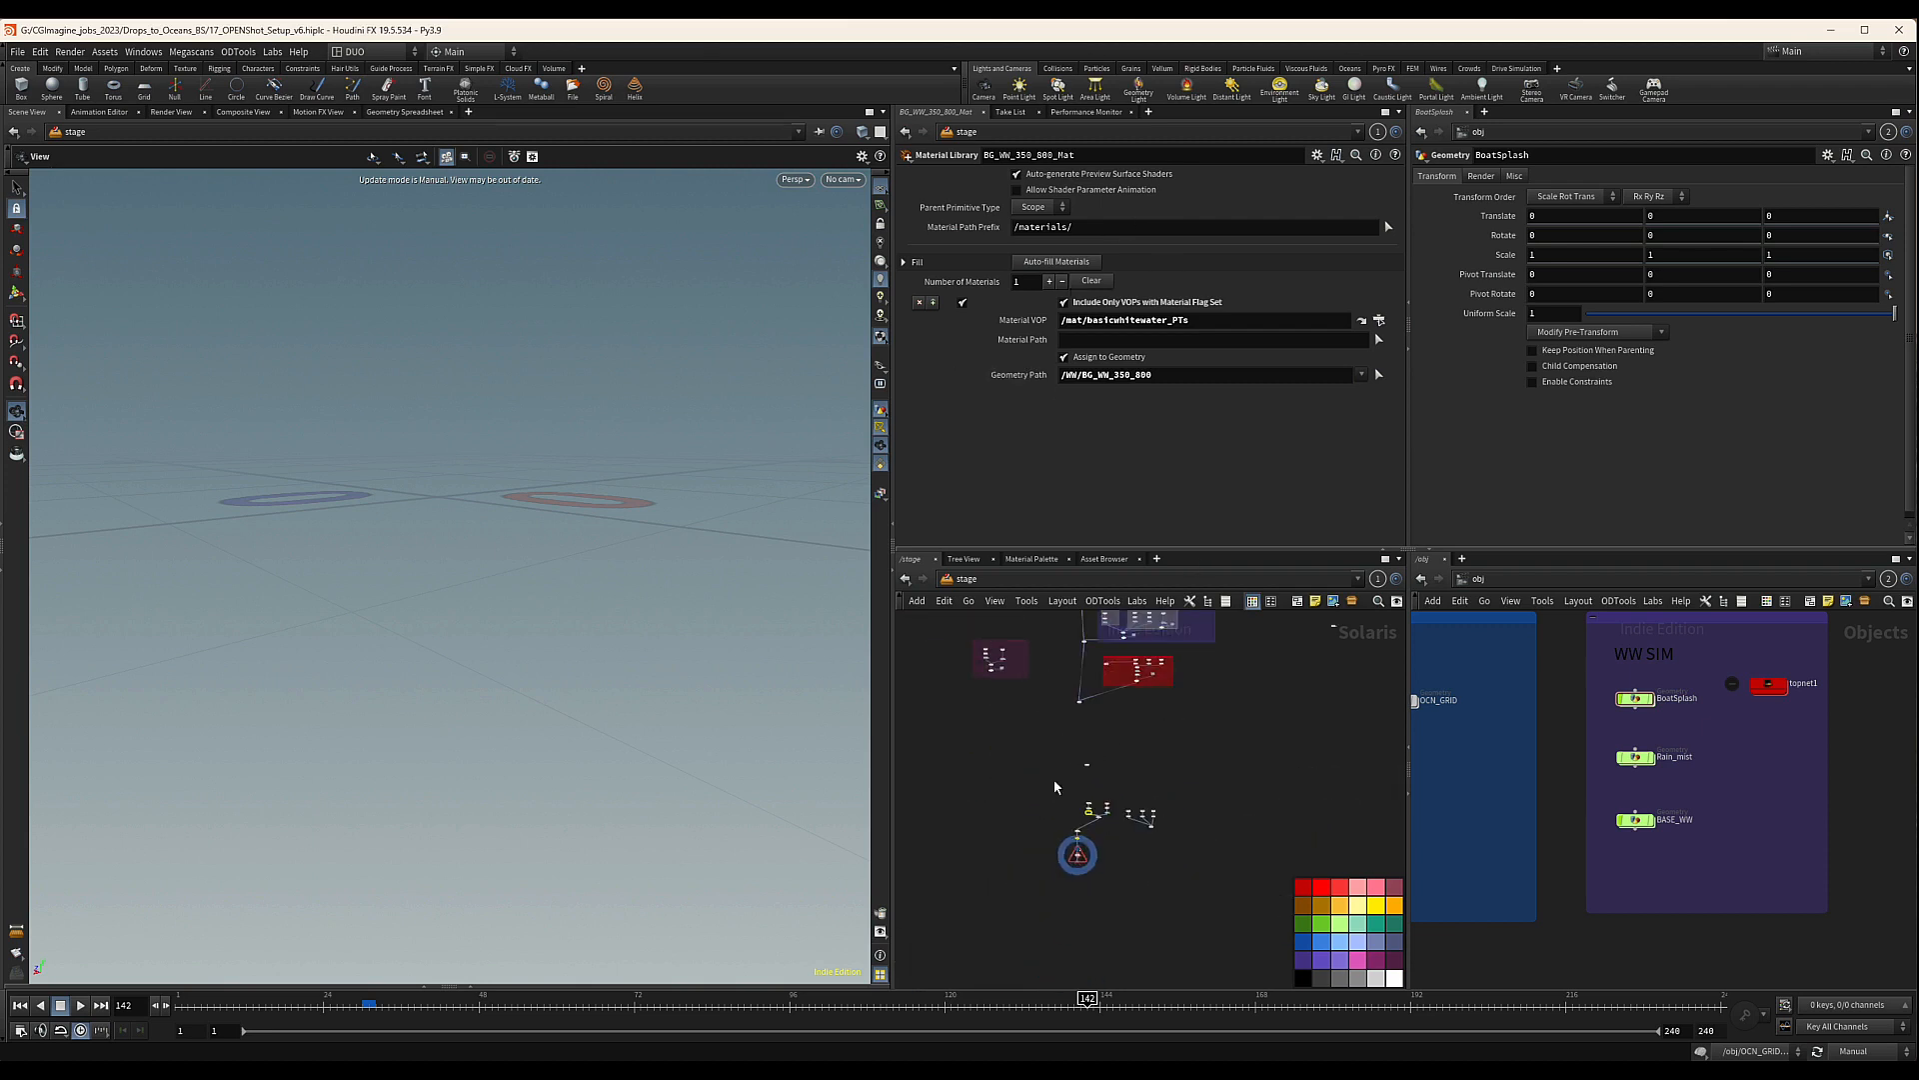
Move the seven background whitewater nodes into the purple whitewater box, beside the WW_BoatSplash group
{"action": "middle_click_drag", "start_coordinate": [1105, 799], "coordinate": [1083, 815]}
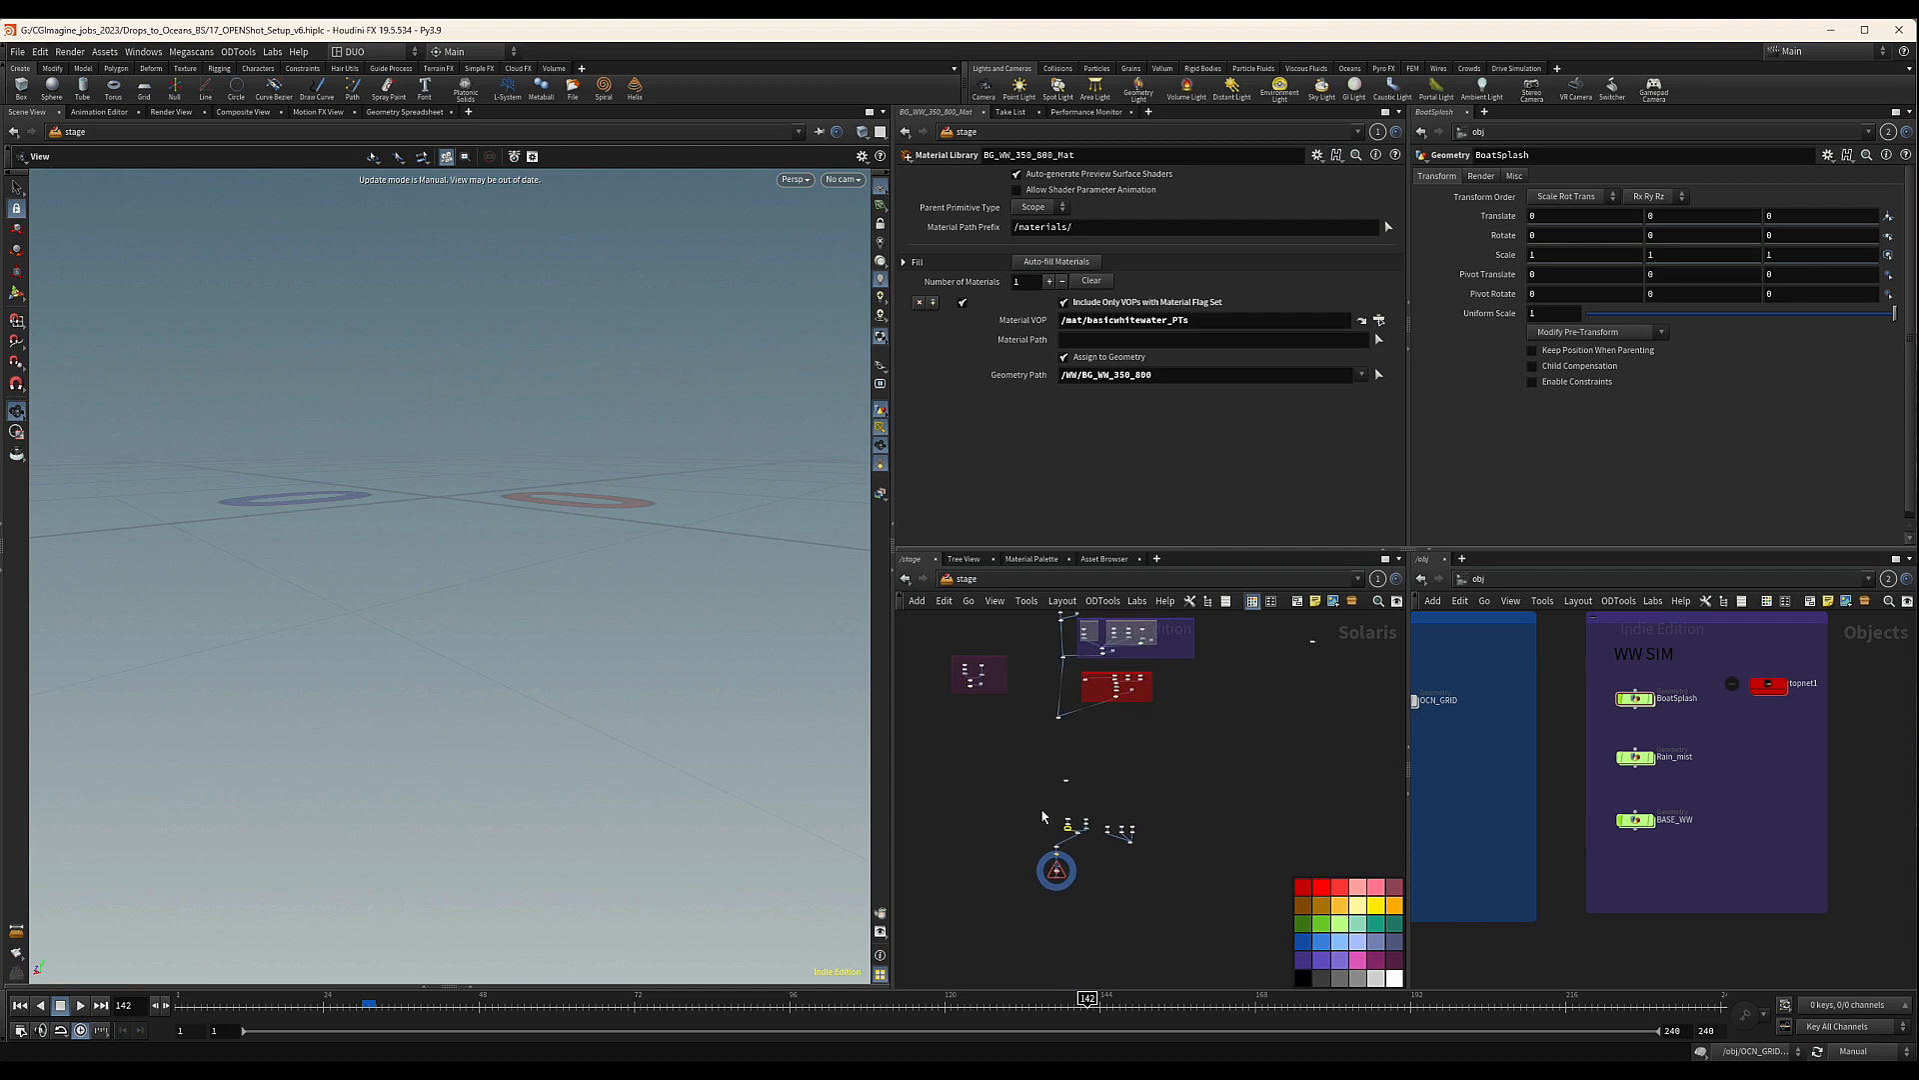
{"action": "left_click_drag", "start_coordinate": [1100, 845], "coordinate": [1158, 683]}
{"action": "scroll", "coordinate": [1095, 835], "scroll_direction": "up", "scroll_amount": 5}
{"action": "scroll", "coordinate": [1232, 699], "scroll_direction": "down", "scroll_amount": 4}
{"action": "middle_click_drag", "start_coordinate": [1258, 676], "coordinate": [1161, 861]}
{"action": "scroll", "coordinate": [1160, 863], "scroll_direction": "down", "scroll_amount": 4}
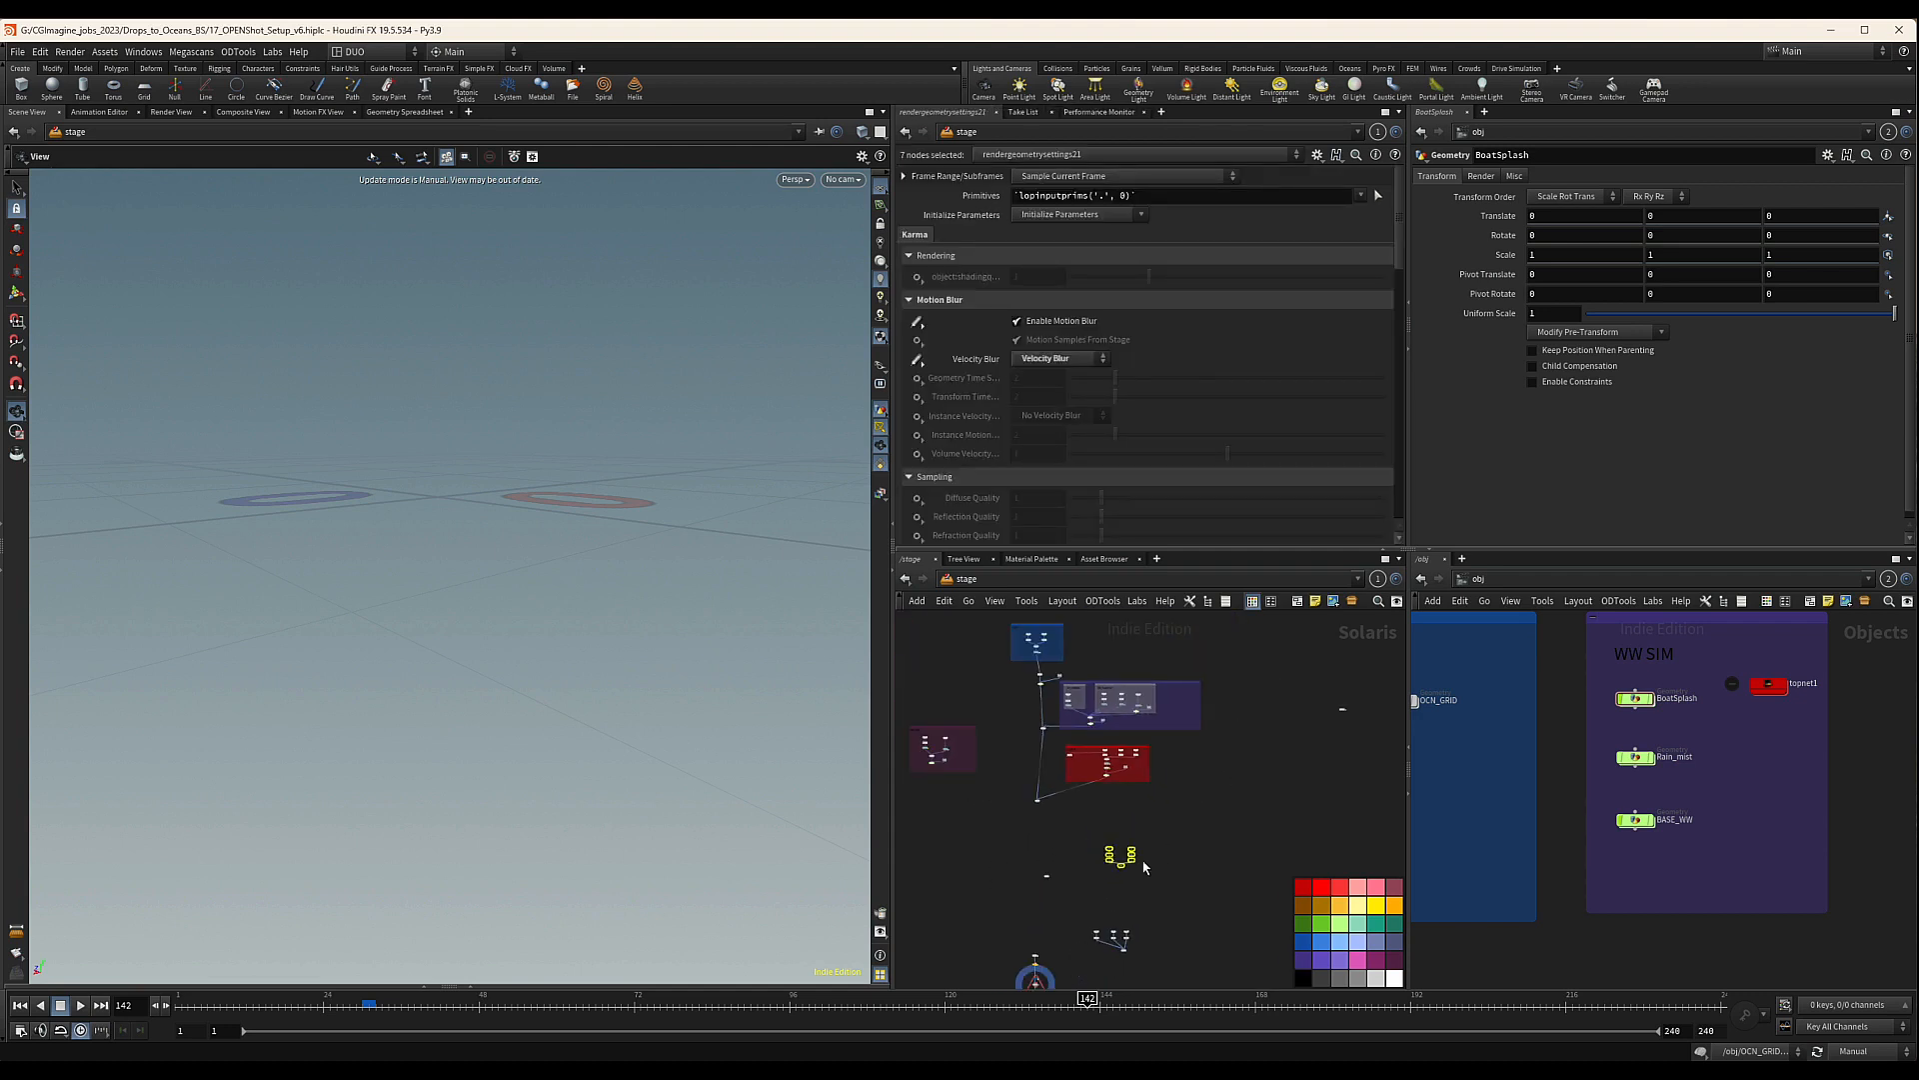
{"action": "left_click_drag", "start_coordinate": [1125, 871], "coordinate": [1182, 714]}
{"action": "scroll", "coordinate": [1168, 720], "scroll_direction": "up", "scroll_amount": 4}
{"action": "middle_click_drag", "start_coordinate": [1168, 719], "coordinate": [1160, 787]}
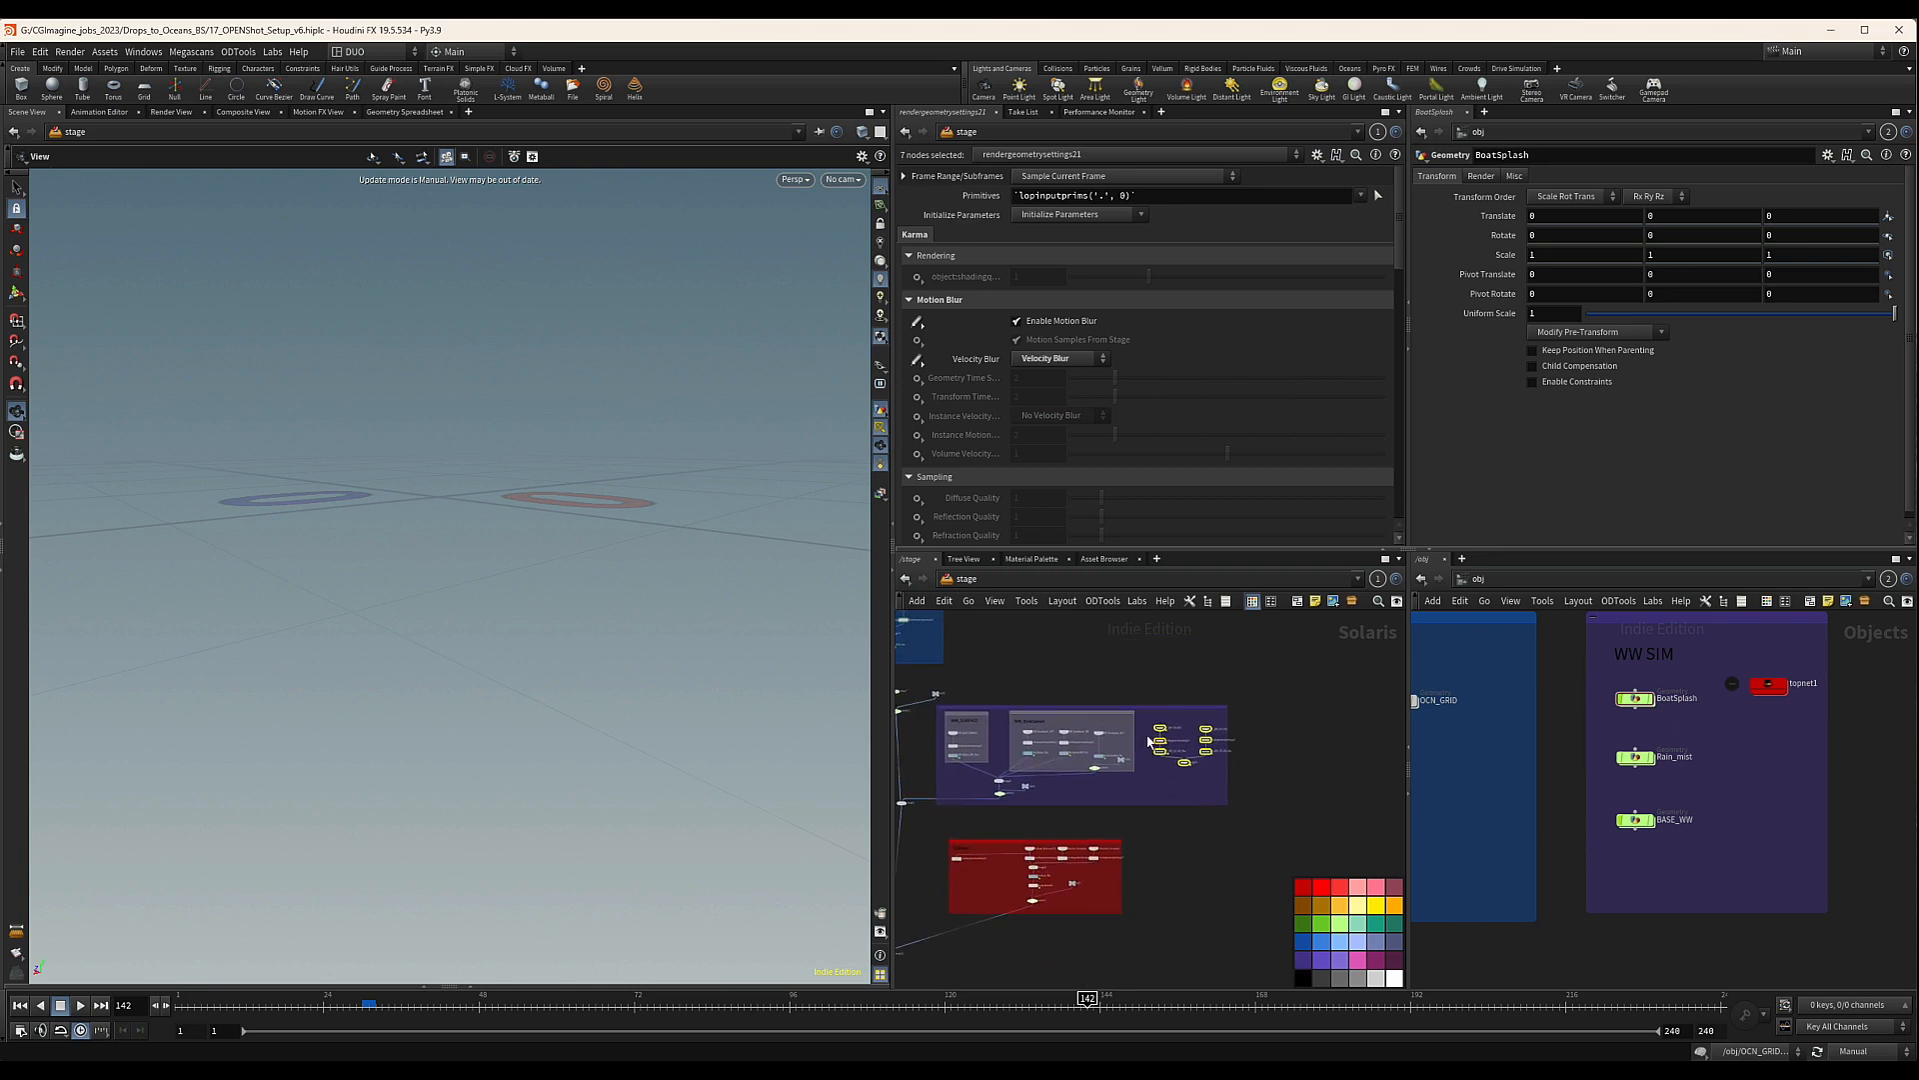
{"action": "scroll", "coordinate": [1148, 719], "scroll_direction": "up", "scroll_amount": 2}
{"action": "scroll", "coordinate": [1149, 721], "scroll_direction": "up", "scroll_amount": 1}
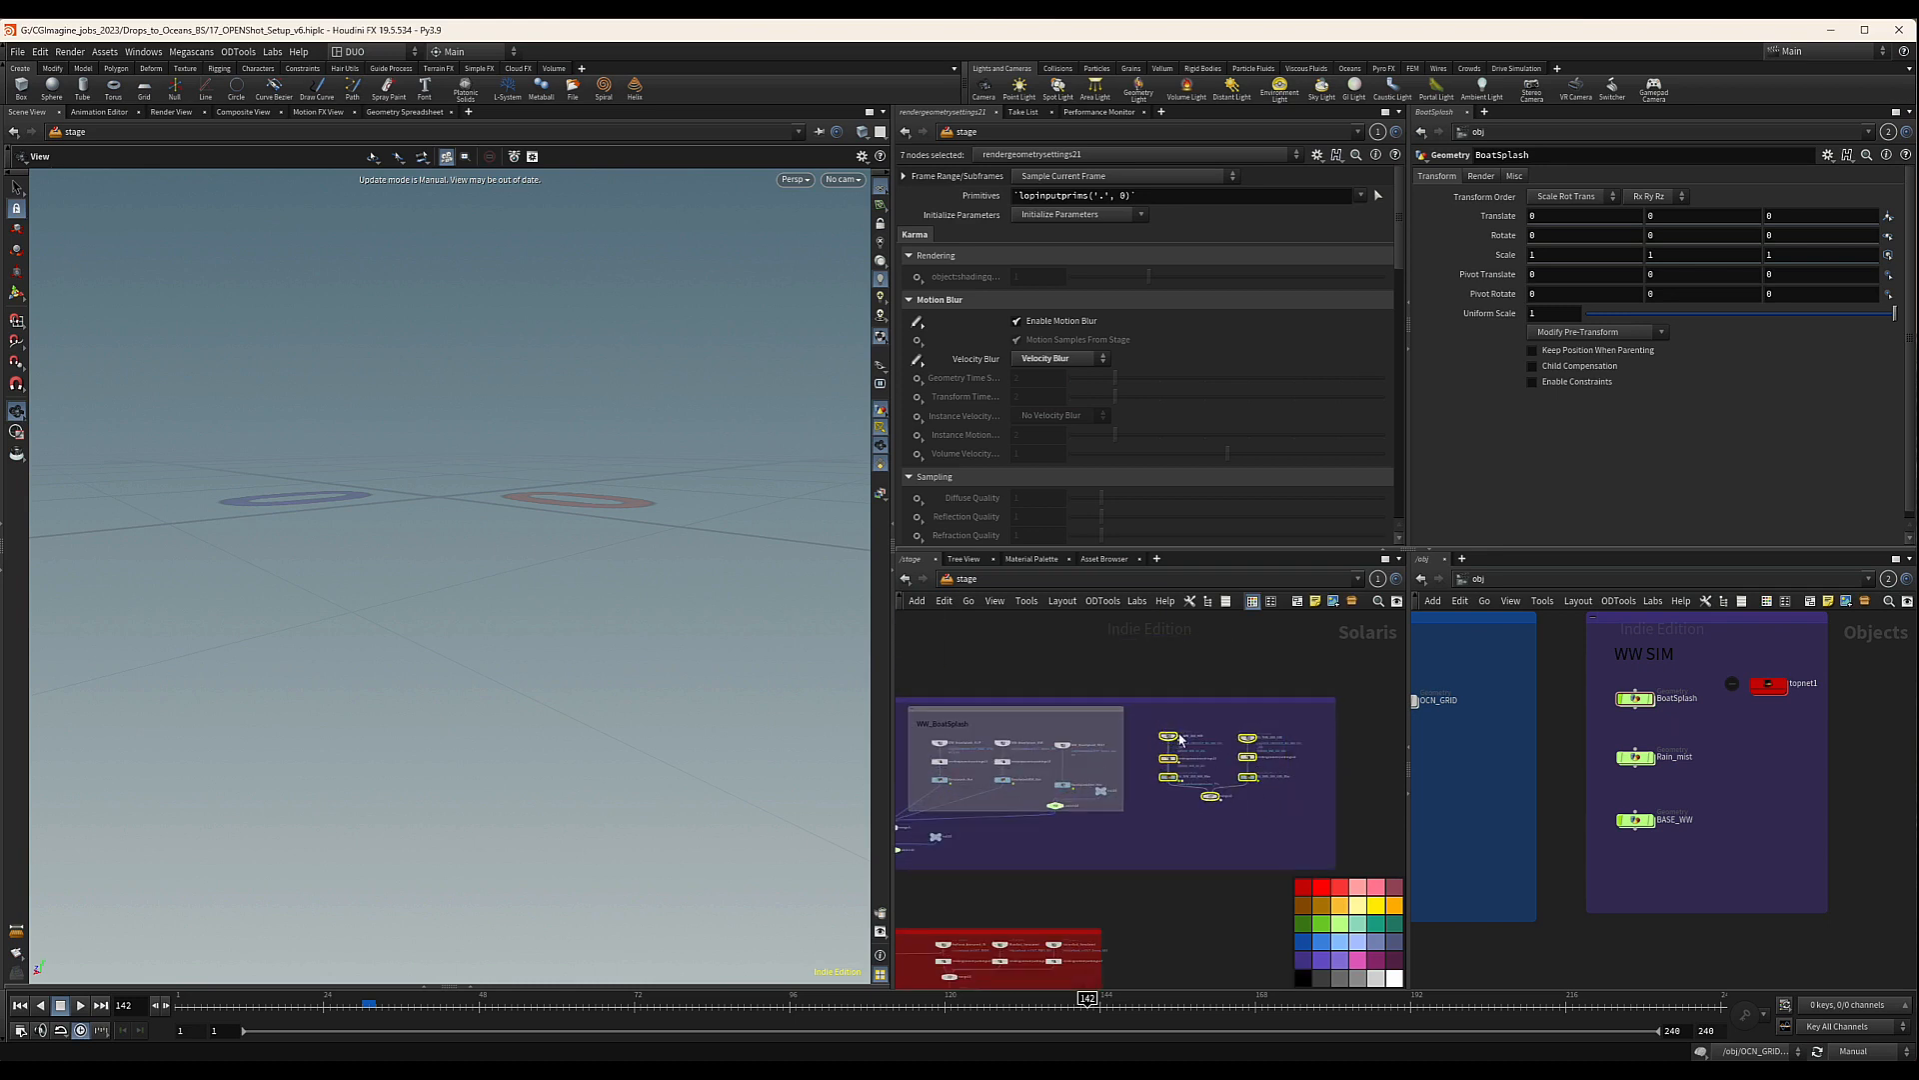
Enclose the background whitewater nodes in their own network box, enlarge it around them and centre the nodes inside
{"action": "left_click_drag", "start_coordinate": [1141, 721], "coordinate": [1271, 822]}
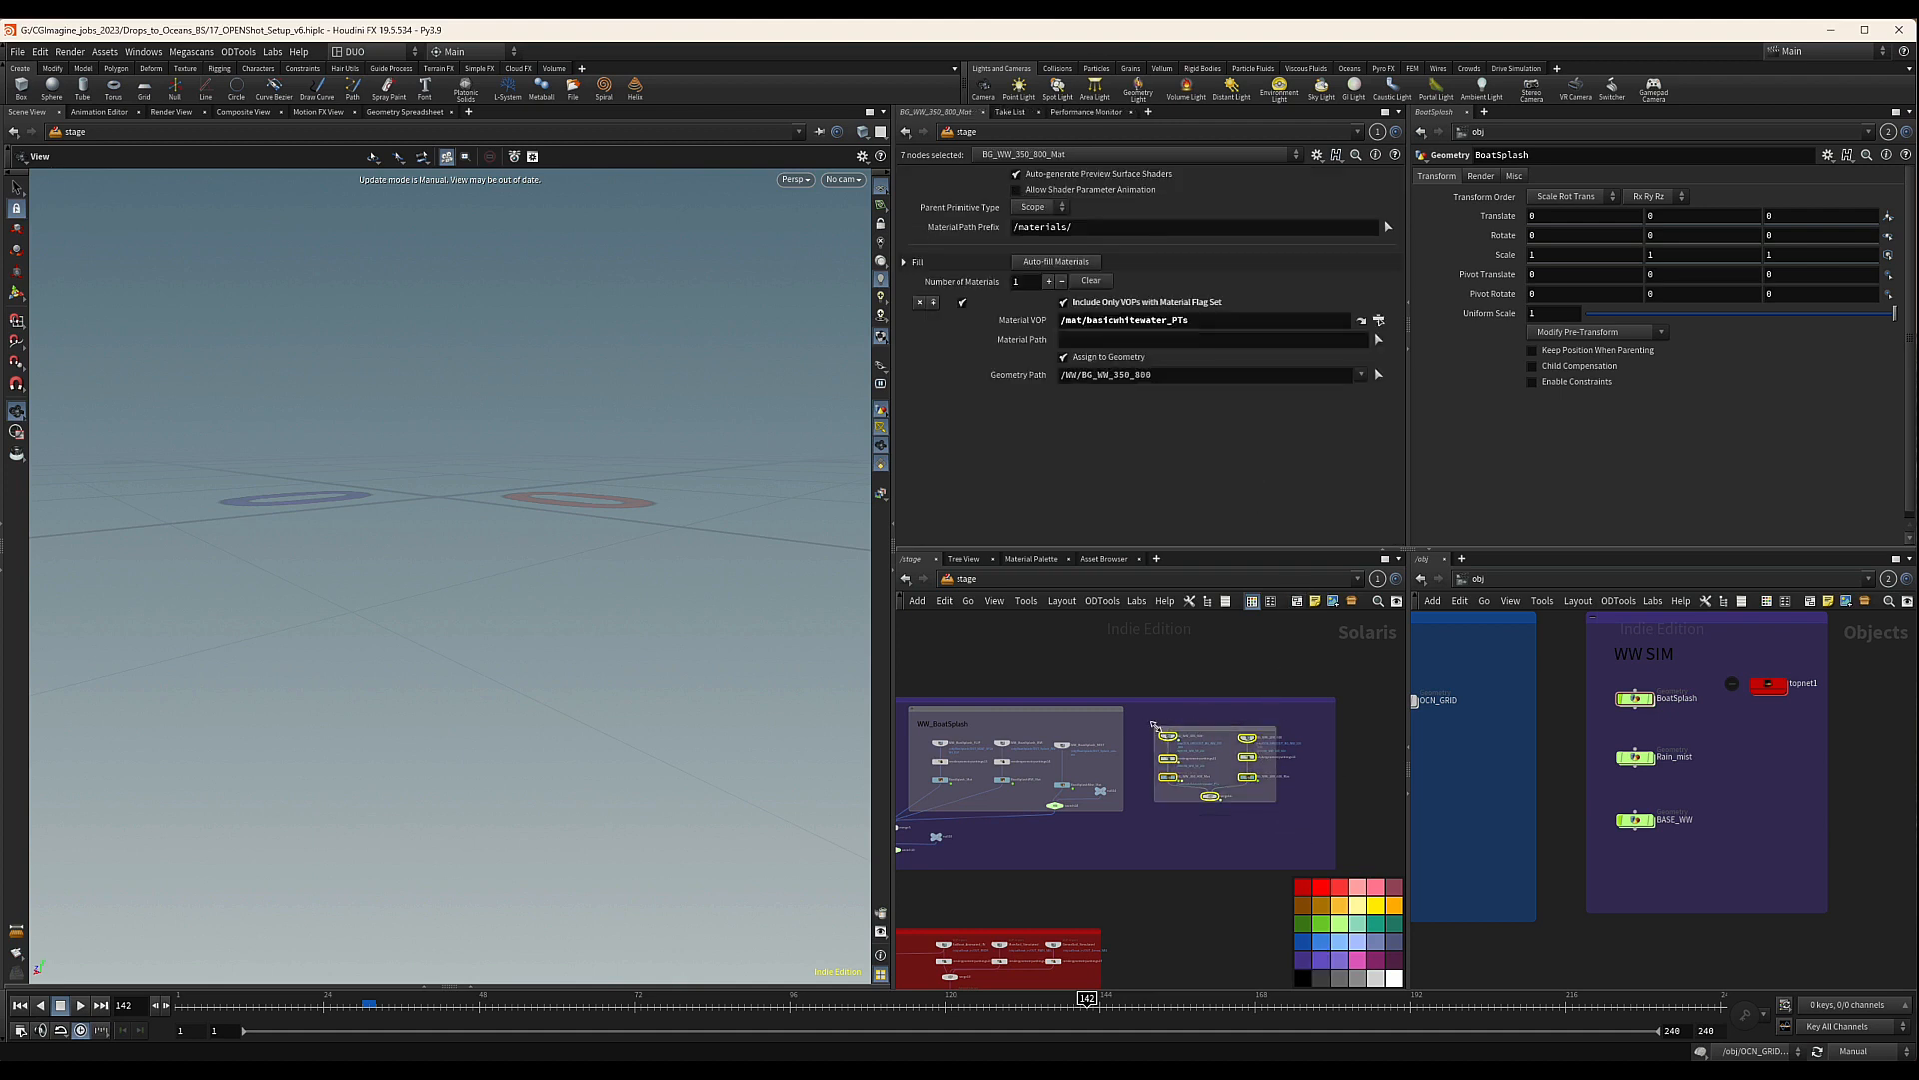
{"action": "left_click_drag", "start_coordinate": [1155, 726], "coordinate": [1142, 708]}
{"action": "left_click_drag", "start_coordinate": [1275, 800], "coordinate": [1293, 829]}
{"action": "left_click_drag", "start_coordinate": [1171, 741], "coordinate": [1178, 748]}
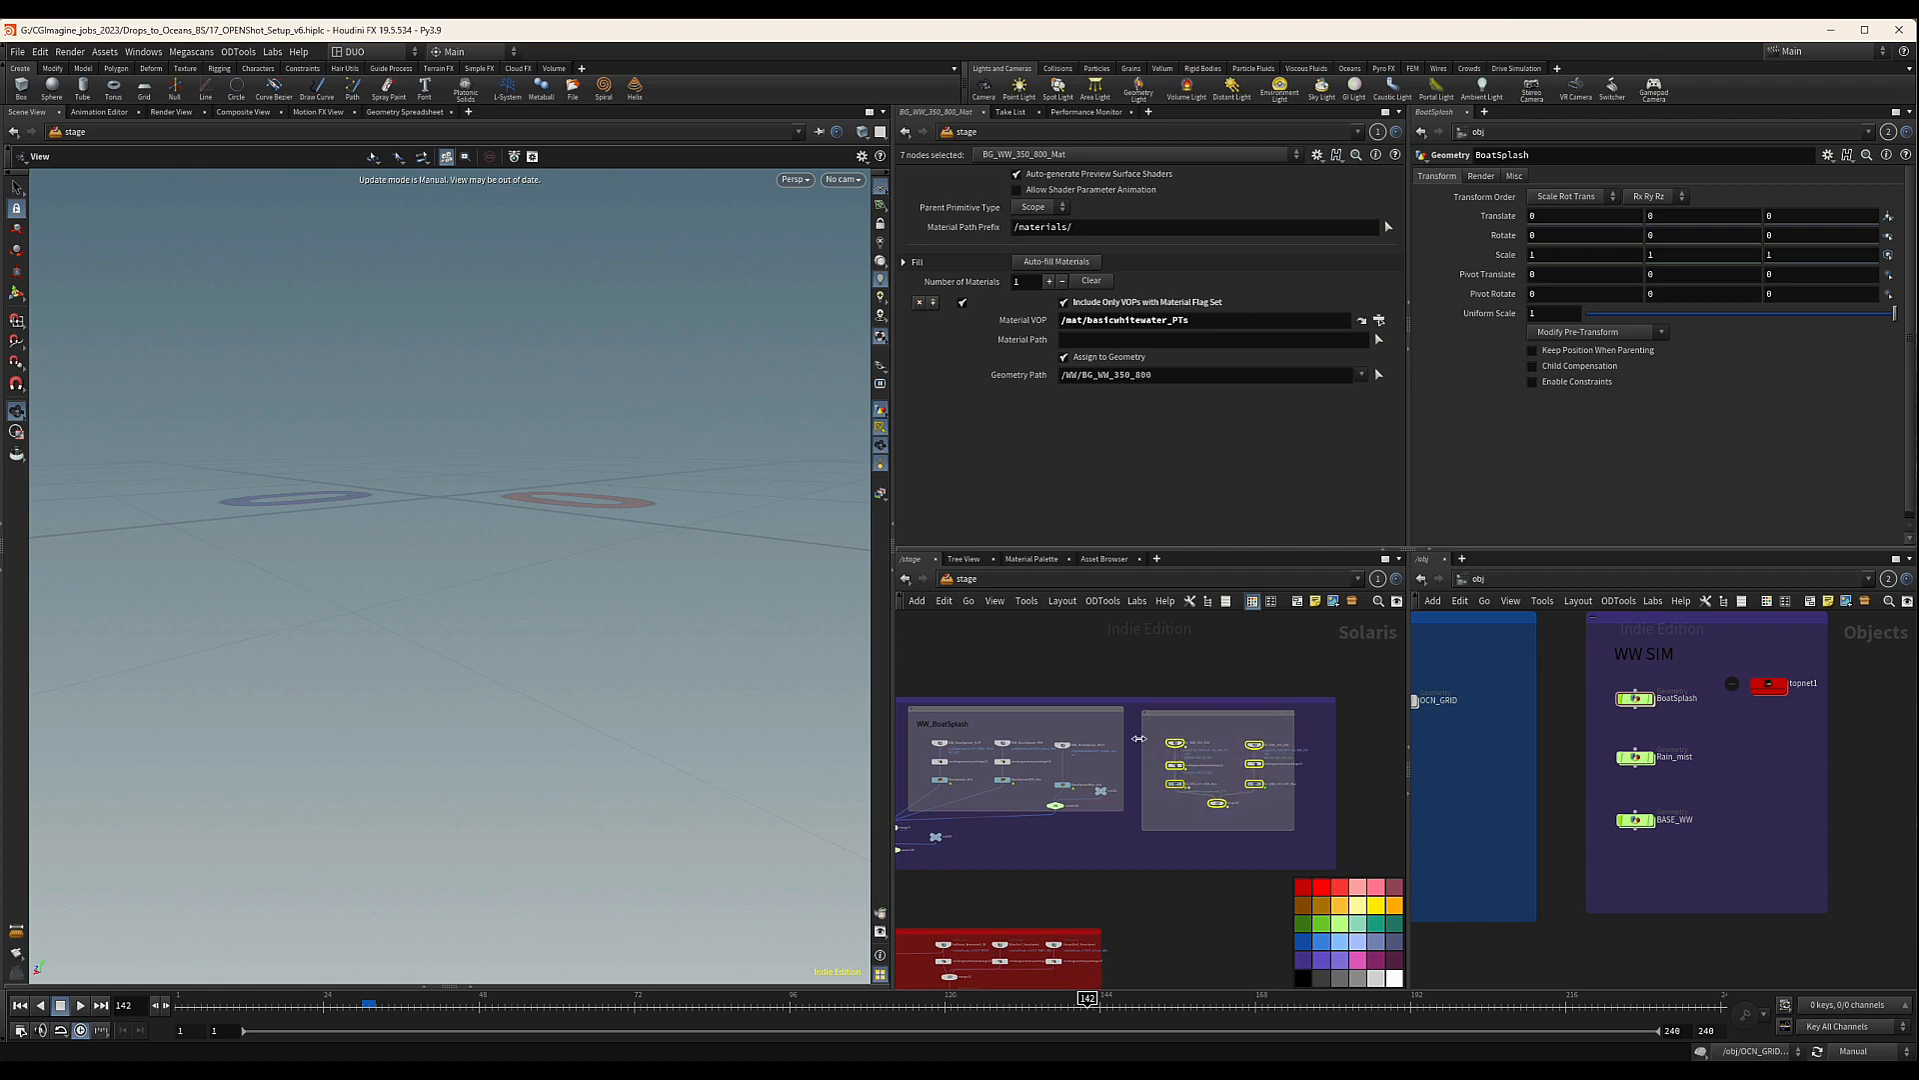
Copy the WW_BoatSplash label note into the new network box and change its text to BG_WW
{"action": "left_click_drag", "start_coordinate": [953, 730], "coordinate": [1185, 744], "text": "alt"}
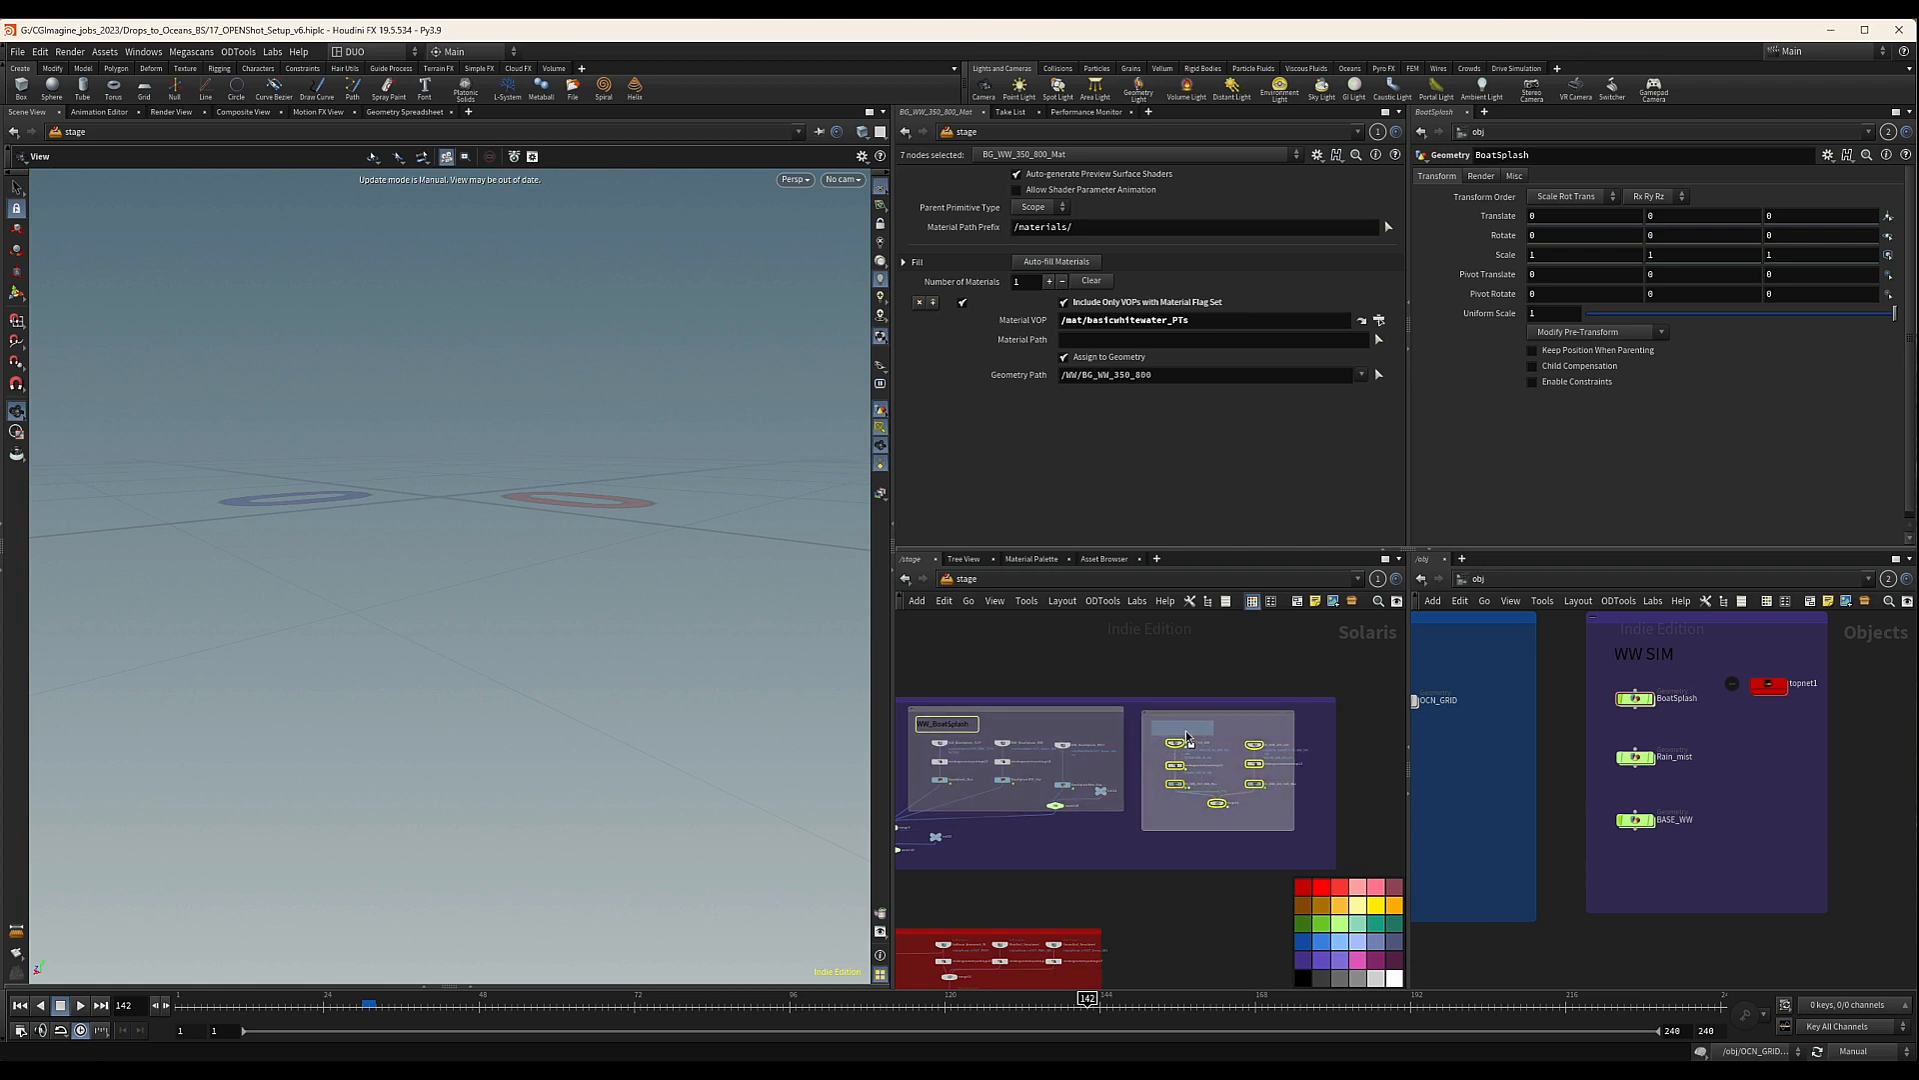
{"action": "left_click", "coordinate": [1169, 729]}
{"action": "scroll", "coordinate": [1169, 730], "scroll_direction": "up", "scroll_amount": 3}
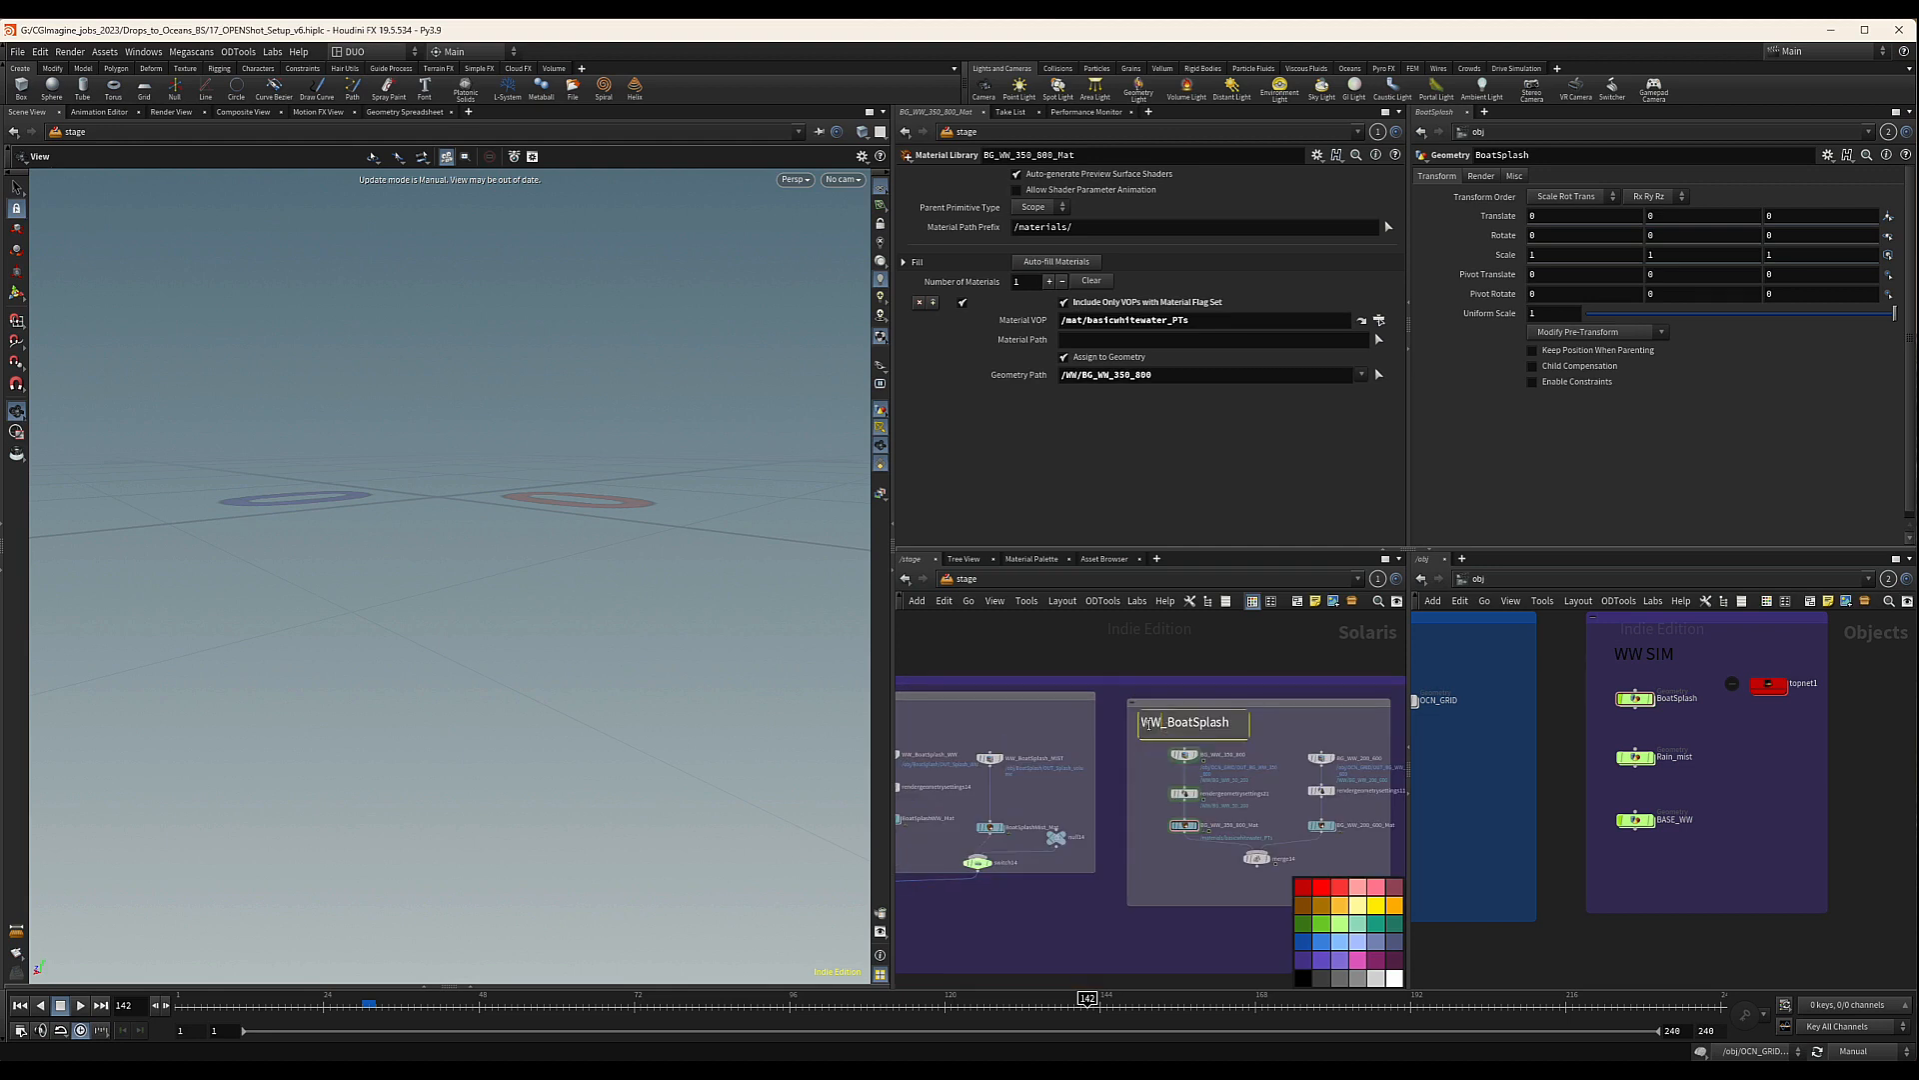
{"action": "type", "text": "BG_"}
{"action": "left_click_drag", "start_coordinate": [1186, 722], "coordinate": [1245, 723]}
{"action": "key", "text": "BackSpace"}
{"action": "key", "text": "BackSpace"}
{"action": "key", "text": "Return"}
{"action": "scroll", "coordinate": [1263, 789], "scroll_direction": "down", "scroll_amount": 4}
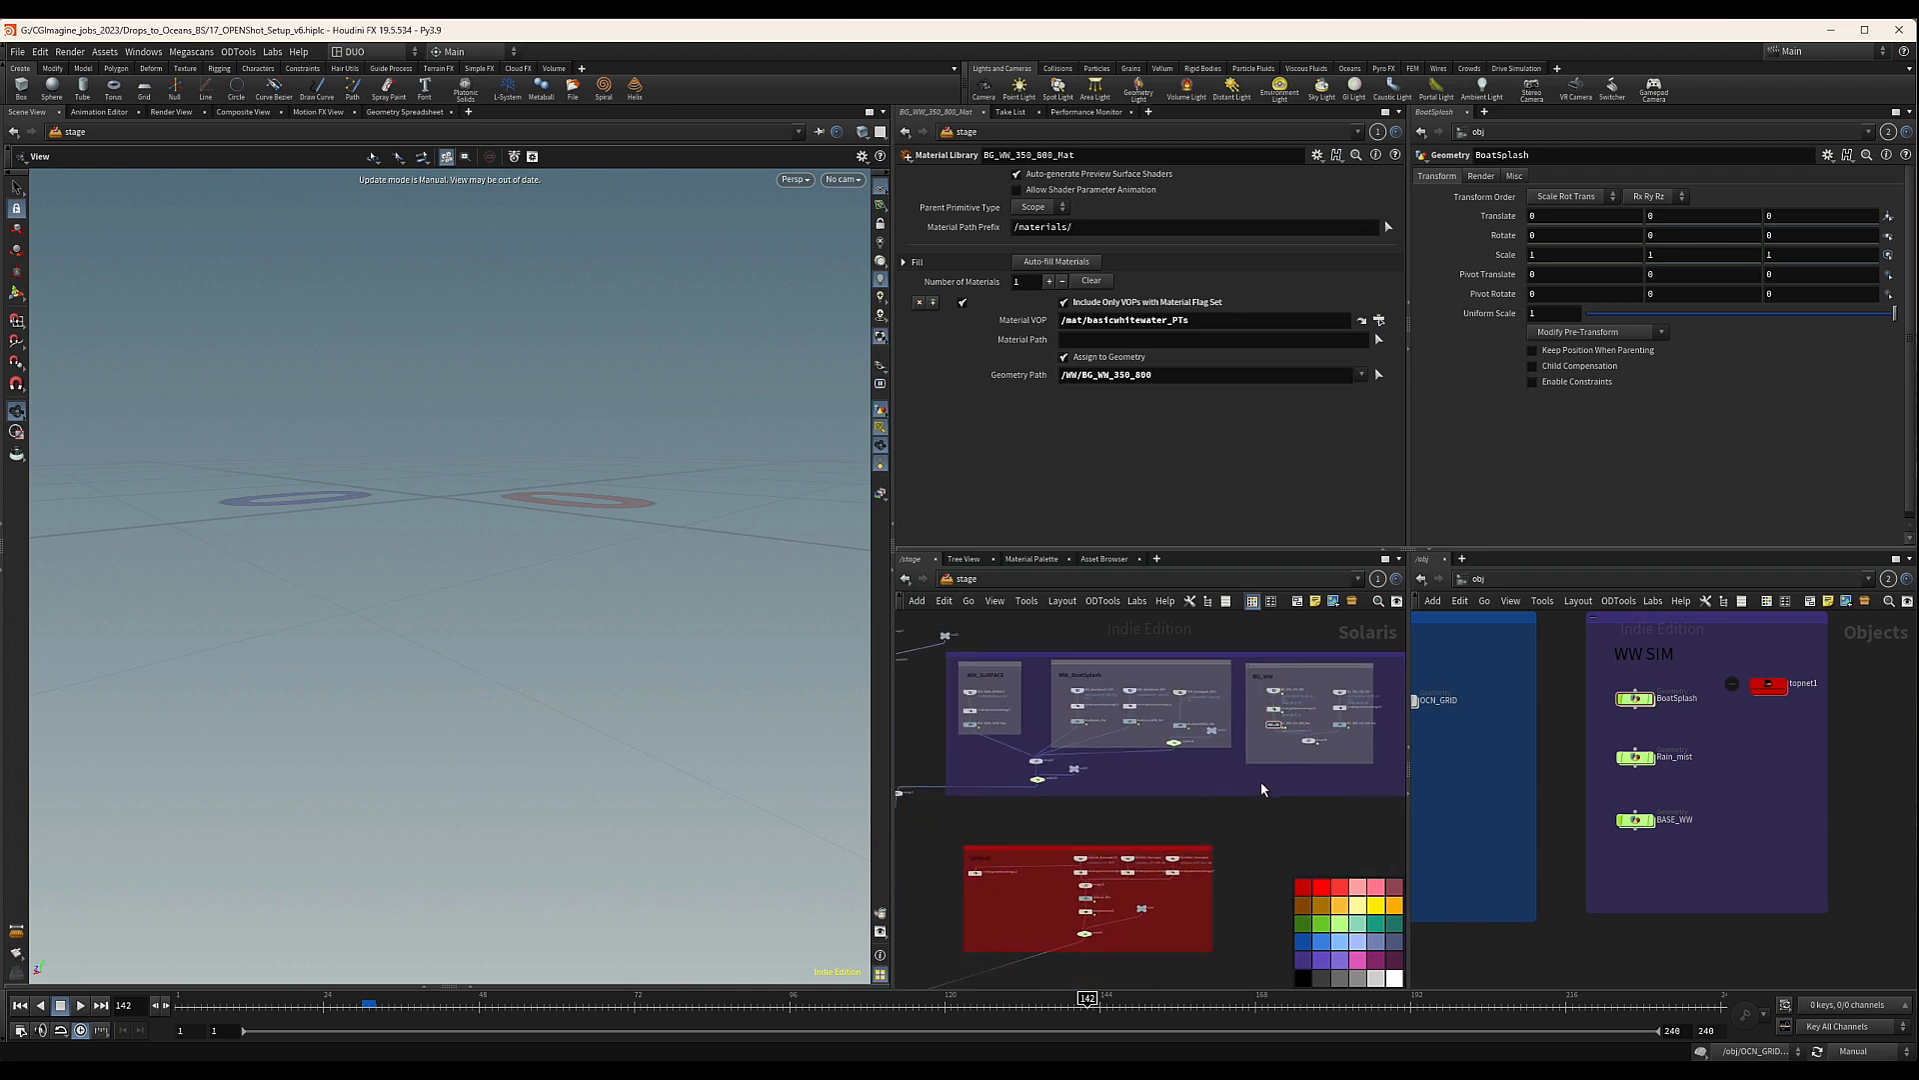
Wire the BG_WW group's merge output into the purple whitewater box's output merge
{"action": "scroll", "coordinate": [1313, 756], "scroll_direction": "up", "scroll_amount": 2}
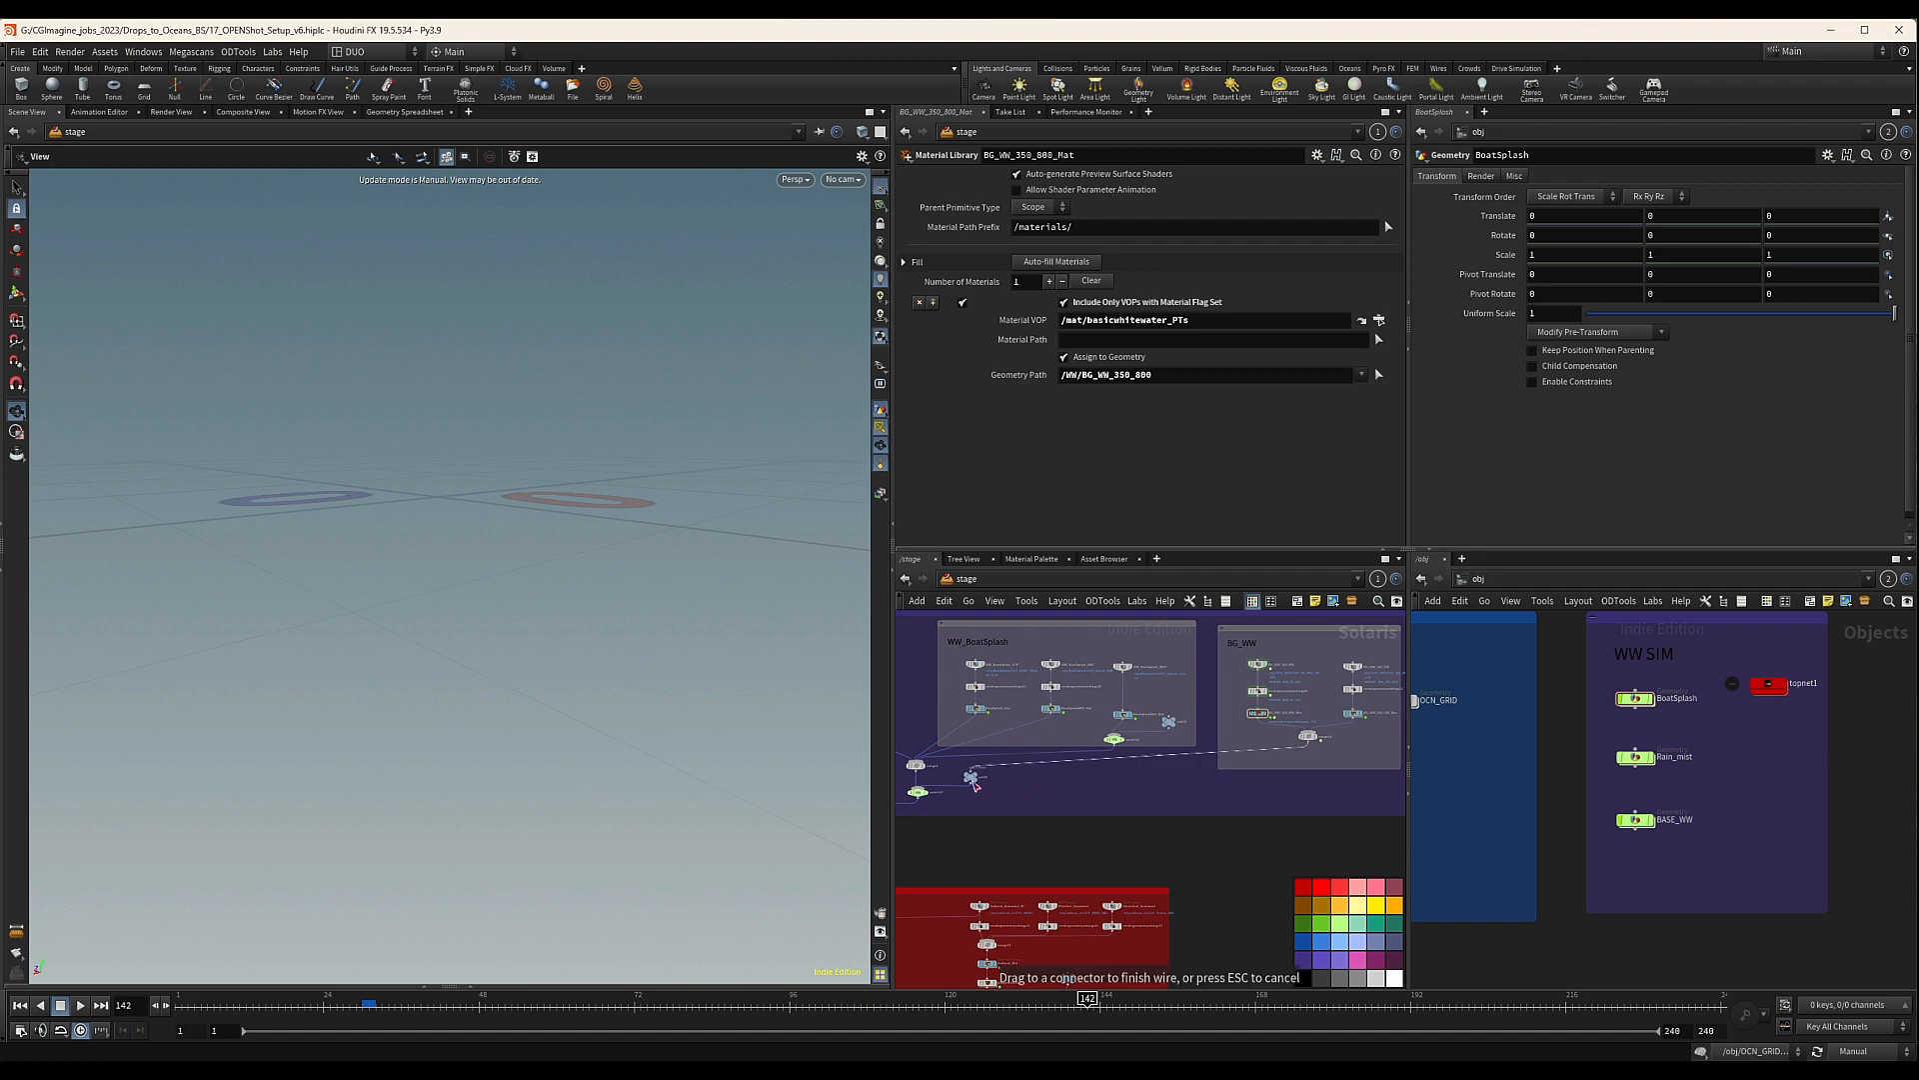
{"action": "scroll", "coordinate": [1289, 793], "scroll_direction": "down", "scroll_amount": 3}
{"action": "middle_click_drag", "start_coordinate": [1289, 793], "coordinate": [1258, 633]}
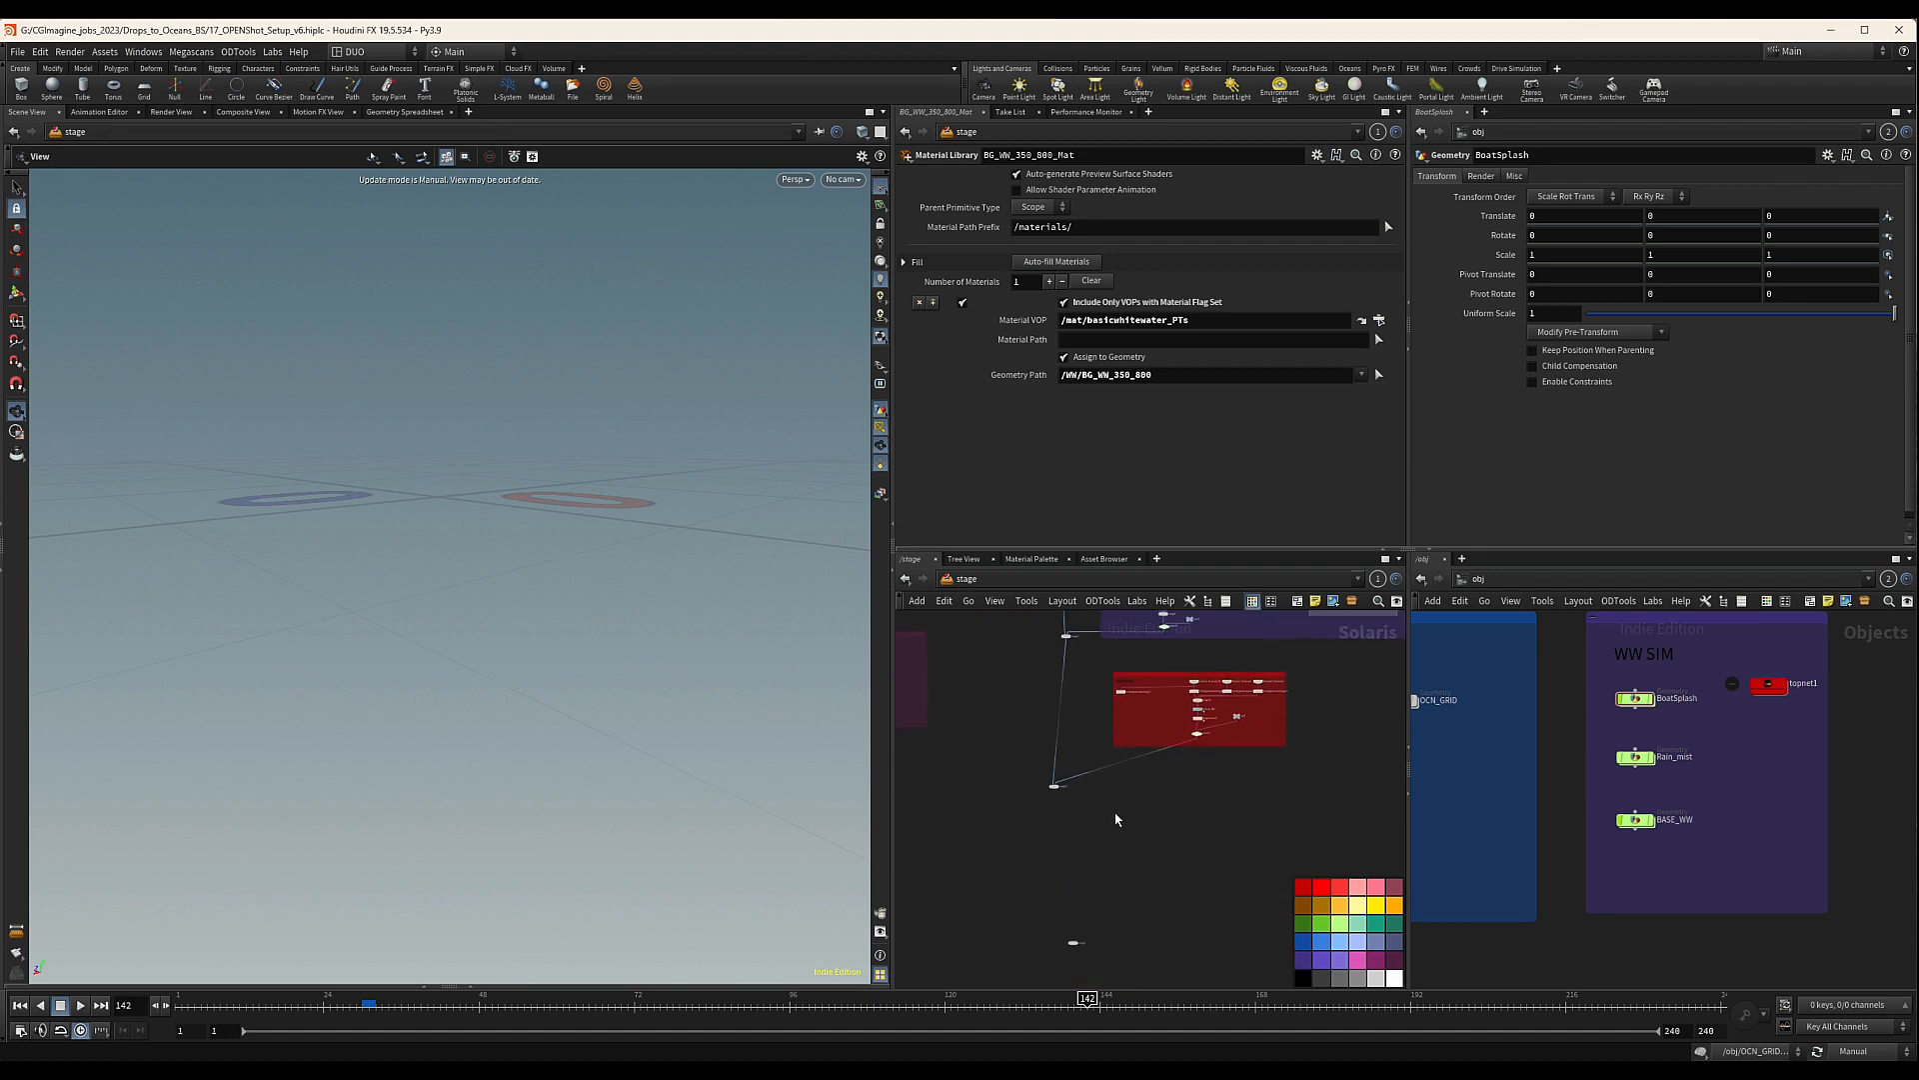
Delete the leftover node group and the stray single node below the red box's merge
{"action": "scroll", "coordinate": [1110, 820], "scroll_direction": "up", "scroll_amount": 3}
{"action": "left_click_drag", "start_coordinate": [1044, 780], "coordinate": [1080, 779]}
{"action": "scroll", "coordinate": [1124, 826], "scroll_direction": "down", "scroll_amount": 2}
{"action": "middle_click_drag", "start_coordinate": [1124, 827], "coordinate": [1067, 625]}
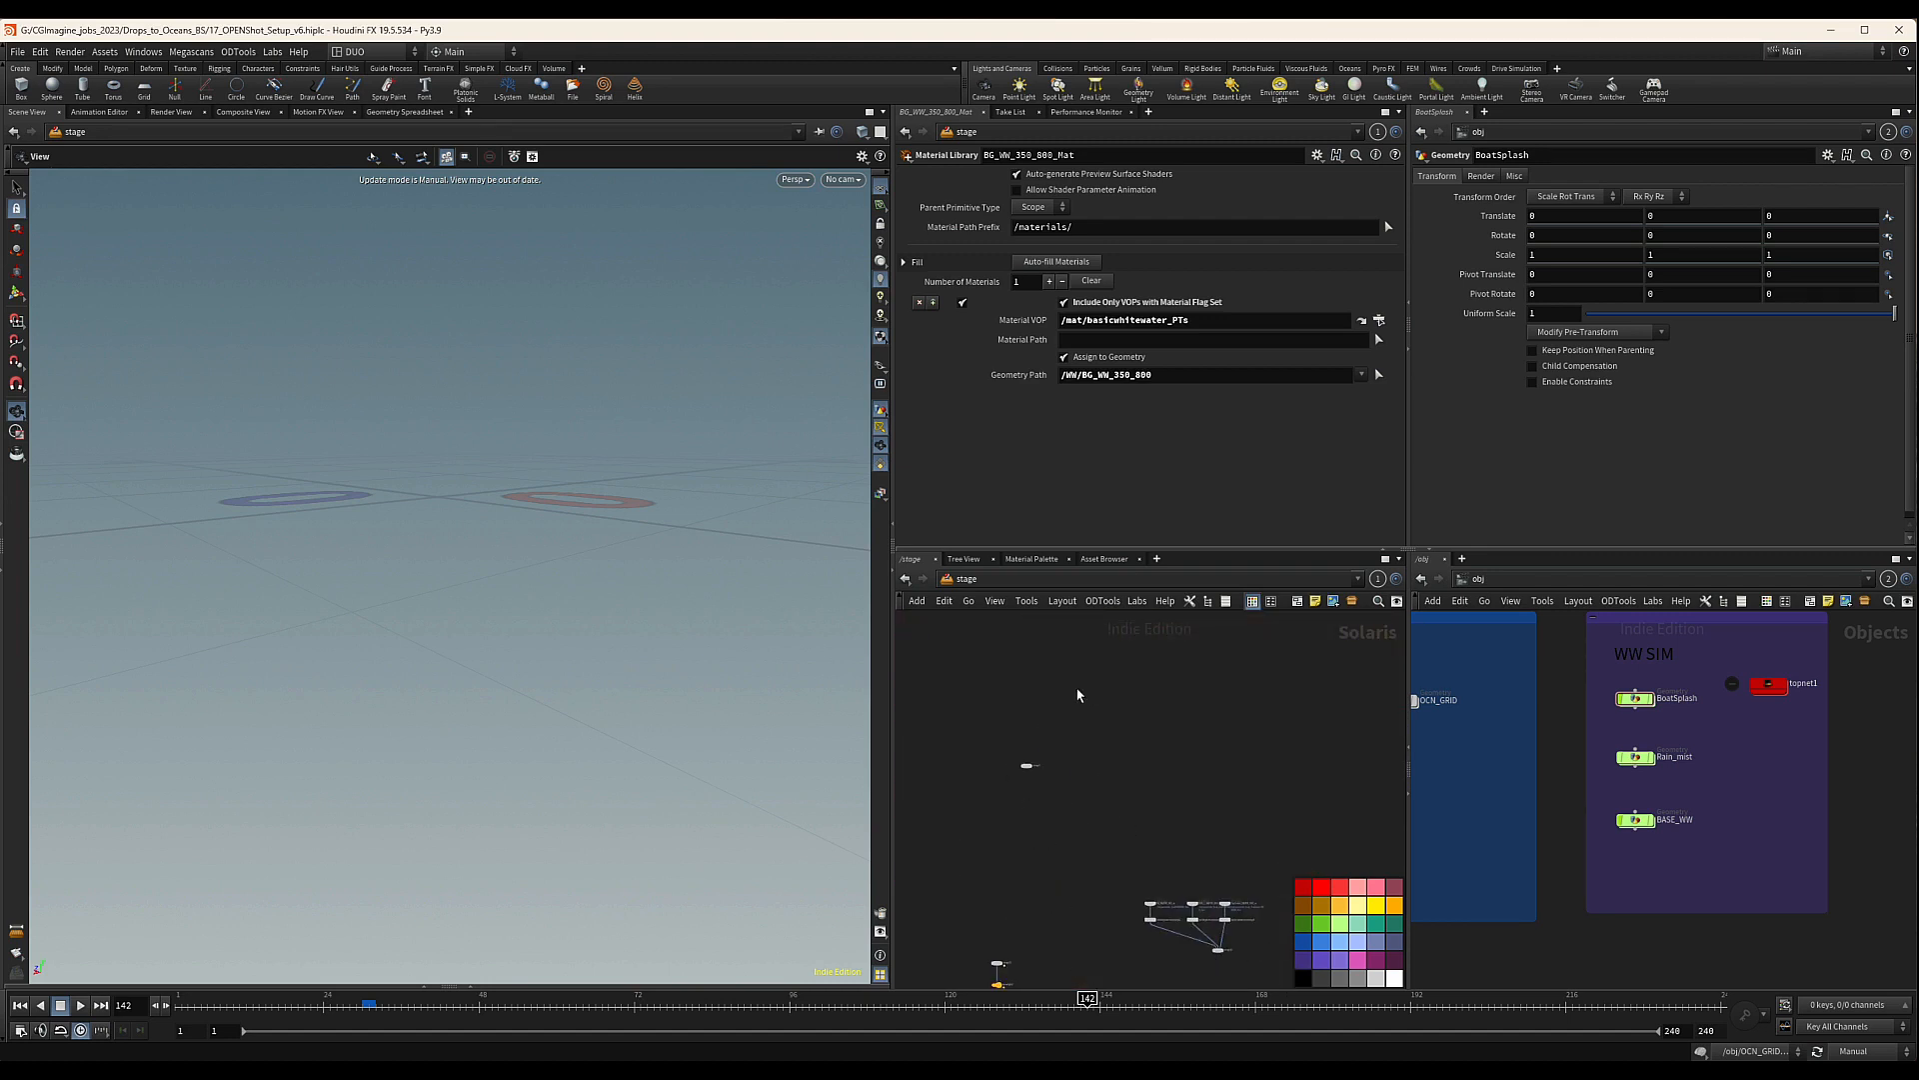
{"action": "scroll", "coordinate": [1106, 764], "scroll_direction": "down", "scroll_amount": 4}
{"action": "scroll", "coordinate": [1148, 840], "scroll_direction": "up", "scroll_amount": 7}
{"action": "left_click_drag", "start_coordinate": [946, 677], "coordinate": [1276, 890]}
{"action": "key", "text": "Delete"}
{"action": "scroll", "coordinate": [1131, 812], "scroll_direction": "down", "scroll_amount": 8}
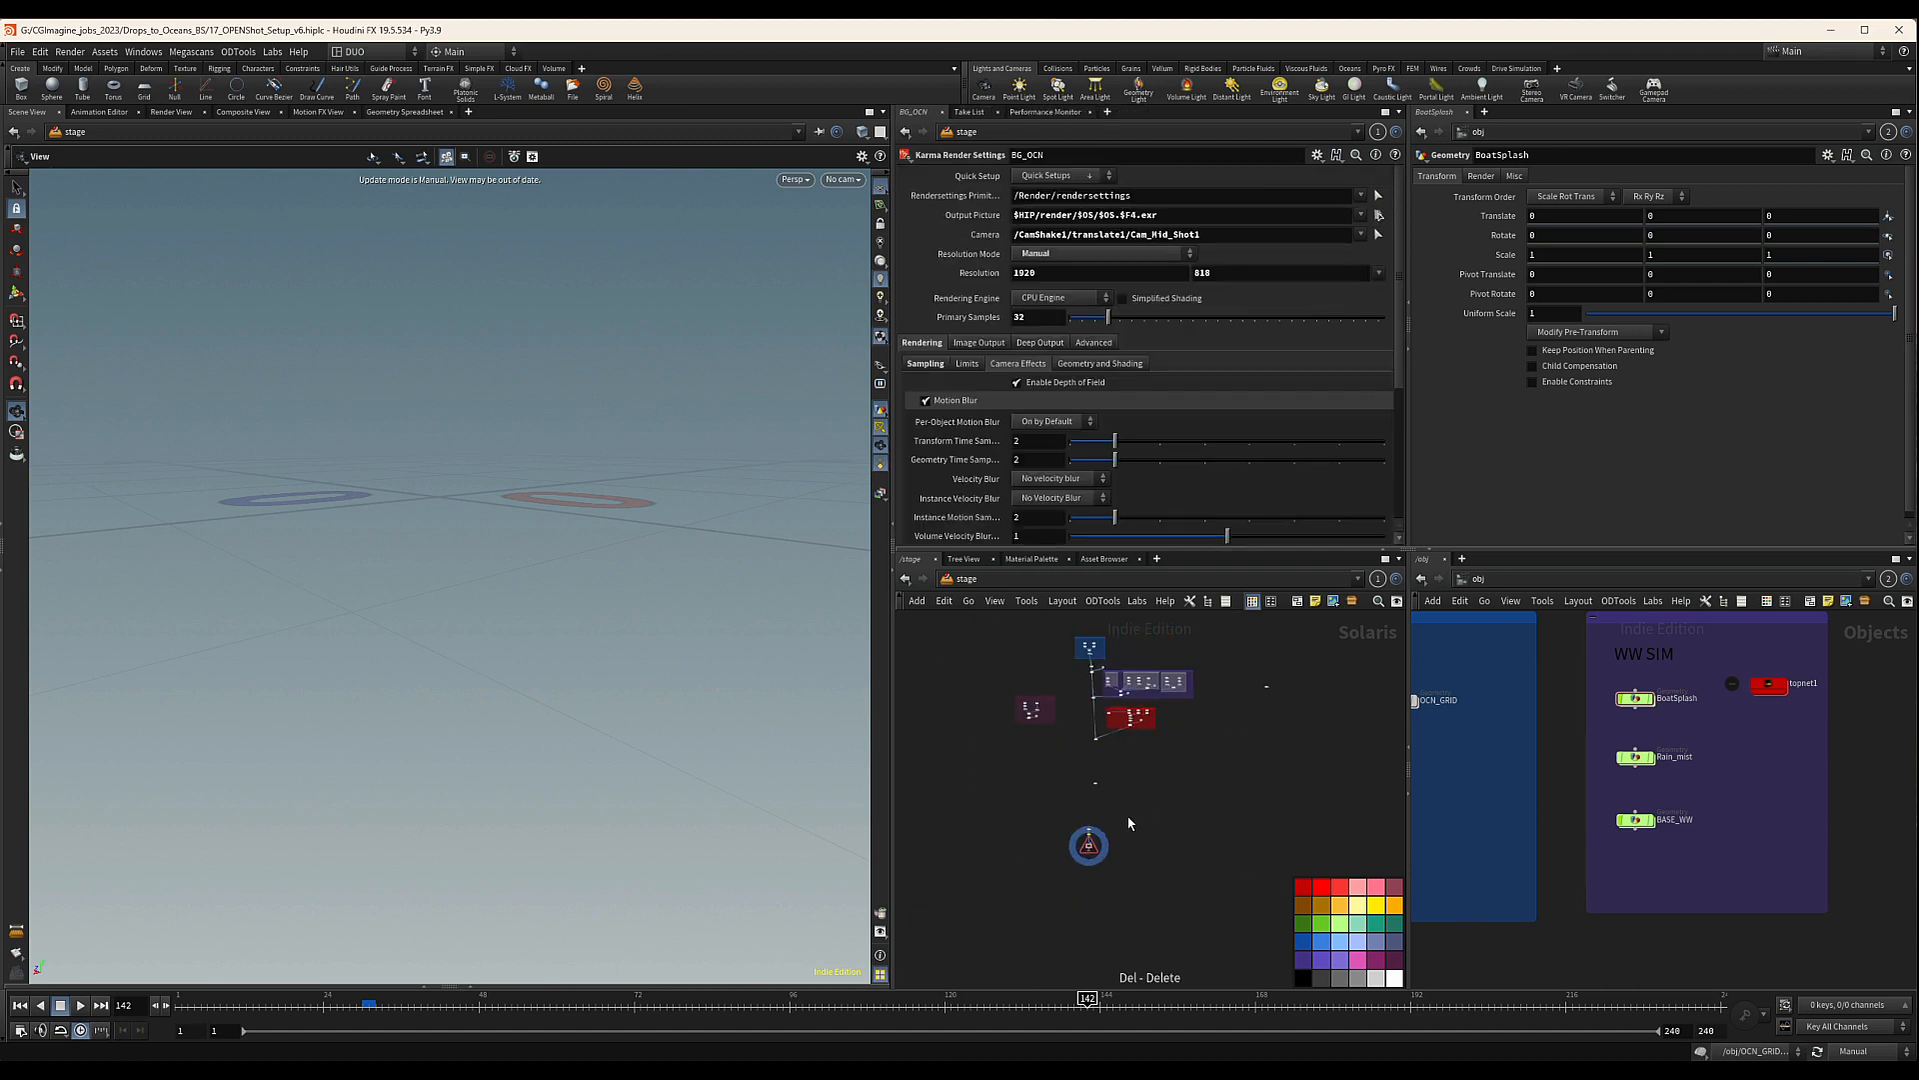
{"action": "left_click_drag", "start_coordinate": [1076, 767], "coordinate": [1088, 686]}
{"action": "key", "text": "Delete"}
Connect merge12 to merge15 and place the light, camera and render chain directly beneath it
{"action": "scroll", "coordinate": [1106, 836], "scroll_direction": "up", "scroll_amount": 4}
{"action": "middle_click_drag", "start_coordinate": [1122, 697], "coordinate": [1140, 776]}
{"action": "scroll", "coordinate": [1100, 772], "scroll_direction": "up", "scroll_amount": 6}
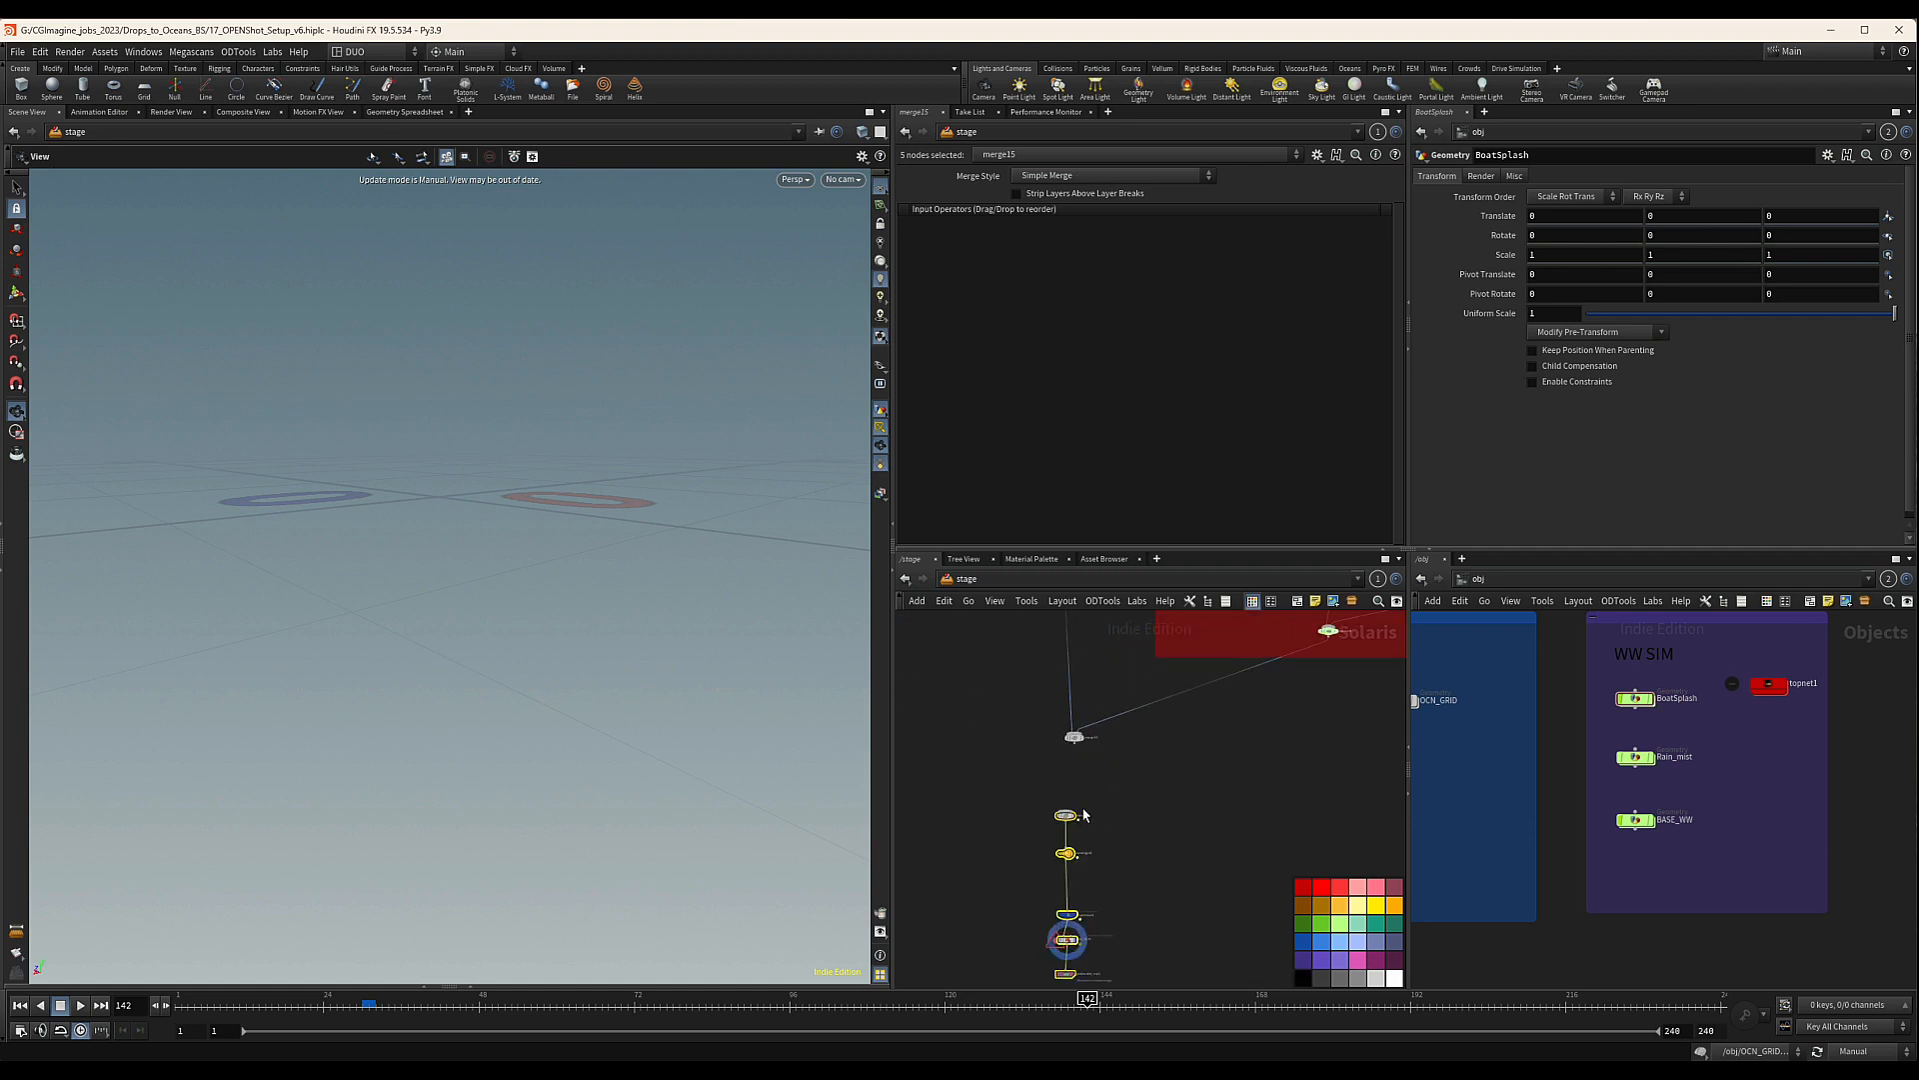
{"action": "left_click_drag", "start_coordinate": [1075, 741], "coordinate": [1095, 788]}
{"action": "scroll", "coordinate": [1118, 792], "scroll_direction": "down", "scroll_amount": 4}
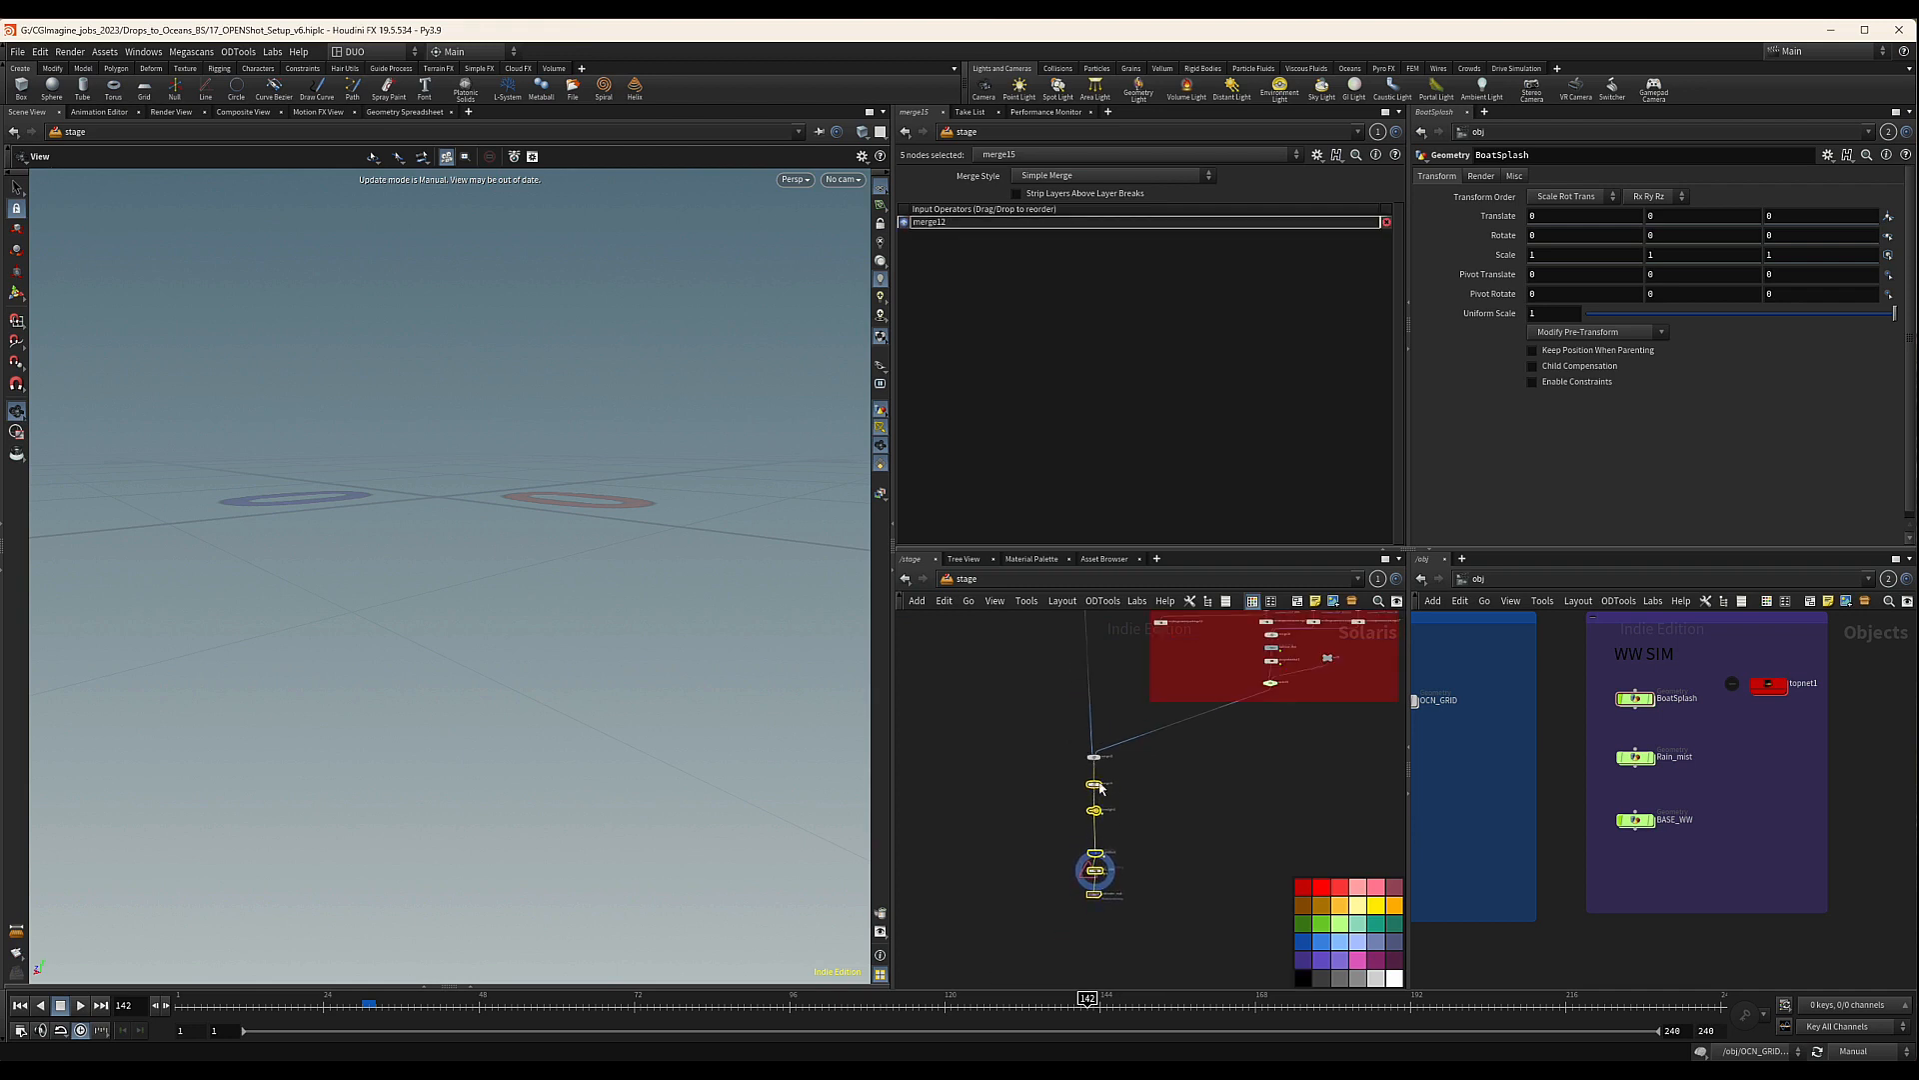
{"action": "left_click", "coordinate": [1139, 764]}
{"action": "scroll", "coordinate": [1135, 828], "scroll_direction": "up", "scroll_amount": 2}
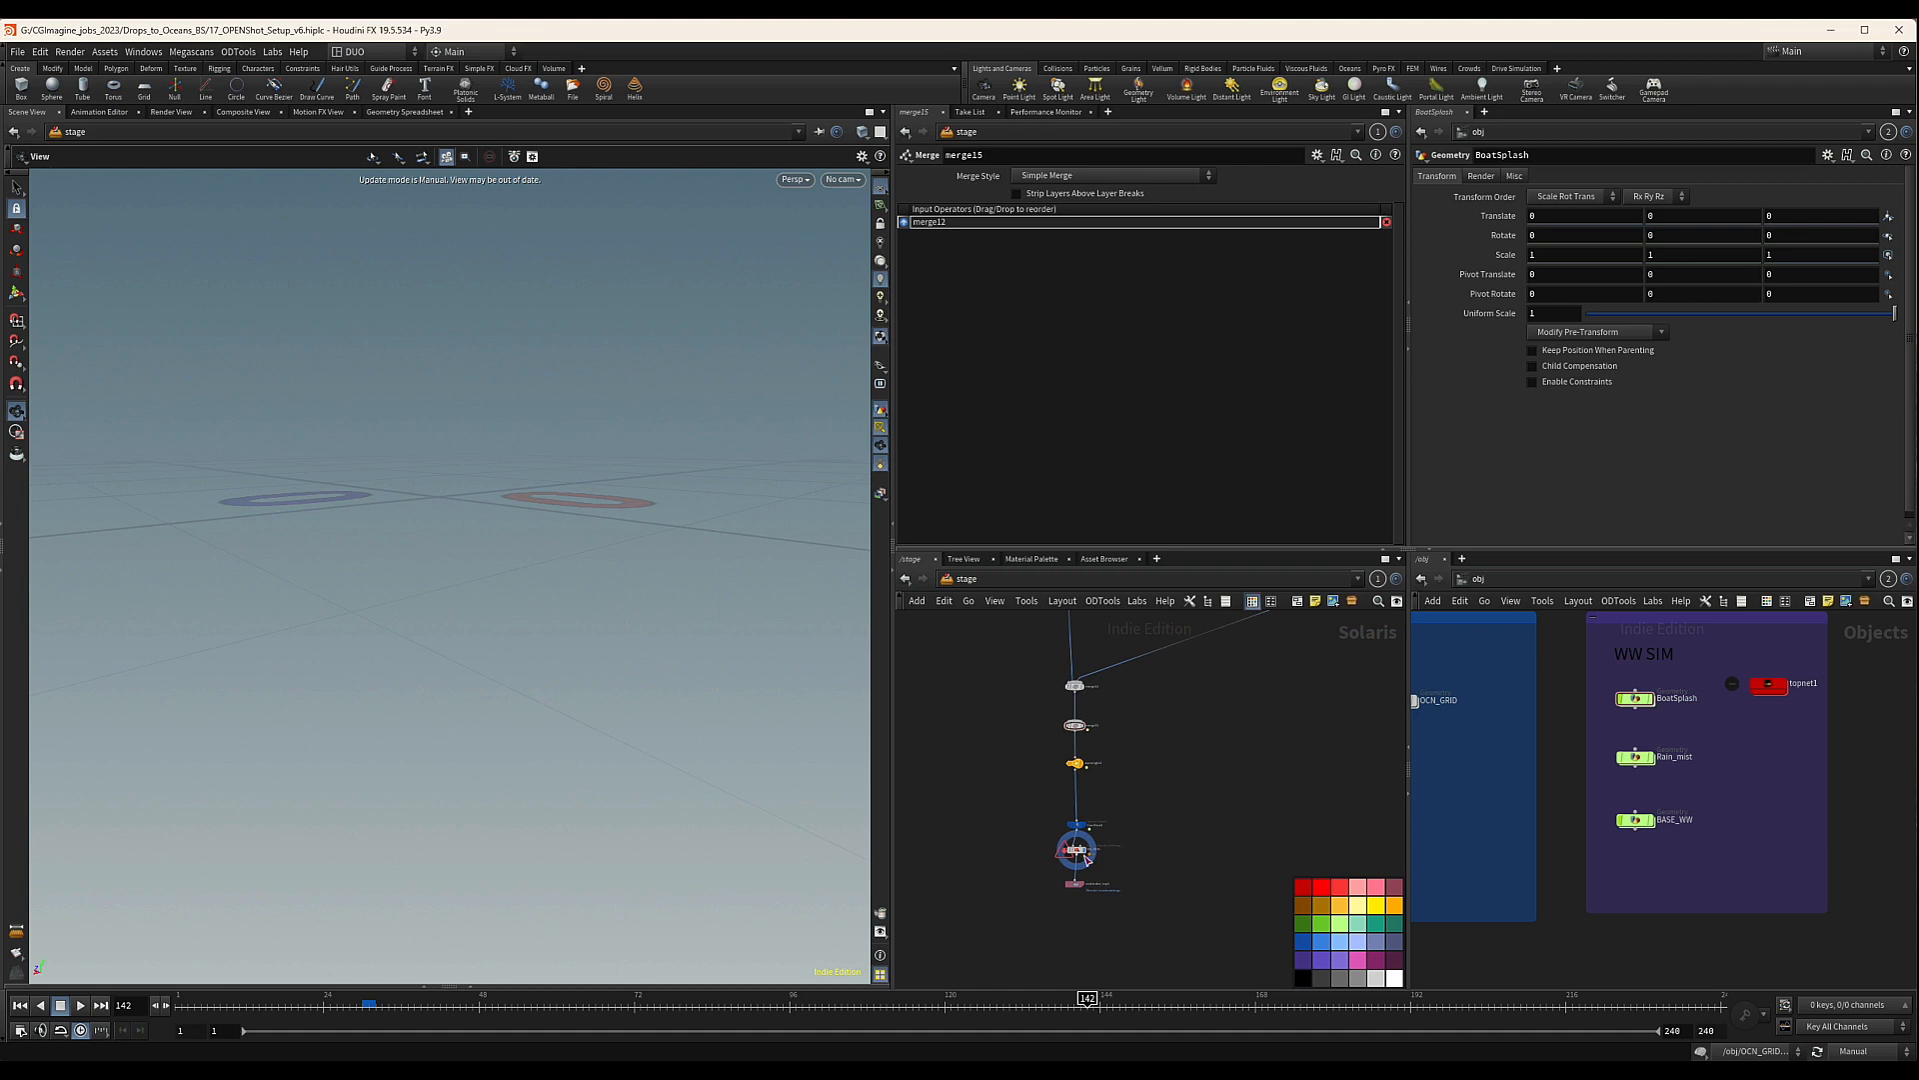
Cut the wire between domelight1 and CamShot1 and set the scene's update mode to Auto Update
{"action": "scroll", "coordinate": [1085, 857], "scroll_direction": "up", "scroll_amount": 2}
{"action": "left_click", "coordinate": [1057, 842]}
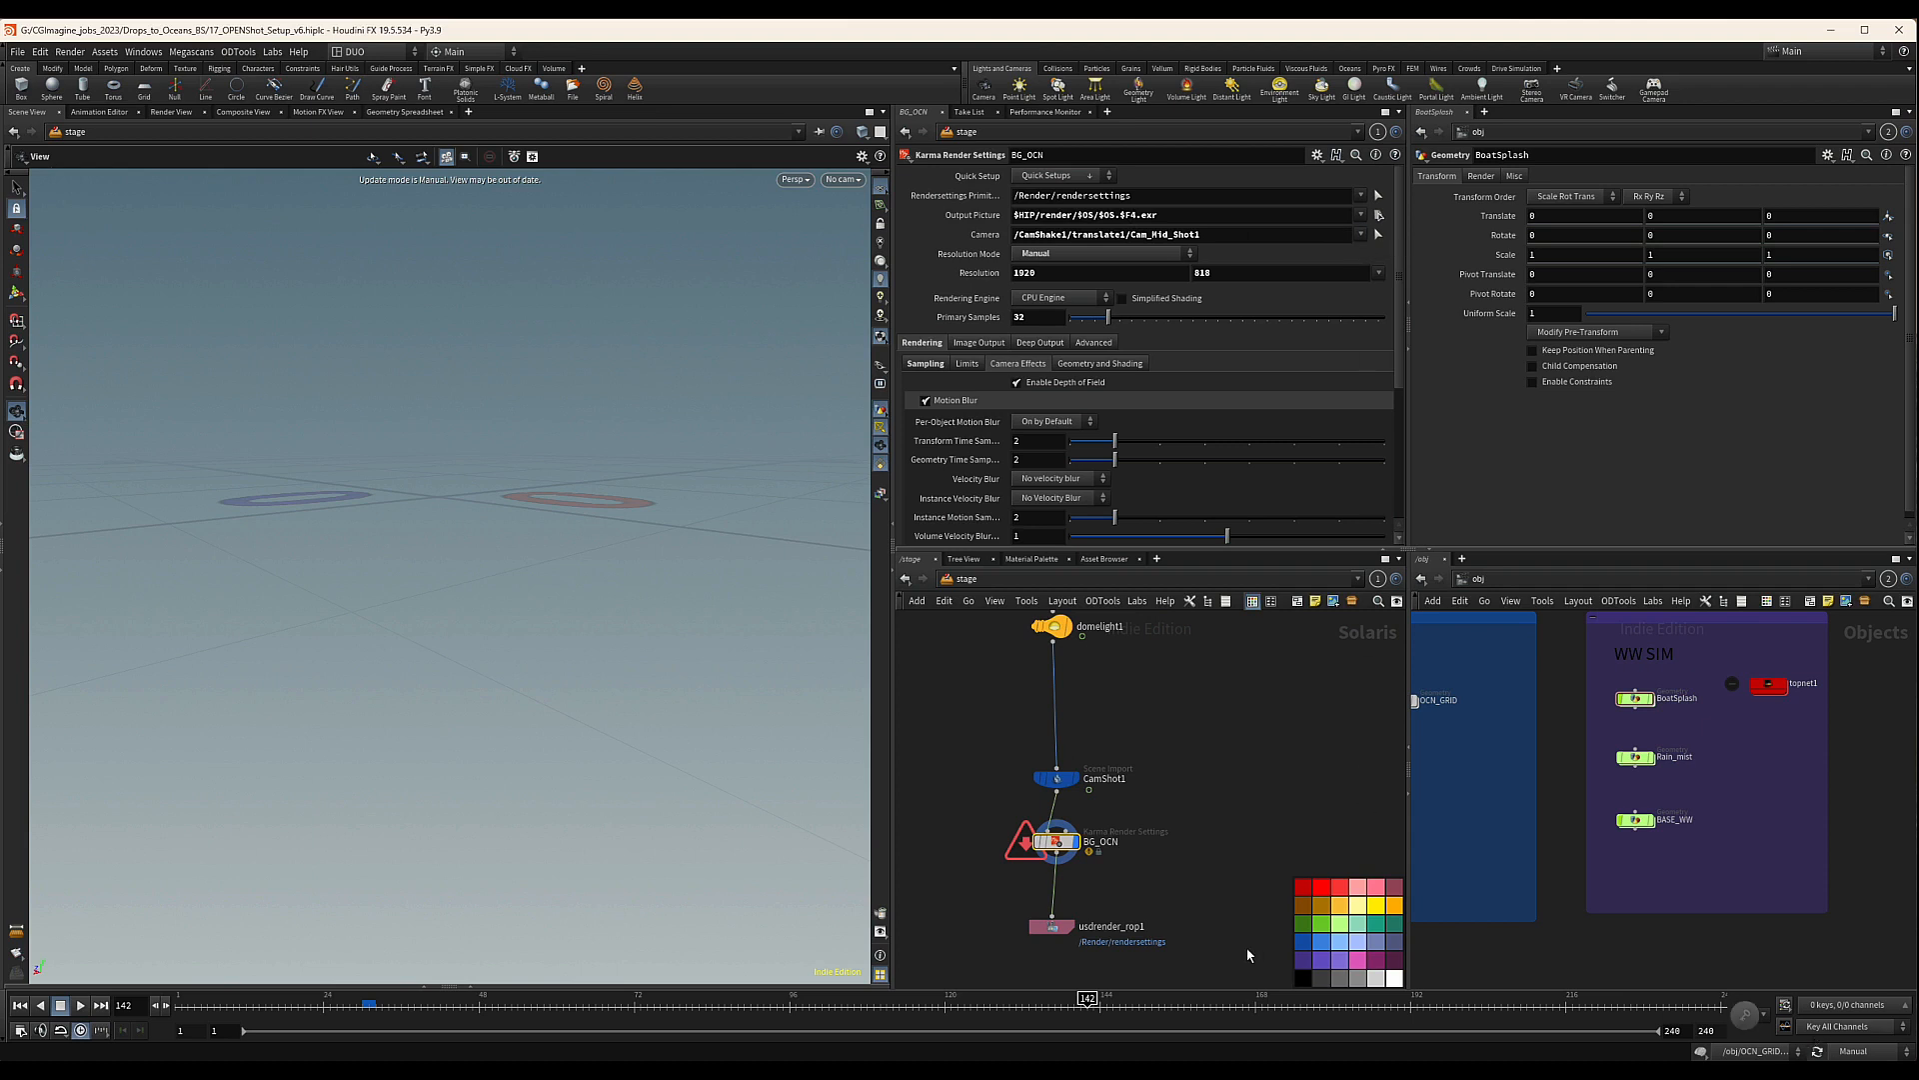
{"action": "left_click", "coordinate": [1880, 1056]}
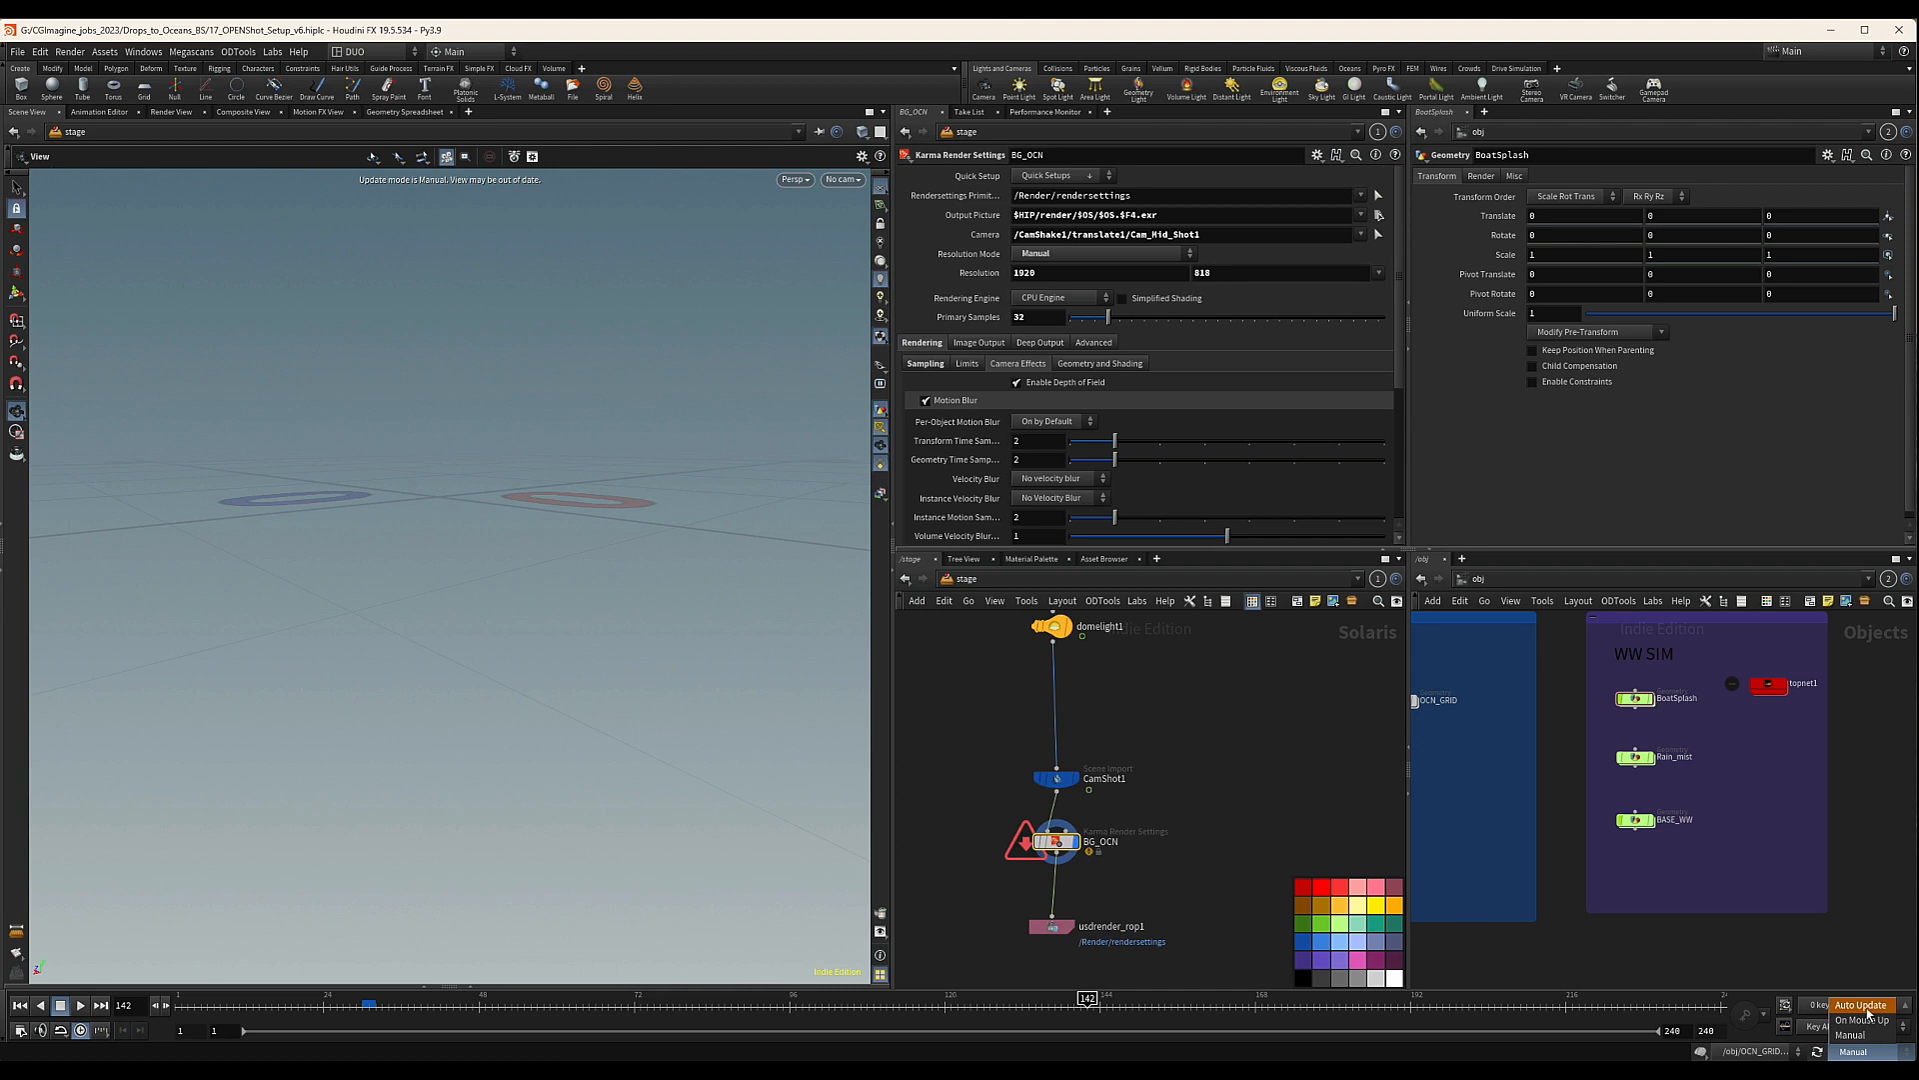
{"action": "left_click", "coordinate": [1148, 743]}
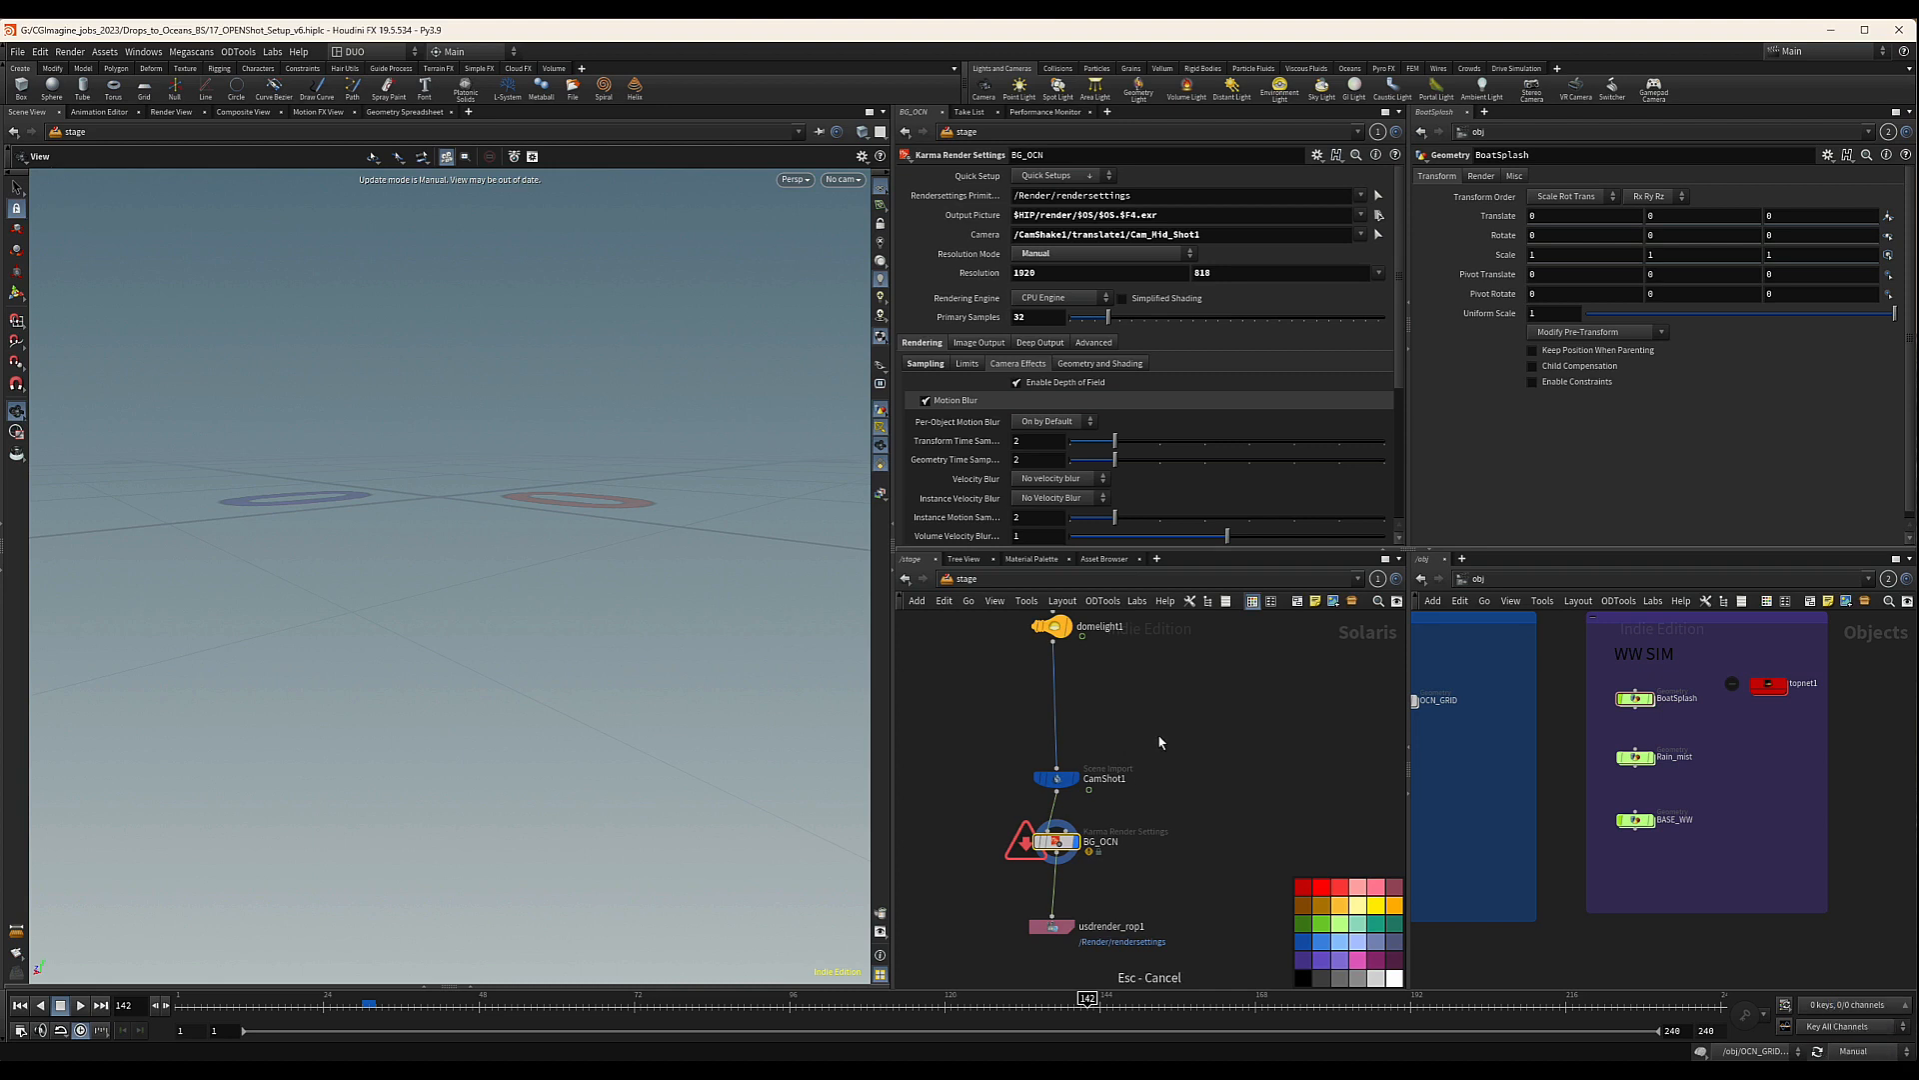
{"action": "key", "text": "y"}
{"action": "left_click_drag", "start_coordinate": [1131, 711], "coordinate": [1042, 705]}
{"action": "middle_click_drag", "start_coordinate": [1152, 858], "coordinate": [1117, 788]}
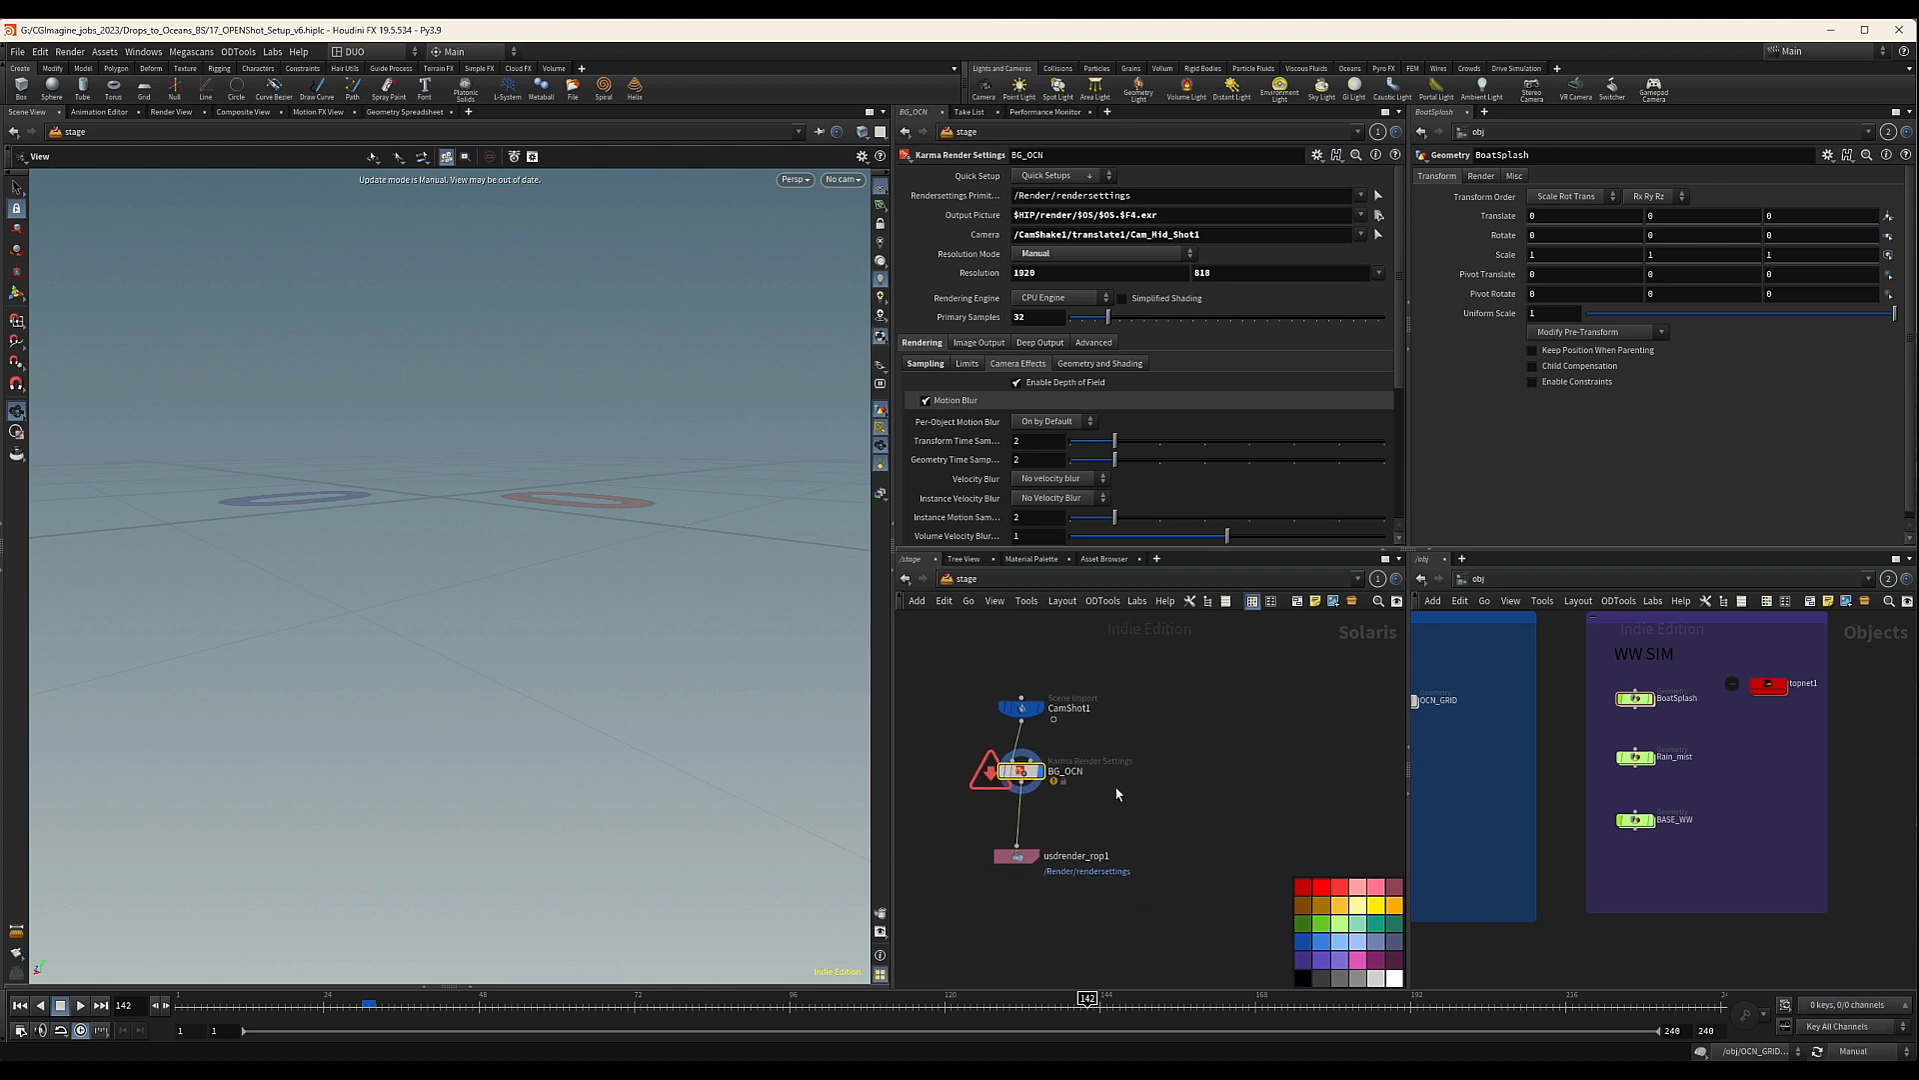
{"action": "left_click", "coordinate": [1862, 1051]}
{"action": "left_click", "coordinate": [1863, 1010]}
Set the CamShot1 scene import's objects to /obj/Cam_OPEN_Shot2
{"action": "left_click", "coordinate": [1021, 708]}
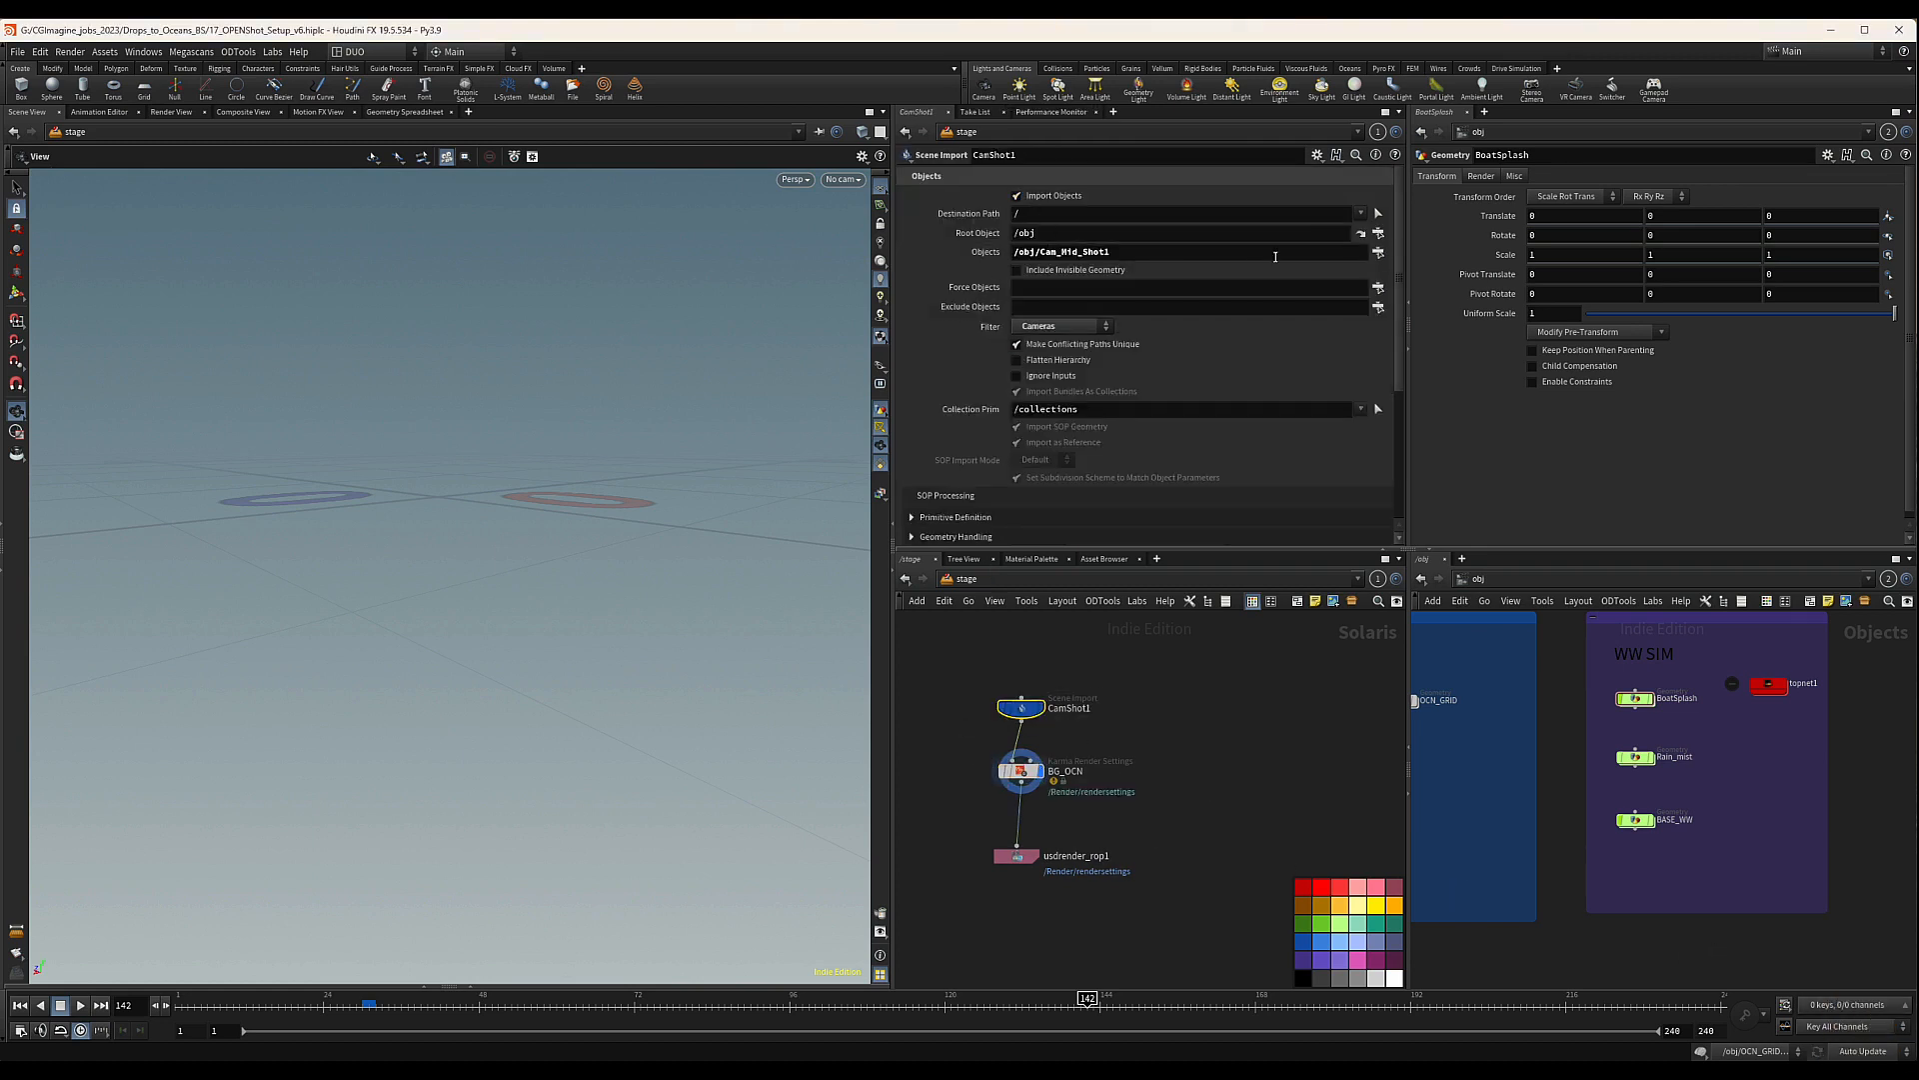
{"action": "left_click", "coordinate": [1378, 253]}
{"action": "double_click", "coordinate": [1360, 100]}
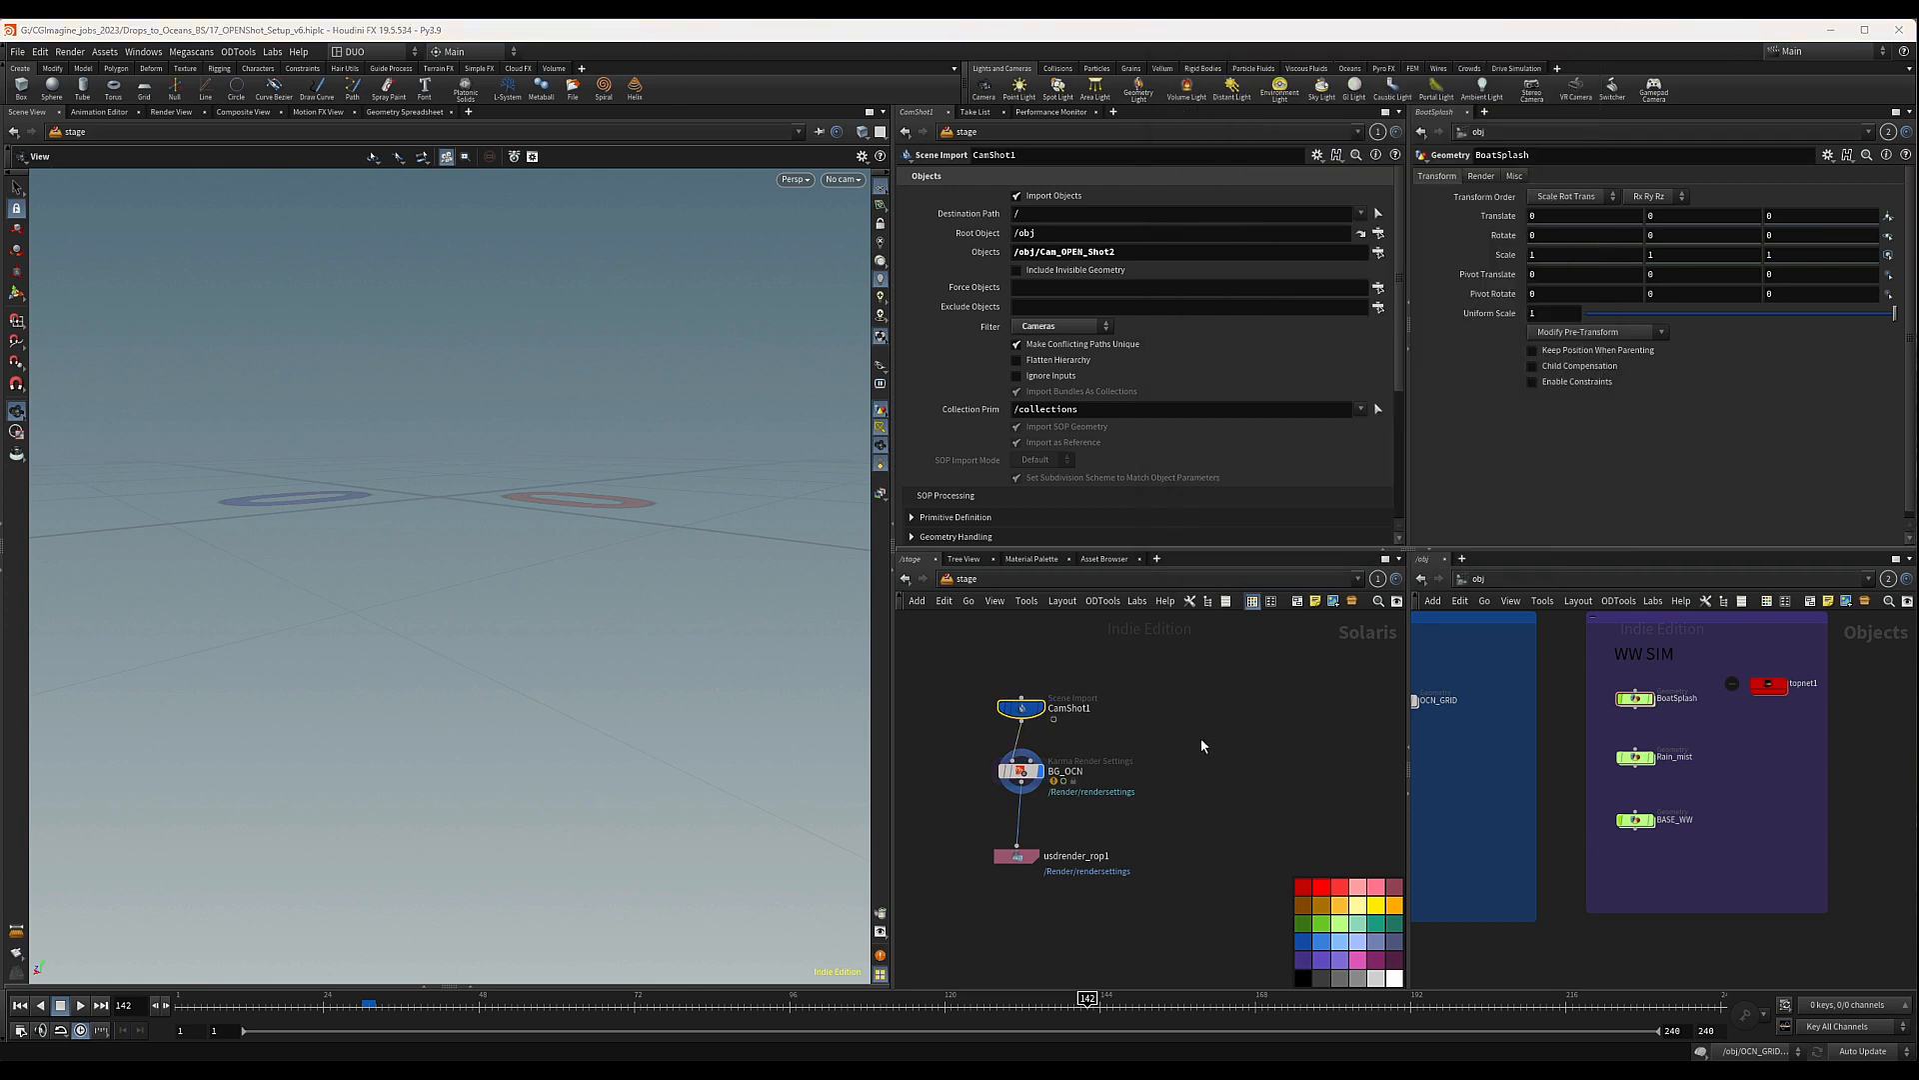
Set the camera of the BG_OCN Karma render settings to /CamShake1/Cam_OPEN_Shot2
{"action": "middle_click_drag", "start_coordinate": [1192, 779], "coordinate": [1195, 741]}
{"action": "left_click_drag", "start_coordinate": [928, 712], "coordinate": [1150, 750]}
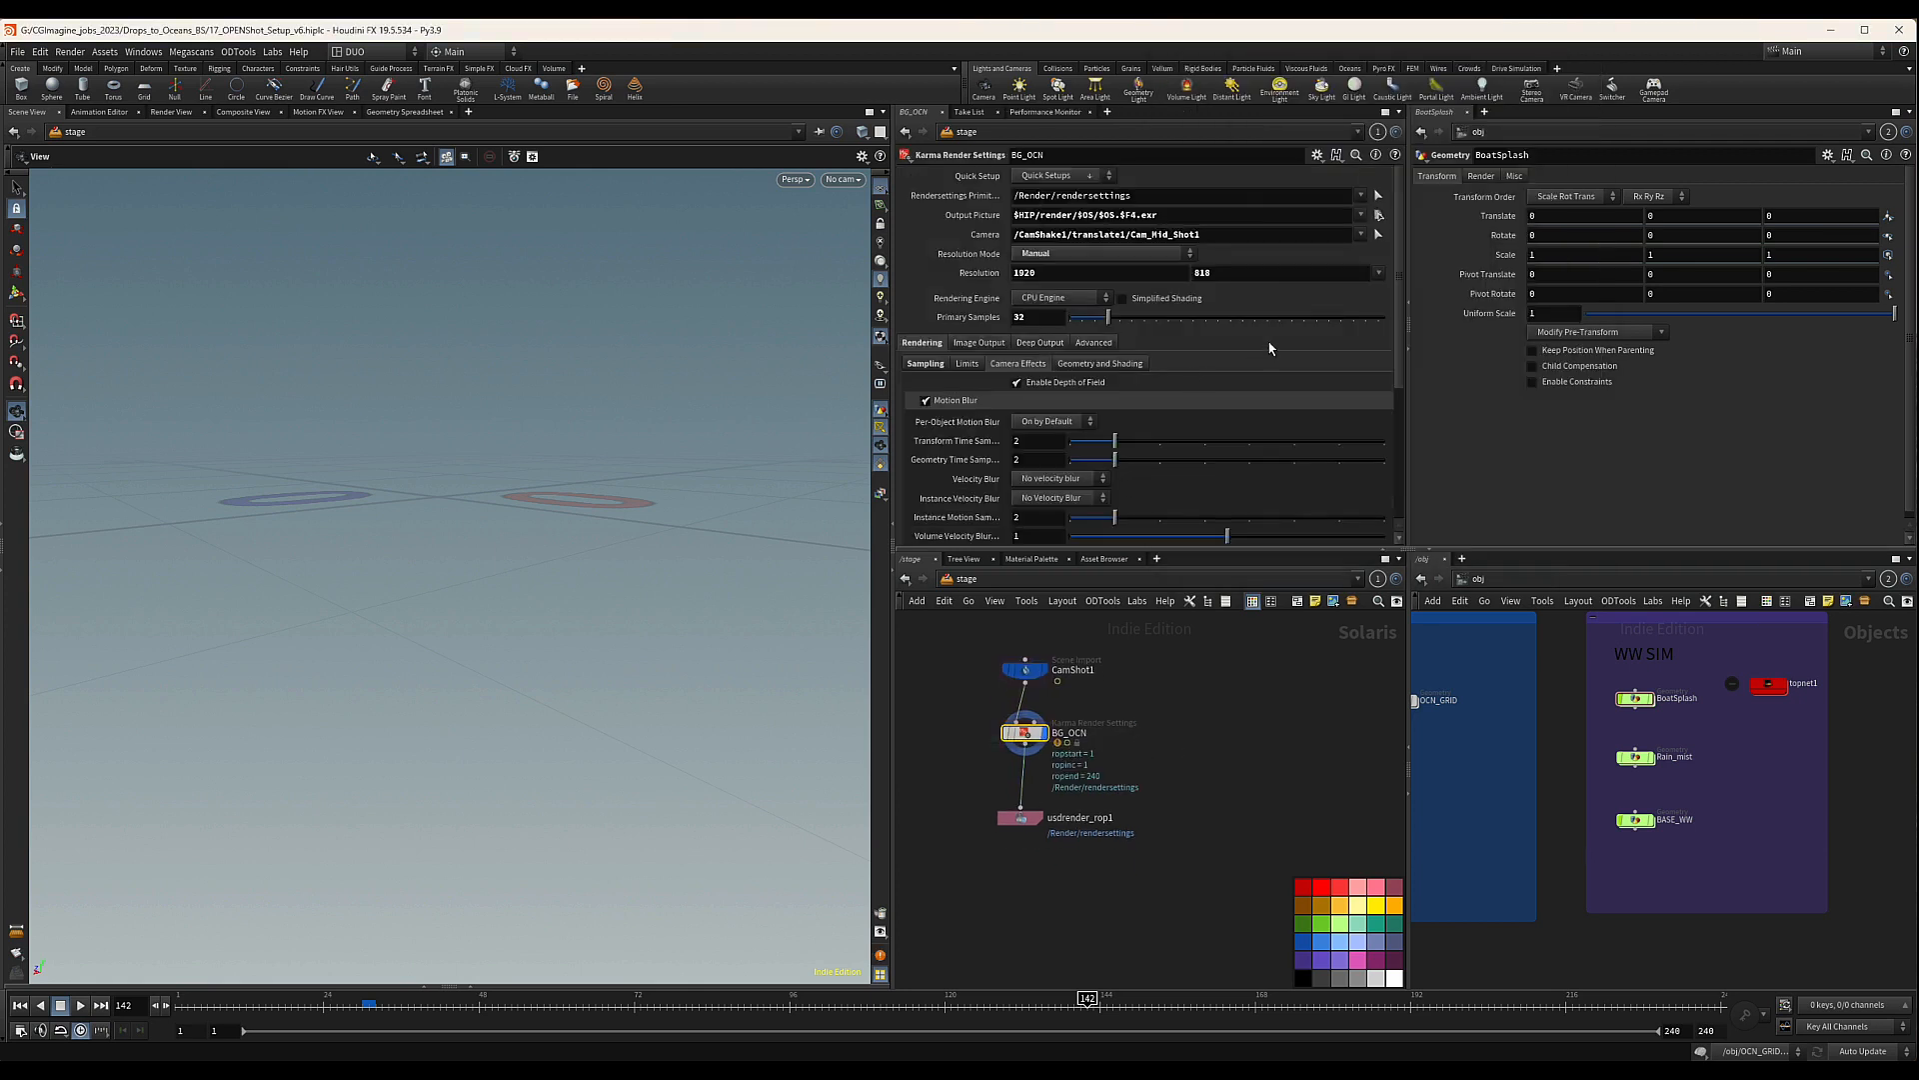
{"action": "left_click", "coordinate": [1360, 235]}
{"action": "left_click", "coordinate": [1382, 251]}
Reconnect domelight1 to the CamShot1 scene import
{"action": "scroll", "coordinate": [1046, 752], "scroll_direction": "down", "scroll_amount": 3}
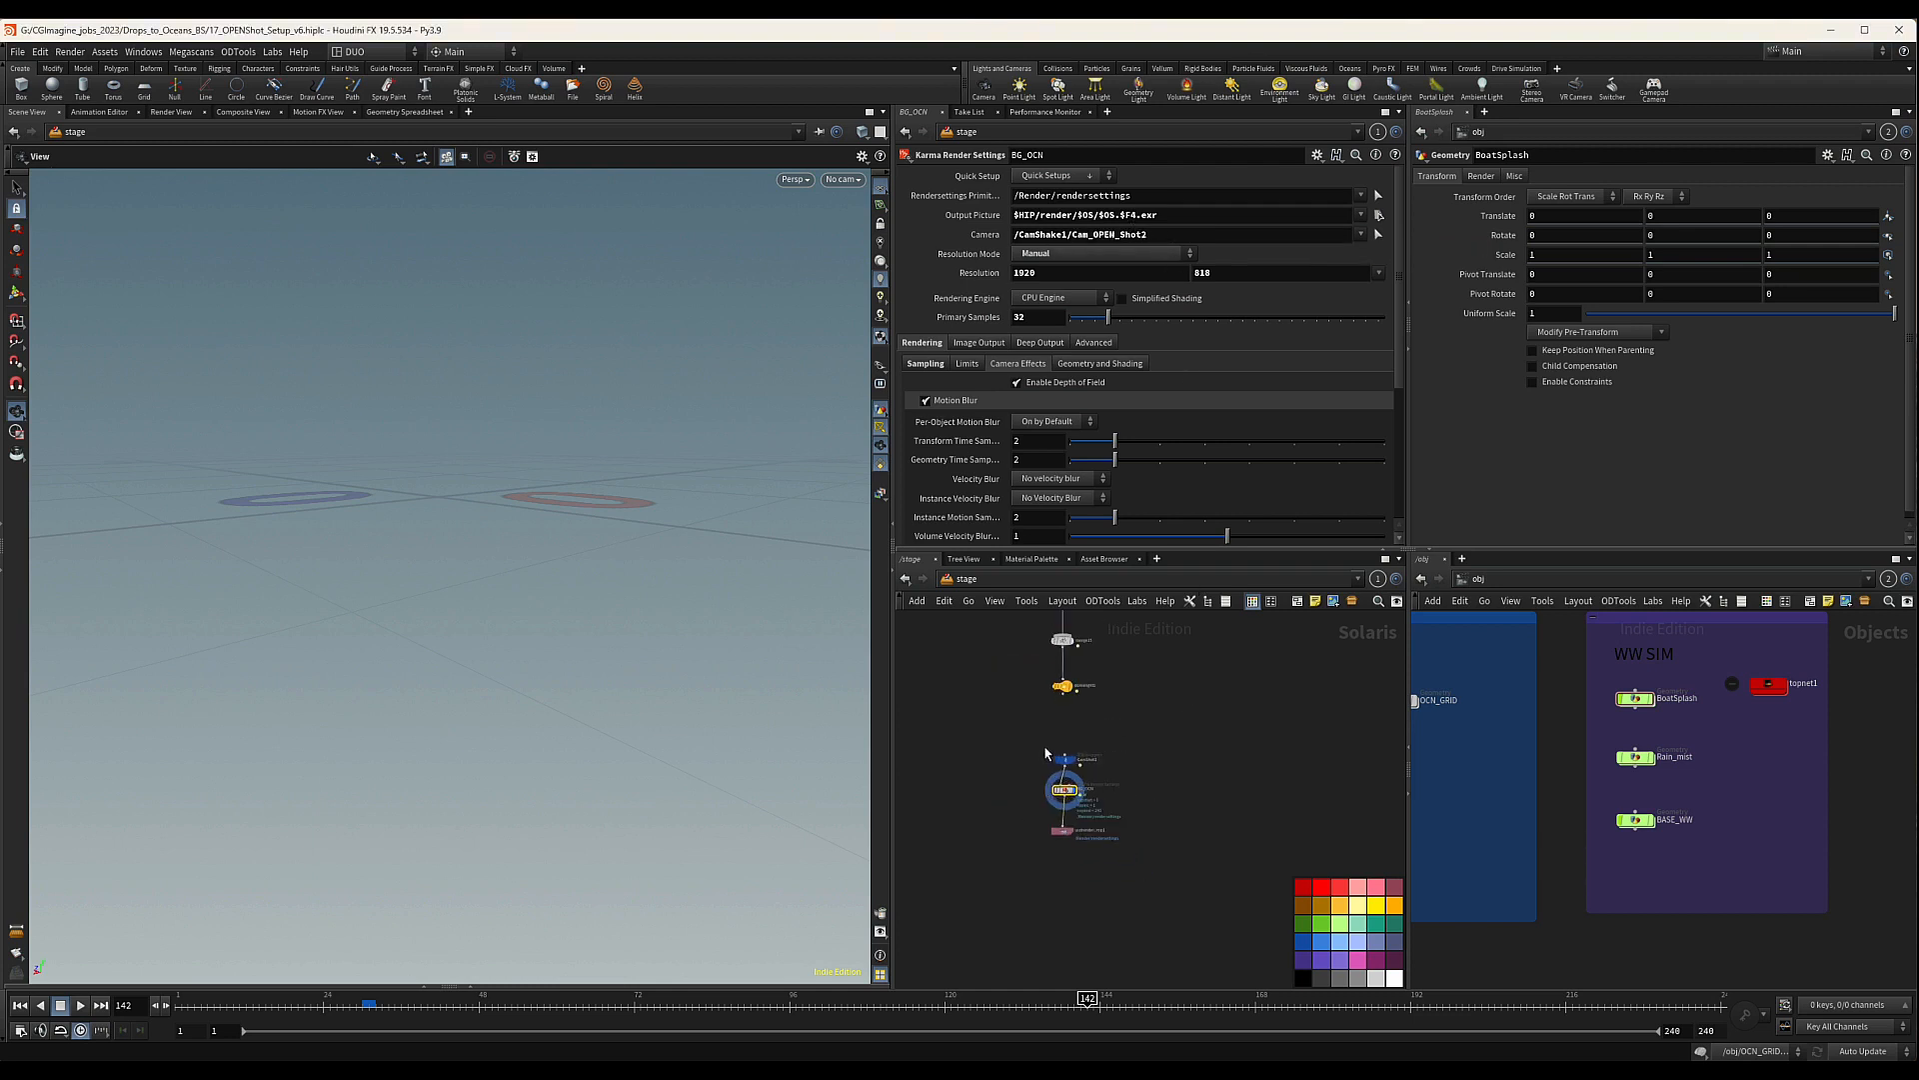
{"action": "middle_click_drag", "start_coordinate": [1248, 758], "coordinate": [1244, 819]}
{"action": "left_click_drag", "start_coordinate": [993, 732], "coordinate": [1195, 782]}
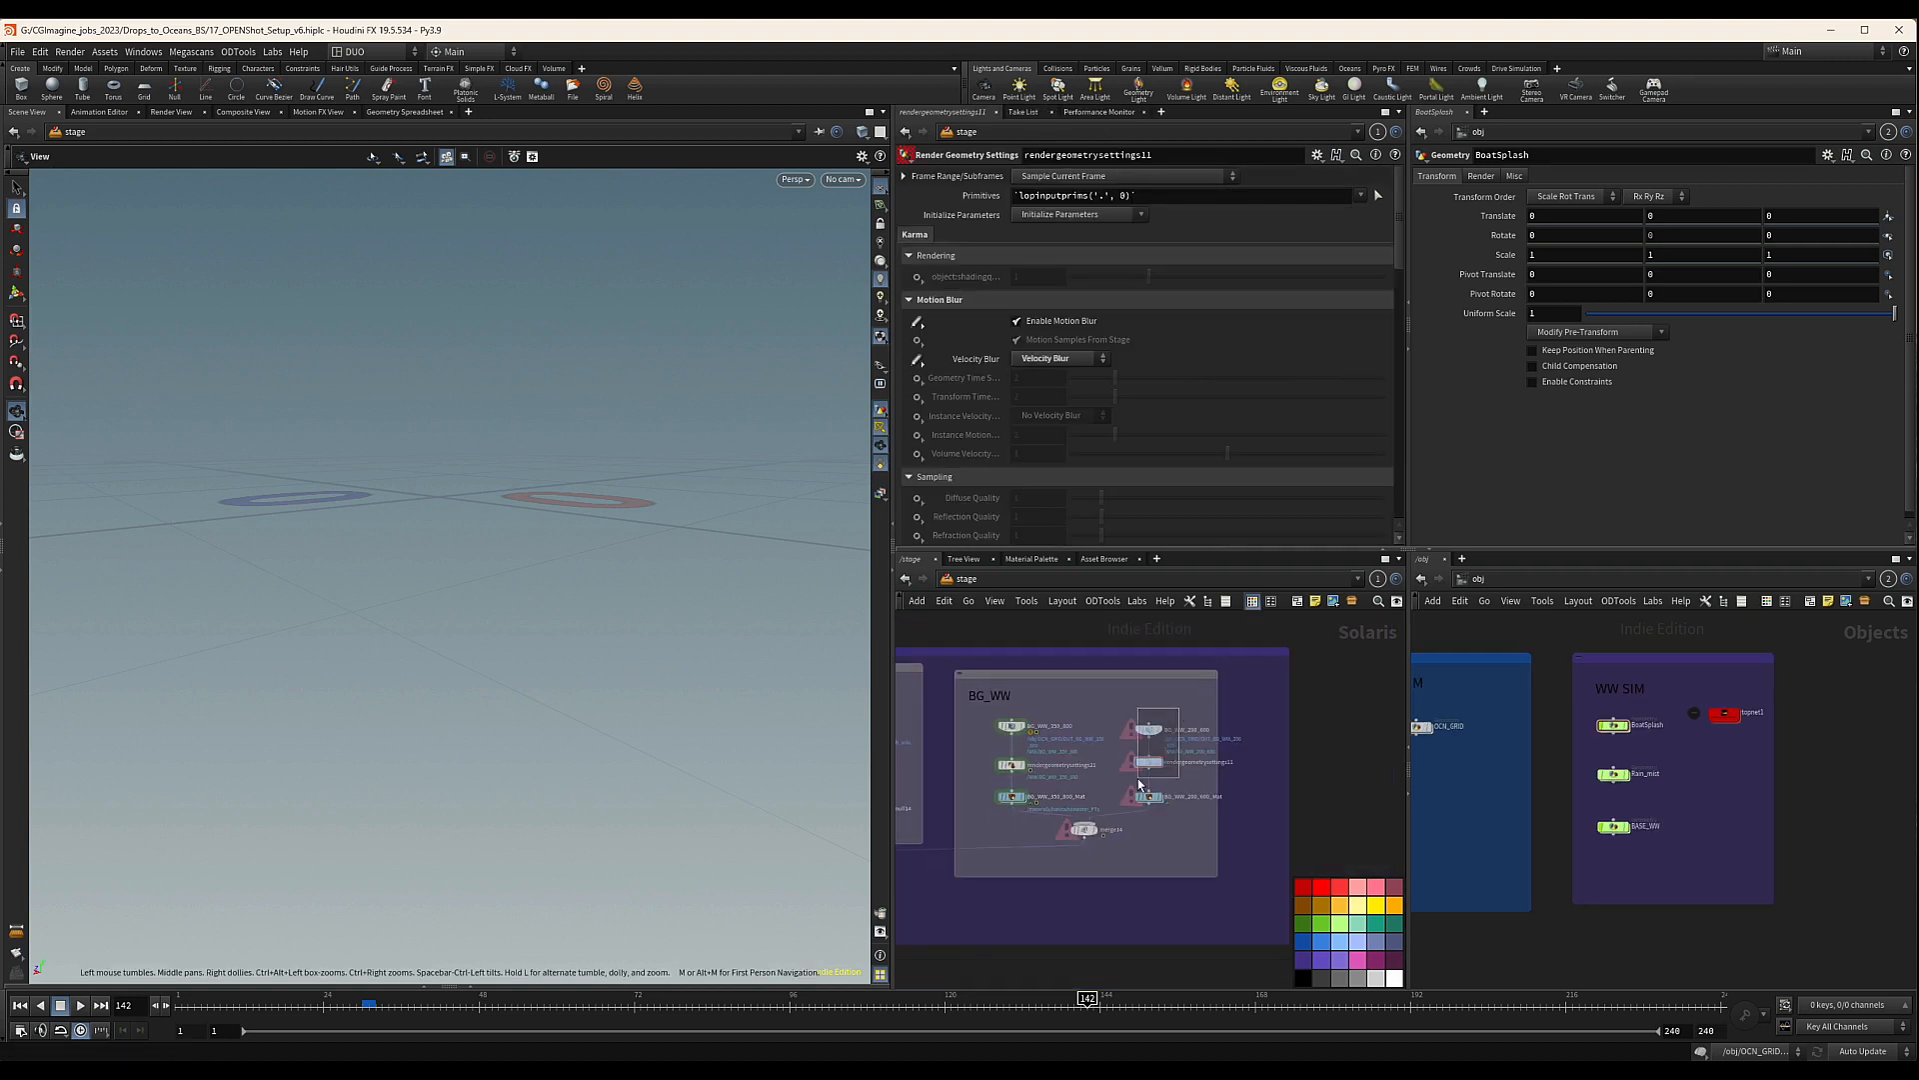
Inspect the BG_WW_200_600 SOP Import, then delete it with its render geometry settings and material library from the BG_WW box
{"action": "left_click", "coordinate": [1149, 730]}
{"action": "middle_click_drag", "start_coordinate": [1003, 695], "coordinate": [1073, 688]}
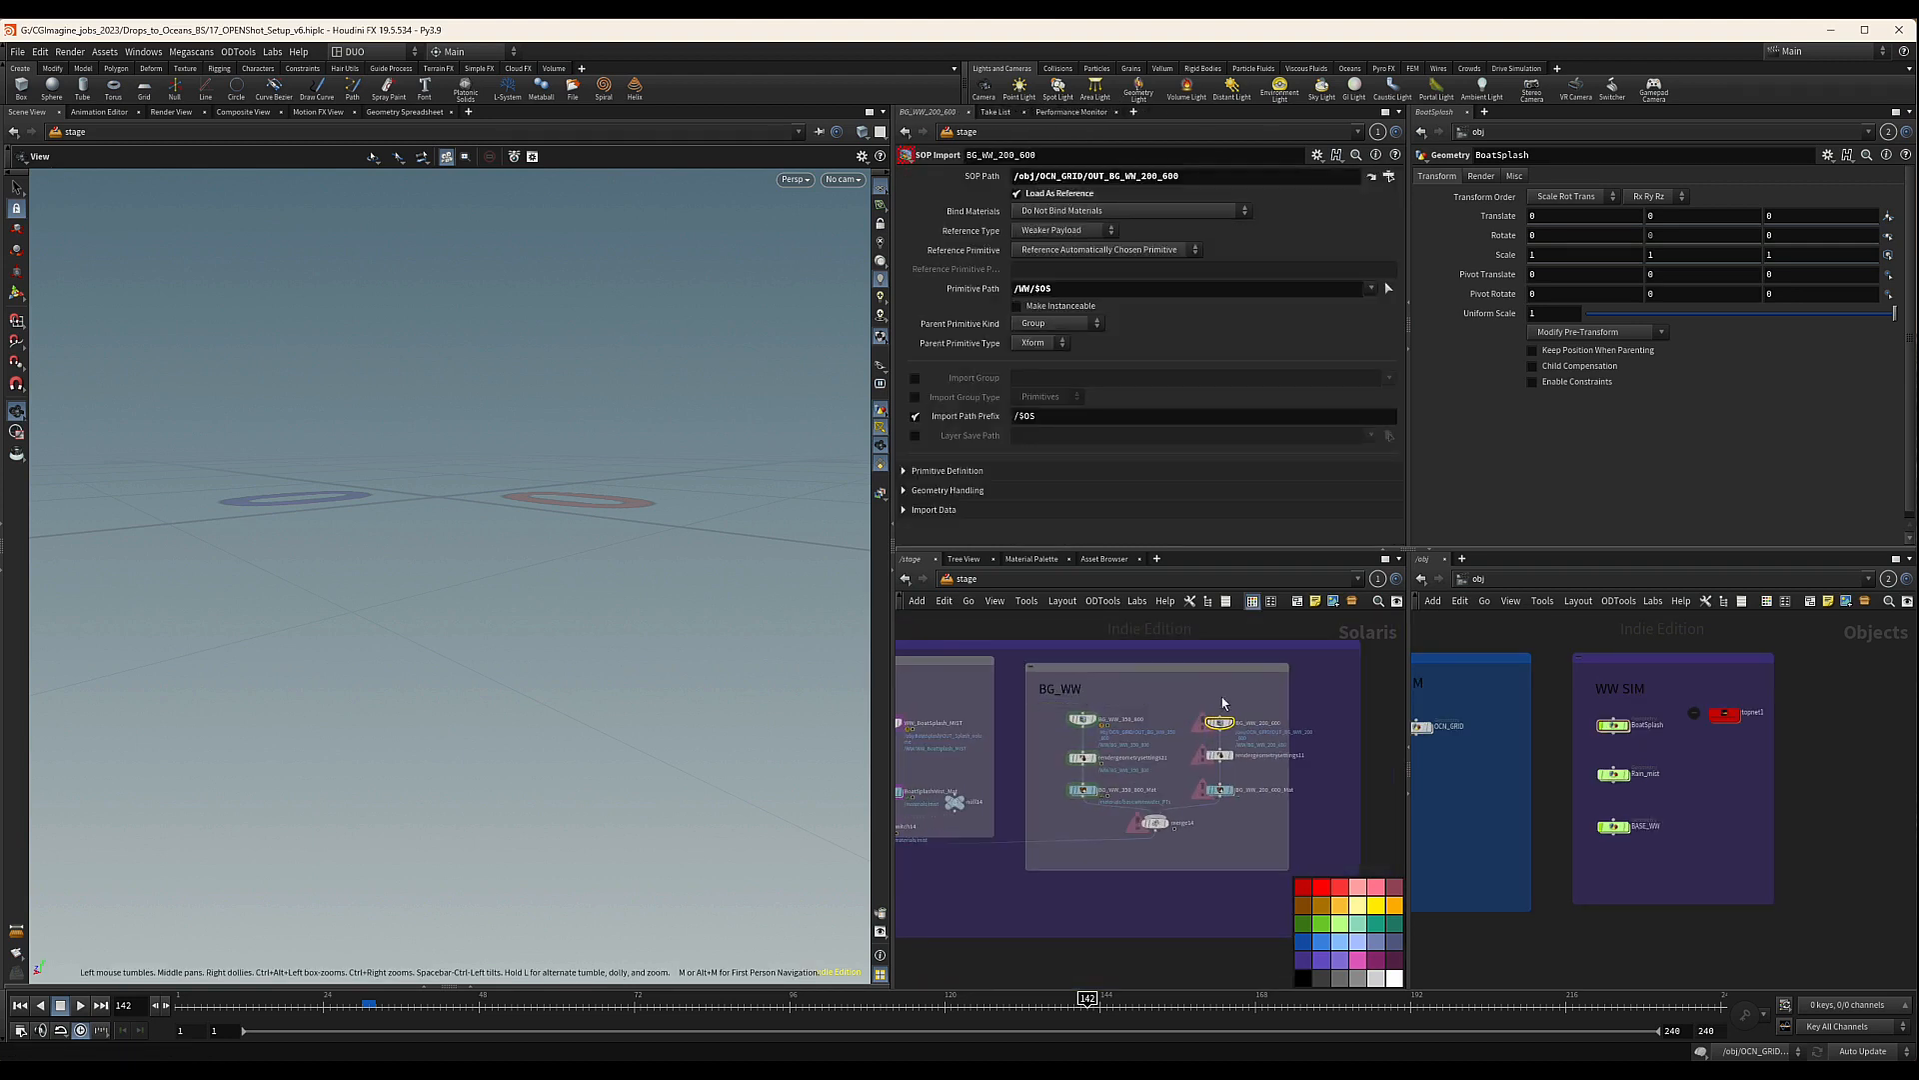
{"action": "middle_click_drag", "start_coordinate": [1233, 703], "coordinate": [1188, 697]}
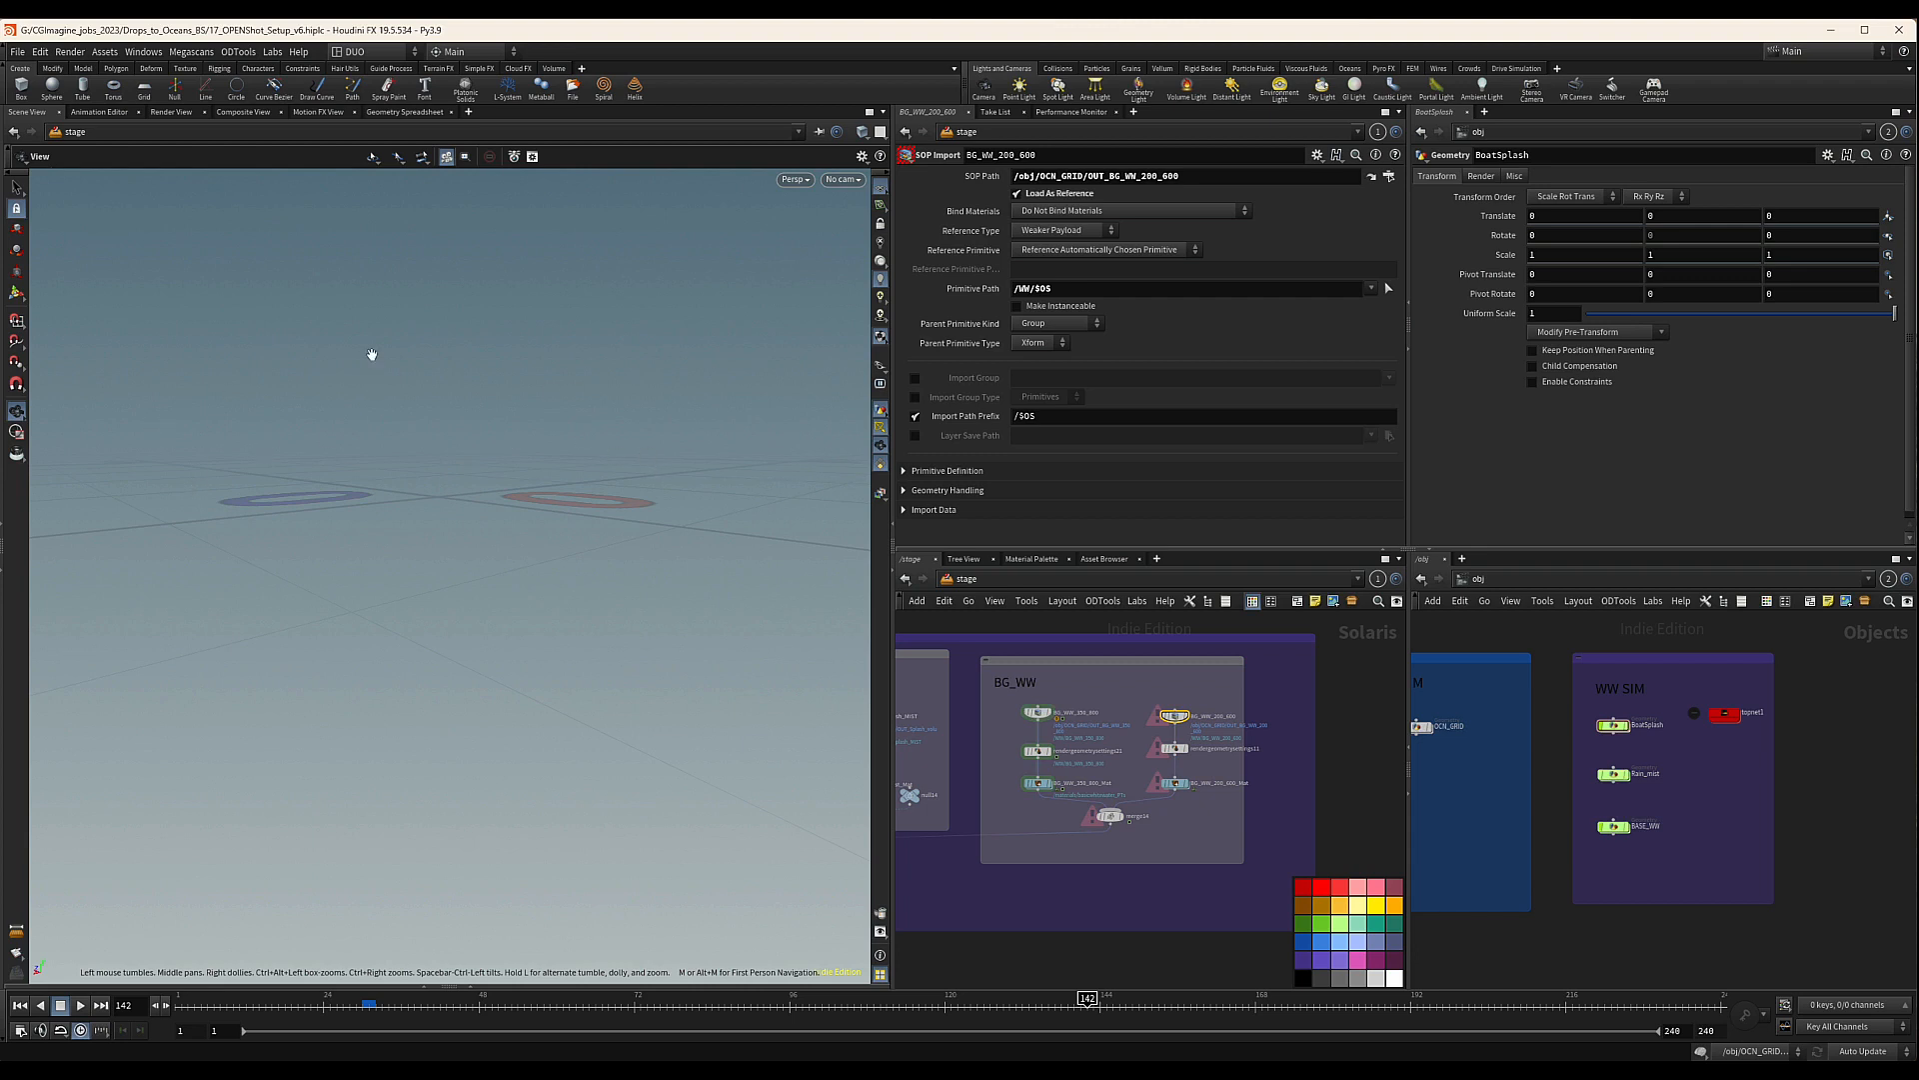
{"action": "left_click_drag", "start_coordinate": [1224, 687], "coordinate": [1182, 810]}
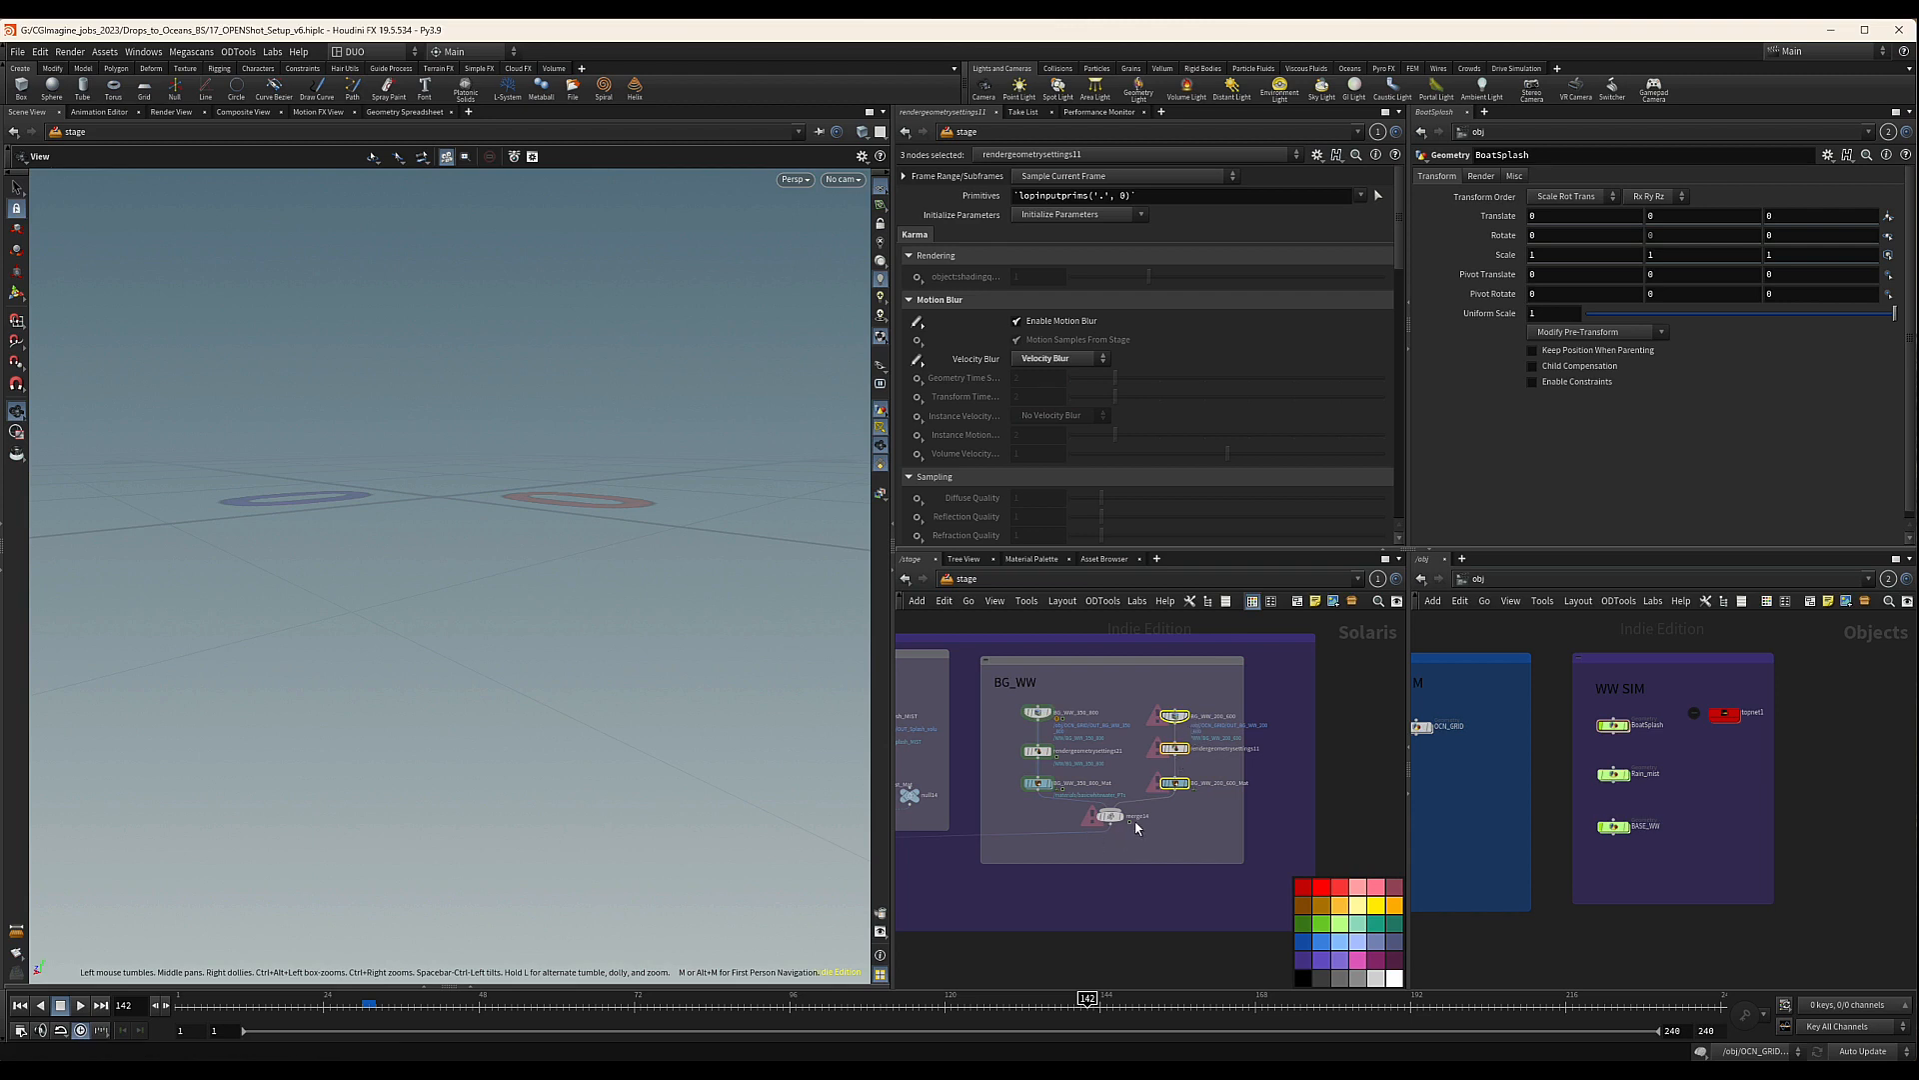
{"action": "key", "text": "Delete"}
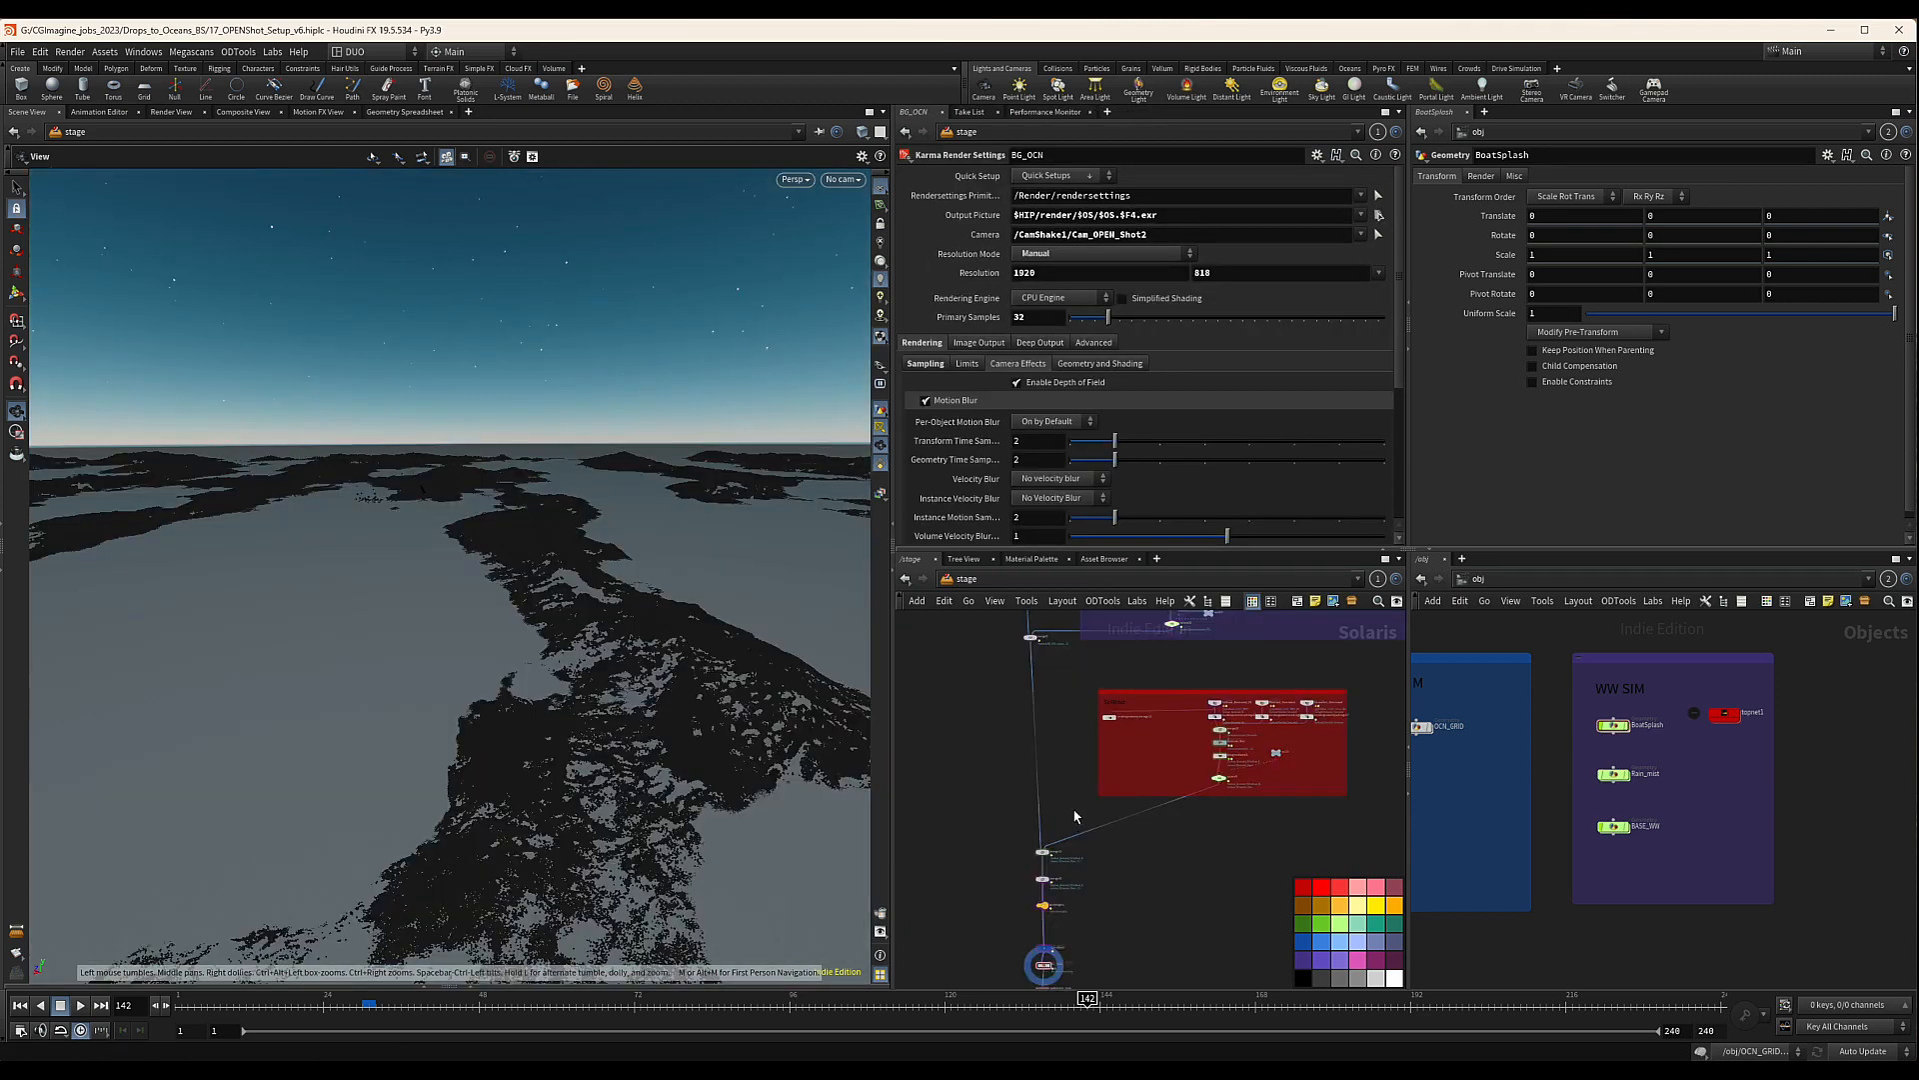
Switch the stage network view to the mat network and bring the BG_OCN_surface material into view
{"action": "middle_click_drag", "start_coordinate": [1076, 816], "coordinate": [1054, 734]}
{"action": "middle_click_drag", "start_coordinate": [1103, 813], "coordinate": [1072, 886]}
{"action": "scroll", "coordinate": [1073, 885], "scroll_direction": "down", "scroll_amount": 4}
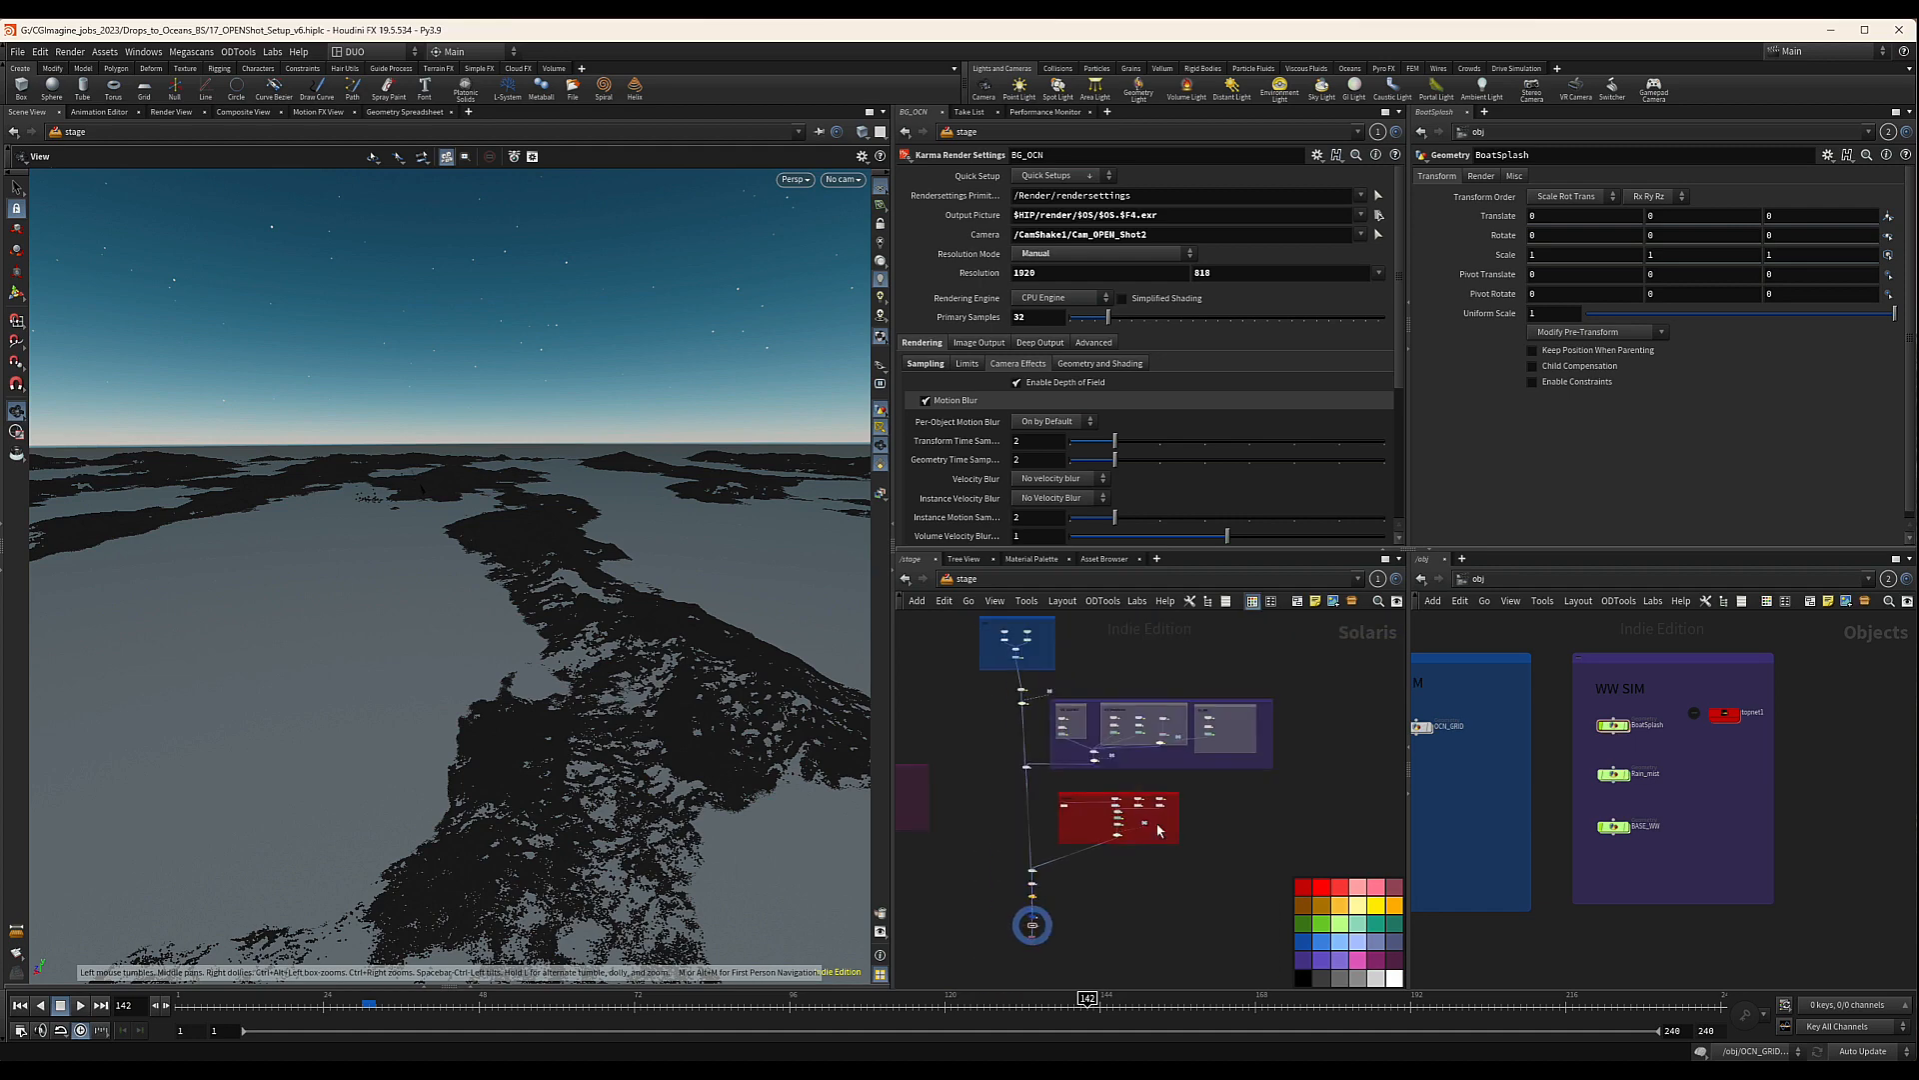
{"action": "middle_click_drag", "start_coordinate": [1302, 692], "coordinate": [1248, 721]}
{"action": "left_click", "coordinate": [968, 601]}
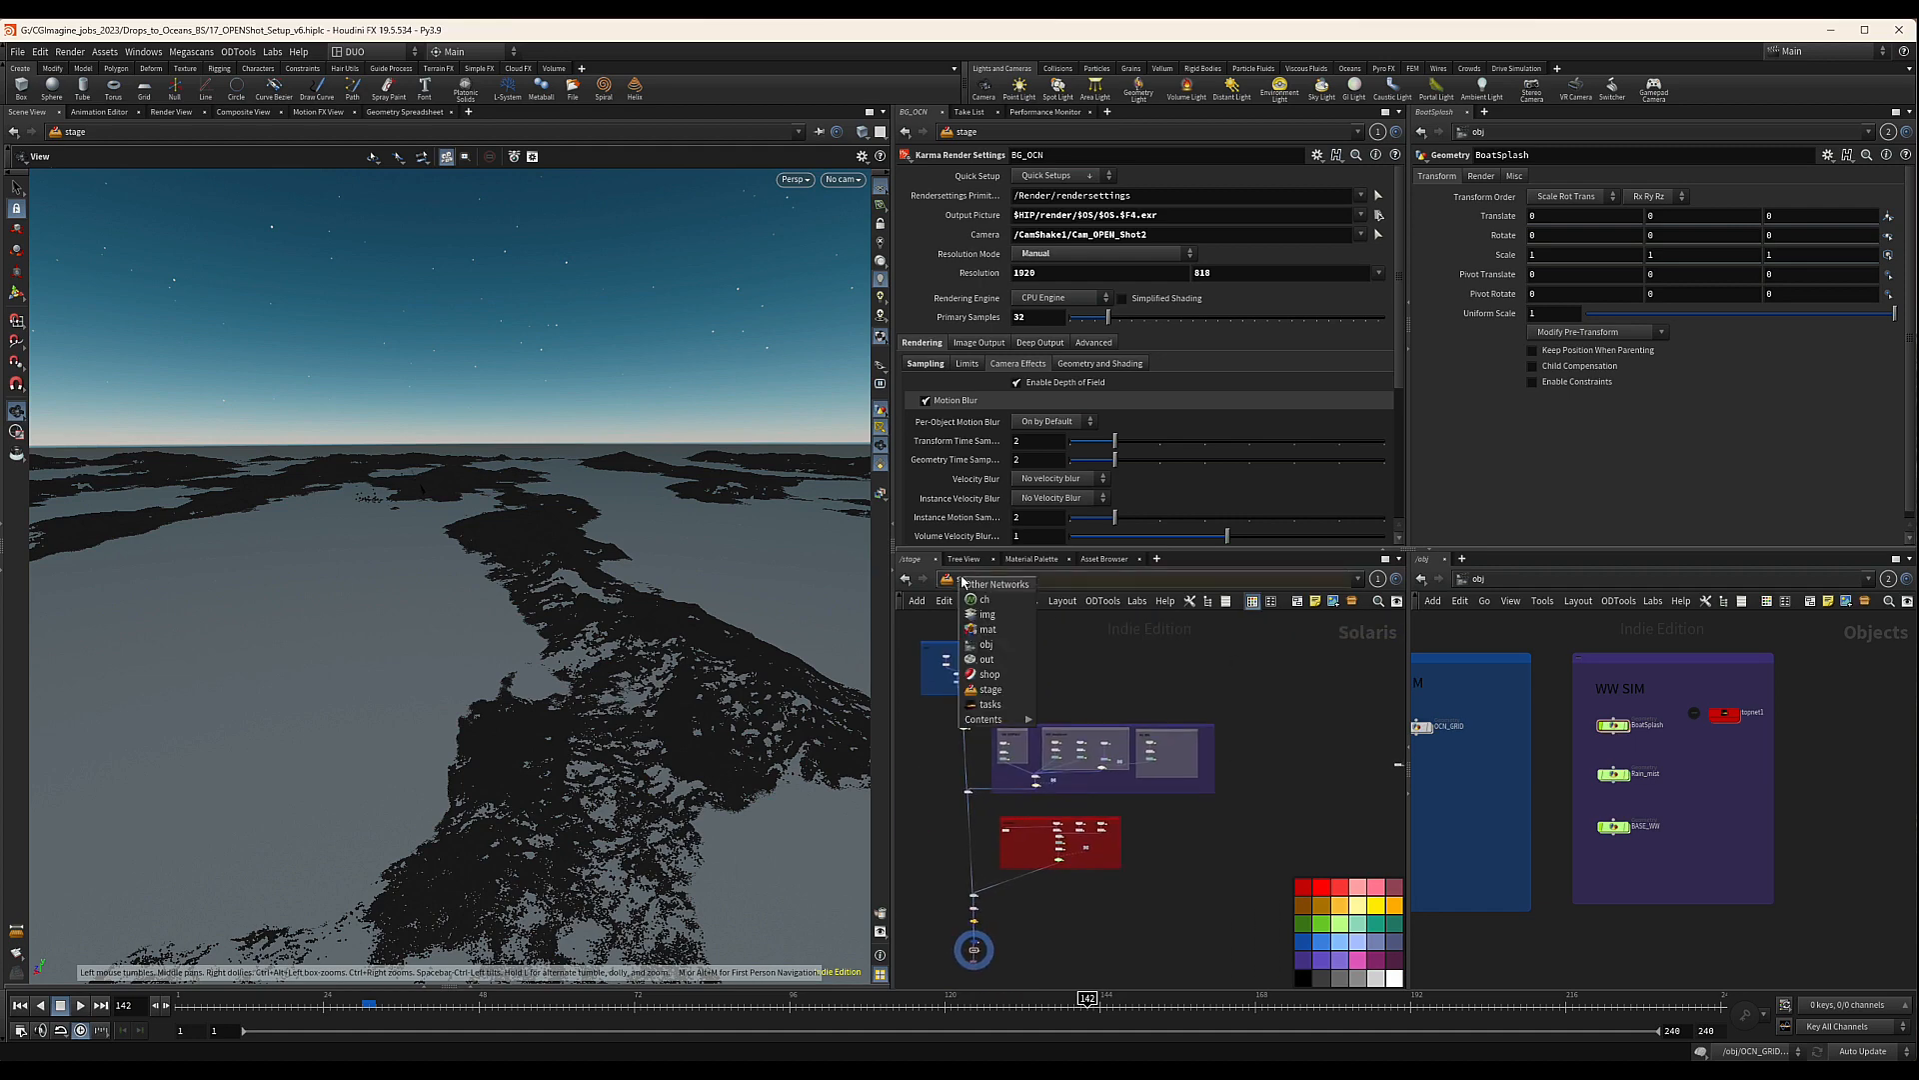
{"action": "left_click", "coordinate": [990, 633]}
{"action": "middle_click_drag", "start_coordinate": [1195, 816], "coordinate": [1174, 778]}
{"action": "scroll", "coordinate": [1174, 778], "scroll_direction": "up", "scroll_amount": 6}
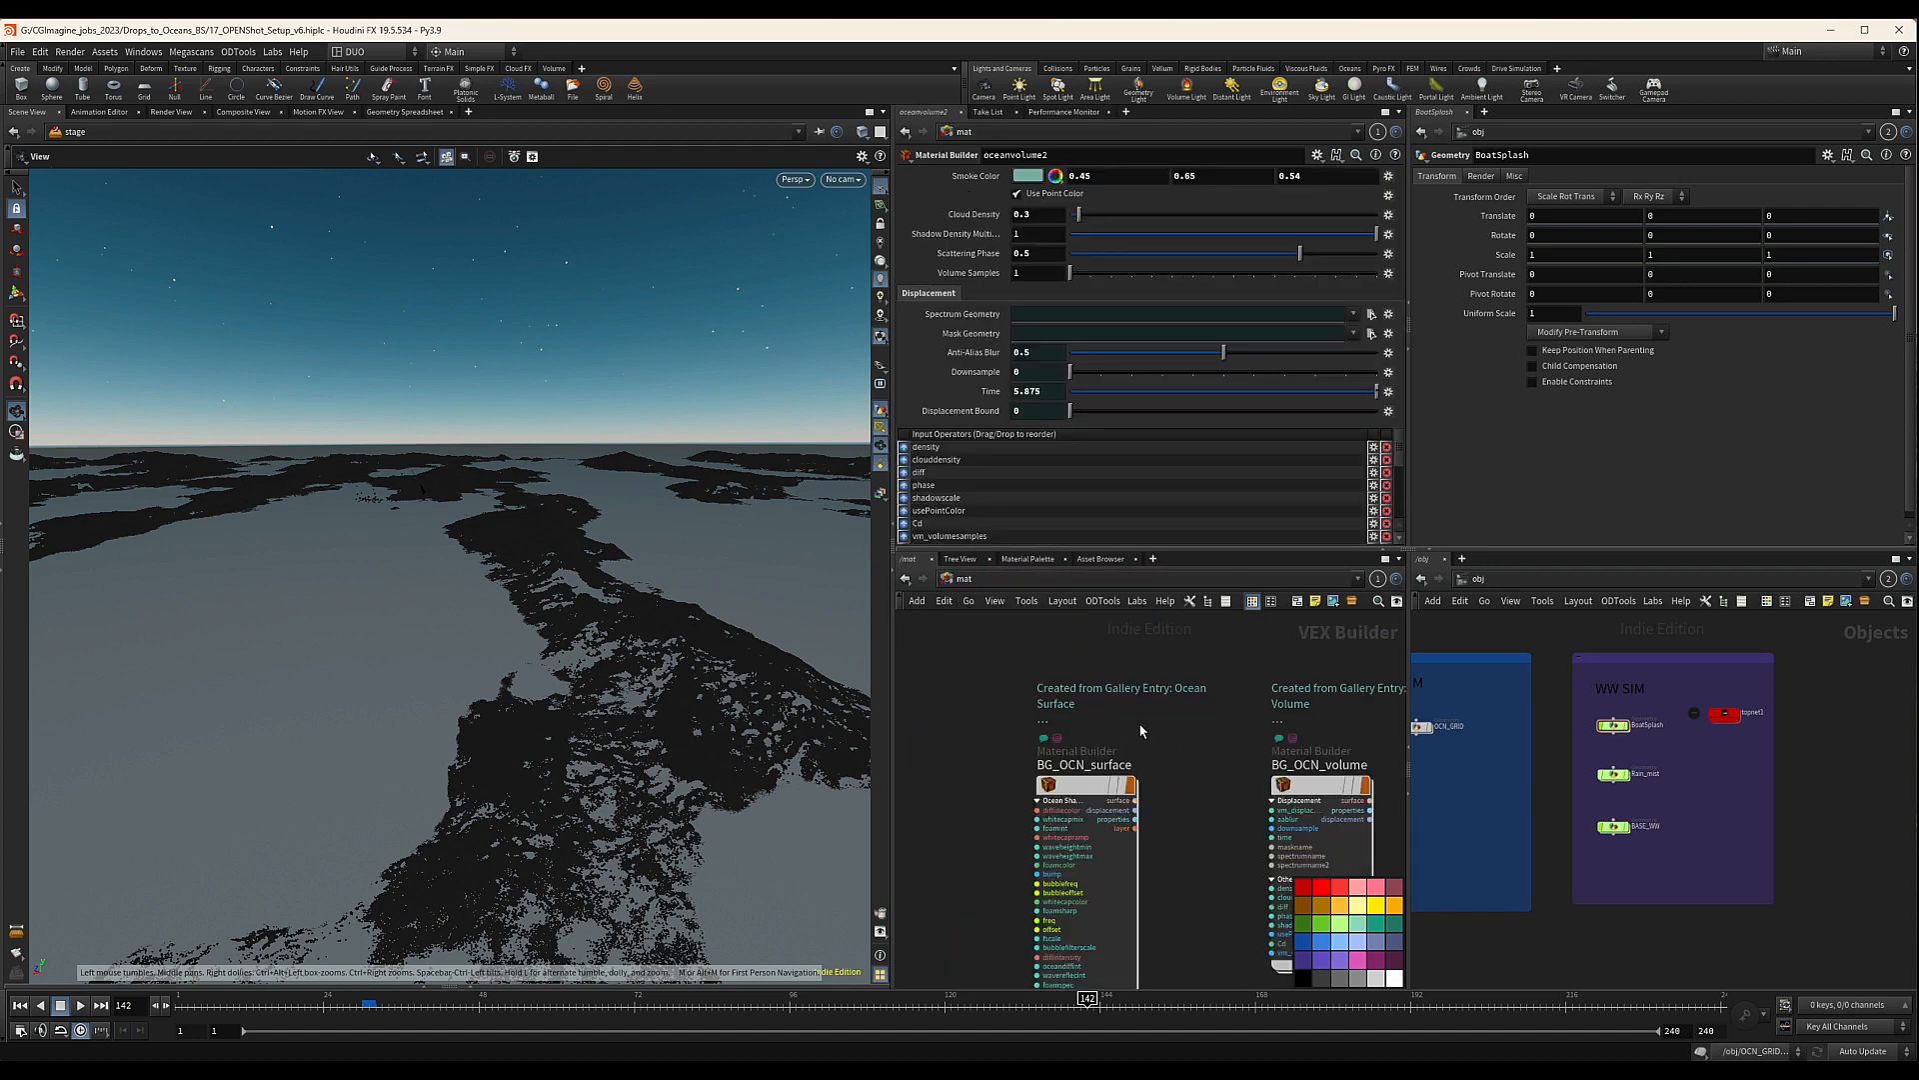
In the BG_OCN_surface displacement settings, set BIG_SPEC to BIGSpec_Combined.spectra.bgeo.sc and MidSpec to FlipSpec_Combined.spectra.bgeo.sc
{"action": "left_click", "coordinate": [1086, 786]}
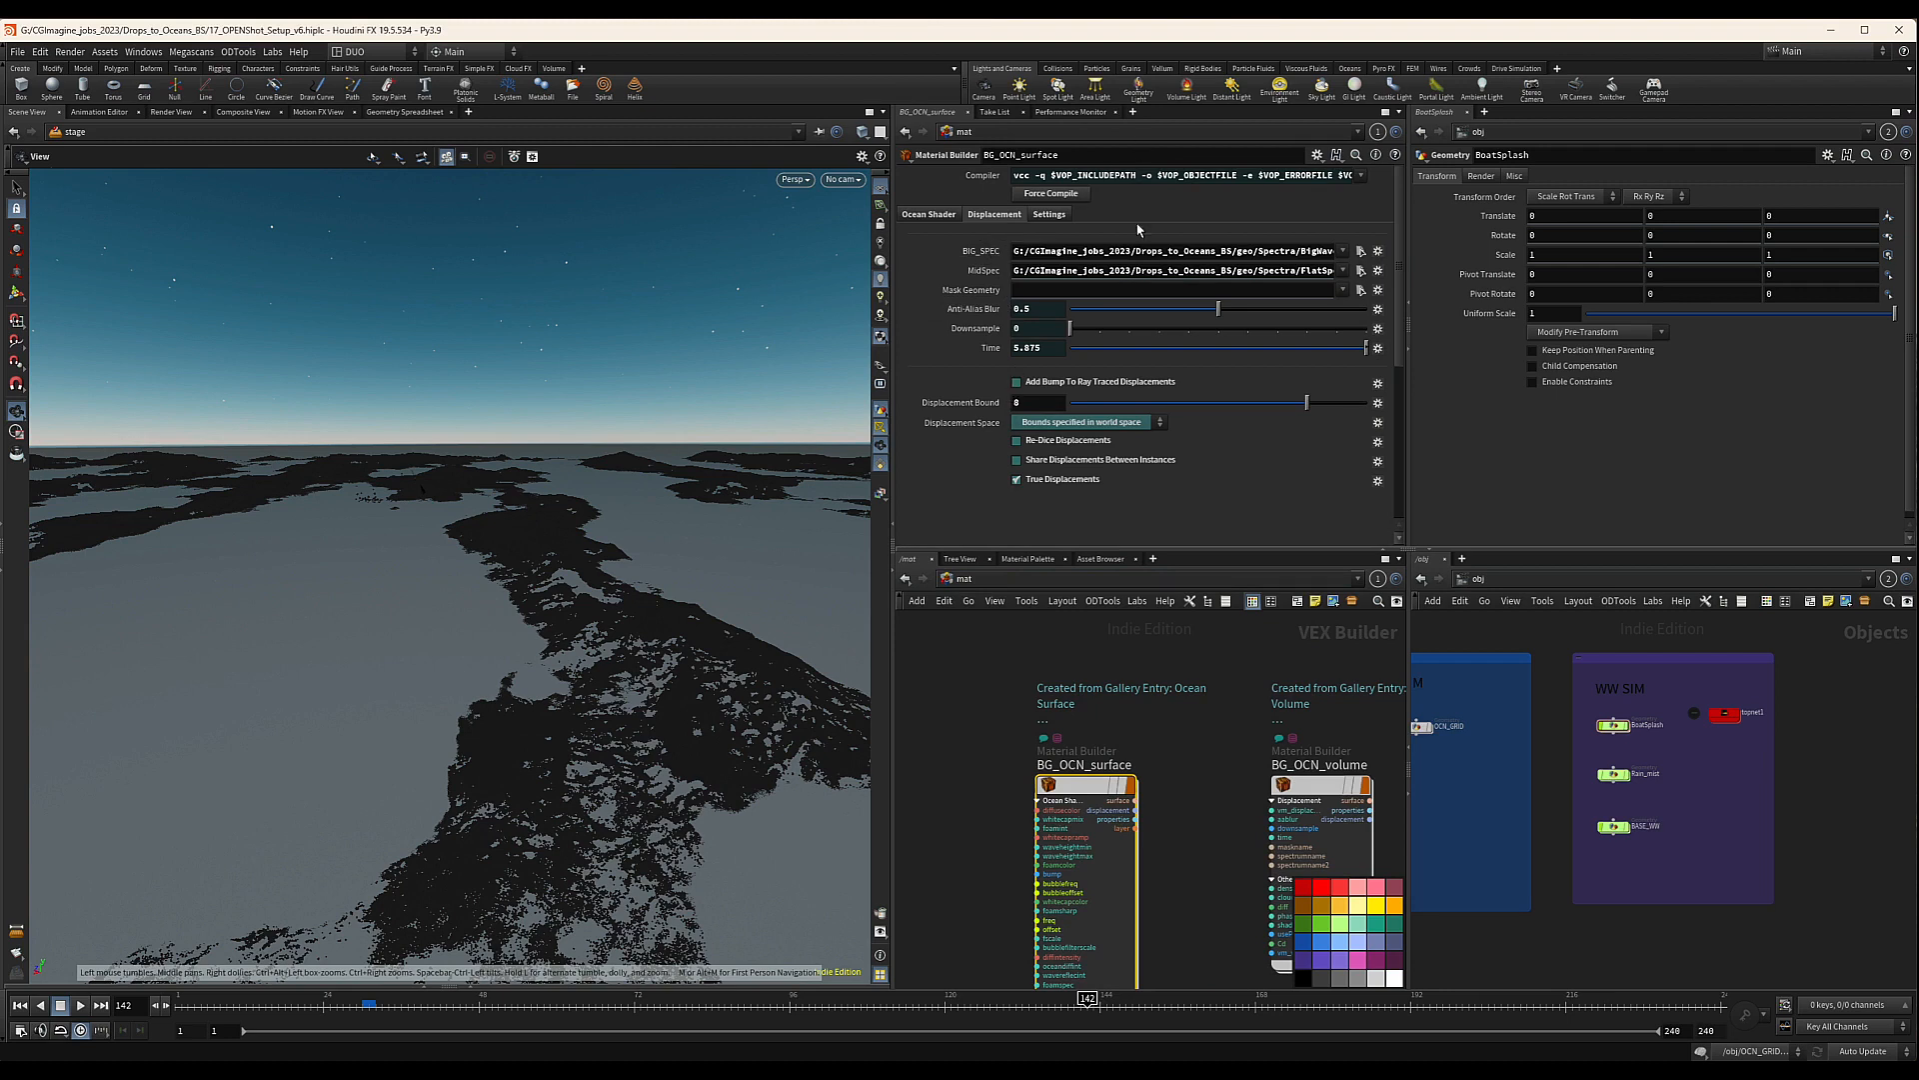
{"action": "left_click_drag", "start_coordinate": [1236, 248], "coordinate": [1275, 251]}
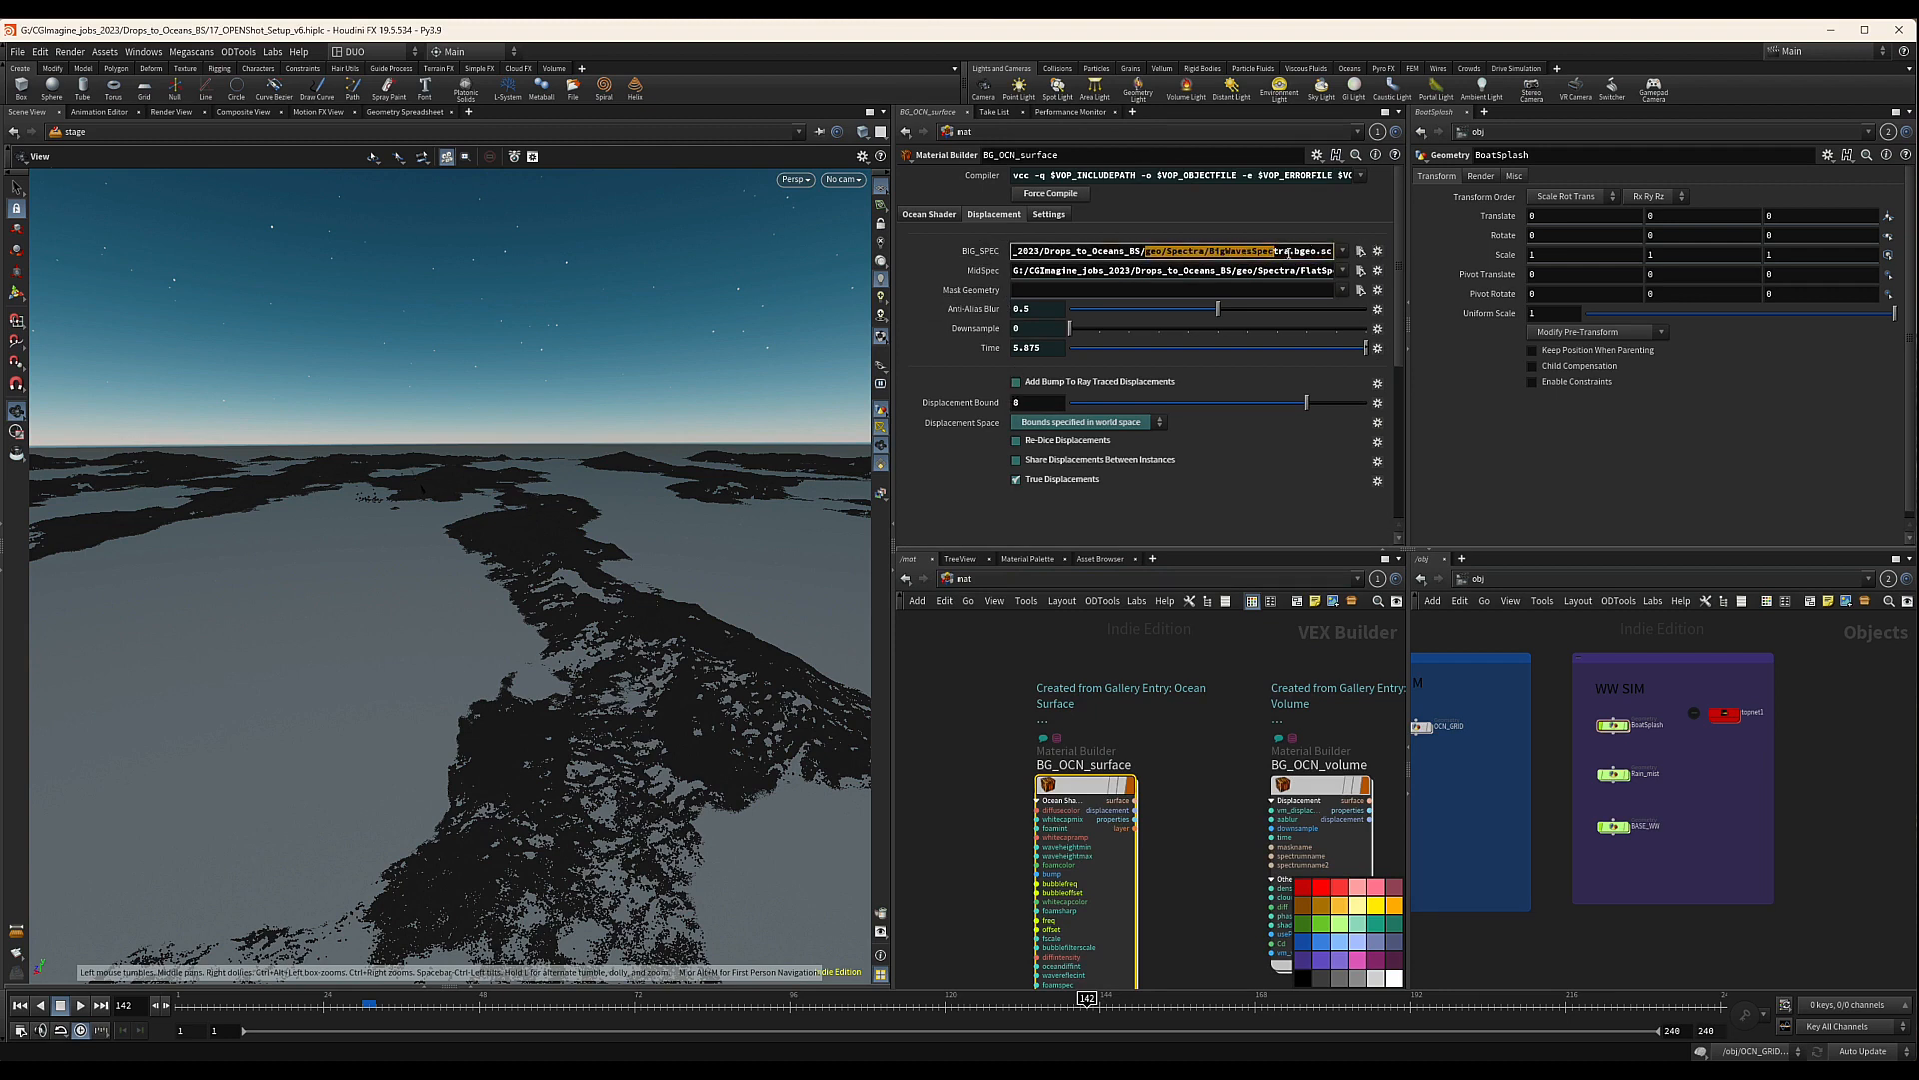
{"action": "left_click", "coordinate": [1361, 252]}
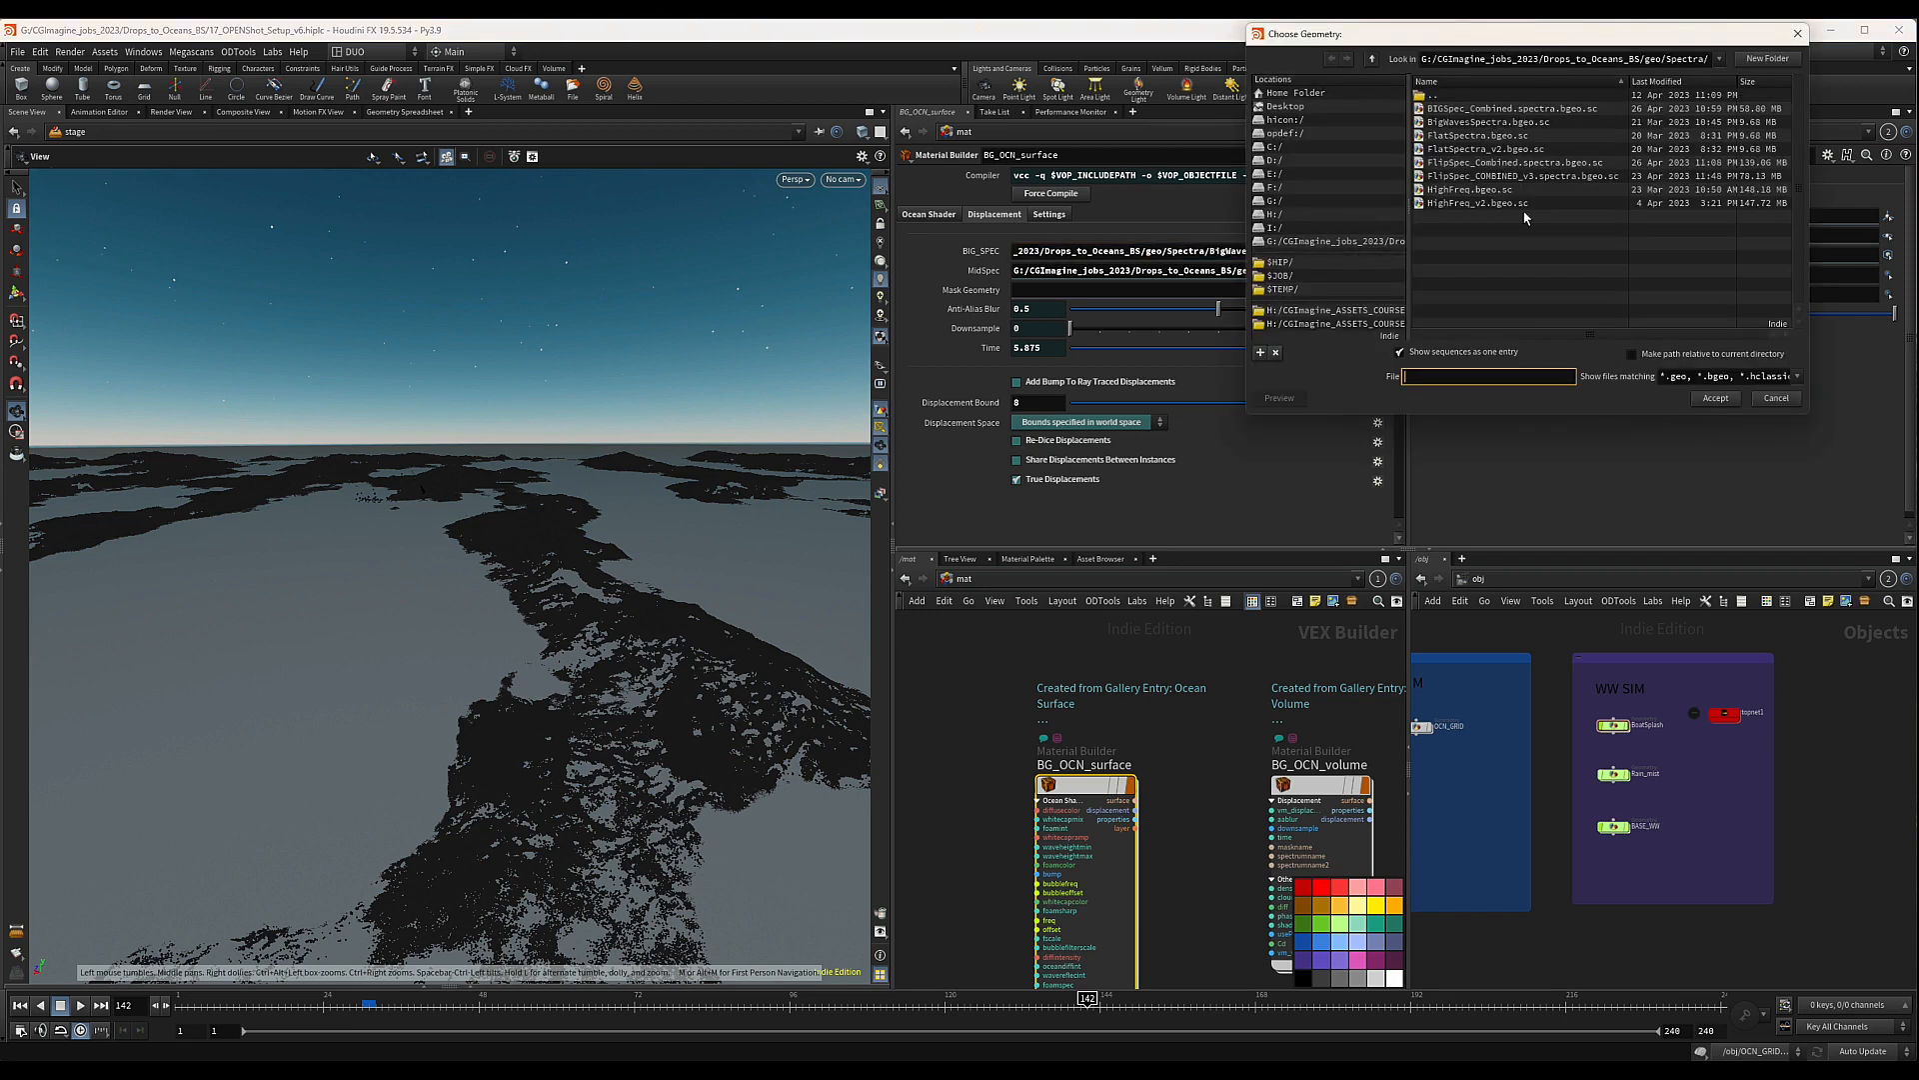
{"action": "double_click", "coordinate": [1534, 111]}
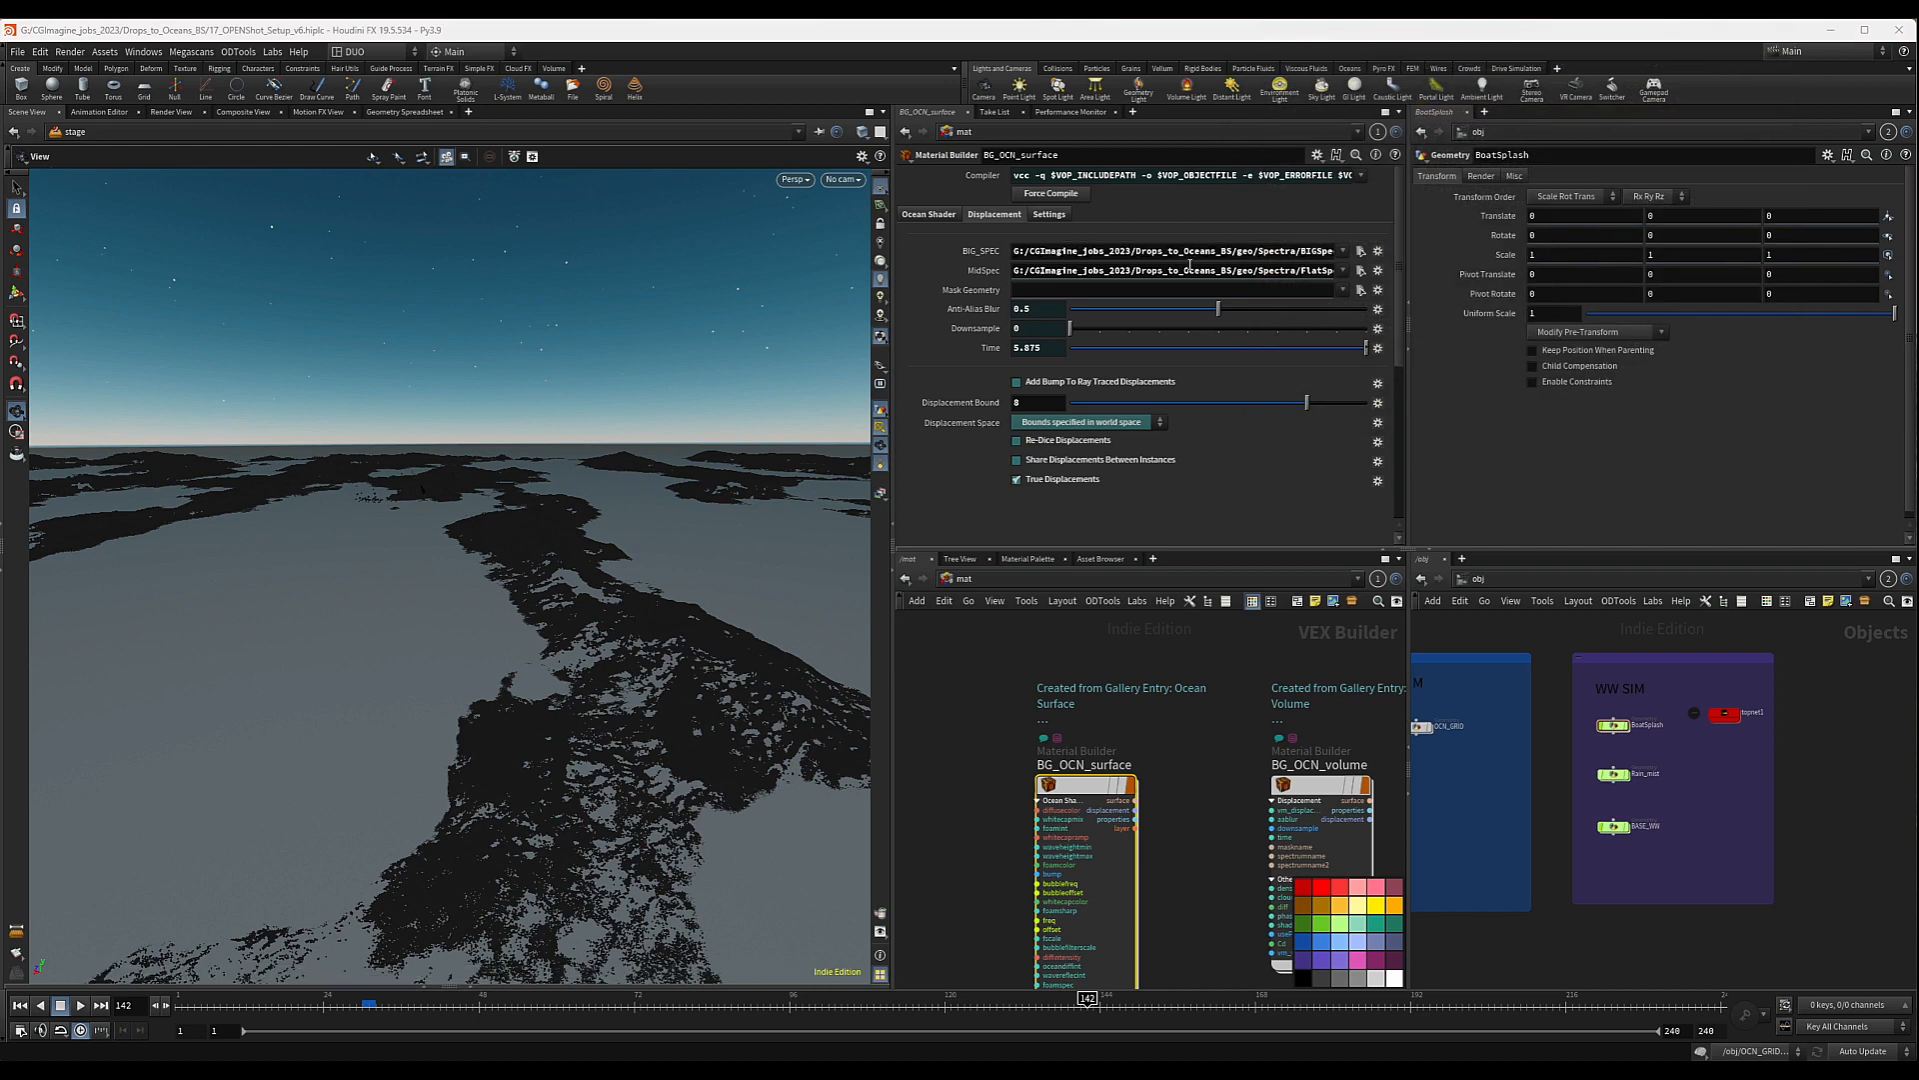
{"action": "left_click", "coordinate": [1361, 272]}
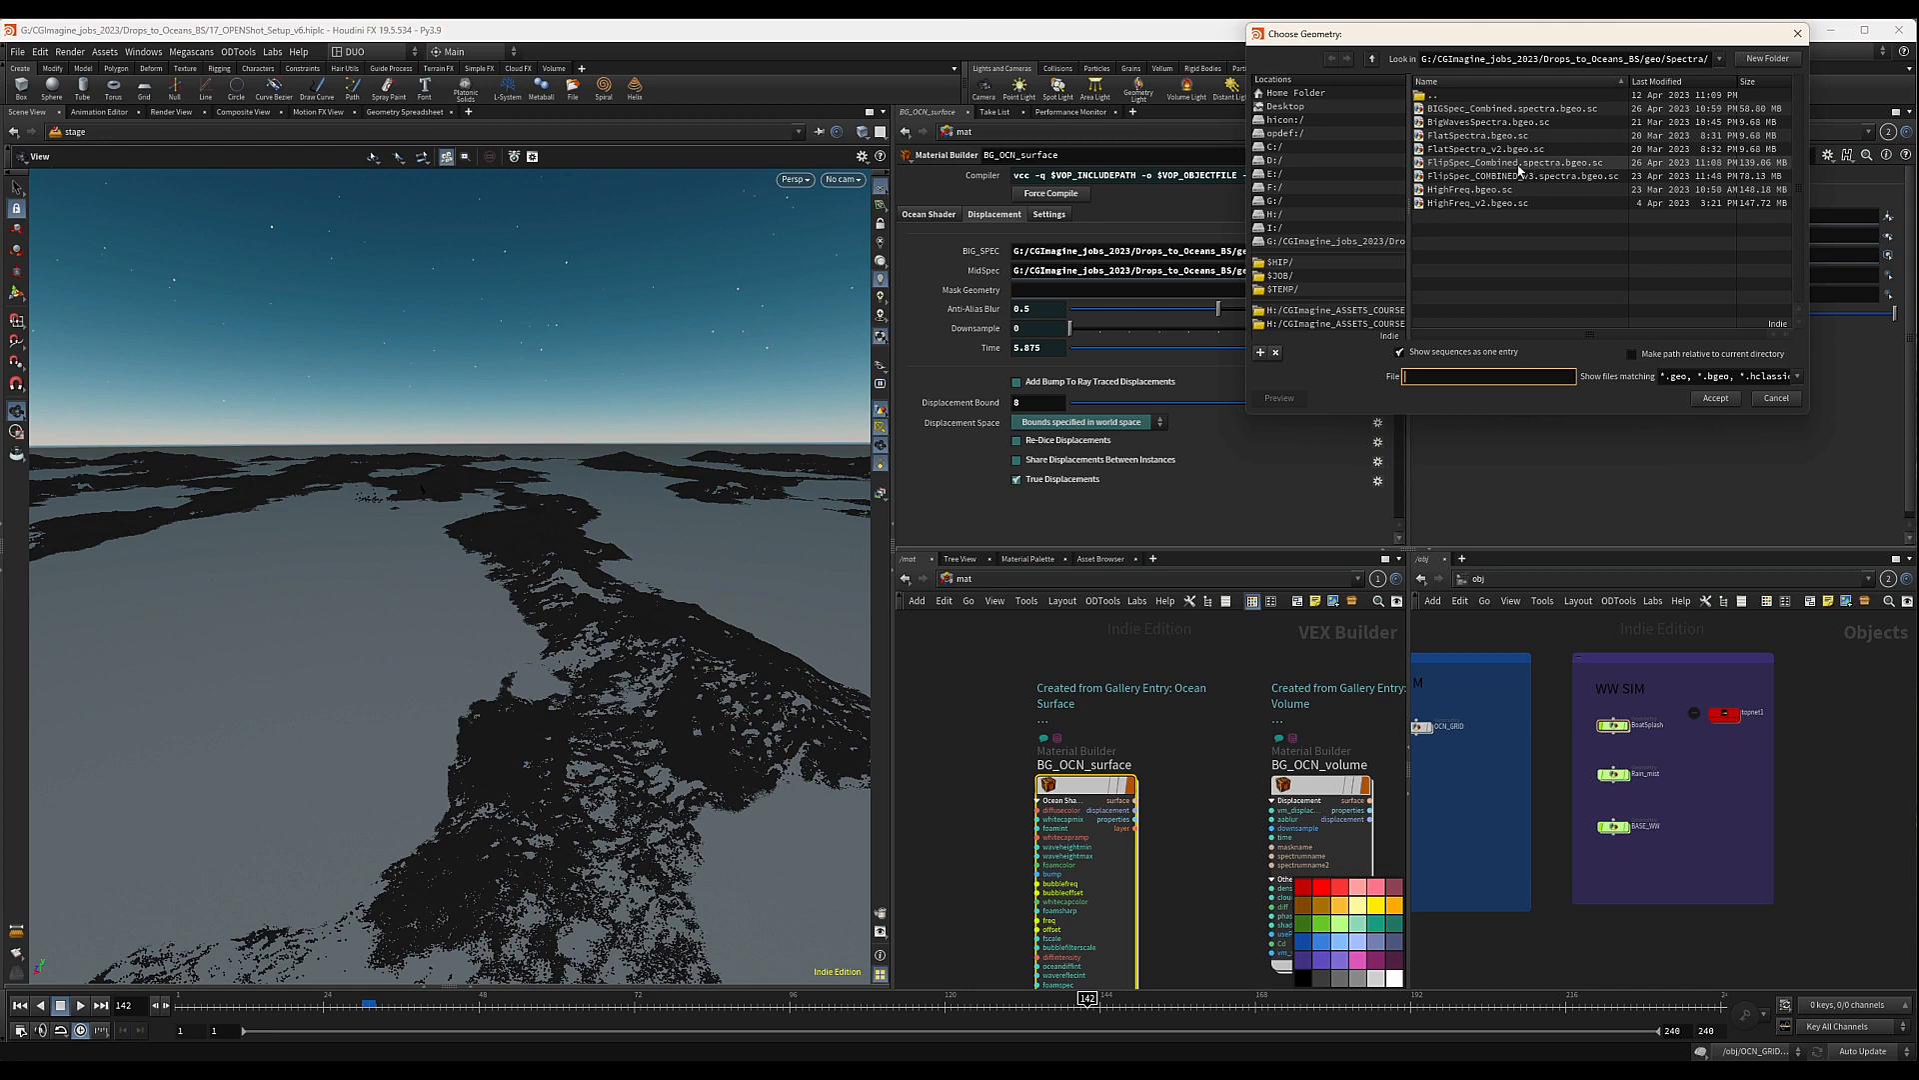
{"action": "double_click", "coordinate": [1580, 164]}
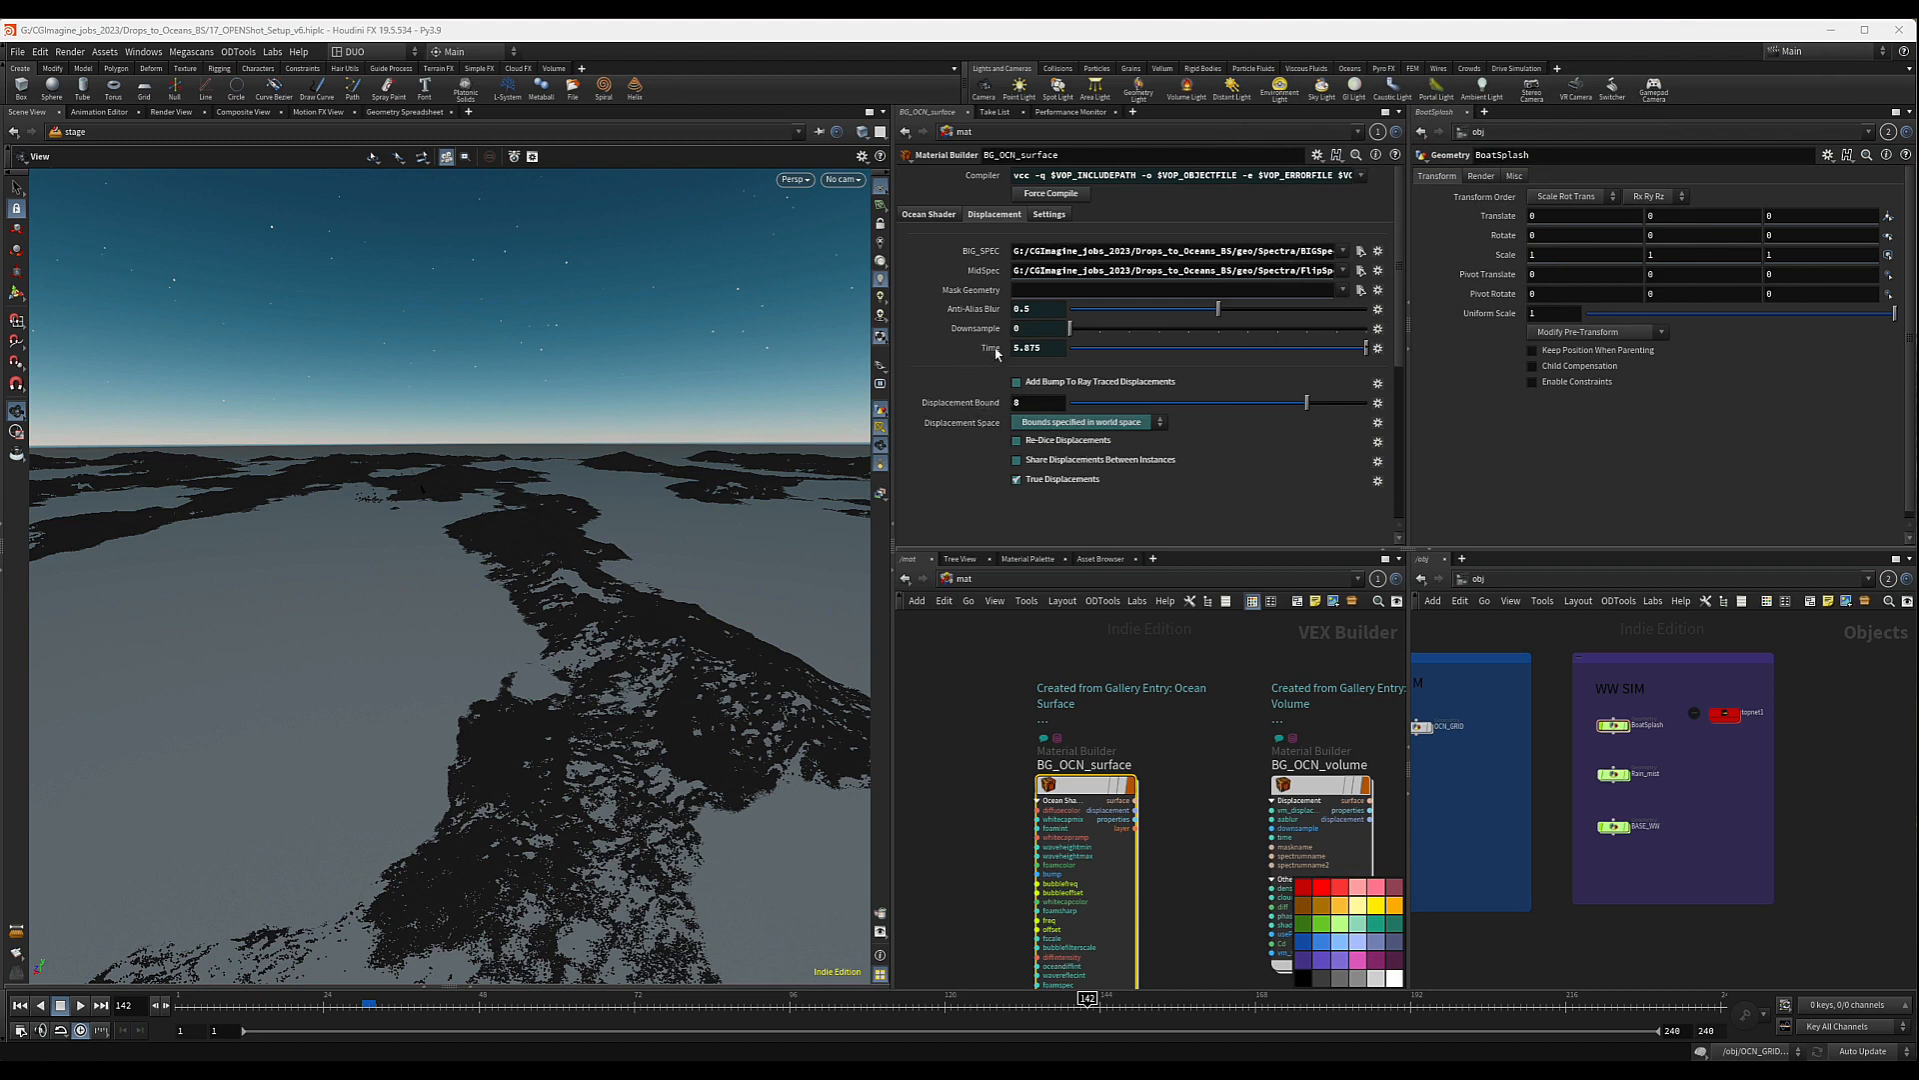
{"action": "left_click", "coordinate": [1050, 216]}
{"action": "left_click", "coordinate": [992, 216]}
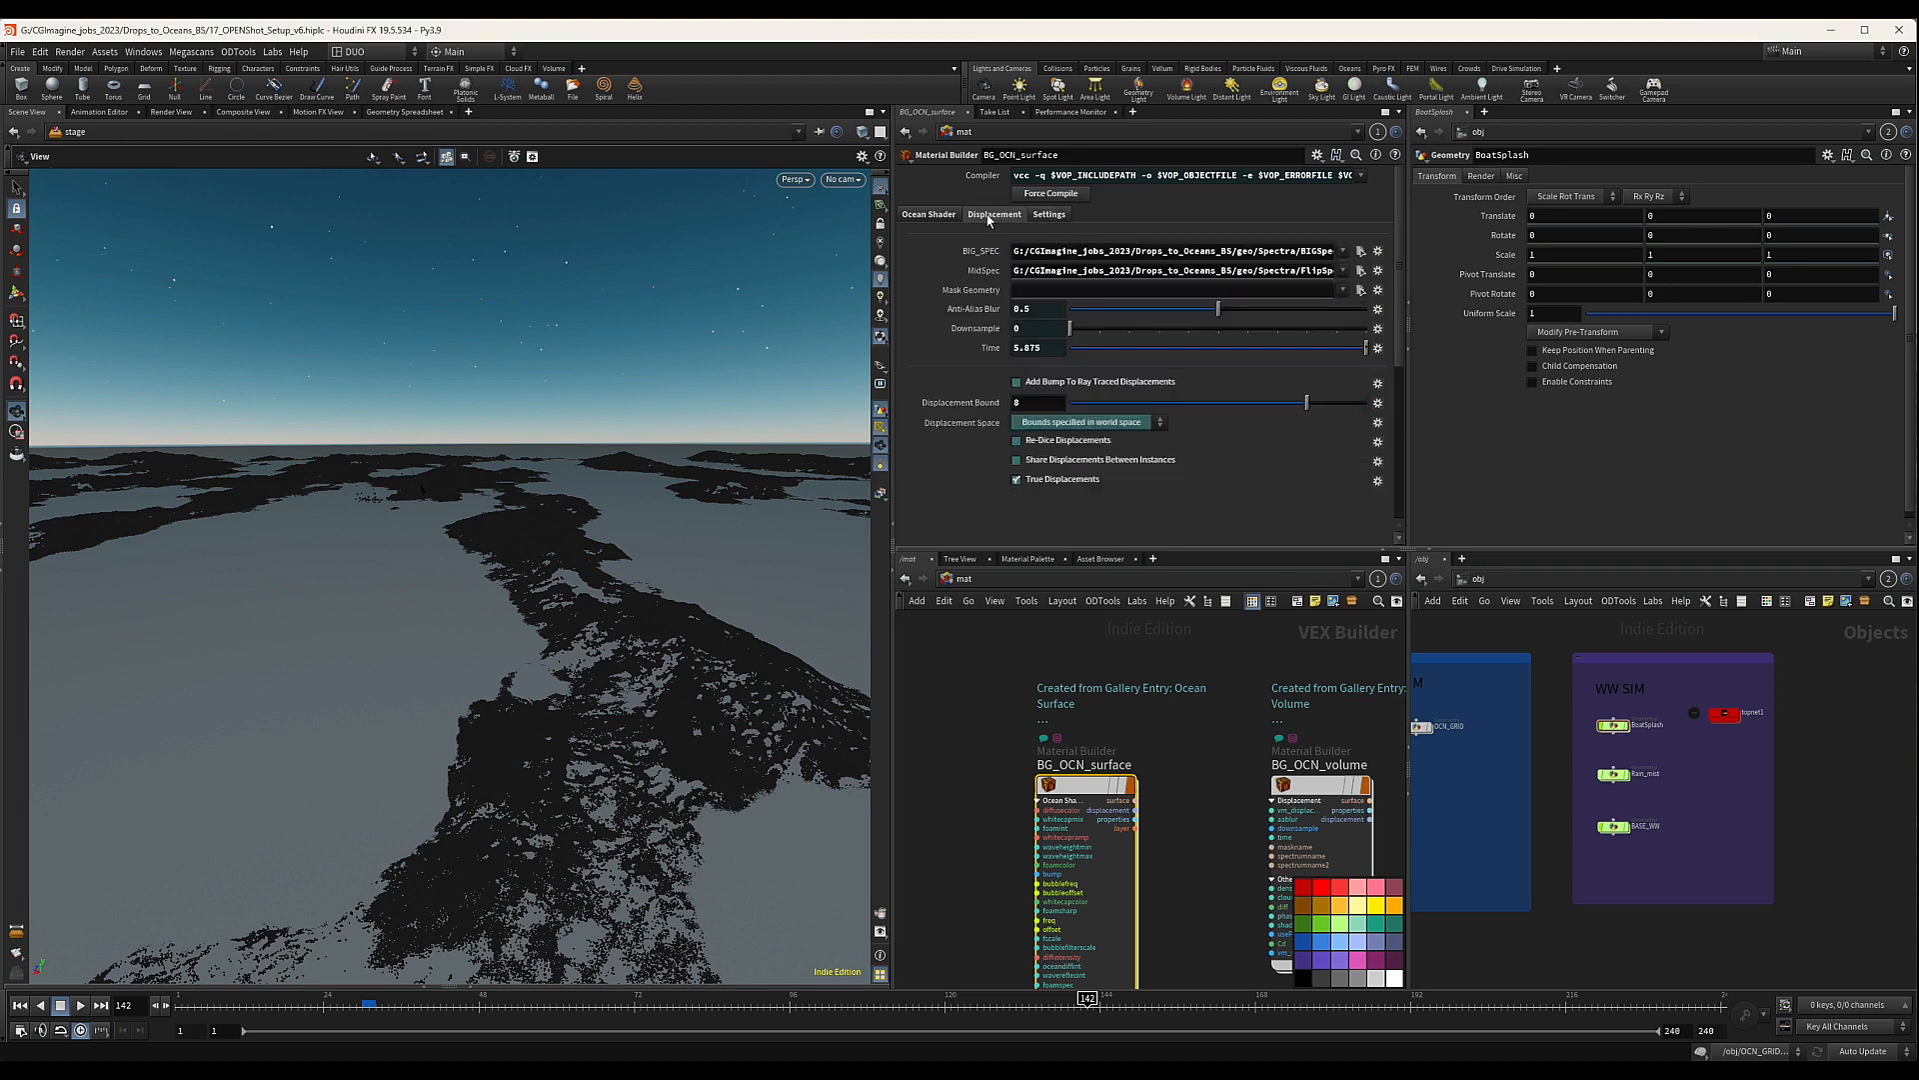
{"action": "left_click", "coordinate": [939, 215]}
{"action": "left_click", "coordinate": [994, 215]}
Enter the BG_OCN_surface network and examine how the BIG_SPEC and MidSpec spectrum parameters feed through the ocean samplers into add1
{"action": "middle_click_drag", "start_coordinate": [1182, 733], "coordinate": [1178, 678]}
{"action": "double_click", "coordinate": [1073, 737]}
{"action": "middle_click_drag", "start_coordinate": [1103, 818], "coordinate": [1076, 659]}
{"action": "scroll", "coordinate": [1203, 762], "scroll_direction": "up", "scroll_amount": 3}
{"action": "middle_click_drag", "start_coordinate": [1205, 745], "coordinate": [1236, 801]}
{"action": "scroll", "coordinate": [1084, 820], "scroll_direction": "up", "scroll_amount": 3}
{"action": "scroll", "coordinate": [1092, 818], "scroll_direction": "down", "scroll_amount": 4}
{"action": "scroll", "coordinate": [1205, 820], "scroll_direction": "up", "scroll_amount": 5}
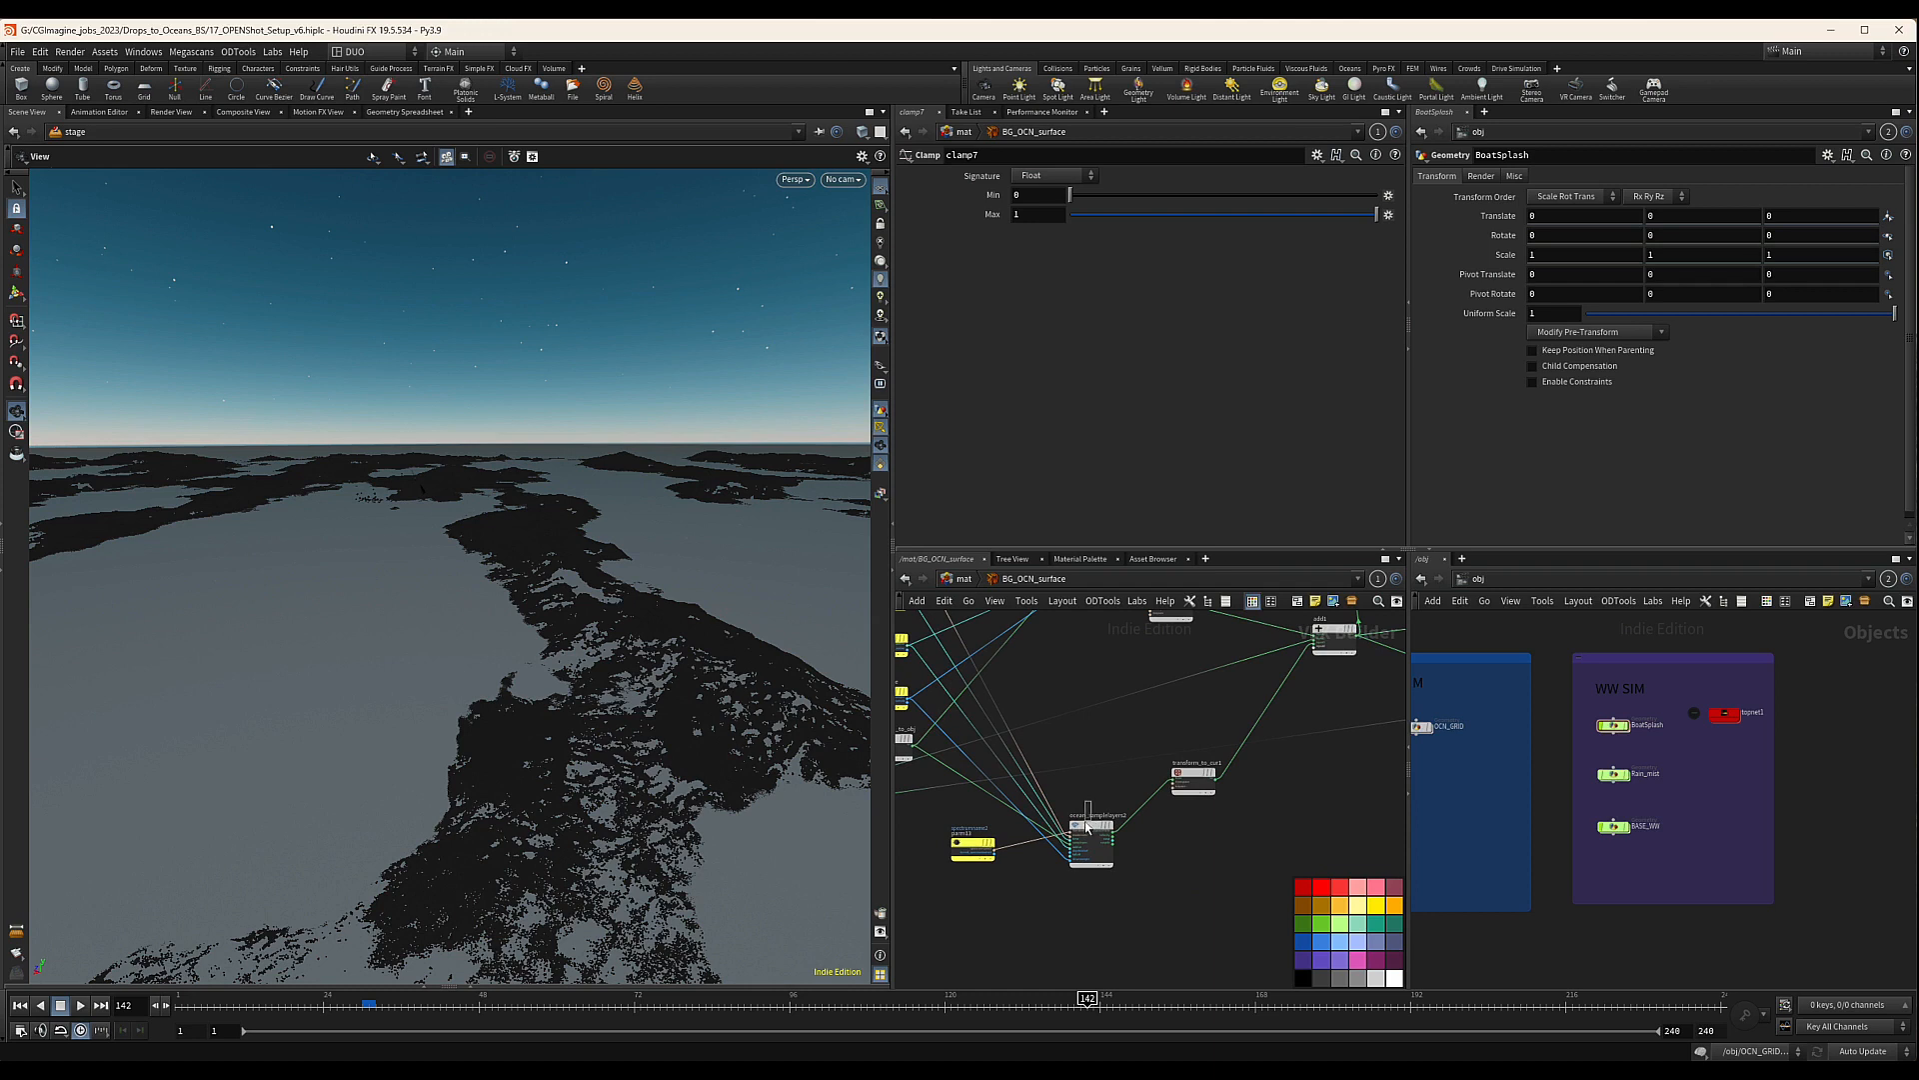
{"action": "left_click", "coordinate": [972, 846]}
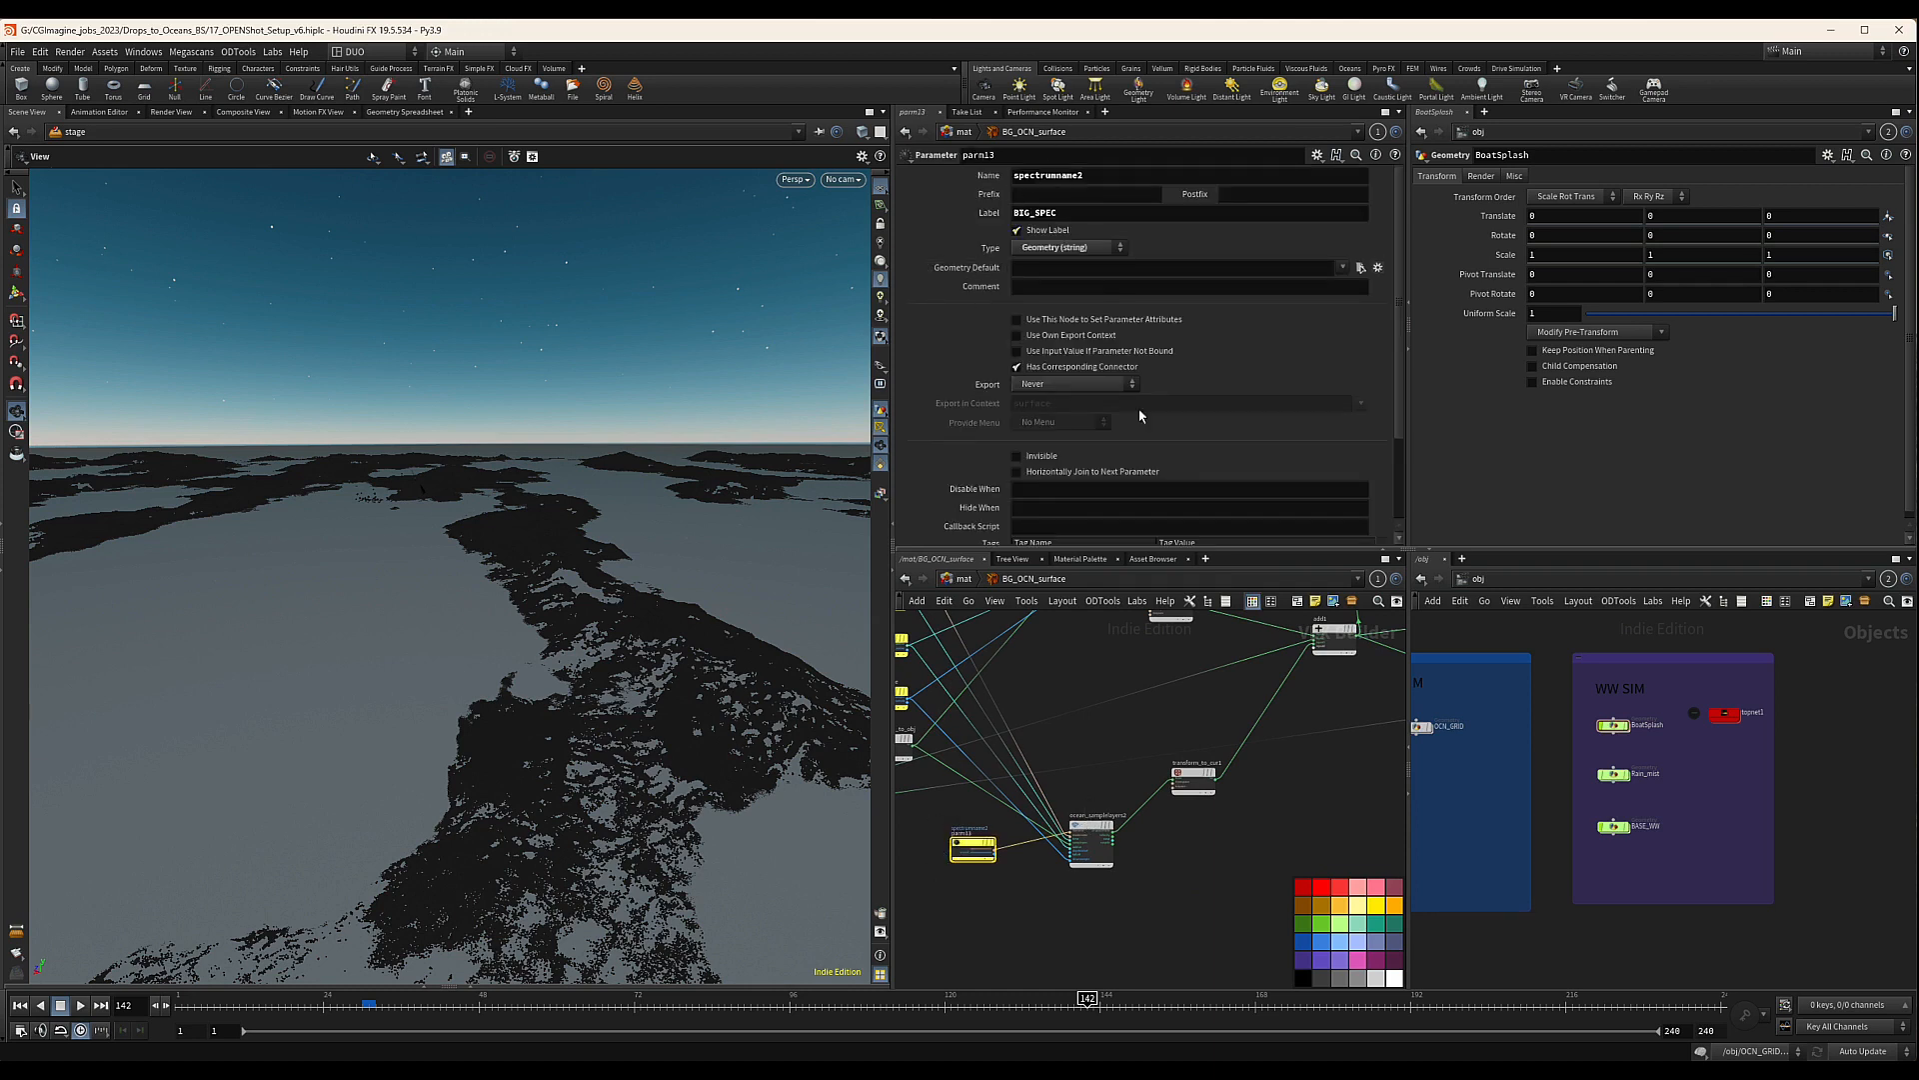
{"action": "middle_click_drag", "start_coordinate": [1000, 639], "coordinate": [1150, 795]}
{"action": "left_click", "coordinate": [1042, 648]}
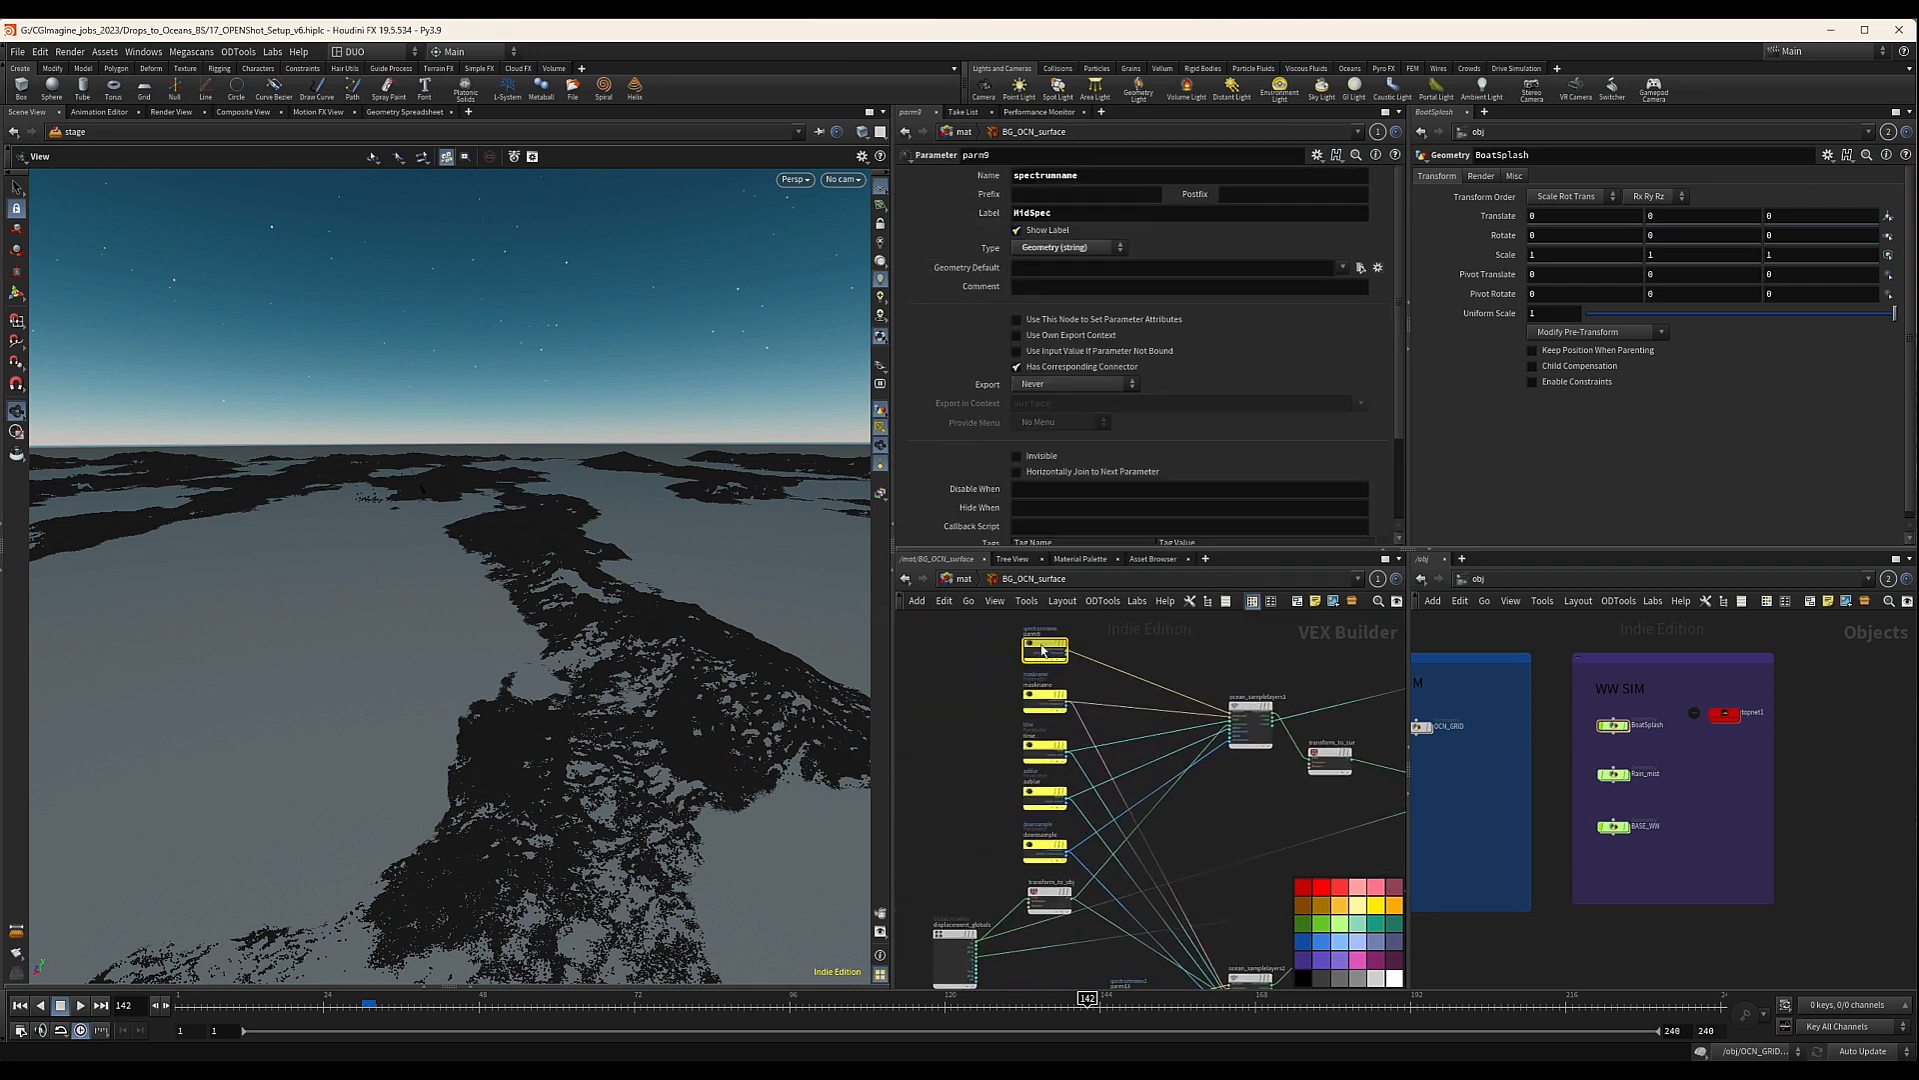
{"action": "mouse_move", "coordinate": [1240, 683]}
{"action": "middle_mouse_down"}
{"action": "mouse_move", "coordinate": [1112, 639]}
{"action": "mouse_move", "coordinate": [1144, 680]}
{"action": "mouse_move", "coordinate": [1077, 681]}
{"action": "middle_mouse_up"}
{"action": "mouse_move", "coordinate": [1194, 714]}
{"action": "middle_mouse_down"}
{"action": "mouse_move", "coordinate": [1093, 703]}
{"action": "mouse_move", "coordinate": [1115, 736]}
{"action": "mouse_move", "coordinate": [1143, 737]}
{"action": "middle_mouse_up"}
{"action": "scroll", "coordinate": [1096, 752], "scroll_direction": "up", "scroll_amount": 3}
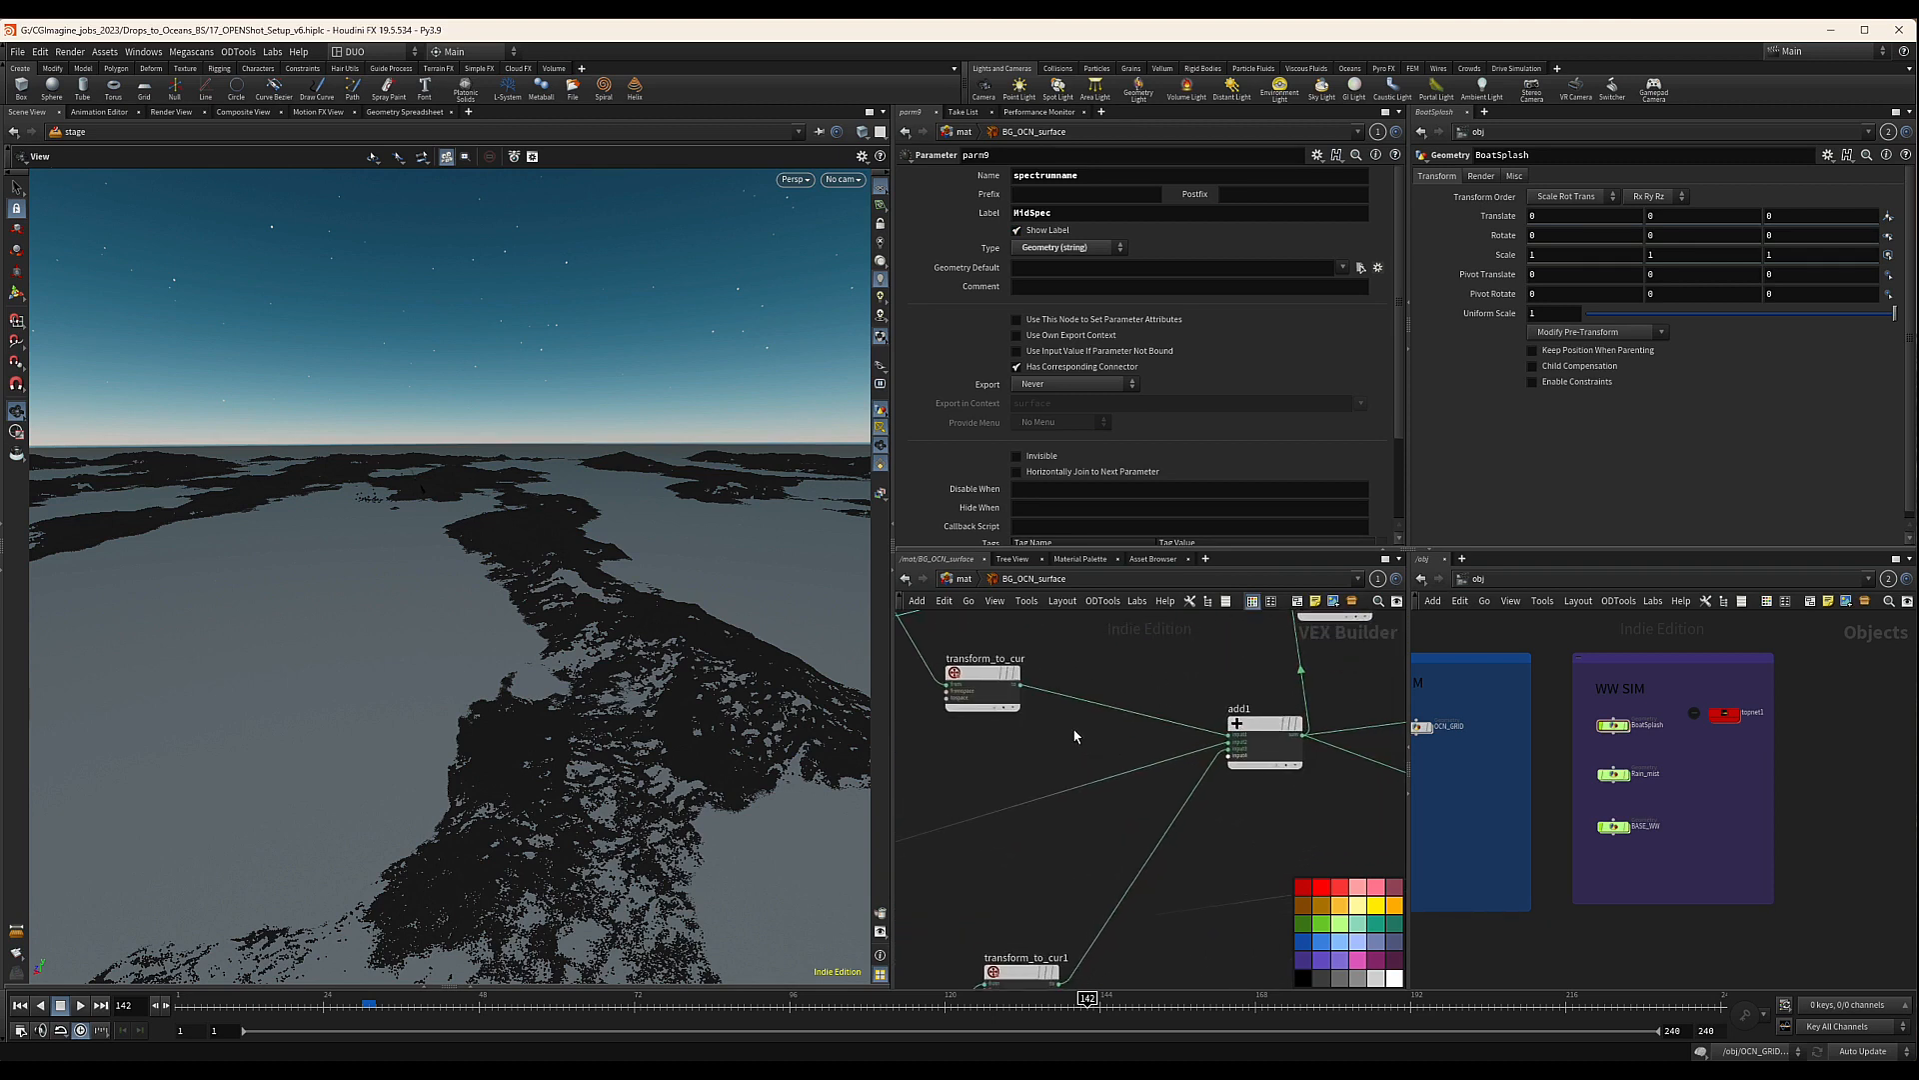
{"action": "key", "text": "Tab"}
{"action": "type", "text": "mul"}
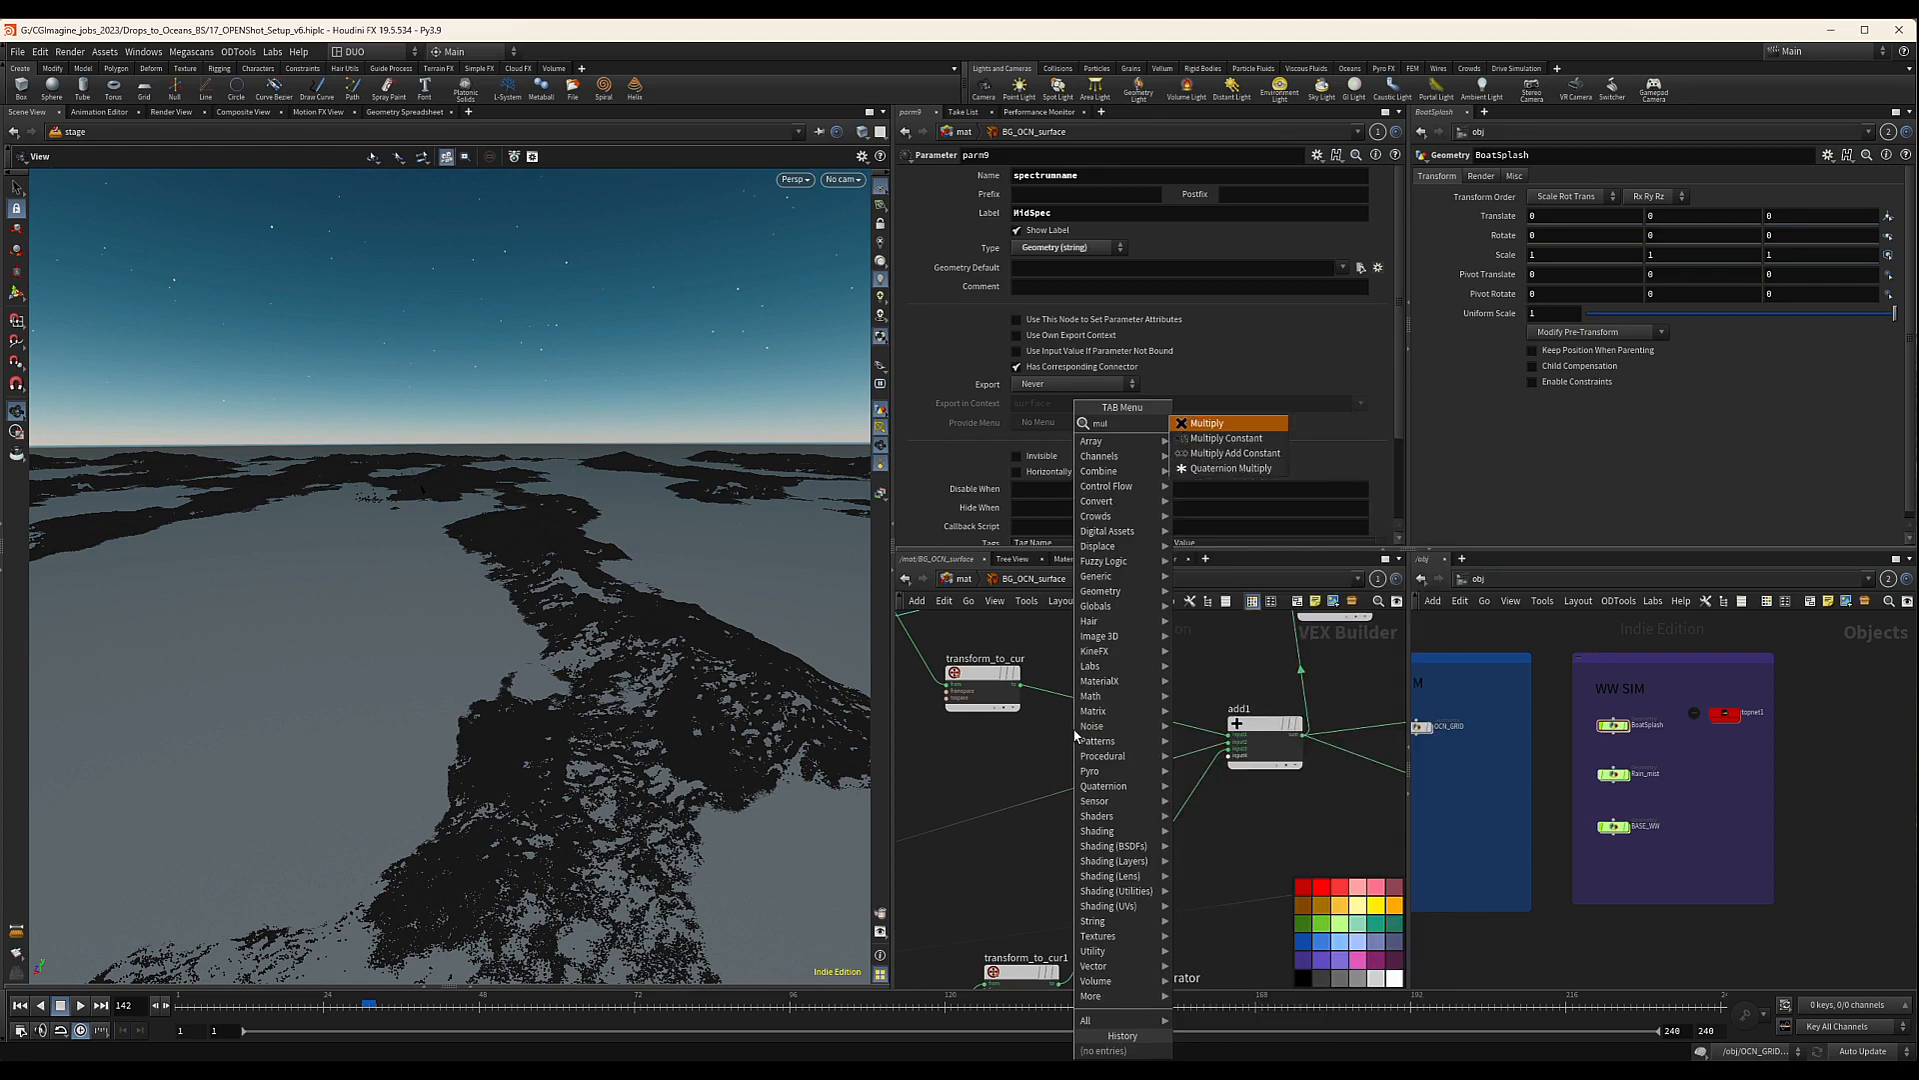
{"action": "key", "text": "Return"}
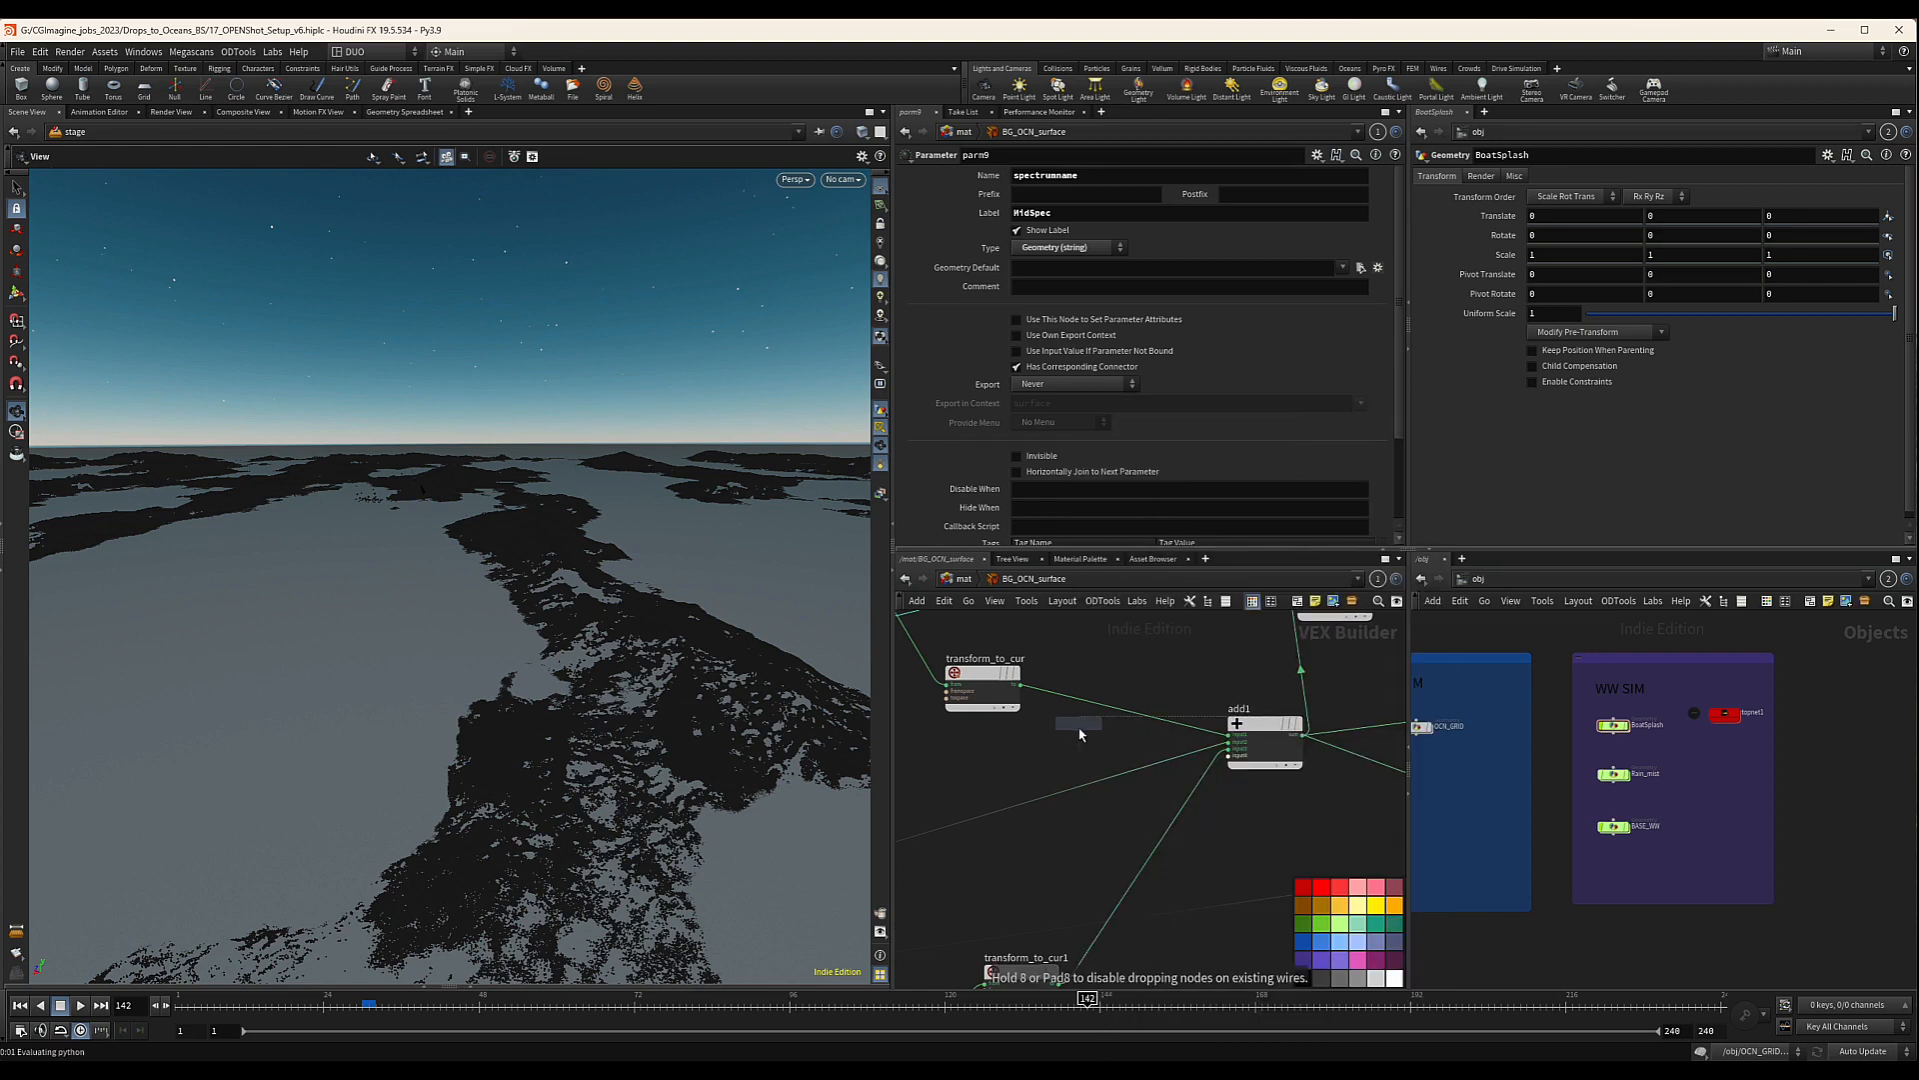
{"action": "key", "text": "Escape"}
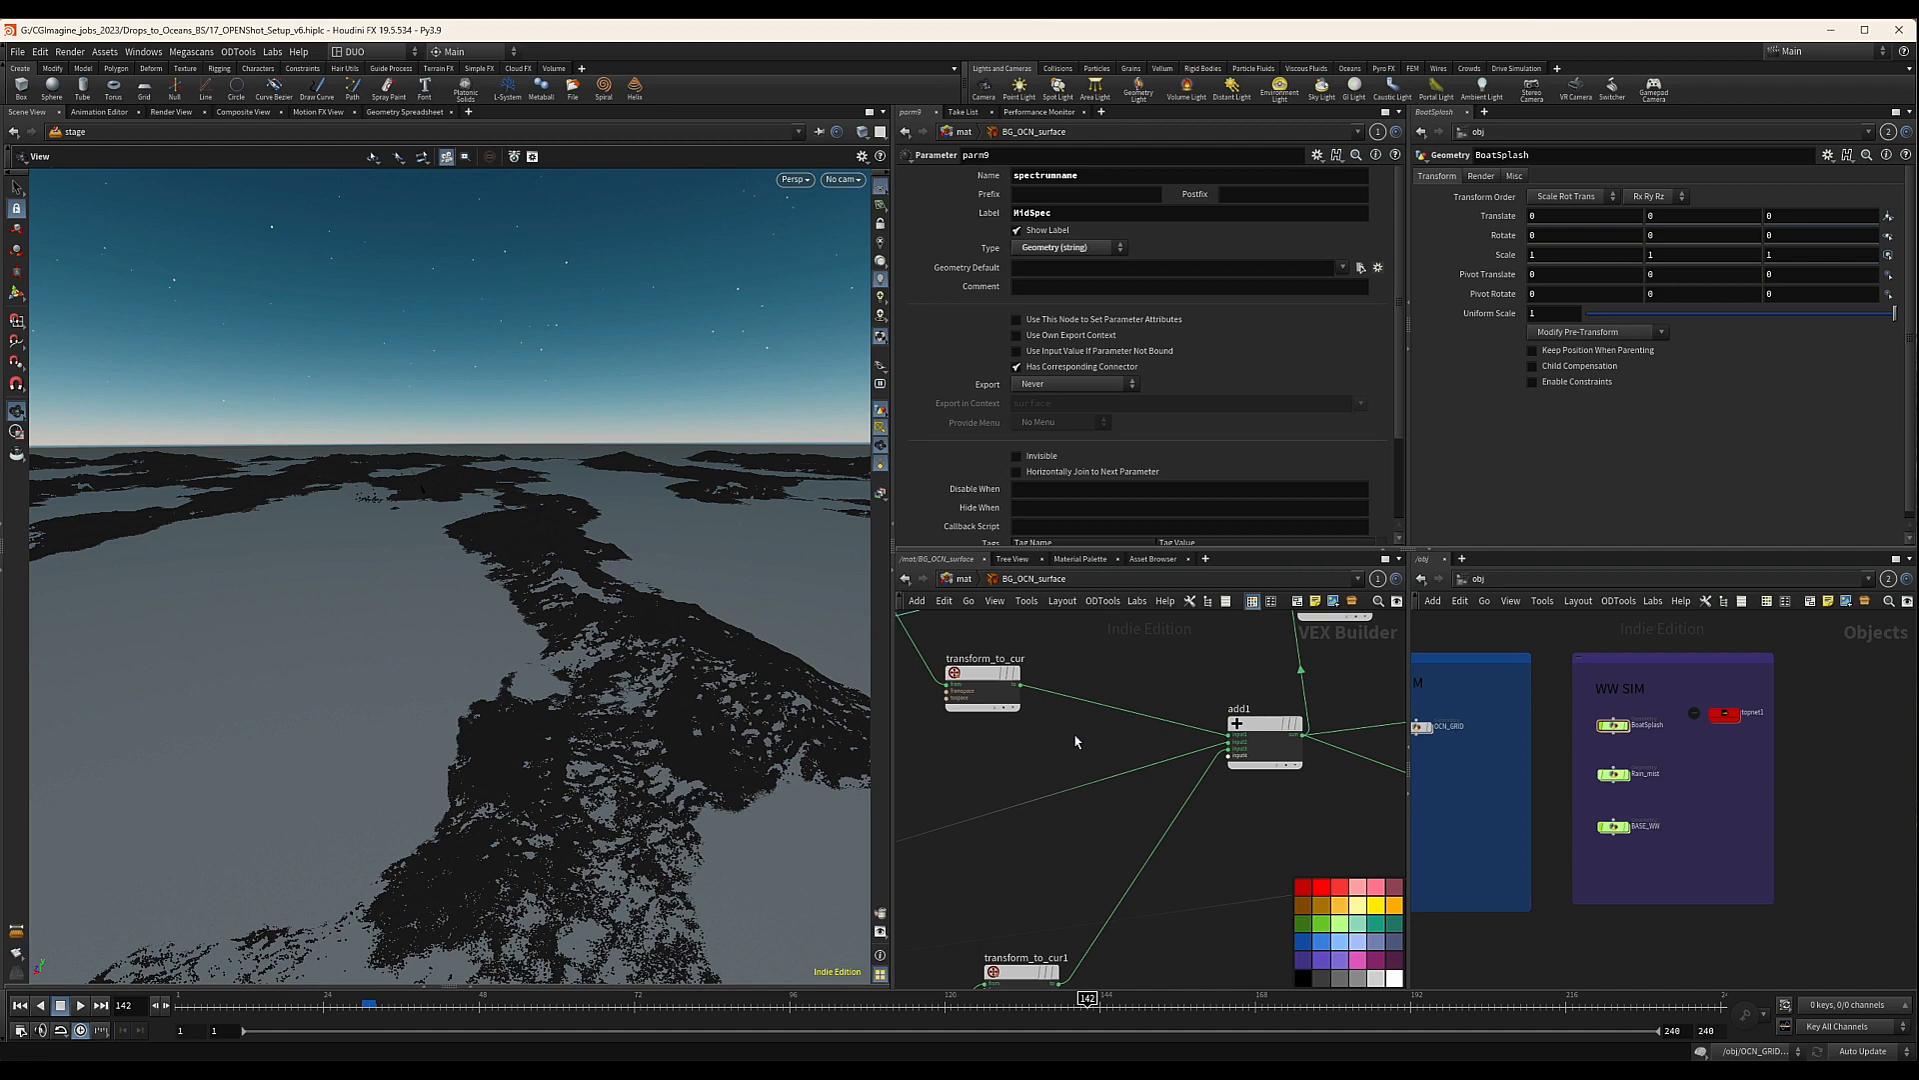
Insert a Multiply node on the connection between transform_to_cur and add1
{"action": "key", "text": "Tab"}
{"action": "type", "text": "mul"}
{"action": "key", "text": "Return"}
{"action": "left_click", "coordinate": [1076, 741]}
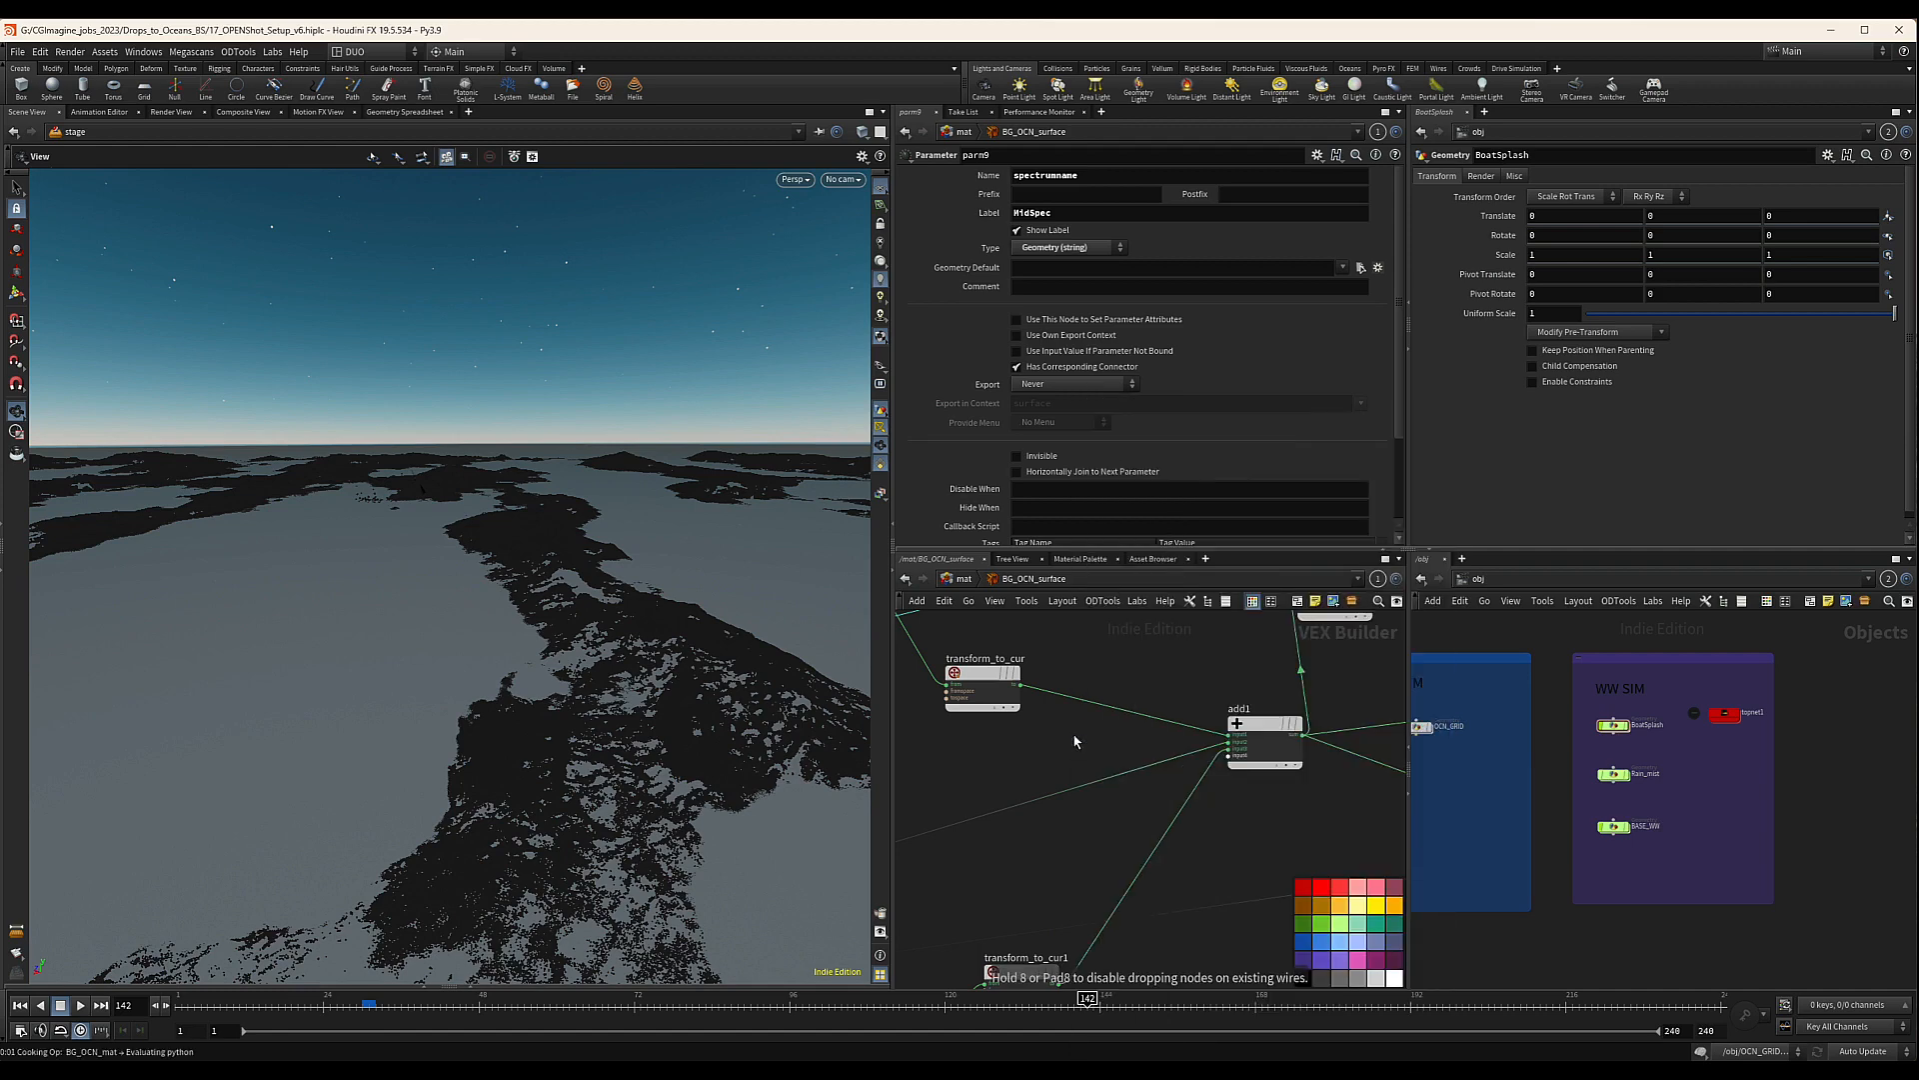
{"action": "left_click_drag", "start_coordinate": [1076, 742], "coordinate": [1106, 717]}
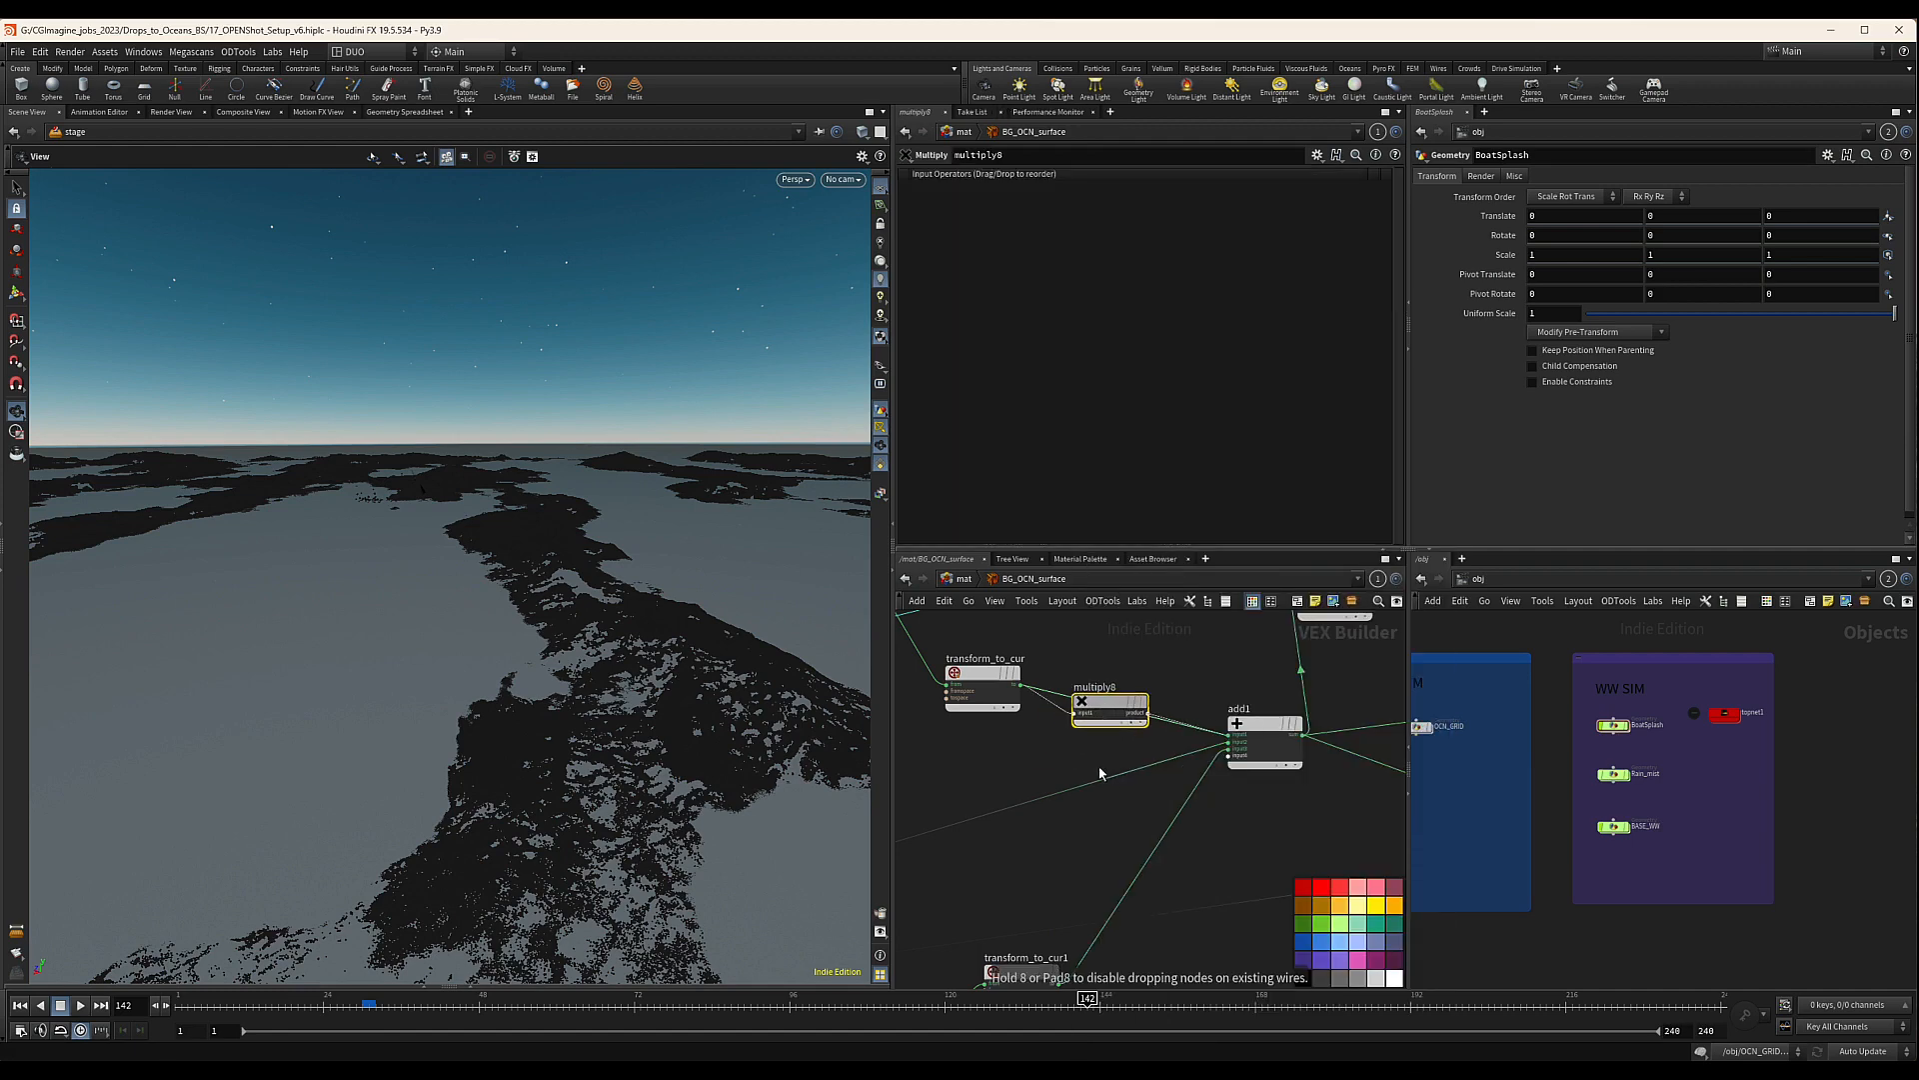
Promote the second input of the Multiply node to a parameter and label it mult
{"action": "right_click", "coordinate": [1101, 727]}
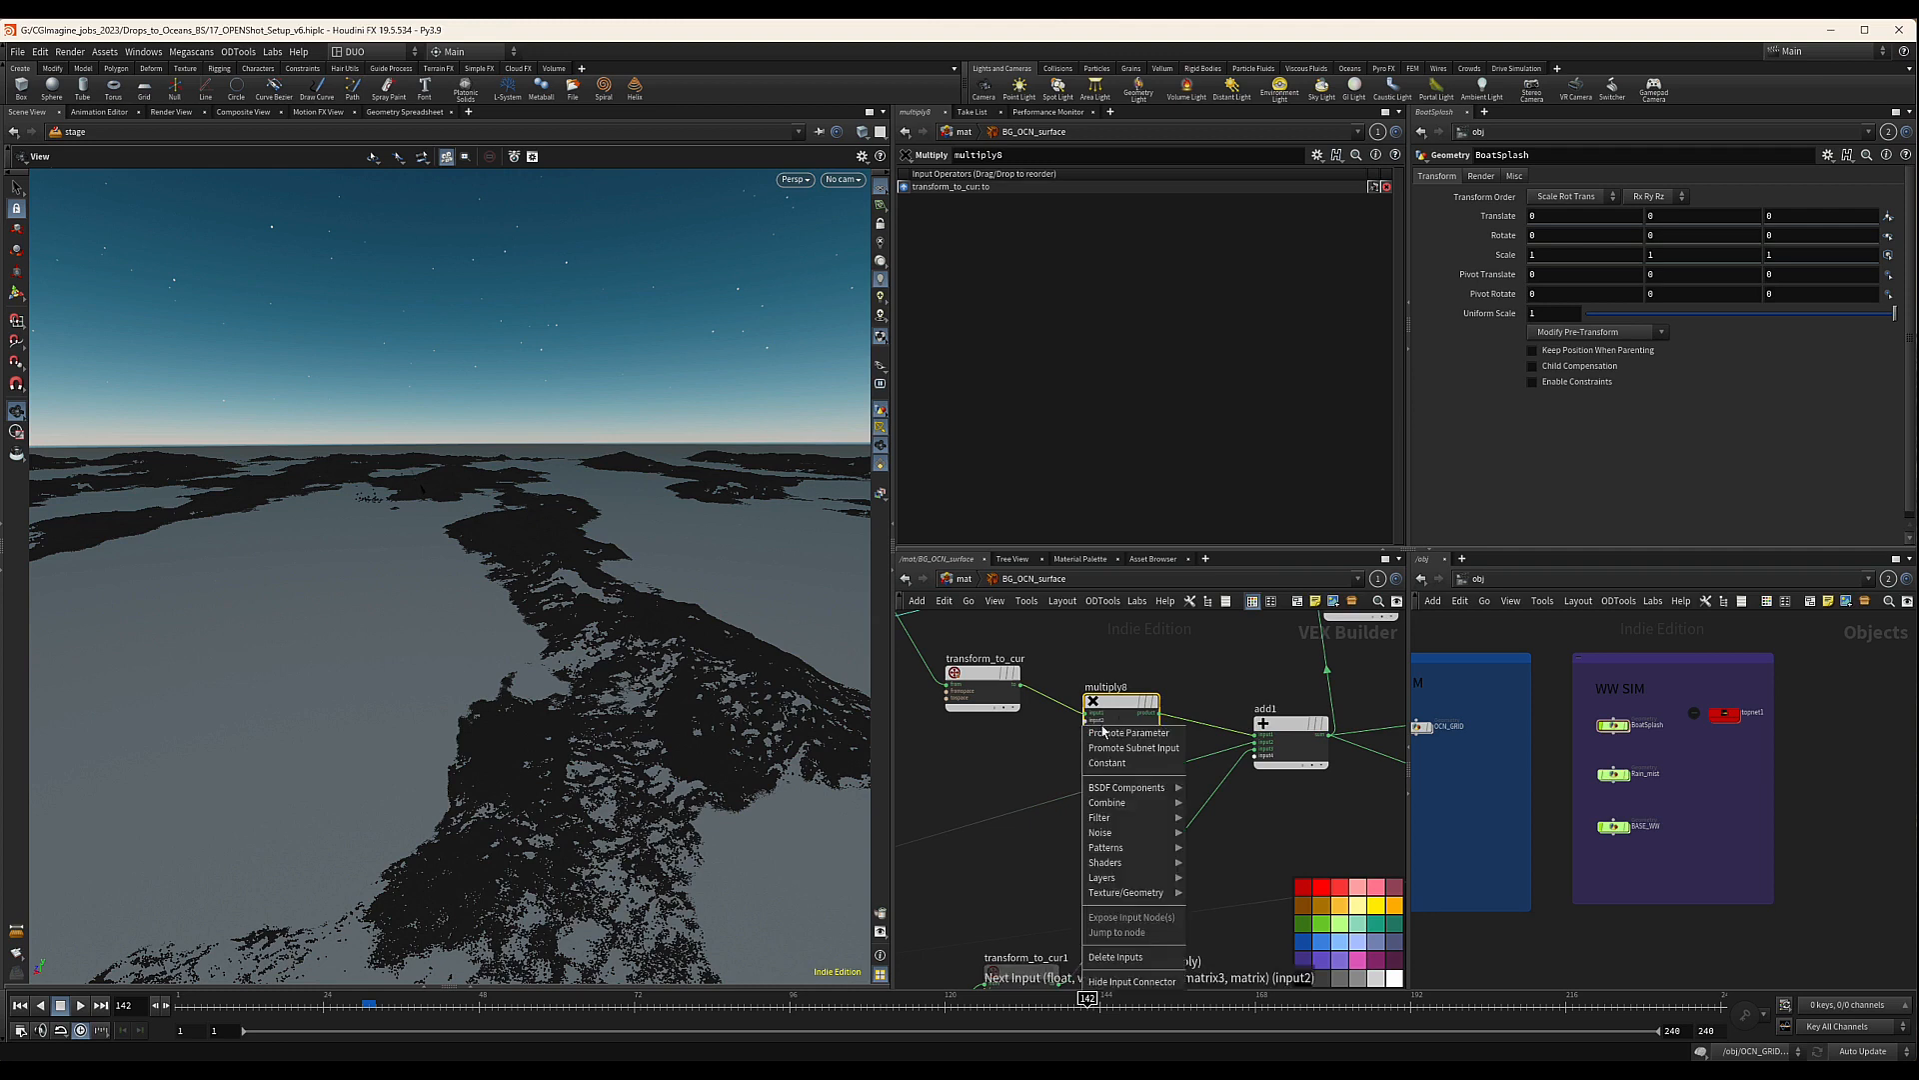
{"action": "left_click", "coordinate": [1103, 733]}
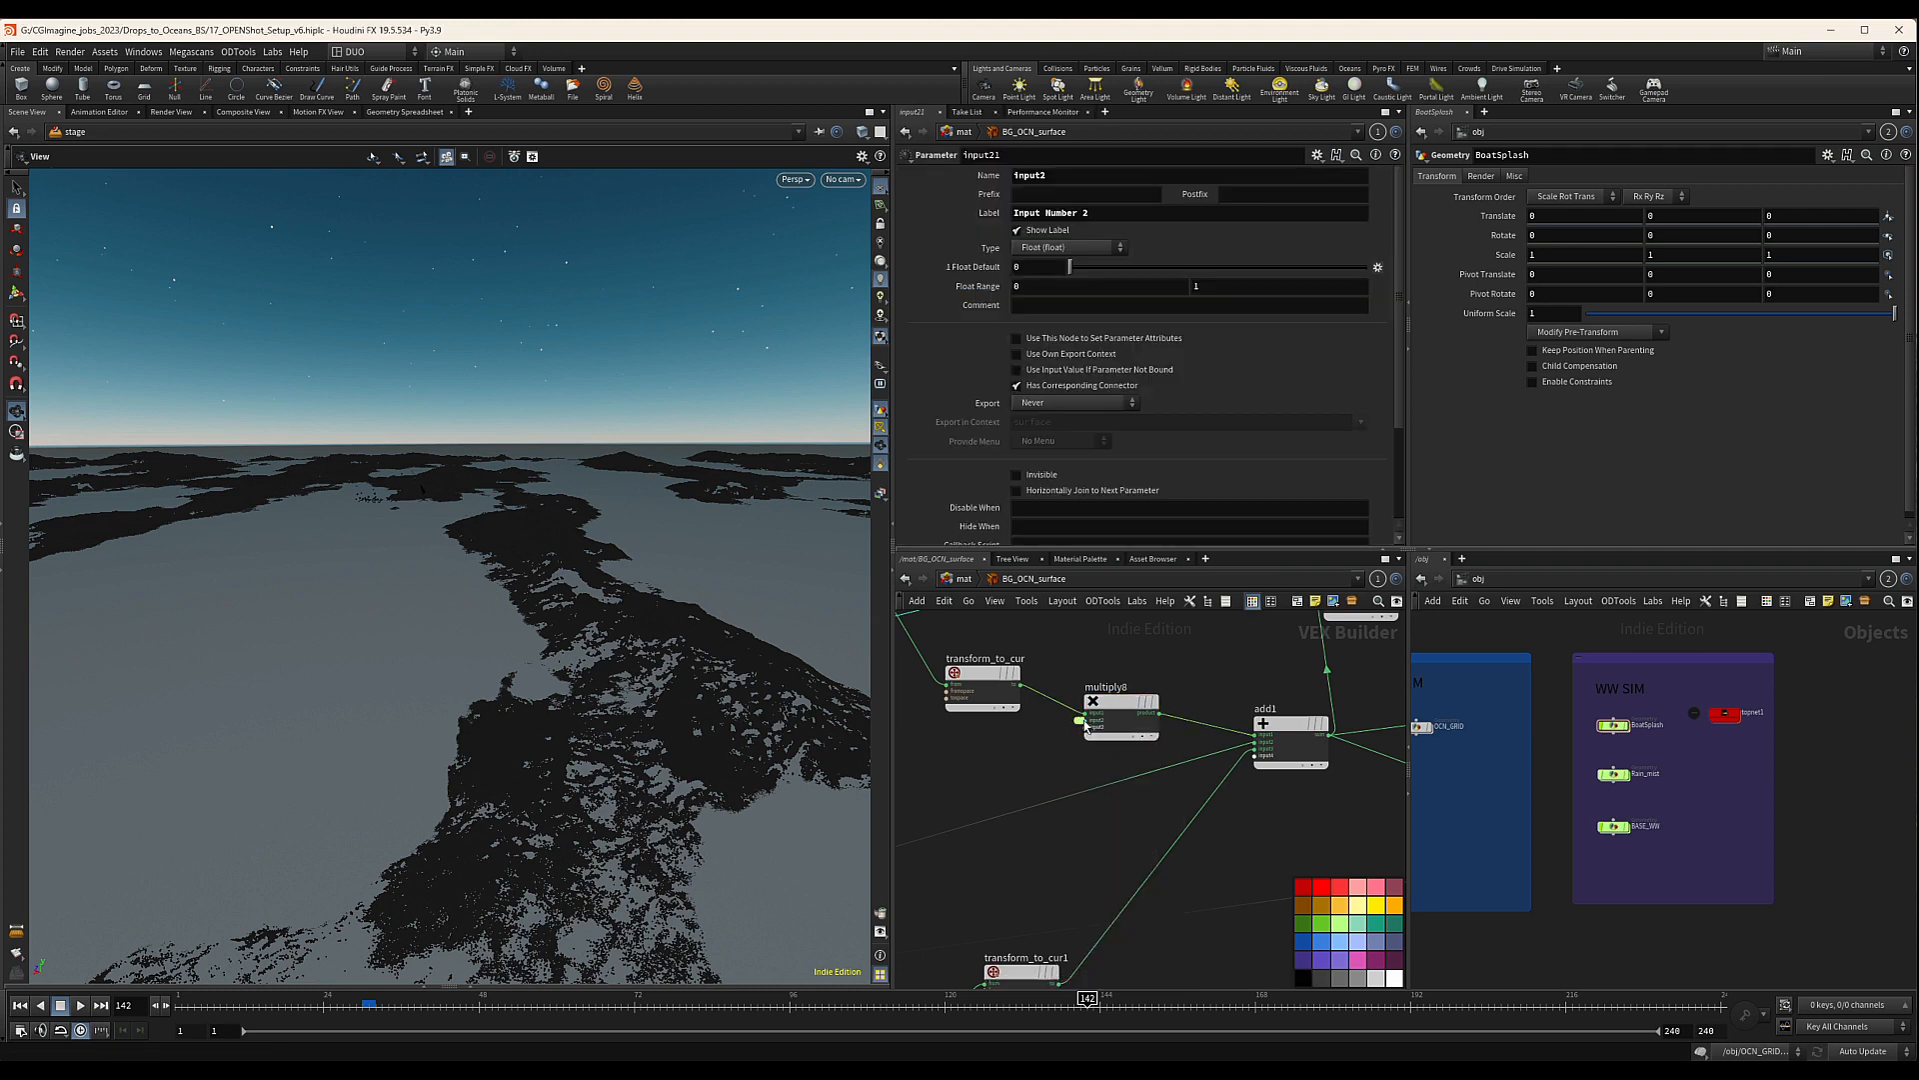
{"action": "left_click_drag", "start_coordinate": [1115, 213], "coordinate": [929, 224]}
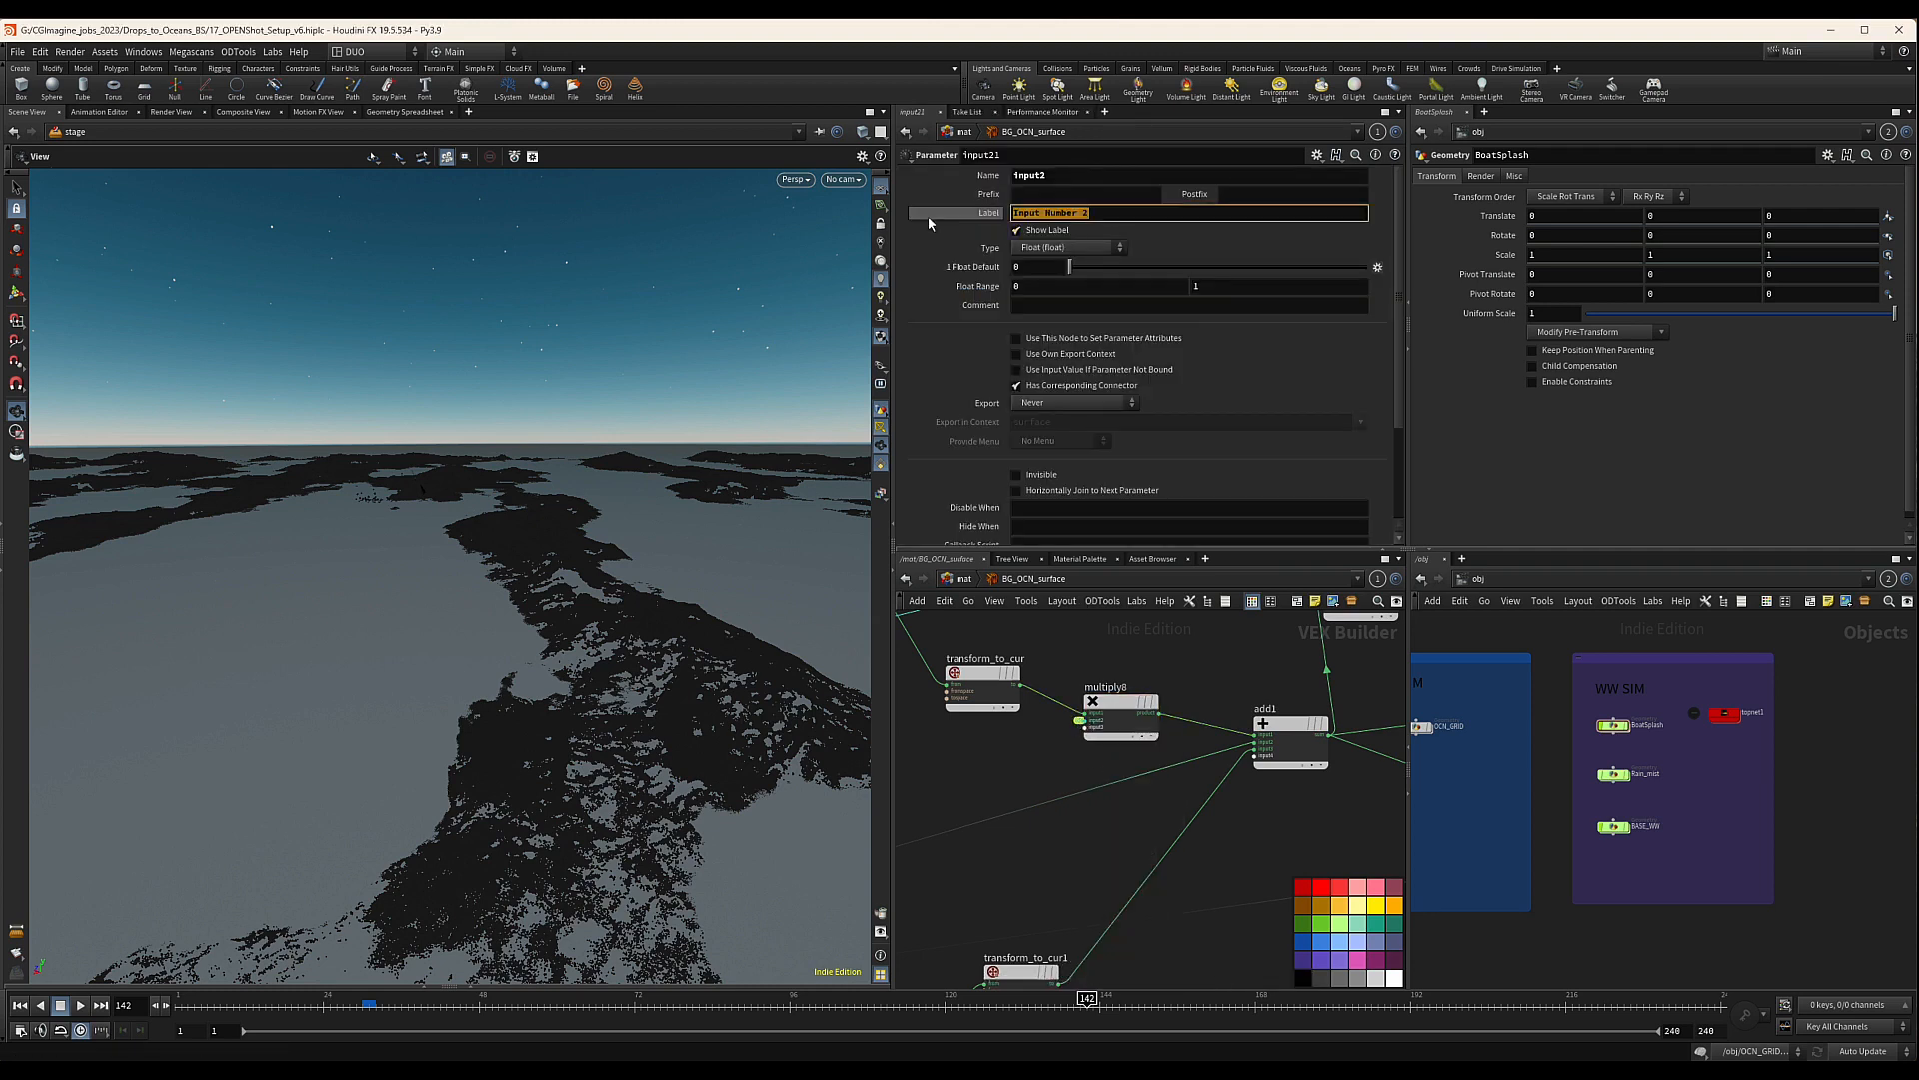
{"action": "type", "text": "mult"}
{"action": "key", "text": "Return"}
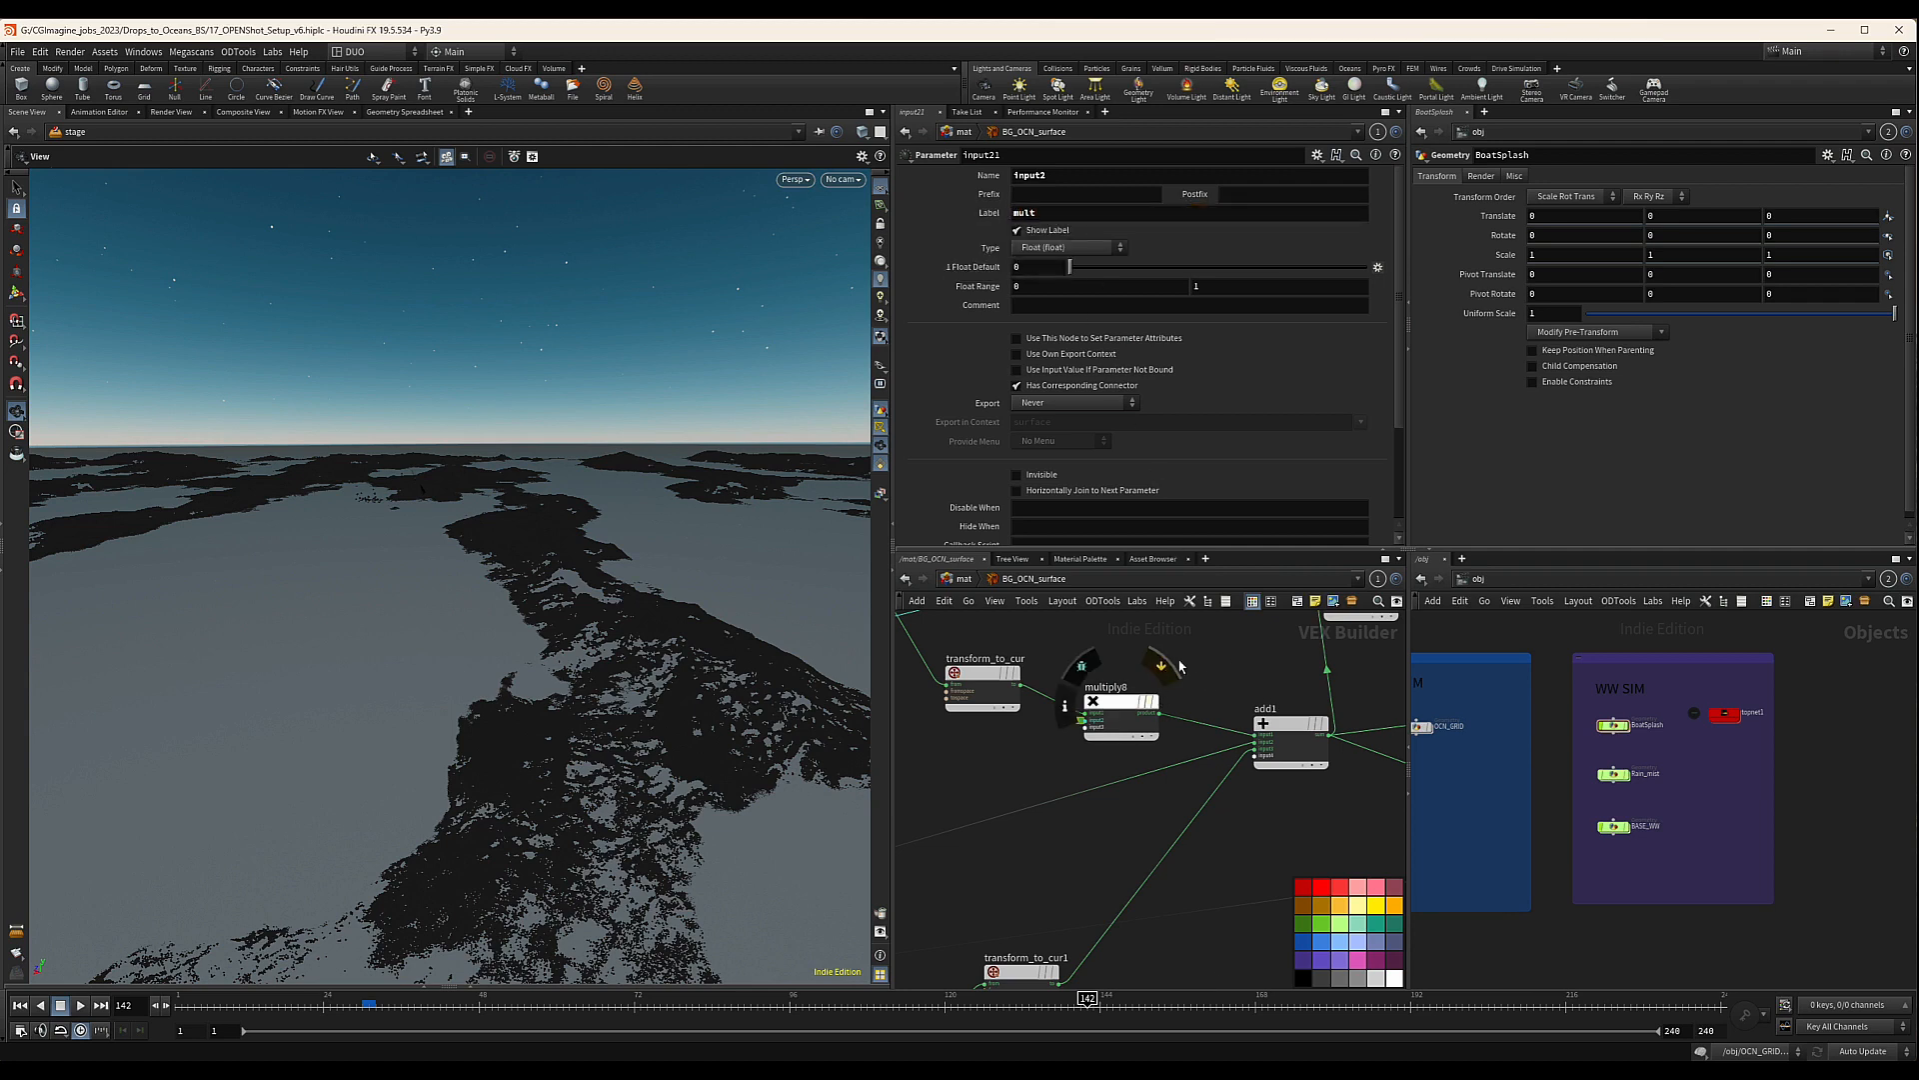
{"action": "left_click", "coordinate": [1176, 665]}
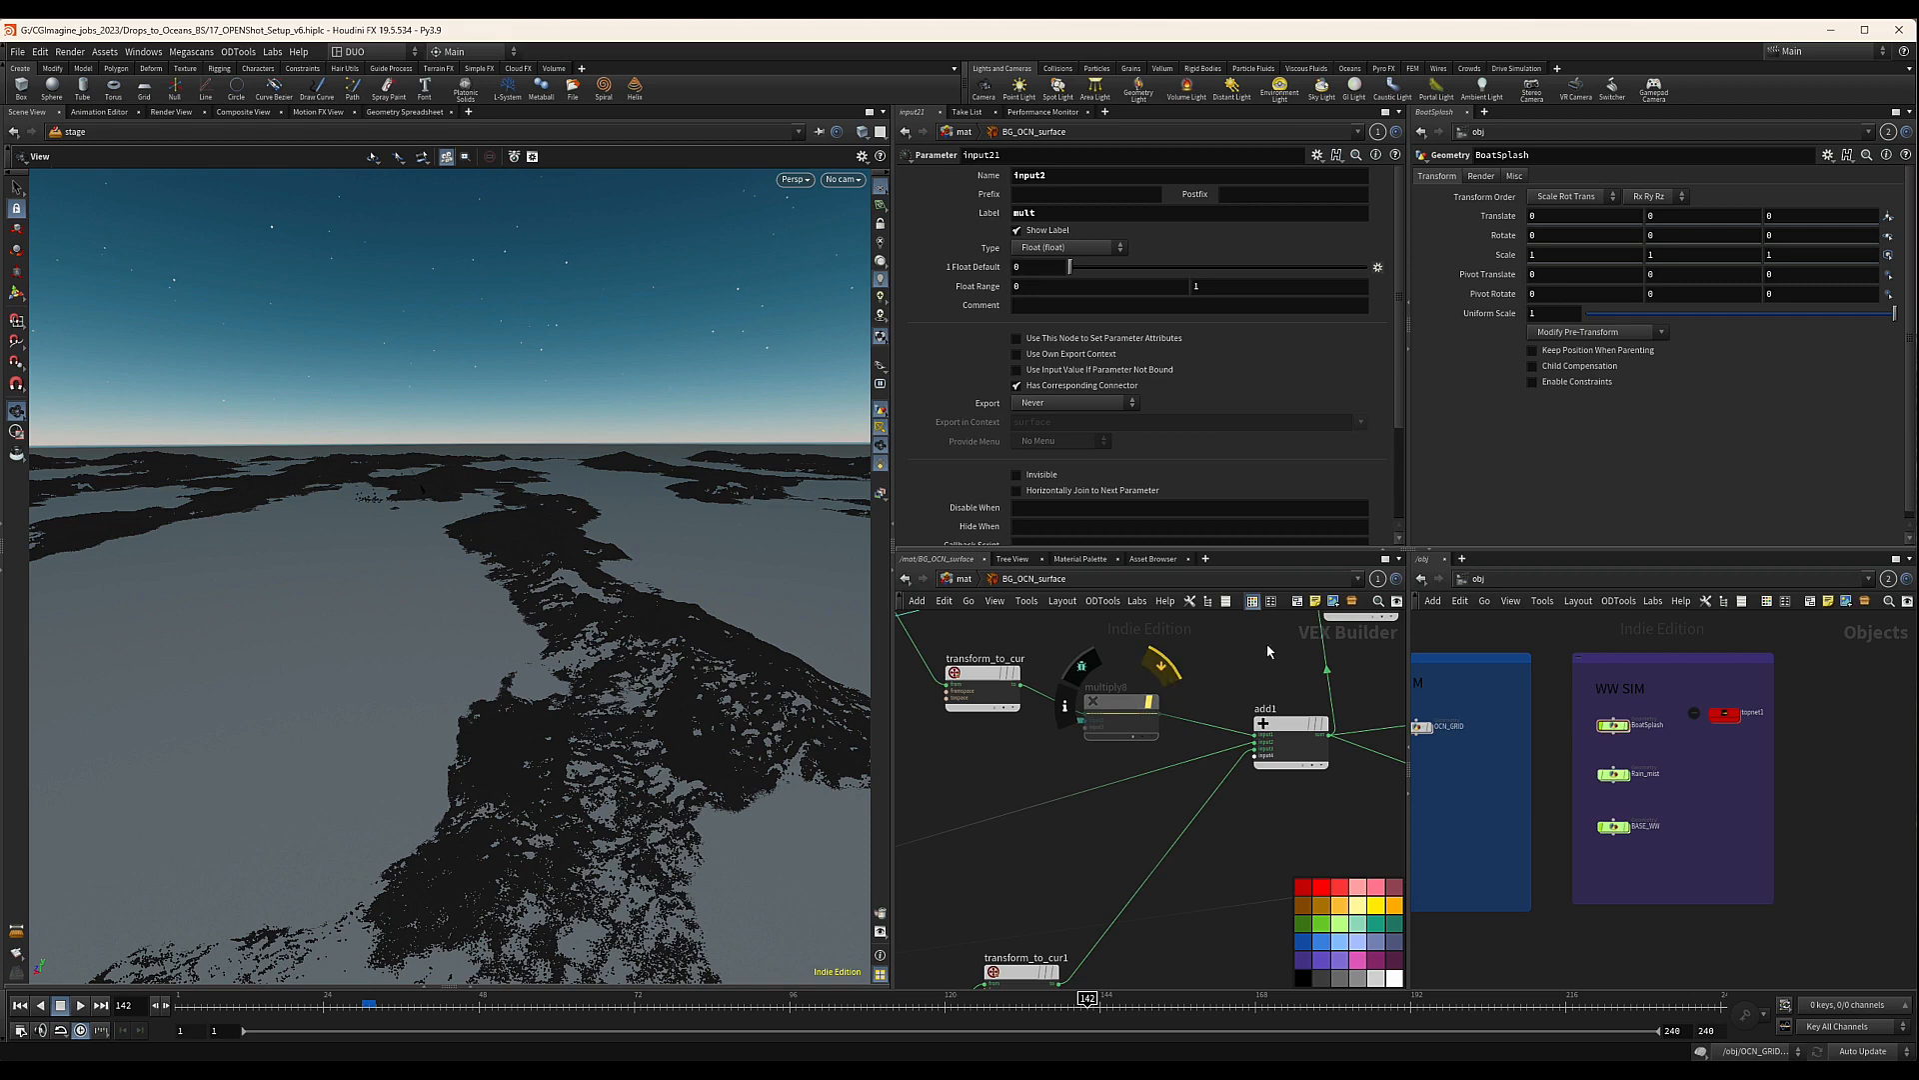
Switch the update mode to Manual and copy the MultFlipSpec parameter of the spectraDistort node inside BASE_WW
{"action": "left_click", "coordinate": [1864, 1052]}
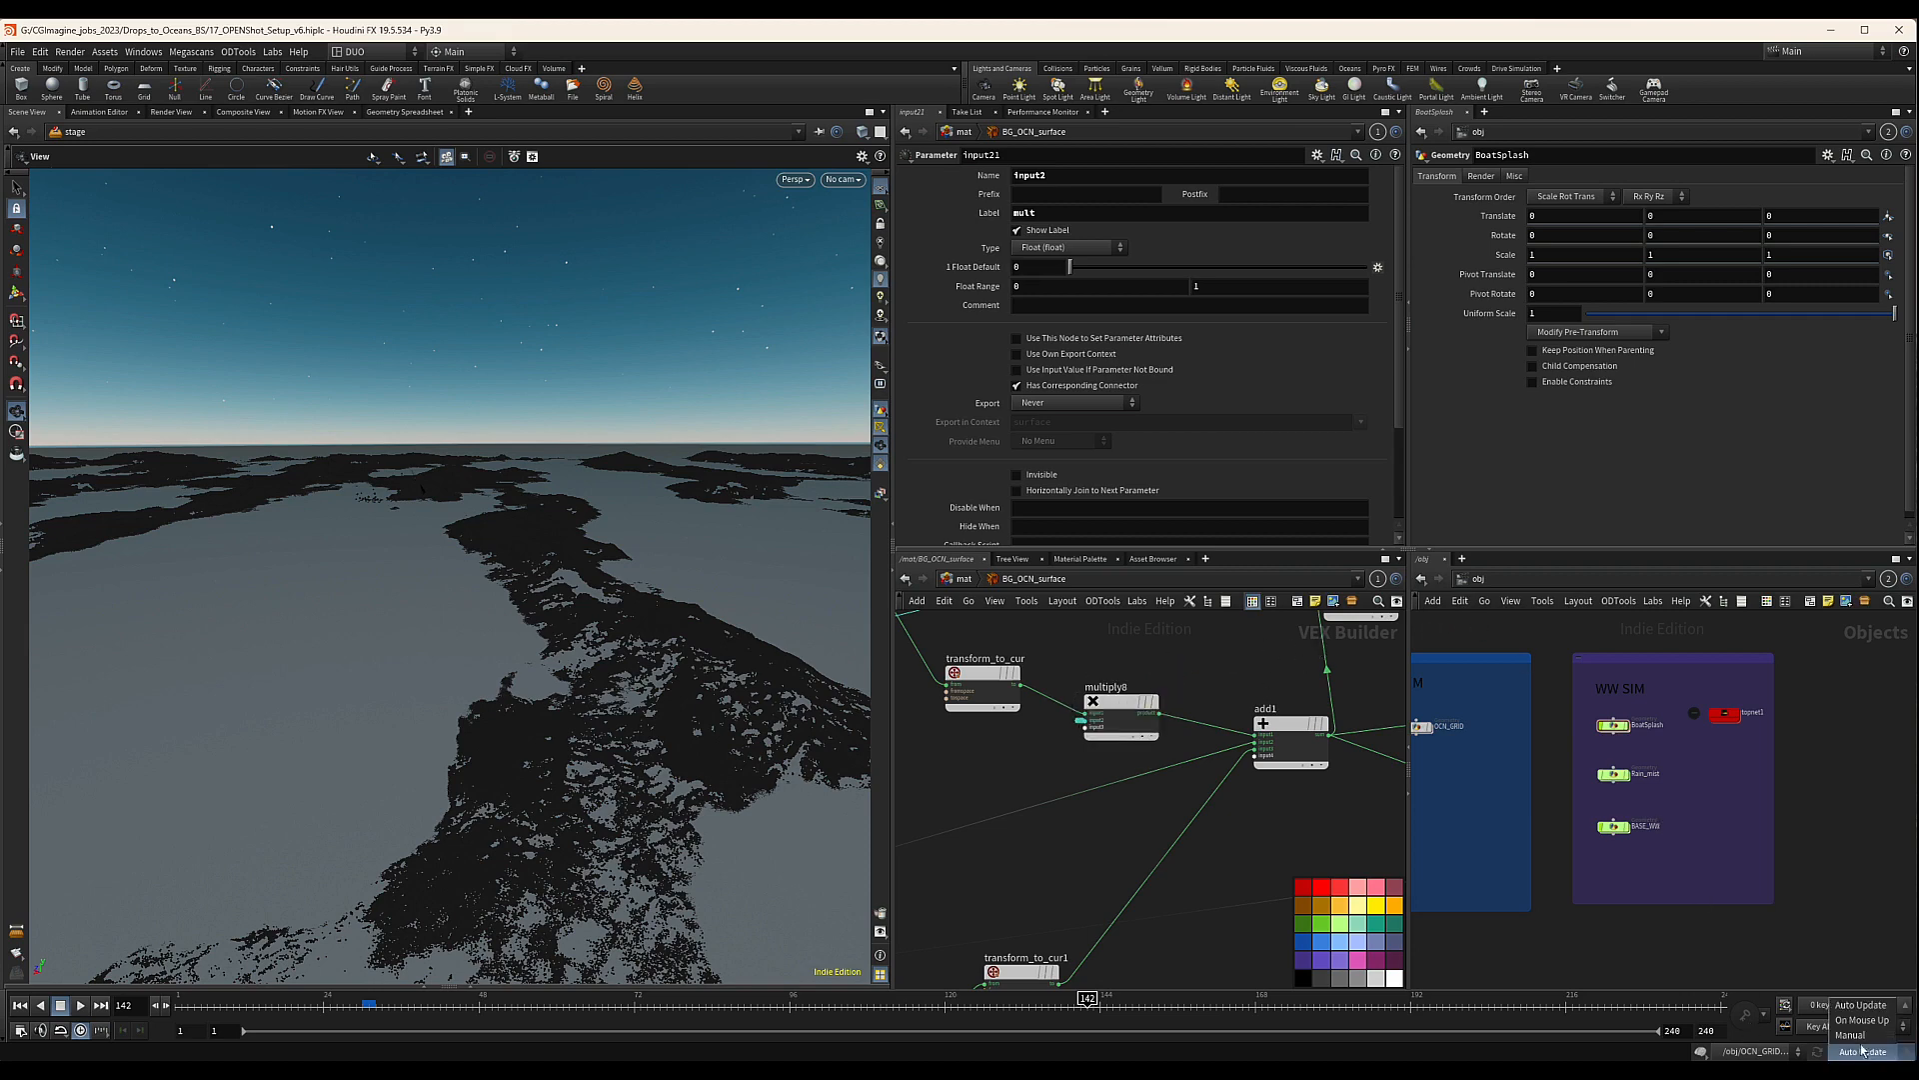
{"action": "left_click", "coordinate": [1863, 1053]}
{"action": "middle_click_drag", "start_coordinate": [1696, 819], "coordinate": [1724, 814]}
{"action": "double_click", "coordinate": [1642, 823]}
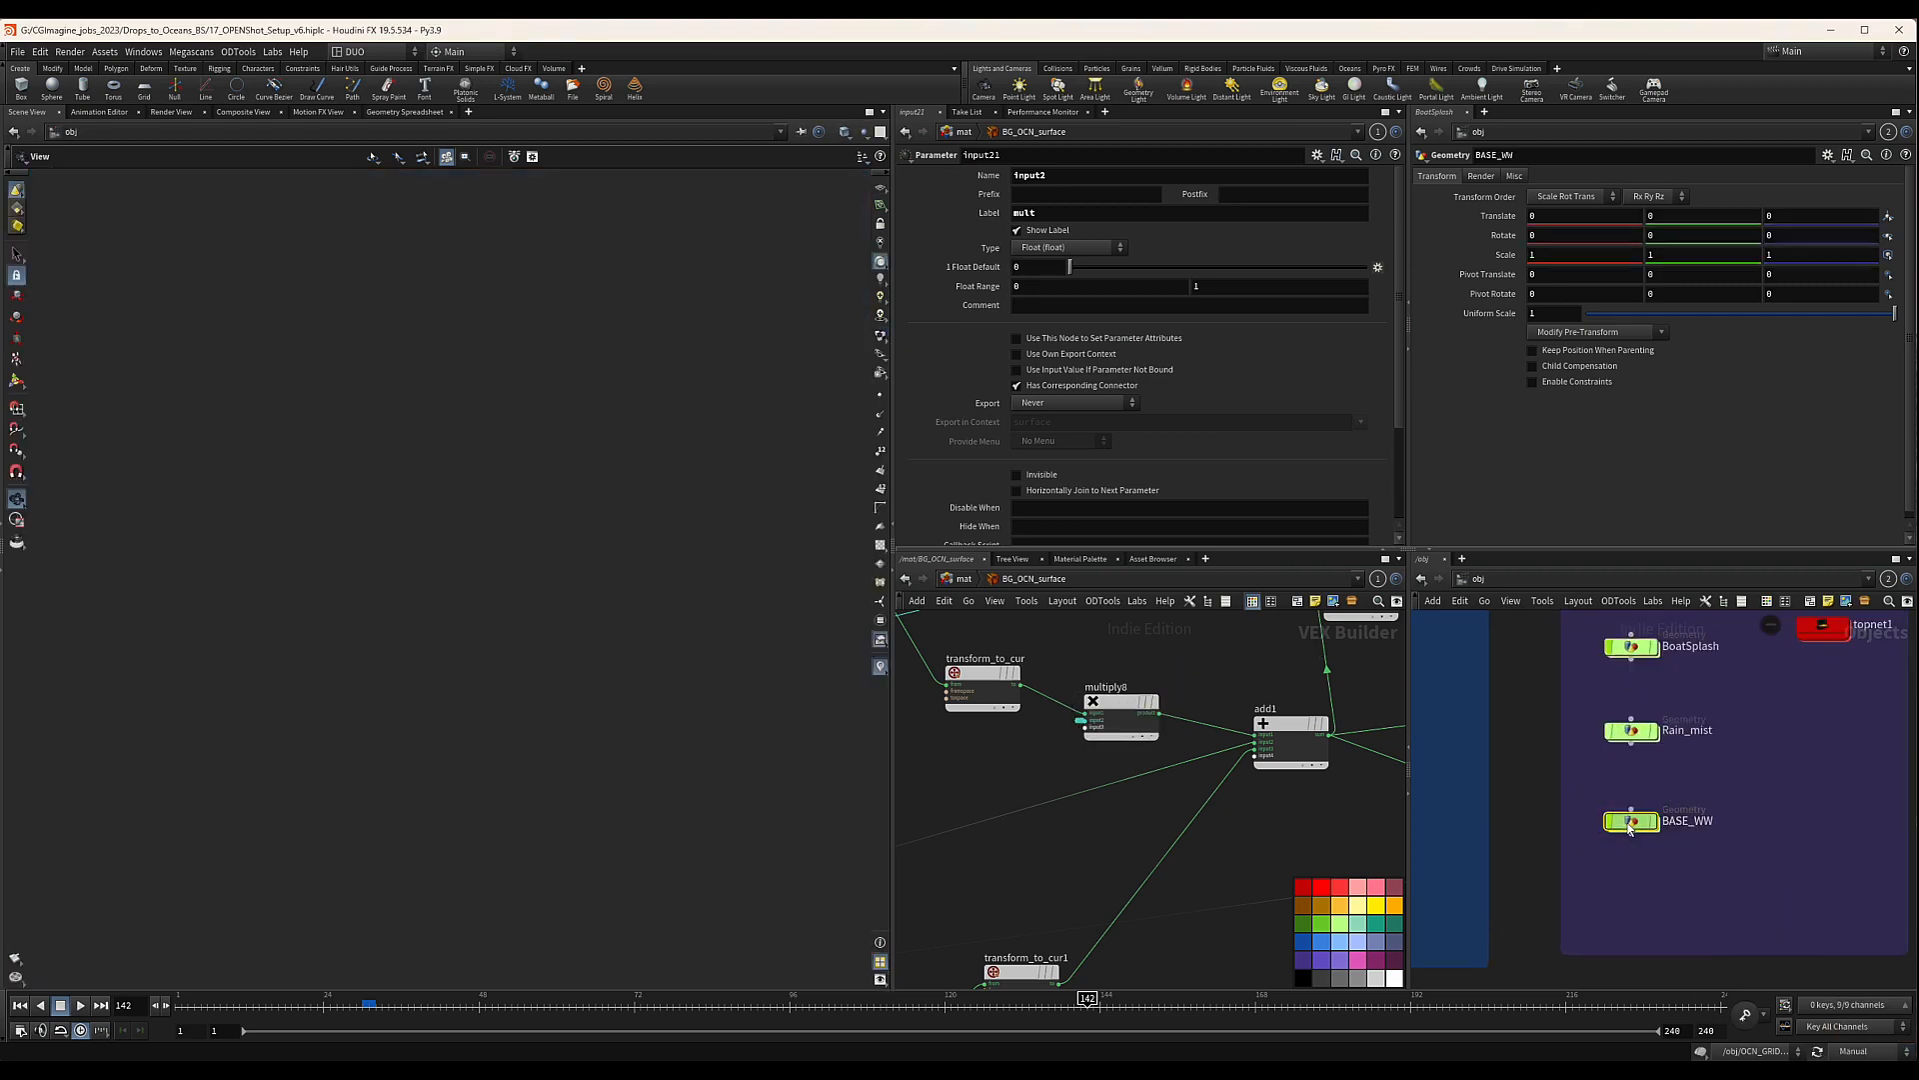
{"action": "left_click", "coordinate": [1620, 818]}
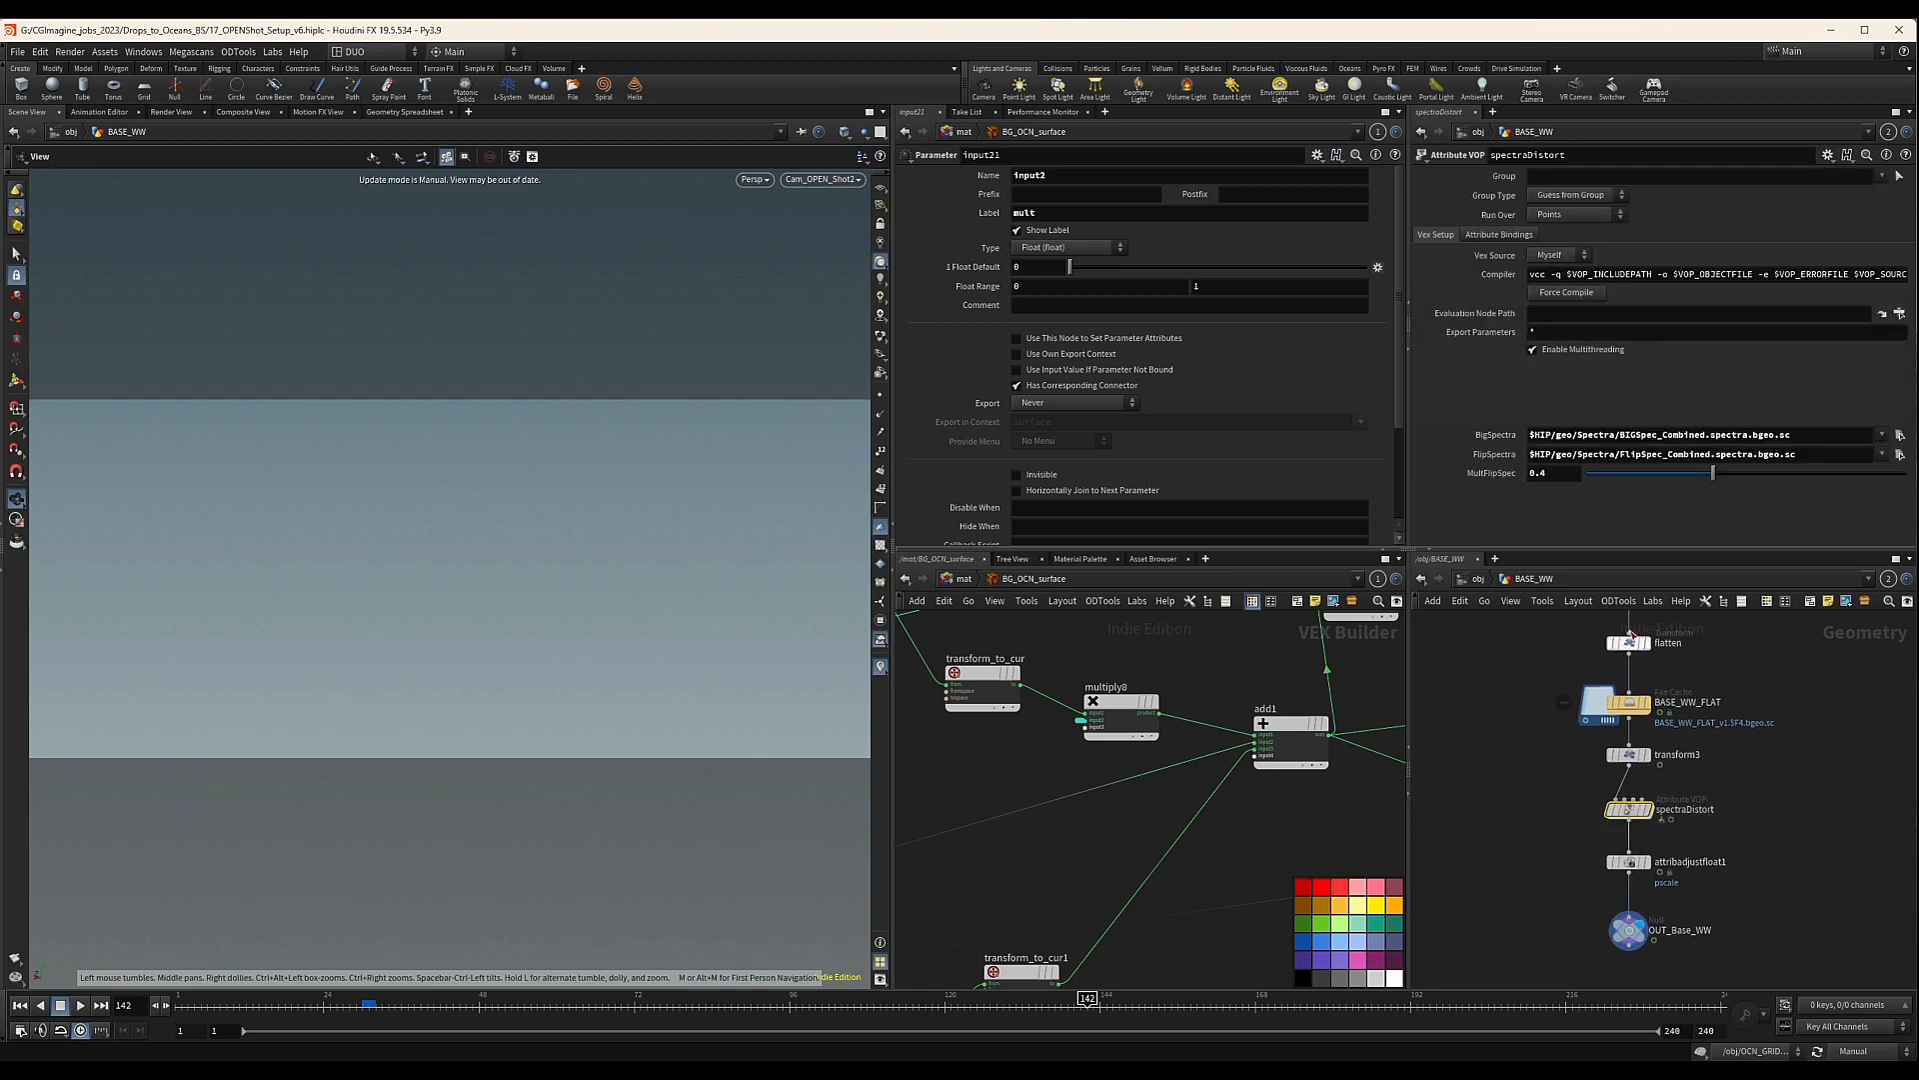
{"action": "right_click", "coordinate": [1508, 482]}
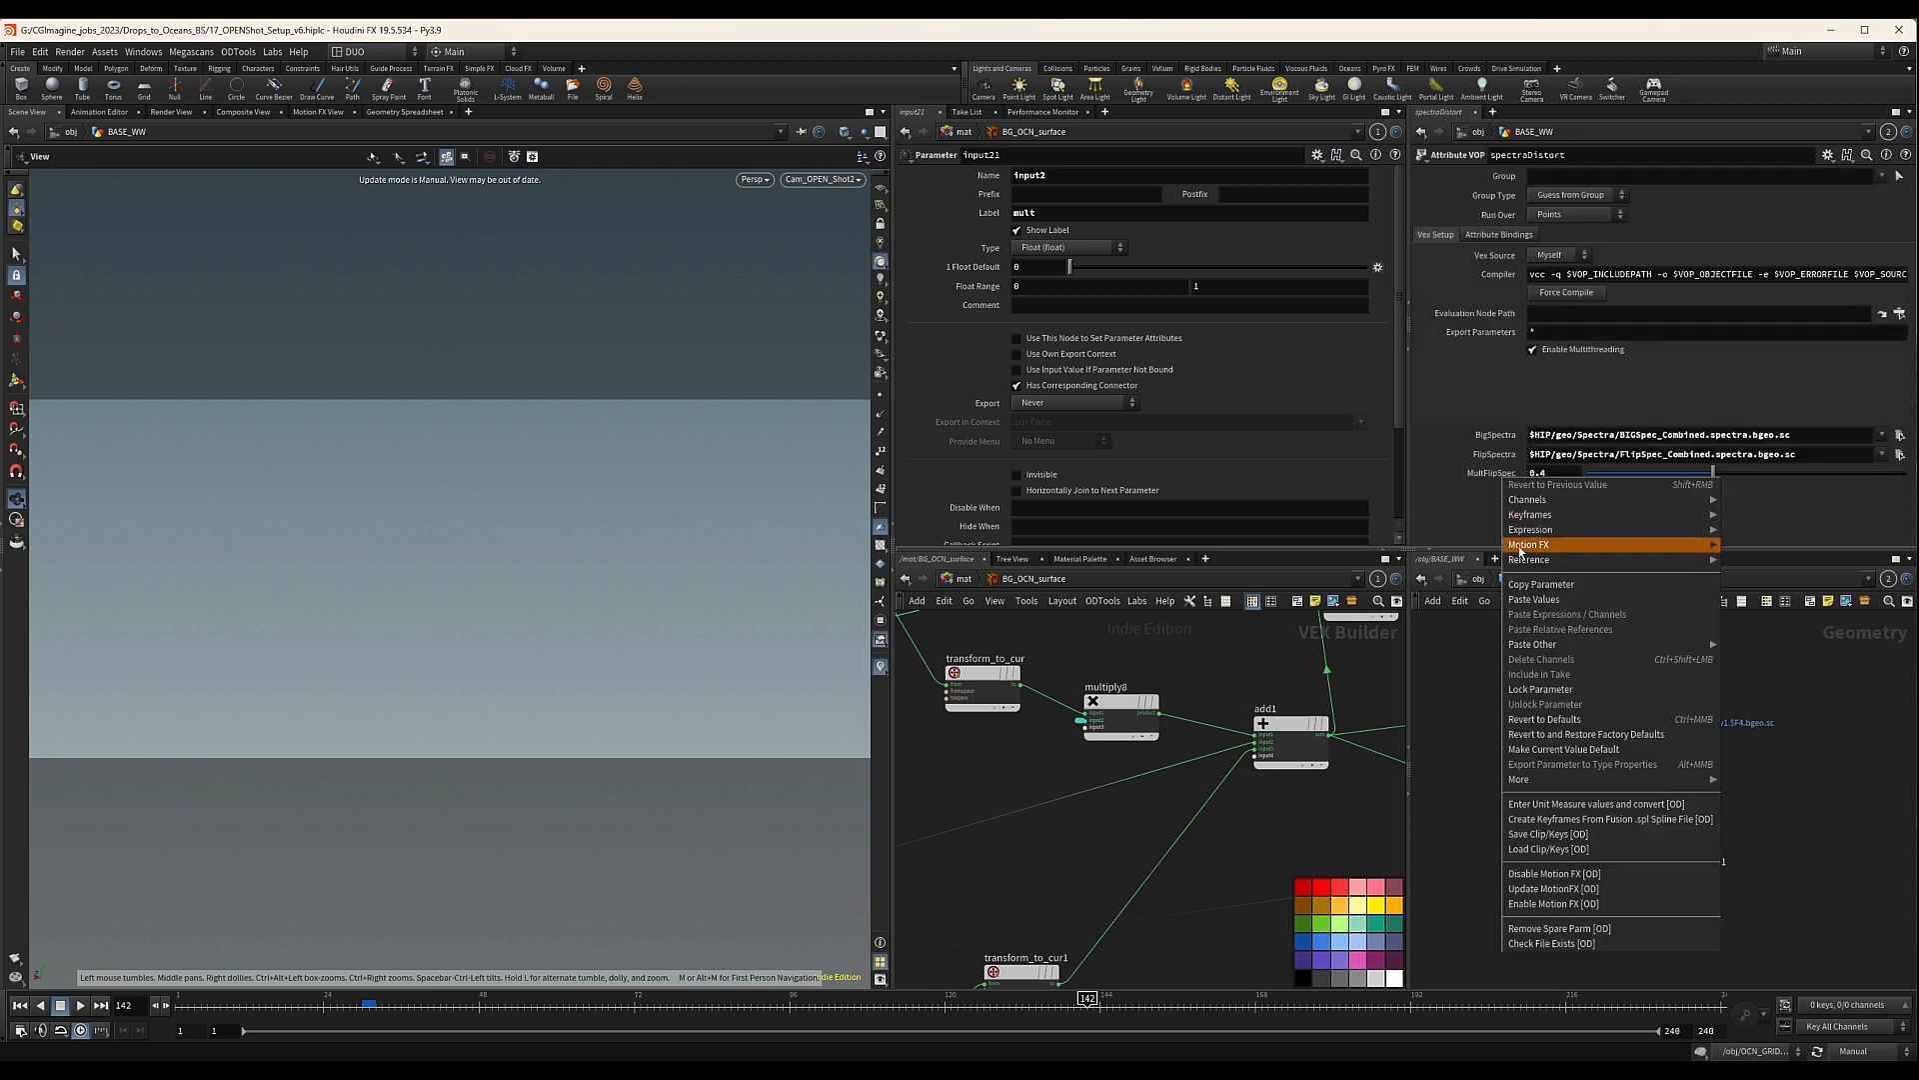
{"action": "left_click", "coordinate": [1610, 585]}
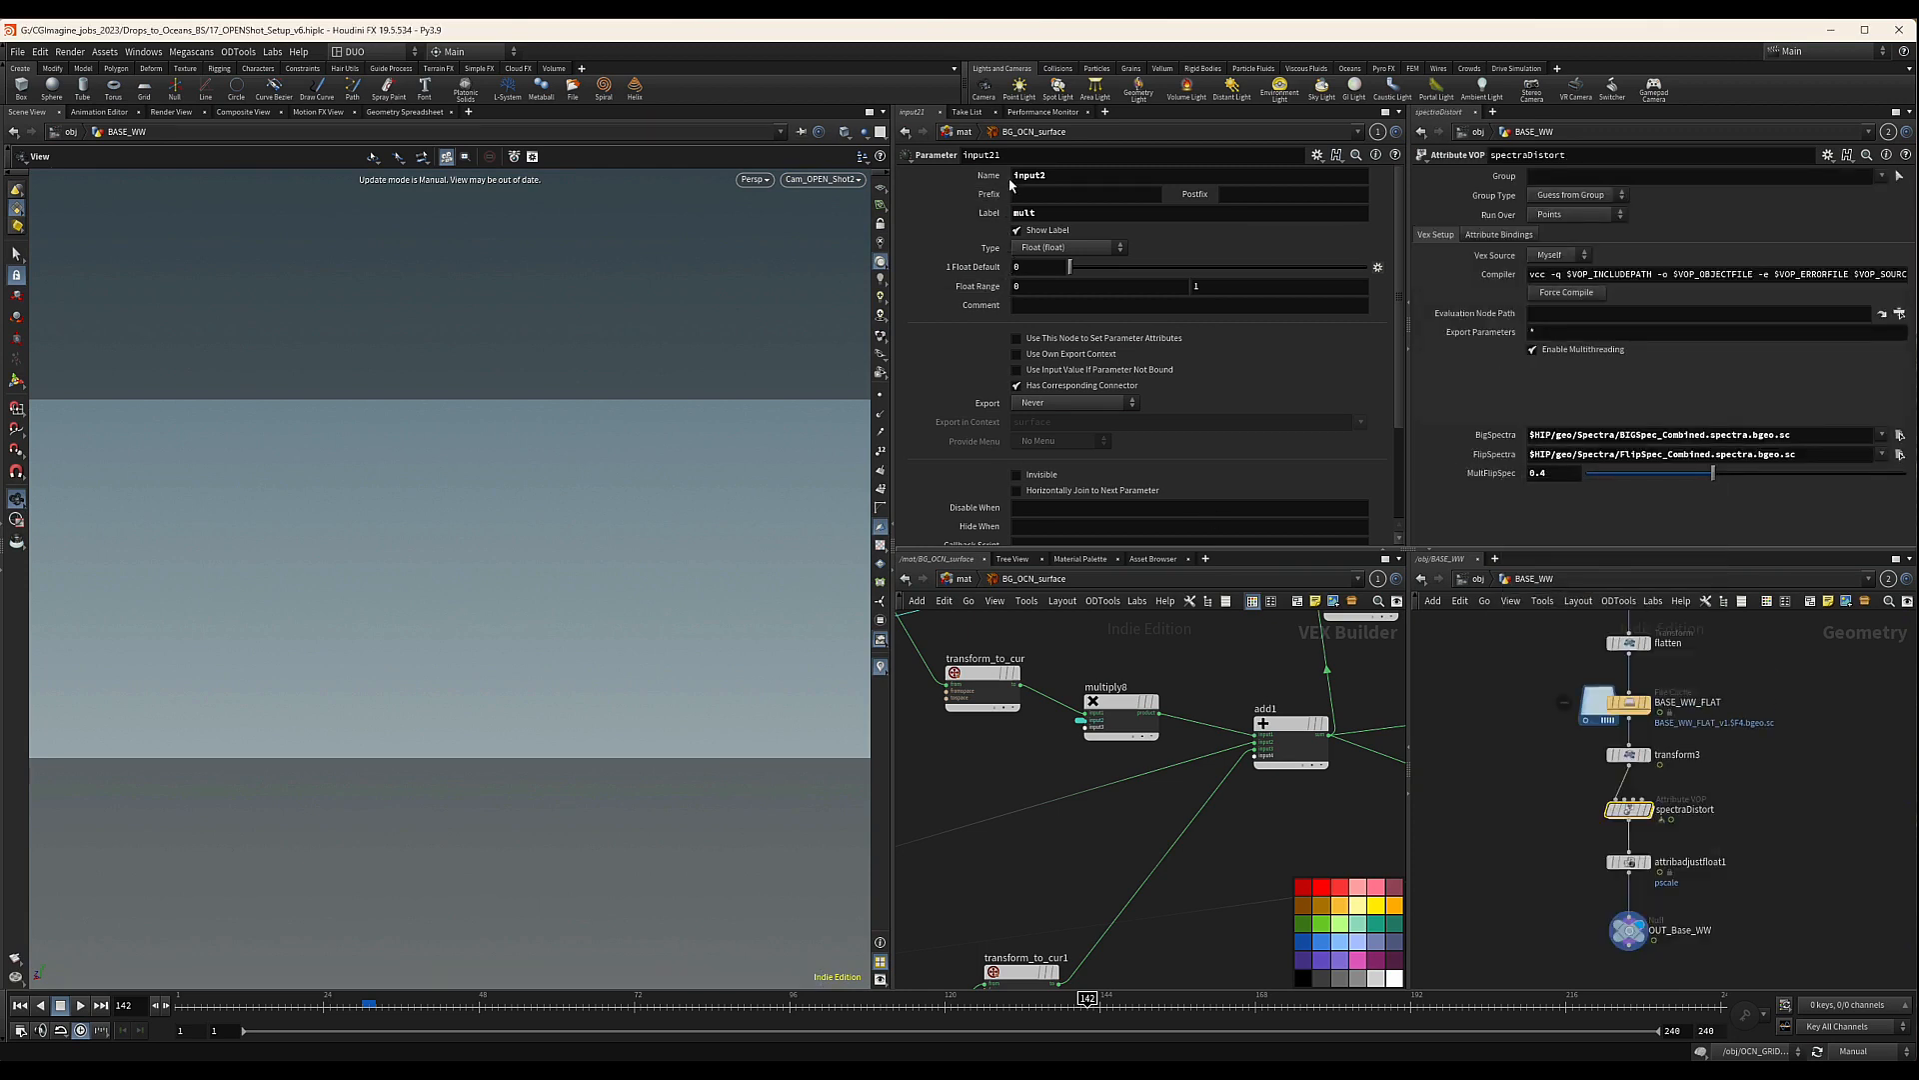
Return to the mat network and paste the copied parameter as a relative reference into the mult parameter of BG_OCN_surface
{"action": "left_click", "coordinate": [997, 580]}
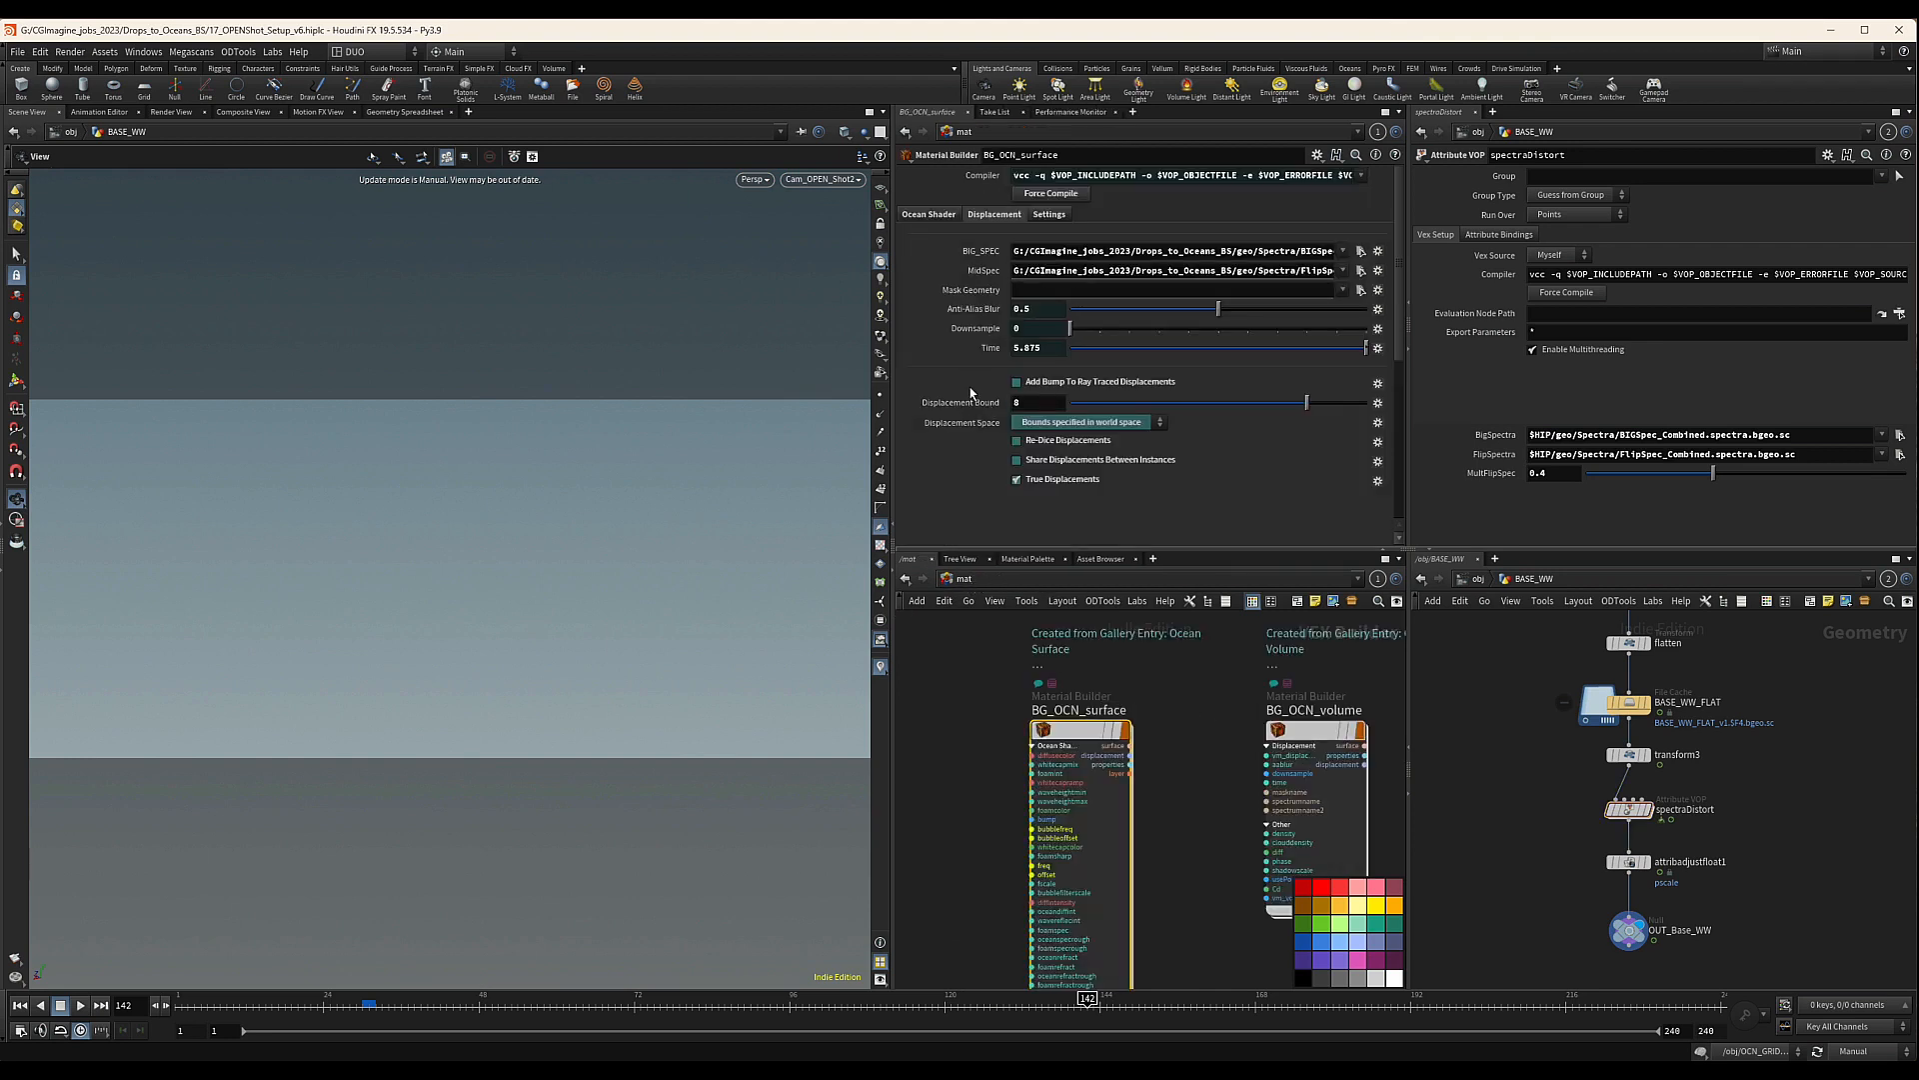
{"action": "scroll", "coordinate": [970, 393], "scroll_direction": "down", "scroll_amount": 6}
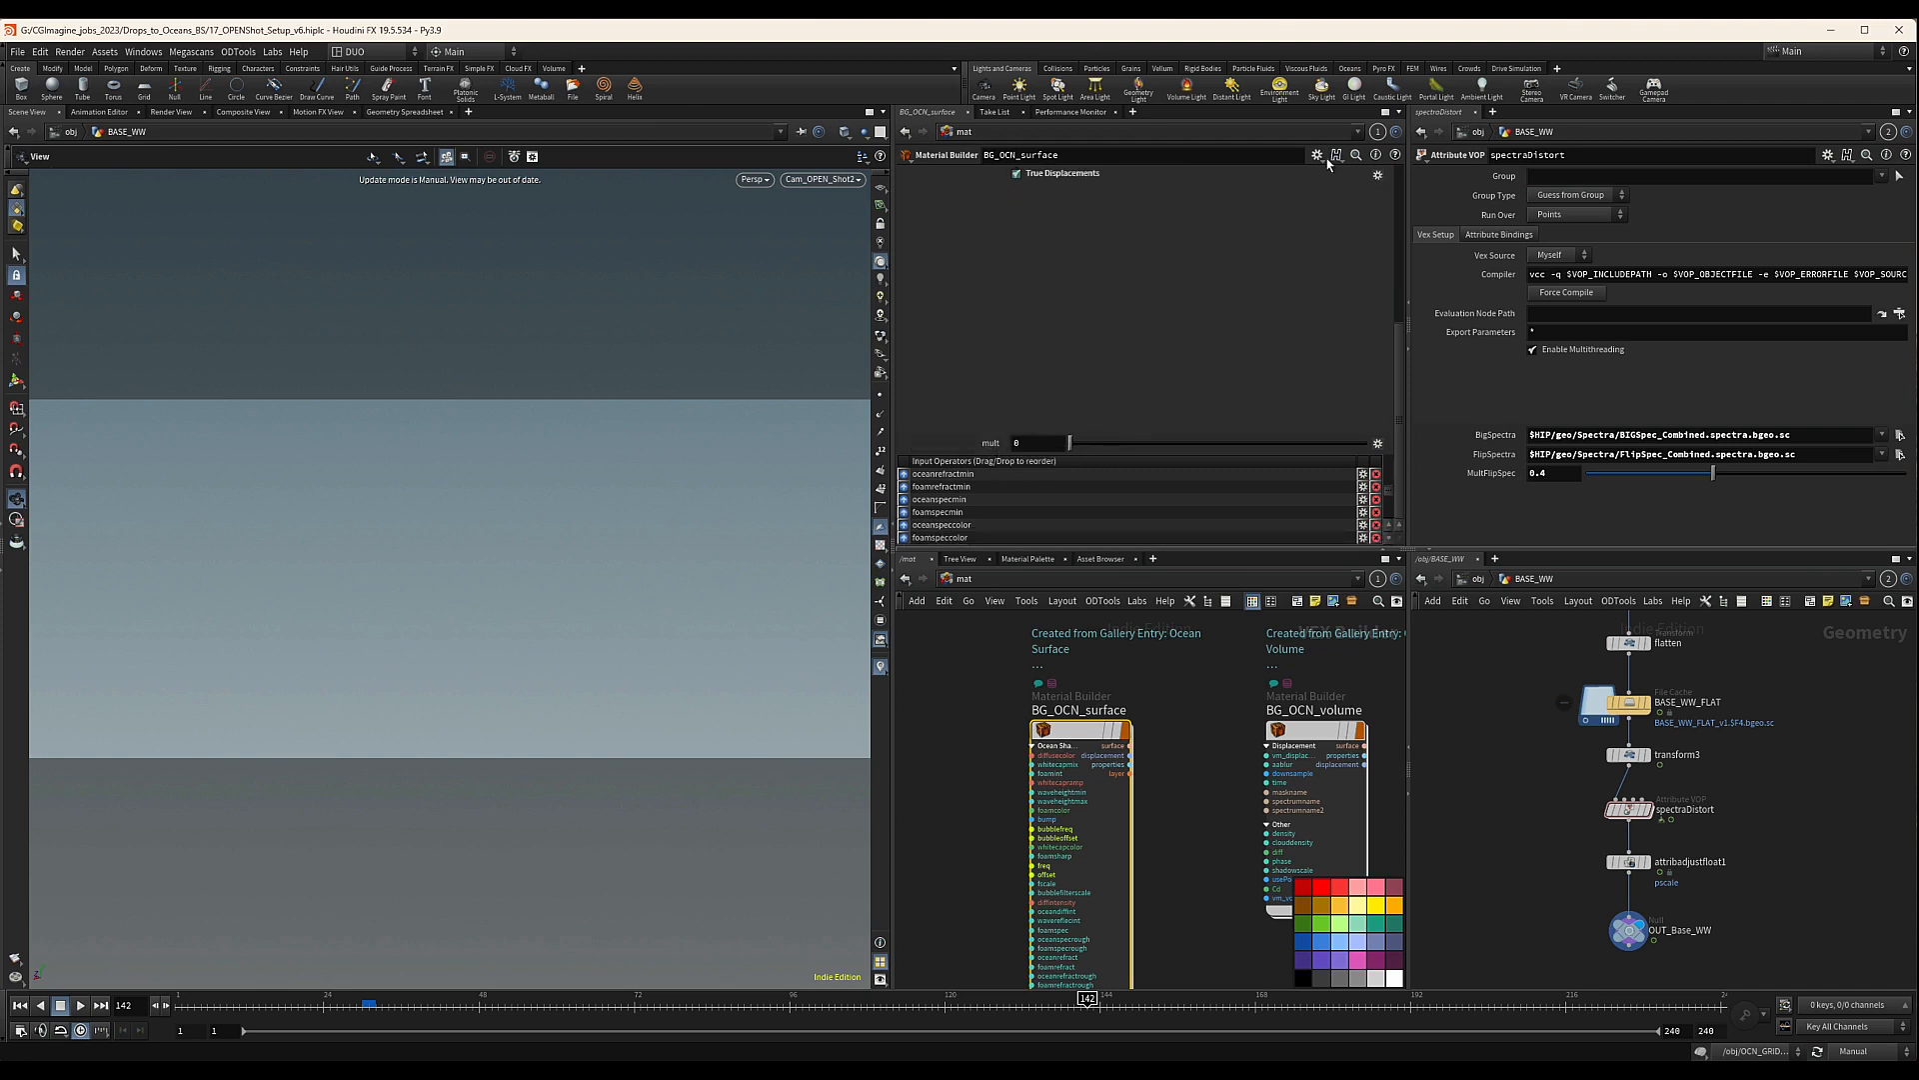
{"action": "right_click", "coordinate": [990, 444]}
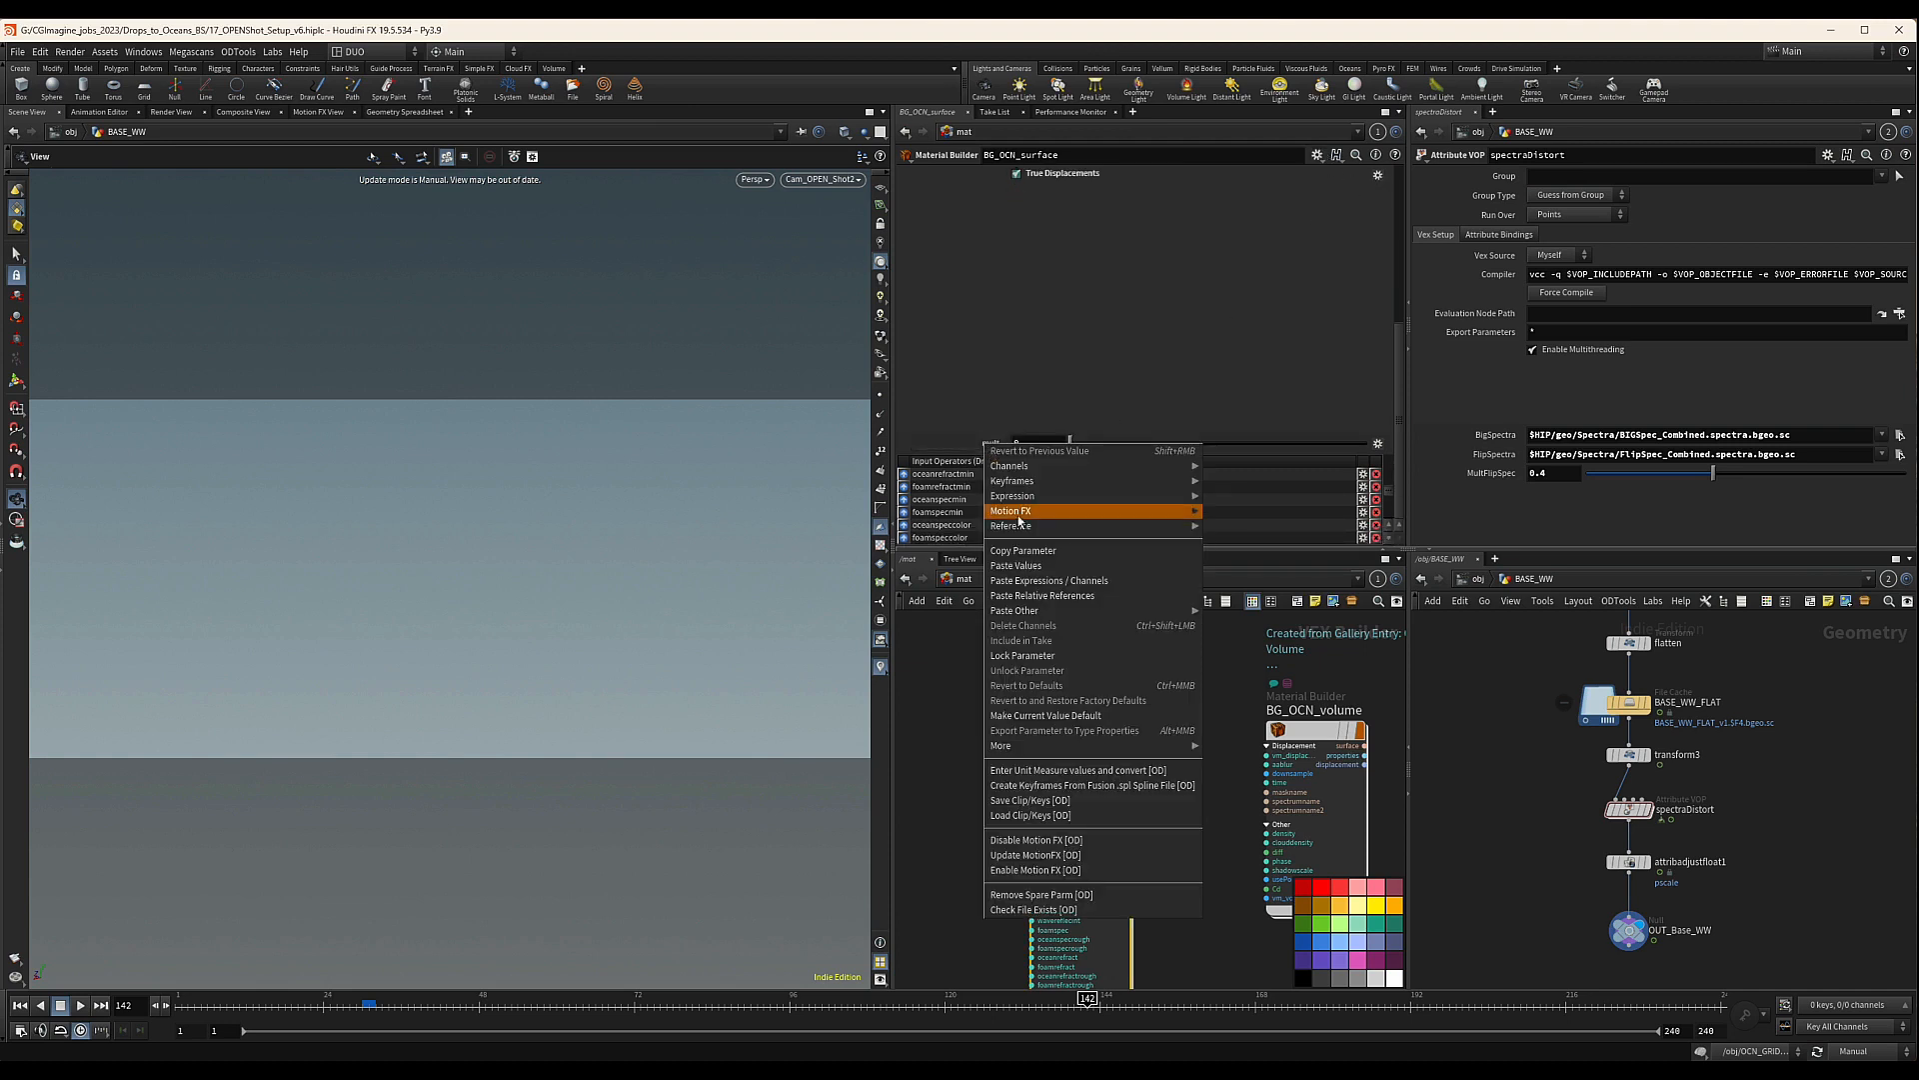
{"action": "left_click", "coordinate": [1041, 595]}
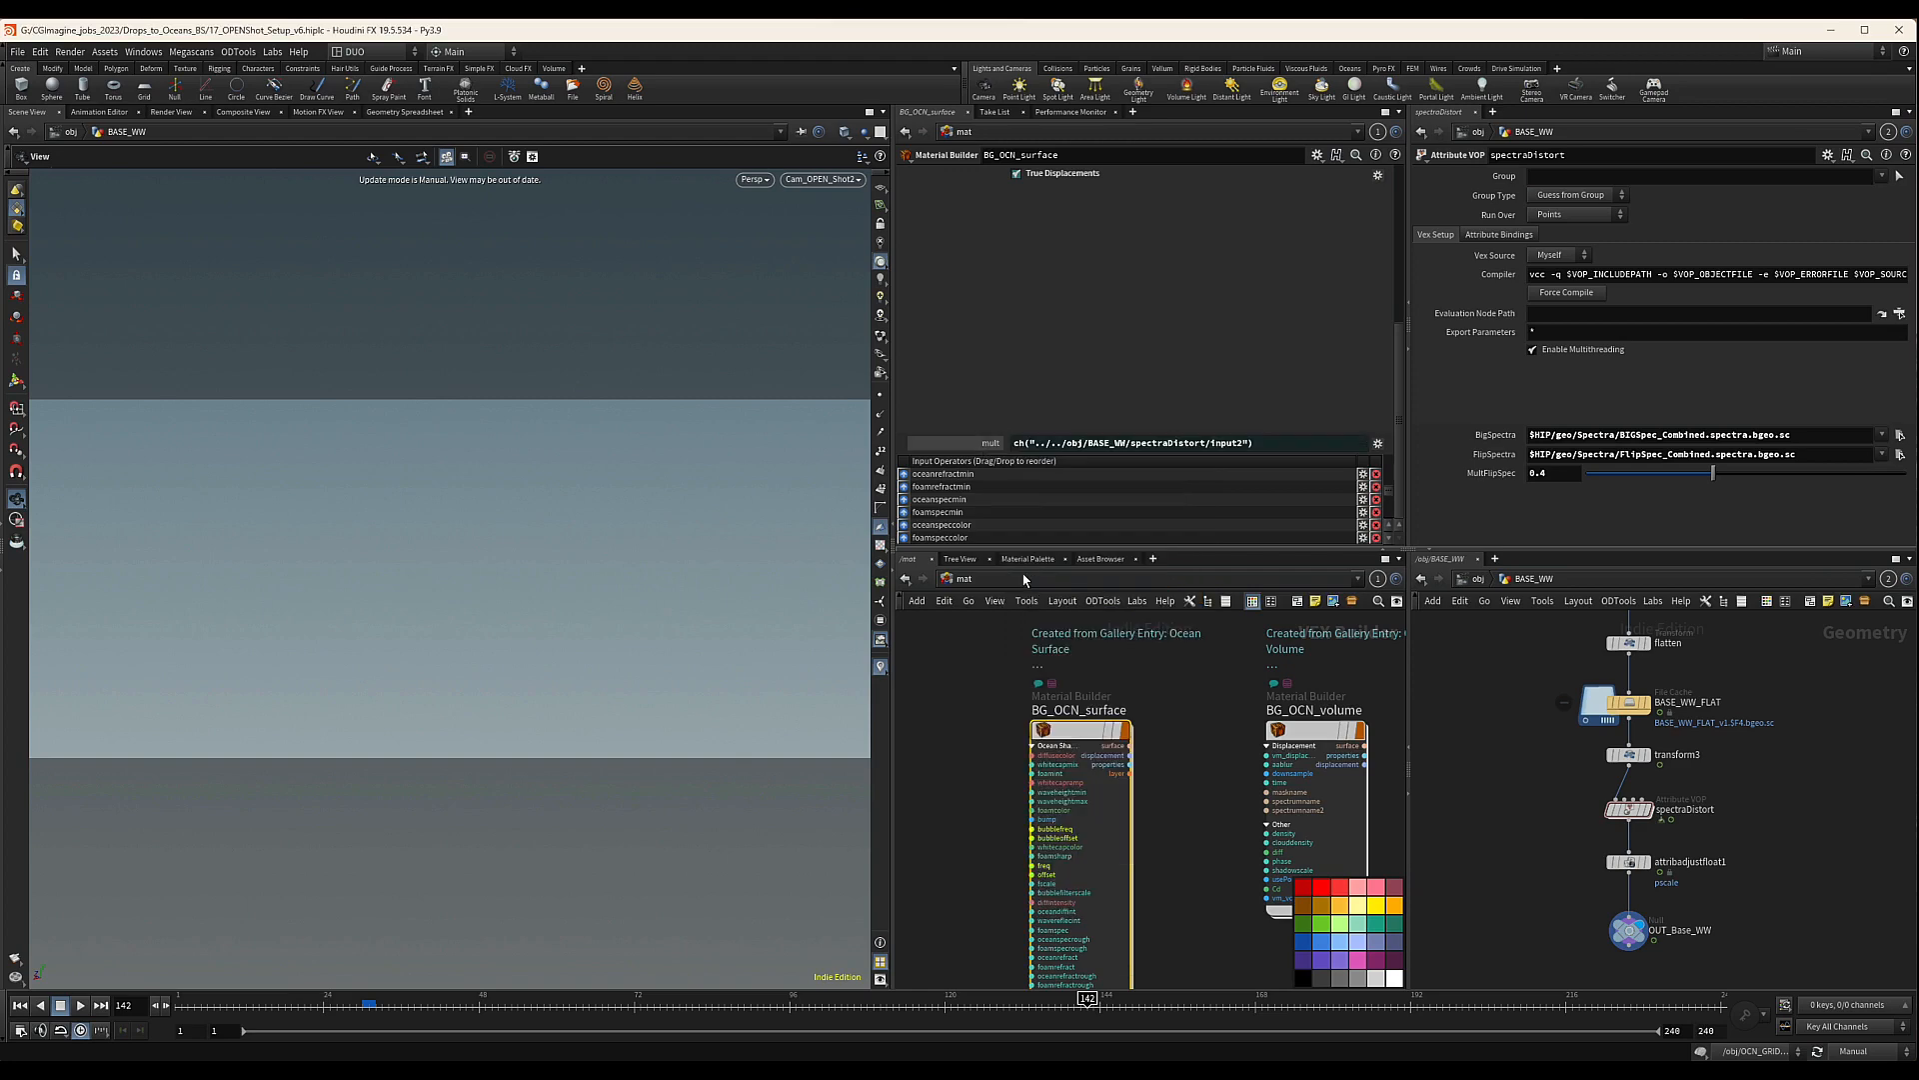
Move the mult parameter of BG_OCN_surface into the start of its Displacement folder, accept the interface change and show the parameter's evaluated value
{"action": "left_click", "coordinate": [1317, 155]}
{"action": "left_click", "coordinate": [1344, 182]}
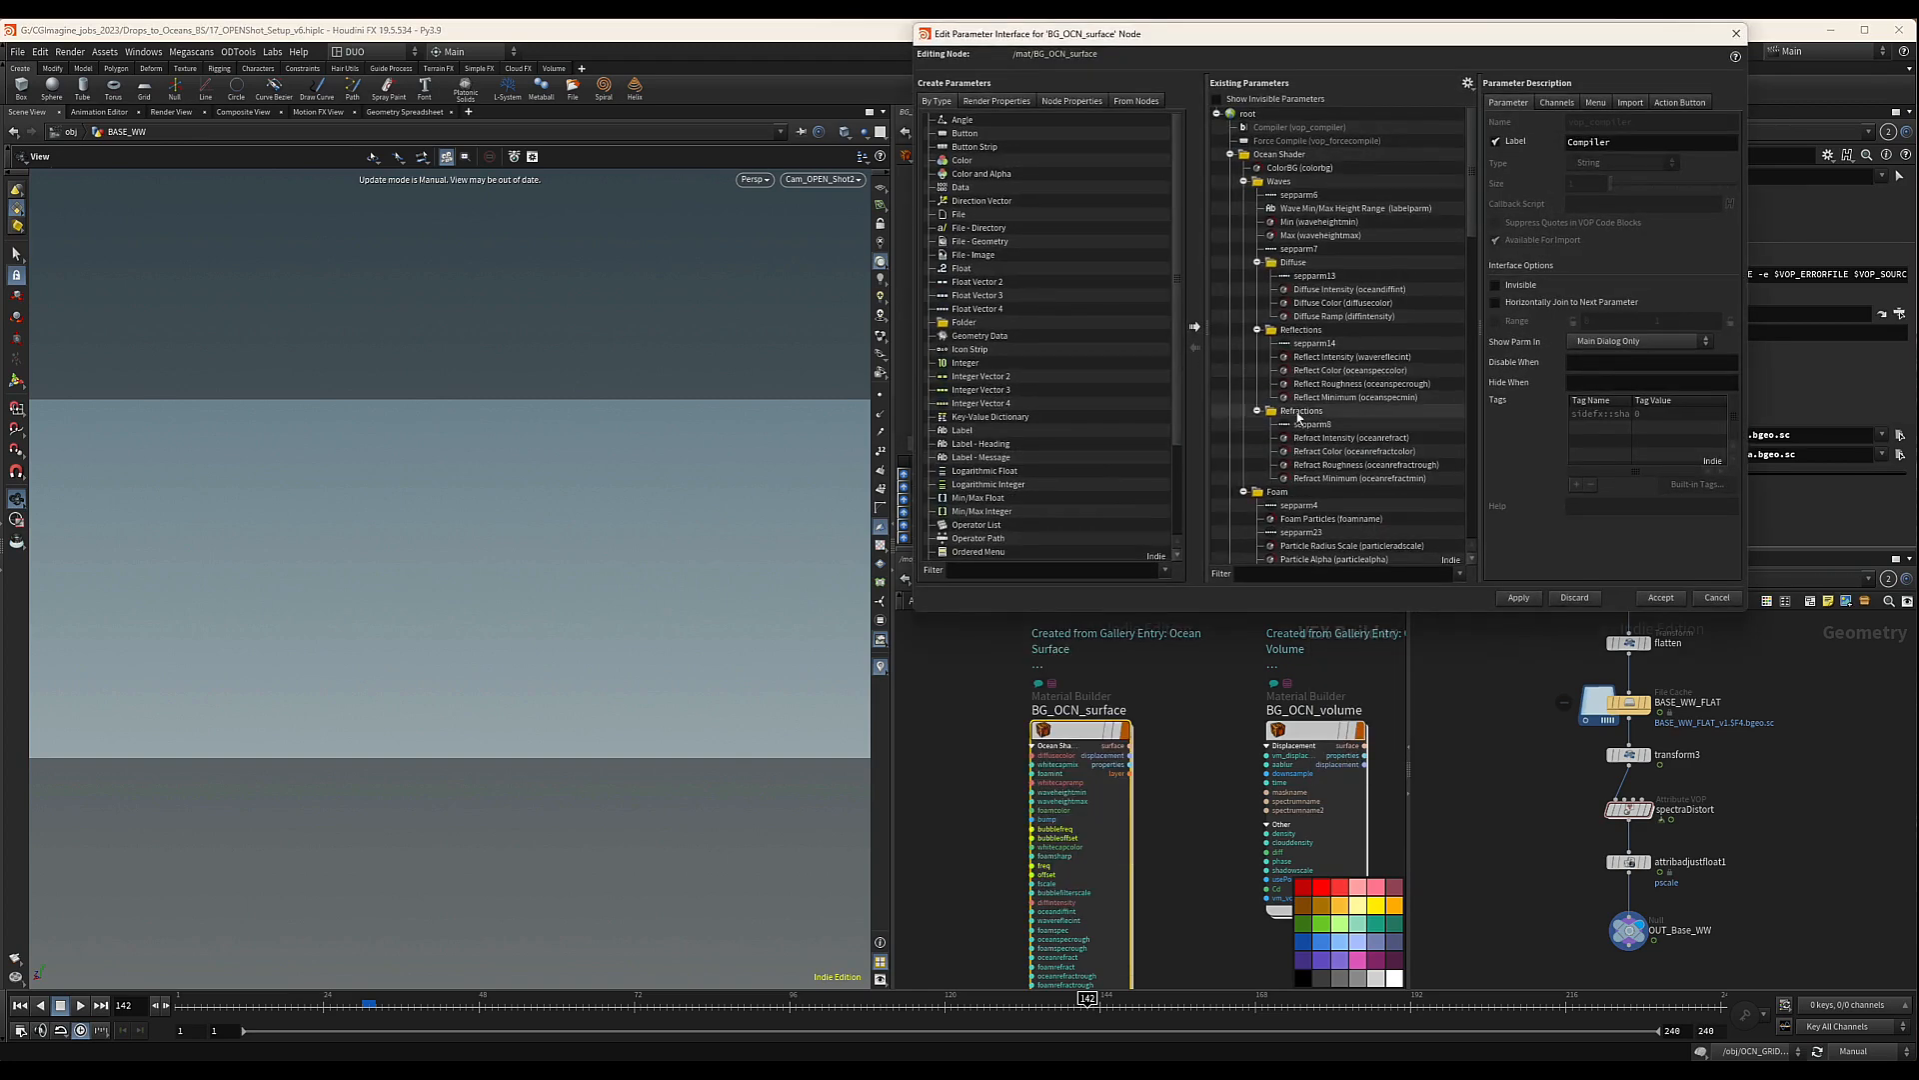
{"action": "scroll", "coordinate": [1300, 417], "scroll_direction": "down", "scroll_amount": 15}
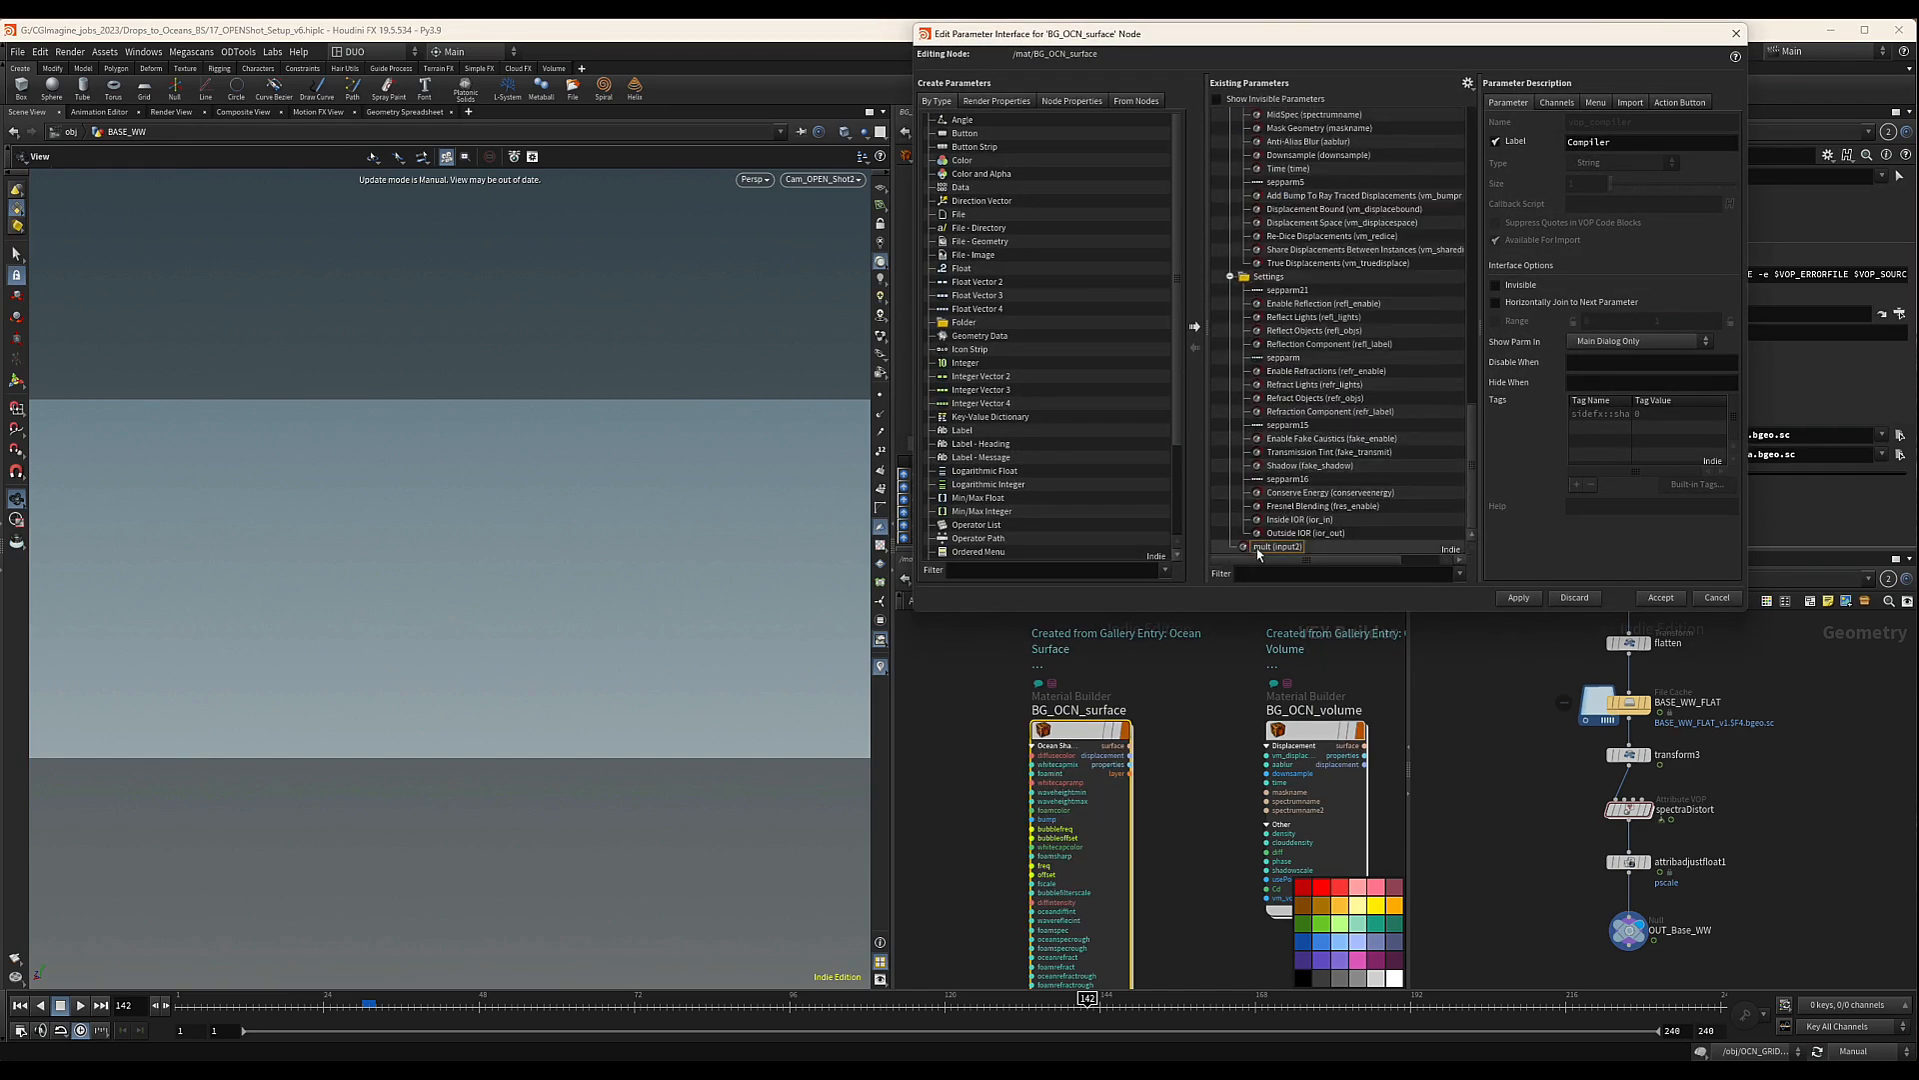
{"action": "mouse_move", "coordinate": [1258, 549]}
{"action": "left_mouse_down"}
{"action": "mouse_move", "coordinate": [1264, 248]}
{"action": "mouse_move", "coordinate": [1238, 467]}
{"action": "mouse_move", "coordinate": [1256, 549]}
{"action": "left_mouse_up"}
{"action": "left_click", "coordinate": [1230, 276]}
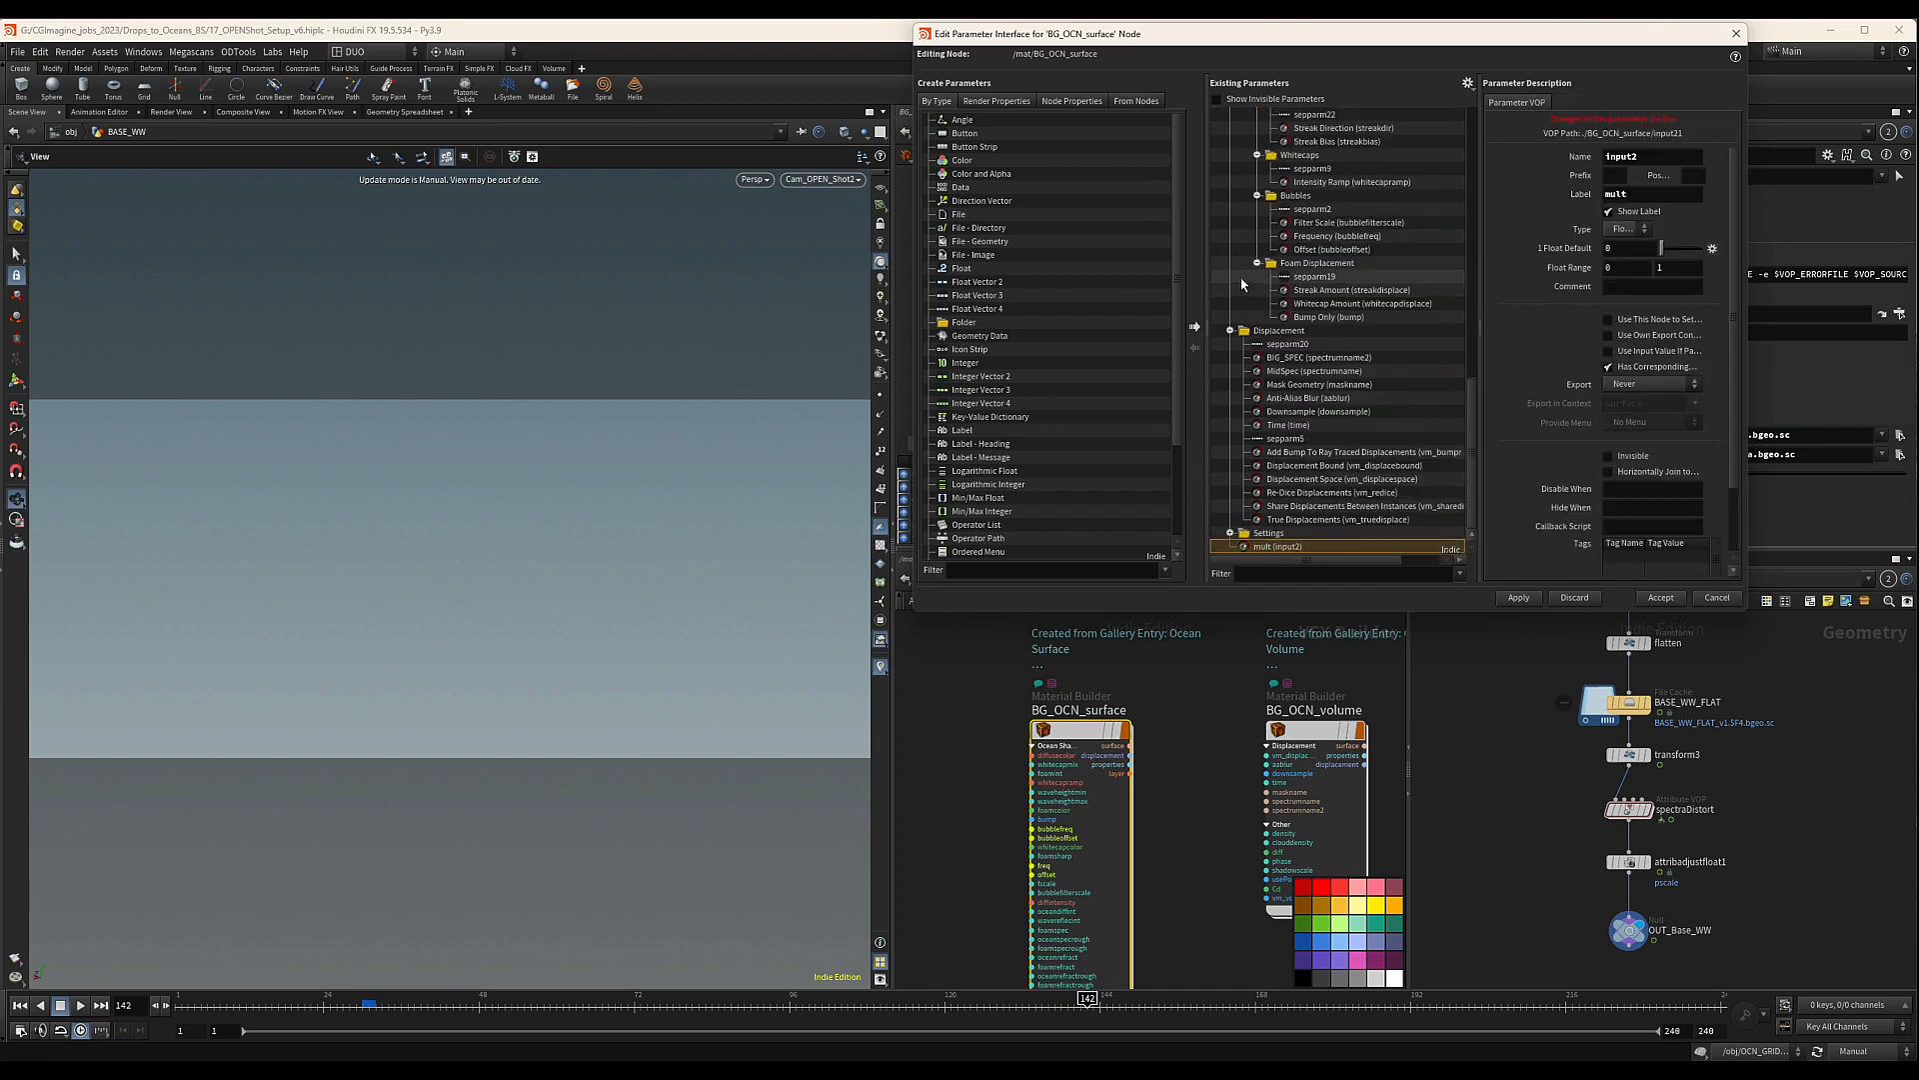
{"action": "left_click", "coordinate": [1231, 330]}
{"action": "scroll", "coordinate": [1254, 167], "scroll_direction": "up", "scroll_amount": 8}
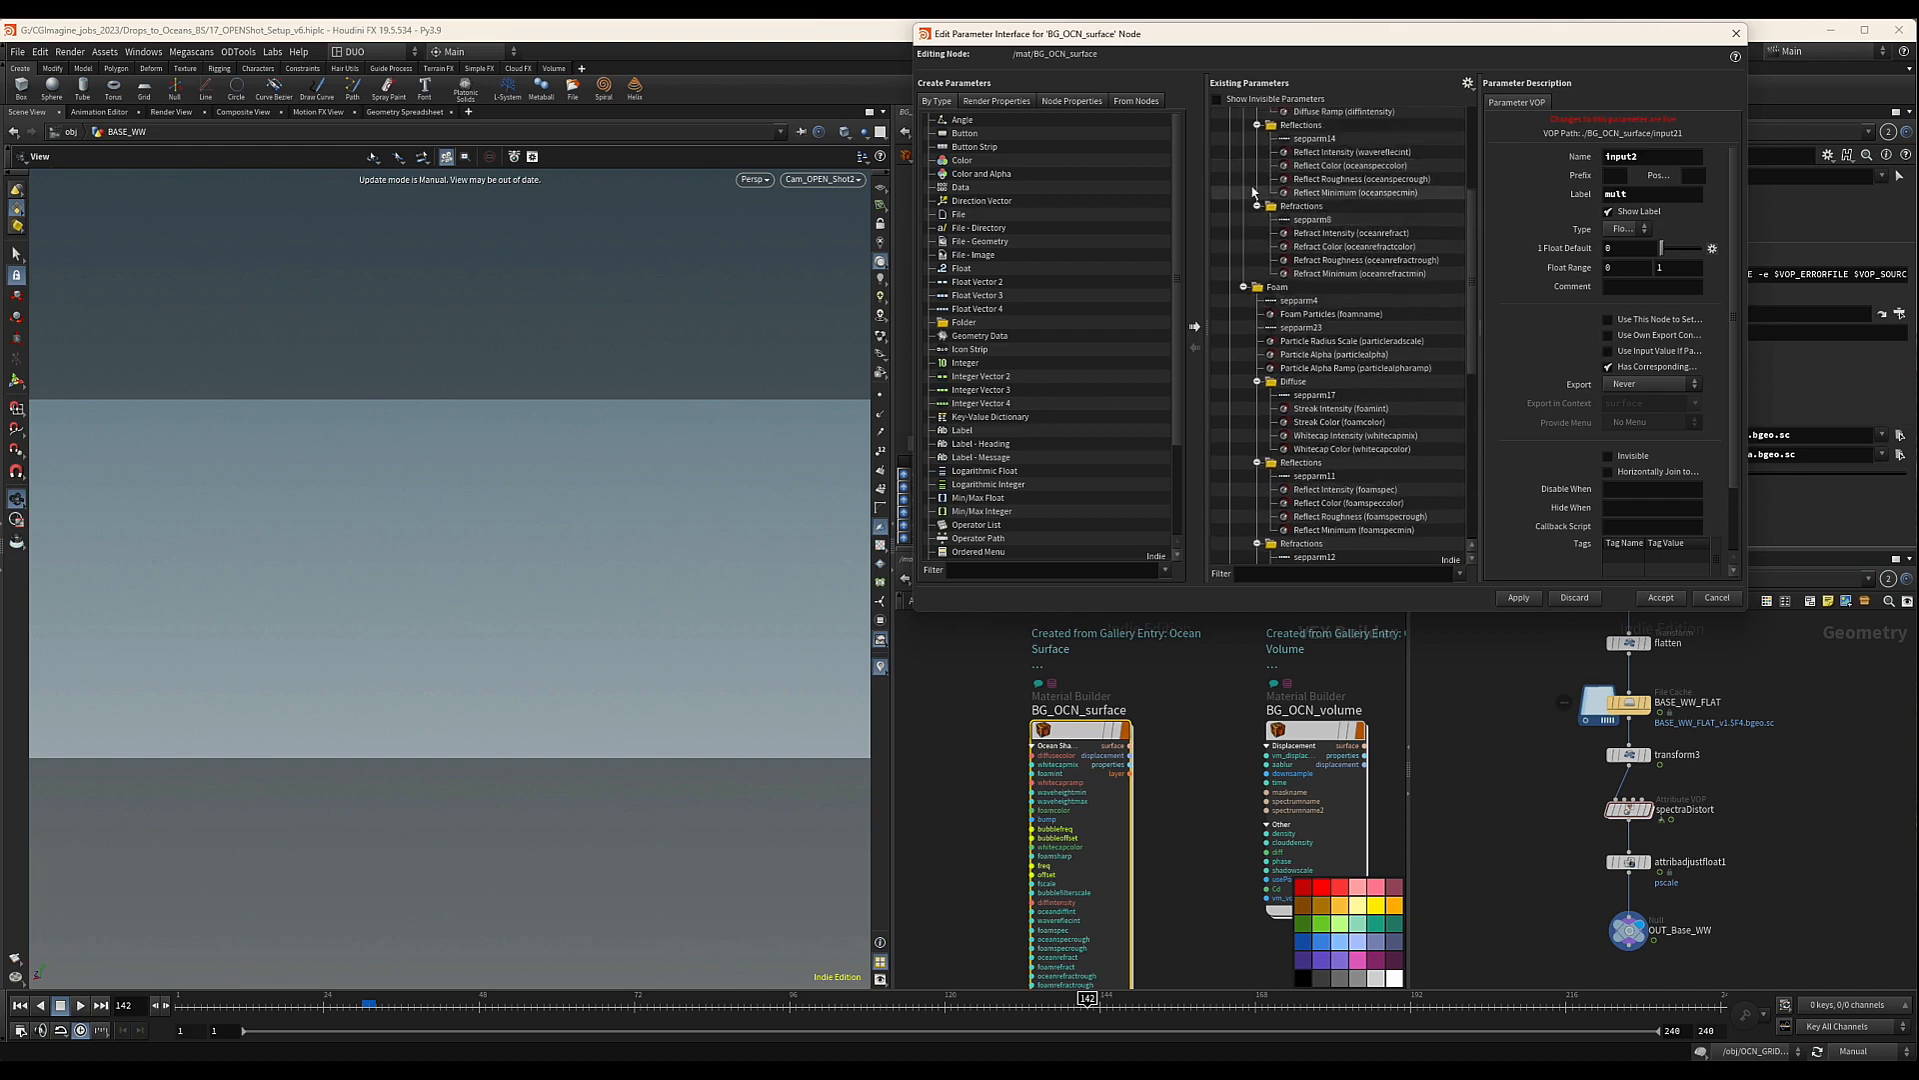
{"action": "scroll", "coordinate": [1254, 188], "scroll_direction": "up", "scroll_amount": 5}
{"action": "left_click", "coordinate": [1230, 155]}
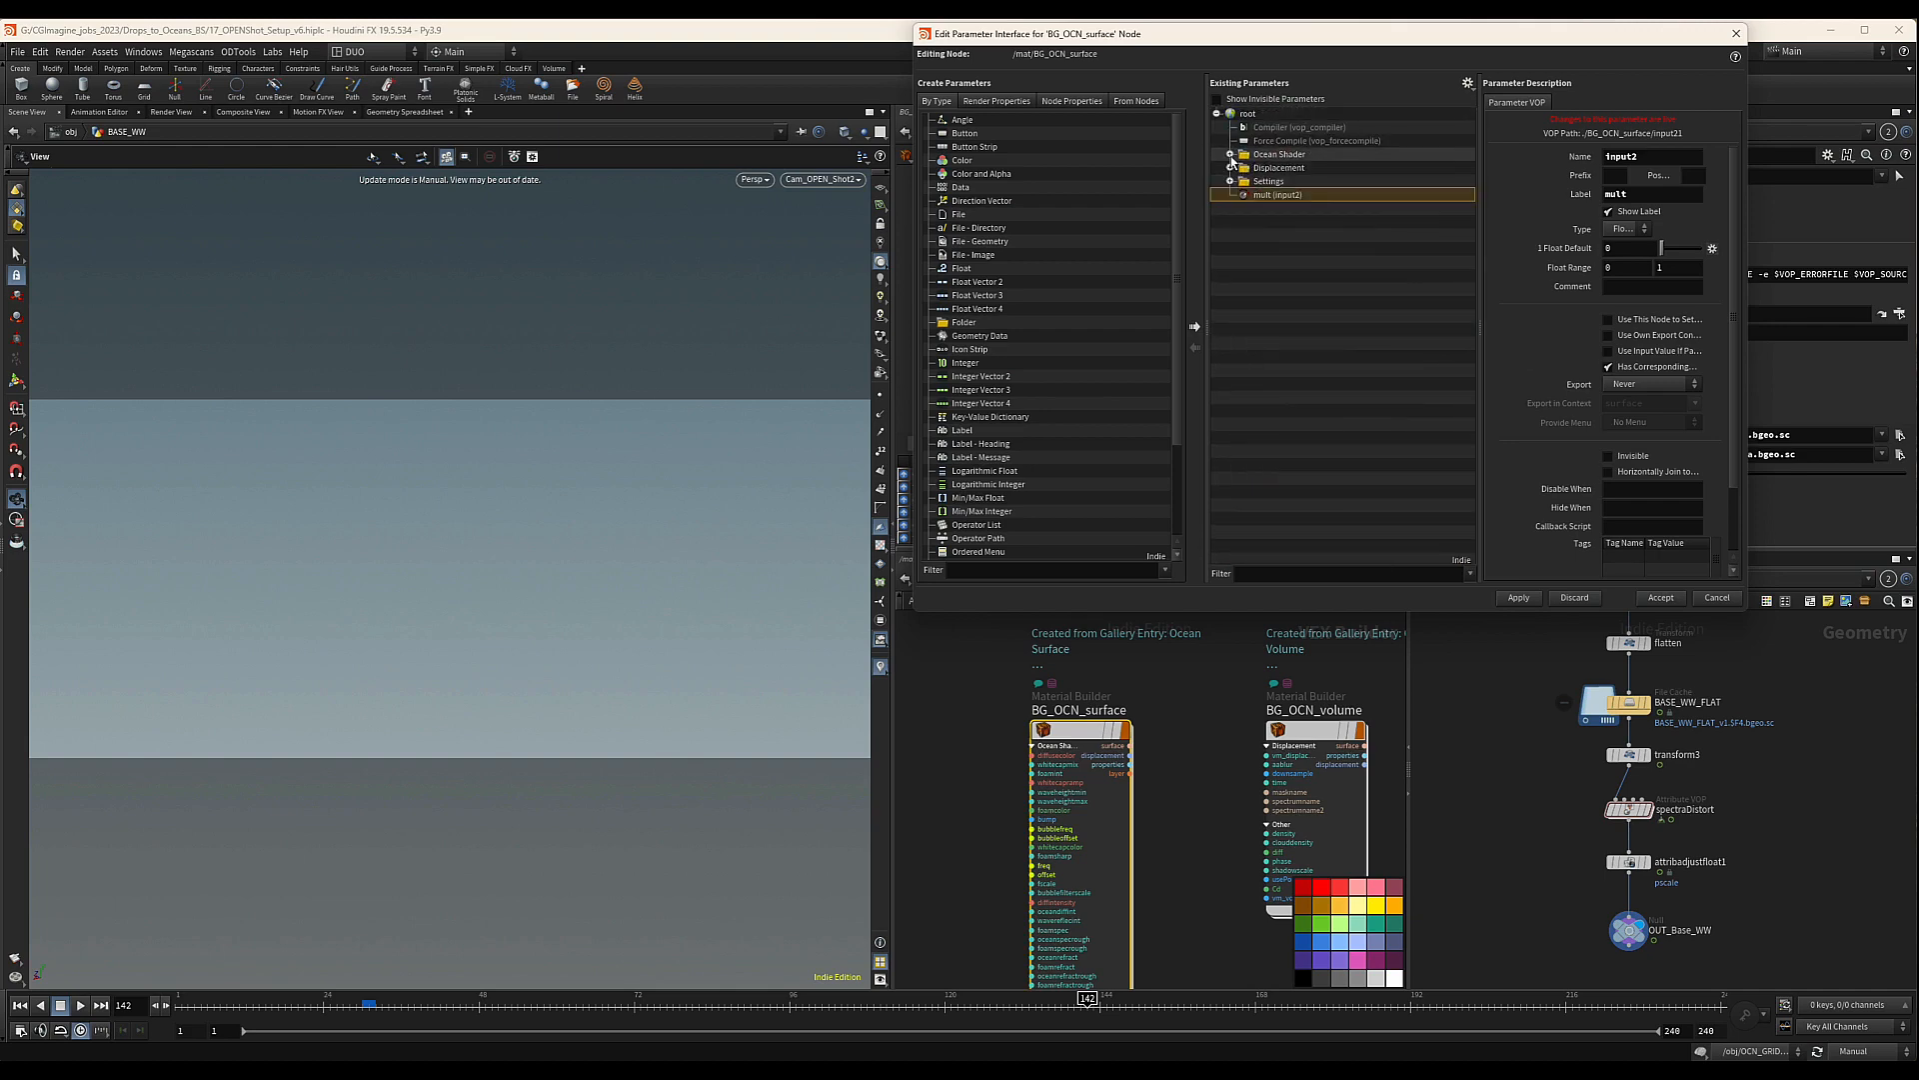
{"action": "left_click", "coordinate": [1231, 168]}
{"action": "left_click_drag", "start_coordinate": [1277, 384], "coordinate": [1279, 183]}
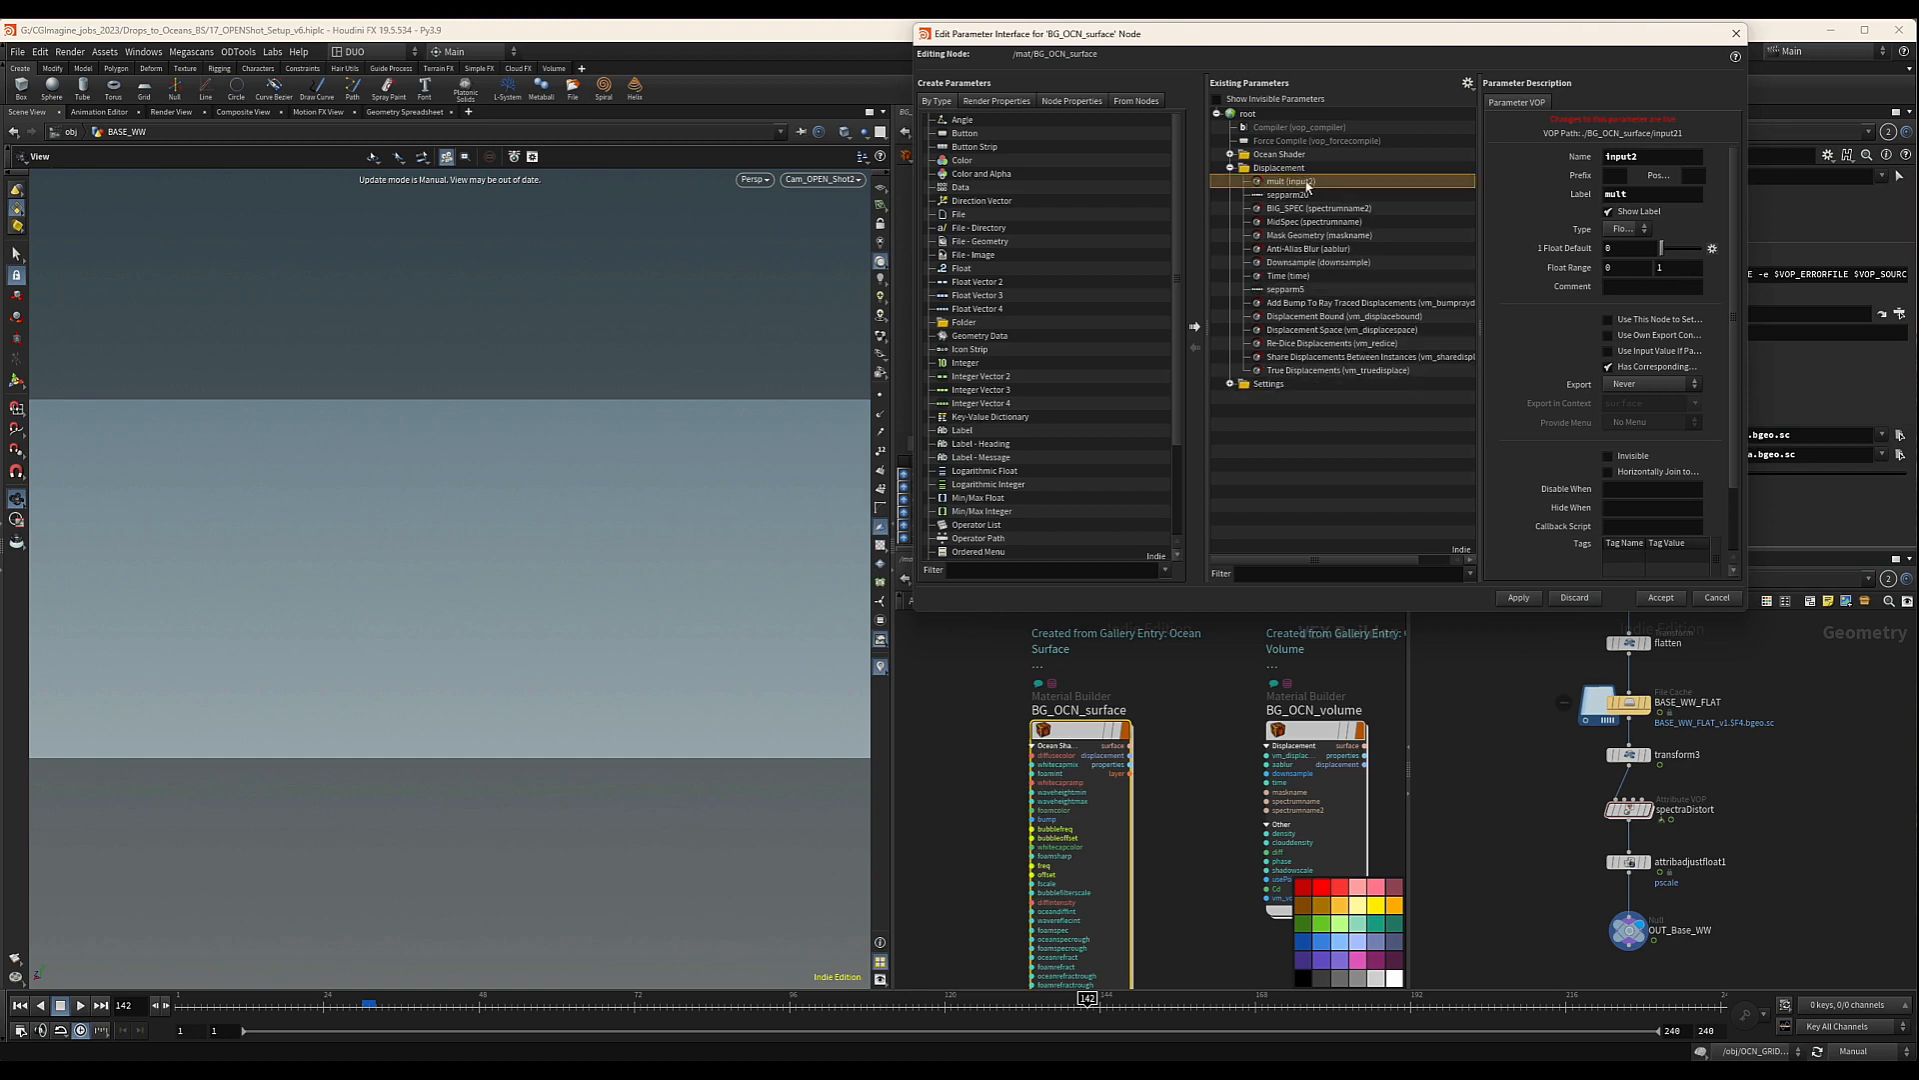
{"action": "left_click", "coordinate": [1660, 596]}
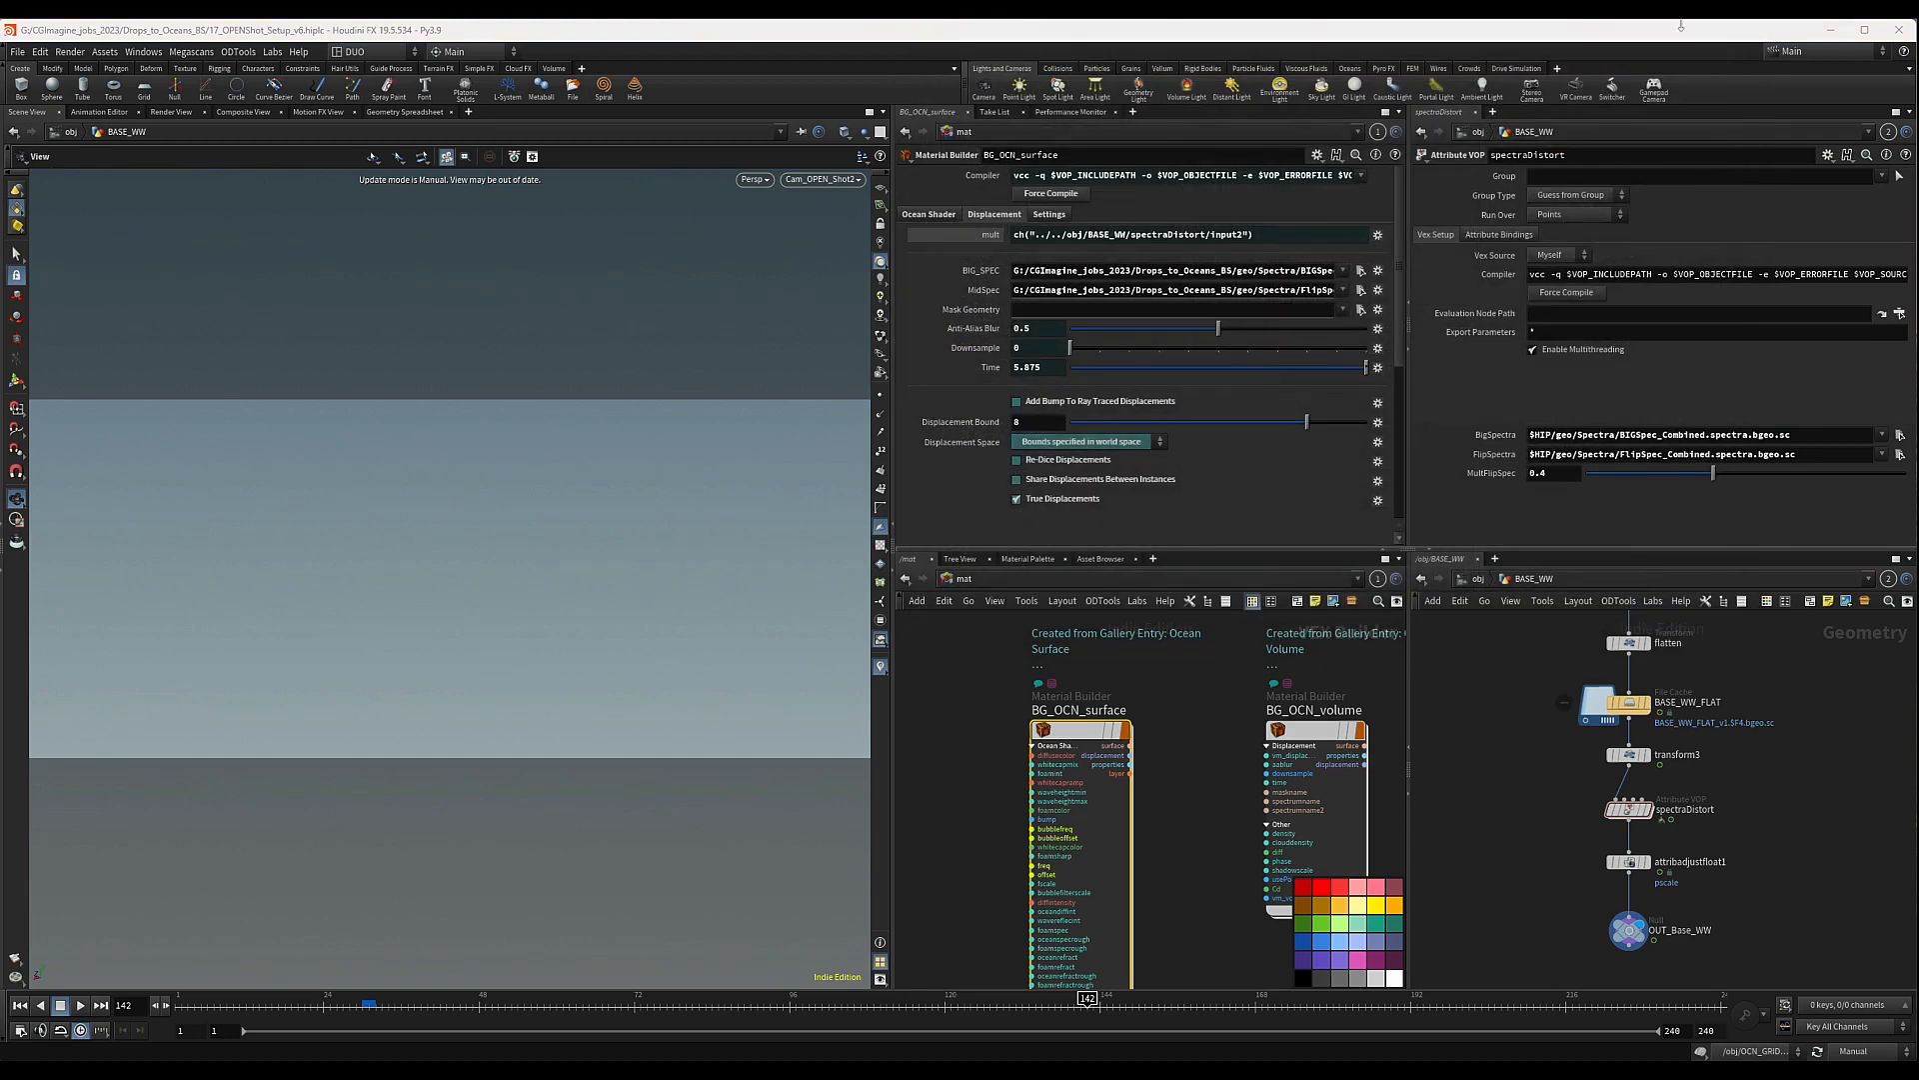
{"action": "left_click", "coordinate": [989, 234]}
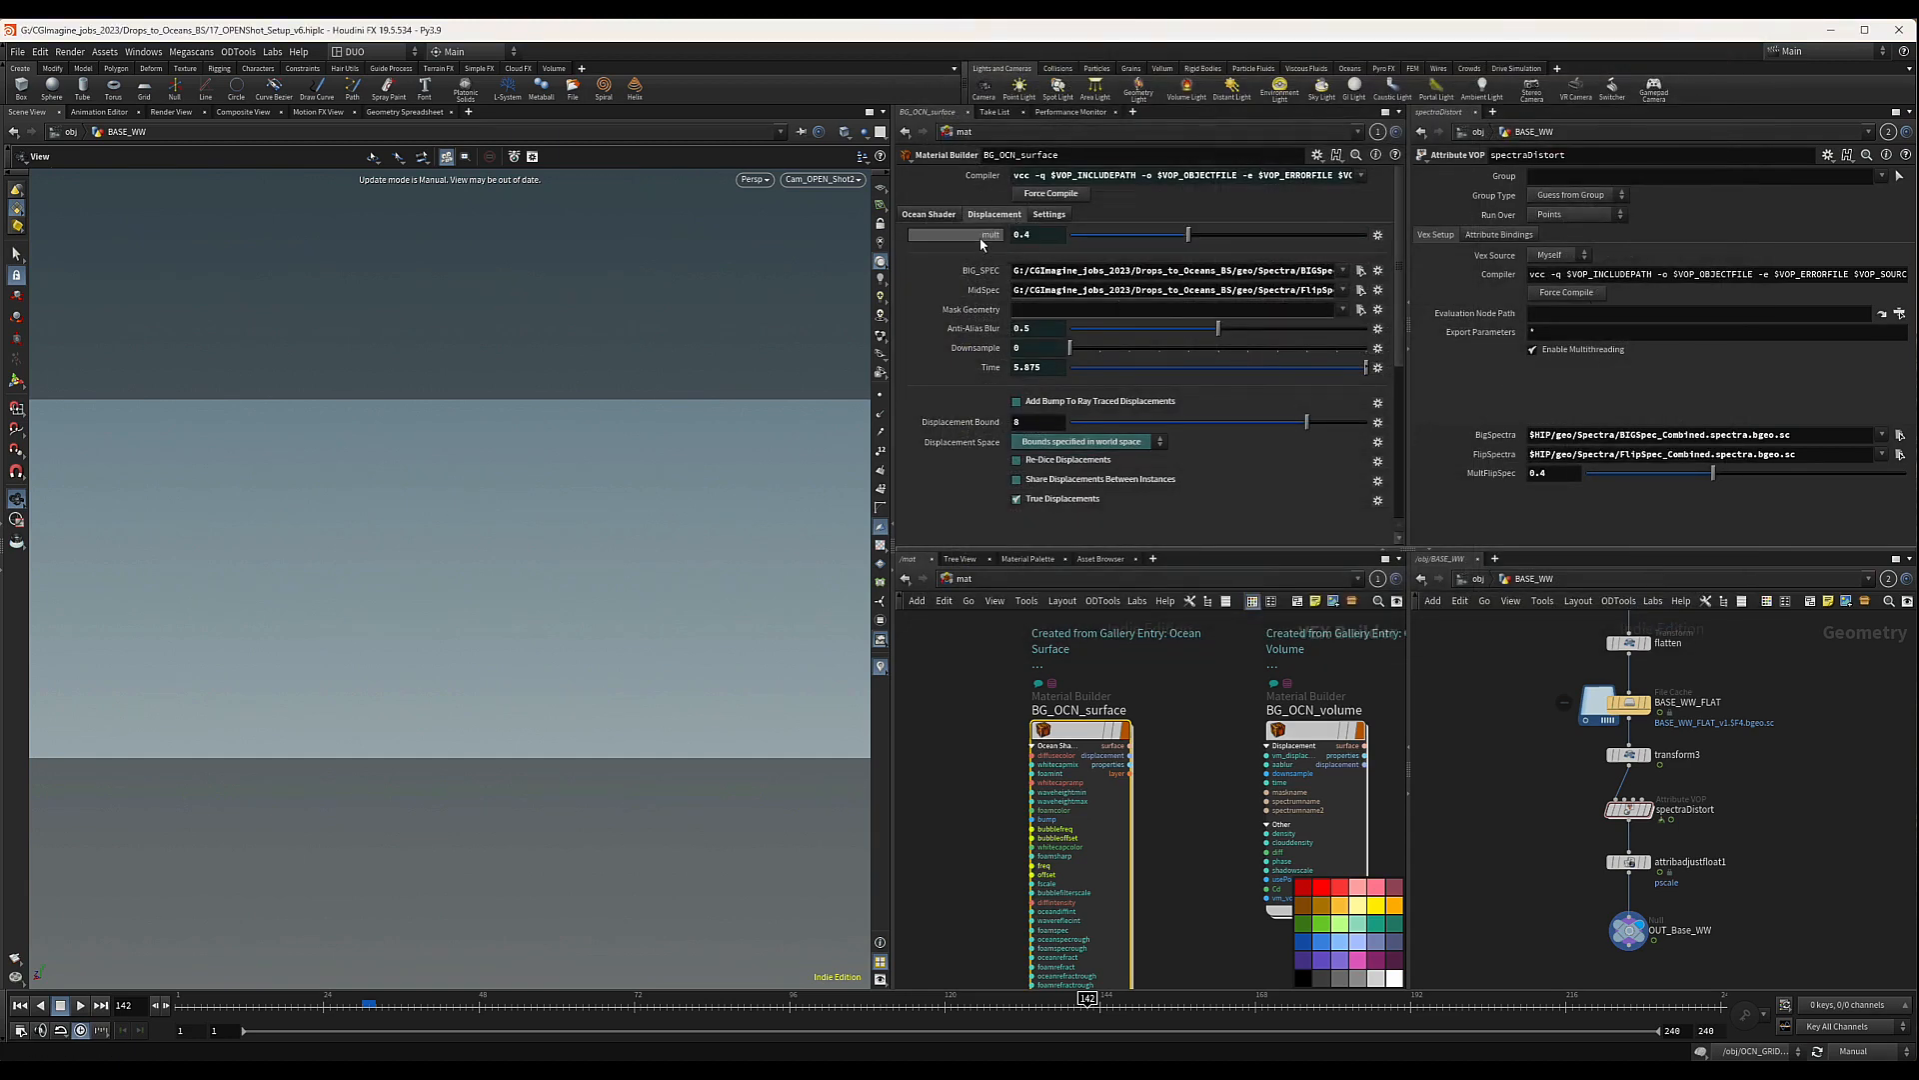
Inside BG_OCN_volume, insert a Multiply node on the connection between transform_to_cur and add1
{"action": "middle_click_drag", "start_coordinate": [1193, 776], "coordinate": [1169, 740]}
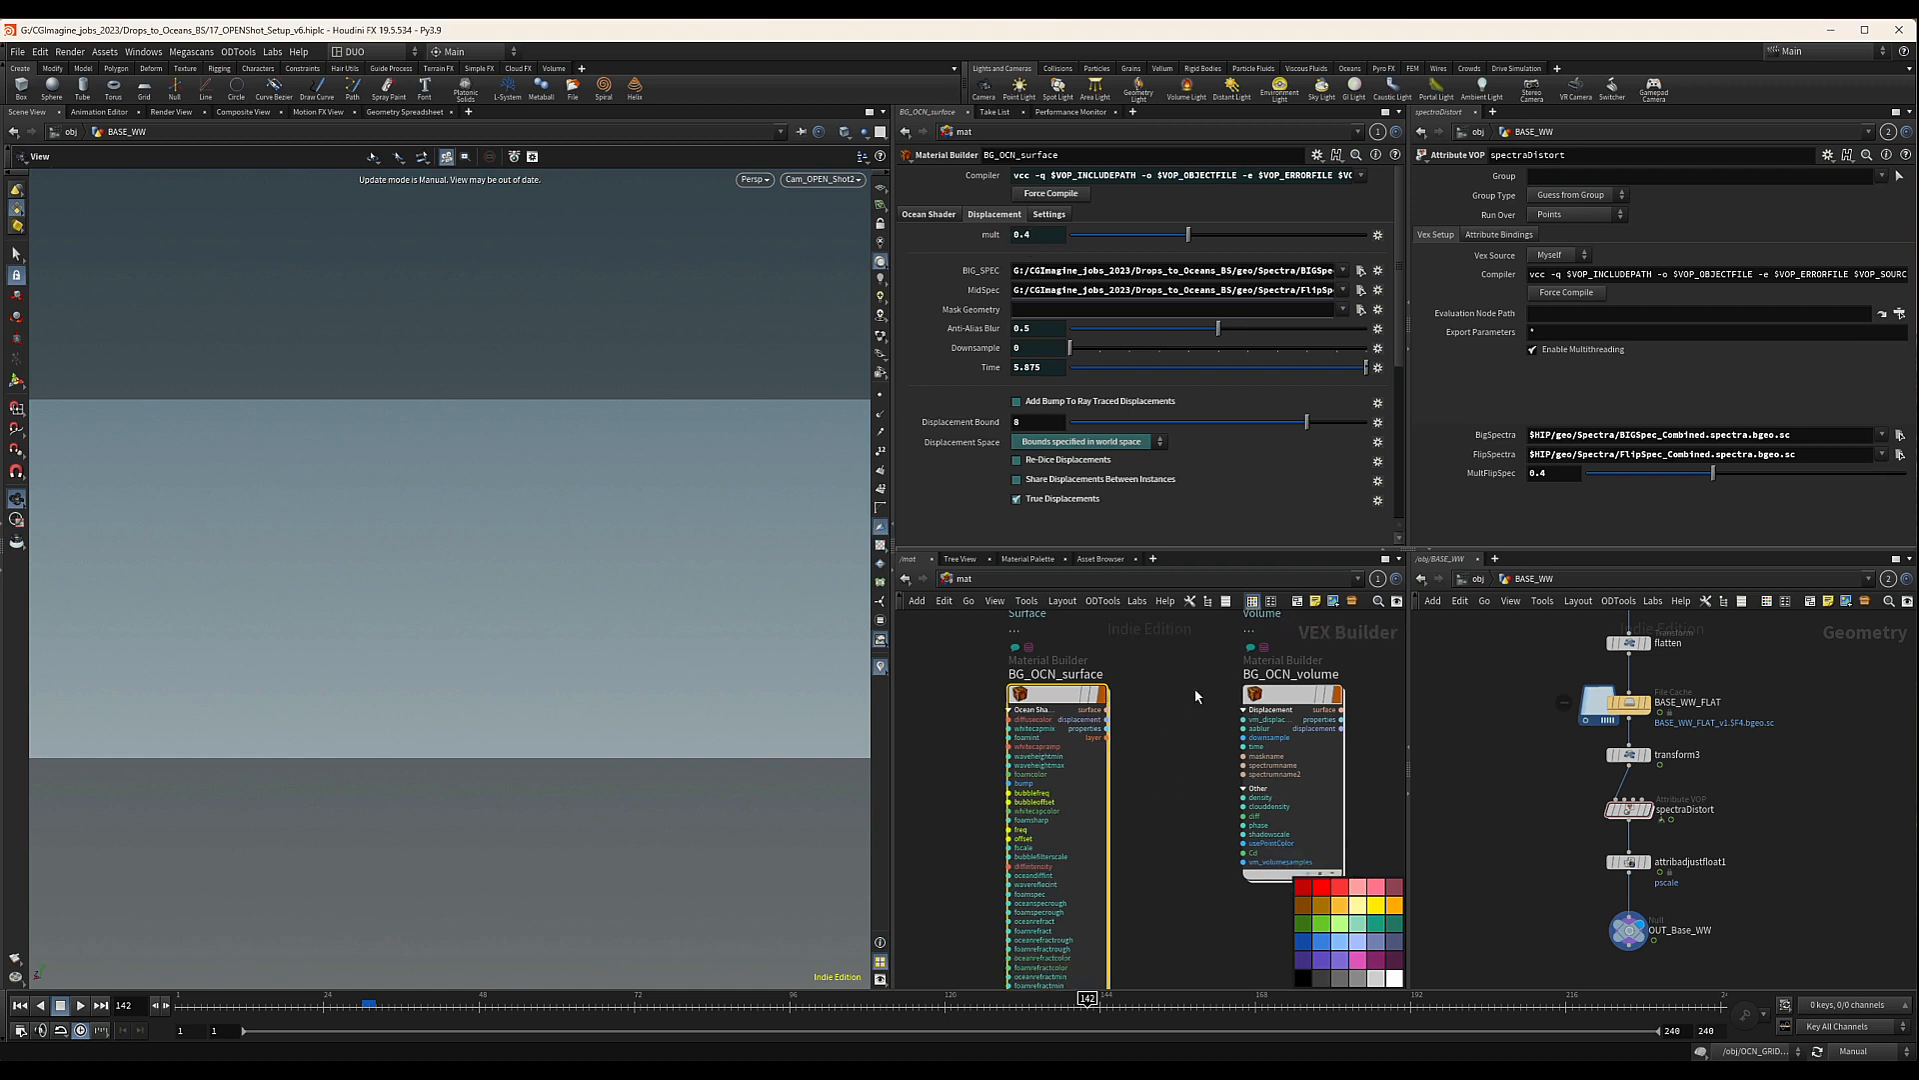
{"action": "double_click", "coordinate": [1289, 694]}
{"action": "middle_click_drag", "start_coordinate": [1114, 829], "coordinate": [1135, 793]}
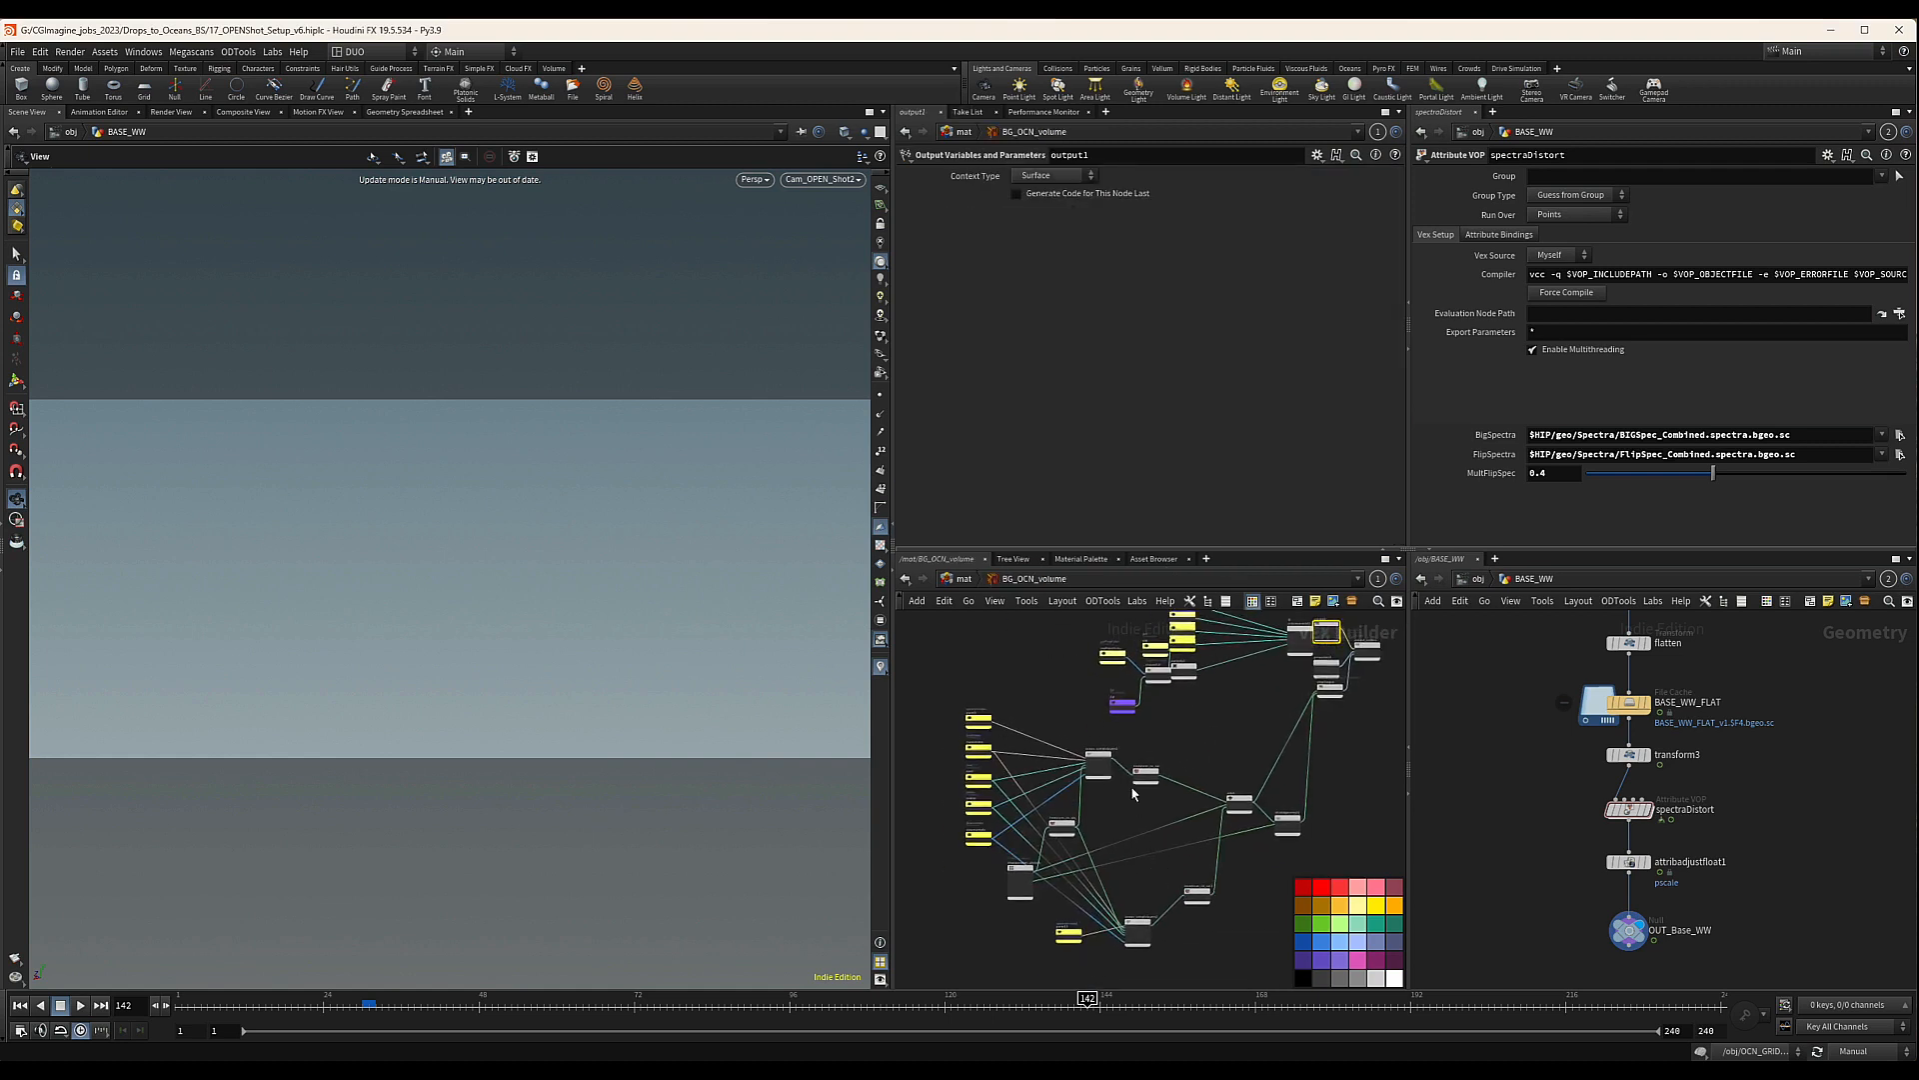
{"action": "scroll", "coordinate": [1132, 786], "scroll_direction": "up", "scroll_amount": 5}
{"action": "left_click_drag", "start_coordinate": [1161, 769], "coordinate": [1158, 746]}
{"action": "middle_click_drag", "start_coordinate": [1217, 809], "coordinate": [1115, 838]}
{"action": "key", "text": "Tab"}
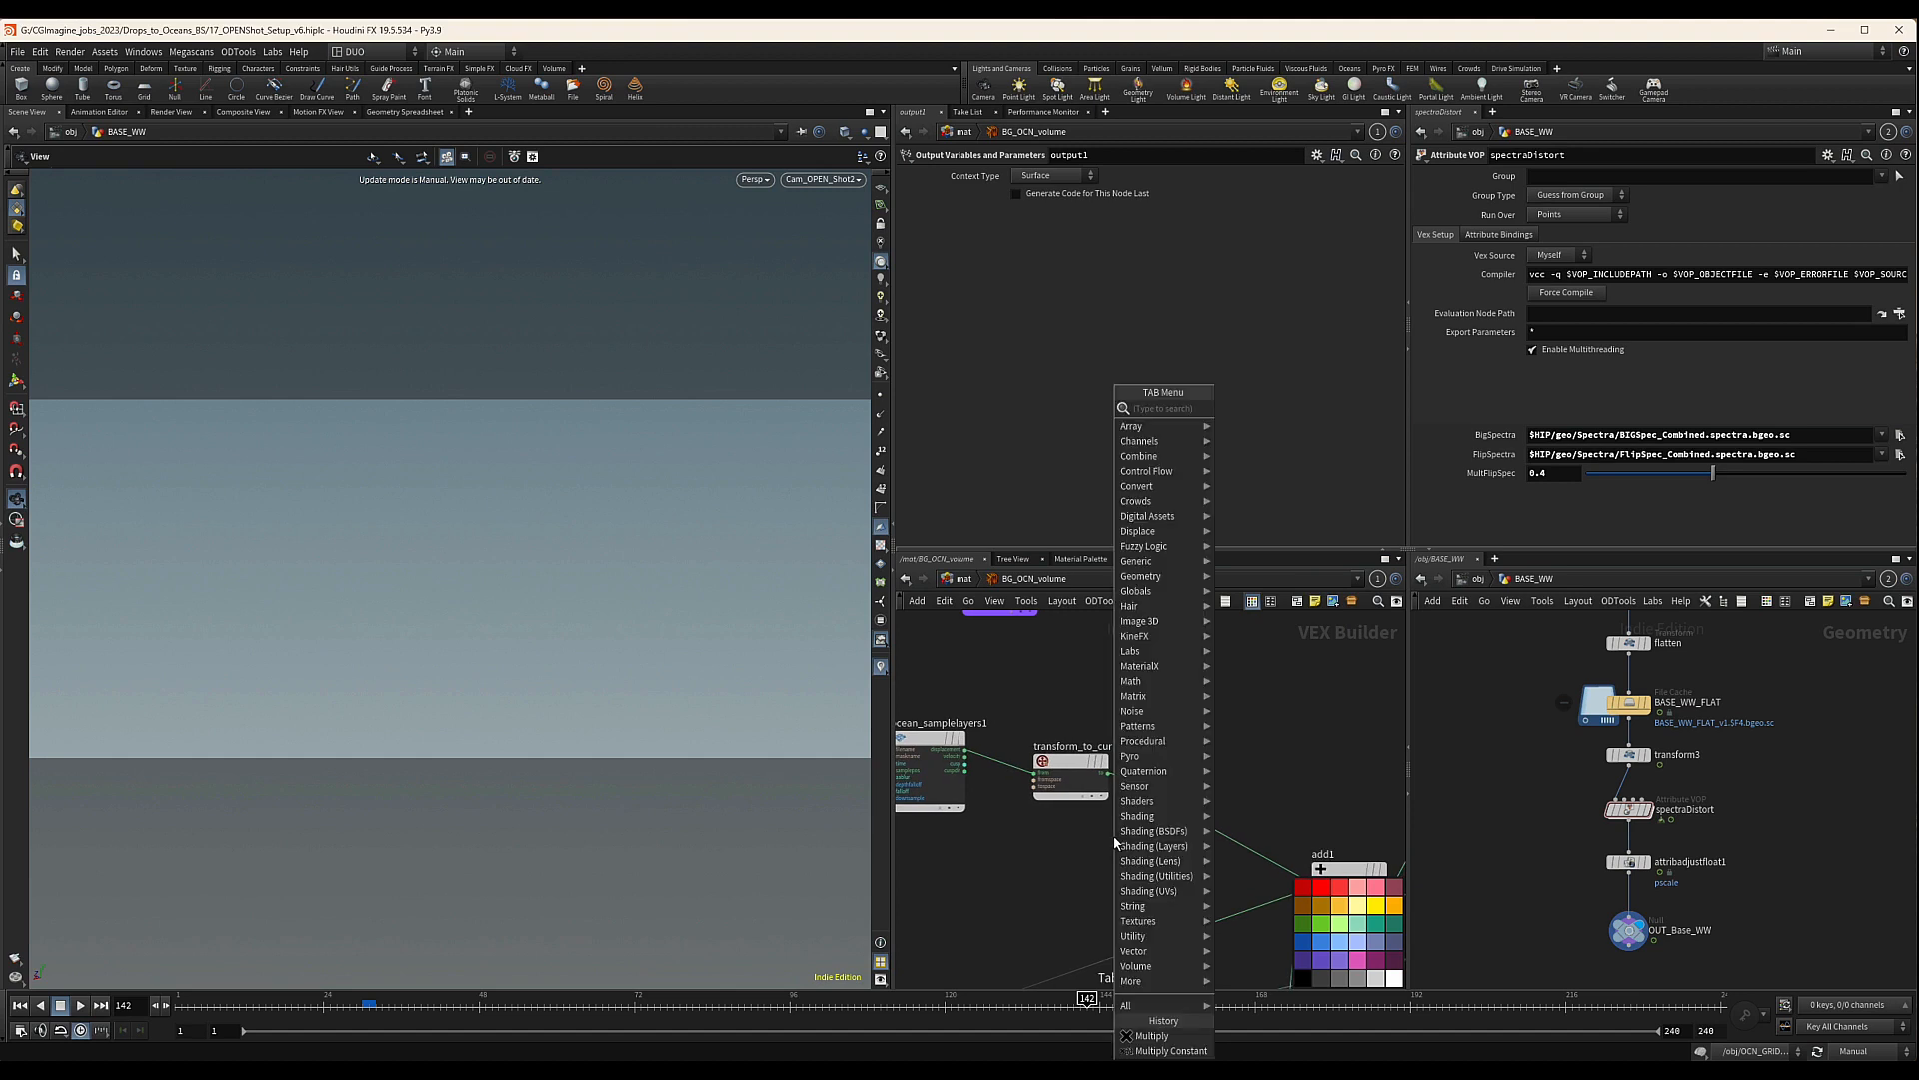
{"action": "type", "text": "mult"}
{"action": "key", "text": "Return"}
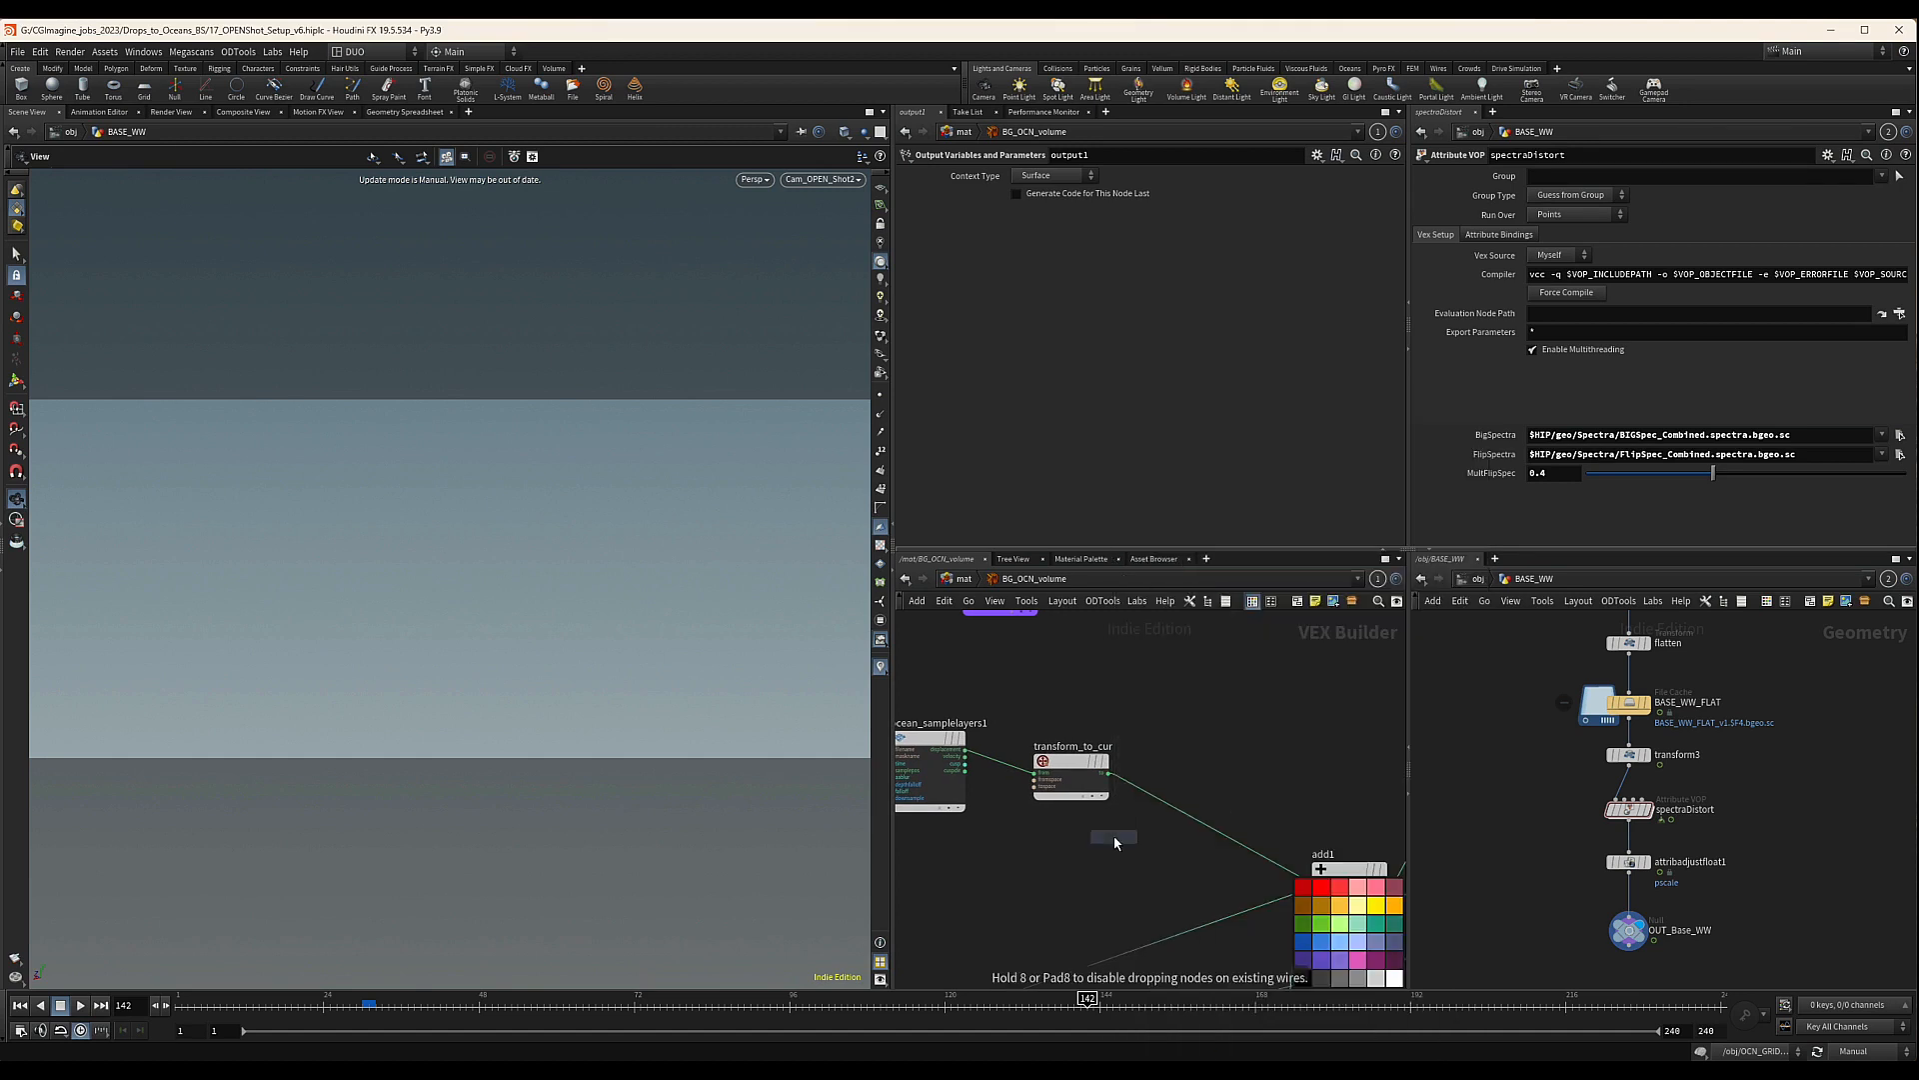
{"action": "left_click", "coordinate": [1167, 841]}
Promote the second input of the new Multiply node in BG_OCN_volume to a parameter and label it mult
{"action": "right_click", "coordinate": [1175, 838]}
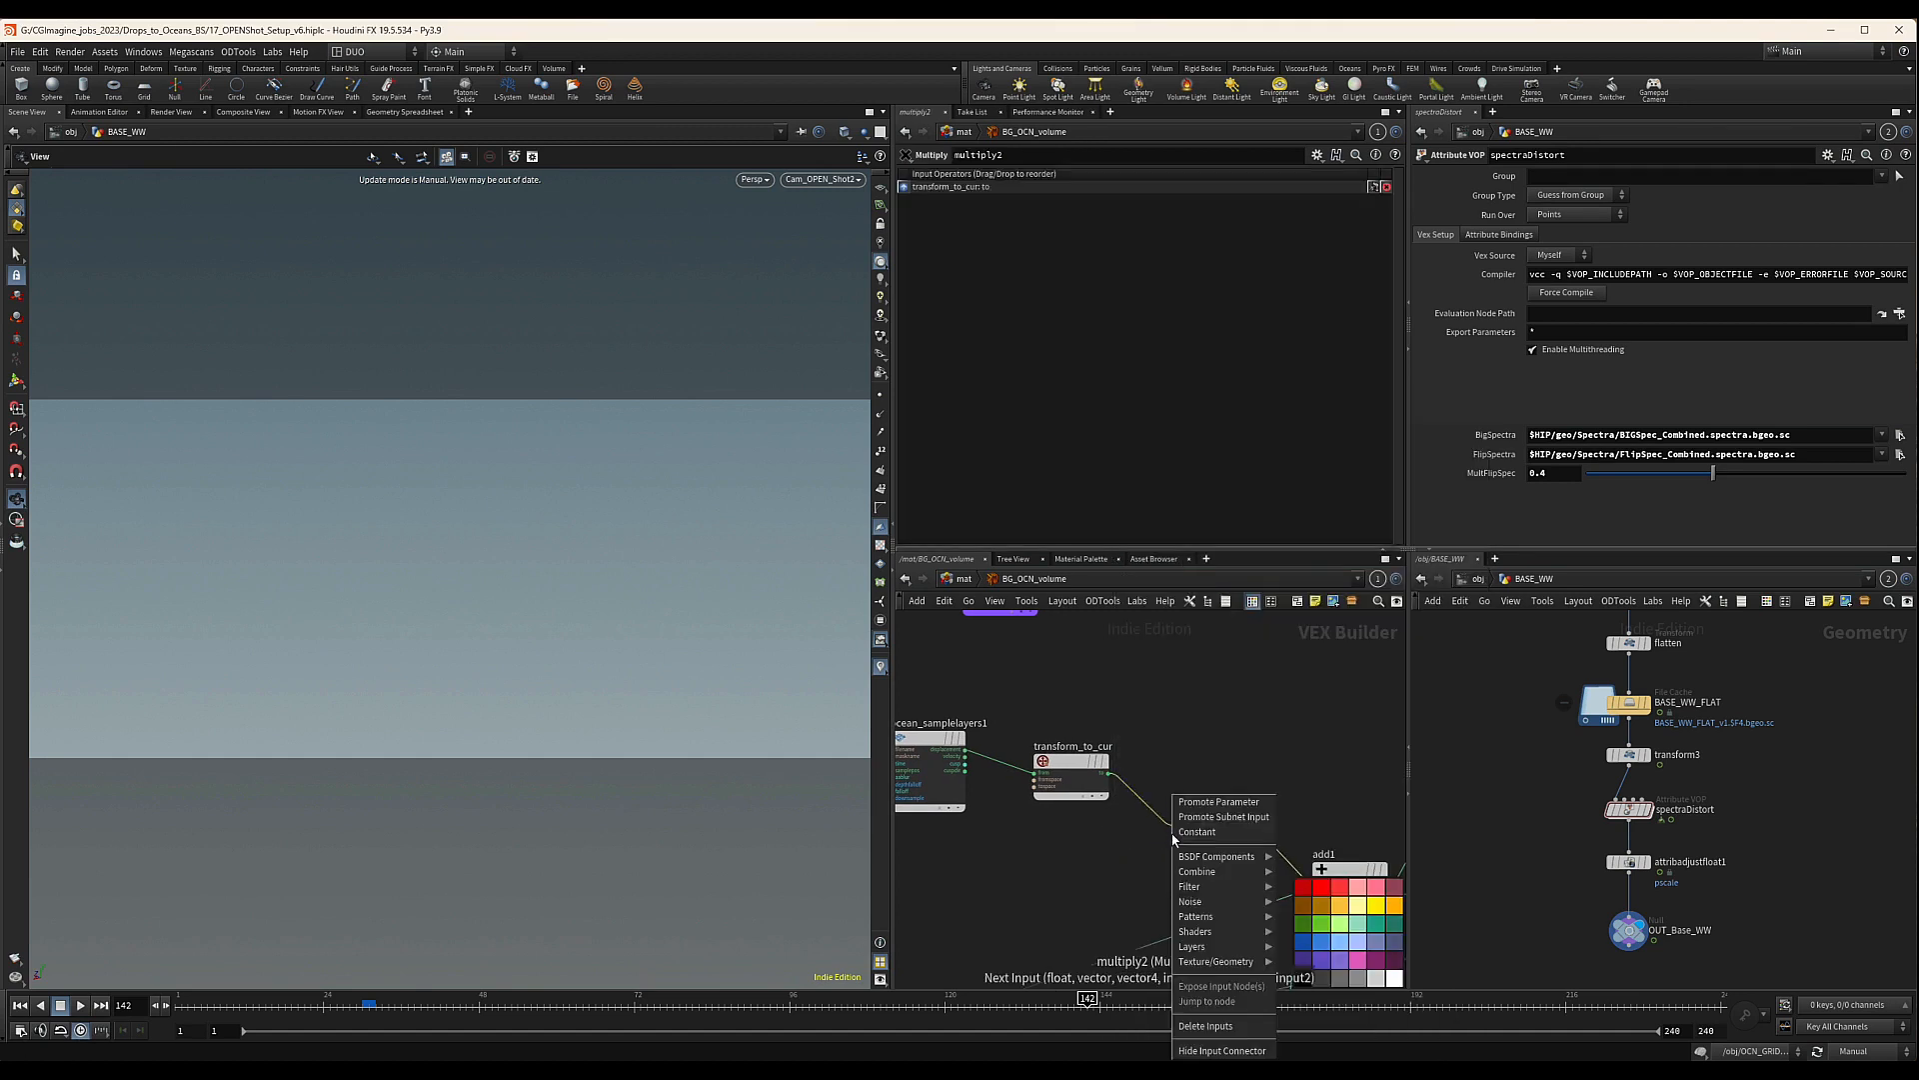
{"action": "left_click", "coordinate": [1217, 802]}
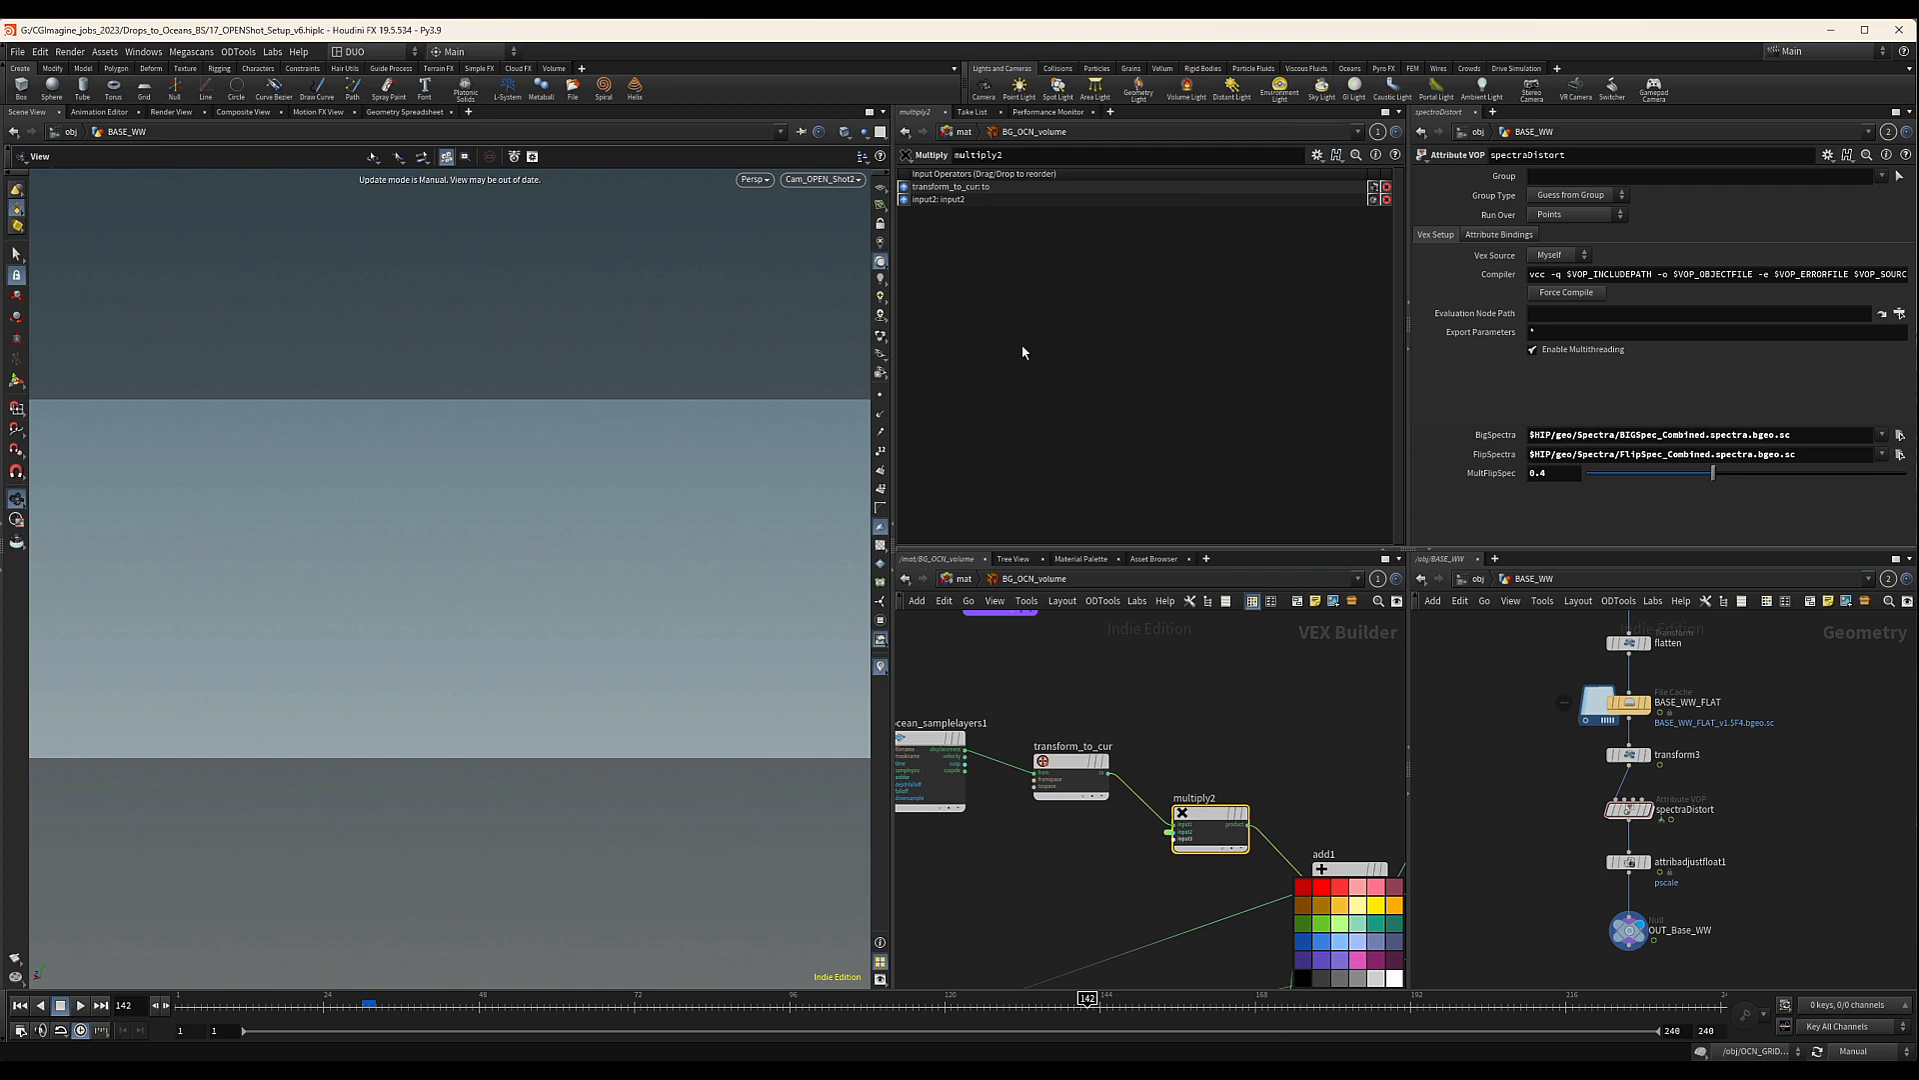
{"action": "left_click", "coordinate": [1169, 833]}
{"action": "triple_click", "coordinate": [1102, 211]}
{"action": "type", "text": "m"}
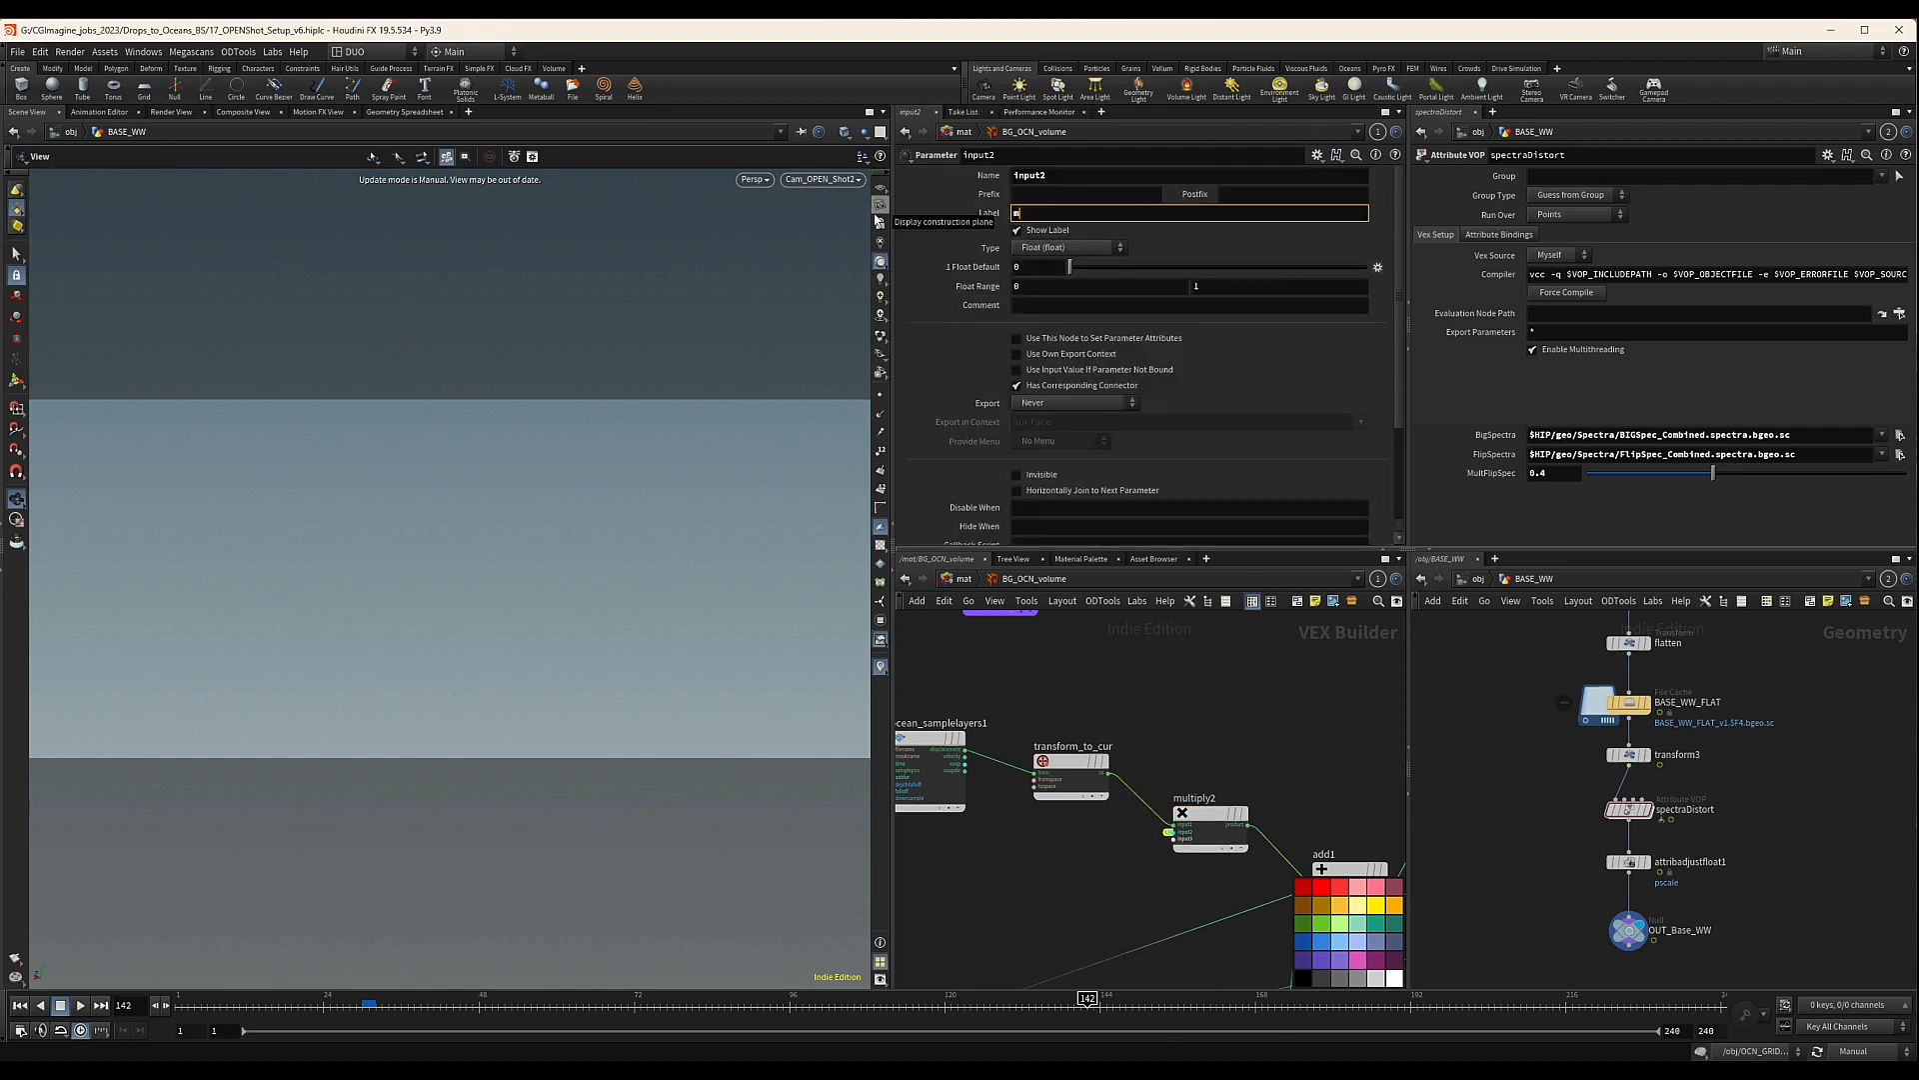
{"action": "type", "text": "ult"}
{"action": "key", "text": "Return"}
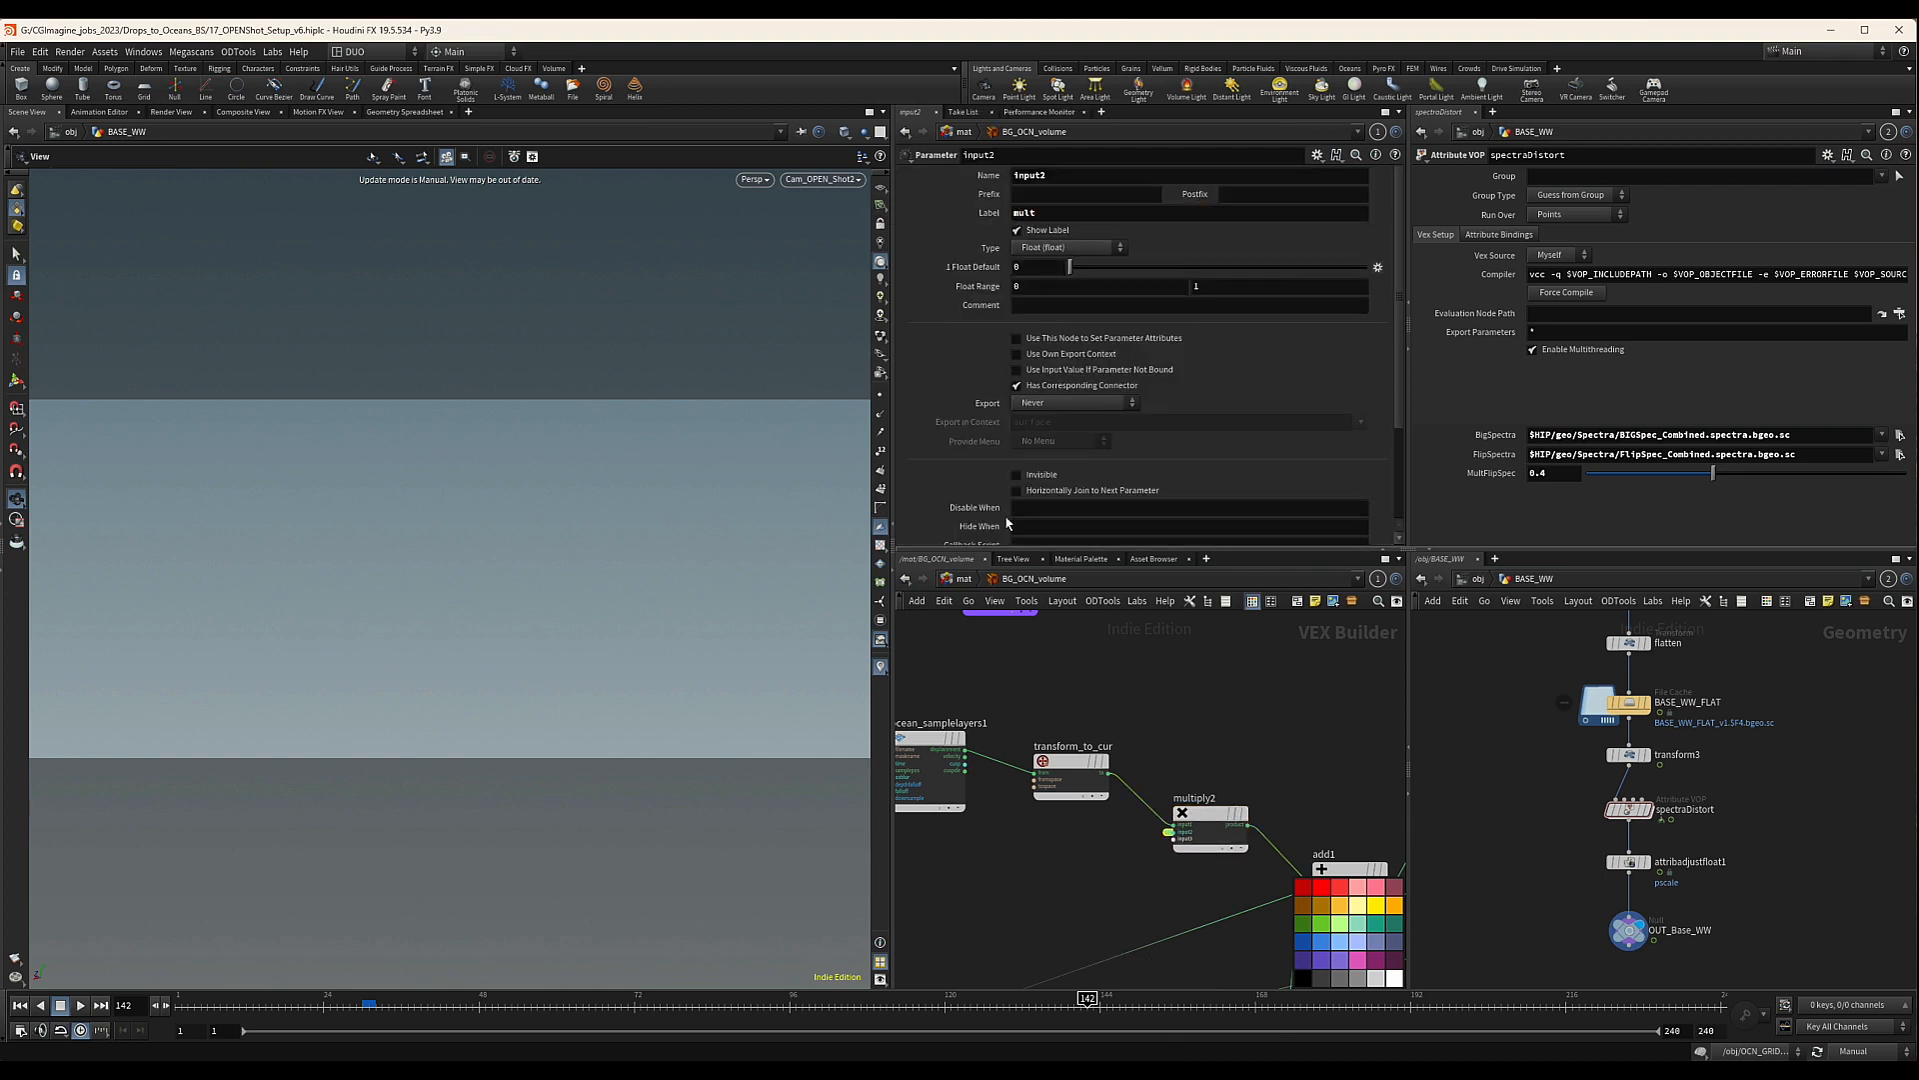
Back in the mat network, copy BG_OCN_surface's mult parameter and paste it as a relative reference into BG_OCN_volume's mult
{"action": "left_click", "coordinate": [964, 578]}
{"action": "middle_click_drag", "start_coordinate": [1177, 738], "coordinate": [1124, 756]}
{"action": "left_click_drag", "start_coordinate": [1142, 712], "coordinate": [998, 690]}
{"action": "middle_click_drag", "start_coordinate": [1071, 694], "coordinate": [1129, 699]}
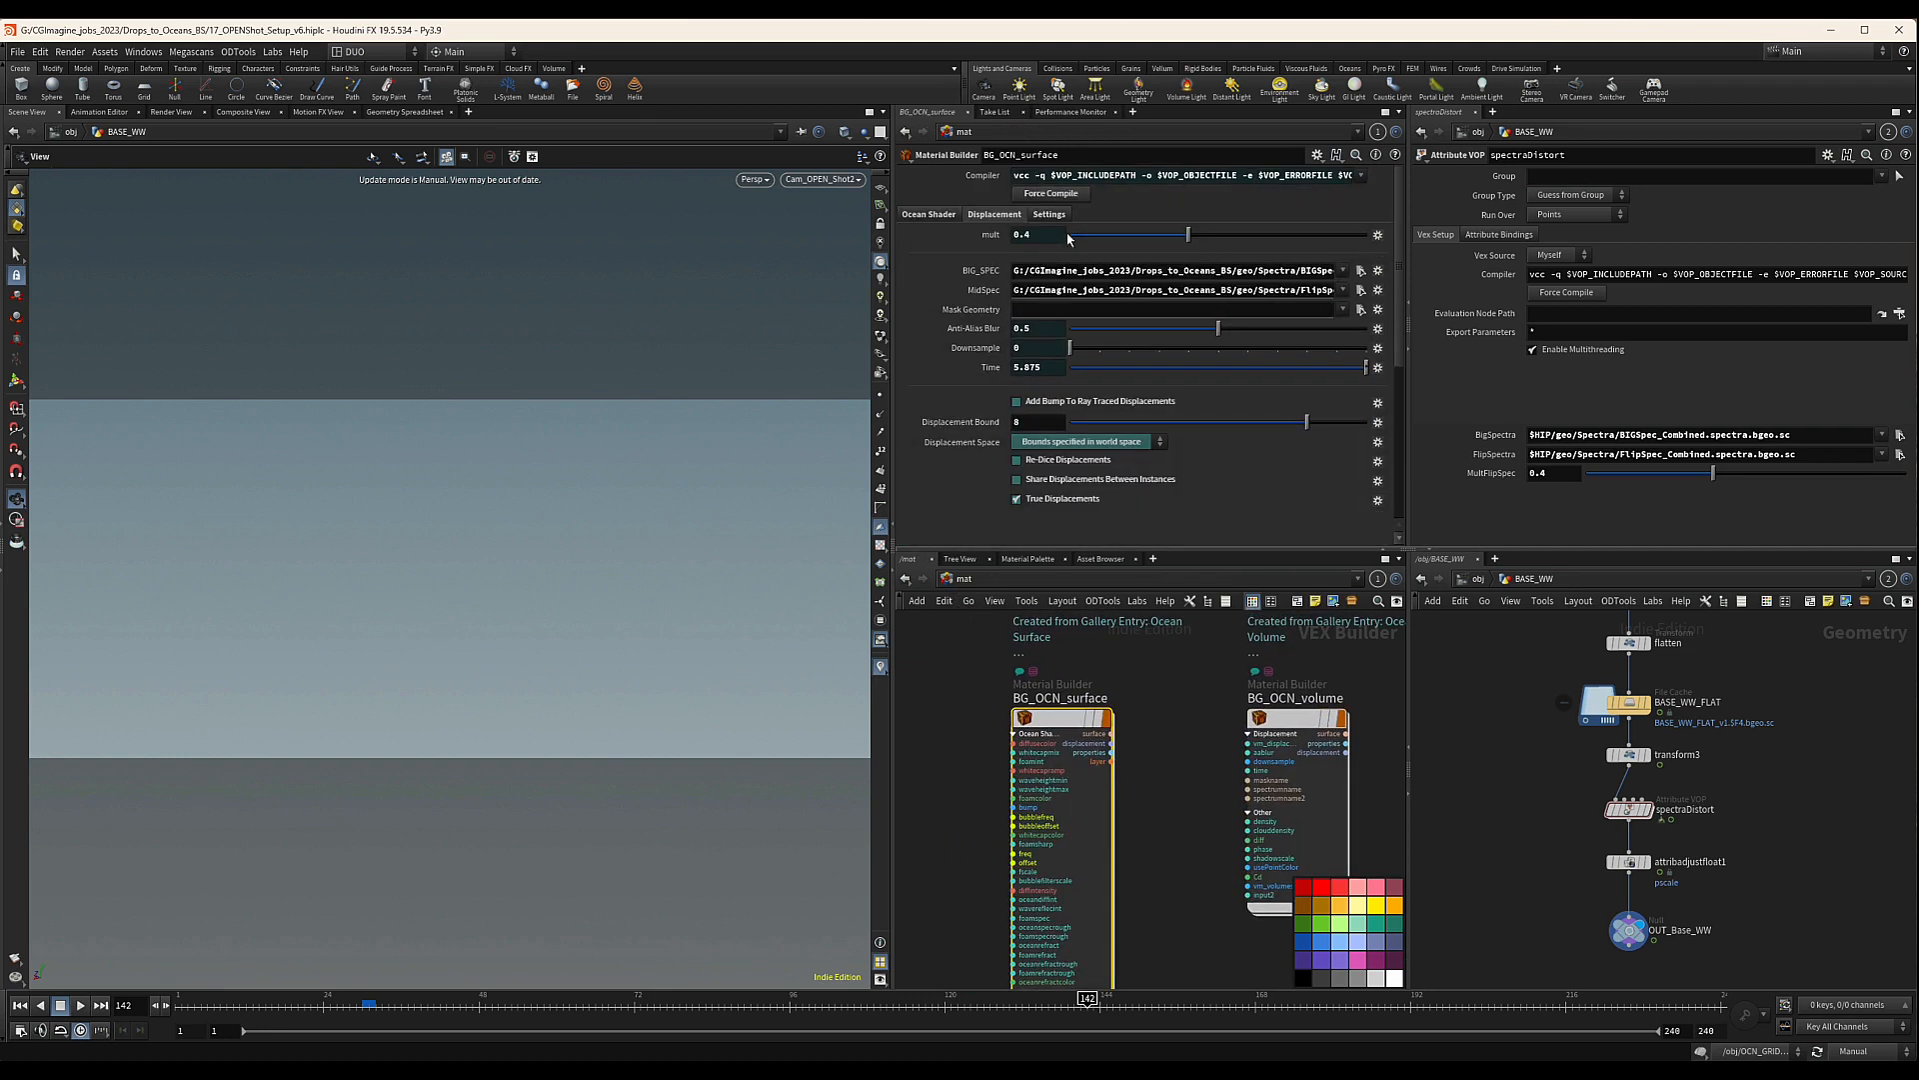
{"action": "right_click", "coordinate": [988, 236]}
{"action": "left_click", "coordinate": [1016, 347]}
{"action": "left_click_drag", "start_coordinate": [1203, 694], "coordinate": [1306, 729]}
{"action": "scroll", "coordinate": [994, 456], "scroll_direction": "down", "scroll_amount": 1}
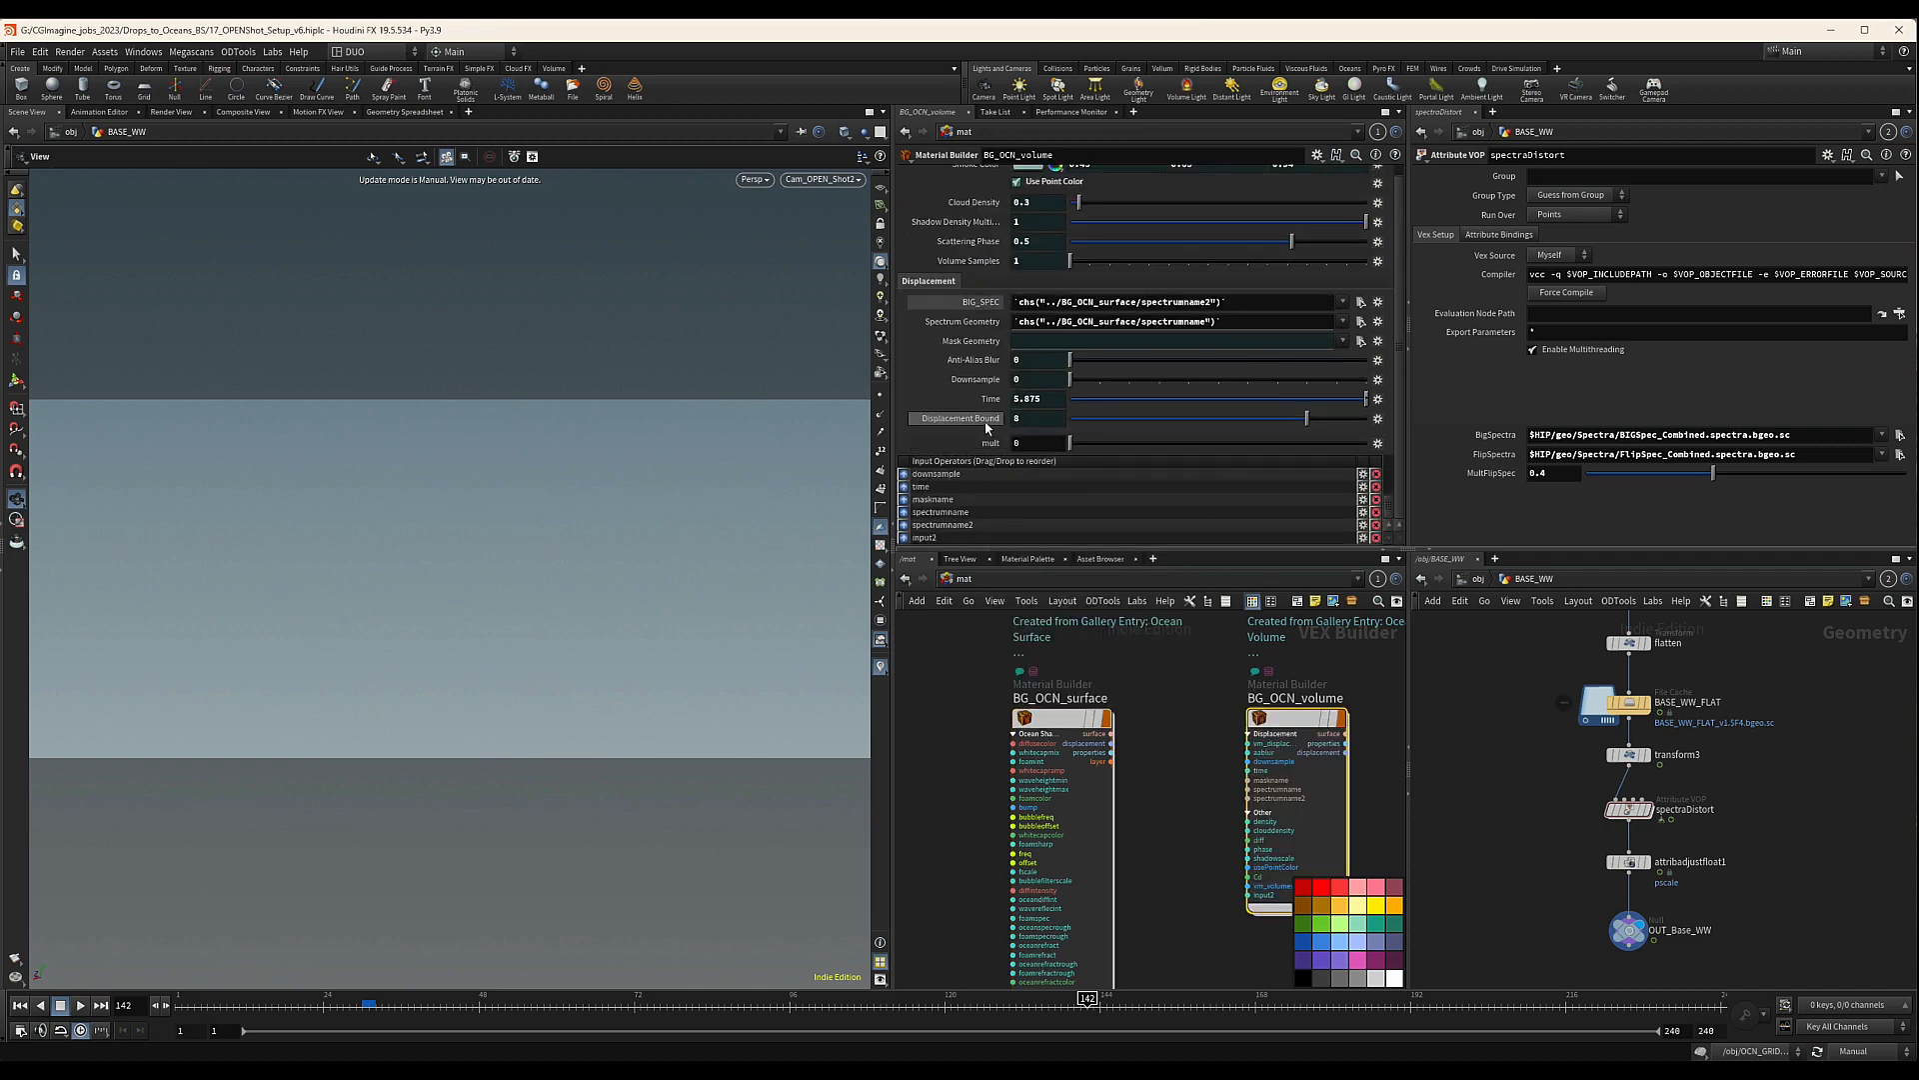
{"action": "right_click", "coordinate": [987, 441]}
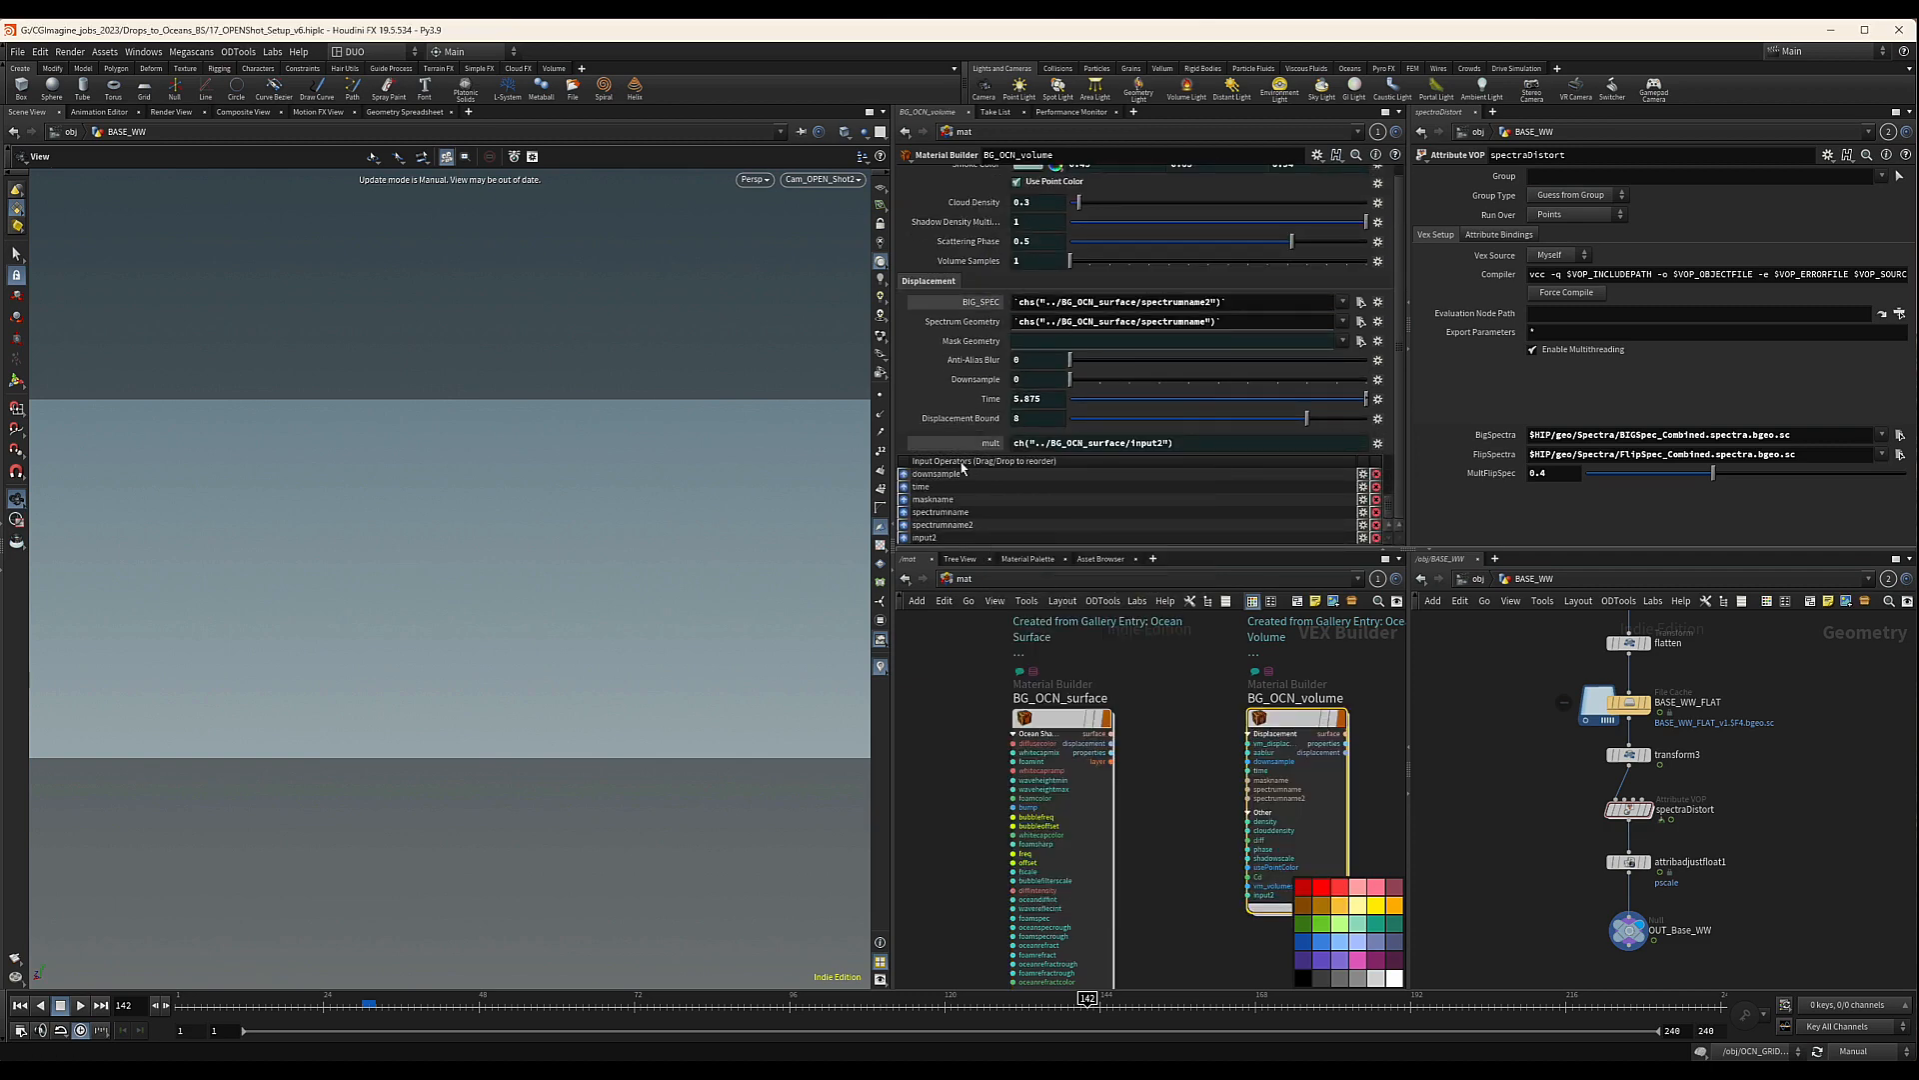
{"action": "left_click", "coordinate": [1044, 590]}
Check the file paths behind the Spectrum Geometry and BIG_SPEC references of BG_OCN_volume
{"action": "left_click", "coordinate": [962, 324]}
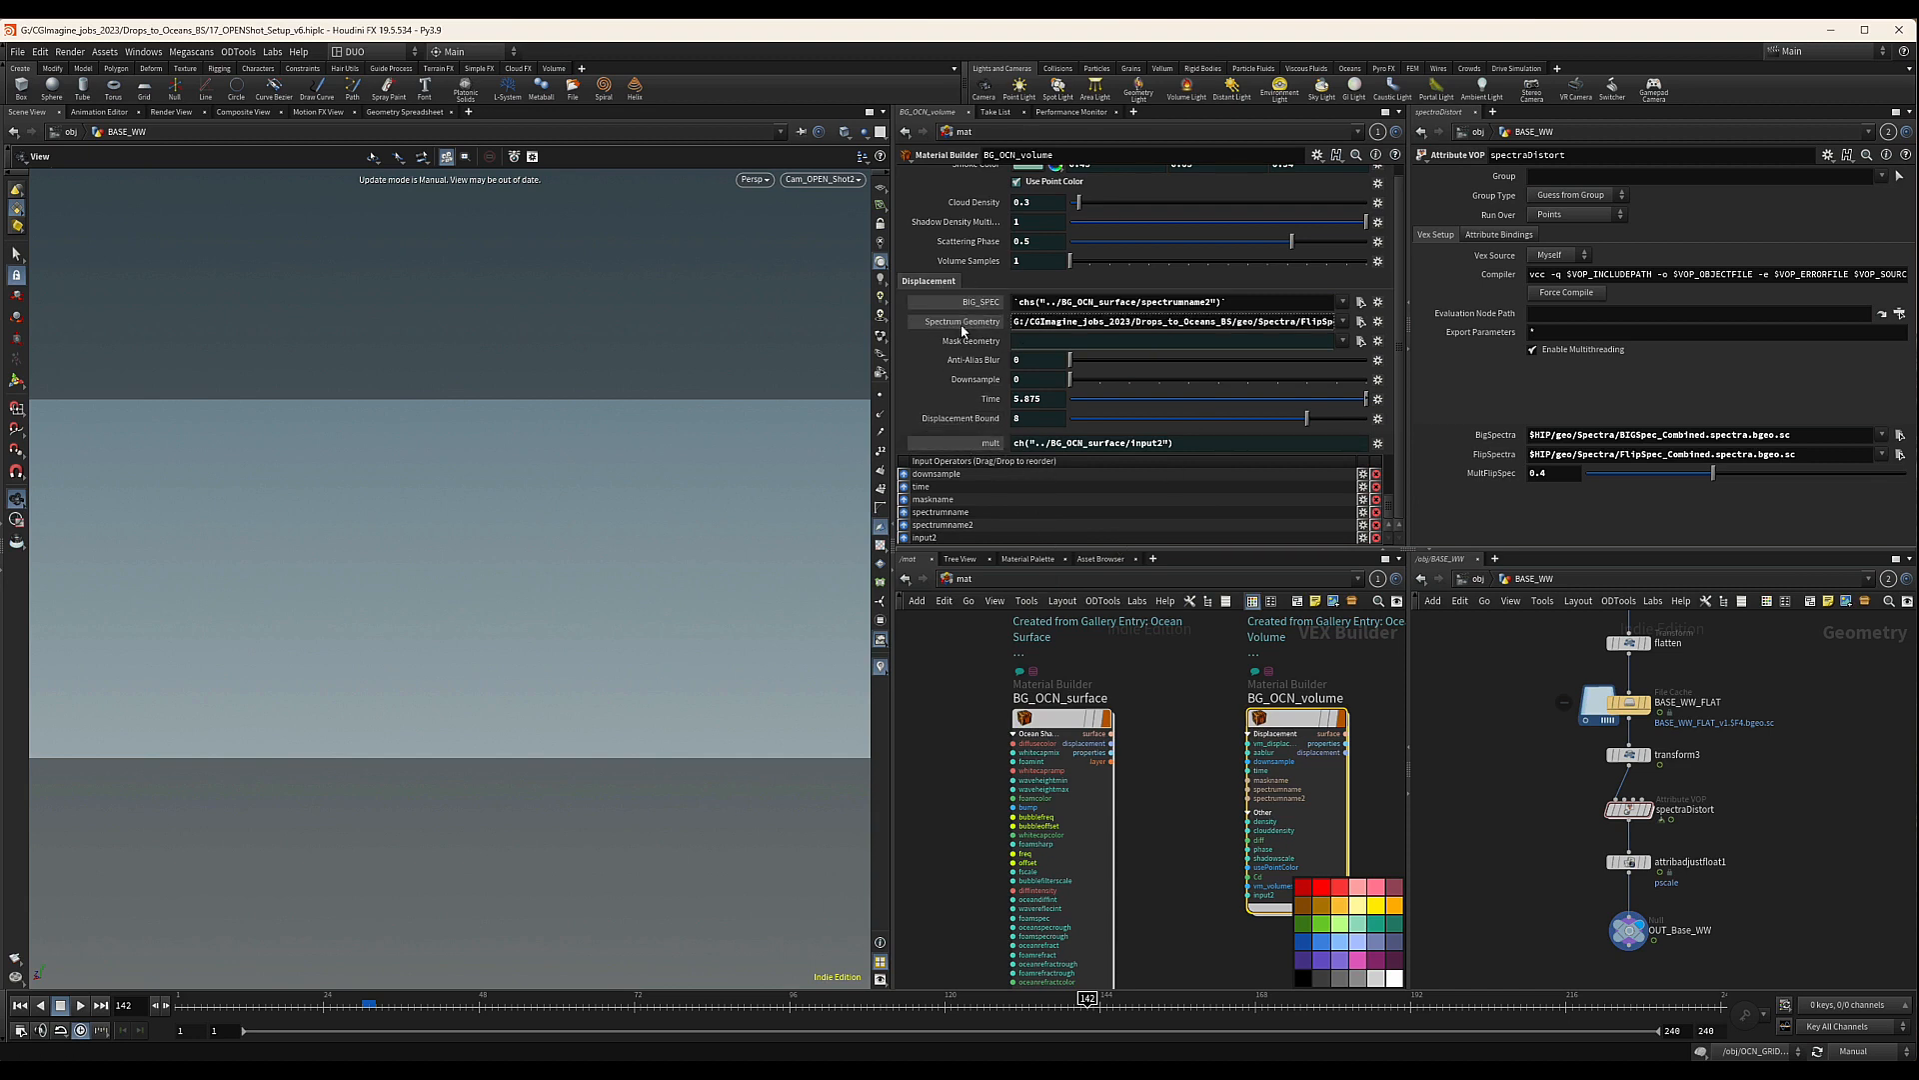
{"action": "left_click_drag", "start_coordinate": [1265, 321], "coordinate": [1141, 321]}
{"action": "left_click", "coordinate": [965, 305]}
{"action": "left_click", "coordinate": [979, 306]}
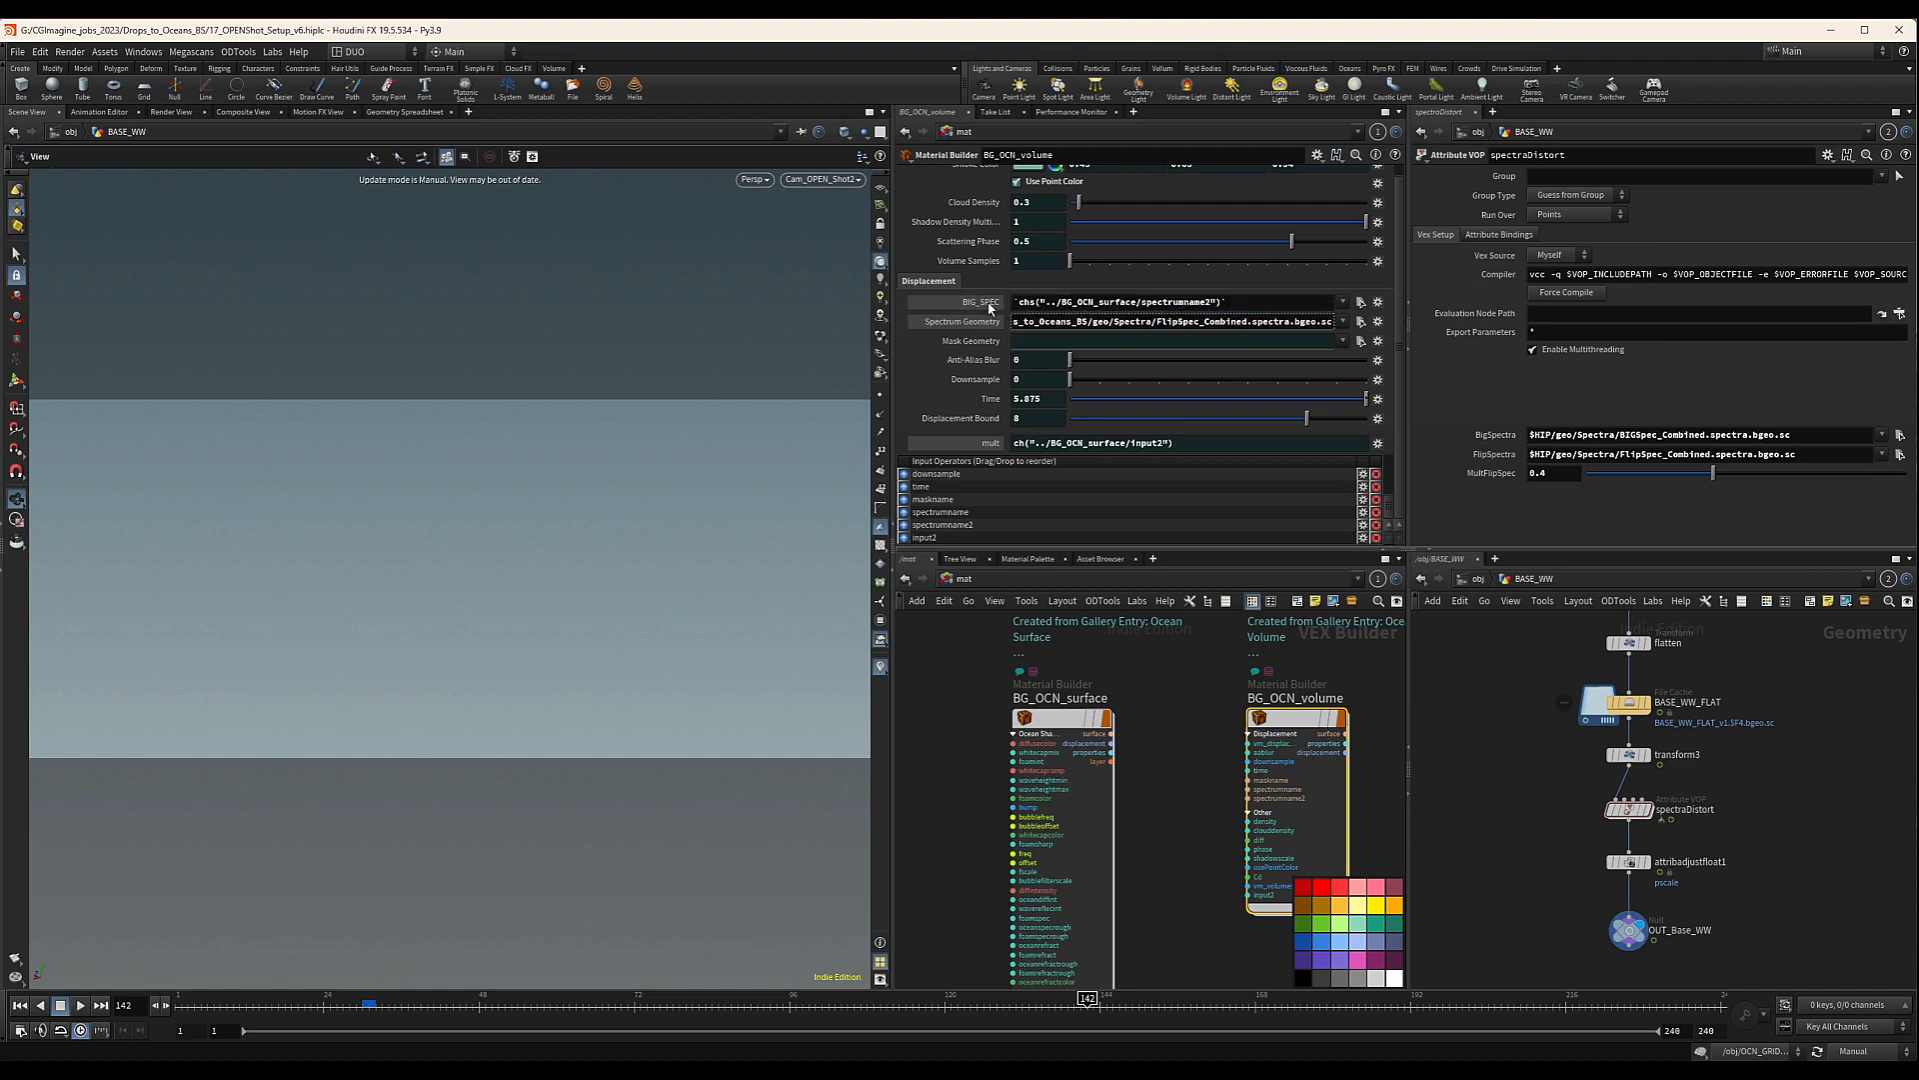
Switch to the stage network, look through /CamShake1/Cam_OPEN_Shot2 and select the dome light node
{"action": "scroll", "coordinate": [1220, 715], "scroll_direction": "down", "scroll_amount": 5}
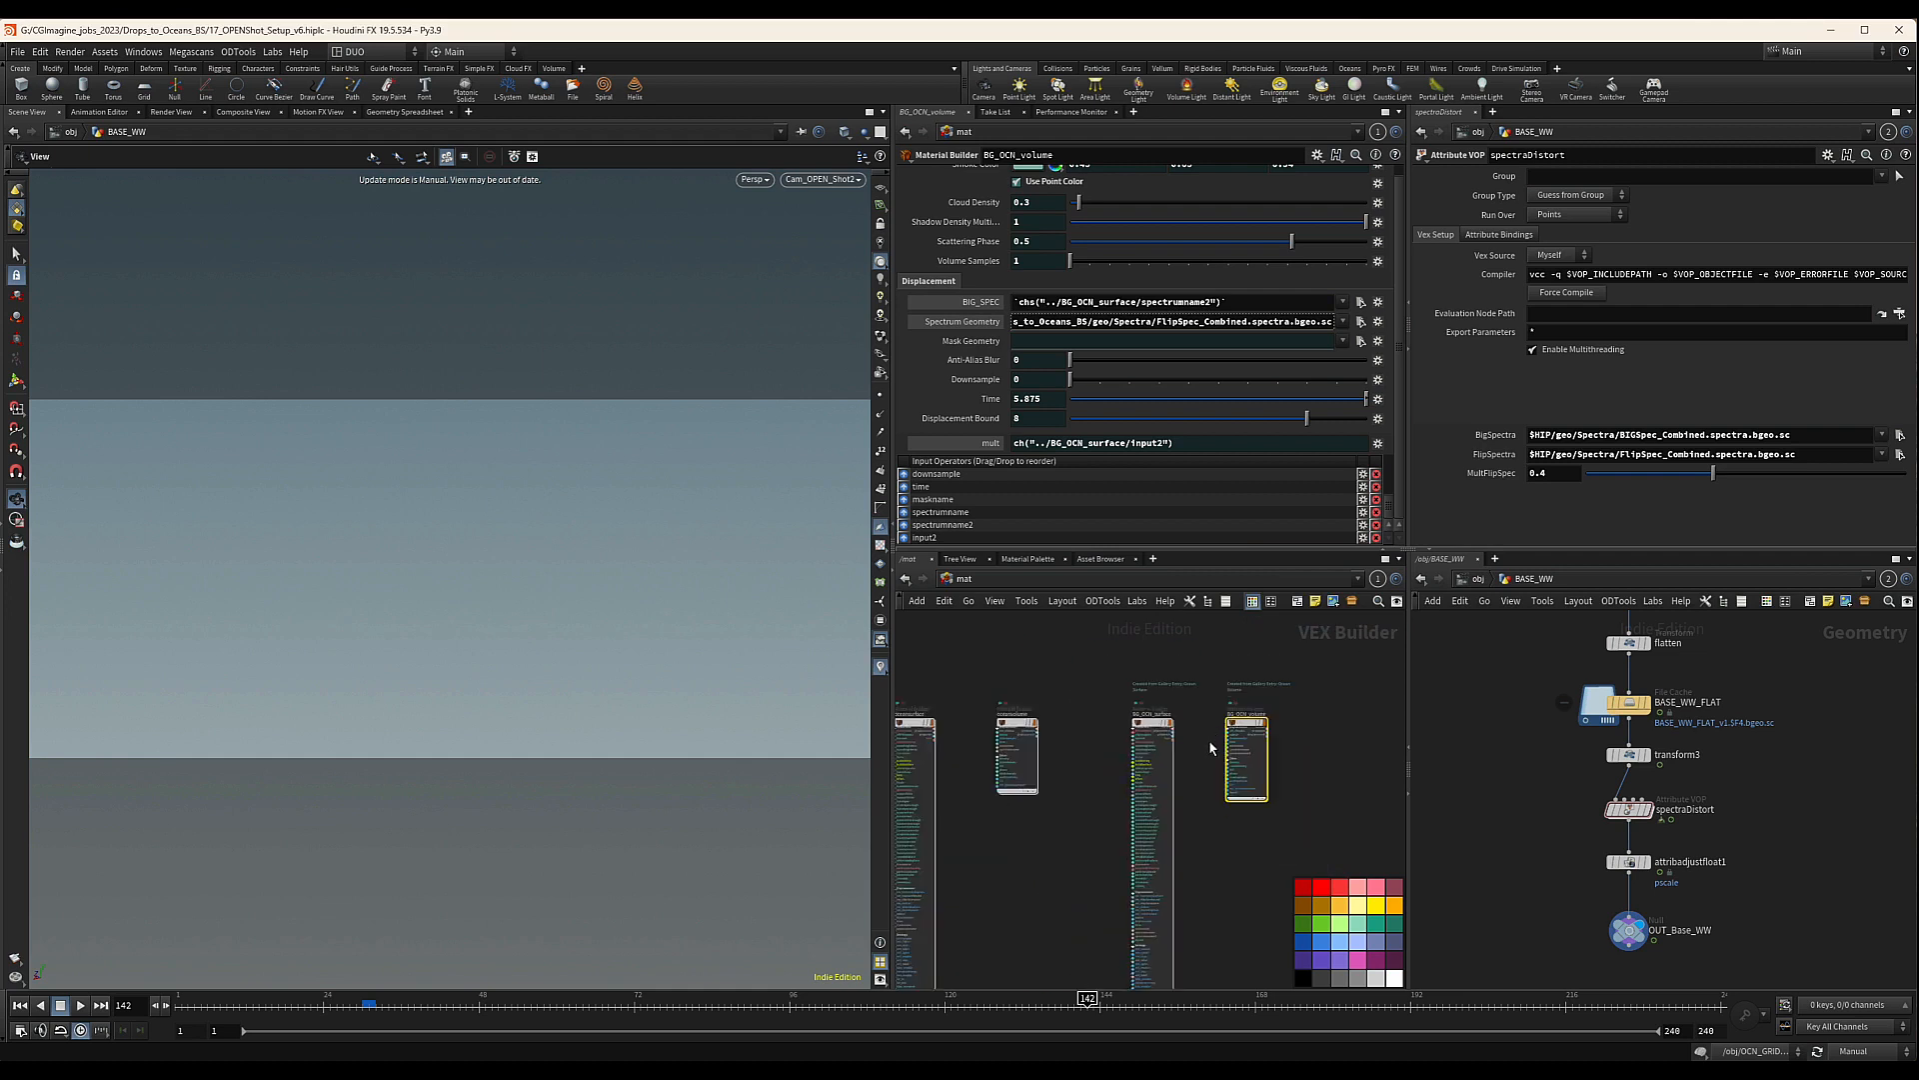
{"action": "left_click", "coordinate": [959, 579]}
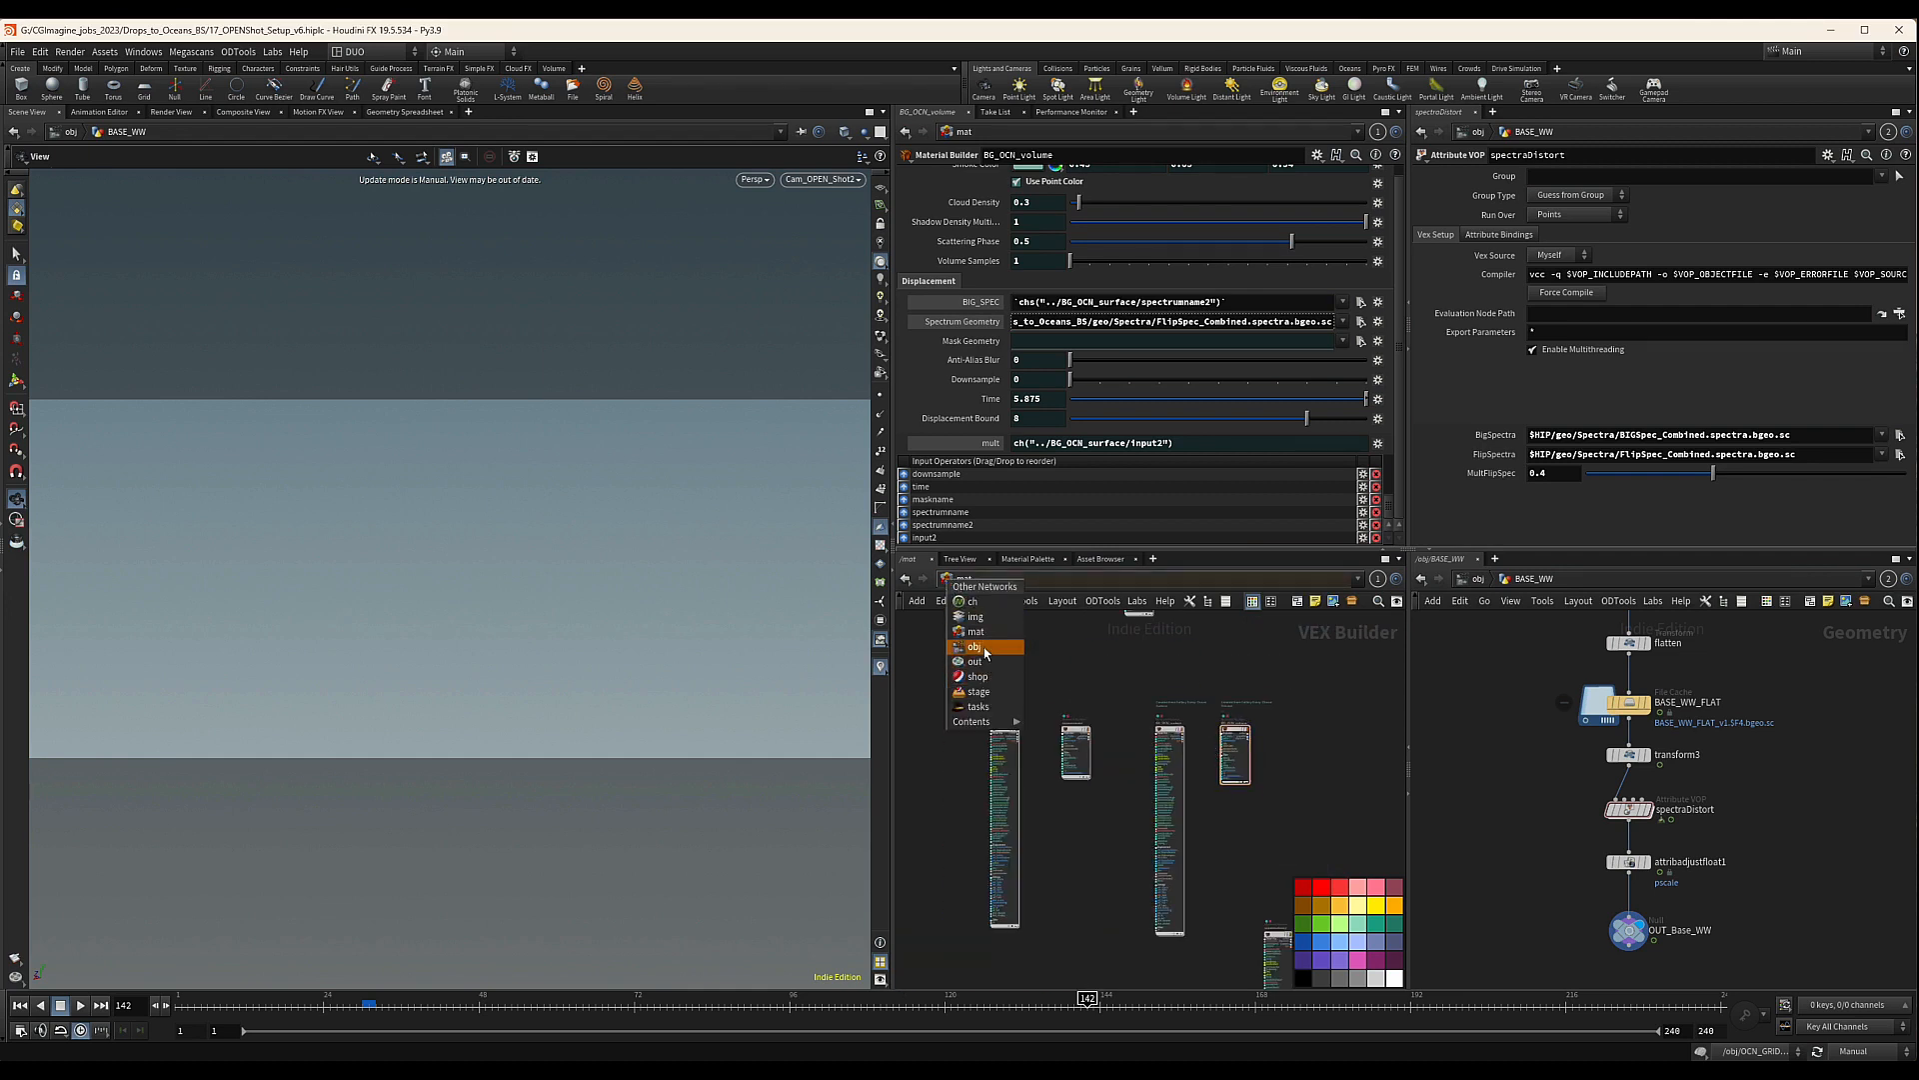
{"action": "left_click", "coordinate": [979, 690]}
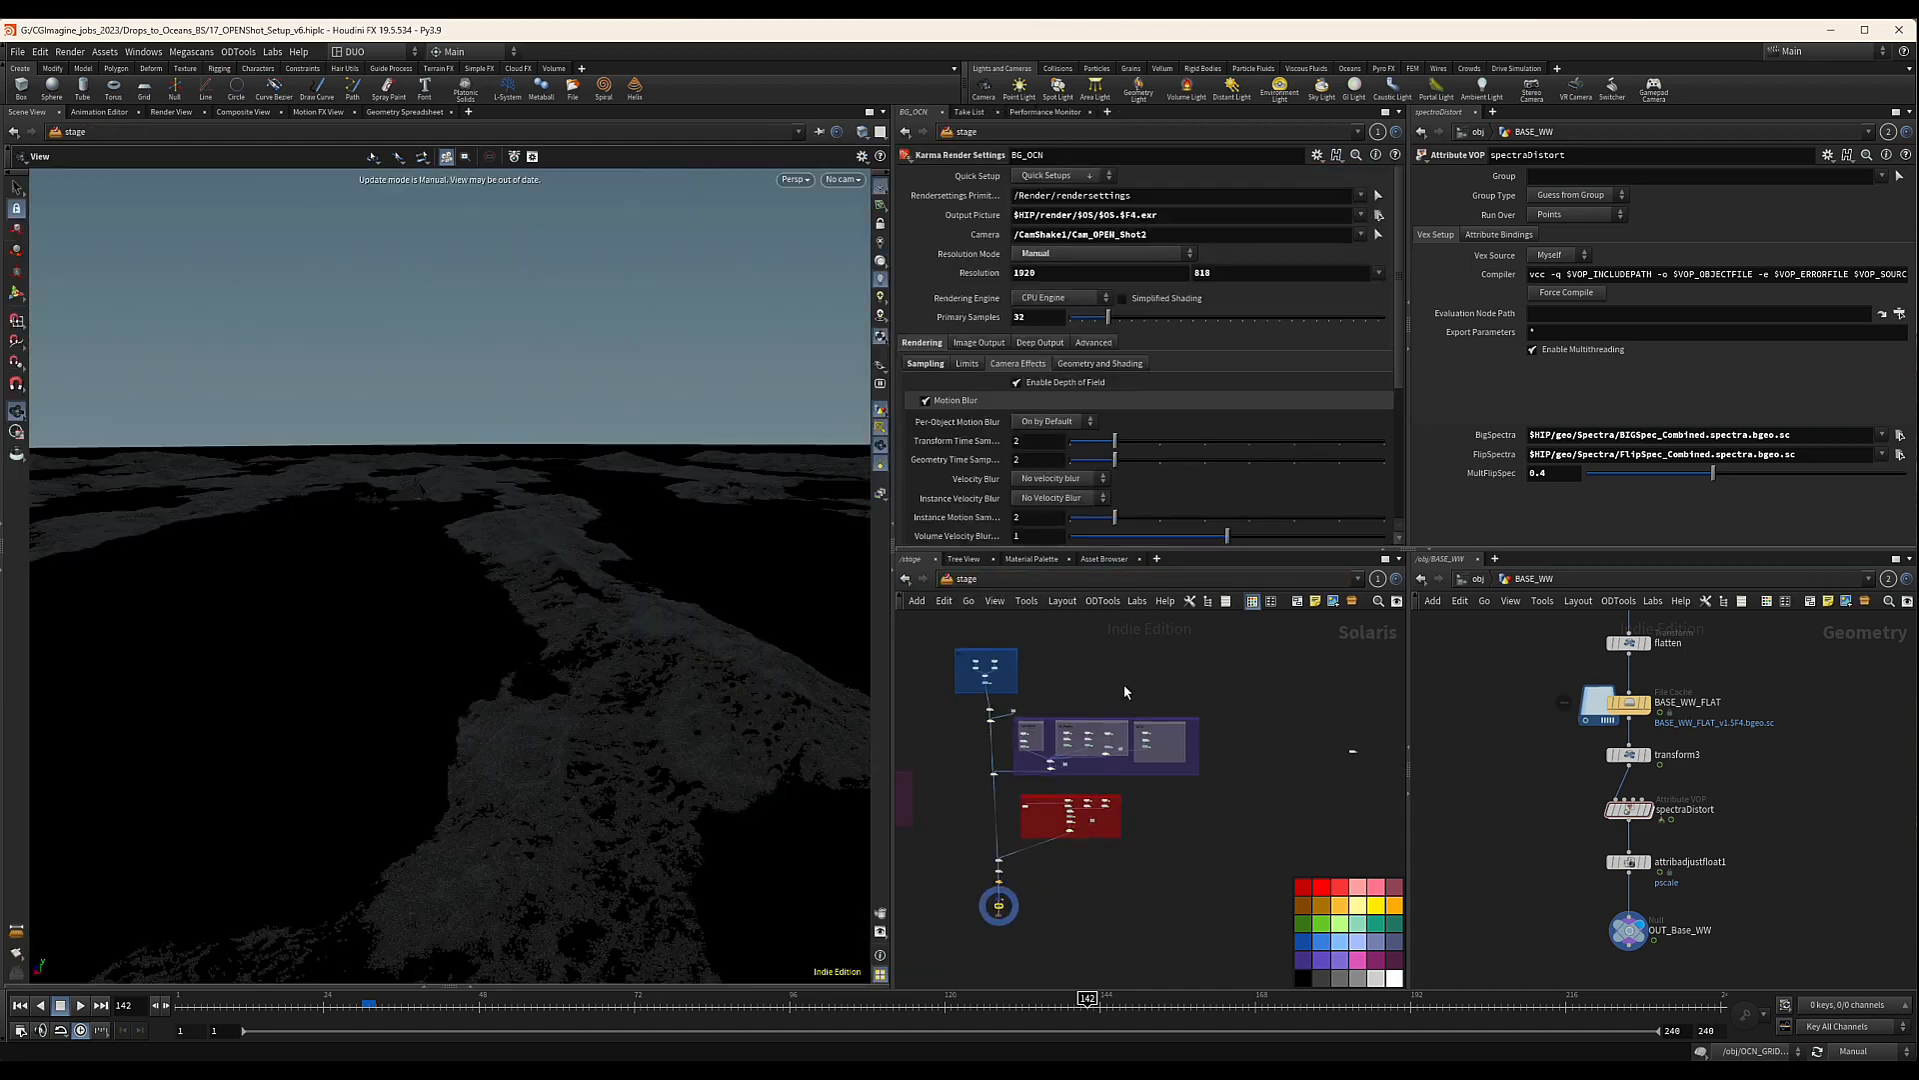
{"action": "scroll", "coordinate": [1141, 801], "scroll_direction": "up", "scroll_amount": 5}
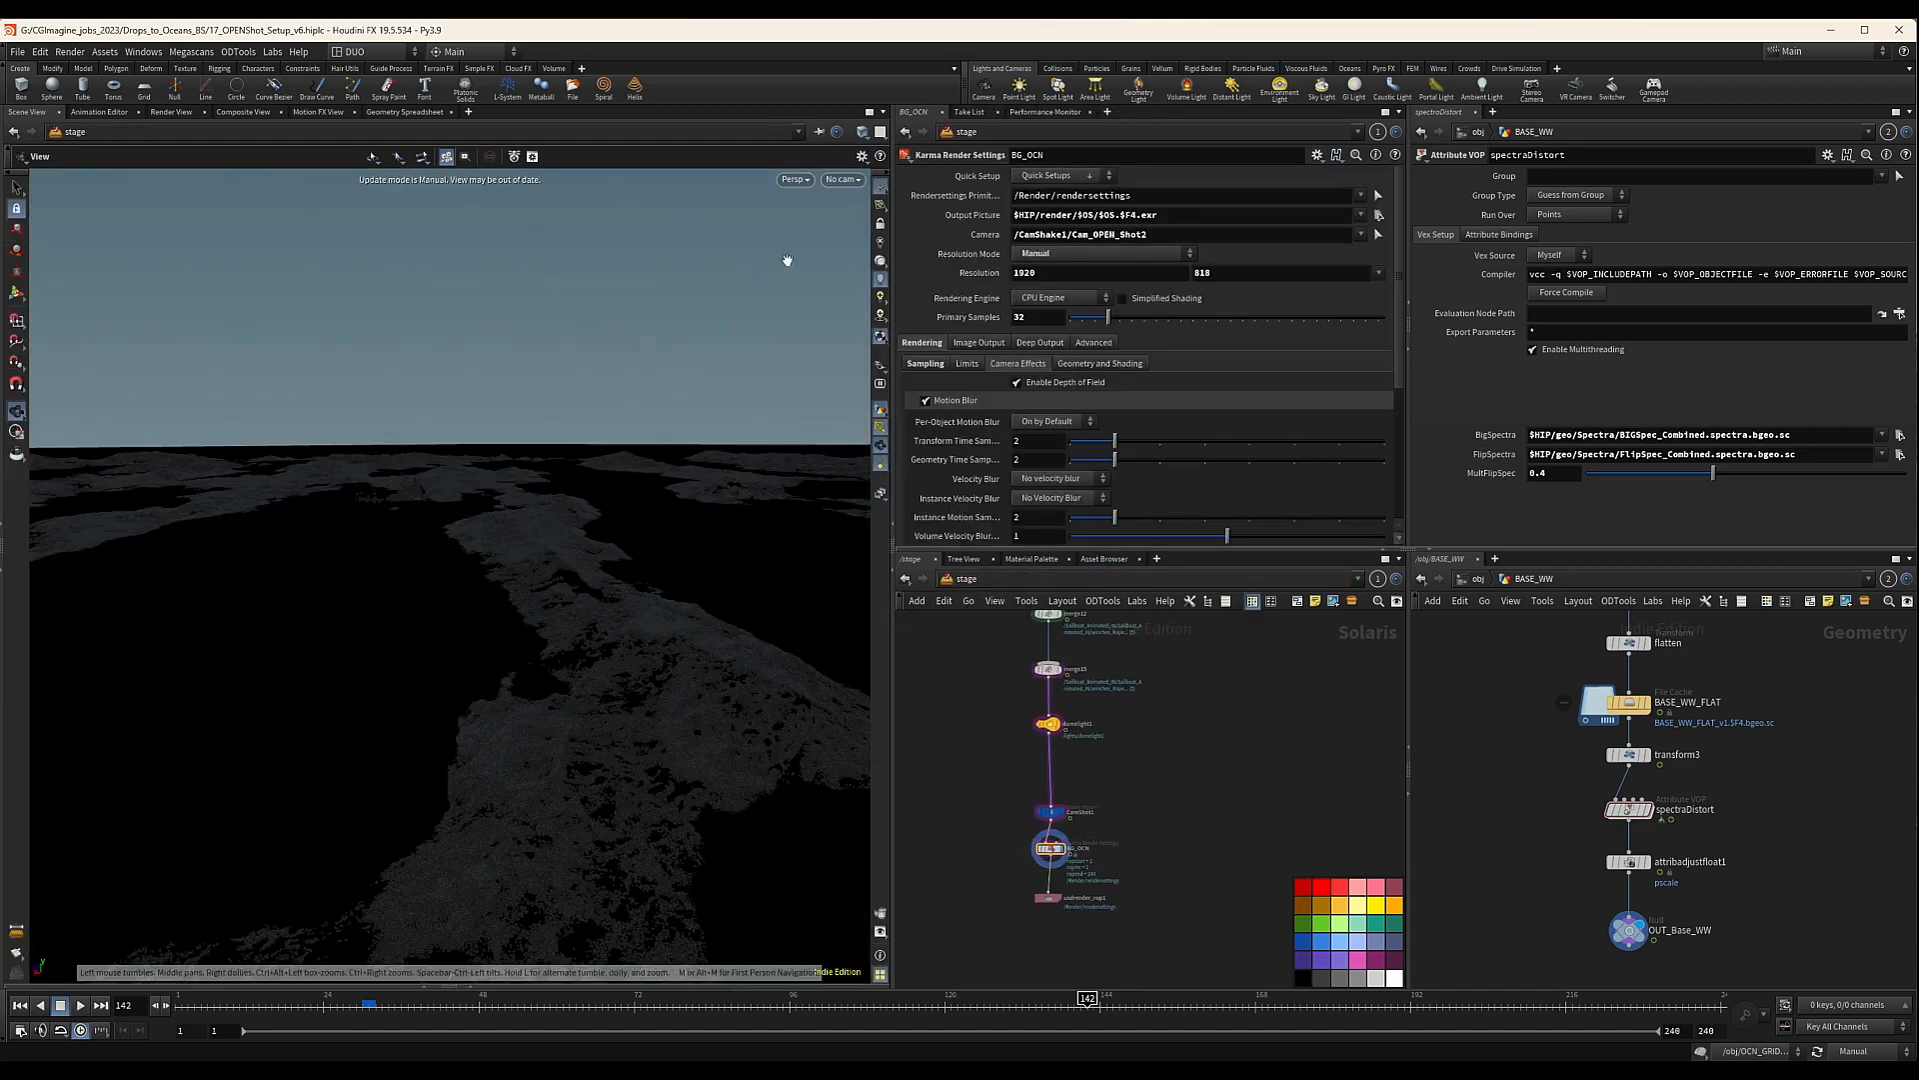
{"action": "left_click", "coordinate": [844, 181]}
{"action": "left_click", "coordinate": [880, 204]}
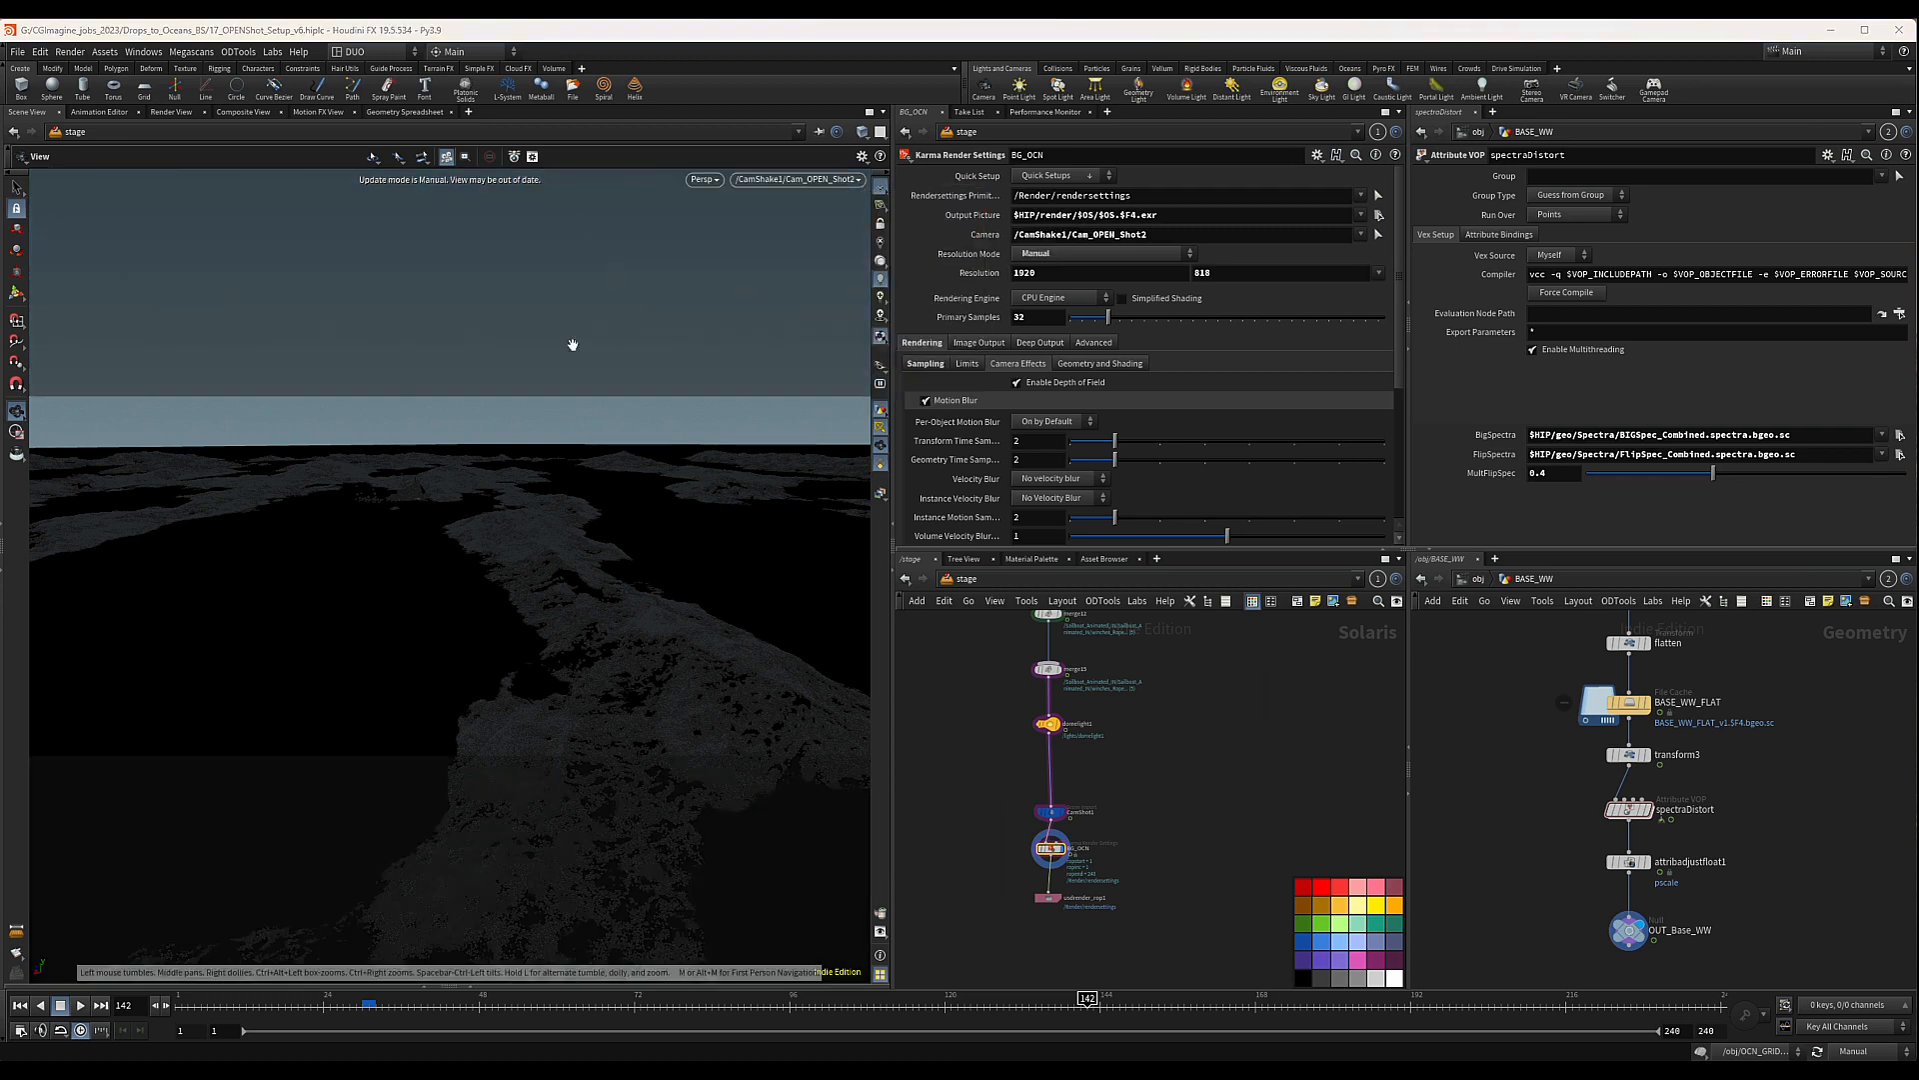
{"action": "middle_click_drag", "start_coordinate": [1183, 822], "coordinate": [1191, 818]}
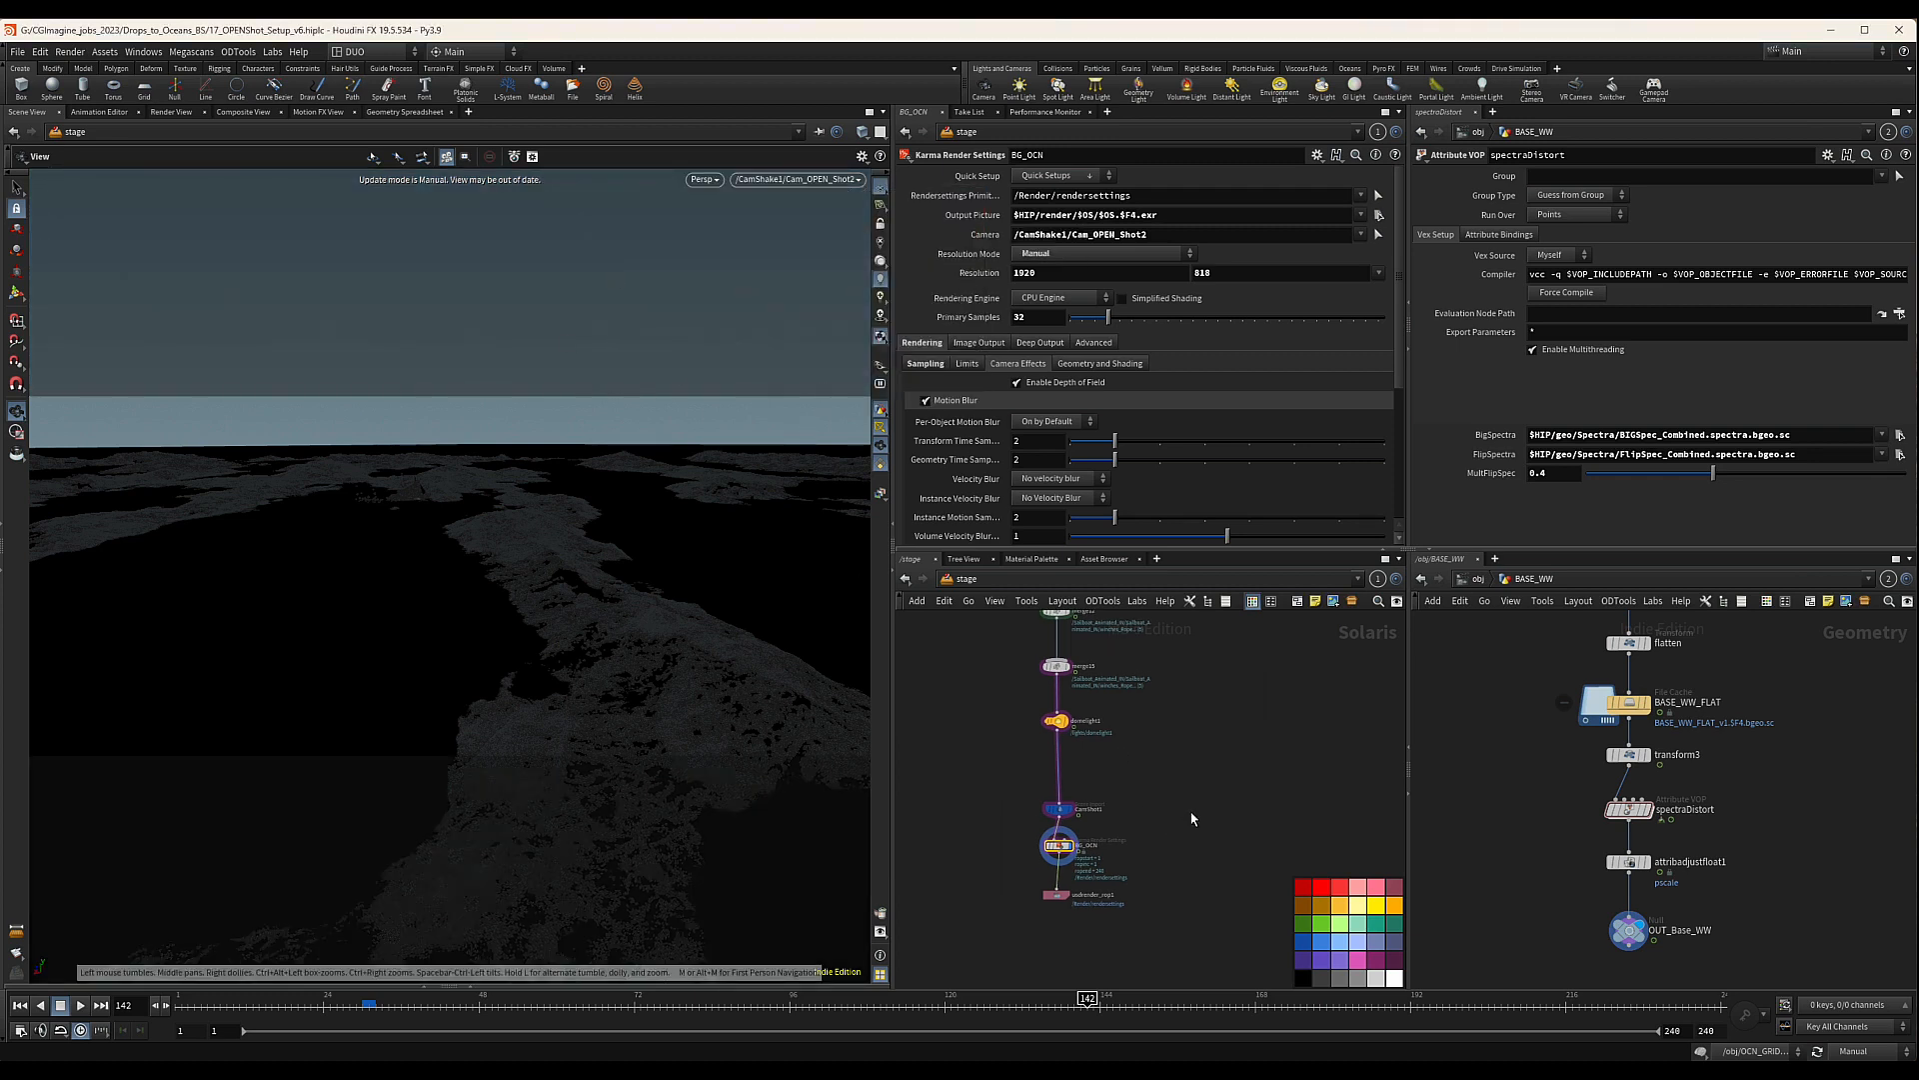
{"action": "left_click_drag", "start_coordinate": [1052, 727], "coordinate": [1051, 740]}
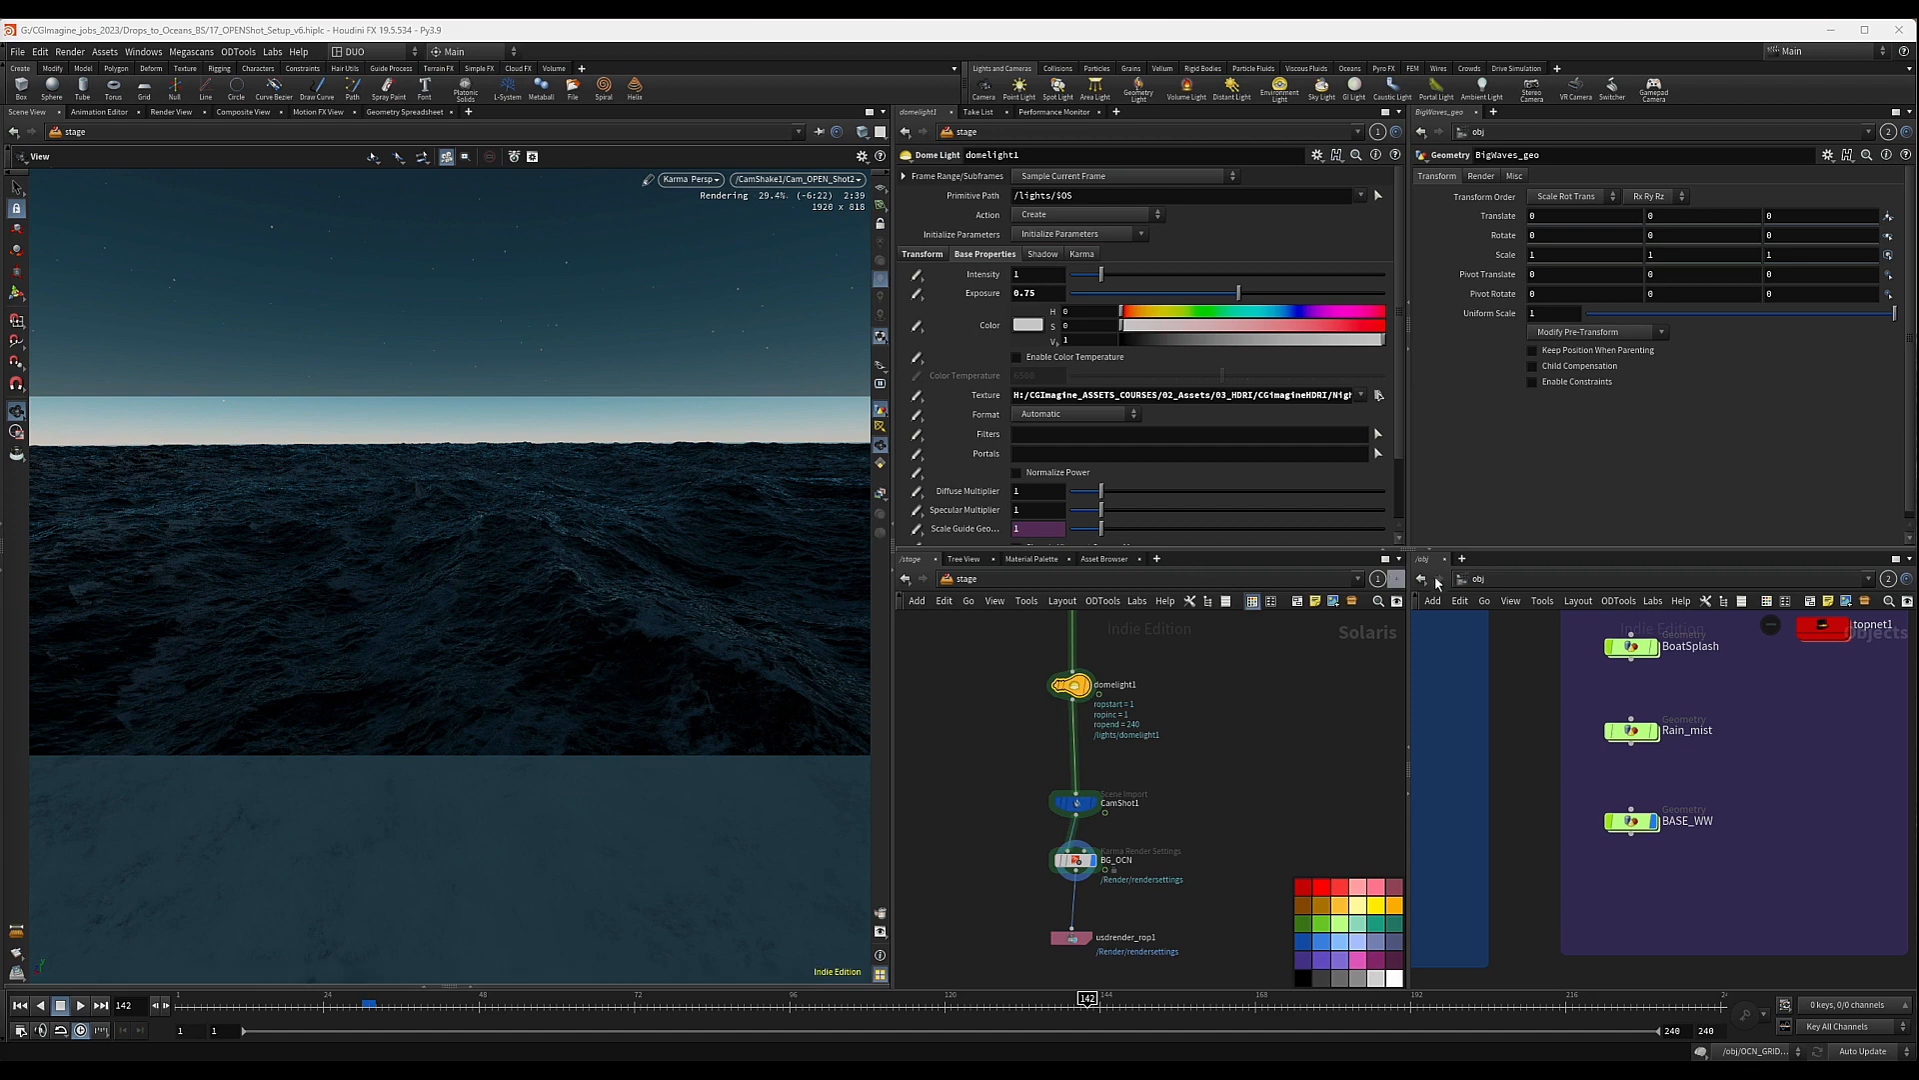
Return to the mat network and open the Ocean Shader settings of BG_OCN_surface
{"action": "left_click", "coordinate": [960, 582]}
{"action": "left_click", "coordinate": [978, 636]}
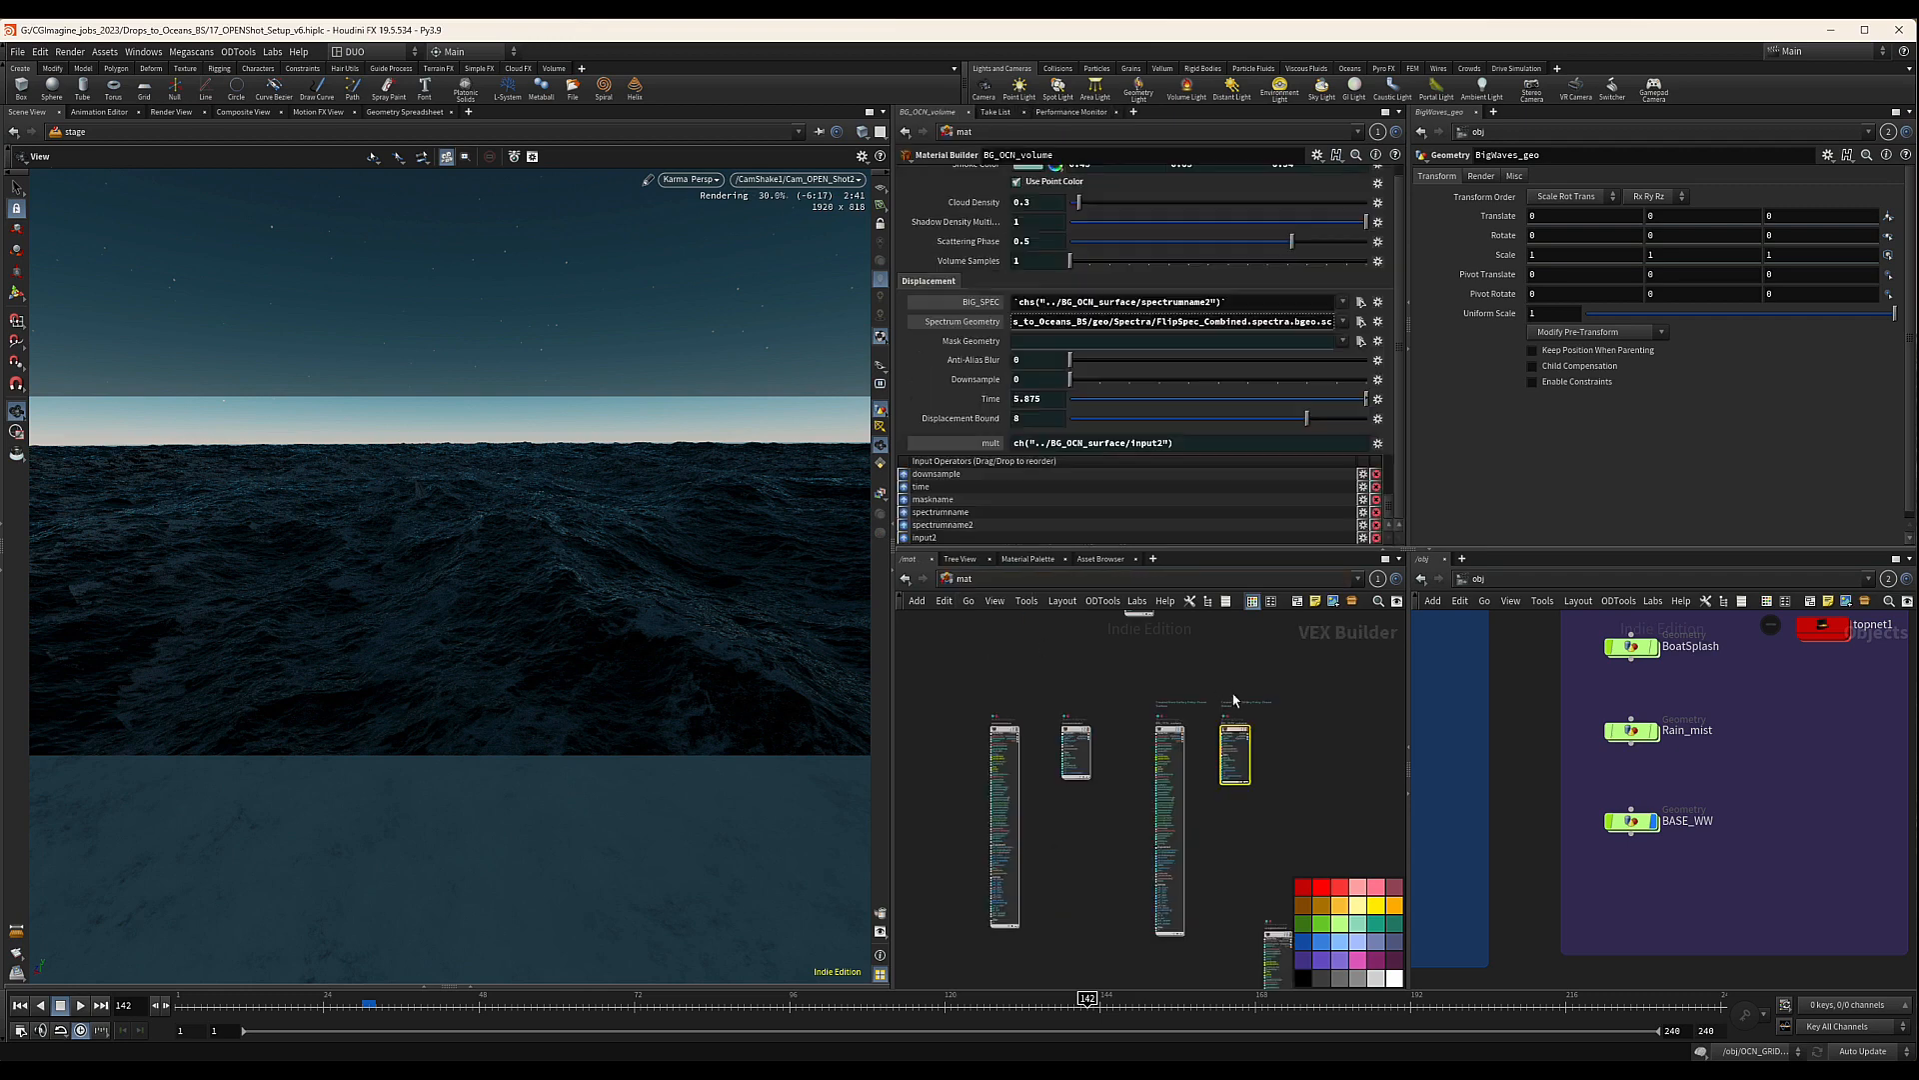
{"action": "scroll", "coordinate": [924, 252], "scroll_direction": "up", "scroll_amount": 1}
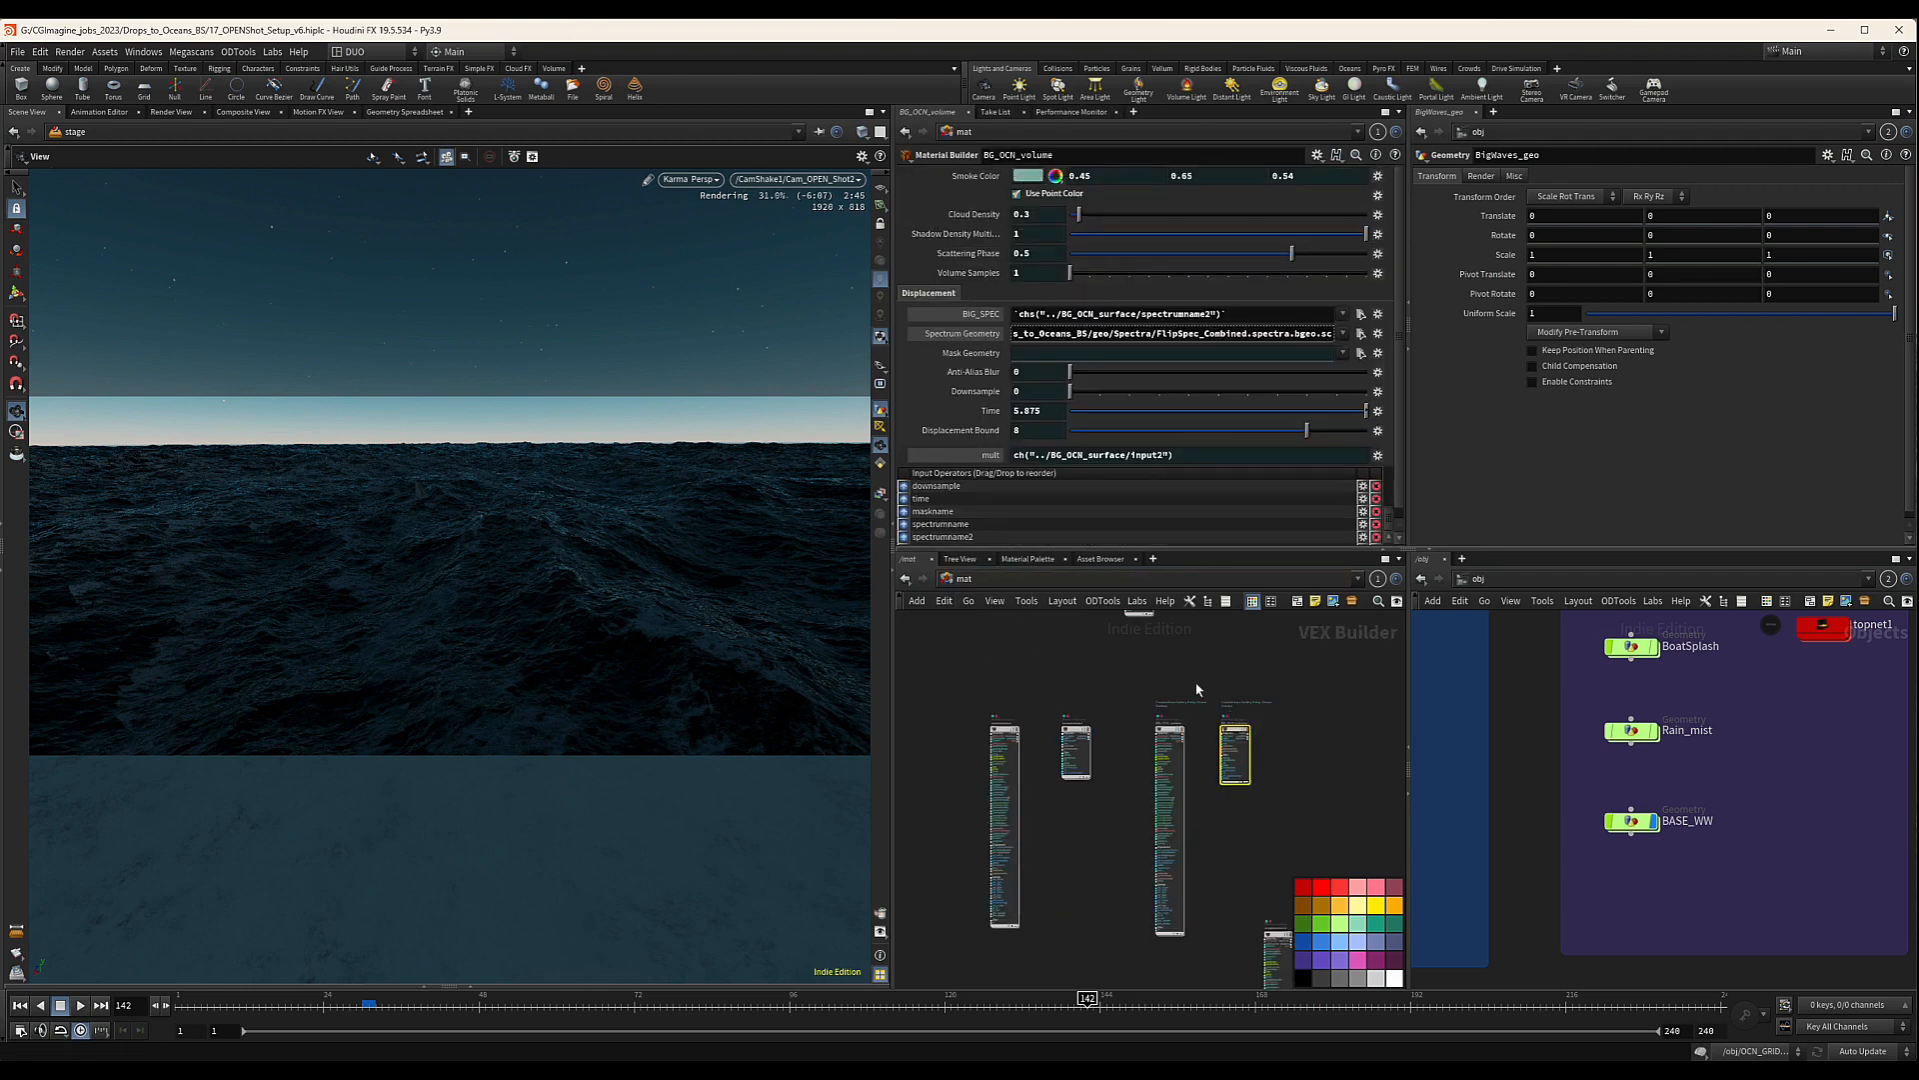
{"action": "left_click", "coordinate": [1170, 730]}
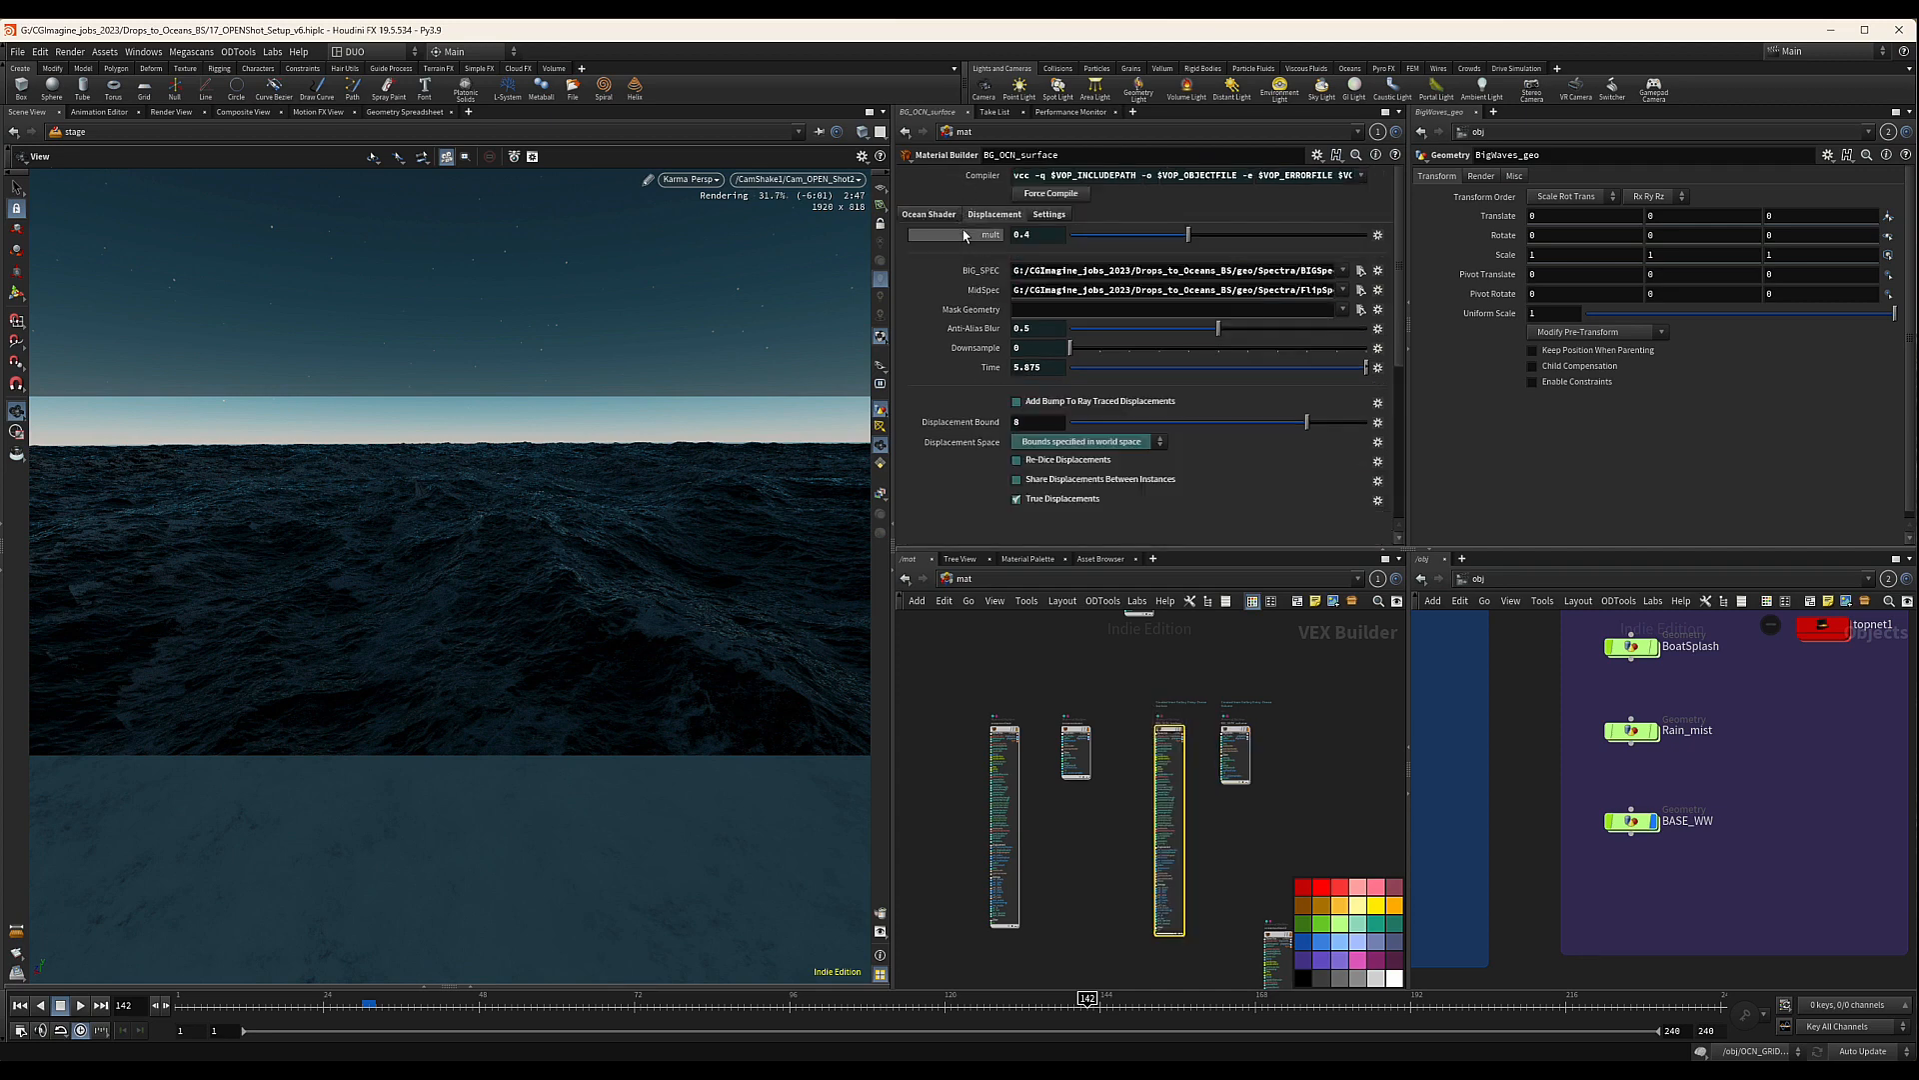
{"action": "scroll", "coordinate": [960, 276], "scroll_direction": "down", "scroll_amount": 3}
{"action": "scroll", "coordinate": [958, 230], "scroll_direction": "up", "scroll_amount": 3}
{"action": "left_click", "coordinate": [929, 214]}
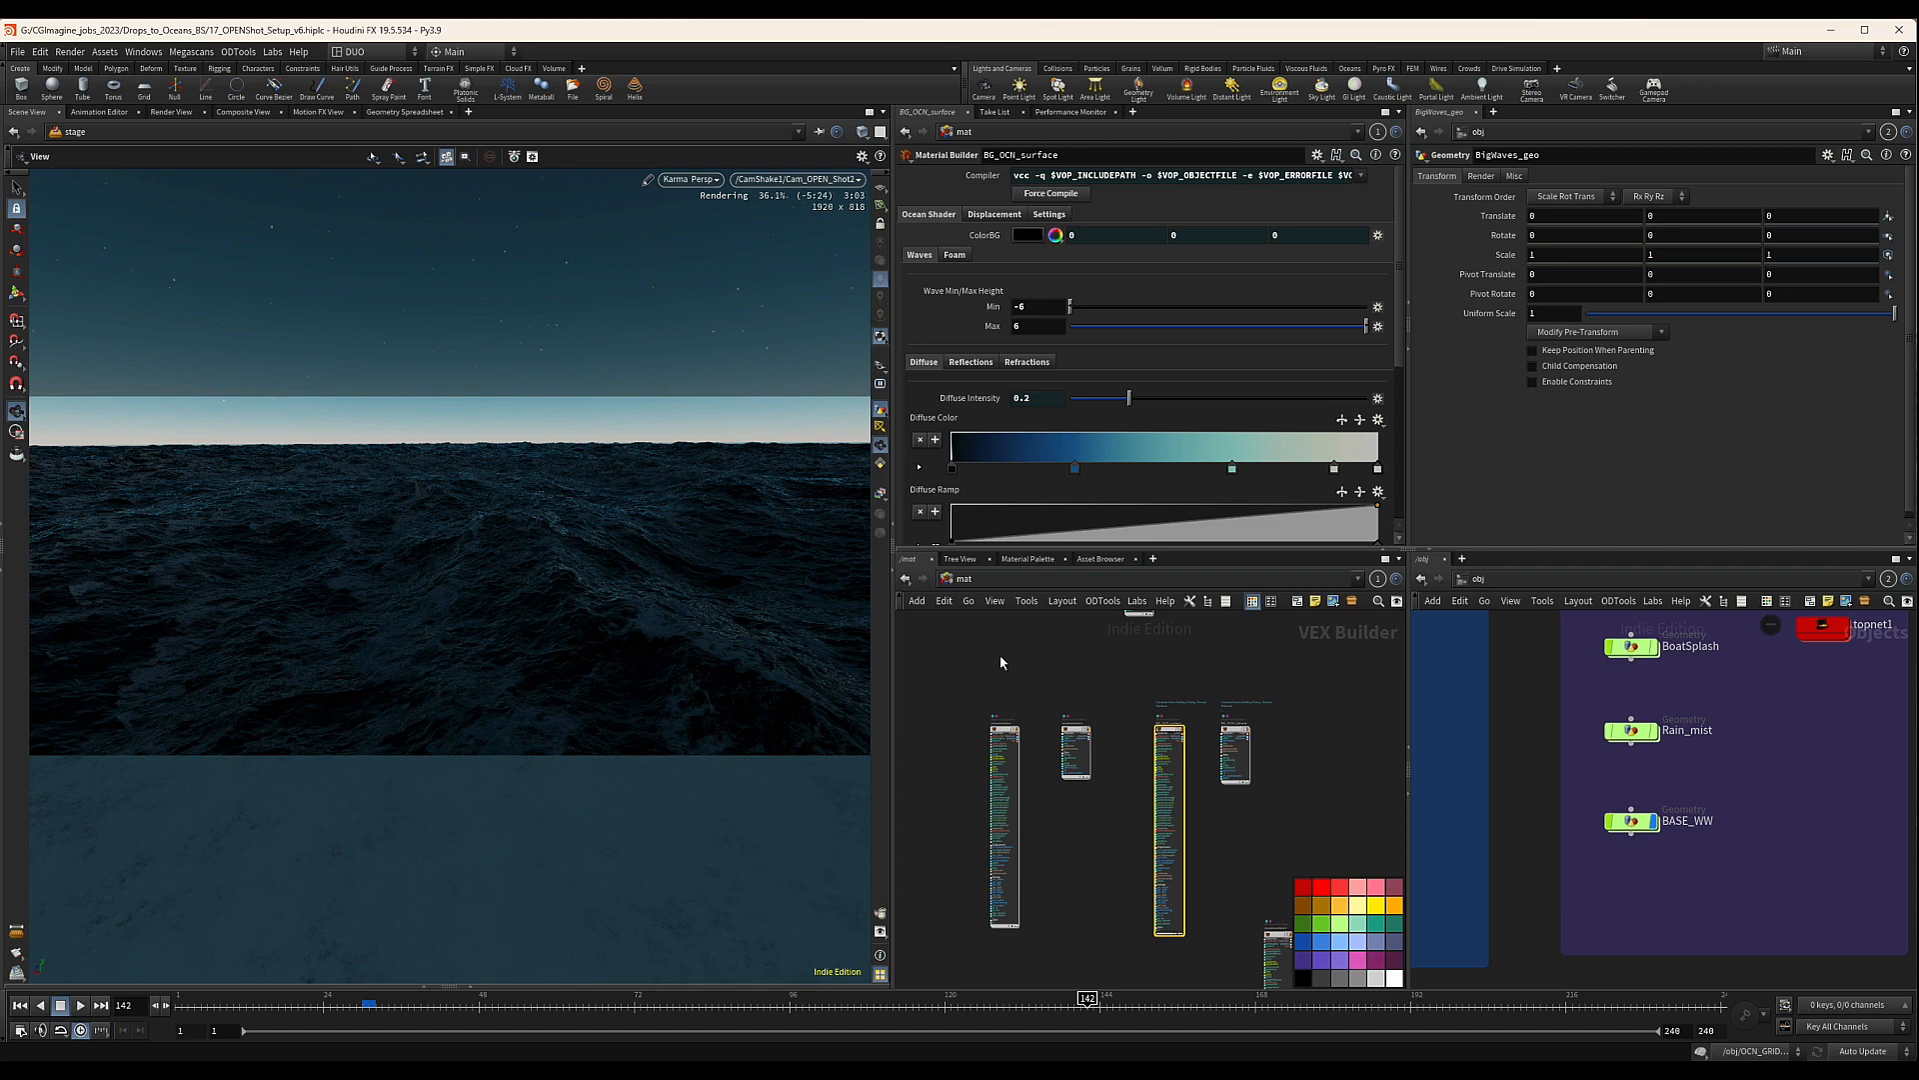
Set the ColorBG of BG_OCN_surface to a dark blue of 0.041132, 0.111566, 0.182 and close the color editor
{"action": "left_click", "coordinate": [1020, 235]}
{"action": "left_click", "coordinate": [1031, 243]}
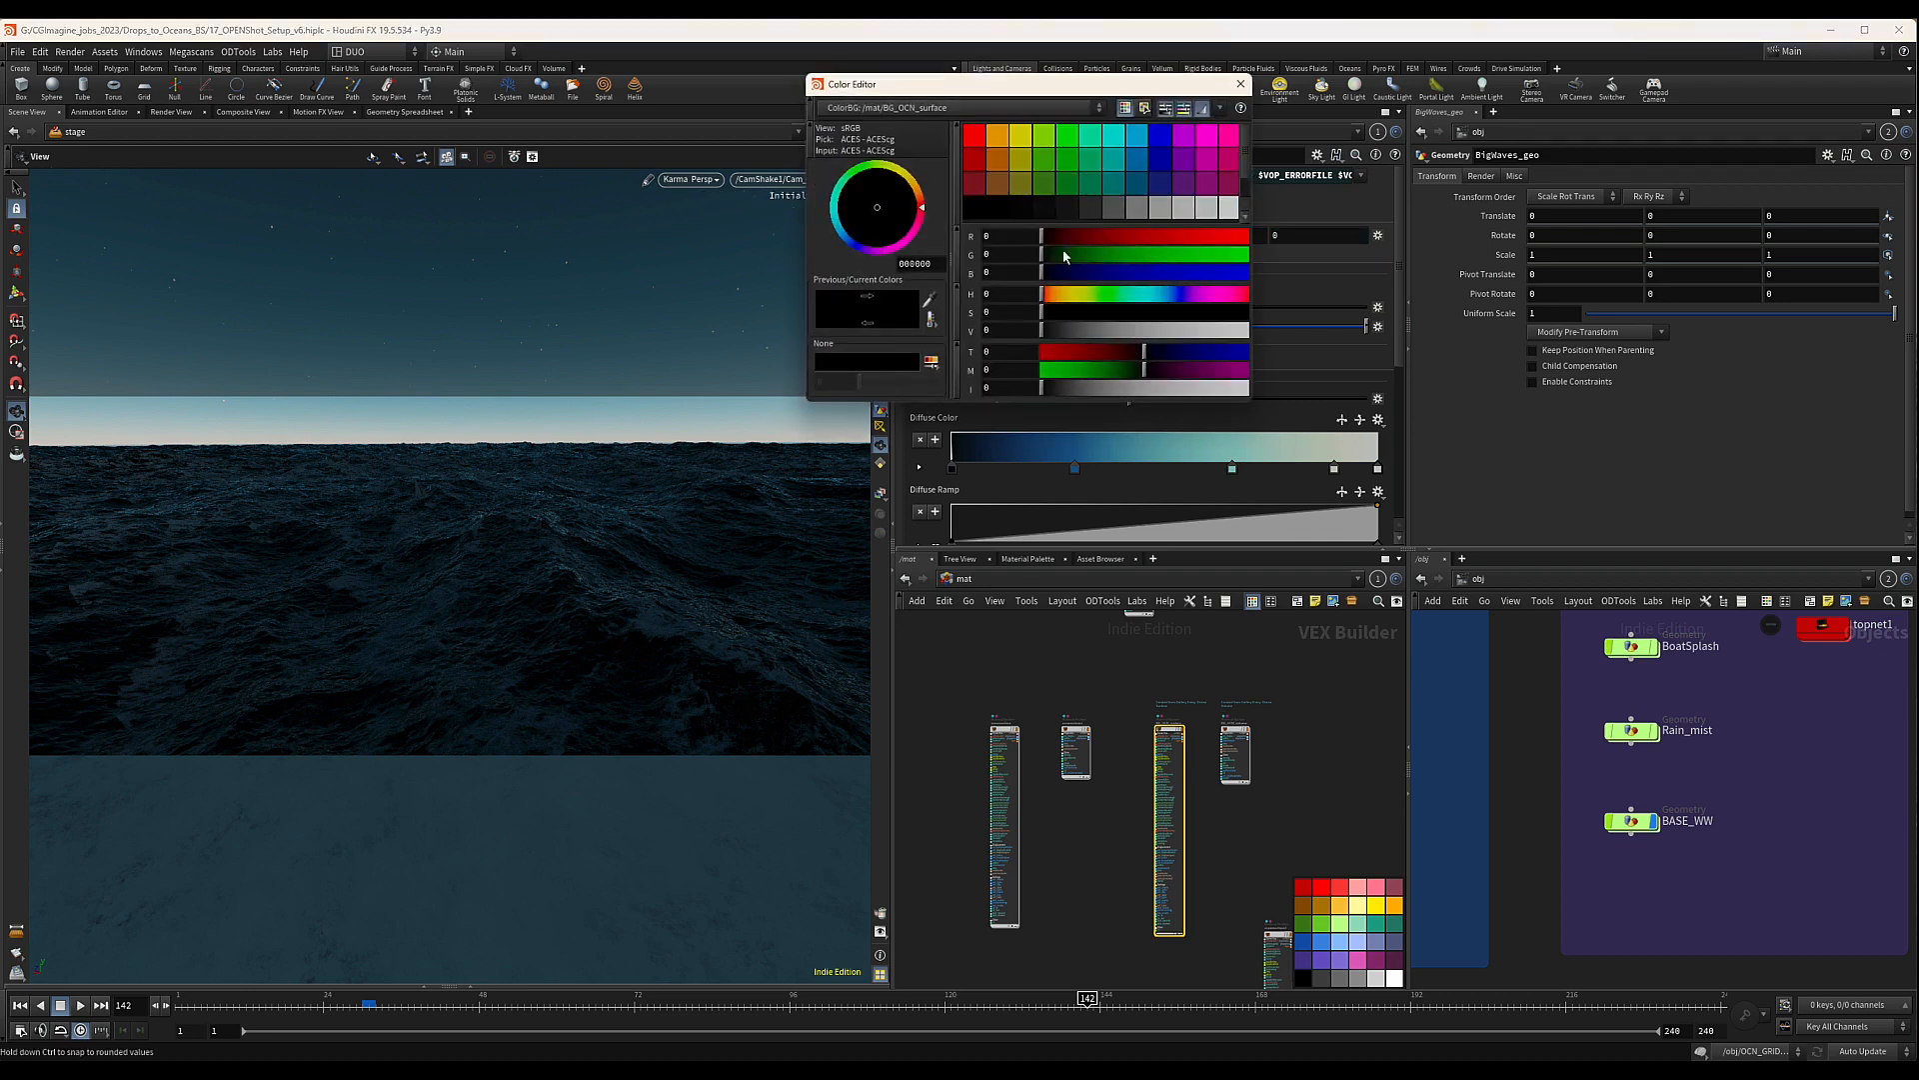
{"action": "left_click", "coordinate": [1158, 187]}
{"action": "left_click", "coordinate": [1139, 186]}
{"action": "left_click_drag", "start_coordinate": [1086, 328], "coordinate": [1078, 328]}
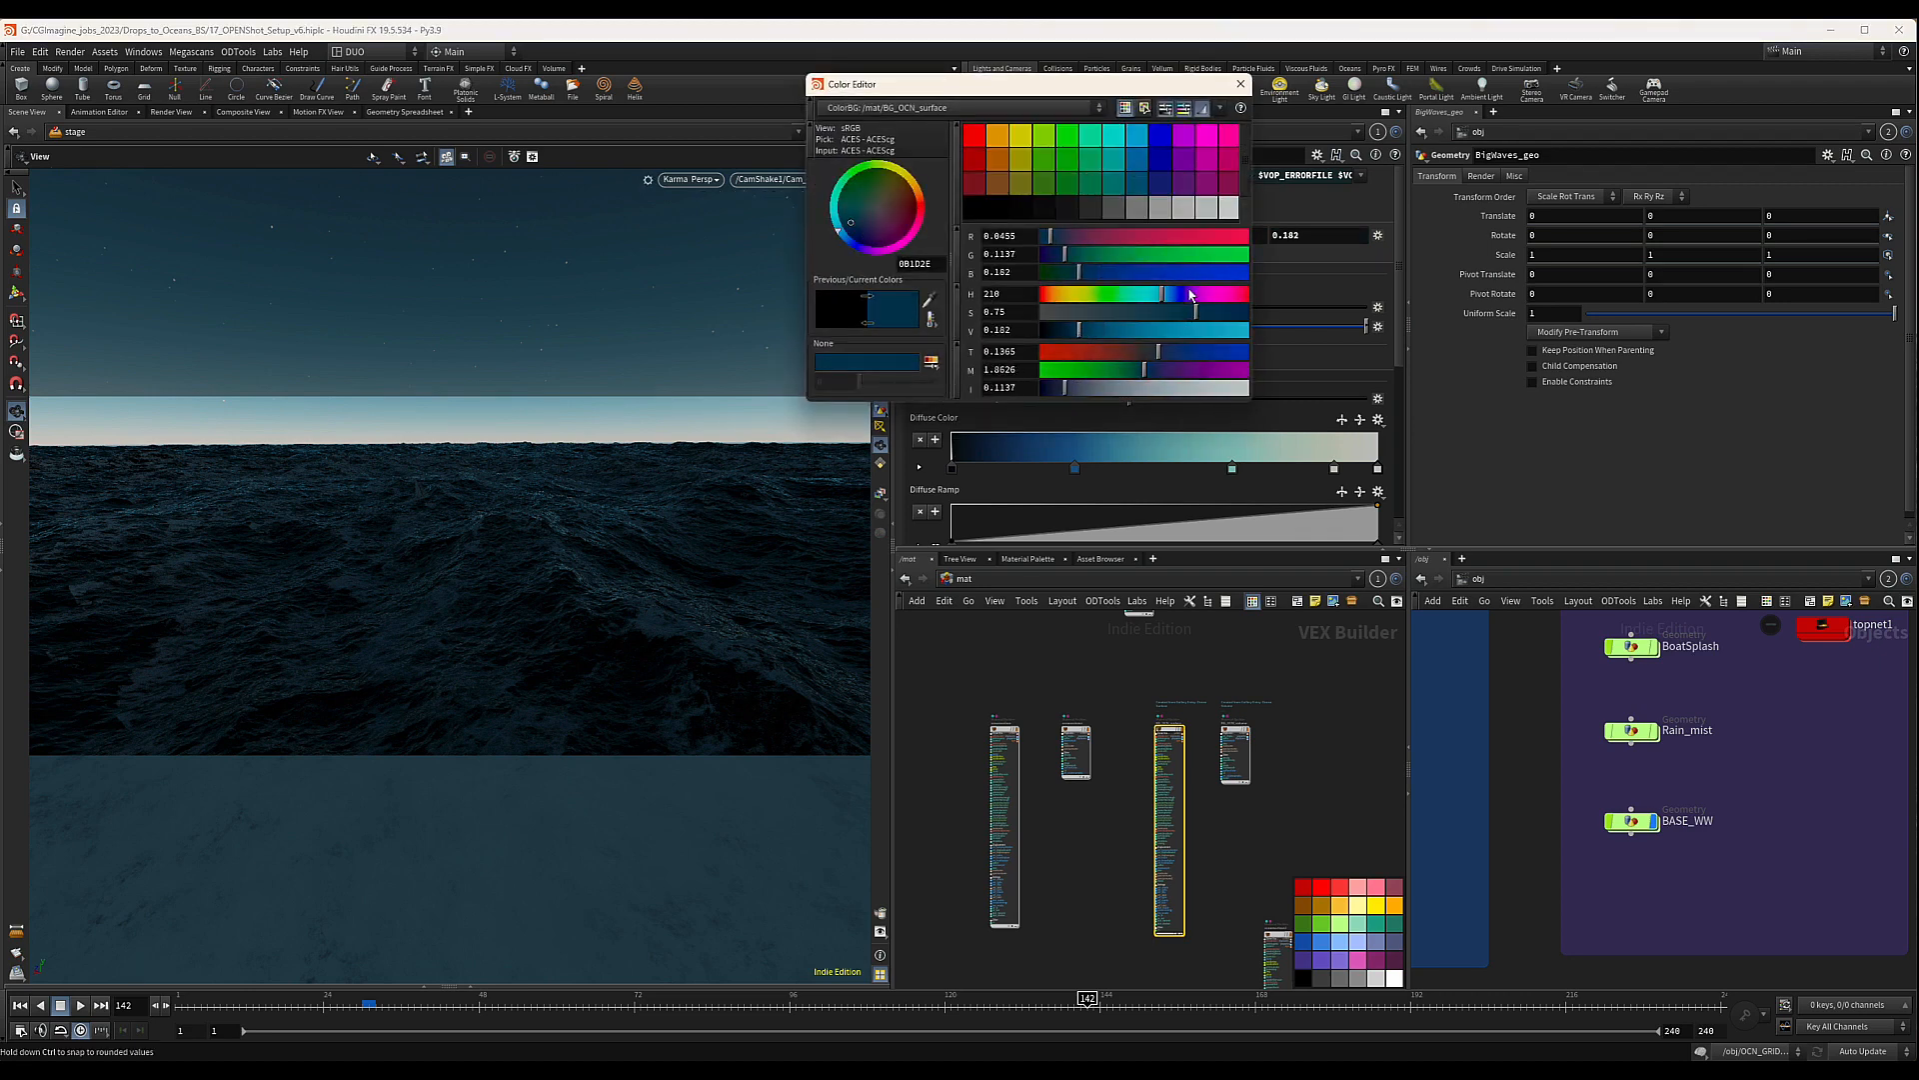
{"action": "left_click_drag", "start_coordinate": [1191, 312], "coordinate": [1200, 311]}
{"action": "left_click", "coordinate": [1241, 83]}
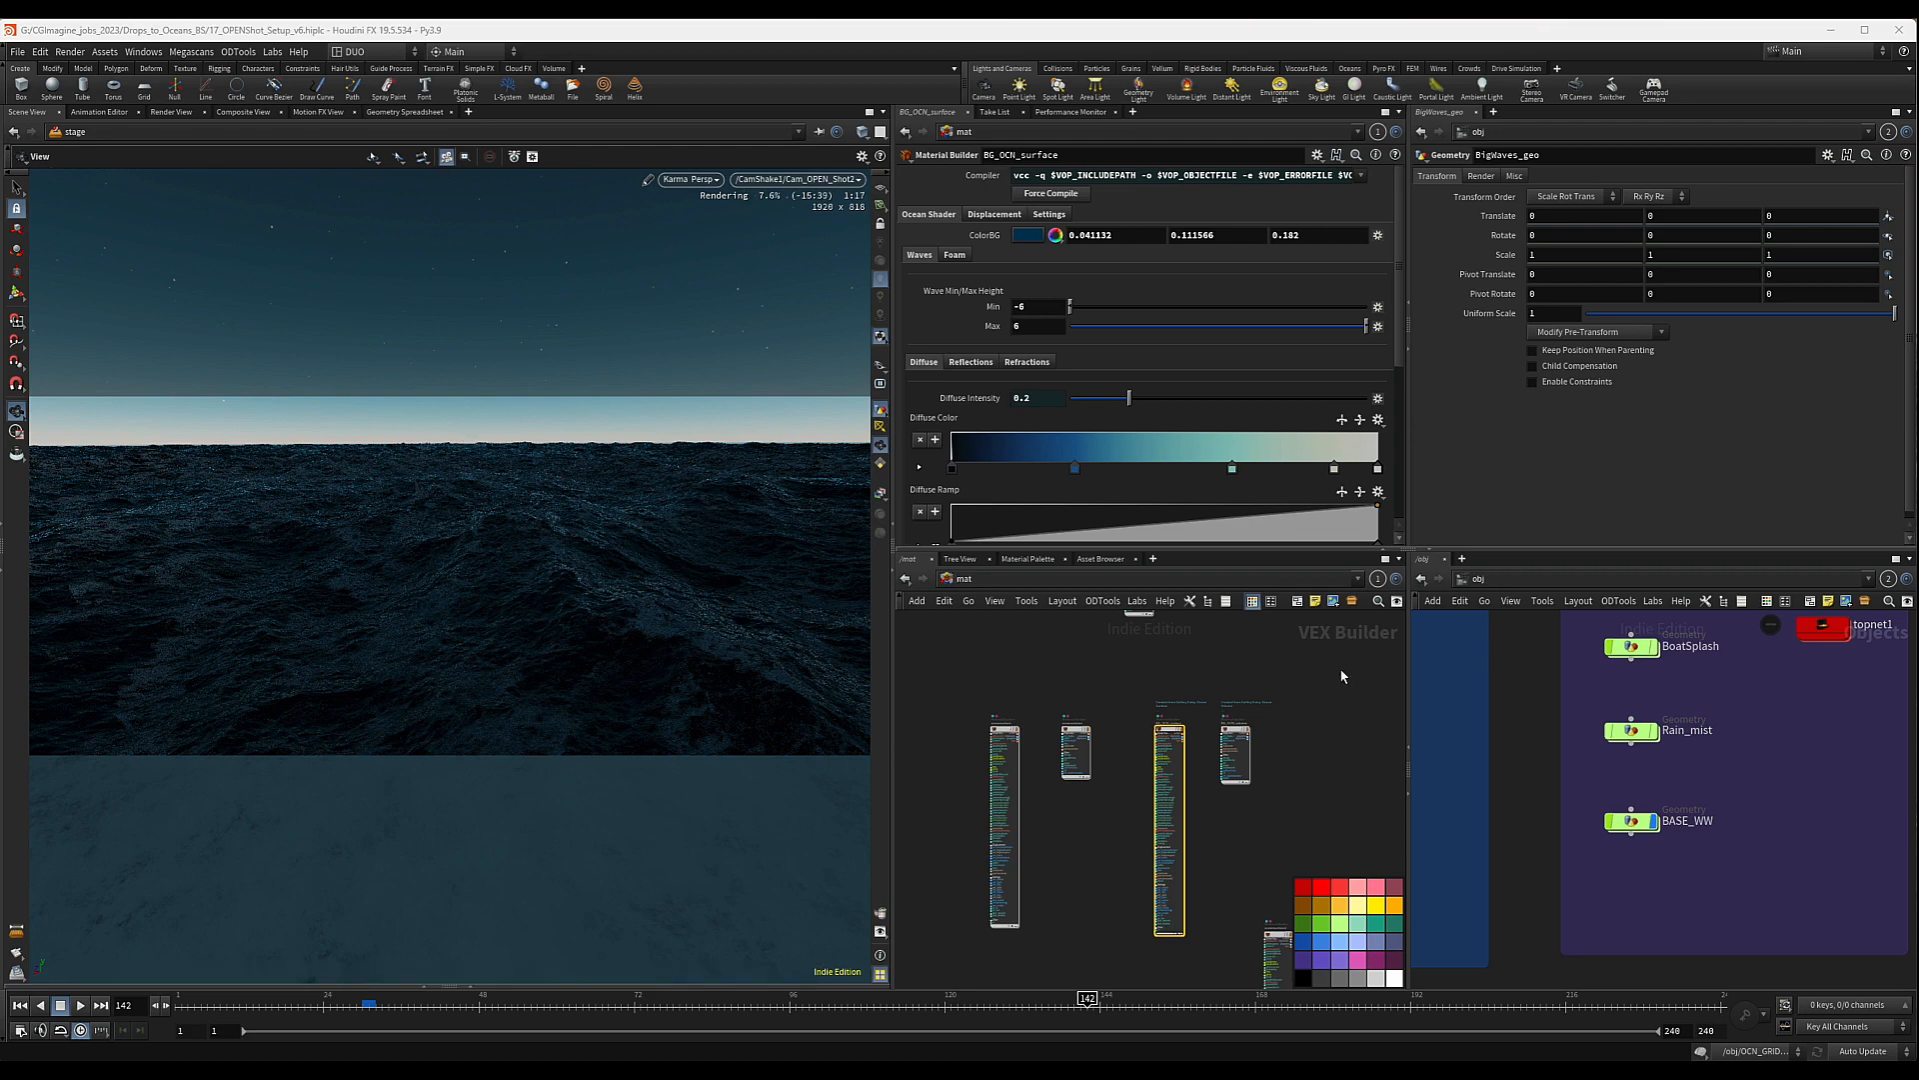
Return to the stage network and save the scene file
{"action": "left_click", "coordinate": [952, 583]}
{"action": "left_click", "coordinate": [980, 698]}
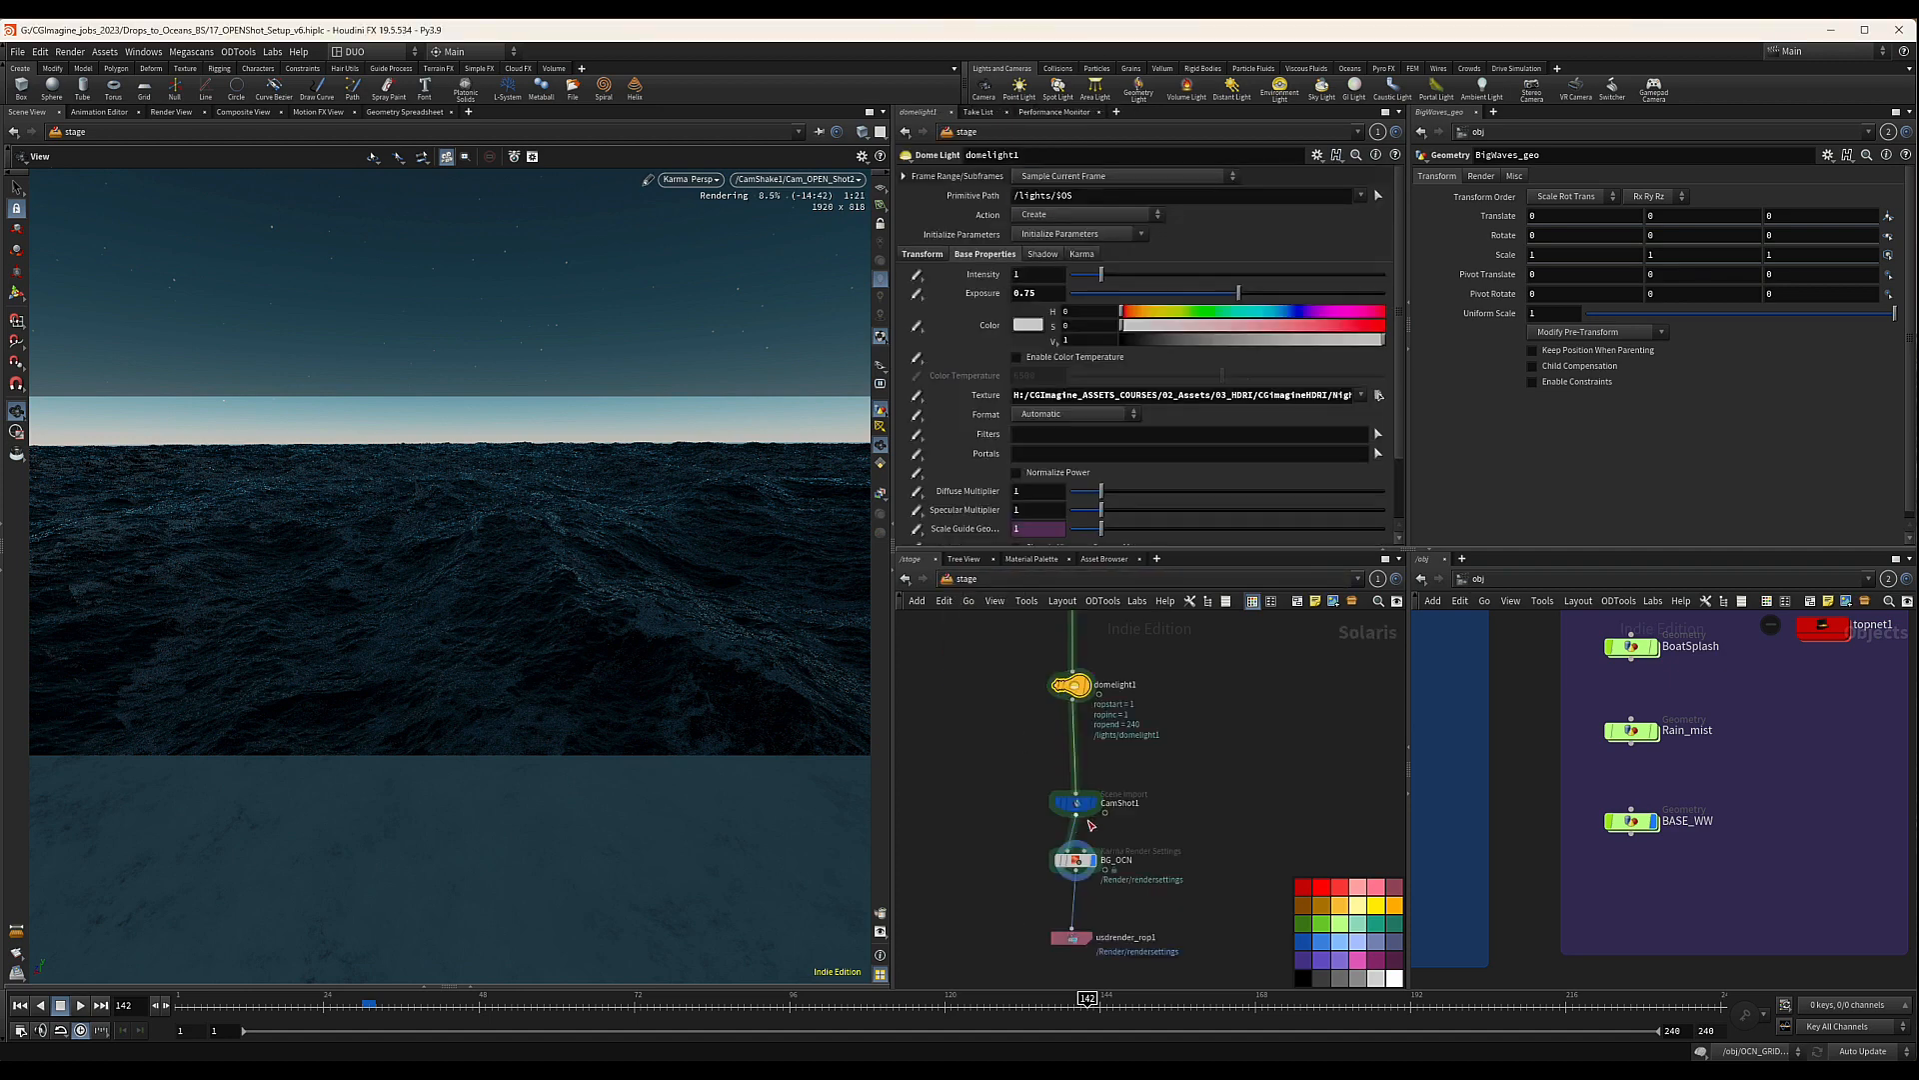
{"action": "scroll", "coordinate": [1200, 768], "scroll_direction": "down", "scroll_amount": 5}
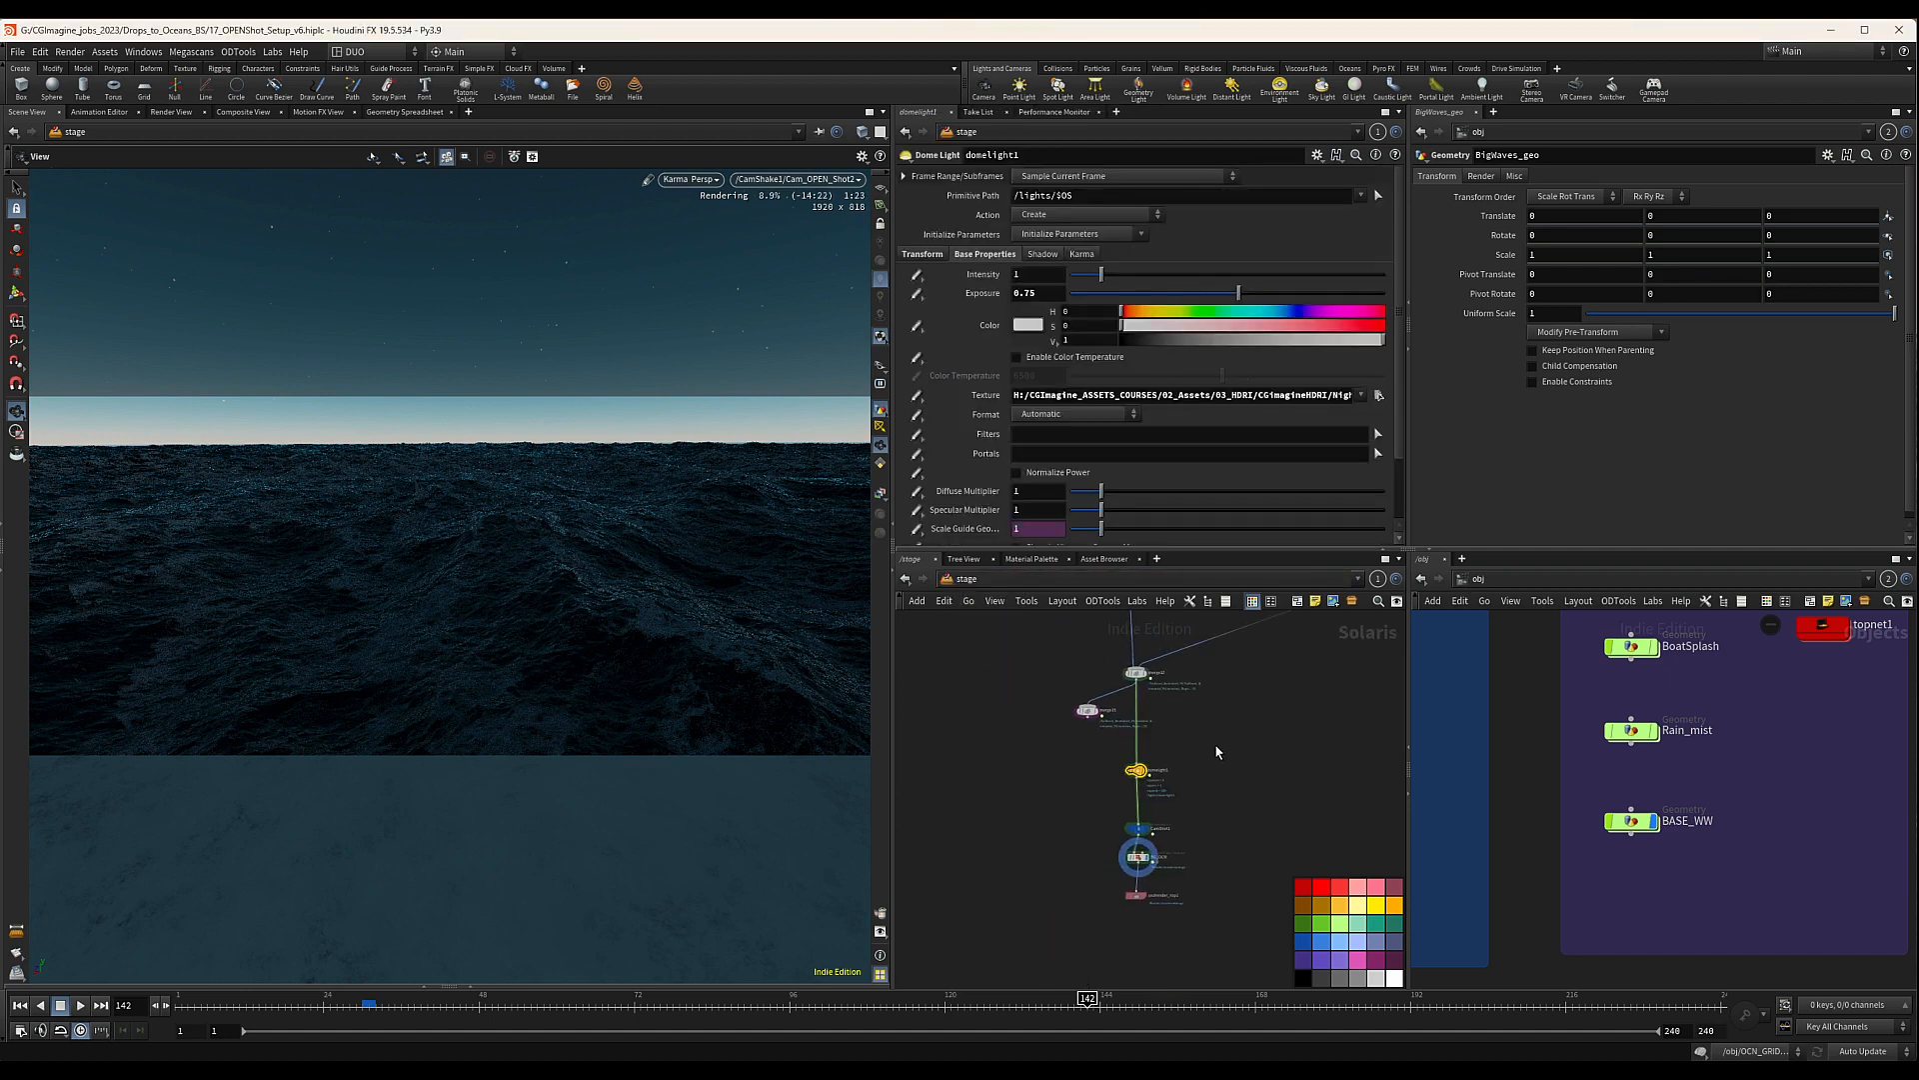
{"action": "key", "text": "ctrl+s"}
Find the Sailboat_Mat material library in the sailboat section of the stage network and go inside it
{"action": "middle_click_drag", "start_coordinate": [1220, 741], "coordinate": [880, 925]}
{"action": "scroll", "coordinate": [1242, 729], "scroll_direction": "up", "scroll_amount": 5}
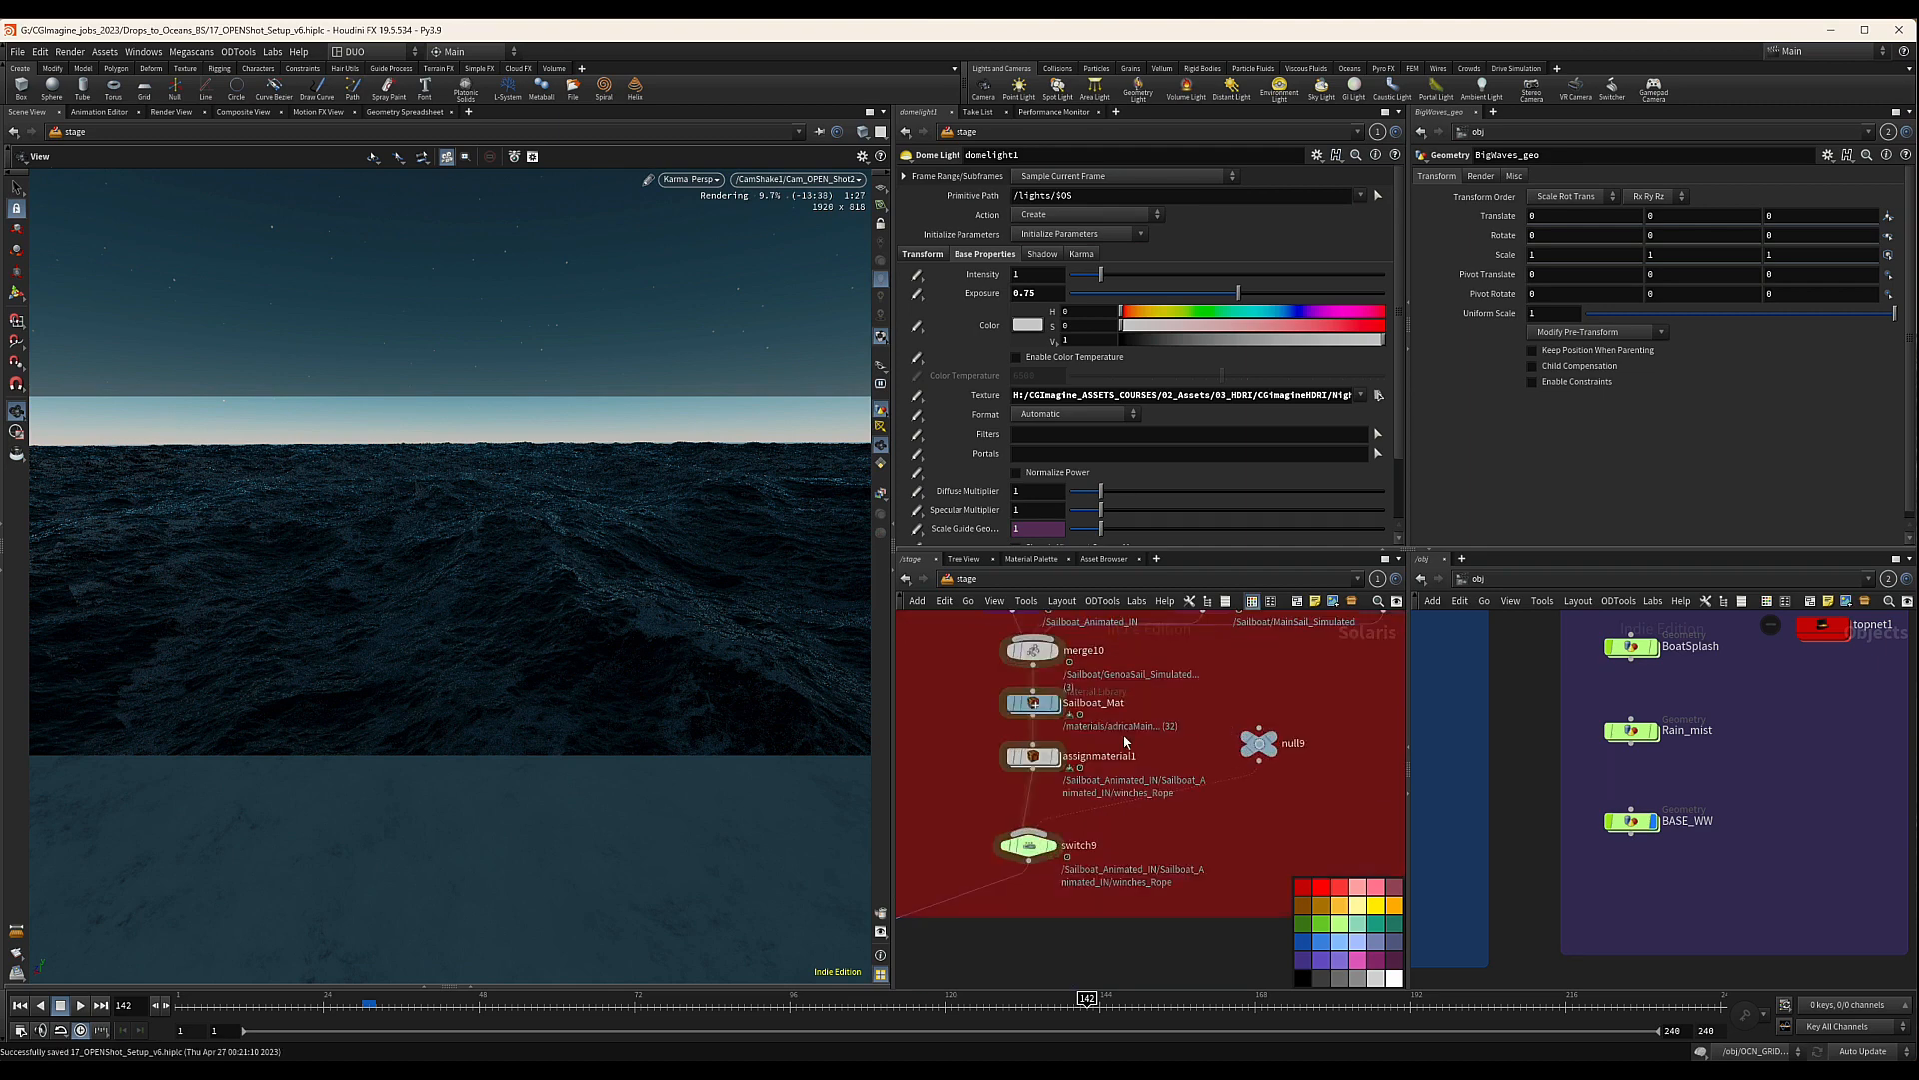
{"action": "scroll", "coordinate": [1126, 741], "scroll_direction": "up", "scroll_amount": 1}
{"action": "middle_click_drag", "start_coordinate": [1124, 738], "coordinate": [1162, 784]}
{"action": "left_click", "coordinate": [1039, 738]}
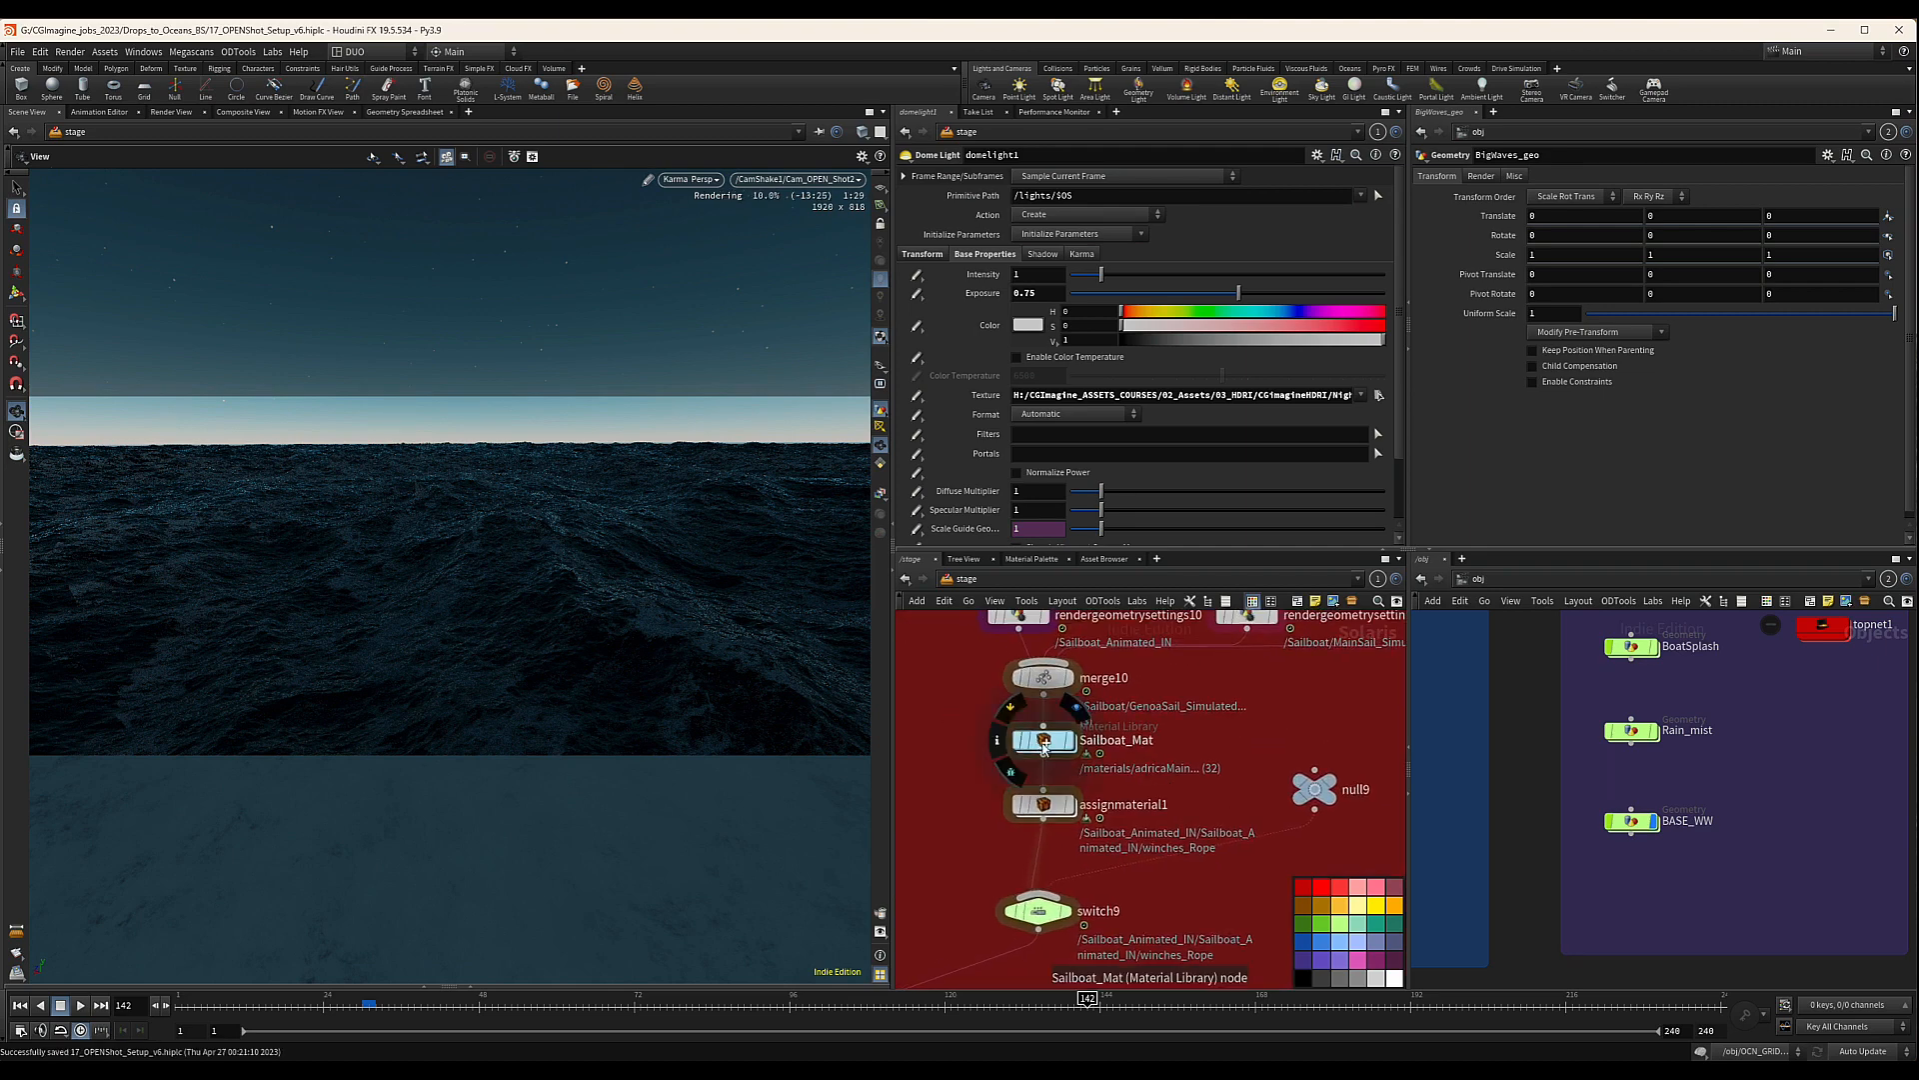
{"action": "double_click", "coordinate": [1044, 739]}
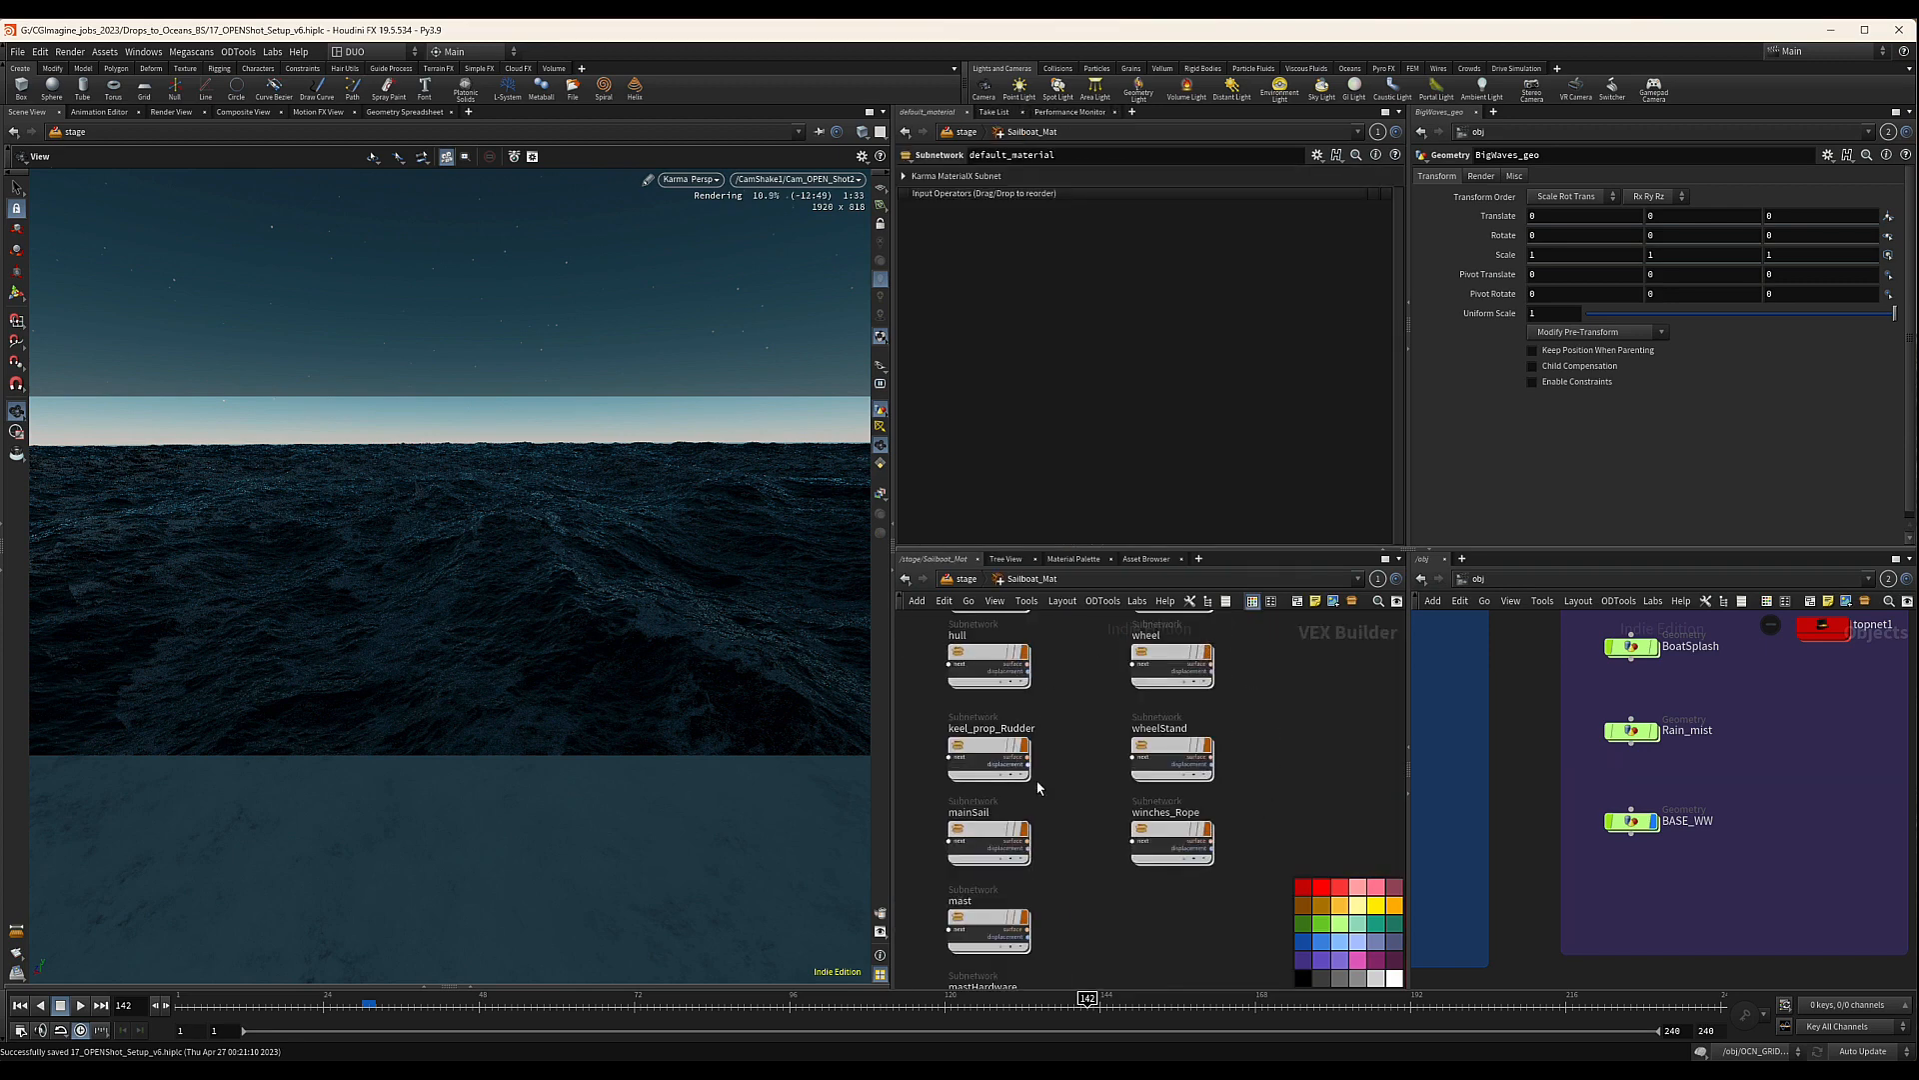
Find the mastLight material in Sailboat_Mat, go inside it and select its MtlX Standard Surface
{"action": "mouse_move", "coordinate": [1086, 780]}
{"action": "middle_mouse_down"}
{"action": "mouse_move", "coordinate": [1113, 784]}
{"action": "mouse_move", "coordinate": [1107, 847]}
{"action": "middle_mouse_up"}
{"action": "mouse_move", "coordinate": [1128, 736]}
{"action": "middle_mouse_down"}
{"action": "mouse_move", "coordinate": [1117, 874]}
{"action": "mouse_move", "coordinate": [1152, 725]}
{"action": "middle_mouse_up"}
{"action": "scroll", "coordinate": [1118, 874], "scroll_direction": "down", "scroll_amount": 3}
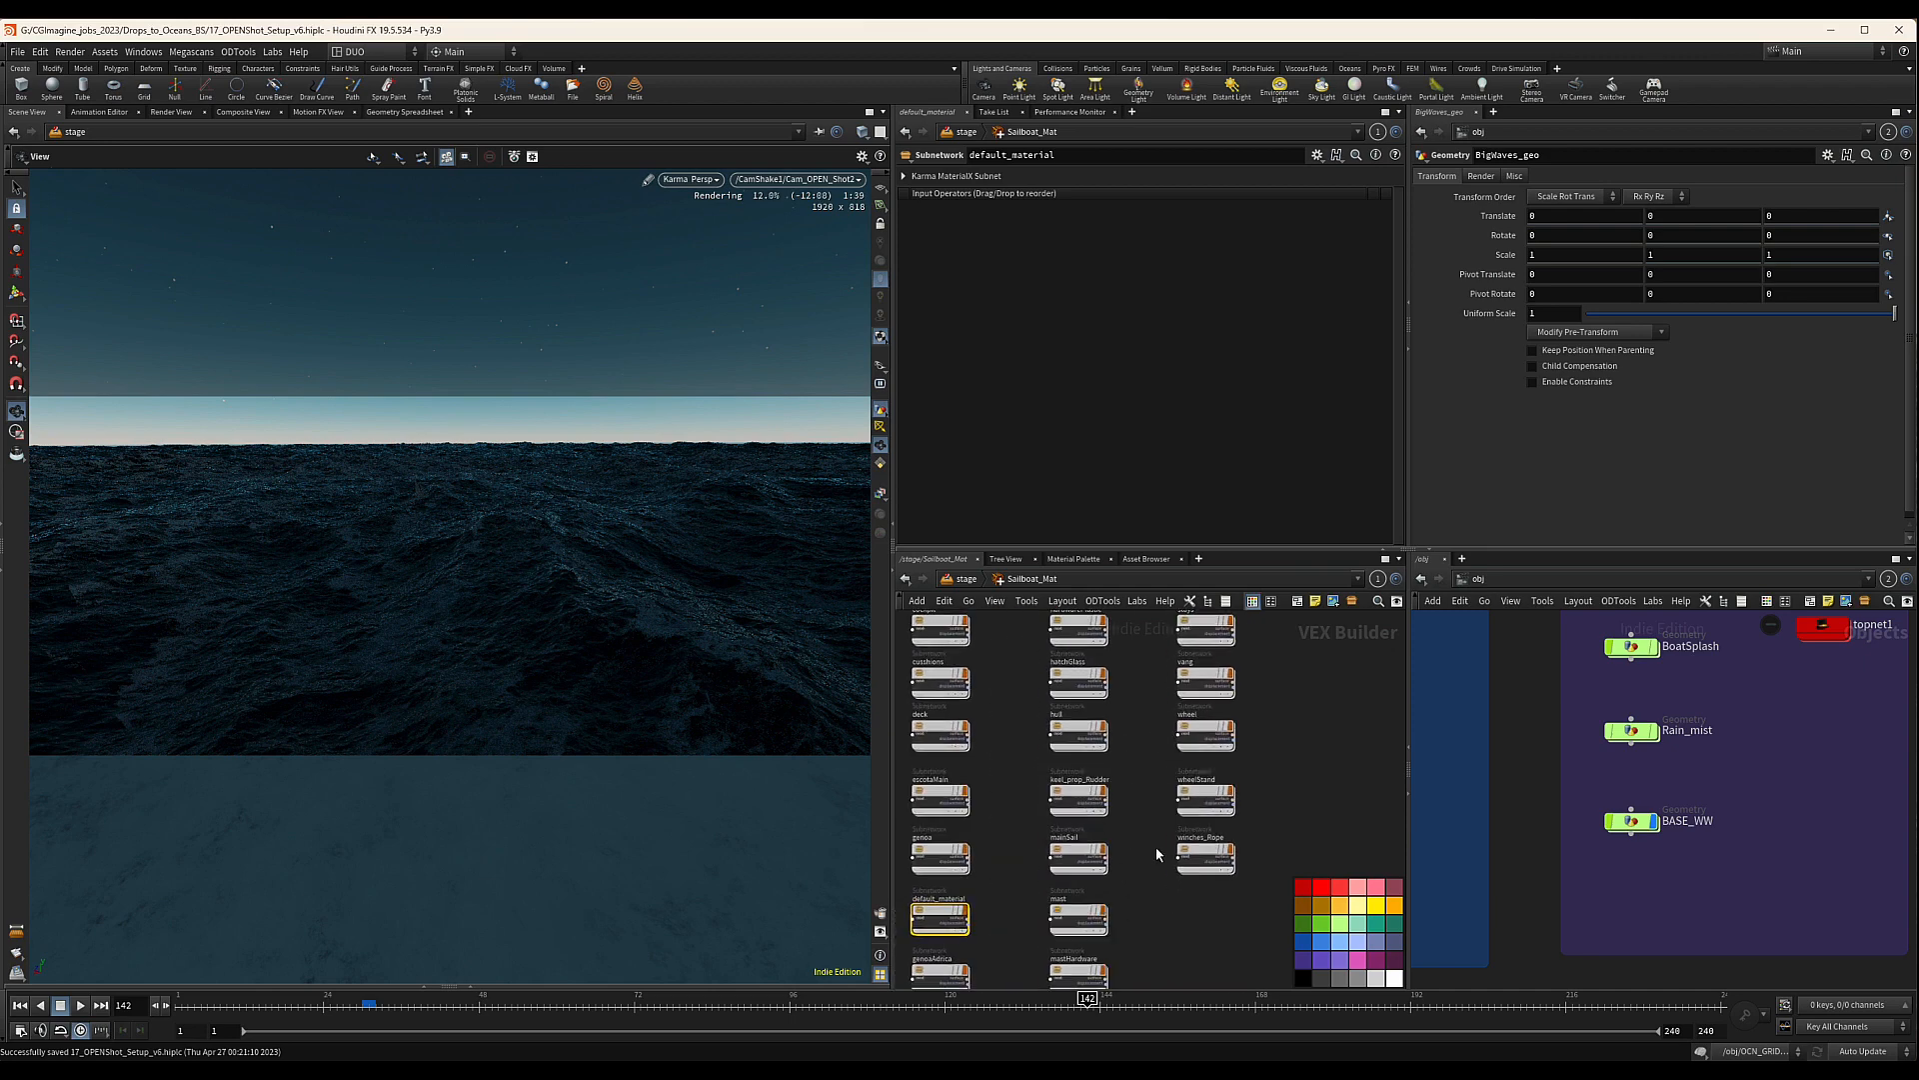
{"action": "middle_click_drag", "start_coordinate": [1156, 846], "coordinate": [1164, 757]}
{"action": "middle_click_drag", "start_coordinate": [1142, 917], "coordinate": [1144, 860]}
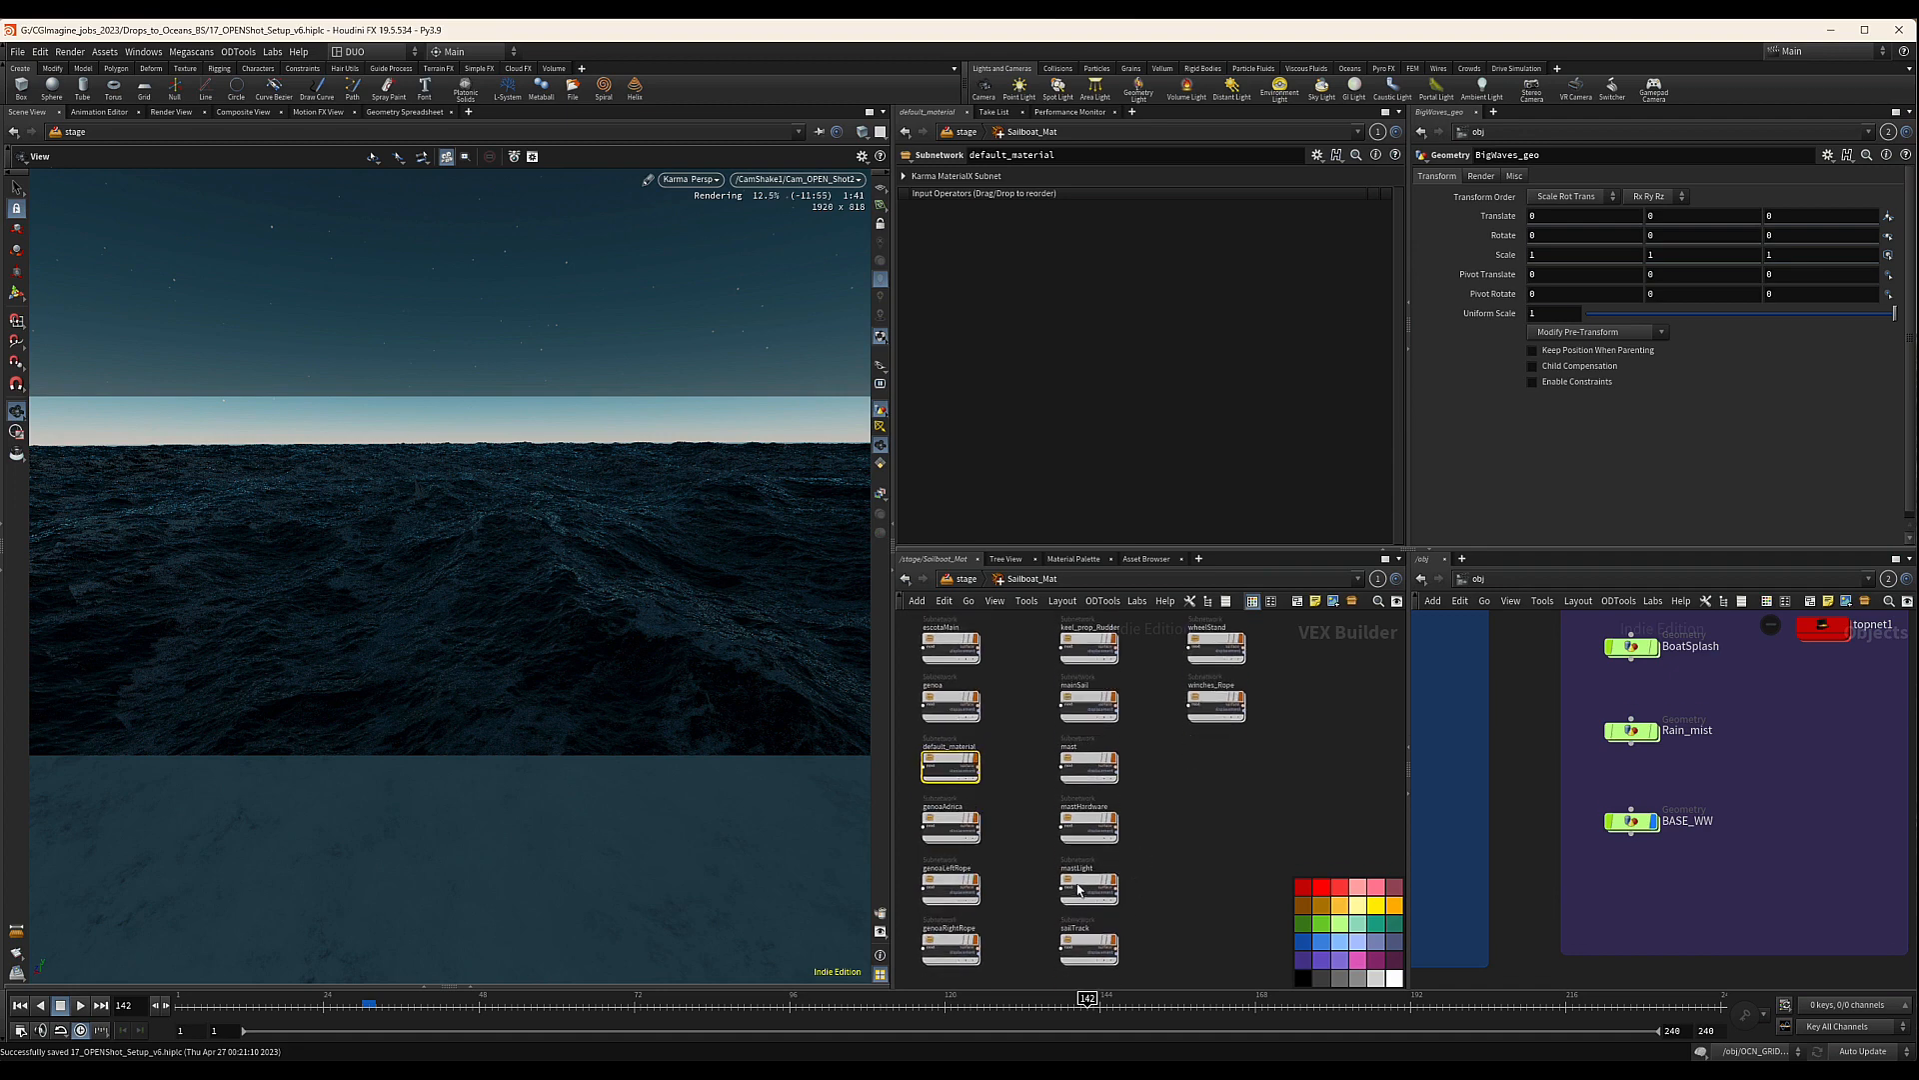
{"action": "left_click", "coordinate": [1085, 887]}
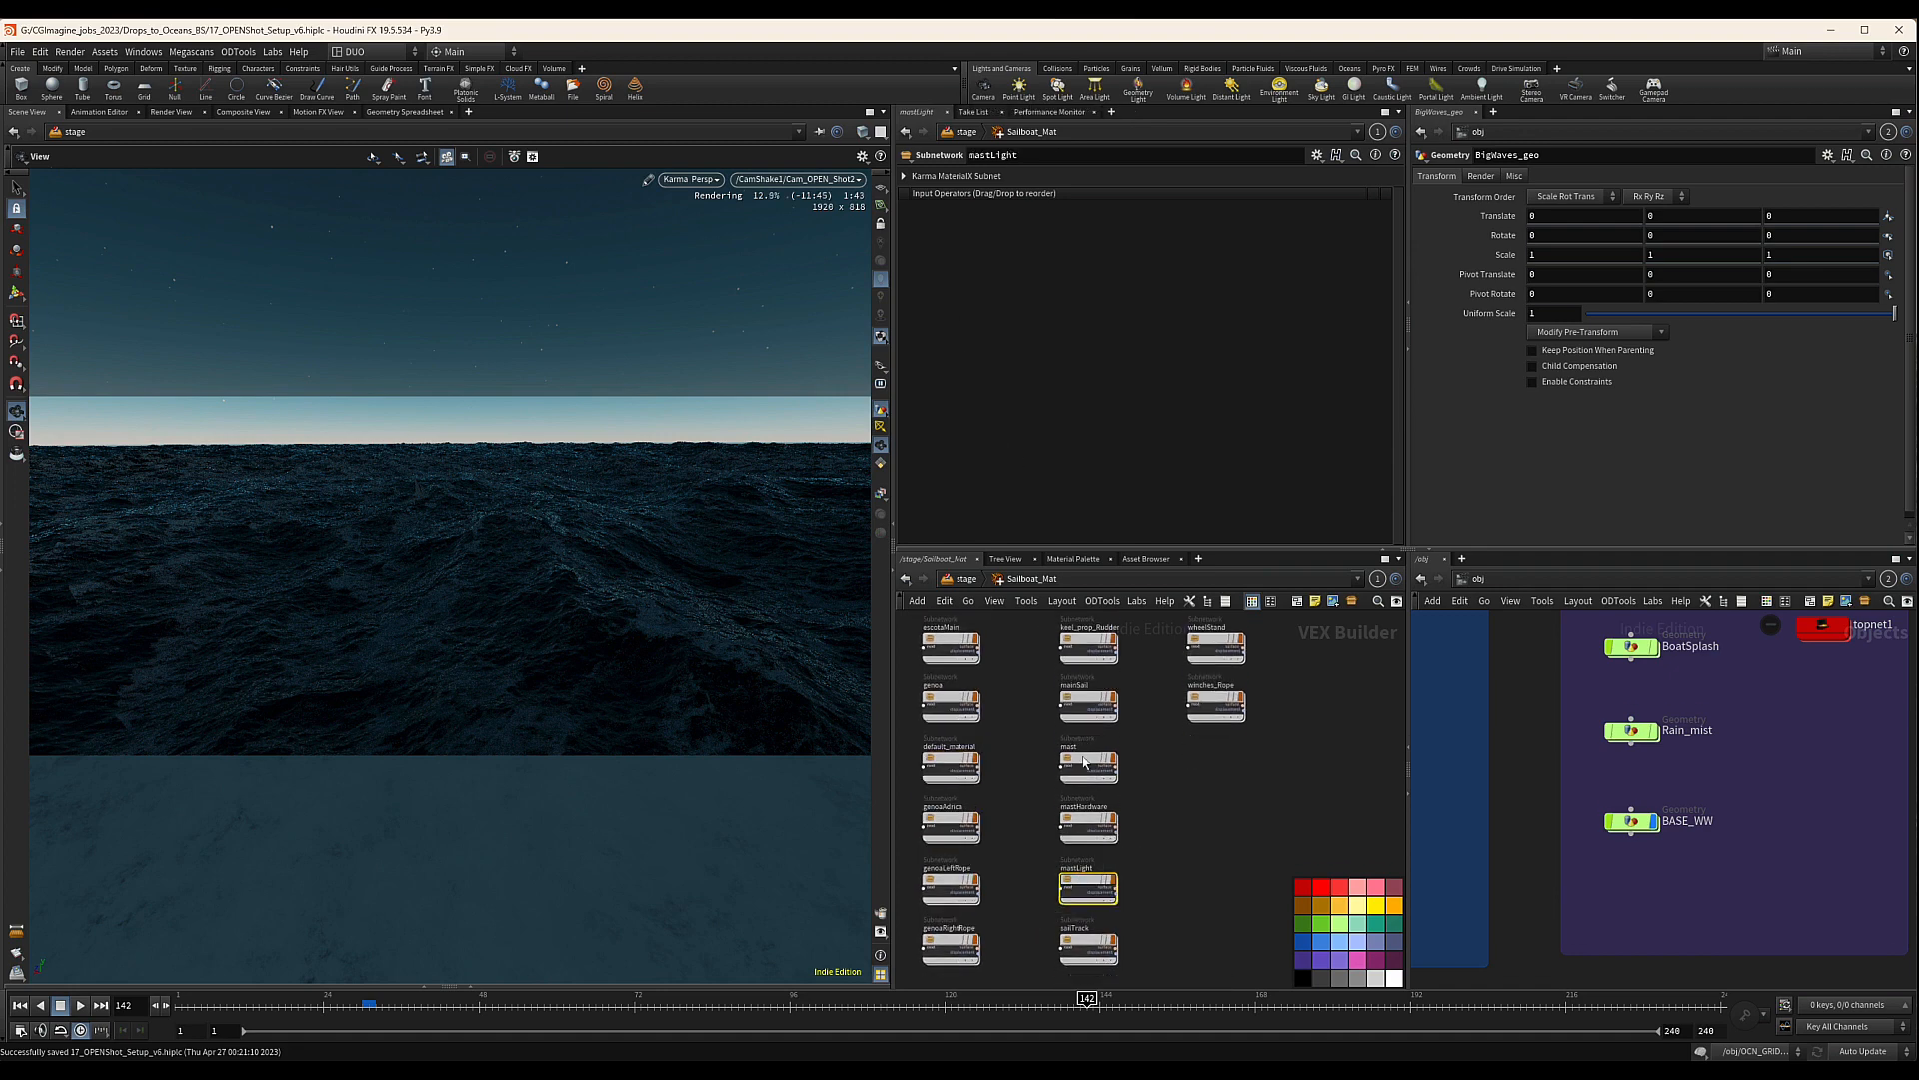
{"action": "double_click", "coordinate": [1089, 884]}
{"action": "left_click", "coordinate": [1133, 779]}
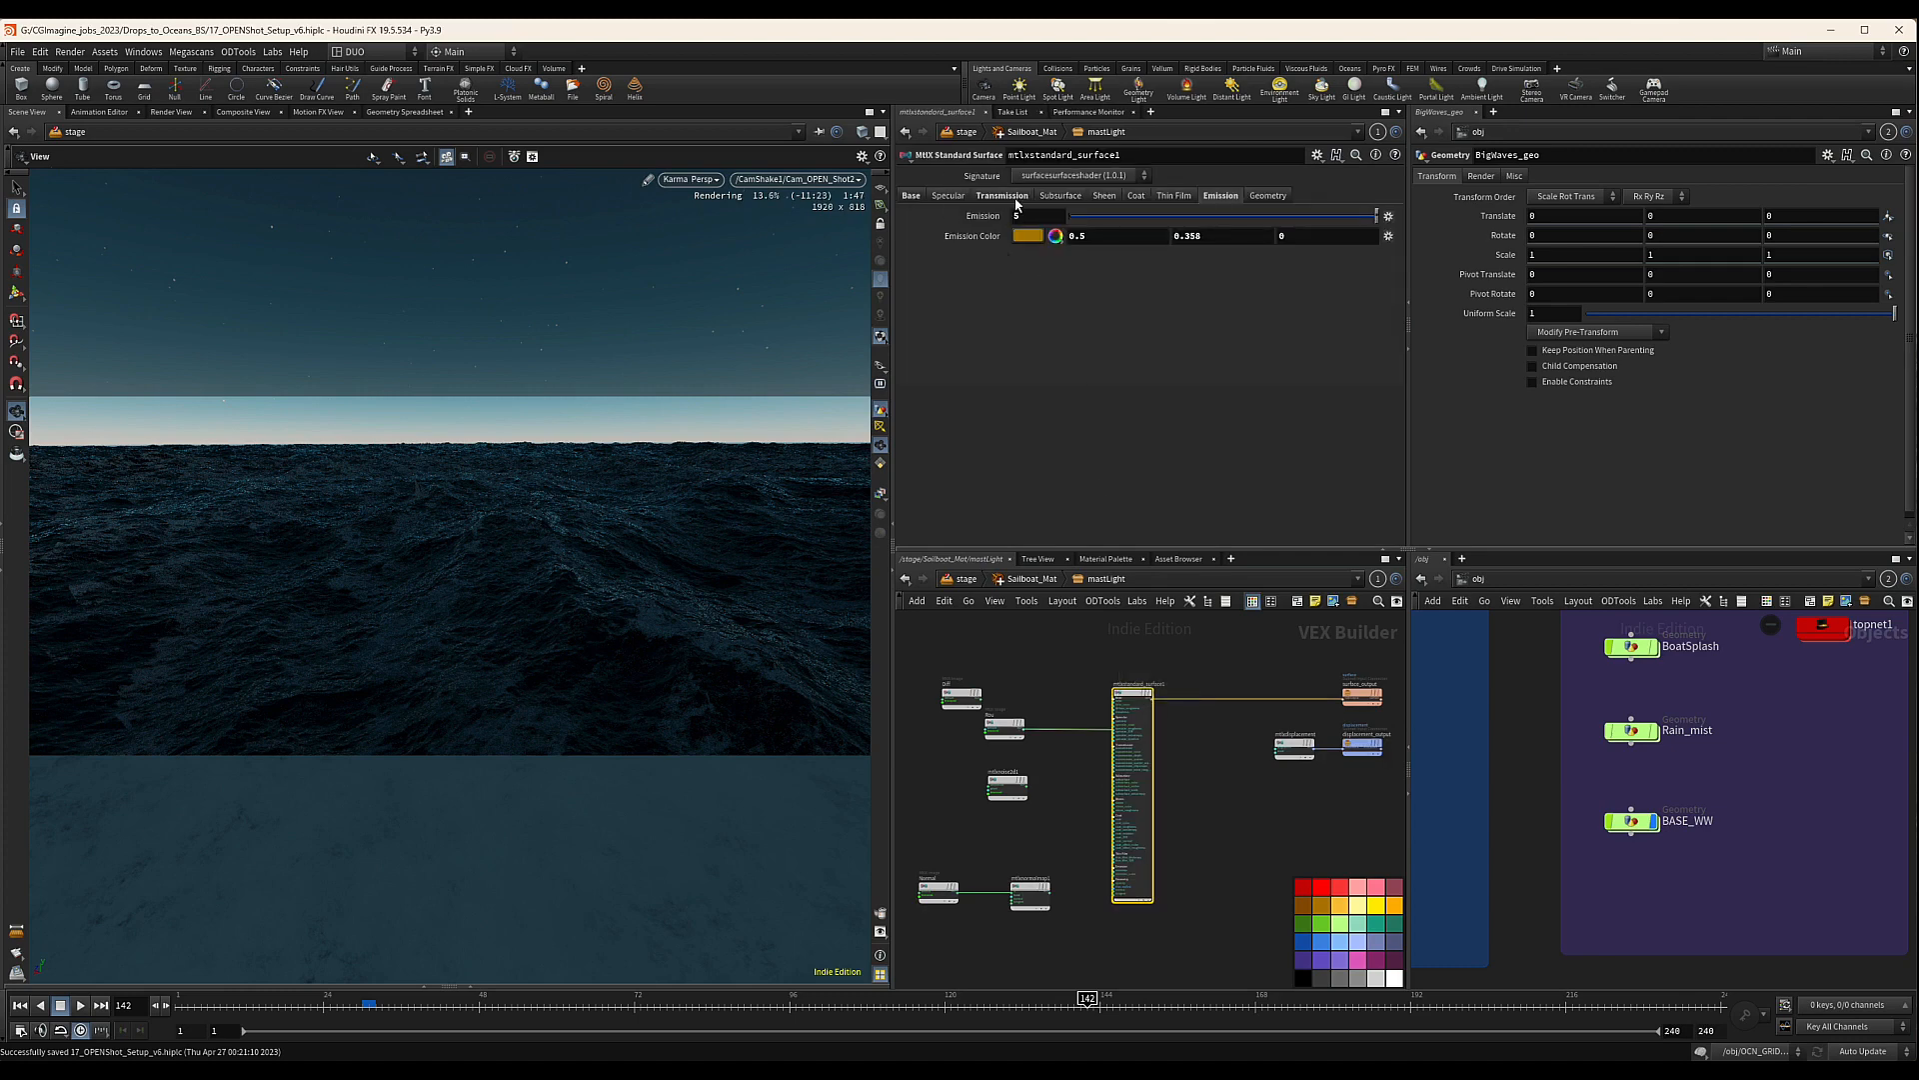
Set the Emission of the mastLight surface shader to 35
{"action": "left_click", "coordinate": [1020, 216]}
{"action": "type", "text": "35"}
{"action": "key", "text": "Return"}
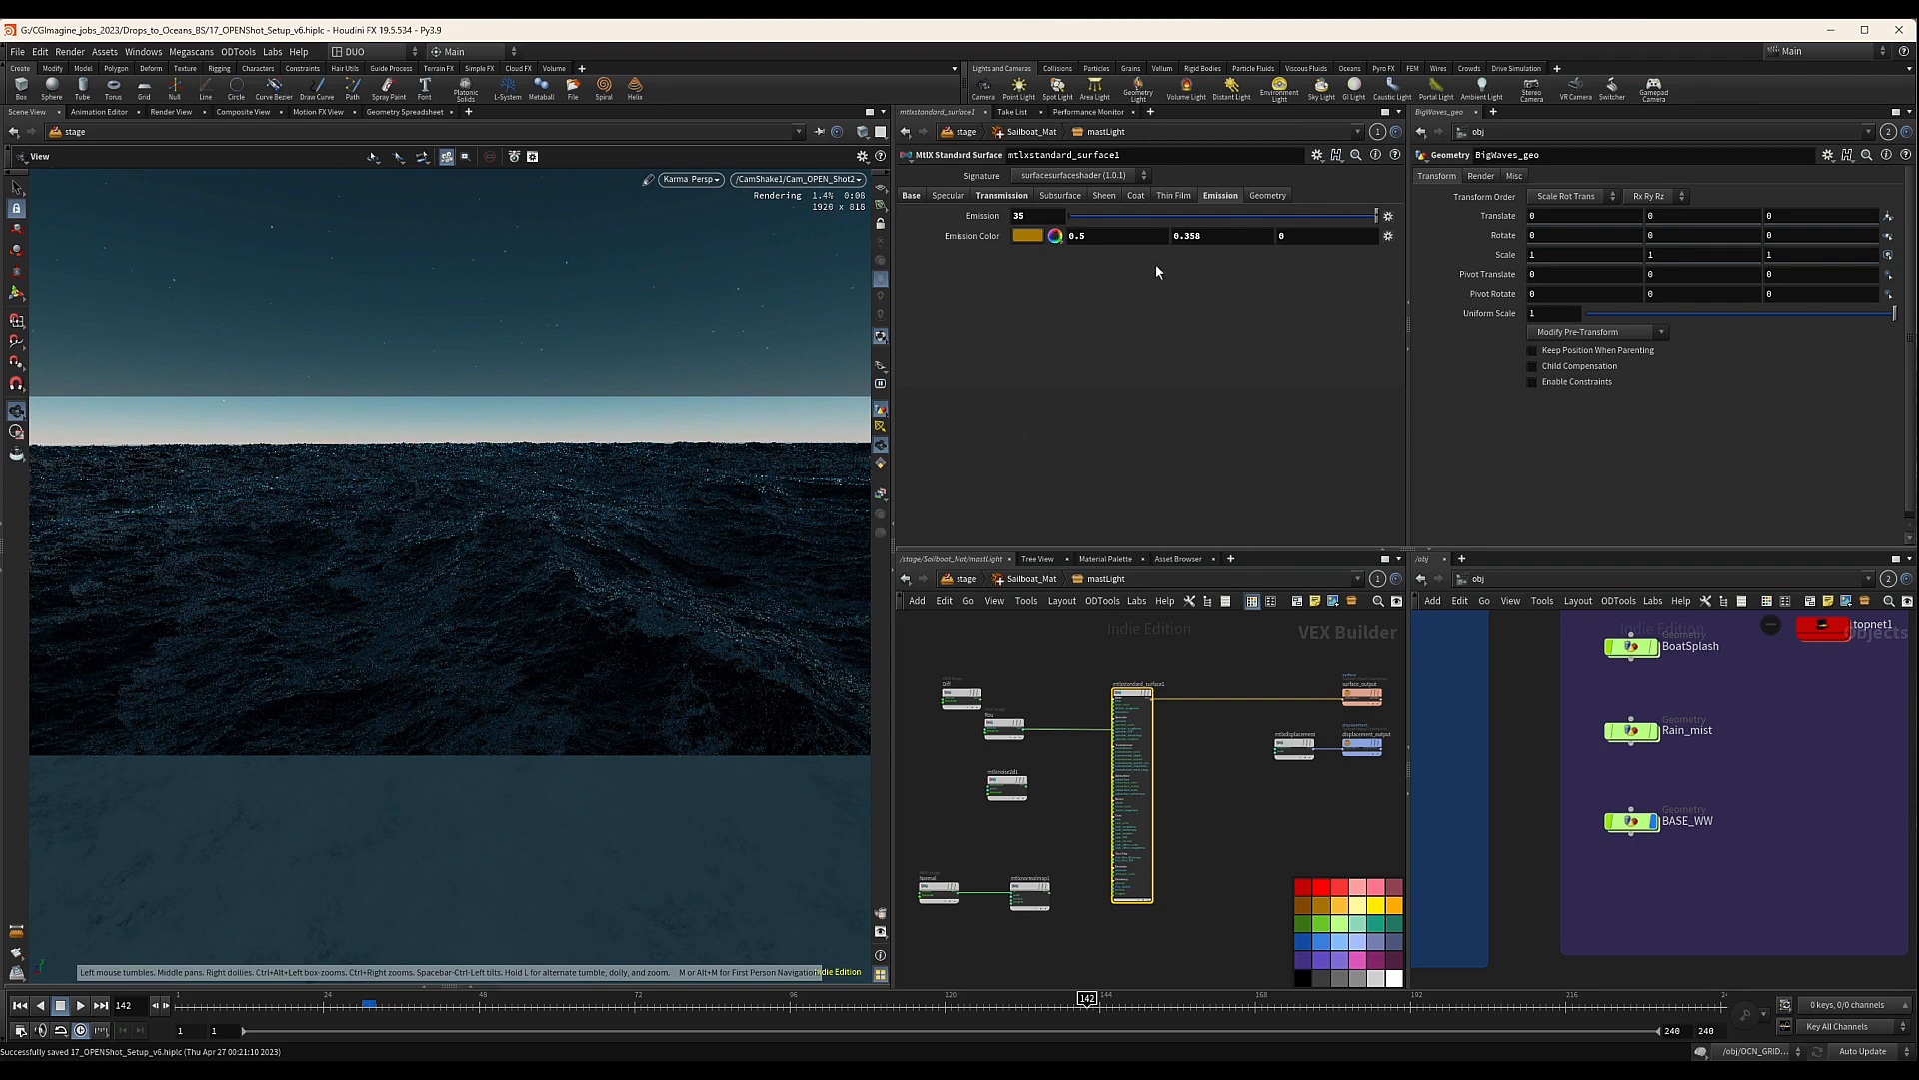
Set the mastLight Emission Color to a brighter, less saturated yellow of 0.81, 0.624358, 0.15633 and close the color editor
{"action": "left_click", "coordinate": [1028, 236]}
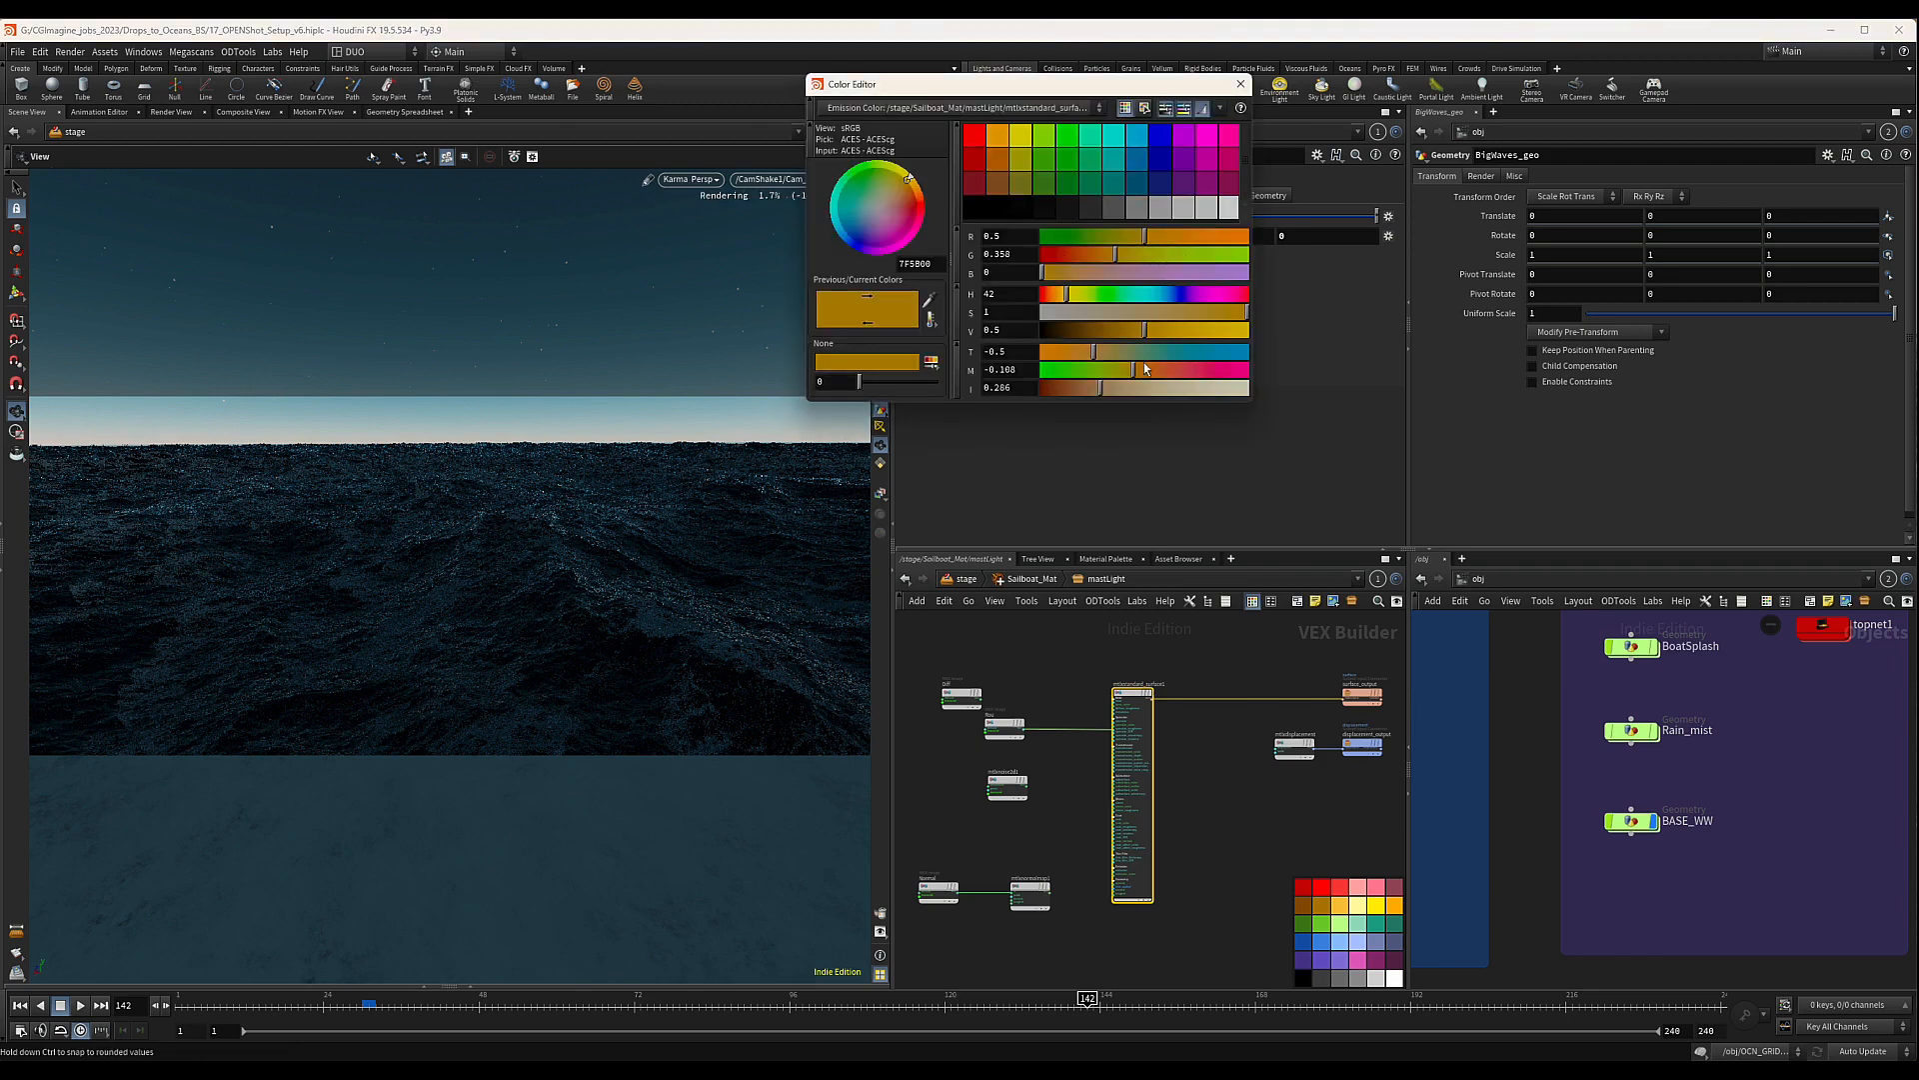
{"action": "left_click_drag", "start_coordinate": [1191, 330], "coordinate": [1203, 331]}
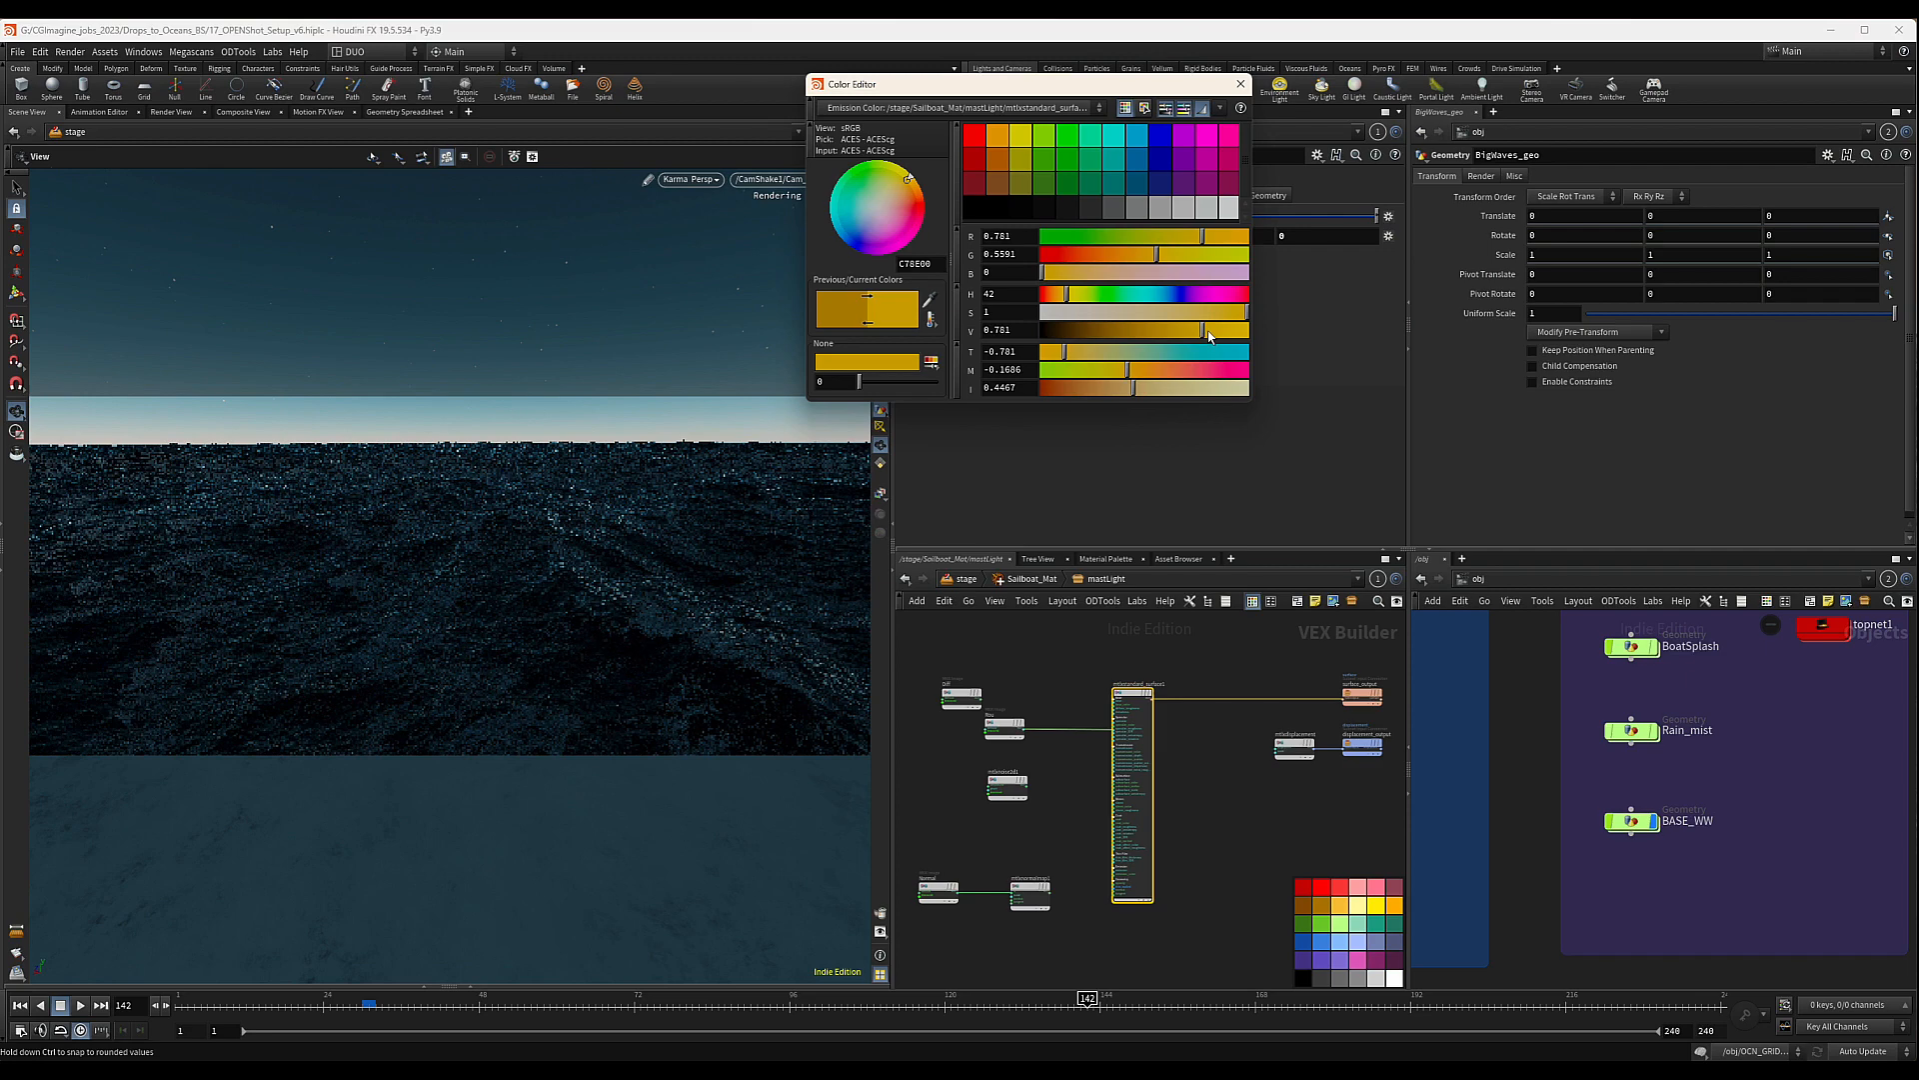
{"action": "left_click", "coordinate": [1207, 332]}
{"action": "left_click", "coordinate": [1208, 314]}
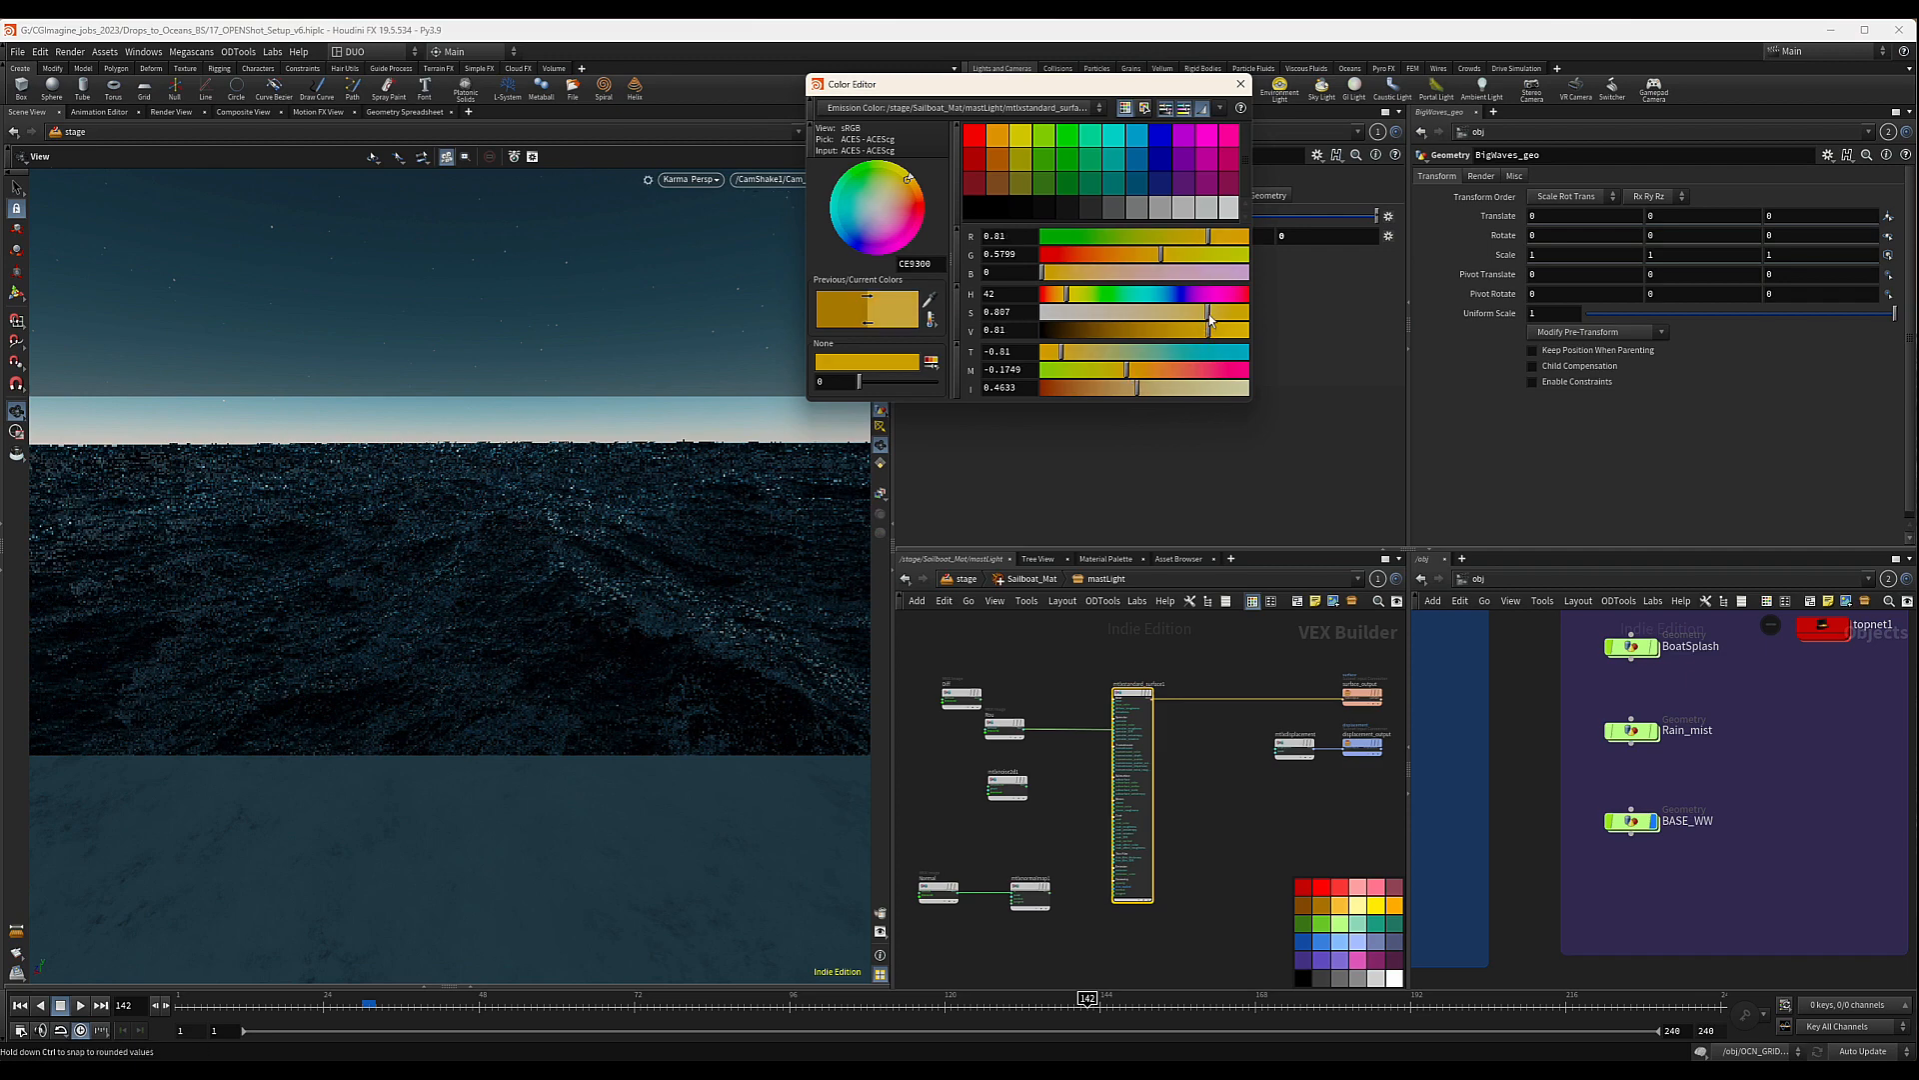
{"action": "left_click", "coordinate": [1241, 83]}
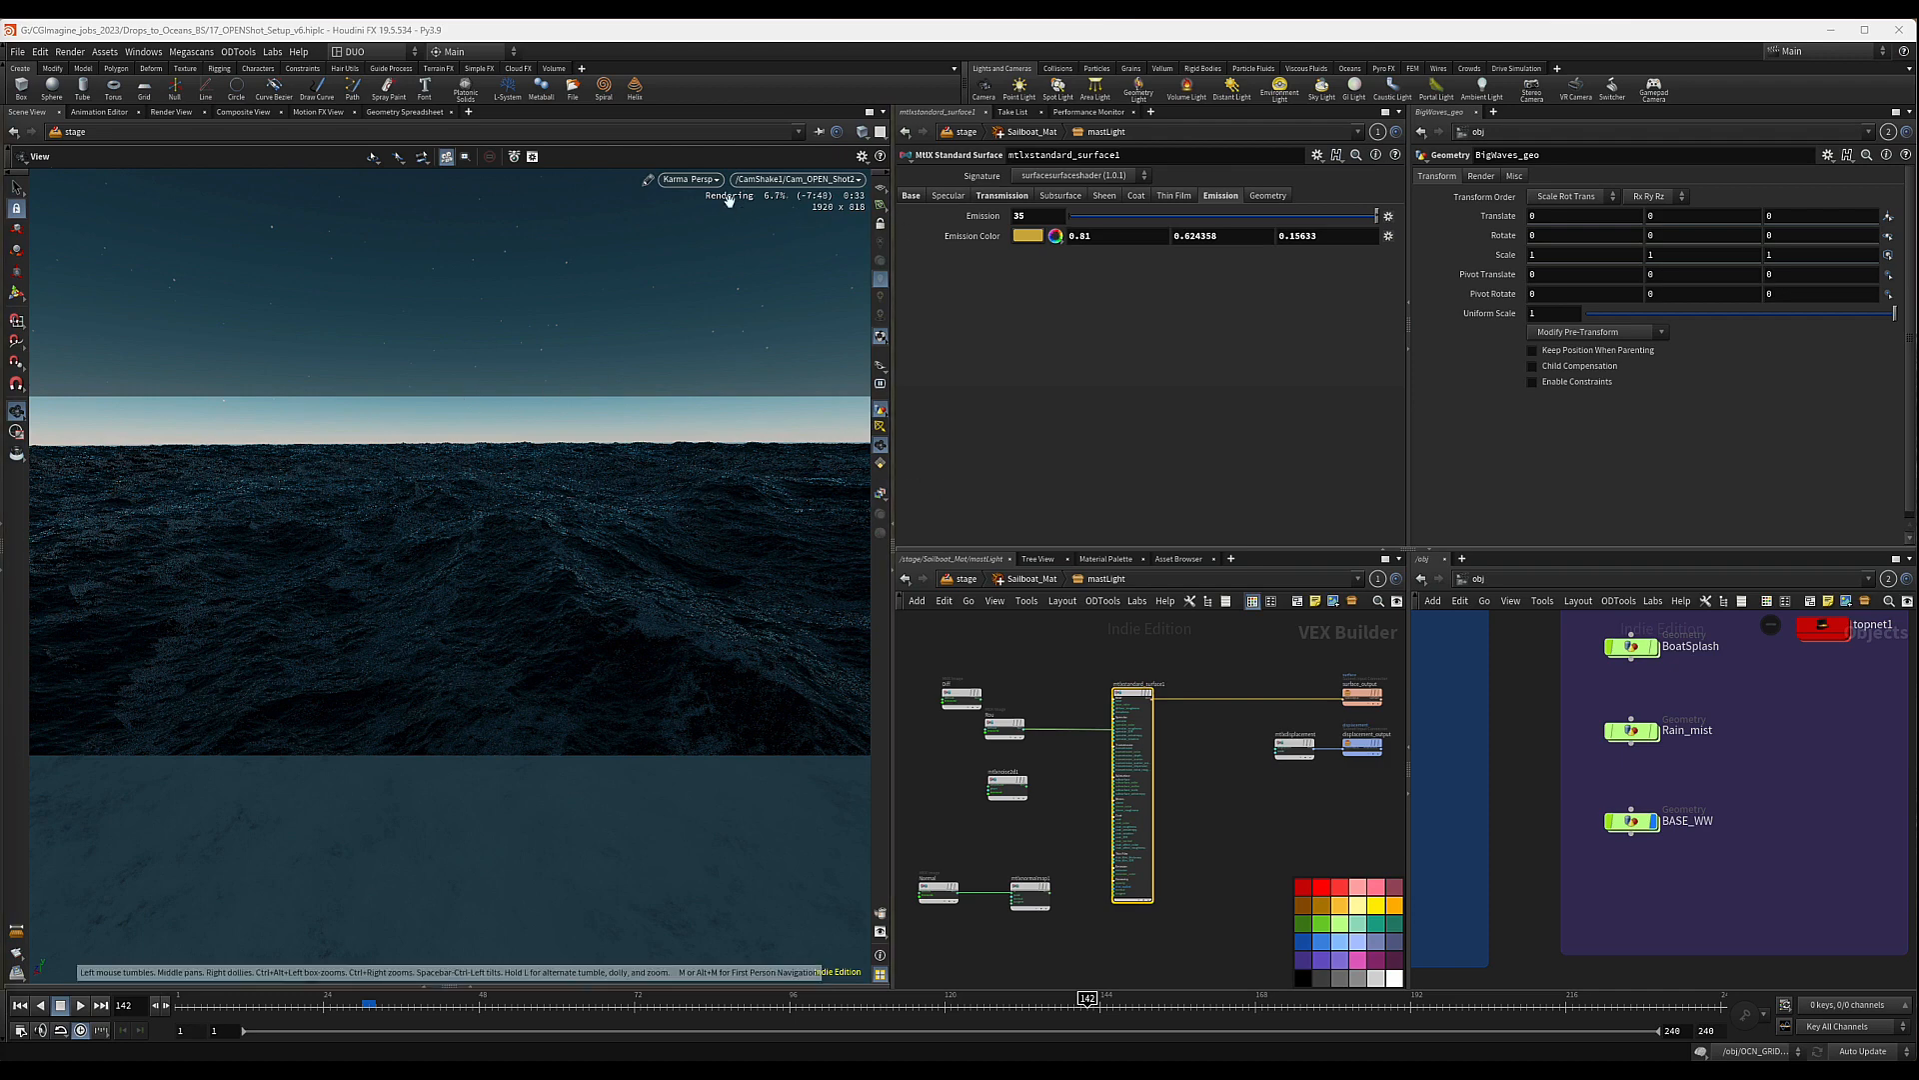
Pause the Karma viewport render and return to the stage network
{"action": "left_click", "coordinate": [700, 180]}
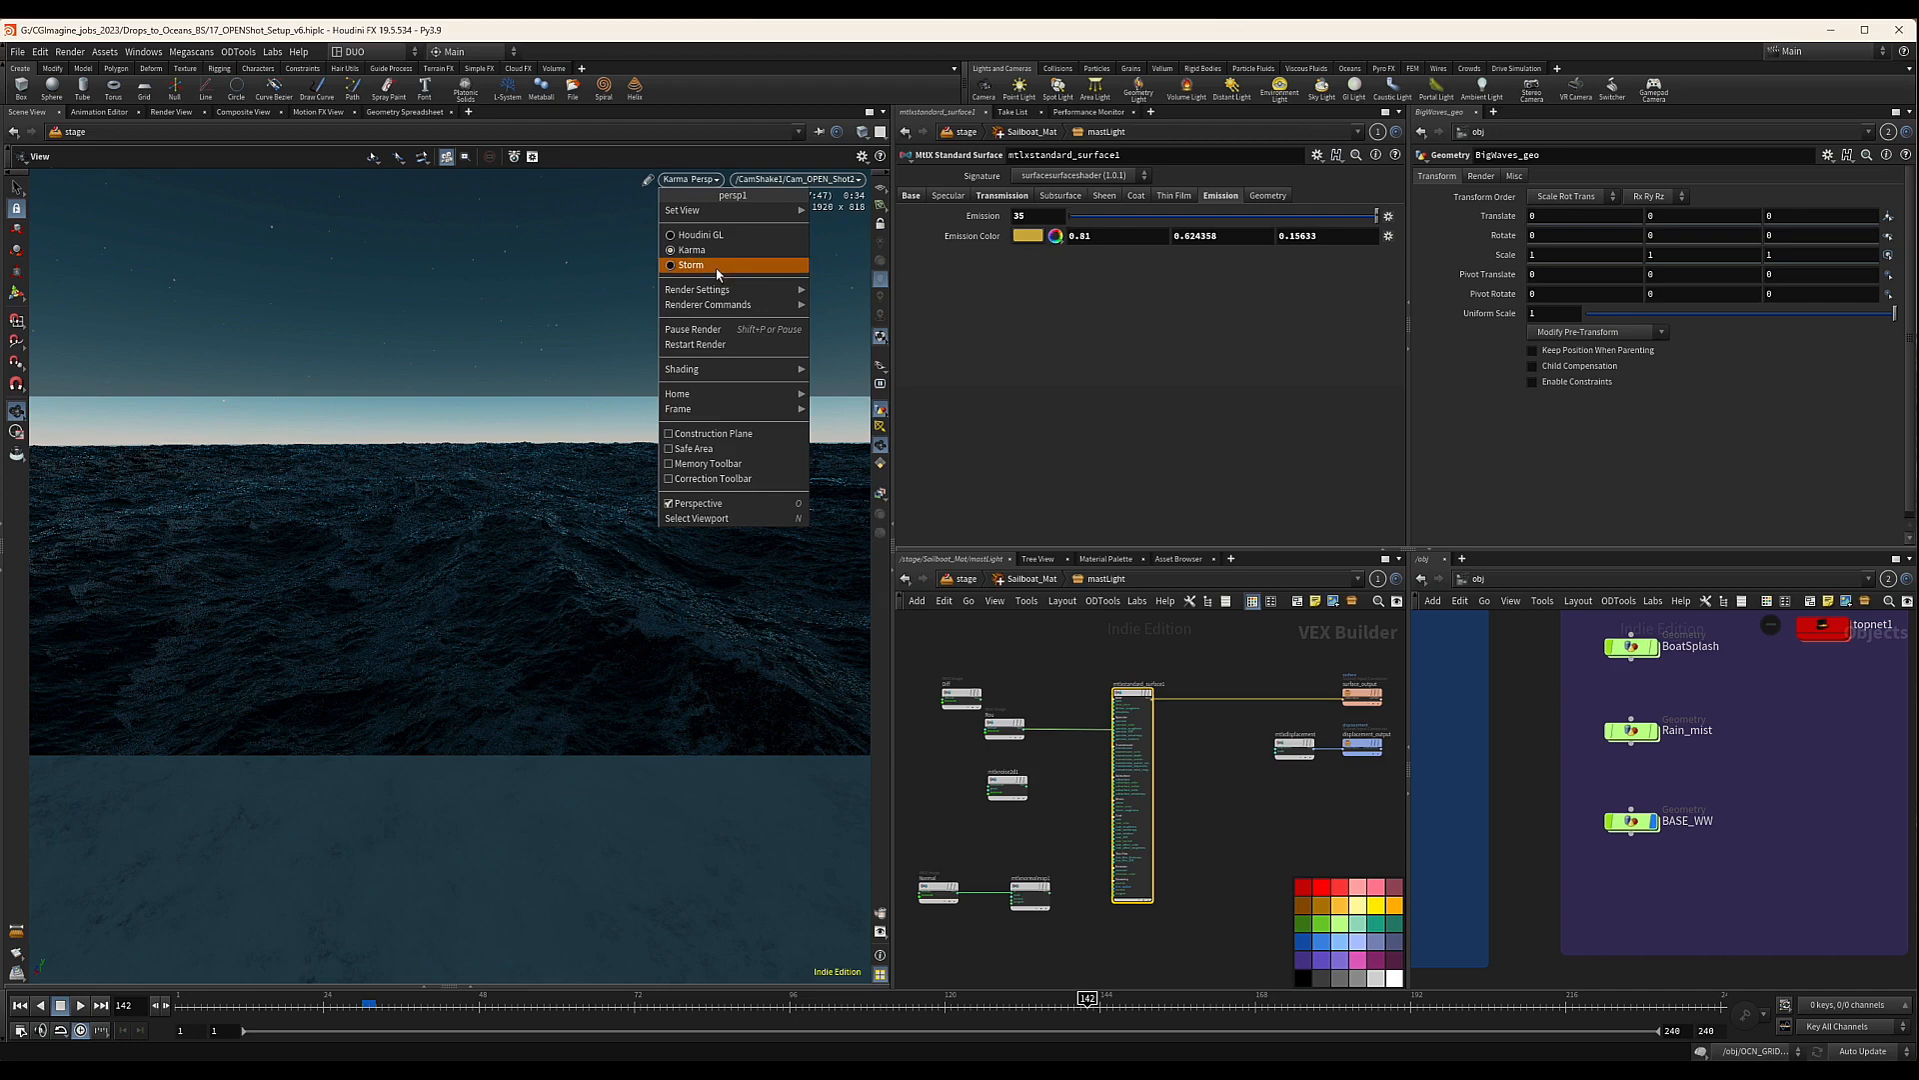
{"action": "left_click", "coordinate": [711, 331]}
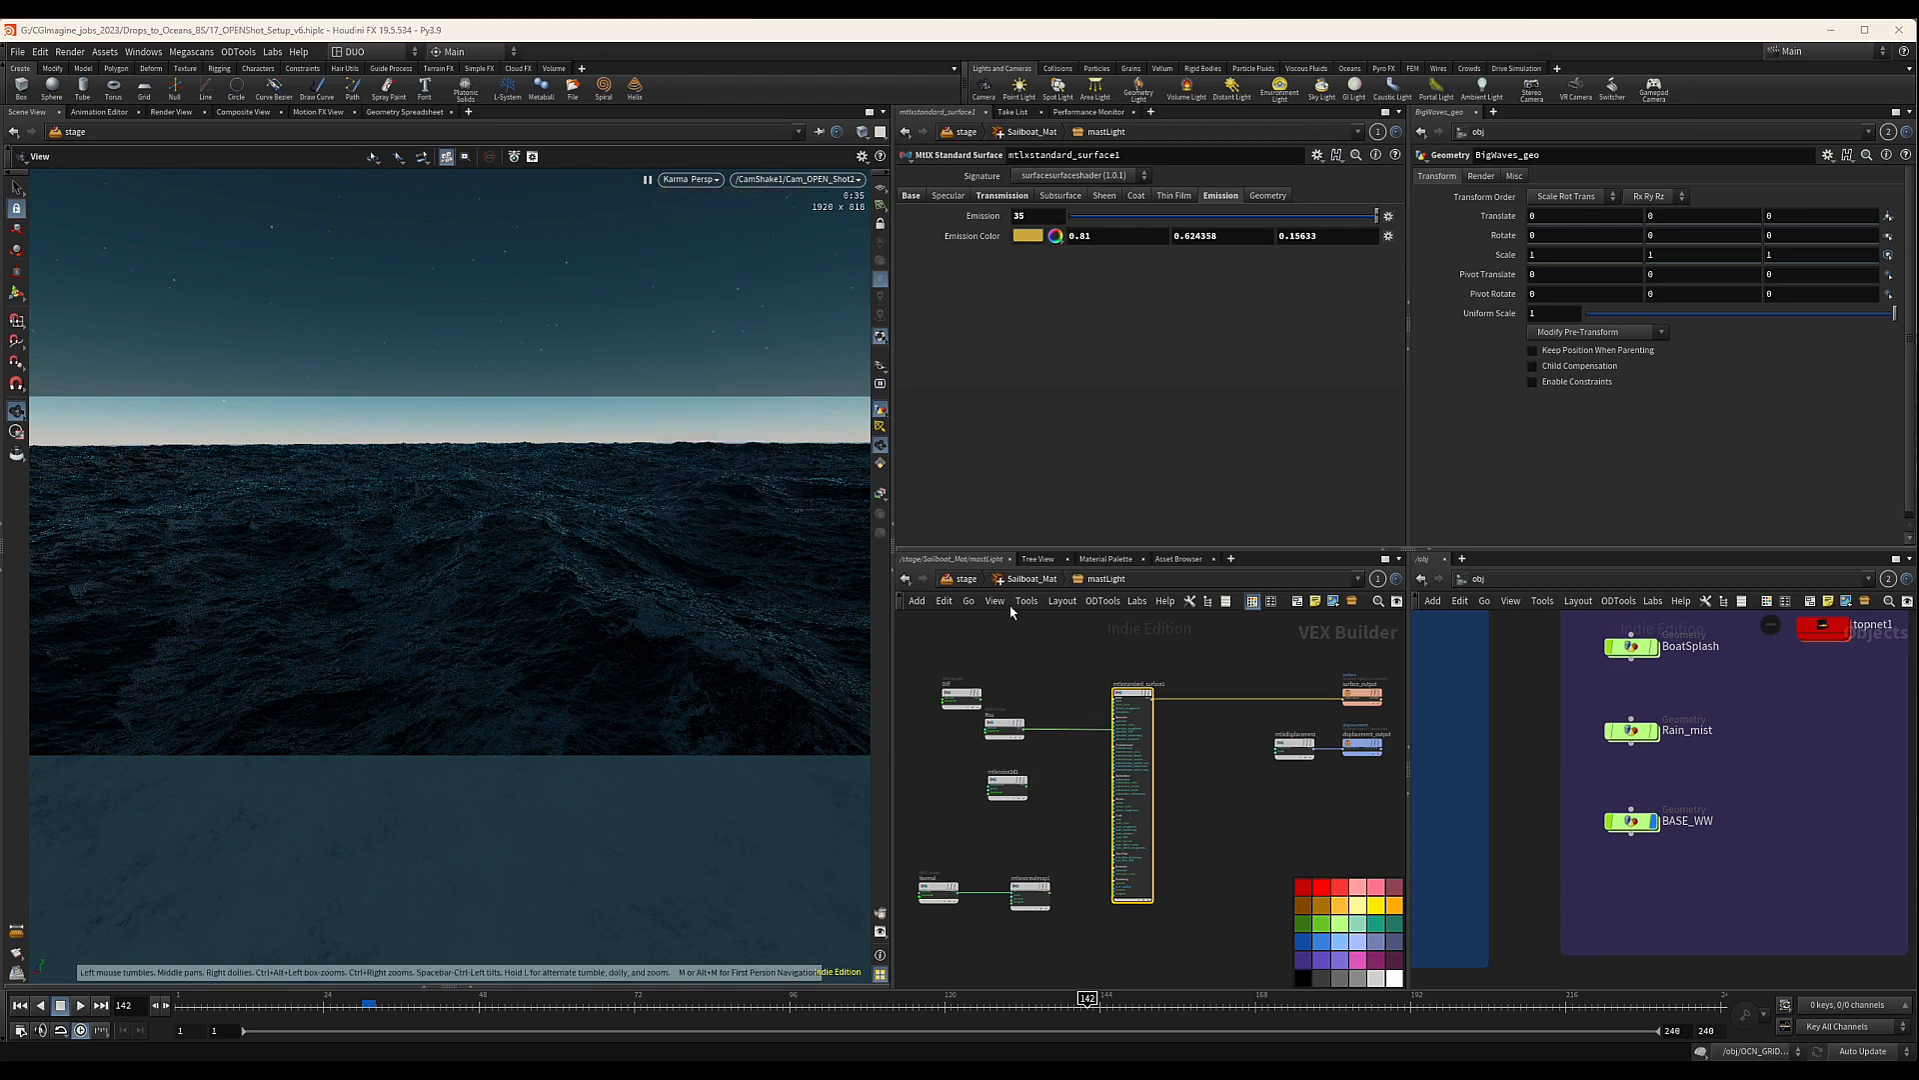
{"action": "left_click", "coordinate": [962, 580]}
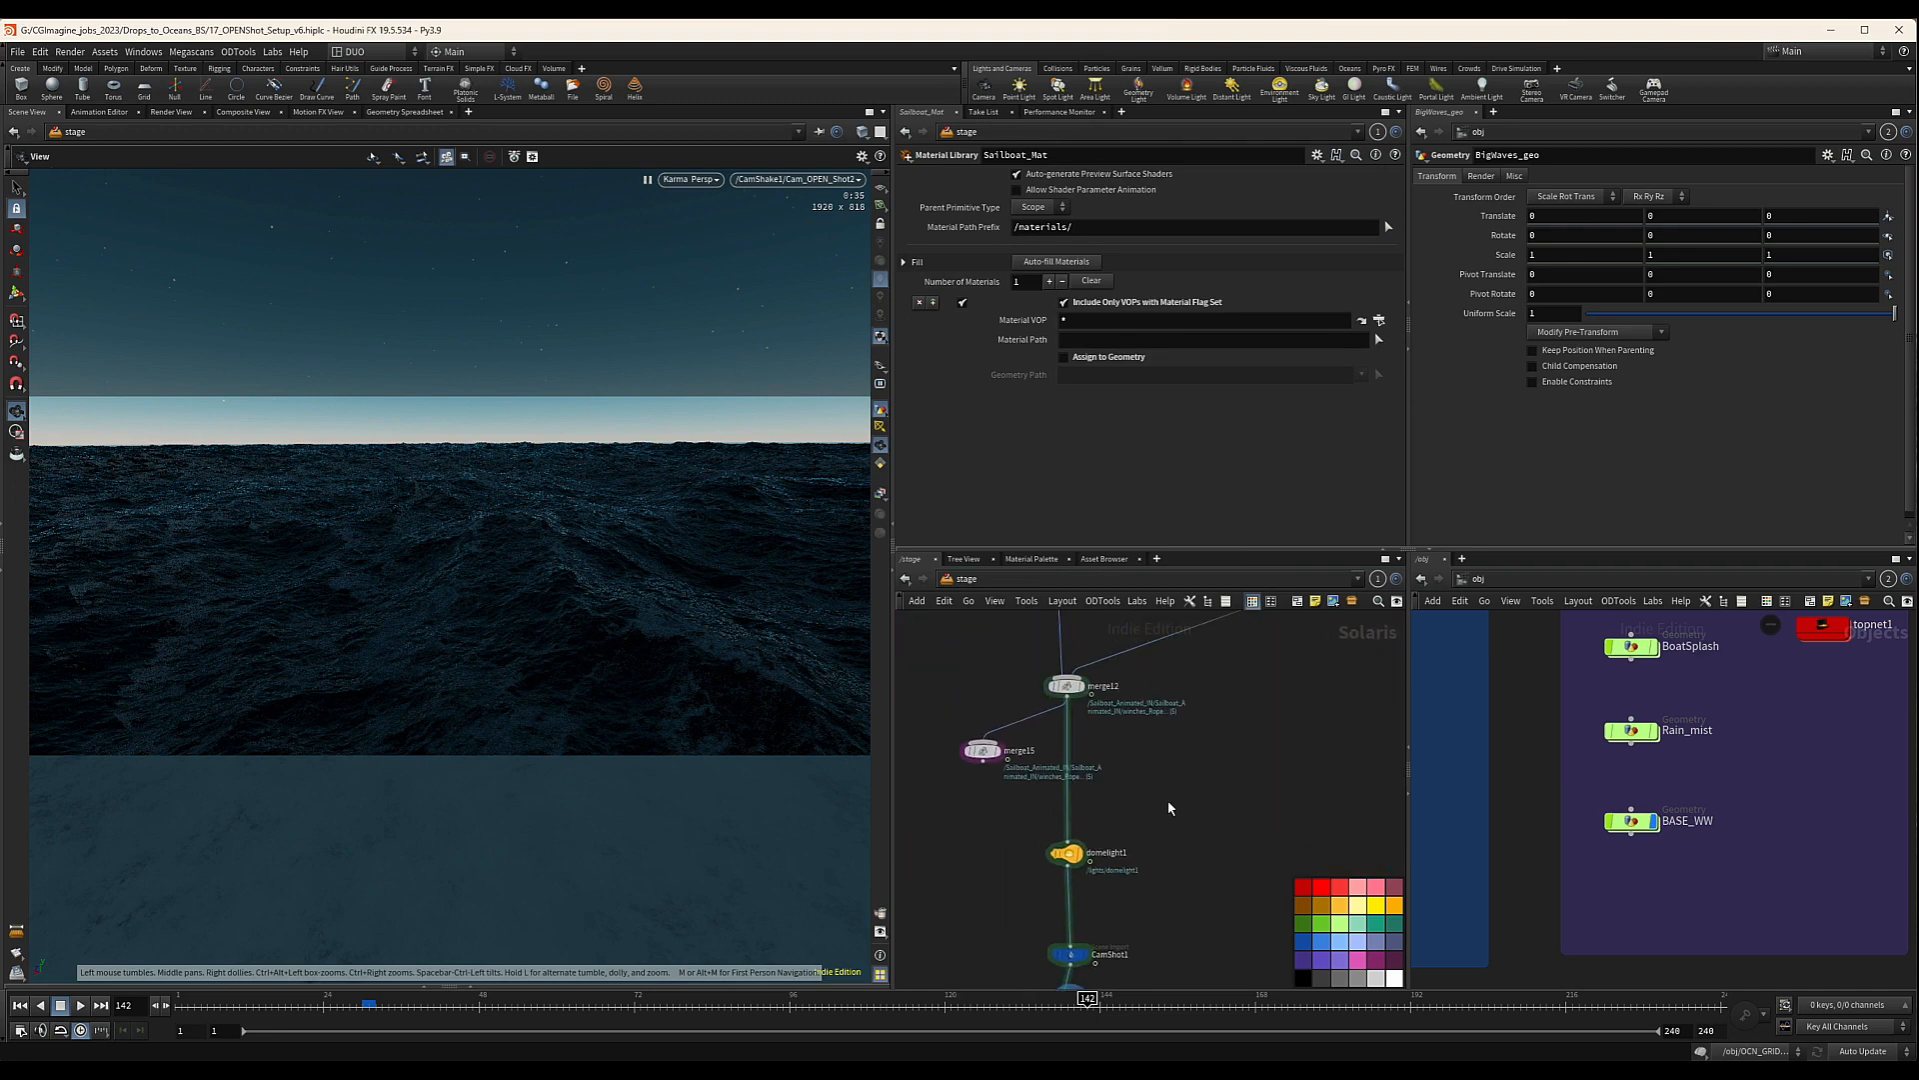
Move merge13 out of the way and insert a Karma Fog Box between merge12 and domelight1
{"action": "left_click_drag", "start_coordinate": [983, 752], "coordinate": [926, 719]}
{"action": "middle_click_drag", "start_coordinate": [1154, 763], "coordinate": [1160, 771]}
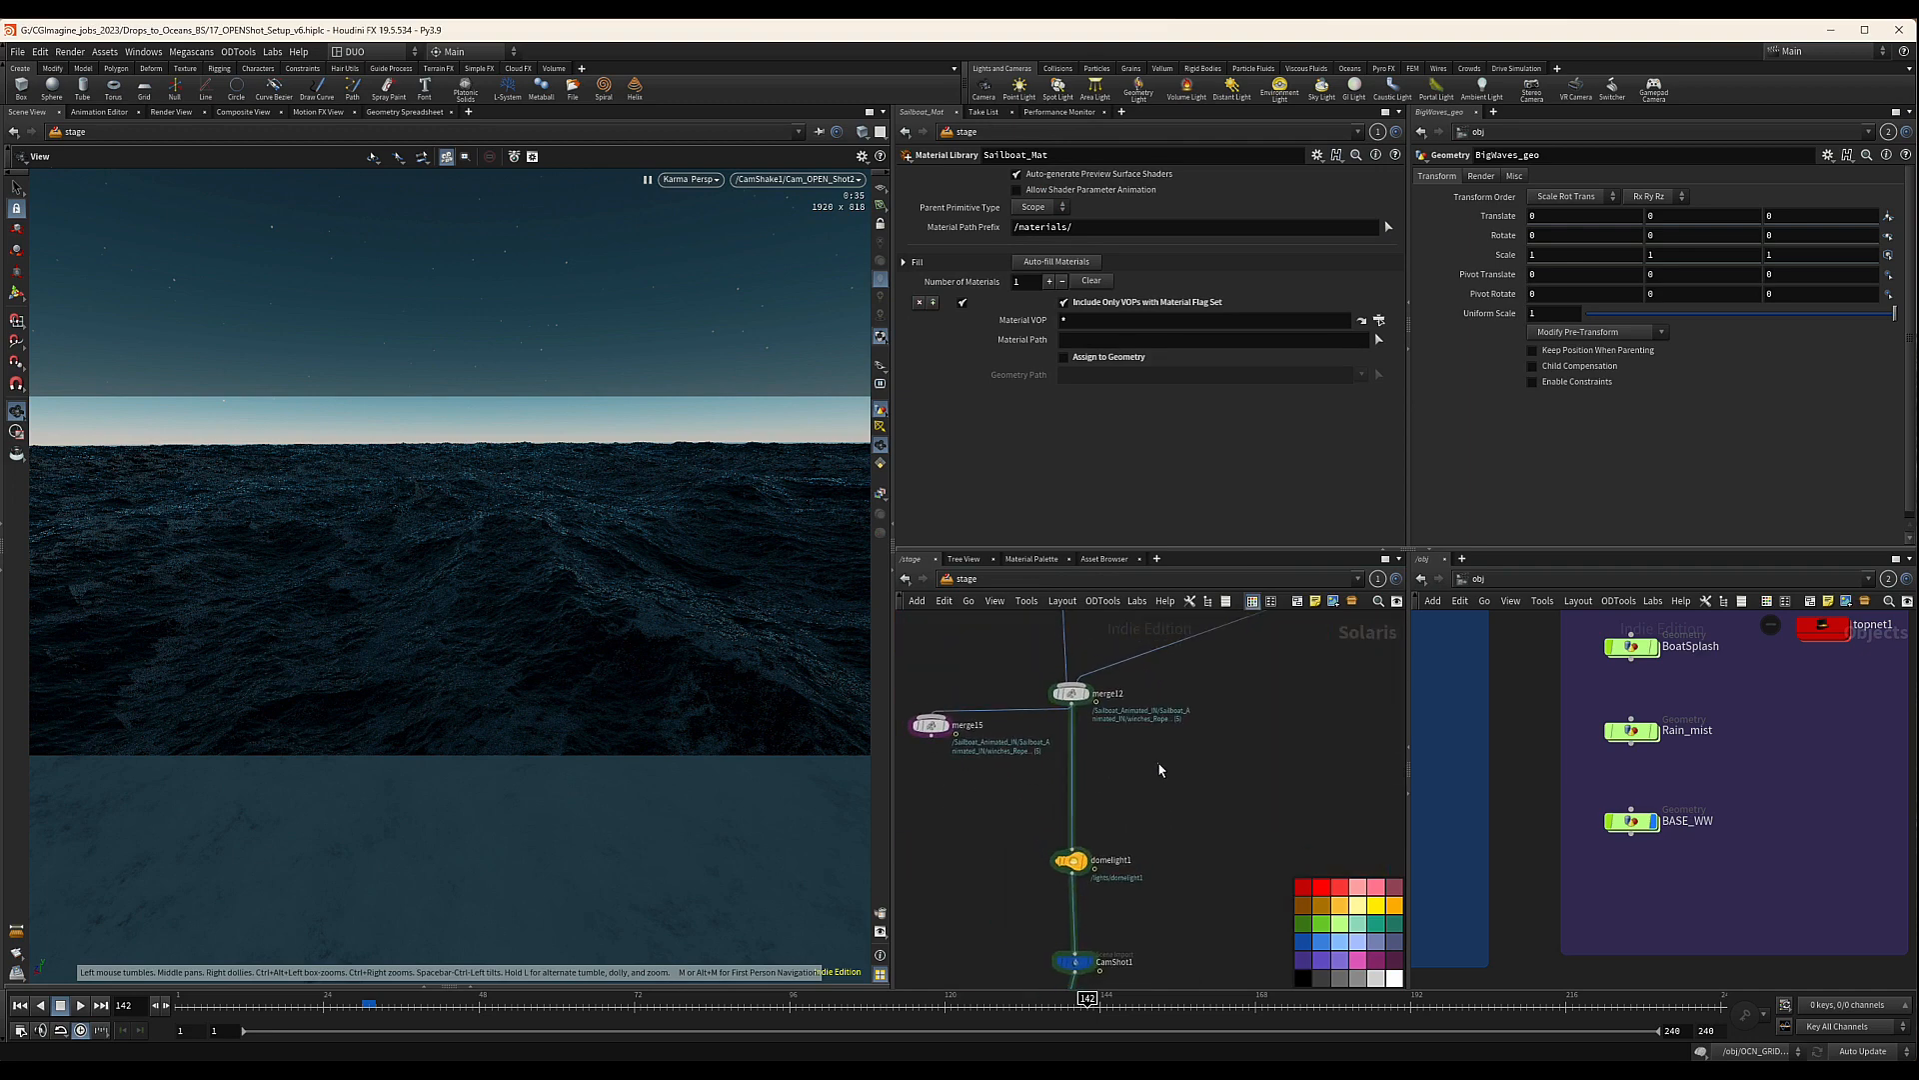
{"action": "key", "text": "Tab"}
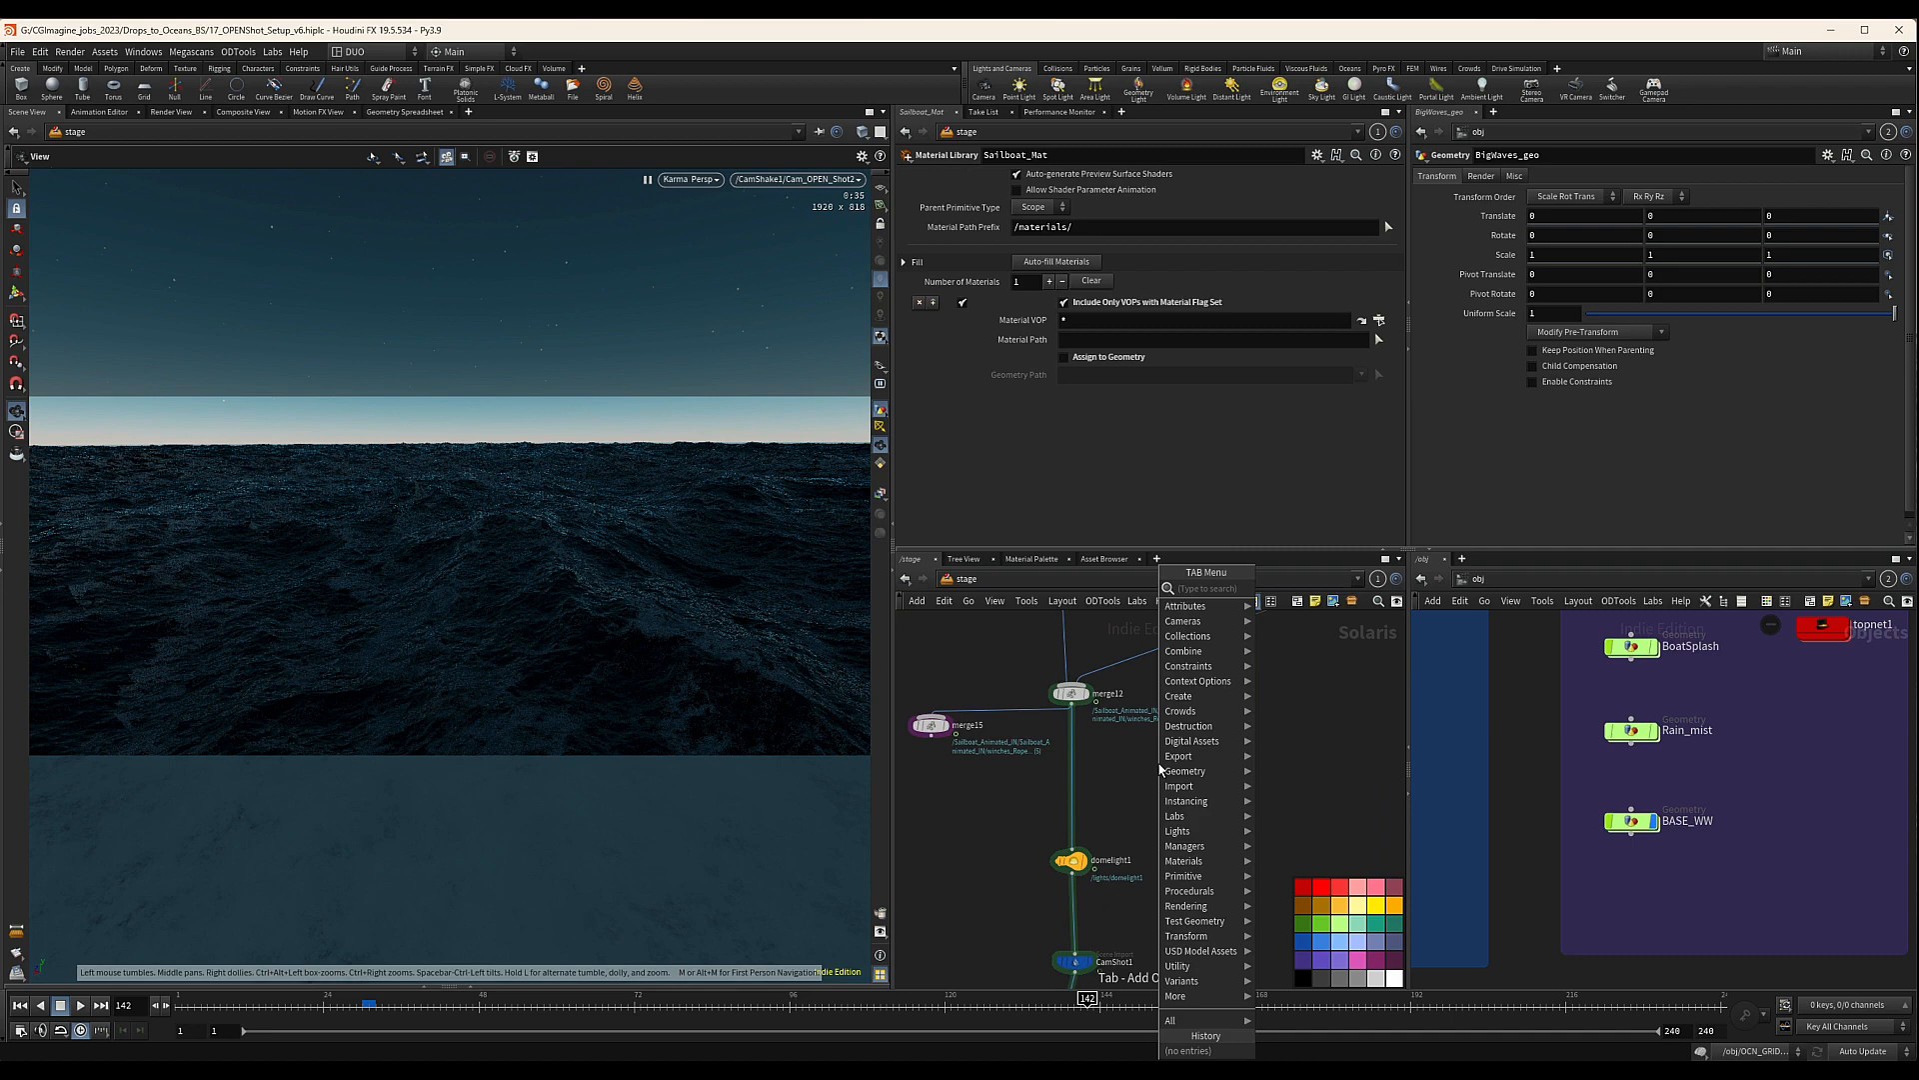
{"action": "type", "text": "karma"}
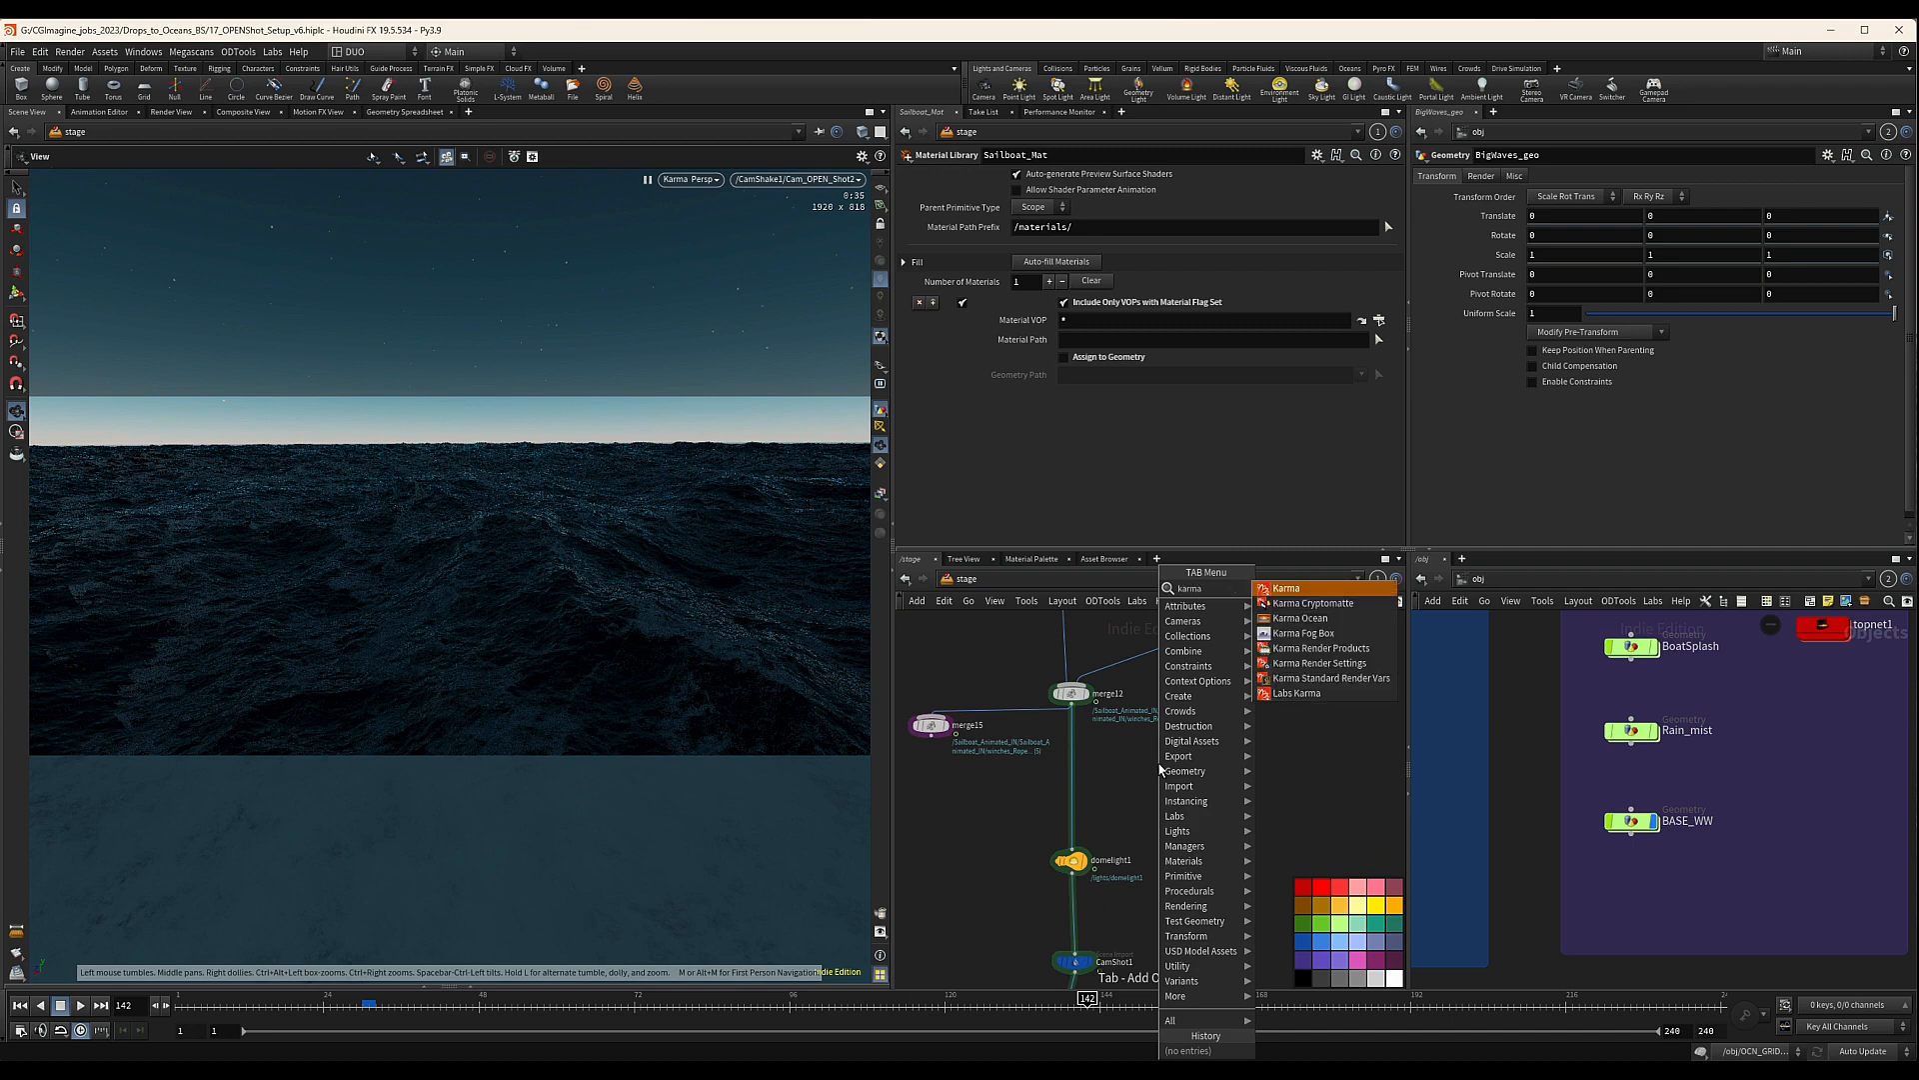
{"action": "key", "text": "Down"}
{"action": "key", "text": "Down"}
{"action": "key", "text": "Down"}
{"action": "key", "text": "Return"}
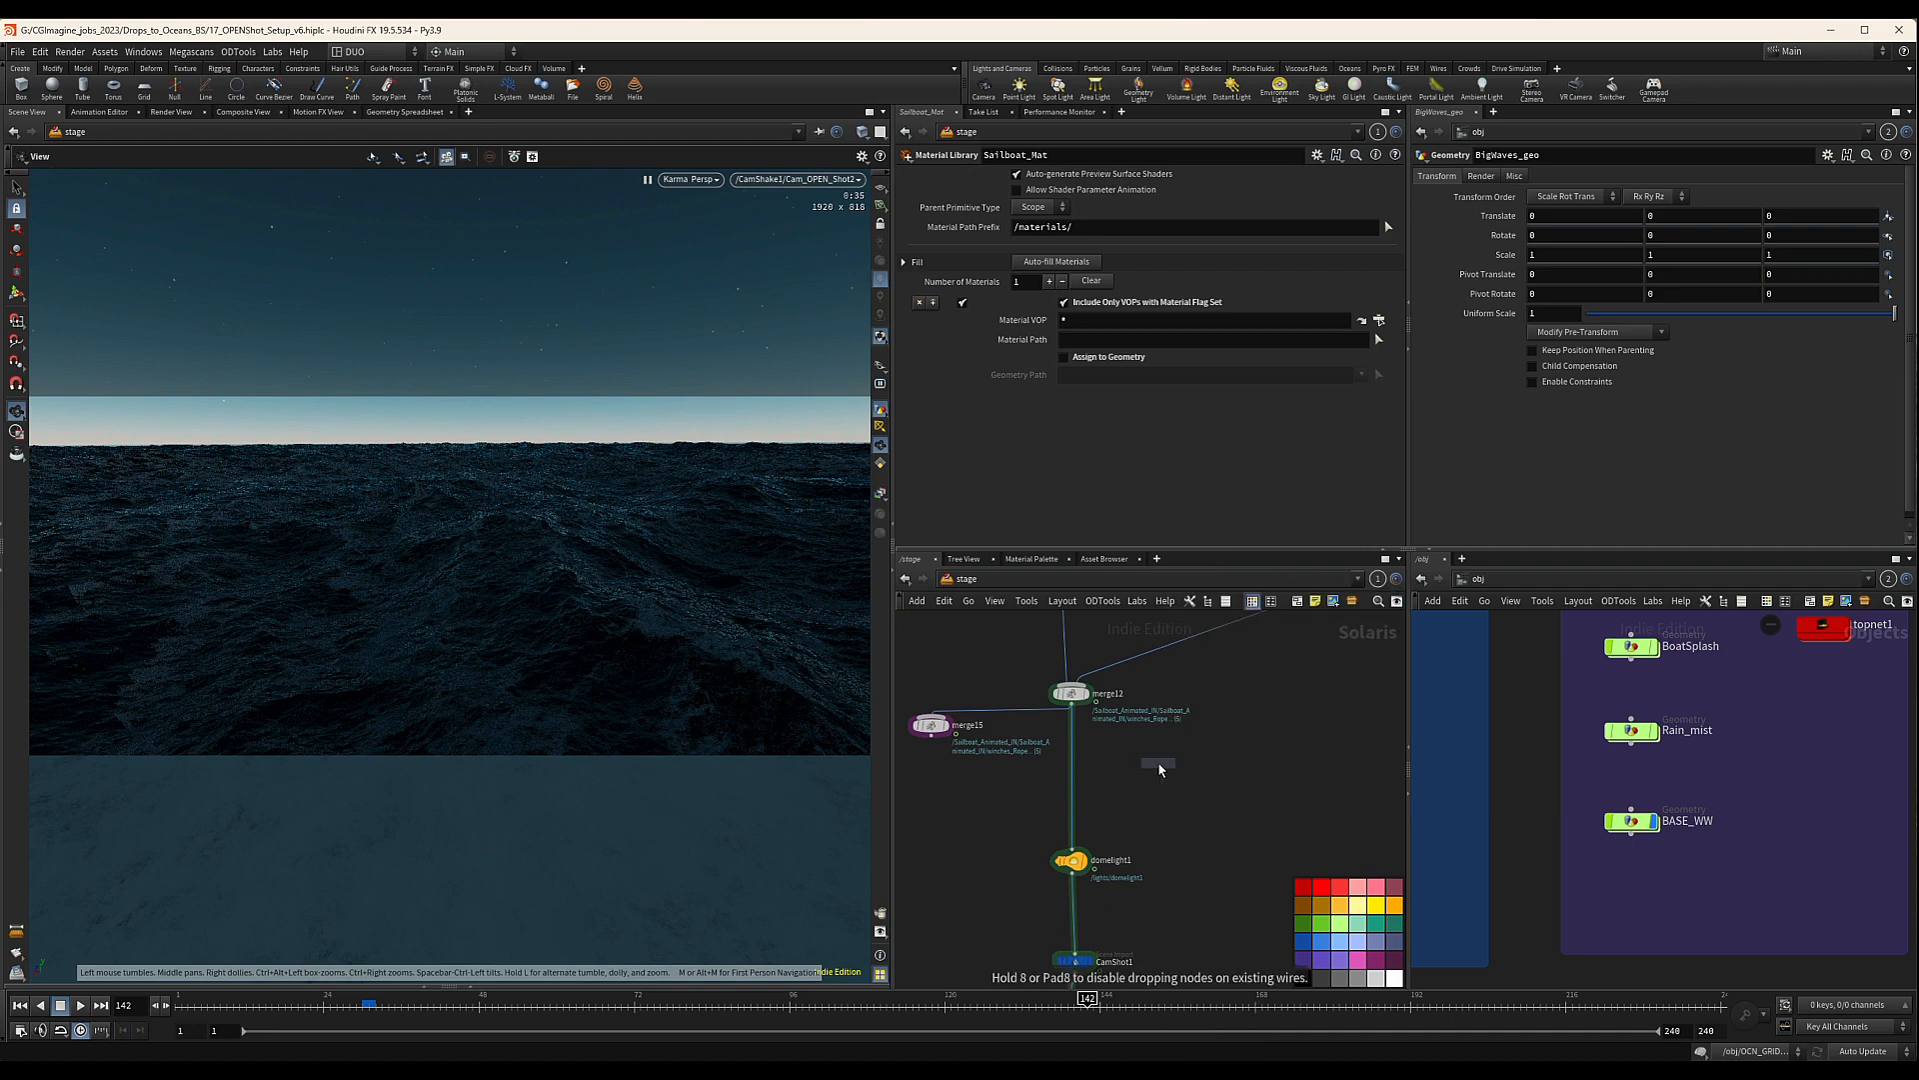
{"action": "left_click", "coordinate": [1160, 770]}
{"action": "left_click_drag", "start_coordinate": [1160, 770], "coordinate": [1075, 766]}
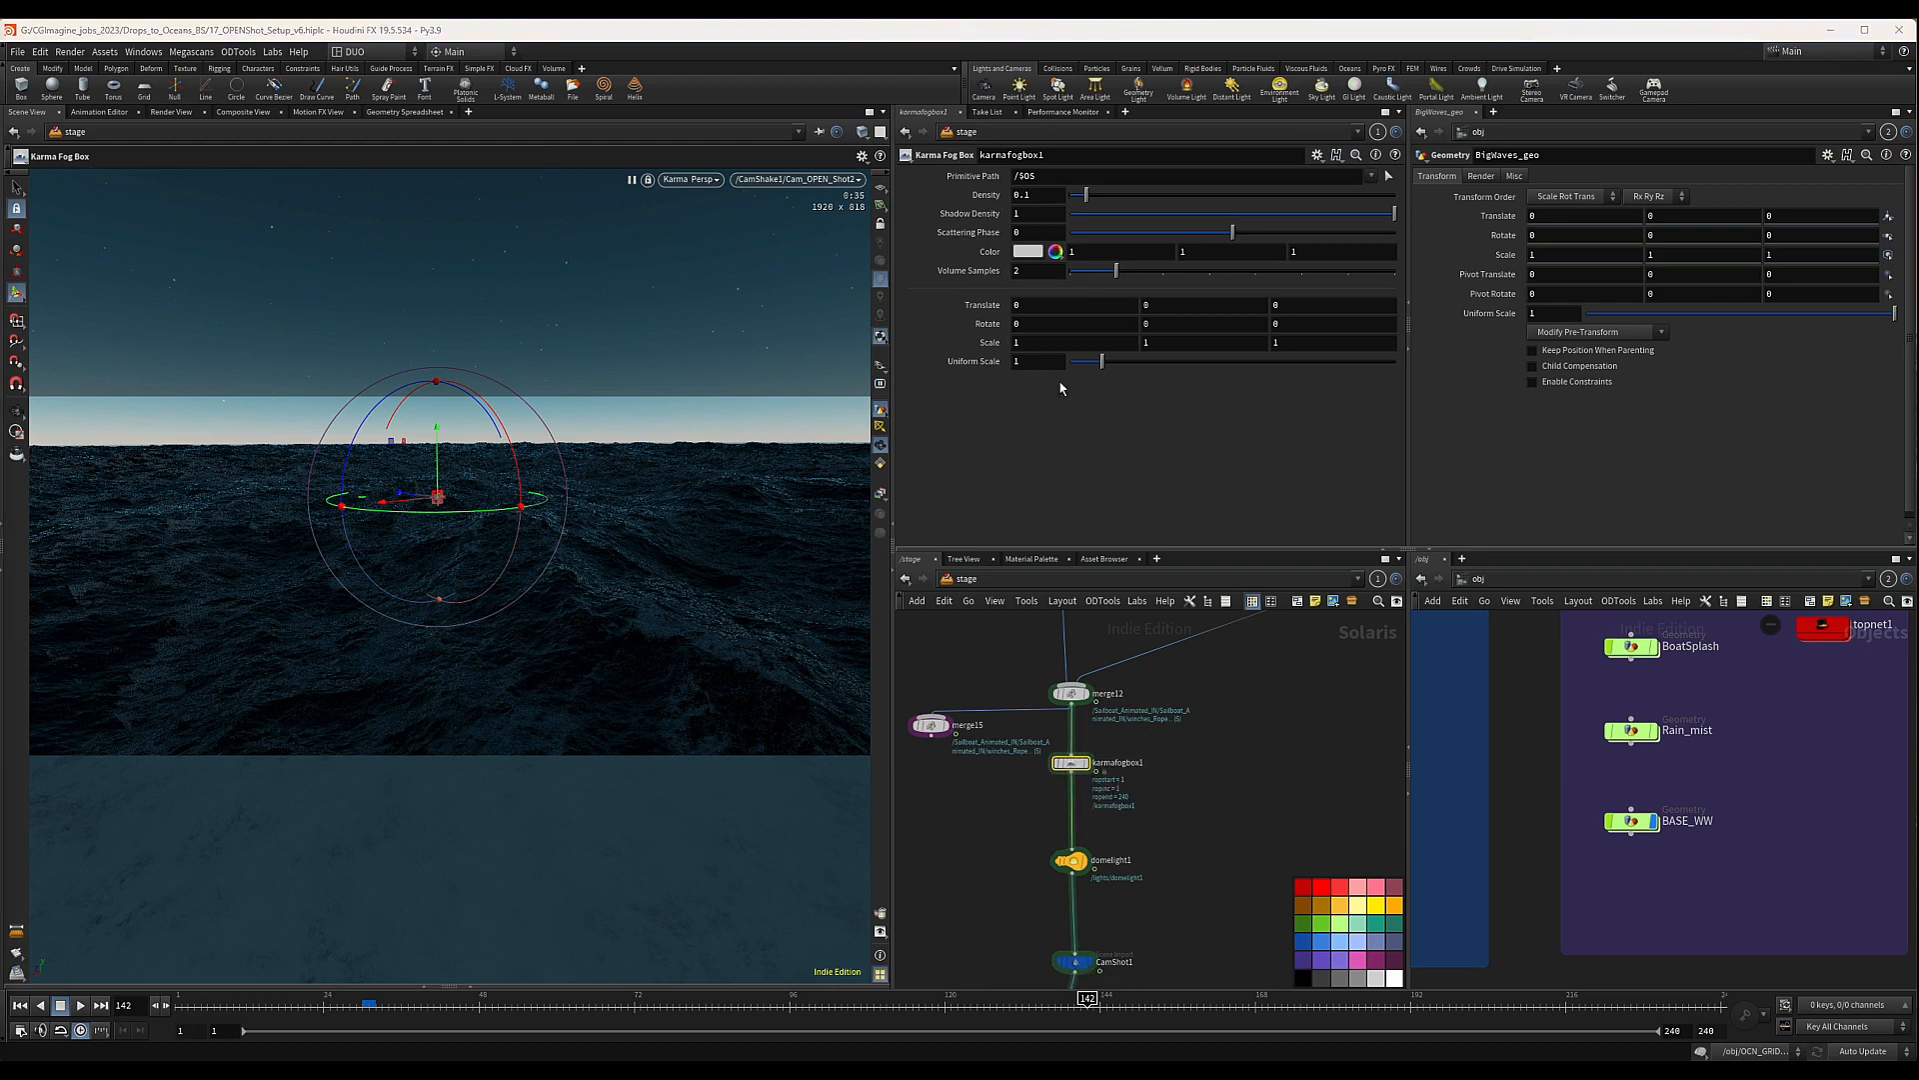
Set the fog box's Density to 0.001 and Shadow Density to 0.05
{"action": "left_click", "coordinate": [1036, 194]}
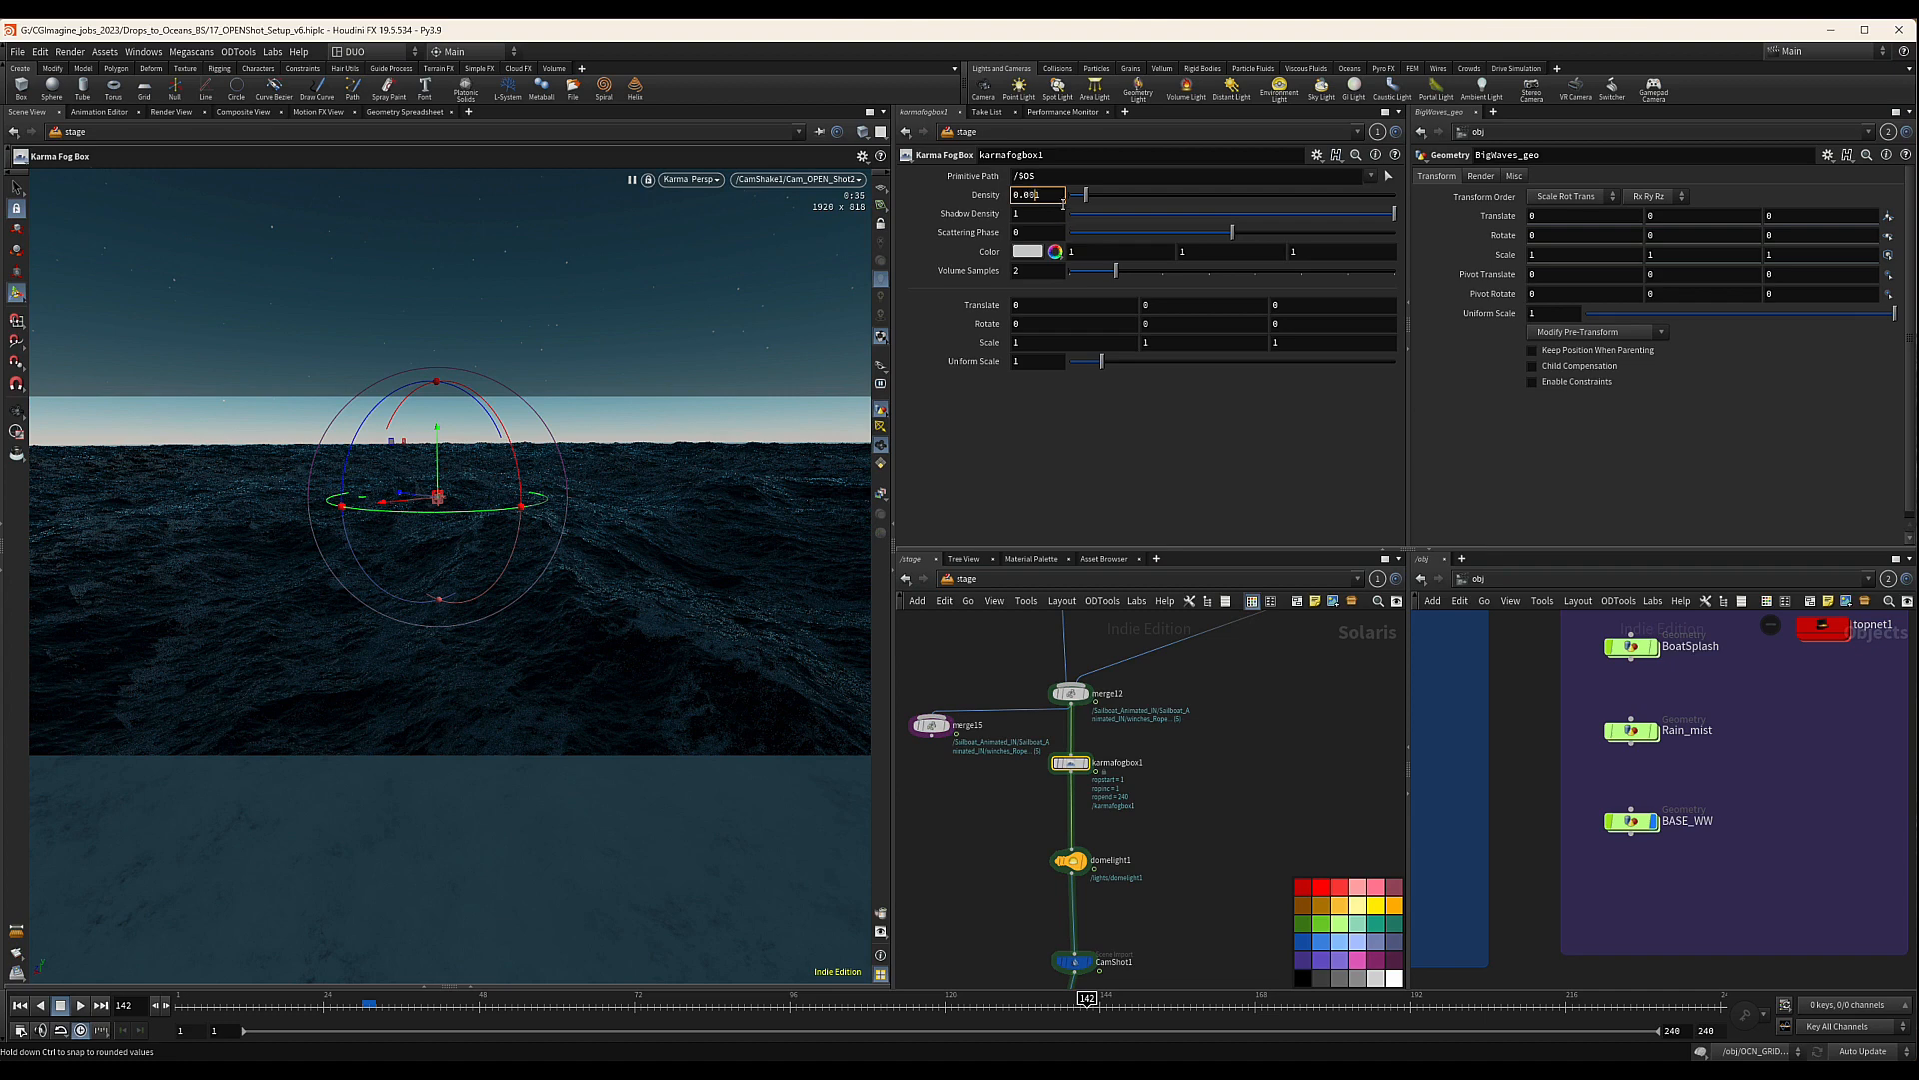
{"action": "type", "text": "00"}
{"action": "key", "text": "Tab"}
{"action": "type", "text": "0.05"}
{"action": "key", "text": "Return"}
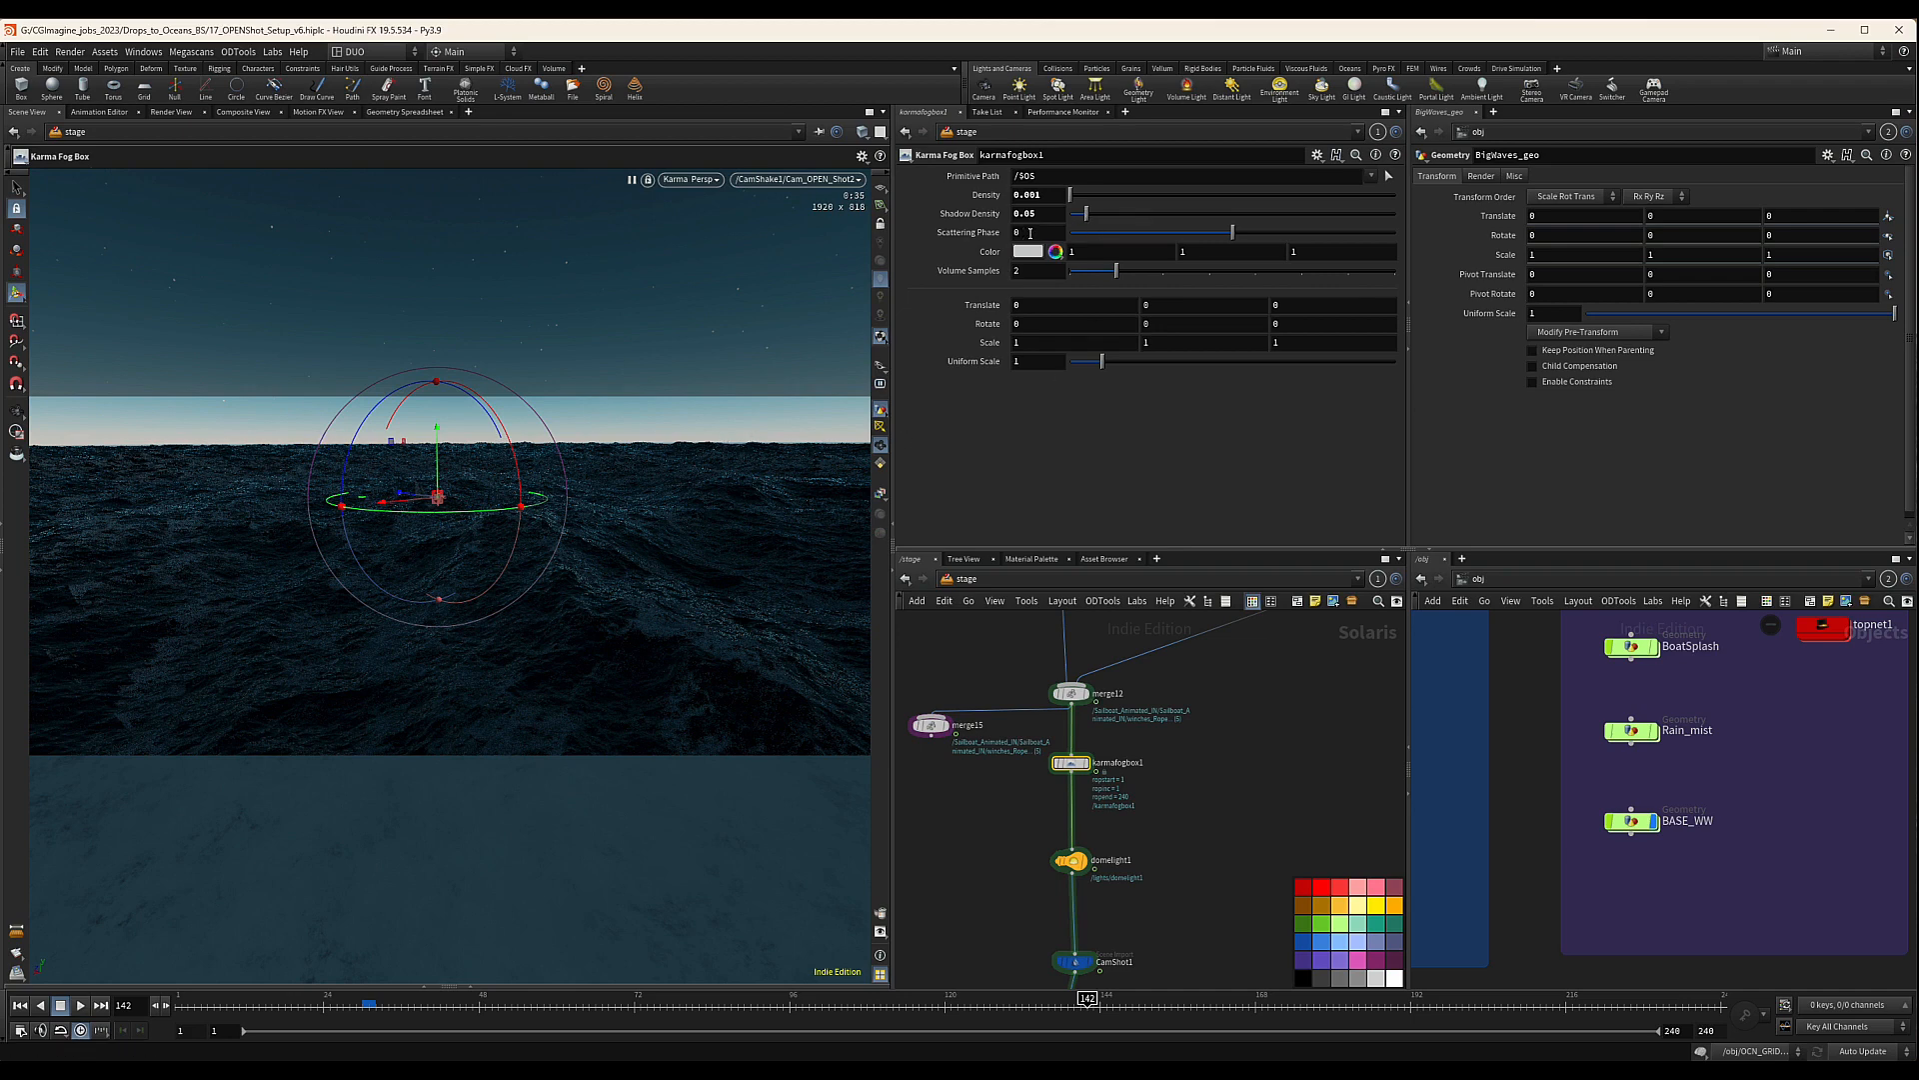
Set the fog box's Scattering Phase to 0.15 and Volume Samples to 1
{"action": "left_click_drag", "start_coordinate": [1000, 232], "coordinate": [978, 235]}
{"action": "type", "text": "0.15"}
{"action": "key", "text": "Return"}
{"action": "left_click", "coordinate": [1036, 270]}
{"action": "type", "text": "1"}
{"action": "key", "text": "Return"}
Set the fog box's Color to a pale blue of 0.865, 0.9212, 1 and close the color editor
{"action": "left_click", "coordinate": [1051, 253]}
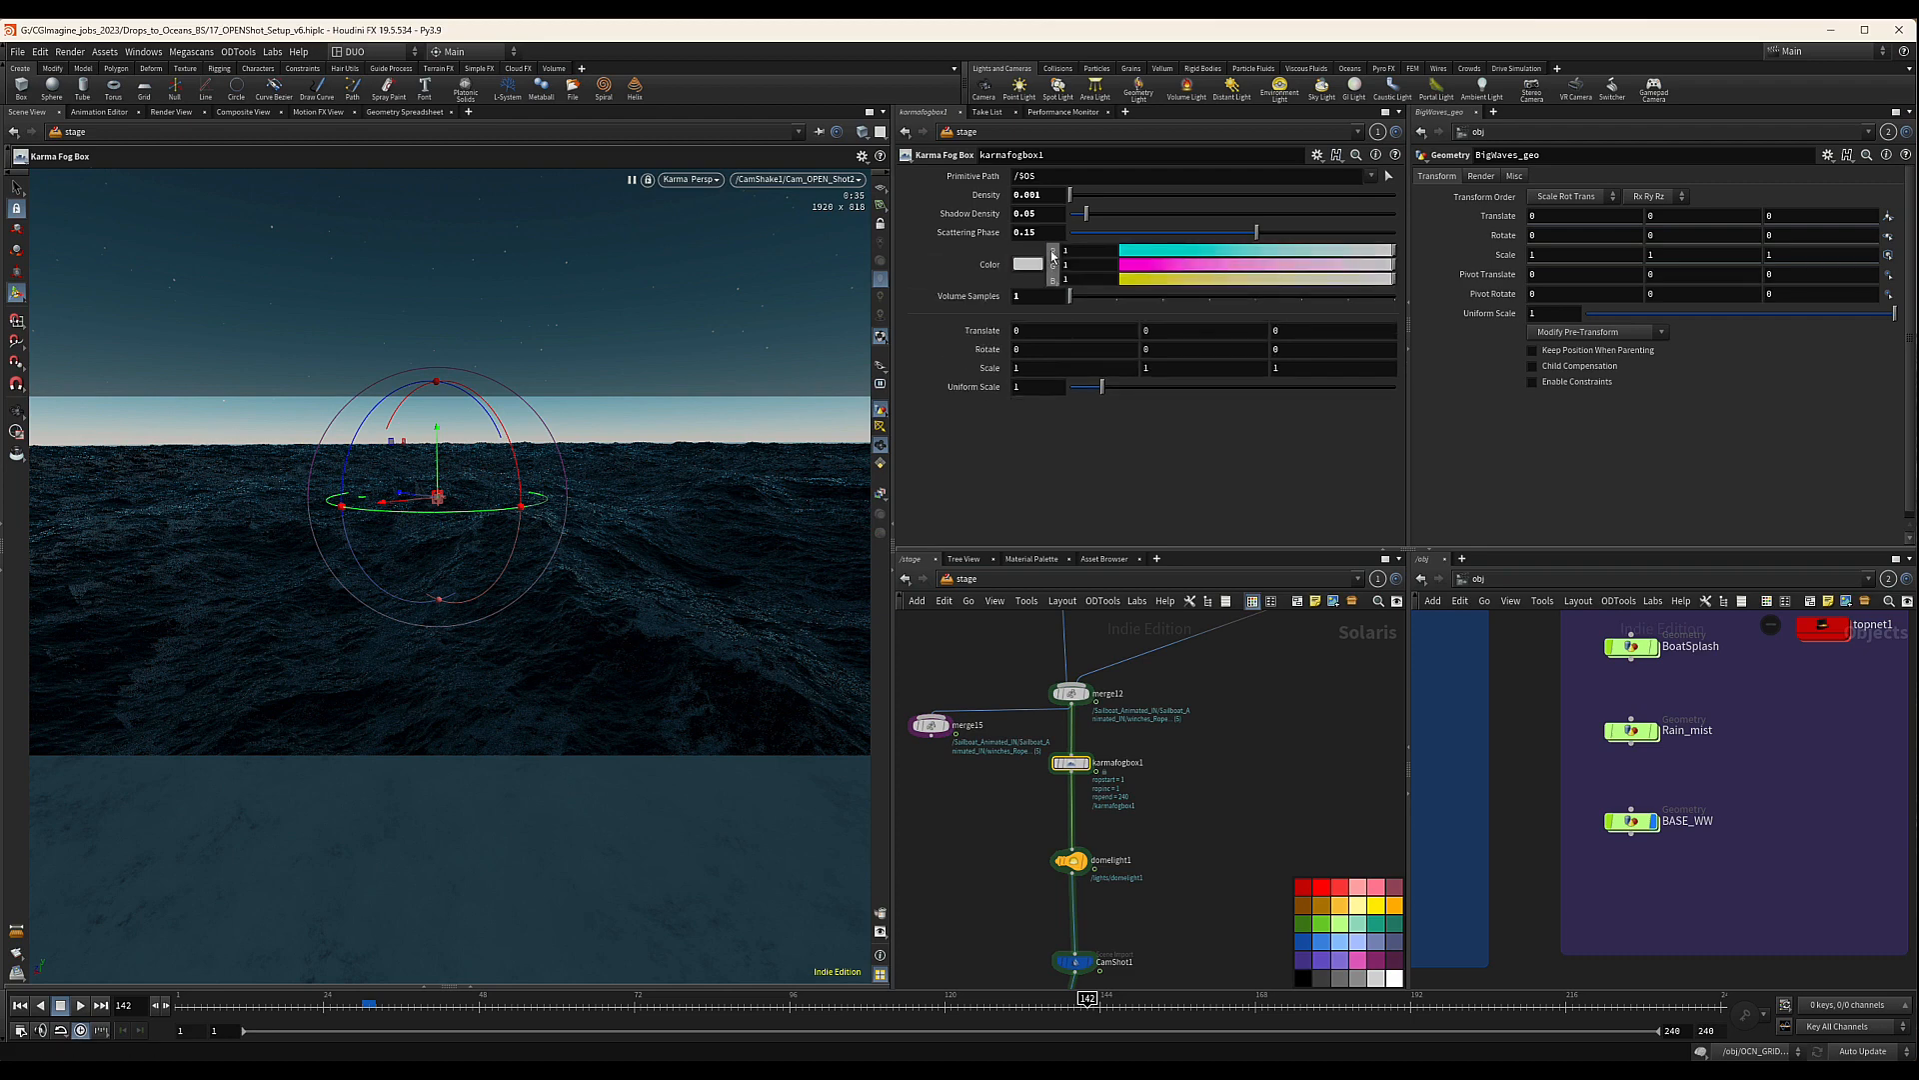
{"action": "left_click", "coordinate": [1027, 264]}
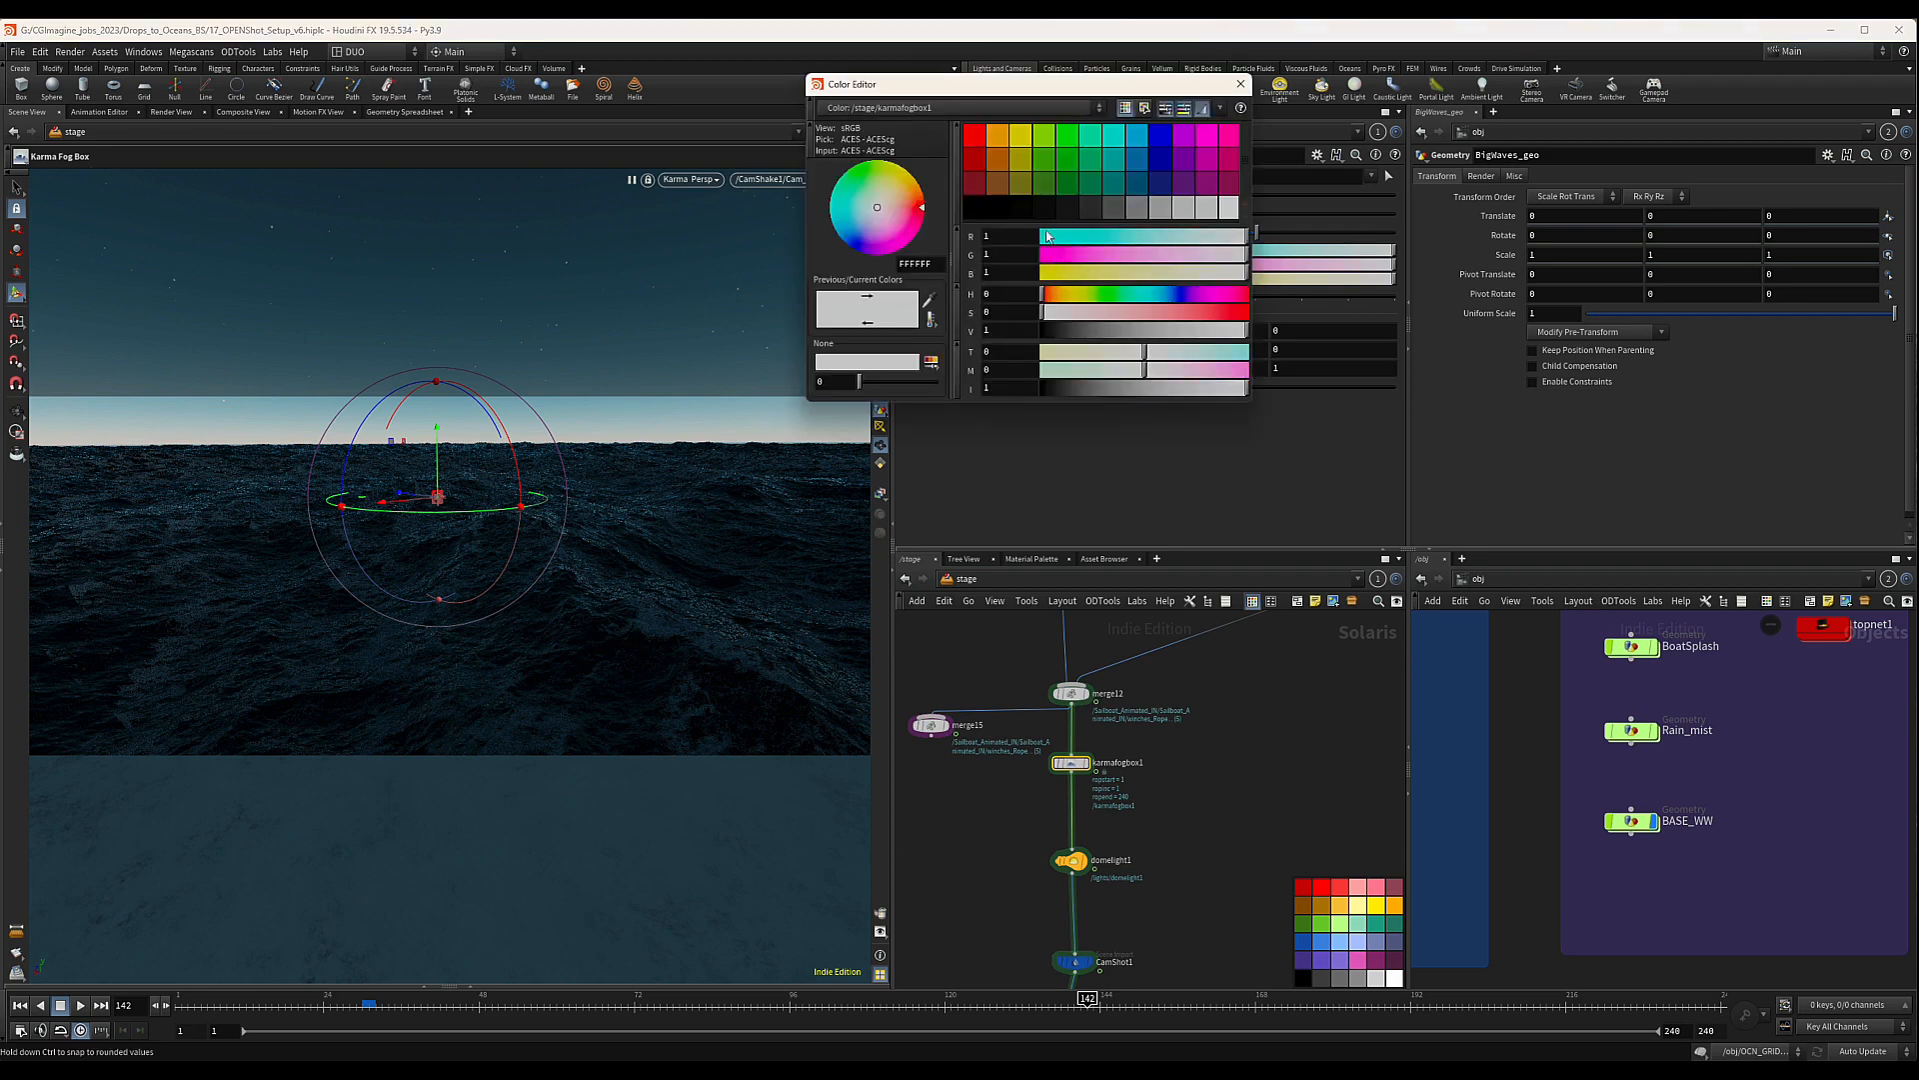
{"action": "left_click_drag", "start_coordinate": [1244, 236], "coordinate": [1228, 236]}
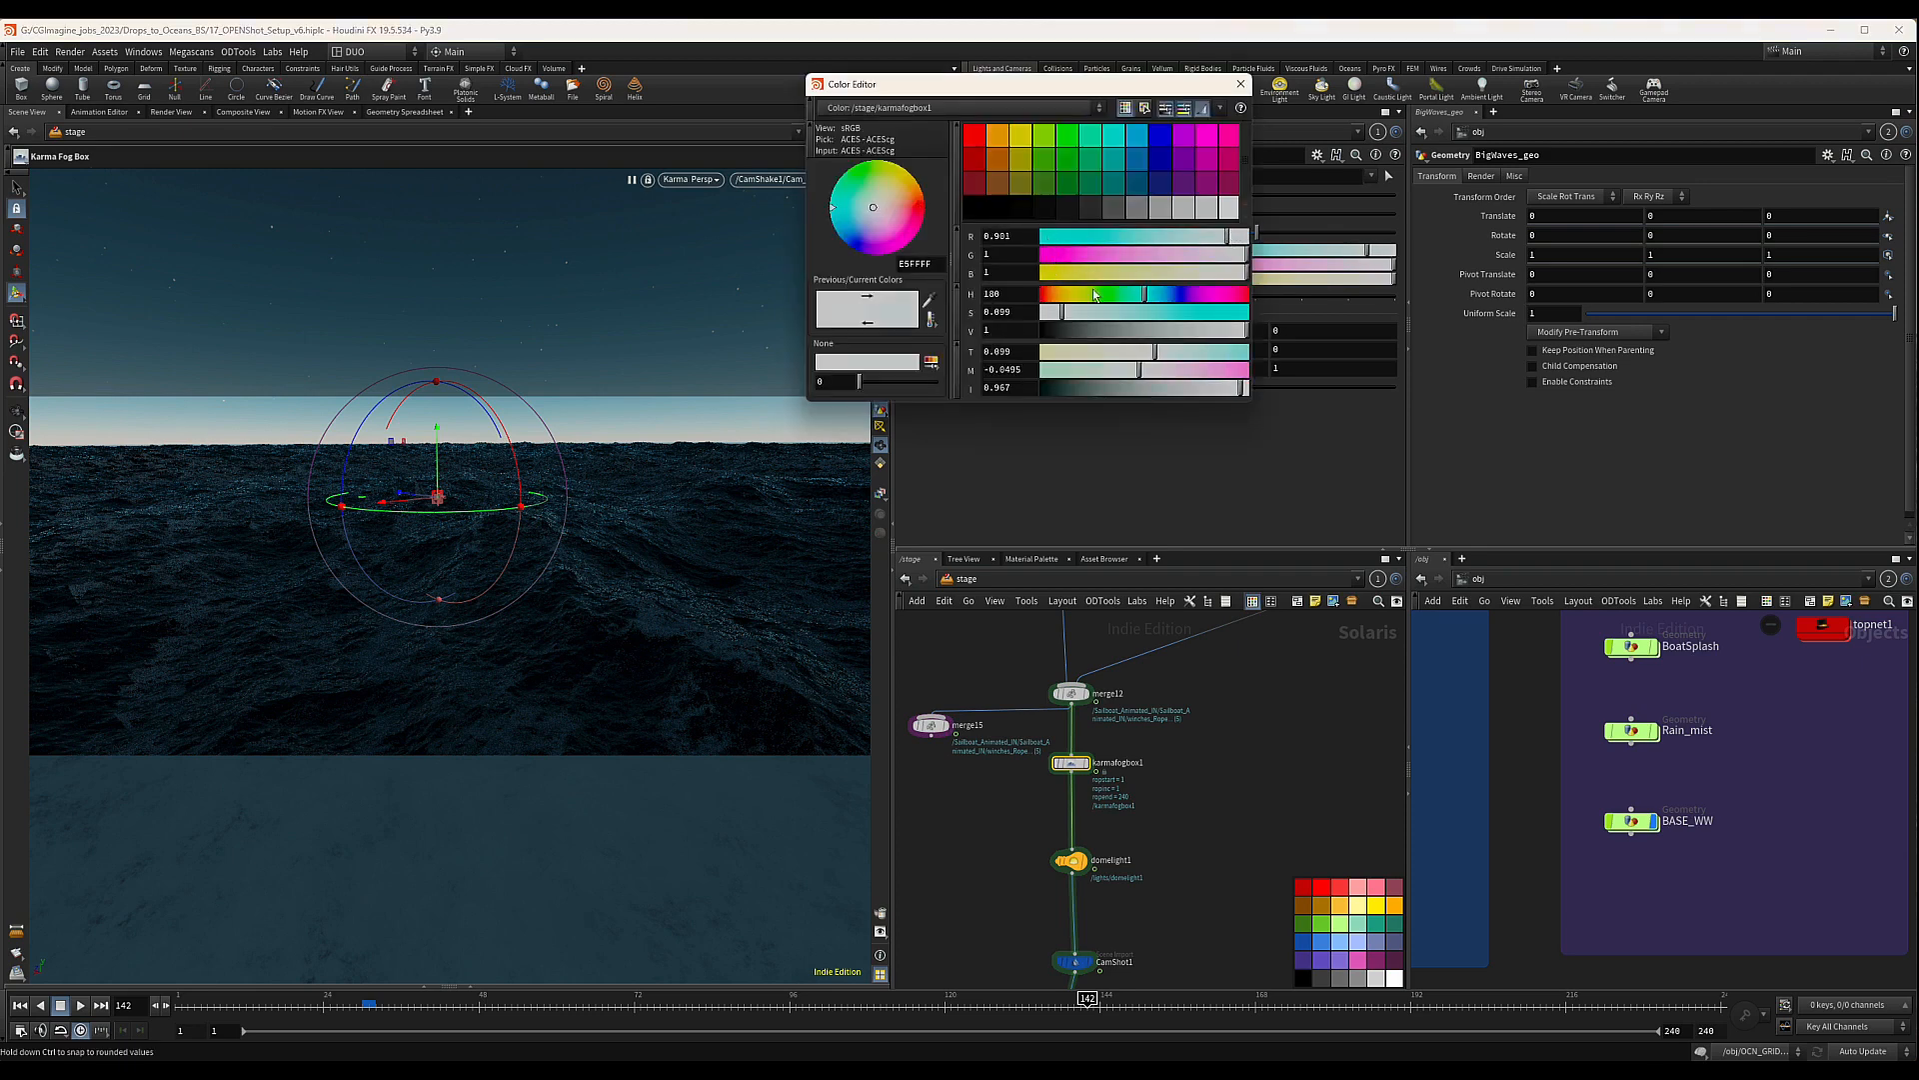
{"action": "left_click_drag", "start_coordinate": [1146, 293], "coordinate": [1069, 318]}
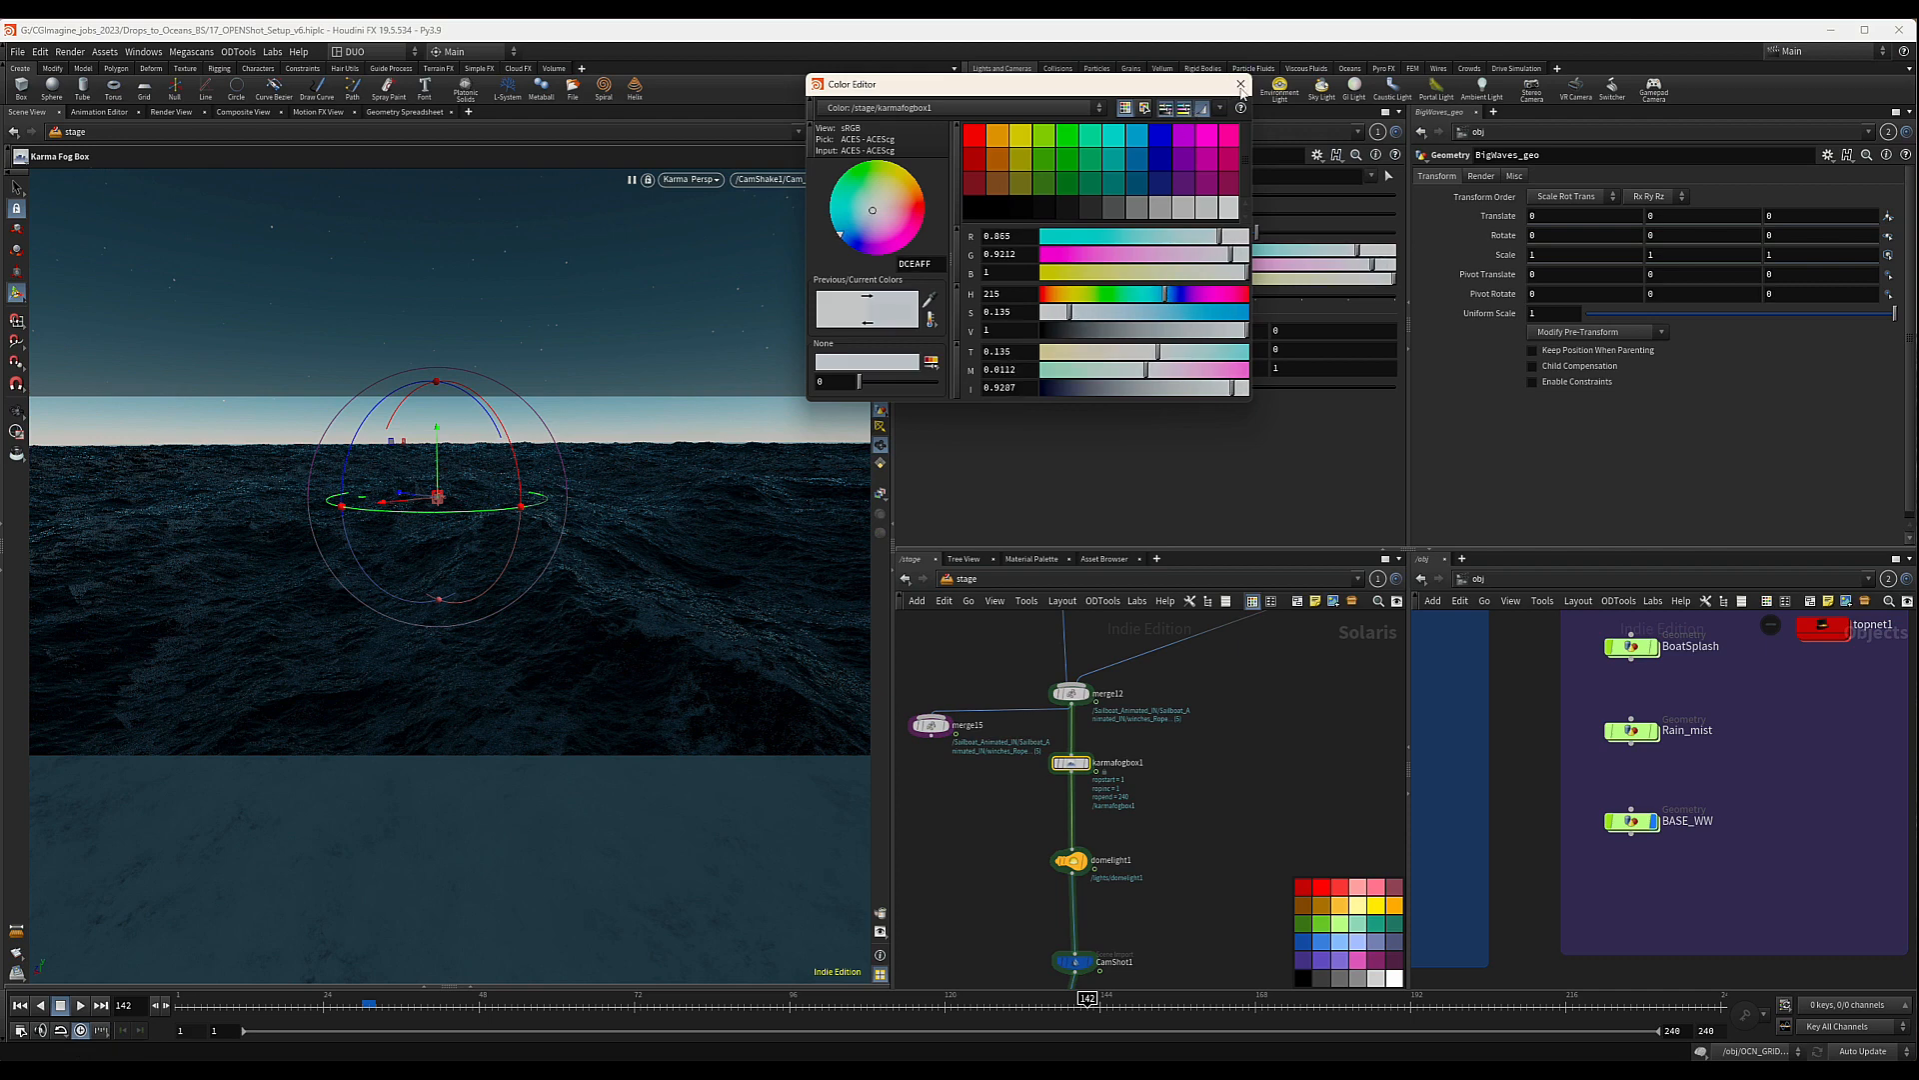
{"action": "left_click", "coordinate": [1241, 85]}
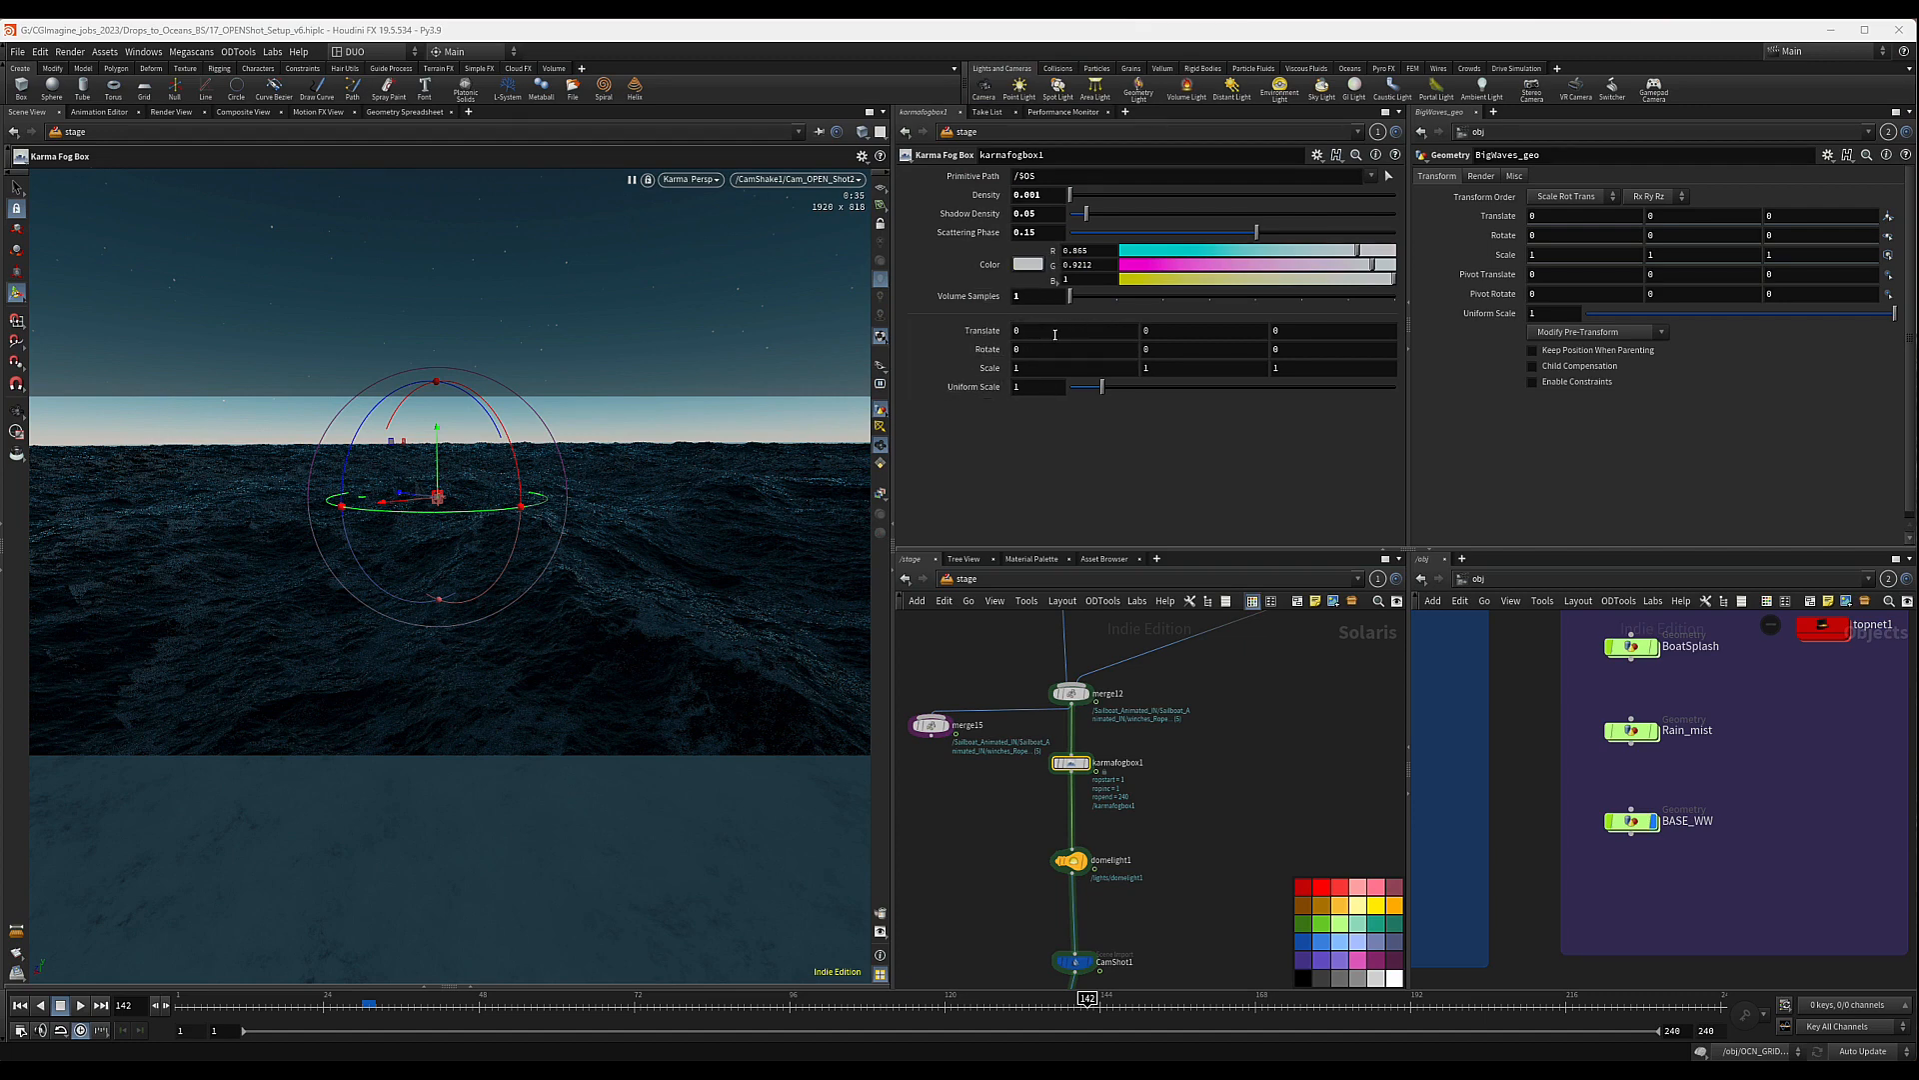
Set the fog box's Translate to -332.661, 75.51, 355.836
{"action": "left_click", "coordinate": [1074, 328]}
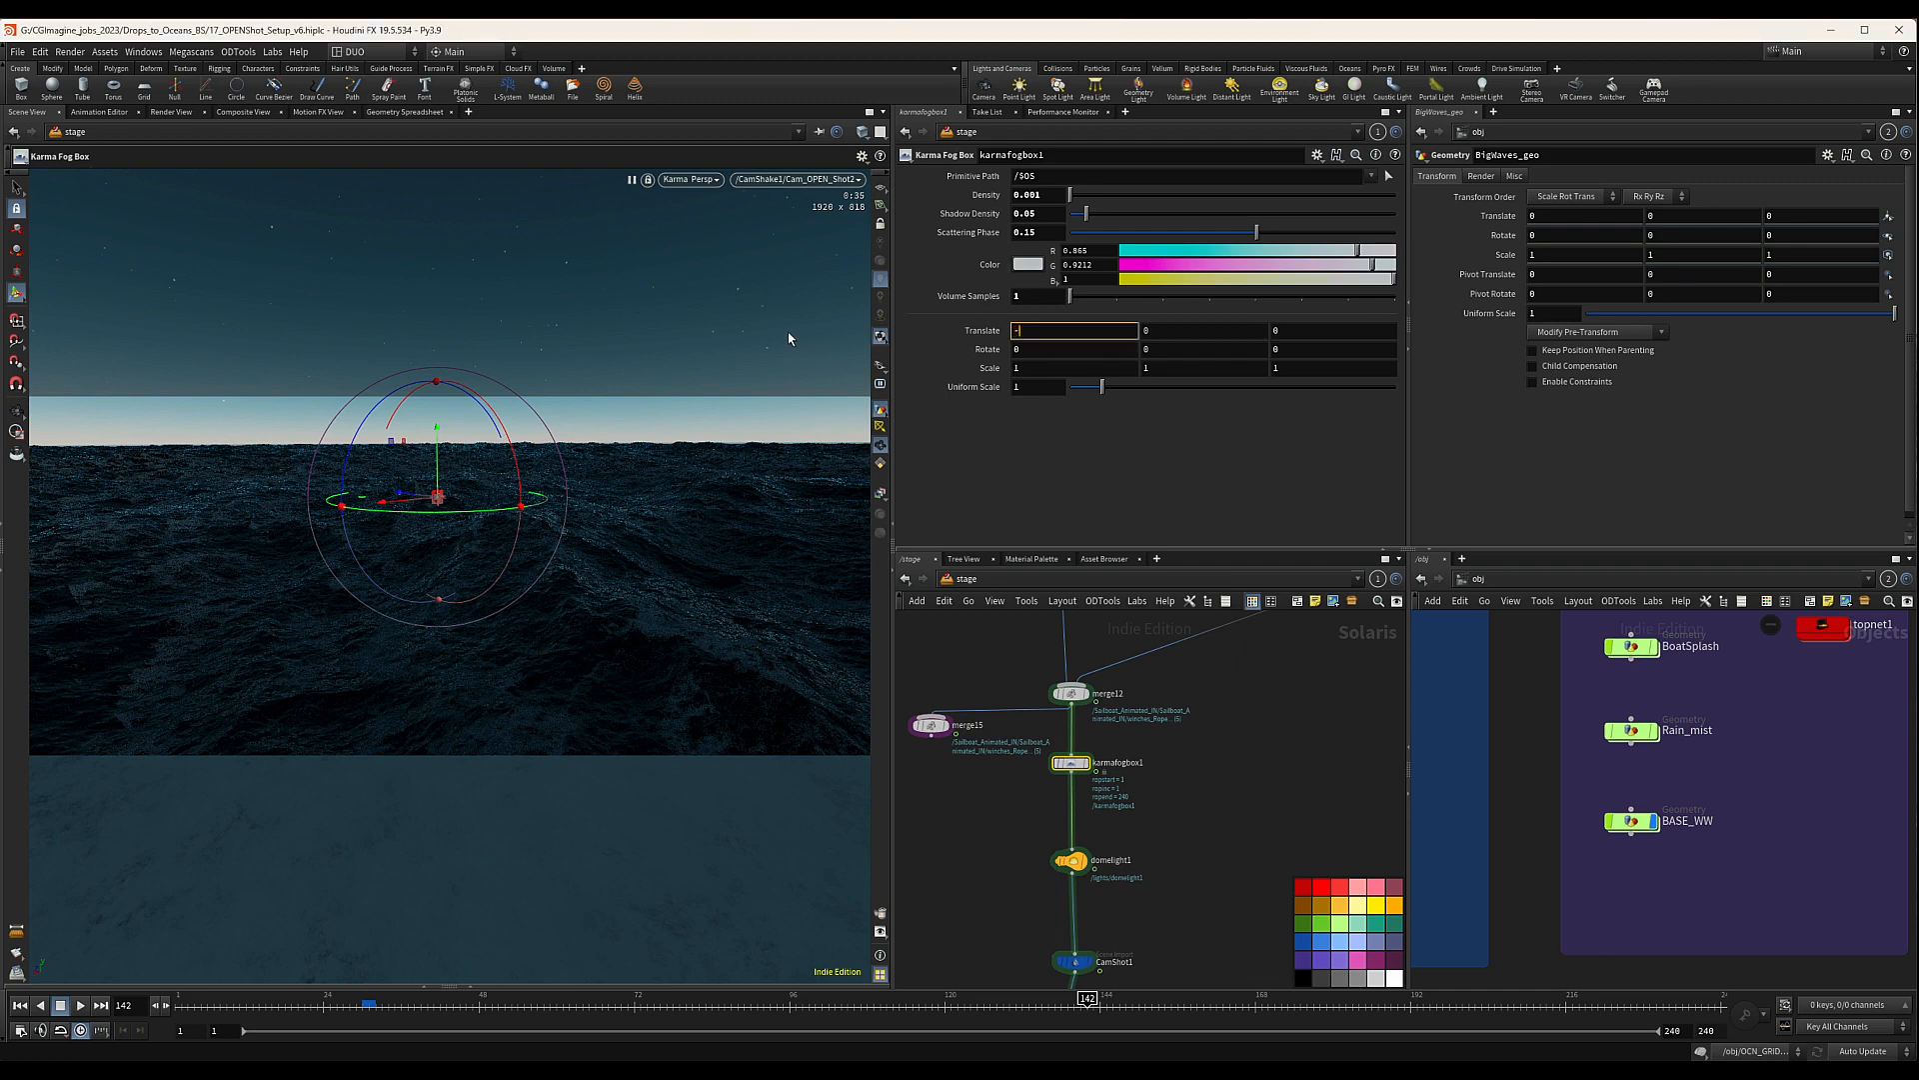
{"action": "type", "text": "-332.661"}
{"action": "key", "text": "Tab"}
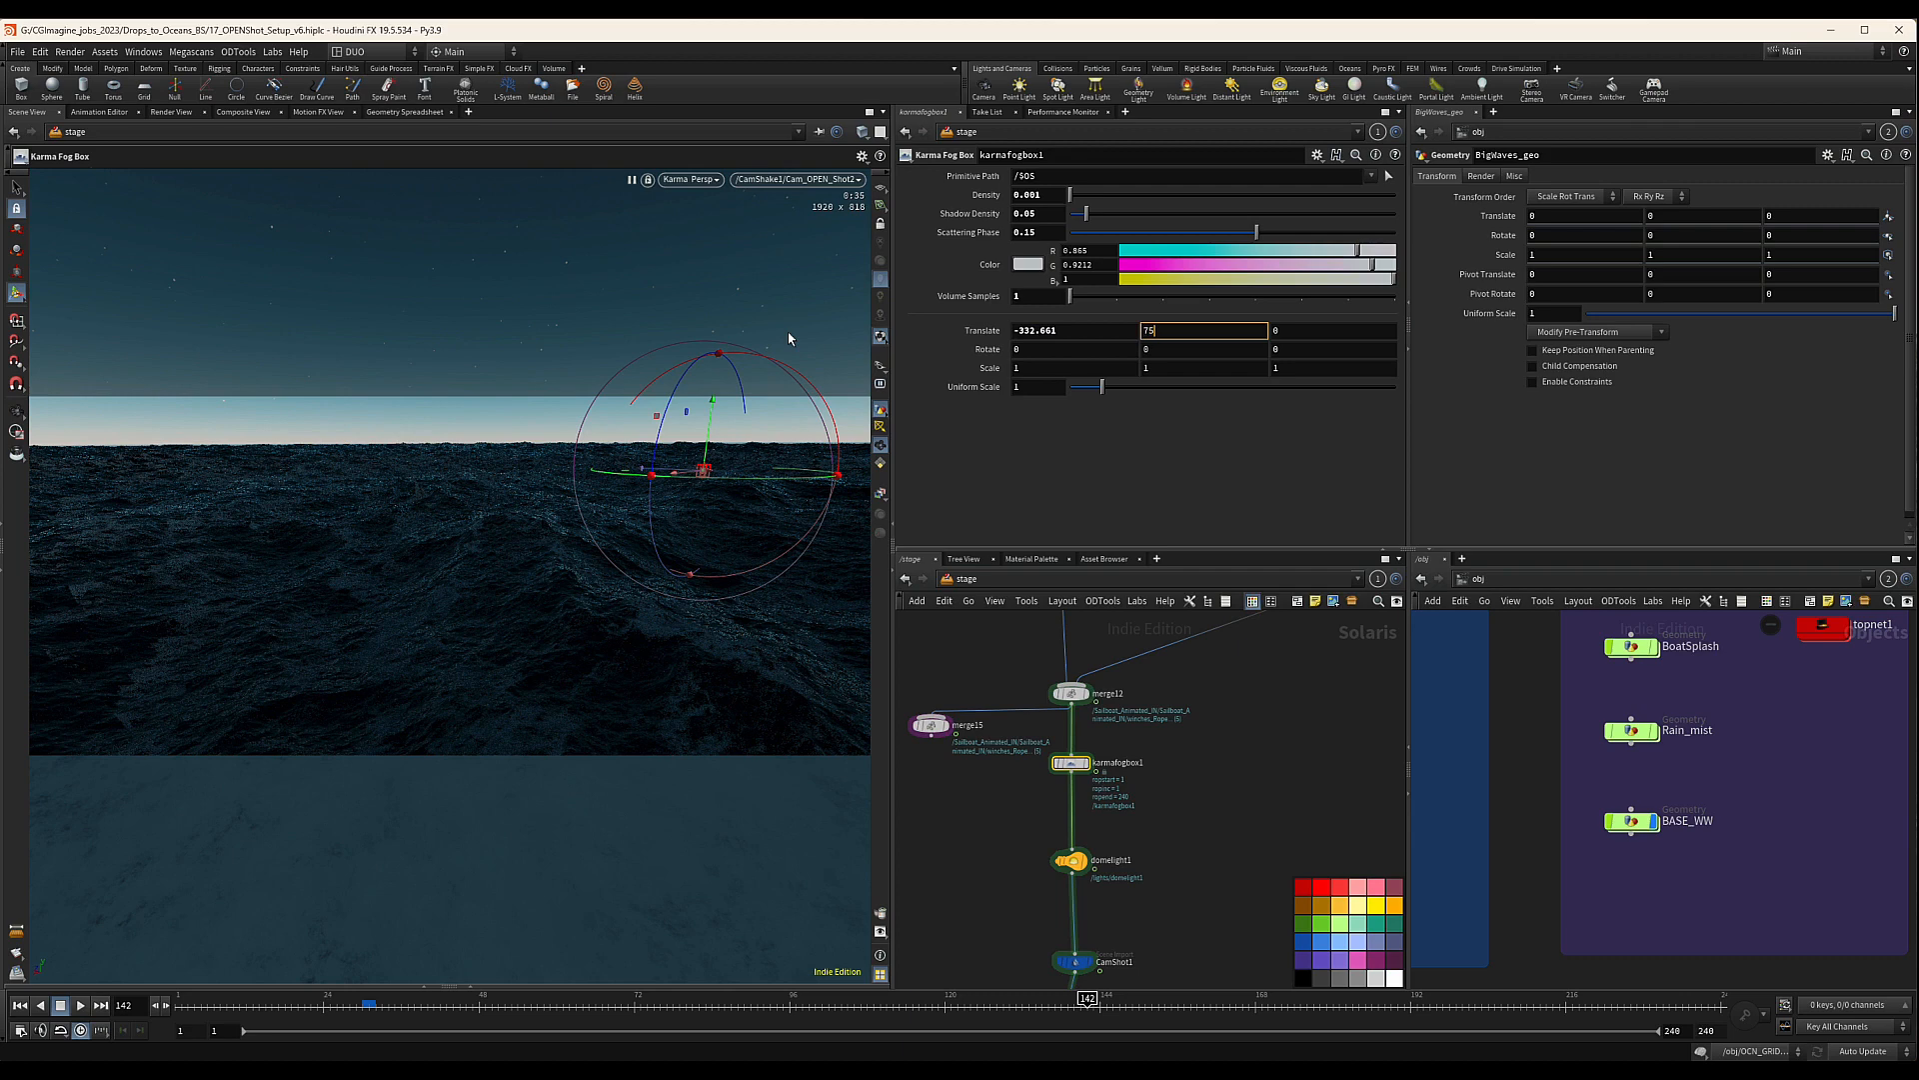
{"action": "type", "text": "75.51"}
{"action": "key", "text": "Tab"}
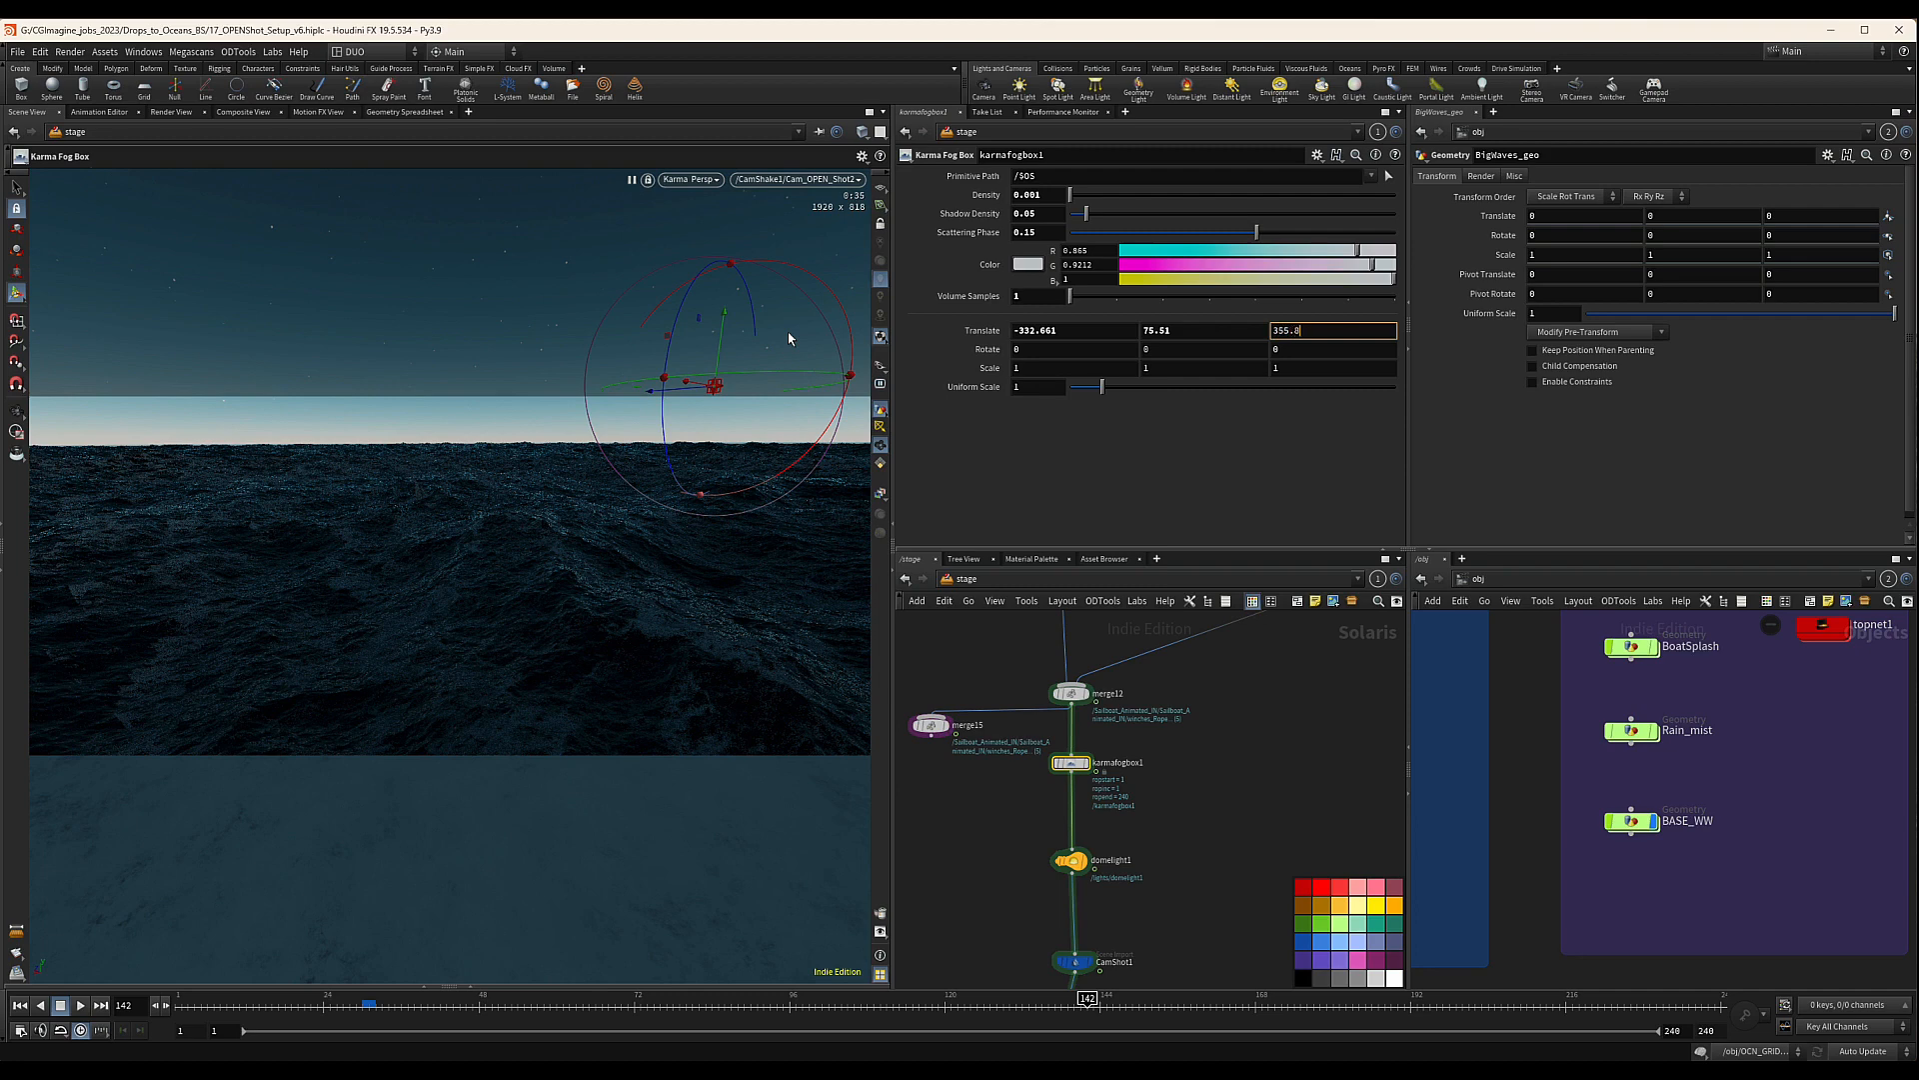
{"action": "type", "text": "355.836"}
{"action": "key", "text": "Return"}
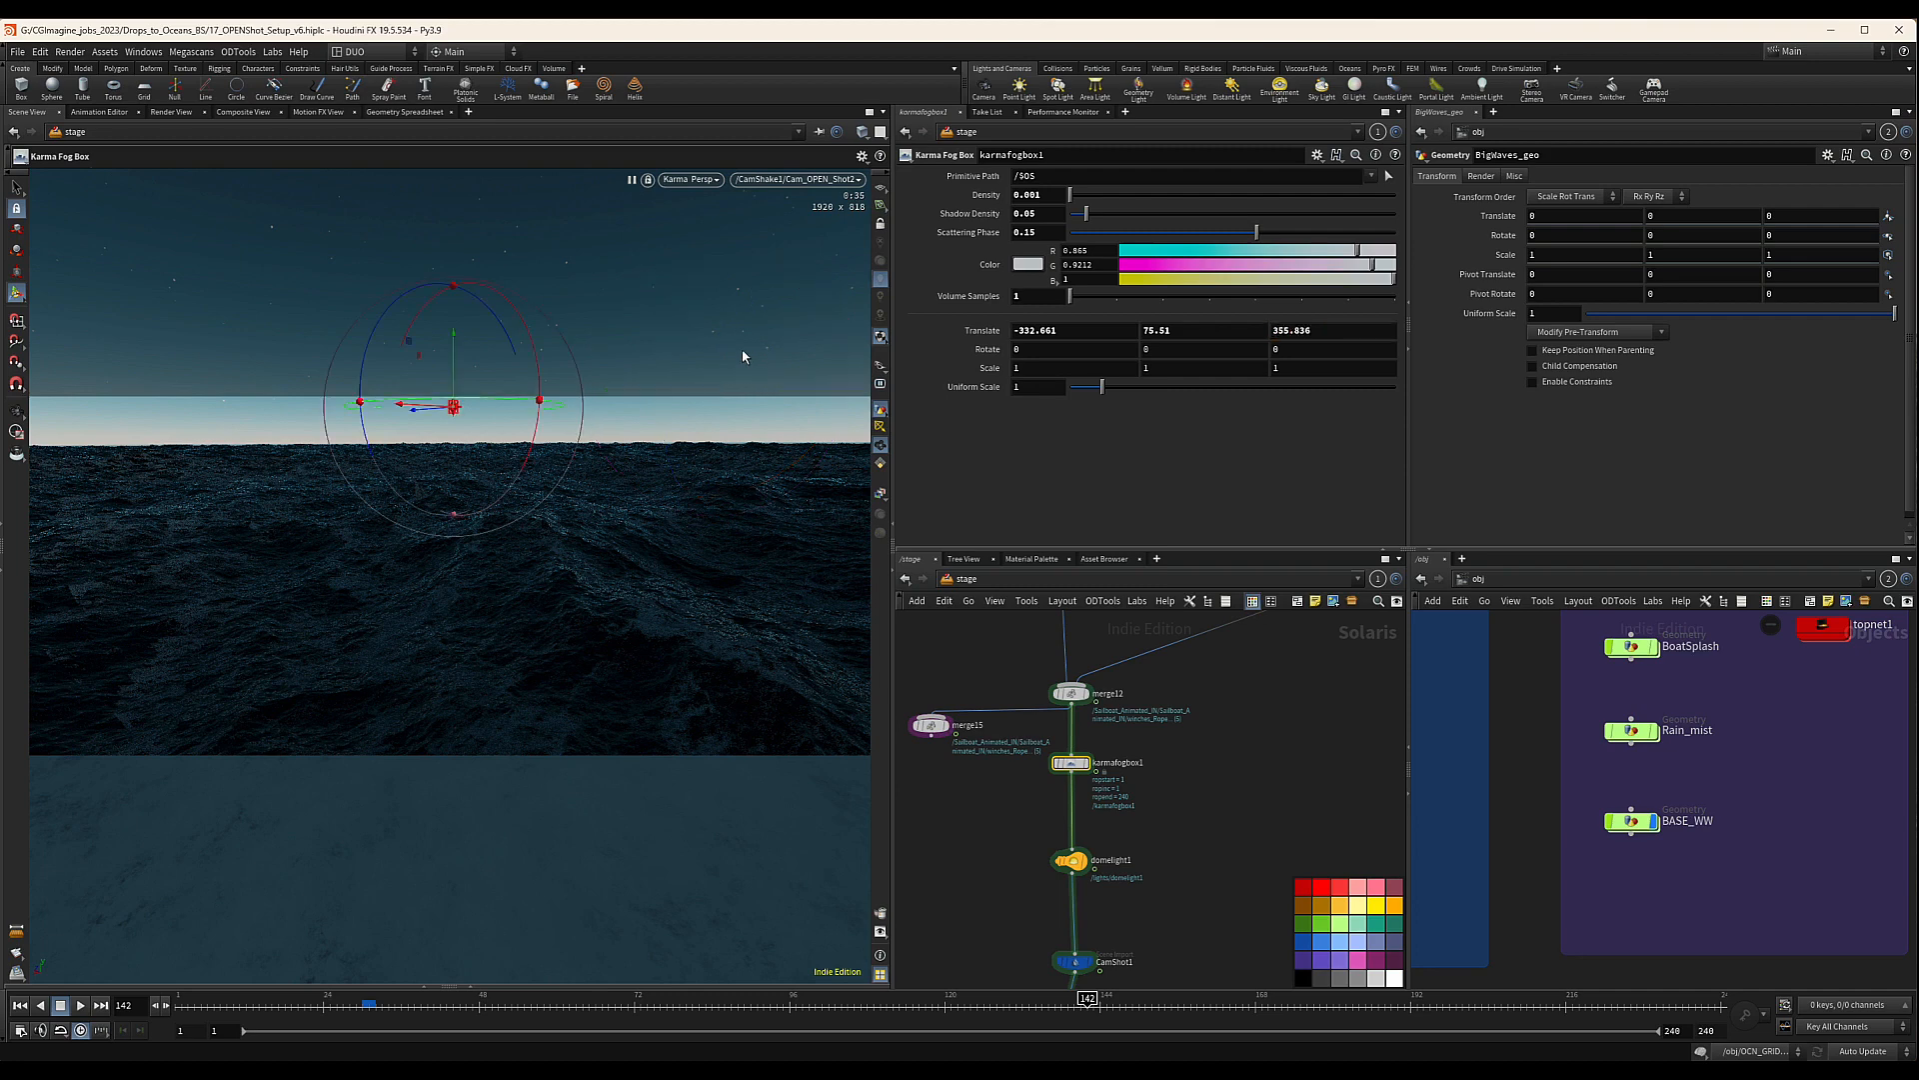
Set the fog box's Scale to 560, 178, 1661
{"action": "left_click", "coordinate": [1044, 372]}
{"action": "type", "text": "560"}
{"action": "key", "text": "Tab"}
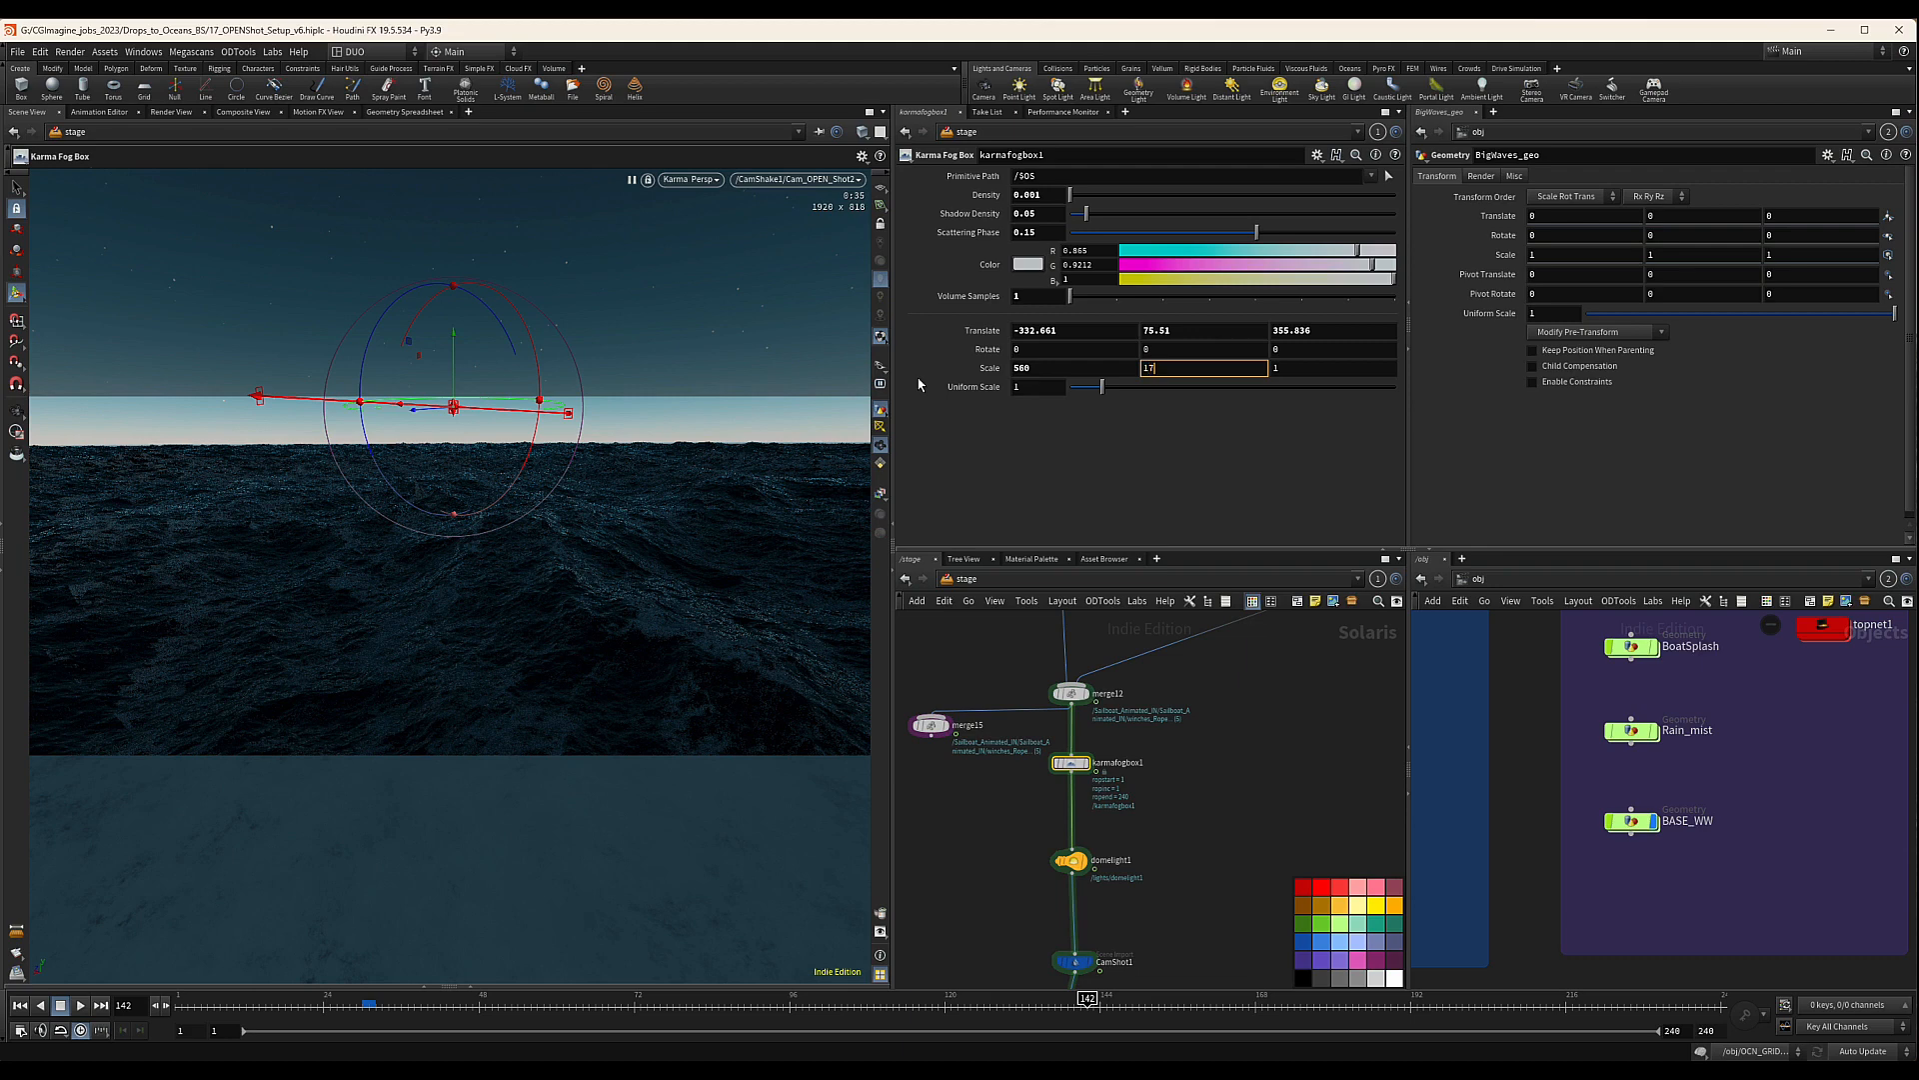
{"action": "type", "text": "9"}
{"action": "key", "text": "Tab"}
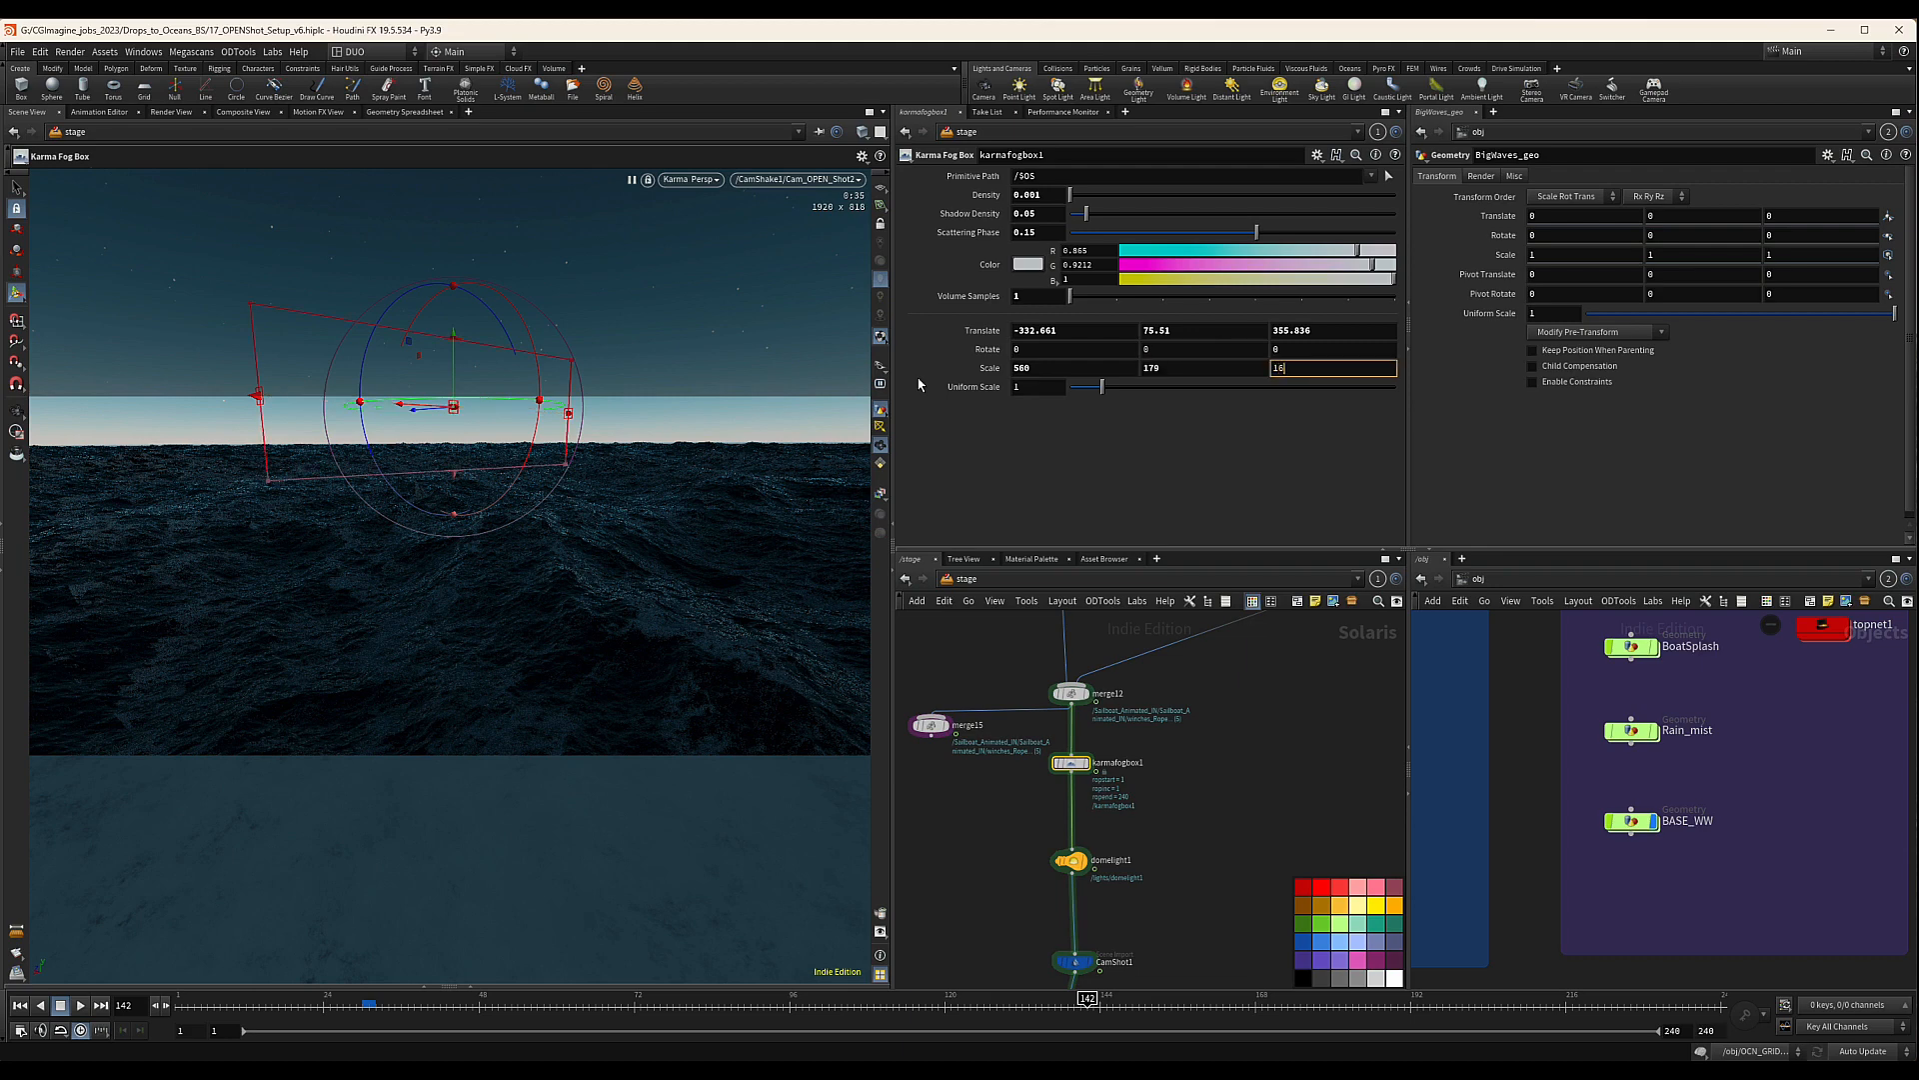
{"action": "type", "text": "1661"}
{"action": "key", "text": "Return"}
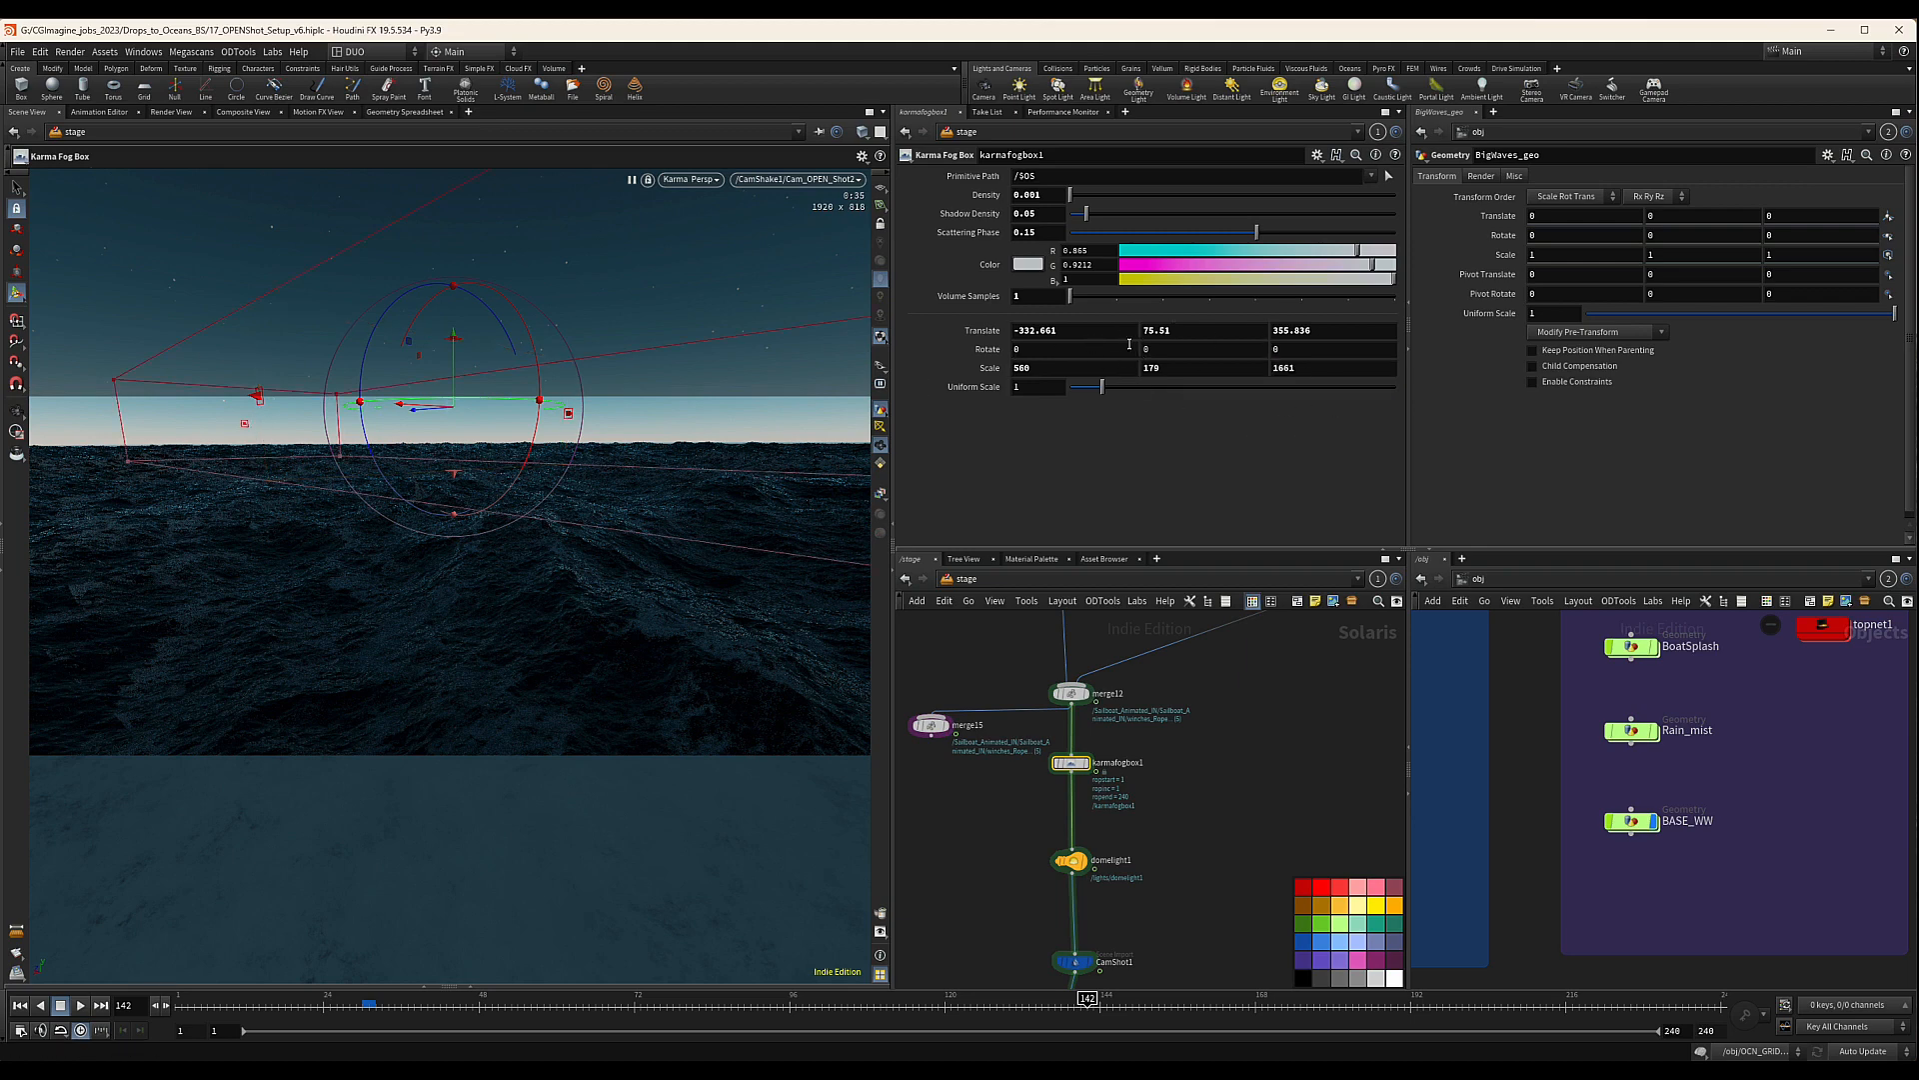
Set the fog box's Y rotation to 47.88
{"action": "left_click_drag", "start_coordinate": [1158, 350], "coordinate": [1019, 351]}
{"action": "type", "text": "47.88"}
{"action": "key", "text": "Return"}
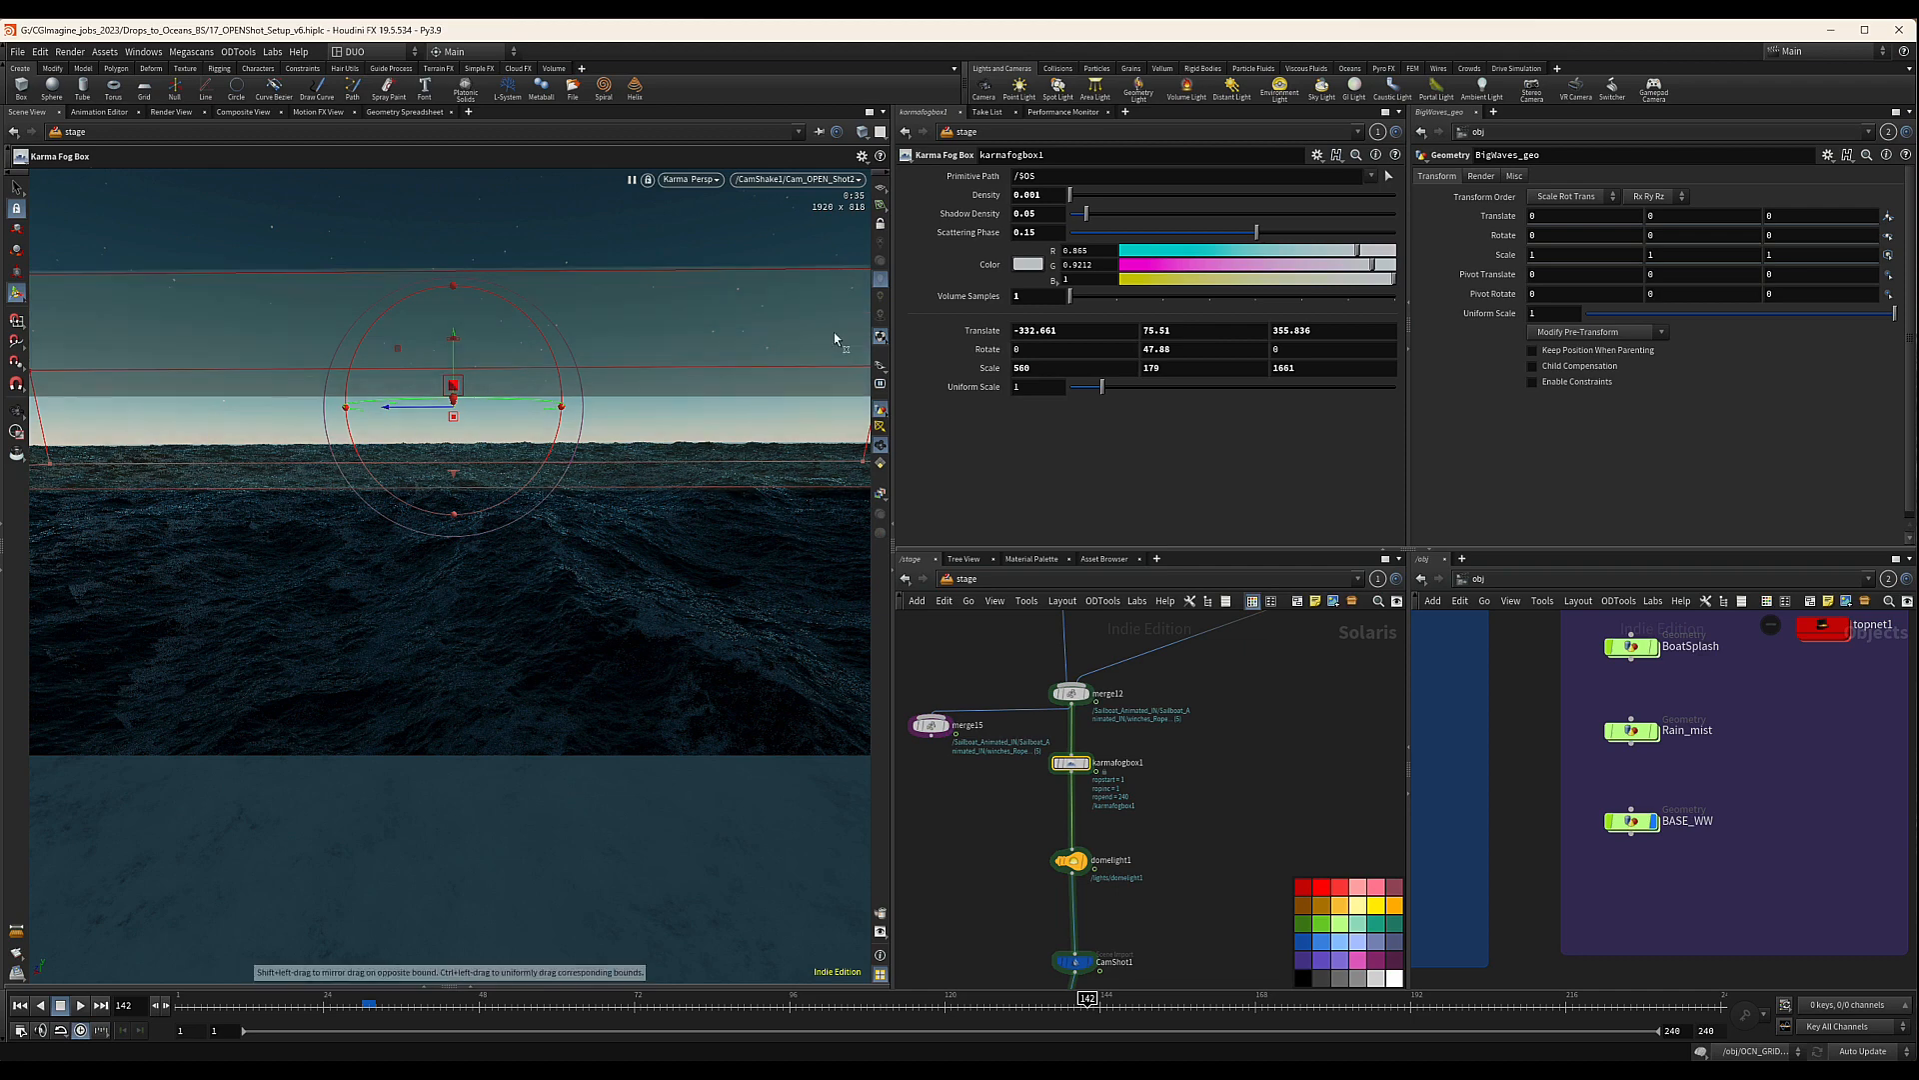
Select the BG_OCN render settings node and restart the Karma viewport render
{"action": "middle_click_drag", "start_coordinate": [1247, 826], "coordinate": [1253, 786]}
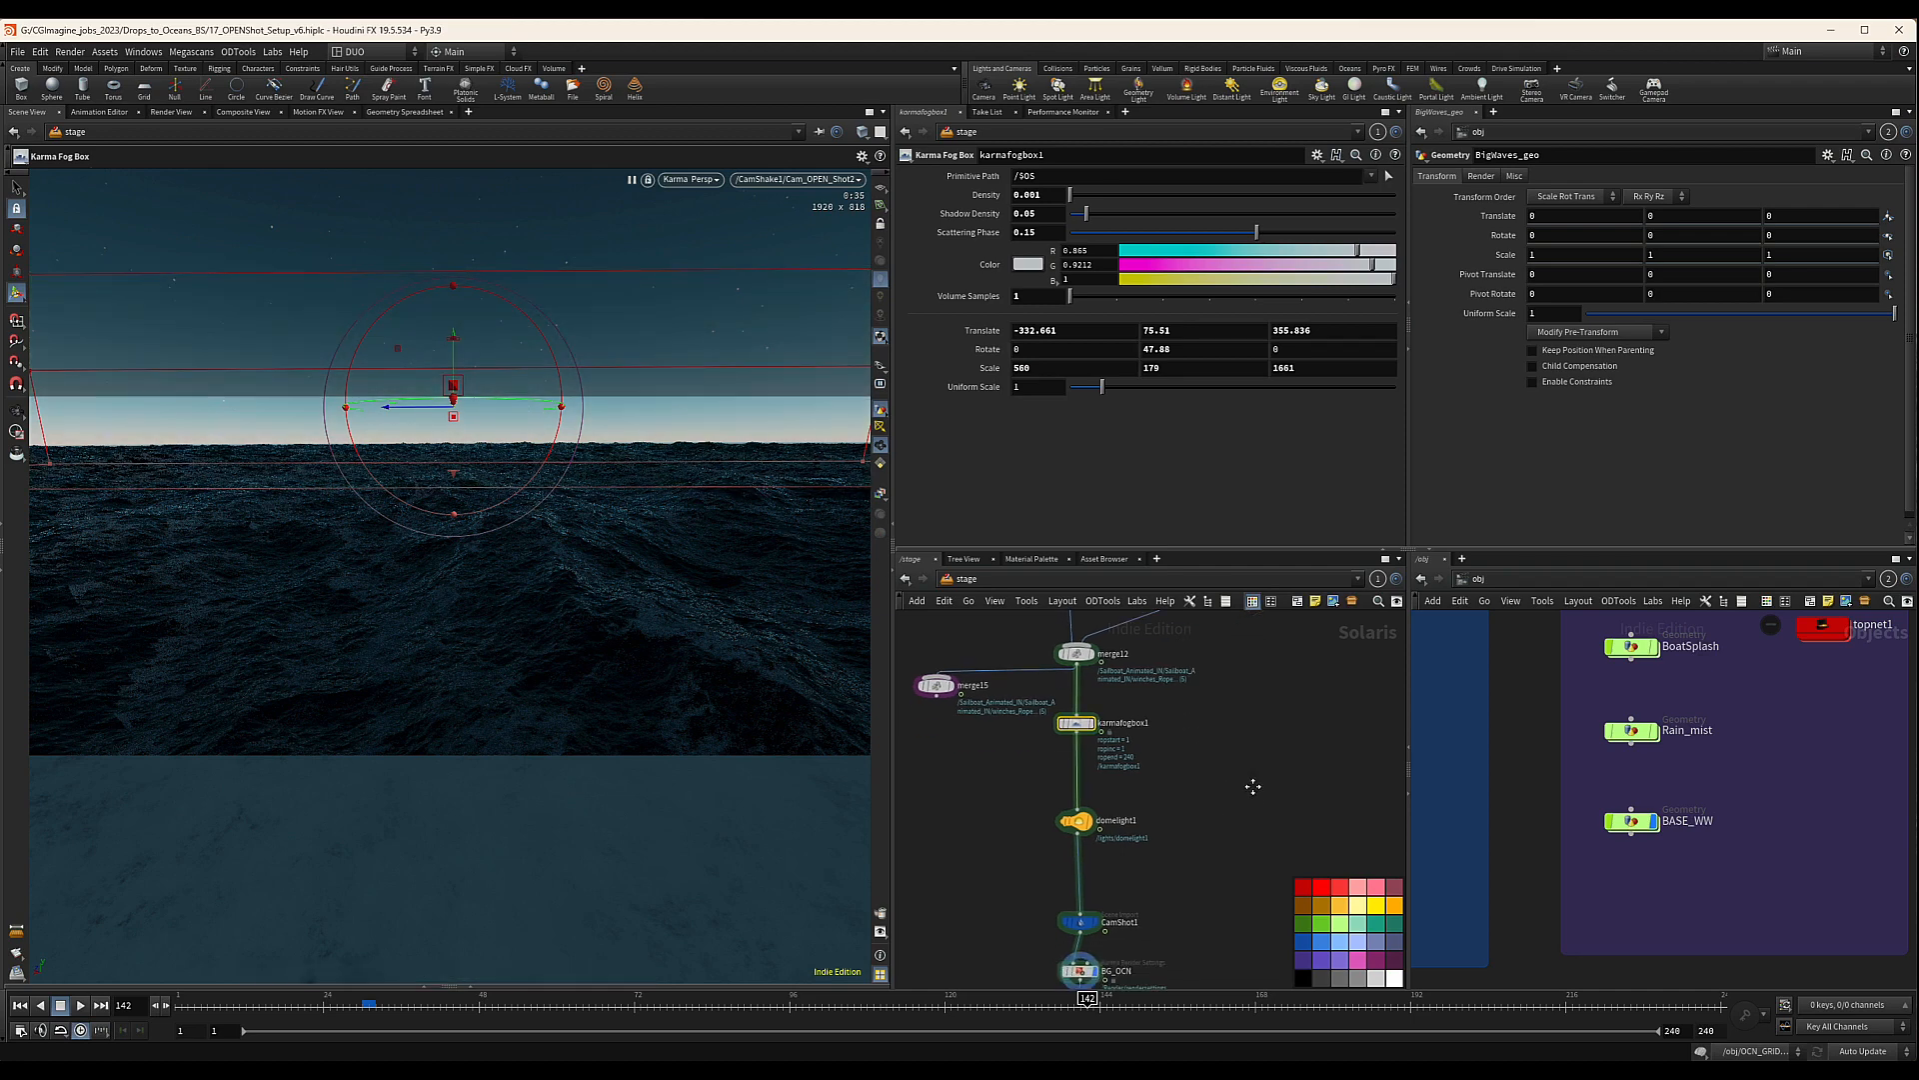
{"action": "scroll", "coordinate": [1144, 670], "scroll_direction": "down", "scroll_amount": 3}
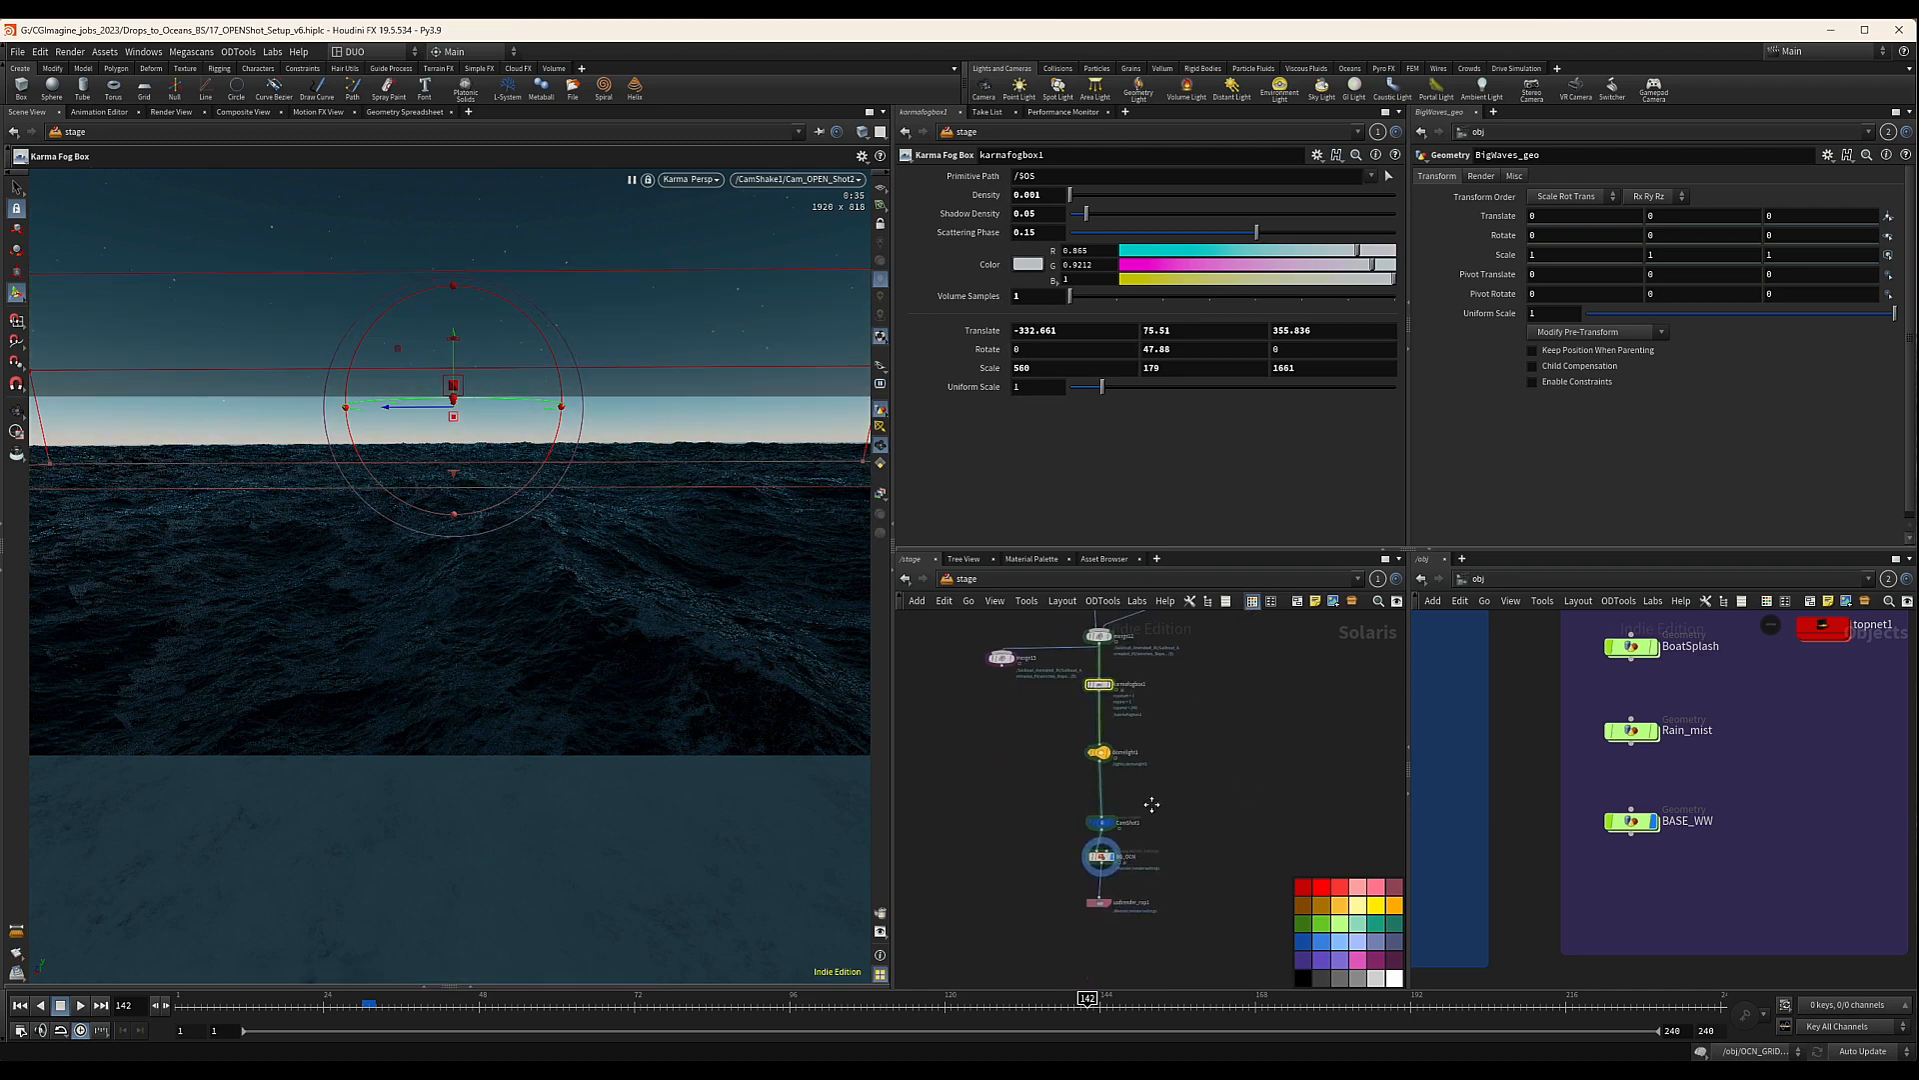
{"action": "left_click", "coordinate": [1101, 851]}
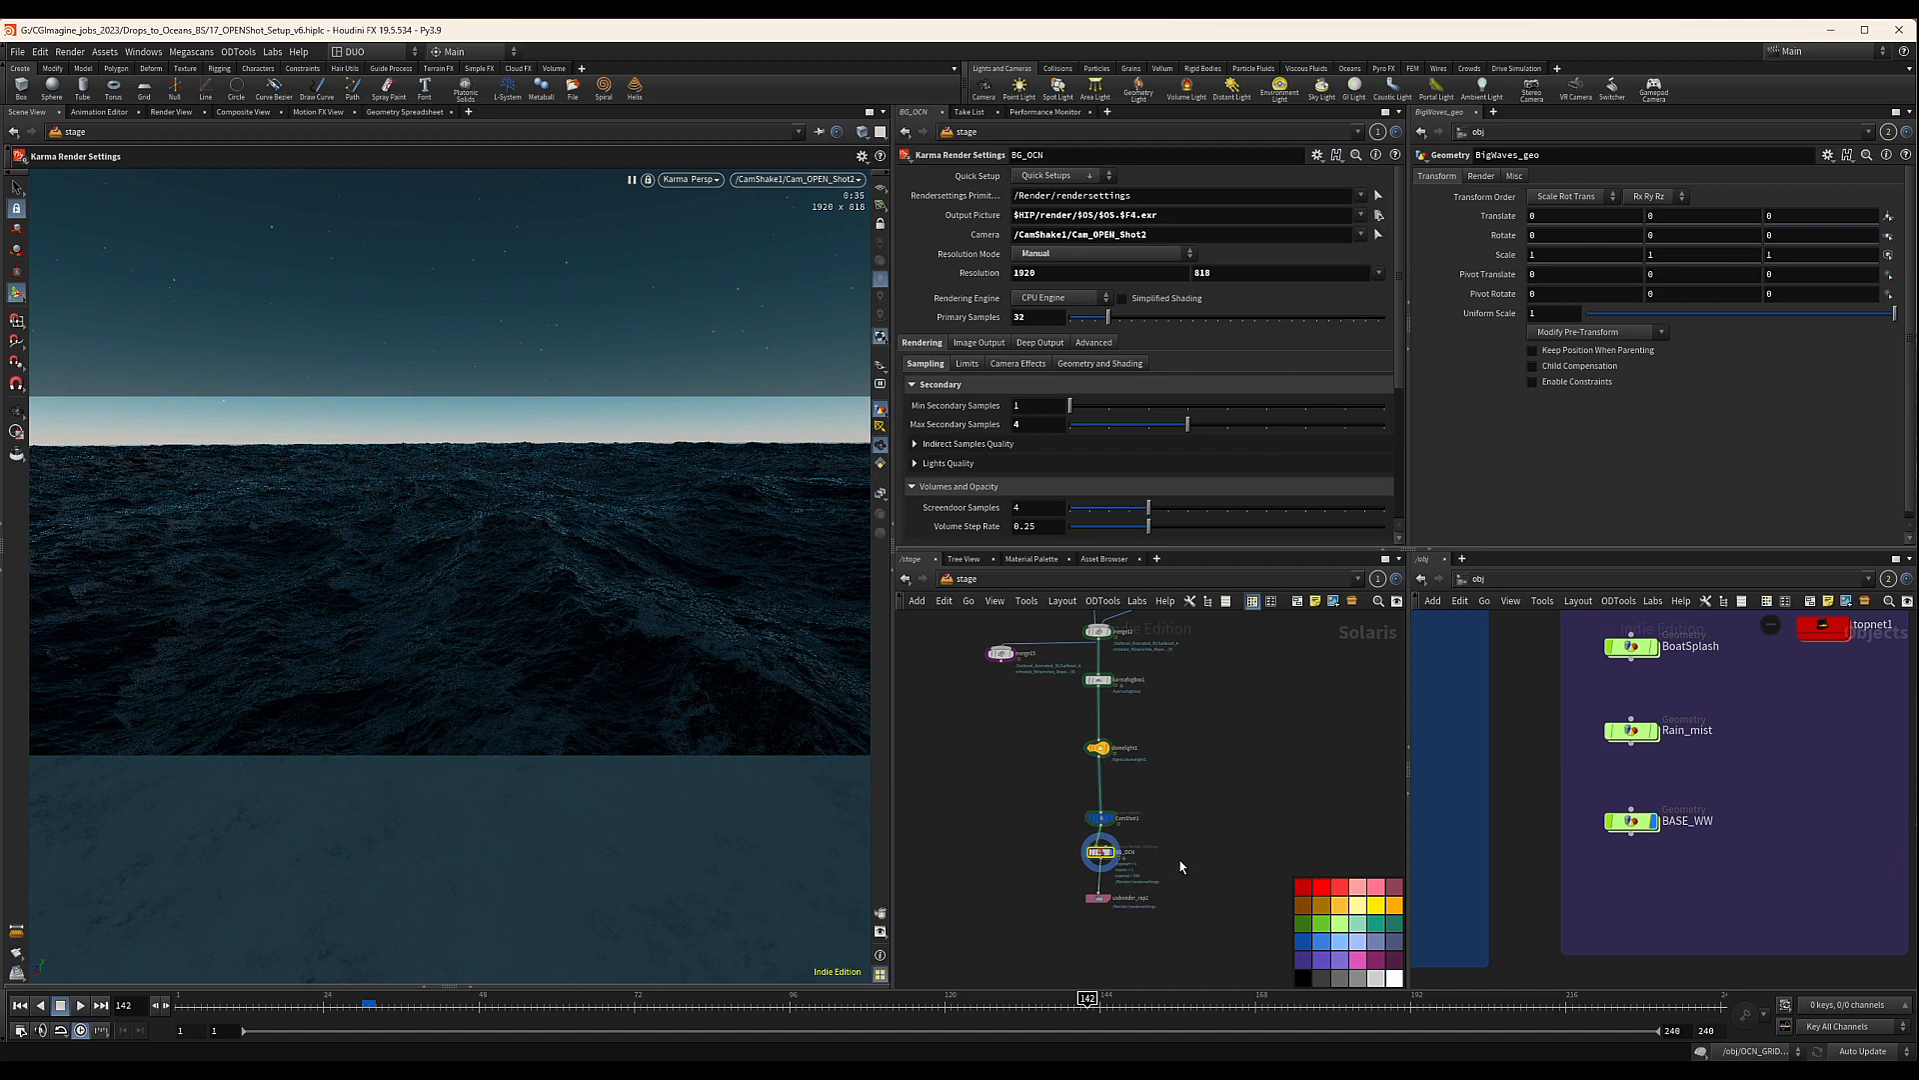
{"action": "left_click", "coordinate": [690, 179]}
{"action": "mouse_move", "coordinate": [717, 290]}
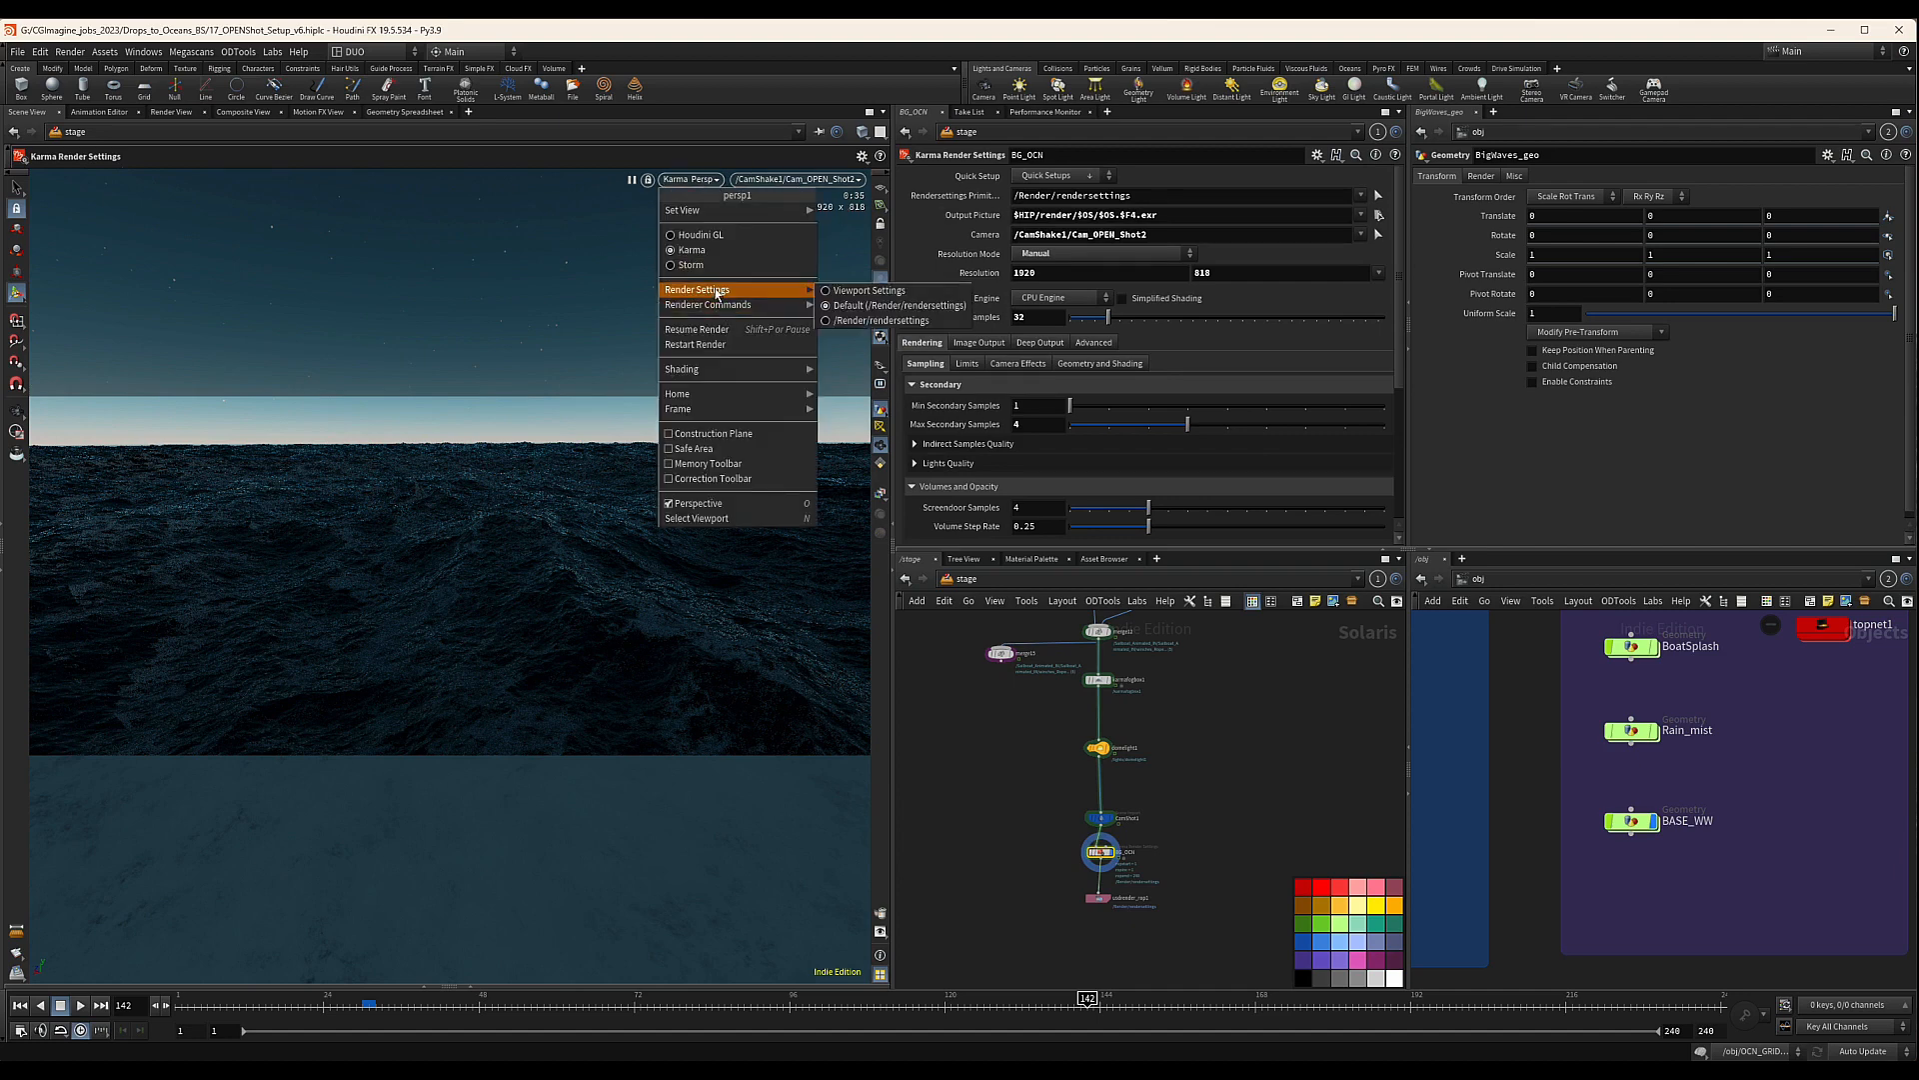
{"action": "left_click", "coordinate": [695, 344]}
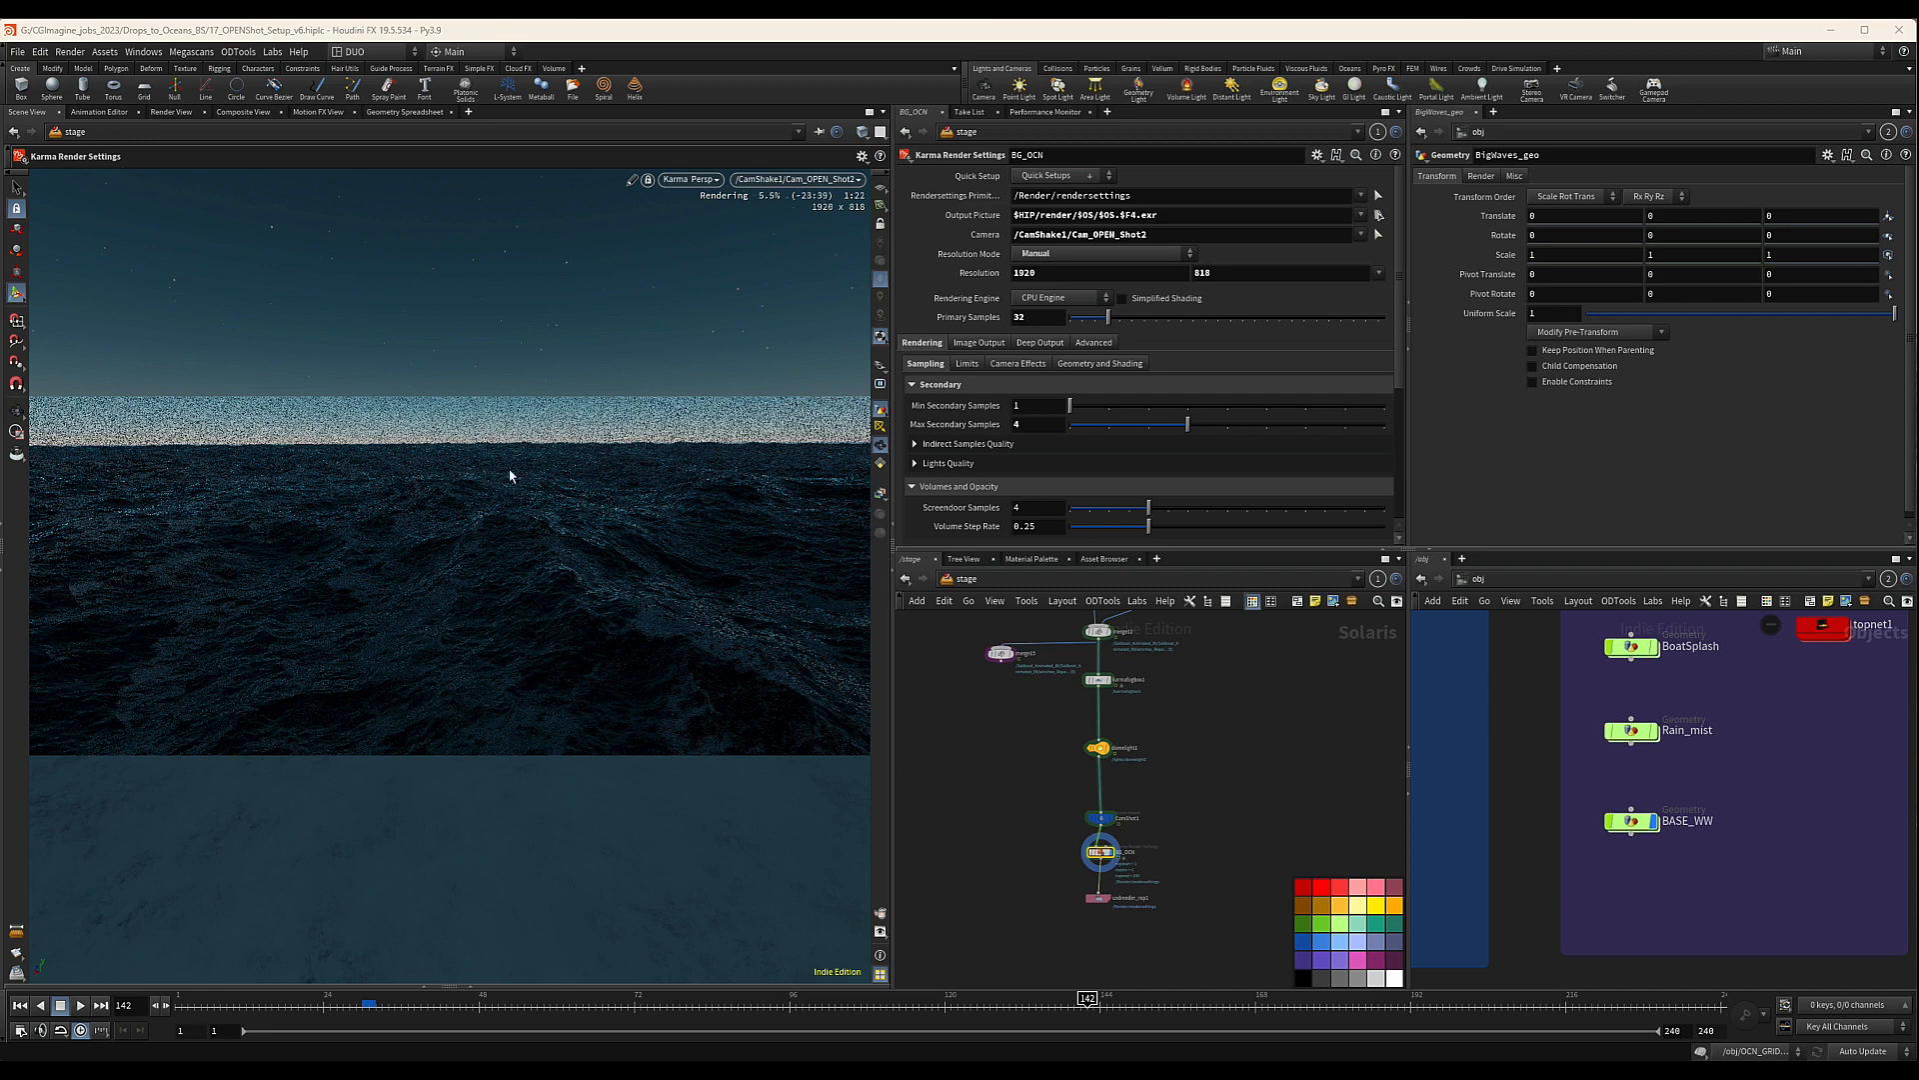
Rename the BG_OCN Karma render settings node as MAIN_OCN_SHOT2
{"action": "scroll", "coordinate": [1128, 850], "scroll_direction": "up", "scroll_amount": 8}
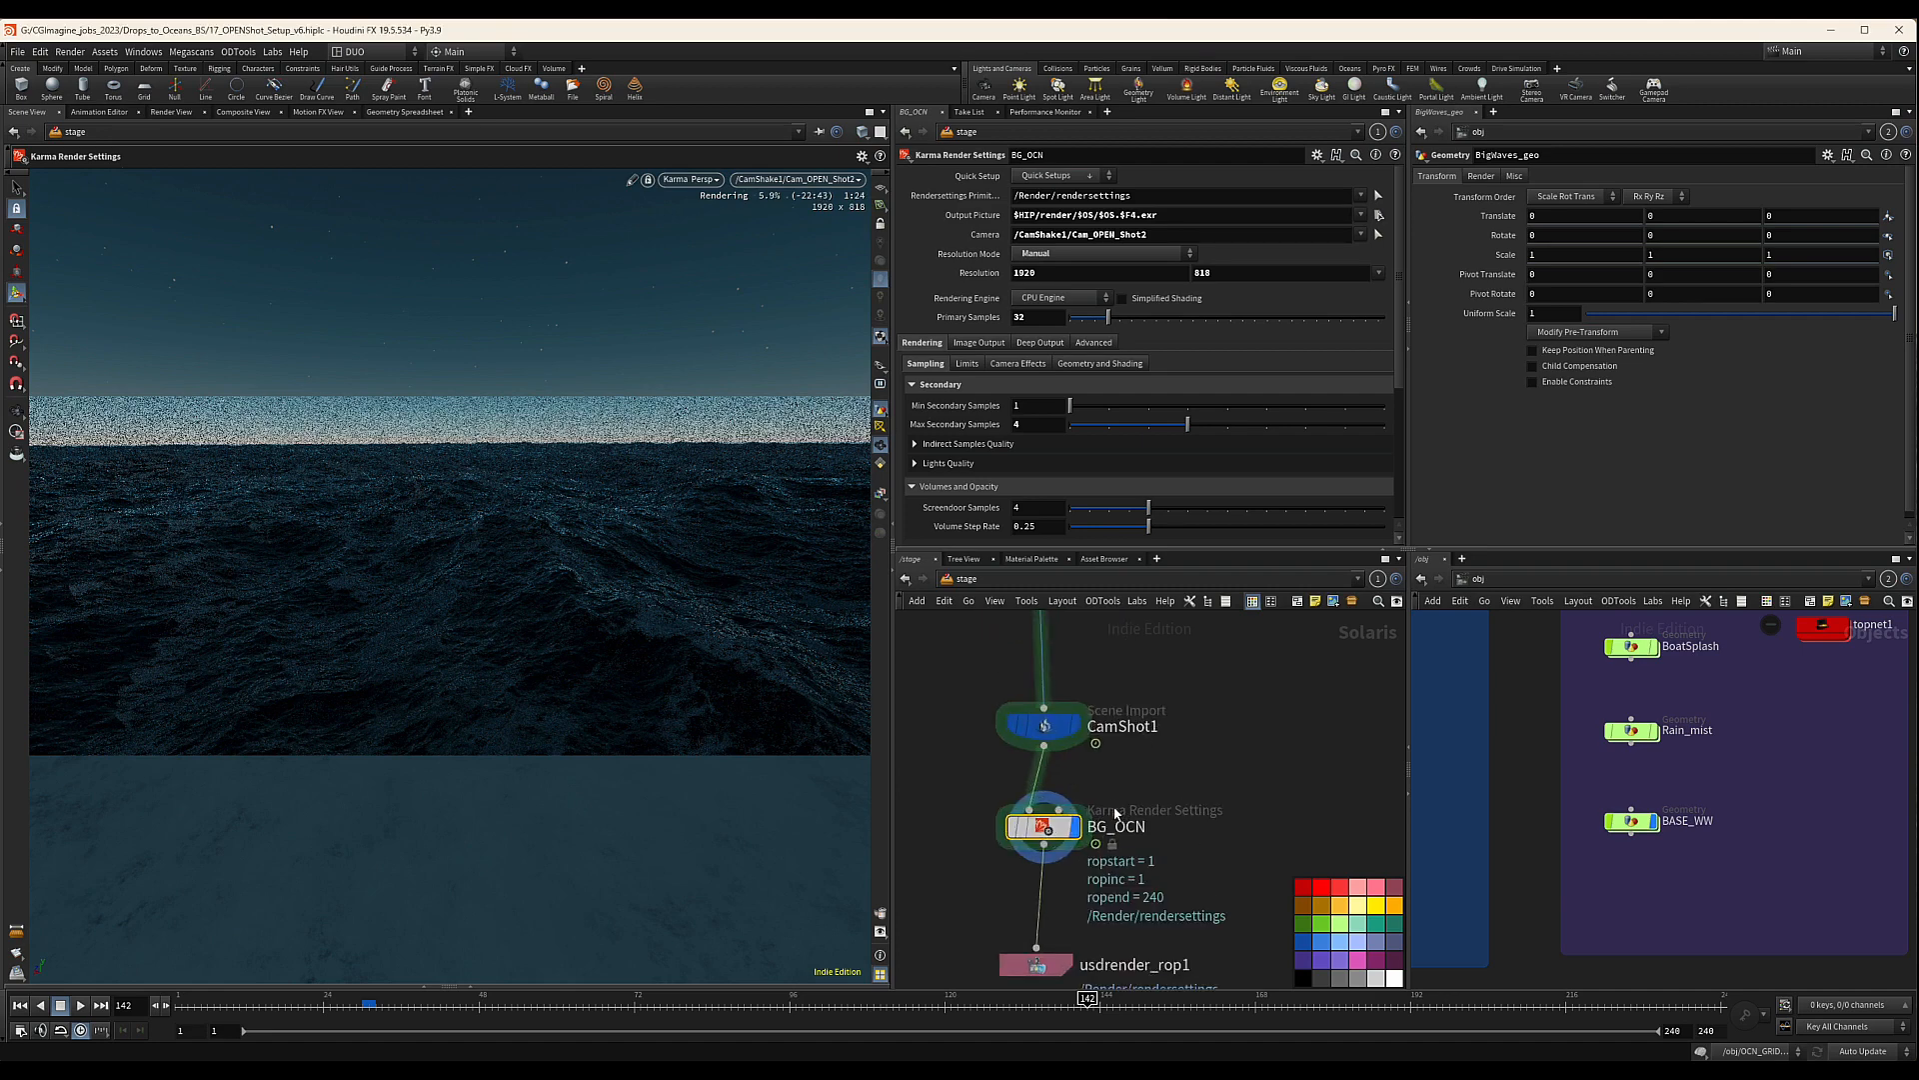
{"action": "double_click", "coordinate": [1138, 830]}
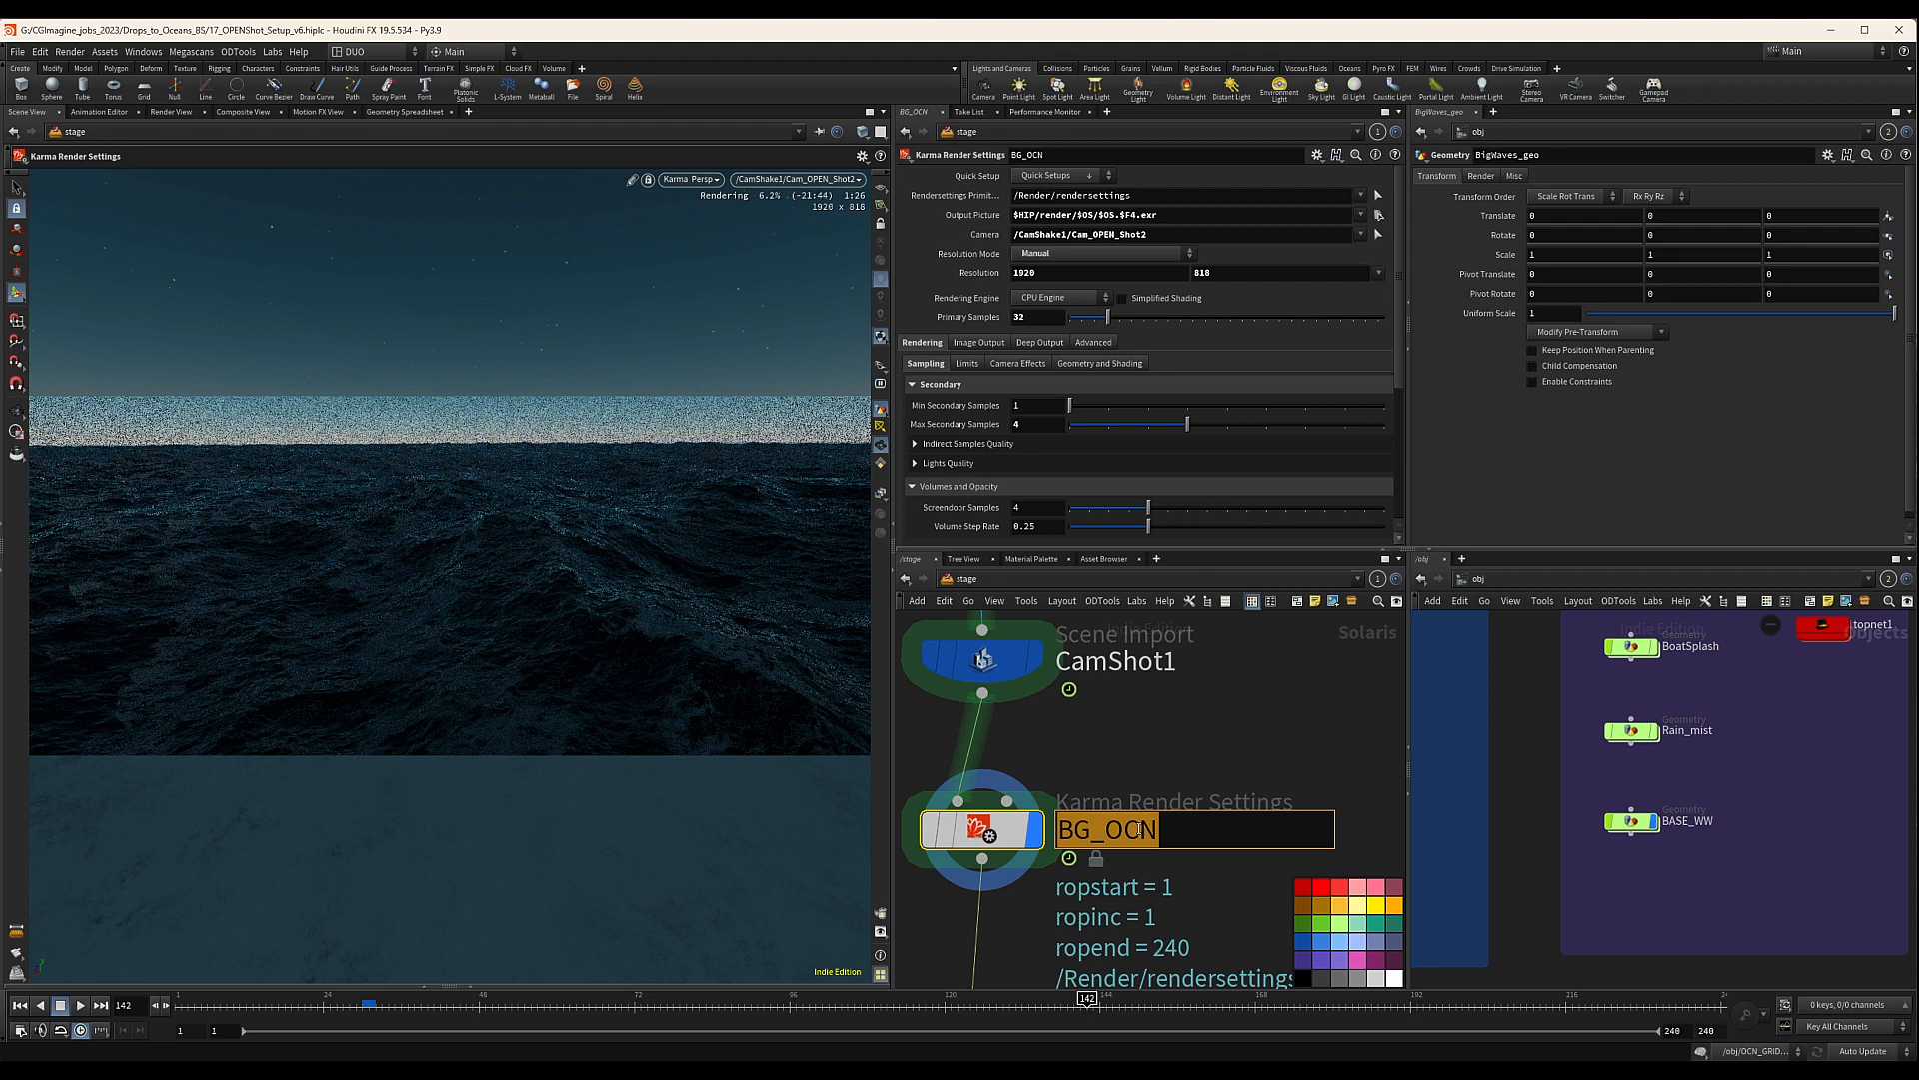
{"action": "type", "text": "MAIN_"}
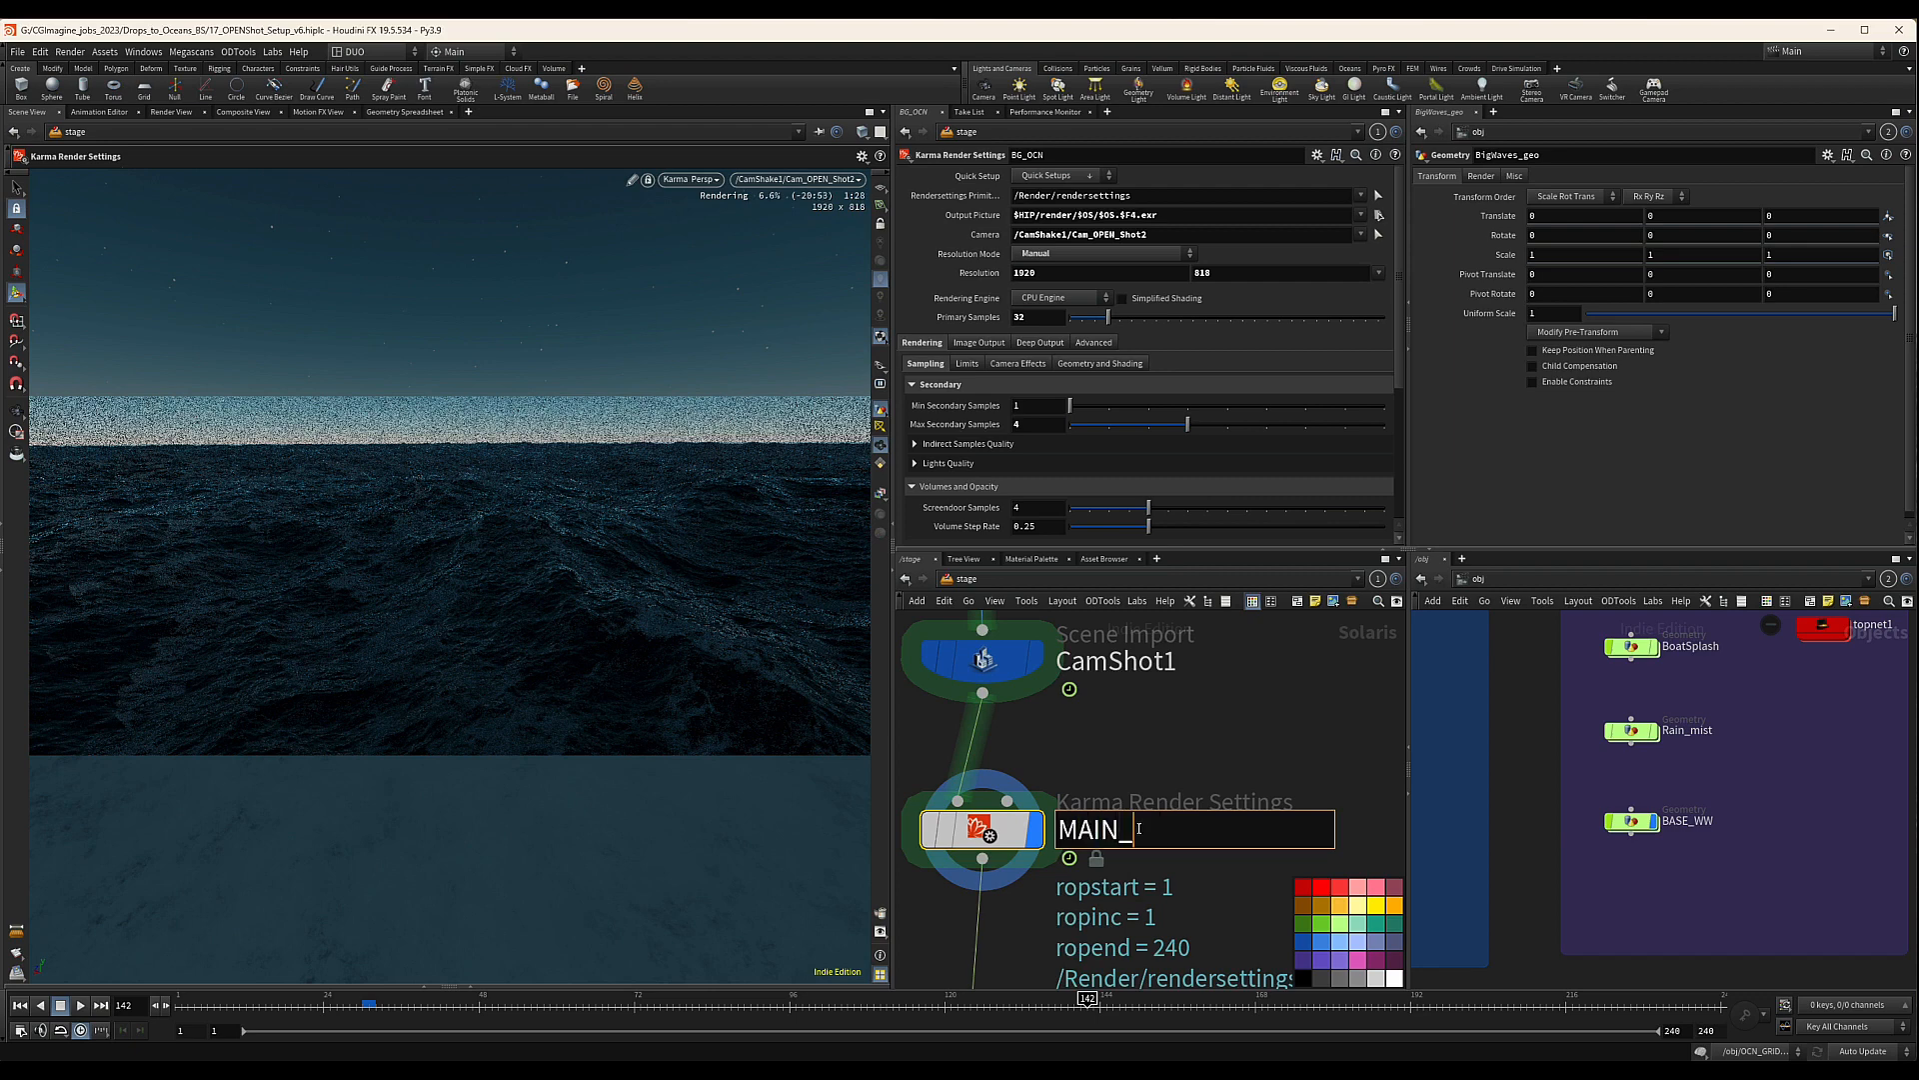
{"action": "type", "text": "OCN_SHOT2"}
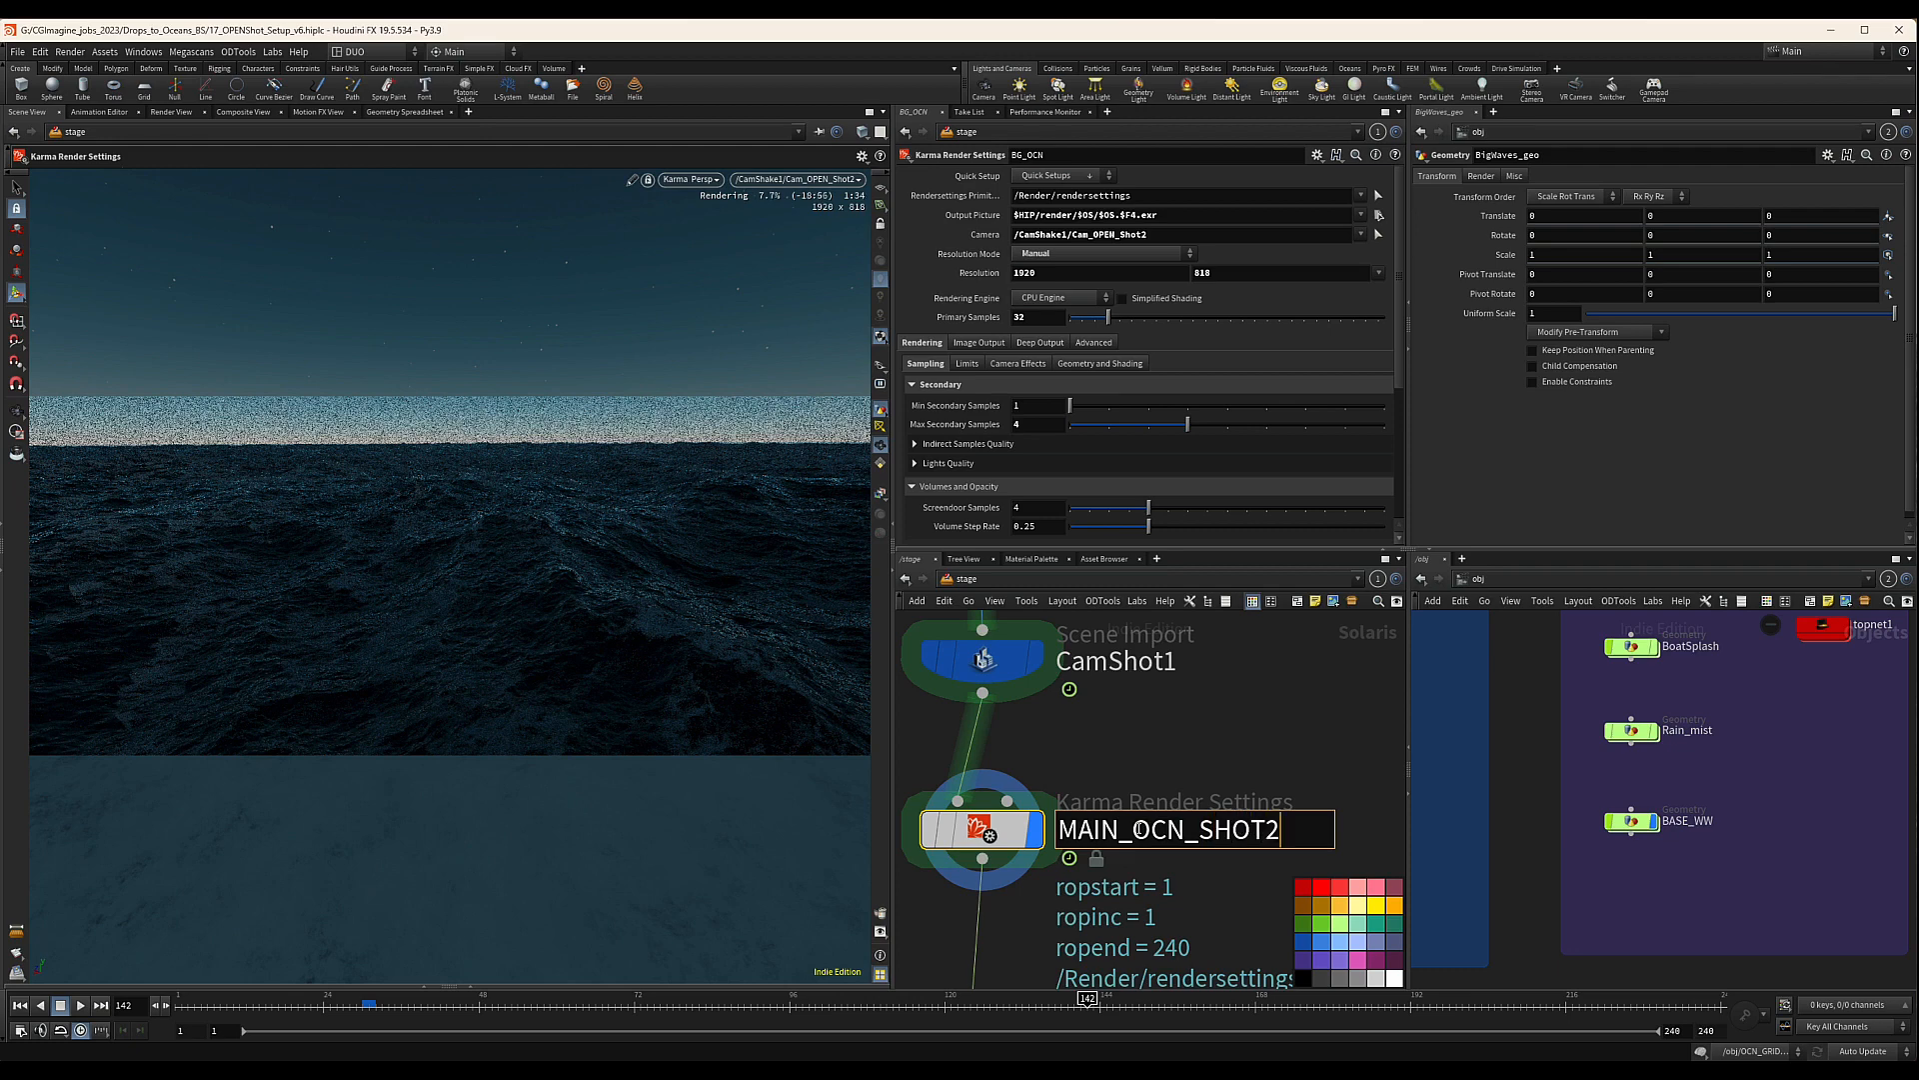
{"action": "key", "text": "Return"}
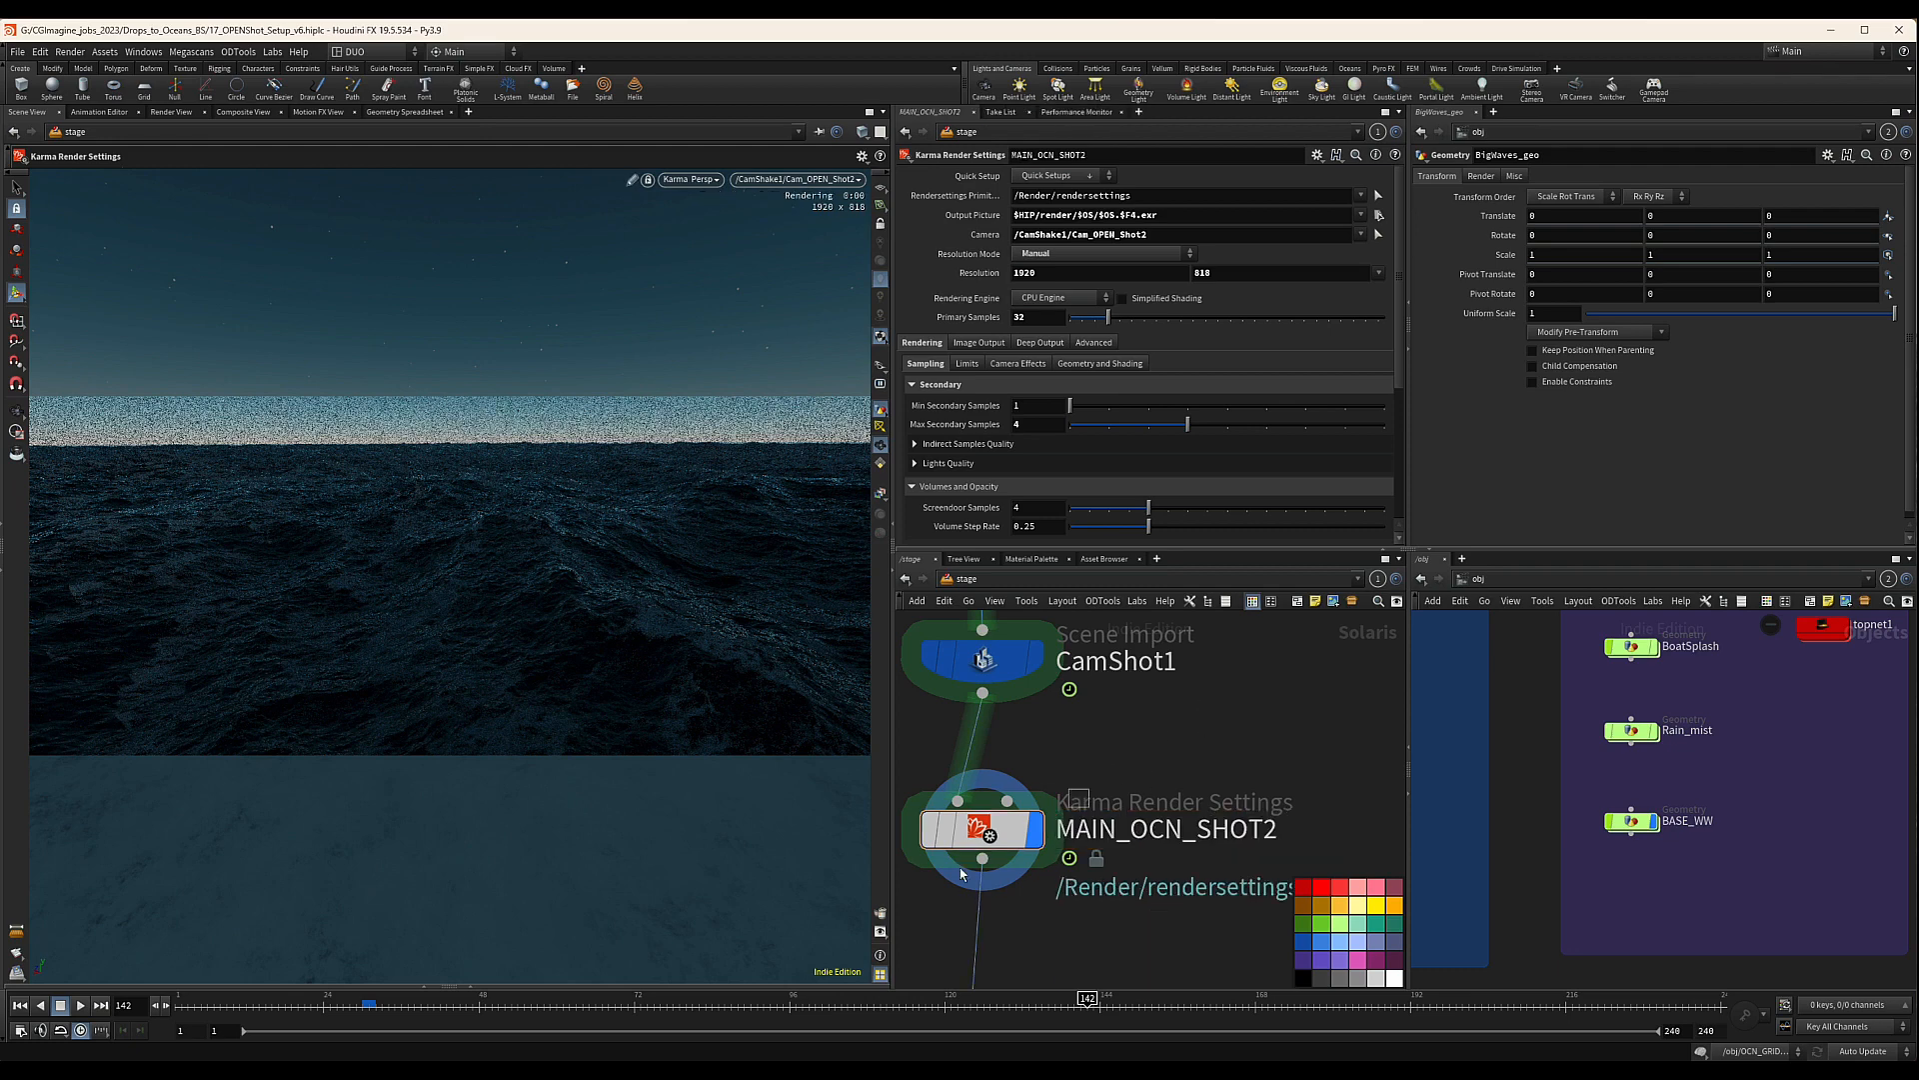
Insert a Shot2 folder into the Output Picture path, making it $HIP/render/Shot2/$OS/$OS.$F4.exr
{"action": "left_click", "coordinate": [1070, 215]}
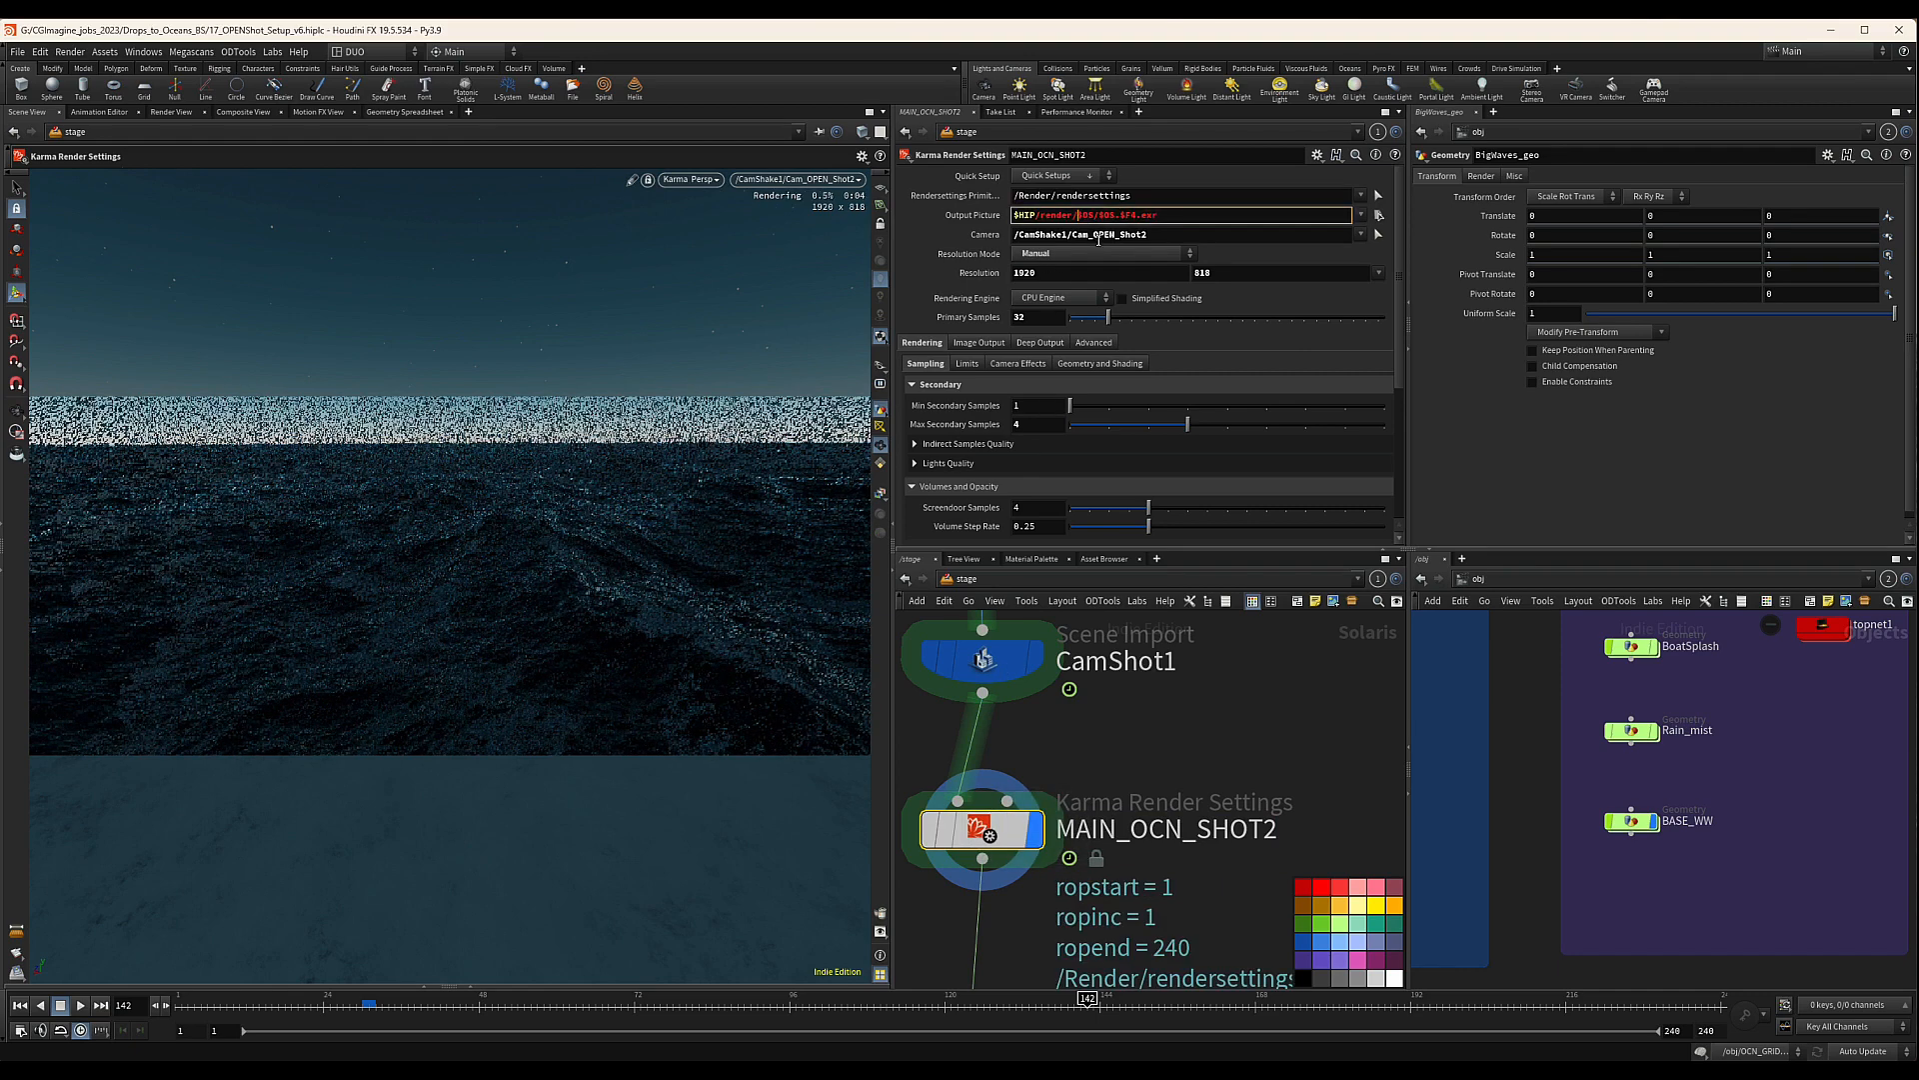
{"action": "type", "text": "S"}
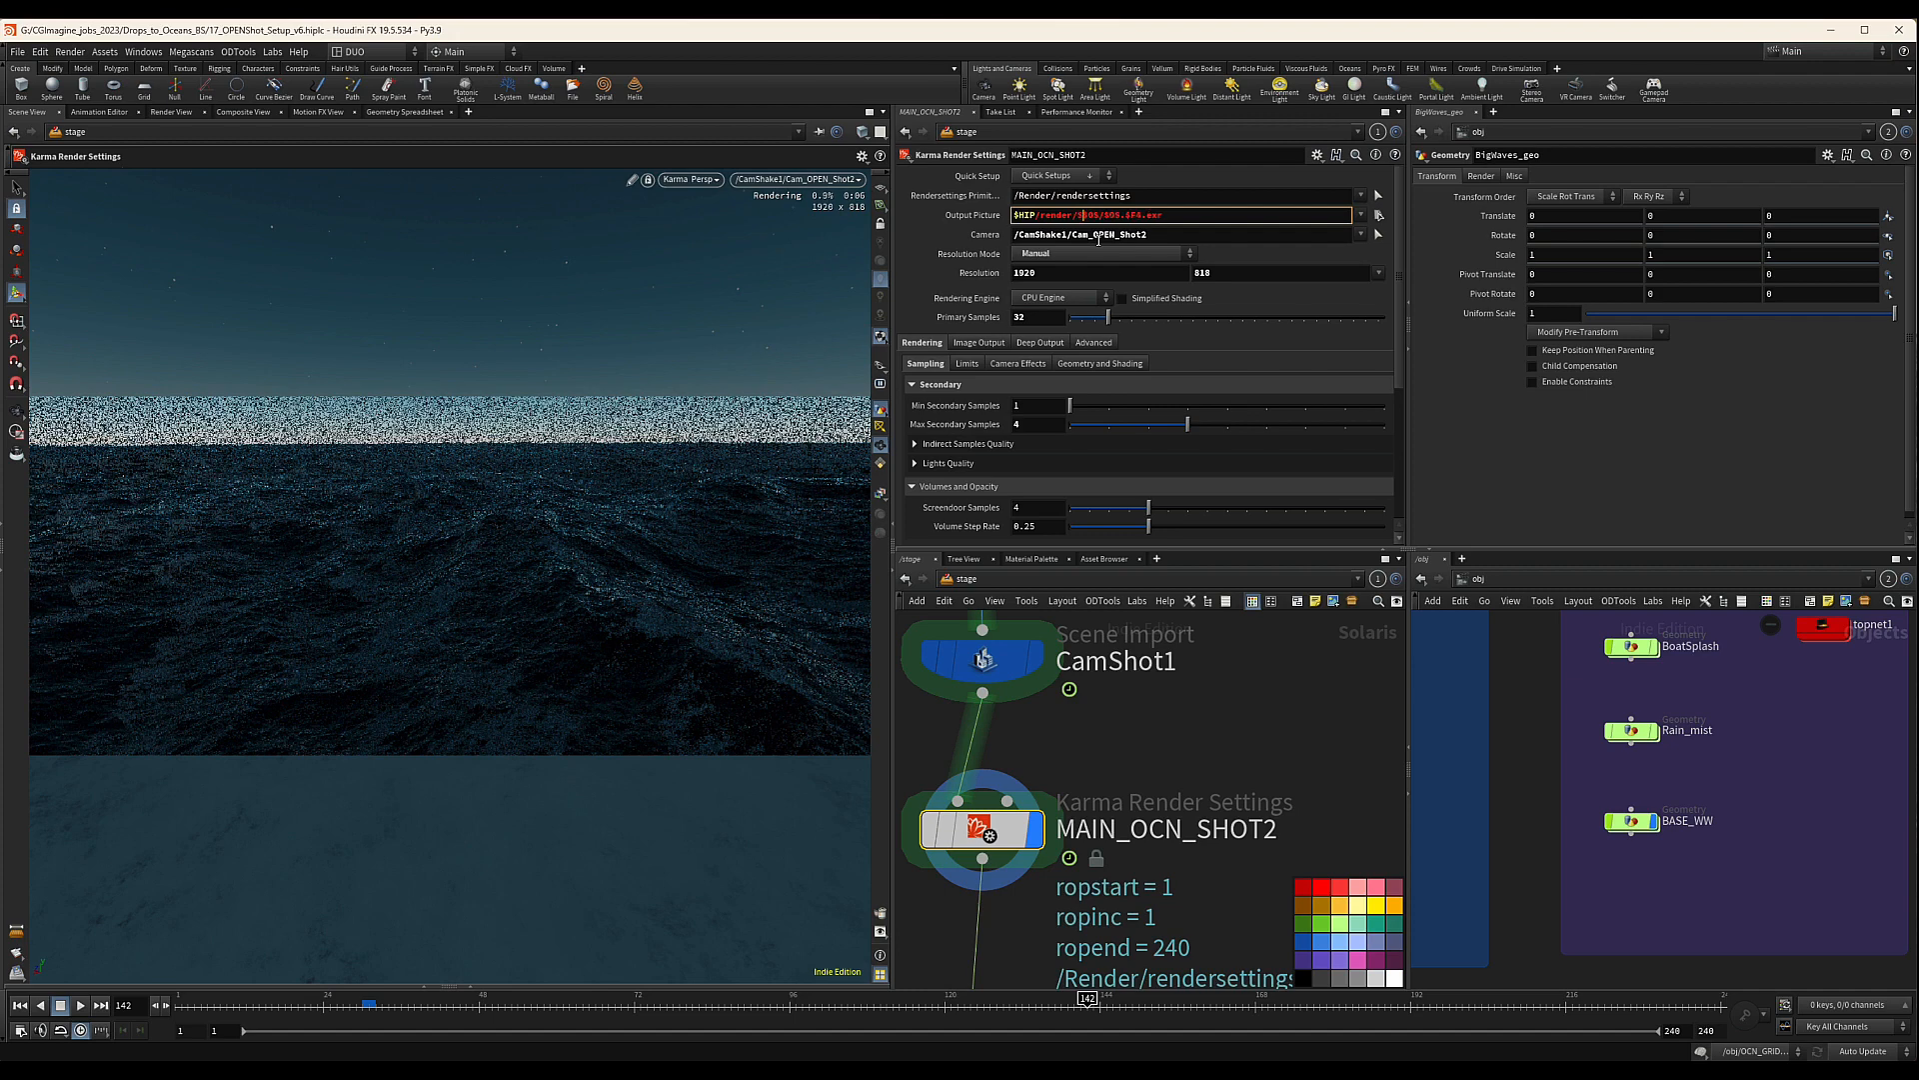
{"action": "type", "text": "hot"}
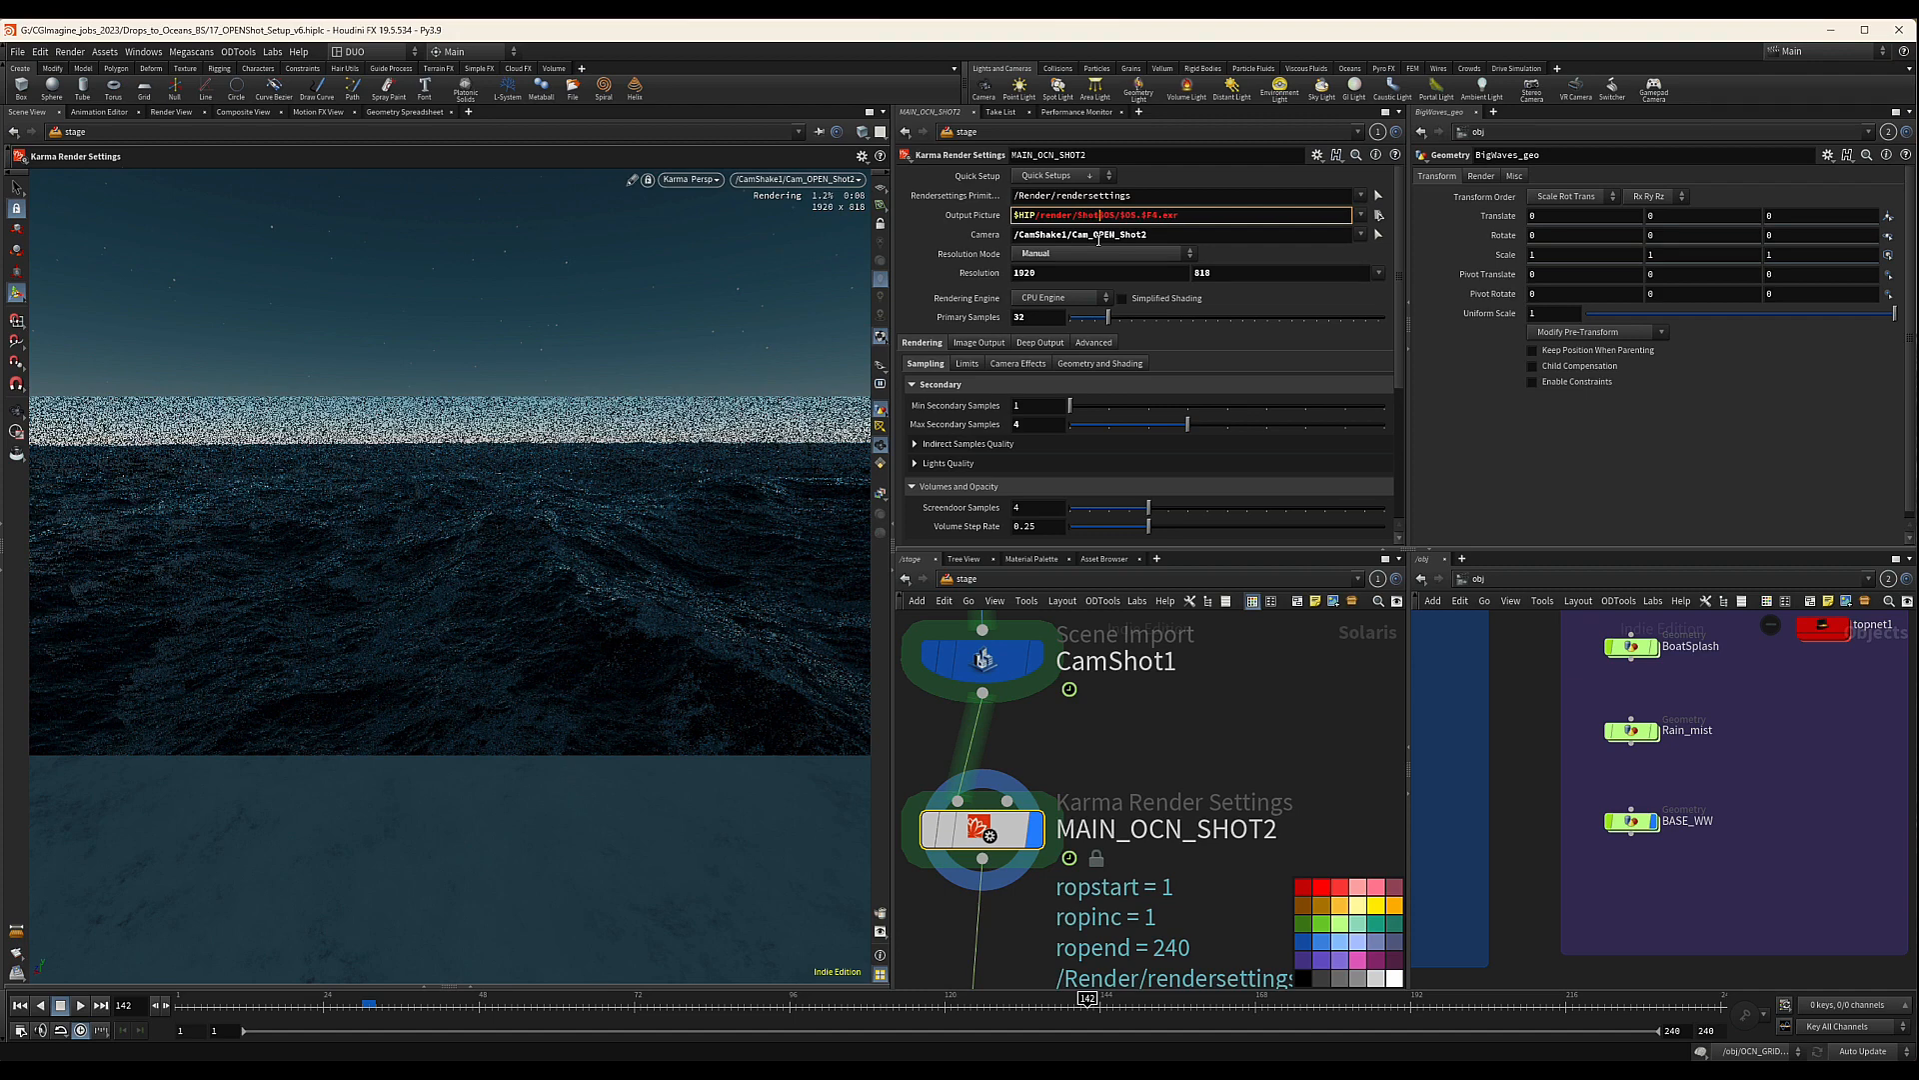
{"action": "type", "text": "2/"}
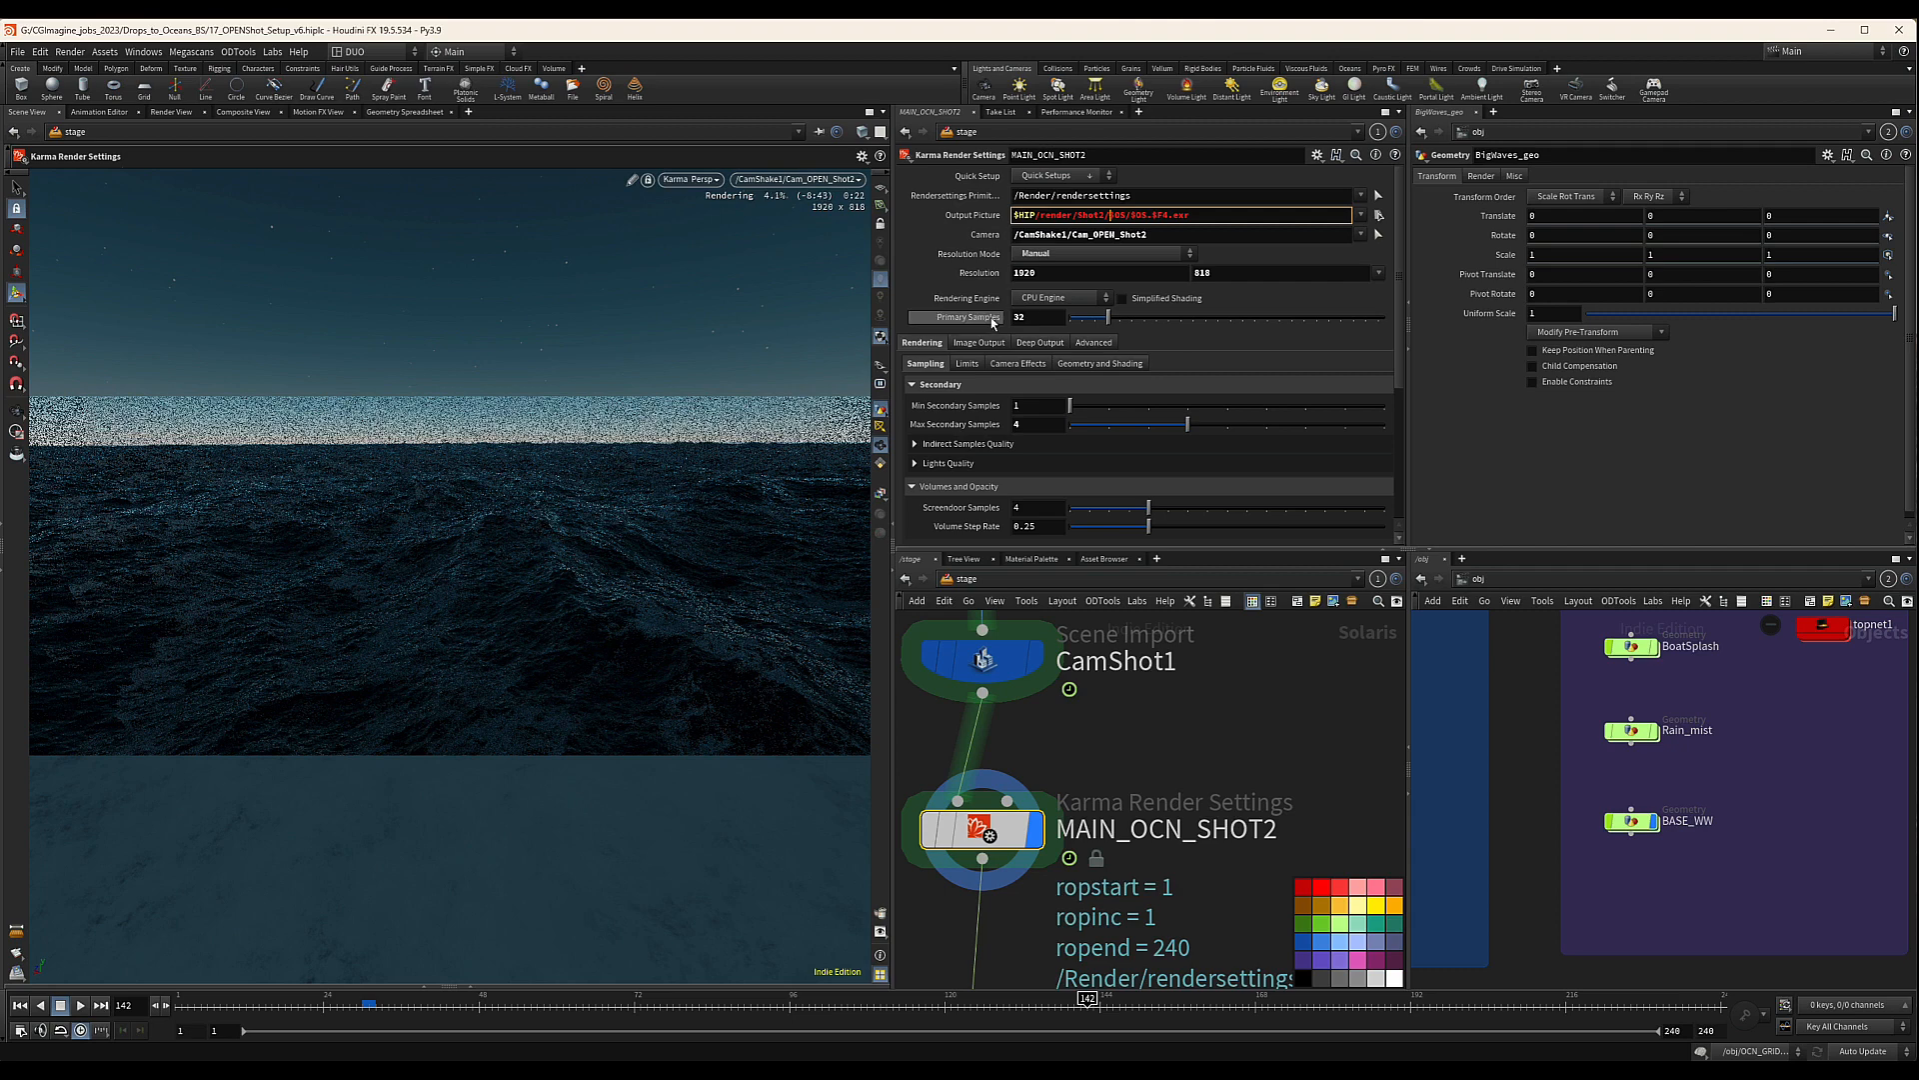
{"action": "left_click", "coordinate": [1031, 316]}
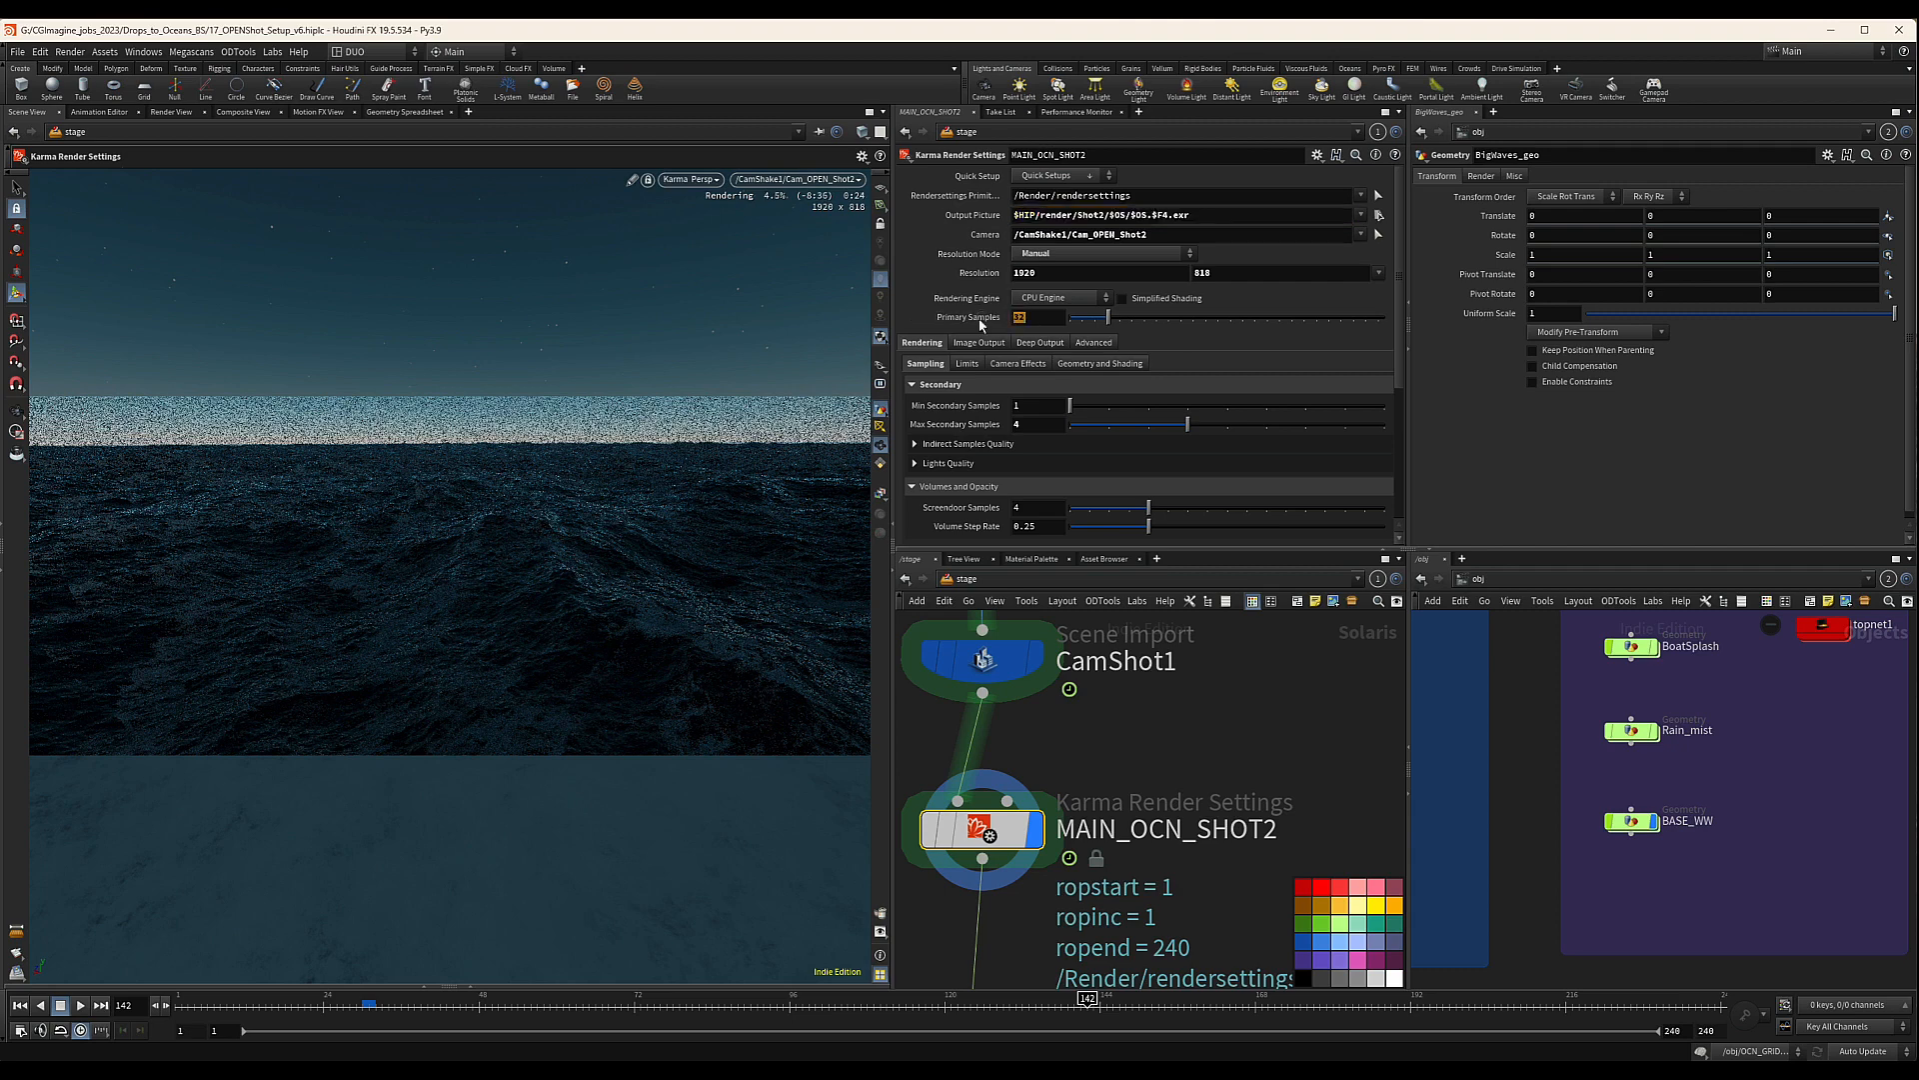
{"action": "double_click", "coordinate": [1030, 318]}
Enable the Combined Diffuse pass in the image output settings and pause the Karma viewport render
{"action": "left_click", "coordinate": [978, 342]}
{"action": "scroll", "coordinate": [971, 421], "scroll_direction": "down", "scroll_amount": 5}
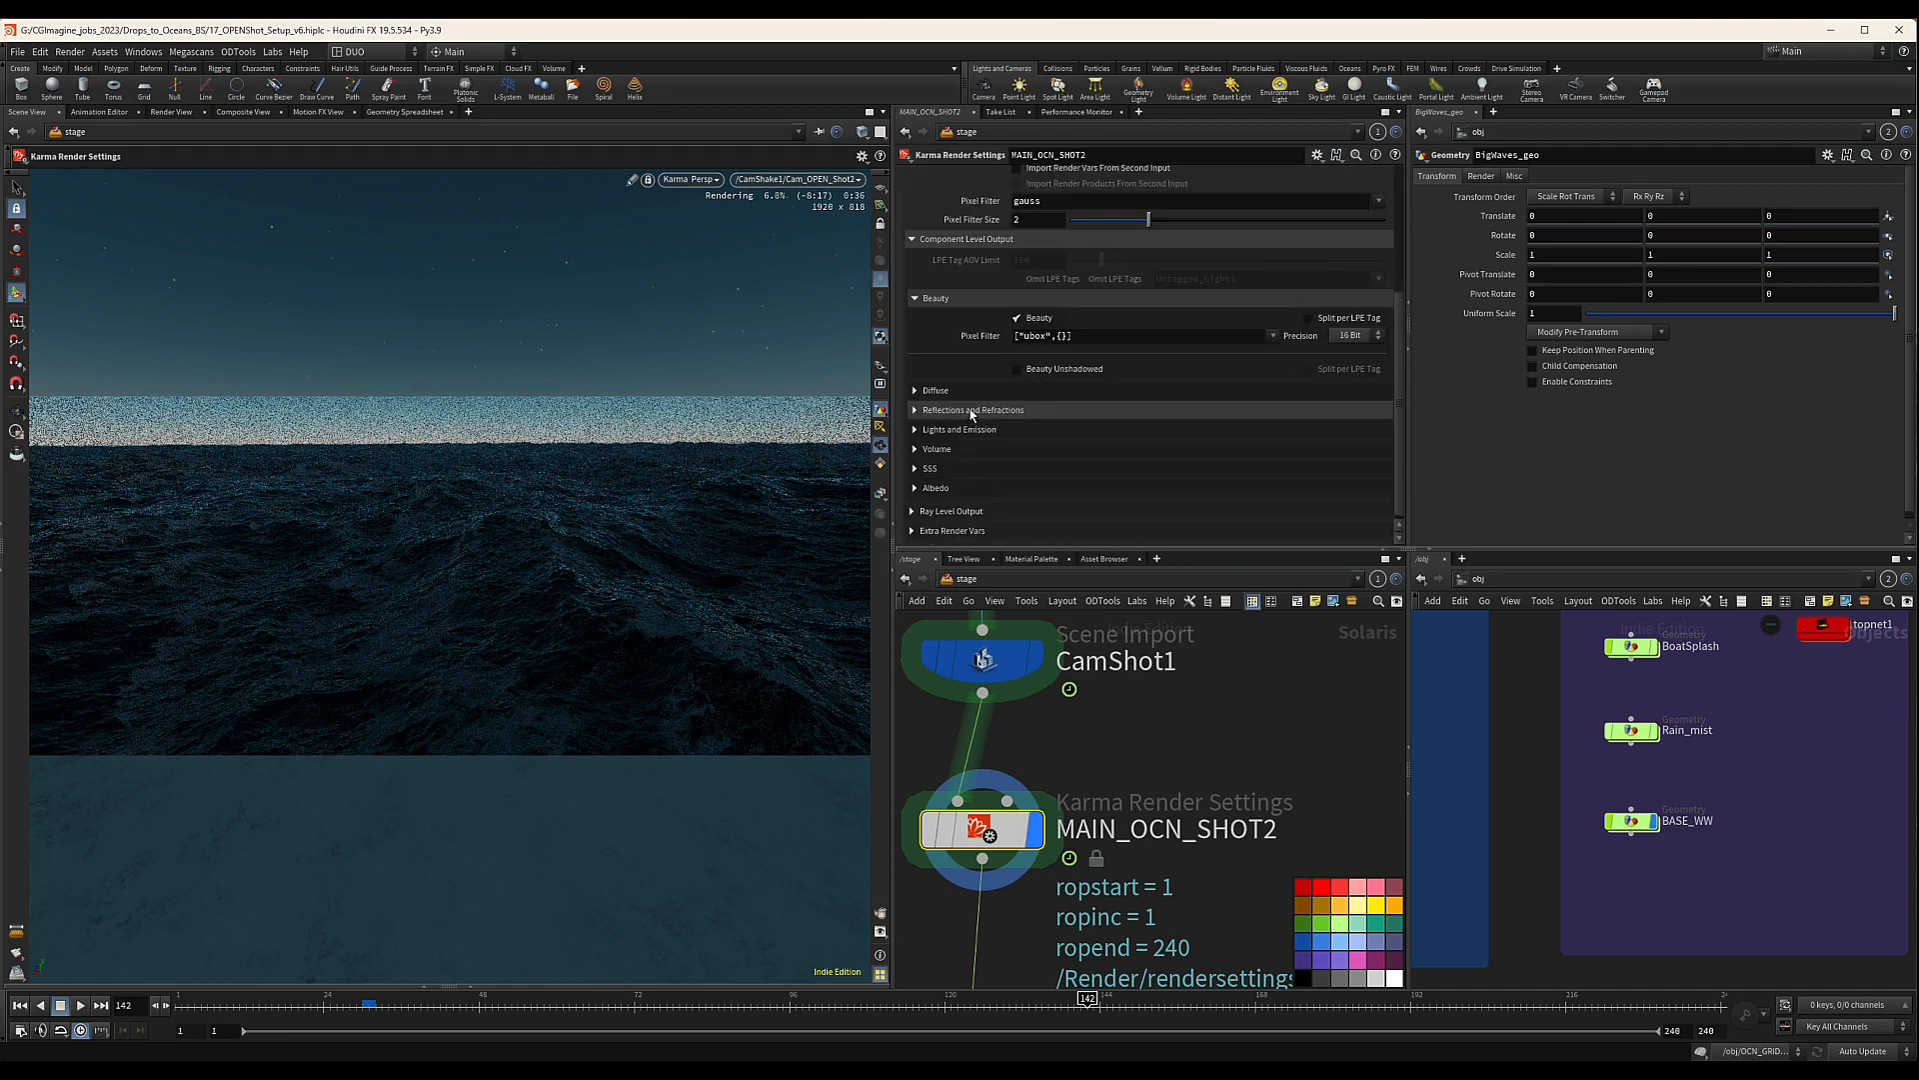
{"action": "left_click", "coordinate": [916, 391]}
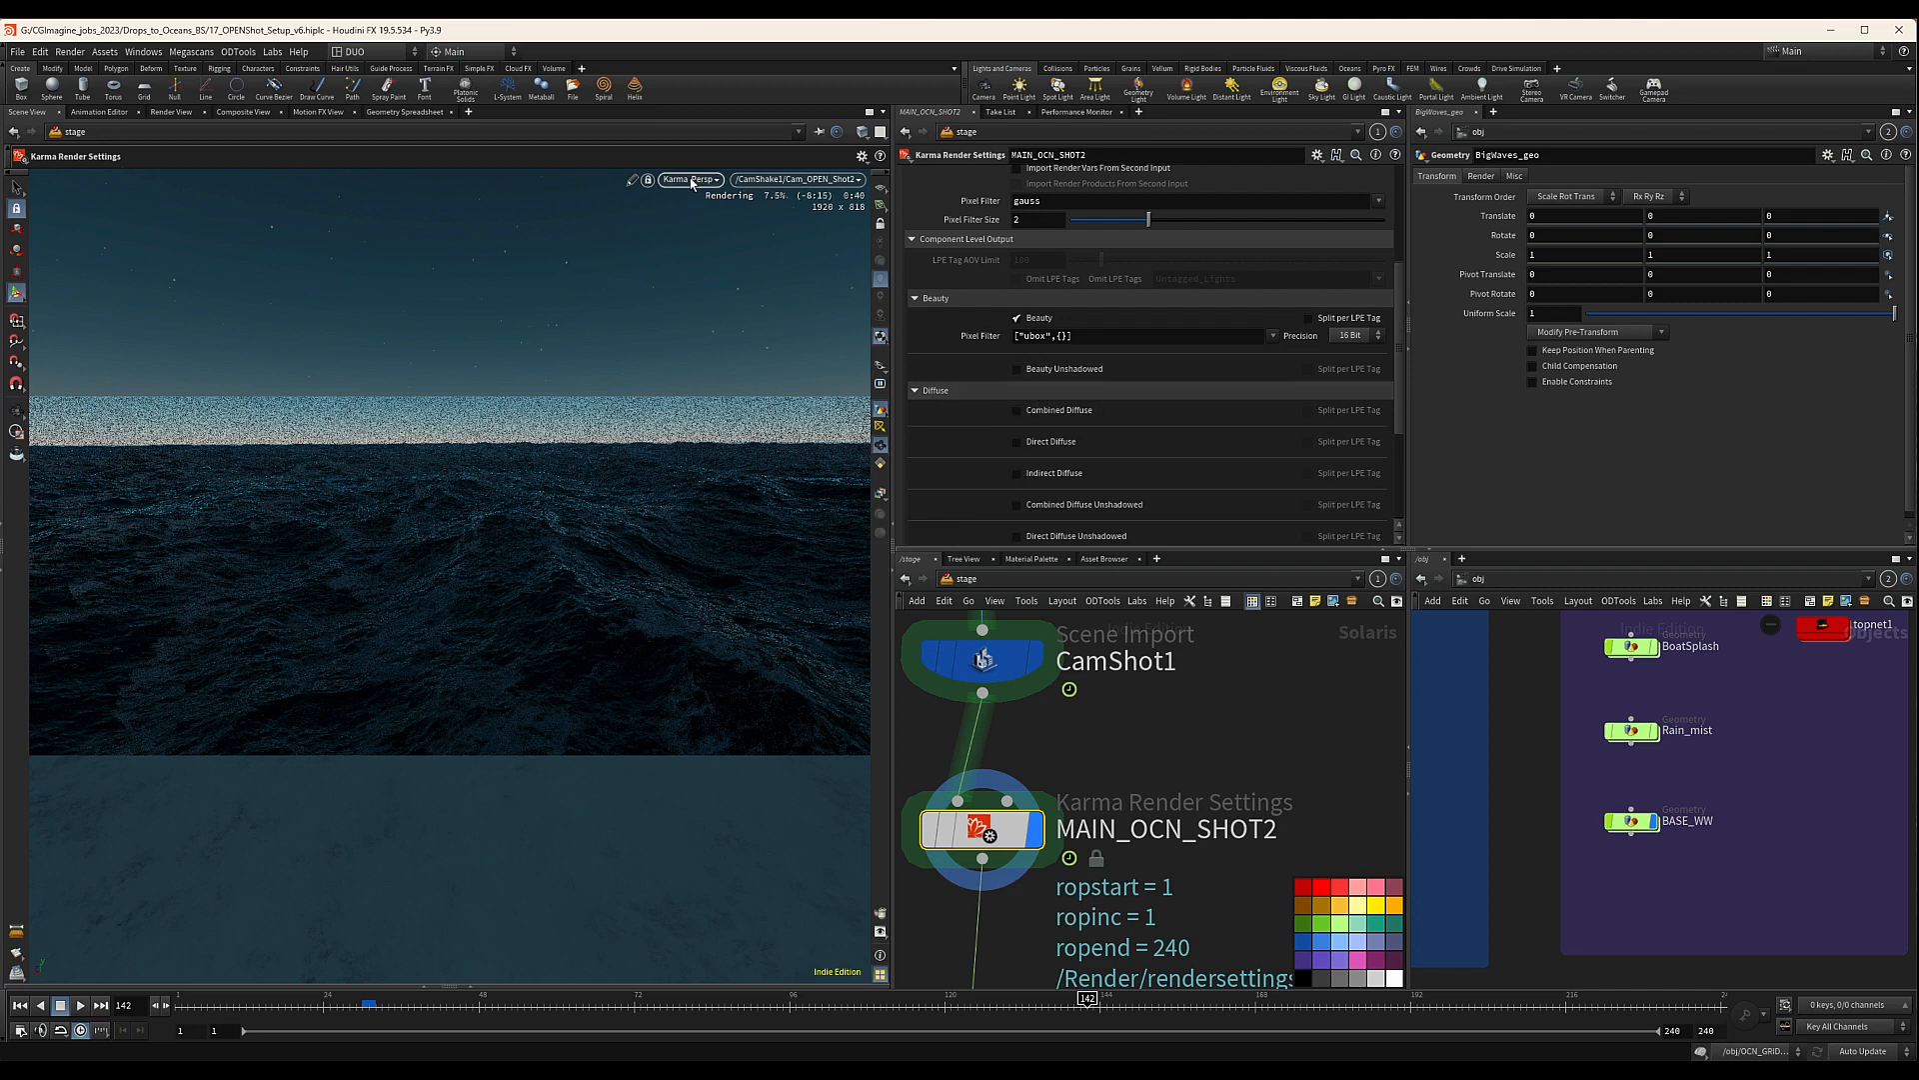
{"action": "left_click", "coordinate": [1018, 411]}
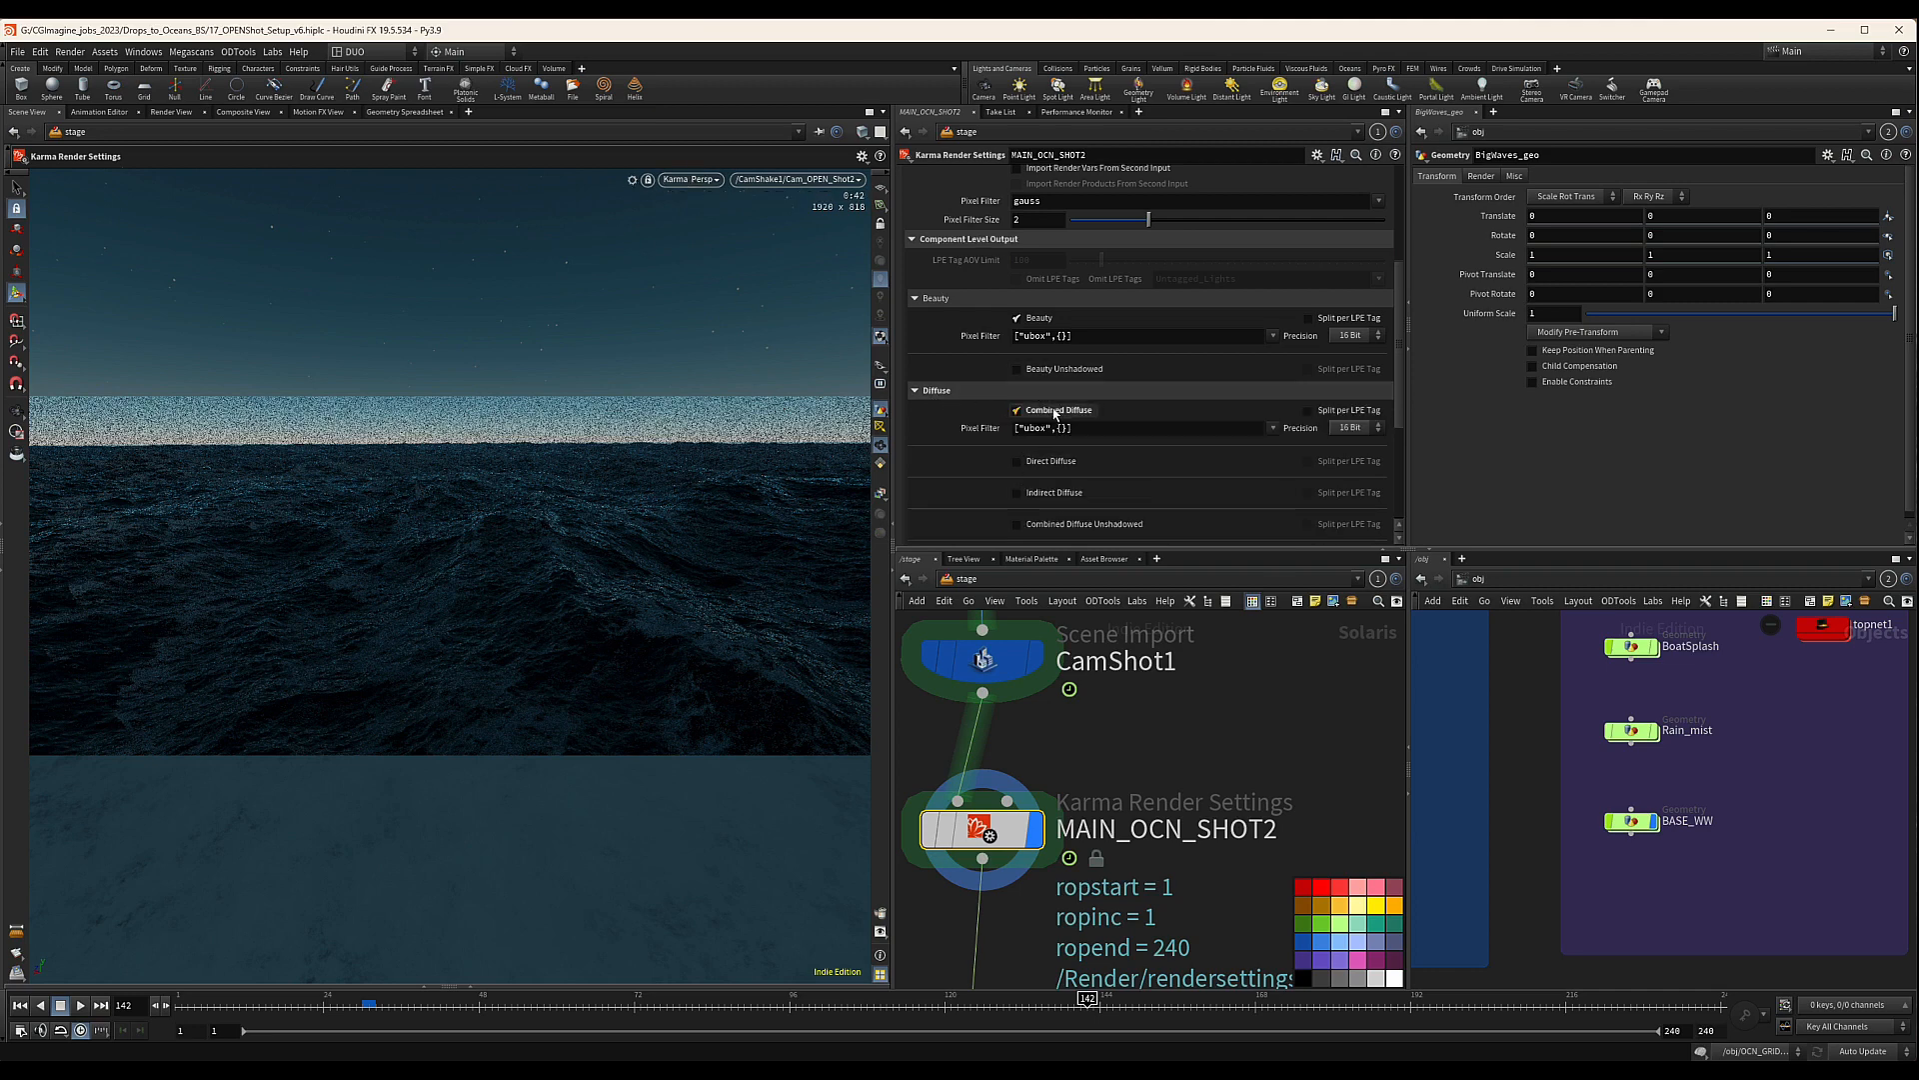
{"action": "left_click", "coordinate": [690, 179]}
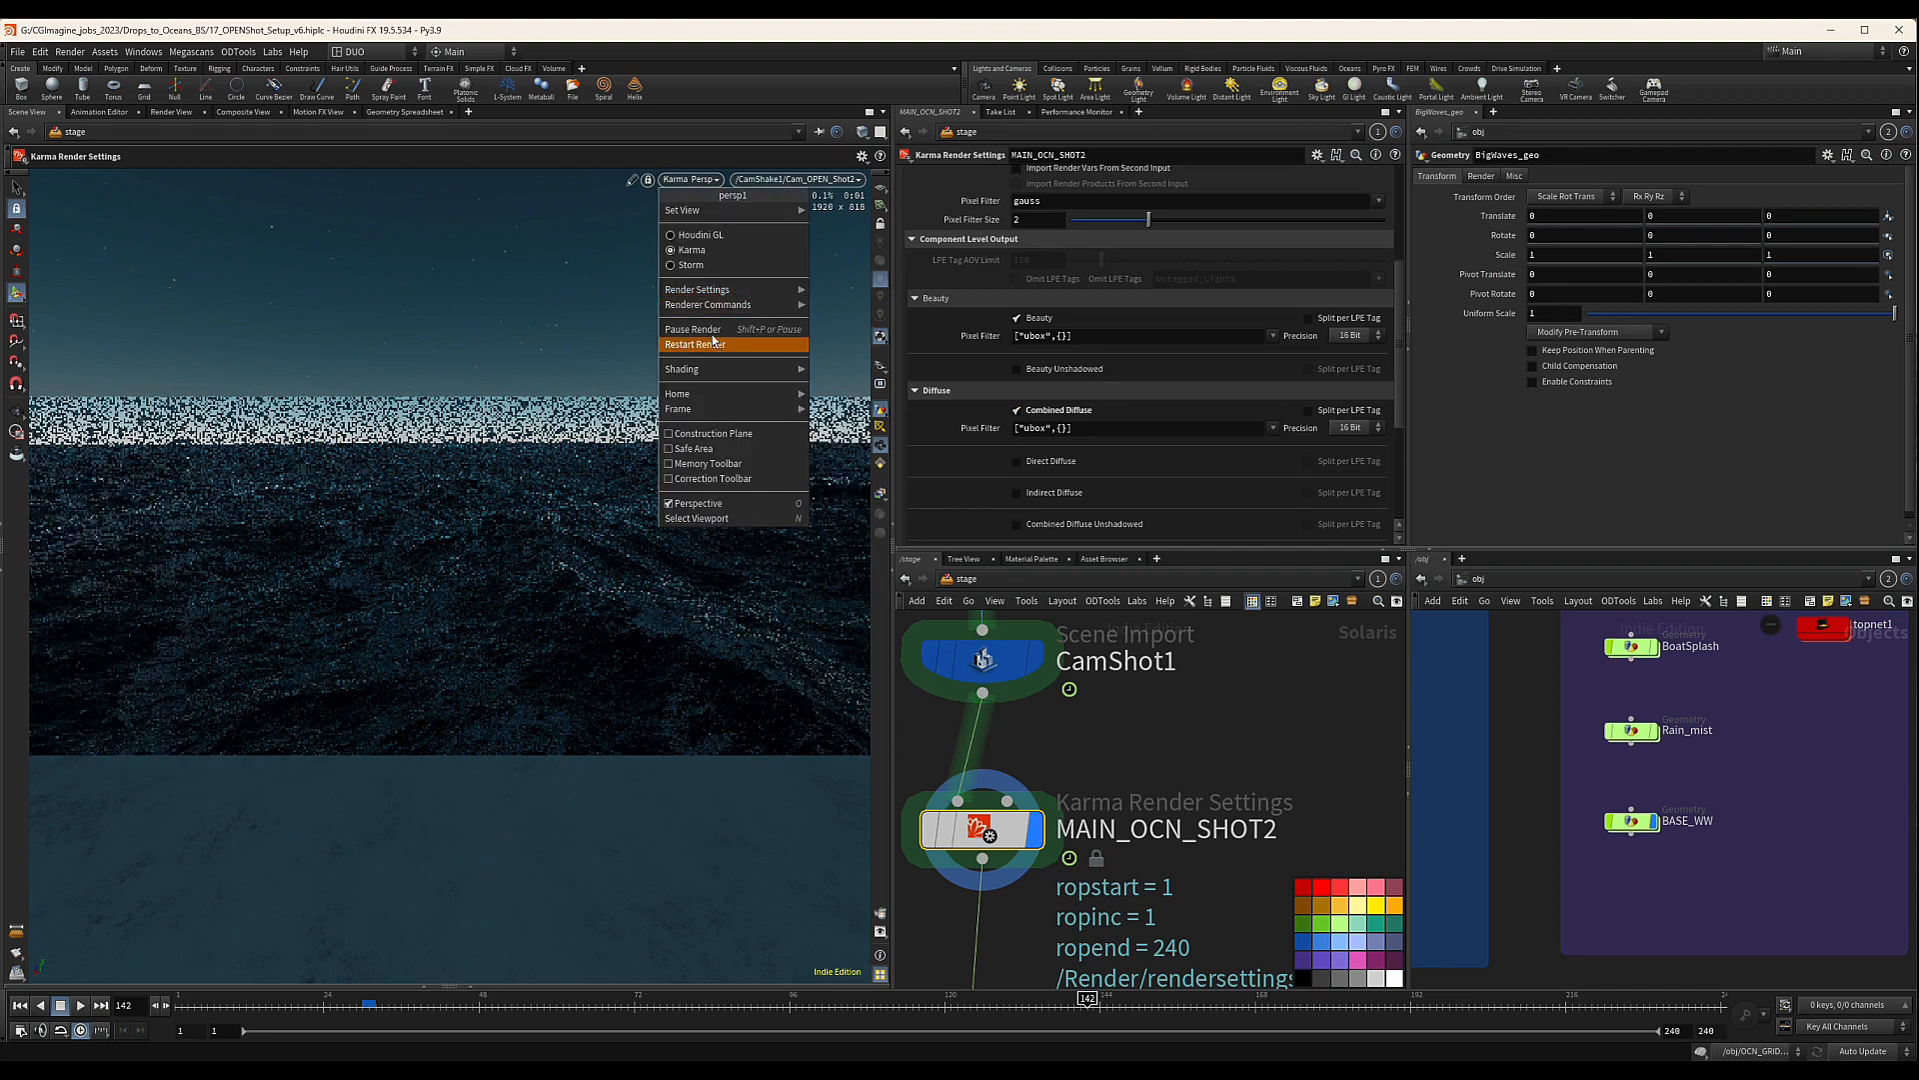
{"action": "left_click", "coordinate": [714, 343]}
Enable the Combined Glossy Reflection and Glossy Transmission passes under Reflections and Refractions
{"action": "scroll", "coordinate": [981, 466], "scroll_direction": "down", "scroll_amount": 3}
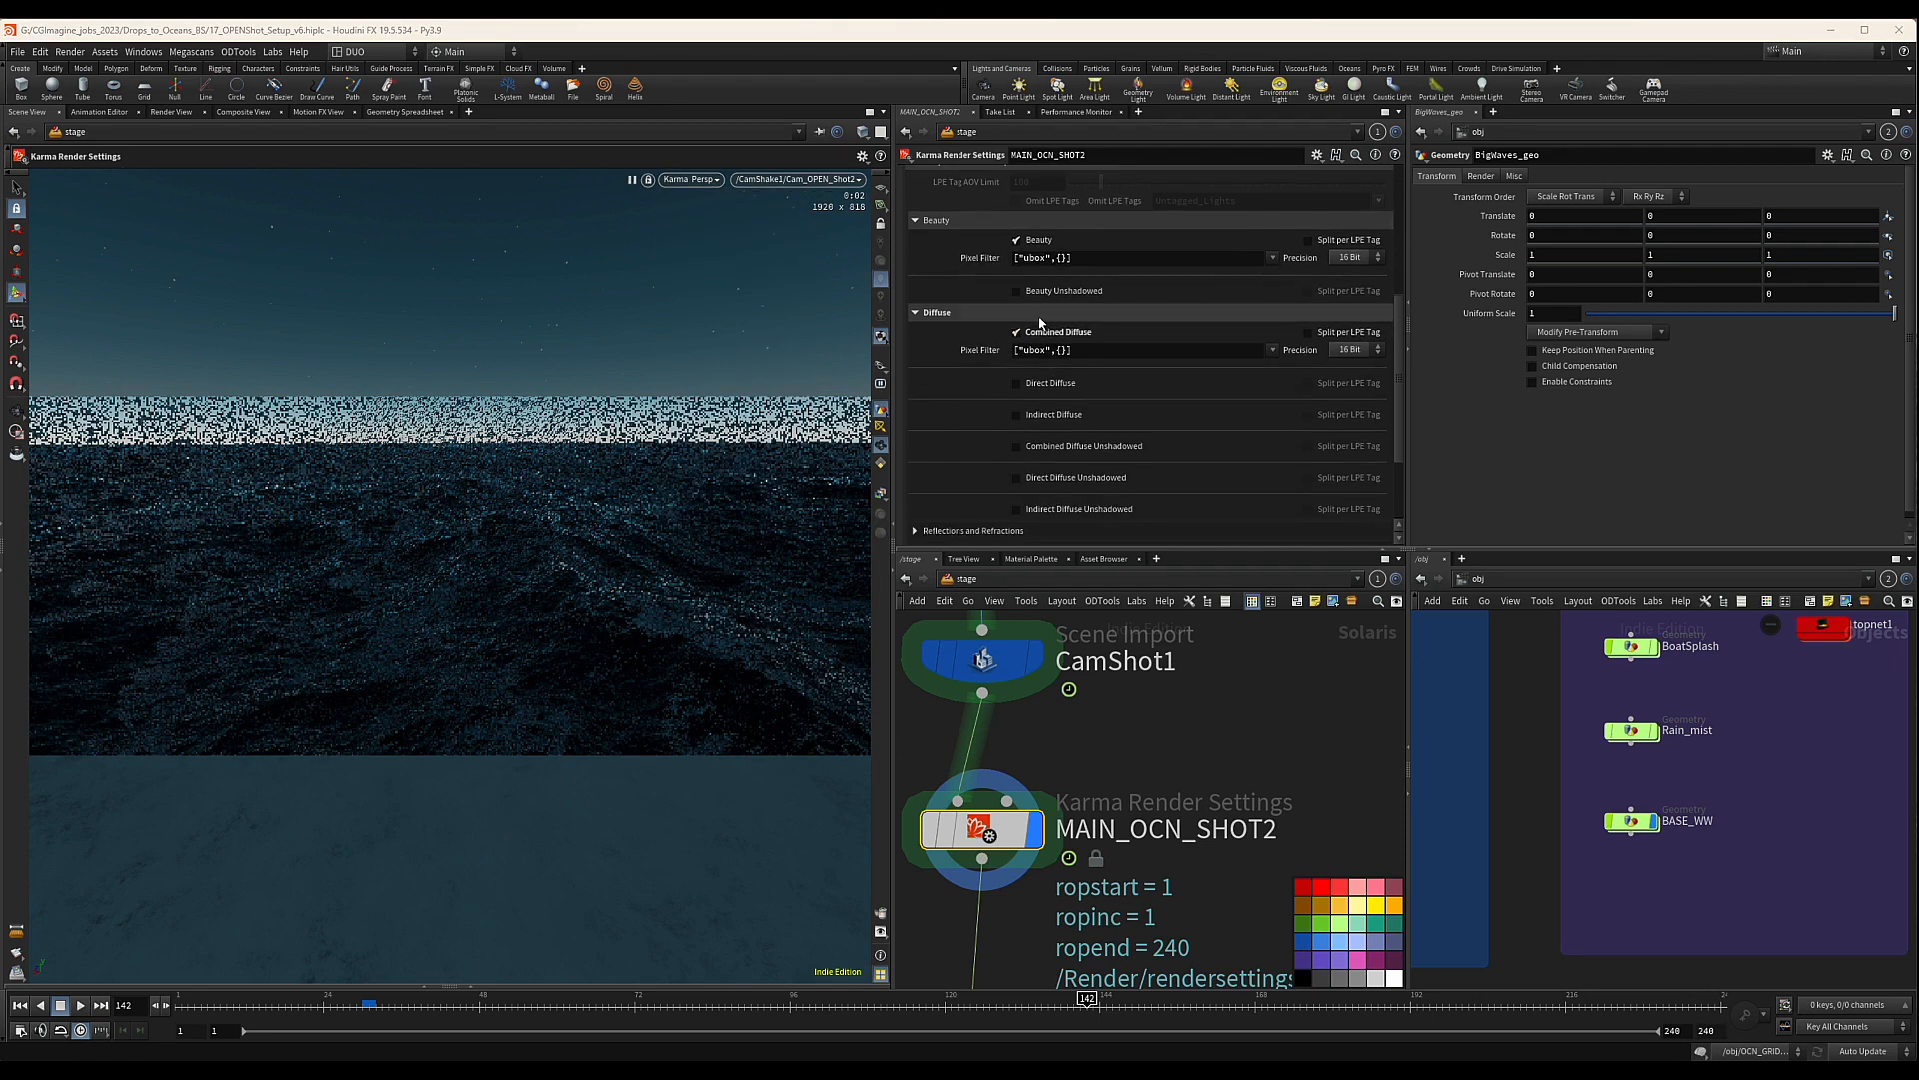
{"action": "scroll", "coordinate": [989, 395], "scroll_direction": "down", "scroll_amount": 5}
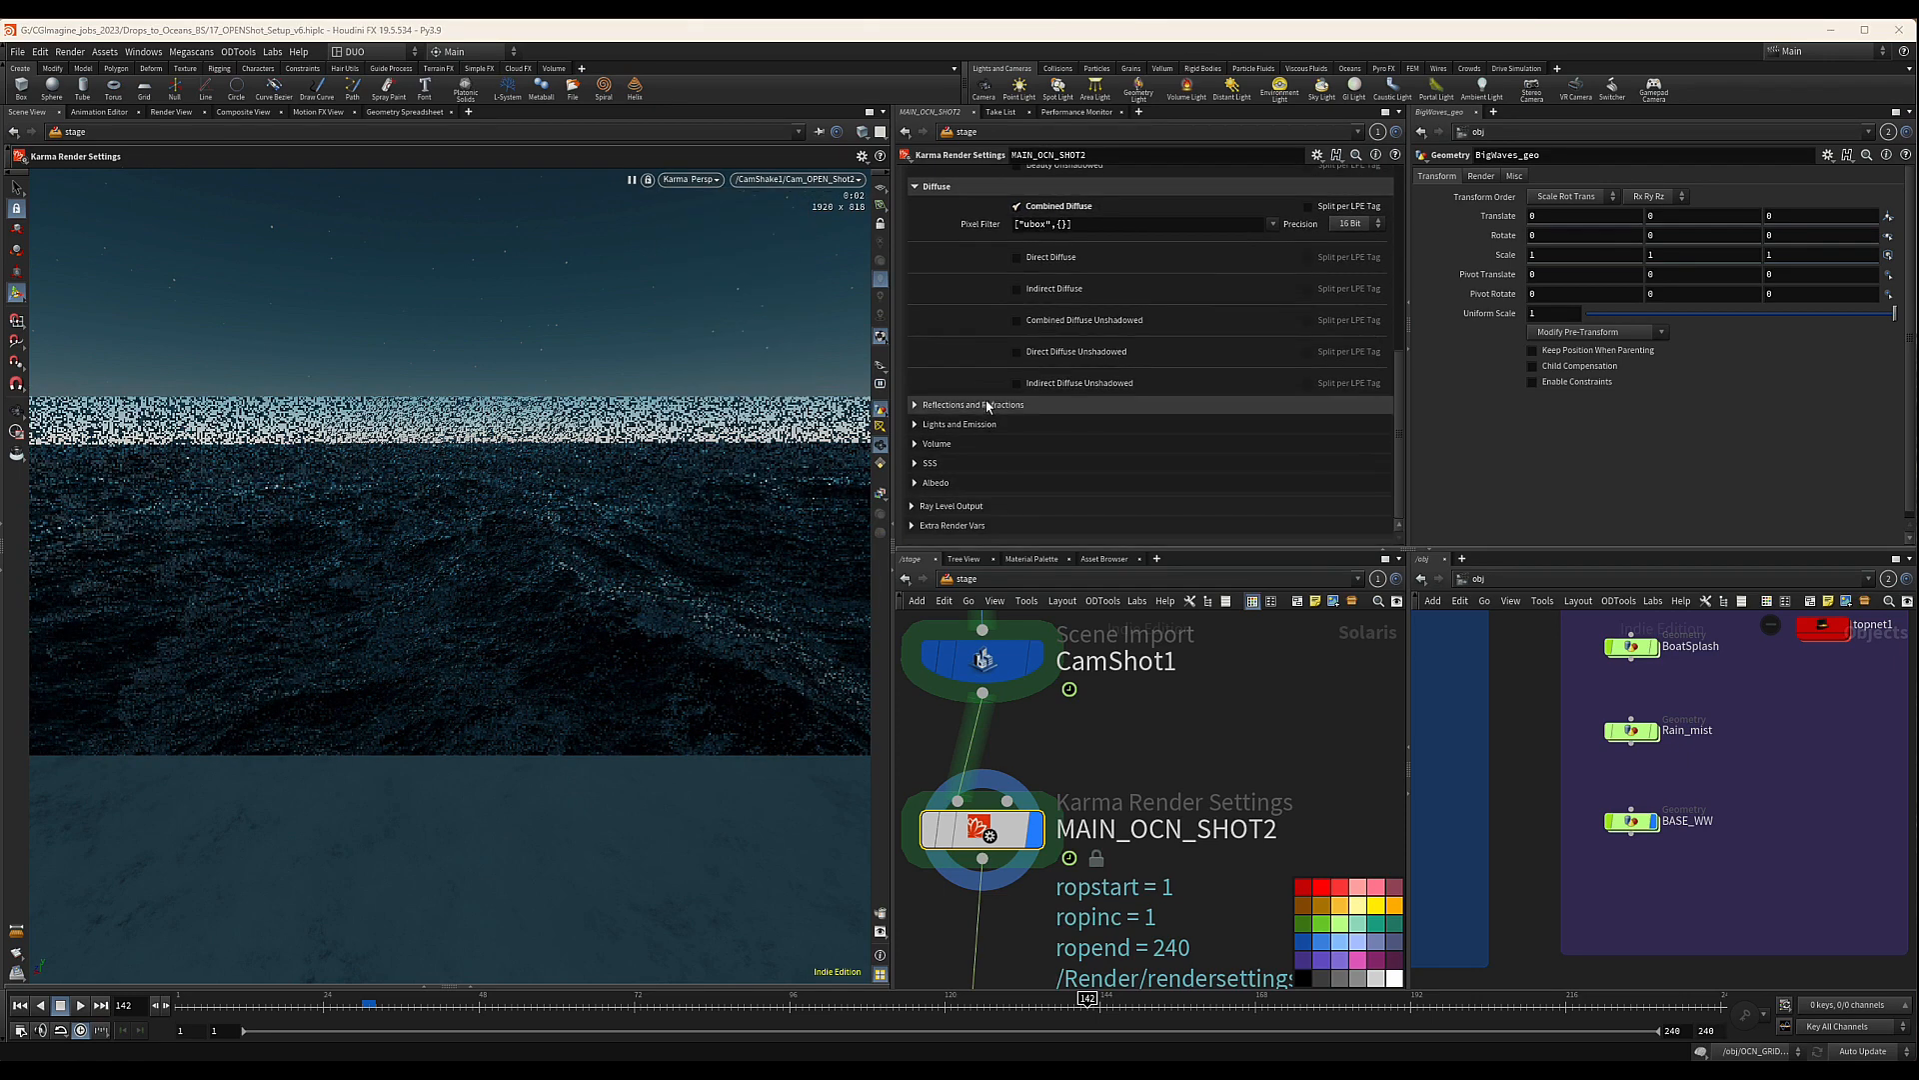
{"action": "left_click", "coordinate": [916, 405]}
{"action": "scroll", "coordinate": [1017, 404], "scroll_direction": "down", "scroll_amount": 1}
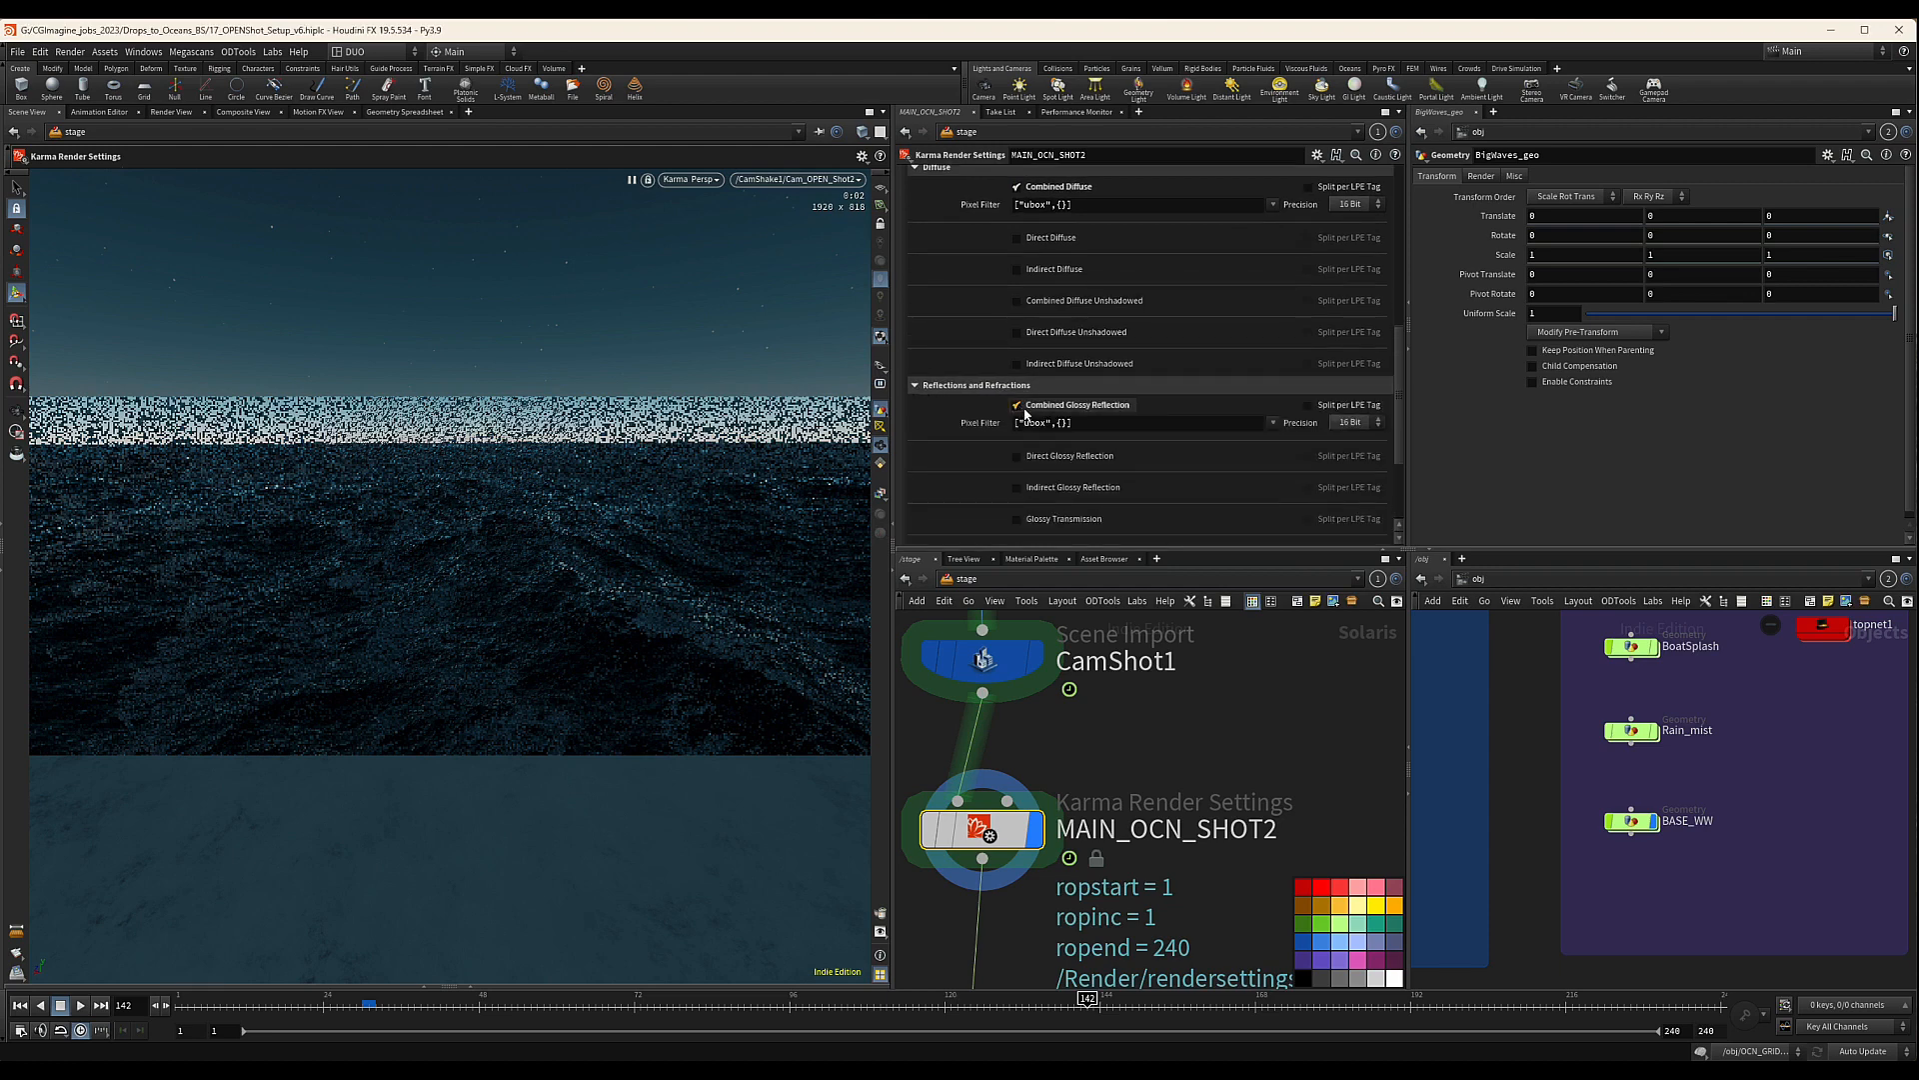
{"action": "scroll", "coordinate": [1025, 413], "scroll_direction": "down", "scroll_amount": 2}
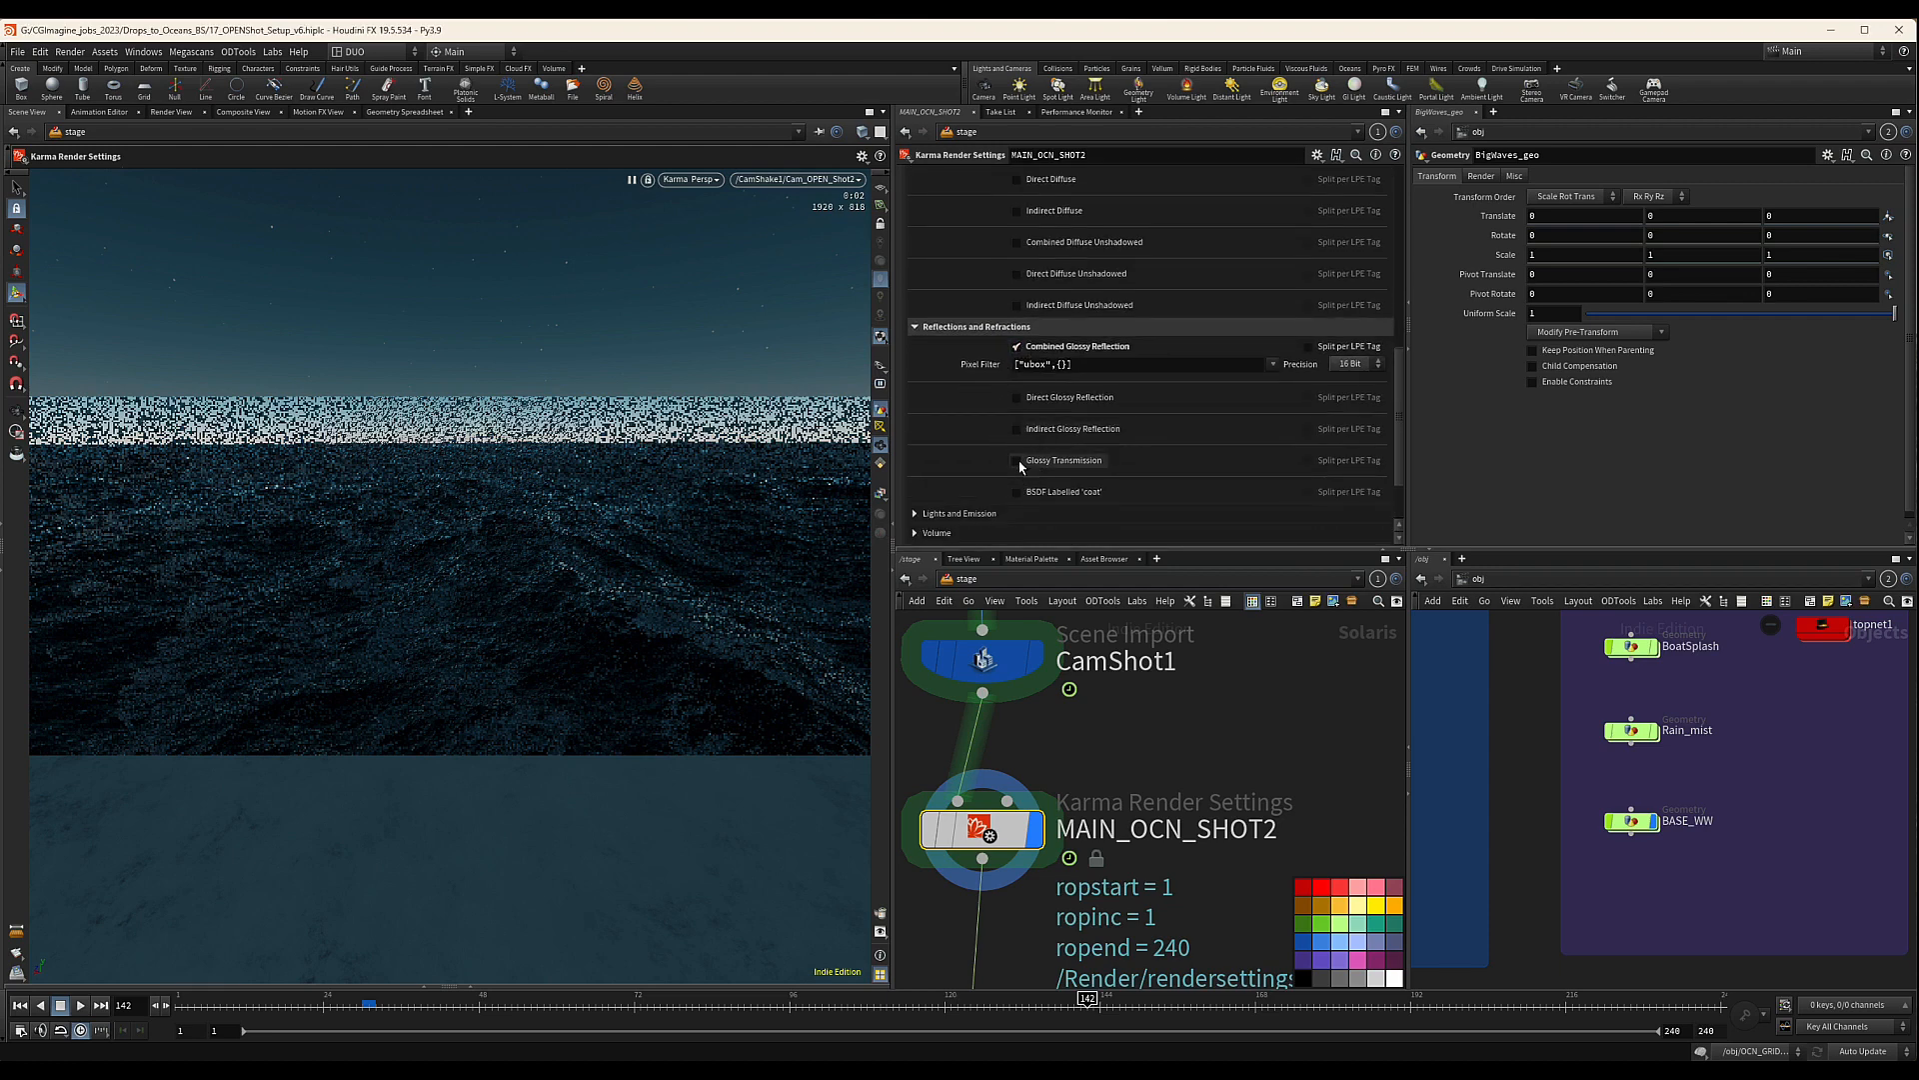
{"action": "left_click", "coordinate": [1018, 460]}
Enable the Combined Emission pass under Lights and Emission and the Combined Volume pass under Volume
{"action": "scroll", "coordinate": [985, 430], "scroll_direction": "down", "scroll_amount": 4}
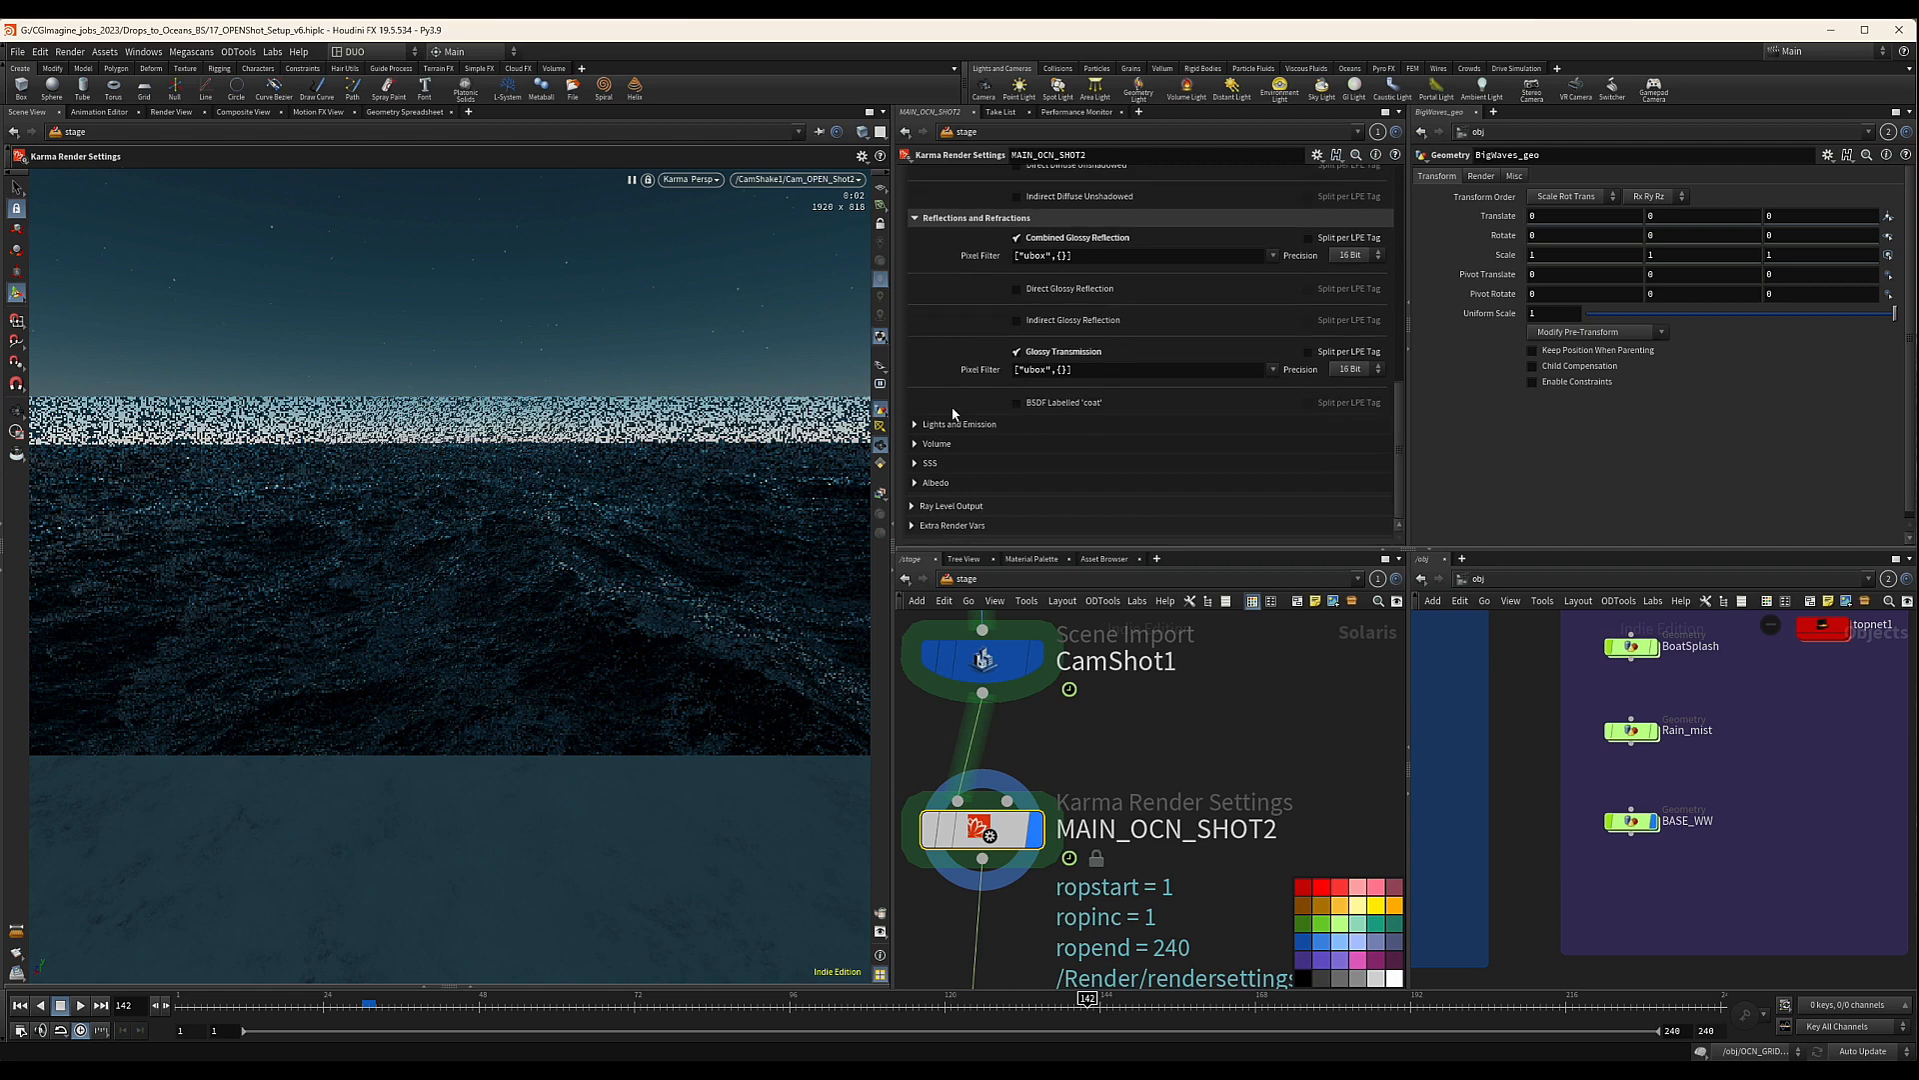
{"action": "left_click", "coordinate": [915, 425]}
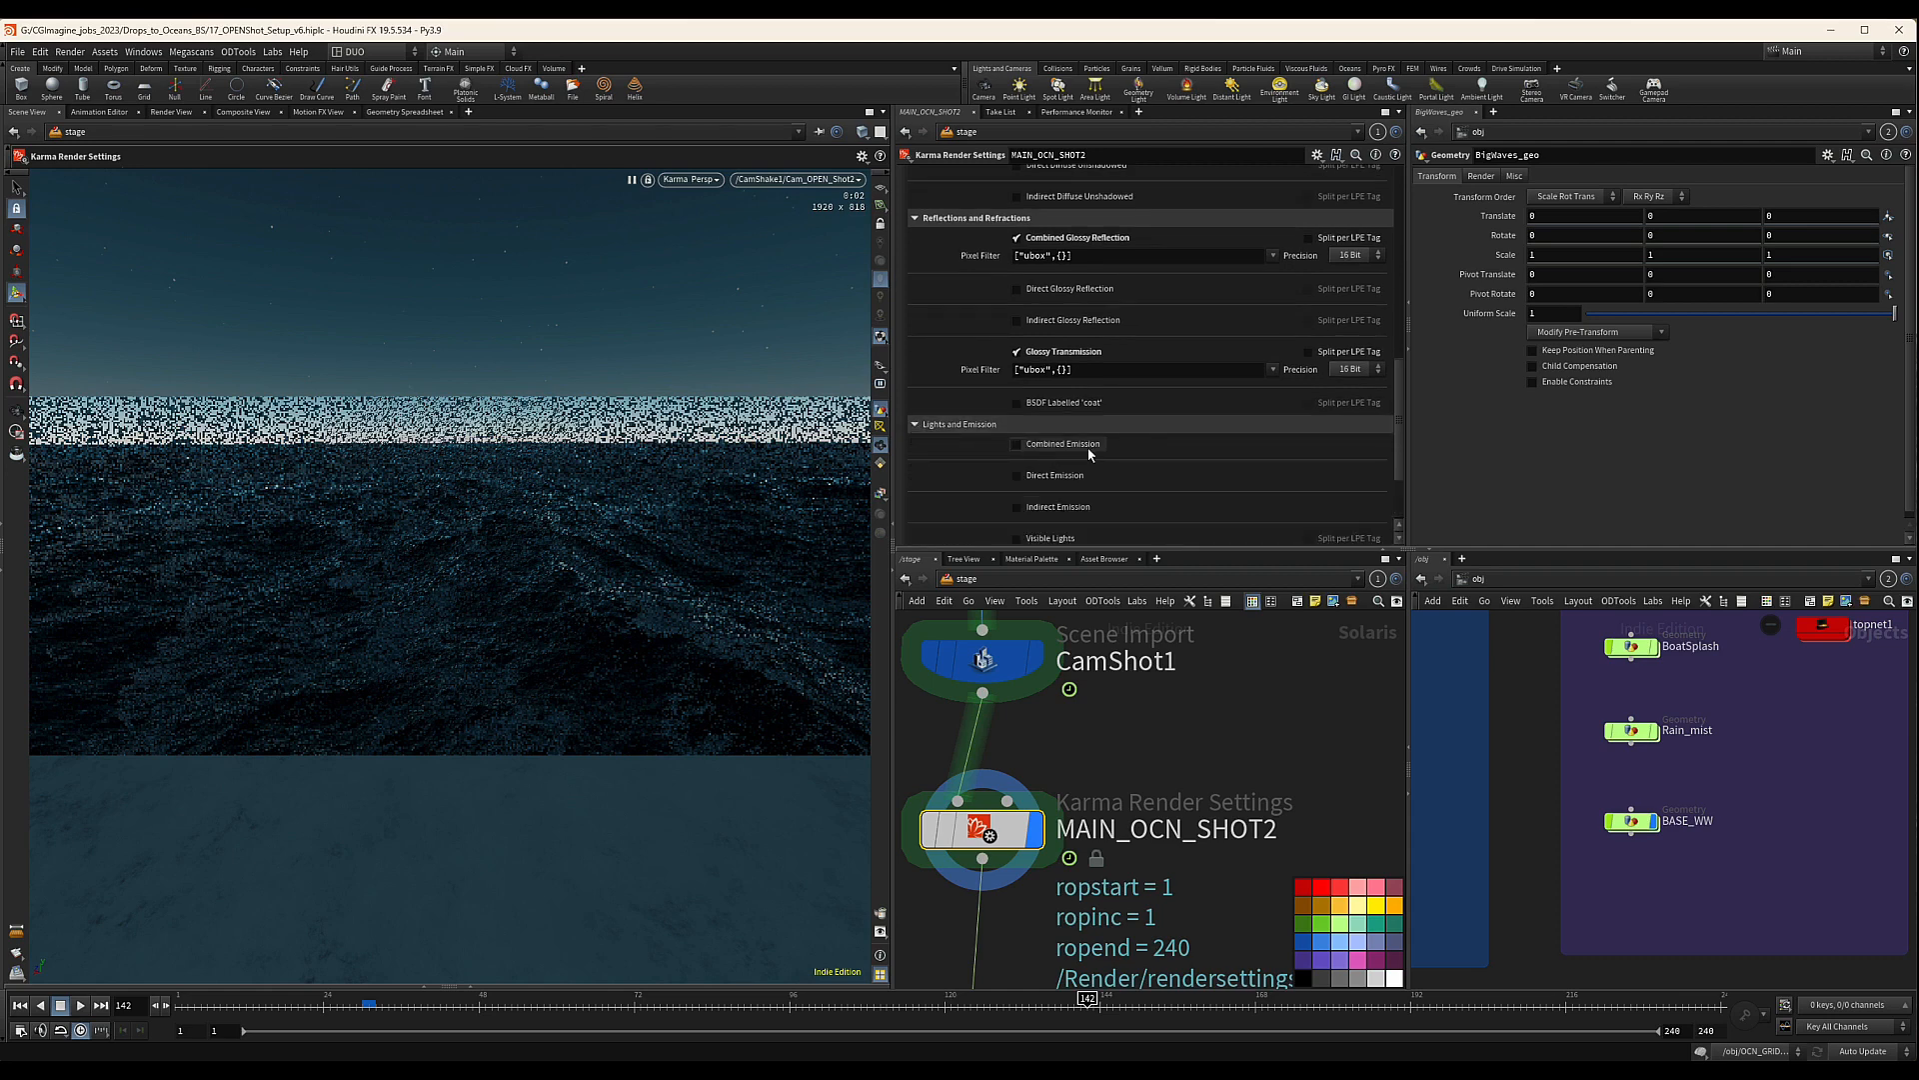
{"action": "left_click", "coordinate": [1017, 443]}
{"action": "scroll", "coordinate": [928, 449], "scroll_direction": "down", "scroll_amount": 1}
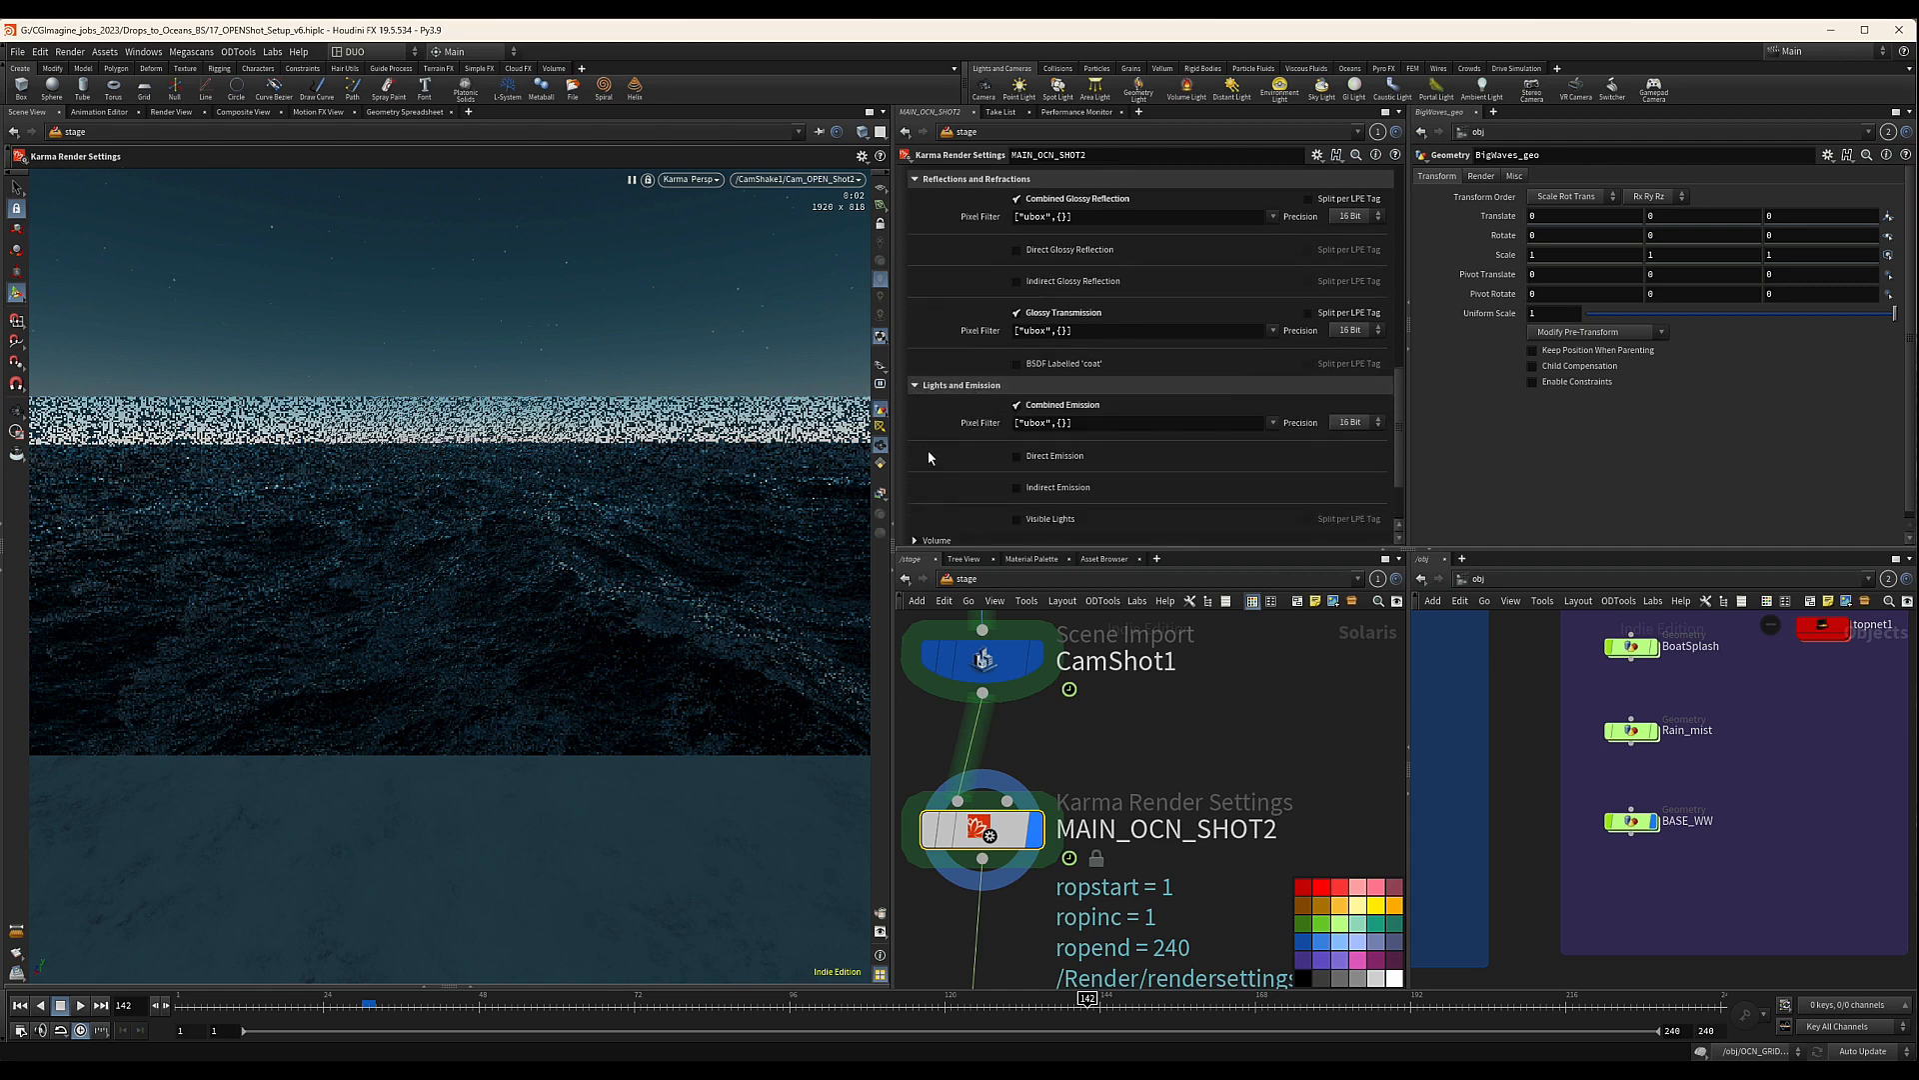
{"action": "scroll", "coordinate": [929, 457], "scroll_direction": "down", "scroll_amount": 3}
{"action": "left_click", "coordinate": [914, 442]}
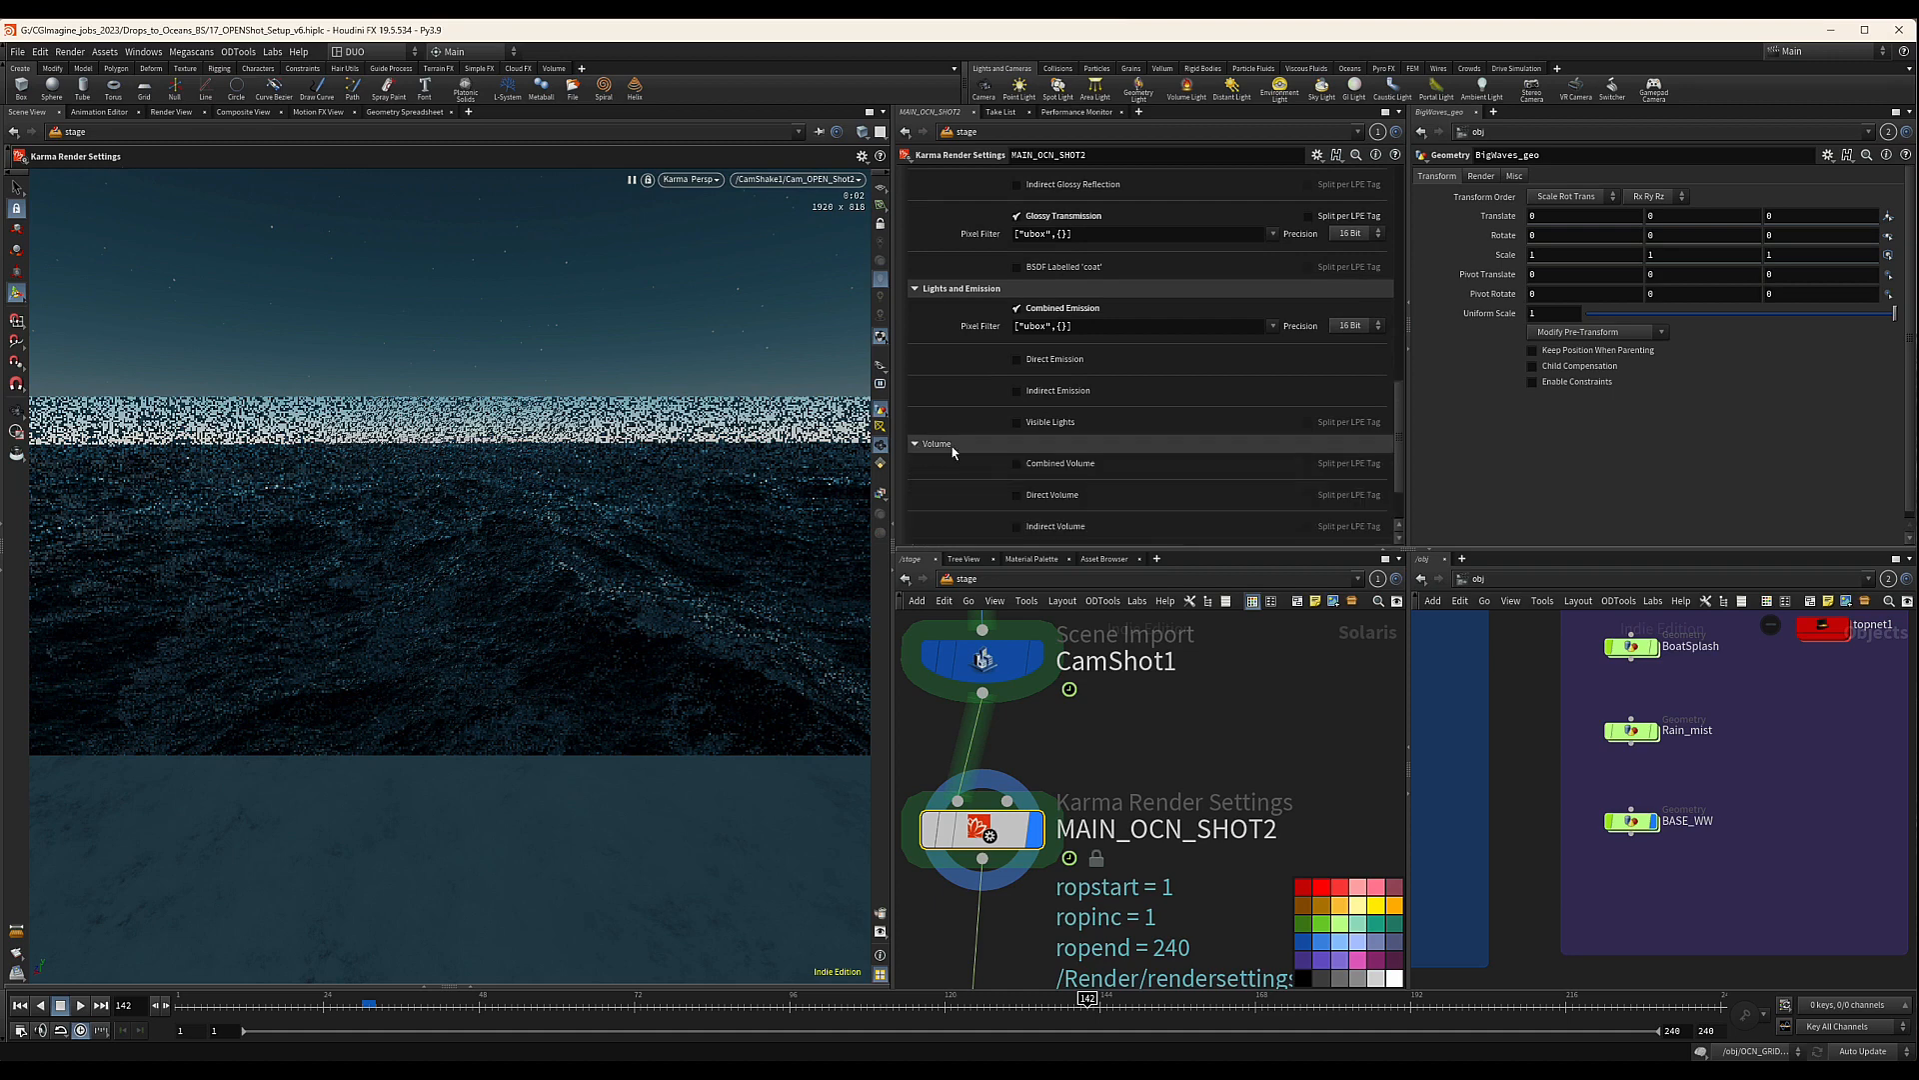
{"action": "left_click", "coordinate": [1018, 465]}
Add one extra render var to MAIN_OCN_SHOT2 and load the Depth (Camera Space) preset, keeping its data type as float
{"action": "scroll", "coordinate": [924, 447], "scroll_direction": "down", "scroll_amount": 3}
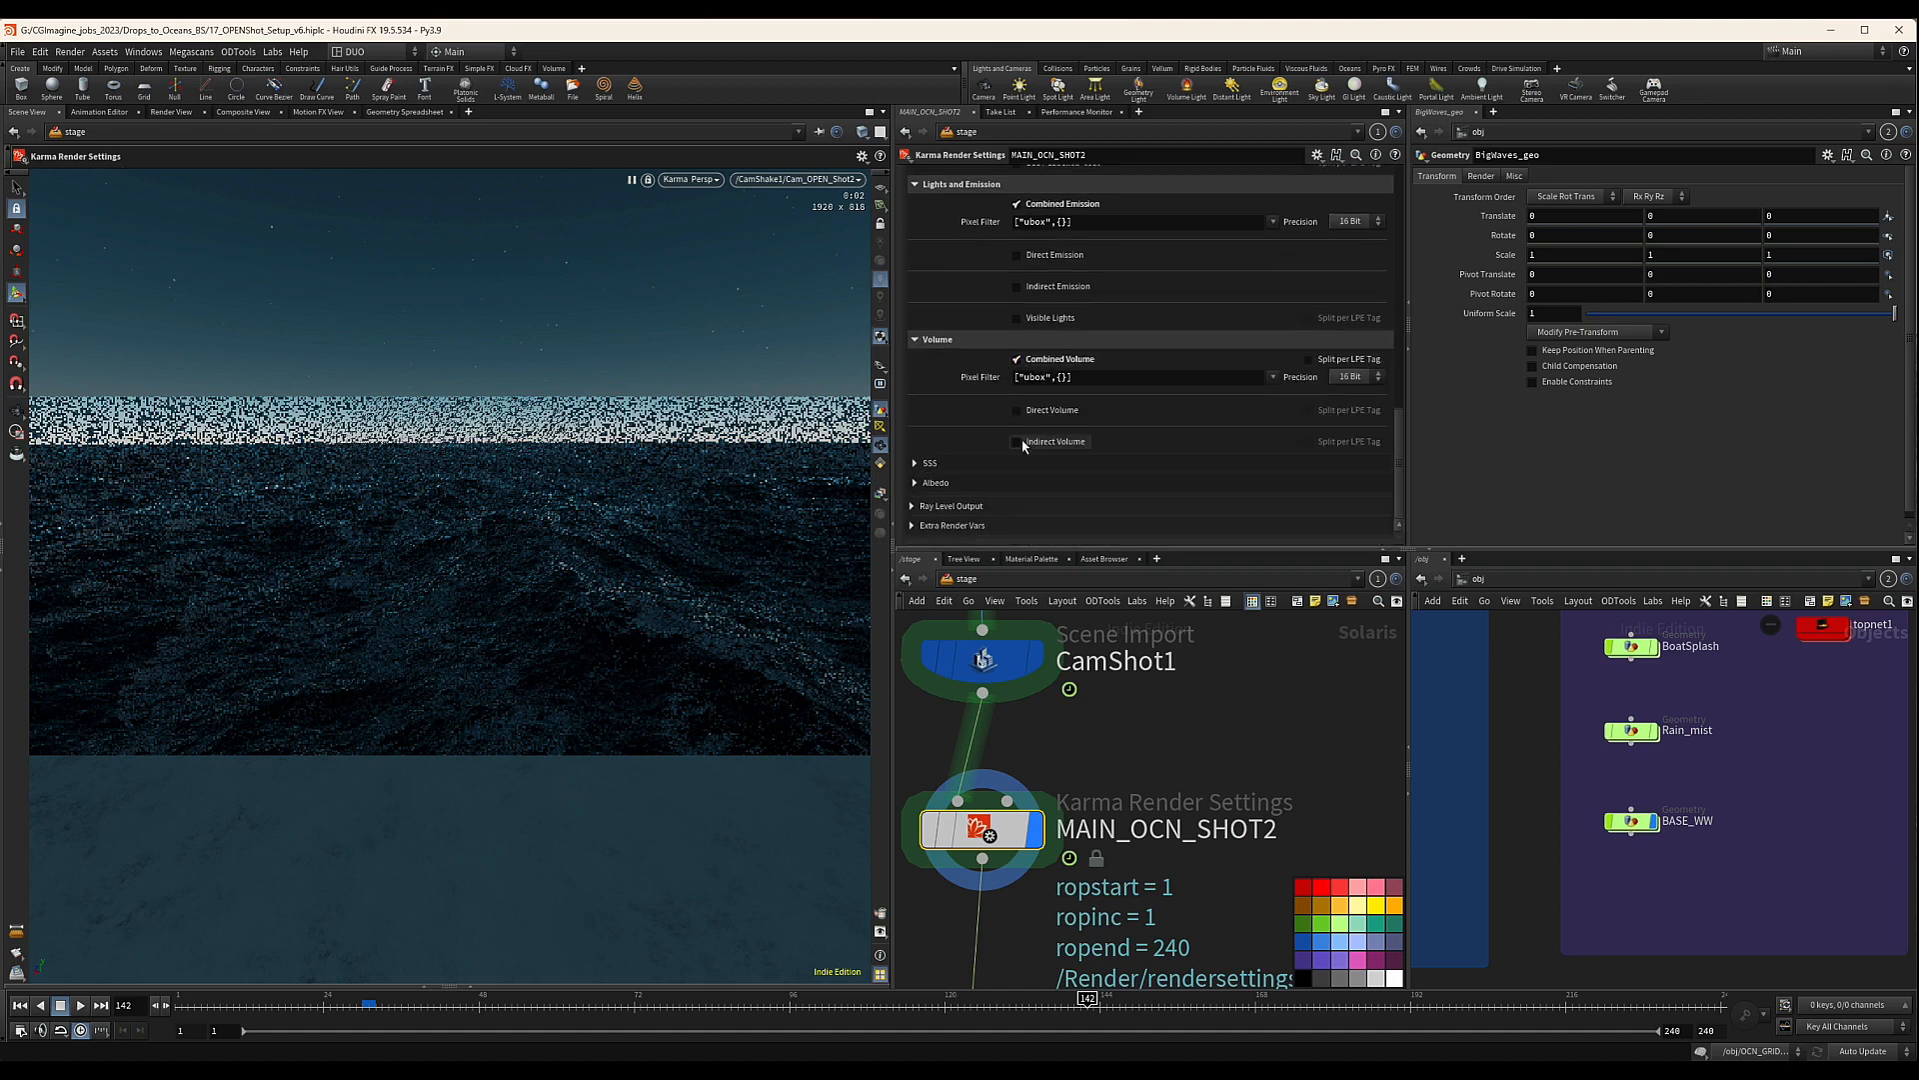
{"action": "left_click", "coordinate": [913, 524]}
{"action": "scroll", "coordinate": [1070, 505], "scroll_direction": "down", "scroll_amount": 1}
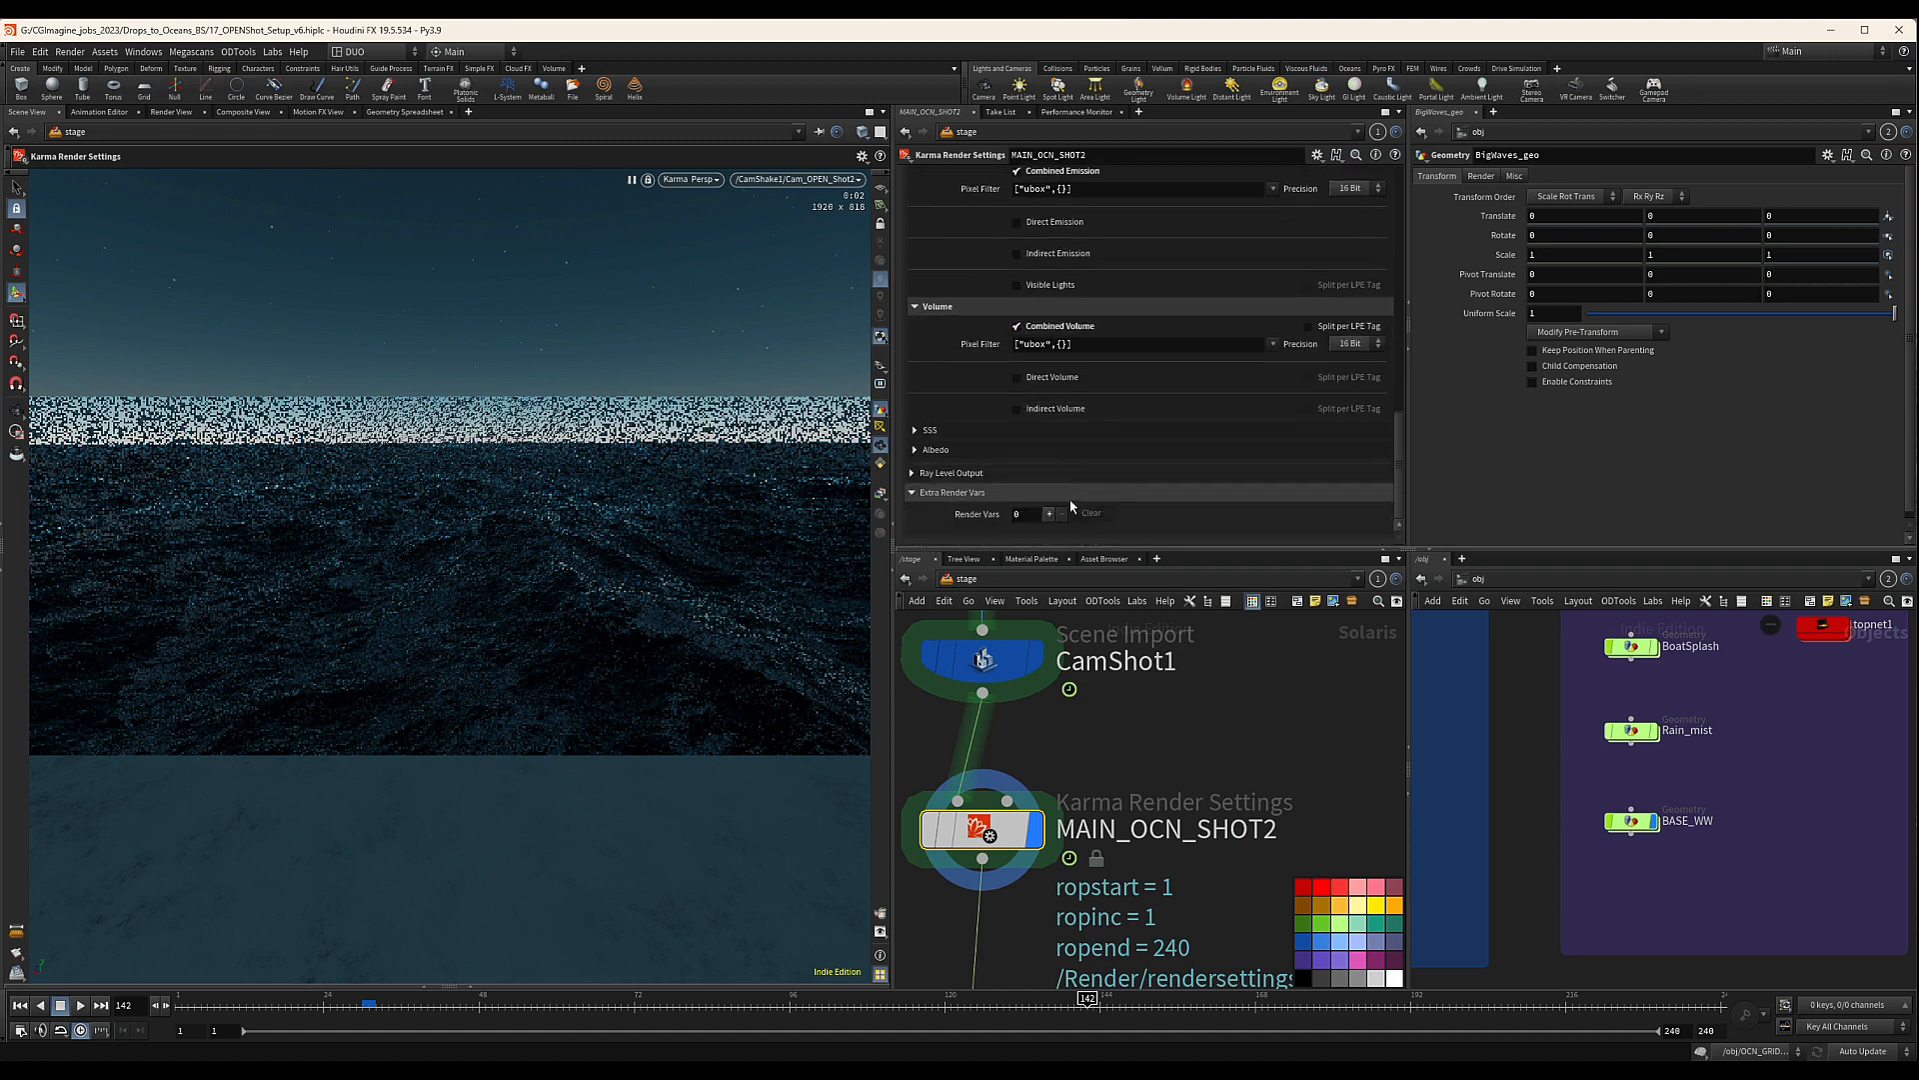
{"action": "left_click", "coordinate": [1049, 514]}
{"action": "scroll", "coordinate": [1112, 501], "scroll_direction": "down", "scroll_amount": 8}
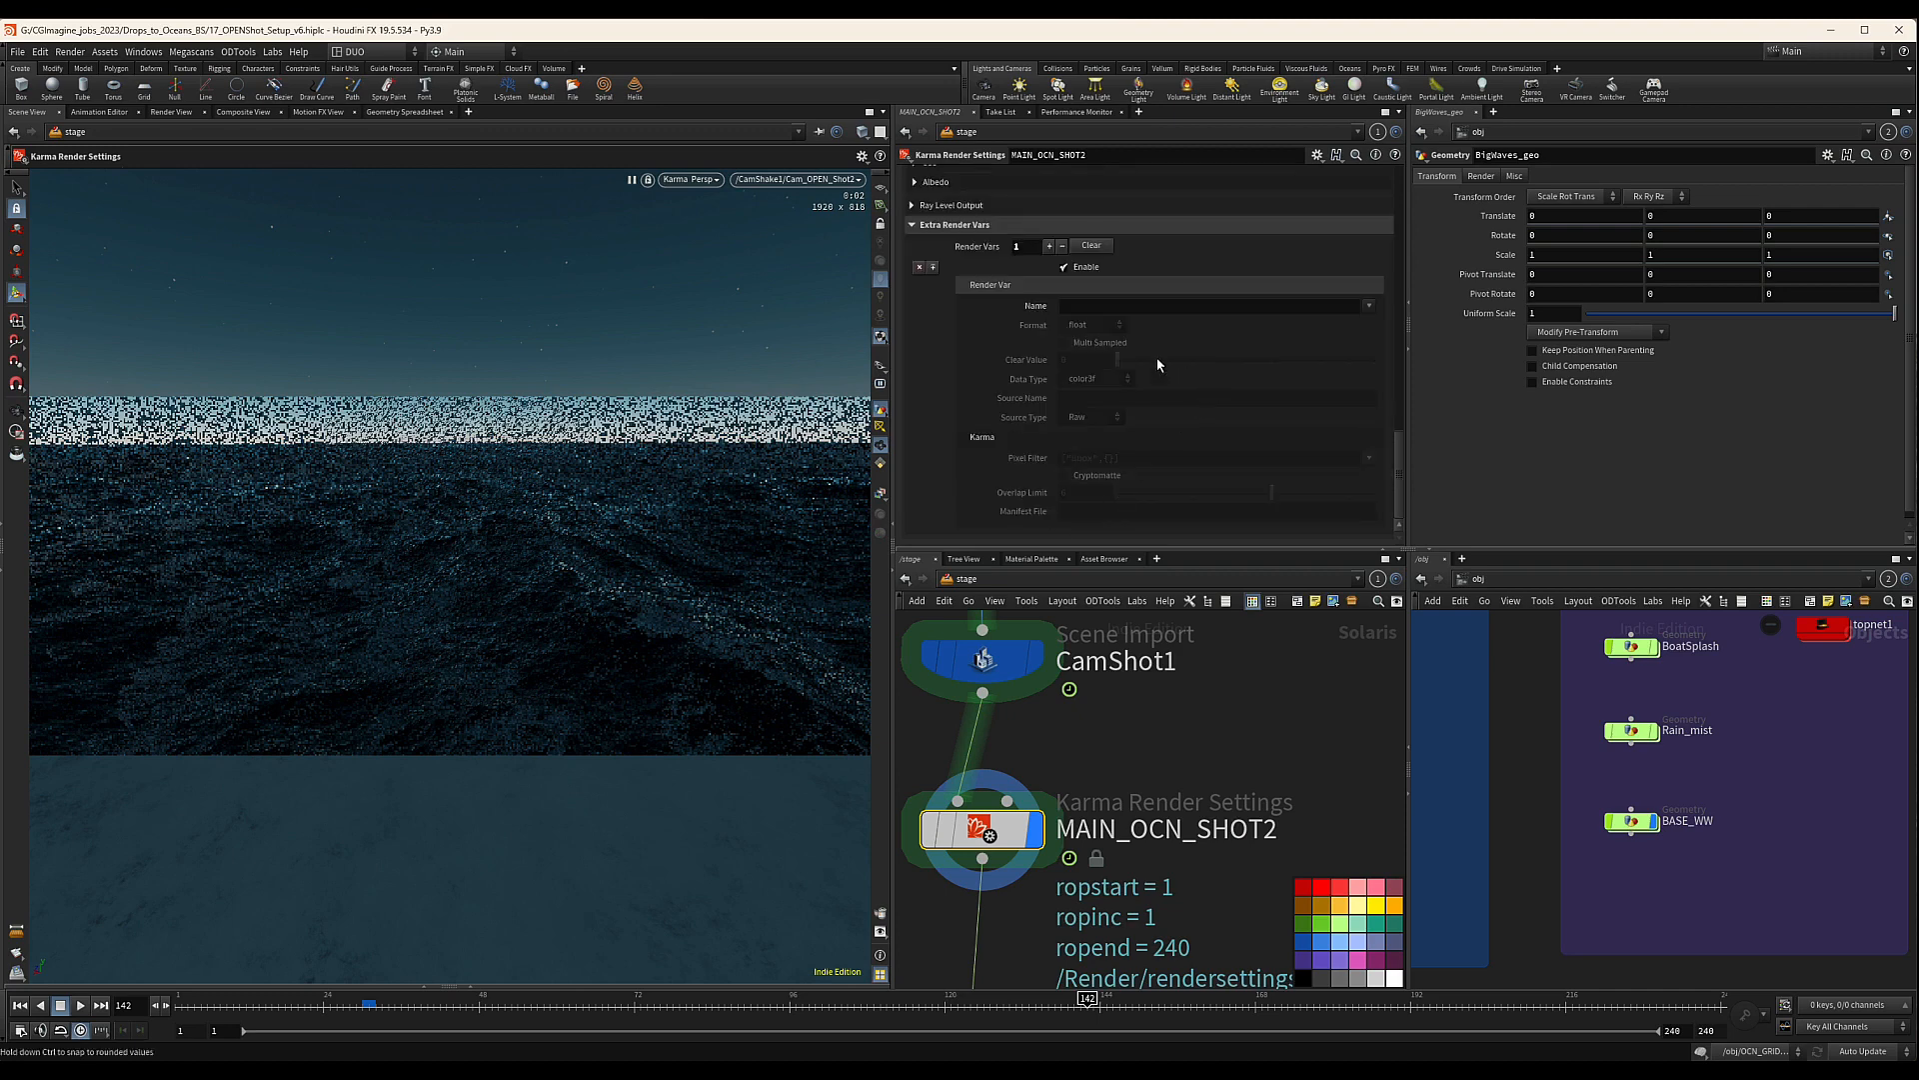
{"action": "left_click", "coordinate": [1368, 306]}
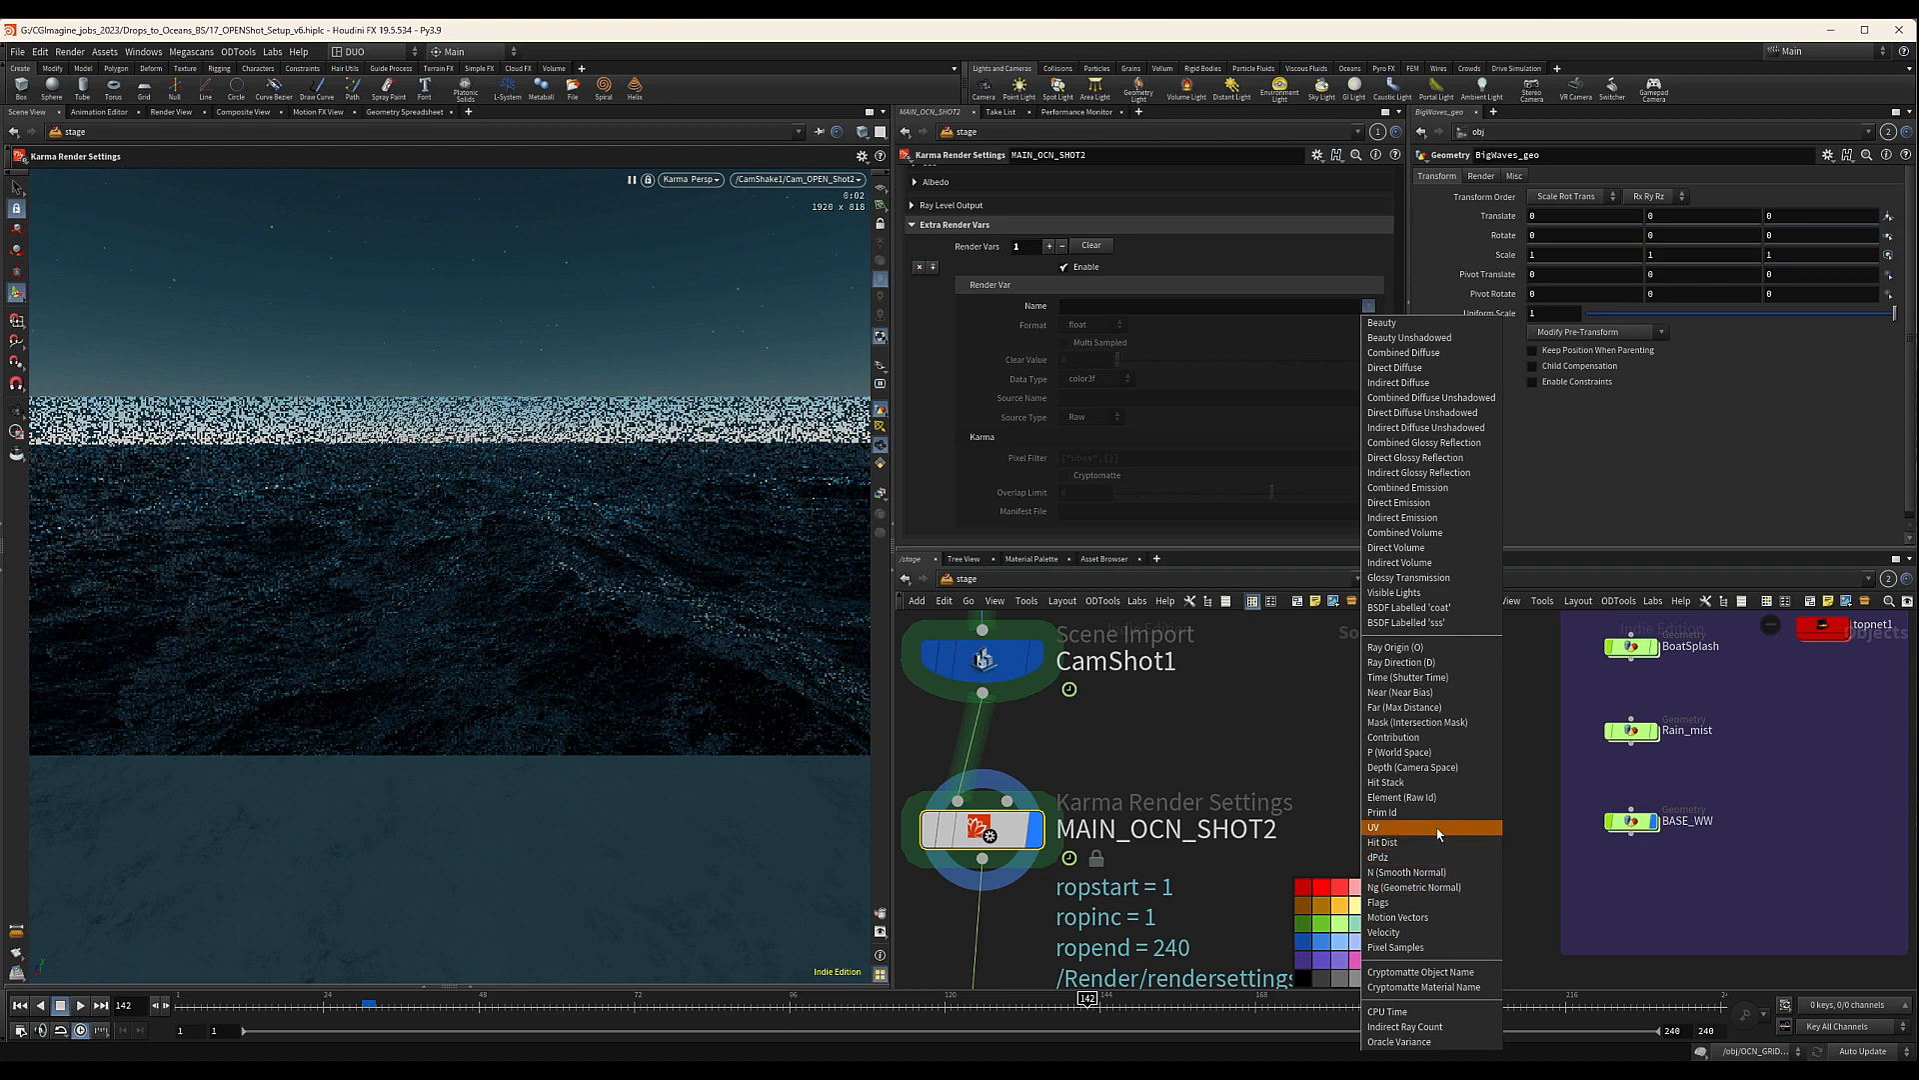
{"action": "left_click", "coordinate": [1410, 769]}
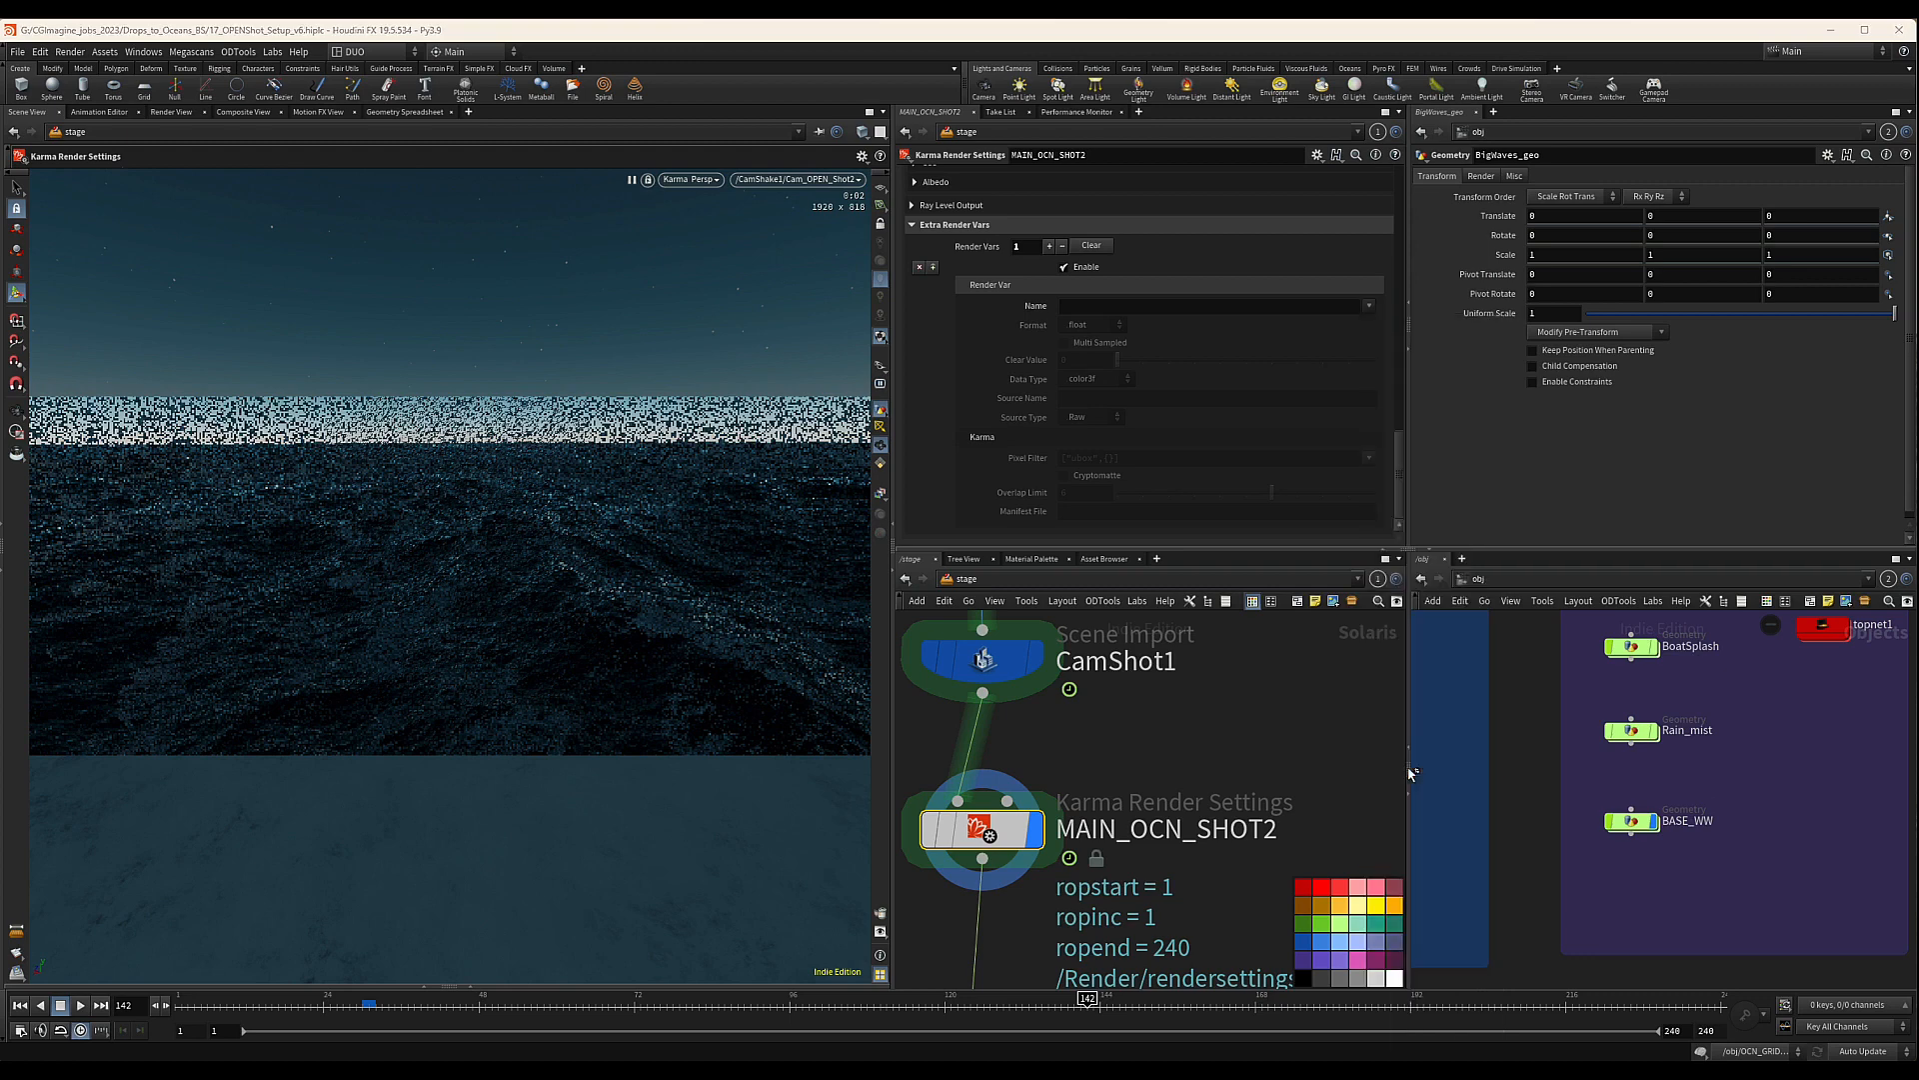
{"action": "left_click", "coordinate": [1097, 382]}
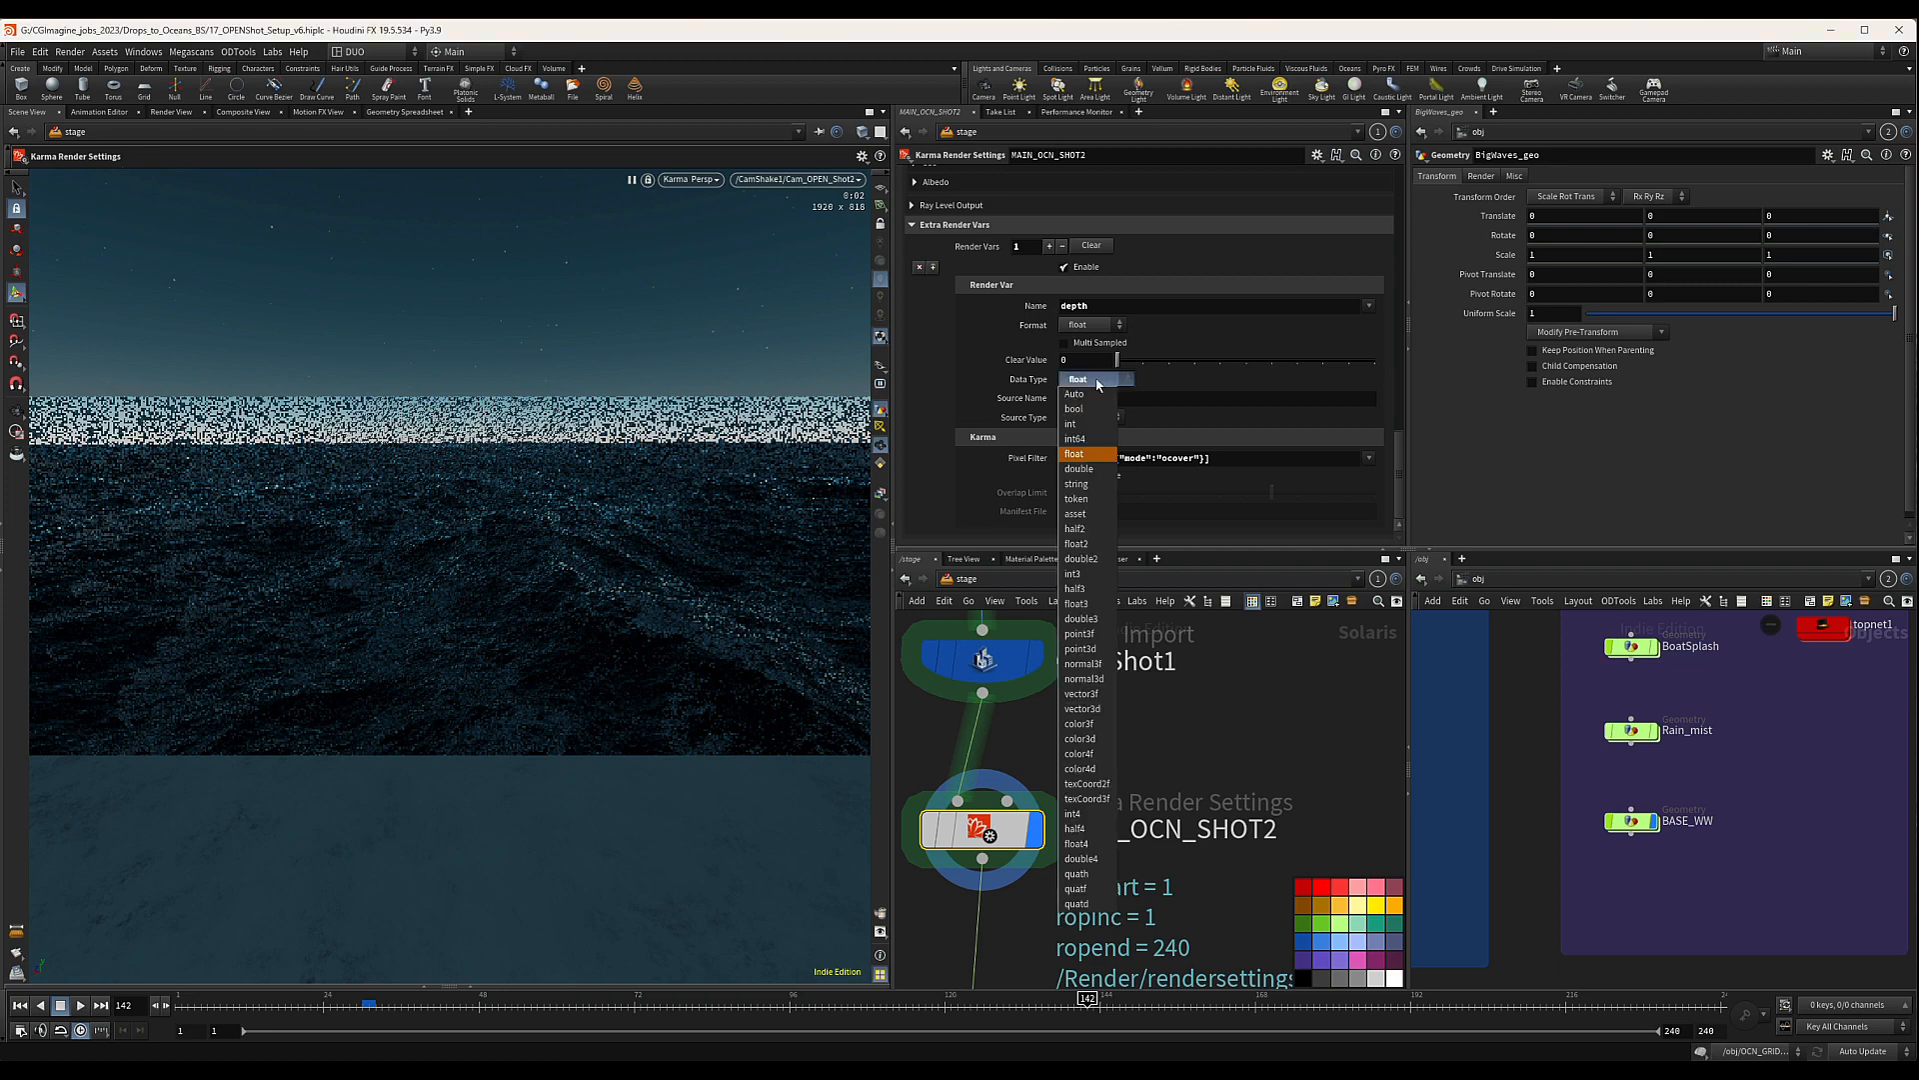
{"action": "left_click", "coordinate": [1130, 381]}
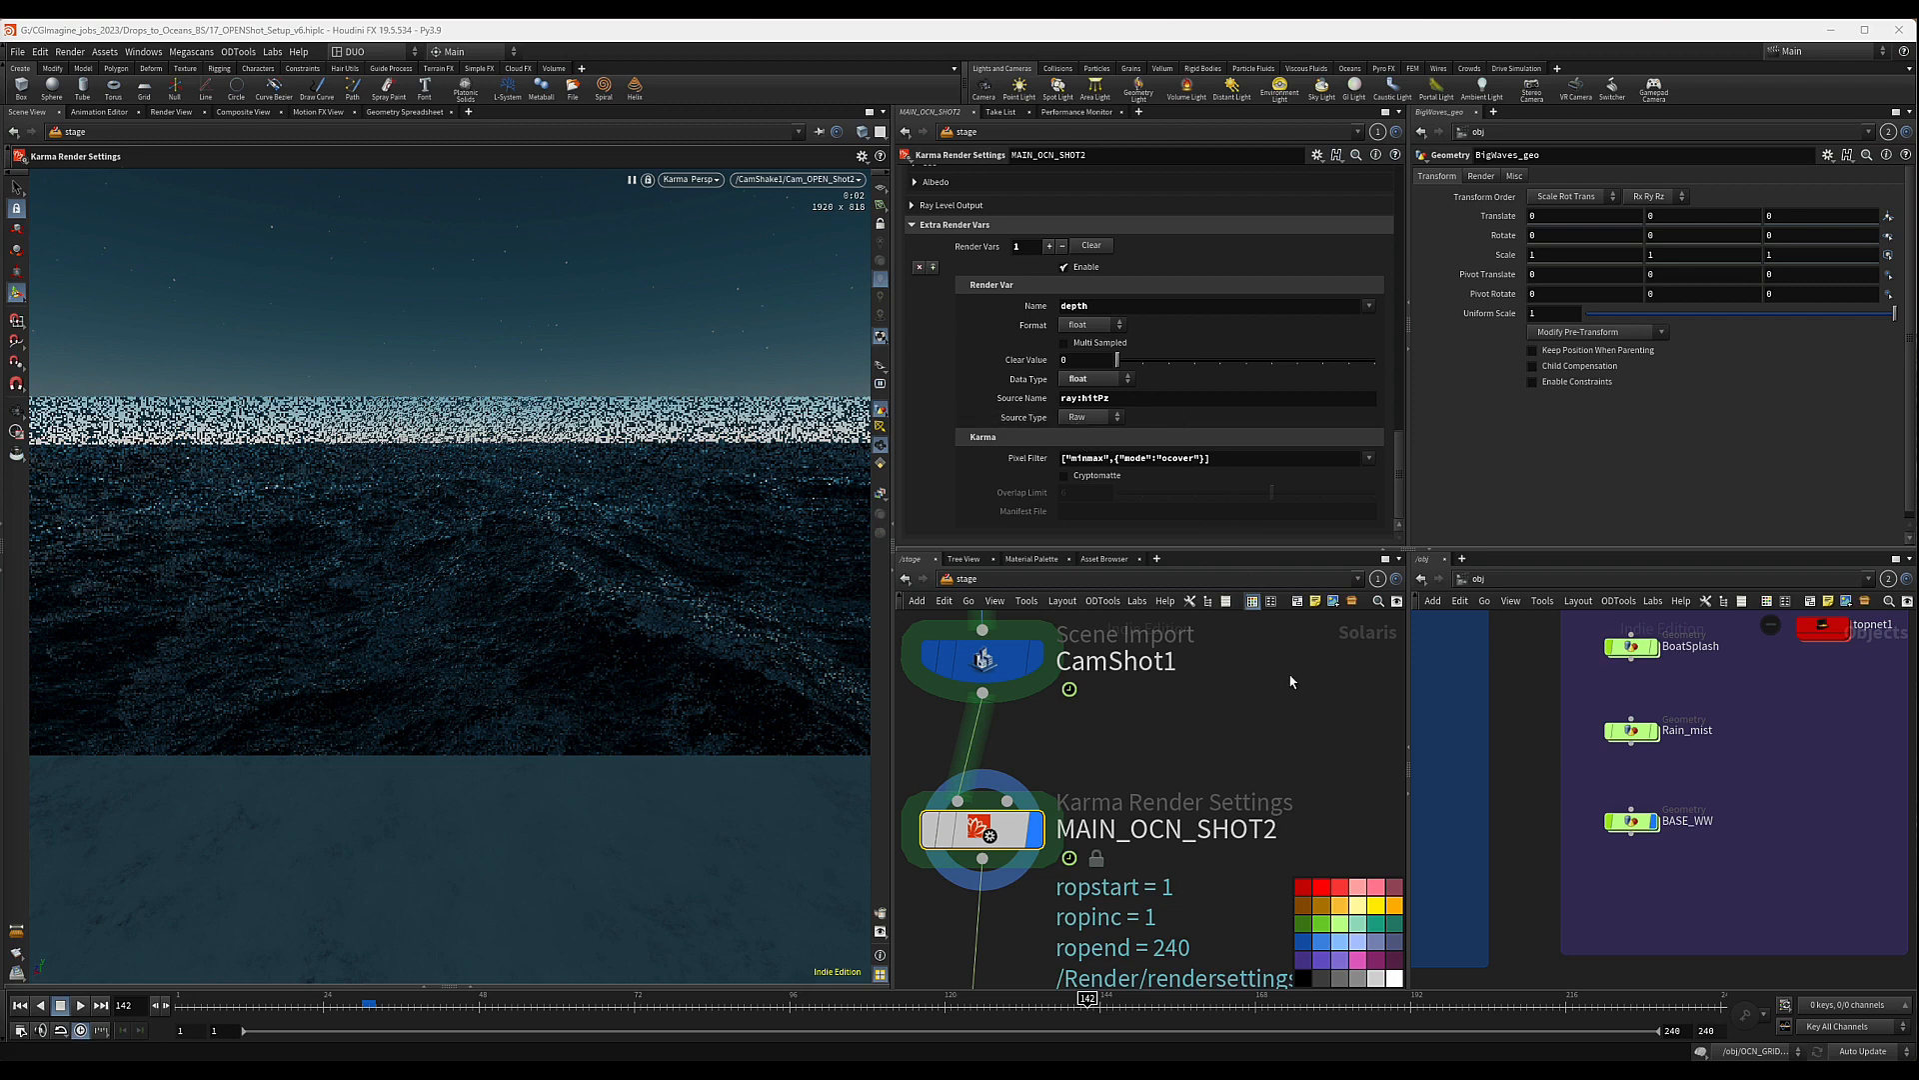
Nudge the MAIN_OCN_SHOT2 and usdrender_rop1 nodes to tidy their alignment in the stage network
{"action": "scroll", "coordinate": [1255, 735], "scroll_direction": "down", "scroll_amount": 4}
{"action": "left_click_drag", "start_coordinate": [1130, 785], "coordinate": [1138, 792]}
{"action": "left_click_drag", "start_coordinate": [1120, 889], "coordinate": [1134, 900]}
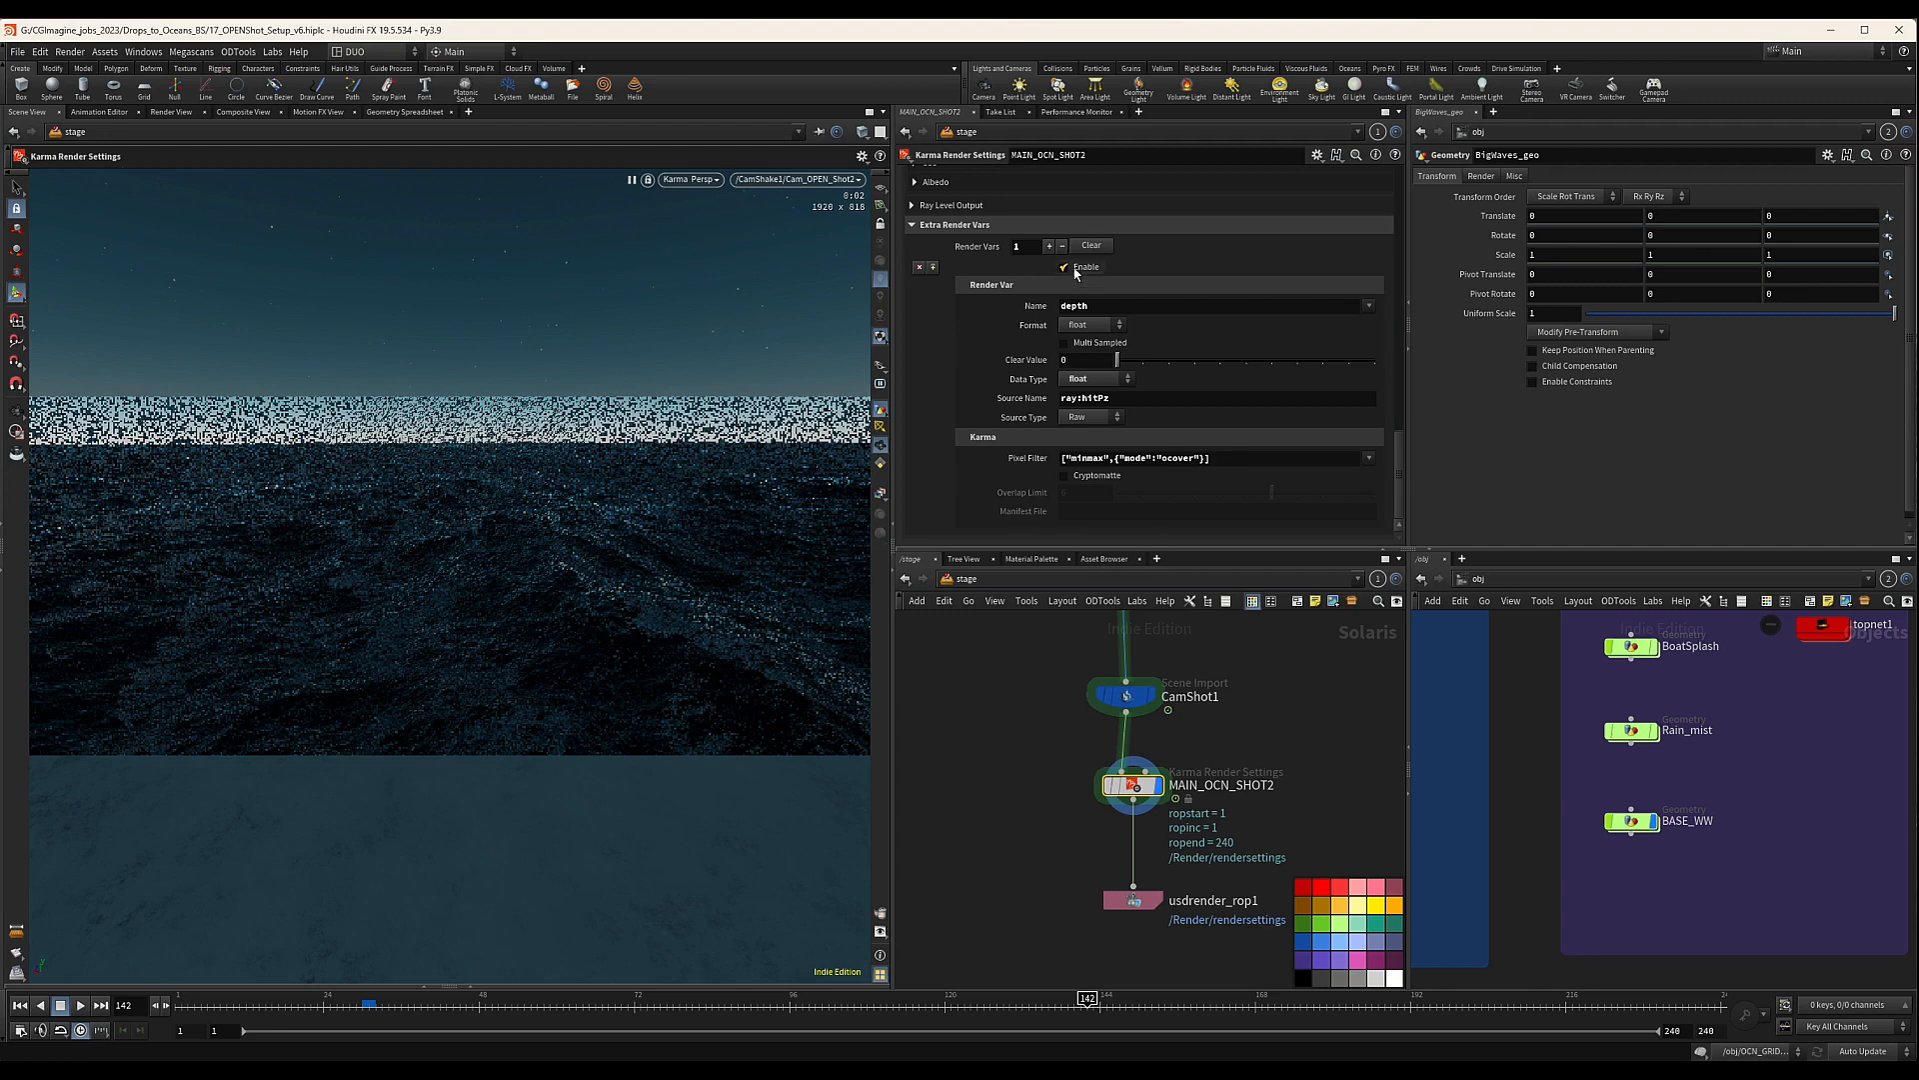
{"action": "scroll", "coordinate": [1200, 795], "scroll_direction": "down", "scroll_amount": 8}
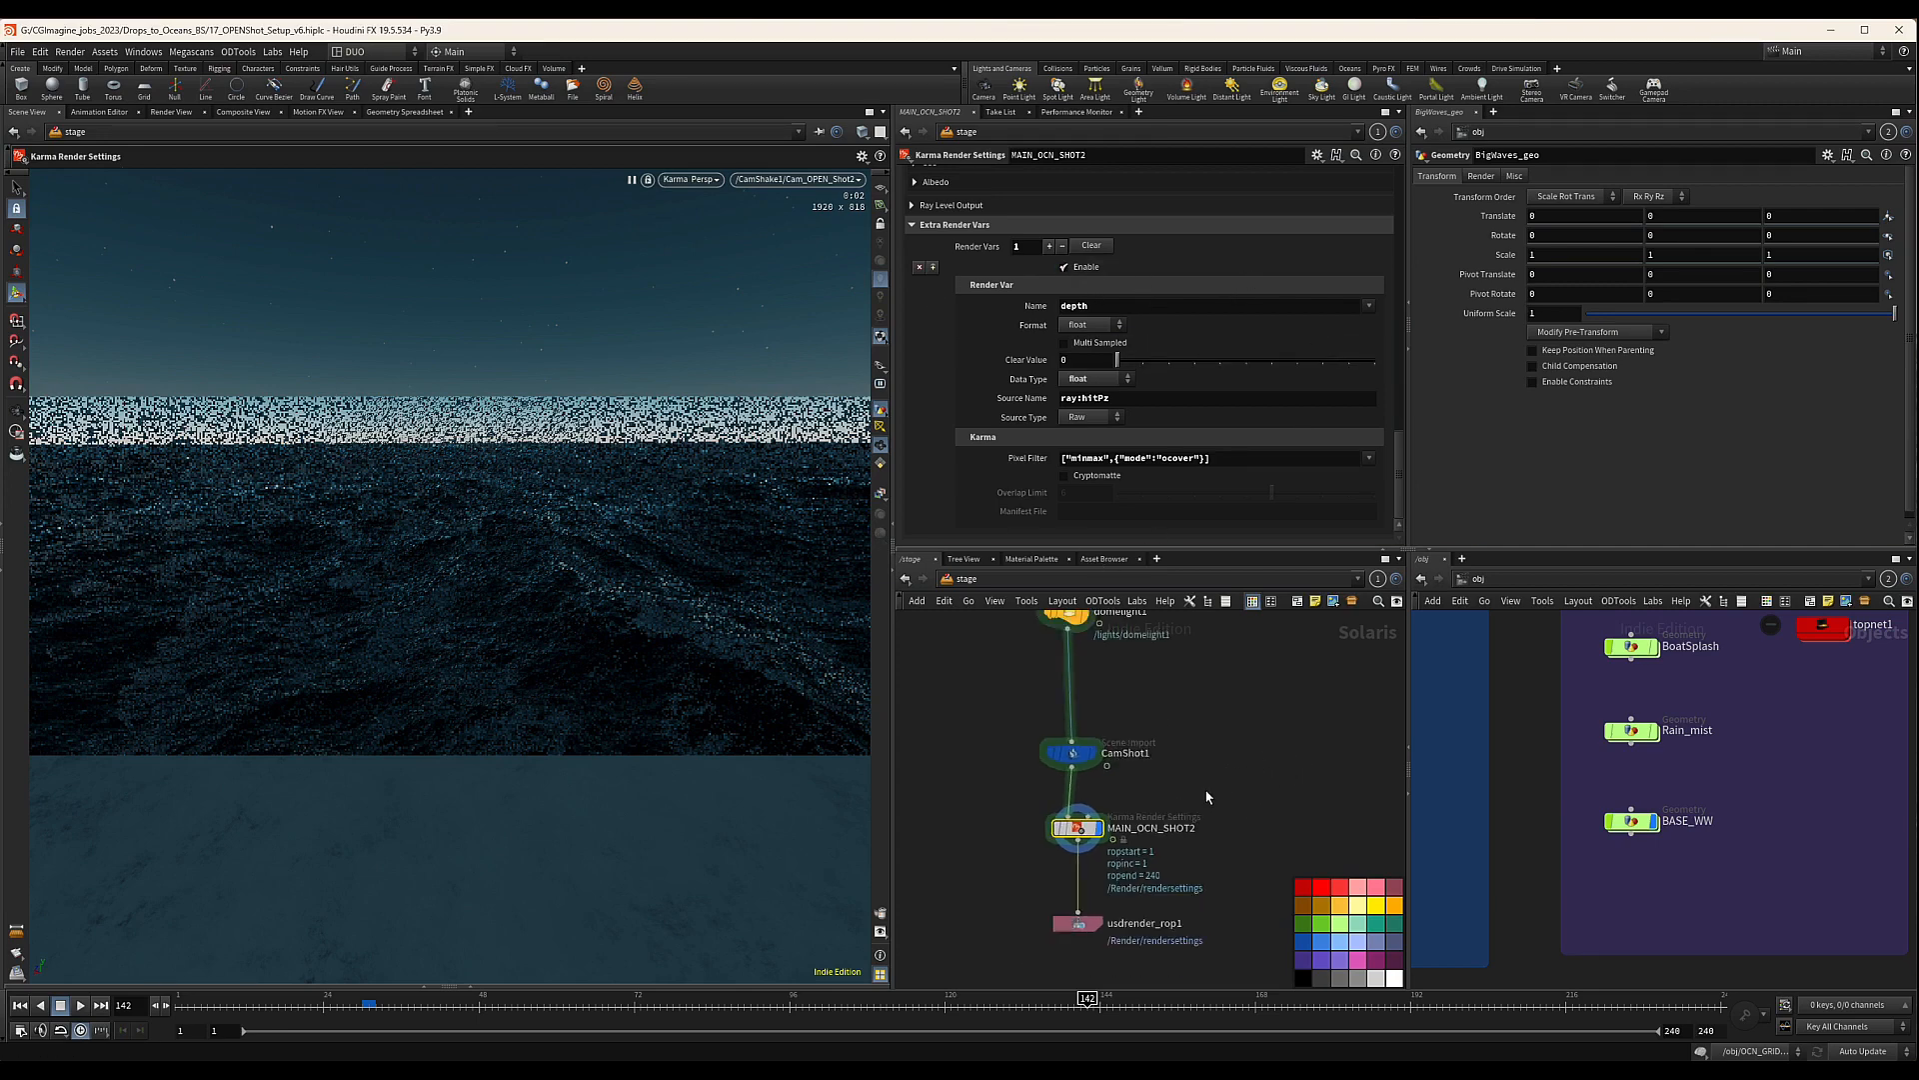
{"action": "scroll", "coordinate": [1214, 740], "scroll_direction": "down", "scroll_amount": 3}
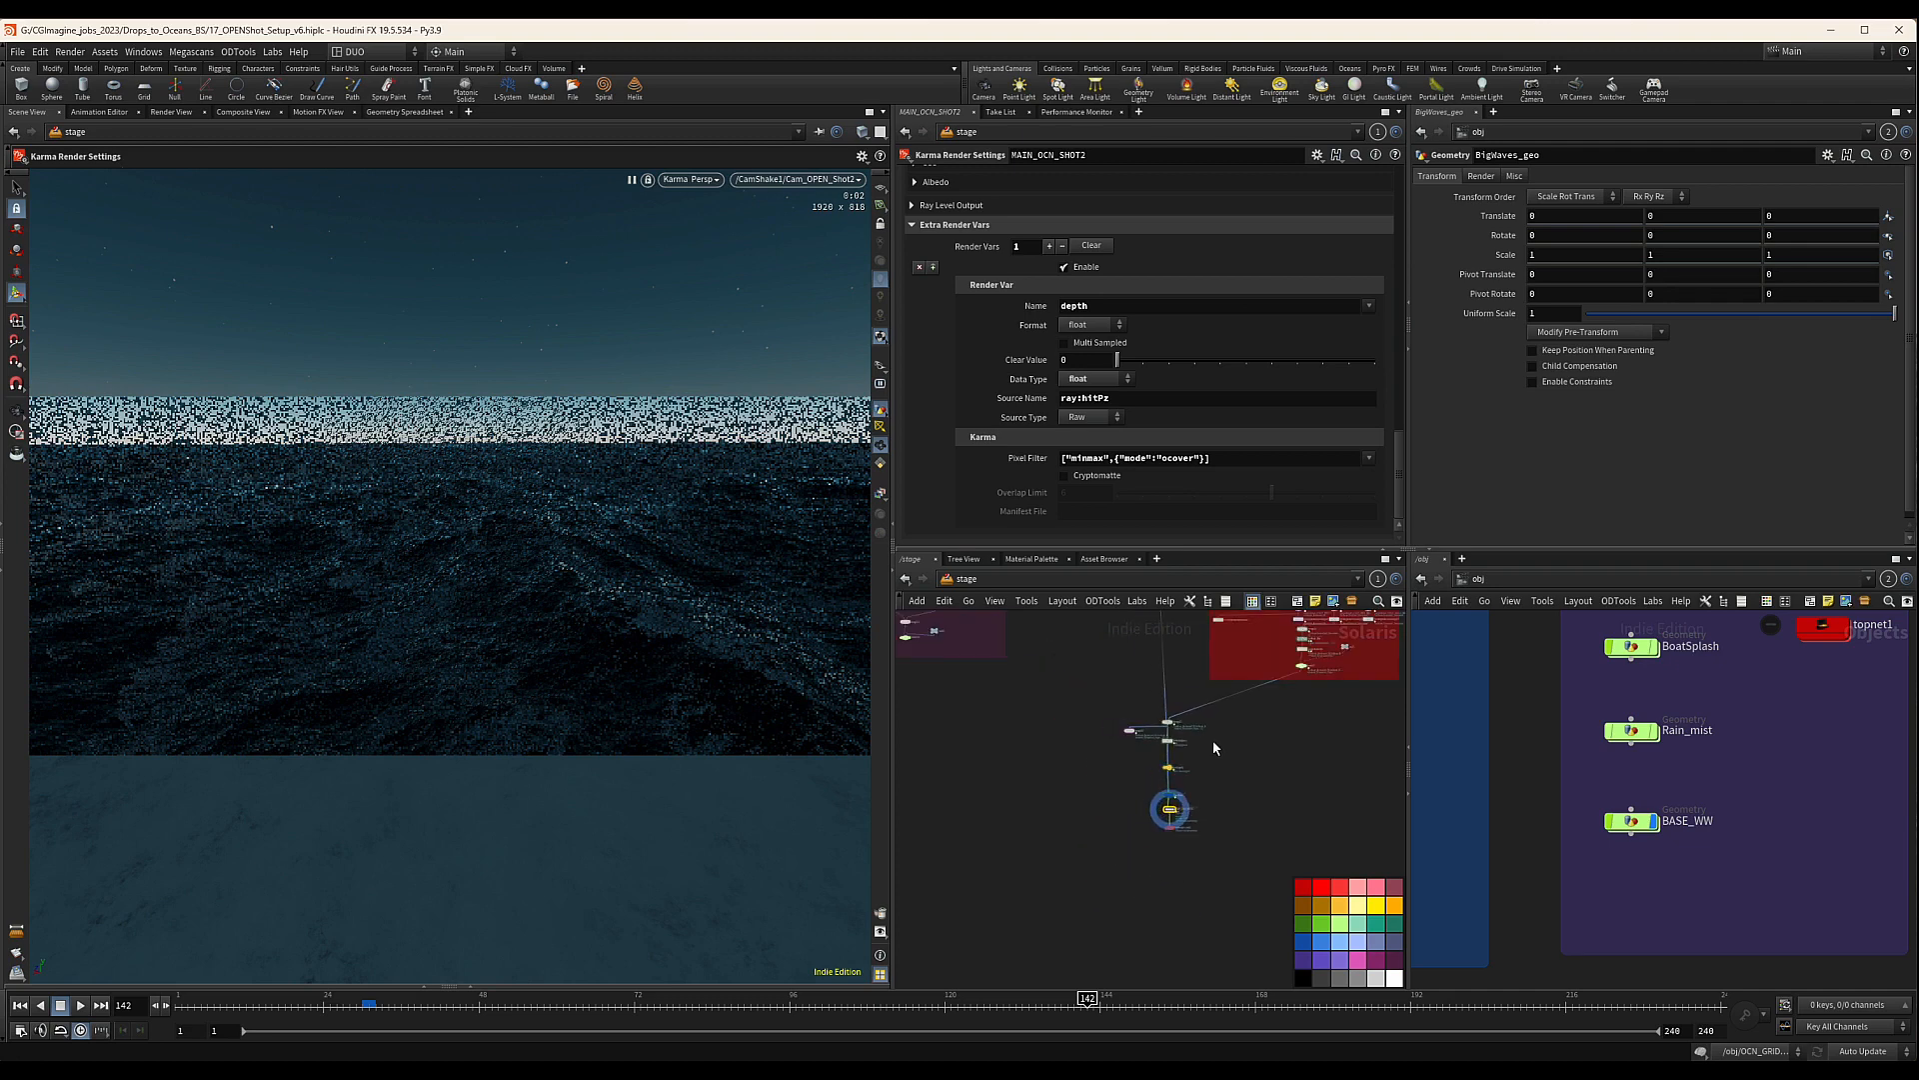
Reposition the CamShot1 scene import node between domelight1 and MAIN_OCN_SHOT2 and rename it CamShot2
{"action": "scroll", "coordinate": [1221, 798], "scroll_direction": "up", "scroll_amount": 8}
{"action": "middle_click_drag", "start_coordinate": [1153, 803], "coordinate": [1229, 765]}
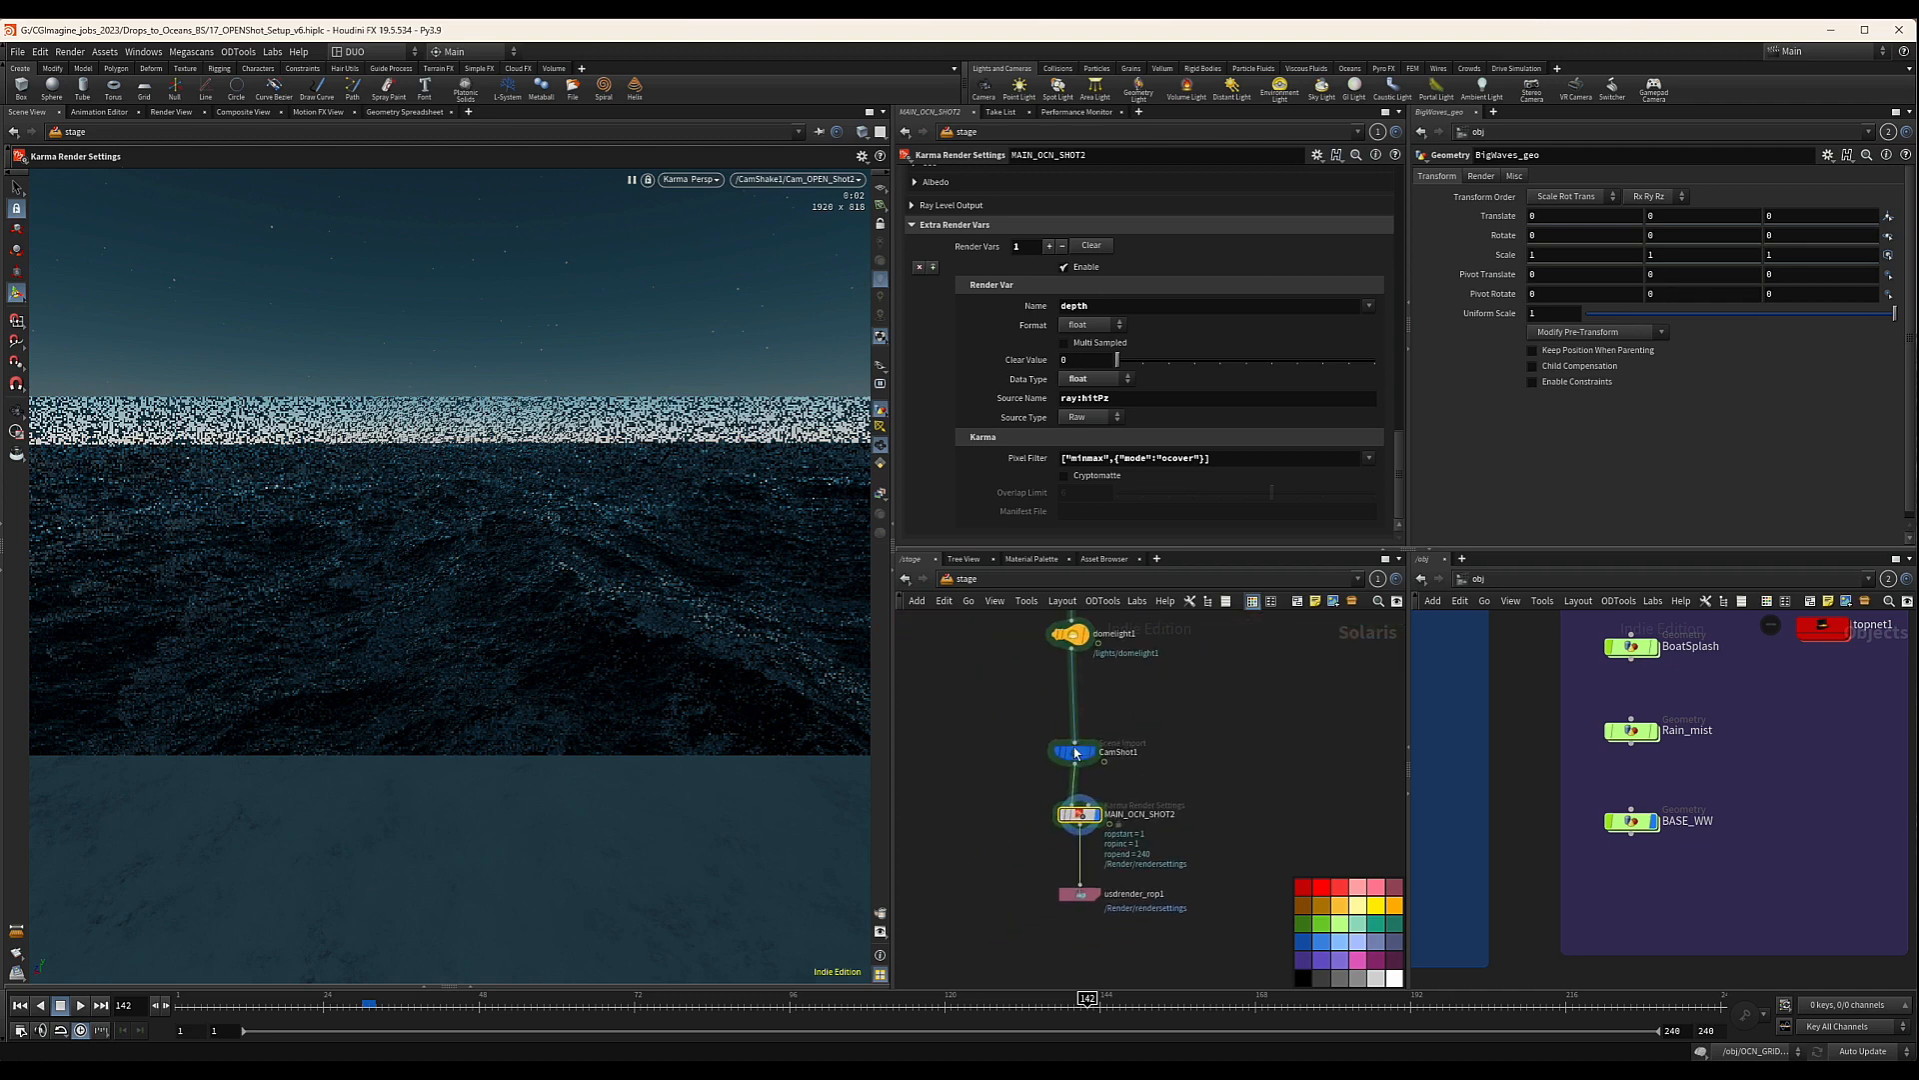
{"action": "left_click_drag", "start_coordinate": [1075, 752], "coordinate": [1071, 735]}
{"action": "double_click", "coordinate": [1136, 735]}
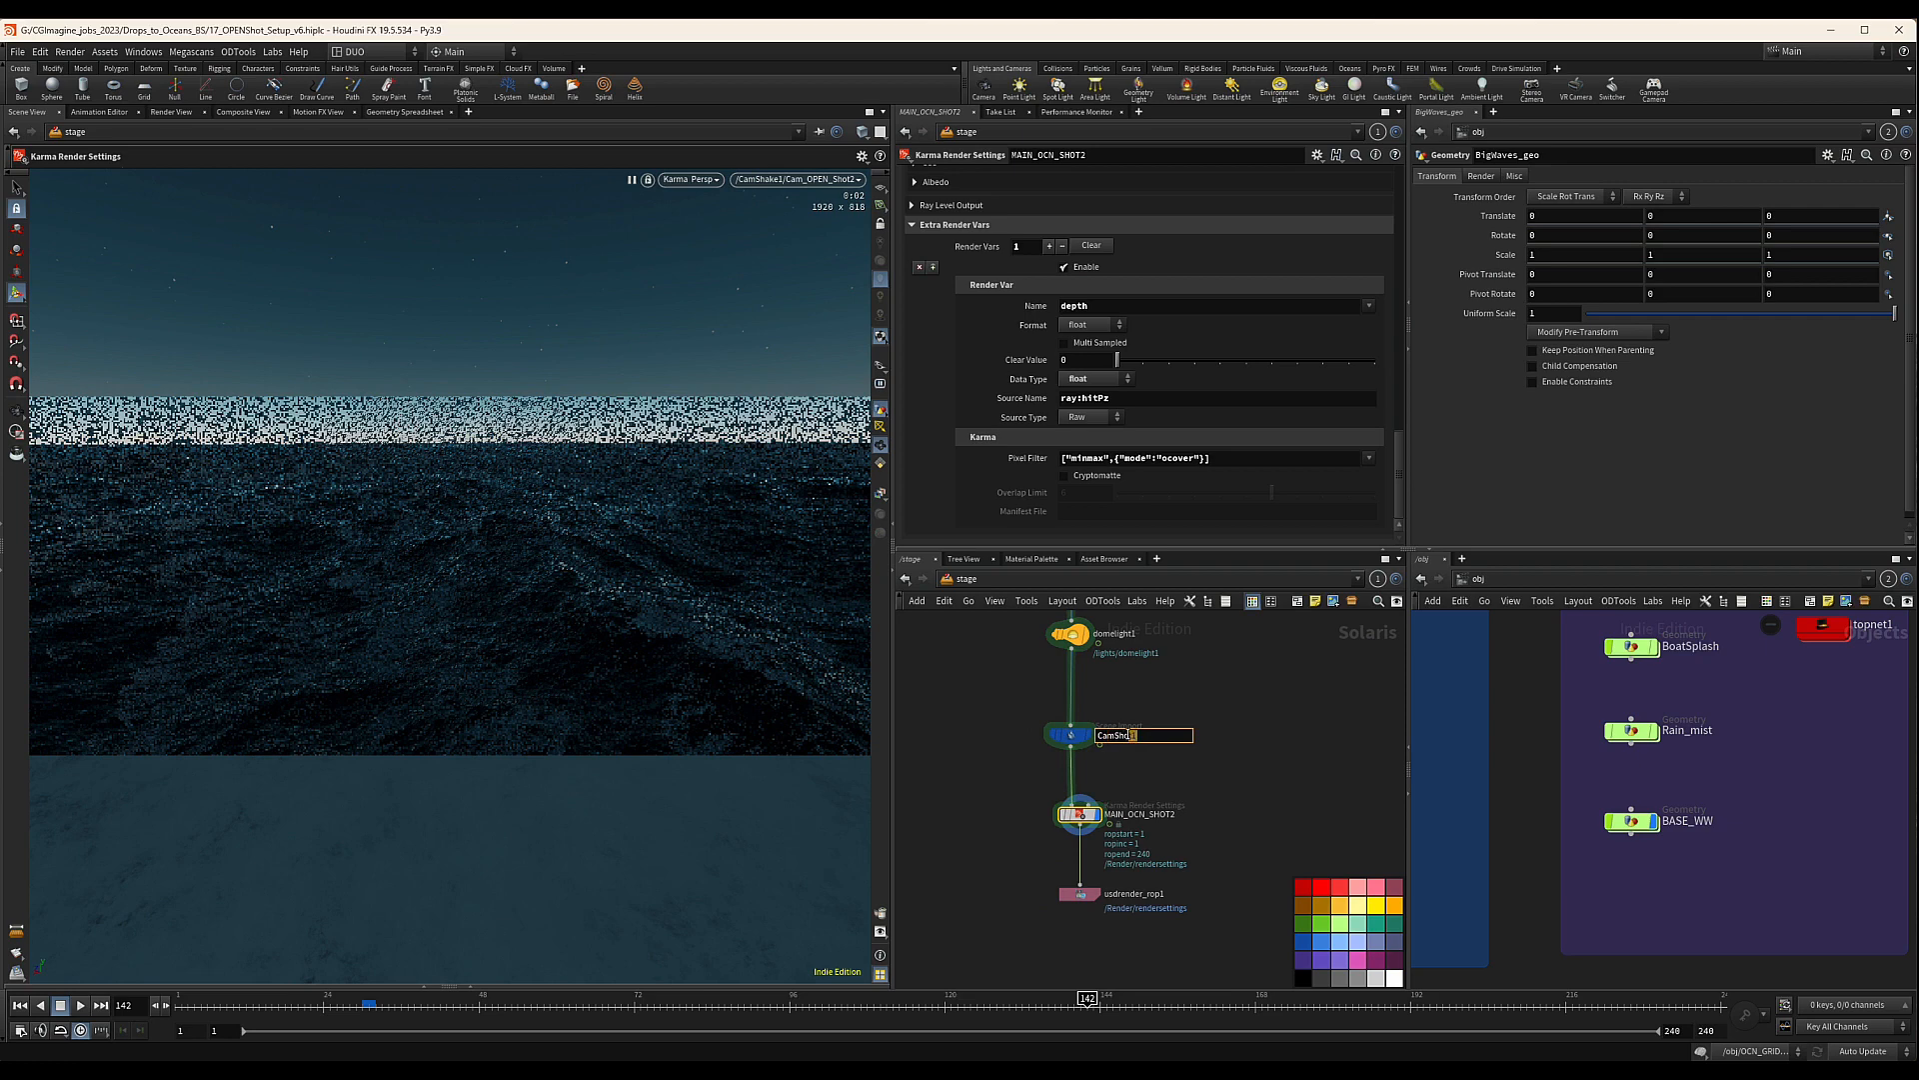
{"action": "key", "text": "BackSpace"}
{"action": "key", "text": "Return"}
{"action": "middle_click_drag", "start_coordinate": [1208, 785], "coordinate": [1212, 776]}
{"action": "left_click_drag", "start_coordinate": [1187, 769], "coordinate": [1044, 836]}
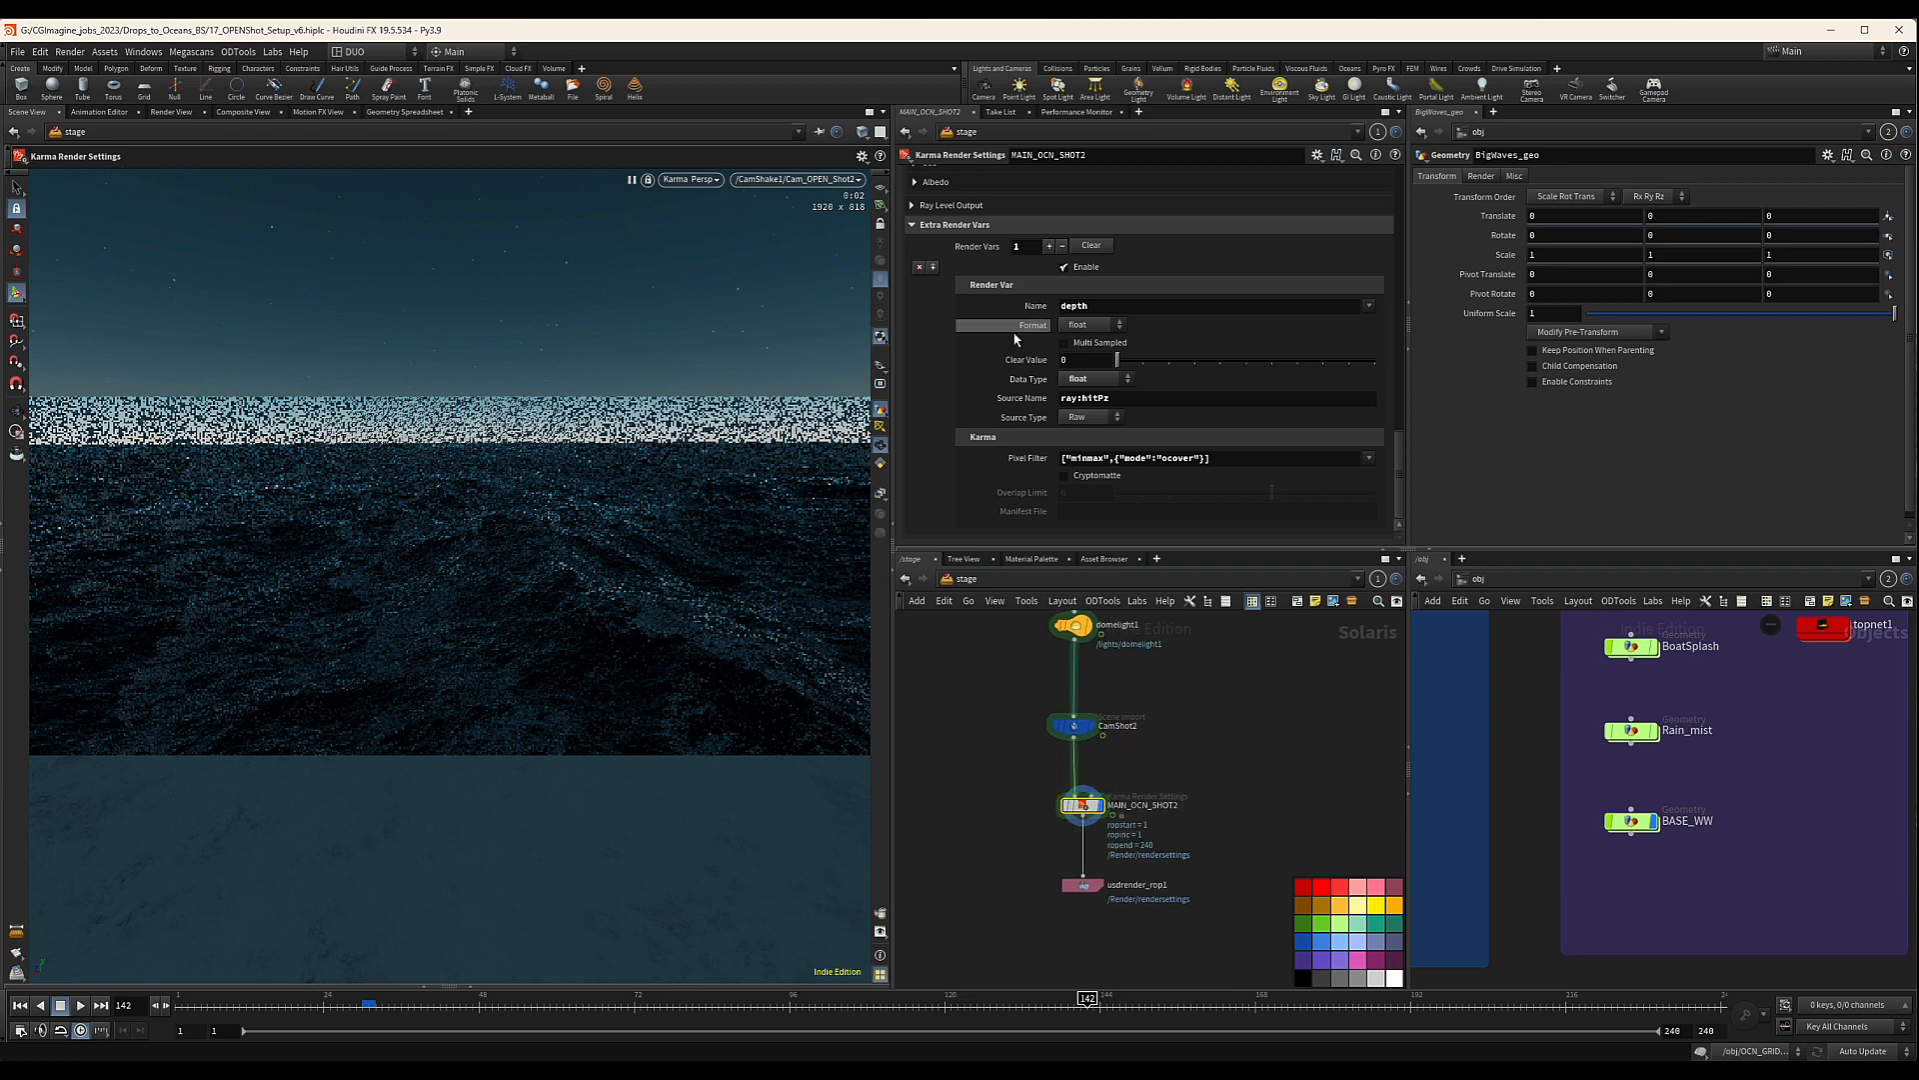
Set the MAIN_OCN_SHOT2 primary samples to 64 and change the convergence mode to Path Traced
{"action": "scroll", "coordinate": [989, 300], "scroll_direction": "up", "scroll_amount": 10}
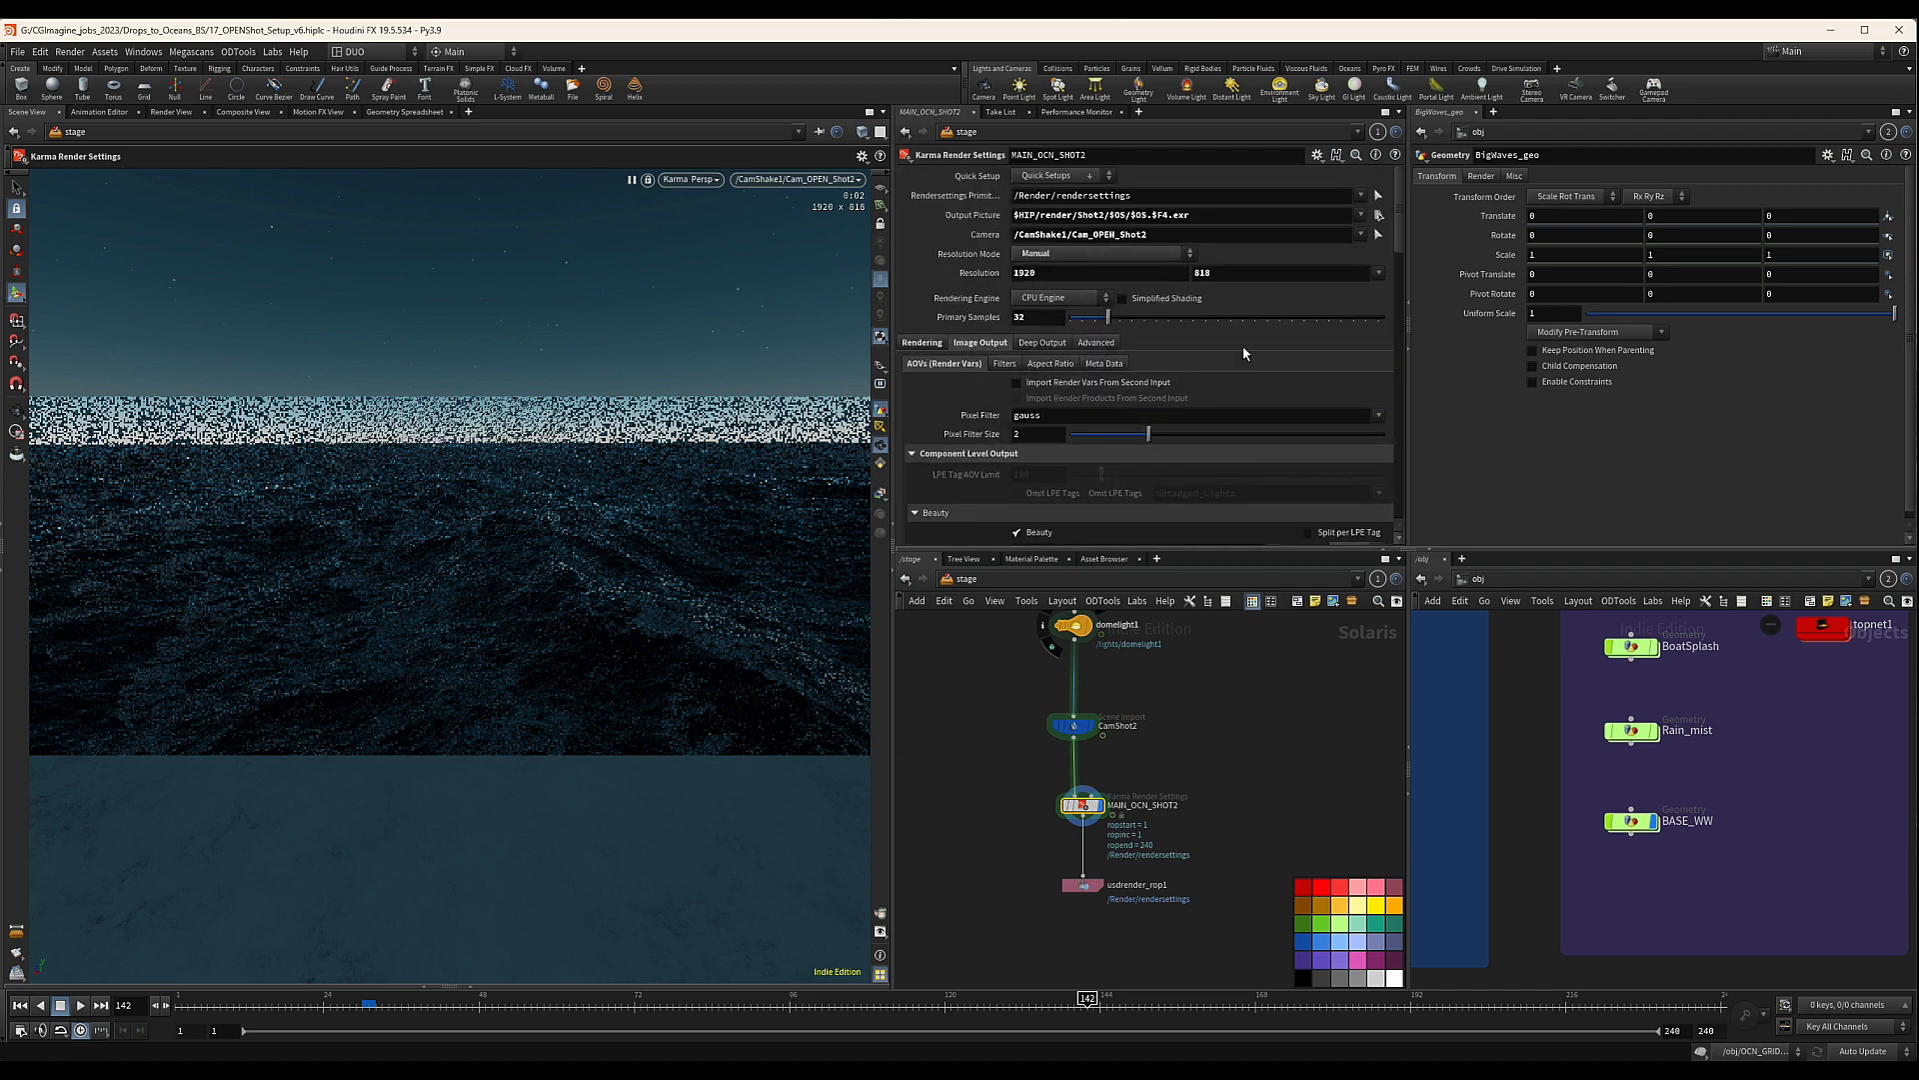
{"action": "double_click", "coordinate": [1027, 319]}
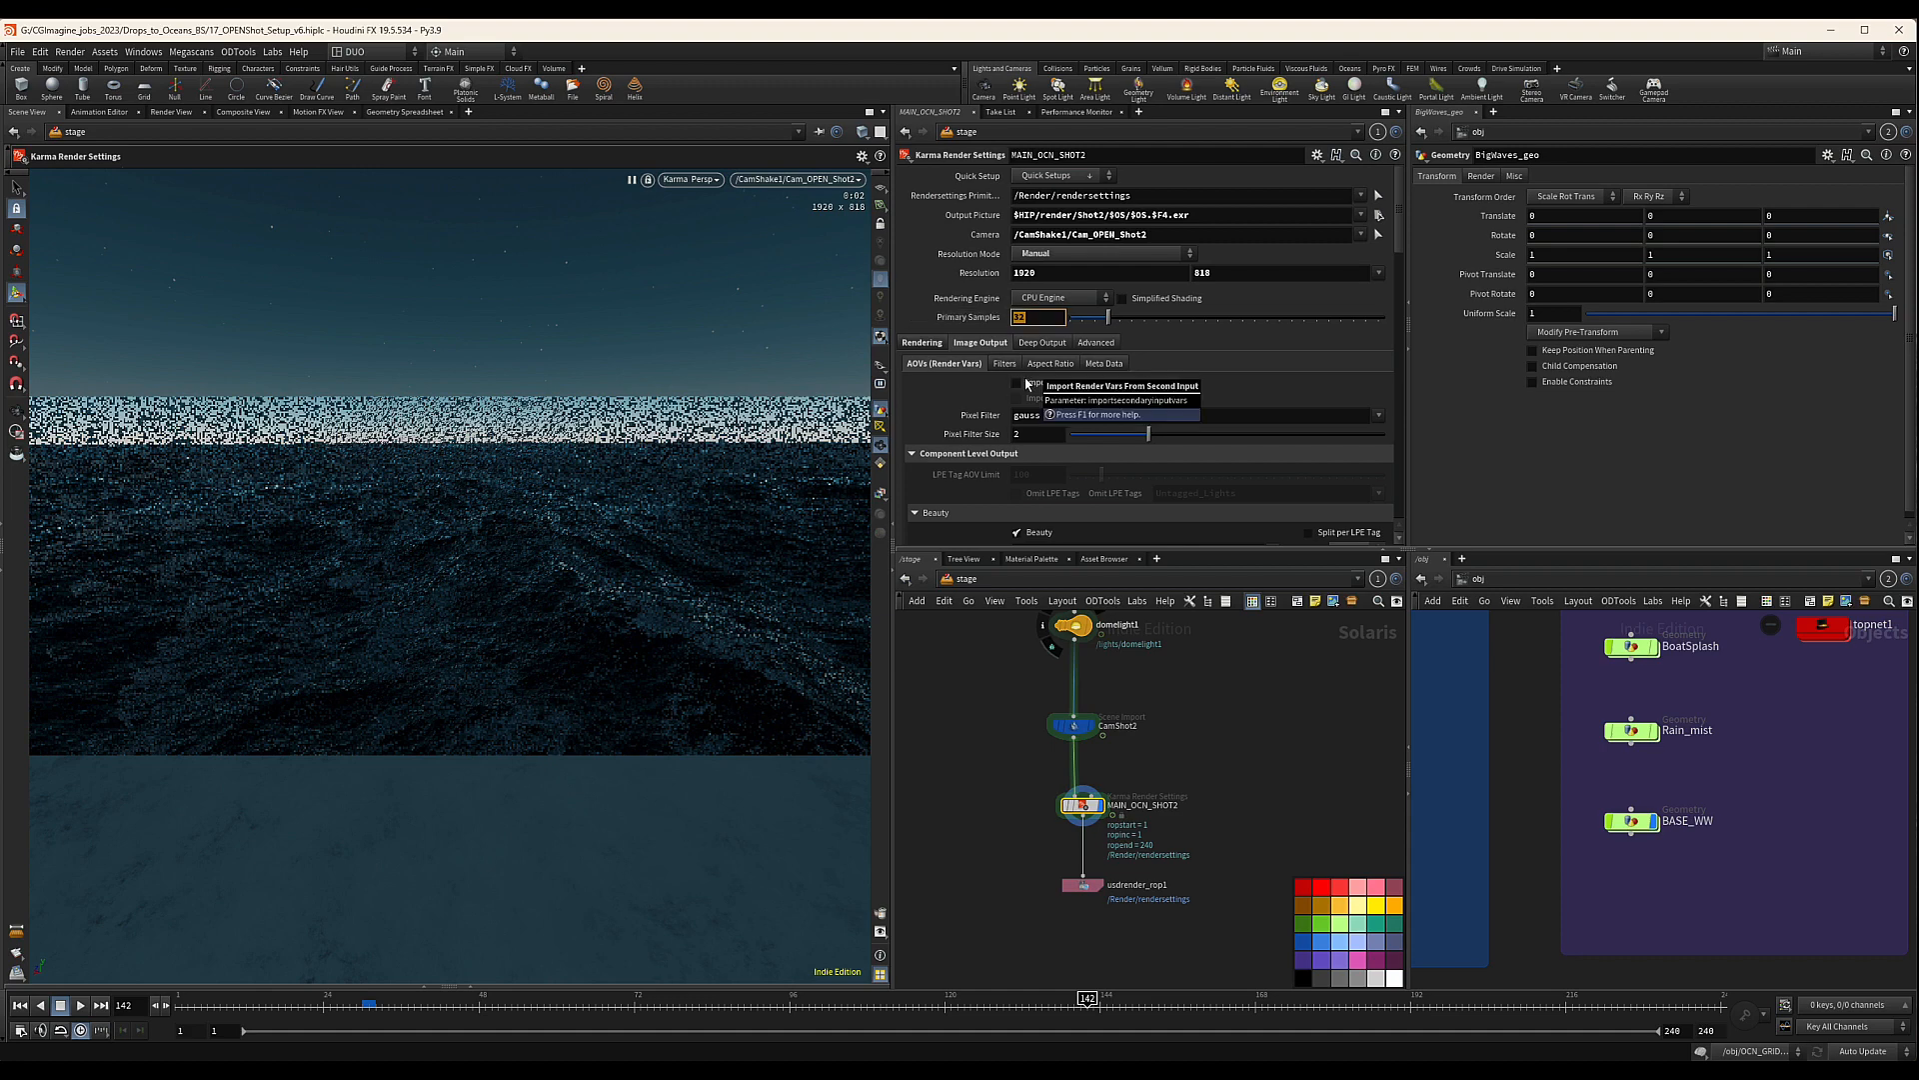
{"action": "type", "text": "64"}
{"action": "key", "text": "Return"}
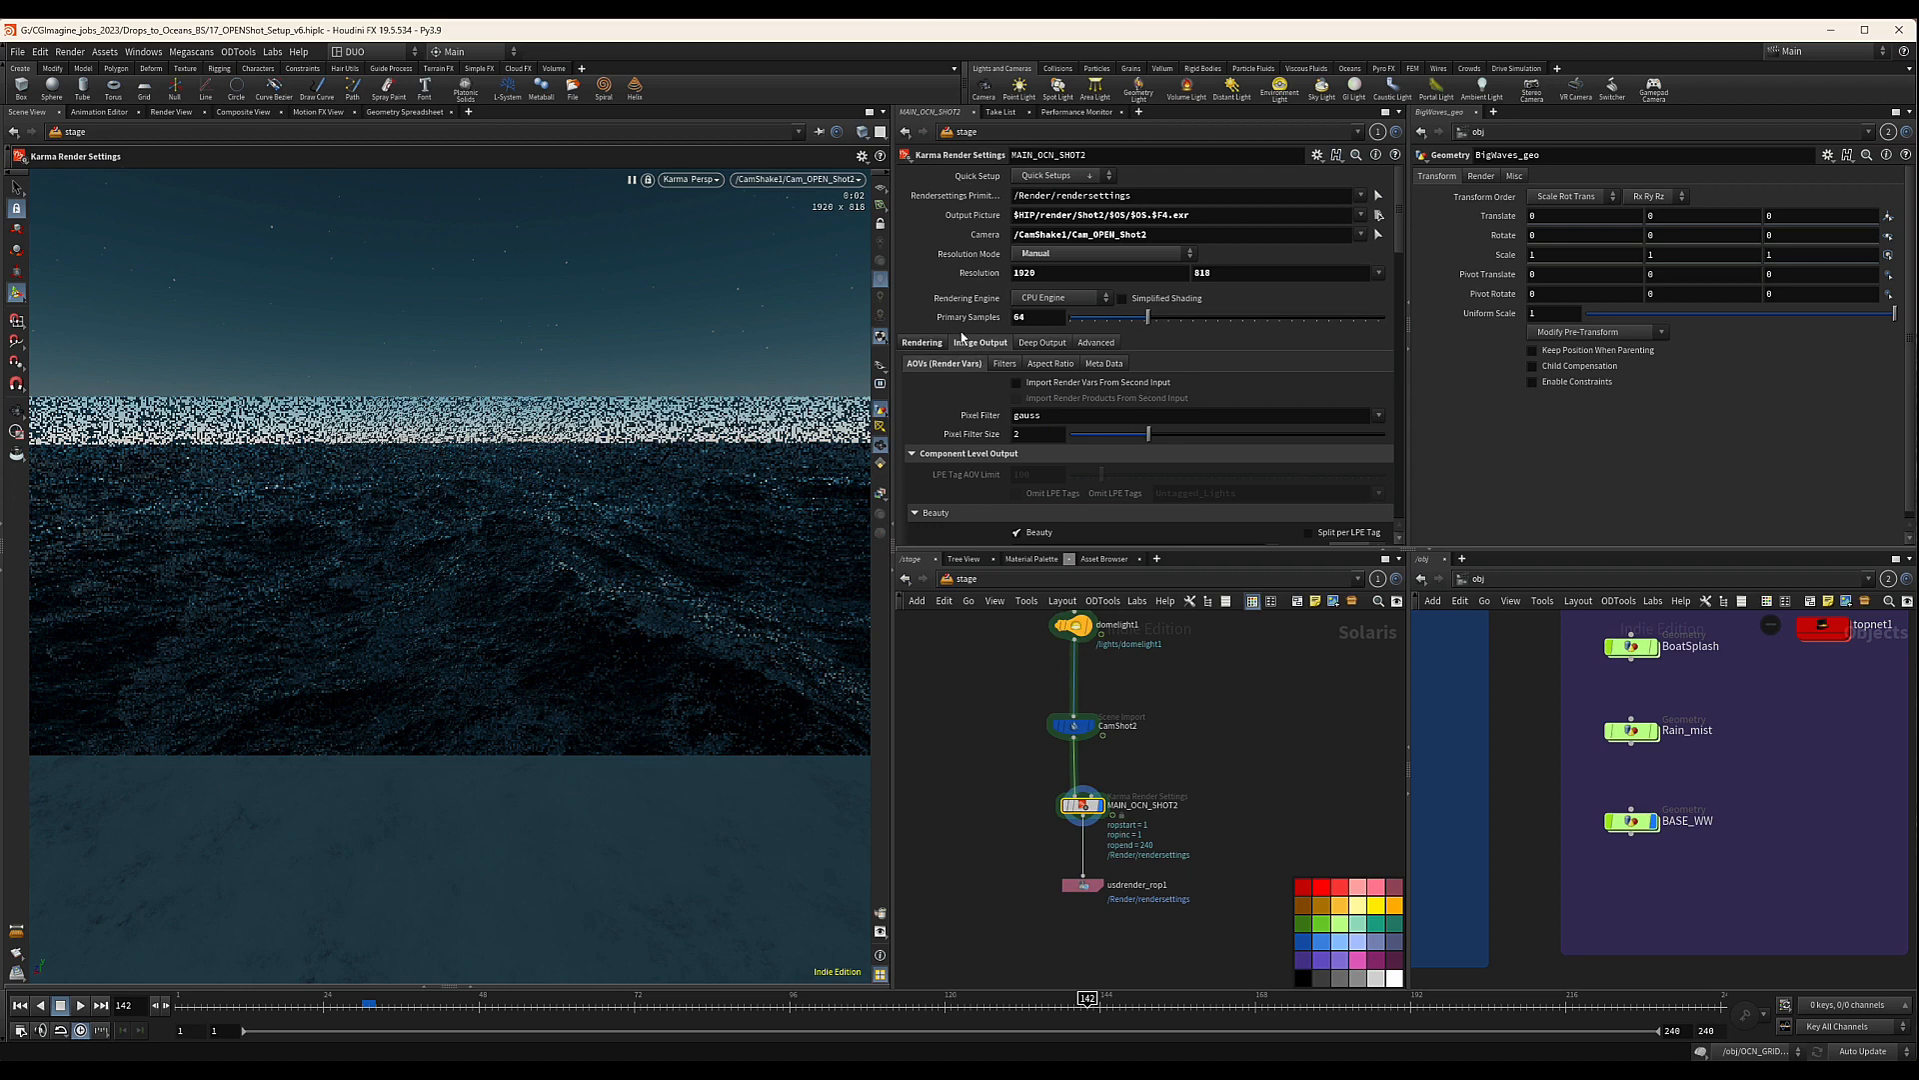
{"action": "left_click", "coordinate": [1043, 344]}
{"action": "left_click", "coordinate": [1093, 343]}
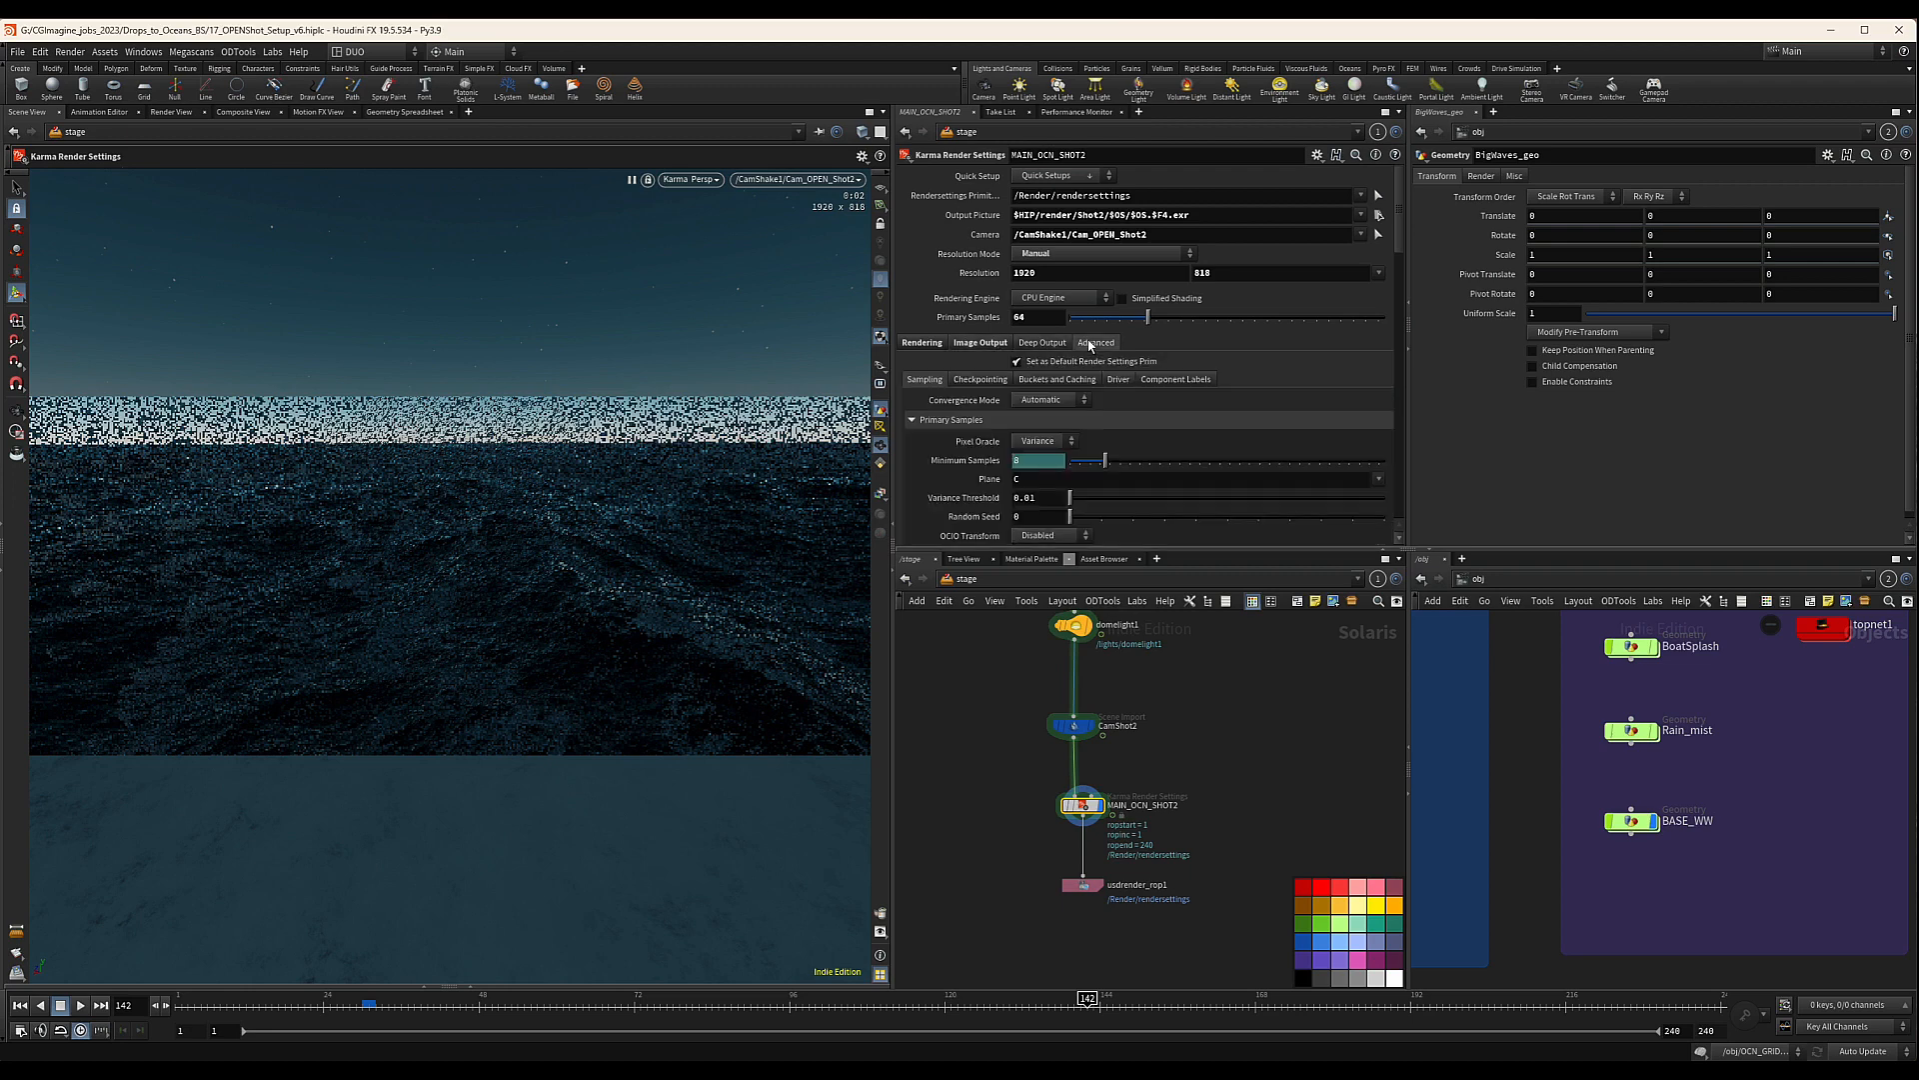
{"action": "left_click", "coordinate": [1042, 401]}
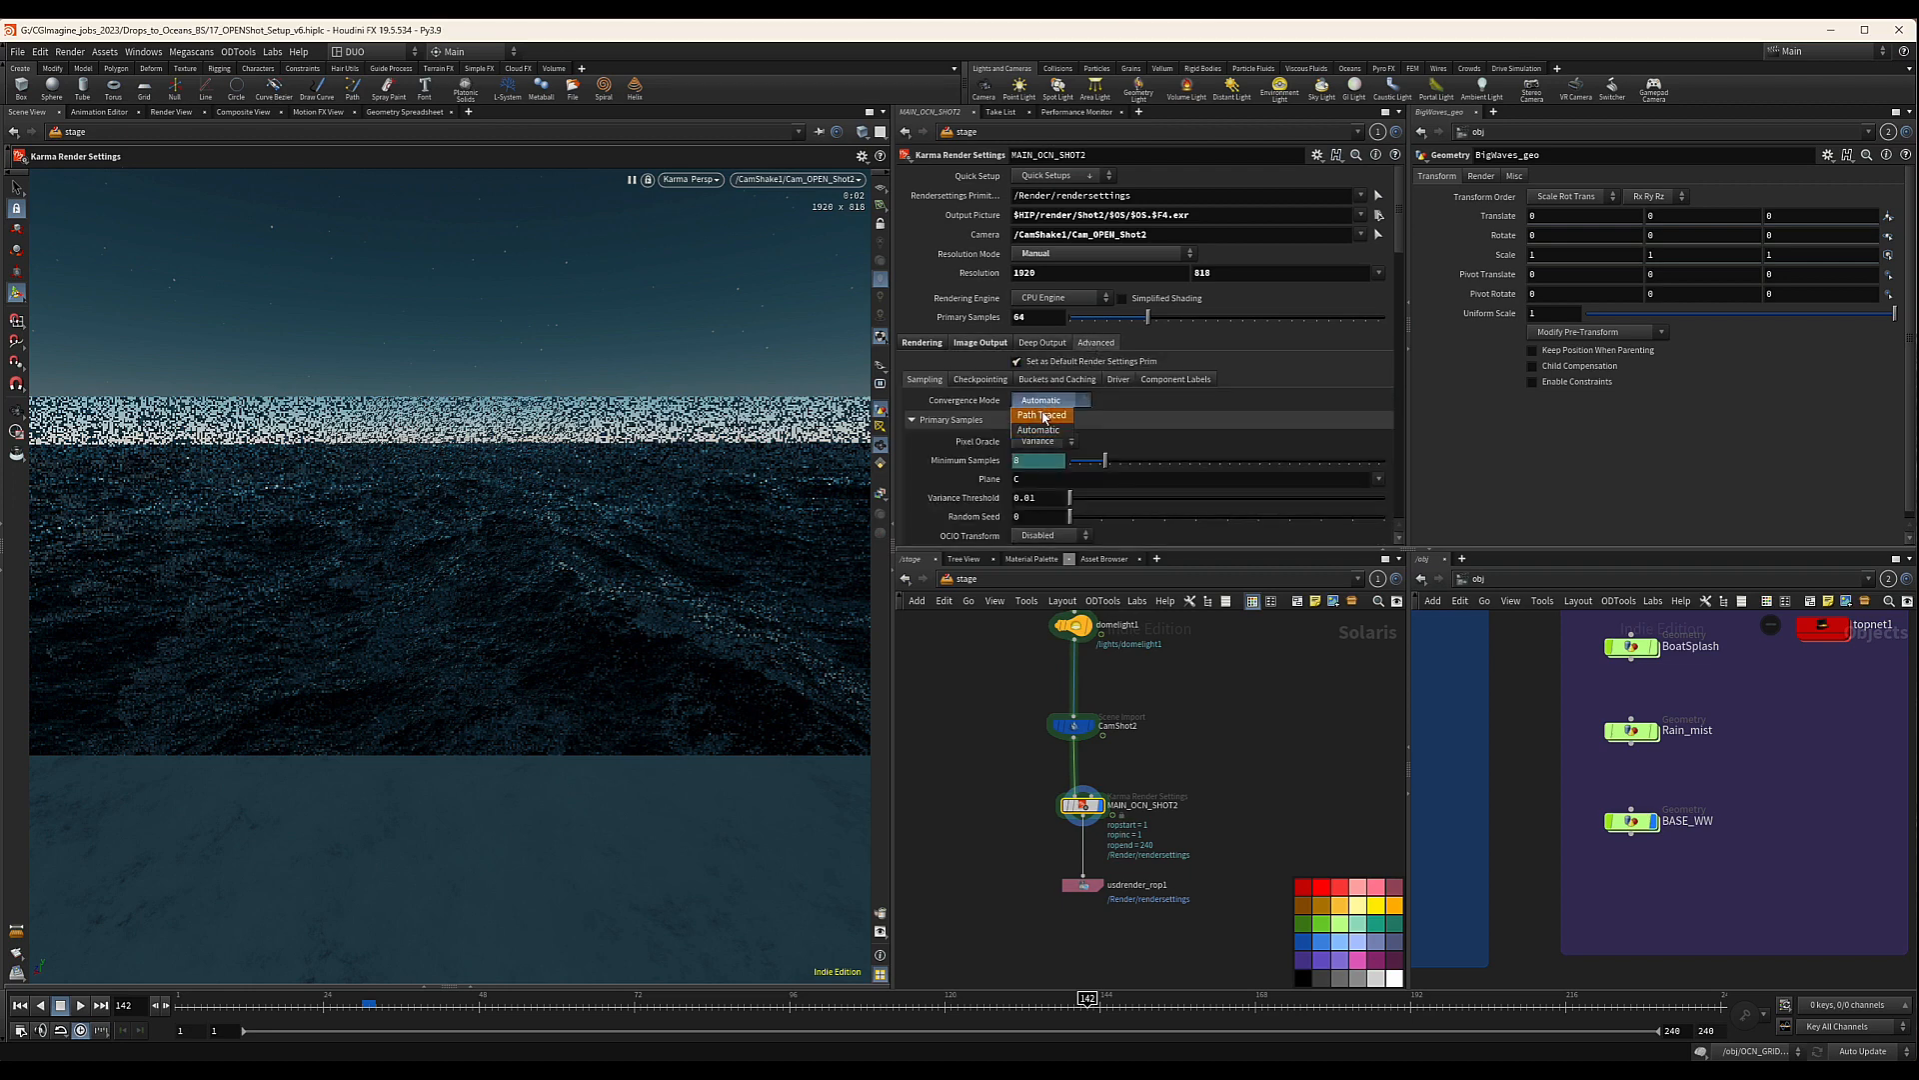
{"action": "left_click", "coordinate": [1042, 415]}
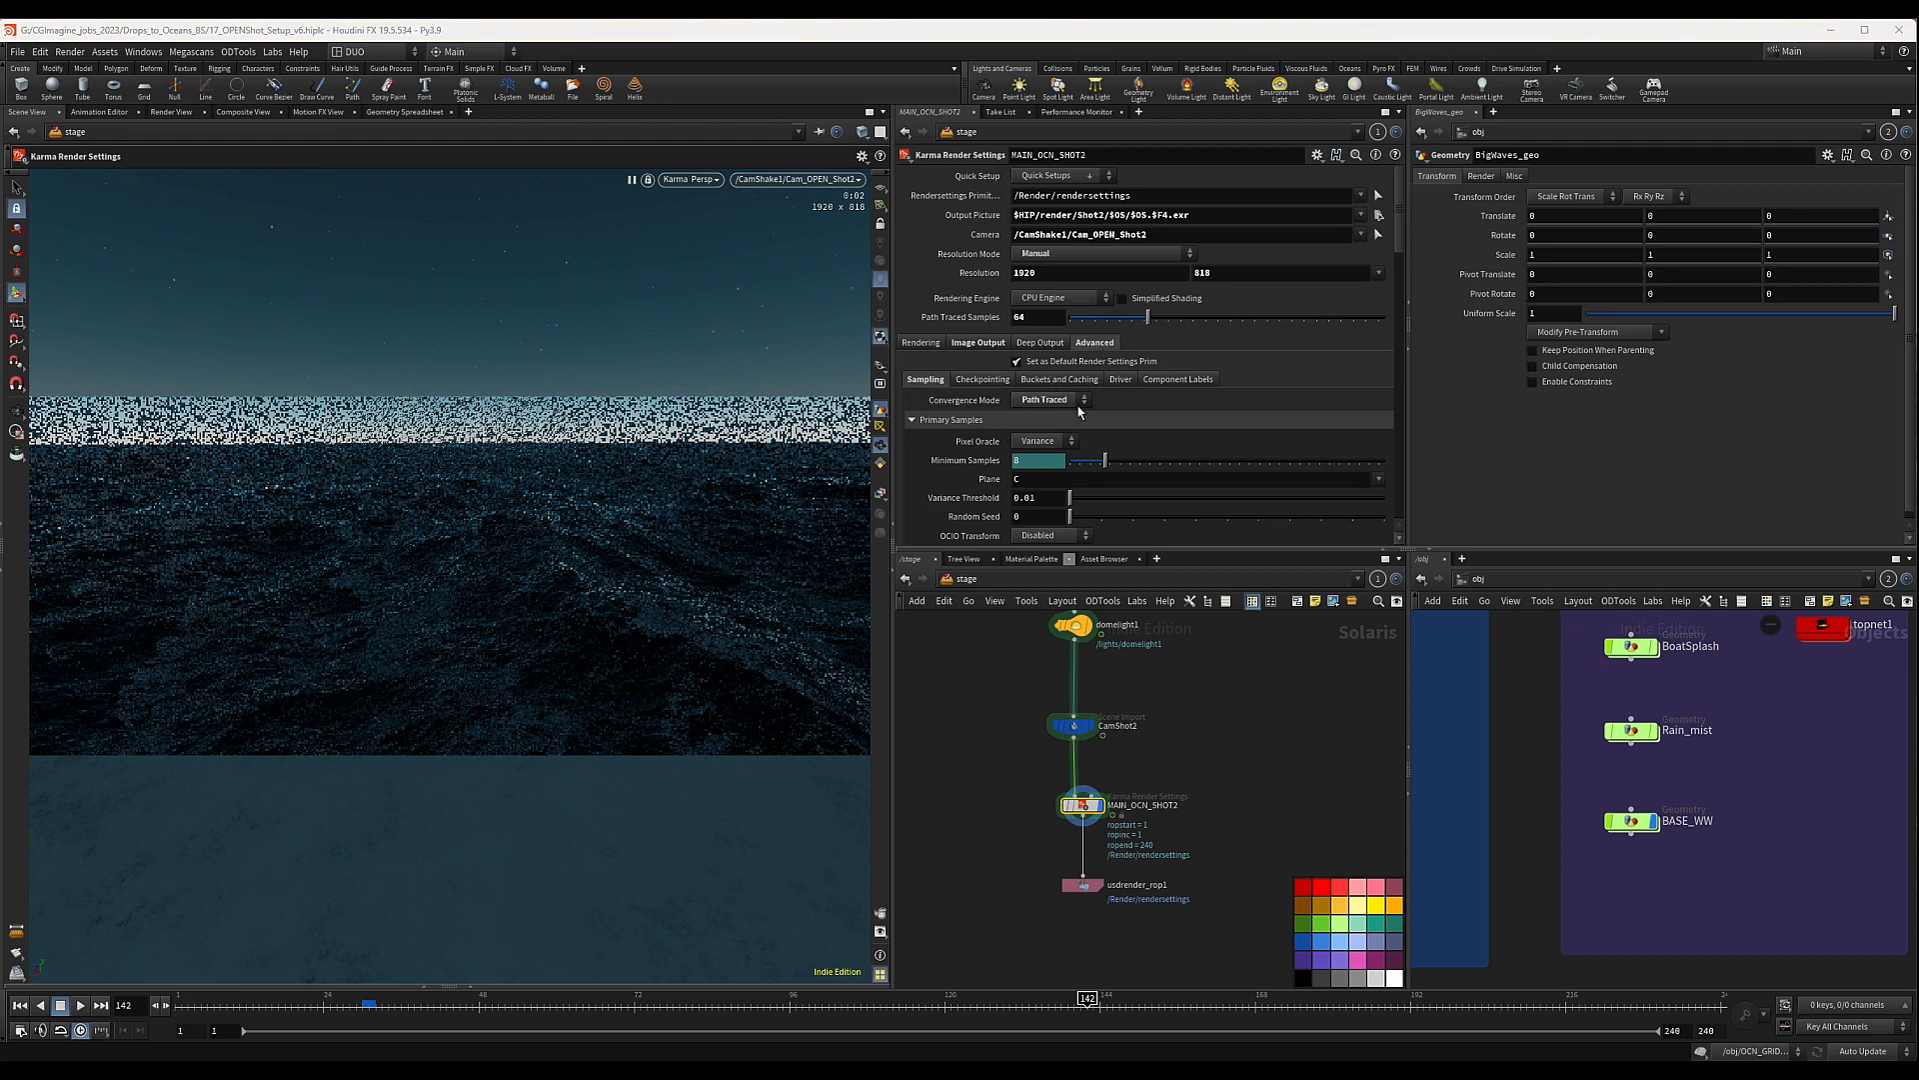
Review the rendering settings of MAIN_OCN_SHOT2, including Camera Effects, Geometry and Shading, and the ray limits
{"action": "left_click", "coordinate": [921, 342]}
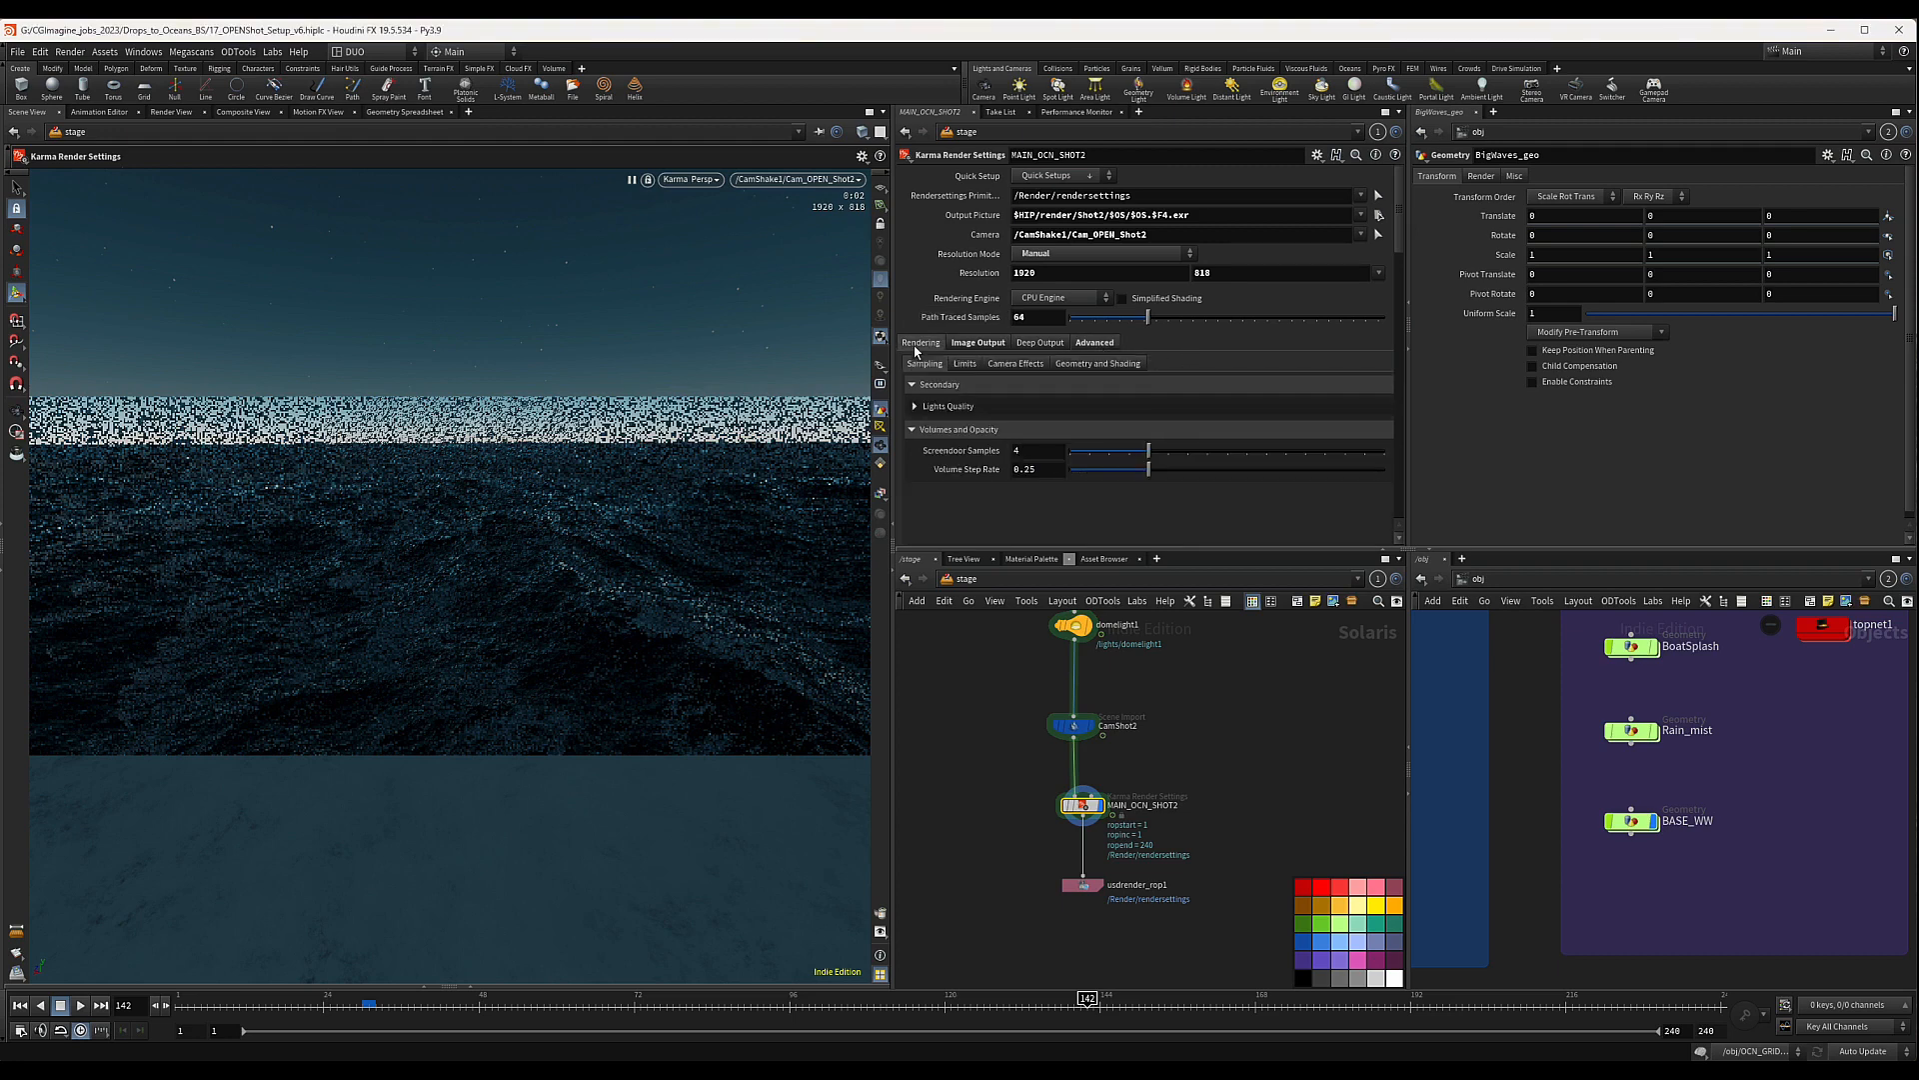
{"action": "left_click", "coordinate": [1012, 365]}
{"action": "left_click", "coordinate": [1096, 363]}
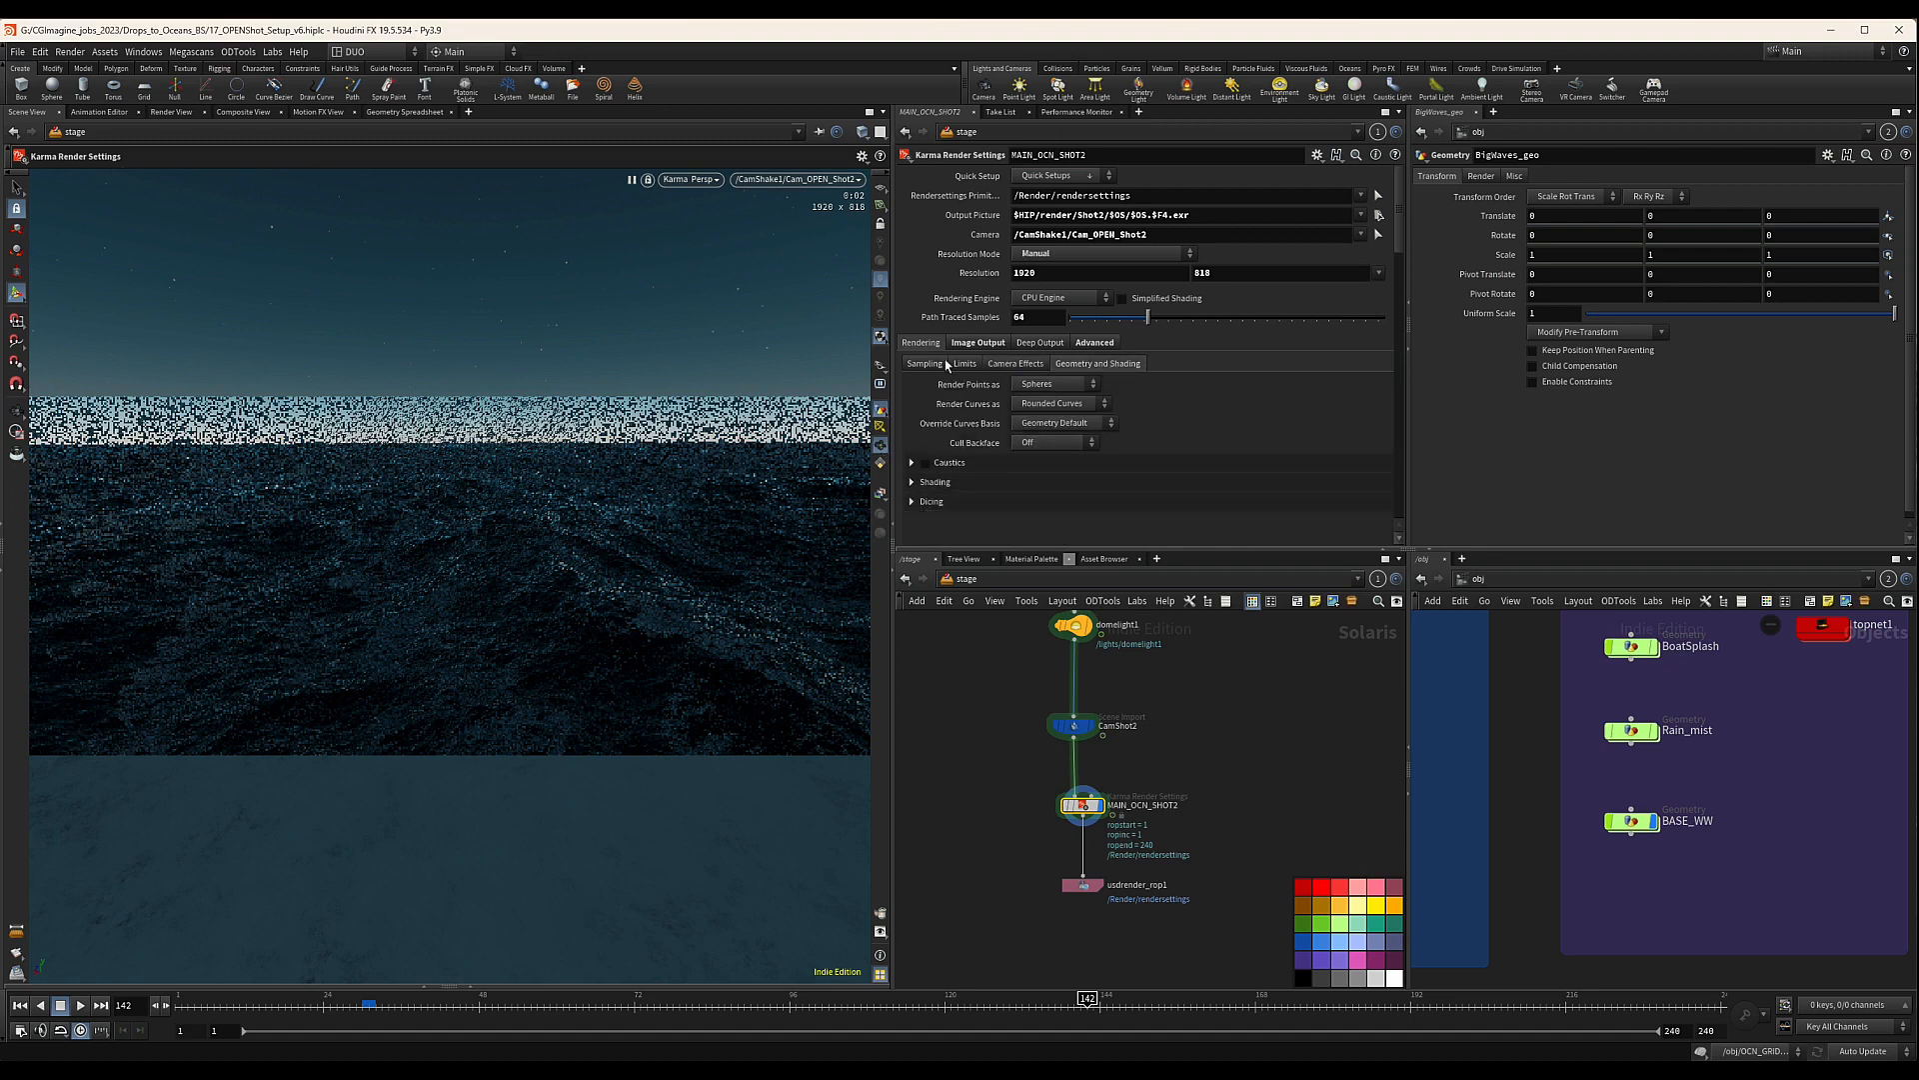
{"action": "left_click", "coordinate": [978, 343]}
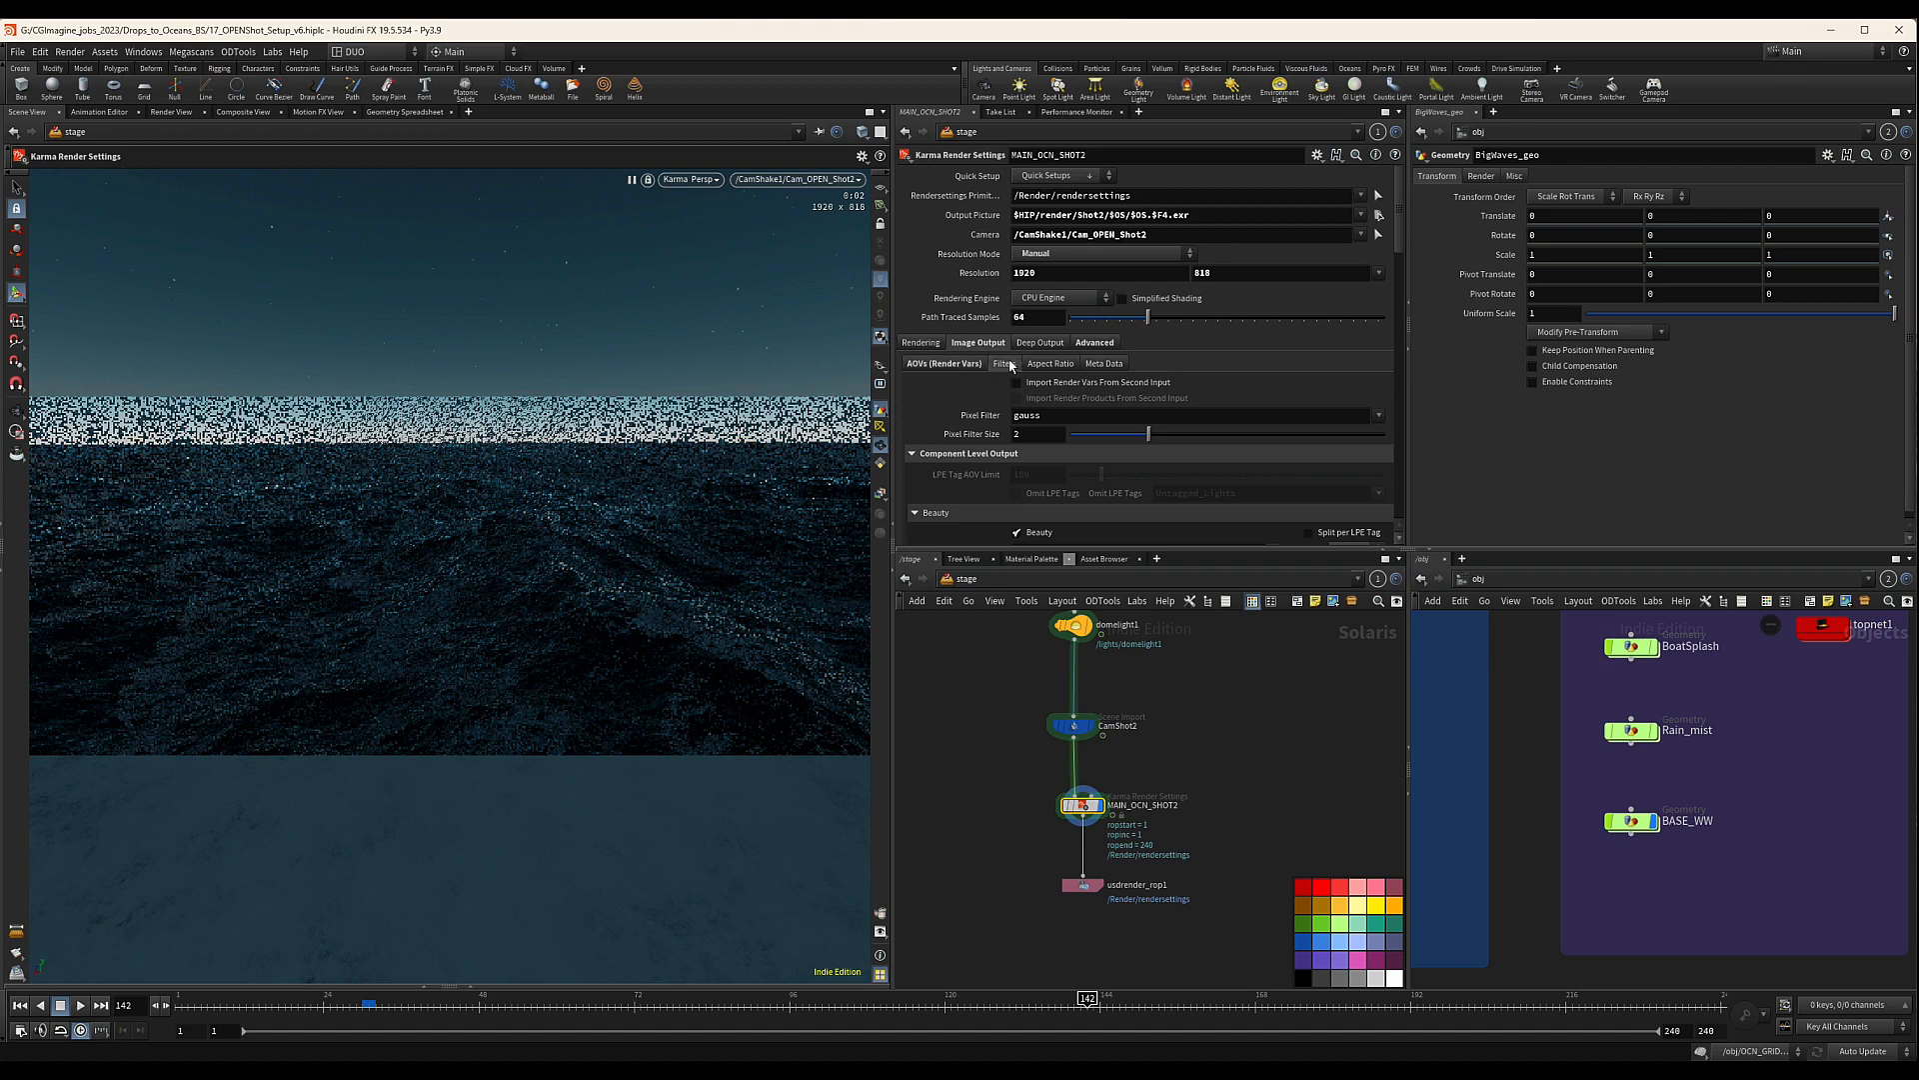
{"action": "left_click", "coordinate": [921, 343]}
{"action": "left_click", "coordinate": [928, 344]}
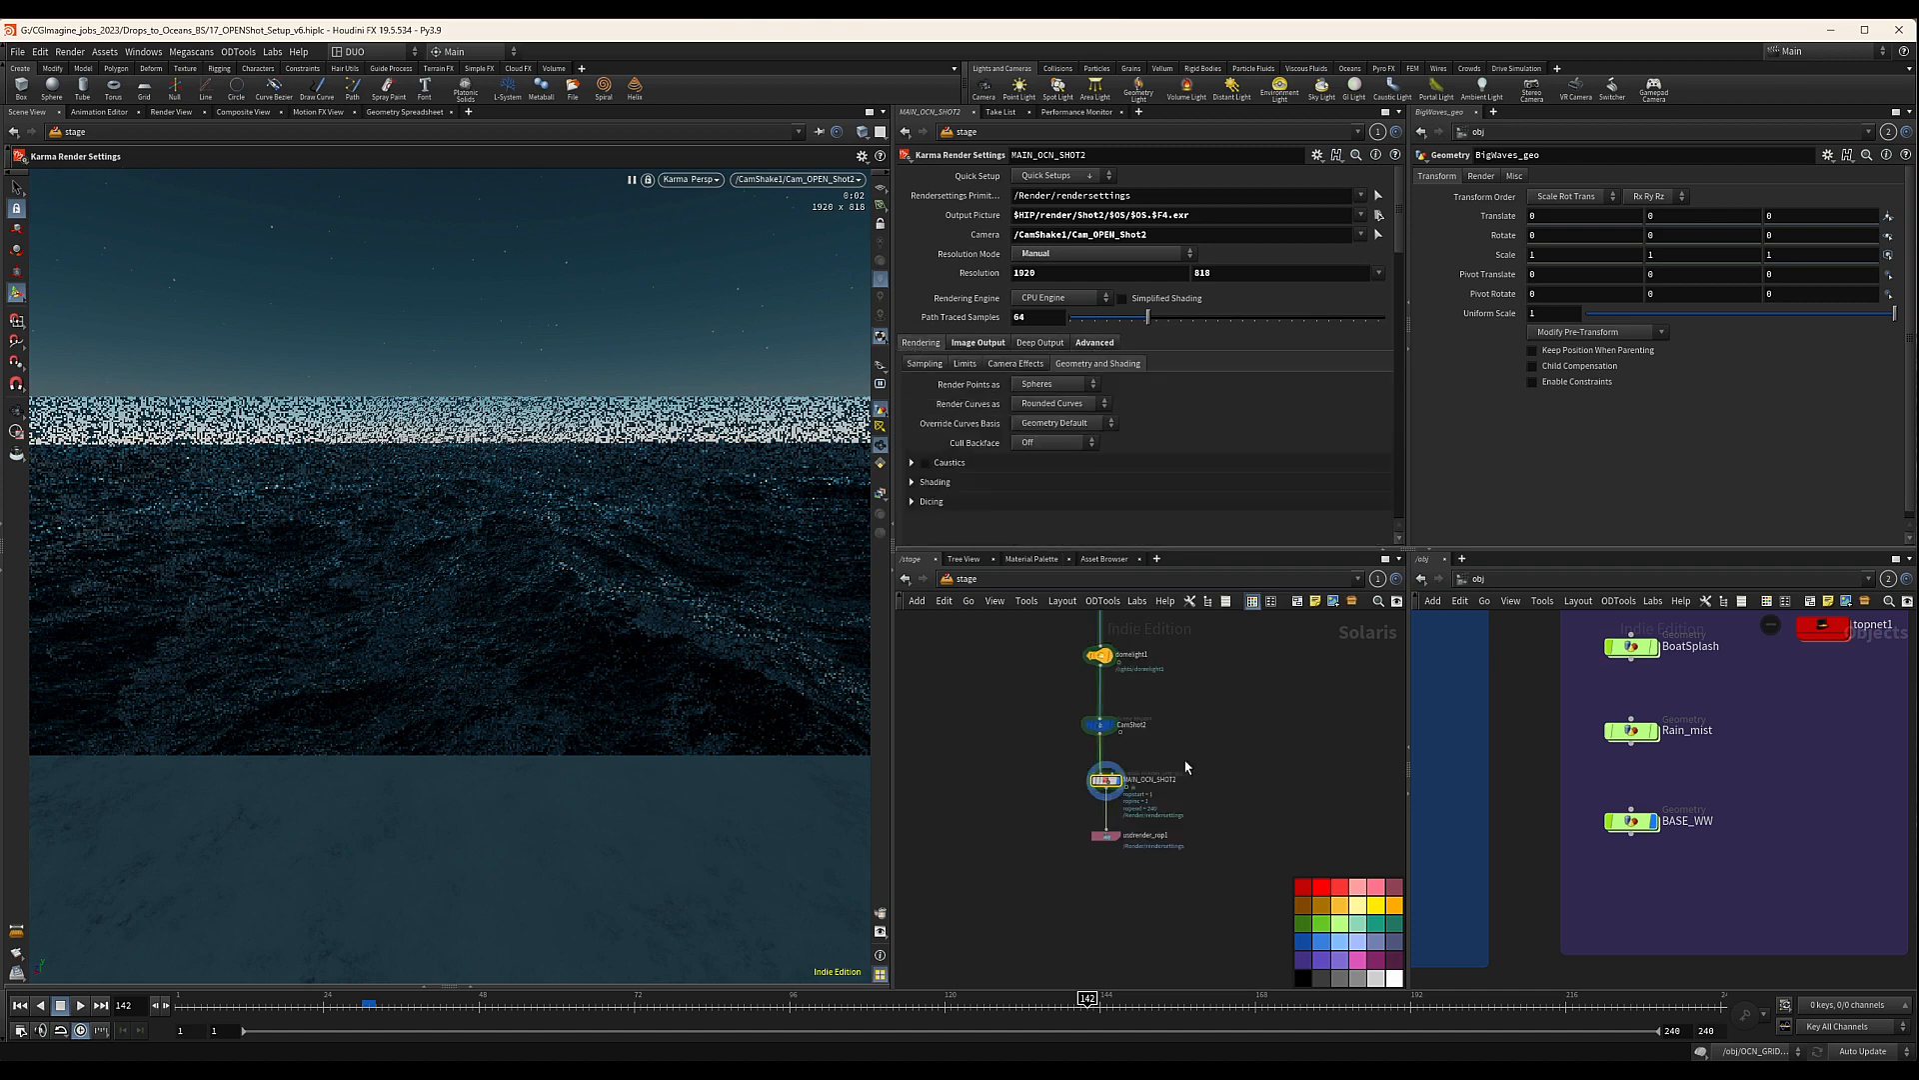
{"action": "left_click", "coordinate": [964, 364]}
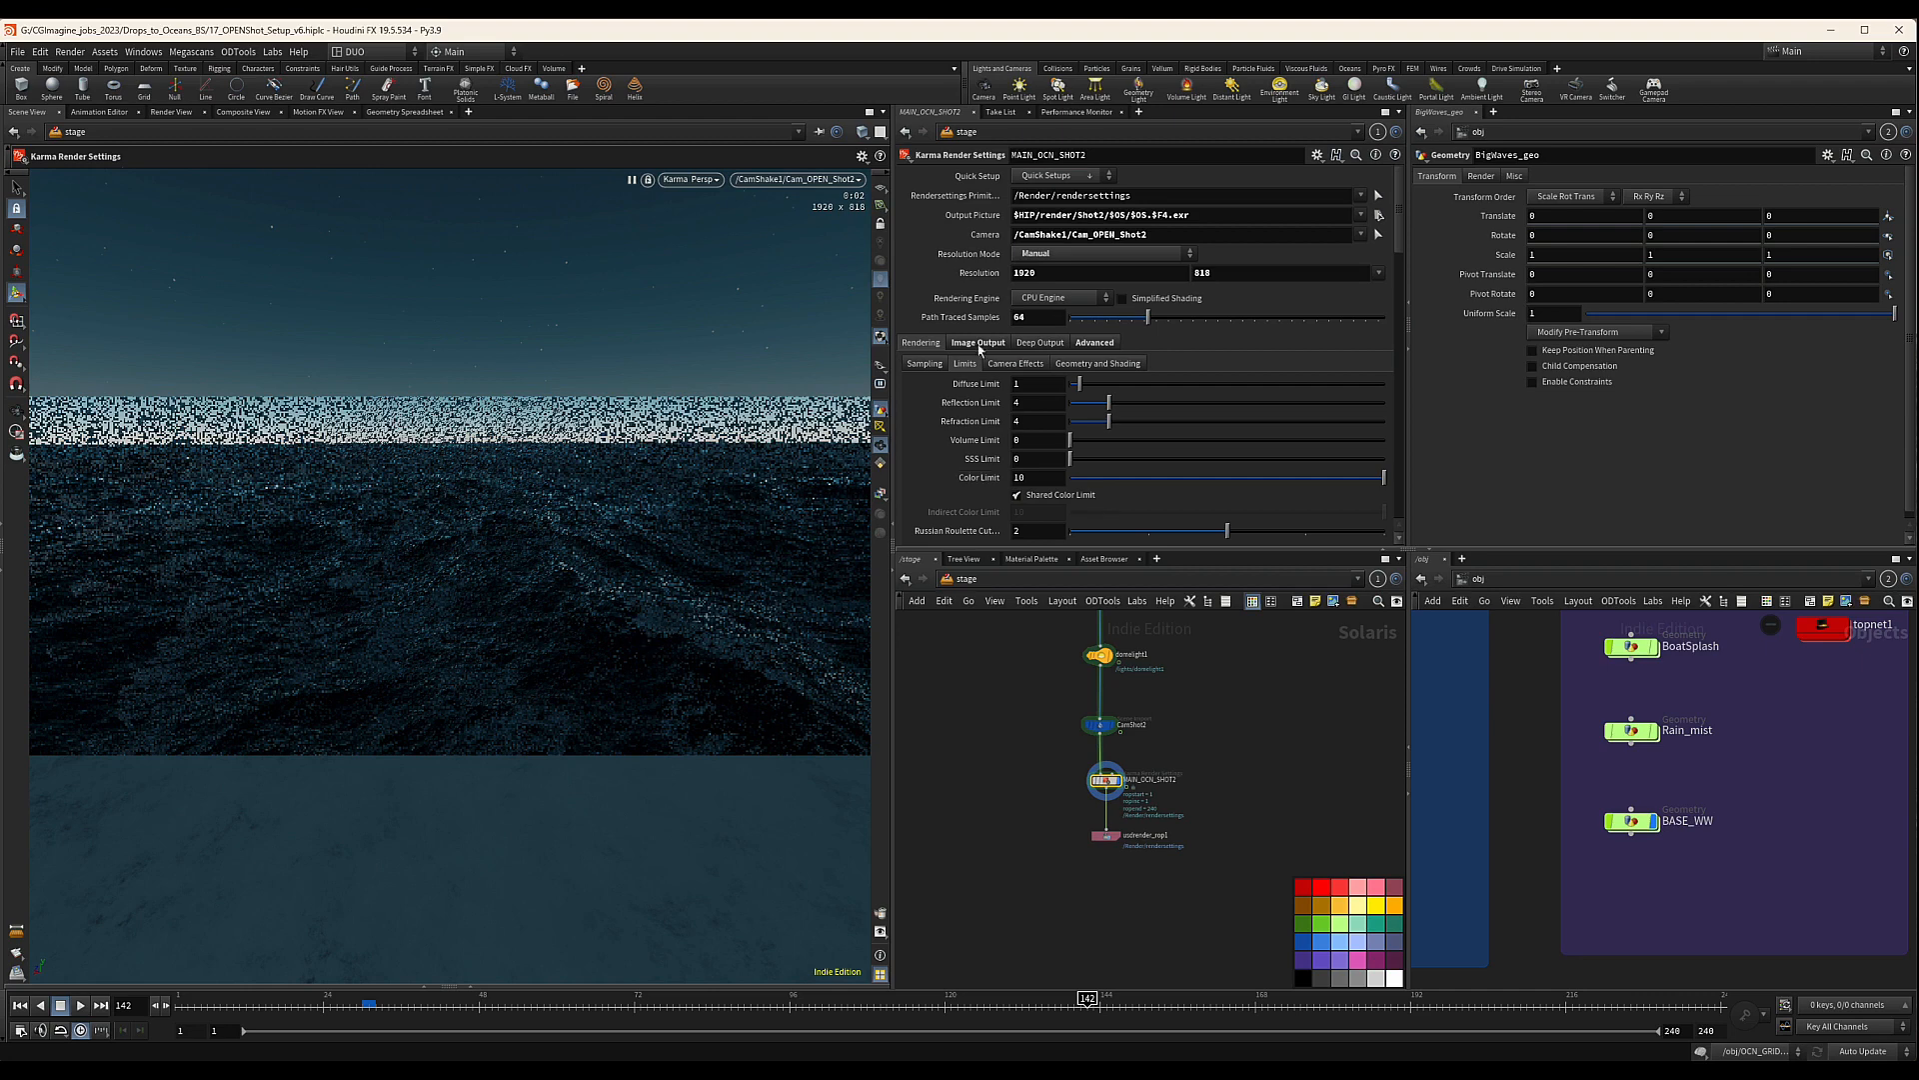
{"action": "scroll", "coordinate": [1031, 741], "scroll_direction": "down", "scroll_amount": 3}
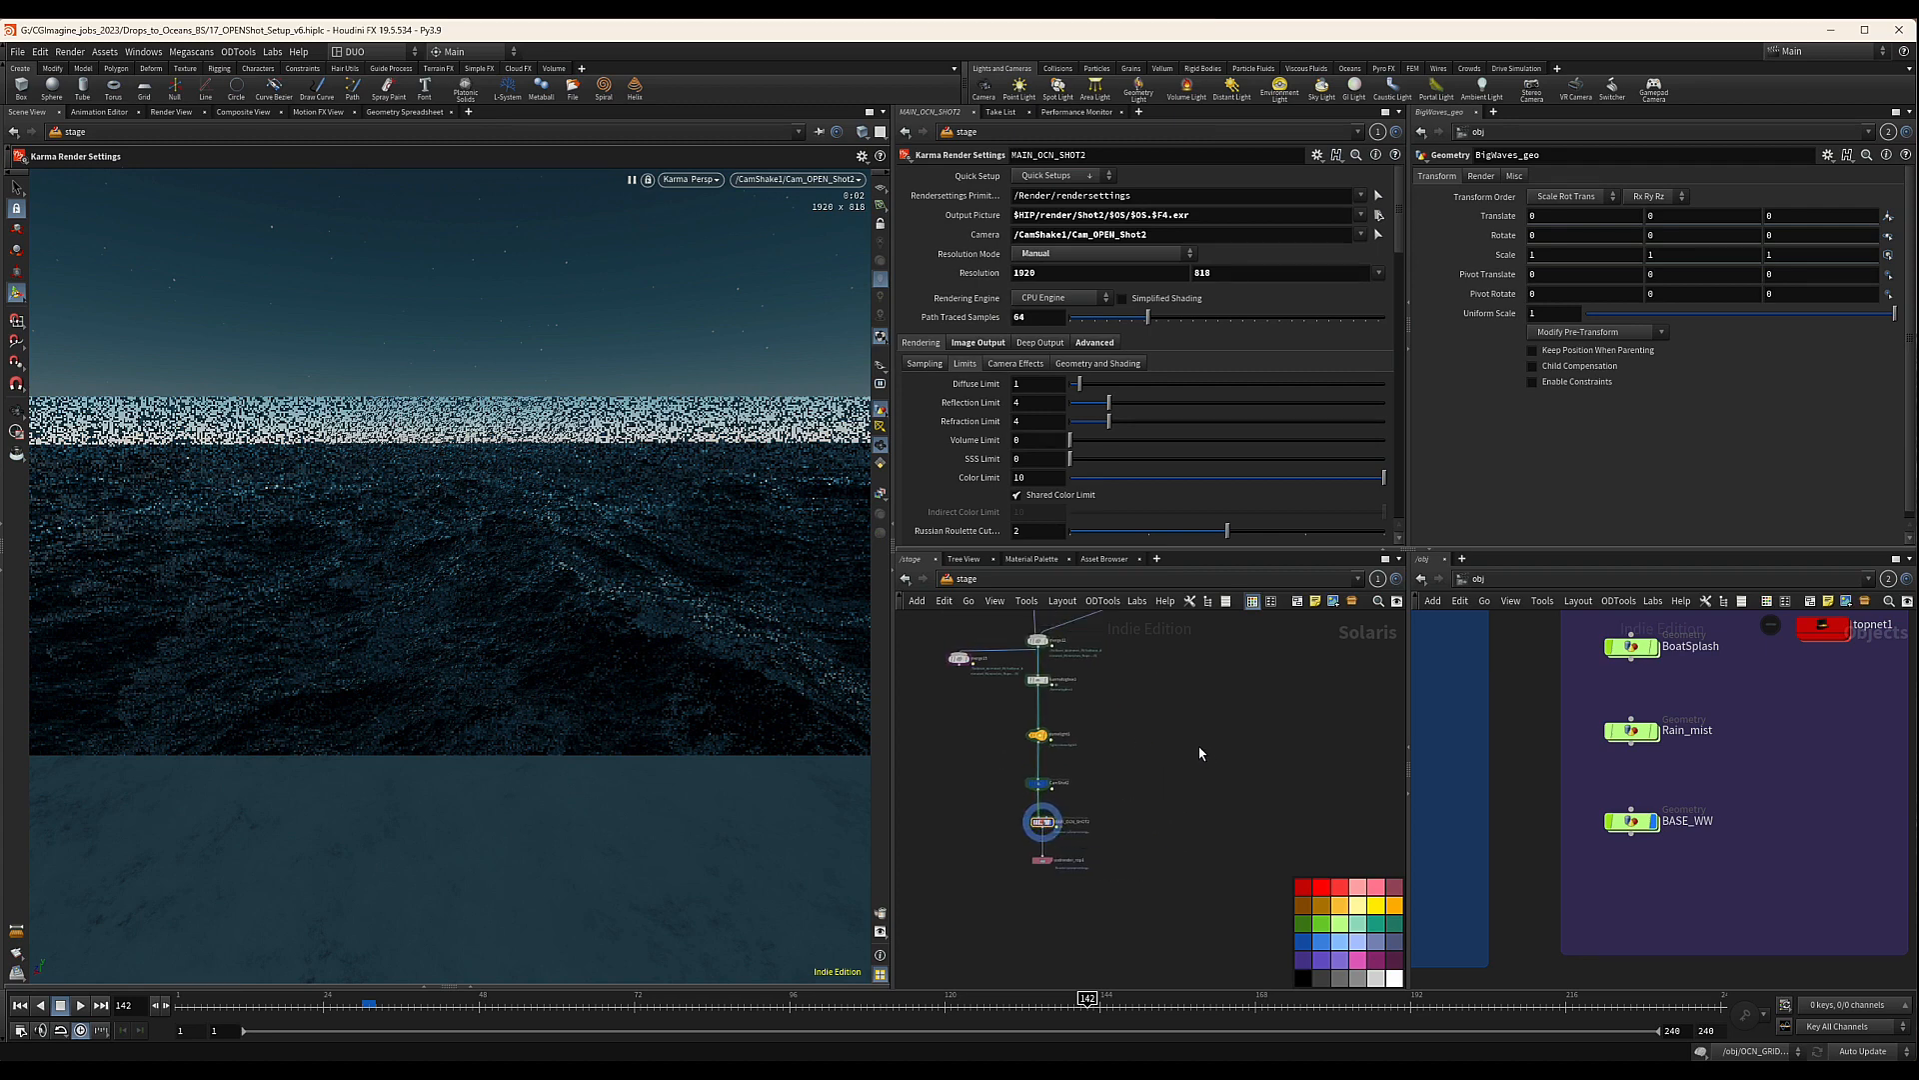
{"action": "middle_click_drag", "start_coordinate": [1186, 707], "coordinate": [1192, 724]}
{"action": "middle_click_drag", "start_coordinate": [1134, 806], "coordinate": [1244, 783]}
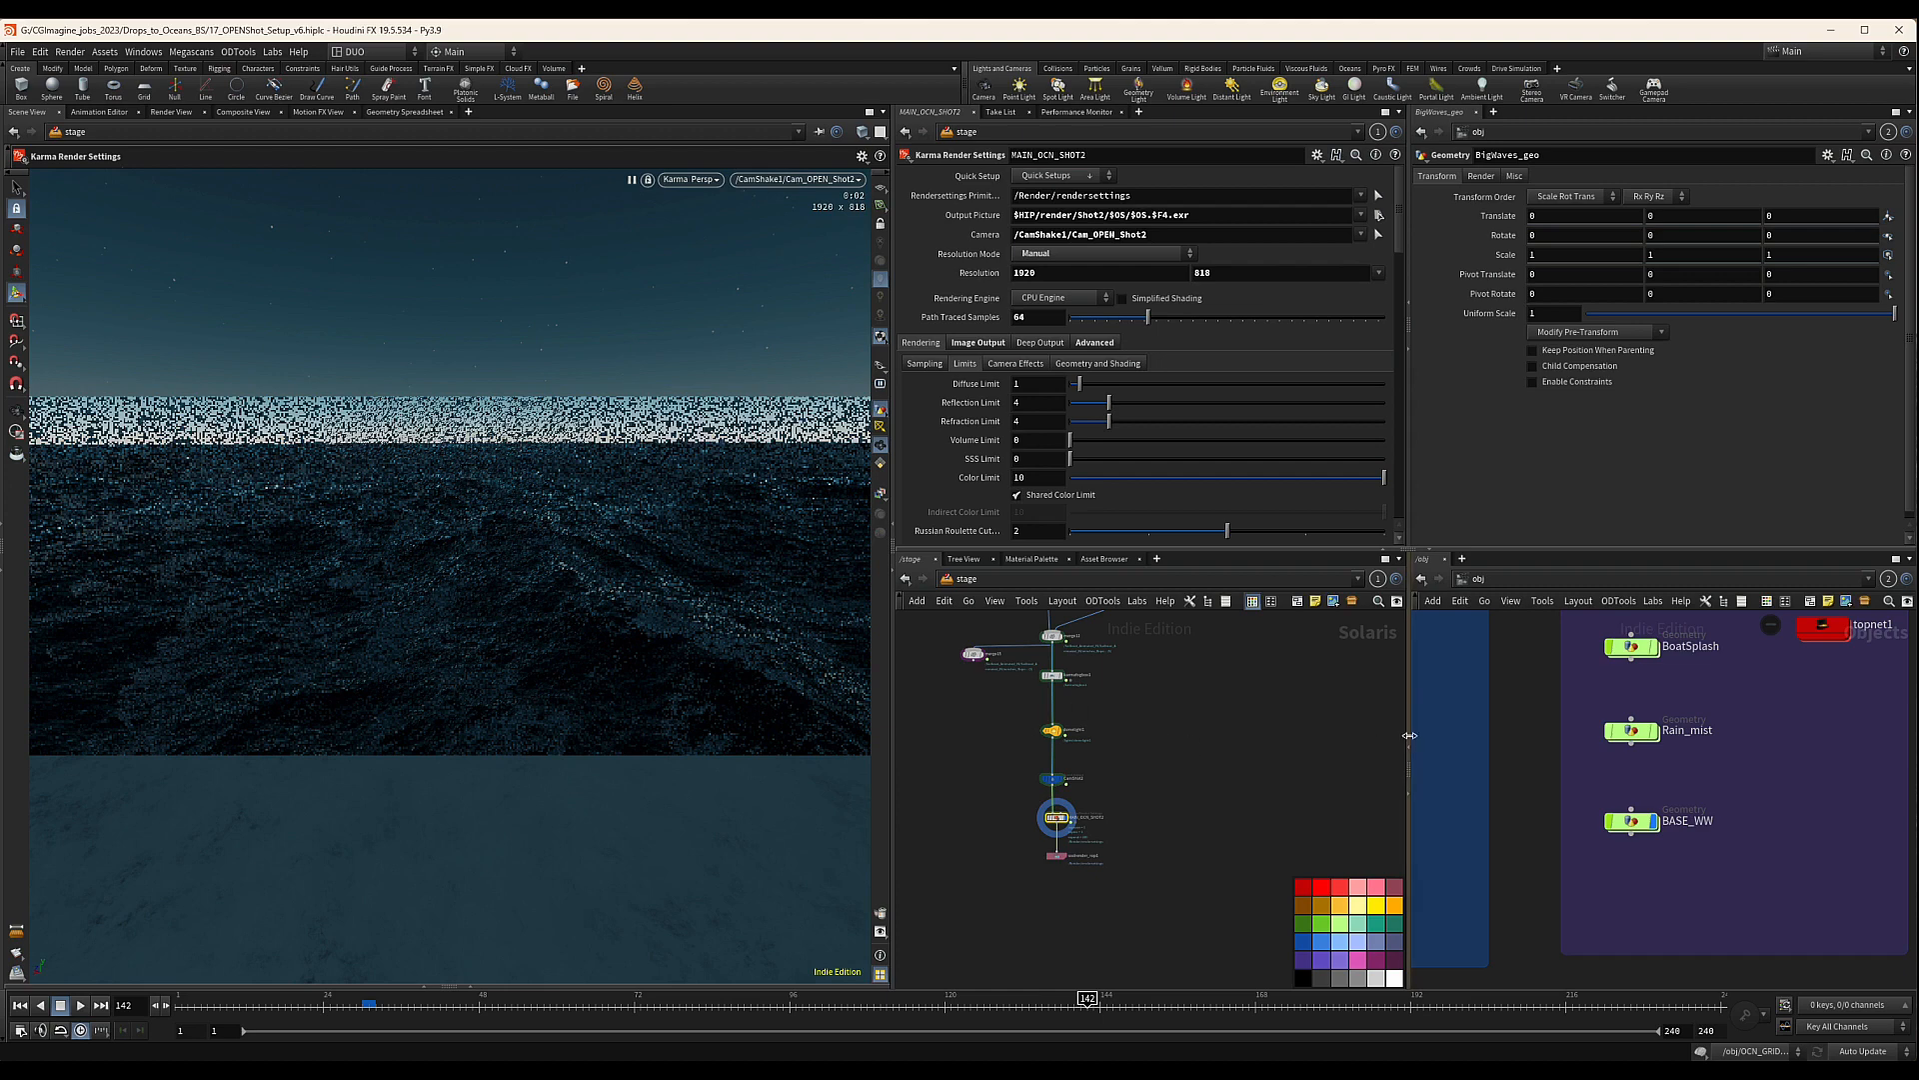
{"action": "middle_click_drag", "start_coordinate": [1123, 732], "coordinate": [1125, 756]}
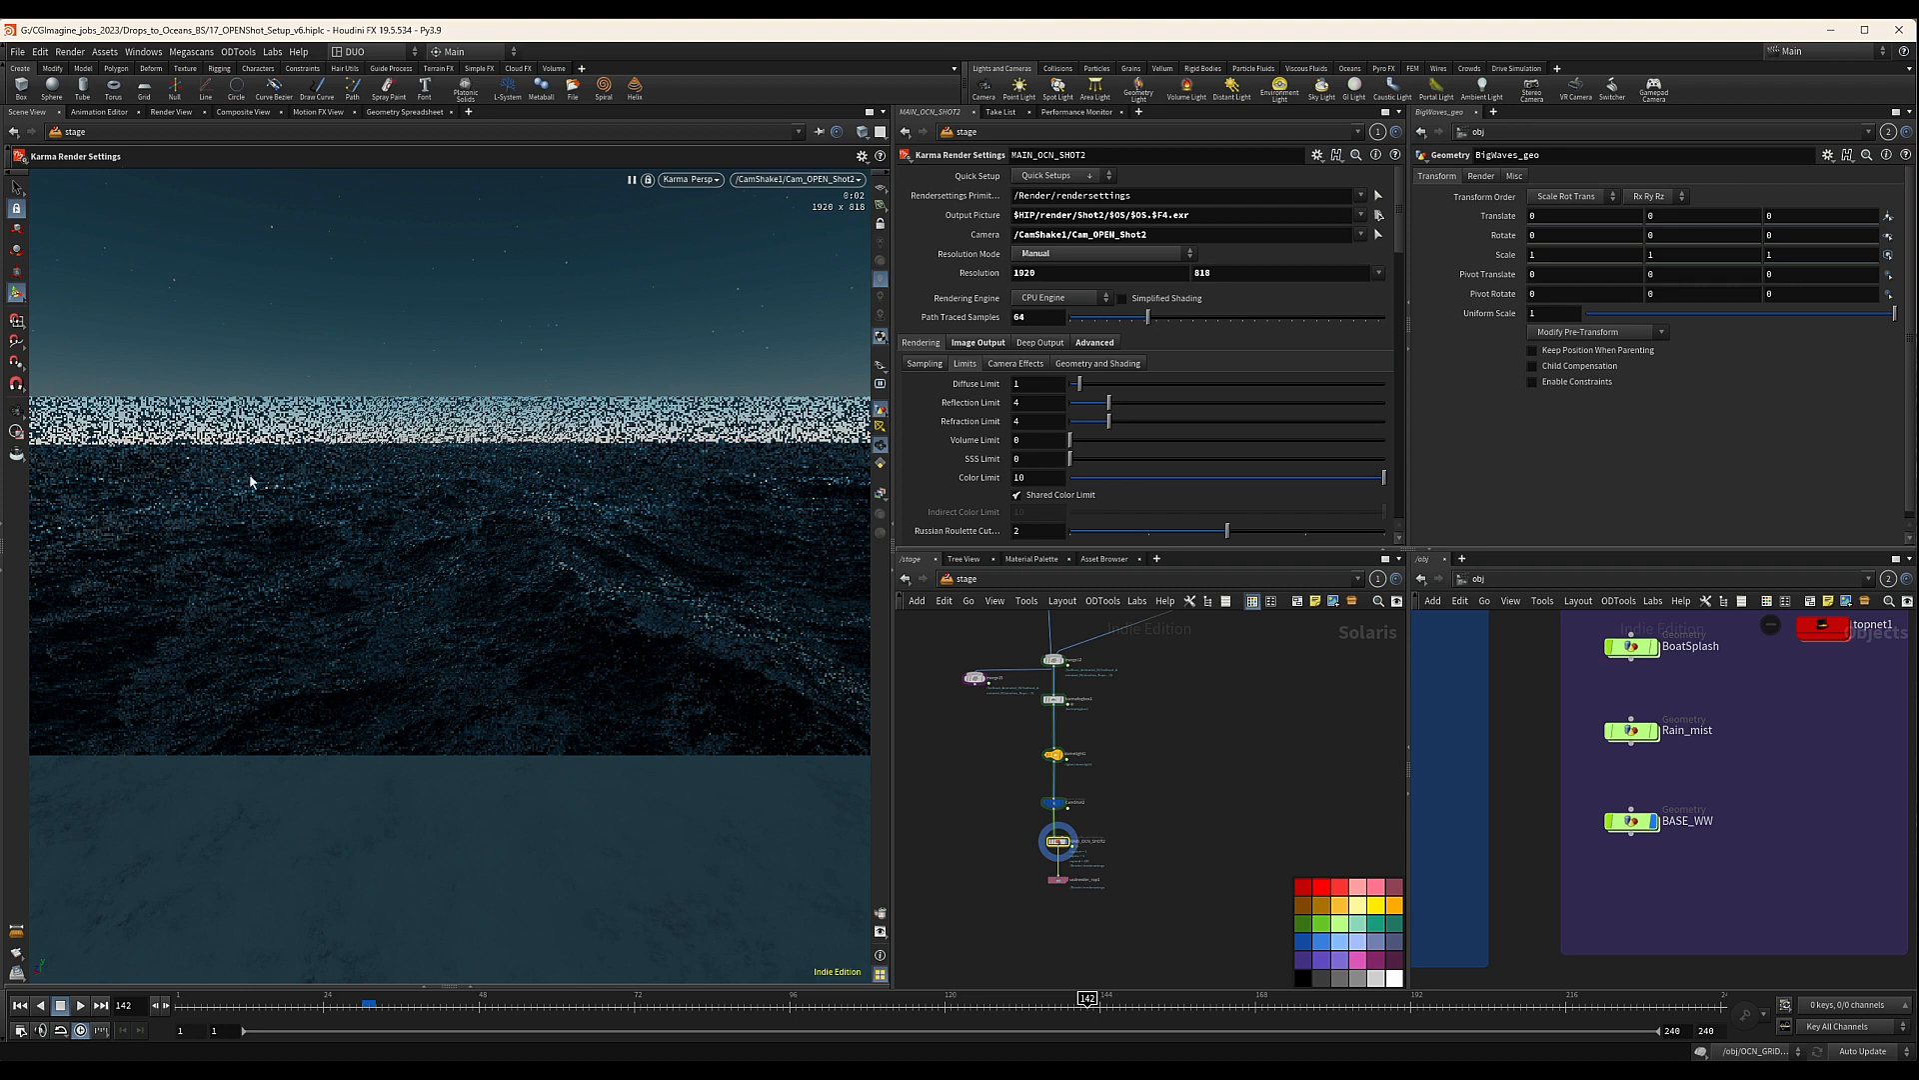
{"action": "middle_click_drag", "start_coordinate": [1151, 796], "coordinate": [1176, 798]}
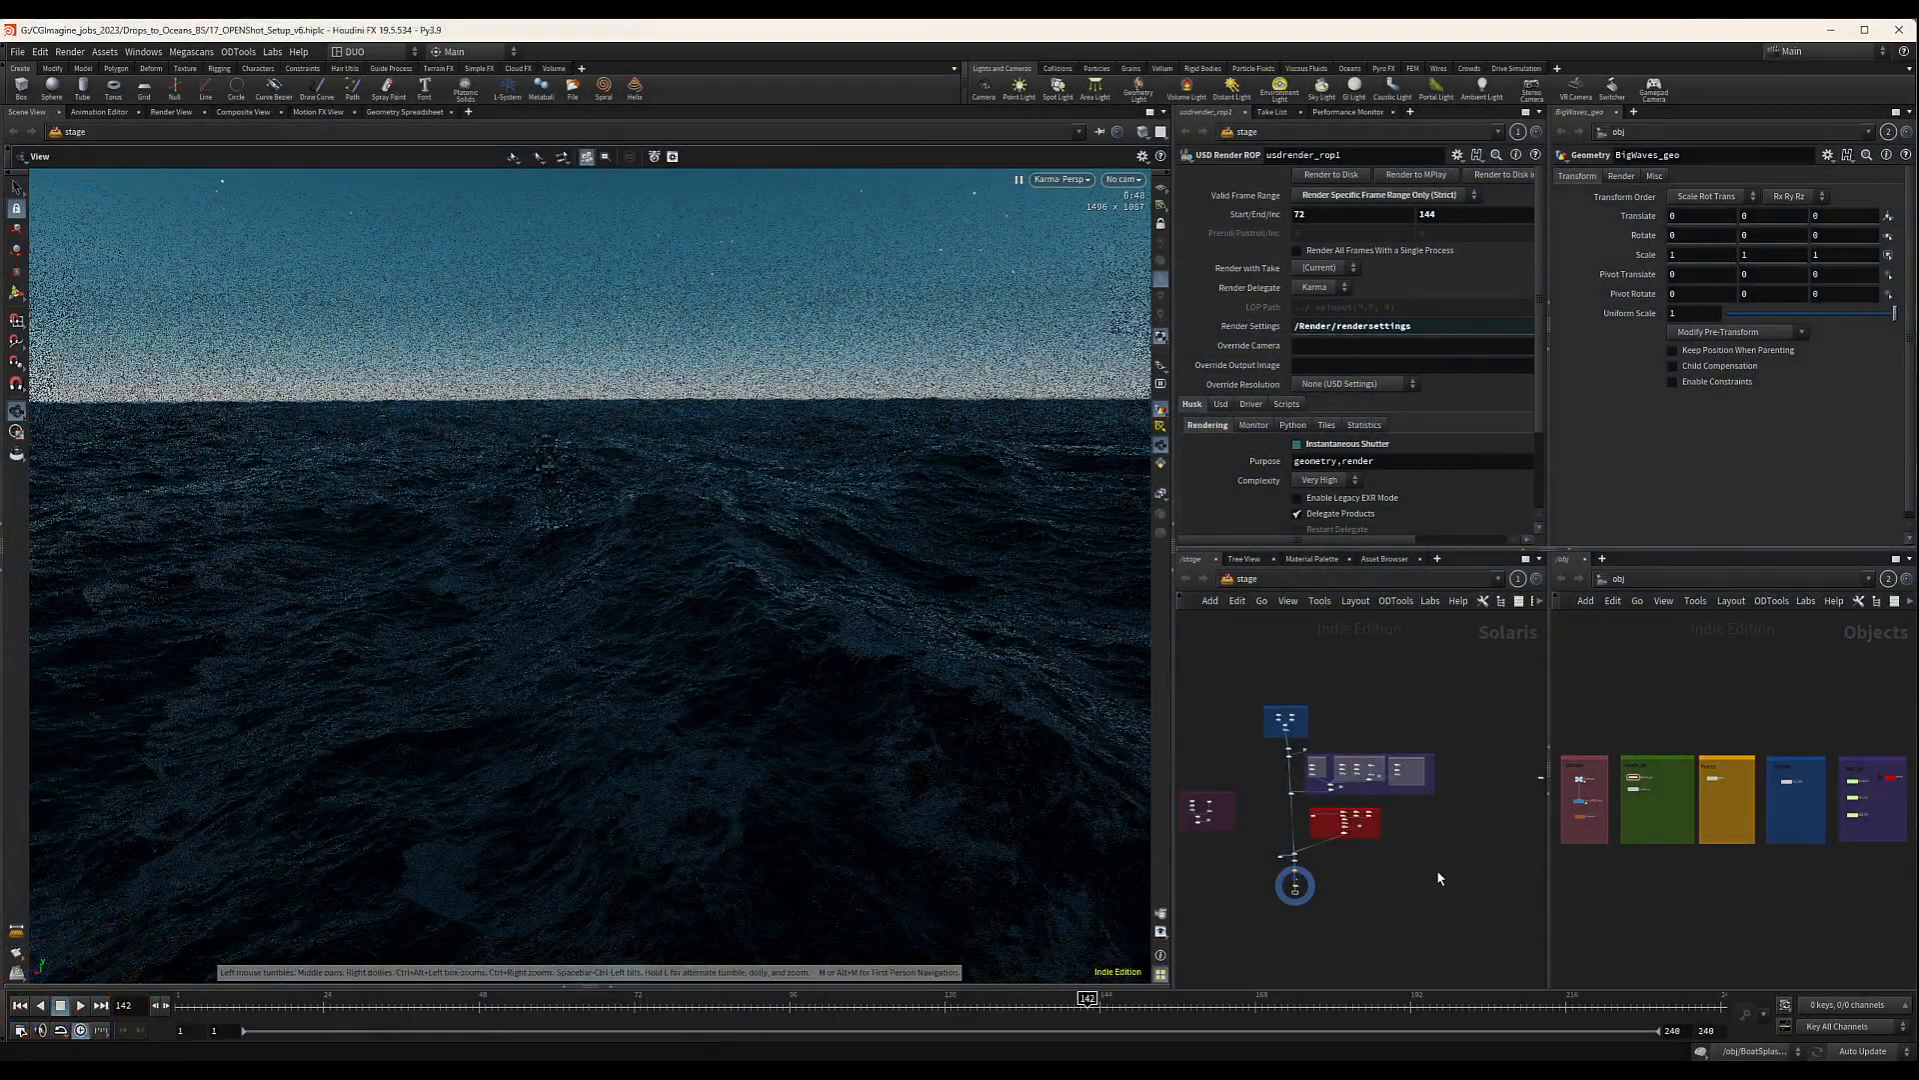
{"action": "scroll", "coordinate": [1437, 872], "scroll_direction": "down", "scroll_amount": 3}
{"action": "middle_click_drag", "start_coordinate": [1438, 872], "coordinate": [1481, 852]}
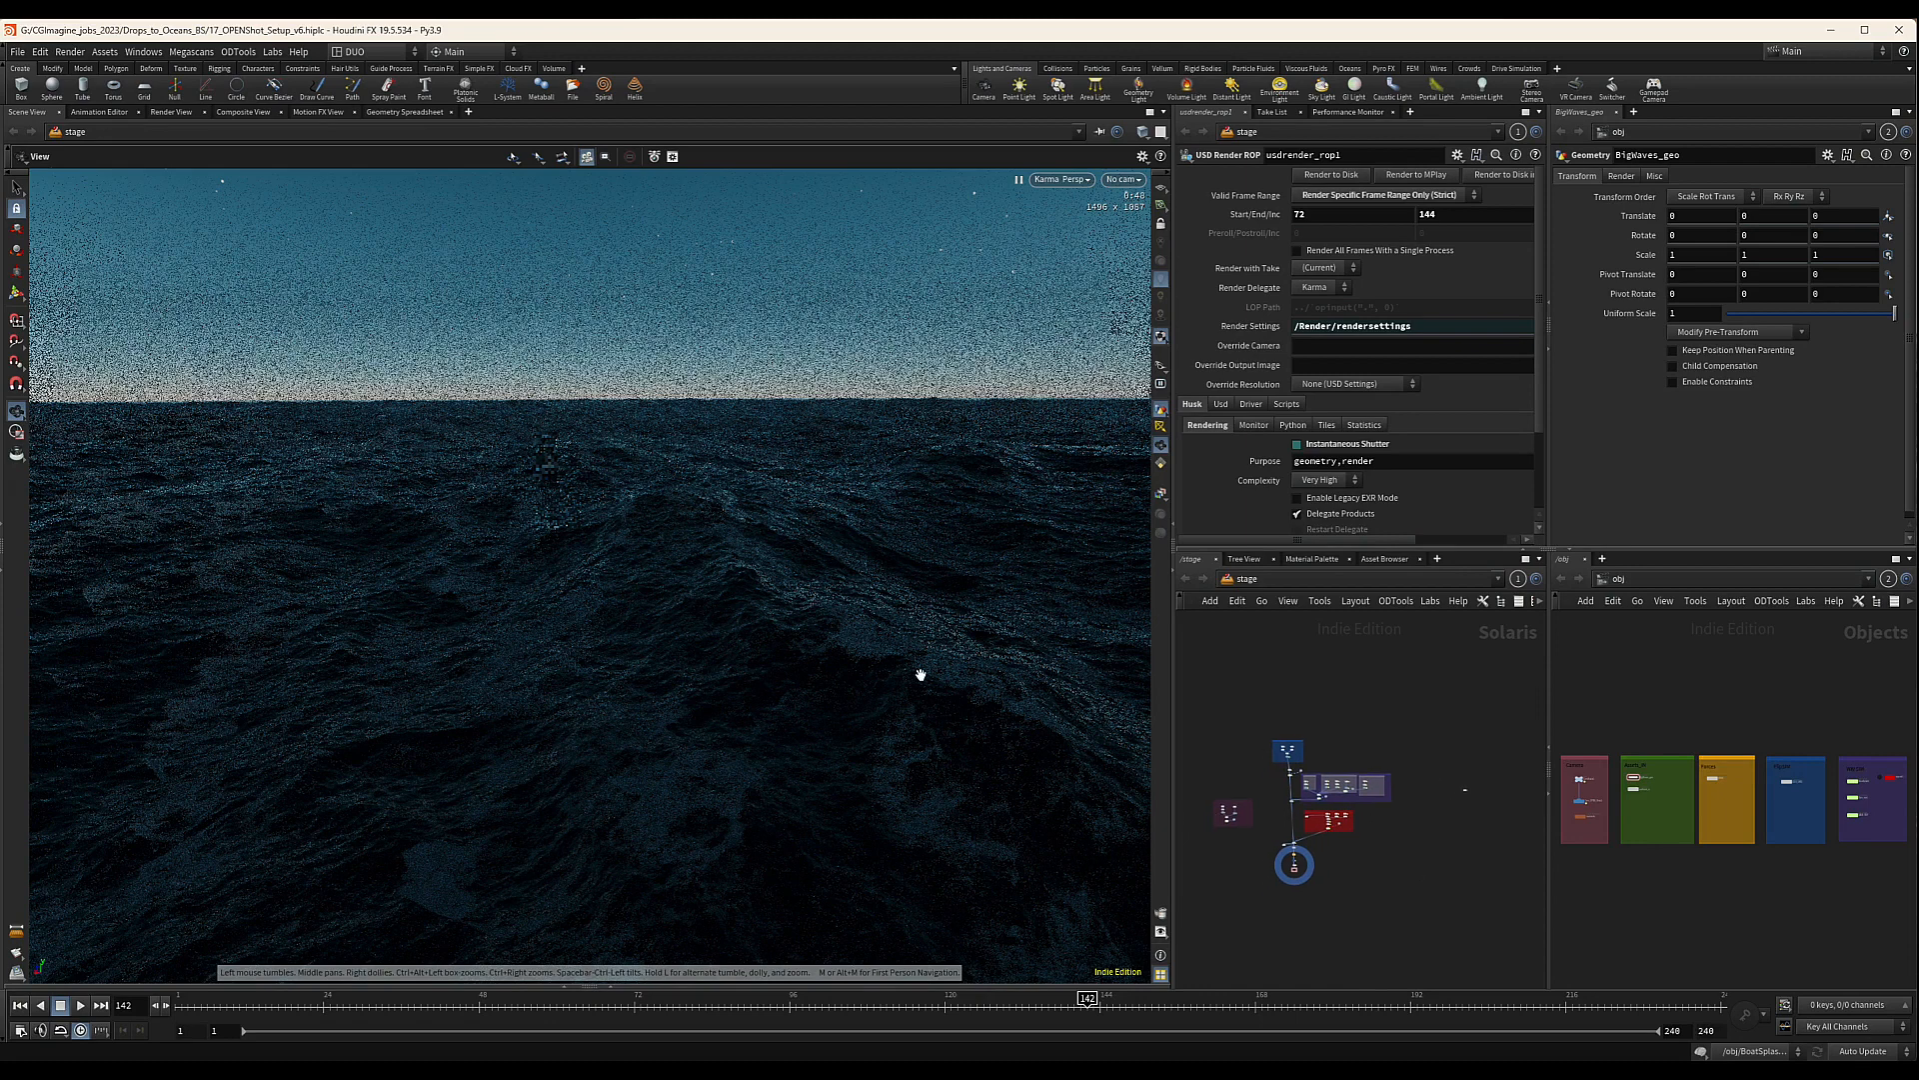
{"action": "scroll", "coordinate": [1287, 810], "scroll_direction": "up", "scroll_amount": 5}
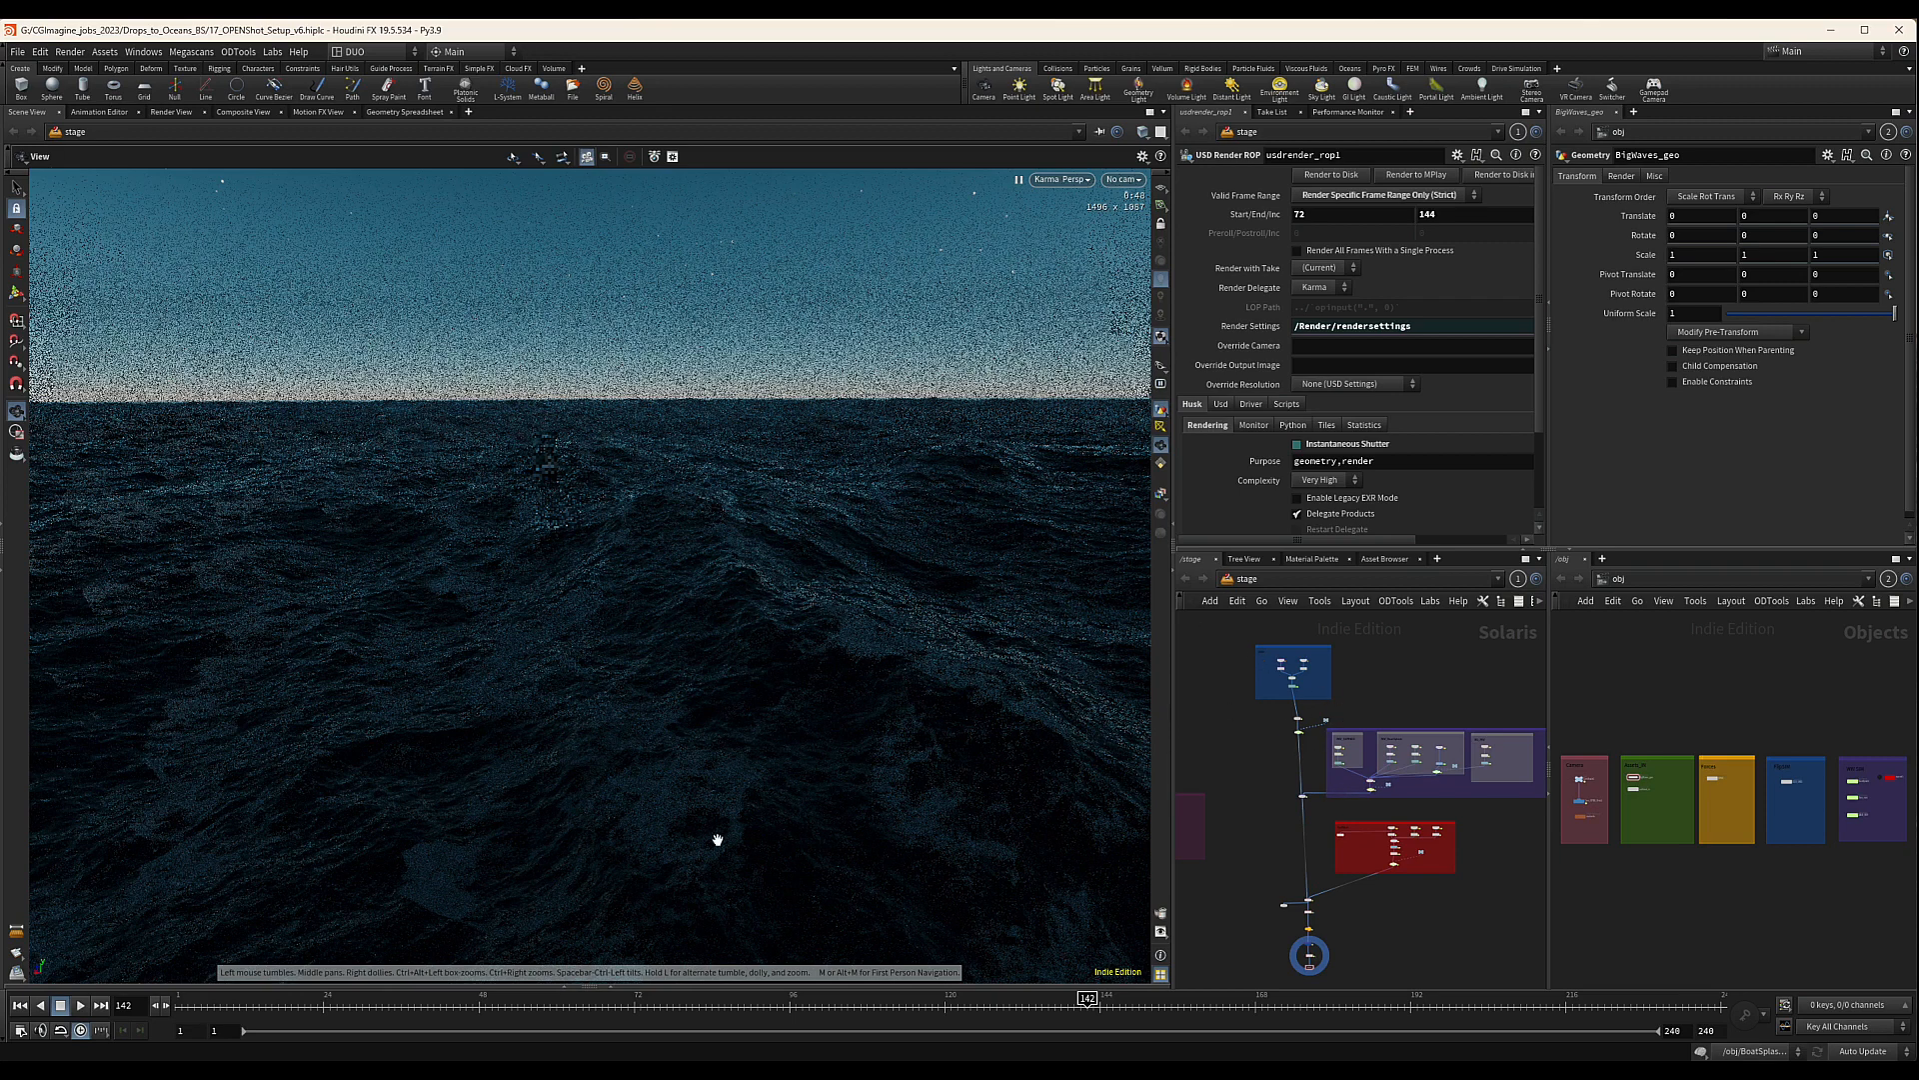
Save the scene as a new version named 17_OPENShot_Setup_v7.hiplc
{"action": "left_click", "coordinate": [18, 52]}
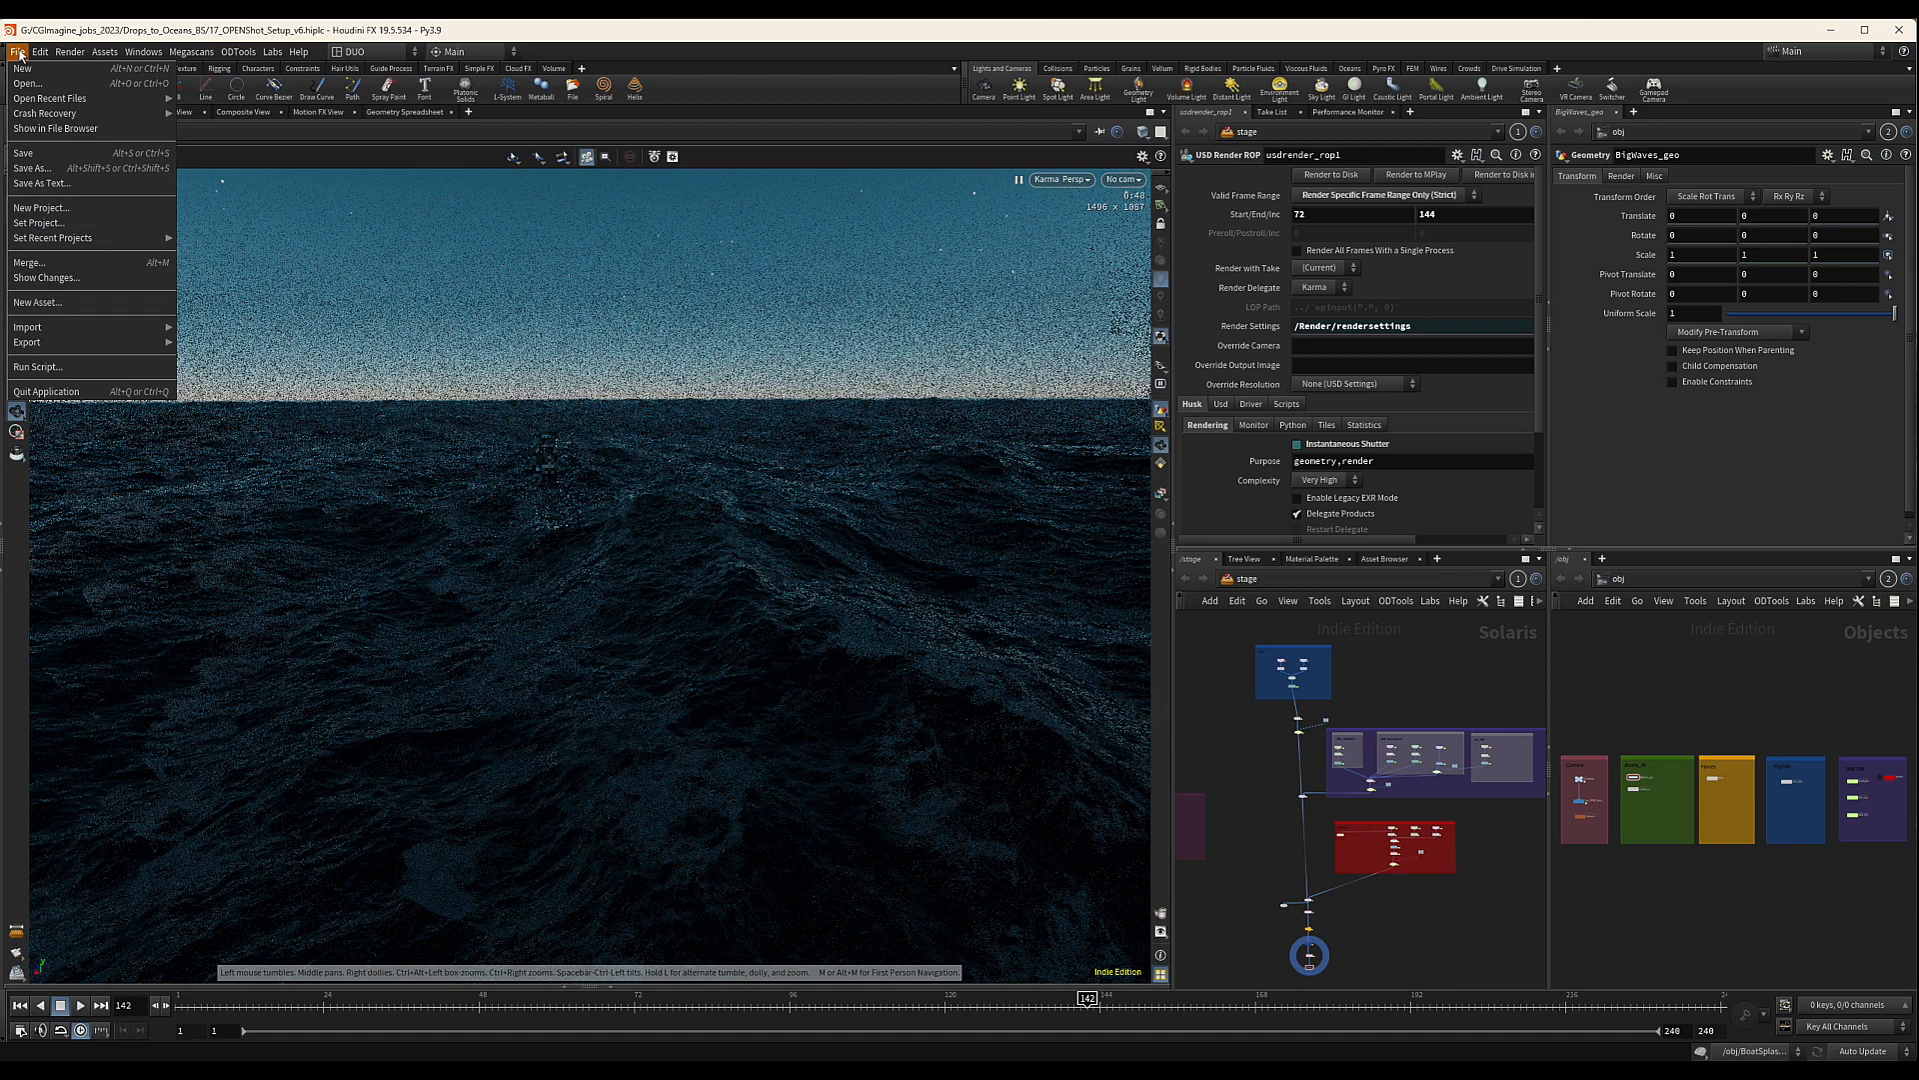
{"action": "left_click", "coordinate": [33, 168]}
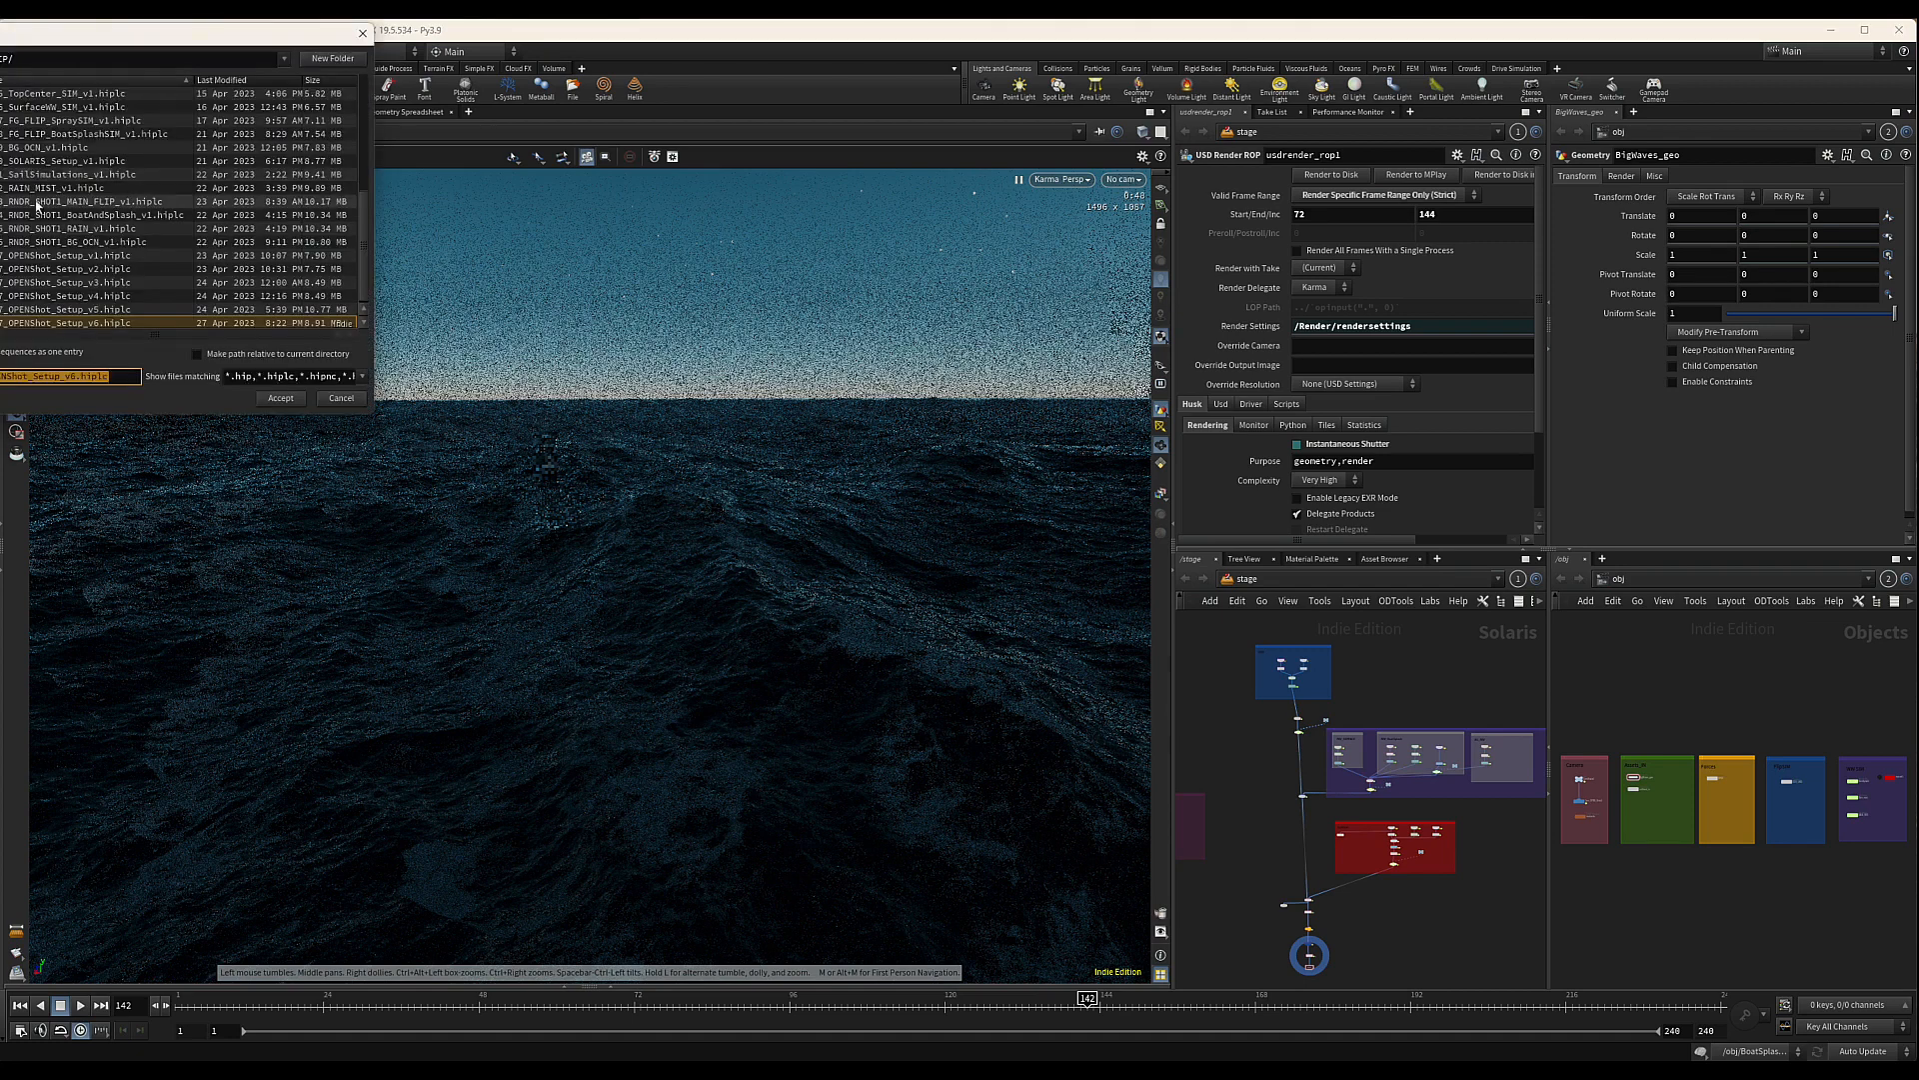
{"action": "left_click", "coordinate": [75, 377]}
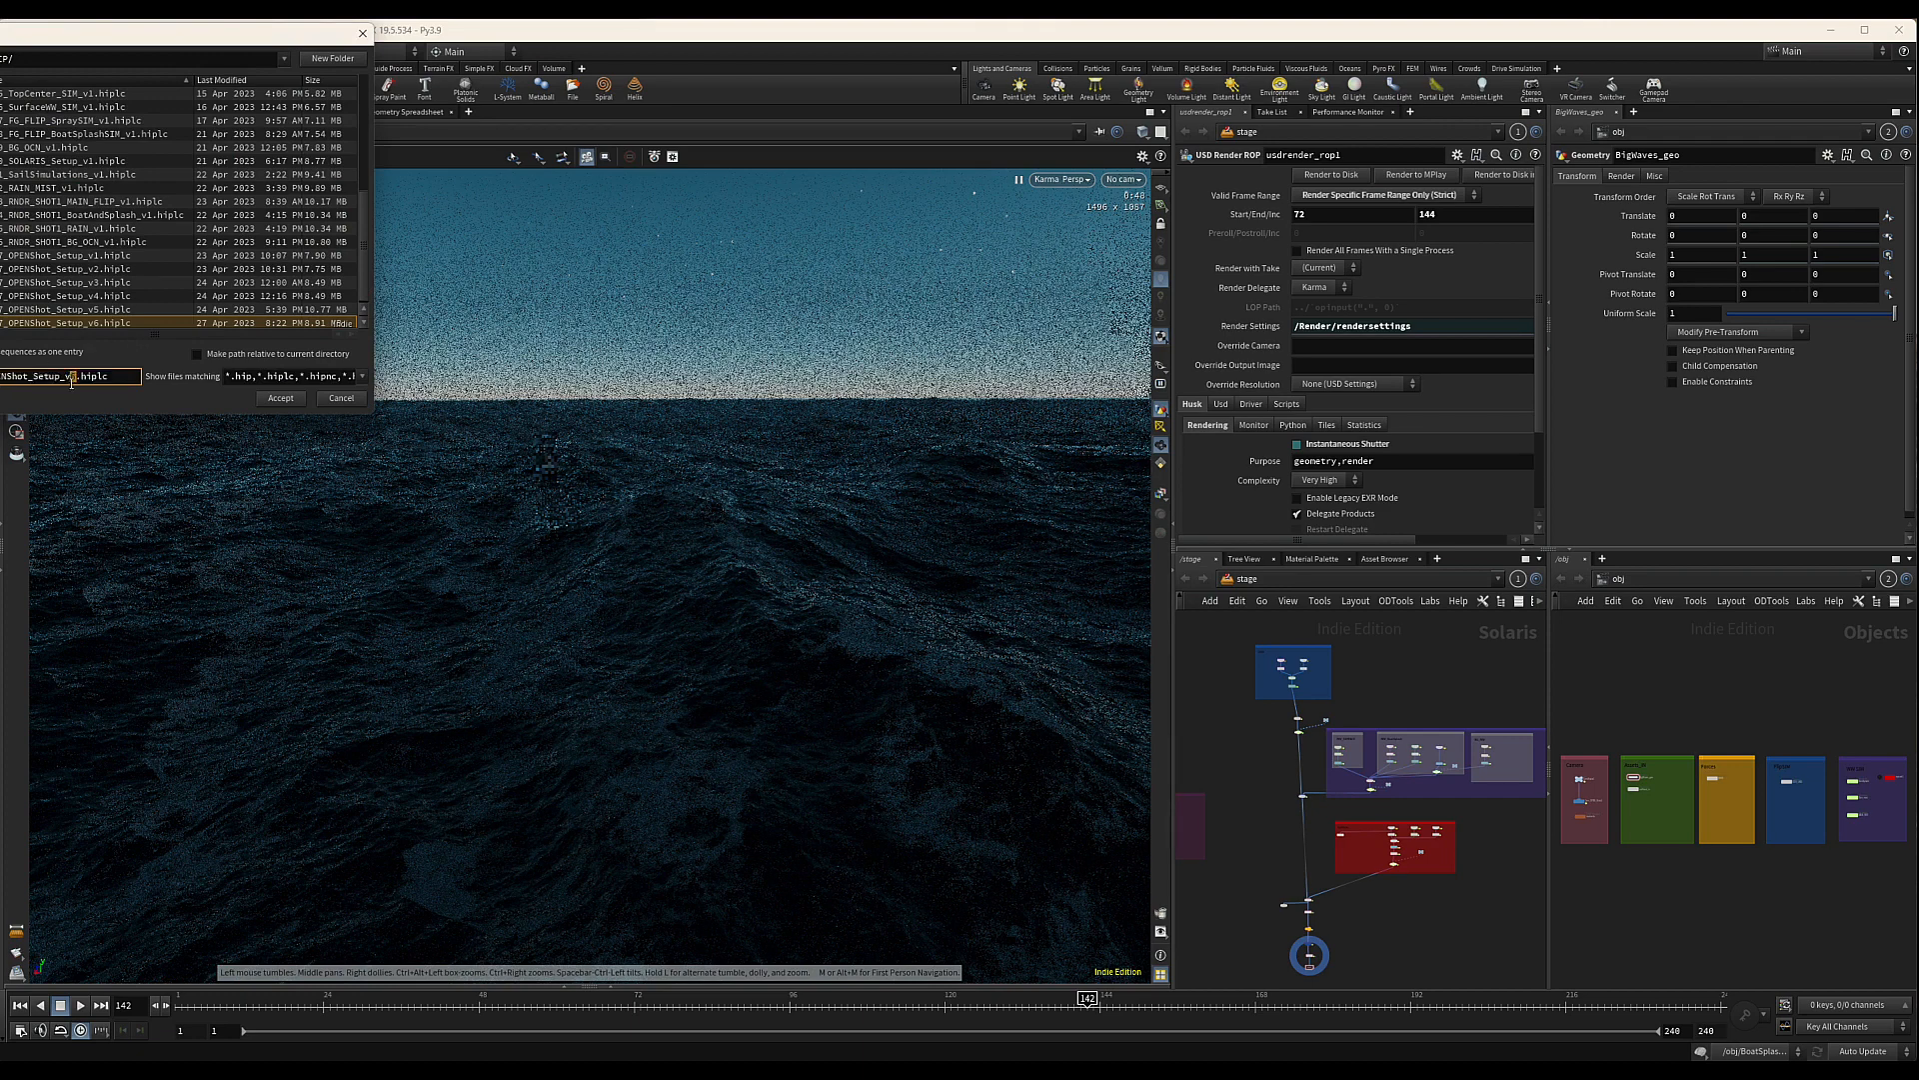
{"action": "key", "text": "Return"}
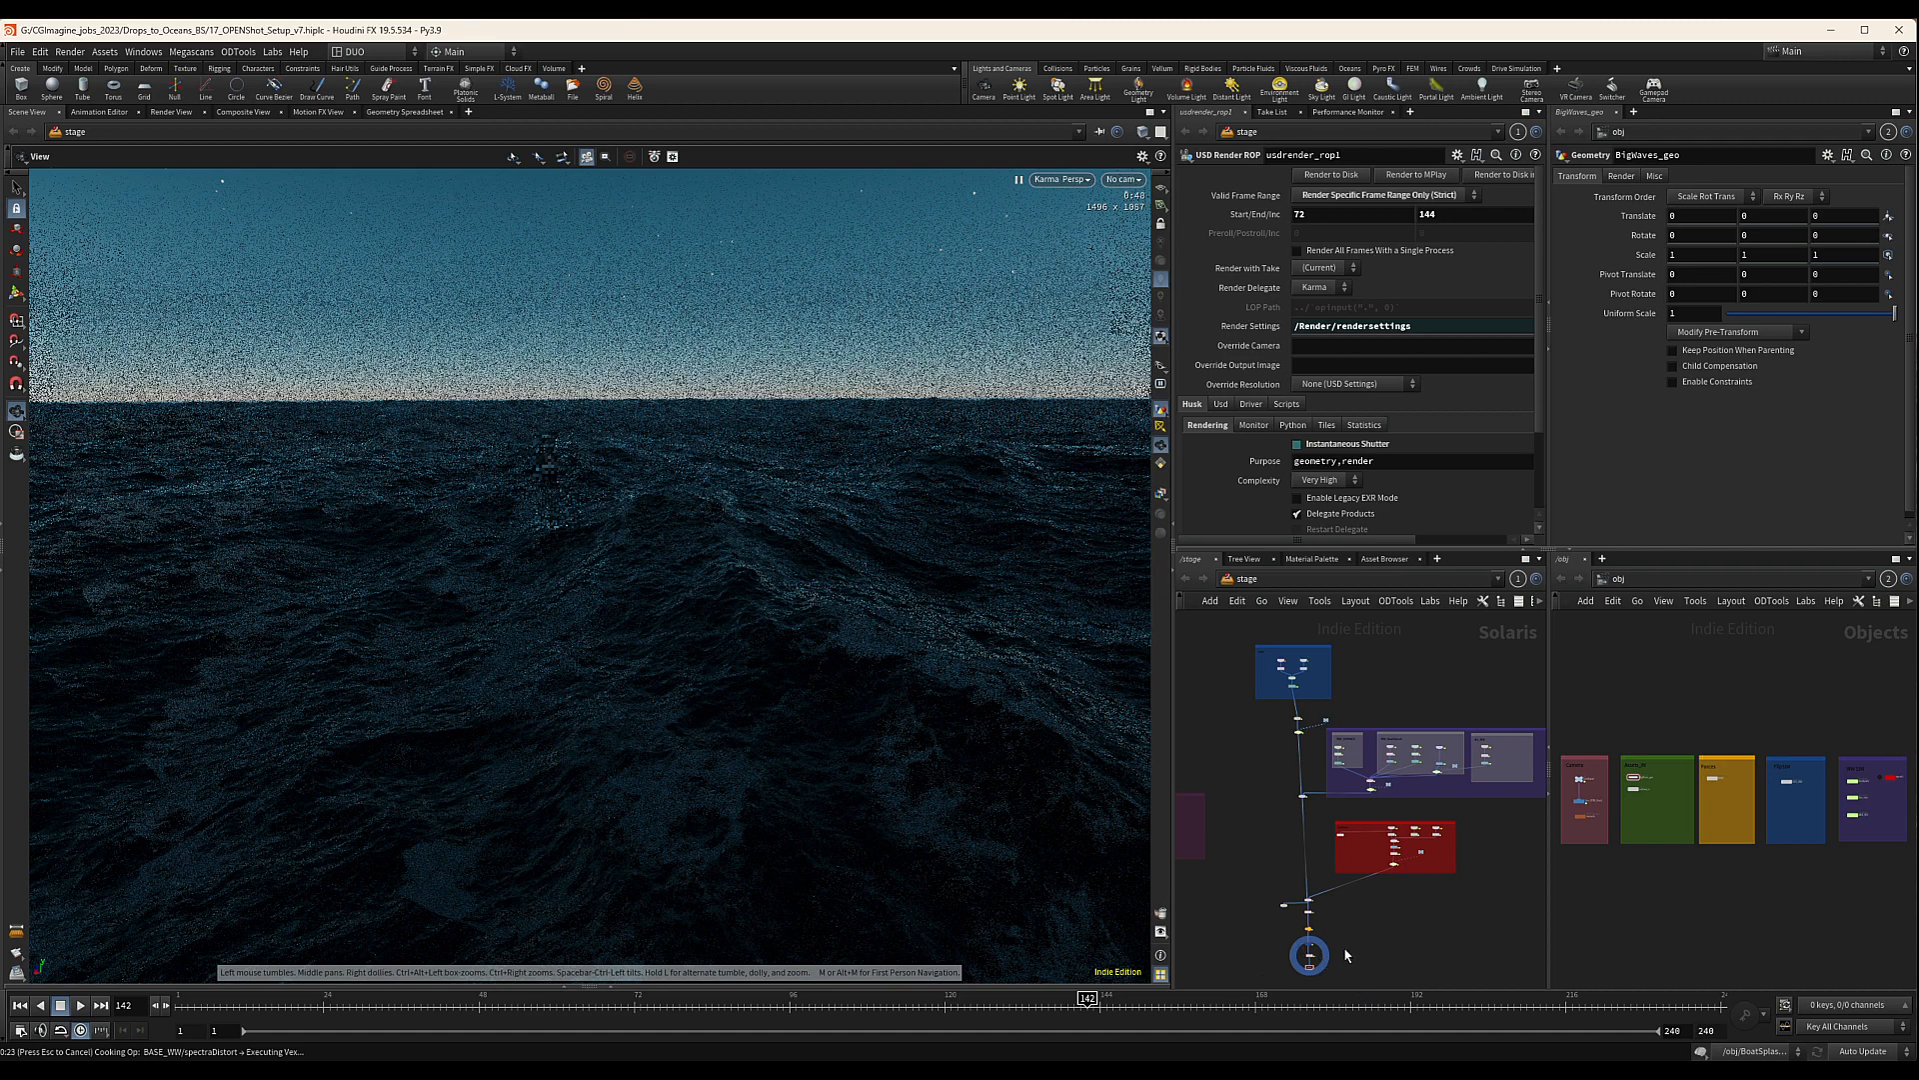
{"action": "key", "text": "f"}
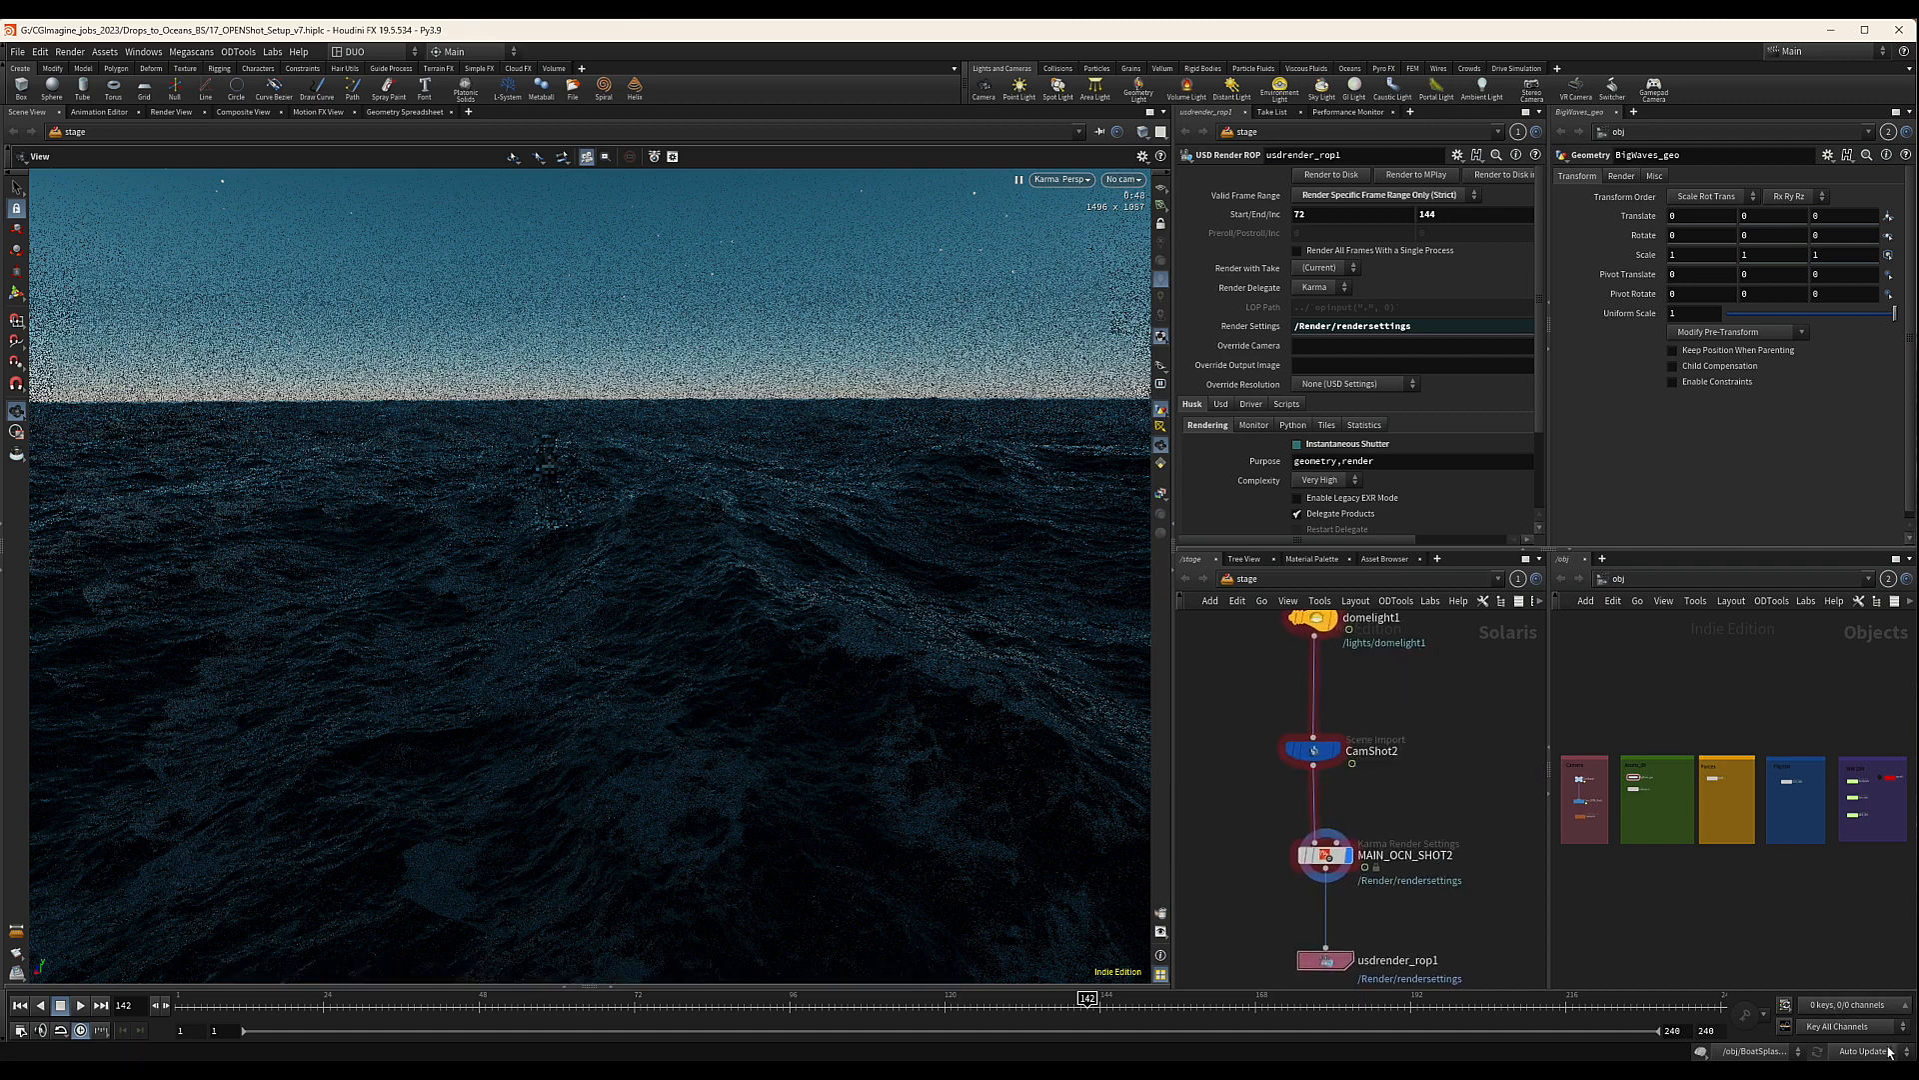
Set the scene's update mode to Manual and rename the MAIN_OCN_SHOT2 render settings node as RAIN_SHOT2
{"action": "left_click", "coordinate": [1890, 1052]}
{"action": "left_click", "coordinate": [1860, 1040]}
{"action": "scroll", "coordinate": [1401, 858], "scroll_direction": "up", "scroll_amount": 3}
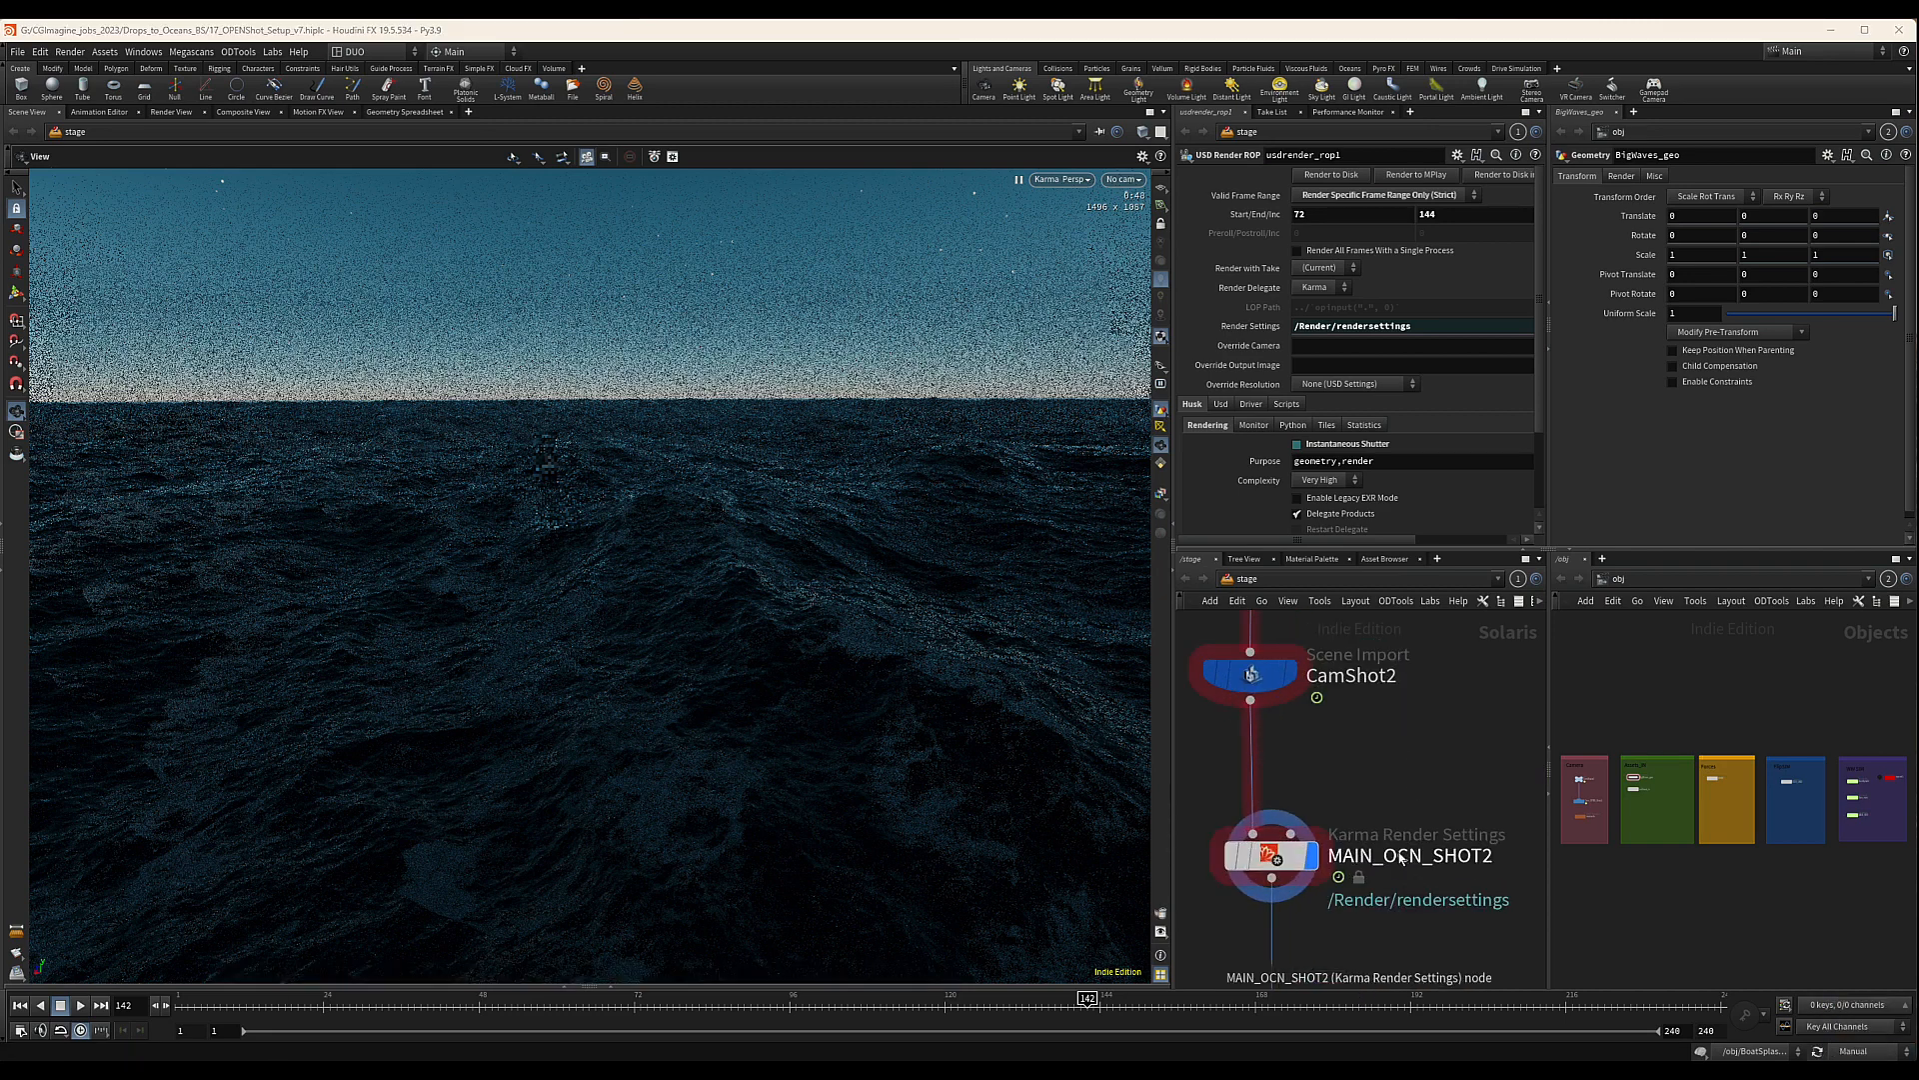
{"action": "double_click", "coordinate": [1401, 858]}
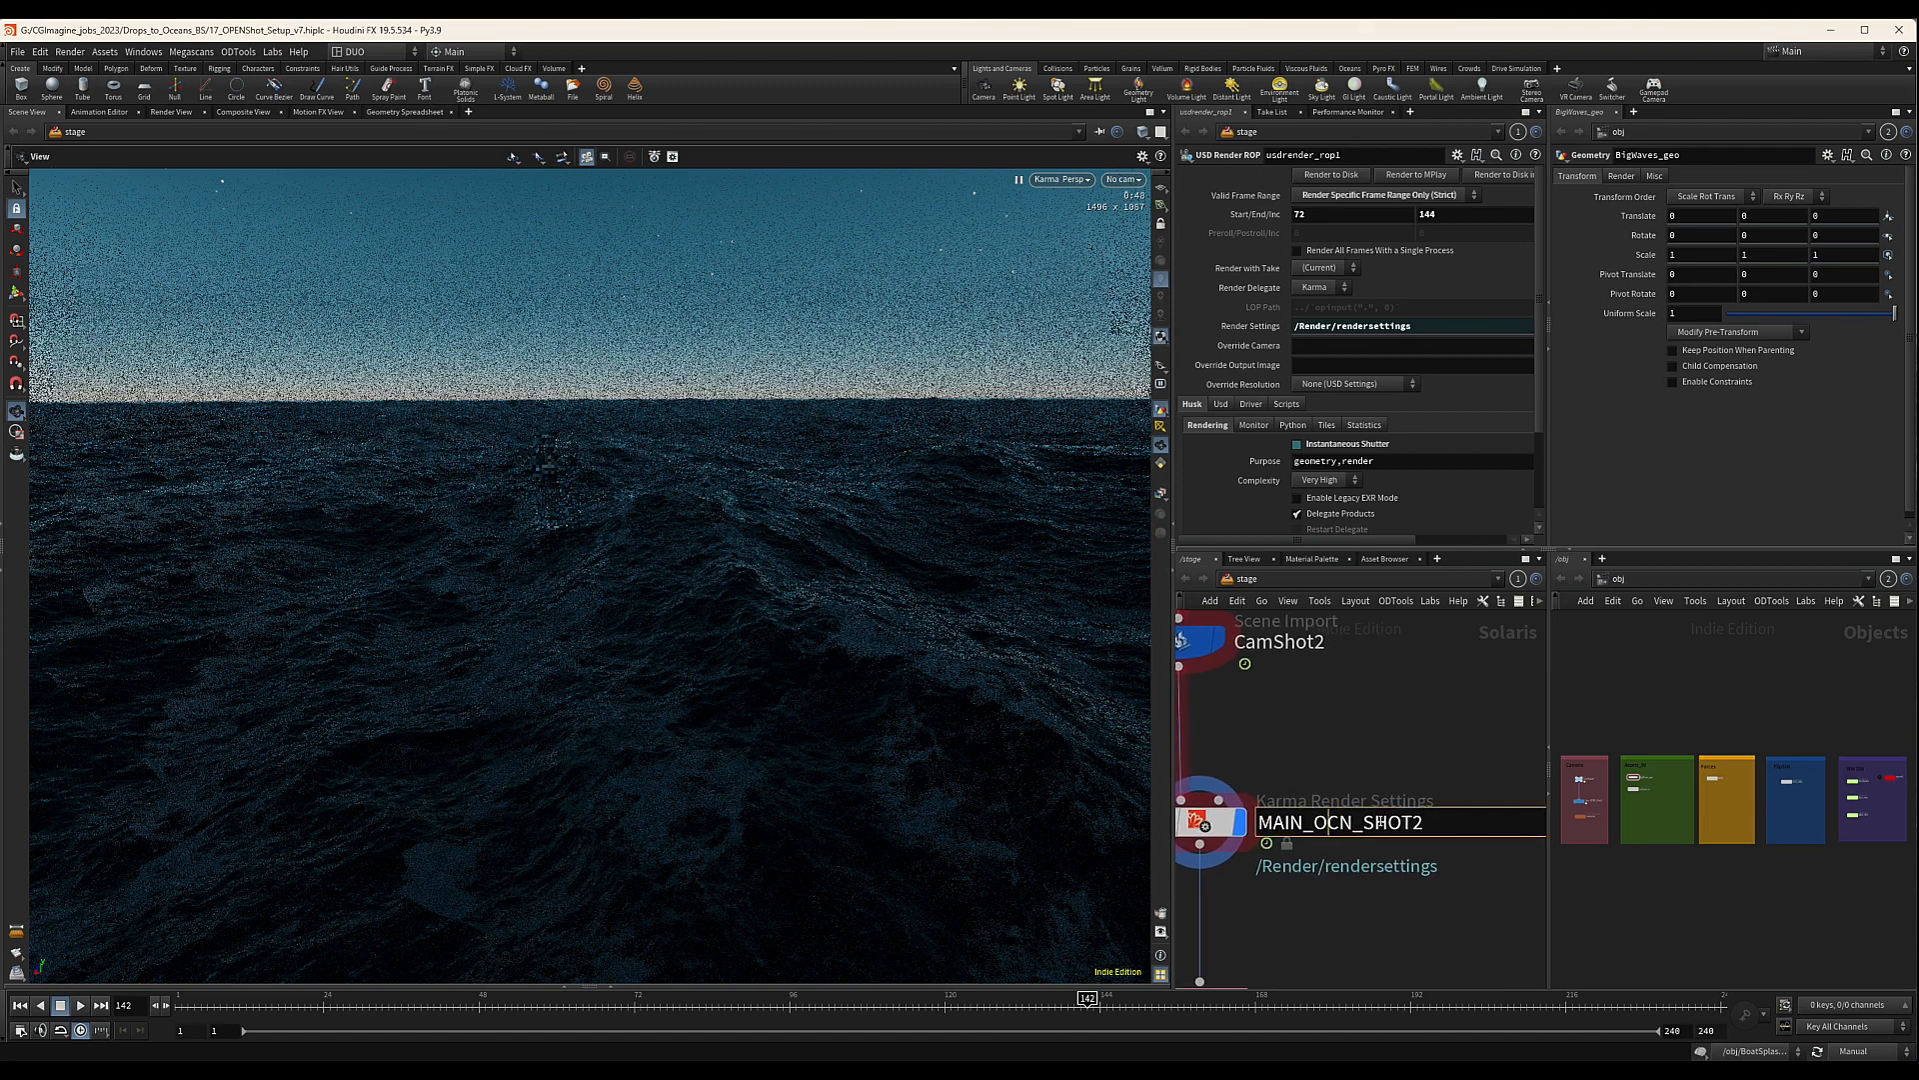
{"action": "left_click_drag", "start_coordinate": [1355, 824], "coordinate": [1256, 828]}
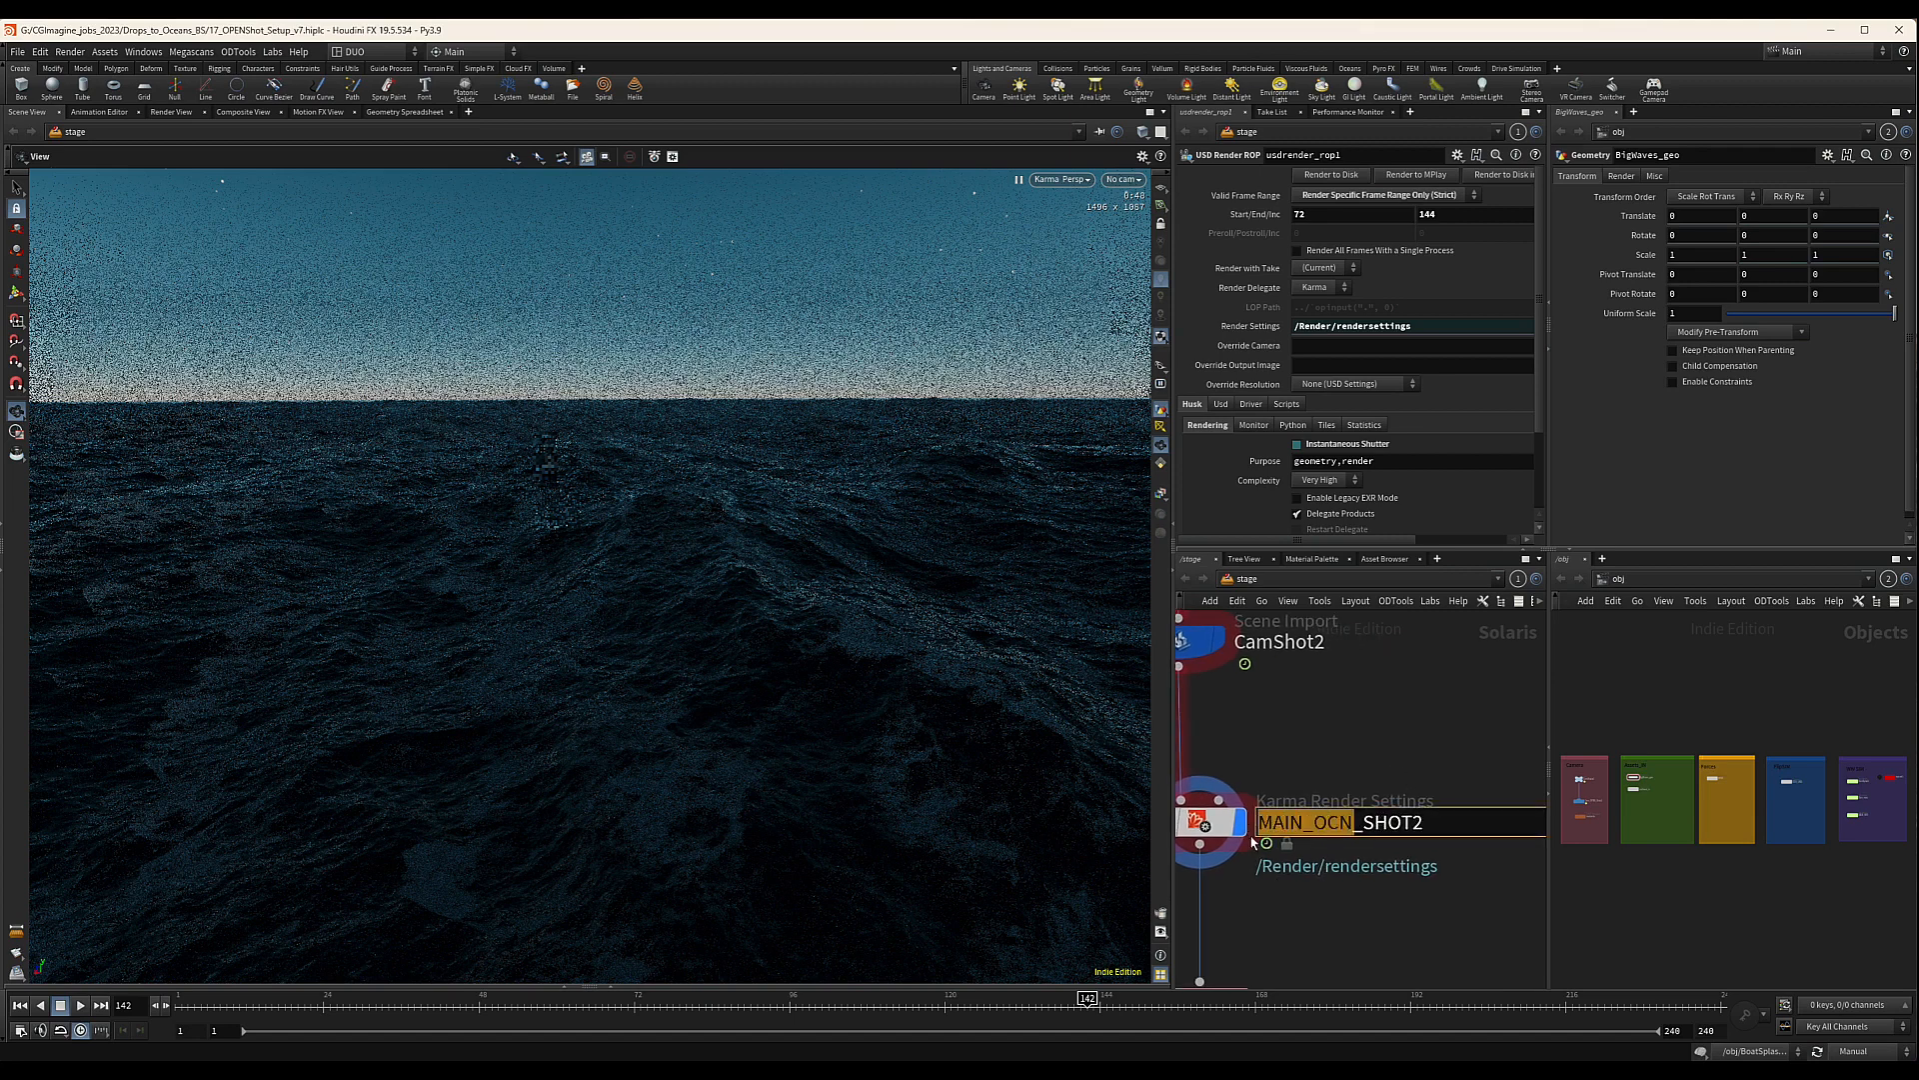
{"action": "type", "text": "RAIN"}
{"action": "key", "text": "Return"}
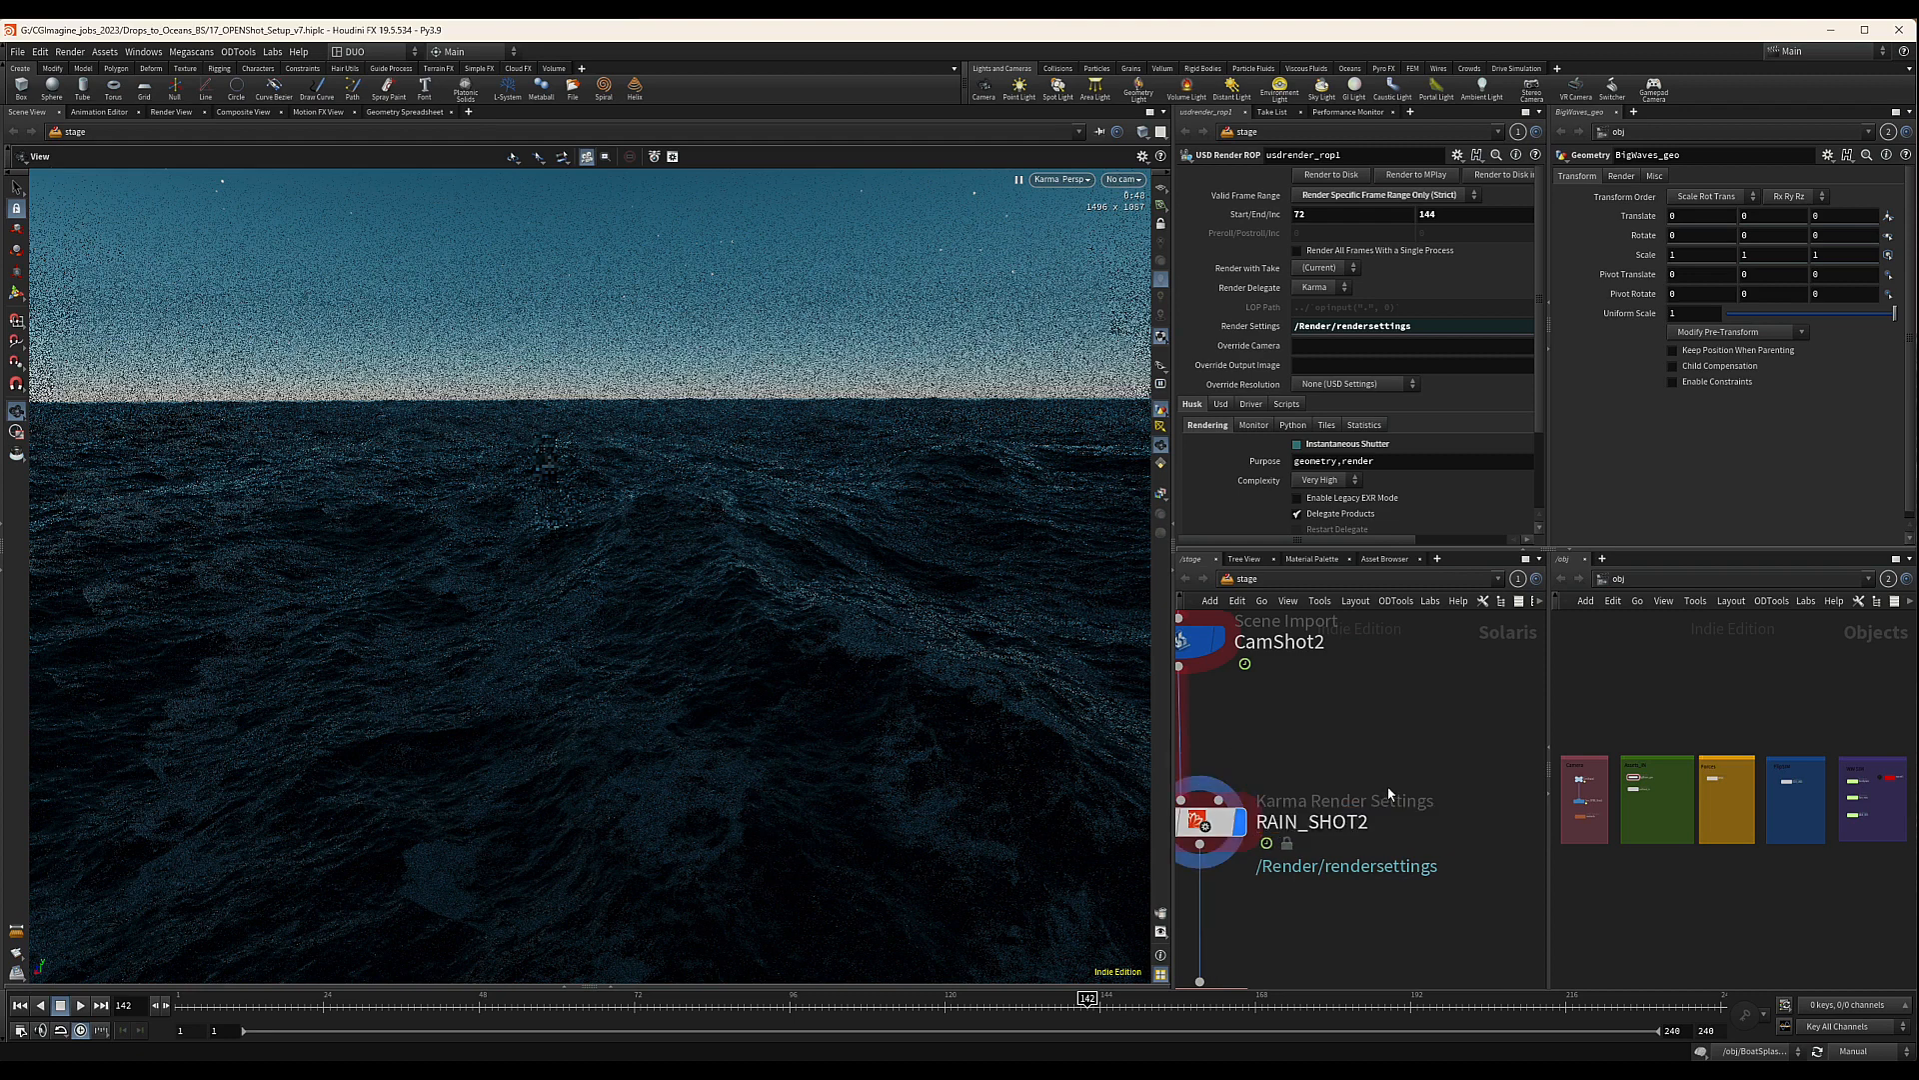
Change the version folder in RAIN_SHOT2's output picture path to v1, and set it back to v2
{"action": "middle_click_drag", "start_coordinate": [1280, 765], "coordinate": [1315, 765]}
{"action": "left_click", "coordinate": [1235, 822]}
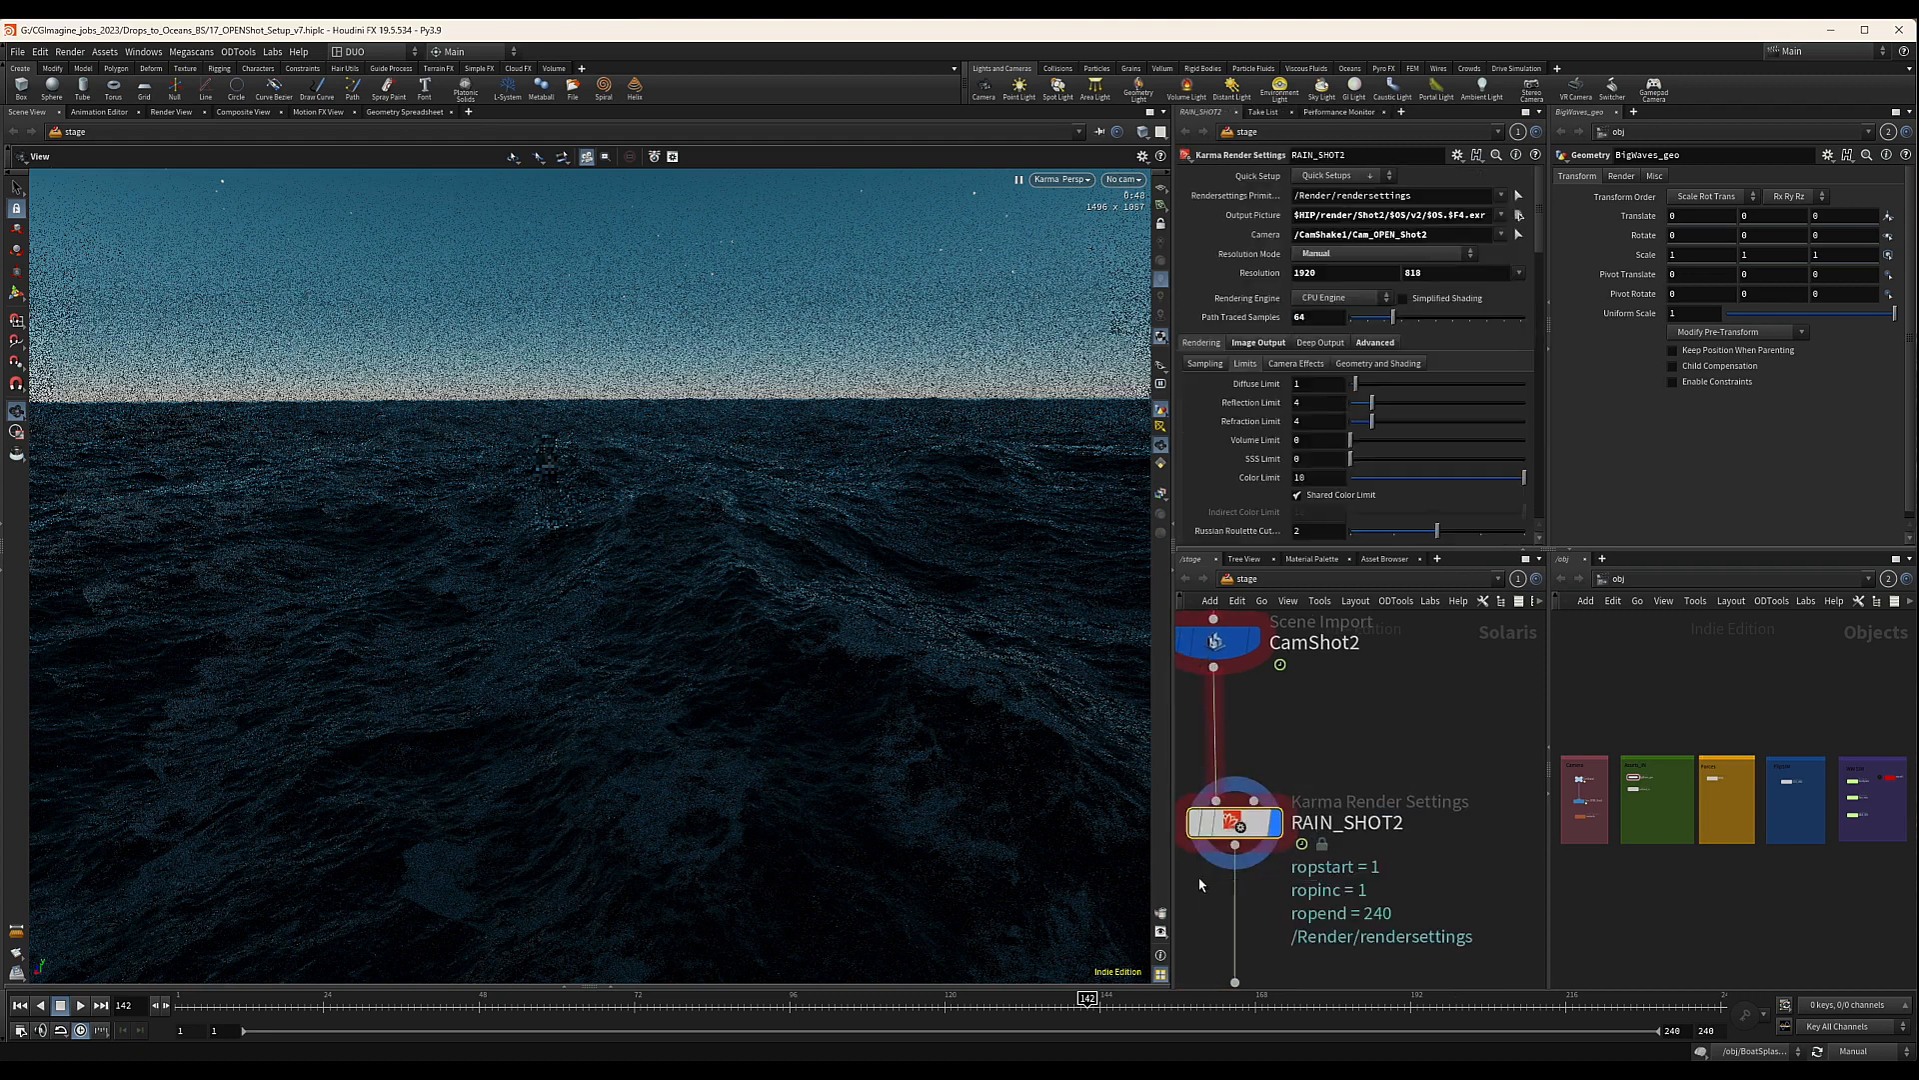
{"action": "left_click", "coordinate": [1421, 215]}
{"action": "left_click_drag", "start_coordinate": [1419, 215], "coordinate": [1416, 215]}
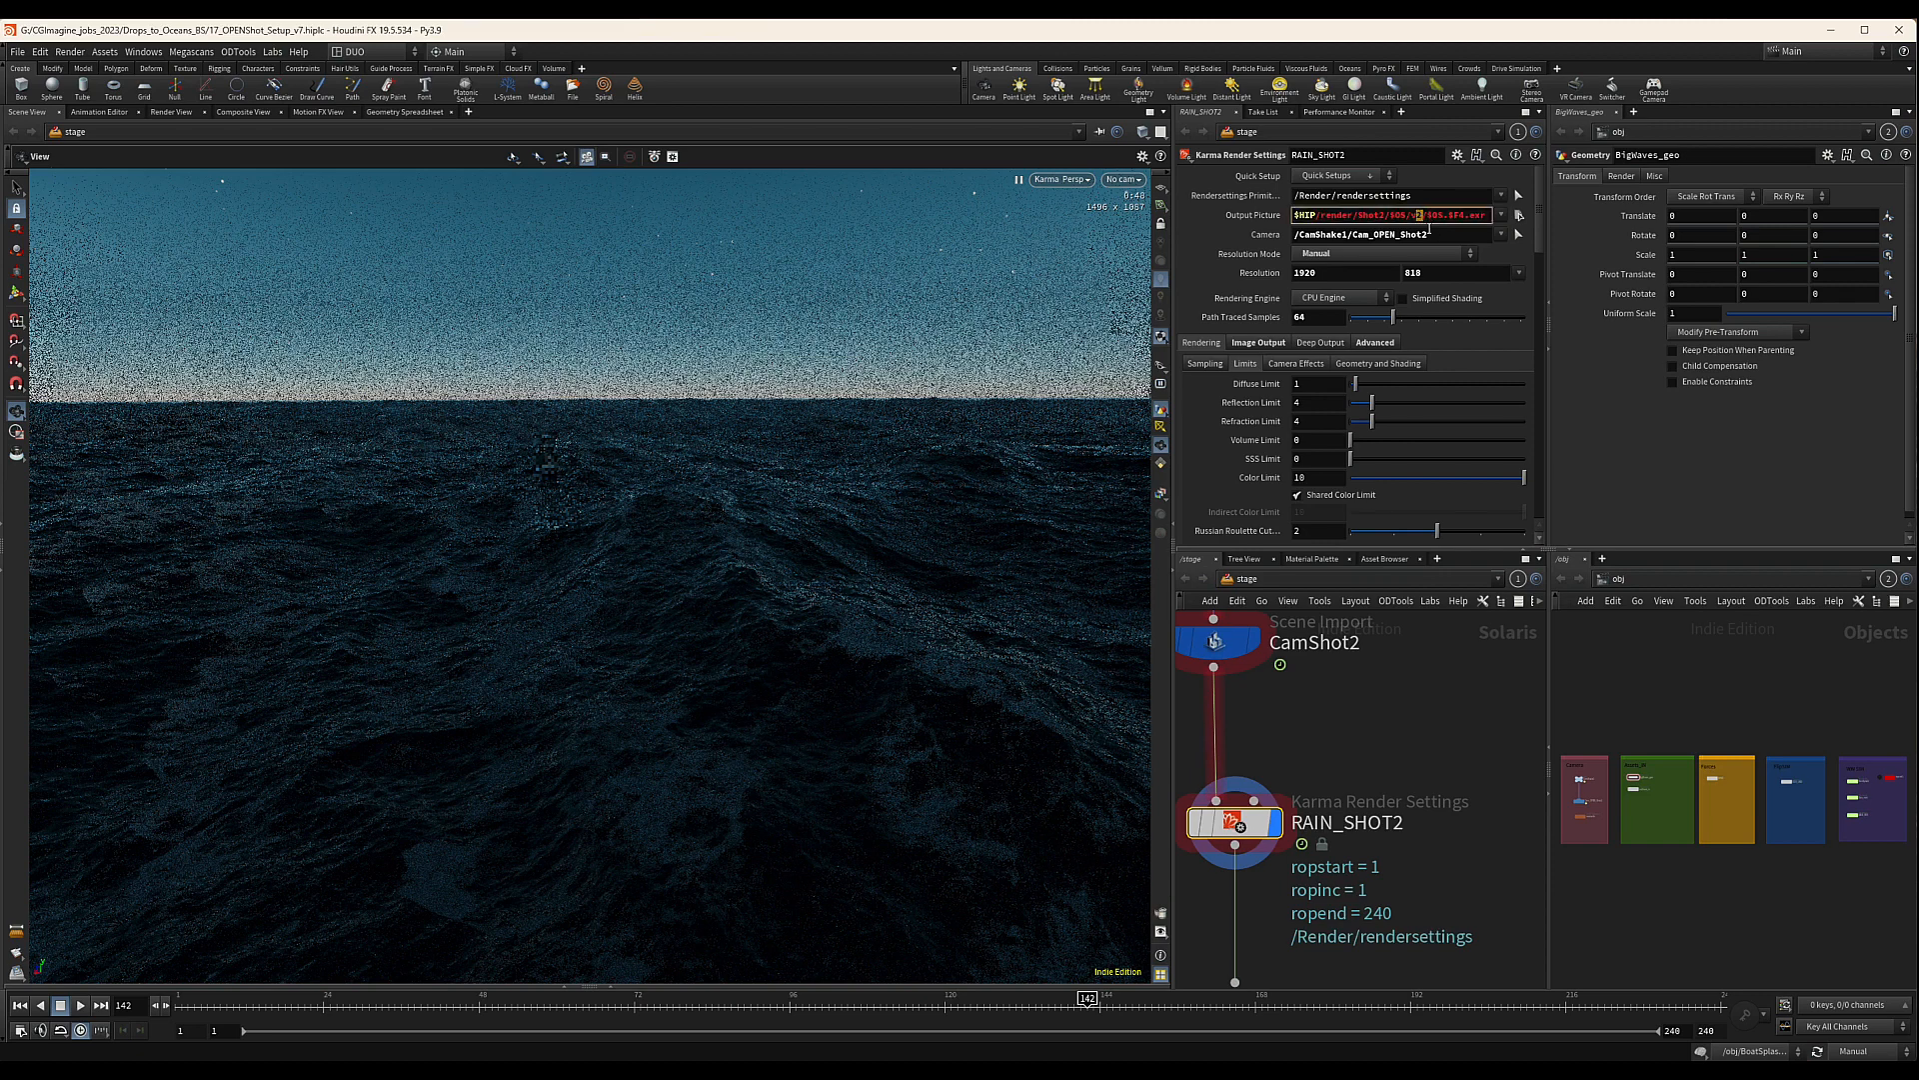
{"action": "type", "text": "1"}
{"action": "key", "text": "Return"}
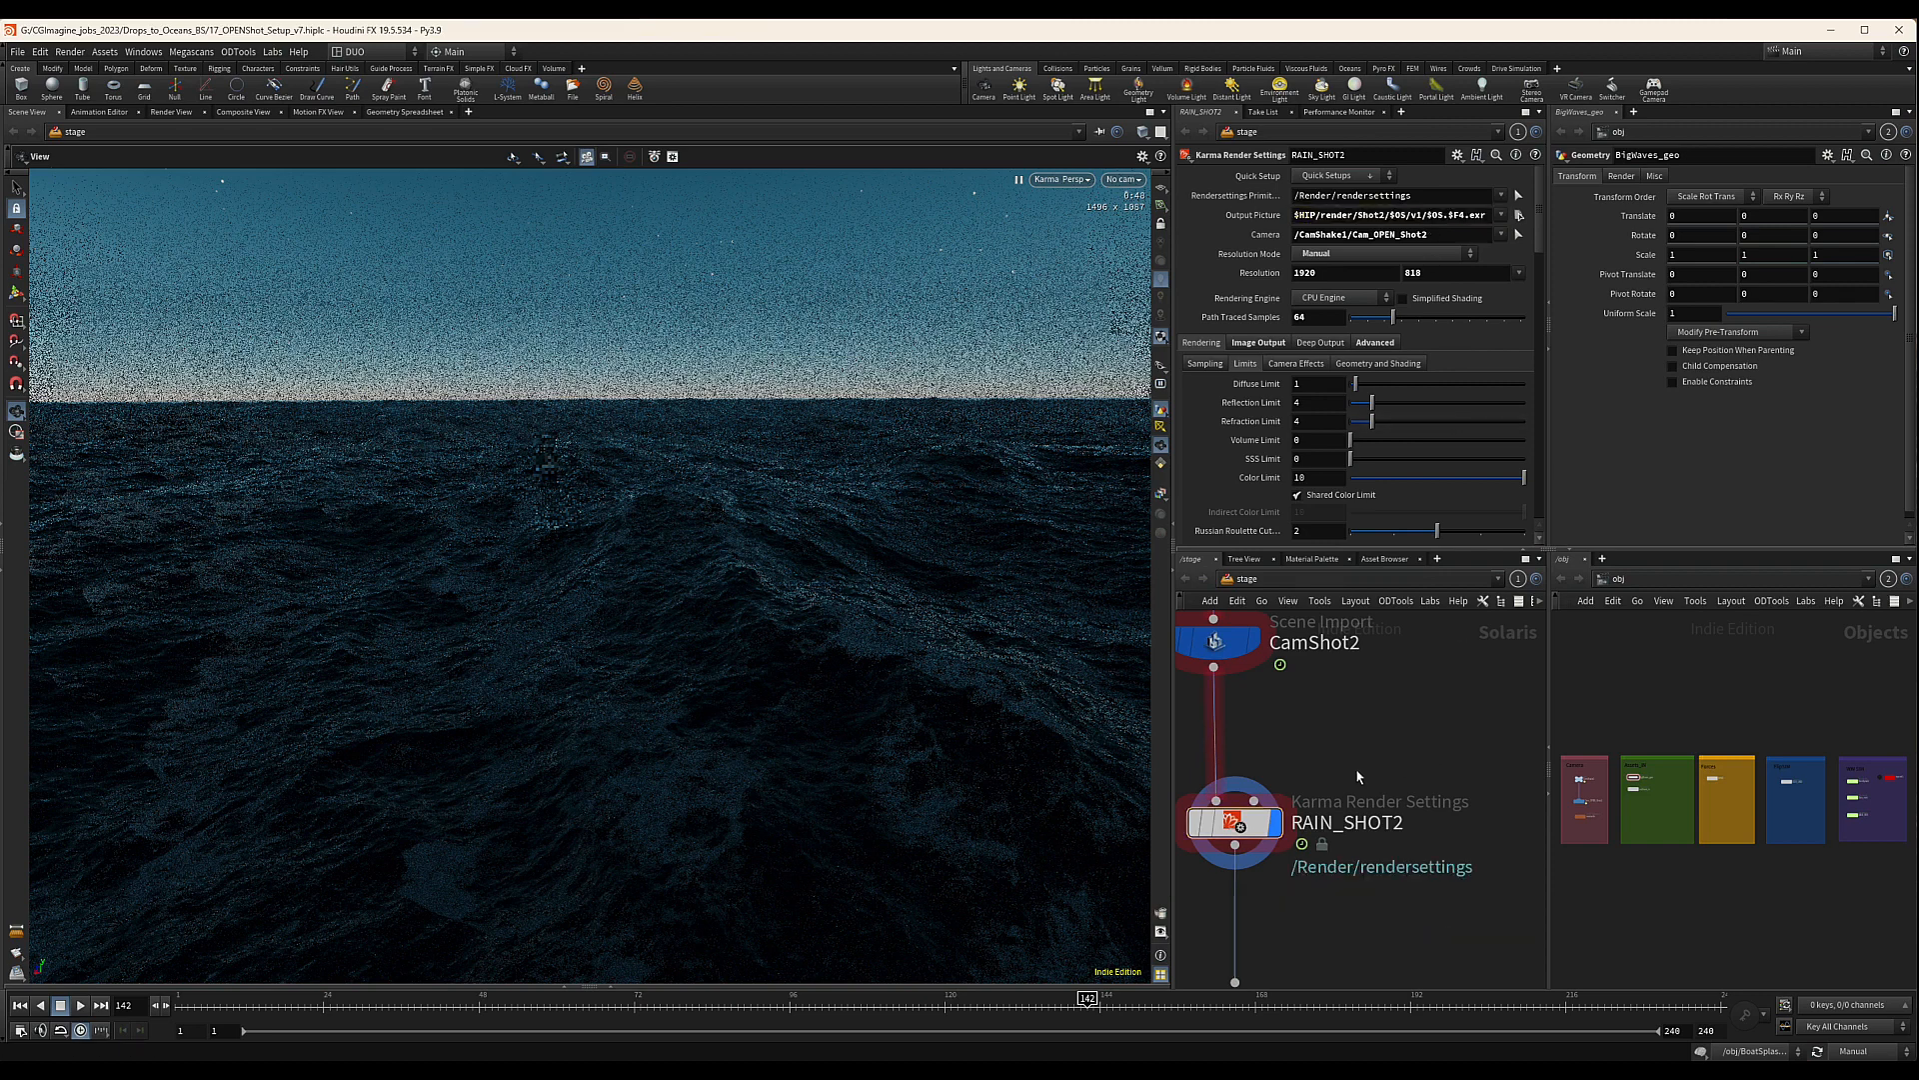
{"action": "scroll", "coordinate": [1356, 767], "scroll_direction": "down", "scroll_amount": 3}
{"action": "left_click", "coordinate": [1419, 215]}
{"action": "type", "text": "2"}
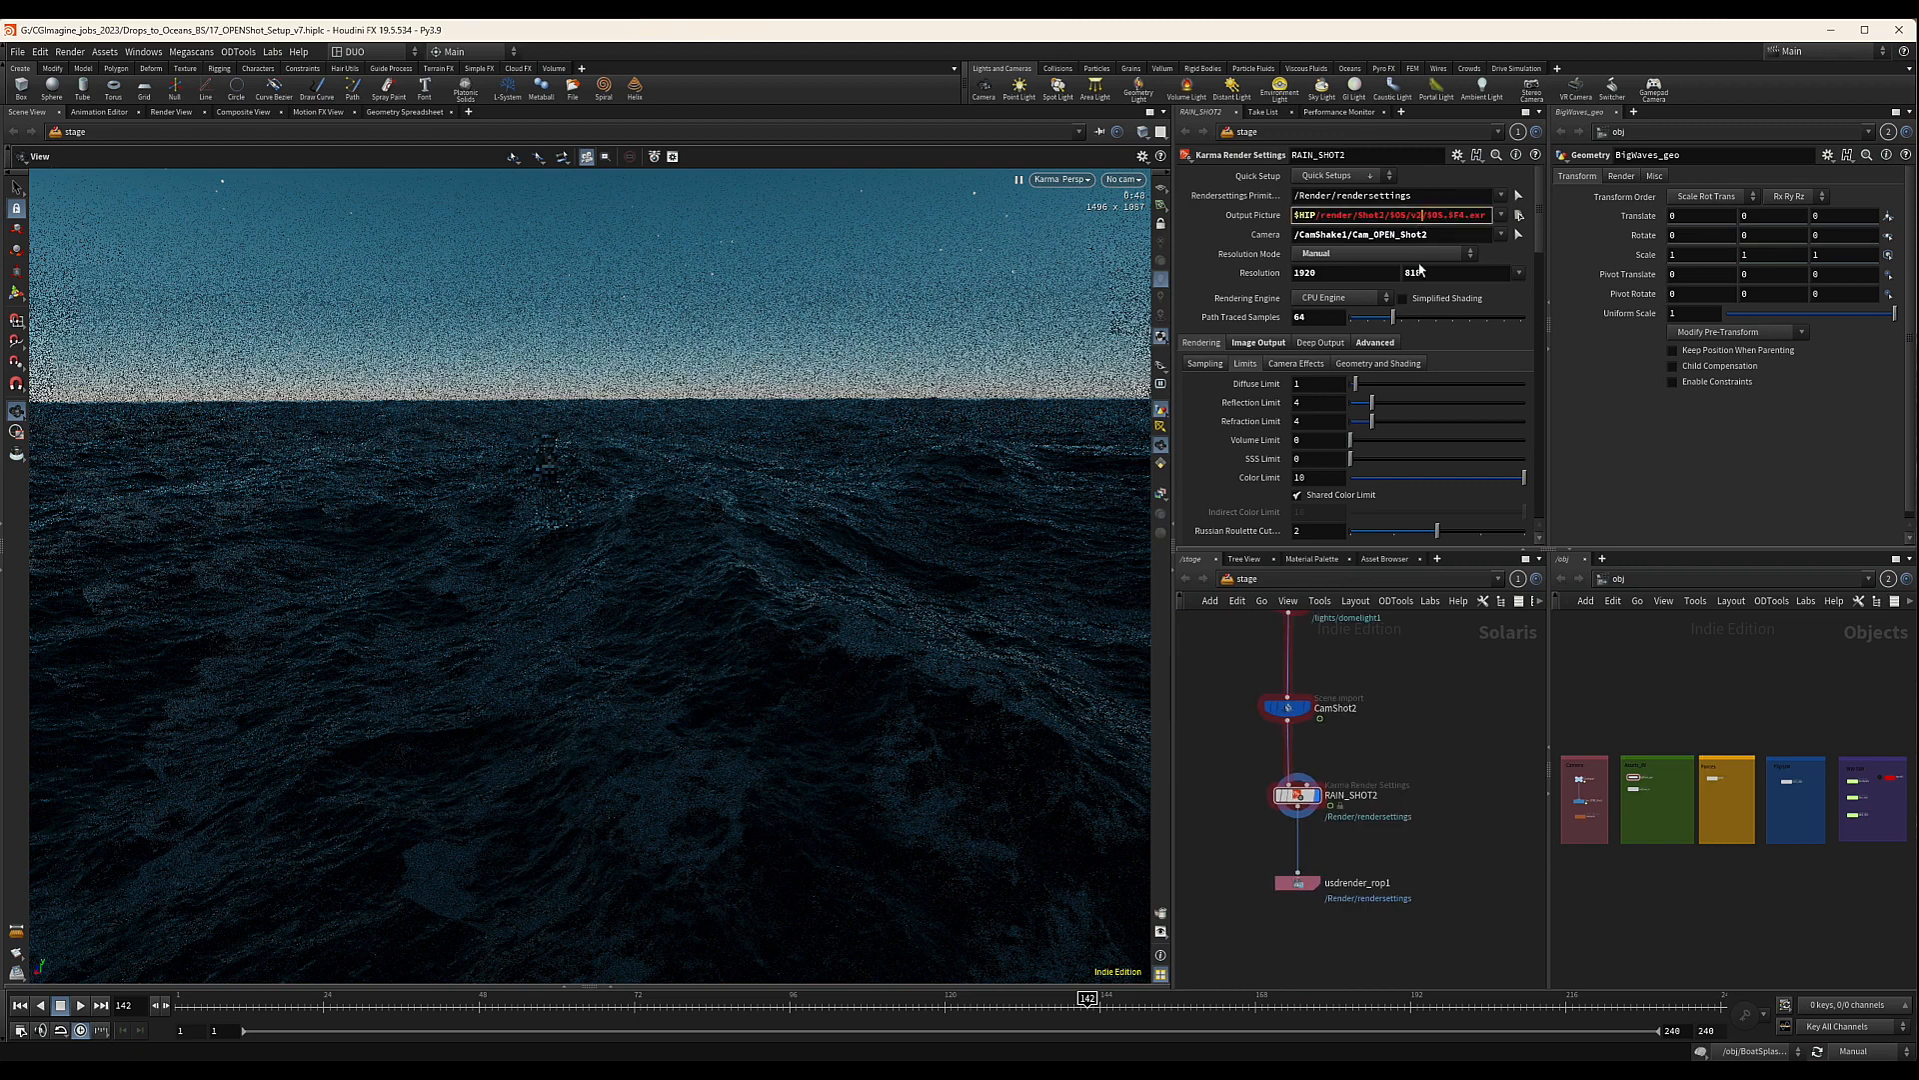
{"action": "key", "text": "Return"}
Cut the wire that runs from the ocean chain beside the purple network box down to merge12
{"action": "scroll", "coordinate": [1418, 742], "scroll_direction": "down", "scroll_amount": 3}
{"action": "scroll", "coordinate": [1418, 742], "scroll_direction": "down", "scroll_amount": 5}
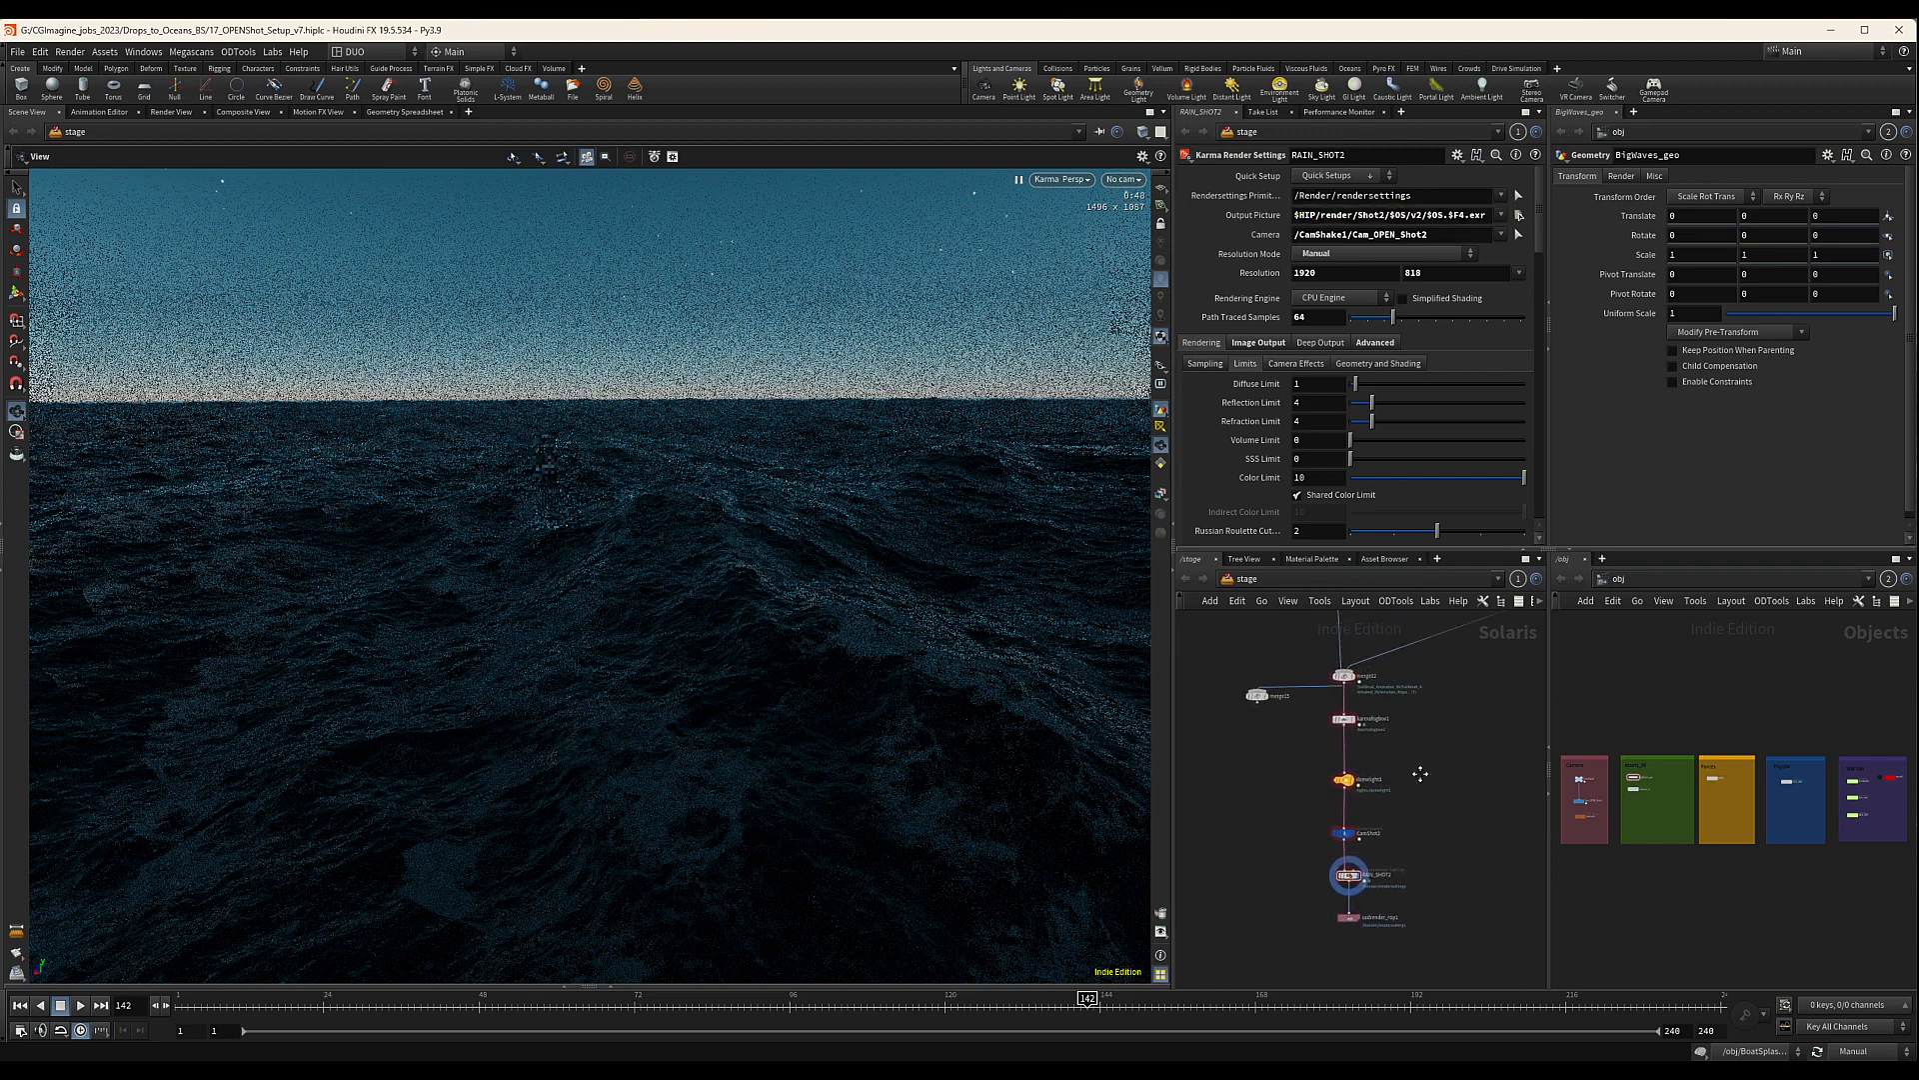
{"action": "scroll", "coordinate": [1460, 729], "scroll_direction": "up", "scroll_amount": 5}
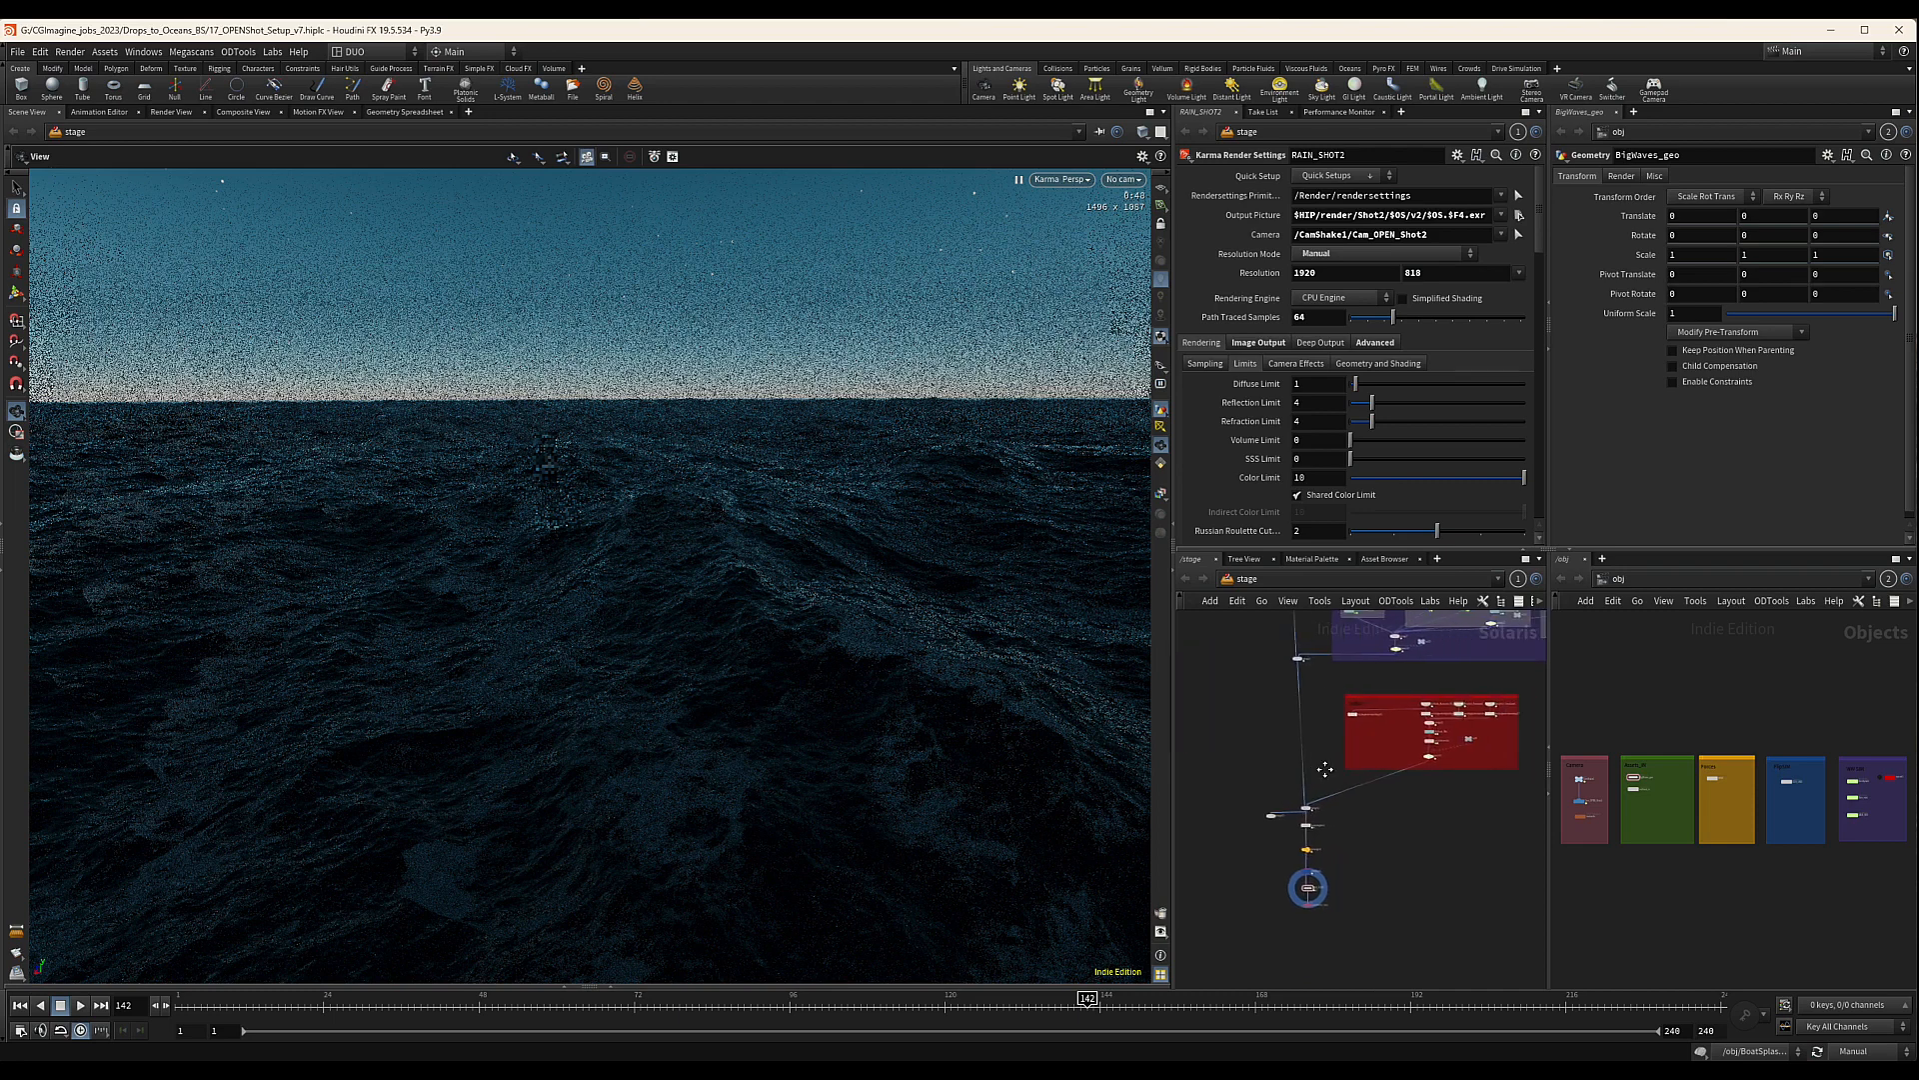
{"action": "scroll", "coordinate": [1407, 730], "scroll_direction": "down", "scroll_amount": 4}
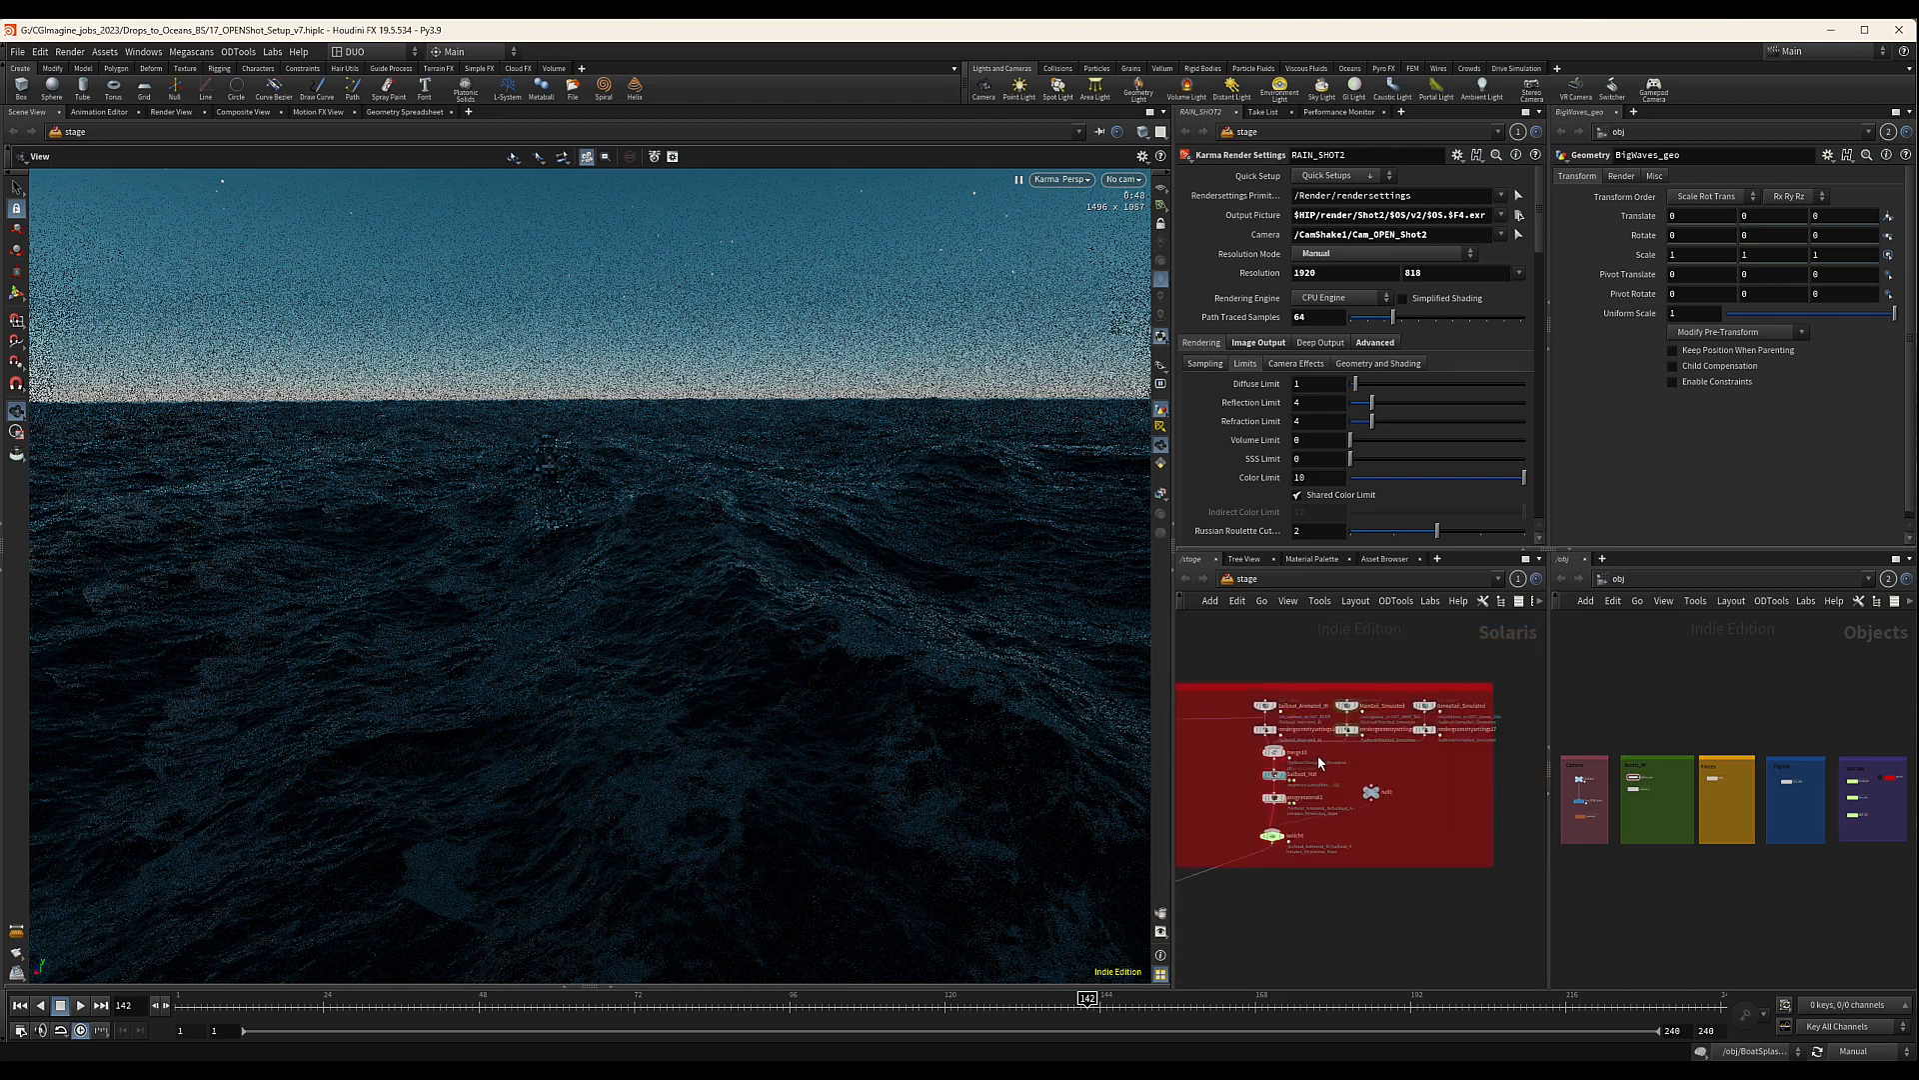
{"action": "scroll", "coordinate": [1304, 672], "scroll_direction": "down", "scroll_amount": 4}
{"action": "middle_click_drag", "start_coordinate": [1267, 677], "coordinate": [1379, 741]}
{"action": "key", "text": "y"}
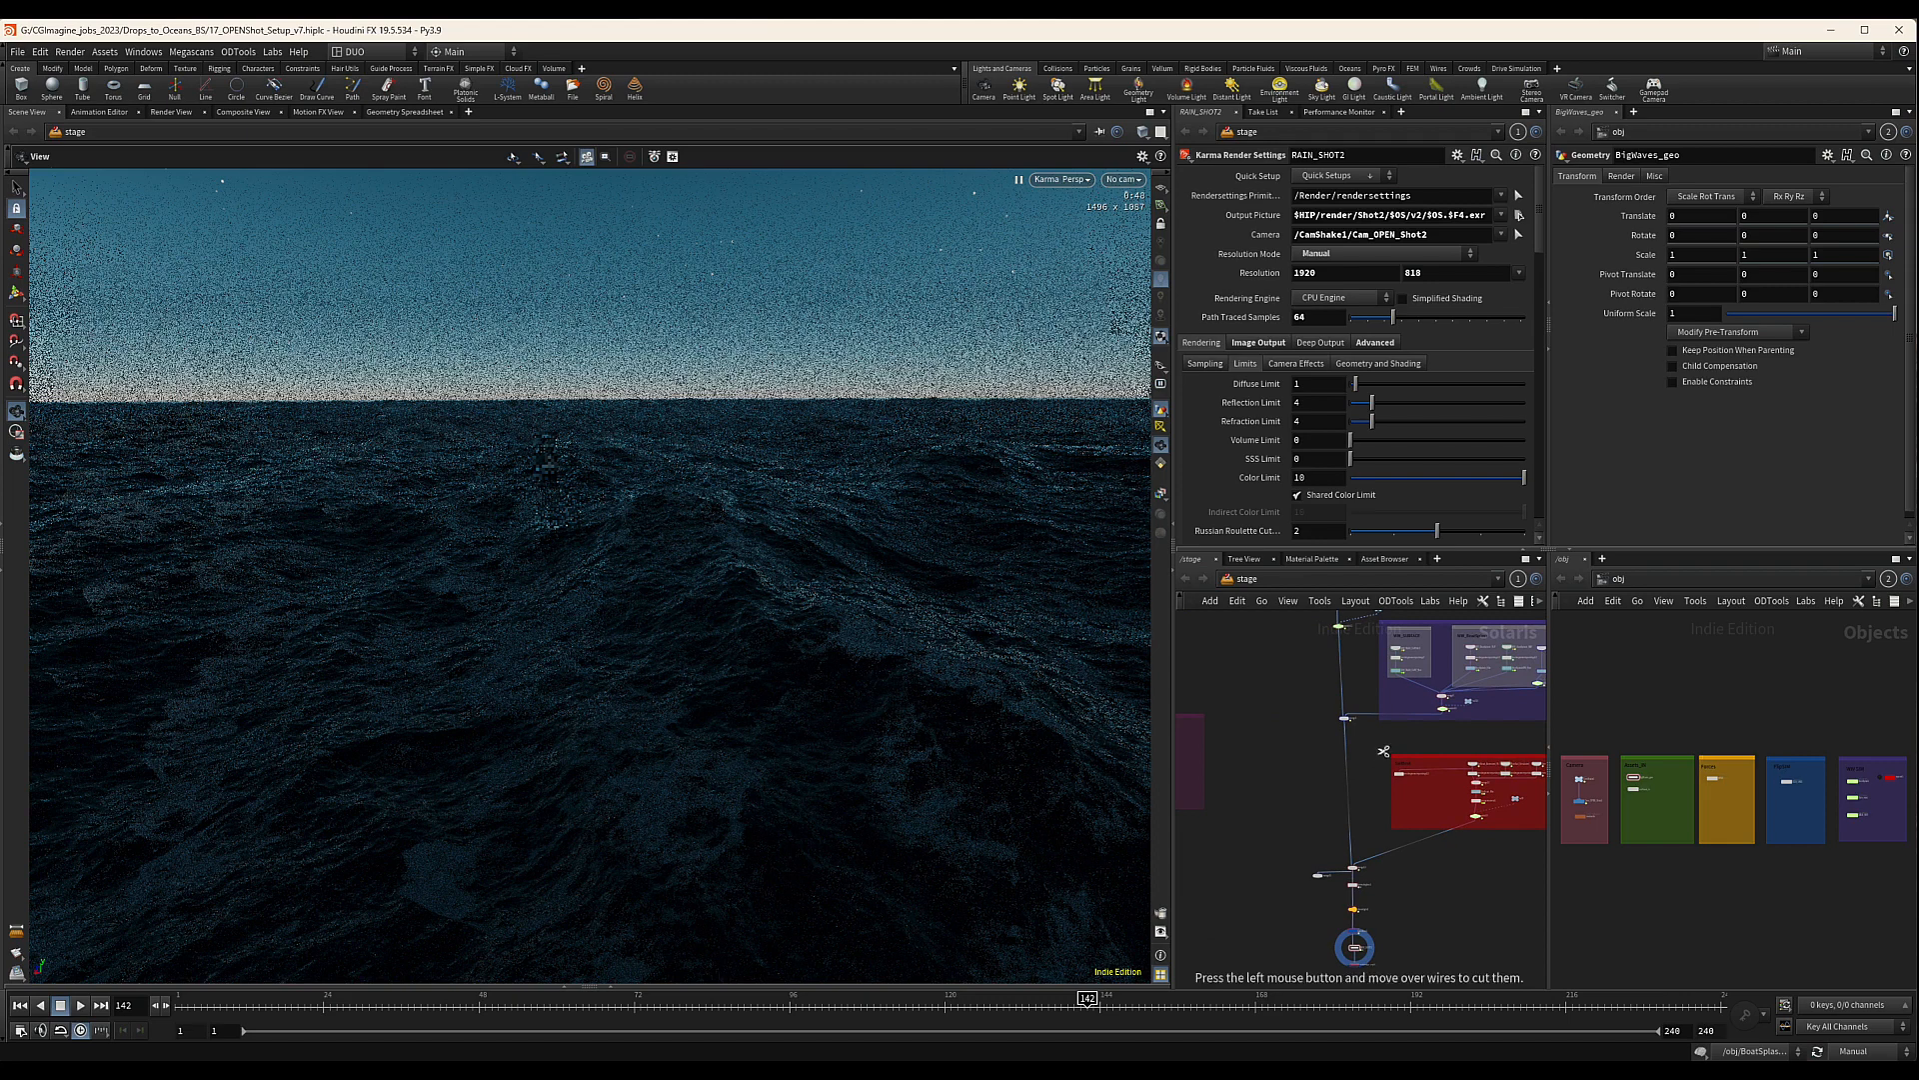
{"action": "left_click_drag", "start_coordinate": [1394, 738], "coordinate": [1275, 748]}
{"action": "scroll", "coordinate": [1307, 689], "scroll_direction": "down", "scroll_amount": 4}
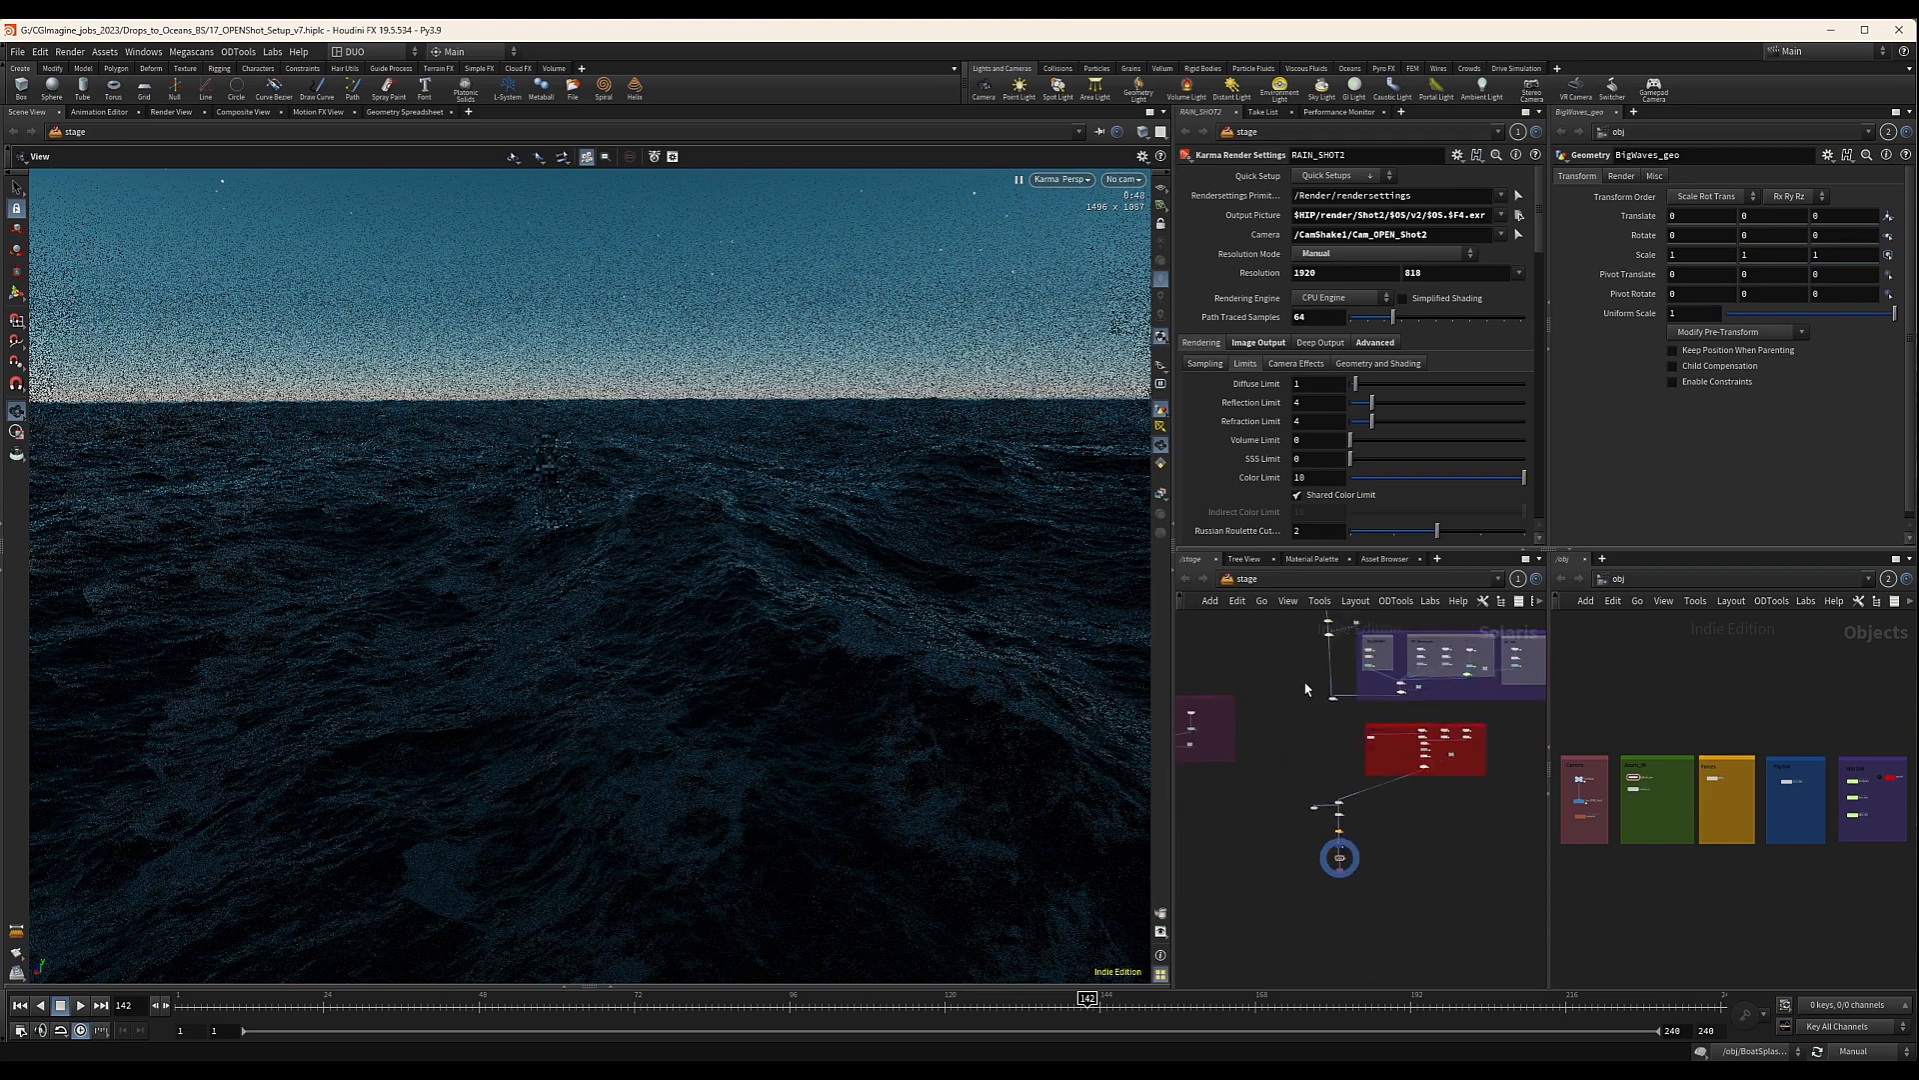
Move the red network box farther right and shift the rain and mist network box above the render chain
{"action": "middle_click_drag", "start_coordinate": [1309, 722], "coordinate": [1367, 778]}
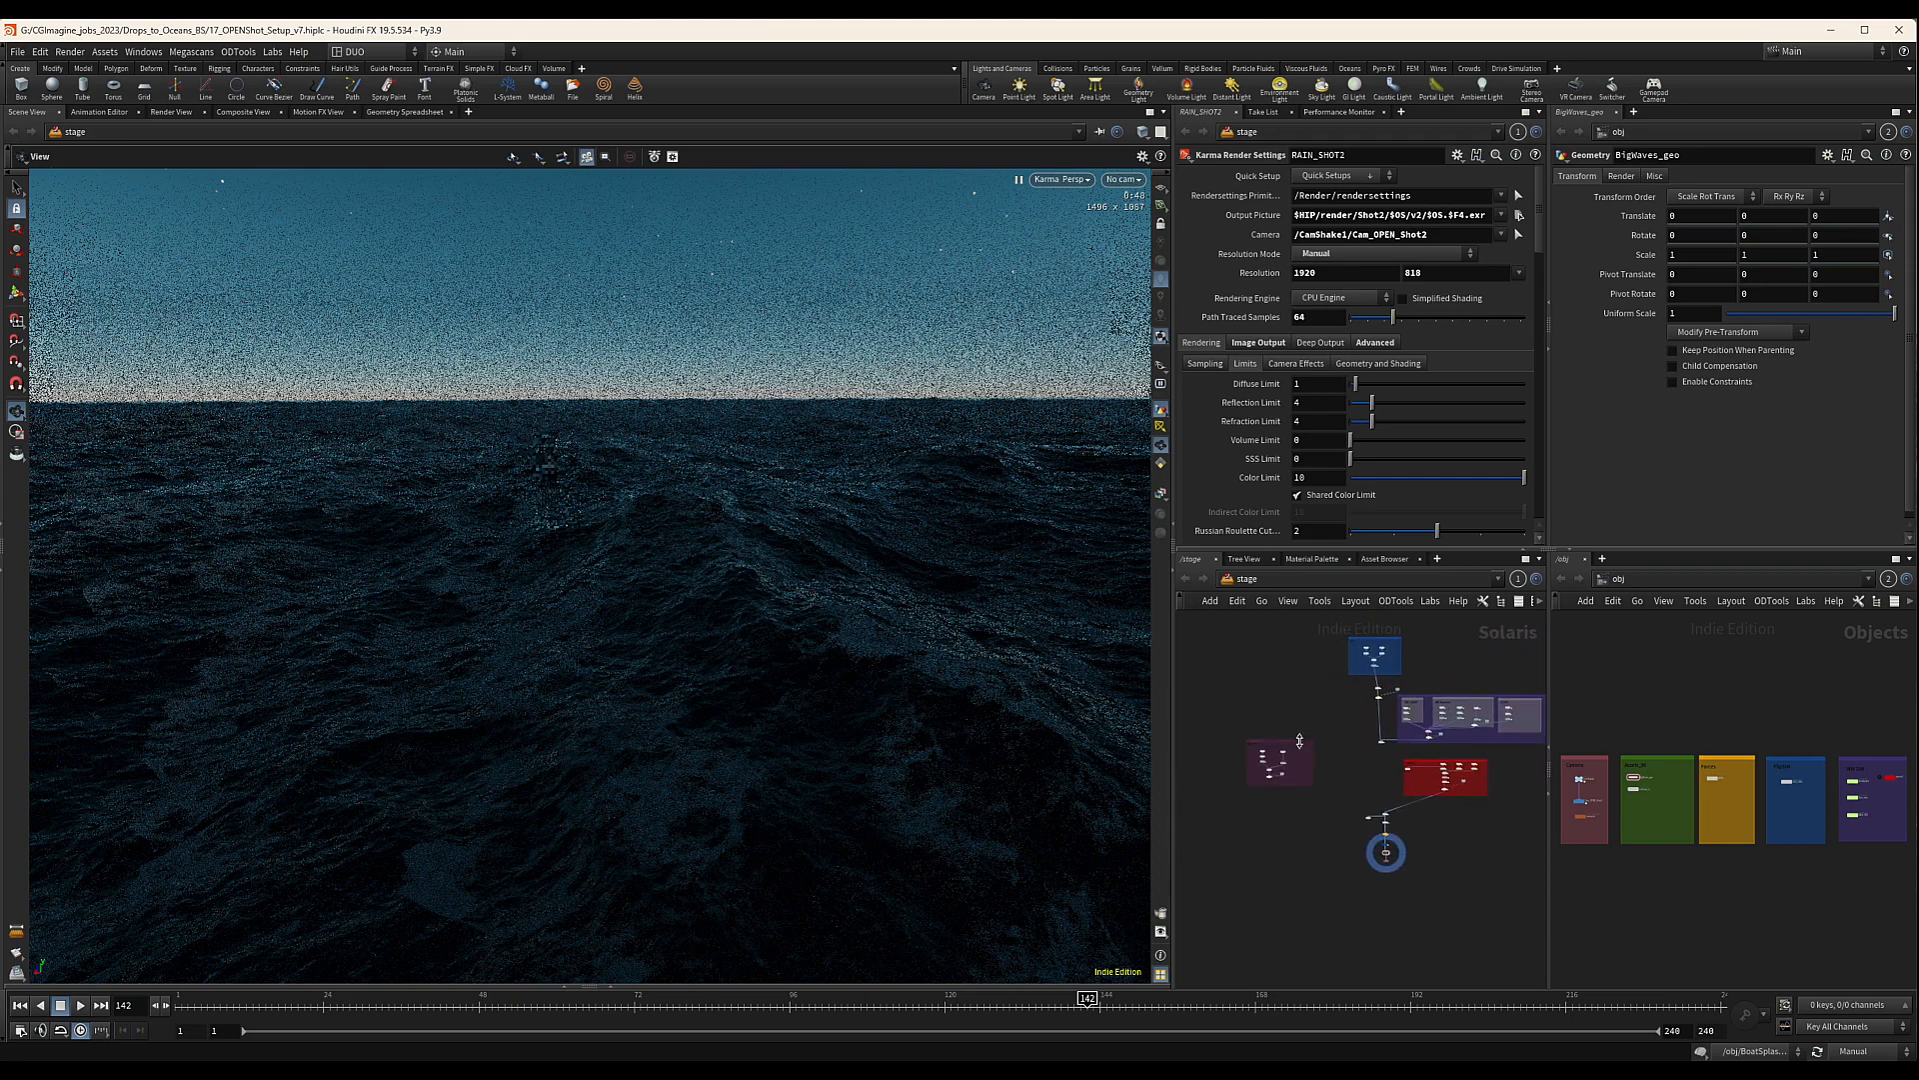
{"action": "scroll", "coordinate": [1385, 808], "scroll_direction": "up", "scroll_amount": 3}
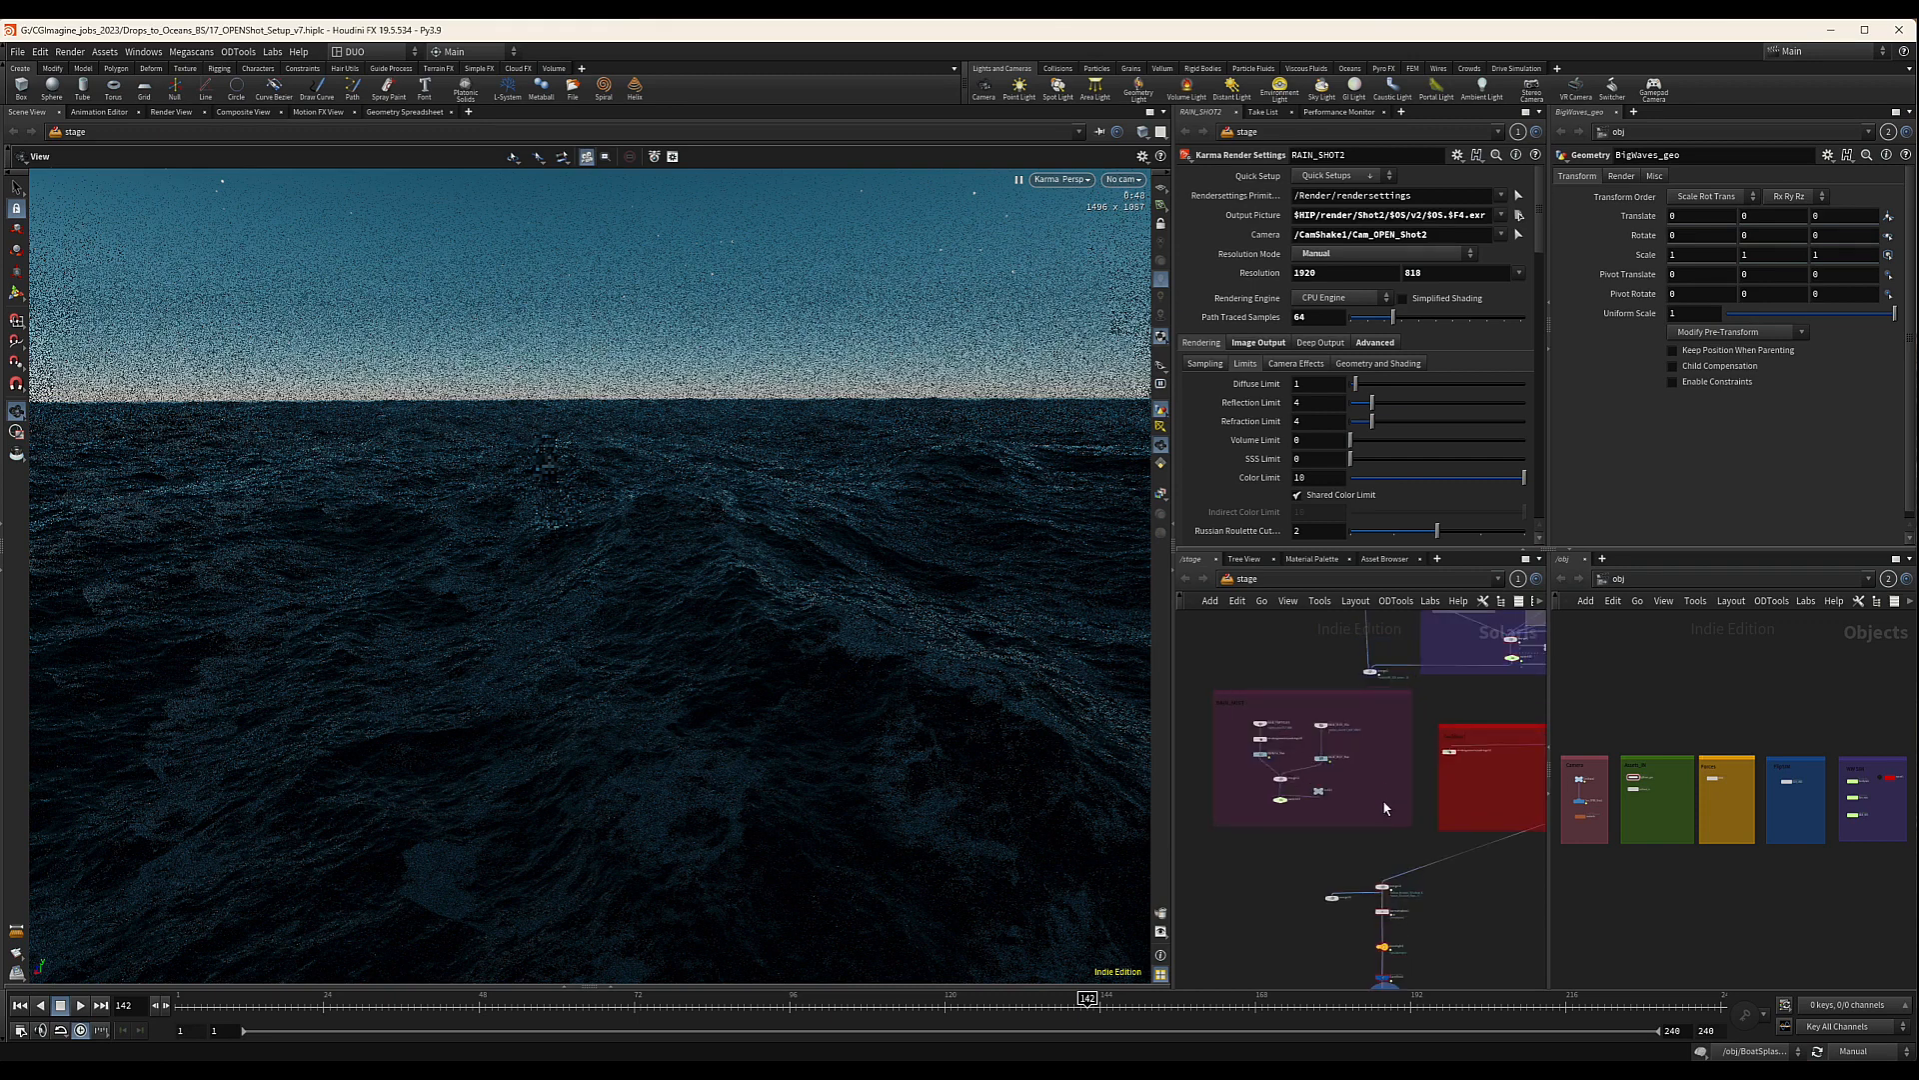
{"action": "middle_click_drag", "start_coordinate": [1384, 807], "coordinate": [1354, 787]}
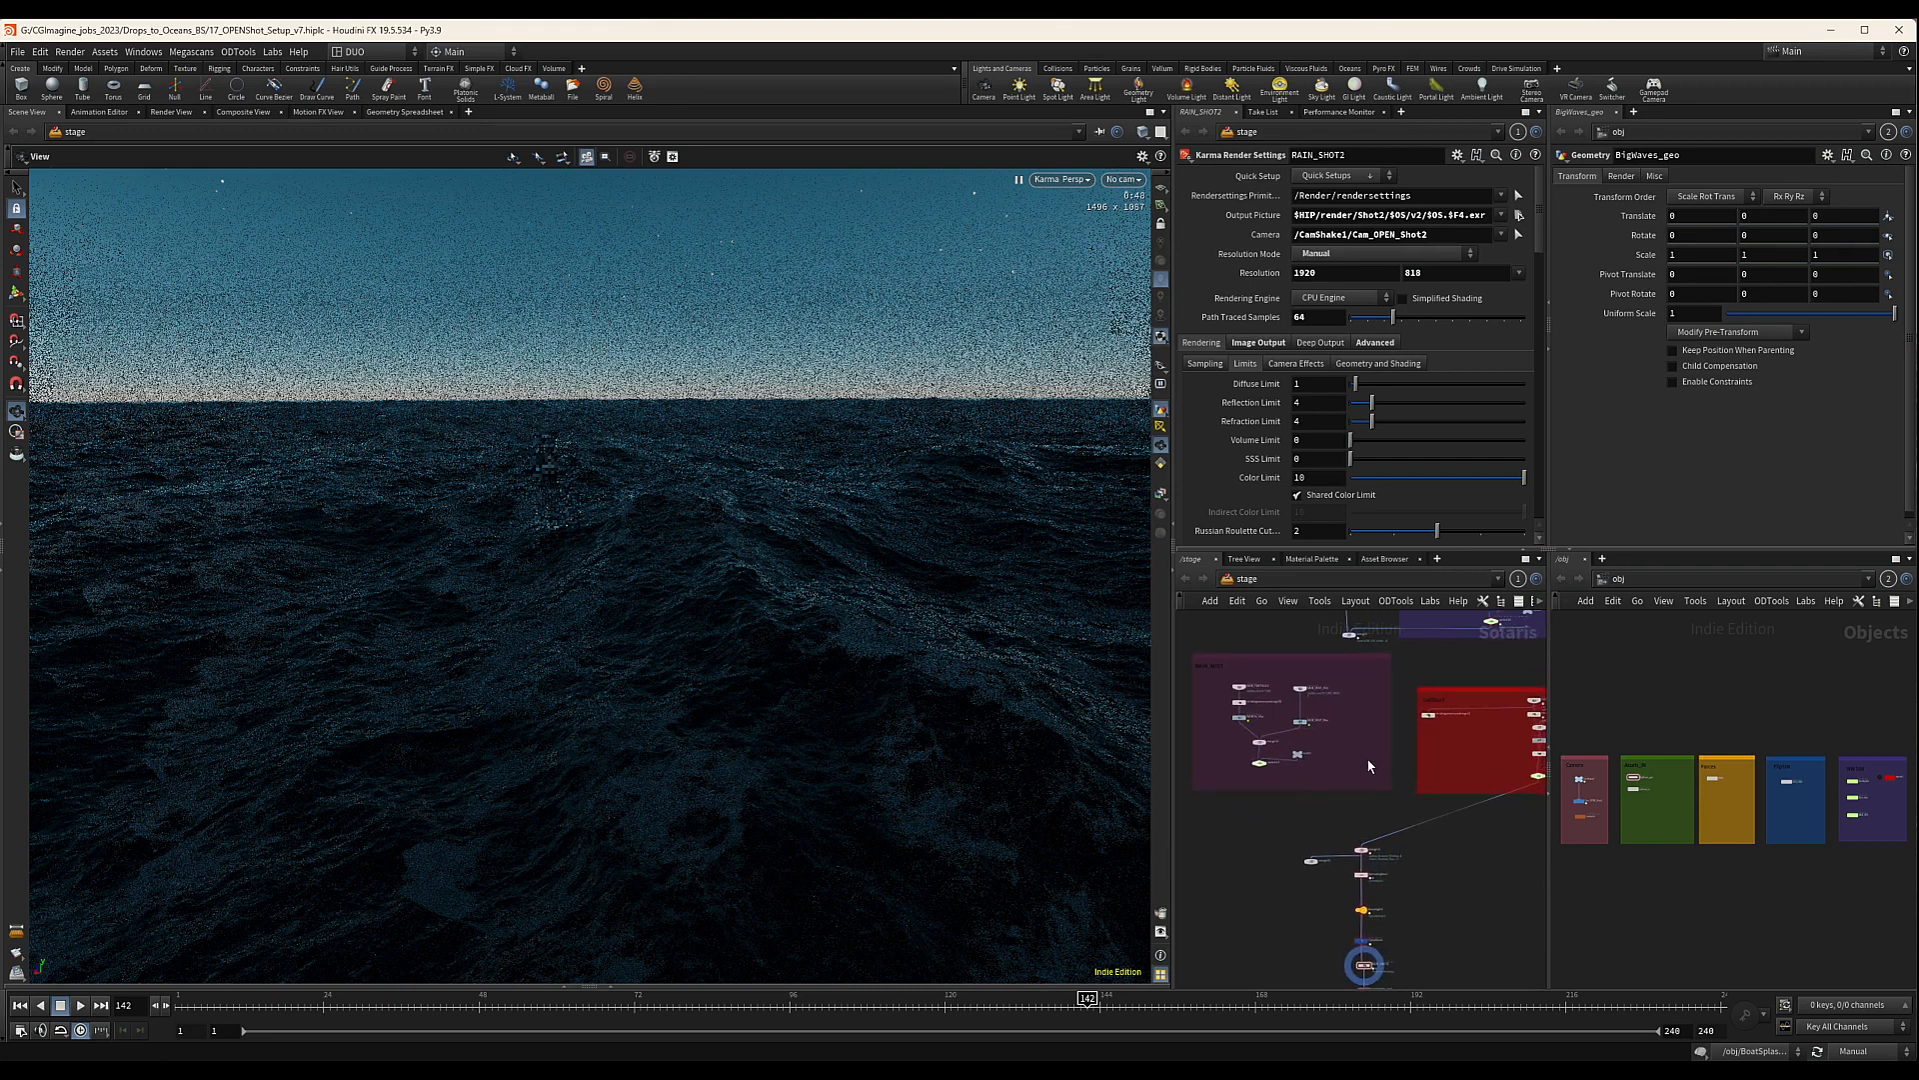
{"action": "scroll", "coordinate": [1369, 766], "scroll_direction": "down", "scroll_amount": 3}
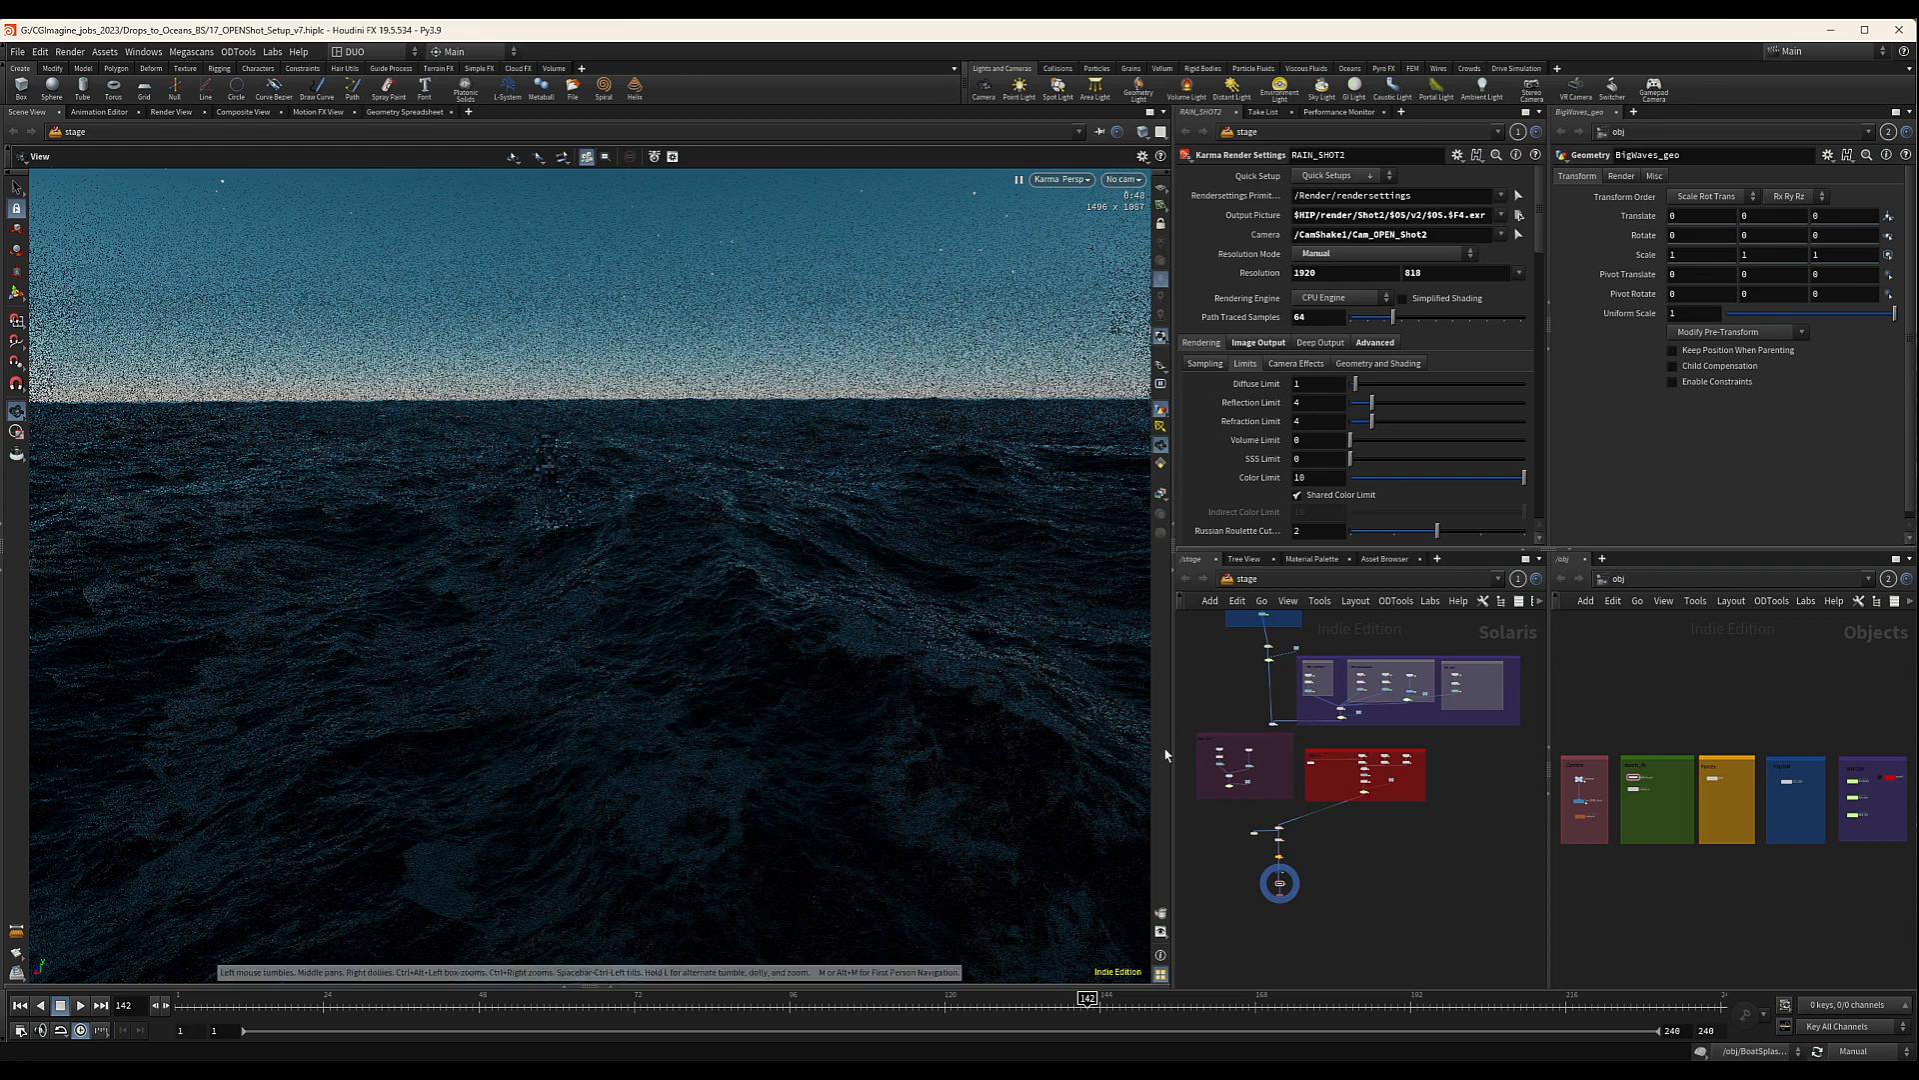
{"action": "left_click_drag", "start_coordinate": [1331, 753], "coordinate": [1432, 754]}
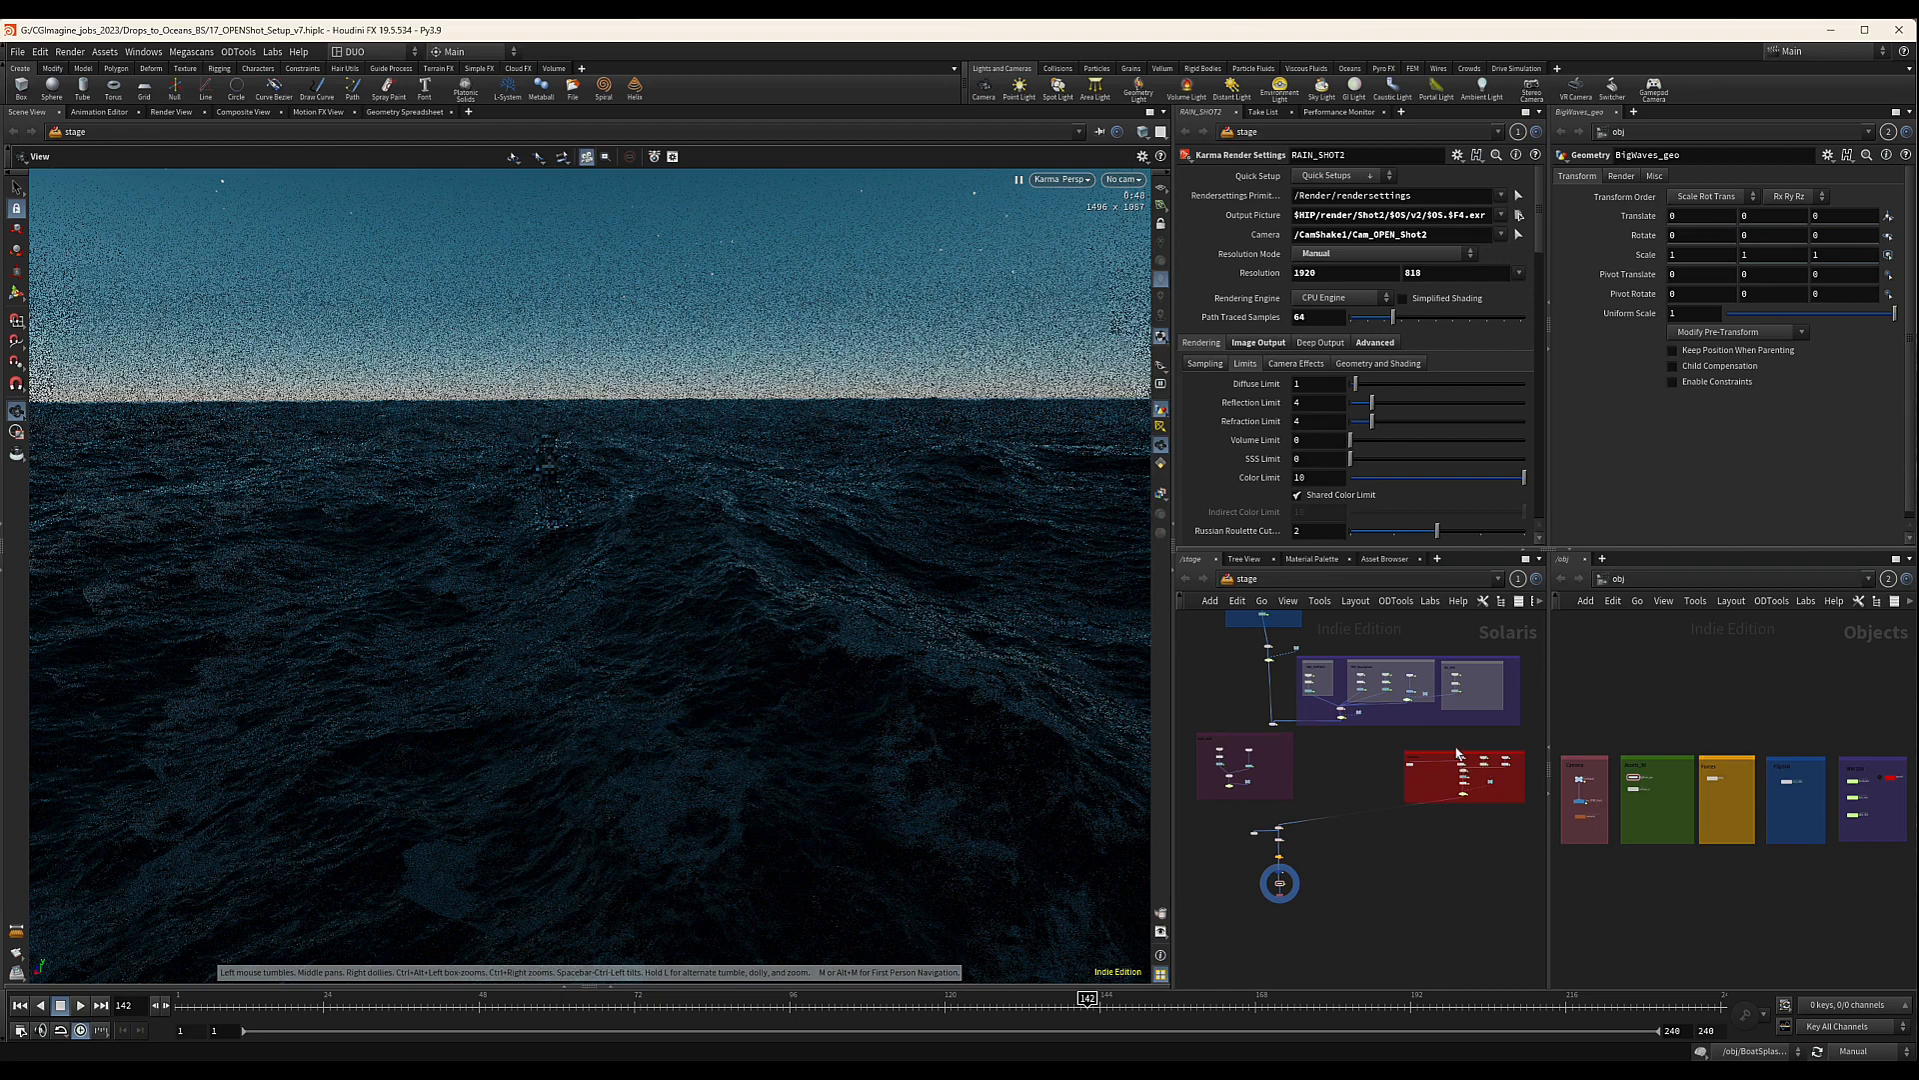
{"action": "left_click_drag", "start_coordinate": [1275, 735], "coordinate": [1319, 740]}
{"action": "scroll", "coordinate": [1280, 825], "scroll_direction": "up", "scroll_amount": 5}
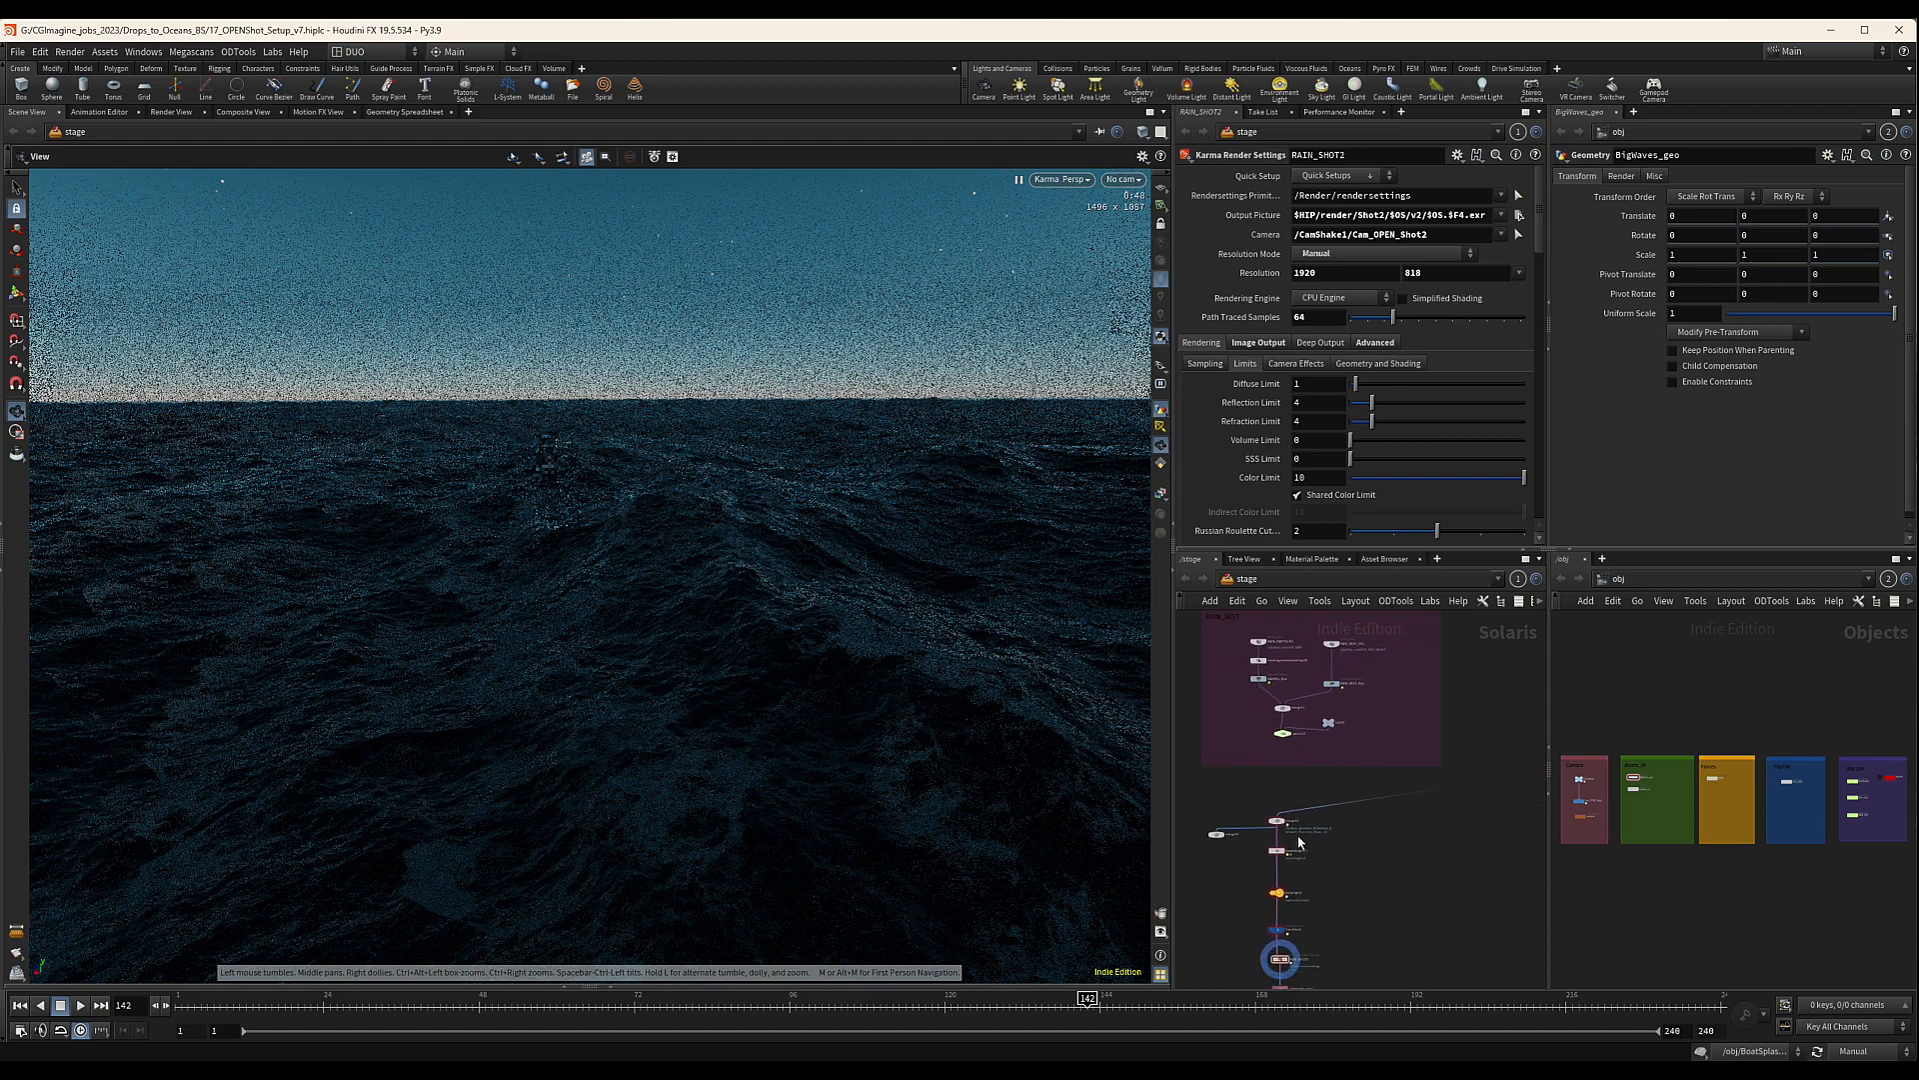
Bypass karmafogbox1 and connect the output of switch13 in the rain and mist network box to merge12
{"action": "scroll", "coordinate": [1299, 843], "scroll_direction": "up", "scroll_amount": 6}
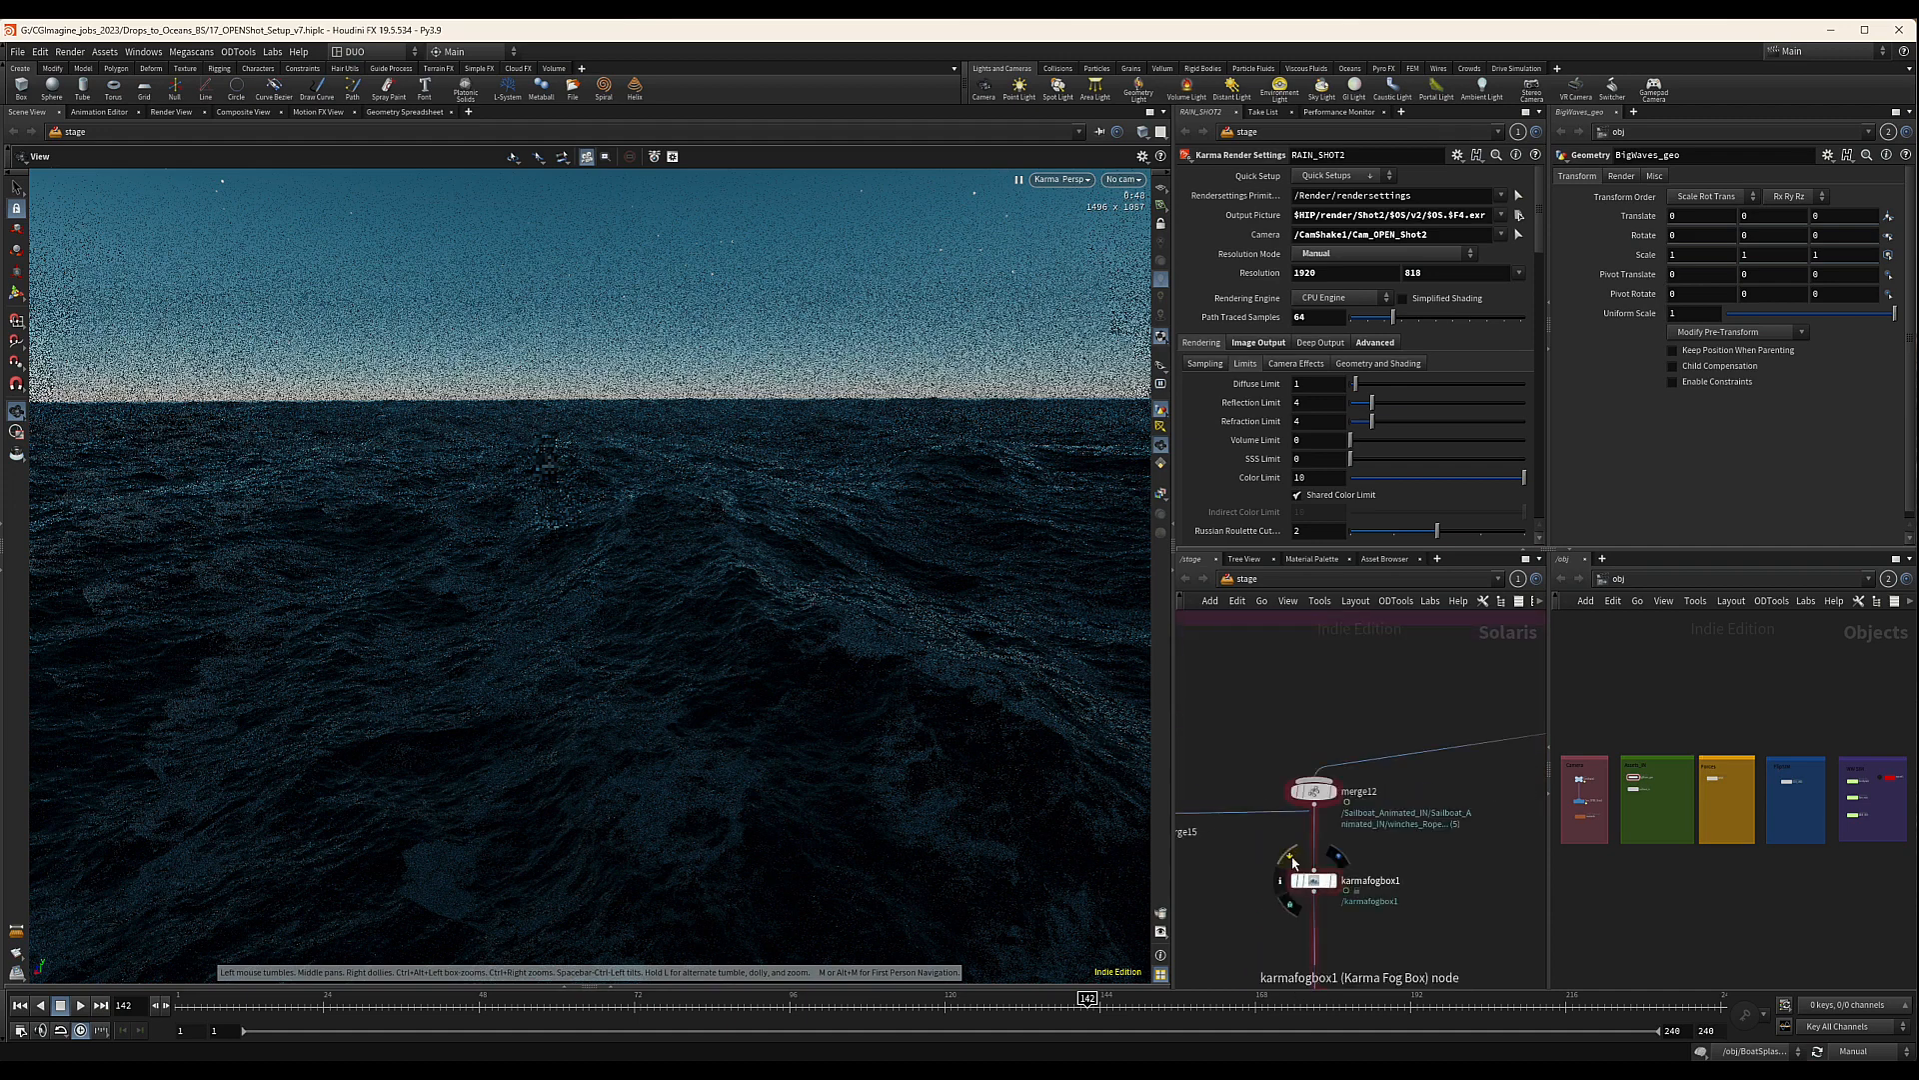
{"action": "scroll", "coordinate": [1454, 868], "scroll_direction": "down", "scroll_amount": 6}
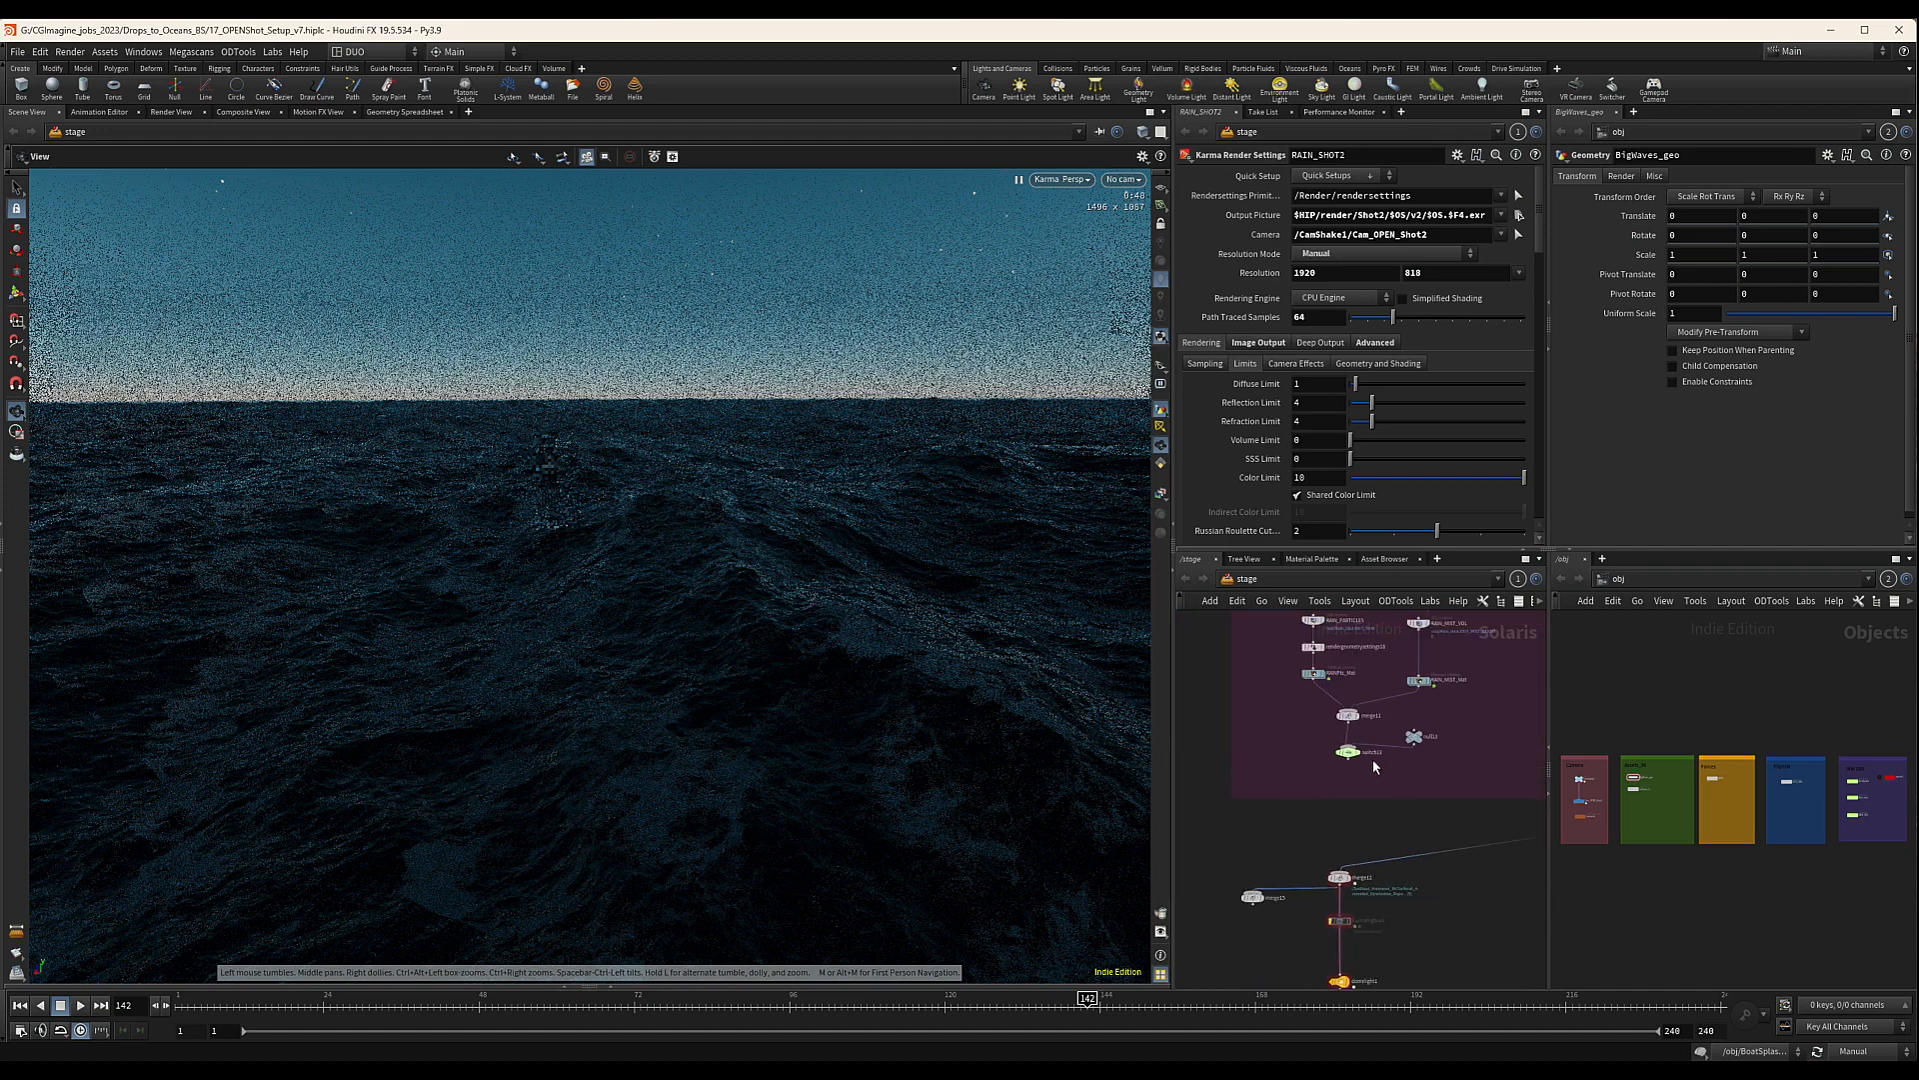
{"action": "scroll", "coordinate": [1375, 767], "scroll_direction": "up", "scroll_amount": 3}
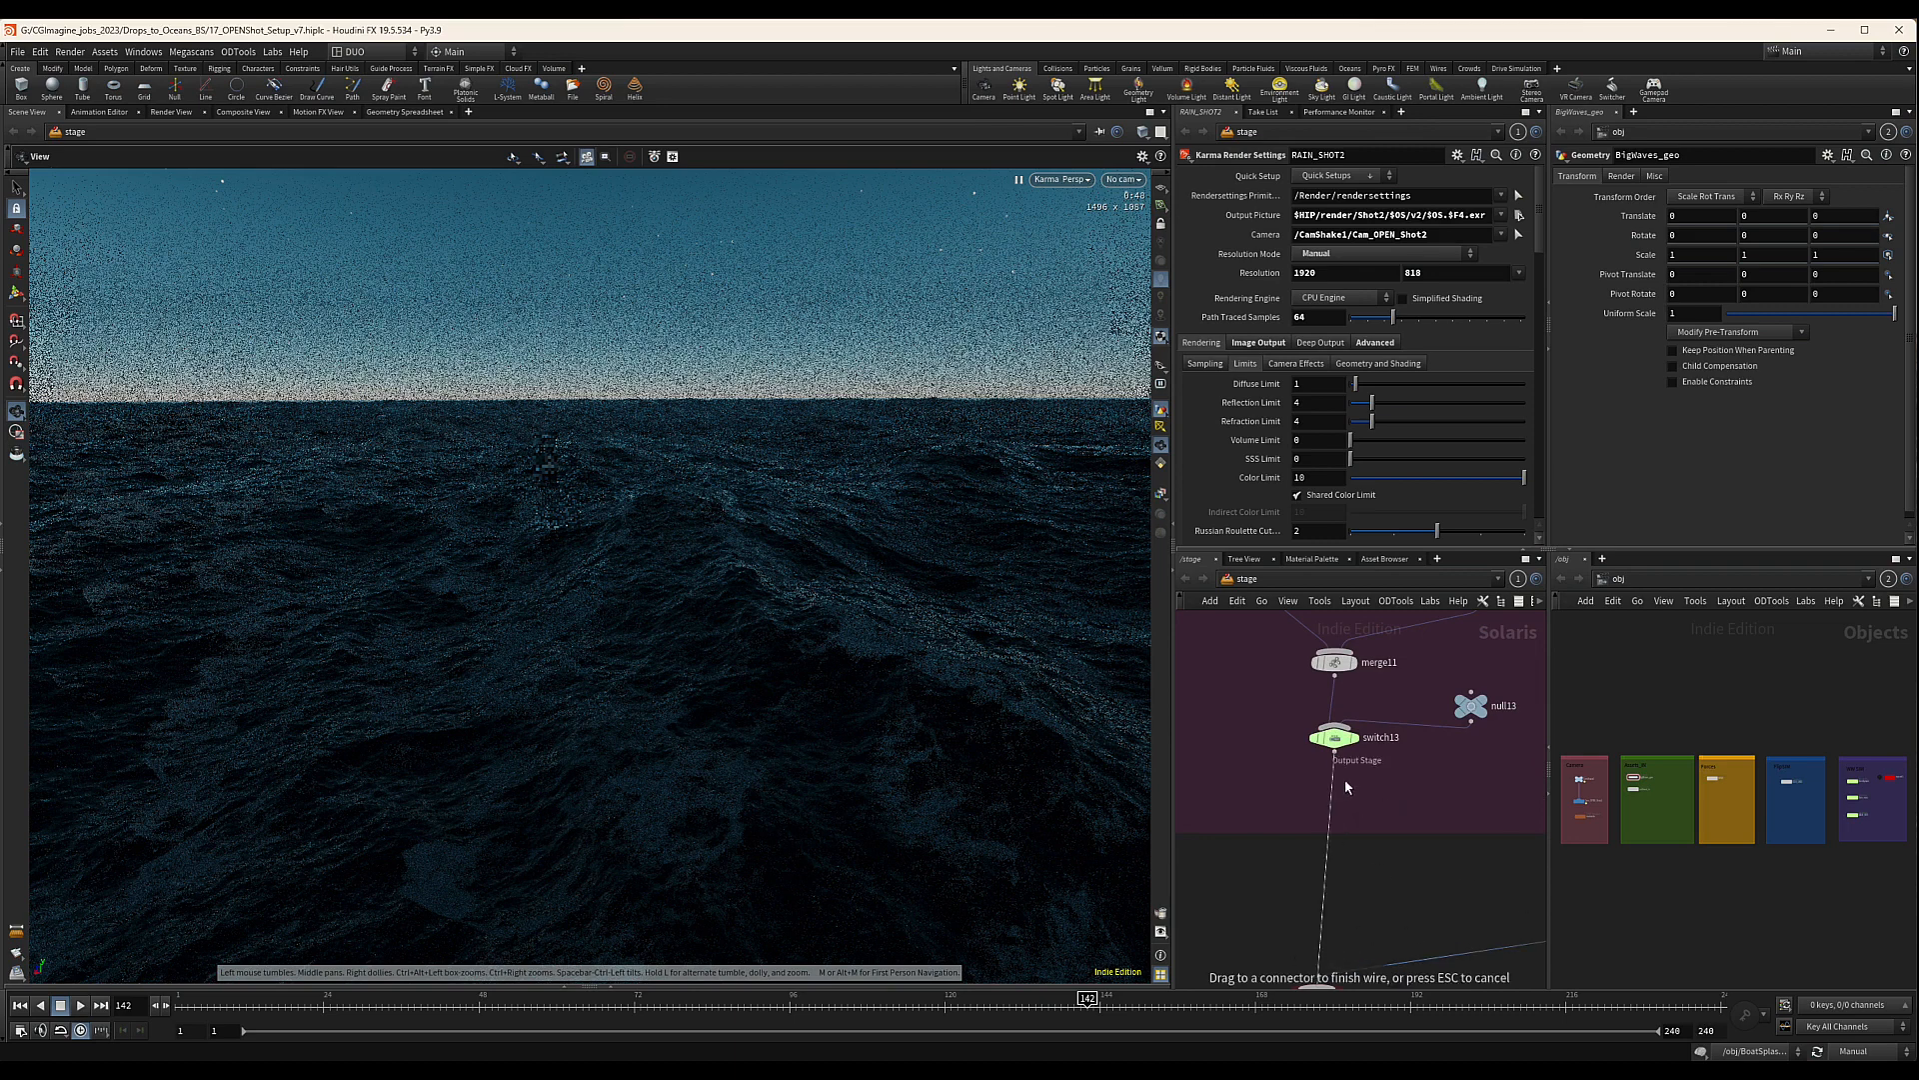
{"action": "scroll", "coordinate": [1290, 720], "scroll_direction": "down", "scroll_amount": 4}
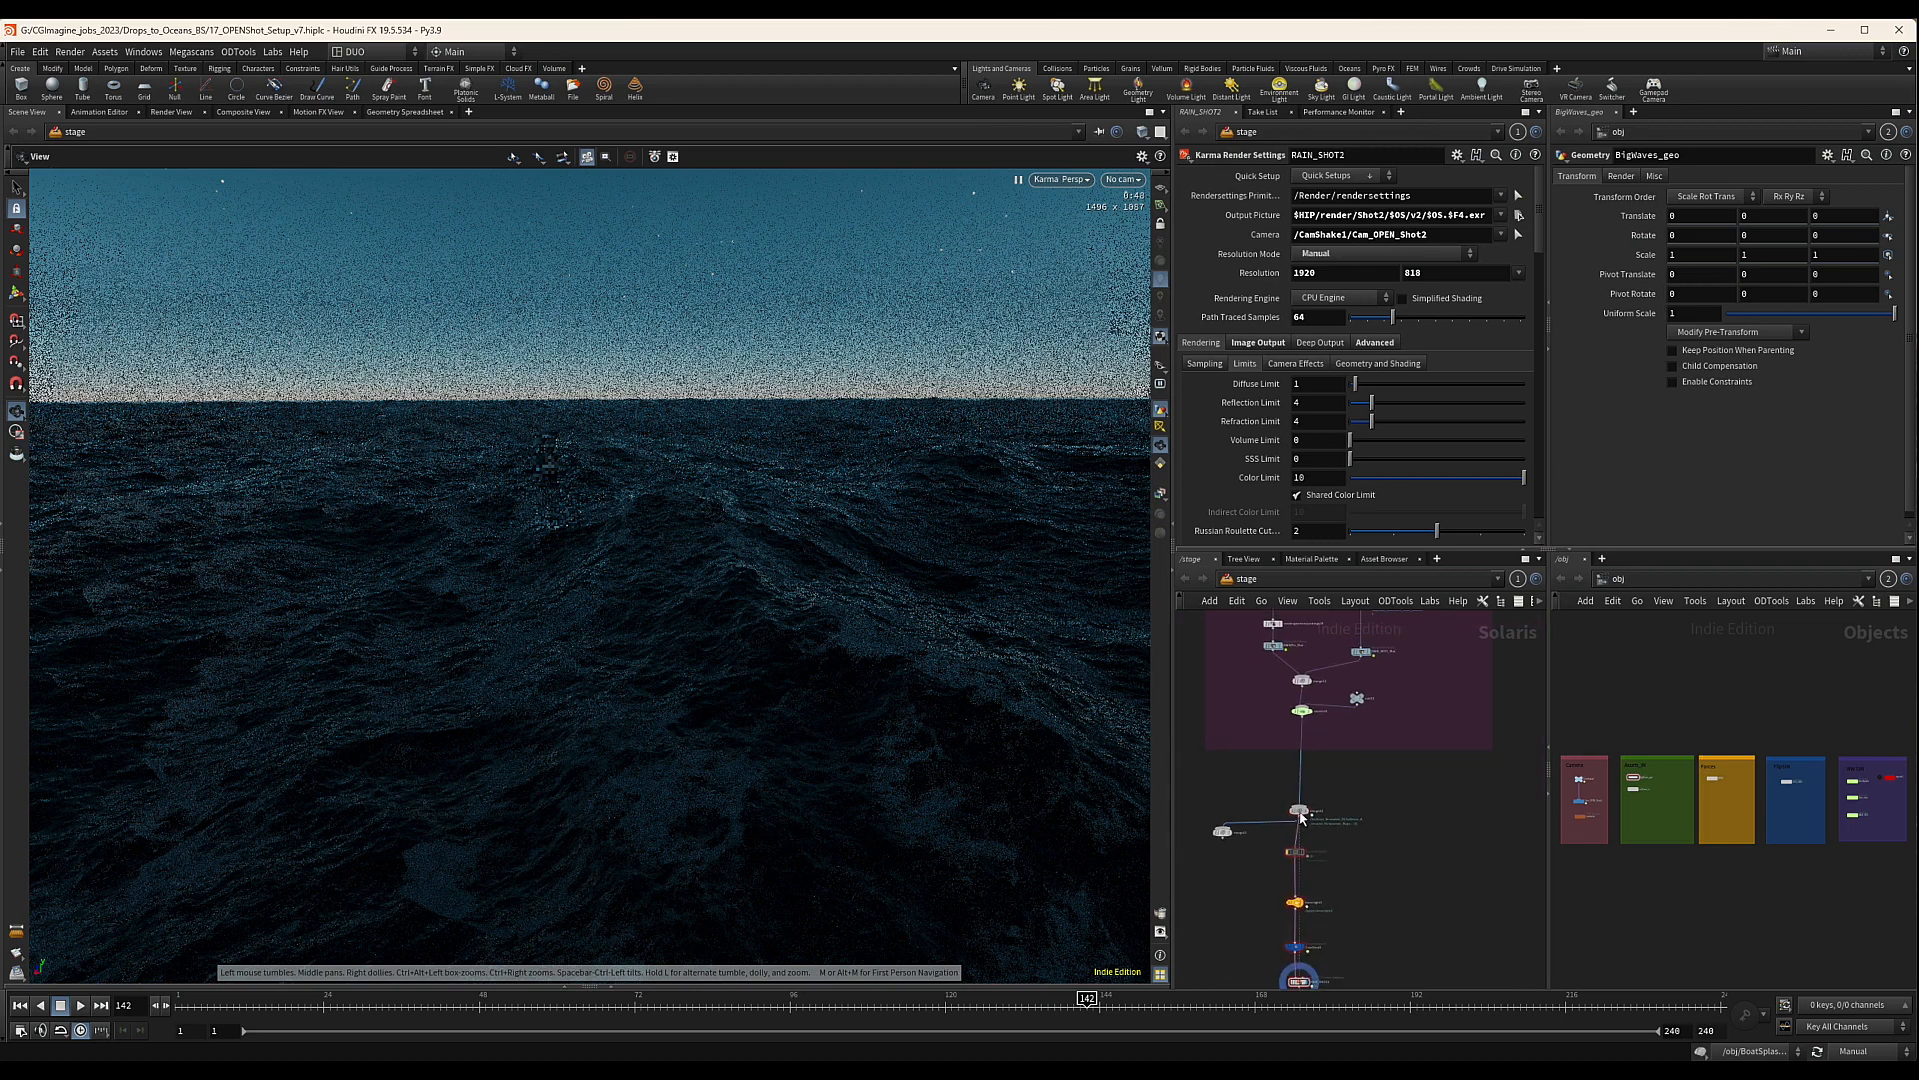
Delete the merge12 and merge15 nodes so that switch13 feeds directly into karmafogbox1
{"action": "left_click", "coordinate": [1296, 814]}
{"action": "key", "text": "Delete"}
{"action": "left_click", "coordinate": [1223, 832]}
{"action": "key", "text": "Delete"}
{"action": "middle_click_drag", "start_coordinate": [1383, 851], "coordinate": [1367, 830]}
{"action": "scroll", "coordinate": [1340, 840], "scroll_direction": "down", "scroll_amount": 4}
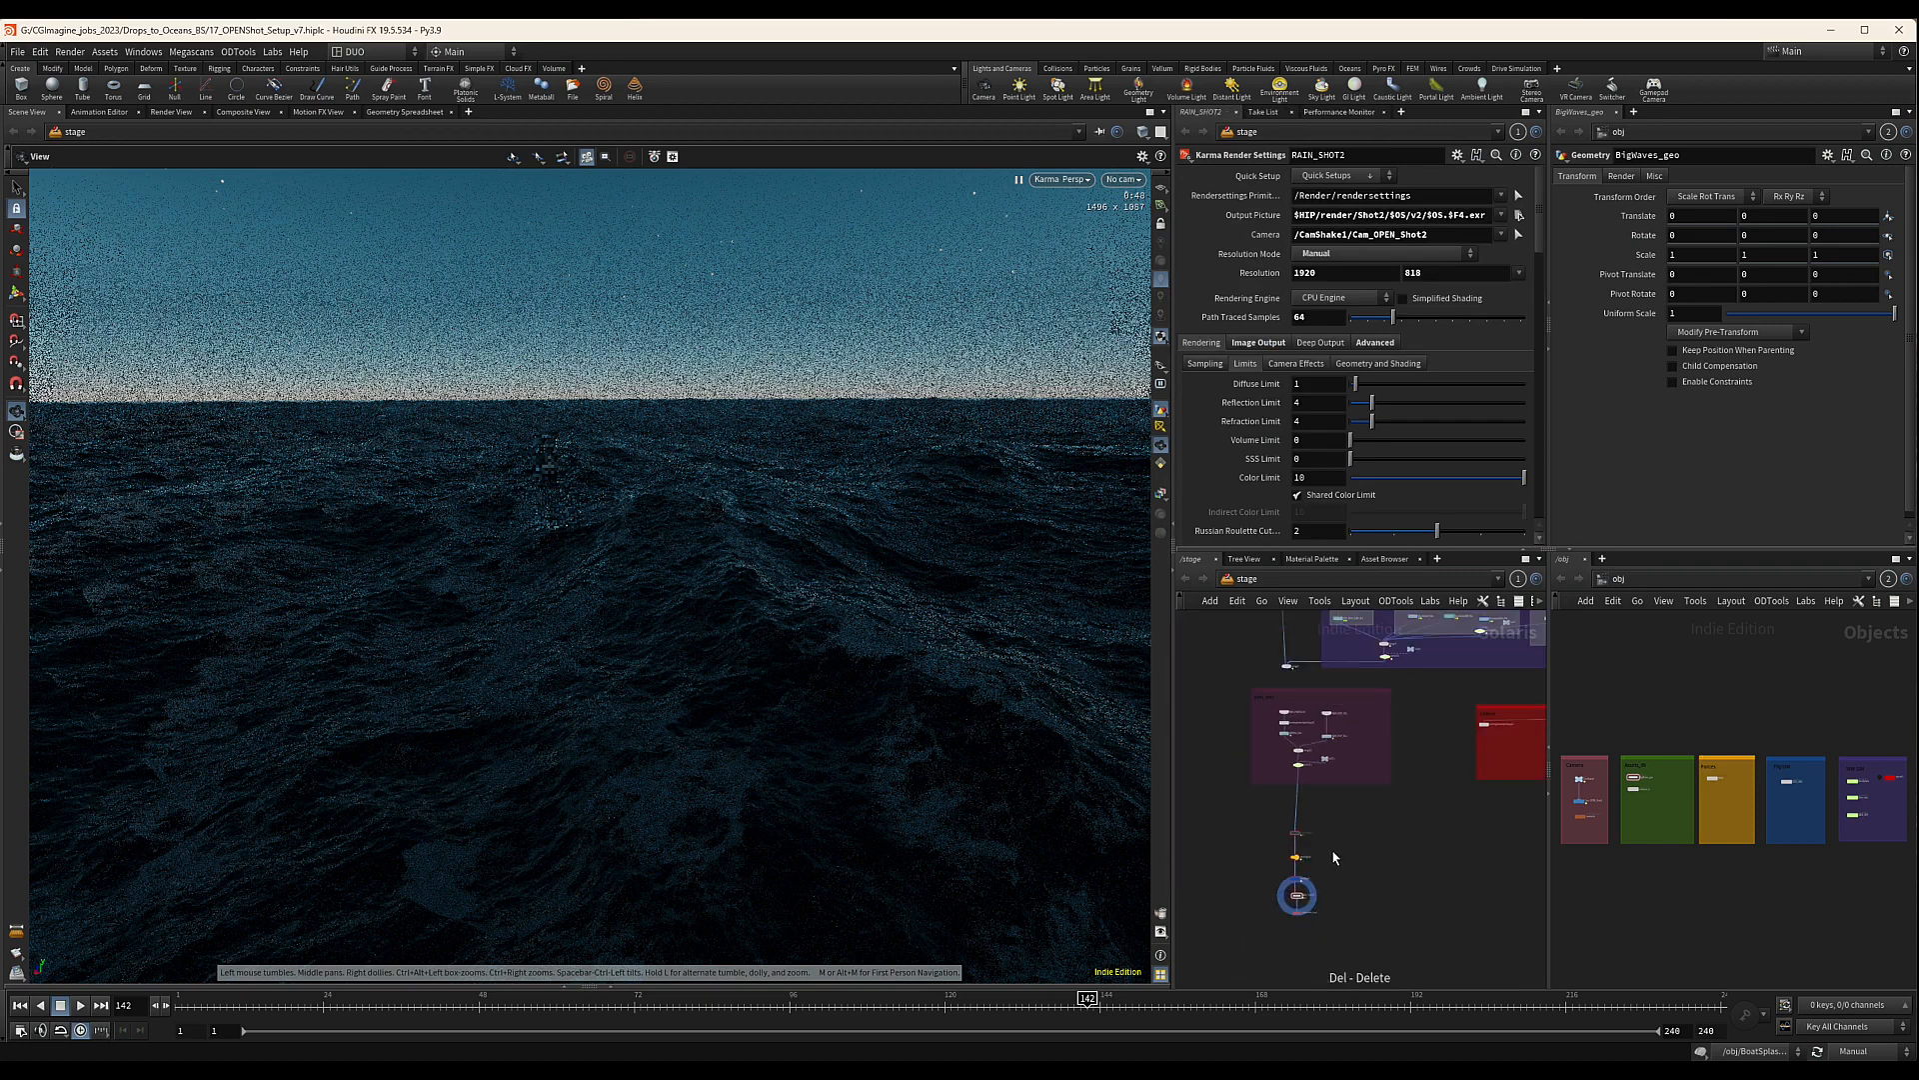
Check the import settings of the CamShot2 scene import node in the render chain
{"action": "left_click_drag", "start_coordinate": [1279, 941], "coordinate": [1302, 809]}
{"action": "scroll", "coordinate": [1318, 750], "scroll_direction": "up", "scroll_amount": 4}
{"action": "left_click", "coordinate": [1323, 846]}
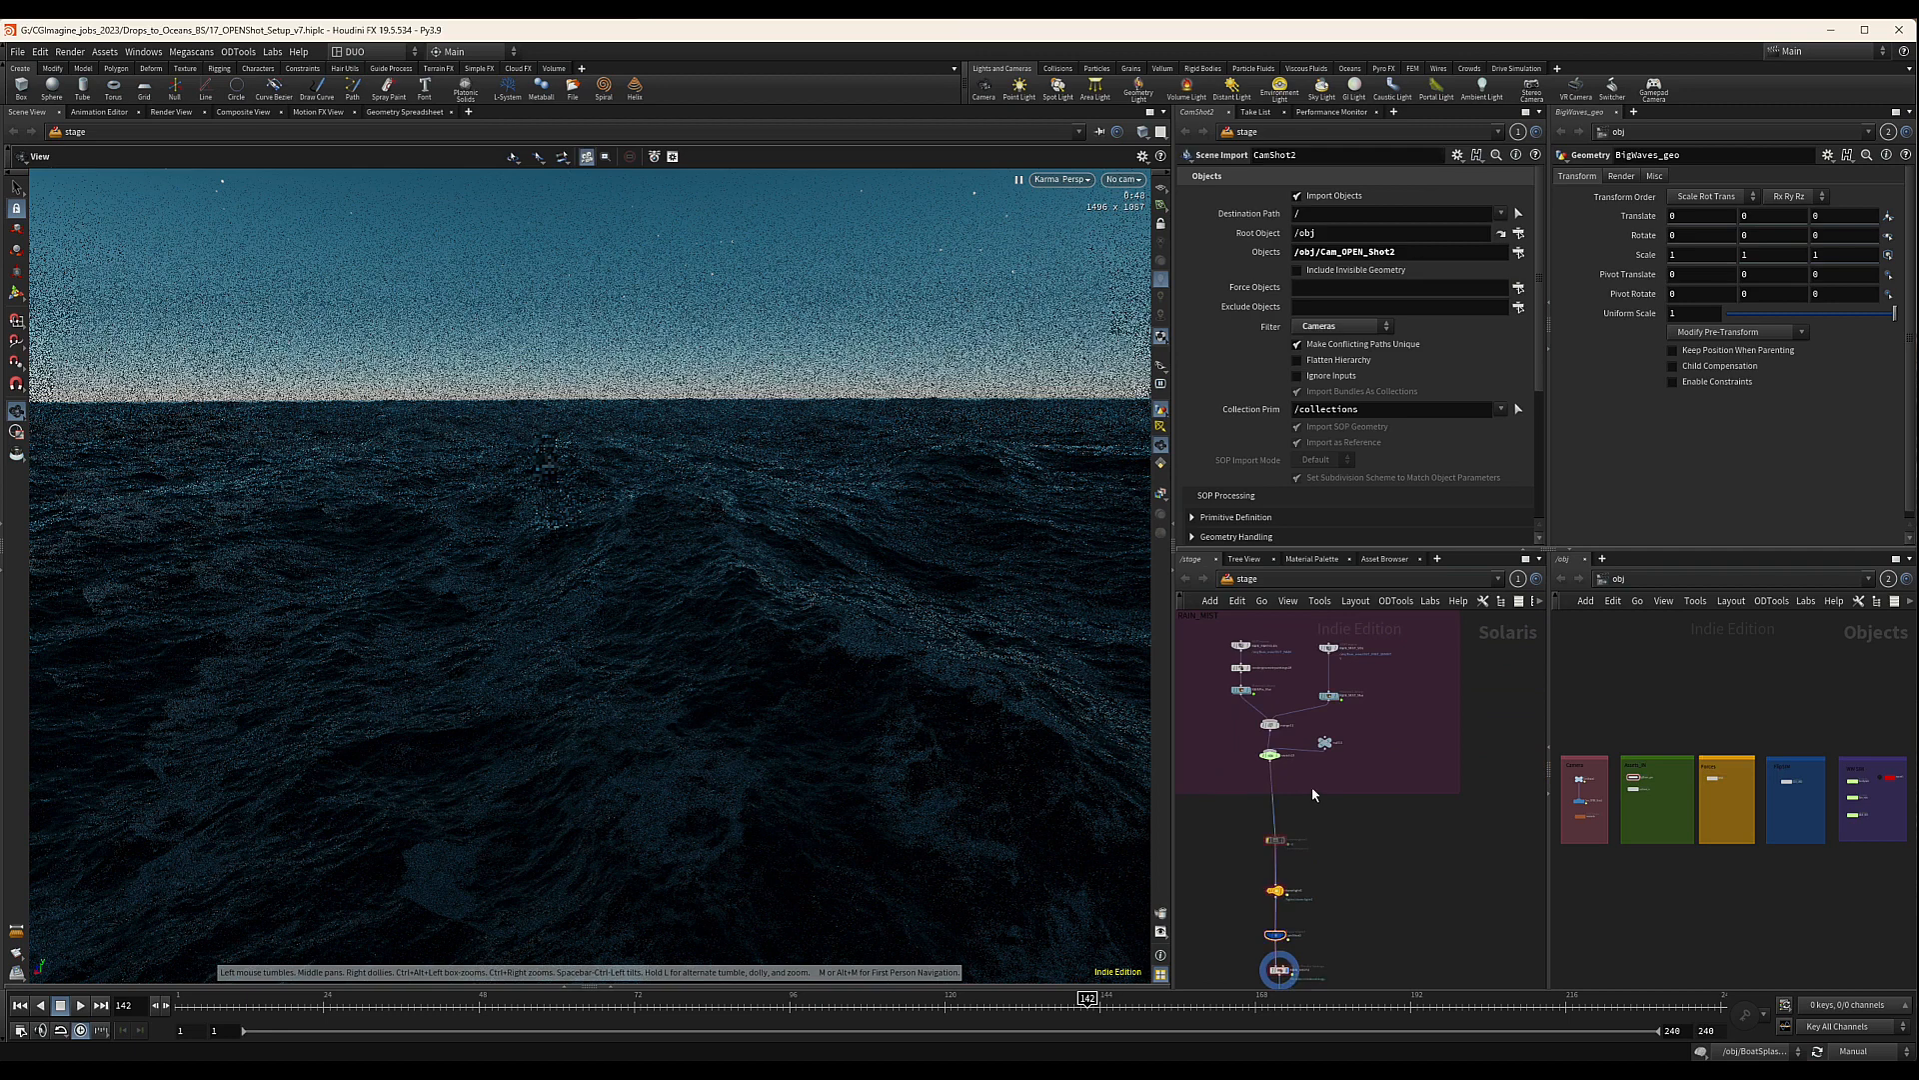
{"action": "scroll", "coordinate": [1322, 847], "scroll_direction": "down", "scroll_amount": 1}
{"action": "middle_click_drag", "start_coordinate": [1338, 877], "coordinate": [1354, 803]}
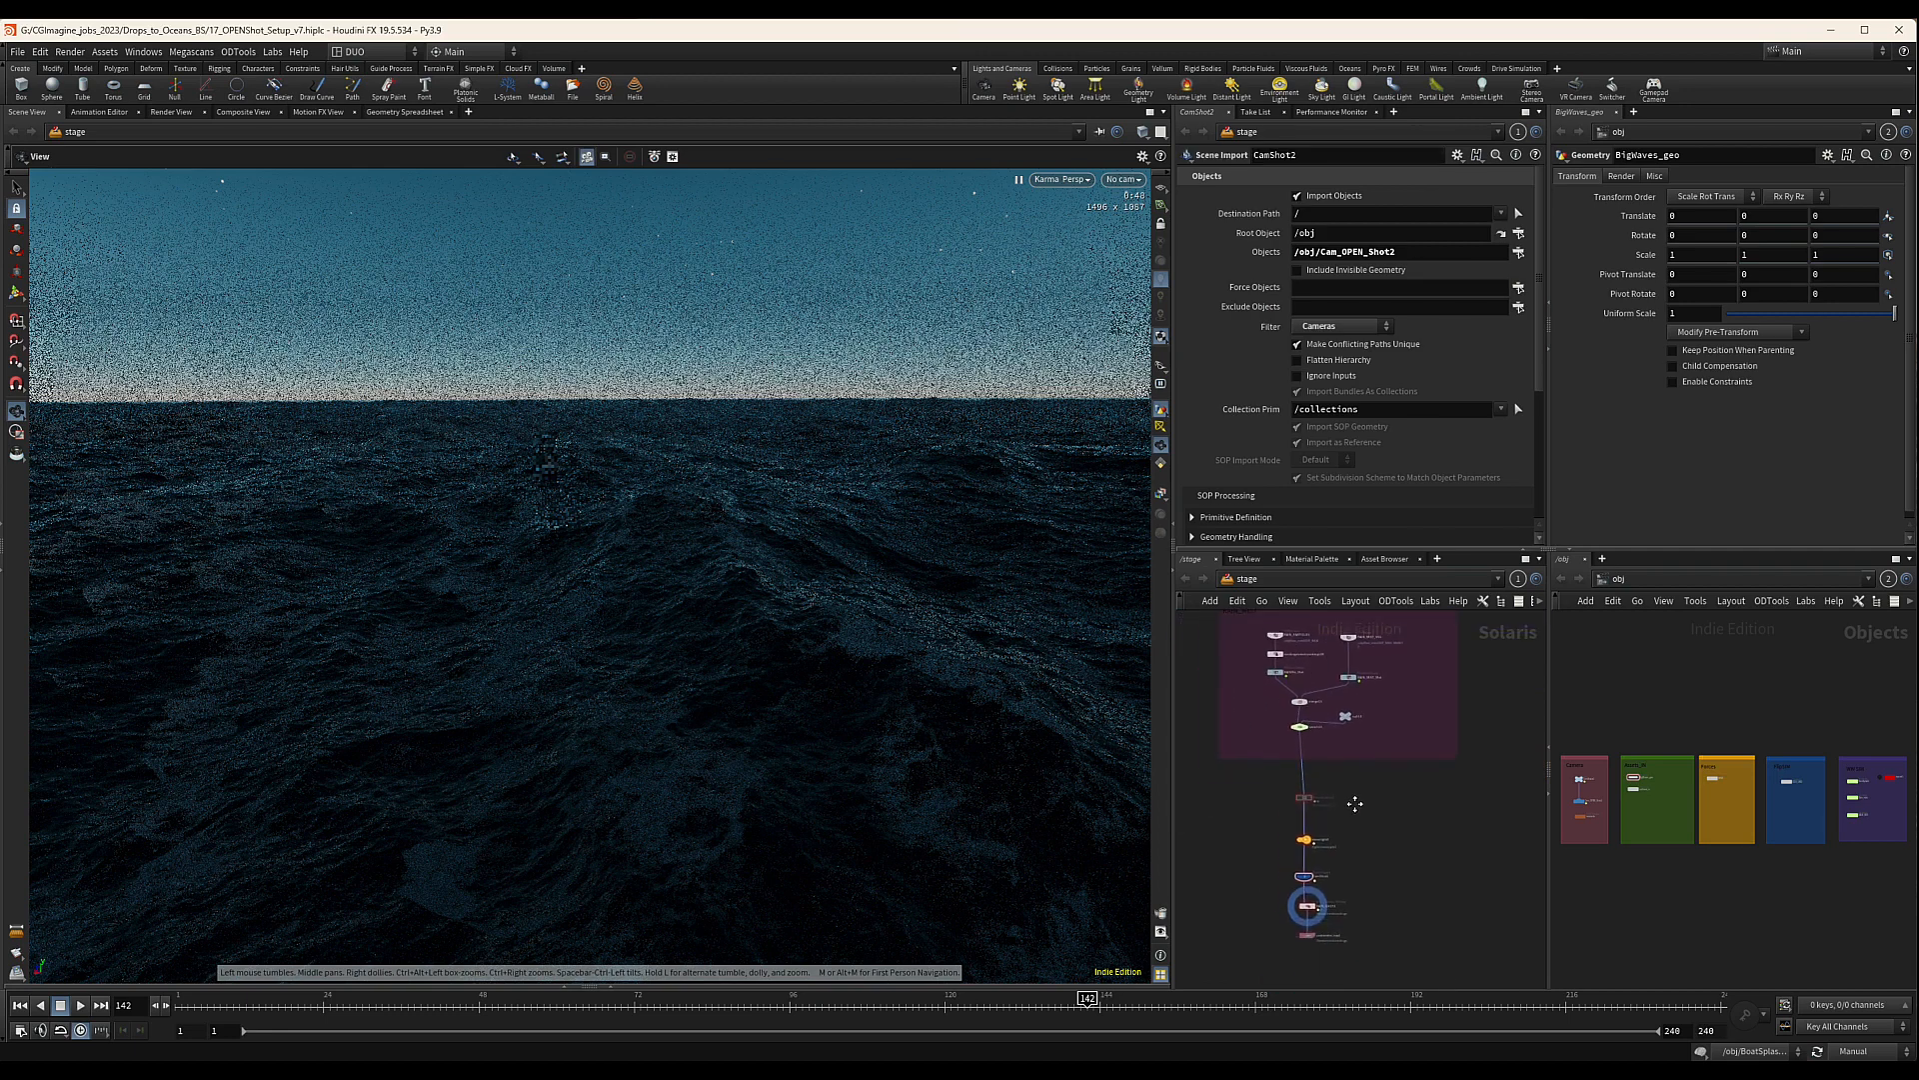
Set RAIN_SHOT2's rendering engine to XPU Engine (Beta) and its path traced samples to 128
{"action": "scroll", "coordinate": [1335, 902], "scroll_direction": "up", "scroll_amount": 4}
{"action": "scroll", "coordinate": [1334, 902], "scroll_direction": "up", "scroll_amount": 1}
{"action": "left_click", "coordinate": [1273, 905]}
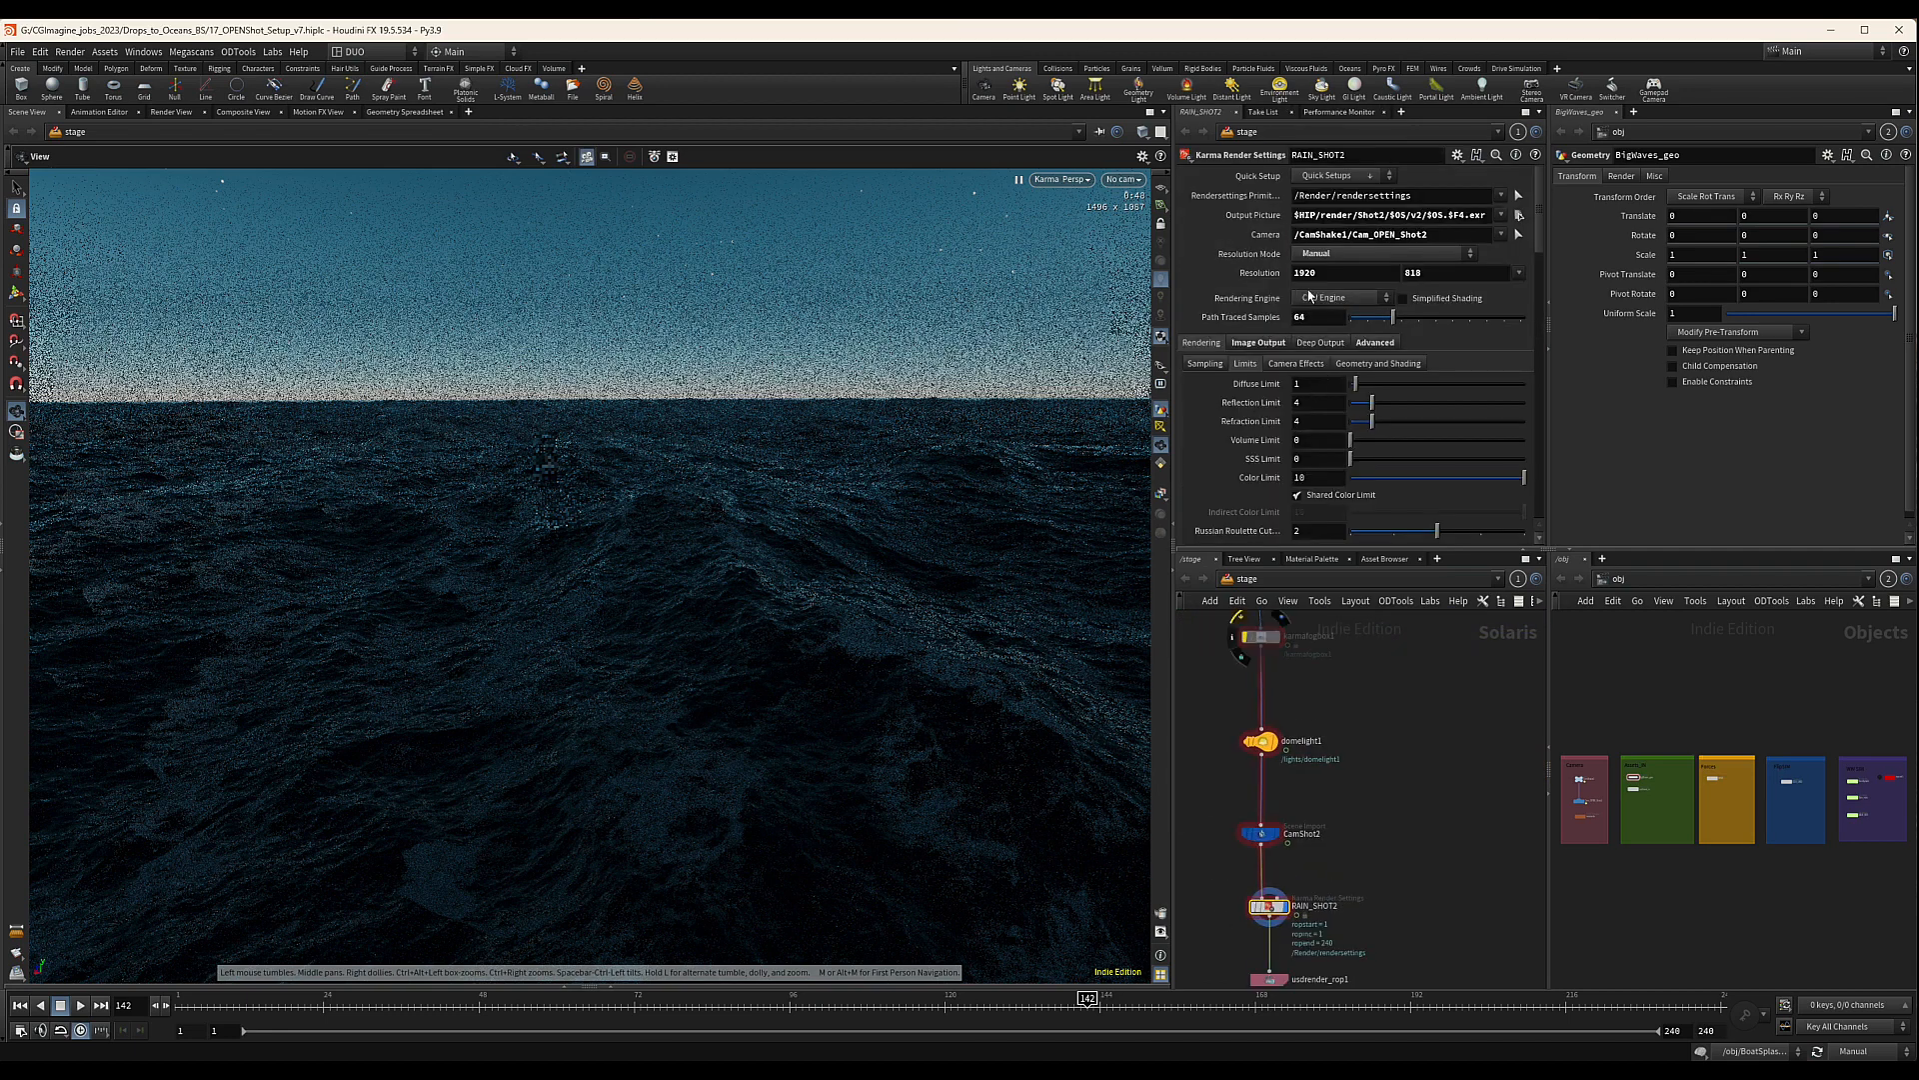
{"action": "left_click", "coordinate": [1334, 297]}
{"action": "left_click", "coordinate": [1324, 327]}
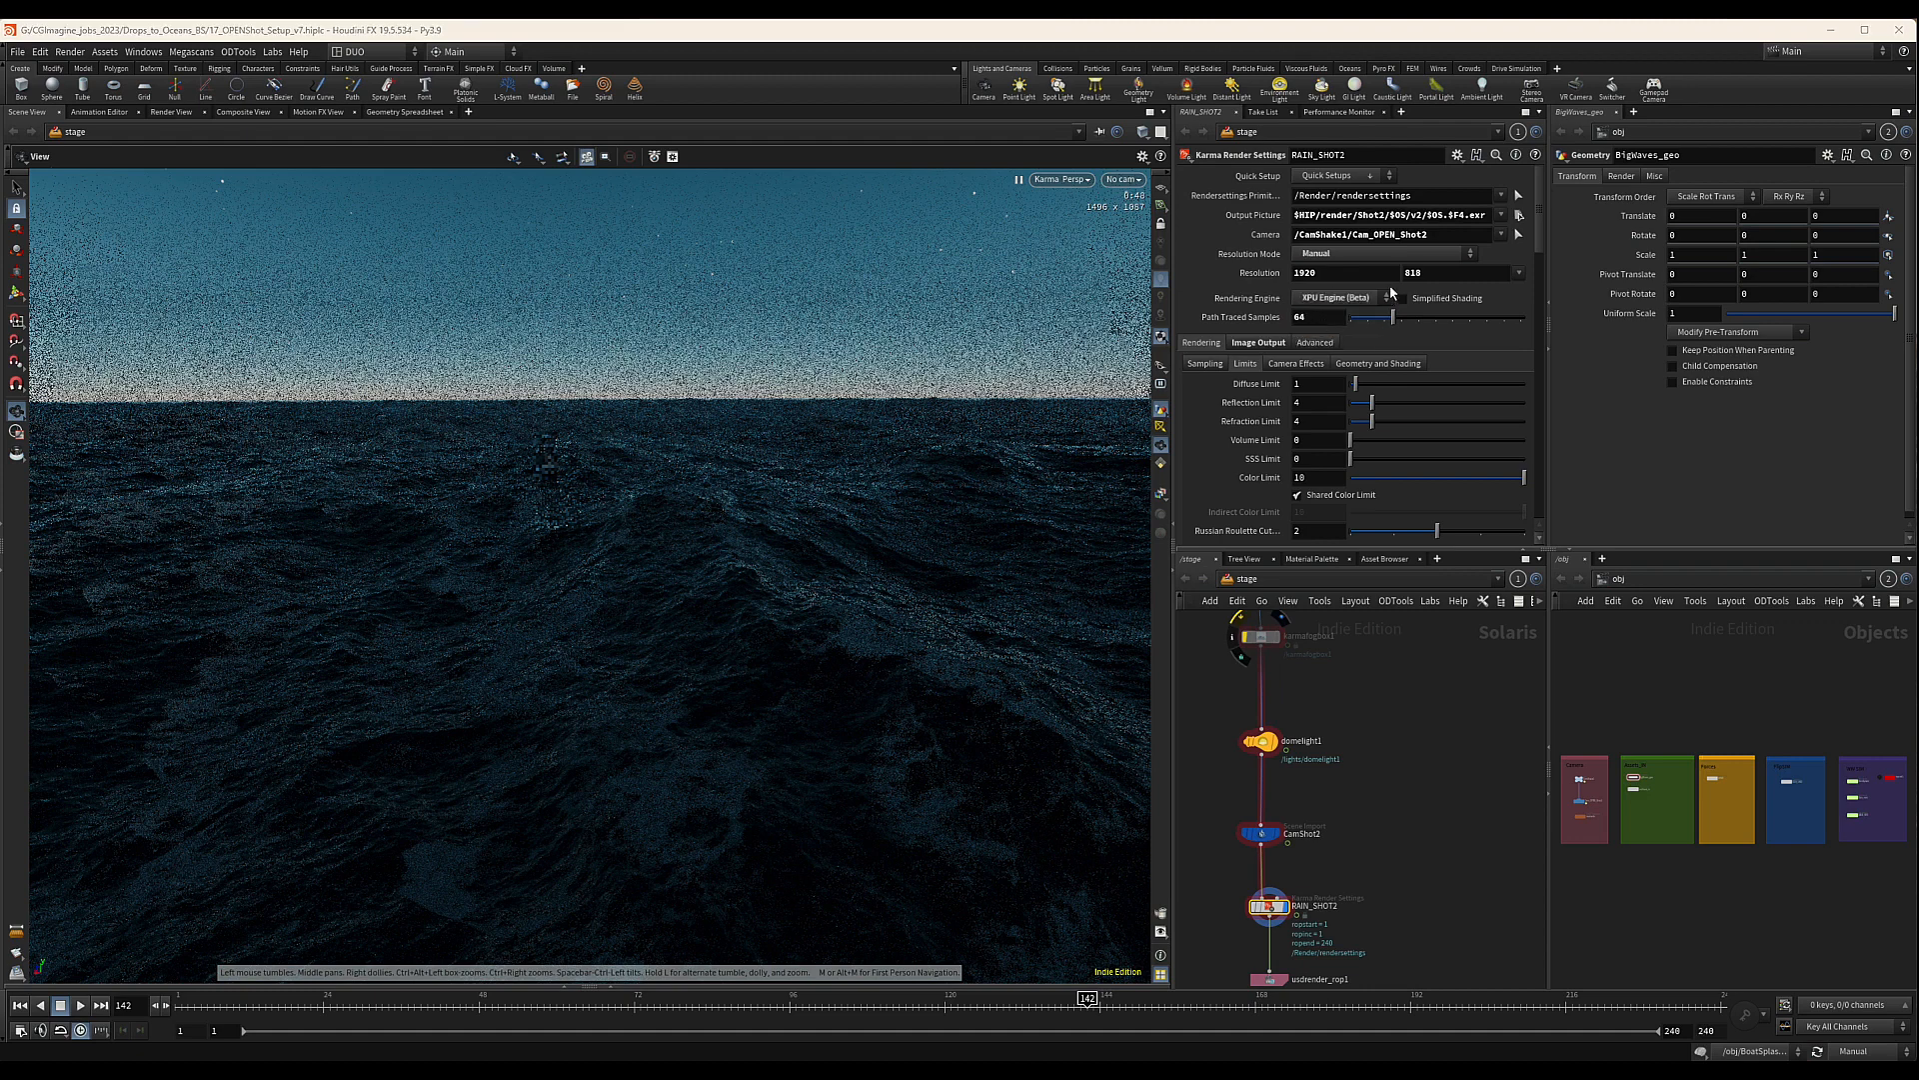
{"action": "left_click", "coordinate": [1320, 316]}
{"action": "type", "text": "152"}
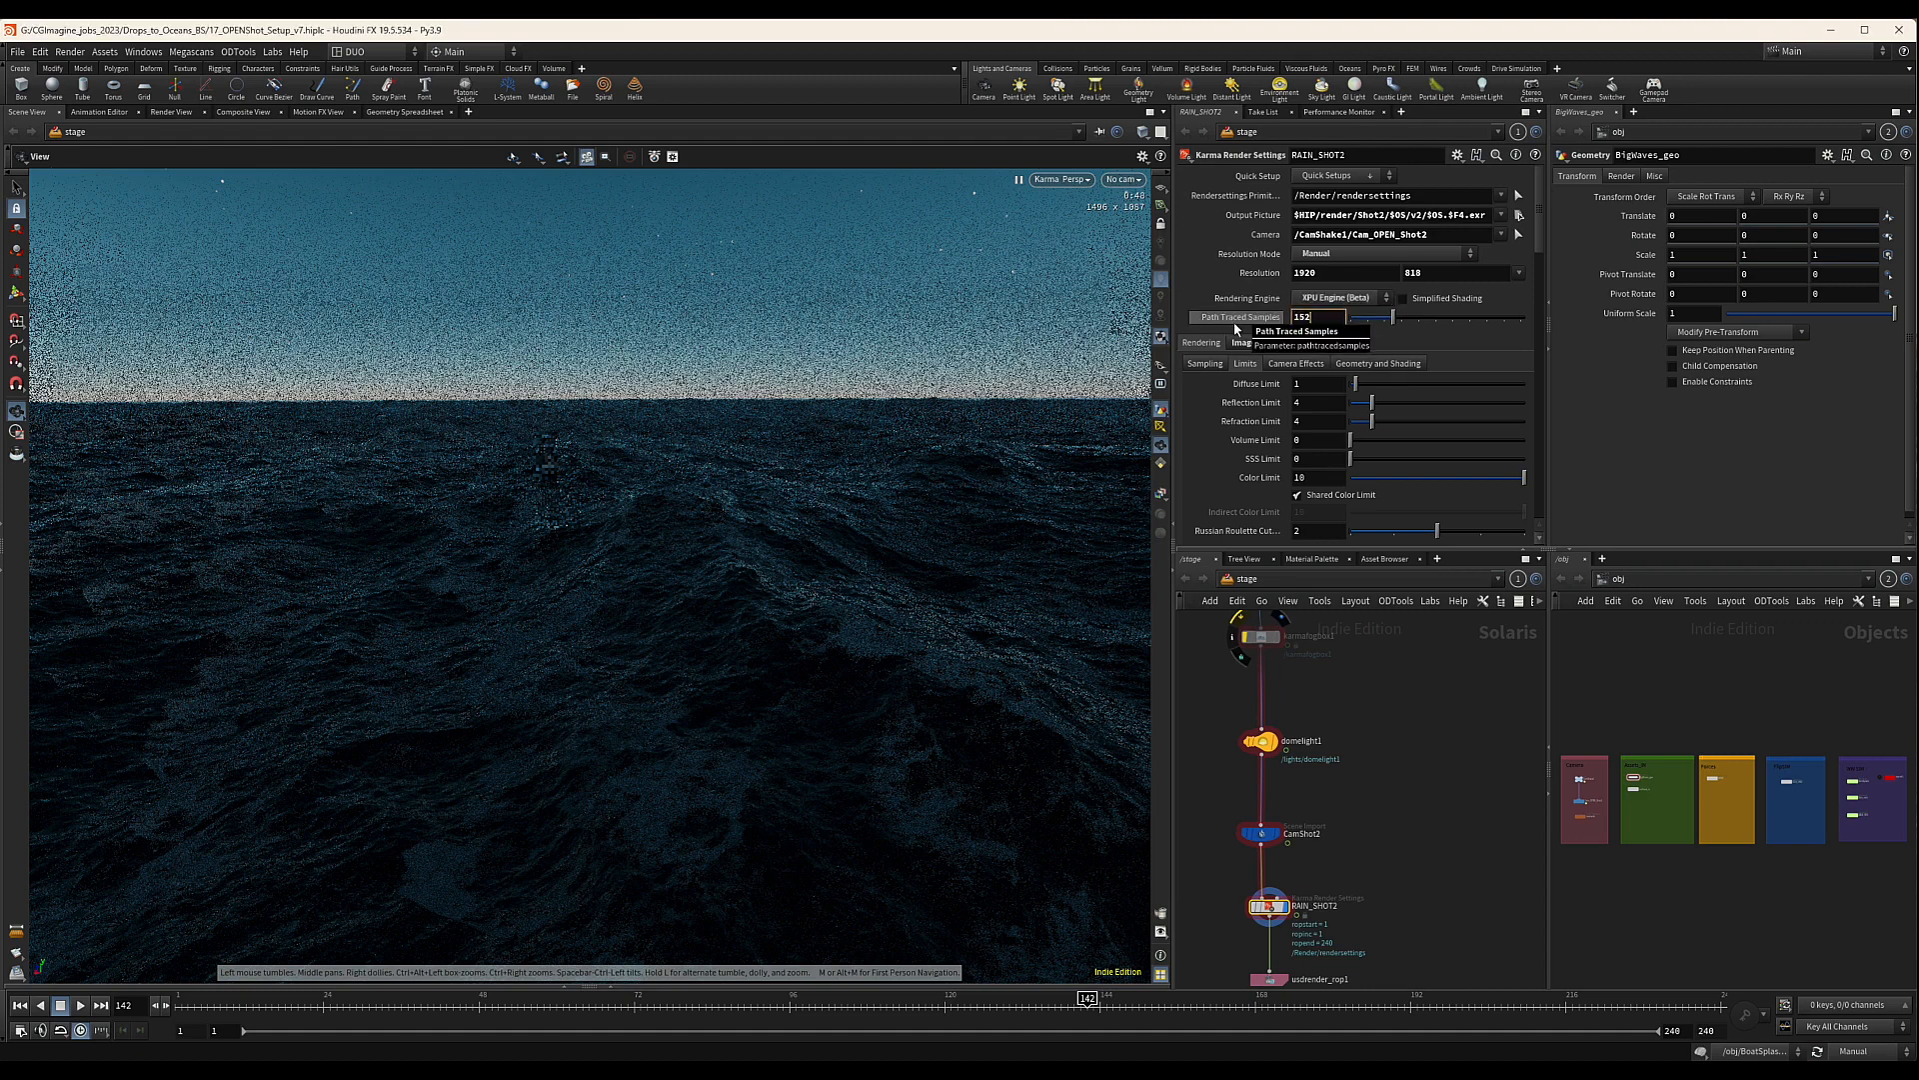
{"action": "key", "text": "Return"}
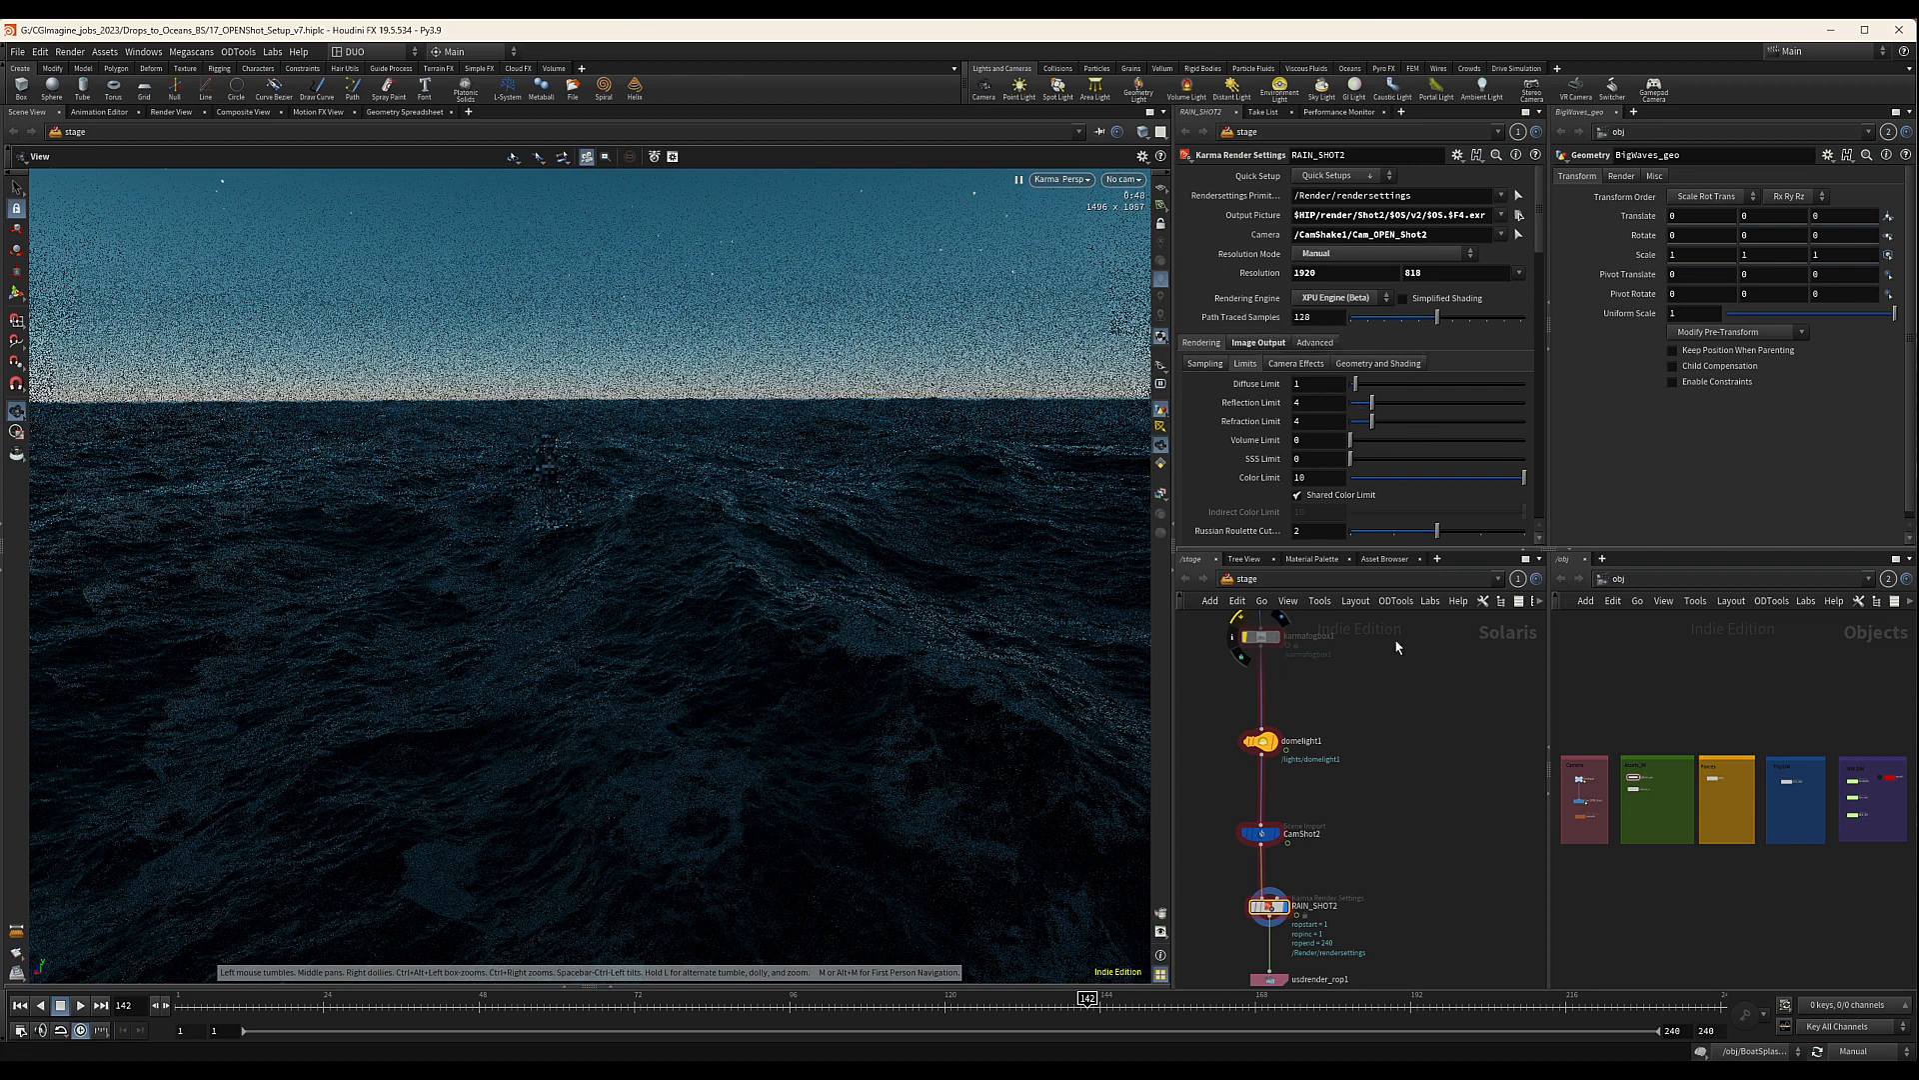
Inspect the switch13 input settings and the rewired chain from the rain and mist network box to usdrender_rop1
{"action": "mouse_move", "coordinate": [1356, 884]}
{"action": "middle_mouse_down"}
{"action": "mouse_move", "coordinate": [1435, 785]}
{"action": "mouse_move", "coordinate": [1376, 879]}
{"action": "middle_mouse_up"}
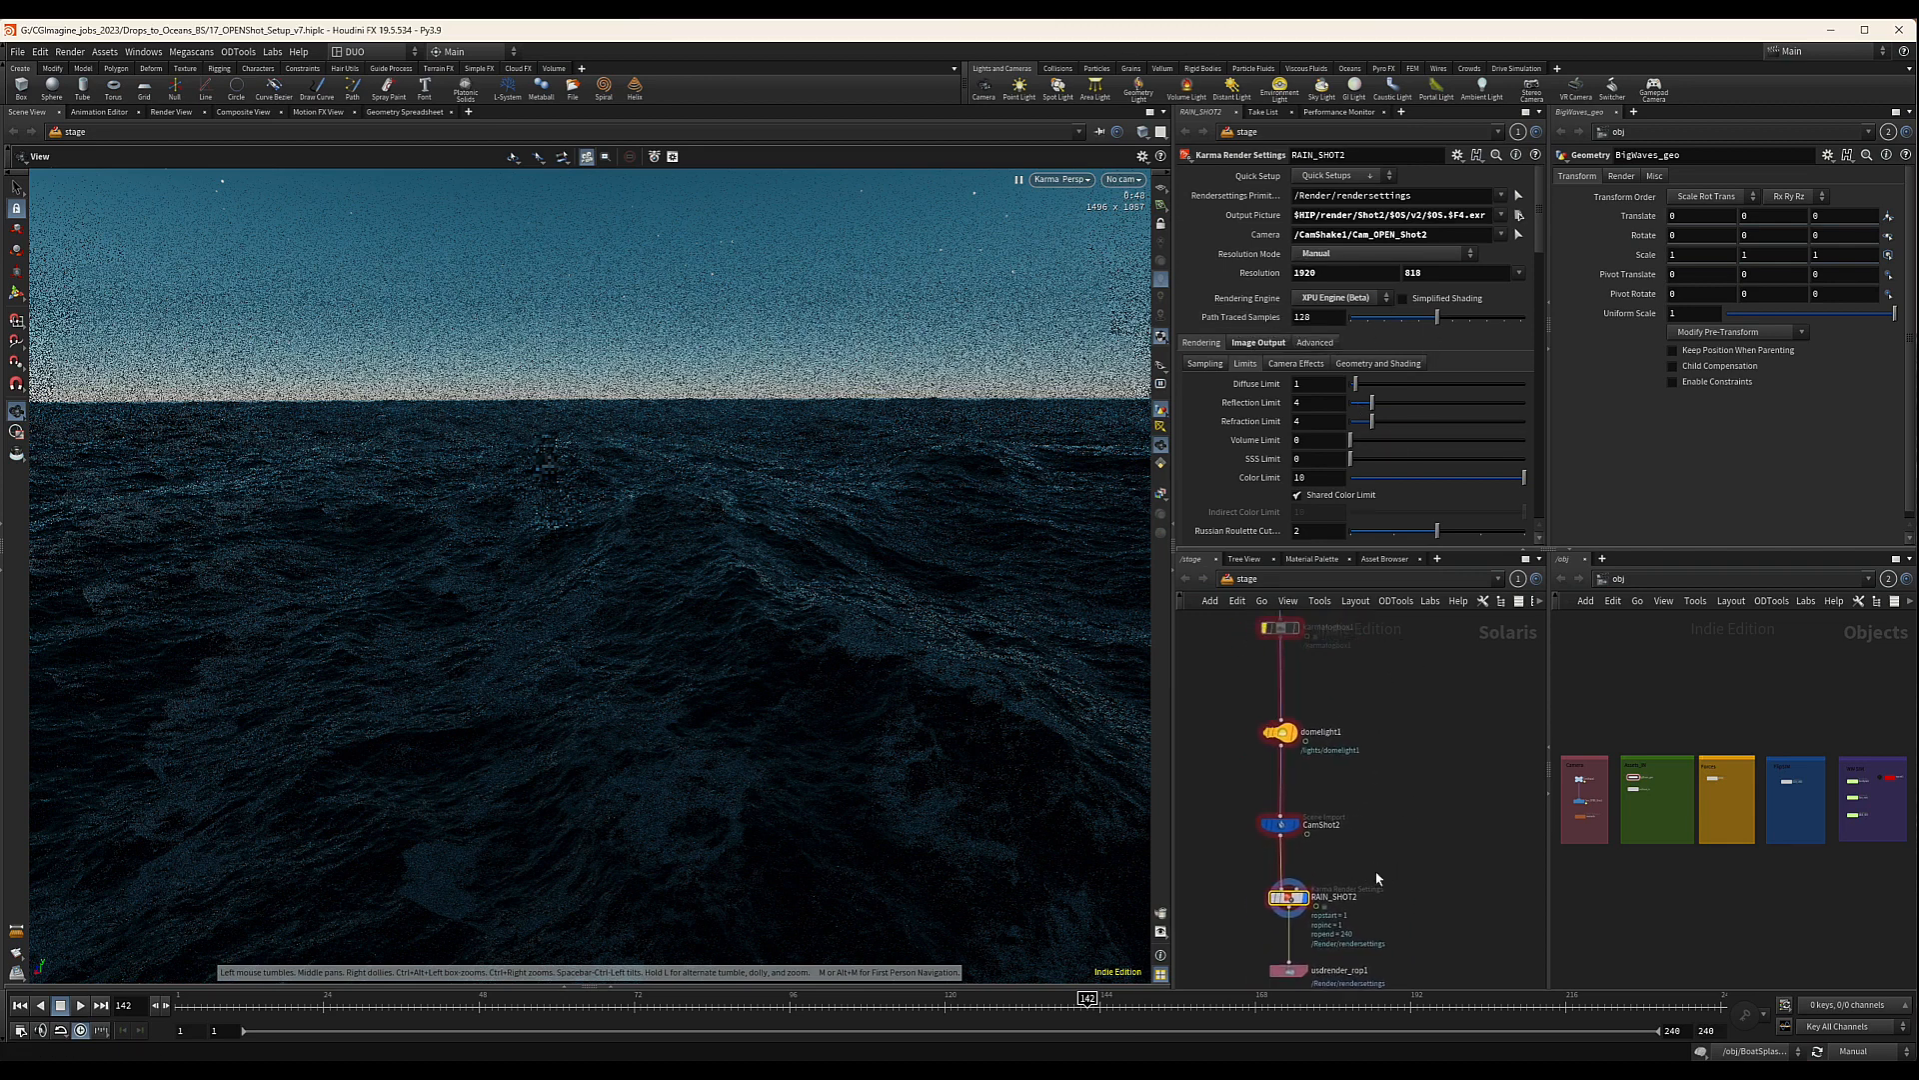
{"action": "scroll", "coordinate": [1379, 882], "scroll_direction": "down", "scroll_amount": 3}
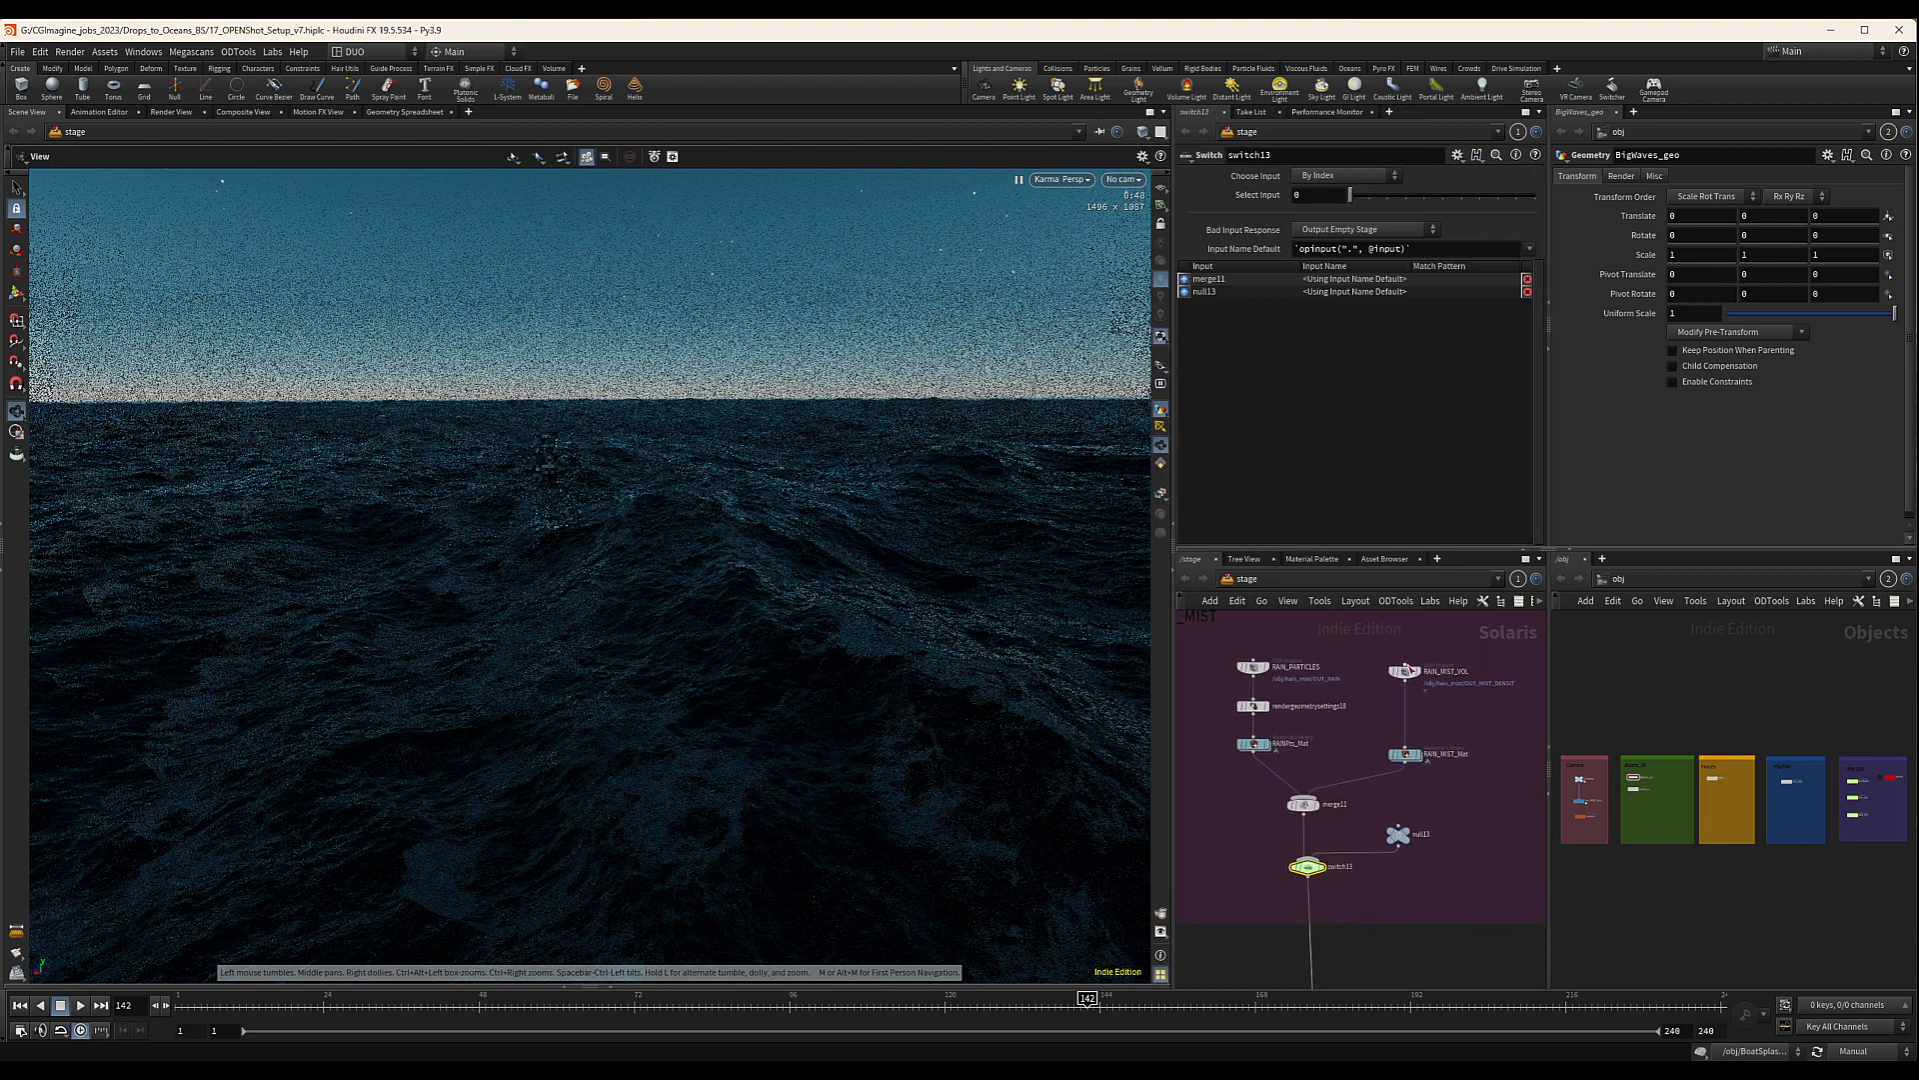
{"action": "middle_click_drag", "start_coordinate": [1380, 849], "coordinate": [1405, 797]}
{"action": "scroll", "coordinate": [1400, 806], "scroll_direction": "down", "scroll_amount": 3}
{"action": "middle_click_drag", "start_coordinate": [1452, 860], "coordinate": [1438, 793]}
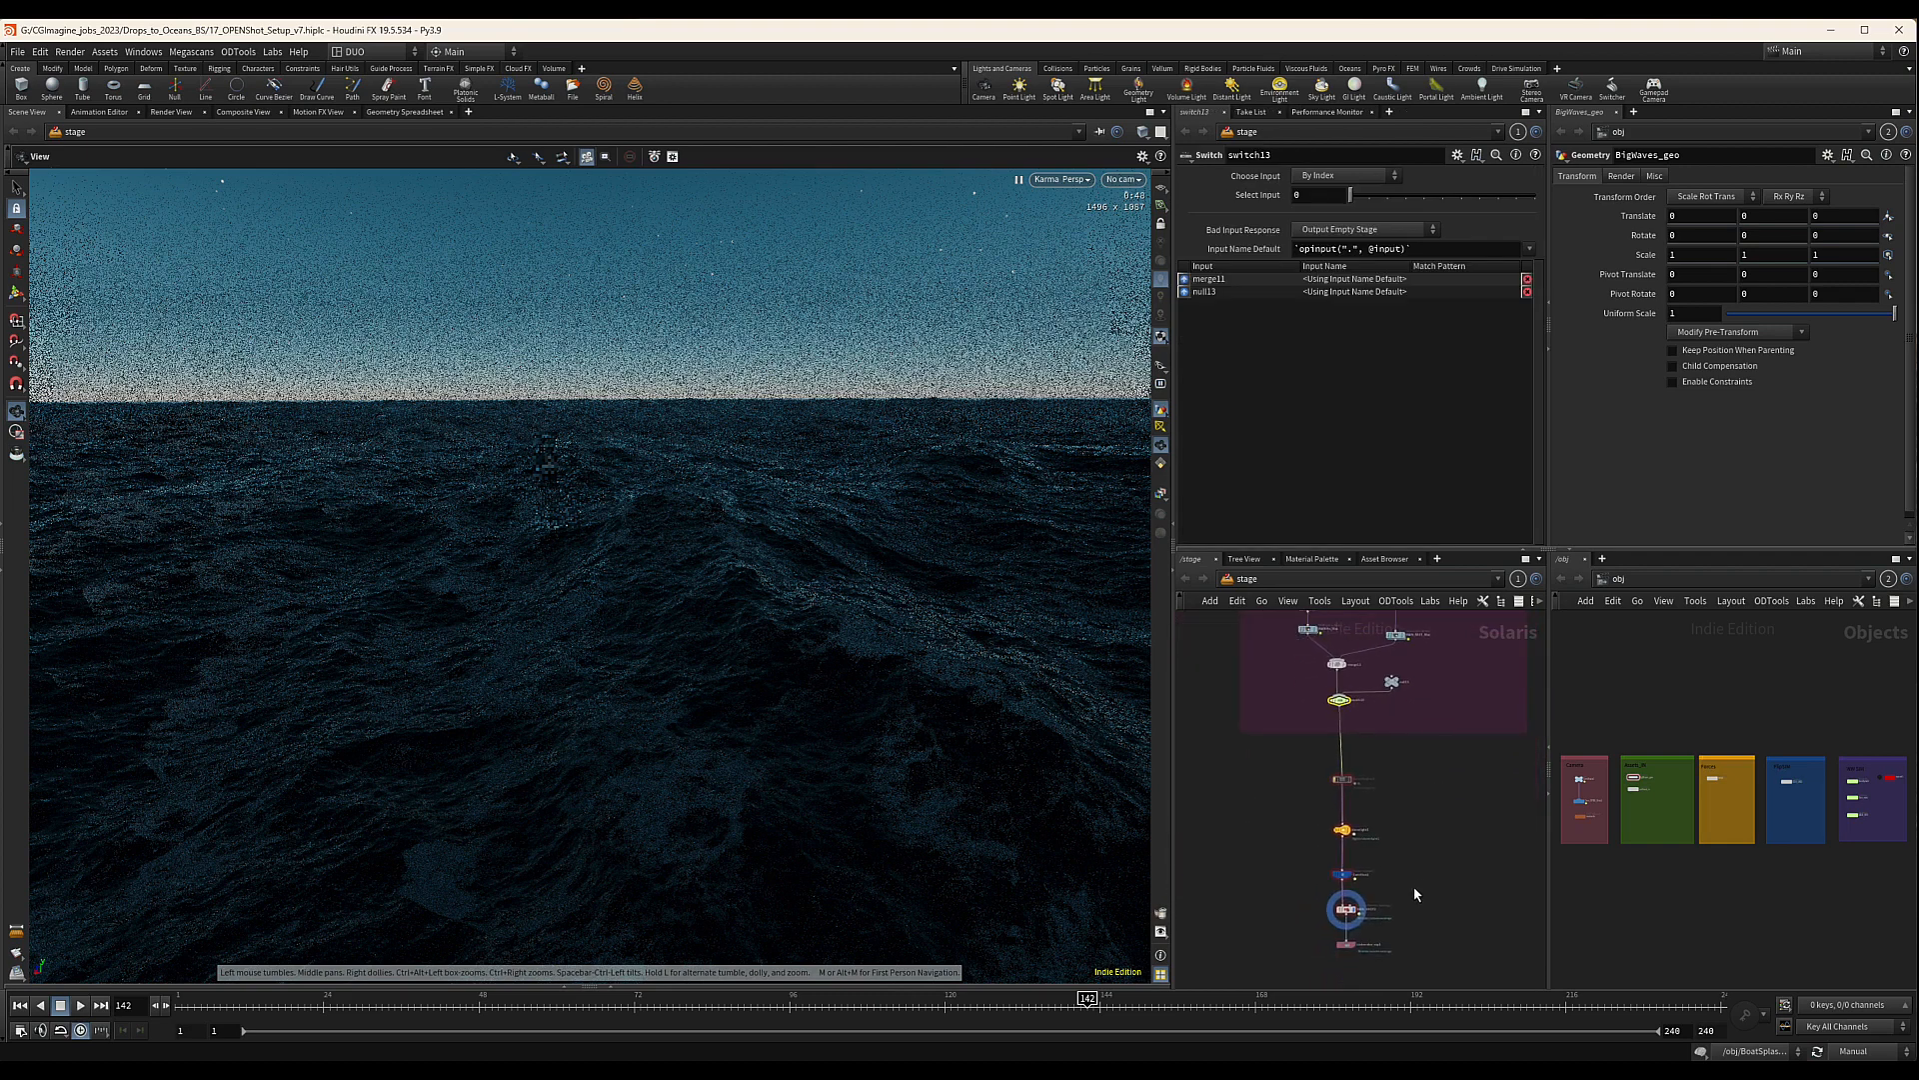
{"action": "middle_click_drag", "start_coordinate": [1416, 893], "coordinate": [1419, 853]}
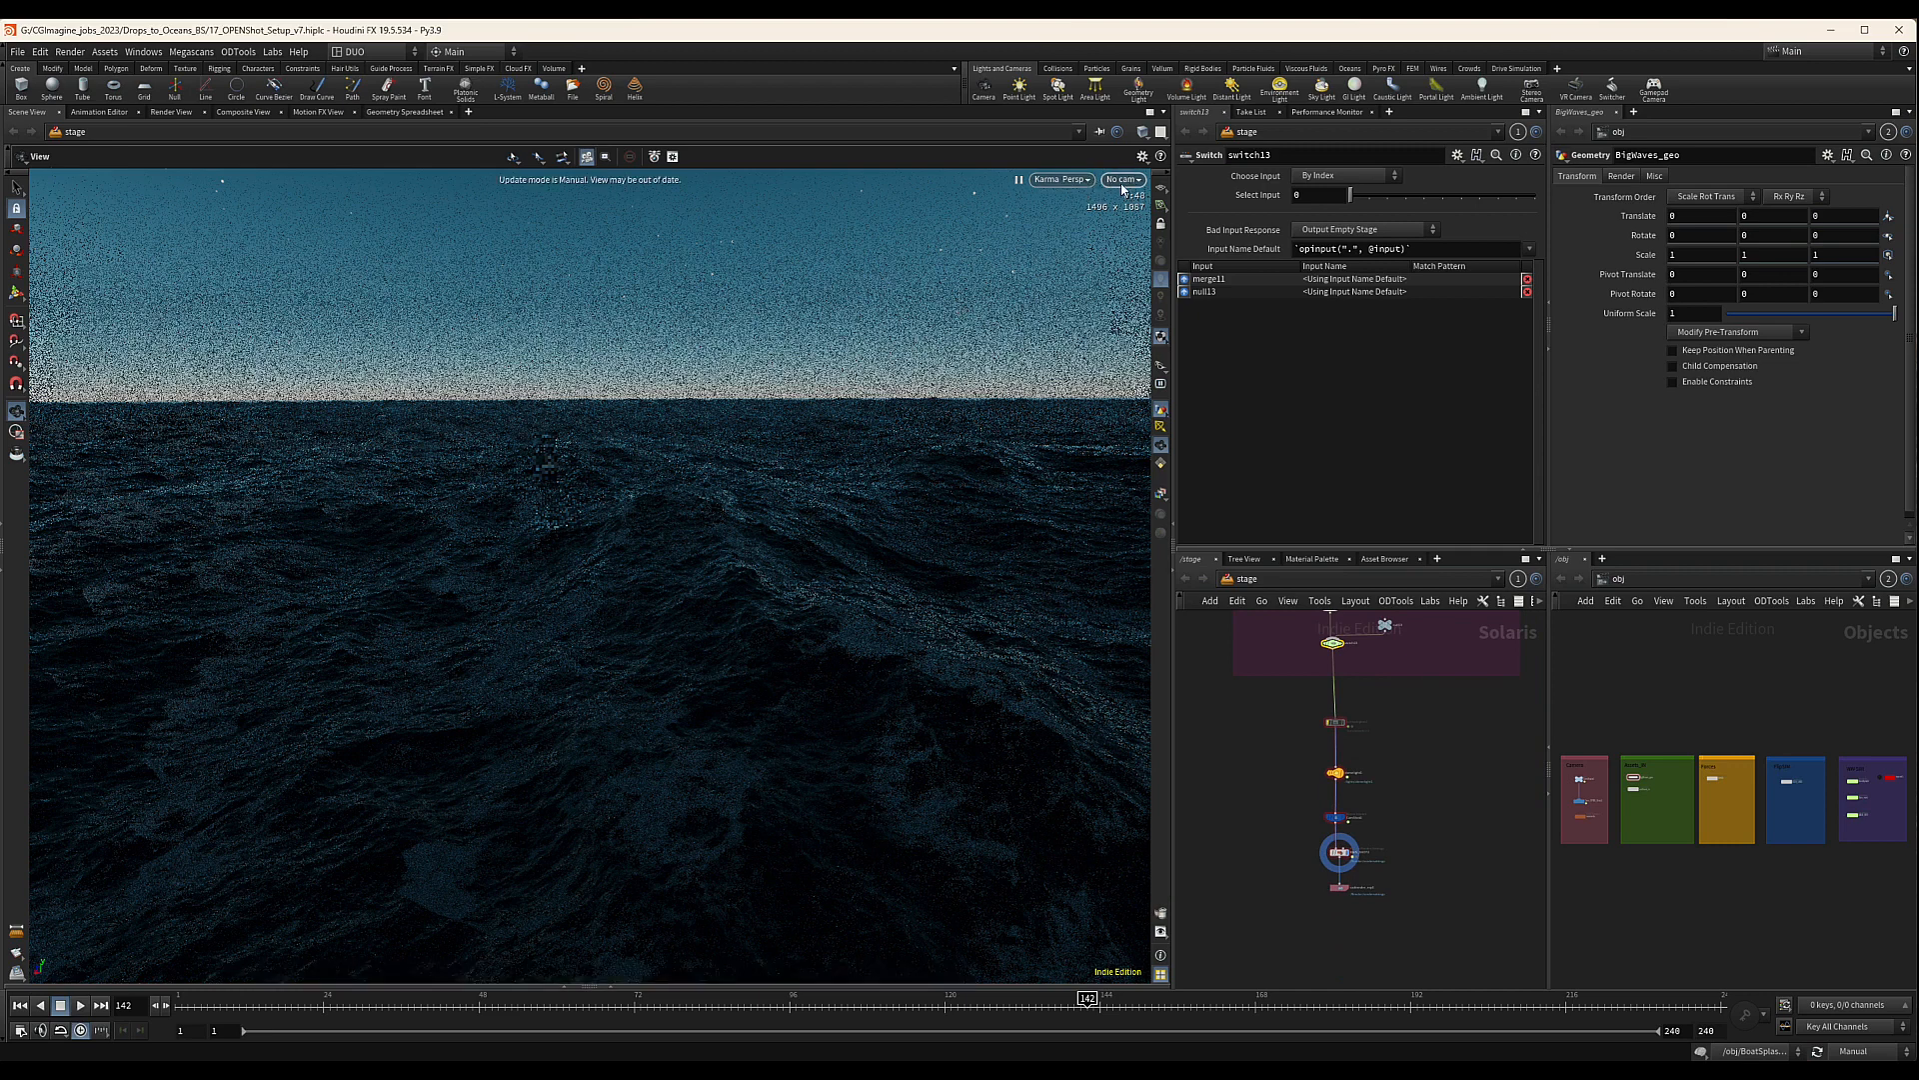
Set the scene update mode to Auto Update, look through /CamShake1/Cam_OPEN_Shot2, and restart the Karma viewport render
{"action": "left_click", "coordinate": [1855, 1051]}
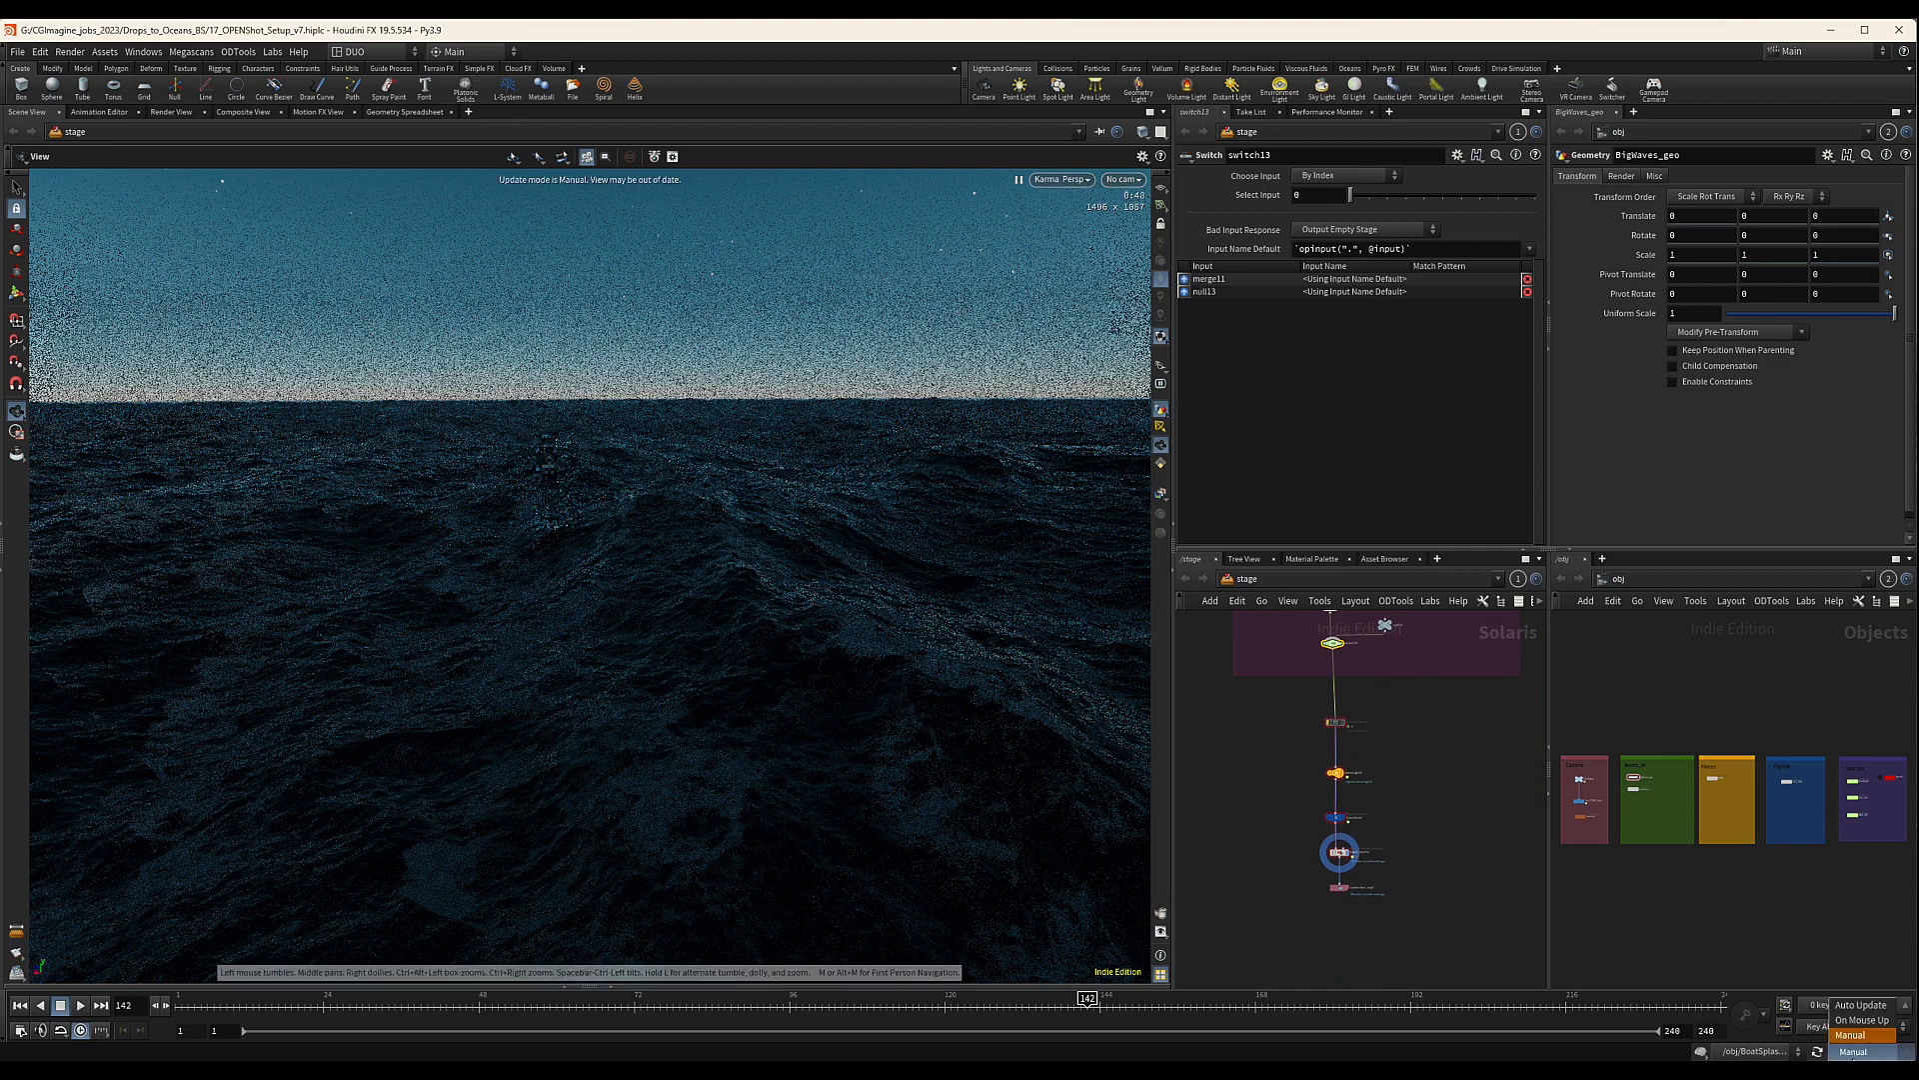
{"action": "left_click", "coordinate": [1859, 1008]}
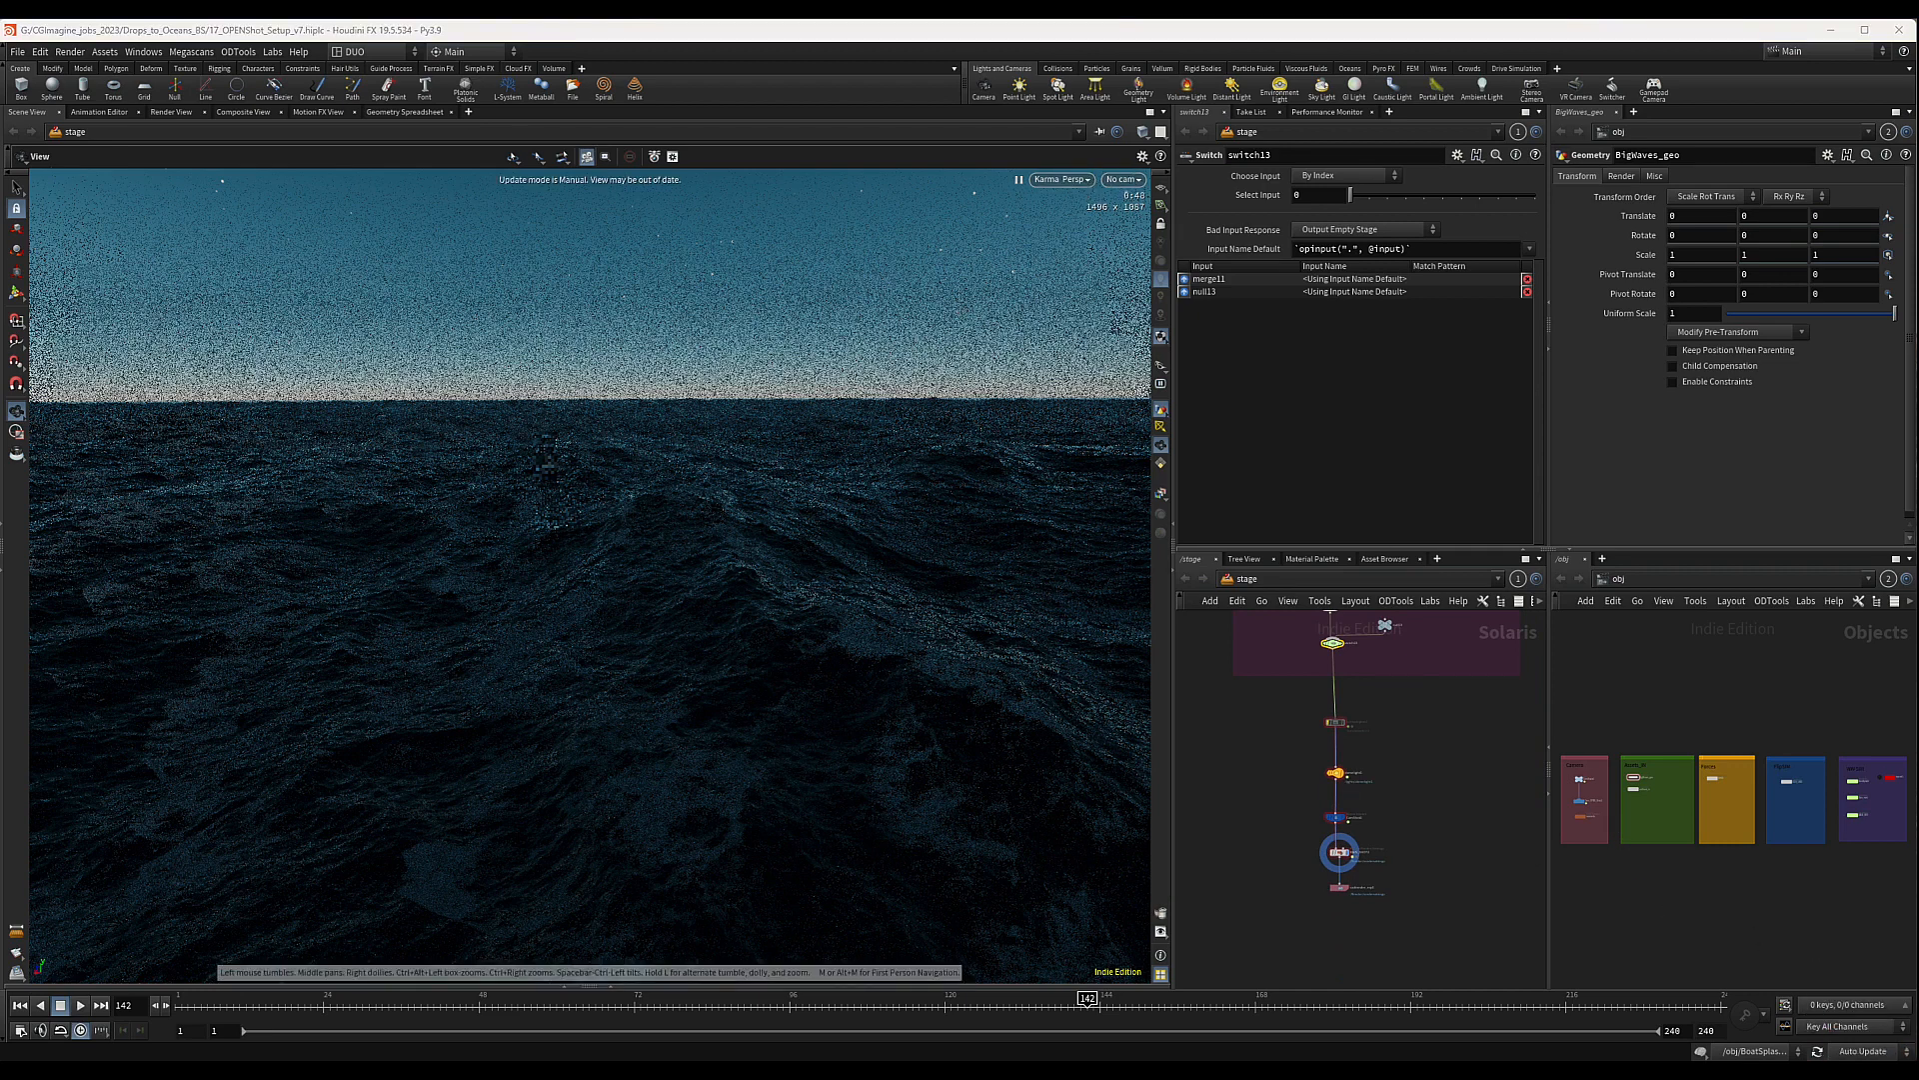
{"action": "left_click", "coordinate": [1135, 180]}
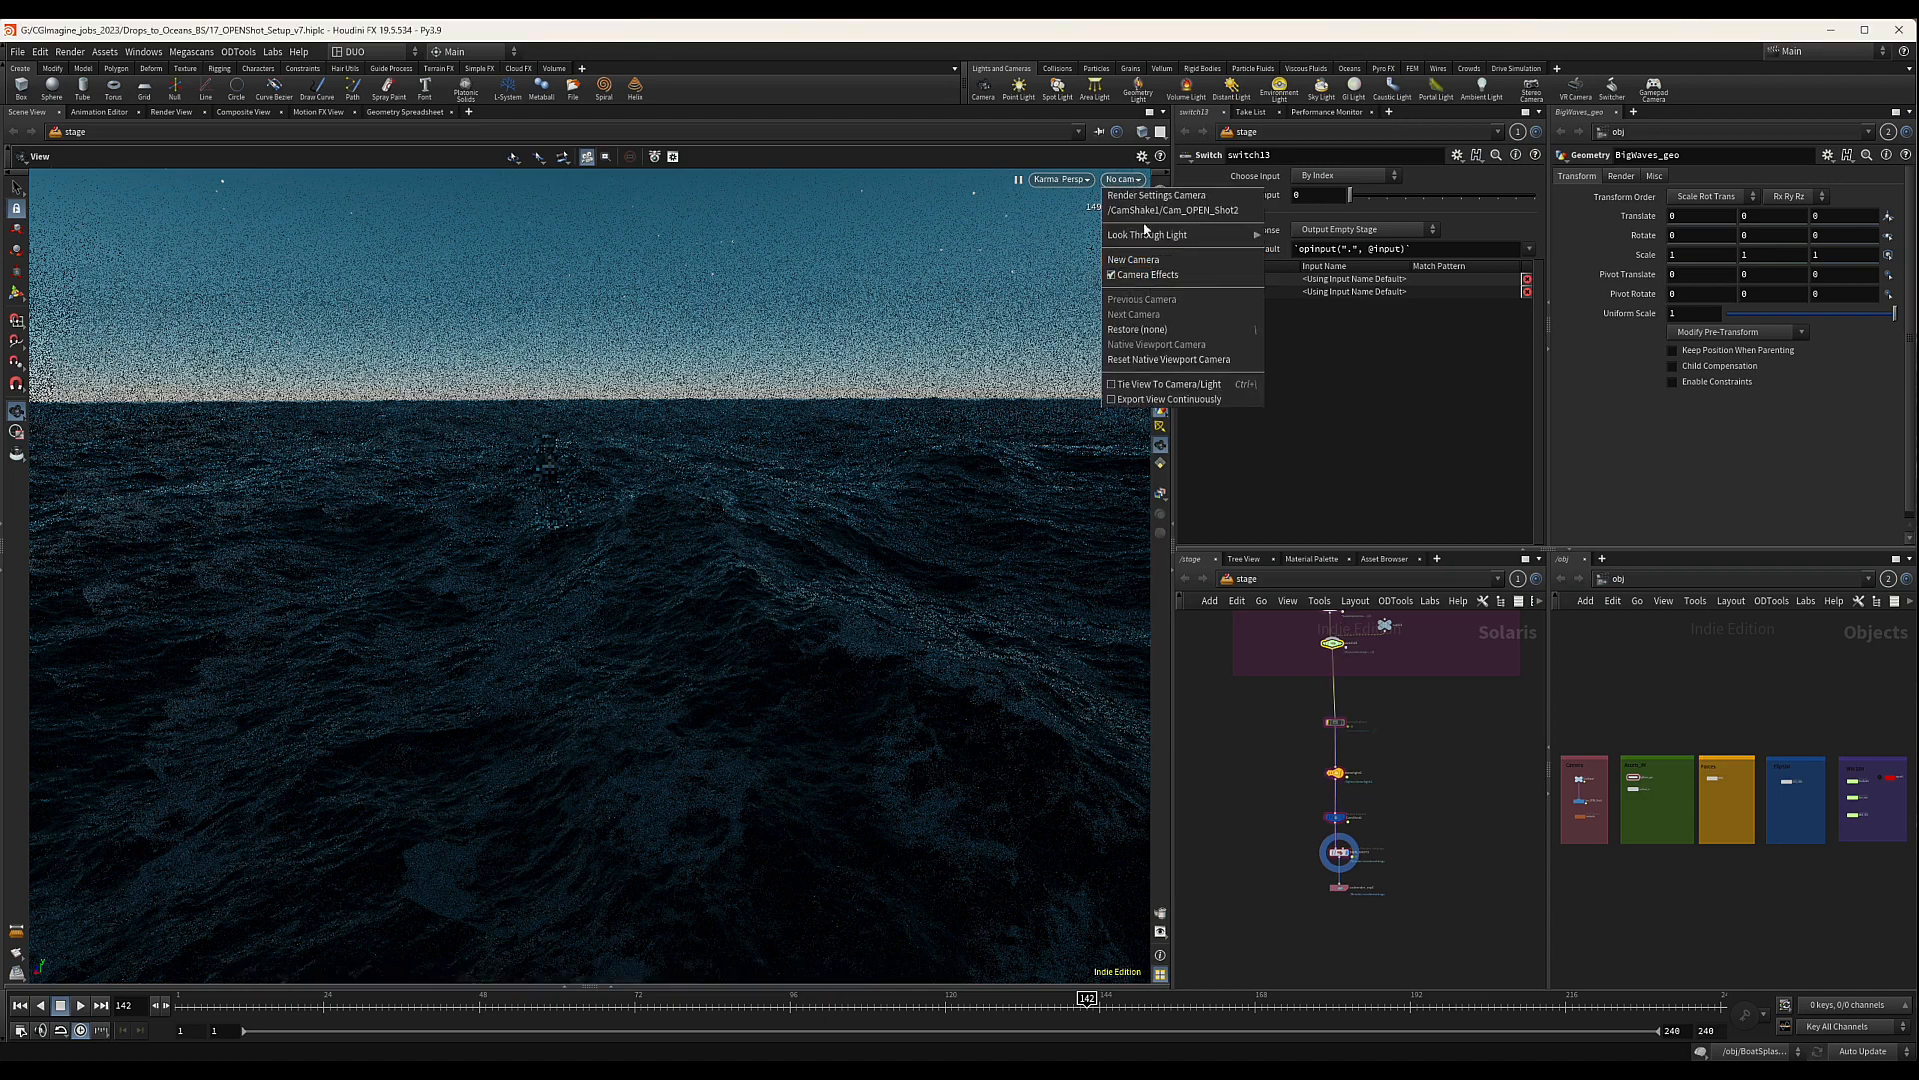
{"action": "left_click", "coordinate": [1173, 210]}
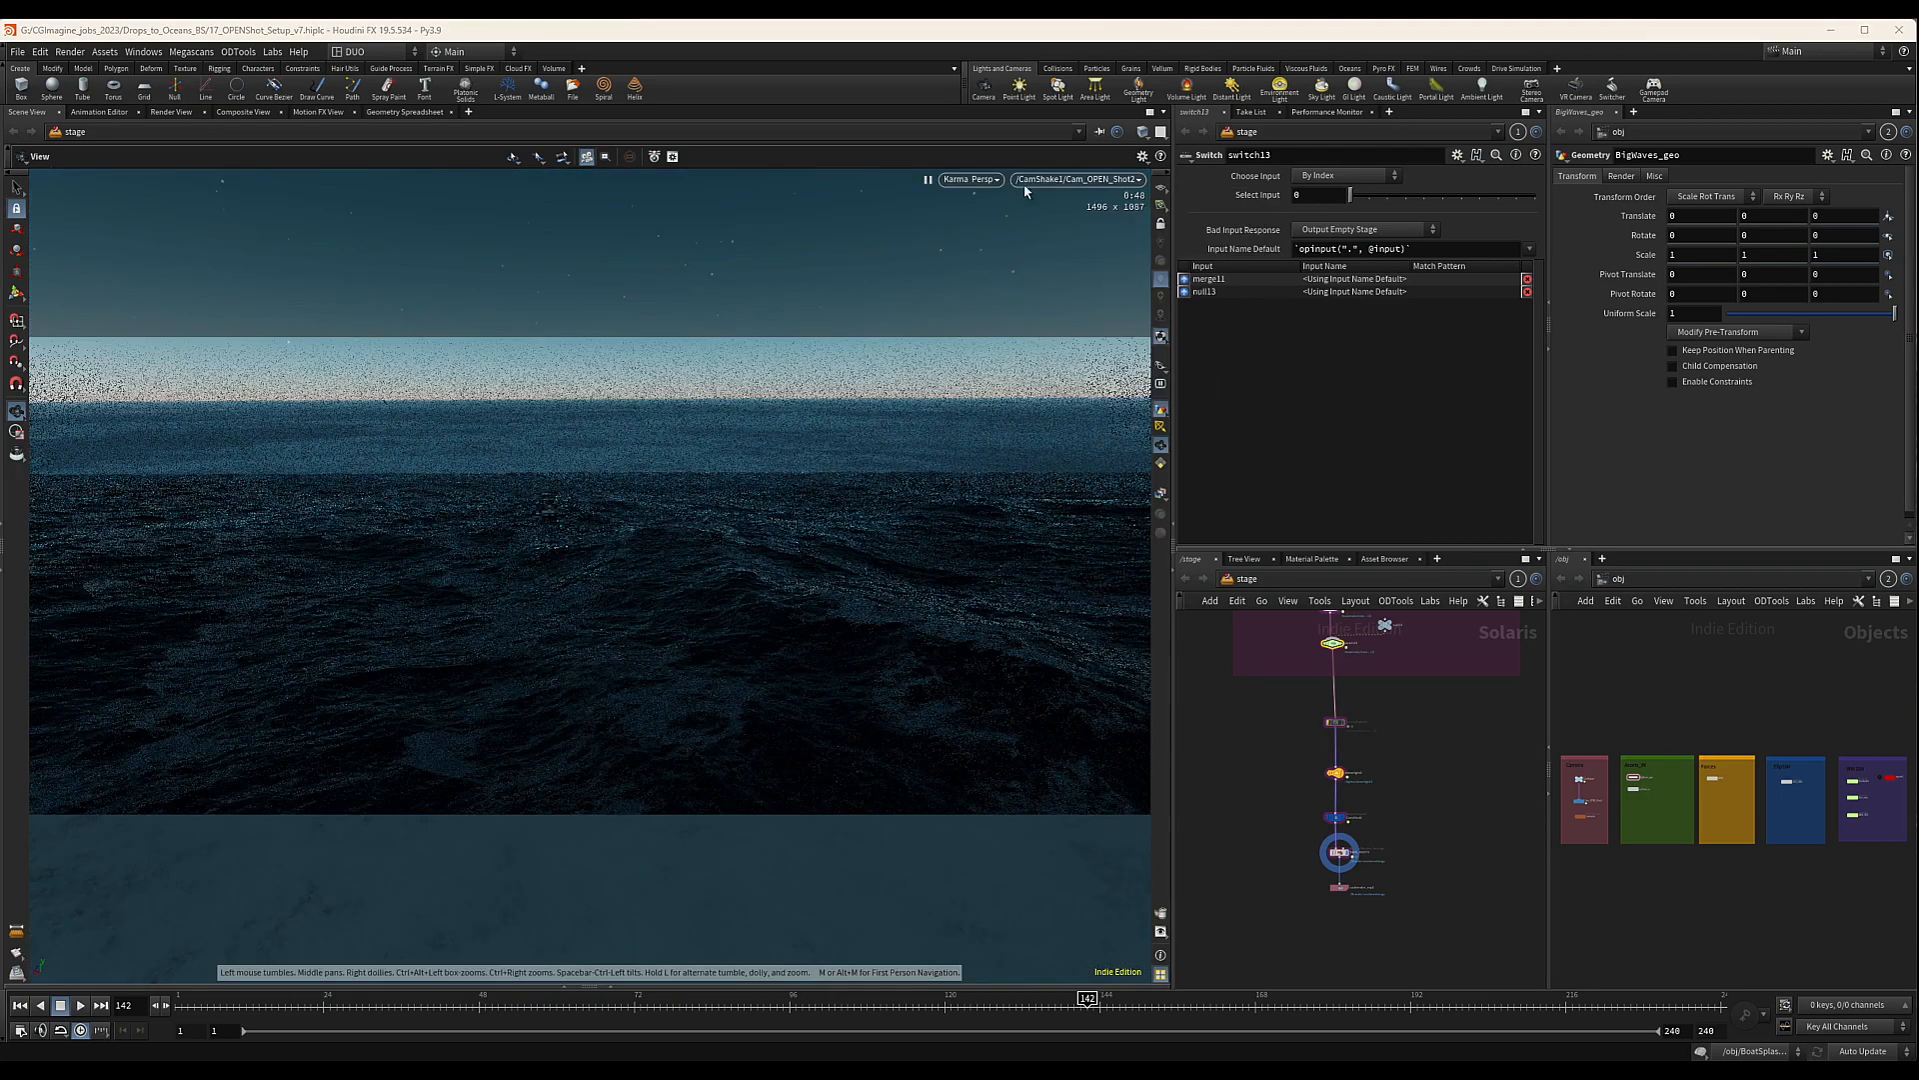
{"action": "left_click", "coordinate": [974, 179]}
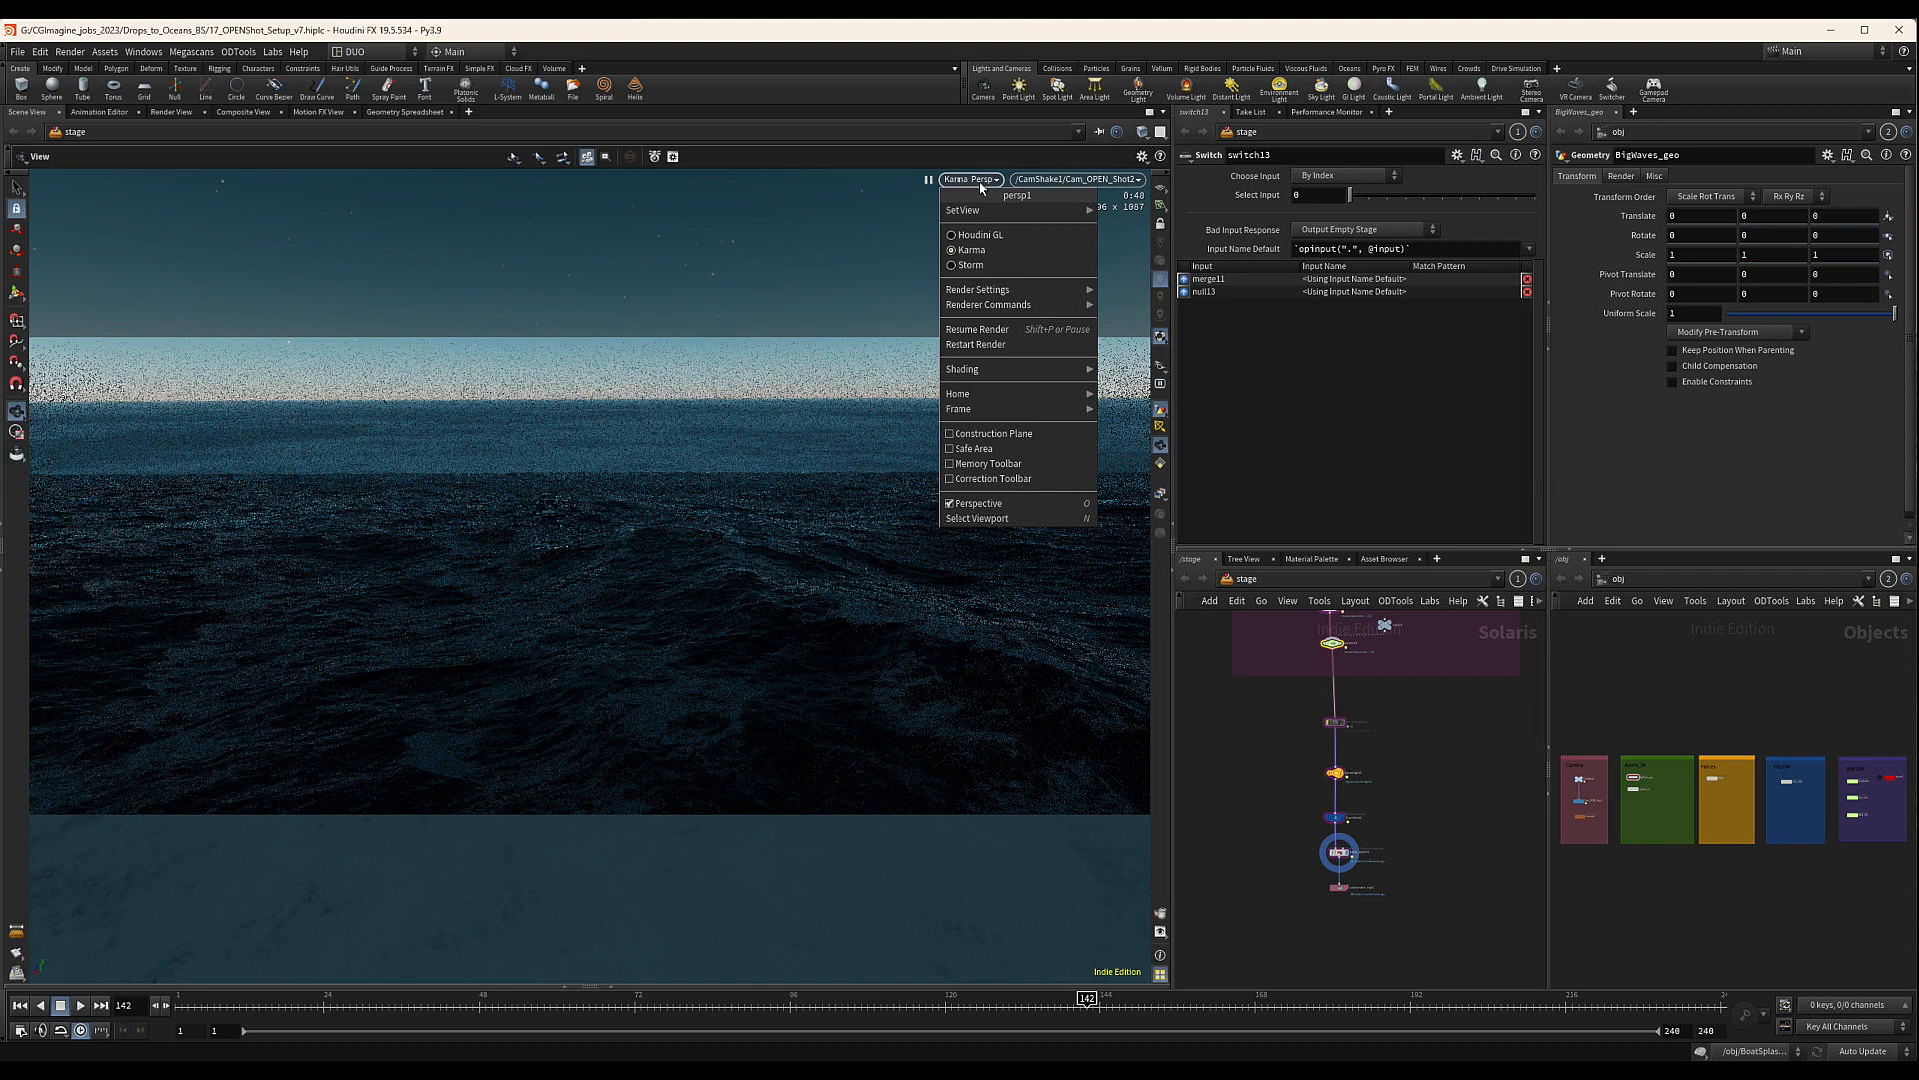
{"action": "left_click", "coordinate": [967, 344]}
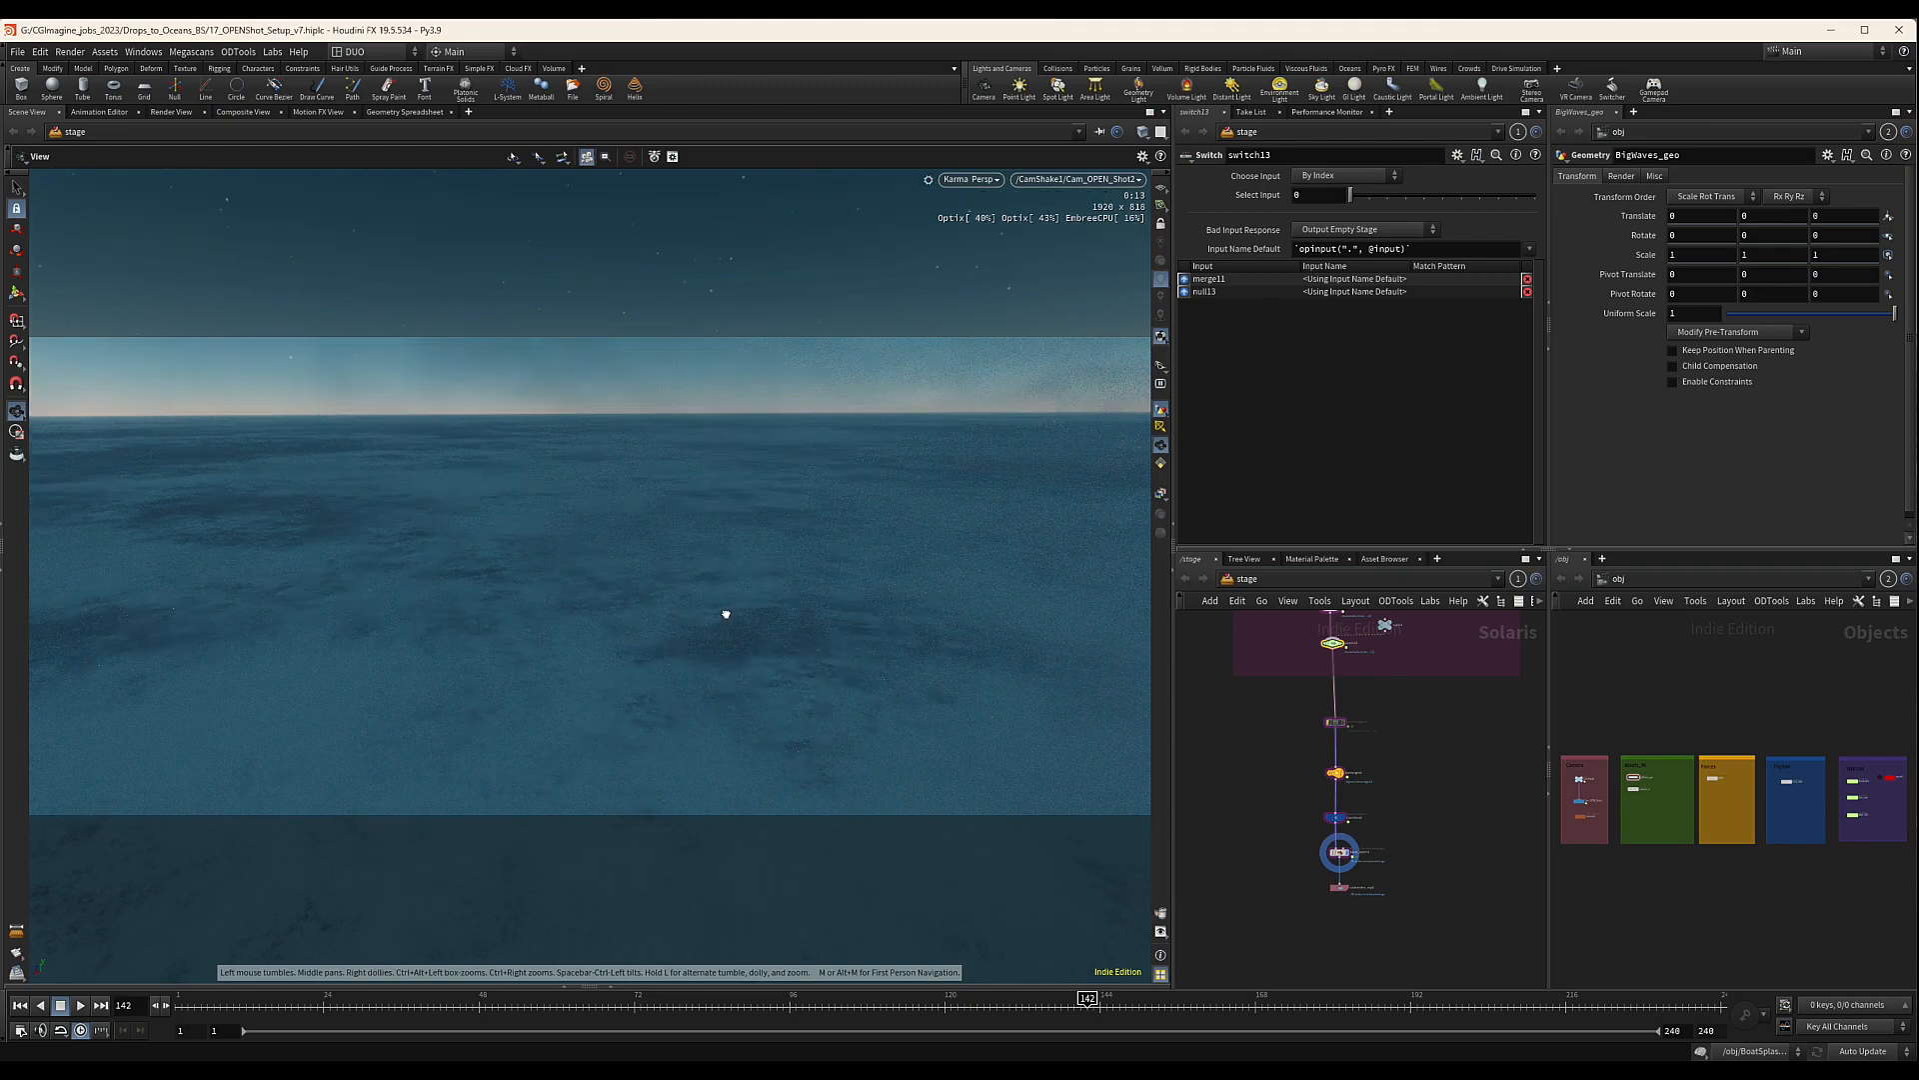
Restore the viewport to the /CamShake1/Cam_OPEN_Shot2 camera and pause the Karma render
{"action": "left_click_drag", "start_coordinate": [724, 613], "coordinate": [721, 490]}
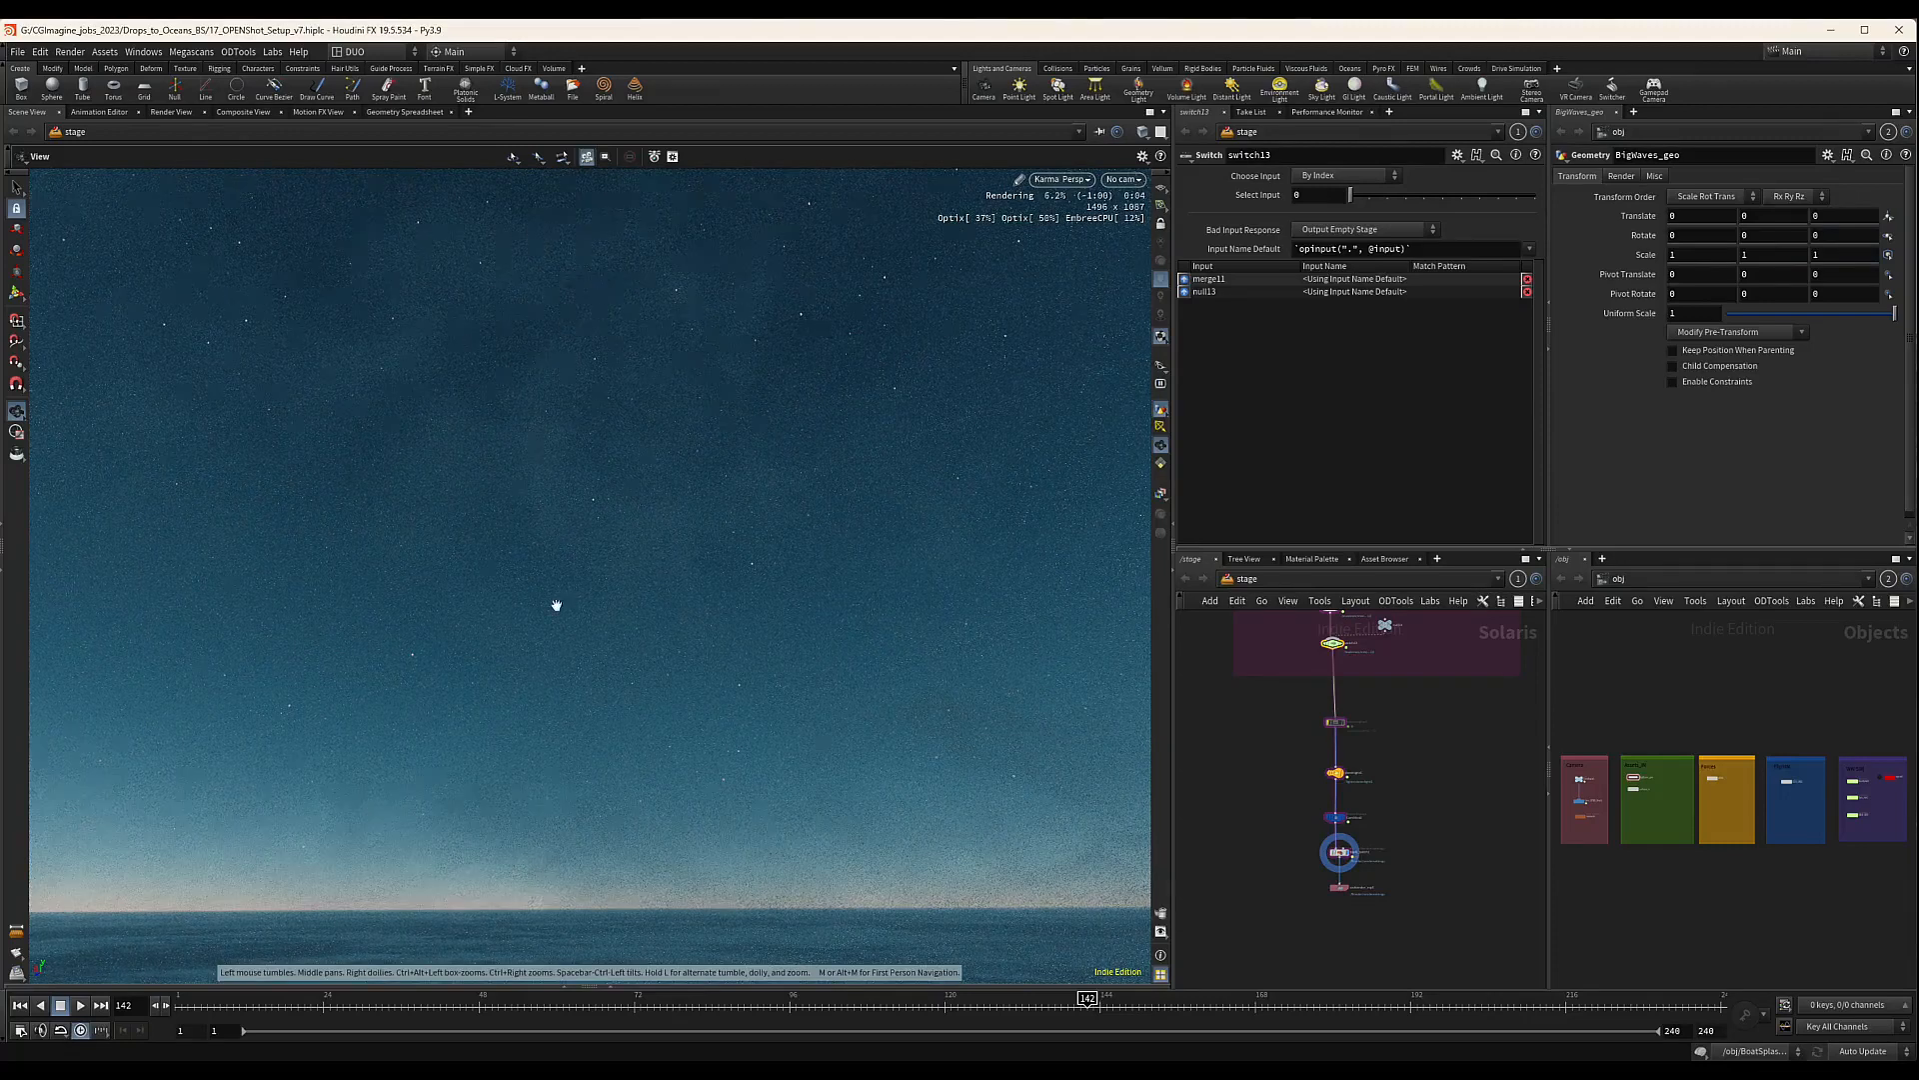
{"action": "left_click", "coordinate": [1060, 179]}
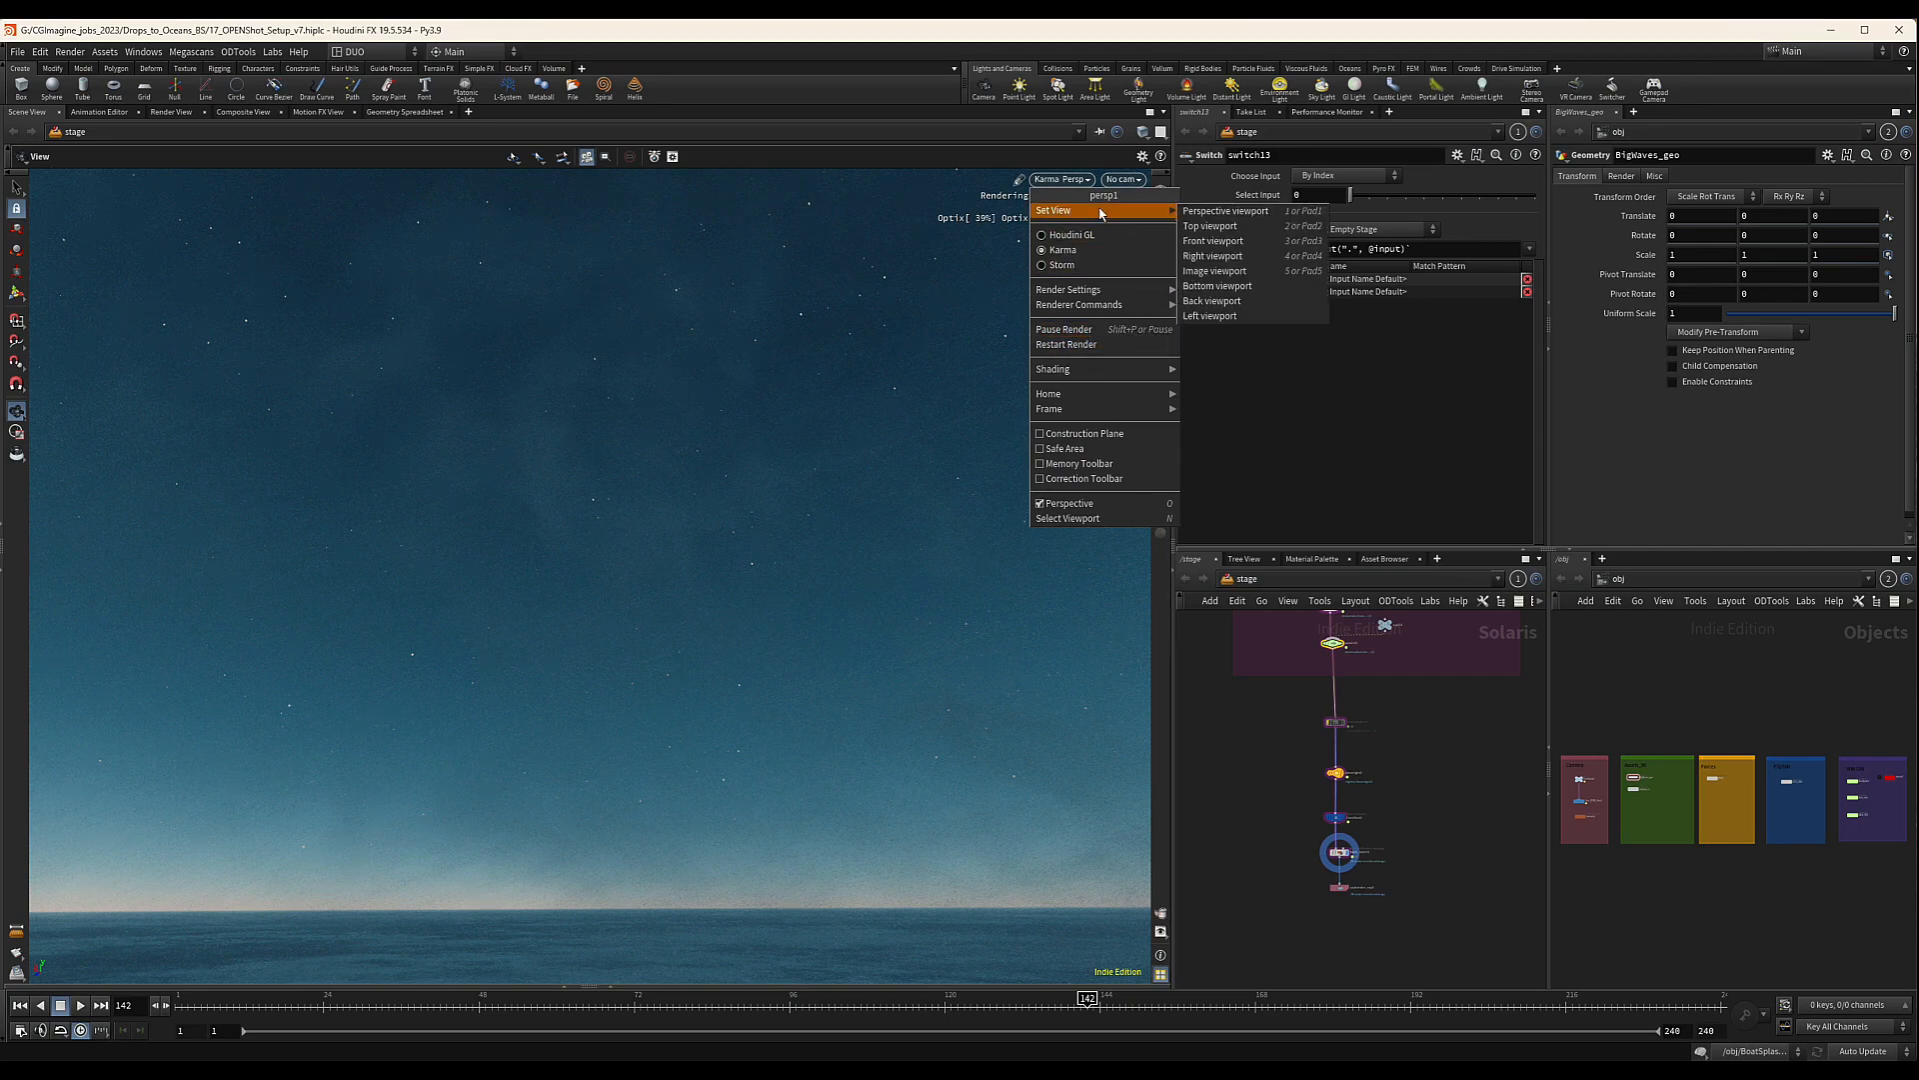
{"action": "left_click", "coordinate": [1124, 180]}
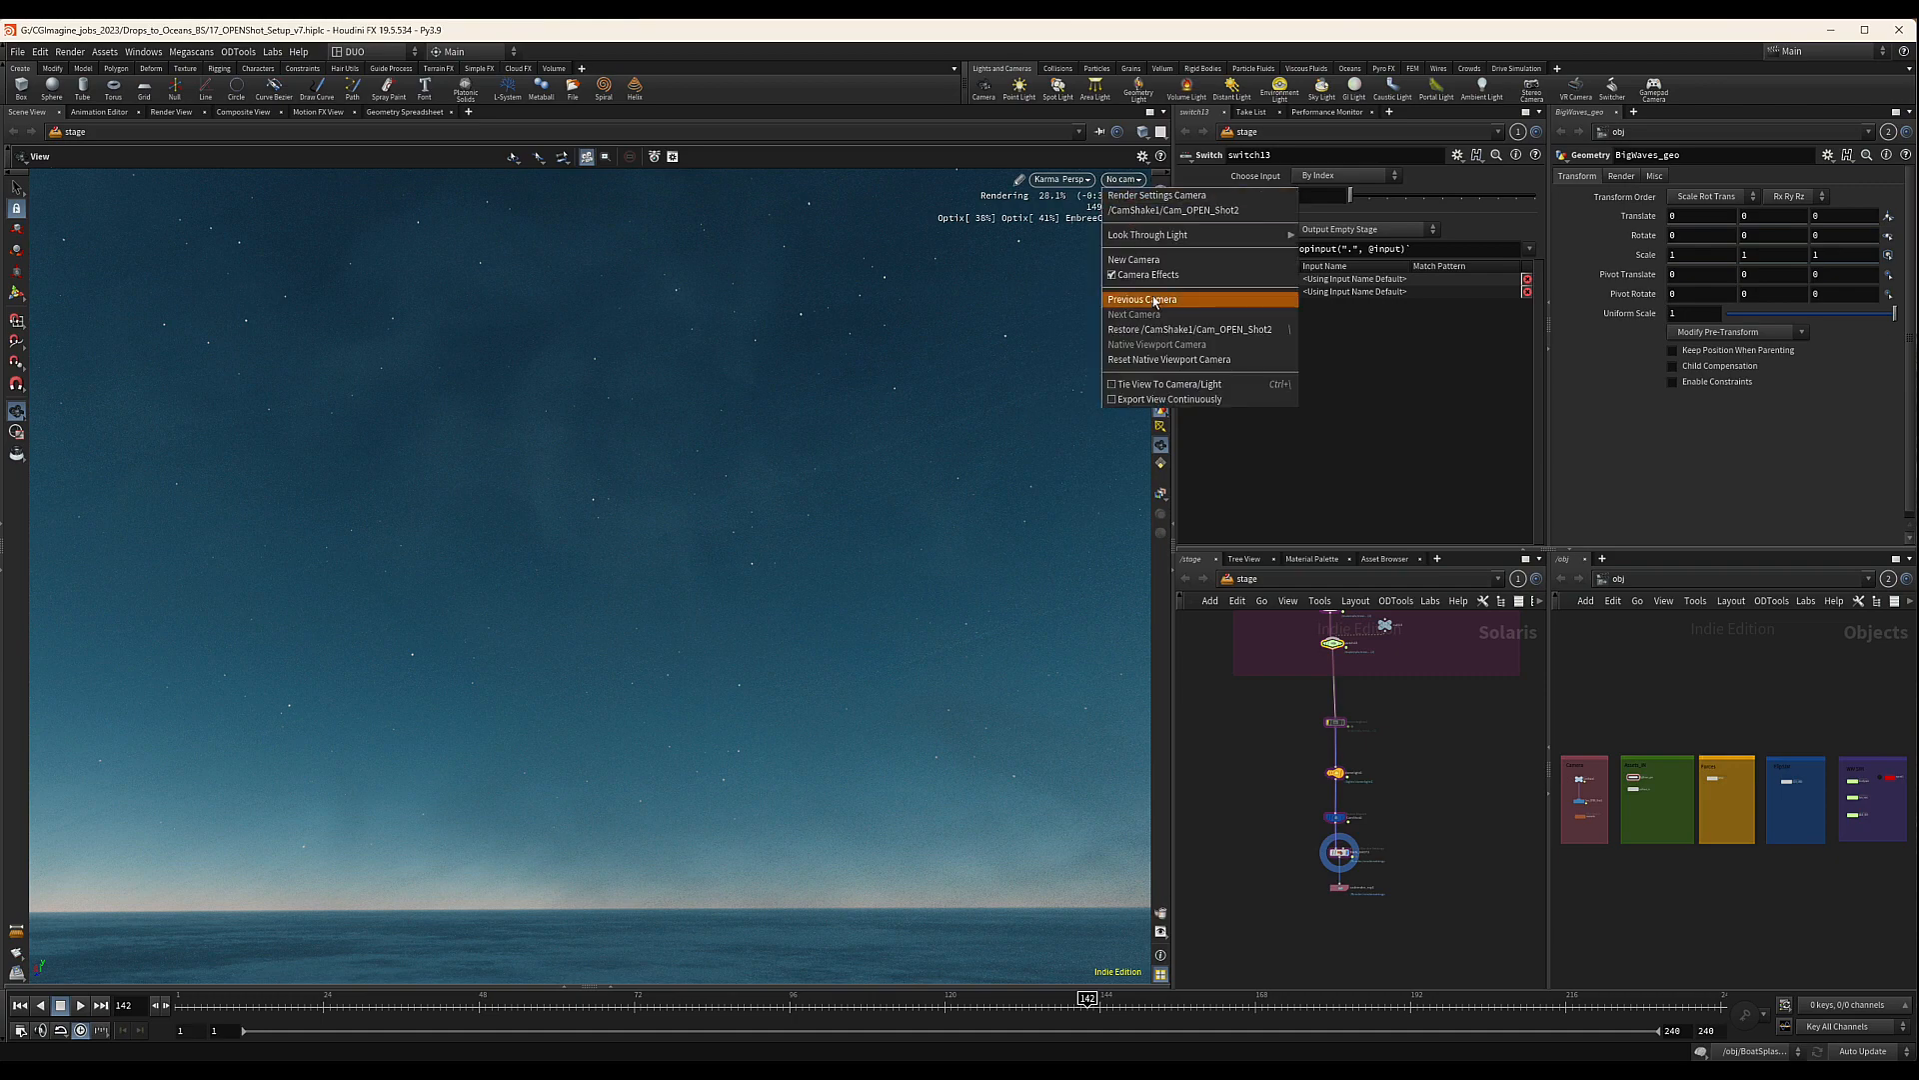
{"action": "left_click", "coordinate": [1173, 210]}
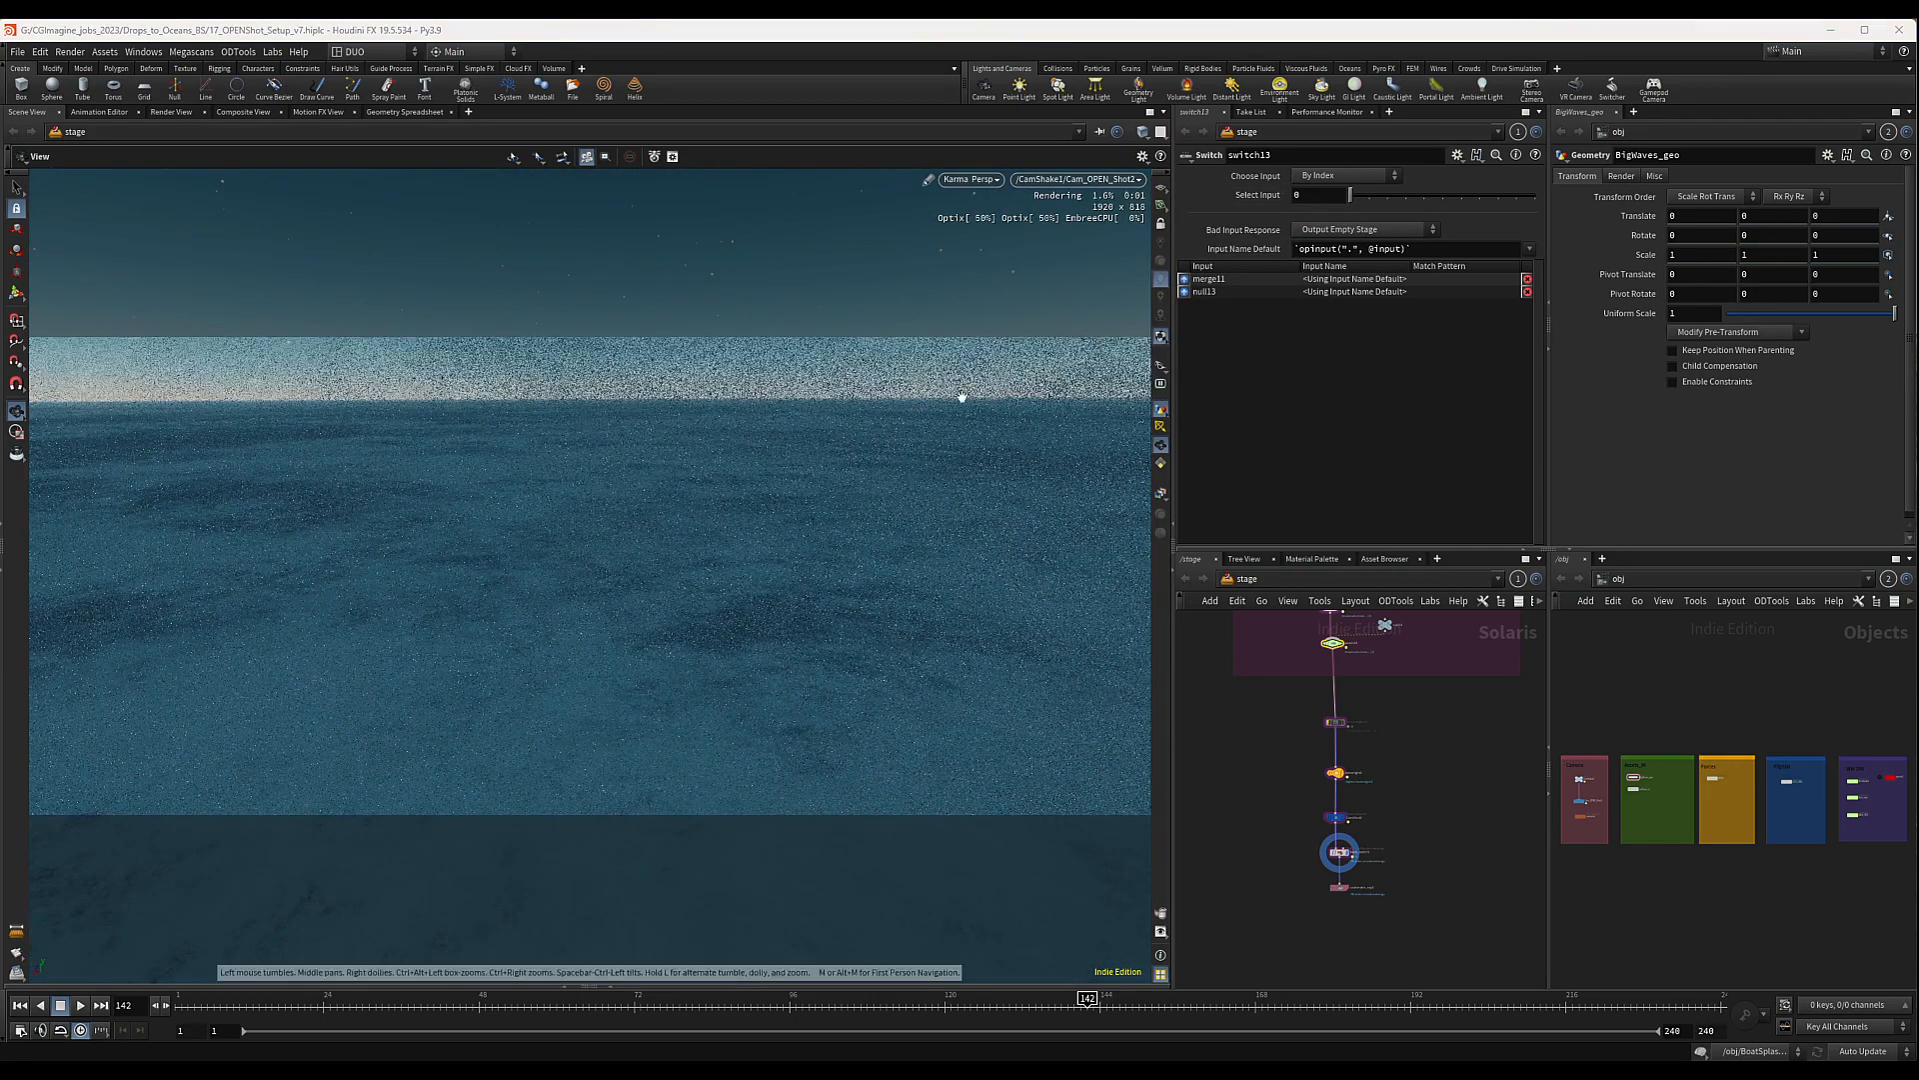
{"action": "left_click", "coordinate": [969, 180]}
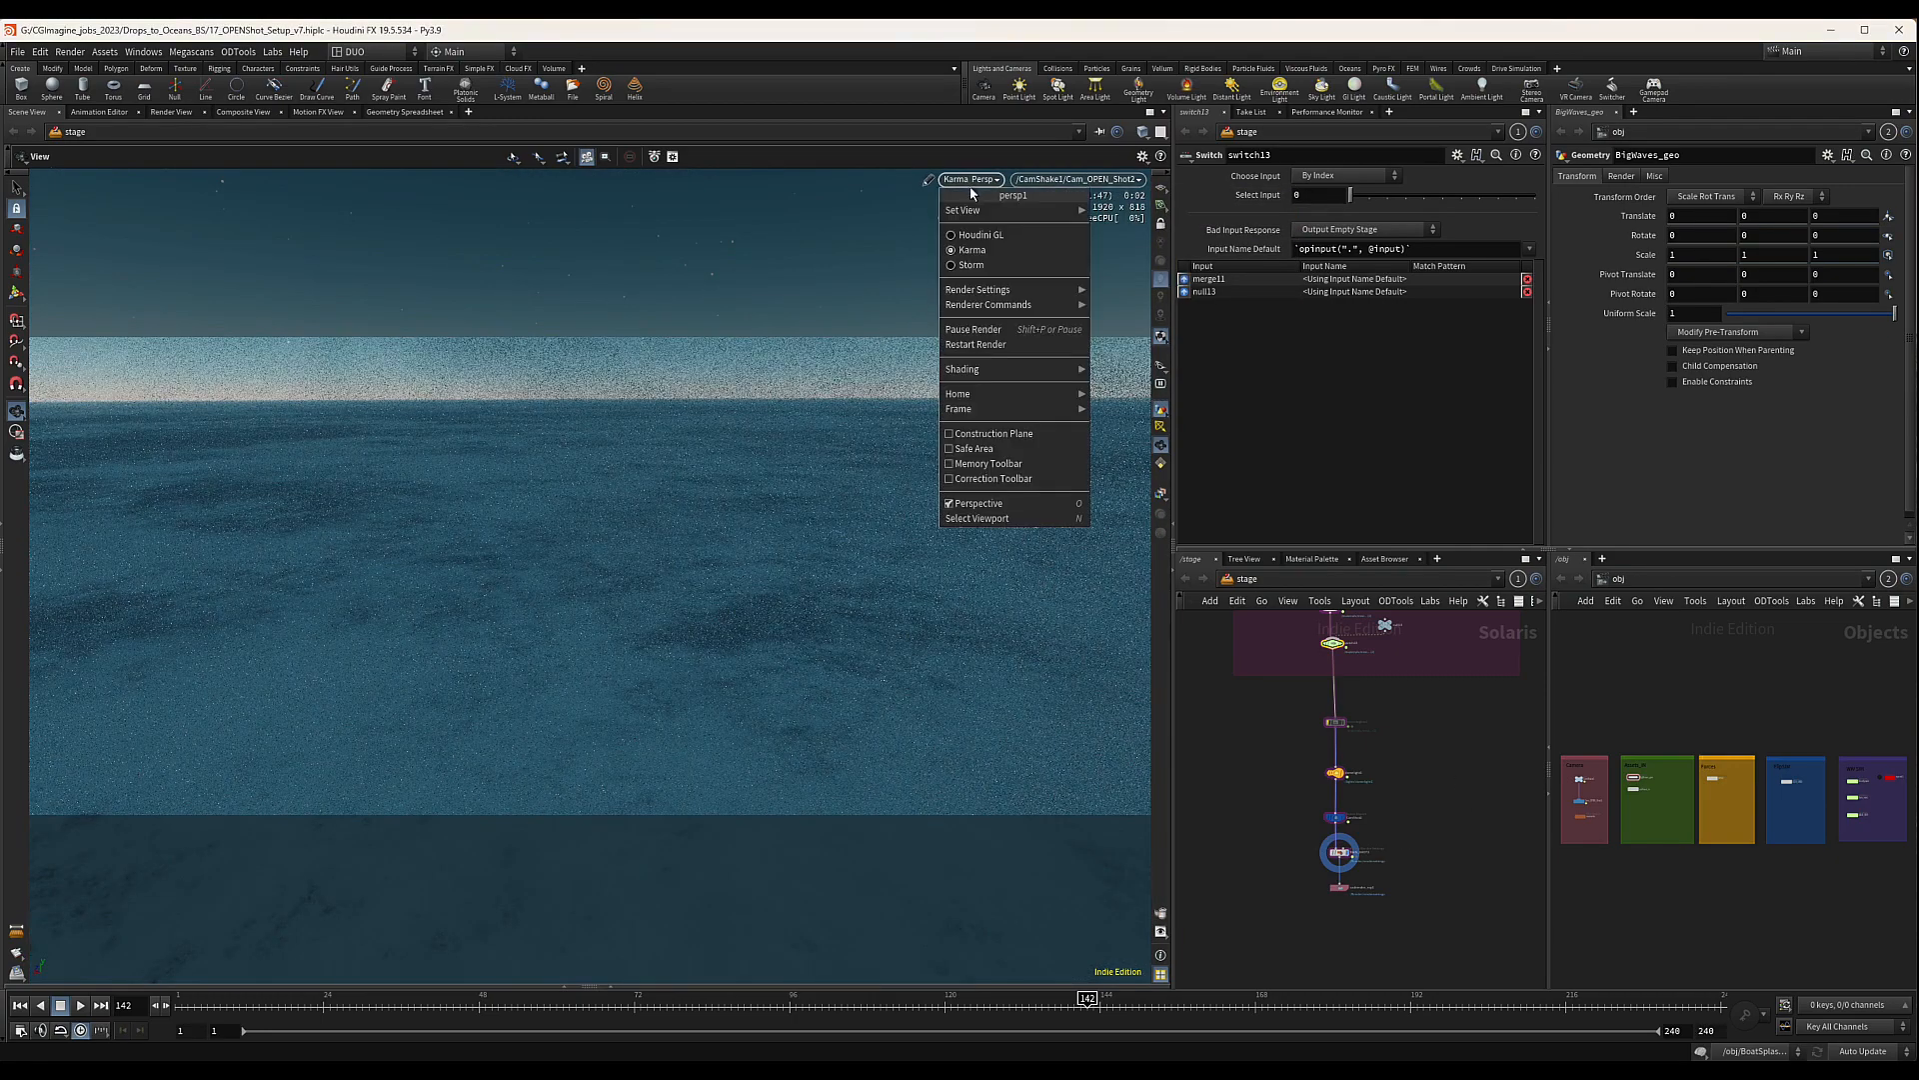
{"action": "left_click", "coordinate": [988, 330]}
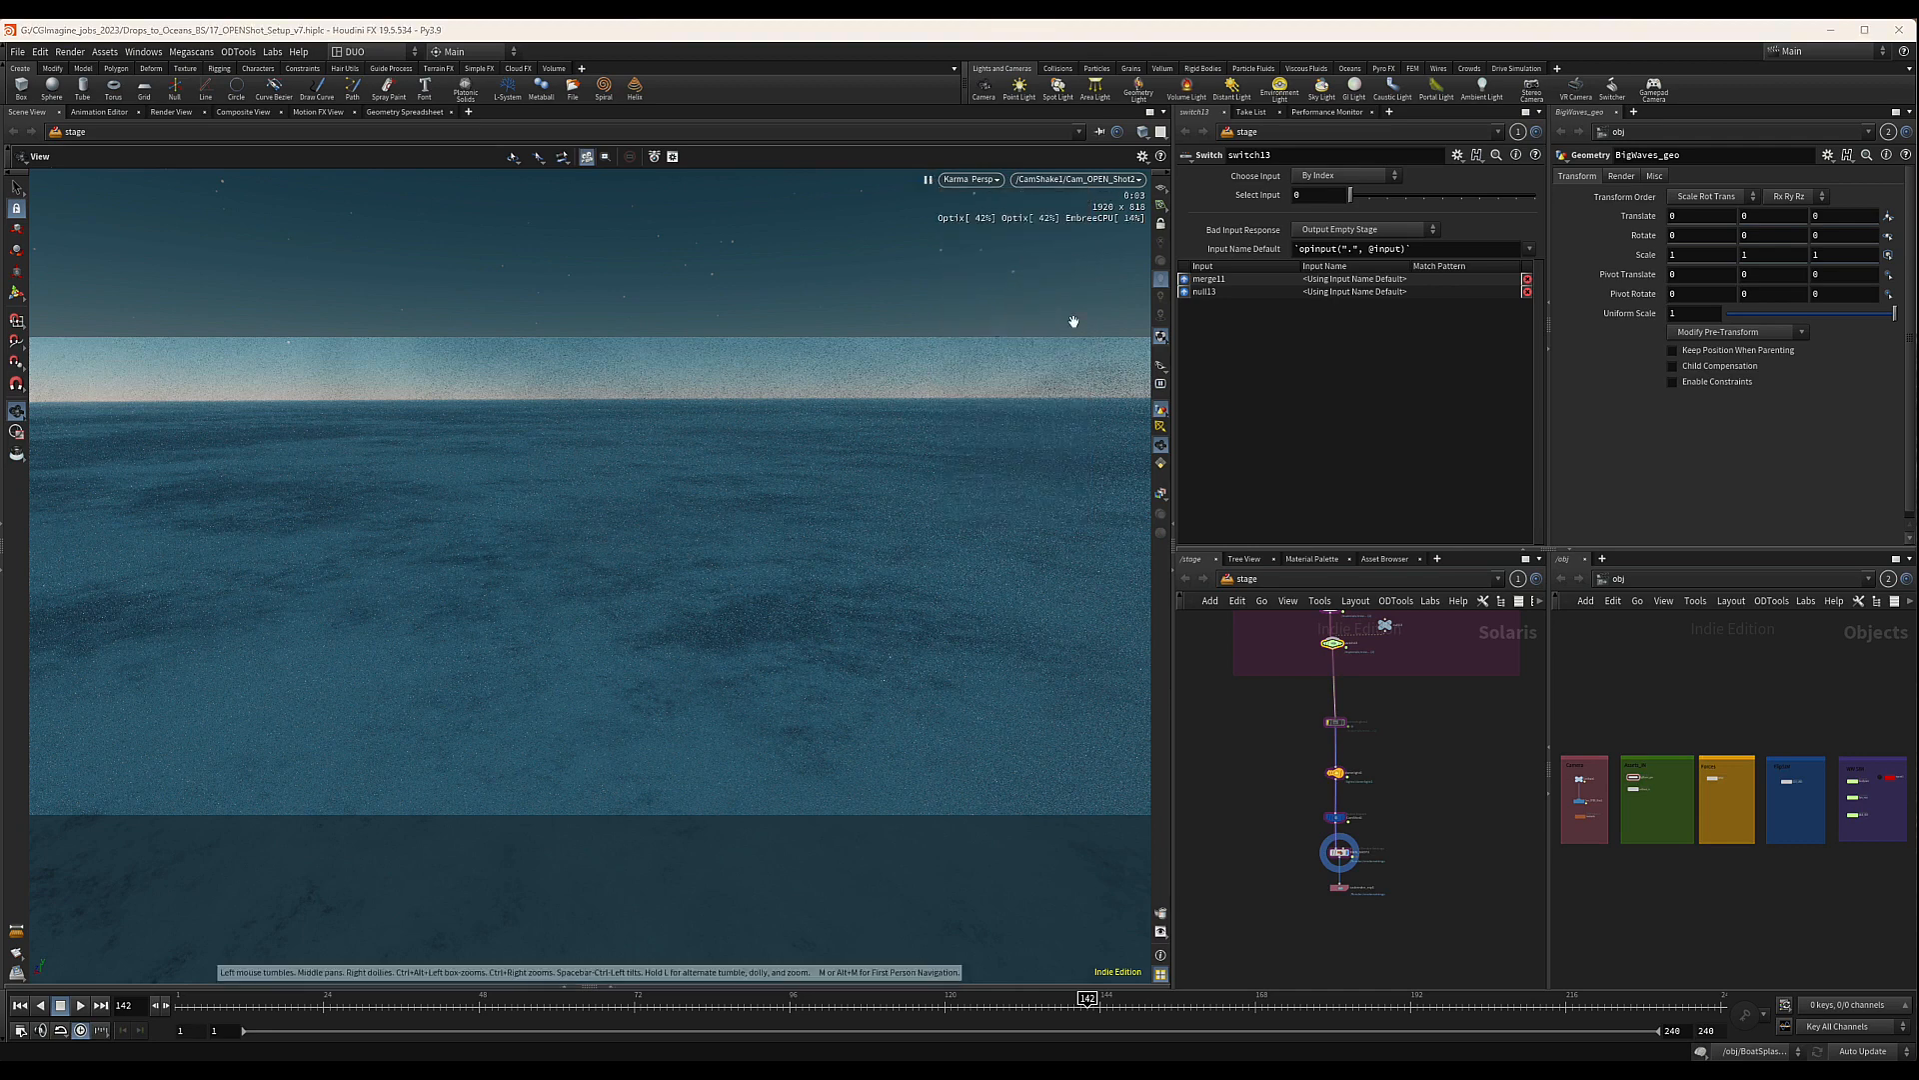
Switch the viewport to Houdini GL, change its lighting to headlight only, and return to the Karma renderer
{"action": "left_click", "coordinate": [969, 180]}
{"action": "left_click", "coordinate": [978, 235]}
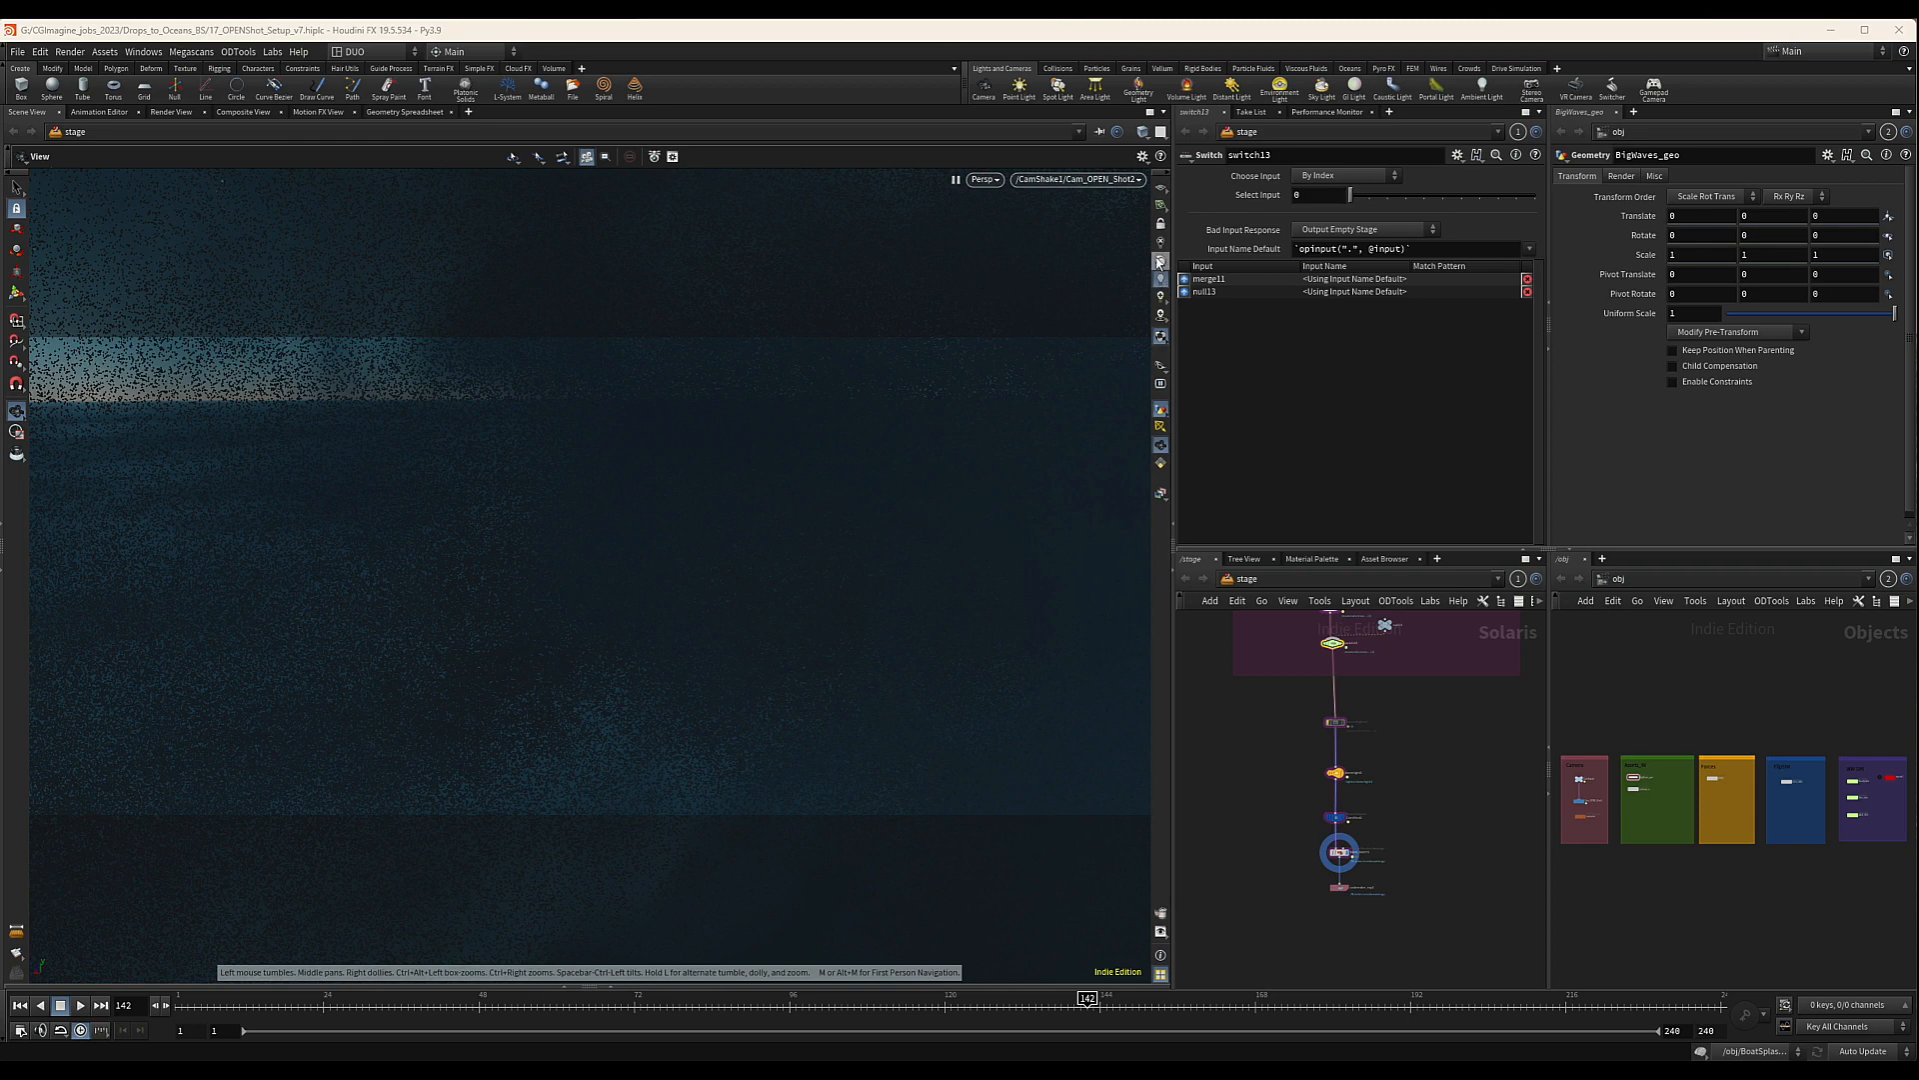
{"action": "left_click", "coordinate": [1160, 263]}
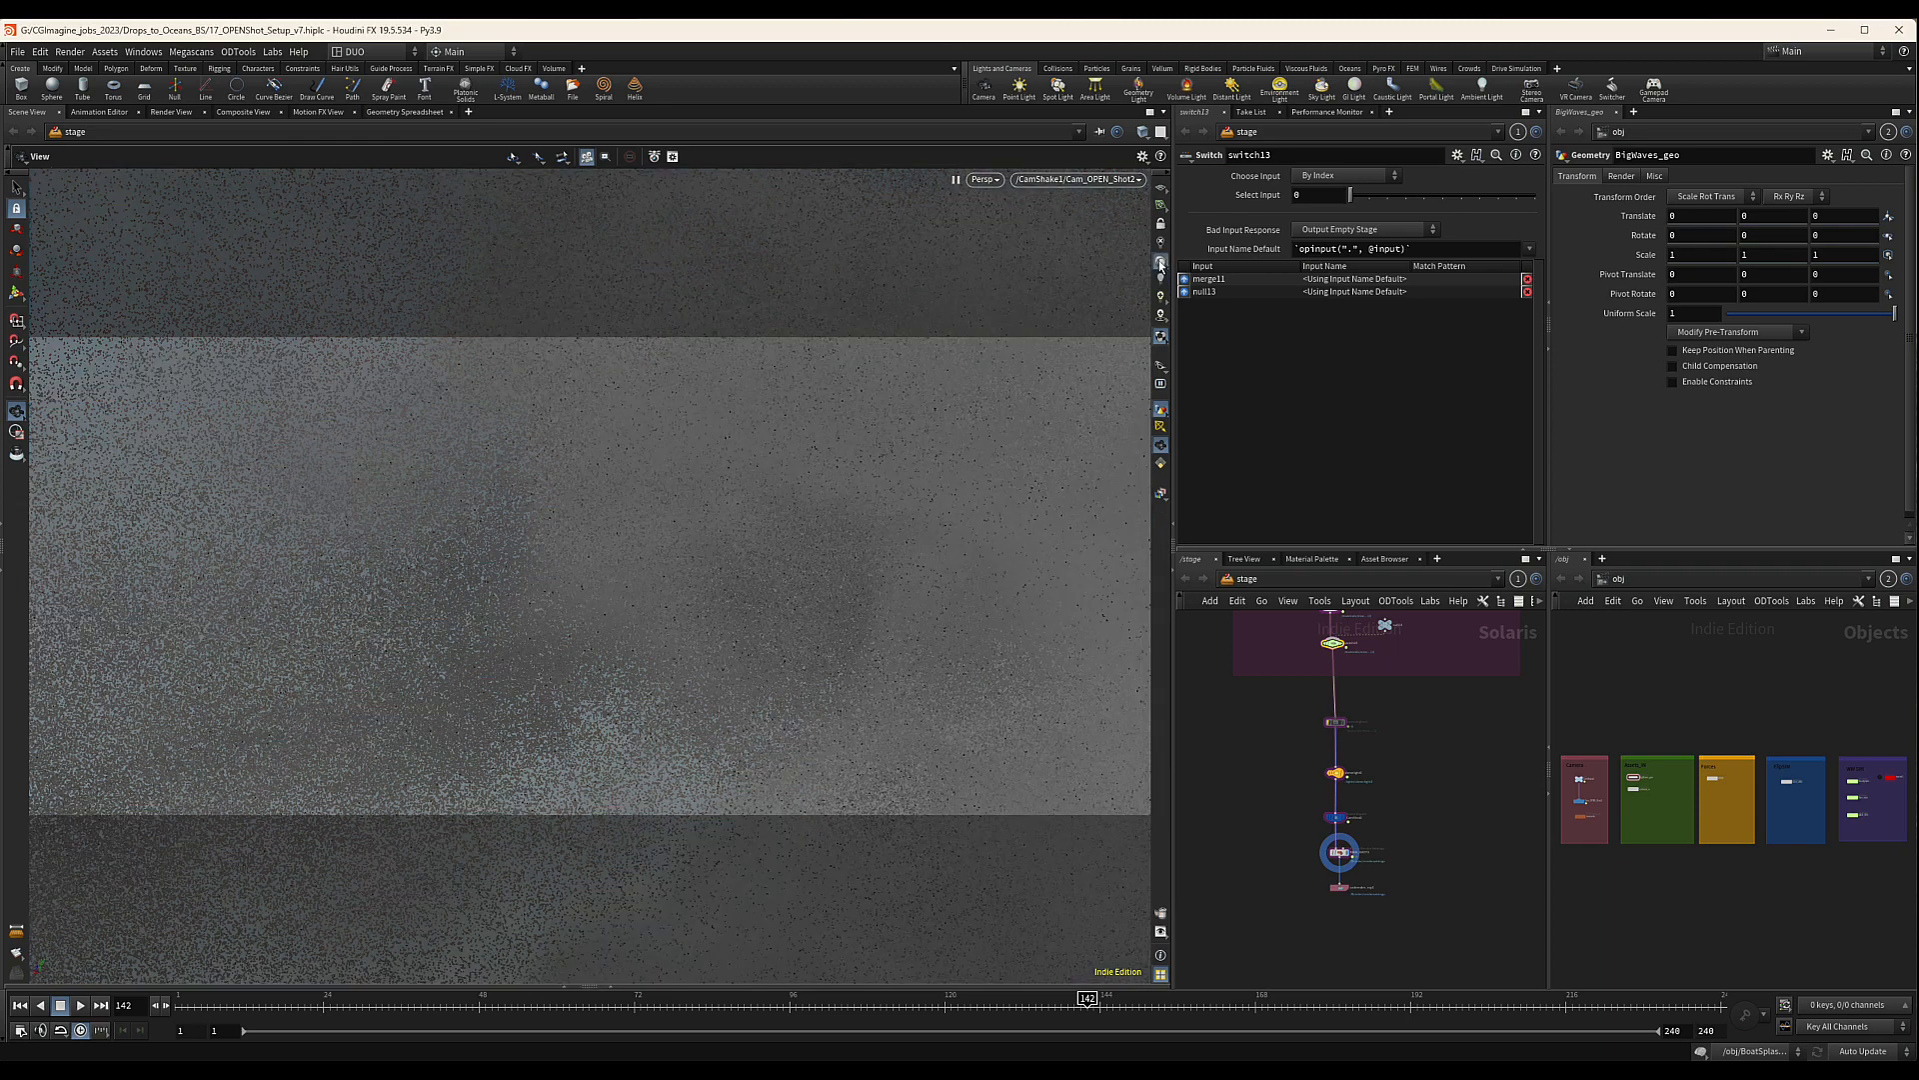
{"action": "left_click", "coordinate": [981, 180]}
{"action": "mouse_move", "coordinate": [1012, 207]}
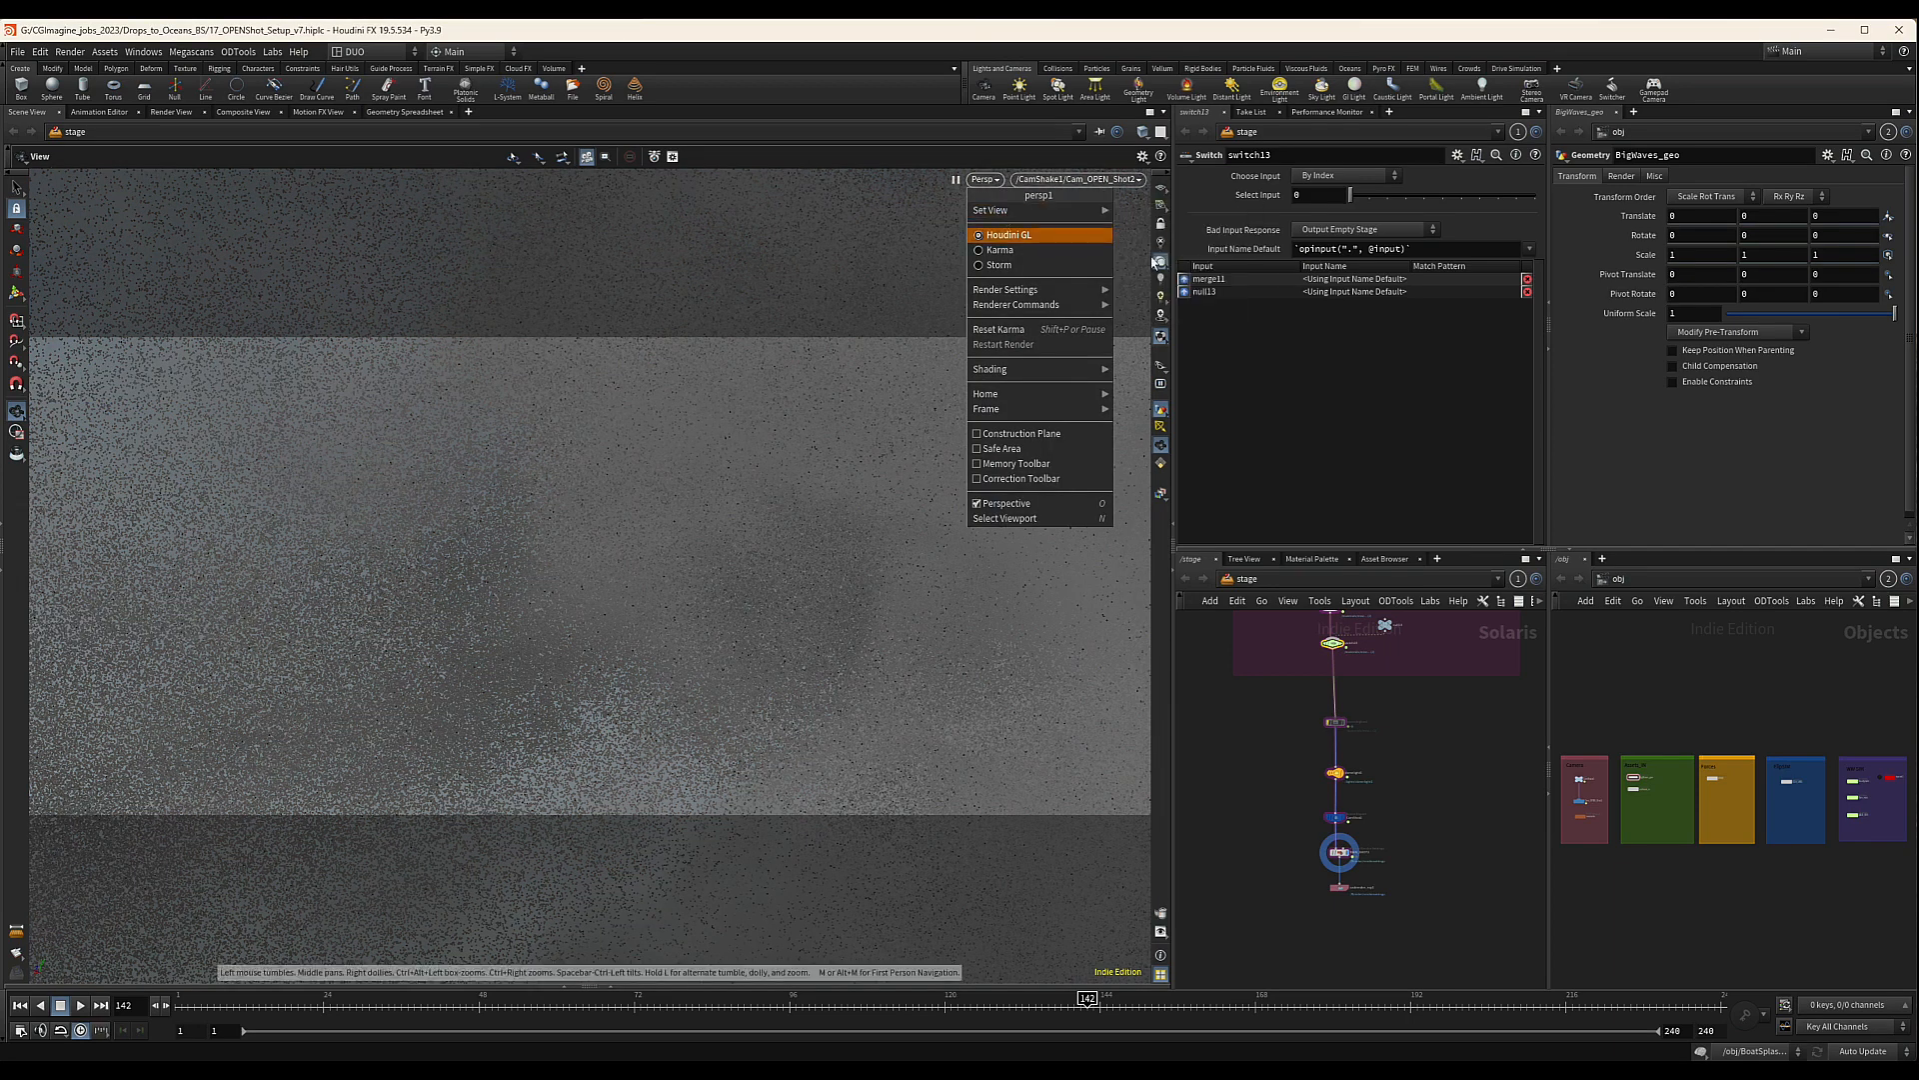
{"action": "left_click", "coordinate": [999, 250]}
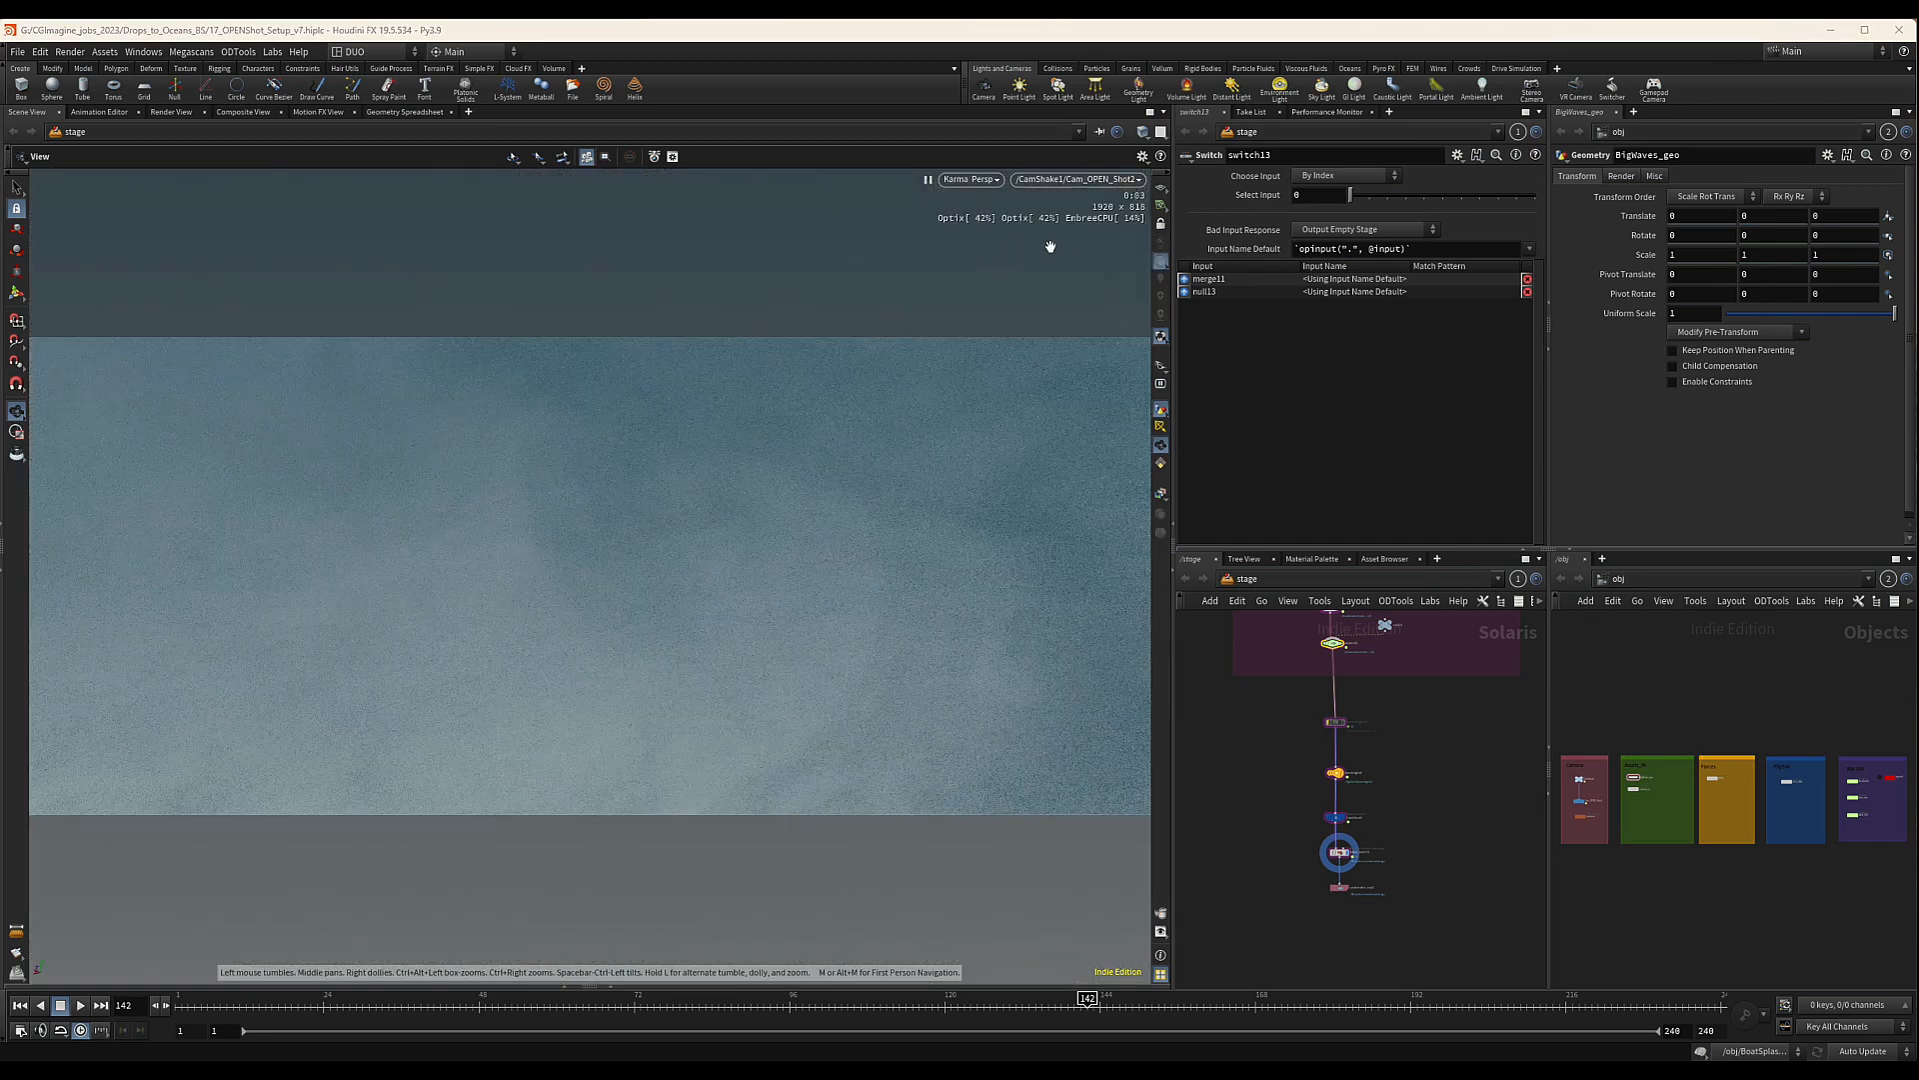
Restart the Karma render of the rain and mist through the shot camera
{"action": "left_click", "coordinate": [995, 180]}
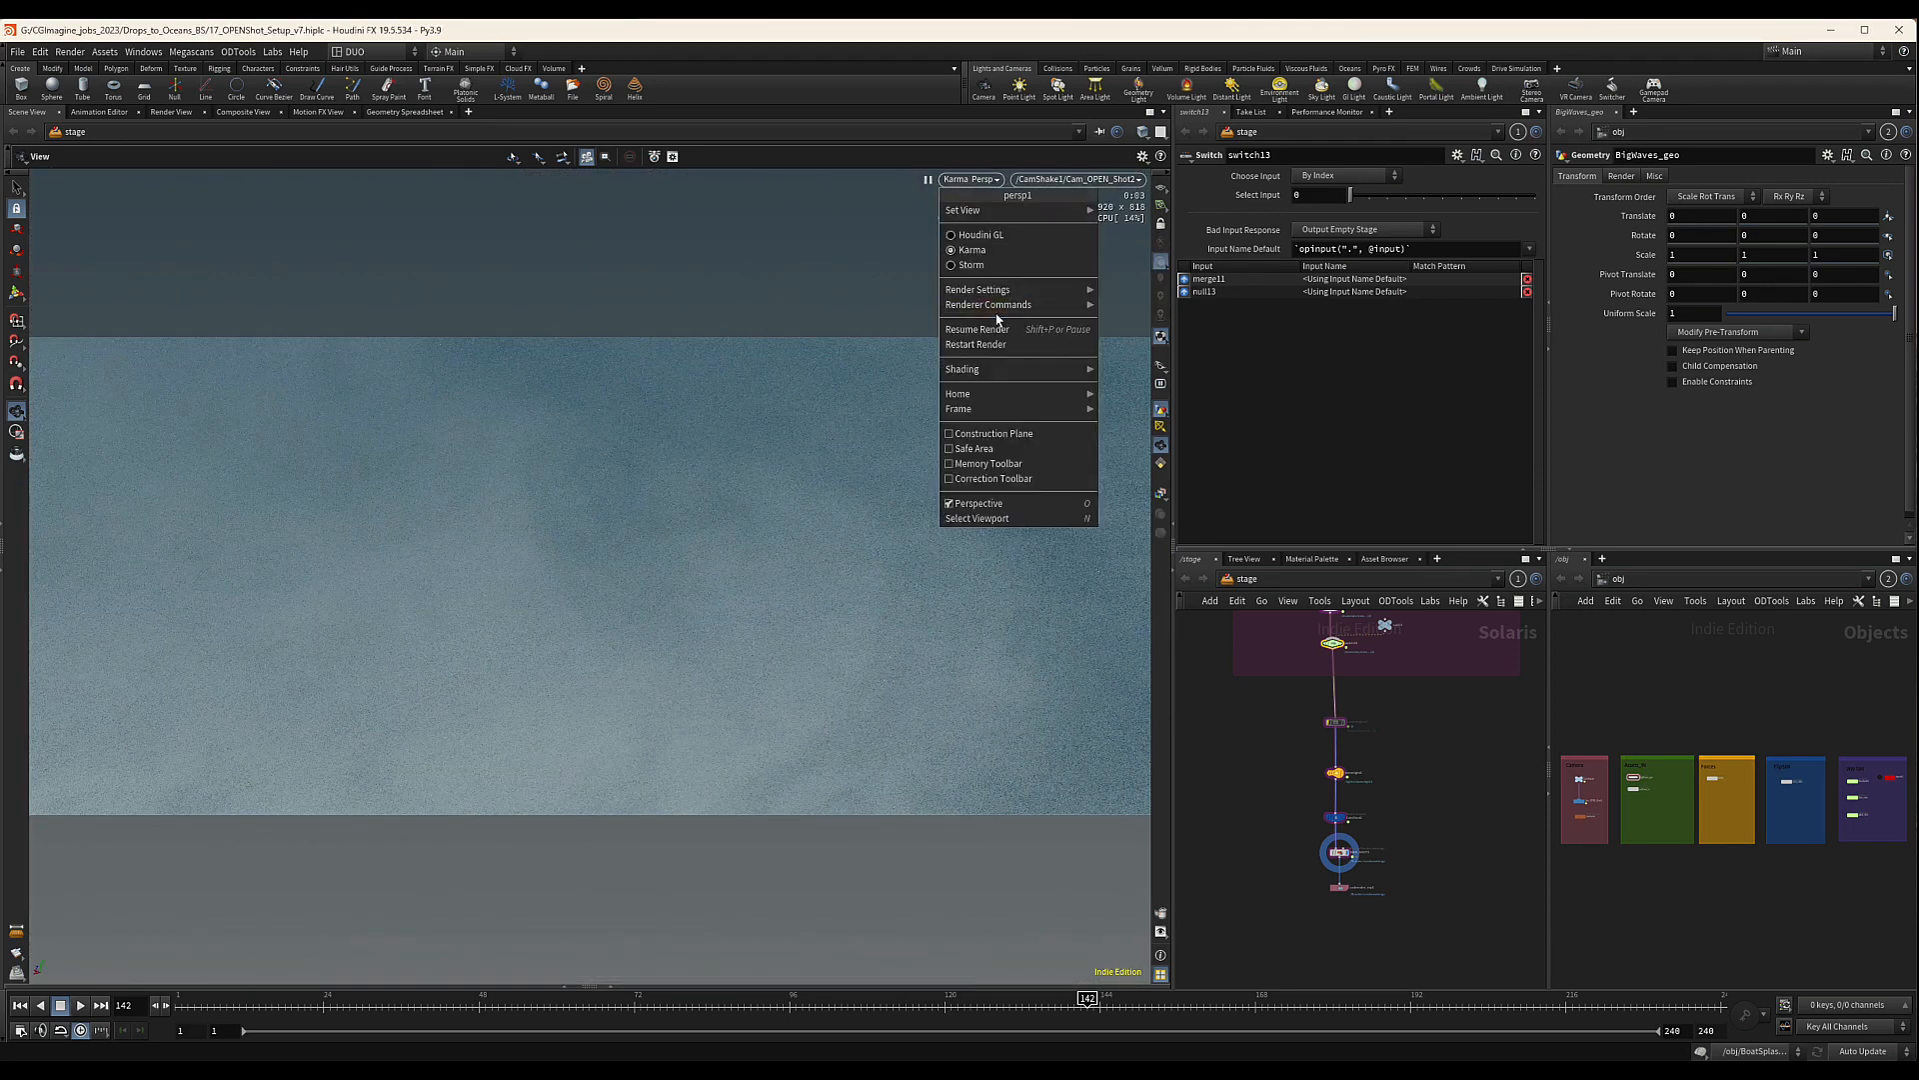
{"action": "left_click", "coordinate": [1002, 352]}
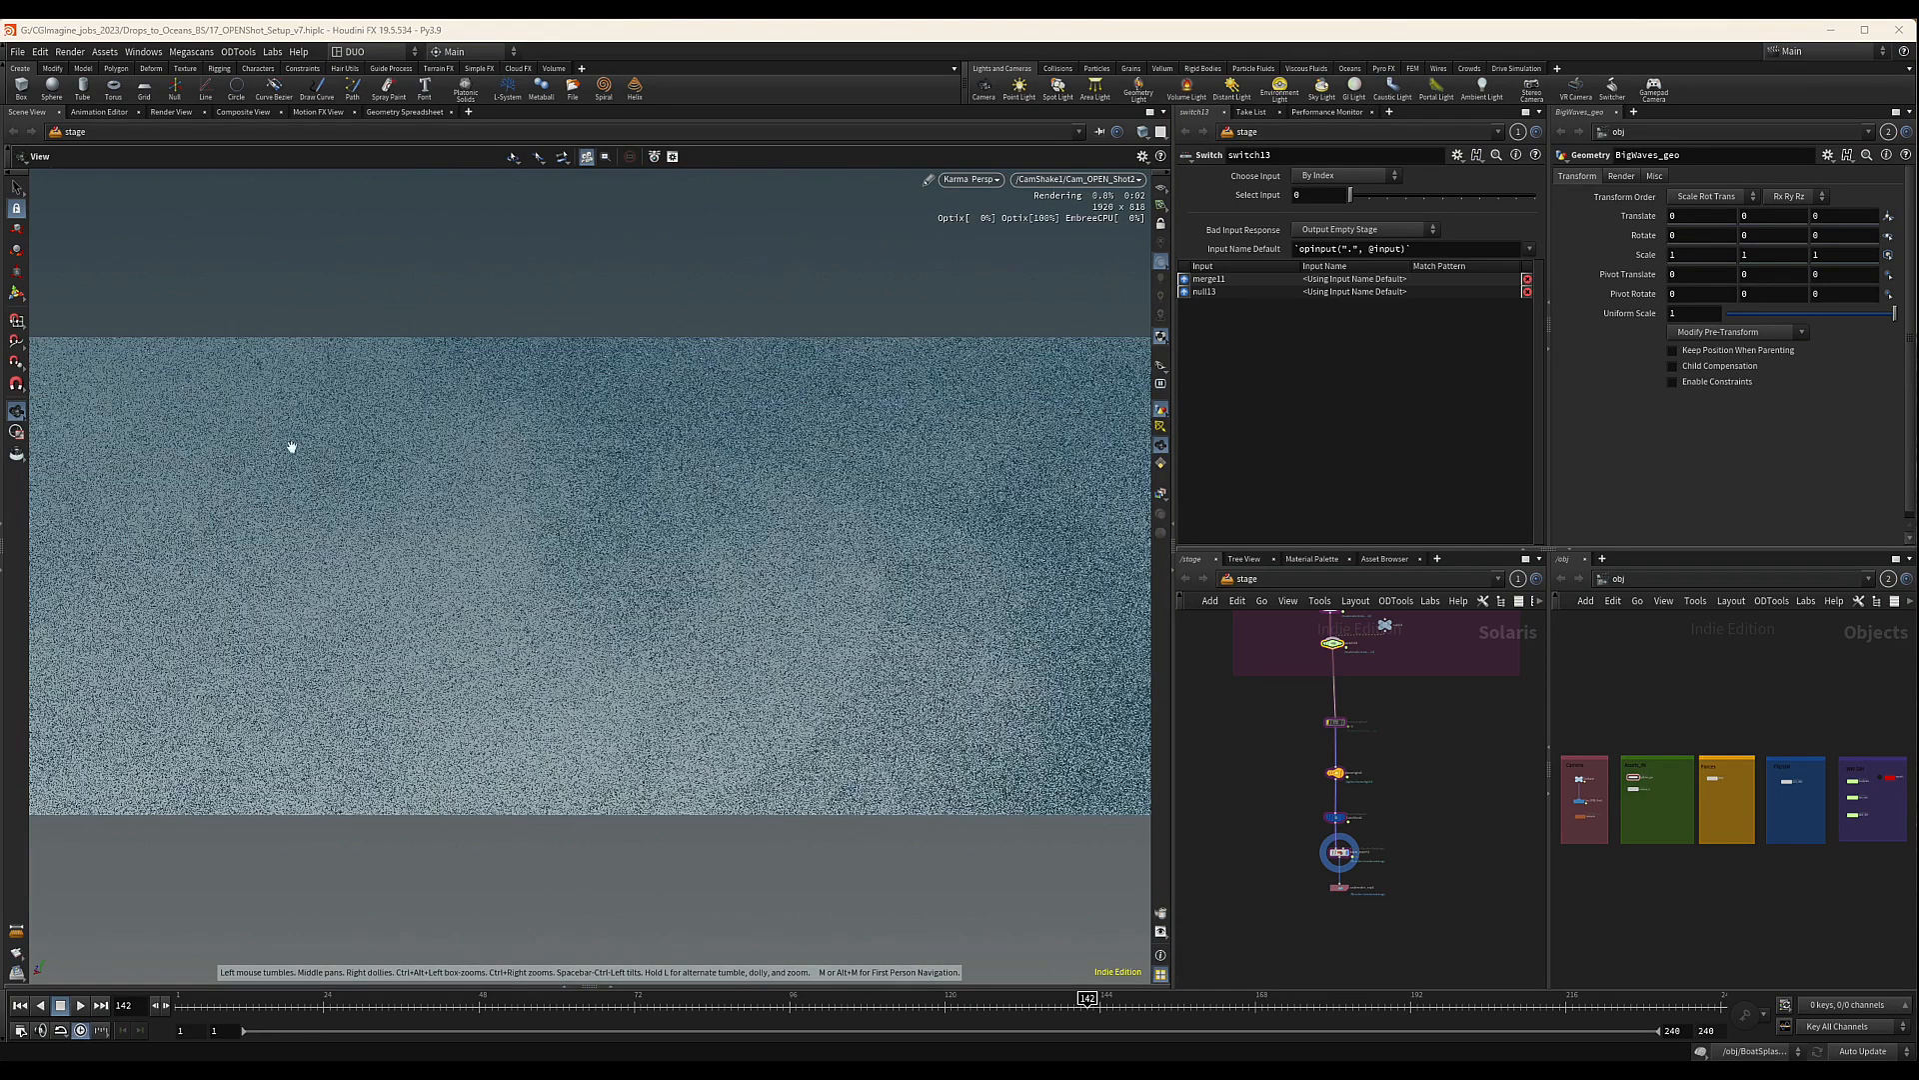
{"action": "left_click", "coordinate": [969, 179]}
{"action": "left_click", "coordinate": [983, 344]}
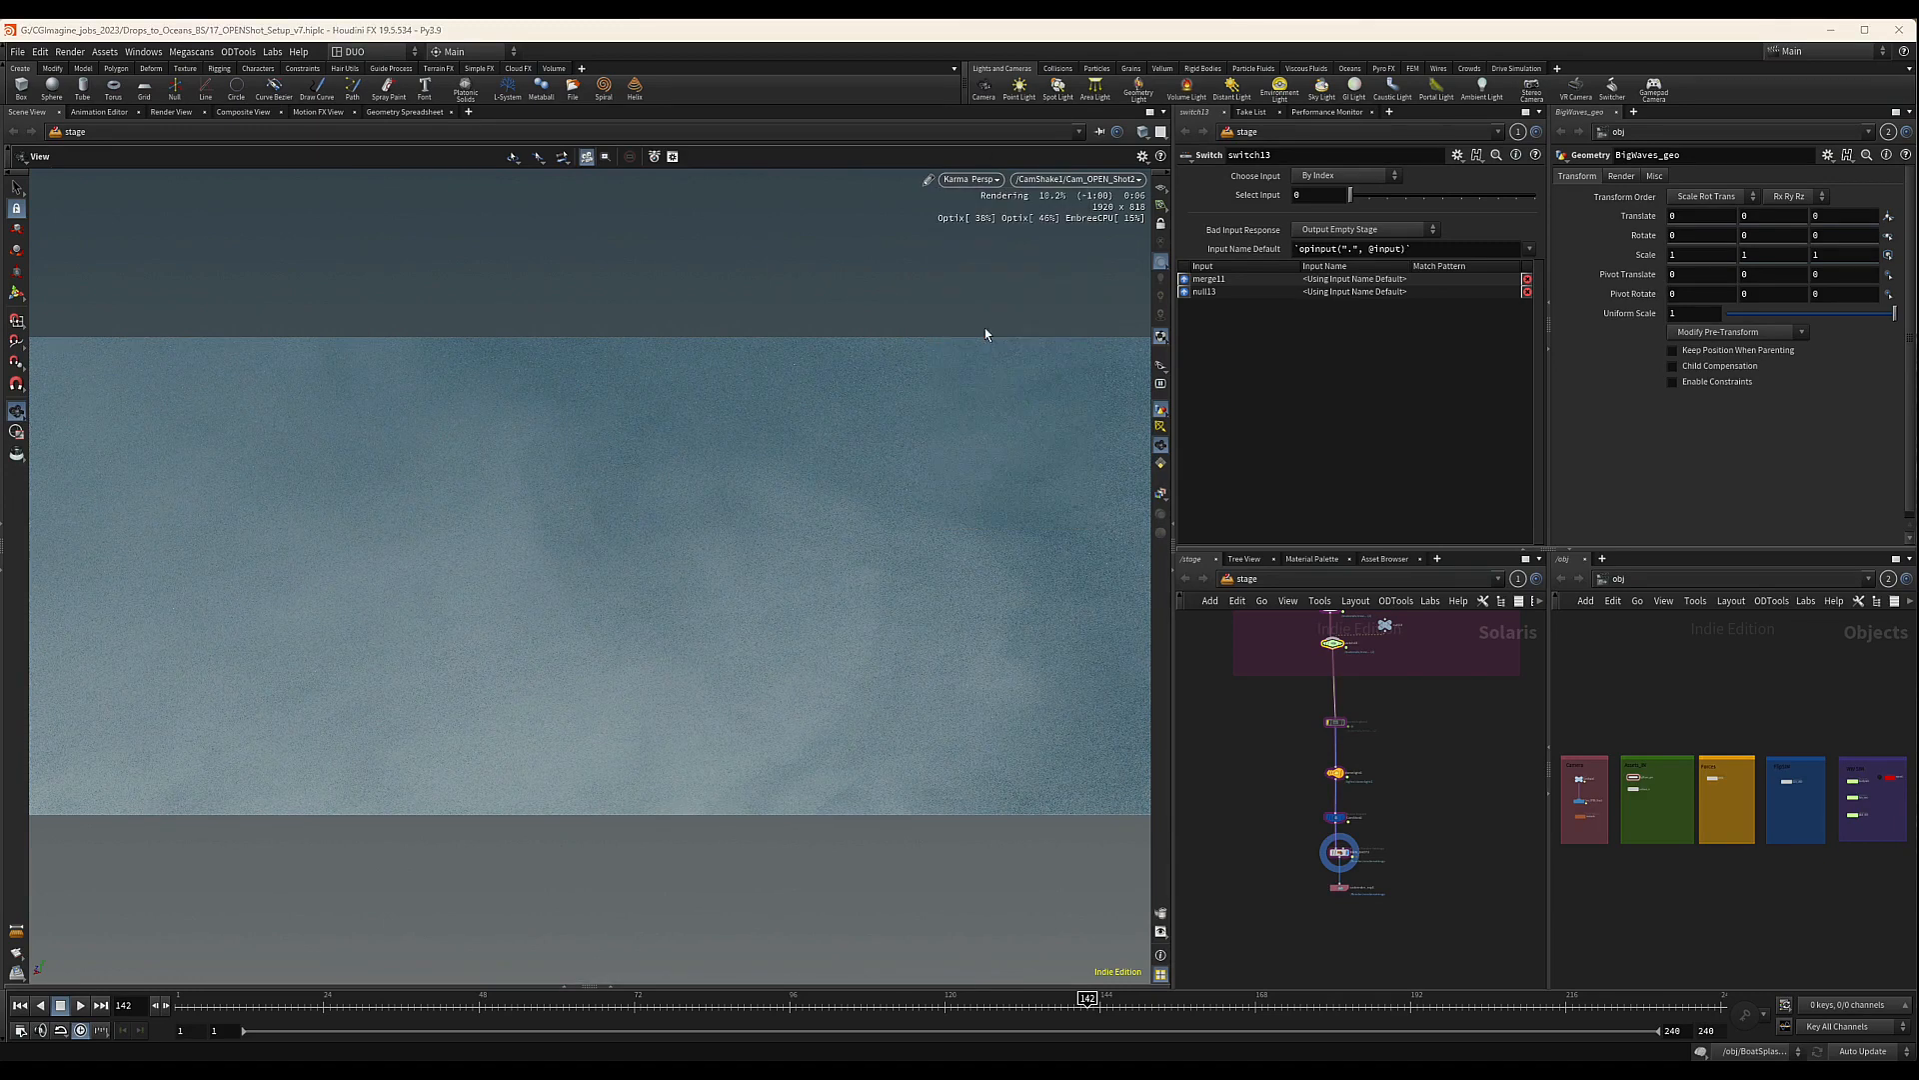
Set the viewport background's color scheme to Dark and rerun the Karma preview of the rain pass
{"action": "key", "text": "d"}
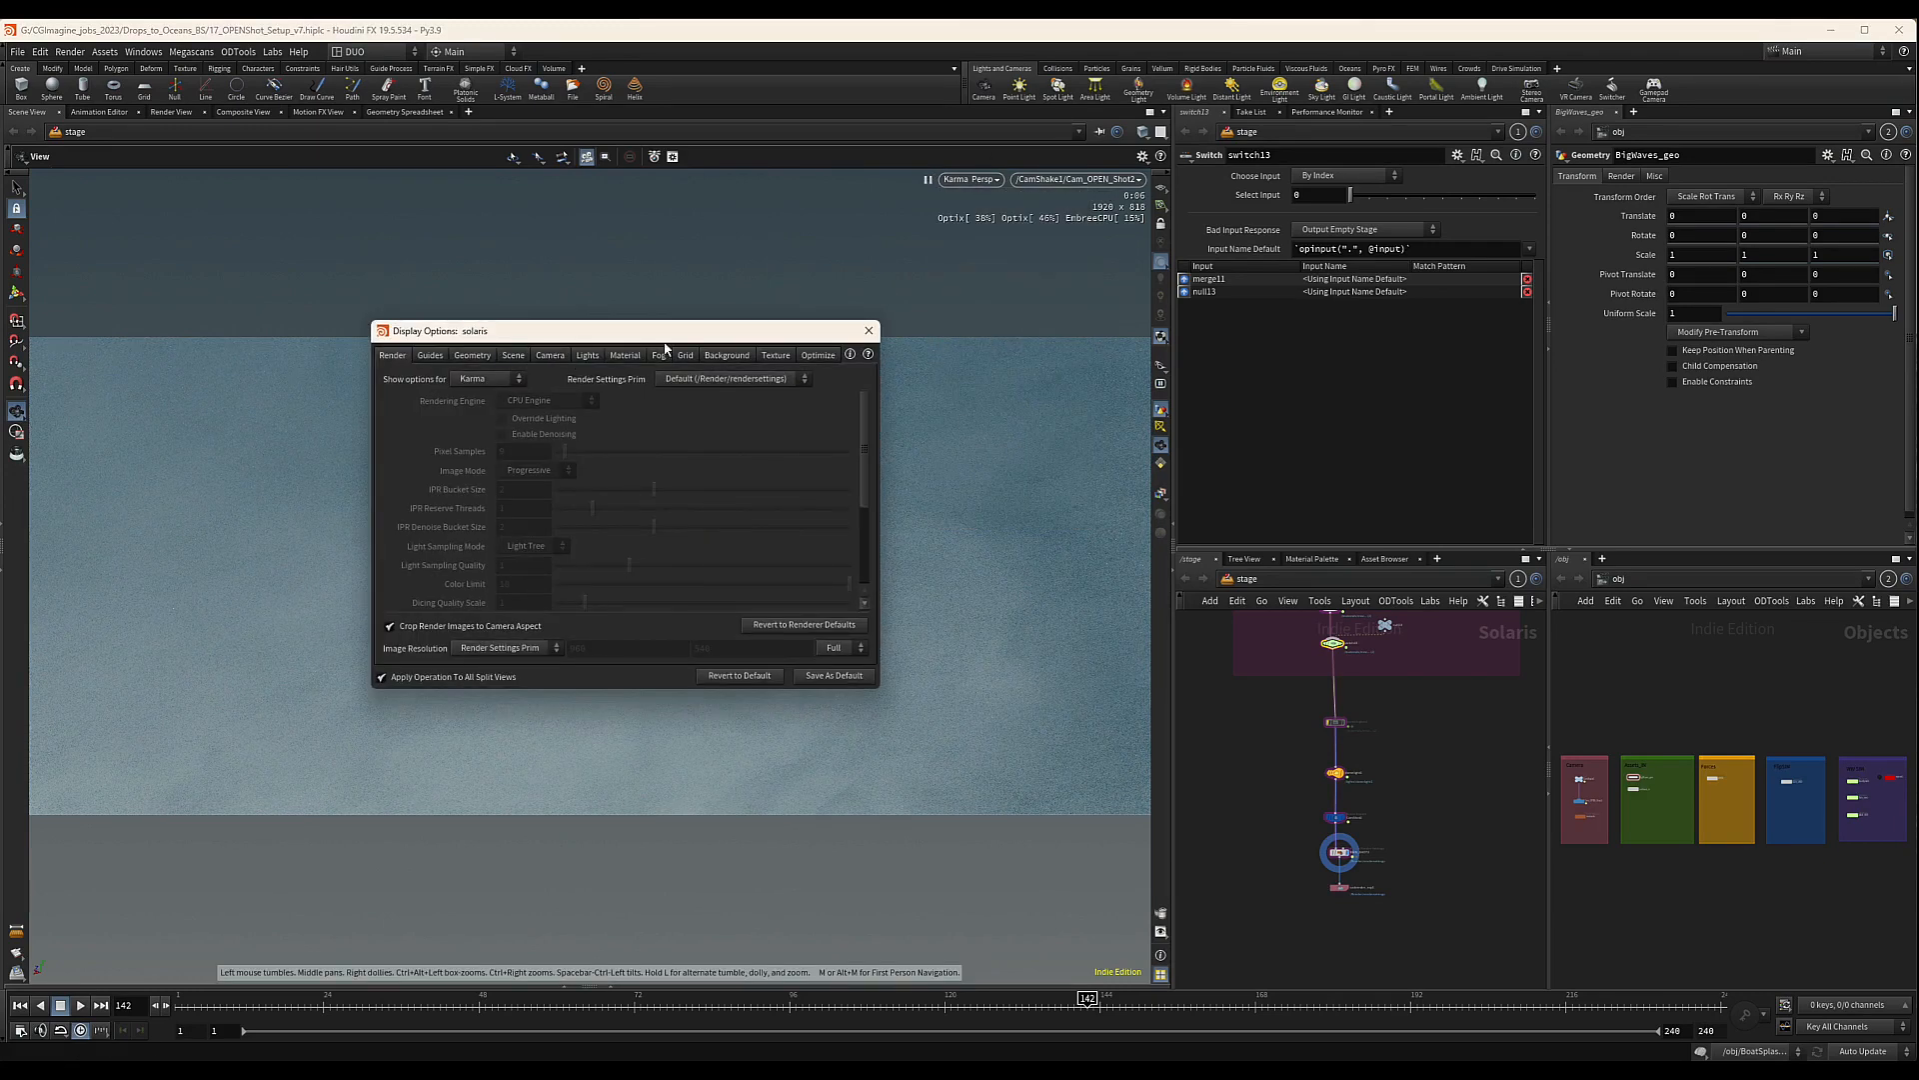
{"action": "left_click", "coordinate": [727, 355]}
{"action": "left_click", "coordinate": [492, 379]}
{"action": "left_click", "coordinate": [490, 424]}
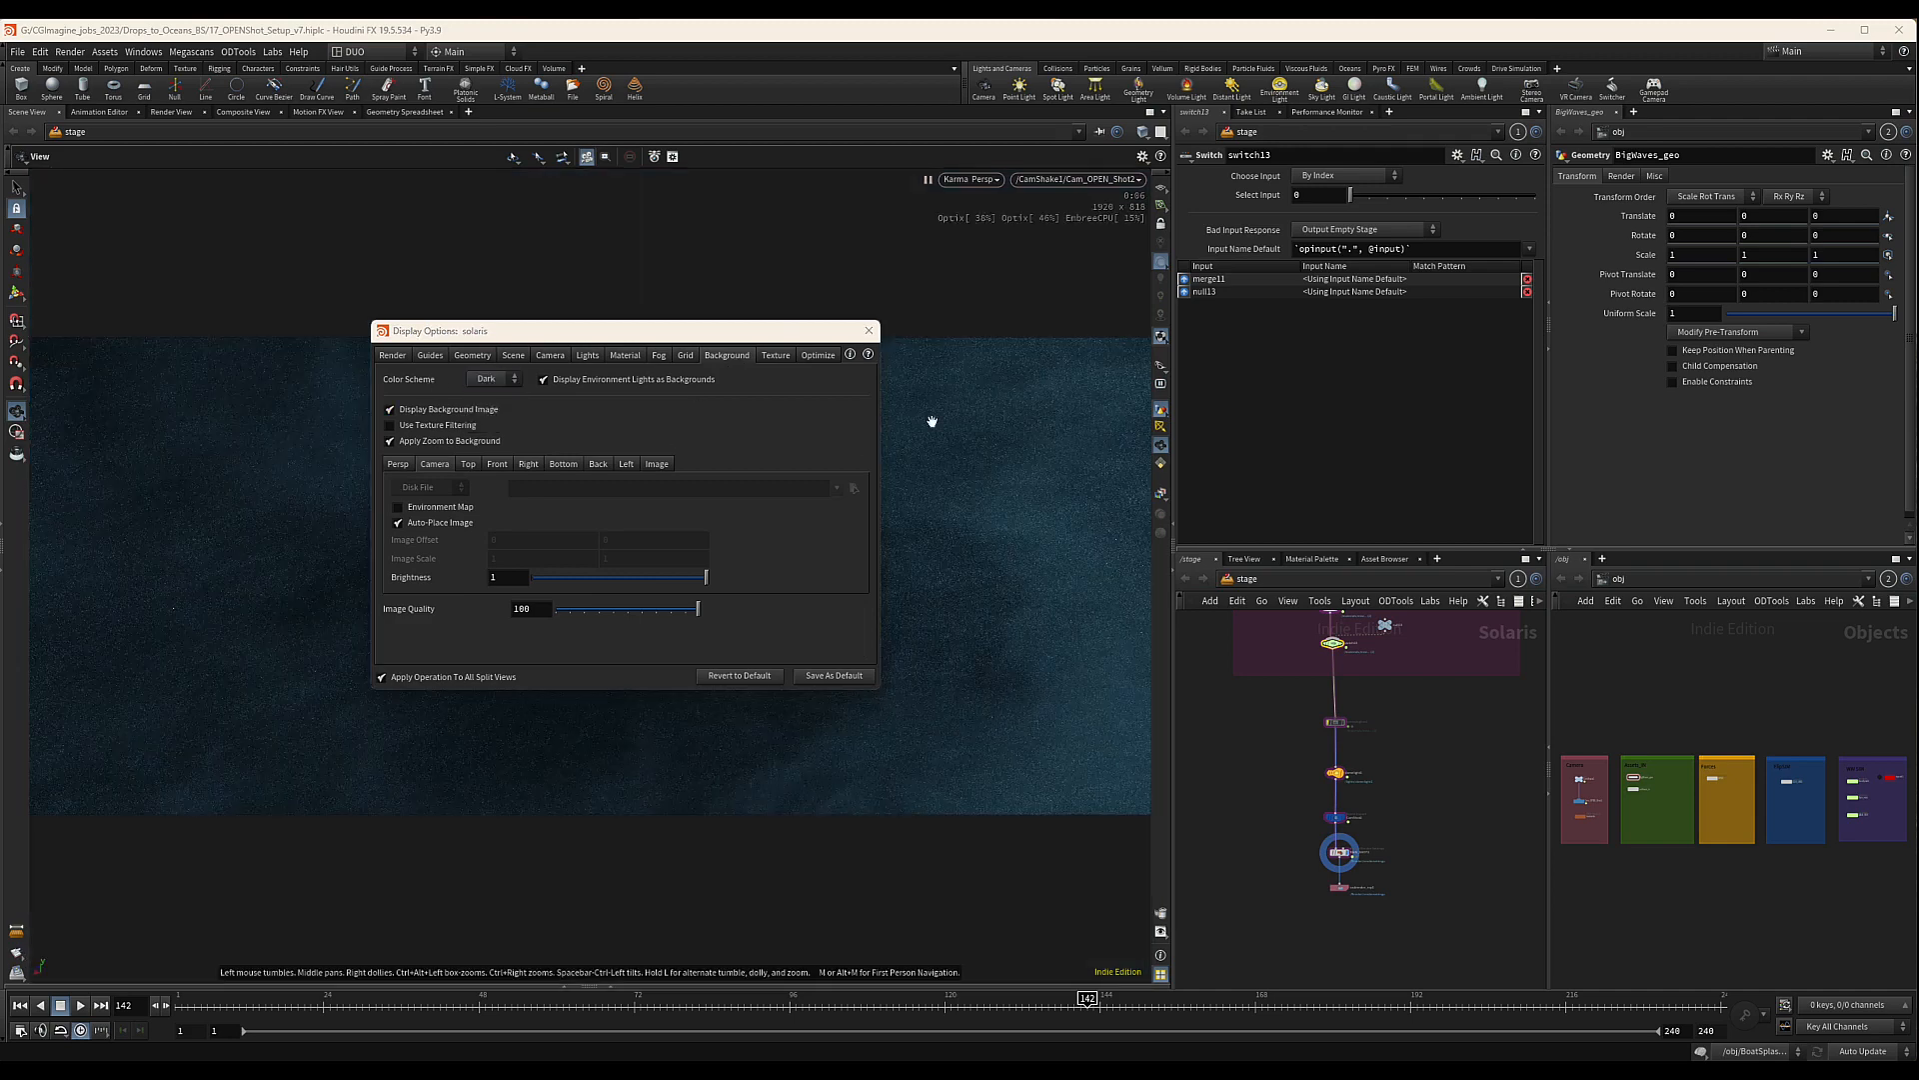
{"action": "left_click", "coordinate": [868, 330]}
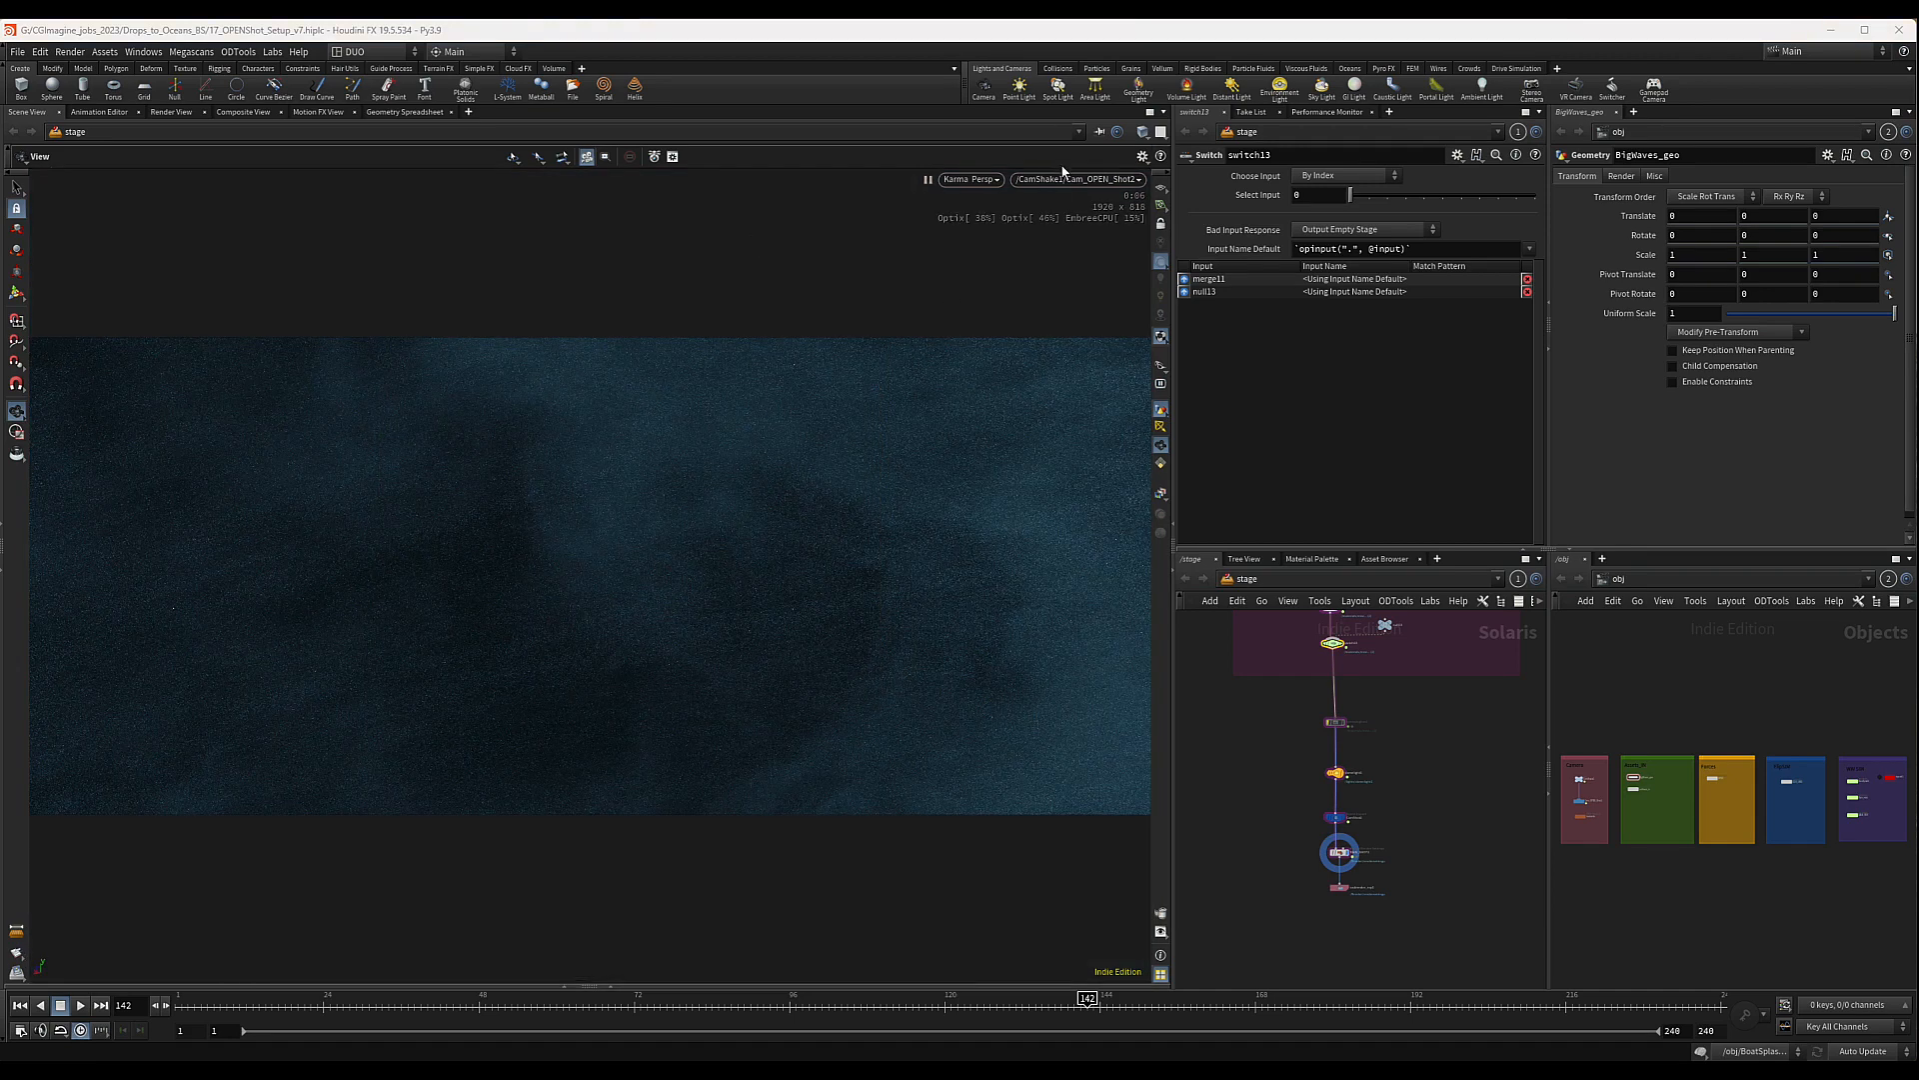
{"action": "left_click", "coordinate": [972, 180]}
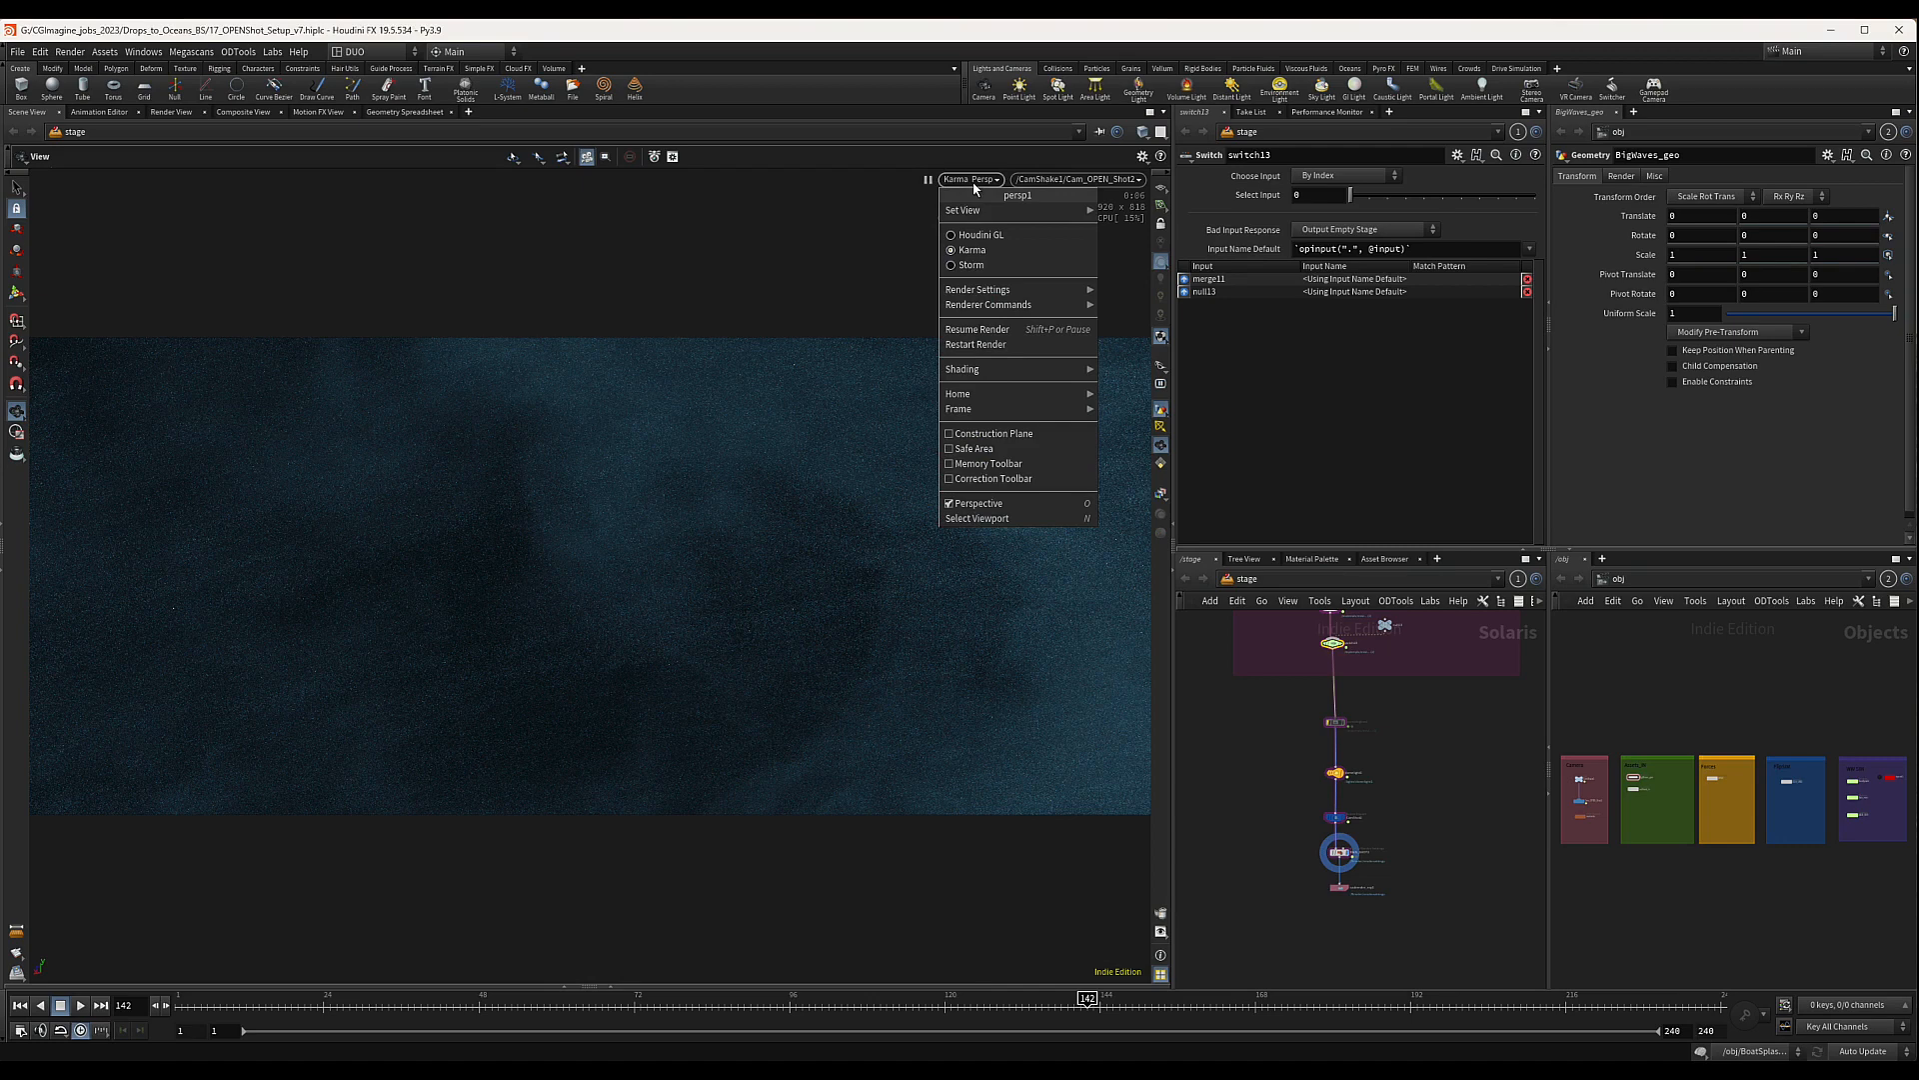
{"action": "left_click", "coordinate": [1005, 345]}
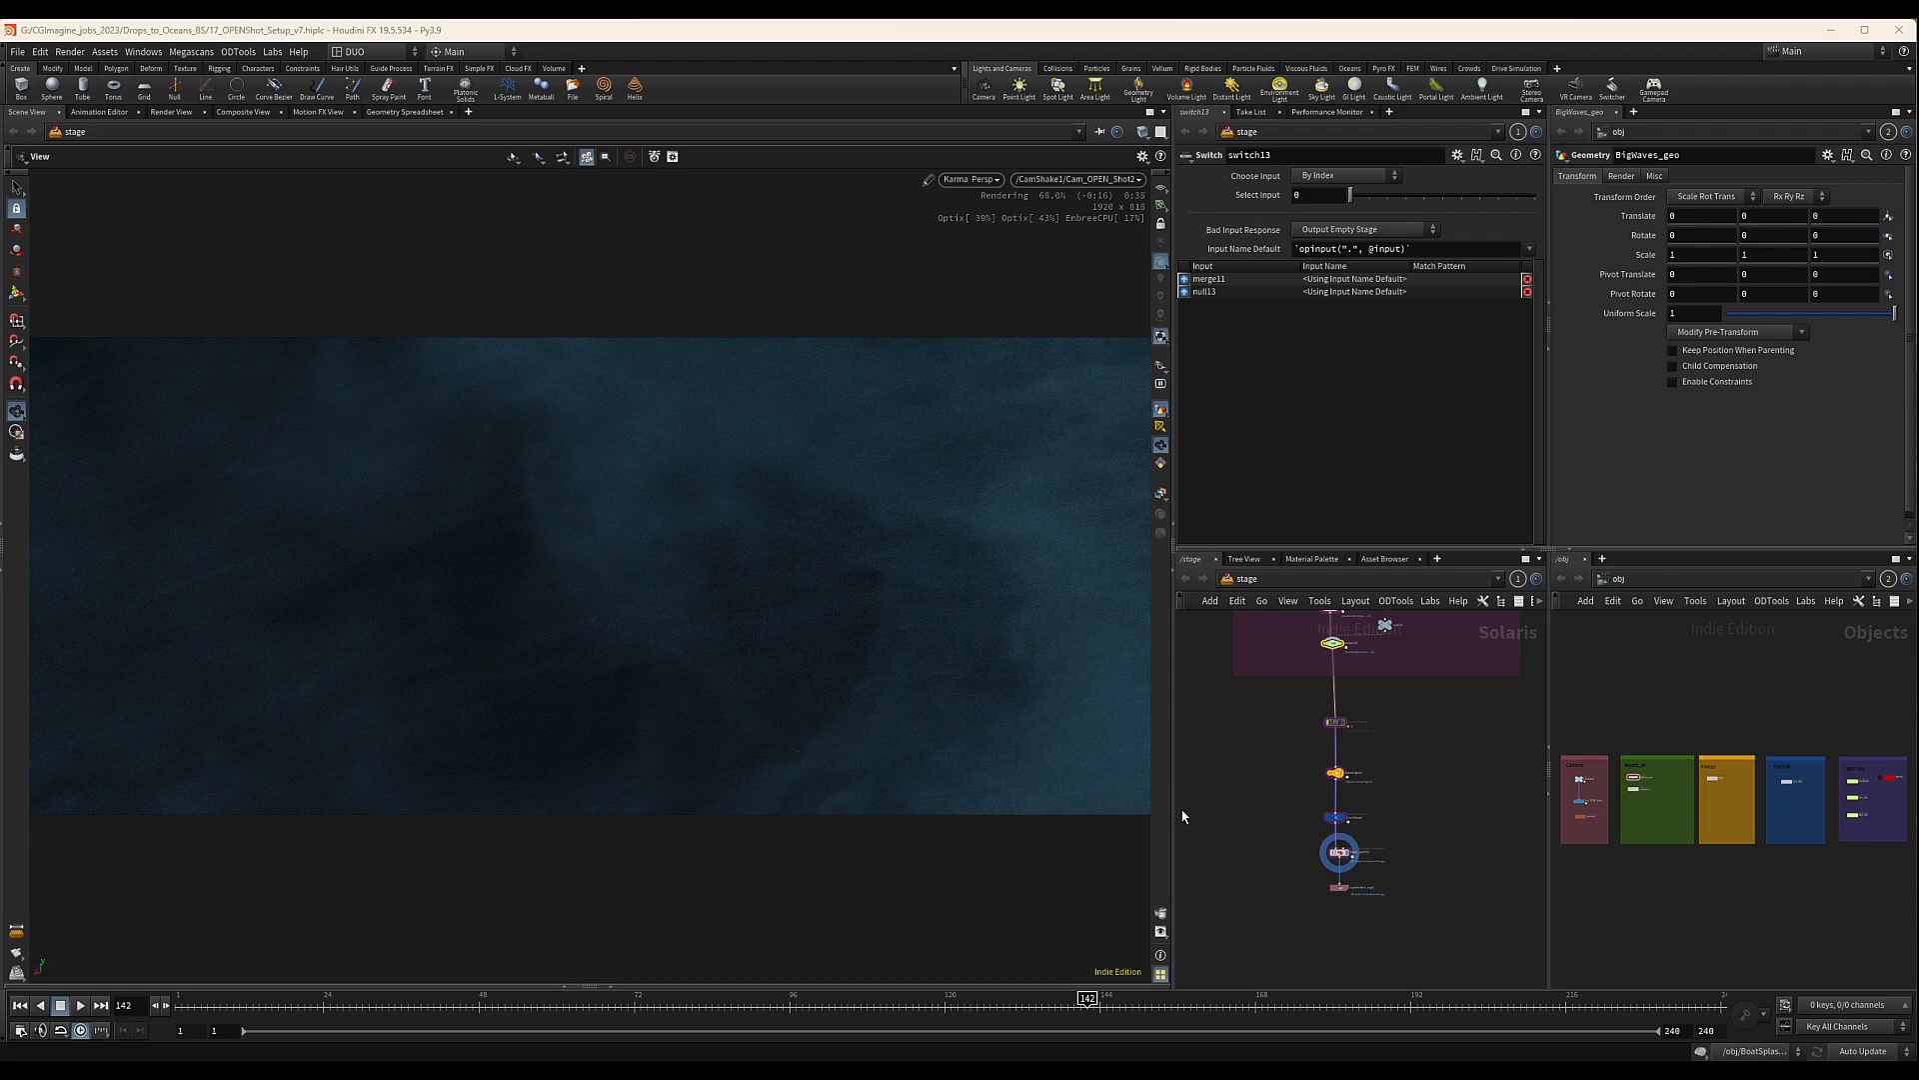
Review the node chain below the rain and mist network box and the render settings of RAIN_SHOT2
{"action": "scroll", "coordinate": [1258, 795], "scroll_direction": "down", "scroll_amount": 1}
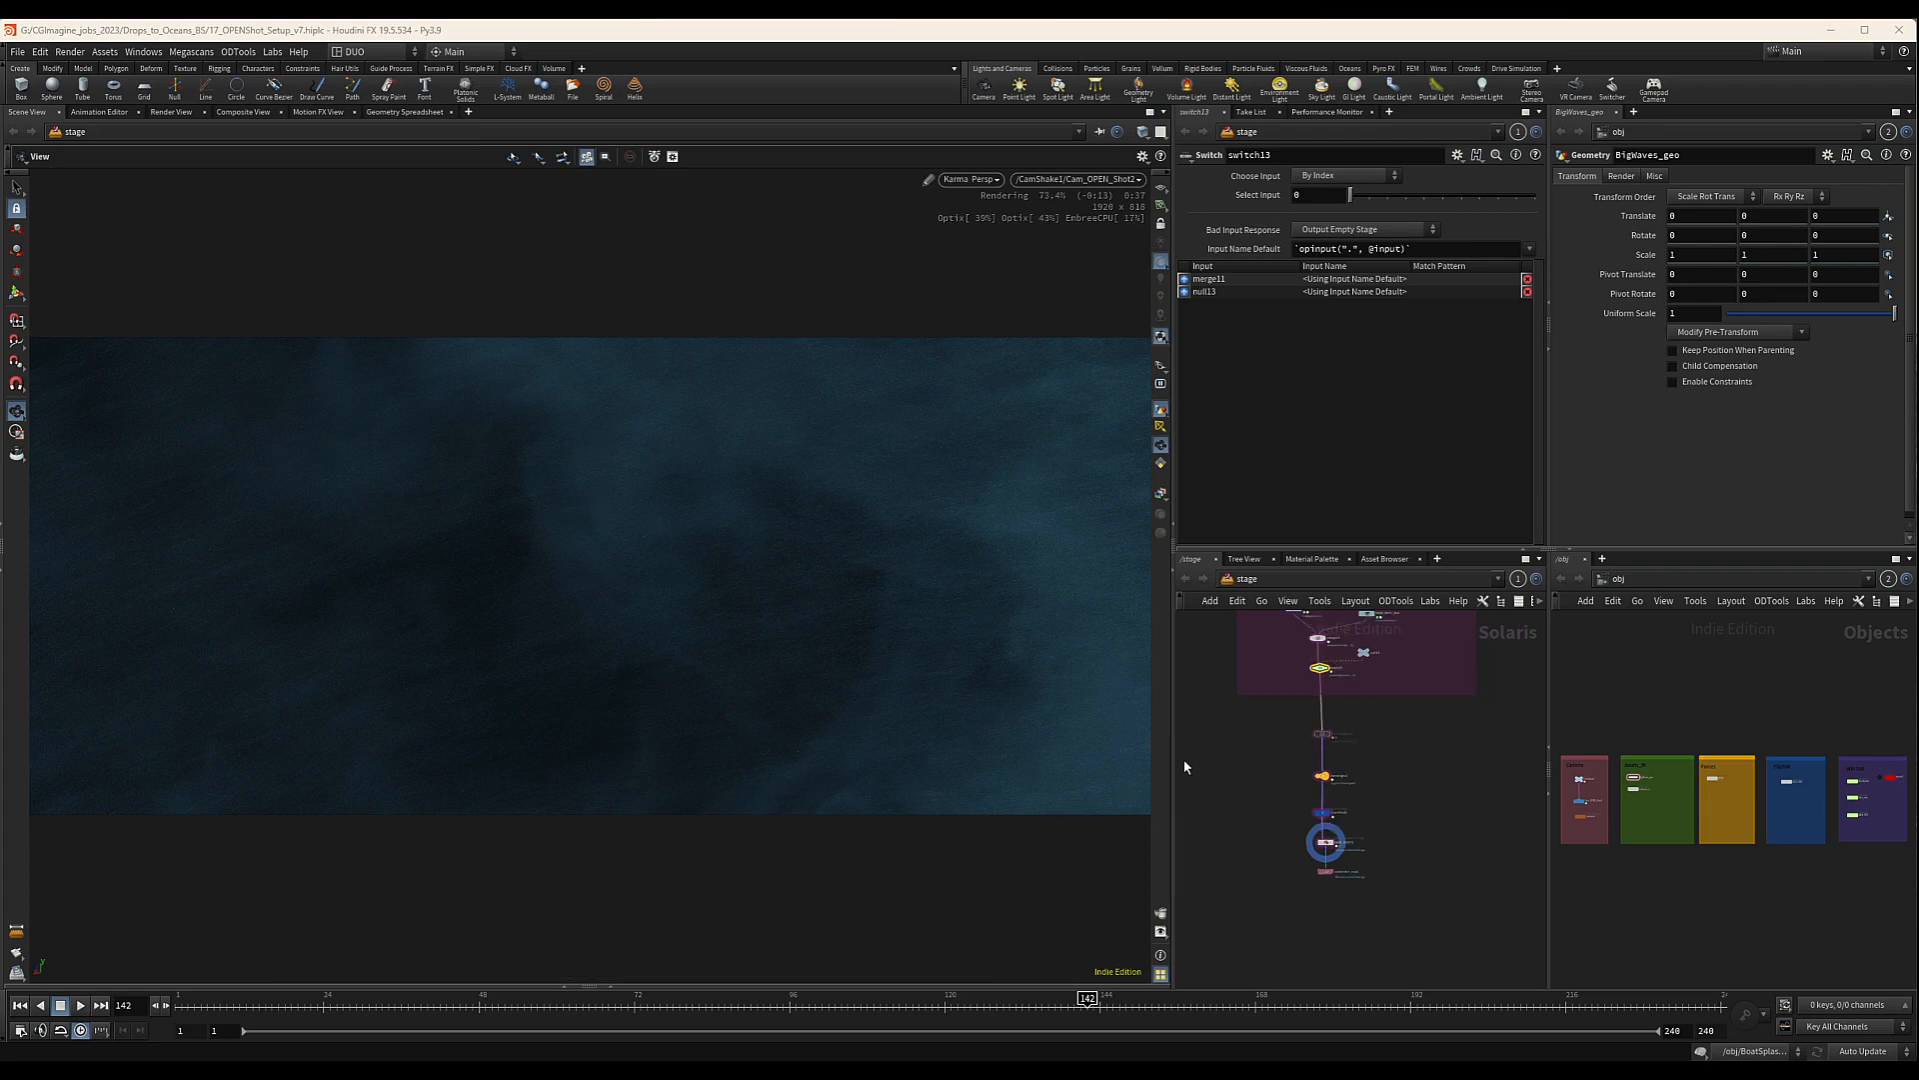
{"action": "middle_click_drag", "start_coordinate": [1425, 760], "coordinate": [1434, 797]}
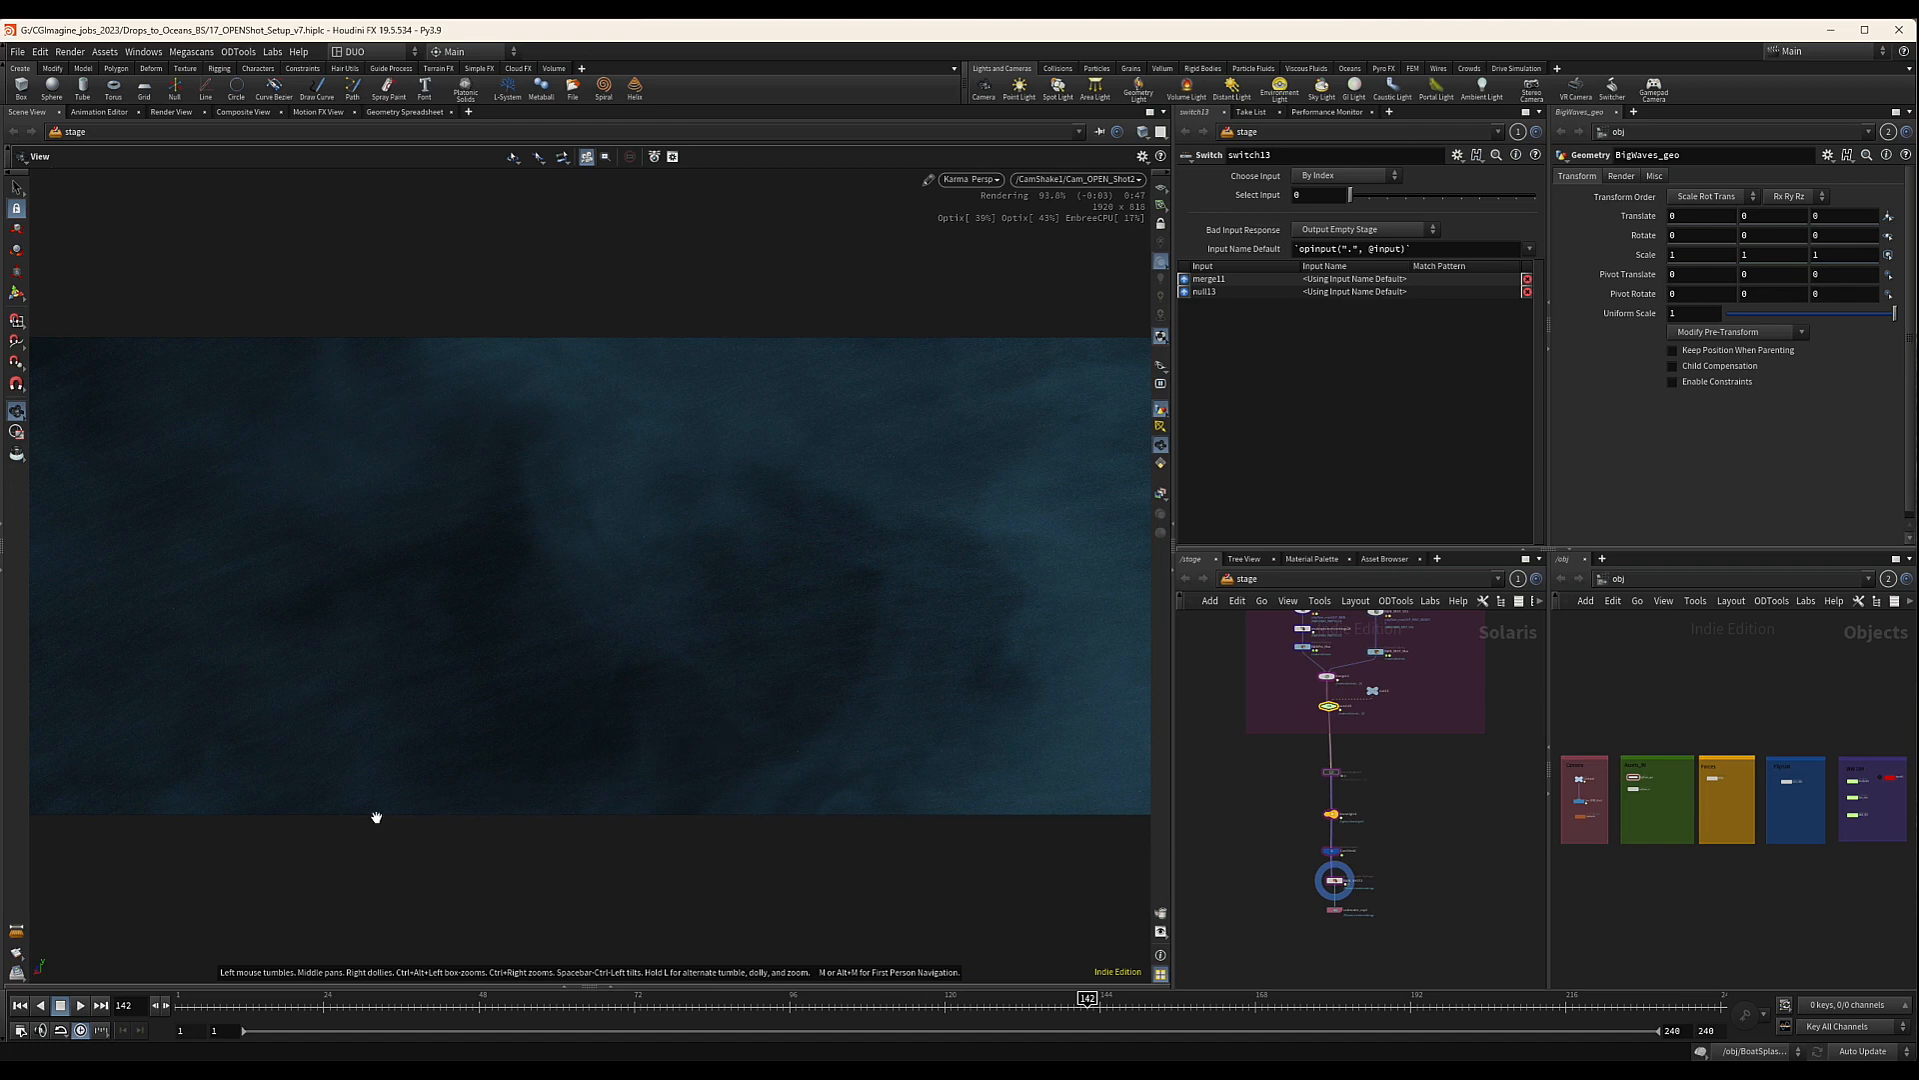
{"action": "left_click", "coordinate": [16, 452]}
{"action": "scroll", "coordinate": [1460, 790], "scroll_direction": "down", "scroll_amount": 2}
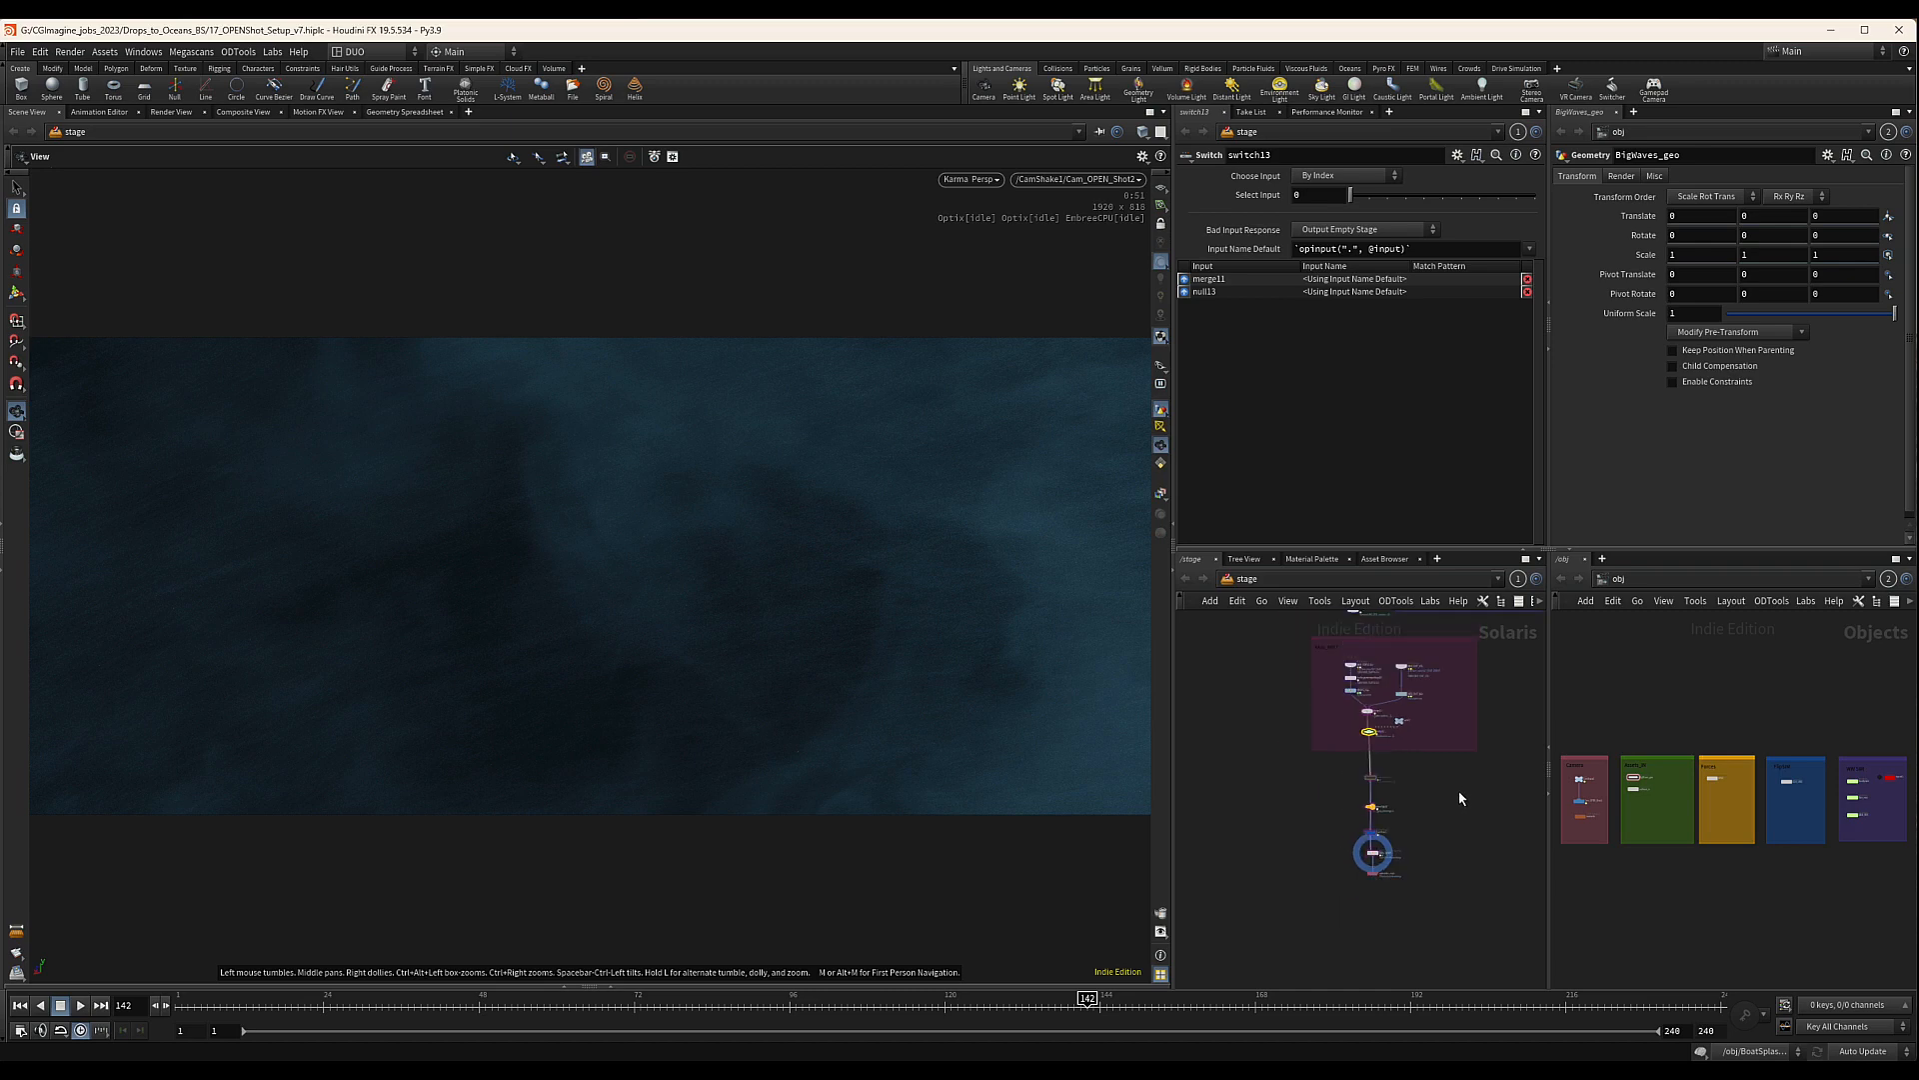
{"action": "middle_click_drag", "start_coordinate": [1460, 790], "coordinate": [1379, 712]}
{"action": "scroll", "coordinate": [1298, 772], "scroll_direction": "up", "scroll_amount": 5}
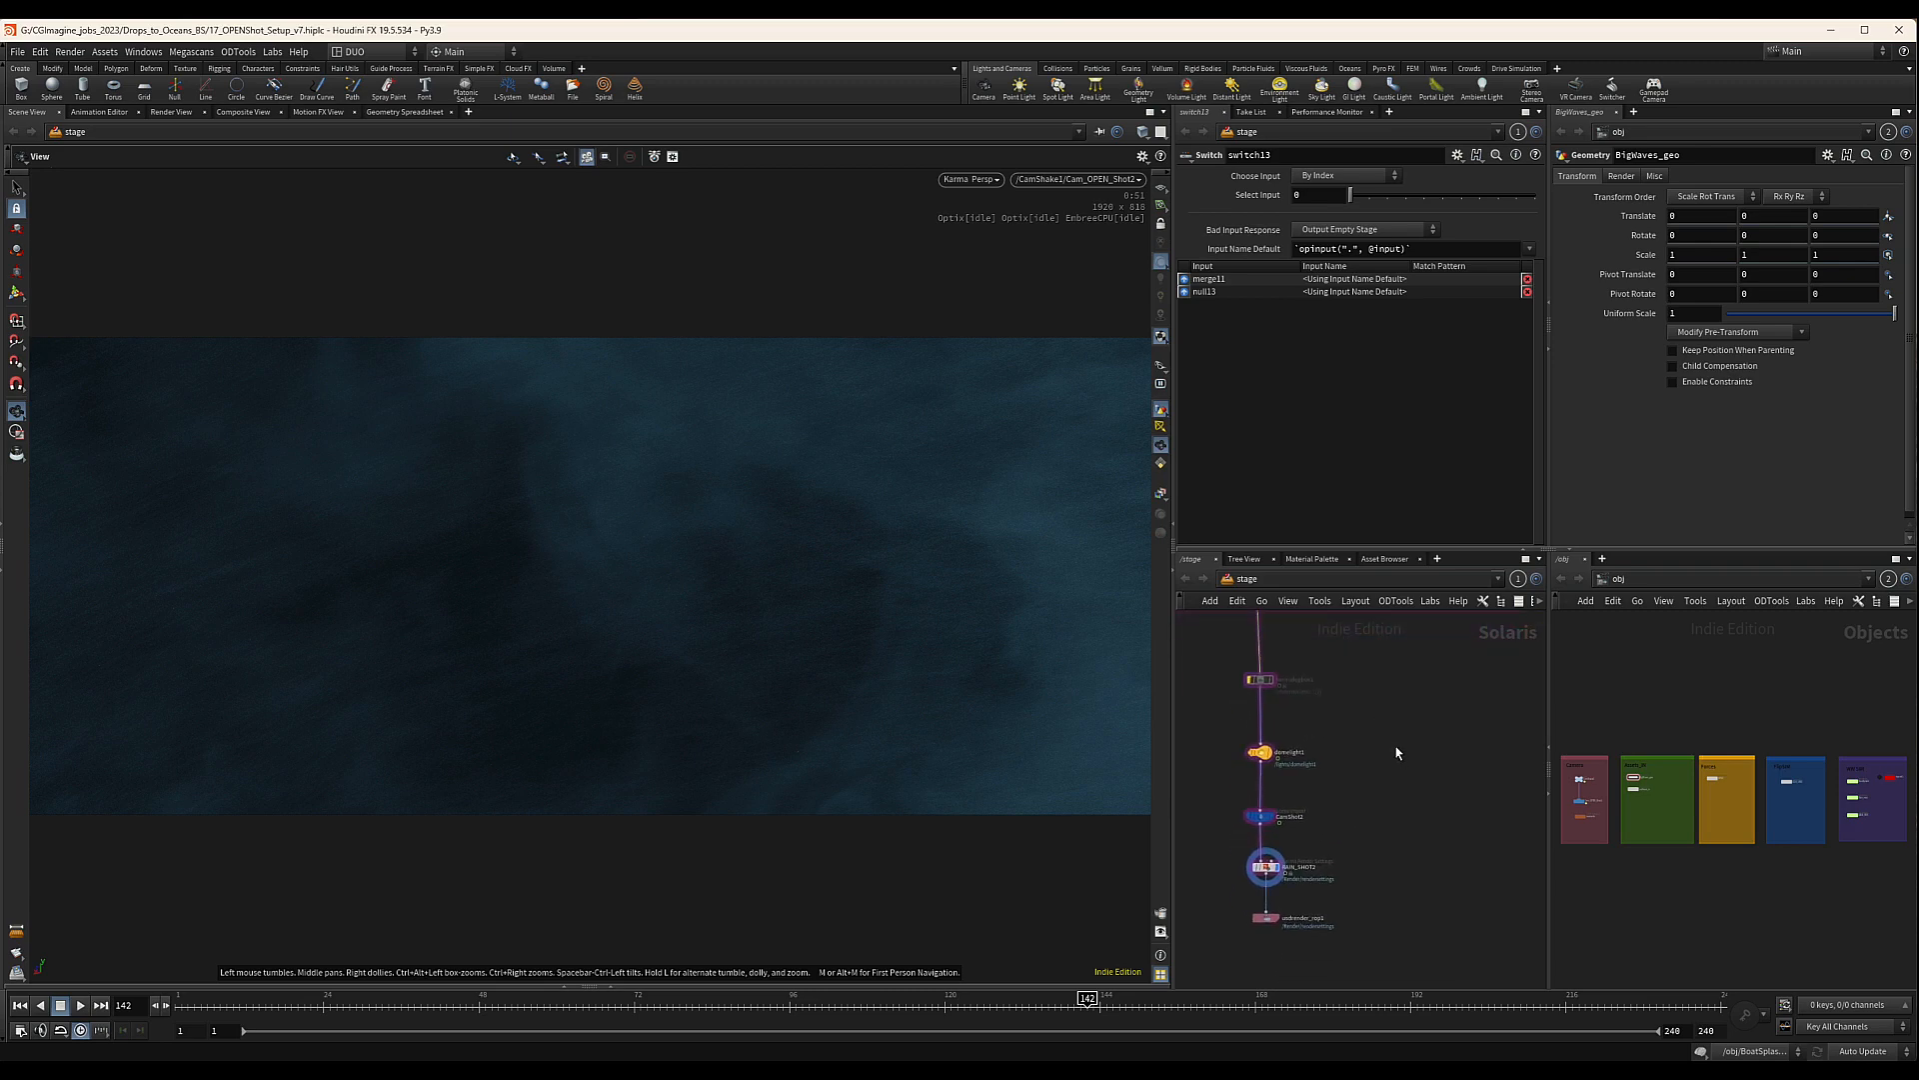
{"action": "left_click", "coordinate": [1266, 866]}
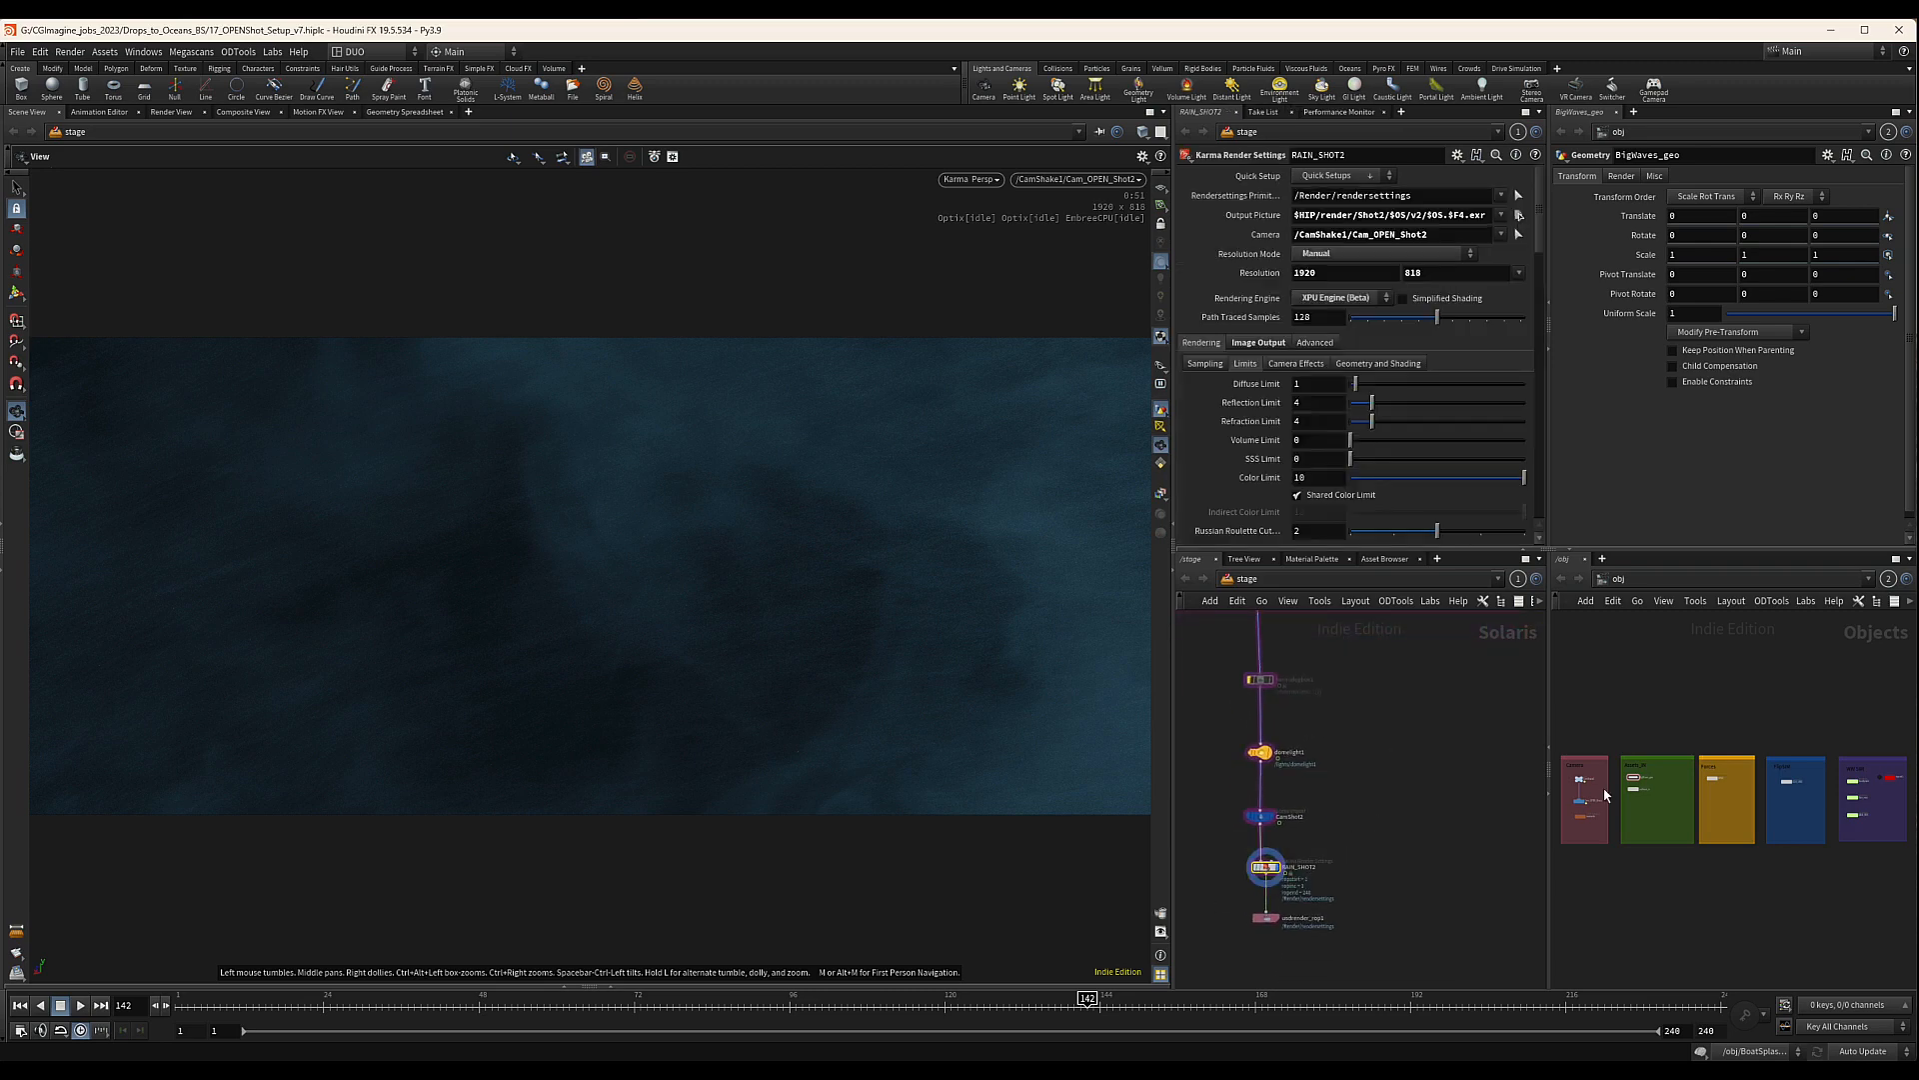
{"action": "middle_click_drag", "start_coordinate": [1376, 819], "coordinate": [1413, 810]}
{"action": "scroll", "coordinate": [1414, 809], "scroll_direction": "down", "scroll_amount": 3}
{"action": "scroll", "coordinate": [1412, 816], "scroll_direction": "up", "scroll_amount": 2}
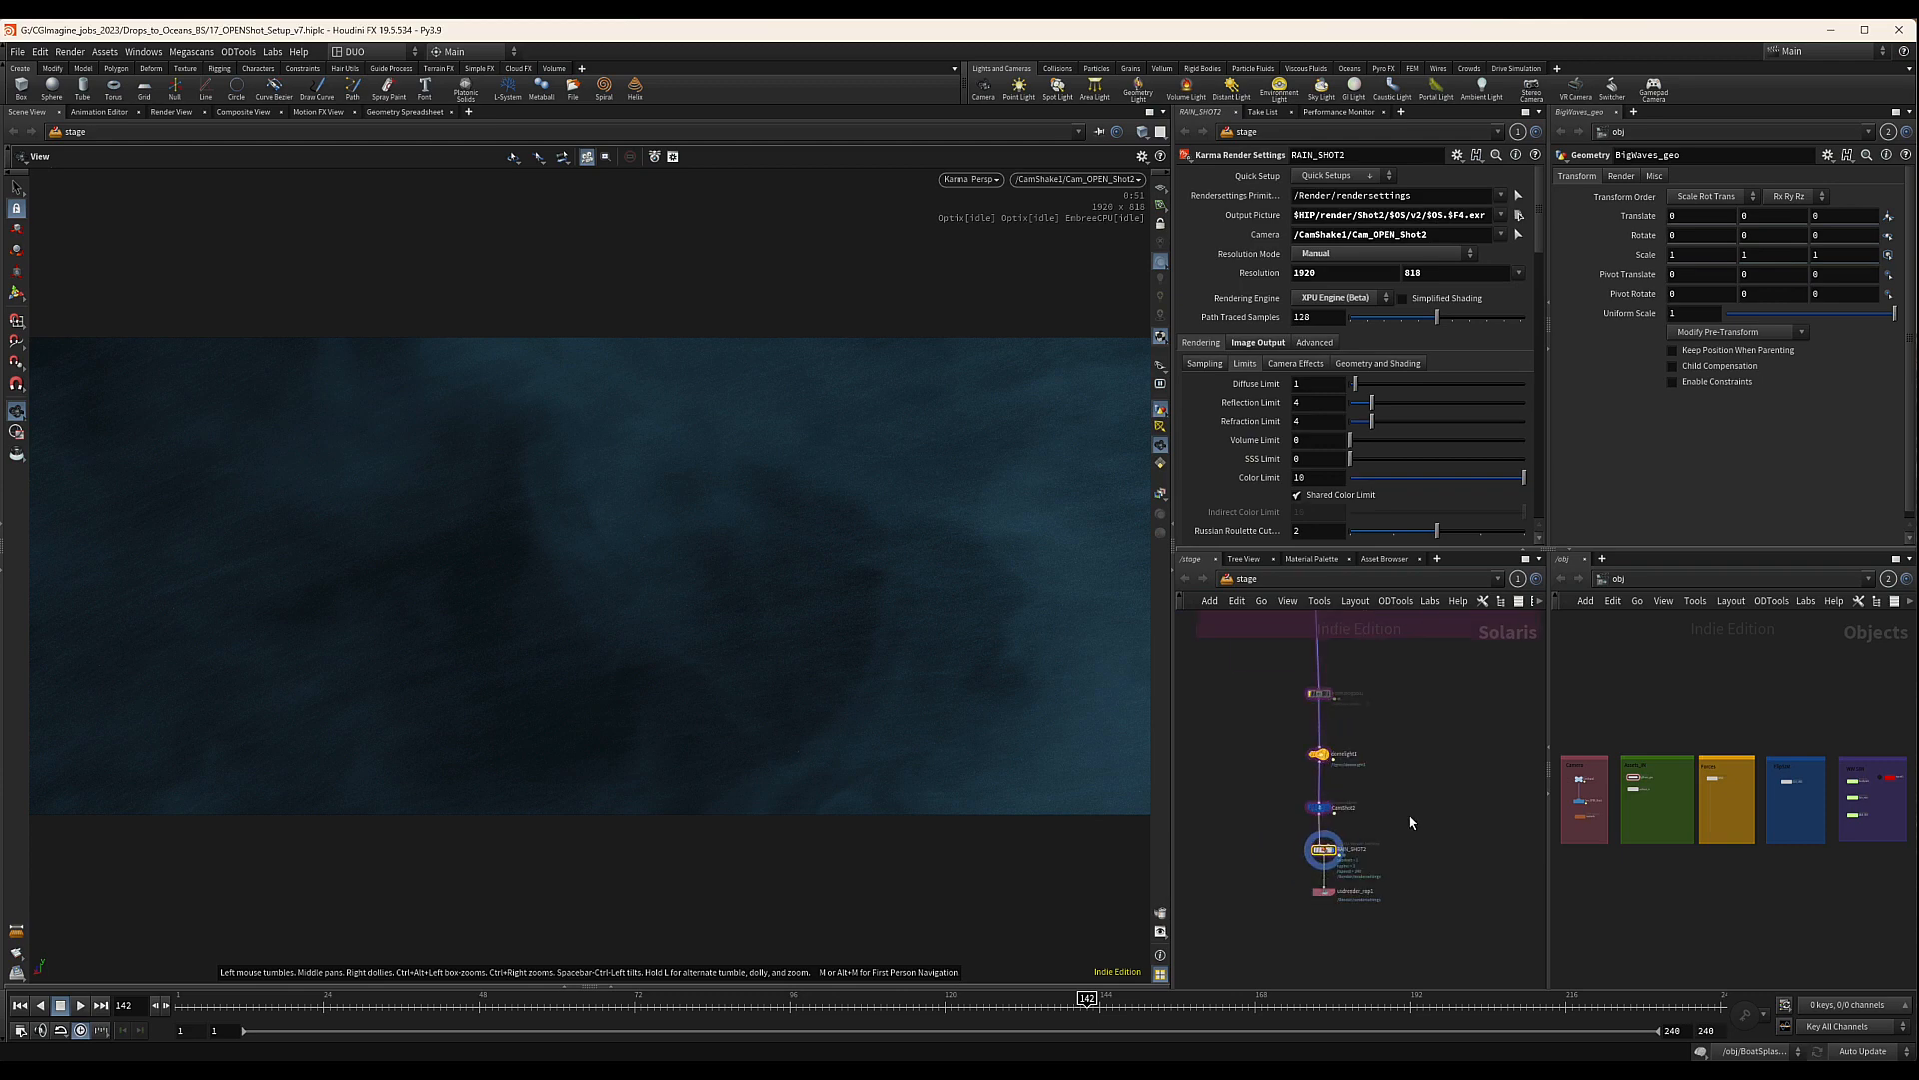
{"action": "middle_click_drag", "start_coordinate": [1399, 823], "coordinate": [1414, 783]}
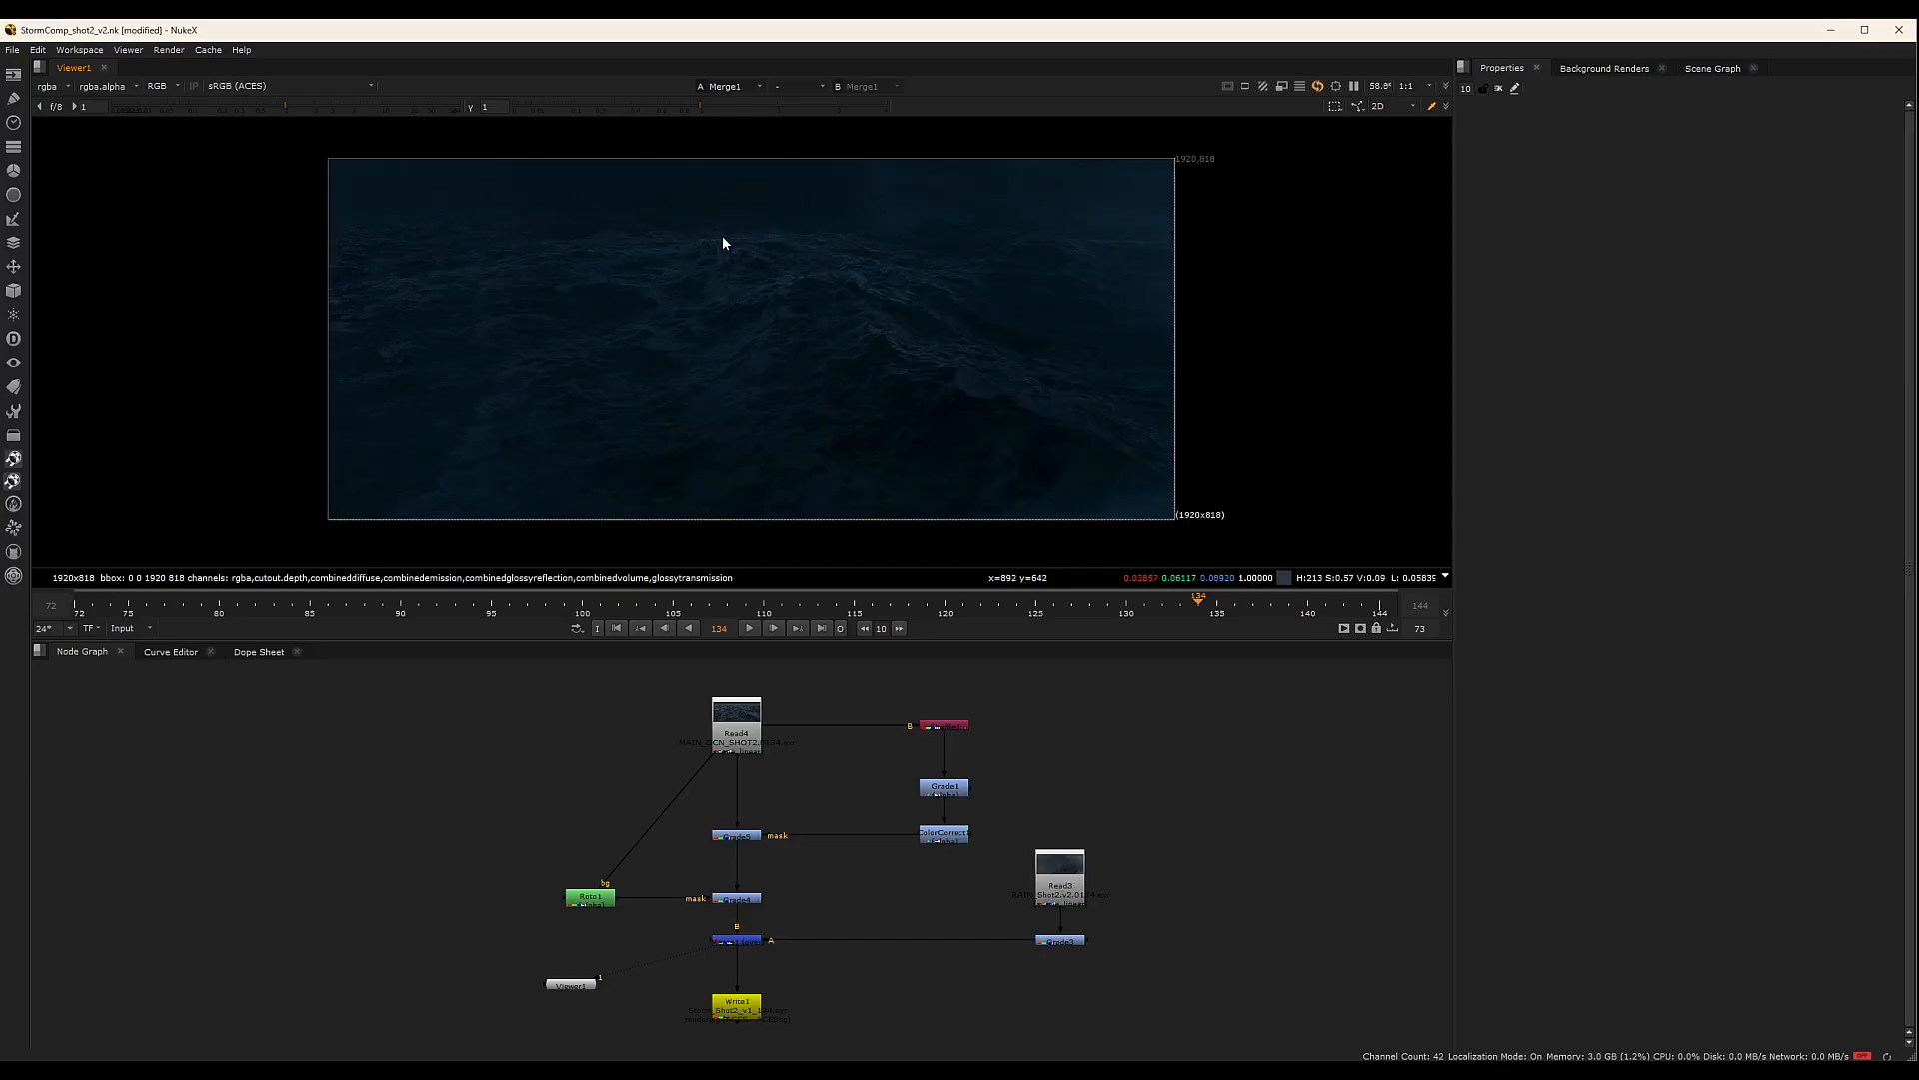
Switch to NukeX, play back the Read3 rain render in the viewer, and view the Merge1 composite
{"action": "scroll", "coordinate": [721, 236], "scroll_direction": "up", "scroll_amount": 2}
{"action": "scroll", "coordinate": [806, 411], "scroll_direction": "down", "scroll_amount": 2}
{"action": "middle_click_drag", "start_coordinate": [1132, 846], "coordinate": [1106, 812]}
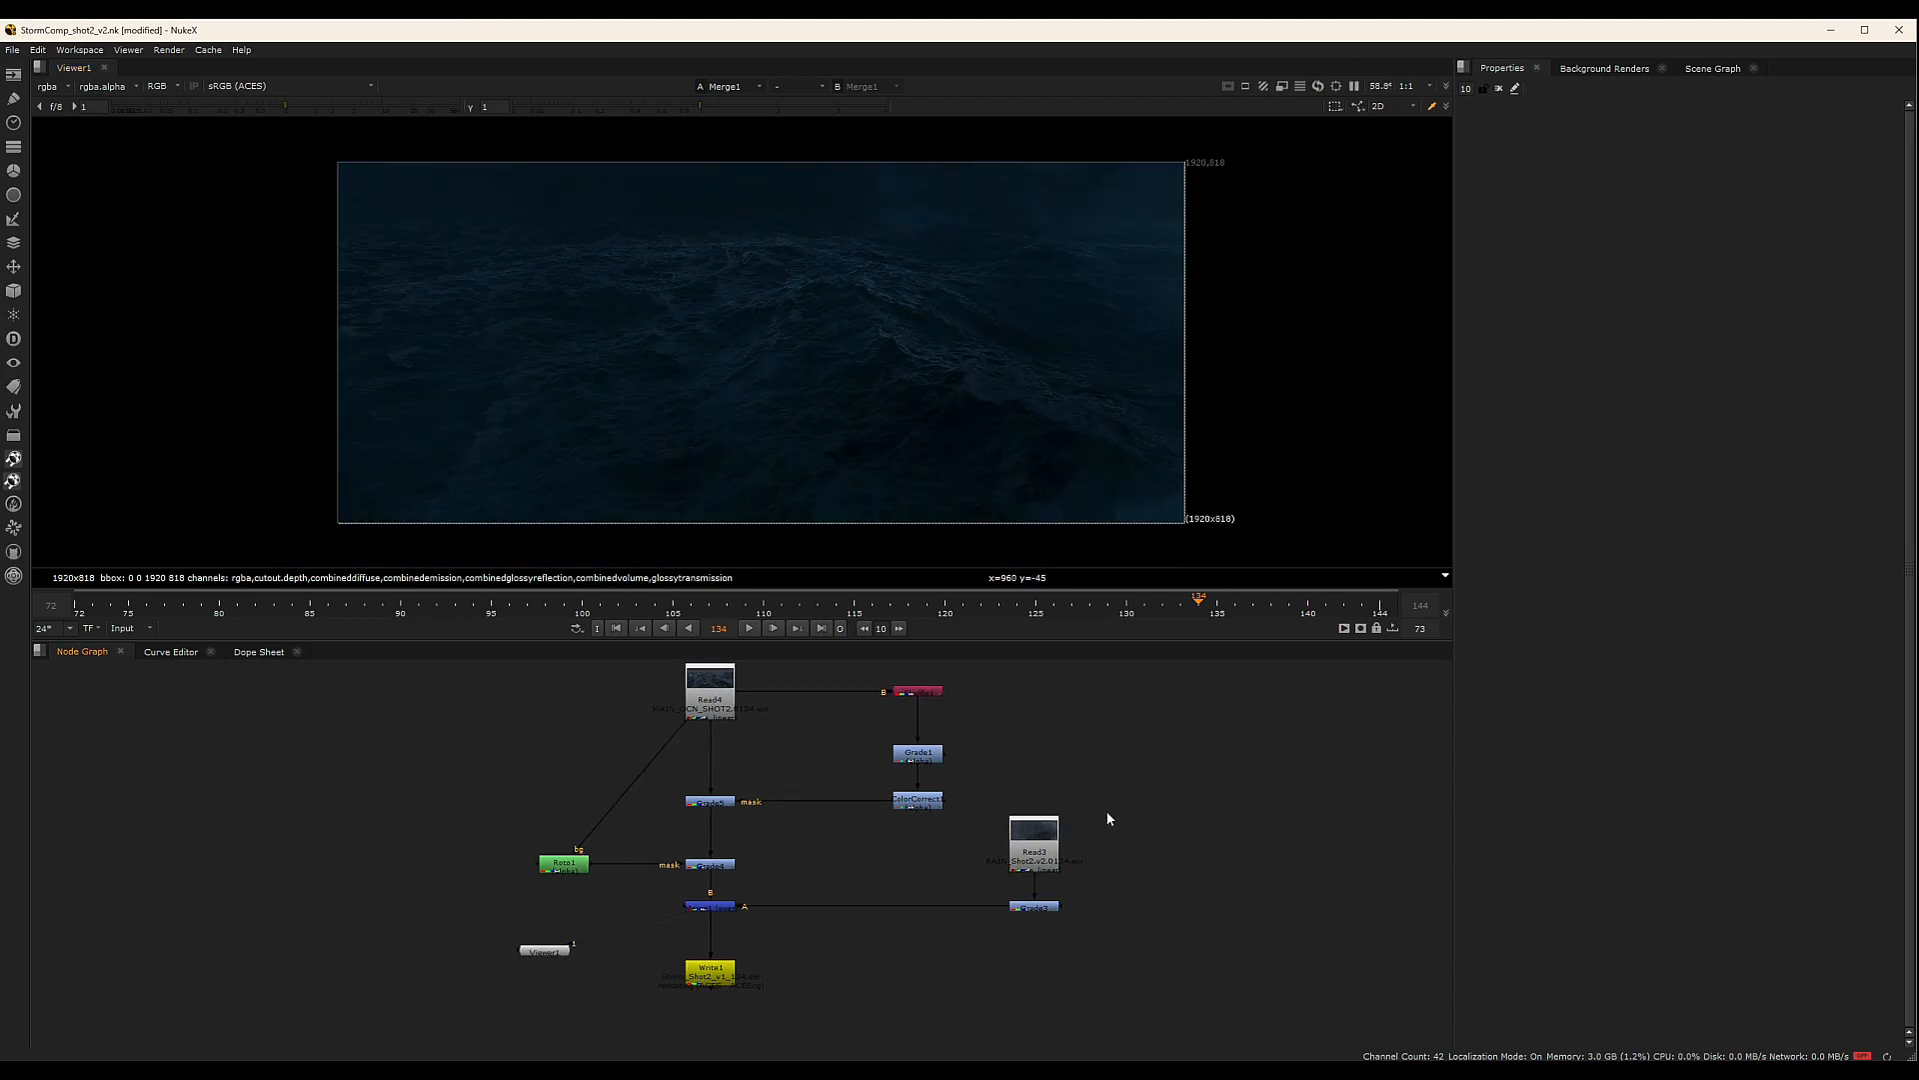
{"action": "left_click", "coordinate": [1036, 848]}
{"action": "key", "text": "1"}
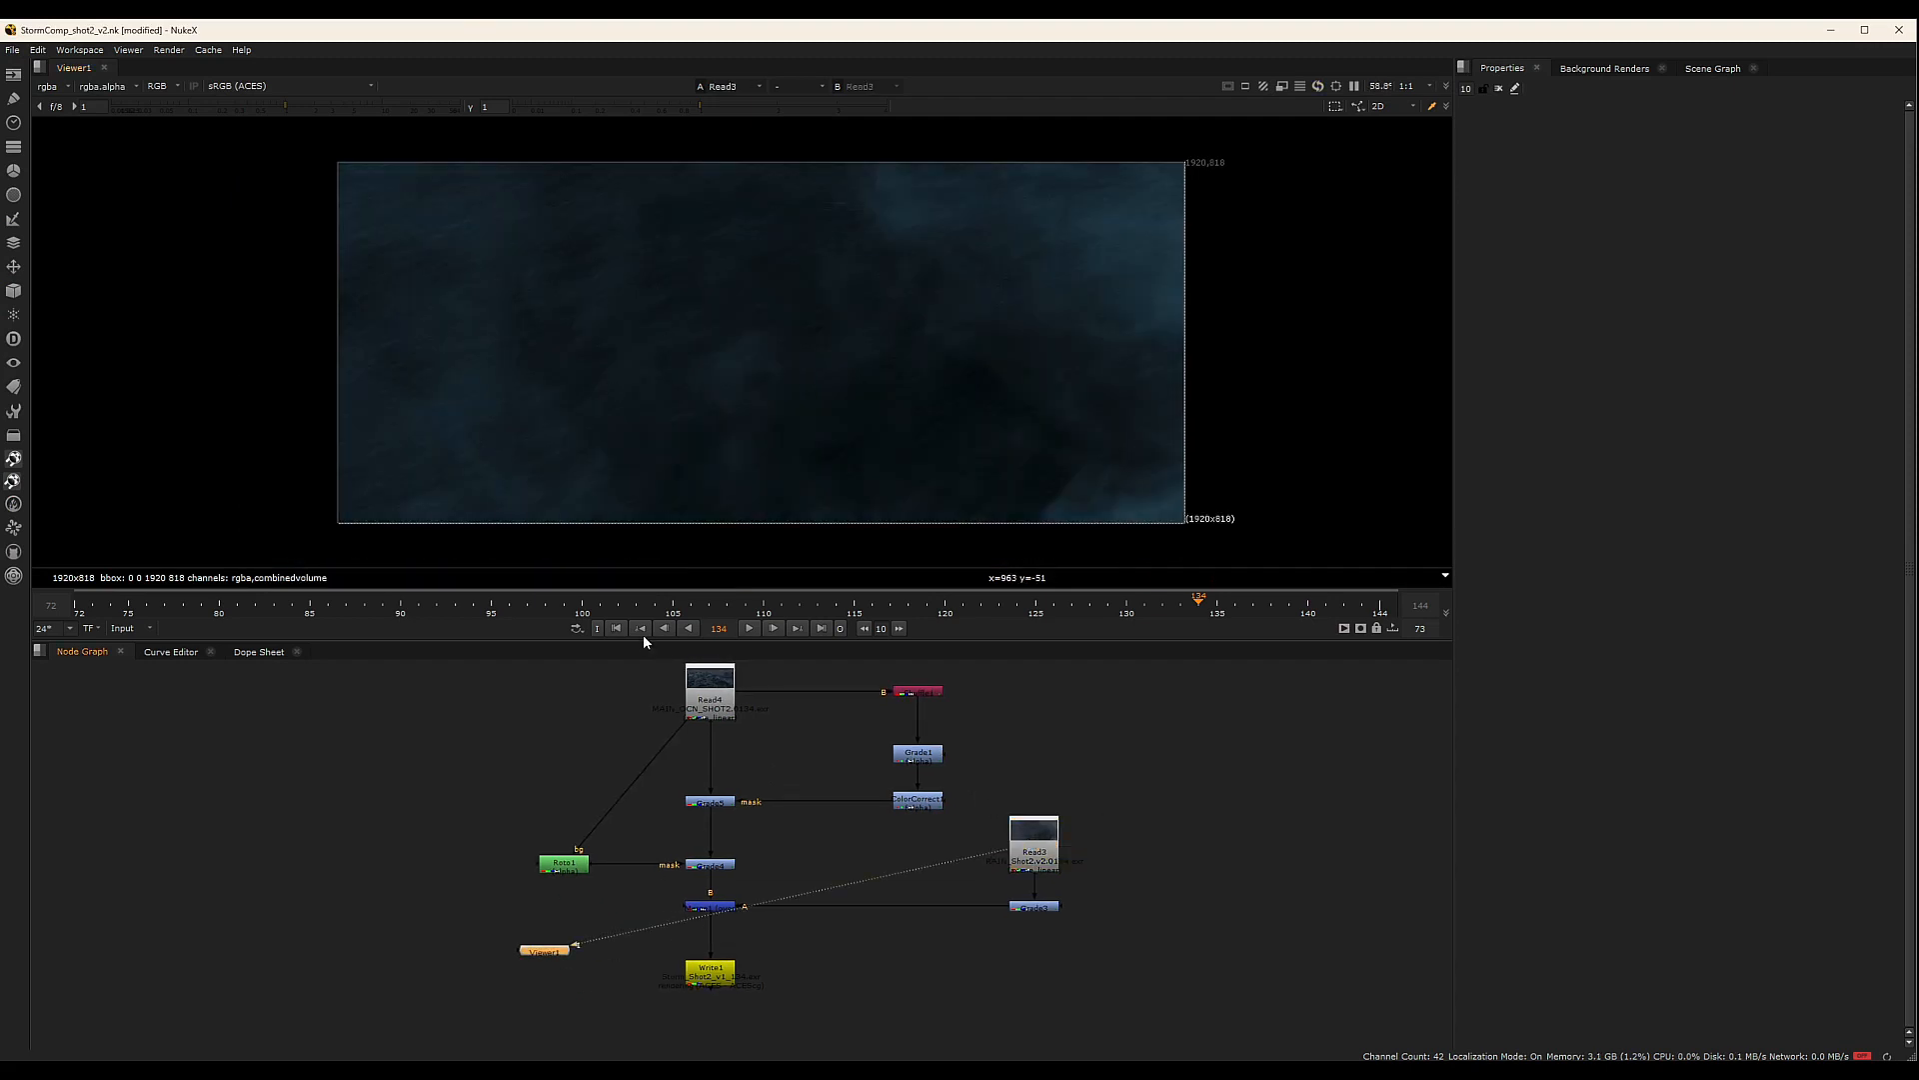
{"action": "left_click", "coordinate": [748, 629]}
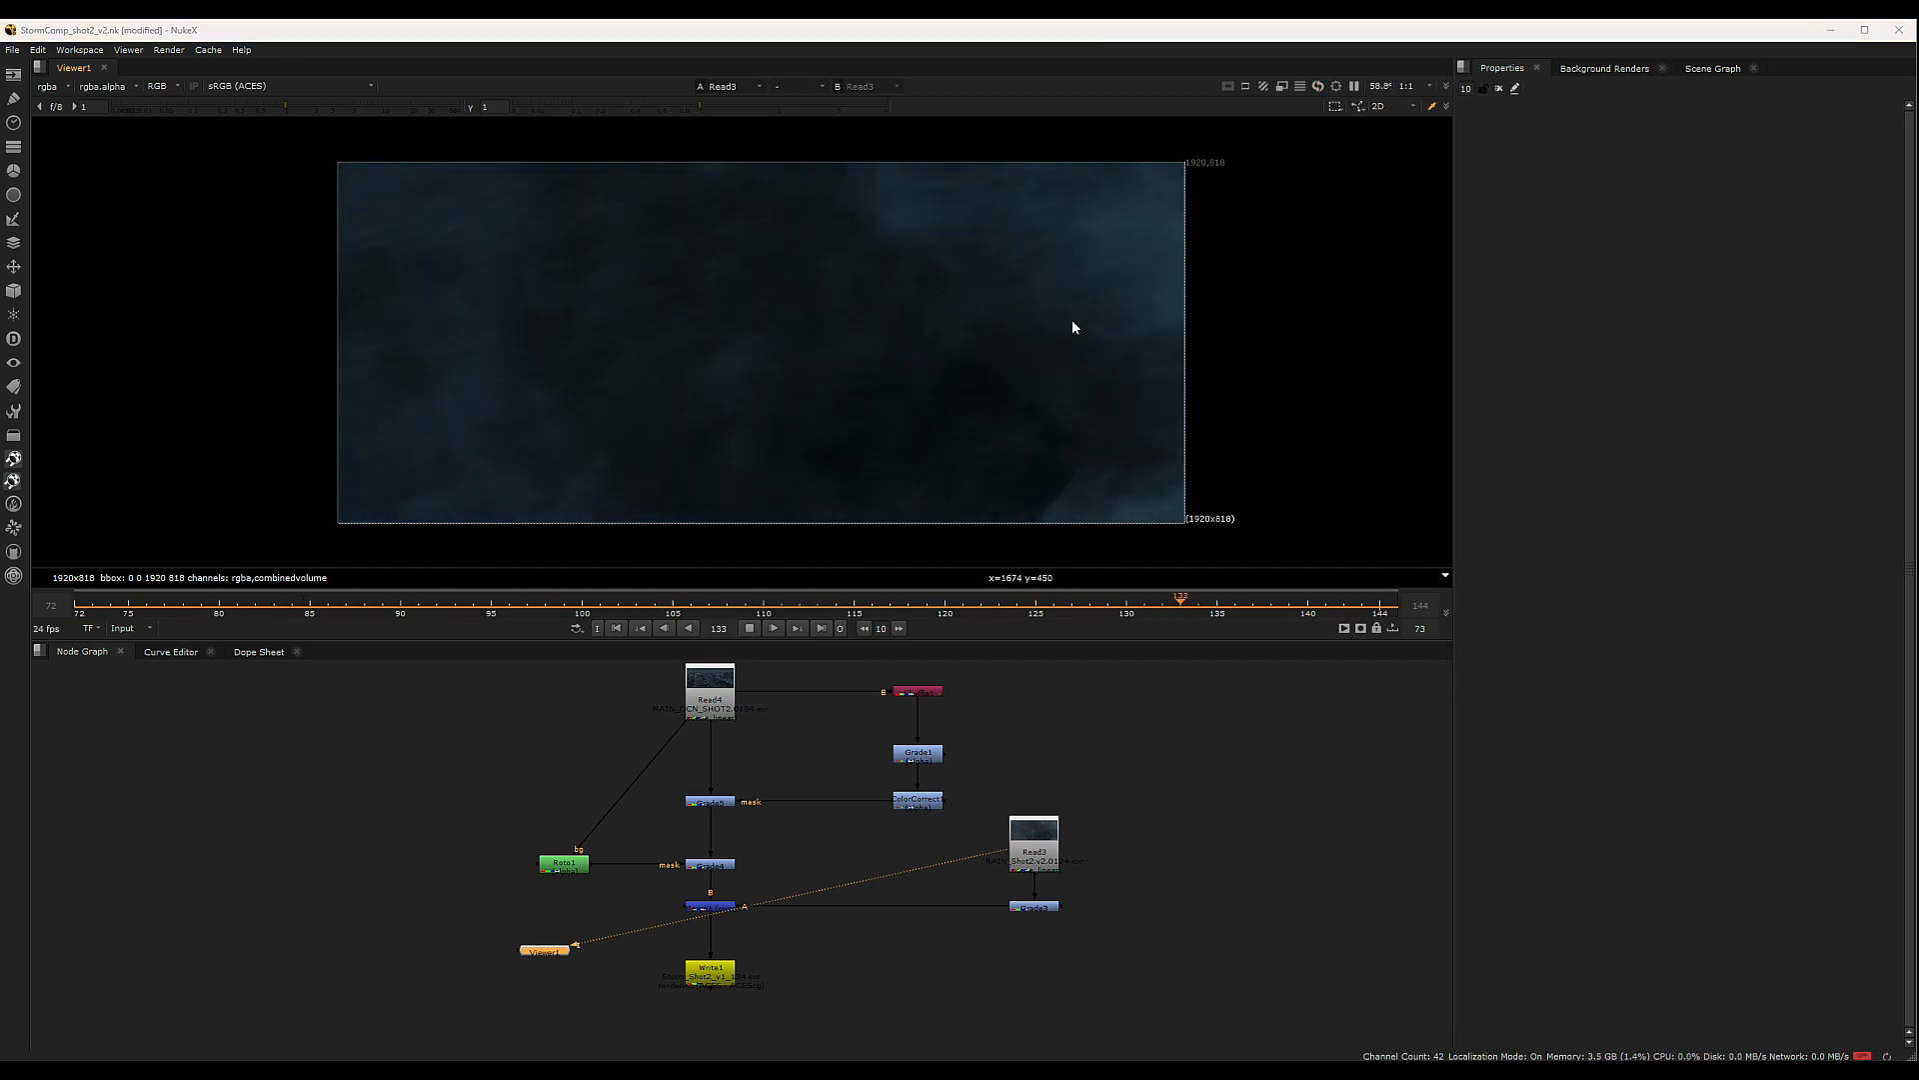
{"action": "left_click", "coordinate": [747, 628]}
{"action": "left_click", "coordinate": [720, 908]}
{"action": "key", "text": "1"}
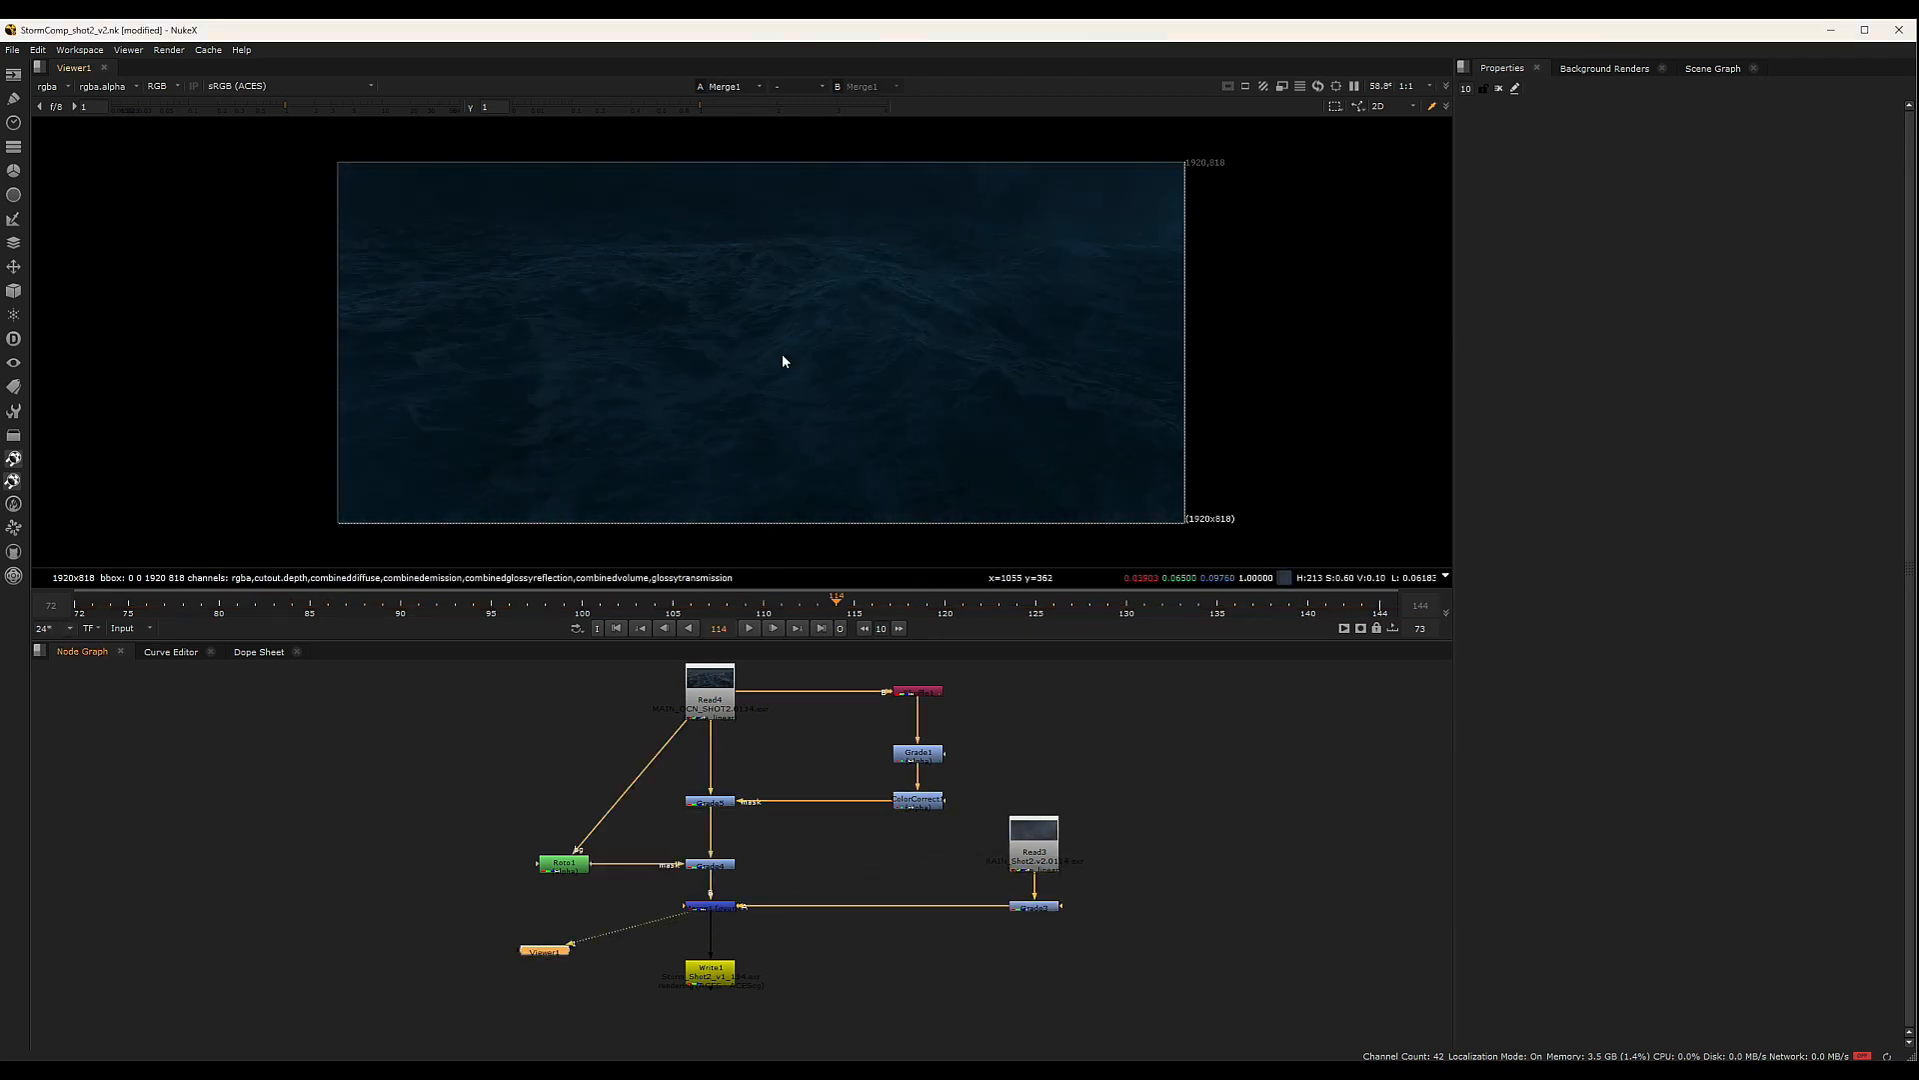
Play the Merge1 composite, stop at frame 130, and view the Read4 ocean render by itself
{"action": "left_click", "coordinate": [744, 628]}
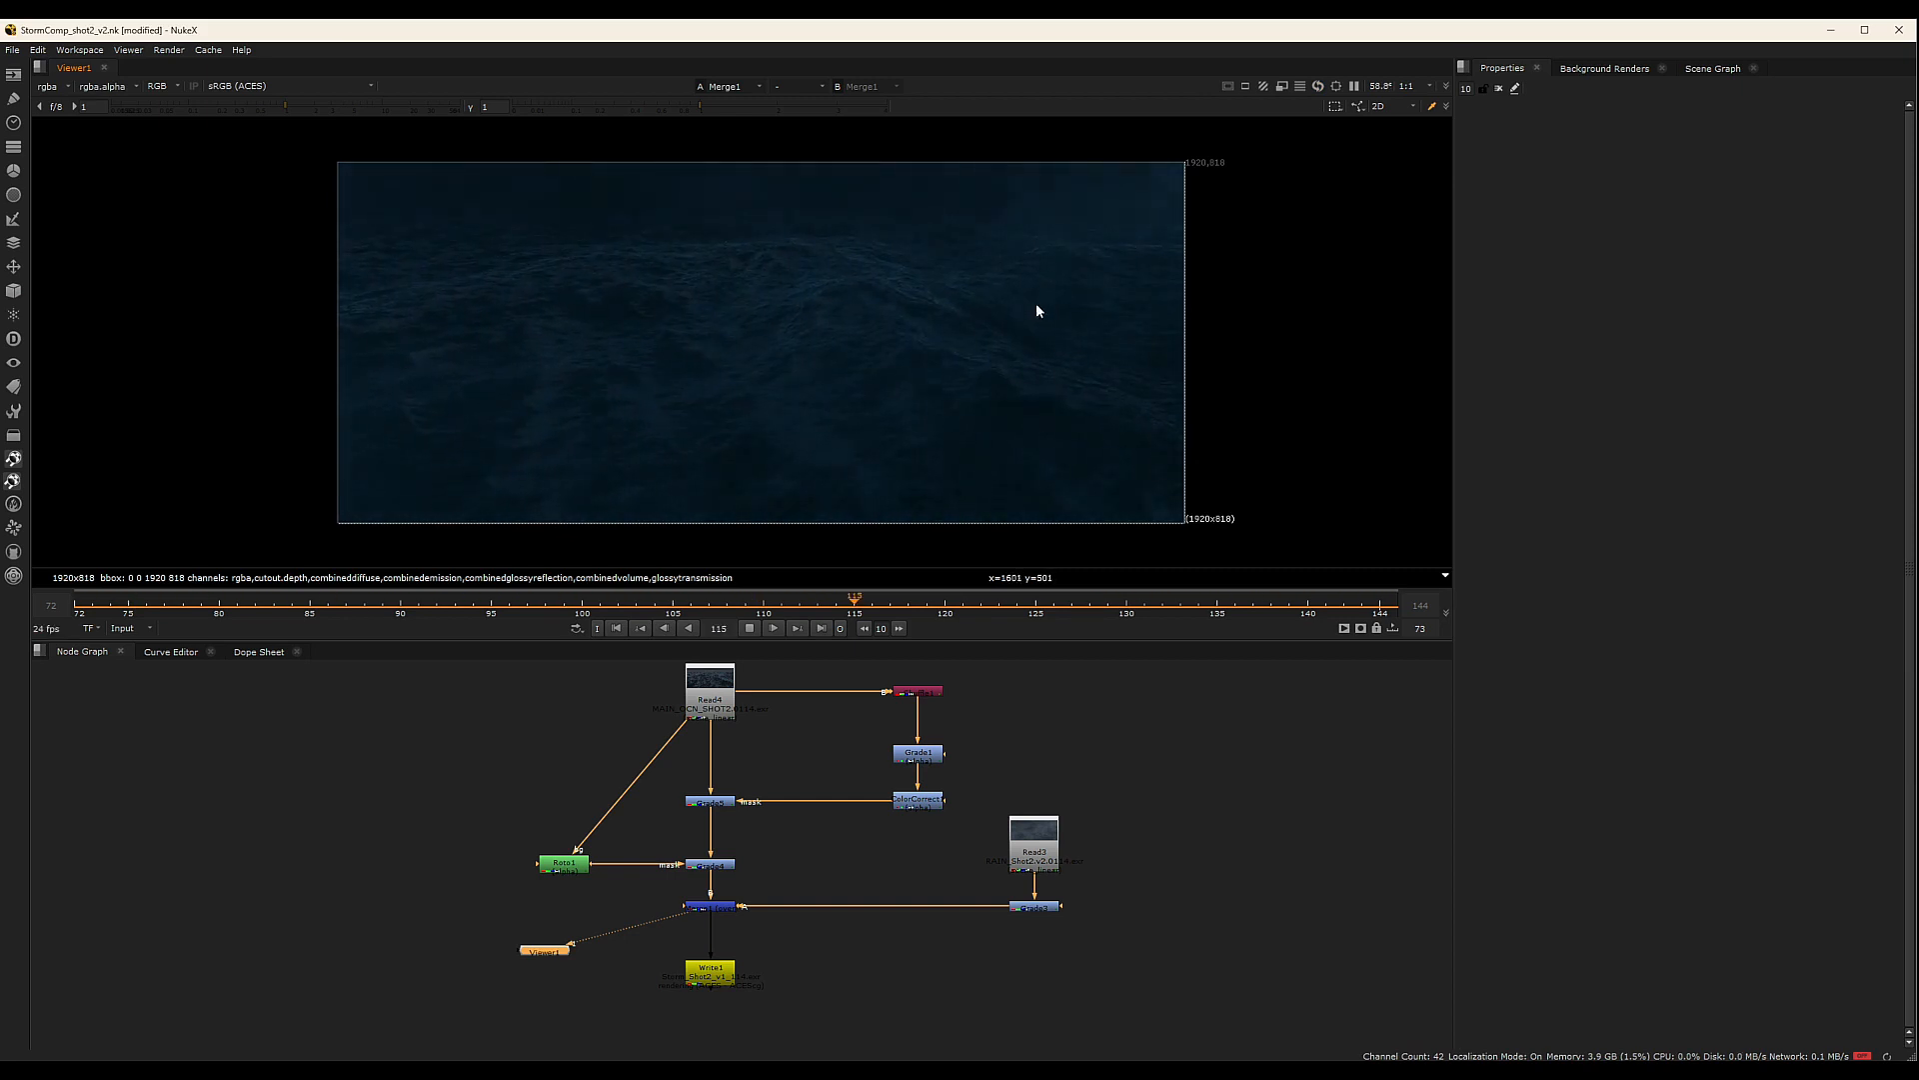
{"action": "left_click", "coordinate": [749, 629]}
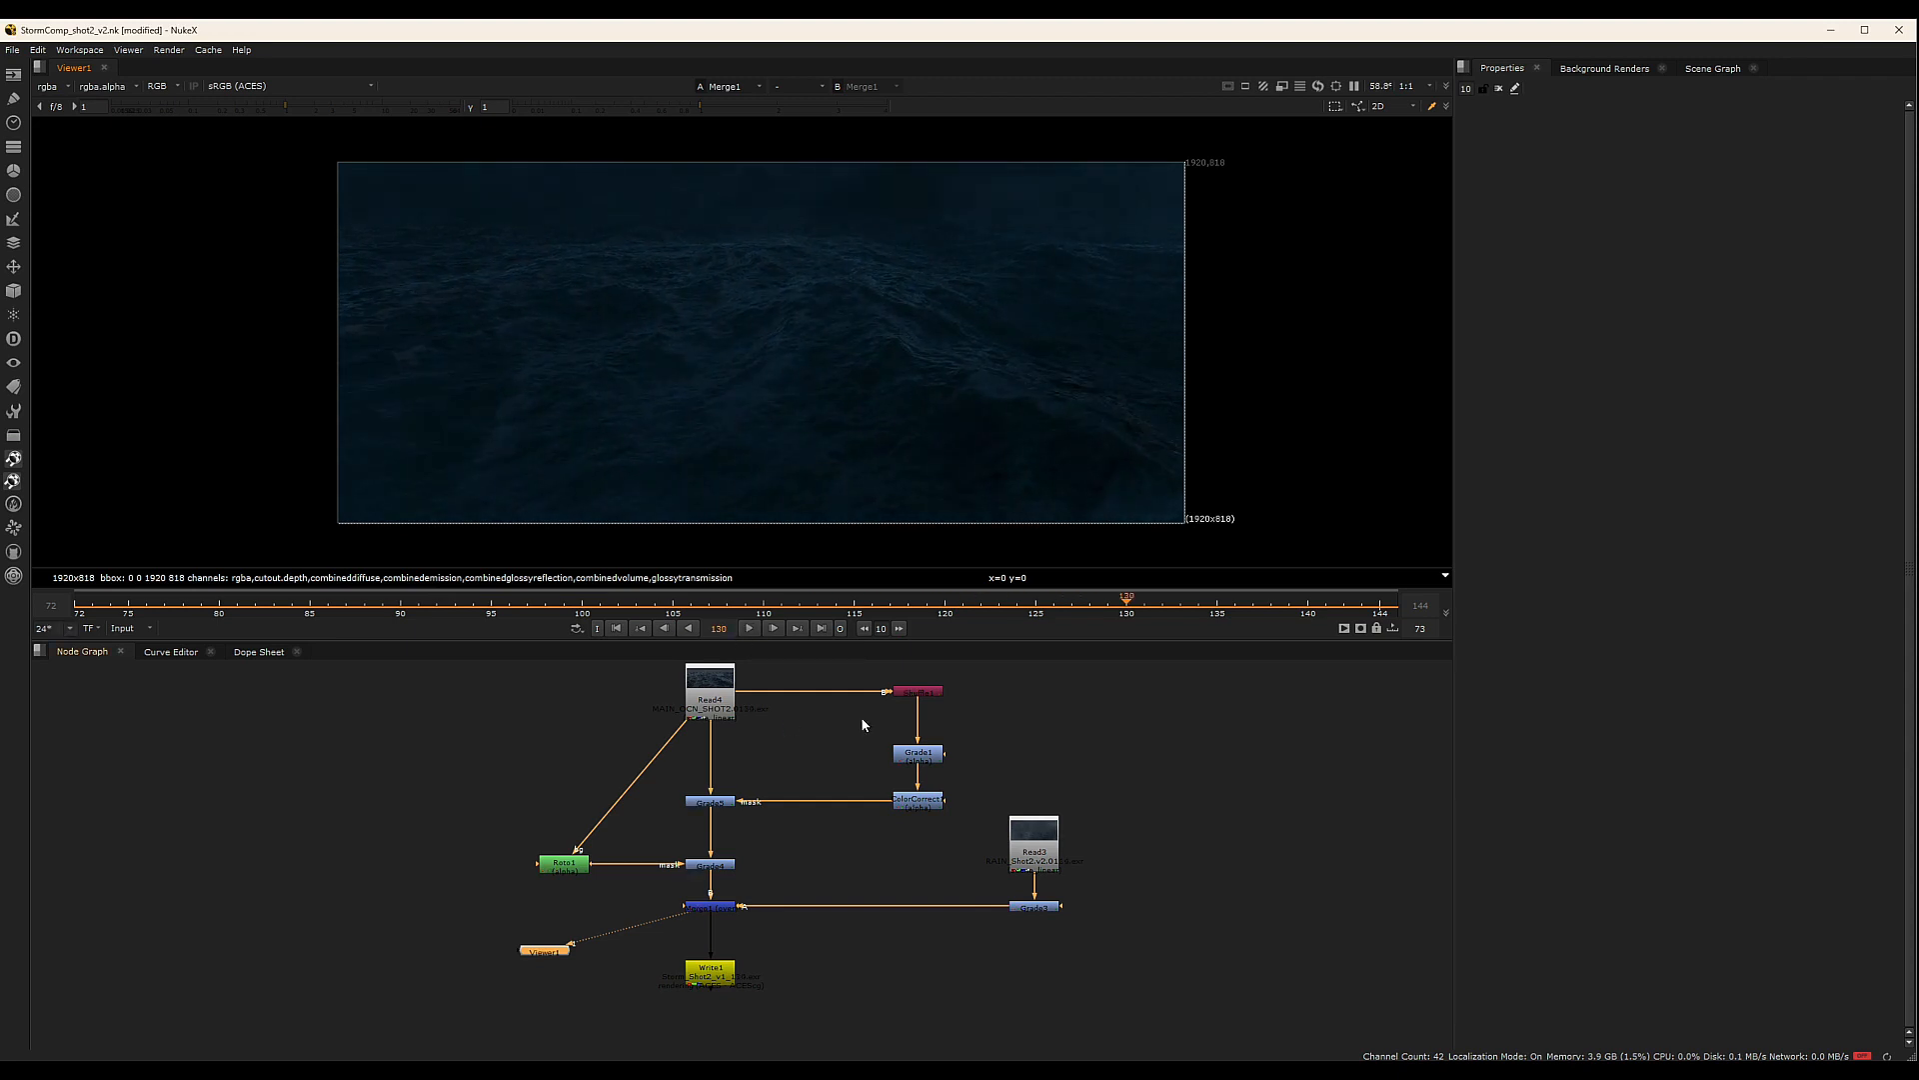
{"action": "left_click", "coordinate": [571, 867]}
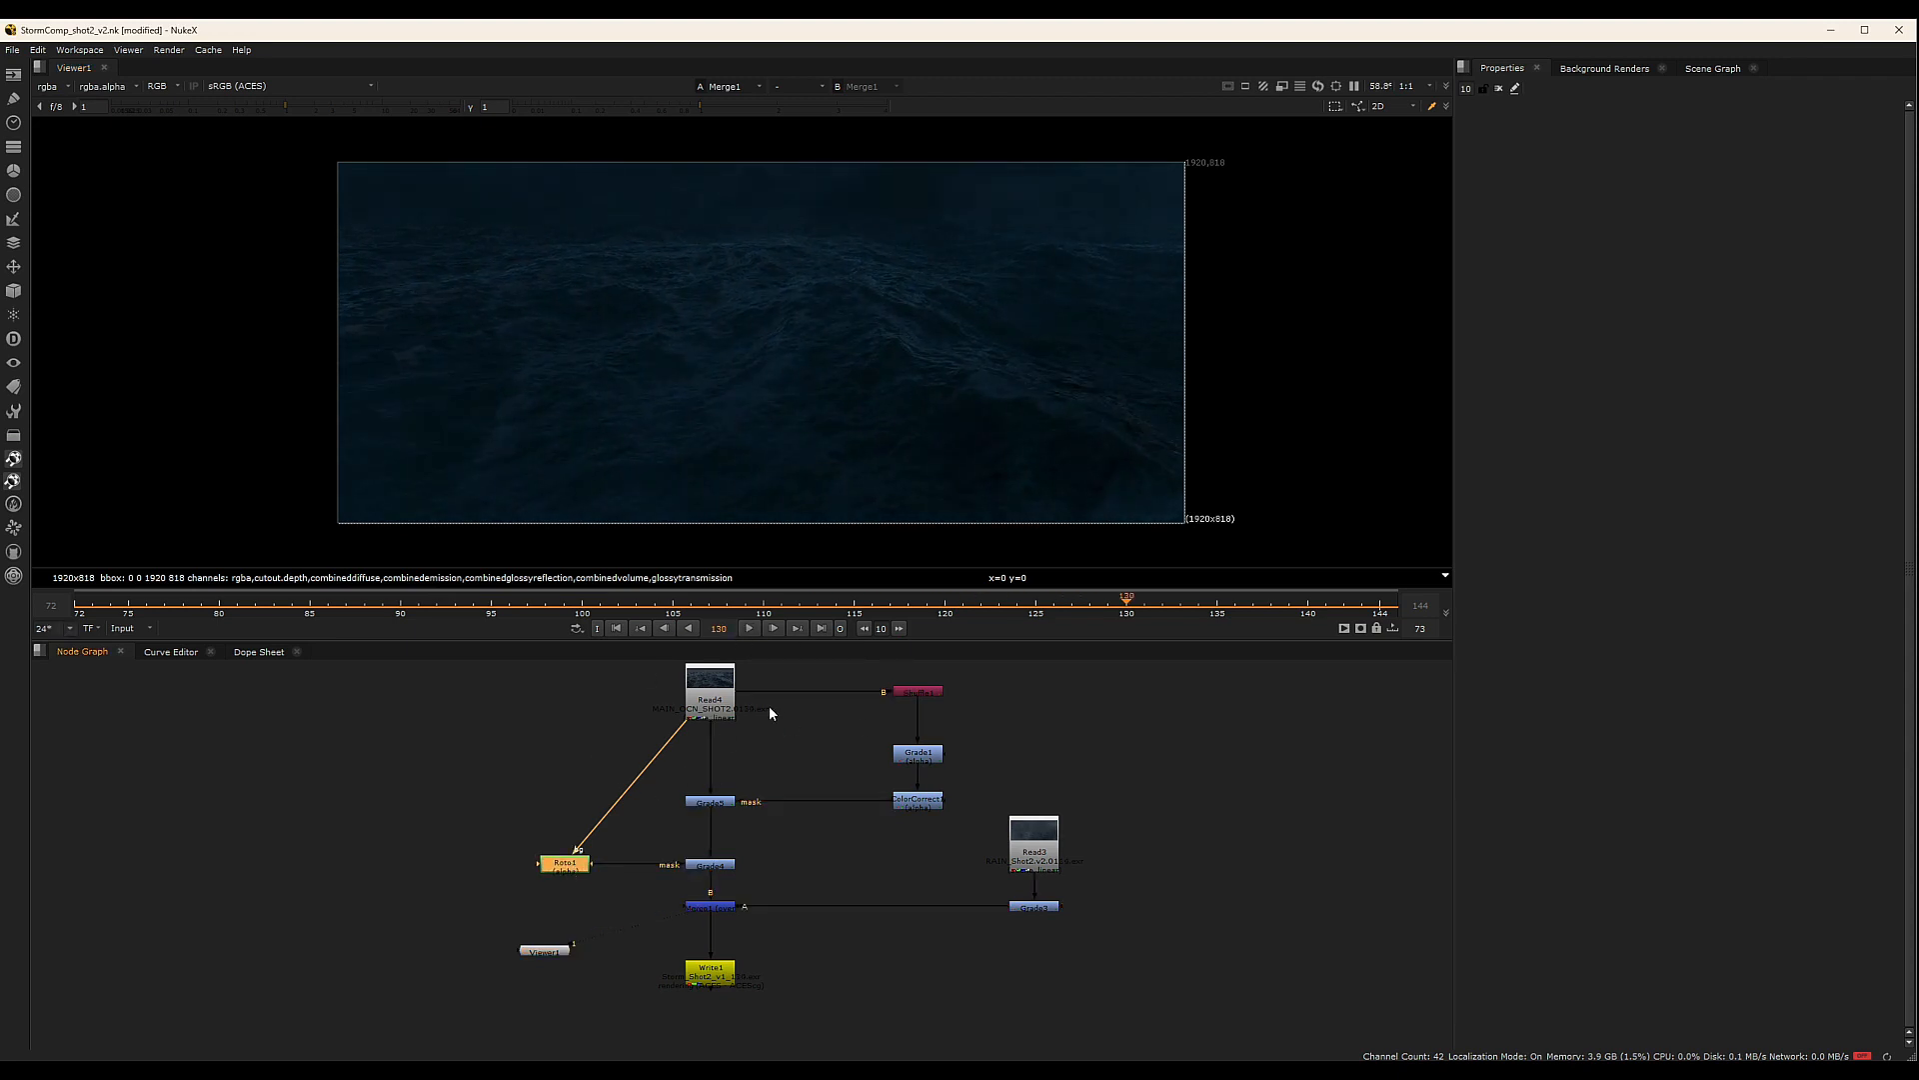
{"action": "scroll", "coordinate": [673, 765], "scroll_direction": "up", "scroll_amount": 6}
{"action": "key", "text": "1"}
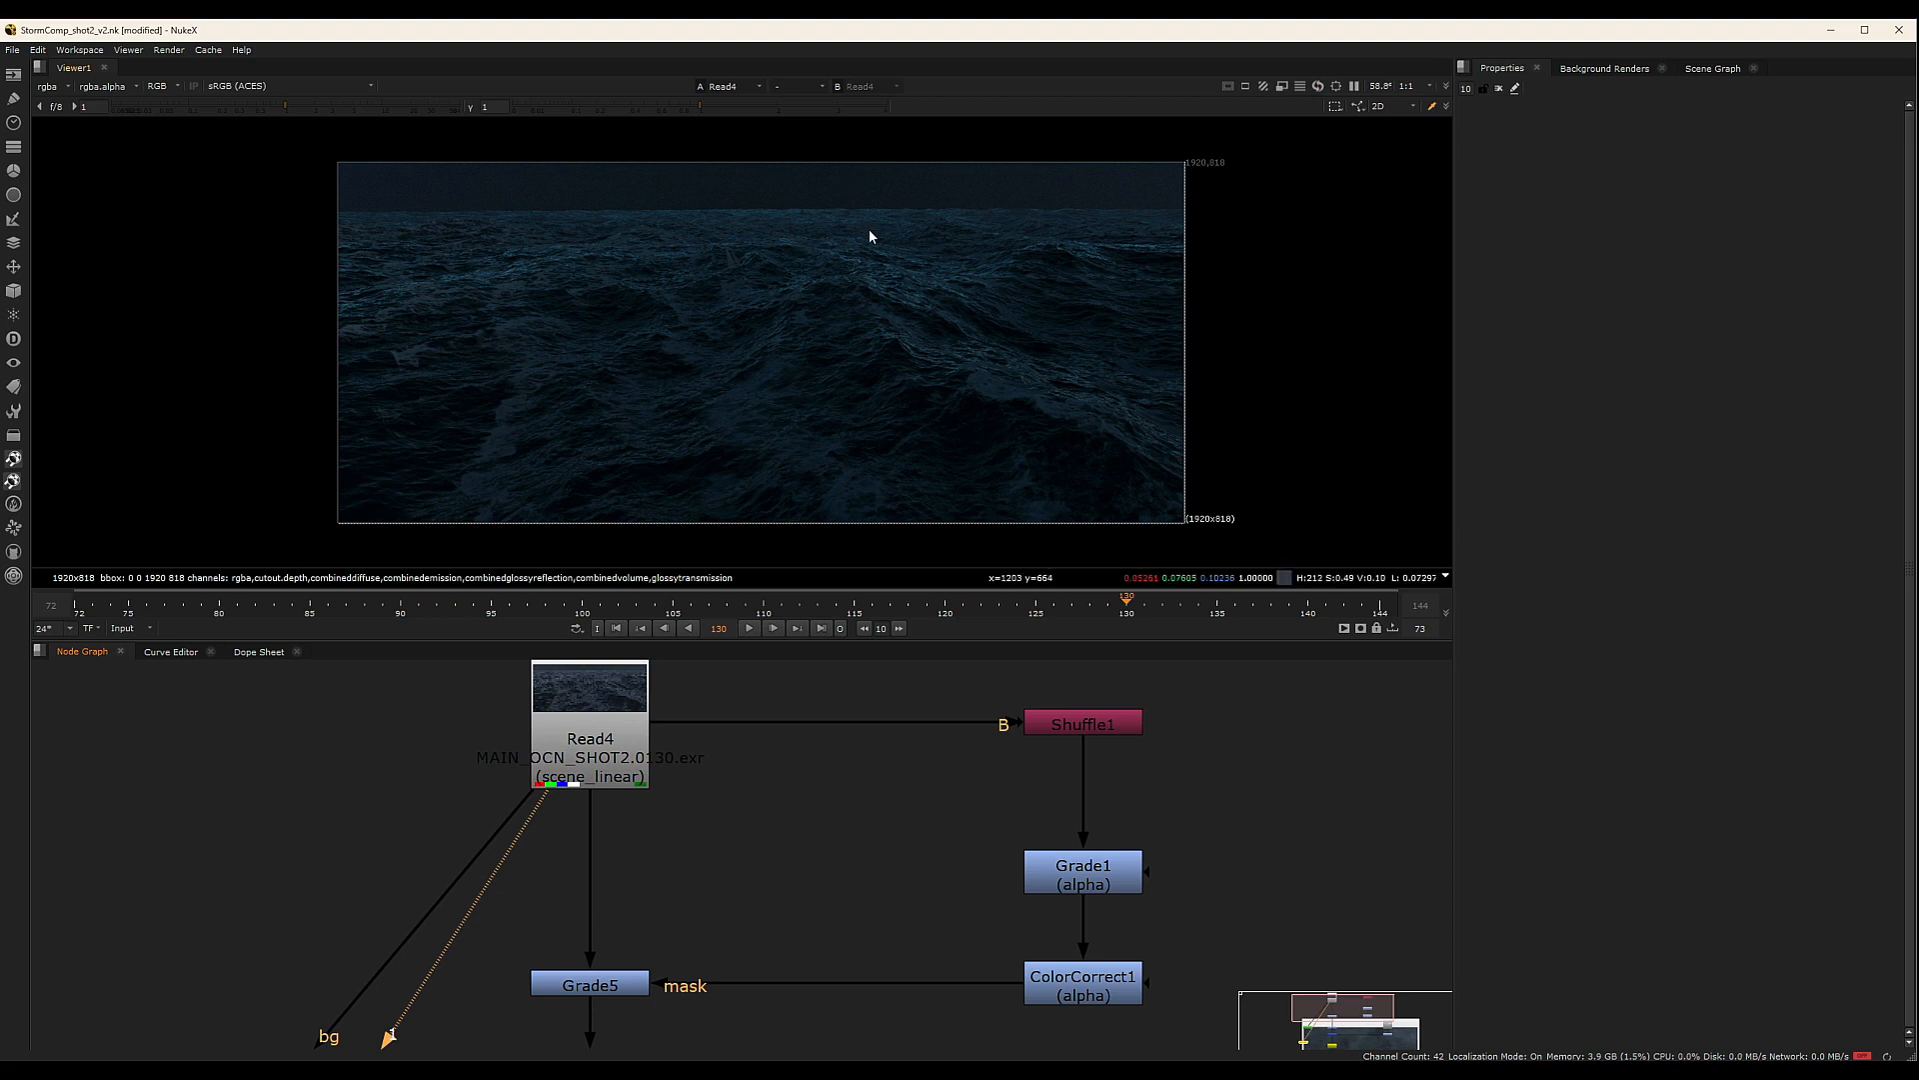
View the Shuffle1 output and open its channel routing properties
{"action": "middle_click_drag", "start_coordinate": [1191, 698], "coordinate": [1126, 743]}
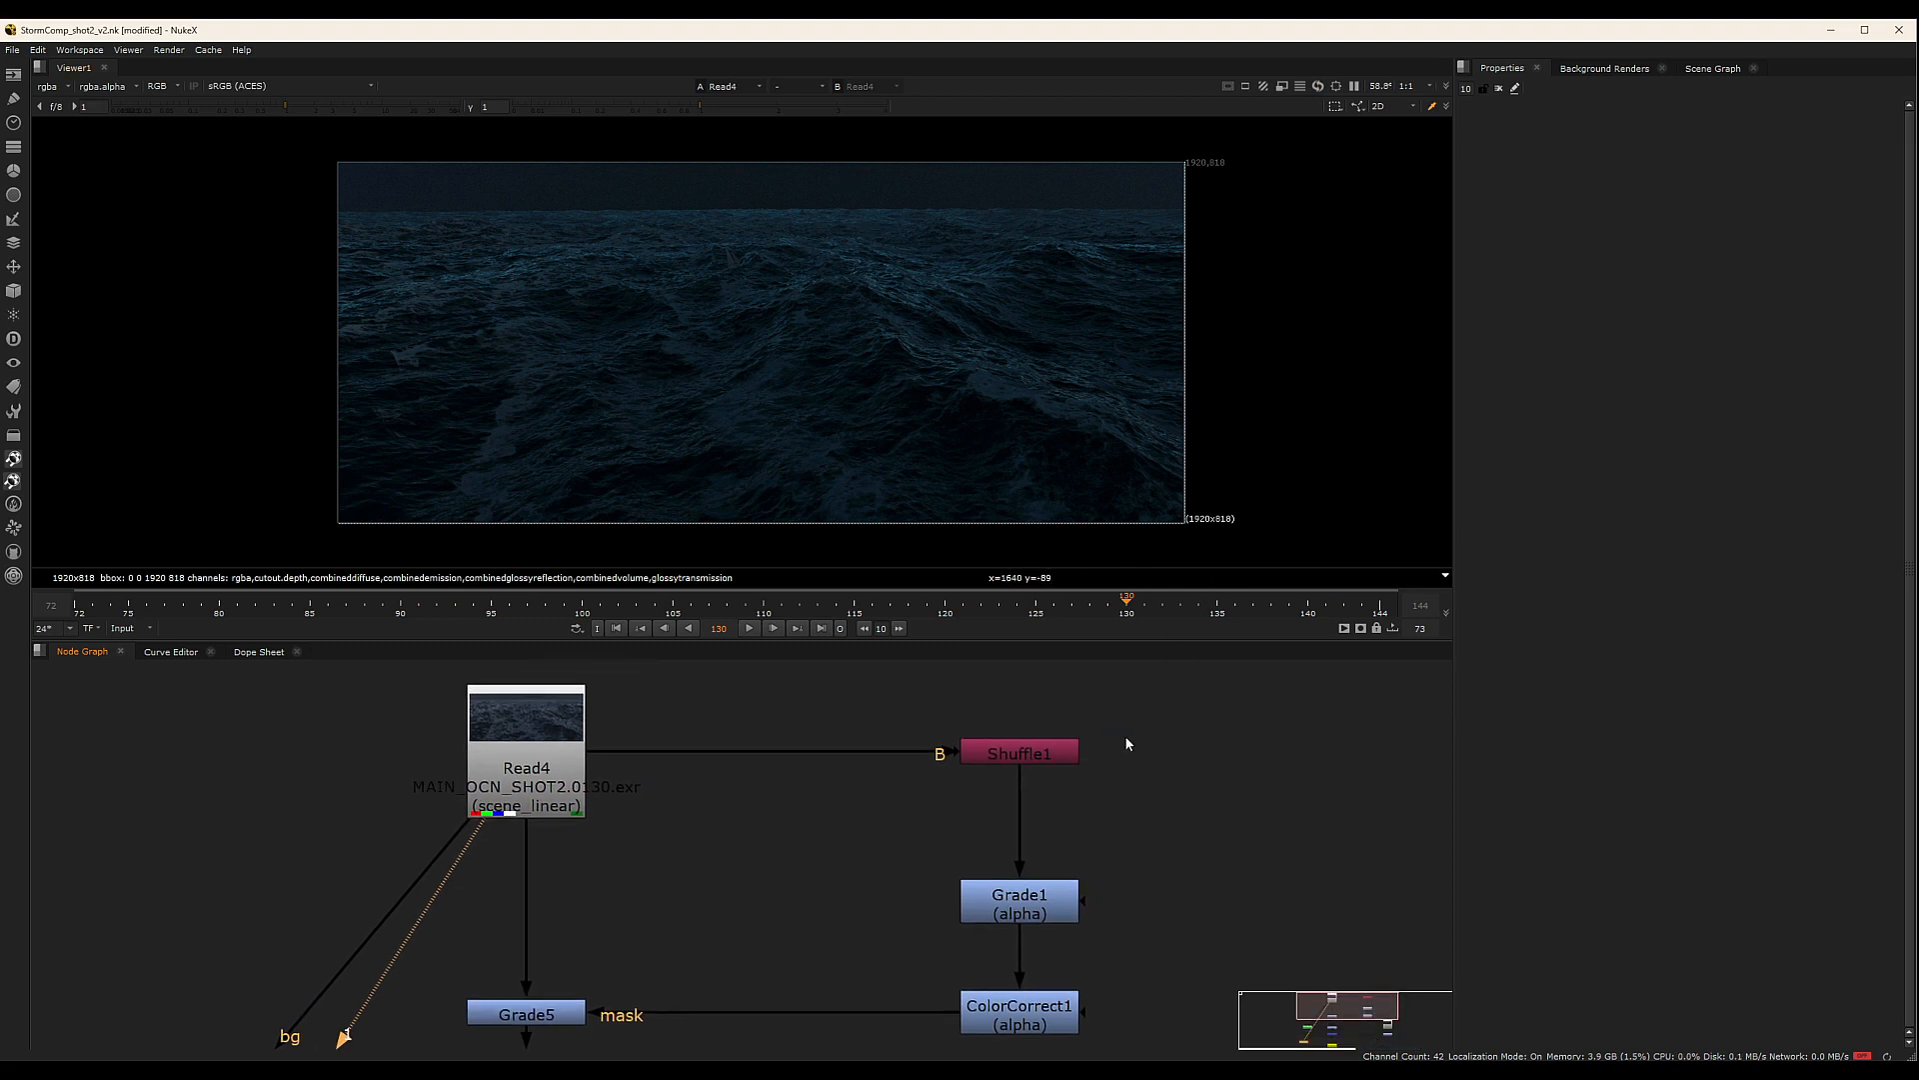
{"action": "left_click", "coordinate": [1026, 754]}
{"action": "key", "text": "1"}
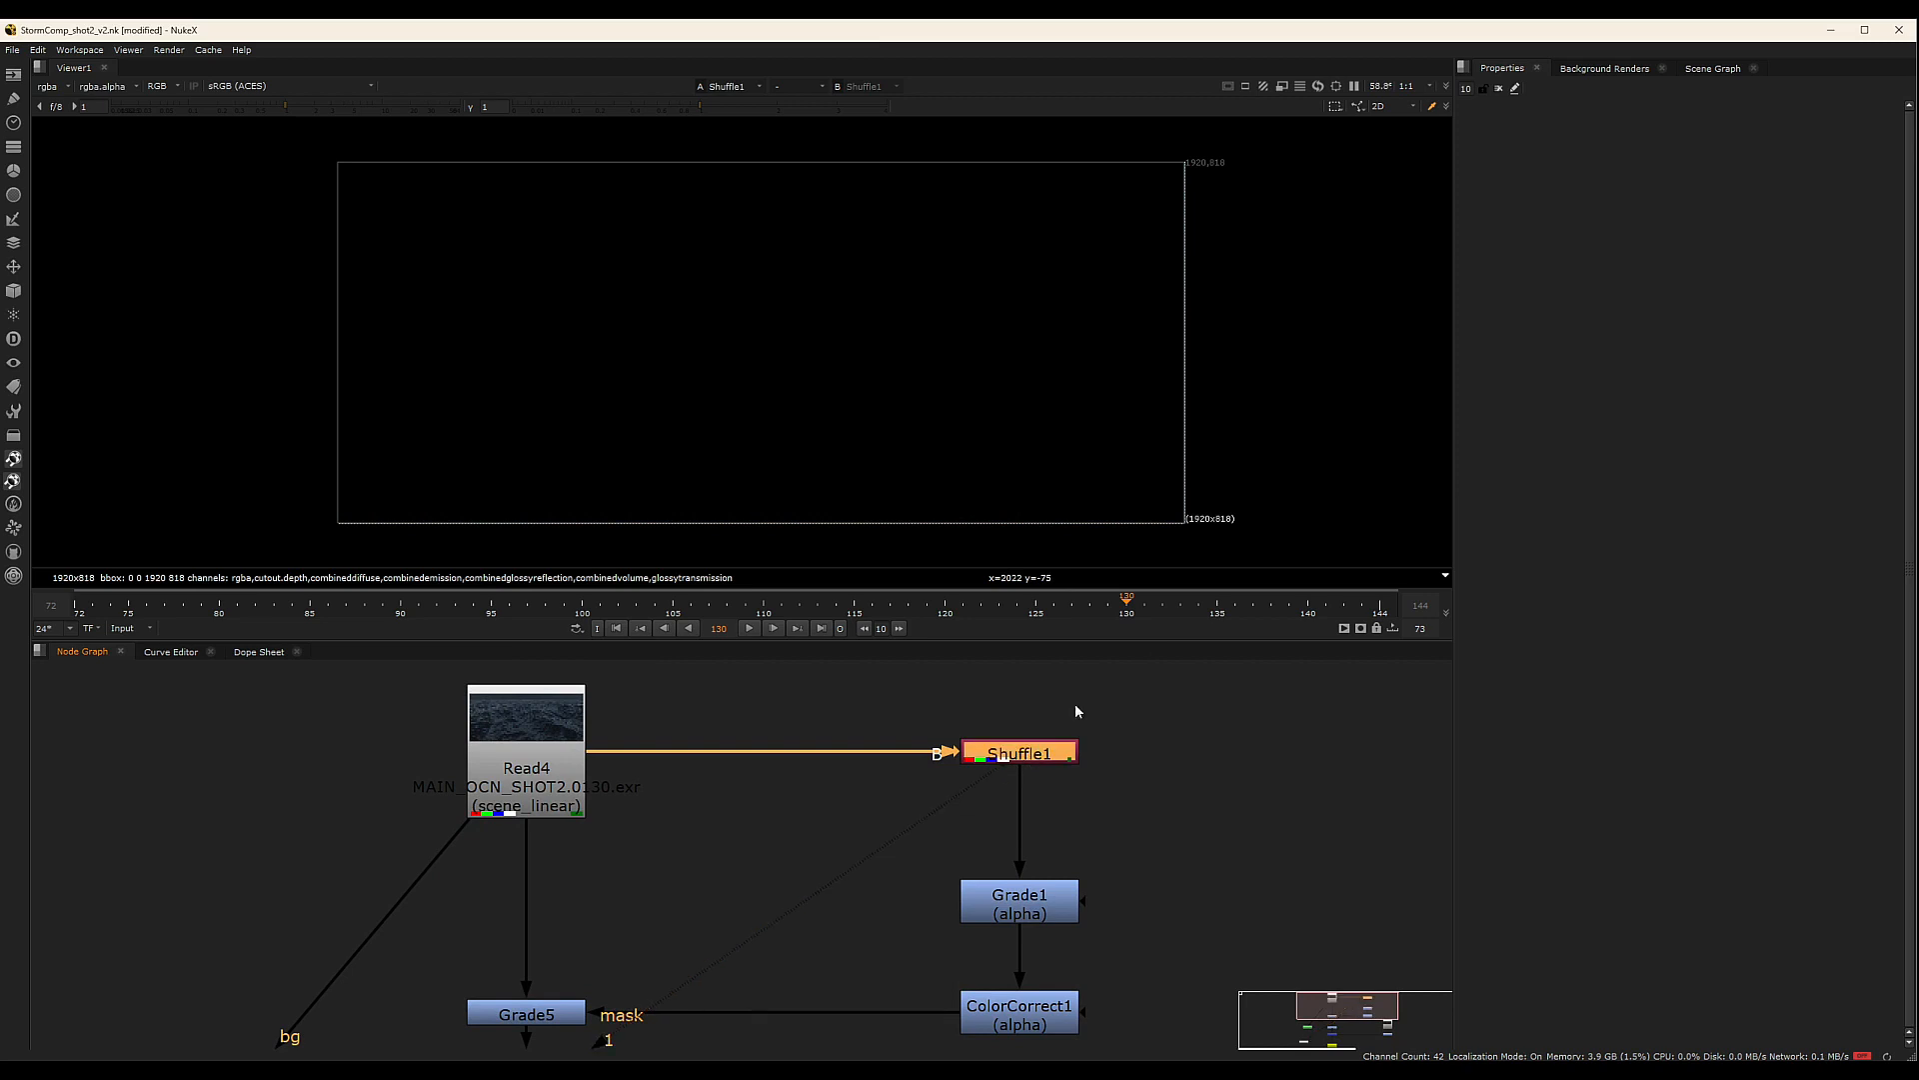
{"action": "key", "text": "Return"}
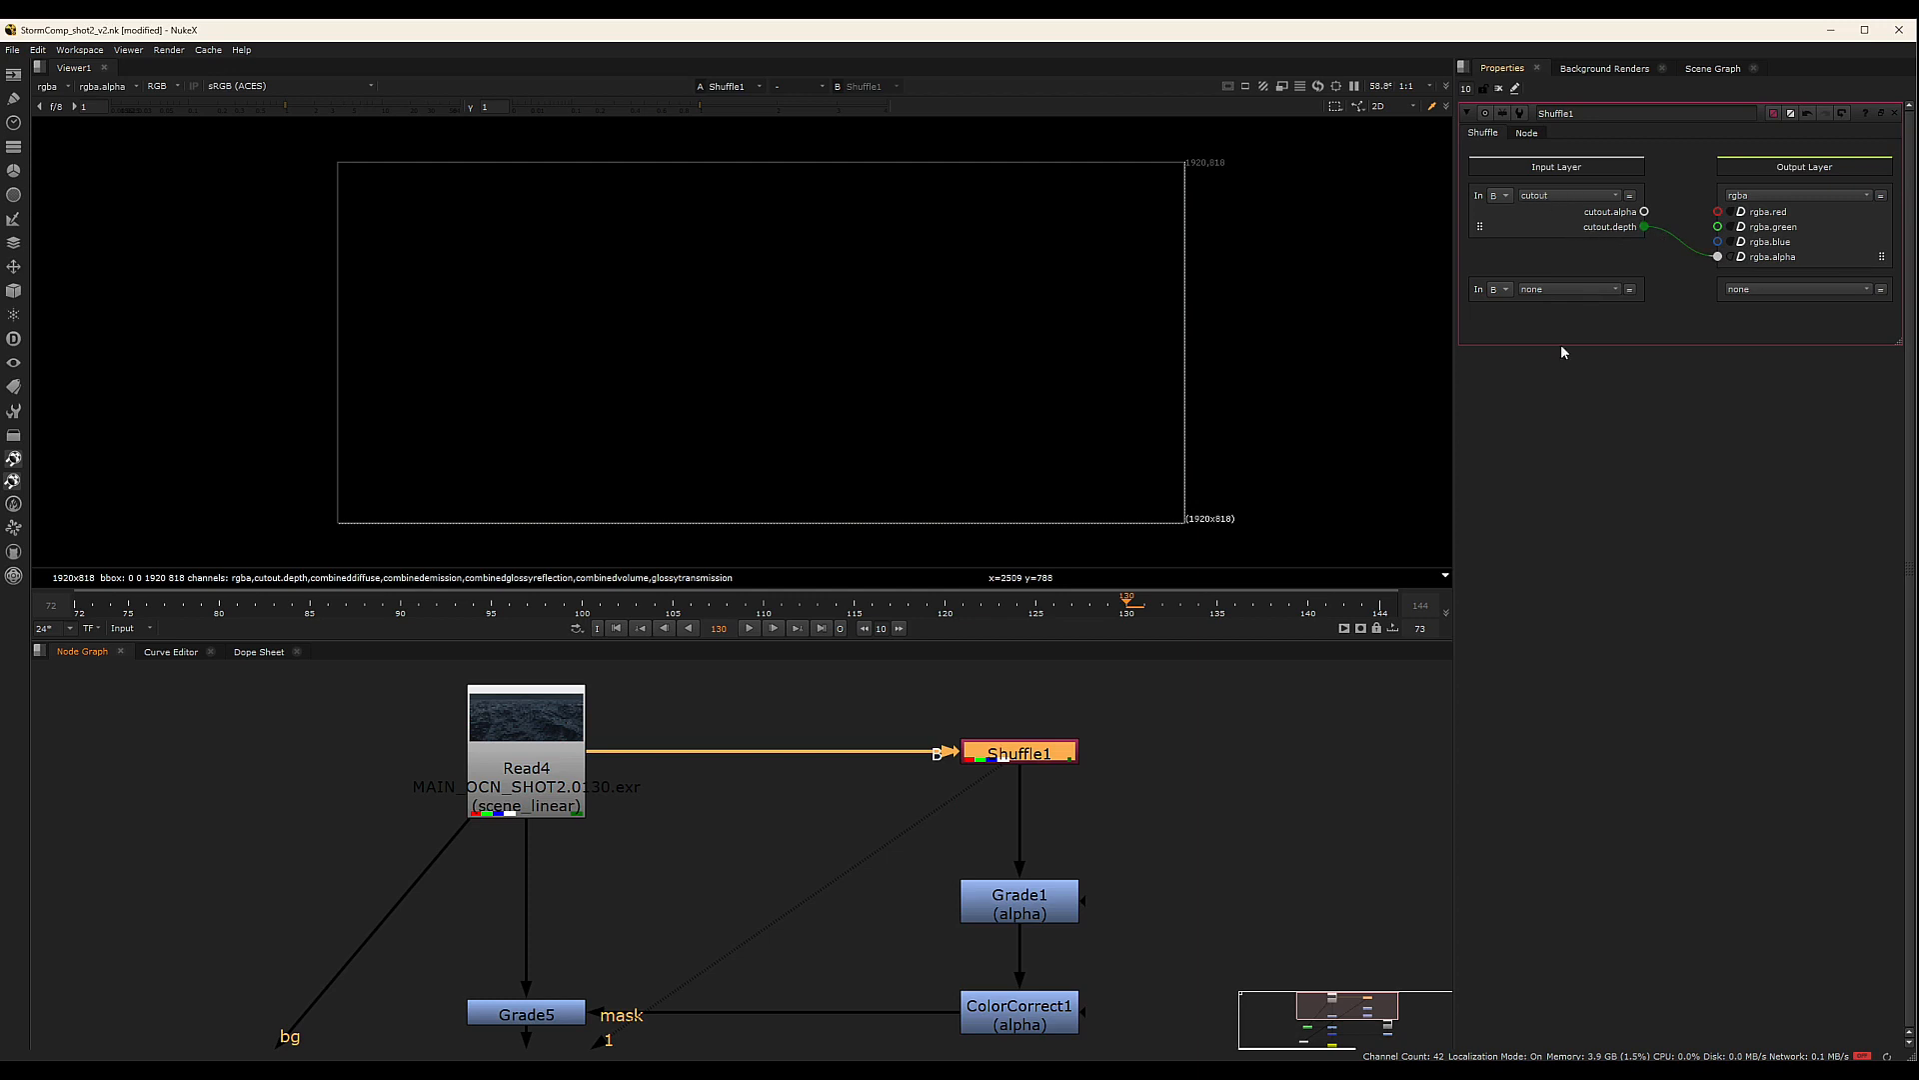
View the Grade1 output as its alpha channel only
{"action": "left_click", "coordinate": [1029, 906]}
{"action": "key", "text": "1"}
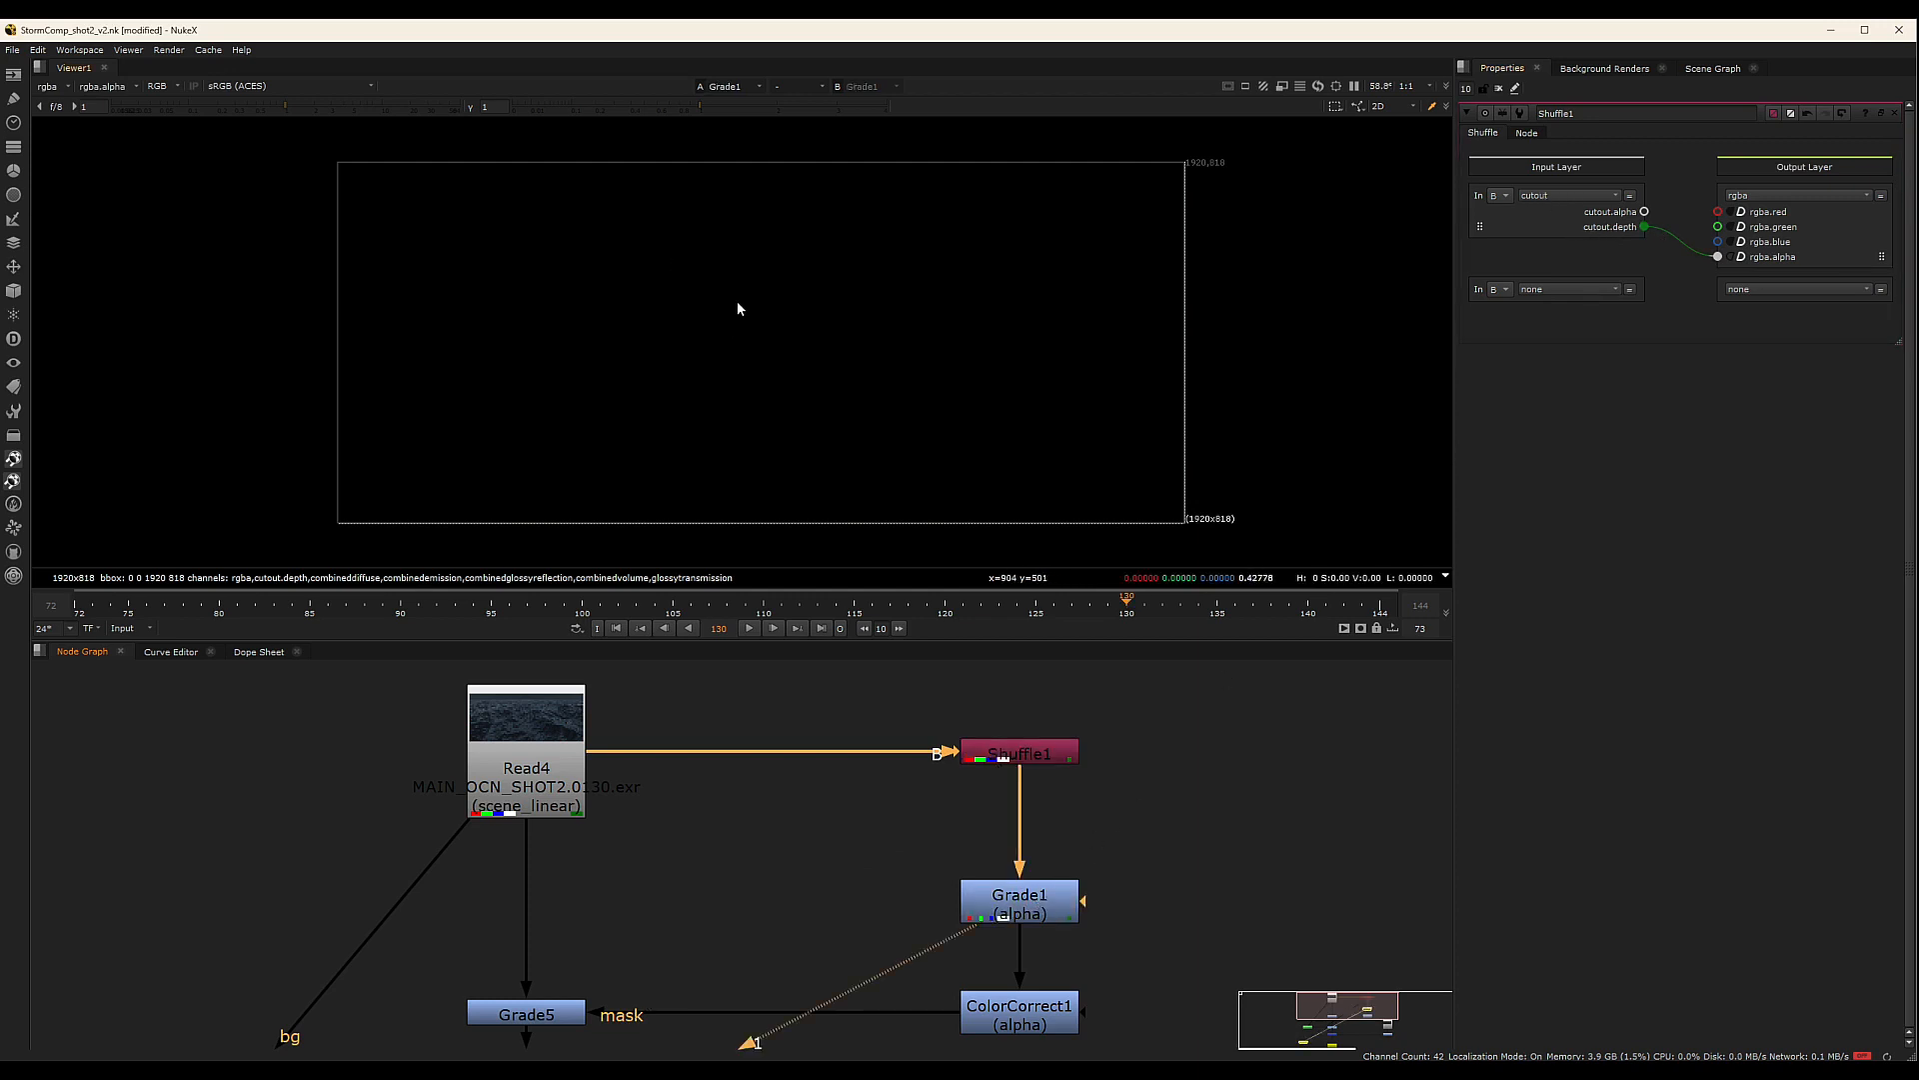
{"action": "key", "text": "a"}
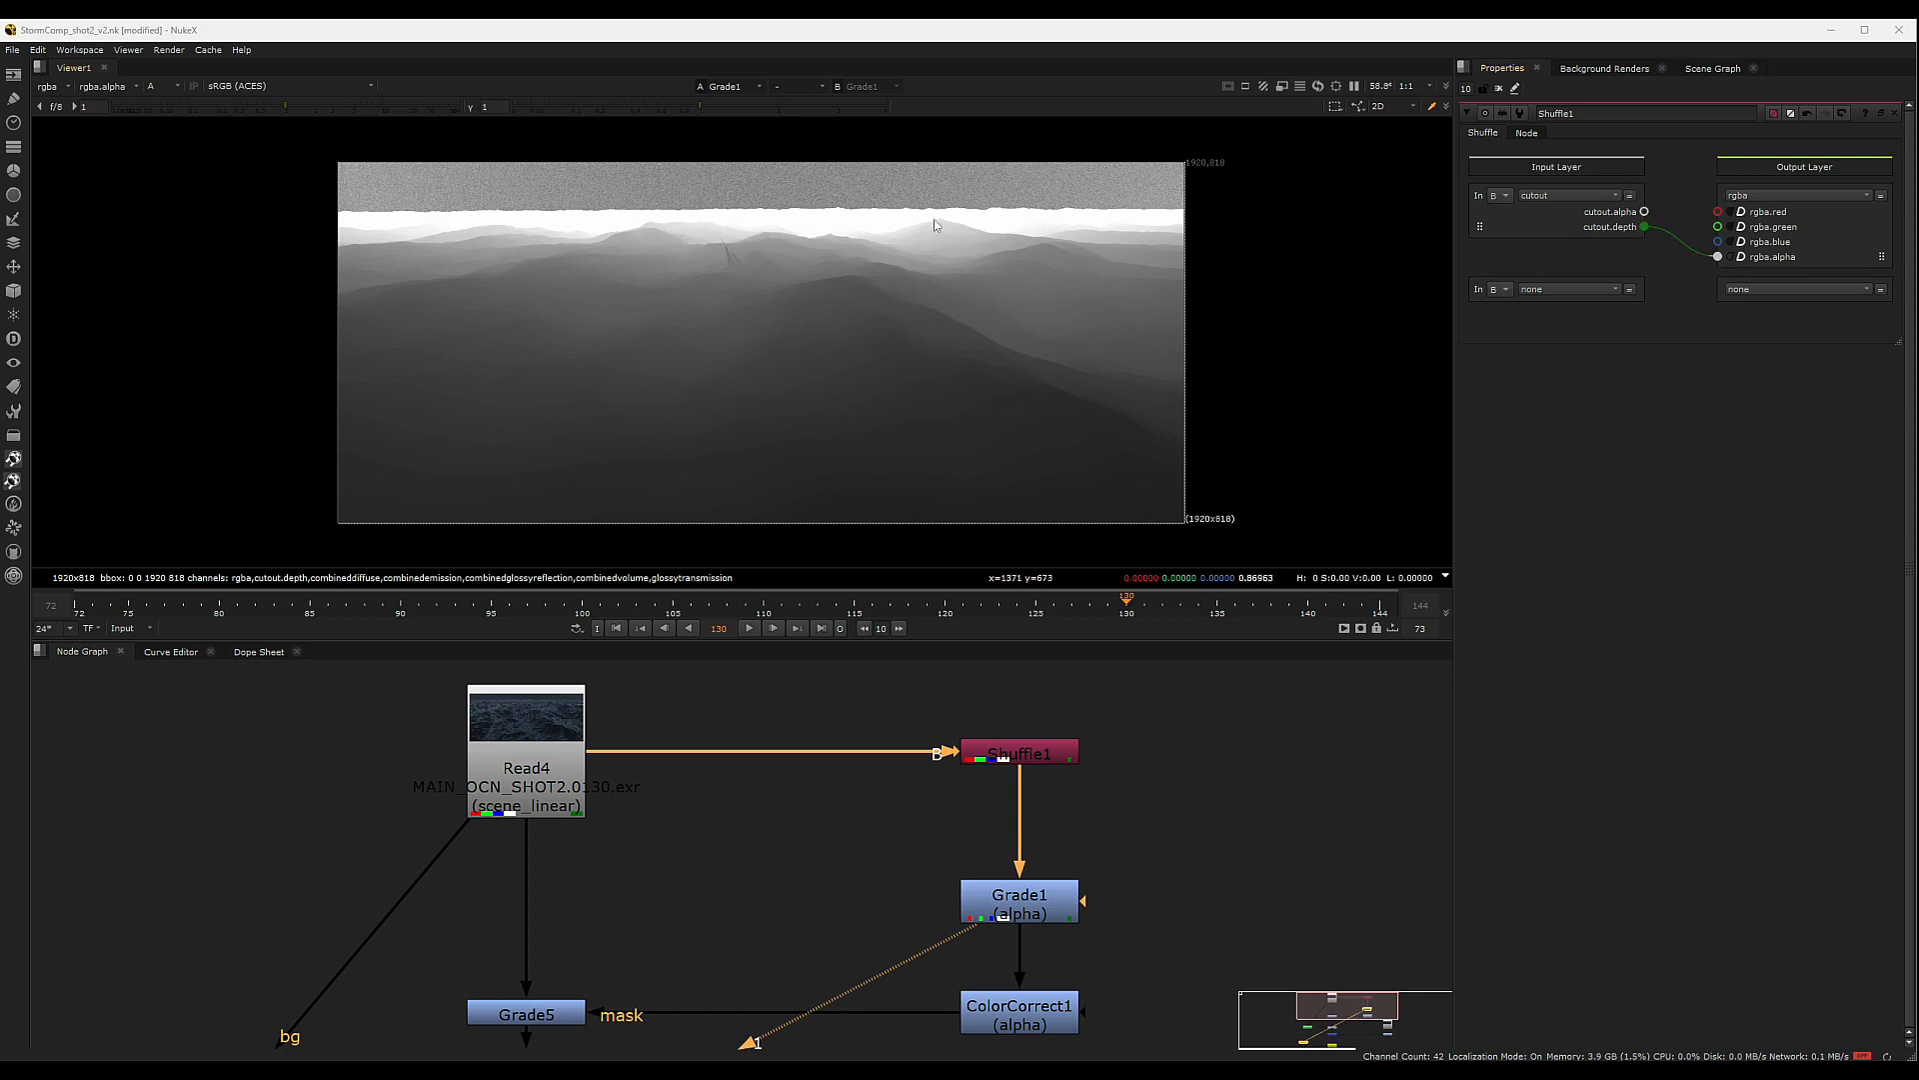
Open Grade1's properties and compare the depth matte with the node disabled and enabled
{"action": "middle_click_drag", "start_coordinate": [1105, 822], "coordinate": [1069, 717]}
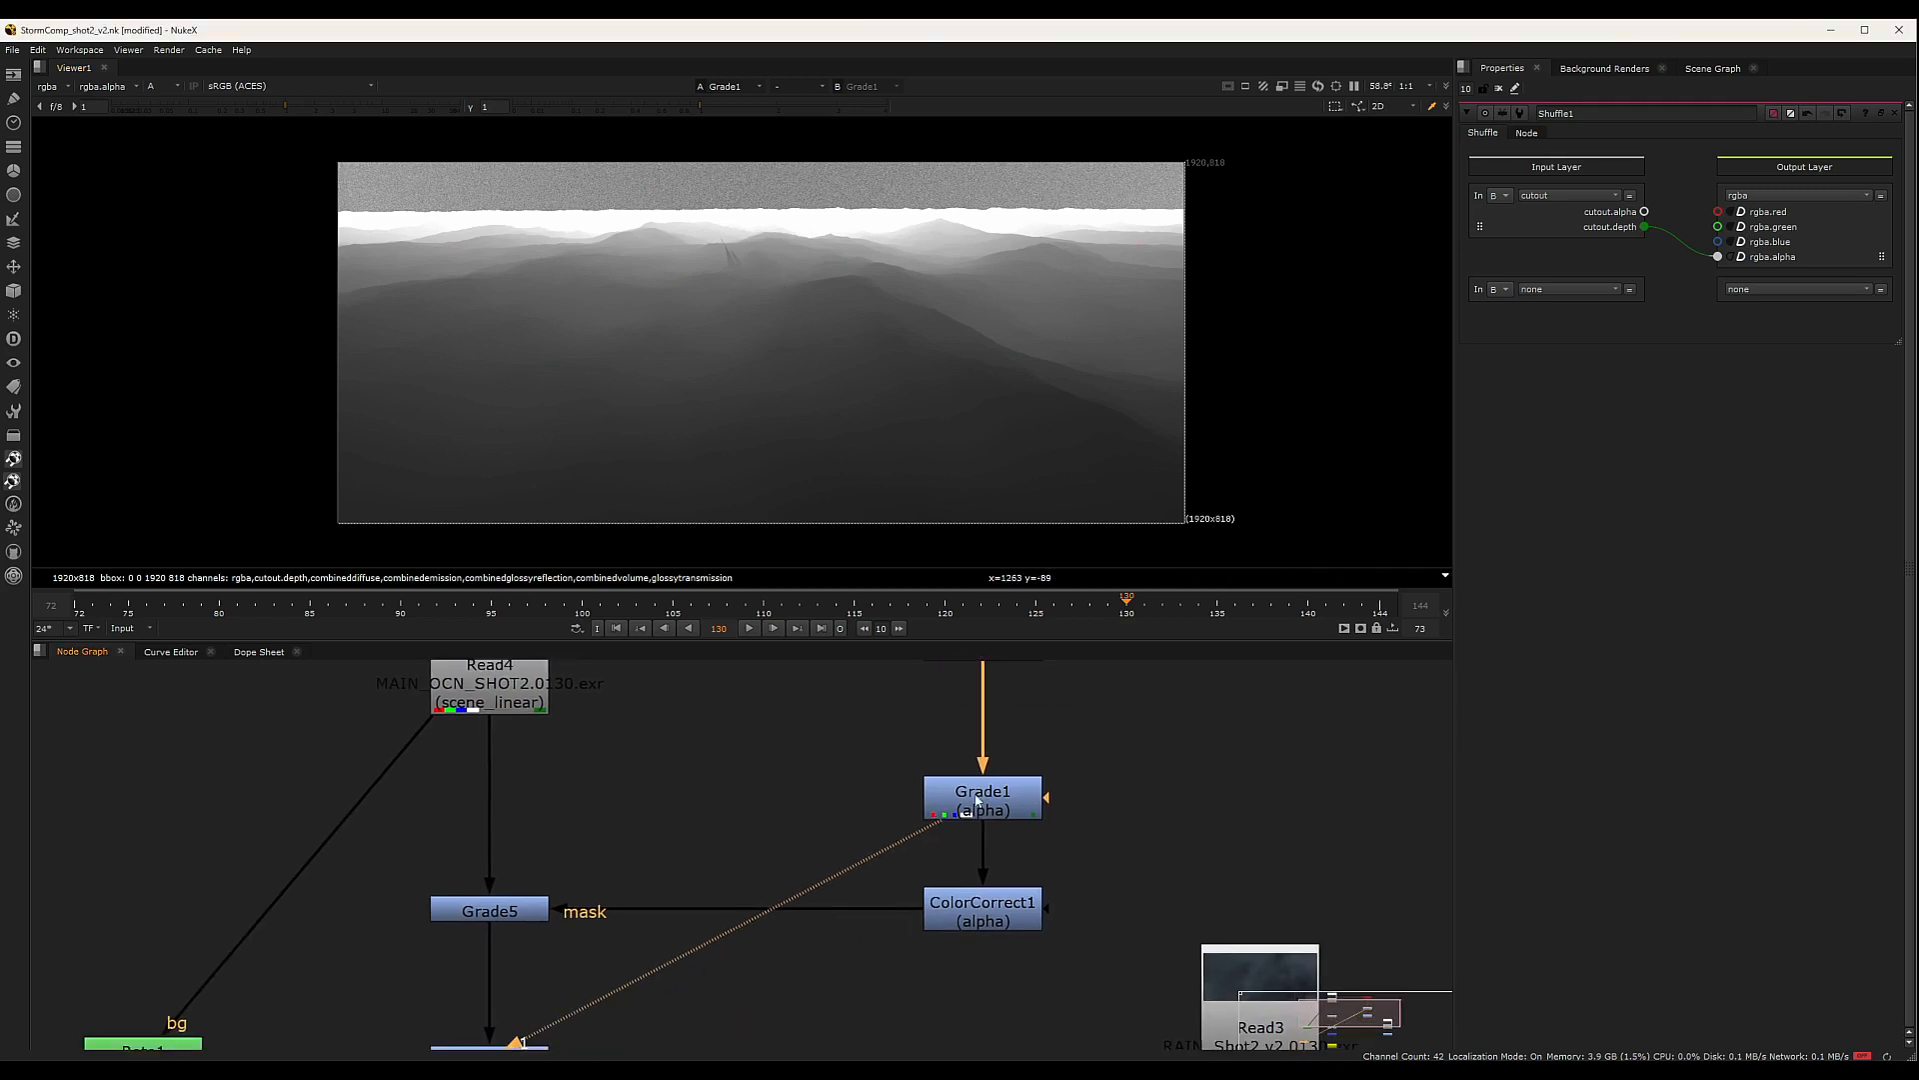
{"action": "double_click", "coordinate": [978, 802]}
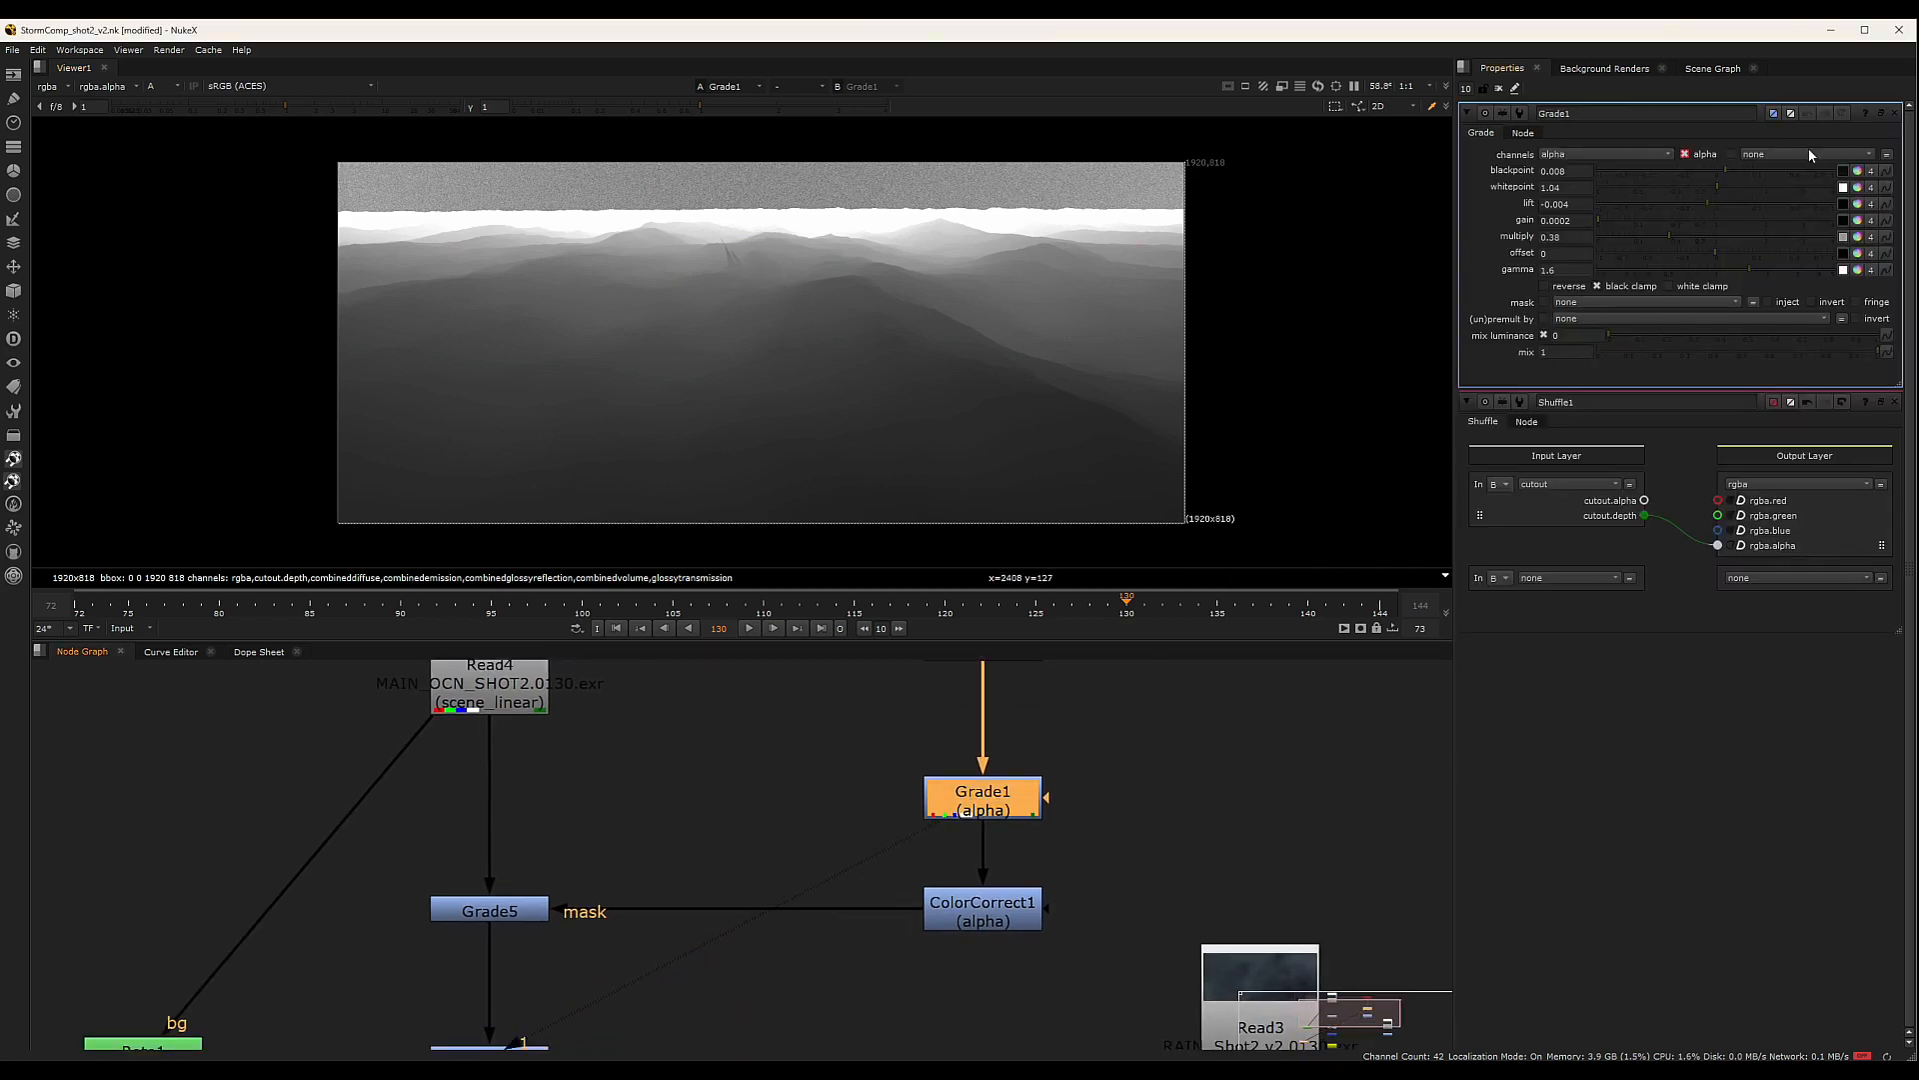
{"action": "left_click", "coordinate": [1590, 157]}
{"action": "left_click", "coordinate": [1588, 158]}
{"action": "key", "text": "d"}
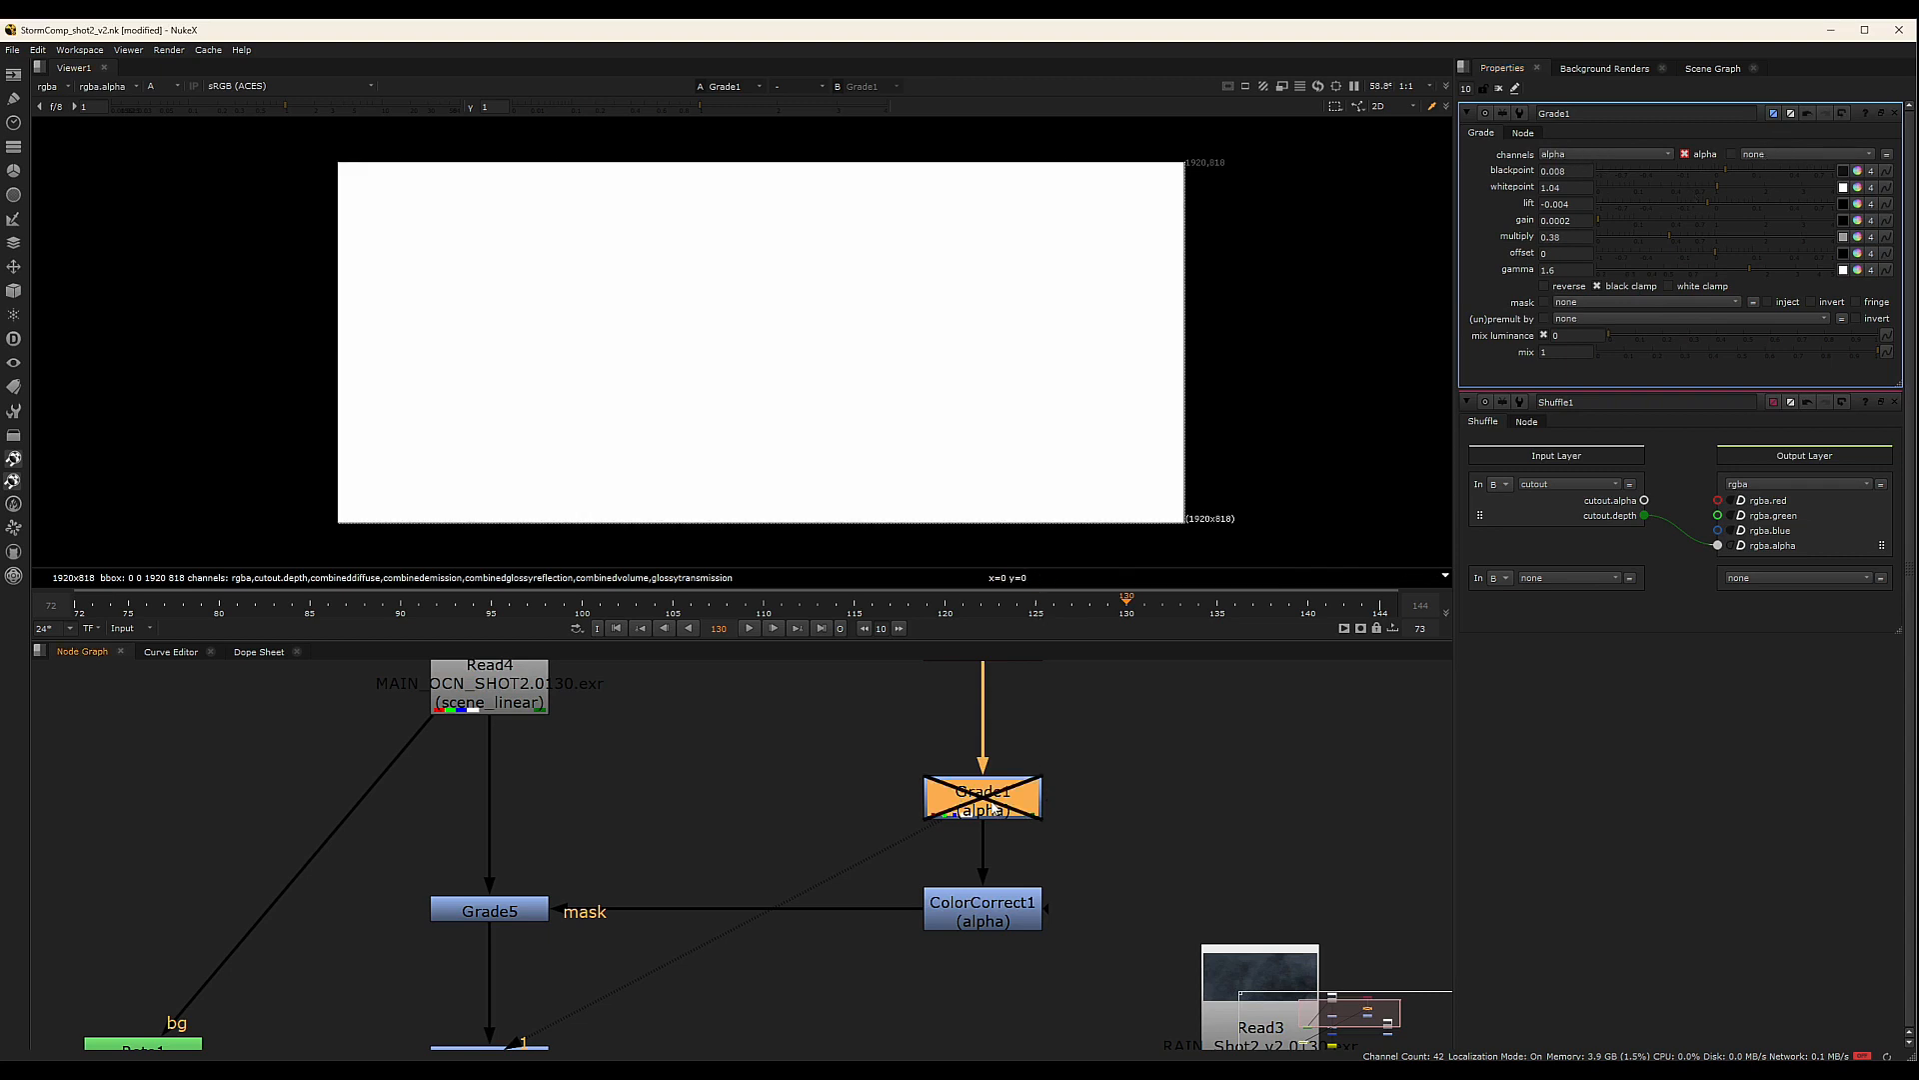
{"action": "key", "text": "d"}
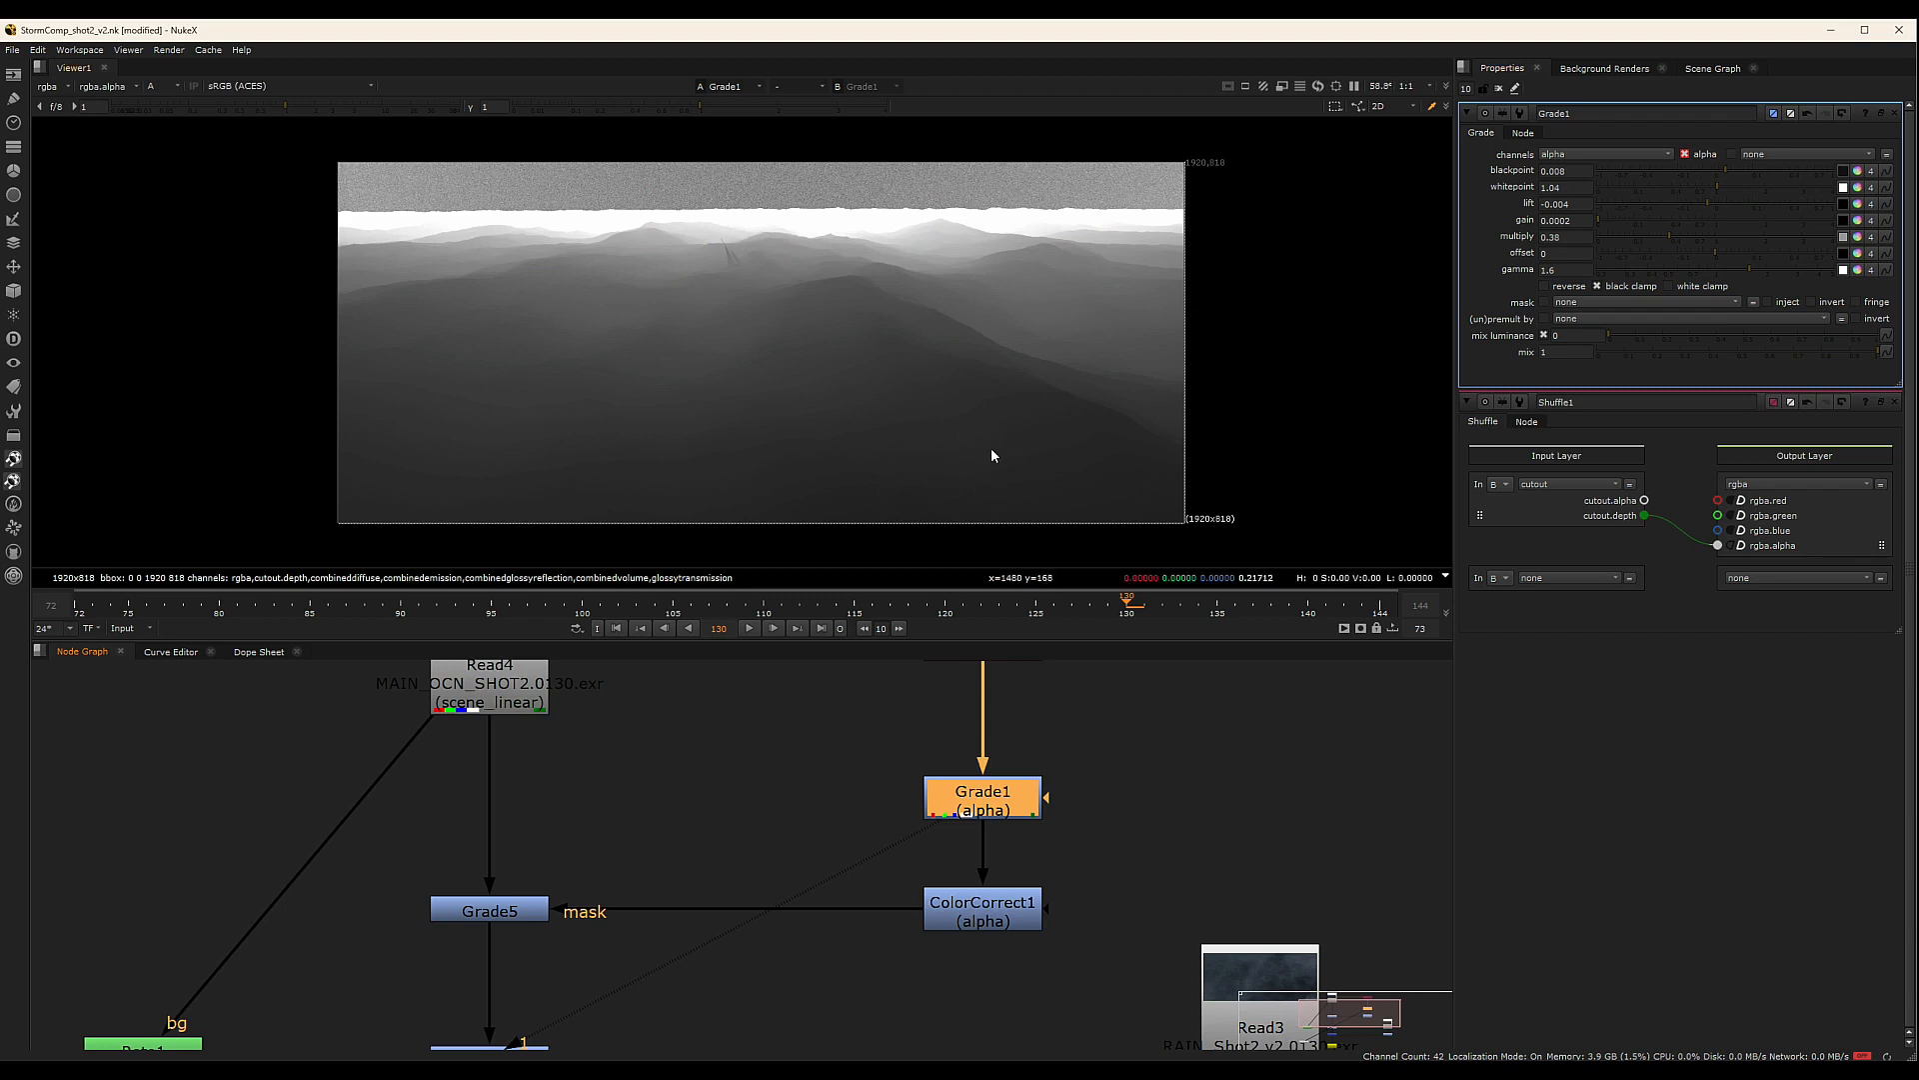
View the alpha matte coming out of ColorCorrect1
{"action": "middle_click_drag", "start_coordinate": [1098, 729], "coordinate": [1083, 672]}
{"action": "left_click", "coordinate": [977, 859]}
{"action": "key", "text": "1"}
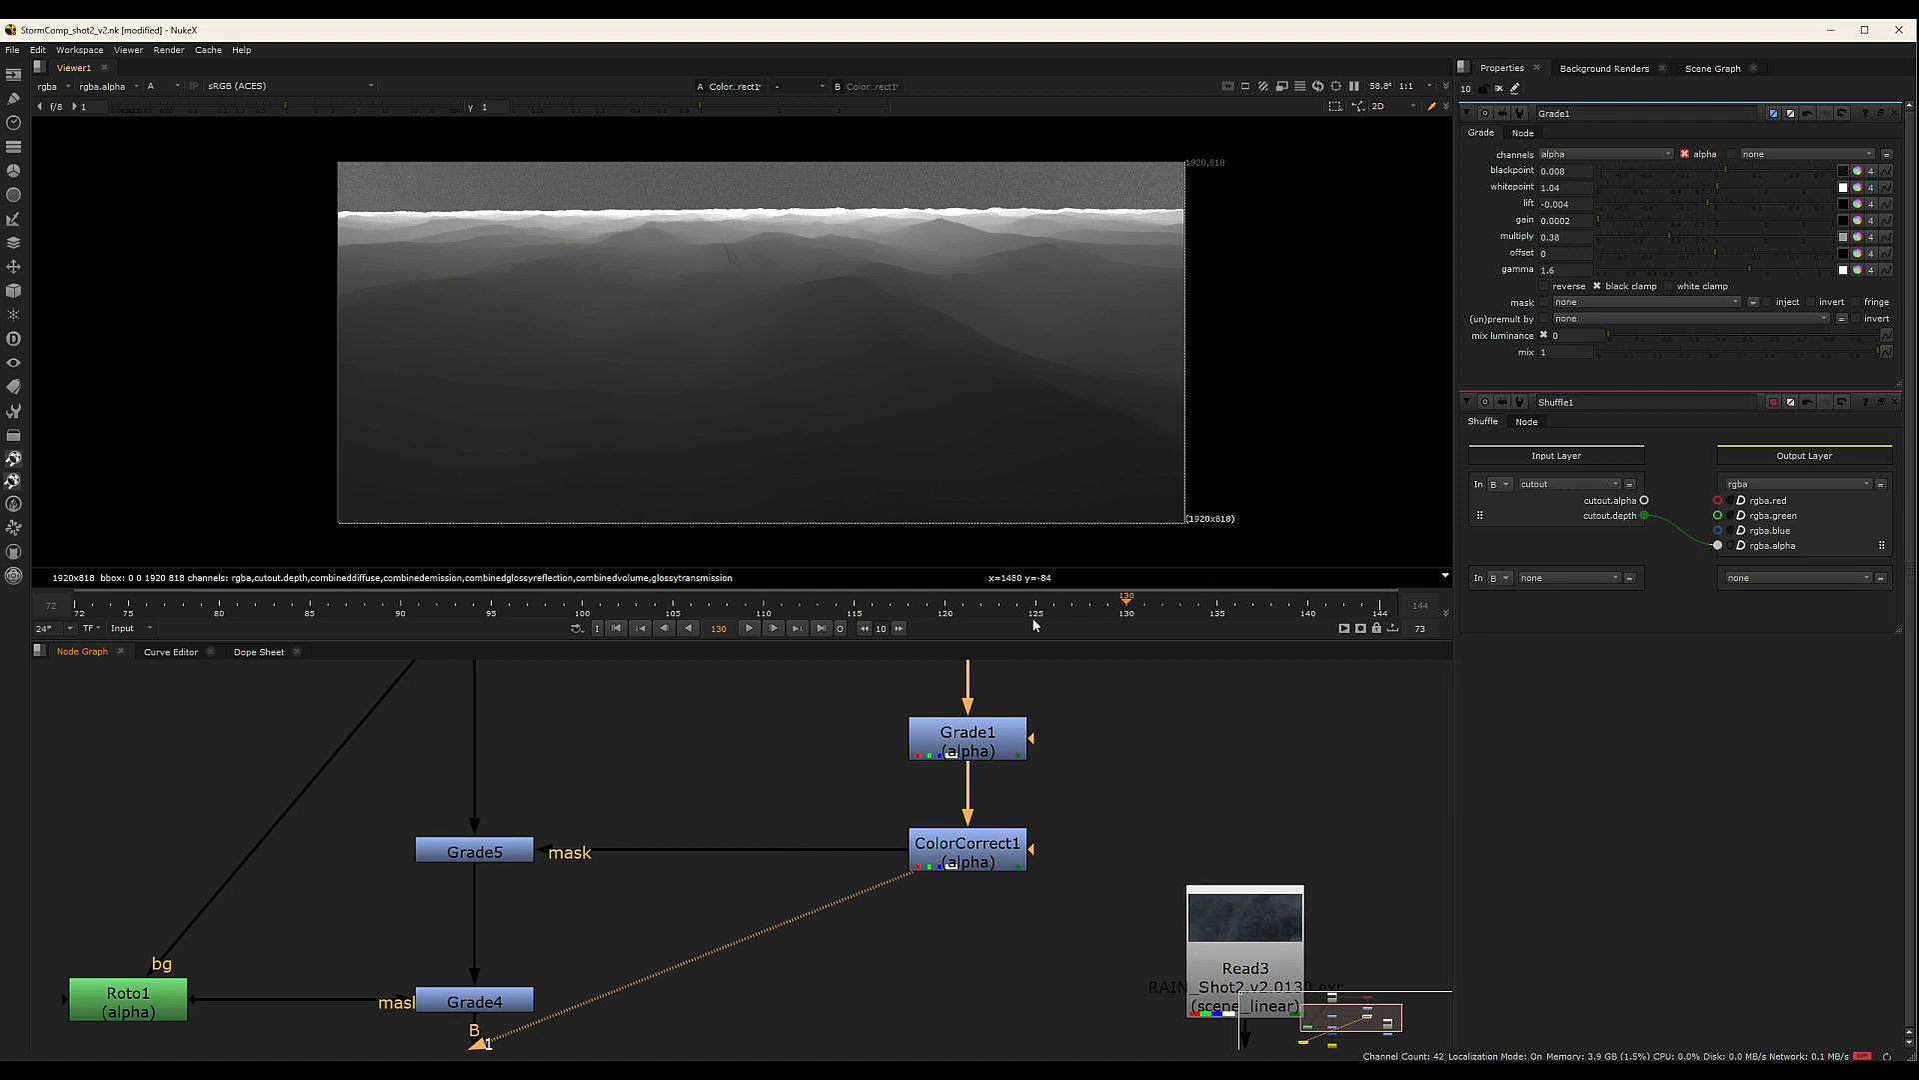
View the Grade5 output and return the viewer from alpha to full RGB
{"action": "middle_click_drag", "start_coordinate": [686, 835], "coordinate": [832, 848]}
{"action": "left_click", "coordinate": [618, 868]}
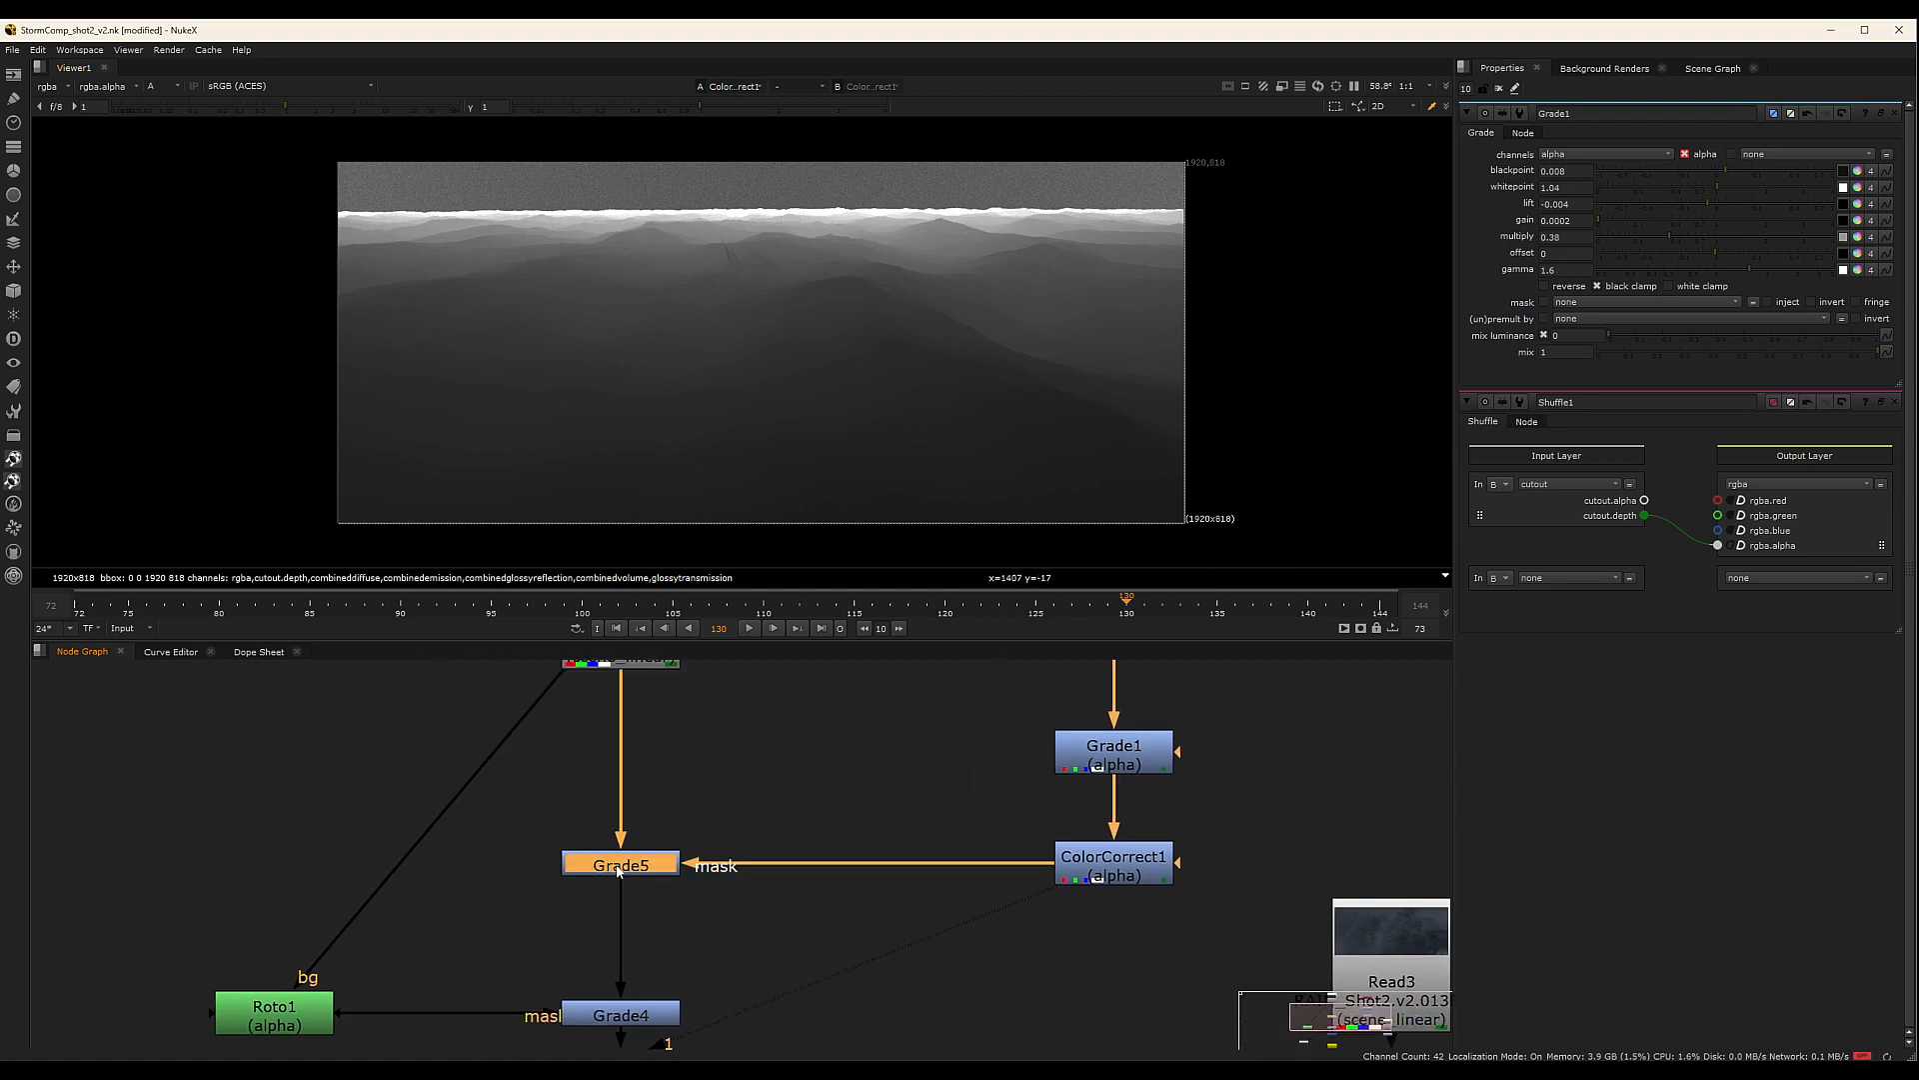
{"action": "key", "text": "1"}
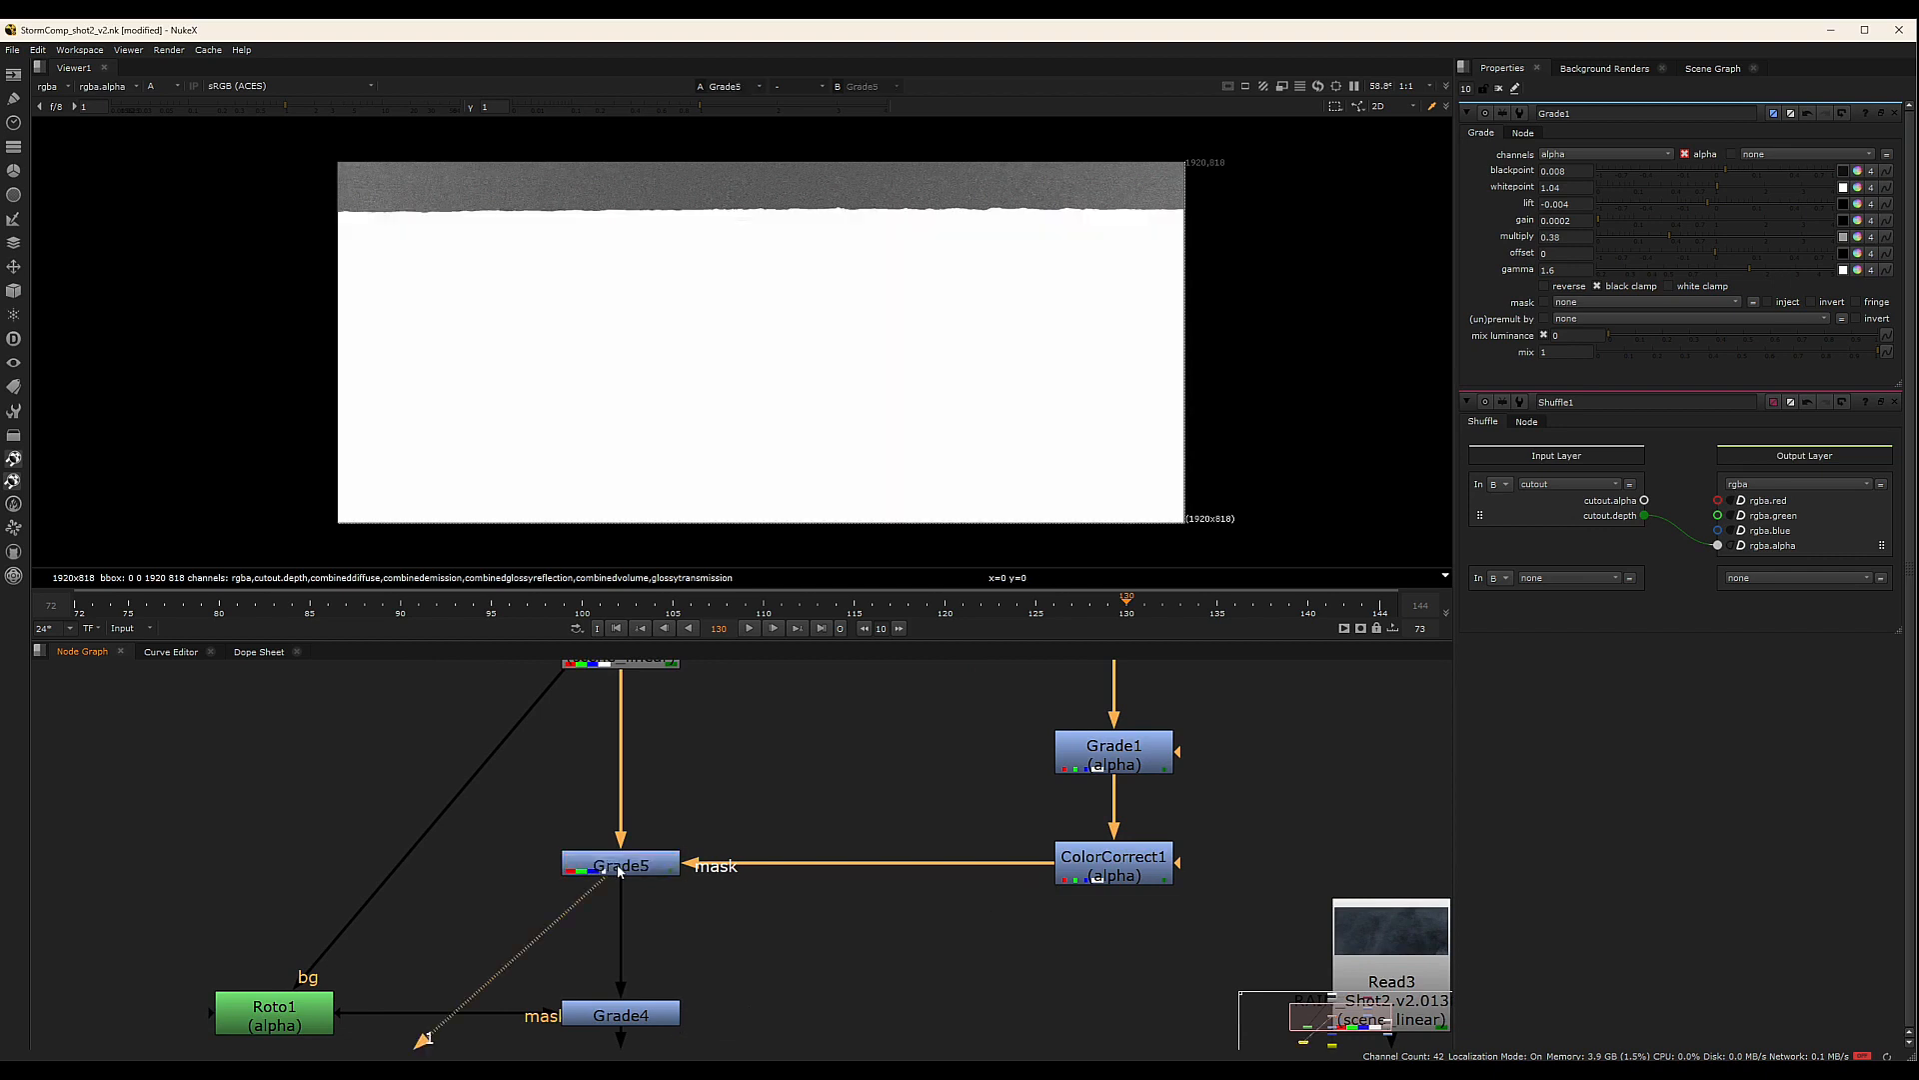
{"action": "key", "text": "a"}
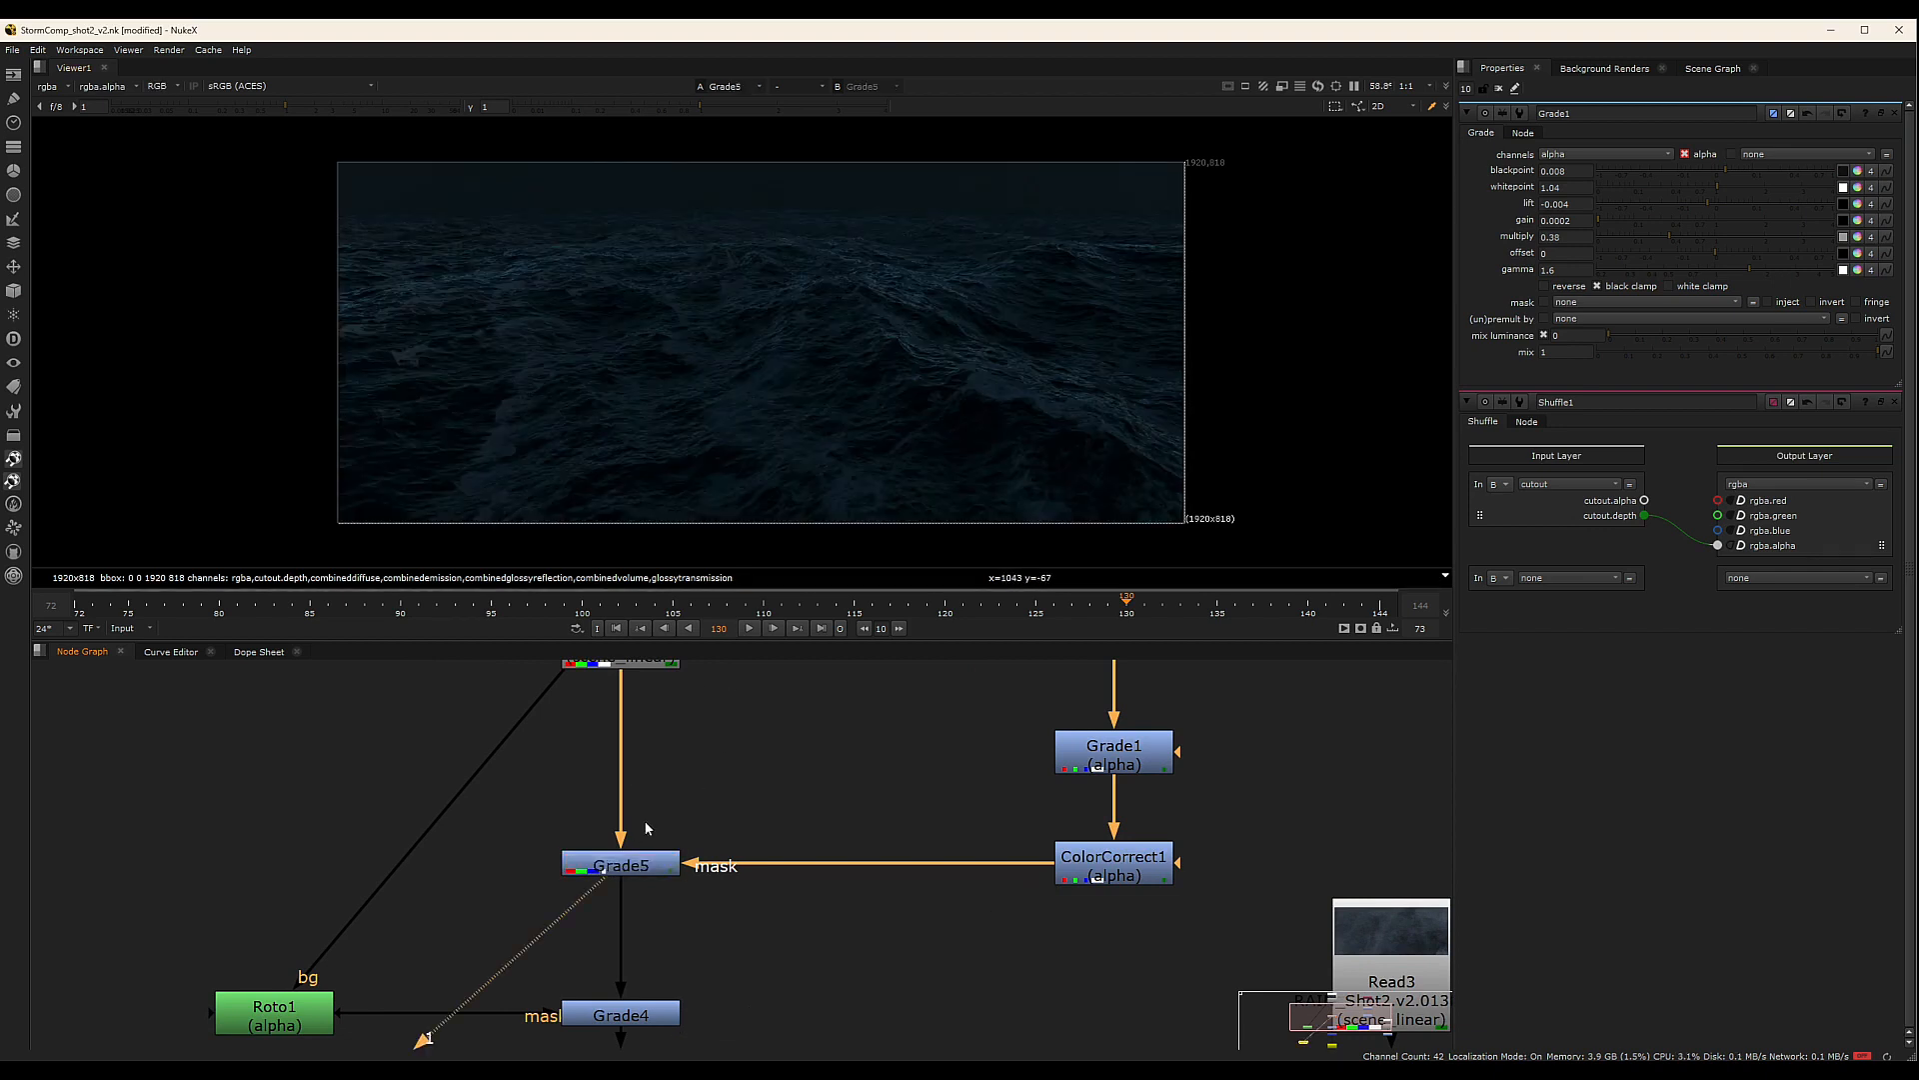
Toggle Grade5 off and on repeatedly to compare the ocean with and without the depth-masked grade, leaving it enabled
{"action": "left_click", "coordinate": [640, 868]}
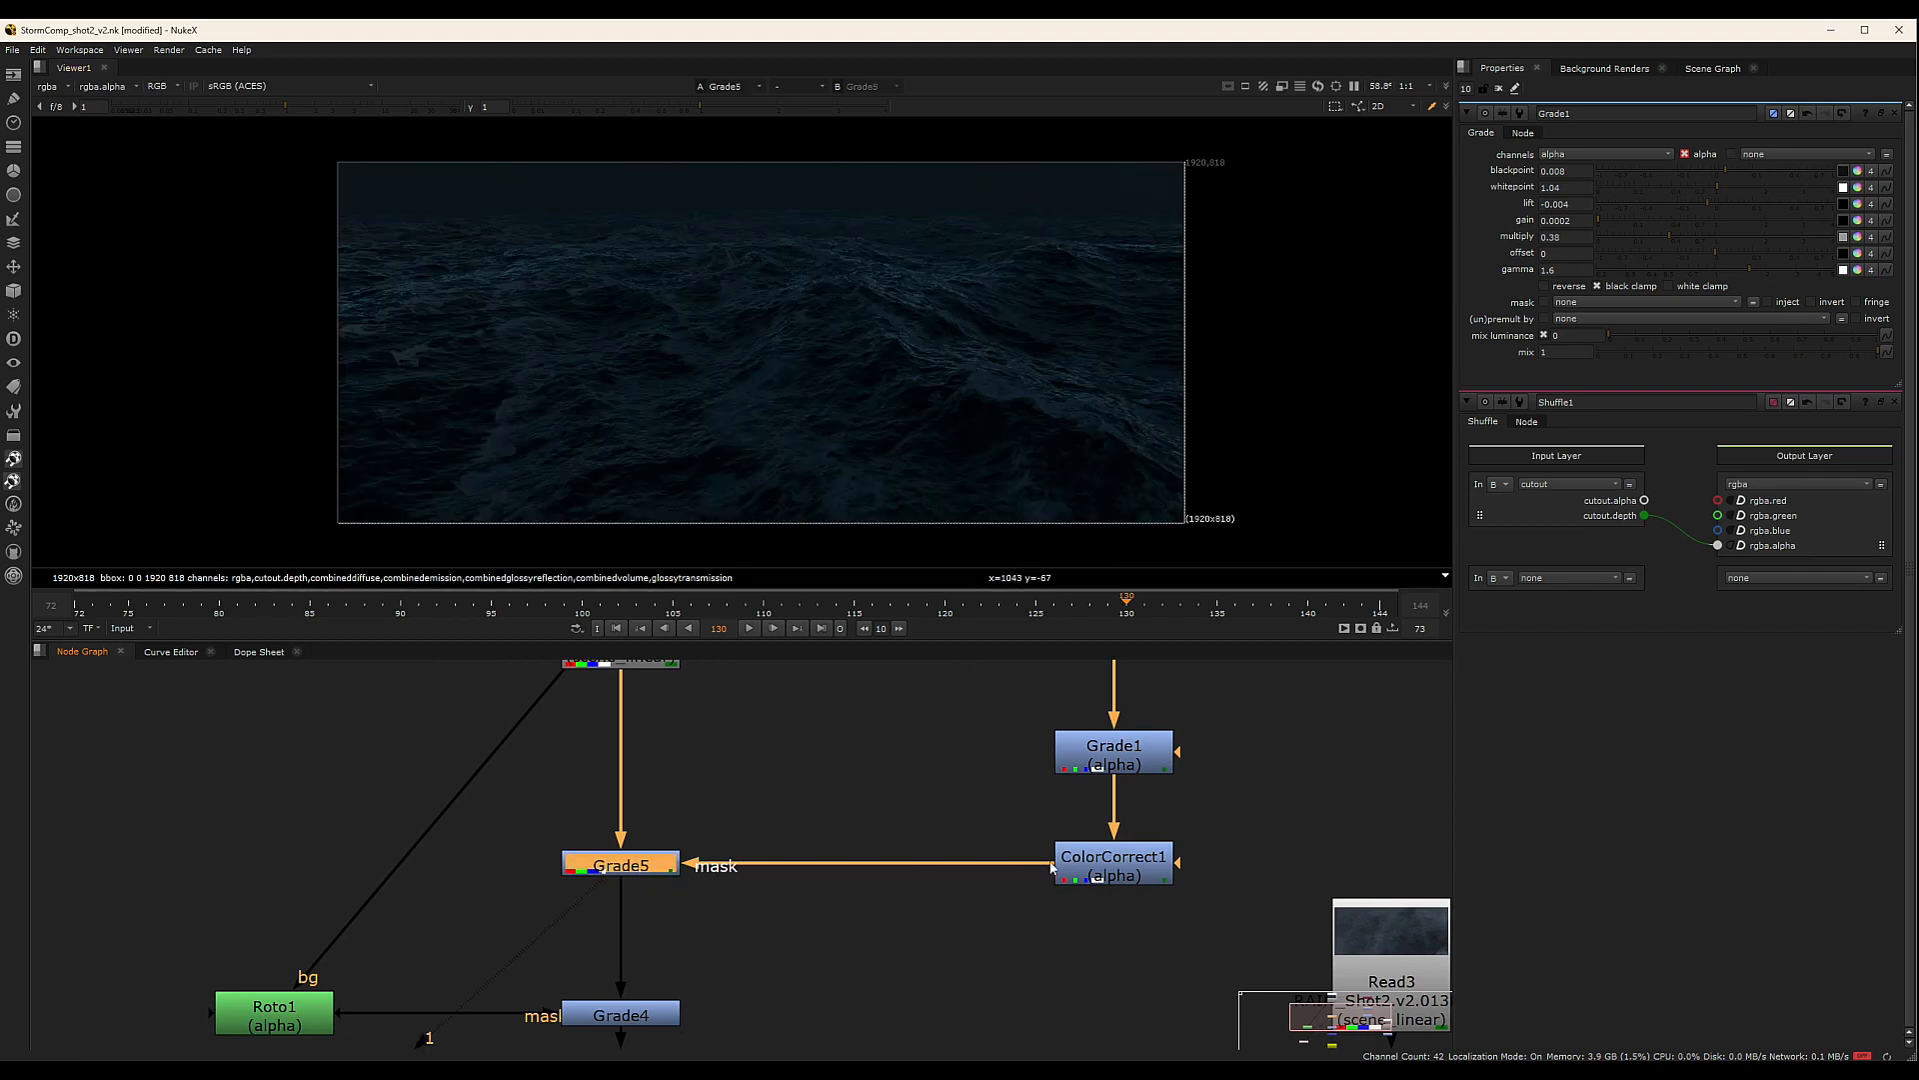
{"action": "key", "text": "d"}
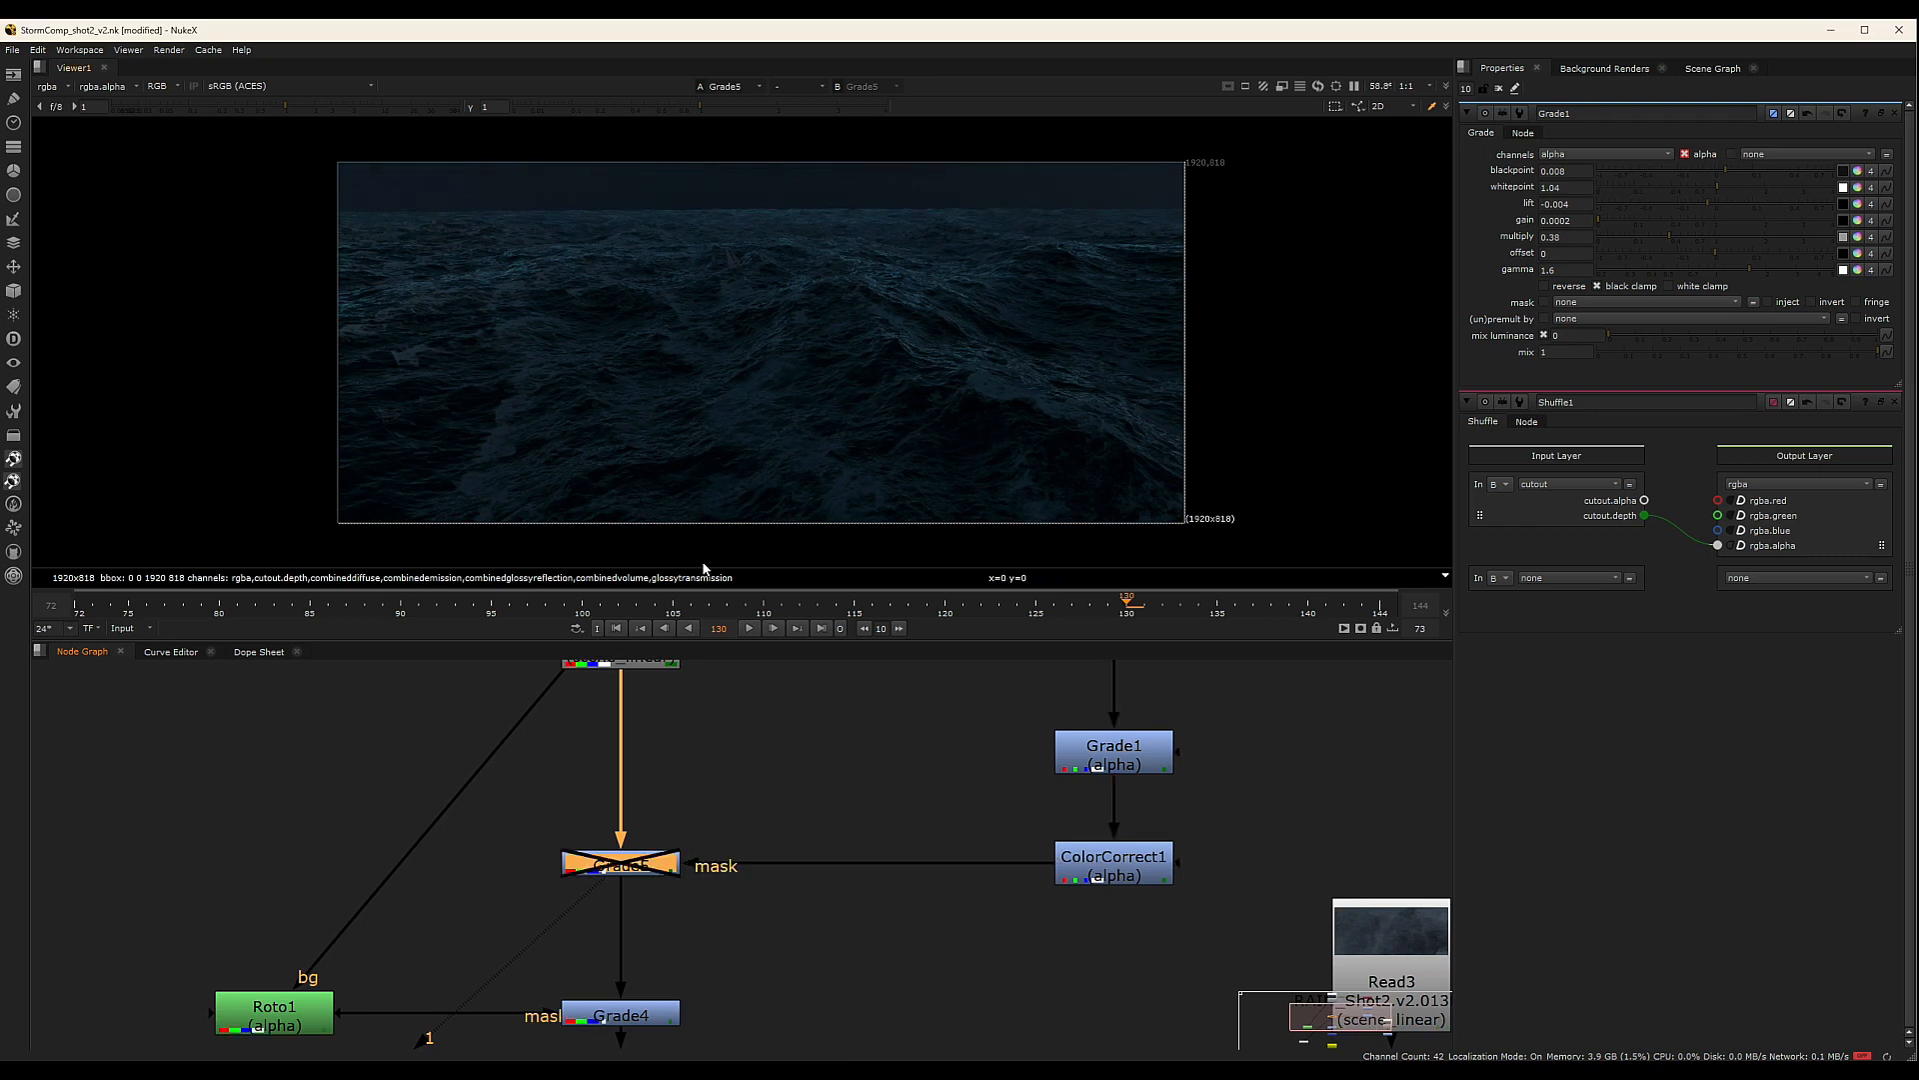
{"action": "key", "text": "d"}
{"action": "key", "text": "d"}
{"action": "key", "text": "d"}
{"action": "key", "text": "d"}
{"action": "key", "text": "d"}
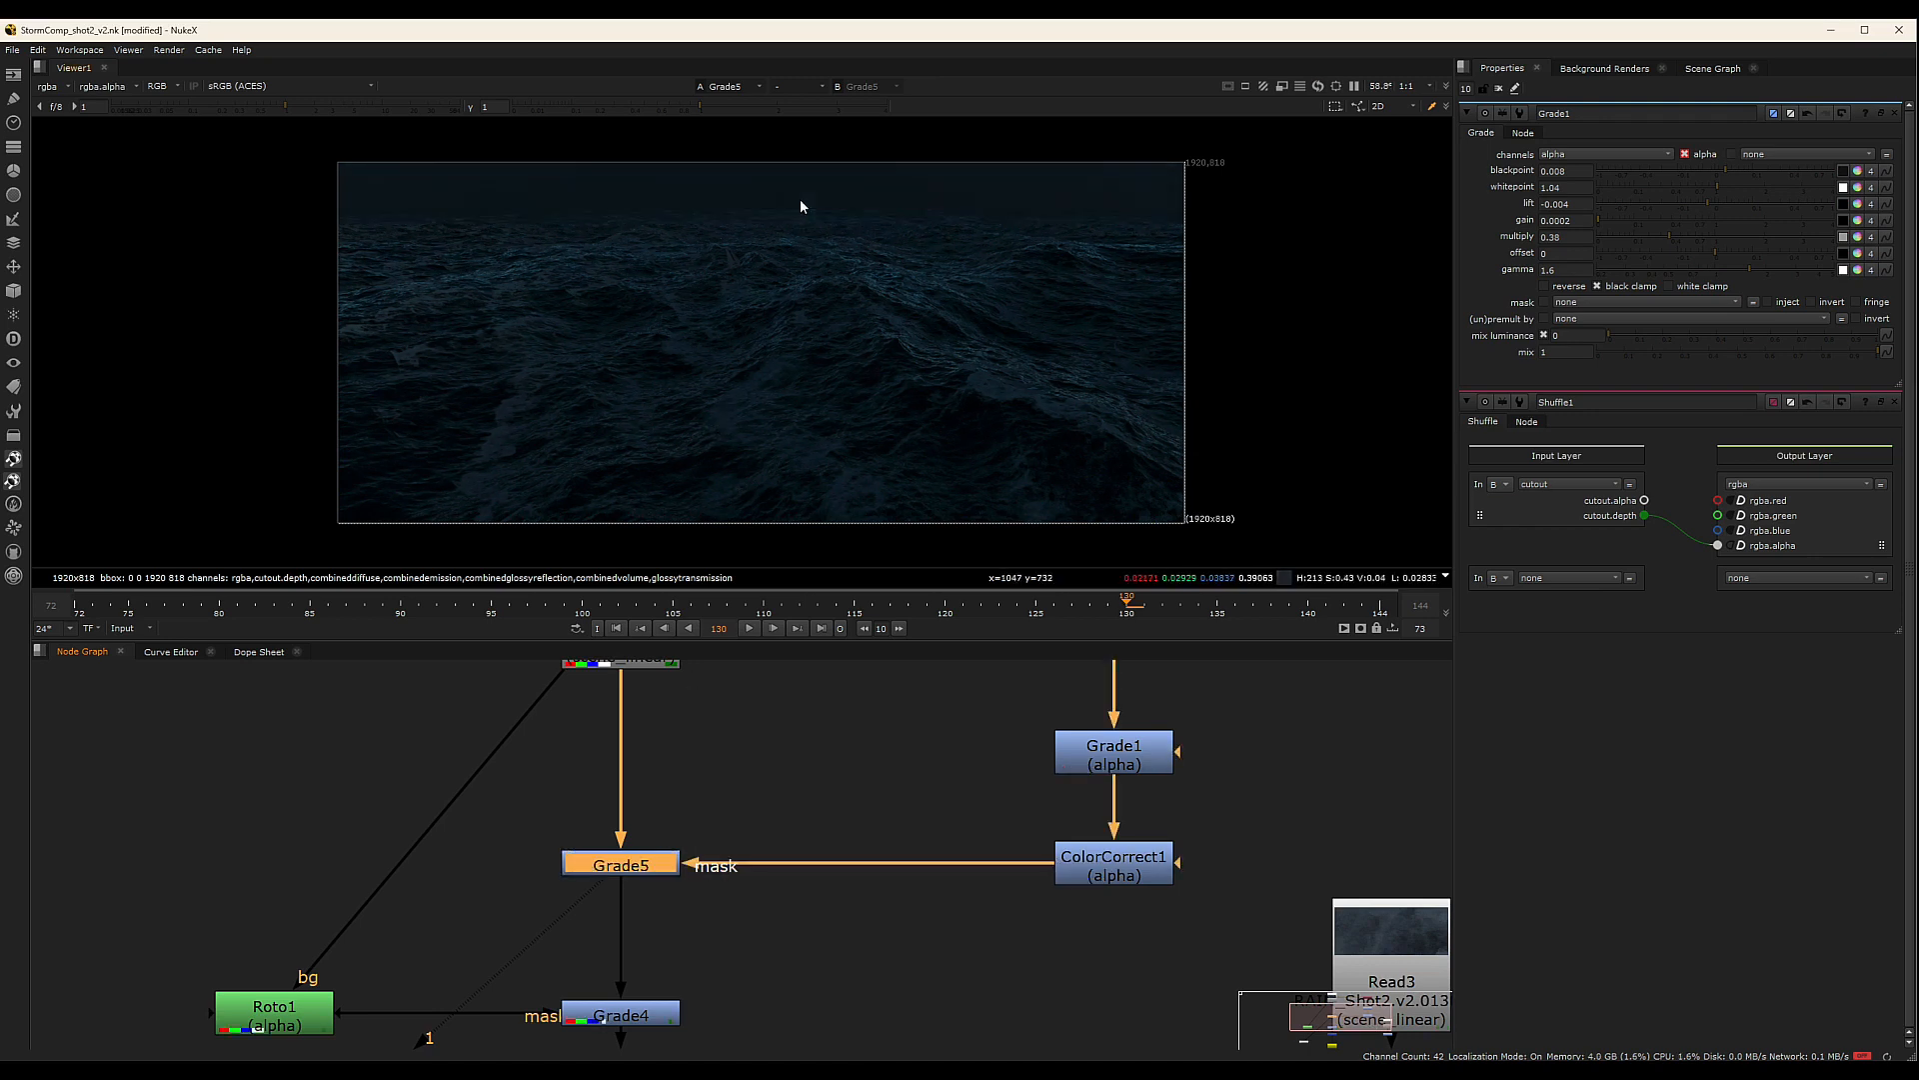
{"action": "key", "text": "d"}
{"action": "key", "text": "d"}
{"action": "key", "text": "d"}
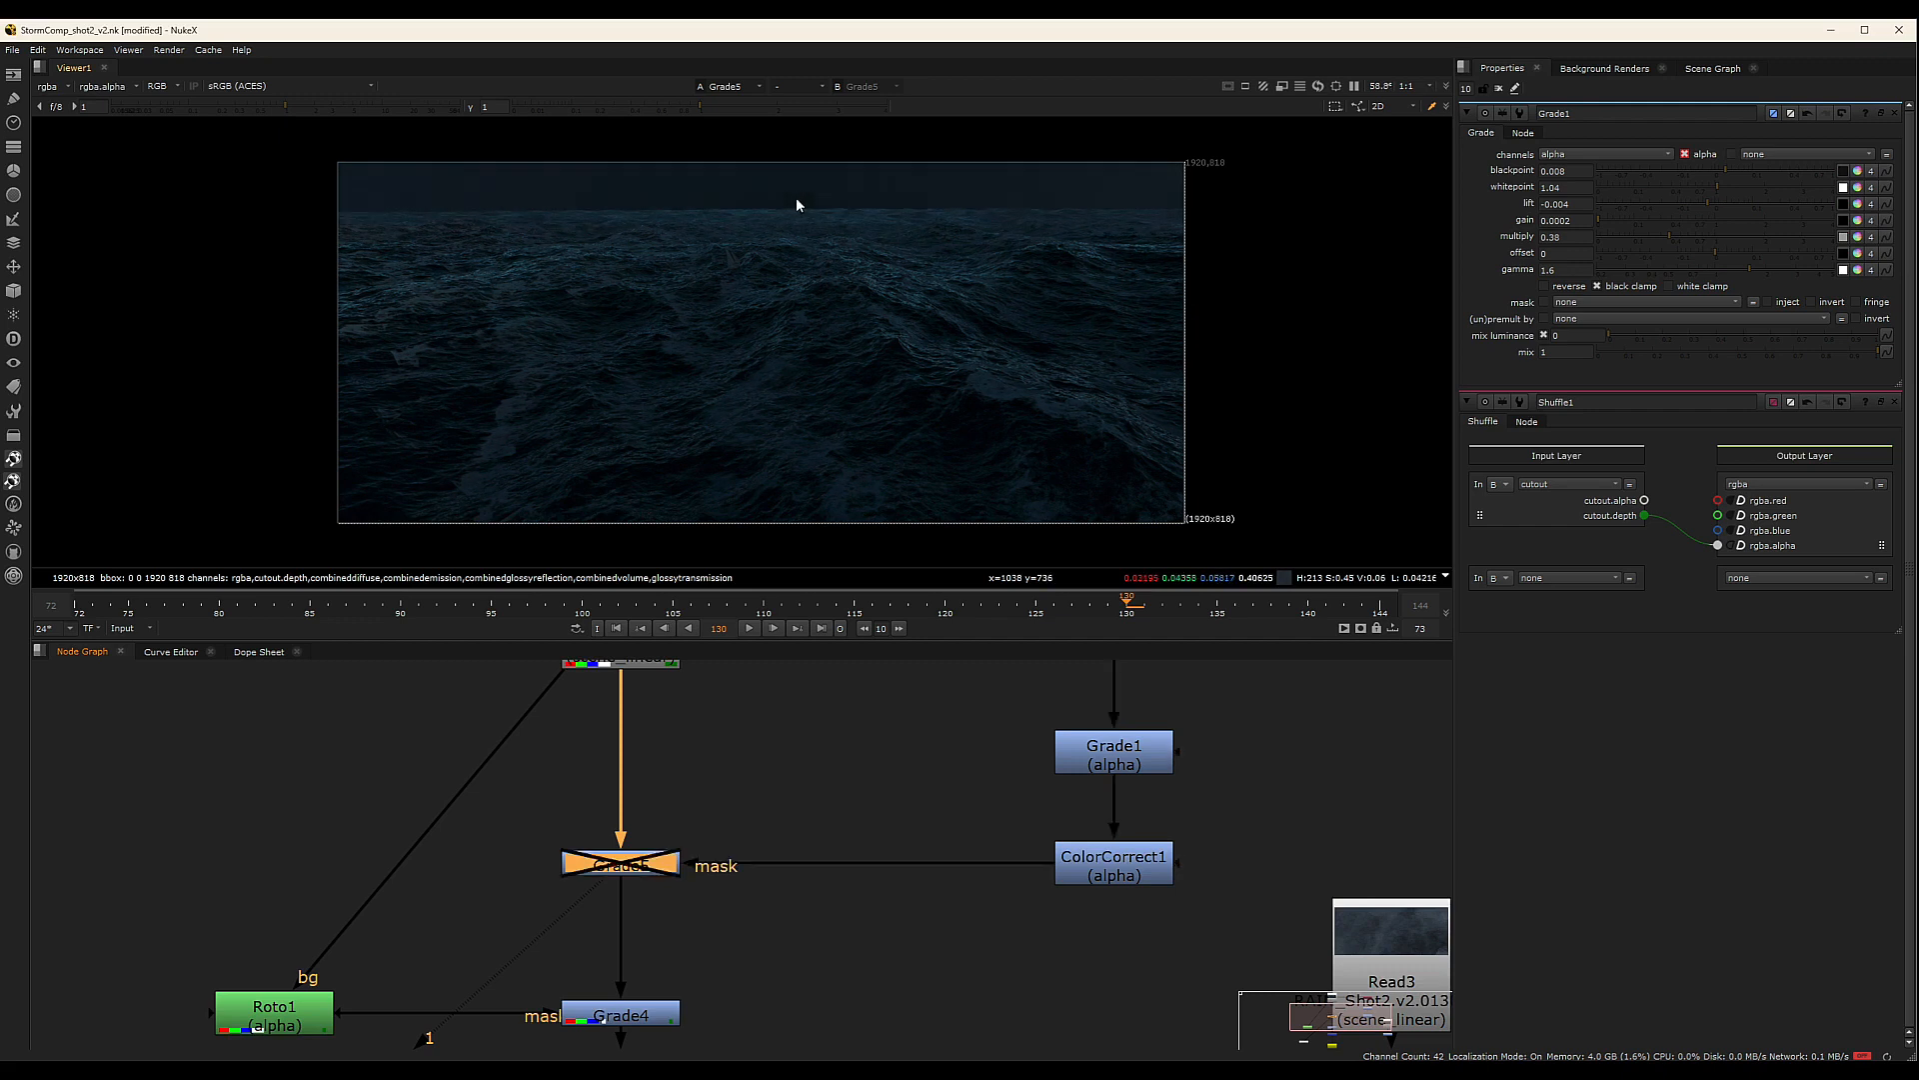
{"action": "key", "text": "d"}
{"action": "key", "text": "d"}
{"action": "key", "text": "d"}
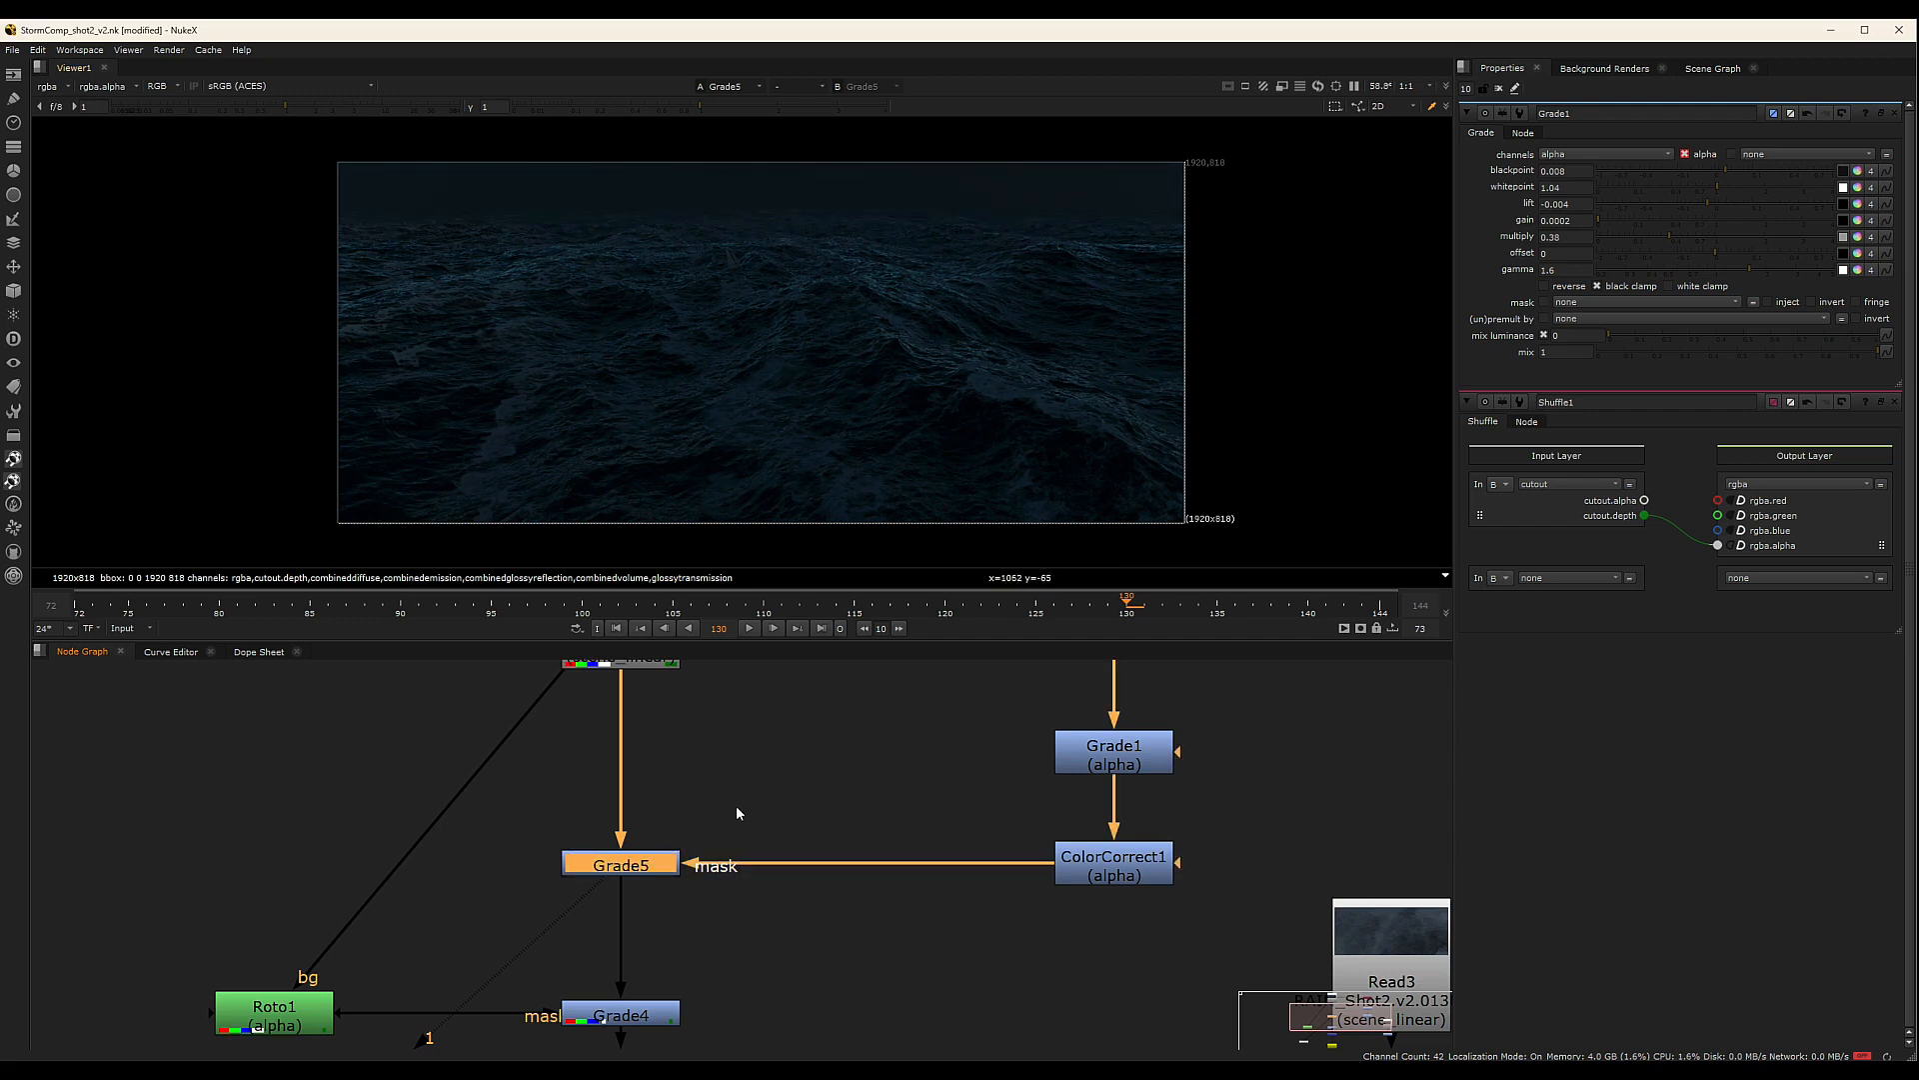
Set Grade5's multiply to 0.8
{"action": "double_click", "coordinate": [658, 863]}
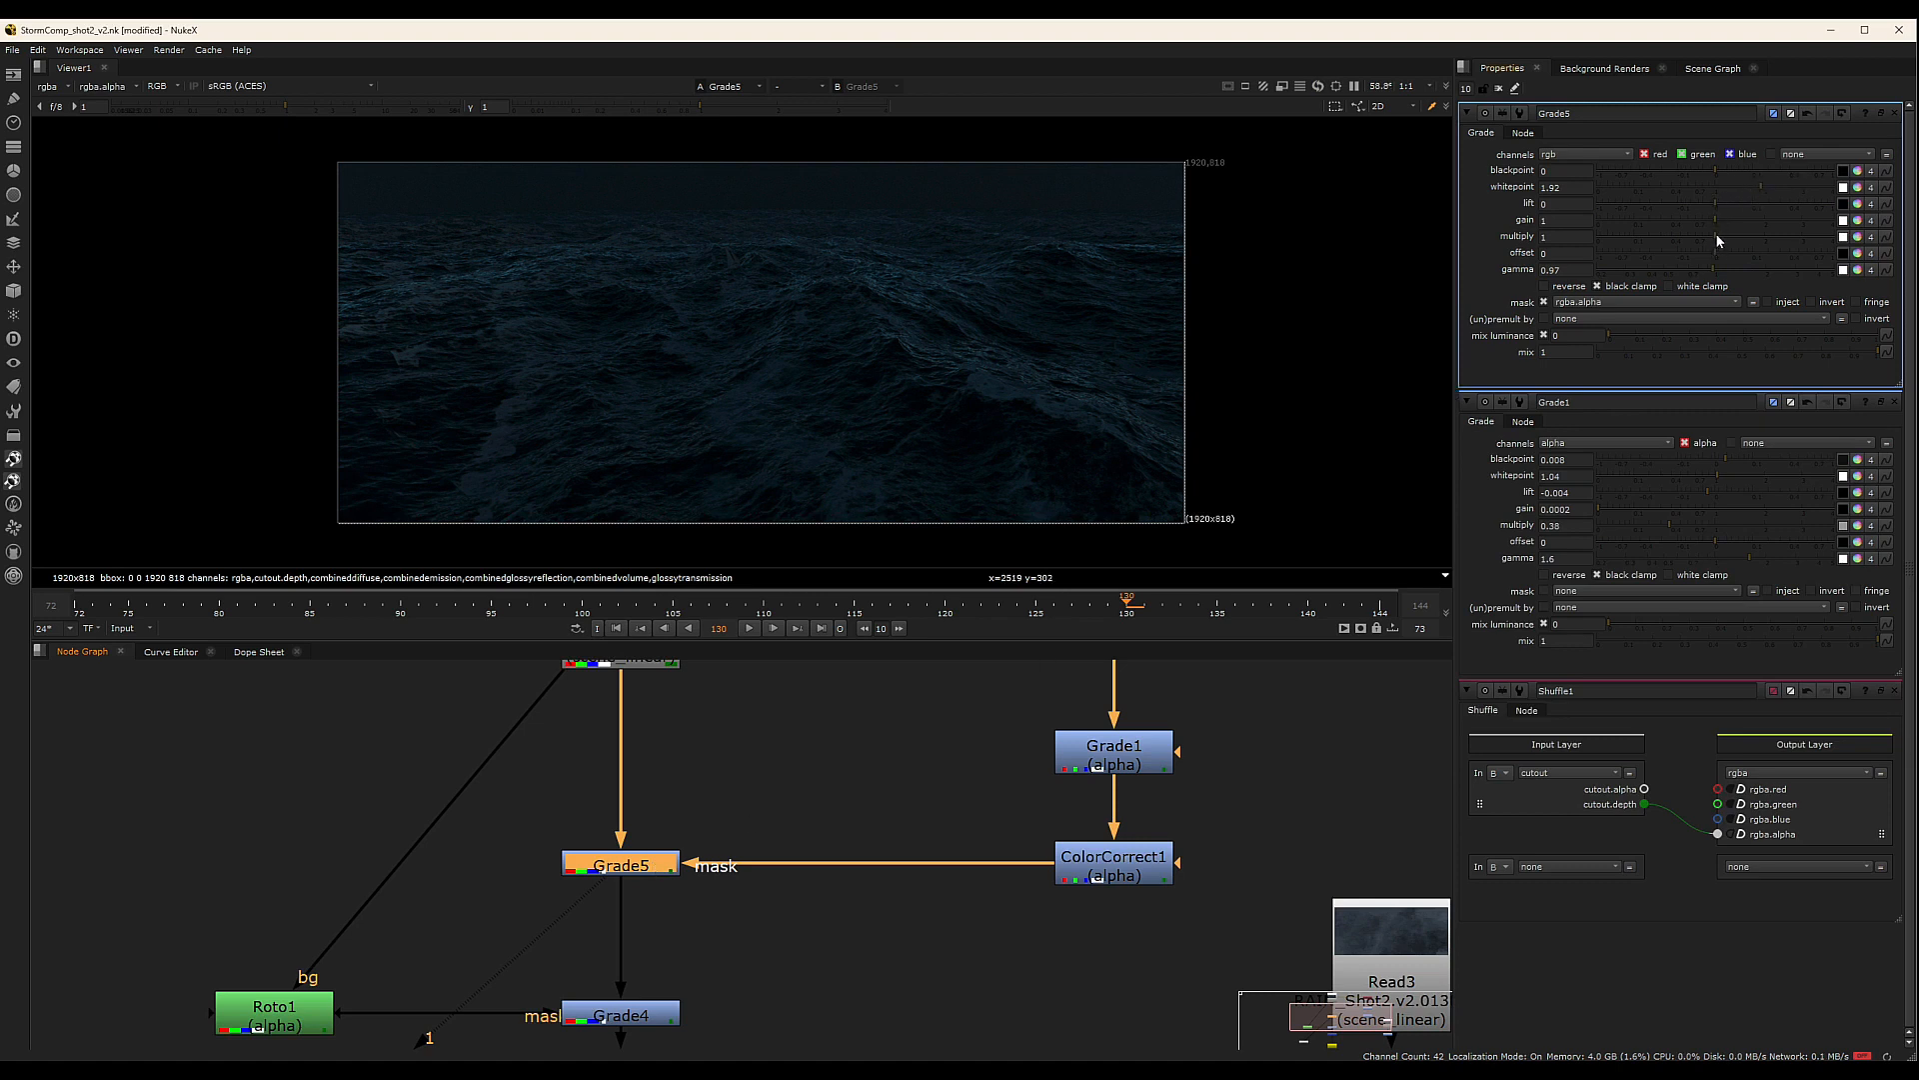
{"action": "left_click_drag", "start_coordinate": [1720, 237], "coordinate": [1705, 233]}
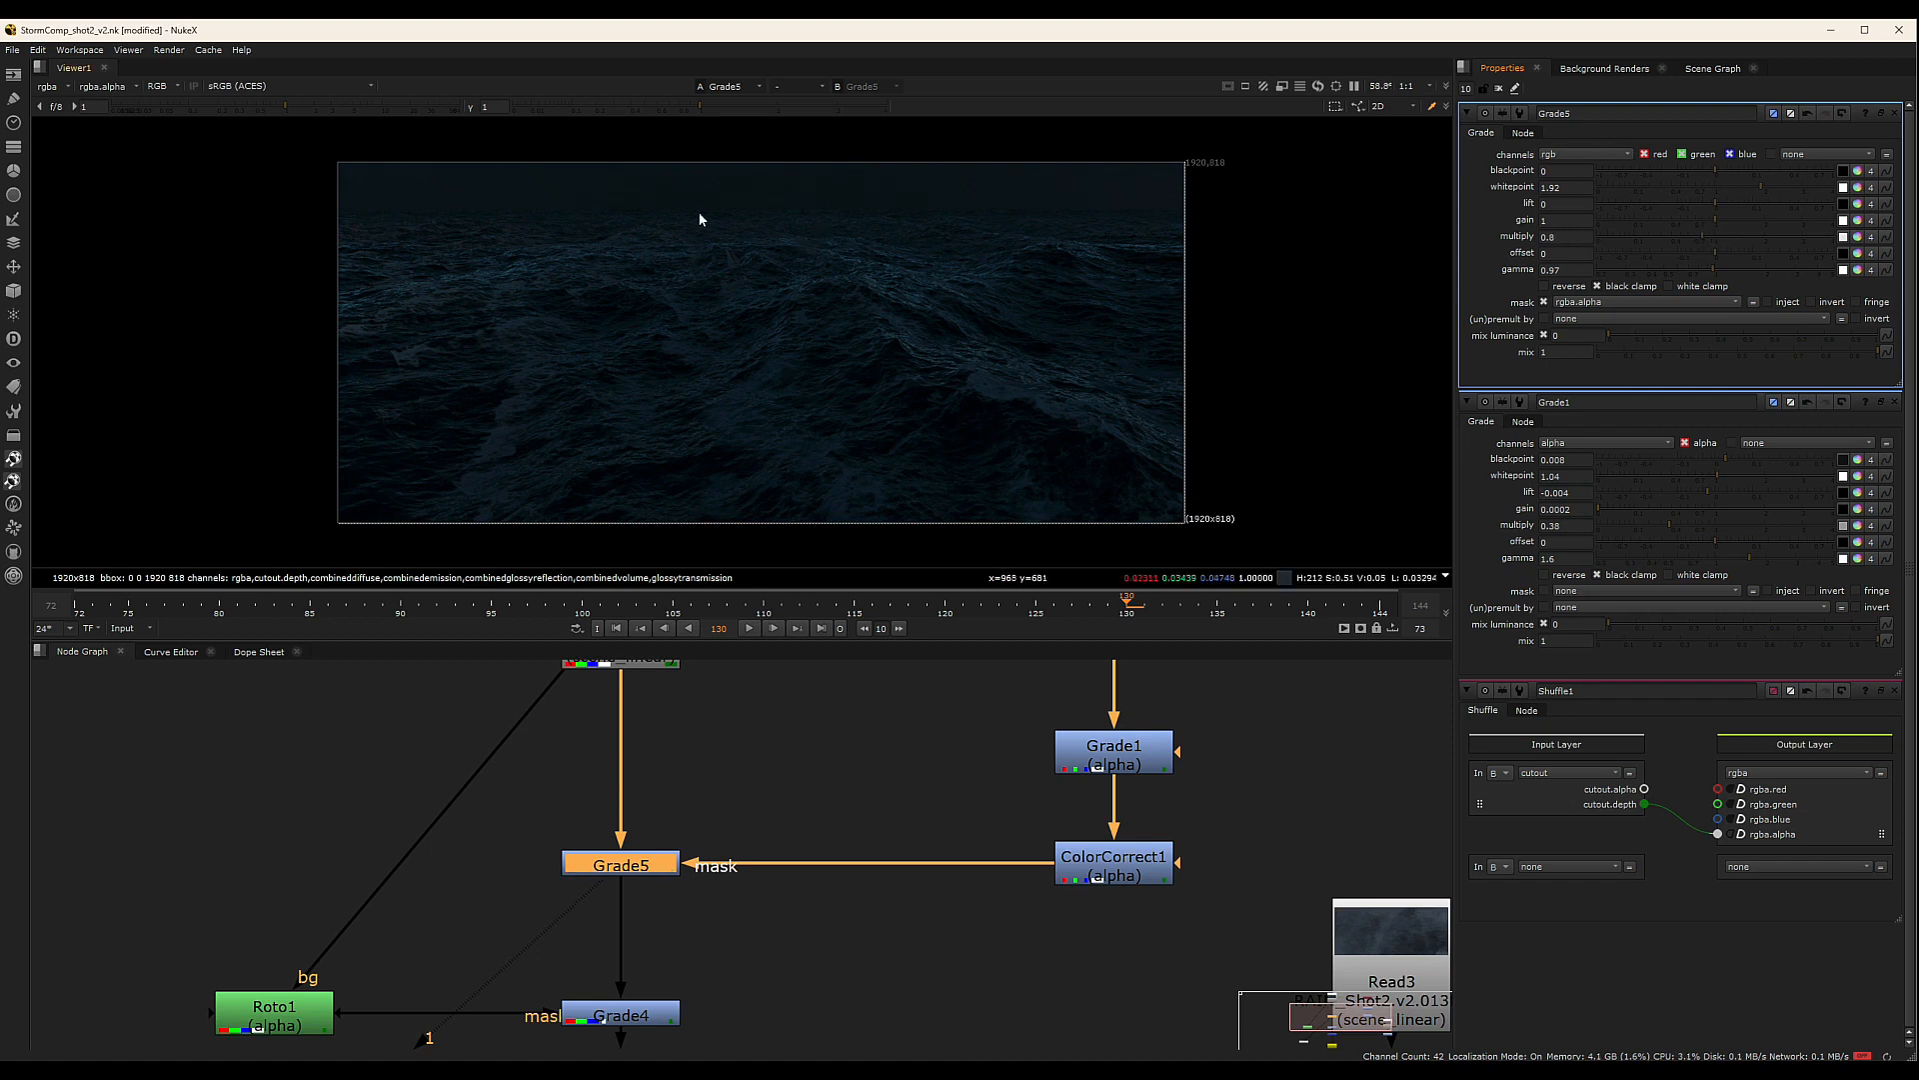
Open the Roto1 mask feeding Grade4 and check its Bezier shape at the final frame, 144
{"action": "middle_click_drag", "start_coordinate": [919, 824], "coordinate": [938, 745]}
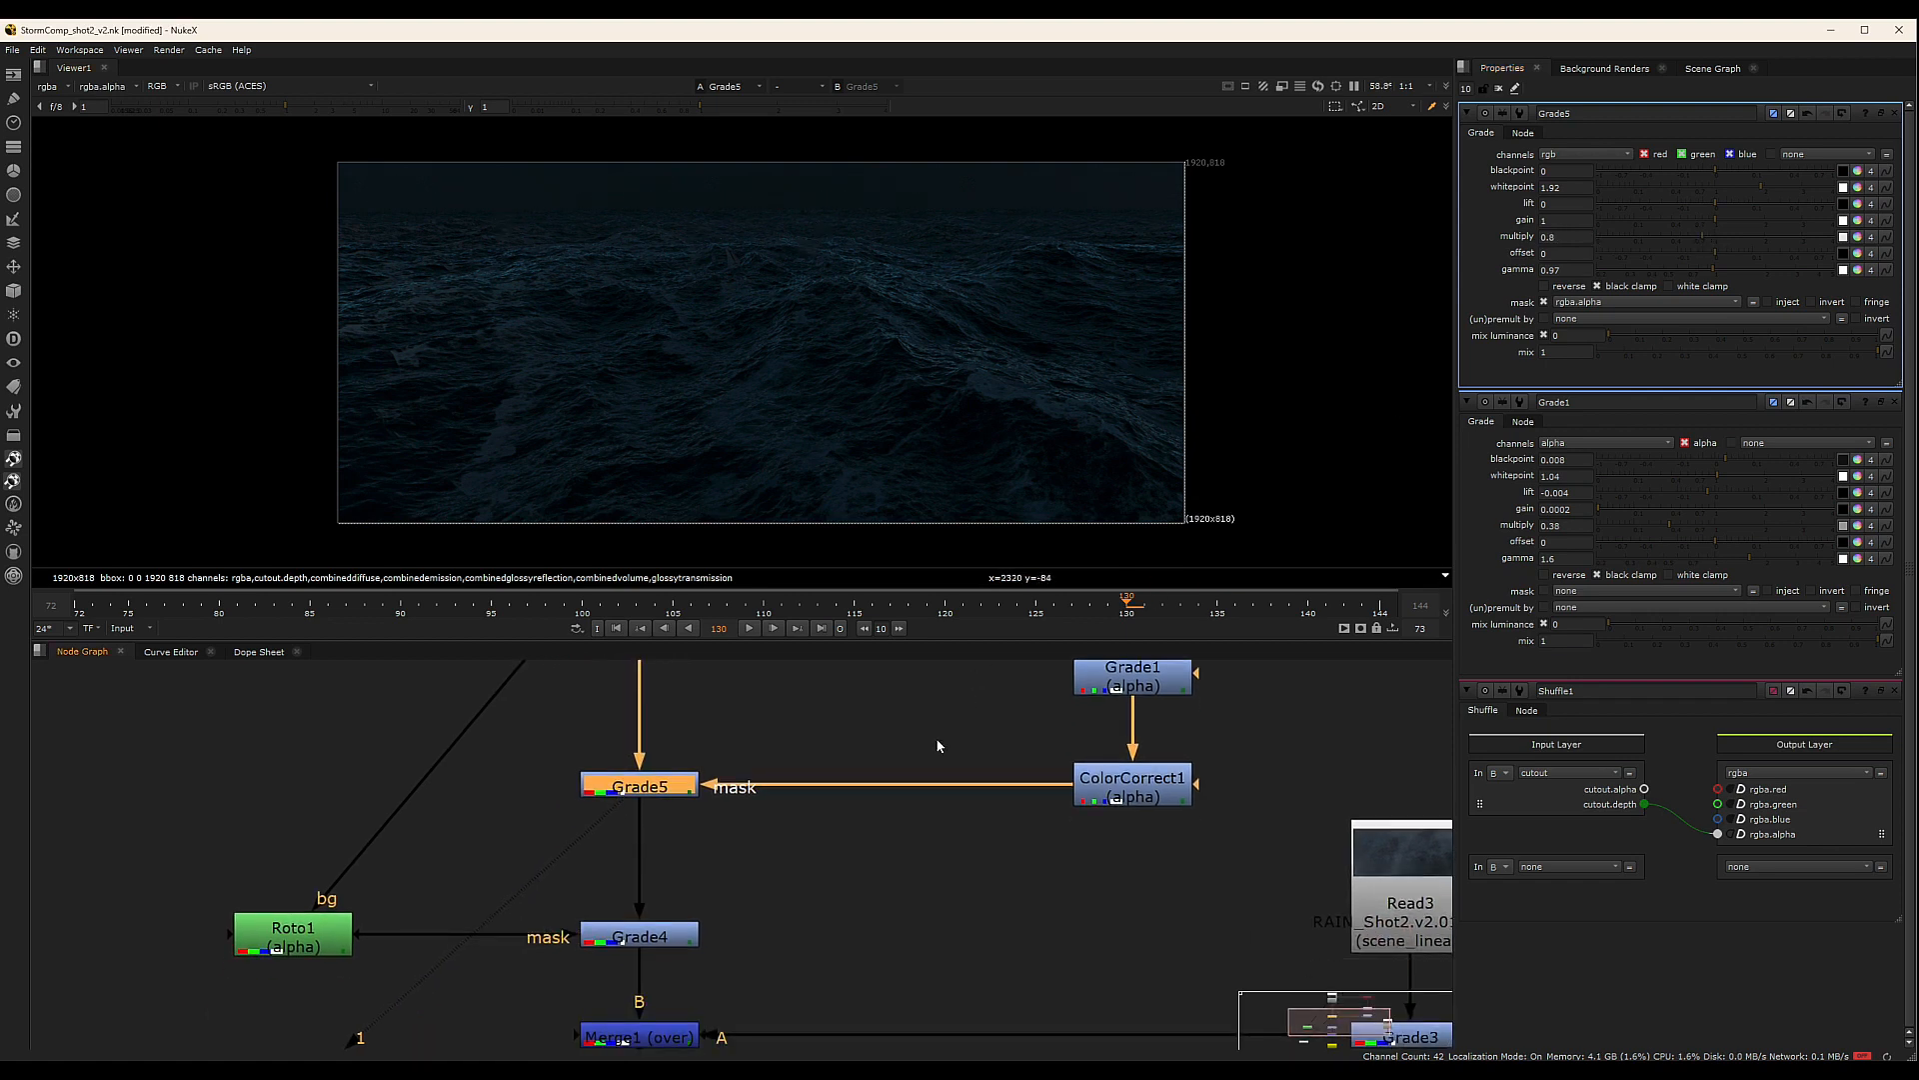
{"action": "left_click", "coordinate": [688, 940]}
{"action": "middle_click_drag", "start_coordinate": [826, 901], "coordinate": [842, 892]}
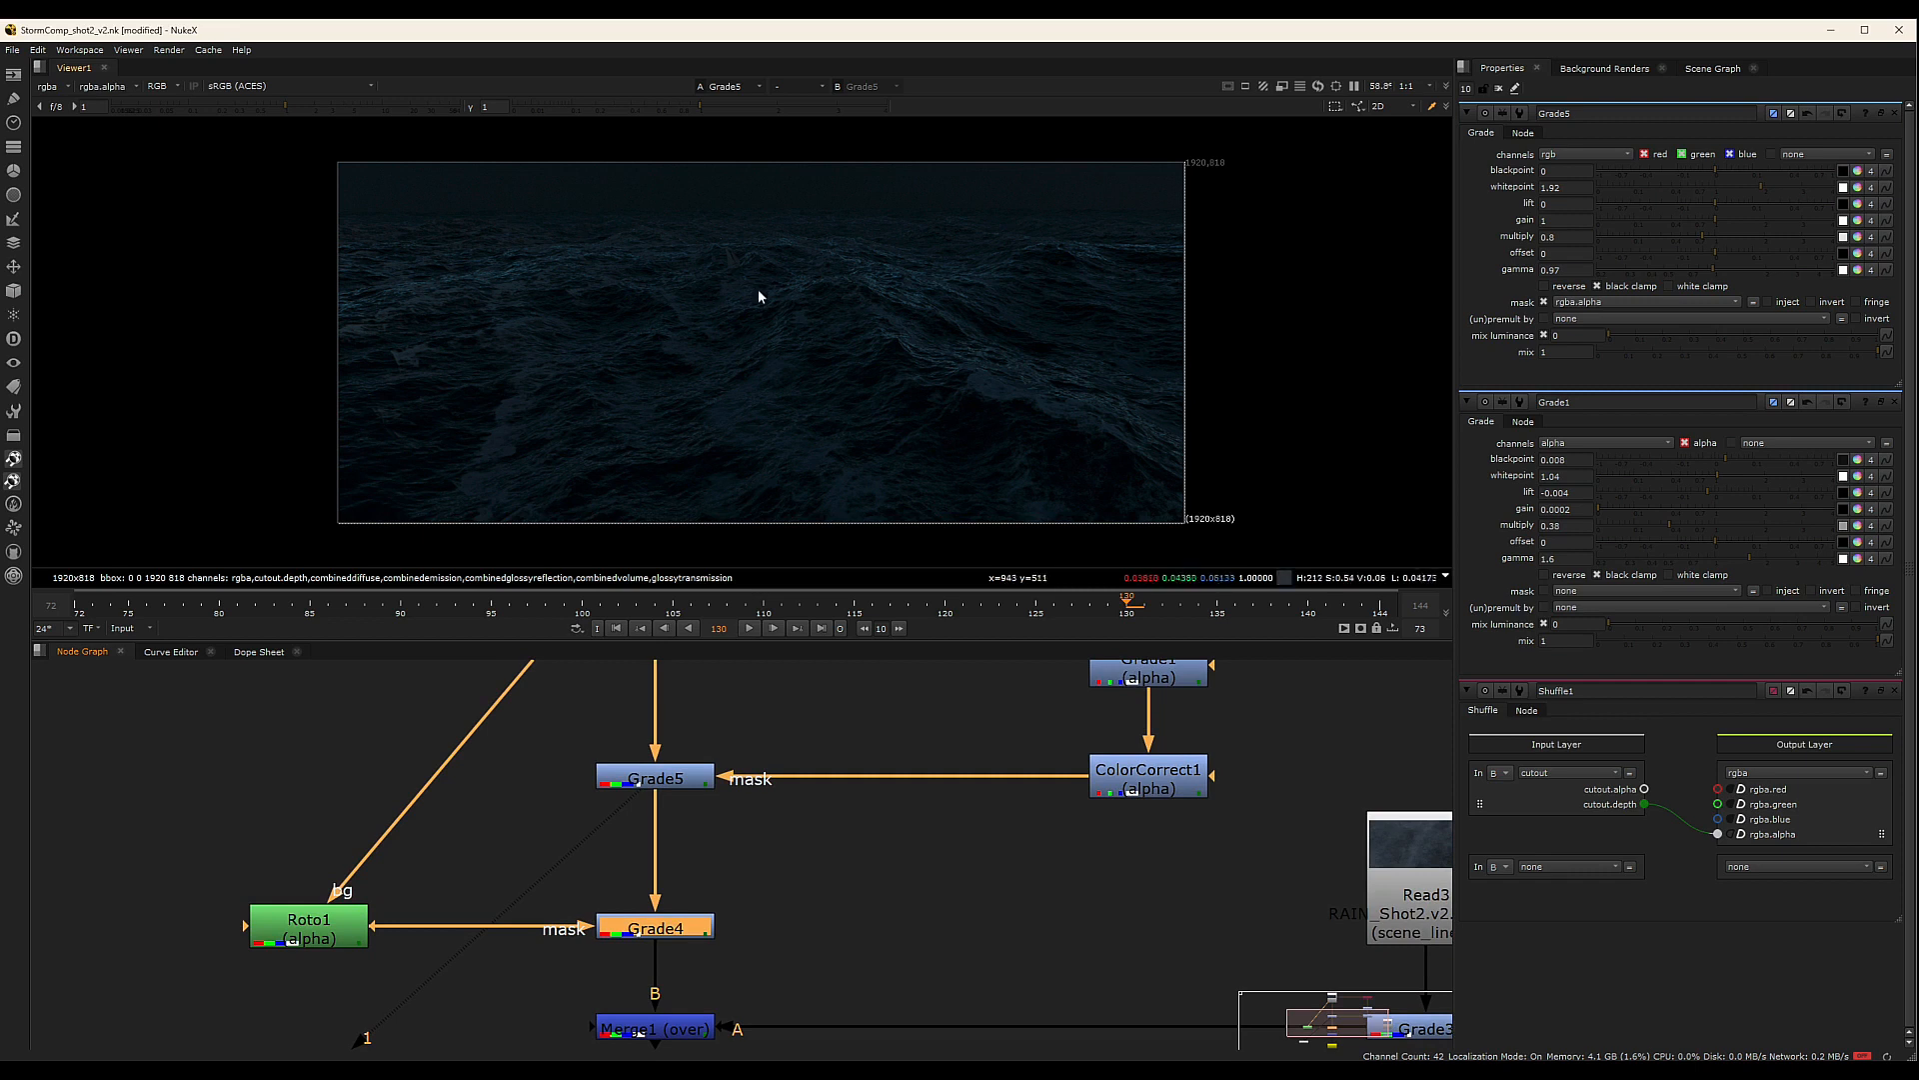
{"action": "left_click", "coordinate": [348, 926]}
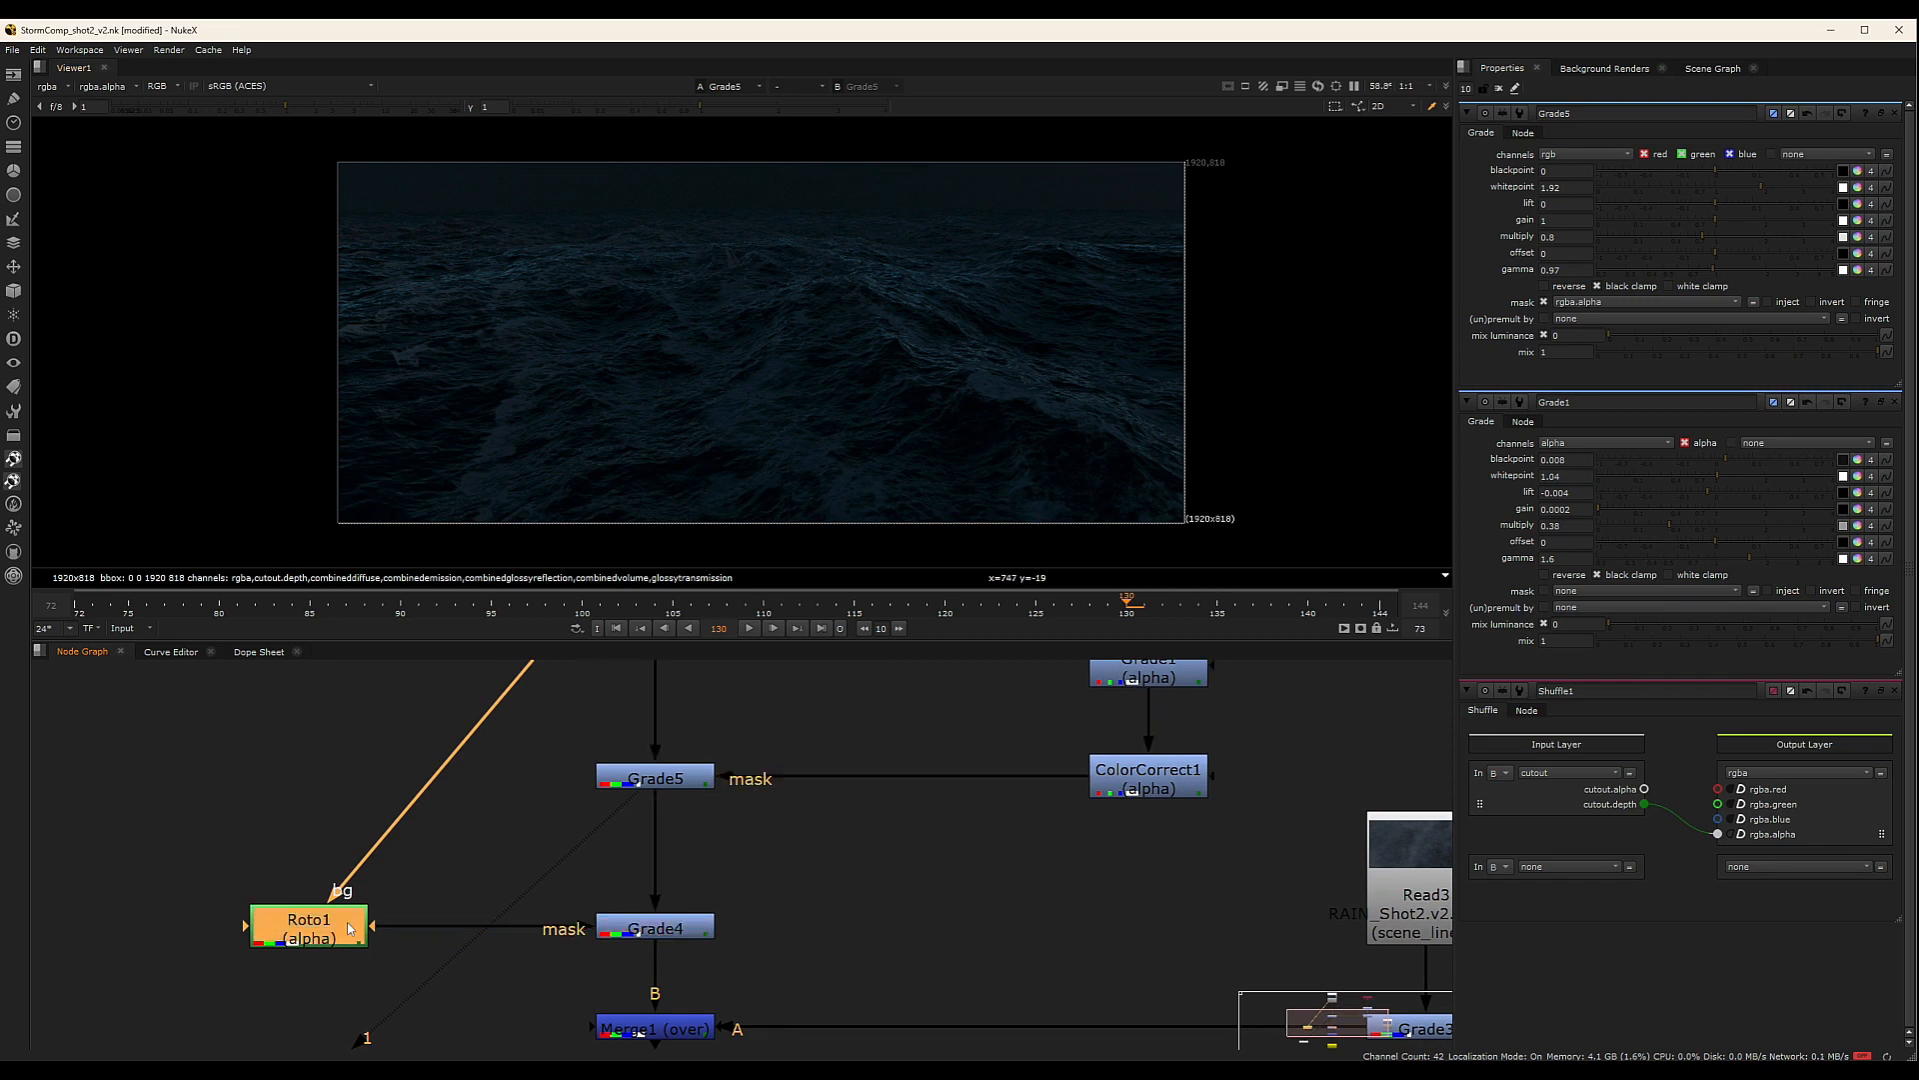
{"action": "double_click", "coordinate": [349, 926]}
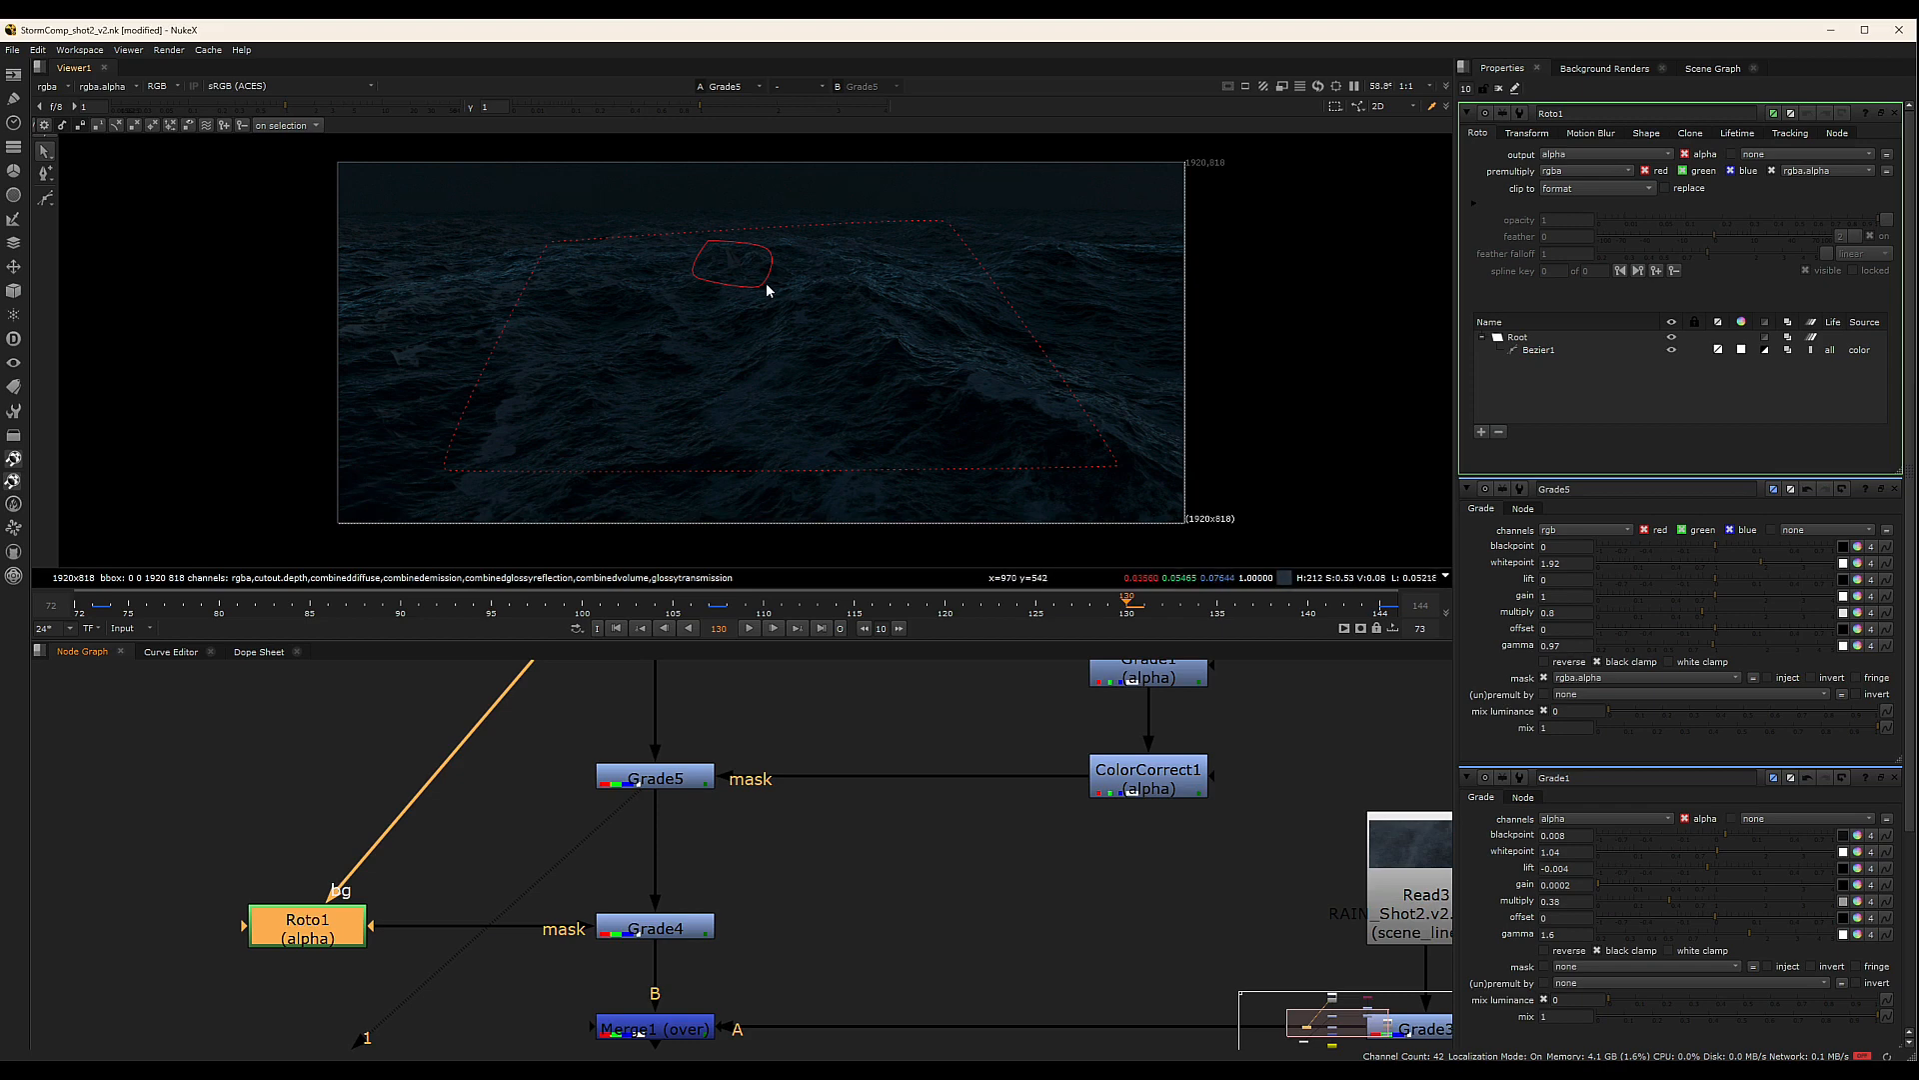
{"action": "left_click", "coordinate": [710, 608]}
{"action": "left_click", "coordinate": [1380, 606]}
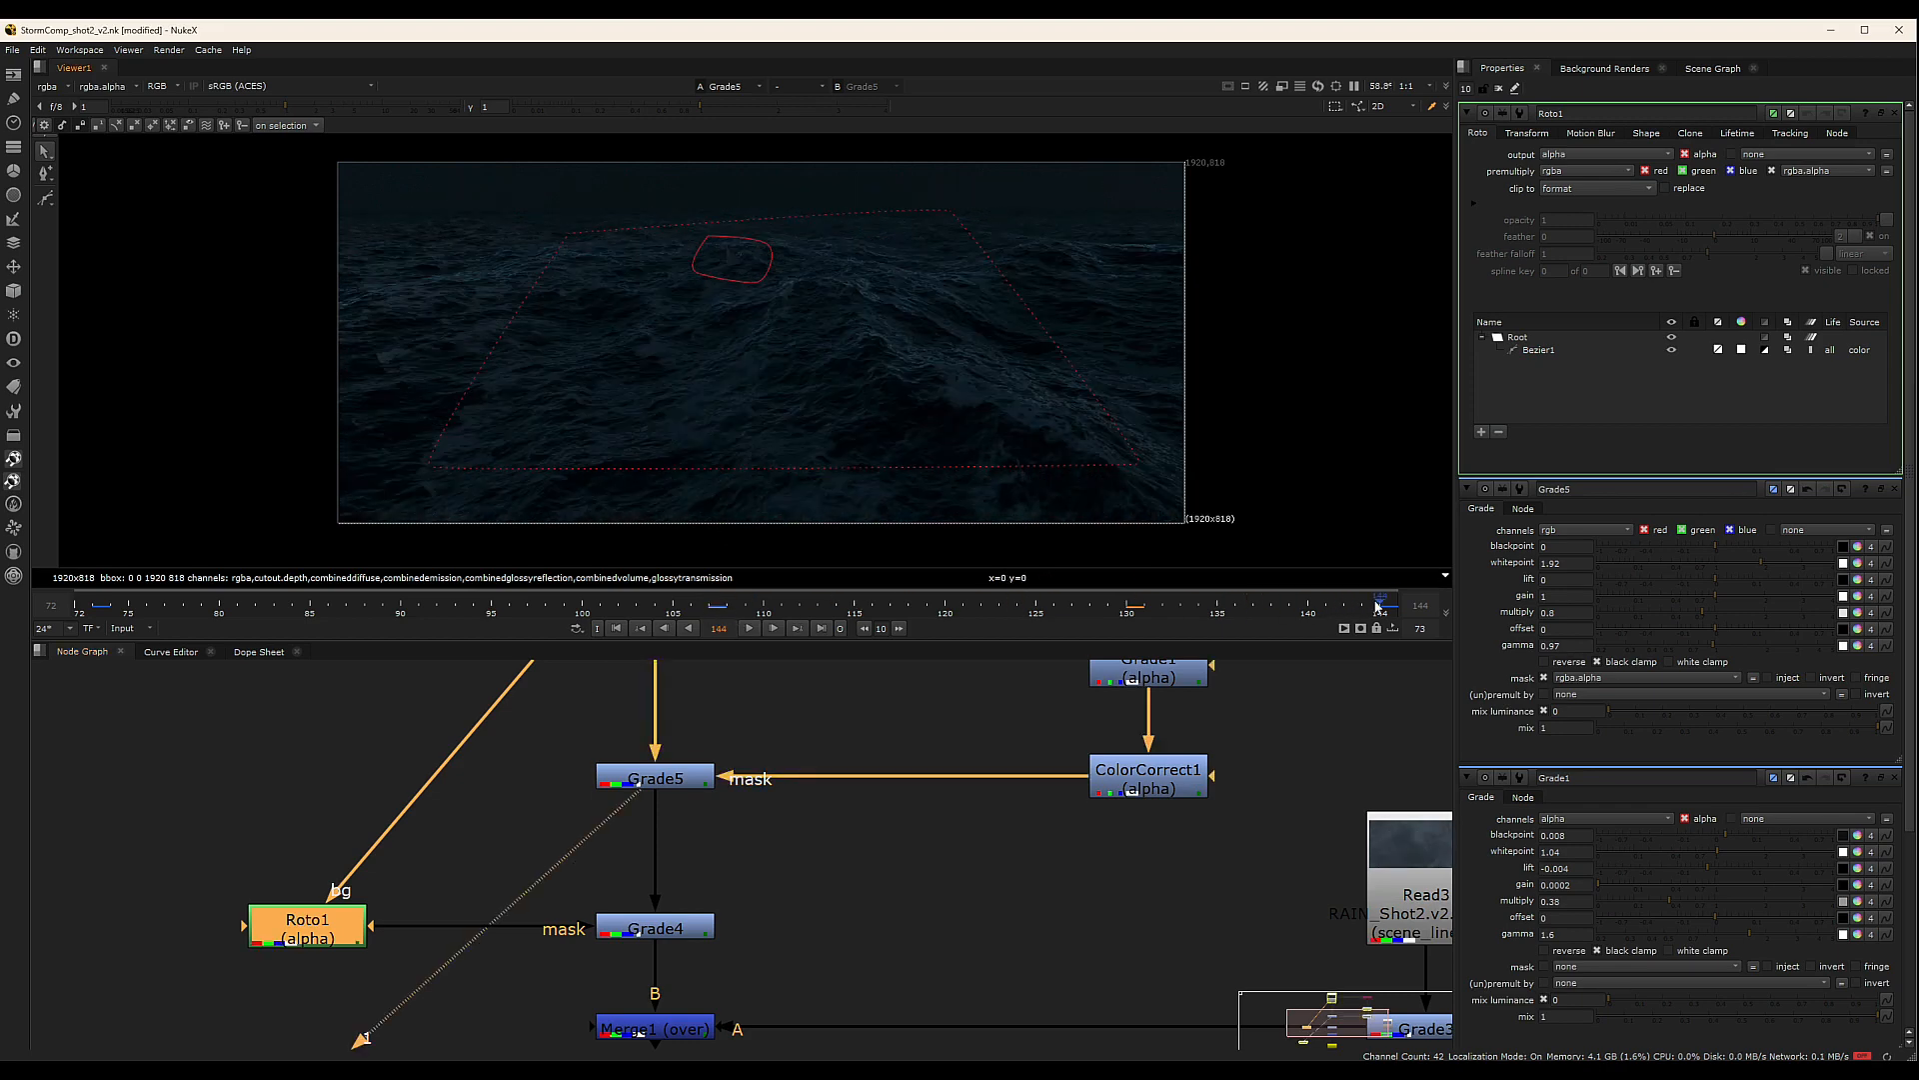
View the Grade4 result with the roto mask, followed by the Merge1 composite
{"action": "middle_click_drag", "start_coordinate": [789, 815], "coordinate": [780, 752]}
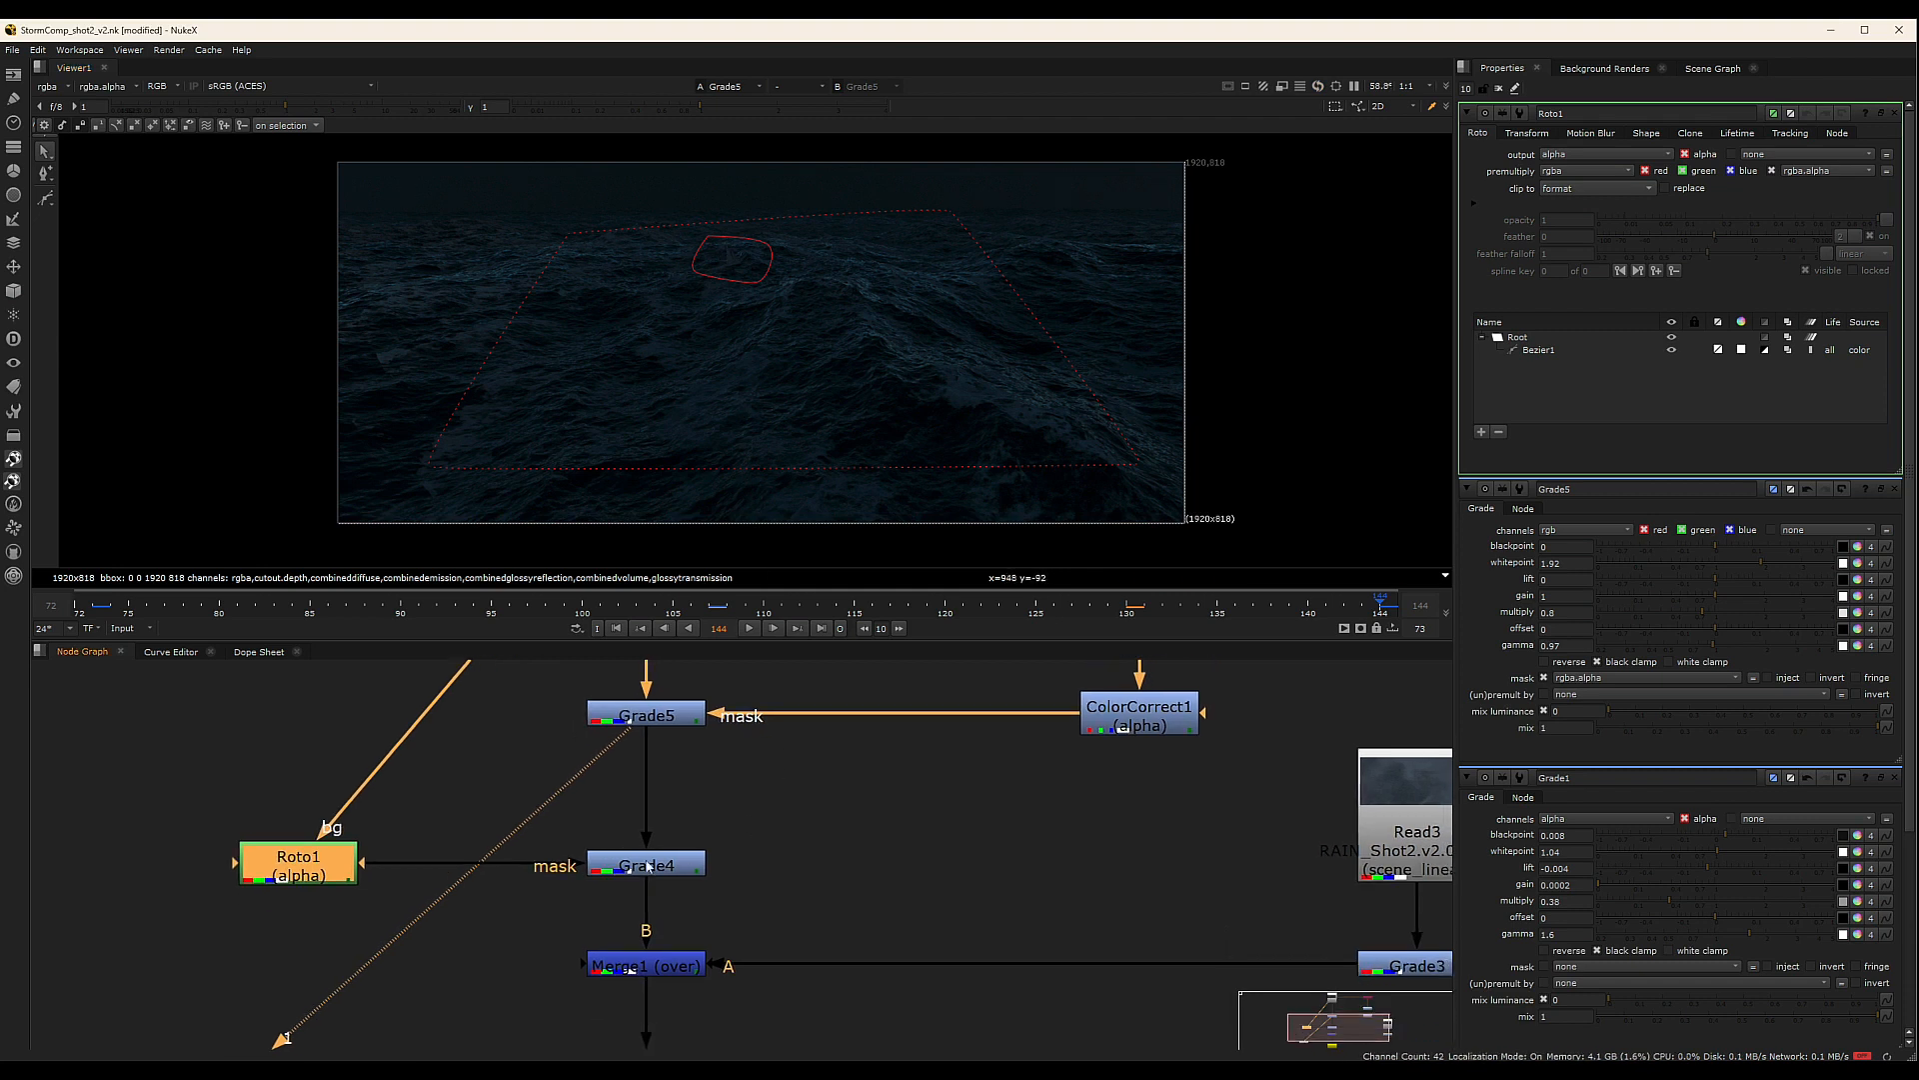
{"action": "left_click", "coordinate": [646, 864]}
{"action": "key", "text": "1"}
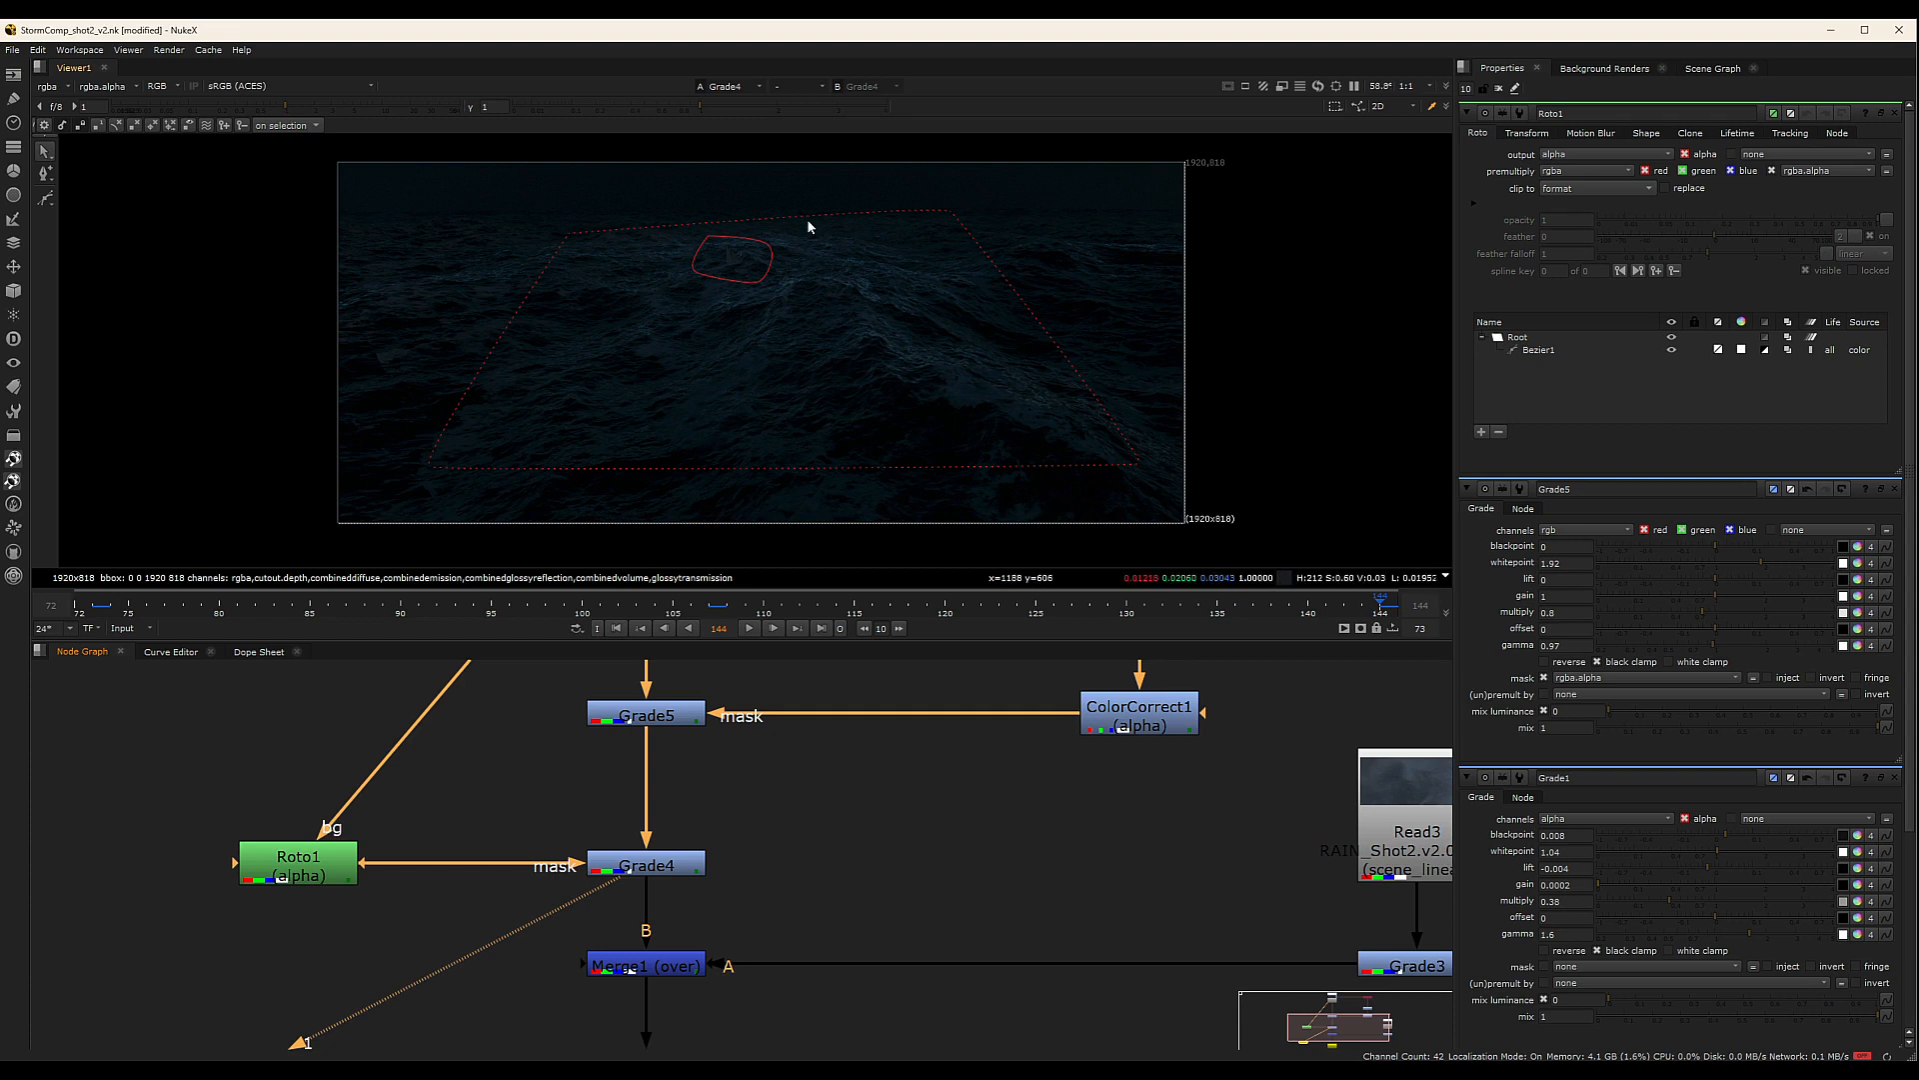
{"action": "middle_click_drag", "start_coordinate": [831, 937], "coordinate": [849, 821]}
{"action": "left_click", "coordinate": [679, 852]}
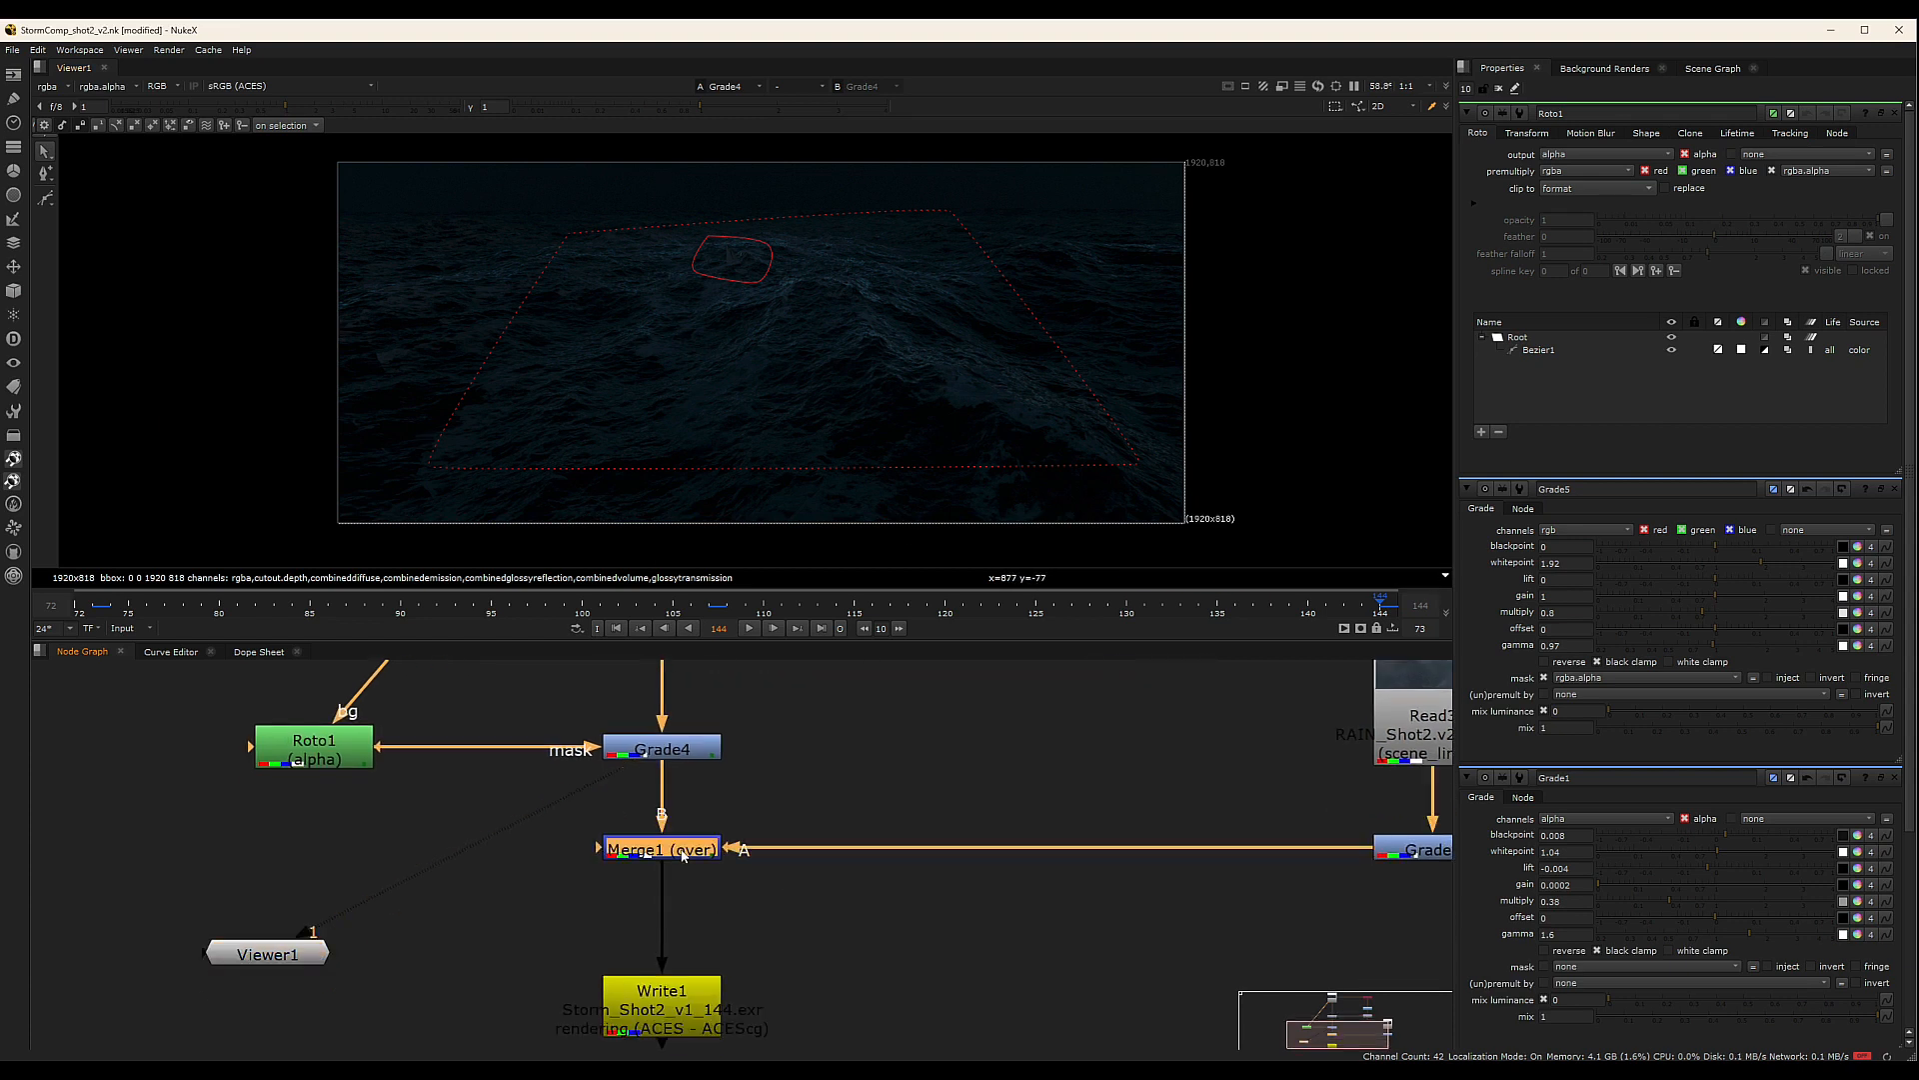
{"action": "key", "text": "1"}
Toggle Grade3 on the Read3 rain render to compare the composite with and without it, leaving it enabled
{"action": "middle_click_drag", "start_coordinate": [1272, 802], "coordinate": [958, 840]}
{"action": "left_click", "coordinate": [1137, 898]}
{"action": "key", "text": "d"}
{"action": "key", "text": "d"}
{"action": "key", "text": "d"}
{"action": "key", "text": "d"}
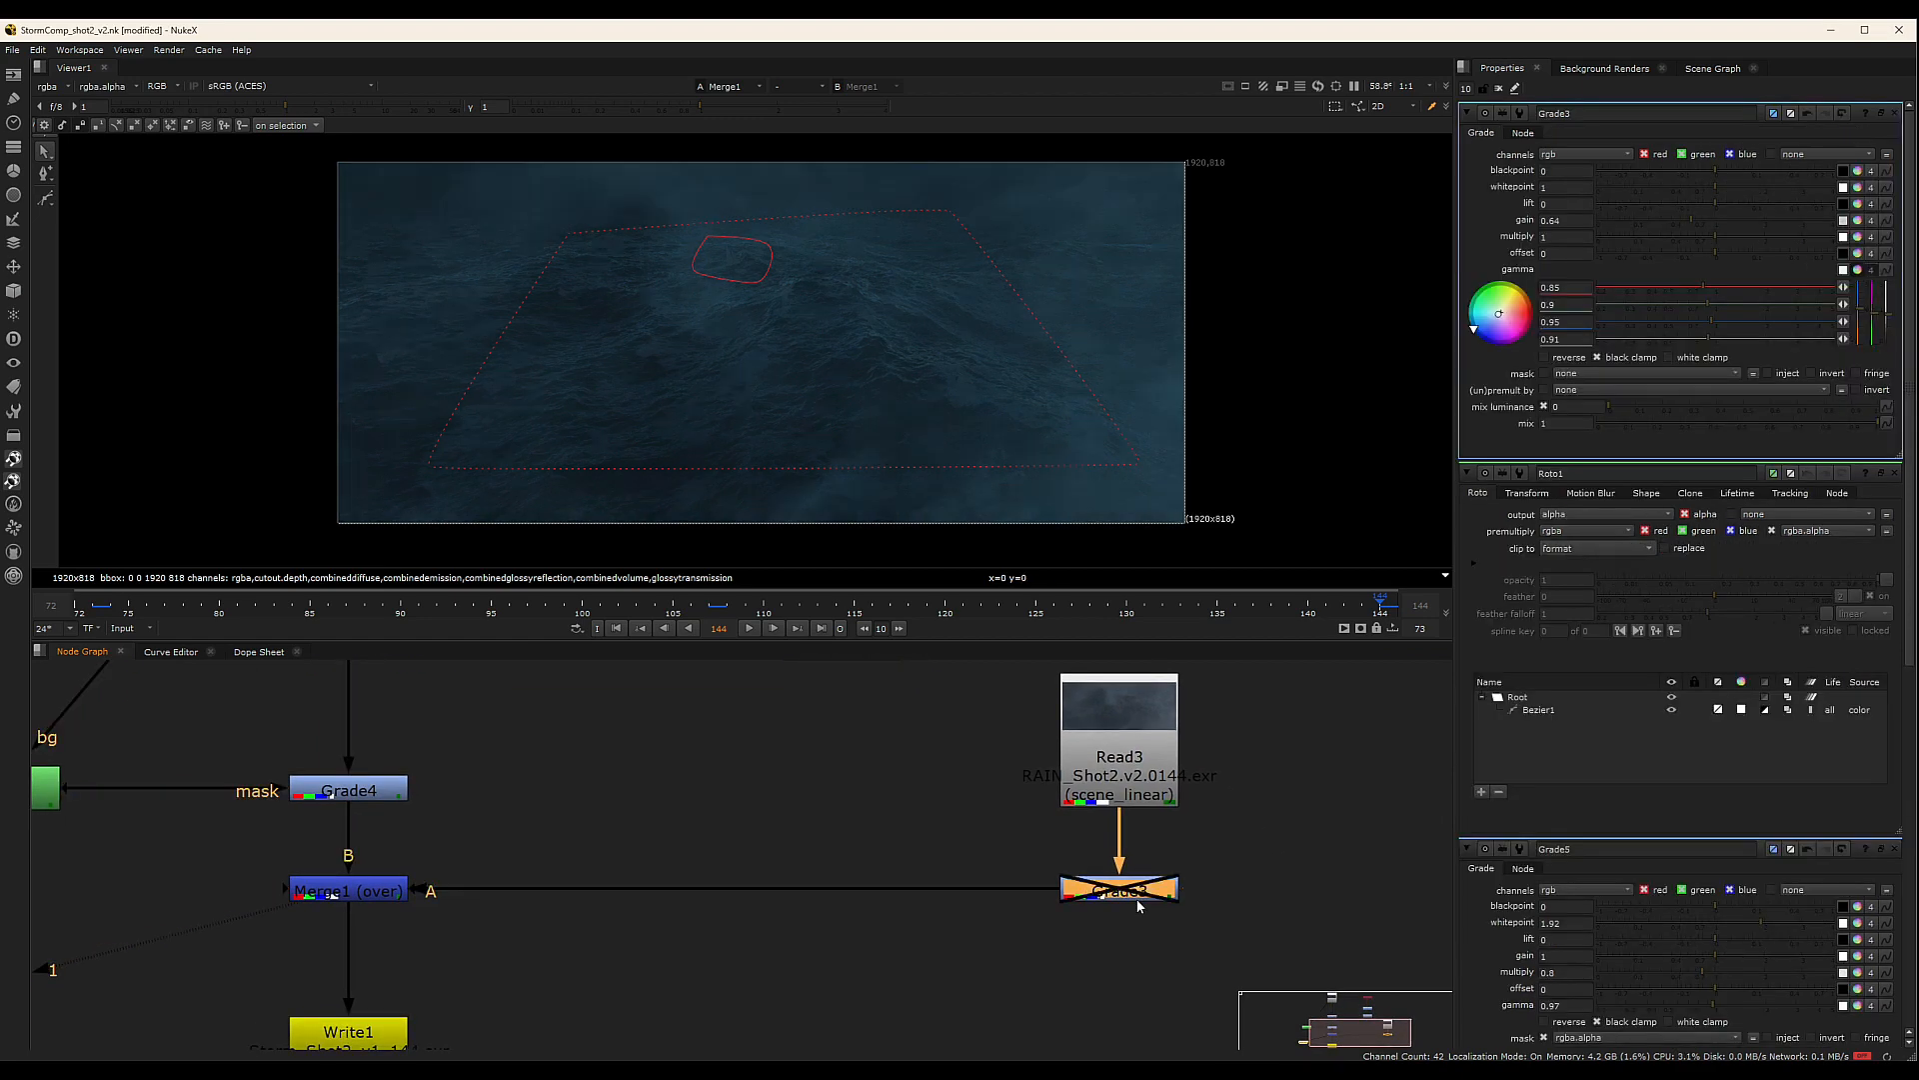
{"action": "key", "text": "d"}
{"action": "key", "text": "d"}
{"action": "key", "text": "d"}
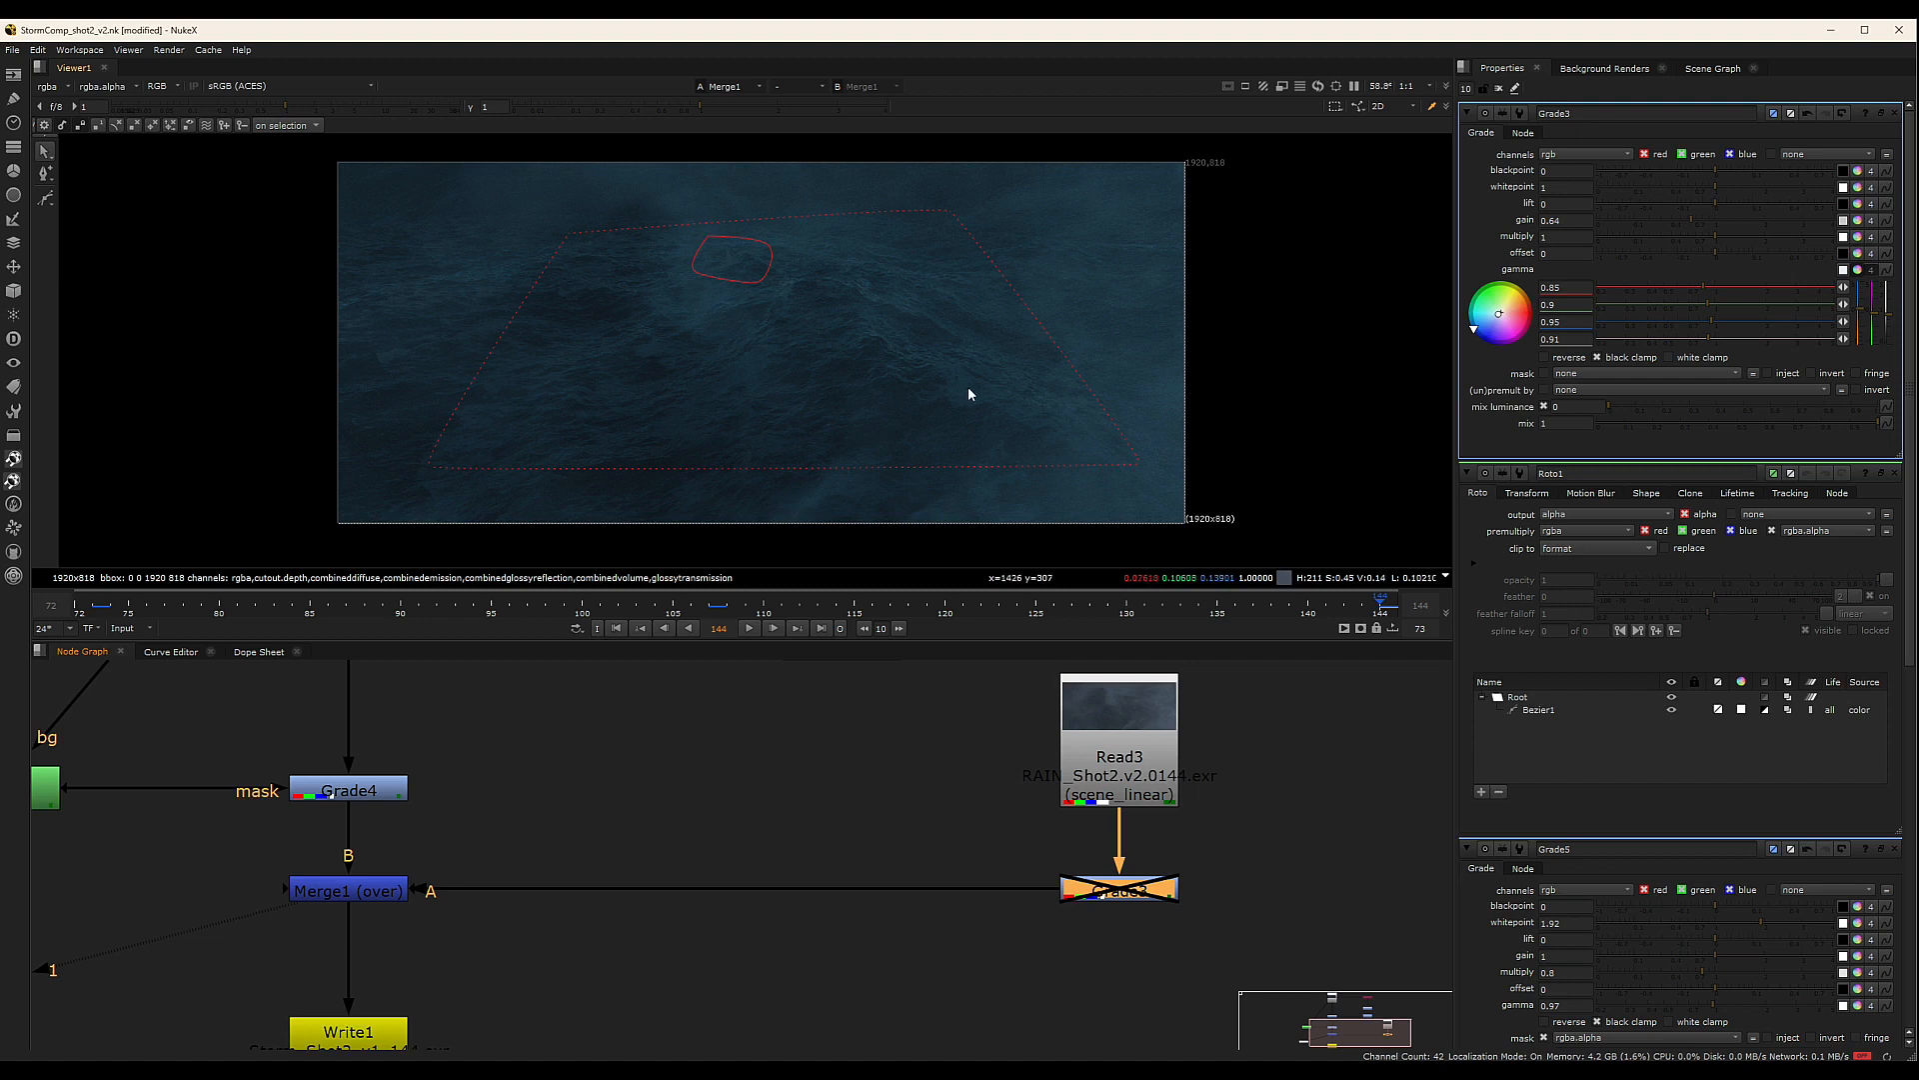
{"action": "key", "text": "d"}
Select the Write1 output node and review the complete compositing node graph
{"action": "scroll", "coordinate": [634, 870], "scroll_direction": "down", "scroll_amount": 4}
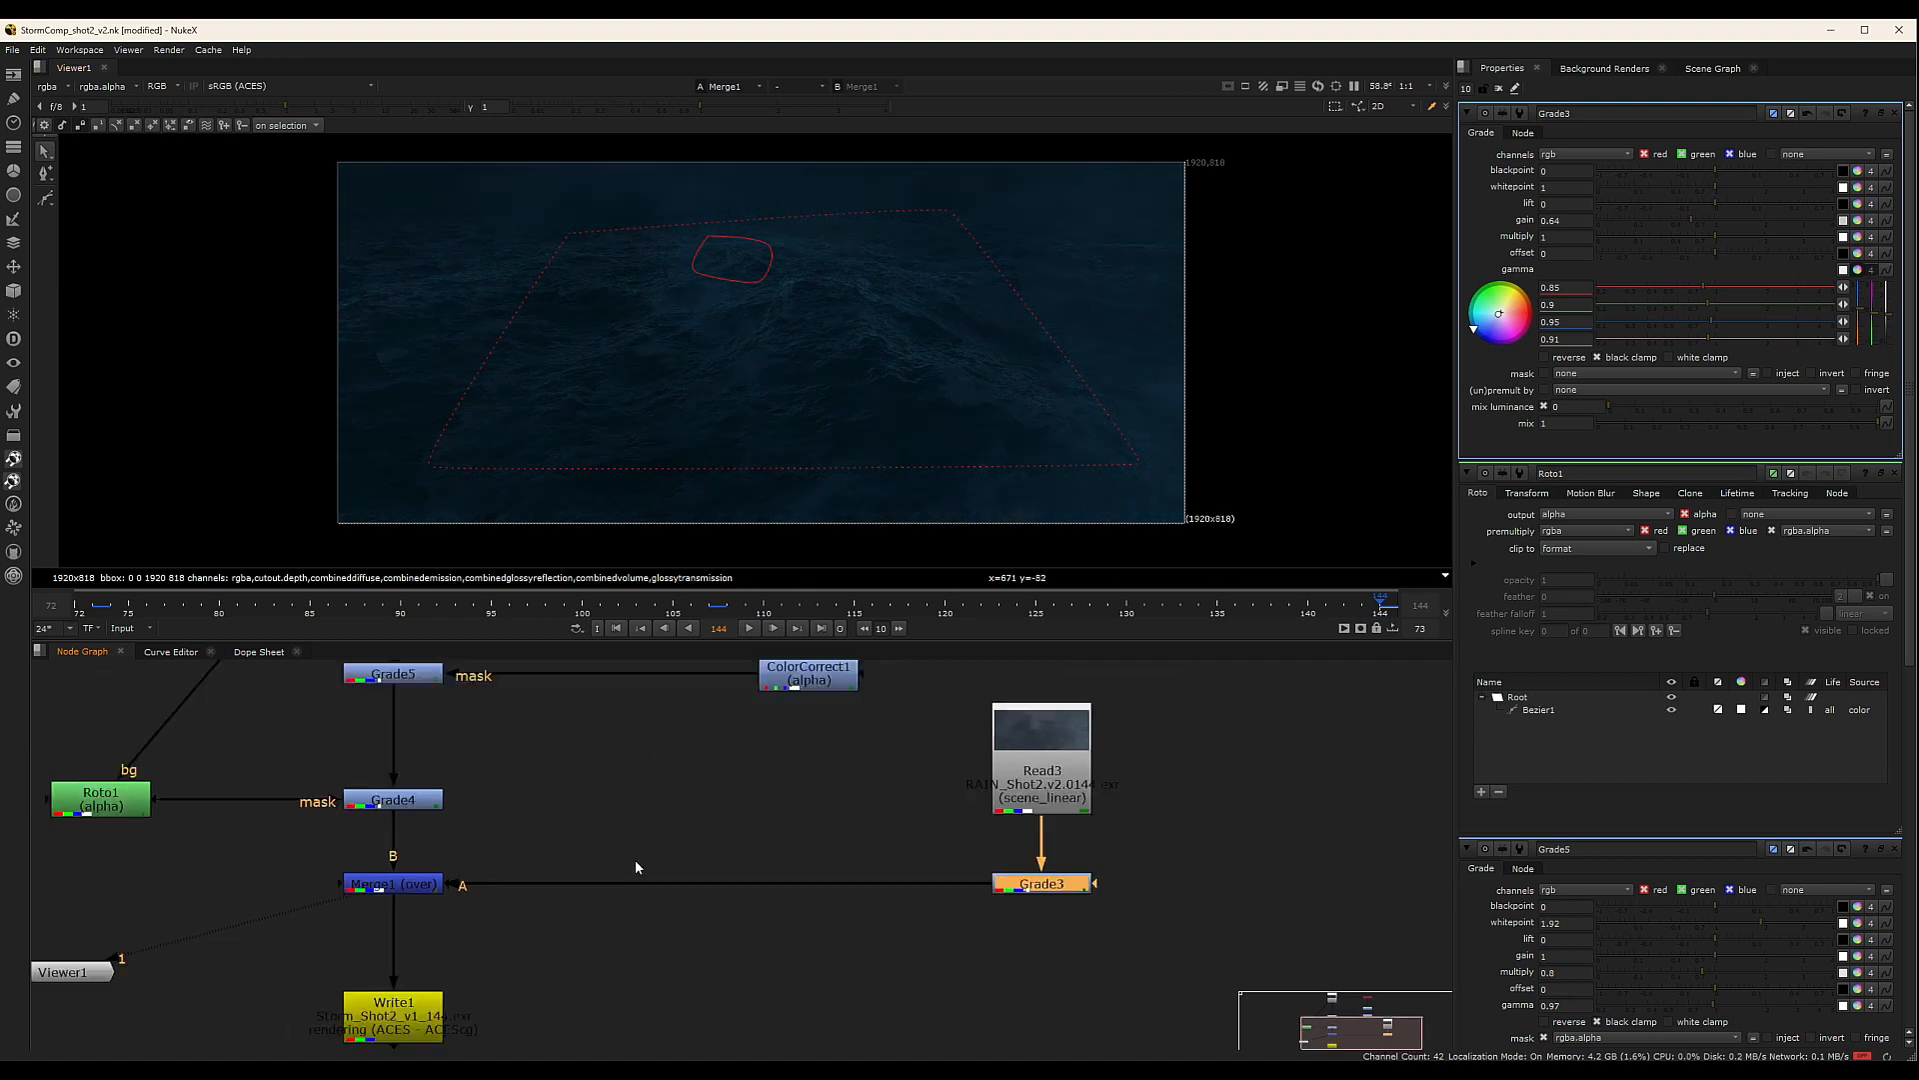
{"action": "left_click", "coordinate": [677, 876]}
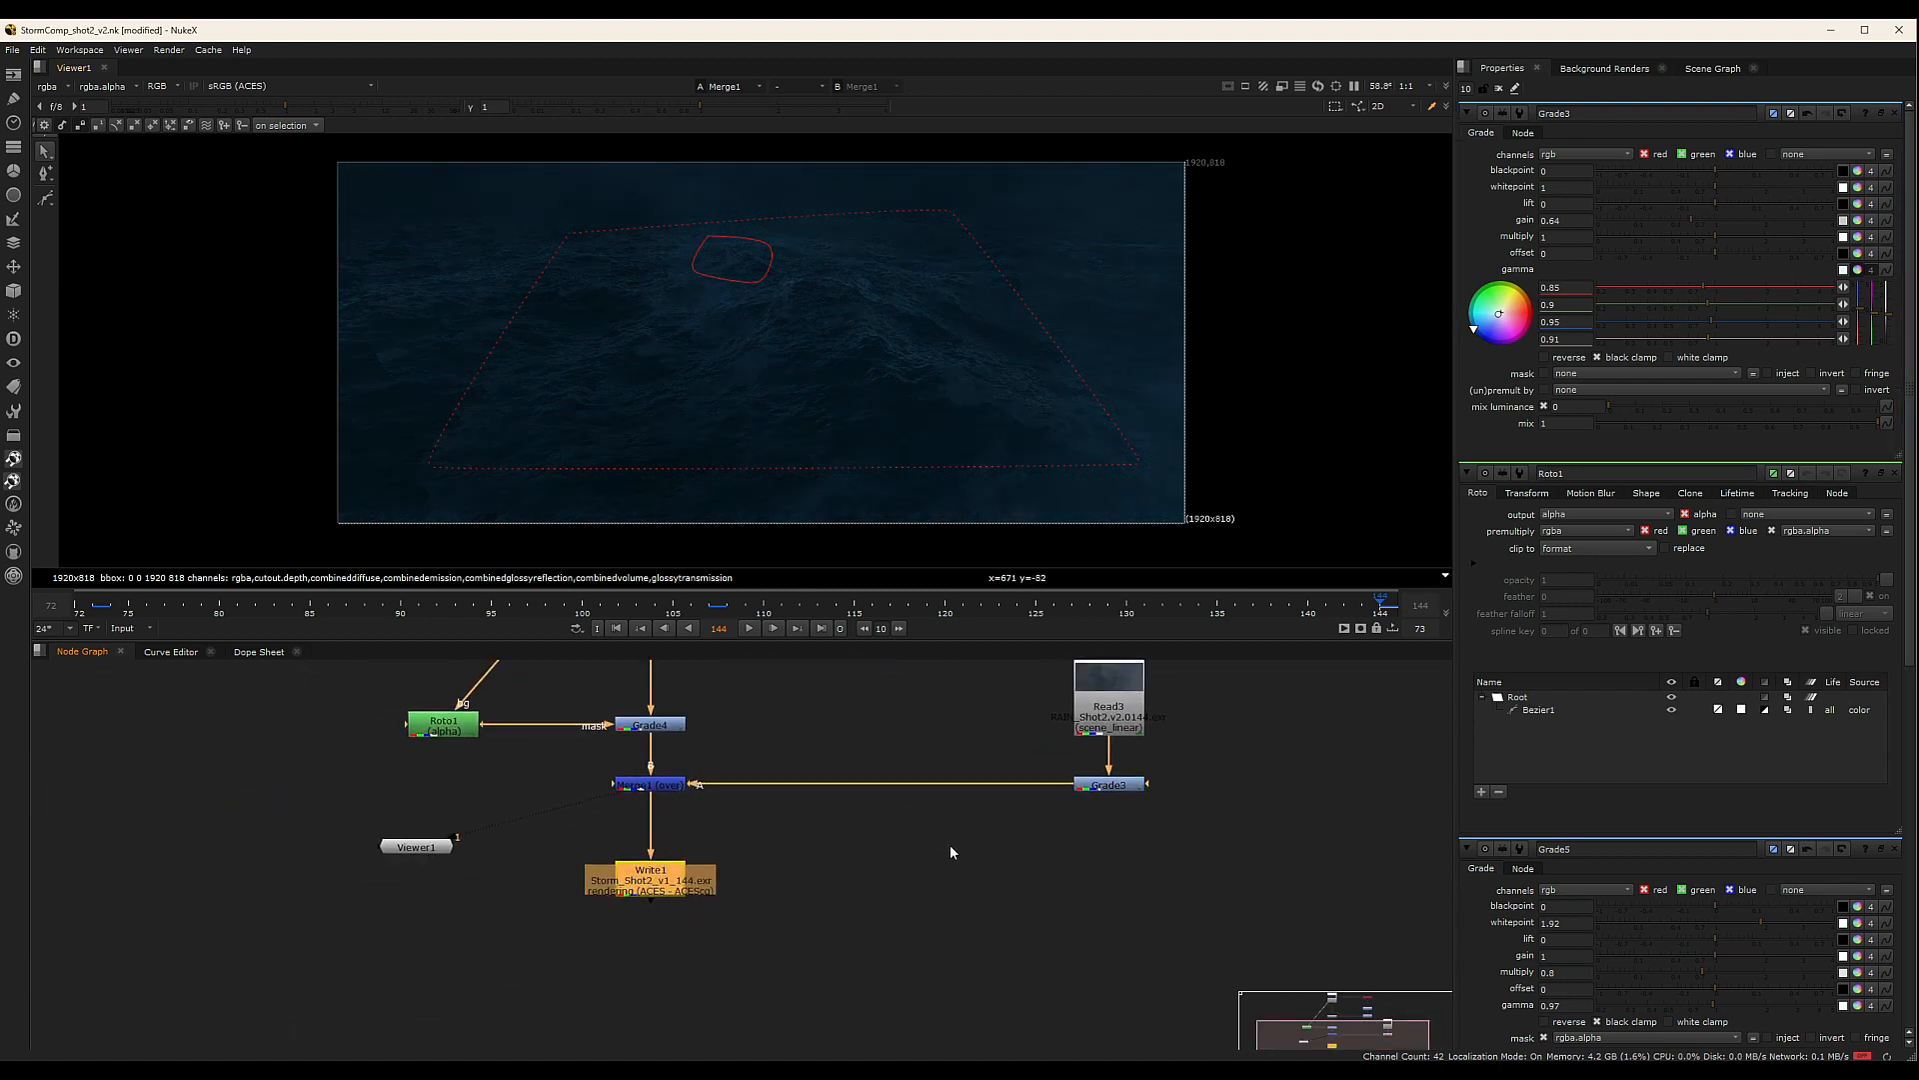
{"action": "middle_click_drag", "start_coordinate": [951, 729], "coordinate": [942, 760]}
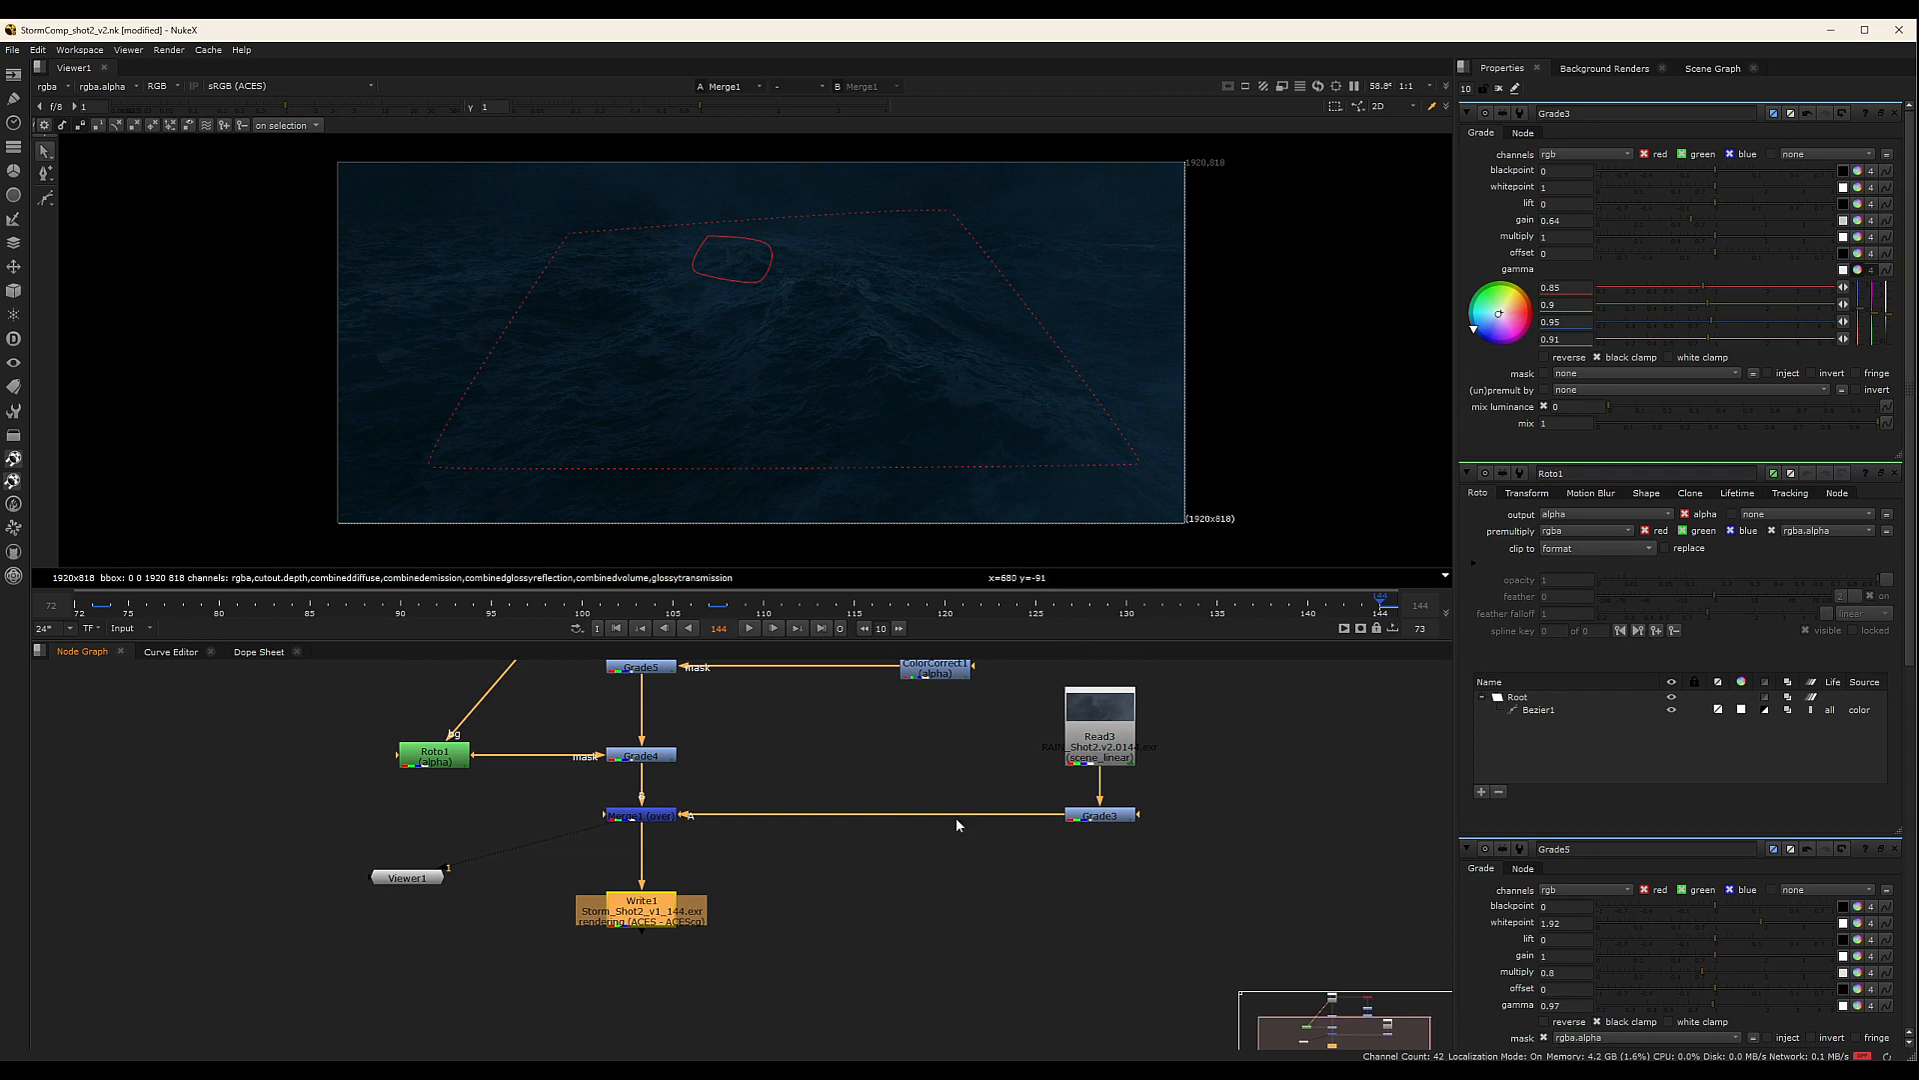
{"action": "middle_click_drag", "start_coordinate": [965, 888], "coordinate": [914, 909]}
{"action": "scroll", "coordinate": [1225, 763], "scroll_direction": "down", "scroll_amount": 3}
{"action": "scroll", "coordinate": [1235, 766], "scroll_direction": "down", "scroll_amount": 3}
{"action": "middle_click_drag", "start_coordinate": [1235, 766], "coordinate": [1048, 868]}
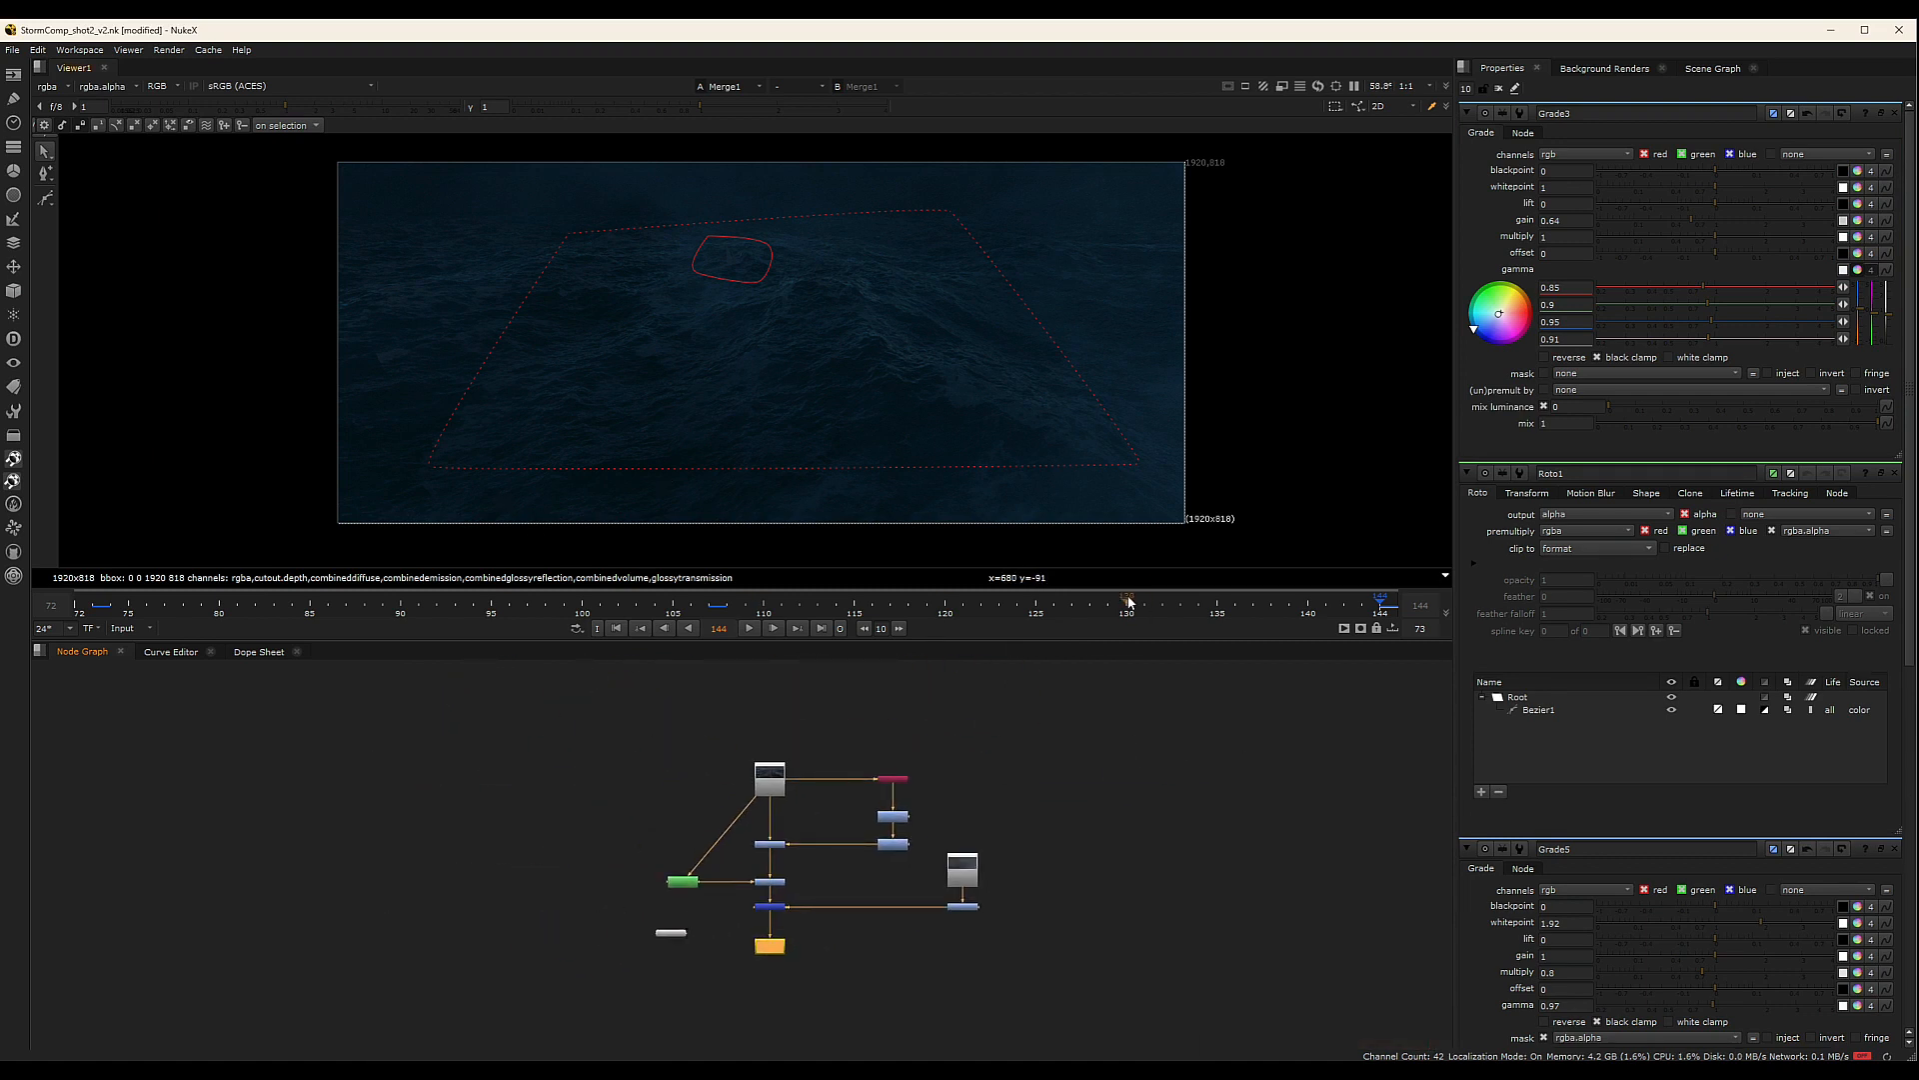